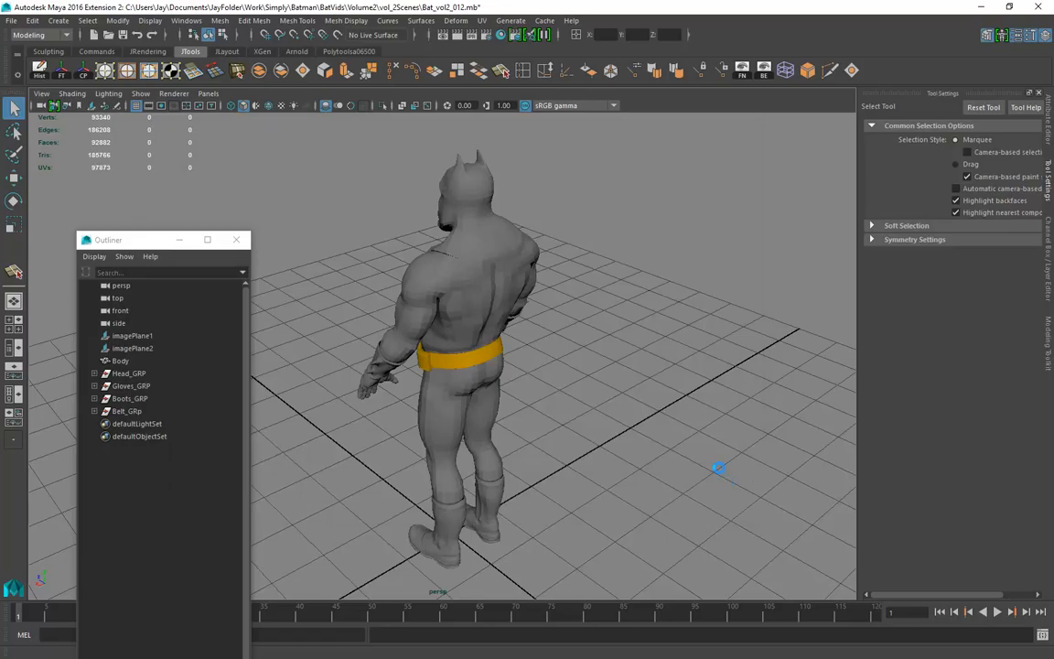
Select the cape mesh and examine its dense wireframe from the shoulders down to the folded hem
{"action": "left_click_drag", "start_coordinate": [713, 457], "coordinate": [547, 400], "text": "alt"}
{"action": "left_click", "coordinate": [527, 455]}
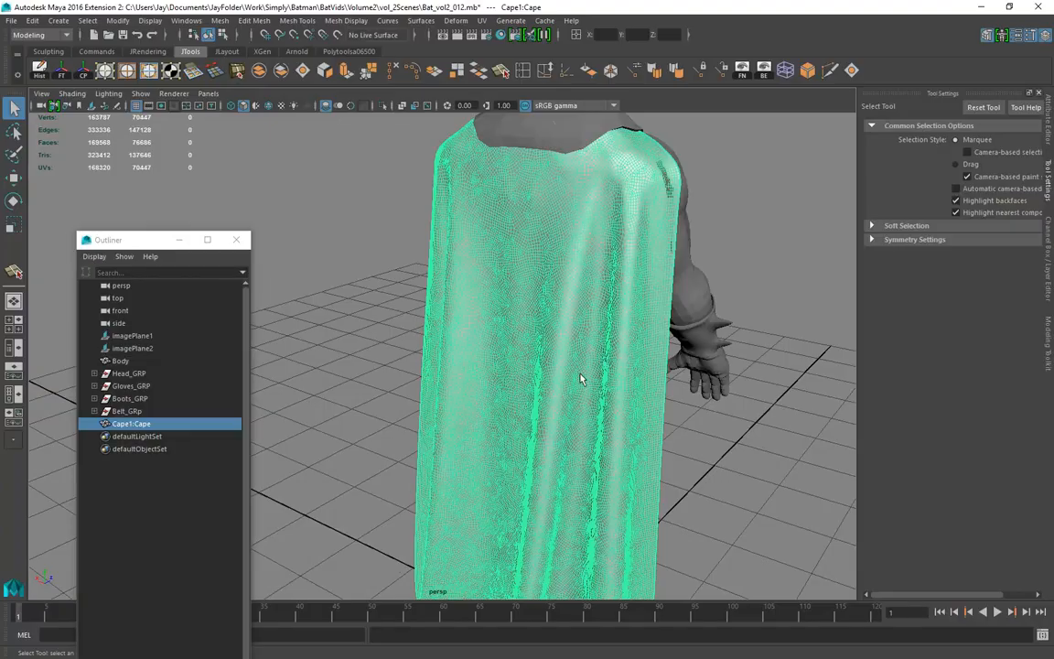
{"action": "left_click_drag", "start_coordinate": [591, 343], "coordinate": [482, 498], "text": "alt"}
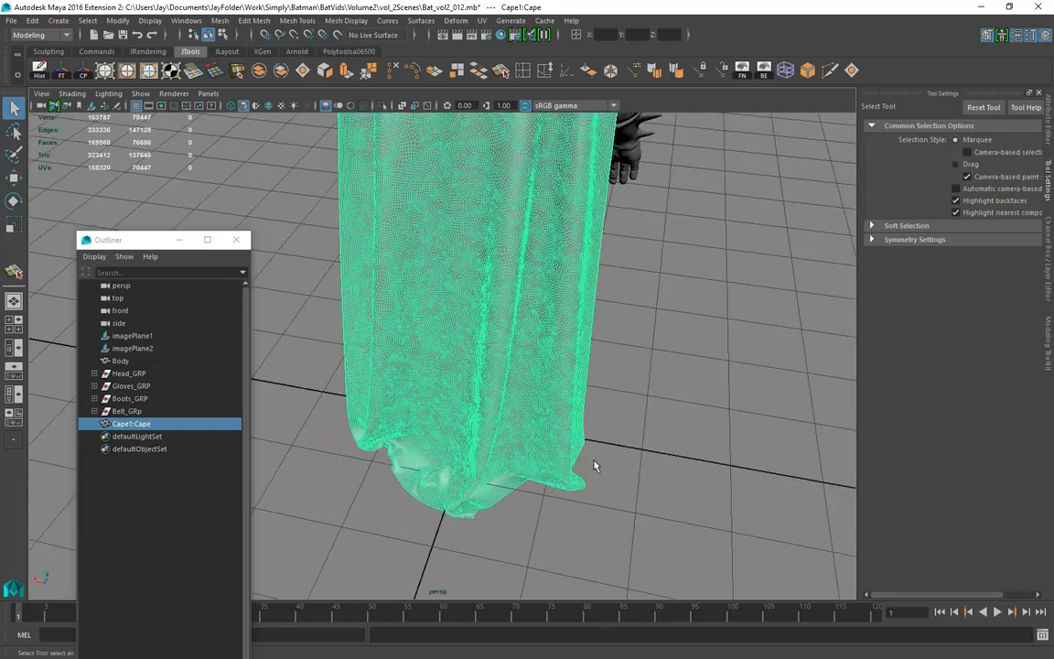
{"action": "left_click_drag", "start_coordinate": [433, 543], "coordinate": [558, 361], "text": "alt"}
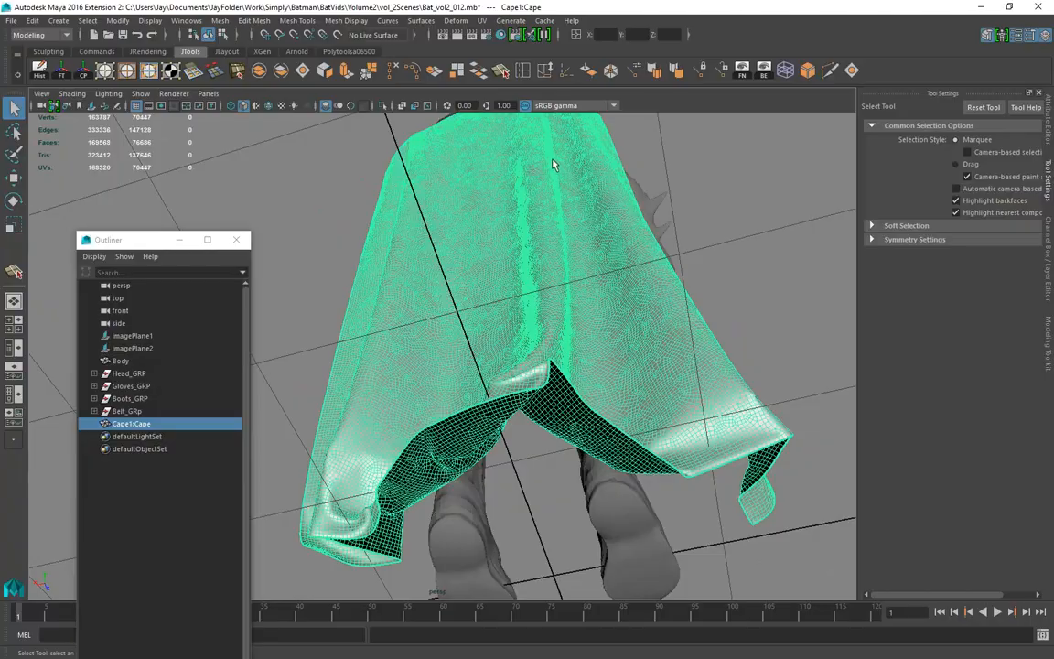
{"action": "left_click_drag", "start_coordinate": [646, 355], "coordinate": [452, 462], "text": "alt"}
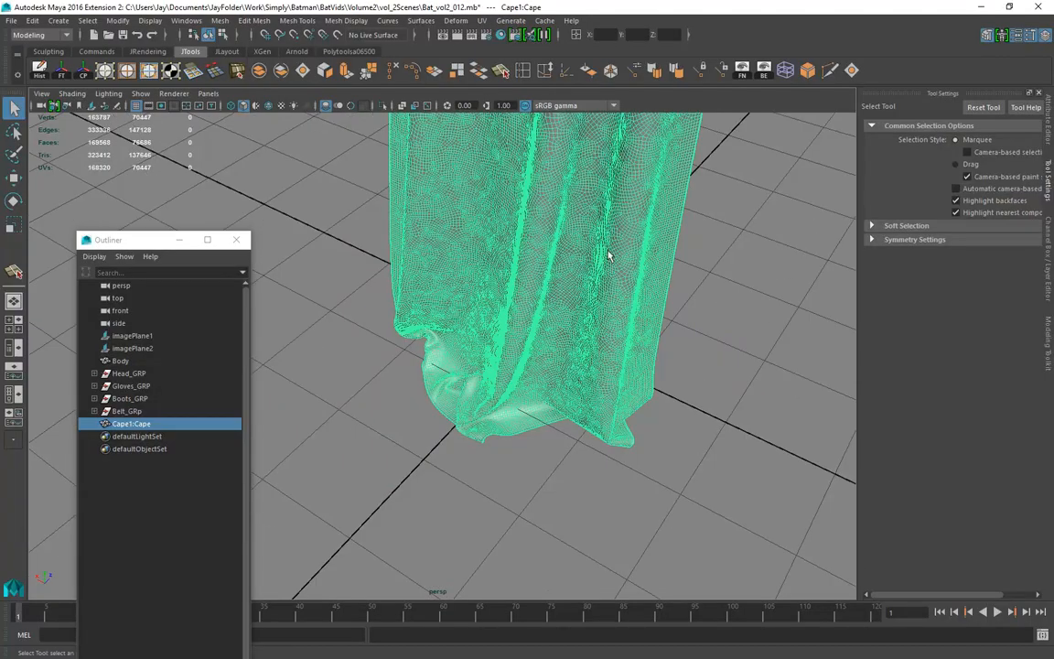
{"action": "right_click_drag", "start_coordinate": [574, 287], "coordinate": [774, 404], "text": "alt"}
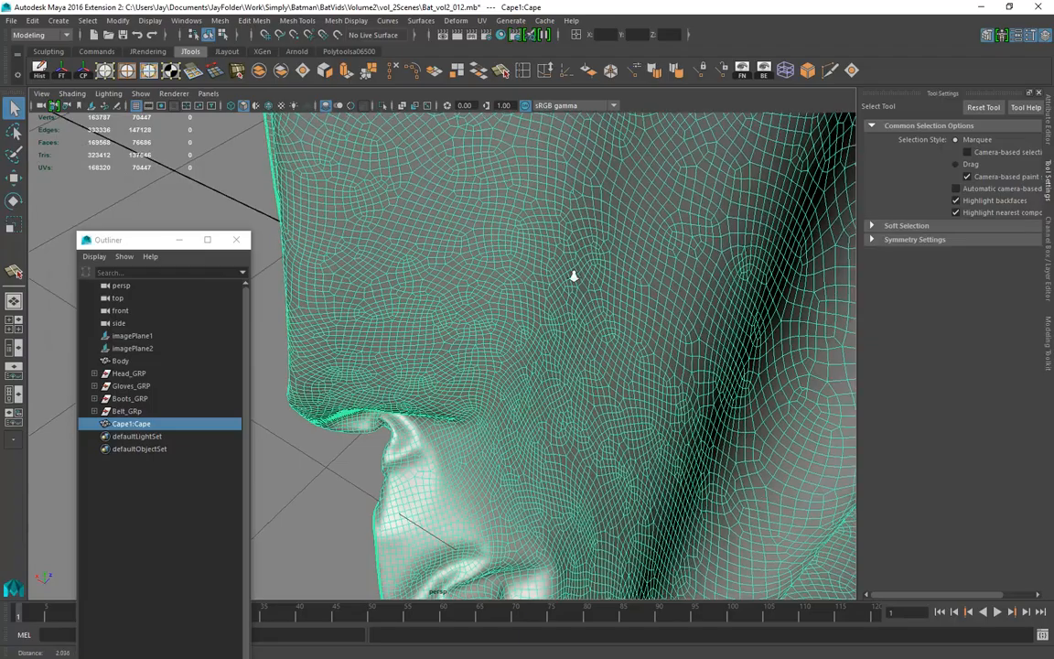
{"action": "right_click_drag", "start_coordinate": [655, 284], "coordinate": [577, 403], "text": "alt"}
{"action": "left_click_drag", "start_coordinate": [510, 405], "coordinate": [569, 407], "text": "alt"}
{"action": "middle_click_drag", "start_coordinate": [550, 348], "coordinate": [537, 299], "text": "alt"}
{"action": "left_click_drag", "start_coordinate": [540, 432], "coordinate": [550, 320], "text": "alt"}
{"action": "left_click_drag", "start_coordinate": [710, 407], "coordinate": [549, 393], "text": "alt"}
{"action": "middle_click_drag", "start_coordinate": [536, 519], "coordinate": [517, 658], "text": "alt"}
{"action": "right_click_drag", "start_coordinate": [545, 446], "coordinate": [440, 456], "text": "alt"}
{"action": "middle_click_drag", "start_coordinate": [440, 456], "coordinate": [443, 391], "text": "alt"}
{"action": "left_click_drag", "start_coordinate": [421, 390], "coordinate": [398, 416], "text": "alt"}
{"action": "right_click_drag", "start_coordinate": [435, 440], "coordinate": [499, 438], "text": "alt"}
{"action": "middle_click_drag", "start_coordinate": [494, 434], "coordinate": [490, 449], "text": "alt"}
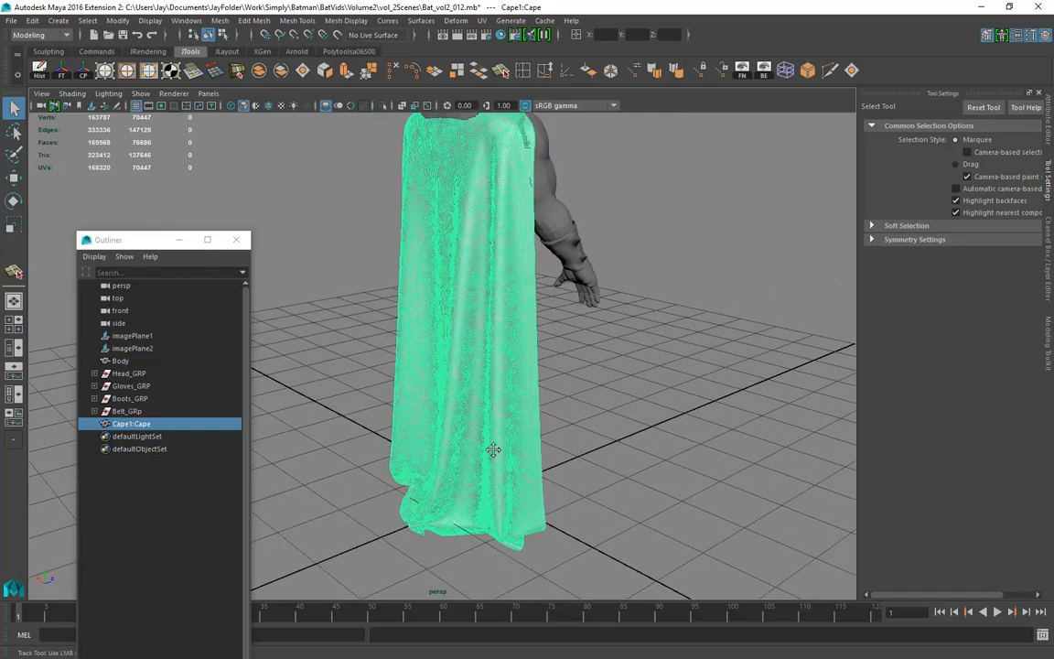
{"action": "left_click_drag", "start_coordinate": [490, 450], "coordinate": [466, 477], "text": "alt"}
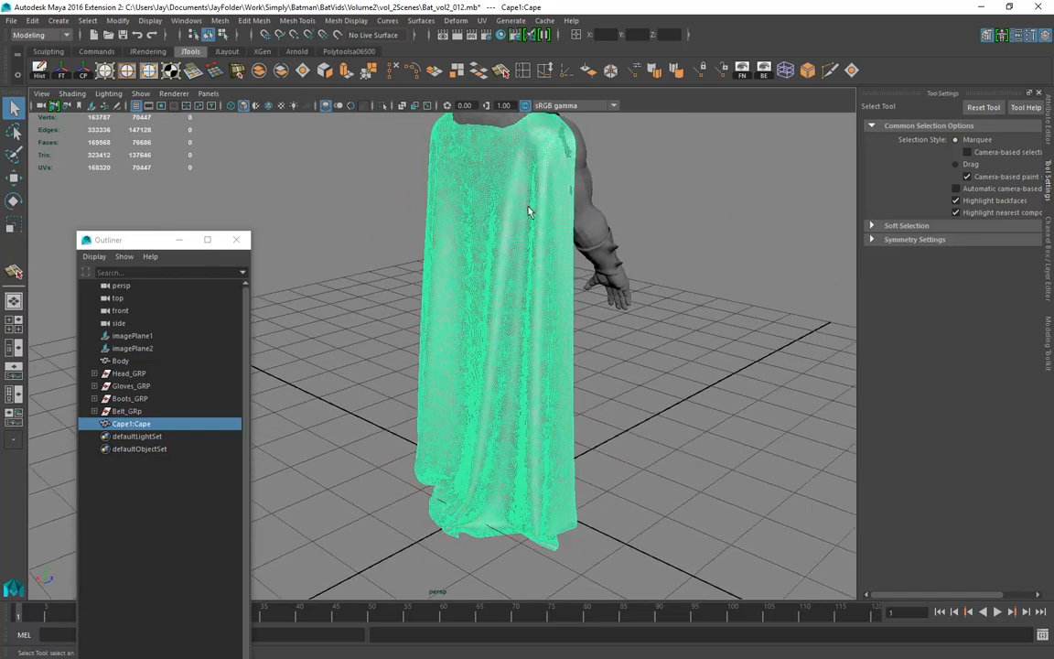
{"action": "left_click_drag", "start_coordinate": [467, 372], "coordinate": [494, 447], "text": "alt"}
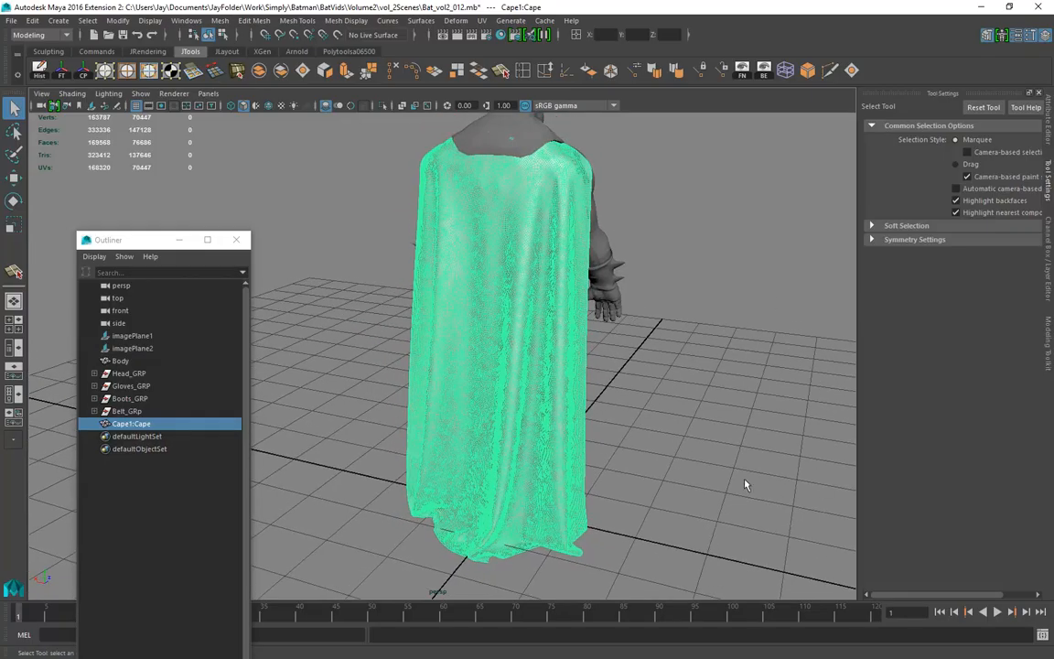
{"action": "left_click_drag", "start_coordinate": [448, 531], "coordinate": [469, 538], "text": "alt"}
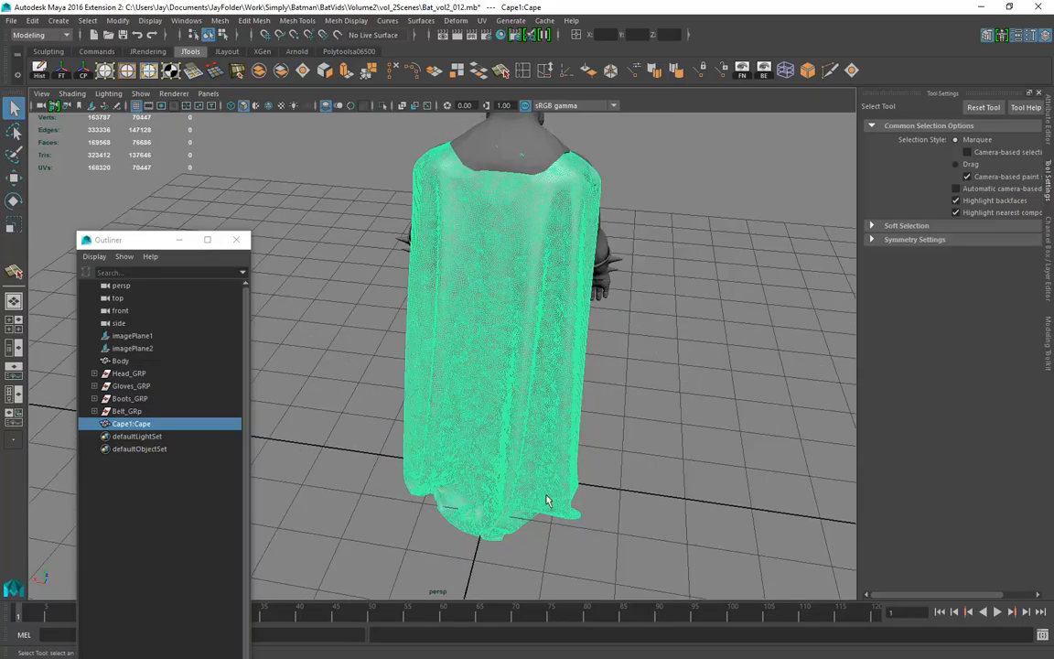
{"action": "mouse_move", "coordinate": [527, 504]}
{"action": "left_mouse_down", "text": "alt"}
{"action": "mouse_move", "coordinate": [485, 508]}
{"action": "mouse_move", "coordinate": [450, 471]}
{"action": "left_mouse_up", "text": "alt"}
Deselect the cape and examine its shaded folds, neckline and hem from the back and sides
{"action": "left_click", "coordinate": [637, 480]}
{"action": "middle_click_drag", "start_coordinate": [549, 558], "coordinate": [526, 485], "text": "alt"}
{"action": "mouse_move", "coordinate": [526, 485]}
{"action": "left_mouse_down", "text": "alt"}
{"action": "mouse_move", "coordinate": [509, 489]}
{"action": "mouse_move", "coordinate": [543, 487]}
{"action": "left_mouse_up", "text": "alt"}
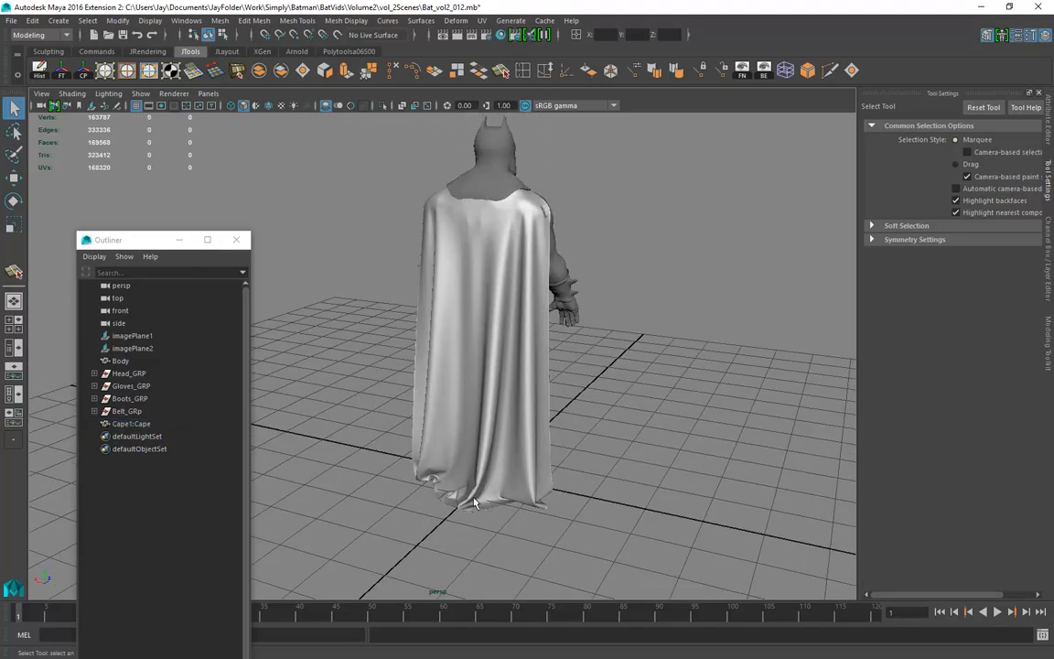
{"action": "right_click_drag", "start_coordinate": [433, 479], "coordinate": [485, 499], "text": "alt"}
{"action": "left_click_drag", "start_coordinate": [485, 498], "coordinate": [512, 497], "text": "alt"}
{"action": "left_click_drag", "start_coordinate": [537, 171], "coordinate": [509, 443], "text": "alt"}
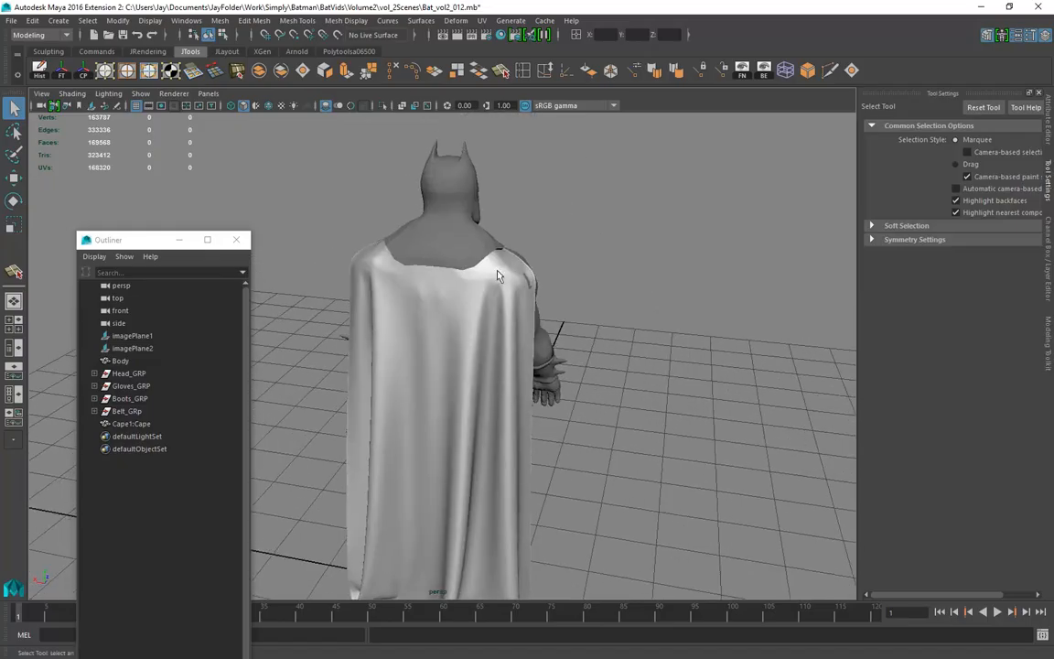
{"action": "left_click_drag", "start_coordinate": [443, 359], "coordinate": [424, 331], "text": "alt"}
{"action": "middle_click_drag", "start_coordinate": [424, 331], "coordinate": [430, 216], "text": "alt"}
{"action": "left_click_drag", "start_coordinate": [407, 391], "coordinate": [462, 433], "text": "alt"}
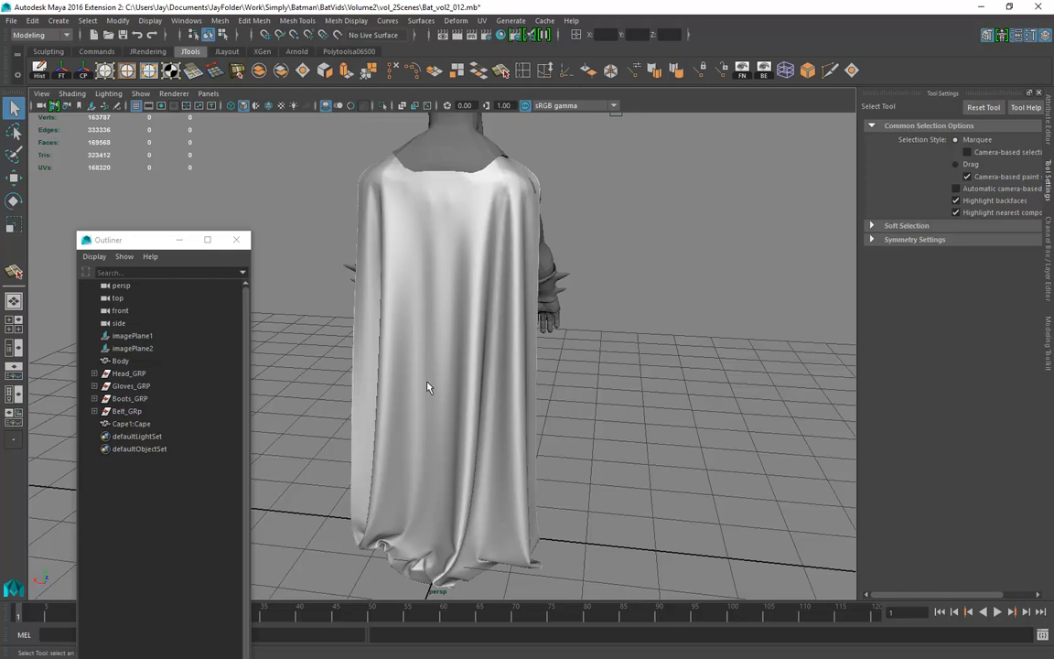
{"action": "left_click_drag", "start_coordinate": [477, 381], "coordinate": [448, 403], "text": "alt"}
{"action": "right_click_drag", "start_coordinate": [449, 403], "coordinate": [436, 437], "text": "alt"}
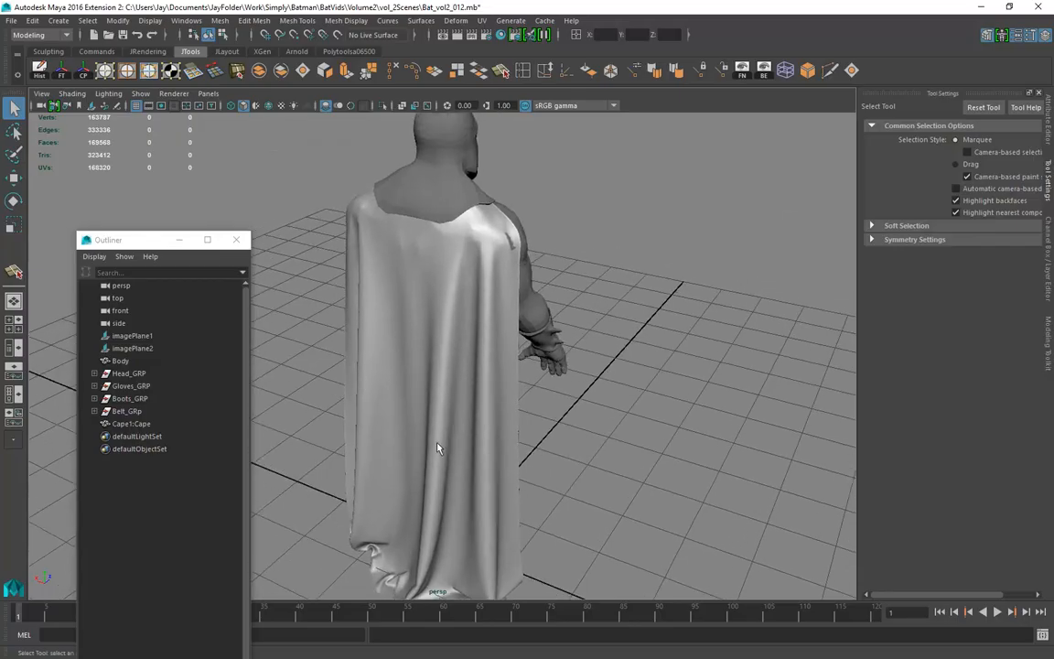
{"action": "mouse_move", "coordinate": [400, 376]}
{"action": "left_mouse_down", "text": "alt"}
{"action": "mouse_move", "coordinate": [477, 384]}
{"action": "mouse_move", "coordinate": [406, 379]}
{"action": "left_mouse_up", "text": "alt"}
{"action": "left_click_drag", "start_coordinate": [397, 447], "coordinate": [463, 348], "text": "alt"}
{"action": "right_click_drag", "start_coordinate": [463, 348], "coordinate": [440, 414], "text": "alt"}
{"action": "left_click_drag", "start_coordinate": [440, 414], "coordinate": [416, 414], "text": "alt"}
{"action": "right_click_drag", "start_coordinate": [344, 415], "coordinate": [445, 357], "text": "alt"}
{"action": "middle_click_drag", "start_coordinate": [445, 358], "coordinate": [477, 287], "text": "alt"}
{"action": "left_click_drag", "start_coordinate": [450, 380], "coordinate": [430, 359], "text": "alt"}
{"action": "left_click_drag", "start_coordinate": [468, 549], "coordinate": [564, 248], "text": "alt"}
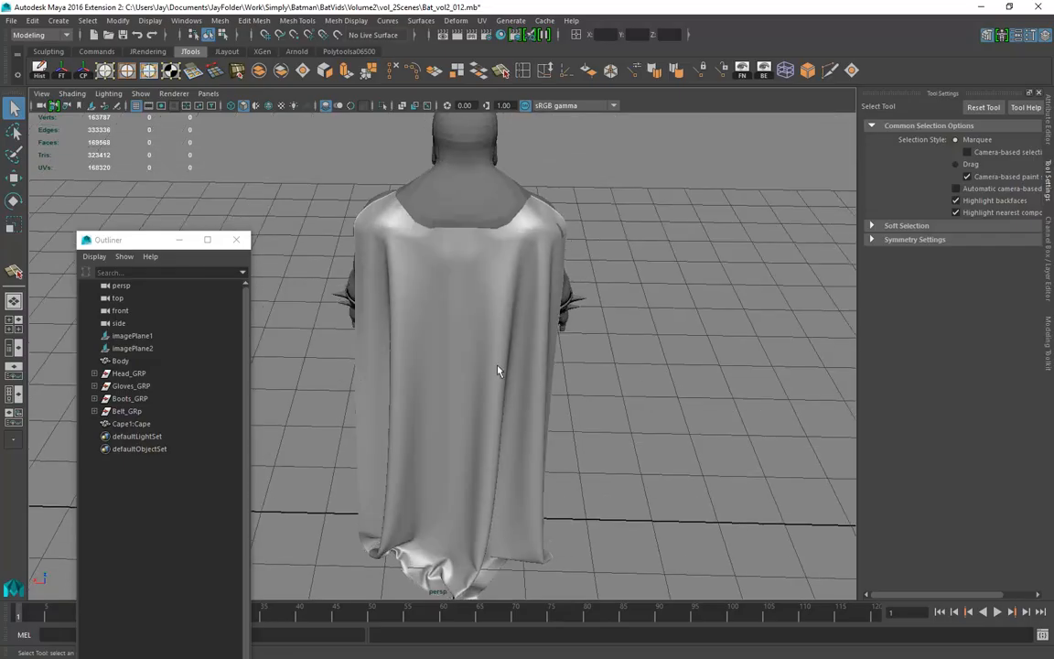
{"action": "left_click_drag", "start_coordinate": [365, 236], "coordinate": [460, 379], "text": "alt"}
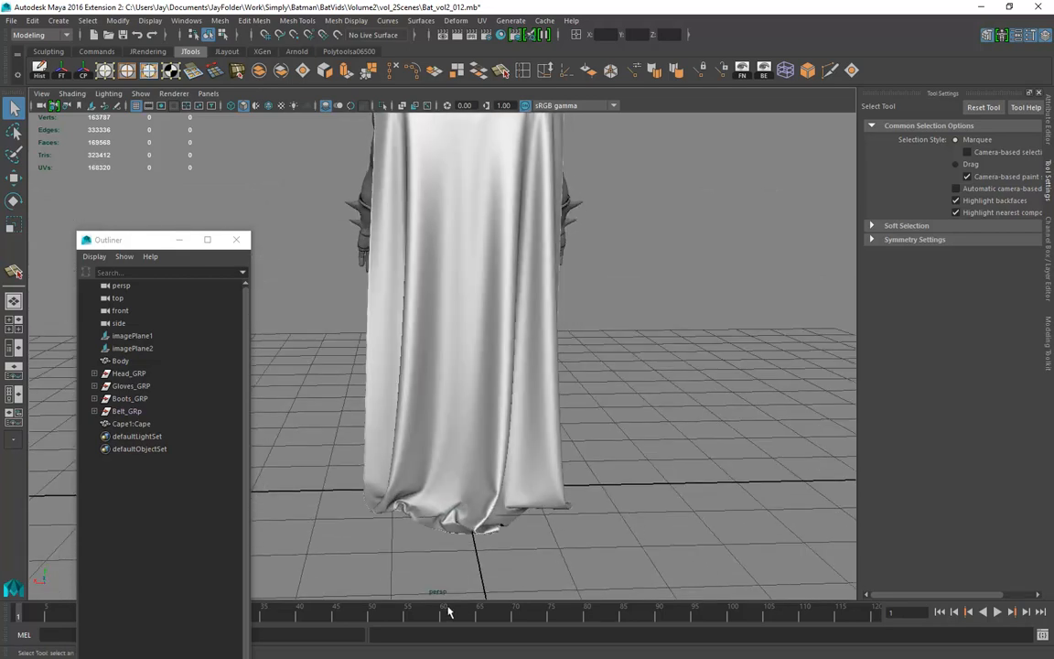
{"action": "left_click_drag", "start_coordinate": [664, 503], "coordinate": [423, 449], "text": "alt"}
Make the cape mesh the live surface, then clear the selection
{"action": "scroll", "coordinate": [474, 489], "scroll_direction": "up", "scroll_amount": 2}
{"action": "left_click", "coordinate": [474, 490]}
{"action": "scroll", "coordinate": [476, 437], "scroll_direction": "up", "scroll_amount": 4}
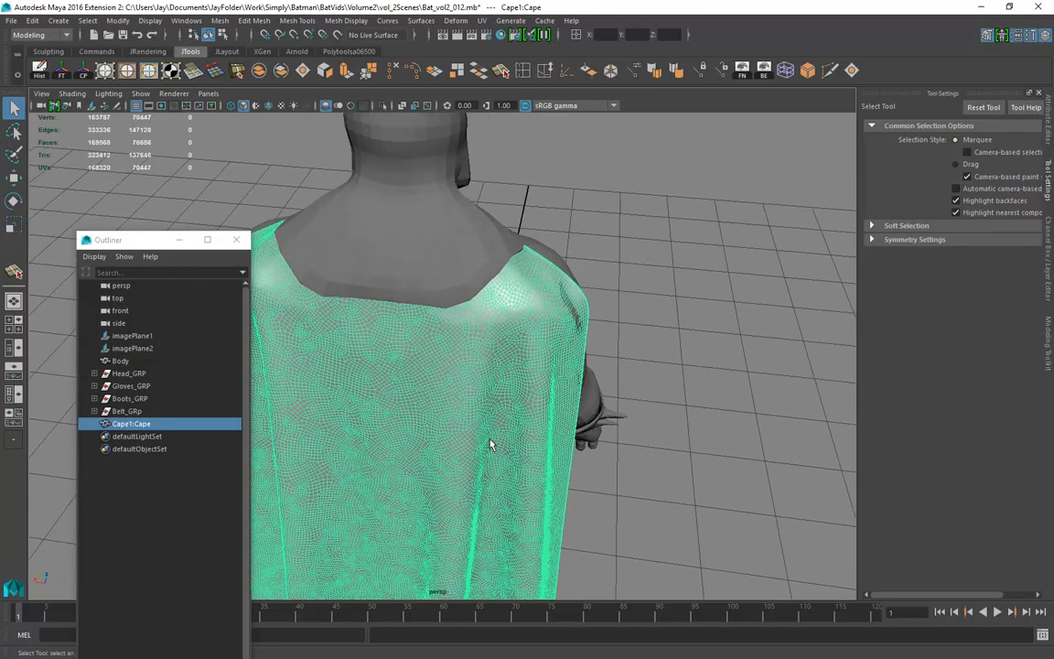
{"action": "left_click", "coordinate": [338, 35]}
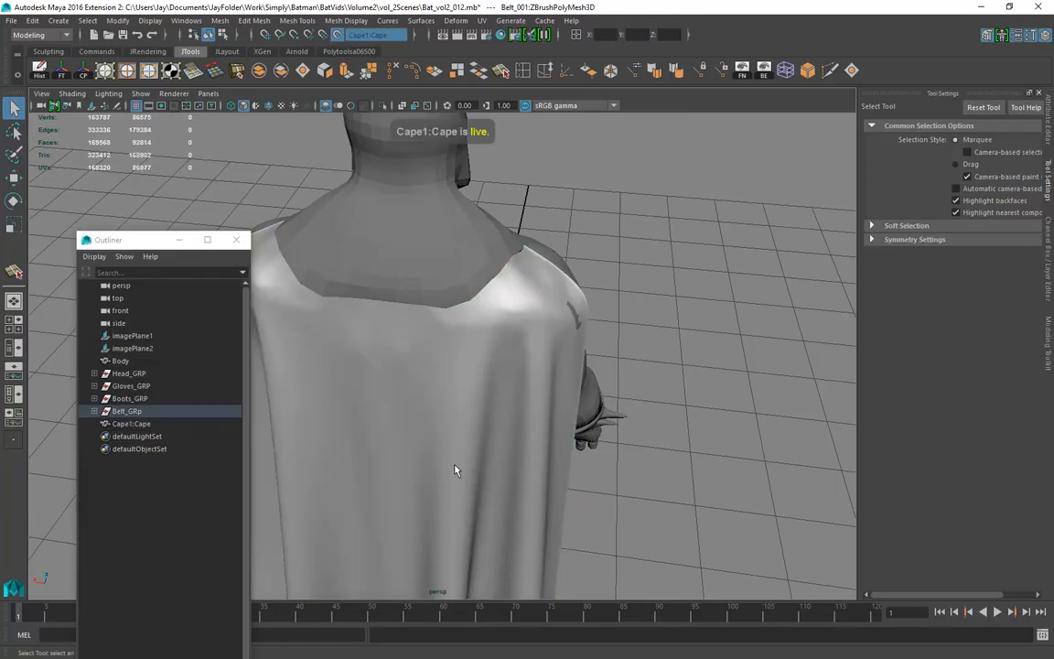
{"action": "left_click", "coordinate": [138, 425]}
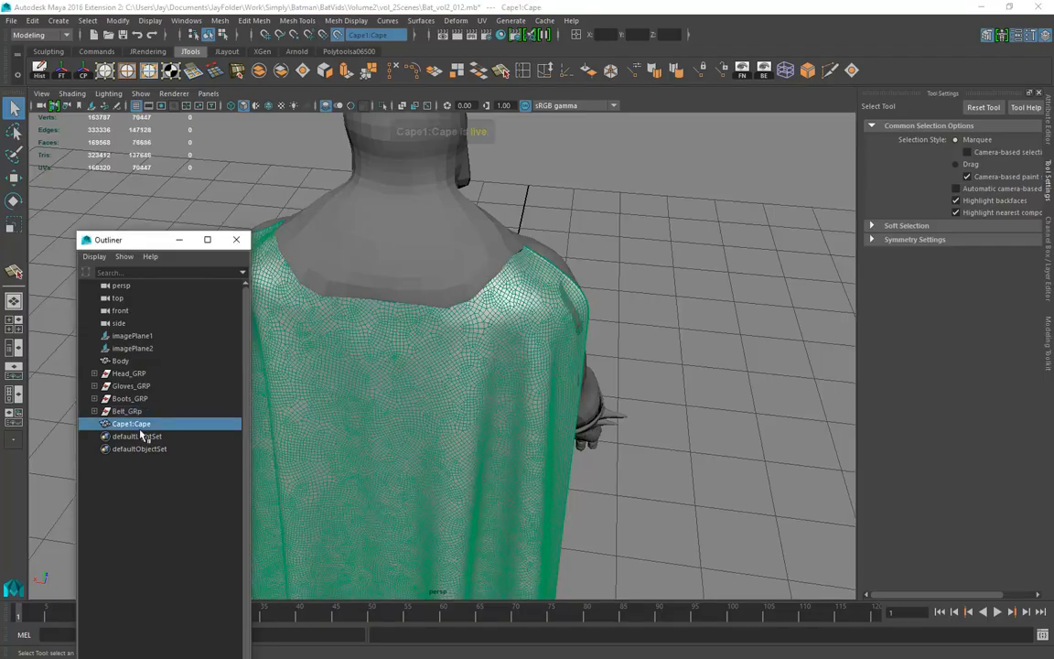
{"action": "scroll", "coordinate": [474, 488], "scroll_direction": "up", "scroll_amount": 1}
{"action": "middle_click_drag", "start_coordinate": [474, 488], "coordinate": [643, 334], "text": "alt"}
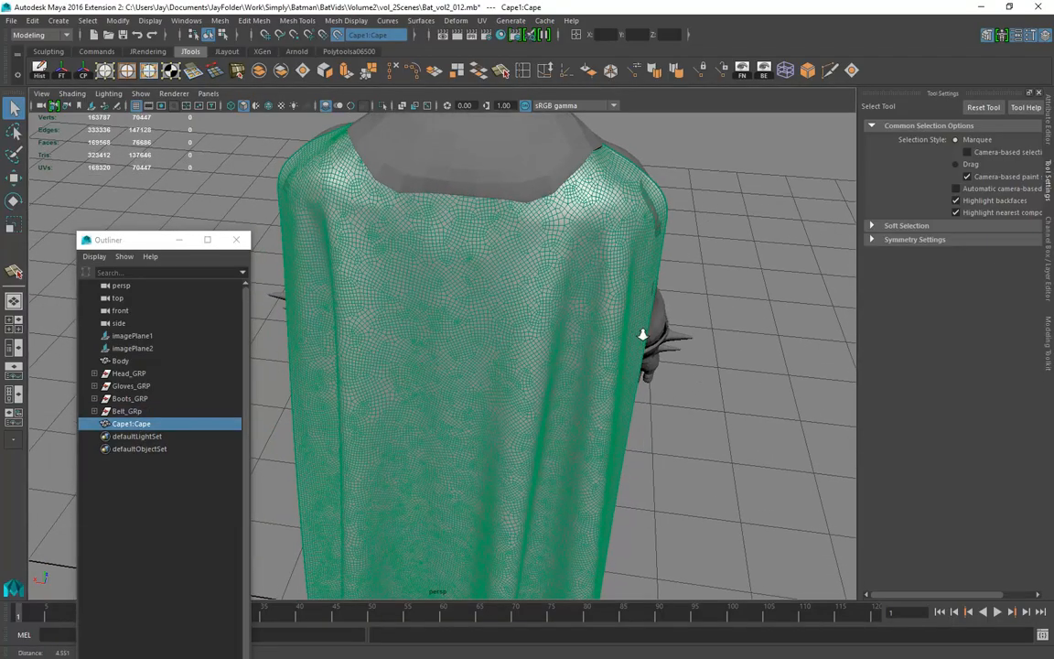
{"action": "scroll", "coordinate": [642, 334], "scroll_direction": "up", "scroll_amount": 3}
{"action": "middle_click_drag", "start_coordinate": [558, 421], "coordinate": [541, 464], "text": "alt"}
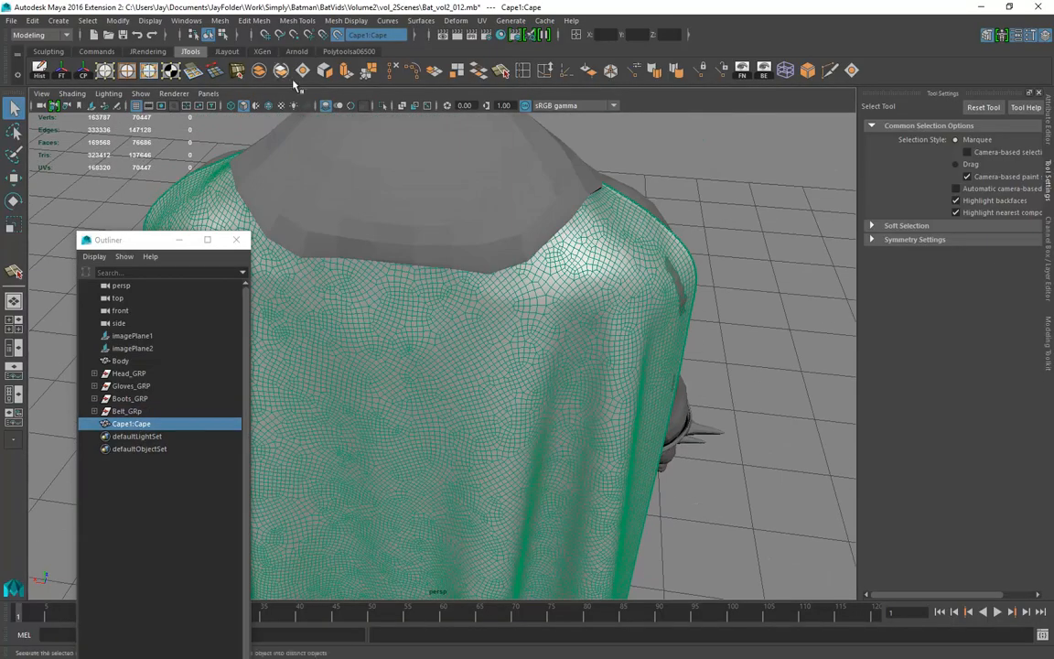
{"action": "left_click", "coordinate": [132, 204]}
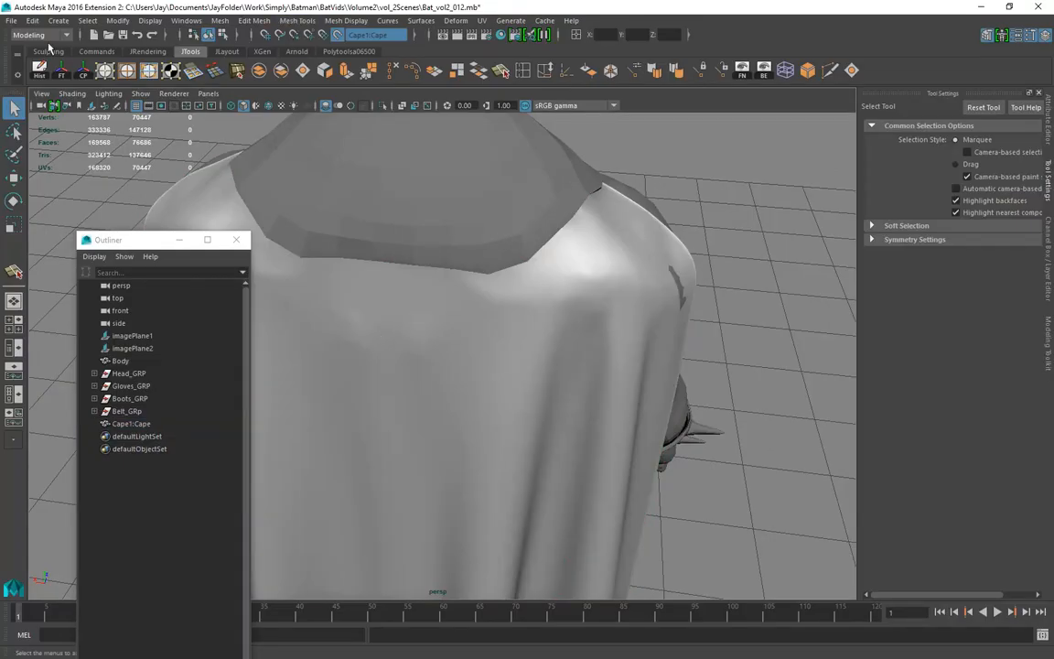
Show the Modeling Toolkit and activate the Quad Draw tool
{"action": "left_click", "coordinate": [297, 21]}
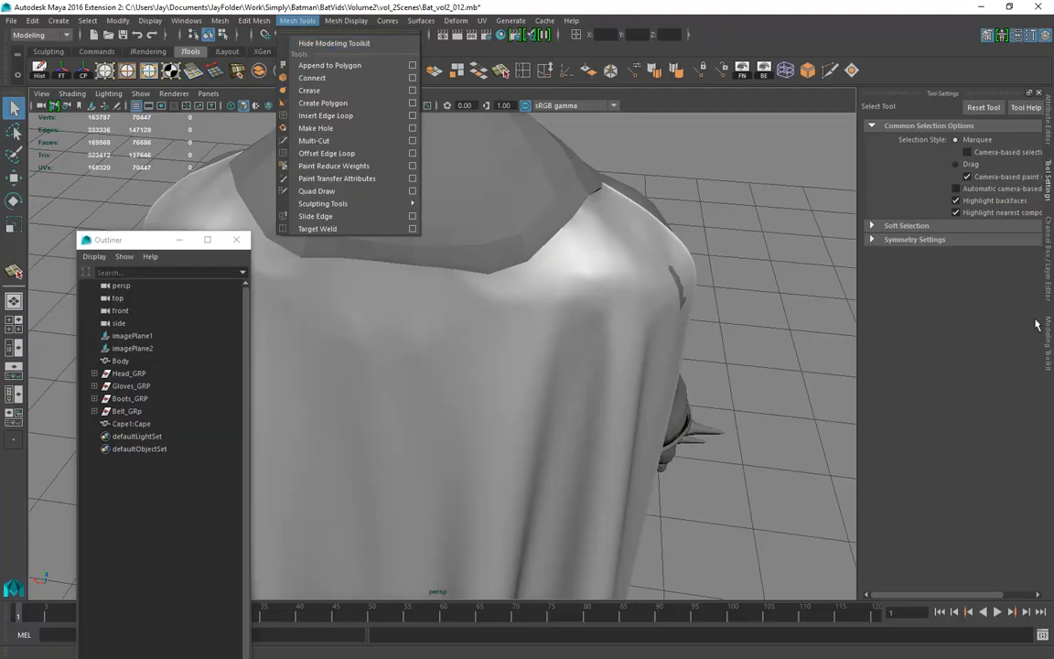
{"action": "left_click", "coordinate": [331, 43]}
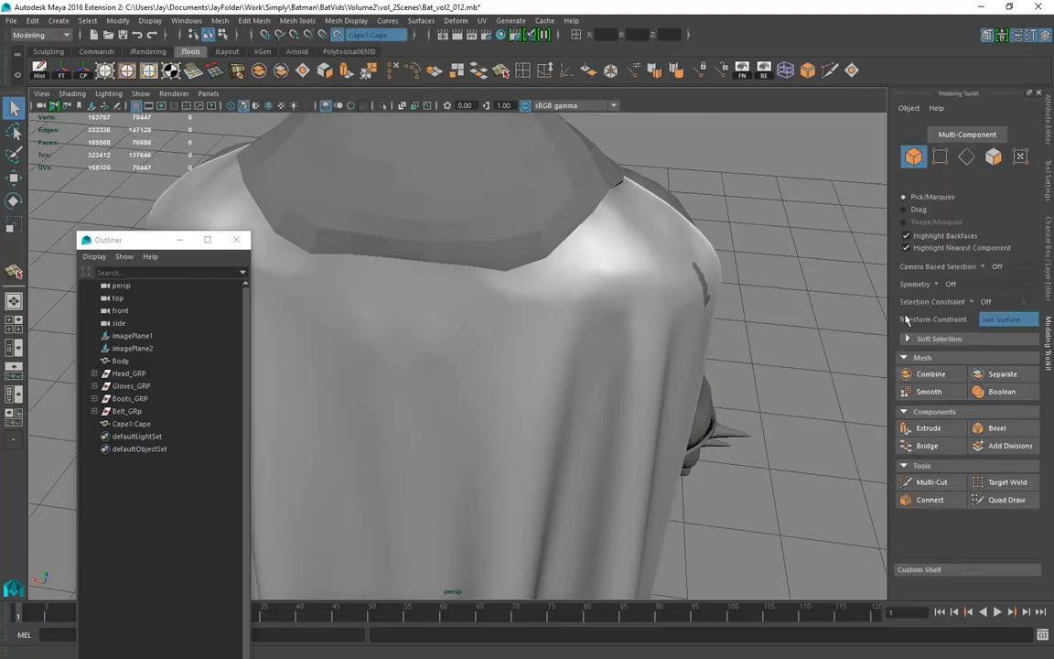
{"action": "left_click", "coordinate": [1000, 505]}
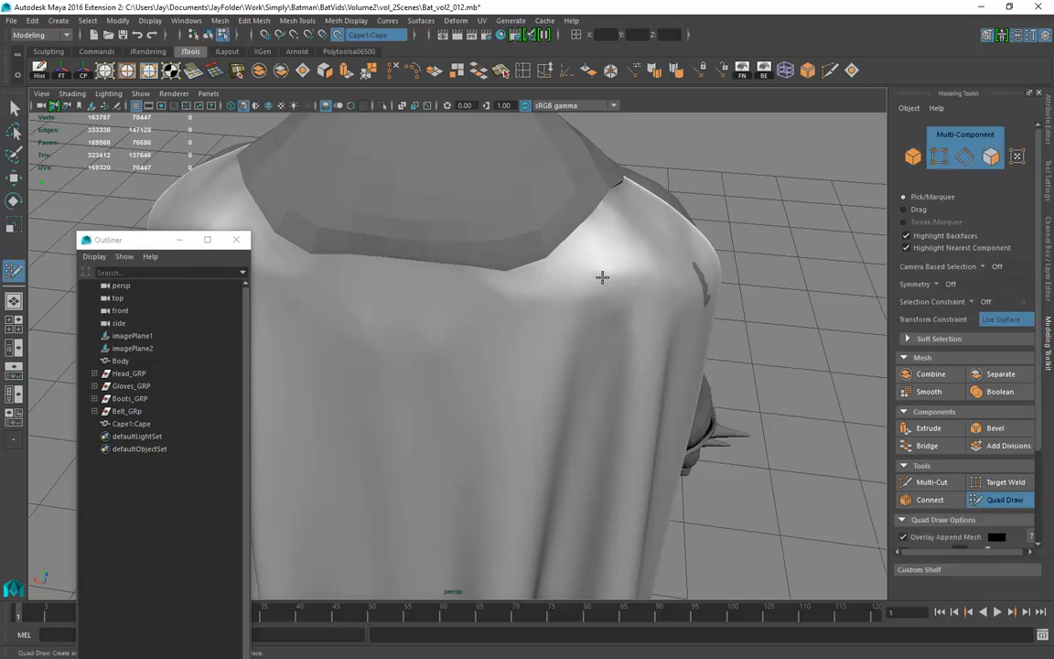
Place Quad Draw points on the live cape along its neckline, from the right shoulder around to the left shoulder
{"action": "scroll", "coordinate": [494, 259], "scroll_direction": "down", "scroll_amount": 3}
{"action": "mouse_move", "coordinate": [577, 312]}
{"action": "left_mouse_down", "text": "alt"}
{"action": "mouse_move", "coordinate": [557, 313]}
{"action": "mouse_move", "coordinate": [556, 336]}
{"action": "mouse_move", "coordinate": [566, 320]}
{"action": "left_mouse_up", "text": "alt"}
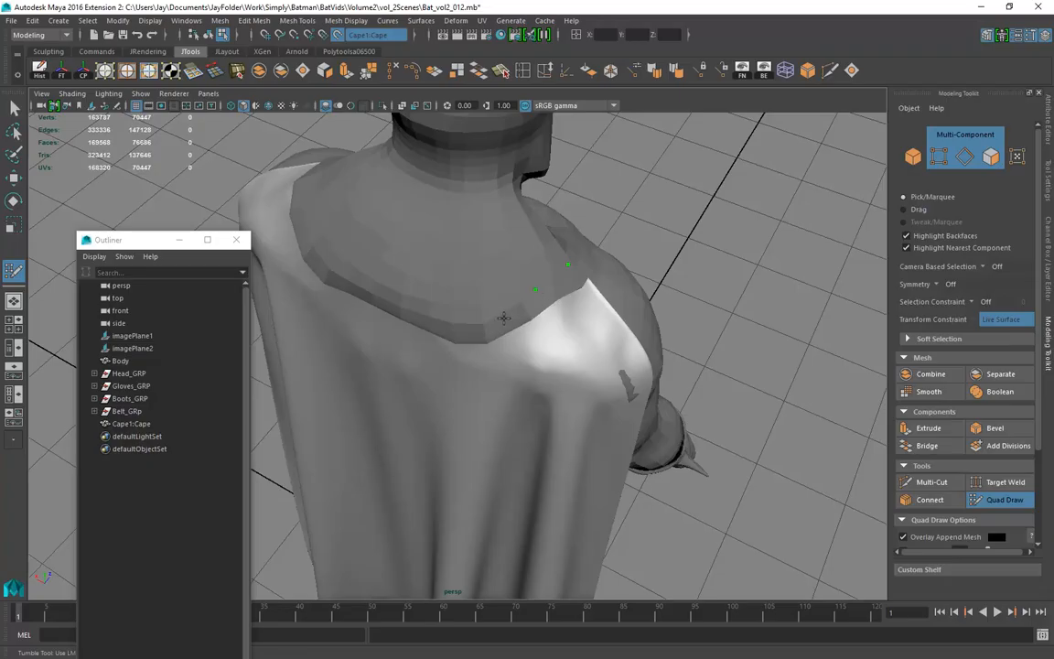
{"action": "left_click_drag", "start_coordinate": [484, 339], "coordinate": [526, 327], "text": "alt"}
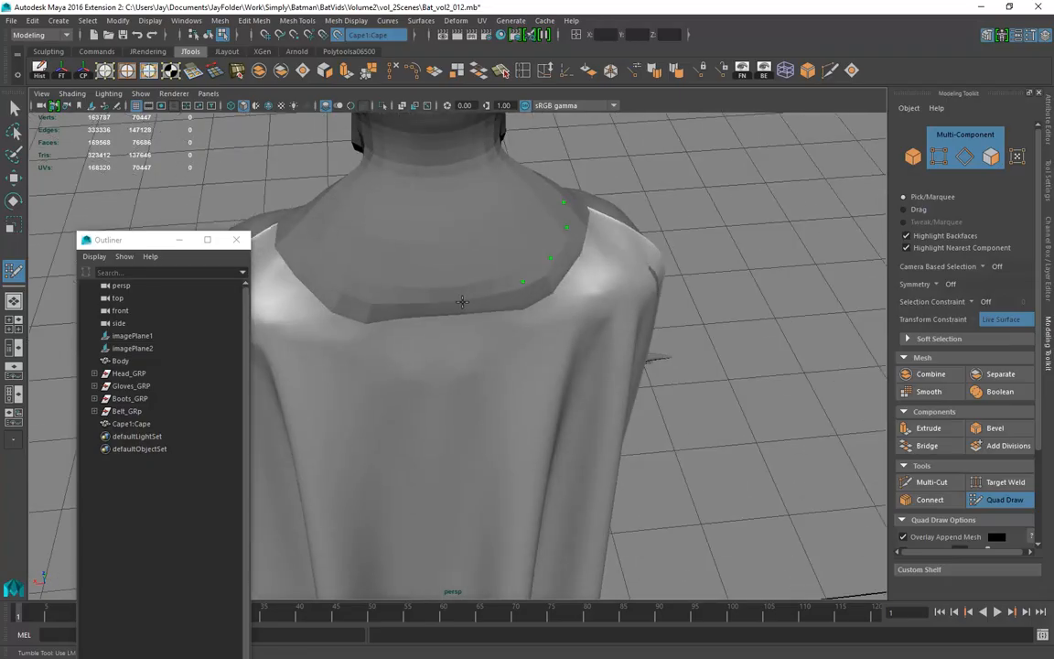
{"action": "mouse_move", "coordinate": [472, 360]}
{"action": "left_mouse_down", "text": "alt"}
{"action": "mouse_move", "coordinate": [449, 344]}
{"action": "mouse_move", "coordinate": [473, 340]}
{"action": "left_mouse_up", "text": "alt"}
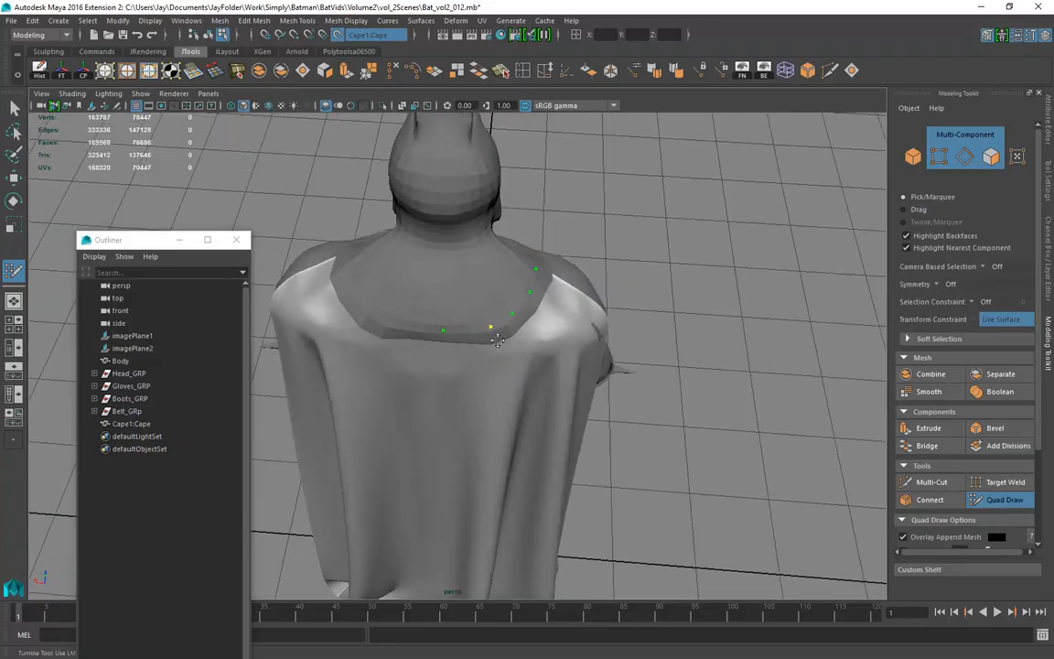
{"action": "left_click_drag", "start_coordinate": [512, 331], "coordinate": [404, 355], "text": "alt"}
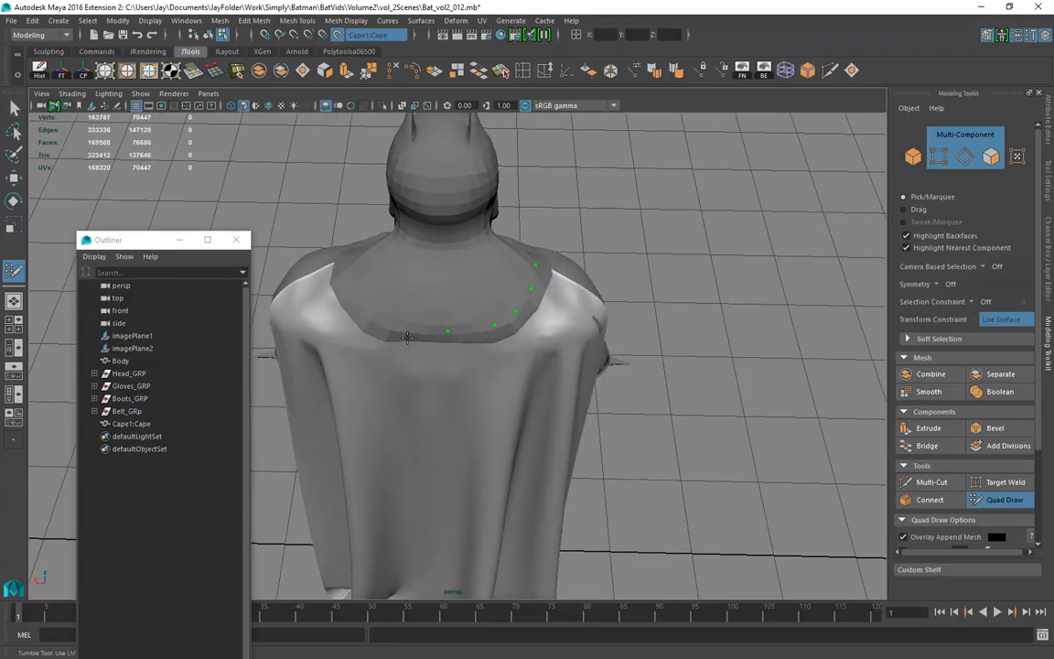
{"action": "left_click_drag", "start_coordinate": [395, 354], "coordinate": [405, 361], "text": "alt"}
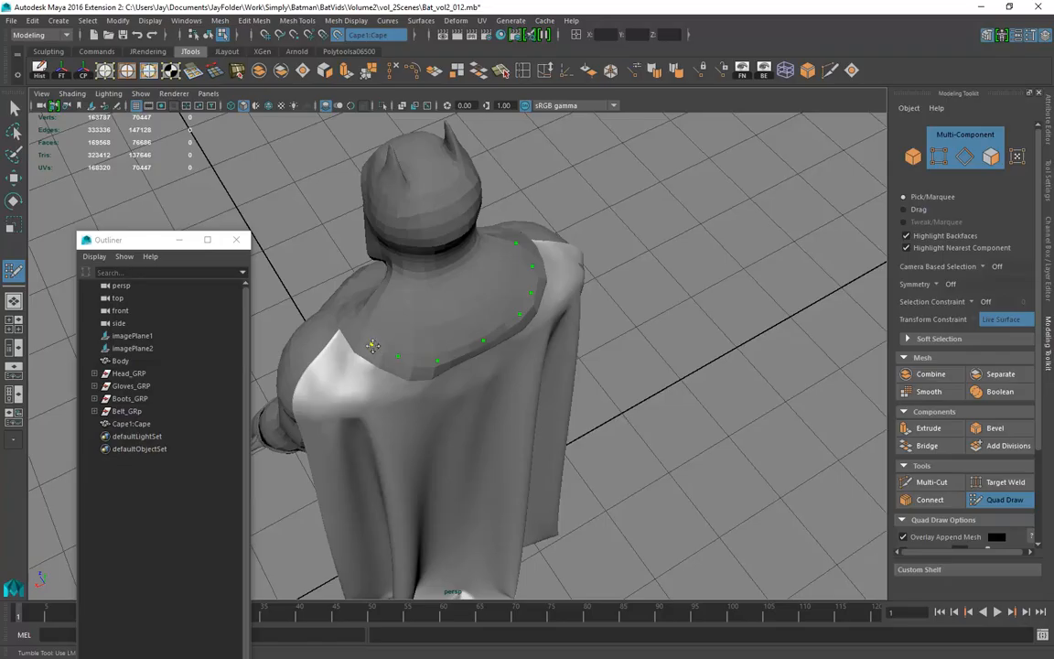
{"action": "left_click_drag", "start_coordinate": [413, 362], "coordinate": [369, 346], "text": "alt"}
{"action": "right_click_drag", "start_coordinate": [369, 346], "coordinate": [496, 370], "text": "alt"}
{"action": "left_click_drag", "start_coordinate": [496, 371], "coordinate": [549, 365], "text": "alt"}
Undo the neckline Quad Draw points, keeping the first two at the right shoulder
{"action": "key", "text": "ctrl+z"}
{"action": "key", "text": "ctrl+z"}
{"action": "key", "text": "ctrl+z"}
{"action": "key", "text": "ctrl+z"}
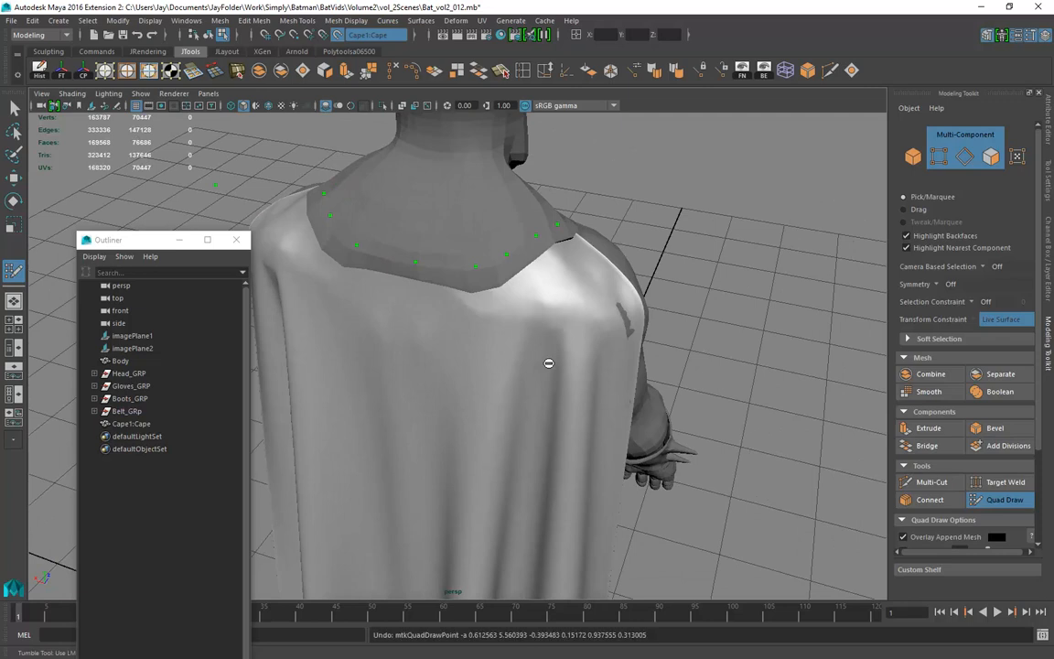
{"action": "key", "text": "ctrl+z"}
{"action": "key", "text": "ctrl+z"}
{"action": "key", "text": "ctrl+z"}
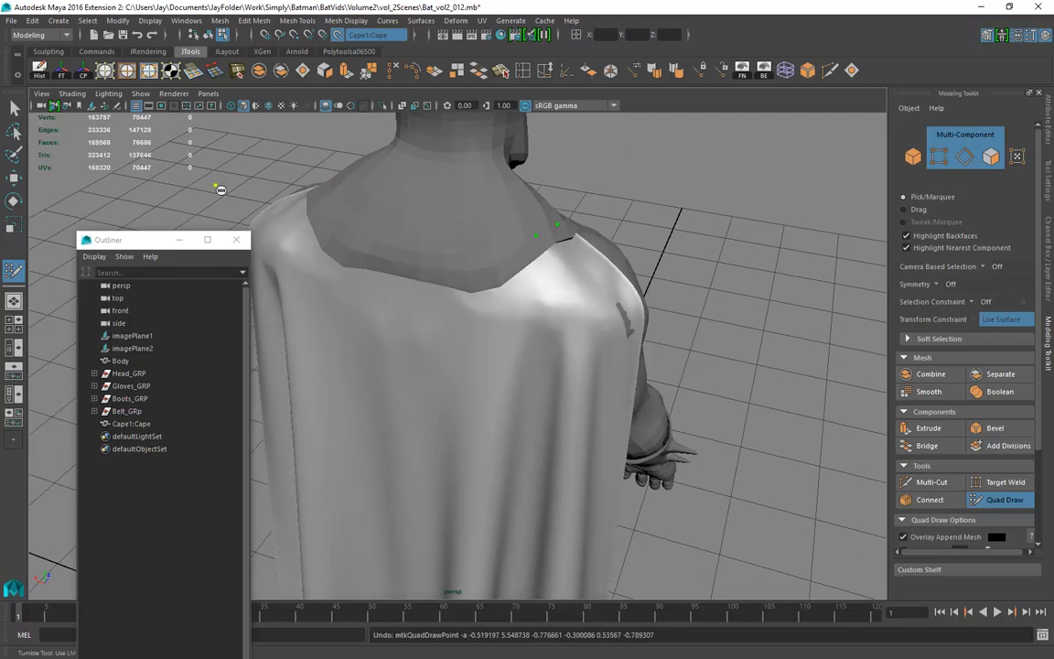
Delete the stray point beside the cape and place more closely spaced Quad Draw points along the neckline to the centre back
{"action": "left_click_drag", "start_coordinate": [509, 295], "coordinate": [267, 262], "text": "alt"}
{"action": "left_click", "coordinate": [236, 243]}
{"action": "left_click_drag", "start_coordinate": [462, 319], "coordinate": [474, 322], "text": "alt"}
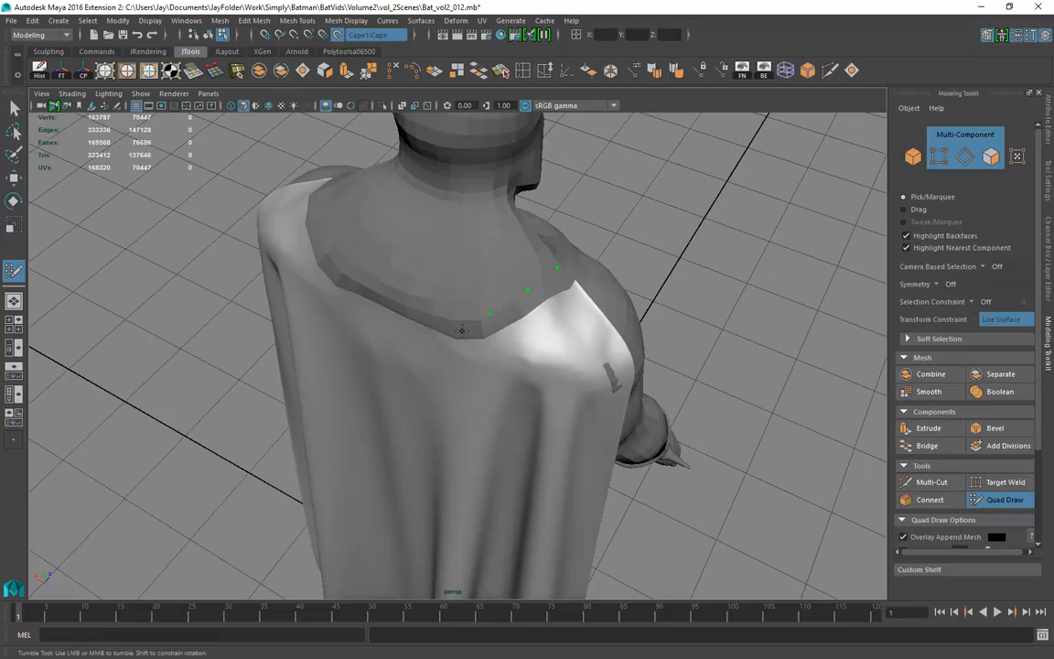
{"action": "left_click_drag", "start_coordinate": [429, 349], "coordinate": [468, 334], "text": "alt"}
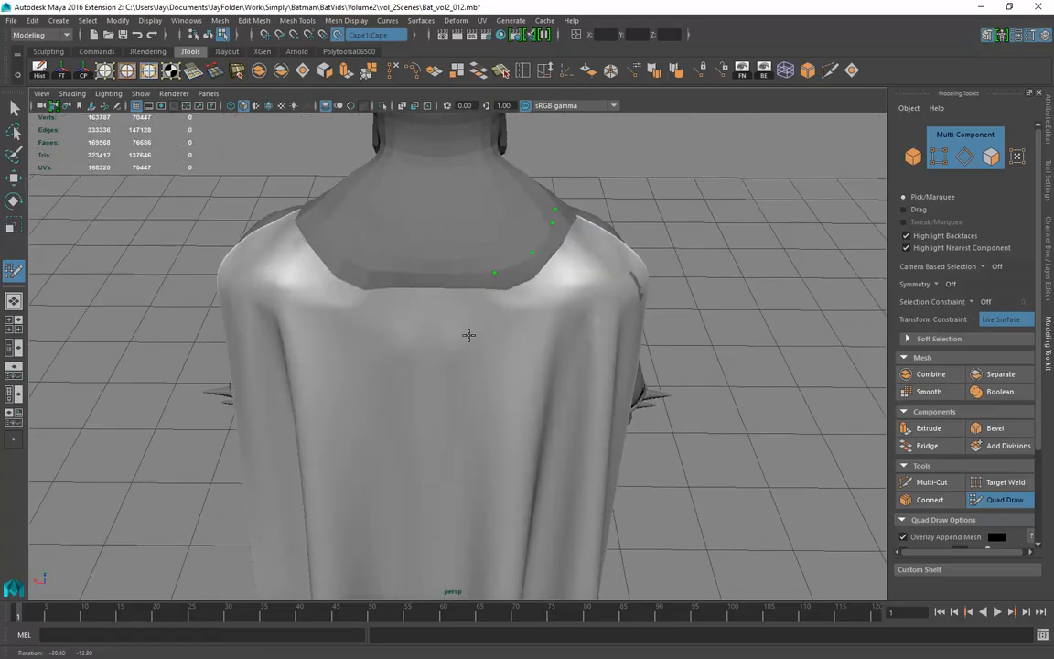
{"action": "left_click", "coordinate": [431, 277]}
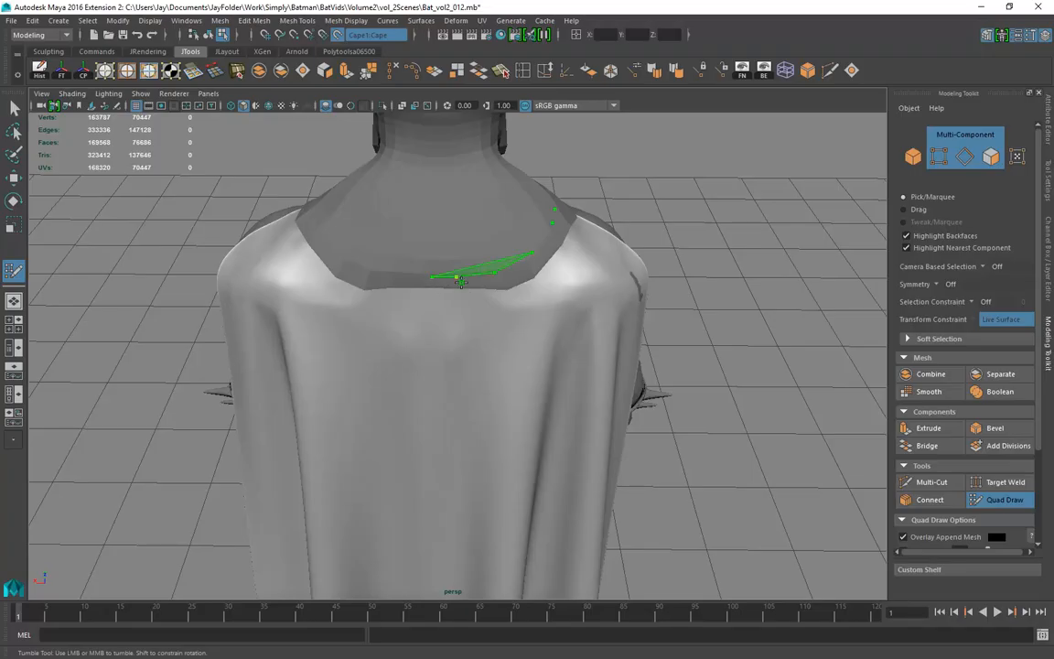
{"action": "left_click_drag", "start_coordinate": [482, 362], "coordinate": [470, 330], "text": "alt"}
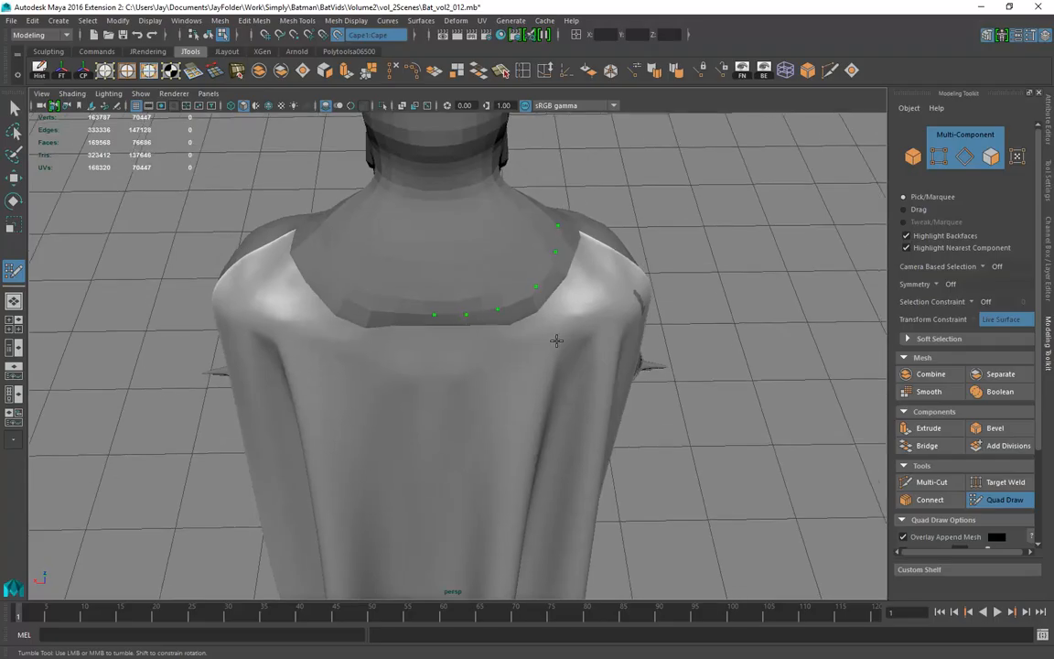
Continue placing Quad Draw points along the cape's neckline from the centre back around to the left shoulder
{"action": "left_click_drag", "start_coordinate": [563, 339], "coordinate": [498, 342], "text": "alt"}
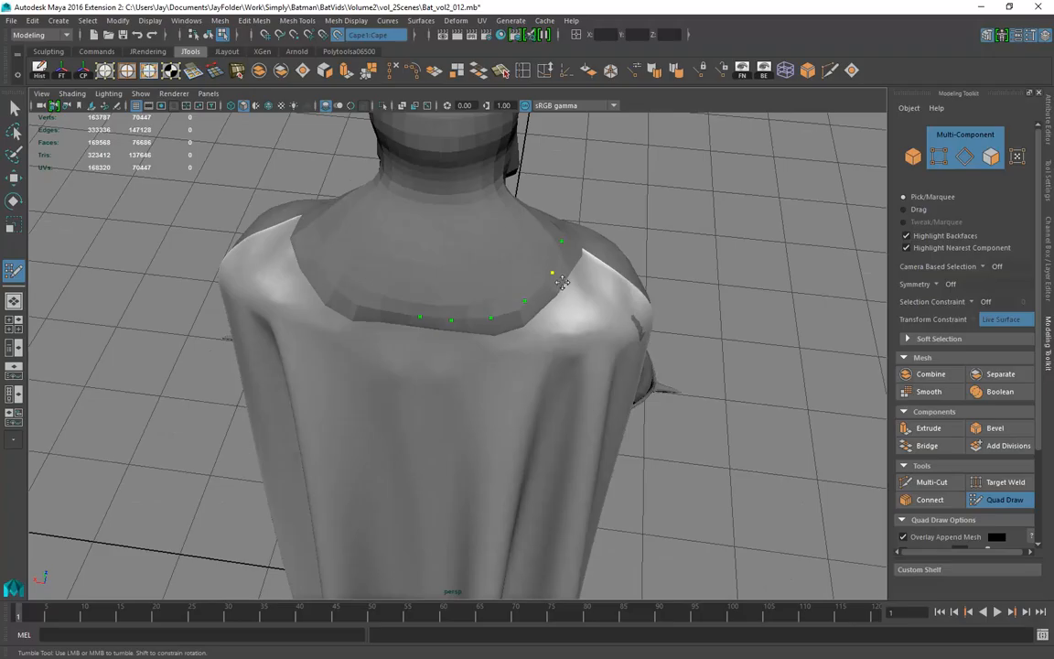
{"action": "left_click_drag", "start_coordinate": [560, 324], "coordinate": [540, 231], "text": "alt"}
{"action": "left_click_drag", "start_coordinate": [479, 302], "coordinate": [522, 329], "text": "alt"}
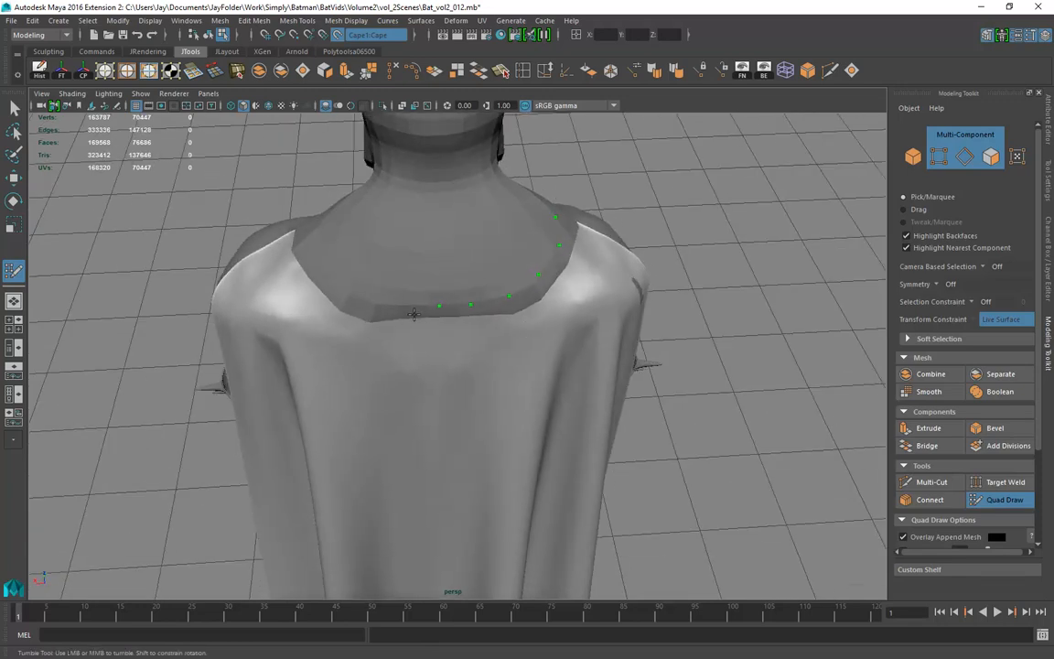
{"action": "left_click_drag", "start_coordinate": [413, 314], "coordinate": [431, 344], "text": "alt"}
{"action": "left_click", "coordinate": [385, 333]}
{"action": "left_click_drag", "start_coordinate": [476, 370], "coordinate": [485, 378], "text": "alt"}
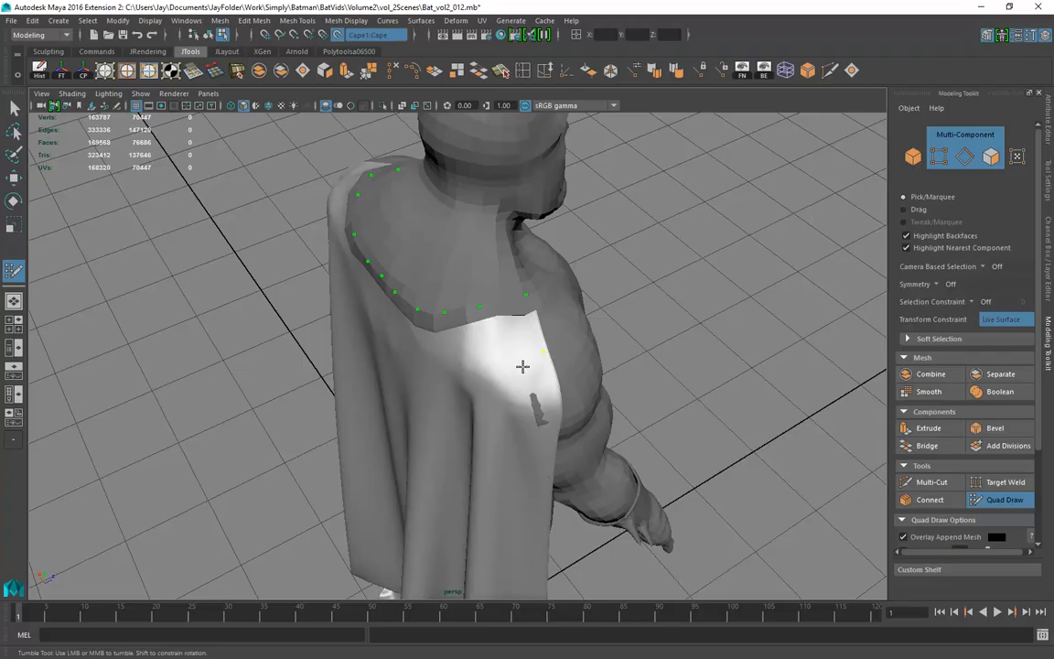
Place points below the neckline at the right shoulder and fill the first quads towards the centre back
{"action": "key", "text": "shift"}
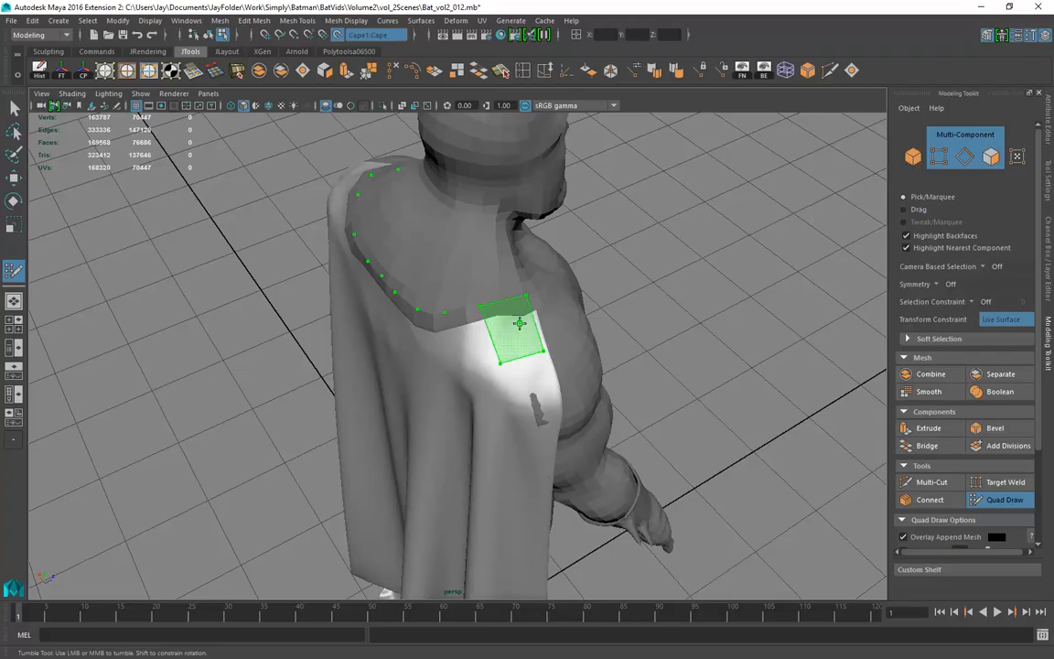
{"action": "left_click", "coordinate": [519, 323], "text": "shift"}
{"action": "left_click_drag", "start_coordinate": [519, 323], "coordinate": [543, 373], "text": "alt"}
{"action": "left_click", "coordinate": [545, 309], "text": "shift"}
{"action": "left_click", "coordinate": [481, 348]}
{"action": "left_click", "coordinate": [485, 315], "text": "shift"}
{"action": "left_click_drag", "start_coordinate": [461, 365], "coordinate": [469, 364], "text": "alt"}
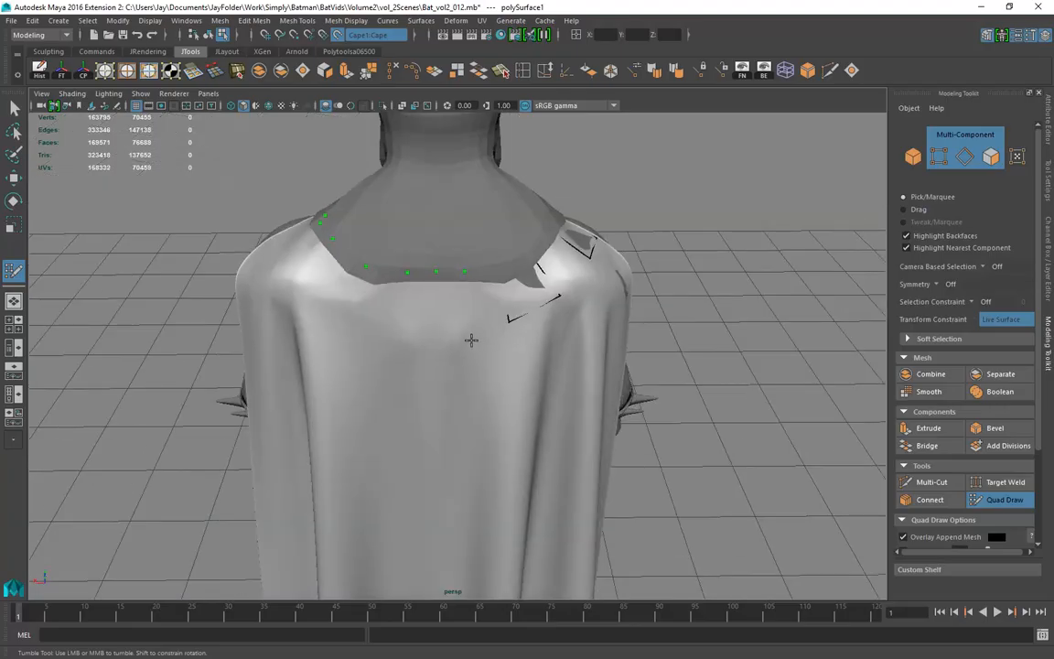
Continue the first row of quads below the neckline across the centre back towards the left shoulder
{"action": "left_click", "coordinate": [481, 313], "text": "shift"}
{"action": "left_click", "coordinate": [448, 311], "text": "shift"}
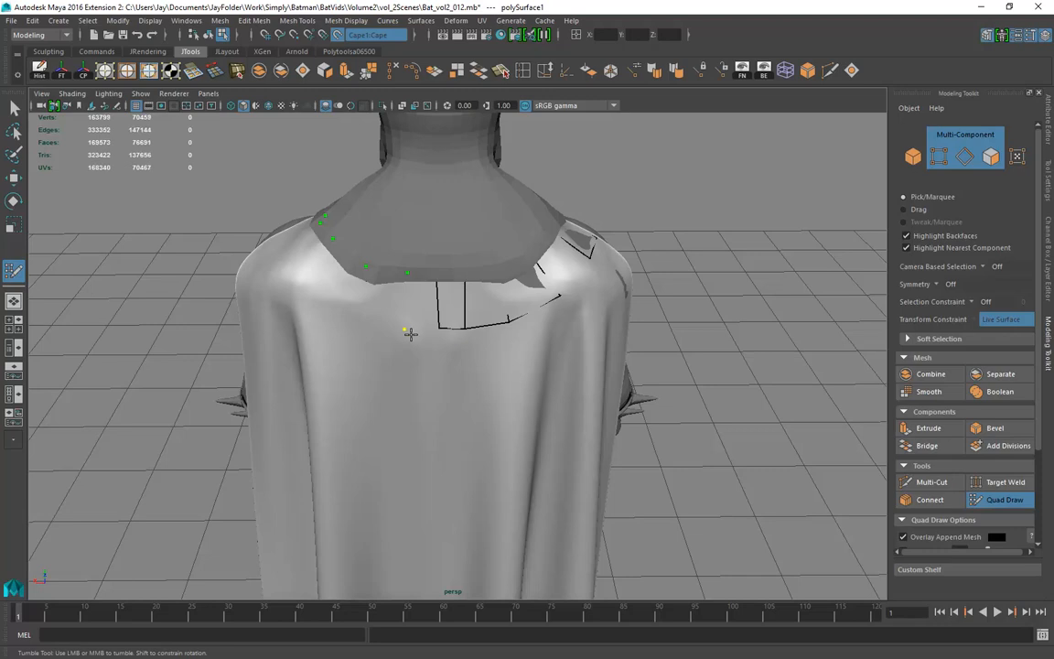
{"action": "left_click", "coordinate": [422, 315], "text": "shift"}
{"action": "left_click_drag", "start_coordinate": [385, 349], "coordinate": [411, 358], "text": "alt"}
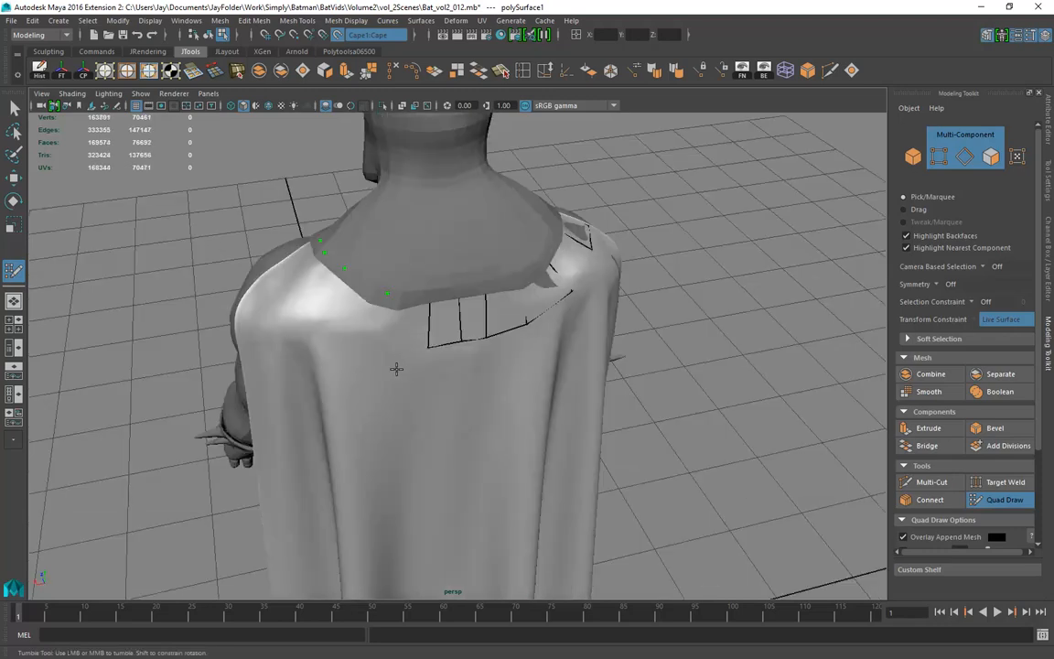
{"action": "left_click", "coordinate": [350, 369], "text": "shift"}
{"action": "left_click_drag", "start_coordinate": [352, 369], "coordinate": [377, 378], "text": "alt"}
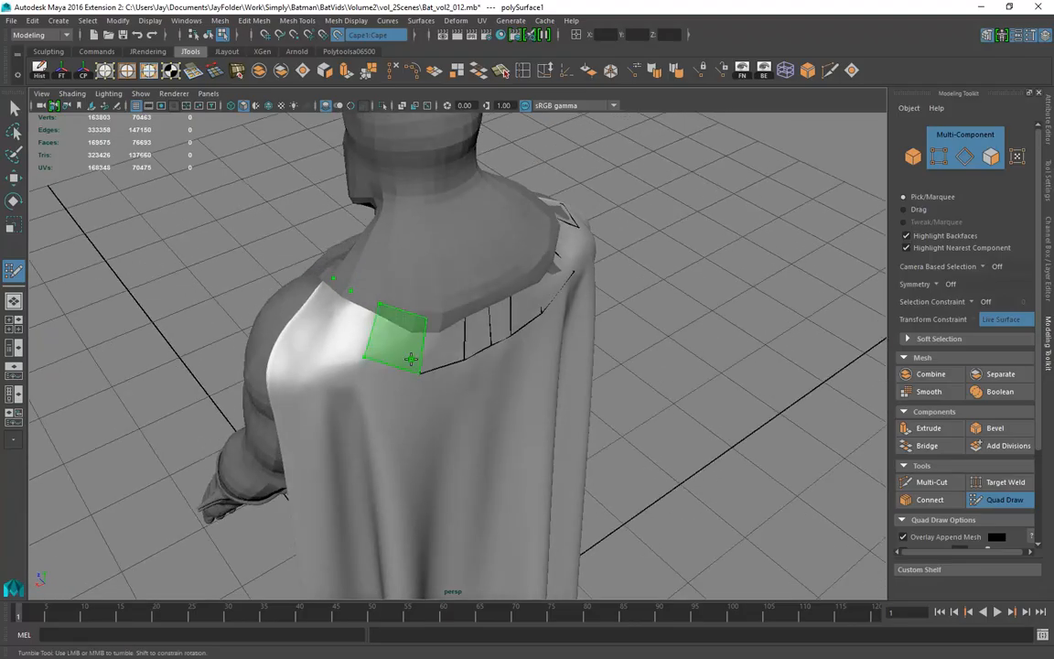
{"action": "left_click", "coordinate": [393, 326], "text": "shift"}
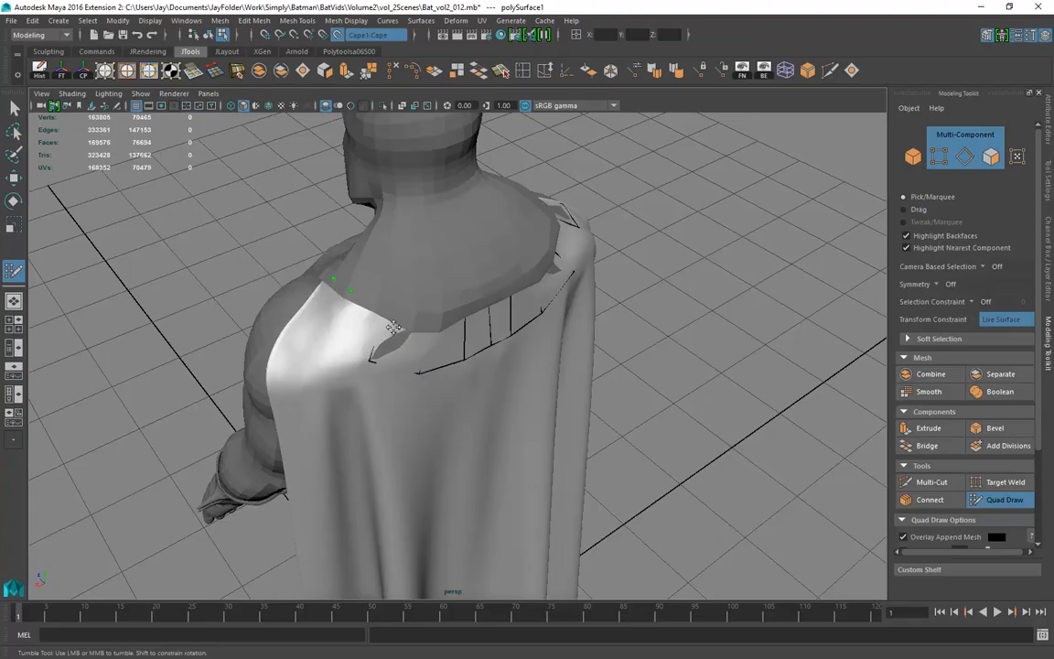
Finish the first row of quads with the last faces over the left shoulder
{"action": "mouse_move", "coordinate": [353, 302]}
{"action": "left_mouse_down", "text": "alt"}
{"action": "mouse_move", "coordinate": [353, 376]}
{"action": "mouse_move", "coordinate": [381, 326]}
{"action": "mouse_move", "coordinate": [376, 310]}
{"action": "left_mouse_up", "text": "alt"}
{"action": "left_click", "coordinate": [355, 363]}
{"action": "left_click", "coordinate": [393, 353], "text": "shift"}
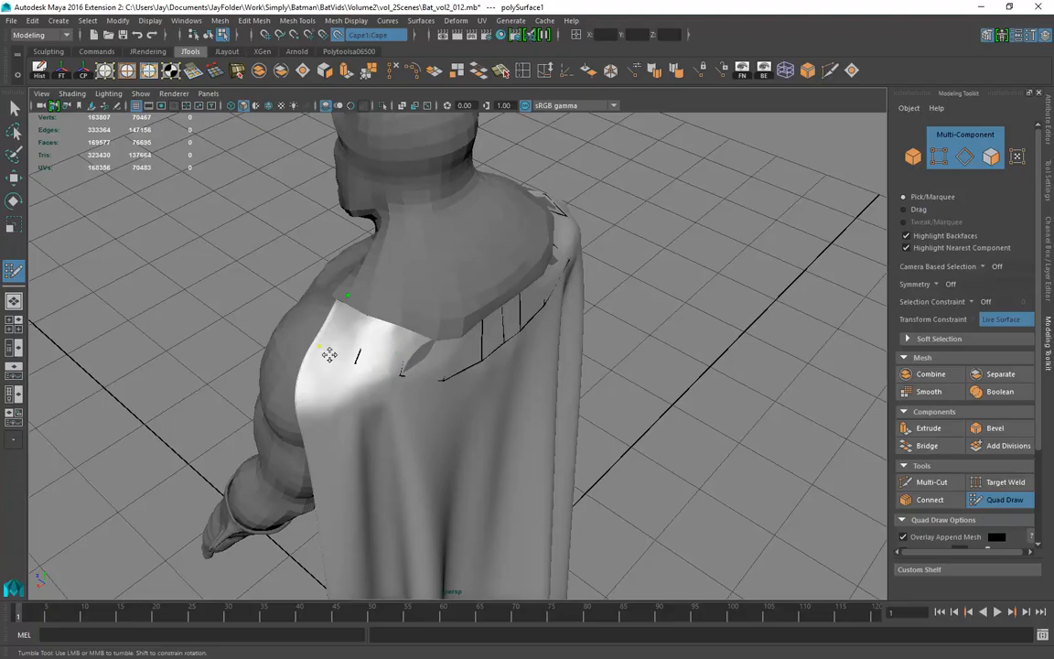
{"action": "left_click", "coordinate": [350, 339], "text": "shift"}
{"action": "mouse_move", "coordinate": [351, 339]}
{"action": "left_mouse_down", "text": "alt"}
{"action": "mouse_move", "coordinate": [438, 349]}
{"action": "mouse_move", "coordinate": [447, 337]}
{"action": "left_mouse_up", "text": "alt"}
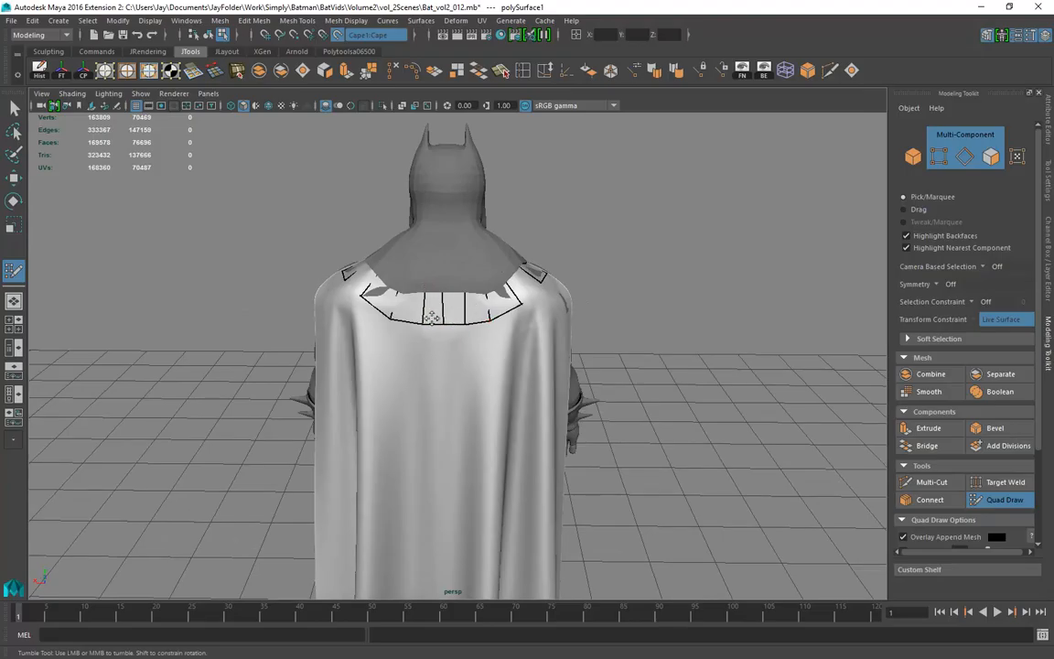
Start a second row of quads below the first row at the centre back of the cape
{"action": "left_click_drag", "start_coordinate": [361, 307], "coordinate": [445, 347], "text": "alt"}
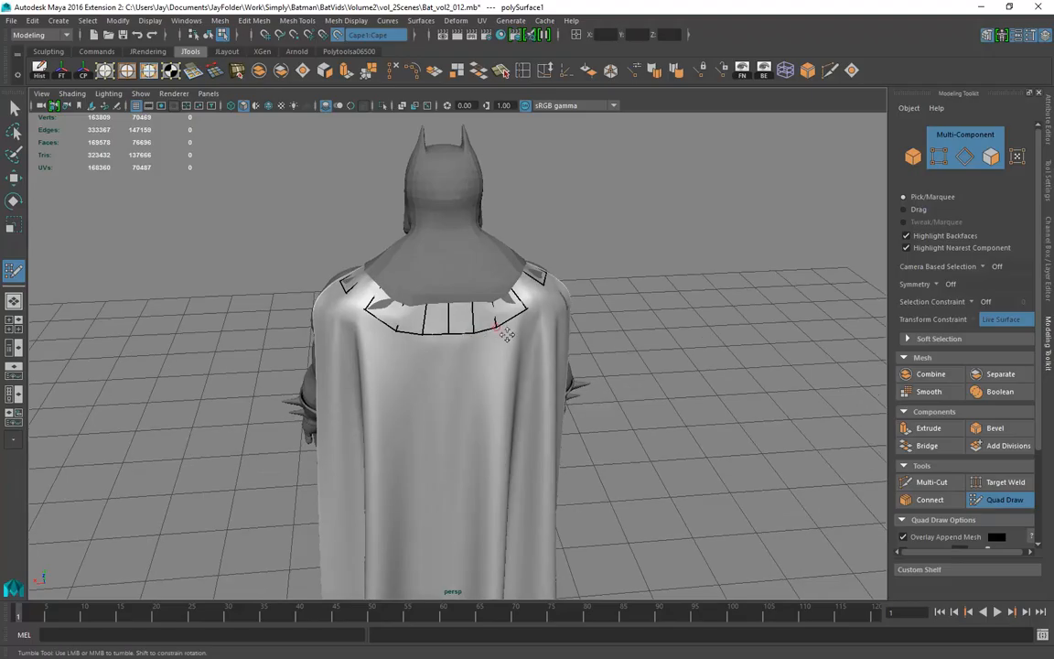
{"action": "left_click_drag", "start_coordinate": [483, 329], "coordinate": [457, 302], "text": "alt"}
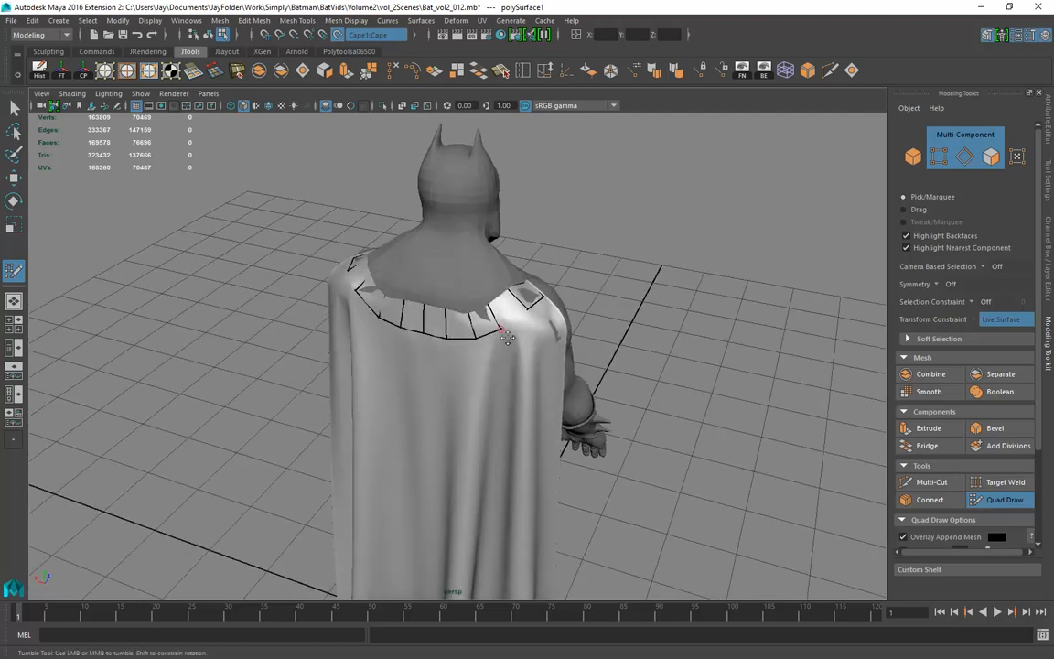
{"action": "left_click_drag", "start_coordinate": [390, 316], "coordinate": [416, 357], "text": "alt"}
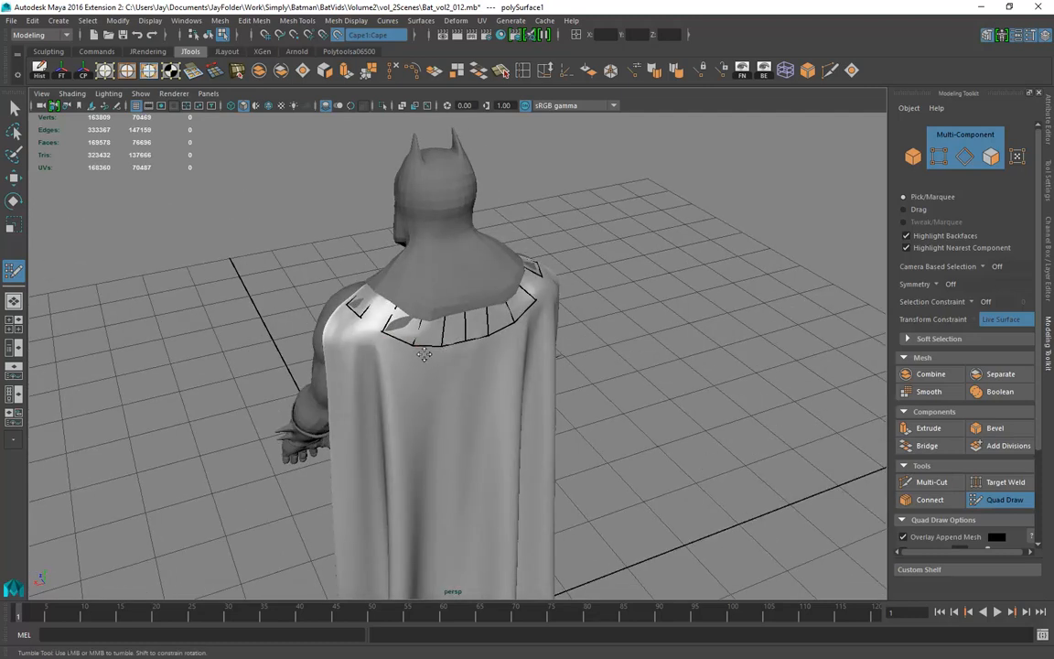
{"action": "left_click_drag", "start_coordinate": [494, 360], "coordinate": [428, 311], "text": "alt"}
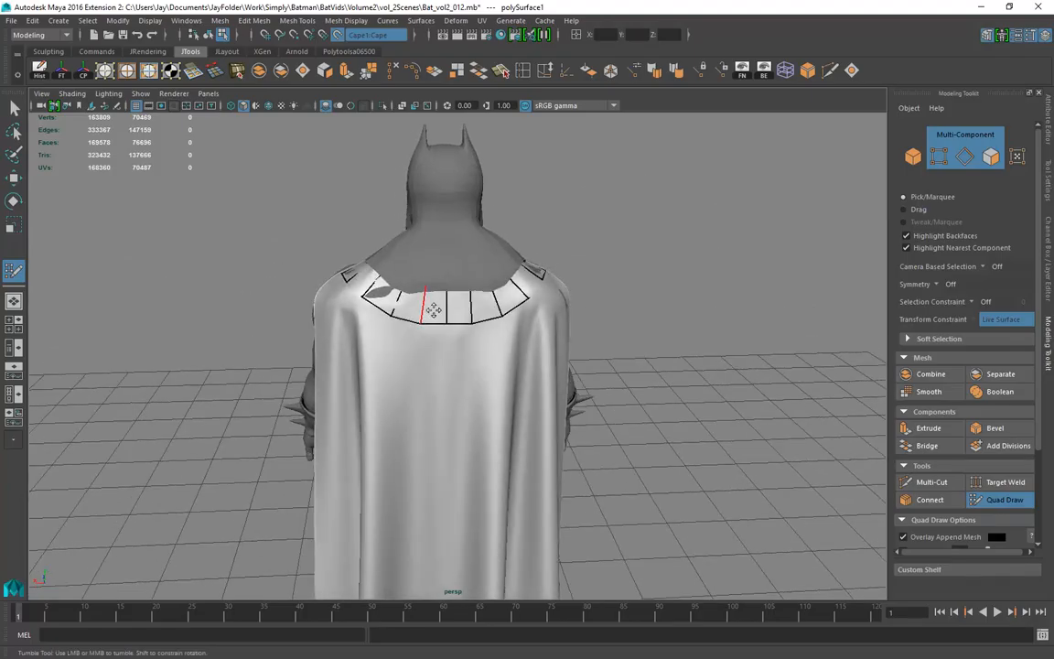
{"action": "left_click", "coordinate": [431, 353], "text": "shift"}
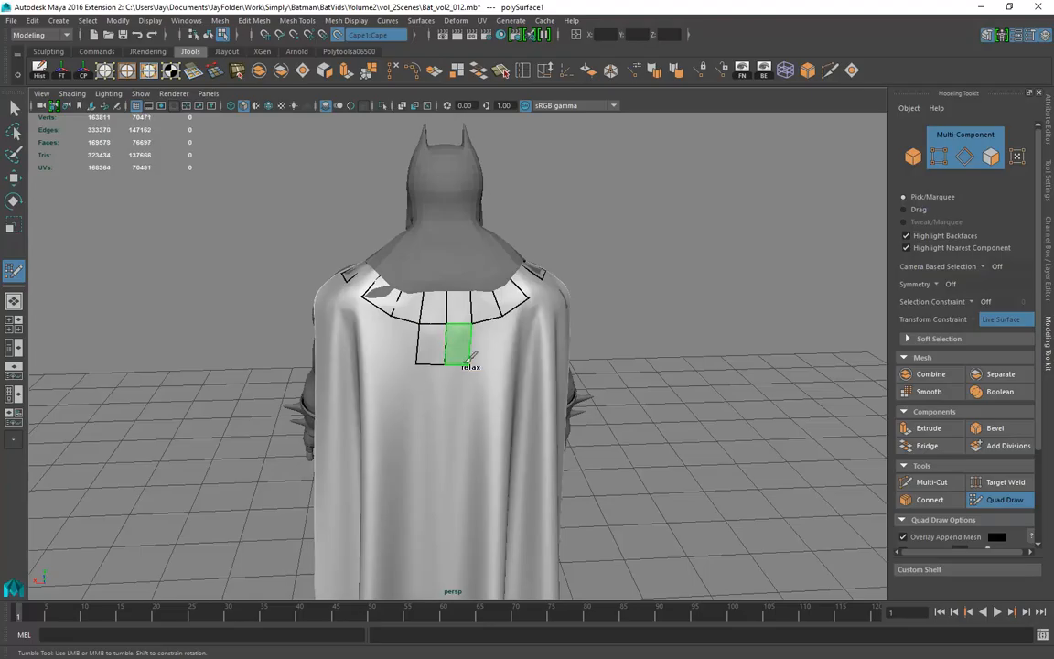
{"action": "left_click", "coordinate": [469, 359], "text": "shift"}
{"action": "mouse_move", "coordinate": [489, 370]}
{"action": "left_mouse_down", "text": "alt"}
{"action": "mouse_move", "coordinate": [474, 370]}
{"action": "mouse_move", "coordinate": [486, 368]}
{"action": "left_mouse_up", "text": "alt"}
Extend the second row of quads over the right shoulder and nudge a vertex on that side into position
{"action": "left_click", "coordinate": [478, 351], "text": "shift"}
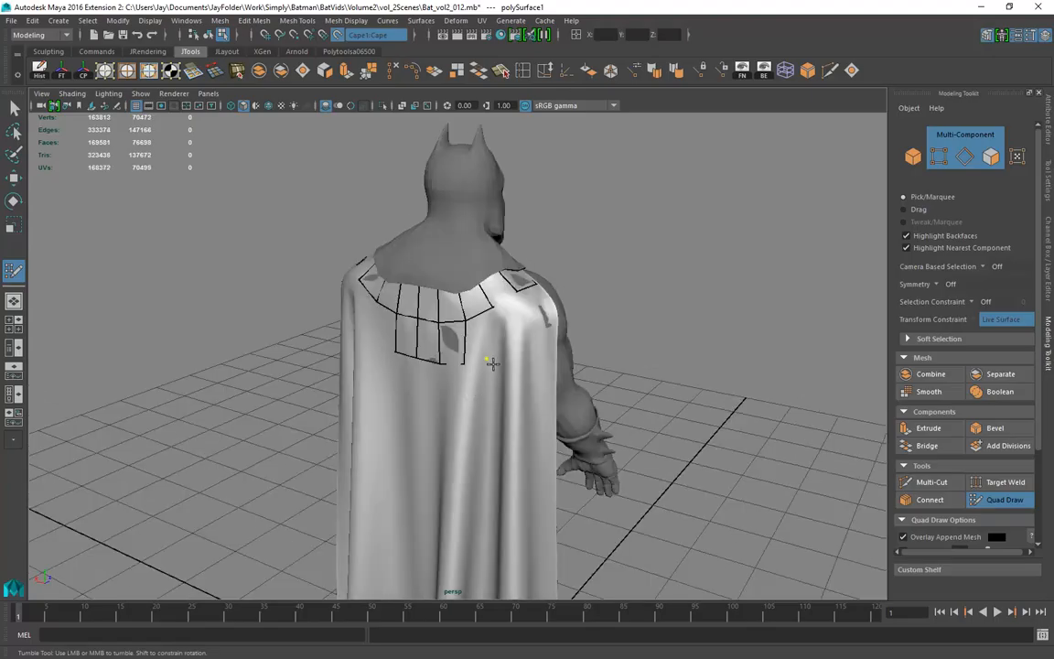
{"action": "left_click", "coordinate": [490, 364], "text": "shift"}
{"action": "left_click_drag", "start_coordinate": [494, 368], "coordinate": [527, 359], "text": "alt"}
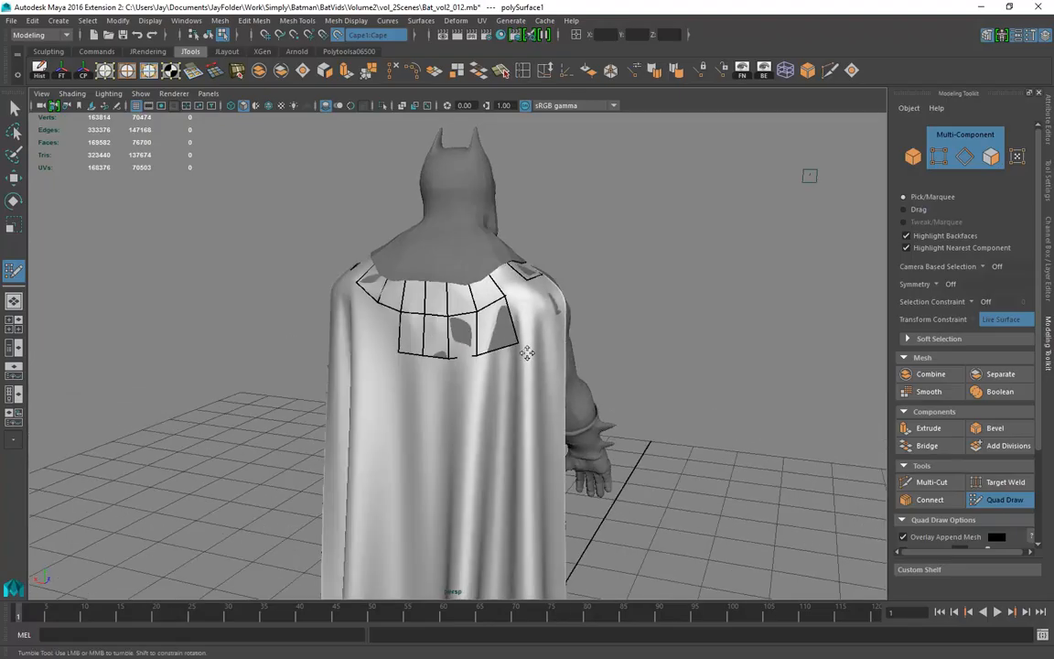
{"action": "left_click_drag", "start_coordinate": [515, 309], "coordinate": [503, 371], "text": "alt"}
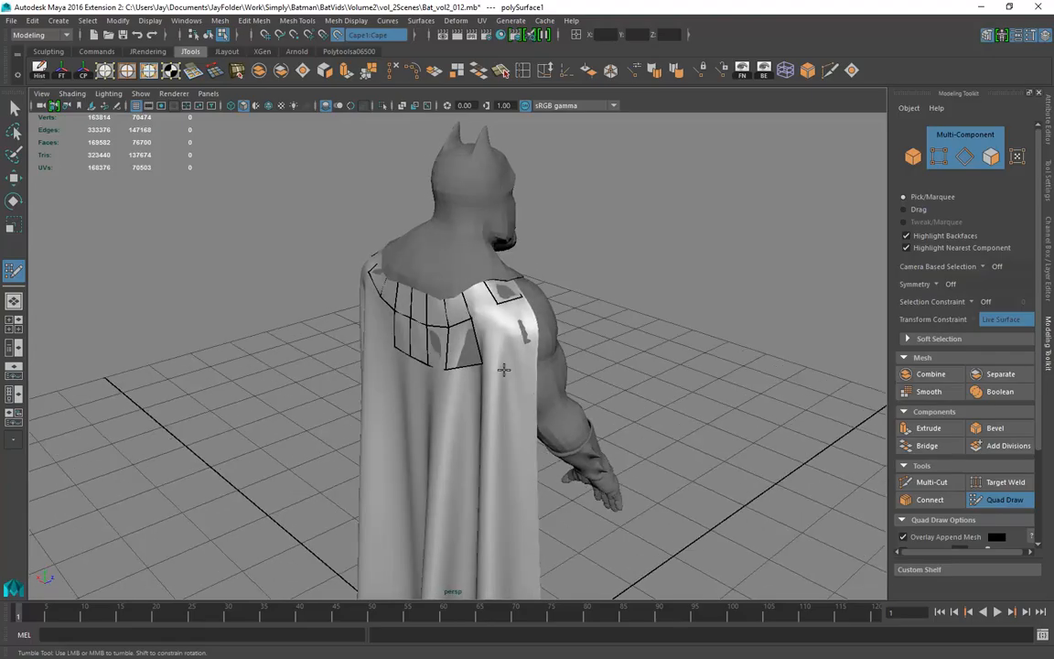
{"action": "left_click", "coordinate": [503, 344], "text": "shift"}
{"action": "left_click", "coordinate": [530, 333], "text": "shift"}
{"action": "left_click_drag", "start_coordinate": [480, 391], "coordinate": [499, 379], "text": "alt"}
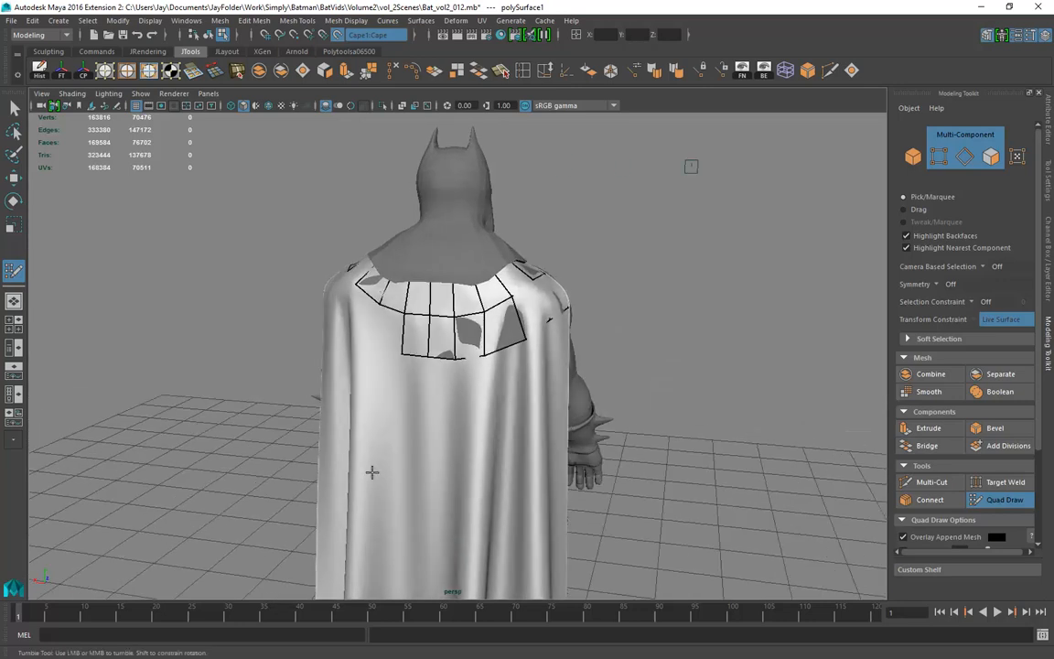
{"action": "mouse_move", "coordinate": [456, 439]}
{"action": "left_mouse_down", "text": "alt"}
{"action": "mouse_move", "coordinate": [470, 437]}
{"action": "mouse_move", "coordinate": [514, 359]}
{"action": "left_mouse_up", "text": "alt"}
{"action": "left_click_drag", "start_coordinate": [502, 318], "coordinate": [499, 319]}
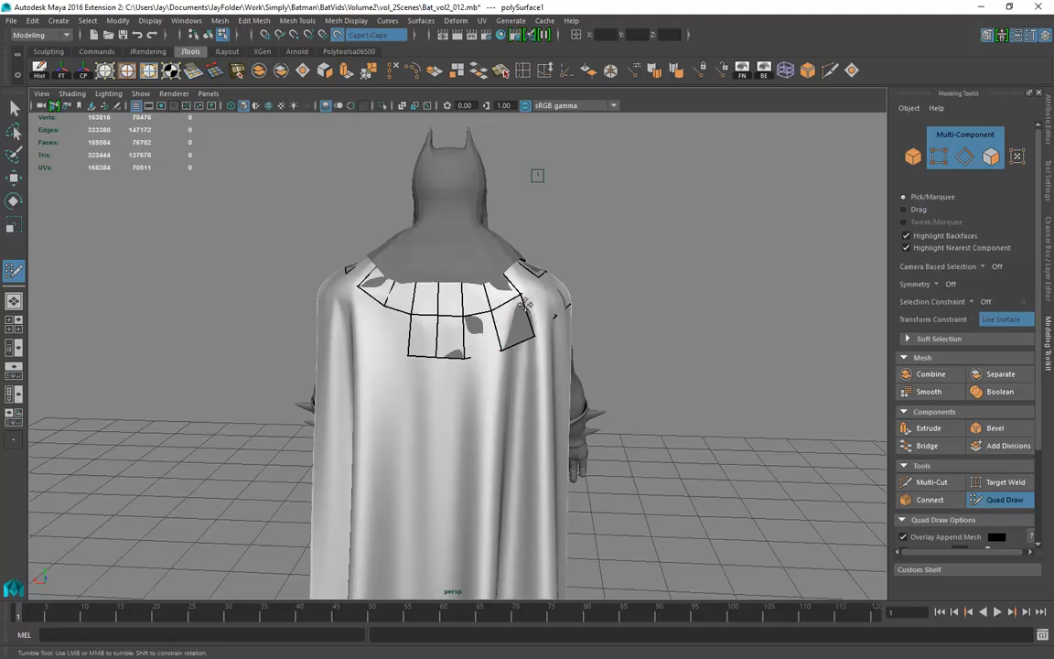
Extend the second row of quads from the centre back over the left shoulder
{"action": "left_click_drag", "start_coordinate": [367, 341], "coordinate": [435, 393], "text": "alt"}
{"action": "left_click", "coordinate": [403, 351], "text": "shift"}
{"action": "left_click", "coordinate": [383, 363]}
{"action": "left_click", "coordinate": [409, 359], "text": "shift"}
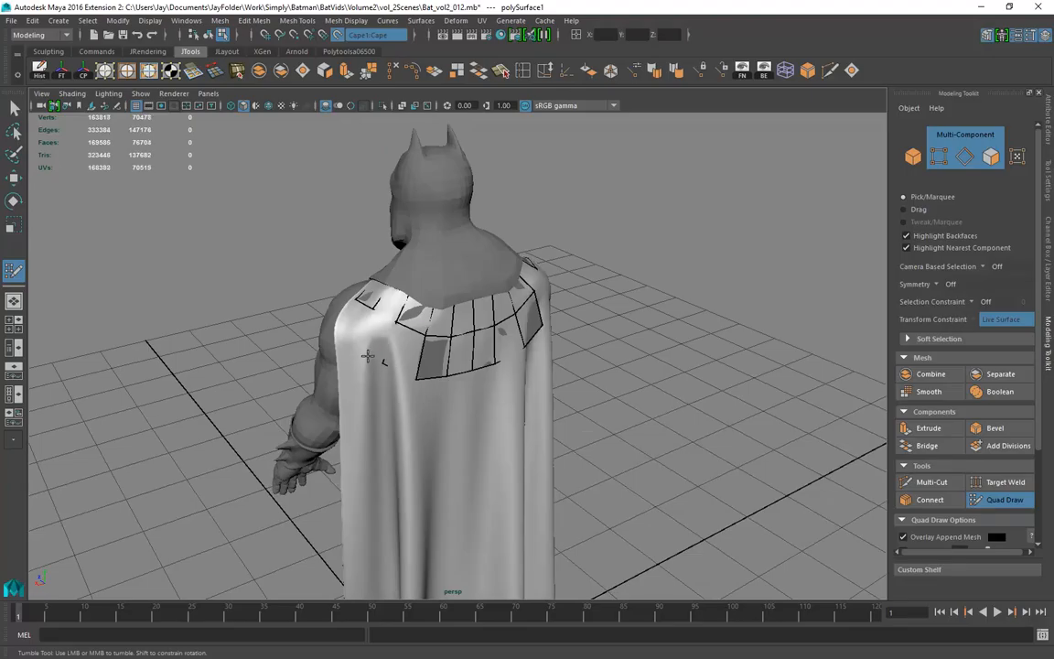
{"action": "left_click", "coordinate": [346, 322], "text": "shift"}
{"action": "left_click", "coordinate": [342, 332], "text": "shift"}
{"action": "left_click_drag", "start_coordinate": [446, 311], "coordinate": [455, 371], "text": "alt"}
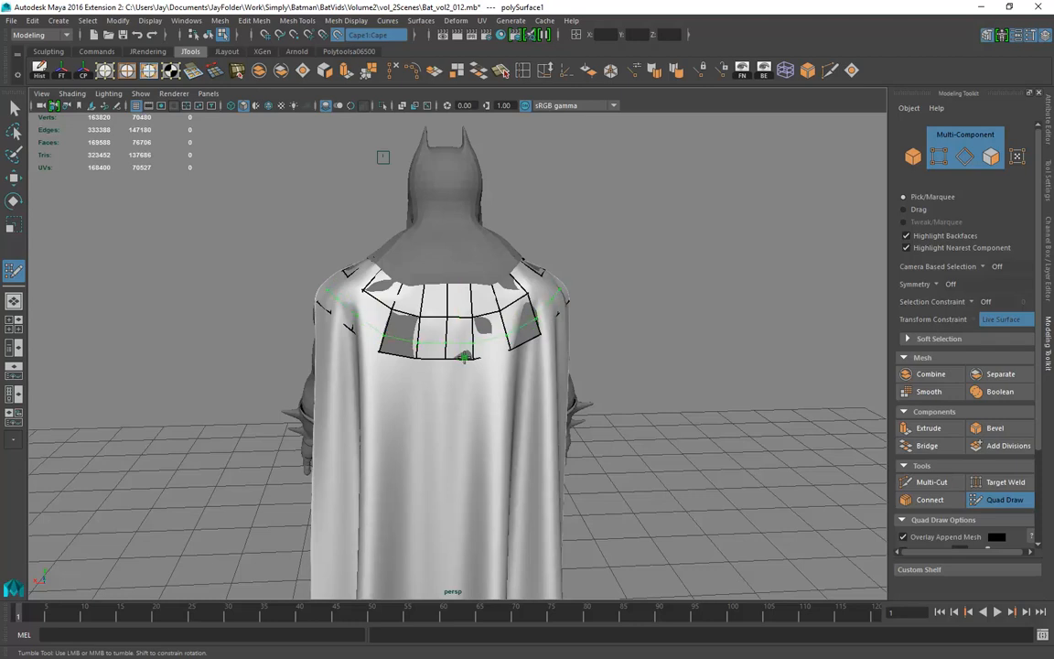
Insert a horizontal edge loop through the middle of each of the two quad rows
{"action": "left_click", "coordinate": [507, 336], "text": "ctrl"}
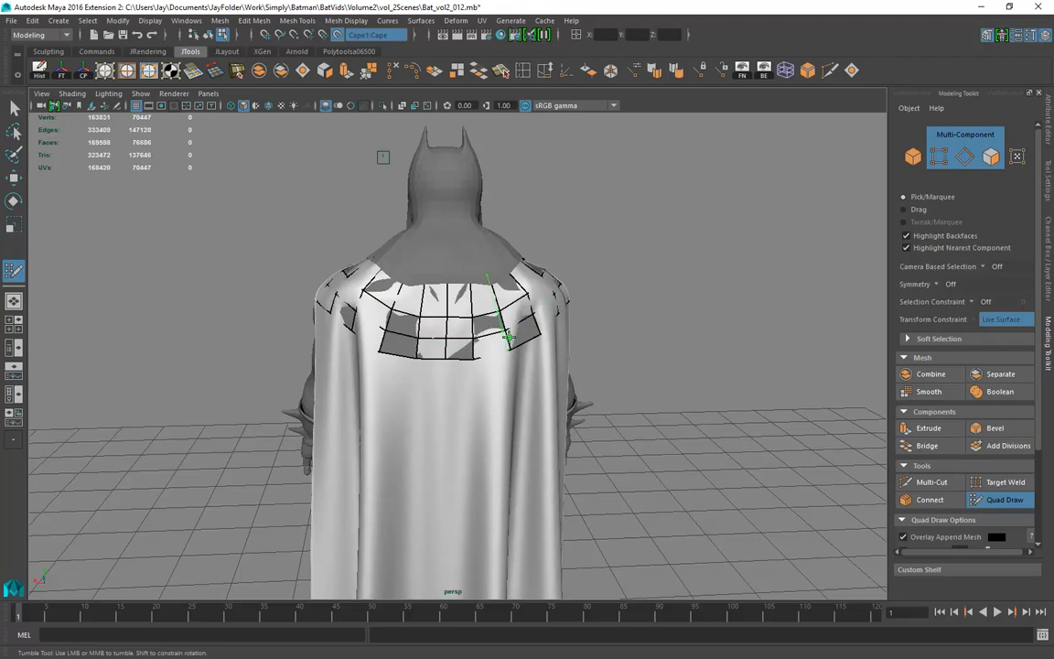
{"action": "left_click", "coordinate": [482, 300], "text": "ctrl"}
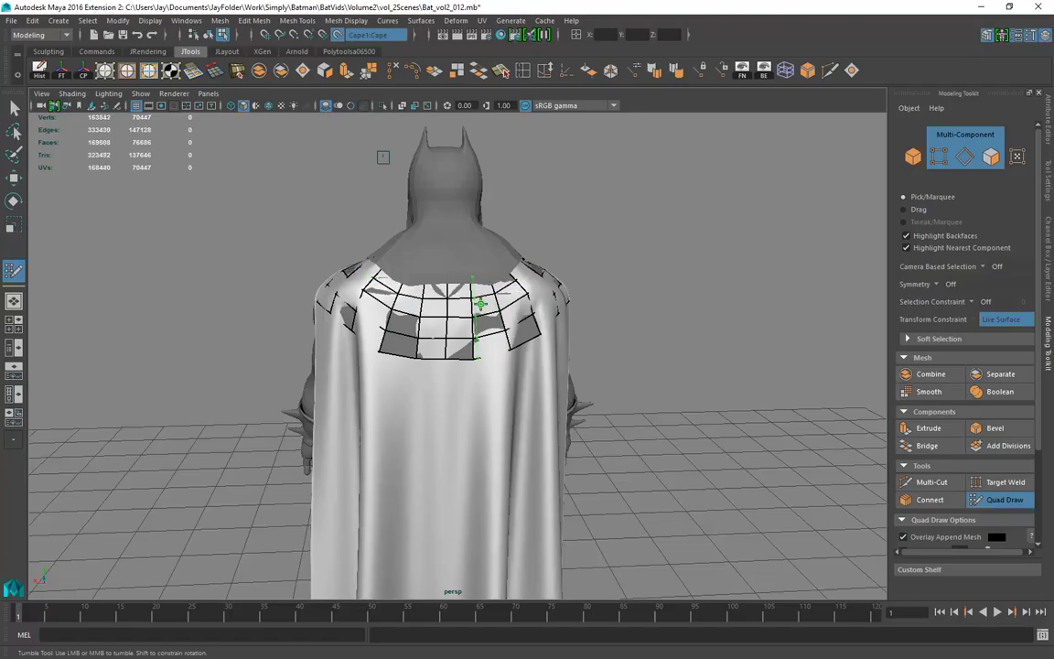
{"action": "left_click_drag", "start_coordinate": [441, 421], "coordinate": [473, 433], "text": "alt"}
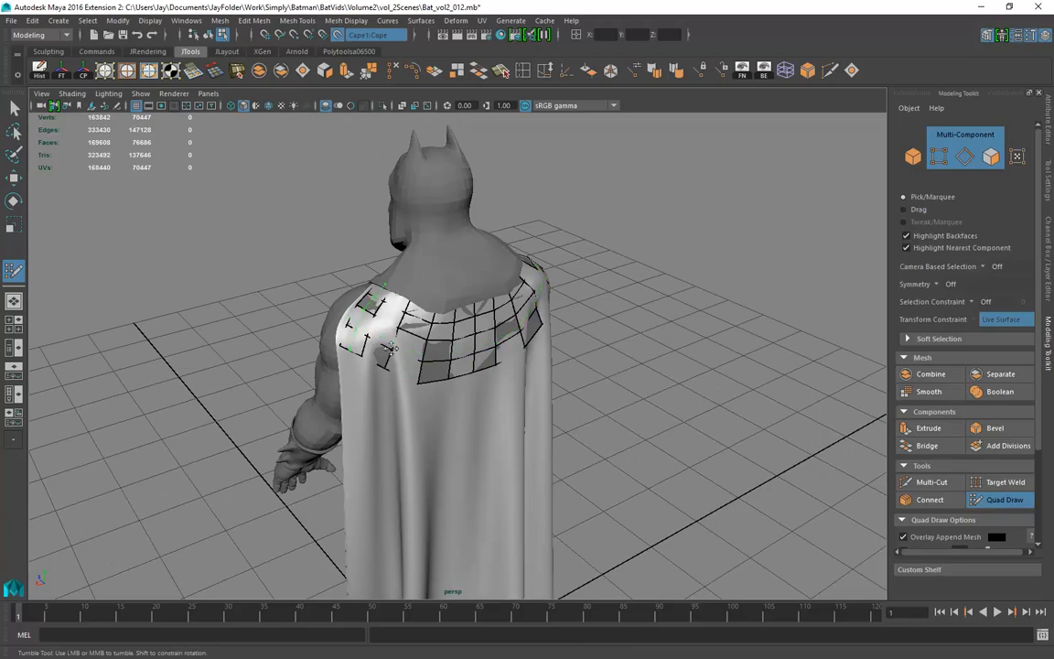
Begin a longer row of quads below the existing mesh, from the right shoulder towards the centre back
{"action": "left_click_drag", "start_coordinate": [469, 367], "coordinate": [535, 377], "text": "alt"}
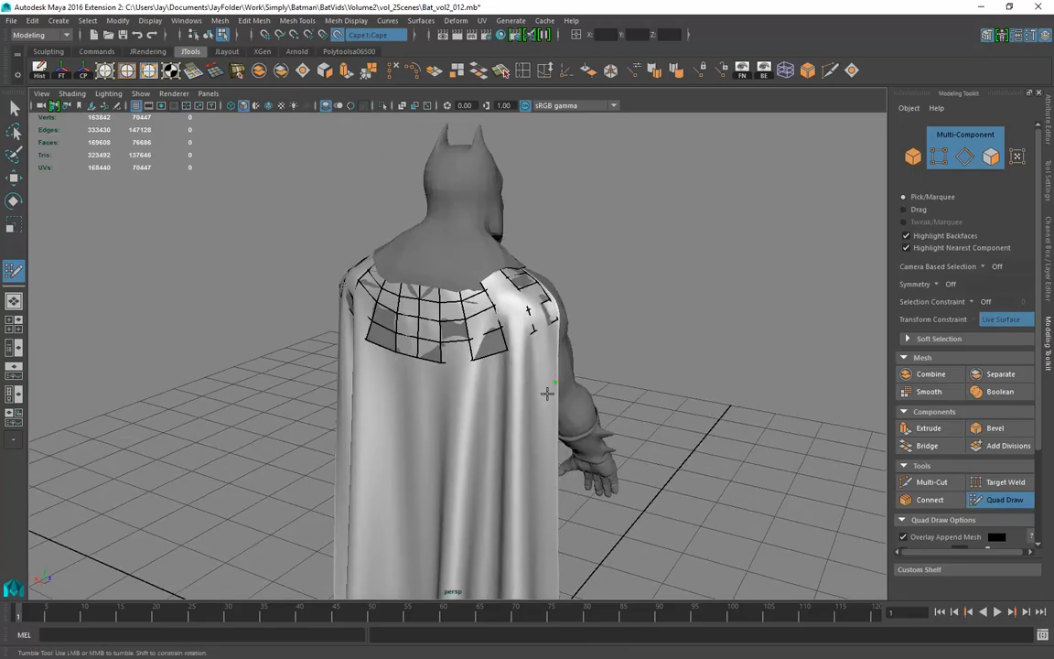
{"action": "left_click", "coordinate": [538, 388]}
{"action": "left_click", "coordinate": [552, 364], "text": "shift"}
{"action": "left_click", "coordinate": [522, 384], "text": "shift"}
{"action": "left_click_drag", "start_coordinate": [522, 385], "coordinate": [506, 404], "text": "alt"}
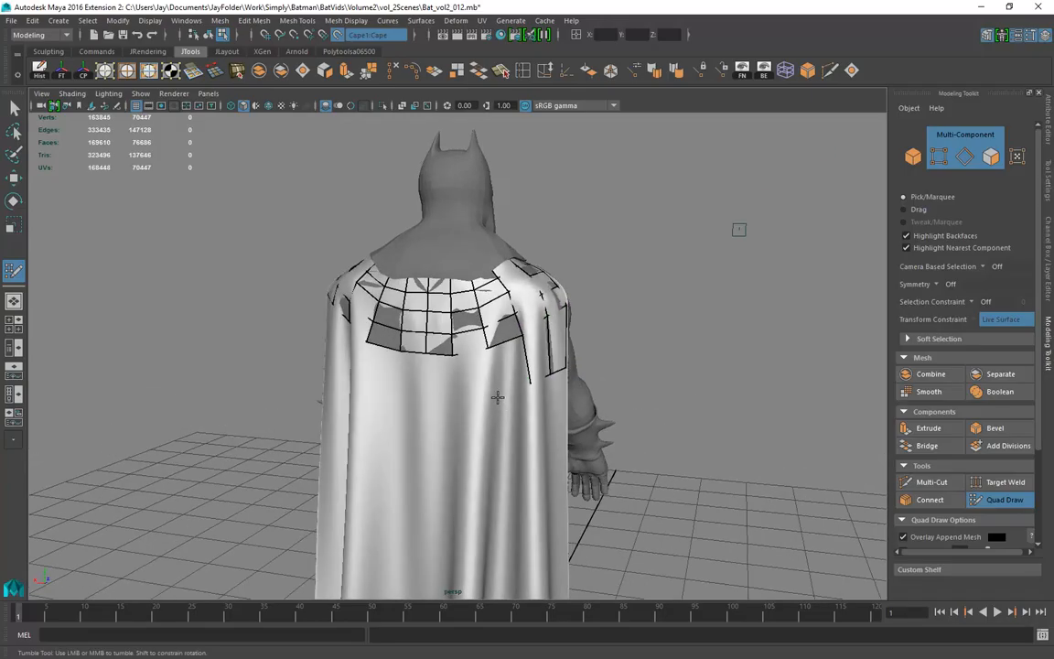
{"action": "left_click", "coordinate": [494, 397], "text": "shift"}
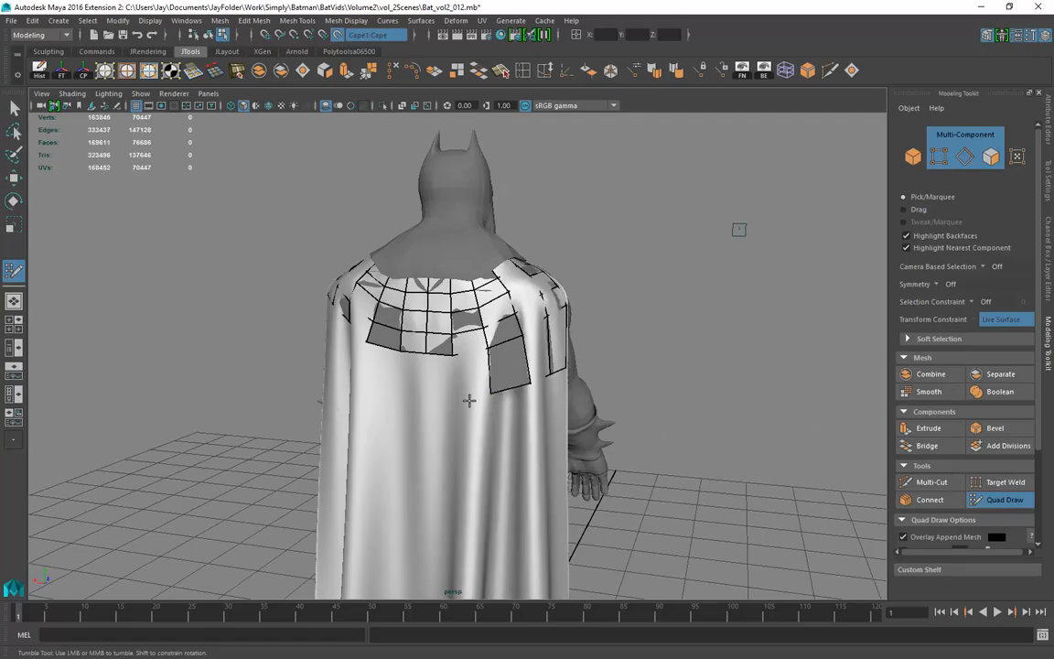
{"action": "left_click", "coordinate": [462, 401], "text": "shift"}
{"action": "left_click_drag", "start_coordinate": [462, 401], "coordinate": [474, 403], "text": "alt"}
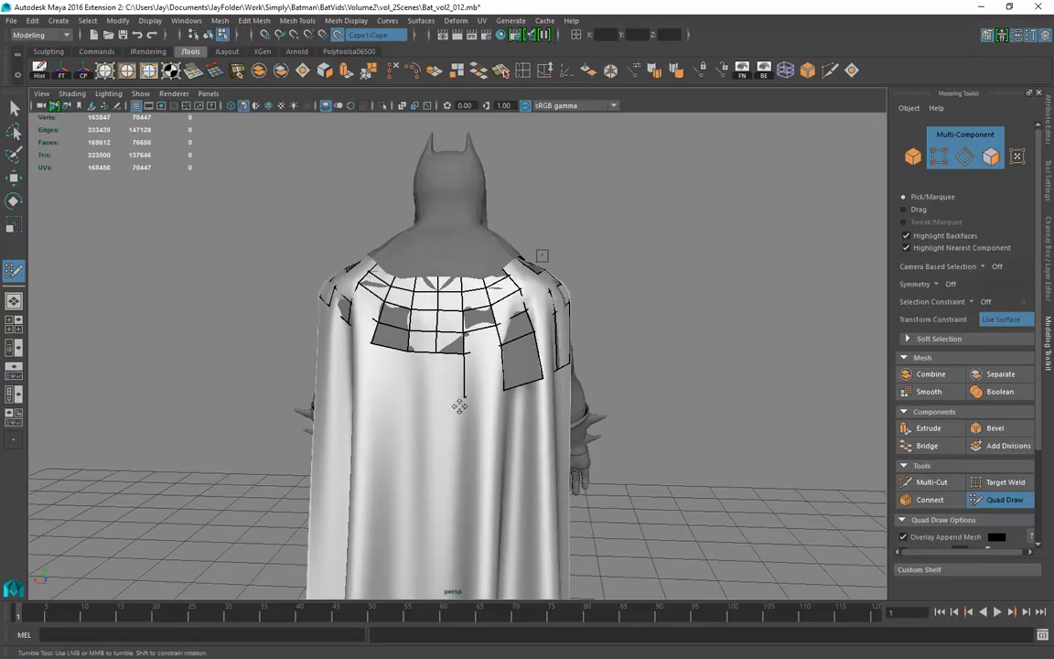
Fill the new lower row of quads across the centre back to its left side
{"action": "left_click", "coordinate": [448, 388], "text": "shift"}
{"action": "left_click_drag", "start_coordinate": [419, 425], "coordinate": [395, 409], "text": "alt"}
{"action": "left_click", "coordinate": [432, 373], "text": "shift"}
{"action": "left_click", "coordinate": [403, 388], "text": "shift"}
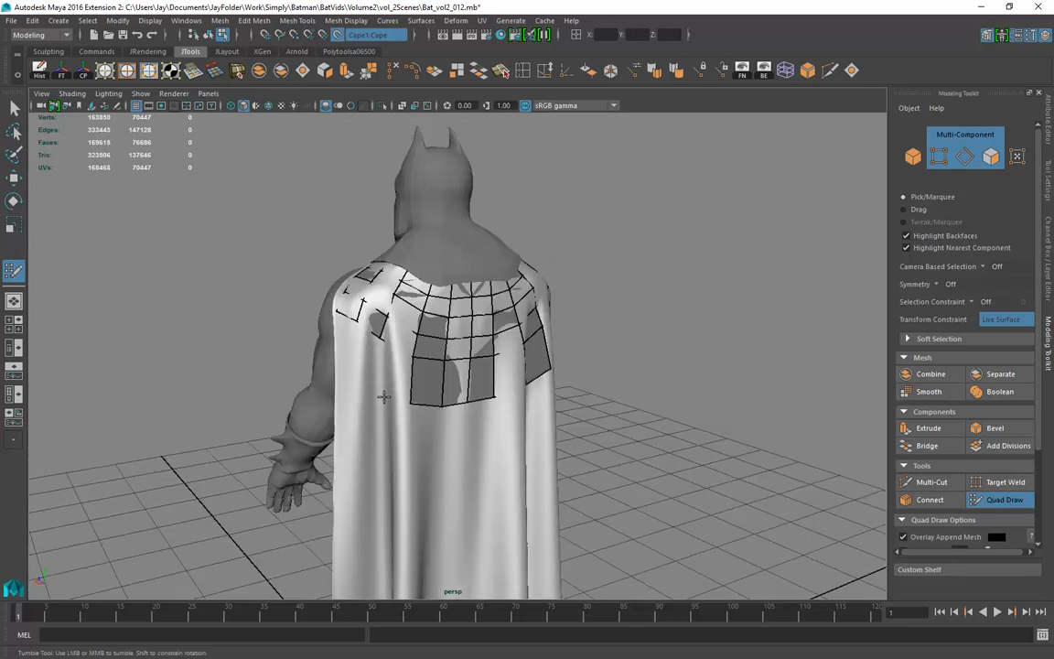
Complete the lower row of quads over the cape folds at the left shoulder
{"action": "left_click", "coordinate": [373, 380], "text": "shift"}
{"action": "left_click", "coordinate": [352, 383], "text": "shift"}
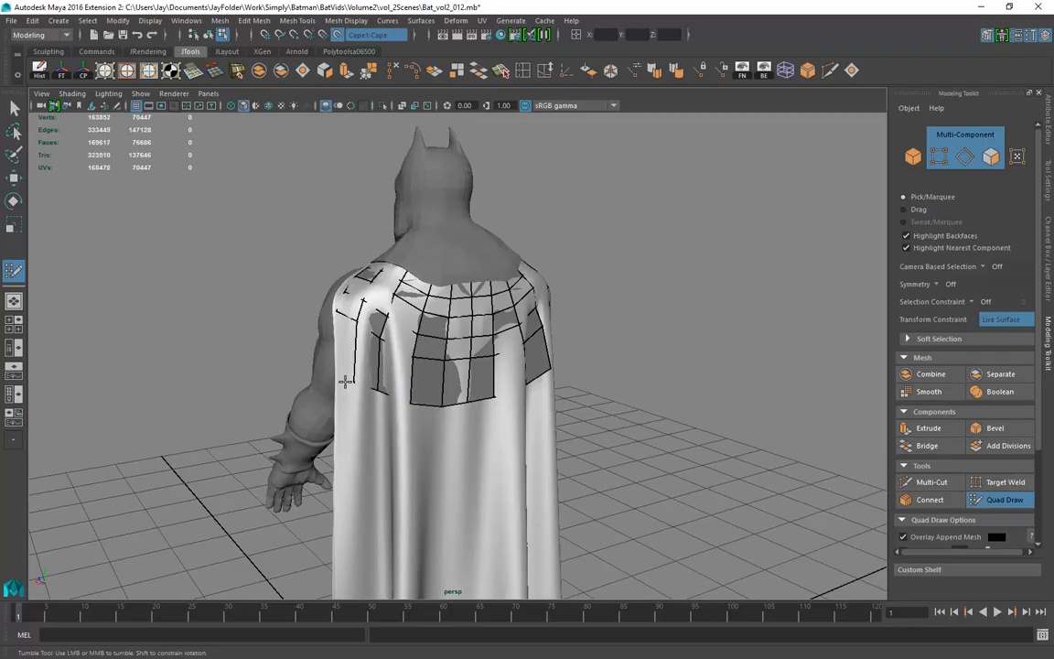
{"action": "left_click", "coordinate": [313, 320], "text": "shift"}
{"action": "left_click_drag", "start_coordinate": [313, 320], "coordinate": [441, 396], "text": "alt"}
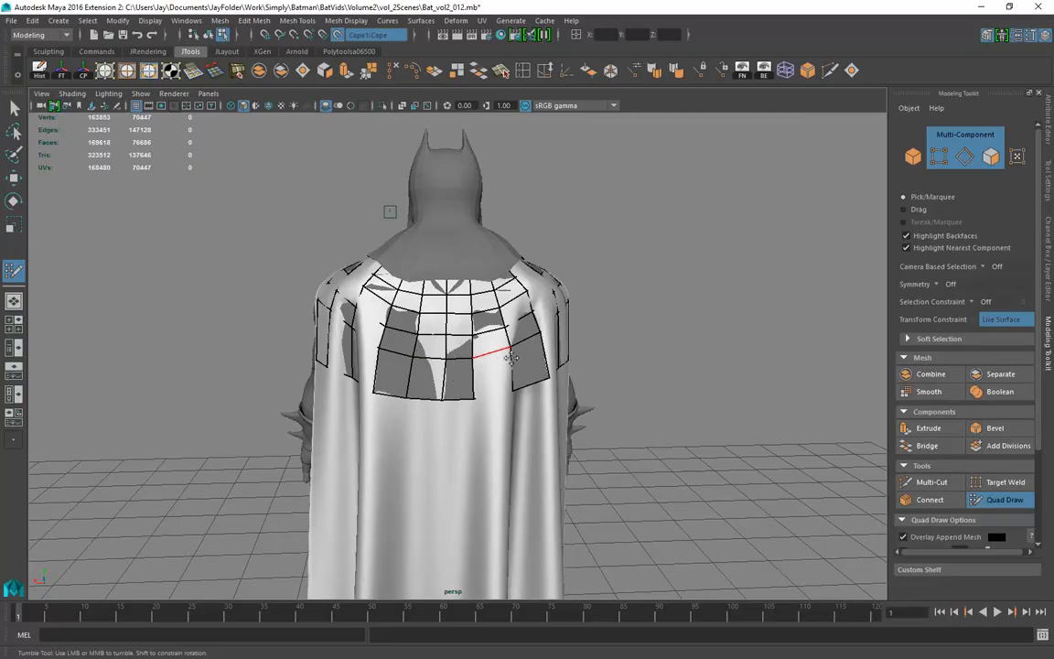
{"action": "left_click_drag", "start_coordinate": [470, 358], "coordinate": [442, 372], "text": "alt"}
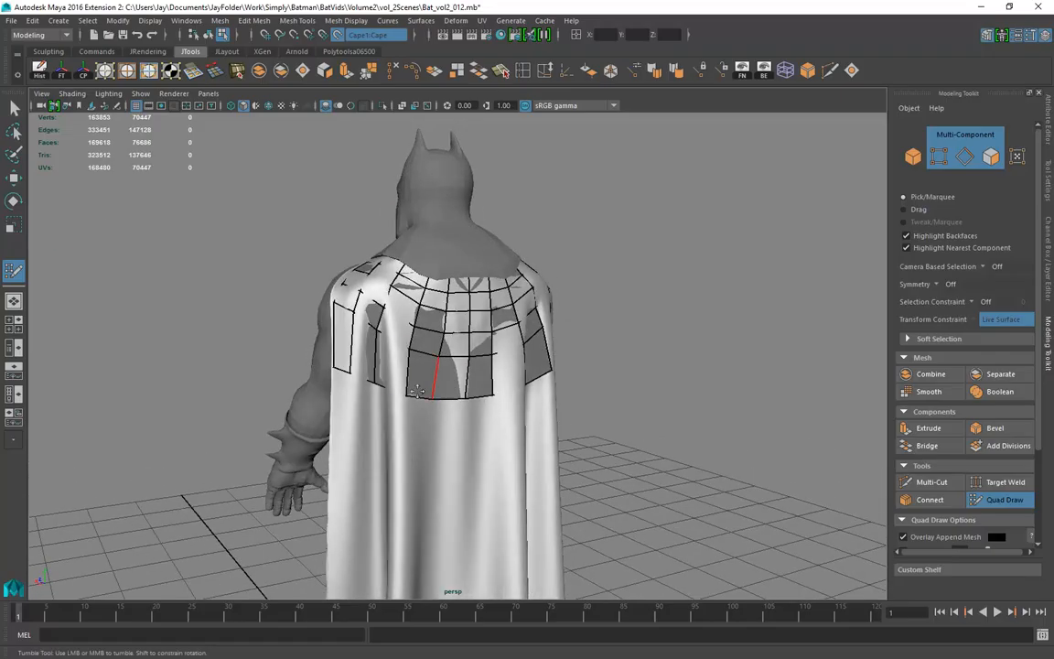
{"action": "left_click_drag", "start_coordinate": [447, 418], "coordinate": [464, 445], "text": "alt"}
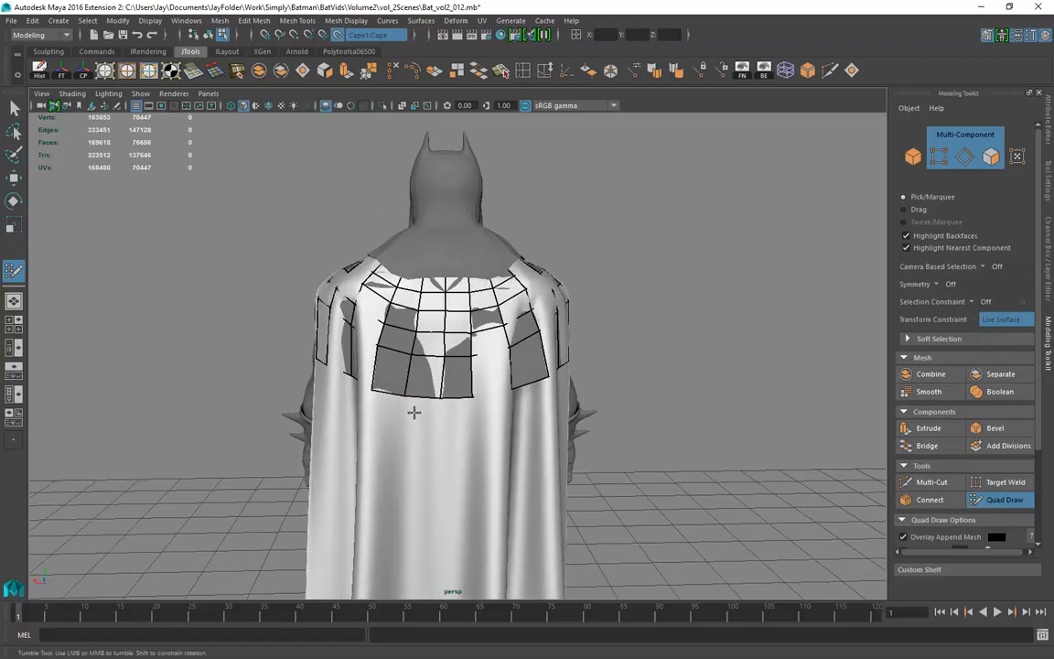
Adjust a lower-border vertex at the centre back and insert a horizontal edge loop through the lowest row of quads
{"action": "left_click_drag", "start_coordinate": [405, 395], "coordinate": [411, 356]}
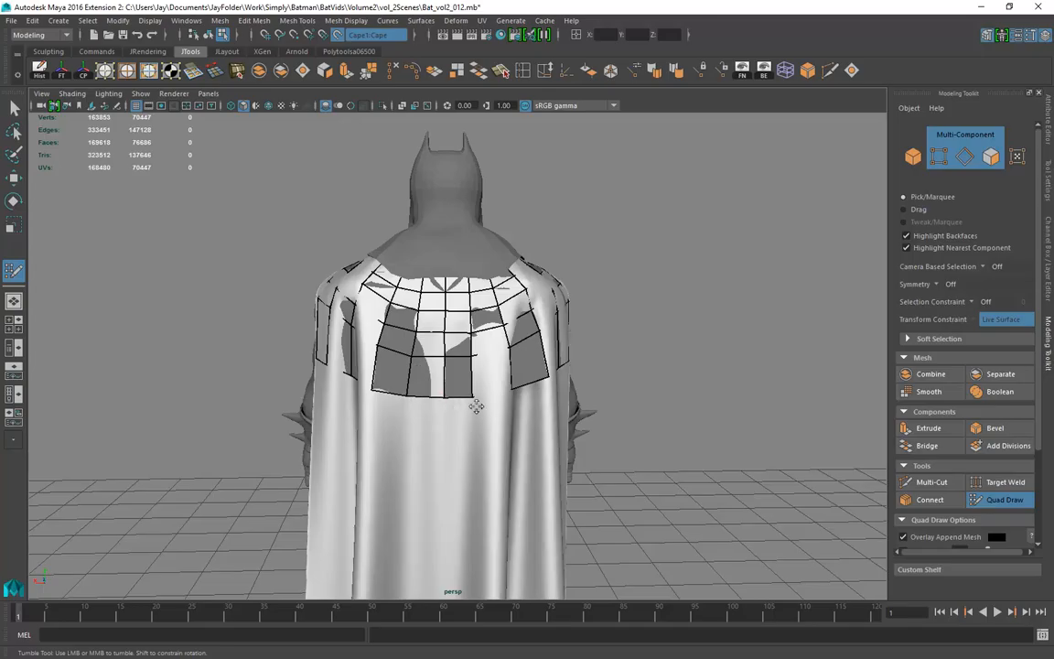
{"action": "left_click_drag", "start_coordinate": [499, 405], "coordinate": [515, 403], "text": "alt"}
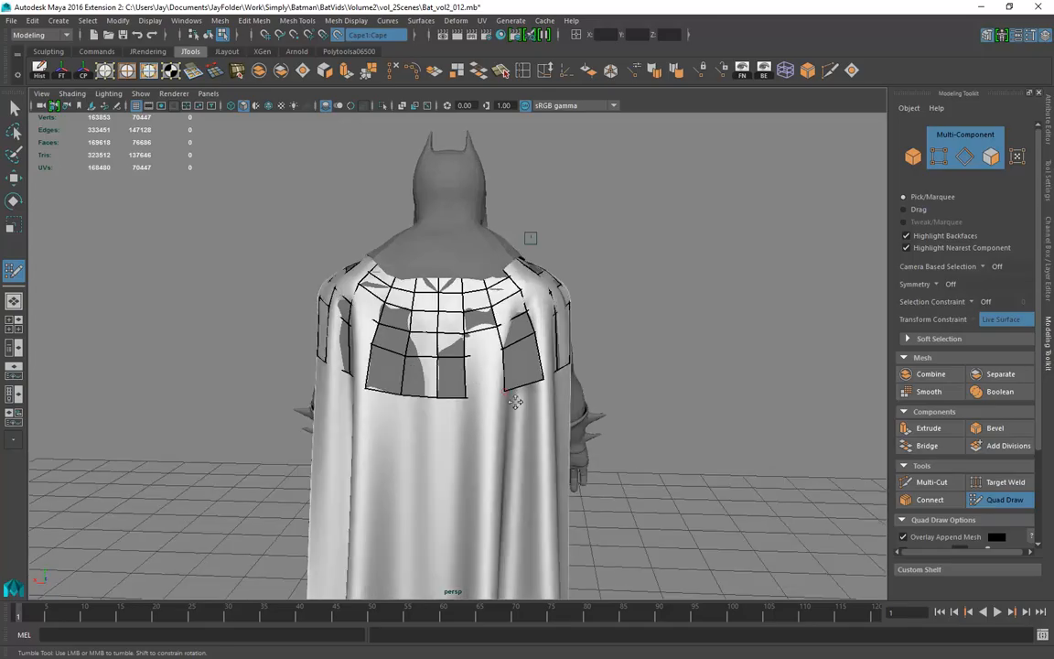
{"action": "mouse_move", "coordinate": [515, 363]}
{"action": "left_mouse_down", "text": "alt"}
{"action": "mouse_move", "coordinate": [503, 370]}
{"action": "mouse_move", "coordinate": [518, 350]}
{"action": "left_mouse_up", "text": "alt"}
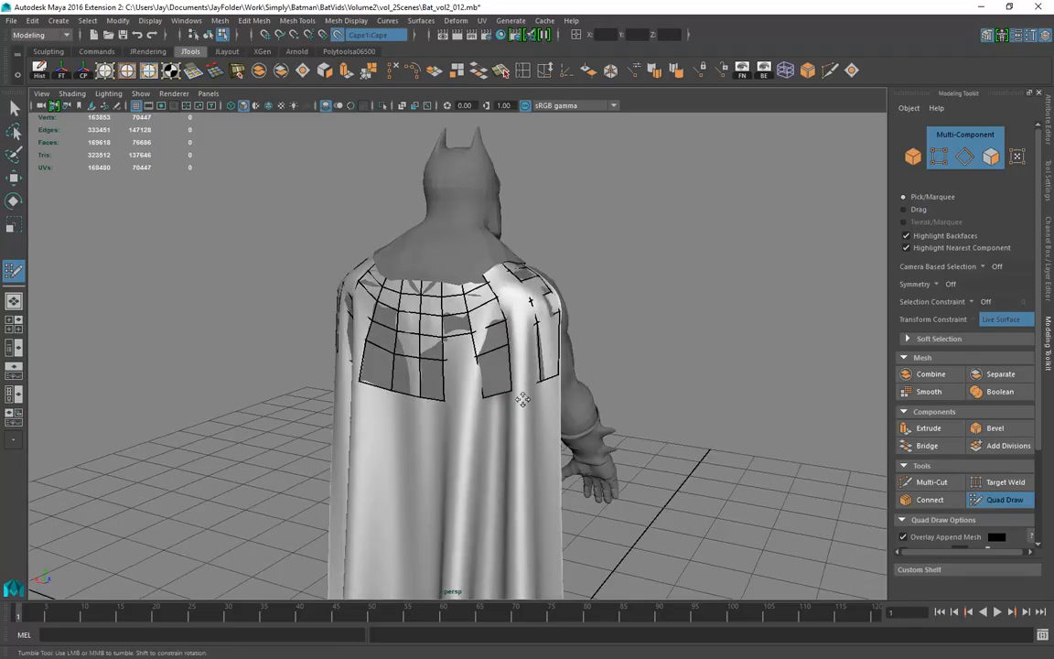
{"action": "left_click_drag", "start_coordinate": [516, 401], "coordinate": [424, 381], "text": "alt"}
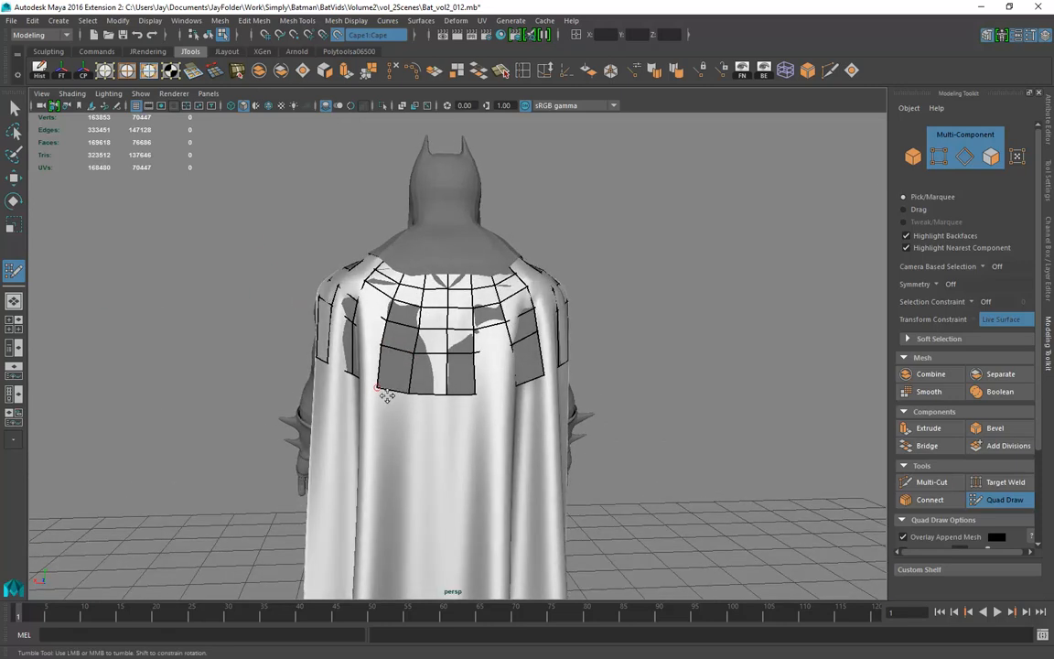
{"action": "left_click", "coordinate": [424, 381], "text": "ctrl"}
{"action": "right_click_drag", "start_coordinate": [459, 442], "coordinate": [431, 412], "text": "alt"}
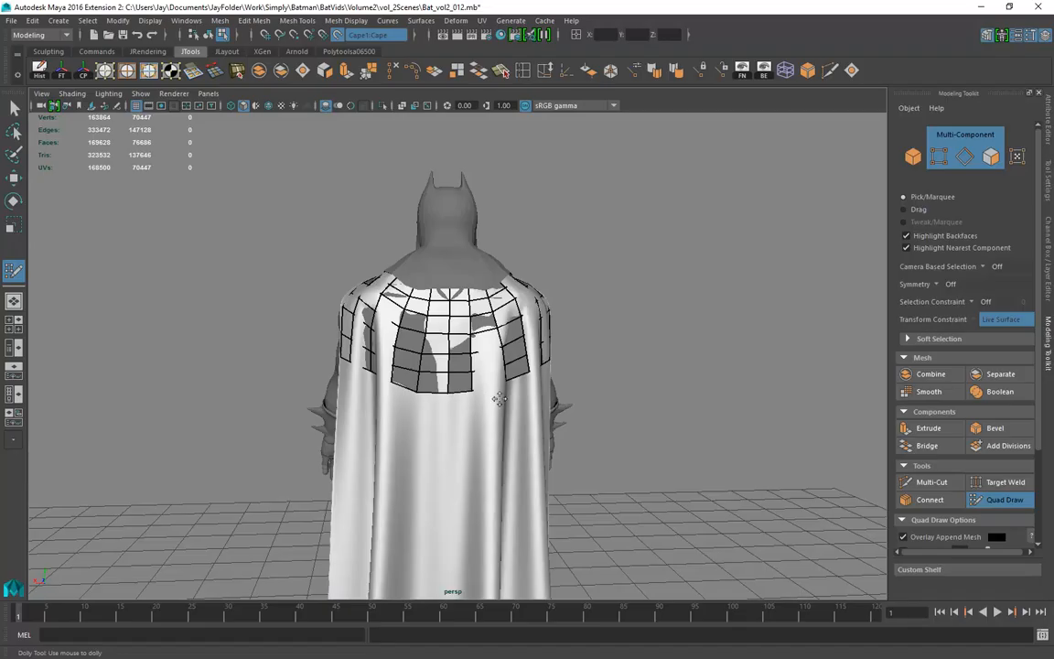
Place guide points below the mesh and fill a new row of quads across the centre back of the cape
{"action": "left_click_drag", "start_coordinate": [546, 403], "coordinate": [510, 389], "text": "alt"}
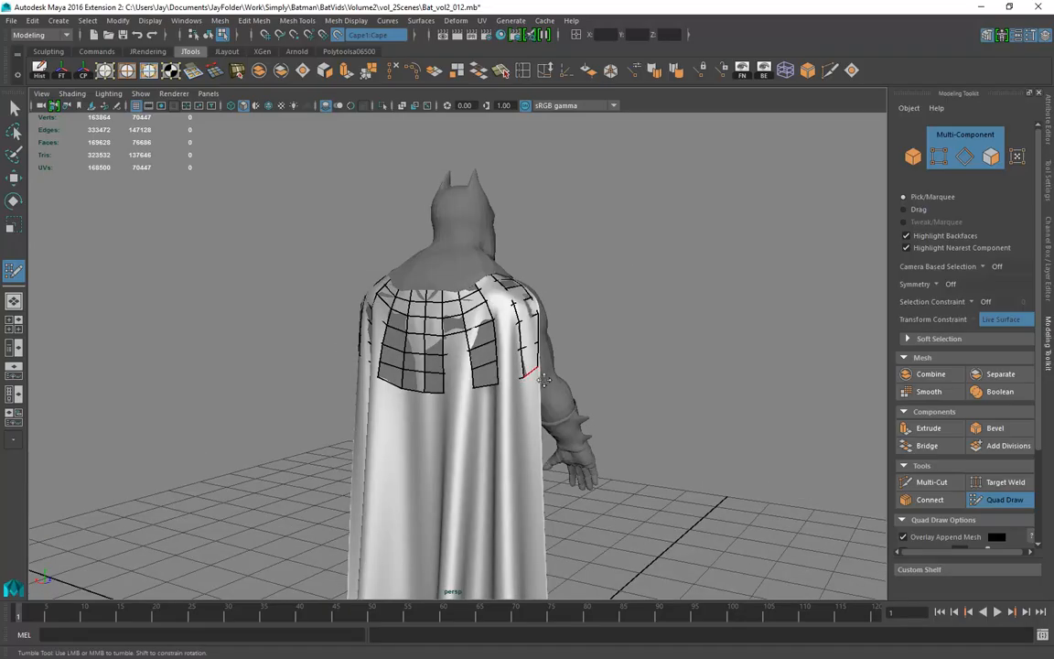
{"action": "left_click_drag", "start_coordinate": [409, 417], "coordinate": [509, 413], "text": "alt"}
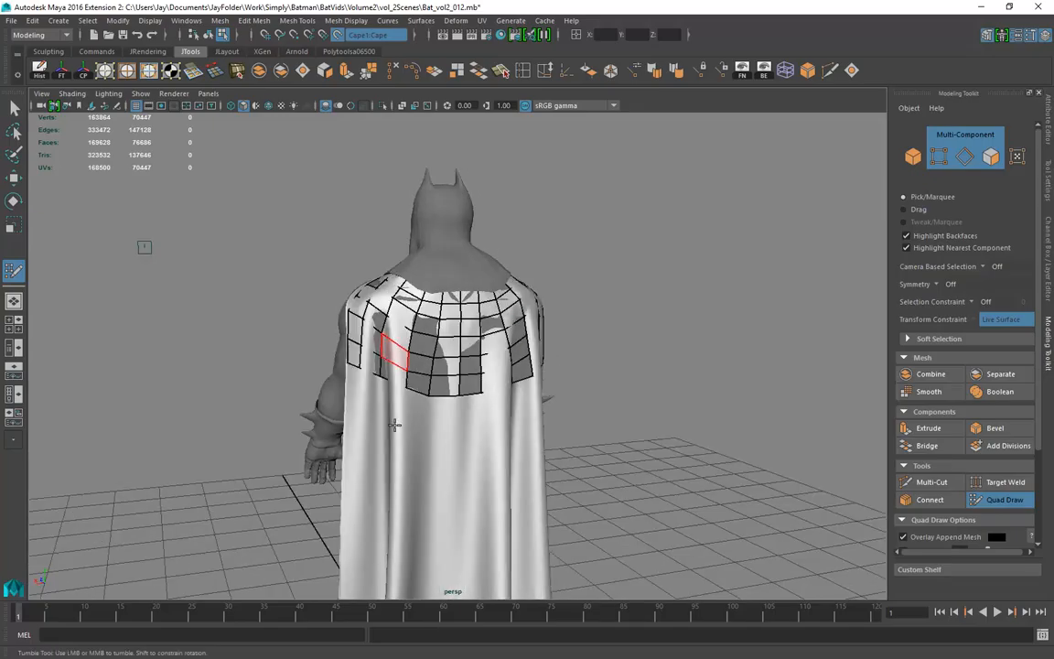
{"action": "left_click_drag", "start_coordinate": [404, 425], "coordinate": [386, 394], "text": "alt"}
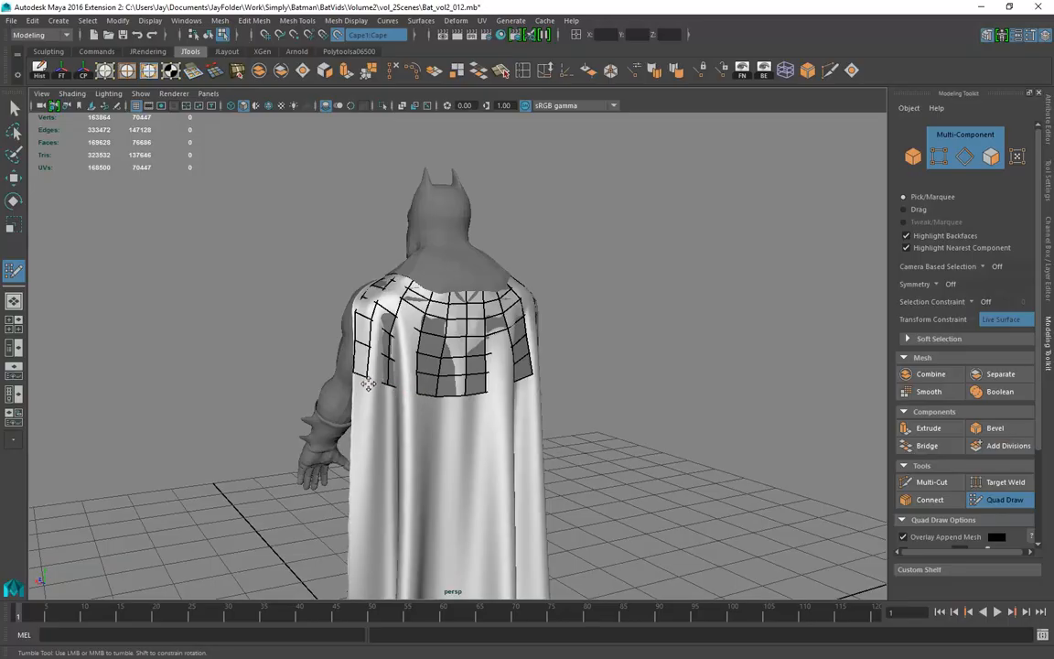
{"action": "left_click_drag", "start_coordinate": [417, 416], "coordinate": [379, 218], "text": "alt"}
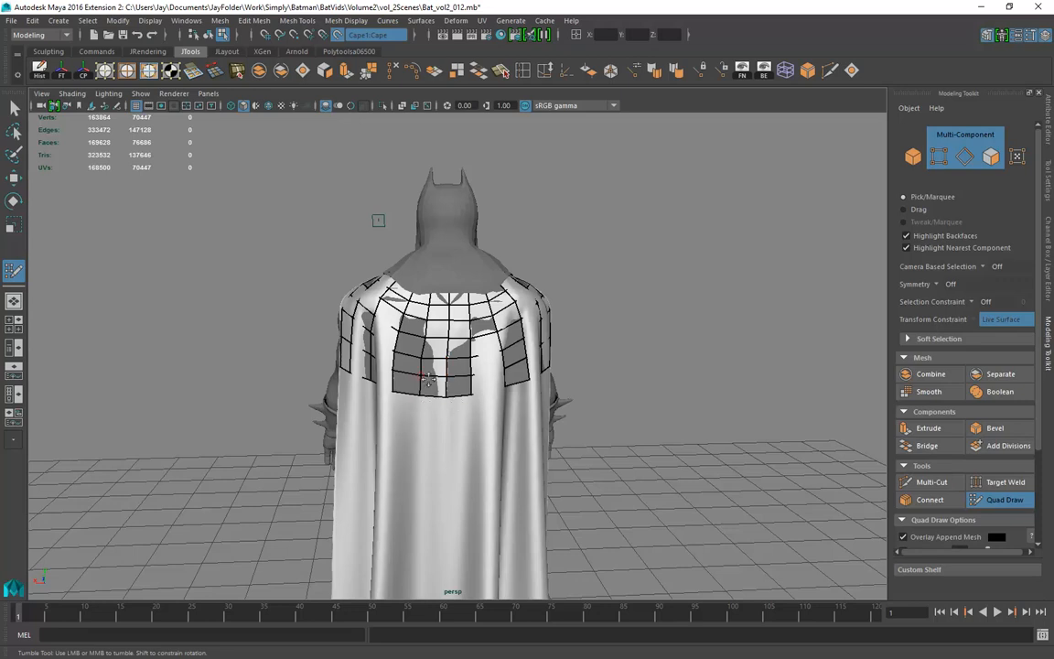
{"action": "left_click_drag", "start_coordinate": [461, 438], "coordinate": [448, 425], "text": "alt"}
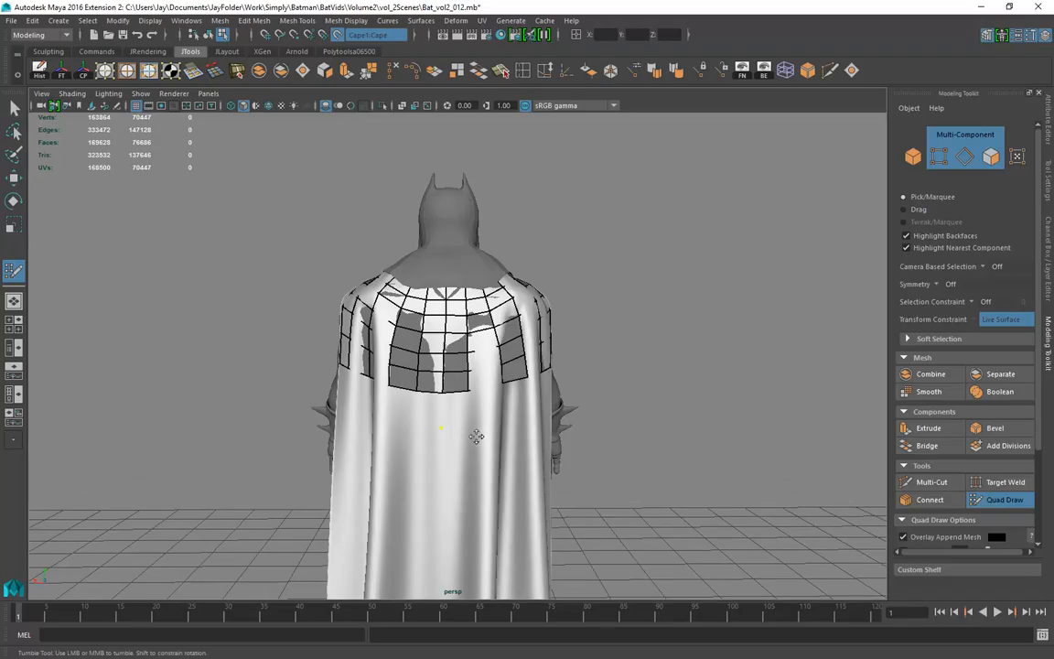
{"action": "left_click_drag", "start_coordinate": [483, 447], "coordinate": [493, 435], "text": "alt"}
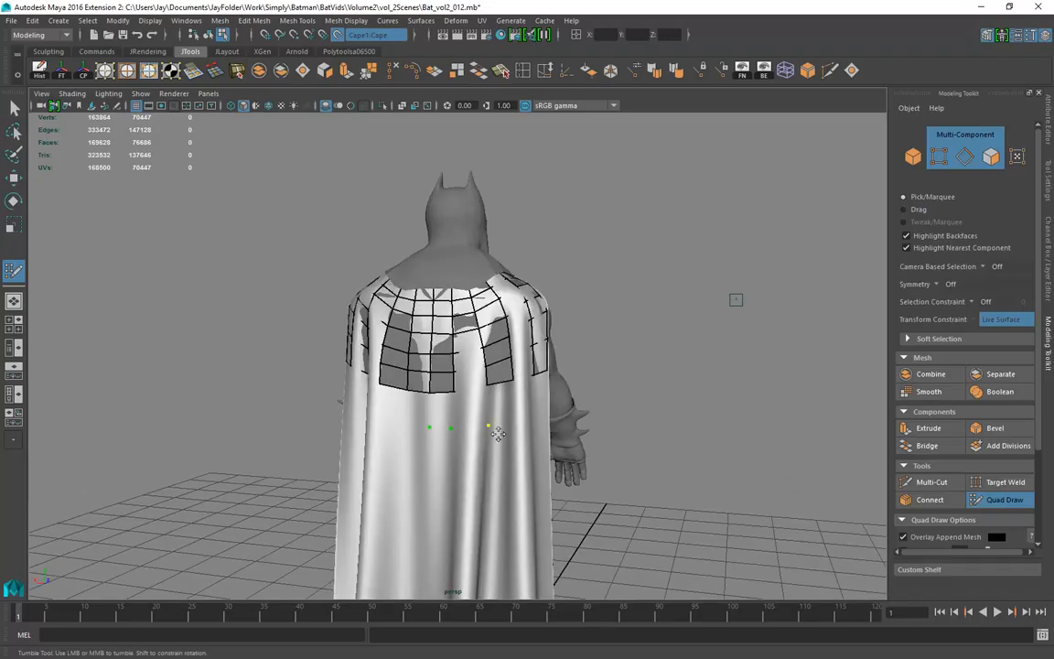
{"action": "left_click", "coordinate": [440, 414], "text": "shift"}
{"action": "mouse_move", "coordinate": [428, 447]}
{"action": "left_mouse_down", "text": "alt"}
{"action": "mouse_move", "coordinate": [428, 435]}
{"action": "mouse_move", "coordinate": [440, 442]}
{"action": "mouse_move", "coordinate": [415, 437]}
{"action": "mouse_move", "coordinate": [433, 433]}
{"action": "left_mouse_up", "text": "alt"}
{"action": "left_click", "coordinate": [417, 419], "text": "shift"}
{"action": "left_click", "coordinate": [401, 422], "text": "shift"}
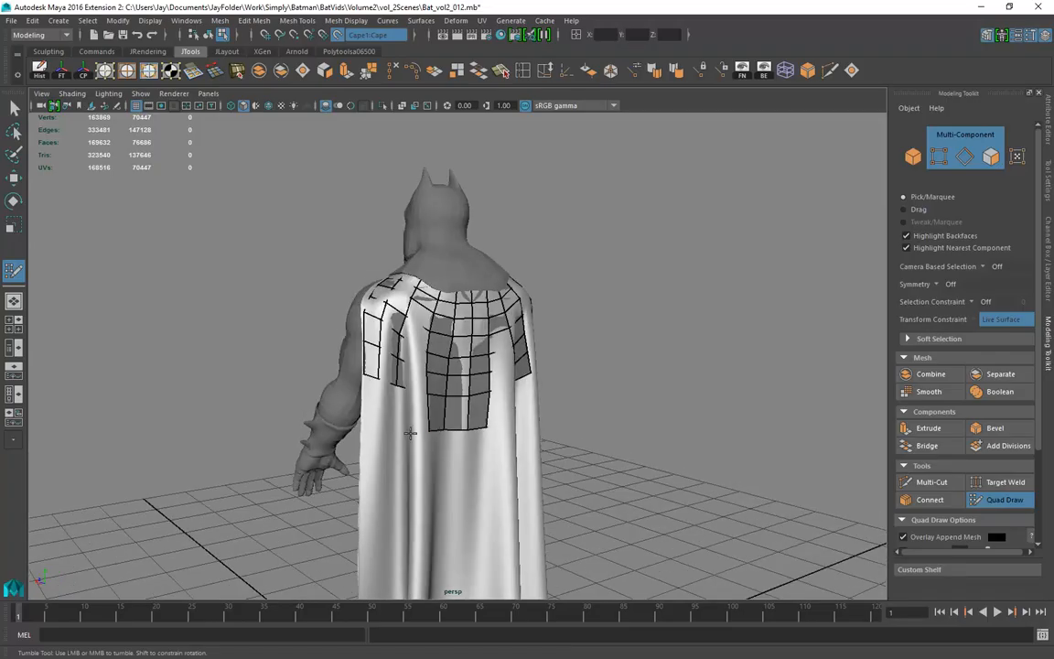
Extend the new row of quads over the cape folds at the left shoulder
{"action": "left_click", "coordinate": [388, 427], "text": "shift"}
{"action": "left_click", "coordinate": [376, 427], "text": "shift"}
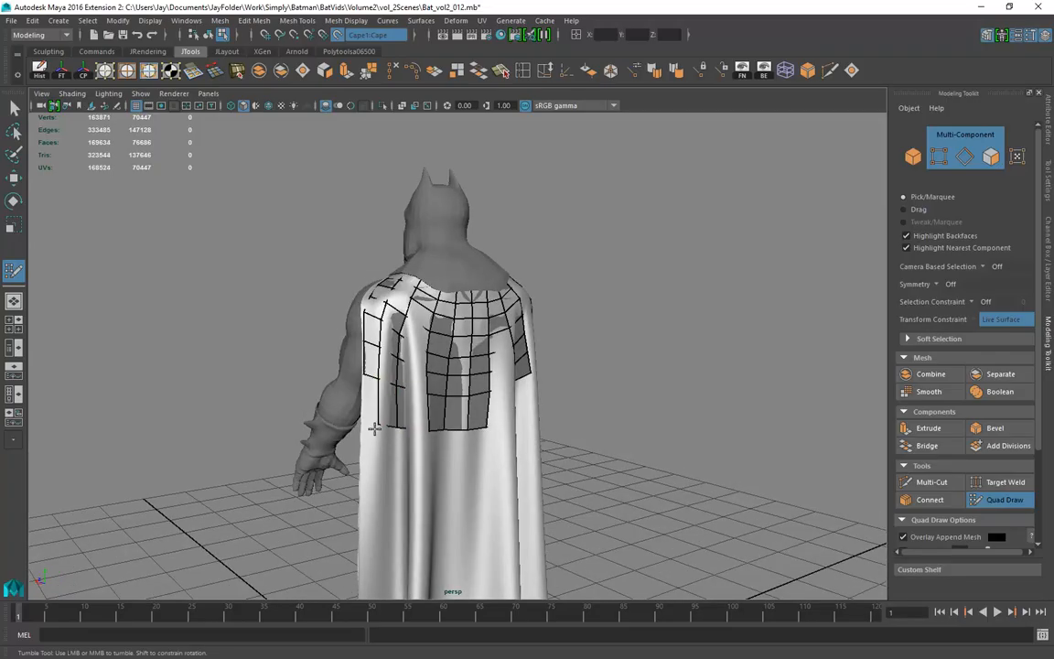
{"action": "left_click", "coordinate": [377, 423], "text": "shift"}
Fill the quads of the same row over the cape folds on the right shoulder side
{"action": "left_click_drag", "start_coordinate": [466, 430], "coordinate": [435, 441], "text": "alt"}
{"action": "left_click", "coordinate": [489, 426]}
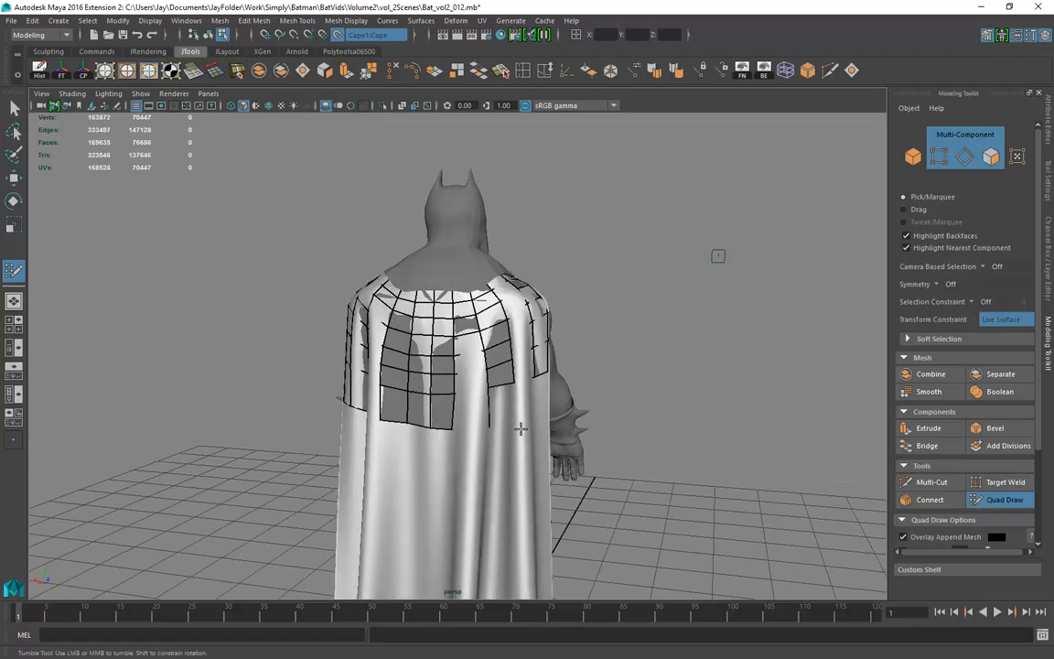
{"action": "left_click", "coordinate": [502, 404], "text": "shift"}
{"action": "left_click_drag", "start_coordinate": [522, 453], "coordinate": [490, 435], "text": "alt"}
{"action": "left_click", "coordinate": [502, 428], "text": "shift"}
{"action": "left_click", "coordinate": [517, 424], "text": "shift"}
{"action": "mouse_move", "coordinate": [517, 423]}
{"action": "left_mouse_down", "text": "alt"}
{"action": "mouse_move", "coordinate": [630, 244]}
{"action": "mouse_move", "coordinate": [513, 419]}
{"action": "left_mouse_up", "text": "alt"}
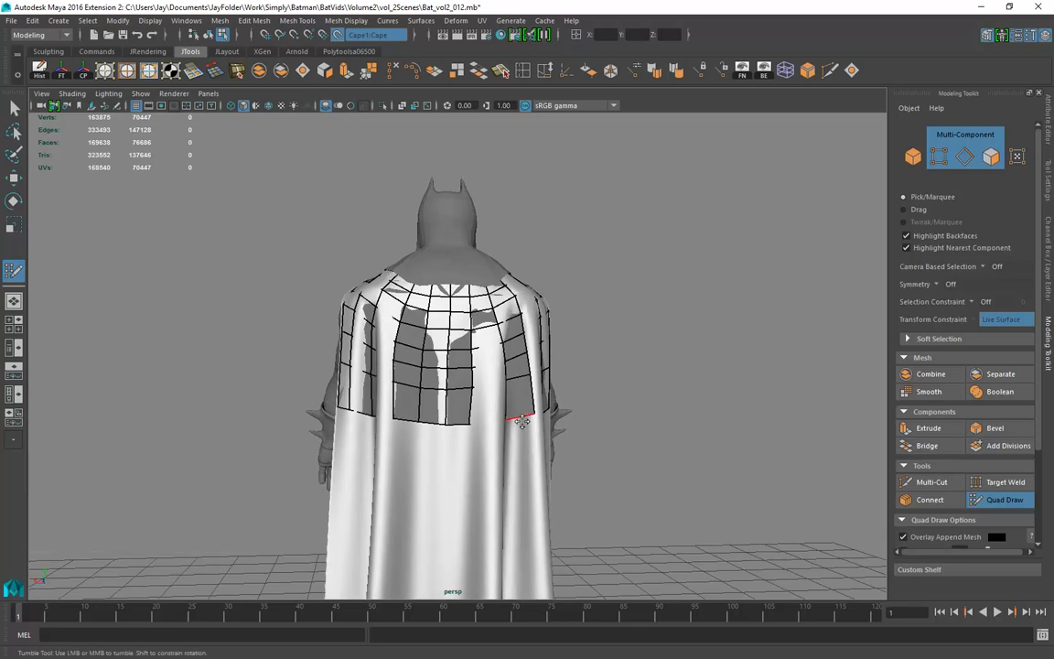
Insert a horizontal edge loop through the new bottom row and relax the quads across the centre back
{"action": "left_click", "coordinate": [456, 412], "text": "ctrl"}
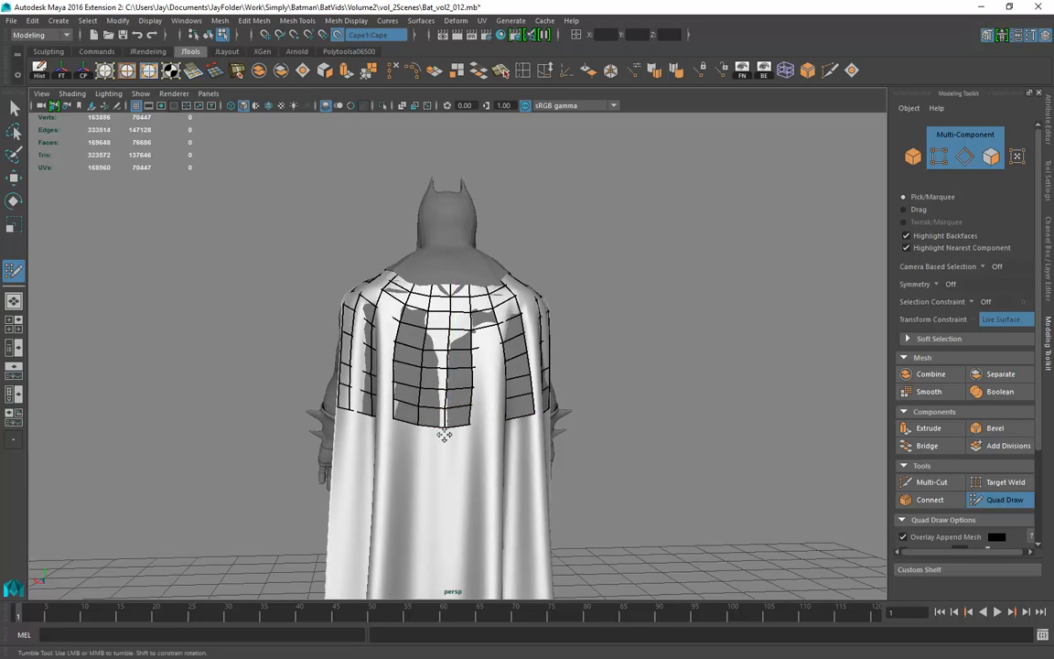
{"action": "left_click_drag", "start_coordinate": [444, 402], "coordinate": [450, 328], "text": "alt"}
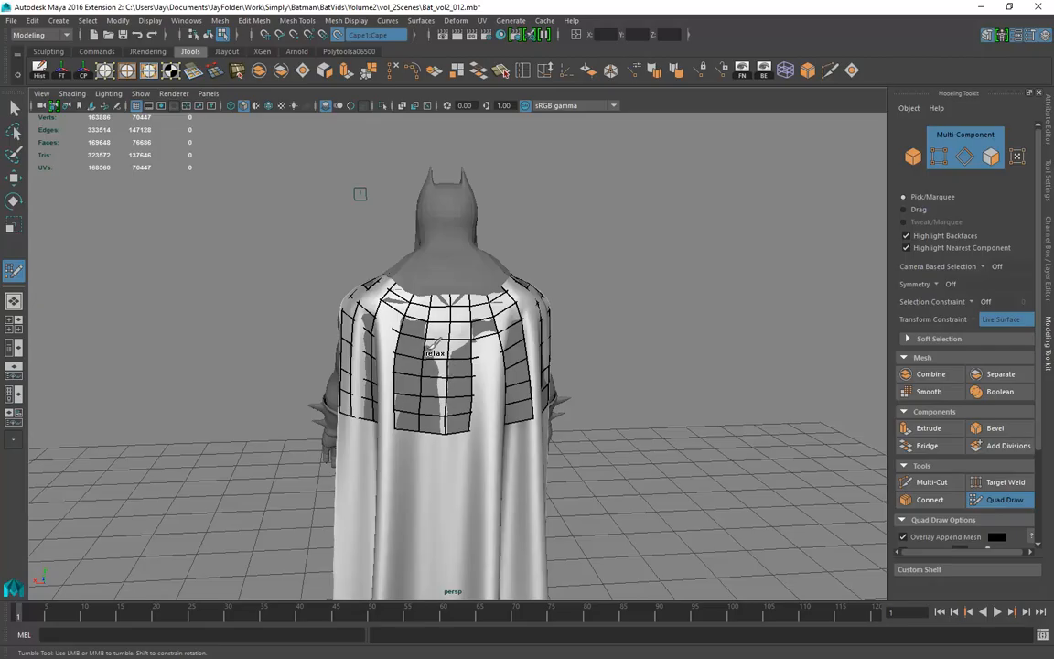
{"action": "mouse_move", "coordinate": [410, 379]}
{"action": "left_mouse_down", "text": "shift"}
{"action": "mouse_move", "coordinate": [468, 391]}
{"action": "mouse_move", "coordinate": [490, 370]}
{"action": "mouse_move", "coordinate": [494, 411]}
{"action": "mouse_move", "coordinate": [460, 428]}
{"action": "left_mouse_up", "text": "shift"}
{"action": "mouse_move", "coordinate": [371, 330]}
{"action": "left_mouse_down", "text": "alt"}
{"action": "mouse_move", "coordinate": [442, 330]}
{"action": "mouse_move", "coordinate": [419, 341]}
{"action": "mouse_move", "coordinate": [414, 376]}
{"action": "mouse_move", "coordinate": [430, 416]}
{"action": "left_mouse_up", "text": "alt"}
{"action": "left_click_drag", "start_coordinate": [563, 359], "coordinate": [494, 354], "text": "alt"}
{"action": "left_click_drag", "start_coordinate": [517, 424], "coordinate": [449, 403], "text": "alt"}
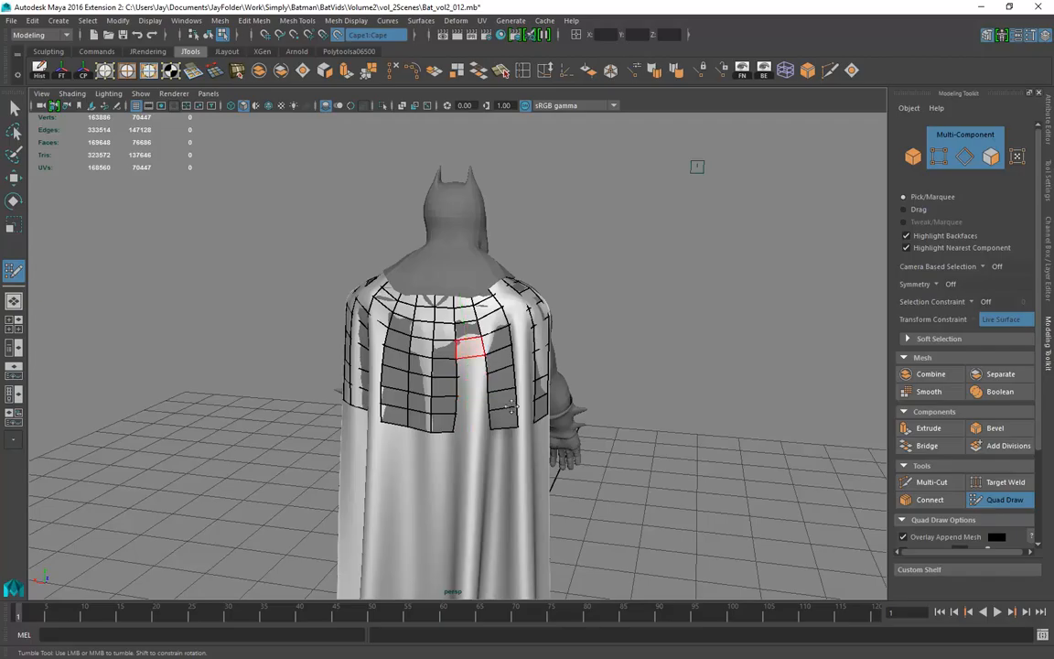
Try inserting four vertical edge loops through the quad columns across the back and shoulders to increase the mesh density
{"action": "left_click", "coordinate": [477, 368], "text": "ctrl"}
{"action": "mouse_move", "coordinate": [476, 368]}
{"action": "left_mouse_down", "text": "alt"}
{"action": "mouse_move", "coordinate": [475, 423]}
{"action": "mouse_move", "coordinate": [417, 379]}
{"action": "mouse_move", "coordinate": [412, 354]}
{"action": "left_mouse_up", "text": "alt"}
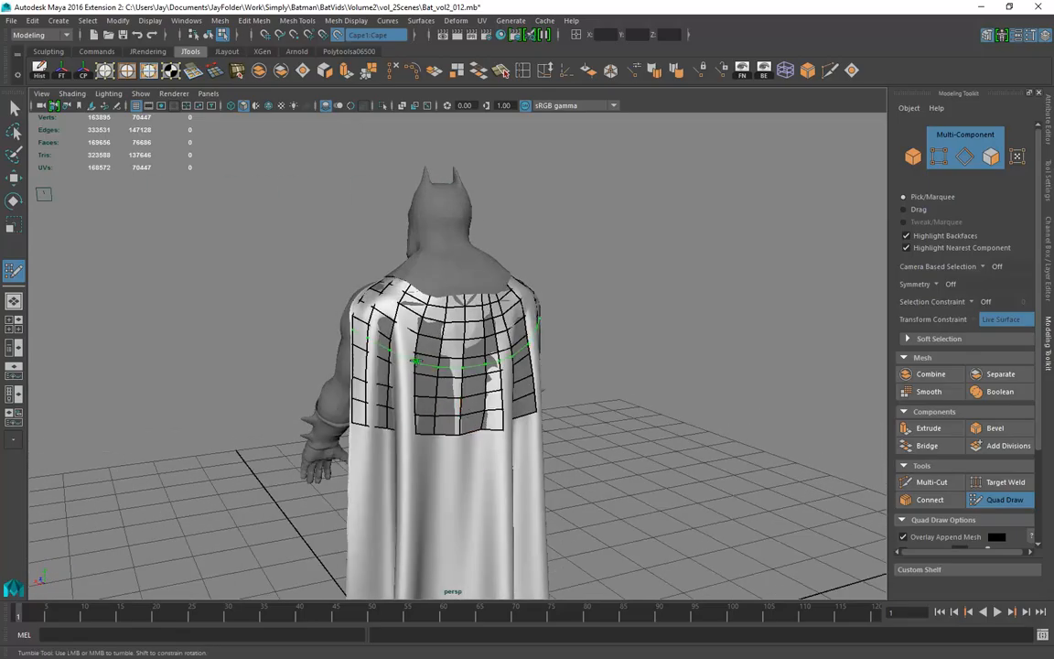
{"action": "left_click", "coordinate": [409, 353], "text": "ctrl"}
{"action": "left_click_drag", "start_coordinate": [470, 404], "coordinate": [504, 377], "text": "alt"}
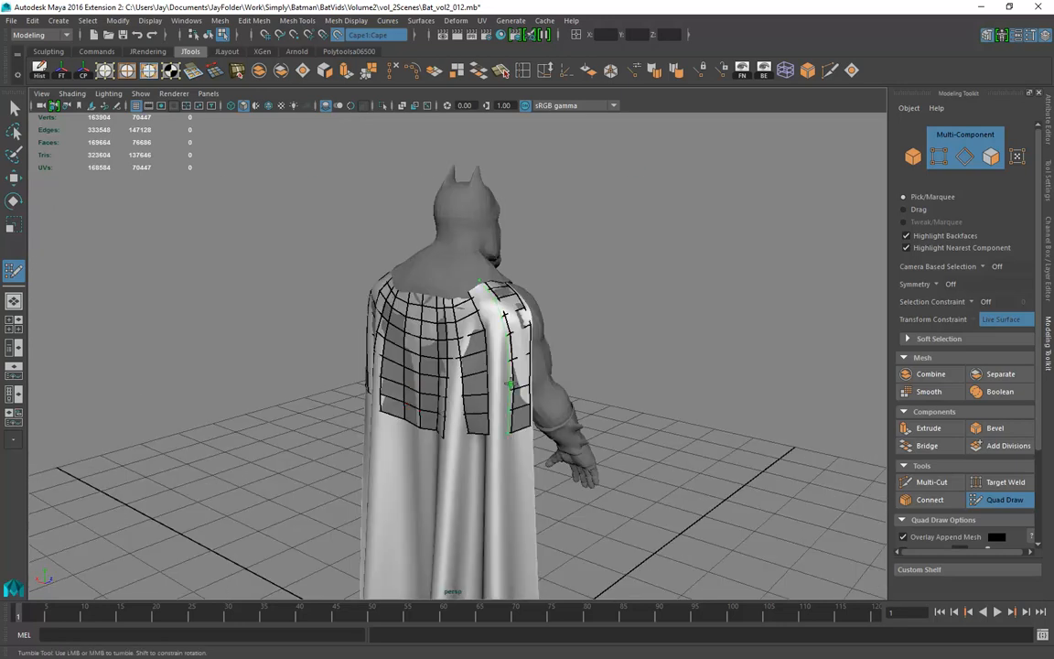
{"action": "left_click", "coordinate": [505, 343], "text": "ctrl"}
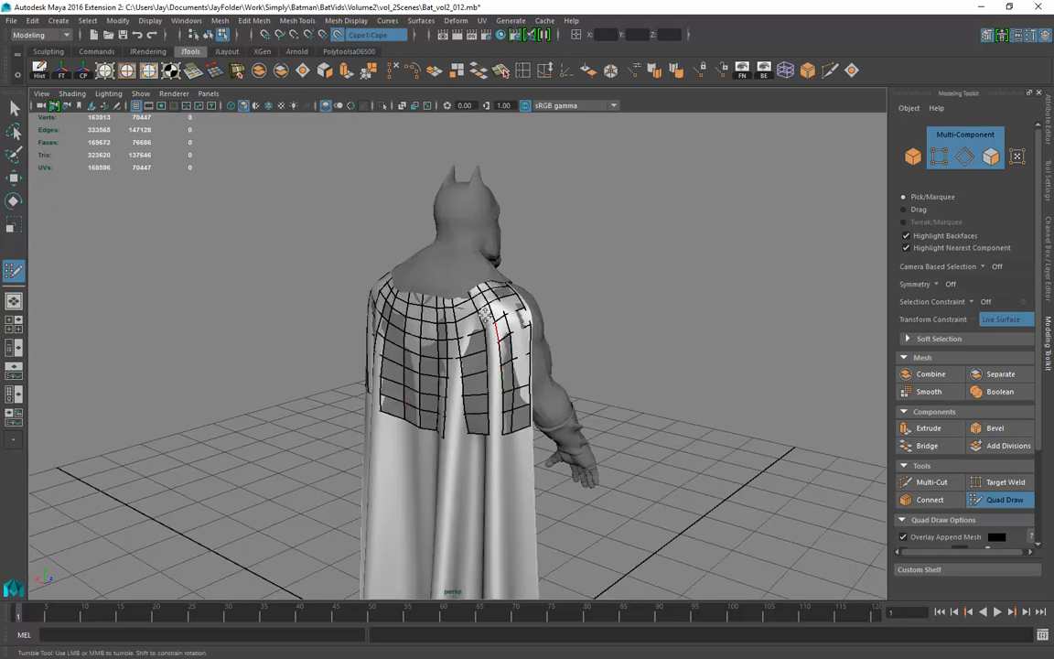
{"action": "left_click", "coordinate": [425, 366], "text": "ctrl"}
{"action": "mouse_move", "coordinate": [426, 366]}
{"action": "left_mouse_down", "text": "alt"}
{"action": "mouse_move", "coordinate": [469, 421]}
{"action": "mouse_move", "coordinate": [604, 430]}
{"action": "mouse_move", "coordinate": [444, 434]}
{"action": "mouse_move", "coordinate": [473, 449]}
{"action": "left_mouse_up", "text": "alt"}
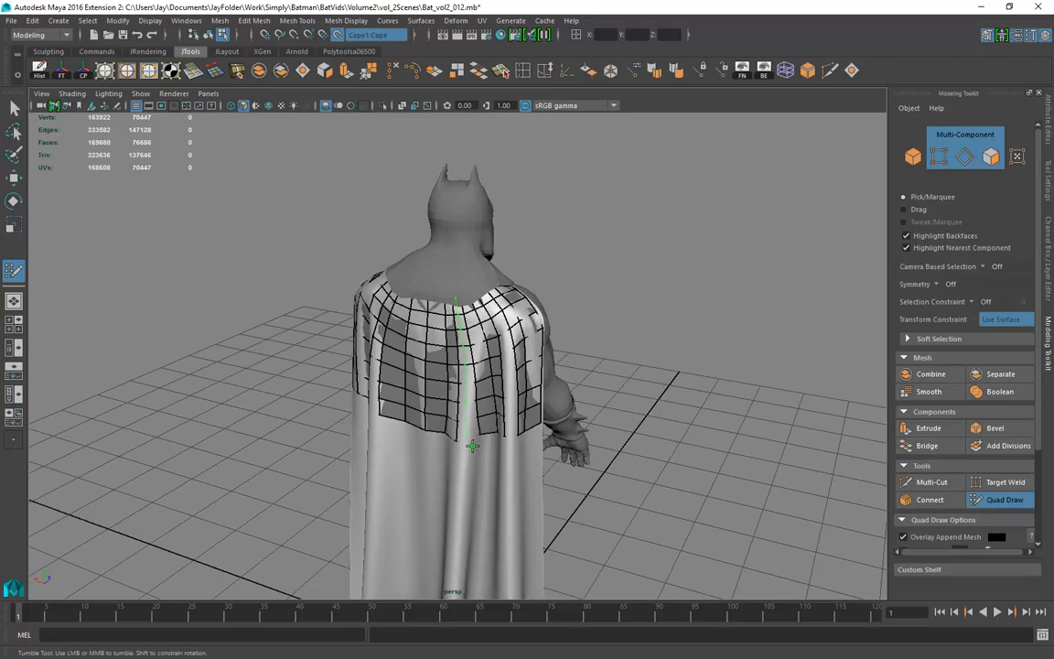
Undo the four vertical edge loops
{"action": "key", "text": "ctrl+z"}
{"action": "key", "text": "ctrl+z"}
{"action": "key", "text": "ctrl+z"}
{"action": "key", "text": "ctrl+z"}
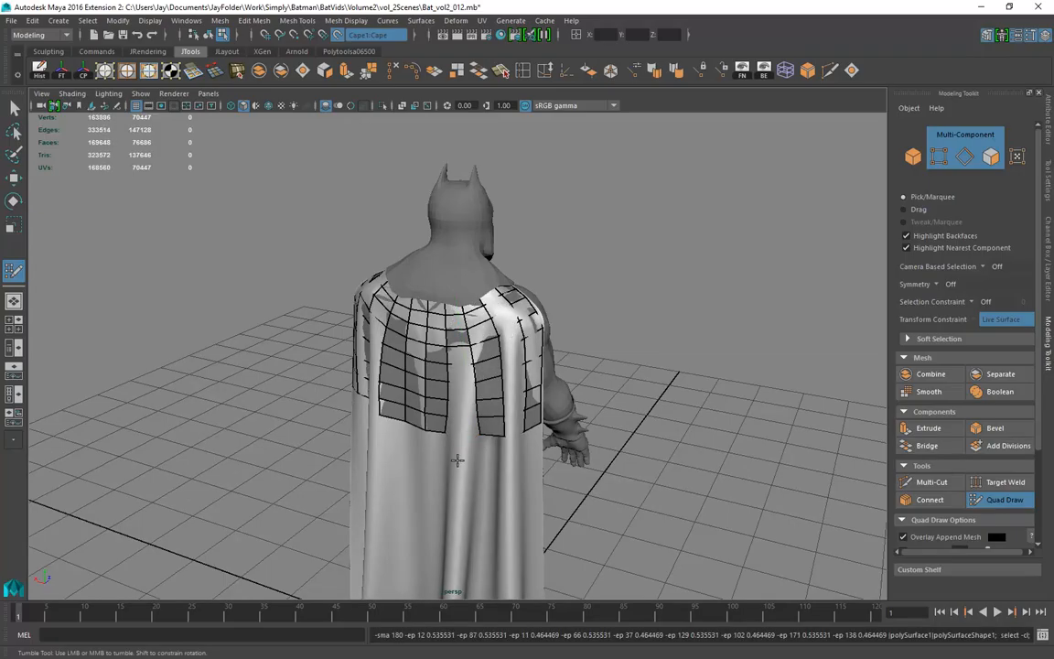
Examine the uncovered part of the cape from several angles, following the folds down to the hem
{"action": "left_click_drag", "start_coordinate": [466, 457], "coordinate": [523, 228], "text": "alt"}
{"action": "scroll", "coordinate": [483, 417], "scroll_direction": "up", "scroll_amount": 5}
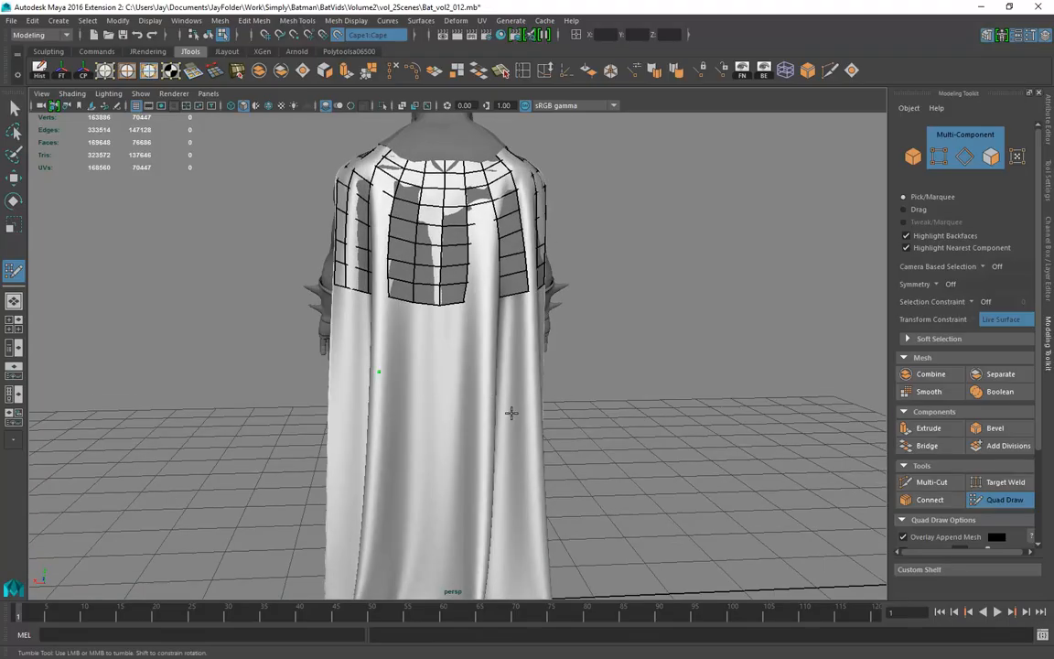
{"action": "left_click_drag", "start_coordinate": [413, 403], "coordinate": [462, 400], "text": "alt"}
{"action": "right_click_drag", "start_coordinate": [499, 410], "coordinate": [289, 366], "text": "alt"}
{"action": "left_click_drag", "start_coordinate": [366, 348], "coordinate": [429, 333], "text": "alt"}
{"action": "left_click_drag", "start_coordinate": [450, 407], "coordinate": [405, 336], "text": "alt"}
{"action": "right_click_drag", "start_coordinate": [405, 336], "coordinate": [471, 370], "text": "alt"}
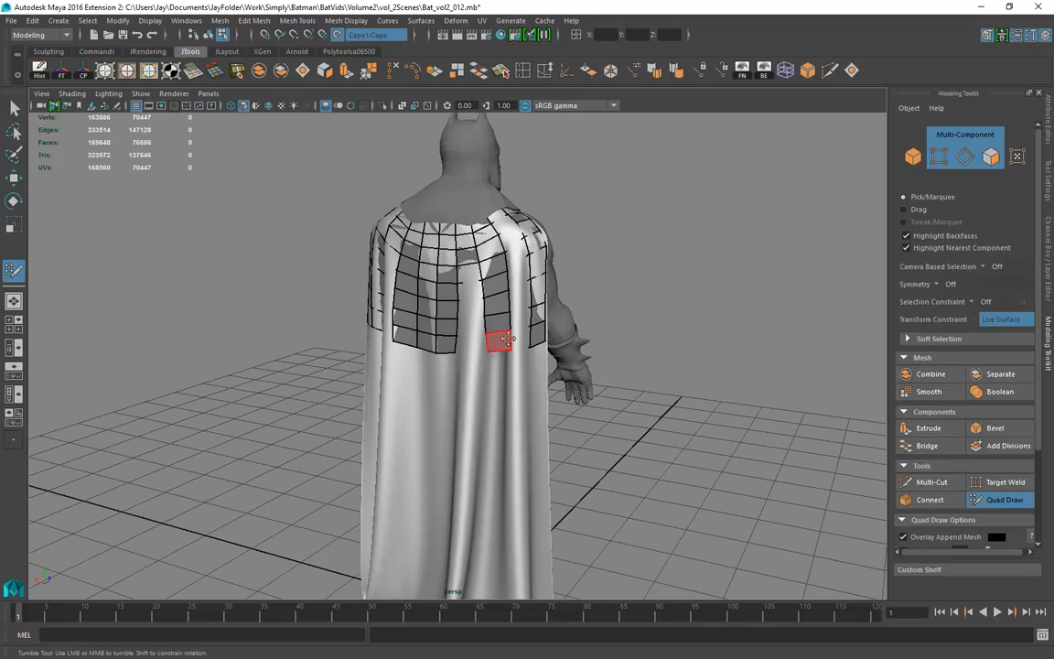
{"action": "right_click_drag", "start_coordinate": [483, 437], "coordinate": [414, 412], "text": "alt"}
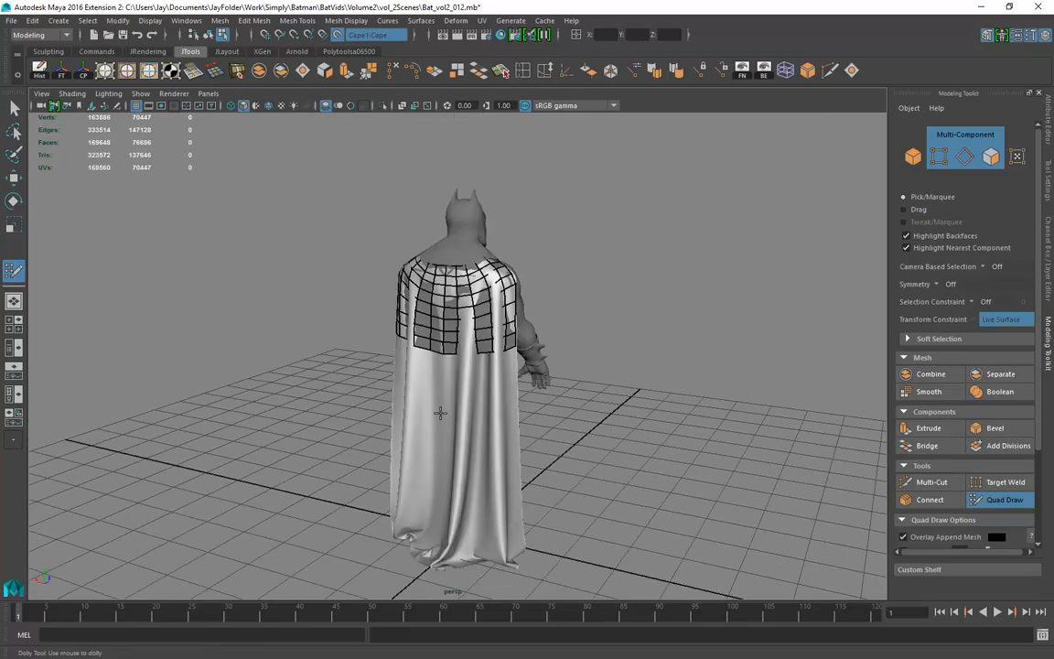
{"action": "left_click_drag", "start_coordinate": [414, 412], "coordinate": [444, 413], "text": "alt"}
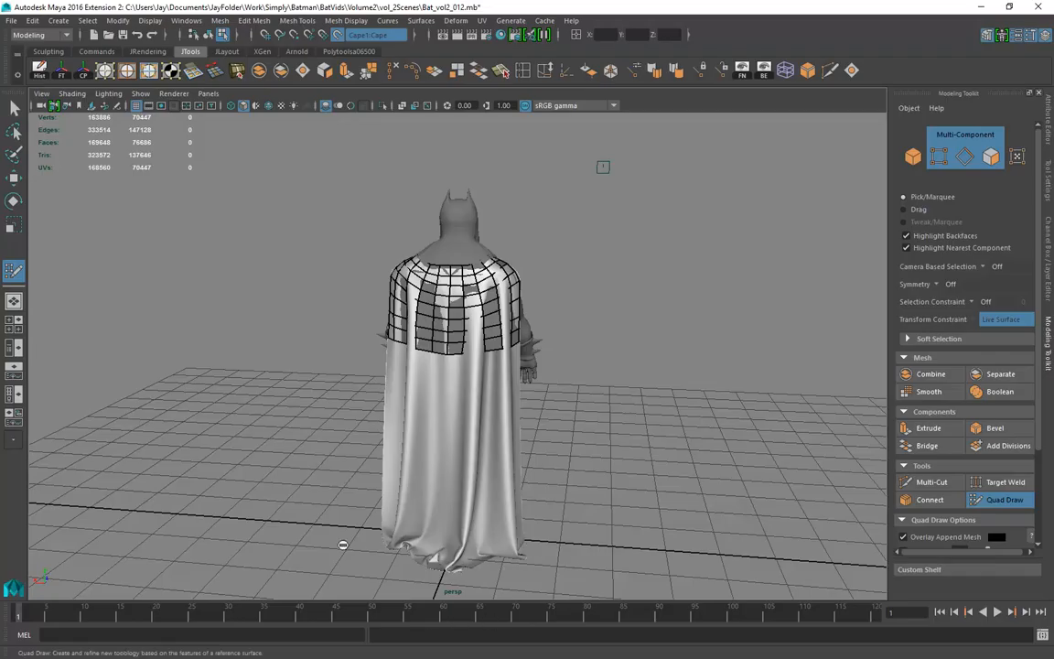
{"action": "left_click_drag", "start_coordinate": [482, 444], "coordinate": [415, 367], "text": "alt"}
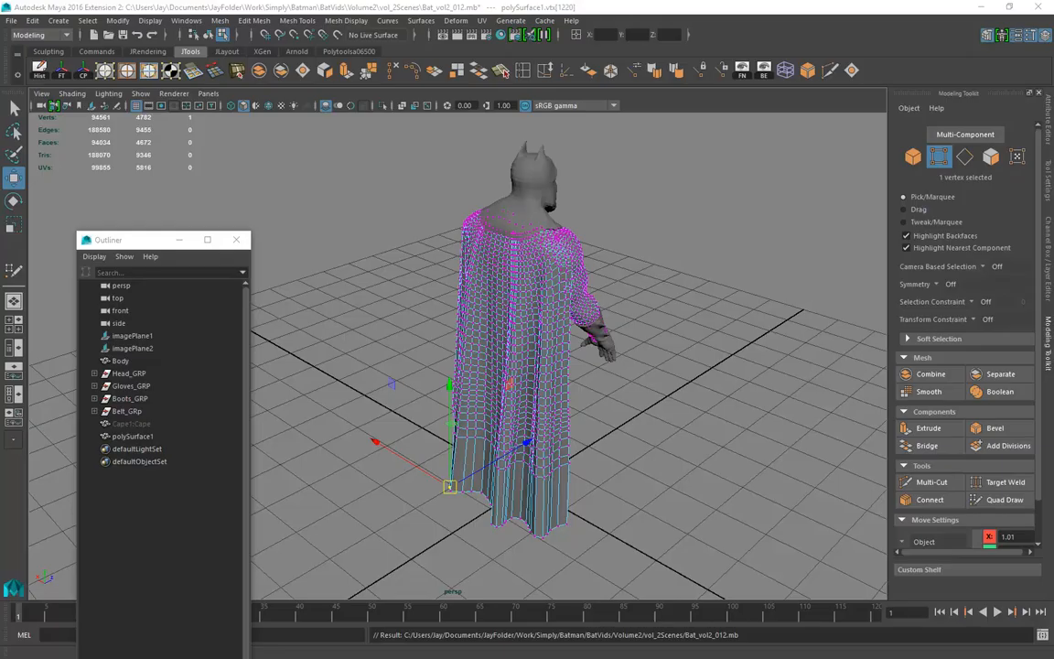
Select the border edges along the hem of the retopologized cape
{"action": "left_click_drag", "start_coordinate": [530, 462], "coordinate": [539, 418], "text": "alt"}
{"action": "right_click_drag", "start_coordinate": [540, 418], "coordinate": [551, 442], "text": "alt"}
{"action": "left_click_drag", "start_coordinate": [551, 442], "coordinate": [607, 419], "text": "alt"}
{"action": "left_click_drag", "start_coordinate": [392, 359], "coordinate": [724, 456]}
{"action": "left_click_drag", "start_coordinate": [559, 456], "coordinate": [572, 358], "text": "alt"}
{"action": "left_click_drag", "start_coordinate": [569, 289], "coordinate": [625, 440]}
{"action": "right_click_drag", "start_coordinate": [613, 284], "coordinate": [605, 250]}
{"action": "left_click_drag", "start_coordinate": [490, 444], "coordinate": [391, 365], "text": "alt"}
{"action": "key", "text": "shift+period"}
{"action": "left_click_drag", "start_coordinate": [765, 285], "coordinate": [287, 339], "text": "ctrl"}
Scale the selected hem edges vertically to level the bottom of the cape
{"action": "key", "text": "space"}
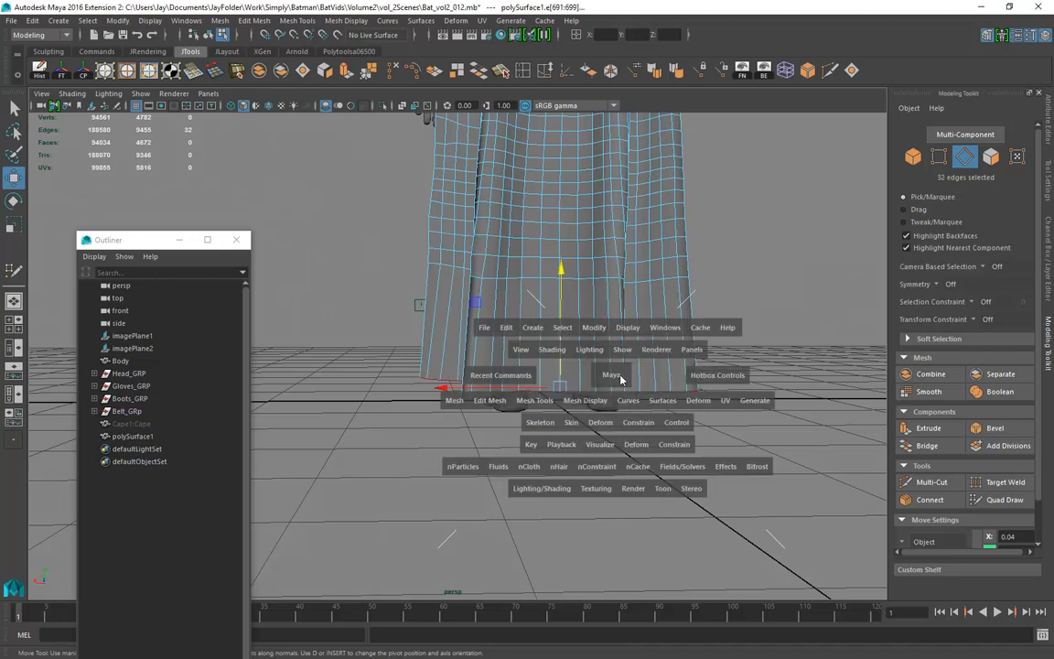
{"action": "left_click_drag", "start_coordinate": [619, 376], "coordinate": [609, 413]}
{"action": "key", "text": "space"}
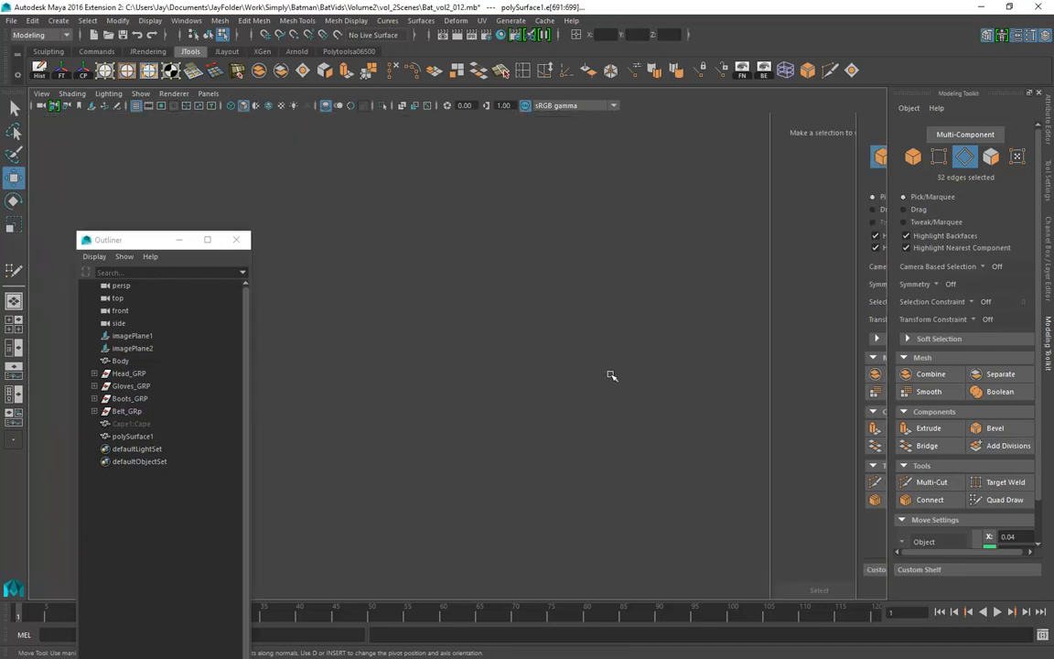
{"action": "key", "text": "space"}
{"action": "left_click_drag", "start_coordinate": [549, 412], "coordinate": [494, 450], "text": "alt"}
{"action": "key", "text": "r"}
{"action": "left_click_drag", "start_coordinate": [517, 313], "coordinate": [517, 424]}
{"action": "left_click_drag", "start_coordinate": [548, 482], "coordinate": [513, 462], "text": "alt"}
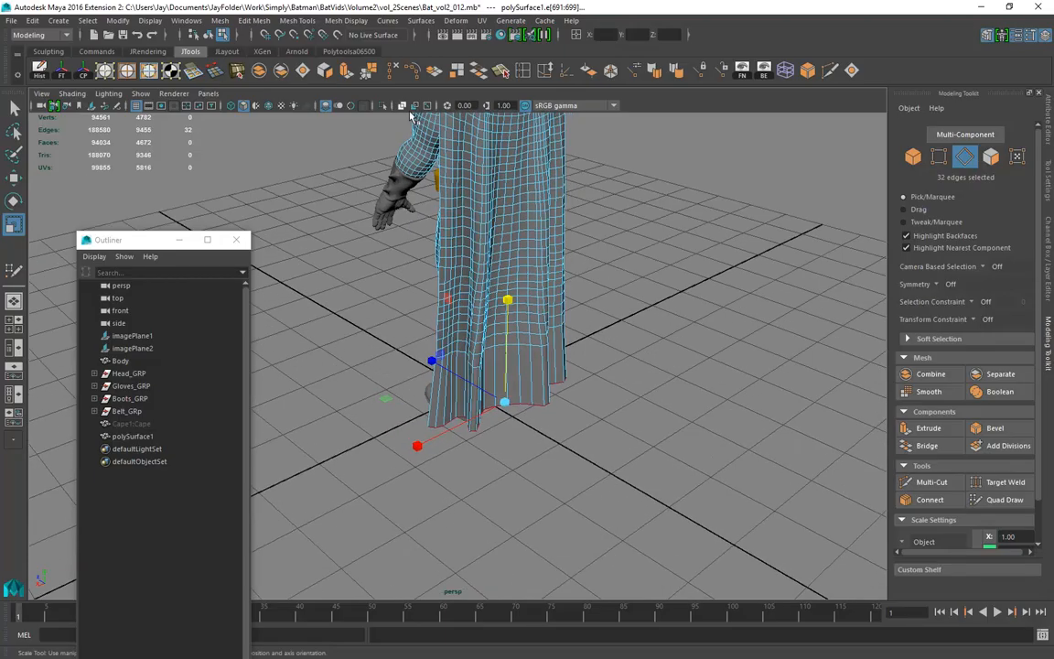
Extrude the hem edges, pull them outward behind the cape and scale them wider so the hem flares
{"action": "left_click", "coordinate": [346, 77]}
{"action": "left_click_drag", "start_coordinate": [572, 499], "coordinate": [456, 501], "text": "alt"}
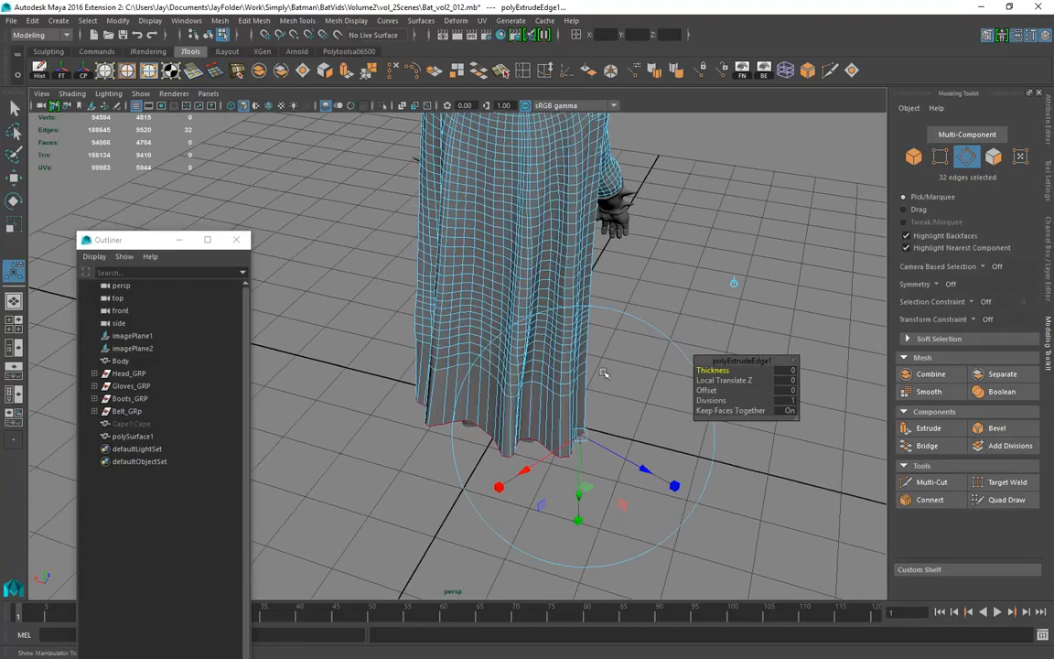
{"action": "left_click", "coordinate": [737, 285]}
{"action": "left_click_drag", "start_coordinate": [514, 433], "coordinate": [562, 467]}
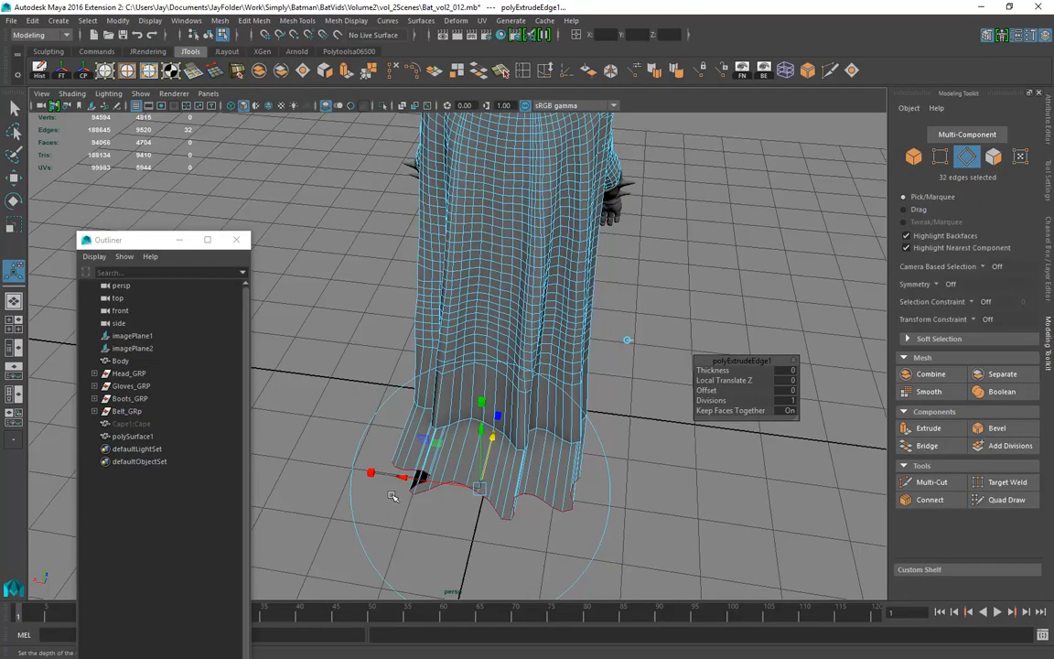
{"action": "left_click_drag", "start_coordinate": [378, 483], "coordinate": [318, 482]}
{"action": "left_click_drag", "start_coordinate": [384, 389], "coordinate": [407, 393], "text": "alt"}
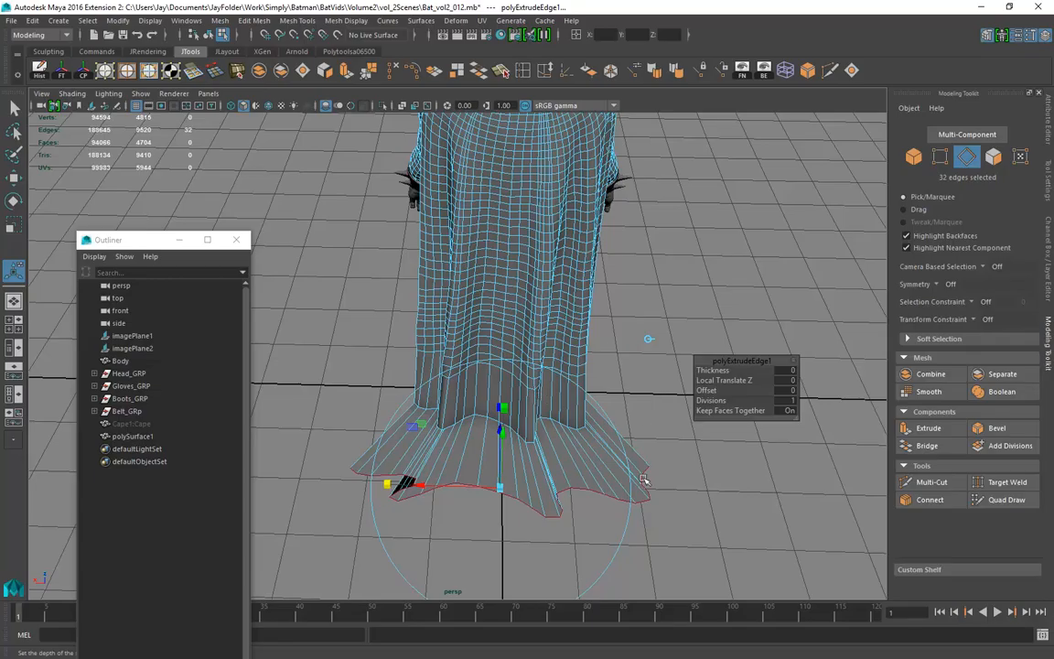
Delete the faces of the two lowest rows on one half of the cape, up to its centre line
{"action": "right_click_drag", "start_coordinate": [420, 369], "coordinate": [423, 325]}
{"action": "left_click_drag", "start_coordinate": [438, 439], "coordinate": [456, 405], "text": "alt"}
{"action": "left_click_drag", "start_coordinate": [354, 370], "coordinate": [501, 504]}
{"action": "mouse_move", "coordinate": [502, 478]}
{"action": "left_mouse_down", "text": "alt"}
{"action": "mouse_move", "coordinate": [503, 442]}
{"action": "mouse_move", "coordinate": [501, 499]}
{"action": "left_mouse_up", "text": "alt"}
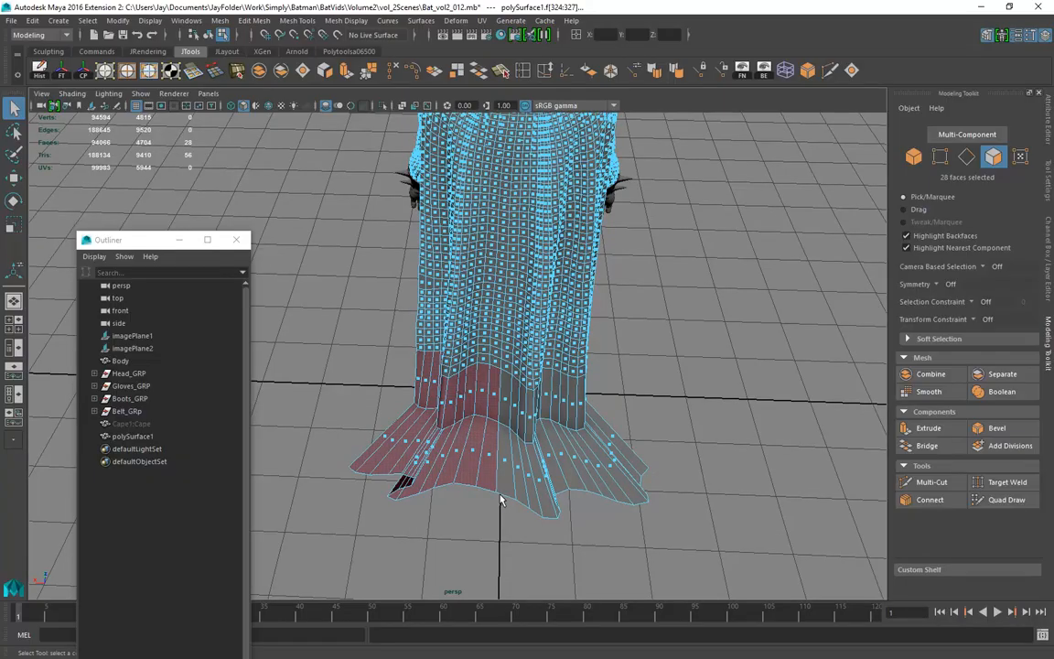
{"action": "key", "text": "Delete"}
Move the hem vertices on the cape's outer side forward one by one so the flare fans toward the boots
{"action": "left_click_drag", "start_coordinate": [554, 441], "coordinate": [475, 444], "text": "alt"}
{"action": "right_click_drag", "start_coordinate": [458, 420], "coordinate": [396, 285]}
{"action": "left_click_drag", "start_coordinate": [434, 461], "coordinate": [601, 444]}
{"action": "key", "text": "w"}
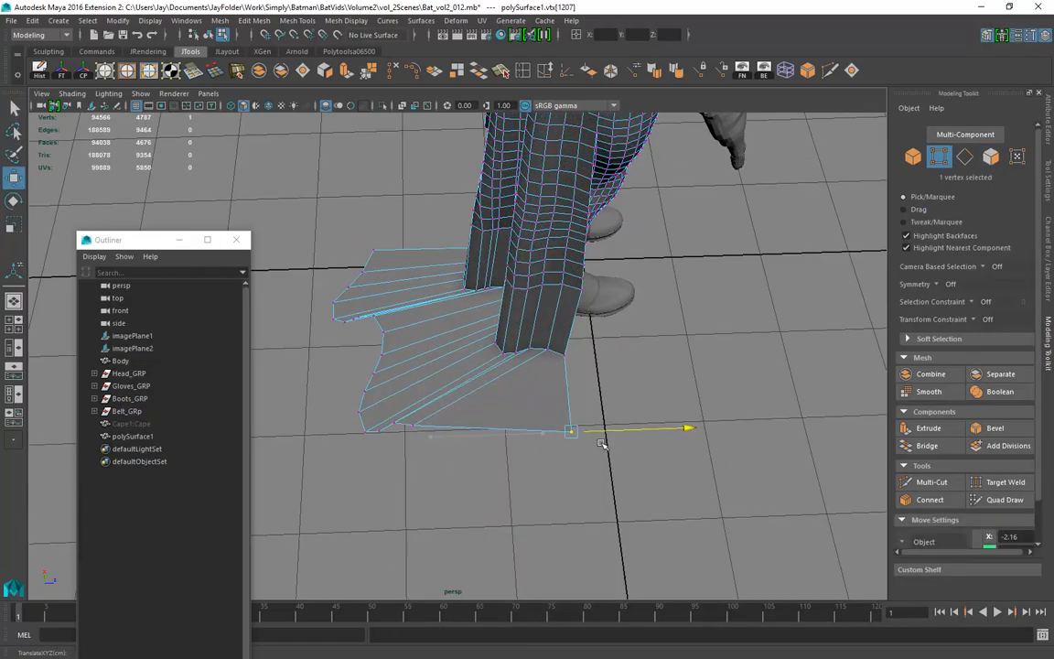
{"action": "left_click_drag", "start_coordinate": [433, 452], "coordinate": [403, 412]}
{"action": "left_click_drag", "start_coordinate": [463, 428], "coordinate": [586, 432]}
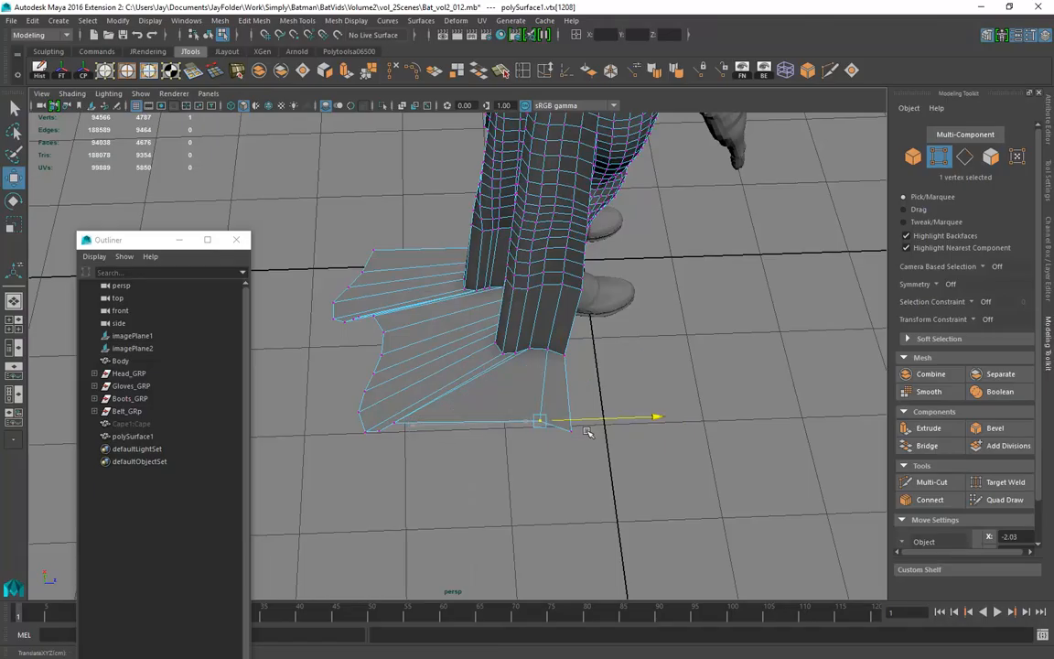
{"action": "left_click", "coordinate": [400, 440]}
{"action": "left_click_drag", "start_coordinate": [454, 432], "coordinate": [566, 431]}
{"action": "left_click_drag", "start_coordinate": [399, 410], "coordinate": [492, 436]}
Space the vertices along the outer side of the flared hem more evenly
{"action": "left_click_drag", "start_coordinate": [422, 493], "coordinate": [543, 510], "text": "alt"}
{"action": "left_click_drag", "start_coordinate": [551, 443], "coordinate": [519, 424]}
{"action": "left_click_drag", "start_coordinate": [610, 367], "coordinate": [540, 412]}
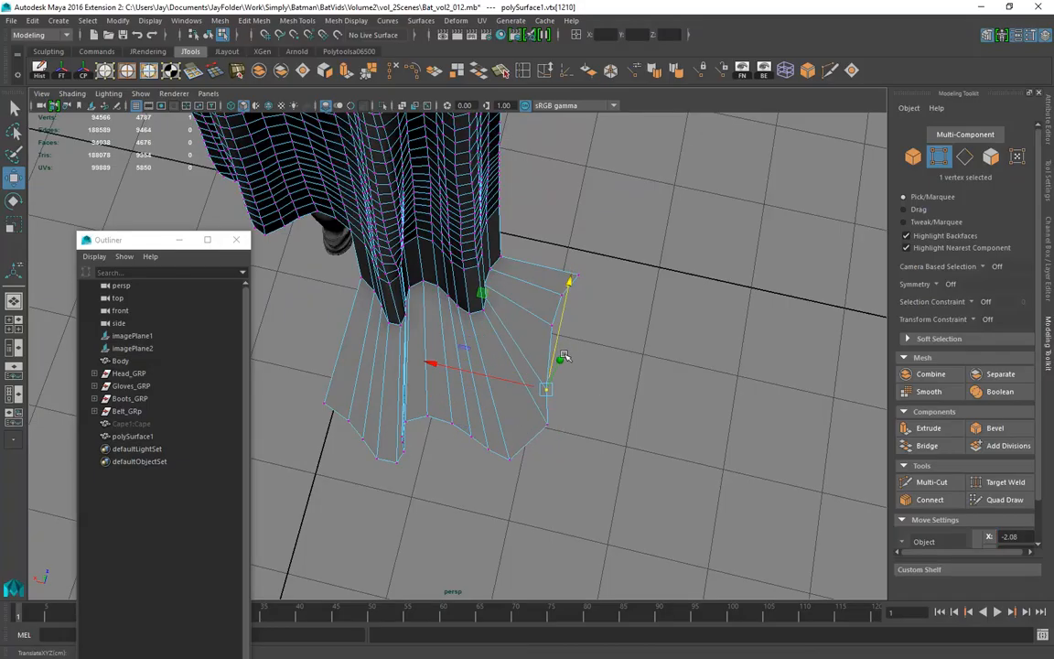
{"action": "left_click", "coordinate": [568, 325]}
{"action": "left_click_drag", "start_coordinate": [573, 270], "coordinate": [573, 282]}
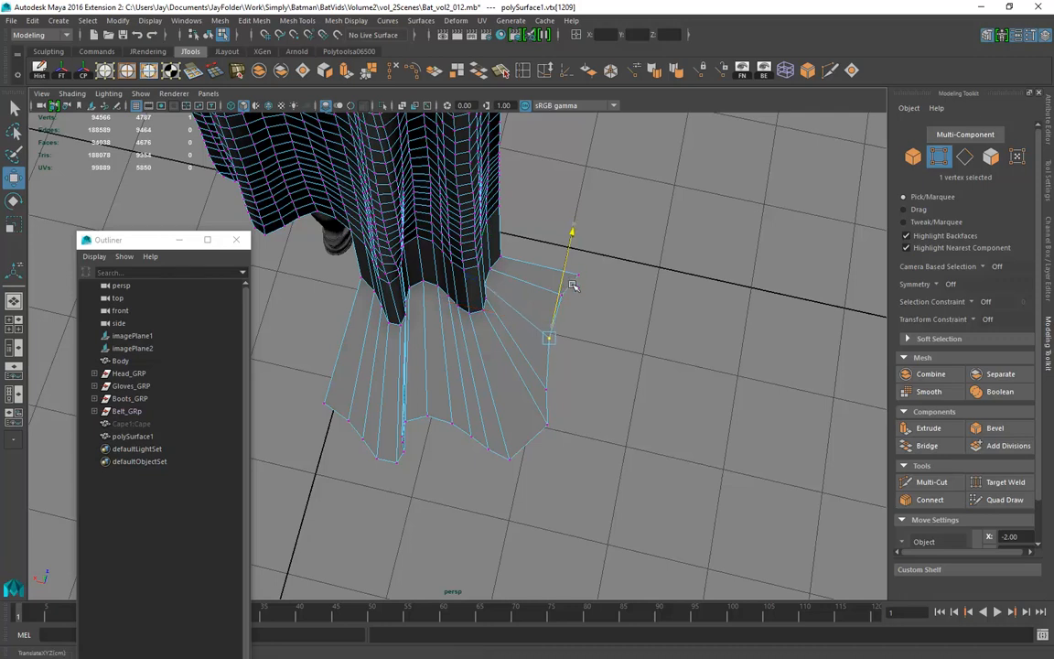
Pull the rear and front corners of the hem's outer side outward into points
{"action": "left_click", "coordinate": [526, 477]}
{"action": "left_click_drag", "start_coordinate": [501, 472], "coordinate": [529, 399]}
{"action": "left_click", "coordinate": [494, 459]}
{"action": "mouse_move", "coordinate": [495, 433]}
{"action": "left_mouse_down"}
{"action": "mouse_move", "coordinate": [531, 416]}
{"action": "mouse_move", "coordinate": [501, 435]}
{"action": "left_mouse_up"}
{"action": "left_click", "coordinate": [576, 271]}
{"action": "left_click_drag", "start_coordinate": [577, 271], "coordinate": [590, 282]}
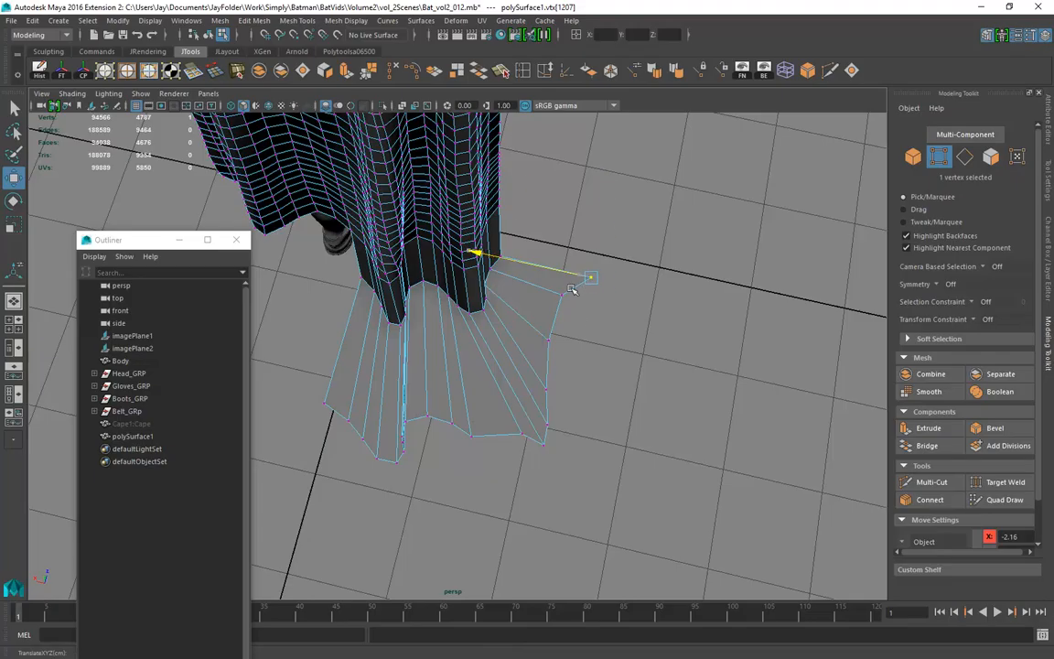
Adjust the vertices between the two outer corner points to form an inward-curving hem edge
{"action": "left_click", "coordinate": [563, 294]}
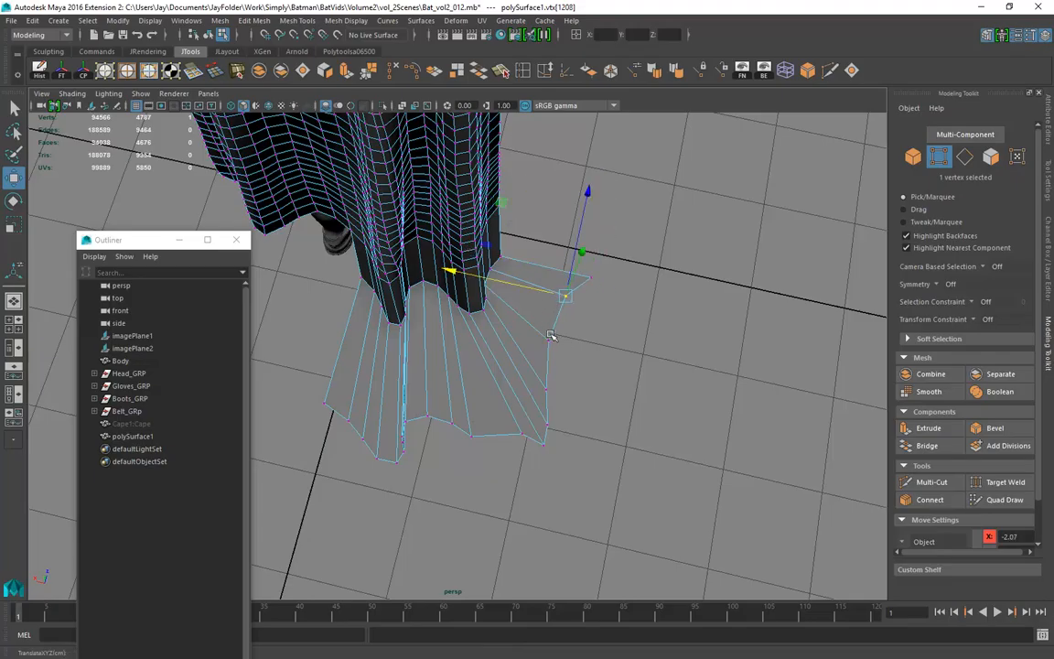
{"action": "left_click", "coordinate": [563, 322]}
{"action": "left_click_drag", "start_coordinate": [565, 316], "coordinate": [574, 294]}
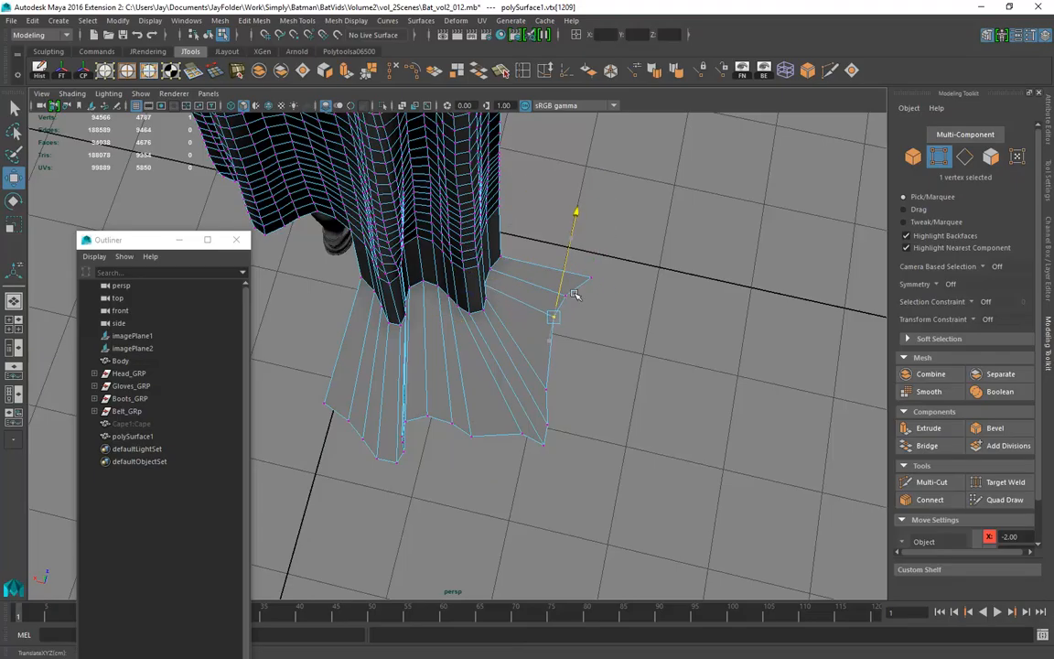
{"action": "left_click_drag", "start_coordinate": [565, 358], "coordinate": [538, 398]}
{"action": "left_click_drag", "start_coordinate": [561, 358], "coordinate": [574, 324]}
{"action": "left_click_drag", "start_coordinate": [537, 358], "coordinate": [531, 360]}
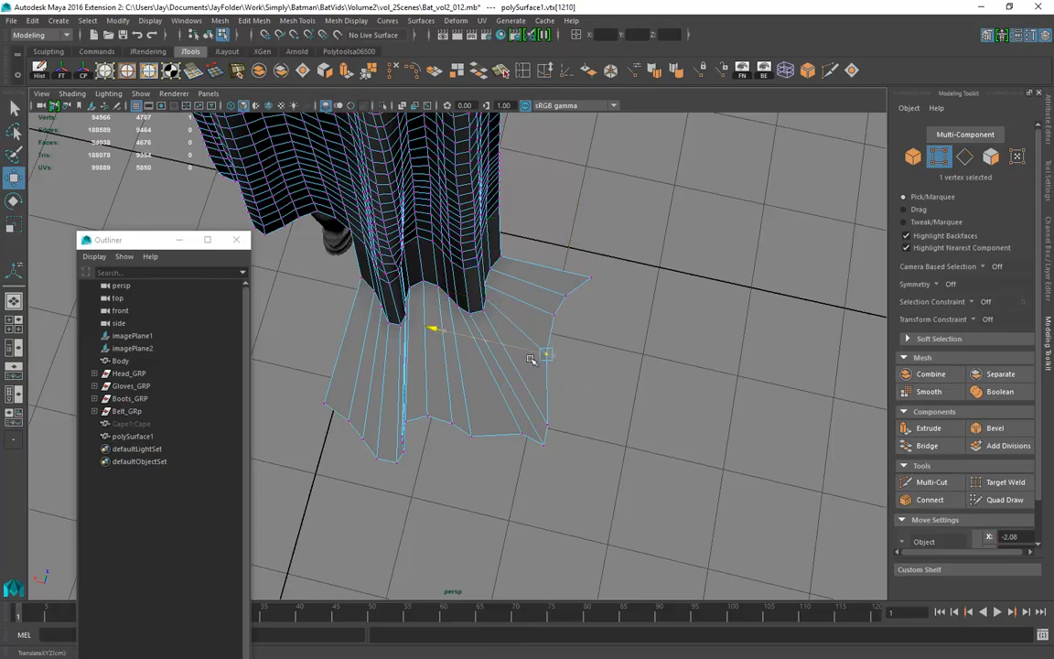
{"action": "left_click_drag", "start_coordinate": [564, 399], "coordinate": [521, 422]}
{"action": "left_click", "coordinate": [471, 441]}
{"action": "left_click_drag", "start_coordinate": [451, 442], "coordinate": [352, 281]}
Line up the two vertices on the cape's centre line and pull the lower one backward into a point
{"action": "left_click", "coordinate": [357, 400]}
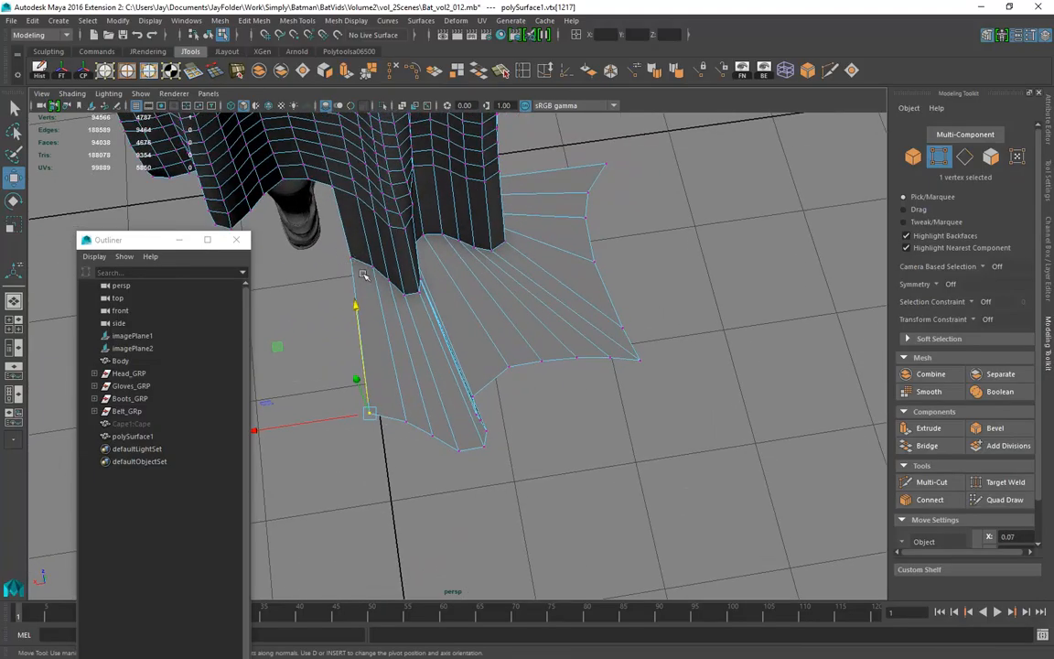
{"action": "left_click", "coordinate": [356, 257], "text": "shift"}
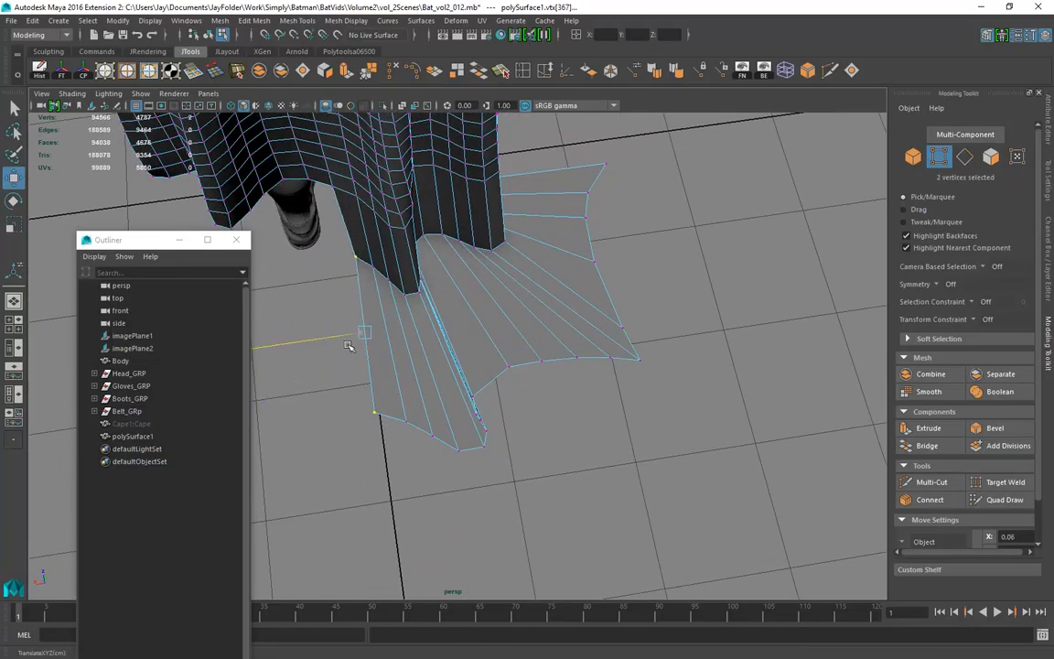
{"action": "left_click", "coordinate": [381, 414]}
{"action": "left_click_drag", "start_coordinate": [381, 416], "coordinate": [423, 464], "text": "alt"}
{"action": "left_click_drag", "start_coordinate": [361, 435], "coordinate": [457, 431]}
Reposition the hem vertices beside the centre point so the edge tapers into it
{"action": "left_click_drag", "start_coordinate": [555, 458], "coordinate": [530, 371], "text": "alt"}
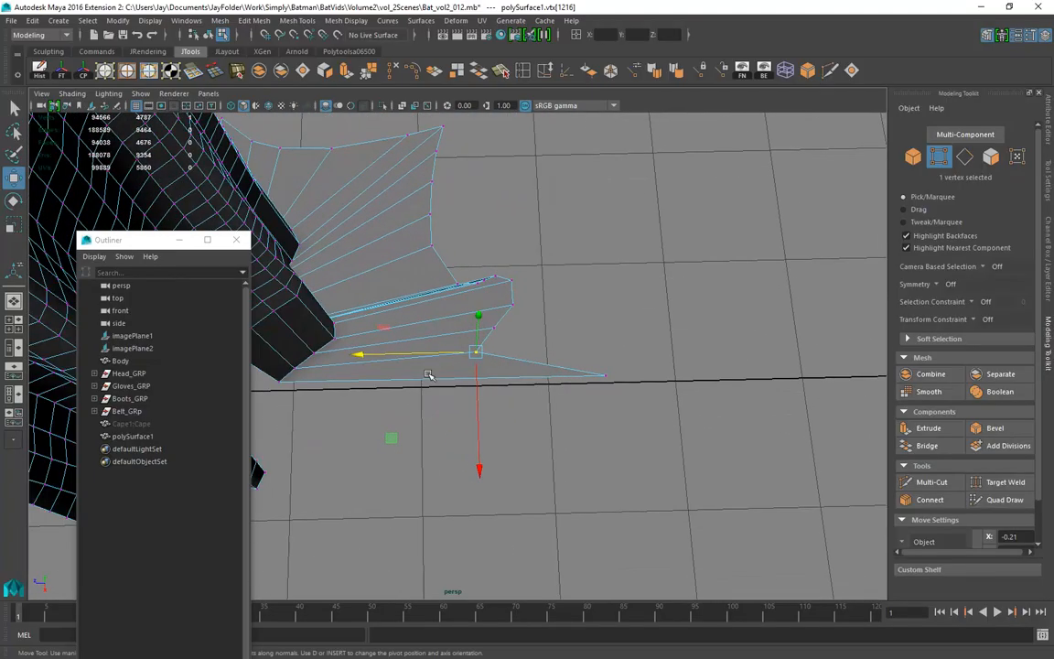
{"action": "left_click_drag", "start_coordinate": [569, 417], "coordinate": [494, 377]}
{"action": "left_click", "coordinate": [485, 379]}
{"action": "left_click_drag", "start_coordinate": [506, 424], "coordinate": [447, 403], "text": "alt"}
{"action": "middle_click_drag", "start_coordinate": [447, 403], "coordinate": [436, 396]}
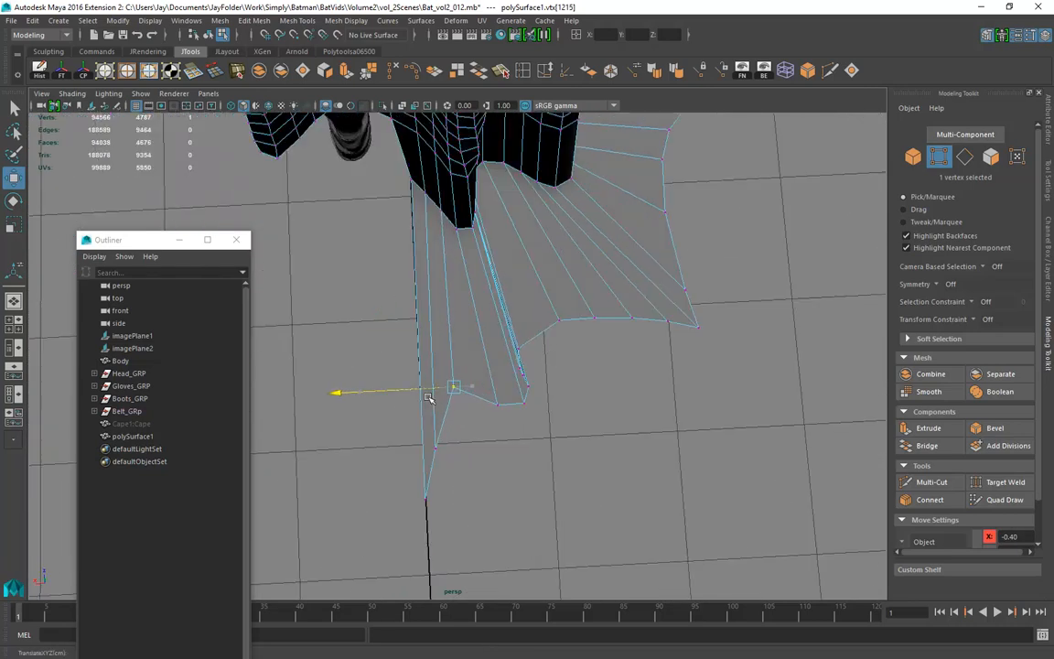
Move the hem vertex beside the inner fold clear of the overlap and align it with the edge curve
{"action": "left_click_drag", "start_coordinate": [451, 342], "coordinate": [470, 340], "text": "alt"}
{"action": "middle_click_drag", "start_coordinate": [462, 339], "coordinate": [467, 338]}
{"action": "left_click_drag", "start_coordinate": [484, 341], "coordinate": [523, 427], "text": "alt"}
{"action": "left_click", "coordinate": [519, 364]}
{"action": "left_click_drag", "start_coordinate": [515, 378], "coordinate": [467, 416]}
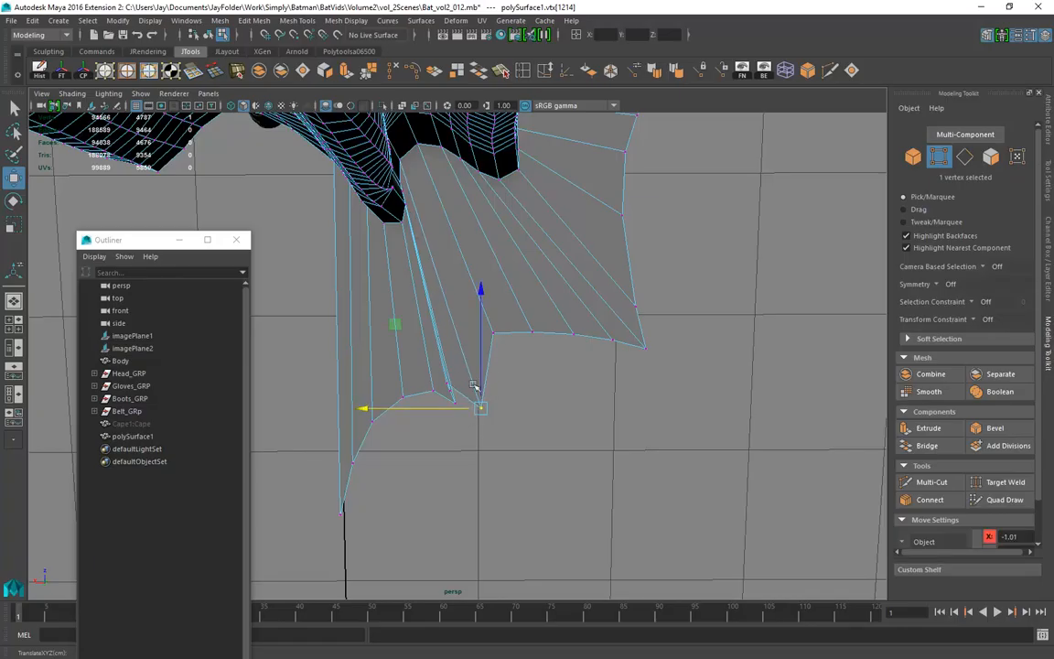
{"action": "left_click_drag", "start_coordinate": [490, 369], "coordinate": [494, 304]}
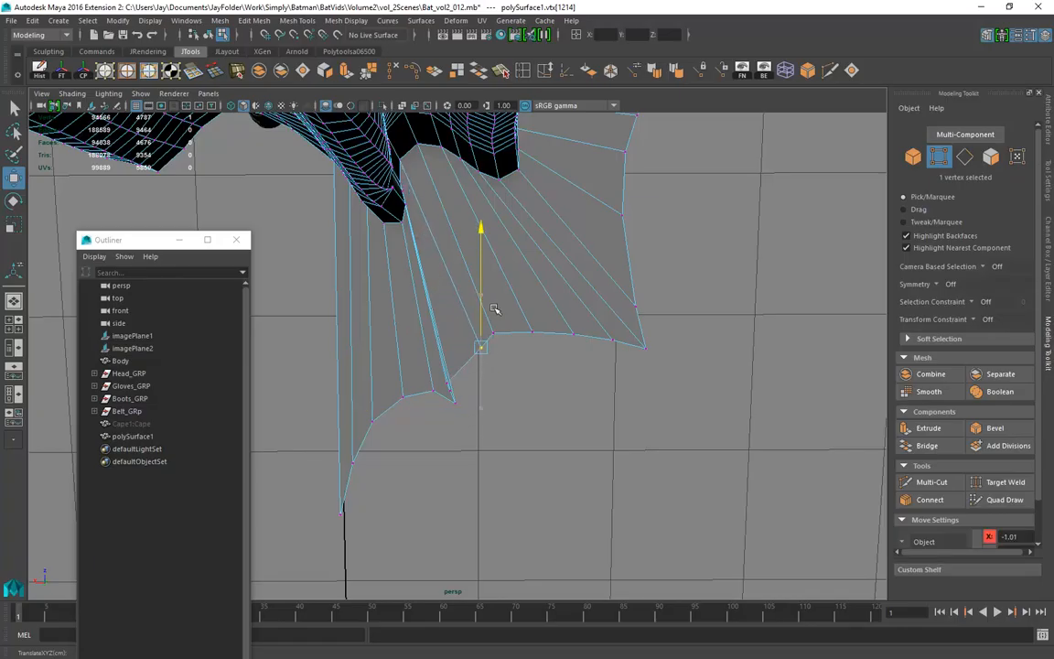
Separate the overlapping fold vertices and pull one backward into a middle point, curving its neighbours toward it
{"action": "left_click", "coordinate": [449, 384]}
{"action": "left_click_drag", "start_coordinate": [438, 387], "coordinate": [491, 348]}
{"action": "left_click", "coordinate": [454, 404]}
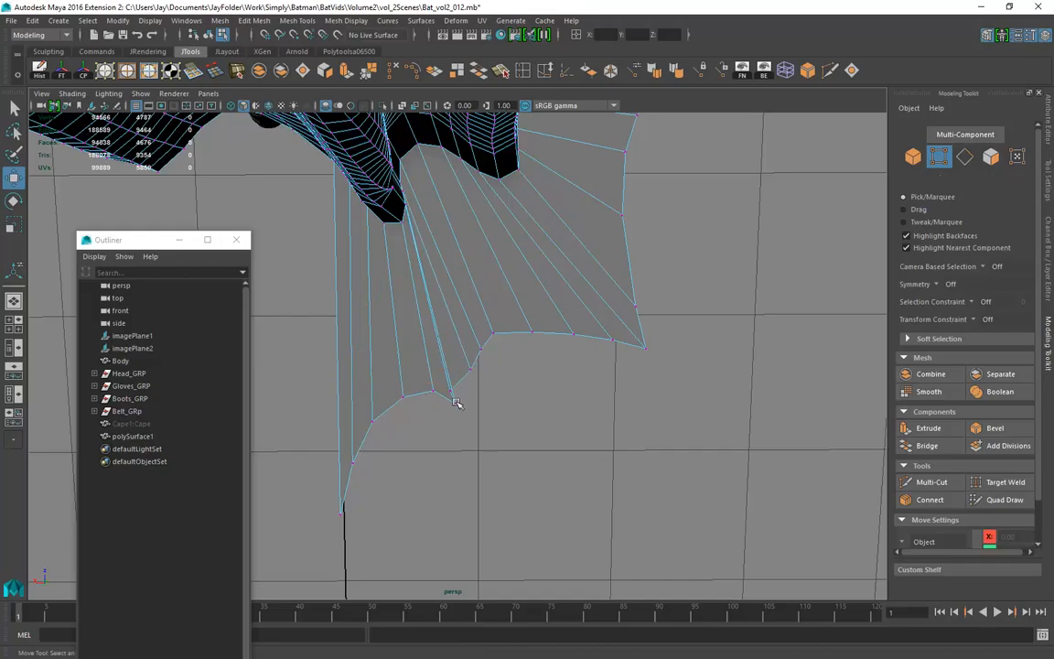
{"action": "left_click_drag", "start_coordinate": [442, 399], "coordinate": [463, 452]}
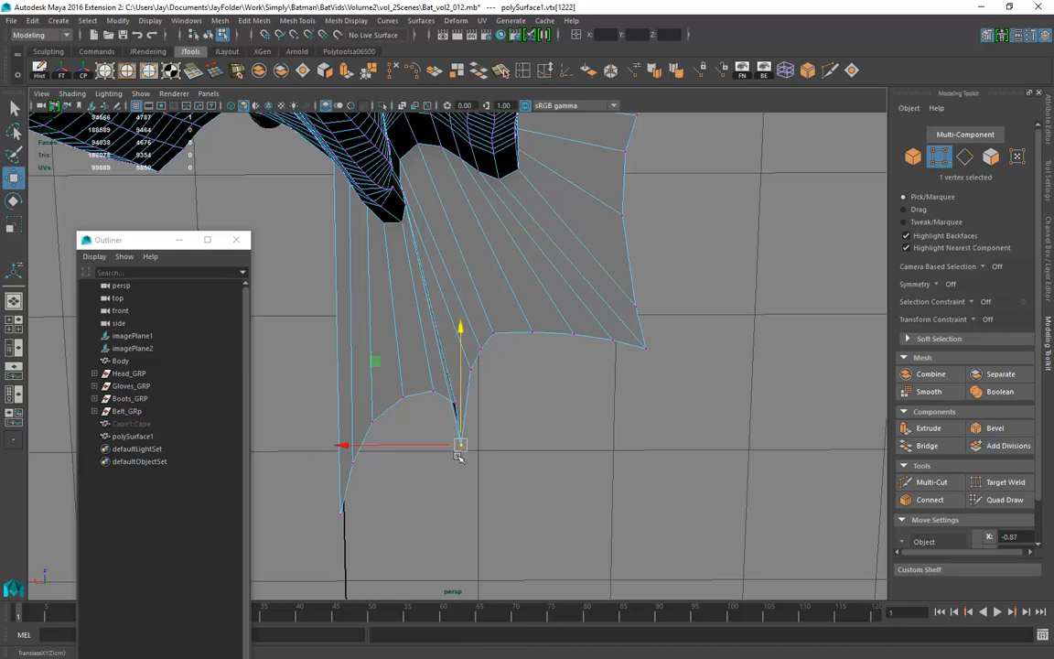
{"action": "left_click", "coordinate": [471, 369]}
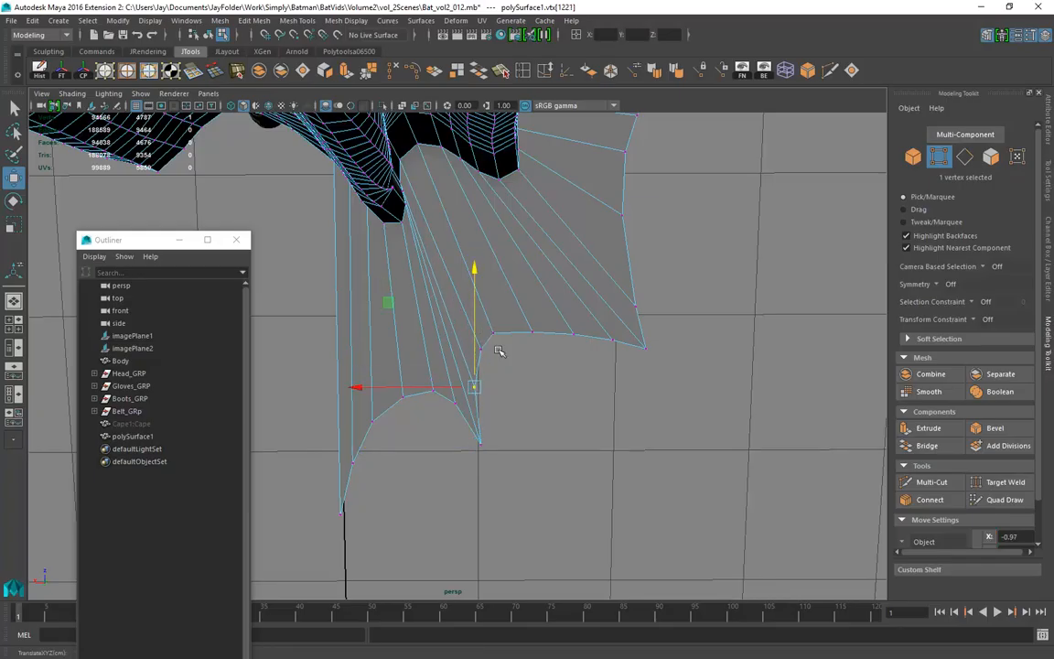
{"action": "left_click", "coordinate": [494, 335]}
Lower all vertices of the flared hem section toward the ground
{"action": "left_click_drag", "start_coordinate": [494, 337], "coordinate": [253, 344], "text": "alt"}
{"action": "right_click_drag", "start_coordinate": [254, 343], "coordinate": [210, 348], "text": "alt"}
{"action": "left_click_drag", "start_coordinate": [301, 353], "coordinate": [479, 423], "text": "alt"}
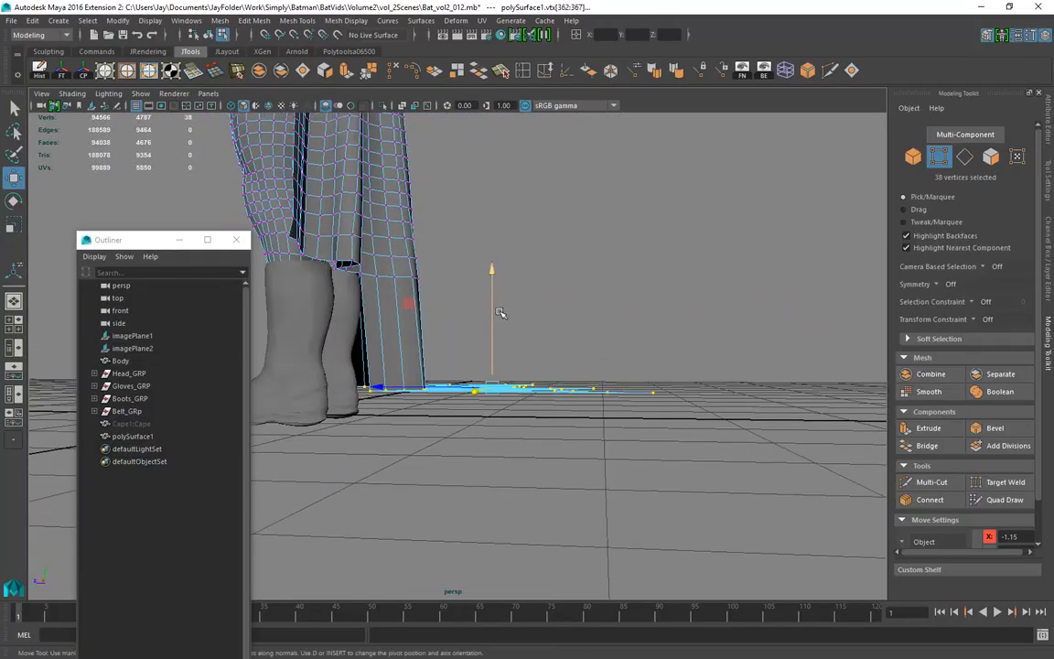
{"action": "left_click_drag", "start_coordinate": [501, 294], "coordinate": [541, 375]}
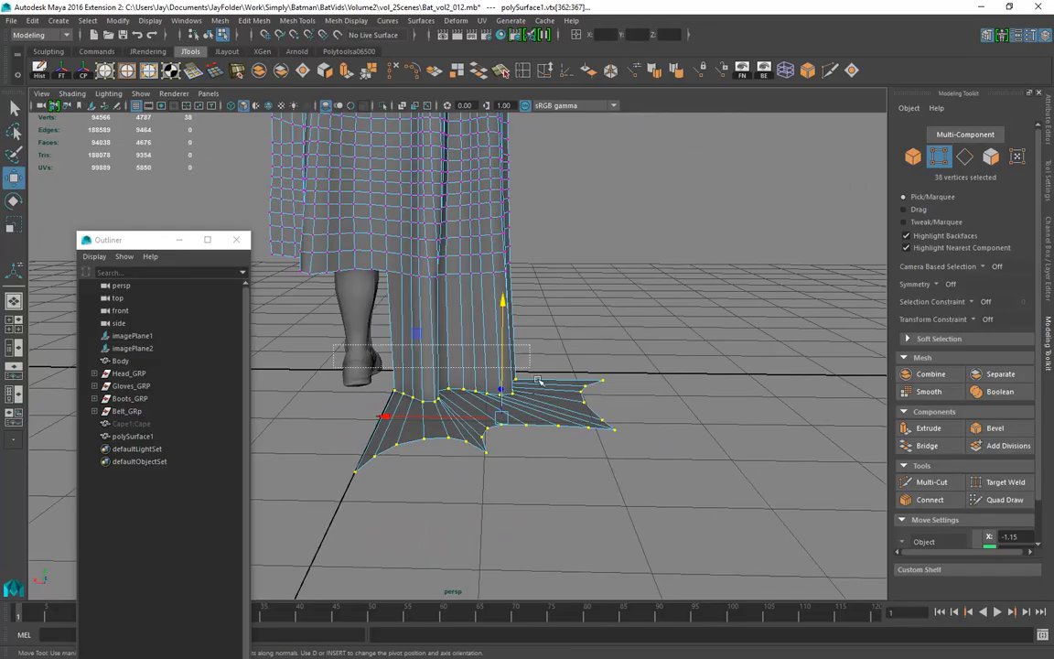
Raise only the upper row of flare vertices so the hem slopes down to the ground
{"action": "left_click_drag", "start_coordinate": [463, 349], "coordinate": [469, 312]}
{"action": "left_click_drag", "start_coordinate": [475, 267], "coordinate": [475, 303]}
{"action": "left_click_drag", "start_coordinate": [499, 341], "coordinate": [396, 143], "text": "alt"}
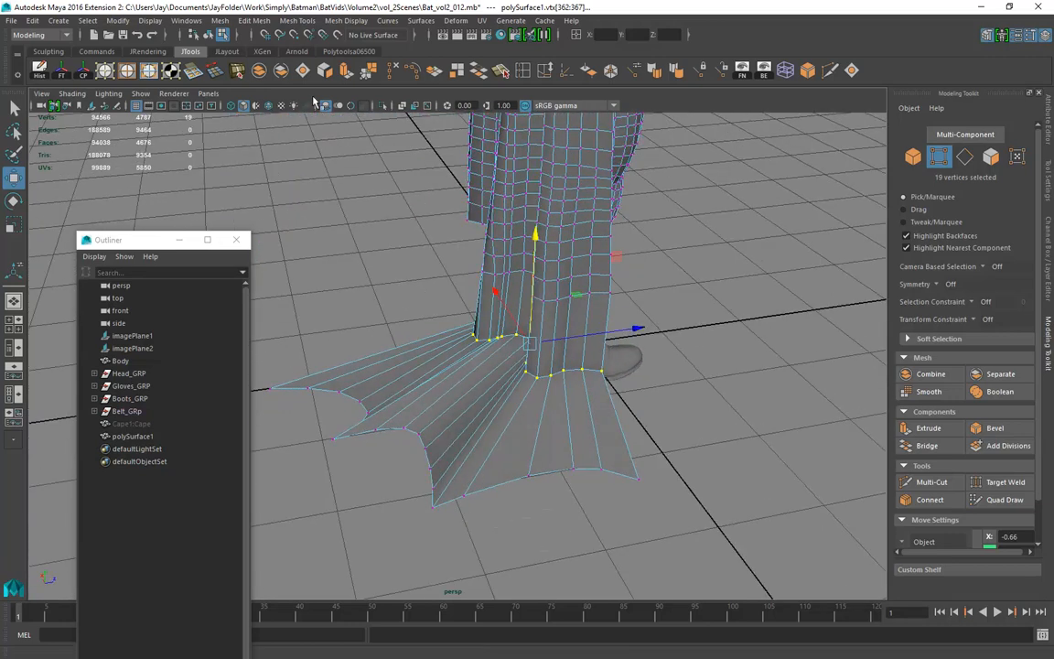
Insert an edge loop around the middle of the flare and apply Edit Edge Flow to it
{"action": "left_click", "coordinate": [478, 71]}
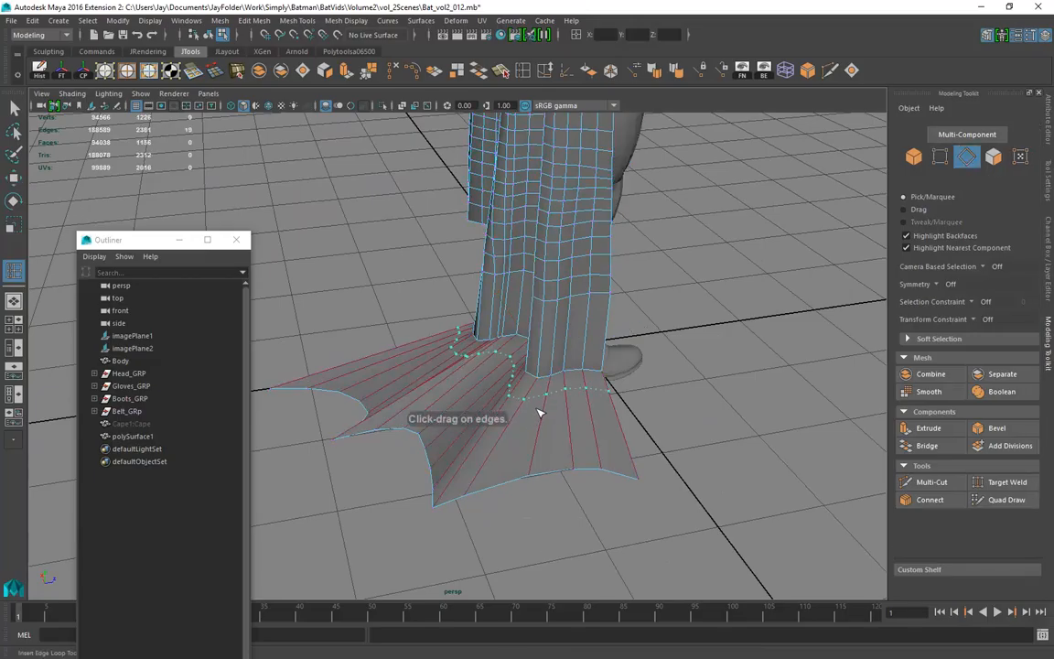
{"action": "left_click", "coordinate": [527, 444]}
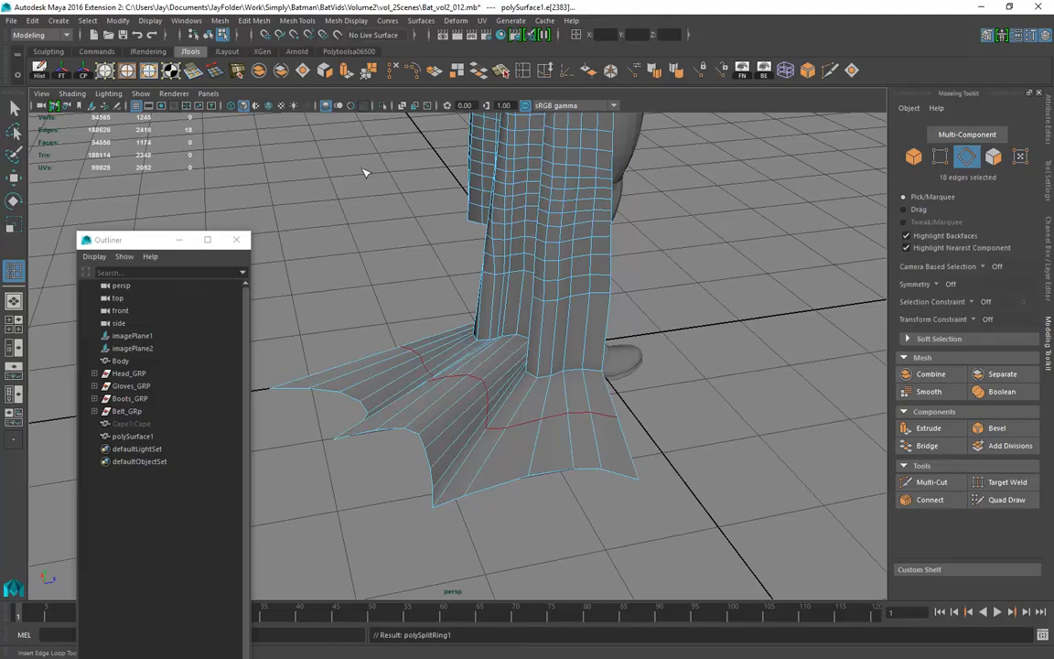
{"action": "left_click", "coordinate": [299, 25]}
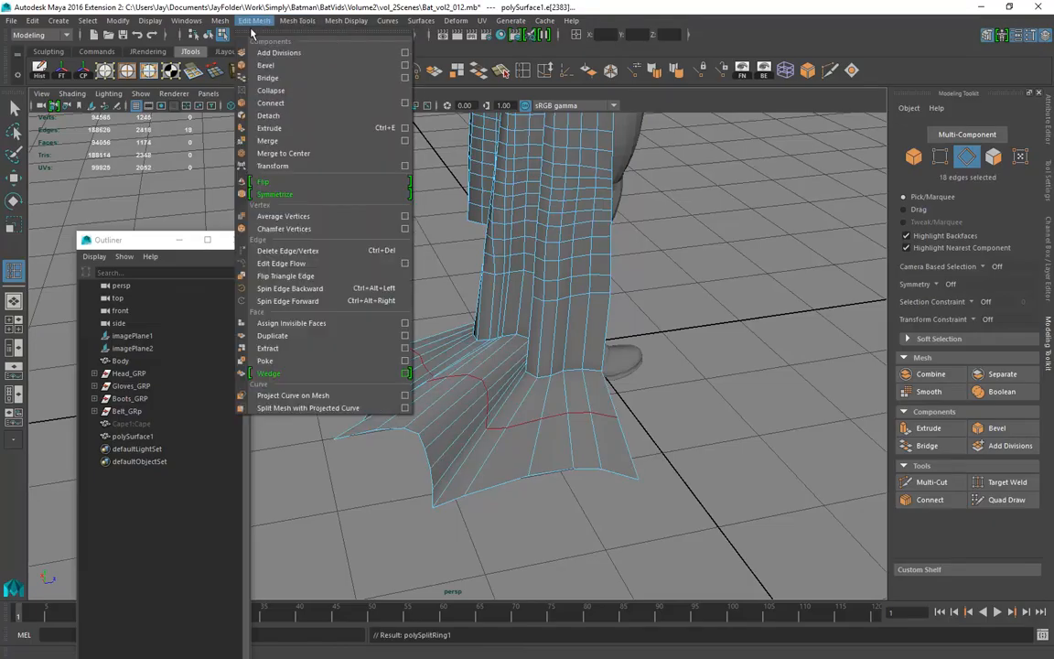
{"action": "left_click", "coordinate": [279, 268]}
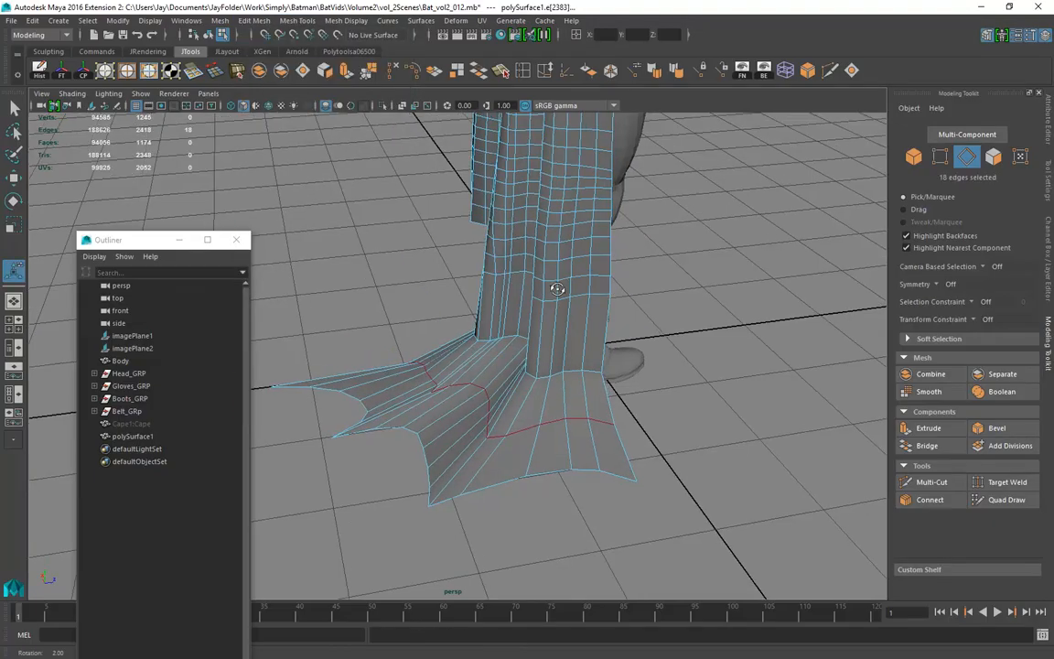
{"action": "left_click_drag", "start_coordinate": [279, 272], "coordinate": [534, 277], "text": "alt"}
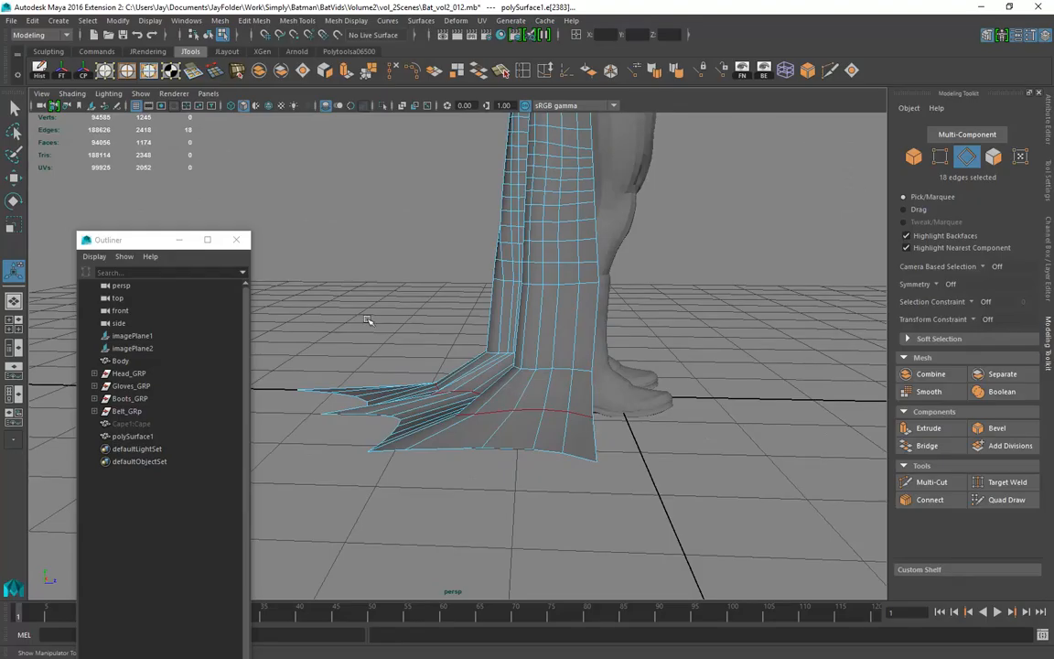
Insert a second edge loop in the upper part of the flare and smooth it with Edit Edge Flow
{"action": "left_click", "coordinate": [475, 70]}
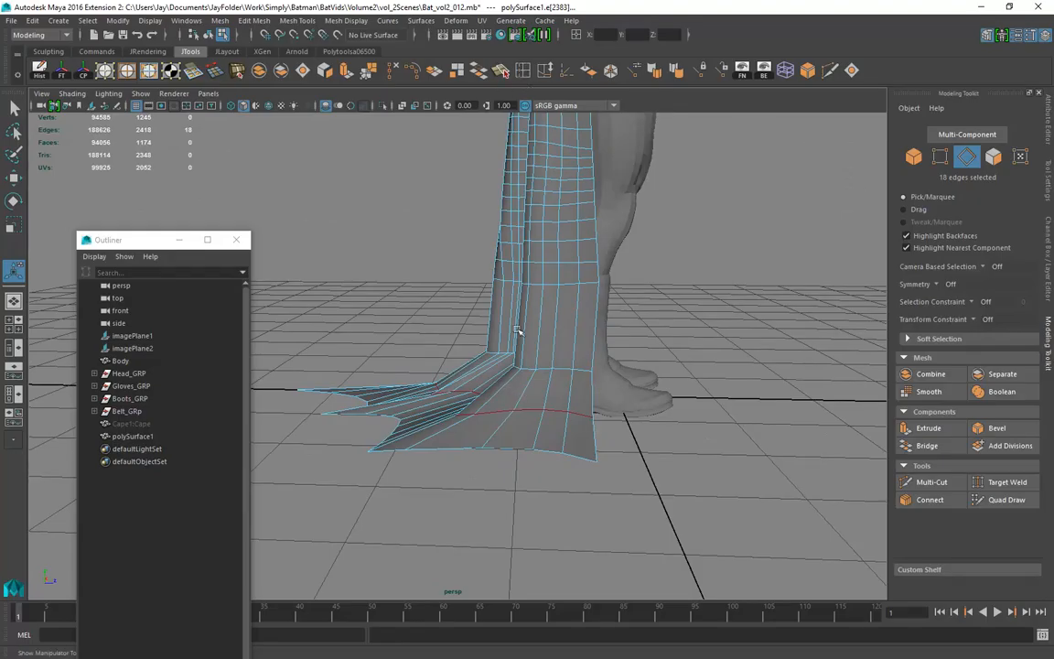
{"action": "left_click", "coordinate": [510, 402]}
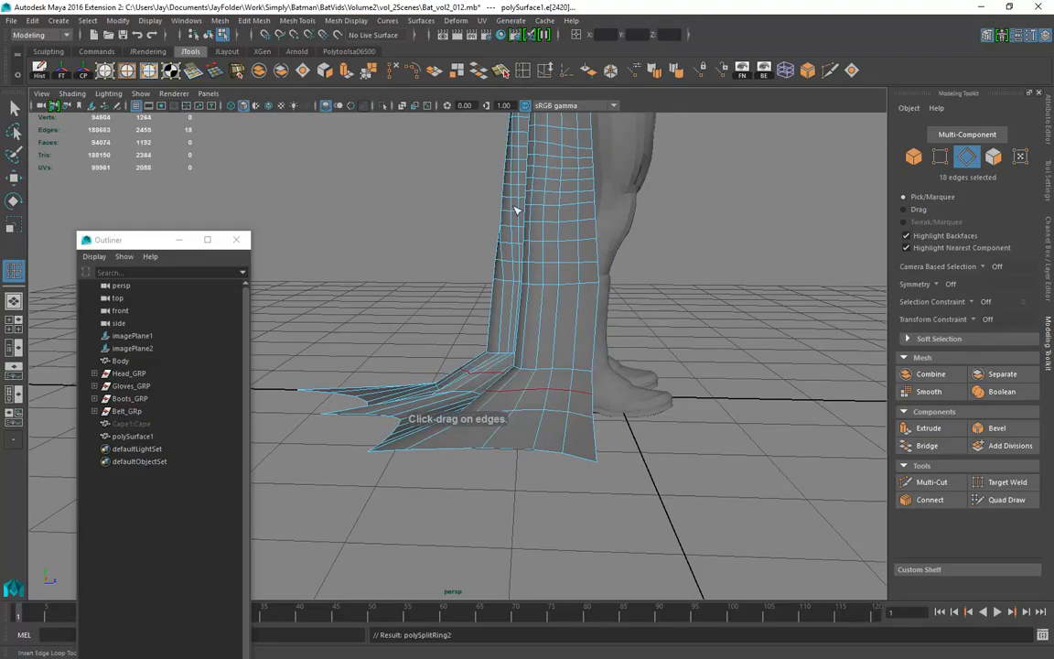
{"action": "left_click", "coordinate": [255, 20]}
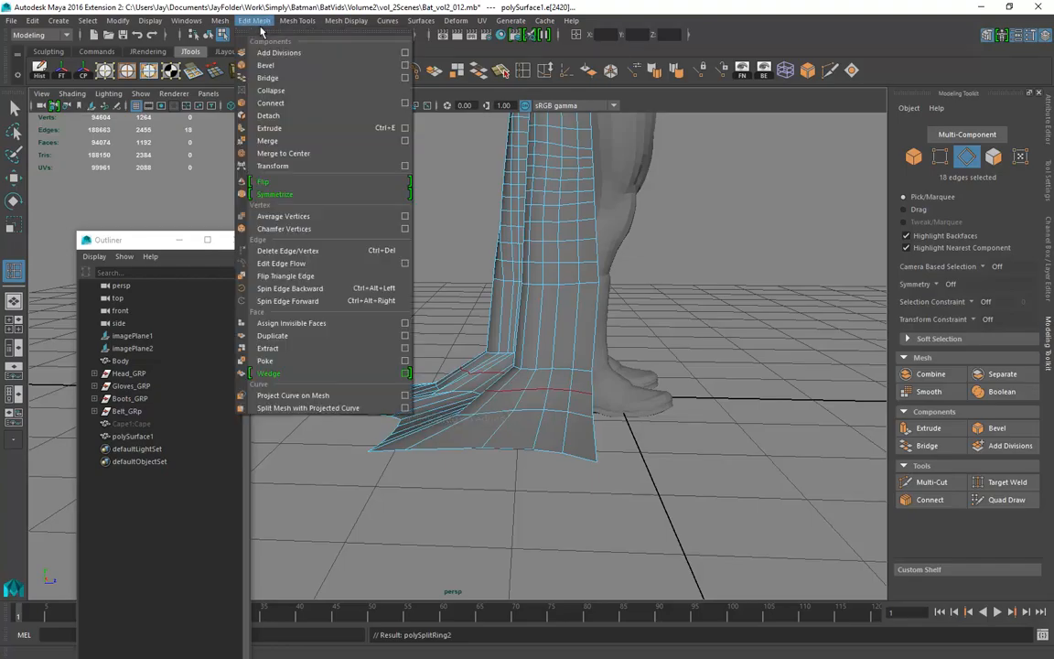
{"action": "left_click", "coordinate": [289, 263]}
{"action": "left_click_drag", "start_coordinate": [439, 284], "coordinate": [437, 423], "text": "alt"}
Insert a third edge loop close to the hem's outer border and smooth it with Edit Edge Flow
{"action": "left_click", "coordinate": [523, 70]}
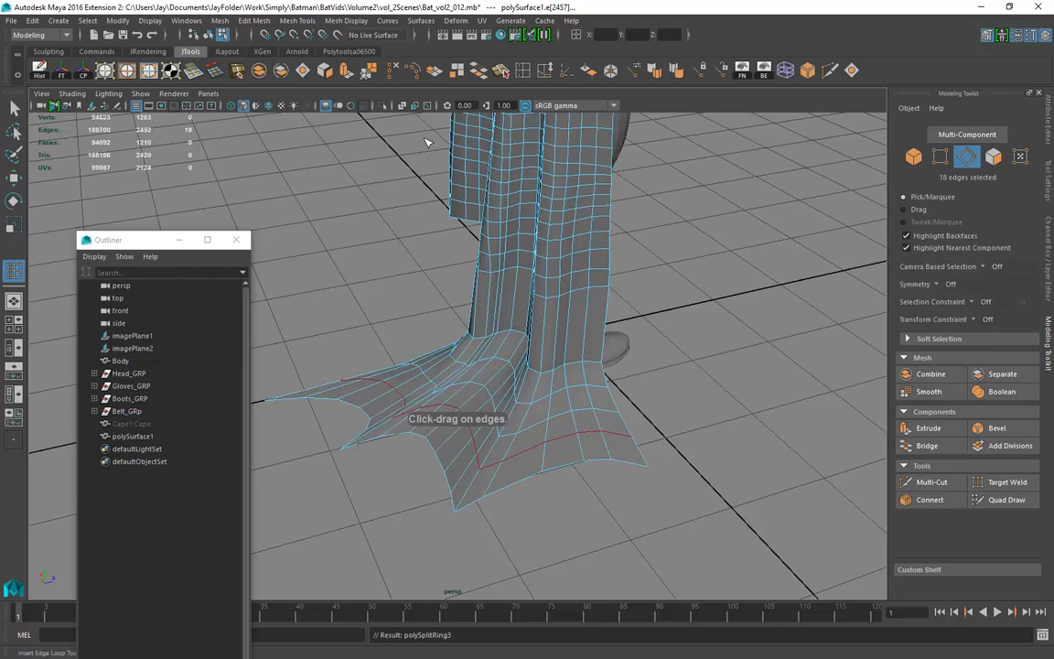
{"action": "left_click", "coordinate": [254, 20]}
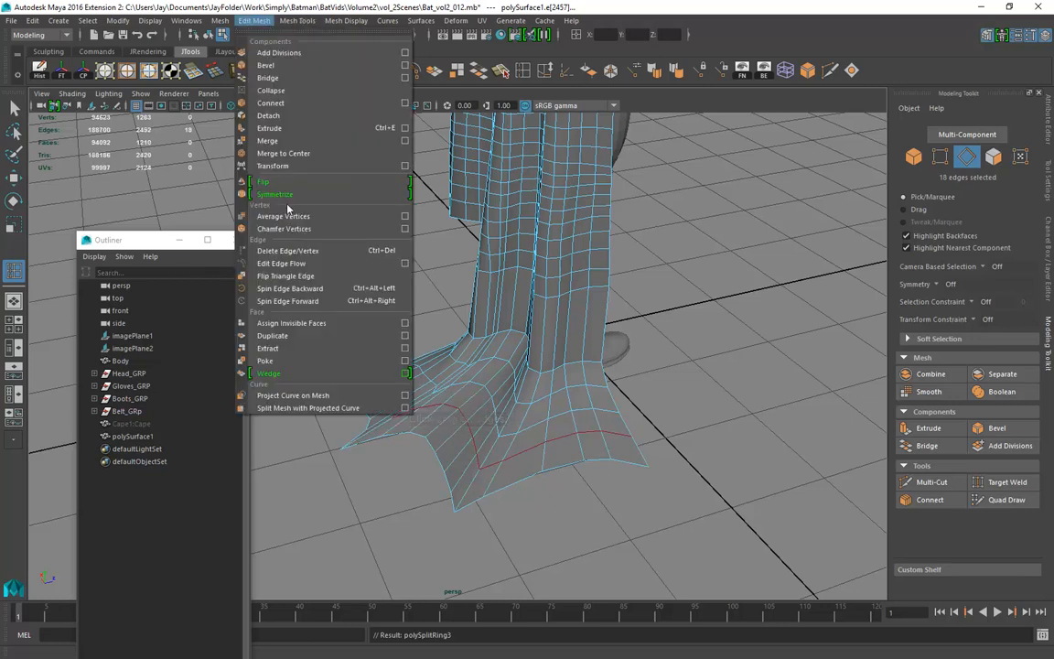
{"action": "left_click", "coordinate": [291, 263]}
{"action": "left_click_drag", "start_coordinate": [494, 302], "coordinate": [558, 335], "text": "alt"}
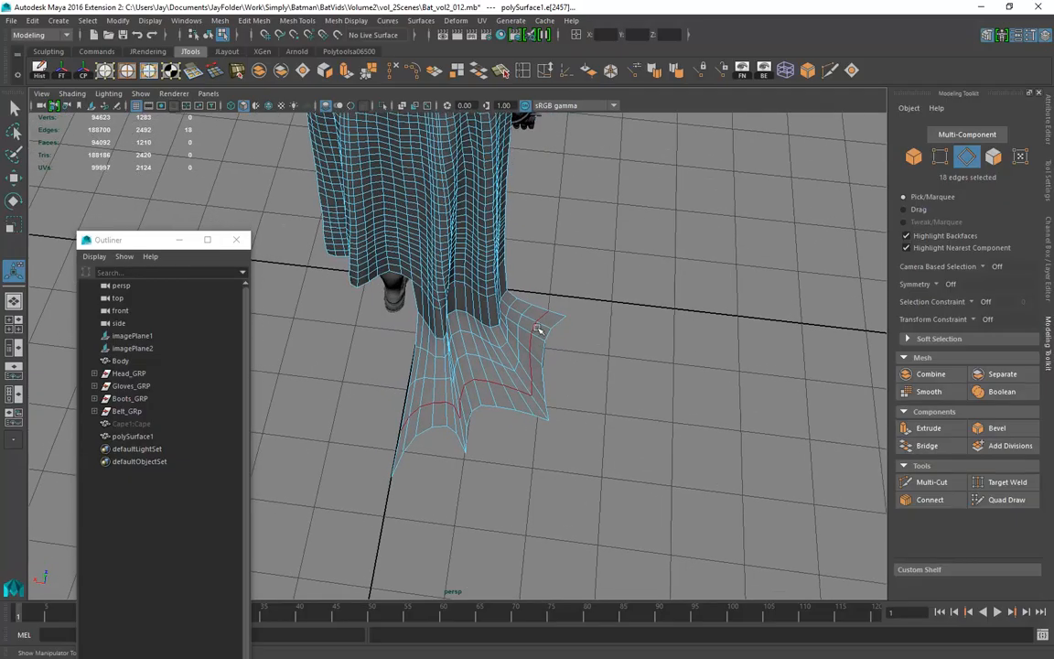
Move the border vertex next to the rear outer corner inward to deepen the hem's curve
{"action": "left_click_drag", "start_coordinate": [485, 370], "coordinate": [421, 344], "text": "alt"}
{"action": "scroll", "coordinate": [421, 344], "scroll_direction": "up", "scroll_amount": 4}
{"action": "left_click_drag", "start_coordinate": [501, 297], "coordinate": [425, 313], "text": "alt"}
{"action": "middle_click_drag", "start_coordinate": [425, 313], "coordinate": [430, 362], "text": "alt"}
{"action": "right_click_drag", "start_coordinate": [430, 362], "coordinate": [542, 338], "text": "alt"}
{"action": "left_click_drag", "start_coordinate": [543, 337], "coordinate": [499, 297], "text": "alt"}
{"action": "left_click_drag", "start_coordinate": [641, 420], "coordinate": [528, 359], "text": "alt"}
{"action": "right_click_drag", "start_coordinate": [519, 284], "coordinate": [514, 350]}
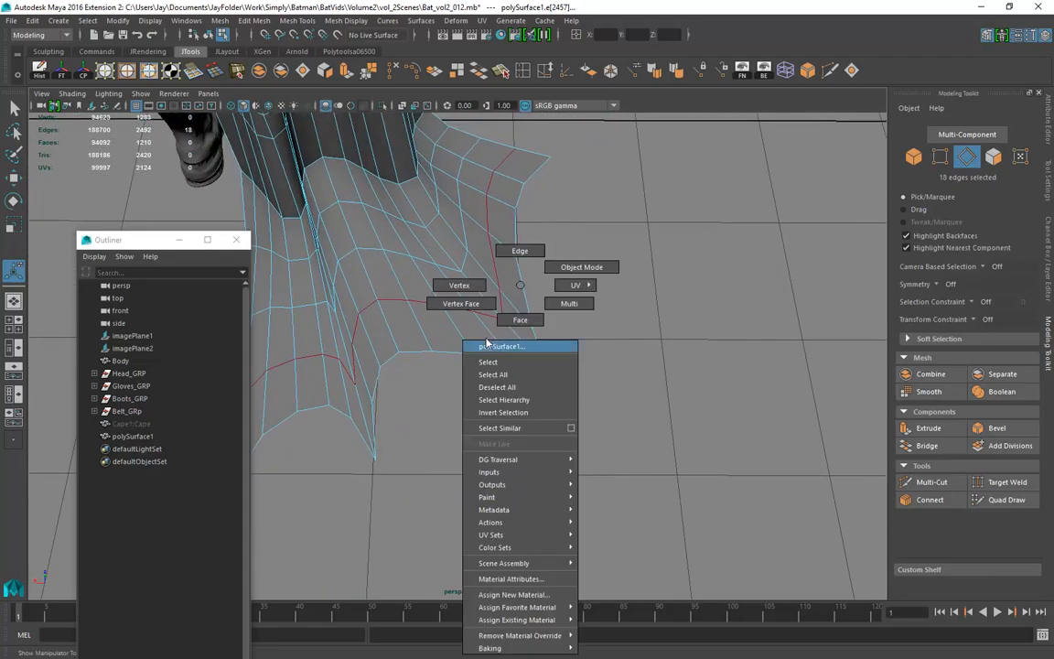
{"action": "right_click_drag", "start_coordinate": [449, 286], "coordinate": [450, 286]}
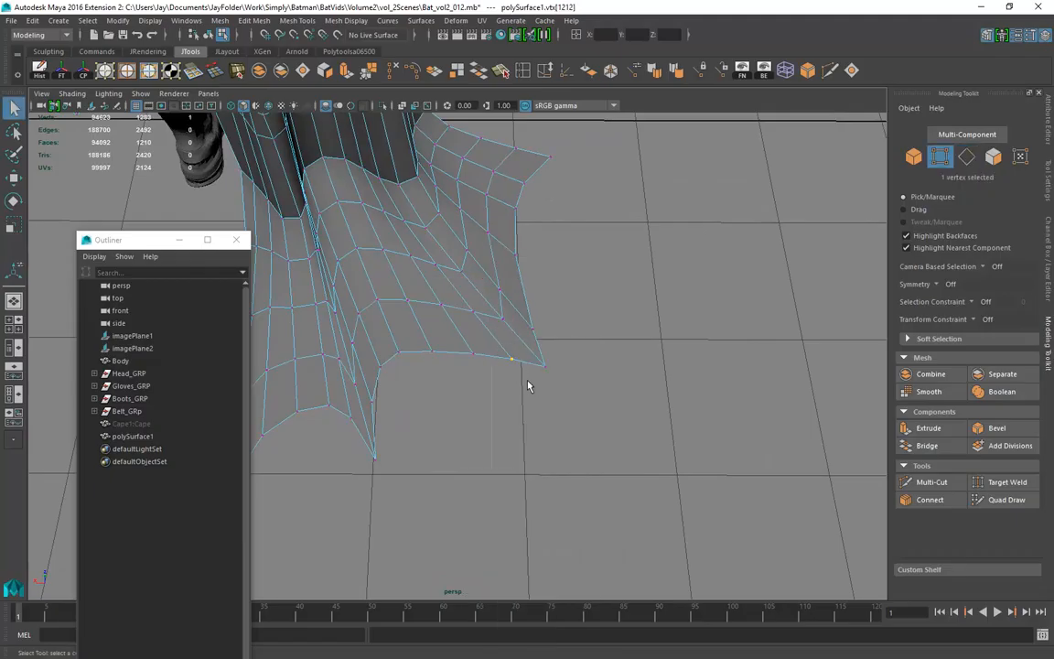
{"action": "key", "text": "w"}
{"action": "left_click_drag", "start_coordinate": [518, 337], "coordinate": [518, 327]}
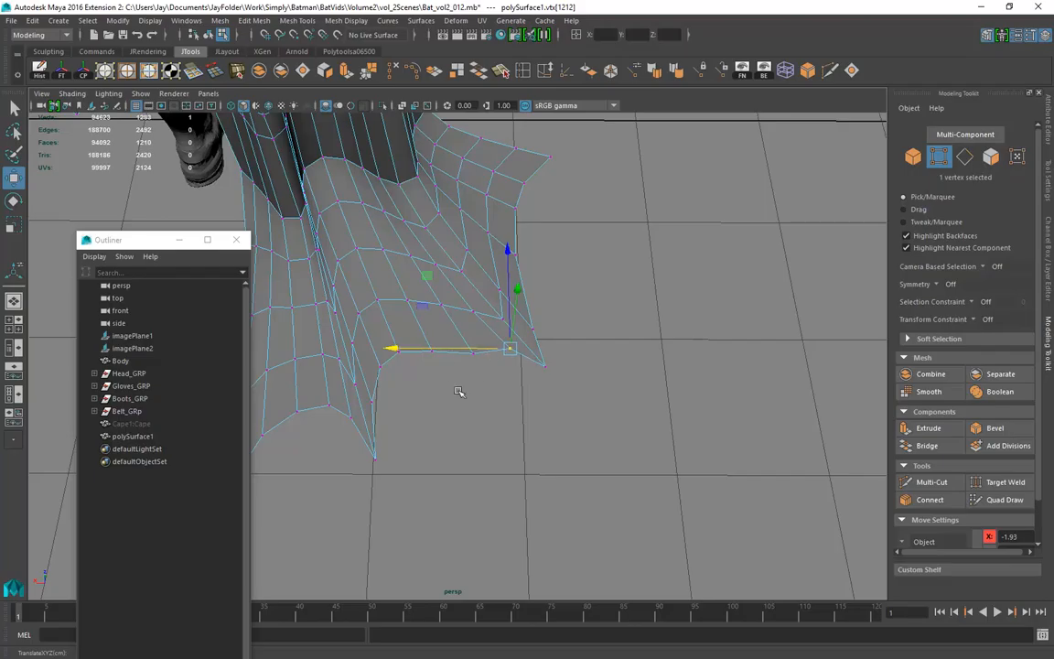
Move the border vertices along the rear scallop inward one by one to round the hem's curve between its points
{"action": "left_click", "coordinate": [474, 353]}
{"action": "left_click_drag", "start_coordinate": [461, 360], "coordinate": [453, 364]}
{"action": "left_click_drag", "start_coordinate": [456, 366], "coordinate": [591, 375], "text": "alt"}
{"action": "left_click_drag", "start_coordinate": [449, 343], "coordinate": [413, 362]}
{"action": "left_click", "coordinate": [426, 367]}
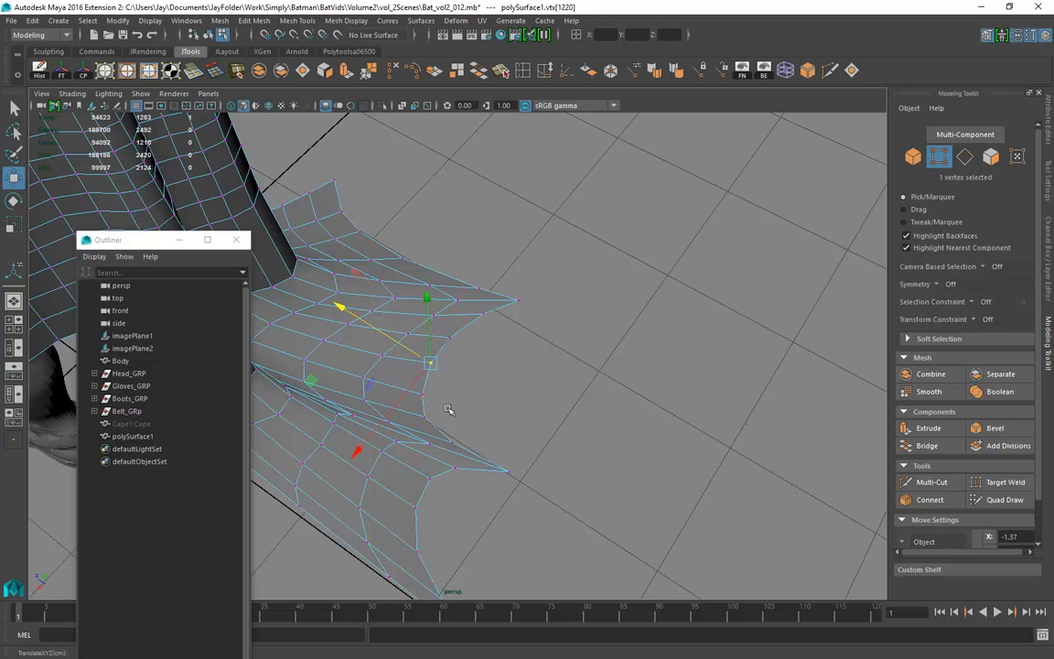
{"action": "left_click", "coordinate": [424, 396]}
Select the horizontal vertex row at the top of the flare and tilt it slightly with the Rotate tool
{"action": "left_click_drag", "start_coordinate": [565, 276], "coordinate": [471, 379], "text": "alt"}
{"action": "middle_click_drag", "start_coordinate": [472, 380], "coordinate": [538, 361], "text": "alt"}
{"action": "left_click_drag", "start_coordinate": [494, 364], "coordinate": [580, 311], "text": "alt"}
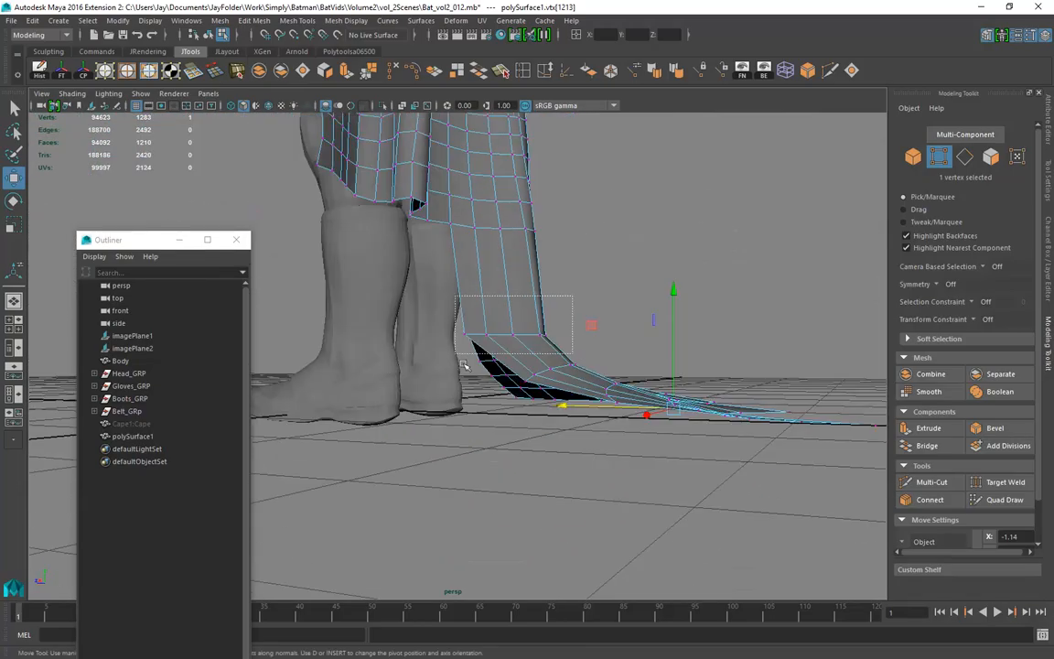
{"action": "left_click_drag", "start_coordinate": [454, 362], "coordinate": [448, 363]}
{"action": "left_click_drag", "start_coordinate": [449, 364], "coordinate": [386, 367], "text": "alt"}
{"action": "left_click_drag", "start_coordinate": [563, 375], "coordinate": [594, 381], "text": "alt"}
{"action": "key", "text": "e"}
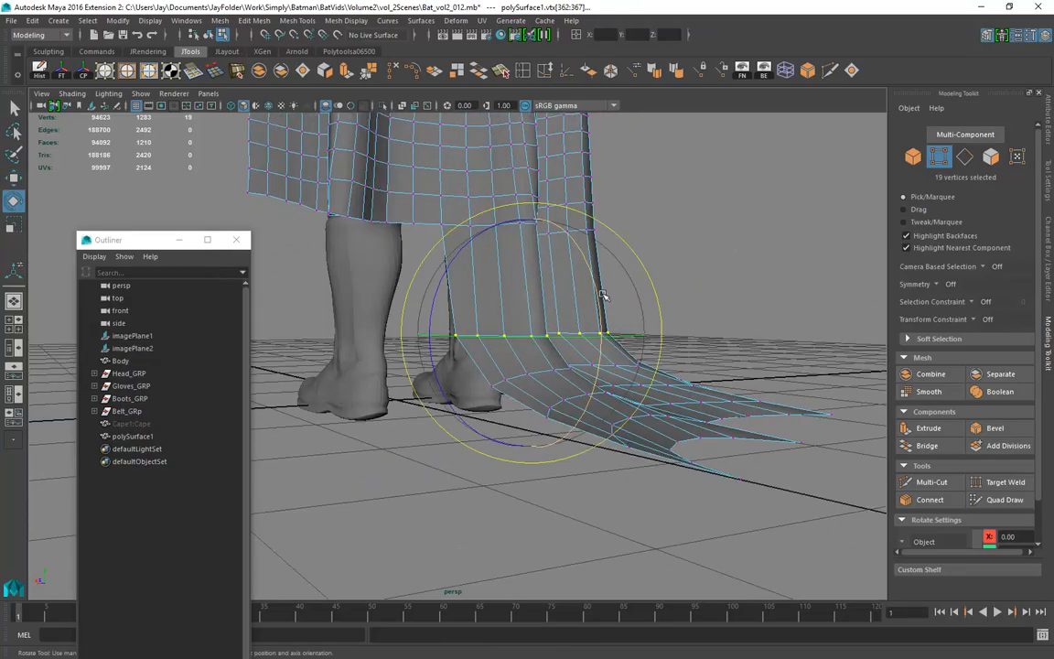
{"action": "left_click_drag", "start_coordinate": [601, 265], "coordinate": [393, 267], "text": "alt"}
{"action": "key", "text": "w"}
{"action": "key", "text": "e"}
{"action": "left_click", "coordinate": [816, 301]}
{"action": "scroll", "coordinate": [655, 301], "scroll_direction": "down", "scroll_amount": 4}
{"action": "left_click_drag", "start_coordinate": [655, 301], "coordinate": [649, 310], "text": "alt"}
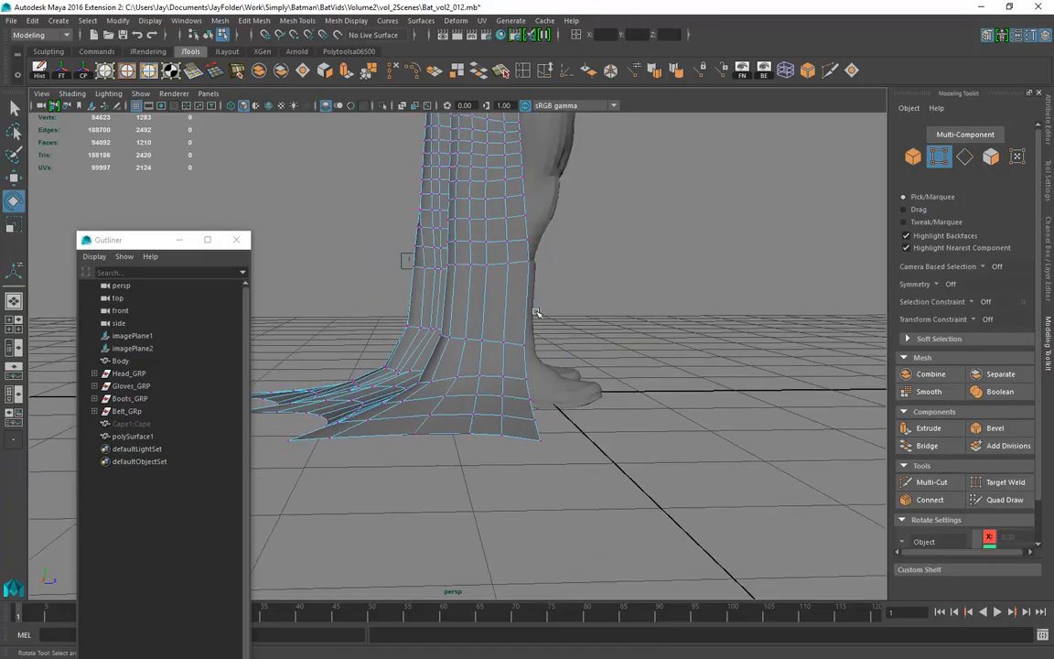
Shift the lower vertices along the flare's front edge slightly forward
{"action": "mouse_move", "coordinate": [522, 341]}
{"action": "left_mouse_down", "text": "alt"}
{"action": "mouse_move", "coordinate": [555, 383]}
{"action": "mouse_move", "coordinate": [517, 352]}
{"action": "left_mouse_up", "text": "alt"}
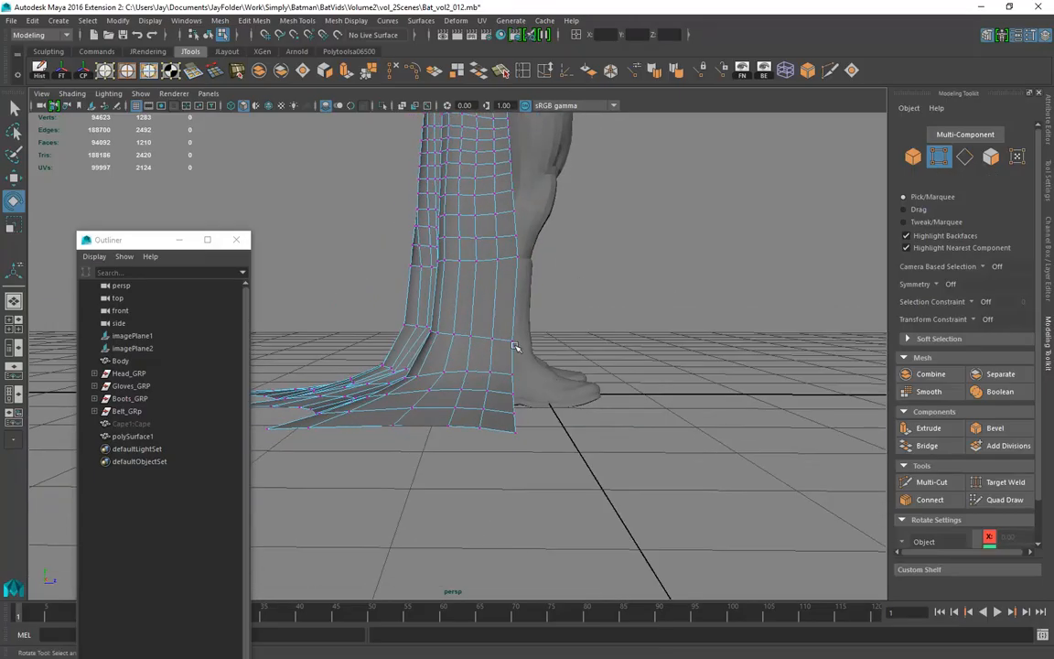
{"action": "left_click_drag", "start_coordinate": [561, 474], "coordinate": [554, 471]}
{"action": "key", "text": "w"}
{"action": "left_click_drag", "start_coordinate": [538, 398], "coordinate": [547, 395]}
{"action": "left_click", "coordinate": [647, 275]}
{"action": "left_click_drag", "start_coordinate": [647, 275], "coordinate": [557, 393], "text": "alt"}
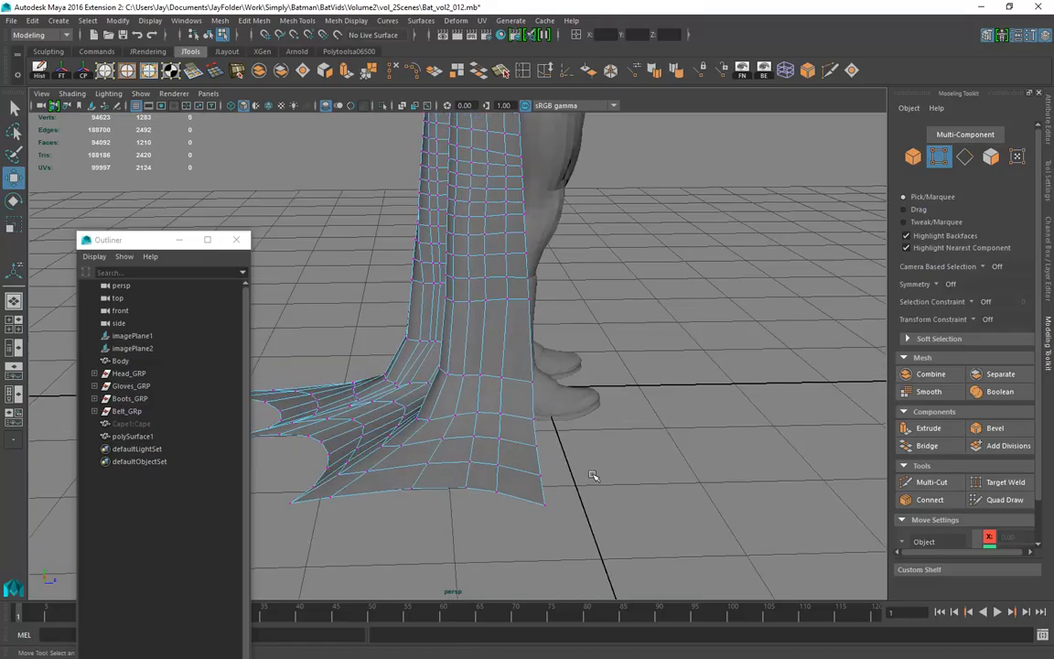
Pull the bottom vertices of the front edge forward in stages so the hem's front corner flares out to a point
{"action": "left_click_drag", "start_coordinate": [533, 552], "coordinate": [574, 414]}
{"action": "left_click_drag", "start_coordinate": [577, 460], "coordinate": [541, 543]}
{"action": "middle_click_drag", "start_coordinate": [591, 485], "coordinate": [596, 482]}
{"action": "left_click_drag", "start_coordinate": [538, 535], "coordinate": [594, 480]}
{"action": "middle_click_drag", "start_coordinate": [598, 499], "coordinate": [603, 501]}
{"action": "left_click_drag", "start_coordinate": [550, 532], "coordinate": [397, 403]}
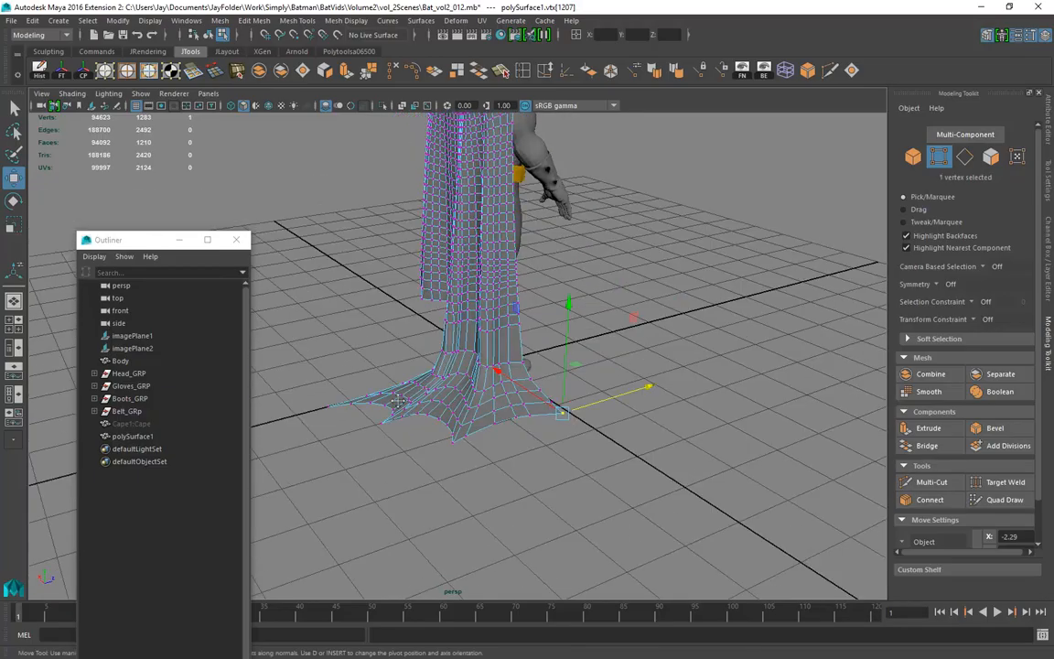
{"action": "right_click_drag", "start_coordinate": [397, 403], "coordinate": [612, 454], "text": "alt"}
{"action": "left_click_drag", "start_coordinate": [611, 454], "coordinate": [468, 431], "text": "alt"}
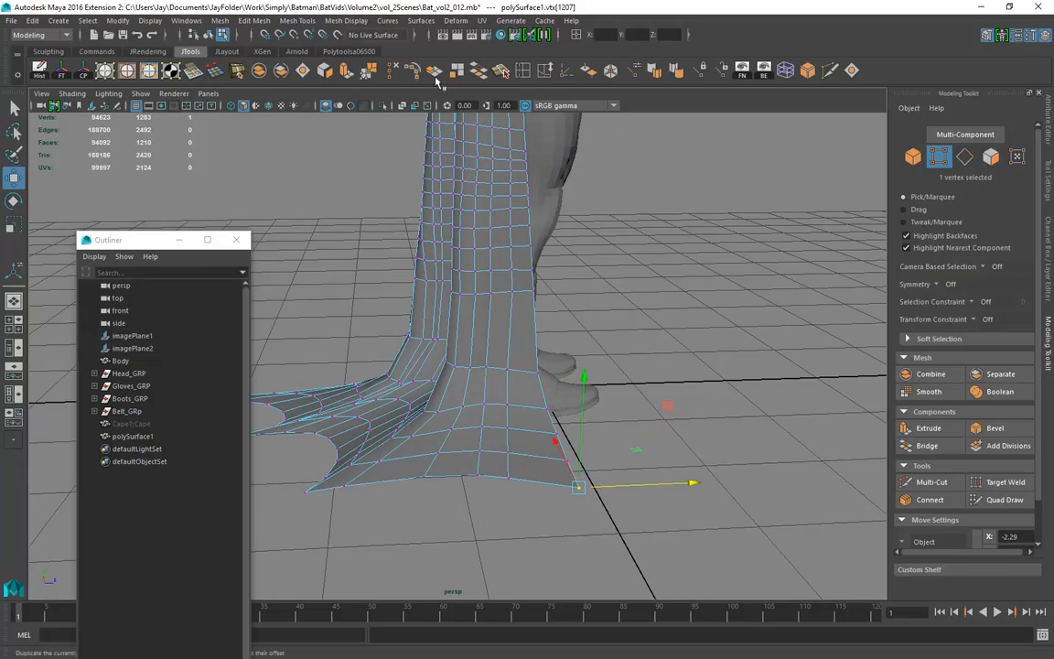
Insert an edge loop just below the top of the flare and smooth it with Edit Edge Flow
{"action": "left_click", "coordinate": [478, 70]}
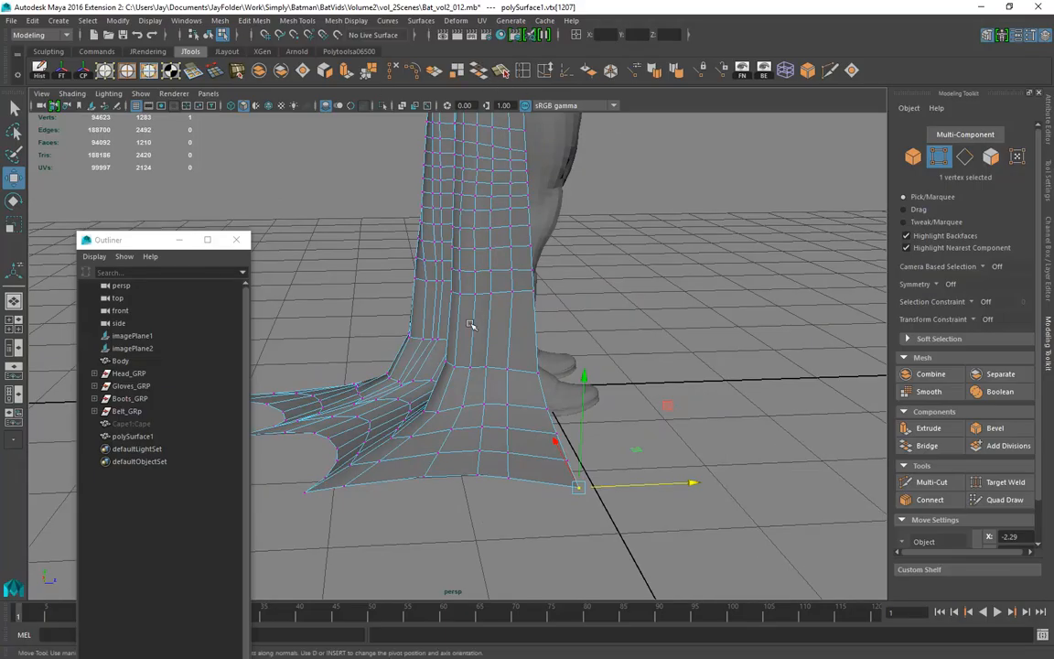
{"action": "left_click", "coordinate": [458, 400]}
{"action": "left_click", "coordinate": [297, 20]}
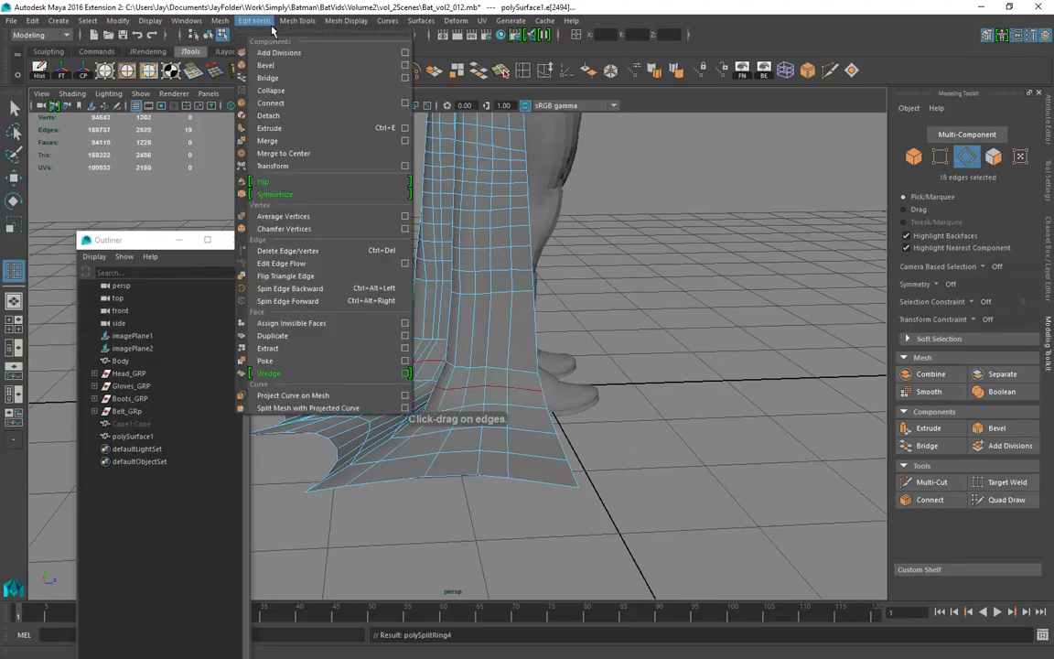
{"action": "left_click", "coordinate": [286, 275]}
{"action": "left_click_drag", "start_coordinate": [306, 283], "coordinate": [553, 428], "text": "alt"}
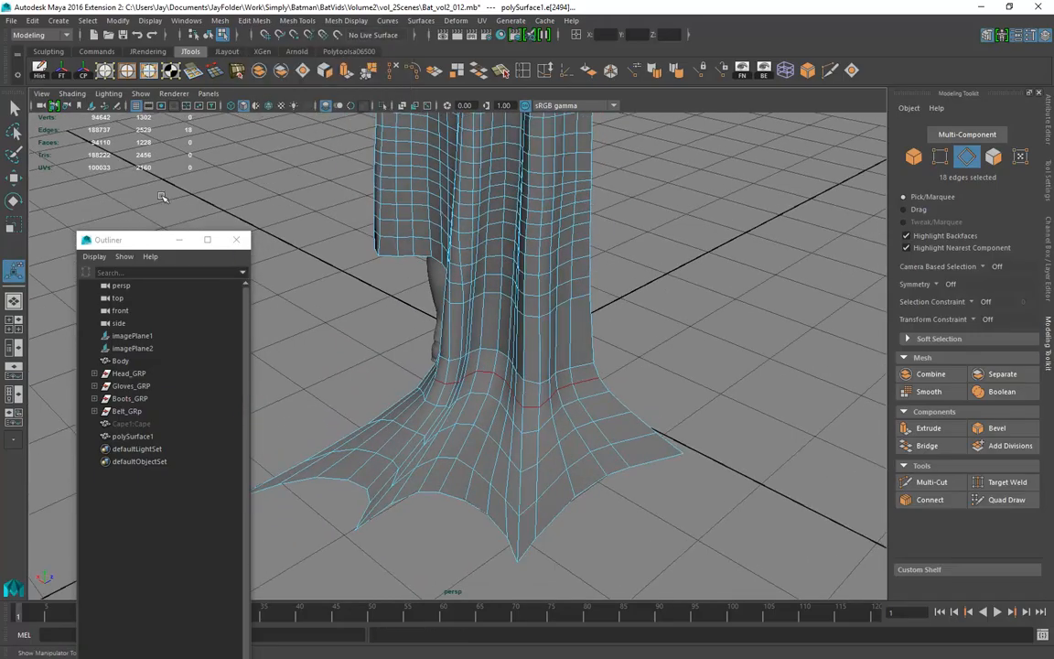
Insert further edge loops across the extended lower cape and its flare, down to just above the hem's border
{"action": "left_click", "coordinate": [523, 73]}
{"action": "left_click_drag", "start_coordinate": [560, 355], "coordinate": [513, 364], "text": "alt"}
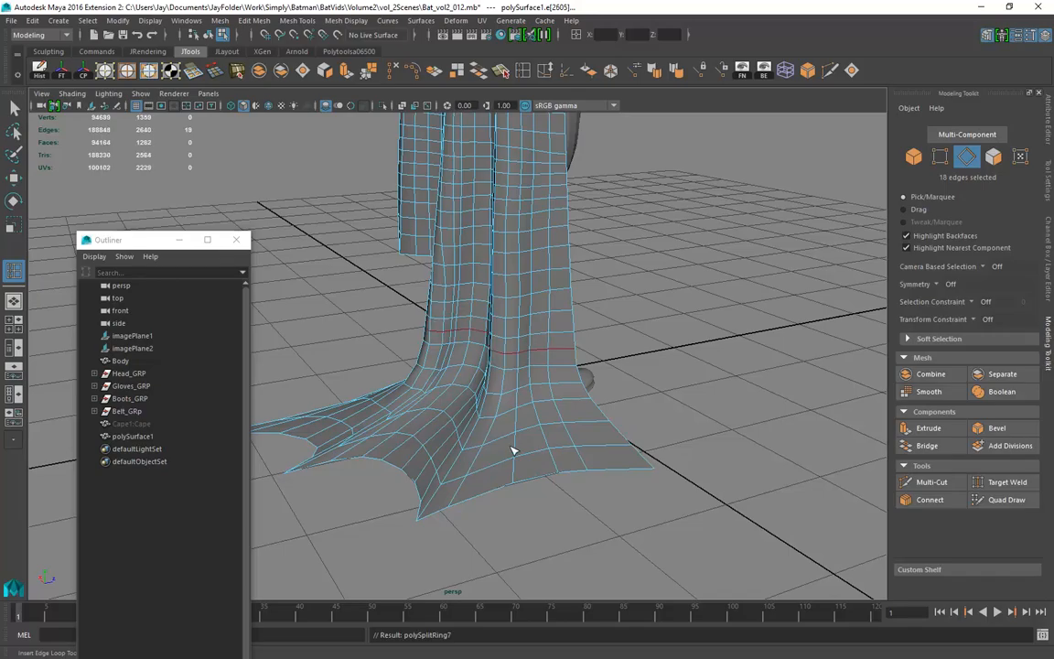
{"action": "left_click_drag", "start_coordinate": [518, 453], "coordinate": [519, 475]}
{"action": "left_click_drag", "start_coordinate": [489, 376], "coordinate": [569, 365], "text": "alt"}
{"action": "right_click_drag", "start_coordinate": [485, 291], "coordinate": [527, 280], "text": "alt"}
{"action": "middle_click_drag", "start_coordinate": [522, 279], "coordinate": [530, 311], "text": "alt"}
{"action": "left_click_drag", "start_coordinate": [530, 310], "coordinate": [471, 278], "text": "alt"}
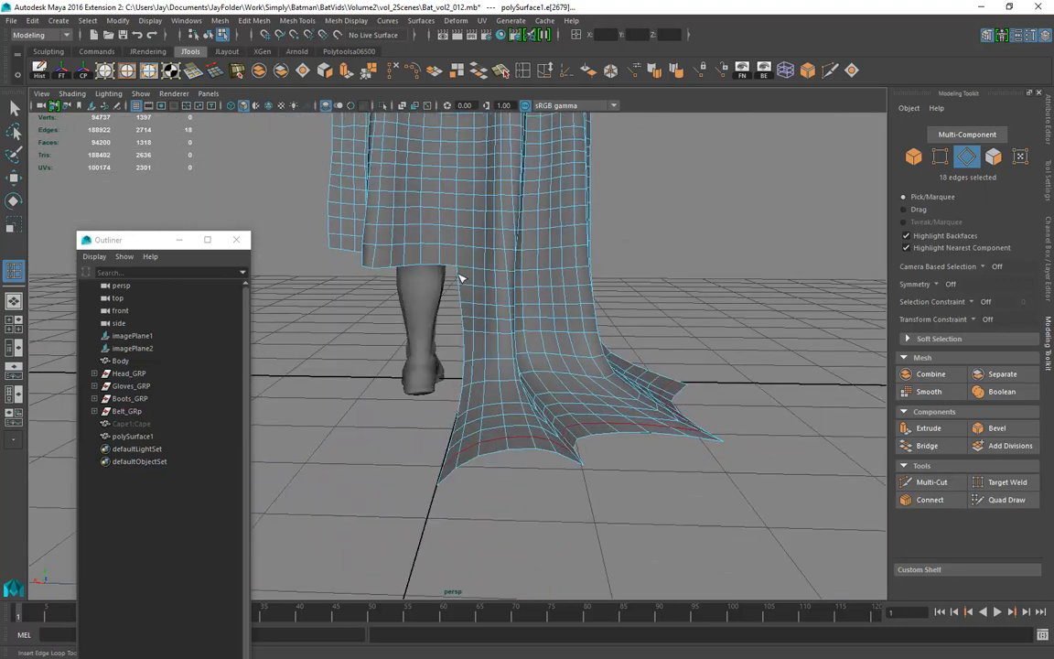
Select all faces of the extended lower cape and flare and duplicate them as a separate piece
{"action": "left_click", "coordinate": [21, 116]}
{"action": "right_click_drag", "start_coordinate": [454, 271], "coordinate": [455, 283]}
{"action": "left_click_drag", "start_coordinate": [410, 268], "coordinate": [753, 510]}
{"action": "left_click_drag", "start_coordinate": [707, 379], "coordinate": [674, 364], "text": "alt"}
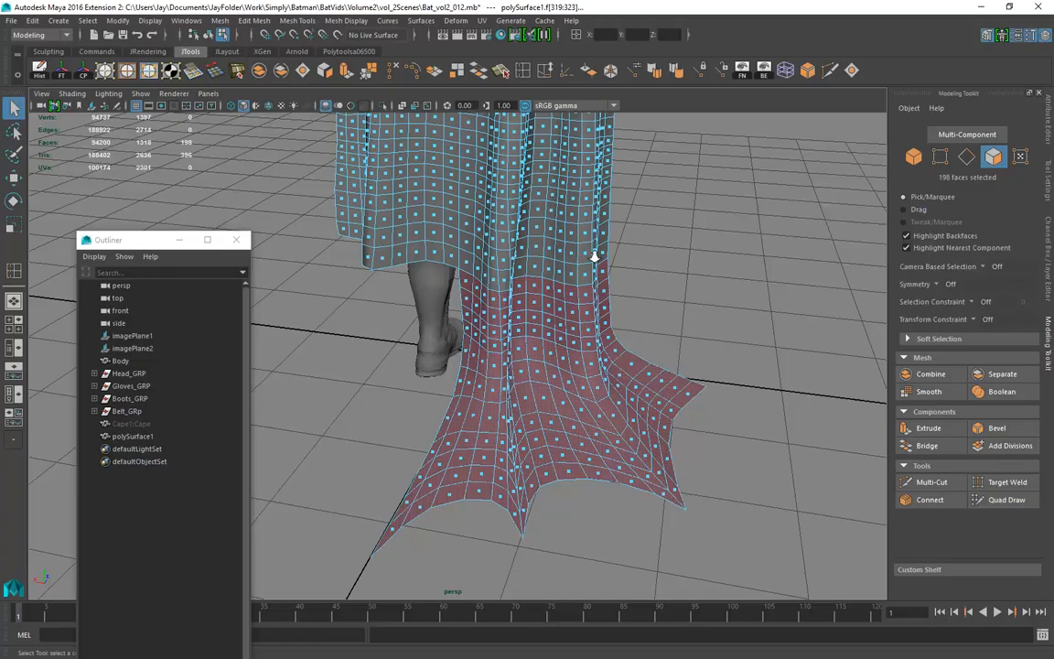
{"action": "right_click_drag", "start_coordinate": [592, 256], "coordinate": [487, 252], "text": "alt"}
{"action": "left_click_drag", "start_coordinate": [486, 253], "coordinate": [580, 247], "text": "alt"}
{"action": "right_click_drag", "start_coordinate": [579, 247], "coordinate": [513, 247], "text": "alt"}
{"action": "middle_click_drag", "start_coordinate": [513, 247], "coordinate": [522, 280], "text": "alt"}
{"action": "right_click_drag", "start_coordinate": [522, 280], "coordinate": [540, 280], "text": "alt"}
{"action": "left_click_drag", "start_coordinate": [540, 280], "coordinate": [544, 299], "text": "alt"}
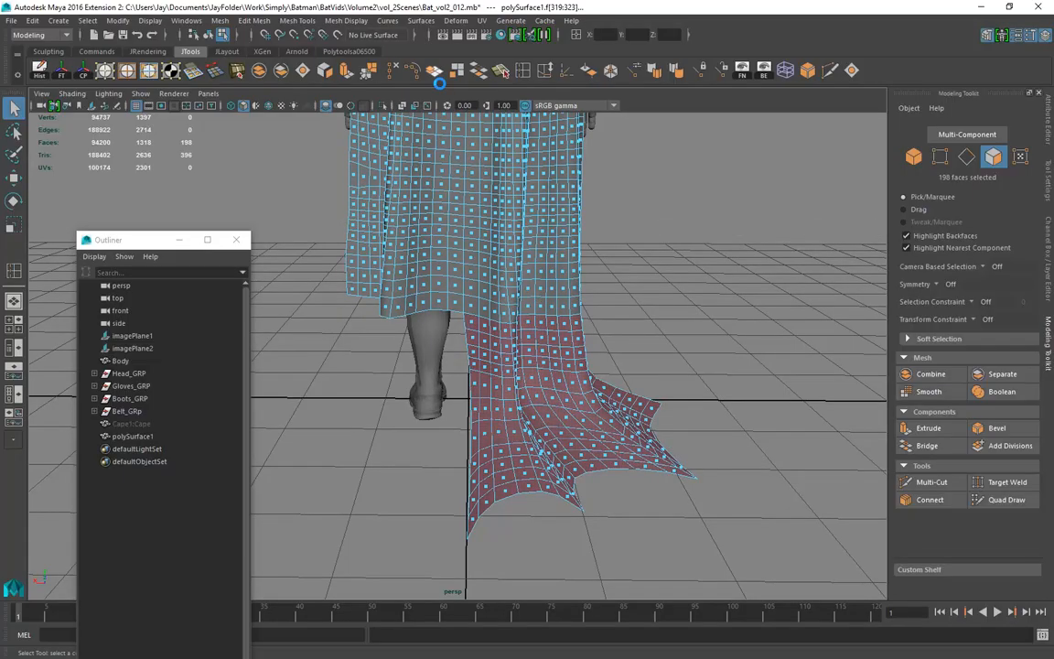
{"action": "left_click", "coordinate": [436, 73]}
{"action": "left_click_drag", "start_coordinate": [577, 273], "coordinate": [315, 237], "text": "alt"}
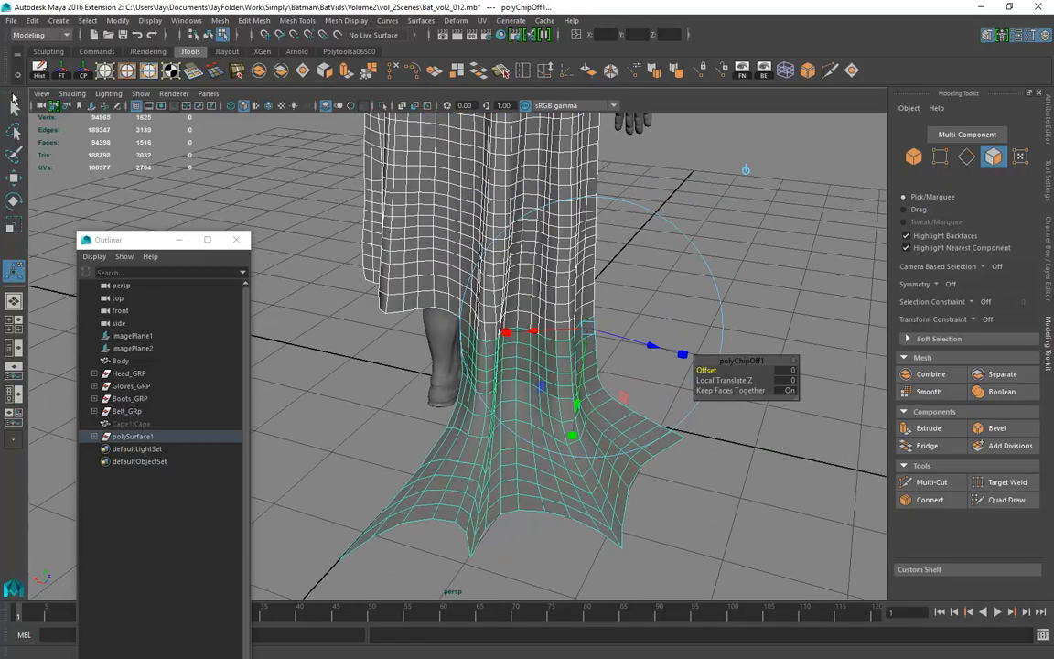
{"action": "left_click", "coordinate": [17, 110]}
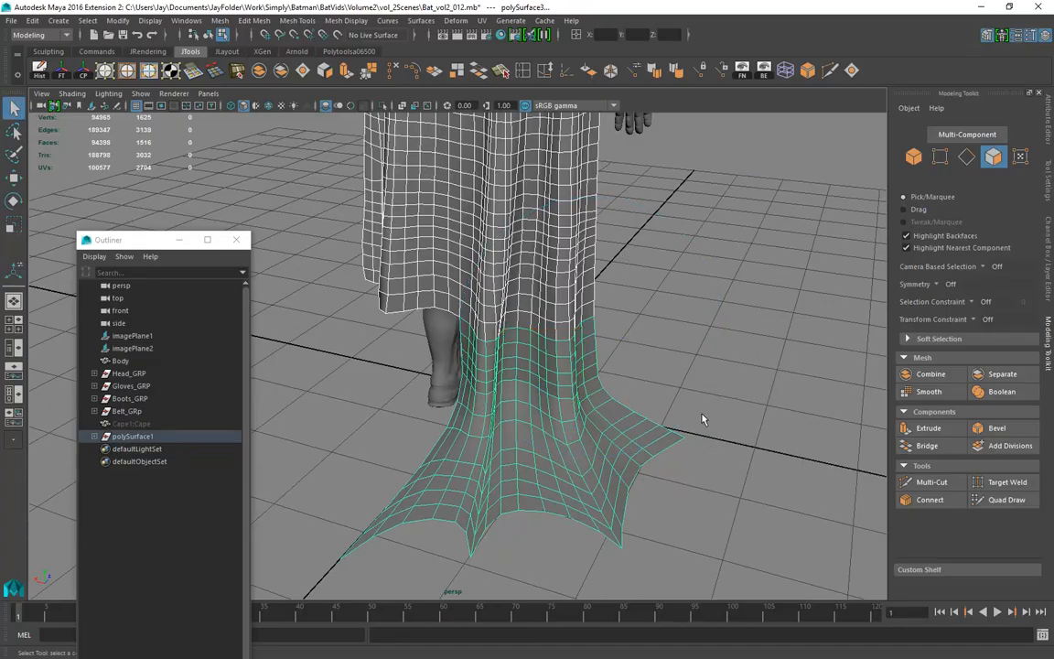
Select only the duplicated flare in object mode and mirror it to the other side by setting Scale X to -1
{"action": "right_click_drag", "start_coordinate": [626, 379], "coordinate": [627, 540]}
{"action": "key", "text": "F8"}
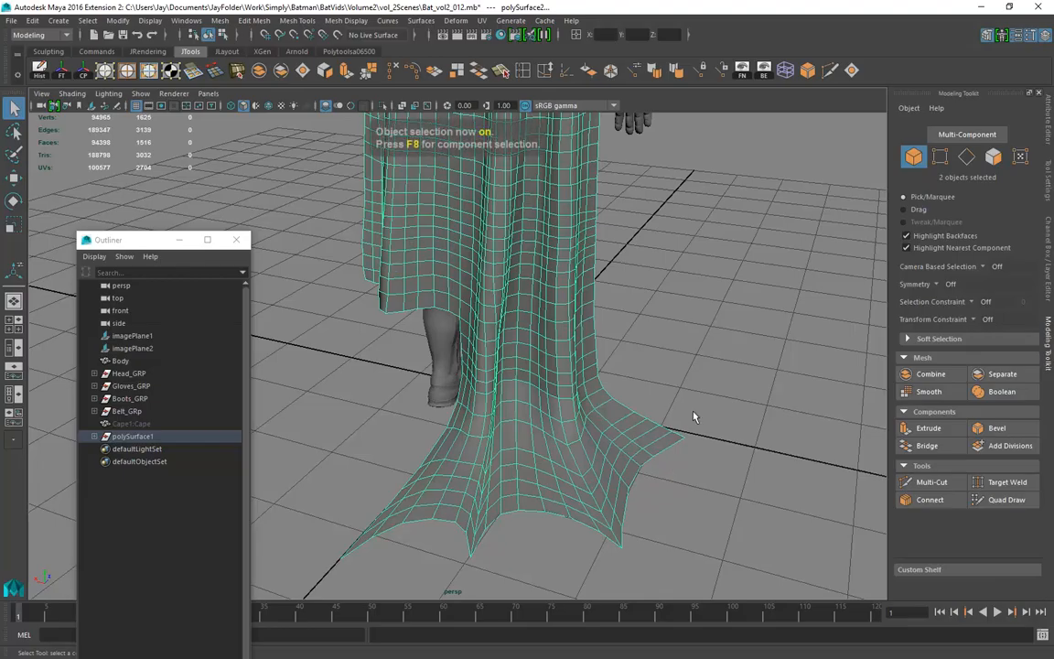
{"action": "left_click_drag", "start_coordinate": [655, 227], "coordinate": [370, 216], "text": "ctrl"}
{"action": "left_click_drag", "start_coordinate": [555, 316], "coordinate": [580, 329], "text": "alt"}
{"action": "key", "text": "w"}
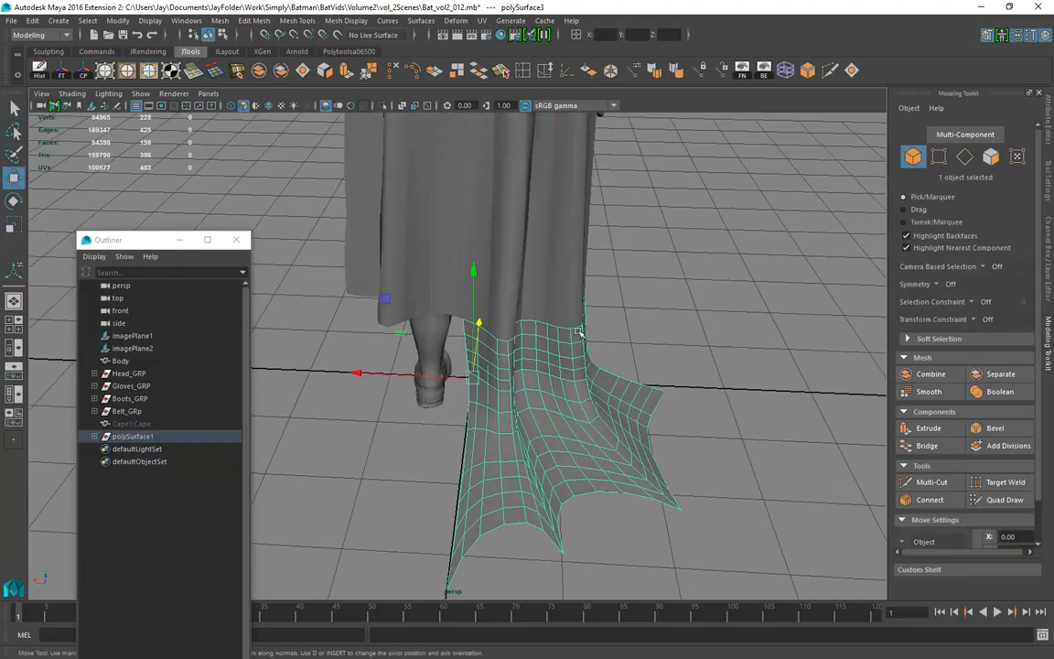
{"action": "mouse_move", "coordinate": [514, 386]}
{"action": "left_mouse_down", "text": "alt"}
{"action": "mouse_move", "coordinate": [536, 406]}
{"action": "mouse_move", "coordinate": [527, 405]}
{"action": "left_mouse_up", "text": "alt"}
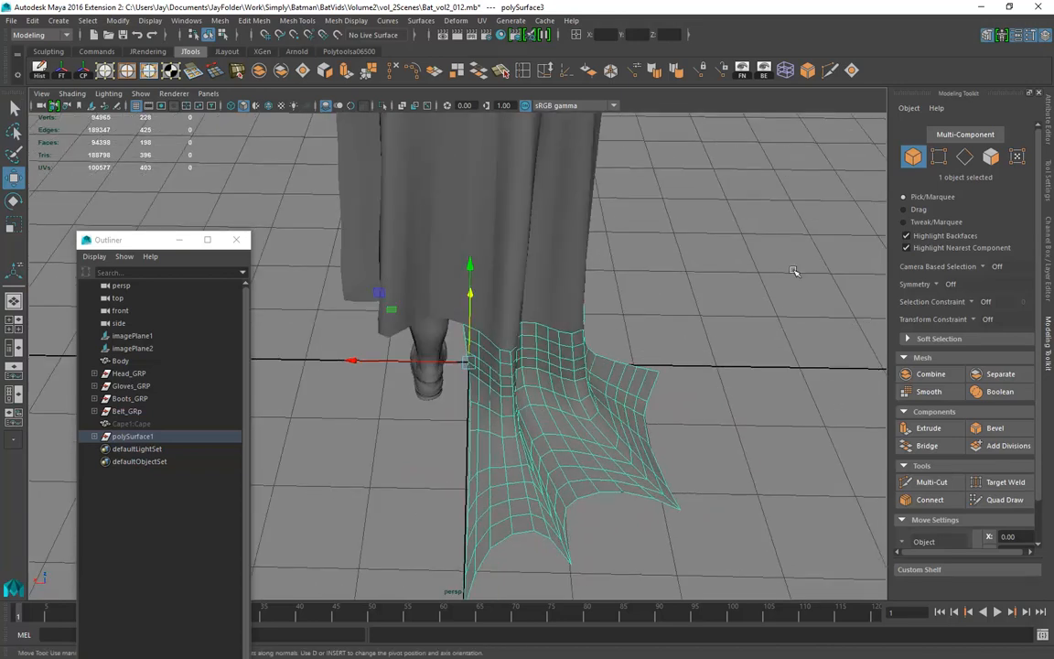
{"action": "key", "text": "ctrl+a"}
{"action": "key", "text": "ctrl+a"}
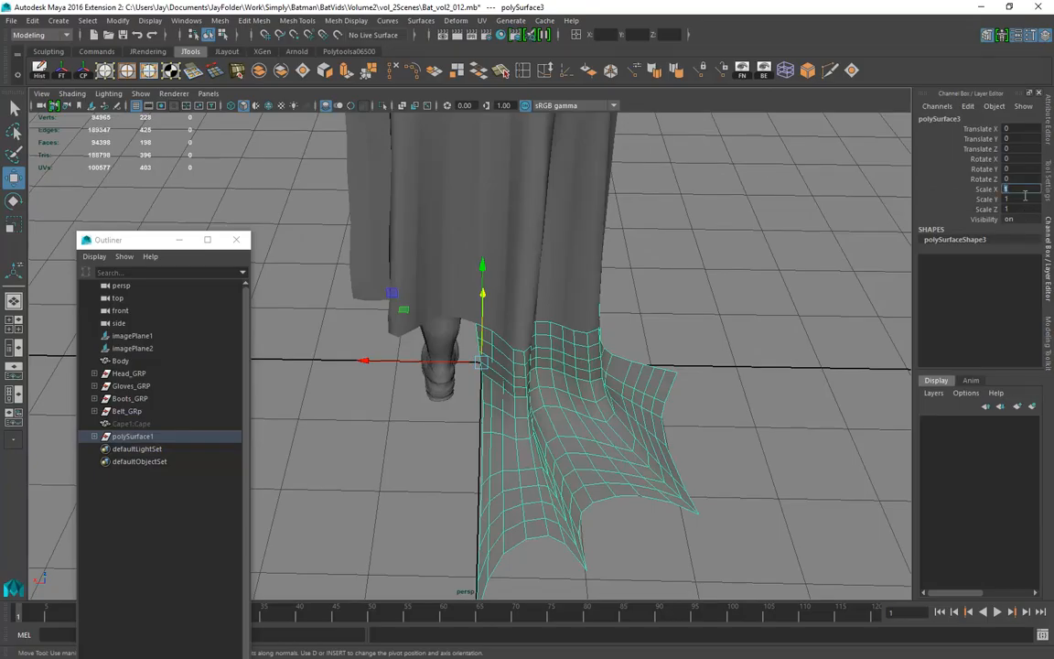
{"action": "key", "text": "Return"}
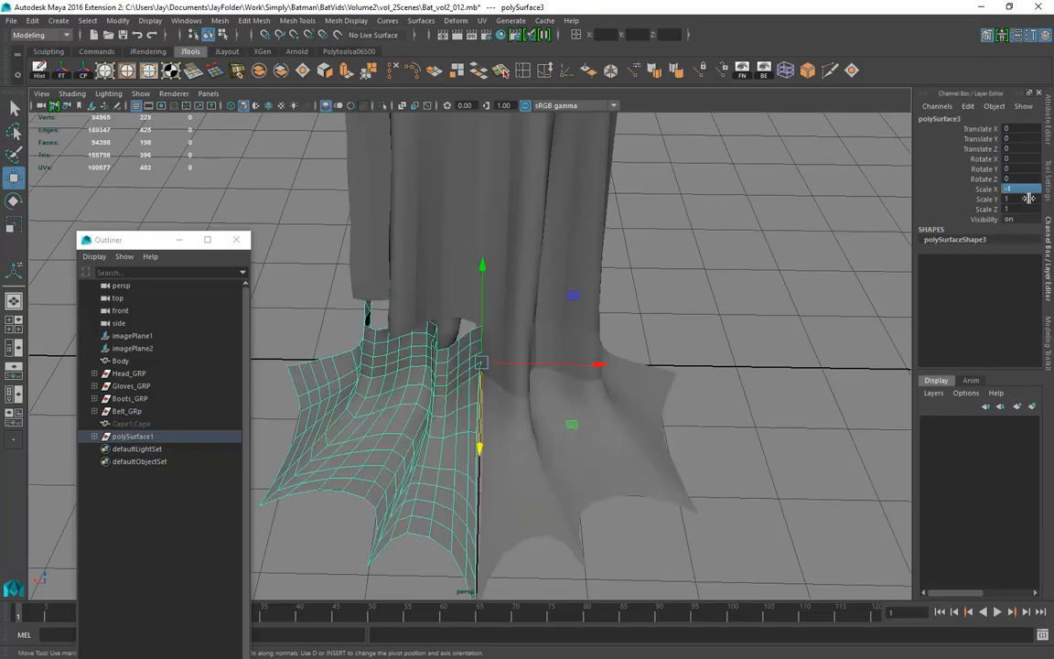
Combine the mirrored flare with the original cape mesh into one object
{"action": "left_click_drag", "start_coordinate": [619, 355], "coordinate": [499, 317], "text": "alt"}
{"action": "left_click_drag", "start_coordinate": [436, 280], "coordinate": [460, 337], "text": "alt"}
{"action": "left_click", "coordinate": [456, 282], "text": "shift"}
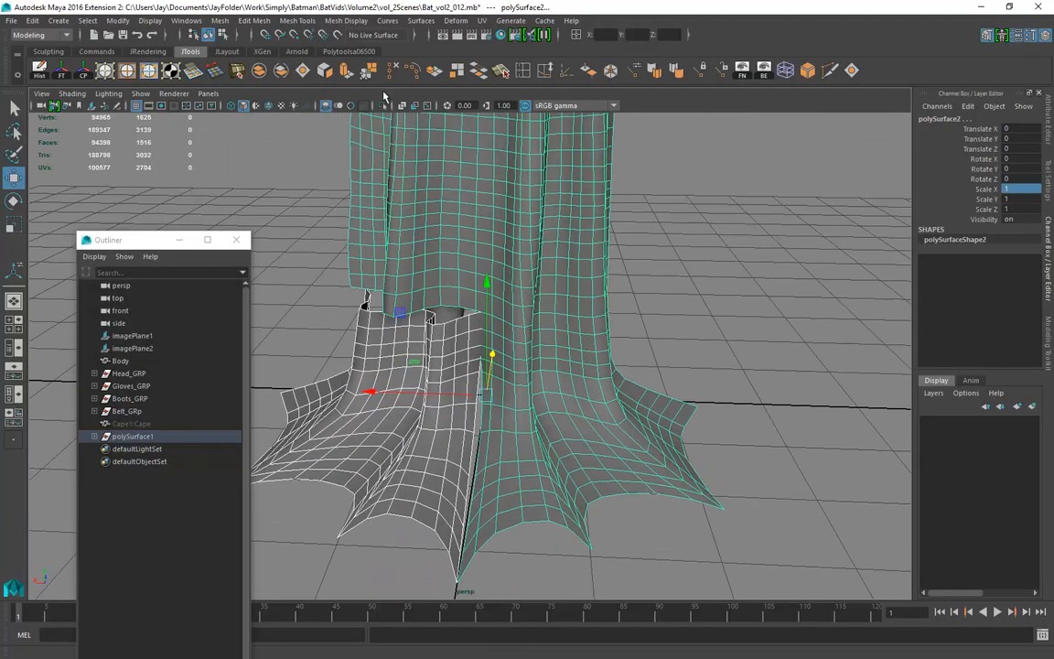
{"action": "left_click", "coordinate": [267, 79]}
Select the upper seam vertices between the two flare halves and align them on the centre line
{"action": "left_click_drag", "start_coordinate": [521, 375], "coordinate": [526, 222], "text": "alt"}
{"action": "right_click_drag", "start_coordinate": [494, 193], "coordinate": [463, 206]}
{"action": "left_click_drag", "start_coordinate": [463, 207], "coordinate": [497, 189], "text": "alt"}
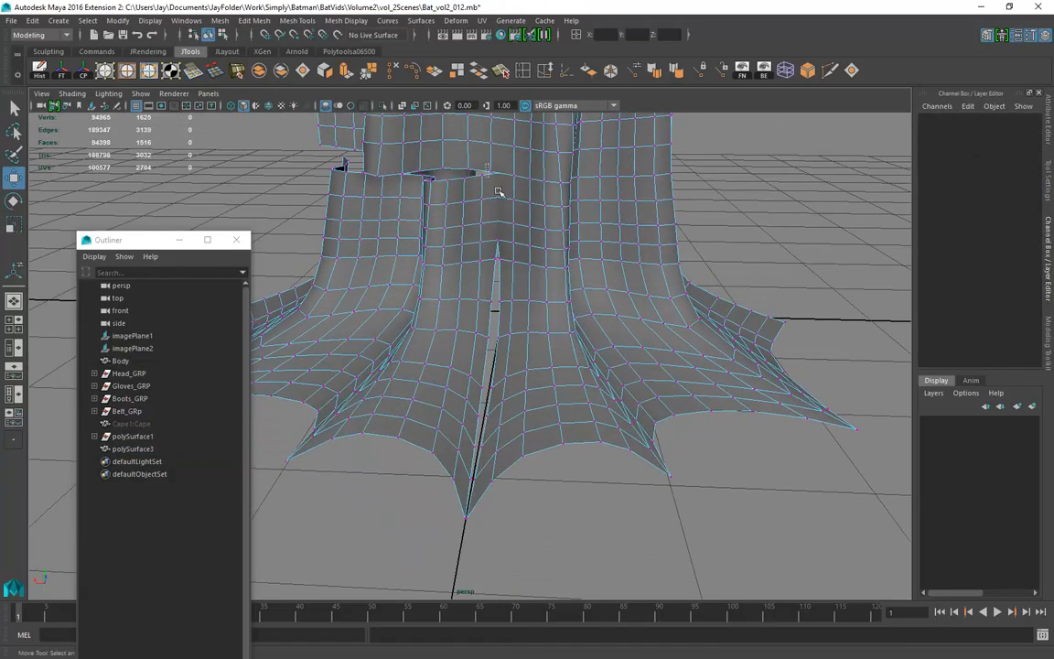
{"action": "left_click_drag", "start_coordinate": [515, 272], "coordinate": [516, 274]}
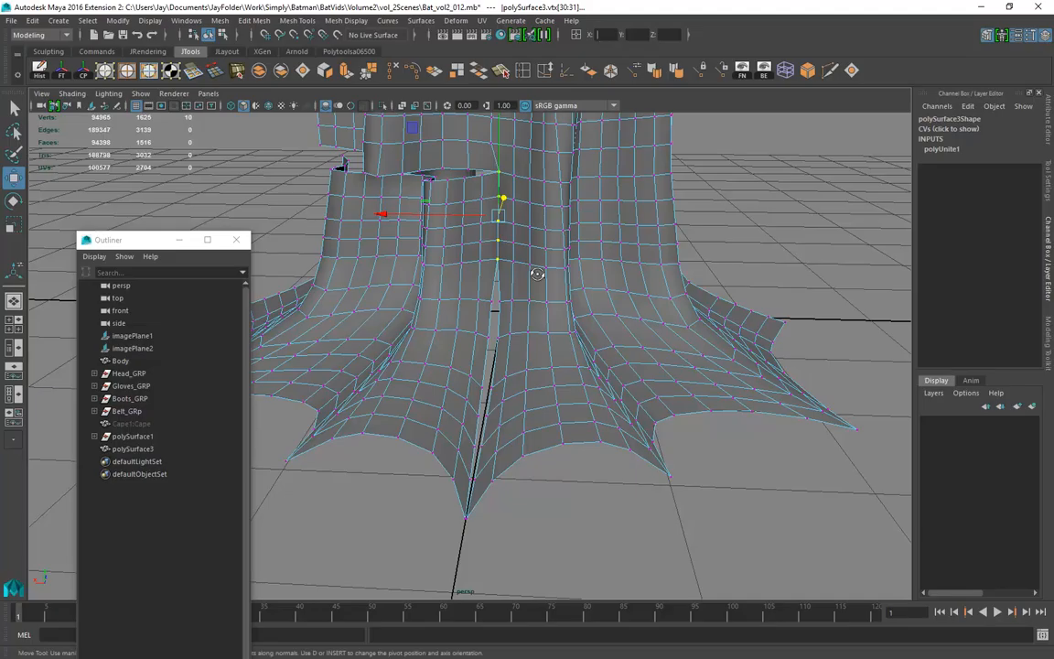
Reposition the cape's centre-column vertices above the gap one by one to straighten the line towards the seam
{"action": "left_click_drag", "start_coordinate": [536, 275], "coordinate": [487, 169], "text": "alt"}
{"action": "left_click", "coordinate": [444, 135]}
{"action": "middle_click_drag", "start_coordinate": [494, 200], "coordinate": [494, 317], "text": "alt"}
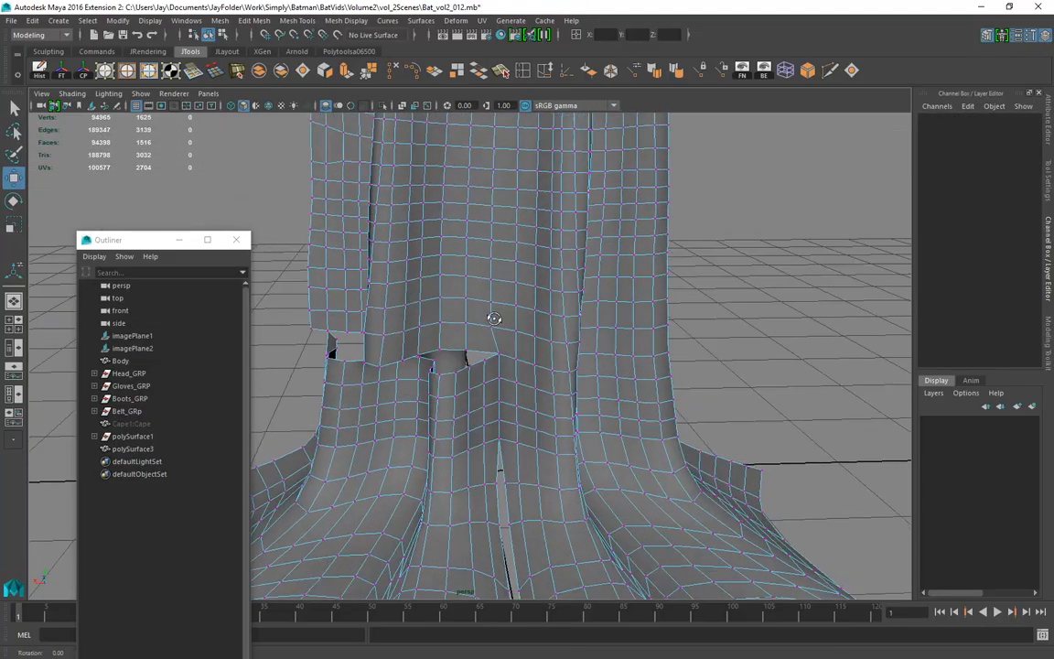
{"action": "left_click_drag", "start_coordinate": [494, 318], "coordinate": [499, 329], "text": "alt"}
{"action": "left_click", "coordinate": [497, 324]}
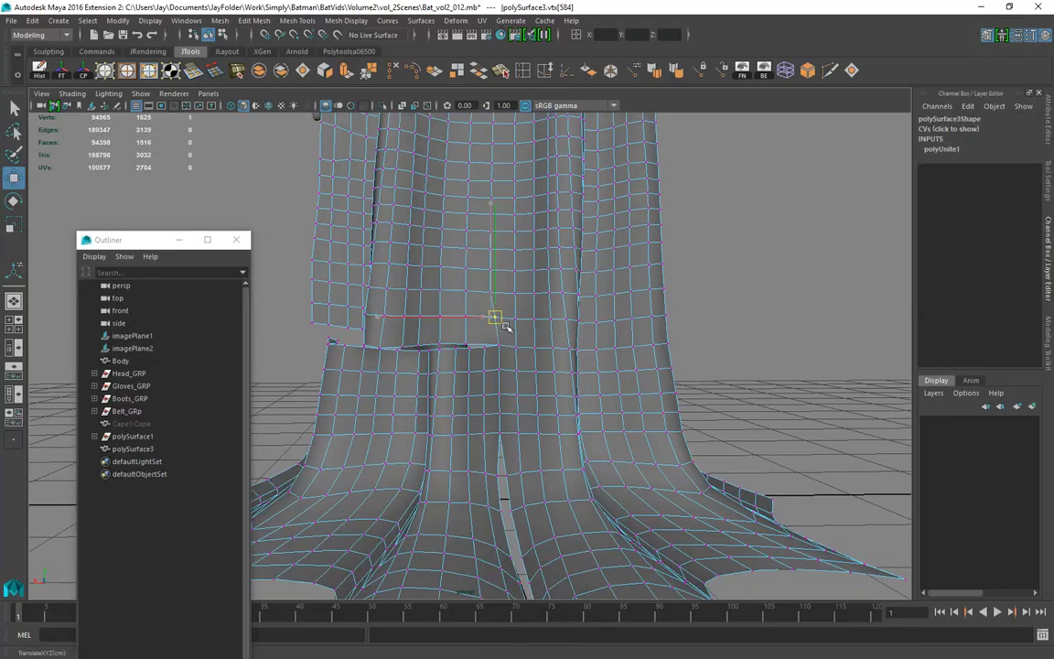
{"action": "left_click", "coordinate": [504, 305]}
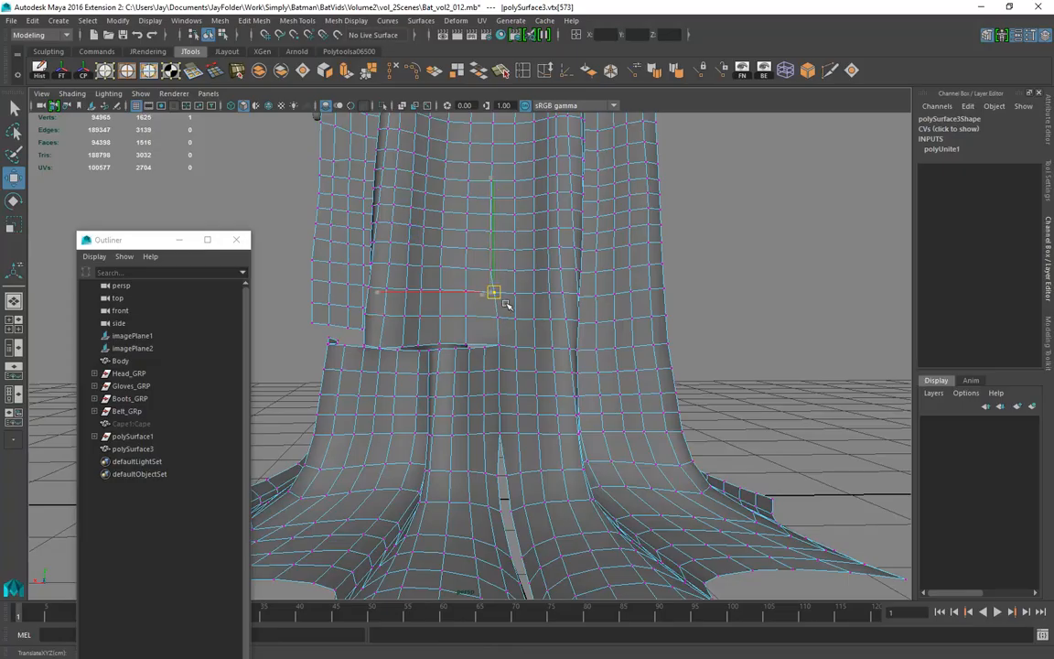
{"action": "left_click", "coordinate": [503, 262]}
{"action": "left_click_drag", "start_coordinate": [492, 252], "coordinate": [495, 257]}
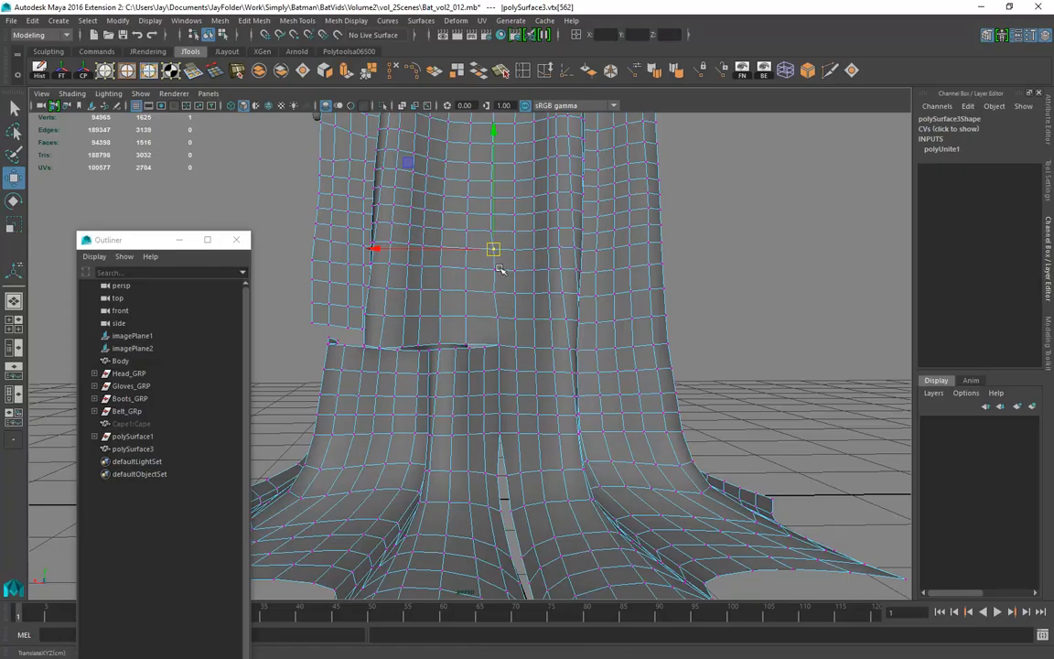
{"action": "middle_click_drag", "start_coordinate": [503, 284], "coordinate": [503, 285]}
Select the remaining seam vertices down to the rear hem point and align them on the centre line with an absolute X value
{"action": "left_click_drag", "start_coordinate": [501, 266], "coordinate": [509, 352], "text": "alt"}
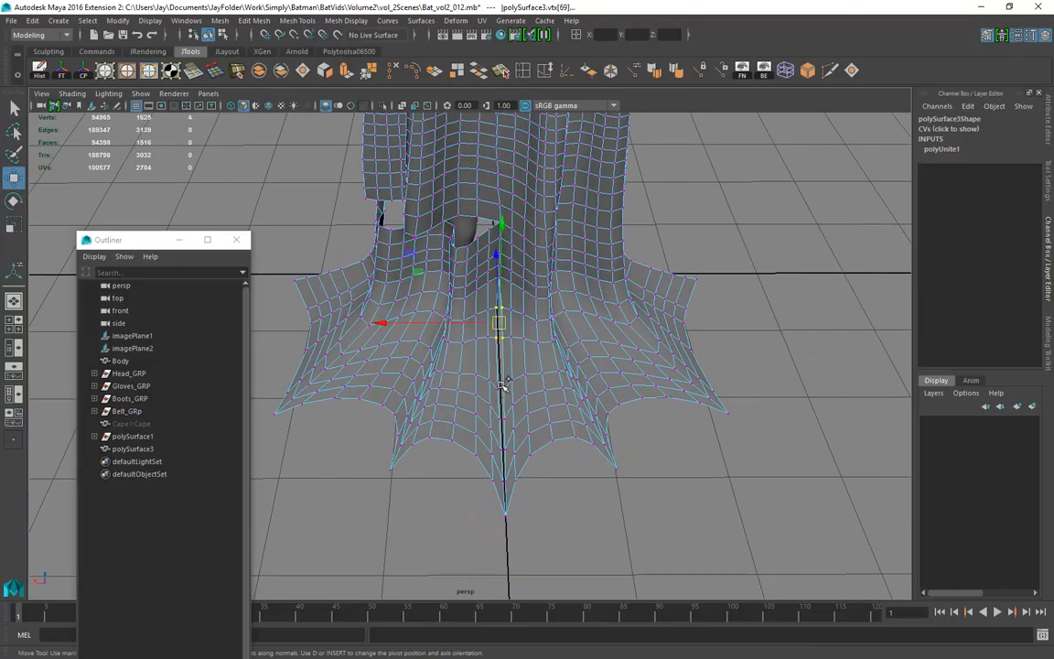
{"action": "left_click_drag", "start_coordinate": [518, 559], "coordinate": [526, 384], "text": "alt"}
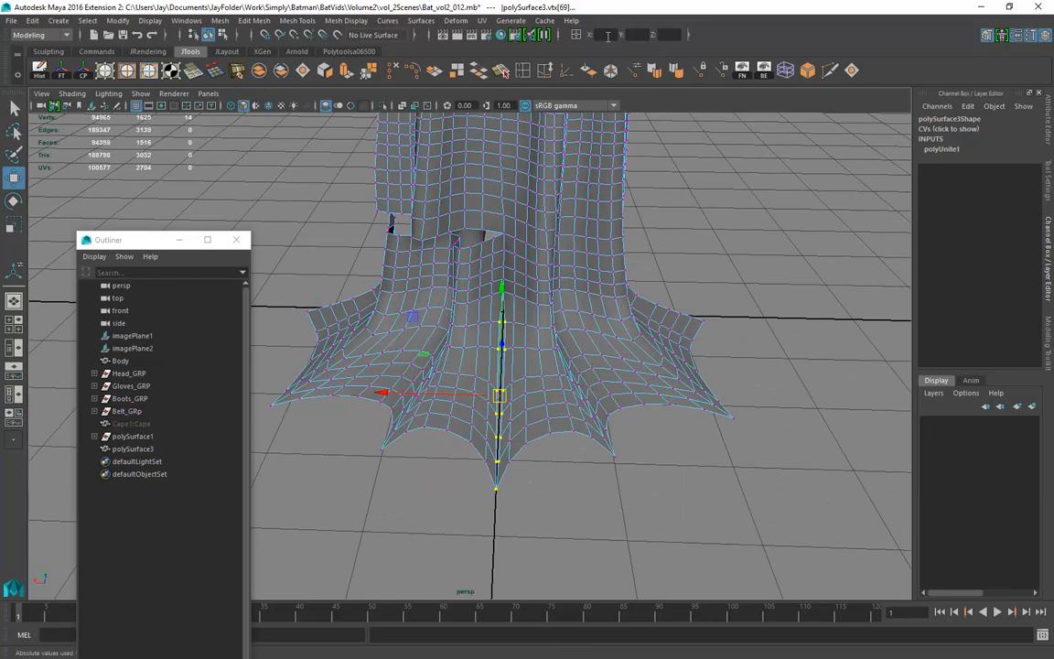
{"action": "left_click_drag", "start_coordinate": [441, 302], "coordinate": [464, 311], "text": "alt"}
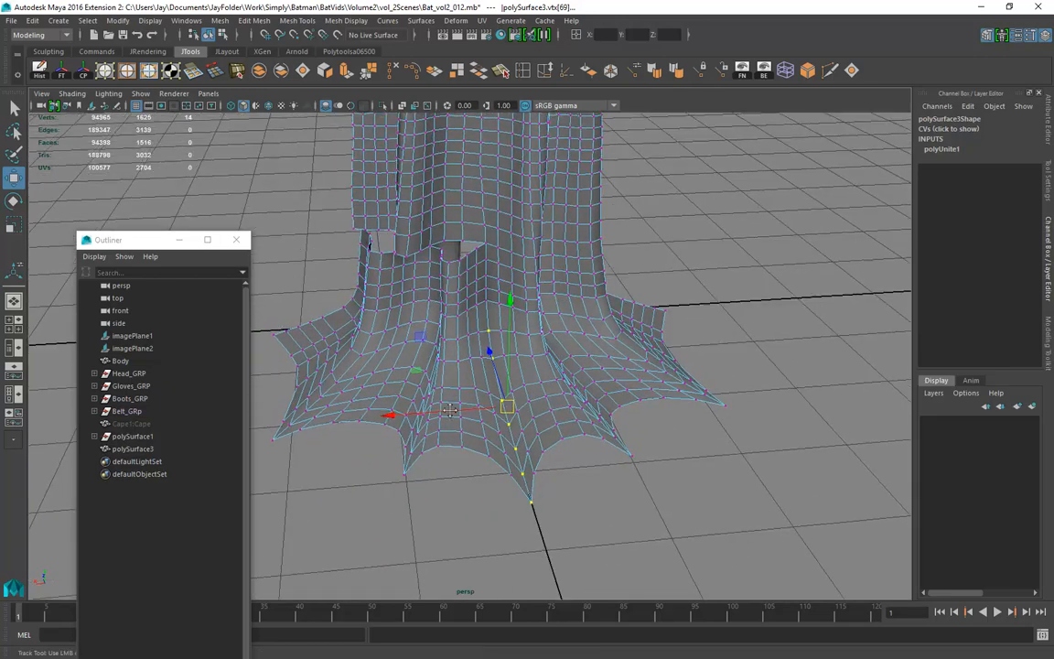
Examine the gap between the mirrored flare and the bottom edge of the upper cape from several angles
{"action": "right_click_drag", "start_coordinate": [464, 311], "coordinate": [642, 442], "text": "alt"}
{"action": "left_click_drag", "start_coordinate": [460, 294], "coordinate": [631, 324], "text": "alt"}
{"action": "right_click_drag", "start_coordinate": [417, 310], "coordinate": [302, 266], "text": "alt"}
{"action": "middle_click_drag", "start_coordinate": [403, 256], "coordinate": [403, 384], "text": "alt"}
{"action": "mouse_move", "coordinate": [494, 384]}
{"action": "left_mouse_down", "text": "alt"}
{"action": "mouse_move", "coordinate": [393, 384]}
{"action": "mouse_move", "coordinate": [474, 391]}
{"action": "left_mouse_up", "text": "alt"}
{"action": "middle_click_drag", "start_coordinate": [475, 391], "coordinate": [482, 299], "text": "alt"}
{"action": "left_click_drag", "start_coordinate": [482, 340], "coordinate": [370, 357], "text": "alt"}
{"action": "middle_click_drag", "start_coordinate": [482, 370], "coordinate": [407, 370], "text": "alt"}
{"action": "right_click_drag", "start_coordinate": [512, 374], "coordinate": [640, 379], "text": "alt"}
{"action": "mouse_move", "coordinate": [538, 366]}
{"action": "left_mouse_down", "text": "alt"}
{"action": "mouse_move", "coordinate": [611, 348]}
{"action": "mouse_move", "coordinate": [635, 373]}
{"action": "mouse_move", "coordinate": [591, 362]}
{"action": "mouse_move", "coordinate": [529, 377]}
{"action": "left_mouse_up", "text": "alt"}
{"action": "scroll", "coordinate": [423, 367], "scroll_direction": "up", "scroll_amount": 3}
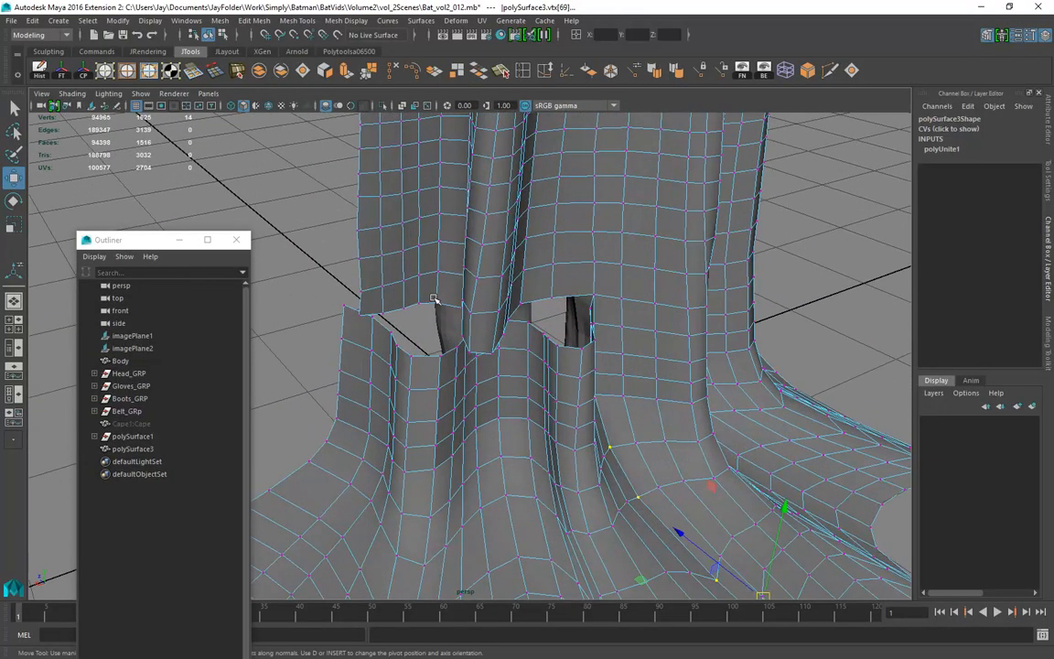
{"action": "left_click_drag", "start_coordinate": [446, 305], "coordinate": [463, 301], "text": "alt"}
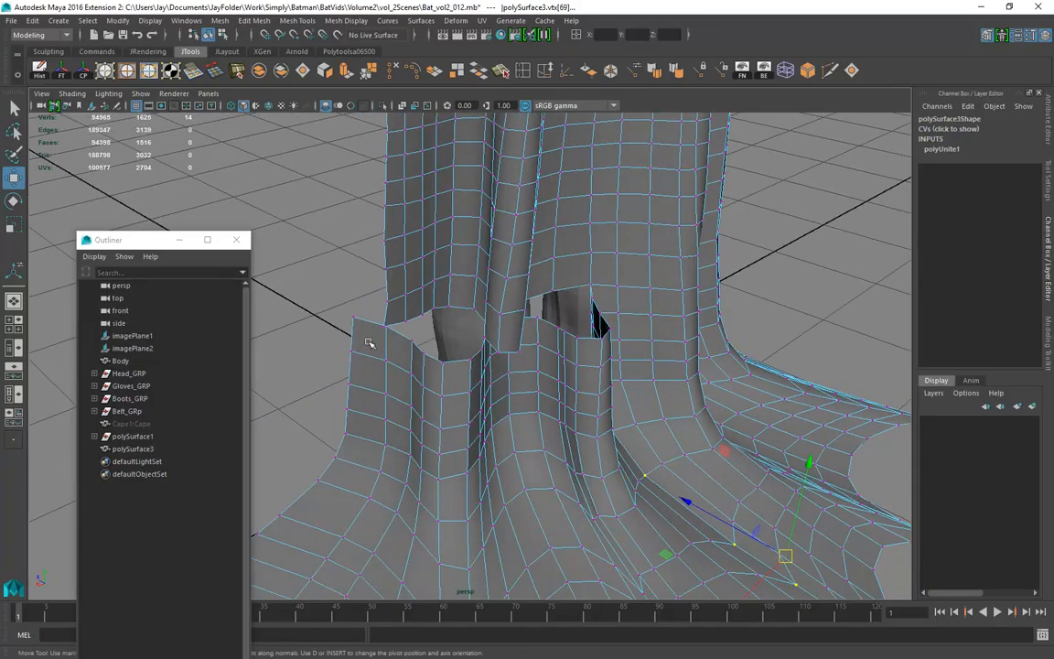
{"action": "left_click_drag", "start_coordinate": [413, 377], "coordinate": [480, 464], "text": "alt"}
{"action": "scroll", "coordinate": [462, 454], "scroll_direction": "down", "scroll_amount": 3}
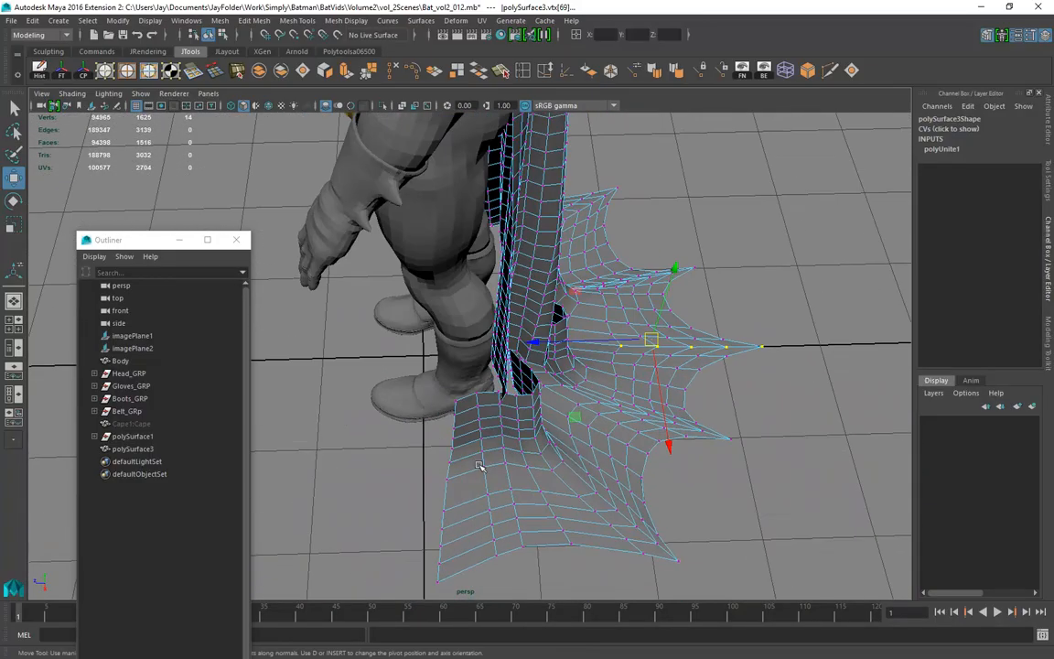
Select the vertices along the flare's front border and enable soft selection with an enlarged falloff radius
{"action": "left_click", "coordinate": [464, 599]}
{"action": "left_click_drag", "start_coordinate": [379, 390], "coordinate": [476, 604]}
{"action": "left_click_drag", "start_coordinate": [476, 604], "coordinate": [436, 460], "text": "alt"}
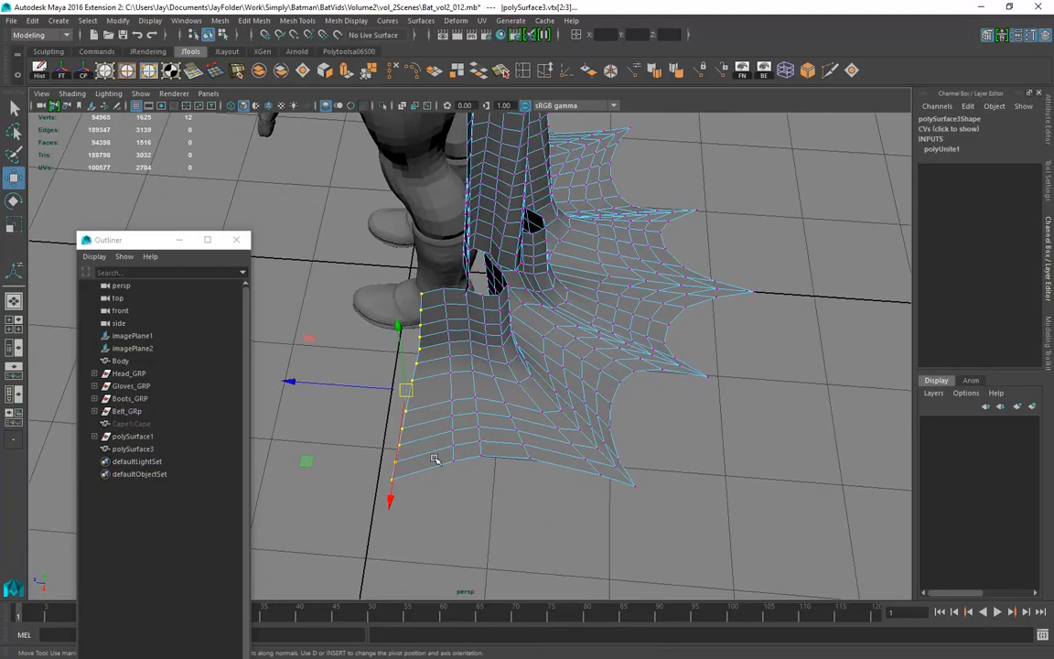
{"action": "key", "text": "b"}
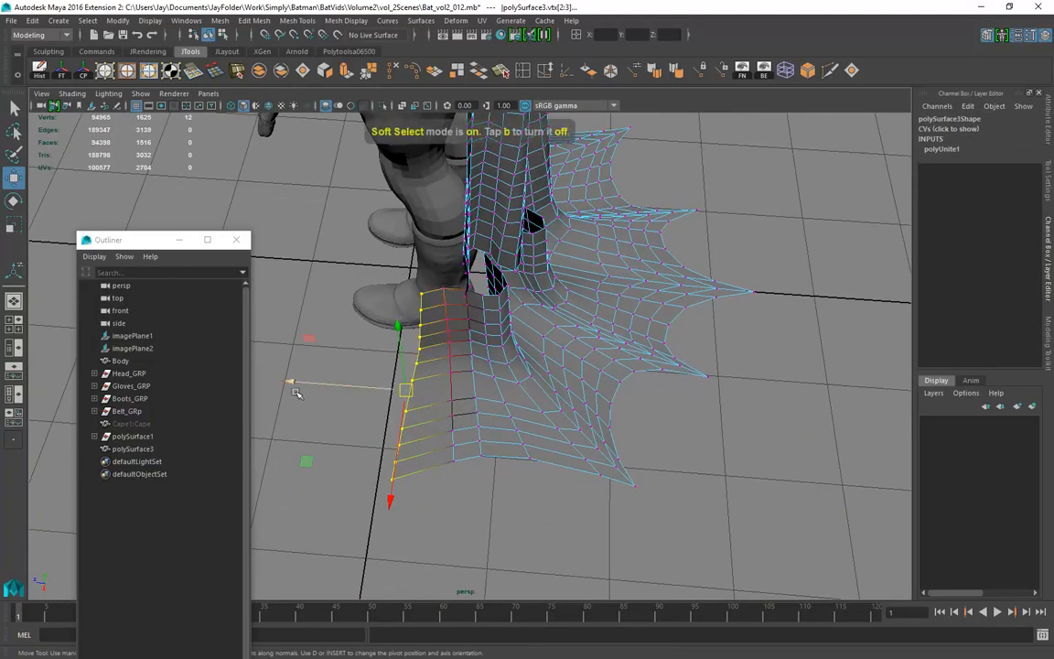
{"action": "left_click_drag", "start_coordinate": [398, 441], "coordinate": [536, 496]}
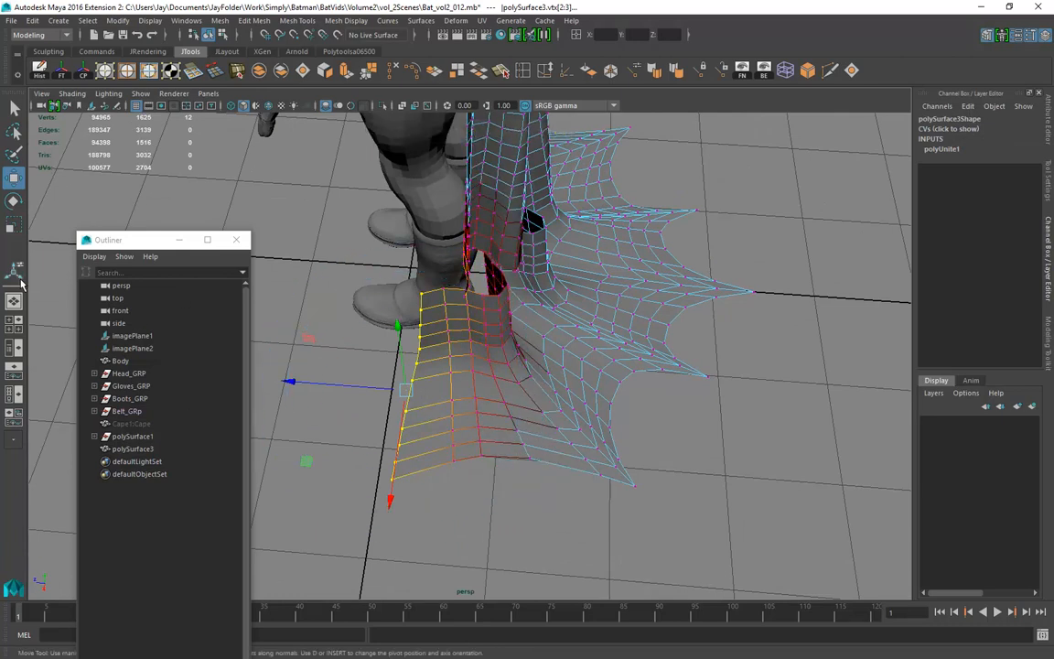
Set the Move tool's soft selection falloff mode to Surface and adjust the falloff radius around the front border vertices
{"action": "double_click", "coordinate": [16, 177]}
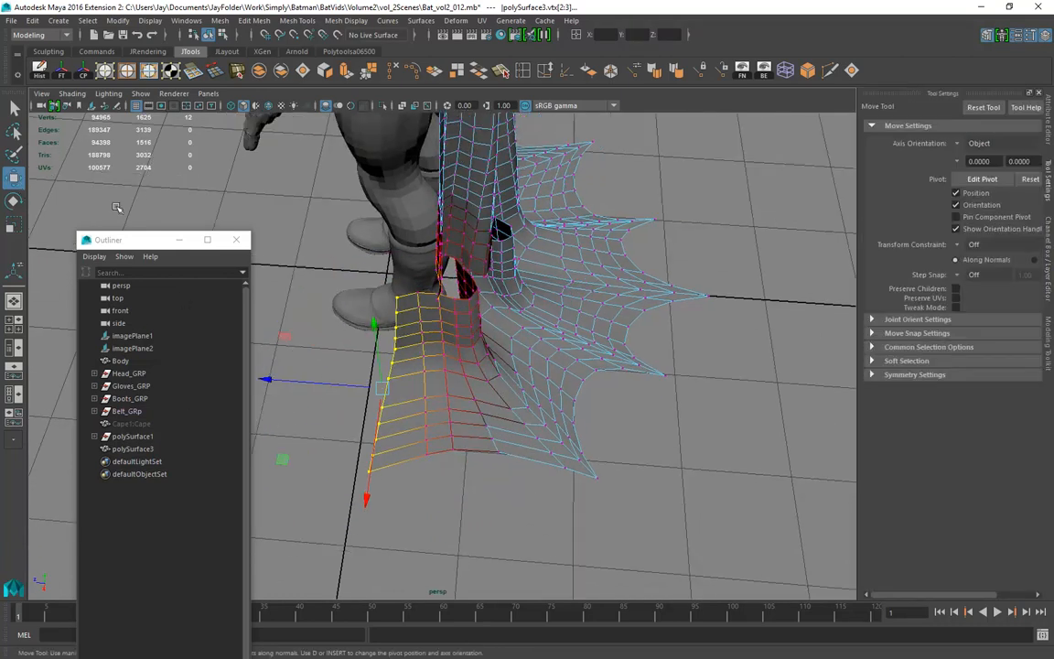
{"action": "left_click", "coordinate": [879, 362]}
{"action": "left_click", "coordinate": [978, 391]}
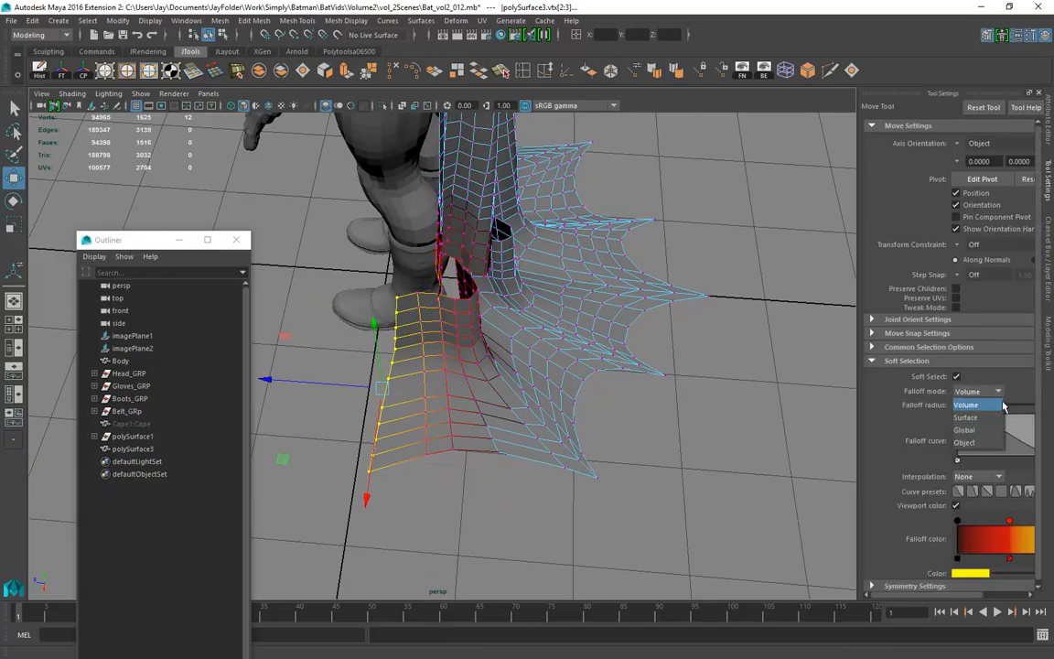
{"action": "left_click", "coordinate": [969, 404]}
{"action": "left_click_drag", "start_coordinate": [558, 391], "coordinate": [641, 430], "text": "alt"}
{"action": "left_click_drag", "start_coordinate": [463, 452], "coordinate": [655, 502]}
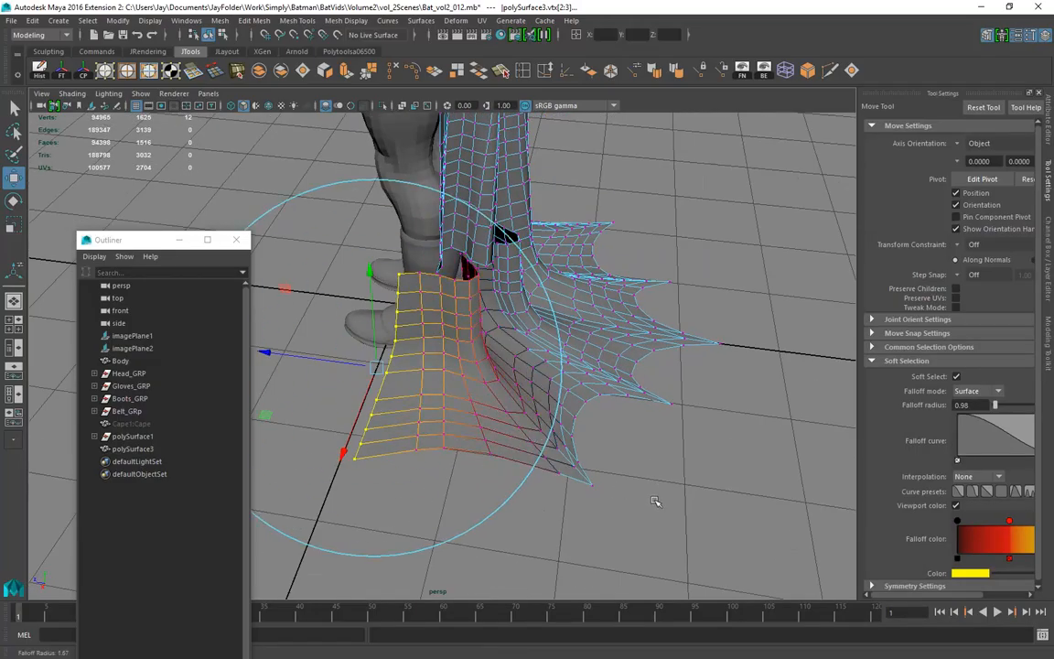
Reposition a flare vertex at the gap and another above the rear scallops using soft selection with a 0.62 falloff radius
{"action": "left_click_drag", "start_coordinate": [463, 320], "coordinate": [322, 388], "text": "alt"}
{"action": "left_click_drag", "start_coordinate": [494, 338], "coordinate": [599, 376], "text": "alt"}
{"action": "left_click", "coordinate": [490, 293]}
{"action": "left_click_drag", "start_coordinate": [527, 364], "coordinate": [530, 275], "text": "alt"}
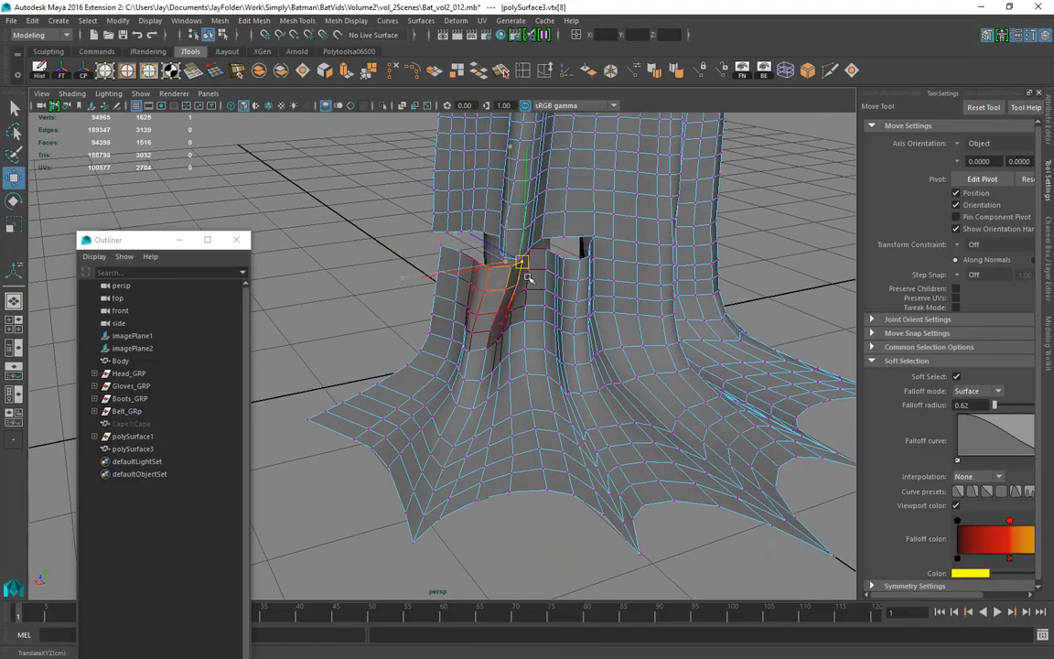
{"action": "left_click_drag", "start_coordinate": [500, 353], "coordinate": [525, 442]}
{"action": "left_click", "coordinate": [487, 420]}
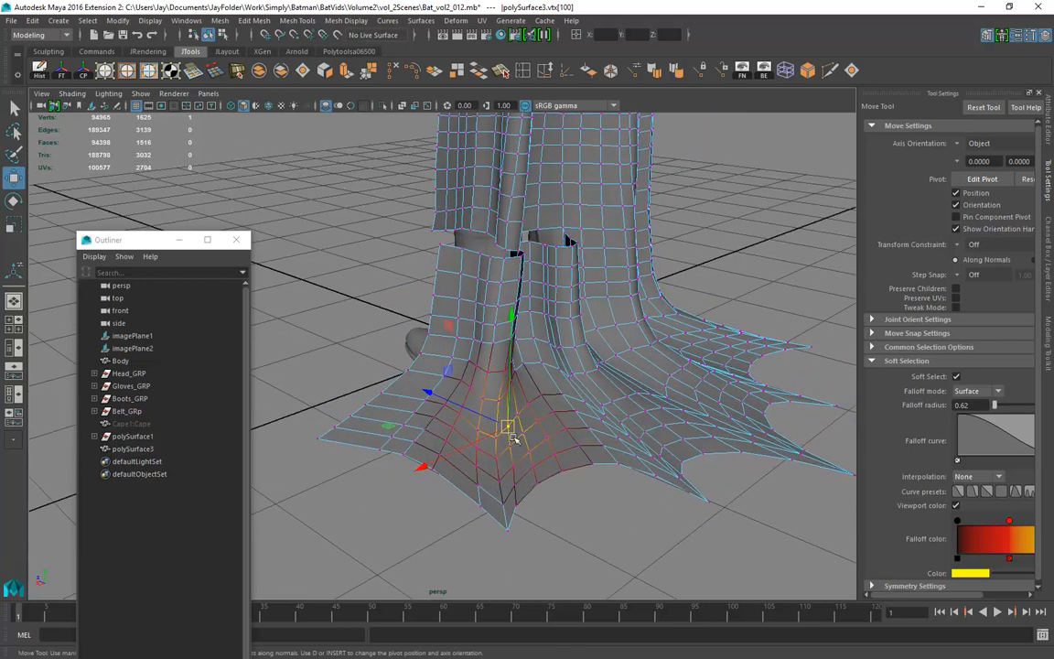
Turn off soft selection and delete the vertical edge loop beside the flare's centre, from the gap down to the hem
{"action": "left_click_drag", "start_coordinate": [469, 394], "coordinate": [569, 282], "text": "alt"}
{"action": "right_click_drag", "start_coordinate": [569, 282], "coordinate": [572, 249]}
{"action": "double_click", "coordinate": [584, 297]}
{"action": "left_click_drag", "start_coordinate": [583, 297], "coordinate": [732, 276], "text": "alt"}
{"action": "key", "text": "b"}
{"action": "middle_click_drag", "start_coordinate": [648, 324], "coordinate": [611, 284], "text": "alt"}
{"action": "left_click_drag", "start_coordinate": [611, 285], "coordinate": [581, 350], "text": "alt"}
{"action": "middle_click_drag", "start_coordinate": [555, 334], "coordinate": [523, 301], "text": "alt"}
{"action": "left_click_drag", "start_coordinate": [523, 301], "coordinate": [523, 523], "text": "alt"}
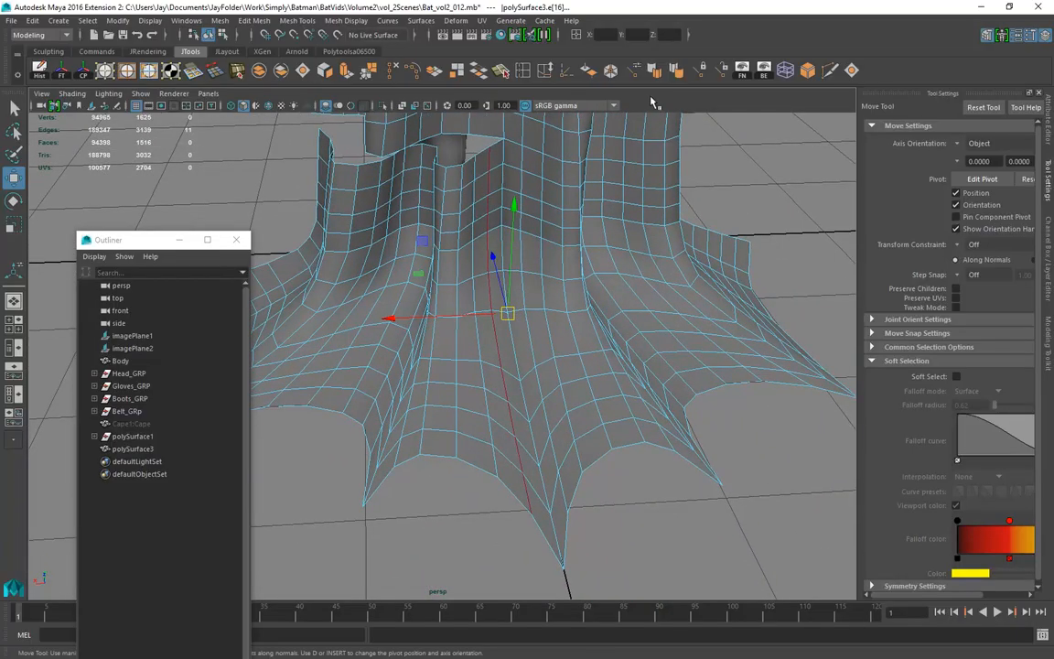
{"action": "left_click", "coordinate": [392, 73]}
Snap the flare's top vertex next to the removed loop onto the bottom edge of the upper cape
{"action": "left_click_drag", "start_coordinate": [569, 365], "coordinate": [489, 260], "text": "alt"}
{"action": "right_click_drag", "start_coordinate": [475, 155], "coordinate": [437, 161]}
{"action": "middle_click_drag", "start_coordinate": [584, 245], "coordinate": [589, 416], "text": "alt"}
{"action": "right_click_drag", "start_coordinate": [588, 417], "coordinate": [661, 419], "text": "alt"}
{"action": "left_click_drag", "start_coordinate": [490, 334], "coordinate": [504, 297]}
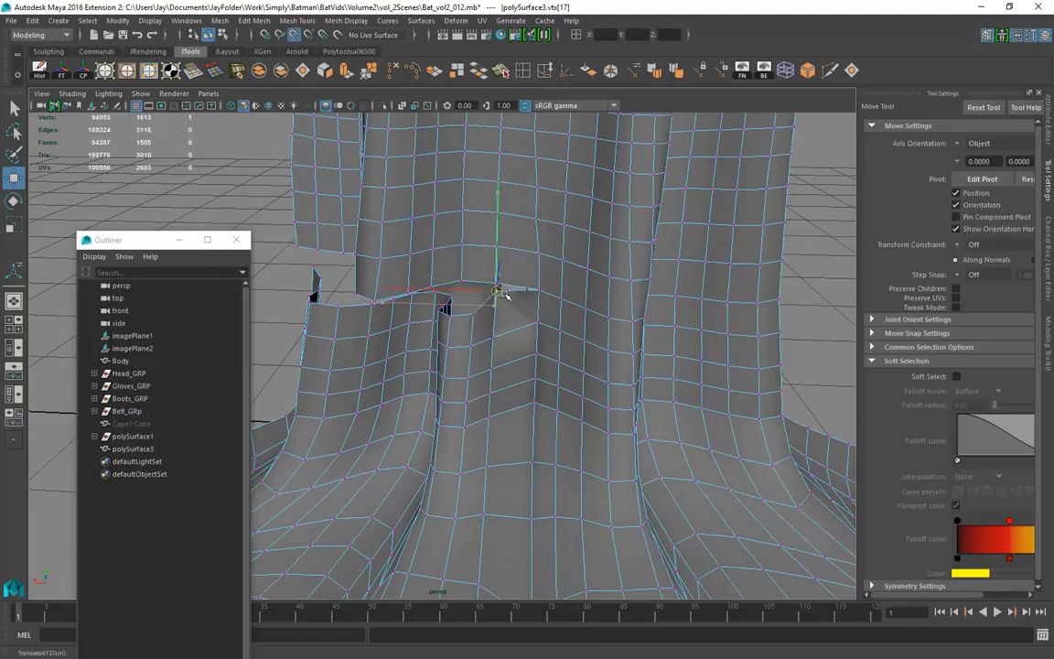
{"action": "left_click_drag", "start_coordinate": [548, 369], "coordinate": [554, 373], "text": "alt"}
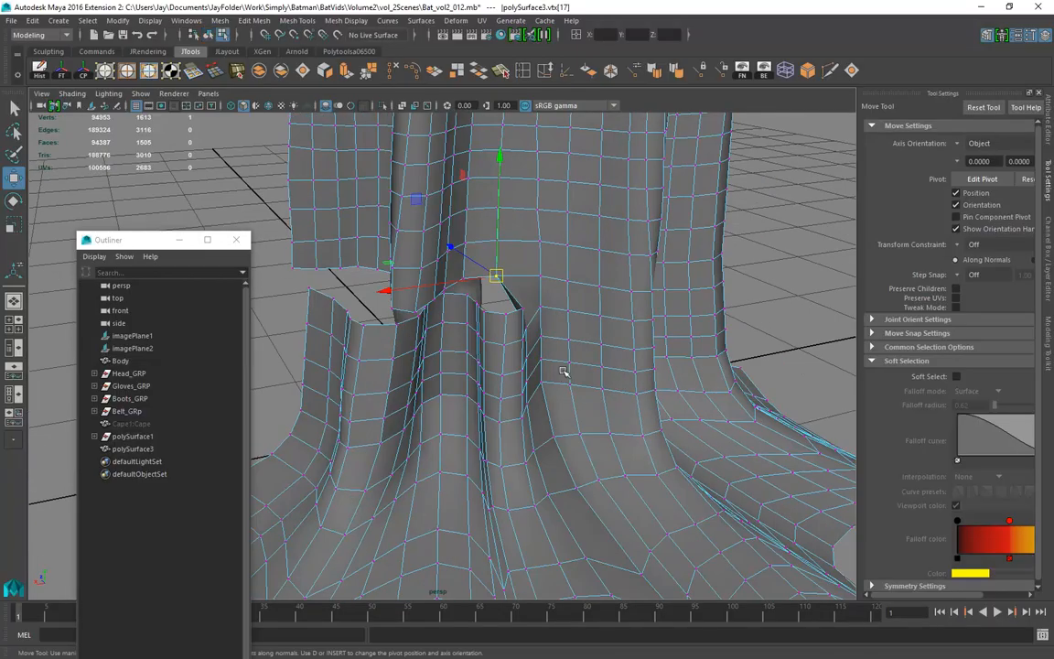
Return to object selection and hide every object except the cape mesh
{"action": "key", "text": "F8"}
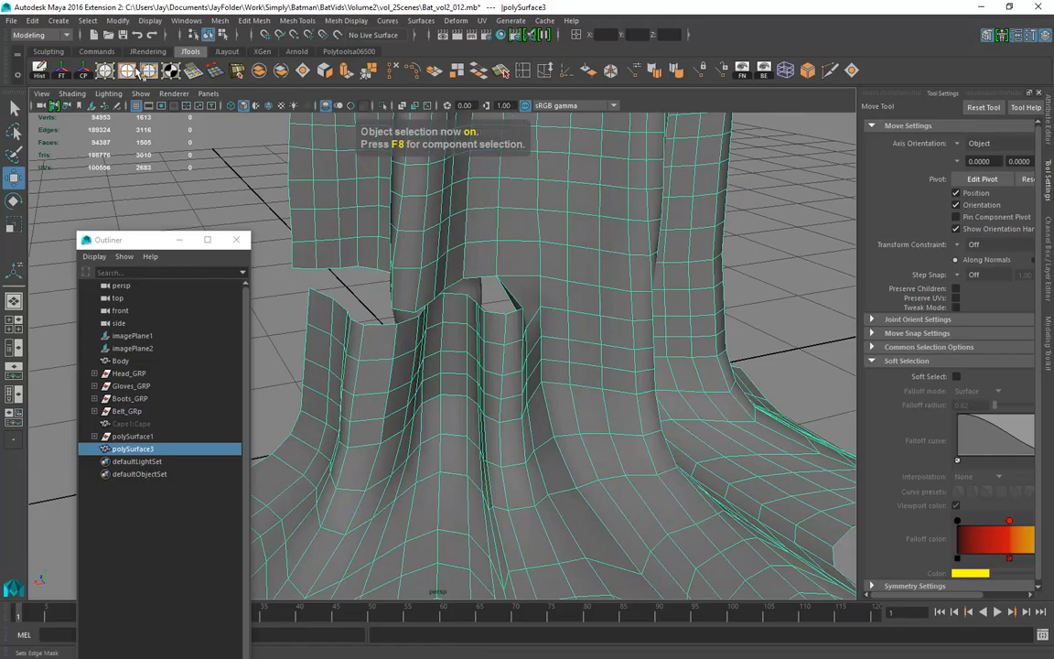
{"action": "left_click", "coordinate": [96, 51]}
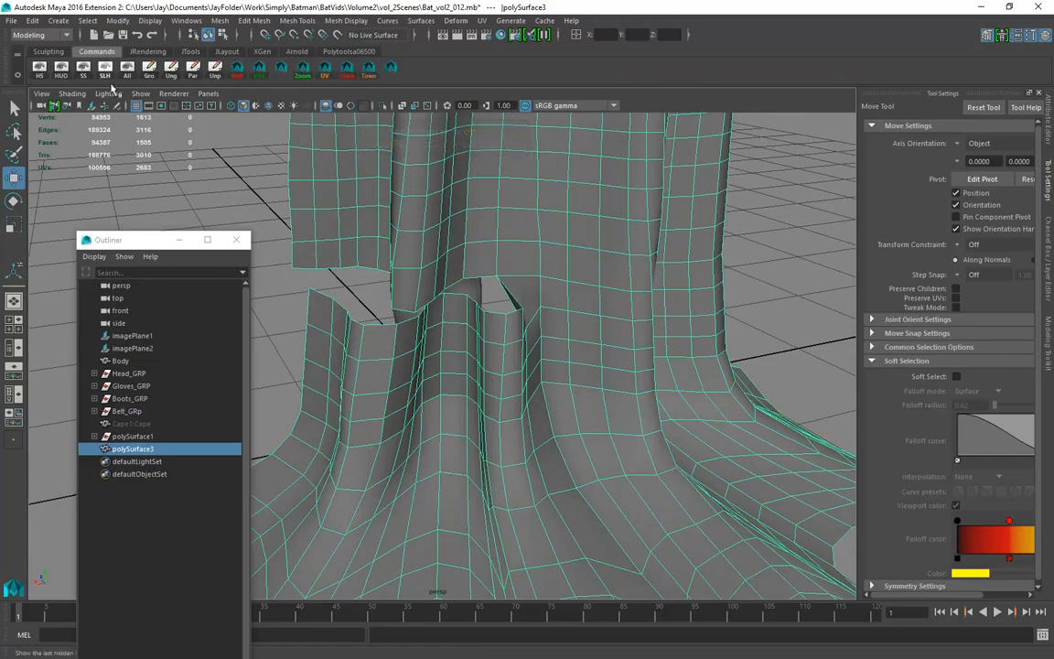
{"action": "left_click", "coordinate": [62, 73]}
{"action": "left_click_drag", "start_coordinate": [529, 287], "coordinate": [398, 400], "text": "alt"}
{"action": "right_click_drag", "start_coordinate": [398, 400], "coordinate": [482, 376], "text": "alt"}
{"action": "left_click_drag", "start_coordinate": [482, 376], "coordinate": [492, 331], "text": "alt"}
{"action": "right_click_drag", "start_coordinate": [372, 337], "coordinate": [302, 347], "text": "alt"}
Select the vertical edge loop below the newly joined vertex and slide it across the flare to even out the spacing
{"action": "right_click_drag", "start_coordinate": [466, 286], "coordinate": [466, 252]}
{"action": "double_click", "coordinate": [475, 319]}
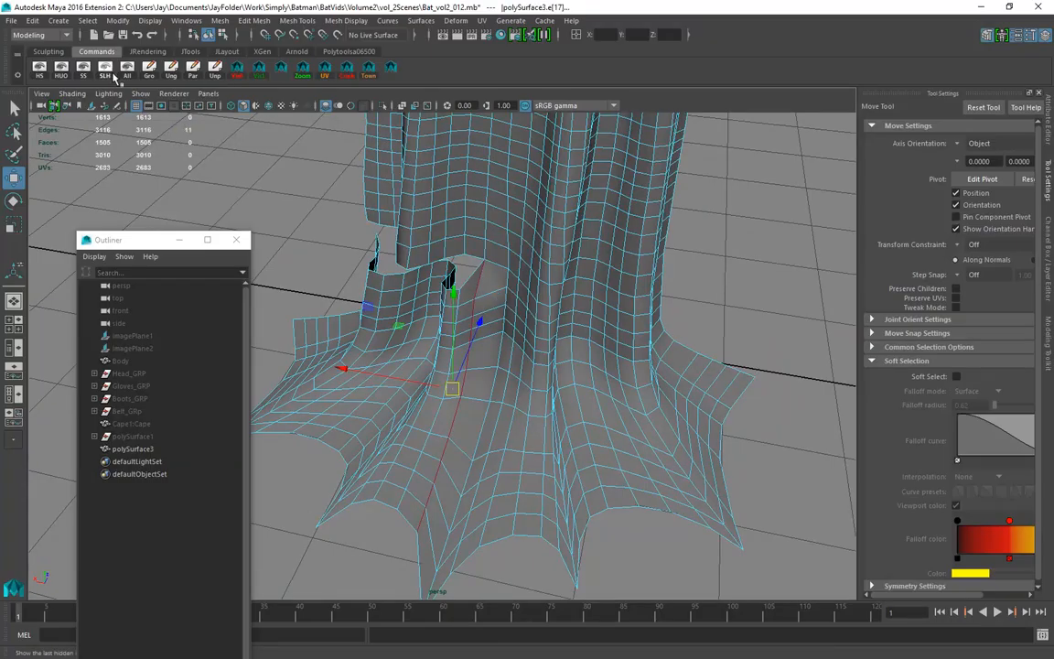
{"action": "left_click", "coordinate": [190, 51]}
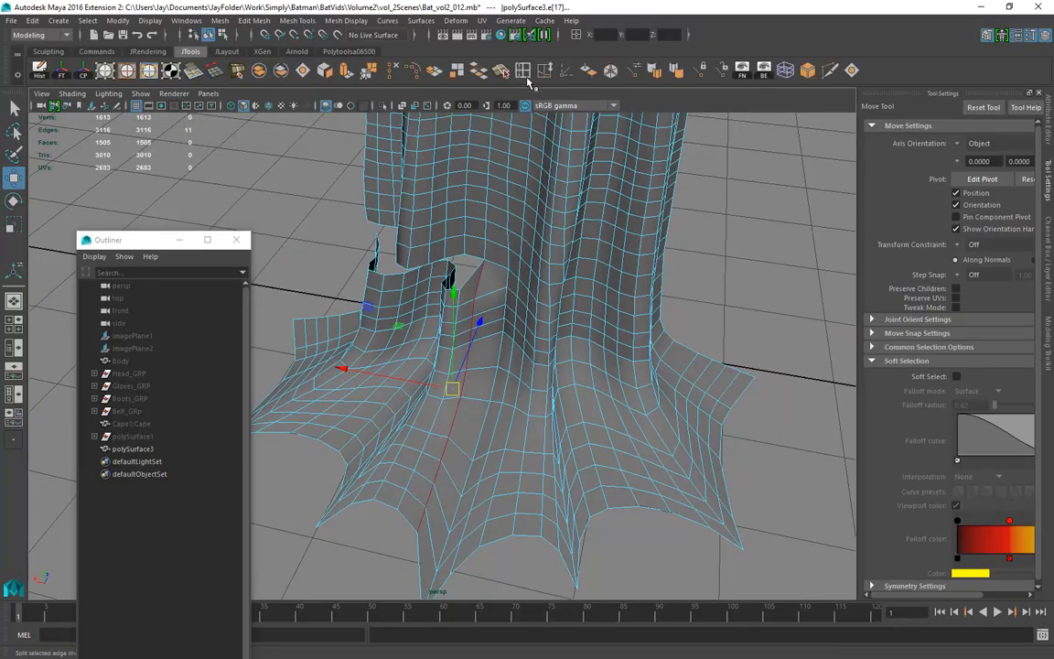
{"action": "left_click", "coordinate": [523, 71]}
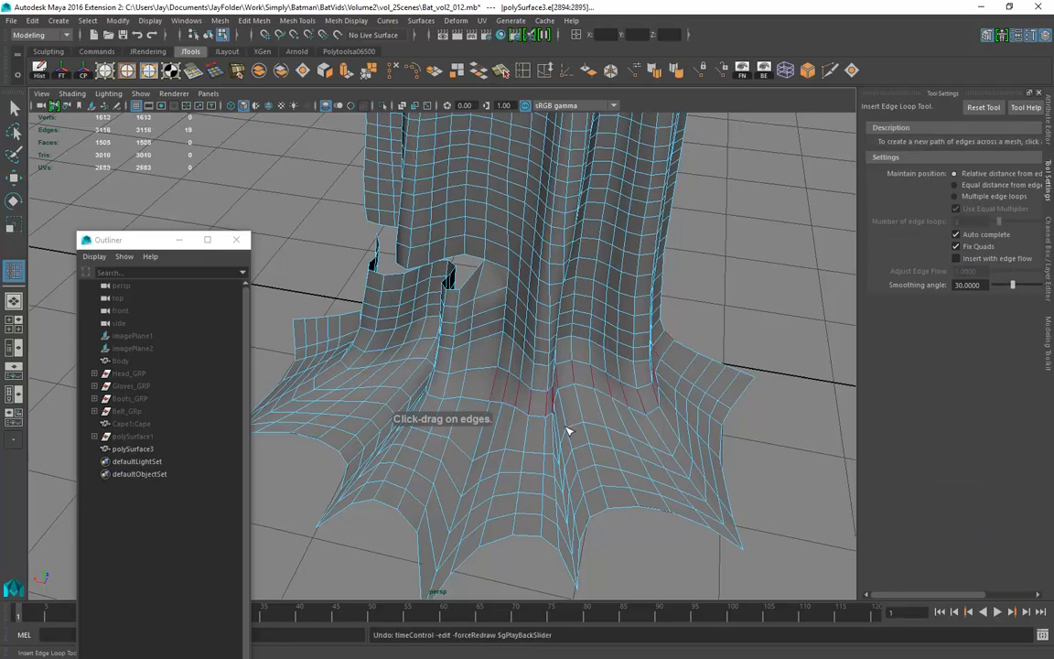
{"action": "left_click", "coordinate": [544, 73]}
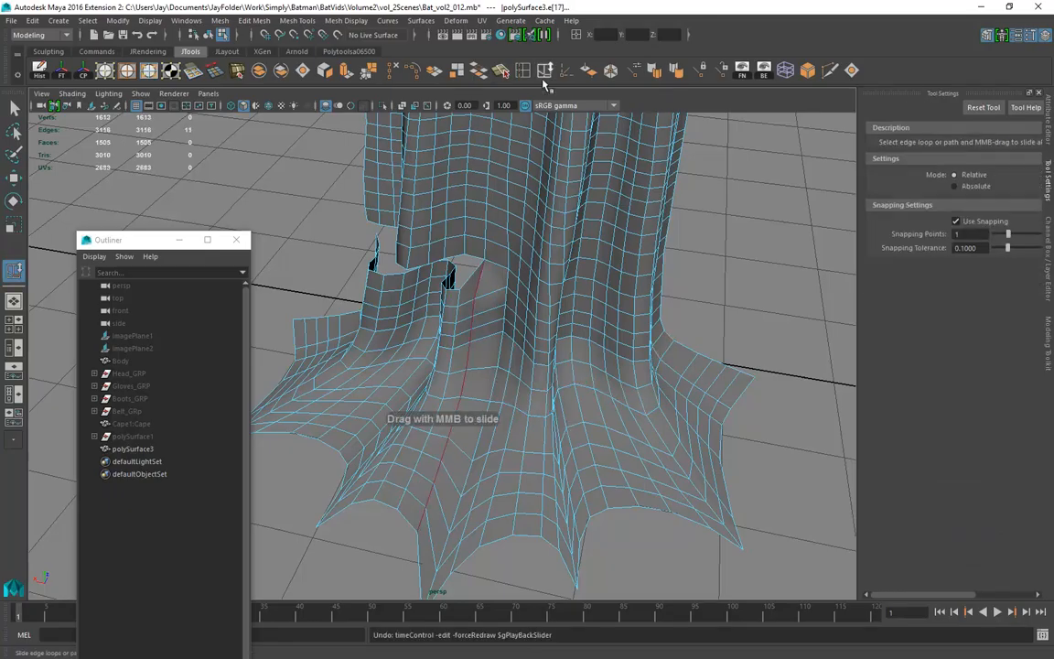
{"action": "middle_click_drag", "start_coordinate": [538, 379], "coordinate": [587, 408]}
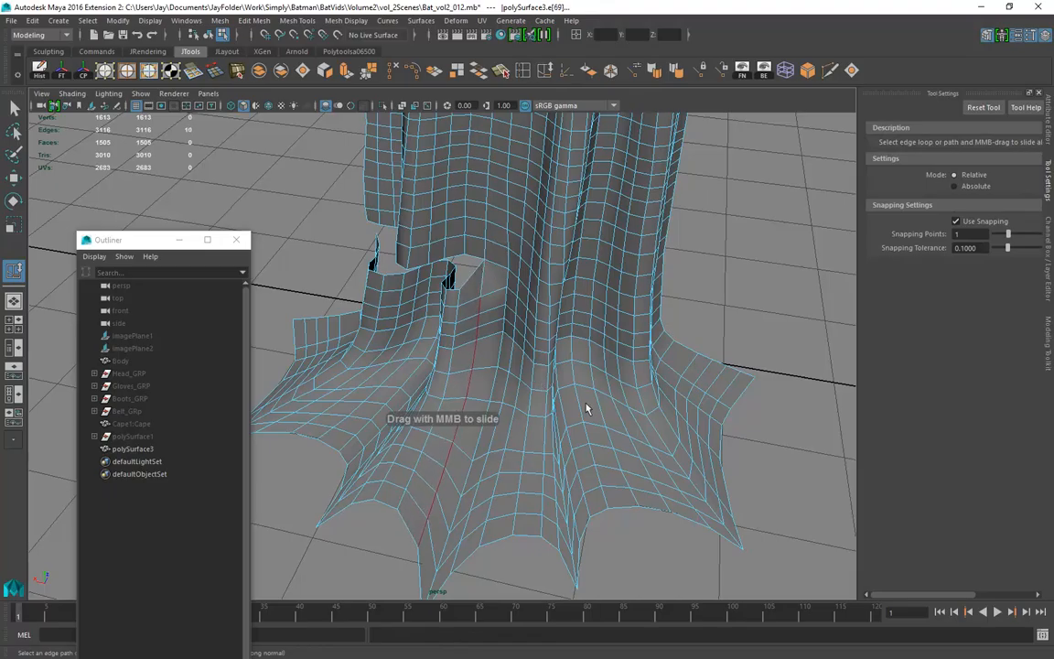
Reshape the fold at the flare's open top edge by moving its edges, with soft selection enabled
{"action": "left_click_drag", "start_coordinate": [590, 408], "coordinate": [455, 420], "text": "alt"}
{"action": "key", "text": "w"}
{"action": "left_click_drag", "start_coordinate": [270, 423], "coordinate": [441, 554], "text": "ctrl"}
{"action": "left_click_drag", "start_coordinate": [493, 352], "coordinate": [446, 355]}
{"action": "left_click_drag", "start_coordinate": [474, 279], "coordinate": [474, 307], "text": "alt"}
{"action": "key", "text": "b"}
{"action": "middle_click_drag", "start_coordinate": [473, 306], "coordinate": [505, 284]}
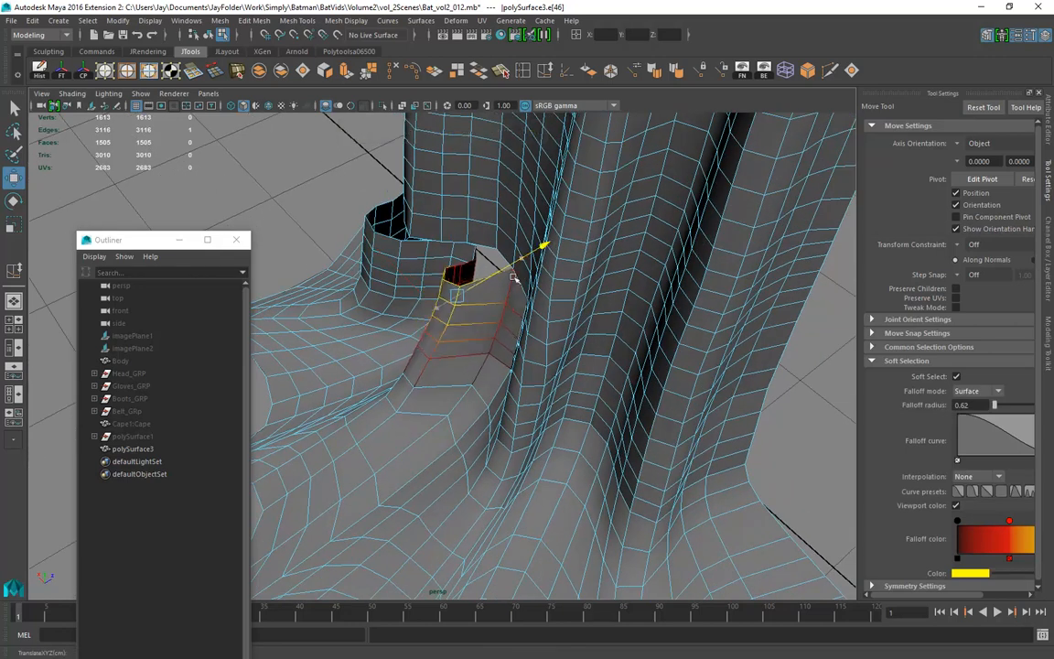
Turn off soft selection and delete the crowded vertical edge loop running down the fold below the gap
{"action": "left_click", "coordinate": [439, 375]}
{"action": "left_click_drag", "start_coordinate": [483, 360], "coordinate": [461, 409], "text": "alt"}
{"action": "double_click", "coordinate": [453, 402]}
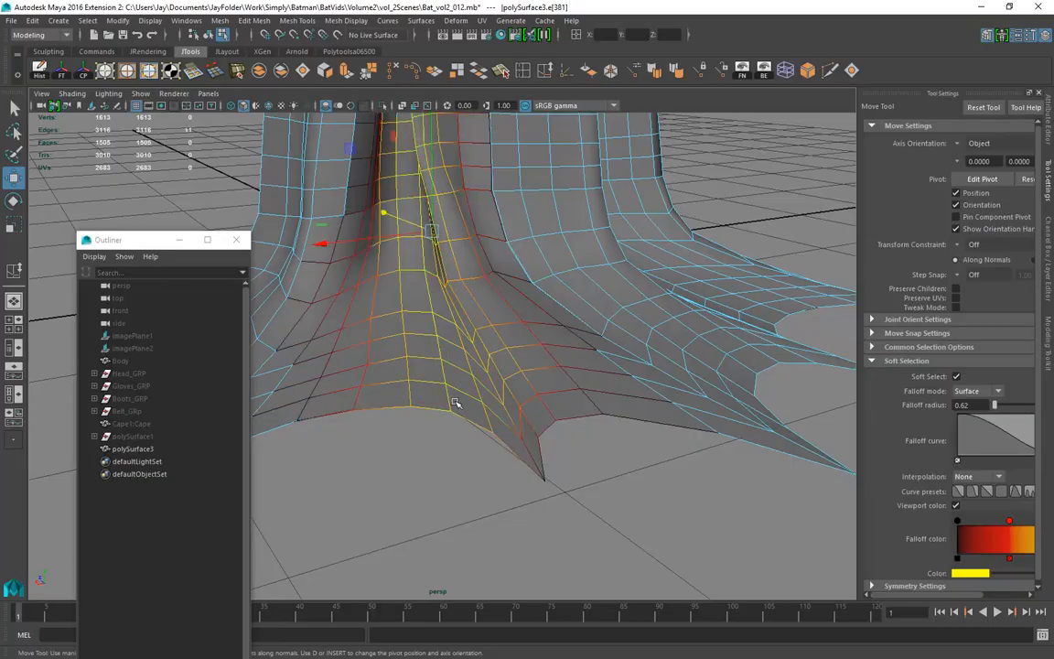
{"action": "scroll", "coordinate": [452, 401], "scroll_direction": "down", "scroll_amount": 4}
{"action": "middle_click_drag", "start_coordinate": [437, 399], "coordinate": [440, 502], "text": "alt"}
{"action": "key", "text": "b"}
{"action": "left_click_drag", "start_coordinate": [437, 502], "coordinate": [467, 472], "text": "alt"}
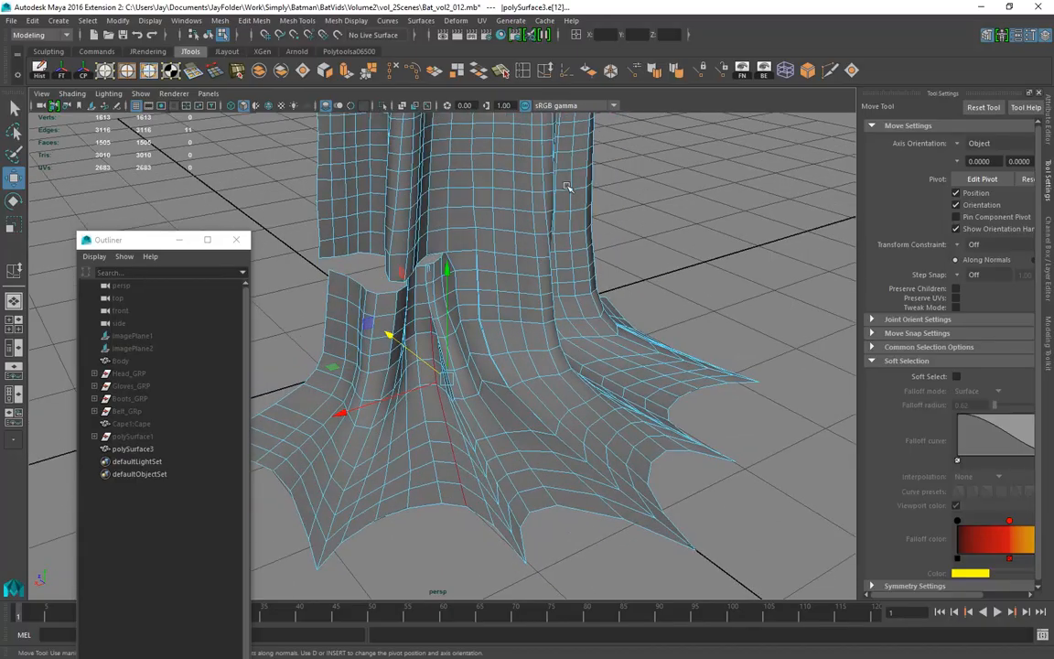
{"action": "left_click", "coordinate": [393, 72]}
Delete the neighbouring vertical edge loop that runs down the deep crease to the hem
{"action": "left_click_drag", "start_coordinate": [465, 417], "coordinate": [487, 482], "text": "alt"}
{"action": "double_click", "coordinate": [478, 465]}
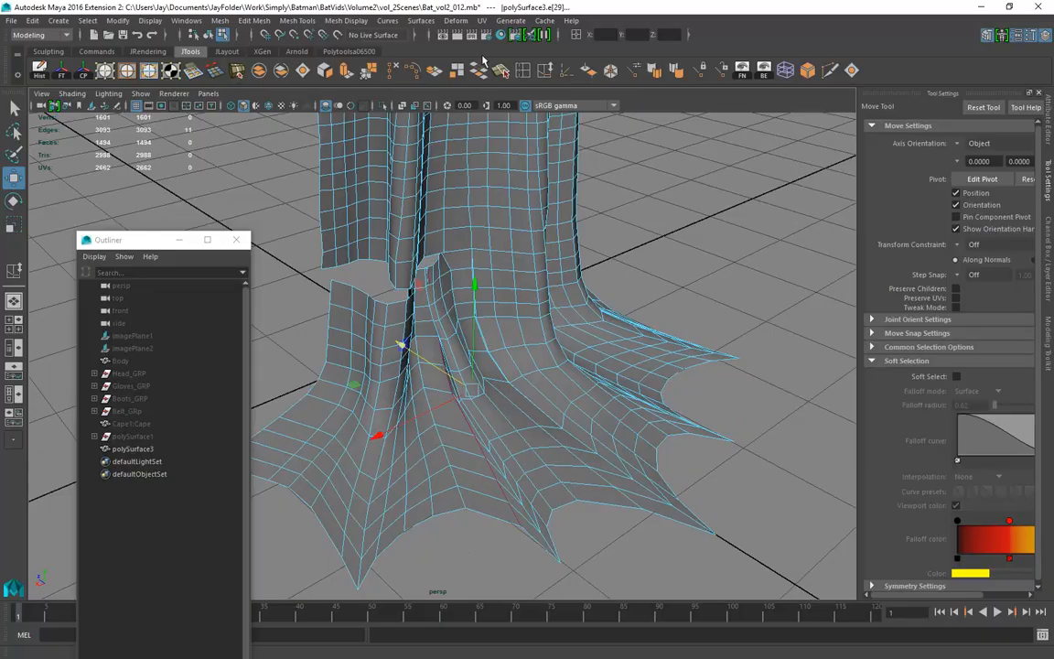
{"action": "left_click", "coordinate": [369, 72]}
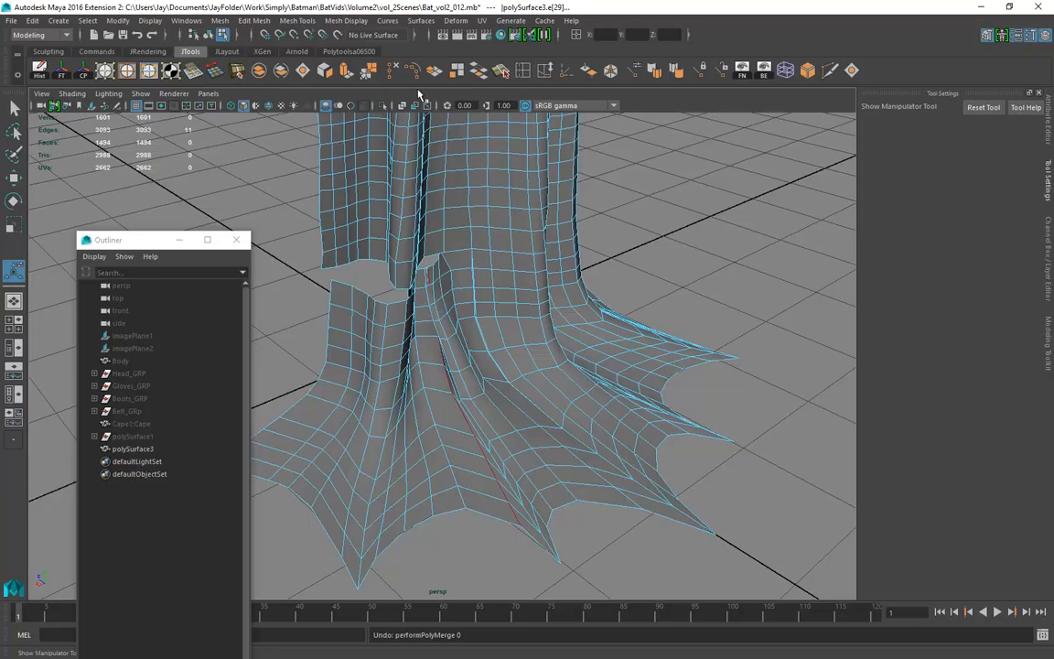
{"action": "left_click", "coordinate": [391, 71]}
Select the vertical edge loop starting at the gap's narrow fold and delete it to thin out the flare's columns
{"action": "right_click_drag", "start_coordinate": [400, 298], "coordinate": [445, 283], "text": "alt"}
{"action": "left_click_drag", "start_coordinate": [444, 439], "coordinate": [506, 327], "text": "alt"}
{"action": "double_click", "coordinate": [465, 378]}
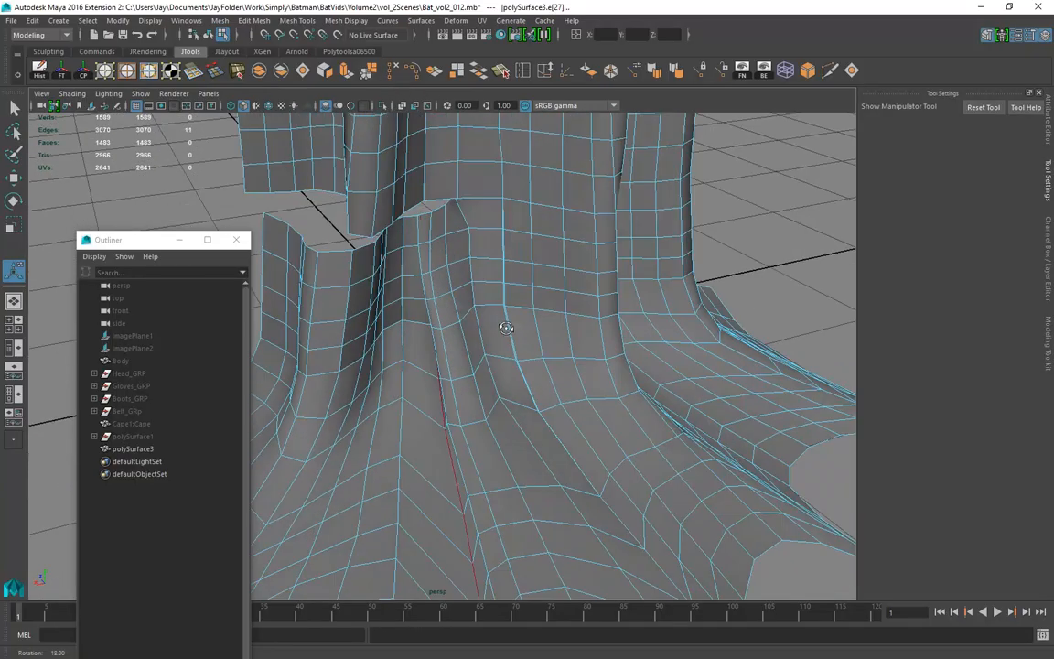
{"action": "double_click", "coordinate": [425, 245]}
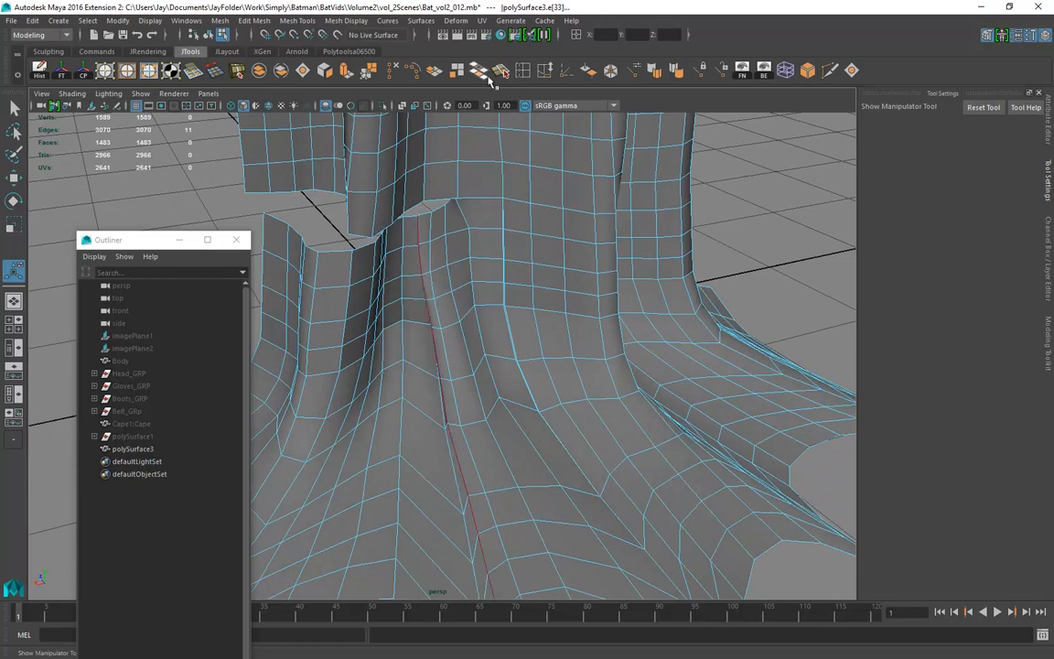
{"action": "left_click", "coordinate": [393, 75]}
Delete one more vertical edge loop below the gap to match the flare's columns to the upper cape
{"action": "right_click_drag", "start_coordinate": [508, 331], "coordinate": [461, 388], "text": "alt"}
{"action": "left_click_drag", "start_coordinate": [461, 388], "coordinate": [423, 349], "text": "alt"}
{"action": "right_click_drag", "start_coordinate": [524, 352], "coordinate": [631, 357], "text": "alt"}
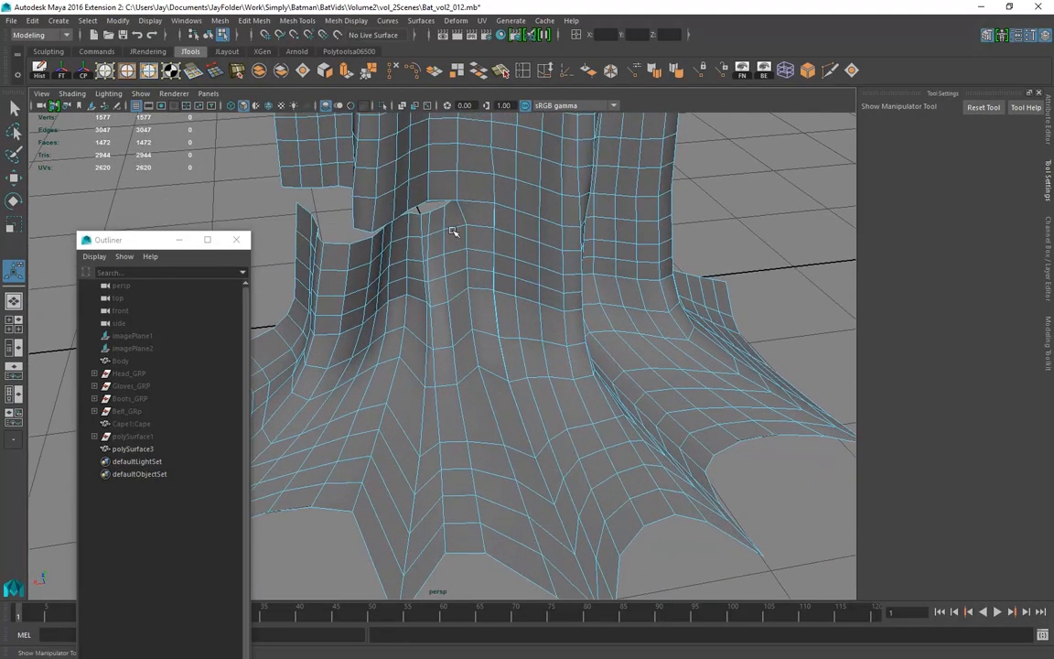
{"action": "mouse_move", "coordinate": [455, 239]}
{"action": "left_mouse_down", "text": "alt"}
{"action": "mouse_move", "coordinate": [442, 255]}
{"action": "mouse_move", "coordinate": [462, 234]}
{"action": "left_mouse_up", "text": "alt"}
{"action": "double_click", "coordinate": [460, 268]}
{"action": "left_click", "coordinate": [393, 75]}
{"action": "right_click_drag", "start_coordinate": [600, 346], "coordinate": [541, 336], "text": "alt"}
{"action": "left_click_drag", "start_coordinate": [541, 337], "coordinate": [540, 335], "text": "alt"}
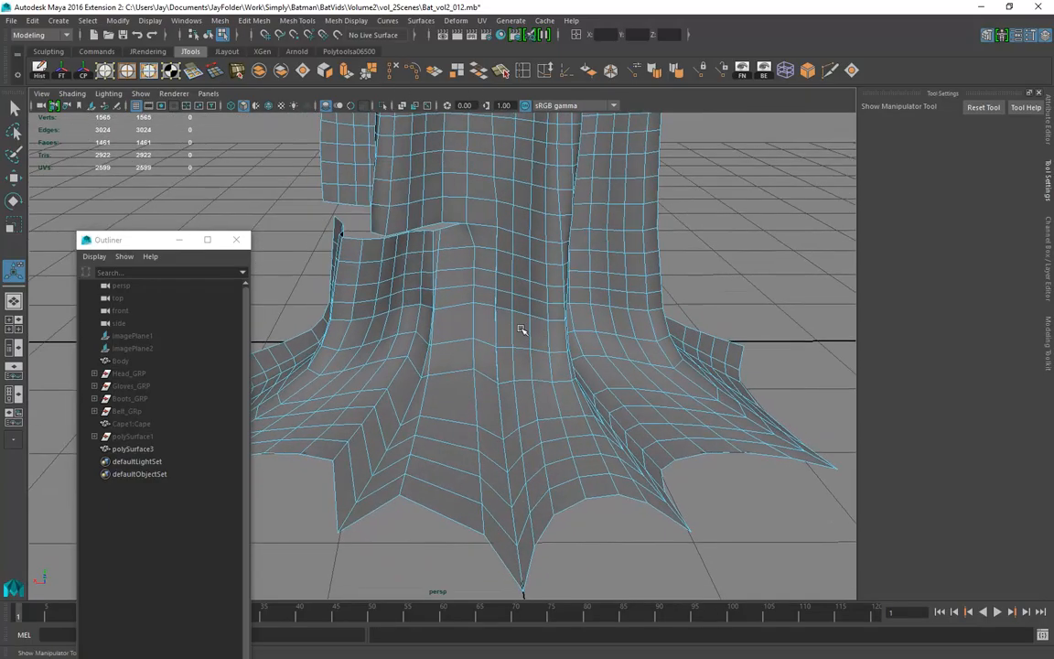
Switch to vertex editing and move the flare's top vertex at the gap's corner onto the upper cape's bottom edge
{"action": "left_click_drag", "start_coordinate": [490, 285], "coordinate": [456, 244], "text": "alt"}
{"action": "right_click_drag", "start_coordinate": [445, 232], "coordinate": [389, 233]}
{"action": "left_click_drag", "start_coordinate": [432, 294], "coordinate": [456, 234], "text": "alt"}
{"action": "middle_click_drag", "start_coordinate": [463, 331], "coordinate": [469, 595], "text": "alt"}
{"action": "right_click_drag", "start_coordinate": [564, 384], "coordinate": [421, 296], "text": "alt"}
{"action": "middle_click_drag", "start_coordinate": [421, 297], "coordinate": [426, 509], "text": "alt"}
{"action": "left_click_drag", "start_coordinate": [441, 384], "coordinate": [367, 466], "text": "alt"}
{"action": "right_click_drag", "start_coordinate": [367, 466], "coordinate": [537, 485], "text": "alt"}
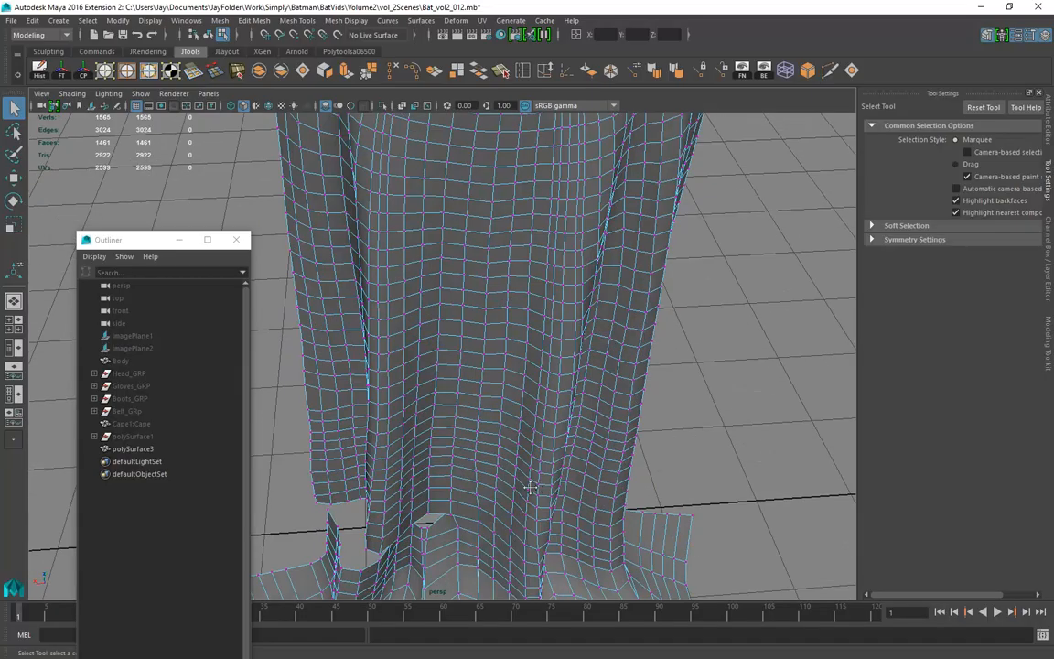
{"action": "middle_click_drag", "start_coordinate": [536, 485], "coordinate": [543, 322], "text": "alt"}
{"action": "right_click_drag", "start_coordinate": [544, 322], "coordinate": [828, 357], "text": "alt"}
{"action": "middle_click_drag", "start_coordinate": [512, 430], "coordinate": [517, 343], "text": "alt"}
{"action": "right_click_drag", "start_coordinate": [430, 384], "coordinate": [503, 386], "text": "alt"}
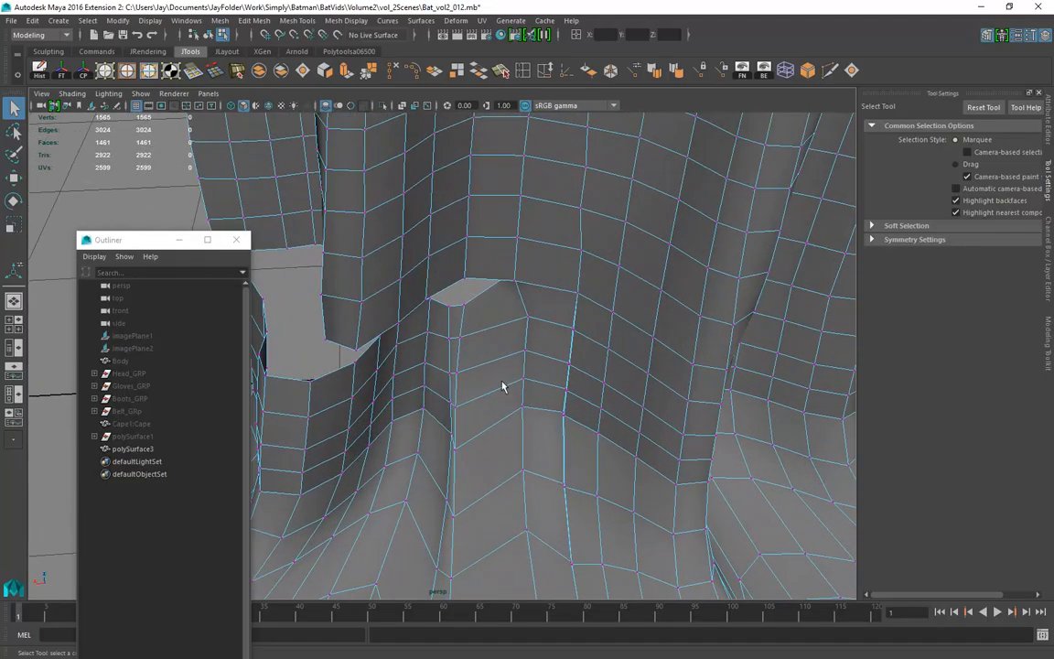
{"action": "left_click_drag", "start_coordinate": [494, 346], "coordinate": [489, 321], "text": "alt"}
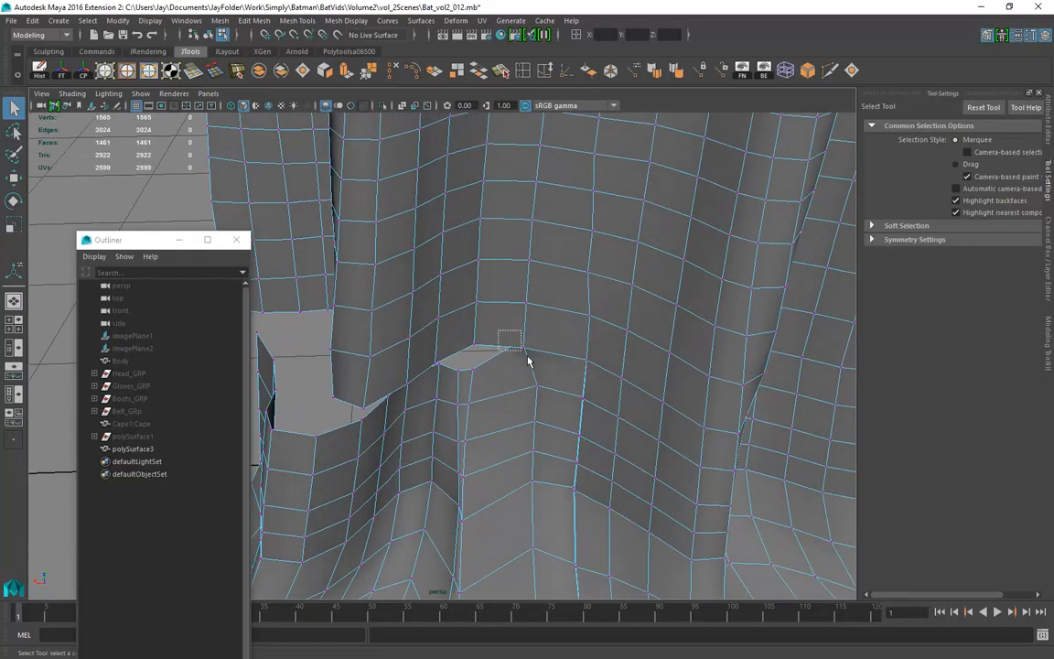
{"action": "key", "text": "w"}
{"action": "left_click_drag", "start_coordinate": [529, 365], "coordinate": [458, 439], "text": "alt"}
{"action": "left_click", "coordinate": [392, 418]}
{"action": "left_click_drag", "start_coordinate": [429, 472], "coordinate": [370, 485], "text": "alt"}
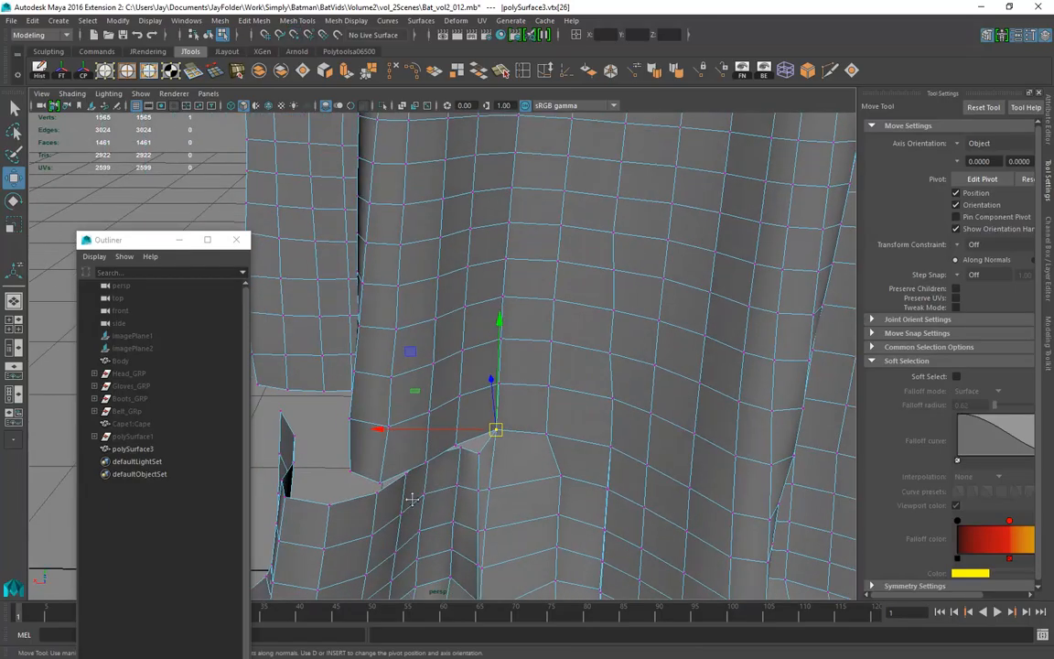
Adjust the flare's top vertices beside the gap so its edge closes against the upper cape
{"action": "middle_click_drag", "start_coordinate": [604, 503], "coordinate": [637, 310], "text": "alt"}
{"action": "right_click_drag", "start_coordinate": [522, 502], "coordinate": [439, 502], "text": "alt"}
{"action": "left_click_drag", "start_coordinate": [440, 502], "coordinate": [497, 532], "text": "alt"}
{"action": "middle_click_drag", "start_coordinate": [496, 531], "coordinate": [494, 512]}
{"action": "middle_click_drag", "start_coordinate": [409, 303], "coordinate": [435, 240]}
{"action": "left_click", "coordinate": [417, 242]}
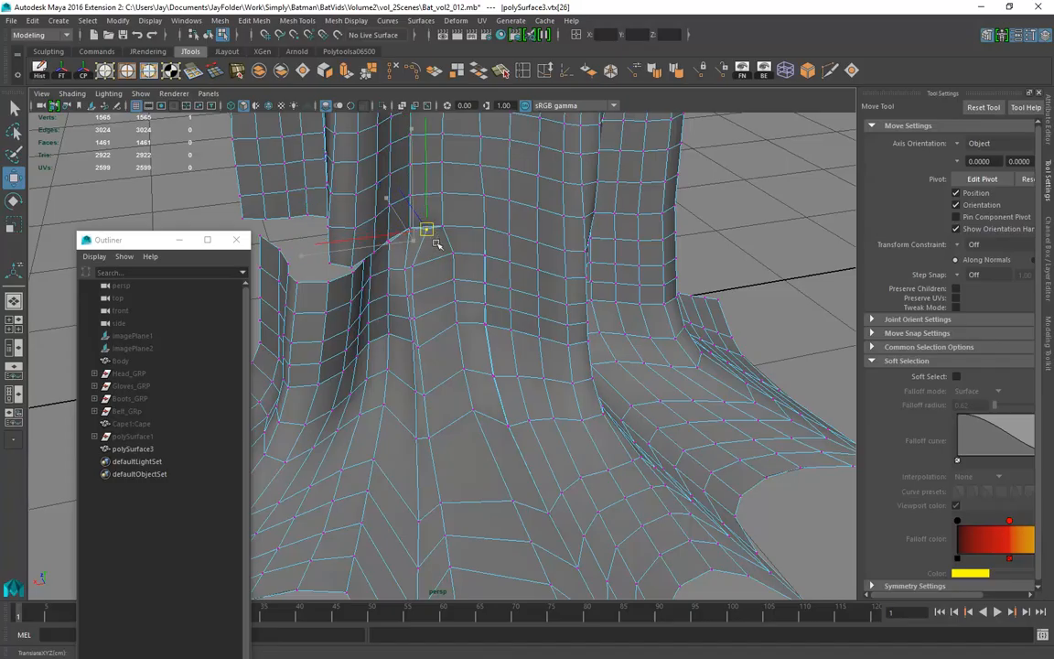
Switch to edge editing, select the flare's vertical edge loop below the gap's corner and slide it sideways with Slide Edge
{"action": "right_click_drag", "start_coordinate": [419, 274], "coordinate": [424, 272]}
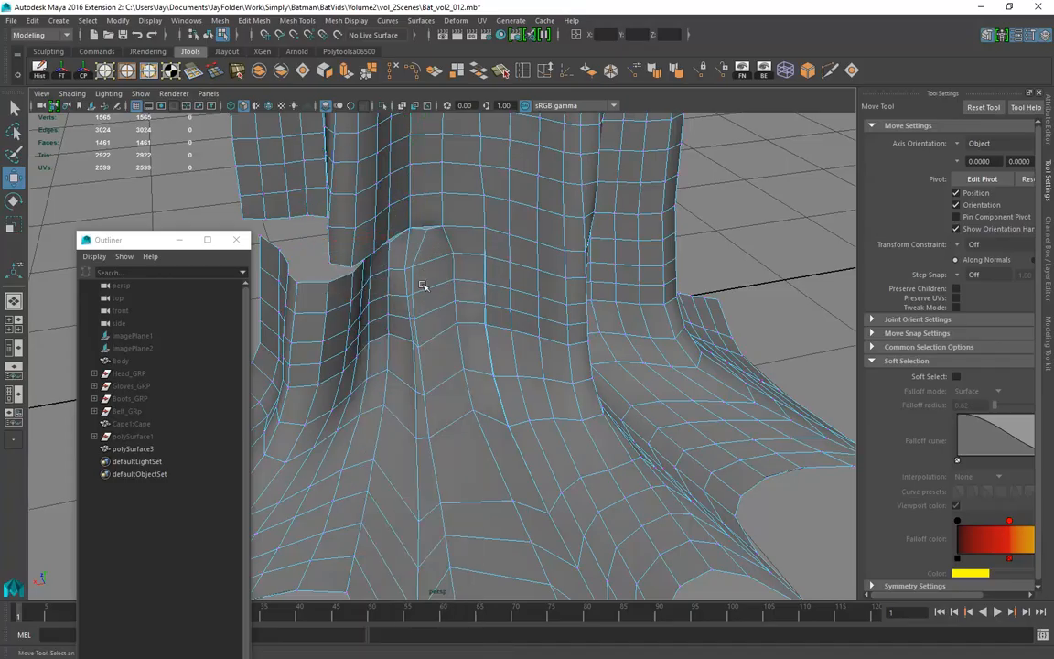
{"action": "double_click", "coordinate": [420, 286]}
{"action": "left_click", "coordinate": [419, 244], "text": "ctrl"}
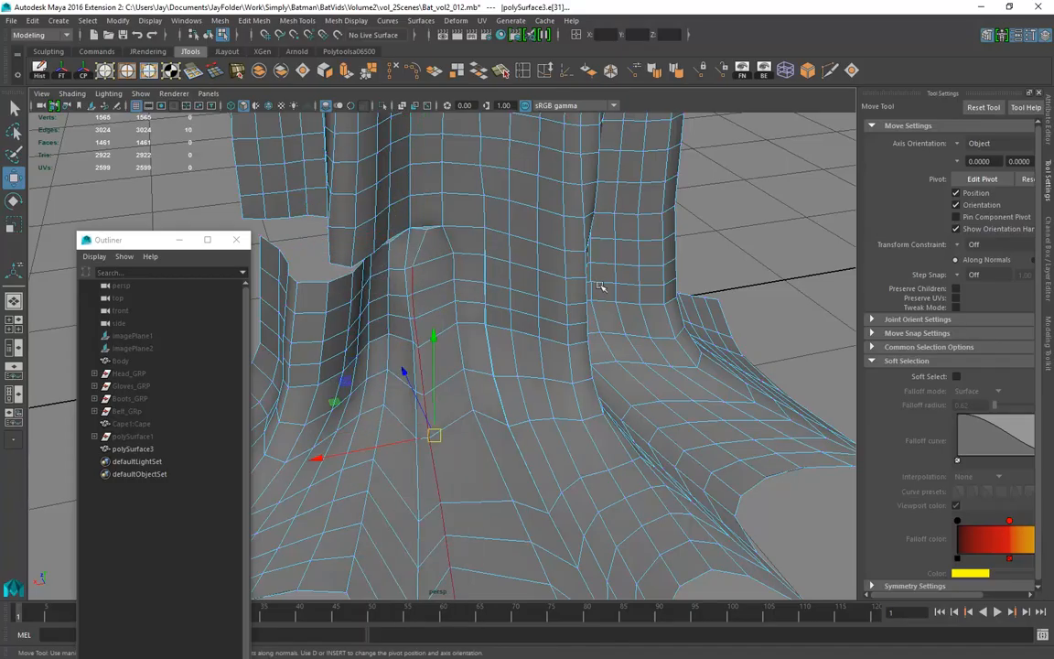
{"action": "right_click_drag", "start_coordinate": [602, 288], "coordinate": [477, 452], "text": "alt"}
{"action": "left_click_drag", "start_coordinate": [478, 452], "coordinate": [494, 373], "text": "alt"}
{"action": "left_click", "coordinate": [549, 75]}
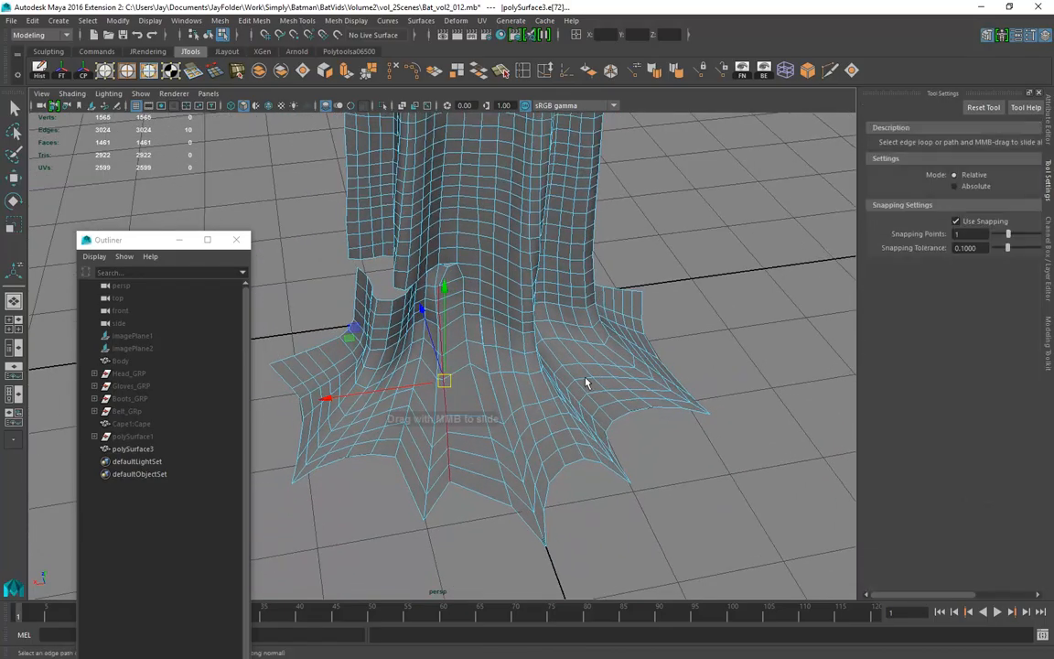
{"action": "middle_click_drag", "start_coordinate": [601, 379], "coordinate": [605, 380]}
Select the upper cape's vertical edge loop above the flare's peak and slide it sideways toward the flare's column
{"action": "middle_click_drag", "start_coordinate": [490, 385], "coordinate": [496, 516], "text": "alt"}
{"action": "scroll", "coordinate": [463, 379], "scroll_direction": "up", "scroll_amount": 1}
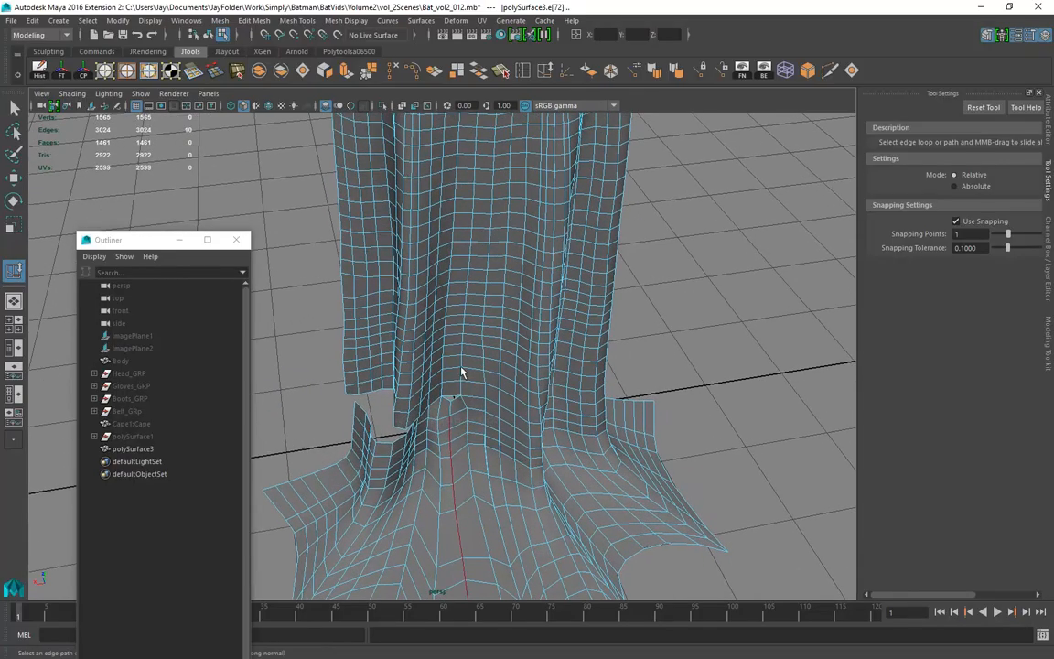
{"action": "left_click", "coordinate": [468, 366]}
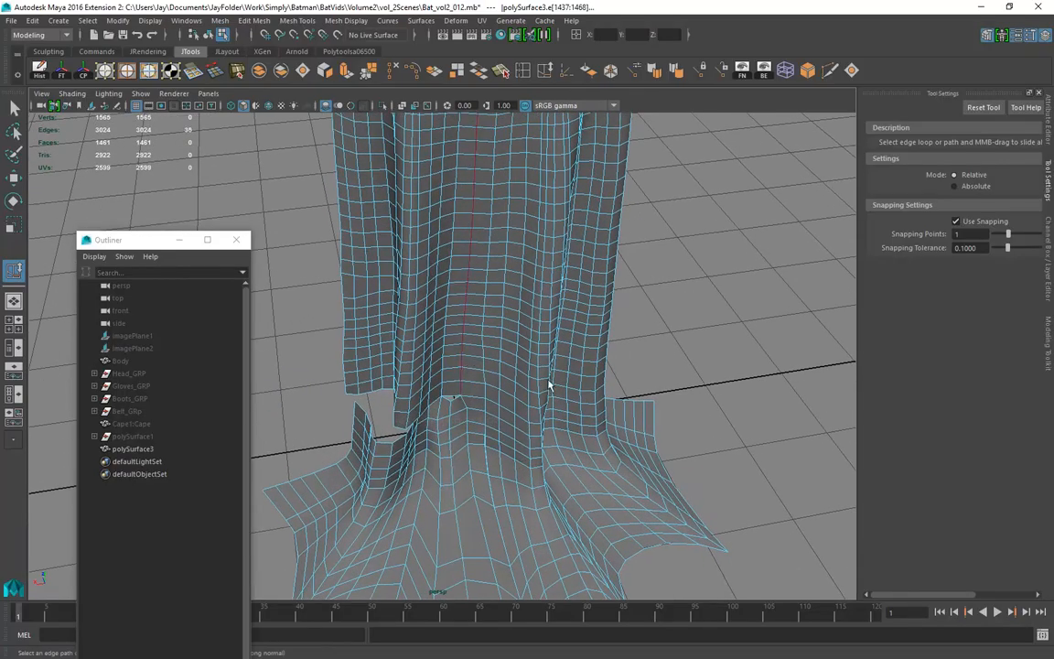
{"action": "middle_click_drag", "start_coordinate": [556, 385], "coordinate": [573, 388]}
Select the flare's vertical edge loop beside the joined columns and slide it slightly sideways
{"action": "left_click", "coordinate": [512, 442]}
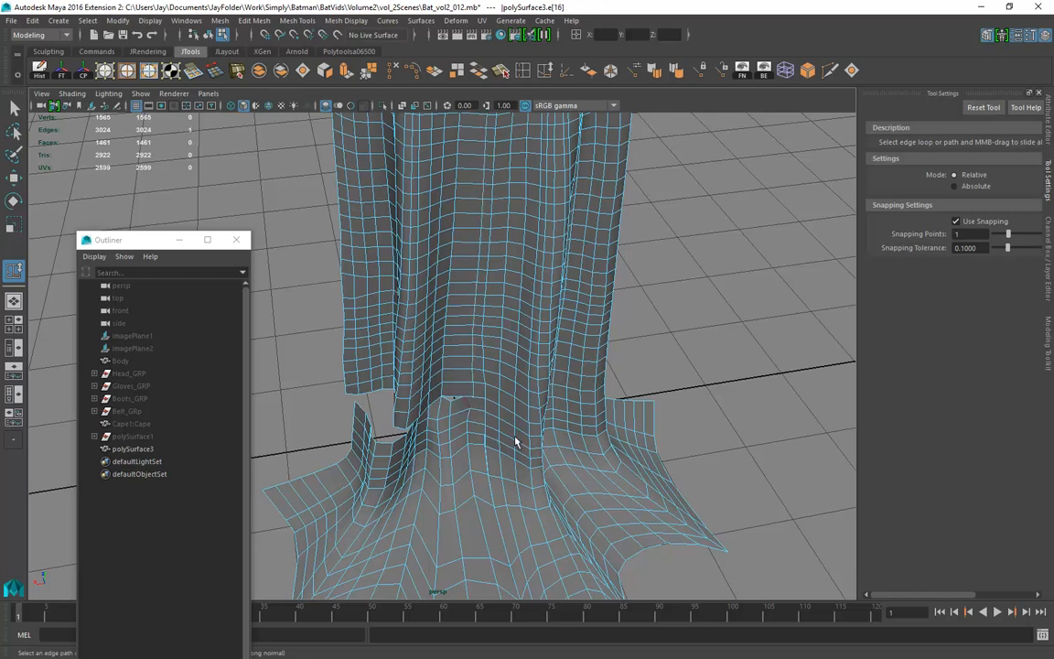
{"action": "left_click", "coordinate": [474, 448]}
{"action": "middle_click_drag", "start_coordinate": [558, 440], "coordinate": [566, 442]}
Insert a vertical edge loop in the upper cape column above the flare's peak, in line with the flare's middle loop
{"action": "left_click_drag", "start_coordinate": [569, 442], "coordinate": [479, 507], "text": "alt"}
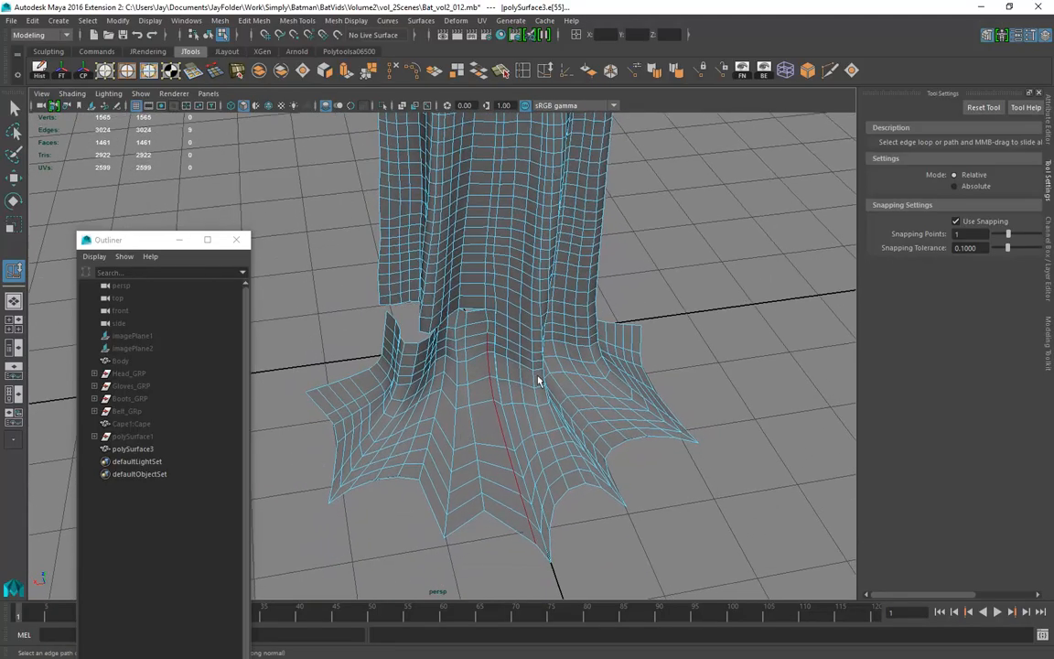
{"action": "left_click", "coordinate": [483, 442]}
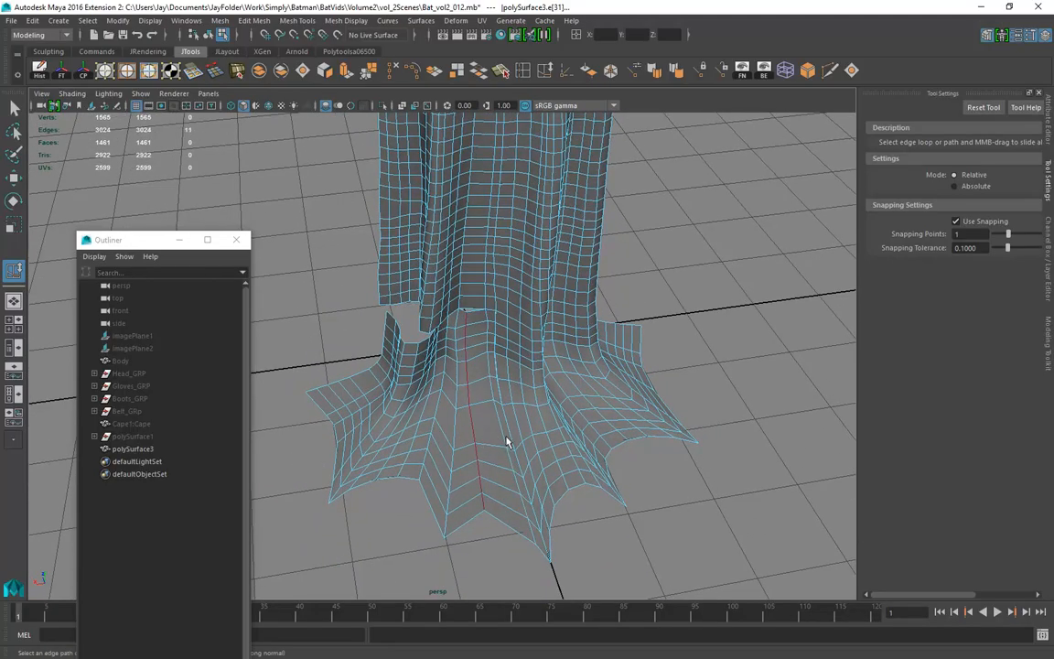
{"action": "left_click_drag", "start_coordinate": [442, 458], "coordinate": [507, 437], "text": "alt"}
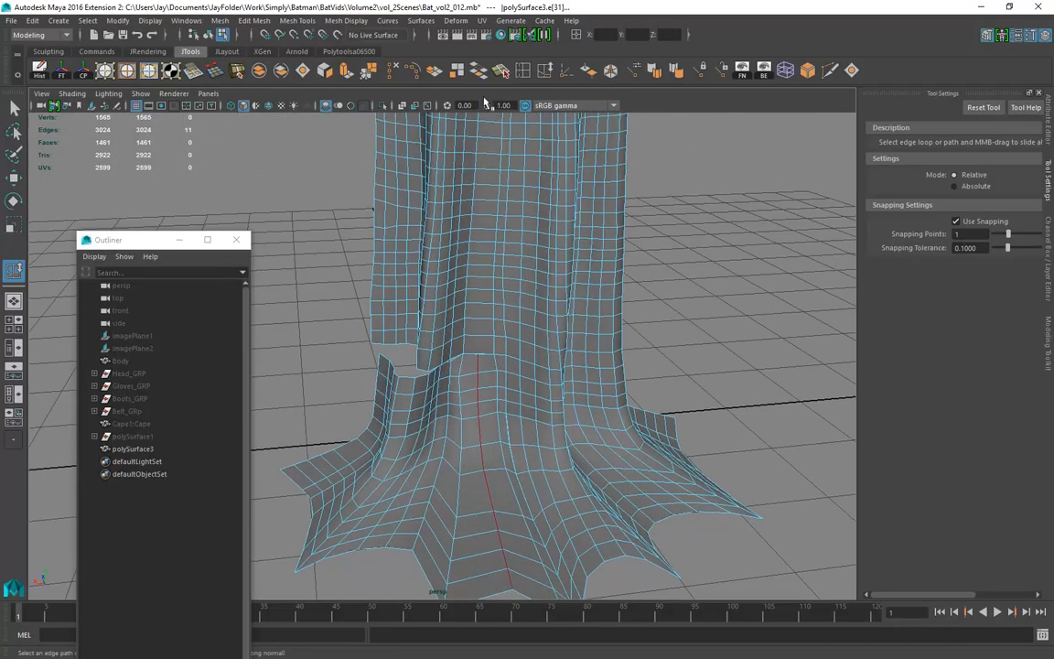
{"action": "left_click", "coordinate": [476, 69]}
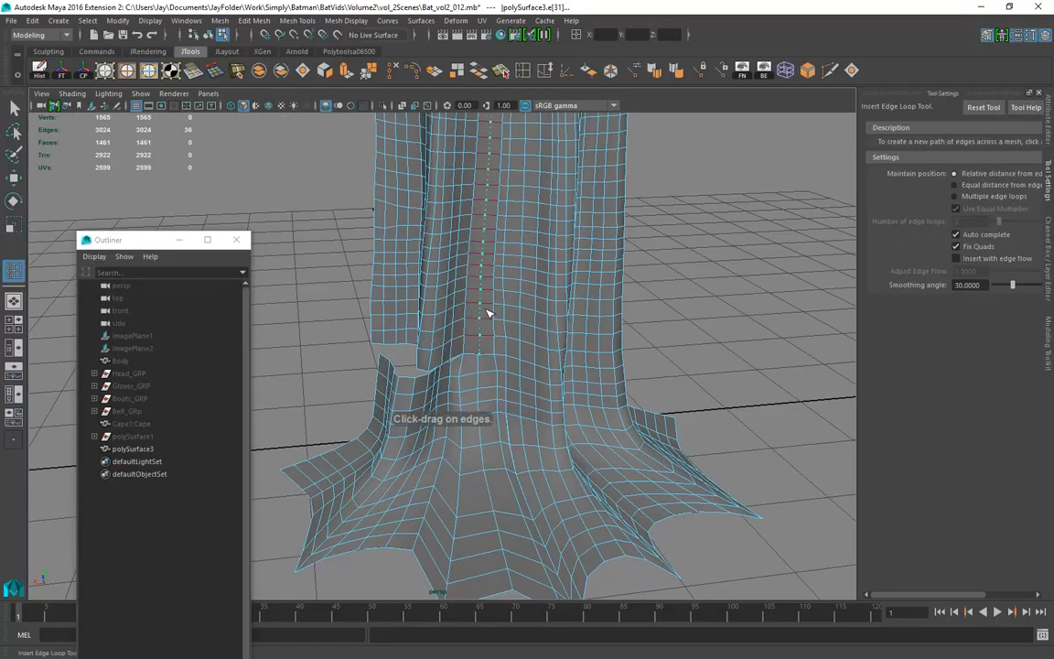
{"action": "left_click", "coordinate": [485, 315]}
Select the doubled vertices along the seam, across the flare's top edge and down its side to the hem, and merge them
{"action": "left_click_drag", "start_coordinate": [484, 315], "coordinate": [457, 416], "text": "alt"}
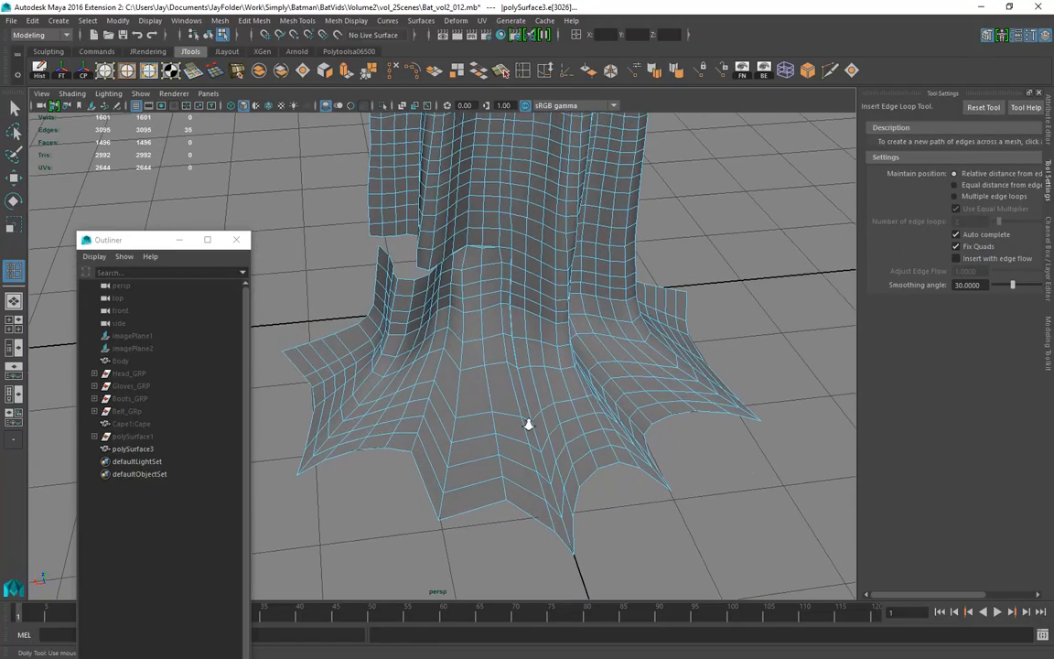
{"action": "right_click_drag", "start_coordinate": [457, 416], "coordinate": [560, 249], "text": "alt"}
{"action": "middle_click_drag", "start_coordinate": [559, 304], "coordinate": [525, 379], "text": "alt"}
{"action": "key", "text": "w"}
{"action": "right_click_drag", "start_coordinate": [503, 288], "coordinate": [442, 295]}
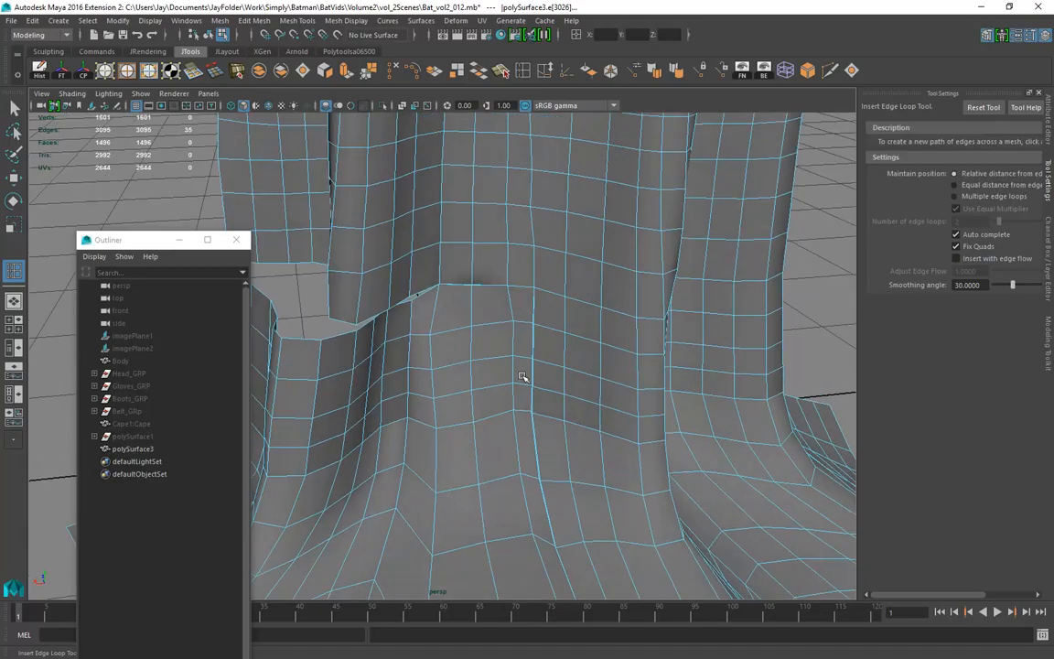
{"action": "left_click_drag", "start_coordinate": [436, 272], "coordinate": [531, 338]}
{"action": "right_click_drag", "start_coordinate": [627, 357], "coordinate": [567, 449], "text": "alt"}
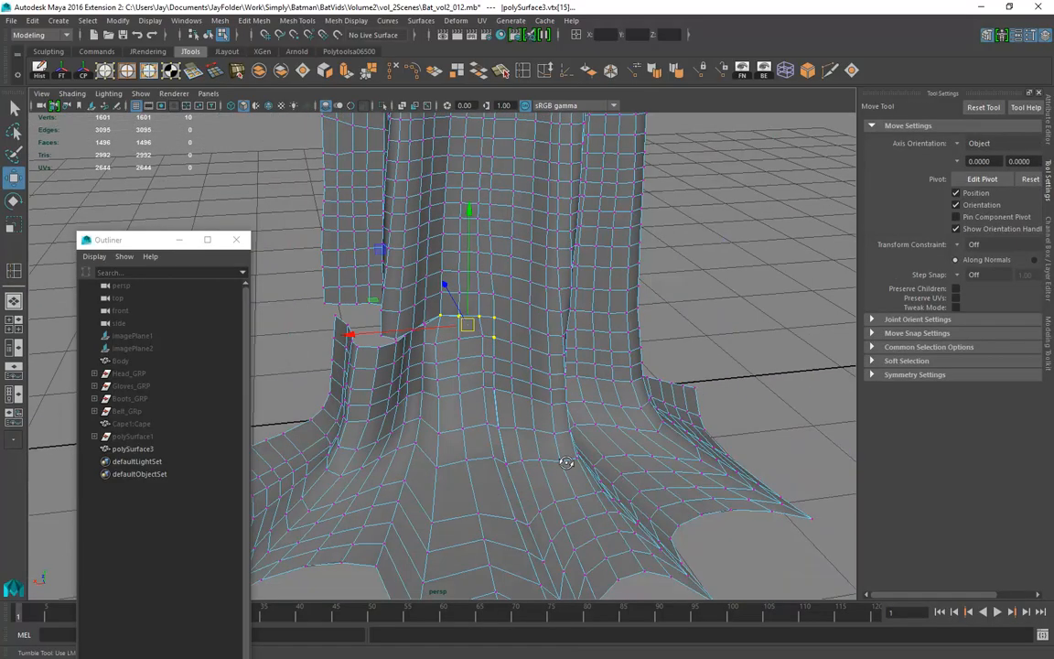
{"action": "middle_click_drag", "start_coordinate": [526, 403], "coordinate": [508, 378], "text": "alt"}
{"action": "left_click_drag", "start_coordinate": [506, 367], "coordinate": [506, 410], "text": "shift"}
{"action": "left_click", "coordinate": [499, 404], "text": "shift"}
{"action": "left_click", "coordinate": [510, 442], "text": "shift"}
{"action": "left_click", "coordinate": [531, 510], "text": "shift"}
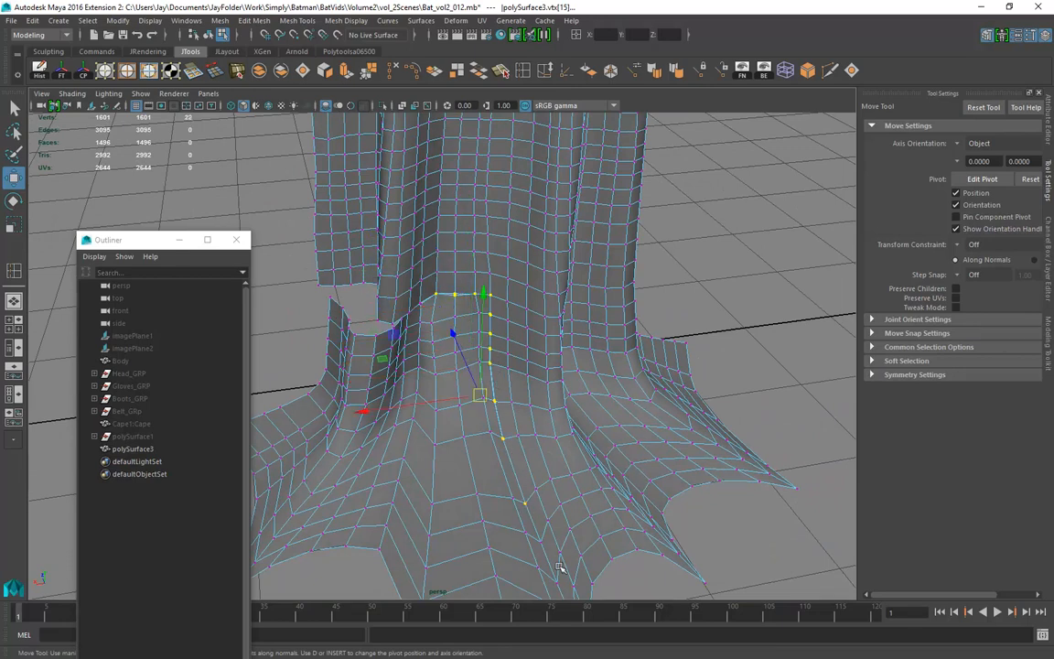
{"action": "middle_click_drag", "start_coordinate": [565, 567], "coordinate": [536, 443], "text": "alt"}
{"action": "left_click_drag", "start_coordinate": [536, 443], "coordinate": [504, 454], "text": "alt"}
{"action": "left_click_drag", "start_coordinate": [514, 366], "coordinate": [535, 536], "text": "shift"}
{"action": "left_click_drag", "start_coordinate": [430, 401], "coordinate": [577, 366], "text": "alt"}
{"action": "middle_click_drag", "start_coordinate": [577, 366], "coordinate": [552, 517], "text": "alt"}
{"action": "right_click_drag", "start_coordinate": [552, 517], "coordinate": [594, 440], "text": "alt"}
{"action": "left_click_drag", "start_coordinate": [594, 439], "coordinate": [484, 418], "text": "alt"}
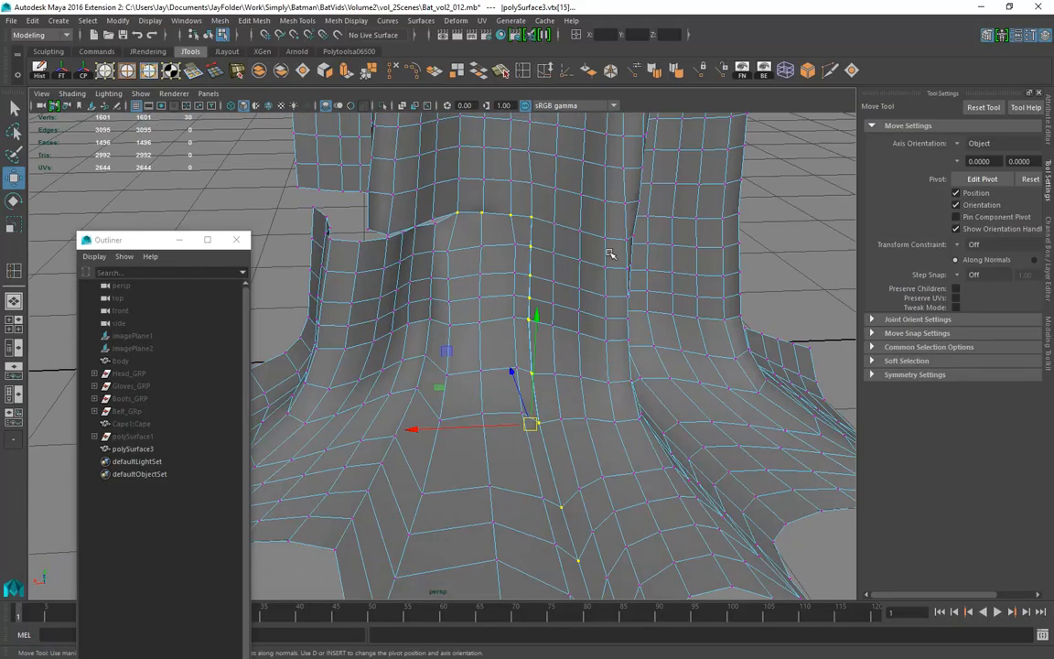
{"action": "left_click", "coordinate": [369, 71]}
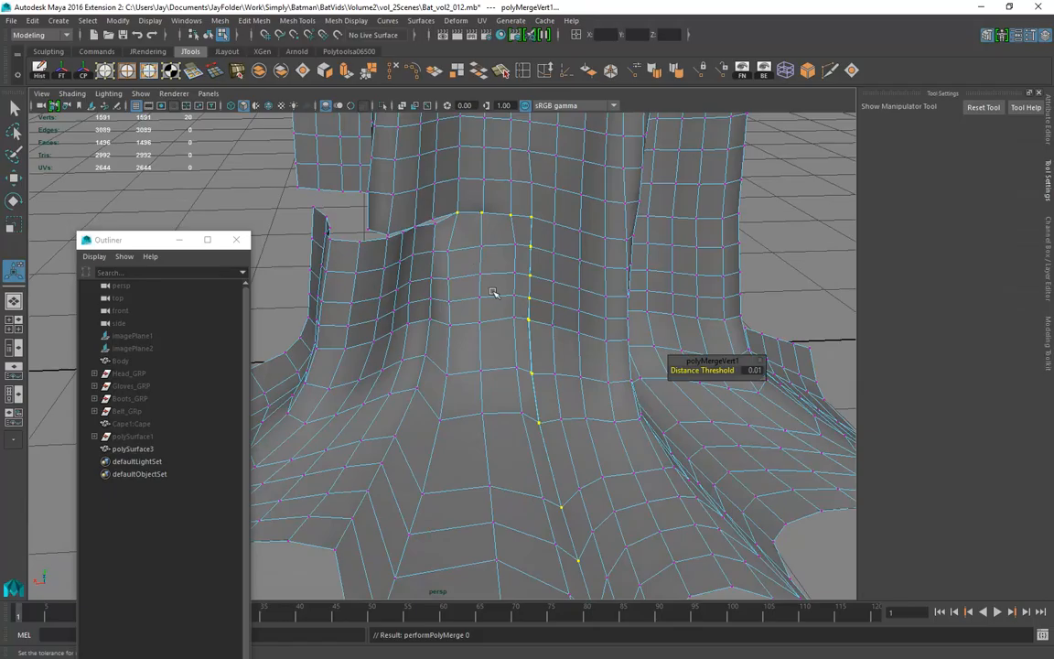
Merge the remaining doubled vertices one by one along the seam's vertical part below the corner
{"action": "left_click", "coordinate": [530, 321]}
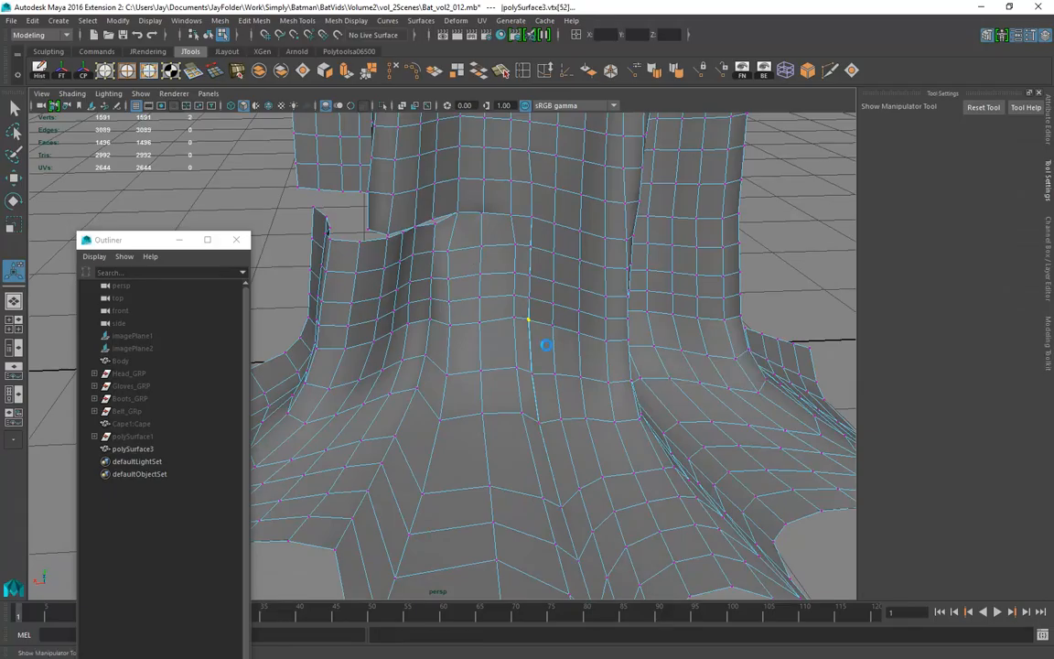
{"action": "left_click", "coordinate": [533, 376]}
{"action": "left_click", "coordinate": [541, 425]}
Move the flare's top vertices between its peak and the gap onto the upper cape's bottom edge
{"action": "right_click_drag", "start_coordinate": [618, 414], "coordinate": [539, 438], "text": "alt"}
{"action": "left_click_drag", "start_coordinate": [539, 437], "coordinate": [591, 384], "text": "alt"}
{"action": "right_click_drag", "start_coordinate": [591, 384], "coordinate": [896, 403], "text": "alt"}
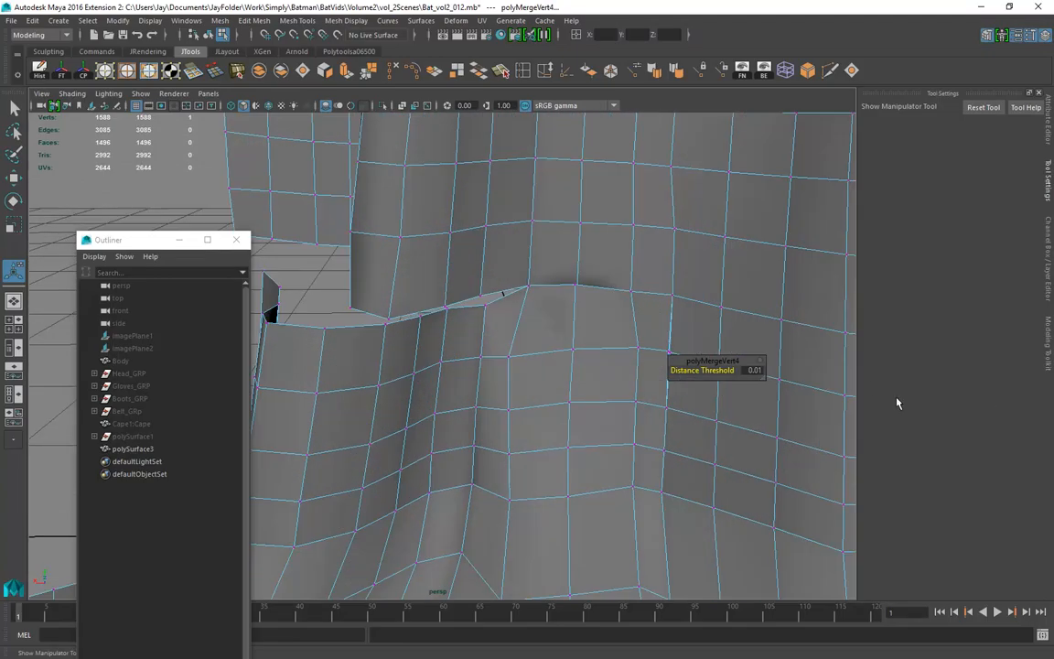
{"action": "left_click", "coordinate": [492, 313]}
{"action": "key", "text": "w"}
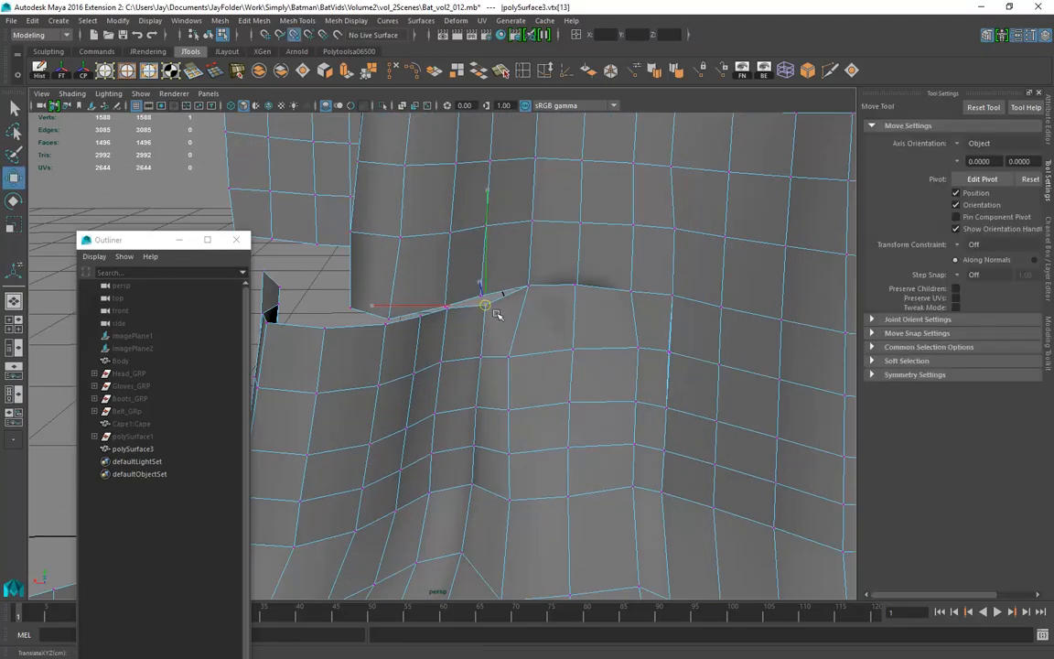
{"action": "left_click", "coordinate": [448, 311]}
{"action": "left_click", "coordinate": [392, 333]}
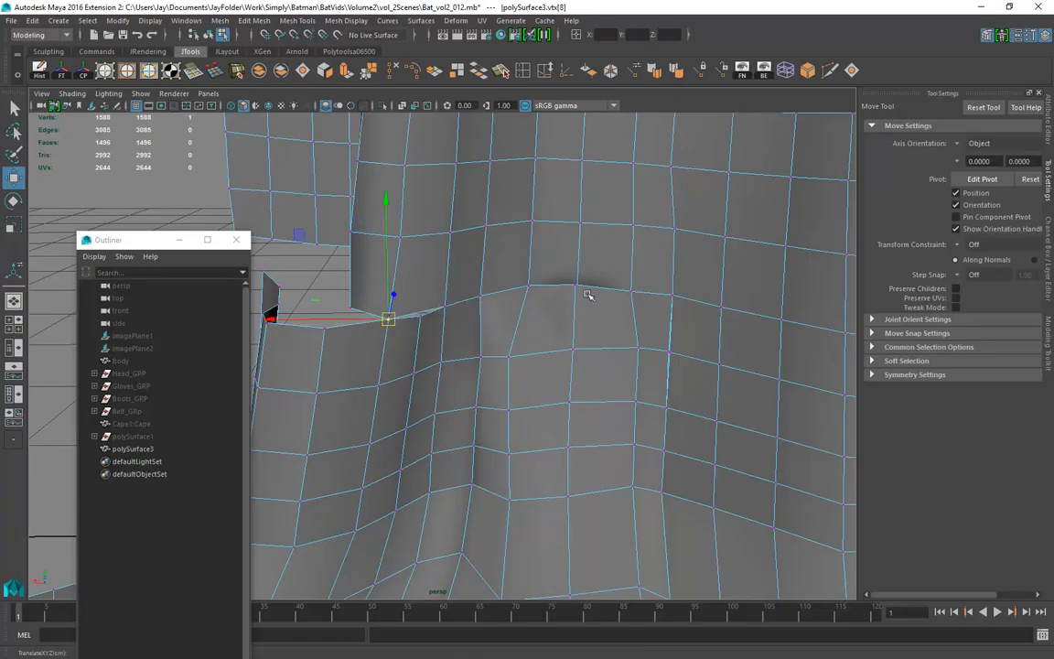
Merge the doubled vertices at the seam's corner and across the flare's top edge
{"action": "left_click", "coordinate": [669, 351]}
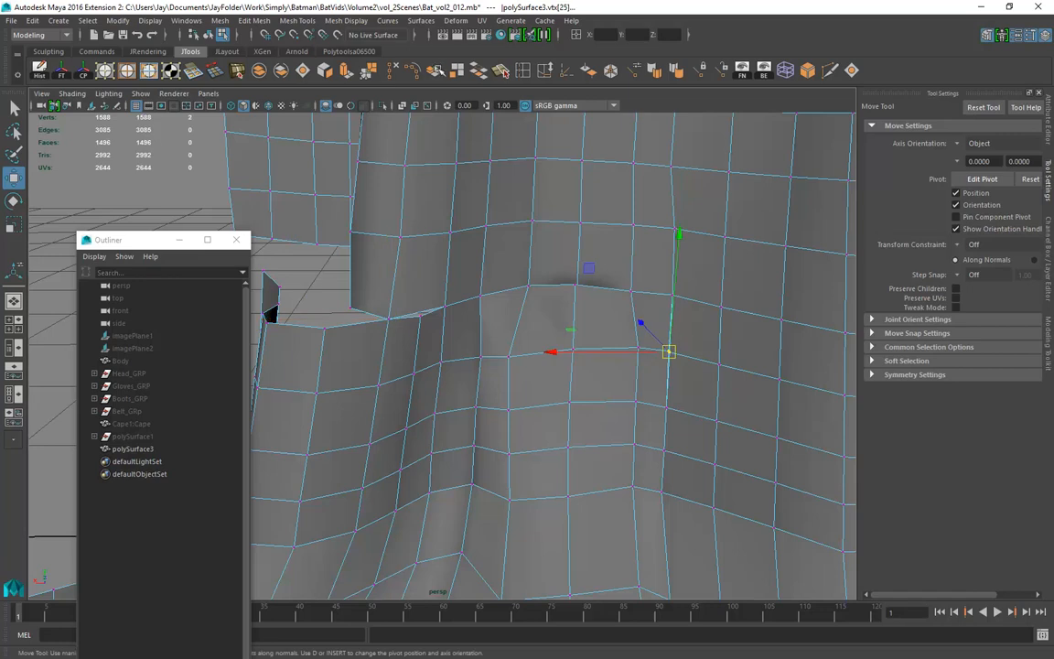
{"action": "left_click", "coordinate": [368, 71]}
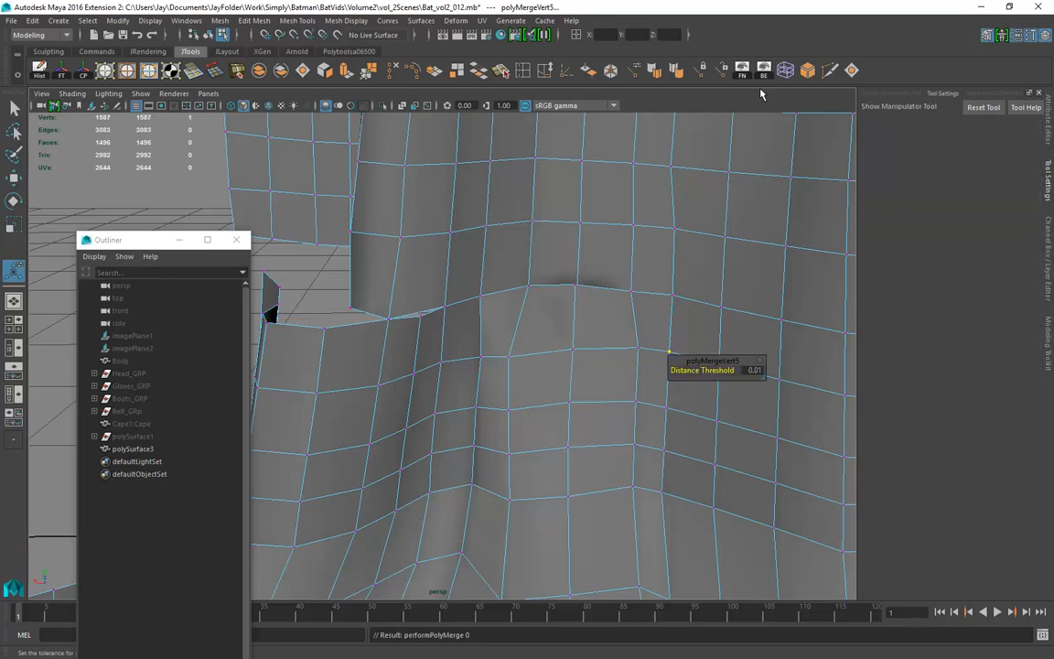
{"action": "left_click_drag", "start_coordinate": [695, 229], "coordinate": [439, 388]}
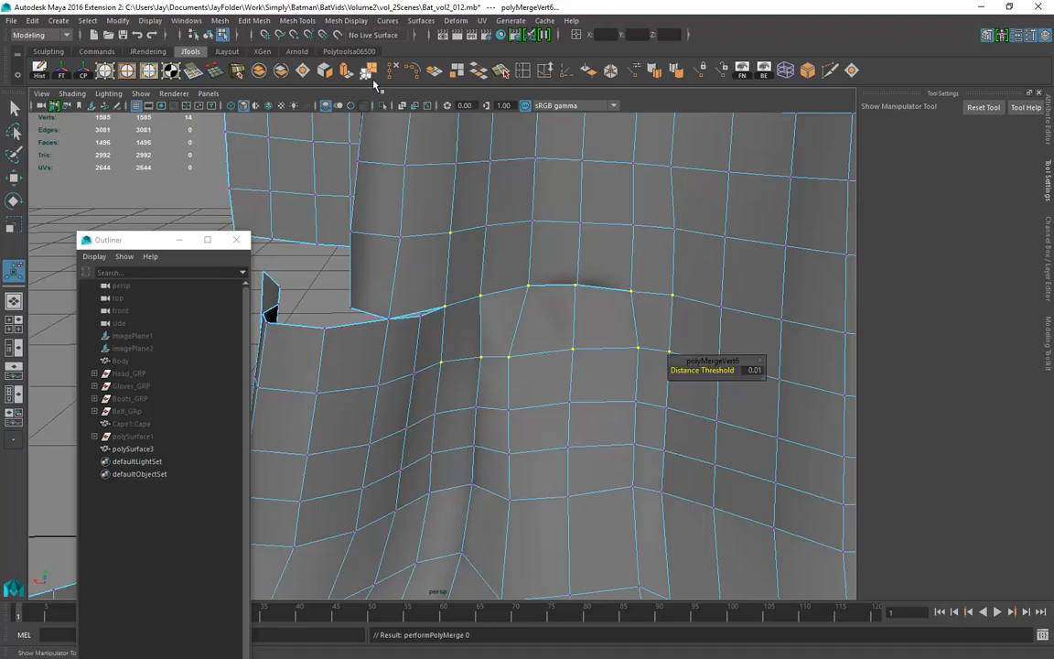
{"action": "left_click", "coordinate": [573, 302]}
{"action": "key", "text": "g"}
{"action": "left_click_drag", "start_coordinate": [614, 280], "coordinate": [647, 314]}
{"action": "key", "text": "g"}
Shift the vertex just below the merged seam slightly sideways to even out the column spacing
{"action": "right_click_drag", "start_coordinate": [555, 374], "coordinate": [275, 370], "text": "alt"}
{"action": "middle_click_drag", "start_coordinate": [535, 452], "coordinate": [526, 366], "text": "alt"}
{"action": "mouse_move", "coordinate": [502, 273]}
{"action": "left_mouse_down"}
{"action": "mouse_move", "coordinate": [478, 314]}
{"action": "mouse_move", "coordinate": [499, 295]}
{"action": "left_mouse_up"}
{"action": "key", "text": "w"}
{"action": "left_click", "coordinate": [483, 341]}
{"action": "left_click_drag", "start_coordinate": [484, 346], "coordinate": [497, 345]}
Insert three vertical edge loops through the flare's wide front columns, starting from the hem
{"action": "right_click_drag", "start_coordinate": [628, 397], "coordinate": [537, 431], "text": "alt"}
{"action": "left_click_drag", "start_coordinate": [538, 430], "coordinate": [466, 502], "text": "alt"}
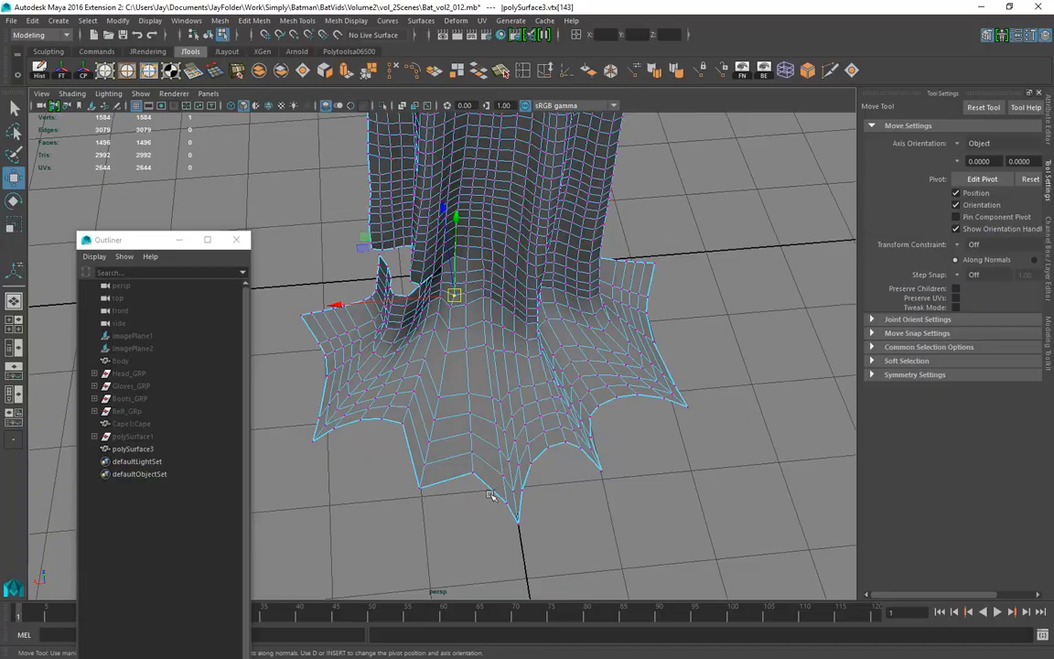
{"action": "left_click", "coordinate": [476, 69]}
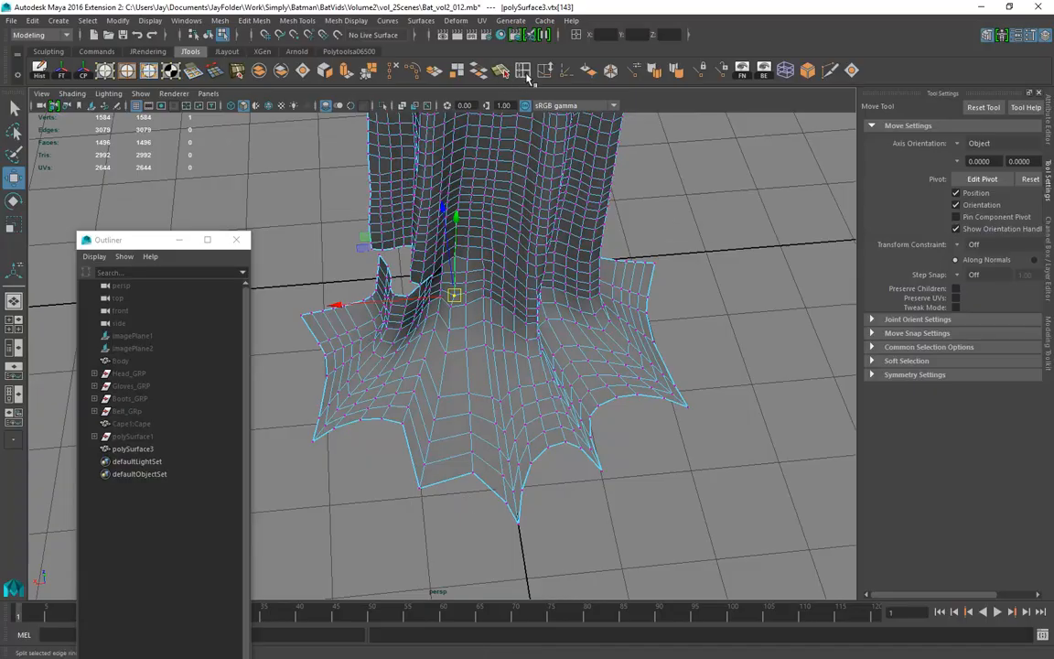
{"action": "left_click_drag", "start_coordinate": [499, 496], "coordinate": [452, 488]}
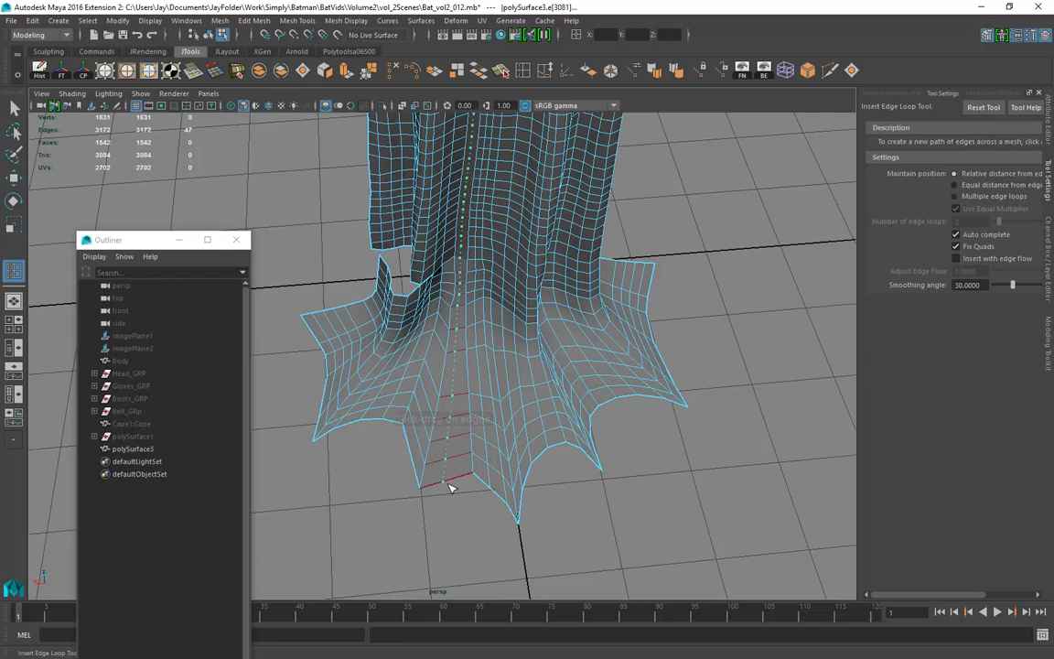
{"action": "left_click_drag", "start_coordinate": [415, 471], "coordinate": [421, 470]}
{"action": "left_click", "coordinate": [421, 468]}
Insert a vertical edge loop in the upper cape column next to the gap to match the flare's columns
{"action": "left_click_drag", "start_coordinate": [475, 419], "coordinate": [422, 342], "text": "alt"}
{"action": "scroll", "coordinate": [437, 348], "scroll_direction": "up", "scroll_amount": 5}
{"action": "left_click", "coordinate": [486, 300]}
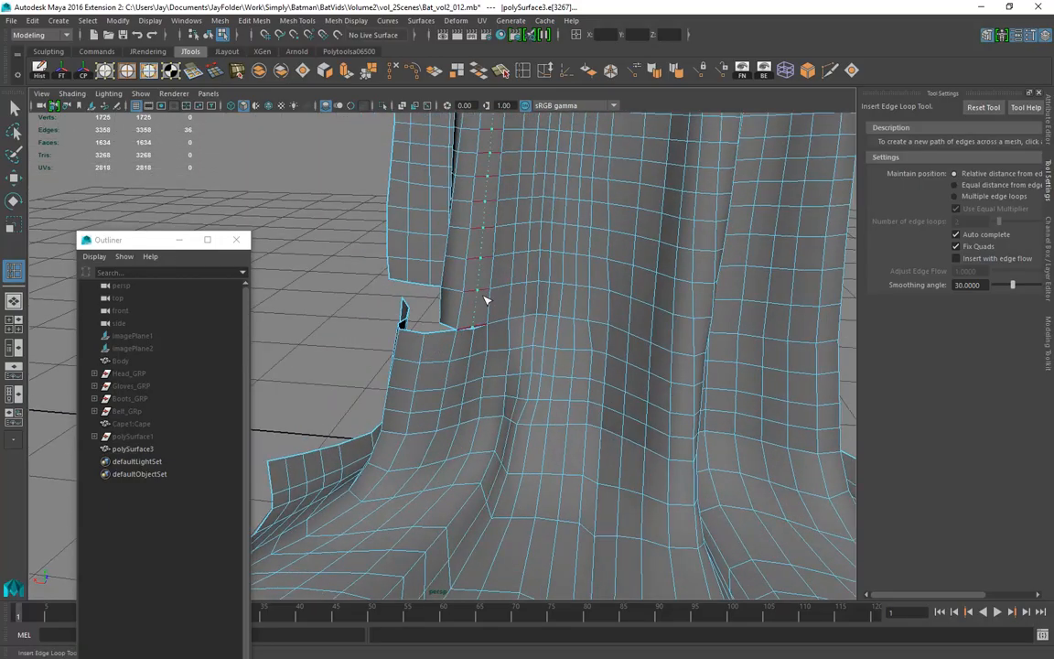
Switch to vertex editing and merge the two overlapping vertices on the seam beside the gap
{"action": "middle_click_drag", "start_coordinate": [463, 349], "coordinate": [549, 422], "text": "alt"}
{"action": "right_click_drag", "start_coordinate": [640, 430], "coordinate": [805, 471], "text": "alt"}
{"action": "left_click", "coordinate": [14, 109]}
{"action": "right_click_drag", "start_coordinate": [554, 321], "coordinate": [523, 301]}
{"action": "left_click", "coordinate": [533, 393]}
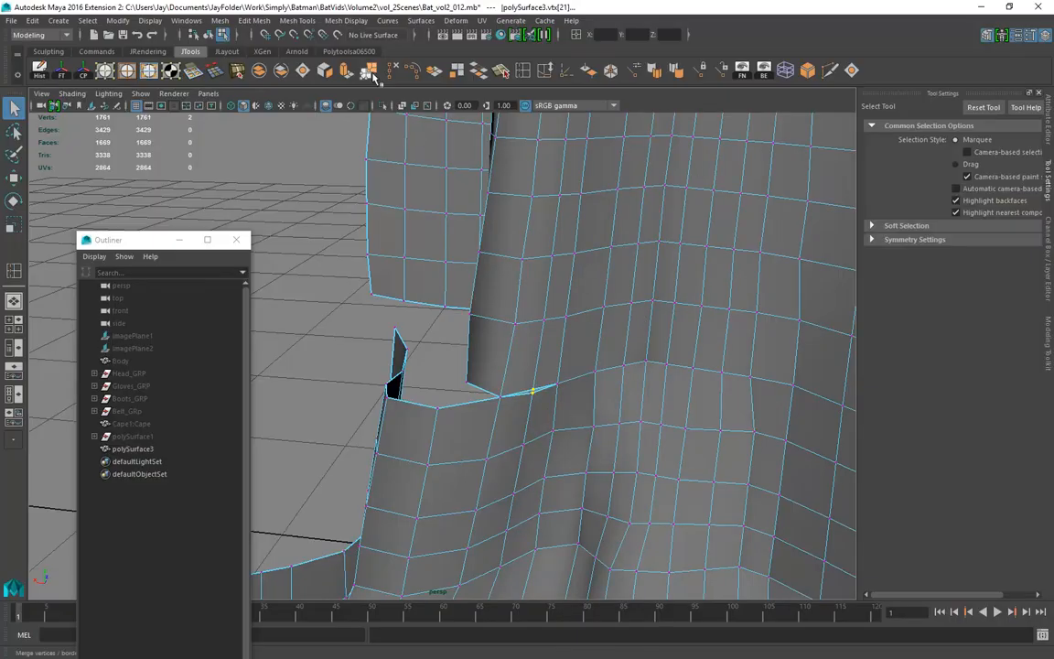
{"action": "left_click", "coordinate": [346, 70]}
Snap the flare's top vertex beside the gap onto the bottom corner of the upper cape's fold
{"action": "left_click_drag", "start_coordinate": [499, 385], "coordinate": [552, 397], "text": "alt"}
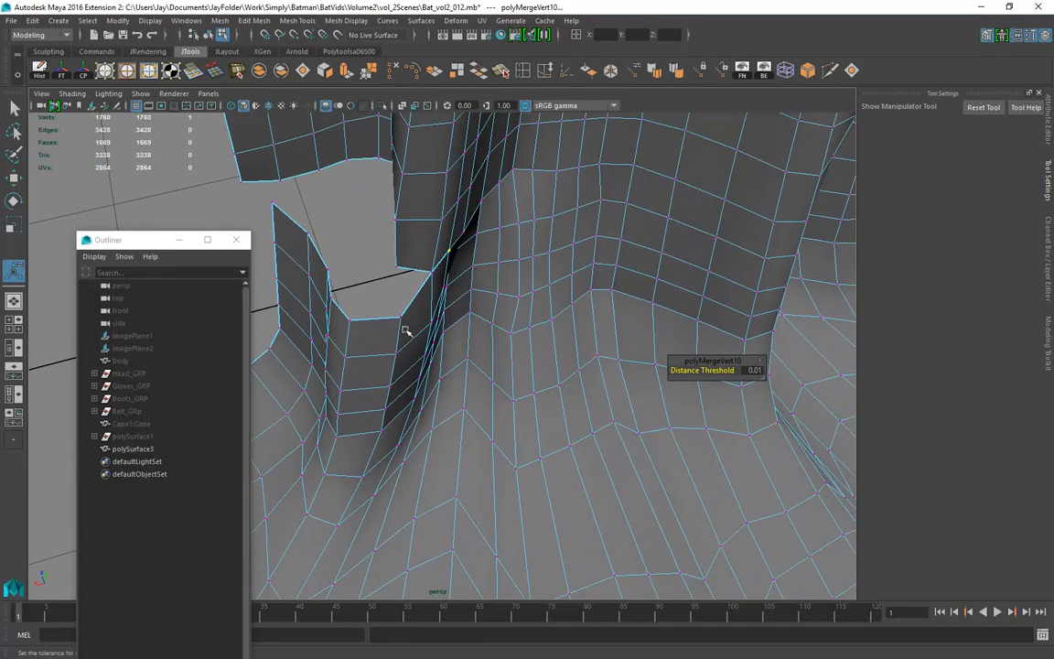
{"action": "left_click_drag", "start_coordinate": [407, 327], "coordinate": [758, 412], "text": "alt"}
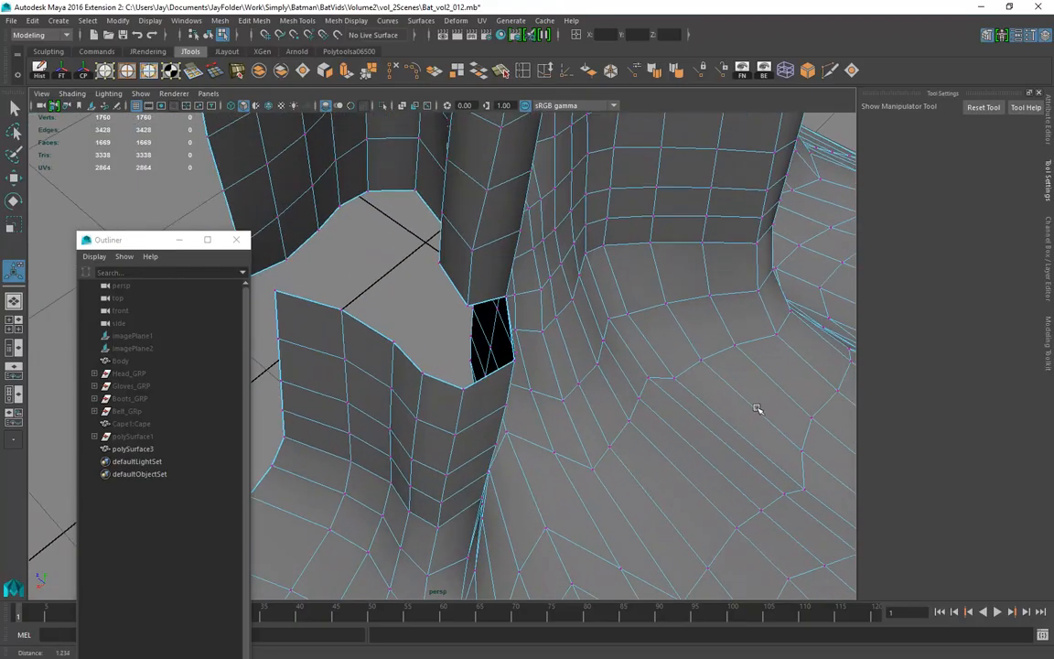
{"action": "left_click", "coordinate": [523, 370]}
{"action": "left_click_drag", "start_coordinate": [523, 371], "coordinate": [498, 351], "text": "alt"}
{"action": "key", "text": "w"}
{"action": "key", "text": "v"}
{"action": "left_click_drag", "start_coordinate": [559, 412], "coordinate": [608, 365]}
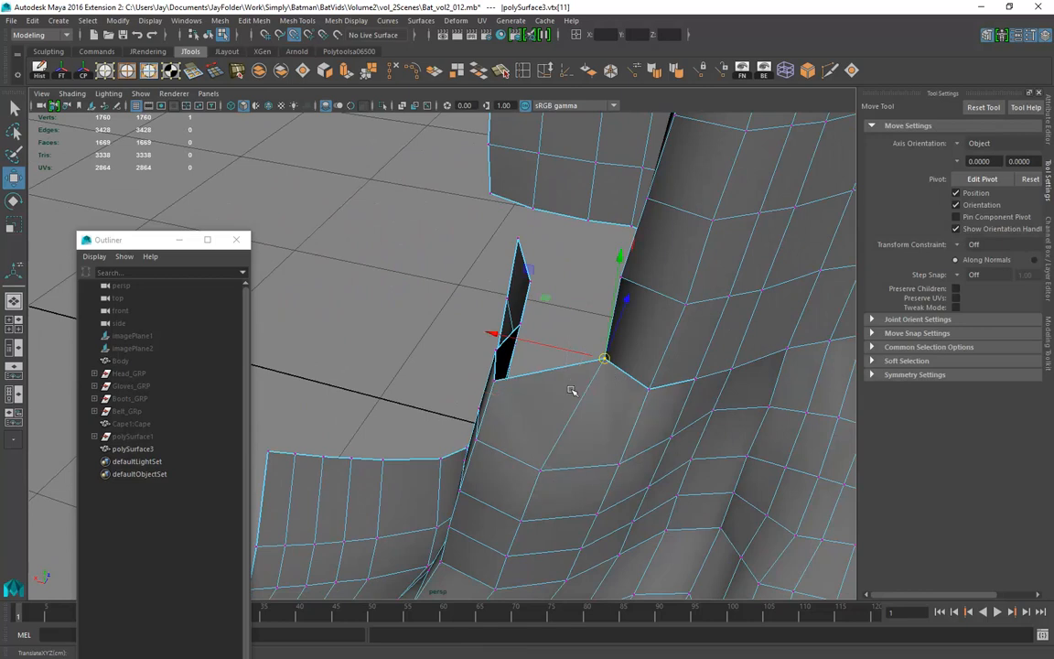
Snap the flare's first two top vertices at the cape's outer edge onto the upper cape's bottom edge
{"action": "left_click", "coordinate": [499, 385]}
{"action": "left_click_drag", "start_coordinate": [499, 386], "coordinate": [445, 394], "text": "alt"}
{"action": "left_click", "coordinate": [400, 370]}
{"action": "key", "text": "v"}
{"action": "middle_click_drag", "start_coordinate": [416, 366], "coordinate": [420, 328]}
{"action": "left_click", "coordinate": [456, 380]}
{"action": "key", "text": "v"}
Snap the flare's next three top vertices around the gap onto the matching vertices of the upper cape's bottom edge
{"action": "left_click", "coordinate": [495, 410]}
{"action": "key", "text": "v"}
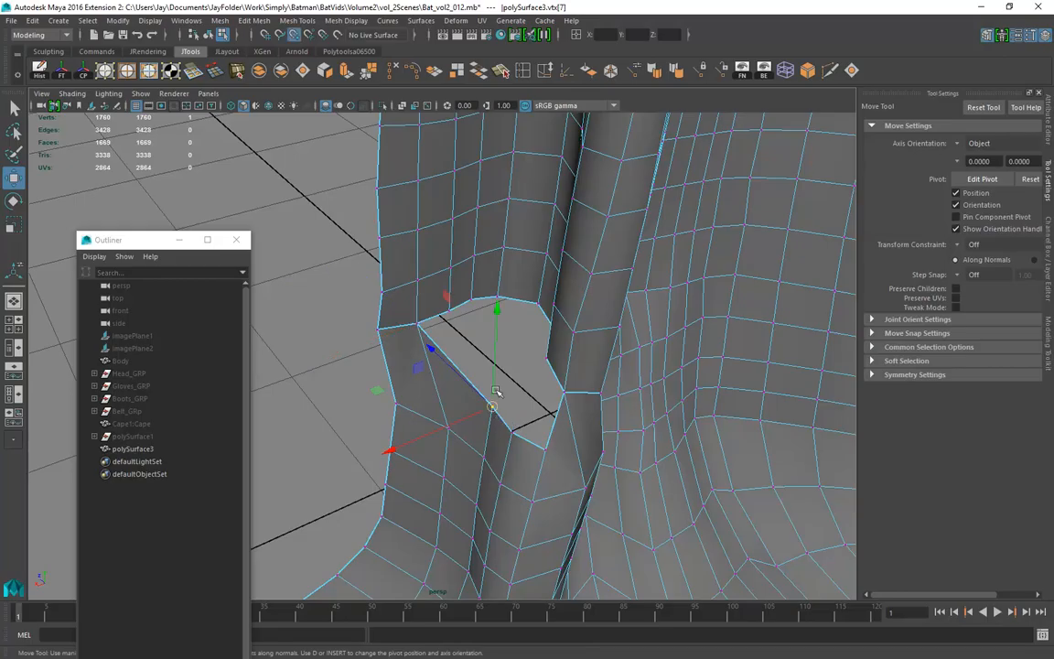
{"action": "middle_click_drag", "start_coordinate": [495, 416], "coordinate": [449, 313]}
{"action": "left_click", "coordinate": [513, 437]}
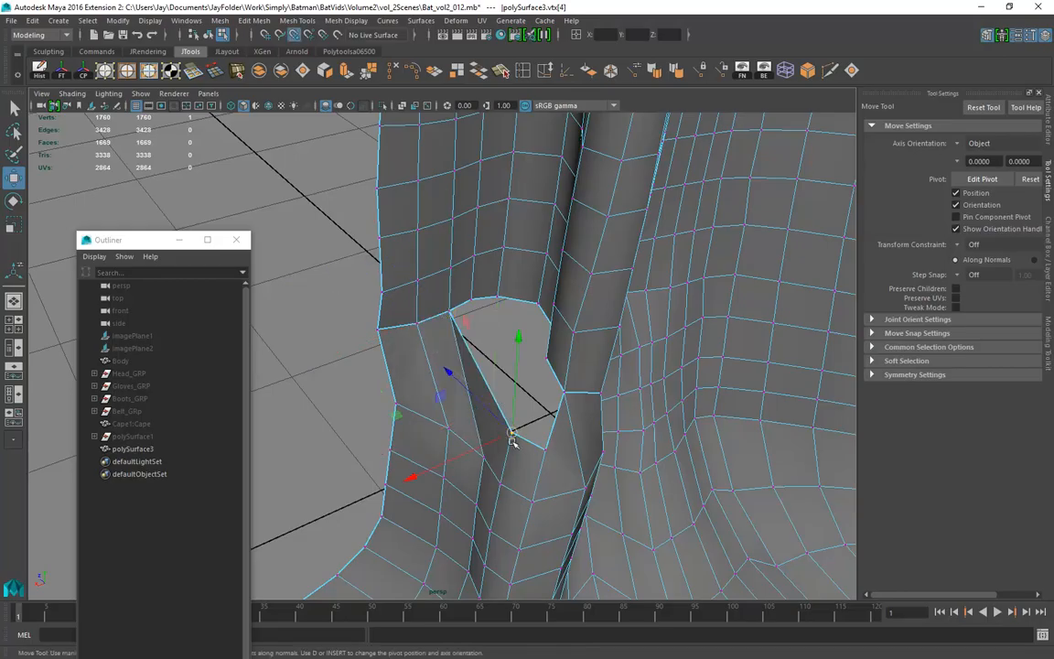
{"action": "key", "text": "v"}
{"action": "middle_click_drag", "start_coordinate": [513, 442], "coordinate": [477, 309]}
{"action": "left_click", "coordinate": [545, 452]}
{"action": "key", "text": "v"}
{"action": "middle_click_drag", "start_coordinate": [546, 453], "coordinate": [518, 370]}
Select the flare's column of vertices next to the cape's outer edge and move it outward
{"action": "mouse_move", "coordinate": [511, 395]}
{"action": "left_mouse_down", "text": "alt"}
{"action": "mouse_move", "coordinate": [579, 398]}
{"action": "mouse_move", "coordinate": [510, 416]}
{"action": "left_mouse_up", "text": "alt"}
{"action": "right_click_drag", "start_coordinate": [462, 408], "coordinate": [294, 404], "text": "alt"}
{"action": "left_click_drag", "start_coordinate": [294, 405], "coordinate": [415, 278], "text": "alt"}
{"action": "left_click_drag", "start_coordinate": [394, 214], "coordinate": [439, 485]}
{"action": "mouse_move", "coordinate": [397, 355]}
{"action": "left_mouse_down"}
{"action": "mouse_move", "coordinate": [371, 355]}
{"action": "mouse_move", "coordinate": [386, 349]}
{"action": "left_mouse_up"}
Deselect the column's upper vertices in stages and move the remaining lower ones farther outward toward the hem's corner
{"action": "left_click_drag", "start_coordinate": [426, 209], "coordinate": [376, 288], "text": "ctrl"}
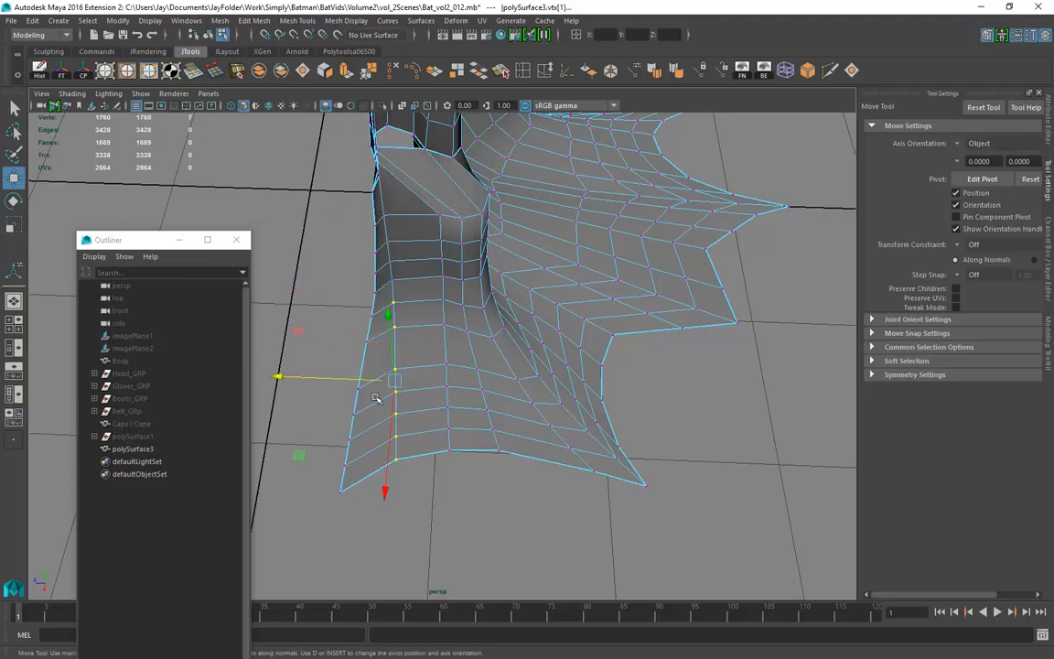
{"action": "left_click_drag", "start_coordinate": [383, 394], "coordinate": [374, 390]}
{"action": "left_click_drag", "start_coordinate": [416, 289], "coordinate": [374, 357], "text": "ctrl"}
{"action": "left_click_drag", "start_coordinate": [363, 414], "coordinate": [354, 414]}
{"action": "left_click_drag", "start_coordinate": [403, 348], "coordinate": [364, 385], "text": "ctrl"}
{"action": "left_click_drag", "start_coordinate": [362, 434], "coordinate": [357, 432]}
{"action": "left_click_drag", "start_coordinate": [403, 311], "coordinate": [375, 350]}
{"action": "left_click_drag", "start_coordinate": [400, 284], "coordinate": [378, 311]}
{"action": "key", "text": "ctrl+z"}
Select the flare's next two vertex columns in from the outer edge and move each one outward to even their spacing
{"action": "left_click_drag", "start_coordinate": [378, 311], "coordinate": [417, 327], "text": "alt"}
{"action": "left_click_drag", "start_coordinate": [472, 247], "coordinate": [483, 546]}
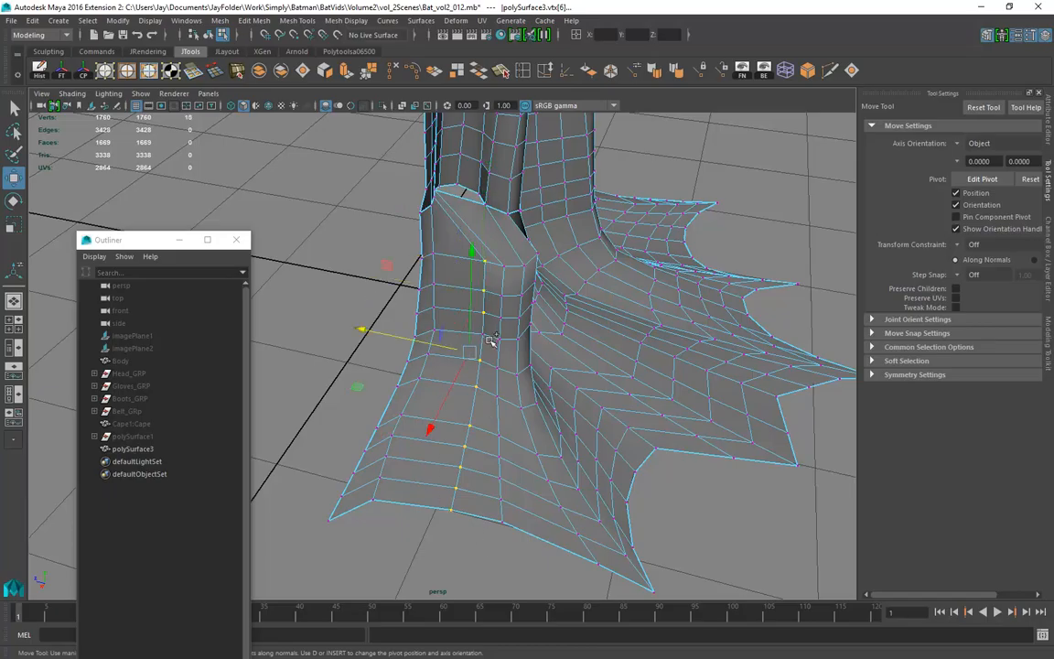
{"action": "left_click_drag", "start_coordinate": [439, 355], "coordinate": [405, 358]}
{"action": "left_click_drag", "start_coordinate": [503, 317], "coordinate": [499, 299], "text": "alt"}
{"action": "left_click_drag", "start_coordinate": [490, 256], "coordinate": [518, 541]}
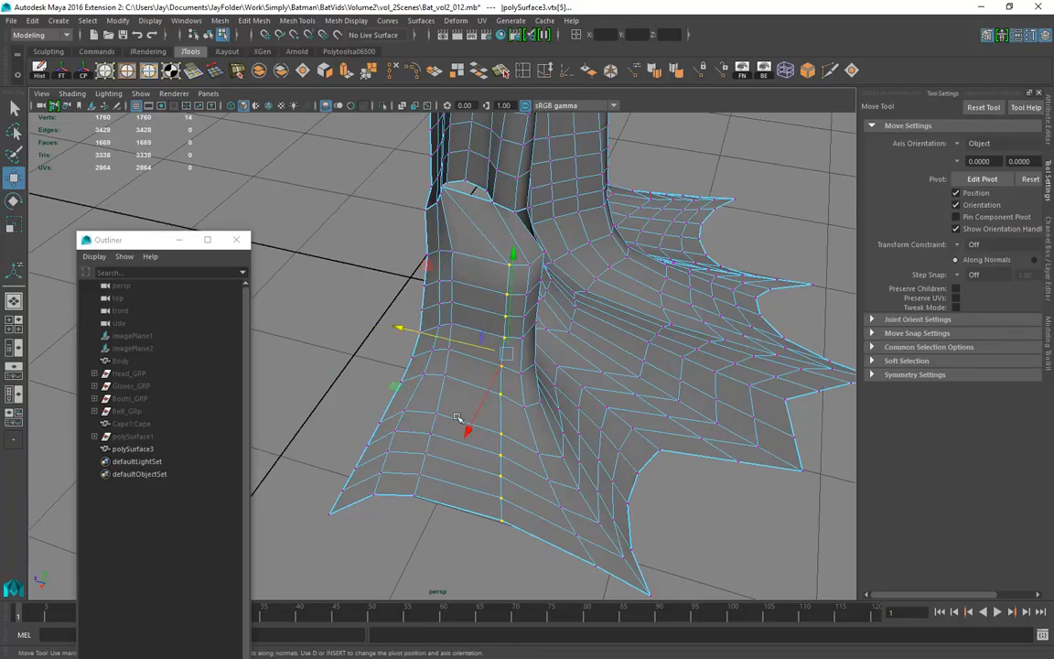
{"action": "left_click_drag", "start_coordinate": [478, 353], "coordinate": [436, 343]}
Select the overlapping seam vertices between the cape's outer edge and the gap and merge them
{"action": "left_click_drag", "start_coordinate": [512, 396], "coordinate": [517, 316], "text": "alt"}
{"action": "left_click_drag", "start_coordinate": [462, 236], "coordinate": [540, 251]}
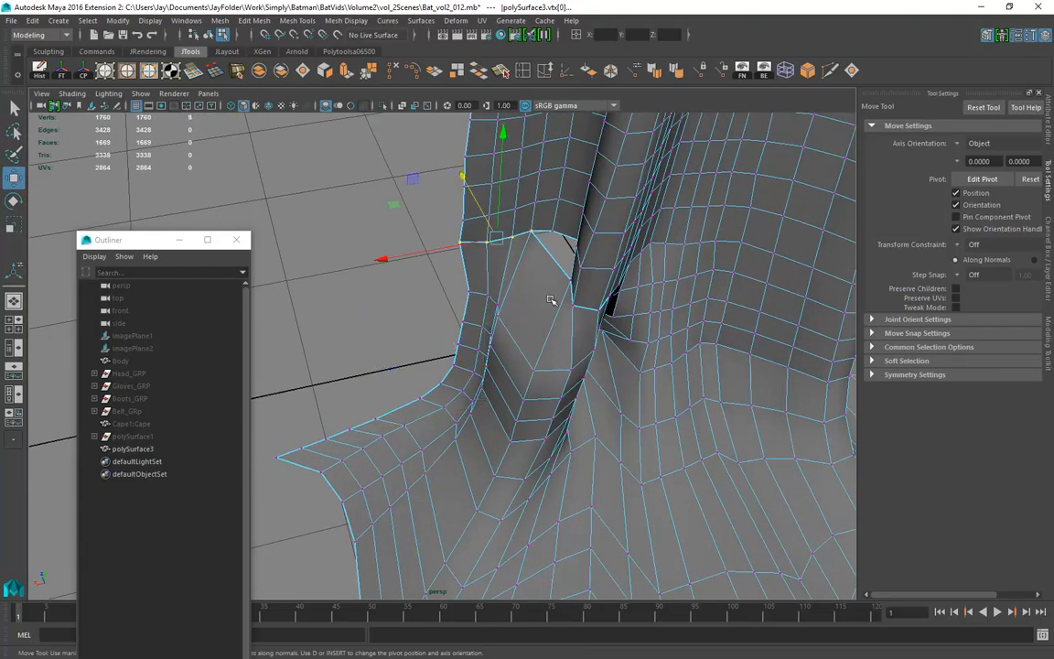
{"action": "left_click", "coordinate": [371, 74]}
Insert vertical edge loops through the flare's wide faces beneath the gap with the Insert Edge Loop tool
{"action": "left_click_drag", "start_coordinate": [385, 258], "coordinate": [529, 311], "text": "alt"}
{"action": "left_click", "coordinate": [478, 70]}
{"action": "mouse_move", "coordinate": [417, 226]}
{"action": "left_mouse_down"}
{"action": "mouse_move", "coordinate": [443, 238]}
{"action": "mouse_move", "coordinate": [432, 233]}
{"action": "left_mouse_up"}
{"action": "left_click_drag", "start_coordinate": [424, 232], "coordinate": [414, 232]}
{"action": "left_click_drag", "start_coordinate": [413, 232], "coordinate": [473, 251], "text": "alt"}
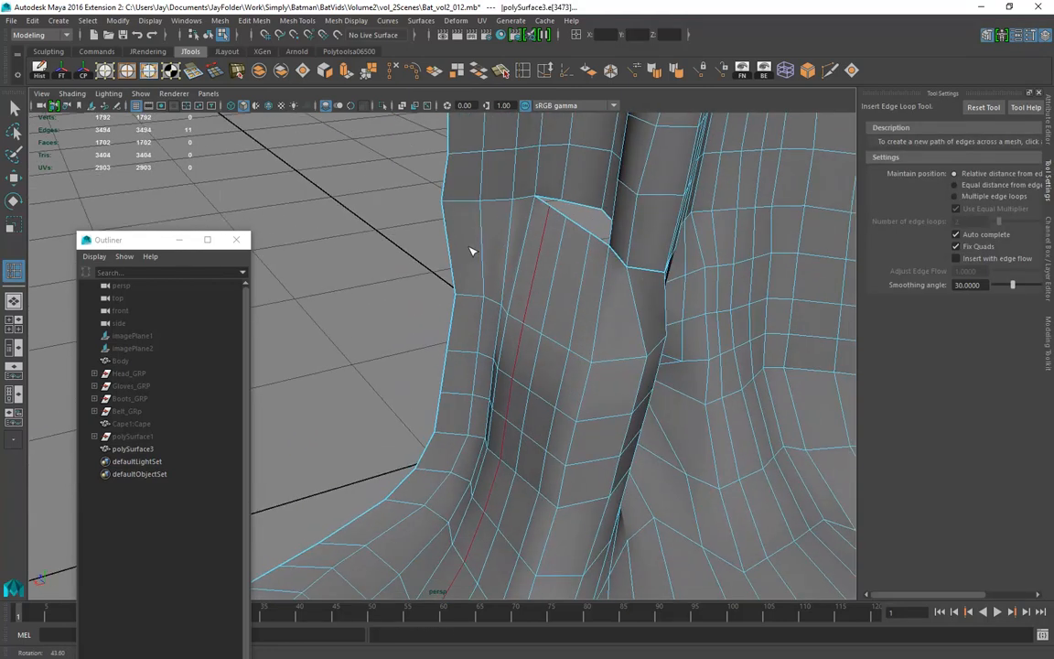
Snap the flare's newly added top vertices onto the matching vertices of the upper cape's bottom edge to close the gap
{"action": "key", "text": "w"}
{"action": "right_click_drag", "start_coordinate": [541, 219], "coordinate": [497, 219]}
{"action": "left_click", "coordinate": [563, 228]}
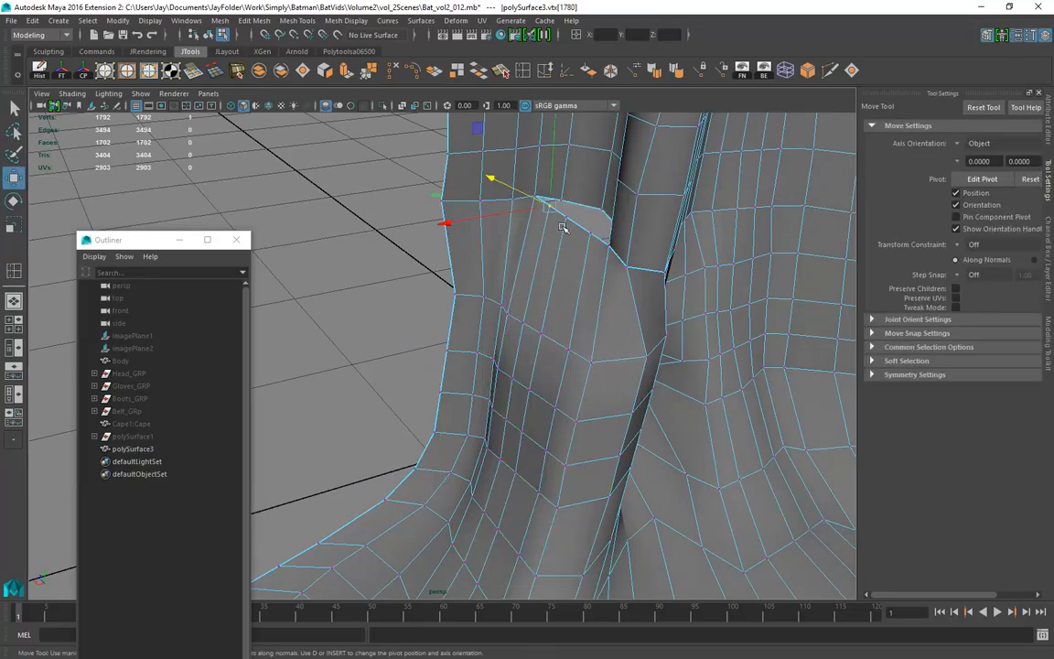
{"action": "mouse_move", "coordinate": [562, 216]}
{"action": "left_mouse_down"}
{"action": "mouse_move", "coordinate": [569, 206]}
{"action": "mouse_move", "coordinate": [572, 236]}
{"action": "left_mouse_up"}
{"action": "left_click", "coordinate": [579, 230]}
{"action": "left_click_drag", "start_coordinate": [568, 249], "coordinate": [562, 205], "text": "alt"}
{"action": "left_click_drag", "start_coordinate": [518, 254], "coordinate": [584, 256], "text": "alt"}
{"action": "left_click", "coordinate": [426, 223]}
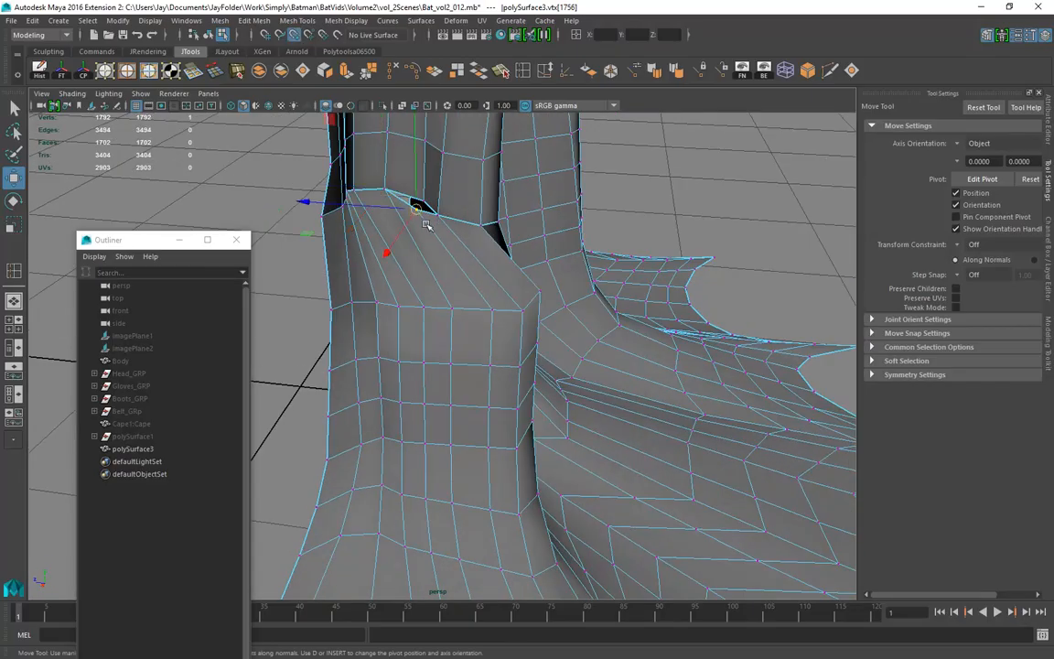
Select the vertices along the closed seam around the fold and merge them
{"action": "left_click_drag", "start_coordinate": [337, 228], "coordinate": [476, 313], "text": "alt"}
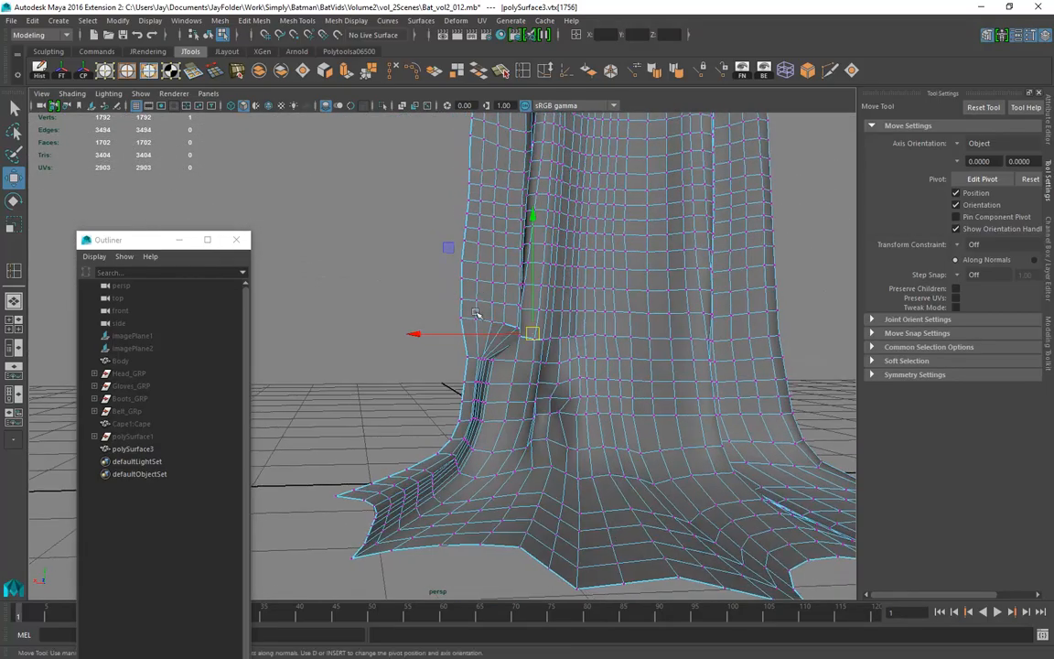
{"action": "double_click", "coordinate": [566, 339], "text": "shift"}
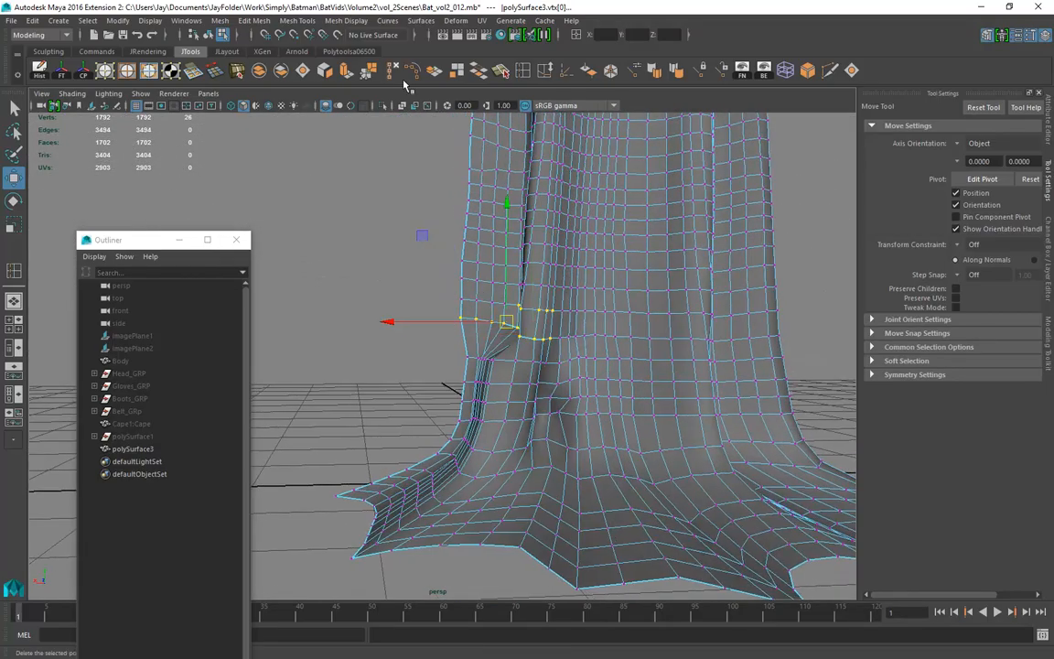
{"action": "left_click", "coordinate": [366, 74]}
Select the lower five vertices of a flare column near the hem's scallop and shift them slightly inward toward the cape
{"action": "left_click_drag", "start_coordinate": [652, 367], "coordinate": [483, 481], "text": "alt"}
{"action": "left_click", "coordinate": [531, 372]}
{"action": "key", "text": "w"}
{"action": "middle_click_drag", "start_coordinate": [482, 480], "coordinate": [482, 400], "text": "alt"}
{"action": "left_click_drag", "start_coordinate": [482, 400], "coordinate": [464, 454], "text": "alt"}
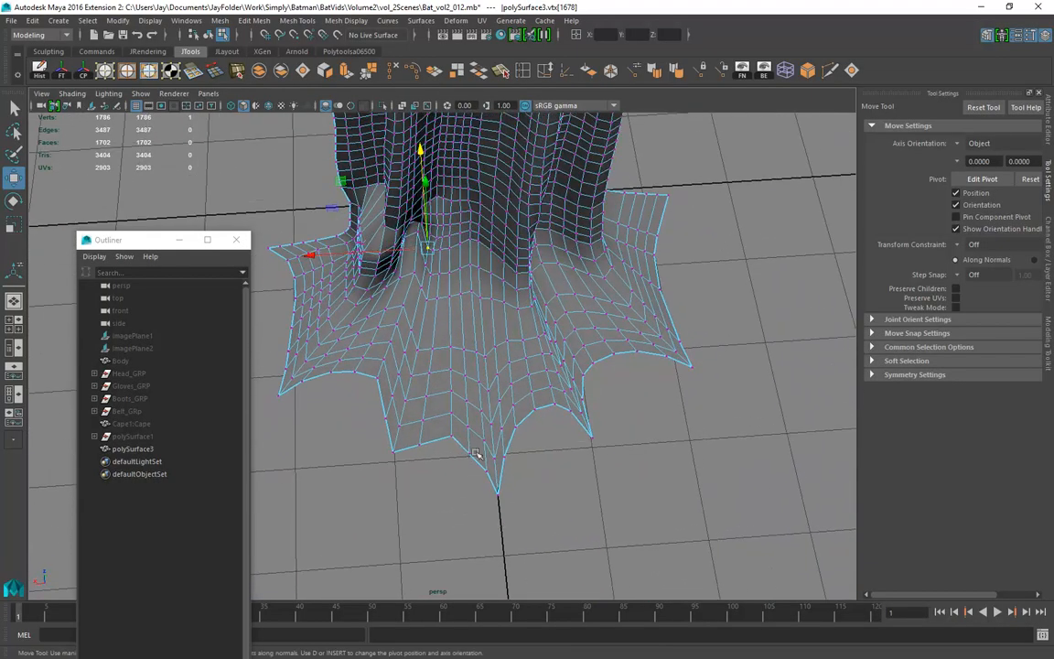
{"action": "left_click", "coordinate": [427, 388]}
{"action": "left_click_drag", "start_coordinate": [532, 414], "coordinate": [449, 355], "text": "alt"}
{"action": "left_click_drag", "start_coordinate": [461, 298], "coordinate": [470, 293]}
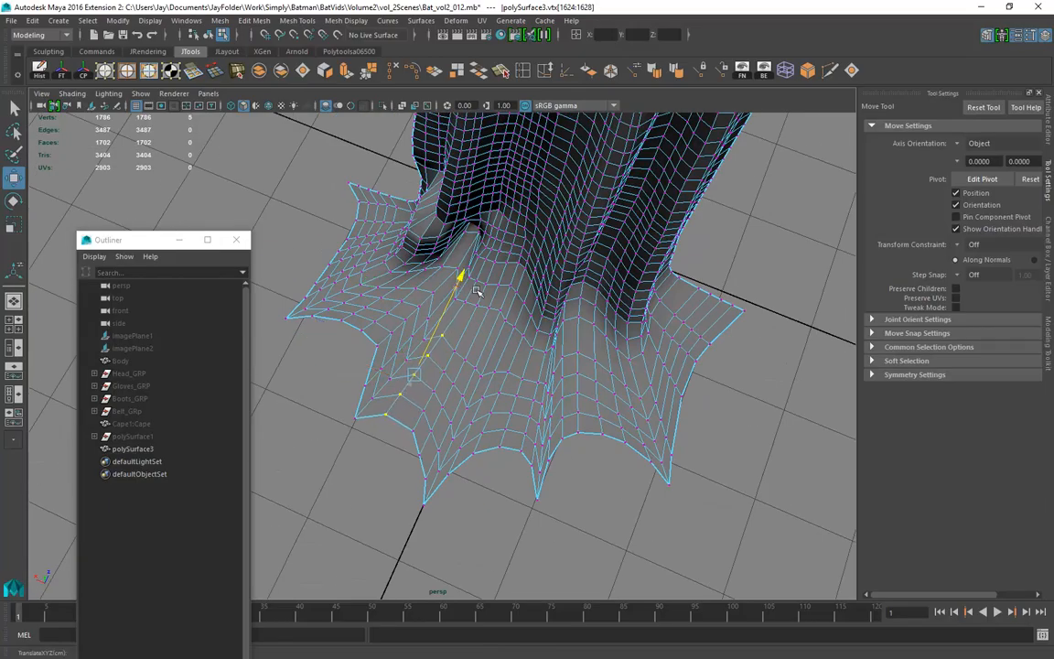
Select the lower five vertices of the neighbouring flare column and shift them inward and sideways to even the spacing
{"action": "left_click", "coordinate": [455, 351]}
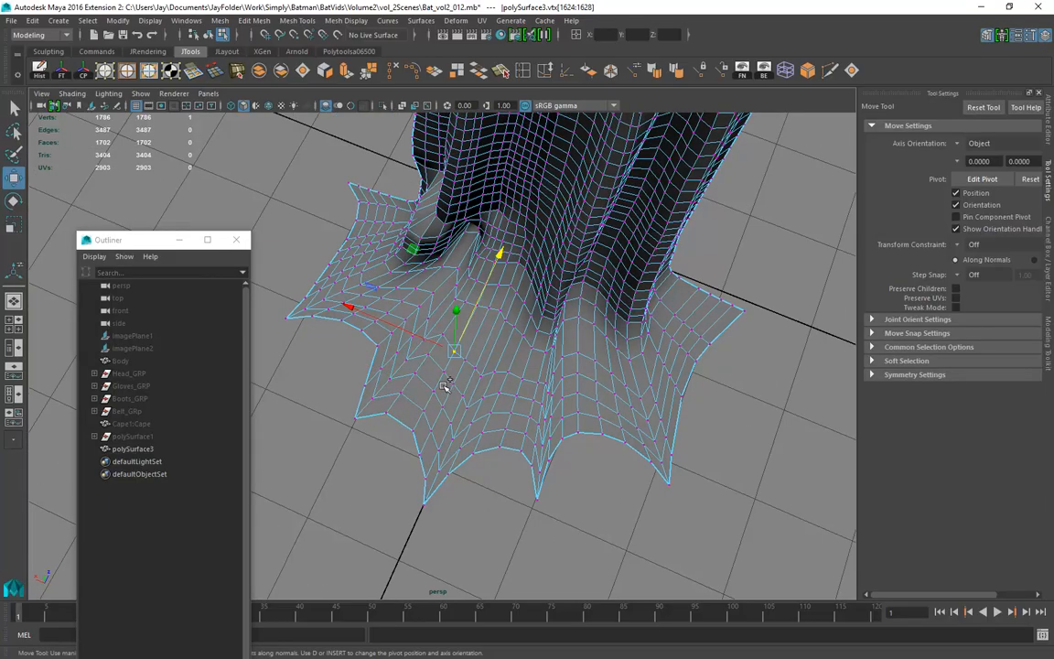
{"action": "left_click", "coordinate": [433, 393], "text": "shift"}
{"action": "left_click", "coordinate": [424, 411], "text": "shift"}
{"action": "left_click", "coordinate": [413, 430], "text": "shift"}
{"action": "left_click_drag", "start_coordinate": [468, 346], "coordinate": [475, 346]}
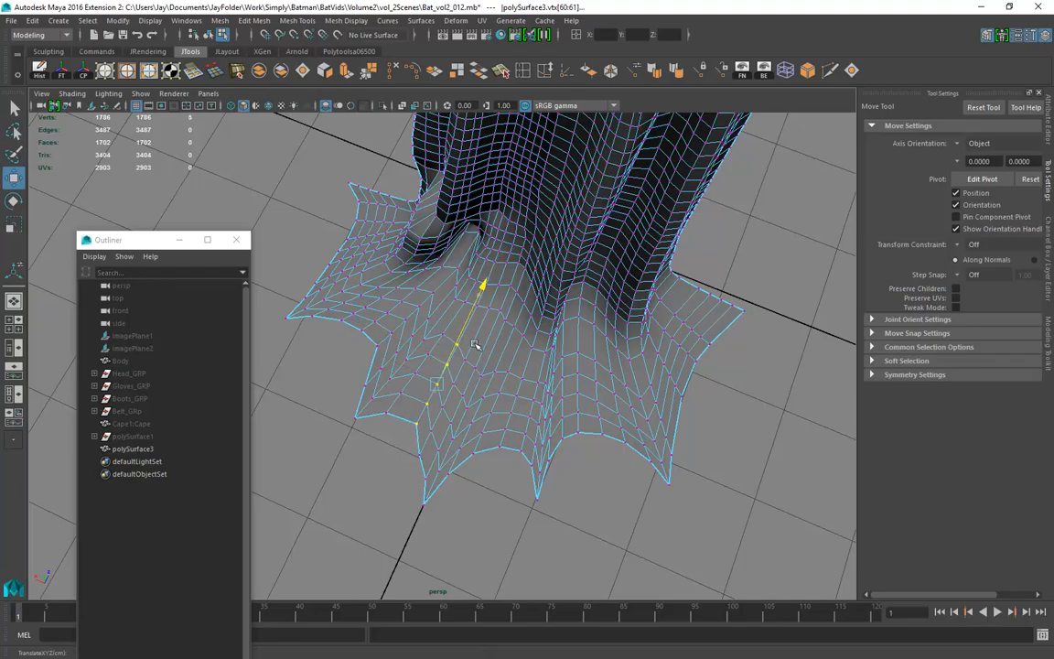
{"action": "left_click_drag", "start_coordinate": [417, 381], "coordinate": [411, 382]}
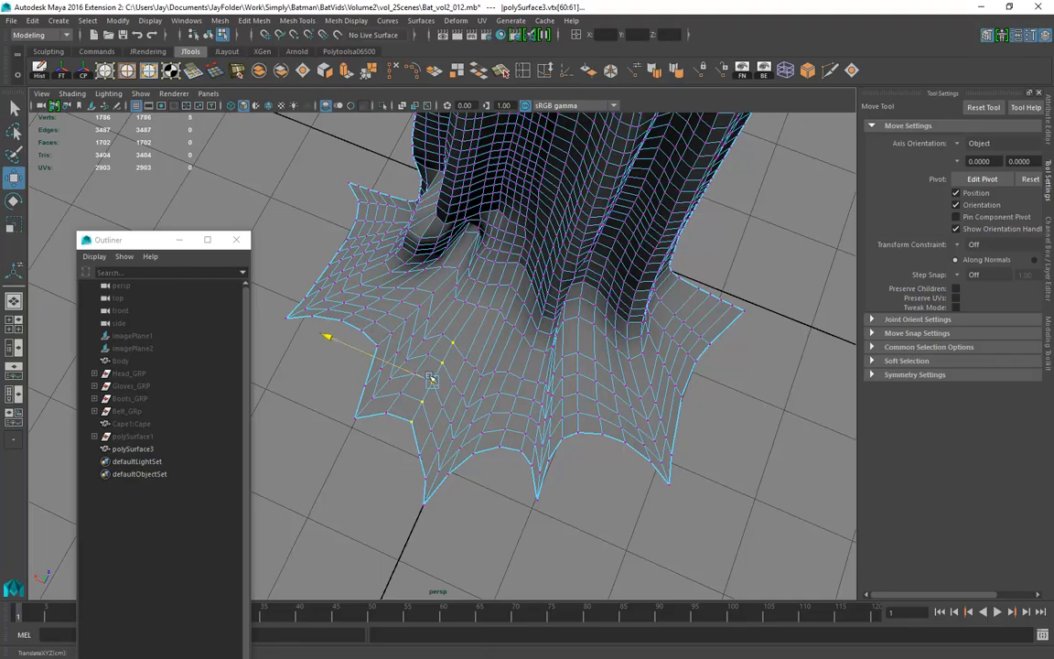
{"action": "left_click", "coordinate": [477, 305]}
{"action": "left_click_drag", "start_coordinate": [460, 307], "coordinate": [411, 244]}
Return to object selection and relax the mesh around the seam and fold with the Relax sculpting tool
{"action": "left_click", "coordinate": [427, 201]}
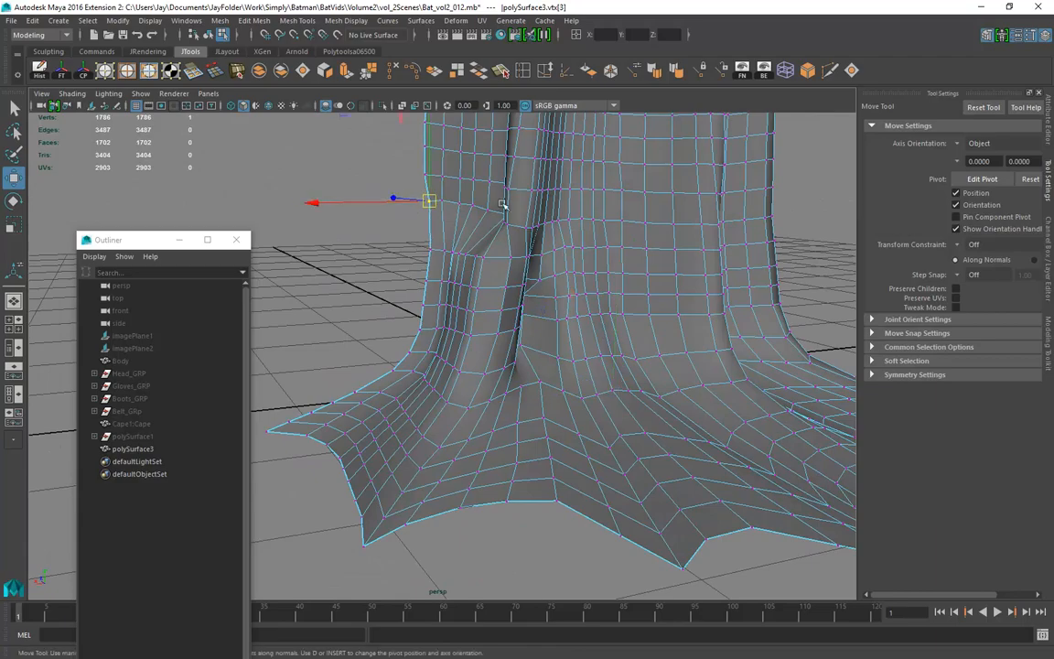
{"action": "key", "text": "F8"}
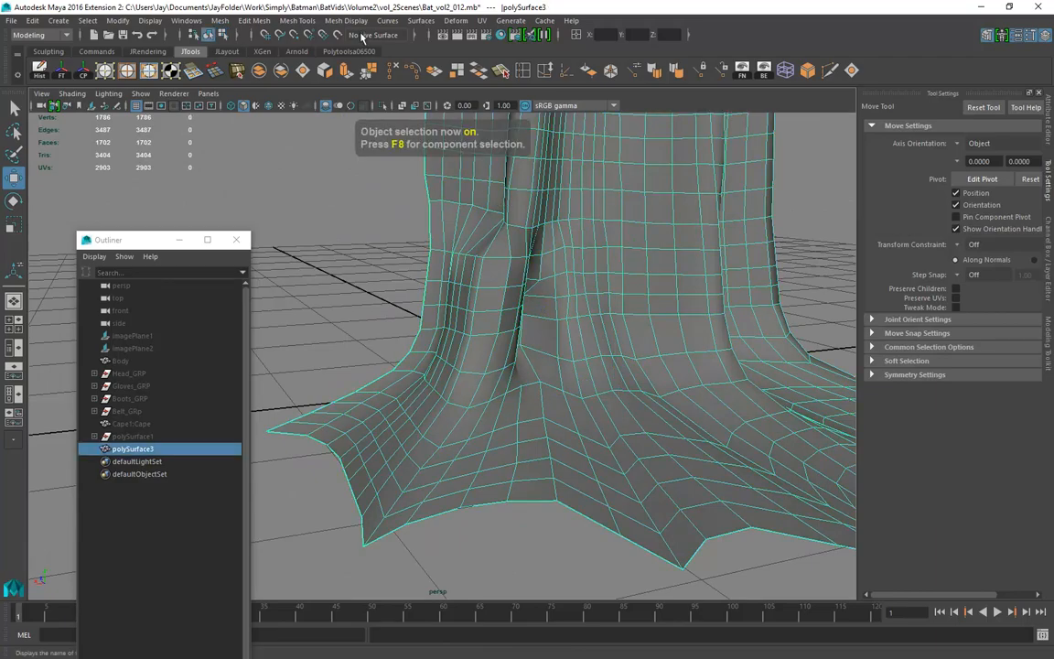
{"action": "left_click", "coordinate": [298, 20]}
{"action": "mouse_move", "coordinate": [403, 203]}
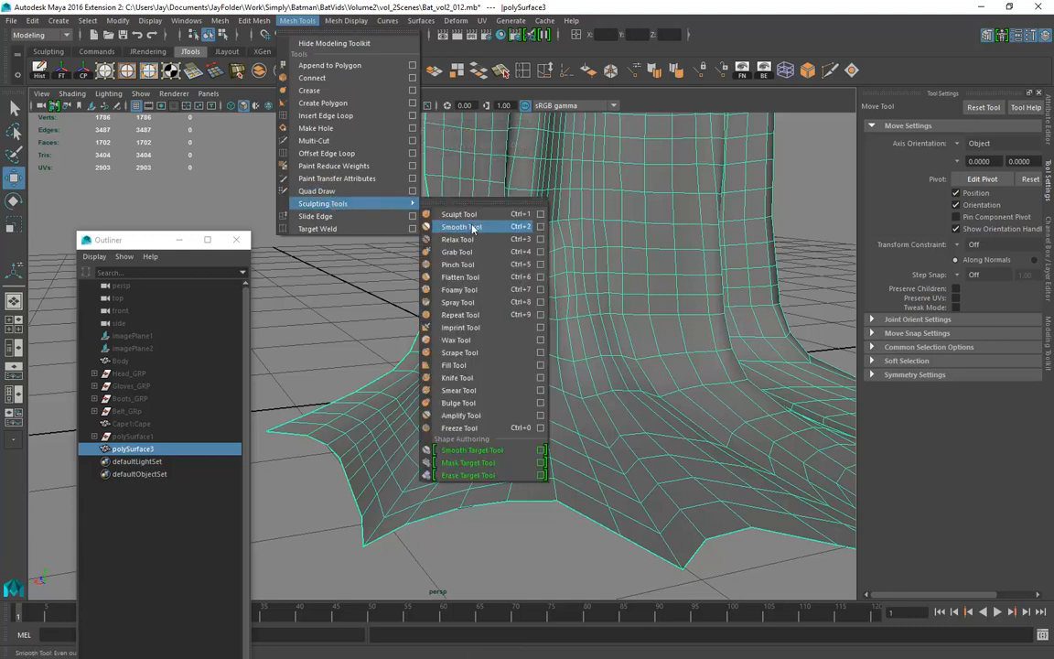
{"action": "left_click", "coordinate": [458, 239]}
{"action": "scroll", "coordinate": [512, 293], "scroll_direction": "up", "scroll_amount": 5}
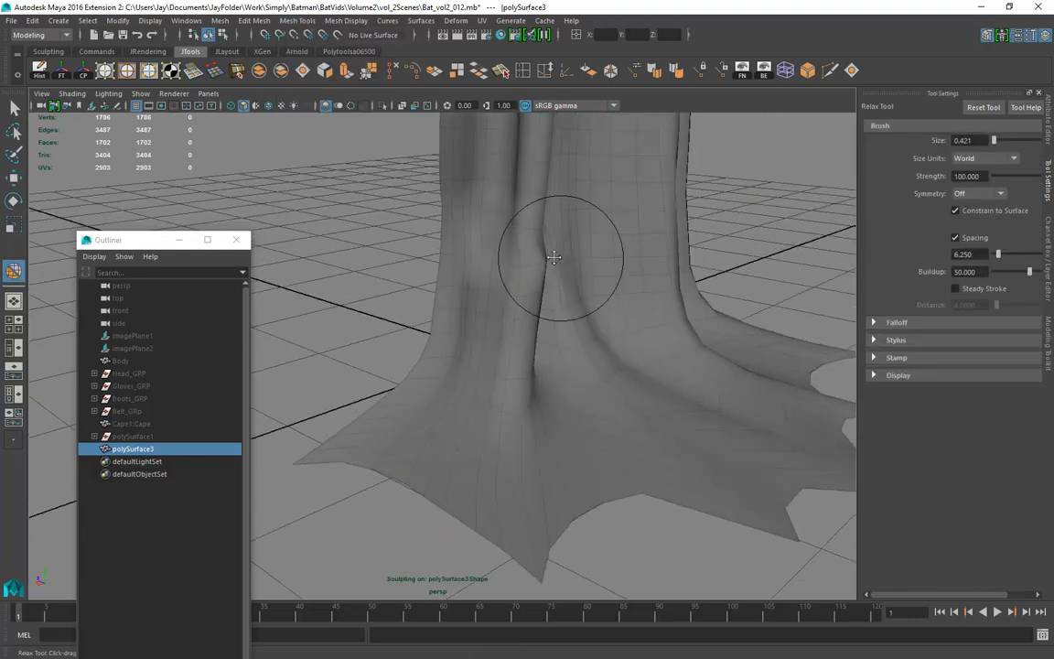
{"action": "scroll", "coordinate": [515, 341], "scroll_direction": "up", "scroll_amount": 3}
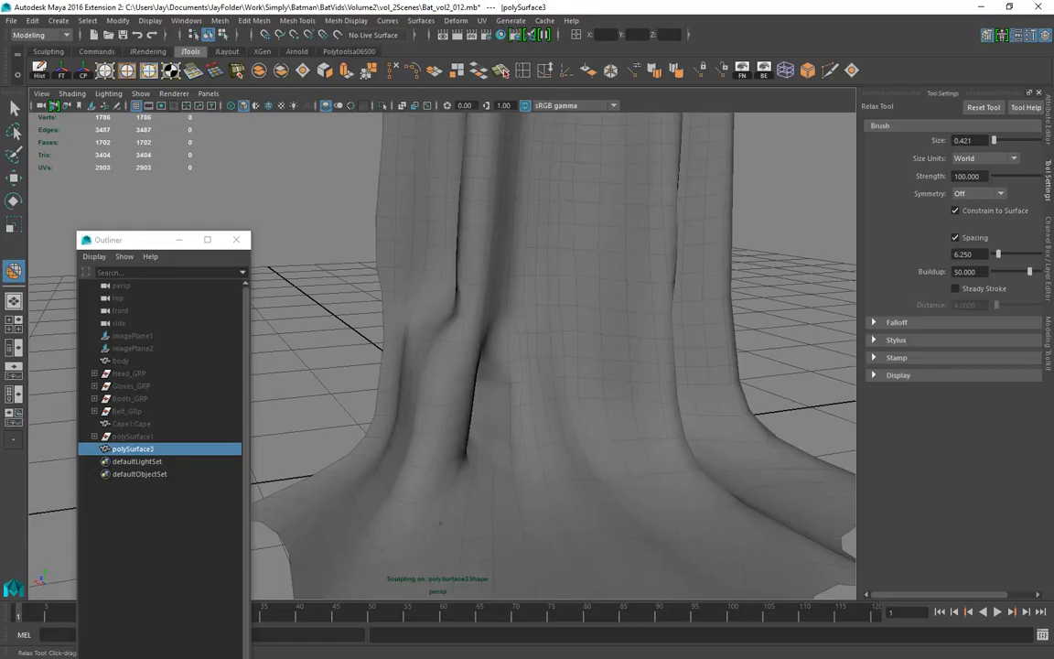
{"action": "left_click_drag", "start_coordinate": [479, 421], "coordinate": [440, 411], "text": "alt"}
{"action": "mouse_move", "coordinate": [440, 410]}
{"action": "left_mouse_down"}
{"action": "mouse_move", "coordinate": [437, 384]}
{"action": "mouse_move", "coordinate": [477, 418]}
{"action": "left_mouse_up"}
{"action": "left_click_drag", "start_coordinate": [505, 306], "coordinate": [483, 381]}
{"action": "mouse_move", "coordinate": [455, 470]}
{"action": "left_mouse_down"}
{"action": "mouse_move", "coordinate": [453, 523]}
{"action": "mouse_move", "coordinate": [506, 397]}
{"action": "left_mouse_up"}
{"action": "mouse_move", "coordinate": [520, 204]}
{"action": "left_mouse_down"}
{"action": "mouse_move", "coordinate": [499, 219]}
{"action": "mouse_move", "coordinate": [433, 388]}
{"action": "left_mouse_up"}
Brush more Relax strokes down the outer fold and across the seam from several sides
{"action": "right_click_drag", "start_coordinate": [520, 304], "coordinate": [490, 357], "text": "alt"}
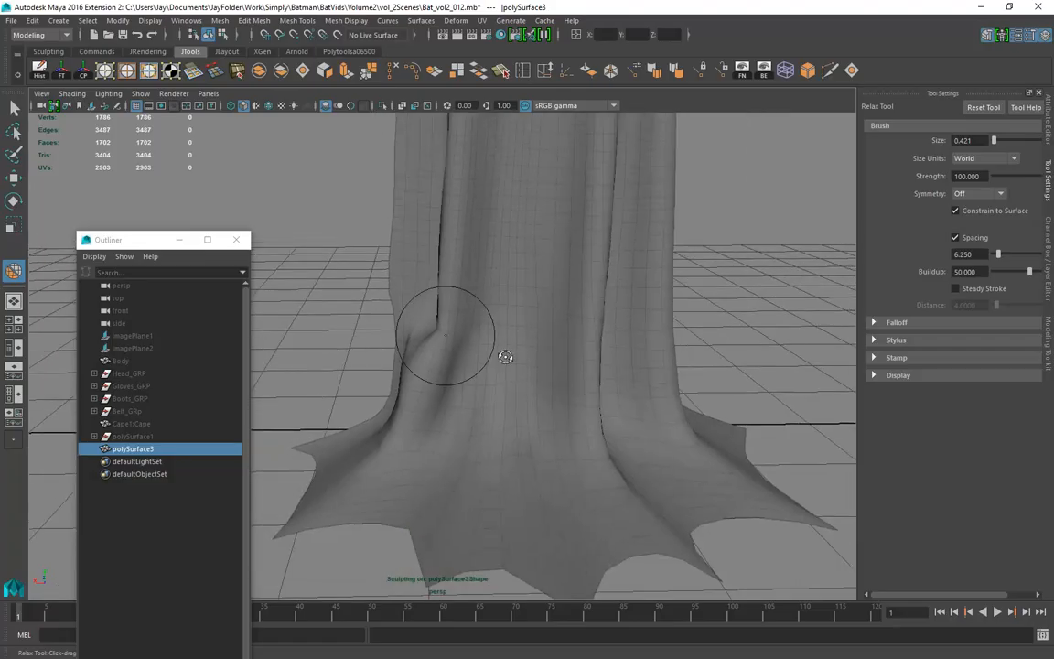
{"action": "left_click_drag", "start_coordinate": [490, 358], "coordinate": [511, 348], "text": "alt"}
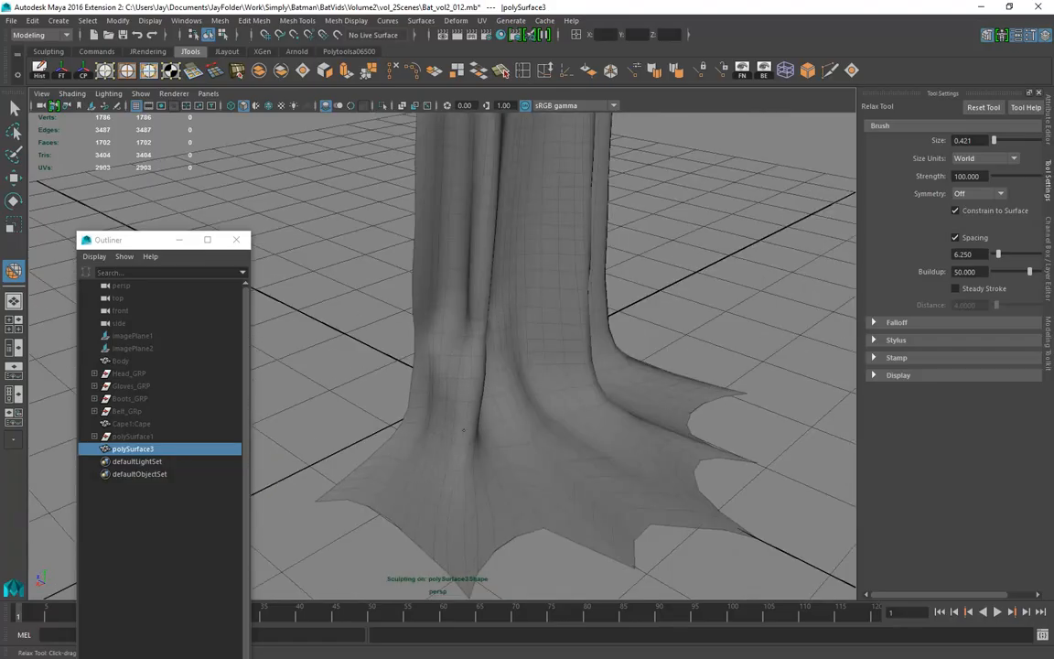
{"action": "left_click_drag", "start_coordinate": [463, 274], "coordinate": [459, 378]}
{"action": "right_click_drag", "start_coordinate": [451, 402], "coordinate": [585, 411], "text": "alt"}
{"action": "mouse_move", "coordinate": [478, 416]}
{"action": "left_mouse_down", "text": "alt"}
{"action": "mouse_move", "coordinate": [456, 409]}
{"action": "mouse_move", "coordinate": [420, 311]}
{"action": "left_mouse_up", "text": "alt"}
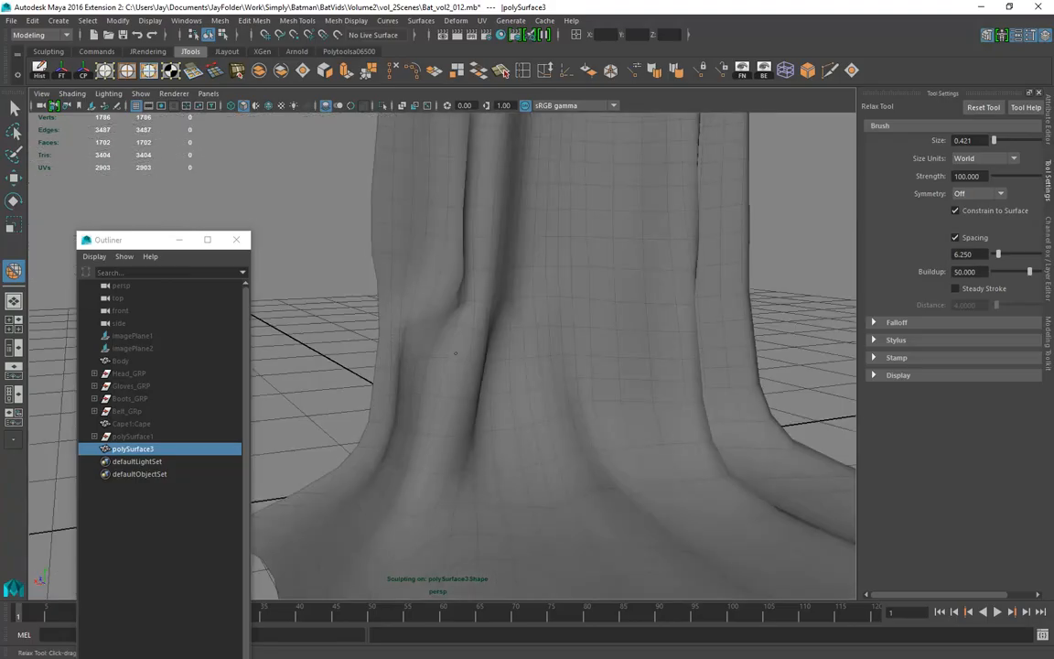
{"action": "left_click_drag", "start_coordinate": [449, 275], "coordinate": [464, 229]}
{"action": "left_click_drag", "start_coordinate": [464, 228], "coordinate": [461, 295]}
{"action": "mouse_move", "coordinate": [464, 253]}
{"action": "left_mouse_down", "text": "alt"}
{"action": "mouse_move", "coordinate": [494, 308]}
{"action": "mouse_move", "coordinate": [577, 316]}
{"action": "left_mouse_up", "text": "alt"}
{"action": "left_click_drag", "start_coordinate": [457, 300], "coordinate": [503, 220]}
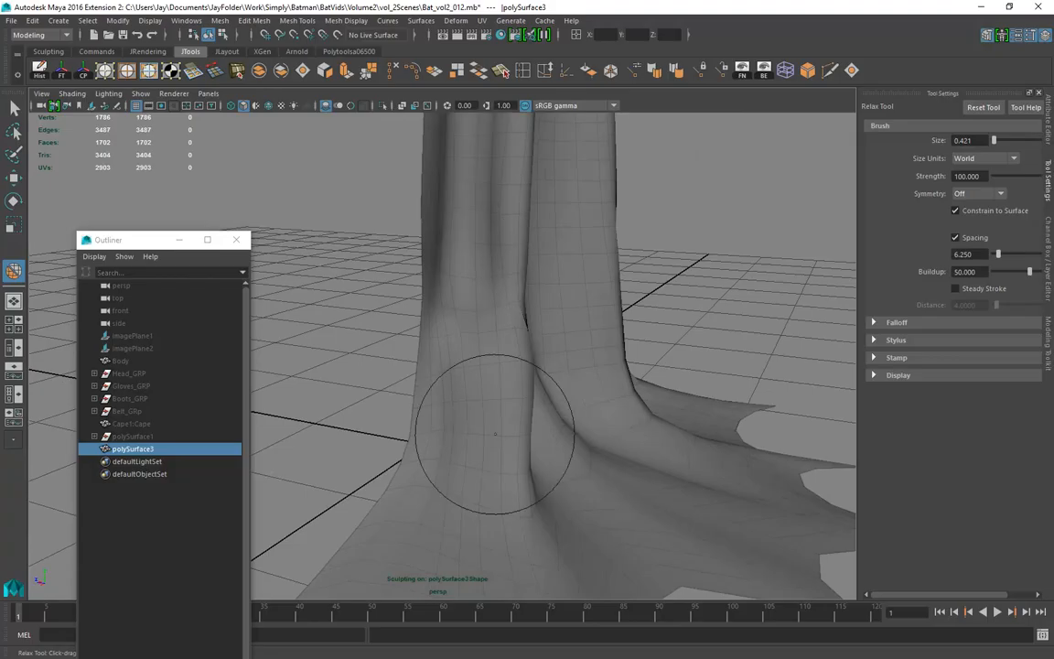
{"action": "mouse_move", "coordinate": [449, 465]}
{"action": "left_mouse_down", "text": "alt"}
{"action": "mouse_move", "coordinate": [480, 477]}
{"action": "mouse_move", "coordinate": [514, 212]}
{"action": "left_mouse_up", "text": "alt"}
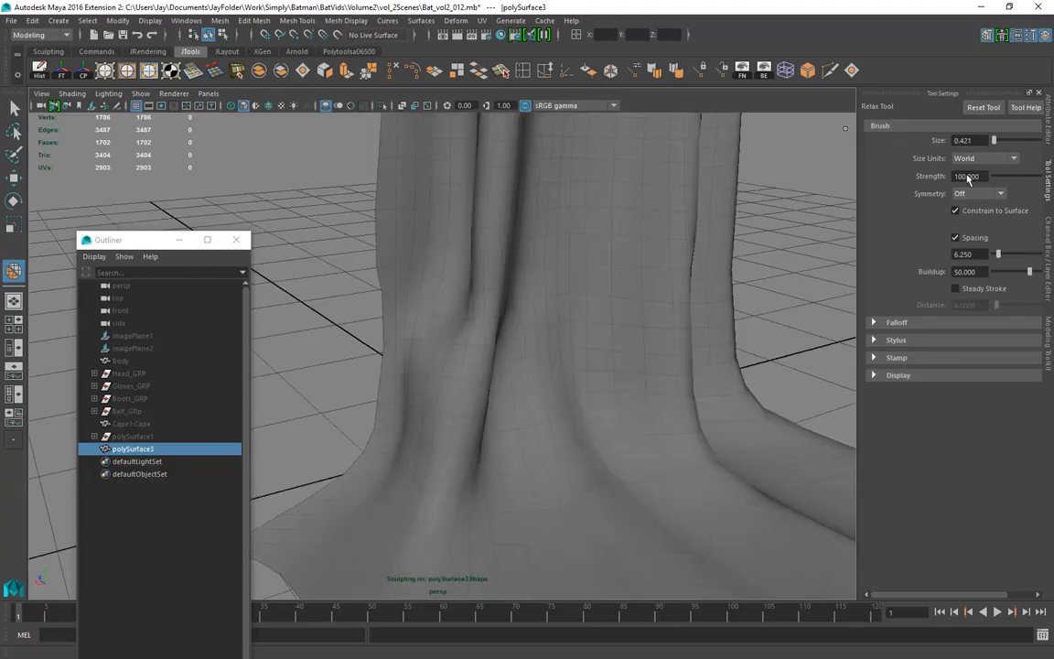
{"action": "right_click_drag", "start_coordinate": [771, 241], "coordinate": [640, 247], "text": "alt"}
{"action": "mouse_move", "coordinate": [597, 393]}
{"action": "left_mouse_down", "text": "alt"}
{"action": "mouse_move", "coordinate": [515, 383]}
{"action": "mouse_move", "coordinate": [539, 370]}
{"action": "mouse_move", "coordinate": [597, 398]}
{"action": "mouse_move", "coordinate": [506, 376]}
{"action": "left_mouse_up", "text": "alt"}
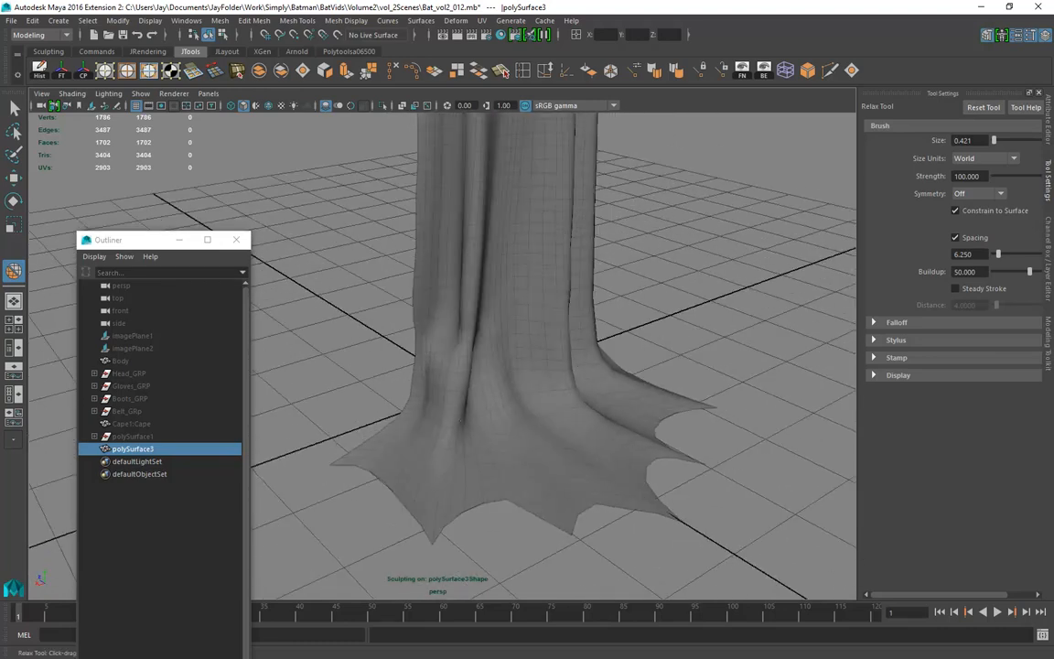
{"action": "scroll", "coordinate": [641, 364], "scroll_direction": "up", "scroll_amount": 5}
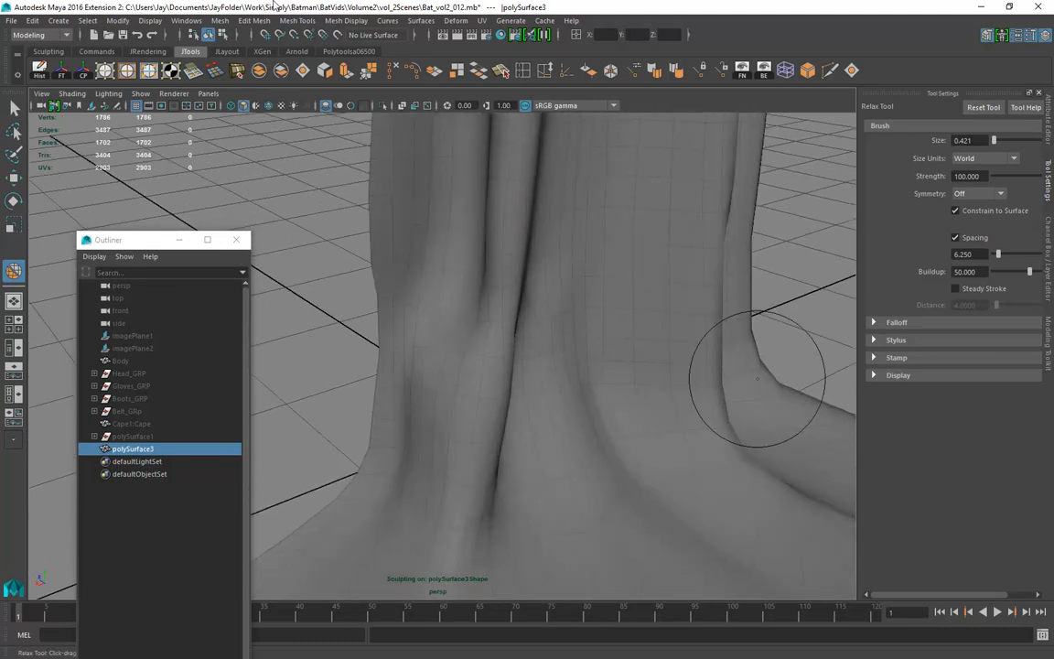
Smooth the bumps along the outer fold and seam with the Smooth sculpting tool
{"action": "left_click", "coordinate": [297, 20]}
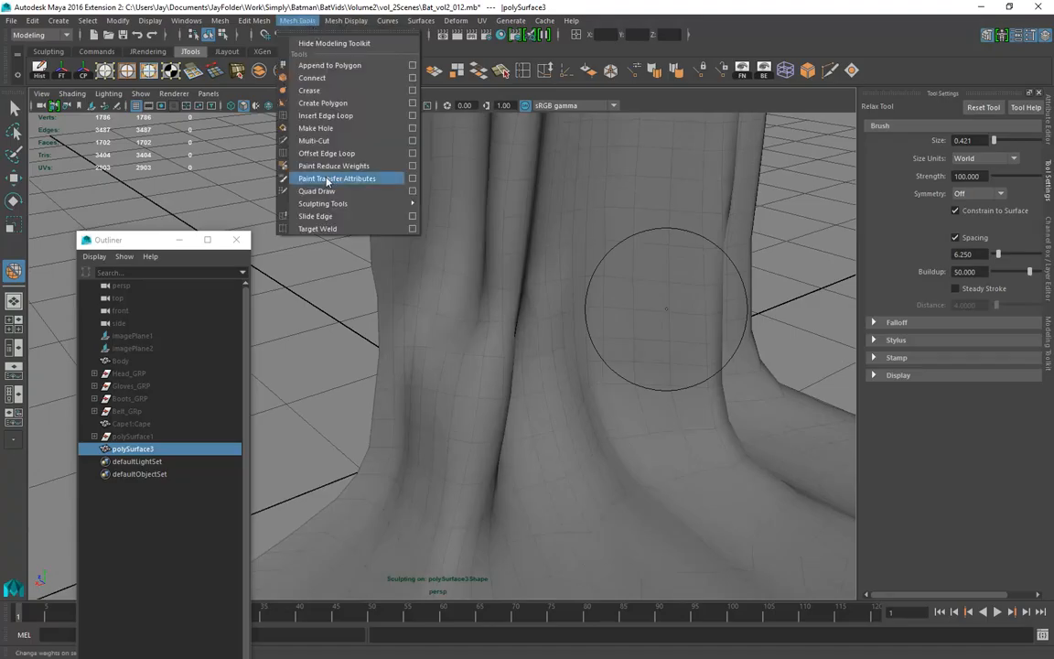
{"action": "mouse_move", "coordinate": [347, 203]}
{"action": "left_click", "coordinate": [447, 227]}
{"action": "mouse_move", "coordinate": [480, 349]}
{"action": "left_mouse_down", "text": "alt"}
{"action": "mouse_move", "coordinate": [508, 387]}
{"action": "mouse_move", "coordinate": [492, 372]}
{"action": "mouse_move", "coordinate": [469, 425]}
{"action": "left_mouse_up", "text": "alt"}
{"action": "mouse_move", "coordinate": [440, 505]}
{"action": "left_mouse_down"}
{"action": "mouse_move", "coordinate": [470, 365]}
{"action": "mouse_move", "coordinate": [506, 297]}
{"action": "left_mouse_up"}
{"action": "mouse_move", "coordinate": [430, 370]}
{"action": "left_mouse_down", "text": "alt"}
{"action": "mouse_move", "coordinate": [470, 365]}
{"action": "mouse_move", "coordinate": [459, 458]}
{"action": "left_mouse_up", "text": "alt"}
{"action": "left_click_drag", "start_coordinate": [477, 309], "coordinate": [503, 191]}
{"action": "right_click_drag", "start_coordinate": [494, 210], "coordinate": [299, 263], "text": "alt"}
{"action": "mouse_move", "coordinate": [494, 343]}
{"action": "left_mouse_down", "text": "alt"}
{"action": "mouse_move", "coordinate": [432, 353]}
{"action": "mouse_move", "coordinate": [384, 320]}
{"action": "left_mouse_up", "text": "alt"}
{"action": "left_click_drag", "start_coordinate": [424, 417], "coordinate": [473, 433], "text": "alt"}
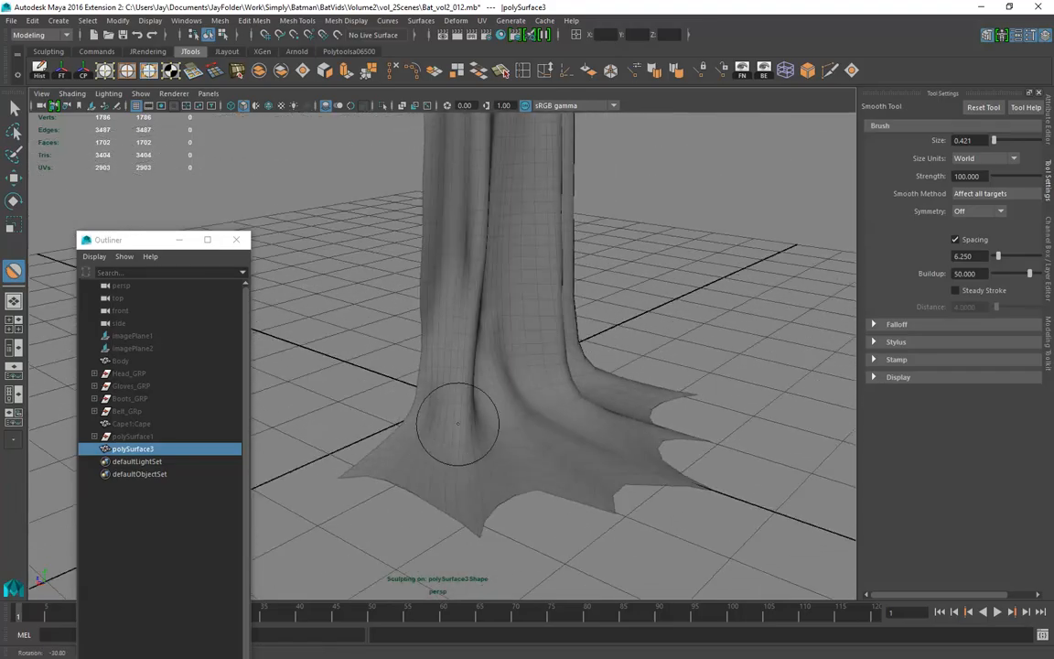
{"action": "right_click_drag", "start_coordinate": [473, 433], "coordinate": [569, 448], "text": "alt"}
{"action": "mouse_move", "coordinate": [569, 447]}
{"action": "left_mouse_down", "text": "alt"}
{"action": "mouse_move", "coordinate": [536, 431]}
{"action": "mouse_move", "coordinate": [479, 438]}
{"action": "mouse_move", "coordinate": [477, 475]}
{"action": "mouse_move", "coordinate": [495, 370]}
{"action": "mouse_move", "coordinate": [451, 211]}
{"action": "mouse_move", "coordinate": [411, 259]}
{"action": "mouse_move", "coordinate": [448, 388]}
{"action": "mouse_move", "coordinate": [433, 360]}
{"action": "mouse_move", "coordinate": [494, 377]}
{"action": "mouse_move", "coordinate": [423, 367]}
{"action": "mouse_move", "coordinate": [486, 381]}
{"action": "mouse_move", "coordinate": [497, 400]}
{"action": "left_mouse_up", "text": "alt"}
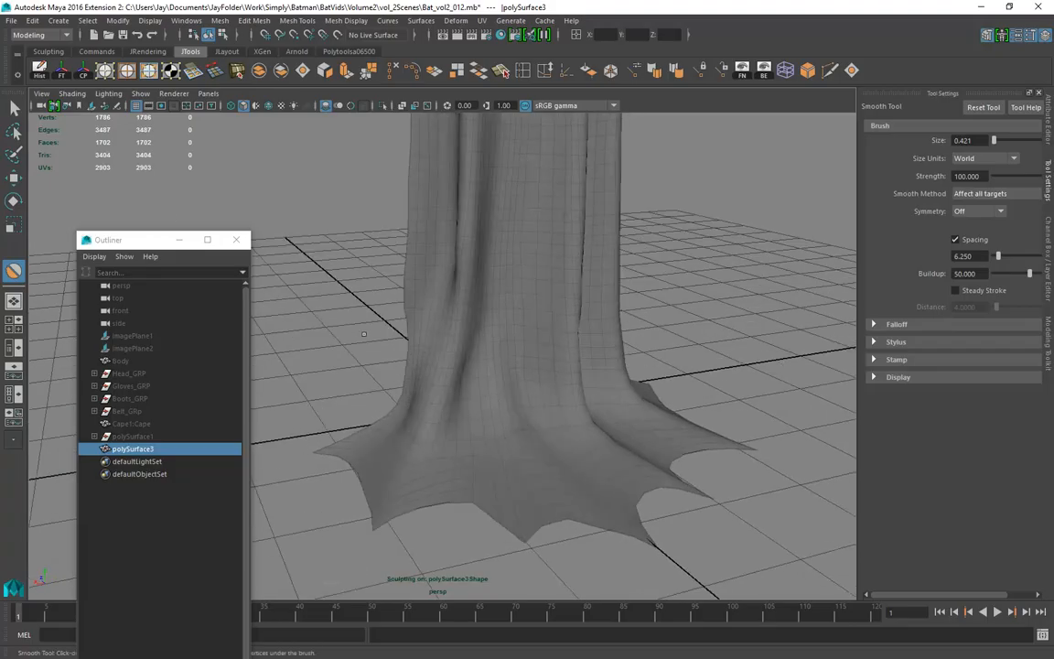
Switch to vertex editing with soft selection enabled and move a vertex on the outer fold's edge to reshape it
{"action": "left_click", "coordinate": [14, 108]}
{"action": "left_click_drag", "start_coordinate": [522, 334], "coordinate": [590, 326], "text": "alt"}
{"action": "mouse_move", "coordinate": [503, 294]}
{"action": "right_mouse_down"}
{"action": "mouse_move", "coordinate": [498, 286]}
{"action": "mouse_move", "coordinate": [511, 303]}
{"action": "right_mouse_up"}
{"action": "key", "text": "w"}
{"action": "scroll", "coordinate": [458, 292], "scroll_direction": "up", "scroll_amount": 5}
{"action": "key", "text": "b"}
{"action": "left_click_drag", "start_coordinate": [410, 353], "coordinate": [569, 376], "text": "alt"}
{"action": "left_click_drag", "start_coordinate": [491, 306], "coordinate": [506, 372]}
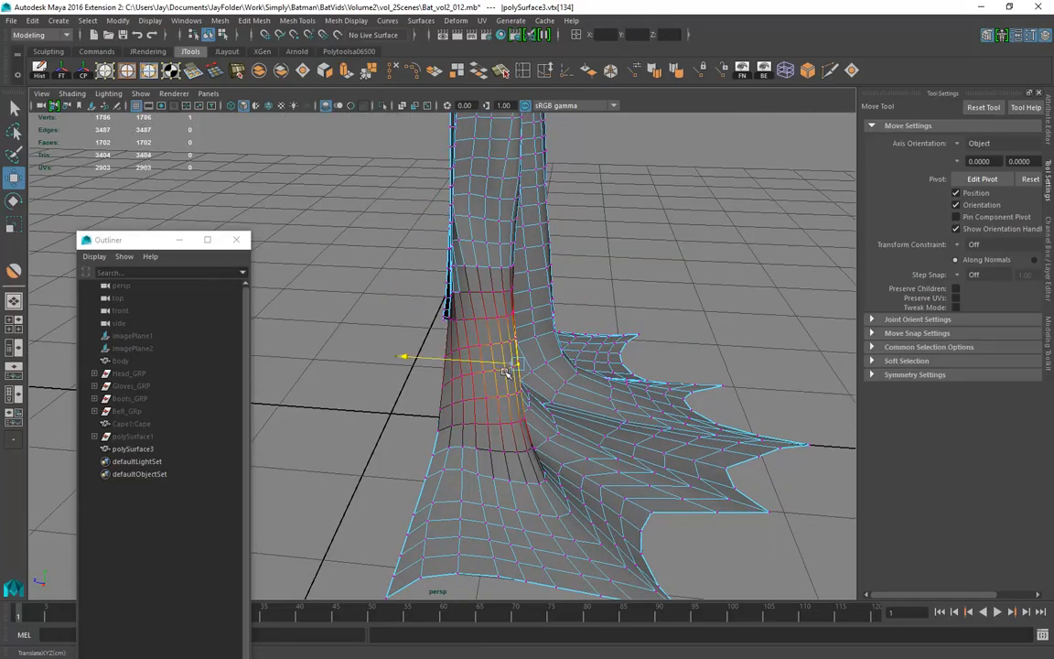
Adjust the fold's lower vertices toward the flare with soft selection to continue its curve
{"action": "left_click", "coordinate": [530, 426]}
{"action": "left_click_drag", "start_coordinate": [506, 426], "coordinate": [513, 424]}
{"action": "left_click", "coordinate": [549, 481]}
{"action": "left_click_drag", "start_coordinate": [514, 484], "coordinate": [490, 360]}
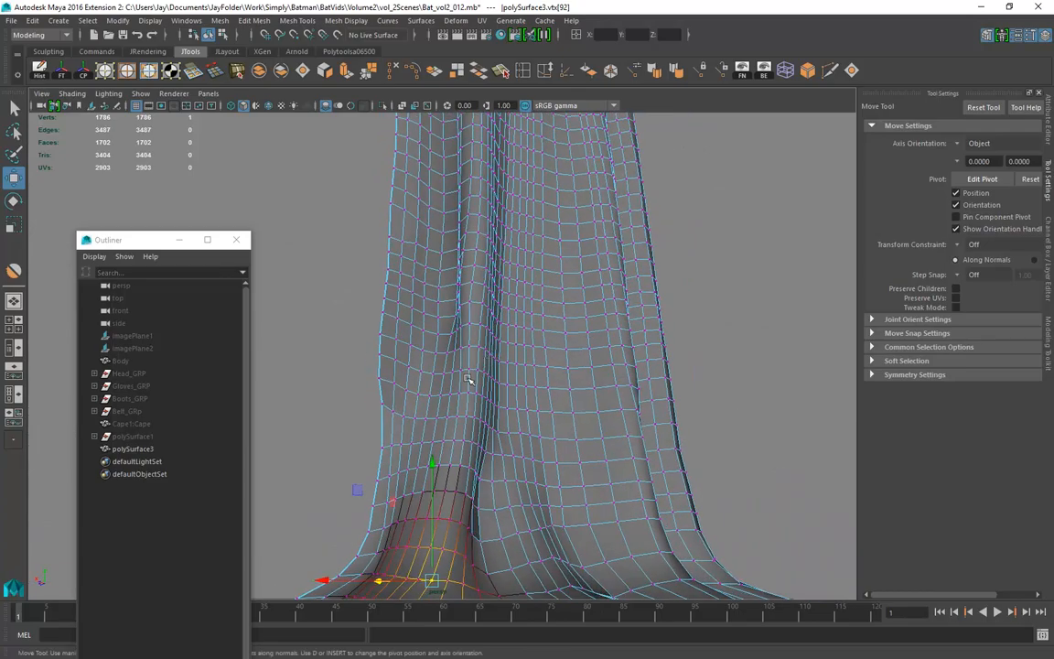
Select a vertex on the fold above the old seam and move it slightly with soft selection to even the fold
{"action": "left_click", "coordinate": [467, 379]}
{"action": "left_click_drag", "start_coordinate": [413, 234], "coordinate": [630, 275], "text": "alt"}
{"action": "left_click", "coordinate": [631, 274]}
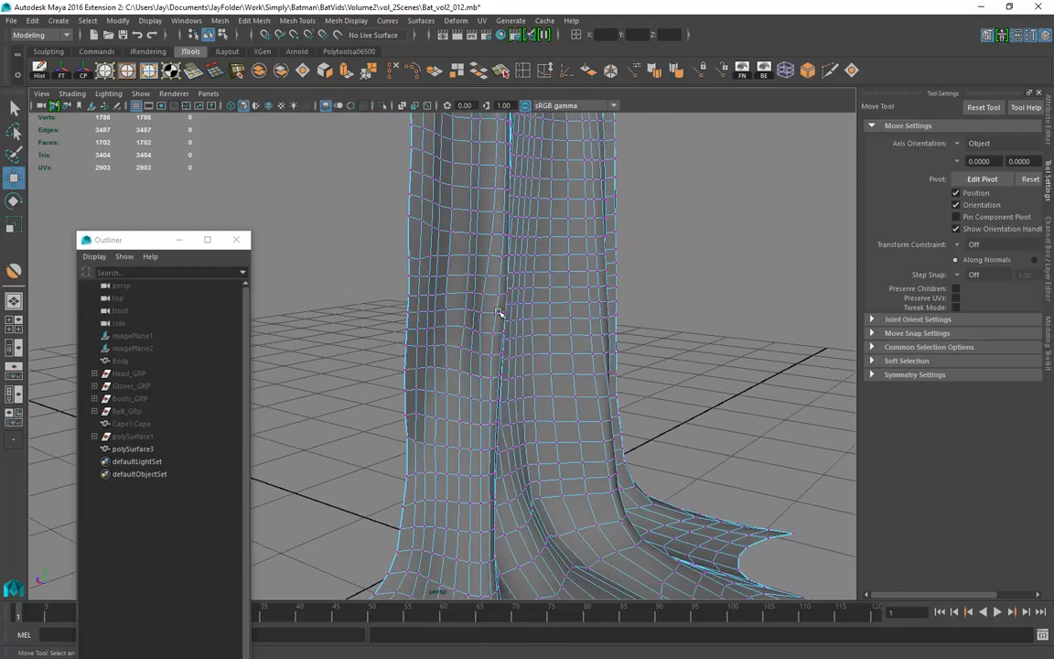
{"action": "left_click", "coordinate": [490, 324]}
{"action": "left_click_drag", "start_coordinate": [490, 324], "coordinate": [477, 375], "text": "alt"}
{"action": "left_click_drag", "start_coordinate": [463, 311], "coordinate": [466, 314]}
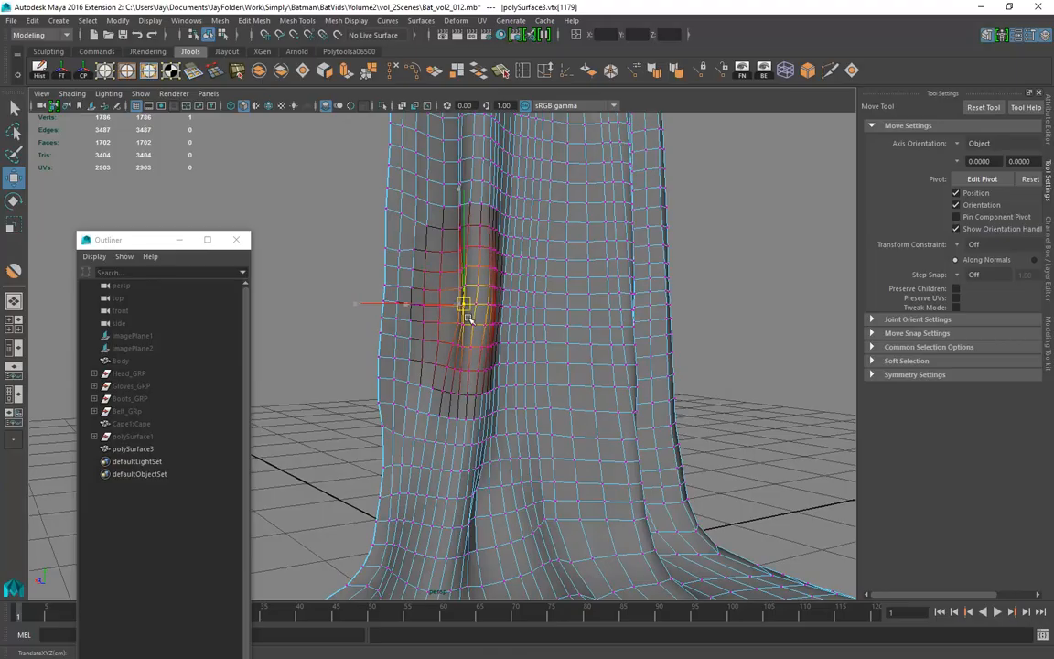
Reduce the soft-selection falloff and move a vertex on the outer fold's crease, viewed from the side, to straighten it
{"action": "left_click", "coordinate": [485, 375]}
{"action": "right_click_drag", "start_coordinate": [488, 376], "coordinate": [378, 389], "text": "alt"}
{"action": "left_click_drag", "start_coordinate": [378, 389], "coordinate": [527, 417], "text": "alt"}
{"action": "right_click_drag", "start_coordinate": [526, 416], "coordinate": [814, 434], "text": "alt"}
{"action": "key", "text": "b"}
{"action": "left_click_drag", "start_coordinate": [527, 421], "coordinate": [555, 431]}
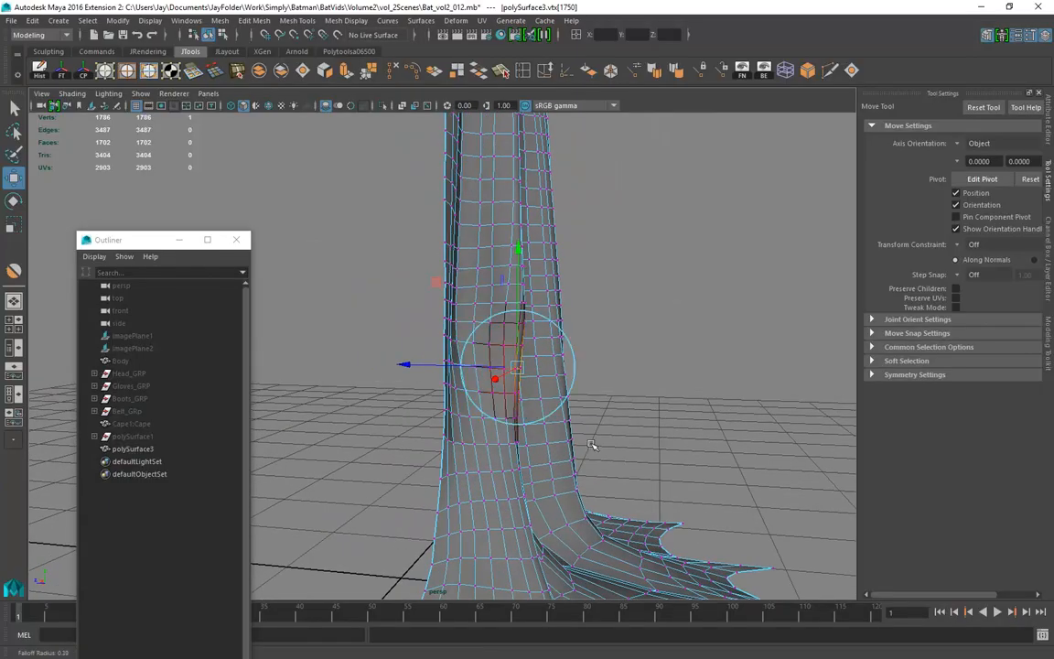
{"action": "left_click_drag", "start_coordinate": [411, 375], "coordinate": [417, 375]}
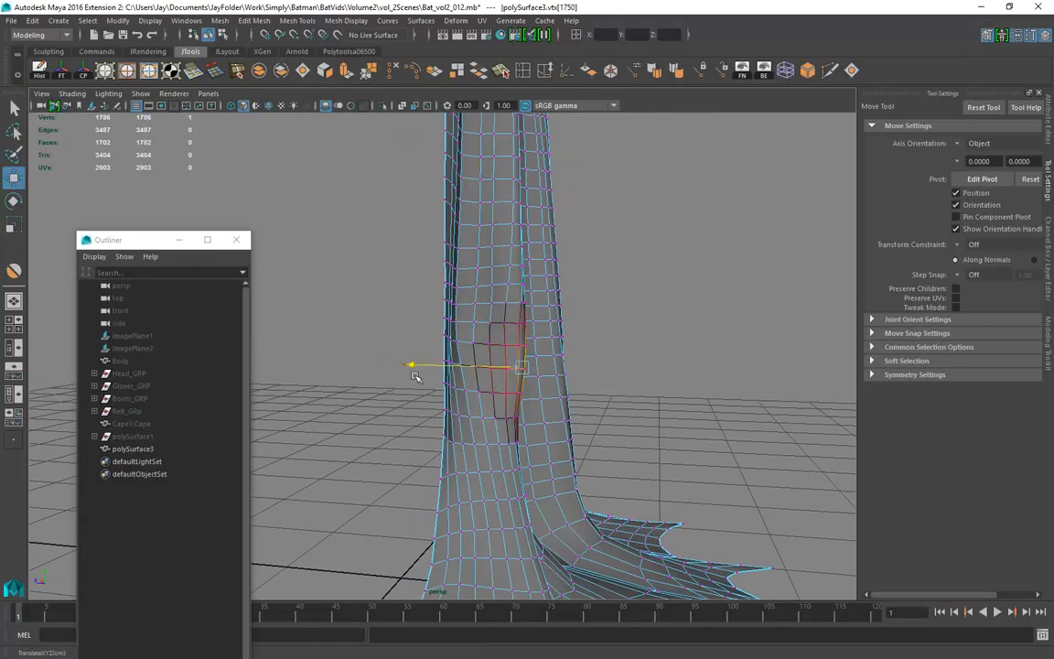
Adjust further vertices down the same crease with soft selection to line up the fold's edge
{"action": "left_click", "coordinate": [520, 446]}
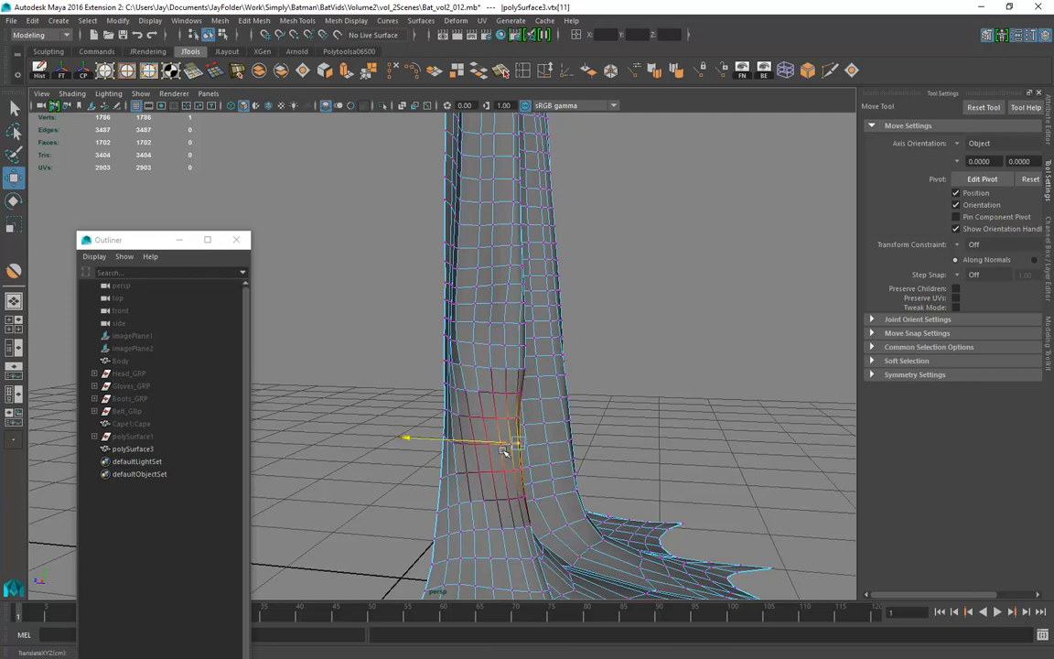
{"action": "left_click", "coordinate": [712, 355]}
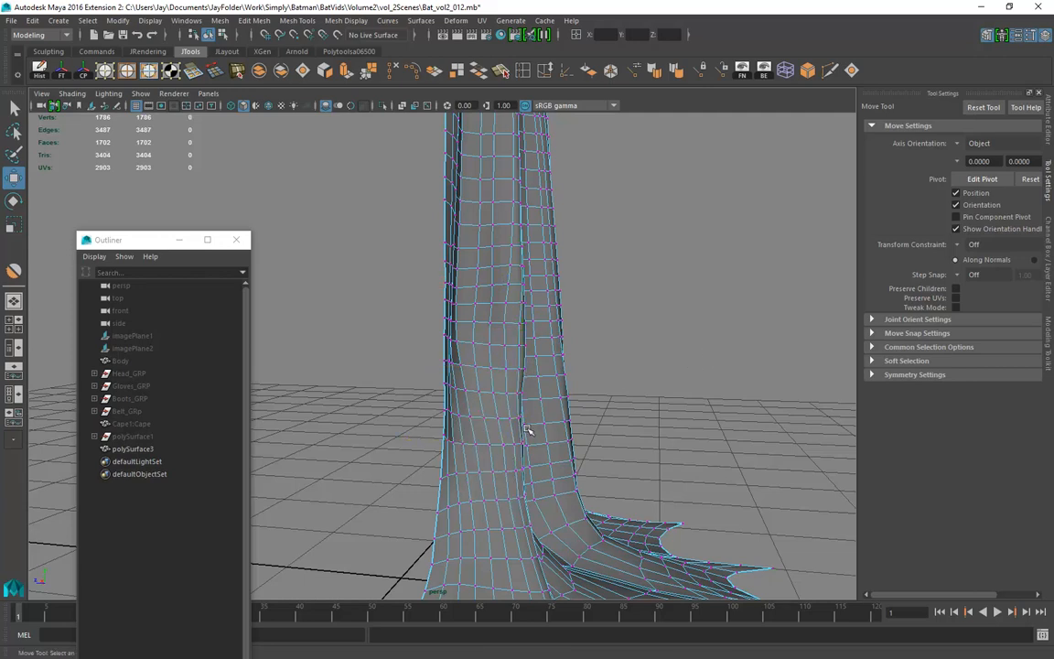
{"action": "left_click", "coordinate": [517, 419]}
{"action": "left_click", "coordinate": [605, 388]}
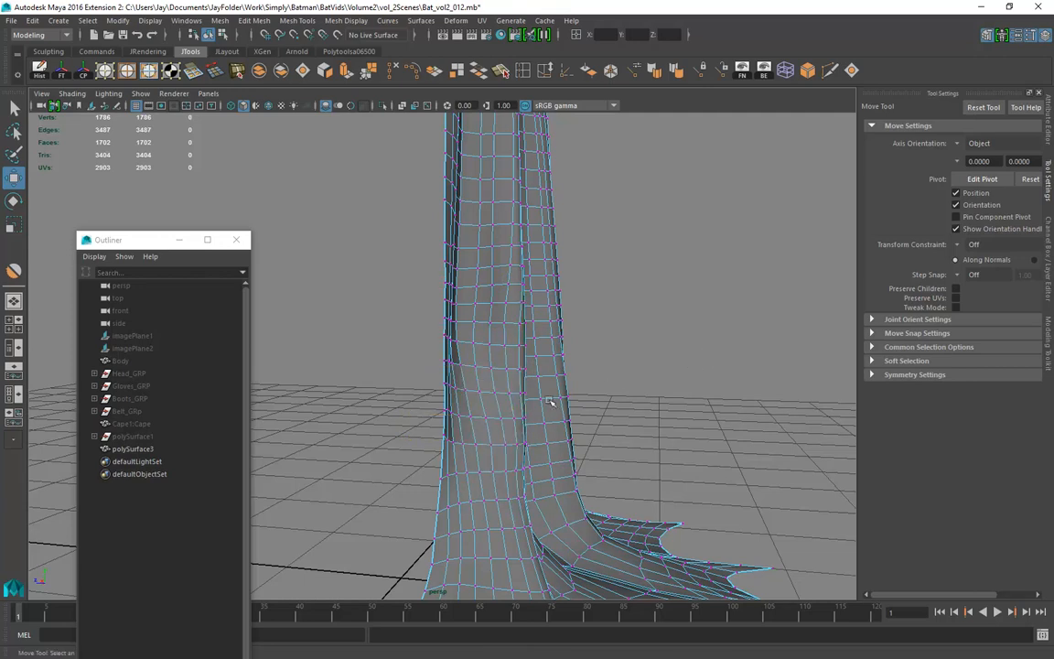
{"action": "left_click", "coordinate": [503, 404]}
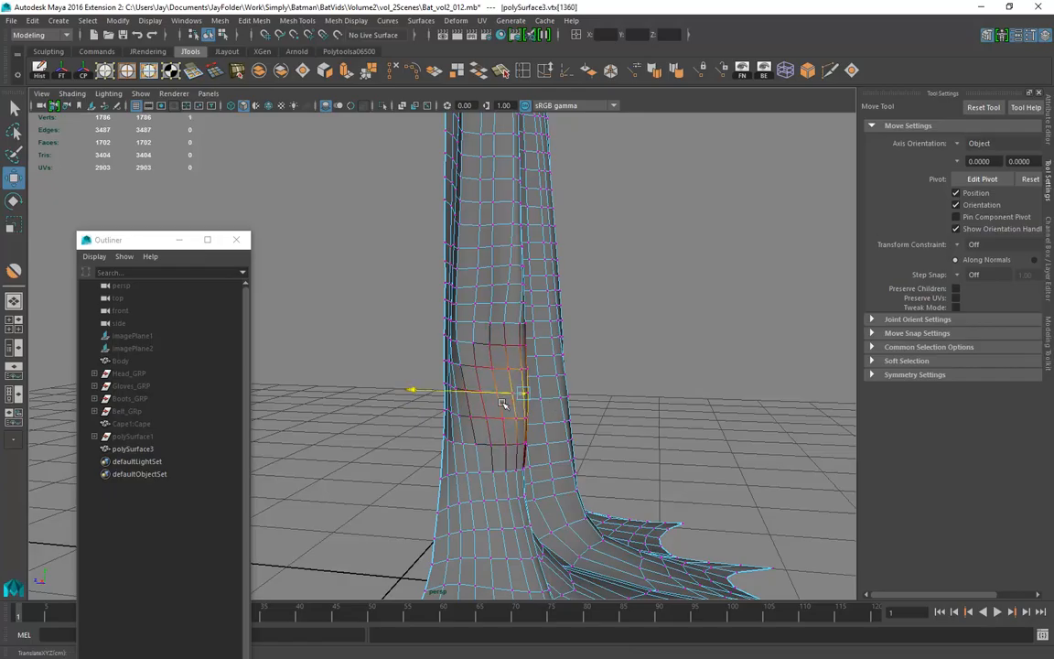
Shift the crease vertices where the fold meets the flare with soft selection to ease the transition
{"action": "left_click_drag", "start_coordinate": [584, 431], "coordinate": [515, 352], "text": "alt"}
{"action": "left_click", "coordinate": [506, 338]}
{"action": "left_click_drag", "start_coordinate": [489, 405], "coordinate": [466, 350], "text": "alt"}
{"action": "middle_click_drag", "start_coordinate": [465, 337], "coordinate": [465, 335]}
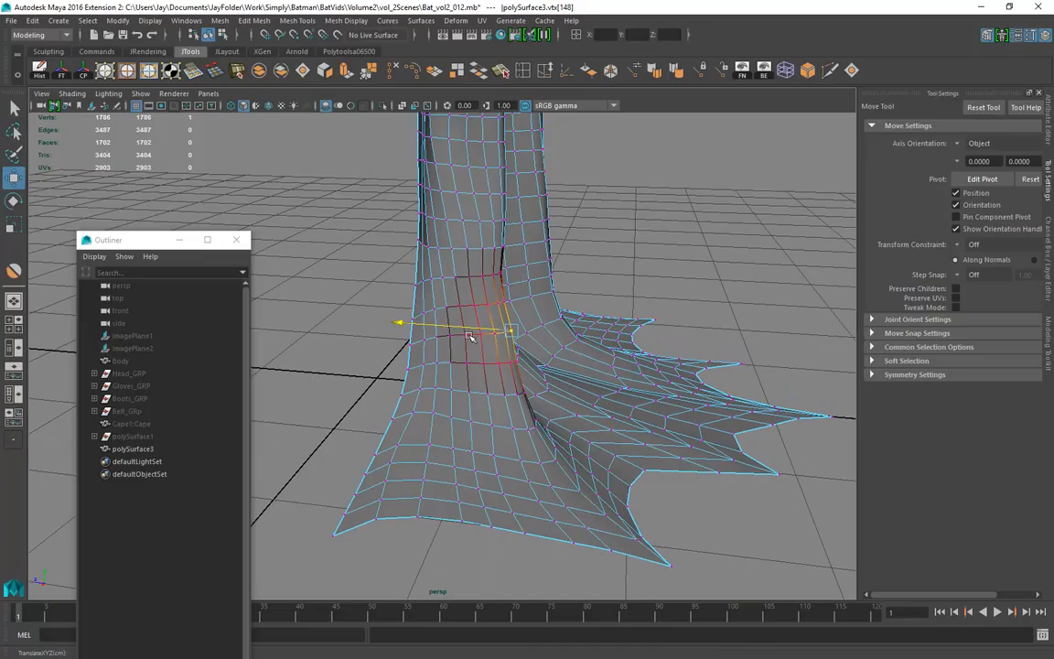
{"action": "left_click", "coordinate": [525, 314]}
{"action": "left_click", "coordinate": [503, 278]}
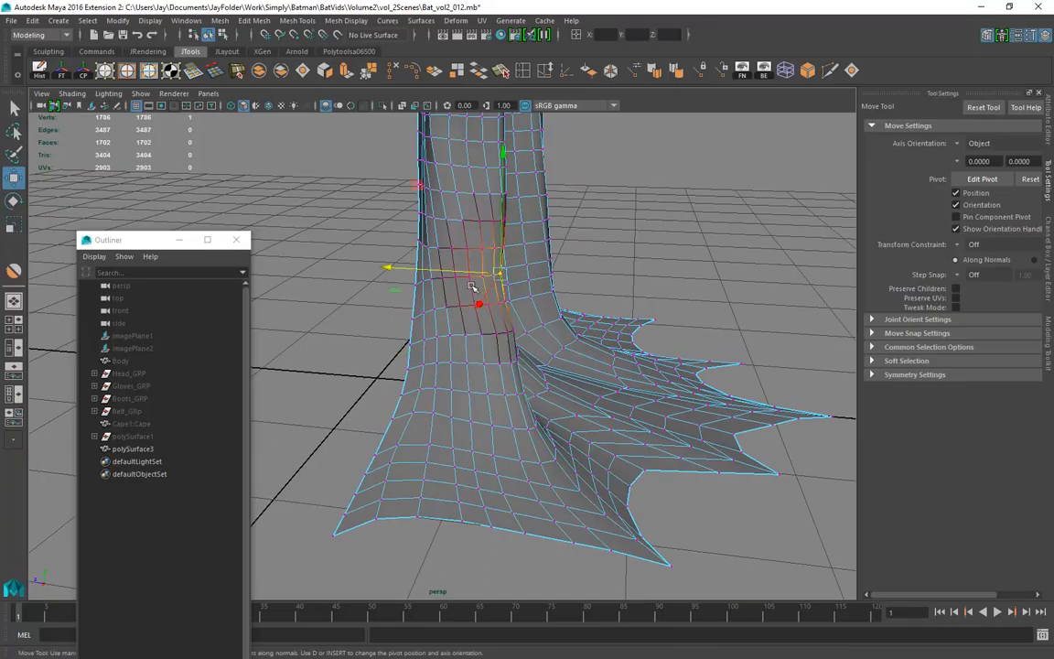
{"action": "left_click_drag", "start_coordinate": [477, 284], "coordinate": [514, 428], "text": "alt"}
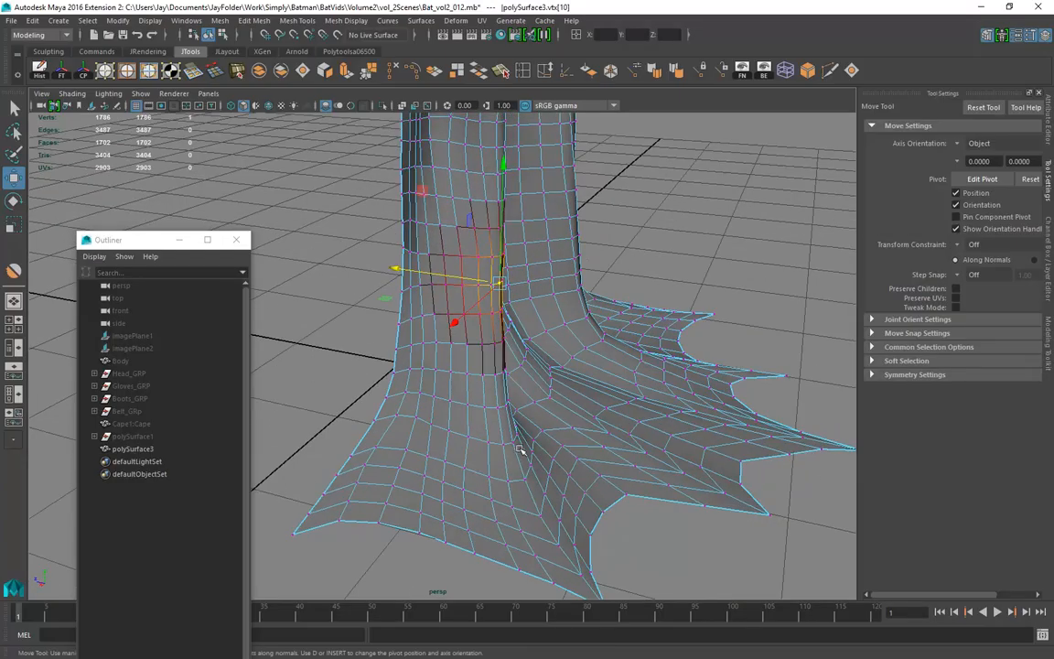
{"action": "left_click", "coordinate": [511, 416]}
{"action": "left_click_drag", "start_coordinate": [457, 383], "coordinate": [403, 430], "text": "alt"}
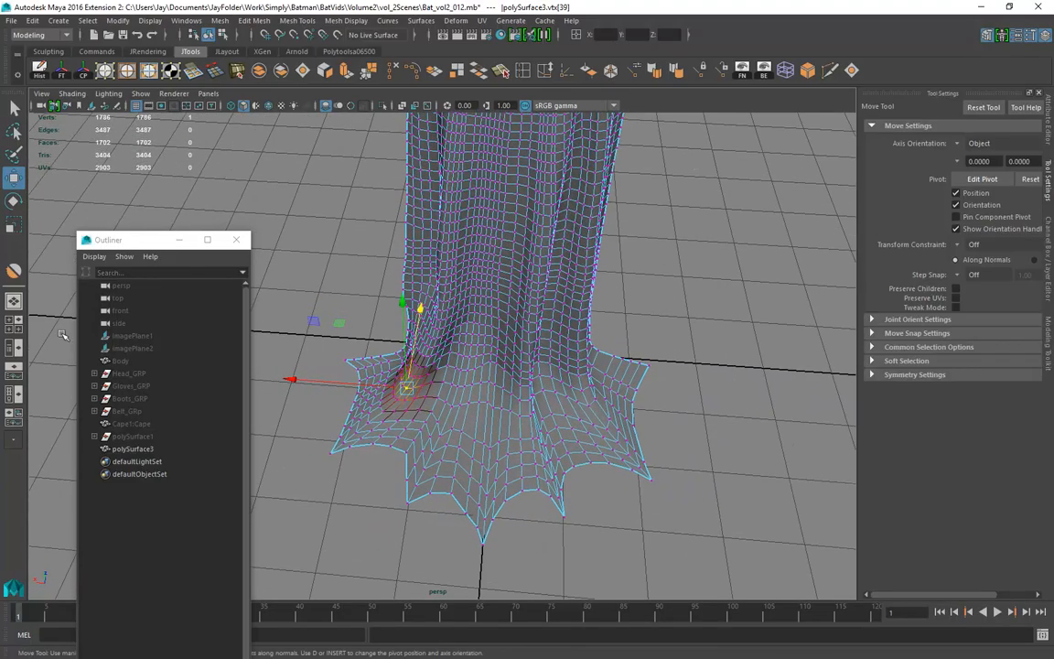
Smooth the lower folds and the cape's outer edge with the Smooth sculpting tool
{"action": "left_click", "coordinate": [16, 273]}
{"action": "mouse_move", "coordinate": [340, 379]}
{"action": "left_mouse_down", "text": "alt"}
{"action": "mouse_move", "coordinate": [461, 376]}
{"action": "mouse_move", "coordinate": [450, 438]}
{"action": "left_mouse_up", "text": "alt"}
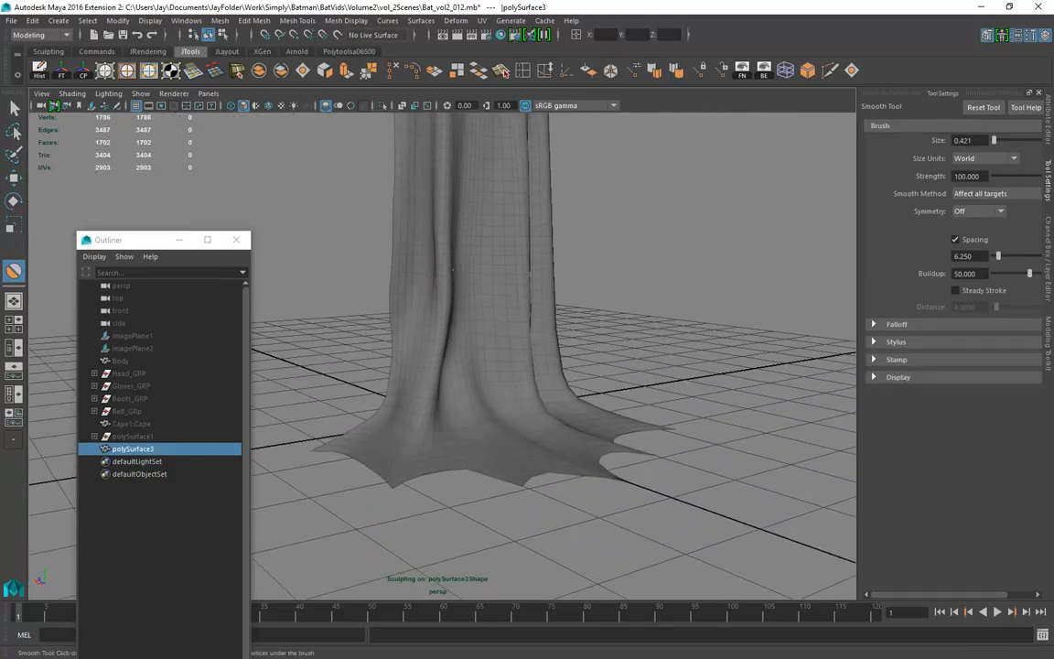
{"action": "middle_click_drag", "start_coordinate": [476, 320], "coordinate": [470, 417], "text": "alt"}
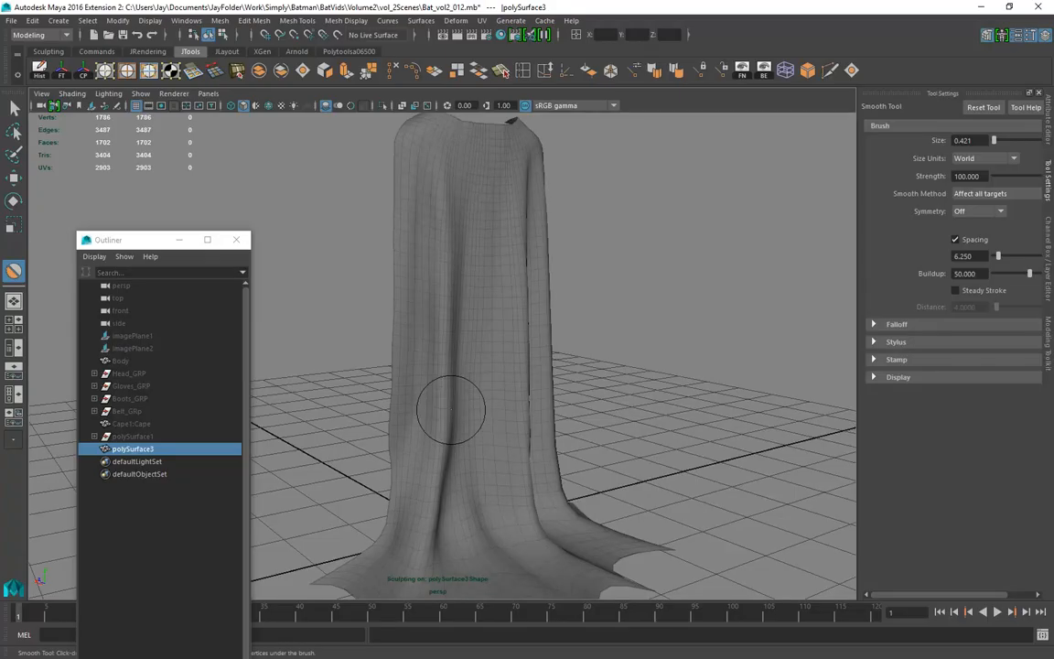
{"action": "mouse_move", "coordinate": [450, 428]}
{"action": "left_mouse_down", "text": "alt"}
{"action": "mouse_move", "coordinate": [498, 400]}
{"action": "mouse_move", "coordinate": [447, 412]}
{"action": "mouse_move", "coordinate": [445, 384]}
{"action": "mouse_move", "coordinate": [430, 387]}
{"action": "left_mouse_up", "text": "alt"}
{"action": "mouse_move", "coordinate": [414, 441]}
{"action": "left_mouse_down", "text": "alt"}
{"action": "mouse_move", "coordinate": [436, 470]}
{"action": "mouse_move", "coordinate": [390, 394]}
{"action": "left_mouse_up", "text": "alt"}
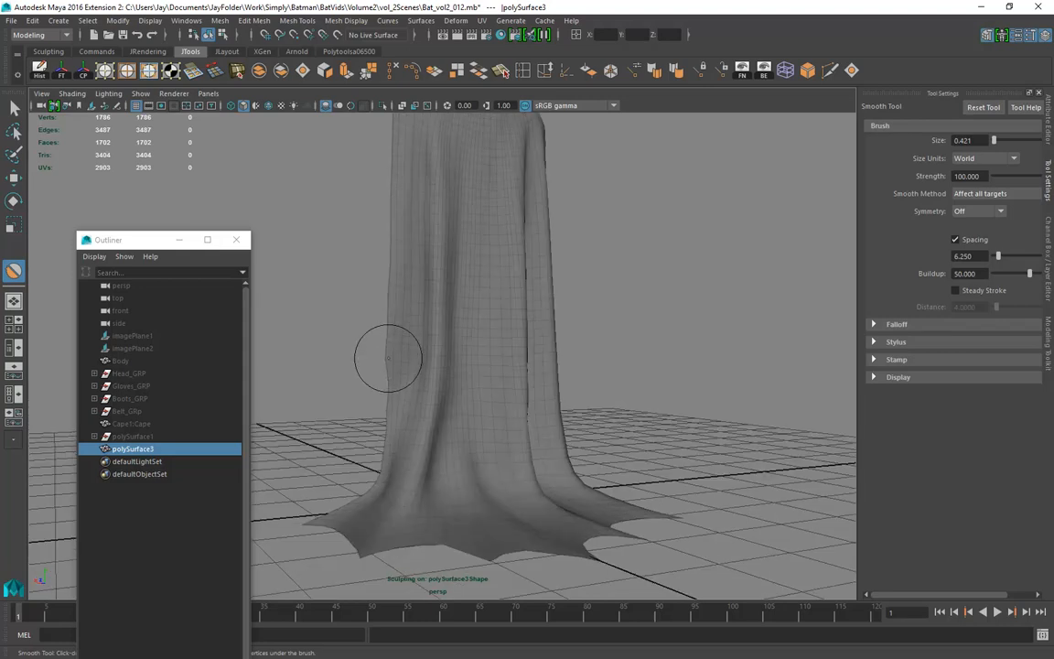
{"action": "scroll", "coordinate": [489, 398], "scroll_direction": "down", "scroll_amount": 2}
{"action": "mouse_move", "coordinate": [490, 397]}
{"action": "left_mouse_down", "text": "alt"}
{"action": "mouse_move", "coordinate": [454, 414]}
{"action": "mouse_move", "coordinate": [400, 409]}
{"action": "mouse_move", "coordinate": [451, 447]}
{"action": "left_mouse_up", "text": "alt"}
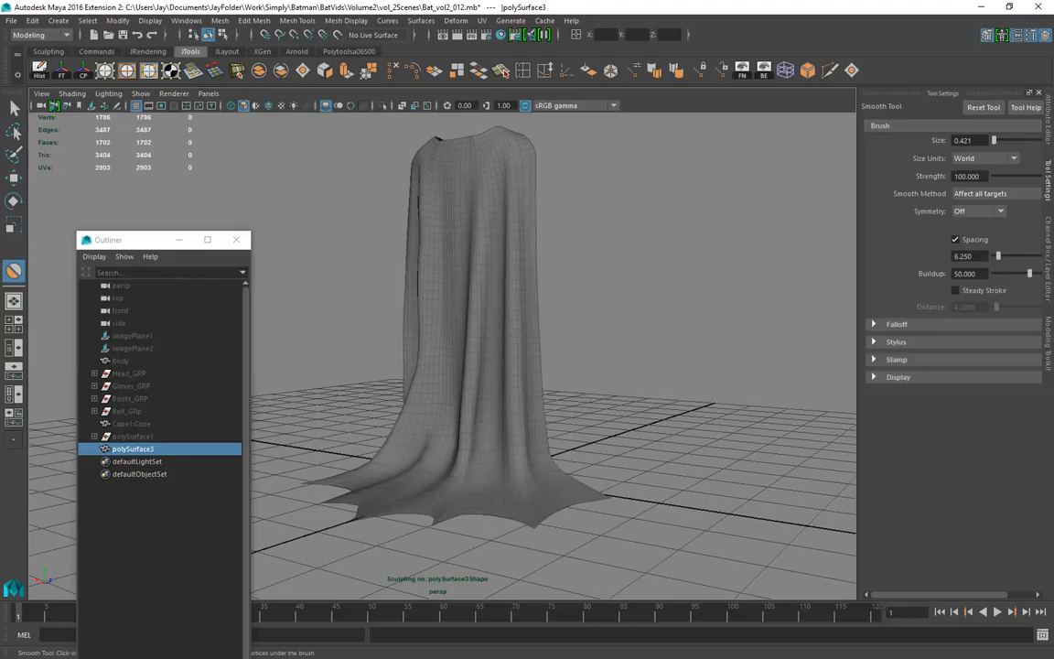
{"action": "mouse_move", "coordinate": [450, 393]}
{"action": "left_mouse_down", "text": "alt"}
{"action": "mouse_move", "coordinate": [499, 426]}
{"action": "mouse_move", "coordinate": [526, 421]}
{"action": "left_mouse_up", "text": "alt"}
Return to vertex editing and move a vertex on the outer fold just above the flare outward with soft selection
{"action": "key", "text": "q"}
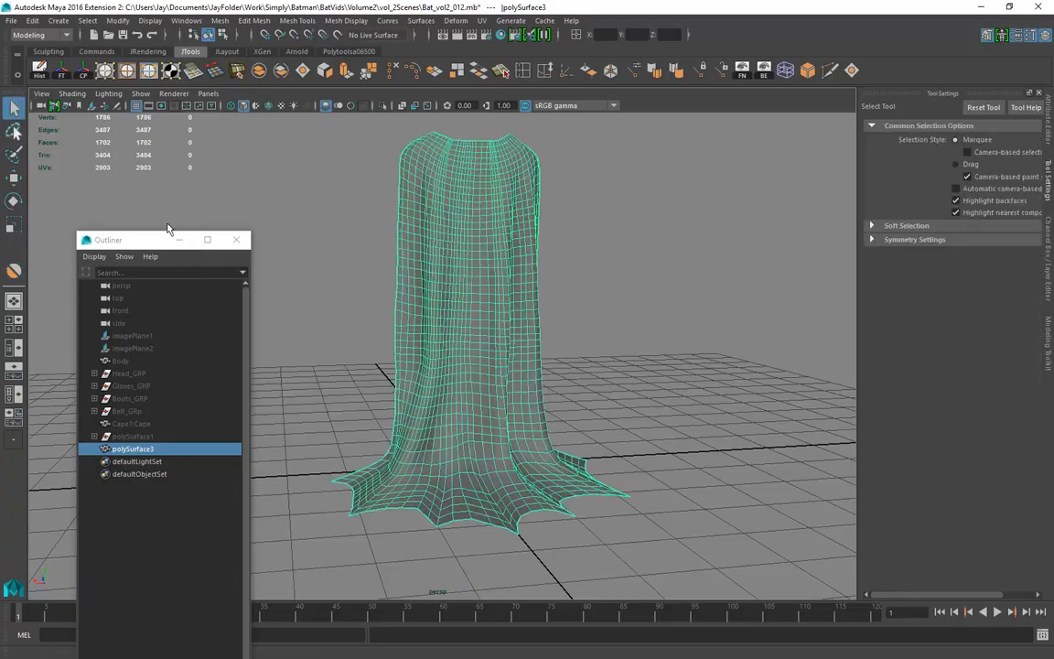
{"action": "scroll", "coordinate": [442, 462], "scroll_direction": "up", "scroll_amount": 8}
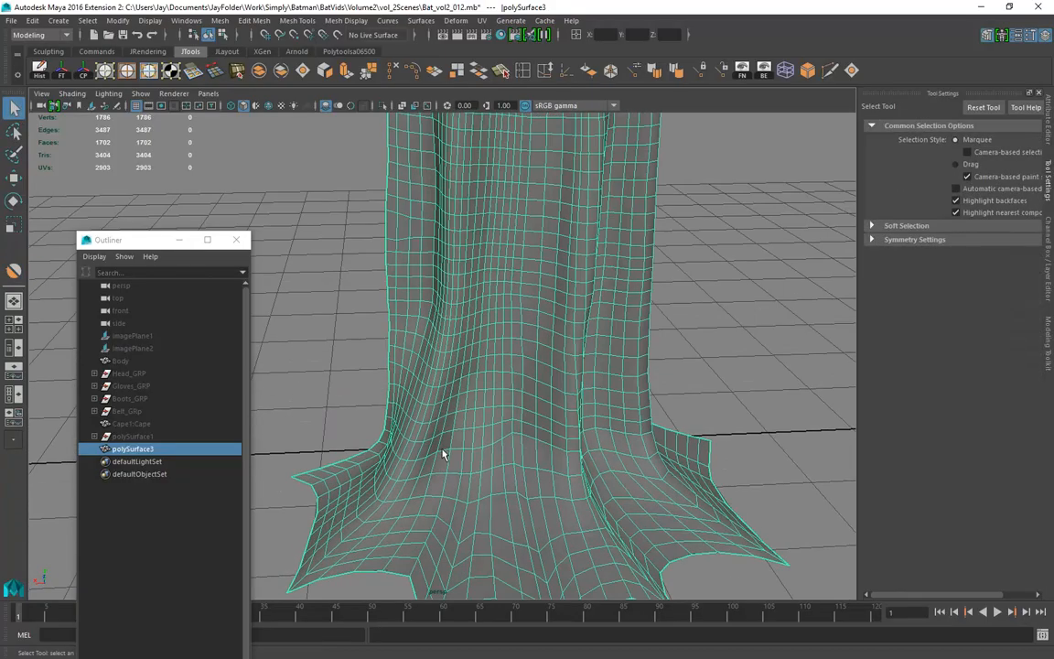
{"action": "right_click", "coordinate": [428, 445]}
{"action": "right_click_drag", "start_coordinate": [376, 307], "coordinate": [374, 286]}
{"action": "left_click_drag", "start_coordinate": [427, 462], "coordinate": [545, 490], "text": "alt"}
{"action": "left_click", "coordinate": [426, 436]}
{"action": "key", "text": "w"}
{"action": "key", "text": "b"}
{"action": "left_click_drag", "start_coordinate": [419, 458], "coordinate": [390, 445], "text": "alt"}
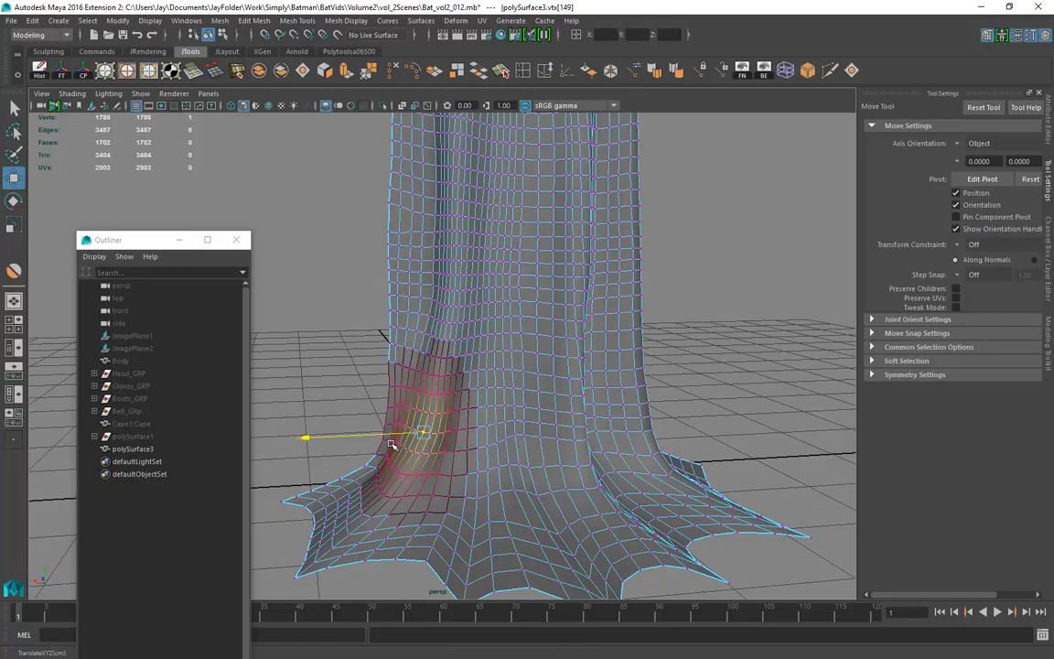
Reshape the upper part of the fold and the cape's outer edge by moving vertices with soft selection
{"action": "left_click", "coordinate": [445, 363]}
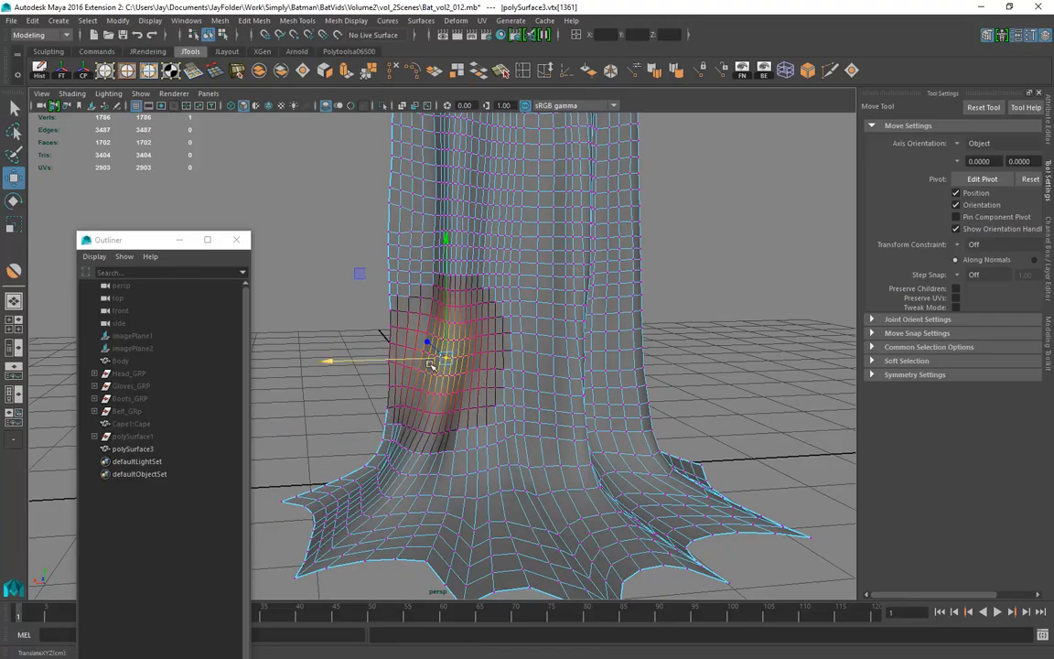
{"action": "left_click", "coordinate": [419, 358]}
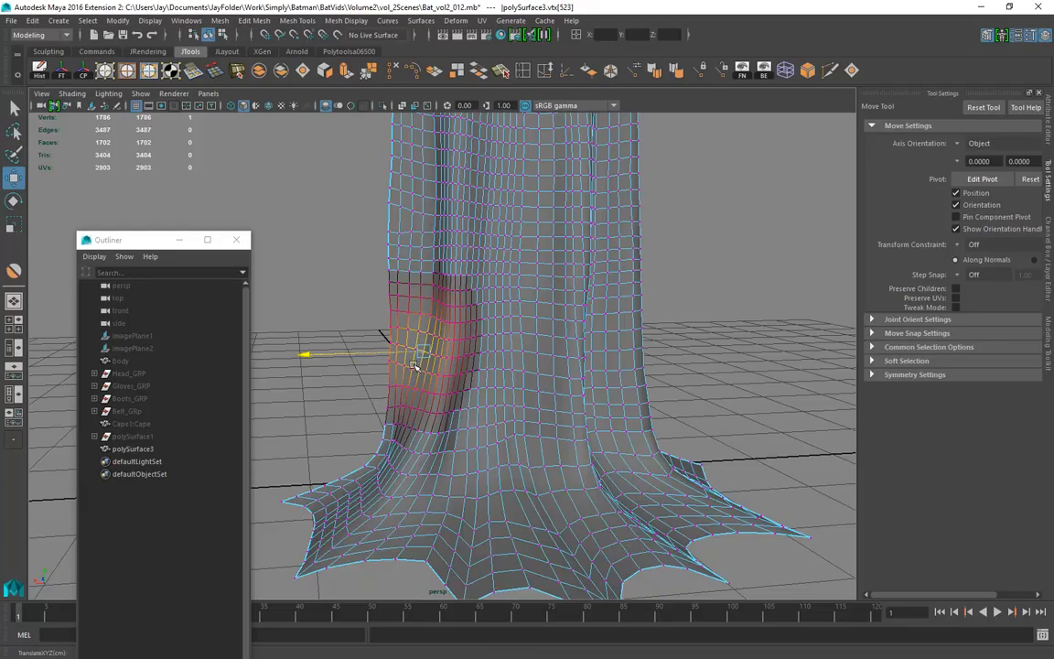
{"action": "left_click", "coordinate": [394, 276]}
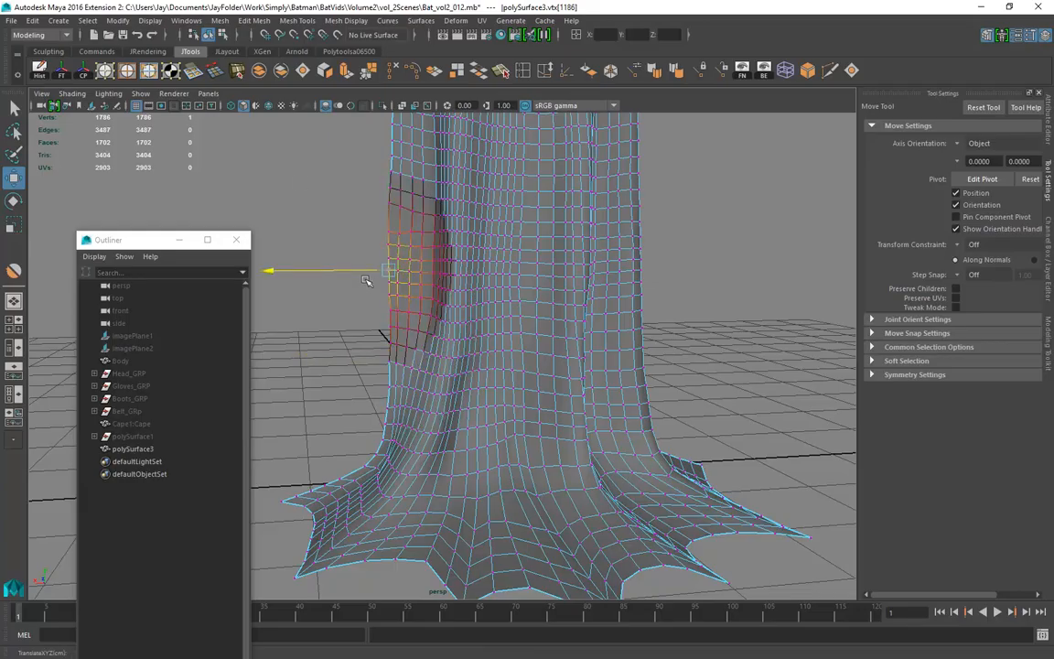
{"action": "left_click_drag", "start_coordinate": [465, 393], "coordinate": [397, 502], "text": "alt"}
{"action": "left_click_drag", "start_coordinate": [380, 451], "coordinate": [483, 426], "text": "alt"}
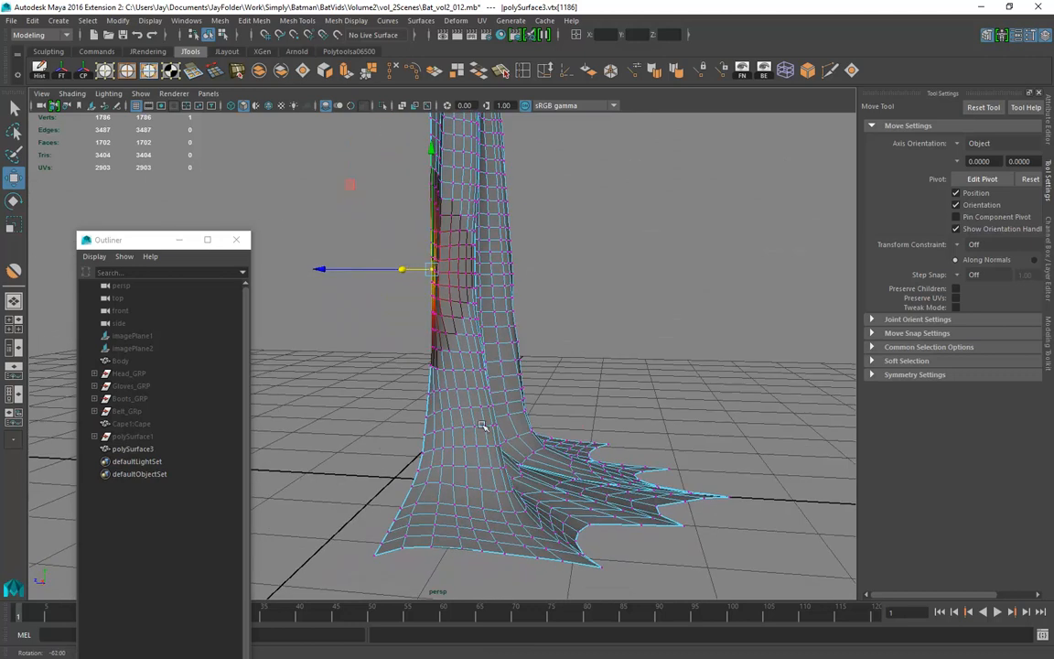
{"action": "middle_click_drag", "start_coordinate": [378, 285], "coordinate": [374, 281]}
Return to object selection, show the cape's inner side and turn on two-sided lighting
{"action": "left_click_drag", "start_coordinate": [375, 283], "coordinate": [403, 164], "text": "alt"}
{"action": "right_click_drag", "start_coordinate": [509, 435], "coordinate": [448, 449], "text": "alt"}
{"action": "left_click_drag", "start_coordinate": [448, 450], "coordinate": [461, 364], "text": "alt"}
{"action": "middle_click_drag", "start_coordinate": [462, 364], "coordinate": [463, 426], "text": "alt"}
{"action": "right_click_drag", "start_coordinate": [463, 426], "coordinate": [682, 426], "text": "alt"}
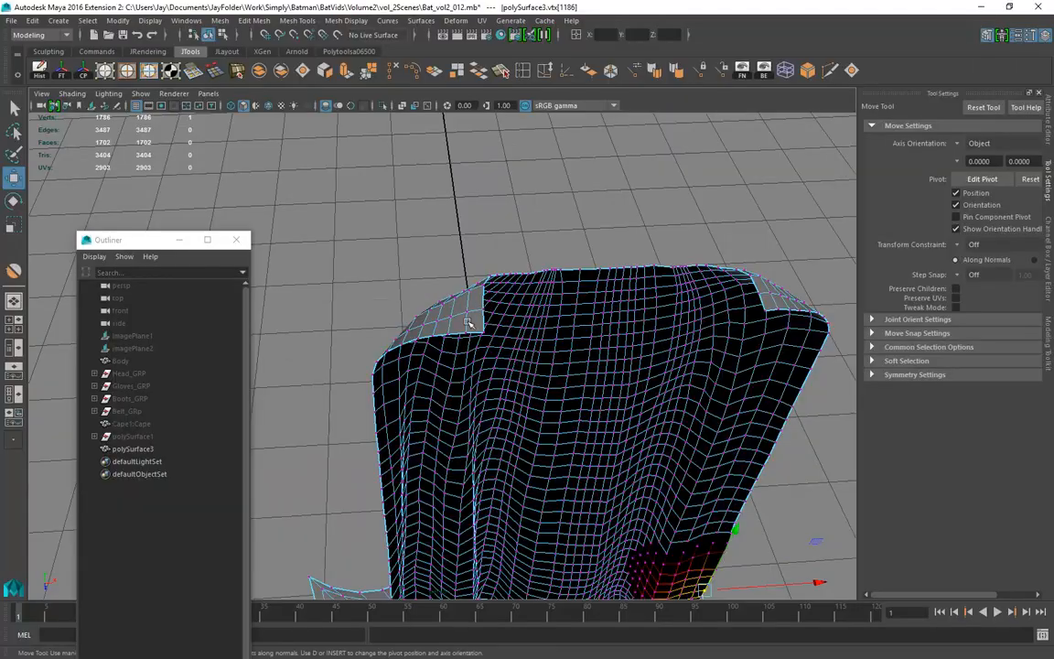
{"action": "right_click_drag", "start_coordinate": [567, 352], "coordinate": [438, 388], "text": "alt"}
{"action": "left_click_drag", "start_coordinate": [437, 388], "coordinate": [412, 418], "text": "alt"}
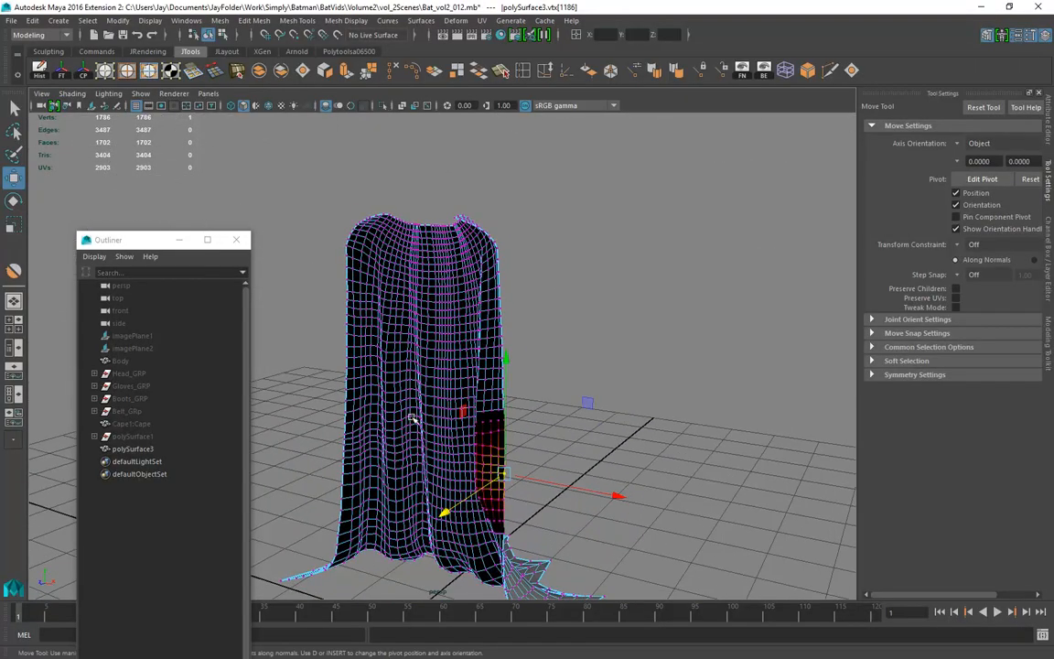
{"action": "key", "text": "F8"}
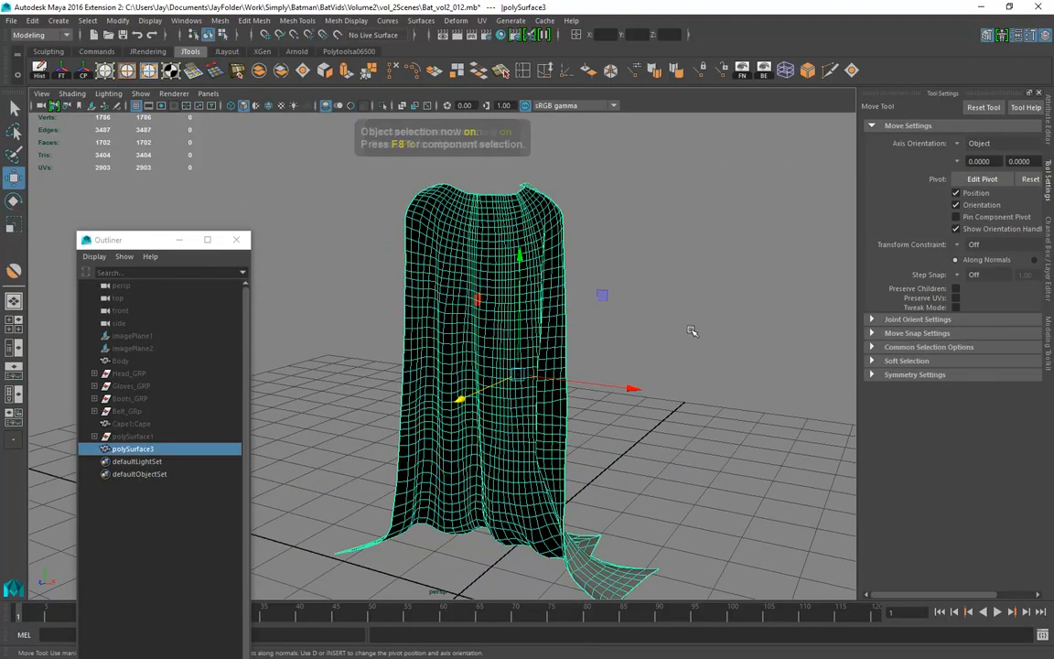
{"action": "left_click", "coordinate": [692, 334]}
{"action": "left_click_drag", "start_coordinate": [638, 384], "coordinate": [613, 383], "text": "alt"}
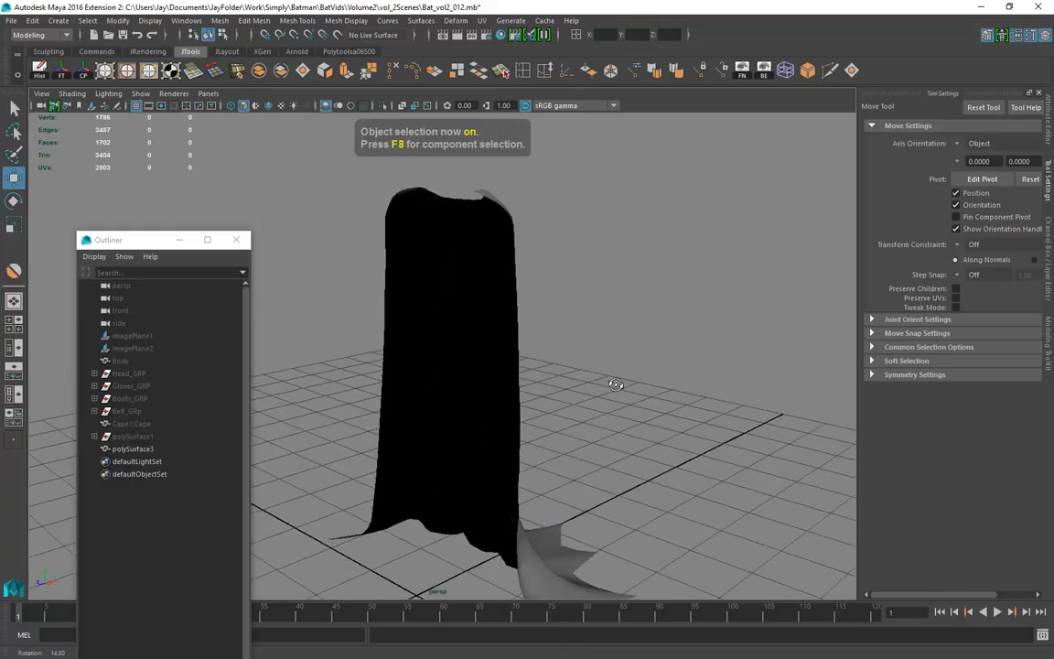
{"action": "left_click", "coordinate": [108, 93]}
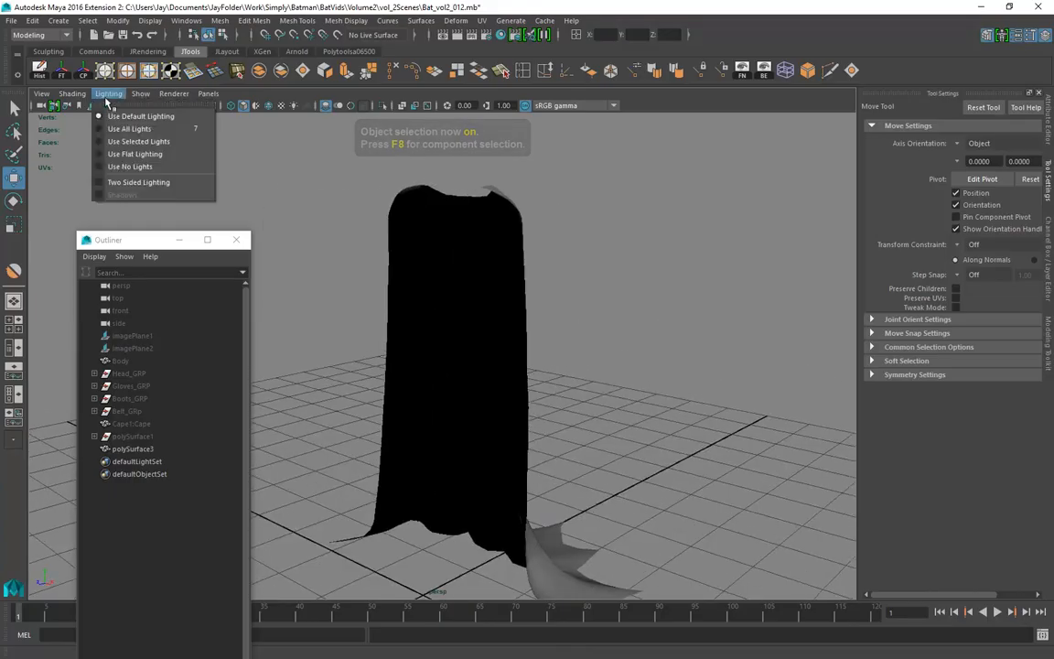
{"action": "left_click", "coordinate": [134, 181]}
{"action": "mouse_move", "coordinate": [490, 297]}
{"action": "left_mouse_down", "text": "alt"}
{"action": "mouse_move", "coordinate": [317, 294]}
{"action": "mouse_move", "coordinate": [499, 306]}
{"action": "left_mouse_up", "text": "alt"}
{"action": "left_click", "coordinate": [500, 308]}
{"action": "left_click", "coordinate": [673, 73]}
{"action": "left_click", "coordinate": [666, 288]}
Switch to vertex editing on the flare, adjust a vertex on its scalloped hem and turn soft selection off
{"action": "left_click_drag", "start_coordinate": [577, 443], "coordinate": [482, 478], "text": "alt"}
{"action": "middle_click_drag", "start_coordinate": [482, 478], "coordinate": [530, 343], "text": "alt"}
{"action": "right_click_drag", "start_coordinate": [531, 343], "coordinate": [695, 348], "text": "alt"}
{"action": "left_click_drag", "start_coordinate": [385, 408], "coordinate": [449, 416], "text": "alt"}
{"action": "right_click_drag", "start_coordinate": [450, 416], "coordinate": [641, 423], "text": "alt"}
{"action": "left_click", "coordinate": [501, 395]}
{"action": "right_click_drag", "start_coordinate": [502, 395], "coordinate": [432, 286]}
{"action": "left_click", "coordinate": [455, 390]}
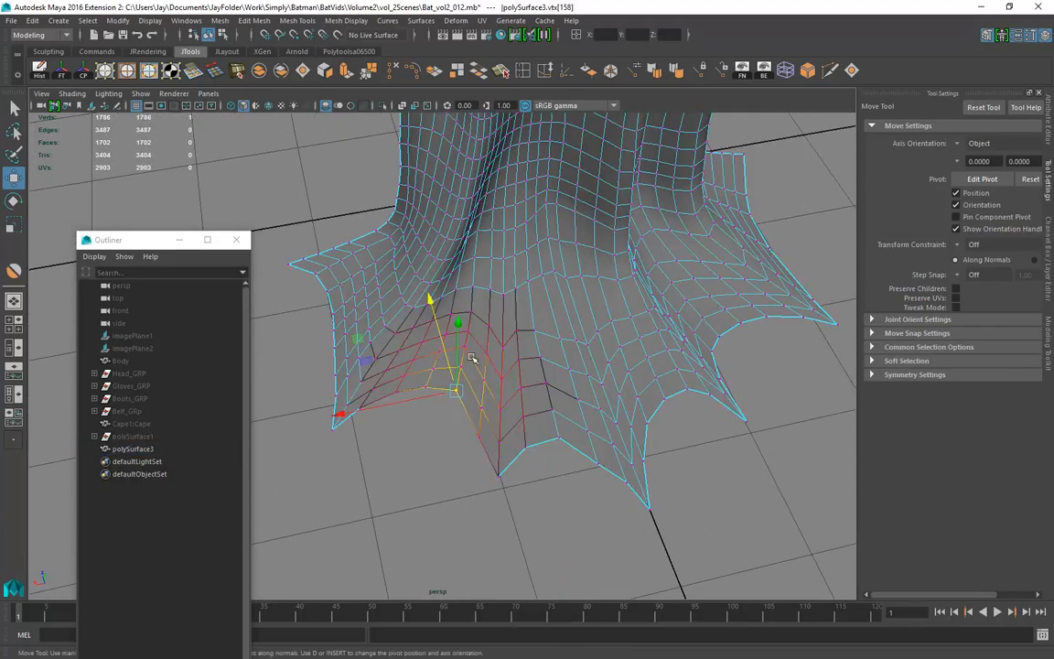
{"action": "left_click_drag", "start_coordinate": [451, 366], "coordinate": [455, 372]}
{"action": "key", "text": "b"}
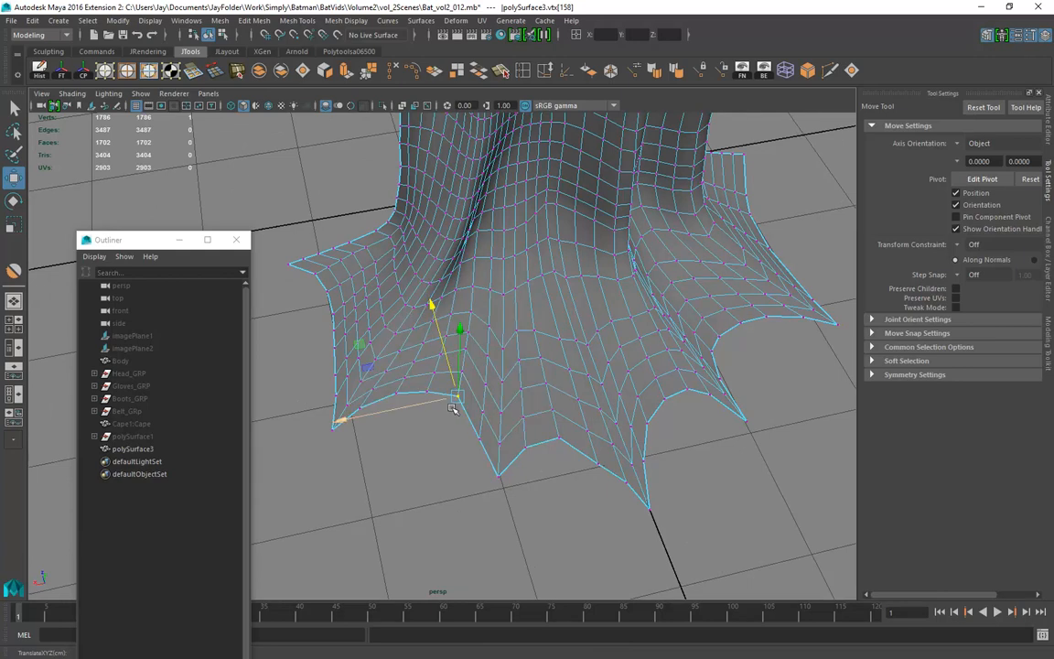
Move the two vertices directly above that hem vertex individually to even out their column
{"action": "left_click_drag", "start_coordinate": [460, 375], "coordinate": [461, 355]}
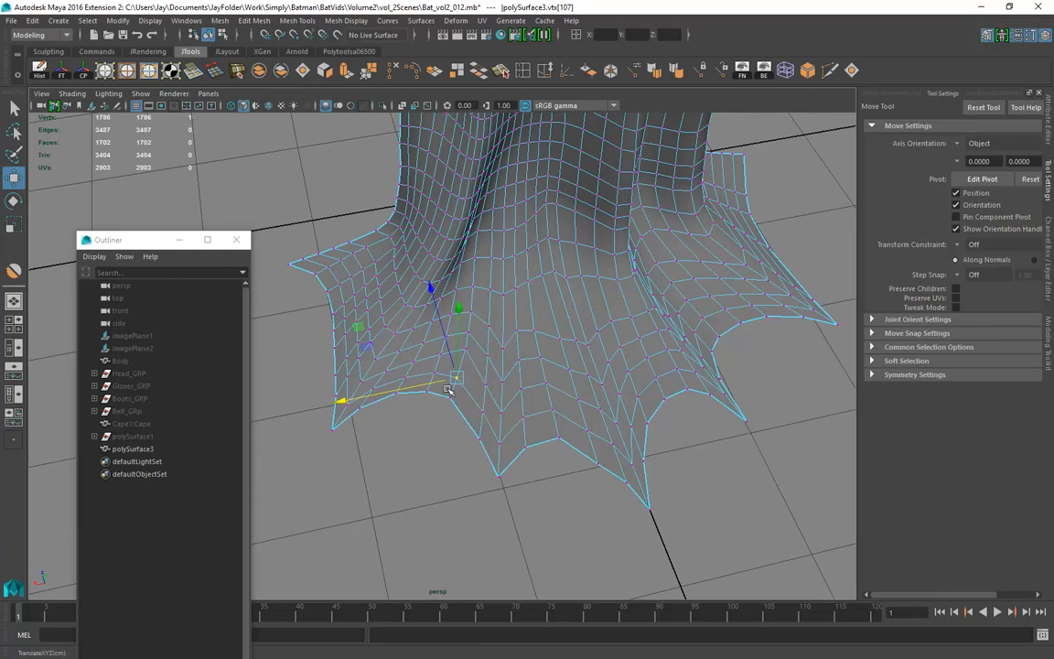
{"action": "left_click", "coordinate": [465, 348]}
{"action": "middle_click_drag", "start_coordinate": [459, 364], "coordinate": [449, 362]}
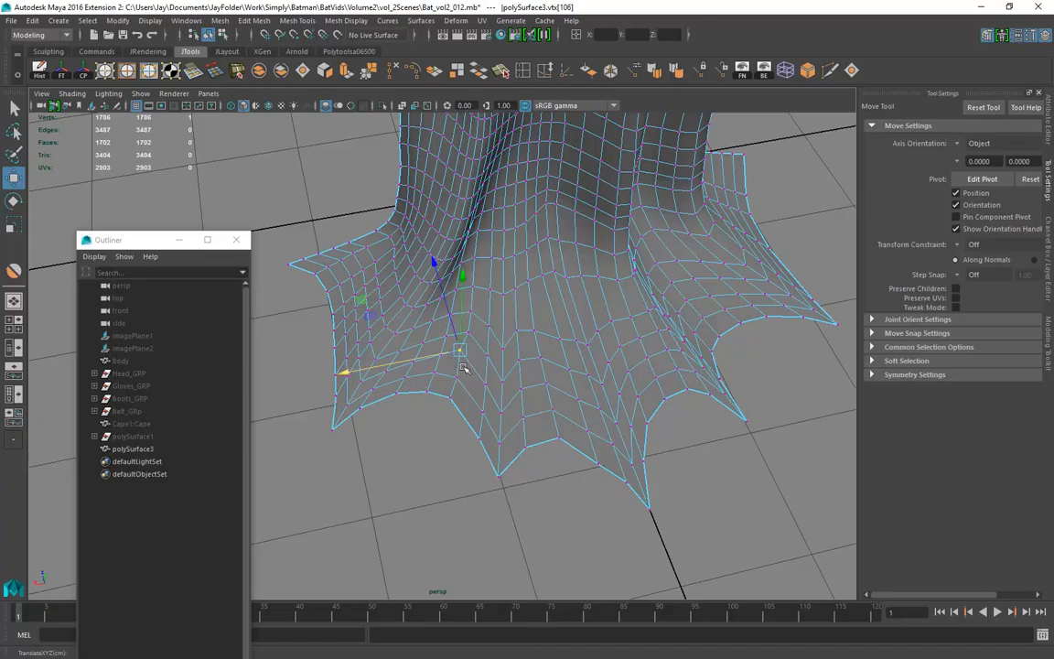
Smooth the flare's surface and the bases of its folds with the Smooth sculpting tool
{"action": "left_click", "coordinate": [14, 271]}
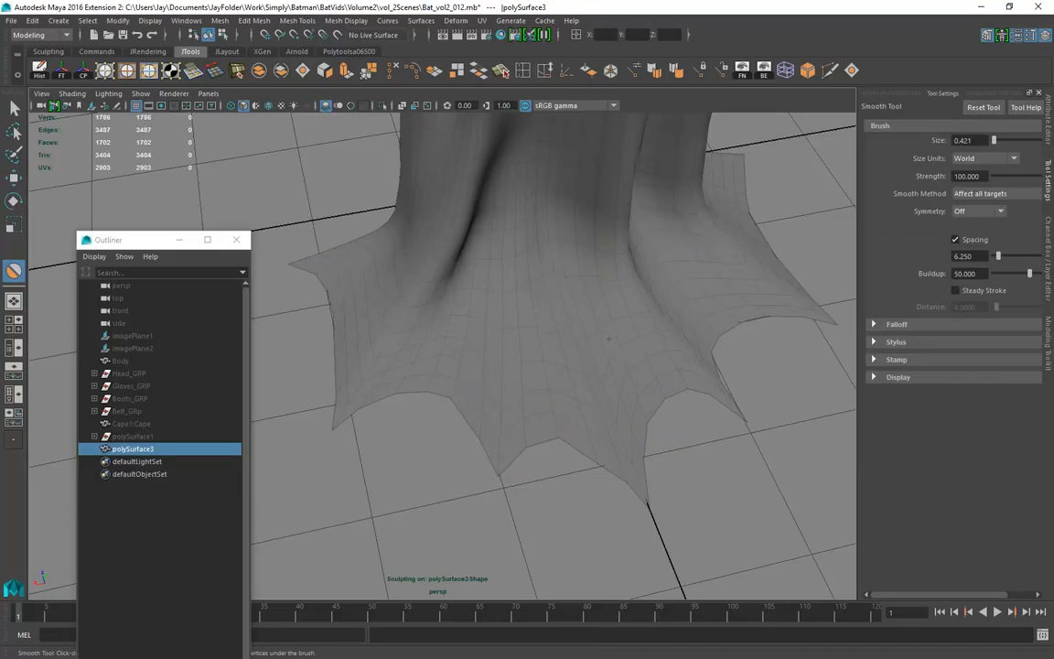
{"action": "left_click_drag", "start_coordinate": [521, 331], "coordinate": [419, 404], "text": "alt"}
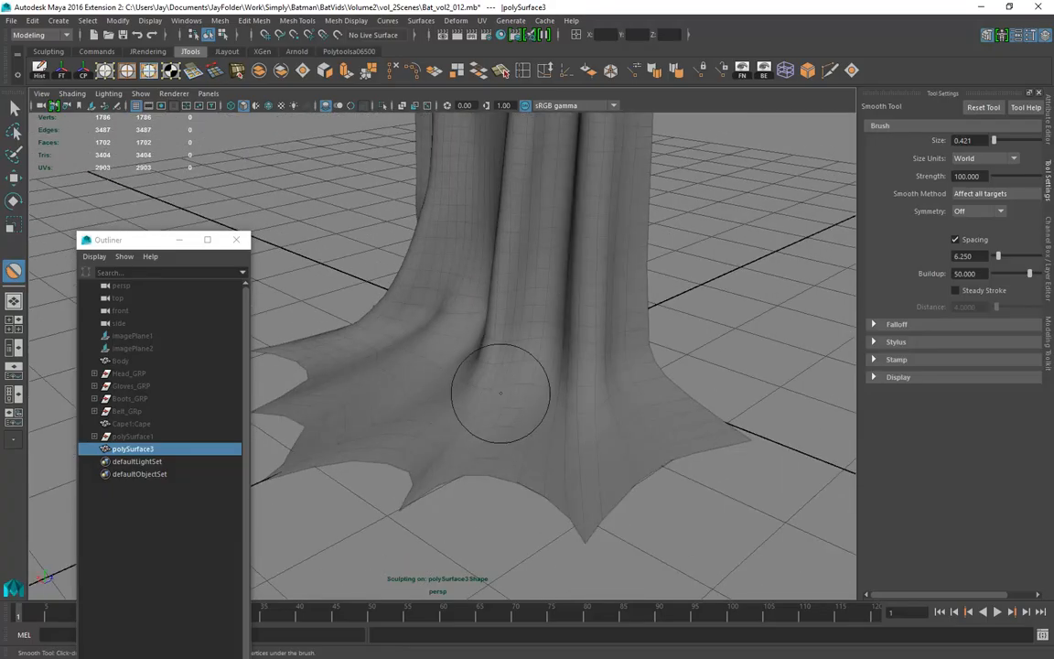
{"action": "mouse_move", "coordinate": [504, 426]}
{"action": "left_mouse_down", "text": "alt"}
{"action": "mouse_move", "coordinate": [478, 469]}
{"action": "mouse_move", "coordinate": [513, 457]}
{"action": "mouse_move", "coordinate": [473, 491]}
{"action": "mouse_move", "coordinate": [412, 430]}
{"action": "mouse_move", "coordinate": [388, 365]}
{"action": "mouse_move", "coordinate": [494, 318]}
{"action": "mouse_move", "coordinate": [600, 307]}
{"action": "mouse_move", "coordinate": [399, 312]}
{"action": "mouse_move", "coordinate": [400, 301]}
{"action": "mouse_move", "coordinate": [488, 464]}
{"action": "mouse_move", "coordinate": [349, 419]}
{"action": "mouse_move", "coordinate": [461, 470]}
{"action": "mouse_move", "coordinate": [461, 454]}
{"action": "mouse_move", "coordinate": [407, 456]}
{"action": "left_mouse_up", "text": "alt"}
{"action": "right_click_drag", "start_coordinate": [412, 453], "coordinate": [607, 445], "text": "alt"}
{"action": "mouse_move", "coordinate": [428, 416]}
{"action": "left_mouse_down", "text": "alt"}
{"action": "mouse_move", "coordinate": [424, 457]}
{"action": "mouse_move", "coordinate": [411, 428]}
{"action": "left_mouse_up", "text": "alt"}
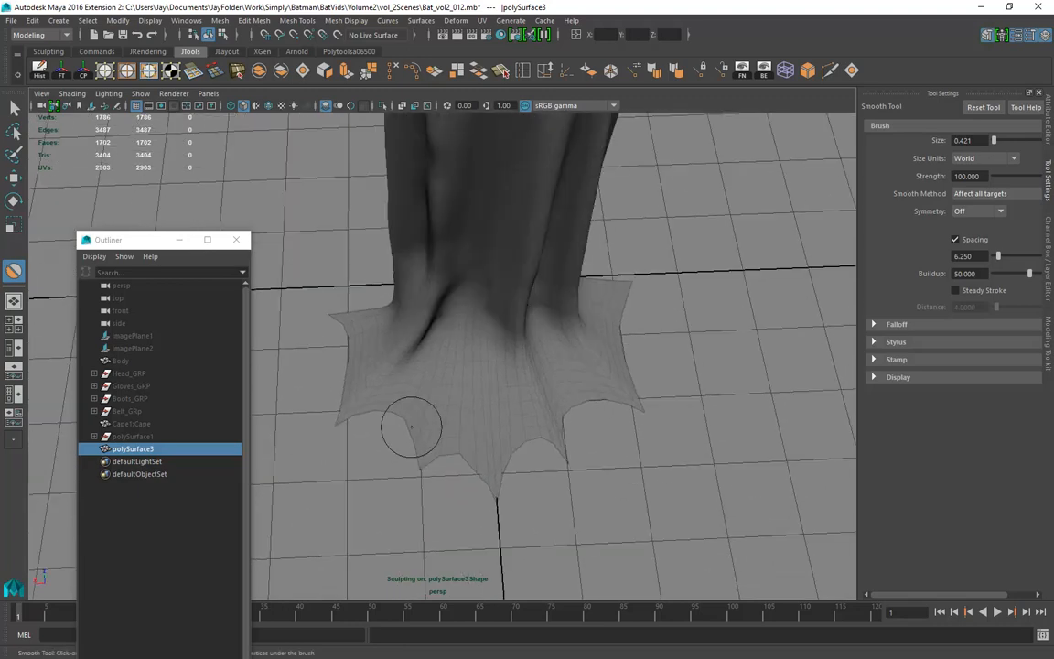
Insert edge loops across the width of the cape where the folds spread into the flare
{"action": "left_click", "coordinate": [18, 112]}
{"action": "mouse_move", "coordinate": [412, 386]}
{"action": "left_mouse_down", "text": "alt"}
{"action": "mouse_move", "coordinate": [463, 388]}
{"action": "mouse_move", "coordinate": [409, 384]}
{"action": "left_mouse_up", "text": "alt"}
{"action": "right_click_drag", "start_coordinate": [409, 383], "coordinate": [583, 427], "text": "alt"}
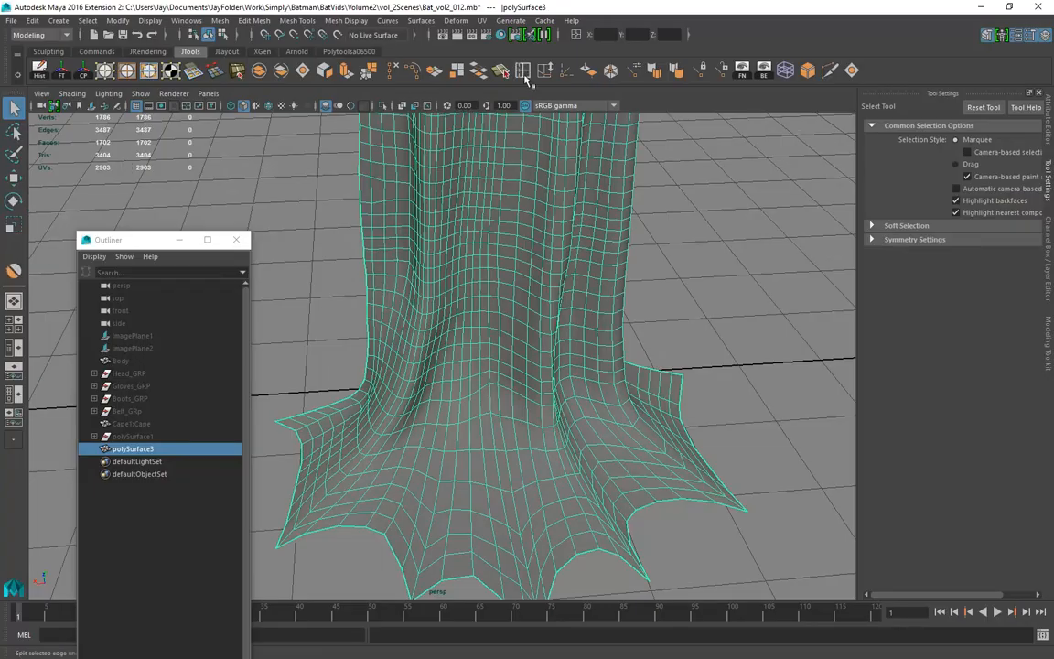
{"action": "left_click", "coordinate": [523, 71]}
{"action": "left_click_drag", "start_coordinate": [500, 476], "coordinate": [512, 440]}
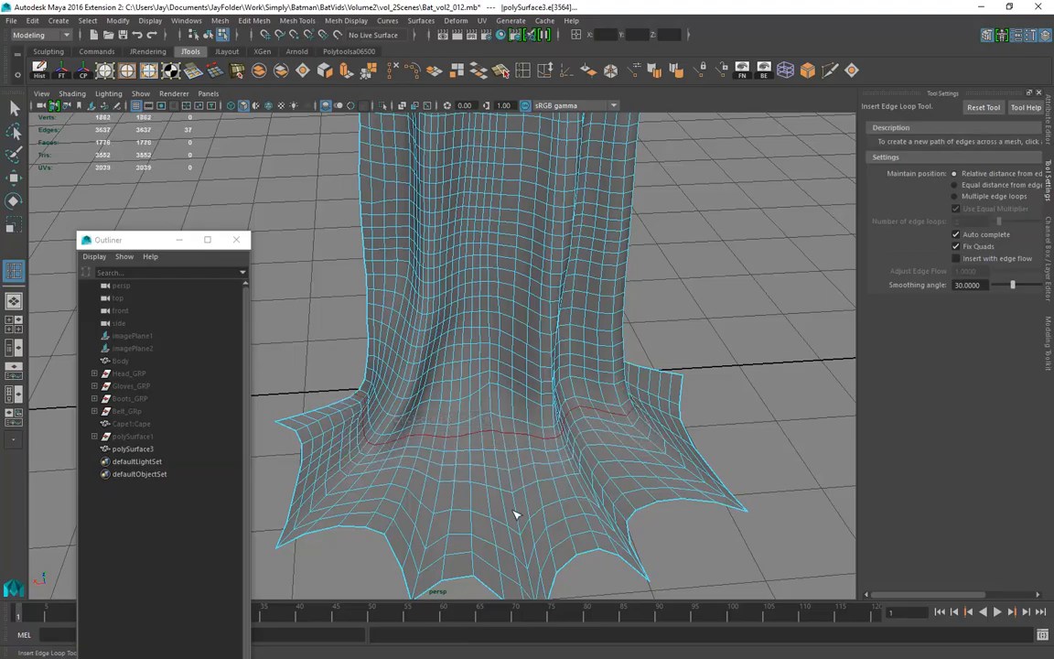
Insert two more edge loops across the cape, just above the previous loop at the base of the folds
{"action": "key", "text": "F8"}
{"action": "left_click_drag", "start_coordinate": [512, 515], "coordinate": [512, 439]}
{"action": "left_click", "coordinate": [512, 410]}
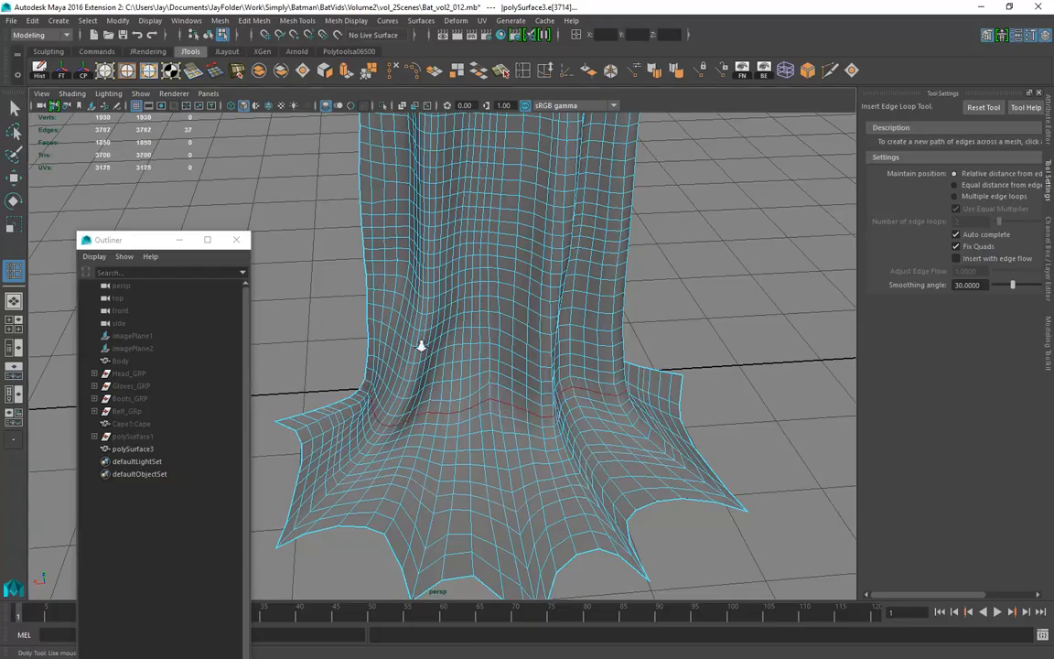
Examine the whole cape mesh from the back and the side
{"action": "right_click_drag", "start_coordinate": [577, 386], "coordinate": [395, 329], "text": "alt"}
{"action": "left_click_drag", "start_coordinate": [395, 330], "coordinate": [412, 326], "text": "alt"}
{"action": "middle_click_drag", "start_coordinate": [412, 326], "coordinate": [408, 374], "text": "alt"}
{"action": "right_click_drag", "start_coordinate": [408, 374], "coordinate": [534, 367], "text": "alt"}
{"action": "left_click_drag", "start_coordinate": [534, 367], "coordinate": [463, 369], "text": "alt"}
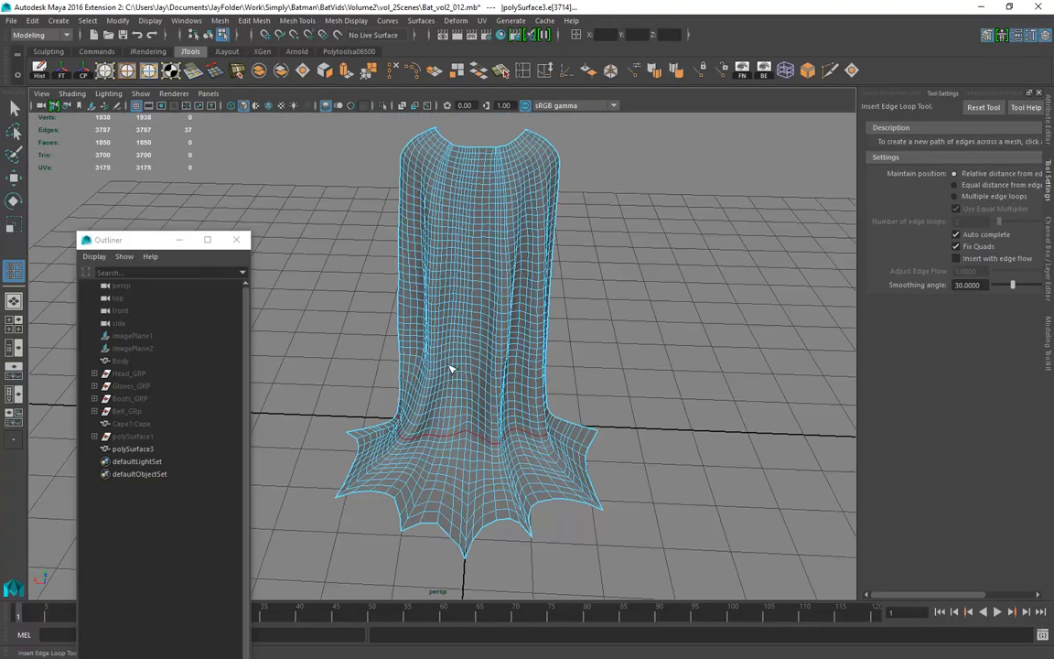
{"action": "middle_click_drag", "start_coordinate": [463, 370], "coordinate": [471, 478], "text": "alt"}
{"action": "scroll", "coordinate": [546, 327], "scroll_direction": "up", "scroll_amount": 6}
{"action": "scroll", "coordinate": [549, 322], "scroll_direction": "down", "scroll_amount": 5}
{"action": "left_click_drag", "start_coordinate": [565, 317], "coordinate": [737, 372], "text": "alt"}
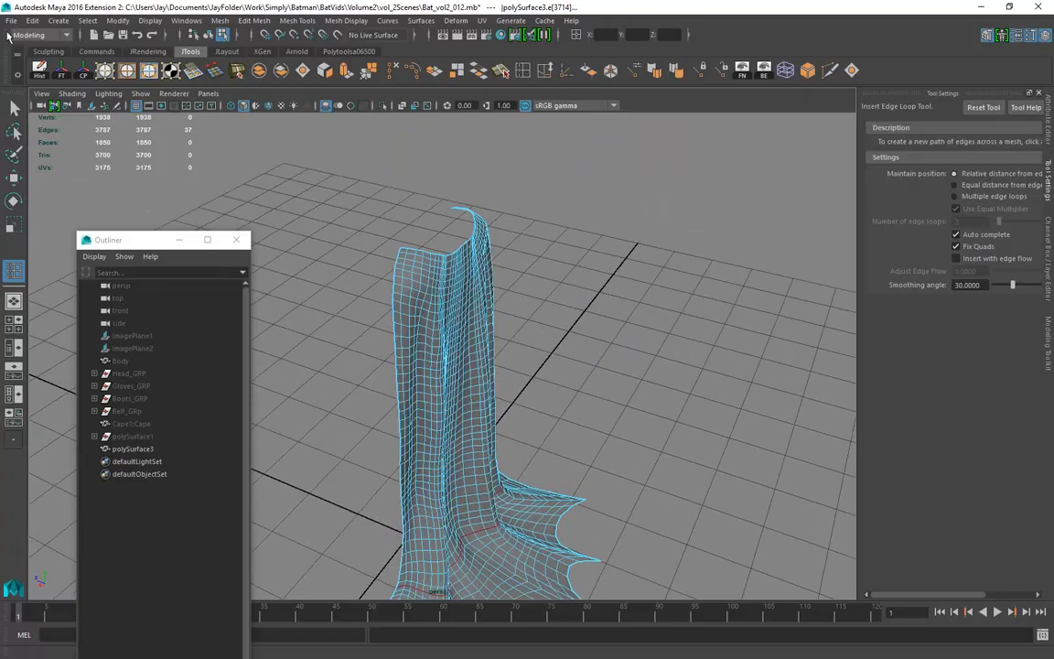
Select the cape's entire border edge loop and extrude it
{"action": "left_click", "coordinate": [15, 108]}
{"action": "left_click_drag", "start_coordinate": [532, 288], "coordinate": [412, 322], "text": "alt"}
{"action": "right_click_drag", "start_coordinate": [412, 322], "coordinate": [494, 341], "text": "alt"}
{"action": "left_click_drag", "start_coordinate": [494, 341], "coordinate": [572, 361], "text": "alt"}
{"action": "middle_click_drag", "start_coordinate": [572, 362], "coordinate": [642, 494], "text": "alt"}
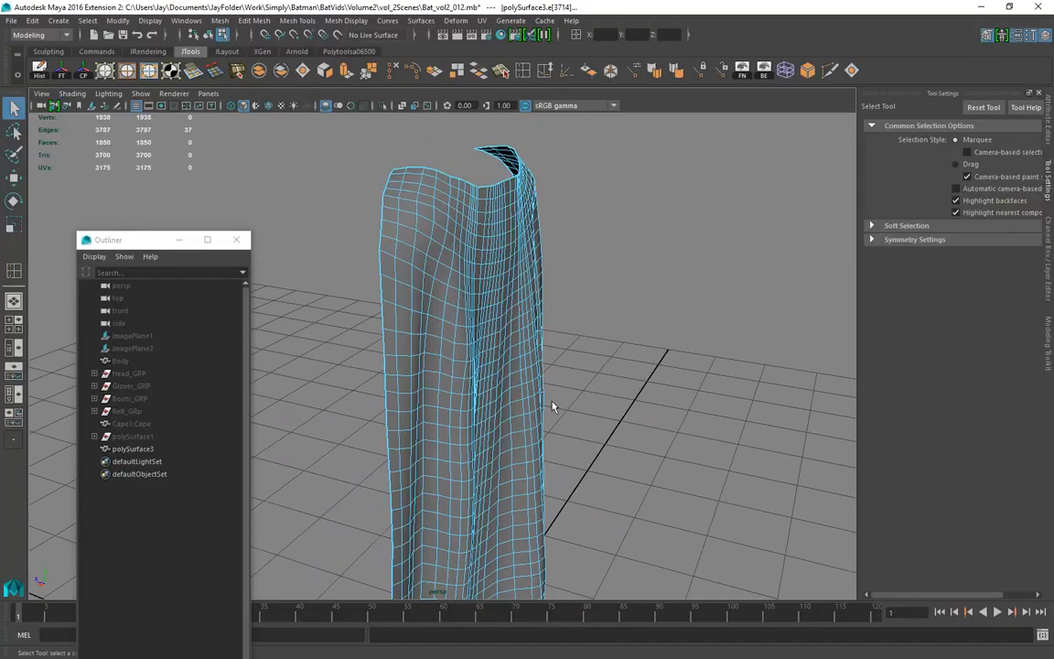
{"action": "right_click", "coordinate": [346, 180]}
{"action": "left_click", "coordinate": [347, 147]}
{"action": "double_click", "coordinate": [395, 194]}
{"action": "left_click_drag", "start_coordinate": [388, 226], "coordinate": [542, 122], "text": "alt"}
{"action": "left_click", "coordinate": [348, 72]}
{"action": "left_click_drag", "start_coordinate": [400, 322], "coordinate": [497, 425], "text": "alt"}
{"action": "scroll", "coordinate": [485, 412], "scroll_direction": "down", "scroll_amount": 3}
{"action": "scroll", "coordinate": [485, 430], "scroll_direction": "down", "scroll_amount": 2}
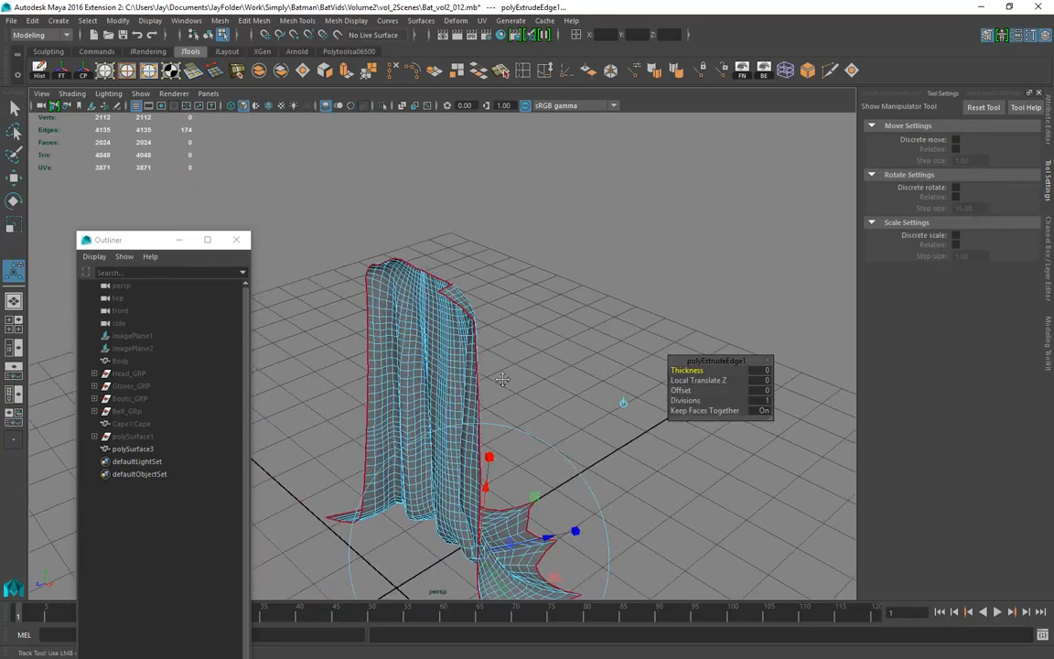
Try to offset the extruded border edges to give the cape thickness, and undo the offset
{"action": "middle_click_drag", "start_coordinate": [503, 499], "coordinate": [682, 287], "text": "alt"}
{"action": "scroll", "coordinate": [683, 287], "scroll_direction": "up", "scroll_amount": 4}
{"action": "left_click_drag", "start_coordinate": [683, 288], "coordinate": [551, 444], "text": "alt"}
{"action": "left_click_drag", "start_coordinate": [604, 410], "coordinate": [607, 416]}
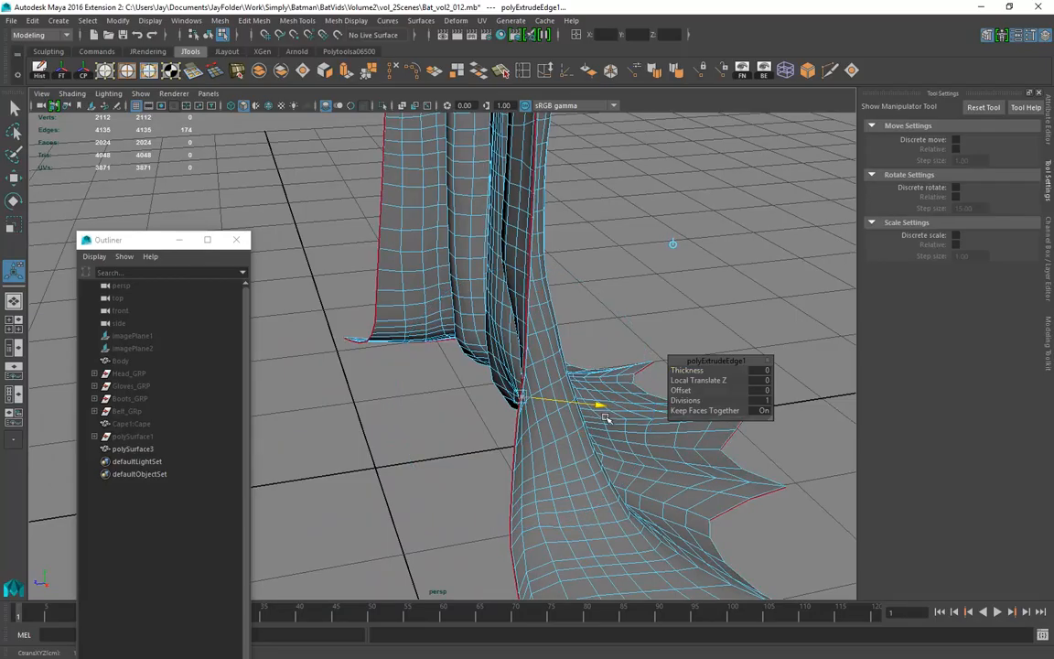
{"action": "left_click_drag", "start_coordinate": [604, 418], "coordinate": [609, 427]}
{"action": "left_click_drag", "start_coordinate": [494, 445], "coordinate": [588, 457], "text": "alt"}
{"action": "left_click_drag", "start_coordinate": [419, 429], "coordinate": [463, 360], "text": "alt"}
{"action": "right_click_drag", "start_coordinate": [463, 359], "coordinate": [634, 377], "text": "alt"}
{"action": "left_click_drag", "start_coordinate": [634, 377], "coordinate": [532, 433], "text": "alt"}
{"action": "middle_click_drag", "start_coordinate": [532, 432], "coordinate": [454, 355], "text": "alt"}
{"action": "left_click_drag", "start_coordinate": [472, 467], "coordinate": [474, 461]}
{"action": "right_click_drag", "start_coordinate": [590, 399], "coordinate": [403, 375], "text": "alt"}
{"action": "left_click_drag", "start_coordinate": [402, 375], "coordinate": [493, 384], "text": "alt"}
{"action": "key", "text": "ctrl+z"}
Select all the cape's faces, and undo back to before the border edge extrusion
{"action": "left_click", "coordinate": [581, 249]}
{"action": "right_click_drag", "start_coordinate": [580, 249], "coordinate": [110, 243], "text": "alt"}
{"action": "left_click_drag", "start_coordinate": [475, 346], "coordinate": [604, 348], "text": "alt"}
{"action": "right_click_drag", "start_coordinate": [462, 285], "coordinate": [464, 322]}
{"action": "key", "text": "q"}
{"action": "left_click_drag", "start_coordinate": [333, 128], "coordinate": [591, 517]}
{"action": "right_click_drag", "start_coordinate": [551, 537], "coordinate": [622, 567], "text": "alt"}
{"action": "left_click_drag", "start_coordinate": [595, 366], "coordinate": [419, 448], "text": "alt"}
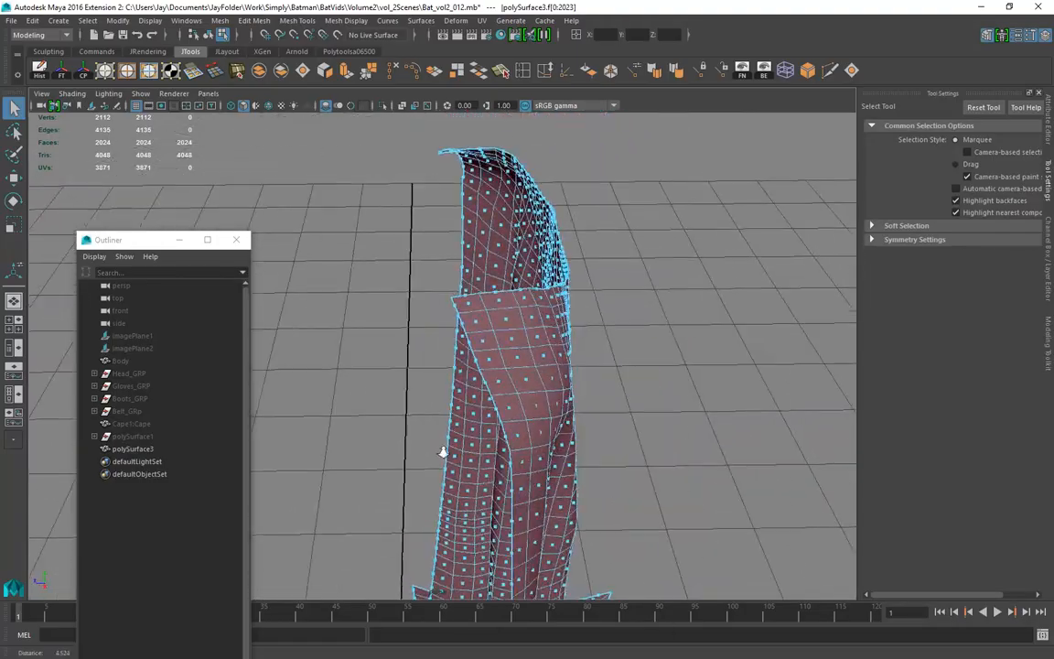
{"action": "right_click_drag", "start_coordinate": [420, 447], "coordinate": [622, 447], "text": "alt"}
{"action": "left_click_drag", "start_coordinate": [580, 386], "coordinate": [616, 376], "text": "alt"}
{"action": "middle_click_drag", "start_coordinate": [617, 376], "coordinate": [458, 423], "text": "alt"}
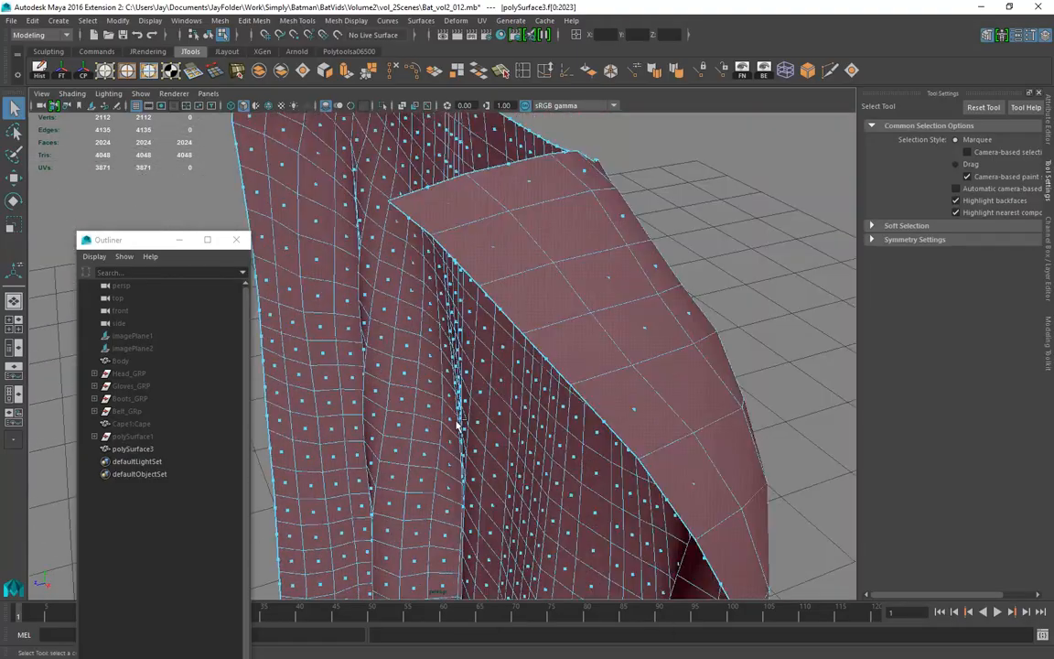
{"action": "key", "text": "ctrl+z"}
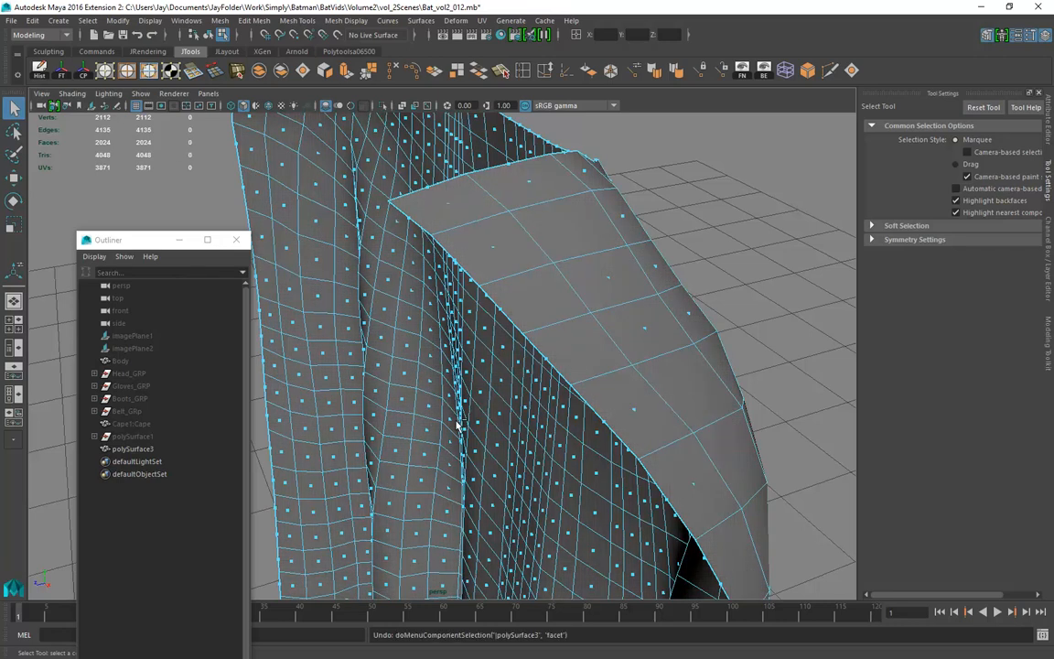
{"action": "key", "text": "ctrl+z"}
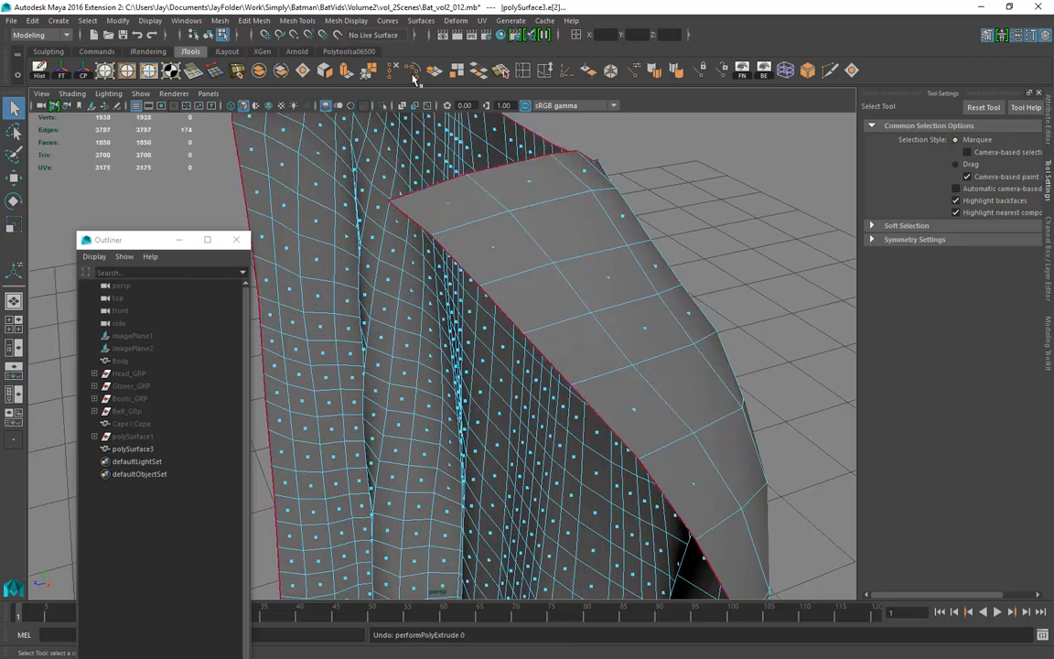
Select all faces of the cape
{"action": "key", "text": "f"}
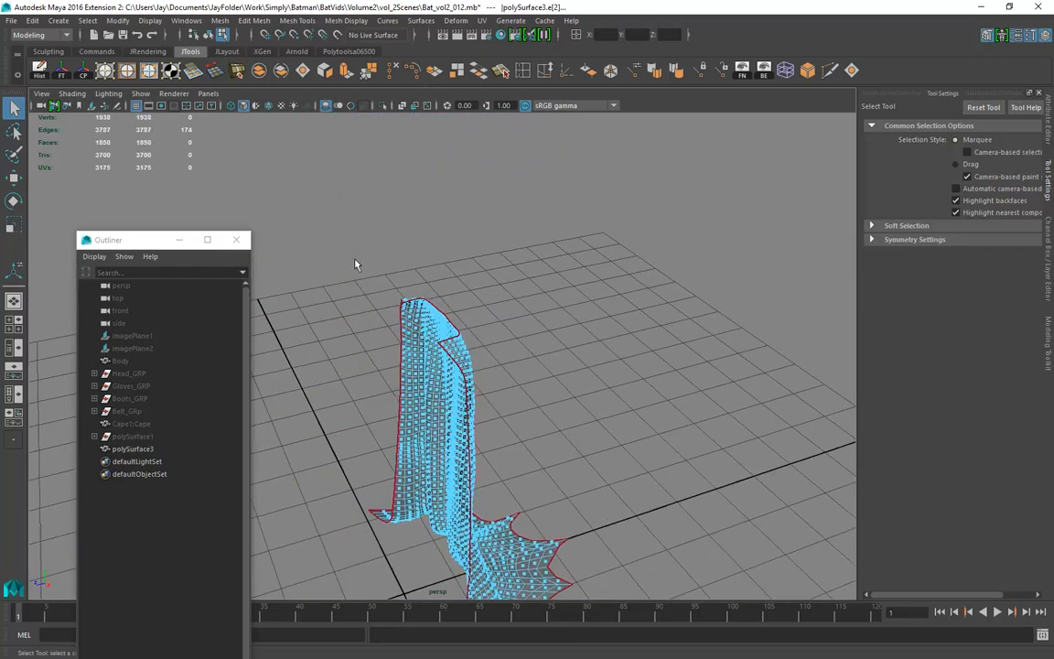
{"action": "middle_click_drag", "start_coordinate": [346, 328], "coordinate": [362, 256], "text": "alt"}
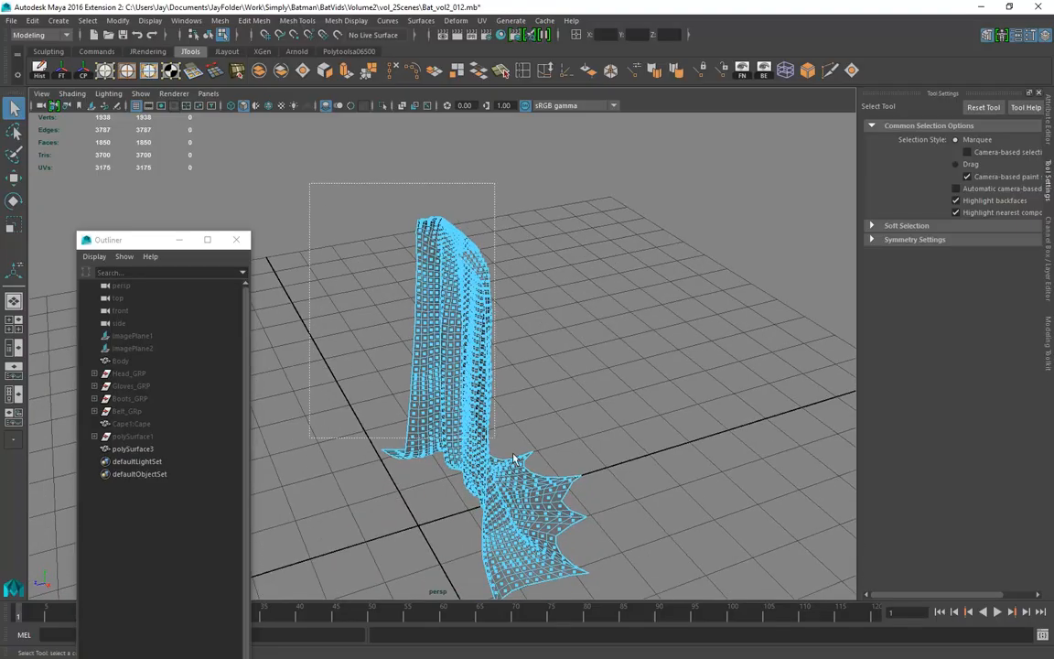
{"action": "left_click_drag", "start_coordinate": [672, 636], "coordinate": [672, 638]}
{"action": "right_click_drag", "start_coordinate": [416, 355], "coordinate": [739, 343], "text": "alt"}
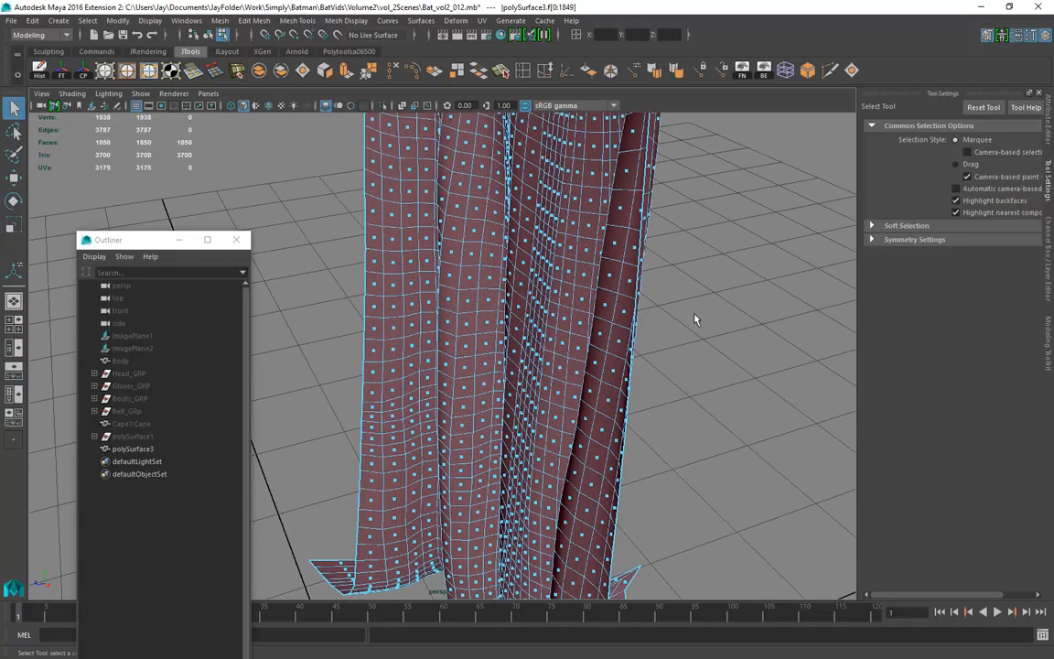
{"action": "middle_click_drag", "start_coordinate": [738, 343], "coordinate": [659, 560], "text": "alt"}
{"action": "right_click_drag", "start_coordinate": [443, 512], "coordinate": [394, 506], "text": "alt"}
{"action": "middle_click_drag", "start_coordinate": [585, 577], "coordinate": [633, 310], "text": "alt"}
{"action": "left_click_drag", "start_coordinate": [633, 310], "coordinate": [531, 376], "text": "alt"}
{"action": "right_click_drag", "start_coordinate": [631, 352], "coordinate": [734, 334], "text": "alt"}
{"action": "left_click_drag", "start_coordinate": [734, 334], "coordinate": [512, 366], "text": "alt"}
{"action": "middle_click_drag", "start_coordinate": [512, 366], "coordinate": [482, 589], "text": "alt"}
{"action": "middle_click_drag", "start_coordinate": [513, 320], "coordinate": [532, 567], "text": "alt"}
{"action": "left_click_drag", "start_coordinate": [482, 407], "coordinate": [578, 403], "text": "alt"}
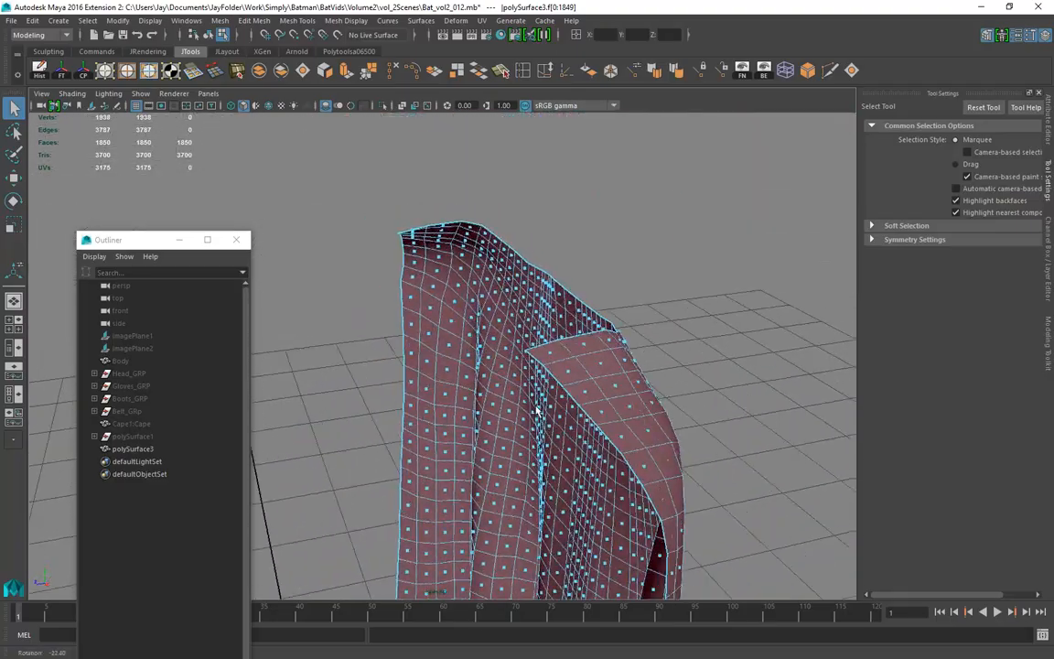
{"action": "middle_click_drag", "start_coordinate": [578, 402], "coordinate": [529, 400], "text": "alt"}
{"action": "right_click_drag", "start_coordinate": [530, 400], "coordinate": [626, 422], "text": "alt"}
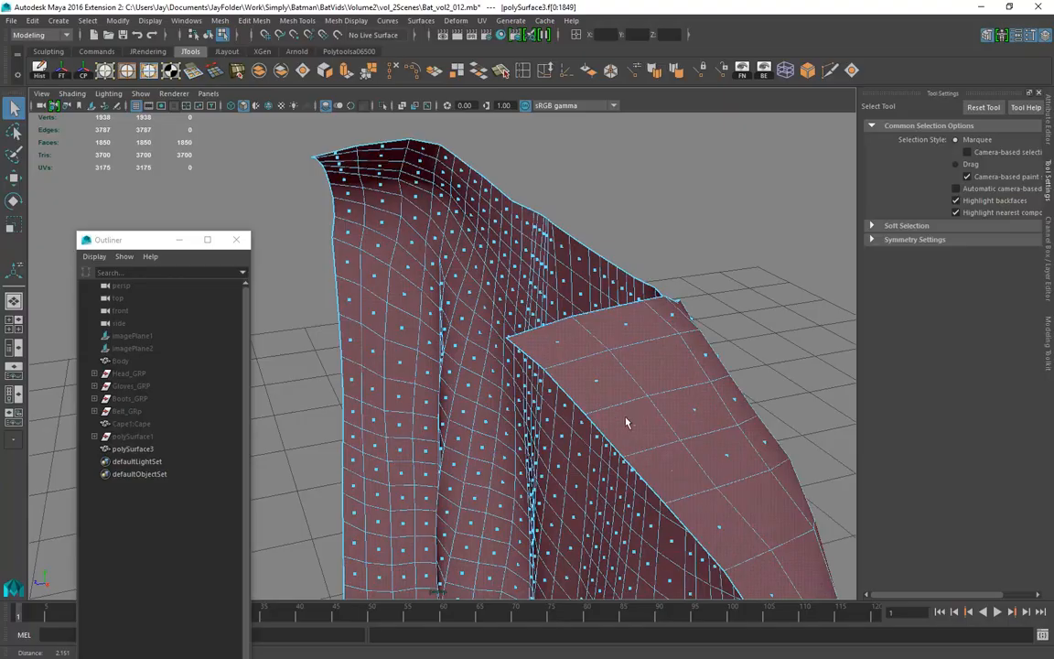
Extrude all the cape's faces with a local Z translation of about -0.0014 to give it a thin thickness
{"action": "left_click", "coordinate": [346, 77]}
{"action": "right_click_drag", "start_coordinate": [648, 330], "coordinate": [223, 243], "text": "alt"}
{"action": "middle_click_drag", "start_coordinate": [476, 558], "coordinate": [479, 179], "text": "alt"}
{"action": "left_click_drag", "start_coordinate": [485, 366], "coordinate": [416, 370], "text": "alt"}
{"action": "right_click_drag", "start_coordinate": [417, 371], "coordinate": [588, 443], "text": "alt"}
{"action": "left_click_drag", "start_coordinate": [589, 443], "coordinate": [613, 433], "text": "alt"}
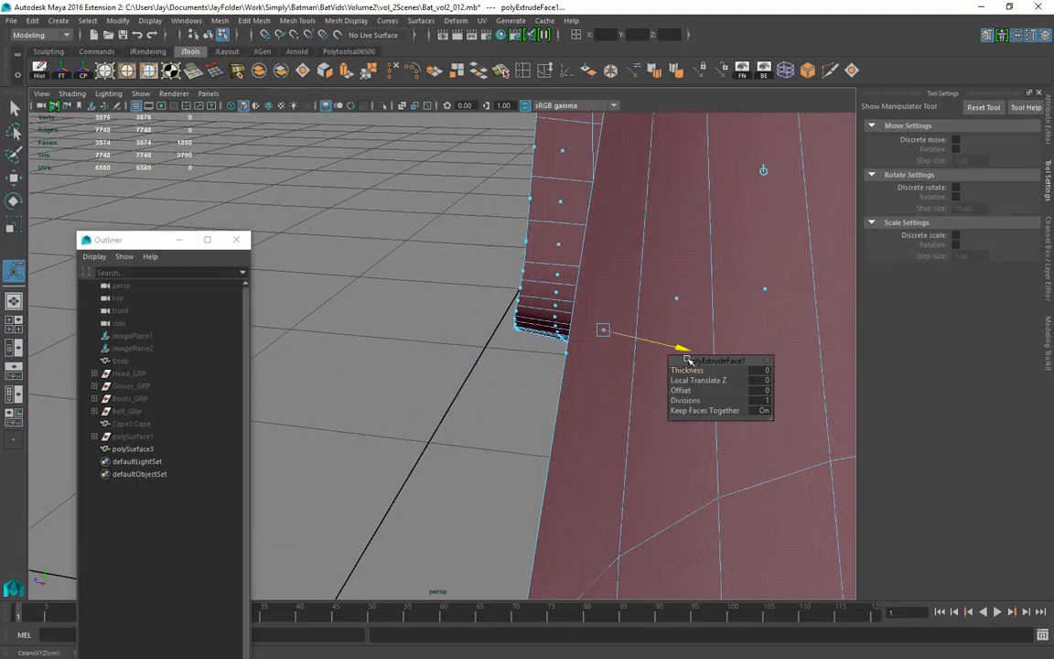
{"action": "left_click_drag", "start_coordinate": [687, 359], "coordinate": [684, 359]}
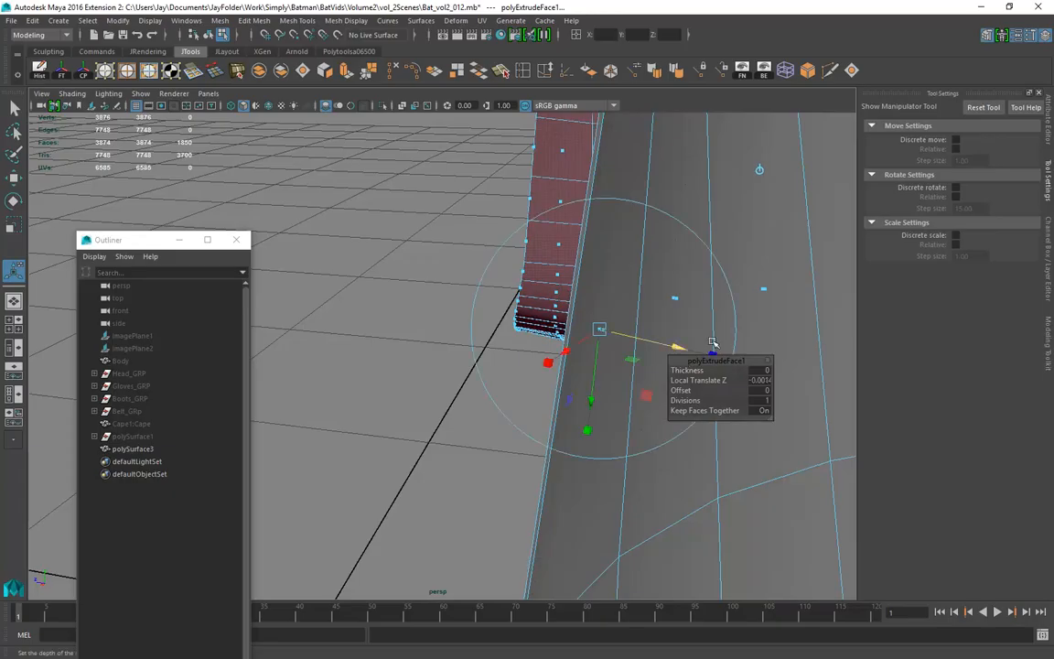
{"action": "right_click_drag", "start_coordinate": [699, 356], "coordinate": [349, 311], "text": "alt"}
{"action": "left_click_drag", "start_coordinate": [349, 311], "coordinate": [526, 356], "text": "alt"}
{"action": "right_click_drag", "start_coordinate": [526, 356], "coordinate": [605, 378], "text": "alt"}
{"action": "left_click_drag", "start_coordinate": [605, 378], "coordinate": [534, 348], "text": "alt"}
{"action": "right_click_drag", "start_coordinate": [604, 309], "coordinate": [349, 316], "text": "alt"}
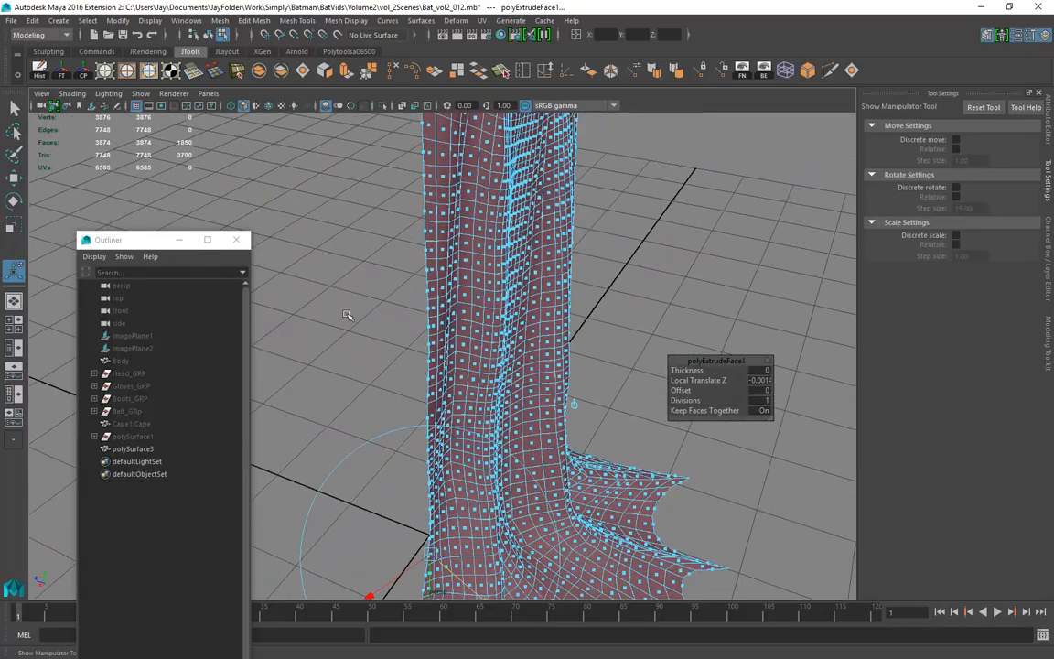
Deselect the faces and insert edge loops close to the cape's neckline and one of its side borders
{"action": "left_click", "coordinate": [388, 301]}
{"action": "middle_click_drag", "start_coordinate": [388, 301], "coordinate": [379, 466], "text": "alt"}
{"action": "right_click_drag", "start_coordinate": [379, 466], "coordinate": [465, 305], "text": "alt"}
{"action": "left_click_drag", "start_coordinate": [465, 305], "coordinate": [449, 329], "text": "alt"}
{"action": "right_click_drag", "start_coordinate": [449, 329], "coordinate": [572, 375], "text": "alt"}
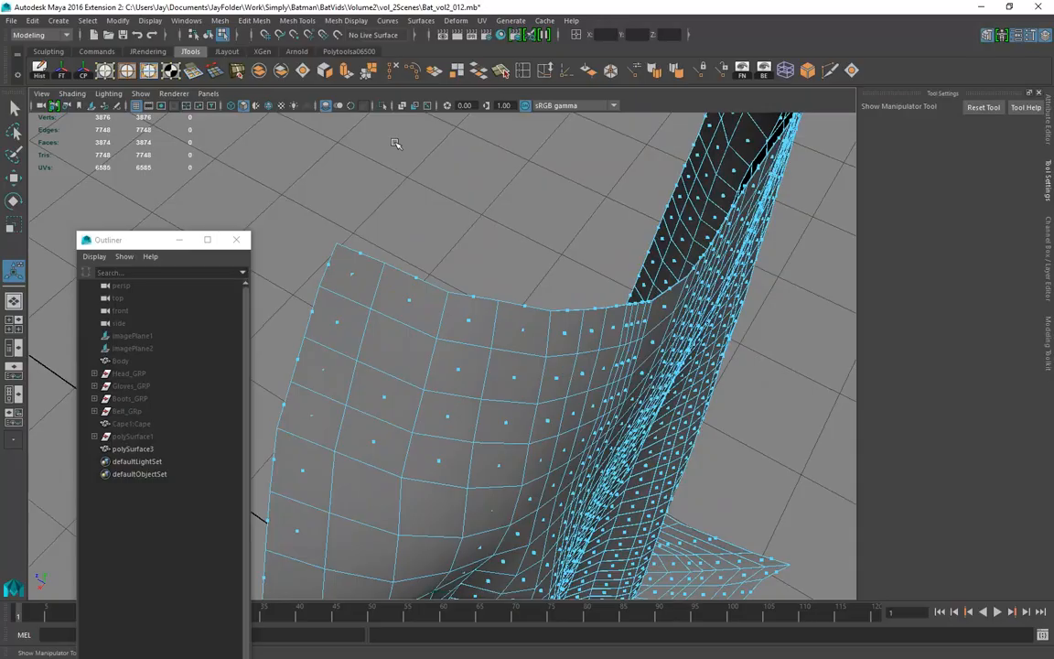
{"action": "key", "text": "g"}
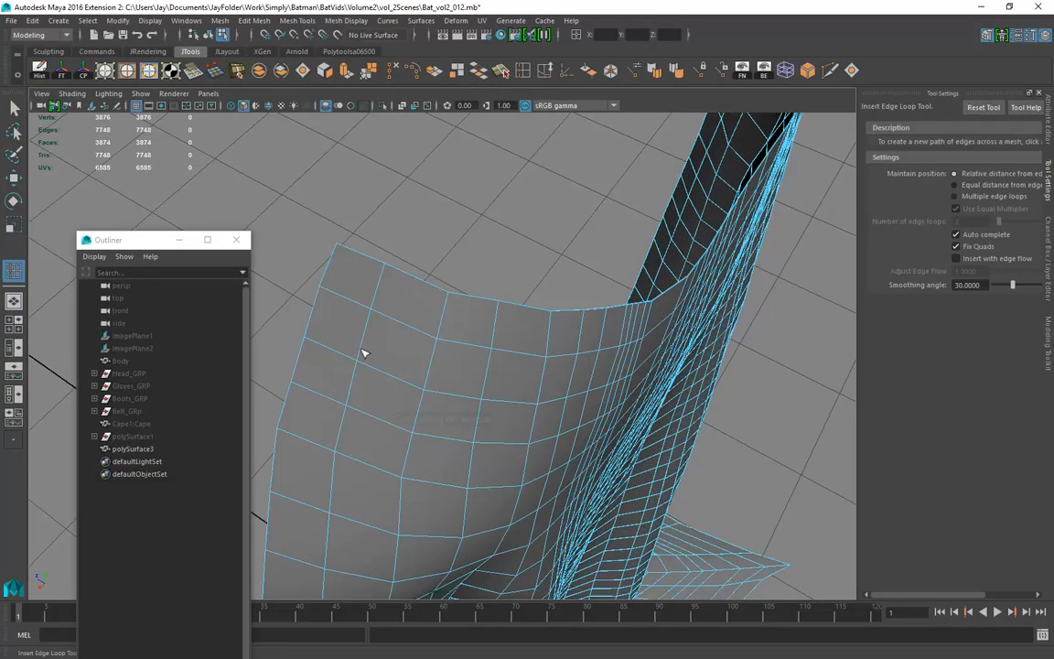
{"action": "left_click_drag", "start_coordinate": [390, 285], "coordinate": [350, 262]}
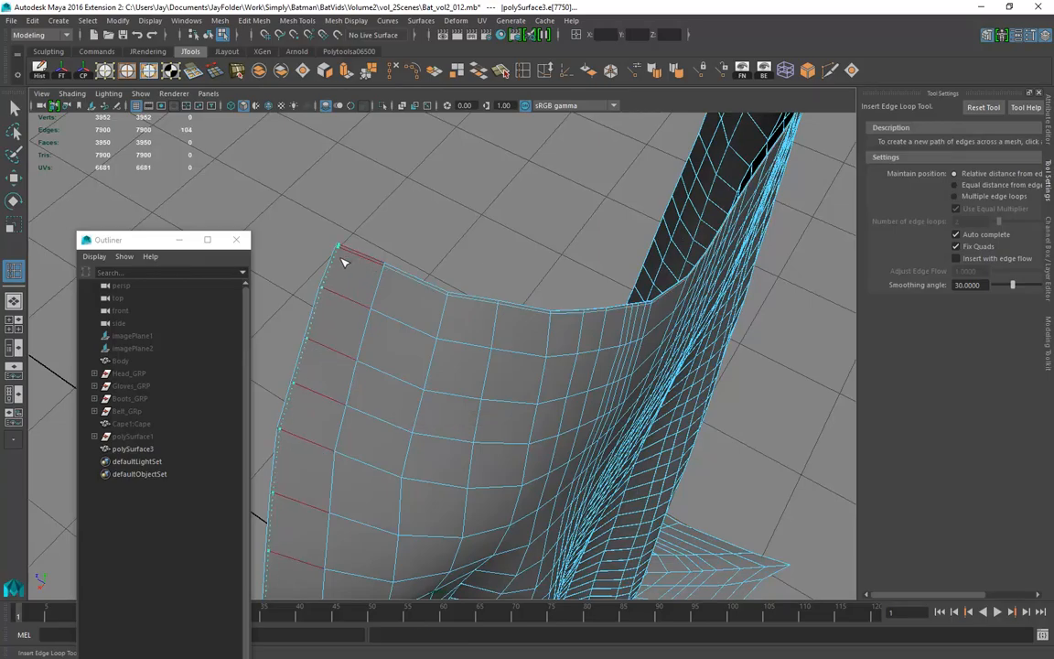
{"action": "left_click", "coordinate": [343, 264]}
Insert an edge loop along the thin rim of the thickened cape, running around its whole border
{"action": "left_click_drag", "start_coordinate": [343, 264], "coordinate": [476, 542], "text": "alt"}
{"action": "right_click_drag", "start_coordinate": [477, 542], "coordinate": [497, 373], "text": "alt"}
{"action": "left_click_drag", "start_coordinate": [497, 372], "coordinate": [537, 405], "text": "alt"}
{"action": "left_click", "coordinate": [649, 286]}
{"action": "scroll", "coordinate": [624, 316], "scroll_direction": "up", "scroll_amount": 3}
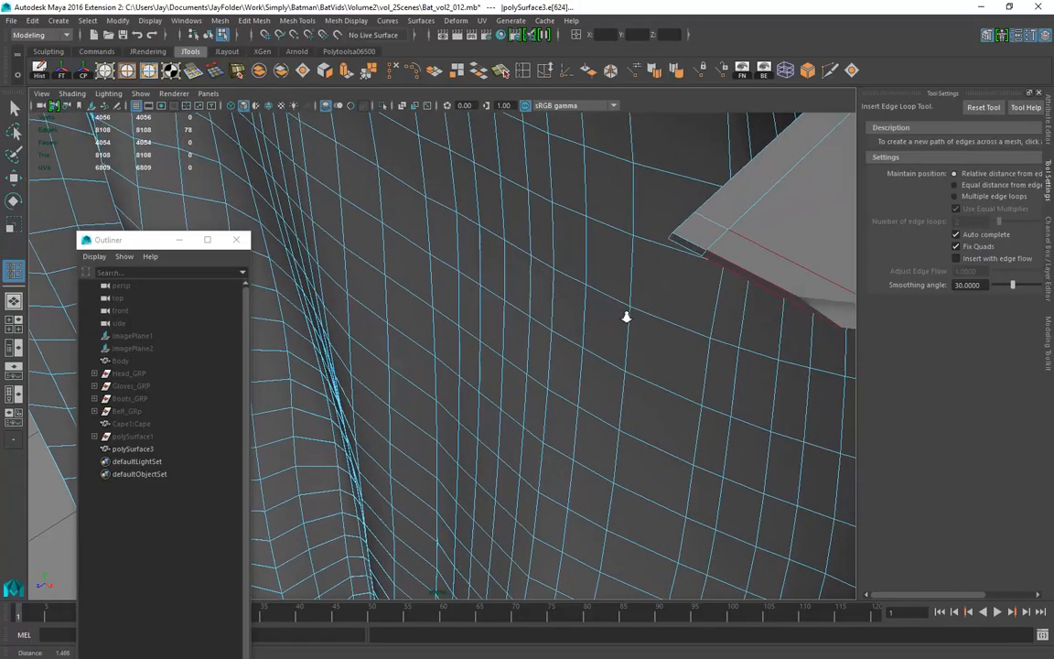
{"action": "scroll", "coordinate": [668, 292], "scroll_direction": "down", "scroll_amount": 3}
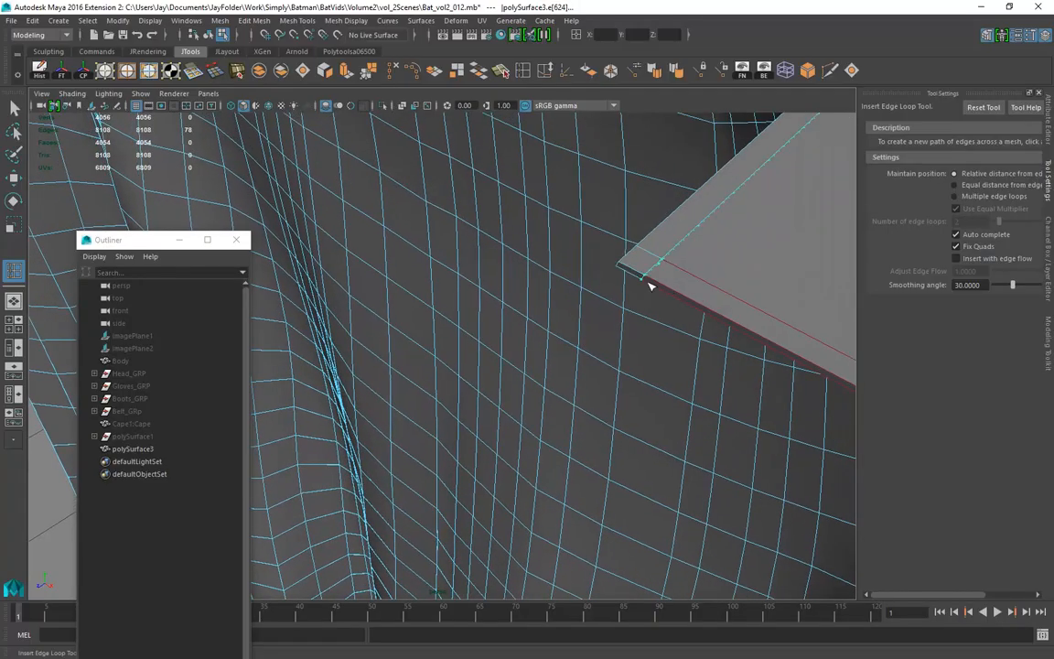
{"action": "left_click", "coordinate": [622, 268]}
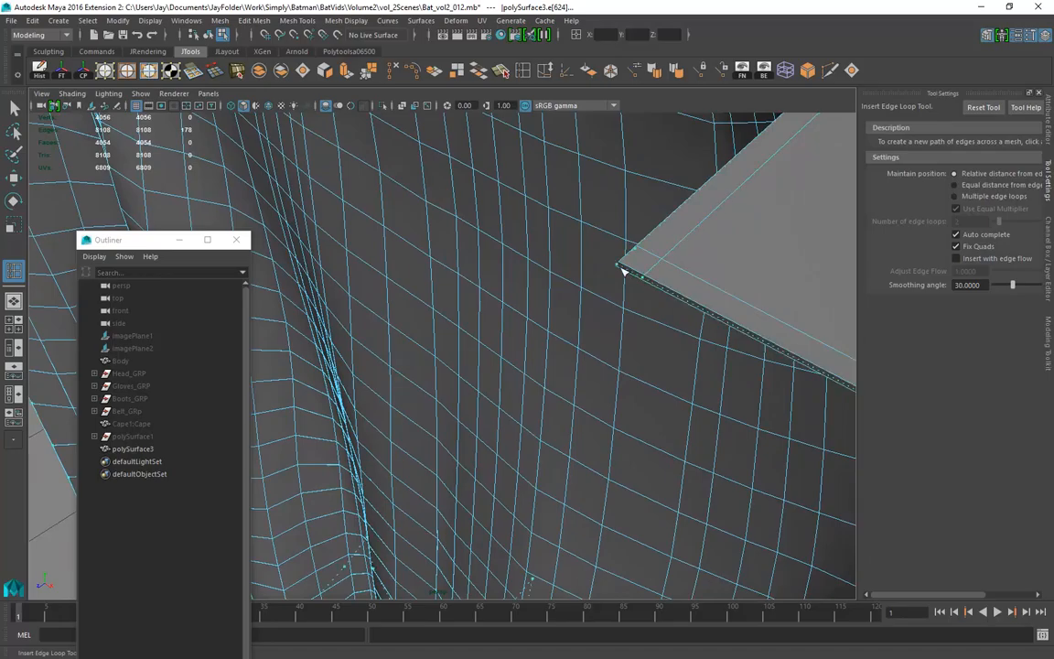
Insert an edge loop close to the cape's opposite side border
{"action": "right_click_drag", "start_coordinate": [675, 320], "coordinate": [466, 322], "text": "alt"}
{"action": "left_click_drag", "start_coordinate": [465, 322], "coordinate": [424, 370], "text": "alt"}
{"action": "middle_click_drag", "start_coordinate": [424, 370], "coordinate": [522, 394], "text": "alt"}
{"action": "left_click_drag", "start_coordinate": [534, 384], "coordinate": [477, 367], "text": "alt"}
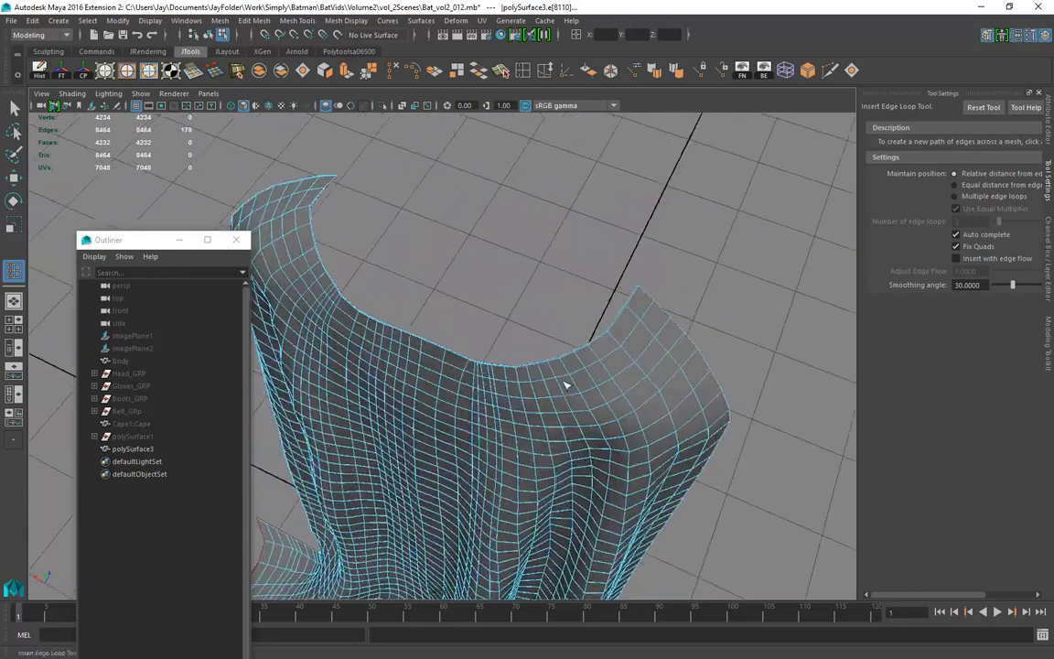
{"action": "middle_click_drag", "start_coordinate": [627, 395], "coordinate": [463, 379], "text": "alt"}
{"action": "right_click_drag", "start_coordinate": [463, 378], "coordinate": [695, 410], "text": "alt"}
{"action": "left_click", "coordinate": [538, 223]}
Insert an edge loop close to the flare's scalloped hem
{"action": "right_click_drag", "start_coordinate": [604, 273], "coordinate": [320, 295], "text": "alt"}
{"action": "middle_click_drag", "start_coordinate": [576, 403], "coordinate": [638, 136], "text": "alt"}
{"action": "middle_click_drag", "start_coordinate": [555, 270], "coordinate": [622, 126], "text": "alt"}
{"action": "middle_click_drag", "start_coordinate": [632, 396], "coordinate": [655, 327], "text": "alt"}
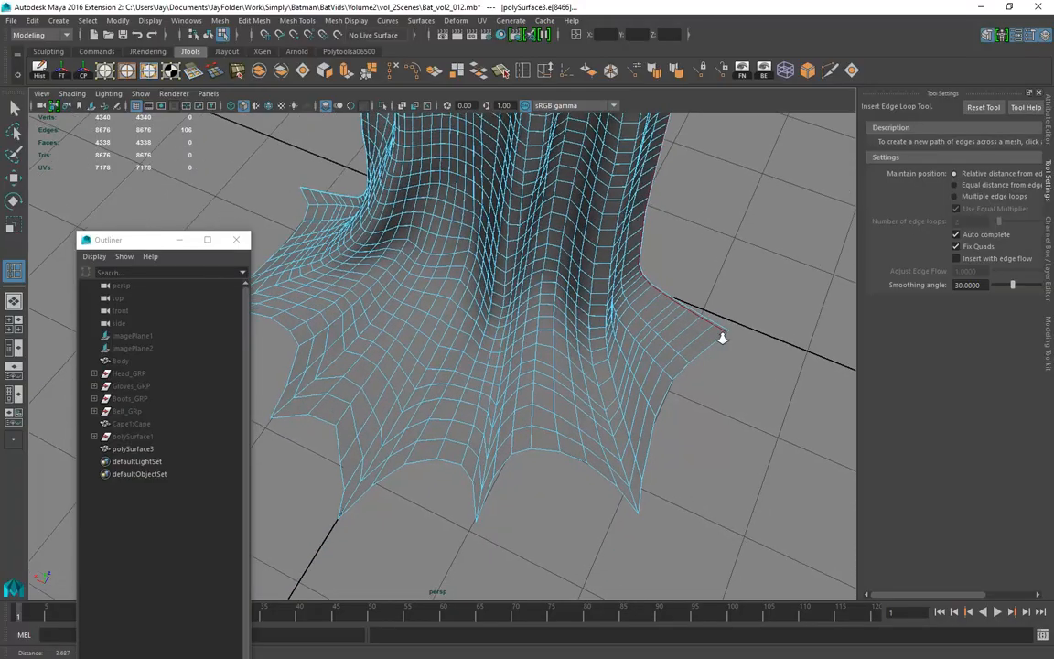
{"action": "right_click_drag", "start_coordinate": [654, 327], "coordinate": [750, 338], "text": "alt"}
{"action": "middle_click_drag", "start_coordinate": [397, 549], "coordinate": [553, 439], "text": "alt"}
{"action": "left_click_drag", "start_coordinate": [482, 454], "coordinate": [475, 455]}
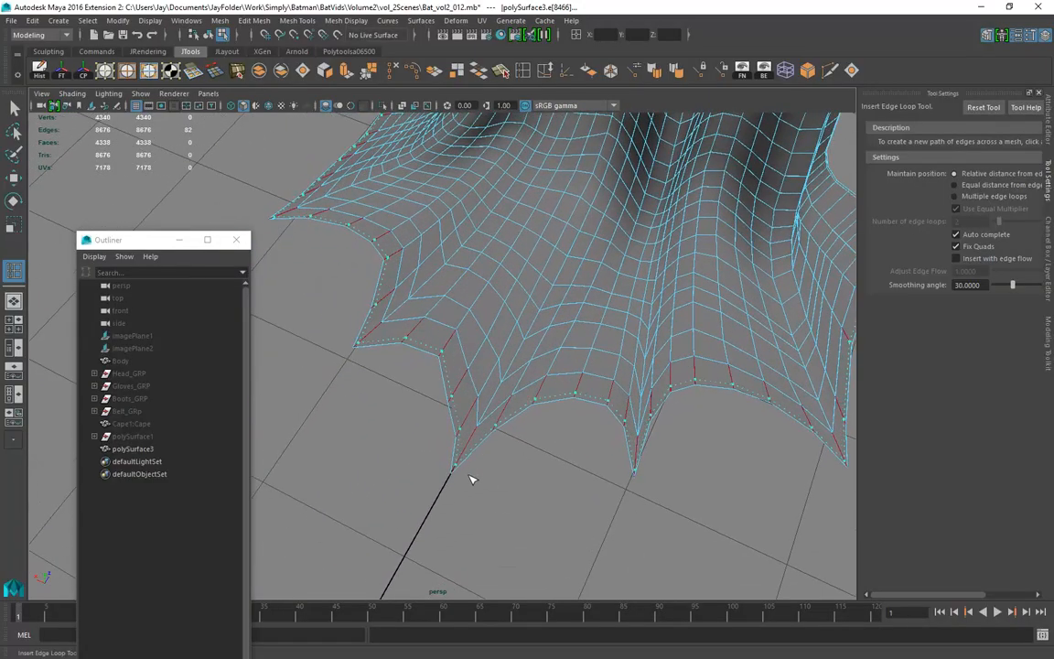
{"action": "left_click_drag", "start_coordinate": [472, 482], "coordinate": [473, 482]}
Display the cape with smooth mesh preview and return to object mode with it deselected
{"action": "key", "text": "3"}
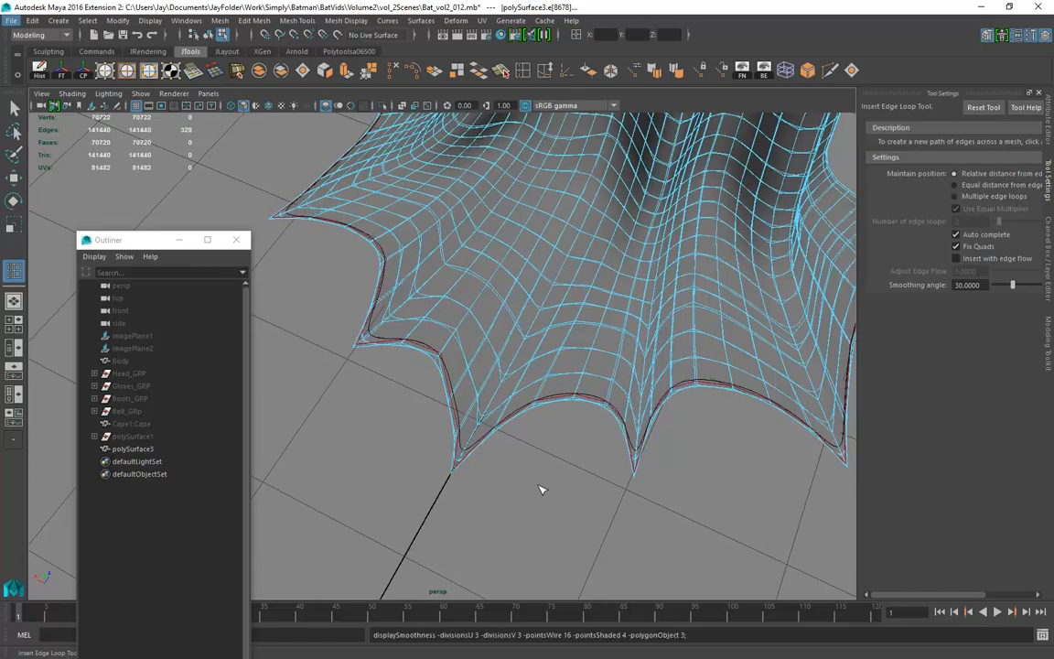
{"action": "key", "text": "F8"}
{"action": "left_click_drag", "start_coordinate": [553, 483], "coordinate": [417, 467], "text": "alt"}
{"action": "left_click", "coordinate": [14, 108]}
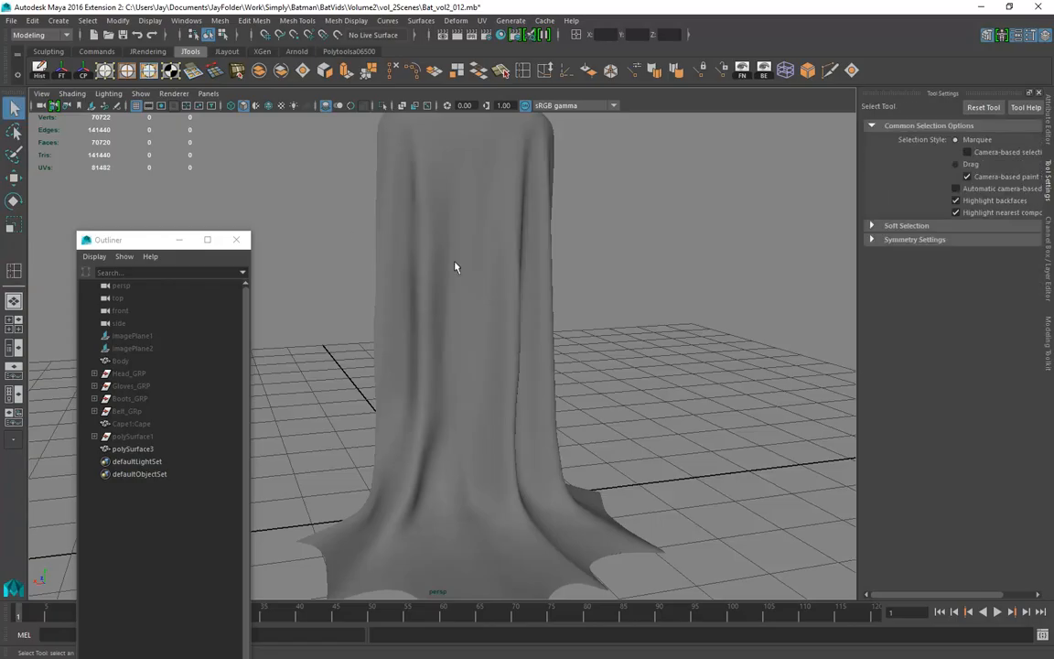
Select the new cape and delete its construction history
{"action": "left_click", "coordinate": [546, 273]}
{"action": "left_click_drag", "start_coordinate": [546, 273], "coordinate": [439, 320], "text": "alt"}
{"action": "left_click", "coordinate": [43, 77]}
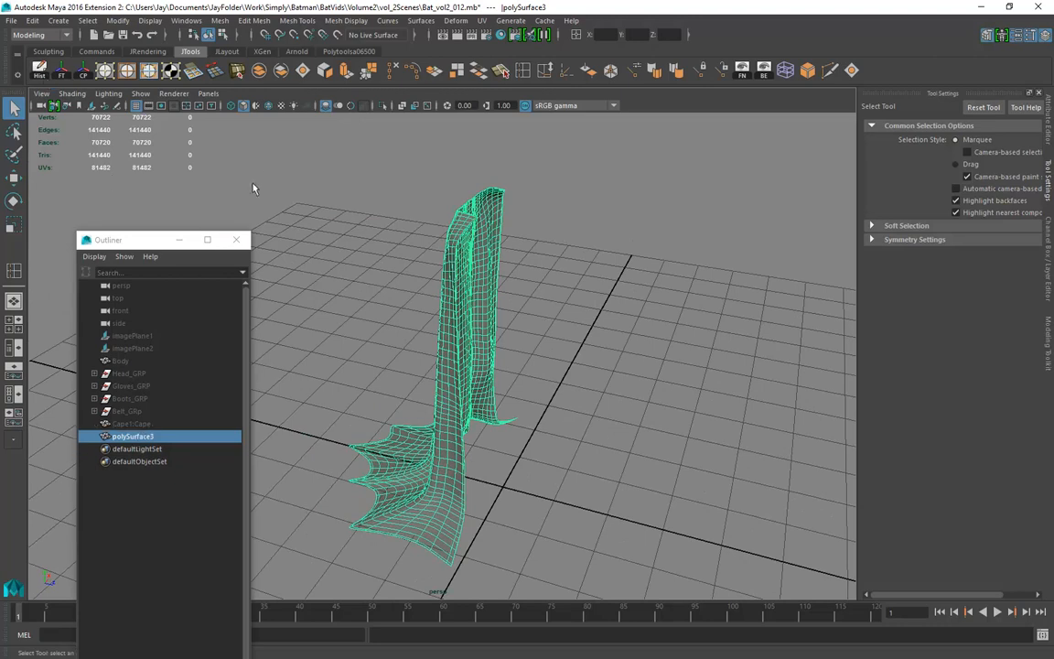
Unhide all objects in the scene and hide the original cape, Cape1:Cape
{"action": "left_click", "coordinate": [96, 51]}
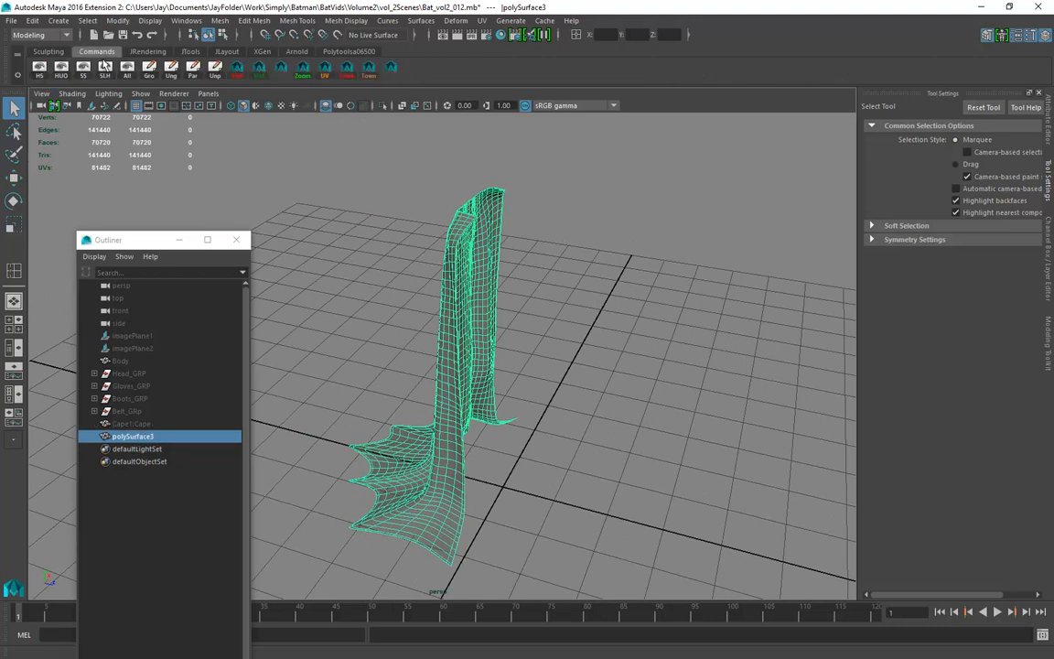
{"action": "left_click_drag", "start_coordinate": [501, 338], "coordinate": [588, 329], "text": "alt"}
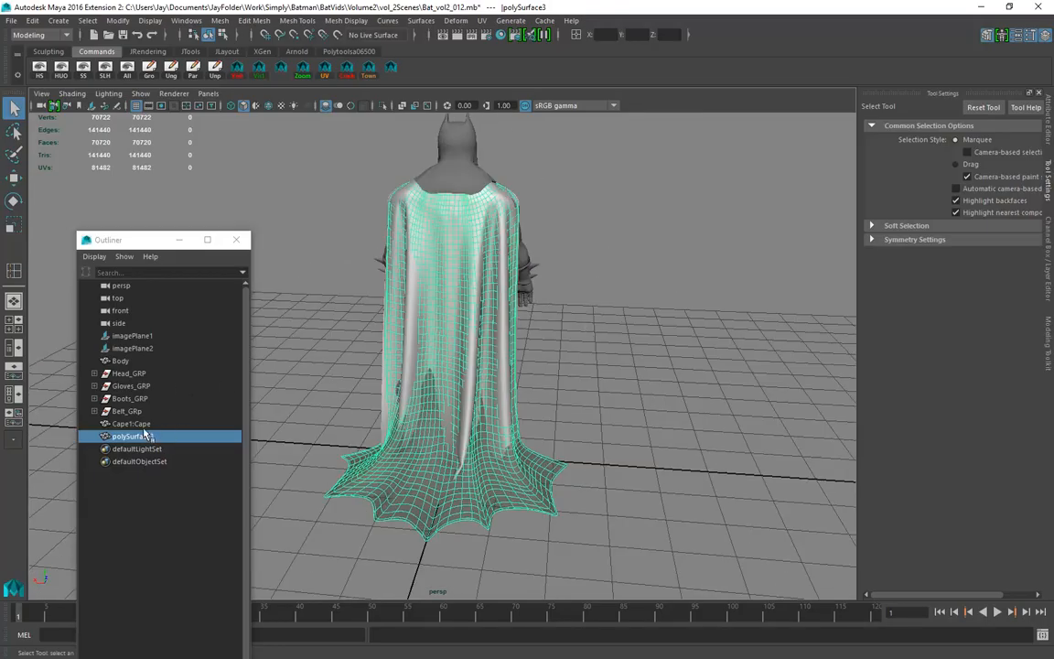
{"action": "key", "text": "Up"}
{"action": "key", "text": "ctrl+h"}
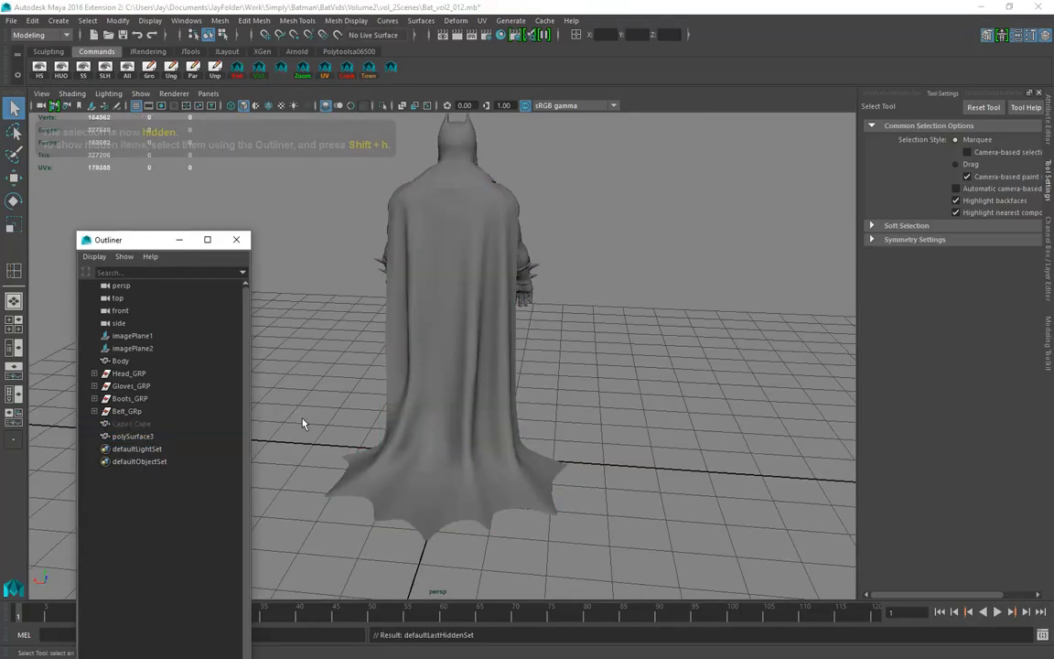
Adjust the vertices on the cape's right shoulder with the Move tool and soft selection so it fits over the body
{"action": "left_click_drag", "start_coordinate": [514, 290], "coordinate": [494, 355], "text": "alt"}
{"action": "right_click_drag", "start_coordinate": [458, 366], "coordinate": [515, 396], "text": "alt"}
{"action": "left_click_drag", "start_coordinate": [515, 395], "coordinate": [595, 395], "text": "alt"}
{"action": "middle_click_drag", "start_coordinate": [504, 440], "coordinate": [334, 508], "text": "alt"}
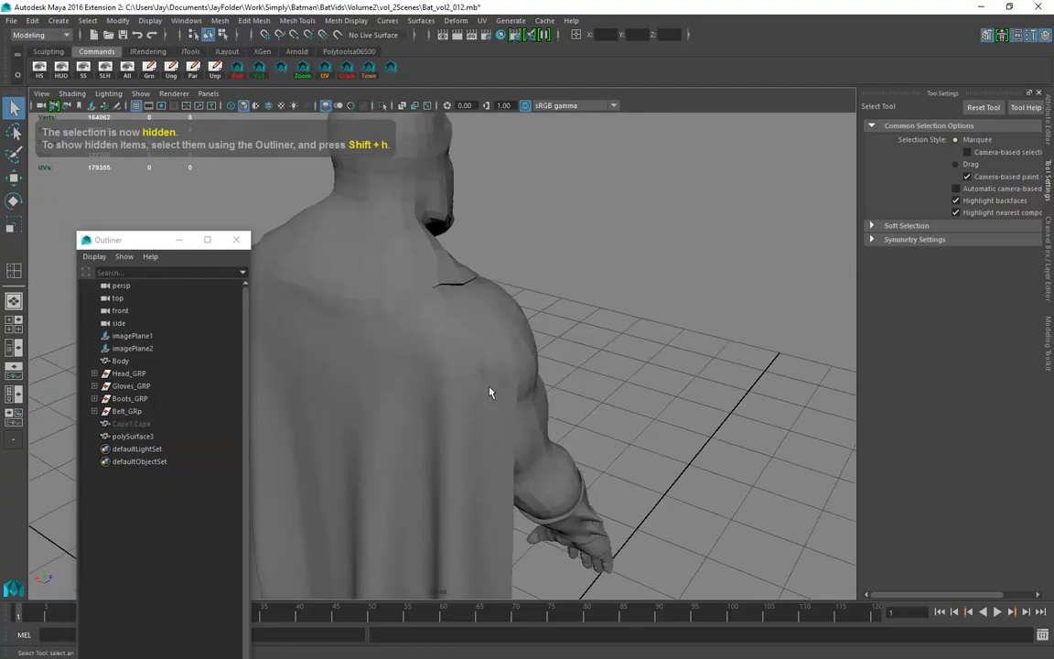
{"action": "left_click", "coordinate": [489, 430]}
{"action": "right_click_drag", "start_coordinate": [472, 302], "coordinate": [428, 285]}
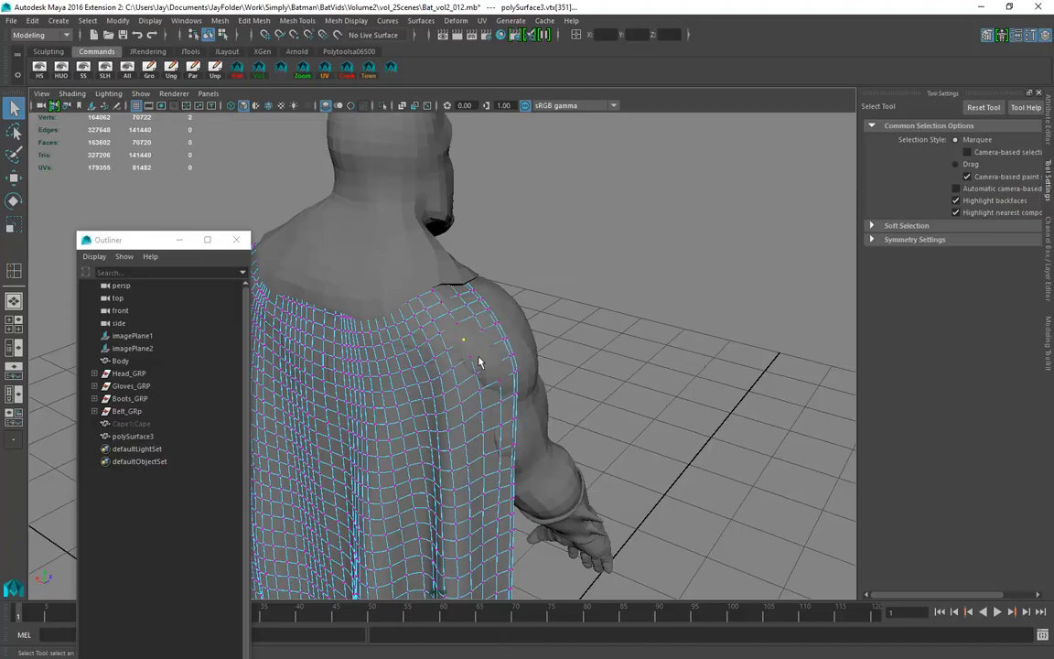
{"action": "key", "text": "b"}
{"action": "key", "text": "w"}
{"action": "left_click_drag", "start_coordinate": [478, 365], "coordinate": [578, 322], "text": "alt"}
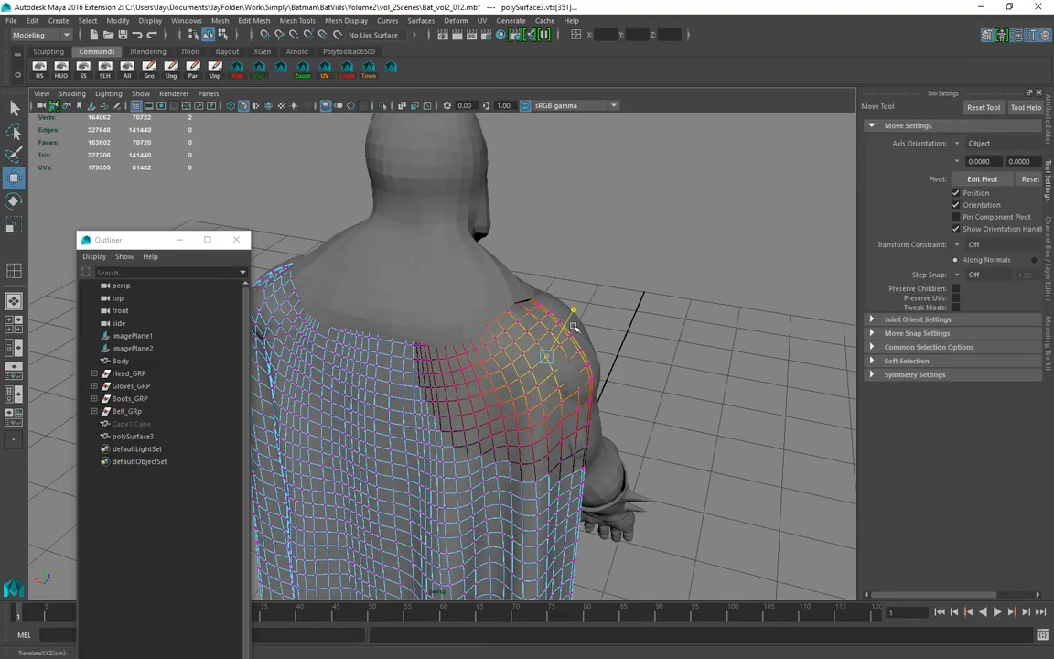
{"action": "left_click_drag", "start_coordinate": [495, 355], "coordinate": [606, 411]}
Shift the cape's right outer edge just below the shoulder sideways using a soft vertex selection
{"action": "left_click", "coordinate": [518, 396]}
{"action": "middle_click_drag", "start_coordinate": [606, 412], "coordinate": [475, 424], "text": "alt"}
{"action": "right_click_drag", "start_coordinate": [474, 423], "coordinate": [509, 425], "text": "alt"}
{"action": "left_click_drag", "start_coordinate": [422, 375], "coordinate": [450, 388]}
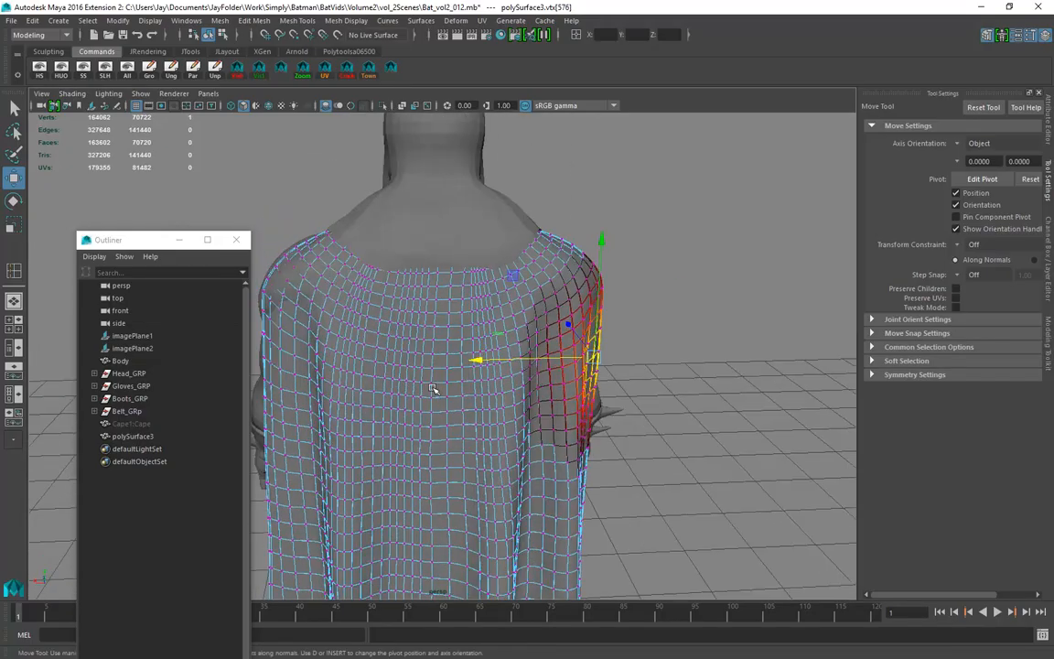
Reshape the cape's left shoulder over the body by moving soft-selected vertices near its outer edge
{"action": "middle_click_drag", "start_coordinate": [449, 388], "coordinate": [540, 388], "text": "alt"}
{"action": "left_click_drag", "start_coordinate": [430, 412], "coordinate": [475, 419], "text": "alt"}
{"action": "right_click_drag", "start_coordinate": [389, 375], "coordinate": [438, 375], "text": "alt"}
{"action": "left_click_drag", "start_coordinate": [438, 375], "coordinate": [414, 313], "text": "alt"}
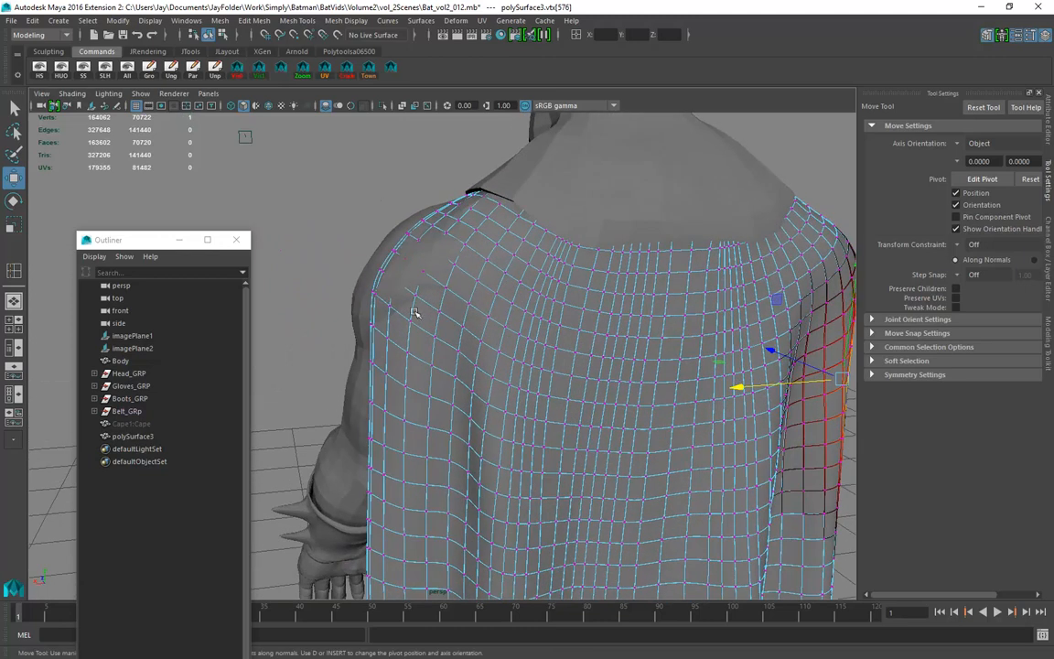
{"action": "left_click", "coordinate": [390, 251]}
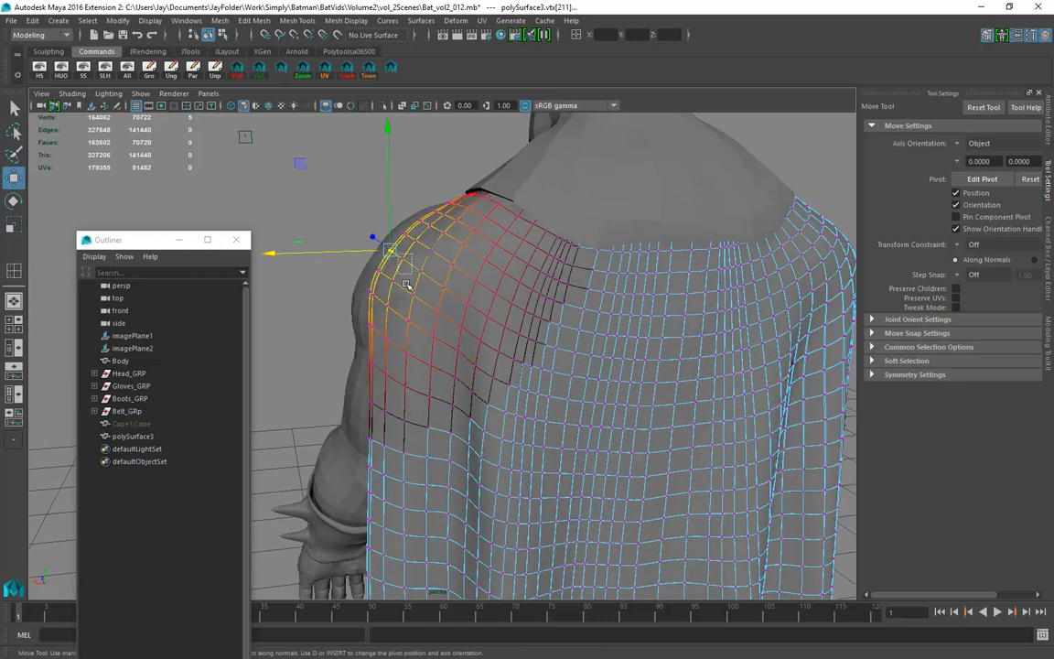
{"action": "left_click", "coordinate": [407, 243]}
{"action": "left_click_drag", "start_coordinate": [409, 245], "coordinate": [491, 449], "text": "alt"}
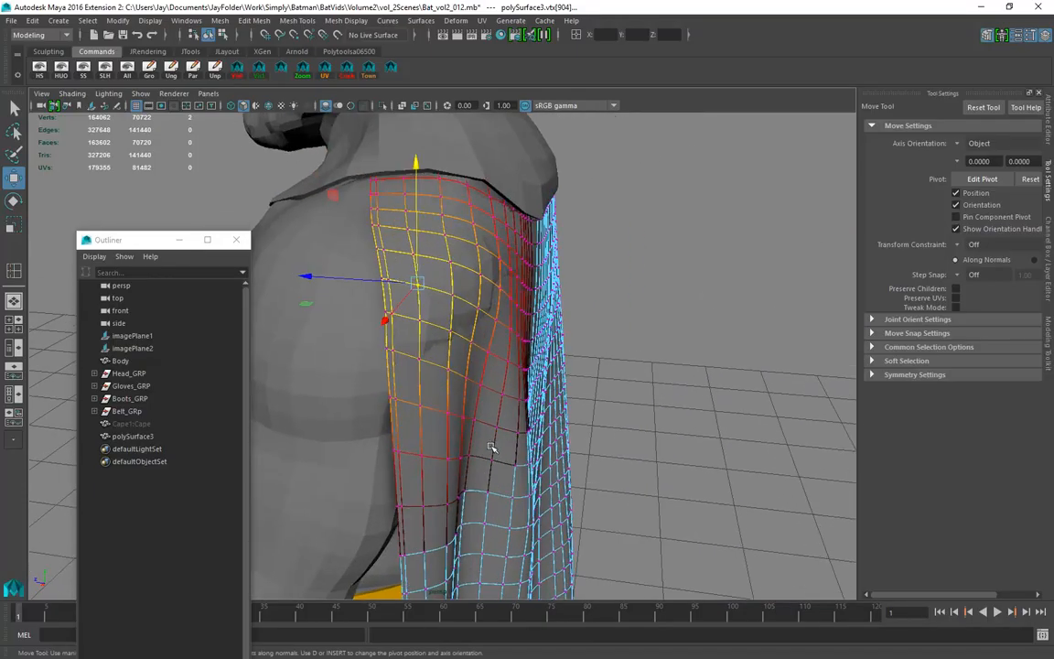
Refine the cape's left side and upper edge below the cowl by moving soft-selected vertices
{"action": "left_click", "coordinate": [470, 340]}
{"action": "left_click_drag", "start_coordinate": [453, 350], "coordinate": [461, 351]}
{"action": "left_click_drag", "start_coordinate": [314, 143], "coordinate": [467, 207]}
{"action": "left_click_drag", "start_coordinate": [412, 279], "coordinate": [392, 403], "text": "alt"}
{"action": "left_click_drag", "start_coordinate": [372, 223], "coordinate": [372, 220]}
Display the body and the mask with smooth mesh preview, then clear the selection
{"action": "left_click", "coordinate": [300, 287]}
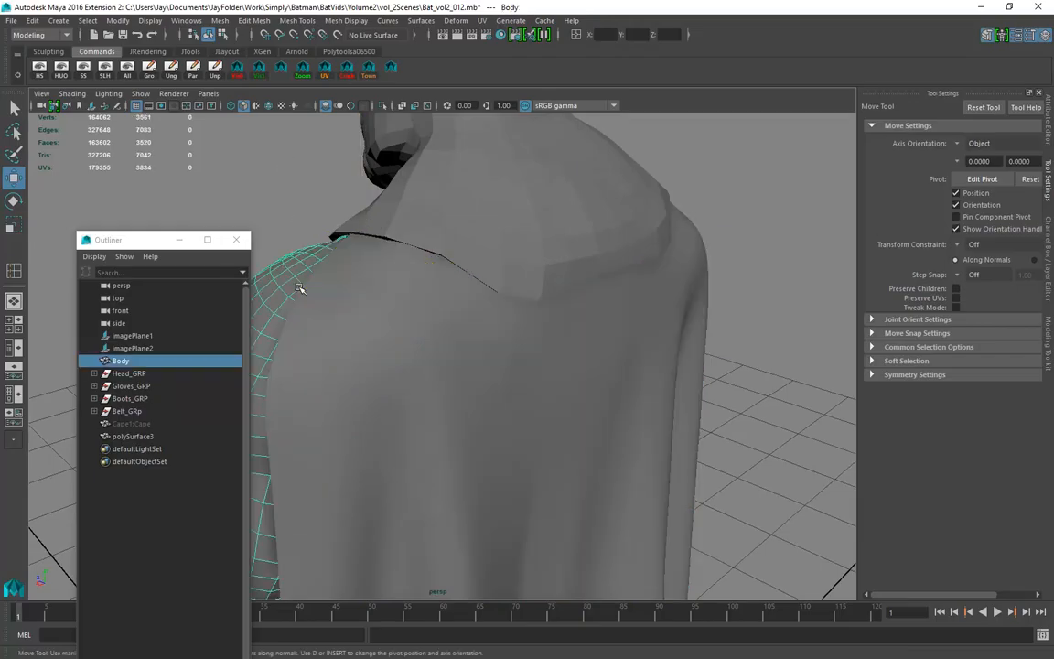
{"action": "key", "text": "3"}
{"action": "left_click", "coordinate": [746, 219]}
{"action": "key", "text": "ctrl+z"}
{"action": "left_click", "coordinate": [646, 207]}
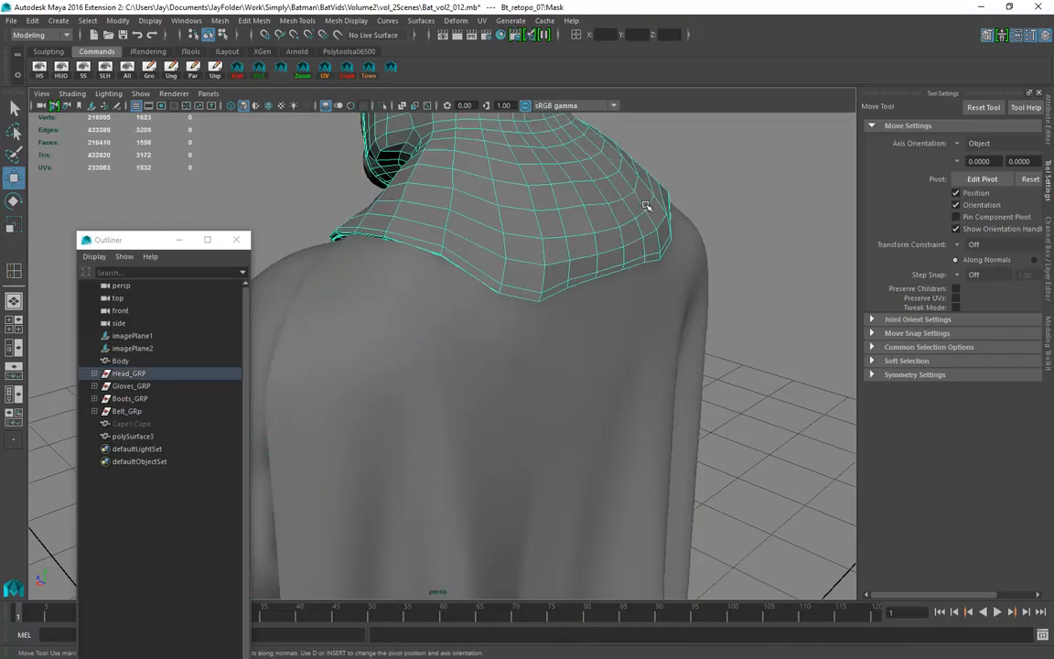
{"action": "key", "text": "3"}
{"action": "left_click", "coordinate": [702, 166]}
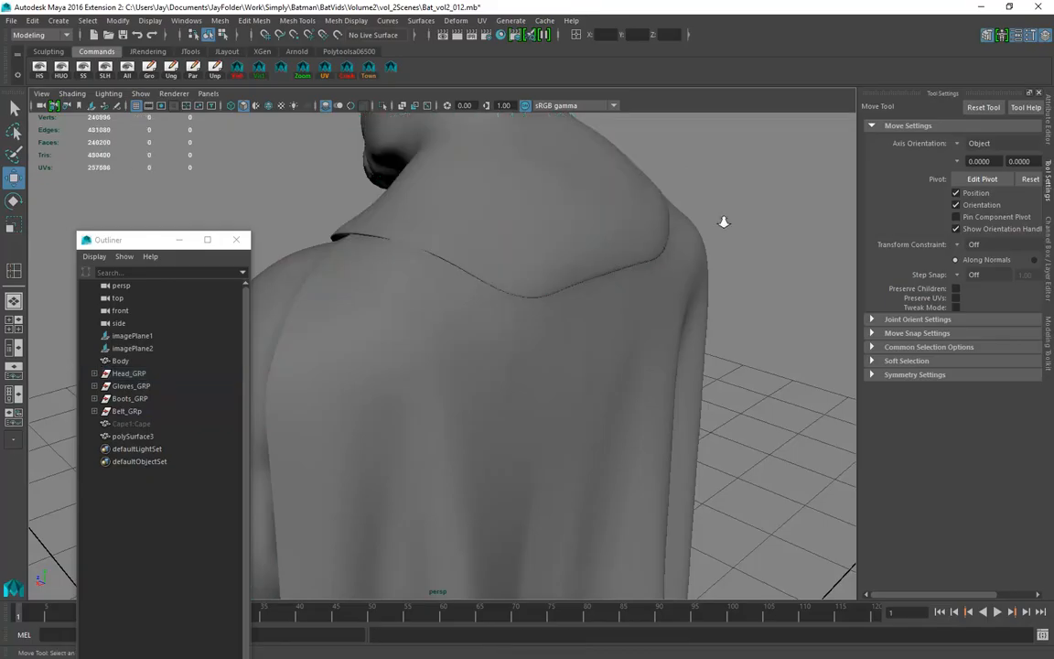
Select the cape, turn off its smooth mesh preview and hide all unselected objects
{"action": "scroll", "coordinate": [430, 223], "scroll_direction": "down", "scroll_amount": 6}
{"action": "left_click_drag", "start_coordinate": [511, 351], "coordinate": [325, 414], "text": "alt"}
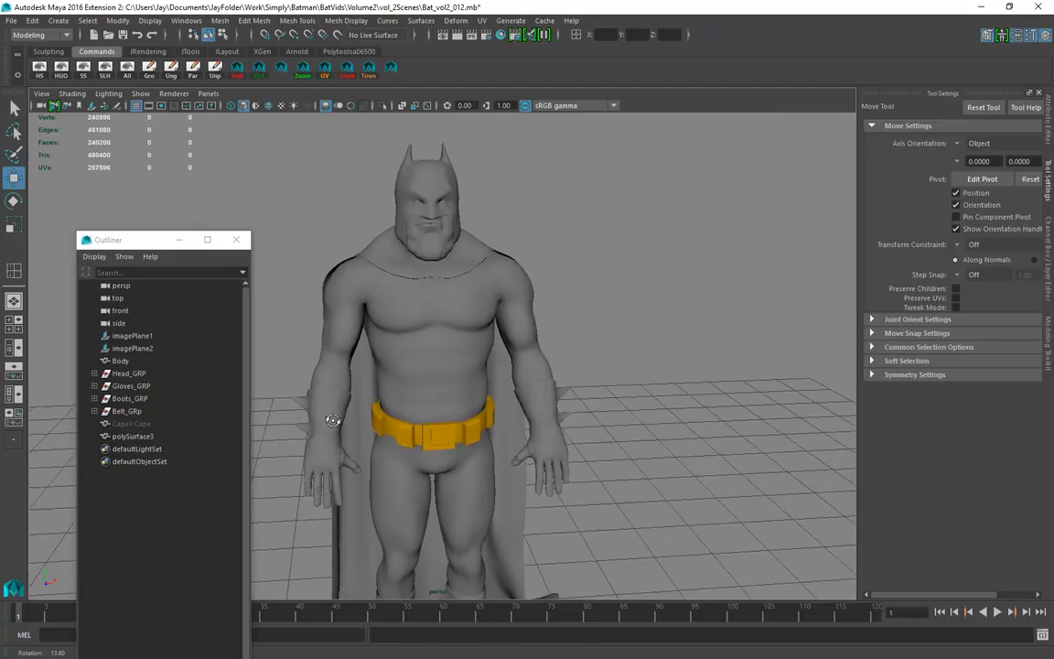
{"action": "left_click_drag", "start_coordinate": [483, 444], "coordinate": [646, 433], "text": "alt"}
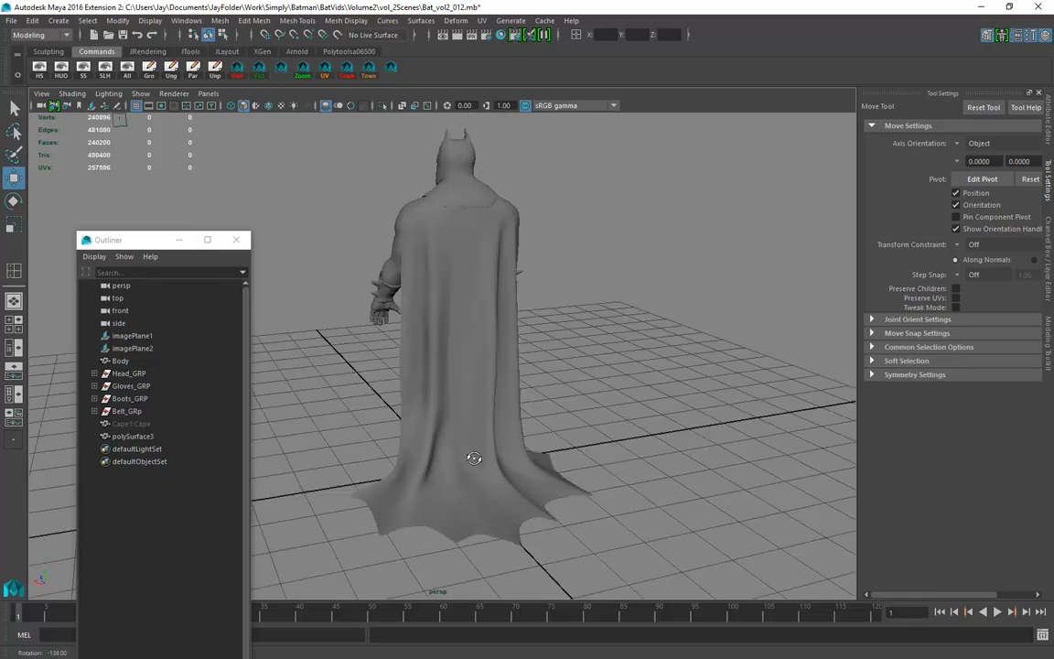
{"action": "left_click_drag", "start_coordinate": [369, 462], "coordinate": [560, 457], "text": "alt"}
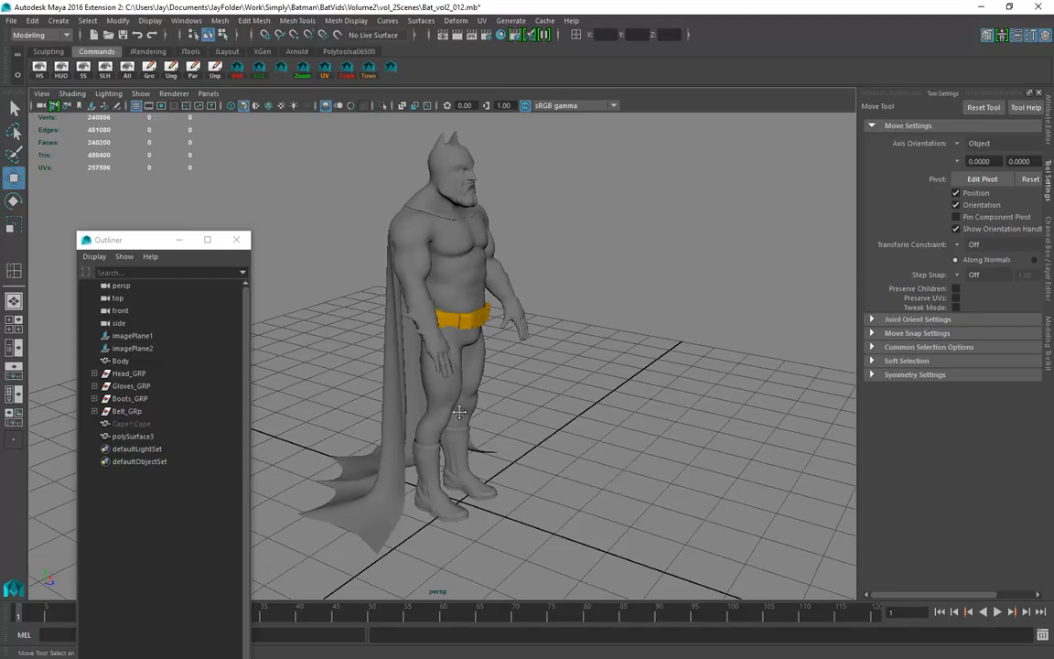
{"action": "left_click_drag", "start_coordinate": [544, 450], "coordinate": [584, 447], "text": "alt"}
{"action": "left_click", "coordinate": [522, 471]}
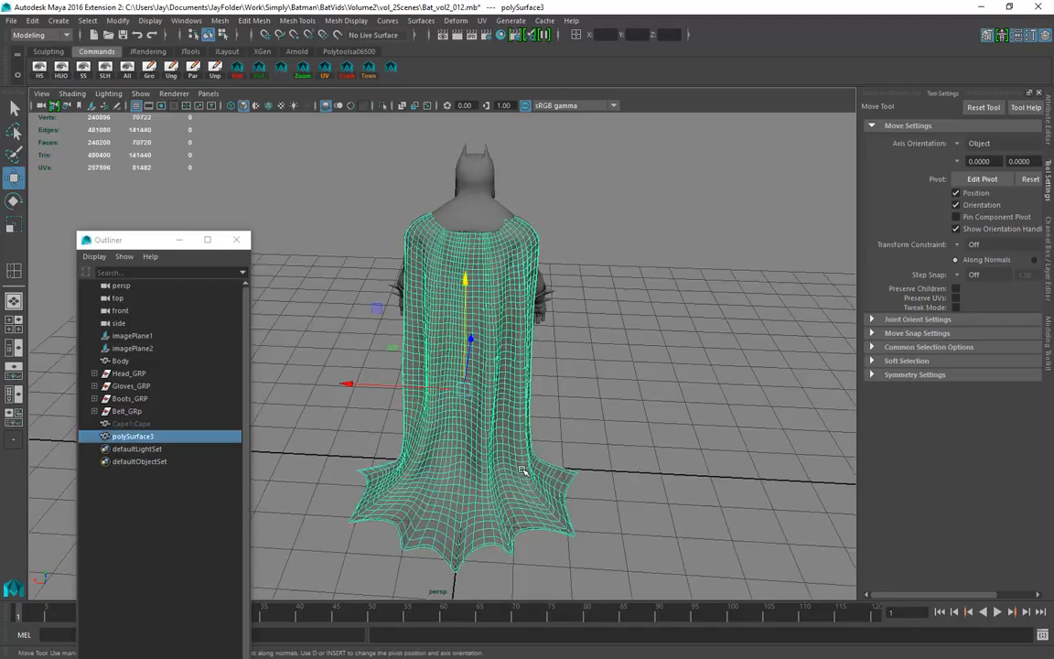
{"action": "key", "text": "1"}
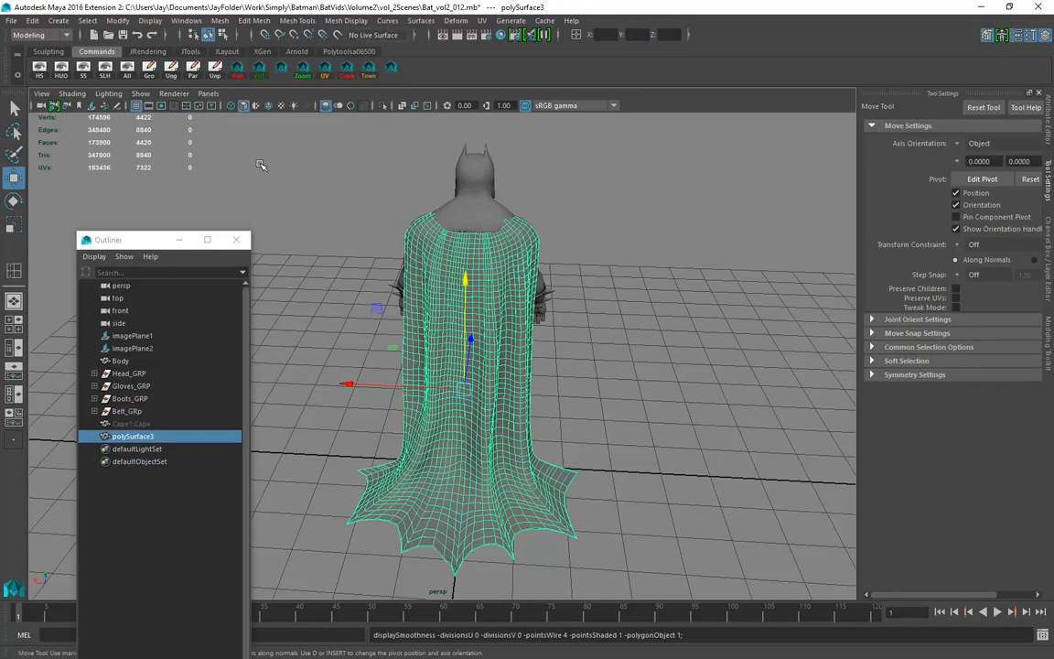
{"action": "left_click_drag", "start_coordinate": [469, 313], "coordinate": [485, 298], "text": "alt"}
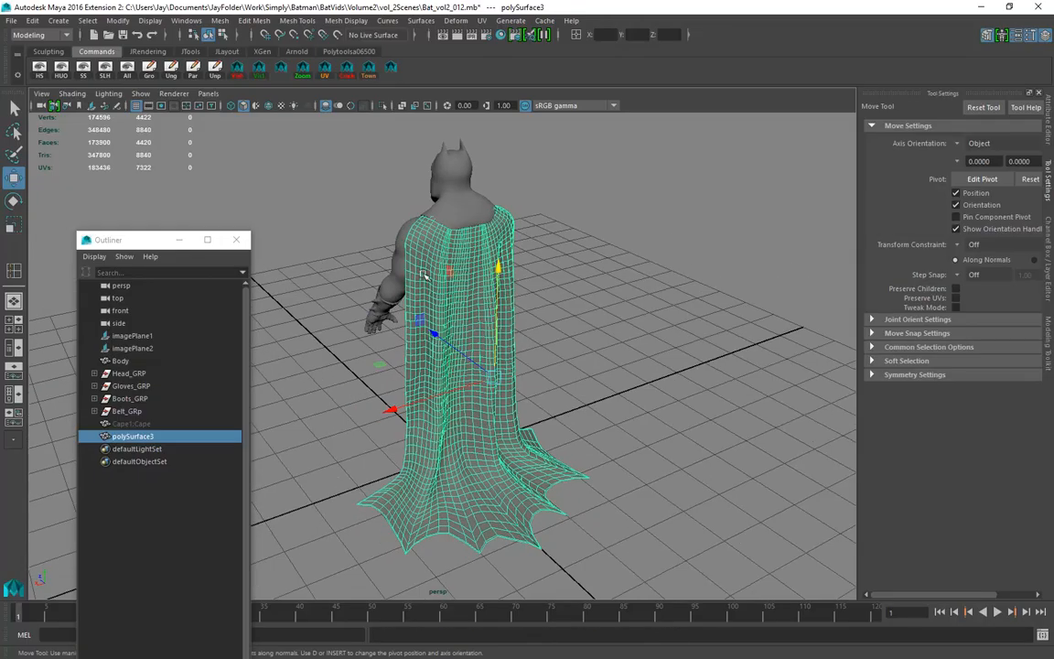
{"action": "left_click", "coordinate": [62, 70]}
{"action": "left_click_drag", "start_coordinate": [368, 282], "coordinate": [324, 314], "text": "alt"}
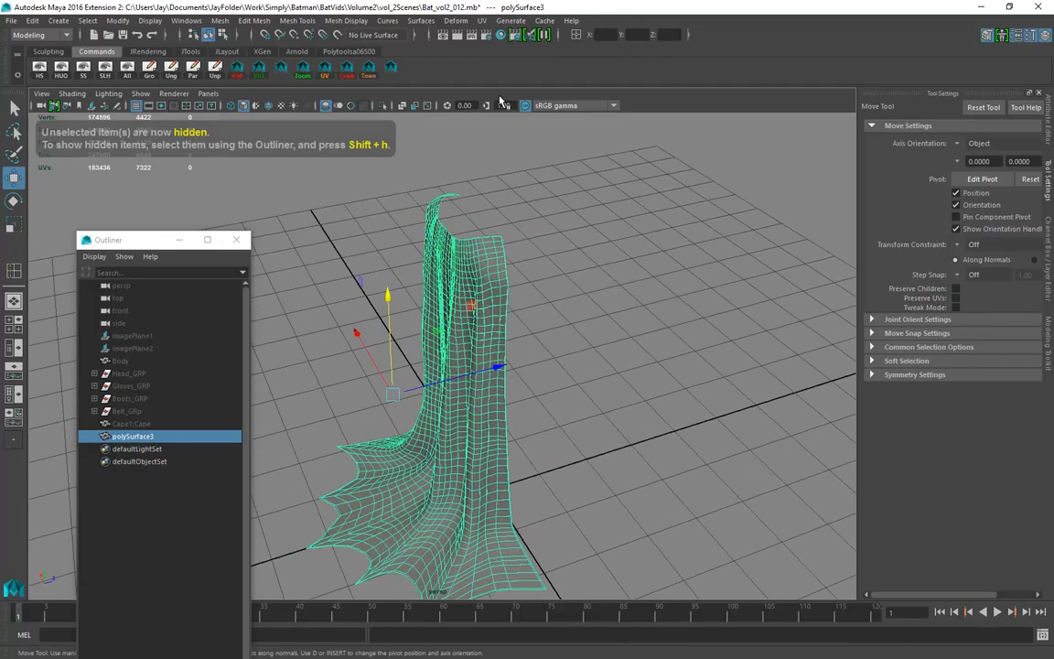
Apply a planar UV projection to the cape from the Z axis, fitted to the bounding box, and return to object mode
{"action": "left_click", "coordinate": [481, 20]}
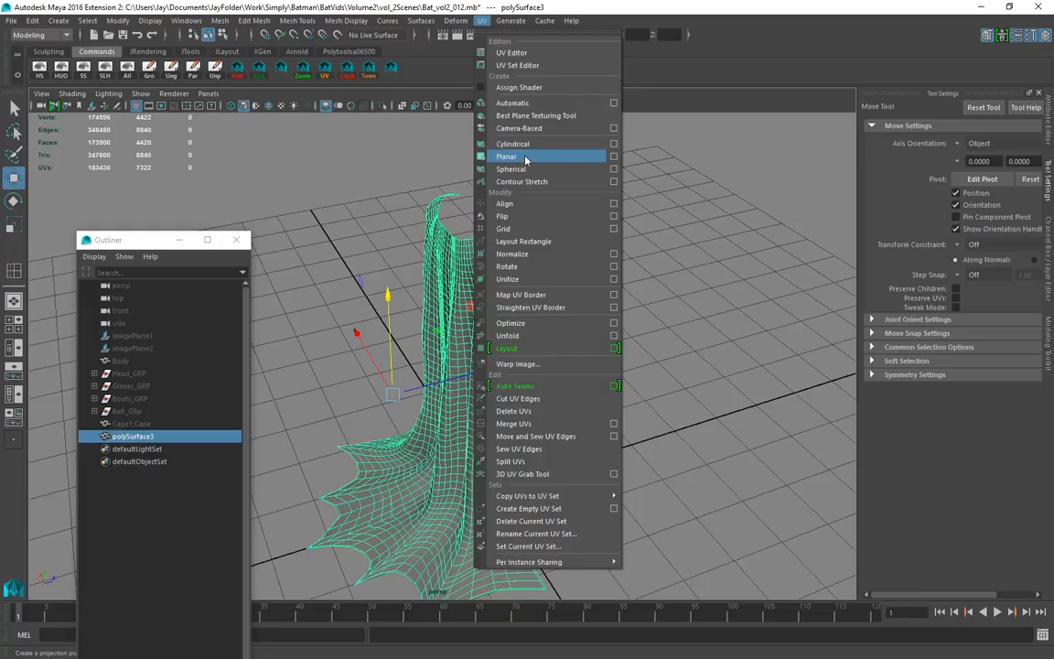
{"action": "left_click", "coordinate": [613, 158]}
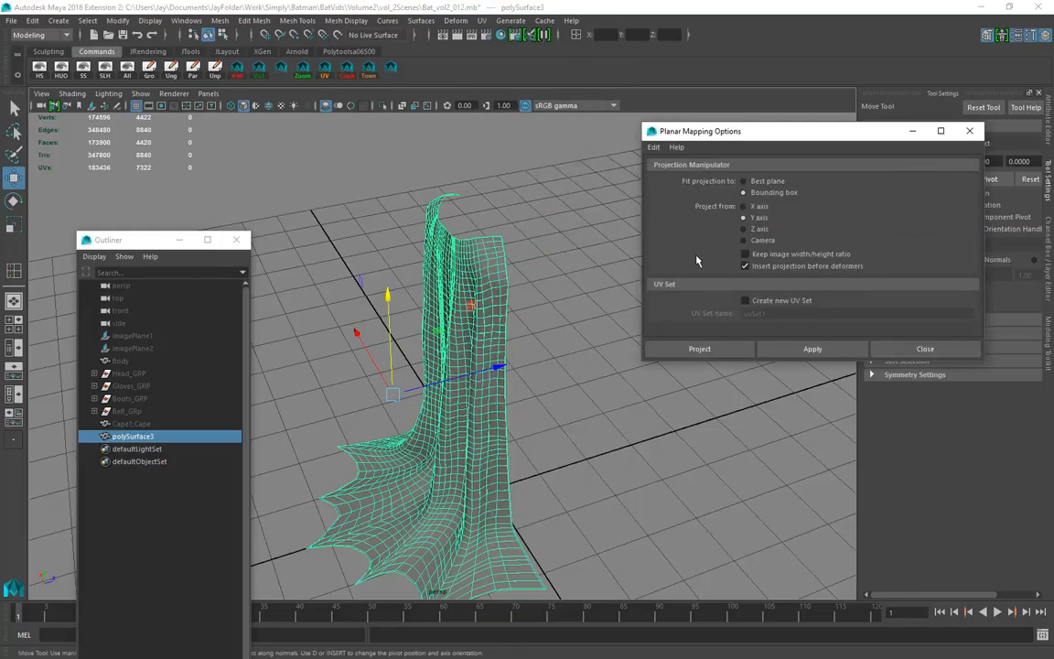
{"action": "left_click", "coordinate": [823, 351]}
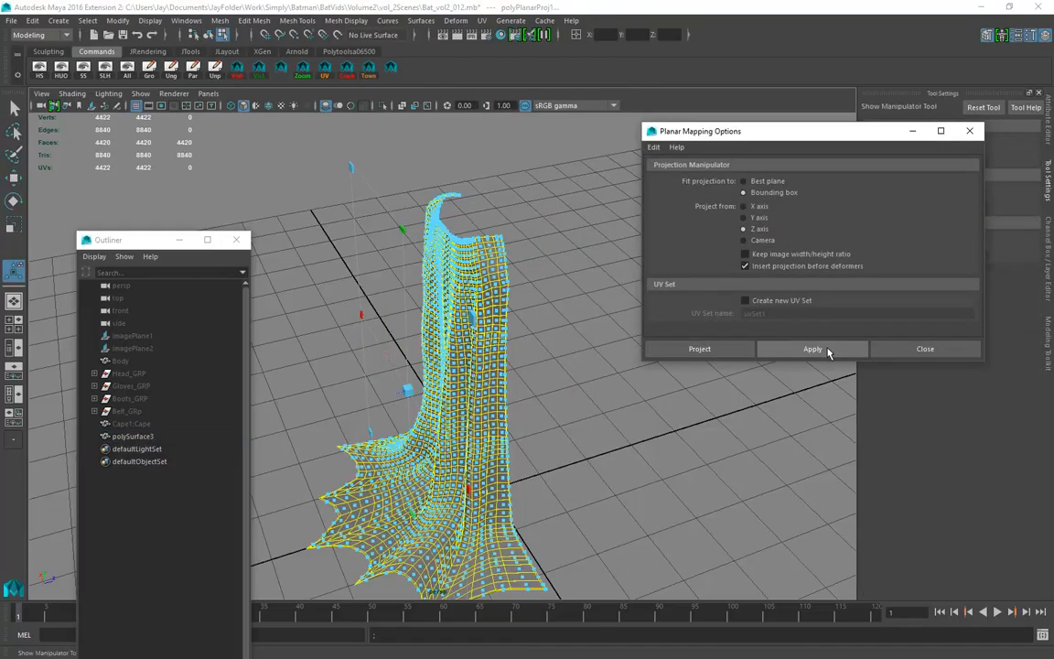
{"action": "mouse_move", "coordinate": [563, 323]}
{"action": "left_mouse_down", "text": "alt"}
{"action": "mouse_move", "coordinate": [536, 330]}
{"action": "mouse_move", "coordinate": [553, 332]}
{"action": "left_mouse_up", "text": "alt"}
{"action": "left_click_drag", "start_coordinate": [364, 239], "coordinate": [411, 267]}
{"action": "left_click", "coordinate": [606, 349]}
{"action": "key", "text": "F8"}
{"action": "key", "text": "q"}
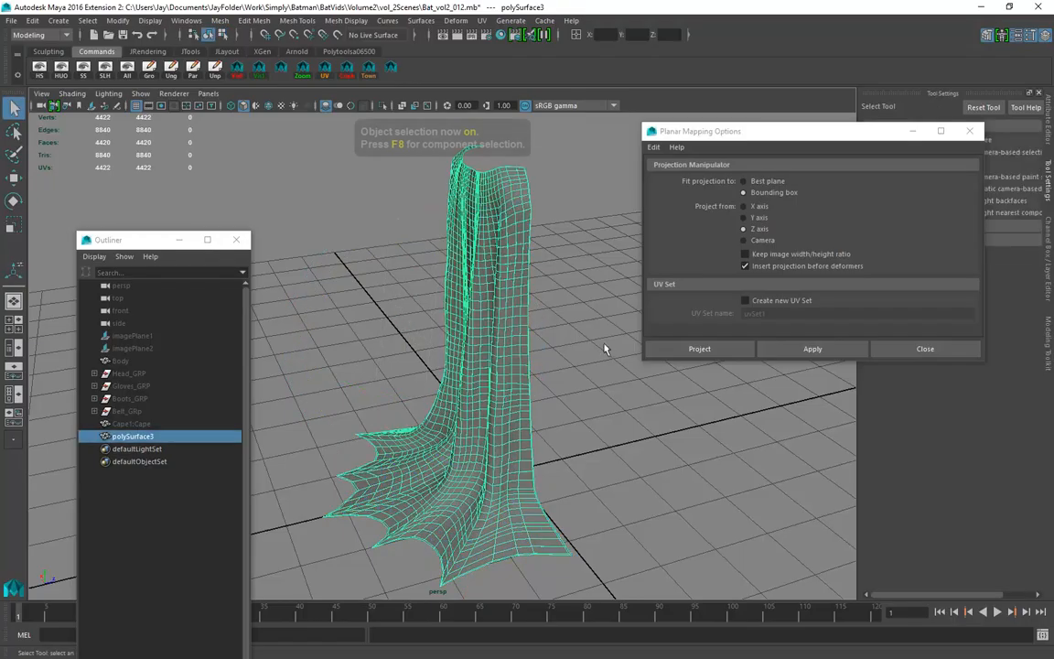
Switch the cape to edge mode and select the full edge loop running along its thickness rim
{"action": "left_click_drag", "start_coordinate": [487, 261], "coordinate": [413, 298], "text": "alt"}
{"action": "right_click_drag", "start_coordinate": [413, 299], "coordinate": [799, 419], "text": "alt"}
{"action": "left_click_drag", "start_coordinate": [487, 265], "coordinate": [403, 216], "text": "alt"}
{"action": "middle_click_drag", "start_coordinate": [402, 216], "coordinate": [501, 371], "text": "alt"}
{"action": "right_click_drag", "start_coordinate": [501, 371], "coordinate": [478, 375], "text": "alt"}
{"action": "right_click_drag", "start_coordinate": [273, 147], "coordinate": [279, 116]}
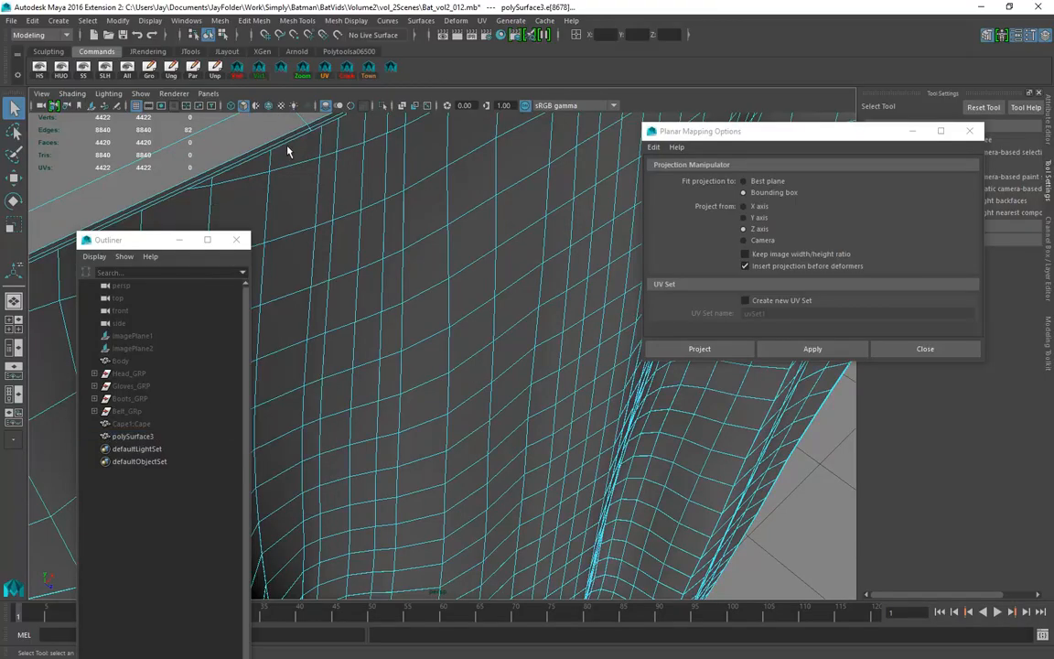
{"action": "double_click", "coordinate": [288, 146]}
{"action": "key", "text": "F8"}
Open the J_UV layout, close the Outliner and Planar Mapping Options, and maximize the UV editor with the cape framed
{"action": "left_click", "coordinate": [226, 52]}
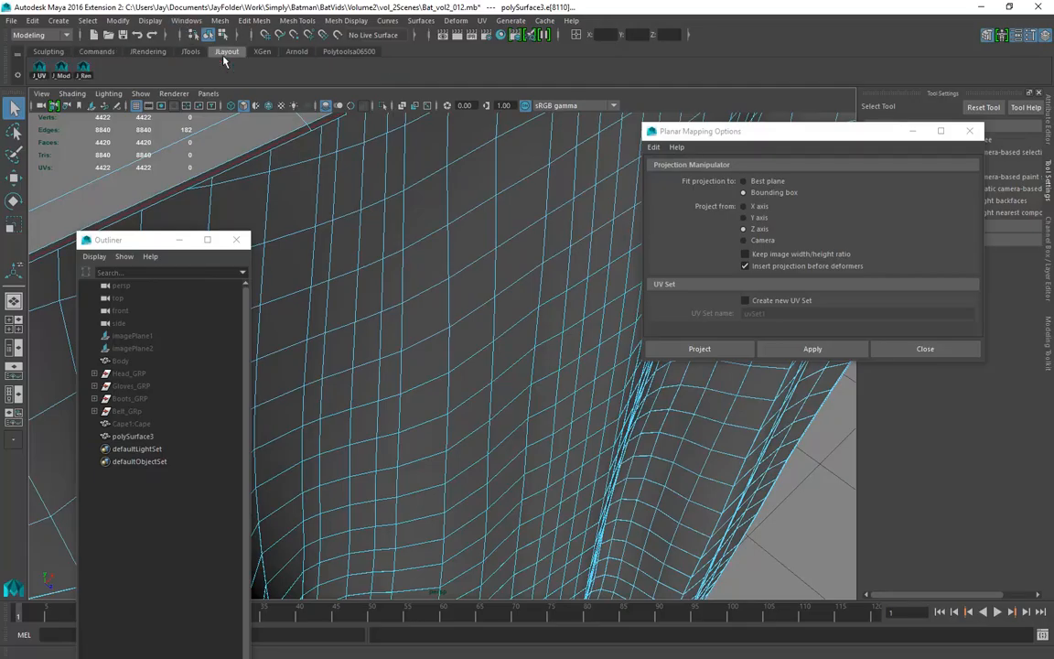
{"action": "left_click", "coordinate": [40, 77]}
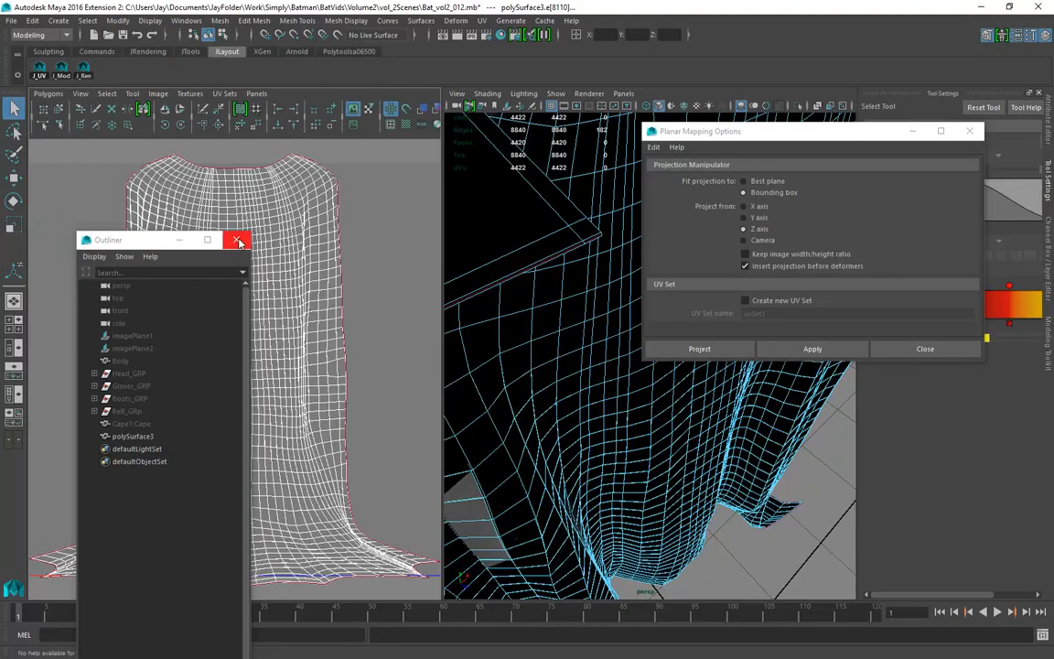
{"action": "left_click", "coordinate": [967, 132]}
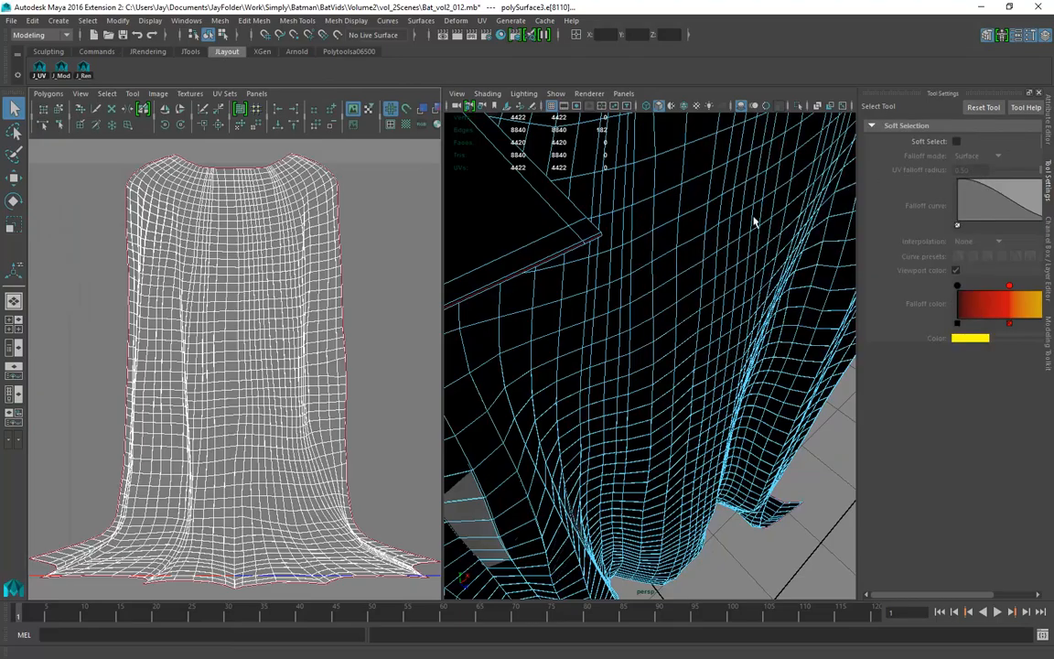
{"action": "key", "text": "space"}
{"action": "key", "text": "f"}
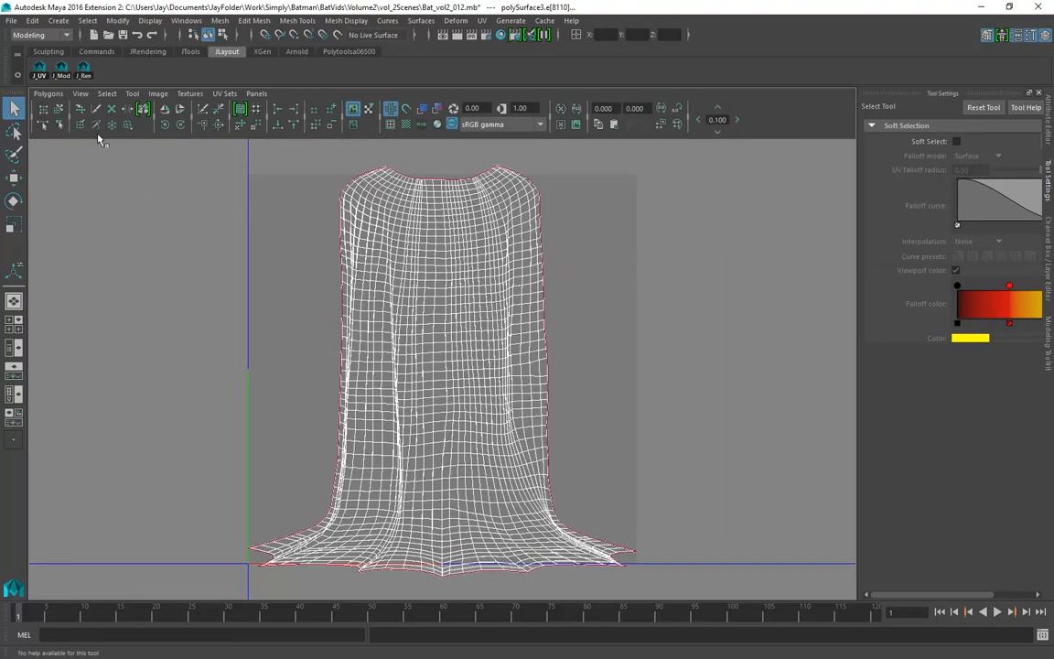
Cut the UVs along the selected edge loop and move one resulting cape shell left, outside the 0–1 UV space
{"action": "left_click", "coordinate": [48, 94]}
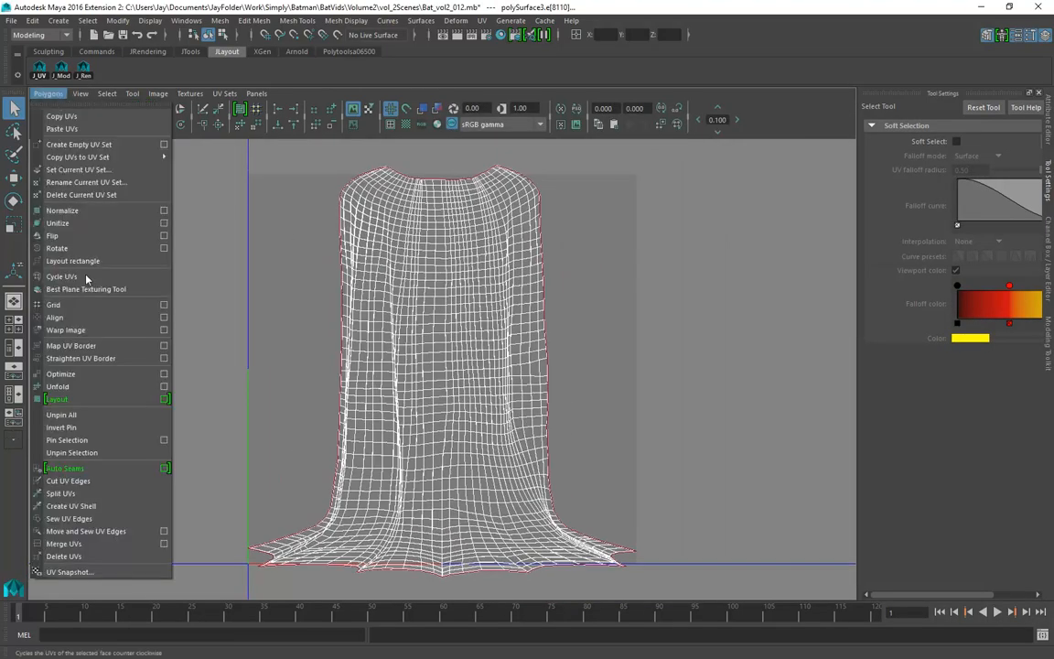
{"action": "left_click", "coordinate": [90, 488]}
{"action": "right_click", "coordinate": [396, 330]}
{"action": "left_click", "coordinate": [448, 335]}
{"action": "right_click_drag", "start_coordinate": [426, 347], "coordinate": [478, 336], "text": "ctrl"}
{"action": "key", "text": "w"}
{"action": "left_click_drag", "start_coordinate": [503, 378], "coordinate": [232, 381]}
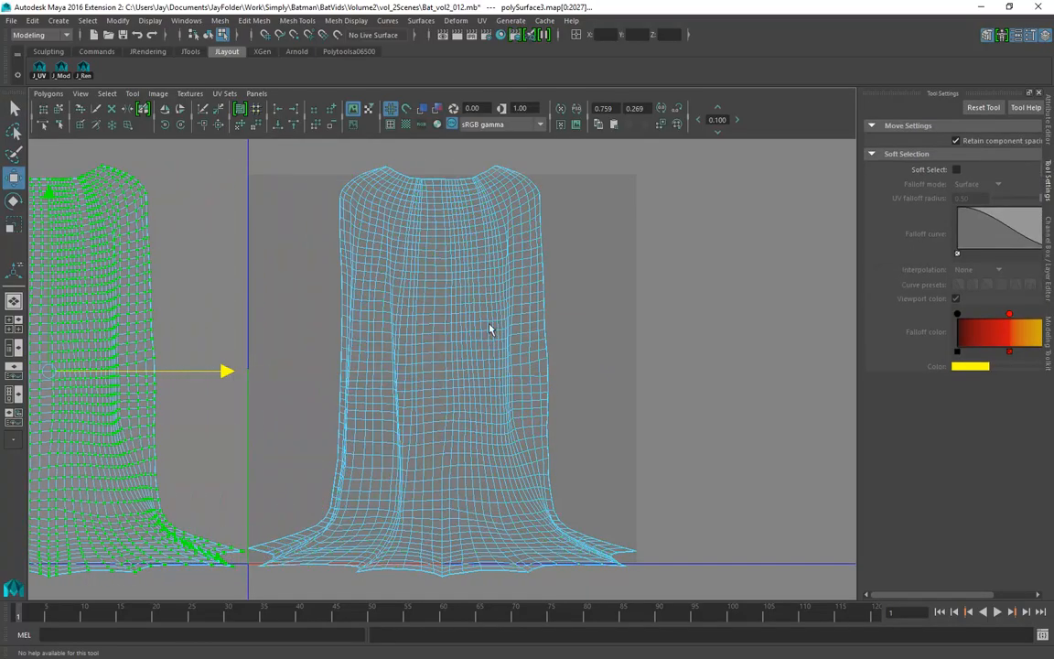
Turn on shaded UV display and flip the left cape UV shell horizontally
{"action": "right_click_drag", "start_coordinate": [467, 334], "coordinate": [375, 308], "text": "alt"}
{"action": "middle_click_drag", "start_coordinate": [374, 309], "coordinate": [413, 316], "text": "alt"}
{"action": "left_click", "coordinate": [422, 109]}
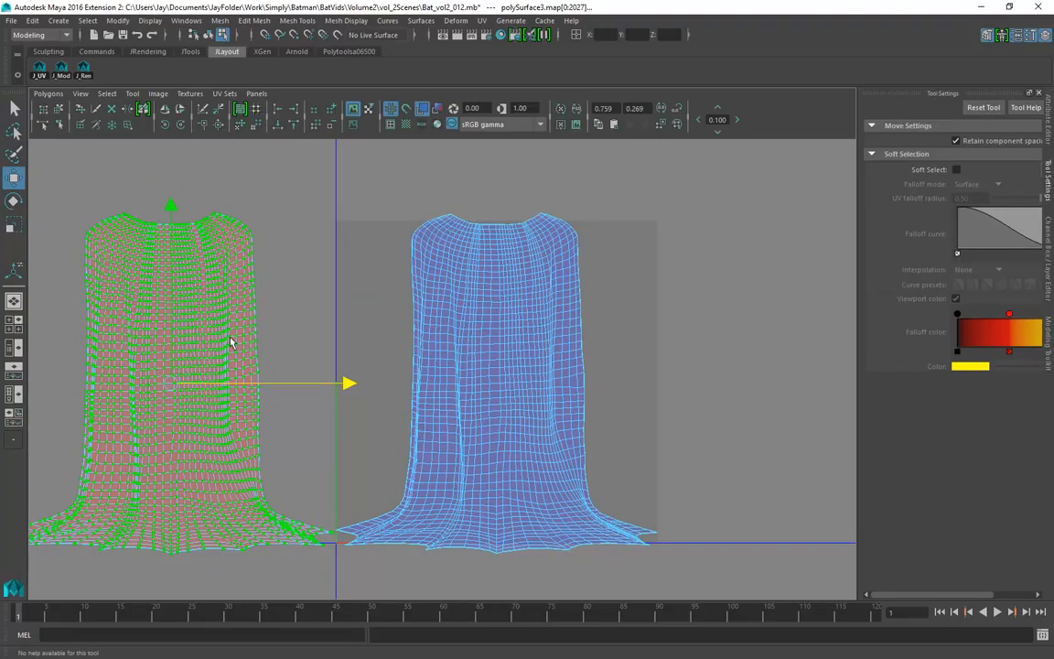
{"action": "left_click", "coordinate": [168, 110]}
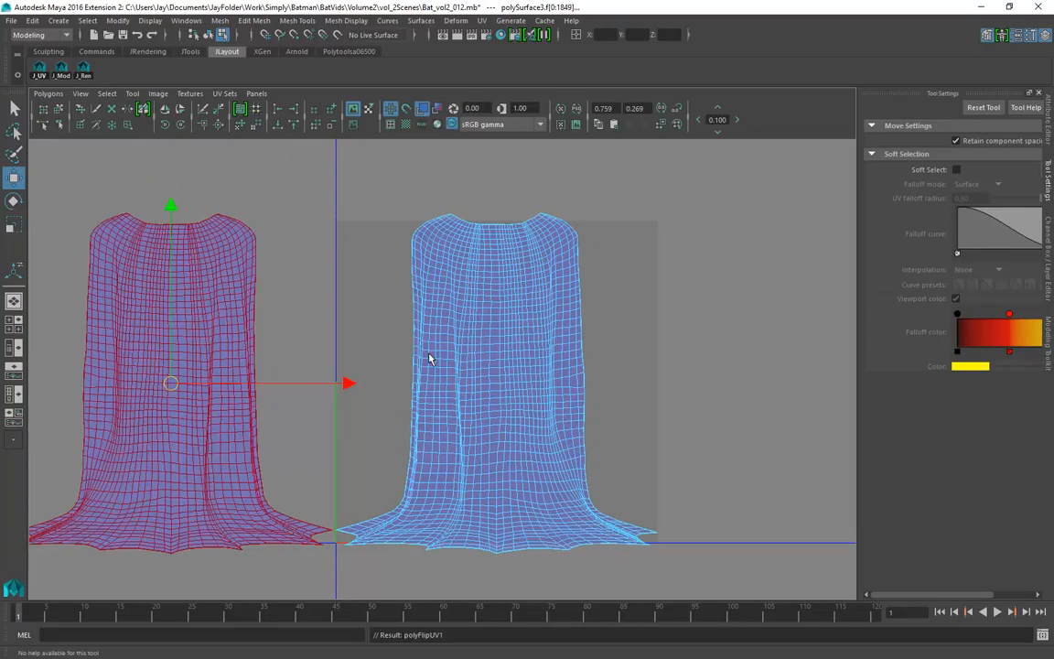
Select the whole right cape UV shell and move it farther away from the left shell
{"action": "right_click_drag", "start_coordinate": [430, 353], "coordinate": [152, 334], "text": "alt"}
{"action": "right_click_drag", "start_coordinate": [414, 327], "coordinate": [651, 238]}
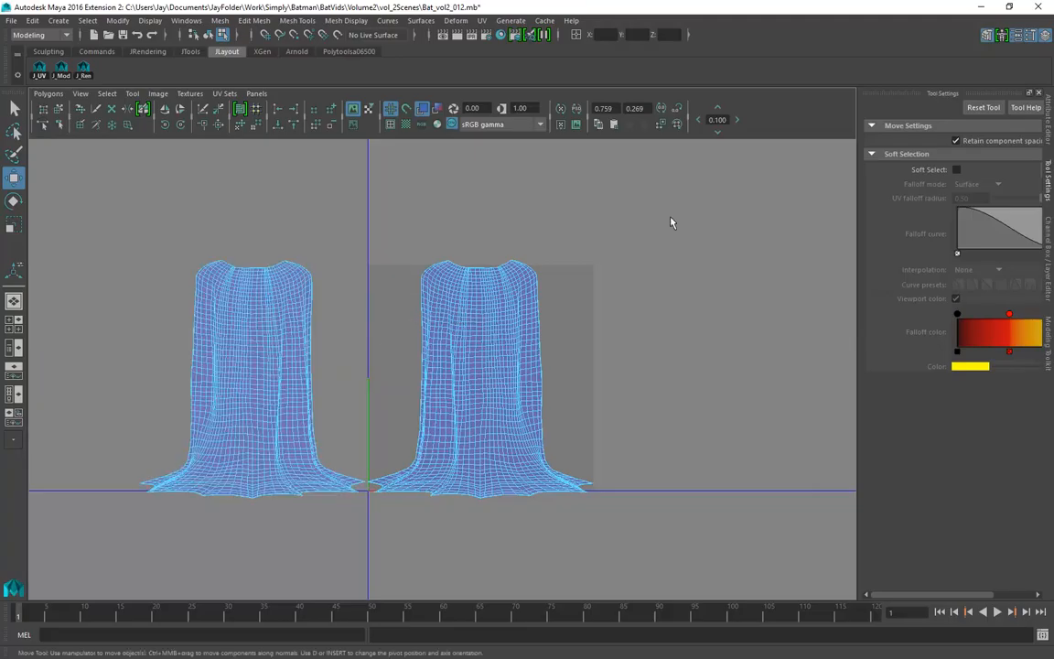
{"action": "left_click_drag", "start_coordinate": [620, 212], "coordinate": [502, 599]}
{"action": "right_click_drag", "start_coordinate": [492, 519], "coordinate": [558, 506], "text": "shift"}
{"action": "left_click_drag", "start_coordinate": [666, 384], "coordinate": [699, 386]}
{"action": "middle_click_drag", "start_coordinate": [618, 408], "coordinate": [526, 424], "text": "alt"}
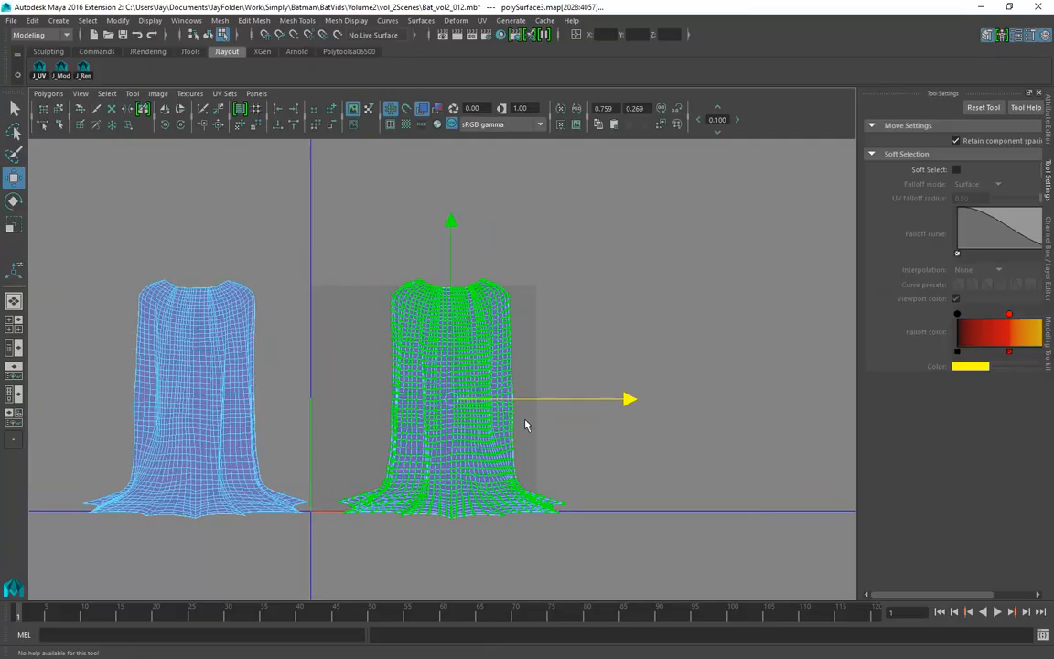
Relax the right cape shell with Unfold UV brush strokes over its body, shoulders and hem
{"action": "left_click", "coordinate": [80, 110]}
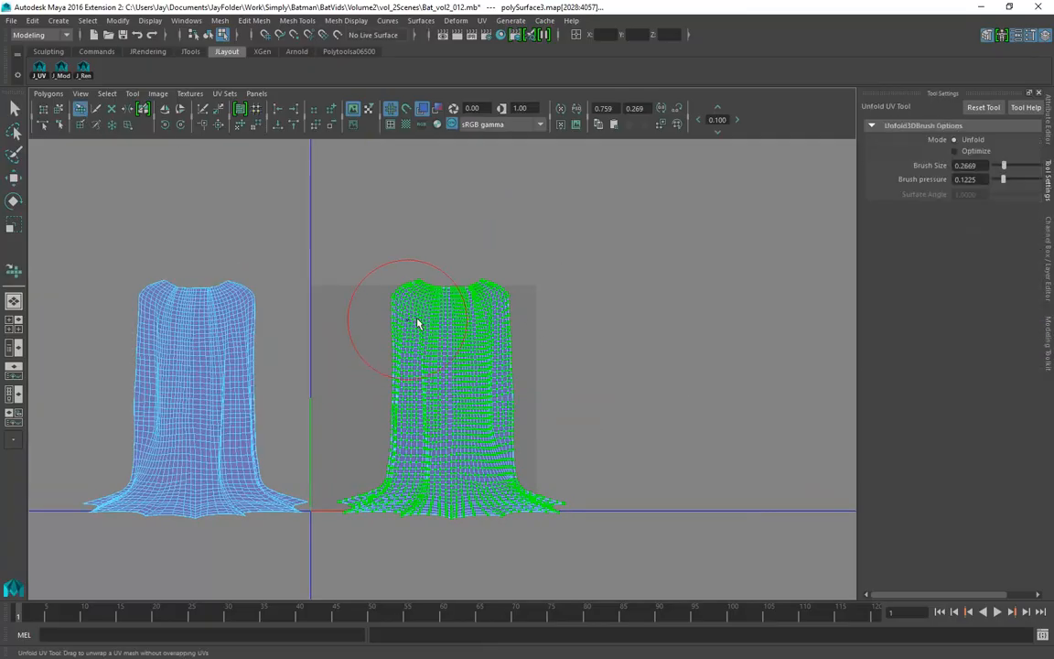
{"action": "left_click_drag", "start_coordinate": [422, 375], "coordinate": [419, 445]}
{"action": "mouse_move", "coordinate": [388, 519]}
{"action": "left_mouse_down"}
{"action": "mouse_move", "coordinate": [400, 499]}
{"action": "mouse_move", "coordinate": [407, 300]}
{"action": "mouse_move", "coordinate": [440, 524]}
{"action": "mouse_move", "coordinate": [477, 417]}
{"action": "mouse_move", "coordinate": [557, 514]}
{"action": "mouse_move", "coordinate": [497, 287]}
{"action": "mouse_move", "coordinate": [510, 440]}
{"action": "mouse_move", "coordinate": [475, 303]}
{"action": "mouse_move", "coordinate": [515, 549]}
{"action": "mouse_move", "coordinate": [371, 478]}
{"action": "mouse_move", "coordinate": [444, 405]}
{"action": "left_mouse_up"}
{"action": "mouse_move", "coordinate": [442, 453]}
{"action": "left_mouse_down"}
{"action": "mouse_move", "coordinate": [478, 285]}
{"action": "mouse_move", "coordinate": [362, 435]}
{"action": "mouse_move", "coordinate": [400, 277]}
{"action": "mouse_move", "coordinate": [409, 407]}
{"action": "mouse_move", "coordinate": [395, 360]}
{"action": "mouse_move", "coordinate": [404, 380]}
{"action": "left_mouse_up"}
{"action": "mouse_move", "coordinate": [510, 503]}
{"action": "left_mouse_down"}
{"action": "mouse_move", "coordinate": [565, 482]}
{"action": "mouse_move", "coordinate": [503, 522]}
{"action": "mouse_move", "coordinate": [499, 494]}
{"action": "mouse_move", "coordinate": [423, 578]}
{"action": "mouse_move", "coordinate": [381, 535]}
{"action": "mouse_move", "coordinate": [478, 470]}
{"action": "mouse_move", "coordinate": [513, 490]}
{"action": "mouse_move", "coordinate": [495, 480]}
{"action": "mouse_move", "coordinate": [405, 341]}
{"action": "mouse_move", "coordinate": [428, 376]}
{"action": "mouse_move", "coordinate": [382, 466]}
{"action": "mouse_move", "coordinate": [511, 403]}
{"action": "left_mouse_up"}
{"action": "mouse_move", "coordinate": [512, 399]}
{"action": "right_mouse_down", "text": "alt"}
{"action": "mouse_move", "coordinate": [761, 412]}
{"action": "mouse_move", "coordinate": [535, 407]}
{"action": "right_mouse_up", "text": "alt"}
{"action": "mouse_move", "coordinate": [516, 353]}
{"action": "left_mouse_down"}
{"action": "mouse_move", "coordinate": [490, 530]}
{"action": "mouse_move", "coordinate": [390, 467]}
{"action": "mouse_move", "coordinate": [404, 347]}
{"action": "mouse_move", "coordinate": [403, 449]}
{"action": "left_mouse_up"}
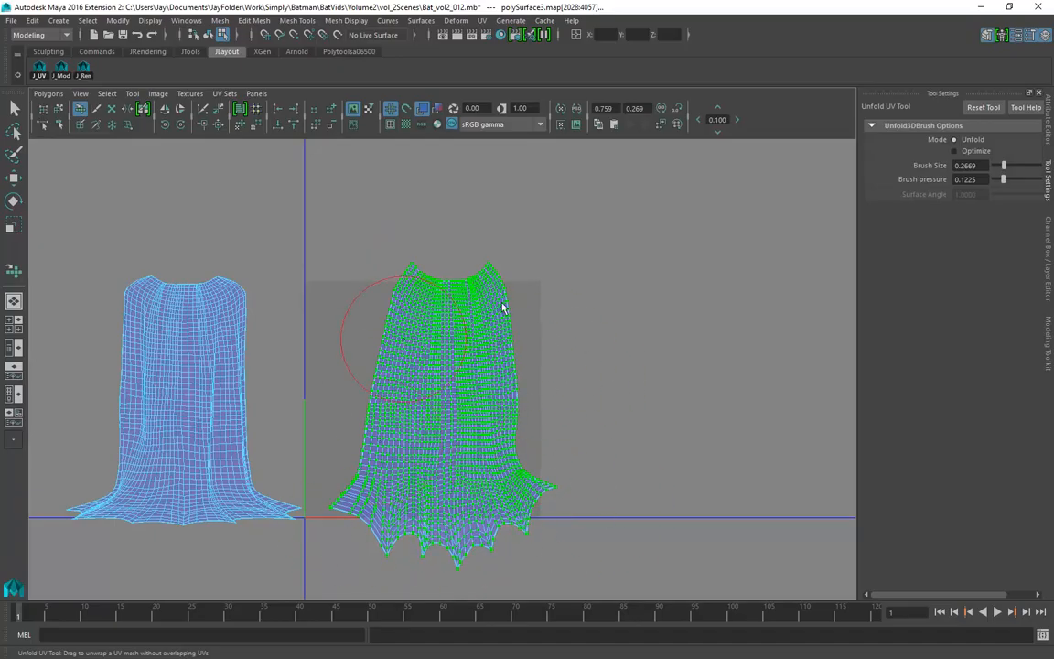
Select the left cape shell and relax it with the Unfold UV brush, using a brush size of 0.4306
{"action": "key", "text": "q"}
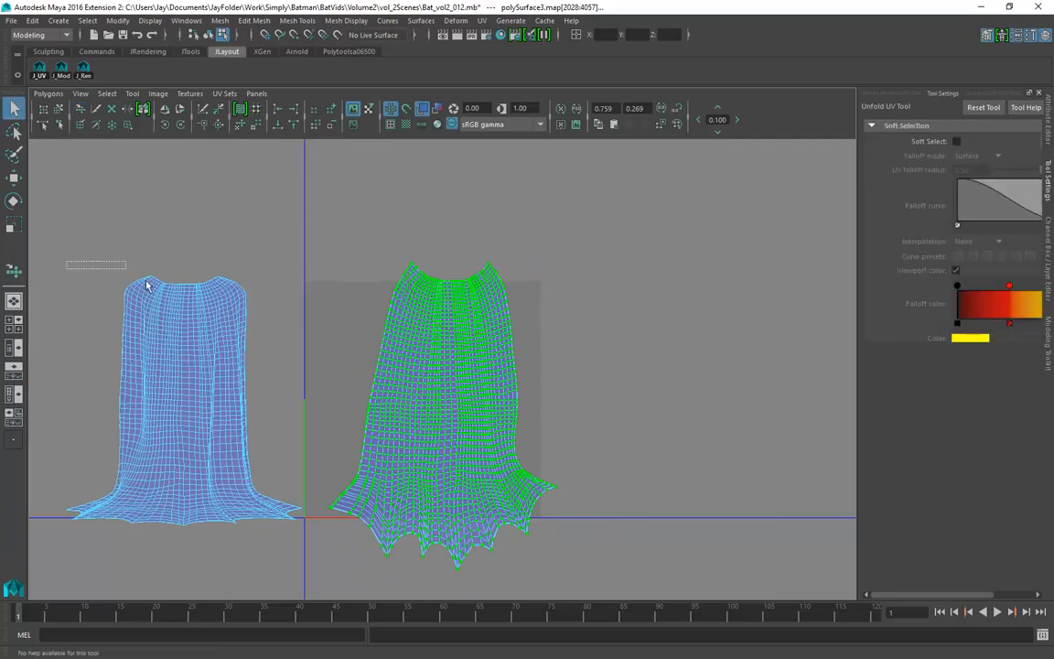
{"action": "left_click_drag", "start_coordinate": [70, 271], "coordinate": [200, 345]}
{"action": "right_click_drag", "start_coordinate": [195, 336], "coordinate": [229, 322], "text": "ctrl"}
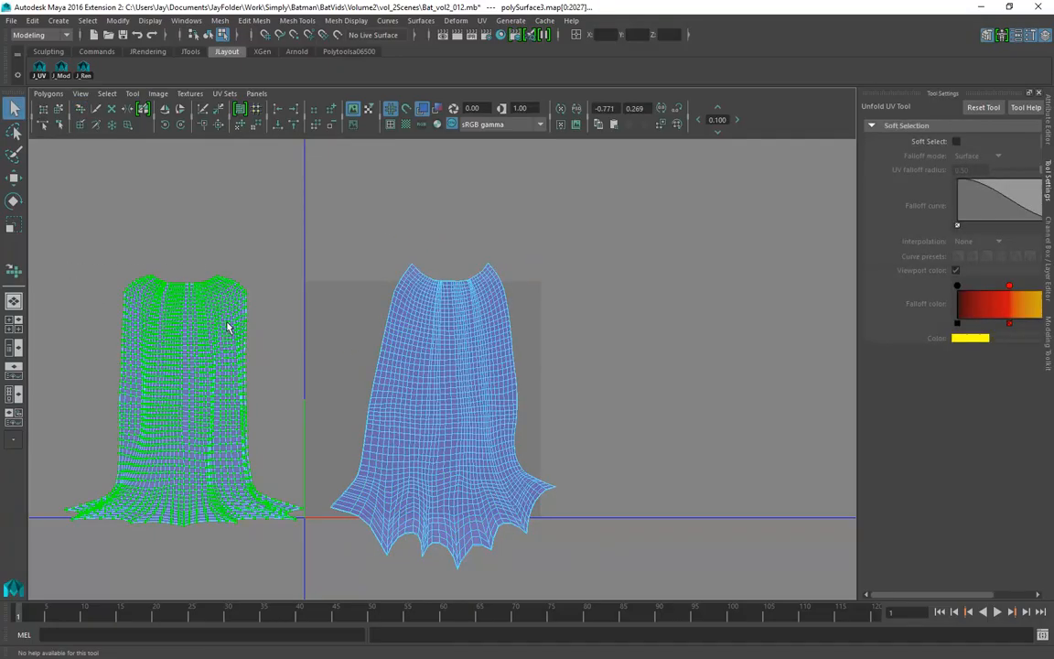
{"action": "left_click", "coordinate": [80, 109]}
{"action": "mouse_move", "coordinate": [122, 273]}
{"action": "left_mouse_down"}
{"action": "mouse_move", "coordinate": [183, 343]}
{"action": "mouse_move", "coordinate": [129, 418]}
{"action": "mouse_move", "coordinate": [172, 463]}
{"action": "mouse_move", "coordinate": [245, 459]}
{"action": "left_mouse_up"}
{"action": "key", "text": "b"}
{"action": "mouse_move", "coordinate": [172, 338]}
{"action": "left_mouse_down"}
{"action": "mouse_move", "coordinate": [111, 502]}
{"action": "mouse_move", "coordinate": [201, 325]}
{"action": "mouse_move", "coordinate": [280, 512]}
{"action": "mouse_move", "coordinate": [217, 255]}
{"action": "mouse_move", "coordinate": [139, 322]}
{"action": "mouse_move", "coordinate": [197, 473]}
{"action": "mouse_move", "coordinate": [157, 359]}
{"action": "mouse_move", "coordinate": [252, 304]}
{"action": "mouse_move", "coordinate": [145, 365]}
{"action": "mouse_move", "coordinate": [141, 293]}
{"action": "mouse_move", "coordinate": [308, 372]}
{"action": "mouse_move", "coordinate": [88, 494]}
{"action": "mouse_move", "coordinate": [353, 522]}
{"action": "mouse_move", "coordinate": [218, 546]}
{"action": "mouse_move", "coordinate": [217, 414]}
{"action": "mouse_move", "coordinate": [195, 321]}
{"action": "mouse_move", "coordinate": [332, 289]}
{"action": "mouse_move", "coordinate": [160, 463]}
{"action": "mouse_move", "coordinate": [309, 496]}
{"action": "mouse_move", "coordinate": [155, 549]}
{"action": "mouse_move", "coordinate": [275, 546]}
{"action": "mouse_move", "coordinate": [219, 466]}
{"action": "mouse_move", "coordinate": [141, 289]}
{"action": "mouse_move", "coordinate": [317, 262]}
{"action": "left_mouse_up"}
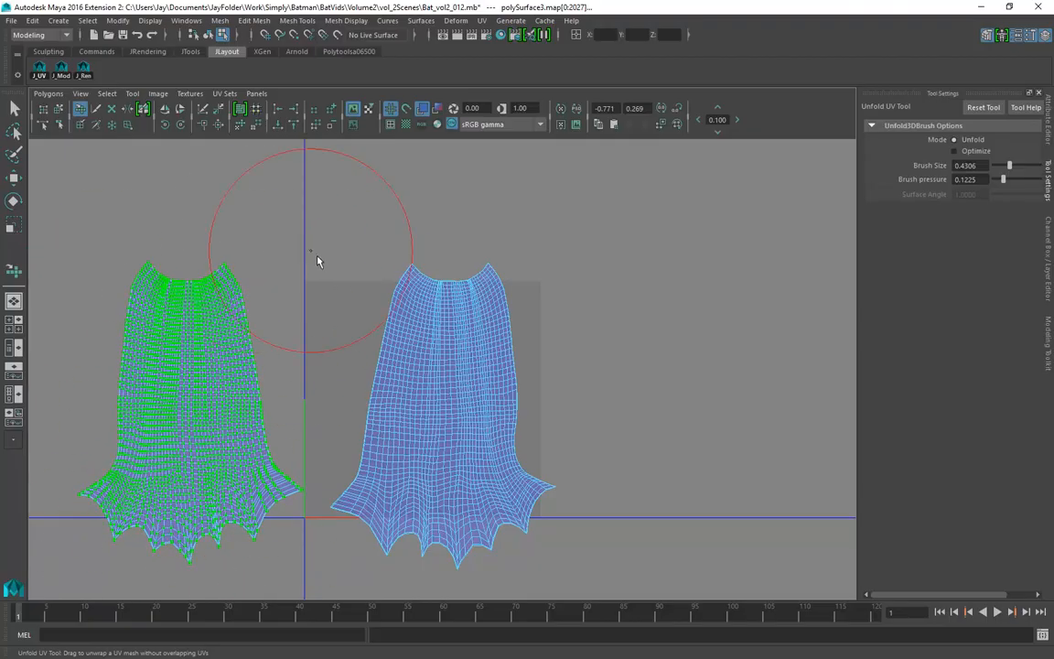
Select the right cape UV shell and move it closer to the left one
{"action": "mouse_move", "coordinate": [463, 299]}
{"action": "right_mouse_down", "text": "alt"}
{"action": "mouse_move", "coordinate": [164, 287]}
{"action": "mouse_move", "coordinate": [58, 265]}
{"action": "right_mouse_up", "text": "alt"}
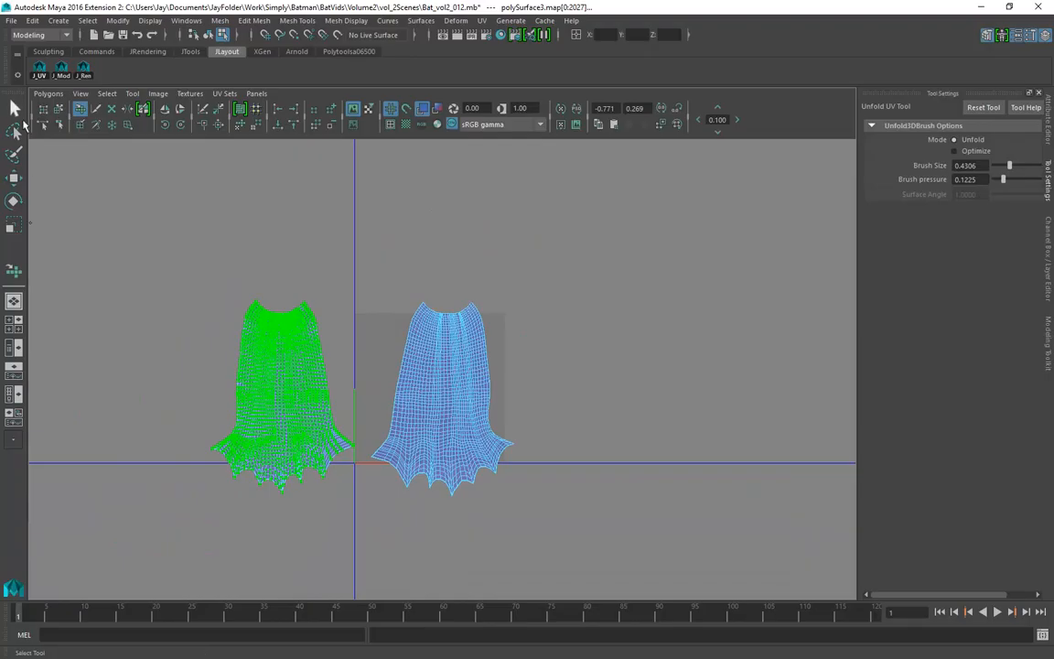
{"action": "key", "text": "q"}
{"action": "left_click_drag", "start_coordinate": [151, 261], "coordinate": [565, 542]}
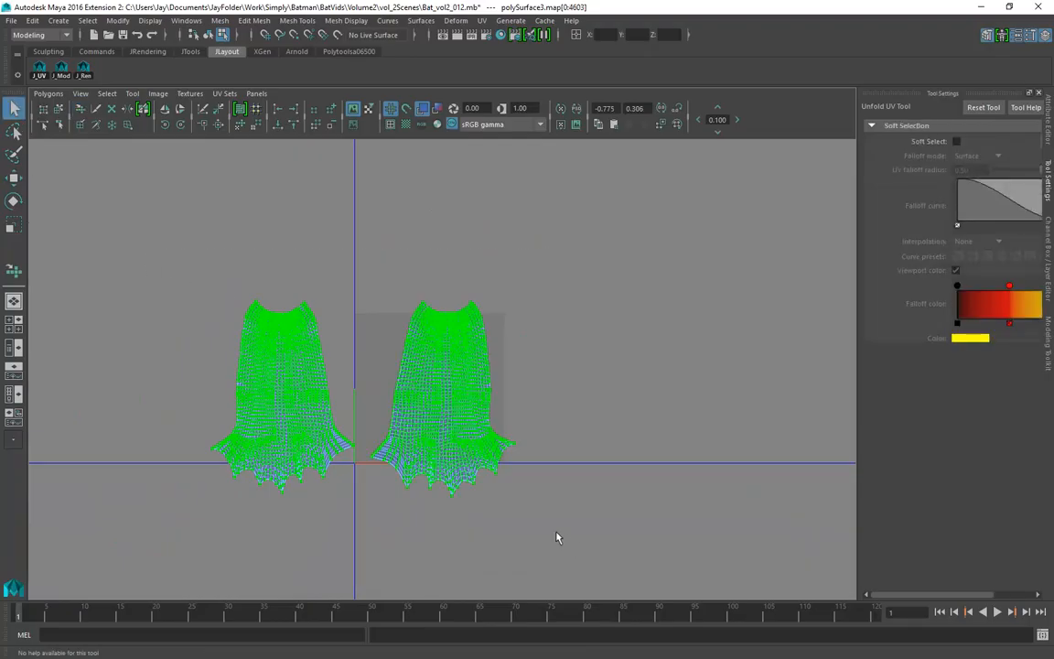
{"action": "left_click_drag", "start_coordinate": [601, 265], "coordinate": [376, 584]}
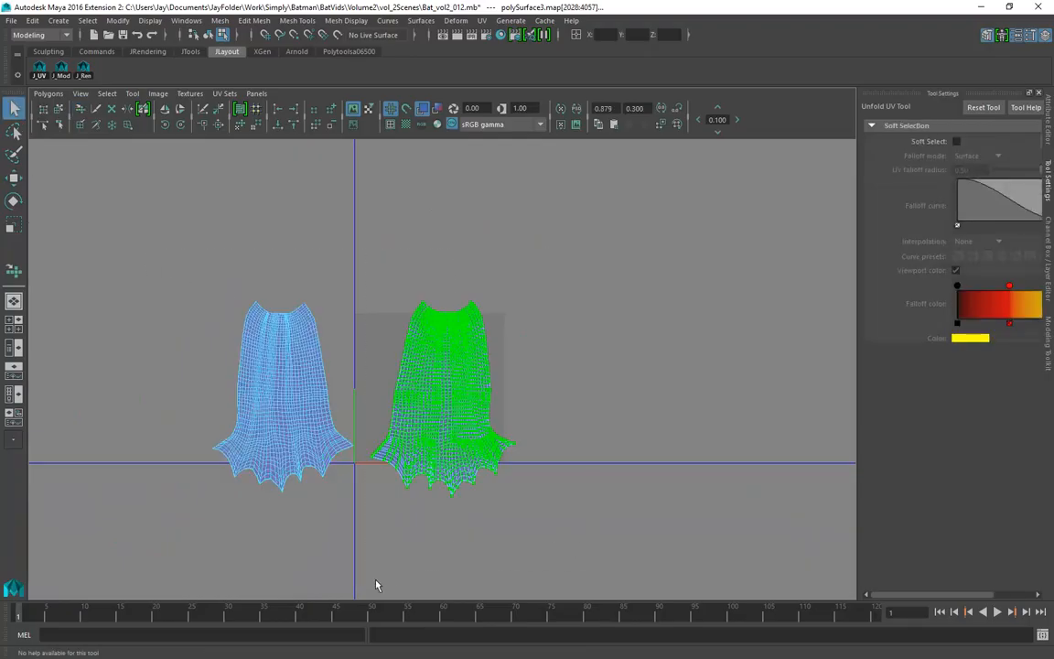
{"action": "key", "text": "y"}
{"action": "key", "text": "r"}
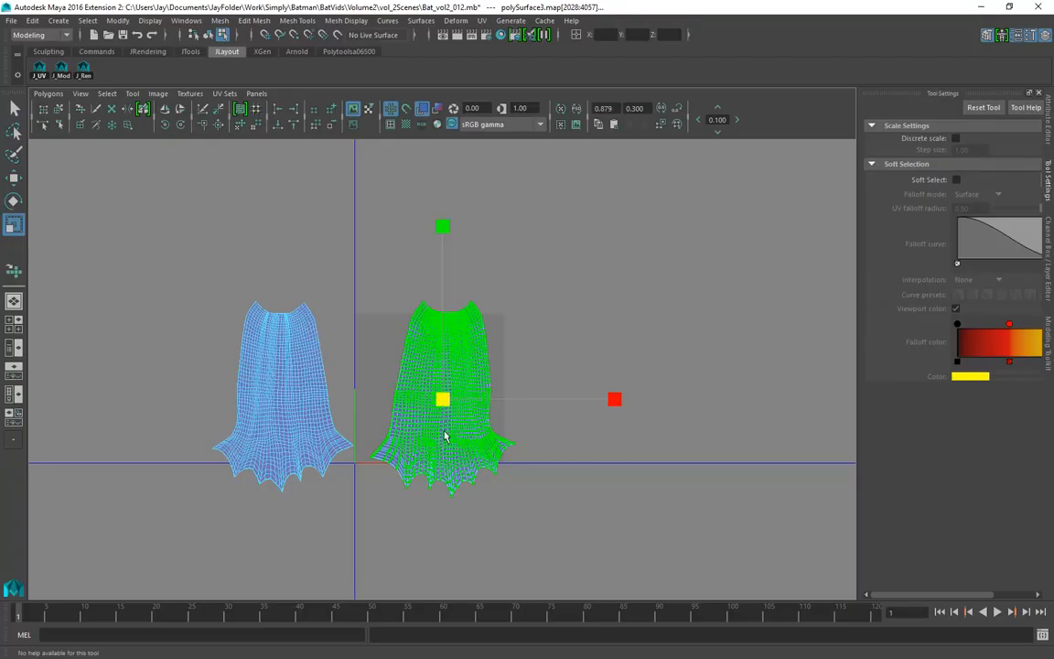
{"action": "key", "text": "w"}
{"action": "left_click_drag", "start_coordinate": [450, 414], "coordinate": [427, 414]}
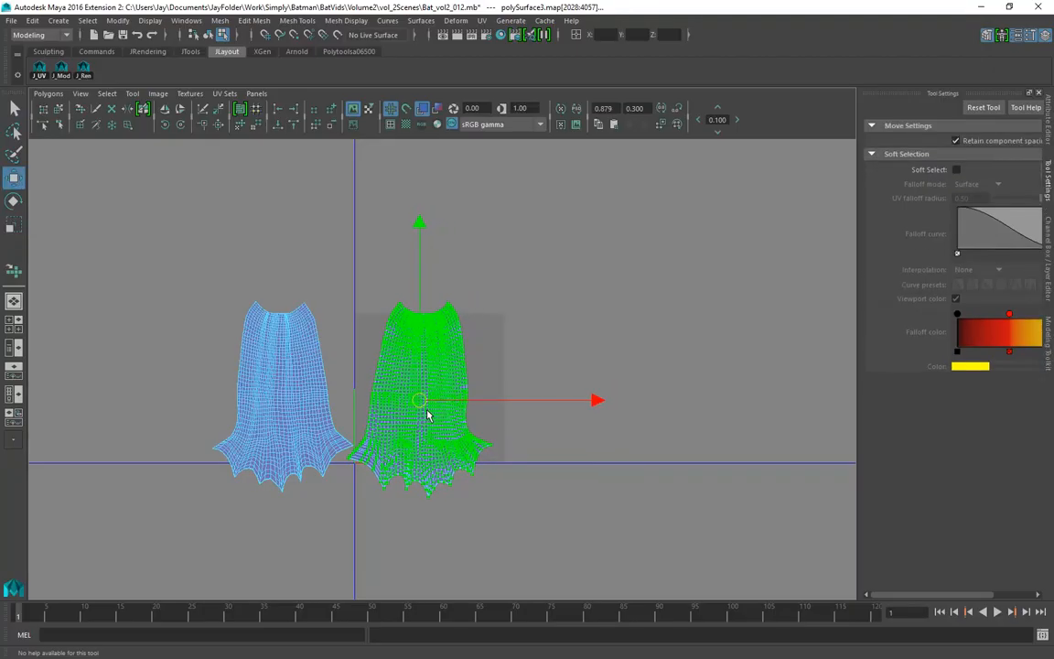
Open the Outliner and unhide all hidden objects in the scene
{"action": "left_click_drag", "start_coordinate": [114, 294], "coordinate": [556, 492]}
{"action": "right_click_drag", "start_coordinate": [586, 439], "coordinate": [367, 400], "text": "alt"}
{"action": "key", "text": "shift+o"}
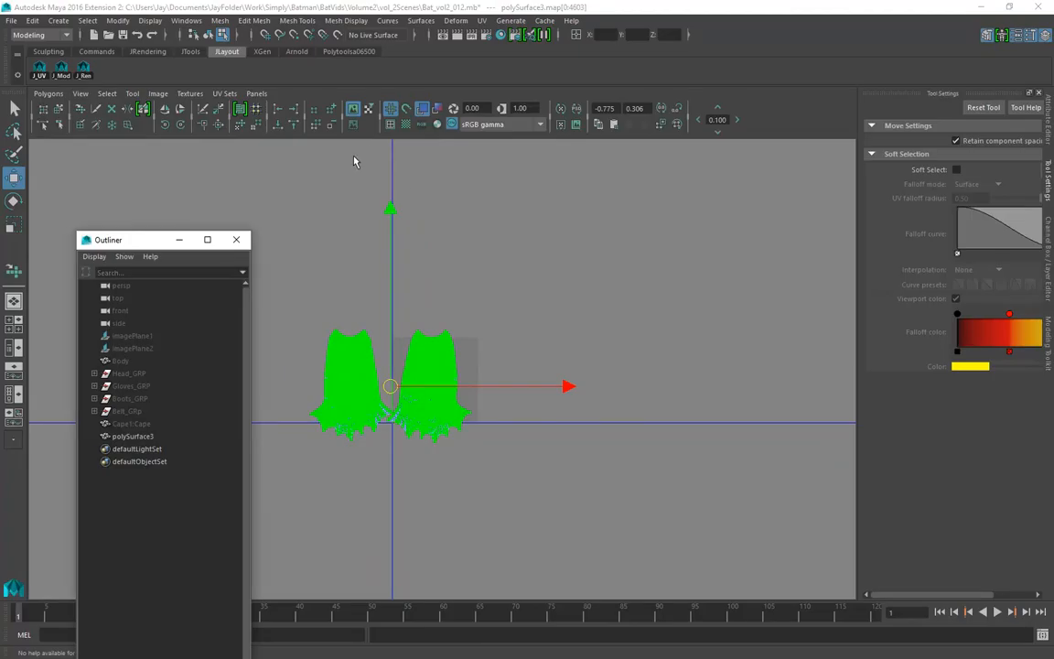
{"action": "left_click_drag", "start_coordinate": [142, 367], "coordinate": [149, 417]}
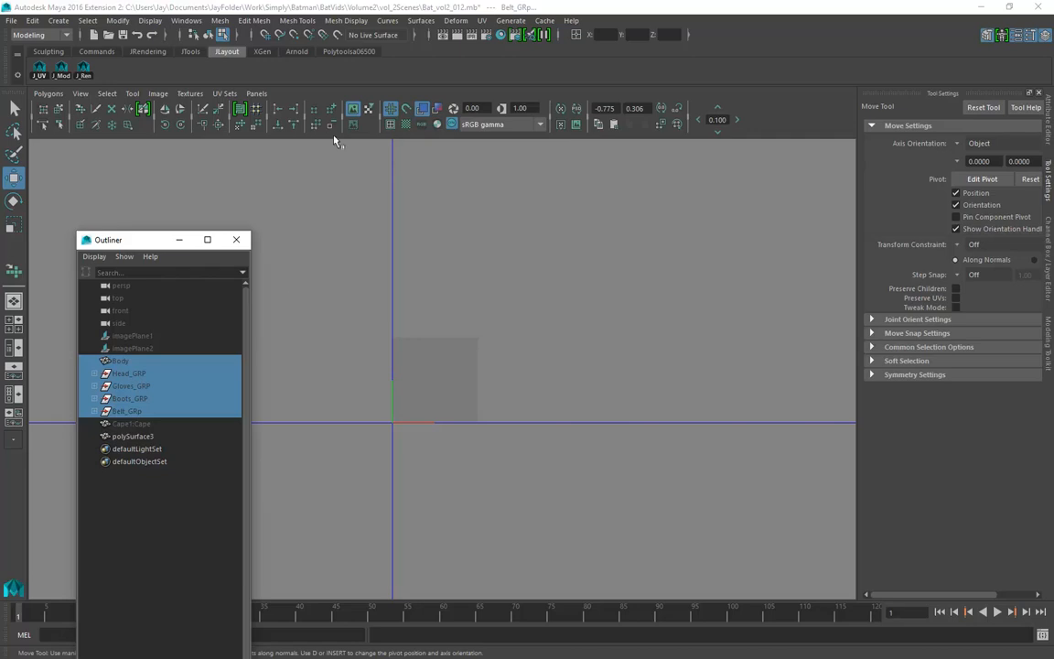
{"action": "left_click", "coordinate": [96, 51]}
{"action": "left_click", "coordinate": [104, 70]}
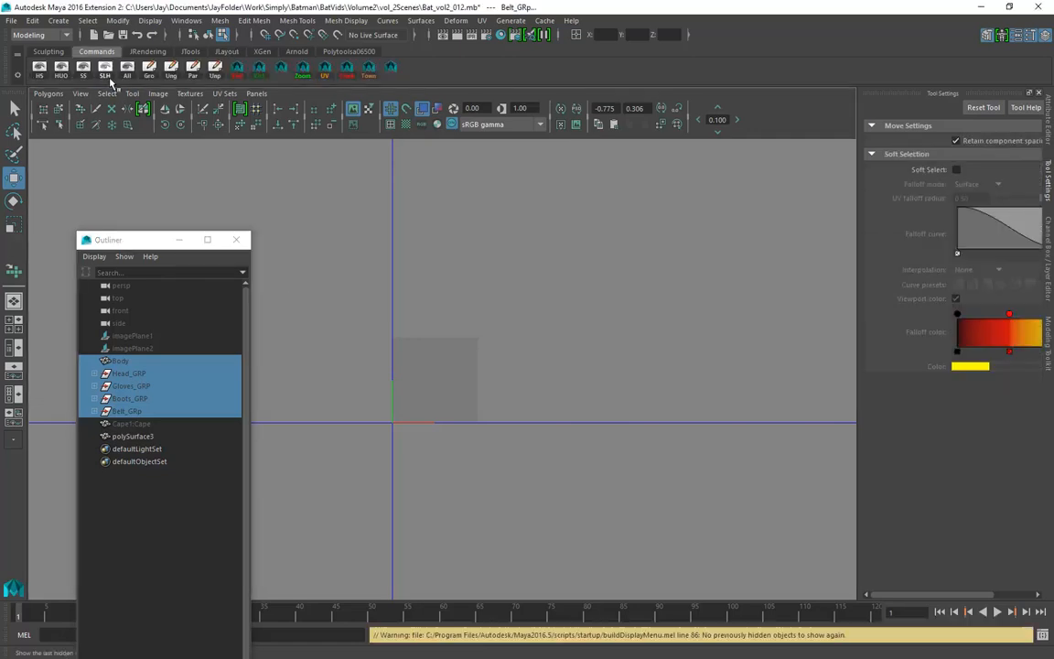
{"action": "left_click", "coordinate": [127, 68]}
Examine the full UV layout of the Cape1:Cape mesh
{"action": "left_click", "coordinate": [142, 425]}
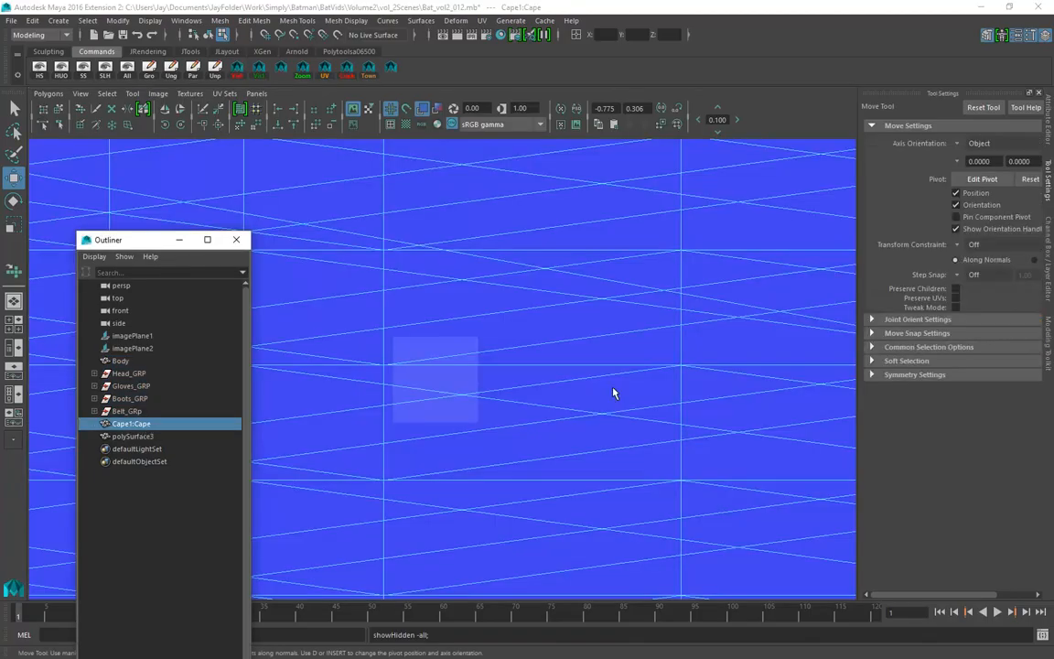
{"action": "scroll", "coordinate": [588, 353], "scroll_direction": "down", "scroll_amount": 10}
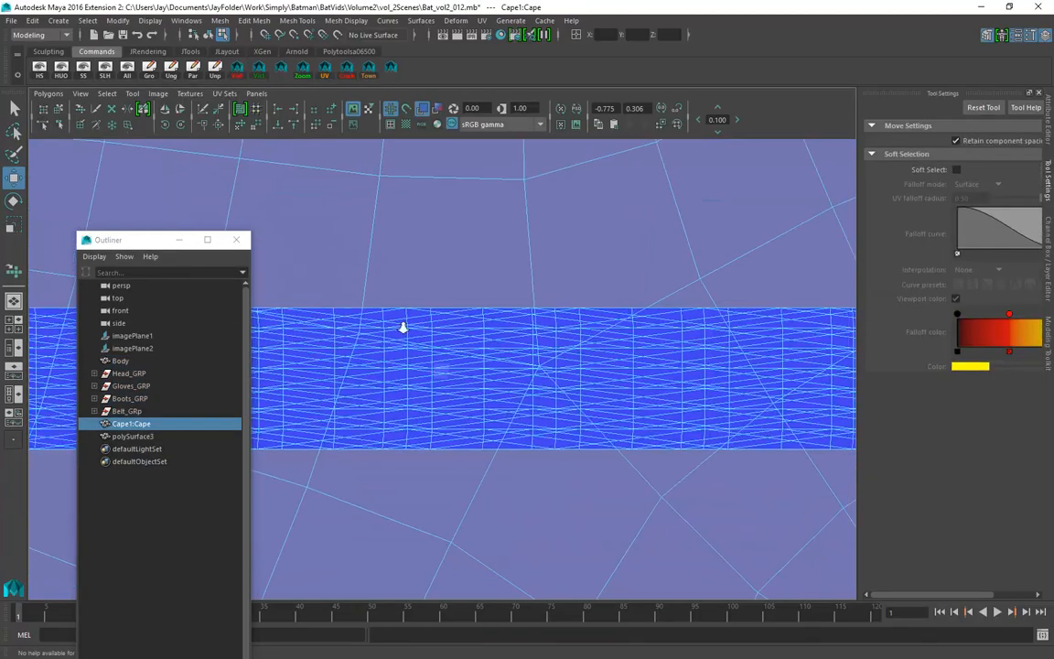
{"action": "scroll", "coordinate": [289, 313], "scroll_direction": "down", "scroll_amount": 10}
{"action": "scroll", "coordinate": [269, 316], "scroll_direction": "down", "scroll_amount": 10}
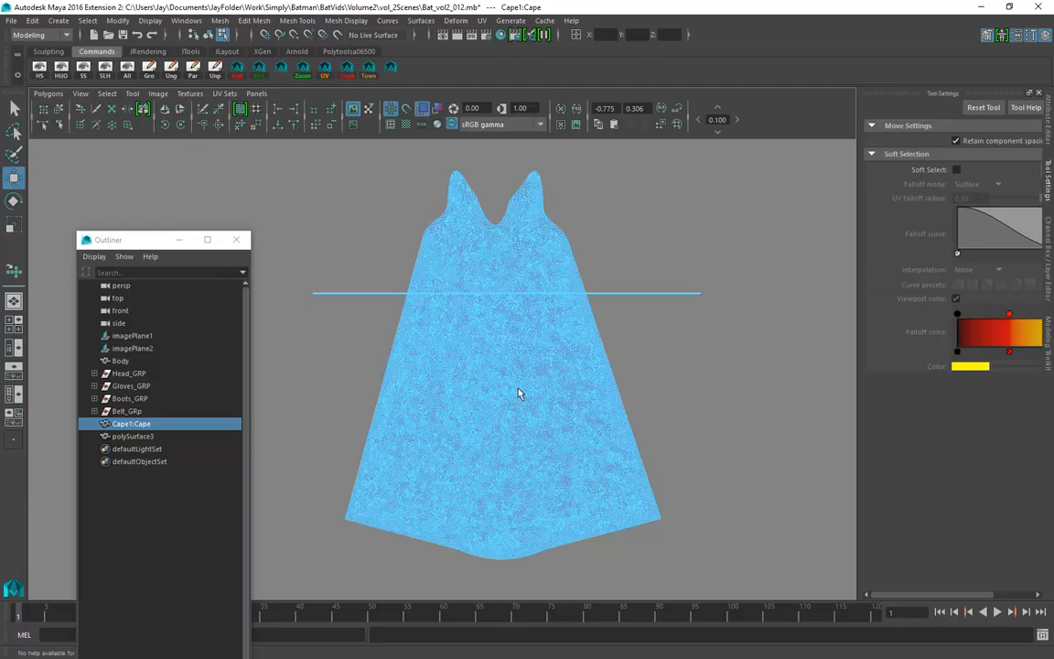
Select both cape shells of polySurface3 and move them down and left, outside the 0-1 UV tile
{"action": "left_click", "coordinate": [143, 441]}
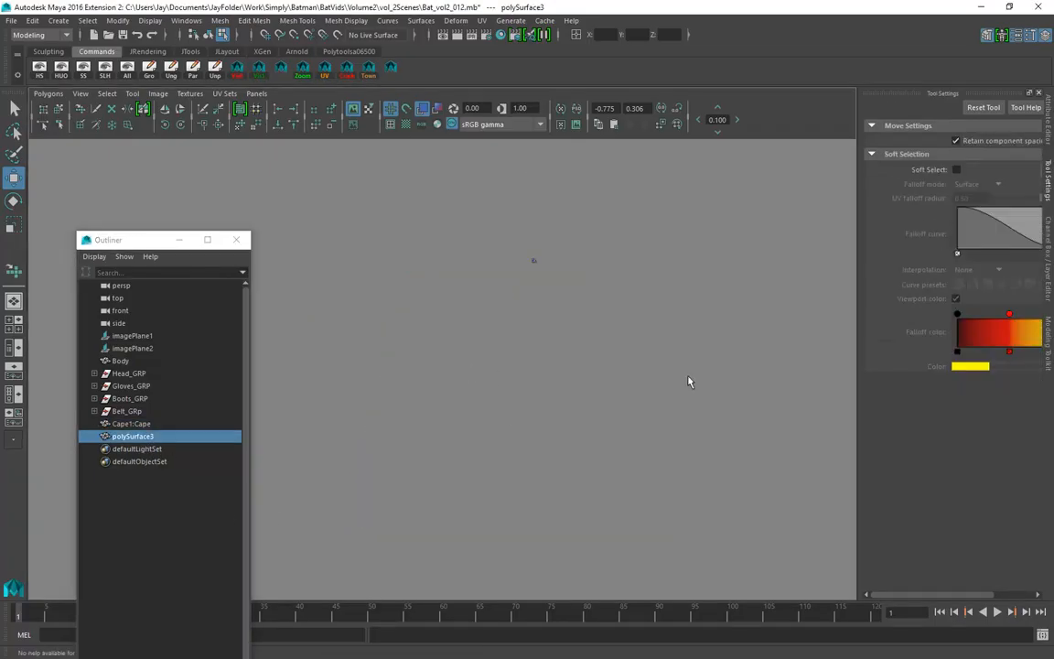
{"action": "key", "text": "f"}
{"action": "right_click_drag", "start_coordinate": [605, 370], "coordinate": [347, 368], "text": "alt"}
{"action": "right_click_drag", "start_coordinate": [530, 354], "coordinate": [434, 370], "text": "alt"}
{"action": "left_click_drag", "start_coordinate": [297, 235], "coordinate": [482, 434]}
{"action": "left_click_drag", "start_coordinate": [453, 384], "coordinate": [391, 544]}
Show the UVs of Body and the Head, Gloves, Boots and Belt groups, and move the cape shells up and right among them
{"action": "left_click_drag", "start_coordinate": [121, 361], "coordinate": [132, 419]}
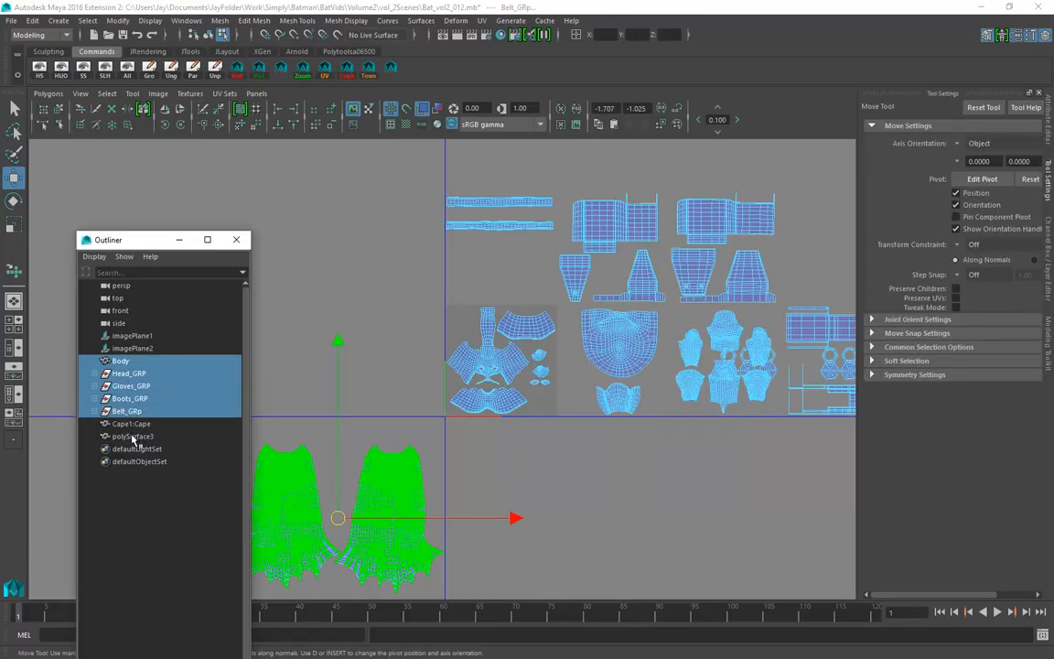
{"action": "right_click_drag", "start_coordinate": [495, 447], "coordinate": [188, 399], "text": "alt"}
{"action": "left_click_drag", "start_coordinate": [385, 466], "coordinate": [698, 305]}
{"action": "middle_click_drag", "start_coordinate": [697, 305], "coordinate": [388, 358], "text": "alt"}
{"action": "right_click_drag", "start_coordinate": [388, 358], "coordinate": [920, 379], "text": "alt"}
{"action": "middle_click_drag", "start_coordinate": [502, 440], "coordinate": [628, 463], "text": "alt"}
{"action": "right_click_drag", "start_coordinate": [558, 437], "coordinate": [685, 435], "text": "alt"}
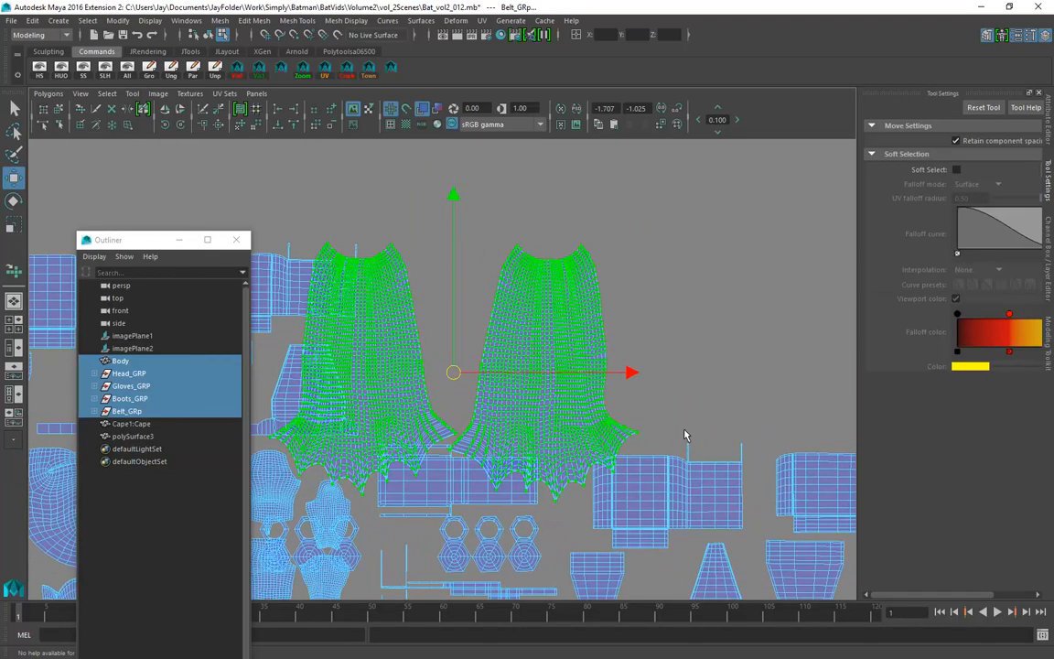
Scale both cape shells down and move them into the empty space above the neighbouring shells
{"action": "key", "text": "r"}
{"action": "mouse_move", "coordinate": [454, 373]}
{"action": "left_mouse_down"}
{"action": "mouse_move", "coordinate": [386, 393]}
{"action": "mouse_move", "coordinate": [529, 334]}
{"action": "left_mouse_up"}
{"action": "key", "text": "w"}
{"action": "left_click_drag", "start_coordinate": [458, 384], "coordinate": [535, 357]}
{"action": "key", "text": "r"}
{"action": "key", "text": "w"}
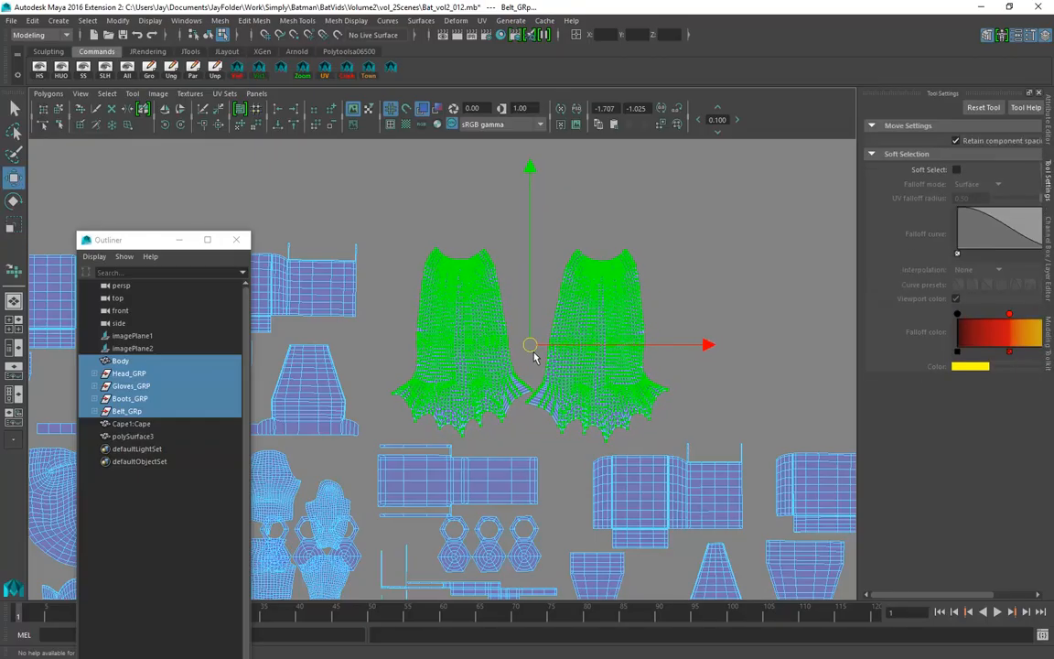
Move the right cape shell farther right to widen the gap, and scale both shells down slightly
{"action": "left_click_drag", "start_coordinate": [595, 308], "coordinate": [638, 245]}
{"action": "right_click_drag", "start_coordinate": [594, 304], "coordinate": [644, 283], "text": "ctrl"}
{"action": "left_click_drag", "start_coordinate": [641, 352], "coordinate": [703, 360]}
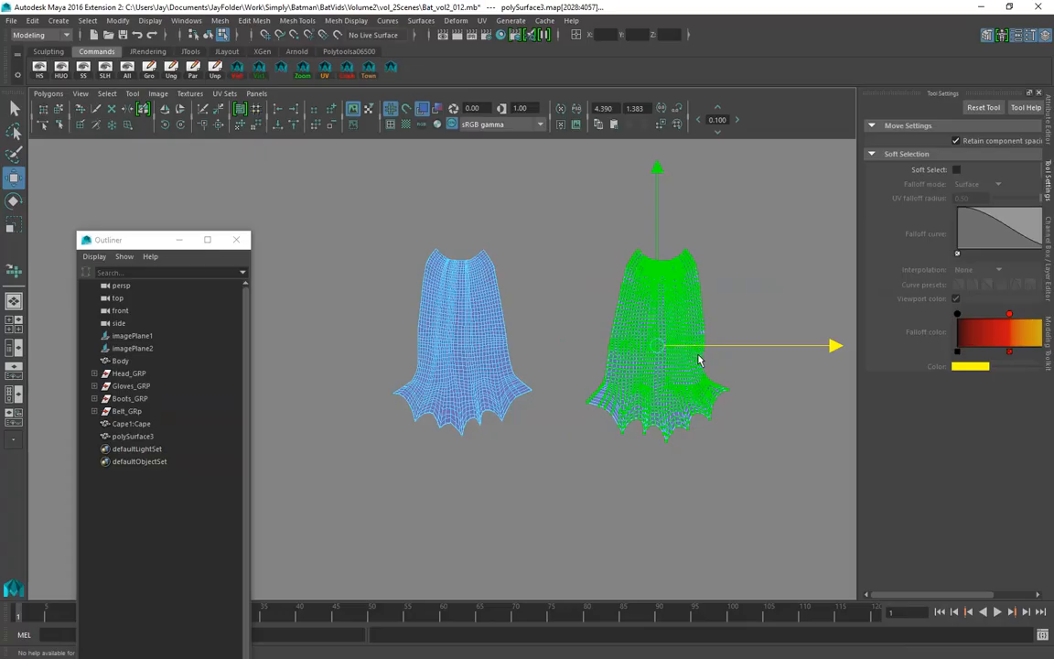
{"action": "left_click_drag", "start_coordinate": [310, 205], "coordinate": [834, 505]}
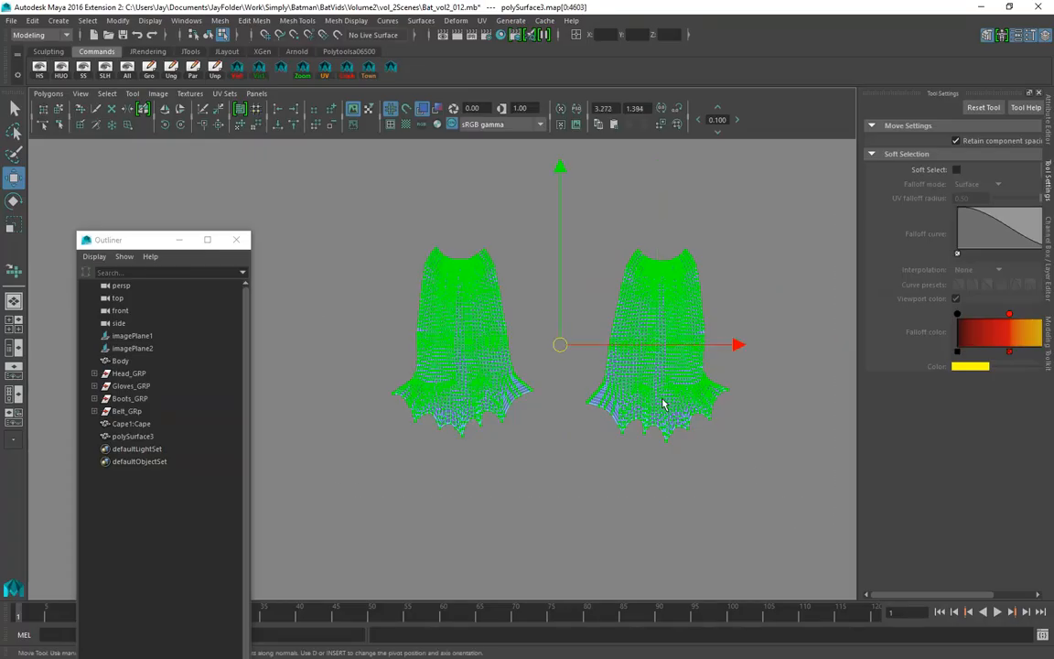
{"action": "key", "text": "r"}
{"action": "left_click_drag", "start_coordinate": [569, 355], "coordinate": [563, 355]}
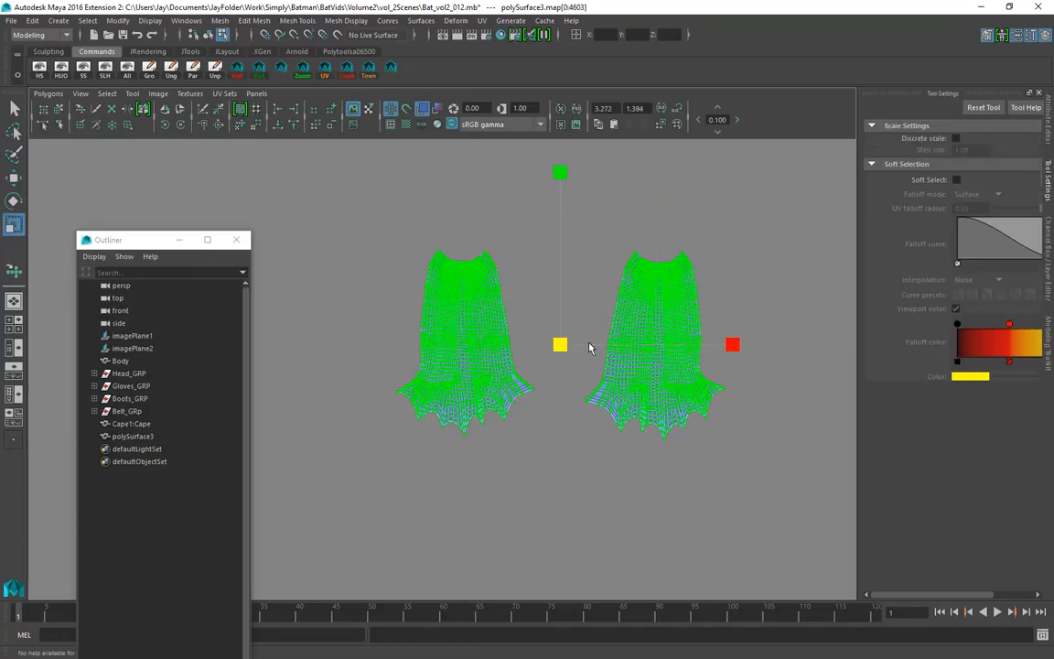
Show the model in the perspective view, return to object selection and hide the Cape1:Cape mesh
{"action": "left_click", "coordinate": [614, 248]}
{"action": "right_click_drag", "start_coordinate": [614, 249], "coordinate": [178, 350], "text": "alt"}
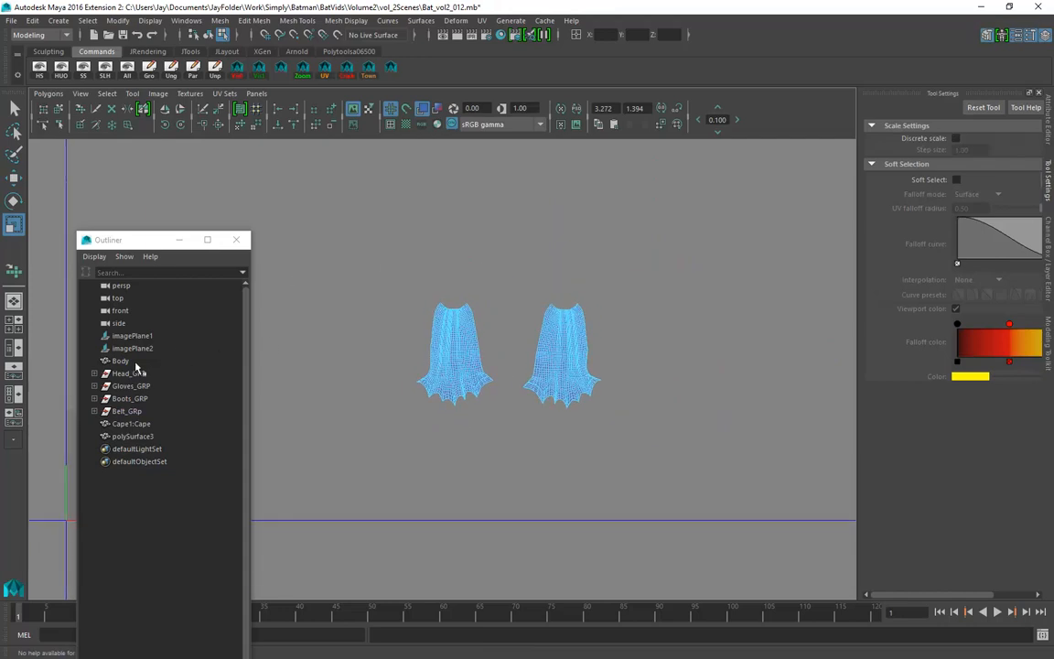
{"action": "key", "text": "space"}
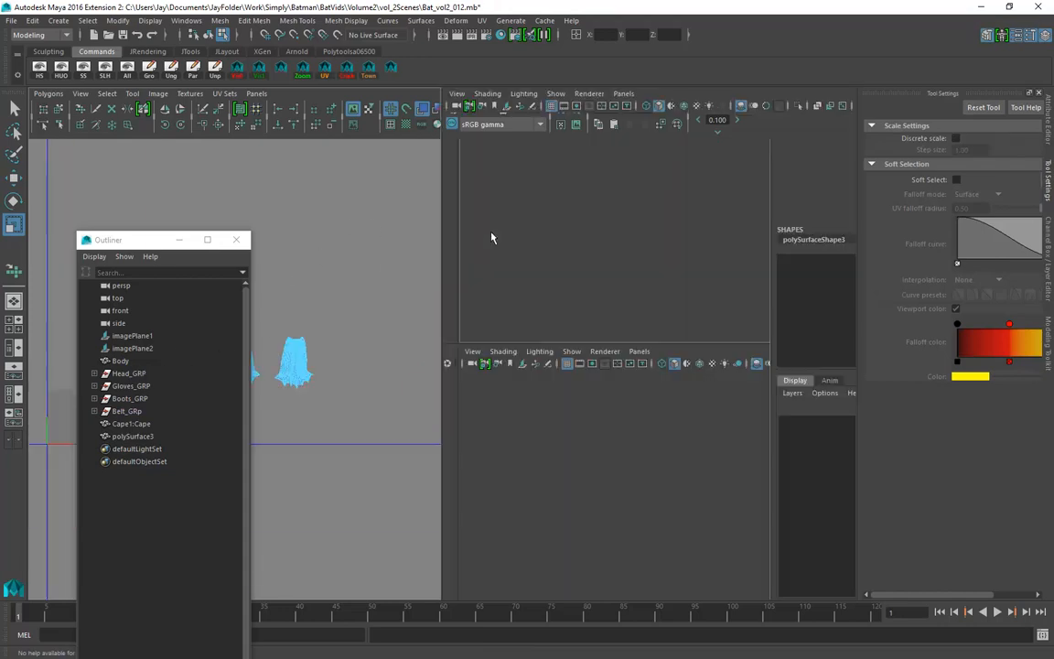
{"action": "right_click_drag", "start_coordinate": [680, 346], "coordinate": [535, 325], "text": "alt"}
{"action": "left_click_drag", "start_coordinate": [536, 325], "coordinate": [681, 368], "text": "alt"}
{"action": "key", "text": "F8"}
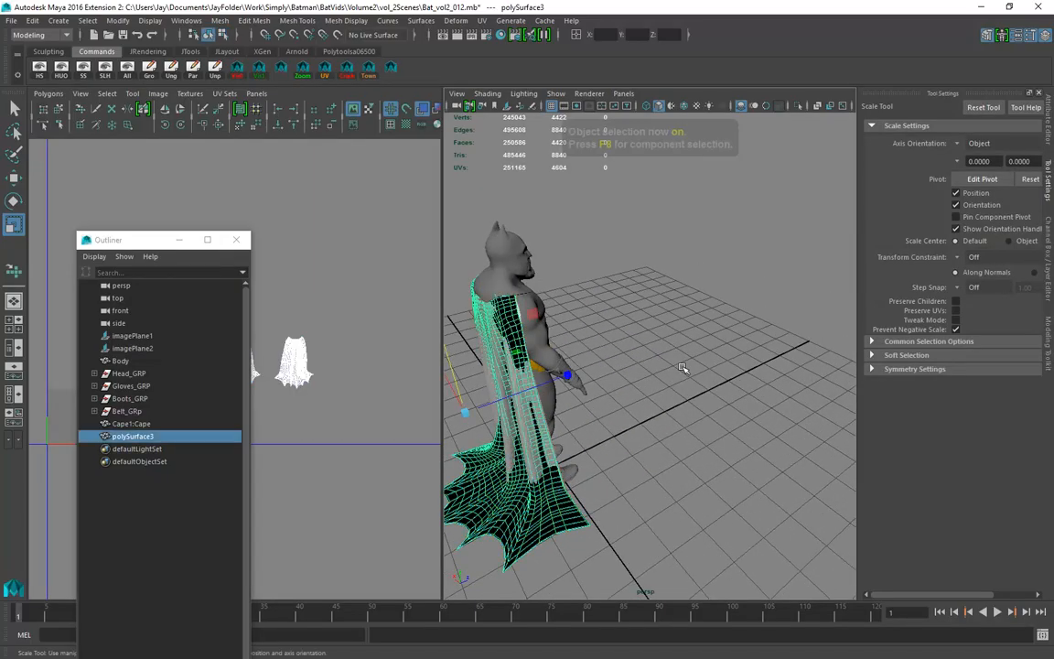
{"action": "left_click_drag", "start_coordinate": [554, 391], "coordinate": [636, 378], "text": "alt"}
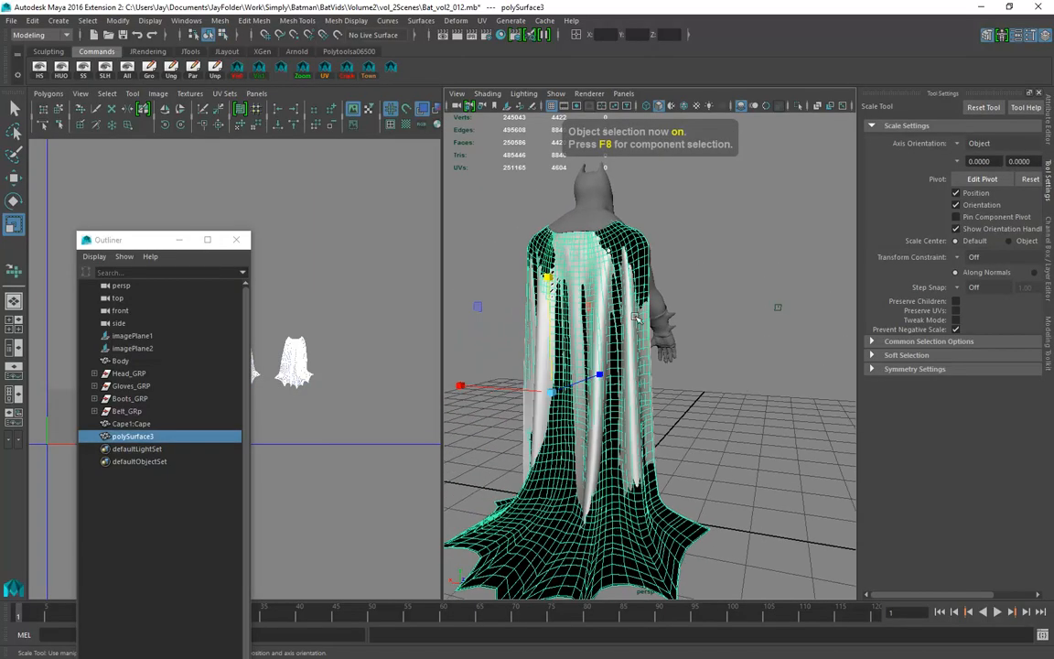
{"action": "left_click", "coordinate": [121, 424]}
{"action": "key", "text": "ctrl+h"}
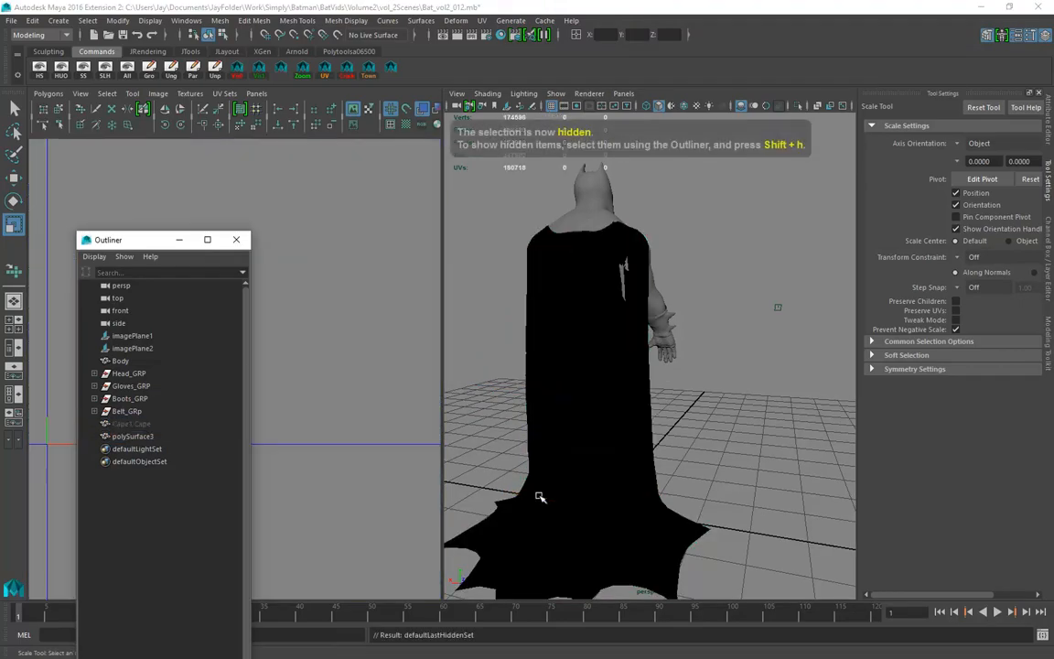
Select the cape mesh polySurface3 and reverse its normals
{"action": "left_click", "coordinate": [126, 436]}
{"action": "left_click_drag", "start_coordinate": [567, 463], "coordinate": [421, 458], "text": "alt"}
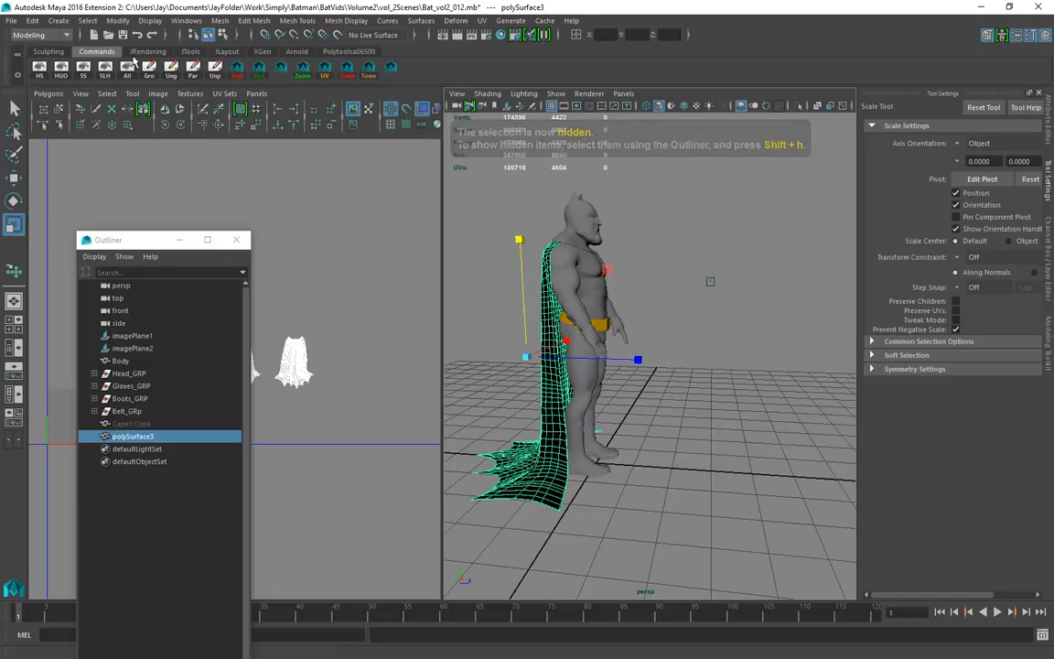
{"action": "left_click", "coordinate": [229, 52]}
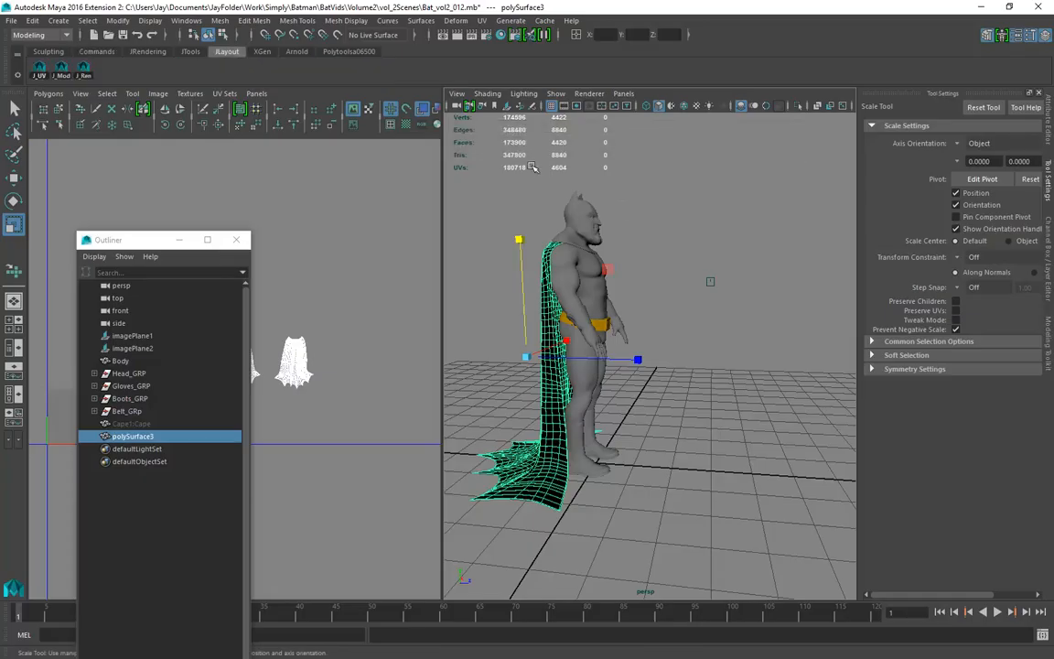
{"action": "left_click", "coordinate": [190, 52]}
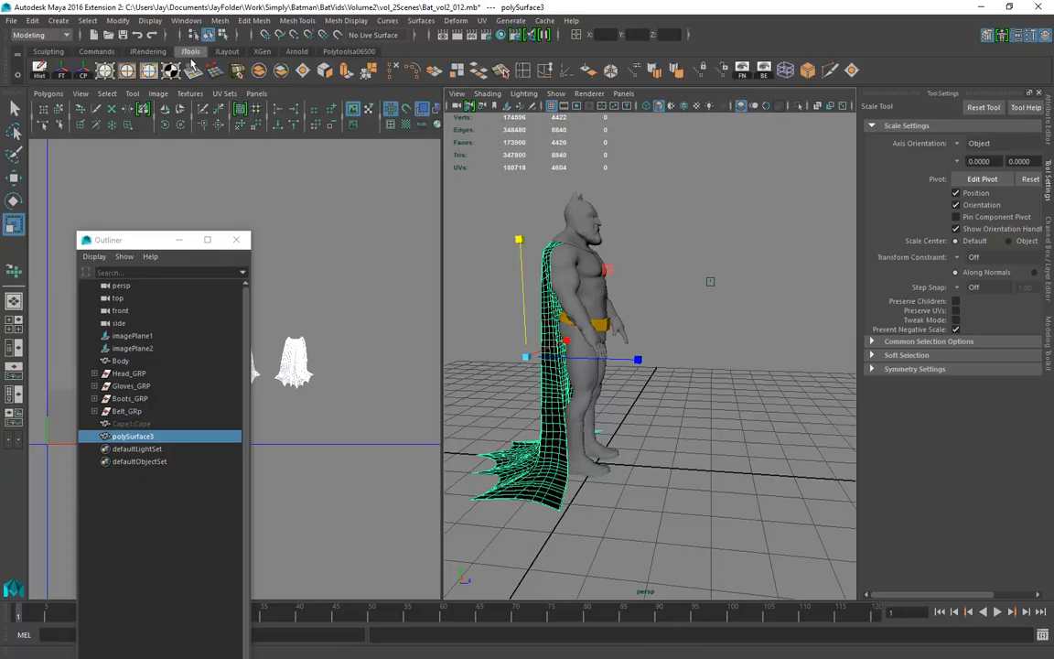
{"action": "left_click", "coordinate": [596, 75]}
{"action": "left_click", "coordinate": [708, 266]}
{"action": "left_click", "coordinate": [566, 416]}
{"action": "left_click_drag", "start_coordinate": [566, 416], "coordinate": [599, 430], "text": "alt"}
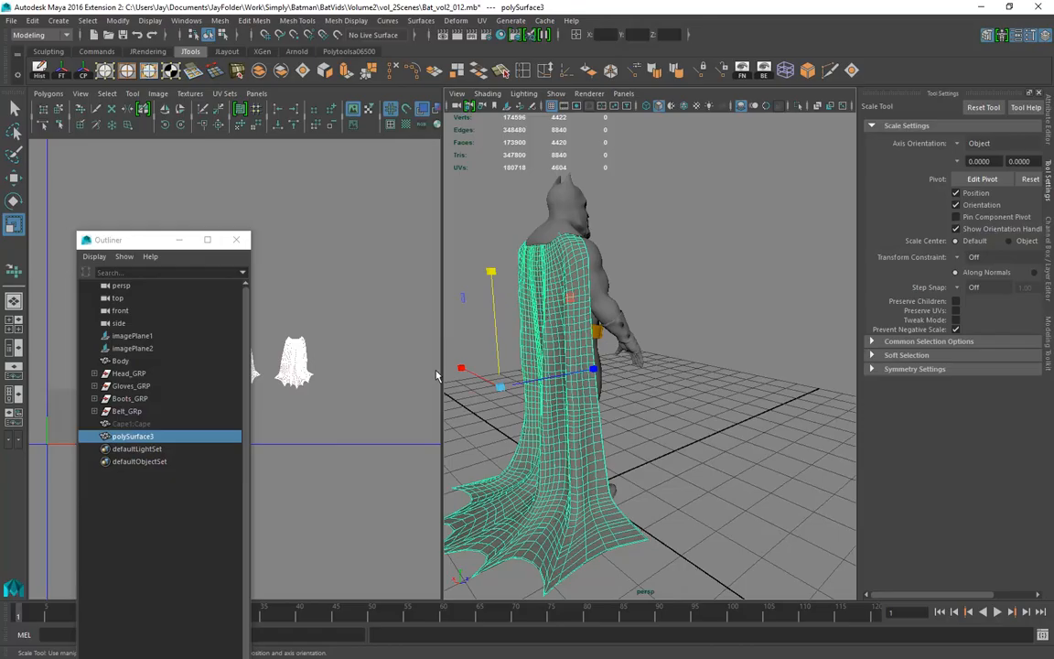
Close the Outliner, select all UVs of the left cape shell and flip them horizontally
{"action": "left_click", "coordinate": [237, 240]}
{"action": "right_click_drag", "start_coordinate": [207, 346], "coordinate": [635, 381], "text": "alt"}
{"action": "middle_click_drag", "start_coordinate": [294, 366], "coordinate": [193, 365], "text": "alt"}
{"action": "right_click_drag", "start_coordinate": [177, 357], "coordinate": [234, 358]}
{"action": "left_click_drag", "start_coordinate": [230, 214], "coordinate": [69, 472]}
{"action": "key", "text": "r"}
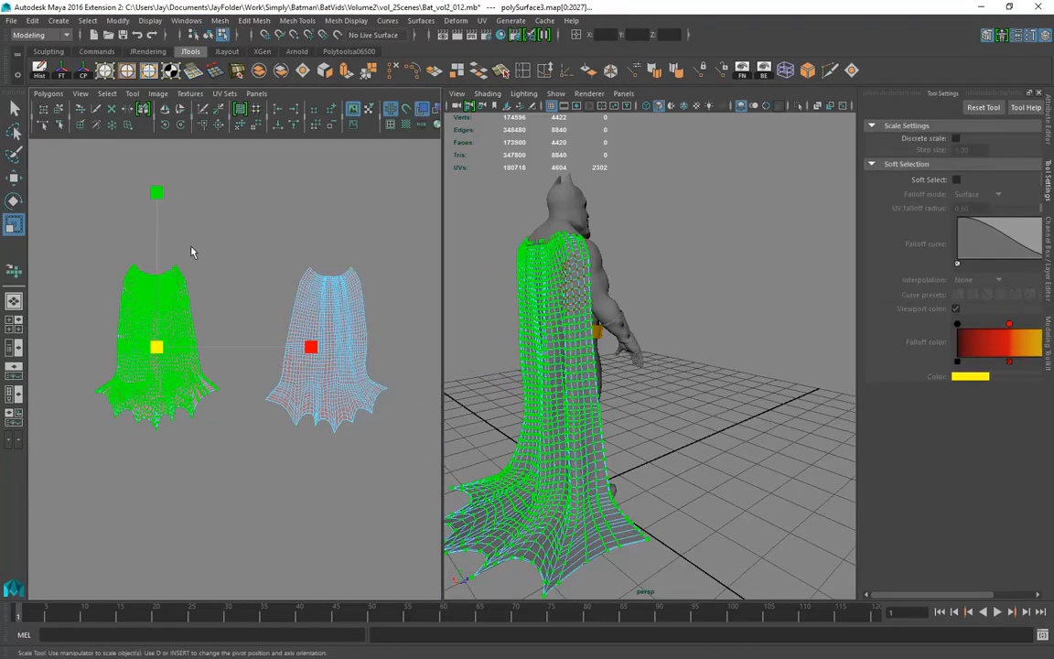
{"action": "left_click", "coordinate": [165, 109]}
Flip the UVs of the right cape shell horizontally, check its faces and return to object selection
{"action": "left_click_drag", "start_coordinate": [235, 228], "coordinate": [384, 425]}
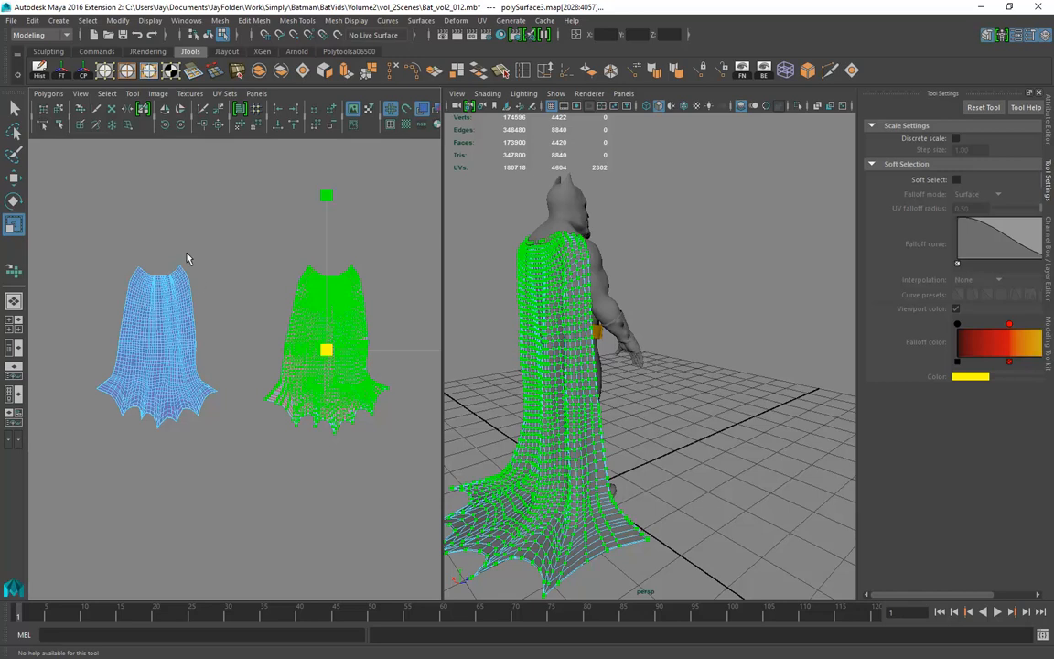
{"action": "left_click", "coordinate": [166, 111]}
{"action": "key", "text": "ctrl+F11"}
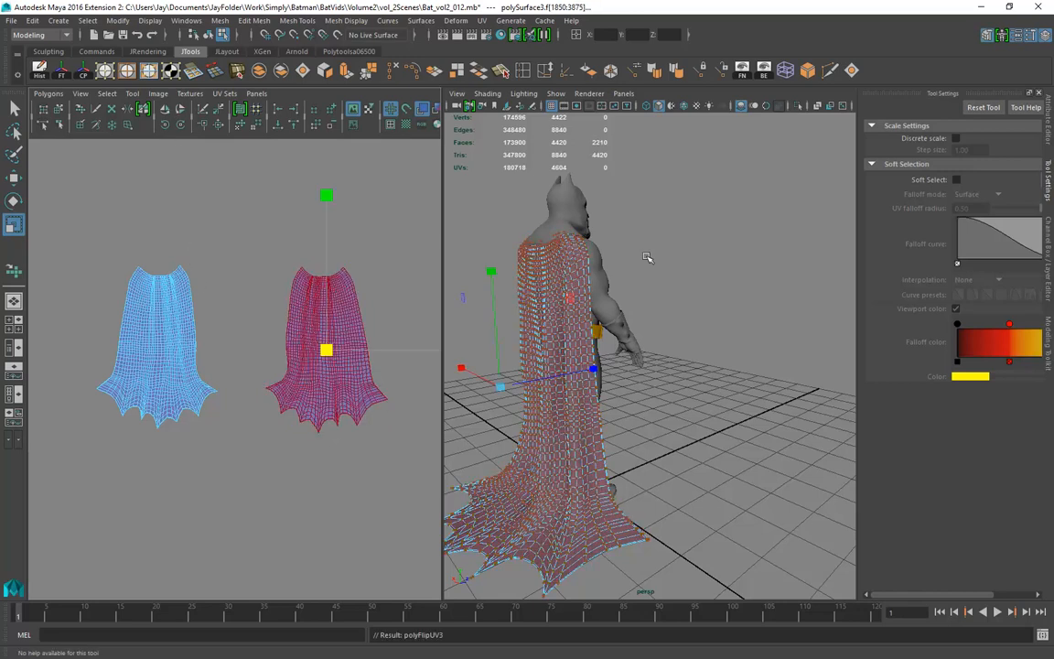
{"action": "key", "text": "F8"}
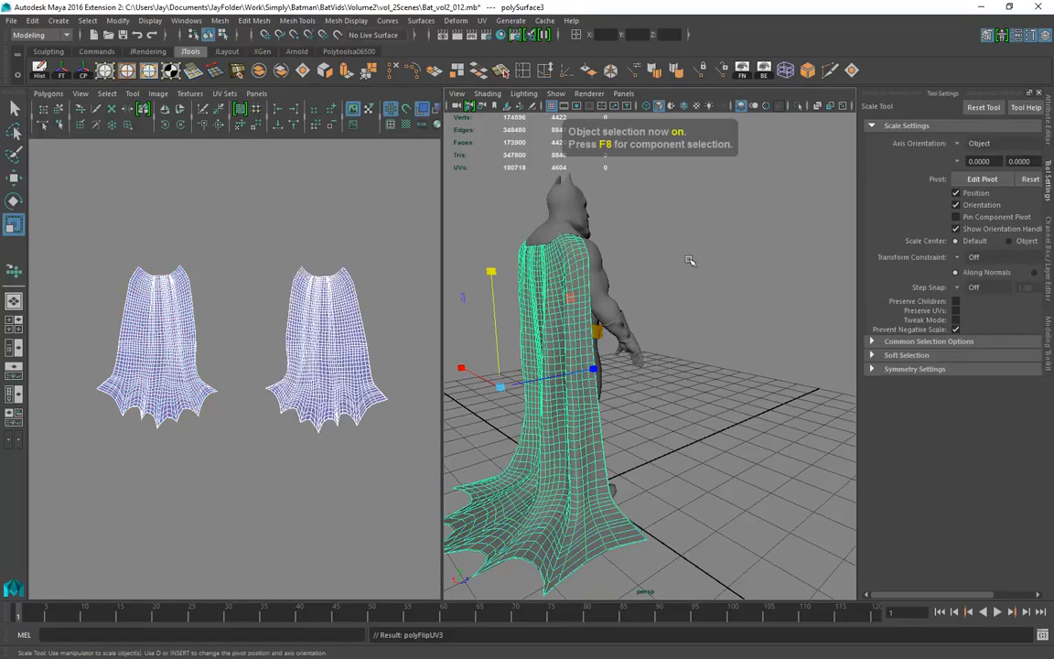
Deselect the cape, show the perspective view full size and examine the back of the cape for black gaps
{"action": "left_click_drag", "start_coordinate": [747, 329], "coordinate": [641, 366], "text": "alt"}
{"action": "middle_click_drag", "start_coordinate": [641, 366], "coordinate": [660, 382], "text": "alt"}
{"action": "right_click_drag", "start_coordinate": [660, 382], "coordinate": [741, 421], "text": "alt"}
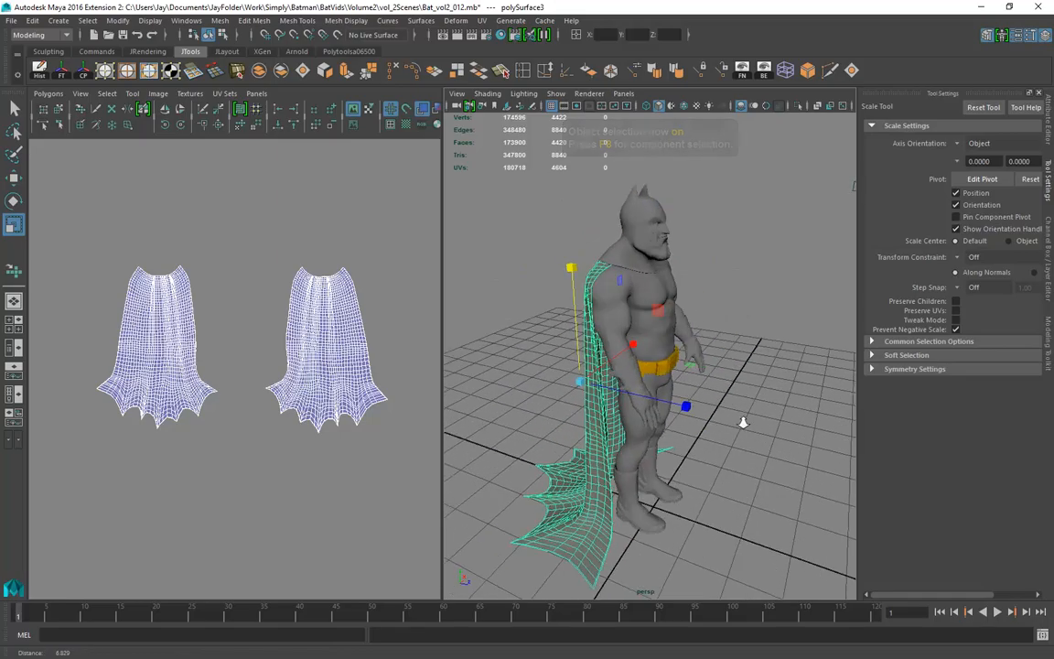
{"action": "right_click_drag", "start_coordinate": [390, 403], "coordinate": [246, 397], "text": "alt"}
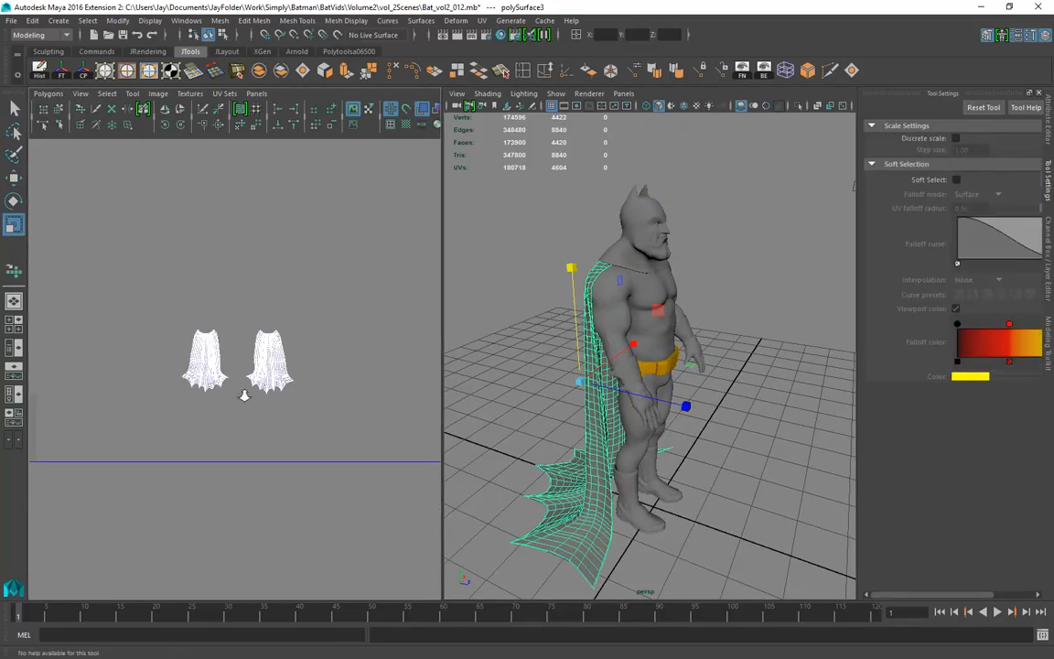
{"action": "left_click", "coordinate": [509, 385]}
{"action": "key", "text": "space"}
{"action": "right_click_drag", "start_coordinate": [385, 348], "coordinate": [265, 325], "text": "alt"}
{"action": "left_click_drag", "start_coordinate": [366, 347], "coordinate": [442, 345], "text": "alt"}
{"action": "middle_click_drag", "start_coordinate": [442, 346], "coordinate": [446, 442], "text": "alt"}
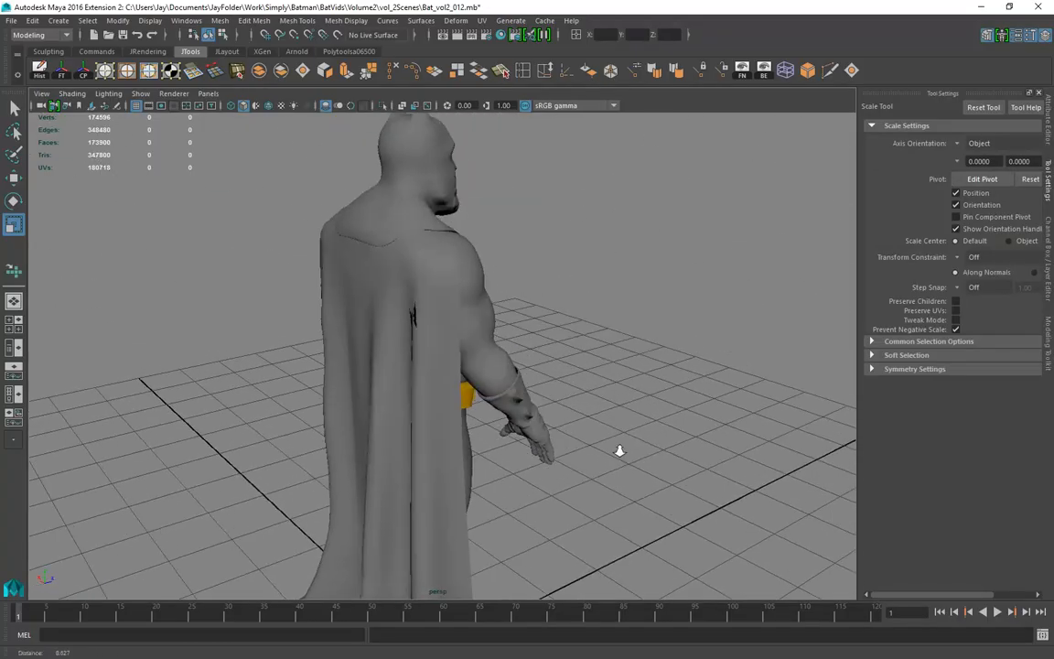
Switch the cape to vertex editing and move the two upper vertices beside the long black gap outward from the surface
{"action": "right_click_drag", "start_coordinate": [447, 442], "coordinate": [440, 325], "text": "alt"}
{"action": "left_click", "coordinate": [440, 325]}
{"action": "left_click_drag", "start_coordinate": [440, 325], "coordinate": [536, 309], "text": "alt"}
{"action": "right_click_drag", "start_coordinate": [536, 310], "coordinate": [478, 274]}
{"action": "left_click", "coordinate": [540, 275]}
{"action": "left_click", "coordinate": [538, 275]}
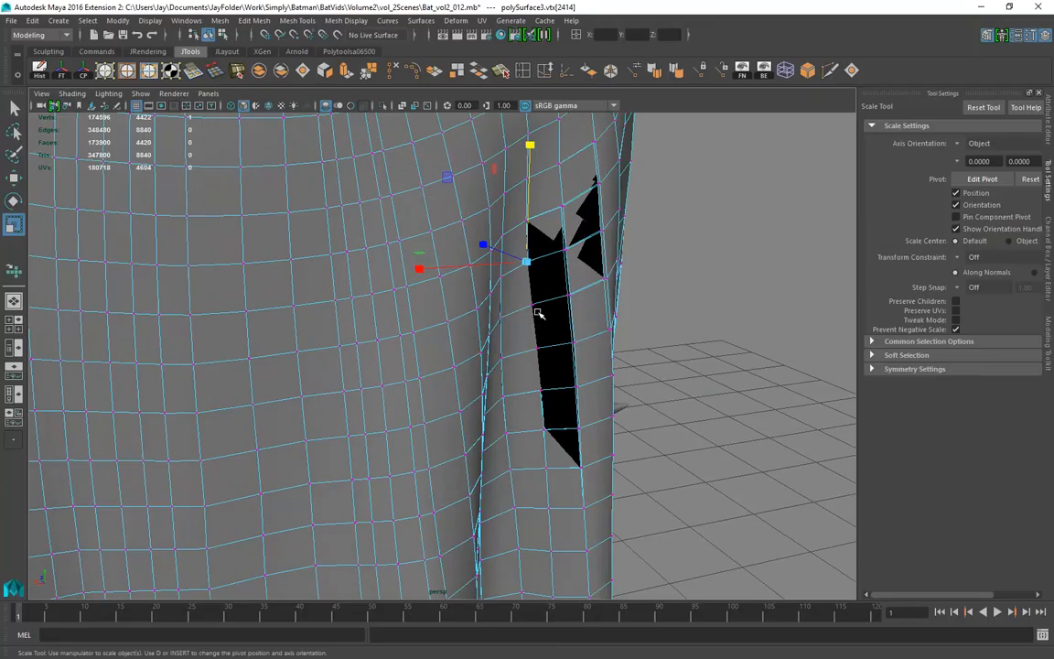
{"action": "key", "text": "w"}
{"action": "left_click_drag", "start_coordinate": [518, 336], "coordinate": [494, 314], "text": "alt"}
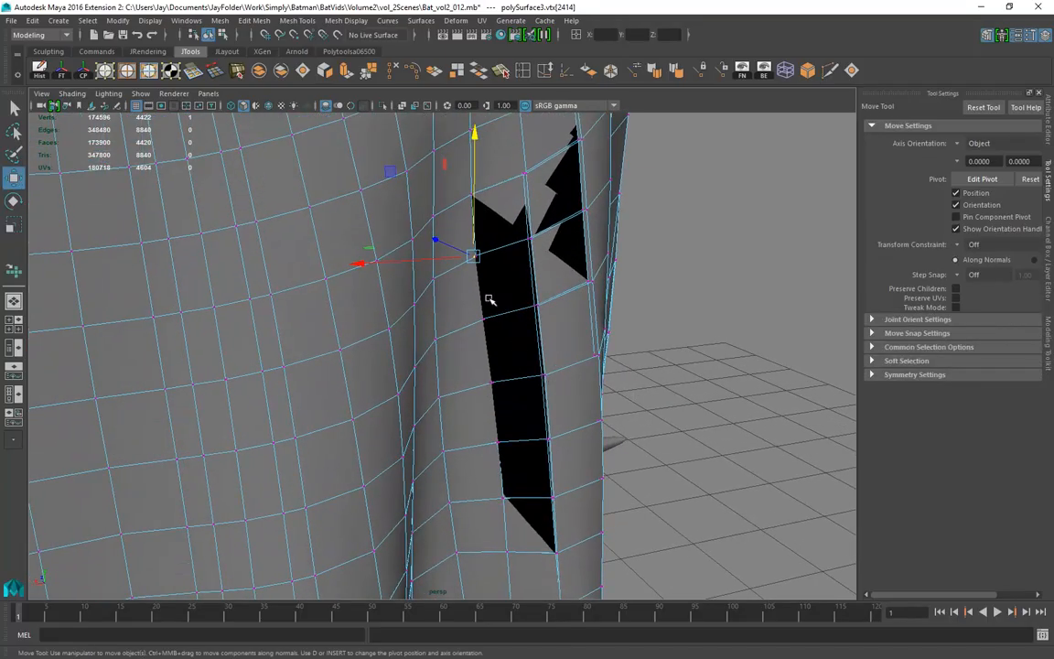
{"action": "middle_click_drag", "start_coordinate": [443, 254], "coordinate": [441, 254], "text": "ctrl"}
{"action": "left_click", "coordinate": [481, 319]}
{"action": "middle_click_drag", "start_coordinate": [482, 318], "coordinate": [476, 323], "text": "ctrl"}
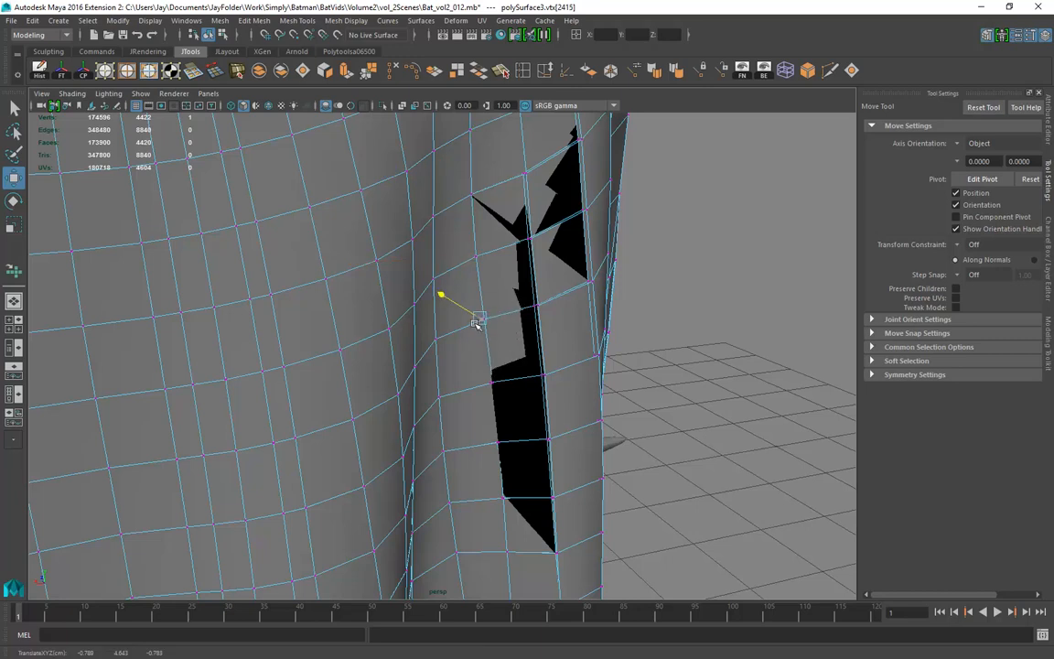
Move the next three vertices down the same side of the long black gap outward from the surface
{"action": "left_click", "coordinate": [483, 380]}
{"action": "mouse_move", "coordinate": [483, 381]}
{"action": "middle_mouse_down", "text": "ctrl"}
{"action": "mouse_move", "coordinate": [505, 504]}
{"action": "mouse_move", "coordinate": [498, 495]}
{"action": "middle_mouse_up", "text": "ctrl"}
{"action": "left_click", "coordinate": [500, 439]}
{"action": "left_click", "coordinate": [504, 501]}
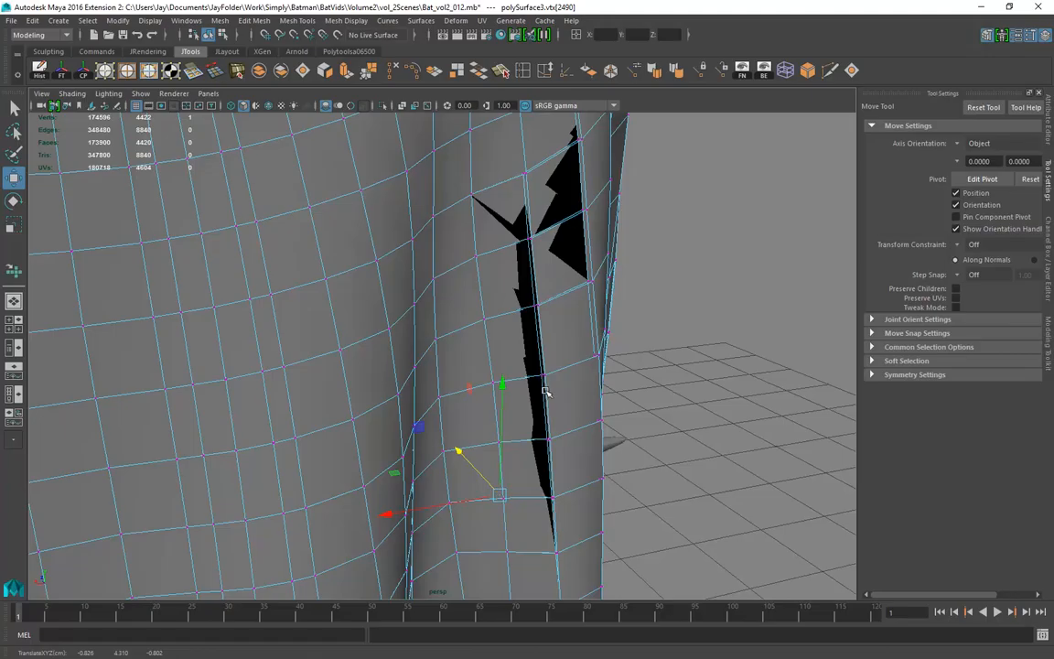
Move the vertices along the opposite, lower side of the long black gap outward to cover the inner layer
{"action": "left_click", "coordinate": [536, 373]}
{"action": "middle_click_drag", "start_coordinate": [536, 374], "coordinate": [532, 375], "text": "ctrl"}
{"action": "left_click", "coordinate": [544, 439]}
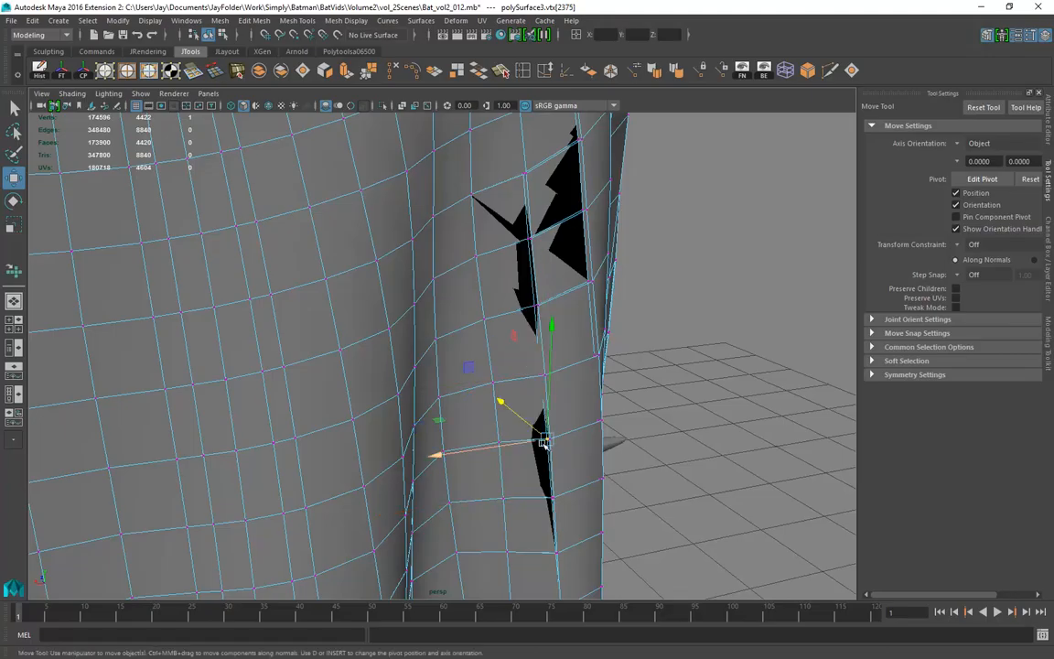
{"action": "middle_click_drag", "start_coordinate": [544, 440], "coordinate": [541, 440], "text": "ctrl"}
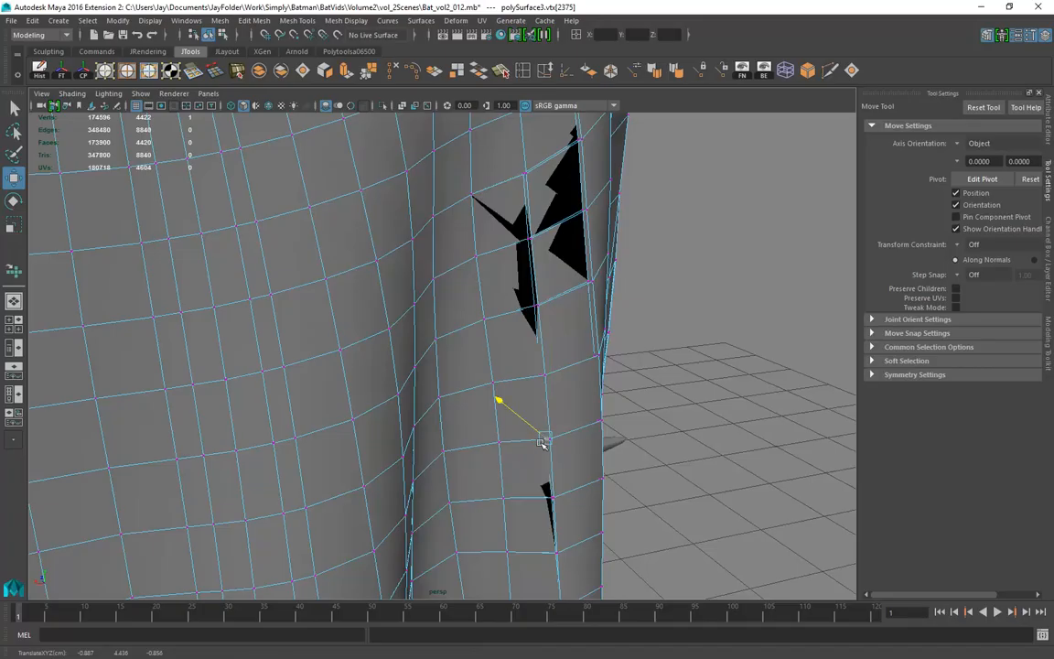
{"action": "left_click", "coordinate": [556, 503]}
{"action": "left_click_drag", "start_coordinate": [669, 429], "coordinate": [569, 385], "text": "alt"}
{"action": "left_click_drag", "start_coordinate": [456, 395], "coordinate": [440, 382]}
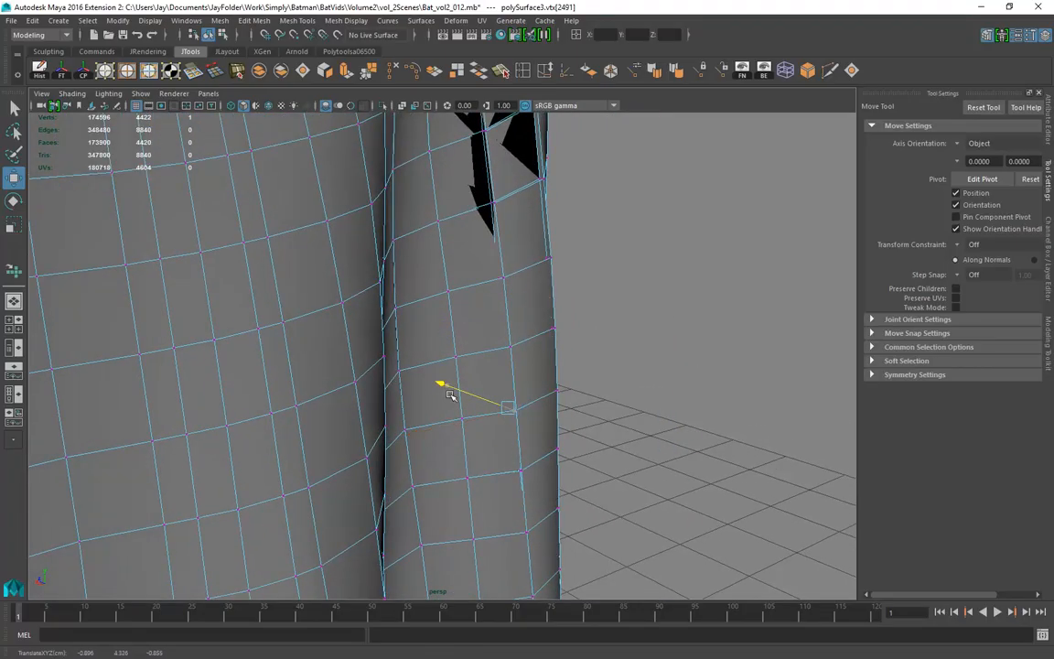
{"action": "left_click", "coordinate": [513, 474]}
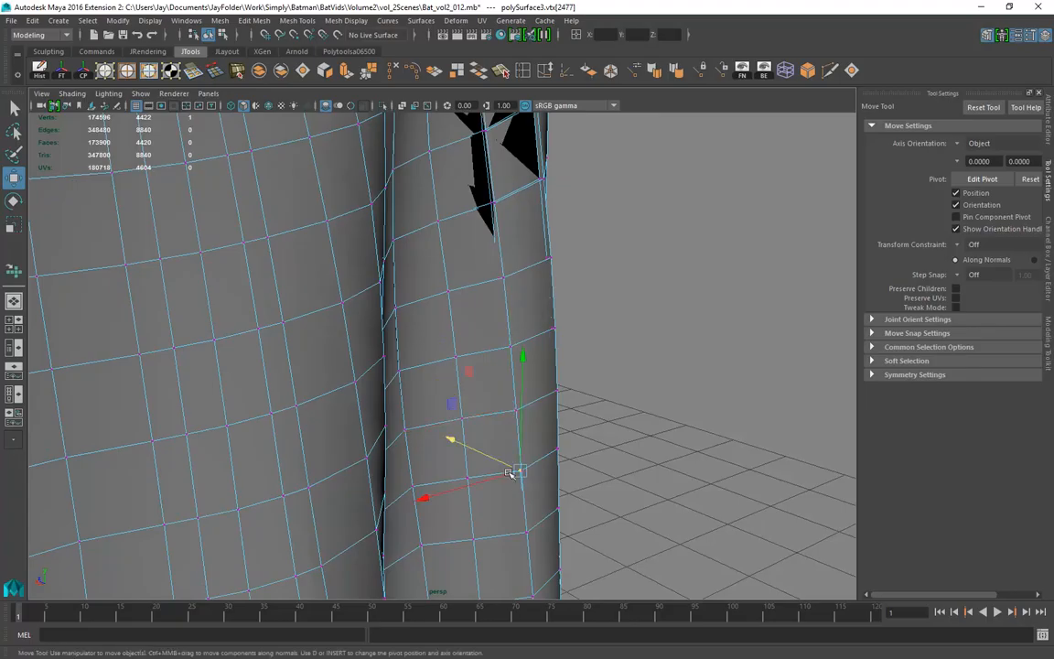
{"action": "mouse_move", "coordinate": [458, 440]}
{"action": "left_mouse_down", "text": "alt"}
{"action": "mouse_move", "coordinate": [461, 487]}
{"action": "mouse_move", "coordinate": [496, 496]}
{"action": "mouse_move", "coordinate": [471, 426]}
{"action": "left_mouse_up", "text": "alt"}
Move the three vertices beside the remaining upper gap outward, undoing the accidental selection of Body
{"action": "left_click", "coordinate": [462, 386]}
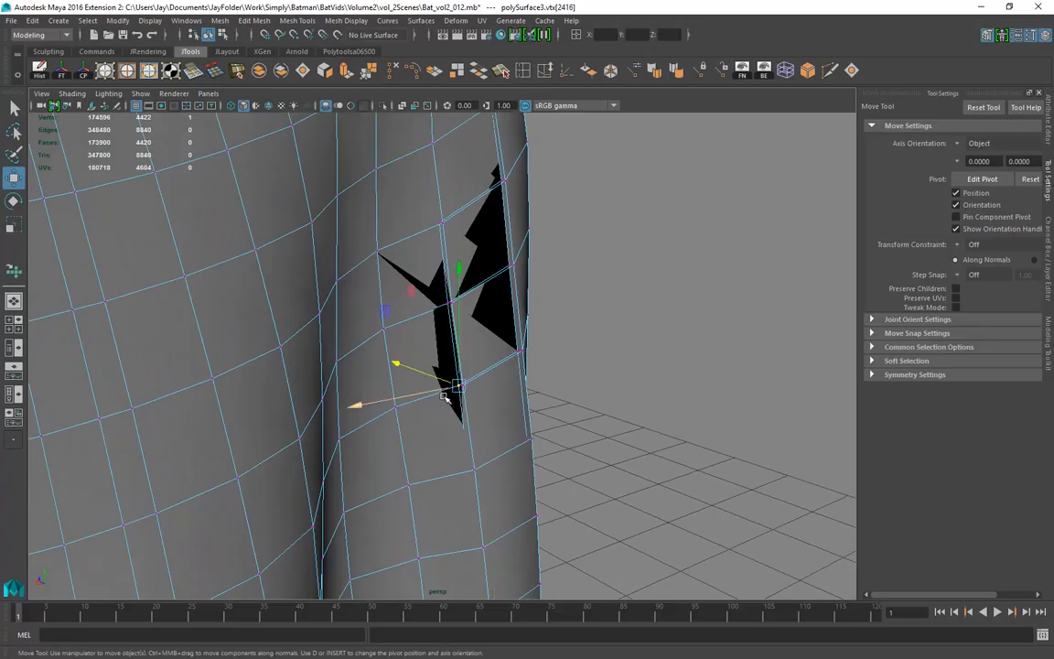
{"action": "left_click_drag", "start_coordinate": [456, 385], "coordinate": [444, 385]}
{"action": "left_click", "coordinate": [441, 302]}
{"action": "left_click_drag", "start_coordinate": [436, 305], "coordinate": [430, 308]}
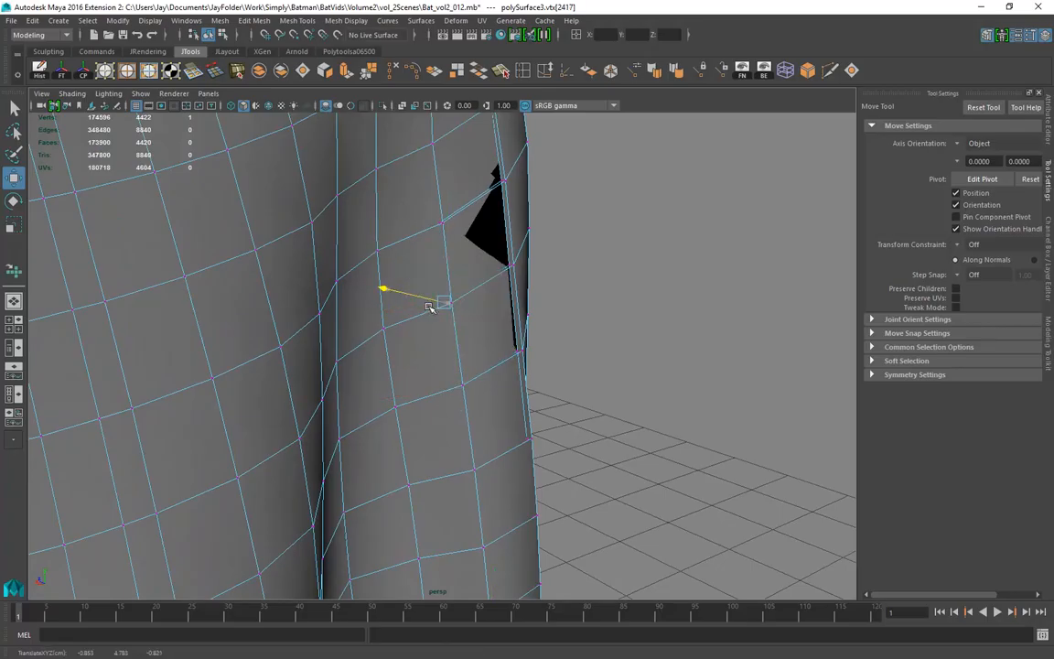
{"action": "left_click_drag", "start_coordinate": [442, 240], "coordinate": [440, 238]}
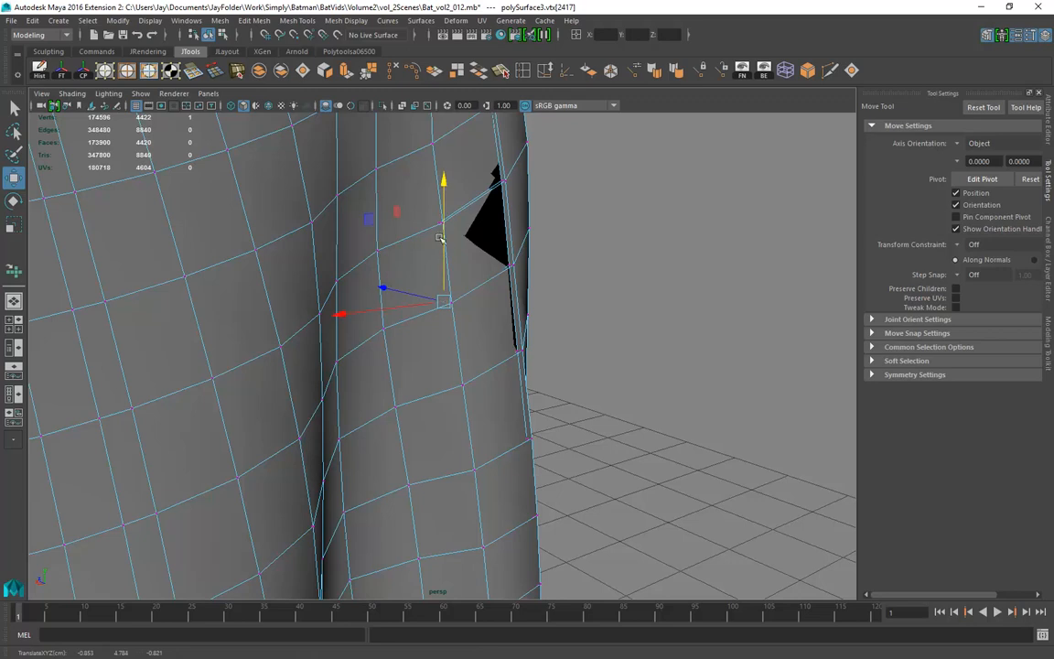
{"action": "key", "text": "F8"}
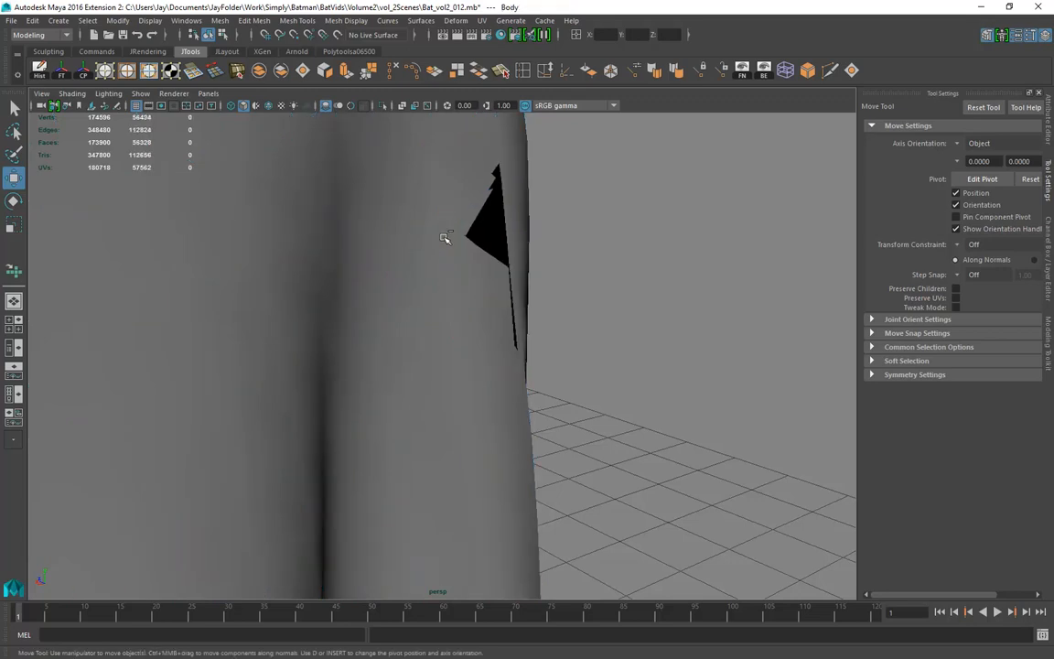
{"action": "key", "text": "ctrl+z"}
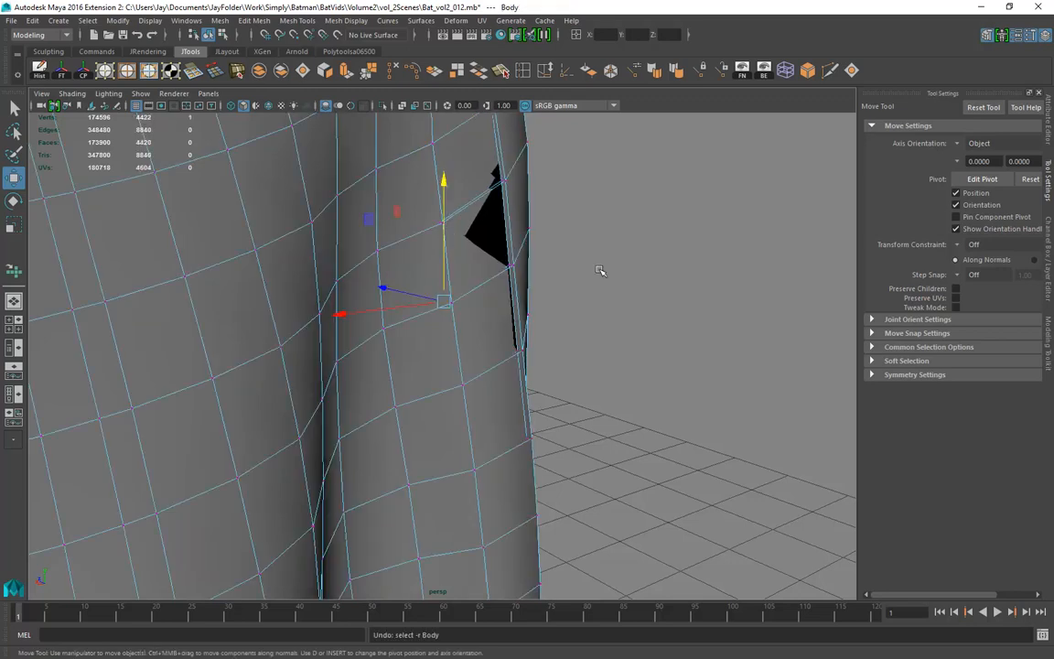
{"action": "left_click", "coordinate": [438, 228]}
{"action": "left_click_drag", "start_coordinate": [437, 231], "coordinate": [430, 229]}
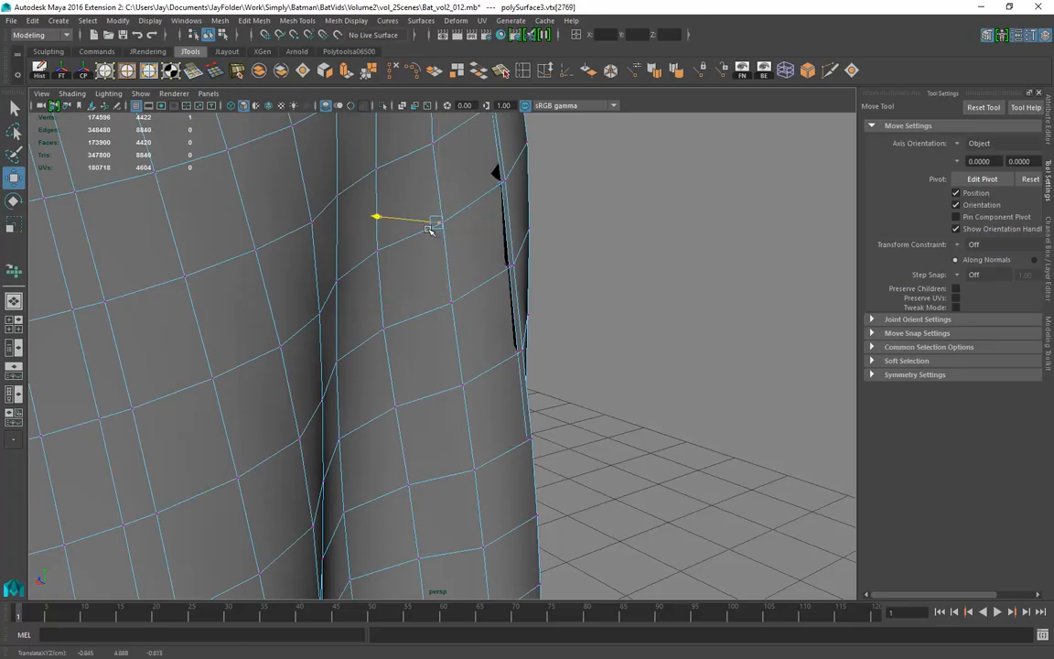
Adjust four more vertices along the edge of the cape fold, moving each slightly outward
{"action": "left_click_drag", "start_coordinate": [495, 301], "coordinate": [461, 409], "text": "alt"}
{"action": "middle_click_drag", "start_coordinate": [461, 409], "coordinate": [482, 445], "text": "alt"}
{"action": "left_click", "coordinate": [449, 374]}
{"action": "left_click_drag", "start_coordinate": [443, 365], "coordinate": [442, 366]}
{"action": "left_click", "coordinate": [462, 455]}
{"action": "left_click_drag", "start_coordinate": [458, 451], "coordinate": [453, 447]}
{"action": "left_click_drag", "start_coordinate": [469, 485], "coordinate": [463, 405], "text": "alt"}
{"action": "left_click", "coordinate": [472, 409]}
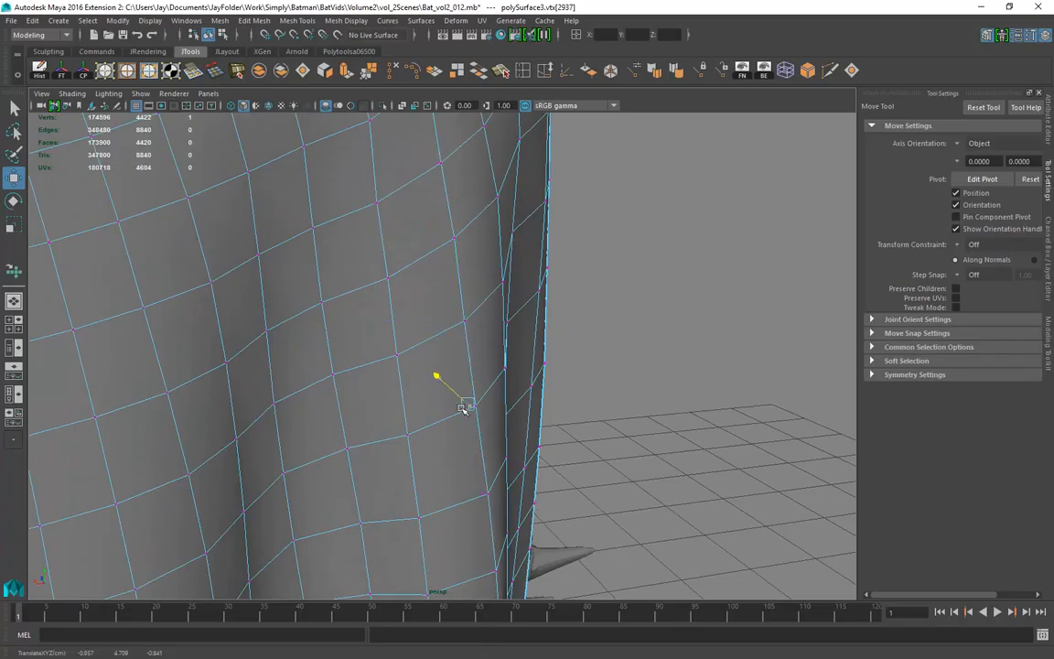
{"action": "left_click", "coordinate": [481, 500]}
{"action": "left_click_drag", "start_coordinate": [471, 485], "coordinate": [468, 485]}
Examine the cape from several sides for remaining gaps in the surface
{"action": "right_click_drag", "start_coordinate": [468, 478], "coordinate": [347, 394], "text": "alt"}
{"action": "left_click_drag", "start_coordinate": [424, 365], "coordinate": [263, 391], "text": "alt"}
{"action": "middle_click_drag", "start_coordinate": [306, 207], "coordinate": [352, 55], "text": "alt"}
{"action": "left_click_drag", "start_coordinate": [410, 301], "coordinate": [586, 302], "text": "alt"}
{"action": "middle_click_drag", "start_coordinate": [305, 392], "coordinate": [341, 344], "text": "alt"}
{"action": "left_click_drag", "start_coordinate": [341, 343], "coordinate": [506, 378], "text": "alt"}
{"action": "right_click_drag", "start_coordinate": [505, 378], "coordinate": [411, 367], "text": "alt"}
{"action": "middle_click_drag", "start_coordinate": [412, 367], "coordinate": [382, 420], "text": "alt"}
Return to object selection, deselect the cape and inspect the whole character from the front
{"action": "key", "text": "F8"}
{"action": "key", "text": "F8"}
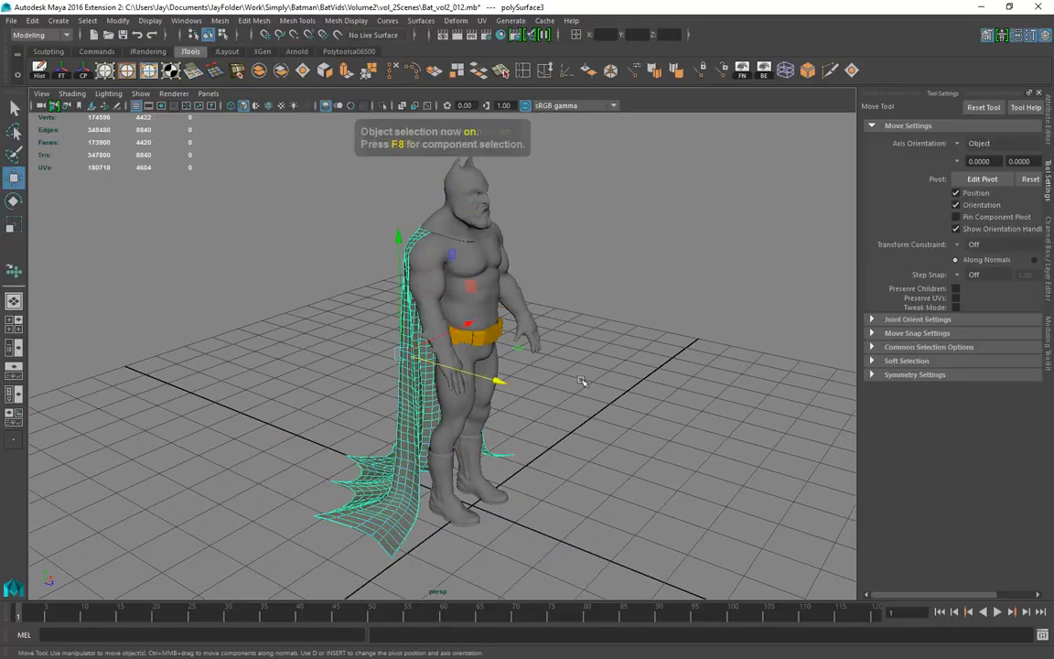
{"action": "left_click", "coordinate": [578, 382]}
{"action": "left_click_drag", "start_coordinate": [579, 382], "coordinate": [311, 406], "text": "alt"}
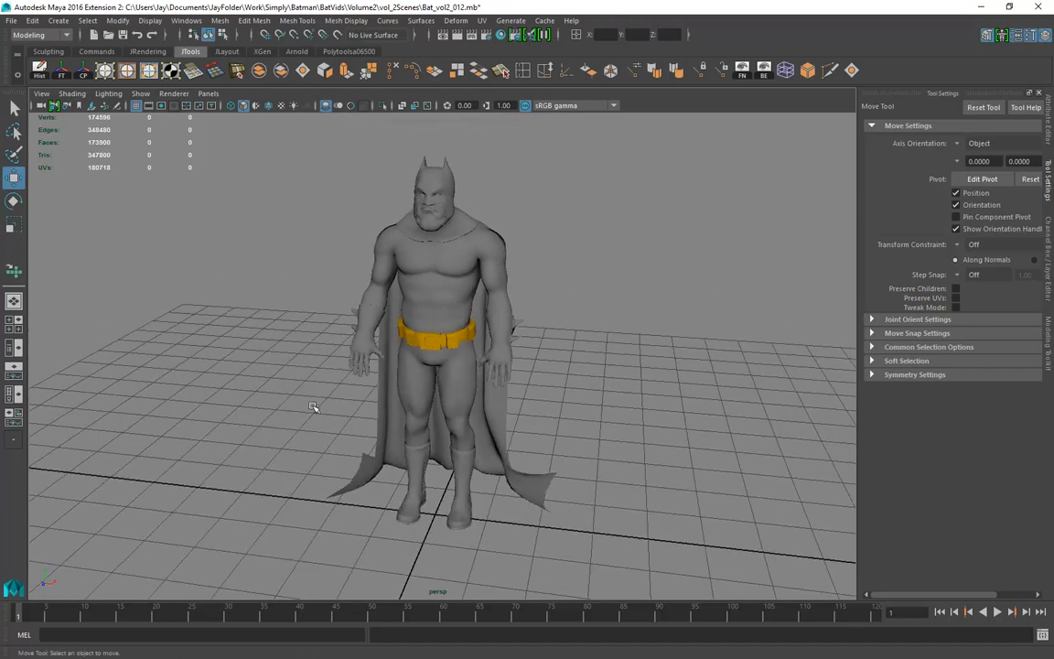
{"action": "left_click_drag", "start_coordinate": [379, 407], "coordinate": [406, 397], "text": "alt"}
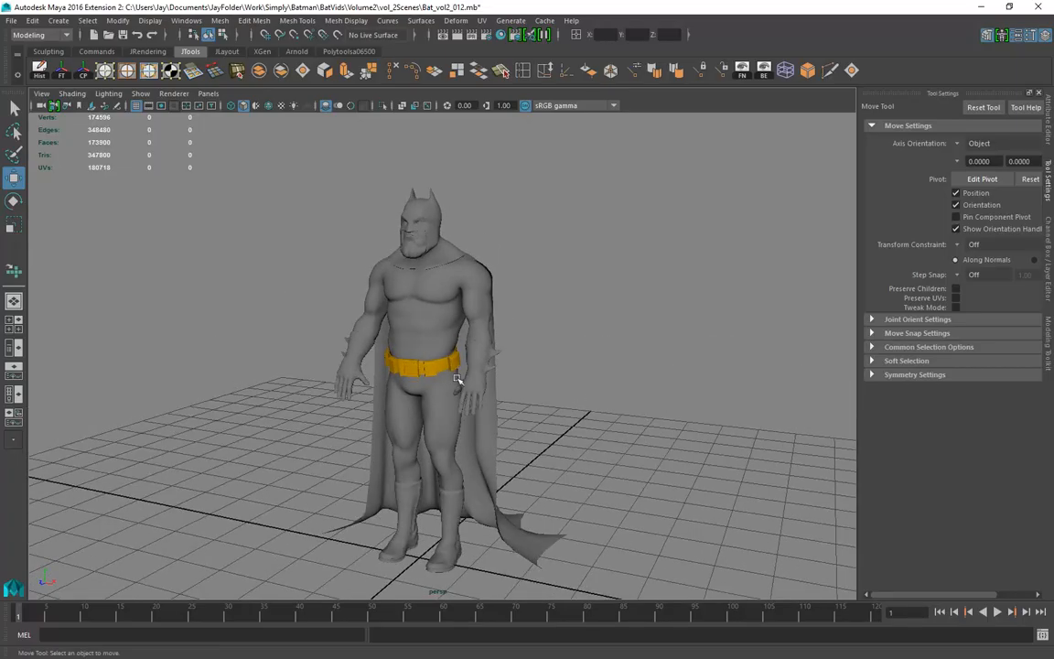
{"action": "left_click_drag", "start_coordinate": [440, 335], "coordinate": [384, 480], "text": "alt"}
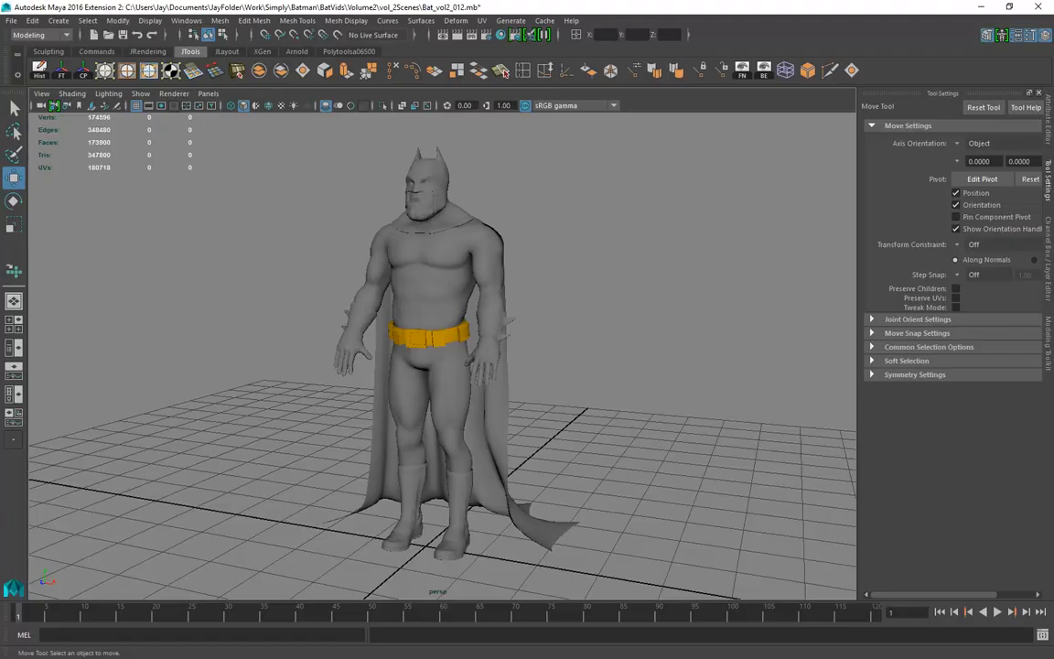
Switch to ZBrush and review the body model and its glove, boot, mask, face, belt and cape subtools
{"action": "key", "text": "alt+Tab"}
{"action": "left_click_drag", "start_coordinate": [922, 593], "coordinate": [928, 495]}
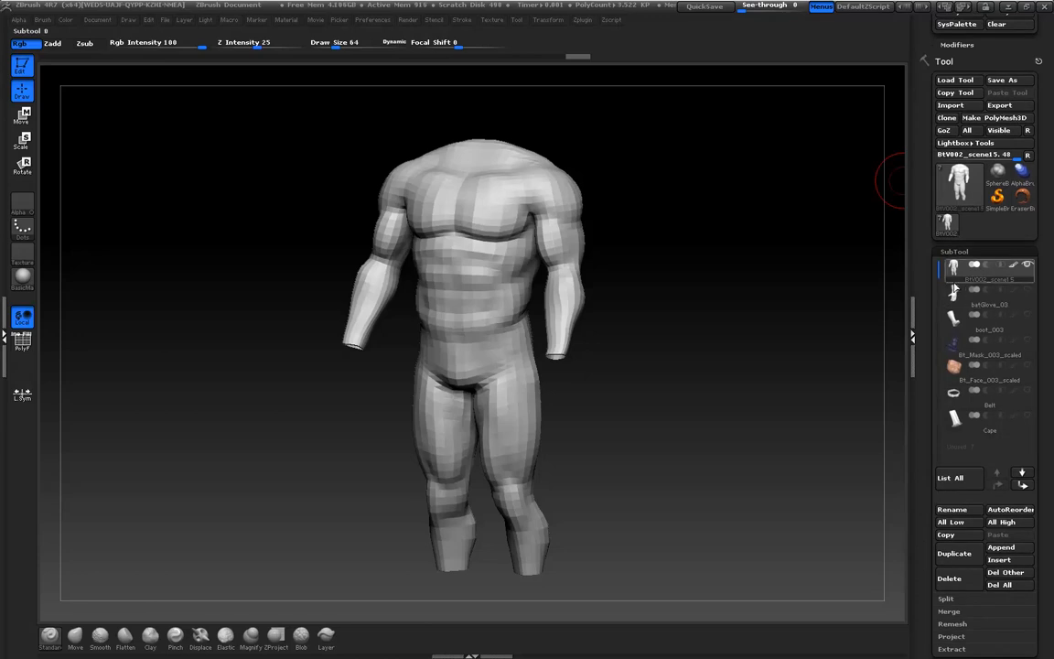
{"action": "mouse_move", "coordinate": [1000, 277]}
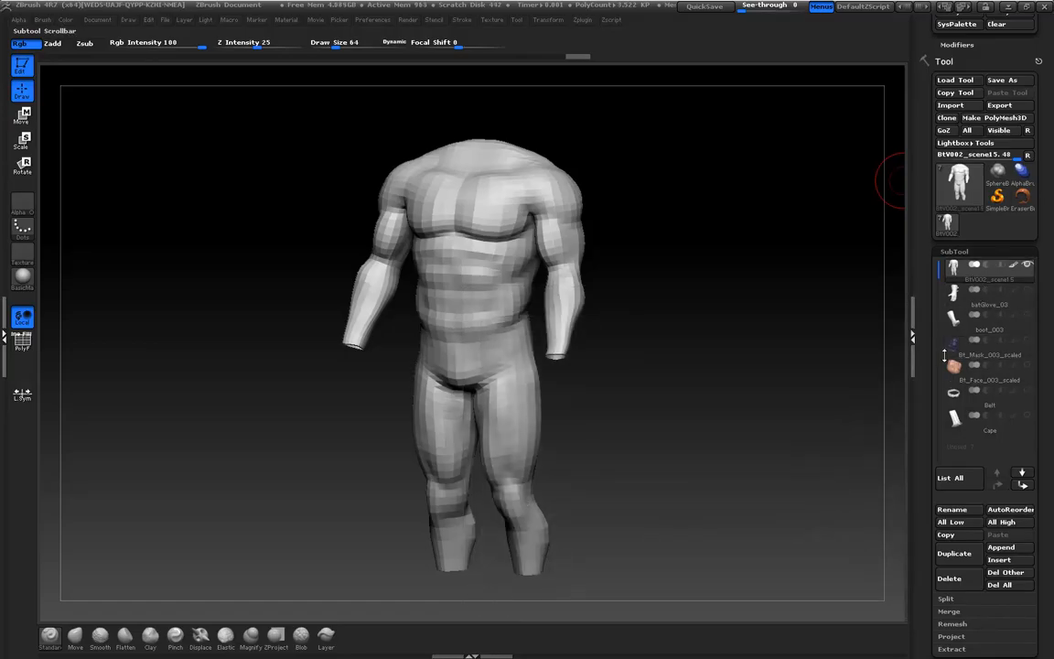
{"action": "mouse_move", "coordinate": [964, 364]}
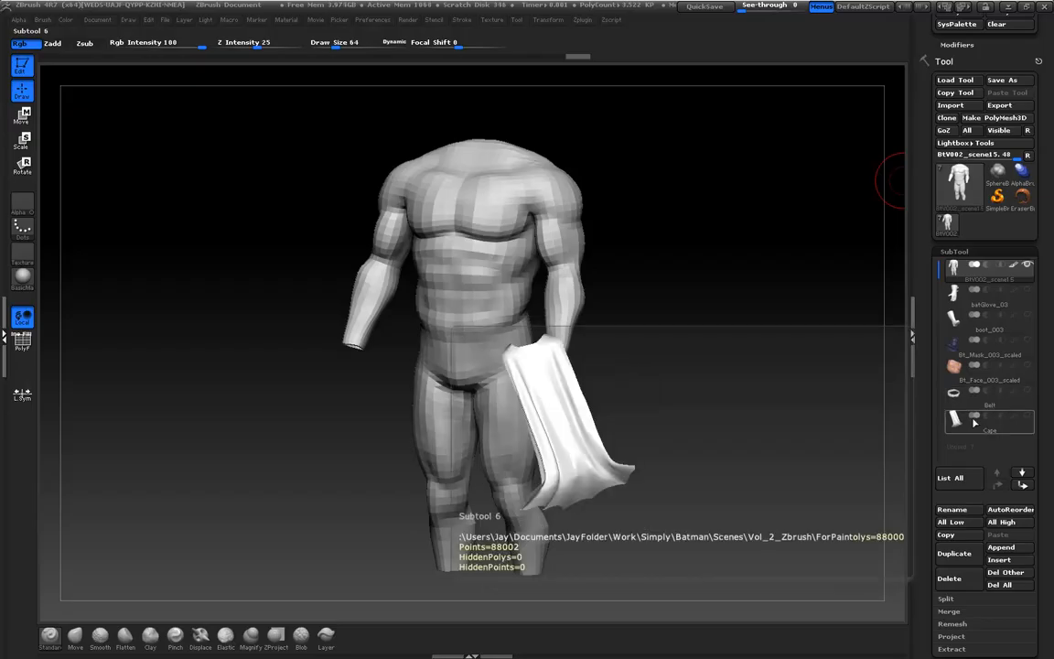
{"action": "left_click_drag", "start_coordinate": [729, 358], "coordinate": [724, 383]}
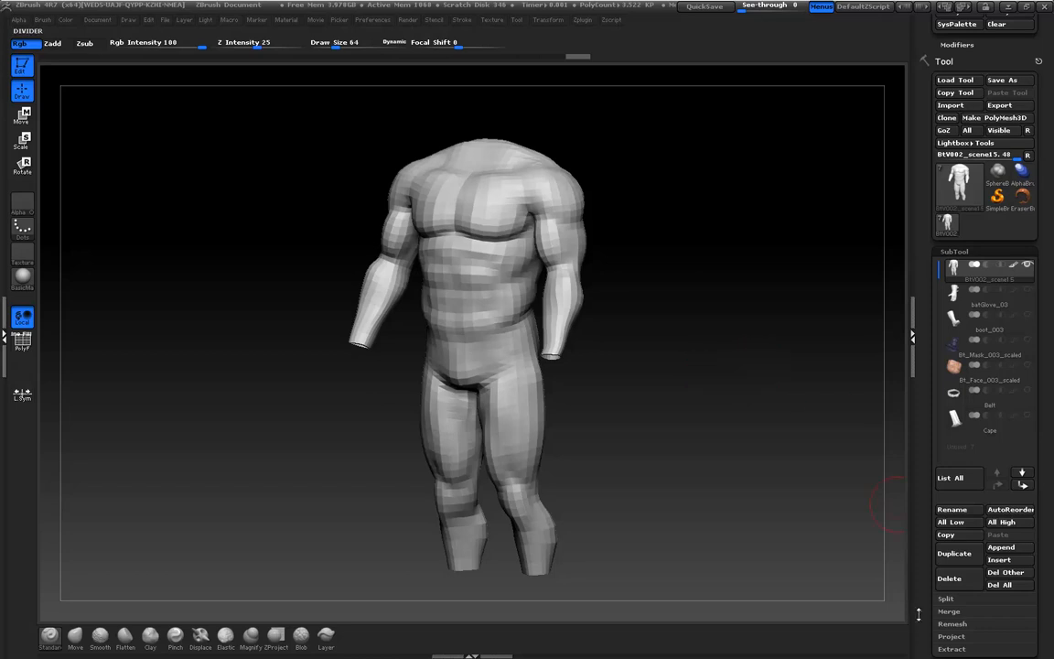
{"action": "scroll", "coordinate": [928, 617], "scroll_direction": "down", "scroll_amount": 5}
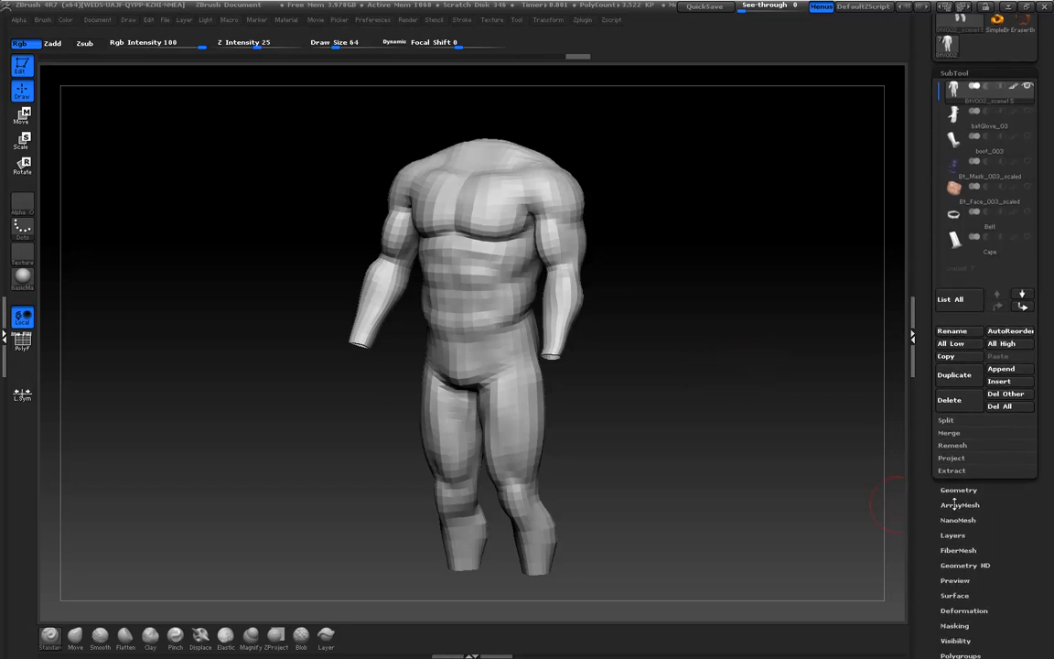
Raise the body subtool to subdivision level 4 and check the smoothed torso and limbs
{"action": "left_click", "coordinate": [957, 490]}
{"action": "left_click_drag", "start_coordinate": [947, 115], "coordinate": [997, 120]}
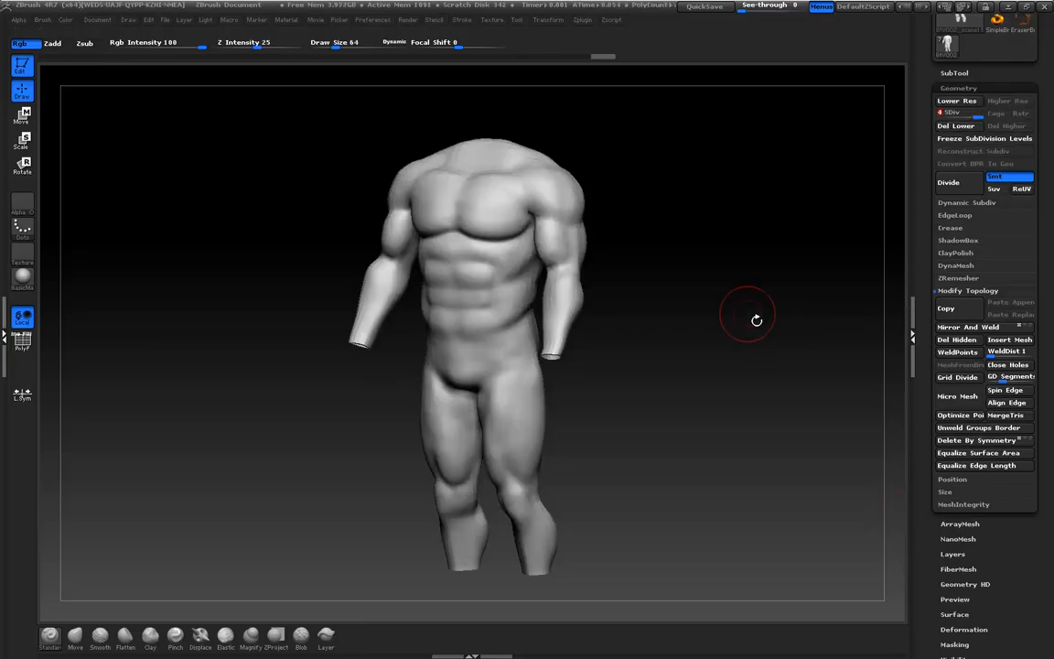
{"action": "left_click_drag", "start_coordinate": [744, 289], "coordinate": [749, 376], "text": "alt"}
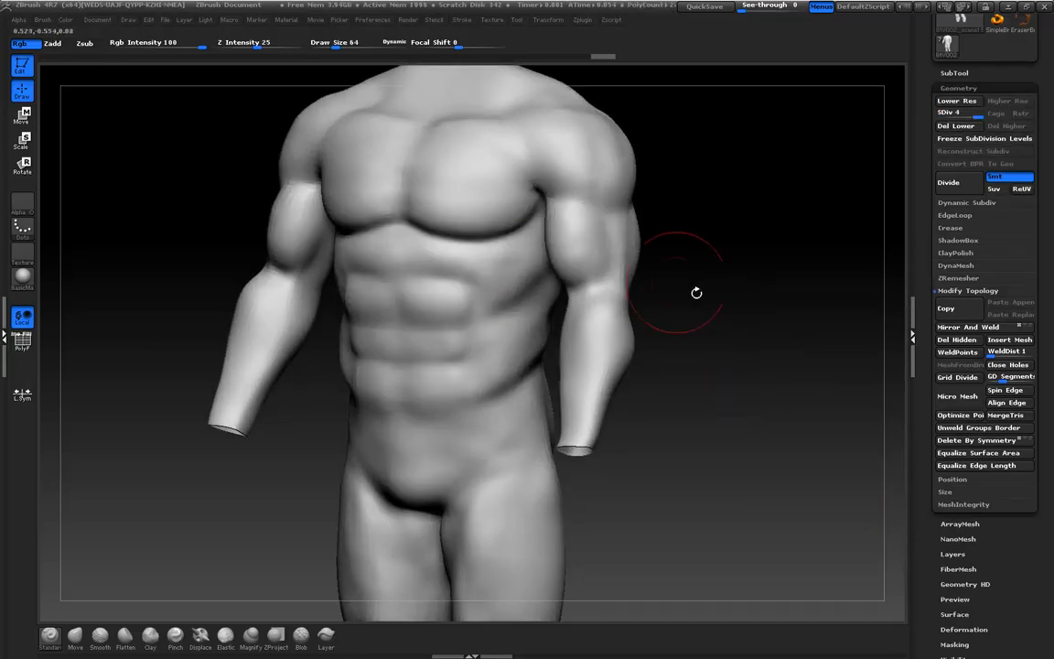
{"action": "left_click_drag", "start_coordinate": [747, 497], "coordinate": [741, 434], "text": "alt"}
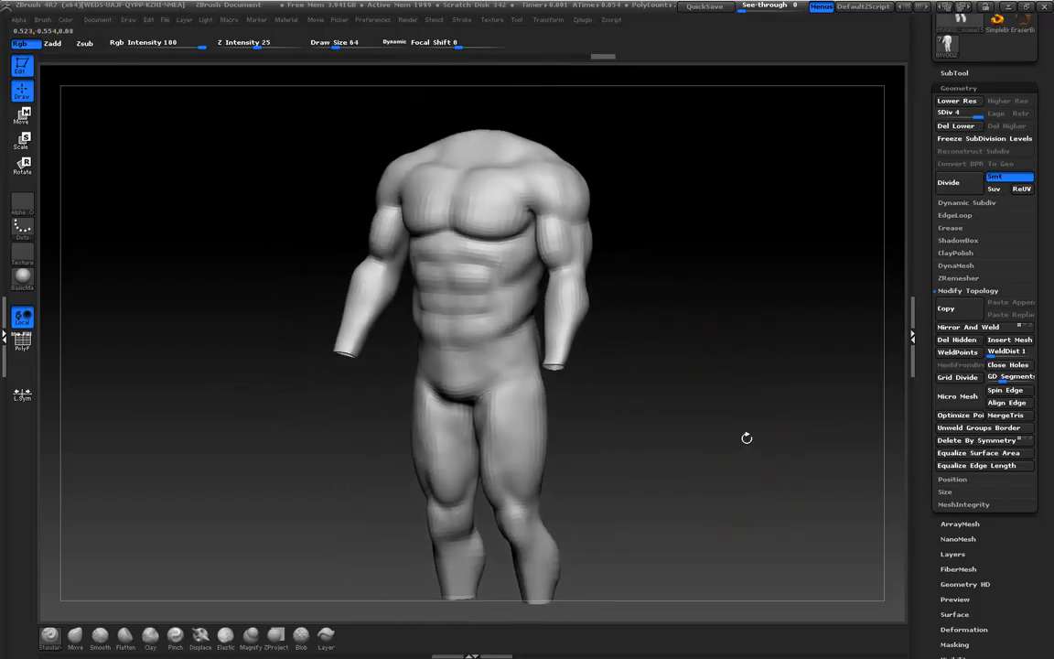
Choose a dark gray as the active colour, settling on RGB 65, and fill the whole body with it
{"action": "left_click_drag", "start_coordinate": [927, 234], "coordinate": [938, 385]}
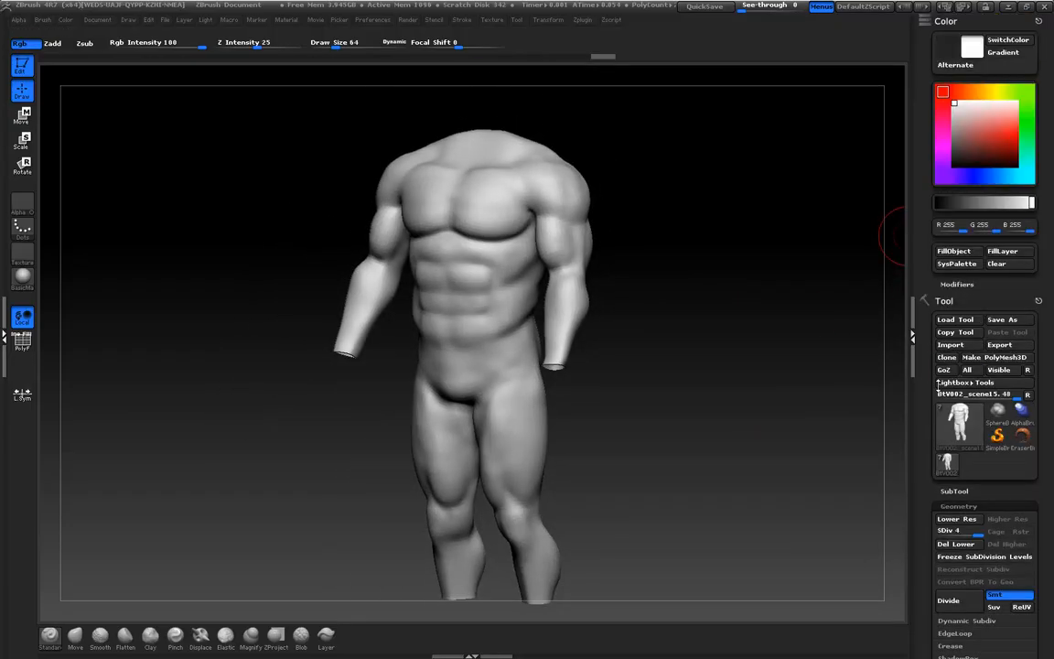
{"action": "left_click", "coordinate": [994, 43]}
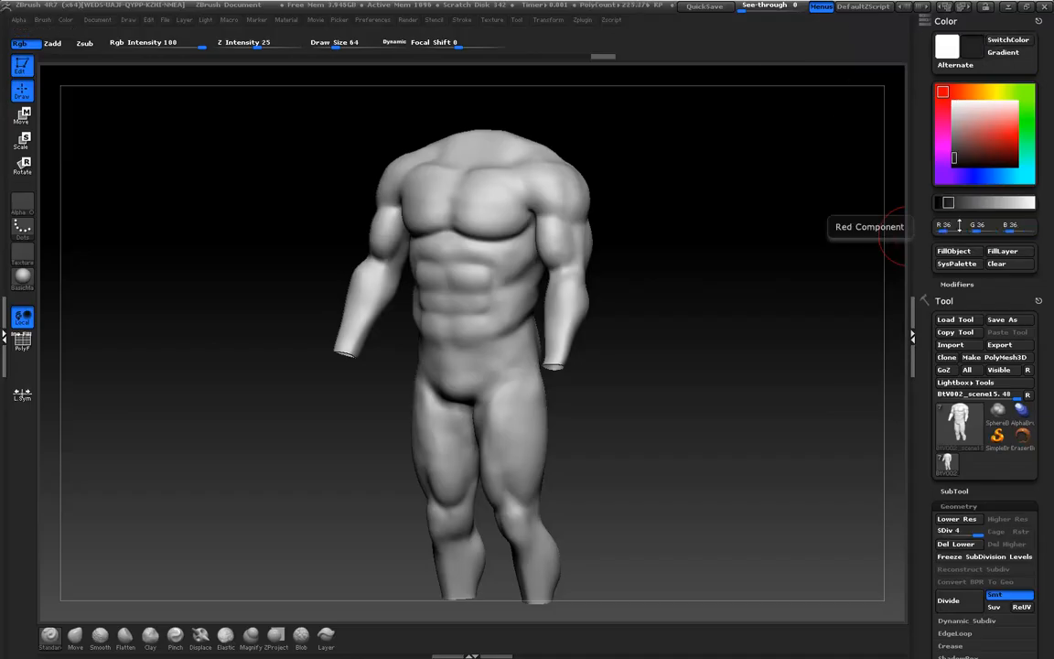
{"action": "left_click", "coordinate": [957, 203]}
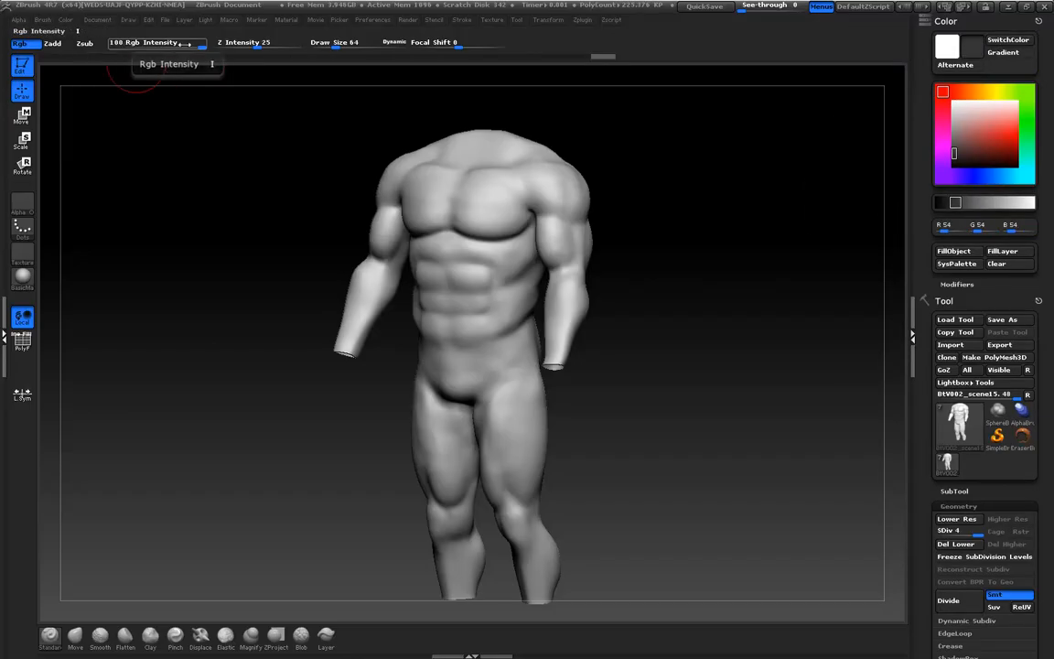
{"action": "left_click", "coordinate": [952, 252]}
{"action": "left_click_drag", "start_coordinate": [726, 383], "coordinate": [732, 387]}
{"action": "left_click", "coordinate": [958, 203]}
{"action": "left_click_drag", "start_coordinate": [967, 207], "coordinate": [971, 207]}
{"action": "left_click", "coordinate": [956, 252]}
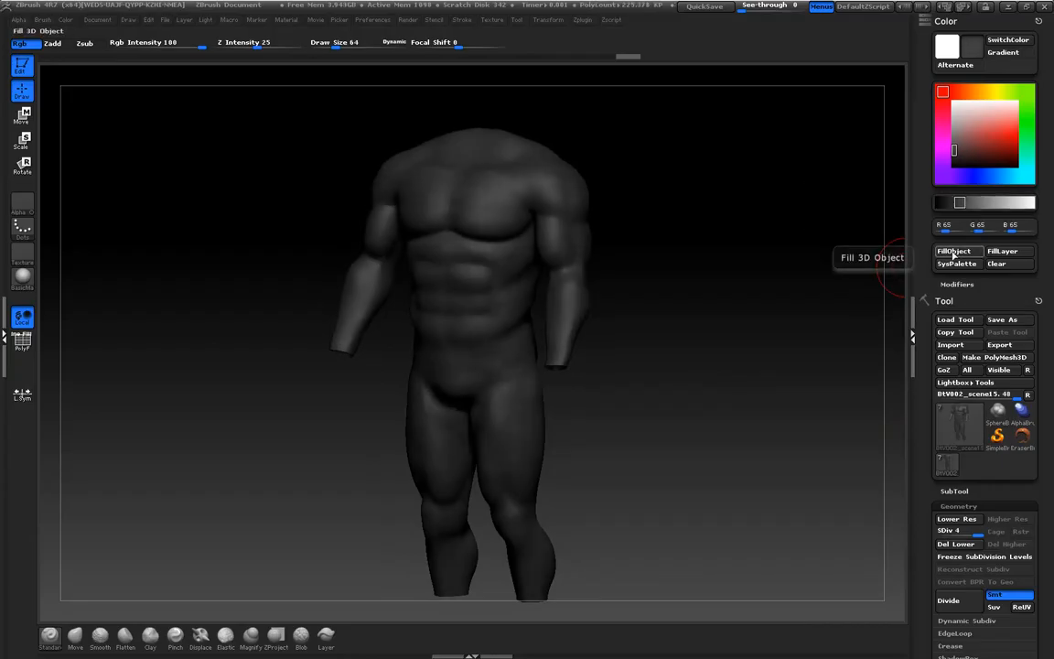
Darken the active paint colour to RGB 35 for shading the body
{"action": "left_click_drag", "start_coordinate": [736, 348], "coordinate": [726, 448]}
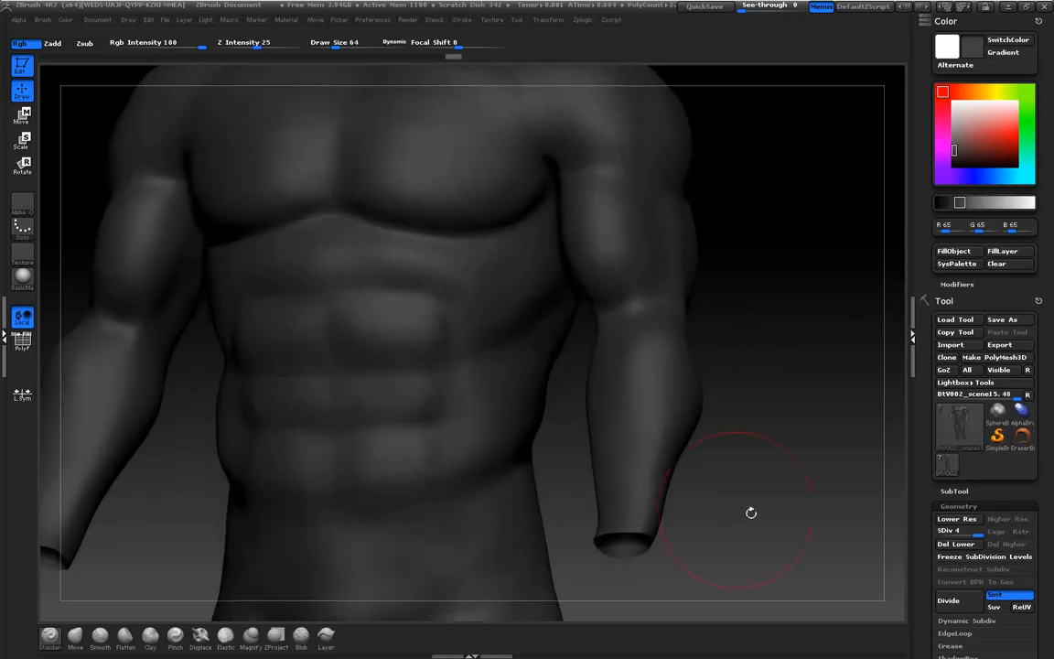
{"action": "left_click_drag", "start_coordinate": [686, 210], "coordinate": [778, 304], "text": "alt"}
{"action": "left_click_drag", "start_coordinate": [871, 325], "coordinate": [865, 319]}
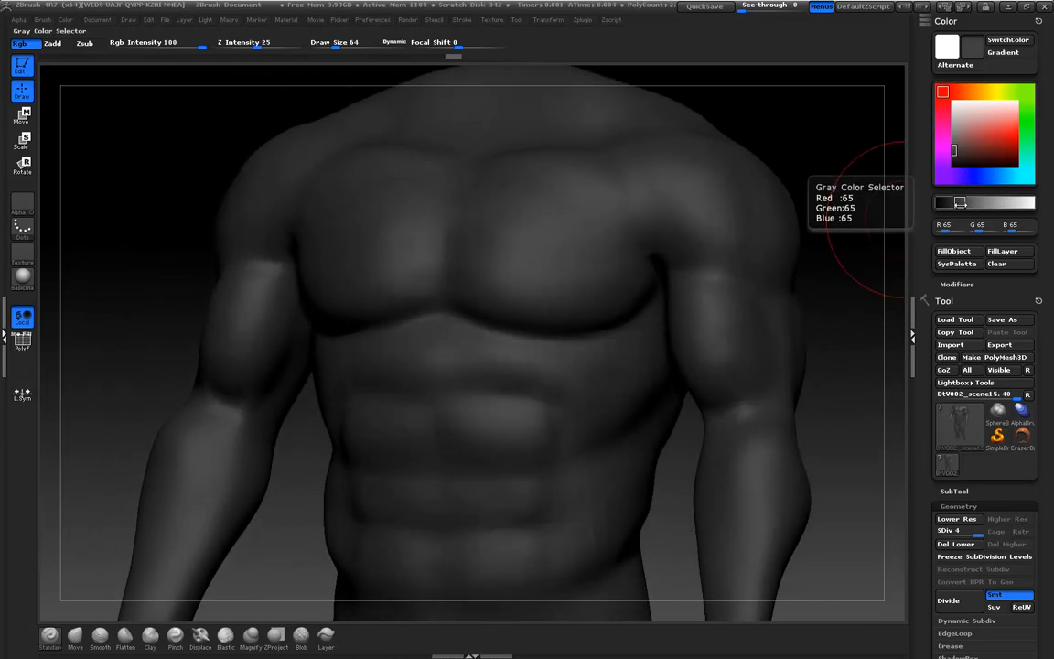
{"action": "left_click_drag", "start_coordinate": [959, 203], "coordinate": [954, 203]}
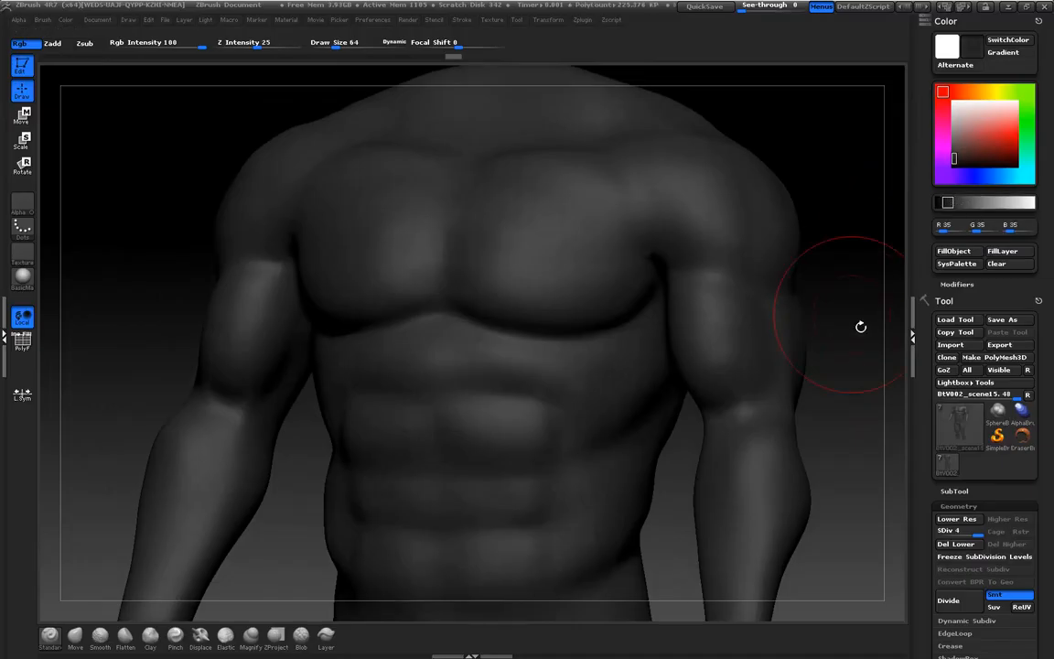
Paint dark gray shading around the biceps, from below the shoulder to the elbow crease
{"action": "left_click_drag", "start_coordinate": [852, 370], "coordinate": [853, 363]}
{"action": "mouse_move", "coordinate": [852, 286]}
{"action": "left_mouse_down"}
{"action": "mouse_move", "coordinate": [837, 330]}
{"action": "mouse_move", "coordinate": [753, 346]}
{"action": "left_mouse_up"}
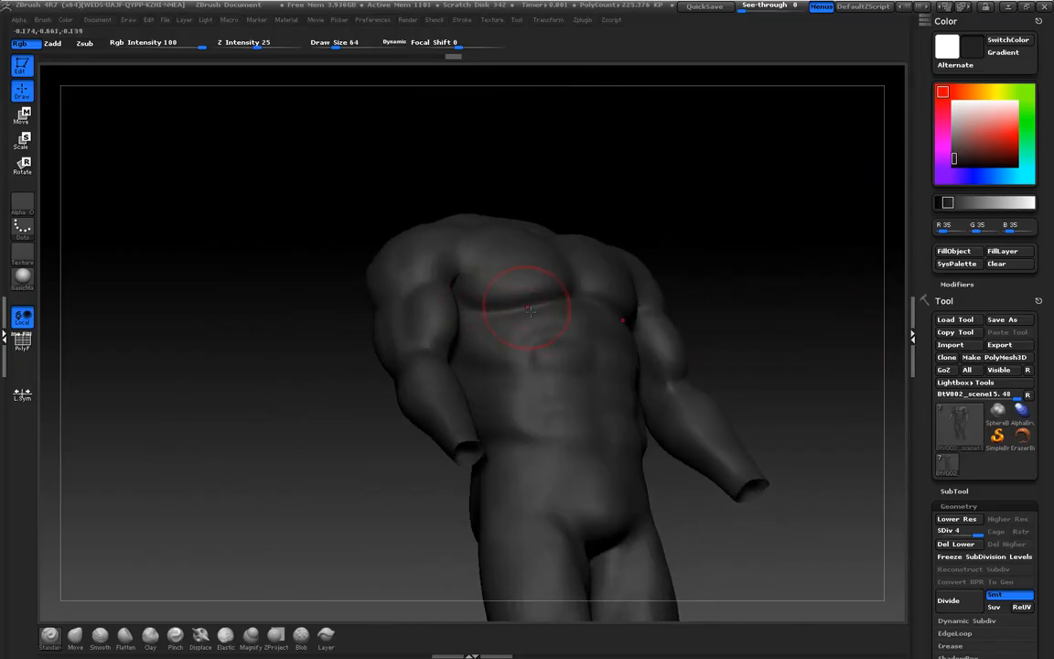
{"action": "left_click_drag", "start_coordinate": [795, 252], "coordinate": [655, 316]}
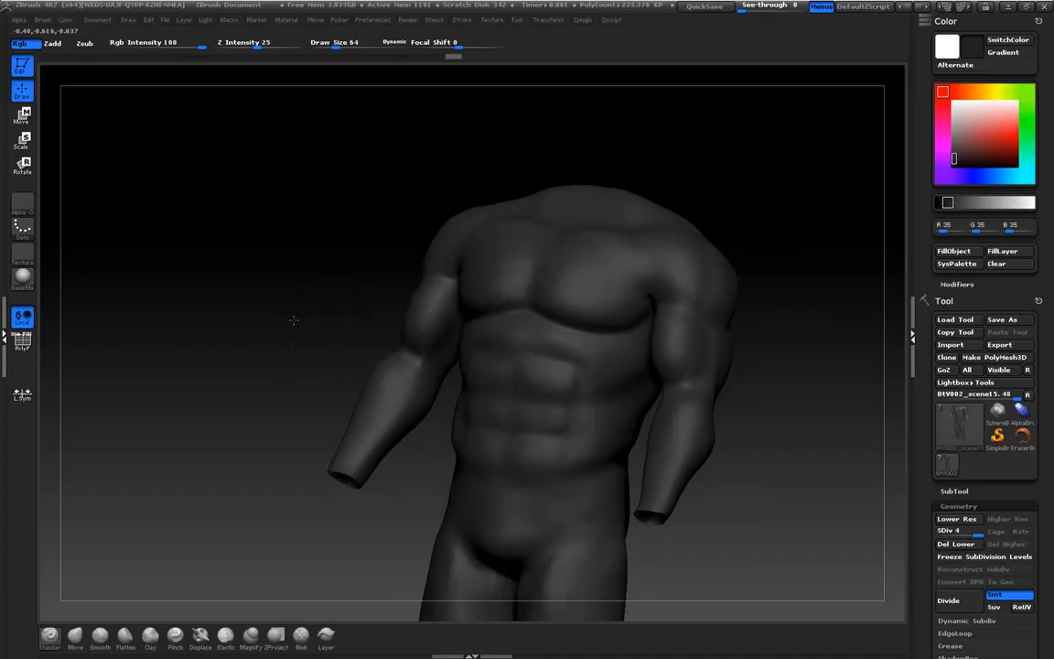
{"action": "left_click_drag", "start_coordinate": [293, 319], "coordinate": [306, 322]}
{"action": "left_click_drag", "start_coordinate": [816, 391], "coordinate": [787, 344]}
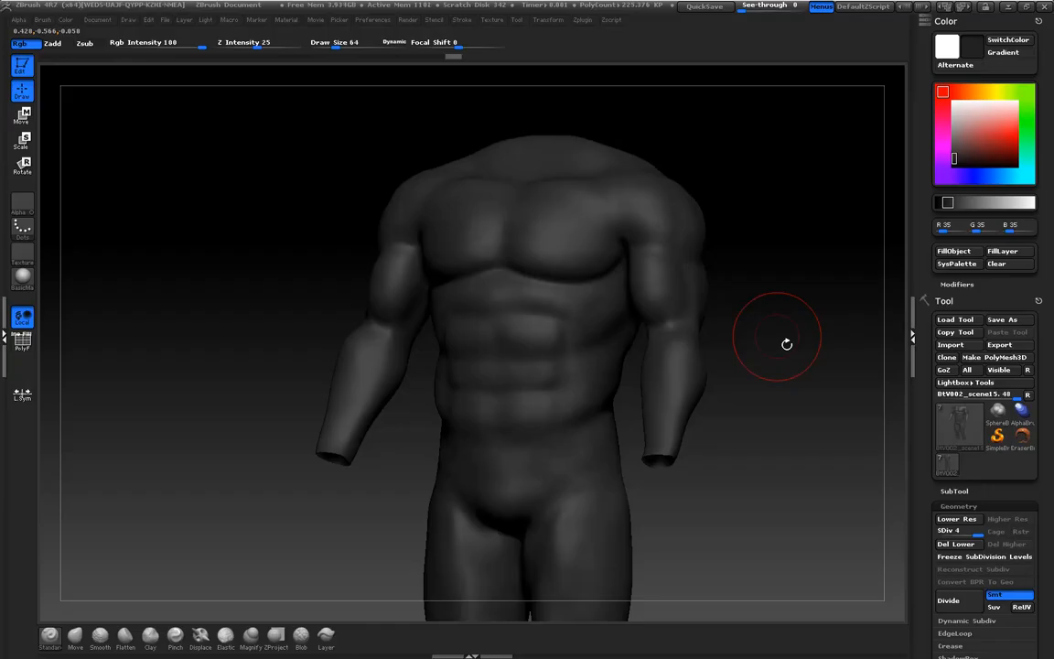
{"action": "mouse_move", "coordinate": [838, 285]}
{"action": "left_mouse_down"}
{"action": "mouse_move", "coordinate": [810, 261]}
{"action": "mouse_move", "coordinate": [810, 280]}
{"action": "mouse_move", "coordinate": [810, 254]}
{"action": "mouse_move", "coordinate": [809, 266]}
{"action": "mouse_move", "coordinate": [787, 254]}
{"action": "mouse_move", "coordinate": [807, 231]}
{"action": "mouse_move", "coordinate": [831, 253]}
{"action": "mouse_move", "coordinate": [829, 291]}
{"action": "left_mouse_up"}
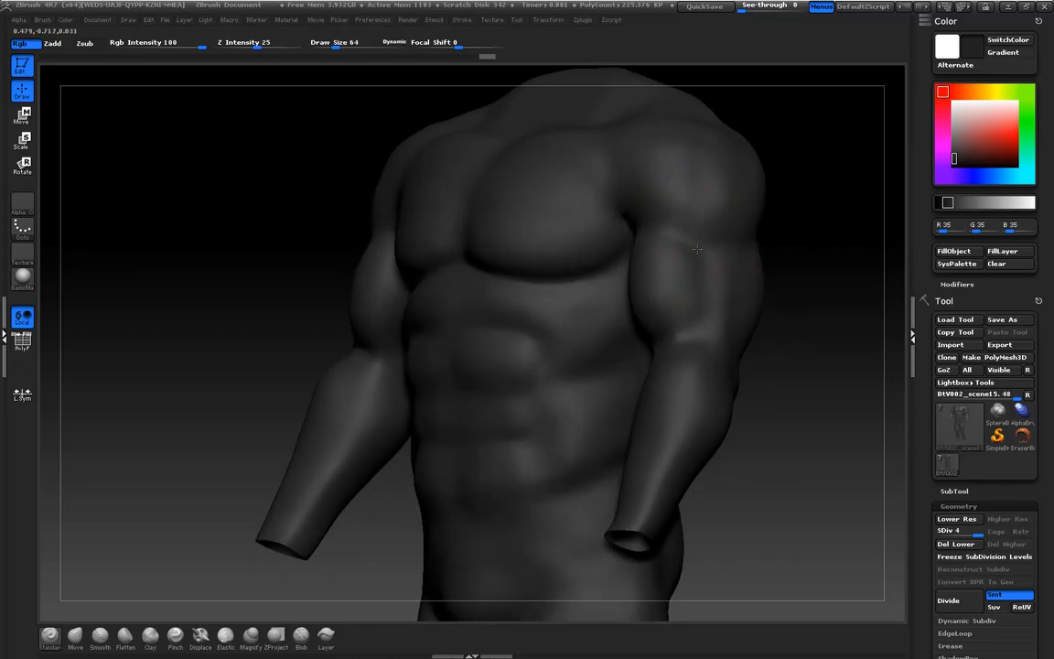
{"action": "left_click_drag", "start_coordinate": [706, 250], "coordinate": [659, 236]}
{"action": "left_click_drag", "start_coordinate": [718, 311], "coordinate": [706, 256]}
{"action": "mouse_move", "coordinate": [719, 339]}
{"action": "left_mouse_down"}
{"action": "mouse_move", "coordinate": [708, 275]}
{"action": "mouse_move", "coordinate": [709, 330]}
{"action": "mouse_move", "coordinate": [666, 345]}
{"action": "left_mouse_up"}
{"action": "left_click_drag", "start_coordinate": [709, 301], "coordinate": [718, 292]}
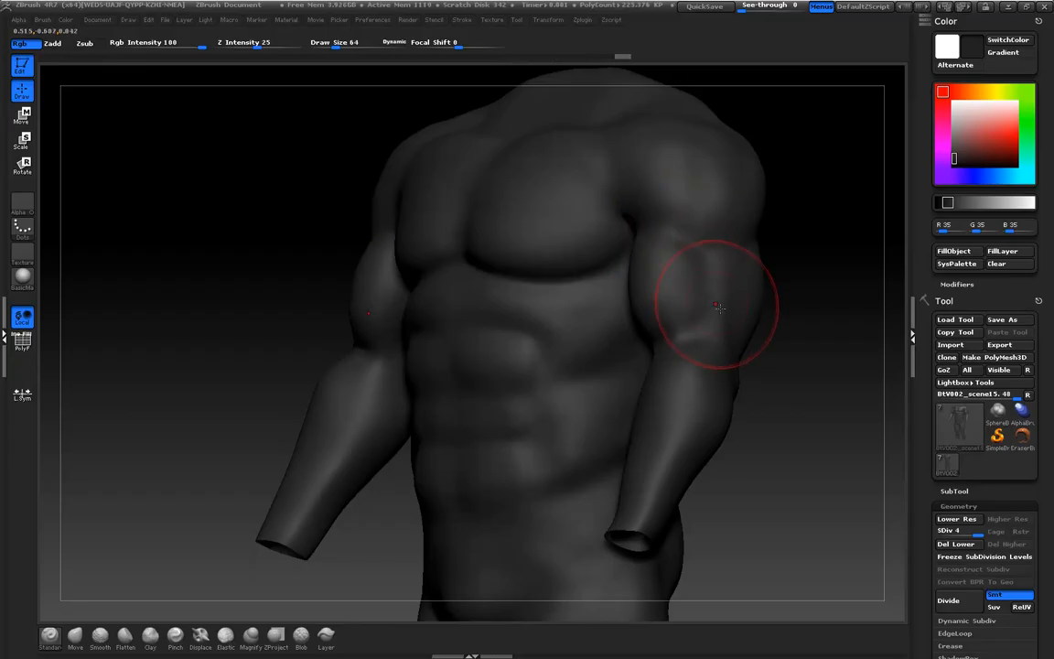
Reduce the draw size to 44 and refine the dark shading on the upper arm and elbow
{"action": "key", "text": "bracketleft"}
{"action": "key", "text": "bracketleft"}
{"action": "mouse_move", "coordinate": [874, 337]}
{"action": "left_mouse_down"}
{"action": "mouse_move", "coordinate": [830, 344]}
{"action": "mouse_move", "coordinate": [749, 295]}
{"action": "left_mouse_up"}
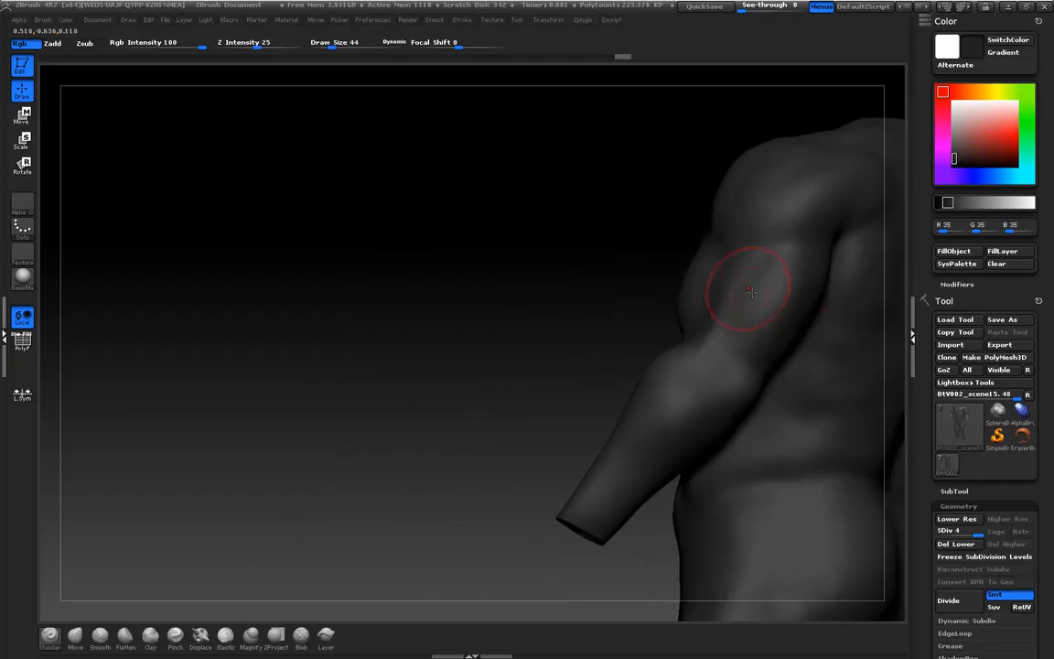
{"action": "left_click_drag", "start_coordinate": [800, 249], "coordinate": [796, 247]}
{"action": "left_click_drag", "start_coordinate": [588, 299], "coordinate": [621, 305]}
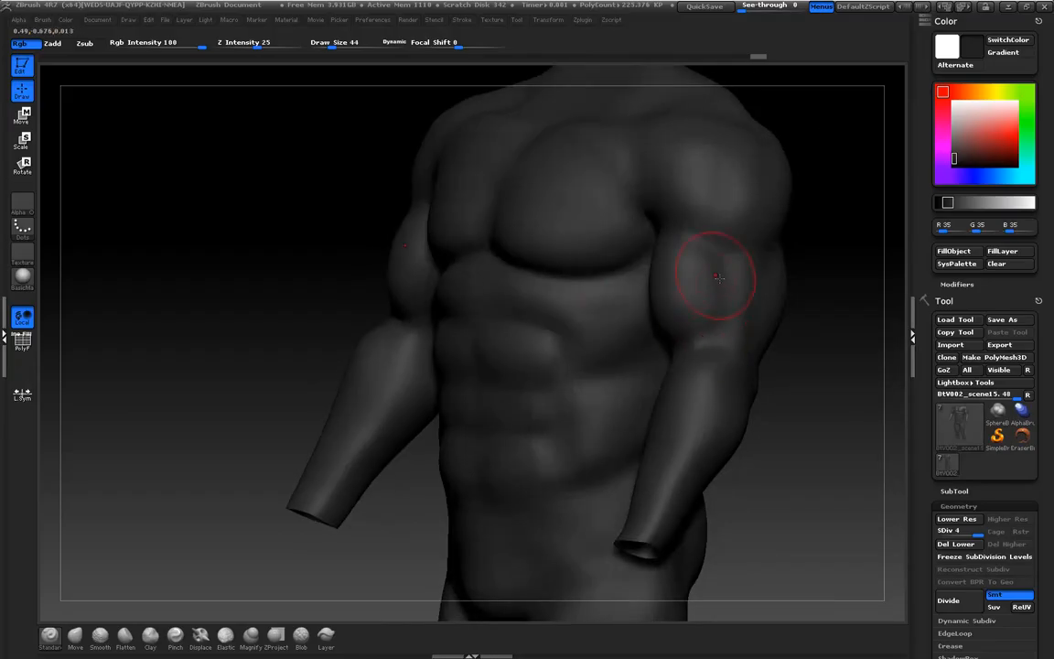
{"action": "left_click_drag", "start_coordinate": [783, 351], "coordinate": [832, 382]}
{"action": "mouse_move", "coordinate": [685, 353]}
{"action": "left_mouse_down"}
{"action": "mouse_move", "coordinate": [669, 346]}
{"action": "mouse_move", "coordinate": [696, 351]}
{"action": "left_mouse_up"}
{"action": "mouse_move", "coordinate": [772, 357]}
{"action": "left_mouse_down"}
{"action": "mouse_move", "coordinate": [791, 334]}
{"action": "mouse_move", "coordinate": [779, 332]}
{"action": "mouse_move", "coordinate": [778, 283]}
{"action": "left_mouse_up"}
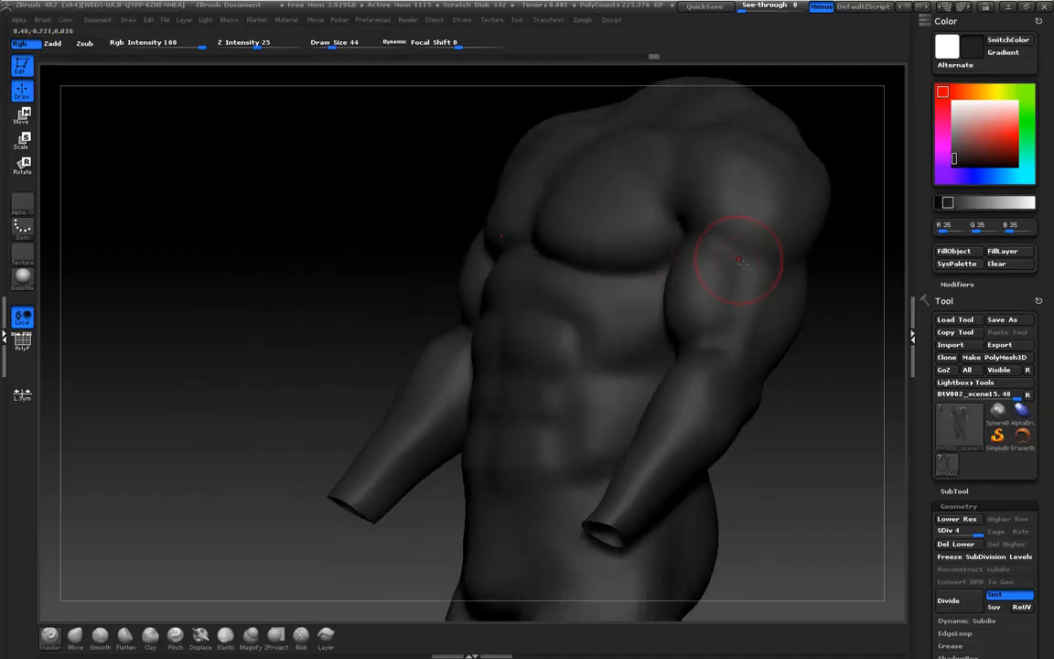
Reduce the draw size to 24 and paint finer shading between the arm muscles and along the chest creases
{"action": "key", "text": "bracketleft"}
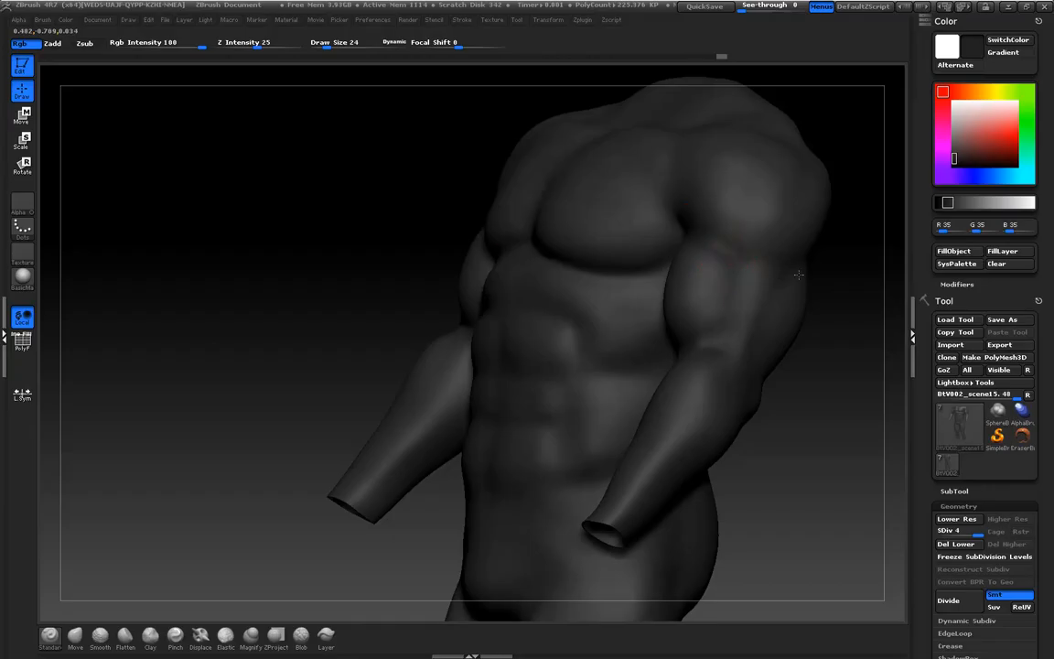
{"action": "left_click_drag", "start_coordinate": [299, 271], "coordinate": [573, 266]}
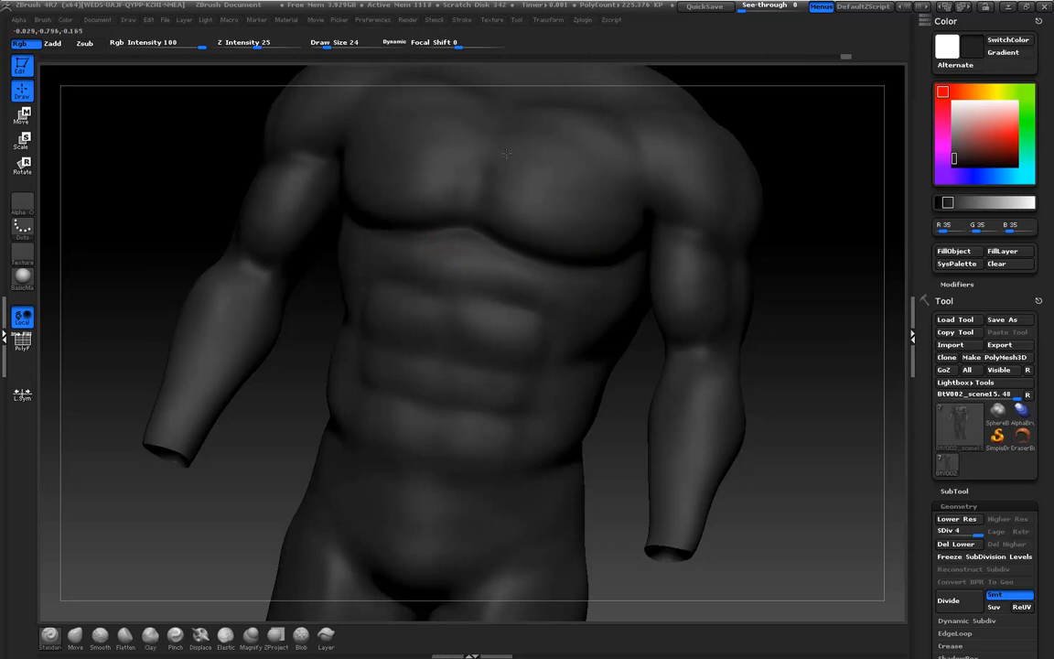
{"action": "left_click_drag", "start_coordinate": [842, 362], "coordinate": [823, 279]}
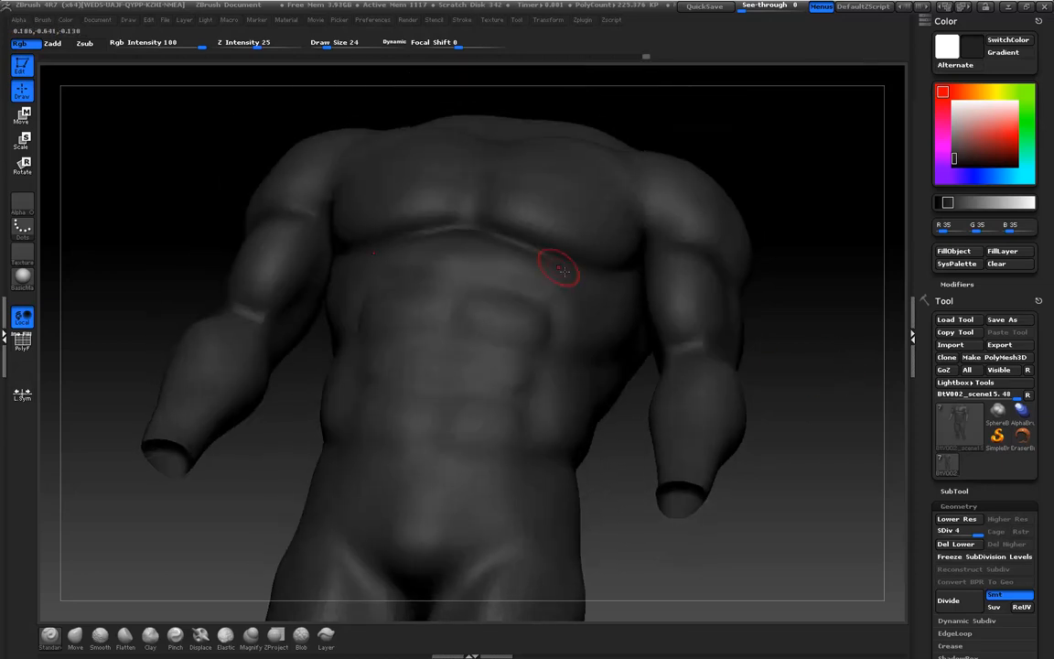
{"action": "left_click_drag", "start_coordinate": [856, 319], "coordinate": [707, 313]}
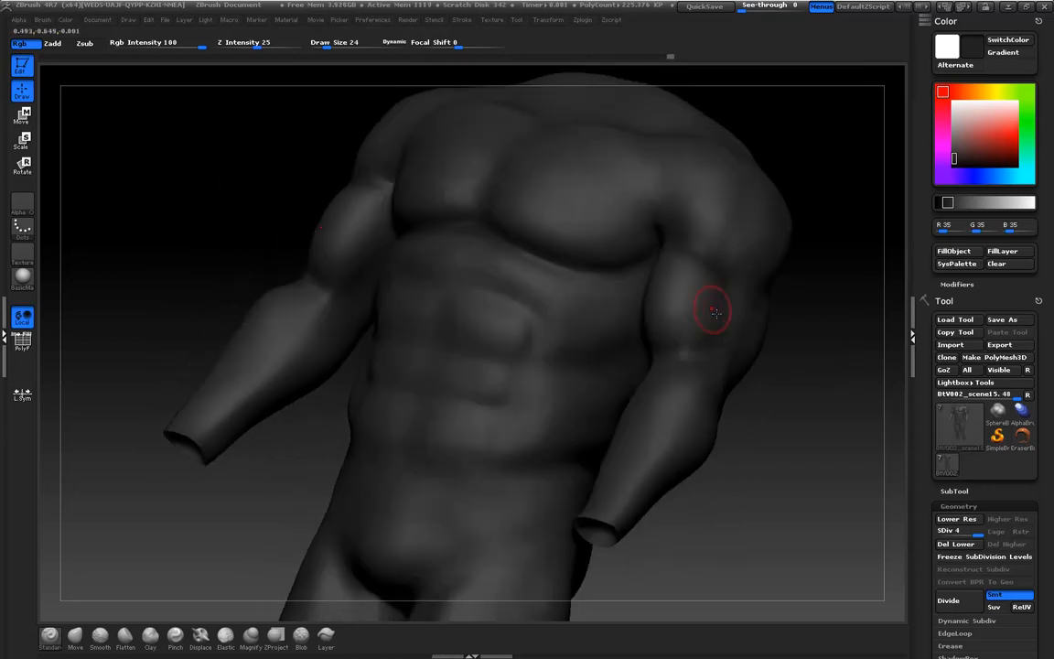
{"action": "left_click_drag", "start_coordinate": [811, 419], "coordinate": [753, 360]}
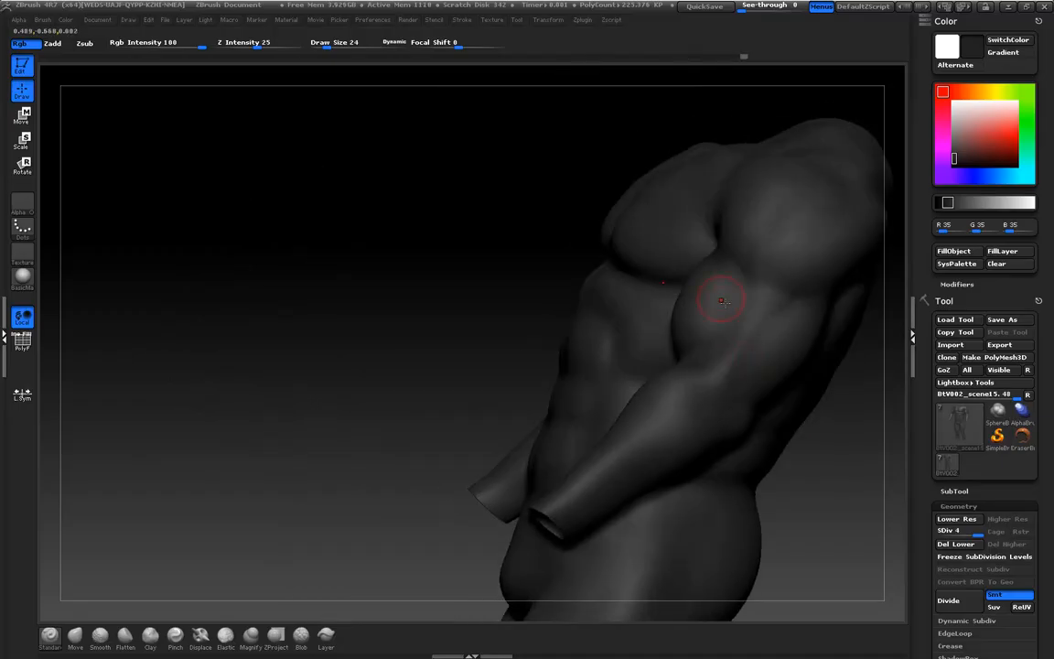
Browse the stroke types and alphas available for the brush
{"action": "left_click", "coordinate": [22, 223]}
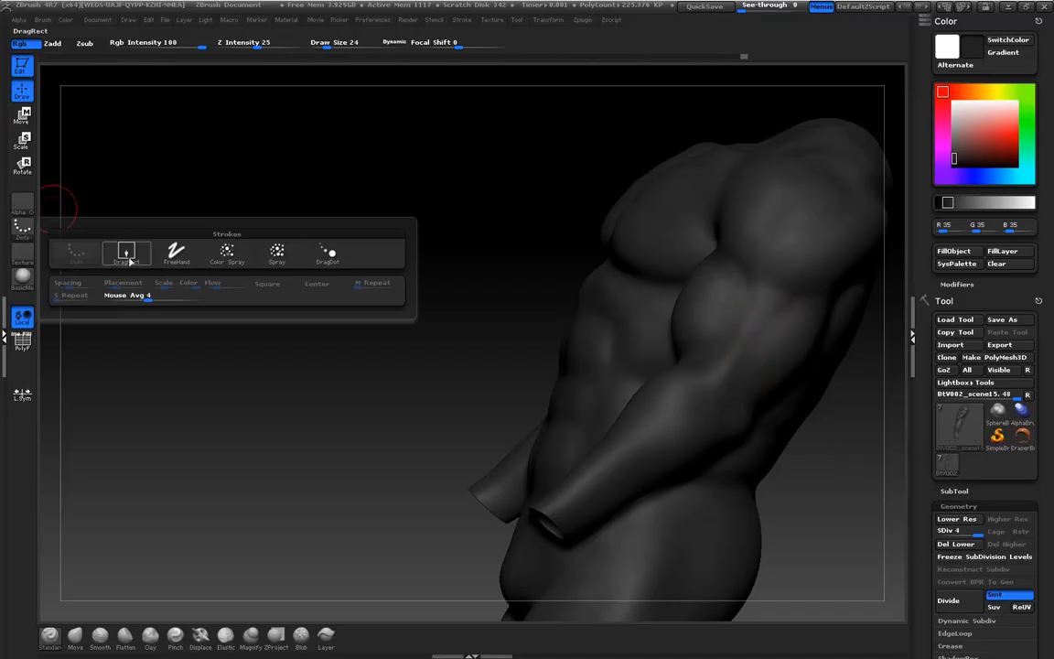
{"action": "mouse_move", "coordinate": [581, 365]}
{"action": "left_mouse_down"}
{"action": "mouse_move", "coordinate": [297, 313]}
{"action": "mouse_move", "coordinate": [405, 334]}
{"action": "left_mouse_up"}
{"action": "left_click", "coordinate": [22, 203]}
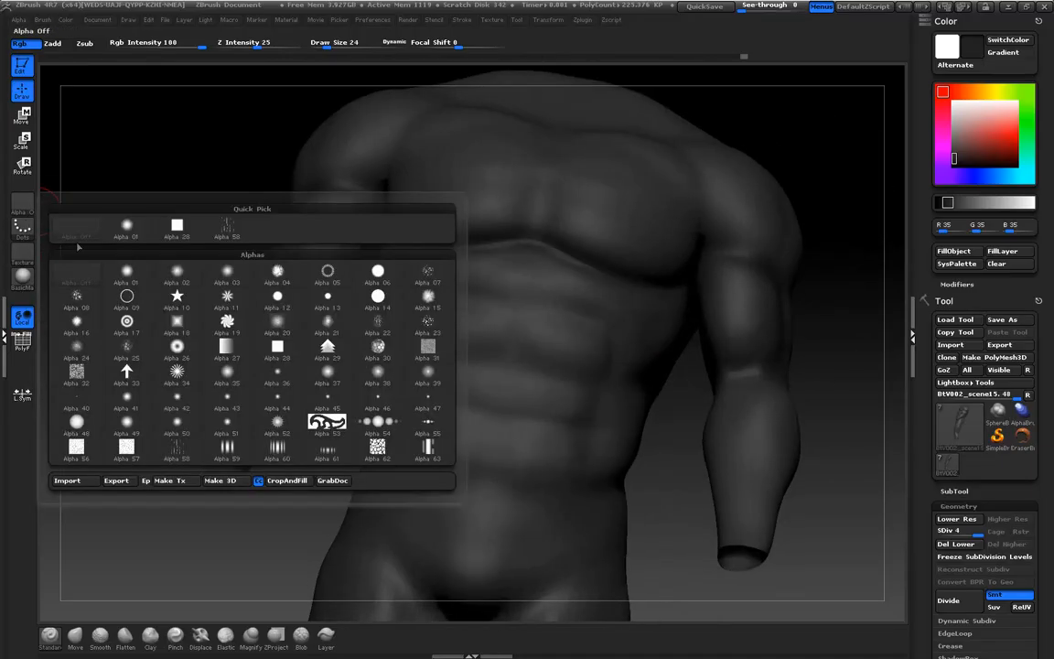
{"action": "left_click", "coordinate": [22, 205]}
{"action": "mouse_move", "coordinate": [133, 271]}
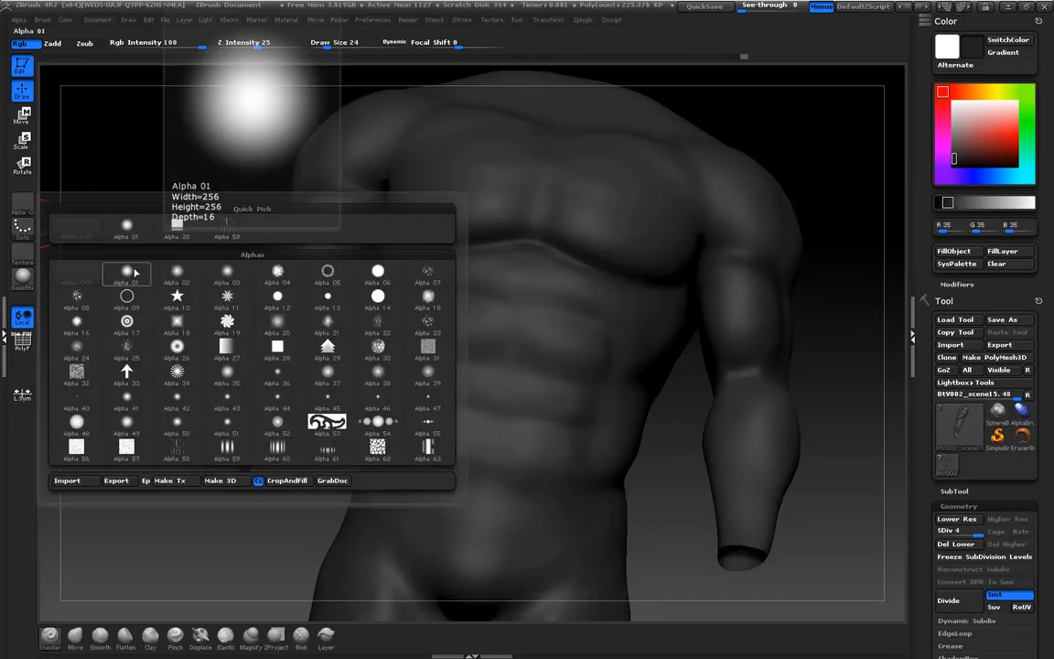
{"action": "left_click", "coordinate": [137, 271]}
{"action": "left_click_drag", "start_coordinate": [141, 301], "coordinate": [154, 312]}
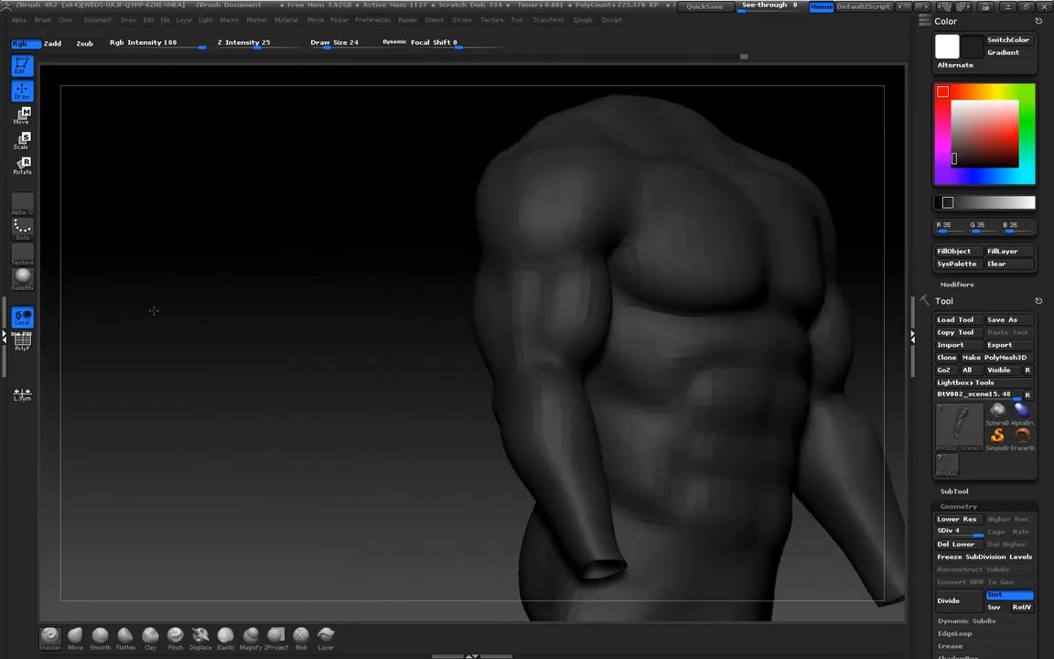
Enlarge the draw size to 48 and paint dark shading in the grooves around the abdominal muscles
{"action": "left_click_drag", "start_coordinate": [248, 301], "coordinate": [229, 288]}
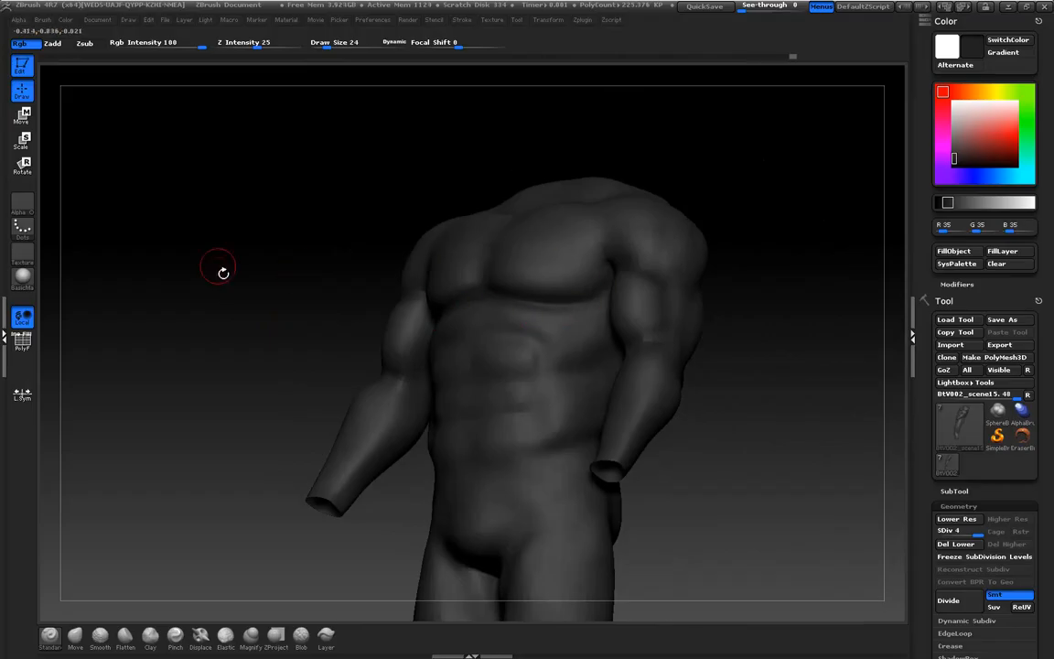
{"action": "left_click_drag", "start_coordinate": [285, 273], "coordinate": [378, 293]}
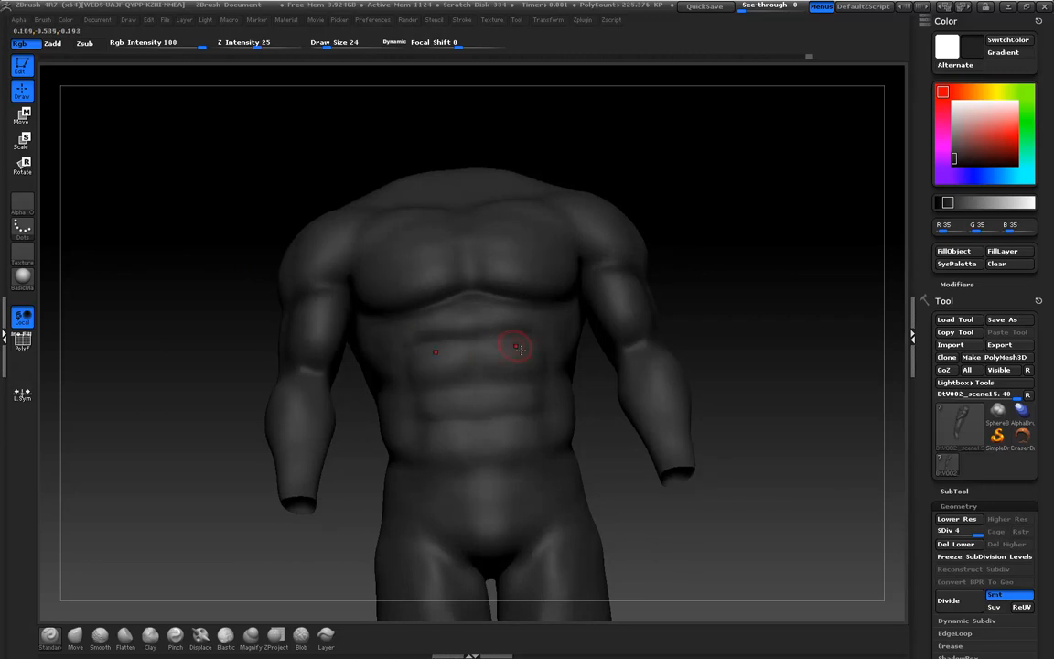
{"action": "key", "text": "bracketright"}
{"action": "key", "text": "bracketright"}
{"action": "key", "text": "bracketright"}
{"action": "key", "text": "bracketright"}
{"action": "mouse_move", "coordinate": [774, 339]}
{"action": "left_mouse_down"}
{"action": "mouse_move", "coordinate": [787, 334]}
{"action": "mouse_move", "coordinate": [502, 354]}
{"action": "left_mouse_up"}
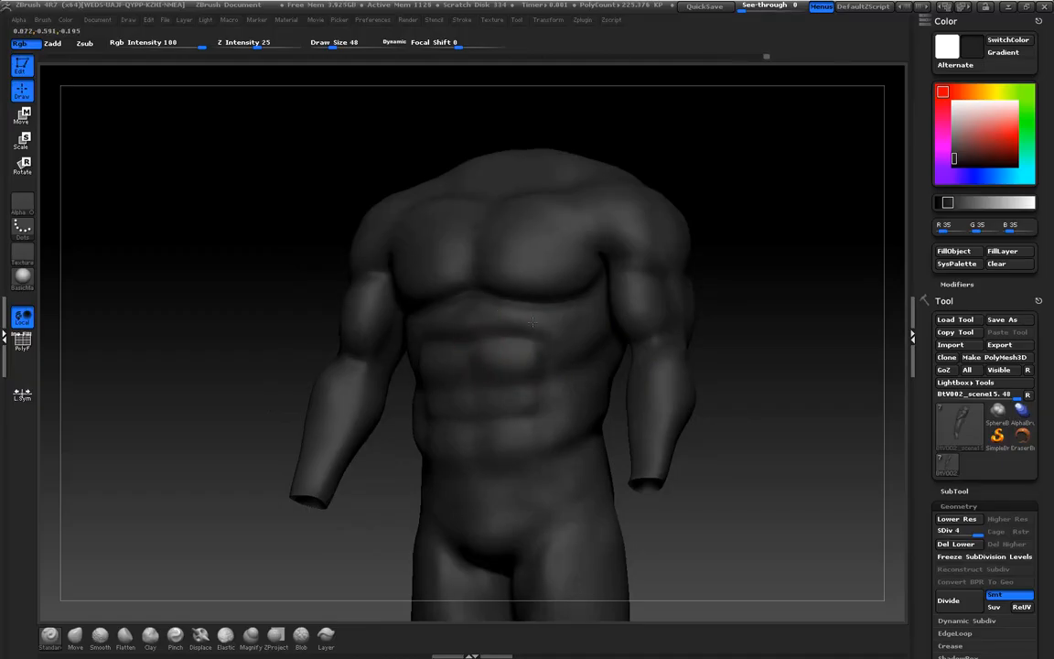
{"action": "left_click_drag", "start_coordinate": [200, 287], "coordinate": [219, 273]}
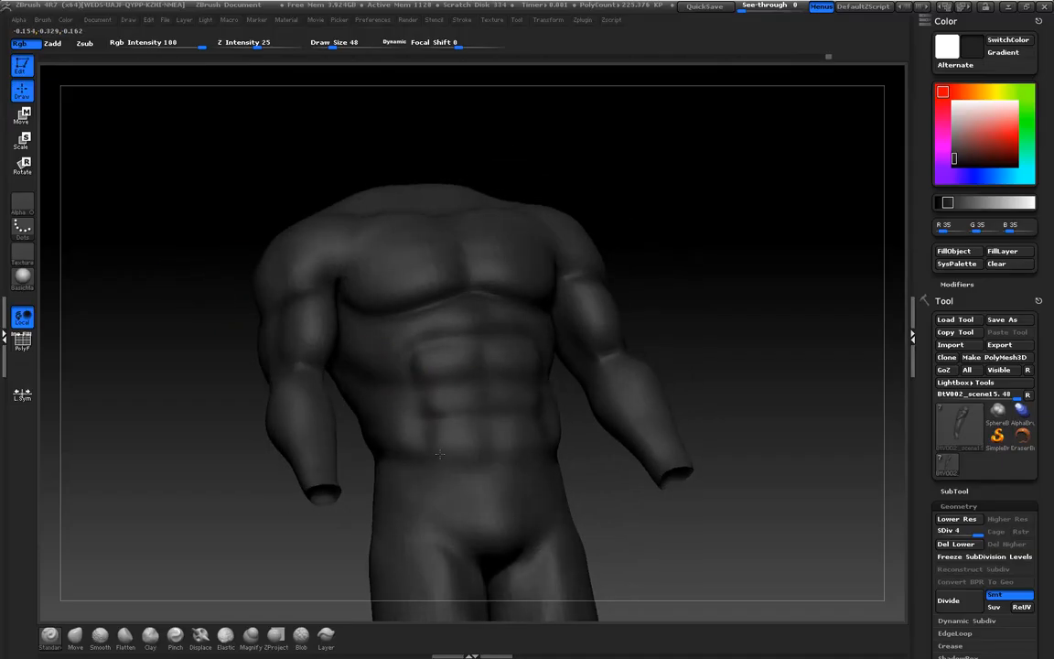
Paint dark shading along the waistline and around the sides of the abdominal muscles on the front torso
{"action": "left_click_drag", "start_coordinate": [678, 528], "coordinate": [624, 522]}
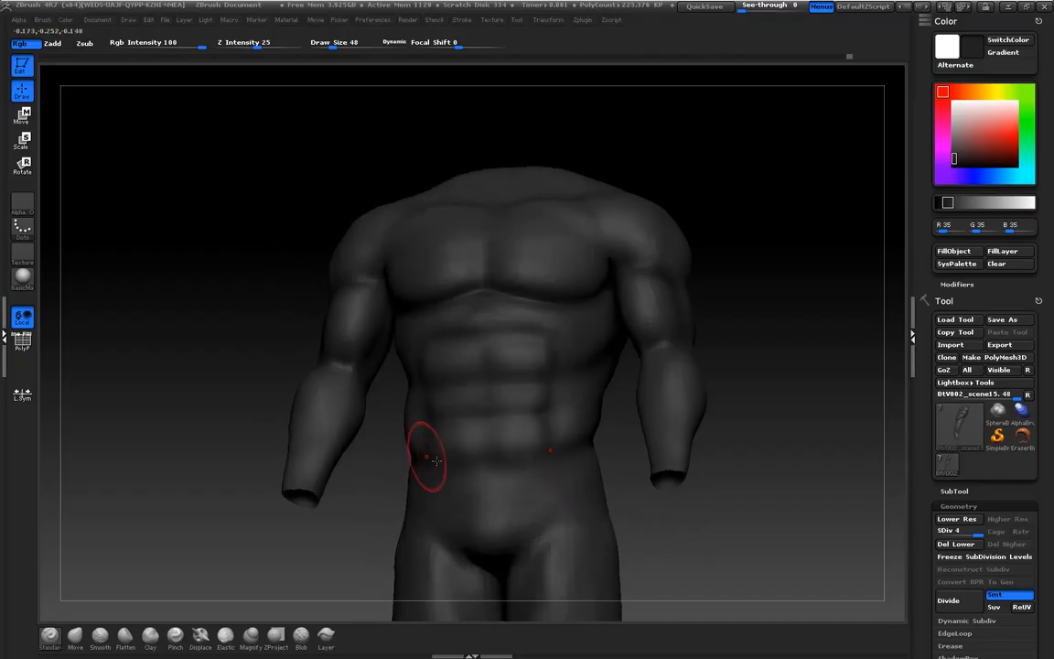
{"action": "left_click_drag", "start_coordinate": [737, 466], "coordinate": [778, 465]}
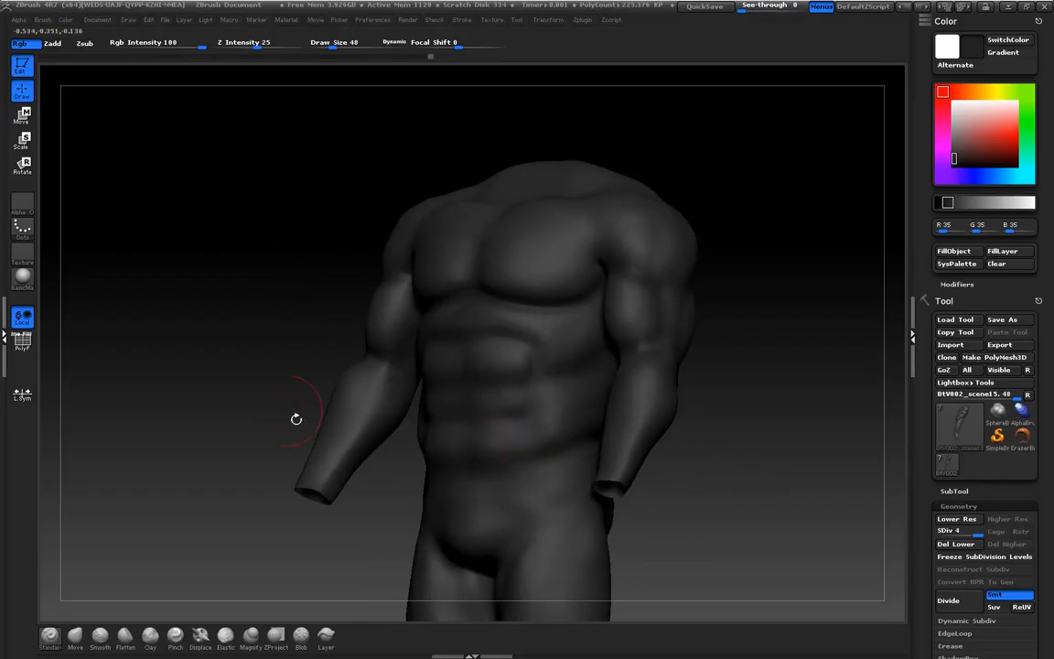
{"action": "left_click_drag", "start_coordinate": [412, 442], "coordinate": [228, 379]}
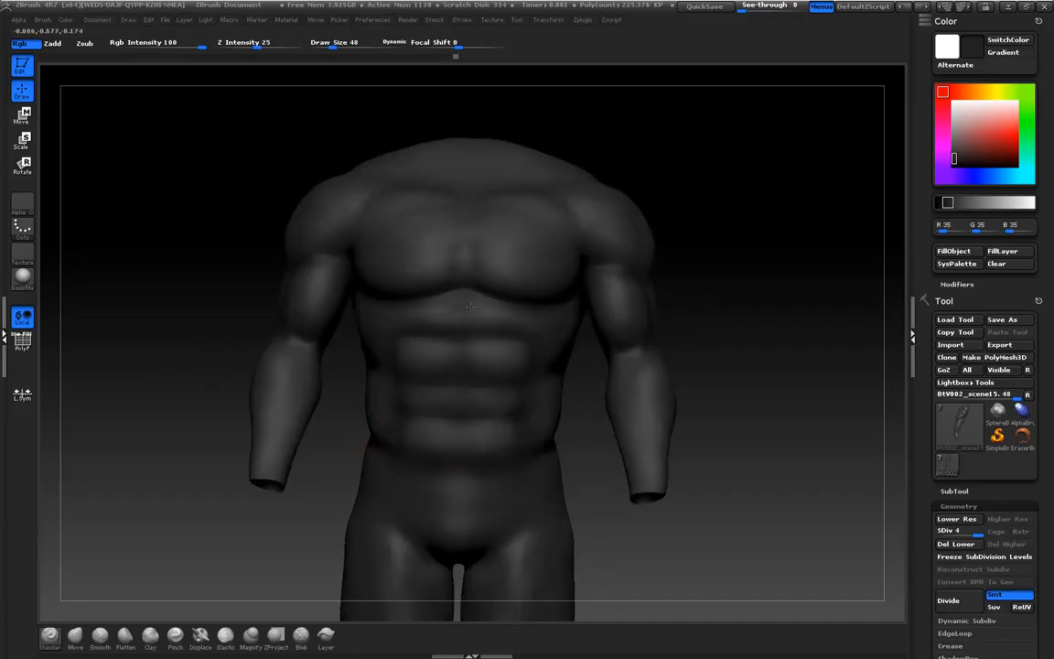
{"action": "left_click_drag", "start_coordinate": [169, 313], "coordinate": [265, 324]}
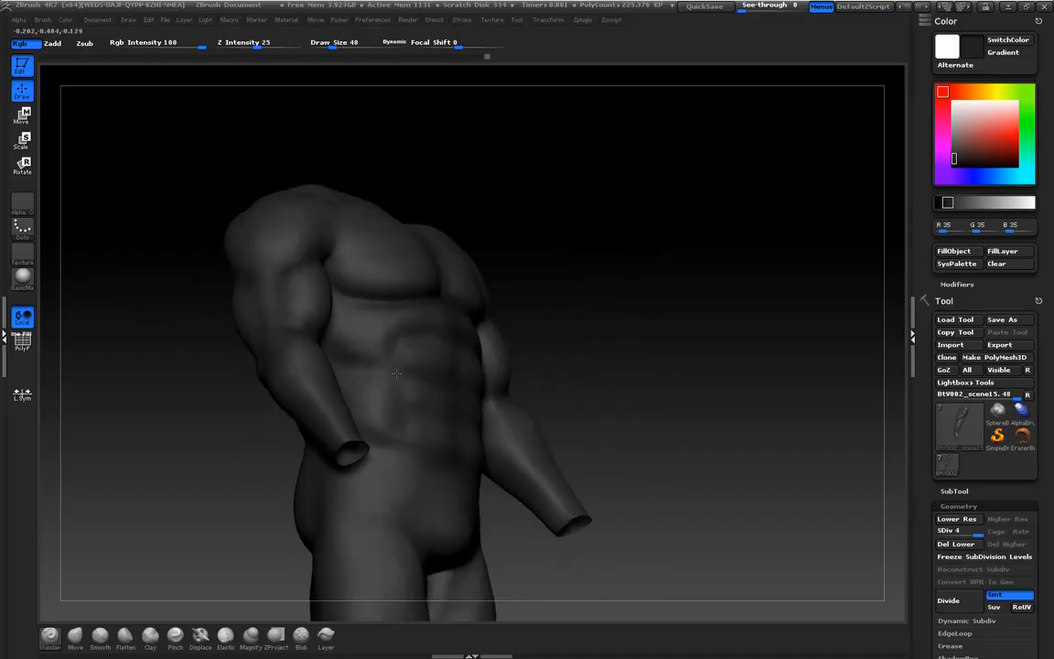
{"action": "left_click_drag", "start_coordinate": [657, 385], "coordinate": [522, 376]}
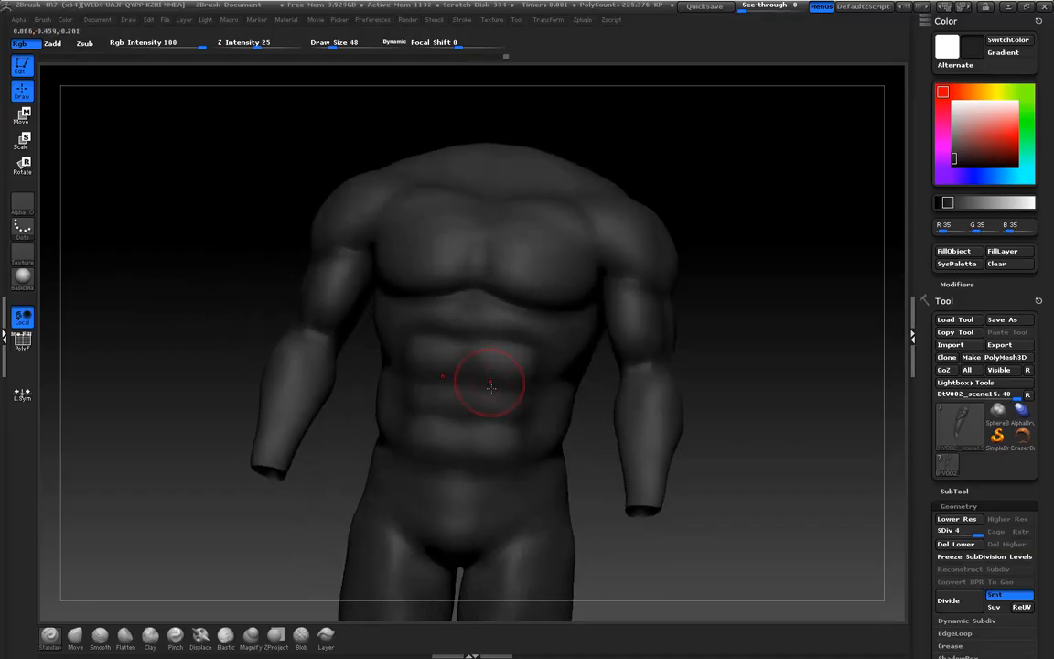
Paint dark shading into the lower back and spine creases and around the side of the waist
{"action": "left_click_drag", "start_coordinate": [791, 440], "coordinate": [536, 431]}
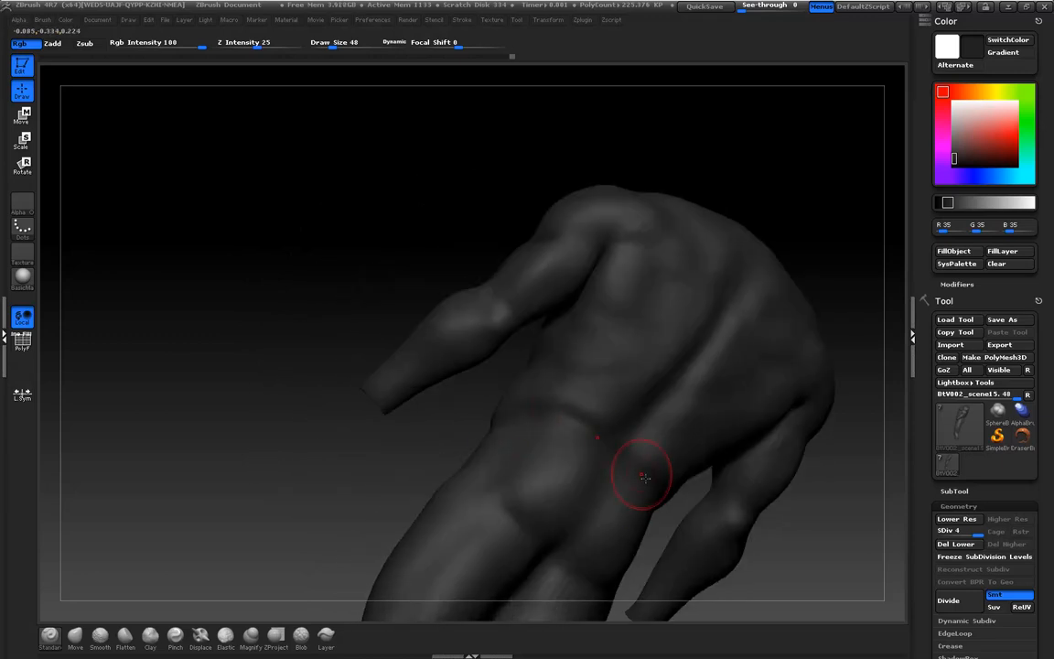
{"action": "left_click_drag", "start_coordinate": [272, 419], "coordinate": [258, 414]}
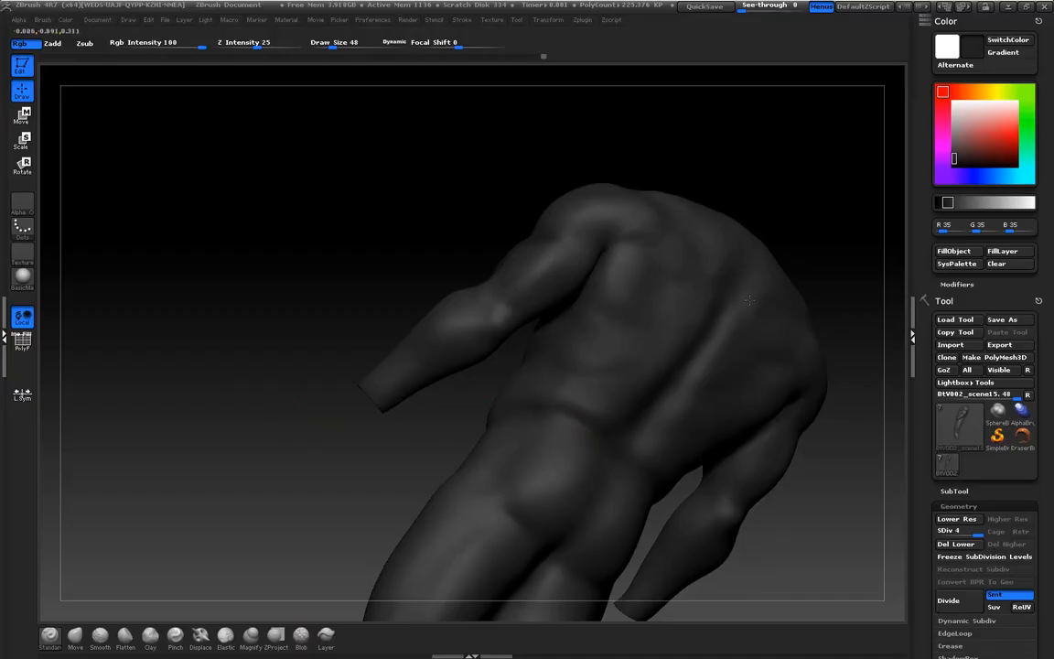
{"action": "mouse_move", "coordinate": [375, 461]}
{"action": "left_mouse_down"}
{"action": "mouse_move", "coordinate": [337, 461]}
{"action": "mouse_move", "coordinate": [346, 457]}
{"action": "mouse_move", "coordinate": [192, 256]}
{"action": "mouse_move", "coordinate": [266, 335]}
{"action": "mouse_move", "coordinate": [214, 356]}
{"action": "mouse_move", "coordinate": [230, 334]}
{"action": "mouse_move", "coordinate": [214, 310]}
{"action": "left_mouse_up"}
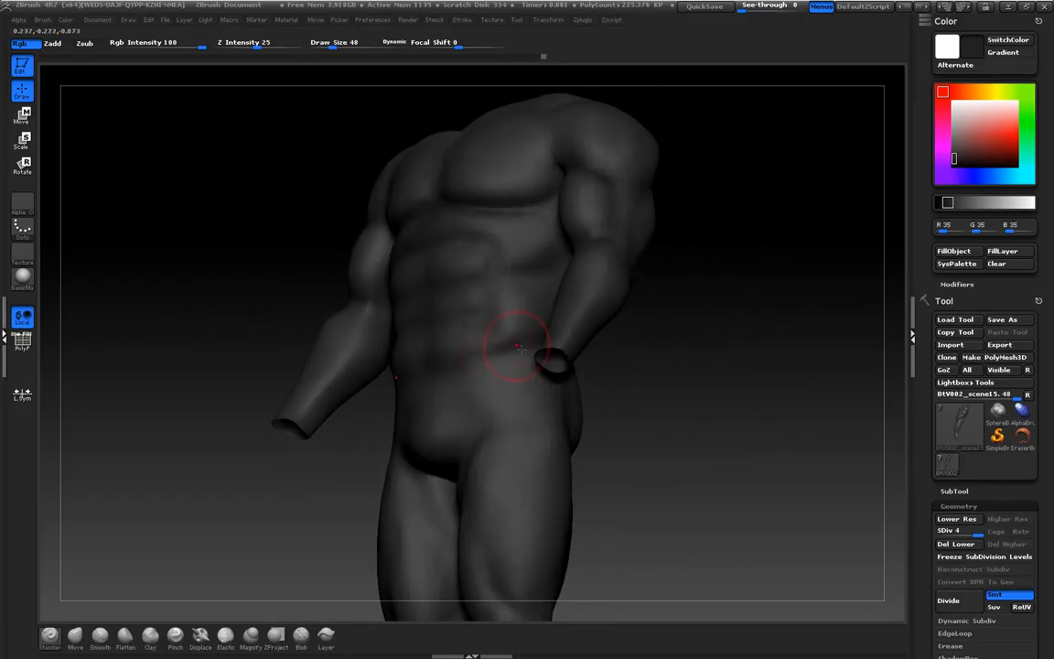
{"action": "mouse_move", "coordinate": [652, 443]}
{"action": "left_mouse_down"}
{"action": "mouse_move", "coordinate": [709, 445]}
{"action": "mouse_move", "coordinate": [726, 370]}
{"action": "mouse_move", "coordinate": [541, 334]}
{"action": "left_mouse_up"}
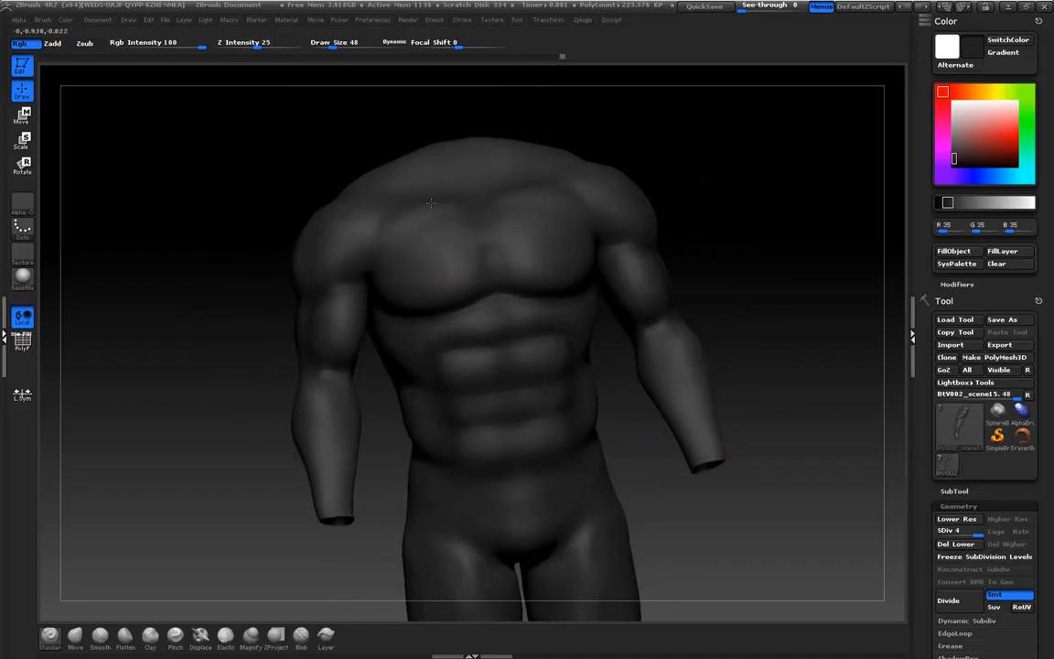
Paint dark shading under the collarbones, around the shoulder muscles and between the upper arm muscles
{"action": "left_click_drag", "start_coordinate": [216, 242], "coordinate": [337, 300]}
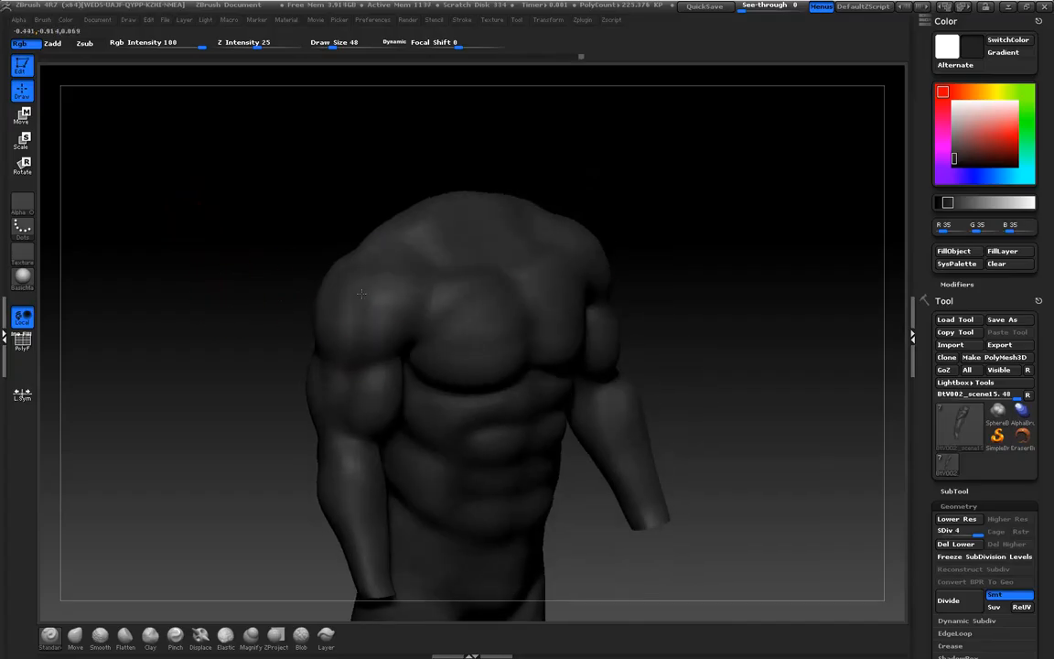
{"action": "left_click_drag", "start_coordinate": [229, 295], "coordinate": [254, 327]}
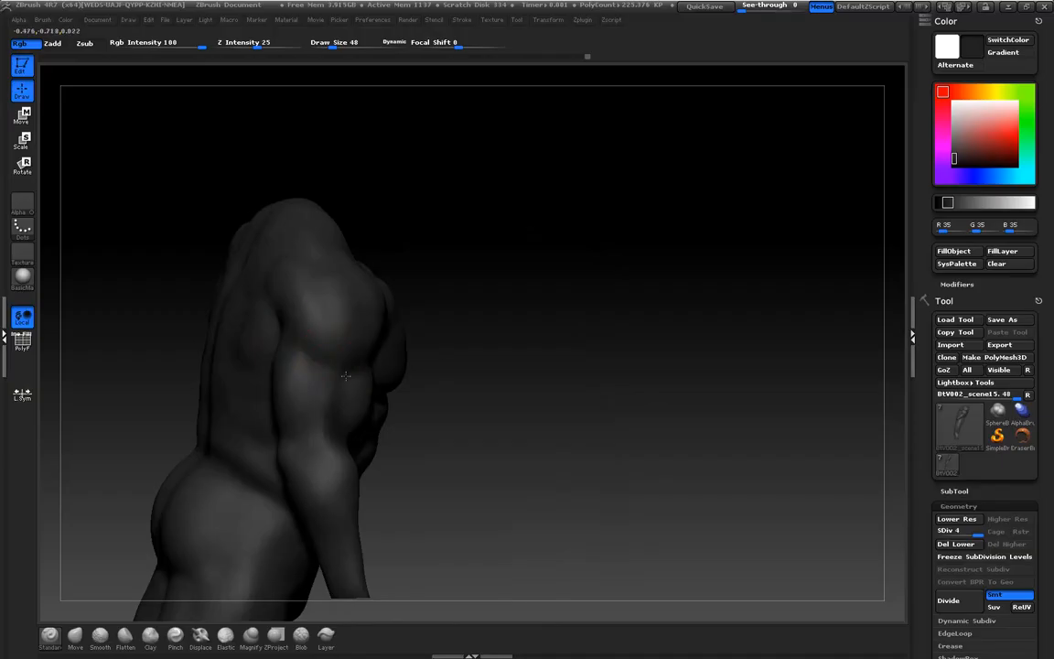
{"action": "left_click_drag", "start_coordinate": [570, 421], "coordinate": [722, 373]}
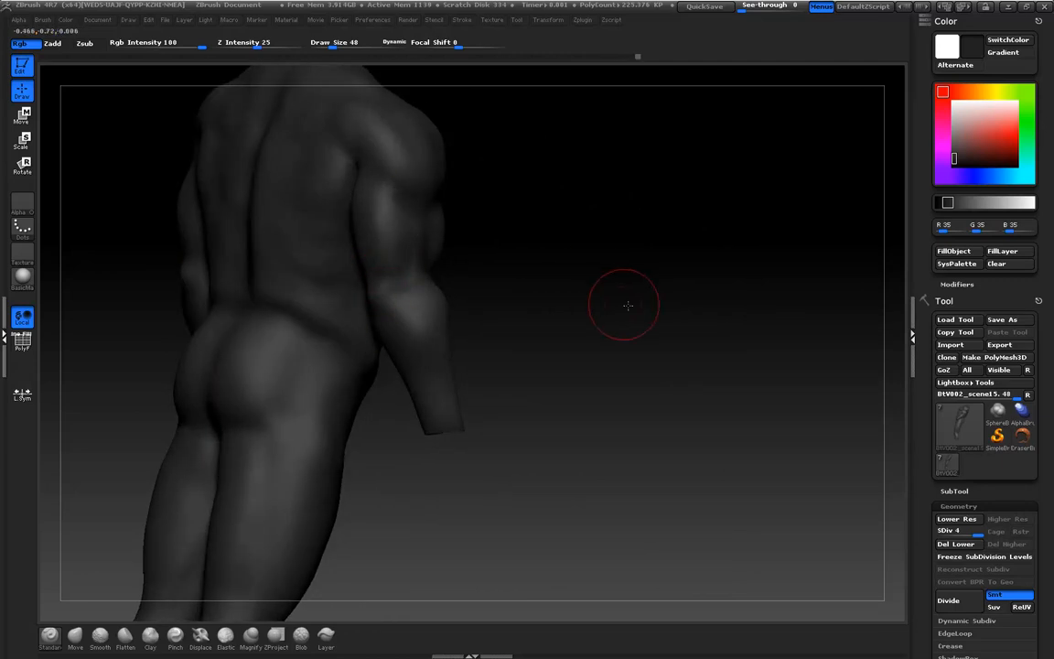
{"action": "left_click_drag", "start_coordinate": [628, 309], "coordinate": [408, 287]}
{"action": "left_click_drag", "start_coordinate": [251, 318], "coordinate": [414, 254]}
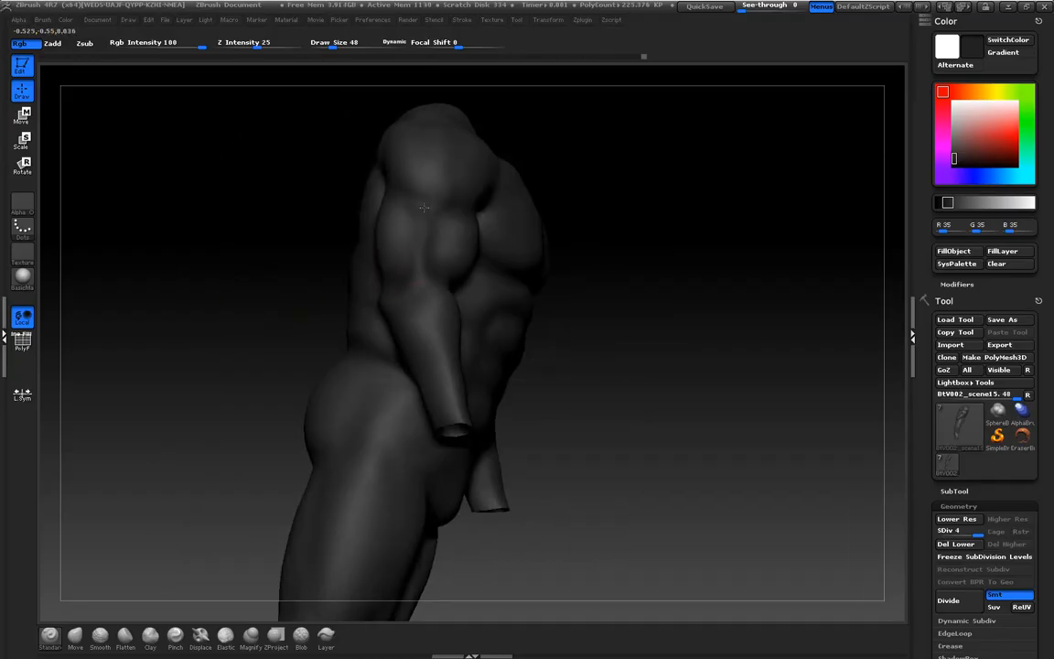
Paint dark shading around the knees, along the backs of the thighs and under the buttocks
{"action": "mouse_move", "coordinate": [275, 308]}
{"action": "left_mouse_down"}
{"action": "mouse_move", "coordinate": [243, 313]}
{"action": "mouse_move", "coordinate": [200, 359]}
{"action": "mouse_move", "coordinate": [193, 342]}
{"action": "mouse_move", "coordinate": [259, 482]}
{"action": "mouse_move", "coordinate": [306, 494]}
{"action": "mouse_move", "coordinate": [299, 506]}
{"action": "mouse_move", "coordinate": [236, 282]}
{"action": "mouse_move", "coordinate": [254, 413]}
{"action": "mouse_move", "coordinate": [320, 403]}
{"action": "left_mouse_up"}
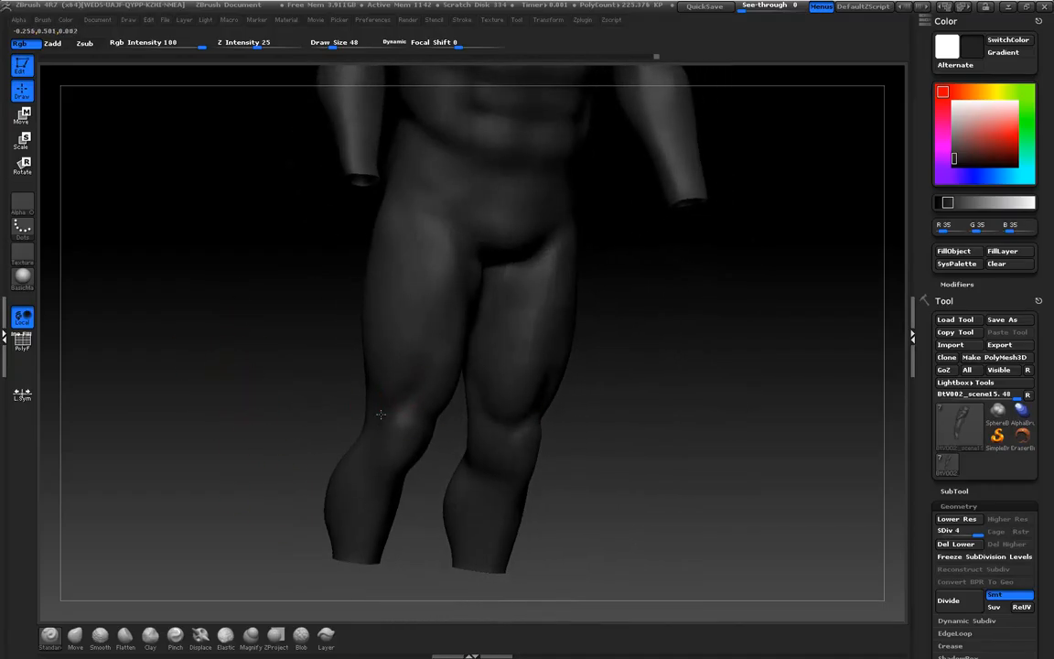
{"action": "left_click_drag", "start_coordinate": [239, 366], "coordinate": [258, 409]}
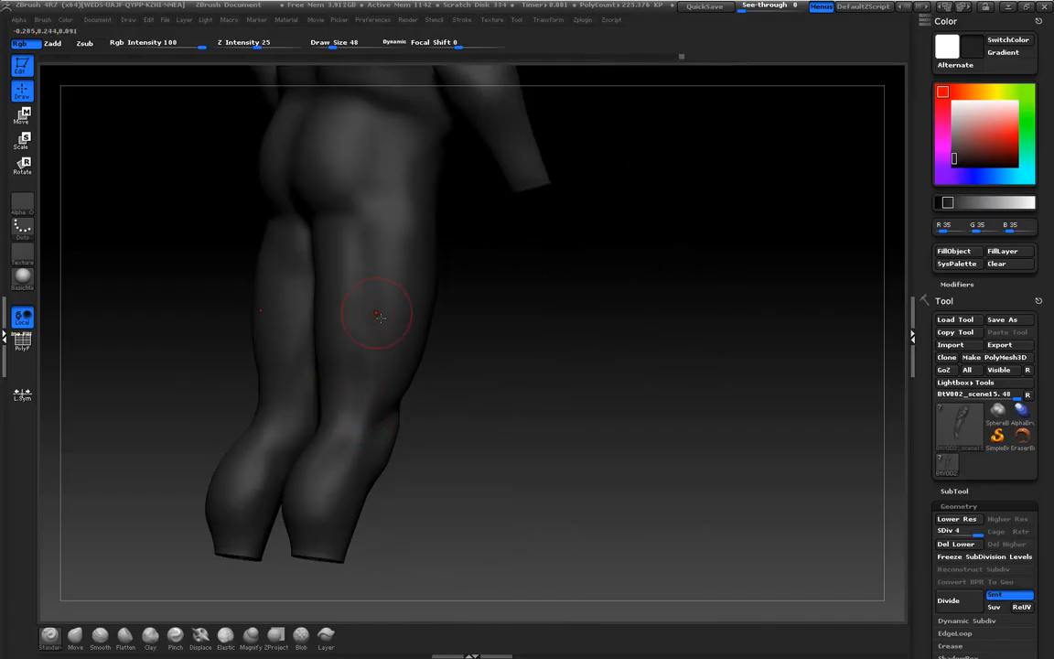
{"action": "left_click_drag", "start_coordinate": [382, 259], "coordinate": [684, 364]}
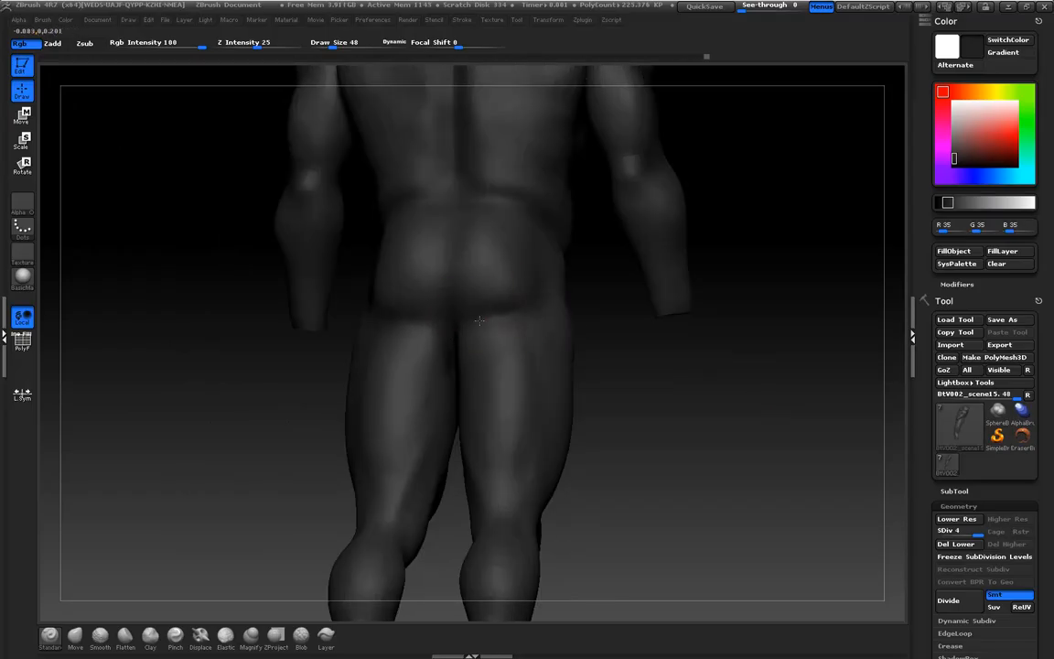
{"action": "left_click_drag", "start_coordinate": [632, 395], "coordinate": [737, 370]}
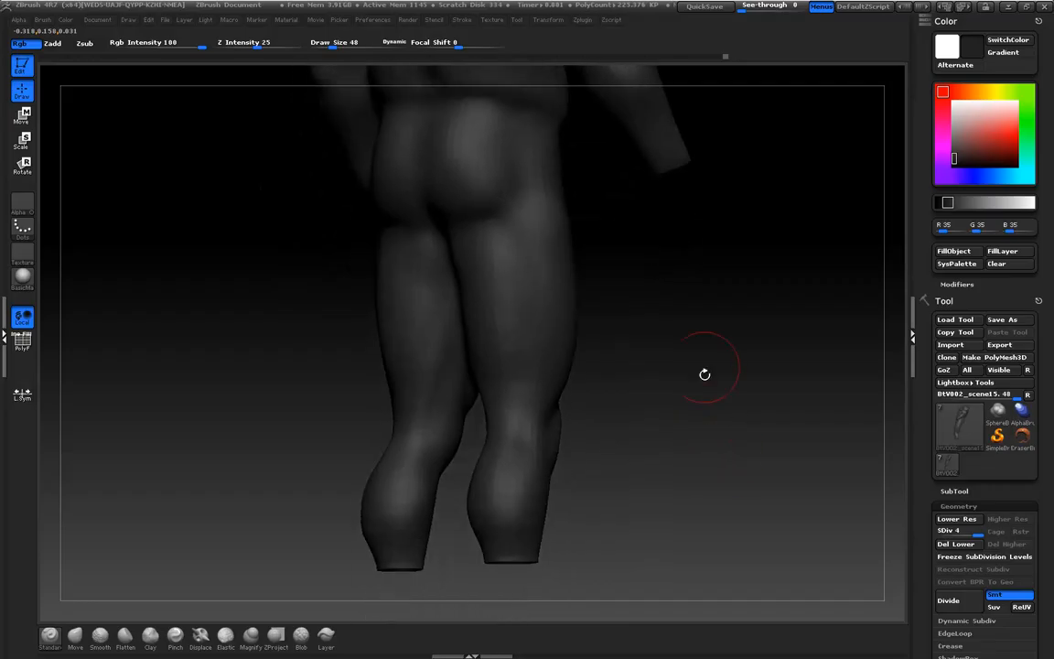
Paint dark shading behind the knees, between the upper thighs and around the lower calves
{"action": "left_click_drag", "start_coordinate": [291, 351], "coordinate": [340, 362]}
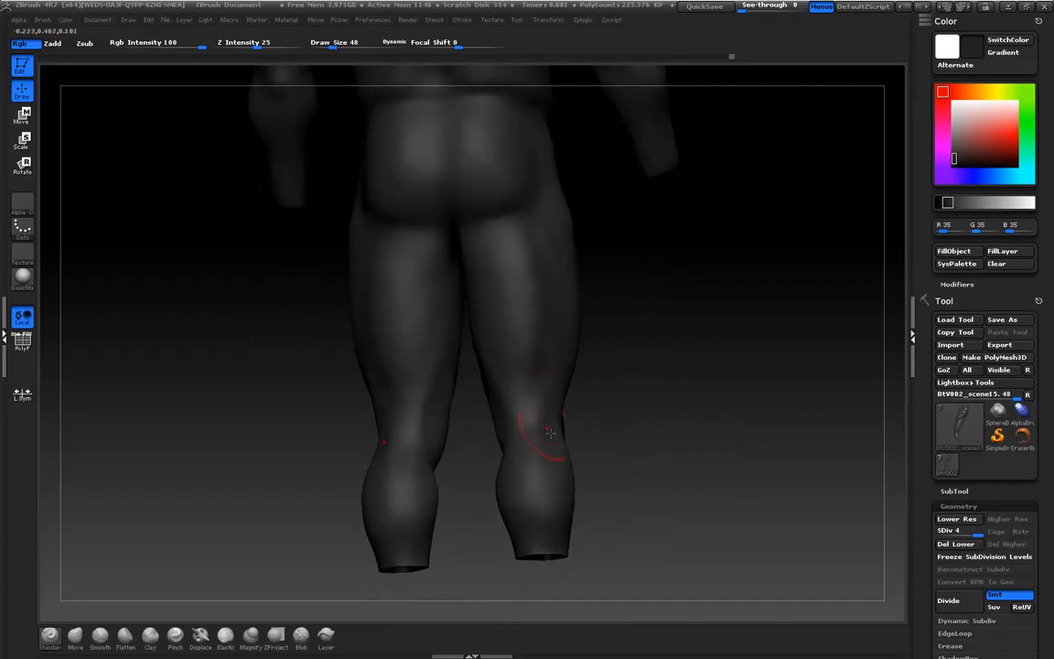
{"action": "left_click_drag", "start_coordinate": [678, 455], "coordinate": [618, 430]}
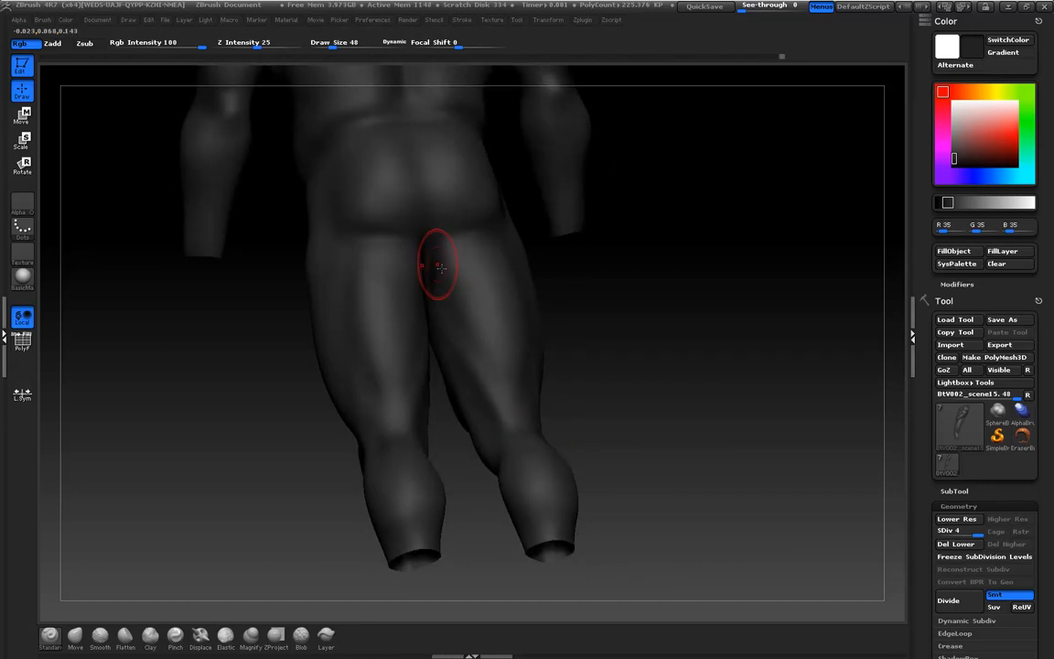
{"action": "left_click_drag", "start_coordinate": [652, 432], "coordinate": [705, 398]}
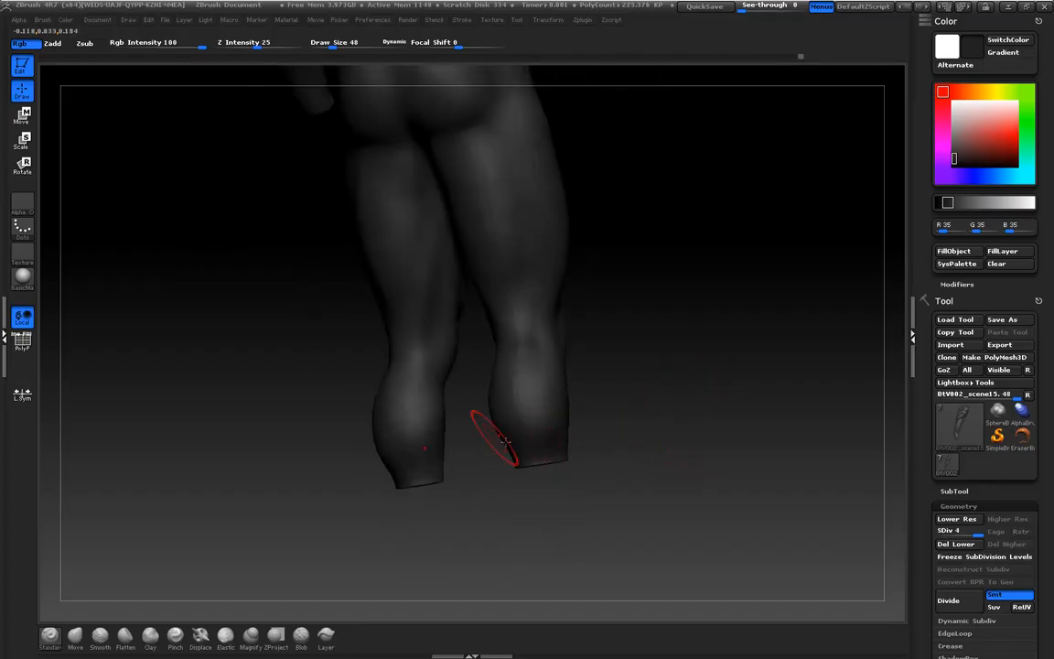
{"action": "left_click_drag", "start_coordinate": [667, 433], "coordinate": [477, 345]}
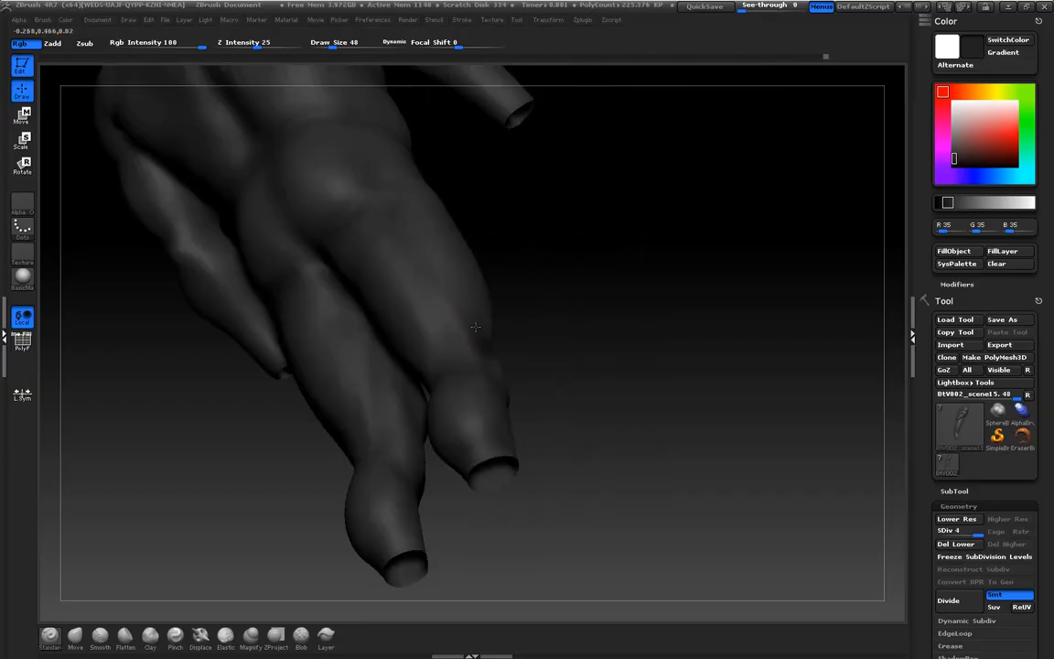
Paint dark shading into the front and inner thigh muscles and around the kneecaps
{"action": "mouse_move", "coordinate": [644, 331]}
{"action": "left_mouse_down"}
{"action": "mouse_move", "coordinate": [334, 308]}
{"action": "mouse_move", "coordinate": [304, 289]}
{"action": "mouse_move", "coordinate": [330, 293]}
{"action": "mouse_move", "coordinate": [310, 396]}
{"action": "mouse_move", "coordinate": [341, 392]}
{"action": "left_mouse_up"}
{"action": "left_click_drag", "start_coordinate": [300, 336], "coordinate": [346, 387]}
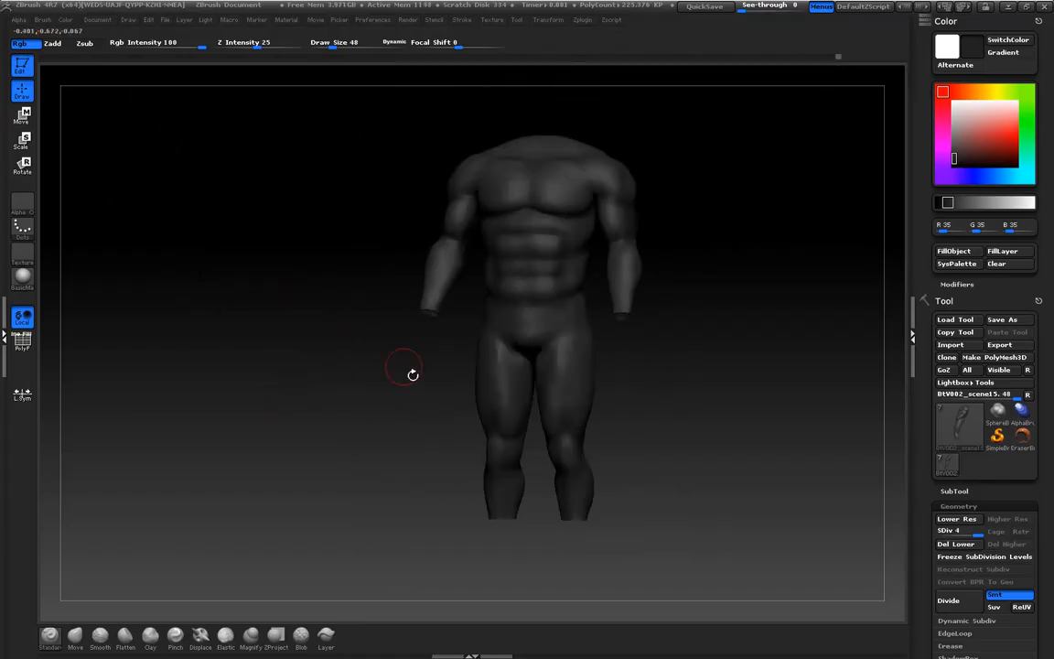
{"action": "mouse_move", "coordinate": [379, 230]}
{"action": "left_mouse_down"}
{"action": "mouse_move", "coordinate": [217, 227]}
{"action": "mouse_move", "coordinate": [218, 247]}
{"action": "mouse_move", "coordinate": [275, 315]}
{"action": "mouse_move", "coordinate": [275, 411]}
{"action": "left_mouse_up"}
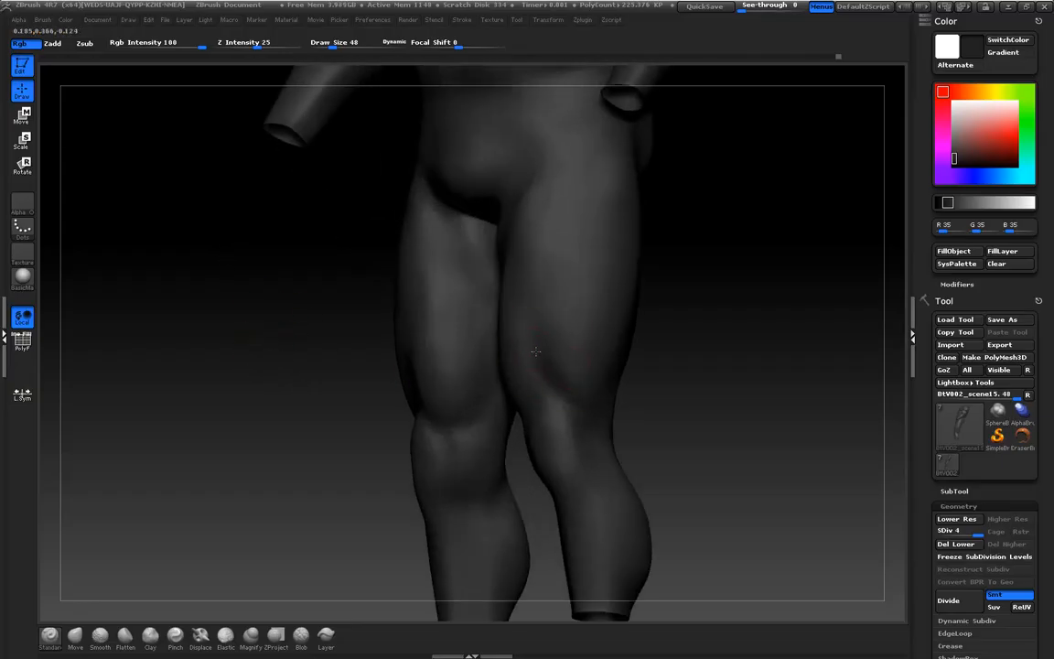
{"action": "left_click_drag", "start_coordinate": [760, 399], "coordinate": [654, 409]}
{"action": "mouse_move", "coordinate": [312, 362]}
{"action": "left_mouse_down"}
{"action": "mouse_move", "coordinate": [308, 349]}
{"action": "mouse_move", "coordinate": [291, 405]}
{"action": "mouse_move", "coordinate": [302, 403]}
{"action": "left_mouse_up"}
{"action": "left_click_drag", "start_coordinate": [628, 397], "coordinate": [644, 392]}
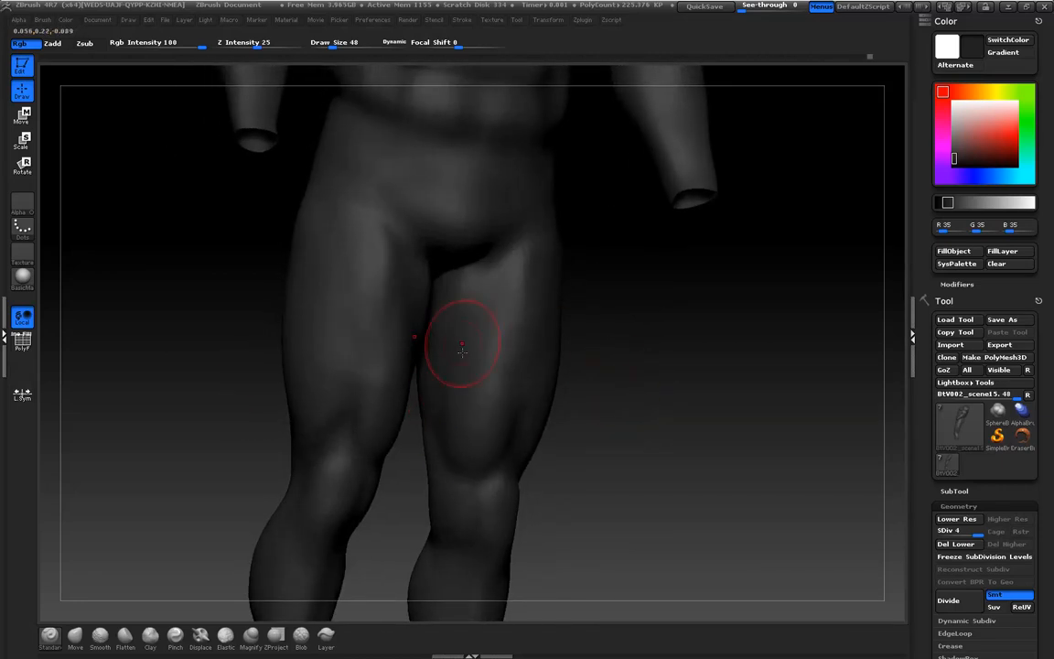
{"action": "left_click_drag", "start_coordinate": [643, 431], "coordinate": [456, 393]}
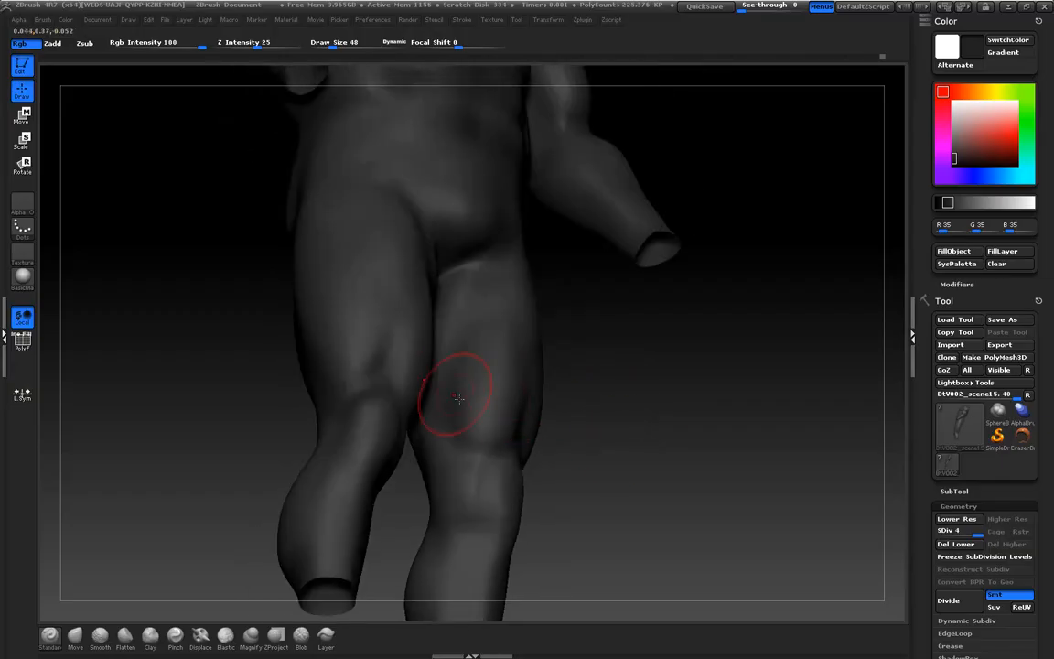
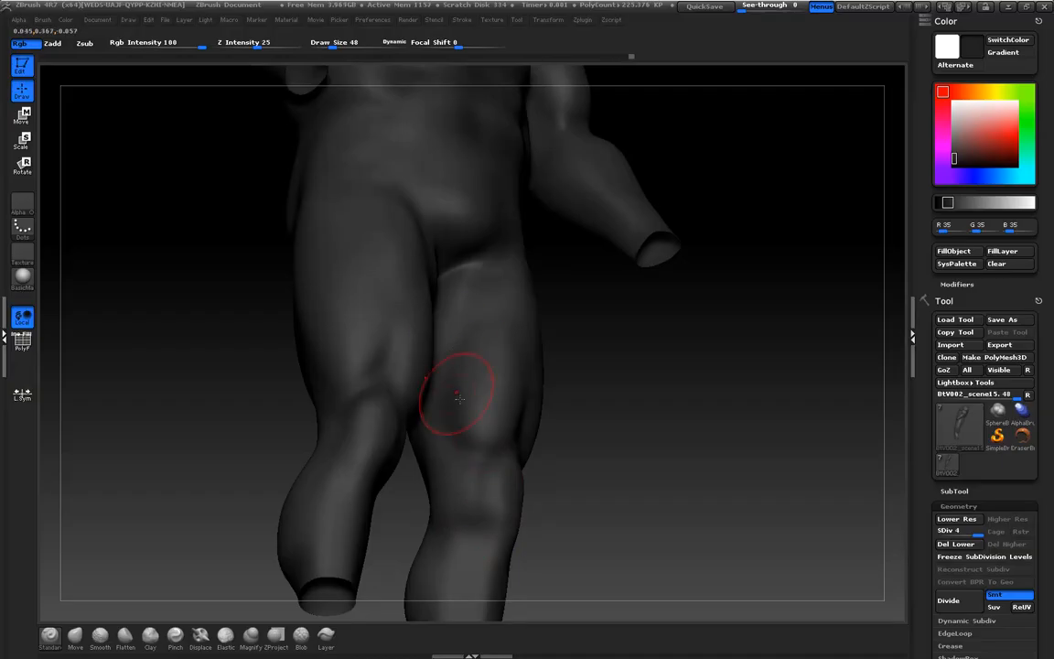
Set the paint color to a lighter gray, RGB 76, and paint highlights on the abdominal and chest muscles
{"action": "left_click_drag", "start_coordinate": [628, 372], "coordinate": [621, 485]}
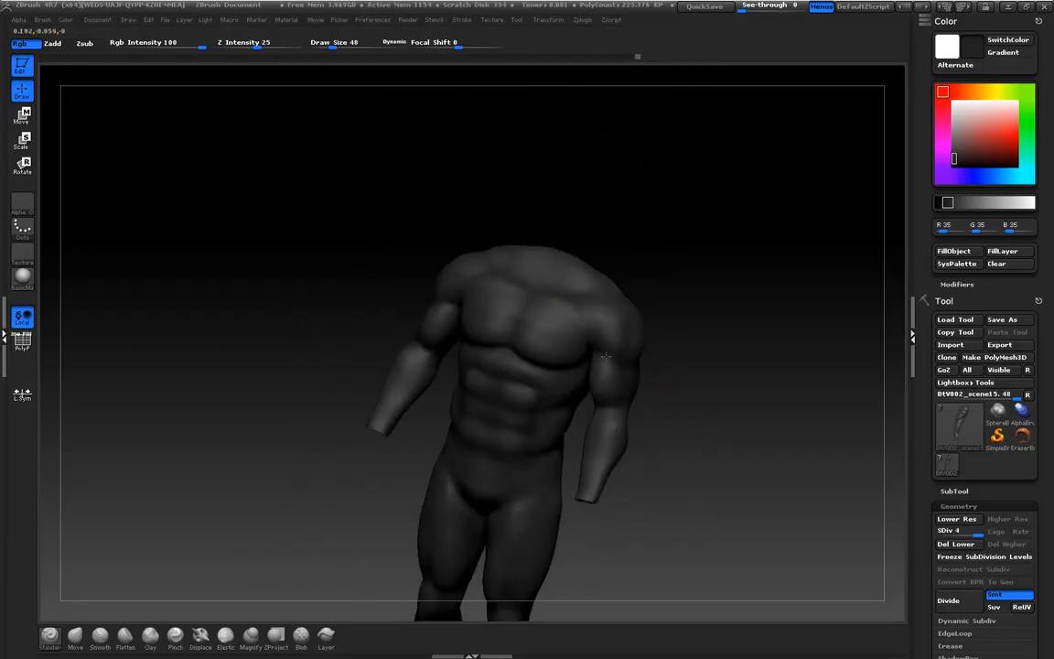
{"action": "mouse_move", "coordinate": [277, 306]}
{"action": "left_mouse_down"}
{"action": "mouse_move", "coordinate": [247, 316]}
{"action": "mouse_move", "coordinate": [258, 311]}
{"action": "mouse_move", "coordinate": [311, 351]}
{"action": "mouse_move", "coordinate": [337, 287]}
{"action": "mouse_move", "coordinate": [320, 272]}
{"action": "mouse_move", "coordinate": [261, 266]}
{"action": "mouse_move", "coordinate": [324, 333]}
{"action": "mouse_move", "coordinate": [283, 334]}
{"action": "mouse_move", "coordinate": [301, 391]}
{"action": "left_mouse_up"}
{"action": "left_click_drag", "start_coordinate": [234, 338], "coordinate": [224, 309], "text": "alt"}
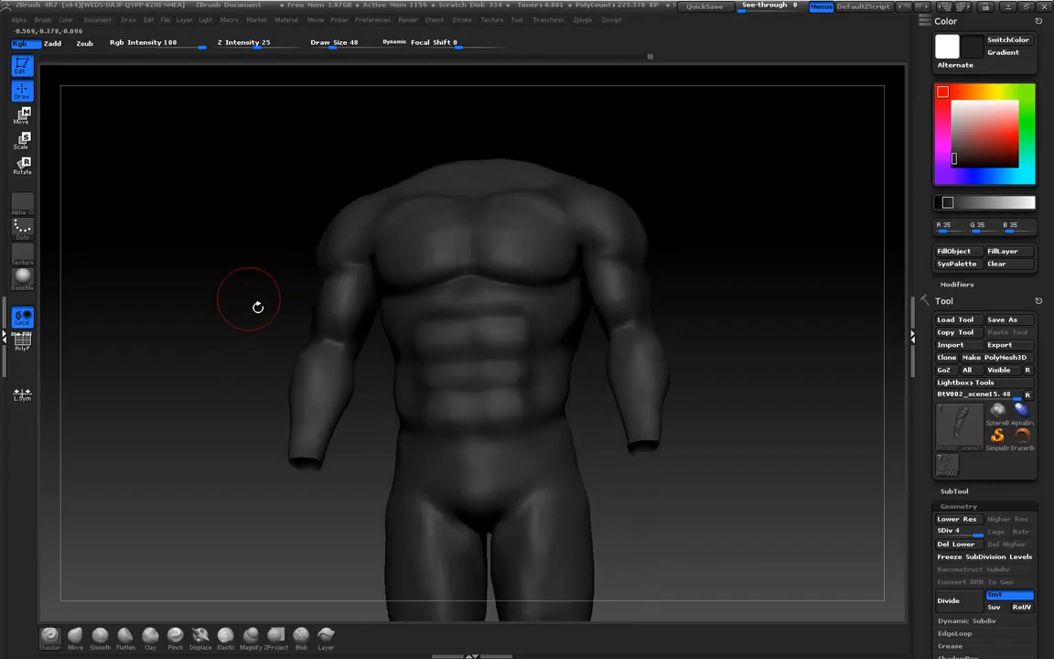
{"action": "left_click", "coordinate": [965, 202]}
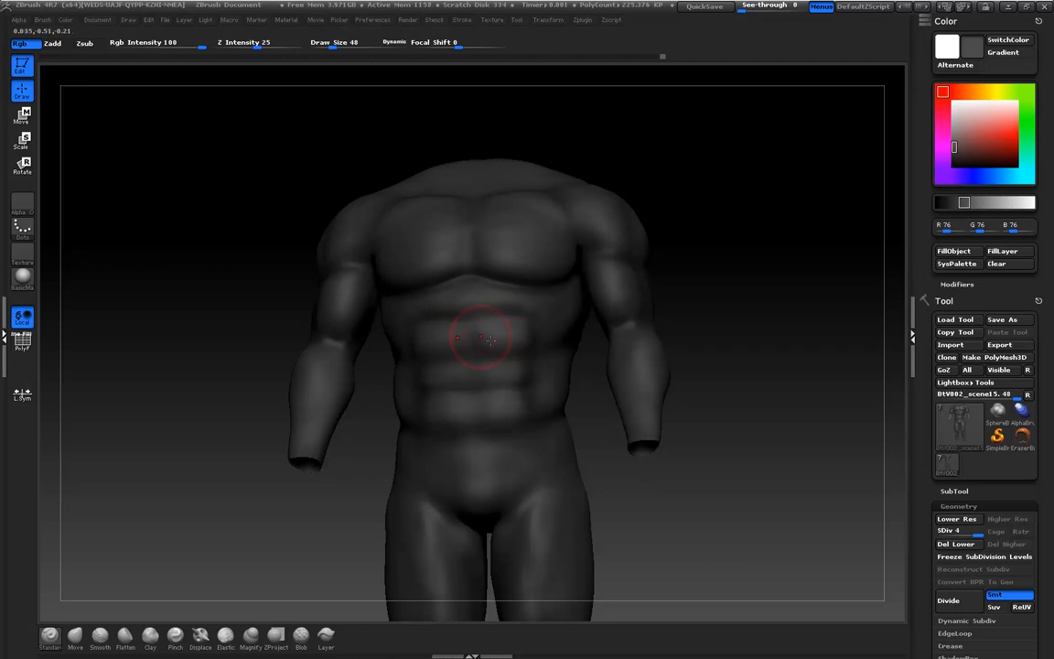
{"action": "left_click_drag", "start_coordinate": [247, 291], "coordinate": [236, 366]}
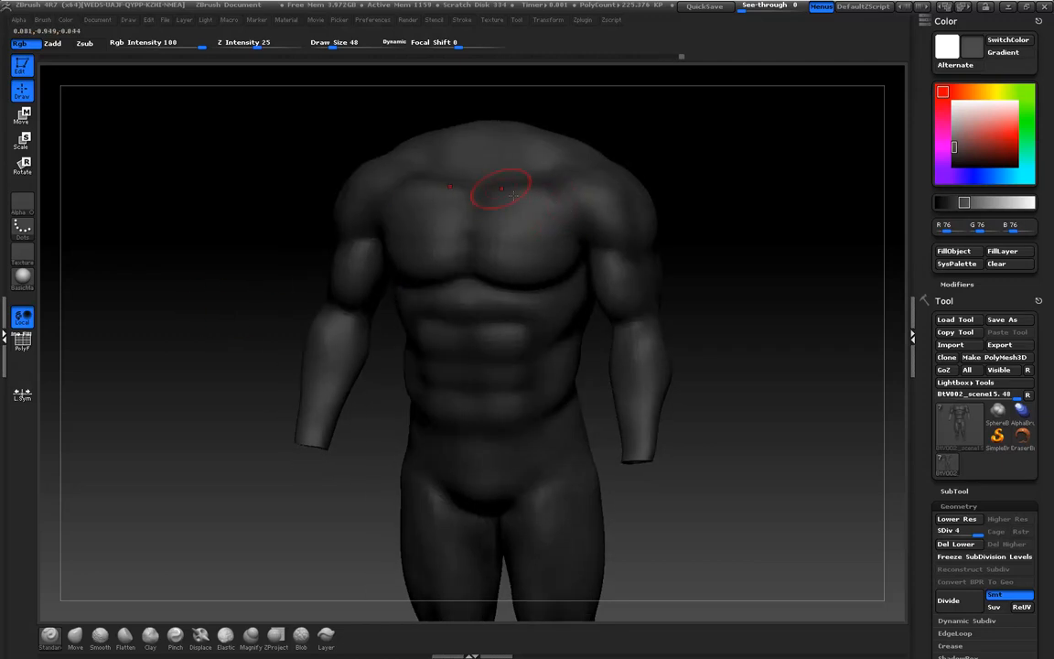
{"action": "left_click_drag", "start_coordinate": [271, 294], "coordinate": [414, 267]}
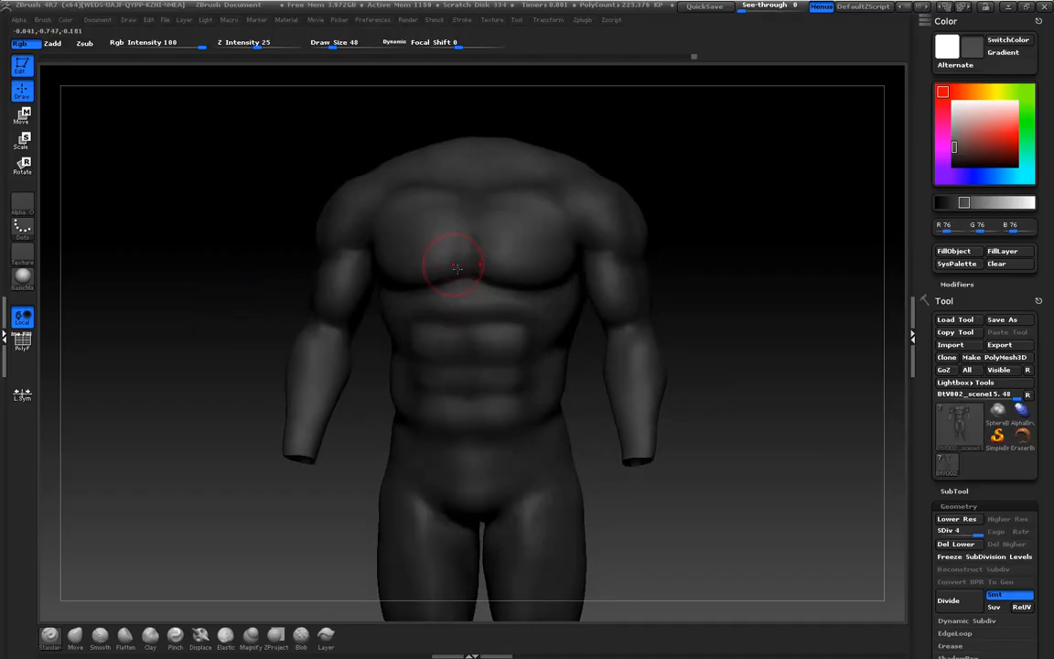
Paint lighter gray highlights on the biceps and the shoulder and upper arm muscles, front and back
{"action": "left_click_drag", "start_coordinate": [805, 300], "coordinate": [655, 266]}
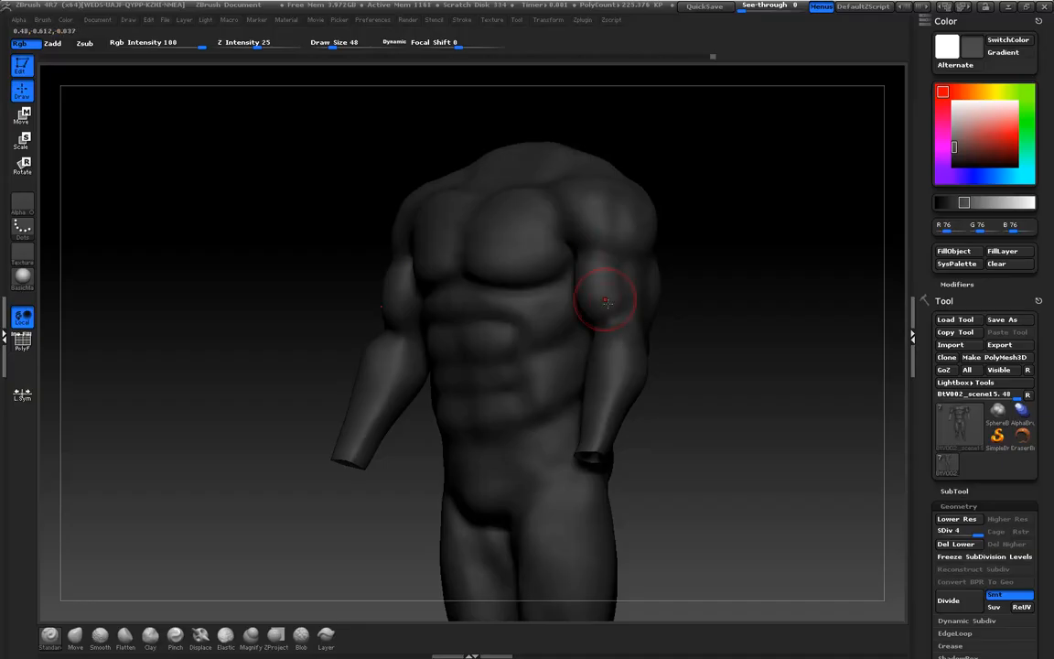
{"action": "left_click_drag", "start_coordinate": [742, 376], "coordinate": [654, 282]}
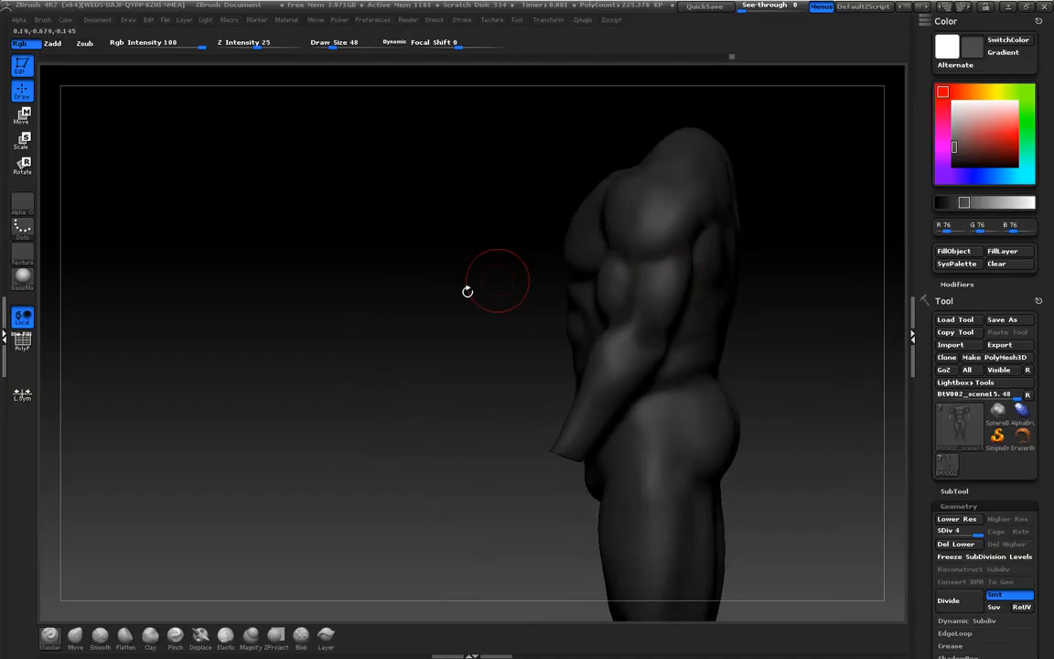
{"action": "left_click_drag", "start_coordinate": [581, 277], "coordinate": [512, 283]}
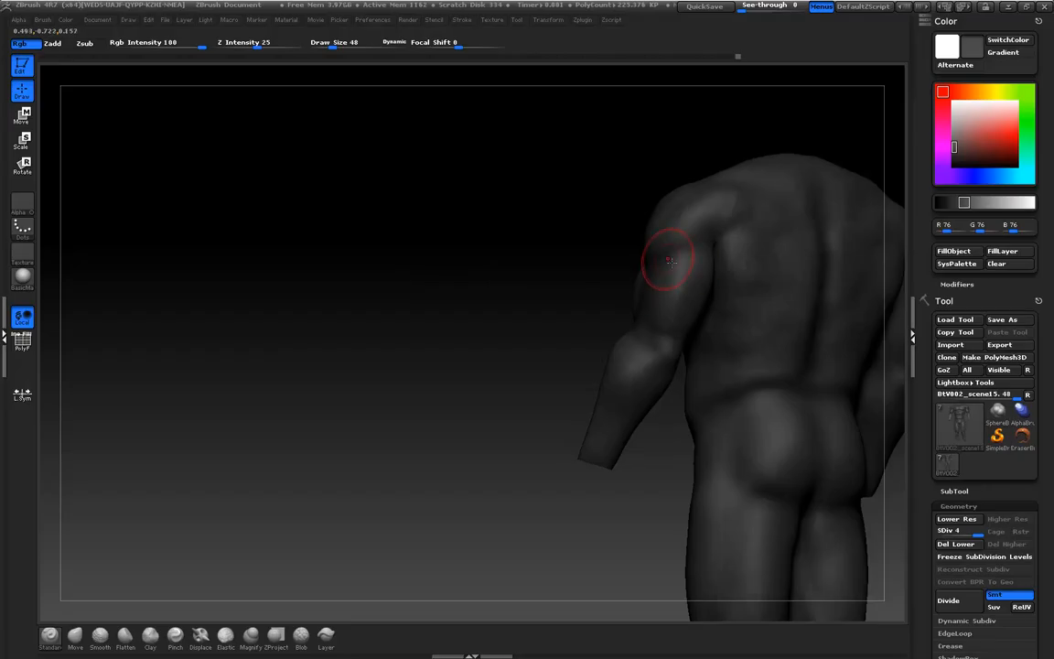
{"action": "left_click_drag", "start_coordinate": [446, 313], "coordinate": [680, 359]}
Review the shaded body and expand the character's subtool list
{"action": "left_click_drag", "start_coordinate": [781, 365], "coordinate": [752, 246], "text": "alt"}
{"action": "left_click_drag", "start_coordinate": [692, 301], "coordinate": [776, 320]}
{"action": "left_click_drag", "start_coordinate": [927, 448], "coordinate": [932, 408]}
{"action": "left_click", "coordinate": [954, 425]}
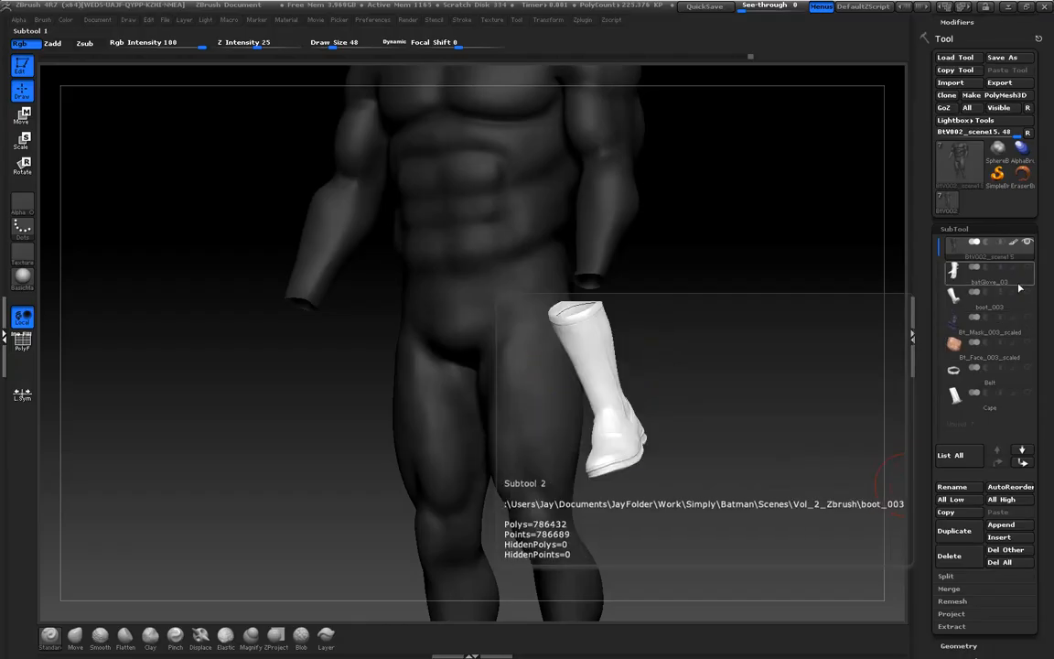
Show the batGlove_03 subtool and set the paint color to a dark gray, RGB 51
{"action": "left_click", "coordinate": [1035, 281]}
{"action": "left_click_drag", "start_coordinate": [805, 311], "coordinate": [802, 392], "text": "shift"}
{"action": "mouse_move", "coordinate": [869, 313]}
{"action": "left_mouse_down"}
{"action": "mouse_move", "coordinate": [814, 337]}
{"action": "mouse_move", "coordinate": [826, 325]}
{"action": "mouse_move", "coordinate": [853, 346]}
{"action": "mouse_move", "coordinate": [801, 345]}
{"action": "left_mouse_up"}
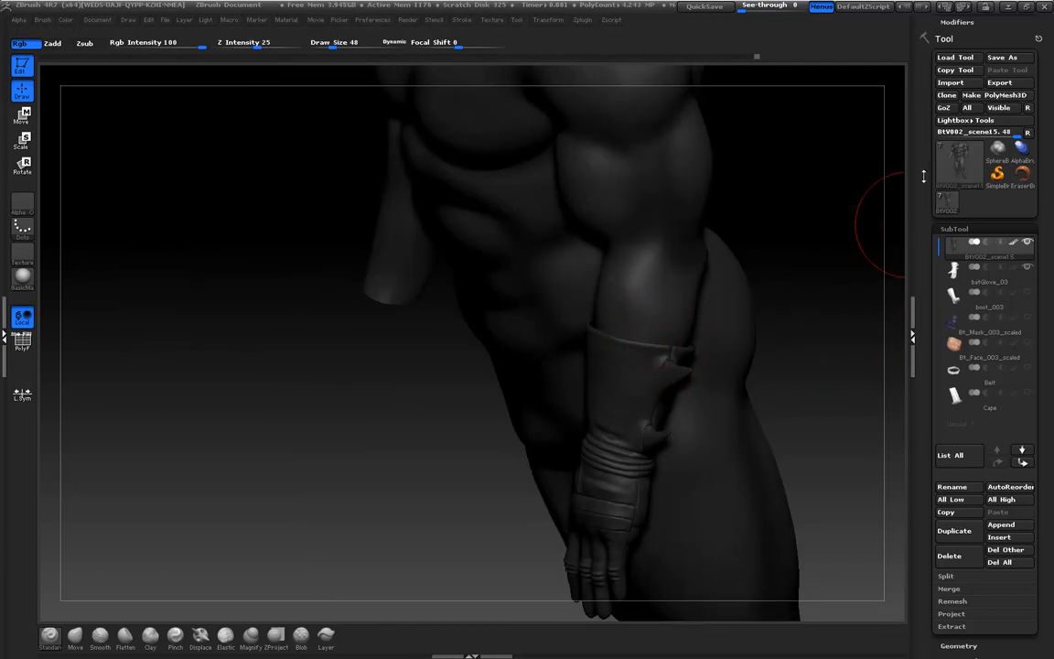
{"action": "left_click_drag", "start_coordinate": [925, 167], "coordinate": [925, 428]}
{"action": "left_click", "coordinate": [958, 202]}
{"action": "left_click_drag", "start_coordinate": [961, 207], "coordinate": [960, 207]}
{"action": "left_click_drag", "start_coordinate": [796, 250], "coordinate": [828, 247]}
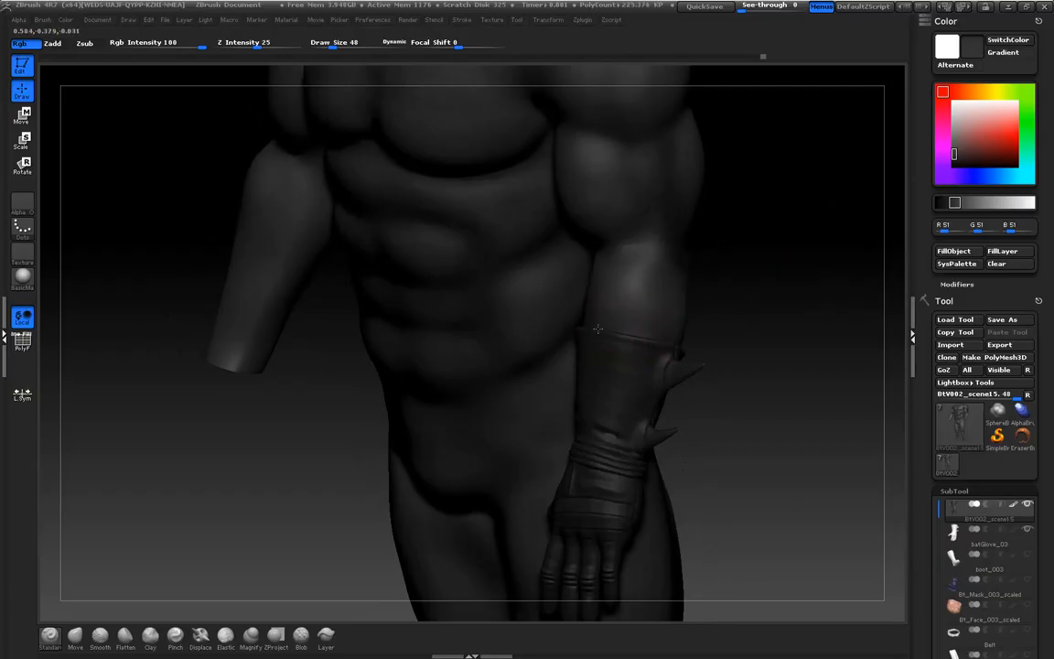
Paint dark shading on the forearm all around the glove's cuff, front, side and back
{"action": "left_click_drag", "start_coordinate": [801, 365], "coordinate": [572, 360]}
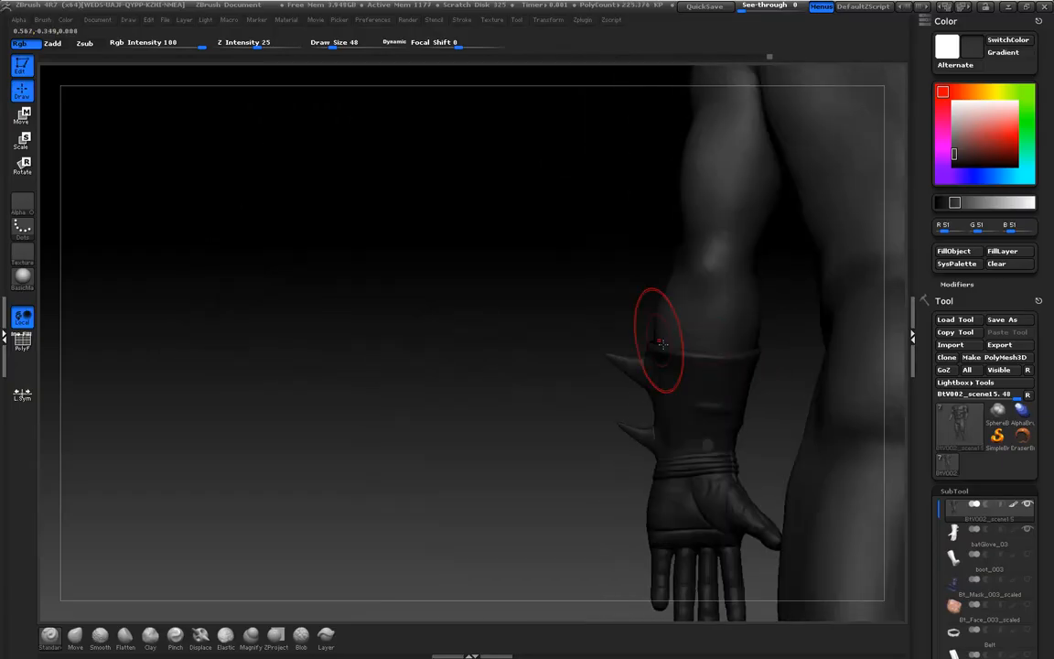
{"action": "left_click_drag", "start_coordinate": [452, 305], "coordinate": [494, 337]}
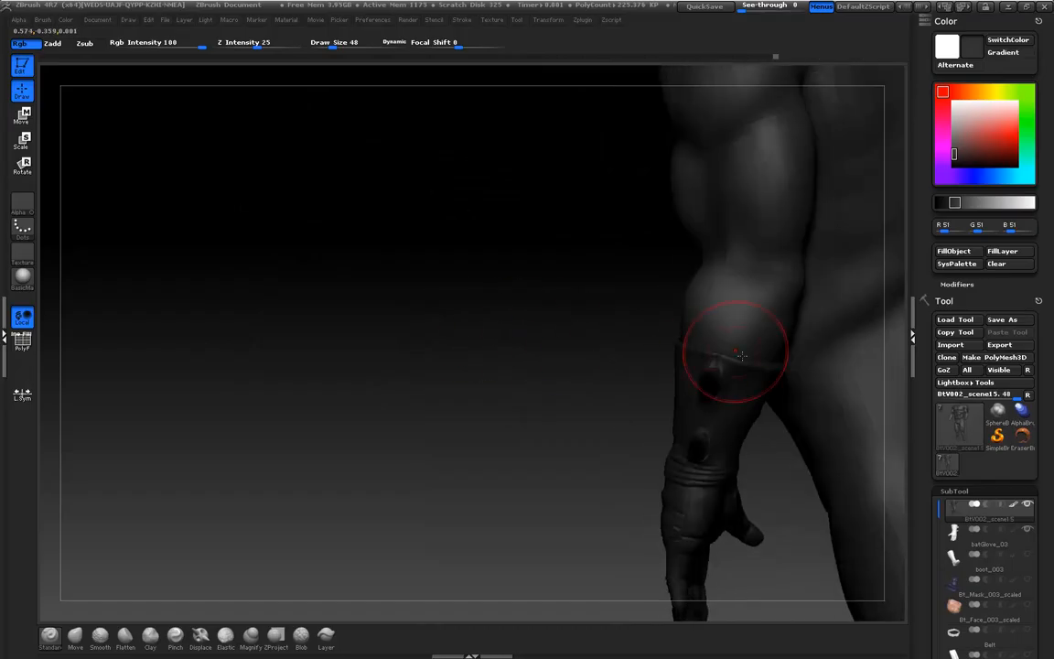
{"action": "left_click_drag", "start_coordinate": [569, 344], "coordinate": [551, 302]}
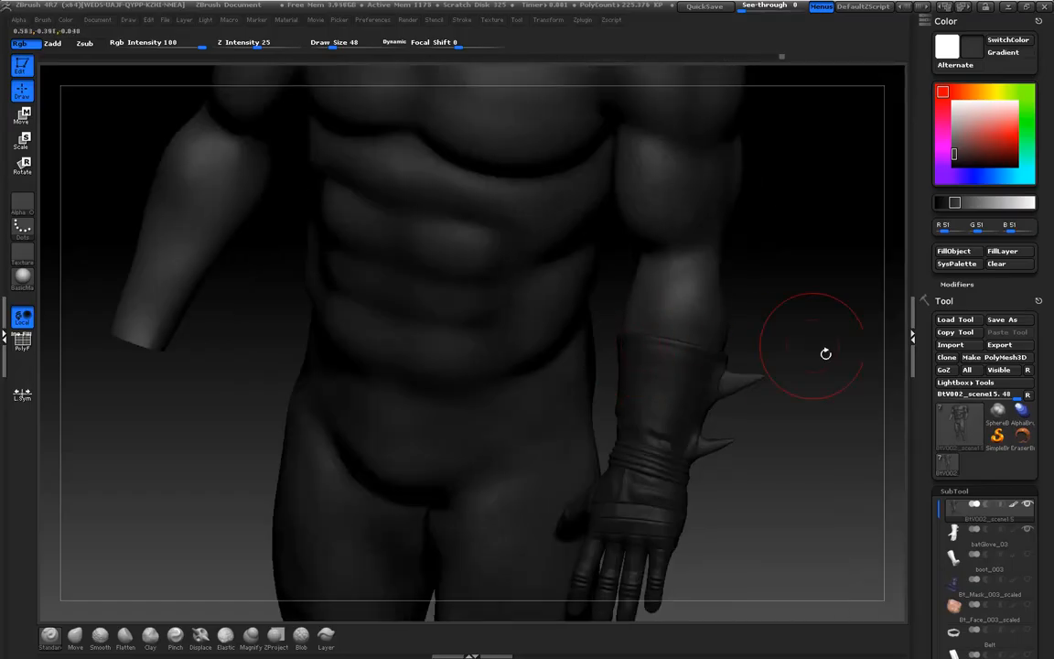
{"action": "left_click_drag", "start_coordinate": [783, 358], "coordinate": [807, 348]}
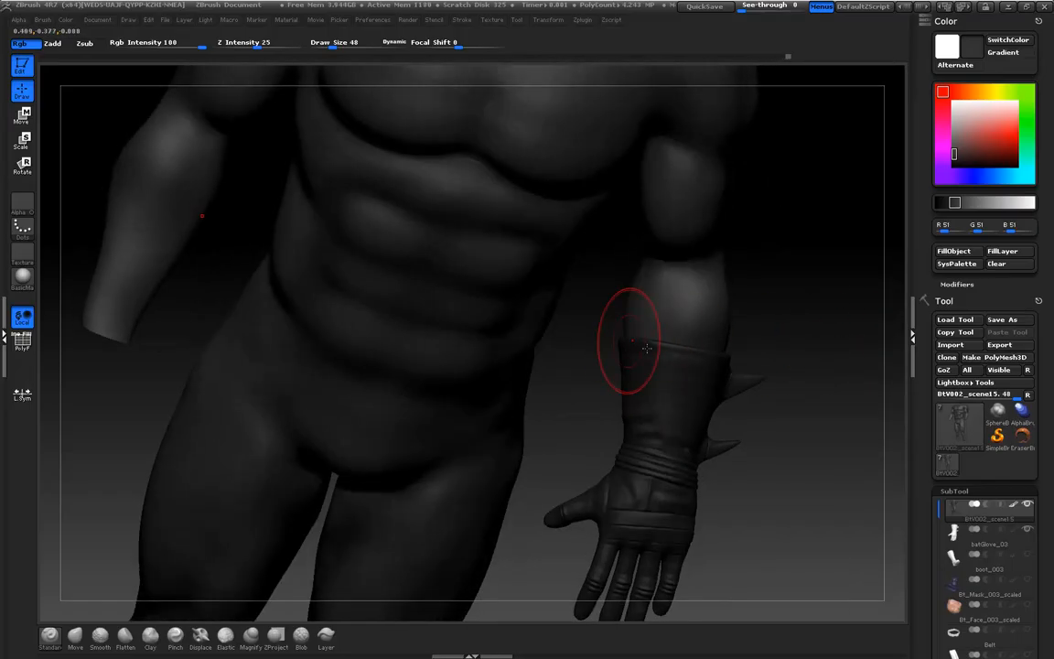
{"action": "left_click_drag", "start_coordinate": [854, 395], "coordinate": [716, 340]}
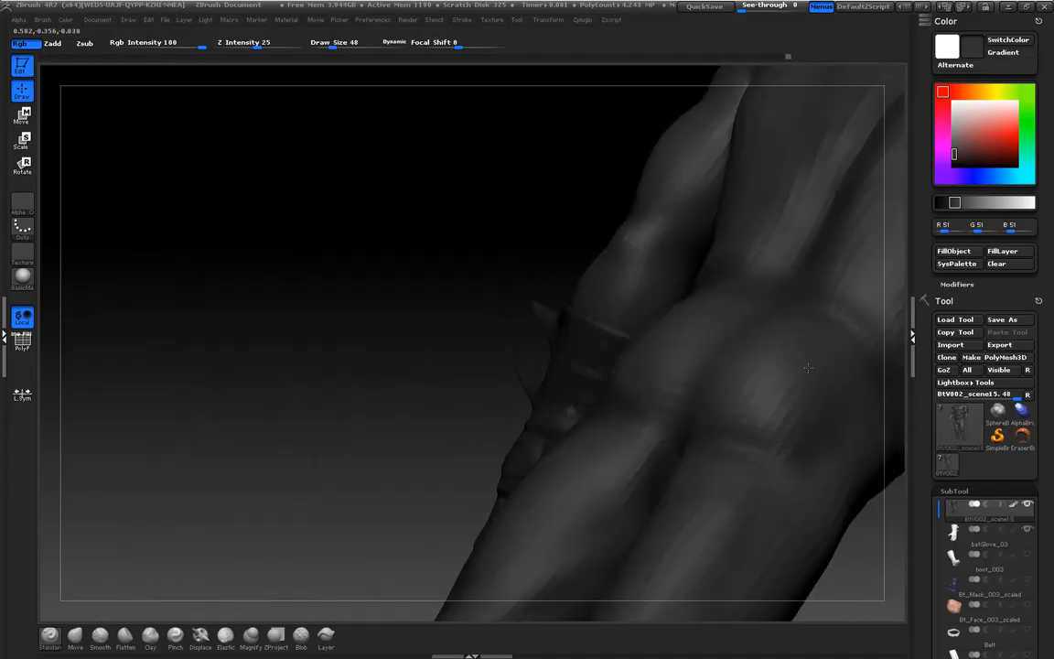
{"action": "left_click_drag", "start_coordinate": [480, 301], "coordinate": [440, 287]}
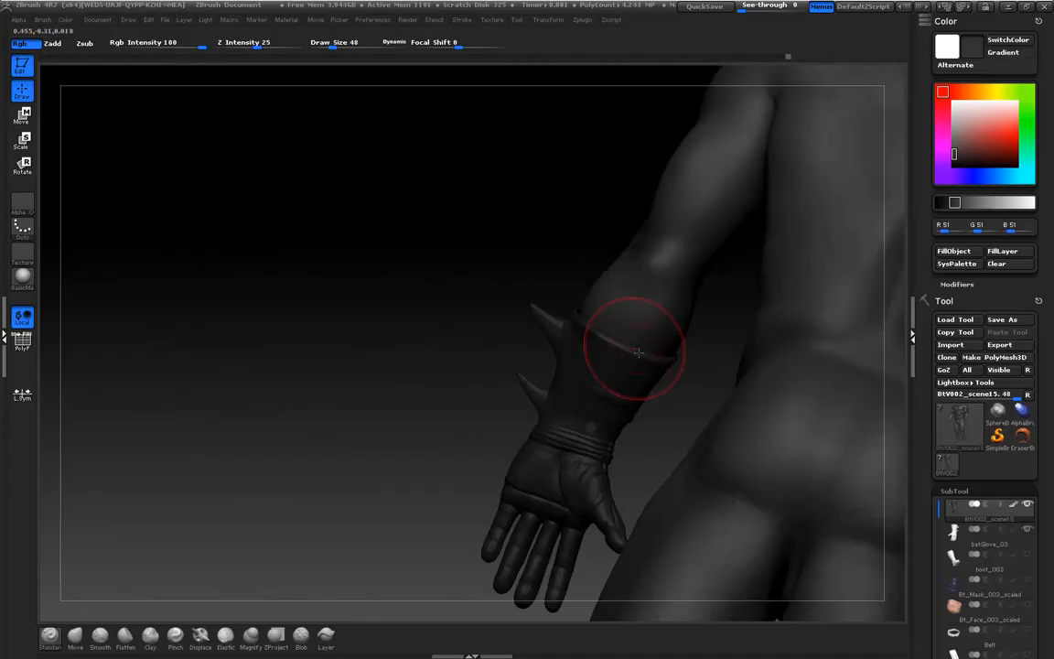
{"action": "left_click_drag", "start_coordinate": [376, 322], "coordinate": [676, 337]}
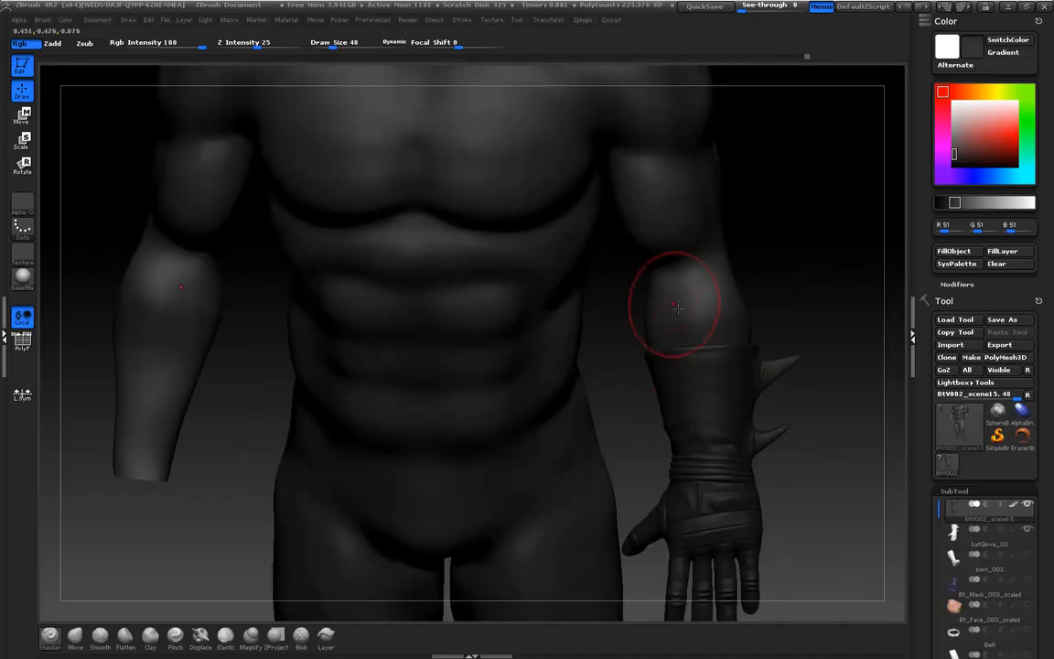
Sample grays of about RGB 67 from the forearm and blend the shading between the elbow and the glove's cuff
{"action": "key", "text": "c"}
{"action": "key", "text": "c"}
{"action": "key", "text": "c"}
{"action": "key", "text": "c"}
{"action": "key", "text": "c"}
{"action": "key", "text": "c"}
{"action": "key", "text": "c"}
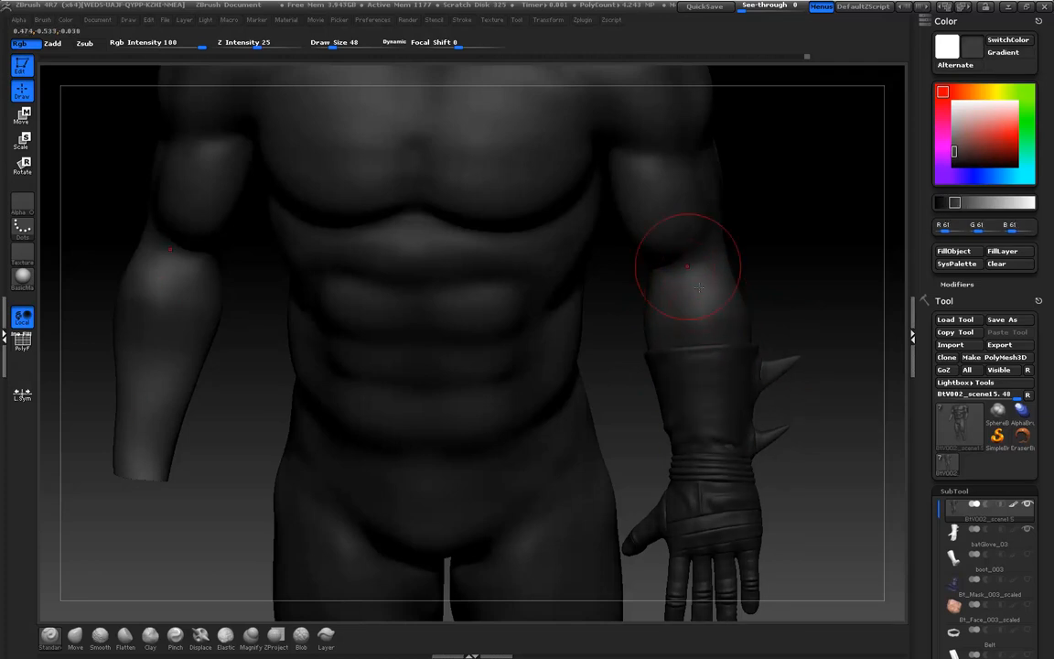
{"action": "key", "text": "c"}
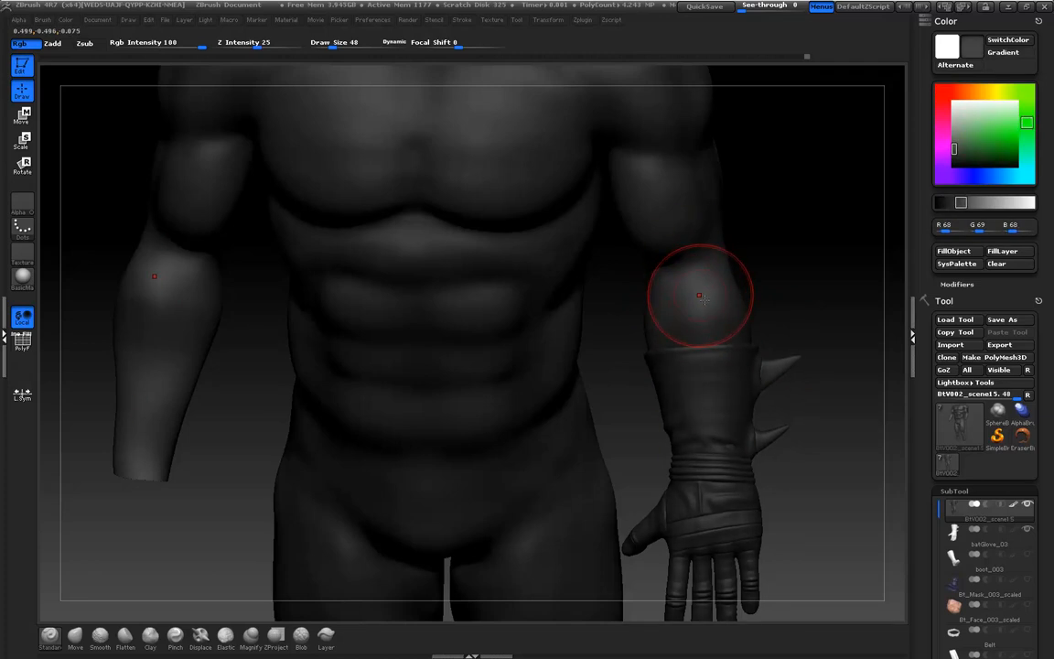
{"action": "key", "text": "c"}
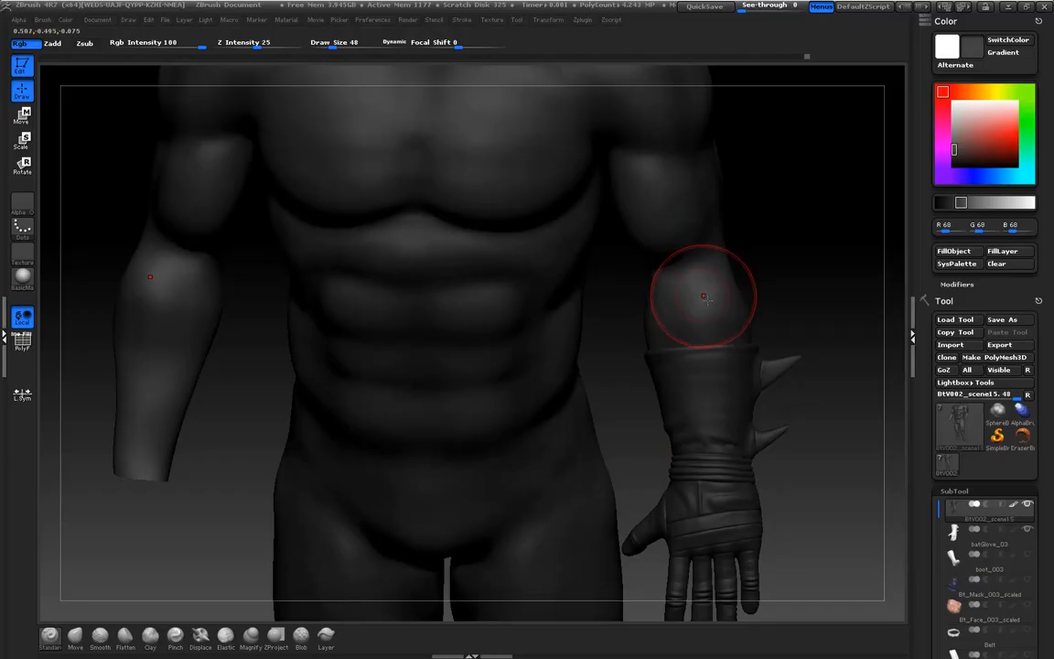
{"action": "left_click_drag", "start_coordinate": [832, 301], "coordinate": [819, 299]}
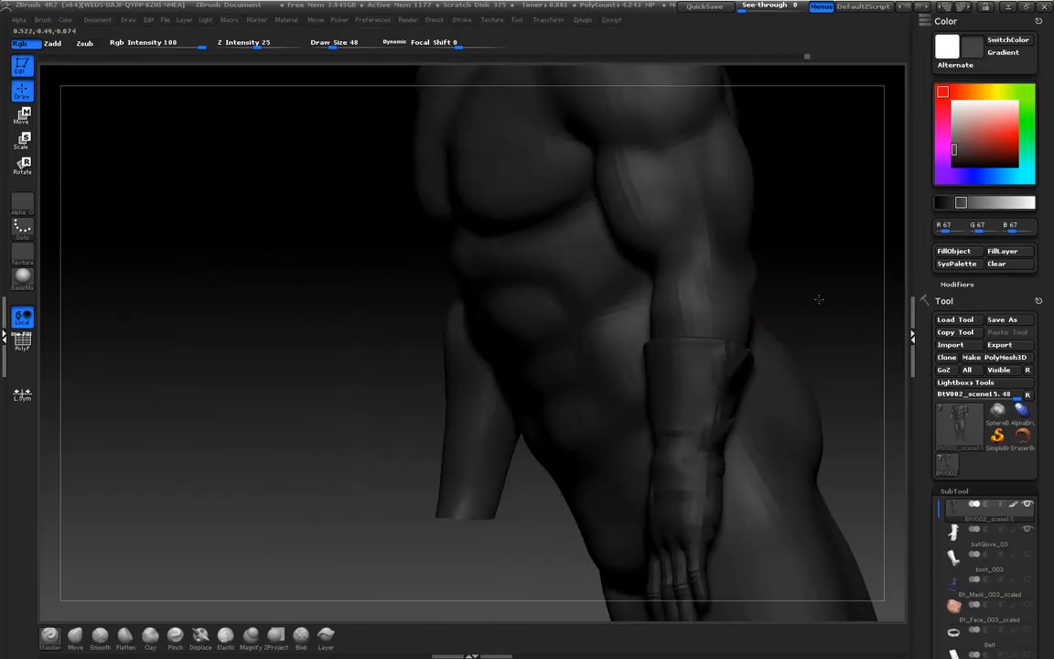
{"action": "key", "text": "c"}
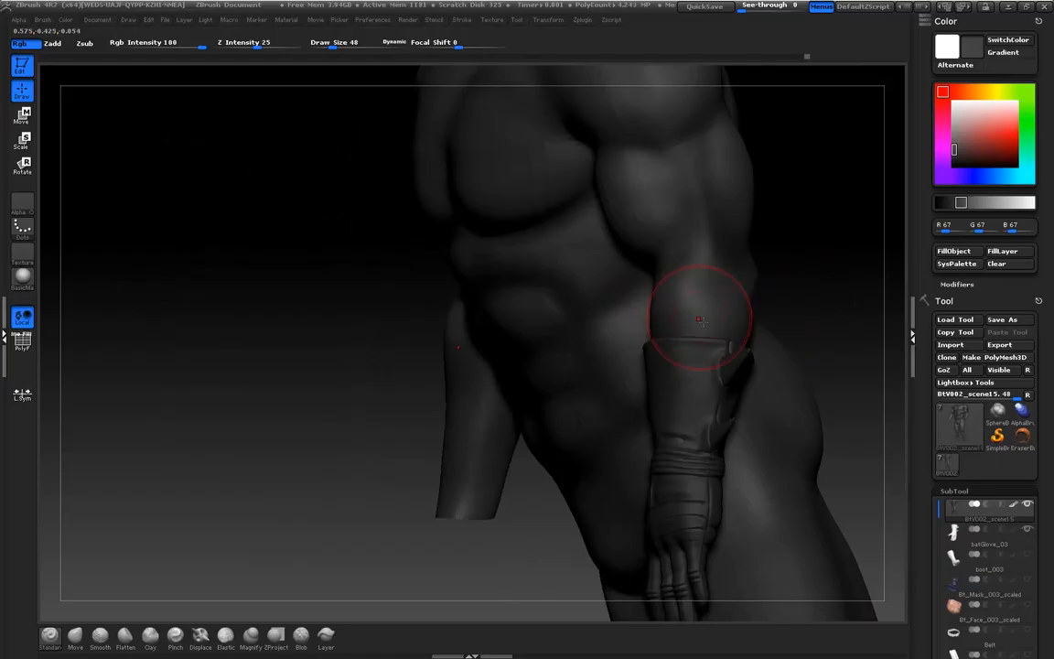
{"action": "left_click_drag", "start_coordinate": [273, 277], "coordinate": [322, 305]}
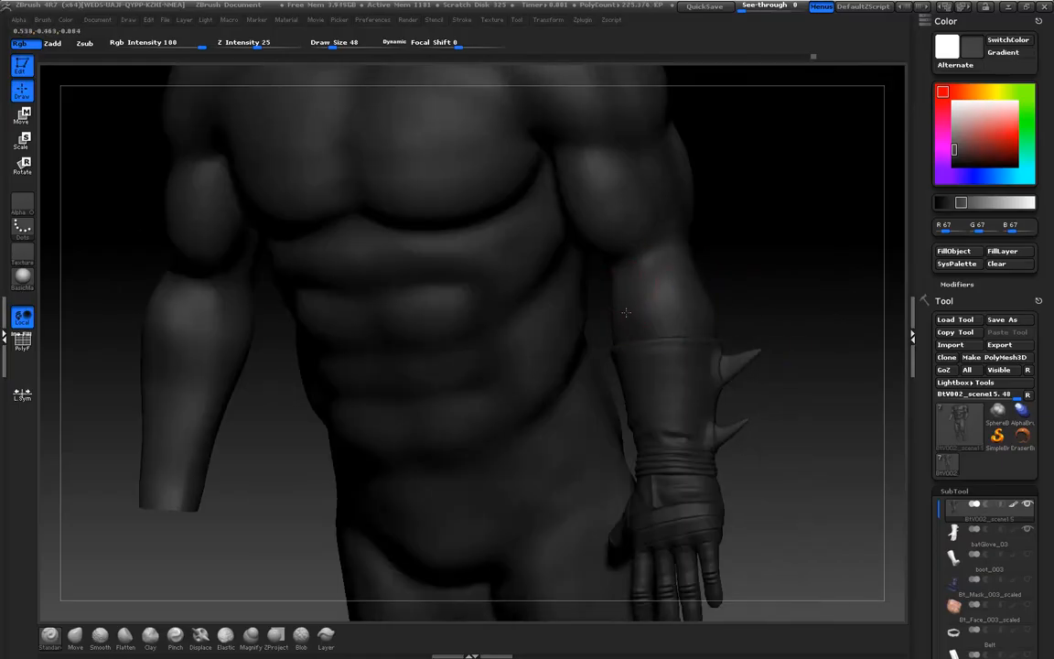
Set the paint color to a lighter gray, RGB 78, and paint highlights on the forearms and biceps
{"action": "key", "text": "c"}
{"action": "key", "text": "c"}
{"action": "key", "text": "c"}
{"action": "left_click", "coordinate": [962, 203]}
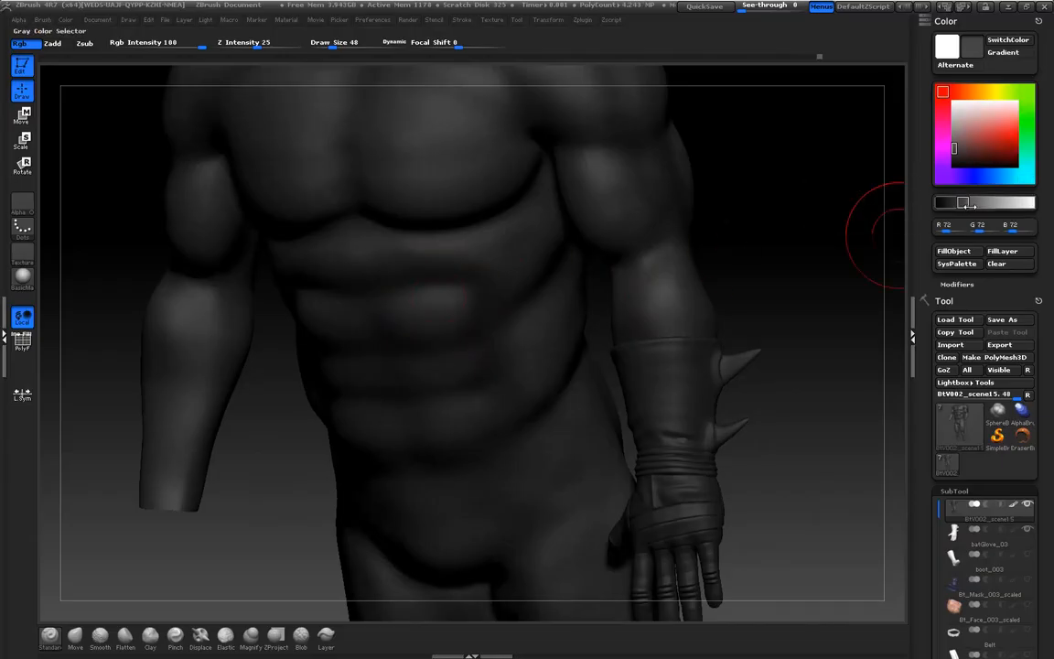
{"action": "left_click_drag", "start_coordinate": [839, 230], "coordinate": [713, 235]}
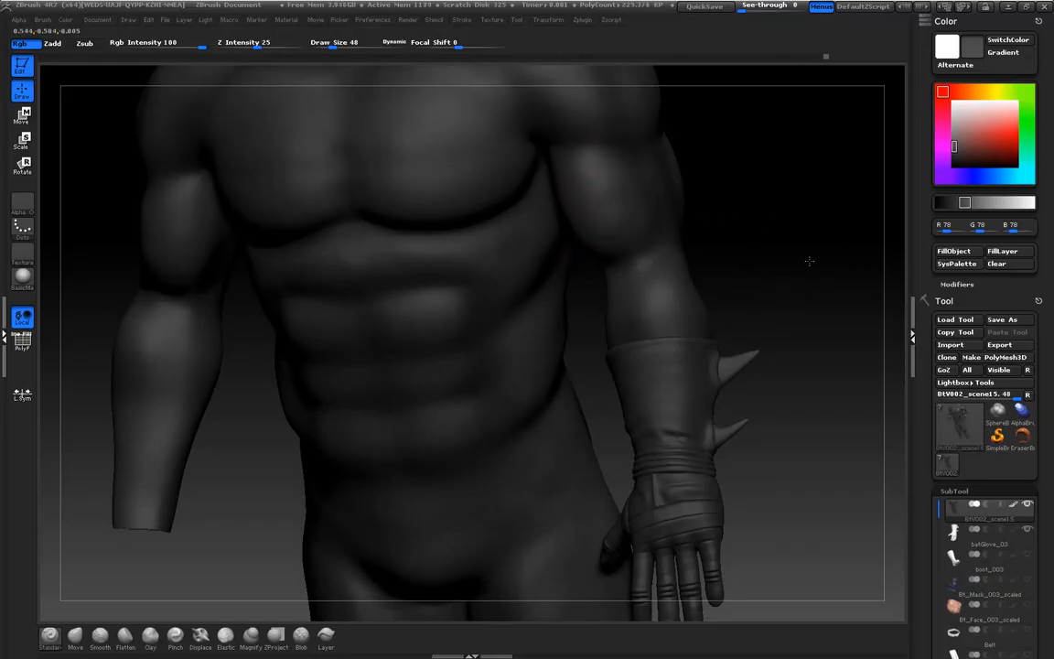
{"action": "left_click_drag", "start_coordinate": [788, 270], "coordinate": [601, 240]}
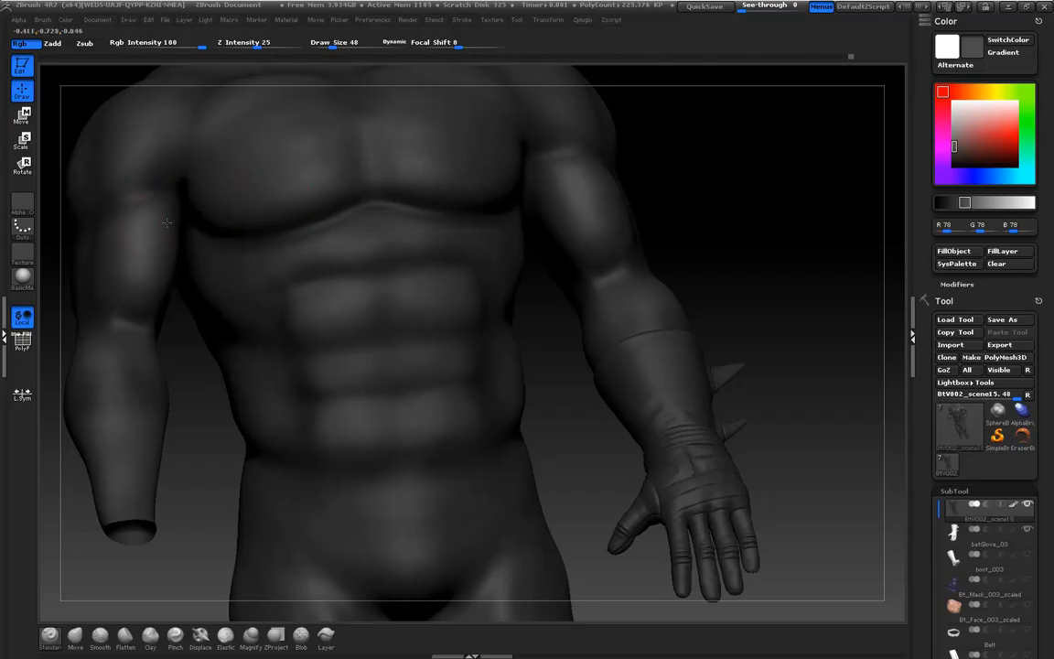
{"action": "left_click_drag", "start_coordinate": [691, 201], "coordinate": [853, 186], "text": "alt"}
{"action": "mouse_move", "coordinate": [836, 318]}
{"action": "left_mouse_down"}
{"action": "mouse_move", "coordinate": [835, 356]}
{"action": "mouse_move", "coordinate": [799, 358]}
{"action": "mouse_move", "coordinate": [767, 305]}
{"action": "mouse_move", "coordinate": [753, 330]}
{"action": "mouse_move", "coordinate": [789, 358]}
{"action": "mouse_move", "coordinate": [776, 329]}
{"action": "mouse_move", "coordinate": [807, 309]}
{"action": "mouse_move", "coordinate": [777, 322]}
{"action": "mouse_move", "coordinate": [777, 343]}
{"action": "mouse_move", "coordinate": [700, 309]}
{"action": "mouse_move", "coordinate": [910, 332]}
{"action": "left_mouse_up"}
{"action": "left_click_drag", "start_coordinate": [823, 409], "coordinate": [635, 305]}
With the glove hidden, set the paint color to RGB 48 and darken the lower back, hips and buttock creases
{"action": "left_click", "coordinate": [961, 204]}
{"action": "left_click_drag", "start_coordinate": [961, 206], "coordinate": [957, 206]}
{"action": "left_click_drag", "start_coordinate": [748, 191], "coordinate": [823, 216]}
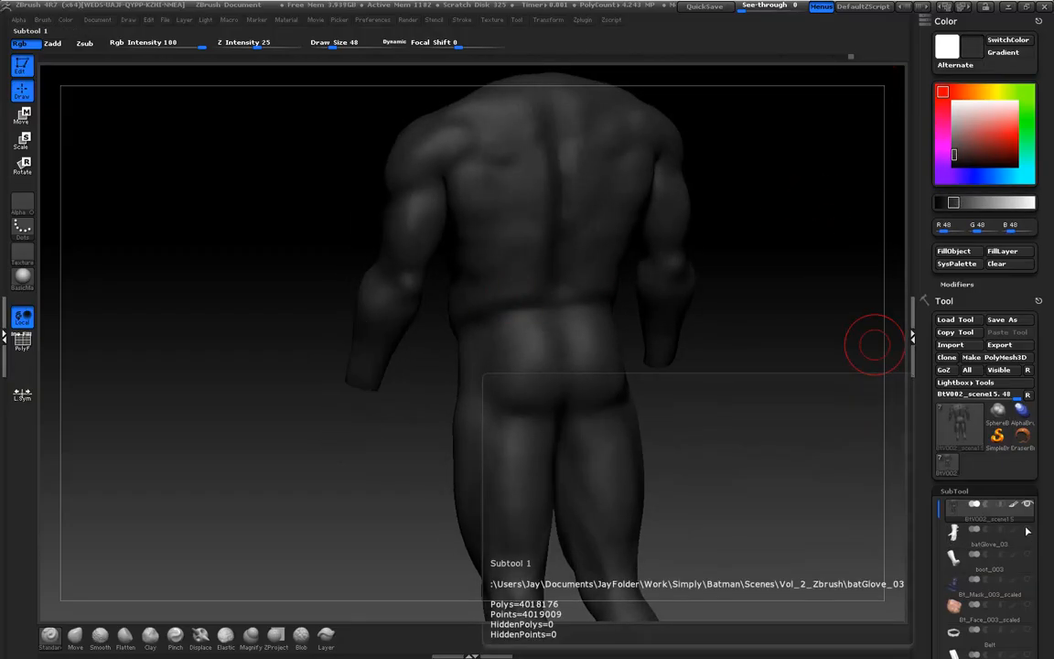
{"action": "left_click_drag", "start_coordinate": [795, 358], "coordinate": [801, 344]}
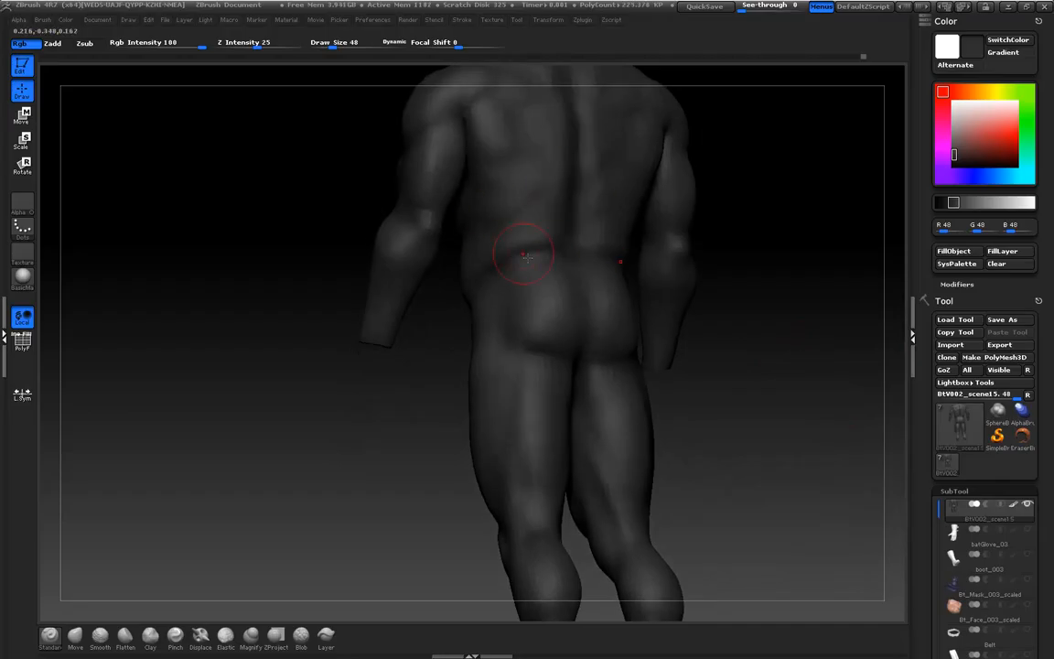
{"action": "left_click_drag", "start_coordinate": [437, 410], "coordinate": [469, 373]}
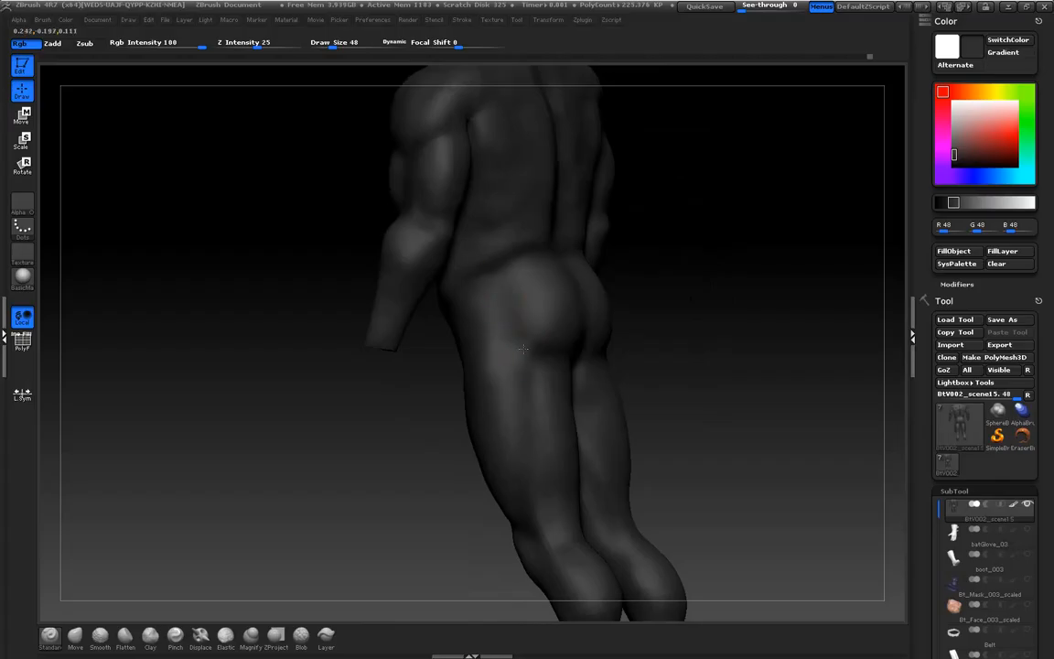
{"action": "mouse_move", "coordinate": [352, 479]}
{"action": "left_mouse_down"}
{"action": "mouse_move", "coordinate": [371, 470]}
{"action": "mouse_move", "coordinate": [354, 462]}
{"action": "left_mouse_up"}
Paint dark shading along the groin creases and the sides of the abdominal muscles
{"action": "left_click_drag", "start_coordinate": [576, 389], "coordinate": [623, 379]}
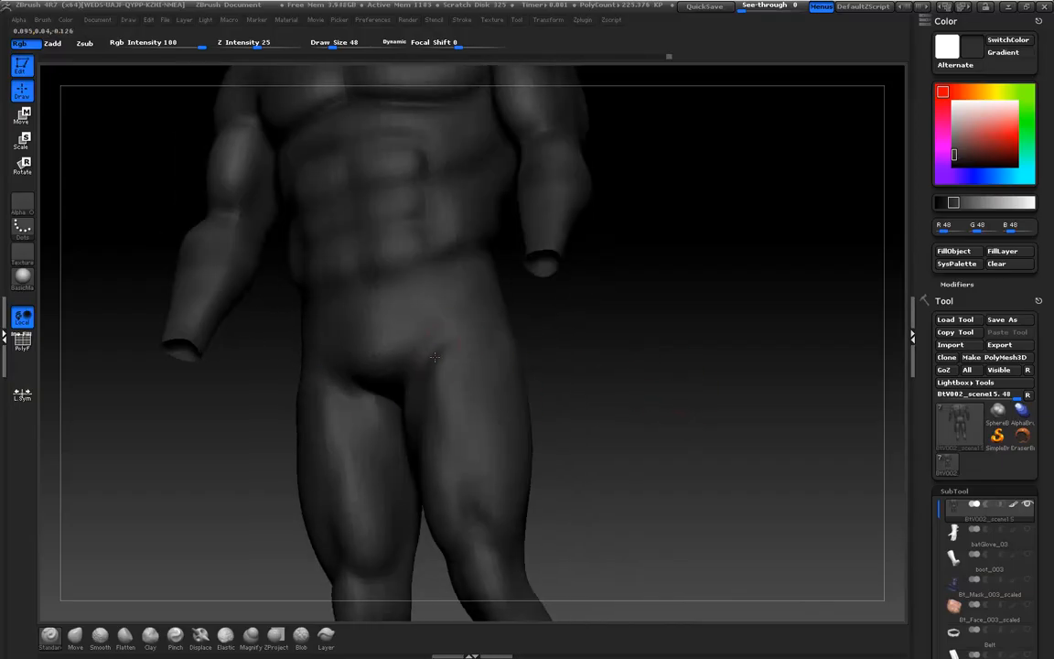
{"action": "mouse_move", "coordinate": [532, 336]}
{"action": "left_mouse_down"}
{"action": "mouse_move", "coordinate": [621, 370]}
{"action": "mouse_move", "coordinate": [543, 335]}
{"action": "left_mouse_up"}
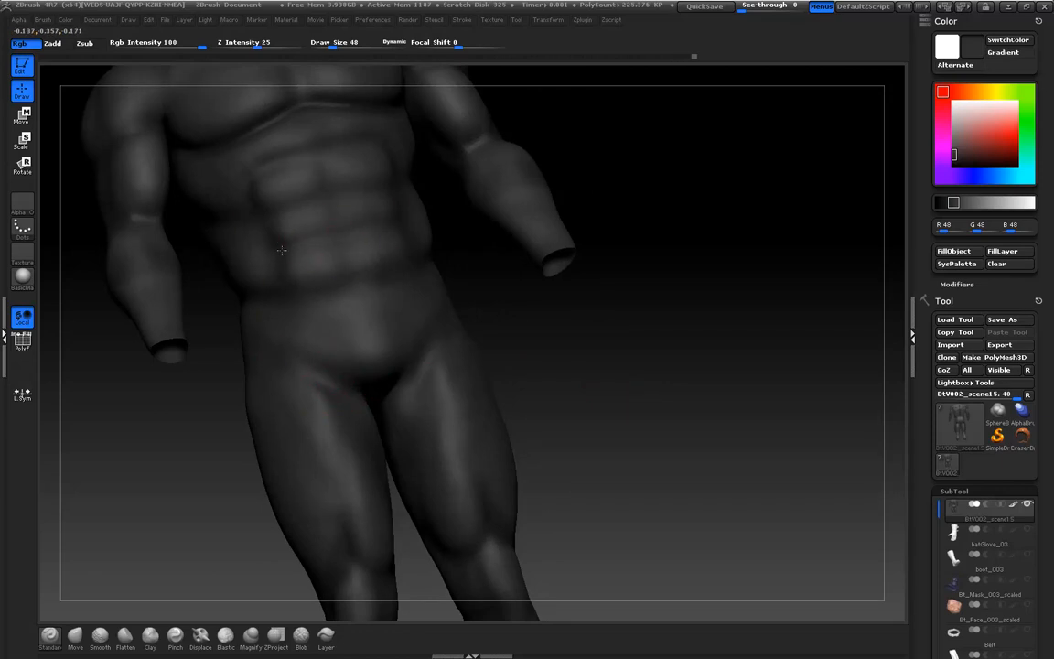
{"action": "left_click_drag", "start_coordinate": [584, 338], "coordinate": [642, 364]}
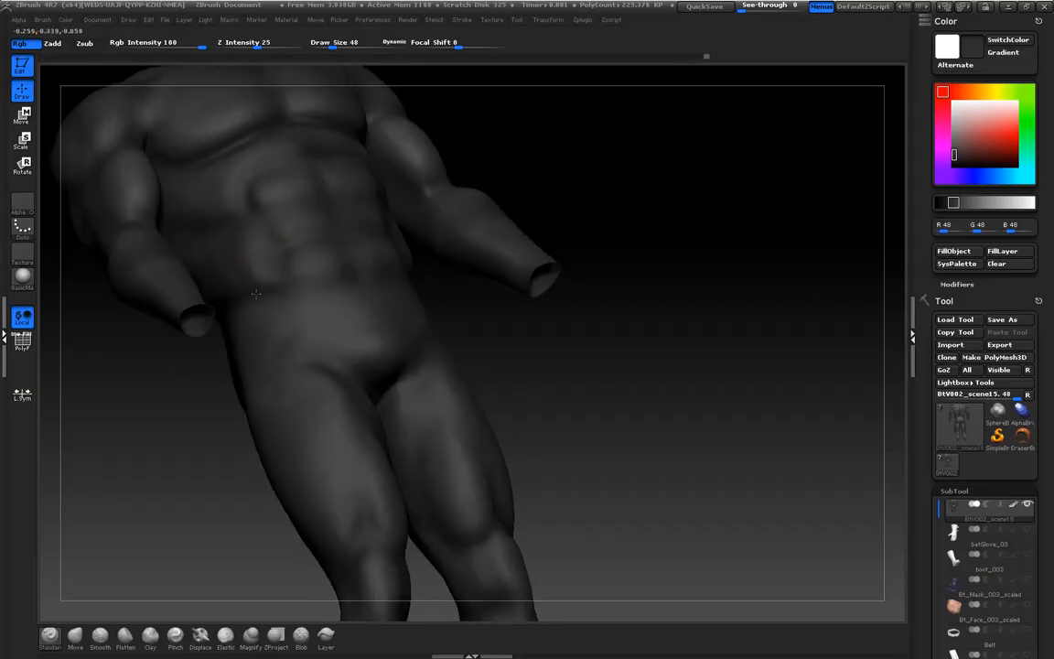
{"action": "left_click_drag", "start_coordinate": [540, 368], "coordinate": [640, 384]}
Paint dark shading along the spine, the shoulder blades and the back and side of the shoulders
{"action": "left_click_drag", "start_coordinate": [598, 339], "coordinate": [565, 313], "text": "alt"}
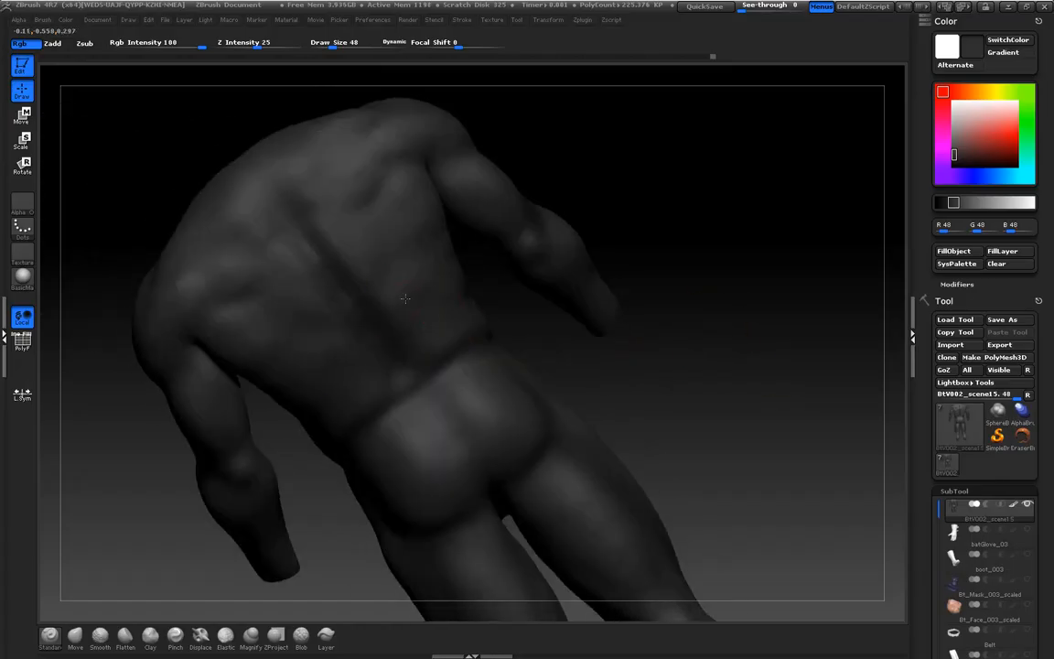
{"action": "left_click_drag", "start_coordinate": [729, 357], "coordinate": [352, 225]}
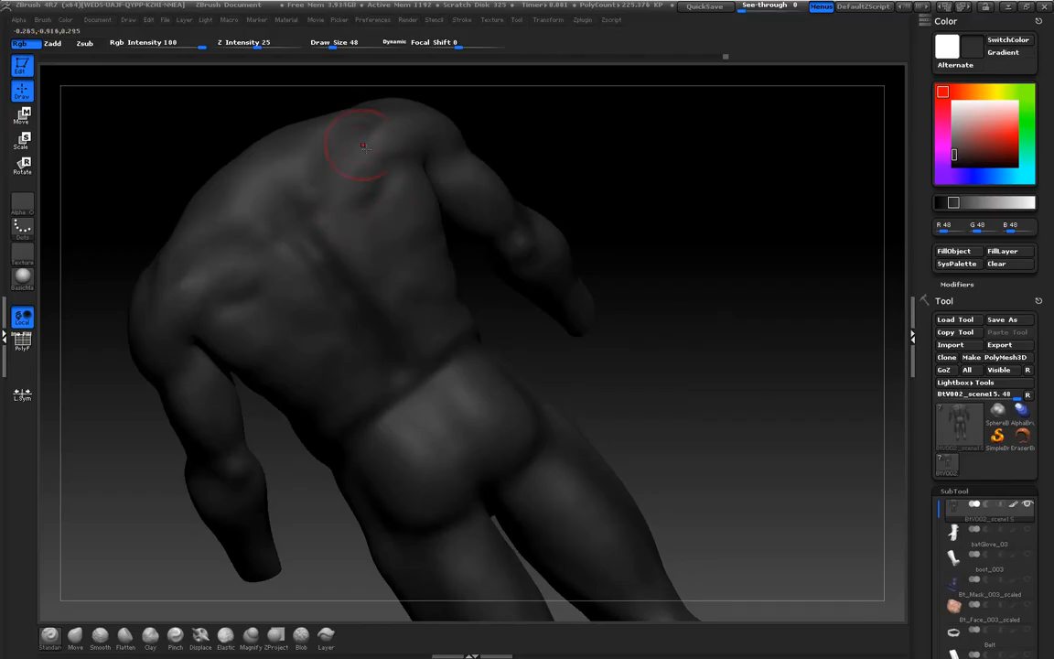
{"action": "mouse_move", "coordinate": [689, 205]}
{"action": "left_mouse_down"}
{"action": "mouse_move", "coordinate": [782, 254]}
{"action": "mouse_move", "coordinate": [687, 289]}
{"action": "mouse_move", "coordinate": [792, 216]}
{"action": "mouse_move", "coordinate": [448, 259]}
{"action": "left_mouse_up"}
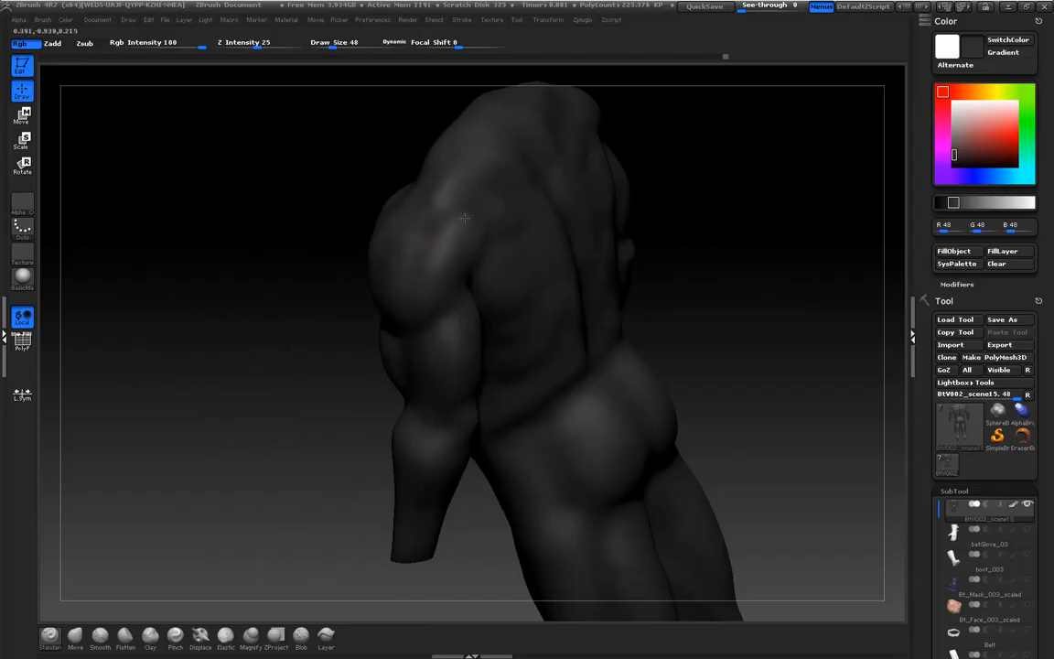
{"action": "left_click_drag", "start_coordinate": [230, 261], "coordinate": [384, 253]}
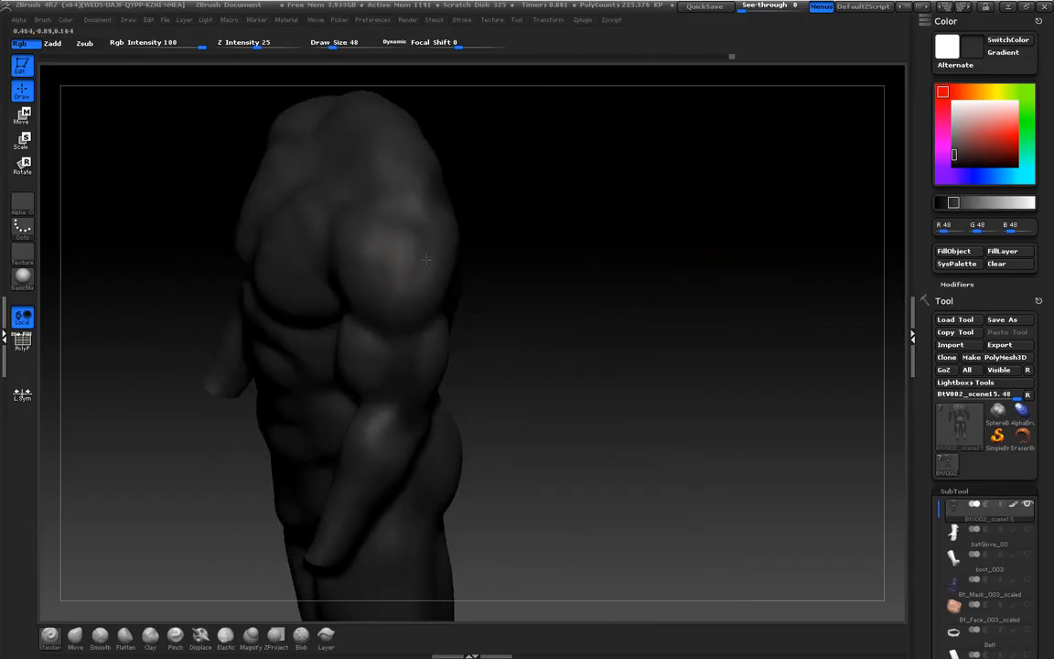
{"action": "mouse_move", "coordinate": [628, 409]}
{"action": "left_mouse_down"}
{"action": "mouse_move", "coordinate": [669, 305]}
{"action": "mouse_move", "coordinate": [667, 386]}
{"action": "mouse_move", "coordinate": [689, 374]}
{"action": "mouse_move", "coordinate": [694, 354]}
{"action": "mouse_move", "coordinate": [716, 366]}
{"action": "mouse_move", "coordinate": [643, 304]}
{"action": "left_mouse_up"}
Paint dark shading on the chest and around the edges where the pectorals meet the shoulders
{"action": "mouse_move", "coordinate": [668, 361]}
{"action": "left_mouse_down", "text": "alt"}
{"action": "mouse_move", "coordinate": [765, 388]}
{"action": "mouse_move", "coordinate": [736, 384]}
{"action": "mouse_move", "coordinate": [765, 395]}
{"action": "mouse_move", "coordinate": [769, 404]}
{"action": "mouse_move", "coordinate": [753, 401]}
{"action": "mouse_move", "coordinate": [747, 418]}
{"action": "mouse_move", "coordinate": [759, 420]}
{"action": "mouse_move", "coordinate": [697, 326]}
{"action": "mouse_move", "coordinate": [711, 358]}
{"action": "mouse_move", "coordinate": [693, 351]}
{"action": "mouse_move", "coordinate": [713, 353]}
{"action": "mouse_move", "coordinate": [749, 407]}
{"action": "mouse_move", "coordinate": [758, 399]}
{"action": "mouse_move", "coordinate": [760, 442]}
{"action": "left_mouse_up", "text": "alt"}
{"action": "mouse_move", "coordinate": [738, 318]}
{"action": "left_mouse_down"}
{"action": "mouse_move", "coordinate": [737, 308]}
{"action": "mouse_move", "coordinate": [722, 325]}
{"action": "mouse_move", "coordinate": [753, 343]}
{"action": "mouse_move", "coordinate": [532, 277]}
{"action": "left_mouse_up"}
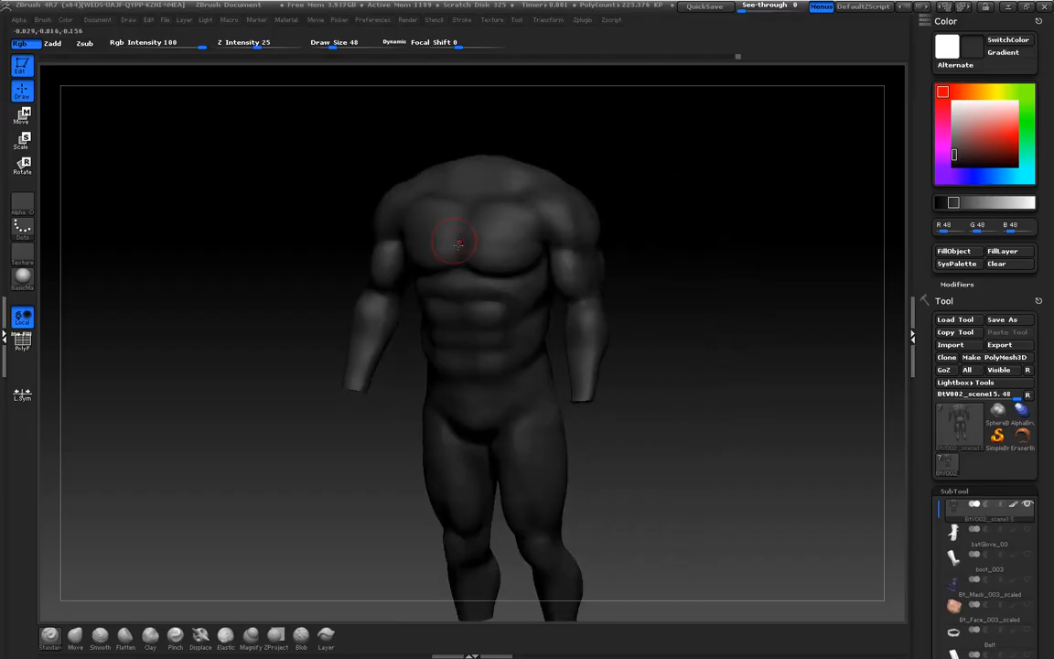
{"action": "left_click_drag", "start_coordinate": [239, 226], "coordinate": [327, 277], "text": "alt"}
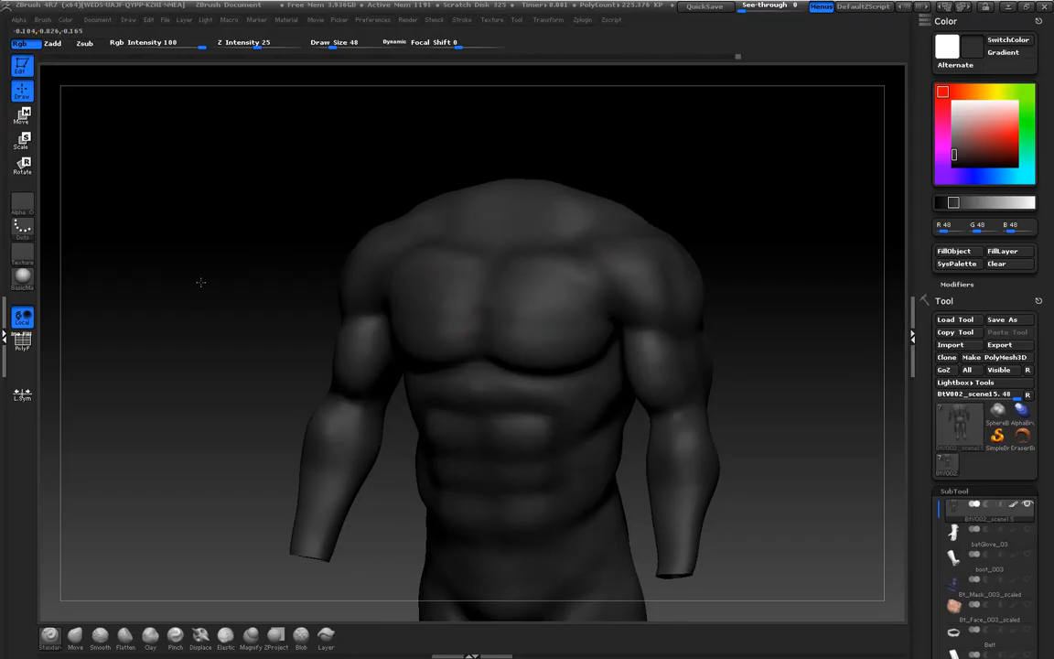
{"action": "left_click_drag", "start_coordinate": [206, 285], "coordinate": [370, 283]}
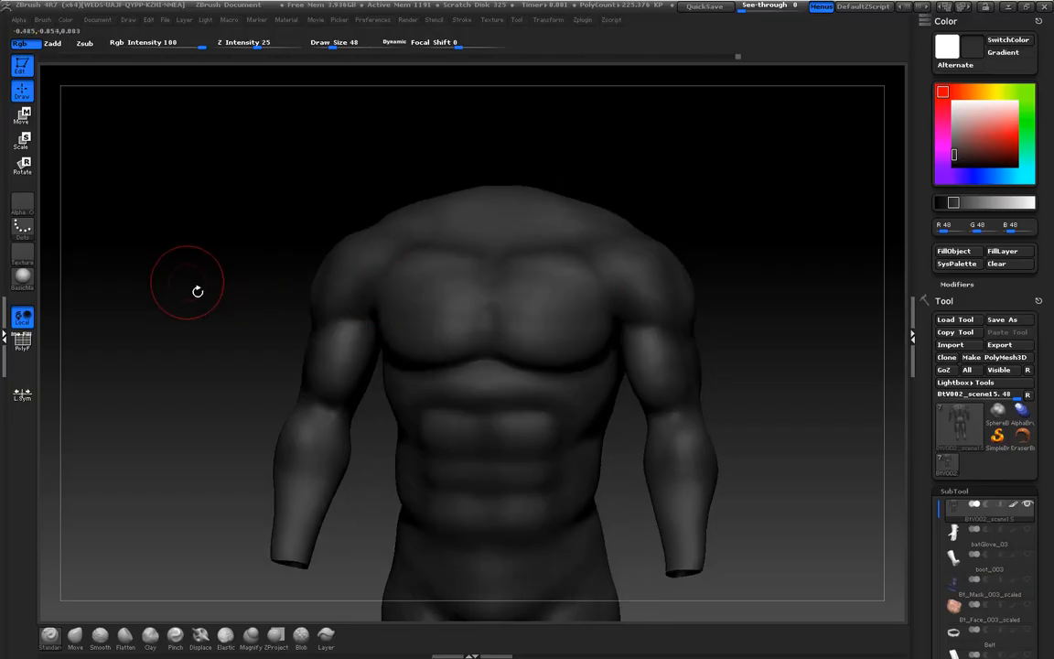
{"action": "mouse_move", "coordinate": [219, 313]}
{"action": "left_mouse_down", "text": "alt"}
{"action": "mouse_move", "coordinate": [193, 299]}
{"action": "mouse_move", "coordinate": [263, 341]}
{"action": "mouse_move", "coordinate": [211, 292]}
{"action": "mouse_move", "coordinate": [277, 396]}
{"action": "left_mouse_up", "text": "alt"}
Show the belt subtool and paint dark contact shading on the front of the body along the belt's lower edge
{"action": "left_click_drag", "start_coordinate": [929, 573], "coordinate": [929, 451]}
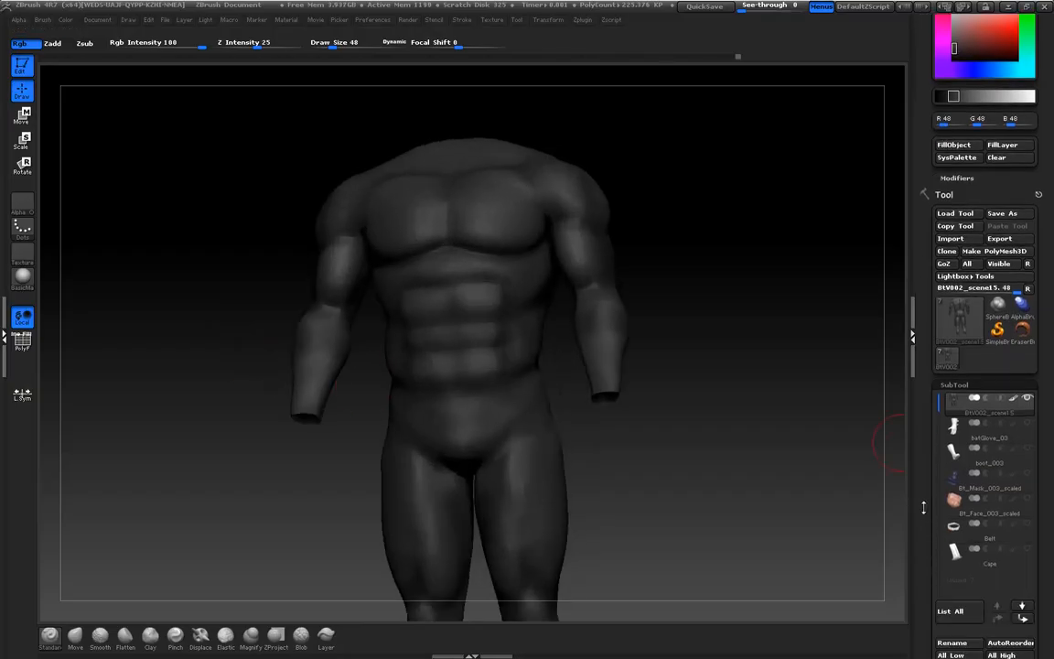
{"action": "left_click", "coordinate": [1023, 510]}
{"action": "mouse_move", "coordinate": [797, 404]}
{"action": "left_mouse_down"}
{"action": "mouse_move", "coordinate": [758, 412]}
{"action": "mouse_move", "coordinate": [760, 348]}
{"action": "mouse_move", "coordinate": [749, 365]}
{"action": "left_mouse_up"}
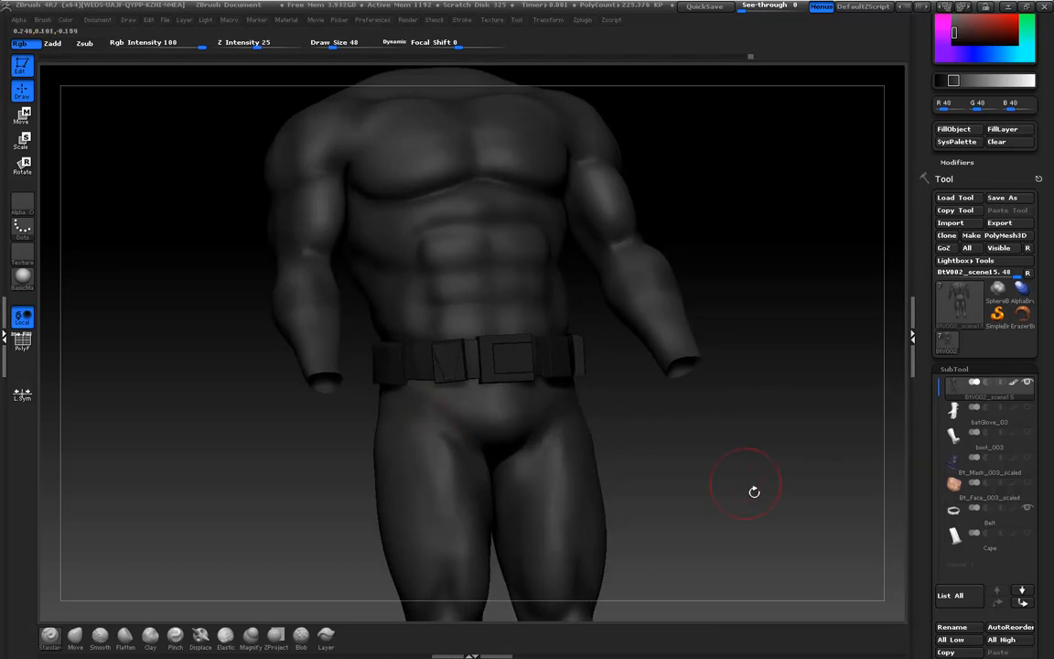
{"action": "left_click_drag", "start_coordinate": [755, 492], "coordinate": [807, 376]}
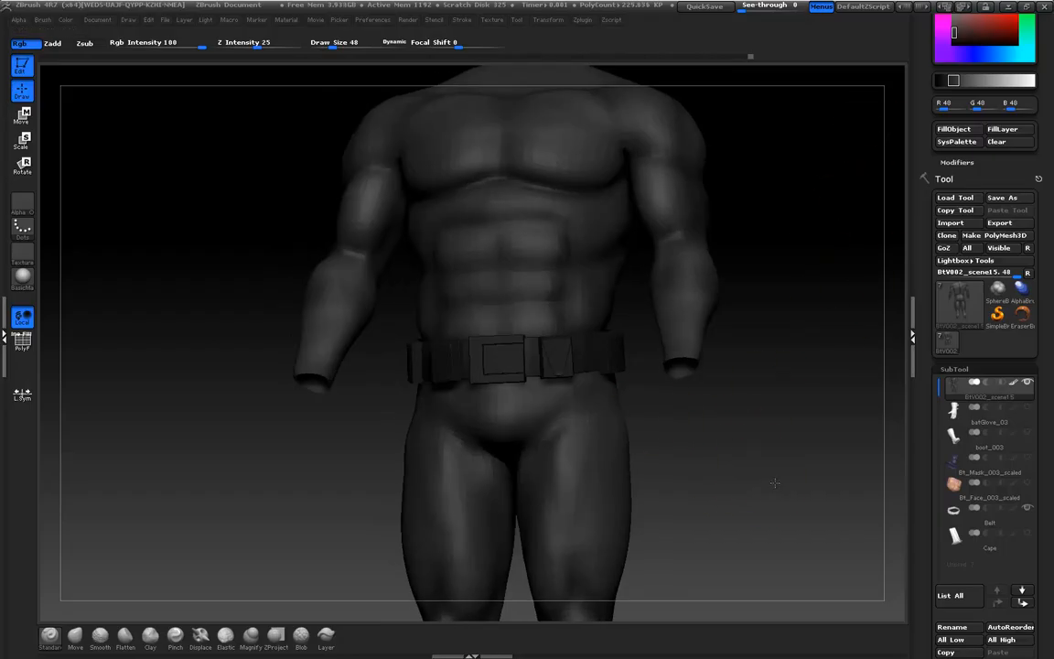
{"action": "left_click_drag", "start_coordinate": [776, 492], "coordinate": [541, 374]}
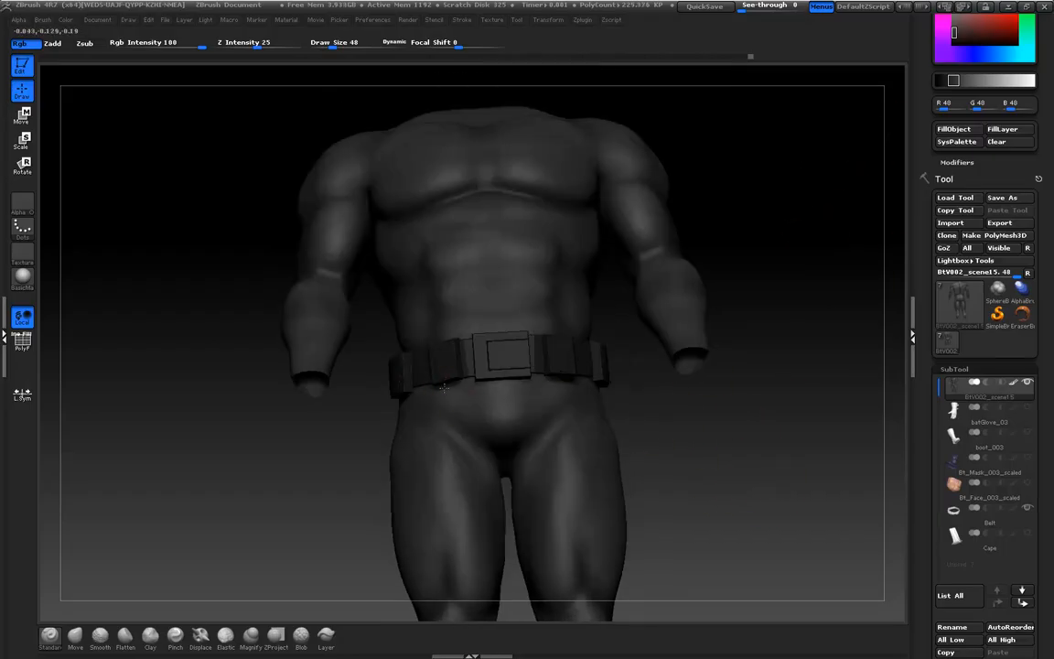
{"action": "left_click_drag", "start_coordinate": [790, 469], "coordinate": [606, 396]}
Paint dark contact shading on the hips and upper buttocks along the belt's sides and back
{"action": "left_click_drag", "start_coordinate": [756, 442], "coordinate": [714, 397]}
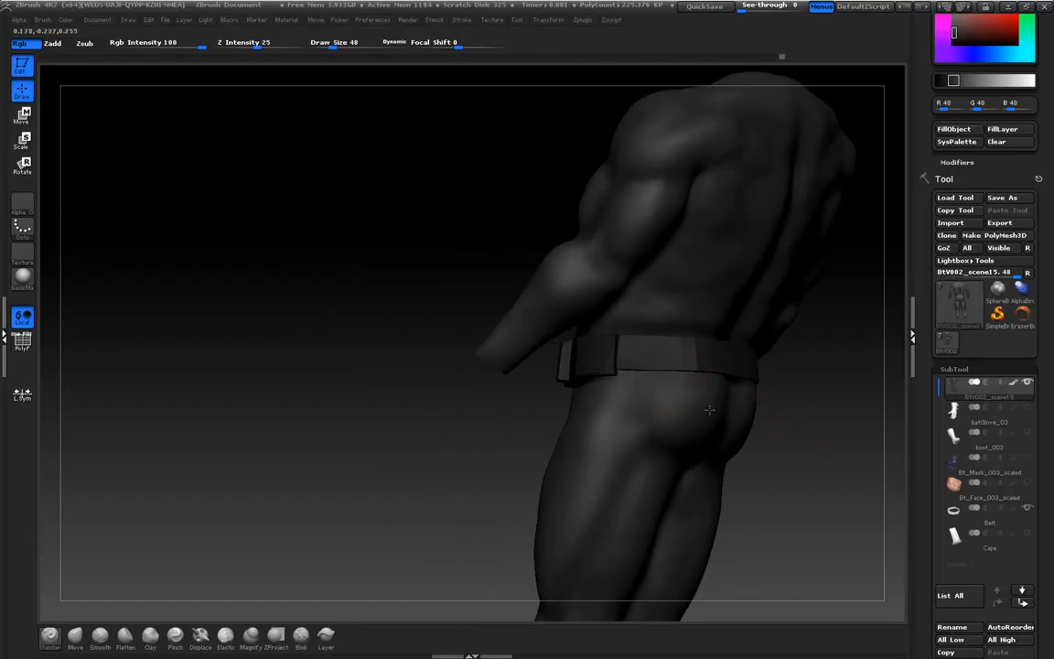
{"action": "left_click_drag", "start_coordinate": [432, 445], "coordinate": [560, 421]}
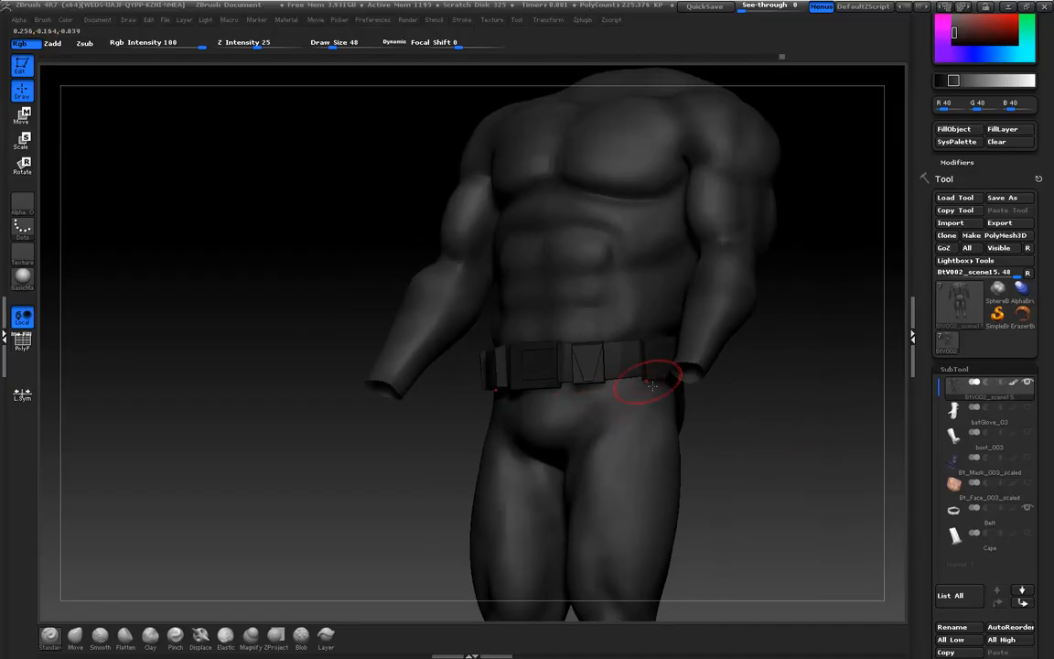
{"action": "left_click_drag", "start_coordinate": [376, 482], "coordinate": [499, 405]}
{"action": "left_click_drag", "start_coordinate": [344, 482], "coordinate": [494, 418]}
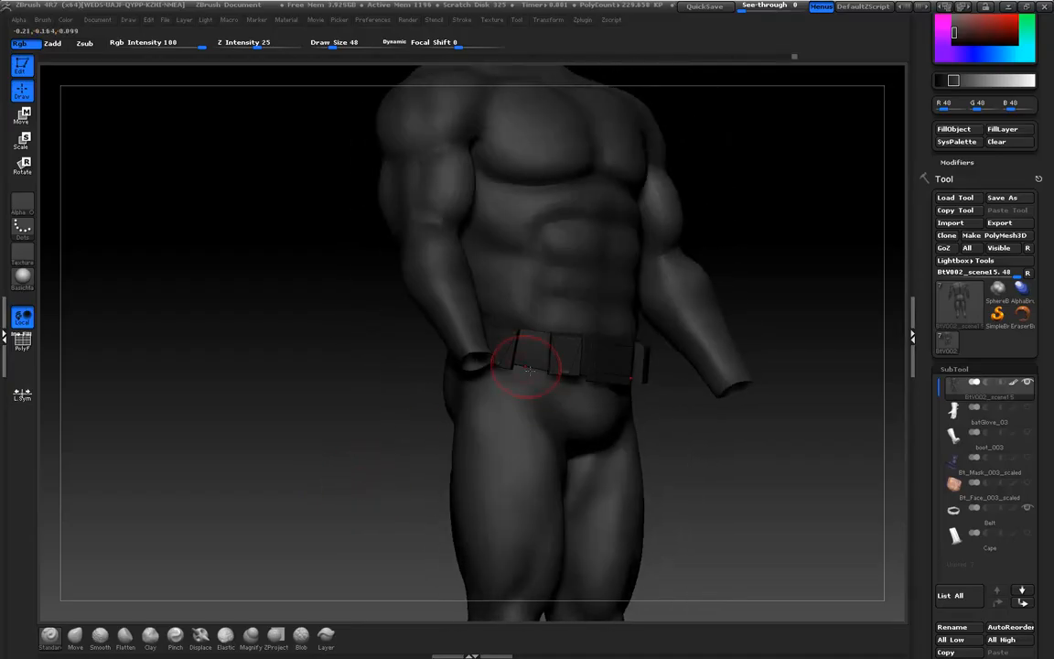
{"action": "left_click_drag", "start_coordinate": [402, 382], "coordinate": [369, 393]}
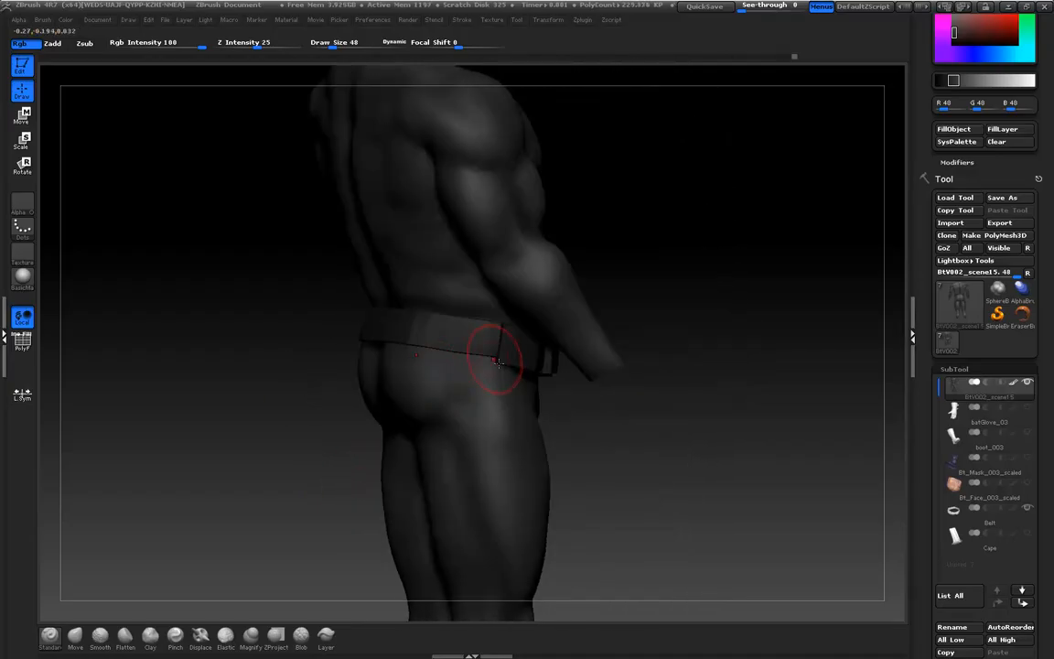
{"action": "left_click_drag", "start_coordinate": [687, 419], "coordinate": [401, 431]}
{"action": "left_click_drag", "start_coordinate": [258, 330], "coordinate": [482, 322]}
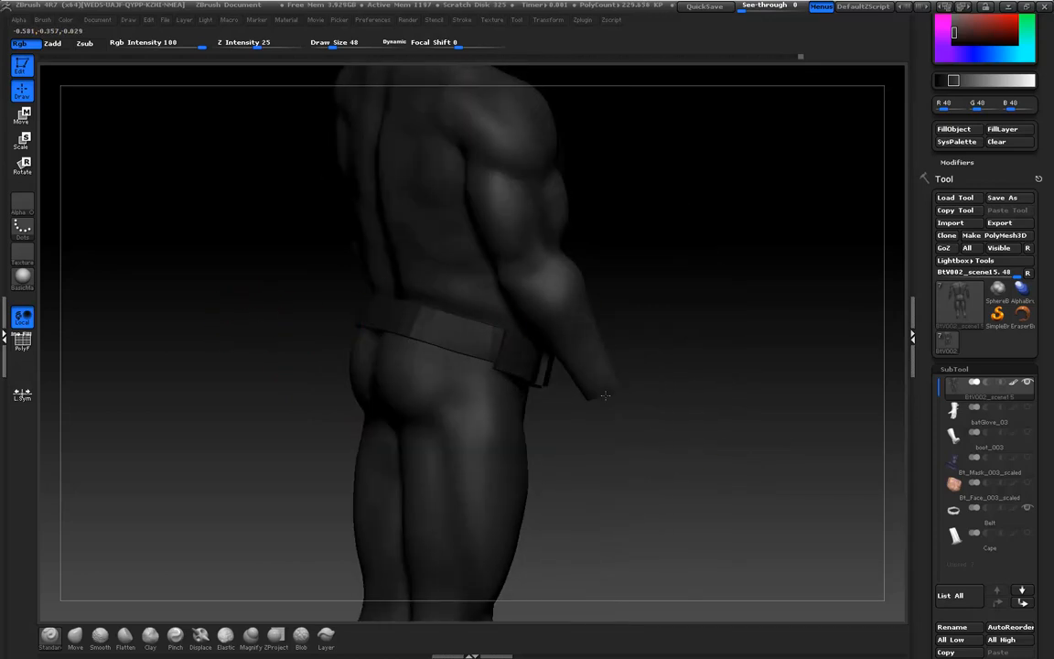
Paint dark shading on the forearms and around the biceps and elbows, reducing the draw size to 32
{"action": "left_click_drag", "start_coordinate": [717, 451], "coordinate": [597, 369]}
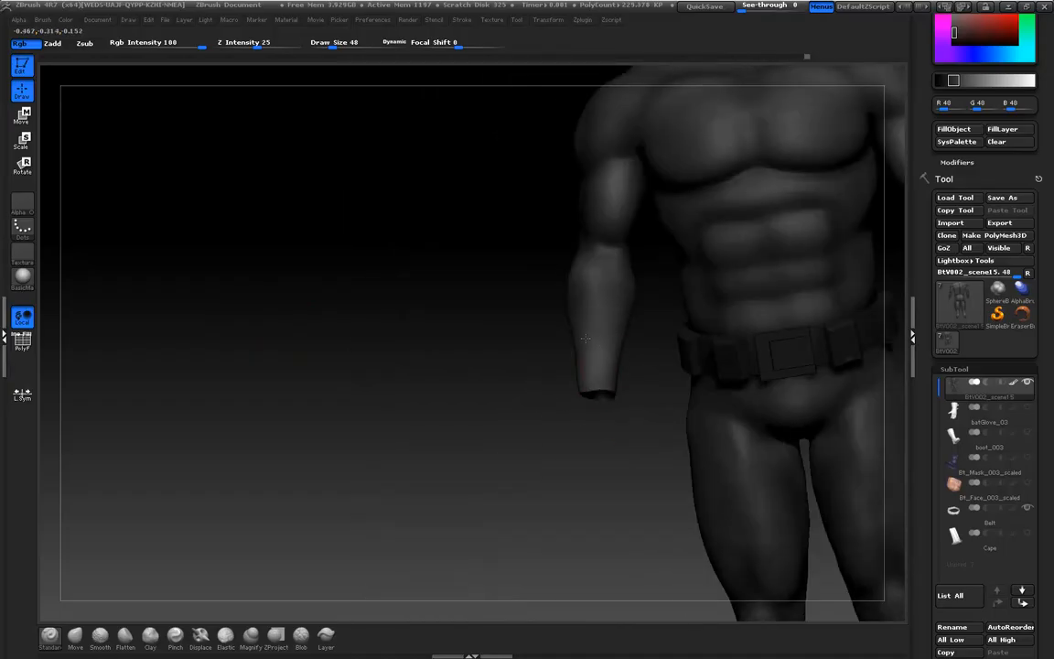
{"action": "left_click_drag", "start_coordinate": [425, 439], "coordinate": [351, 290], "text": "alt"}
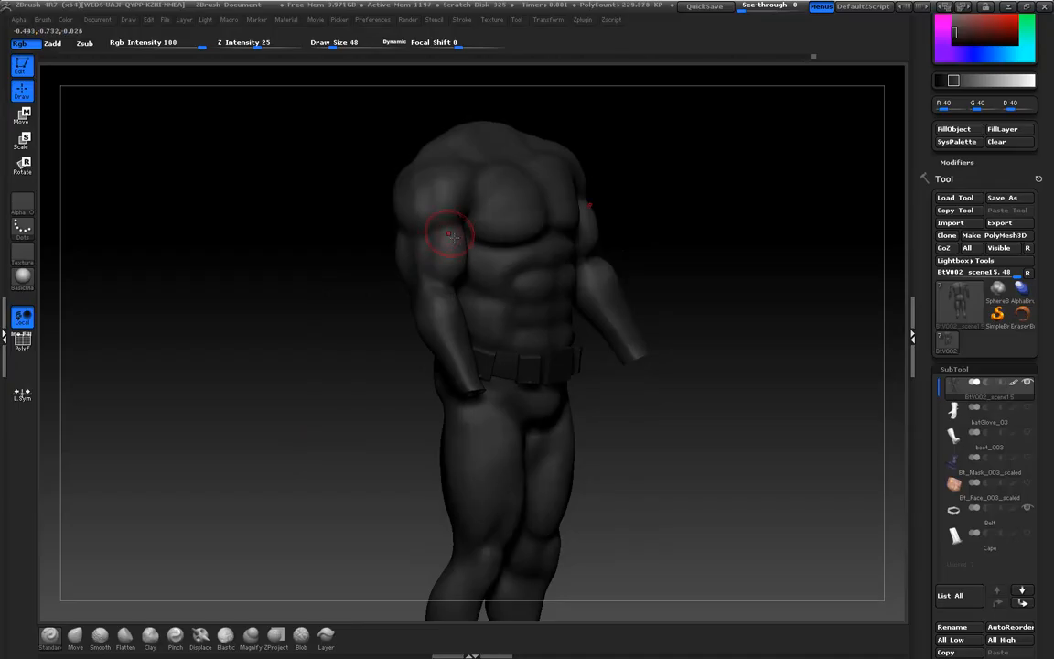
{"action": "key", "text": "bracketleft"}
{"action": "left_click_drag", "start_coordinate": [380, 297], "coordinate": [400, 325]}
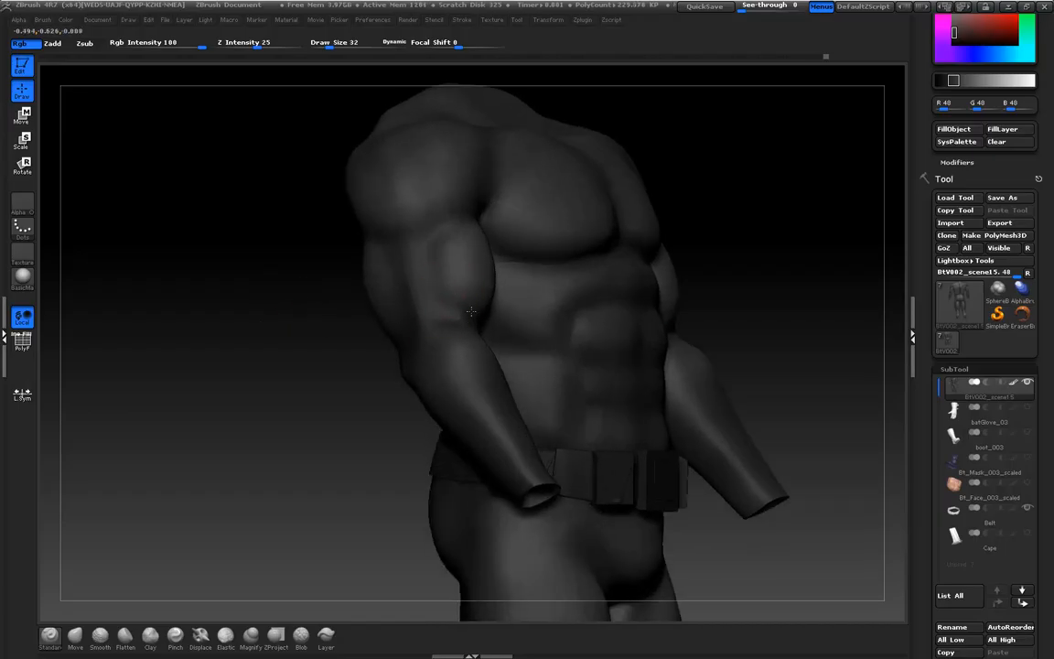
{"action": "left_click_drag", "start_coordinate": [282, 352], "coordinate": [478, 304]}
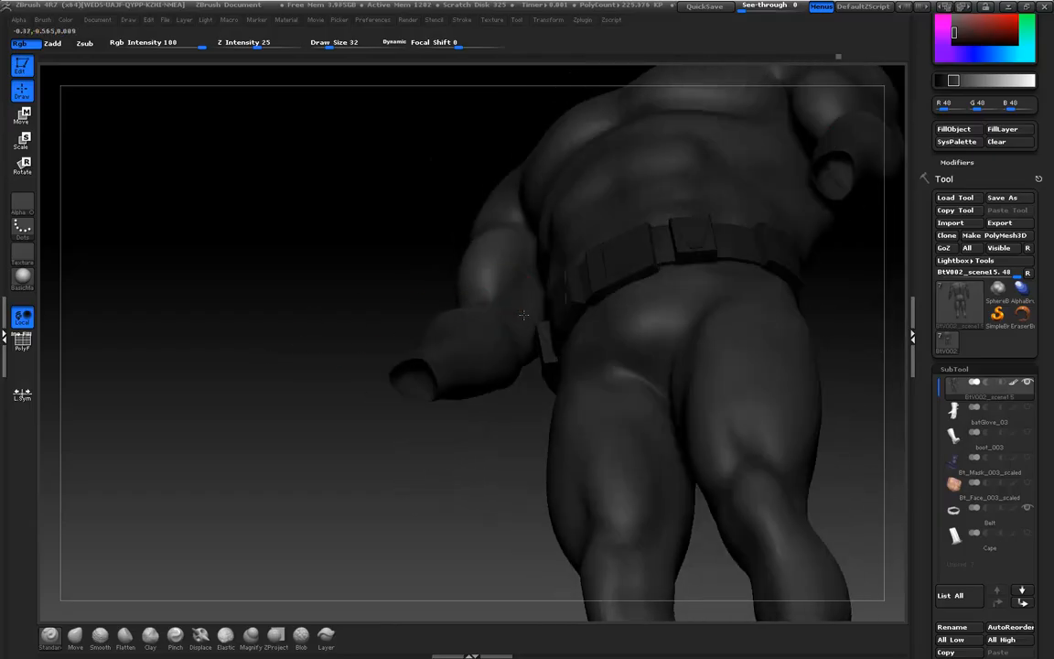
Set the paint color to RGB 80 and paint lighter tones on the ribs and abdominal muscles
{"action": "mouse_move", "coordinate": [261, 287]}
{"action": "left_mouse_down"}
{"action": "mouse_move", "coordinate": [285, 337]}
{"action": "mouse_move", "coordinate": [278, 343]}
{"action": "mouse_move", "coordinate": [244, 294]}
{"action": "mouse_move", "coordinate": [247, 308]}
{"action": "mouse_move", "coordinate": [276, 316]}
{"action": "mouse_move", "coordinate": [256, 278]}
{"action": "left_mouse_up"}
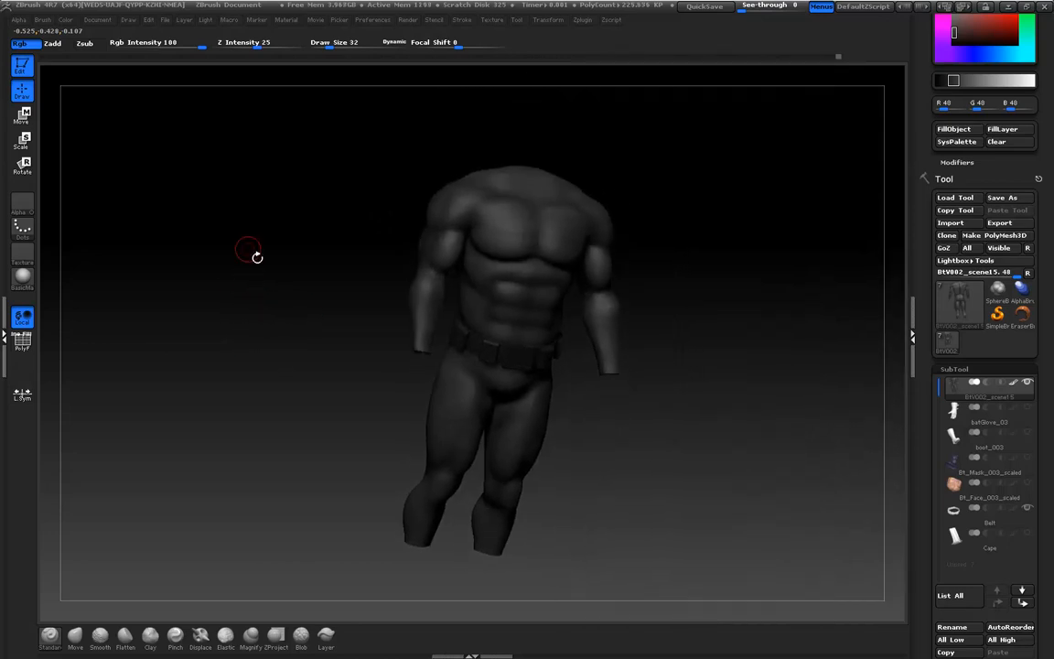
{"action": "left_click_drag", "start_coordinate": [315, 205], "coordinate": [289, 266]}
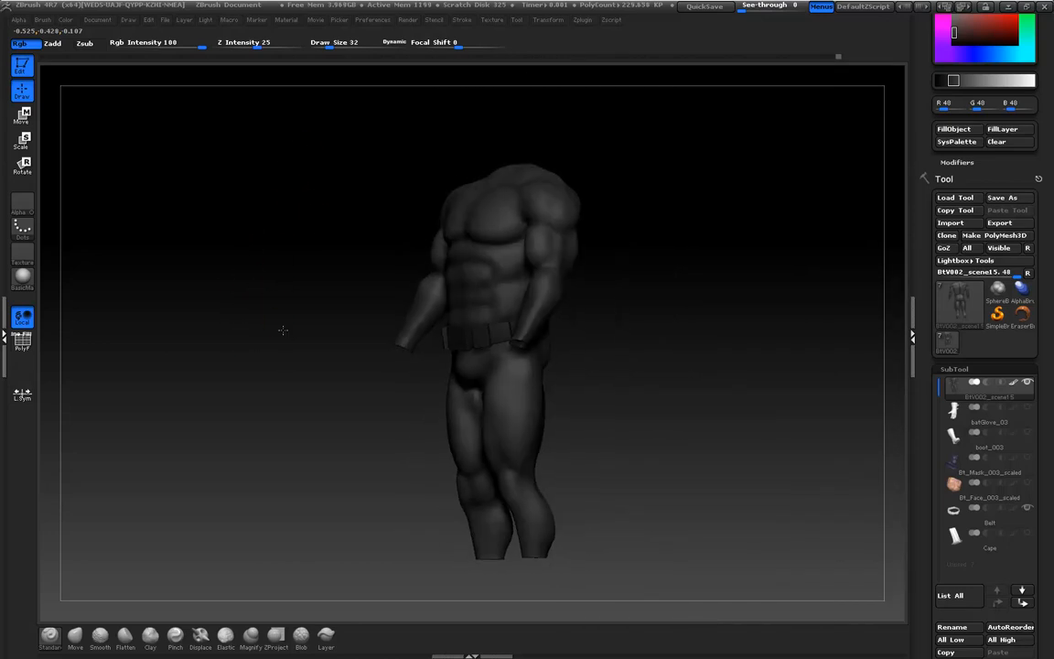
{"action": "left_click_drag", "start_coordinate": [286, 331], "coordinate": [385, 245]}
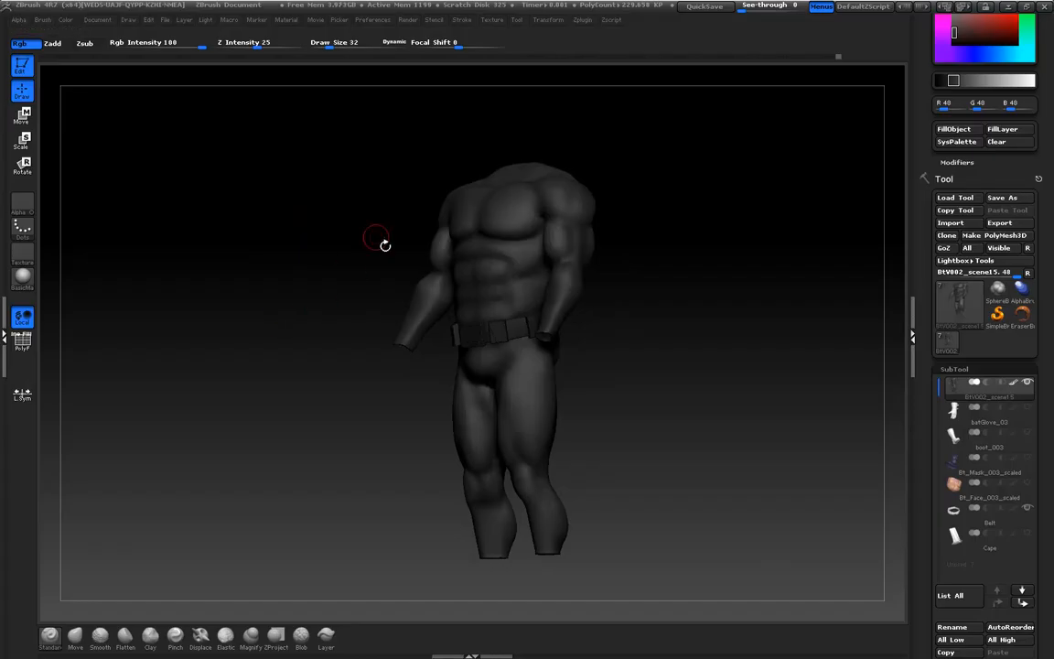
{"action": "left_click_drag", "start_coordinate": [322, 224], "coordinate": [254, 298], "text": "shift"}
{"action": "left_click_drag", "start_coordinate": [213, 263], "coordinate": [610, 227], "text": "alt"}
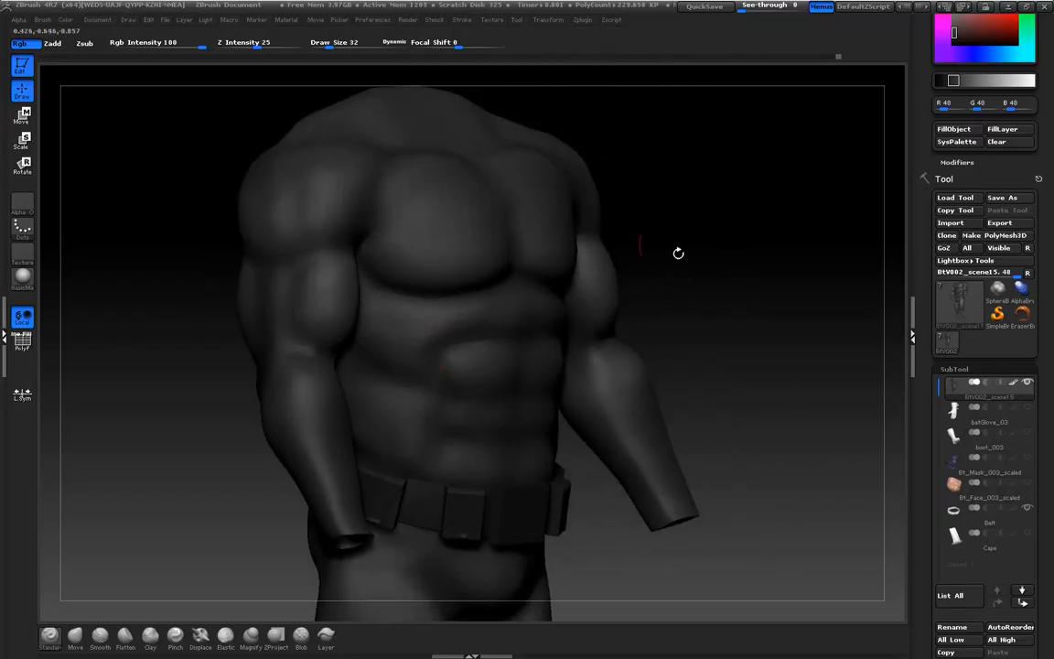
{"action": "left_click", "coordinate": [967, 80]}
{"action": "left_click_drag", "start_coordinate": [737, 243], "coordinate": [722, 251], "text": "shift"}
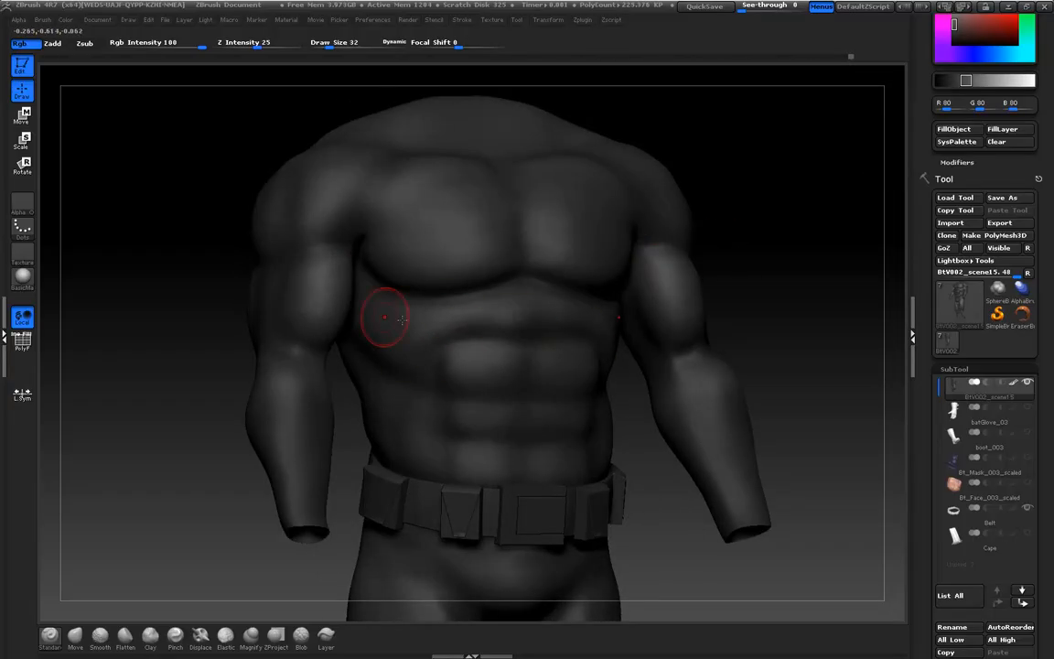
{"action": "left_click_drag", "start_coordinate": [804, 272], "coordinate": [641, 289]}
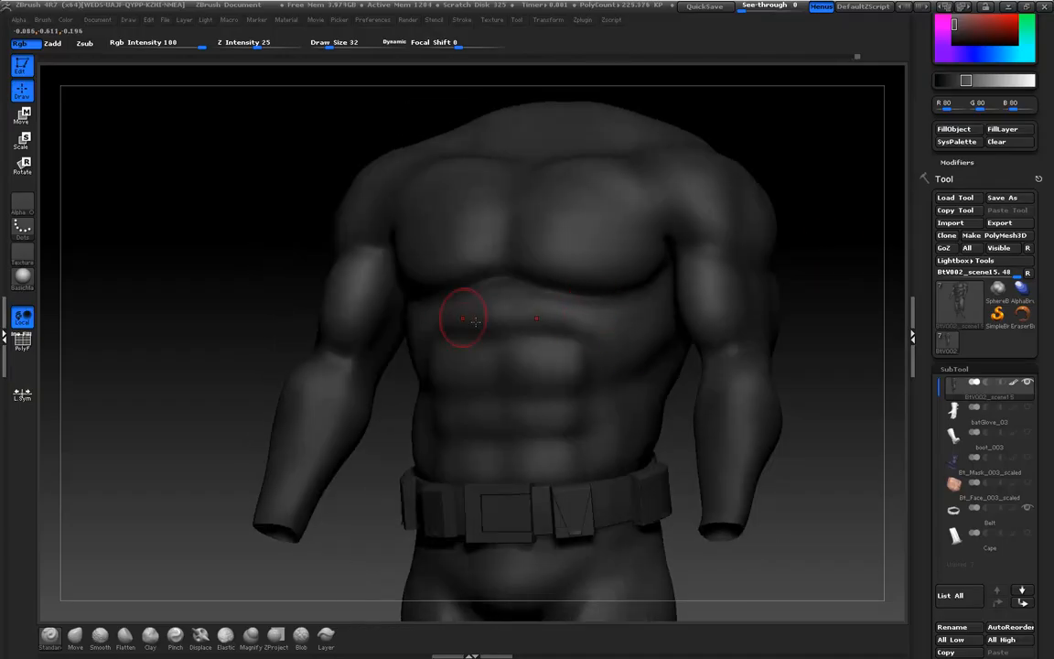
{"action": "left_click_drag", "start_coordinate": [170, 237], "coordinate": [230, 252]}
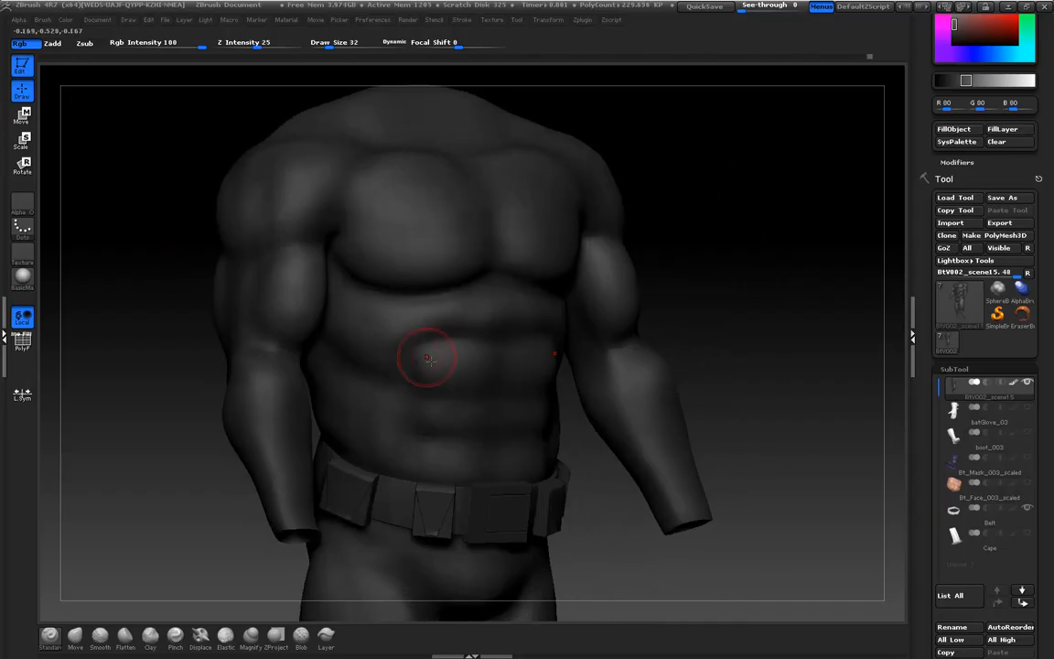
{"action": "left_click_drag", "start_coordinate": [849, 383], "coordinate": [776, 383]}
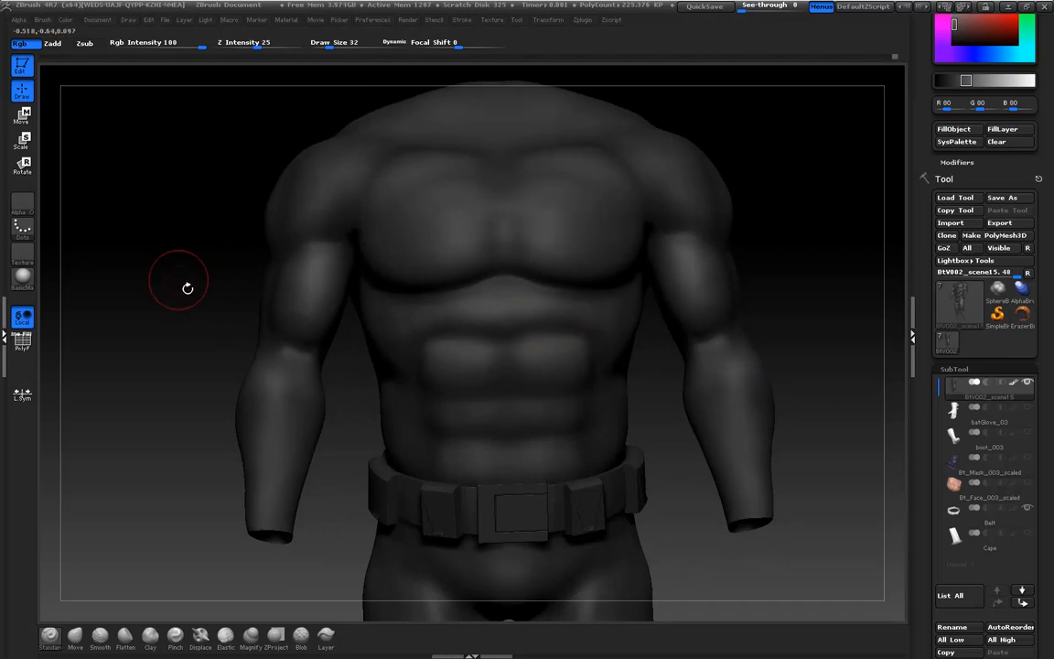
Turn off color painting and set the brush to subtract depth with Zsub
{"action": "left_click_drag", "start_coordinate": [173, 279], "coordinate": [107, 206], "text": "alt"}
{"action": "left_click_drag", "start_coordinate": [259, 255], "coordinate": [236, 183], "text": "alt"}
{"action": "left_click_drag", "start_coordinate": [234, 287], "coordinate": [296, 335]}
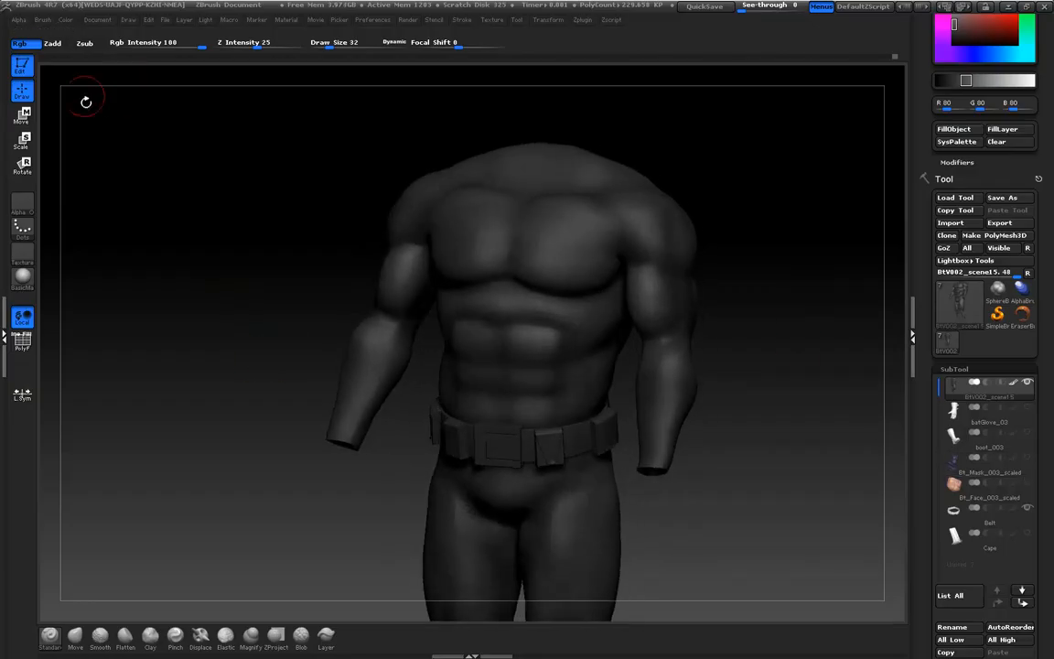
{"action": "left_click", "coordinate": [18, 46]}
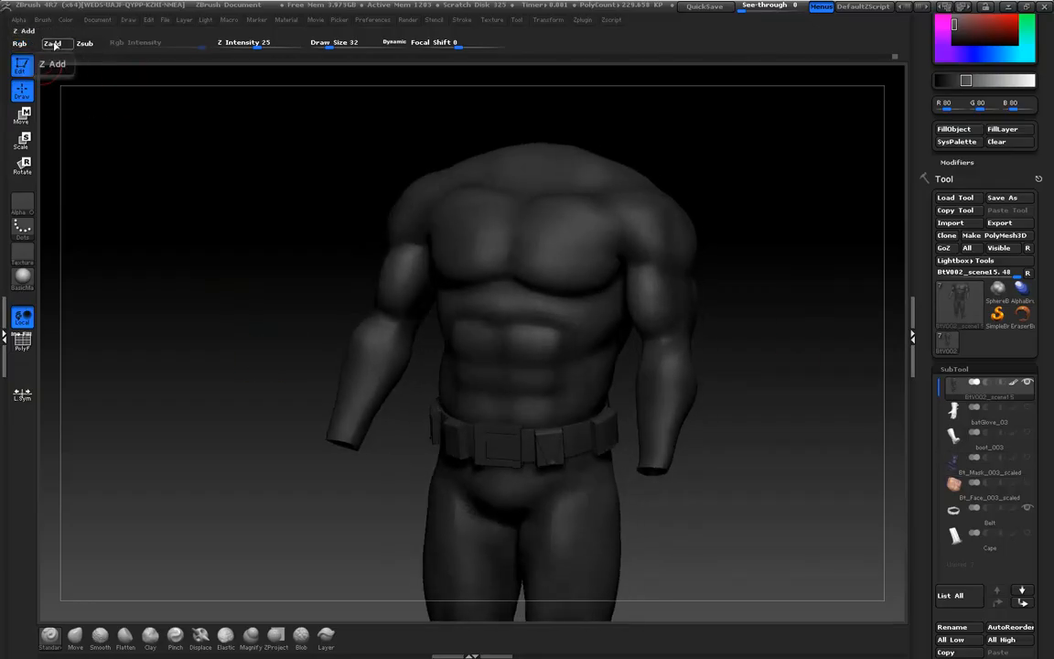
{"action": "left_click", "coordinate": [84, 43]}
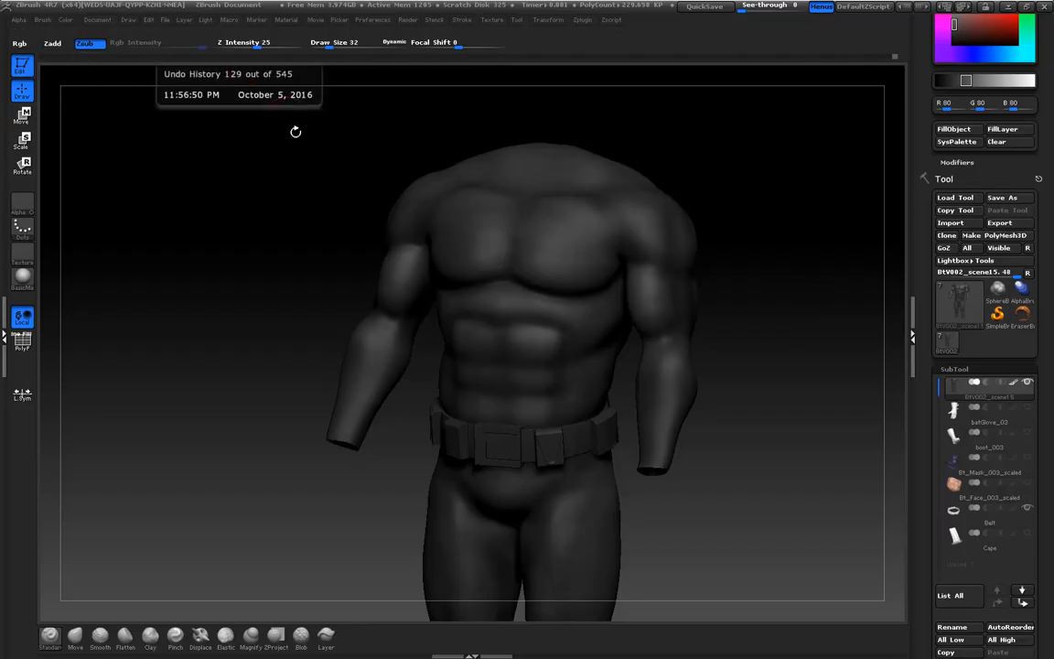
Set the brush to the Spray stroke with Alpha 25 for surface texture
{"action": "left_click_drag", "start_coordinate": [256, 256], "coordinate": [317, 199], "text": "alt"}
{"action": "left_click_drag", "start_coordinate": [268, 414], "coordinate": [284, 306]}
{"action": "left_click", "coordinate": [22, 222]}
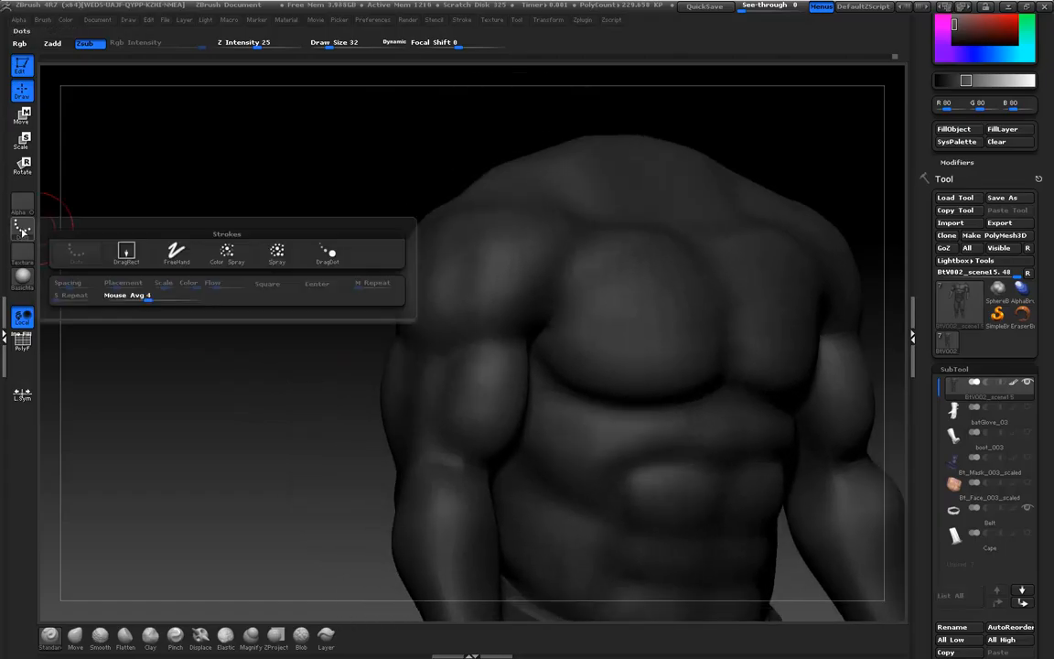
{"action": "left_click", "coordinate": [277, 246]}
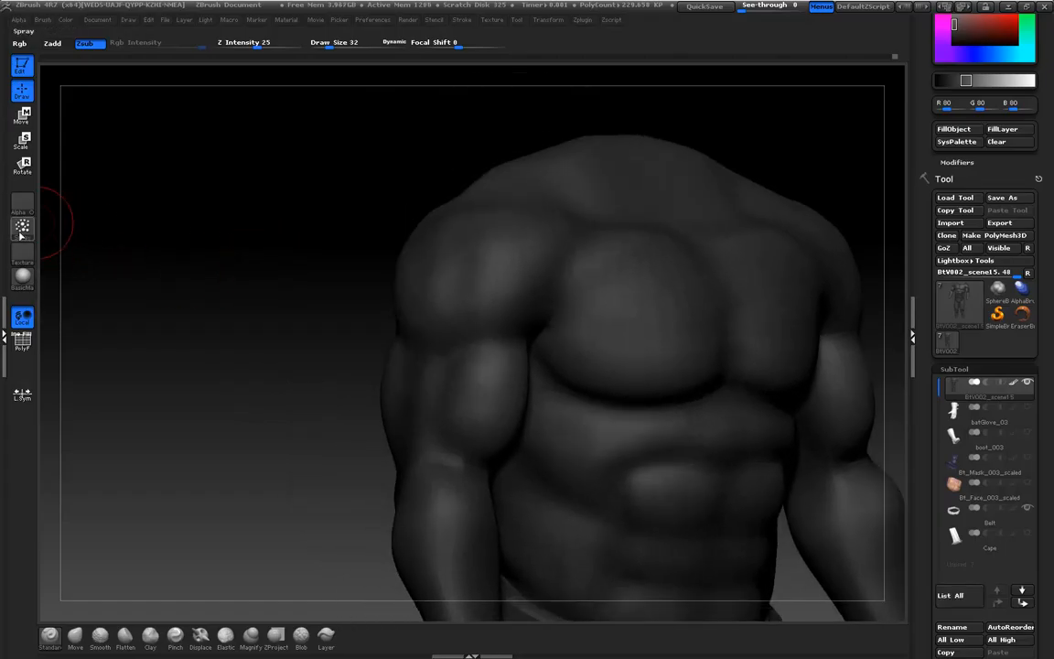
{"action": "left_click", "coordinate": [22, 201]}
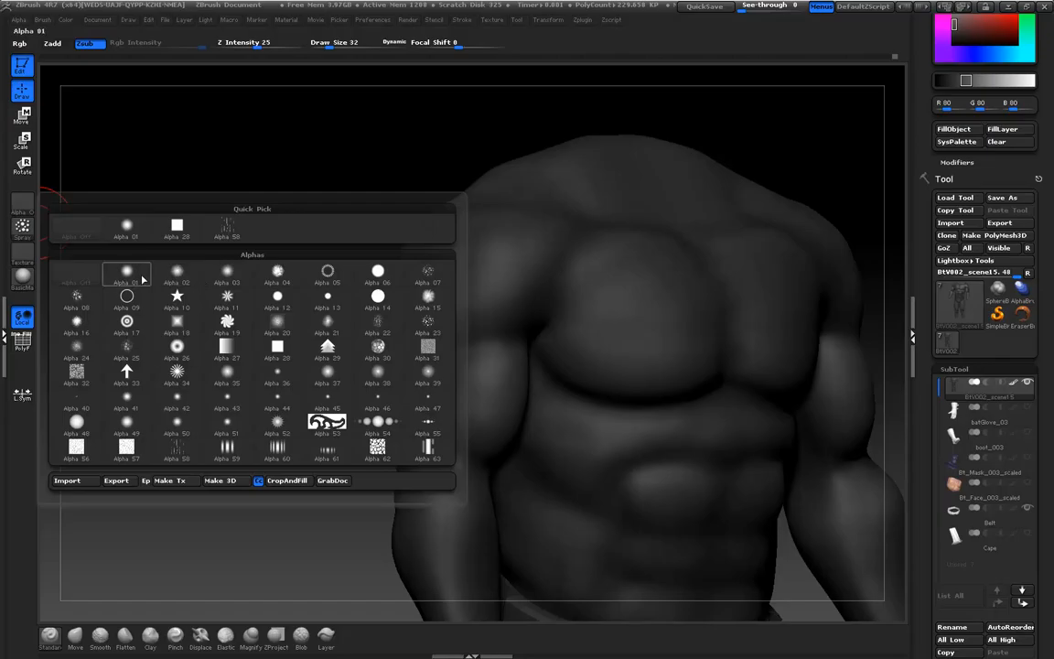
{"action": "mouse_move", "coordinate": [424, 277]}
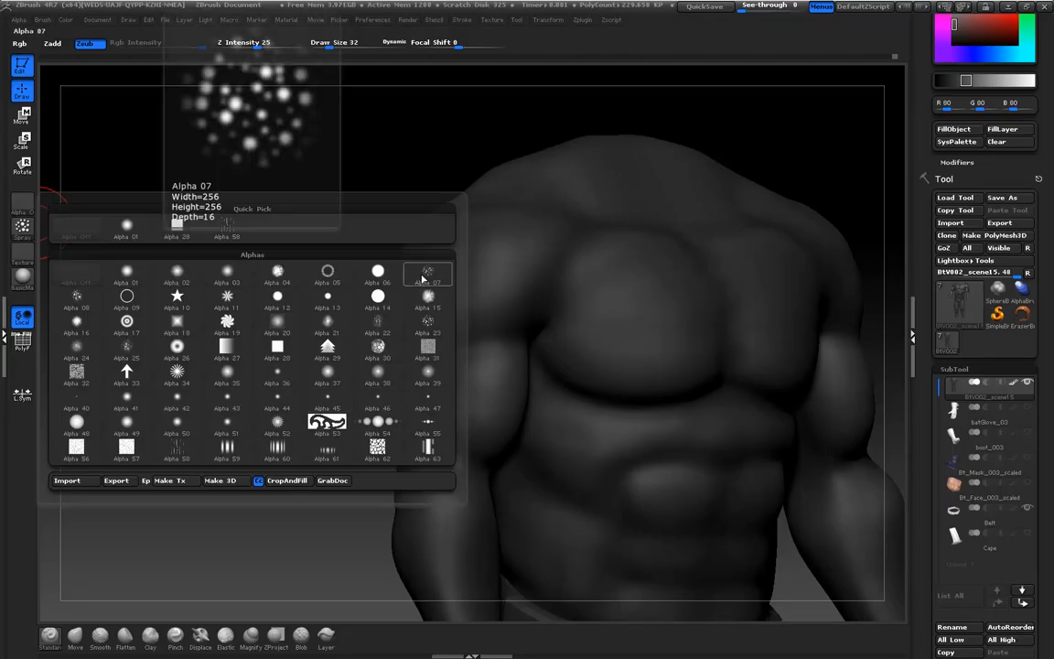
{"action": "left_click", "coordinate": [126, 349]}
Try spraying recessed texture on the lower pectoral and undo the stroke
{"action": "left_click_drag", "start_coordinate": [262, 272], "coordinate": [412, 302], "text": "alt"}
{"action": "left_click_drag", "start_coordinate": [486, 311], "coordinate": [500, 319]}
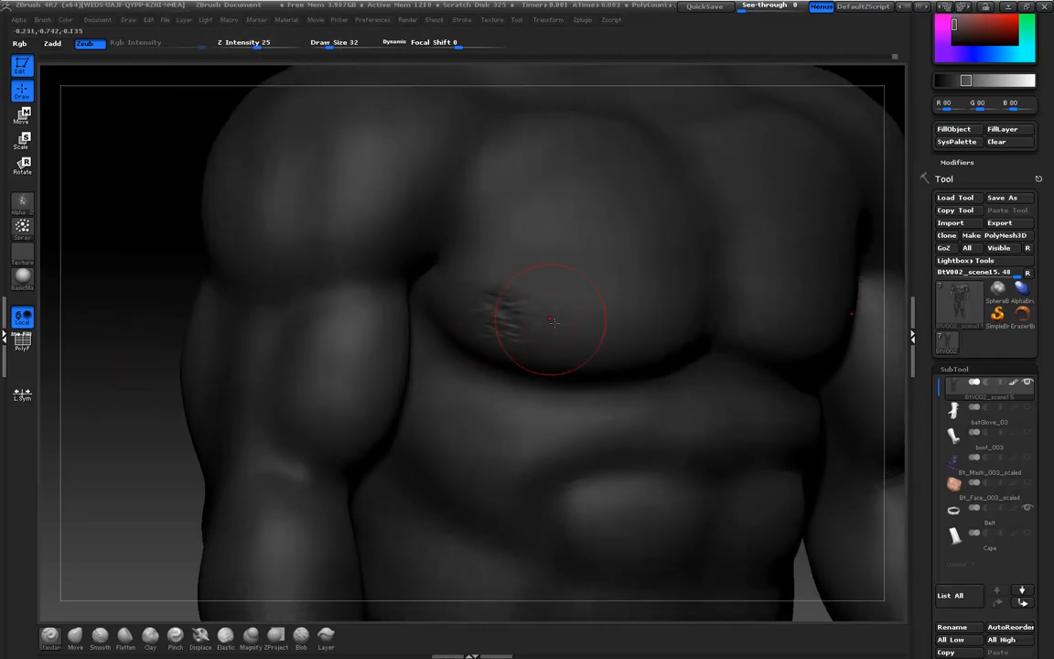
{"action": "key", "text": "ctrl+z"}
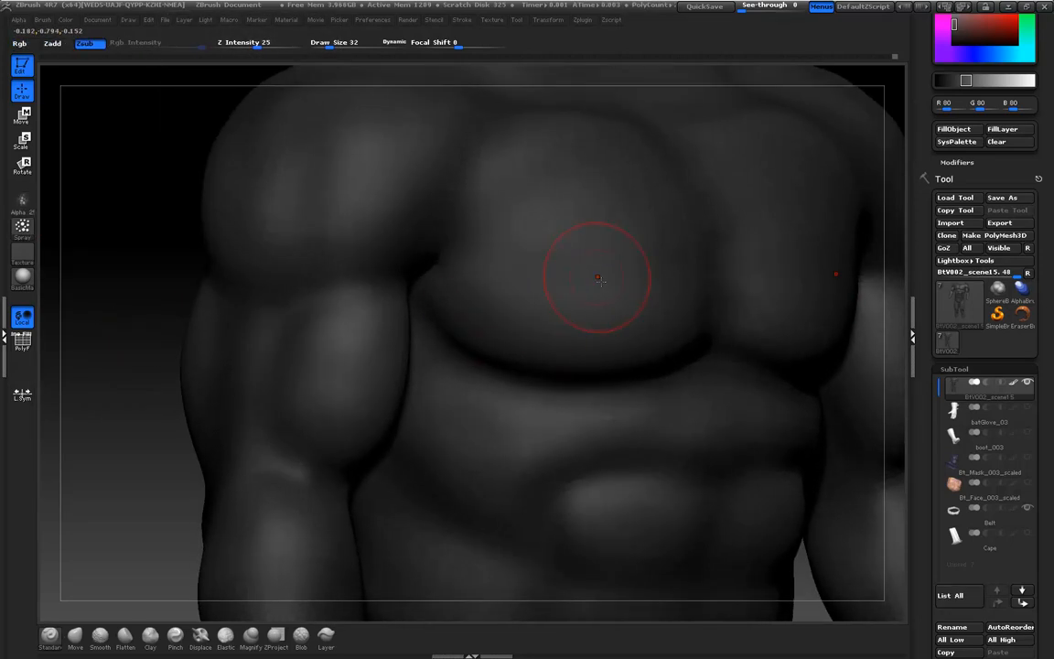
Subdivide the body mesh twice, undo the test texture on the chest, and set the Z intensity to 6
{"action": "left_click_drag", "start_coordinate": [143, 231], "coordinate": [127, 214]}
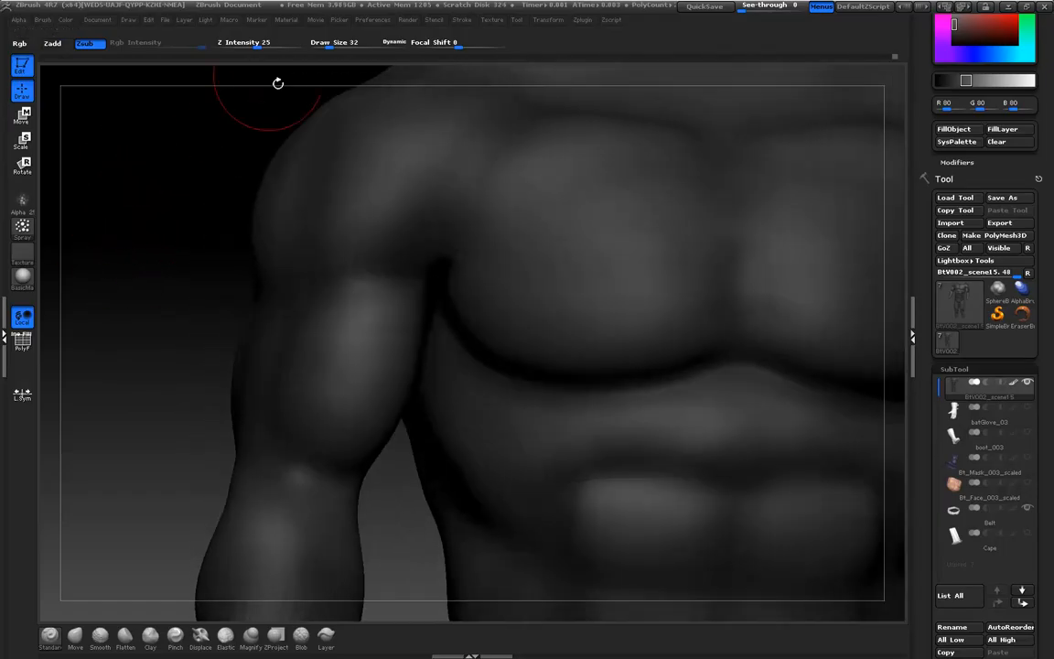
{"action": "key", "text": "ctrl+d"}
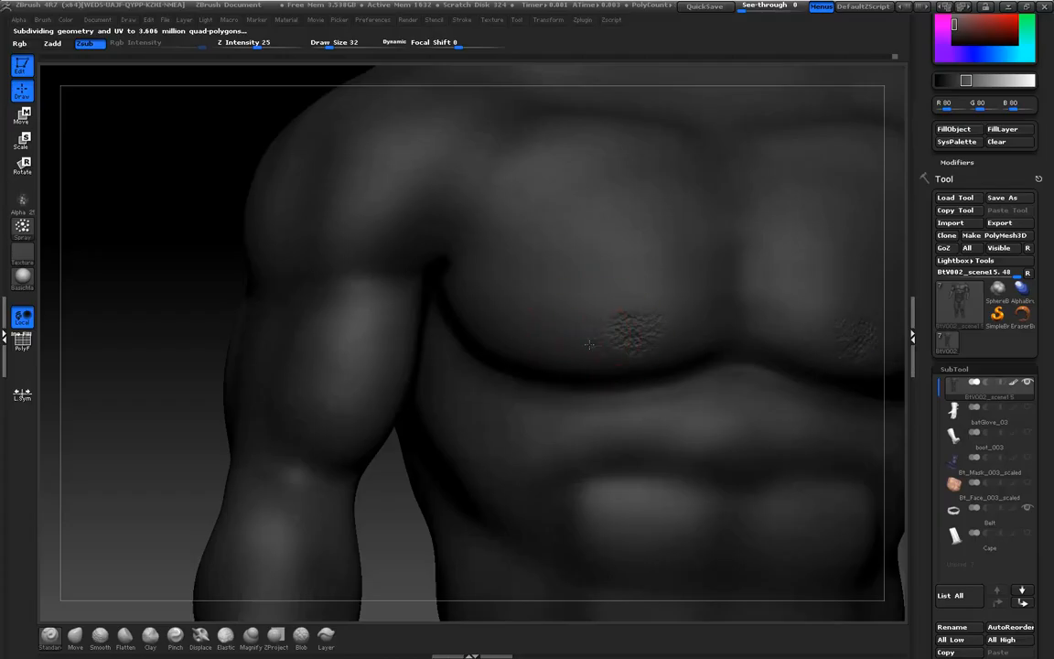
{"action": "key", "text": "ctrl"}
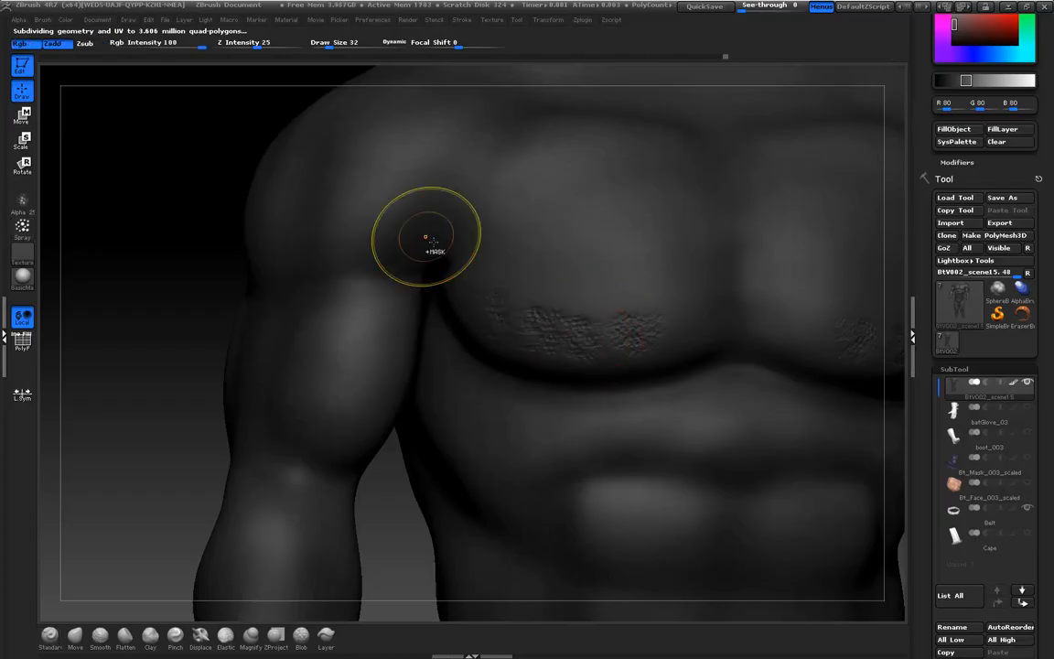
{"action": "key", "text": "ctrl+z"}
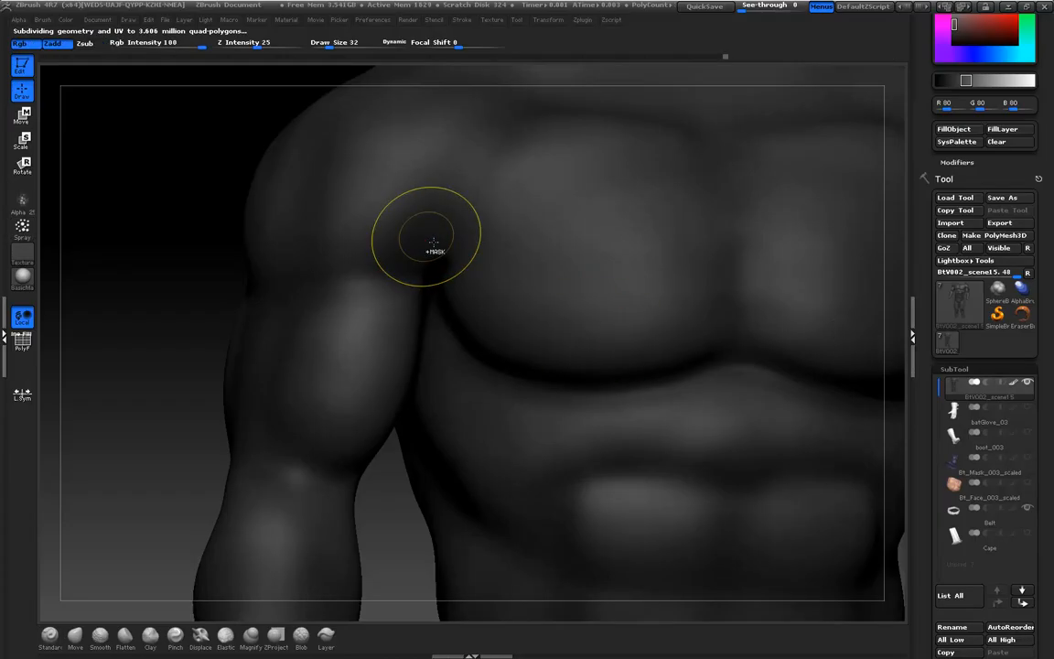
{"action": "key", "text": "ctrl+d"}
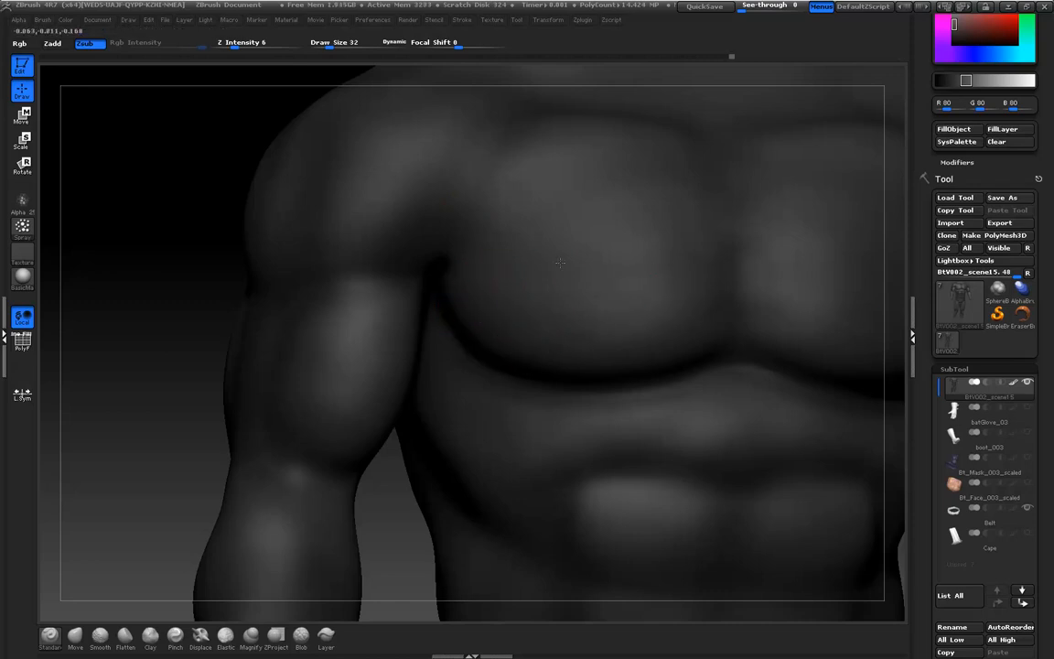
Try spraying recessed Alpha 25 texture over the pectorals at Z intensity 6 and undo the strokes
{"action": "left_click_drag", "start_coordinate": [224, 191], "coordinate": [219, 200]}
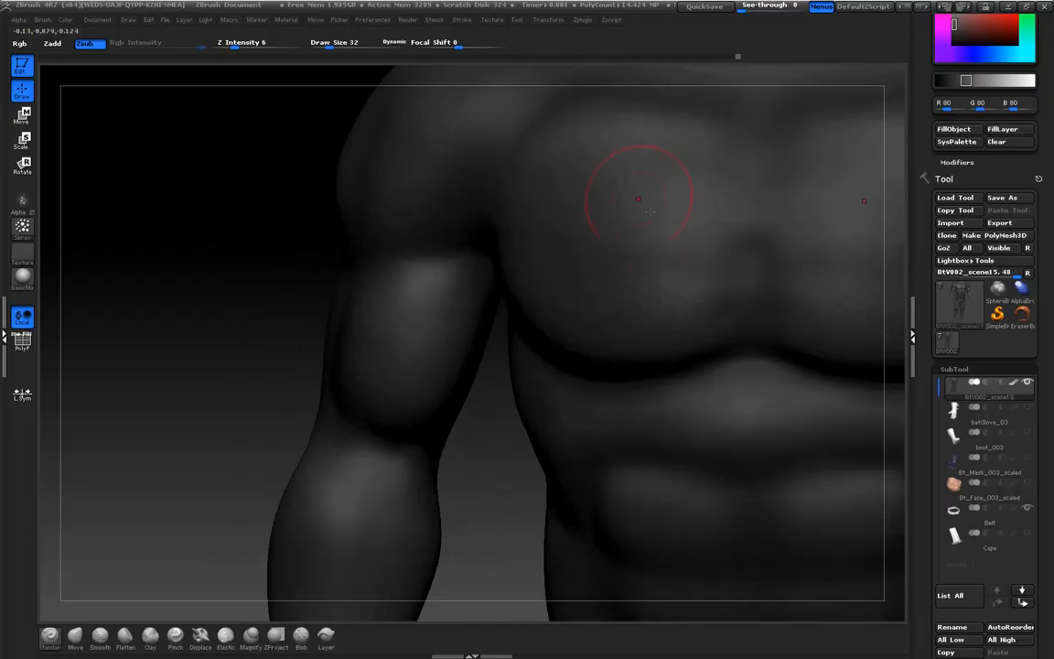
{"action": "left_click_drag", "start_coordinate": [187, 219], "coordinate": [225, 241]}
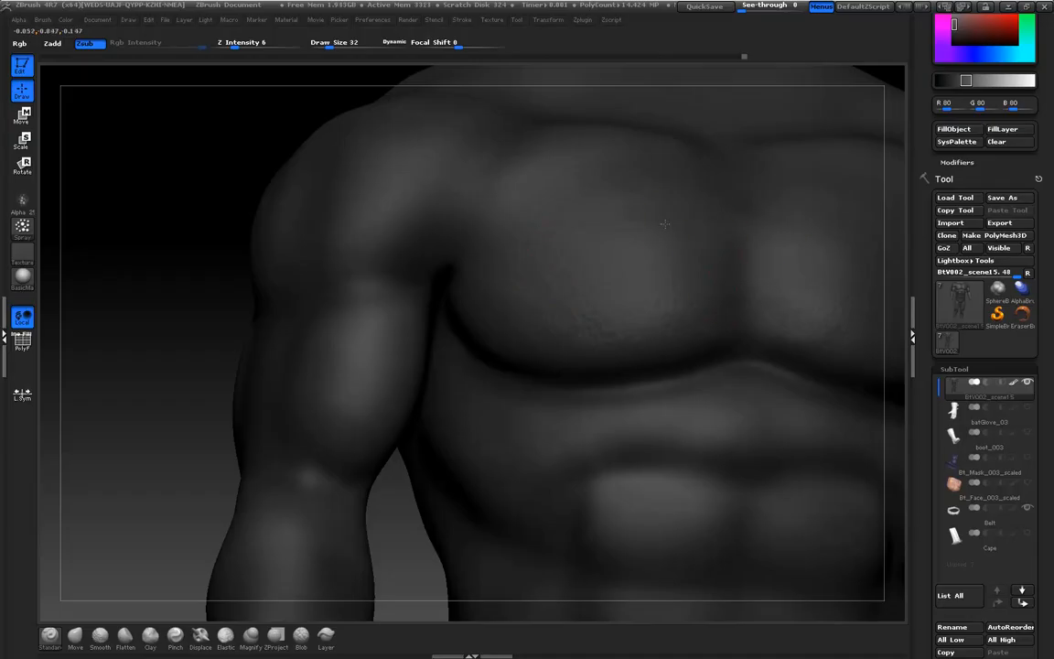
{"action": "left_click_drag", "start_coordinate": [216, 153], "coordinate": [183, 183]}
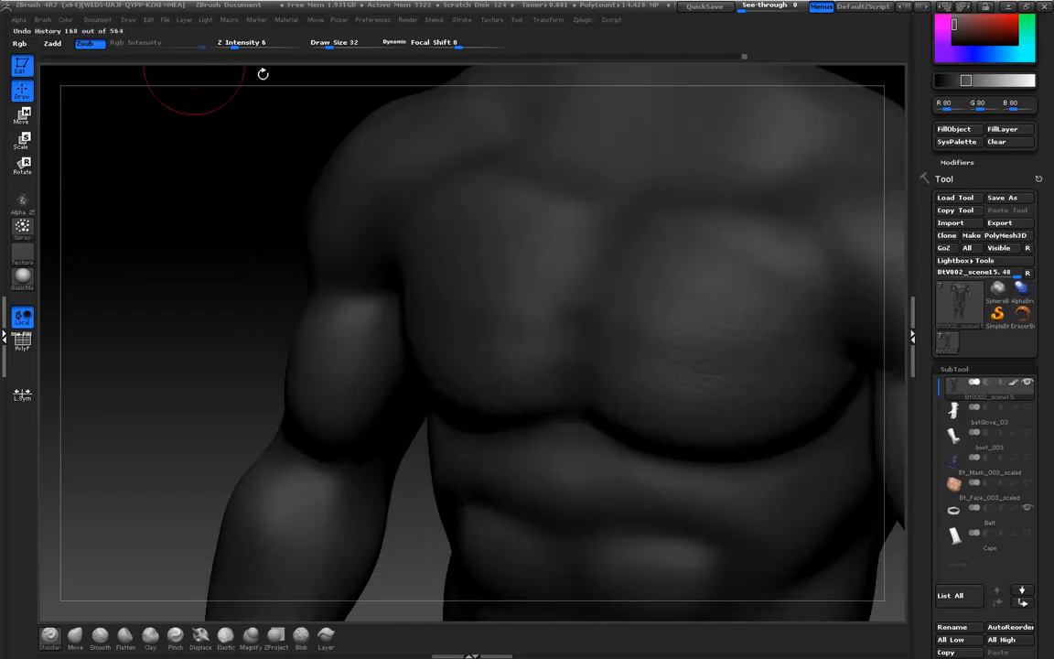
{"action": "key", "text": "ctrl"}
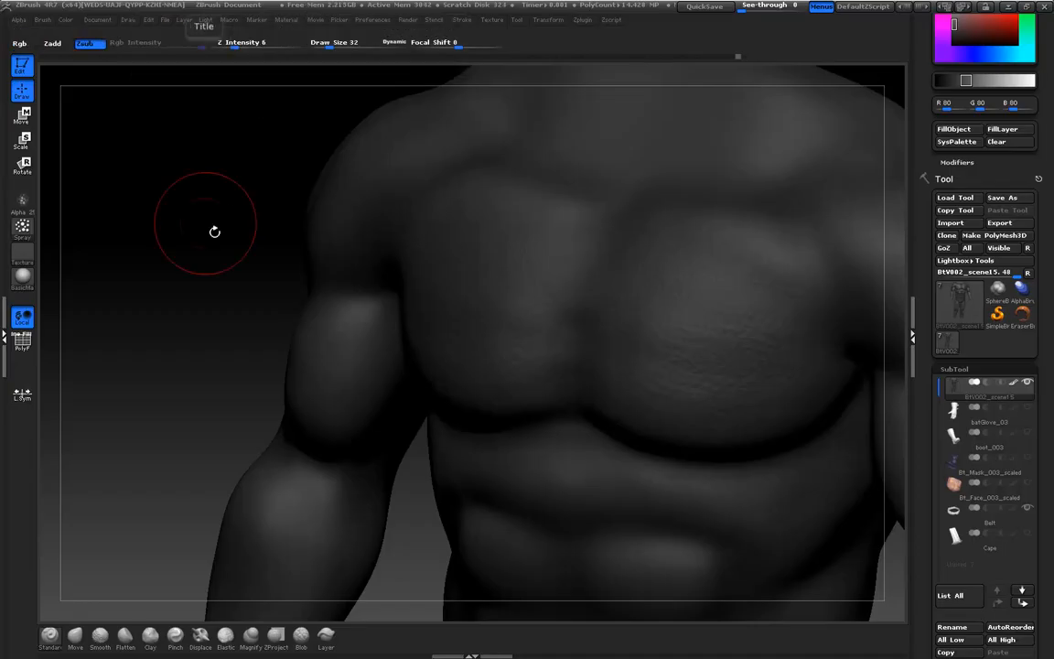
{"action": "key", "text": "ctrl"}
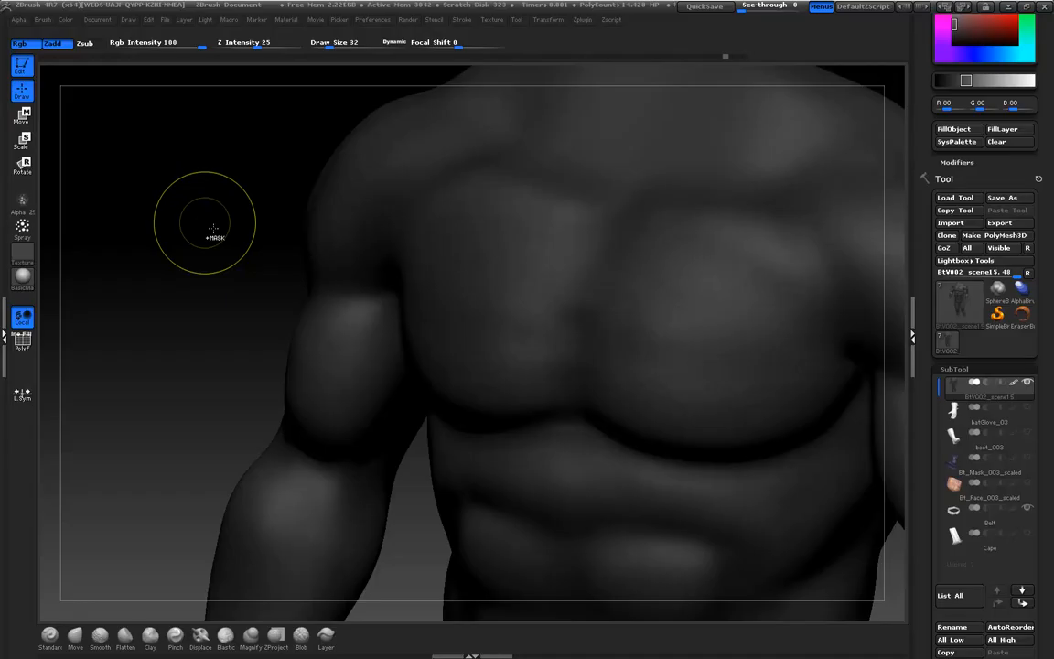
{"action": "key", "text": "ctrl+z"}
Set the Z intensity of the Alpha 25 spray brush to 10
{"action": "mouse_move", "coordinate": [169, 235]}
{"action": "left_mouse_down"}
{"action": "mouse_move", "coordinate": [151, 163]}
{"action": "mouse_move", "coordinate": [86, 195]}
{"action": "left_mouse_up"}
{"action": "left_click", "coordinate": [24, 225]}
{"action": "mouse_move", "coordinate": [27, 205]}
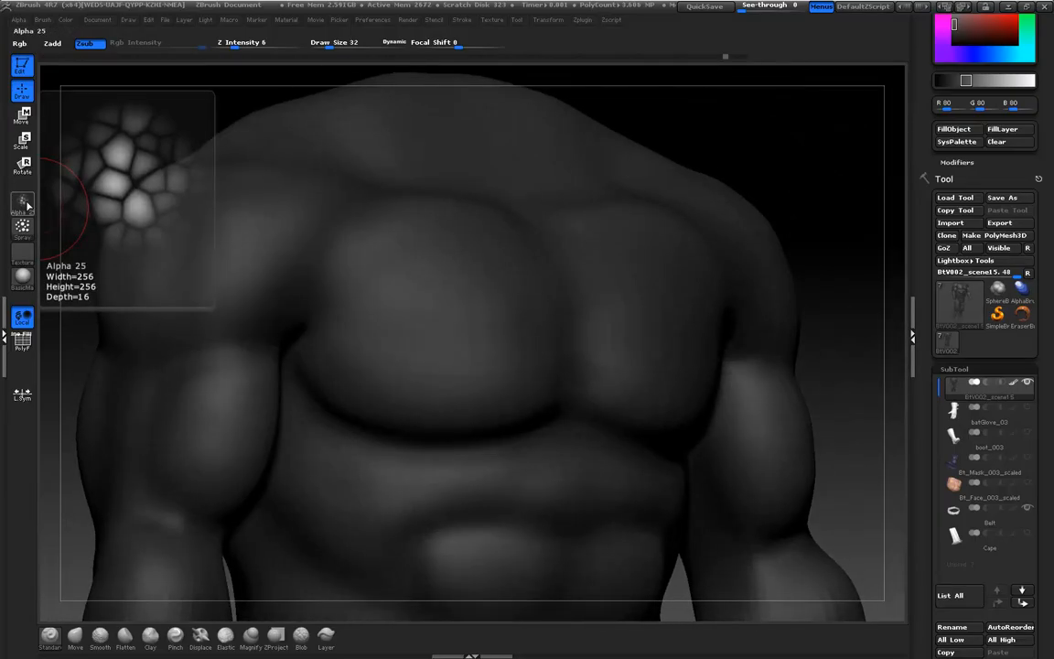
{"action": "left_click", "coordinate": [239, 47]}
{"action": "type", "text": "10"}
{"action": "left_click_drag", "start_coordinate": [803, 144], "coordinate": [746, 169]}
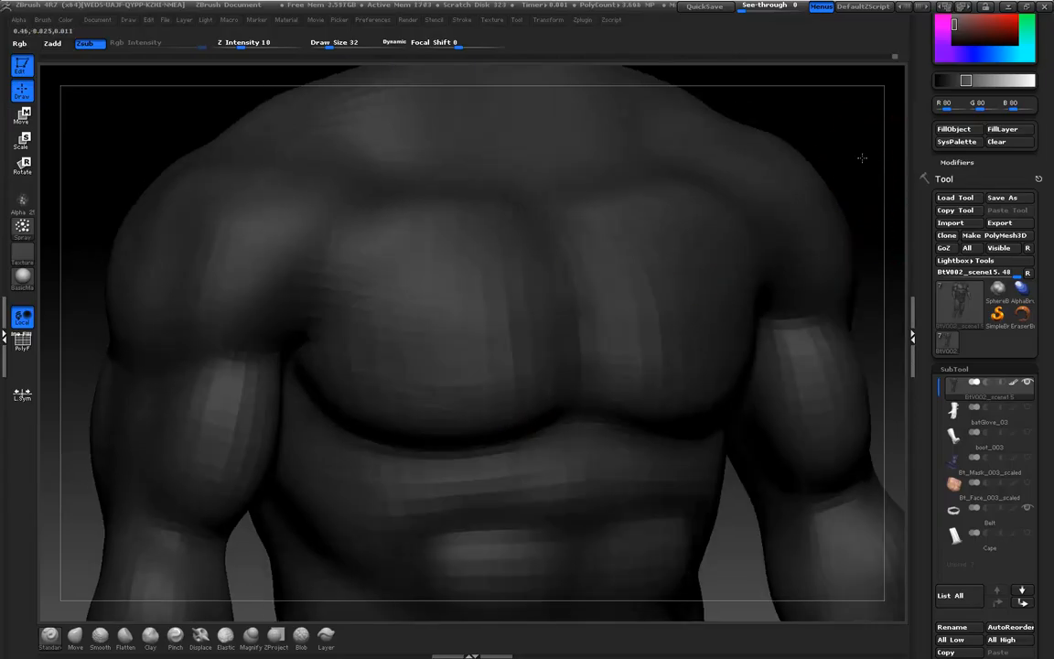
{"action": "left_click_drag", "start_coordinate": [894, 214], "coordinate": [816, 177]}
{"action": "left_click_drag", "start_coordinate": [292, 169], "coordinate": [219, 130]}
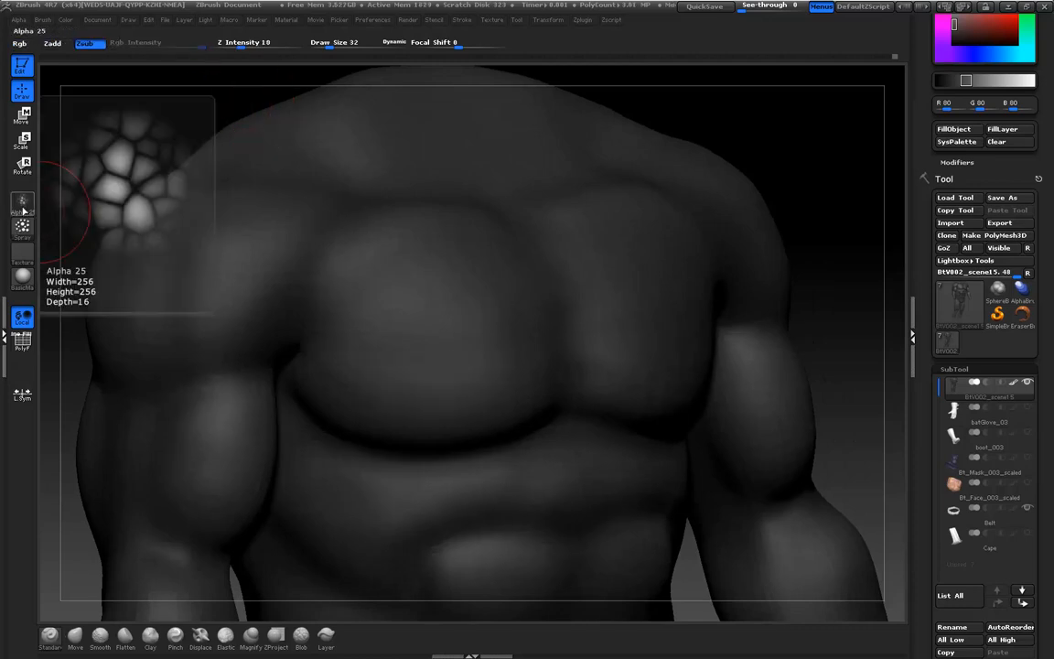
Try stamping Alpha 25 on the lower pectoral with the DragRect stroke and undo the stamps
{"action": "left_click", "coordinate": [22, 227]}
{"action": "left_click", "coordinate": [126, 255]}
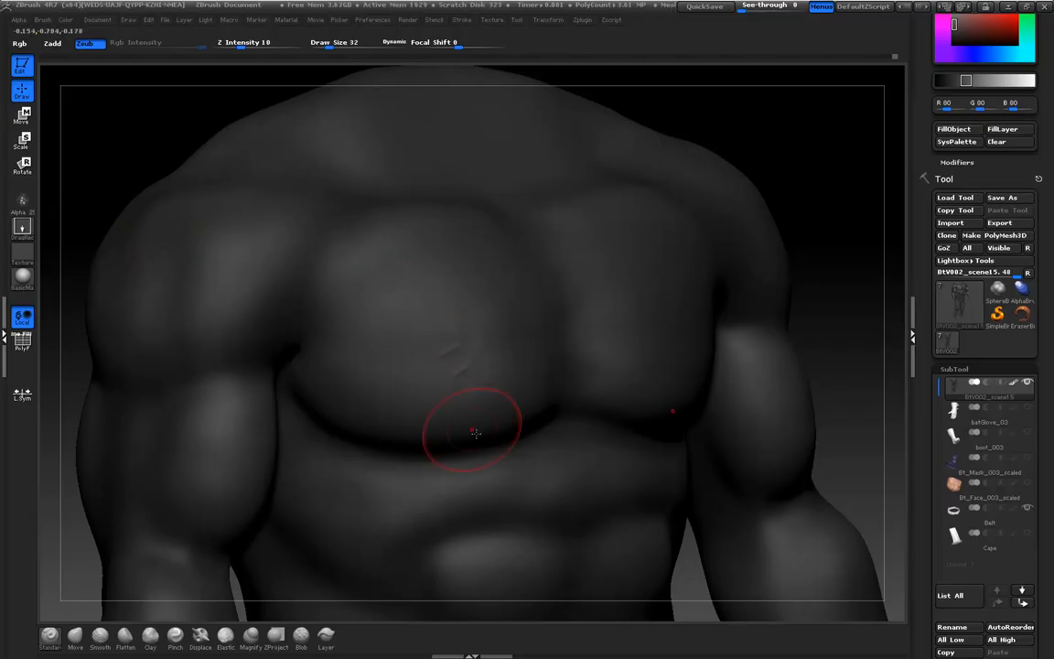
{"action": "key", "text": "ctrl"}
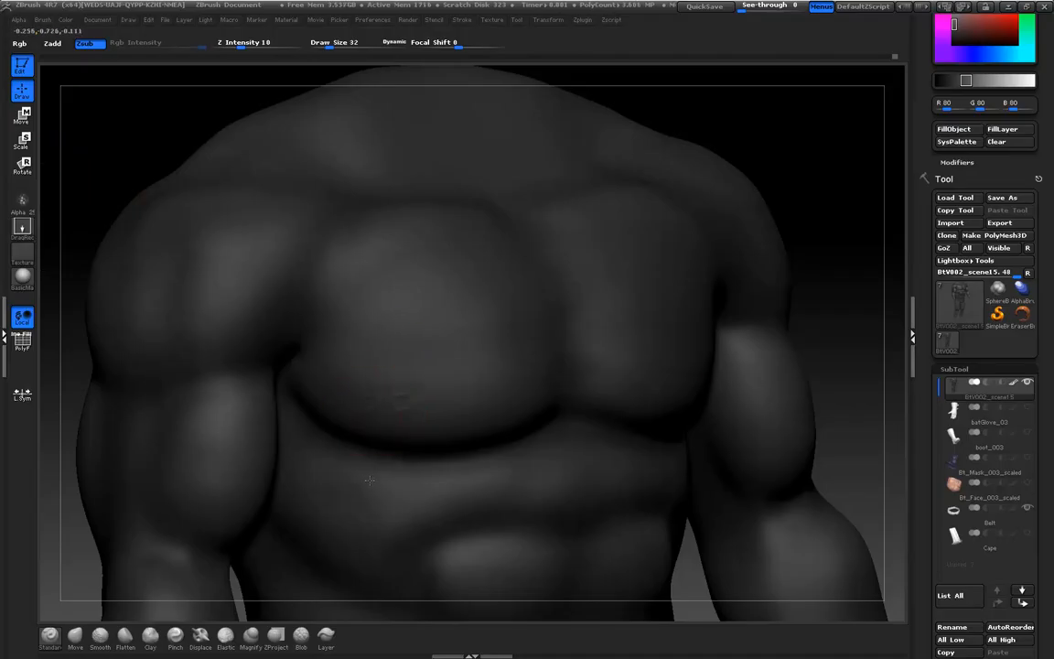
{"action": "left_click_drag", "start_coordinate": [868, 354], "coordinate": [838, 324]}
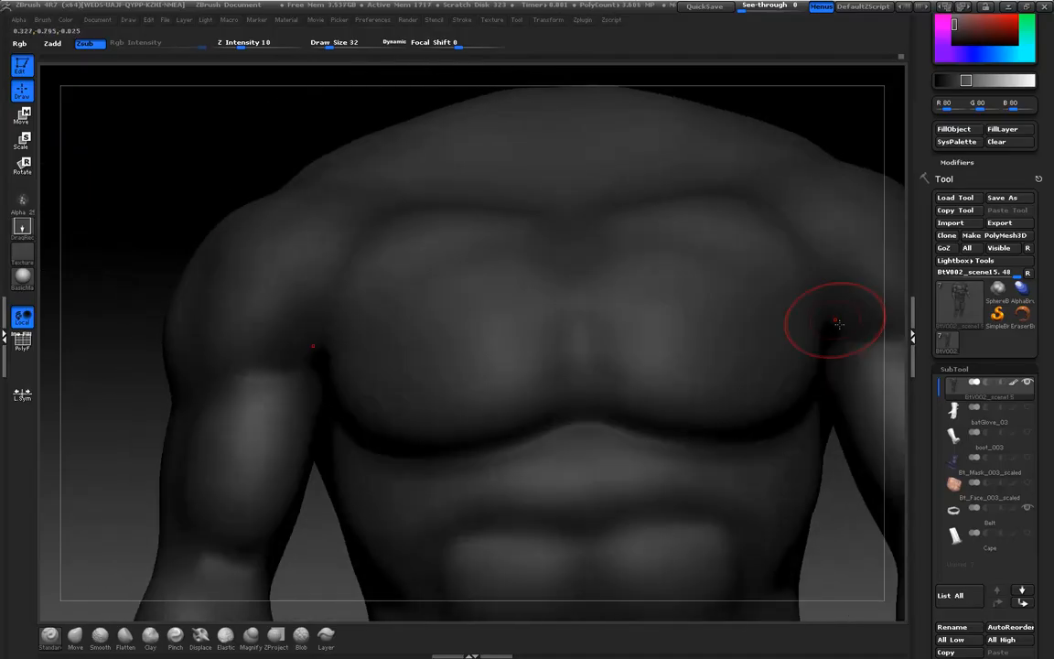
{"action": "key", "text": "ctrl"}
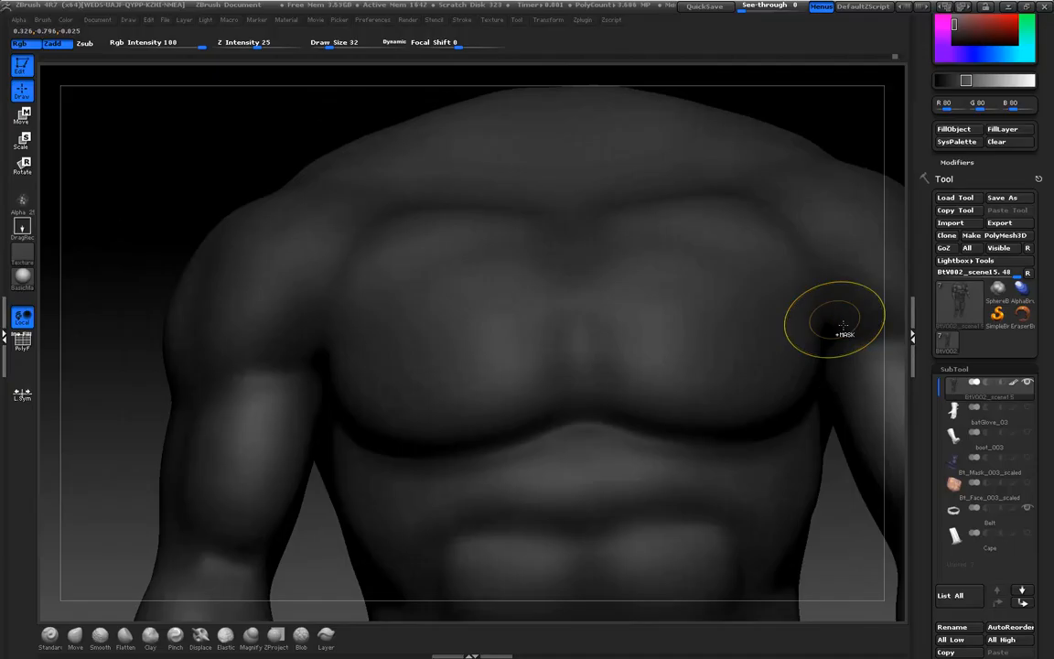
Set the brush to the Color Spray stroke and spray recessed texture across both pectorals
{"action": "left_click", "coordinate": [21, 227]}
{"action": "left_click", "coordinate": [227, 252]}
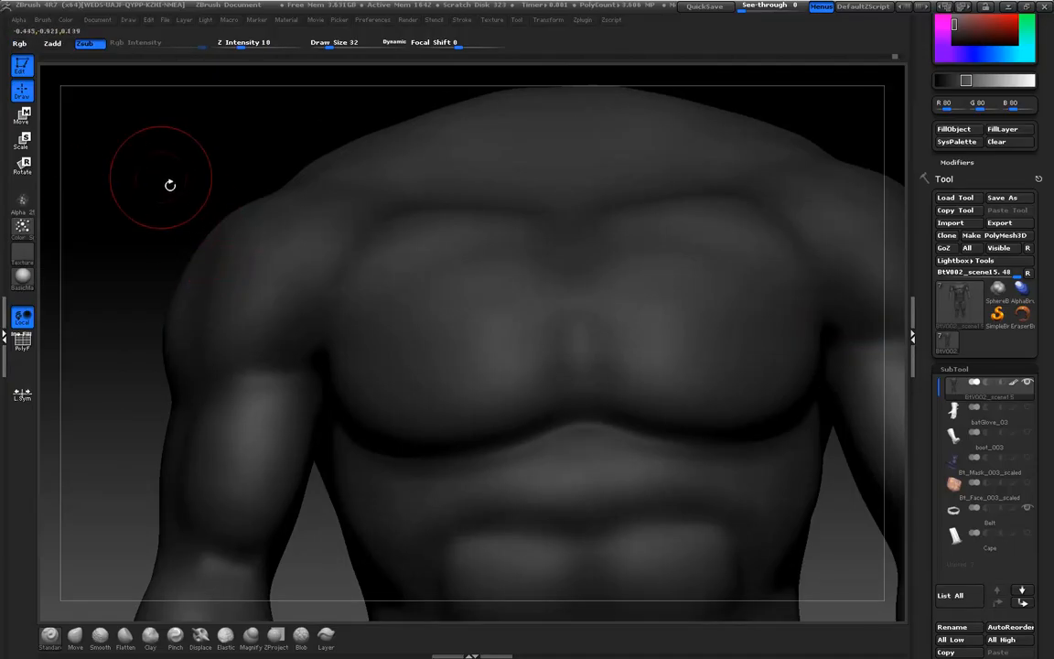
{"action": "left_click_drag", "start_coordinate": [170, 181], "coordinate": [308, 262]}
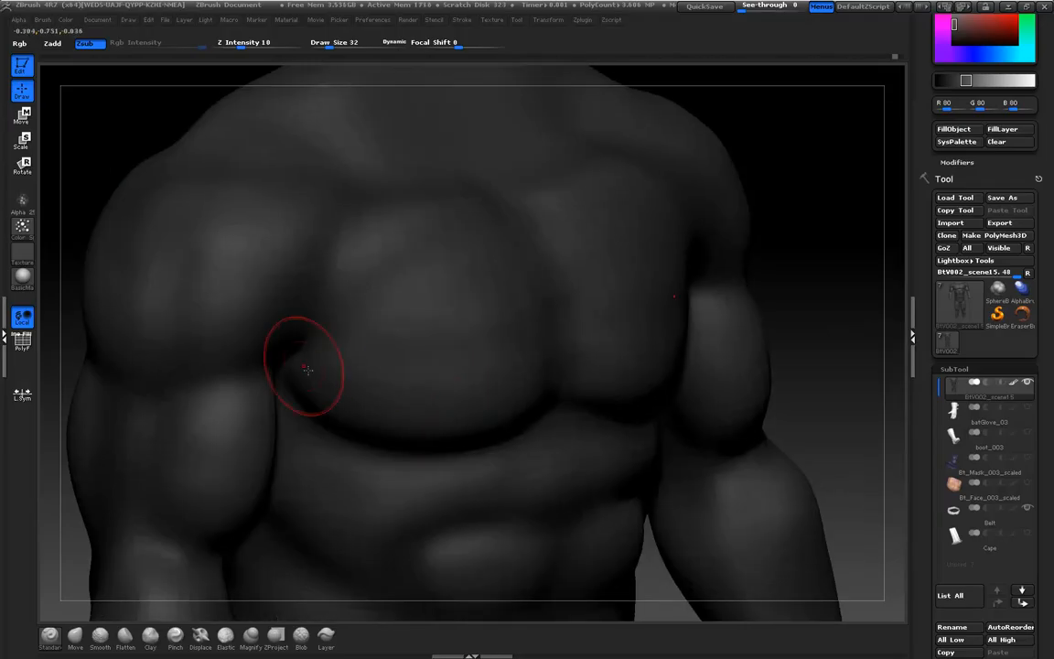
{"action": "left_click_drag", "start_coordinate": [826, 290], "coordinate": [404, 371]}
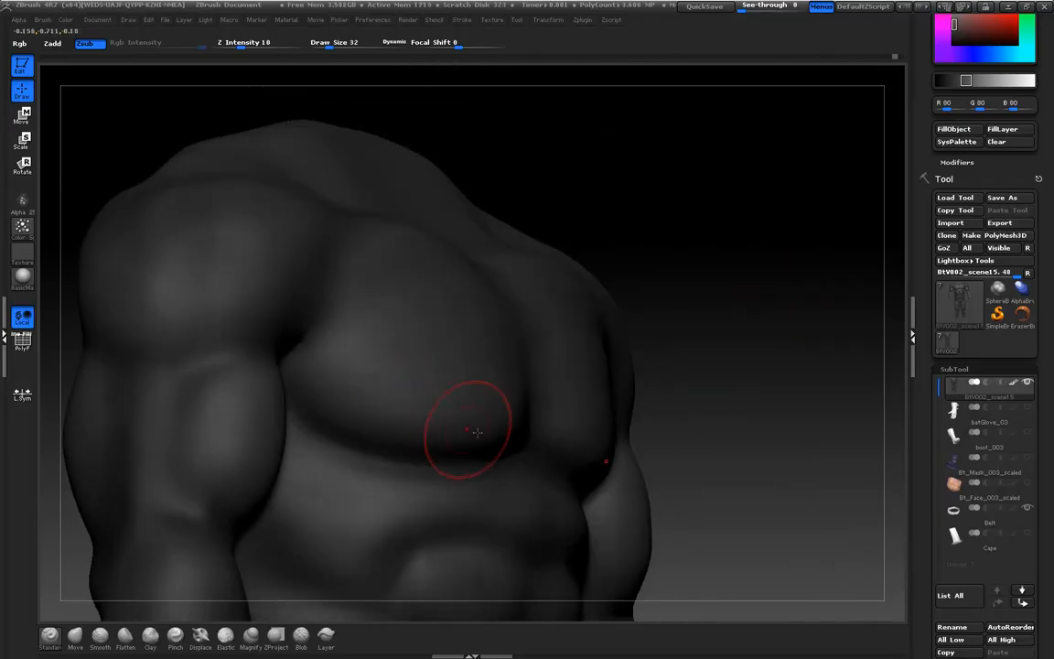
{"action": "left_click_drag", "start_coordinate": [861, 354], "coordinate": [852, 347]}
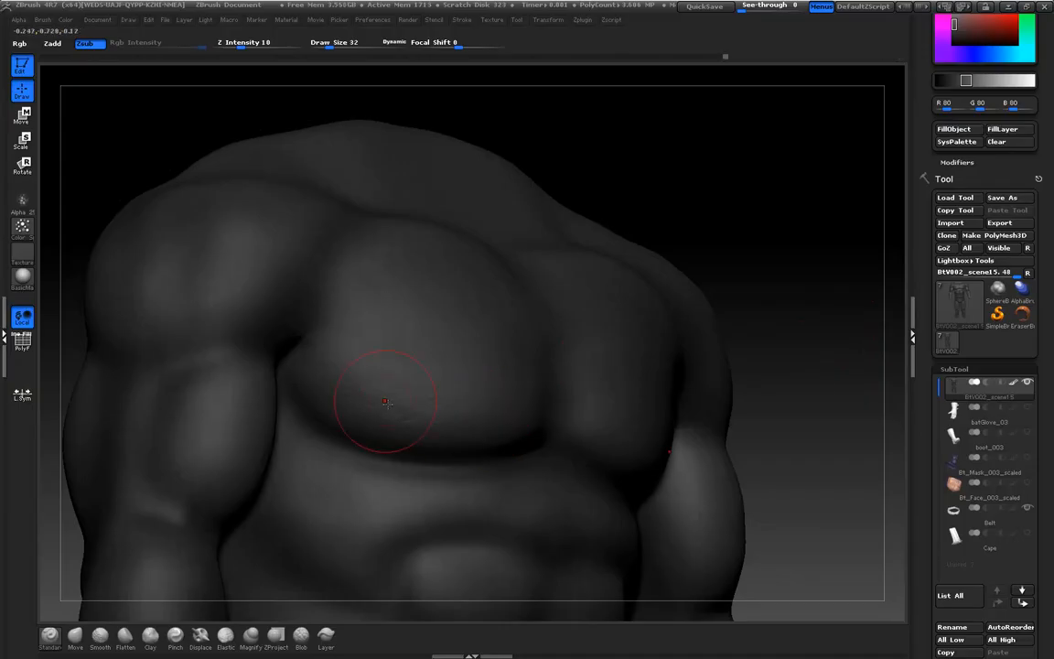
{"action": "mouse_move", "coordinate": [713, 270]}
{"action": "left_mouse_down"}
{"action": "mouse_move", "coordinate": [732, 273]}
{"action": "mouse_move", "coordinate": [632, 284]}
{"action": "left_mouse_up"}
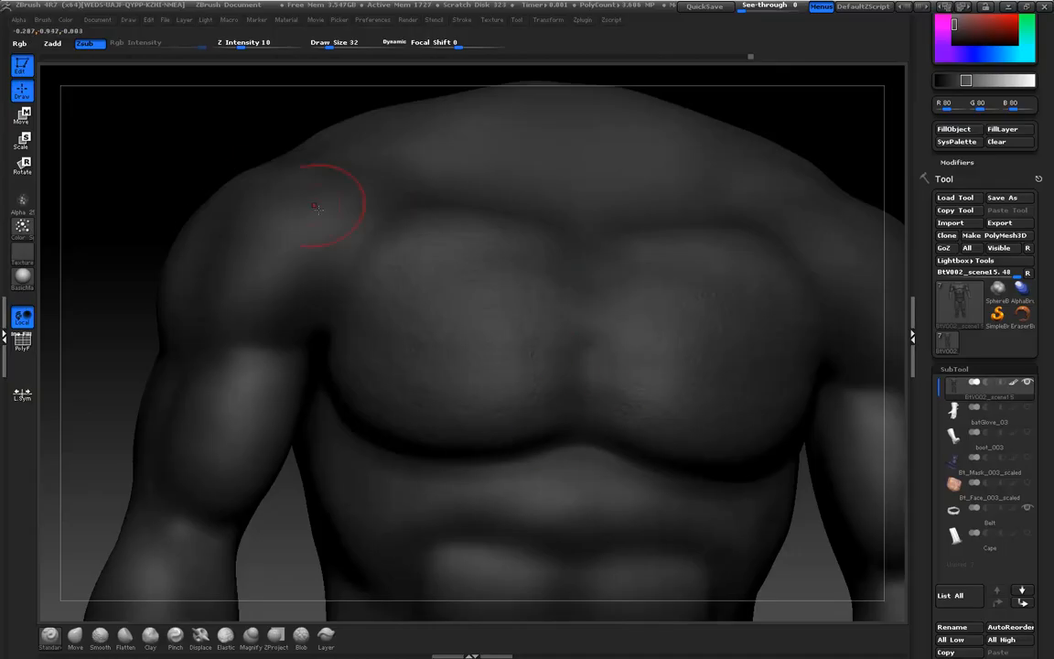
Spray recessed texture over the upper chest and around the front, side and back of the shoulders
{"action": "left_click_drag", "start_coordinate": [150, 177], "coordinate": [91, 133], "text": "alt"}
{"action": "left_click_drag", "start_coordinate": [202, 275], "coordinate": [219, 310]}
{"action": "mouse_move", "coordinate": [188, 253]}
{"action": "left_mouse_down", "text": "alt"}
{"action": "mouse_move", "coordinate": [177, 244]}
{"action": "mouse_move", "coordinate": [183, 275]}
{"action": "left_mouse_up", "text": "alt"}
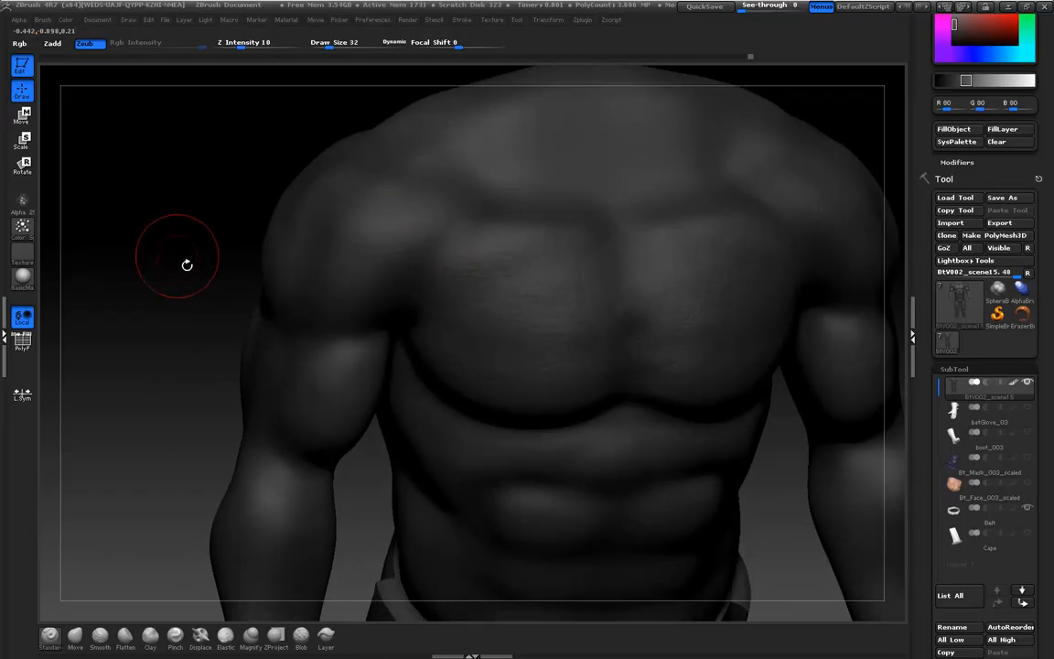
{"action": "mouse_move", "coordinate": [200, 275]}
{"action": "left_mouse_down"}
{"action": "mouse_move", "coordinate": [193, 269]}
{"action": "mouse_move", "coordinate": [217, 301]}
{"action": "mouse_move", "coordinate": [372, 341]}
{"action": "left_mouse_up"}
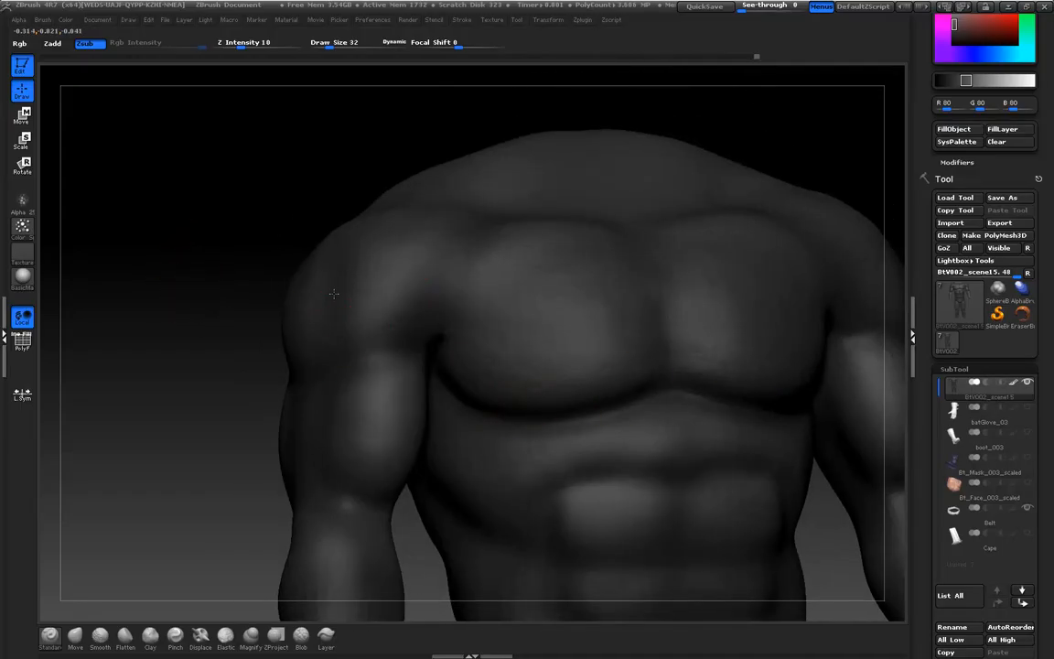
{"action": "left_click_drag", "start_coordinate": [156, 211], "coordinate": [198, 250]}
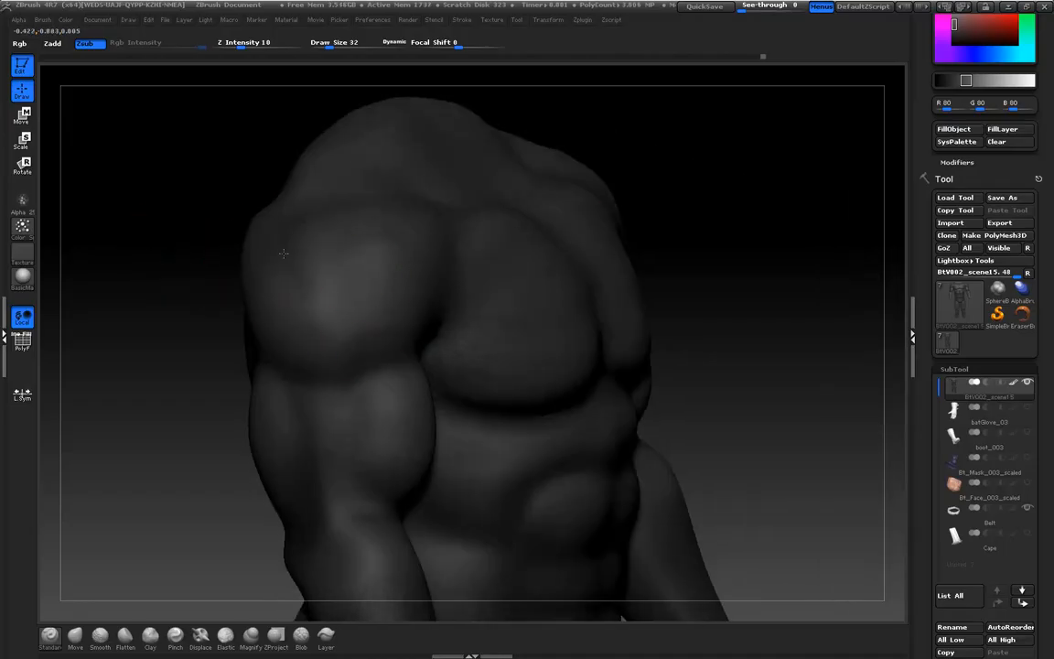
{"action": "left_click_drag", "start_coordinate": [160, 254], "coordinate": [423, 322]}
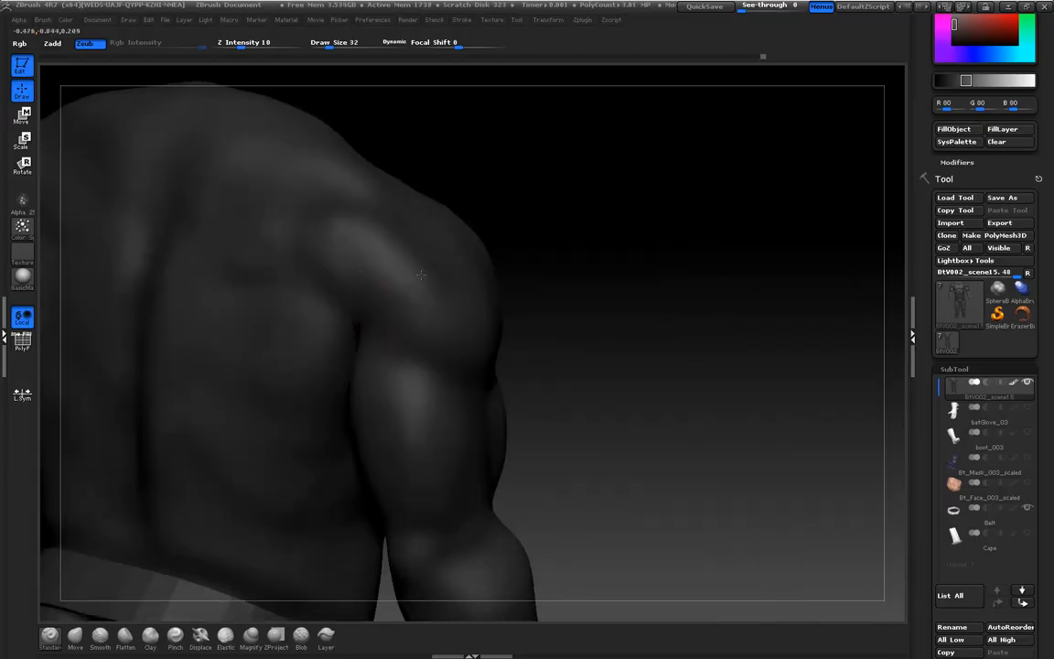
{"action": "left_click_drag", "start_coordinate": [668, 307], "coordinate": [283, 286]}
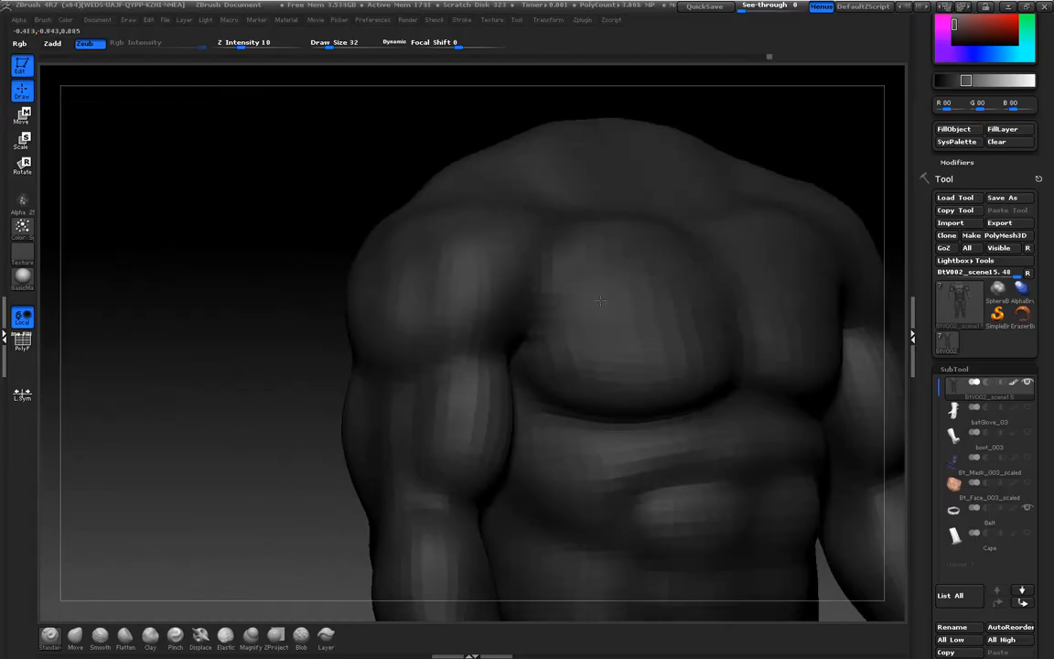
Spray recessed texture over the biceps and the outer side of the upper arm
{"action": "left_click_drag", "start_coordinate": [250, 327], "coordinate": [303, 324], "text": "alt"}
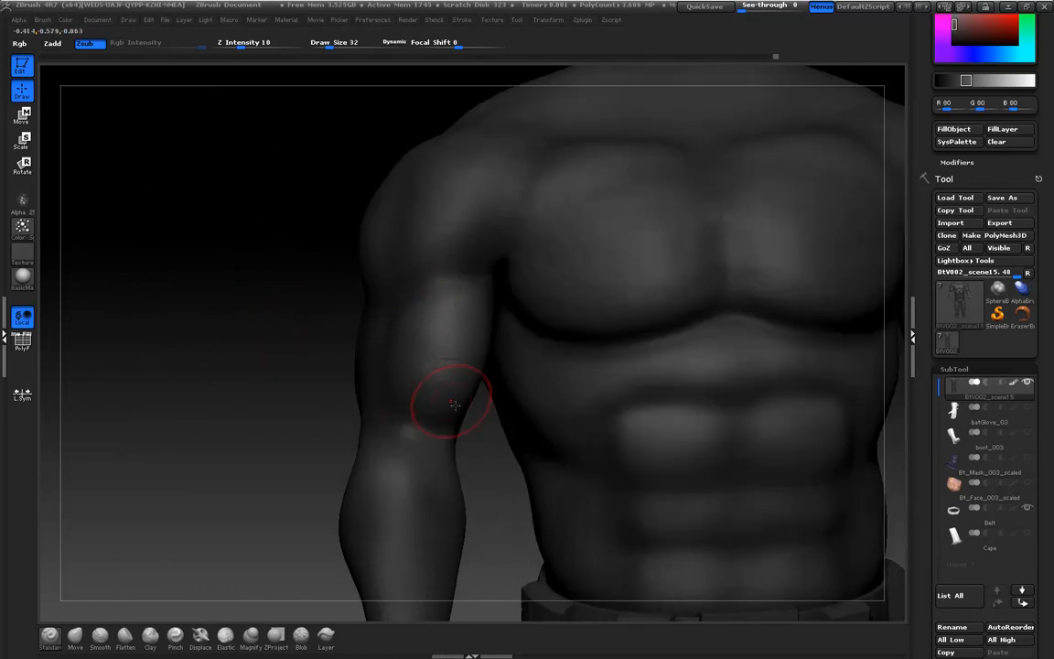
{"action": "left_click_drag", "start_coordinate": [264, 364], "coordinate": [396, 317]}
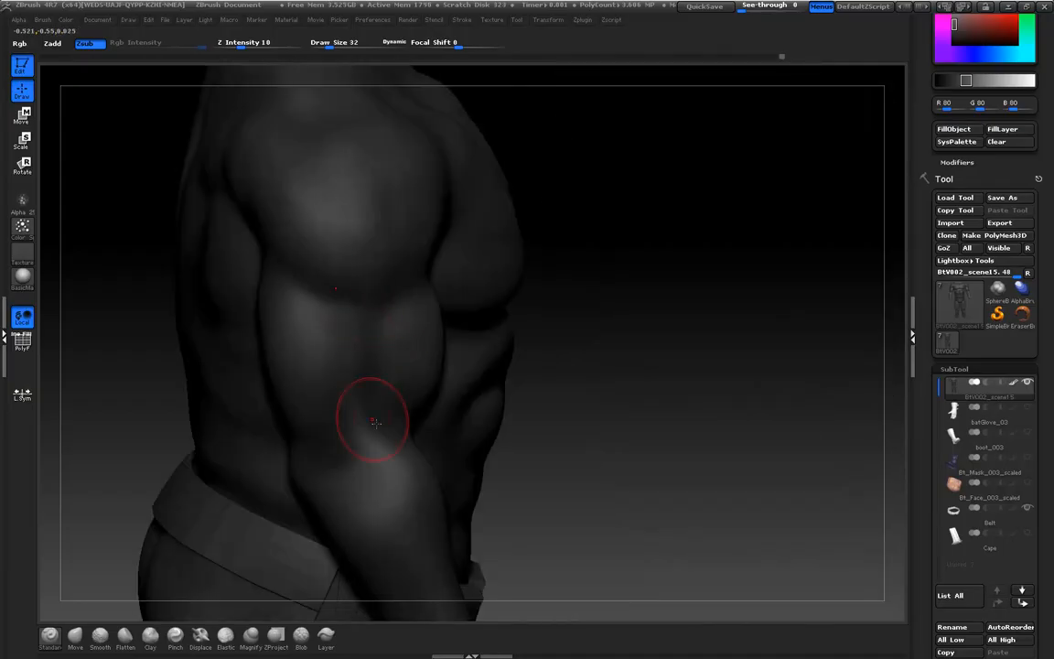
{"action": "left_click_drag", "start_coordinate": [643, 450], "coordinate": [412, 432]}
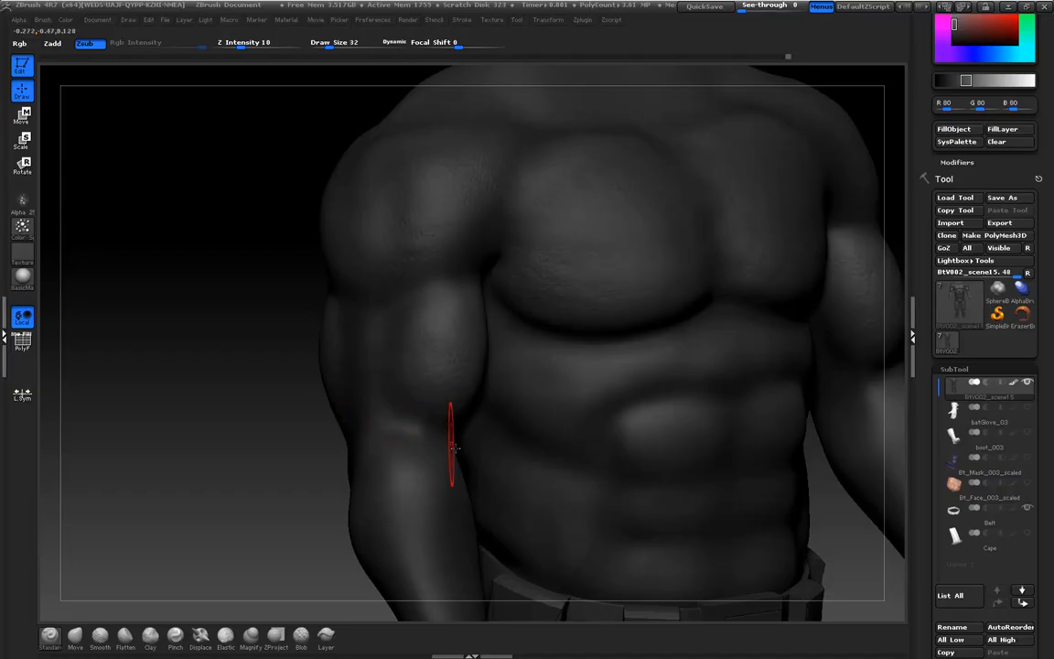
Spray recessed texture all around the forearm, from the elbow to the open wrist end
{"action": "left_click_drag", "start_coordinate": [223, 412], "coordinate": [293, 319]}
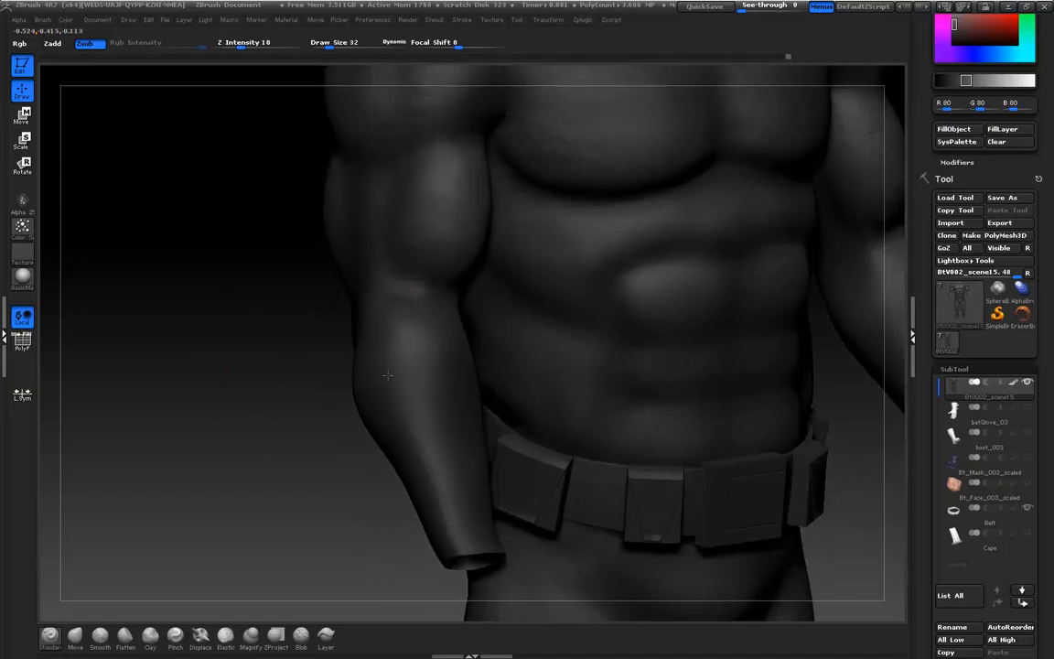
{"action": "left_click_drag", "start_coordinate": [236, 267], "coordinate": [307, 346]}
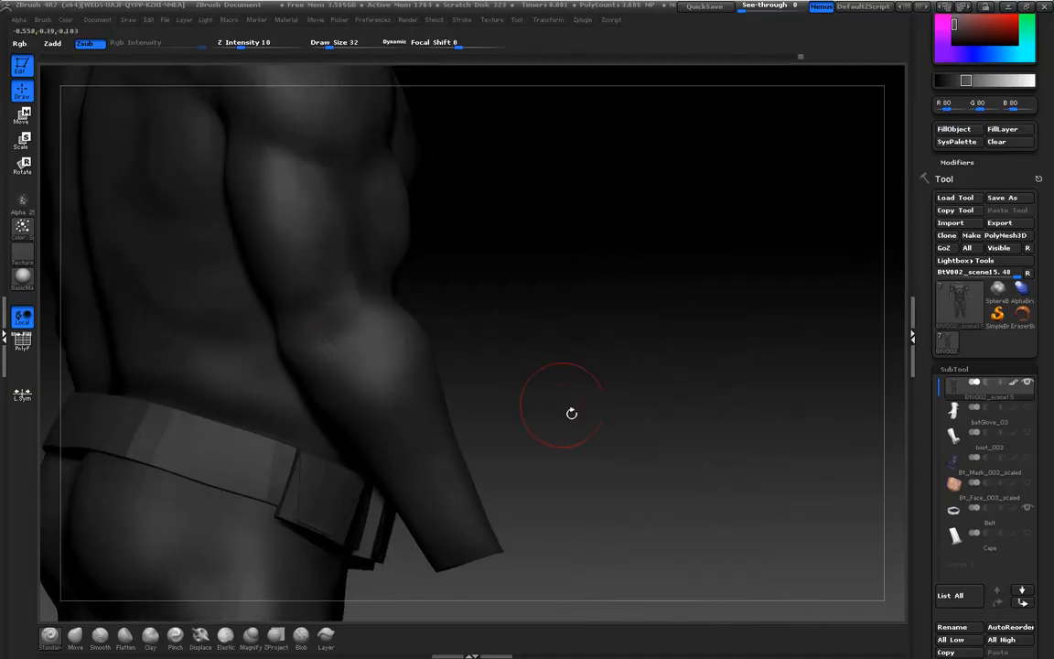
{"action": "left_click_drag", "start_coordinate": [444, 395], "coordinate": [566, 414]}
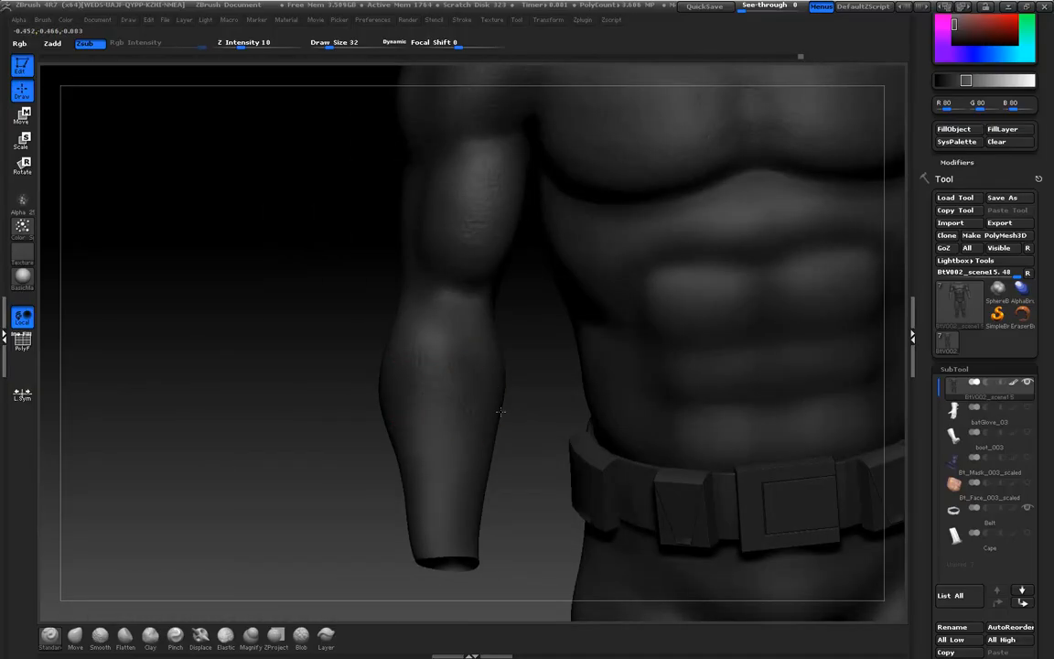
{"action": "left_click_drag", "start_coordinate": [306, 452], "coordinate": [348, 465]}
{"action": "left_click_drag", "start_coordinate": [591, 410], "coordinate": [711, 337]}
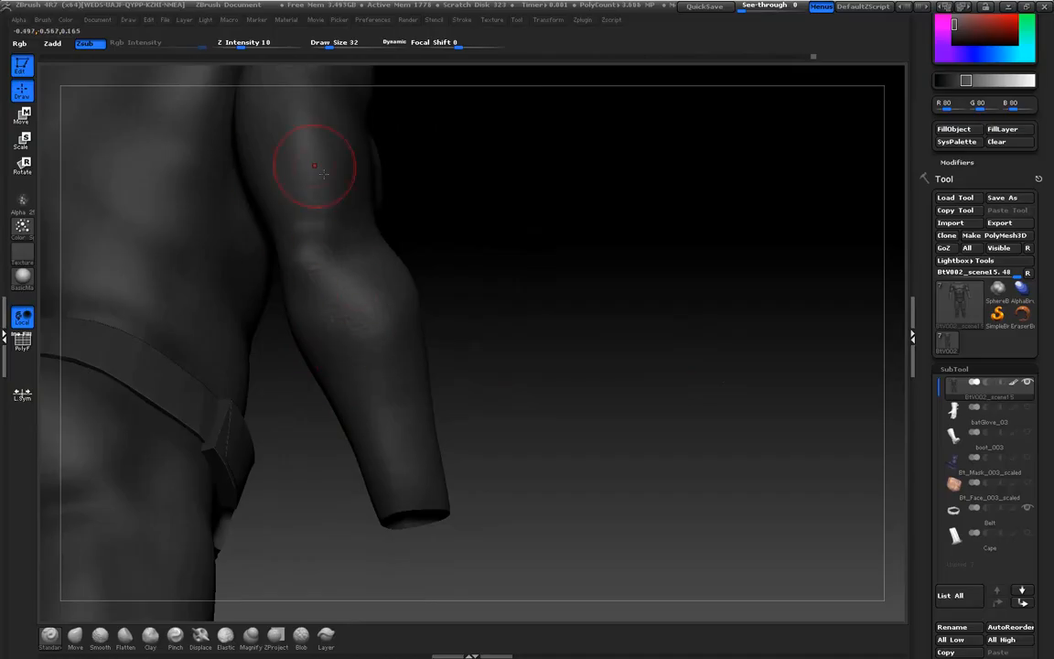
{"action": "mouse_move", "coordinate": [467, 312]}
{"action": "left_mouse_down"}
{"action": "mouse_move", "coordinate": [668, 294]}
{"action": "mouse_move", "coordinate": [547, 311]}
{"action": "left_mouse_up"}
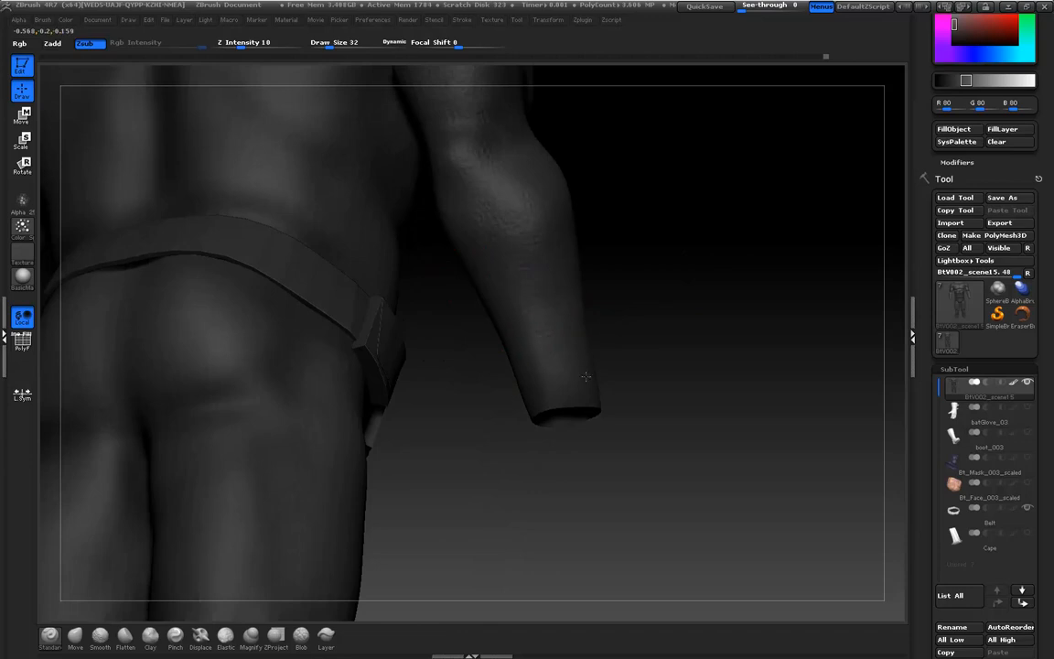
{"action": "left_click_drag", "start_coordinate": [777, 409], "coordinate": [539, 382]}
{"action": "mouse_move", "coordinate": [341, 297]}
{"action": "left_mouse_down"}
{"action": "mouse_move", "coordinate": [283, 246]}
{"action": "mouse_move", "coordinate": [567, 352]}
{"action": "left_mouse_up"}
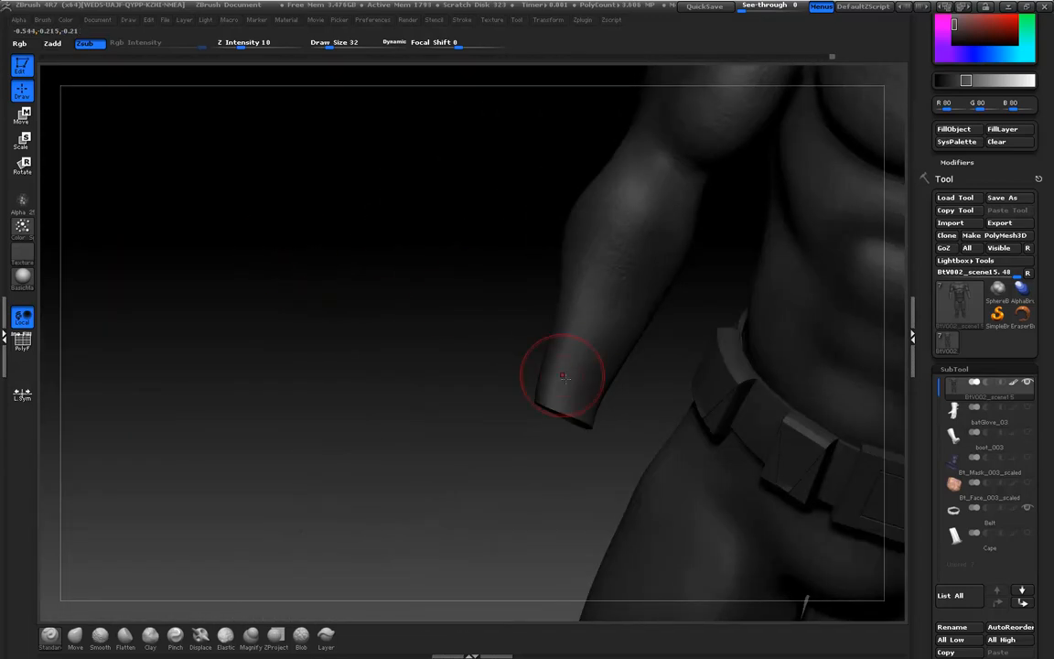
Spray recessed texture over the abdomen and sides of the torso, and across the back and shoulder blades
{"action": "mouse_move", "coordinate": [395, 313]}
{"action": "left_mouse_down"}
{"action": "mouse_move", "coordinate": [320, 251]}
{"action": "mouse_move", "coordinate": [291, 260]}
{"action": "mouse_move", "coordinate": [319, 265]}
{"action": "mouse_move", "coordinate": [292, 238]}
{"action": "mouse_move", "coordinate": [259, 247]}
{"action": "mouse_move", "coordinate": [274, 302]}
{"action": "left_mouse_up"}
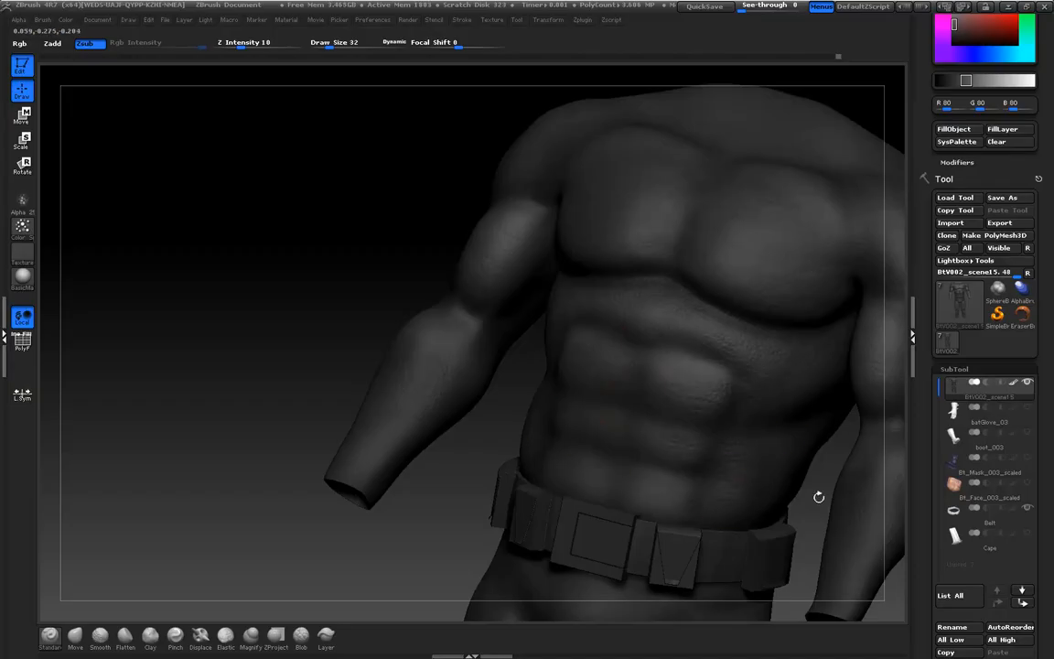
{"action": "left_click_drag", "start_coordinate": [252, 232], "coordinate": [294, 263]}
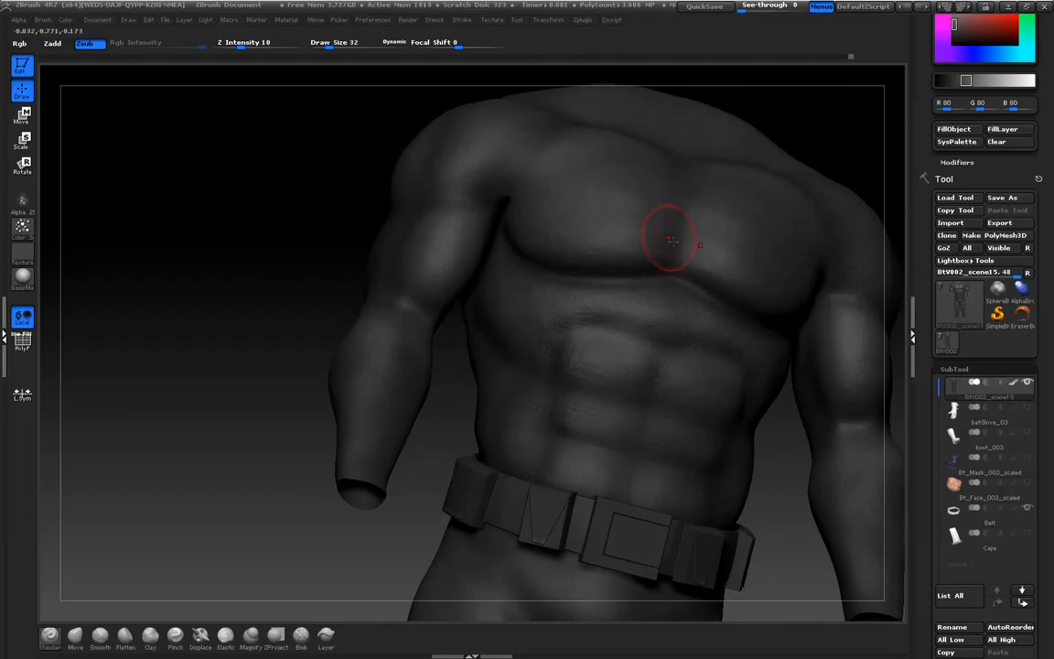
{"action": "left_click_drag", "start_coordinate": [200, 264], "coordinate": [226, 256]}
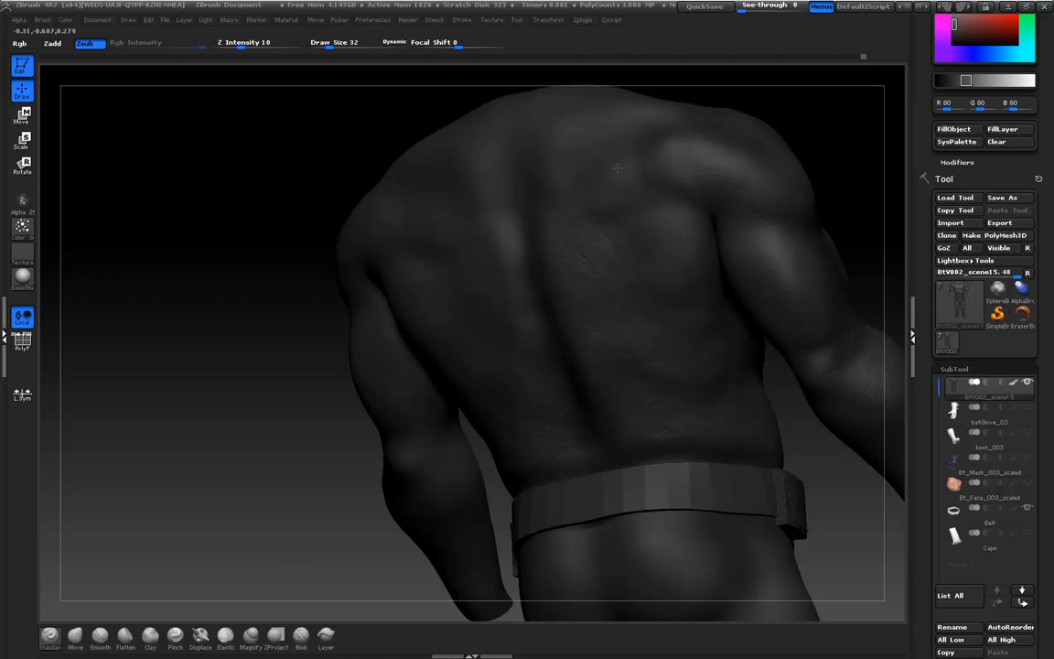
{"action": "mouse_move", "coordinate": [267, 206]}
{"action": "left_mouse_down"}
{"action": "mouse_move", "coordinate": [231, 183]}
{"action": "mouse_move", "coordinate": [264, 211]}
{"action": "mouse_move", "coordinate": [255, 191]}
{"action": "mouse_move", "coordinate": [234, 238]}
{"action": "mouse_move", "coordinate": [265, 229]}
{"action": "left_mouse_up"}
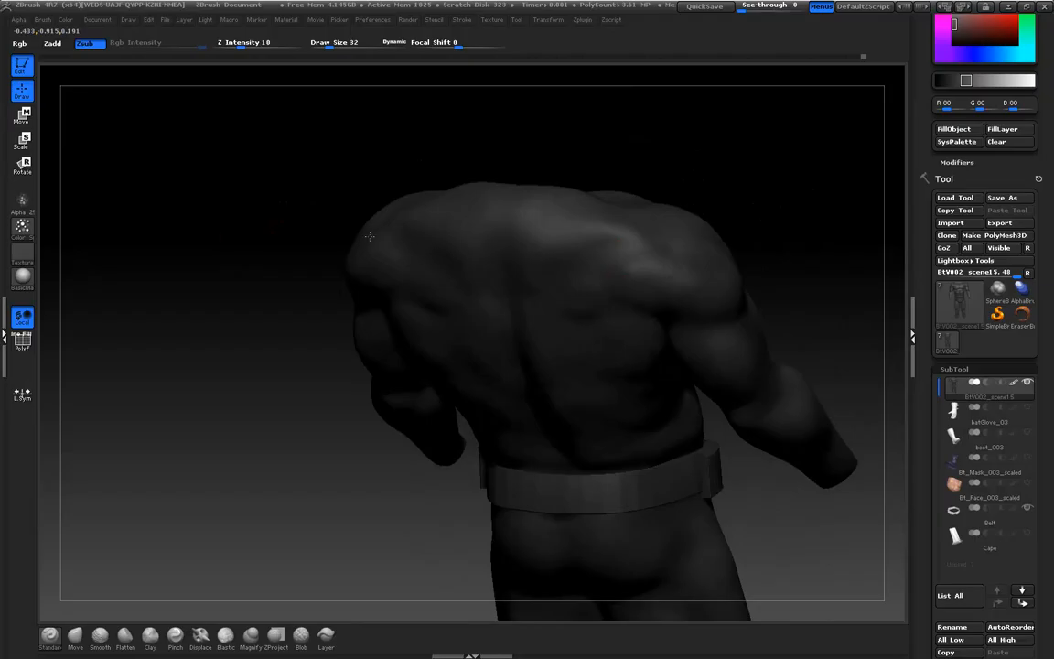
Spray recessed texture over the collarbone area, trapezius and tops of both shoulders
{"action": "left_click_drag", "start_coordinate": [233, 198], "coordinate": [271, 216], "text": "shift"}
{"action": "left_click_drag", "start_coordinate": [672, 228], "coordinate": [782, 246]}
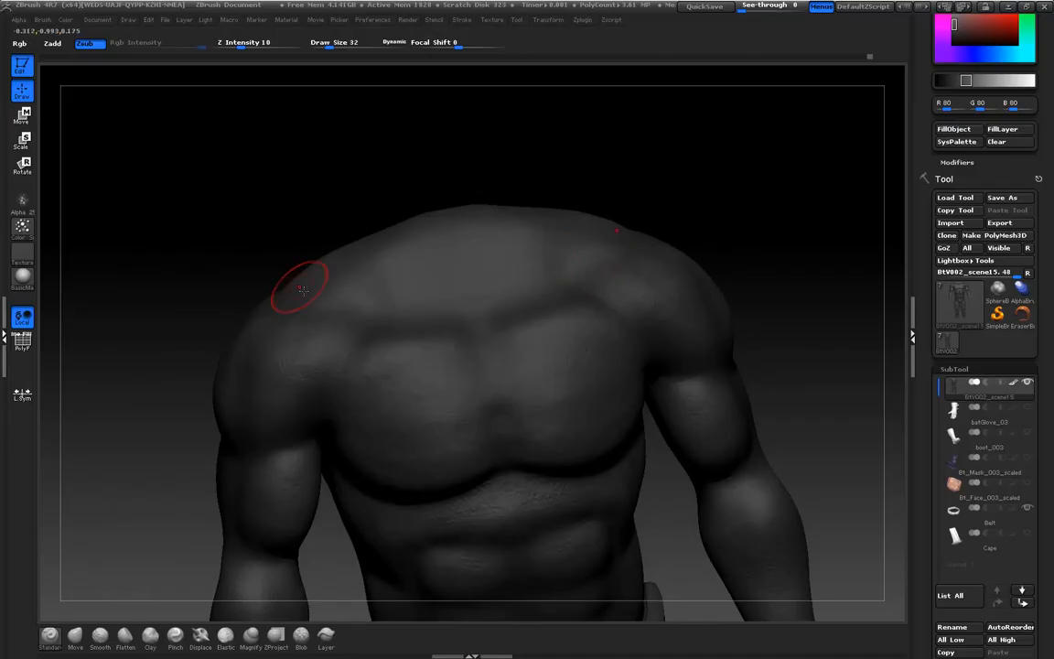
{"action": "left_click_drag", "start_coordinate": [265, 230], "coordinate": [288, 327]}
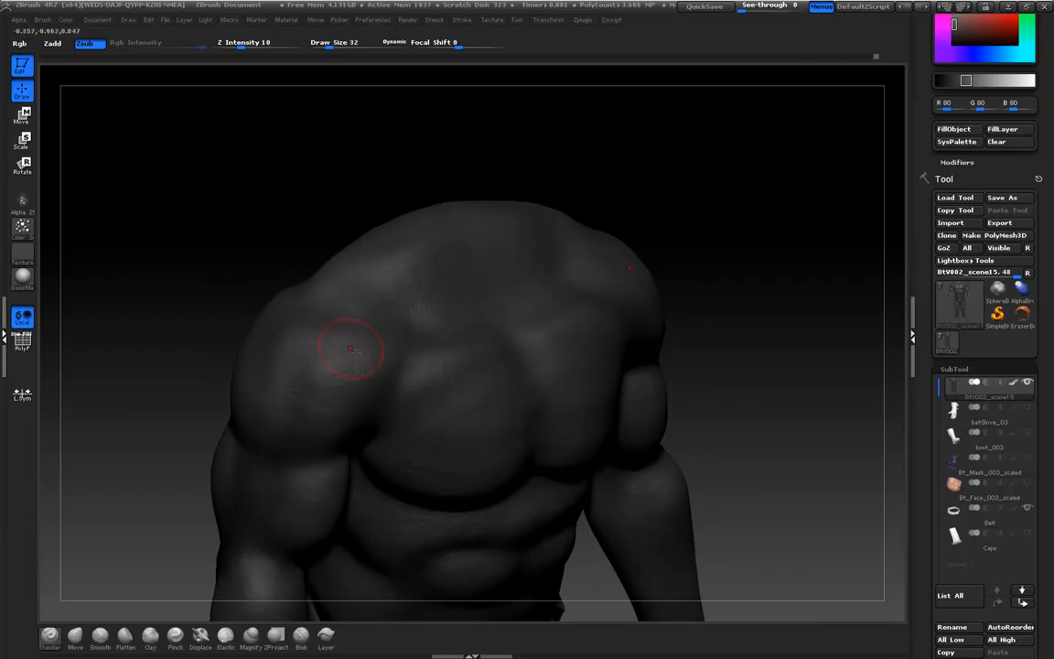
{"action": "left_click_drag", "start_coordinate": [280, 207], "coordinate": [324, 263]}
{"action": "left_click_drag", "start_coordinate": [603, 460], "coordinate": [227, 306]}
{"action": "left_click_drag", "start_coordinate": [170, 266], "coordinate": [227, 228]}
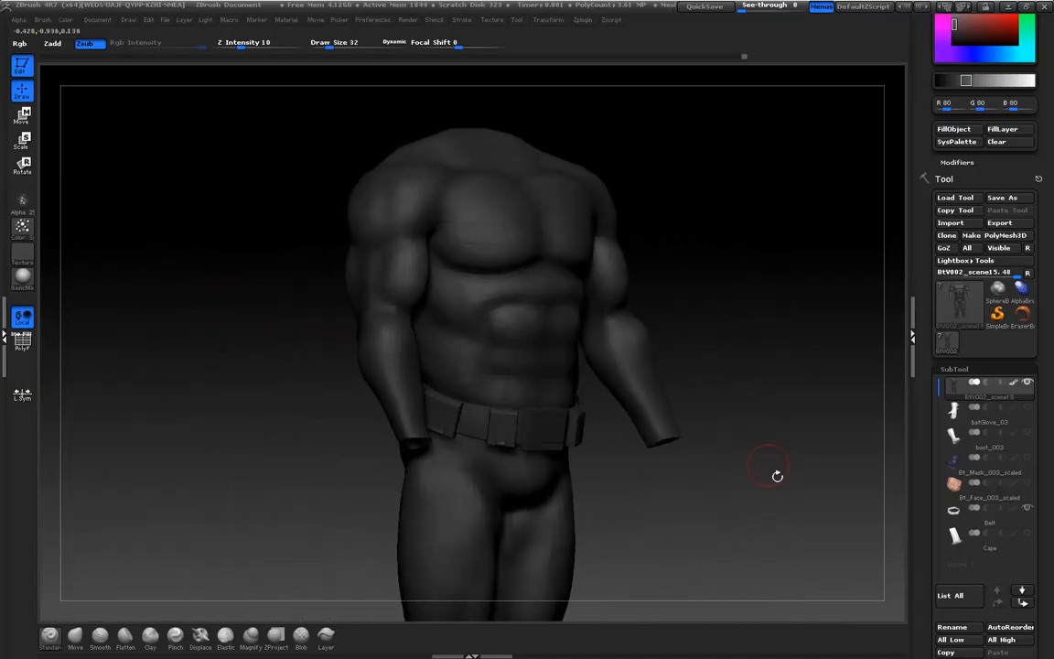
Spray recessed texture over the pelvis below the belt and the front of both thighs
{"action": "left_click_drag", "start_coordinate": [791, 494], "coordinate": [697, 455]}
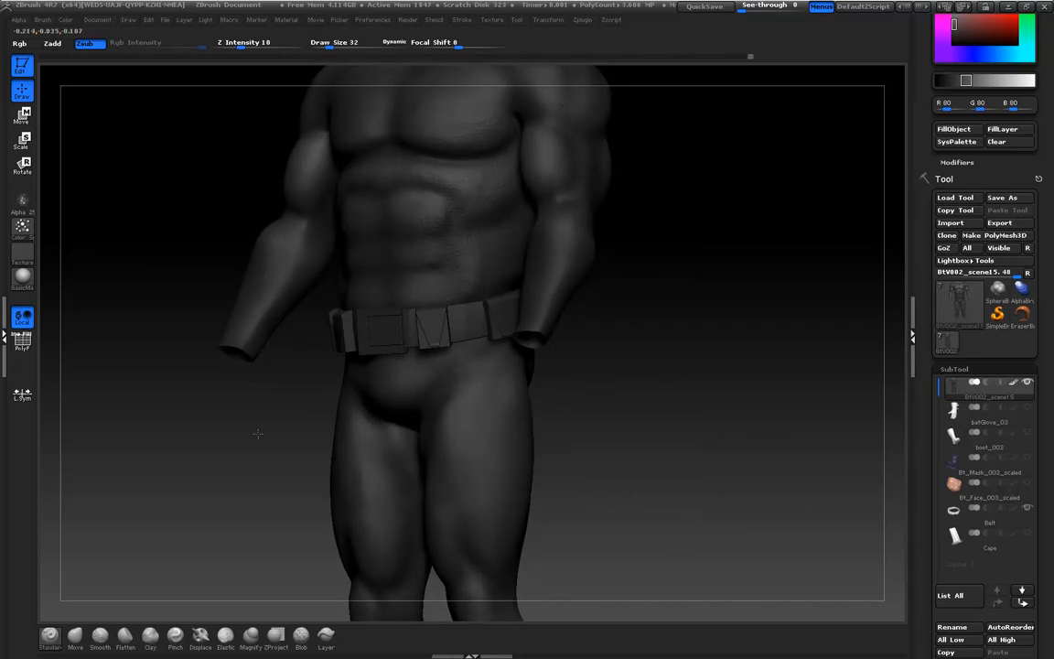
{"action": "left_click_drag", "start_coordinate": [254, 436], "coordinate": [357, 425]}
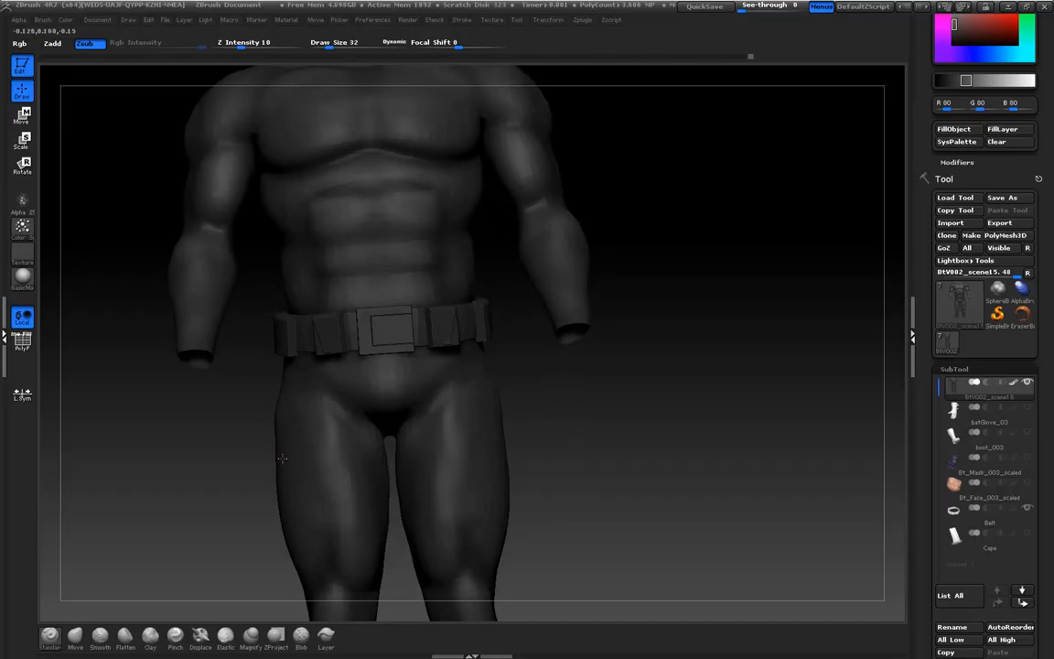
{"action": "mouse_move", "coordinate": [219, 519]}
{"action": "left_mouse_down"}
{"action": "mouse_move", "coordinate": [245, 406]}
{"action": "mouse_move", "coordinate": [274, 430]}
{"action": "left_mouse_up"}
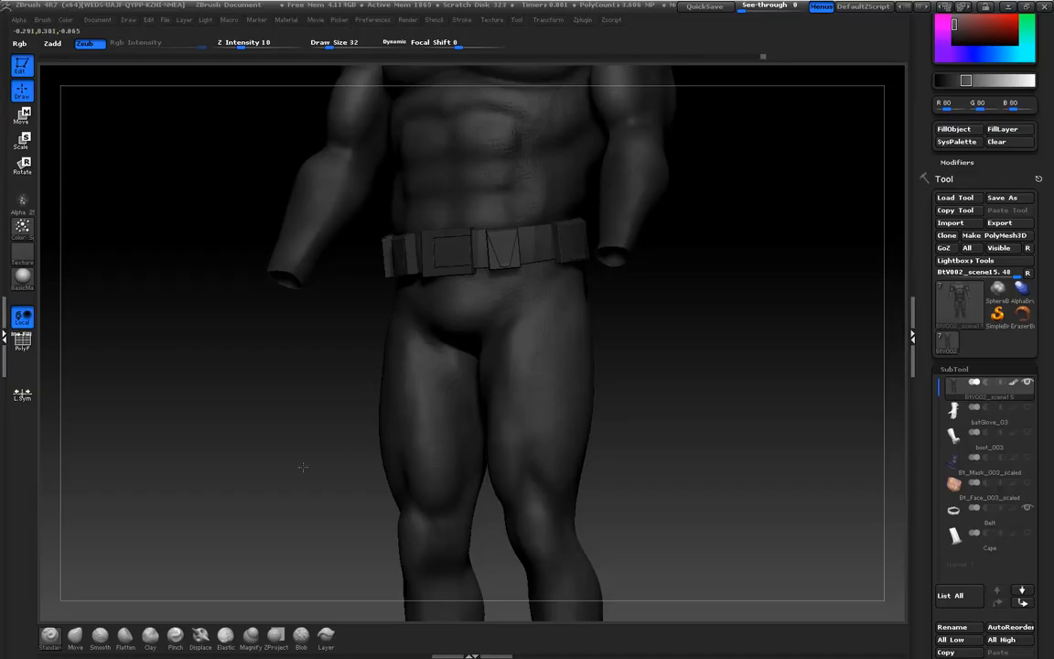
{"action": "left_click_drag", "start_coordinate": [302, 469], "coordinate": [400, 460]}
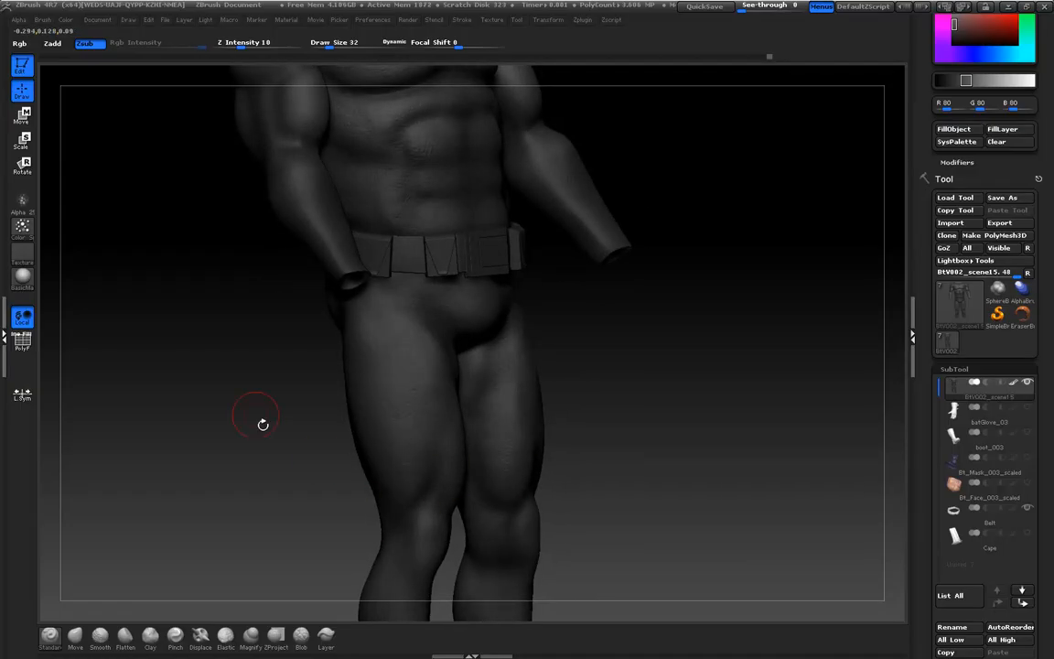
Spray recessed texture over the buttocks, hips and the outer and rear sides of the thighs
{"action": "left_click_drag", "start_coordinate": [314, 400], "coordinate": [292, 422]}
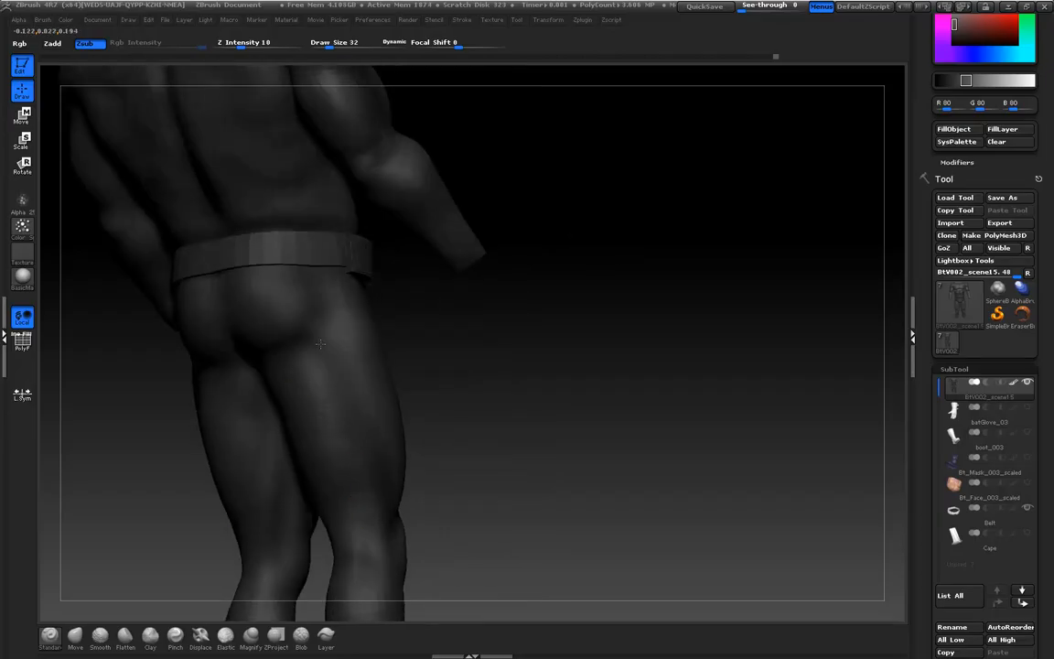
{"action": "left_click_drag", "start_coordinate": [504, 387], "coordinate": [464, 381]}
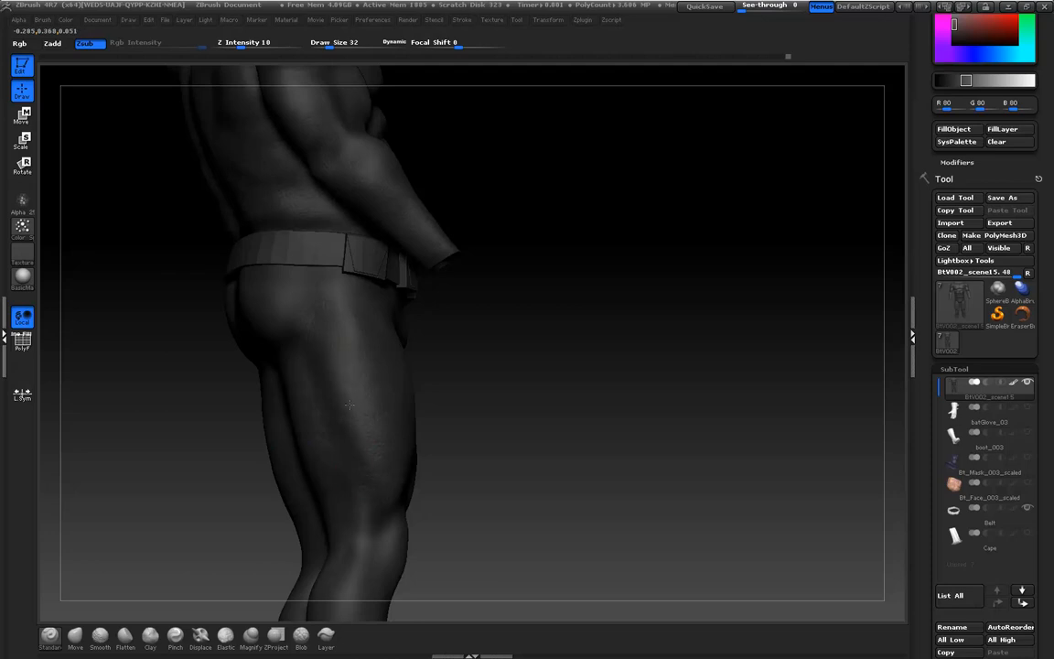
{"action": "left_click_drag", "start_coordinate": [153, 299], "coordinate": [447, 283]}
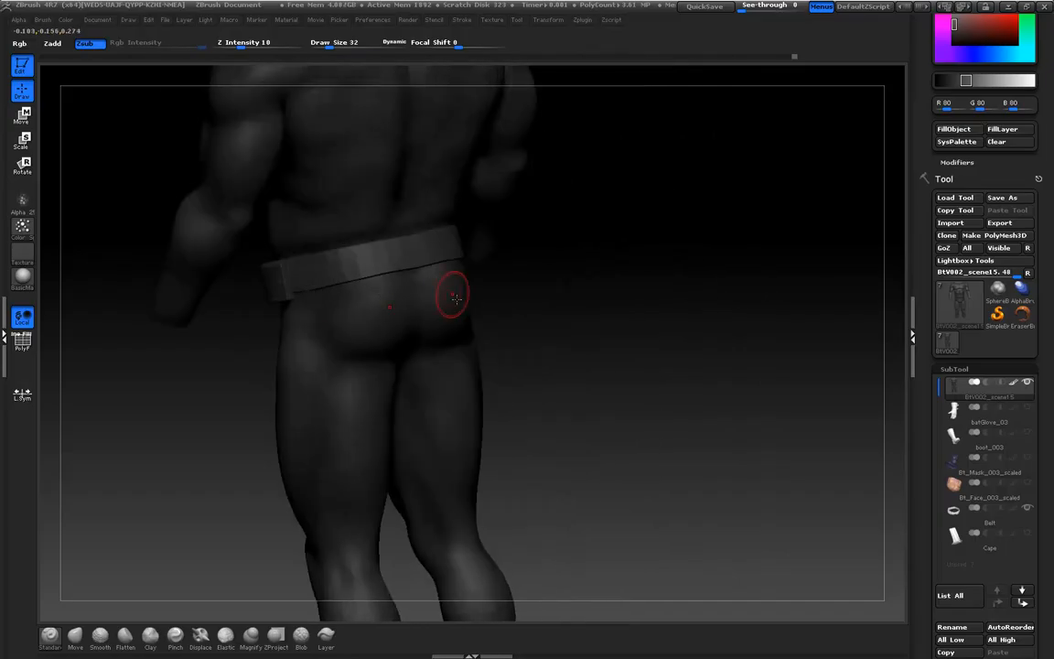
{"action": "left_click_drag", "start_coordinate": [666, 410], "coordinate": [460, 359]}
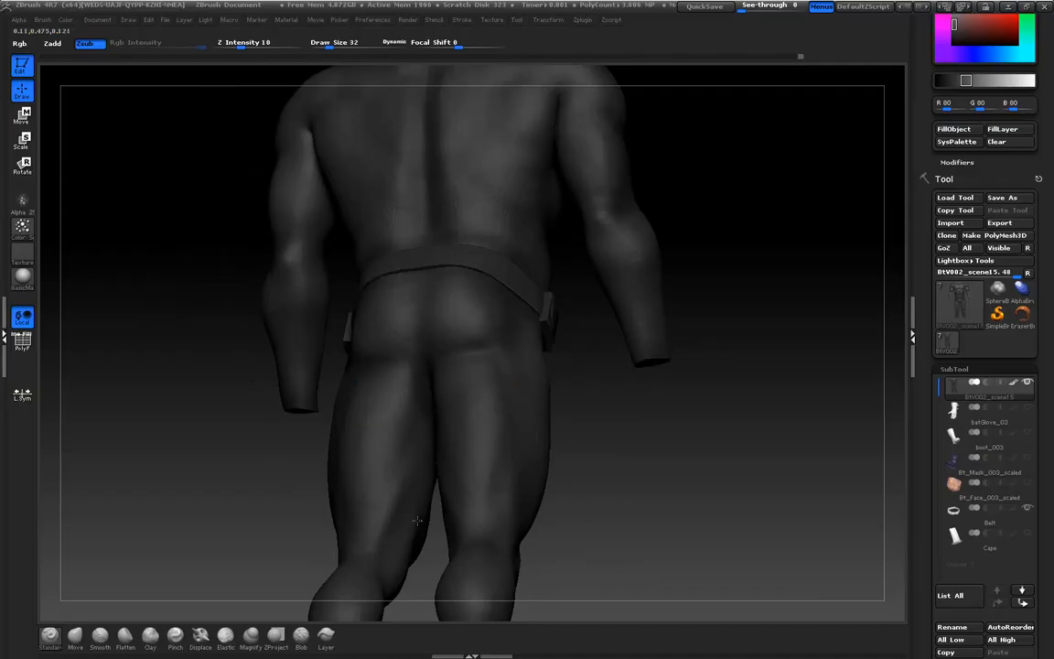
Spray recessed texture around the knees and calves, down to the open ends of the lower legs
{"action": "left_click_drag", "start_coordinate": [663, 502], "coordinate": [654, 383], "text": "alt"}
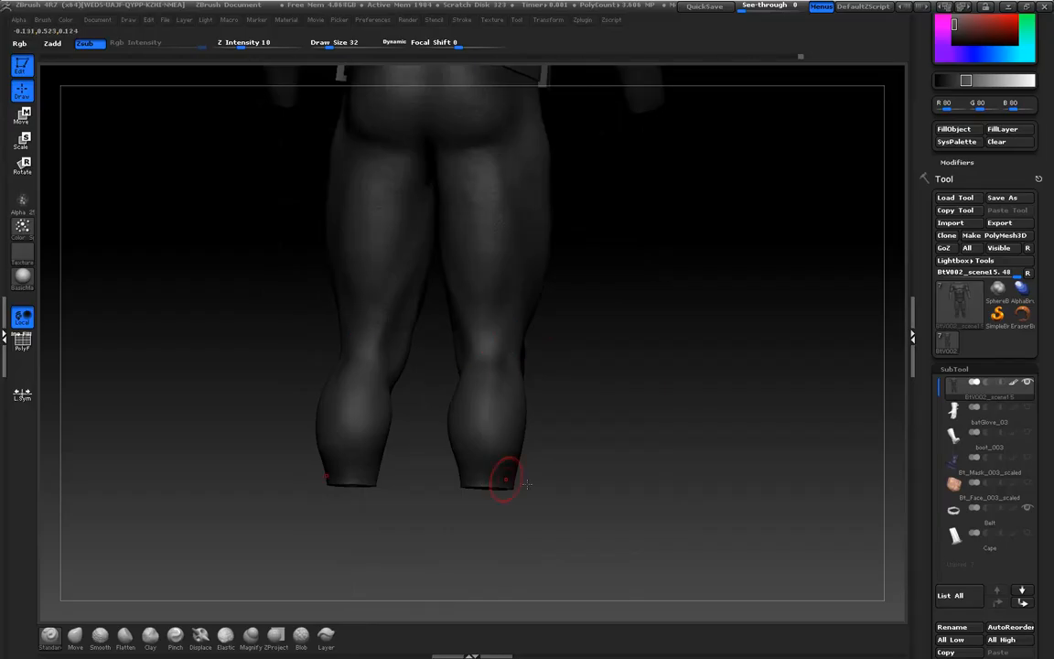
{"action": "left_click_drag", "start_coordinate": [559, 447], "coordinate": [540, 440]}
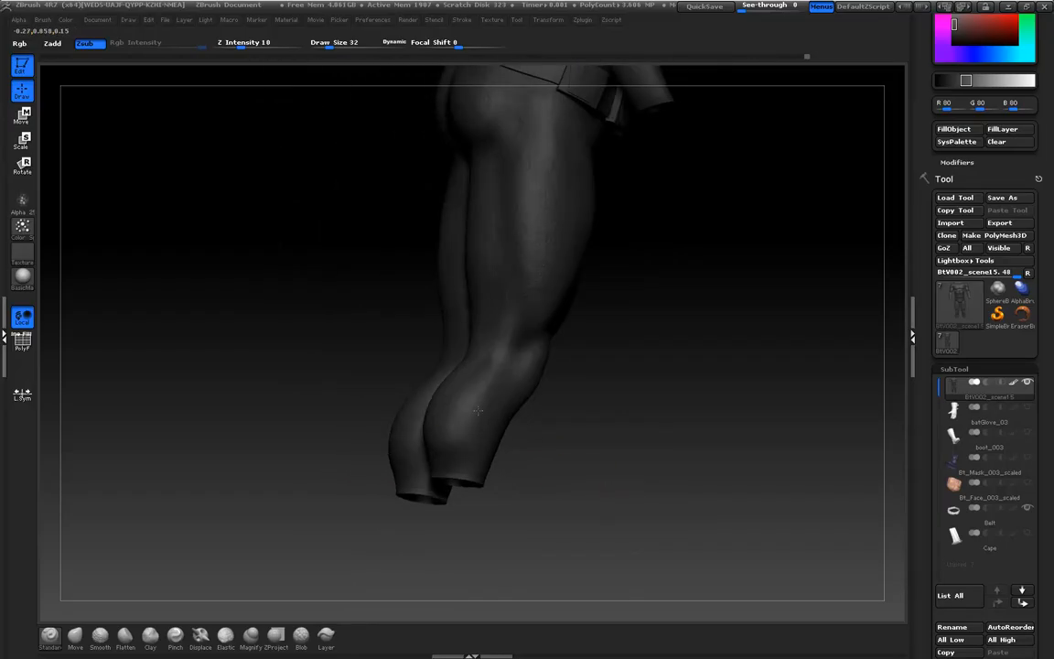
{"action": "left_click_drag", "start_coordinate": [617, 400], "coordinate": [557, 370]}
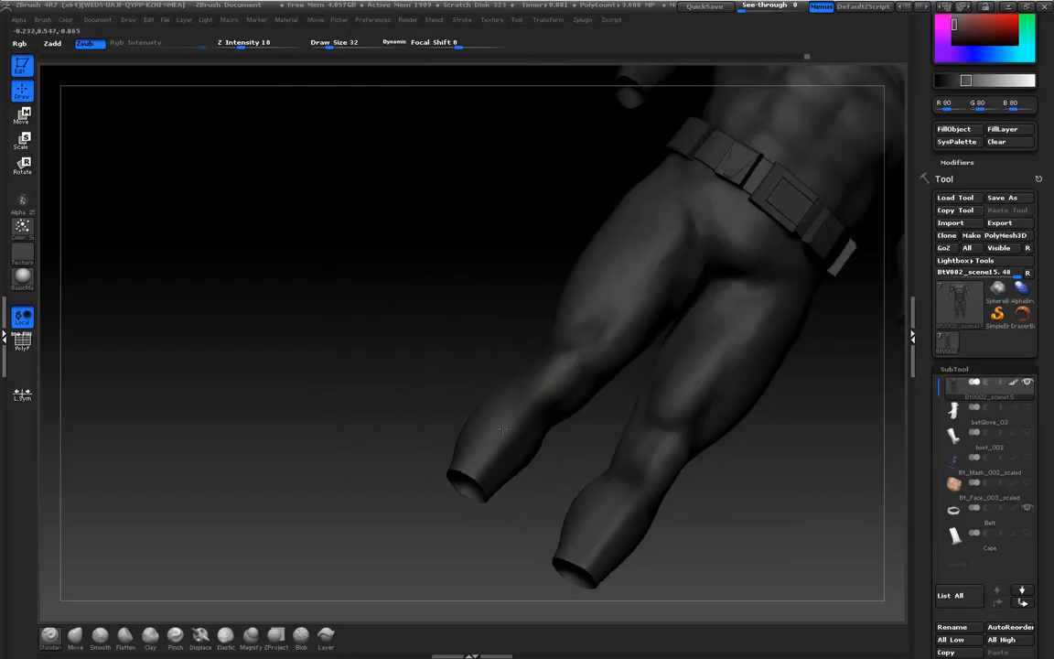
{"action": "left_click_drag", "start_coordinate": [624, 415], "coordinate": [370, 442]}
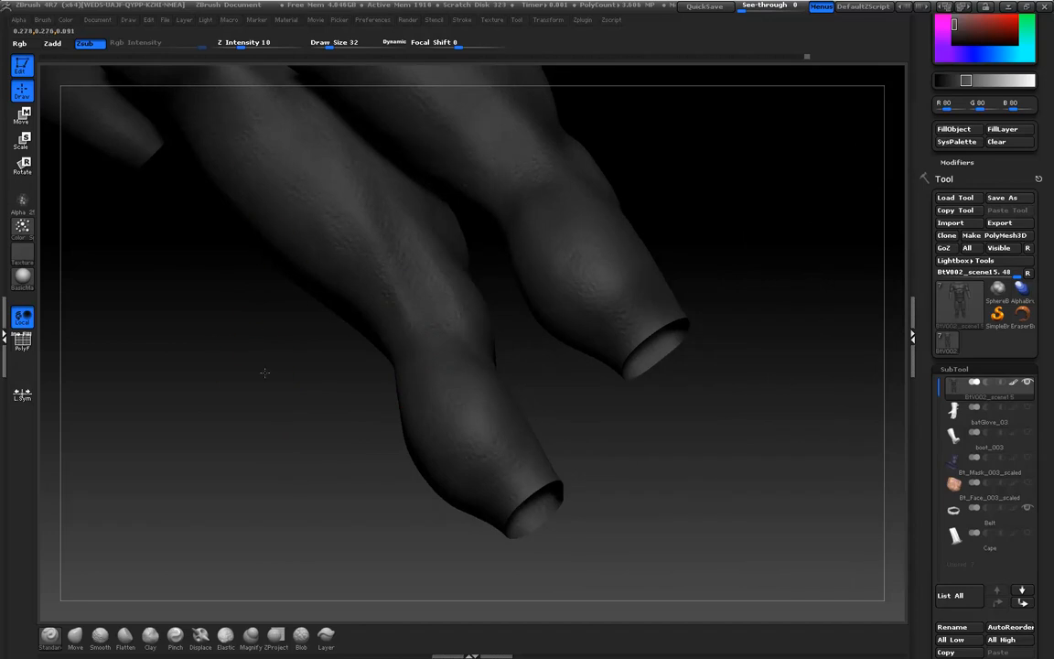
{"action": "left_click_drag", "start_coordinate": [267, 376], "coordinate": [482, 283]}
{"action": "left_click_drag", "start_coordinate": [594, 346], "coordinate": [530, 405]}
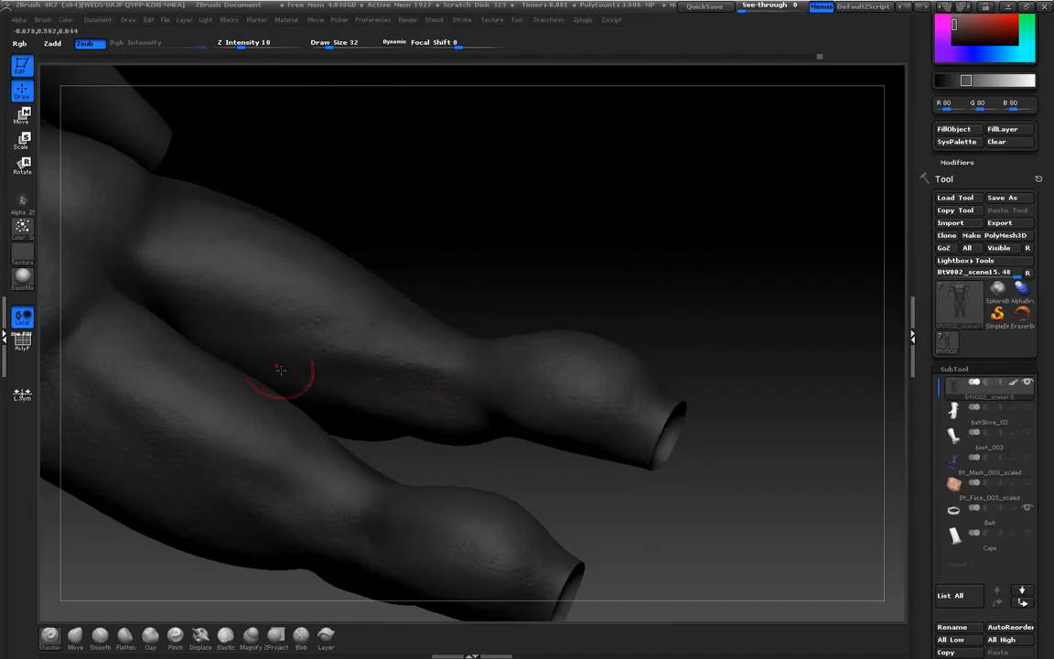
Spray recessed texture over the inner thighs and the area around the knees
{"action": "left_click_drag", "start_coordinate": [491, 240], "coordinate": [482, 305]}
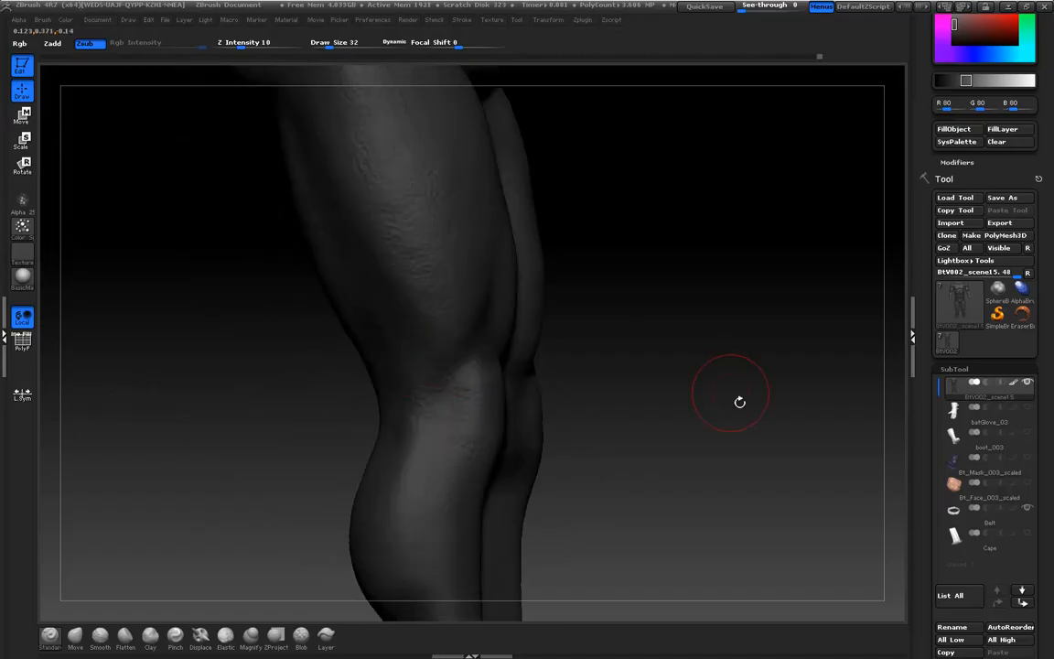
{"action": "left_click_drag", "start_coordinate": [736, 396], "coordinate": [586, 371]}
{"action": "left_click_drag", "start_coordinate": [248, 313], "coordinate": [251, 368], "text": "alt"}
{"action": "left_click_drag", "start_coordinate": [273, 412], "coordinate": [261, 411]}
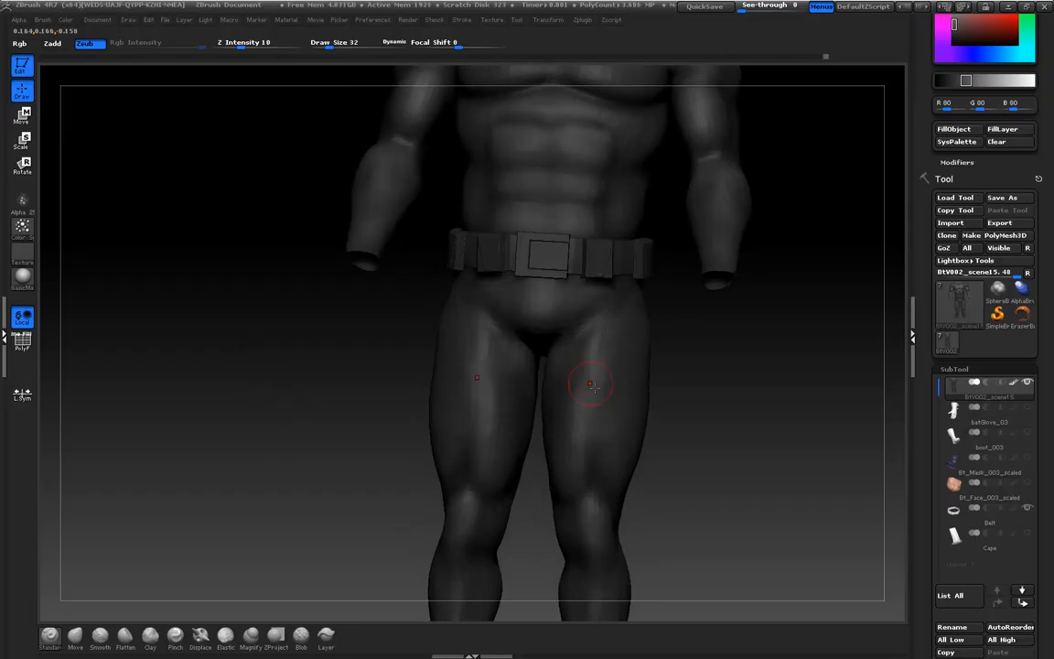
{"action": "left_click_drag", "start_coordinate": [727, 446], "coordinate": [584, 464]}
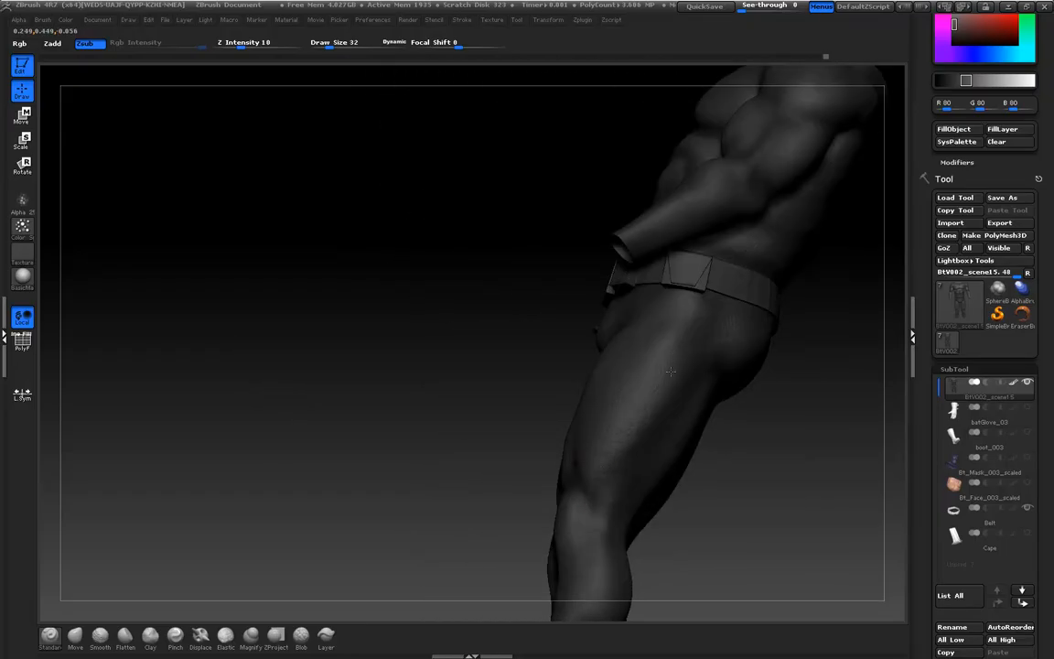
Spray recessed texture over the underside of the forearm near the elbow
{"action": "left_click_drag", "start_coordinate": [402, 324], "coordinate": [261, 555], "text": "alt"}
{"action": "left_click_drag", "start_coordinate": [308, 371], "coordinate": [316, 348]}
{"action": "left_click_drag", "start_coordinate": [366, 384], "coordinate": [217, 147], "text": "alt"}
{"action": "left_click_drag", "start_coordinate": [215, 226], "coordinate": [99, 403], "text": "alt"}
{"action": "left_click_drag", "start_coordinate": [301, 326], "coordinate": [641, 114], "text": "alt"}
{"action": "left_click_drag", "start_coordinate": [285, 430], "coordinate": [302, 389]}
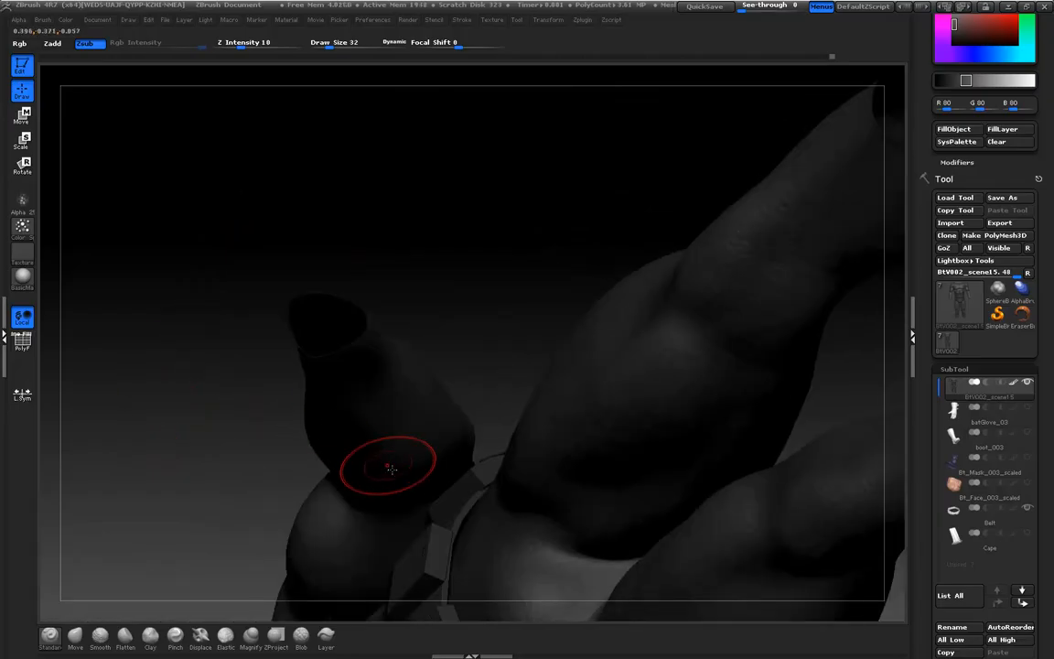
{"action": "left_click_drag", "start_coordinate": [424, 252], "coordinate": [438, 341]}
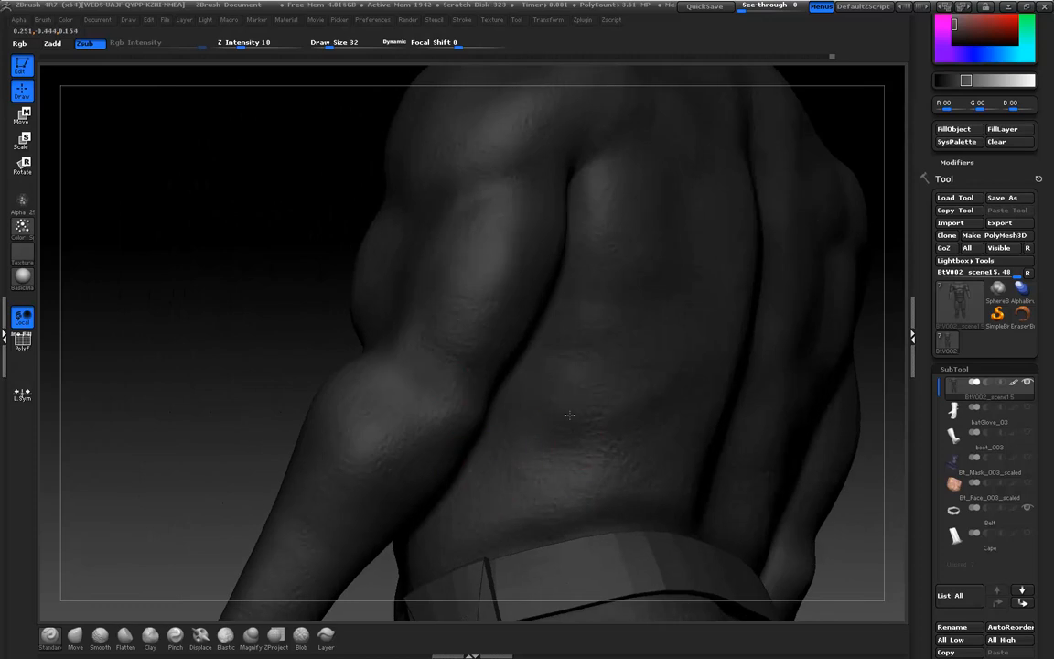
Quick save the project
{"action": "left_click_drag", "start_coordinate": [266, 292], "coordinate": [247, 338]}
{"action": "left_click_drag", "start_coordinate": [202, 296], "coordinate": [348, 252], "text": "alt"}
{"action": "left_click_drag", "start_coordinate": [846, 531], "coordinate": [748, 532]}
{"action": "left_click_drag", "start_coordinate": [750, 400], "coordinate": [833, 562], "text": "alt"}
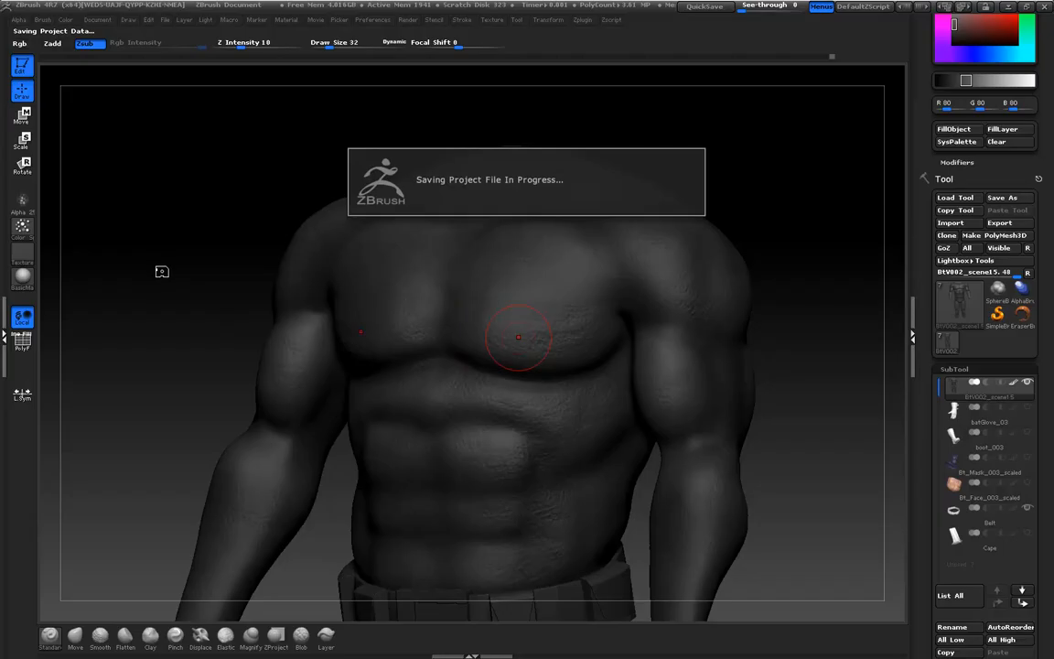
Spray additional recessed texture over the shoulder, biceps, outer upper arm and forearm
{"action": "left_click_drag", "start_coordinate": [181, 295], "coordinate": [202, 261]}
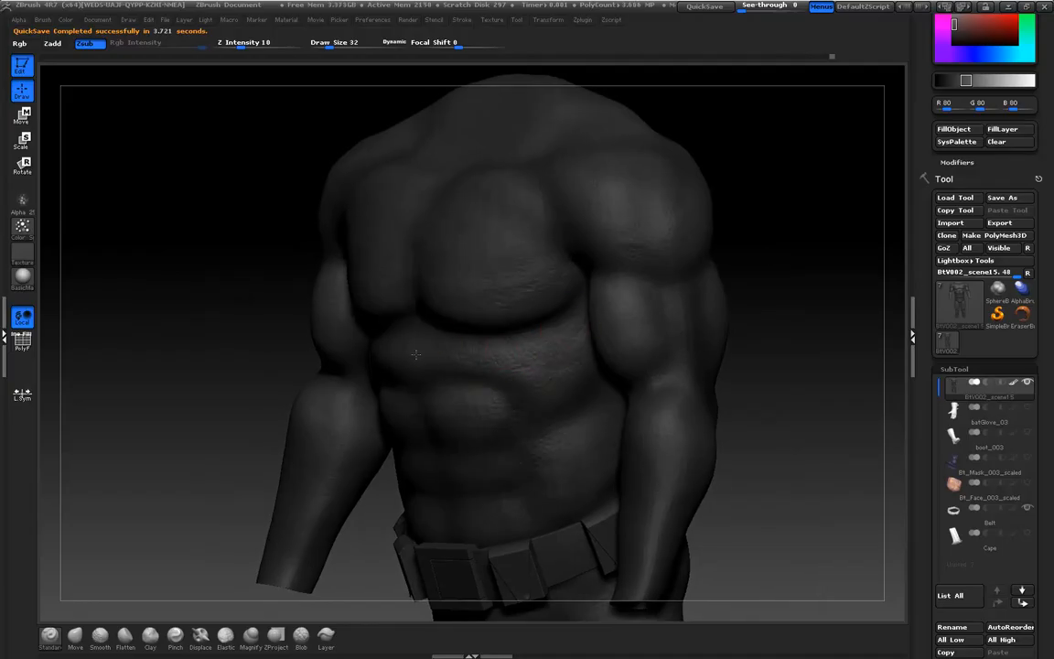
{"action": "left_click_drag", "start_coordinate": [176, 289], "coordinate": [404, 284]}
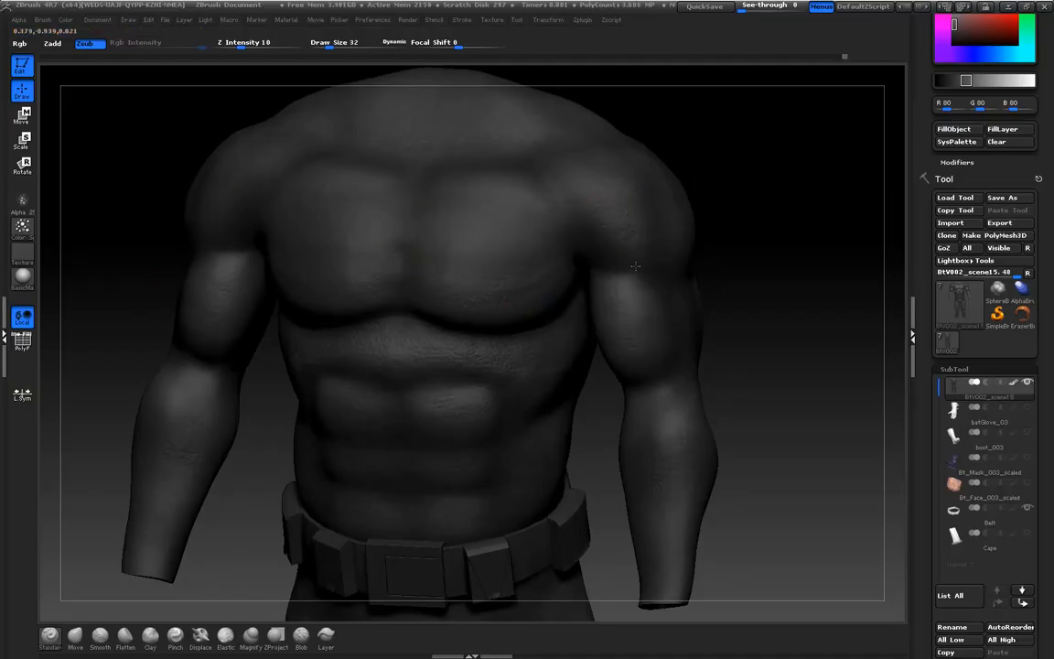
{"action": "key", "text": "shift+d"}
{"action": "key", "text": "d"}
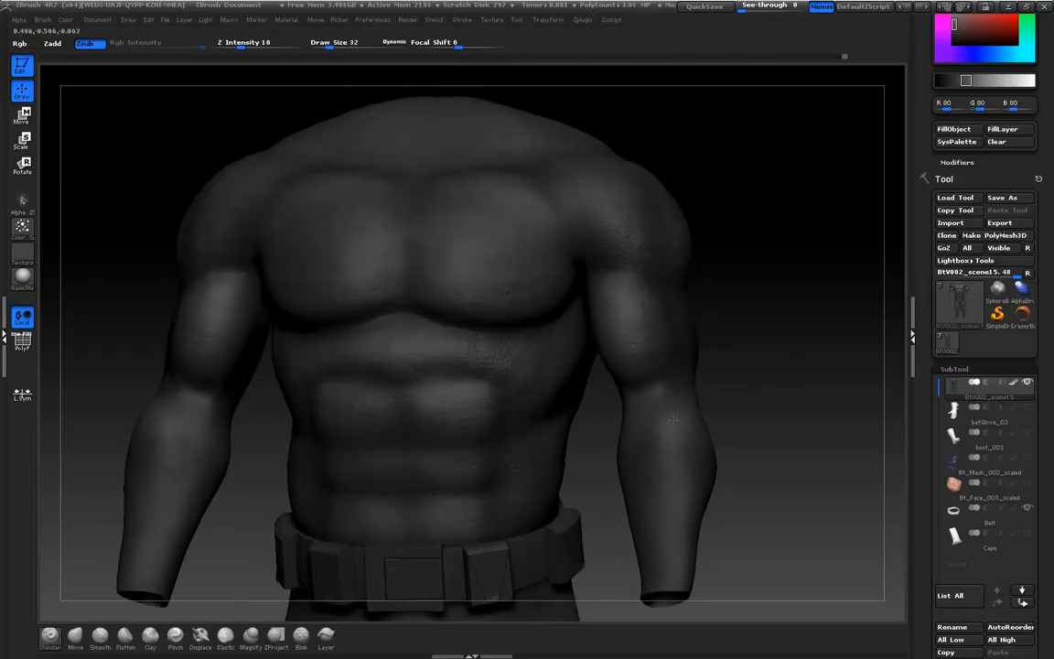
{"action": "mouse_move", "coordinate": [865, 409]}
{"action": "left_mouse_down"}
{"action": "mouse_move", "coordinate": [805, 410]}
{"action": "mouse_move", "coordinate": [769, 384]}
{"action": "left_mouse_up"}
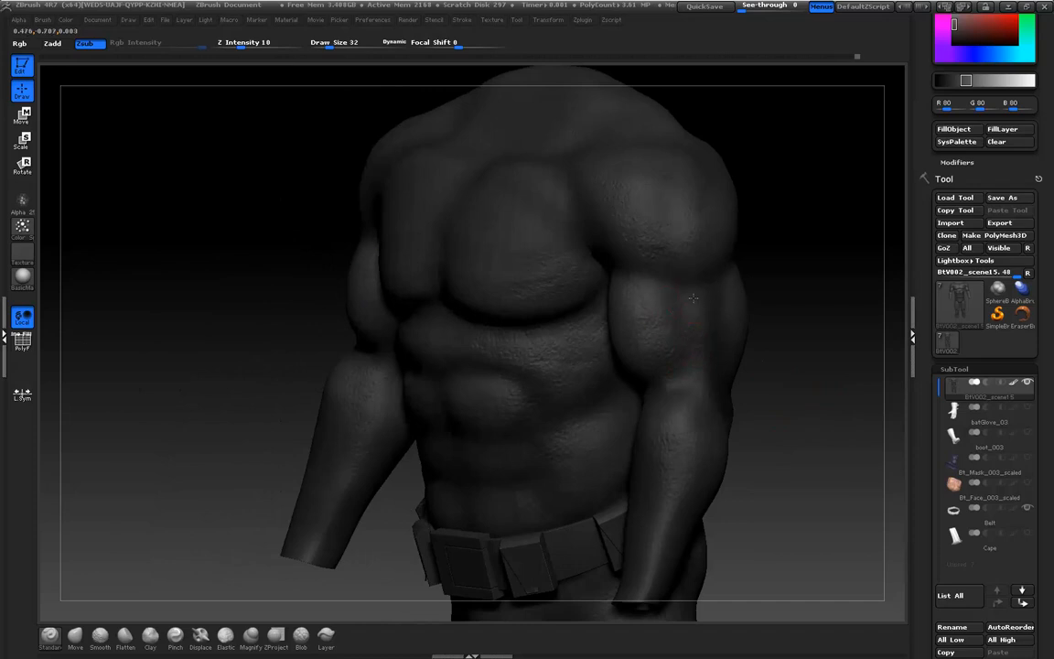
{"action": "left_click_drag", "start_coordinate": [835, 388], "coordinate": [750, 371]}
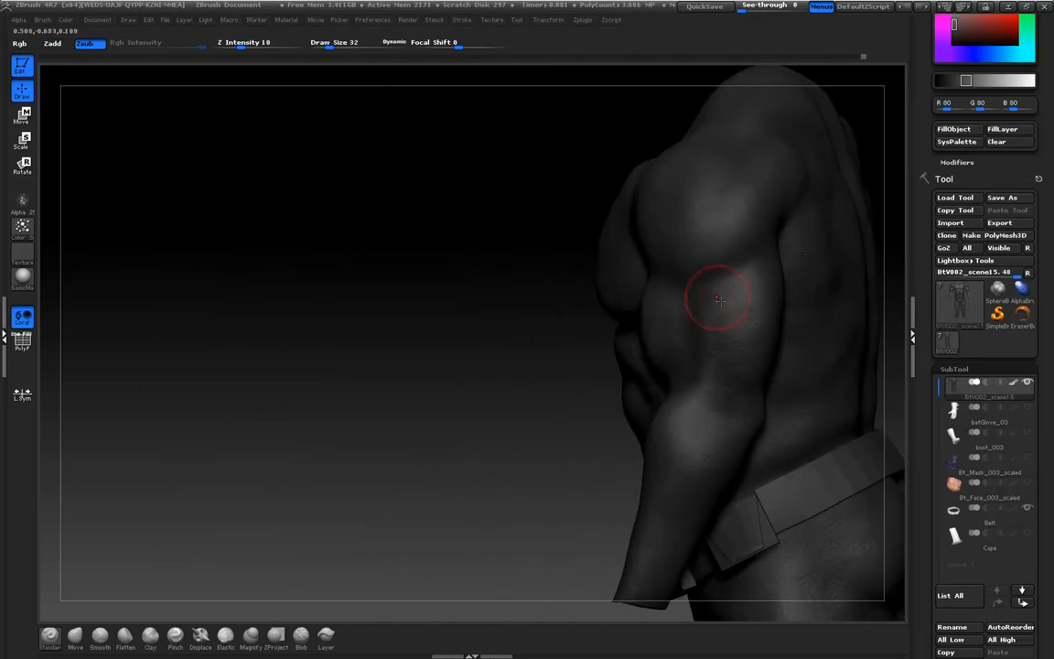
{"action": "mouse_move", "coordinate": [326, 263]}
{"action": "left_mouse_down"}
{"action": "mouse_move", "coordinate": [346, 318]}
{"action": "mouse_move", "coordinate": [274, 259]}
{"action": "mouse_move", "coordinate": [275, 209]}
{"action": "mouse_move", "coordinate": [353, 247]}
{"action": "left_mouse_up"}
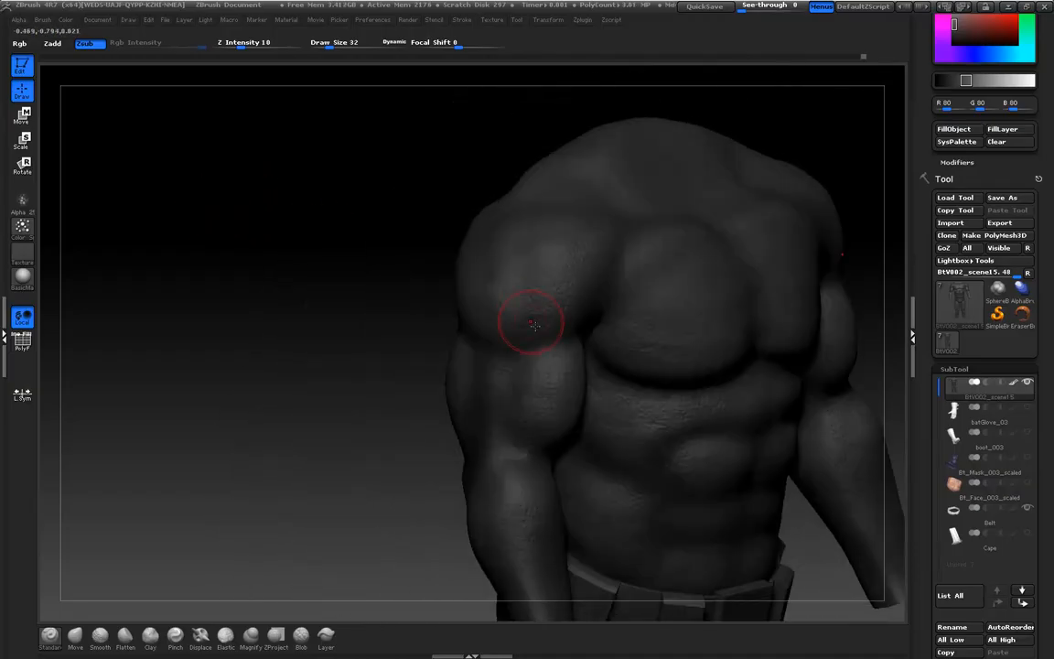
Spray additional recessed texture over the whole back, from the shoulder blades to the belt, and the buttocks
{"action": "left_click_drag", "start_coordinate": [260, 265], "coordinate": [240, 318]}
{"action": "left_click_drag", "start_coordinate": [927, 596], "coordinate": [927, 252]}
{"action": "mouse_move", "coordinate": [285, 338]}
{"action": "left_mouse_down"}
{"action": "mouse_move", "coordinate": [228, 301]}
{"action": "mouse_move", "coordinate": [266, 313]}
{"action": "mouse_move", "coordinate": [264, 341]}
{"action": "mouse_move", "coordinate": [223, 338]}
{"action": "mouse_move", "coordinate": [194, 286]}
{"action": "mouse_move", "coordinate": [283, 307]}
{"action": "left_mouse_up"}
{"action": "mouse_move", "coordinate": [663, 379]}
{"action": "left_mouse_down"}
{"action": "mouse_move", "coordinate": [683, 360]}
{"action": "mouse_move", "coordinate": [802, 432]}
{"action": "left_mouse_up"}
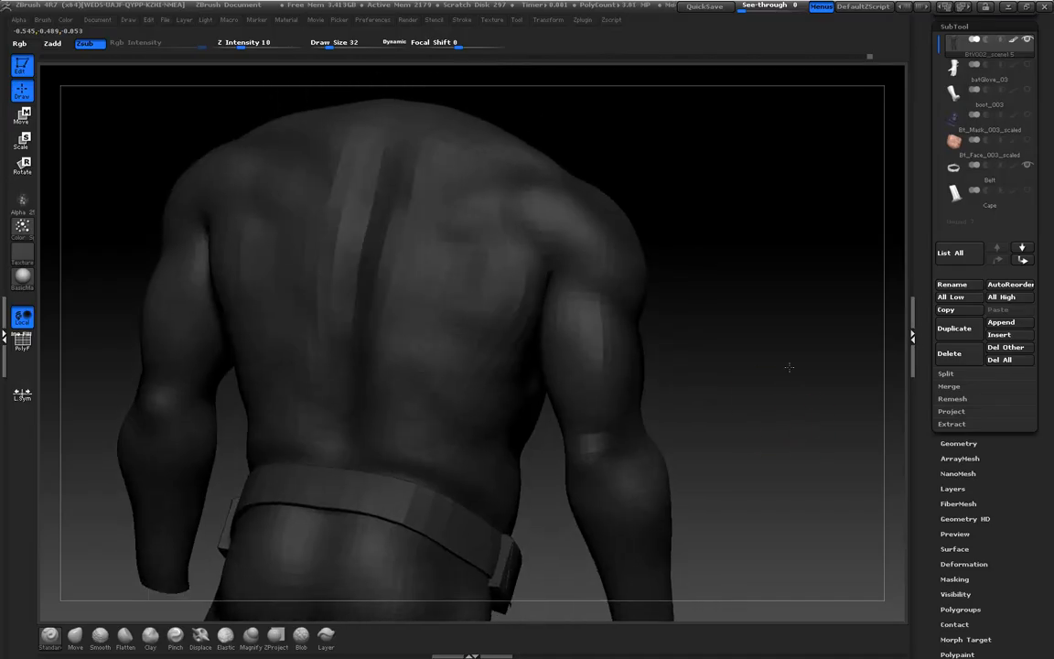
{"action": "left_click_drag", "start_coordinate": [785, 383], "coordinate": [805, 341], "text": "alt"}
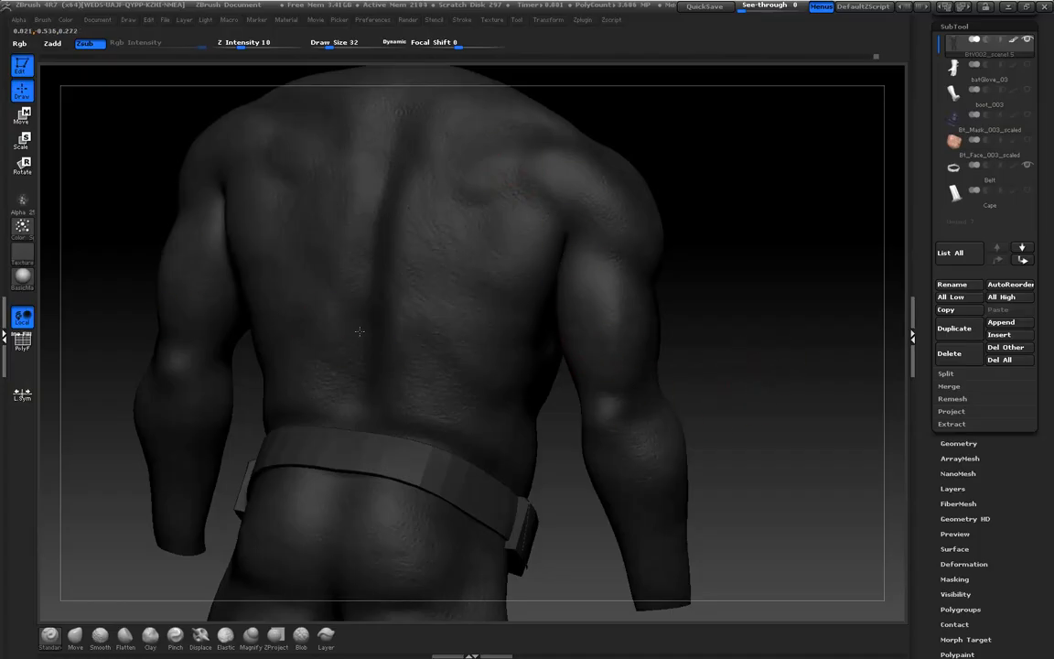
{"action": "mouse_move", "coordinate": [119, 188]}
{"action": "left_mouse_down"}
{"action": "mouse_move", "coordinate": [132, 271]}
{"action": "mouse_move", "coordinate": [211, 294]}
{"action": "left_mouse_up"}
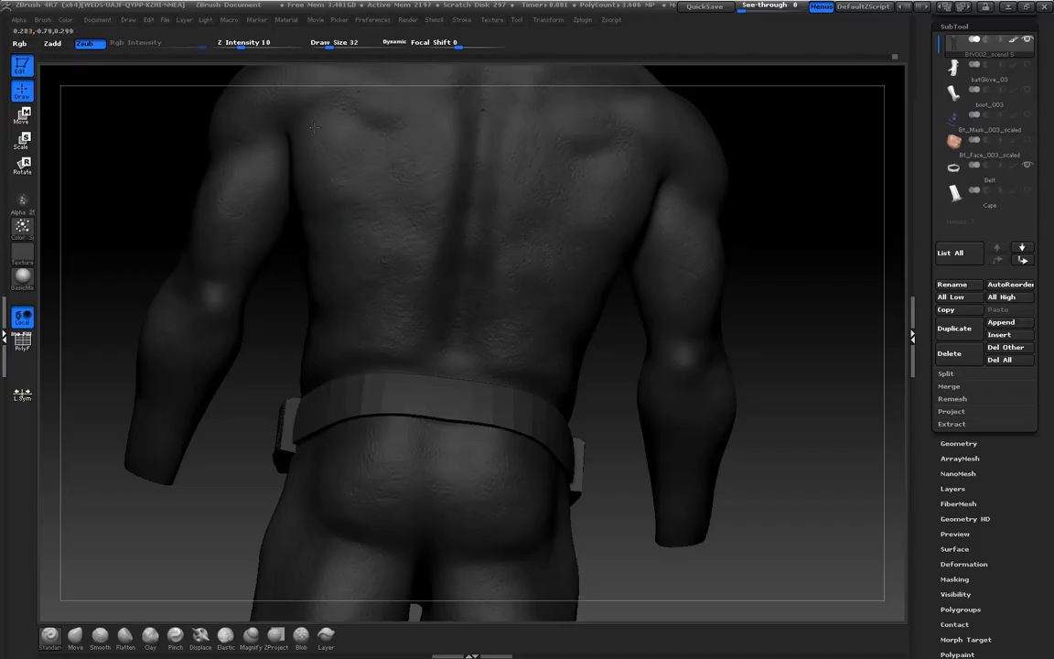
Spray additional recessed texture over the front and back of the legs, including the thighs, knees and calves
{"action": "left_click_drag", "start_coordinate": [149, 172], "coordinate": [548, 347]}
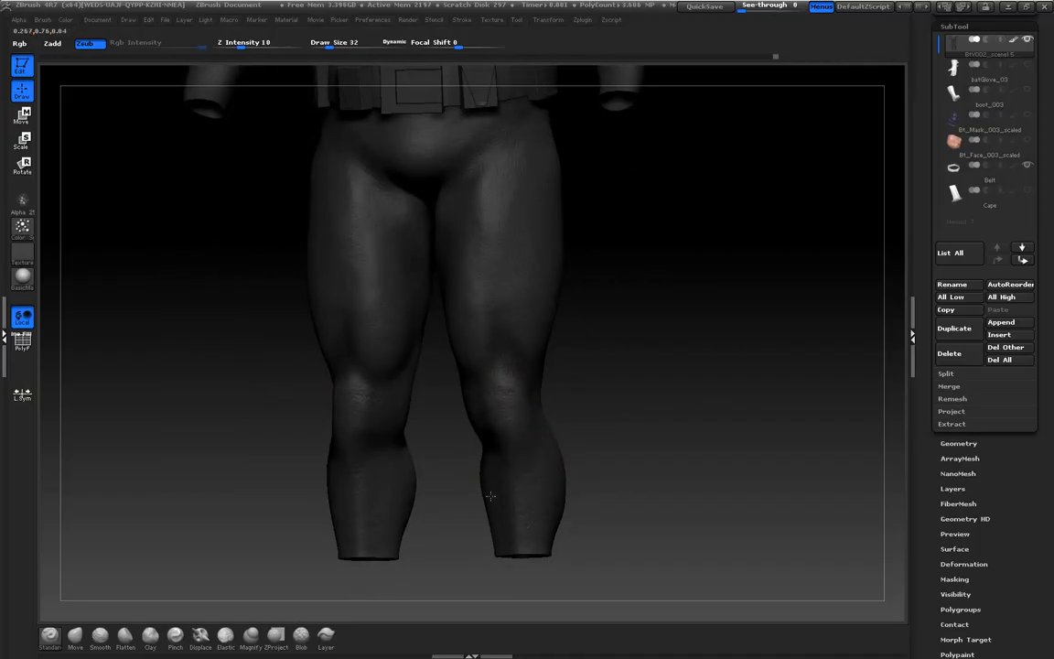
{"action": "left_click_drag", "start_coordinate": [653, 473], "coordinate": [522, 405]}
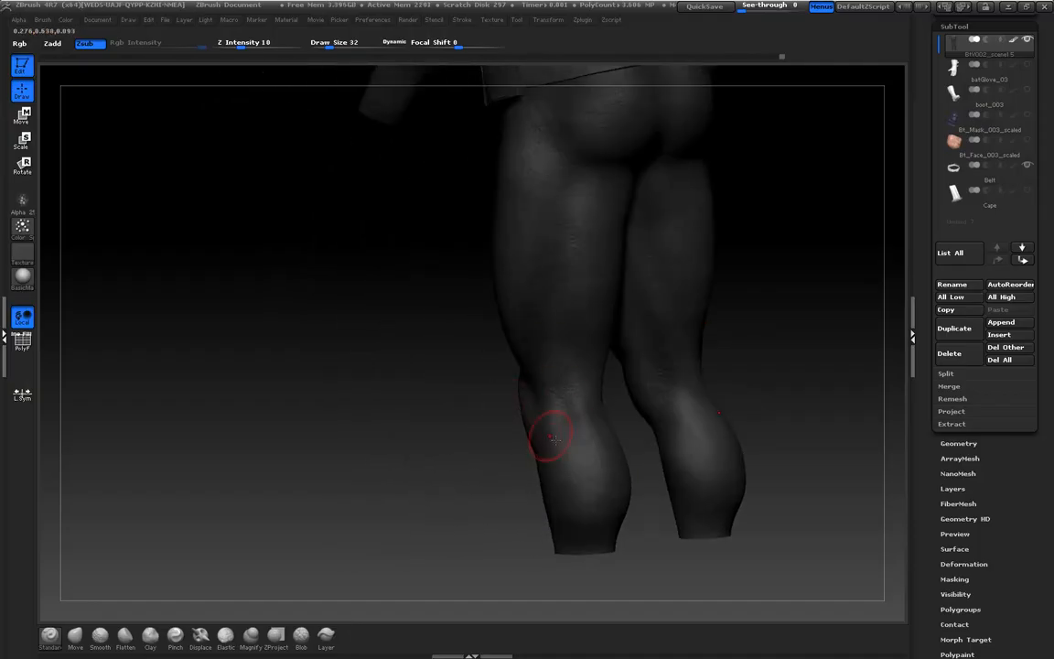
{"action": "left_click_drag", "start_coordinate": [394, 421], "coordinate": [366, 405], "text": "alt"}
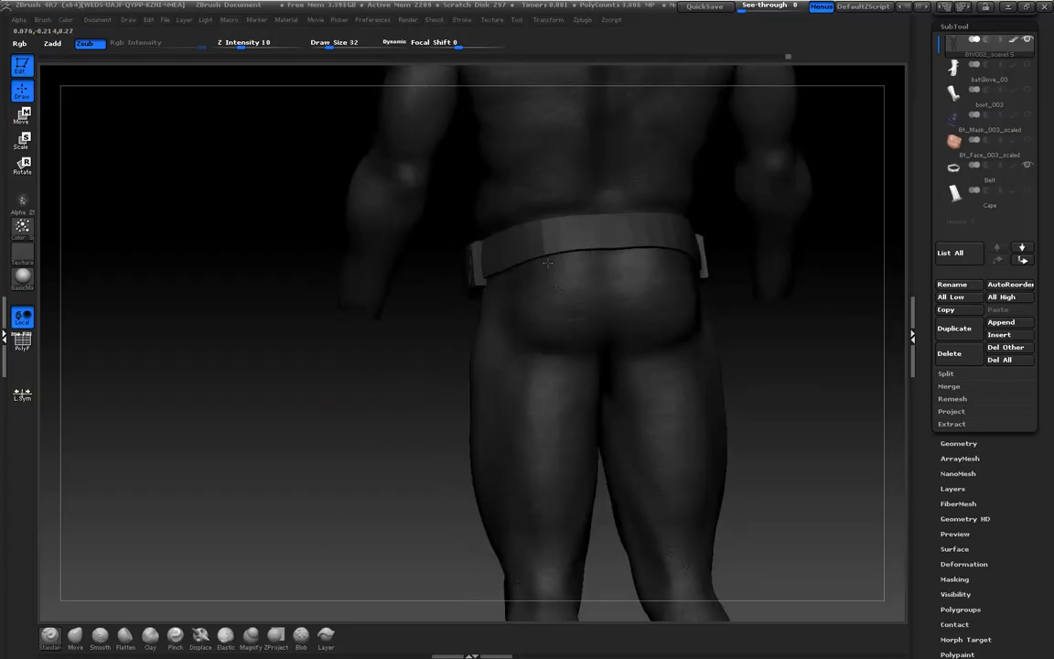
Spray additional recessed texture over the front of the torso, covering the chest, ribs and abdomen
{"action": "left_click_drag", "start_coordinate": [186, 293], "coordinate": [386, 139]}
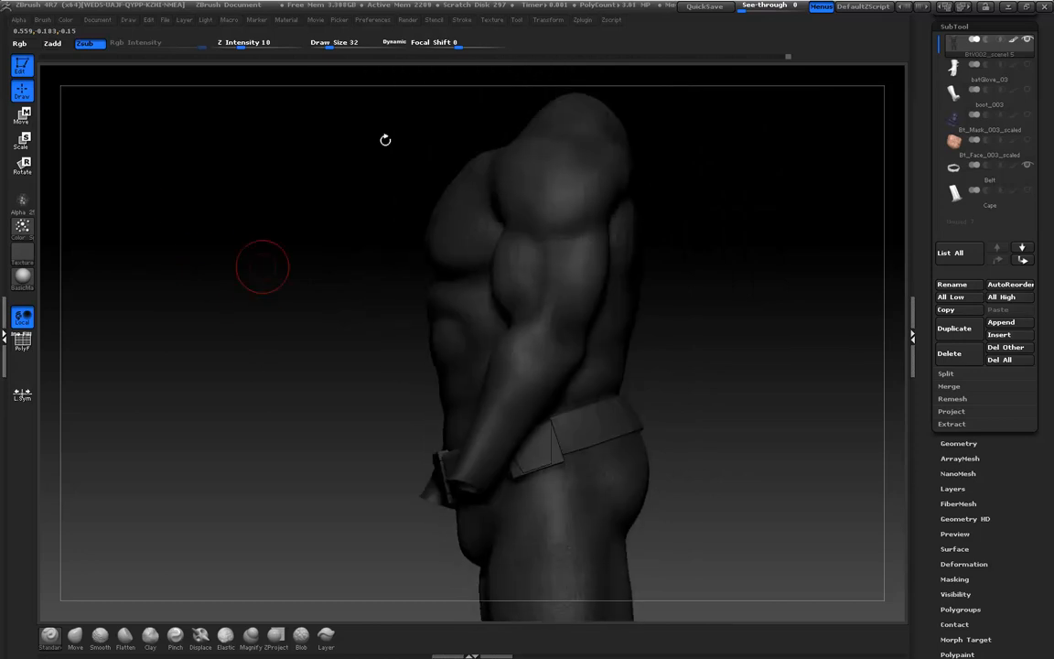
{"action": "left_click_drag", "start_coordinate": [278, 216], "coordinate": [260, 193]}
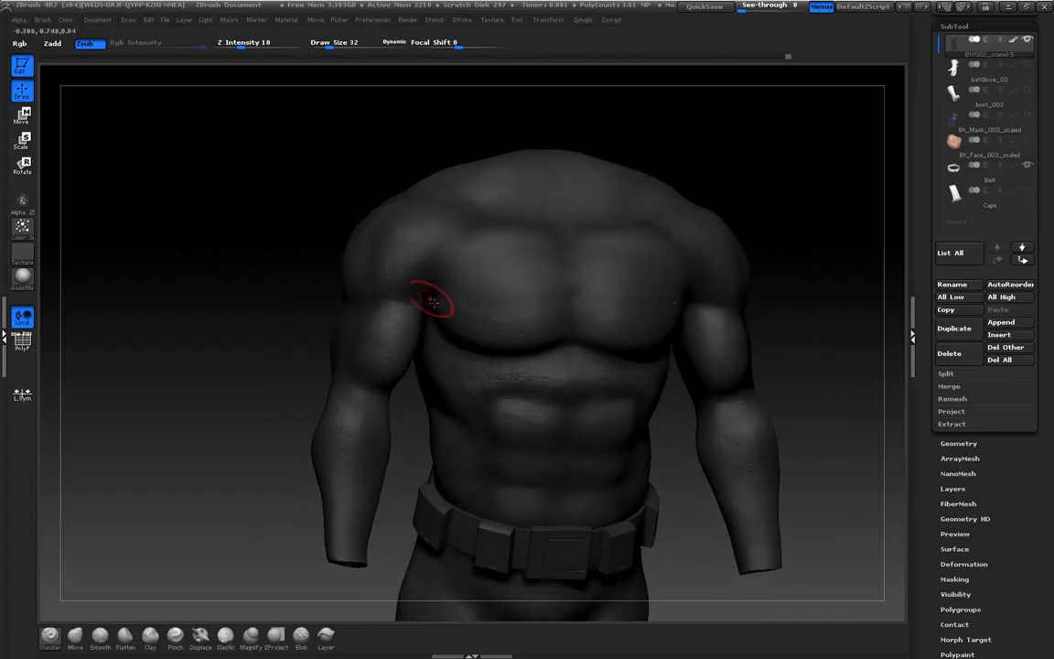
{"action": "mouse_move", "coordinate": [840, 316]}
{"action": "left_mouse_down"}
{"action": "mouse_move", "coordinate": [828, 308]}
{"action": "mouse_move", "coordinate": [819, 320]}
{"action": "mouse_move", "coordinate": [825, 287]}
{"action": "mouse_move", "coordinate": [823, 301]}
{"action": "mouse_move", "coordinate": [795, 315]}
{"action": "mouse_move", "coordinate": [826, 302]}
{"action": "mouse_move", "coordinate": [821, 294]}
{"action": "left_mouse_up"}
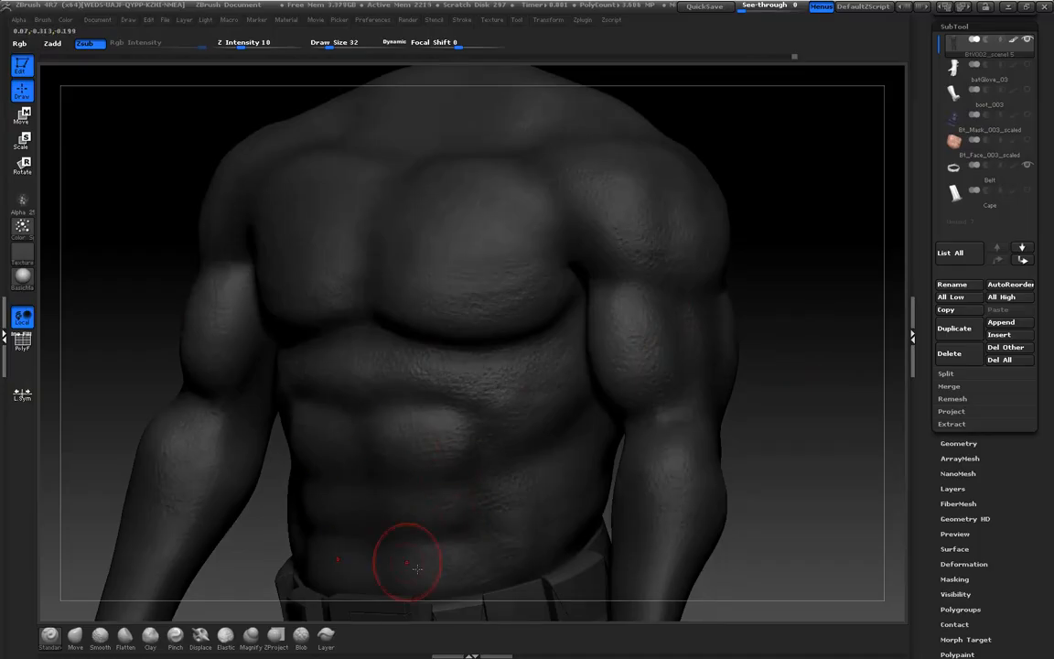
{"action": "left_click_drag", "start_coordinate": [813, 382], "coordinate": [775, 276], "text": "alt"}
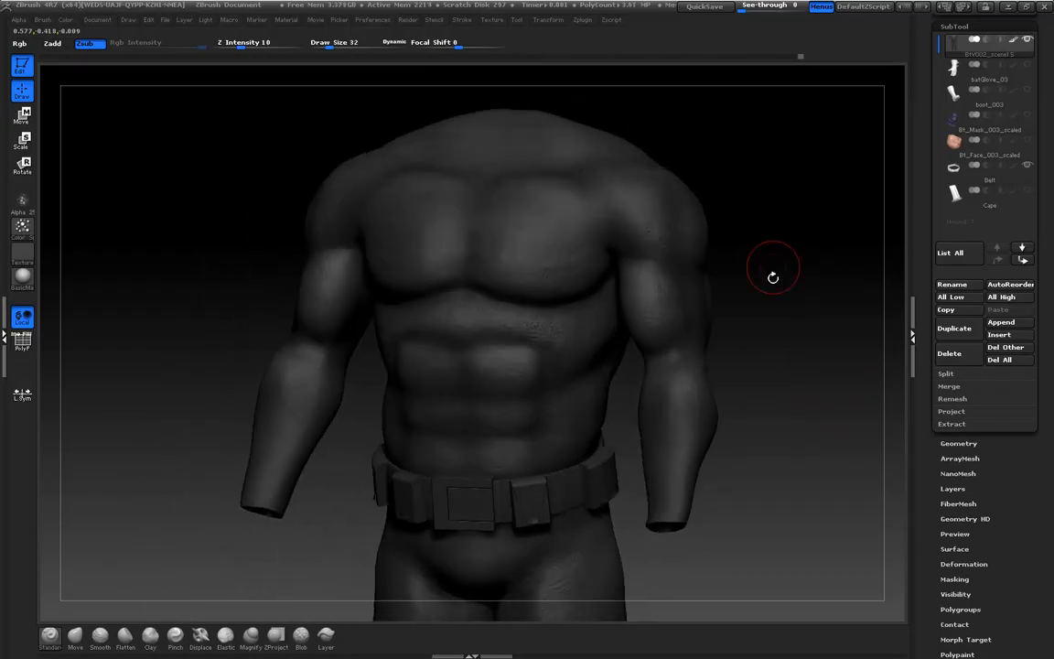
Set the brush to a Freehand stroke without an alpha and enable LazyMouse with a LazyRadius of 27
{"action": "left_click", "coordinate": [30, 234]}
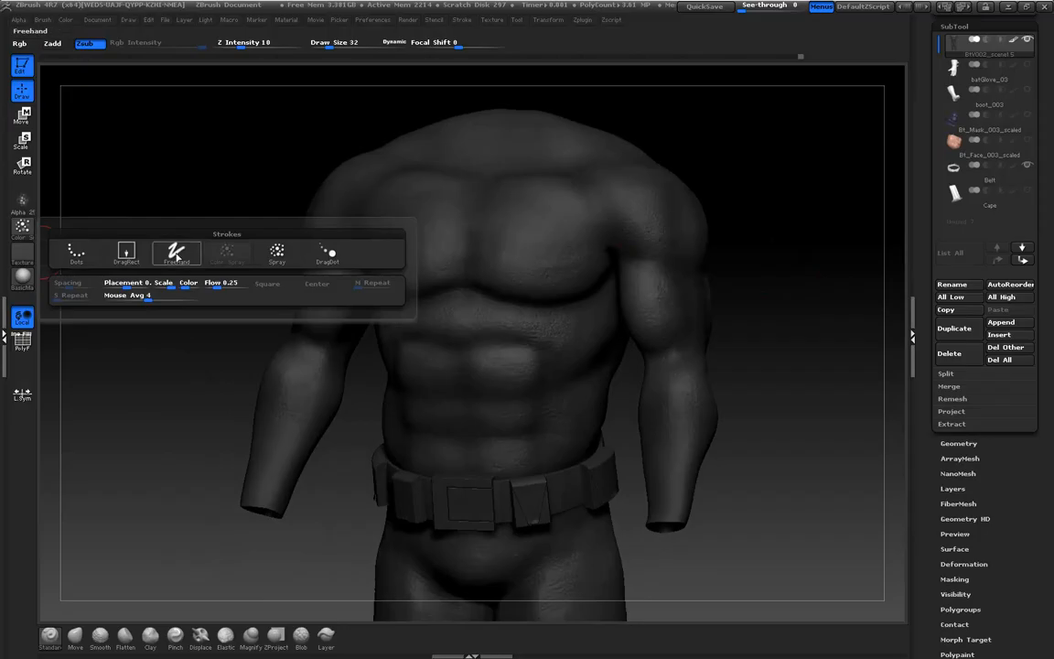
{"action": "left_click", "coordinate": [24, 203]}
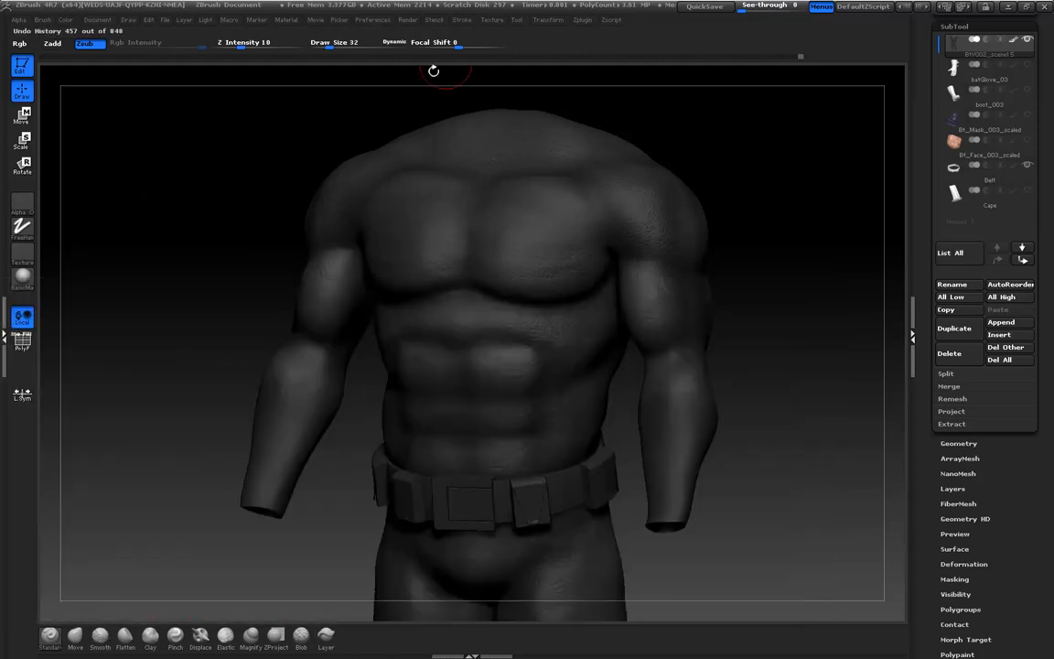
{"action": "left_click", "coordinate": [462, 20]}
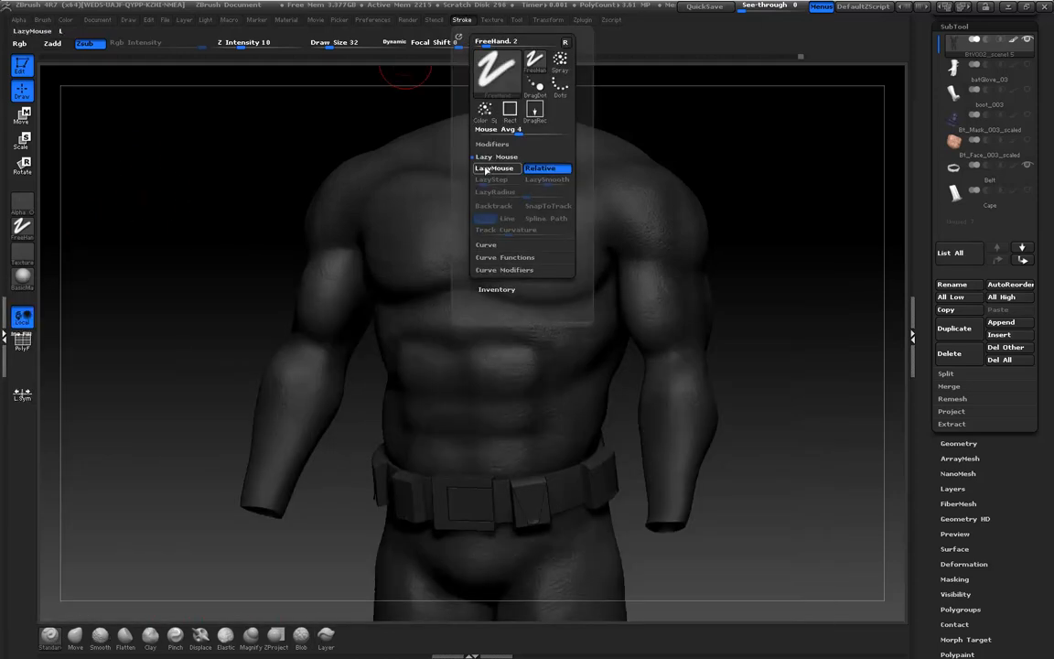
{"action": "mouse_move", "coordinate": [495, 184]}
{"action": "left_mouse_down"}
{"action": "mouse_move", "coordinate": [479, 187]}
{"action": "mouse_move", "coordinate": [541, 198]}
{"action": "mouse_move", "coordinate": [544, 183]}
{"action": "left_mouse_up"}
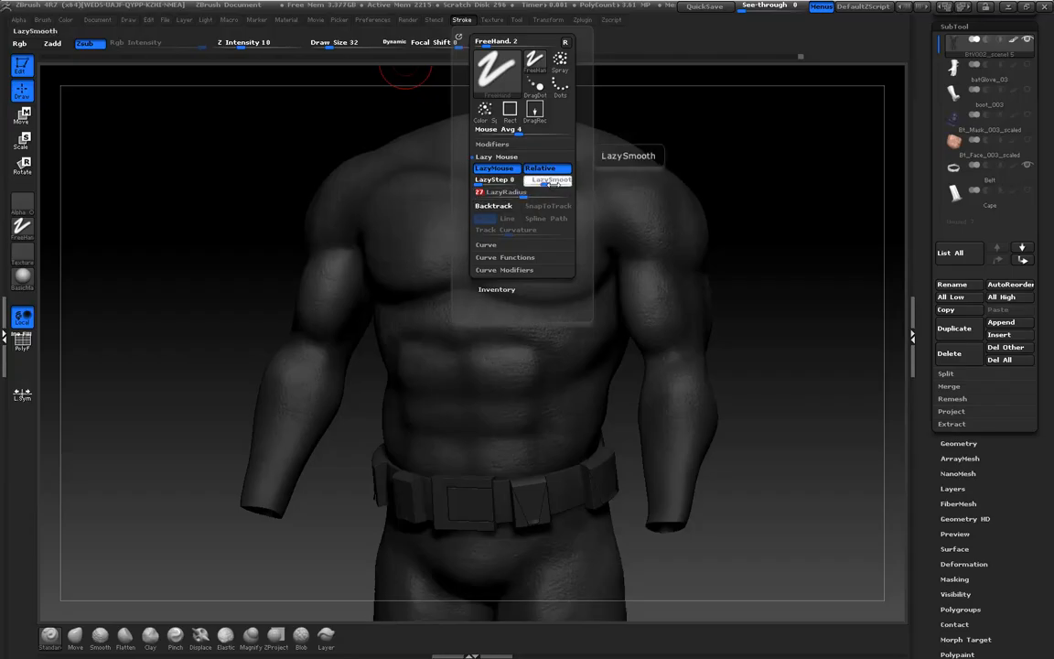
Try recessed freehand creases across the upper abdomen with Draw Size 5 and Z Intensity 33
{"action": "left_click_drag", "start_coordinate": [177, 200], "coordinate": [286, 213]}
{"action": "left_click_drag", "start_coordinate": [716, 202], "coordinate": [749, 301], "text": "alt"}
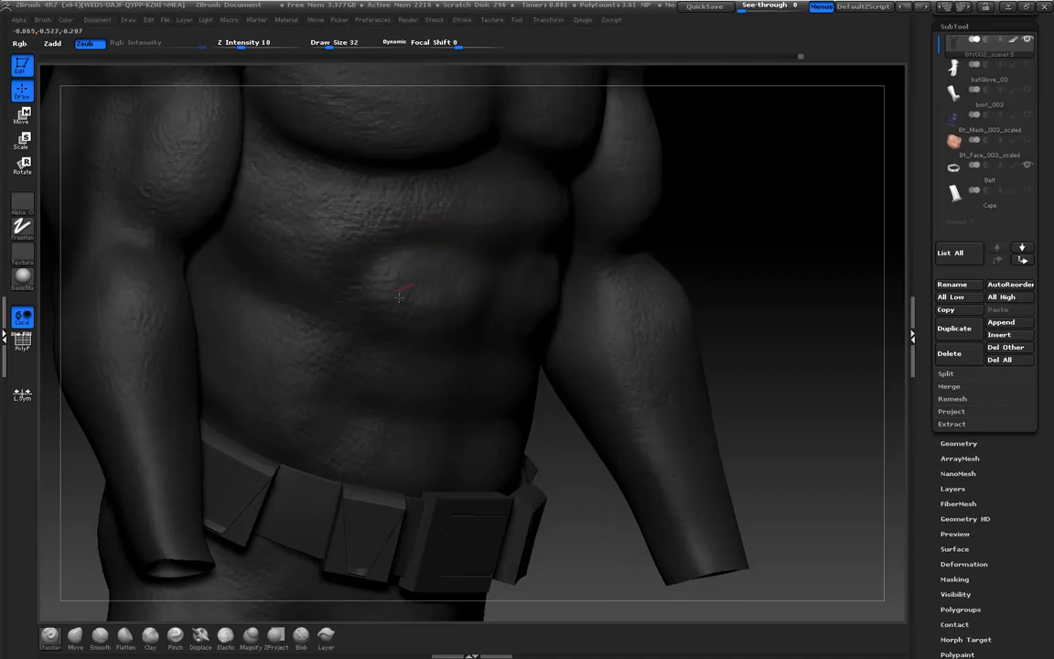
{"action": "key", "text": "ctrl"}
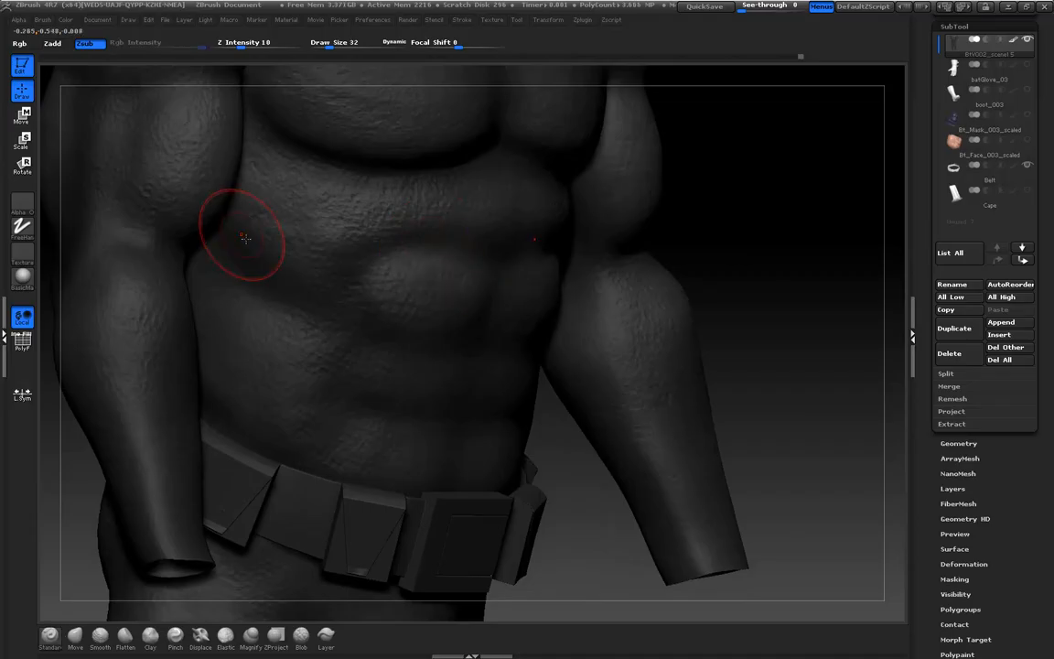
{"action": "left_click_drag", "start_coordinate": [430, 275], "coordinate": [464, 286]}
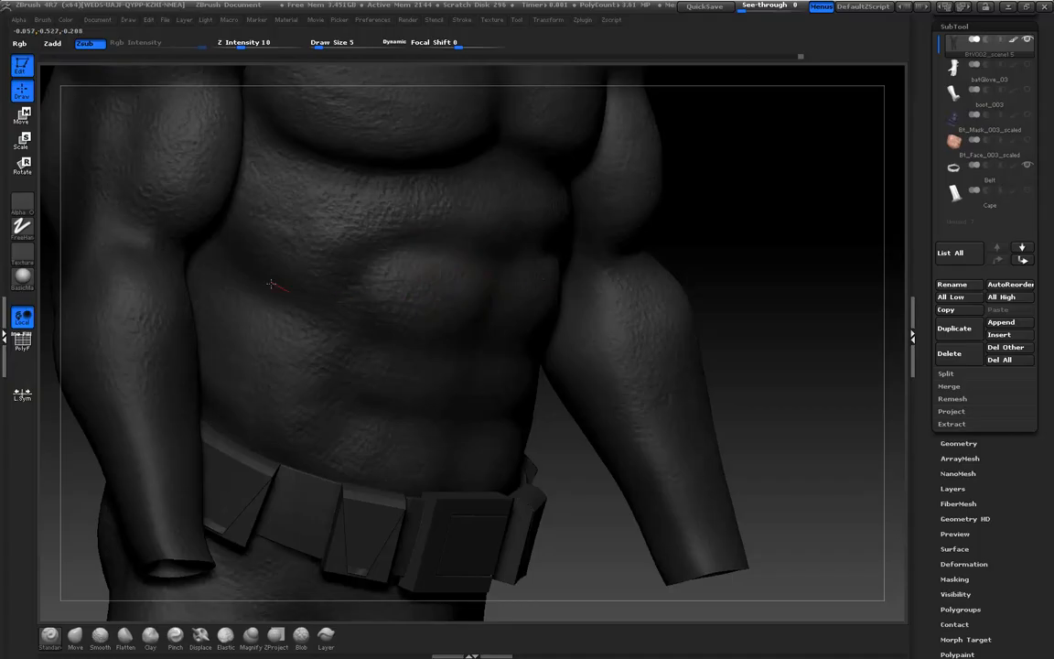
{"action": "key", "text": "ctrl"}
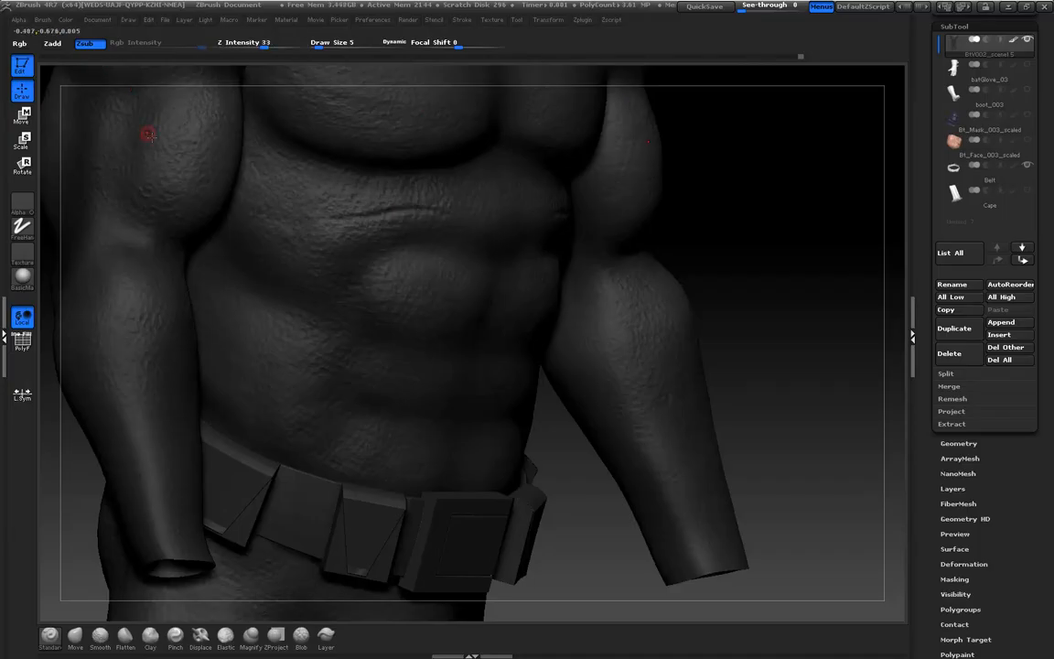
{"action": "key", "text": "ctrl+z"}
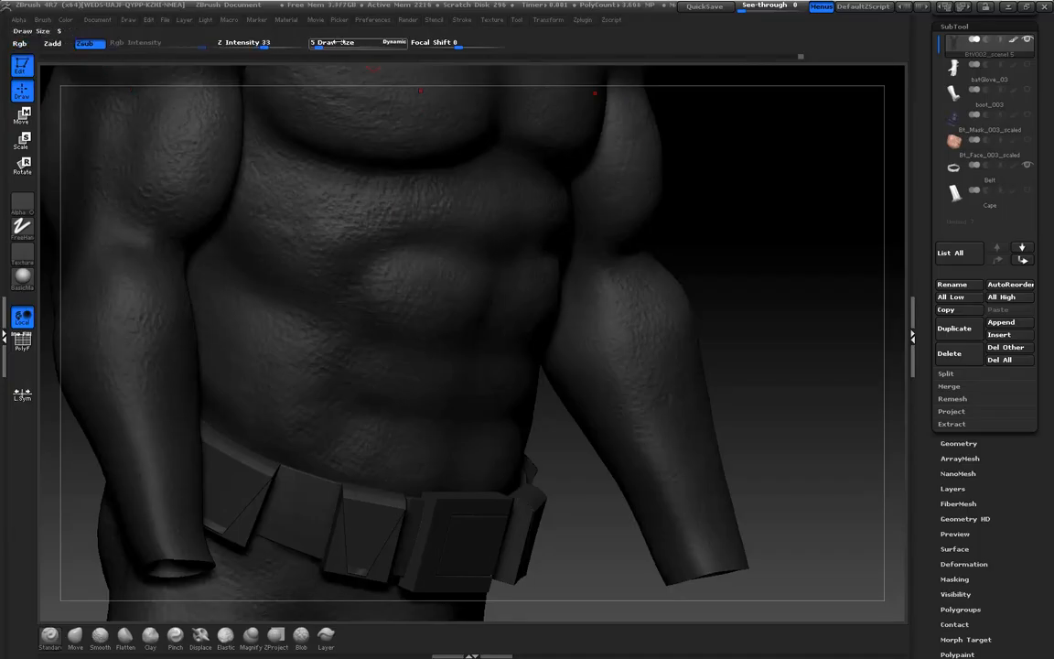
Switch the brush to Zadd and try raised freehand creases across the upper abdomen and the inner elbow
{"action": "left_click", "coordinate": [58, 45]}
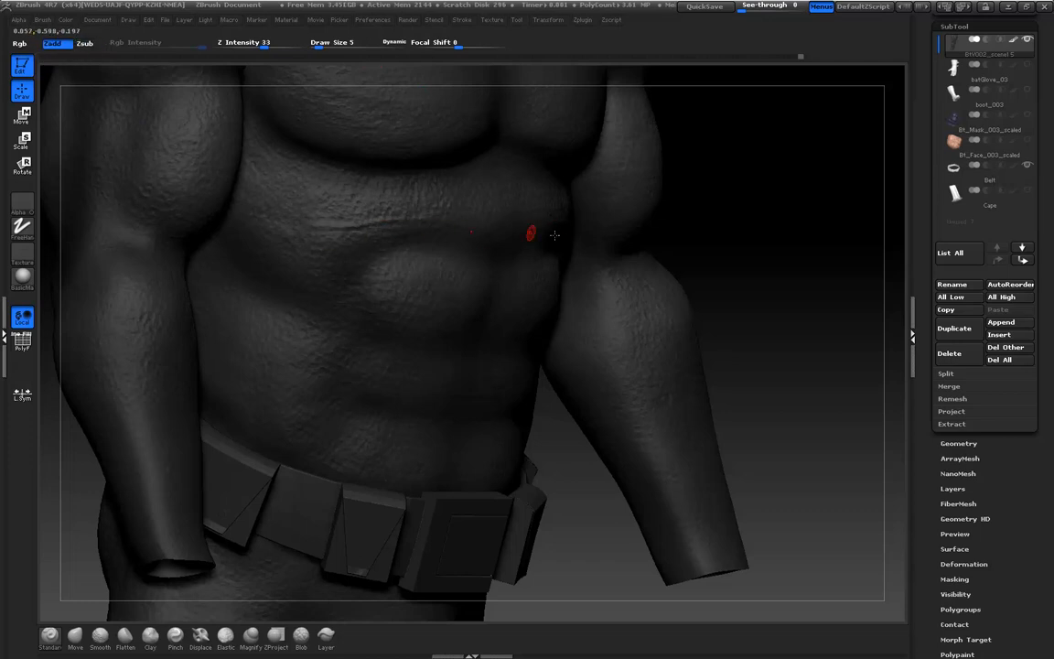
{"action": "key", "text": "ctrl"}
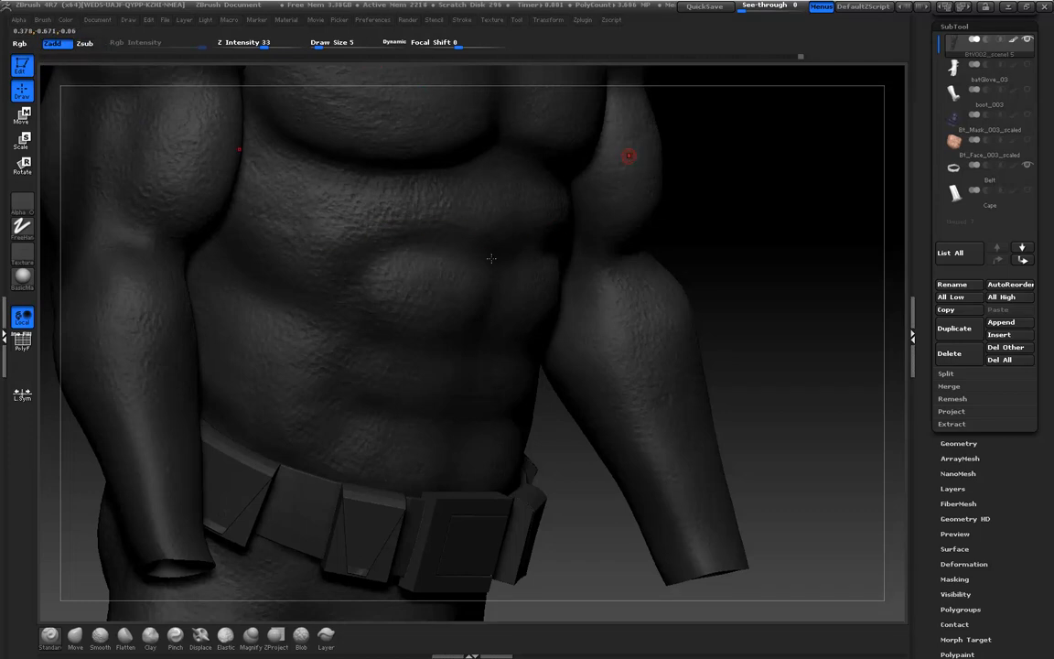
{"action": "left_click_drag", "start_coordinate": [811, 271], "coordinate": [794, 302]}
{"action": "left_click_drag", "start_coordinate": [713, 271], "coordinate": [549, 239]}
{"action": "mouse_move", "coordinate": [183, 275]}
{"action": "left_mouse_down"}
{"action": "mouse_move", "coordinate": [207, 362]}
{"action": "mouse_move", "coordinate": [194, 367]}
{"action": "mouse_move", "coordinate": [263, 329]}
{"action": "mouse_move", "coordinate": [288, 360]}
{"action": "mouse_move", "coordinate": [203, 365]}
{"action": "mouse_move", "coordinate": [193, 337]}
{"action": "mouse_move", "coordinate": [277, 330]}
{"action": "mouse_move", "coordinate": [283, 349]}
{"action": "mouse_move", "coordinate": [230, 344]}
{"action": "mouse_move", "coordinate": [211, 358]}
{"action": "mouse_move", "coordinate": [281, 353]}
{"action": "mouse_move", "coordinate": [289, 367]}
{"action": "left_mouse_up"}
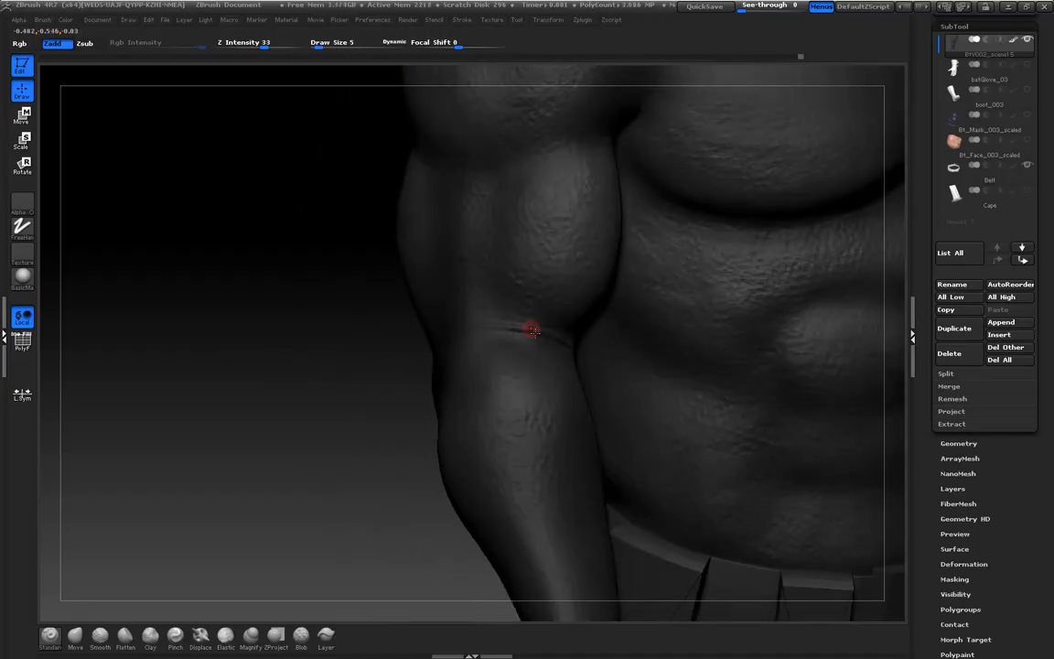
{"action": "mouse_move", "coordinate": [296, 324]}
{"action": "left_mouse_down"}
{"action": "mouse_move", "coordinate": [259, 332]}
{"action": "mouse_move", "coordinate": [310, 355]}
{"action": "mouse_move", "coordinate": [290, 344]}
{"action": "mouse_move", "coordinate": [396, 287]}
{"action": "left_mouse_up"}
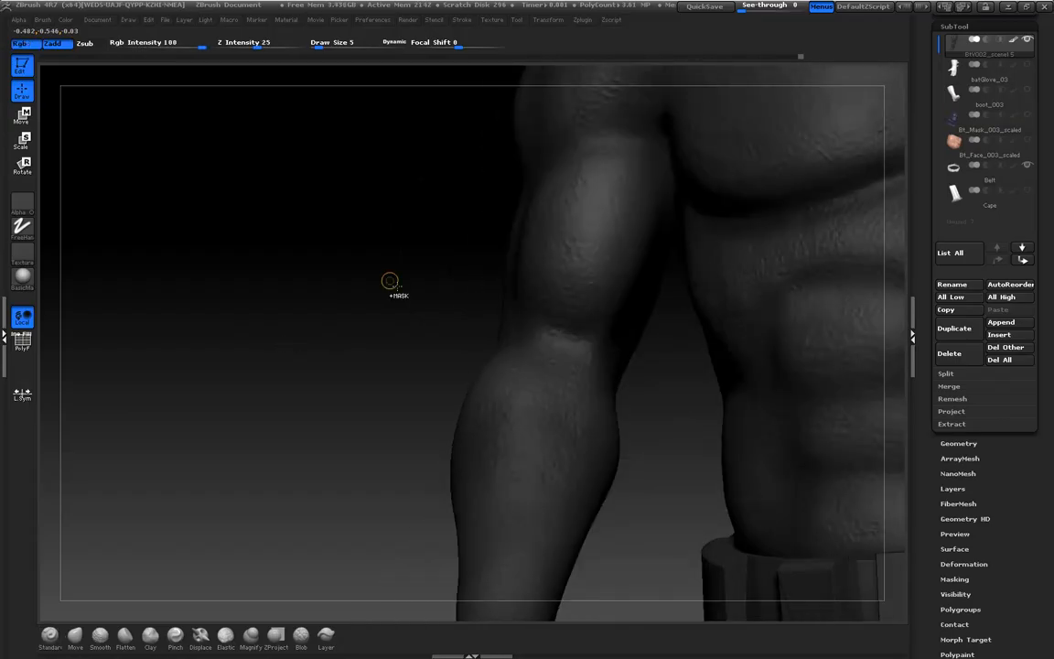
Sculpt raised fabric creases across the inner elbow with Z Intensity 20 and Draw Size 7
{"action": "left_click_drag", "start_coordinate": [262, 44], "coordinate": [252, 44]}
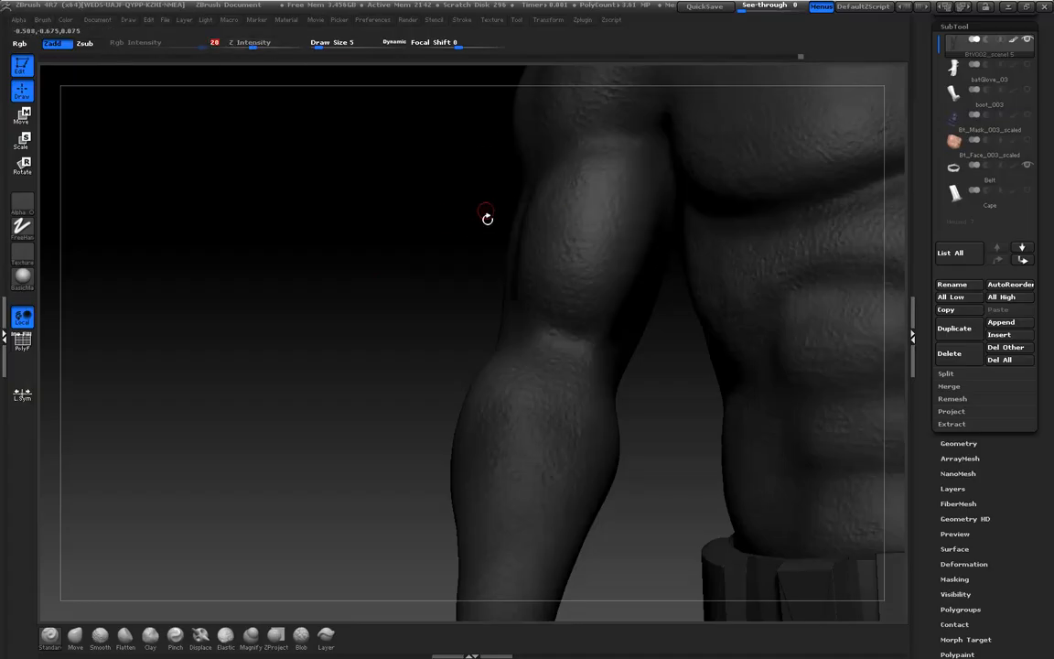
{"action": "key", "text": "Return"}
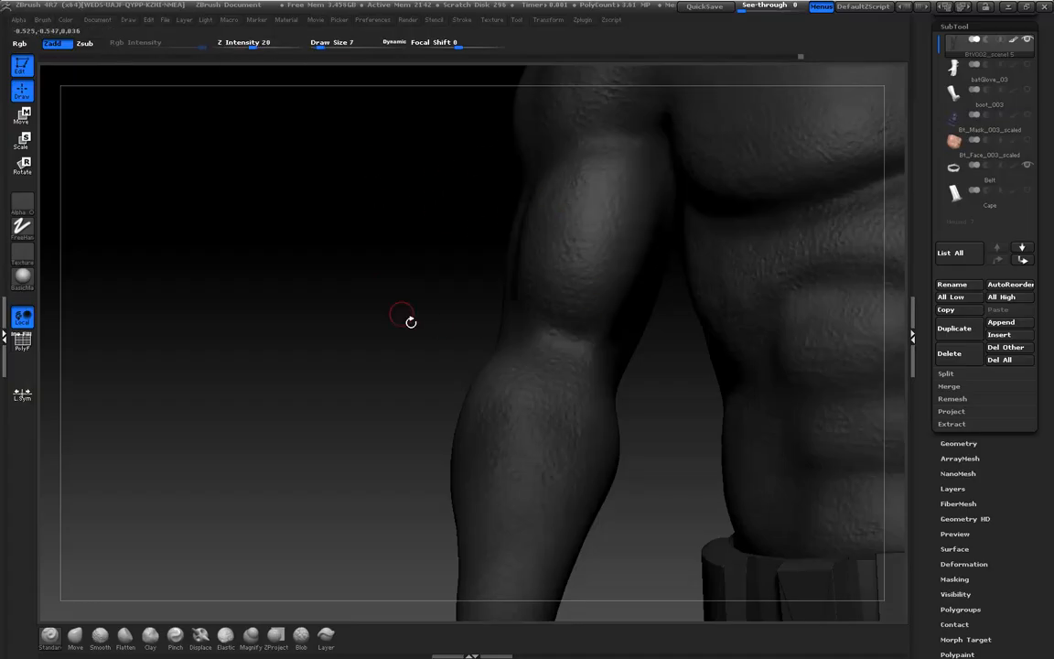
{"action": "left_click_drag", "start_coordinate": [376, 319], "coordinate": [374, 310]}
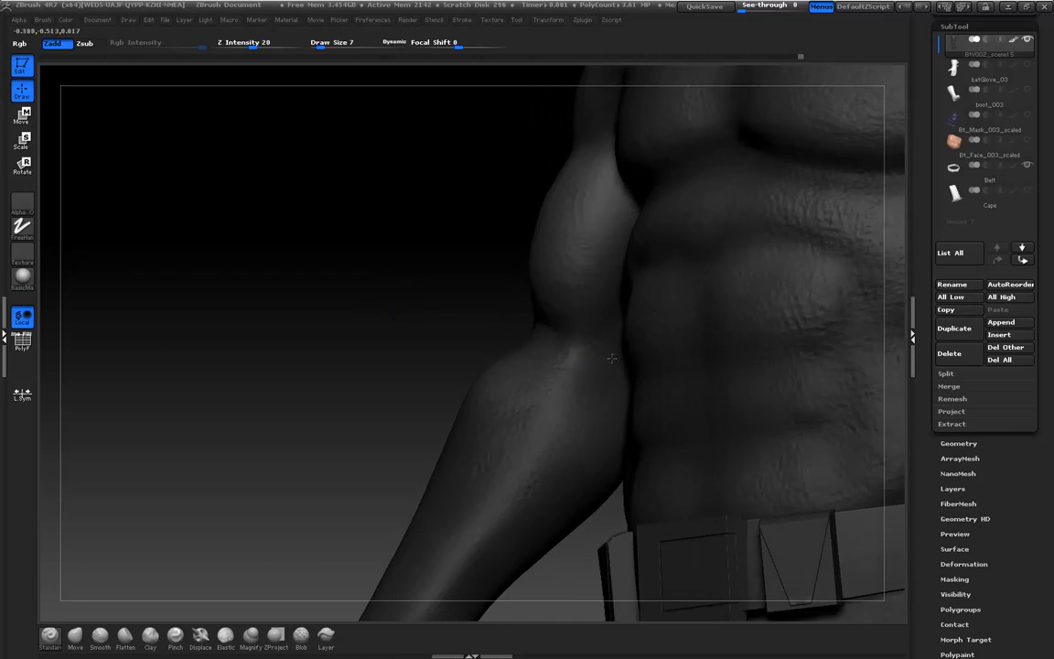
{"action": "left_click_drag", "start_coordinate": [390, 292], "coordinate": [444, 311]}
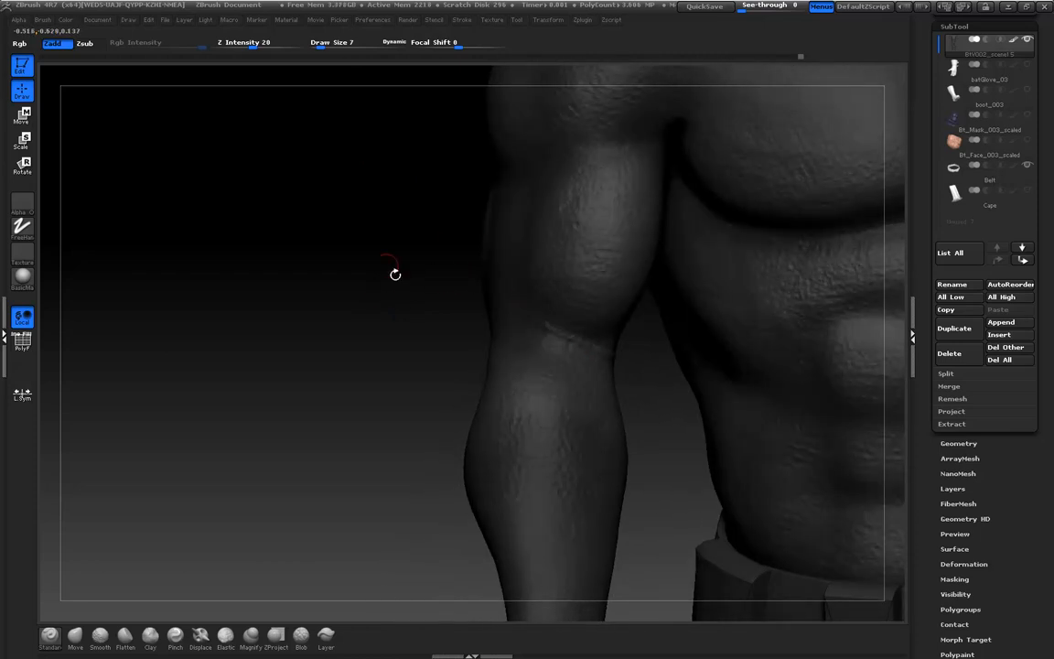
{"action": "left_click_drag", "start_coordinate": [388, 224], "coordinate": [381, 301]}
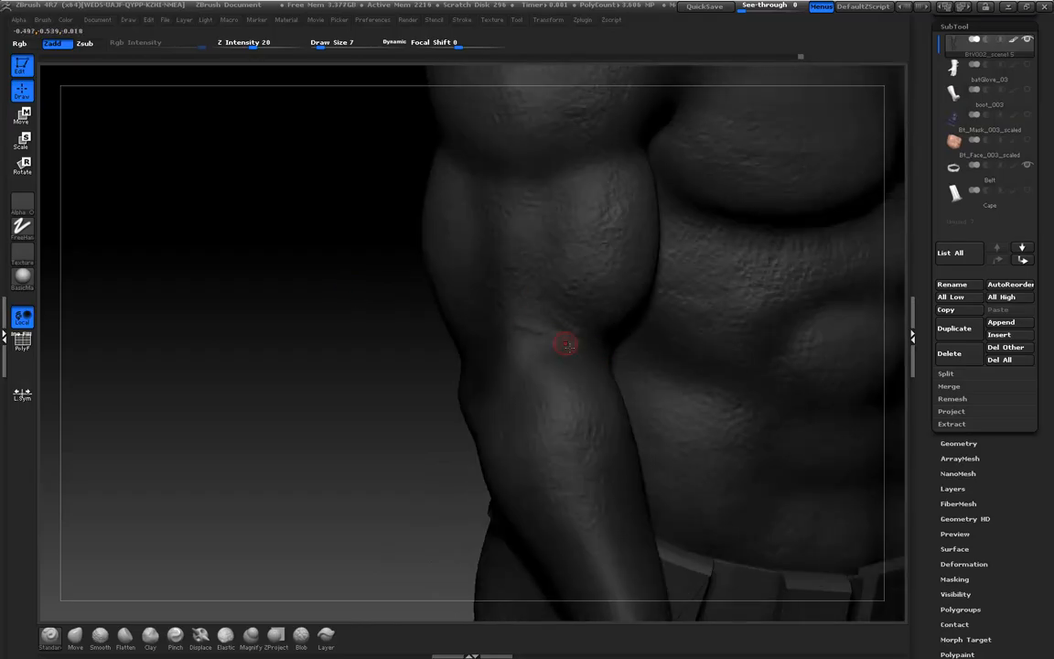
{"action": "left_click_drag", "start_coordinate": [416, 256], "coordinate": [409, 396]}
{"action": "left_click_drag", "start_coordinate": [291, 242], "coordinate": [449, 216]}
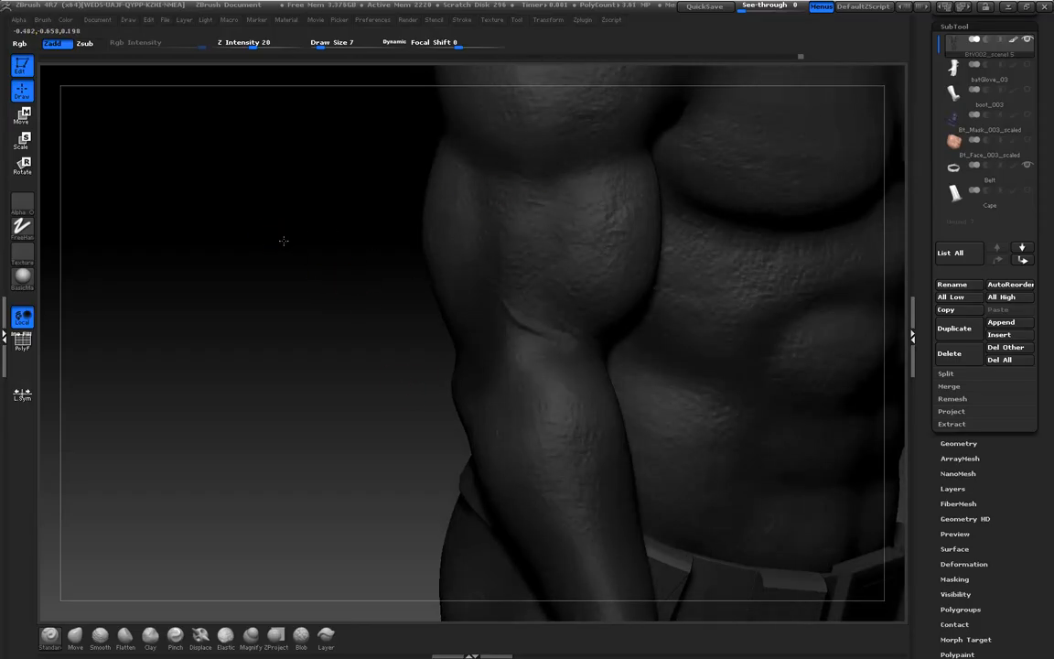
Sculpt raised fabric folds across the back of the elbow, above and below the elbow point
{"action": "left_click_drag", "start_coordinate": [277, 239], "coordinate": [452, 295]}
{"action": "left_click_drag", "start_coordinate": [166, 248], "coordinate": [754, 306]}
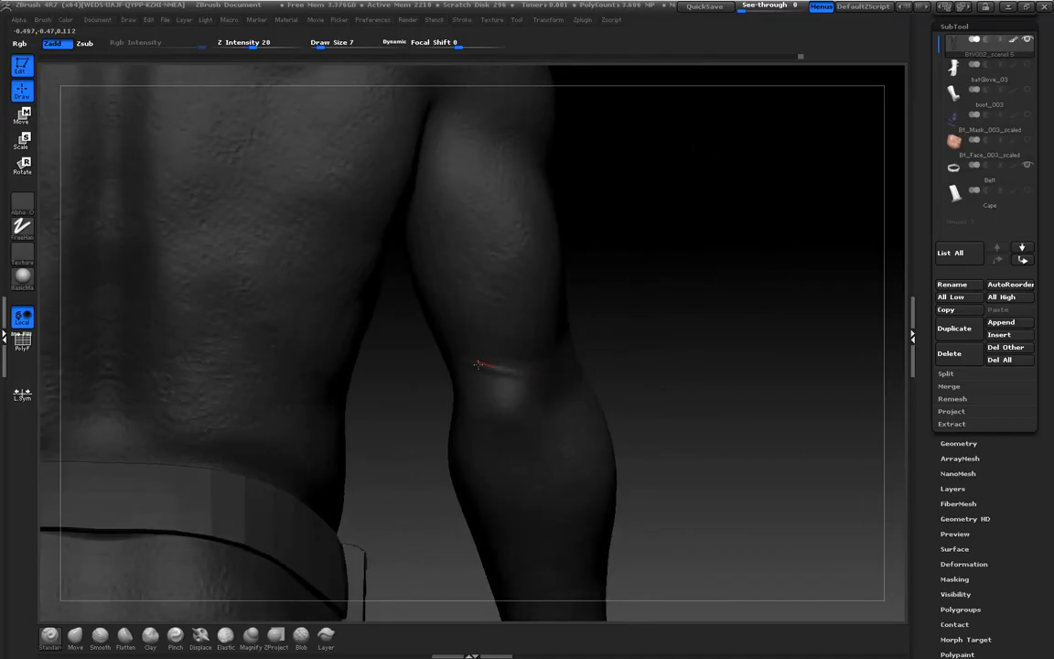
{"action": "left_click_drag", "start_coordinate": [702, 377], "coordinate": [573, 373]}
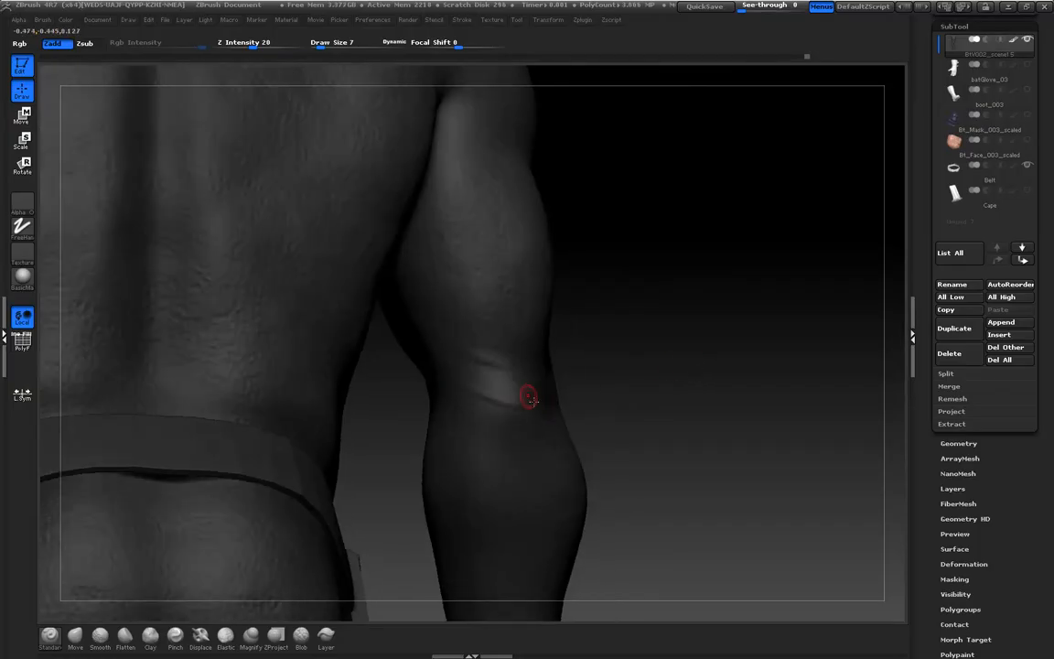
{"action": "left_click_drag", "start_coordinate": [438, 363], "coordinate": [504, 390]}
{"action": "left_click_drag", "start_coordinate": [661, 355], "coordinate": [703, 445]}
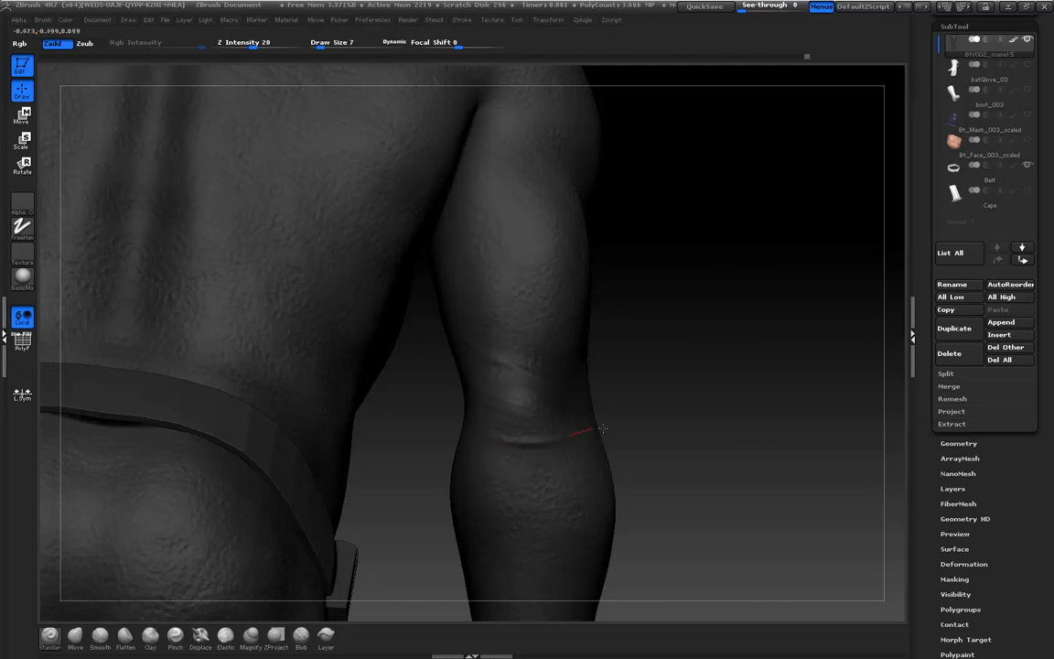
{"action": "left_click_drag", "start_coordinate": [680, 424], "coordinate": [726, 442]}
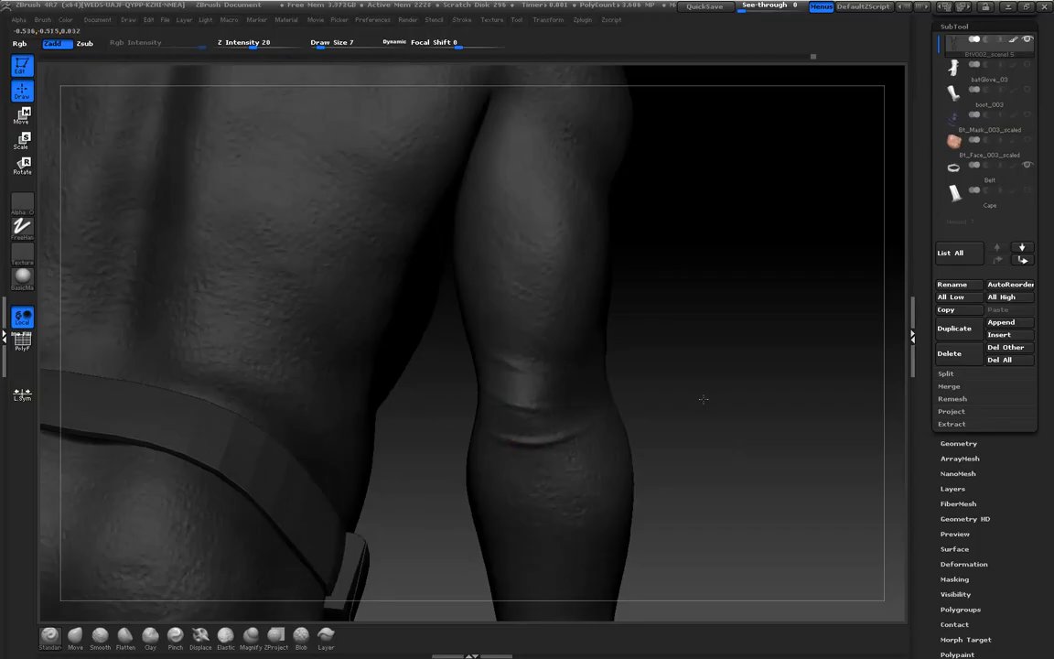
Reduce the Draw Size to 5 and add finer raised creases around the back and outer side of the elbow
{"action": "left_click_drag", "start_coordinate": [709, 401], "coordinate": [512, 440]}
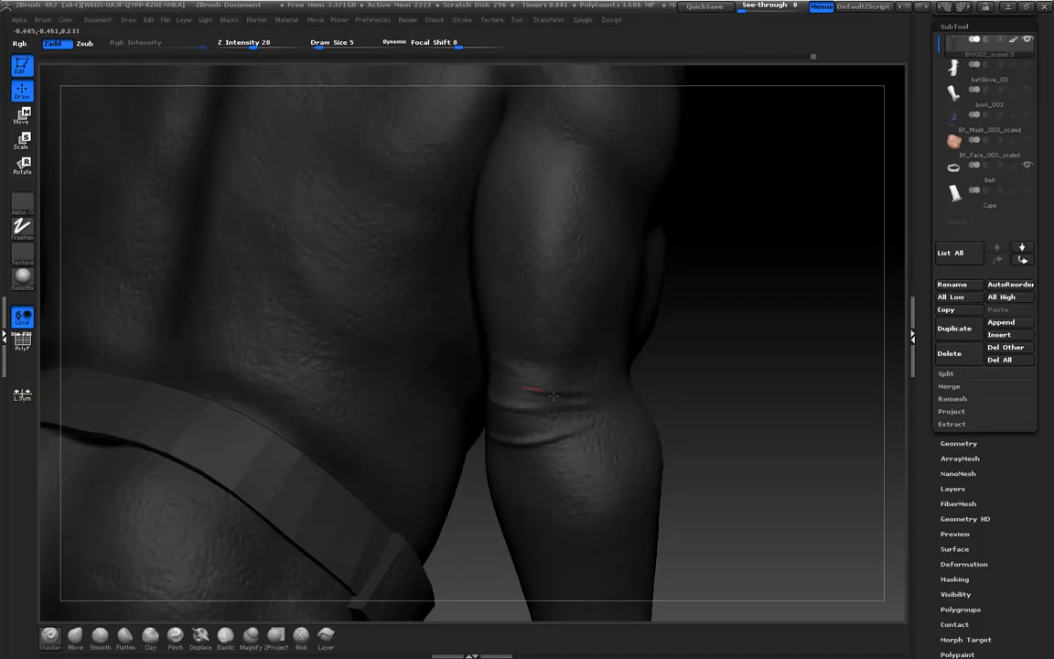
{"action": "left_click_drag", "start_coordinate": [760, 402], "coordinate": [549, 408]}
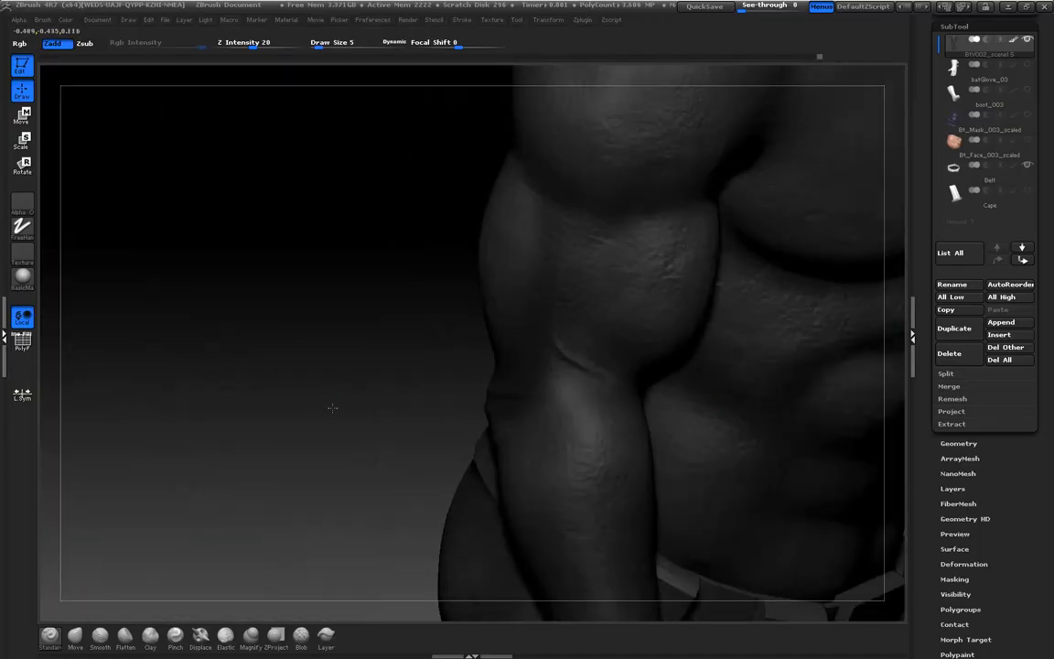
{"action": "left_click_drag", "start_coordinate": [330, 409], "coordinate": [522, 400]}
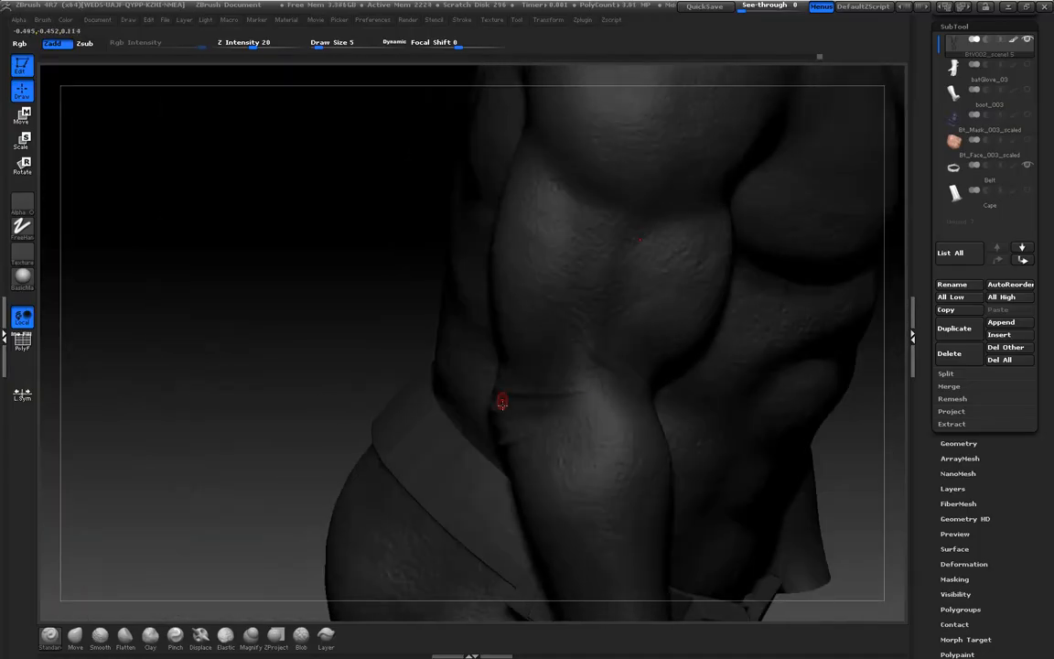
{"action": "left_click_drag", "start_coordinate": [271, 381], "coordinate": [302, 411]}
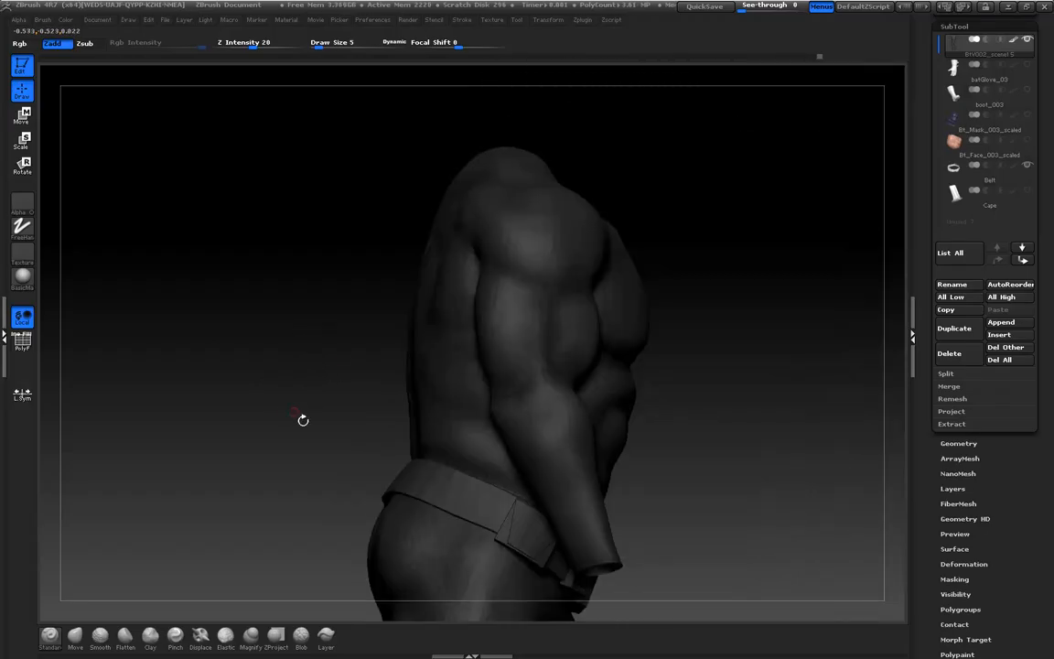
{"action": "left_click_drag", "start_coordinate": [234, 439], "coordinate": [266, 423]}
{"action": "left_click_drag", "start_coordinate": [318, 391], "coordinate": [403, 388]}
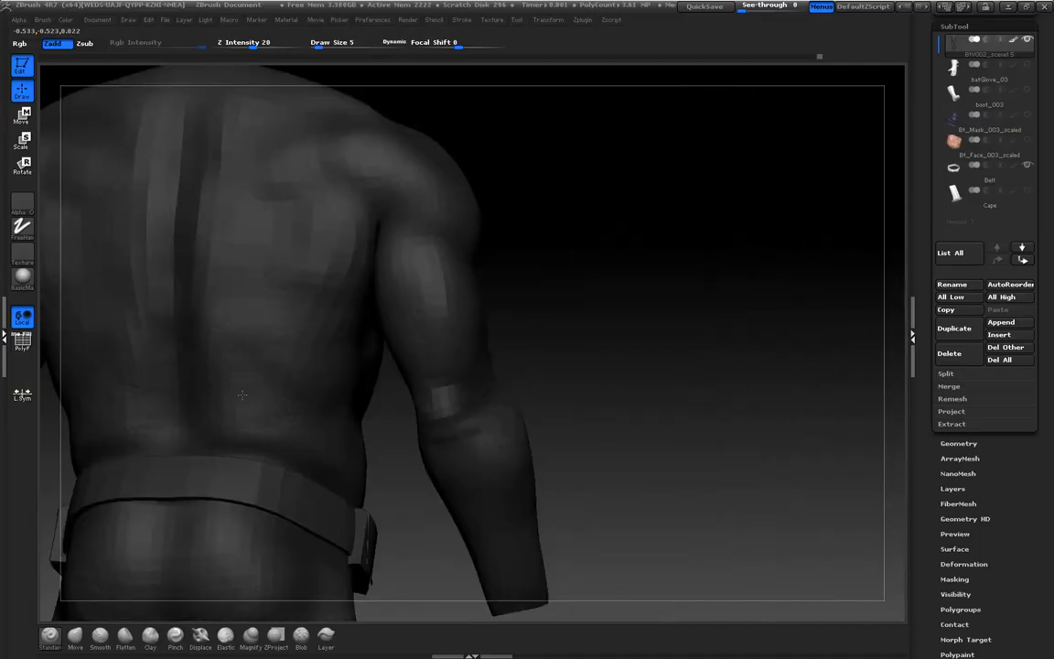
Set the Draw Size to 8 and sculpt raised fabric creases across the upper abdomen and ribs below the chest
{"action": "left_click_drag", "start_coordinate": [679, 386], "coordinate": [481, 374]}
{"action": "left_click_drag", "start_coordinate": [281, 323], "coordinate": [343, 308]}
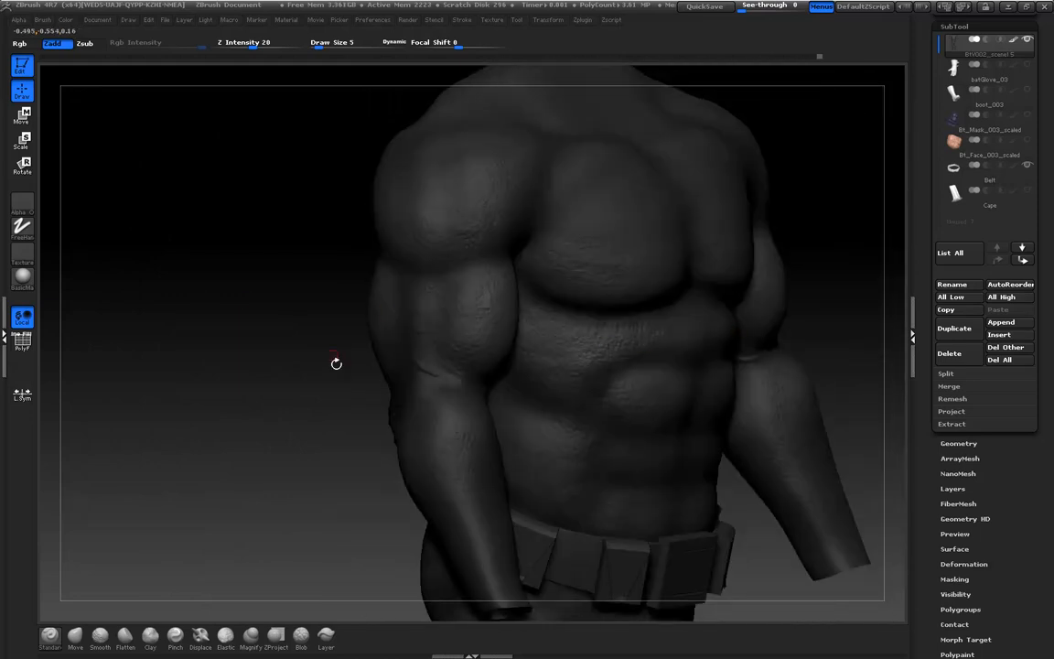
{"action": "mouse_move", "coordinate": [295, 353]}
{"action": "left_mouse_down"}
{"action": "mouse_move", "coordinate": [235, 330]}
{"action": "mouse_move", "coordinate": [201, 376]}
{"action": "mouse_move", "coordinate": [293, 346]}
{"action": "left_mouse_up"}
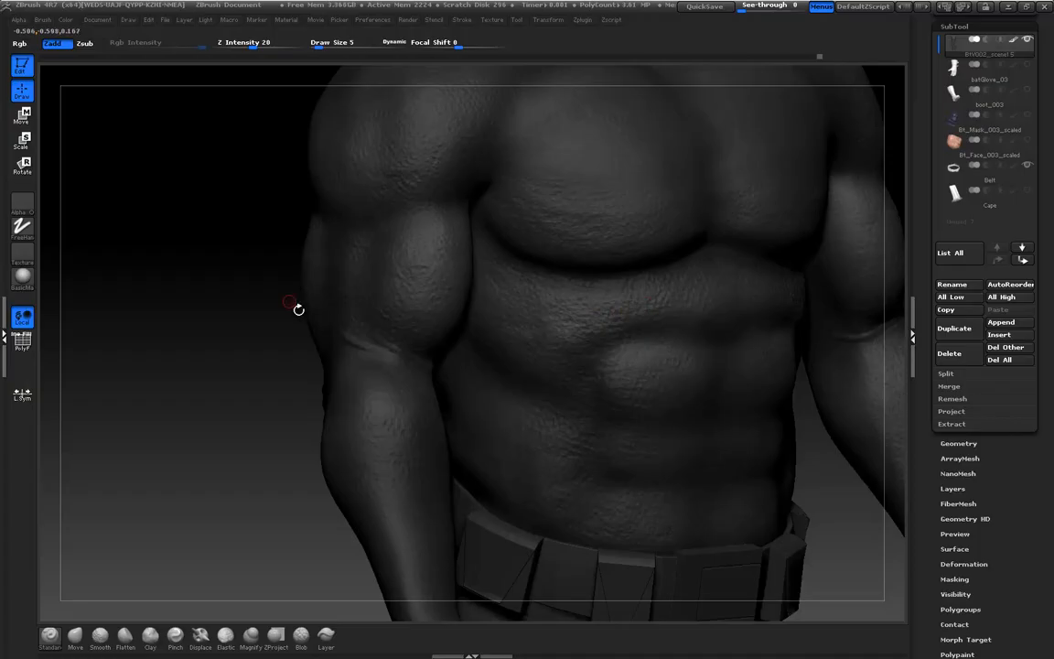
{"action": "left_click_drag", "start_coordinate": [195, 301], "coordinate": [452, 309]}
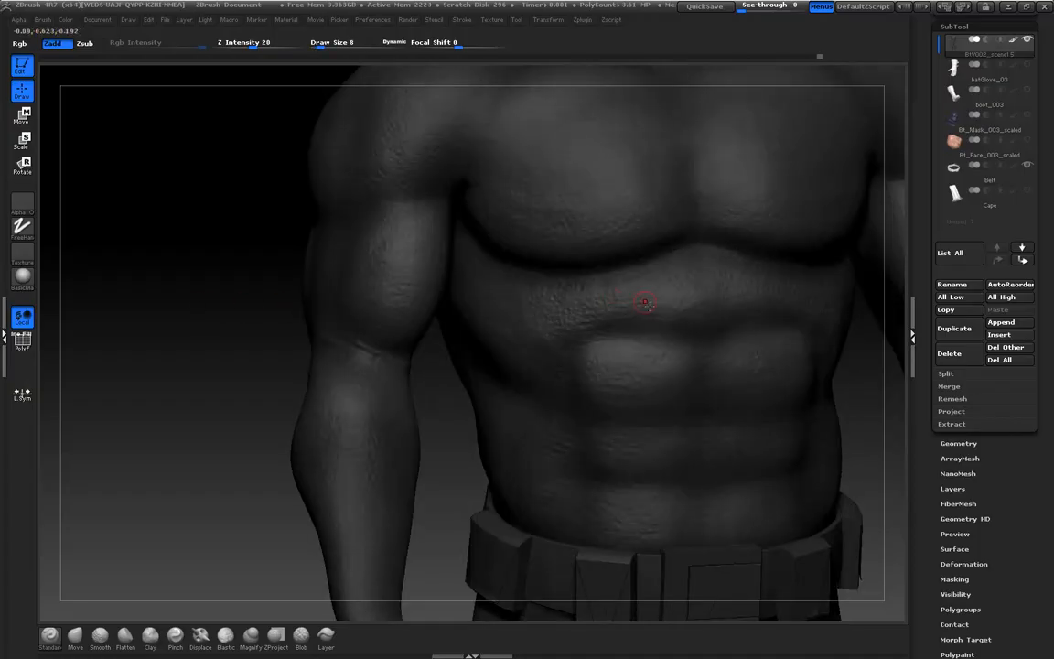
{"action": "left_click_drag", "start_coordinate": [198, 358], "coordinate": [539, 349]}
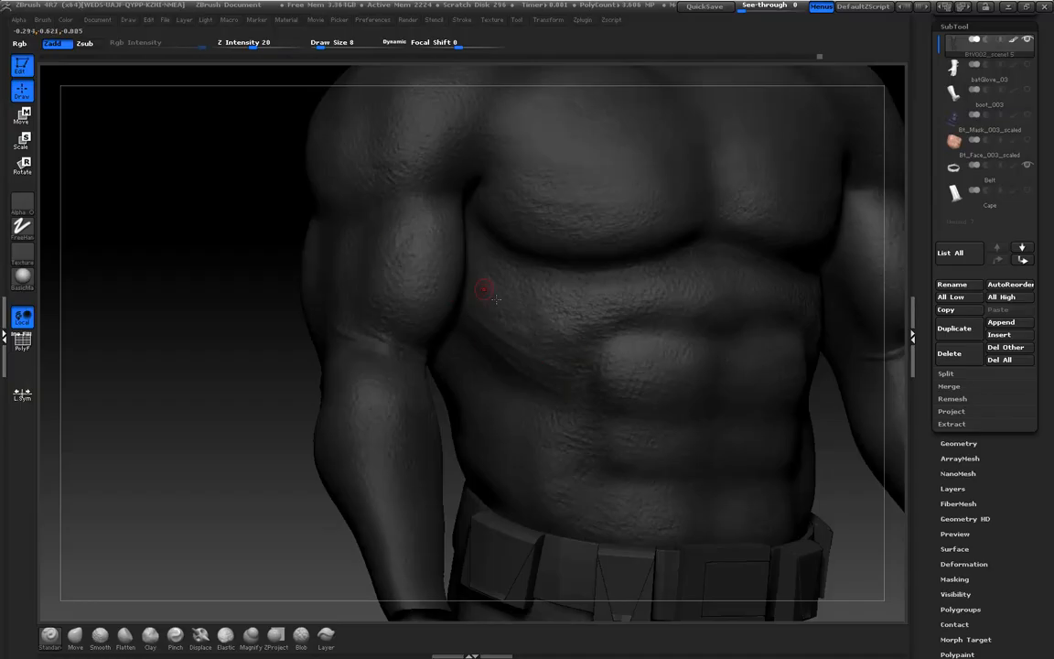
{"action": "mouse_move", "coordinate": [224, 269]}
{"action": "left_mouse_down"}
{"action": "mouse_move", "coordinate": [205, 271]}
{"action": "mouse_move", "coordinate": [331, 294]}
{"action": "mouse_move", "coordinate": [212, 268]}
{"action": "left_mouse_up"}
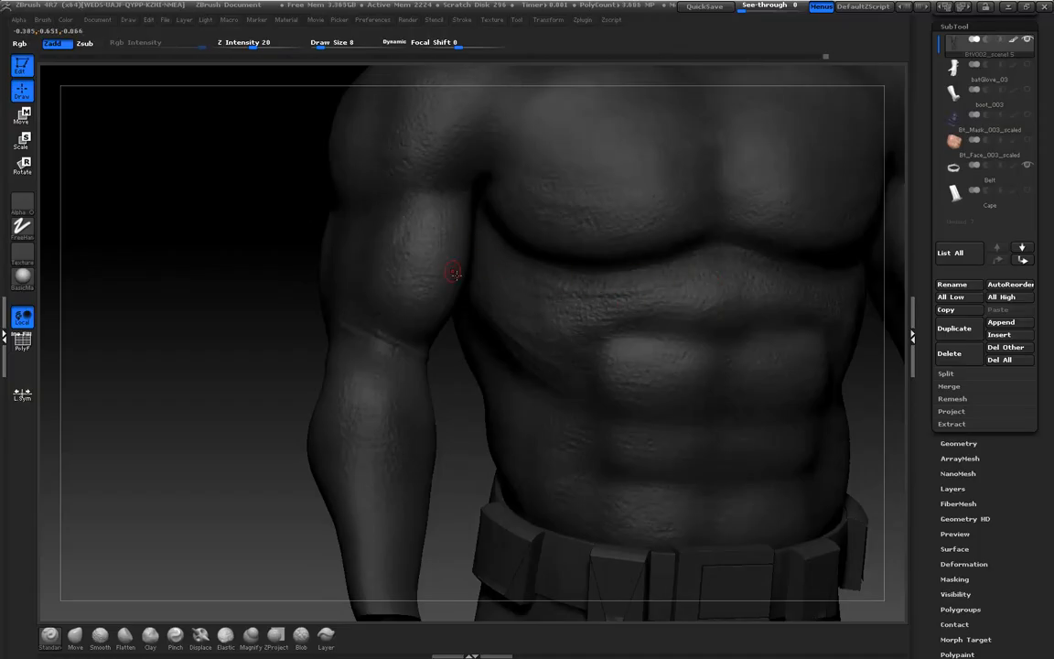
Sculpt raised diagonal folds along the side of the ribs and the waist just above the belt
{"action": "left_click_drag", "start_coordinate": [228, 266], "coordinate": [257, 327]}
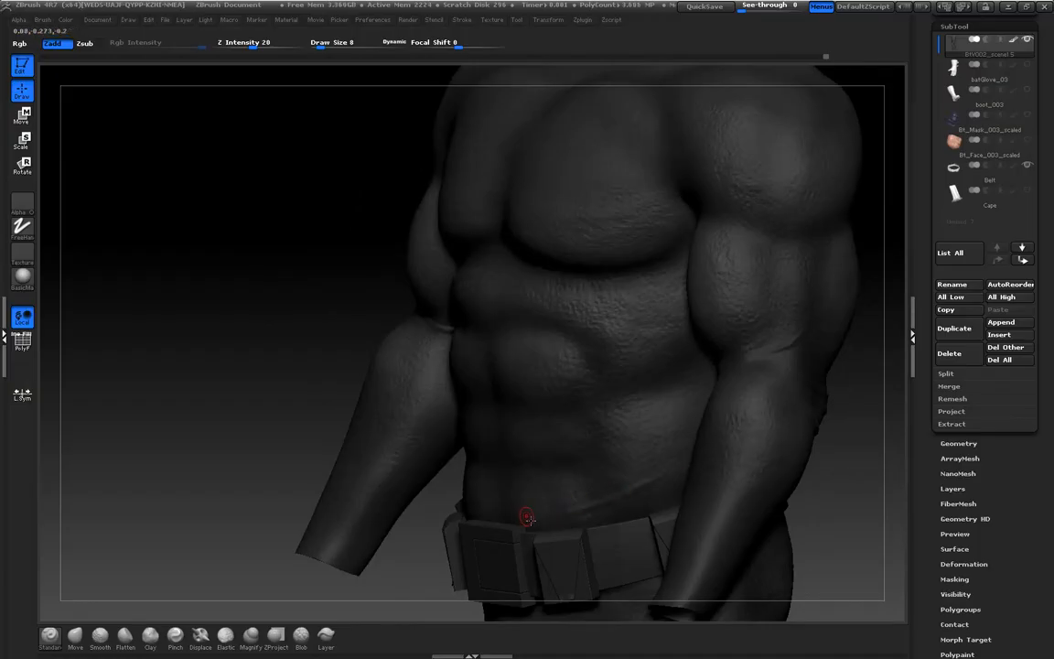
{"action": "mouse_move", "coordinate": [206, 258]}
{"action": "left_mouse_down"}
{"action": "mouse_move", "coordinate": [214, 283]}
{"action": "mouse_move", "coordinate": [254, 266]}
{"action": "left_mouse_up"}
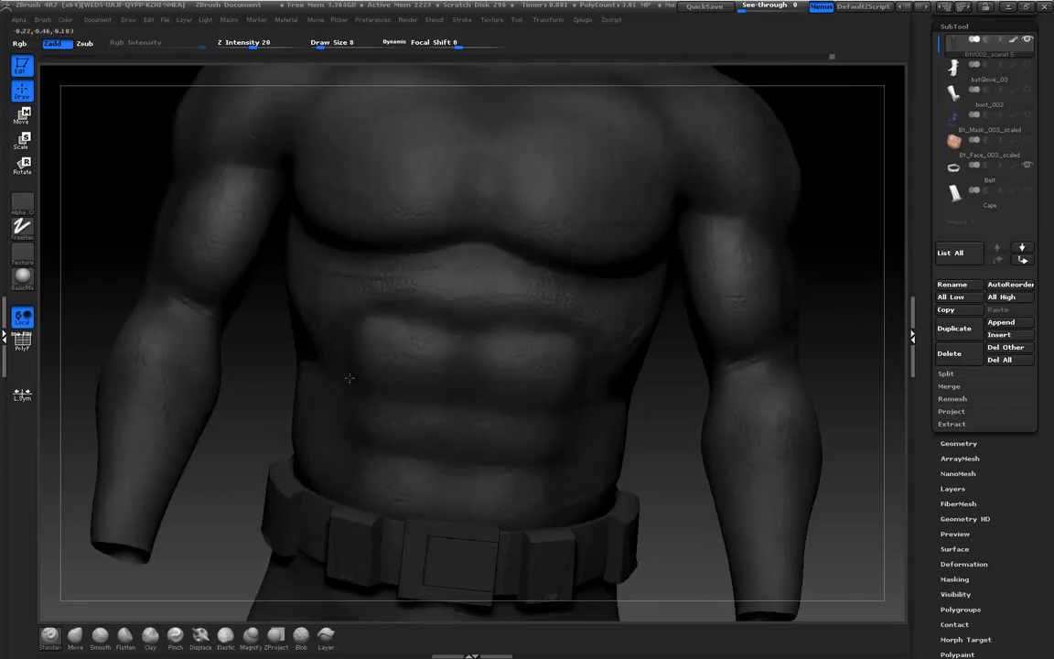
{"action": "left_click_drag", "start_coordinate": [673, 459], "coordinate": [629, 415], "text": "alt"}
{"action": "left_click_drag", "start_coordinate": [784, 483], "coordinate": [847, 540]}
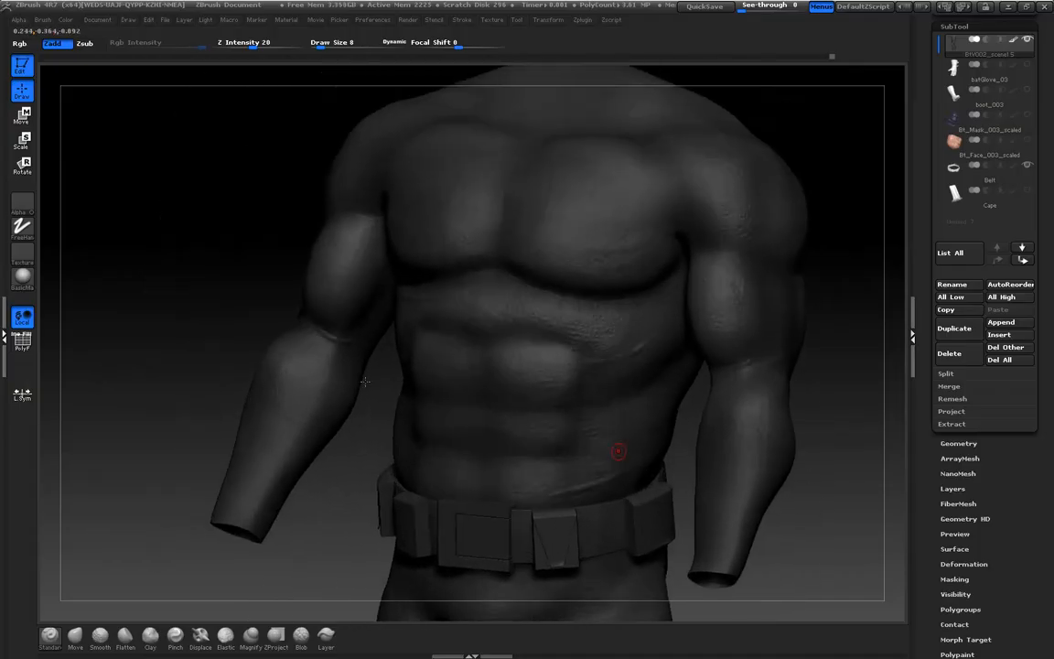
{"action": "left_click_drag", "start_coordinate": [175, 305], "coordinate": [188, 290]}
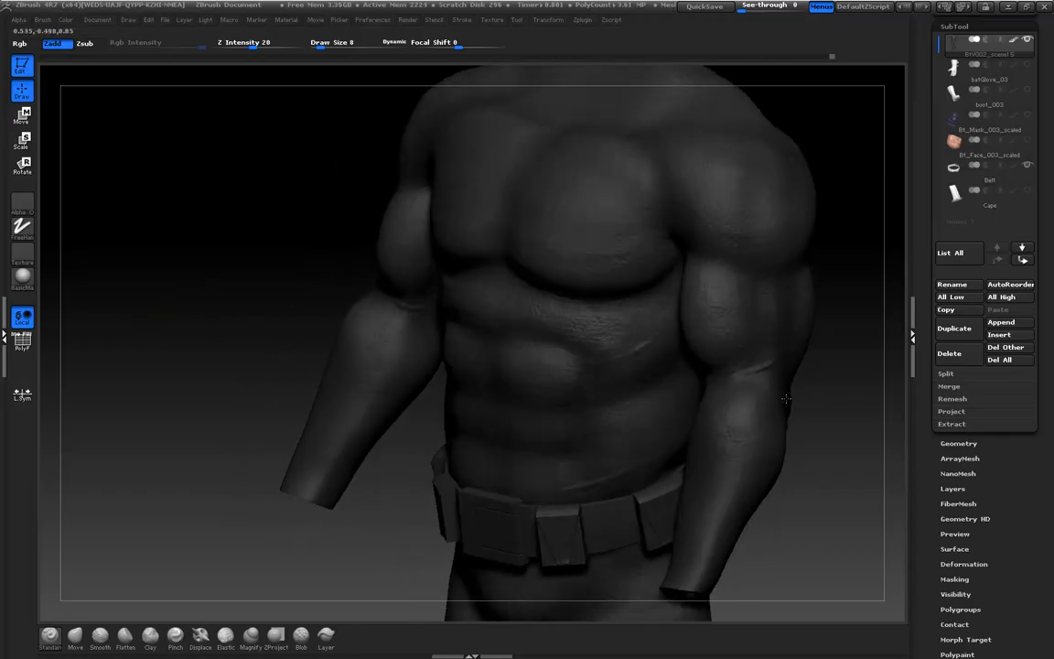
{"action": "left_click_drag", "start_coordinate": [823, 477], "coordinate": [94, 181]}
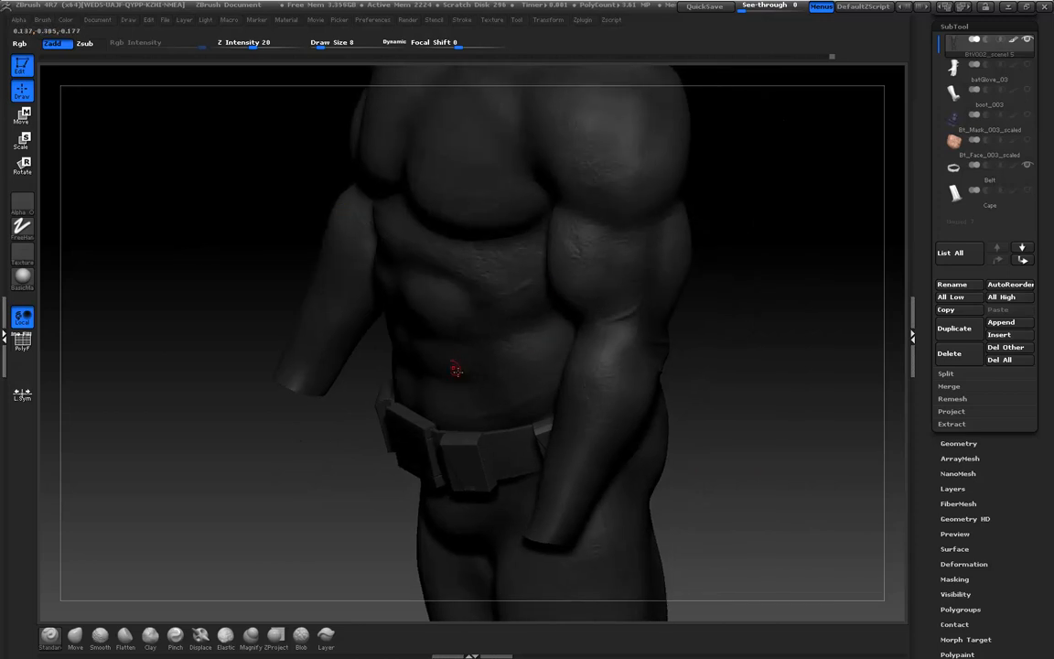
Add raised creases across the upper forearm just below the inner elbow
{"action": "left_click_drag", "start_coordinate": [299, 460], "coordinate": [302, 513], "text": "alt"}
{"action": "left_click_drag", "start_coordinate": [795, 407], "coordinate": [855, 439]}
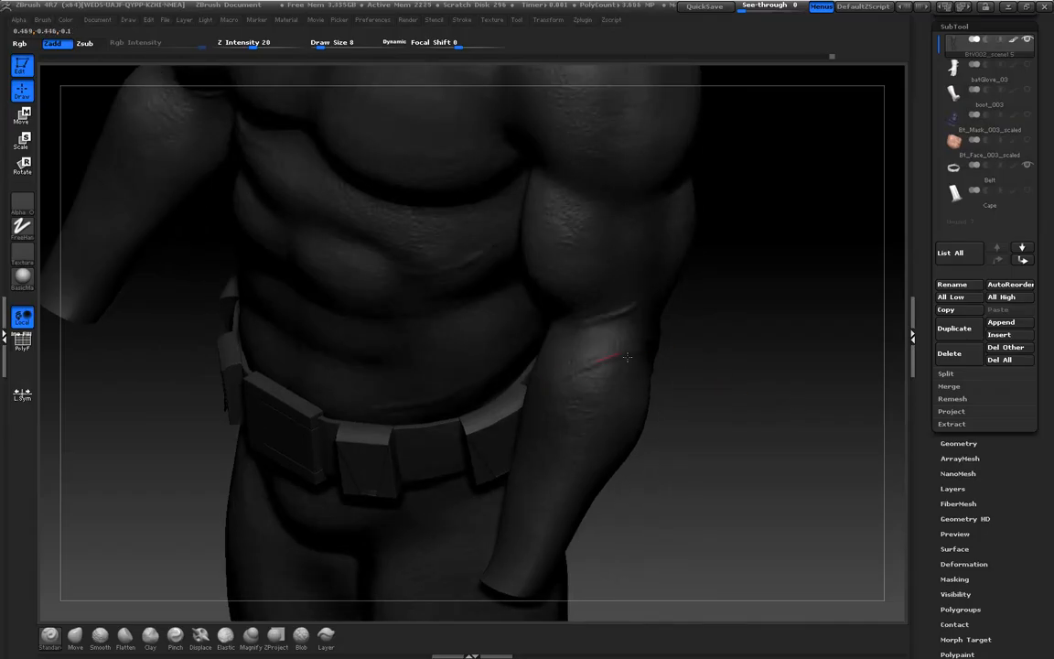
{"action": "left_click_drag", "start_coordinate": [791, 425], "coordinate": [765, 391]}
Extend the raised fabric folds around the side and front of the waist along the belt's upper edge
{"action": "left_click_drag", "start_coordinate": [700, 405], "coordinate": [767, 412], "text": "alt"}
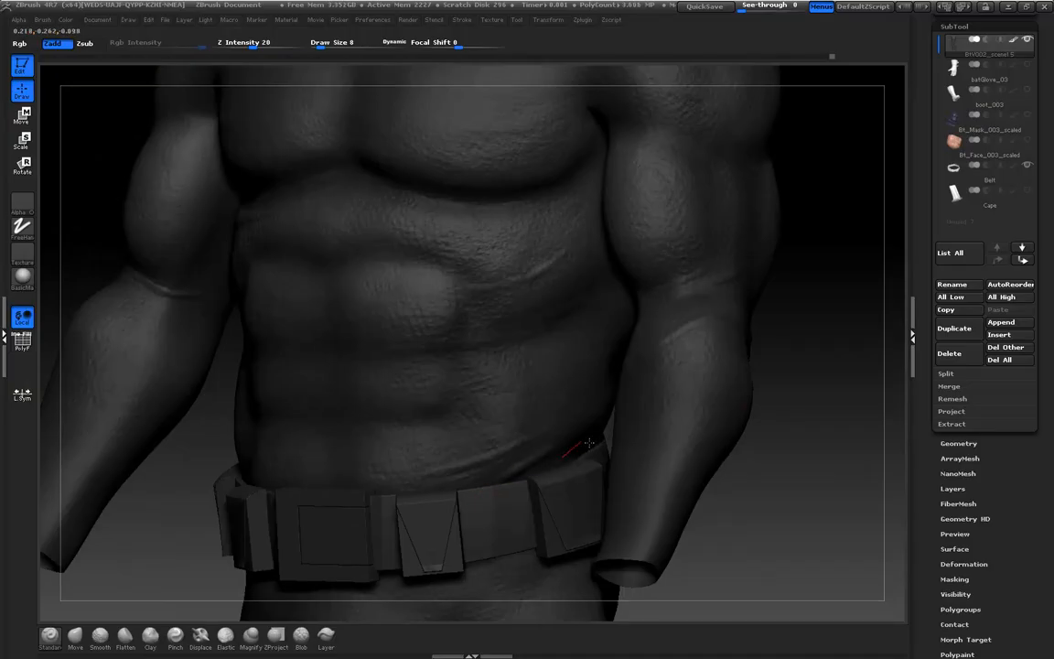
{"action": "left_click_drag", "start_coordinate": [807, 492], "coordinate": [630, 273]}
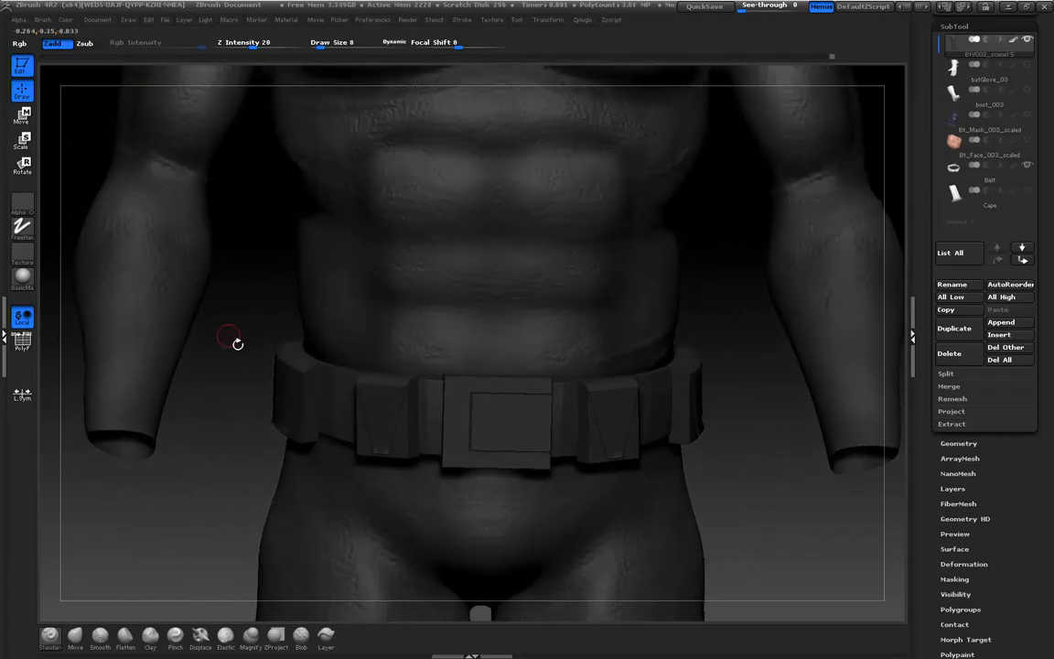
{"action": "left_click_drag", "start_coordinate": [225, 355], "coordinate": [439, 326]}
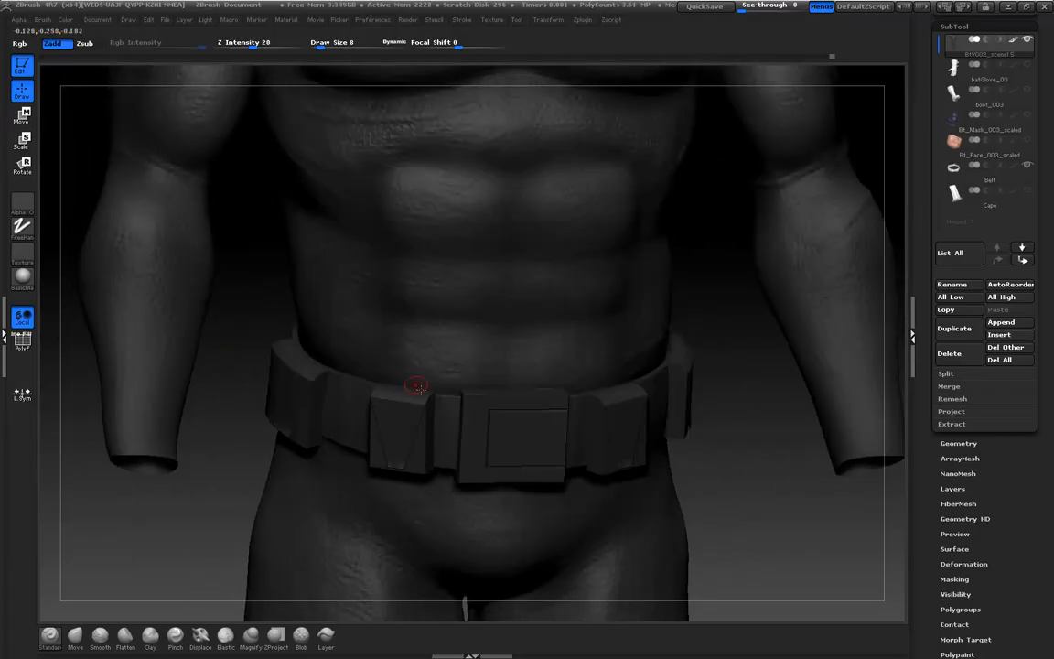
{"action": "left_click_drag", "start_coordinate": [218, 294], "coordinate": [403, 306]}
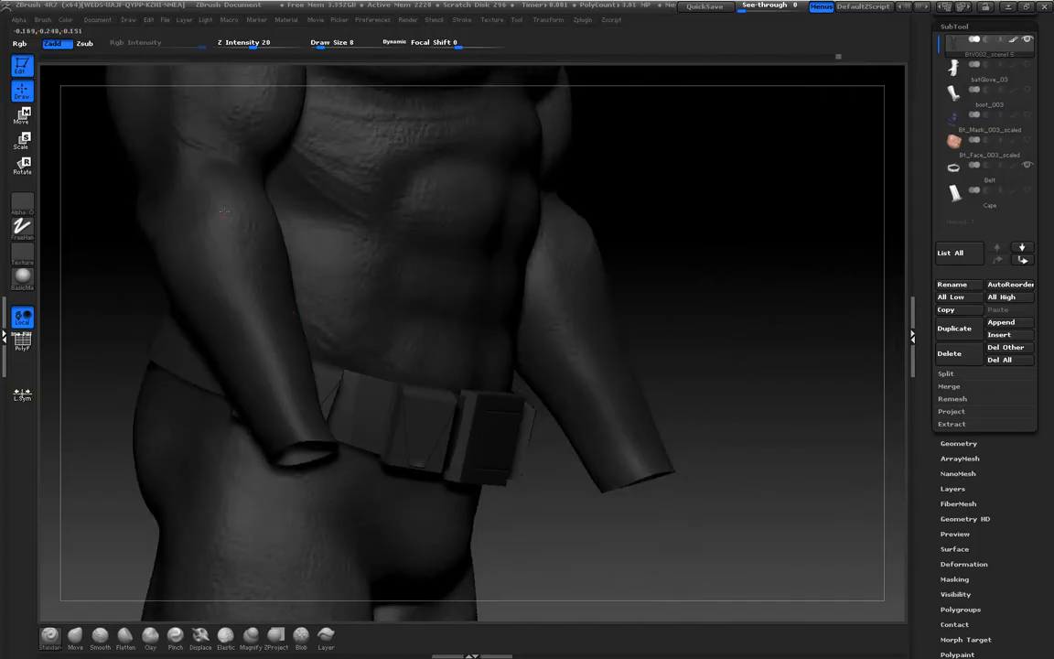
Reduce the Draw Size to 7 and add raised creases across the middle and sides of the abdomen
{"action": "left_click_drag", "start_coordinate": [724, 324], "coordinate": [476, 285]}
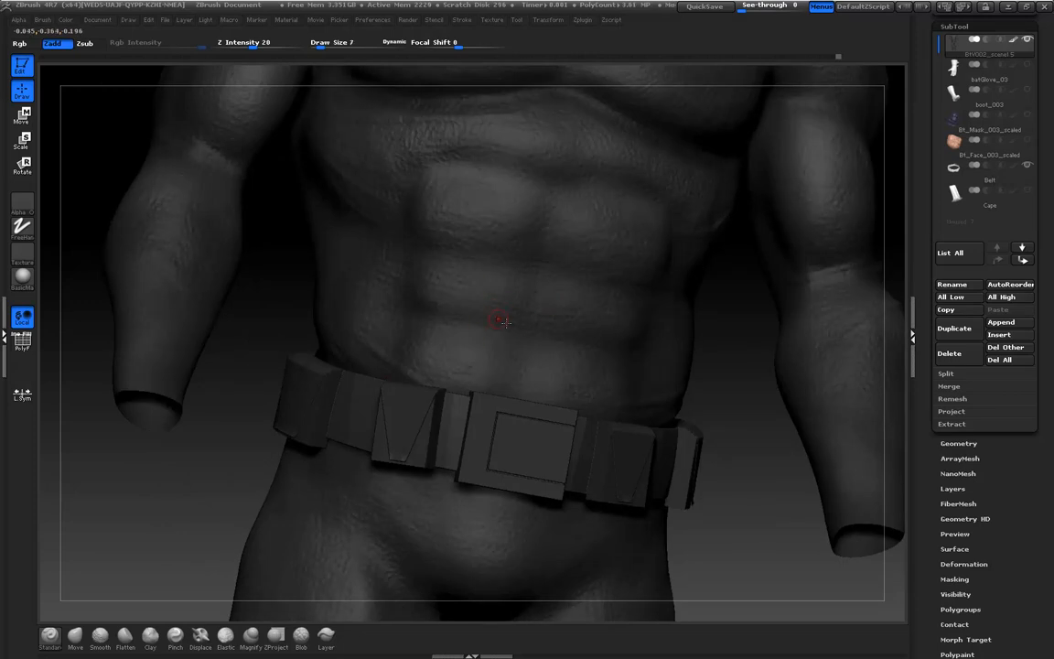
{"action": "left_click_drag", "start_coordinate": [501, 294], "coordinate": [375, 279]}
{"action": "left_click_drag", "start_coordinate": [262, 265], "coordinate": [382, 309]}
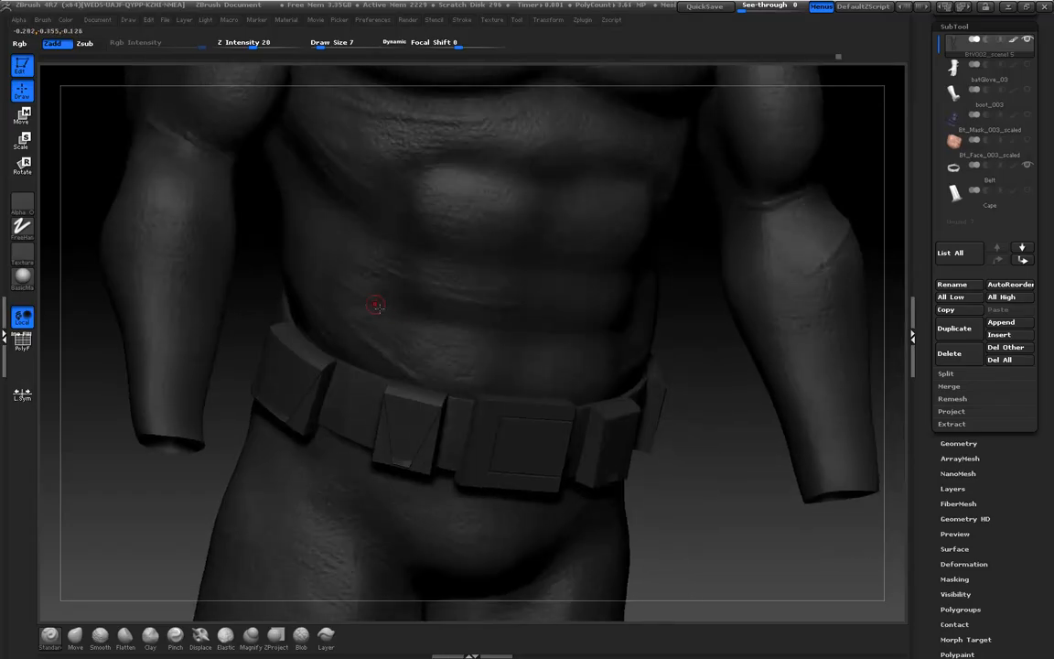
{"action": "left_click_drag", "start_coordinate": [704, 495], "coordinate": [678, 452]}
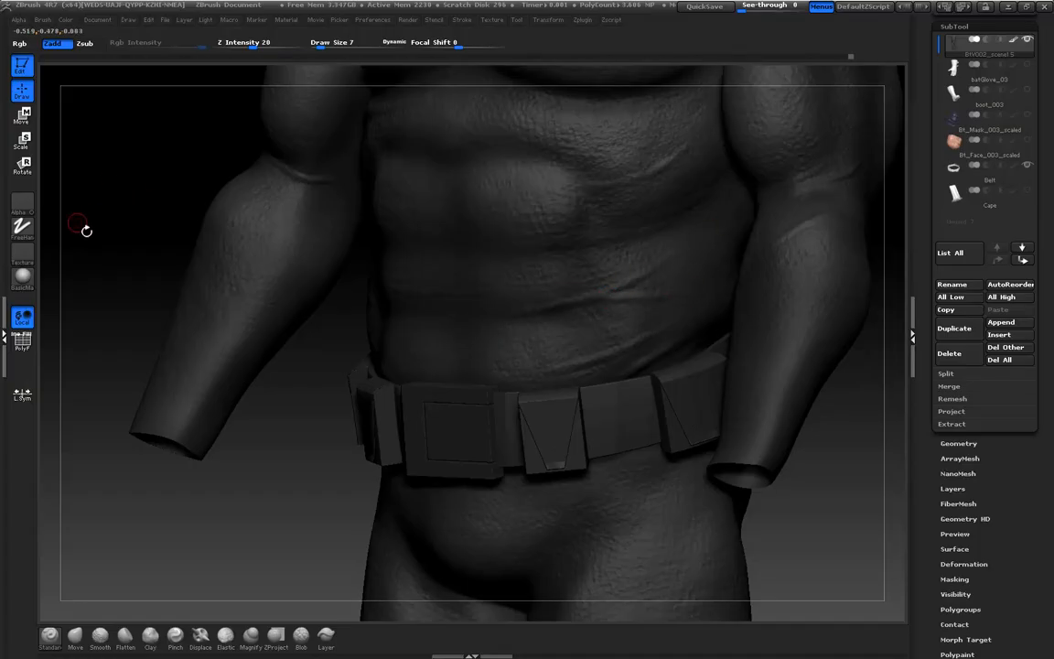
Sculpt raised folds around the lower edge of the shoulder muscle where it meets the upper arm
{"action": "left_click_drag", "start_coordinate": [99, 209], "coordinate": [218, 301], "text": "alt"}
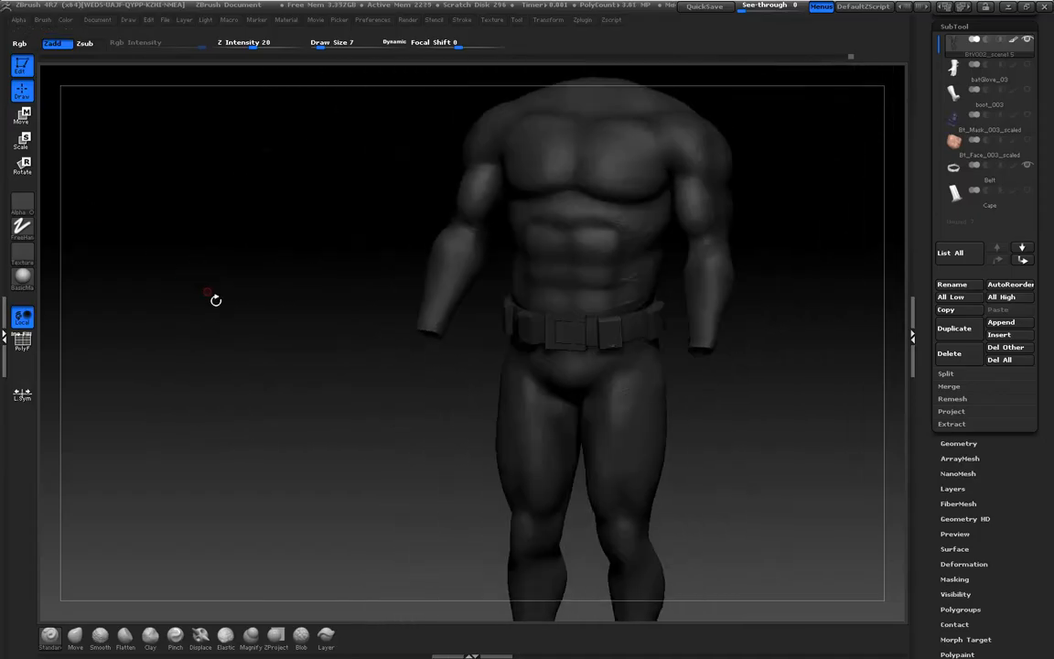
{"action": "left_click_drag", "start_coordinate": [219, 249], "coordinate": [198, 288]}
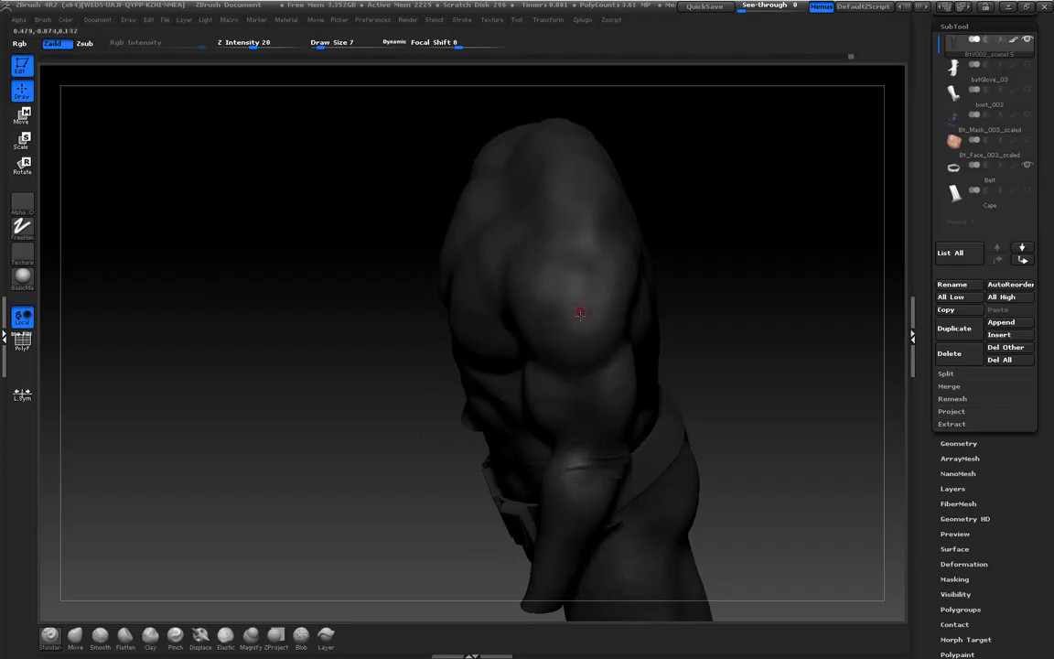
{"action": "left_click_drag", "start_coordinate": [239, 254], "coordinate": [264, 288], "text": "alt"}
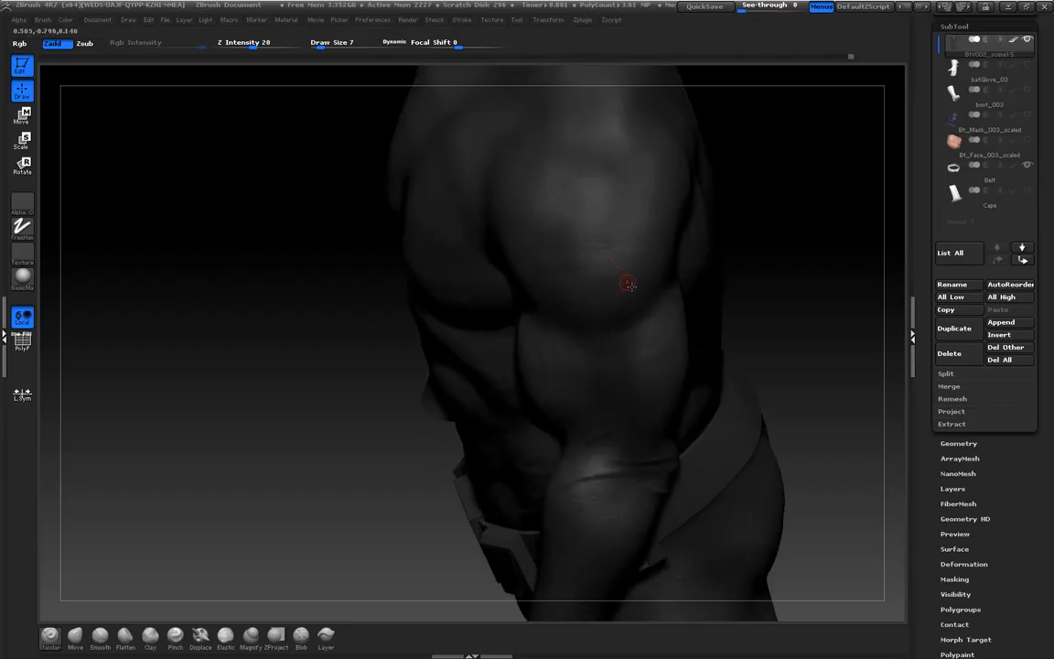
{"action": "left_click_drag", "start_coordinate": [828, 280], "coordinate": [807, 259]}
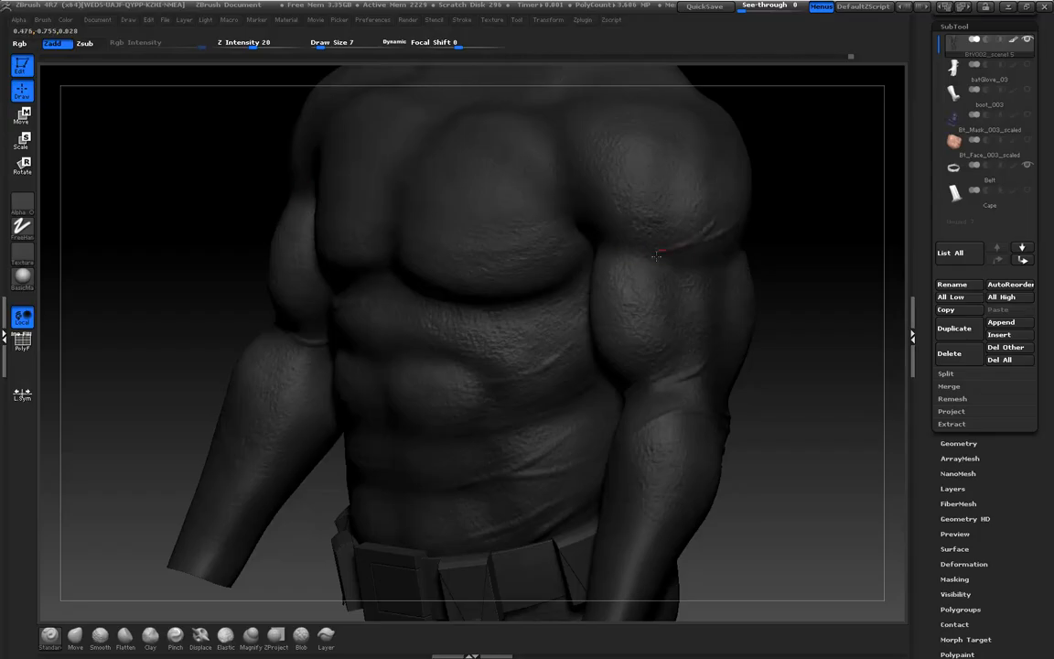
{"action": "left_click_drag", "start_coordinate": [819, 310], "coordinate": [759, 273]}
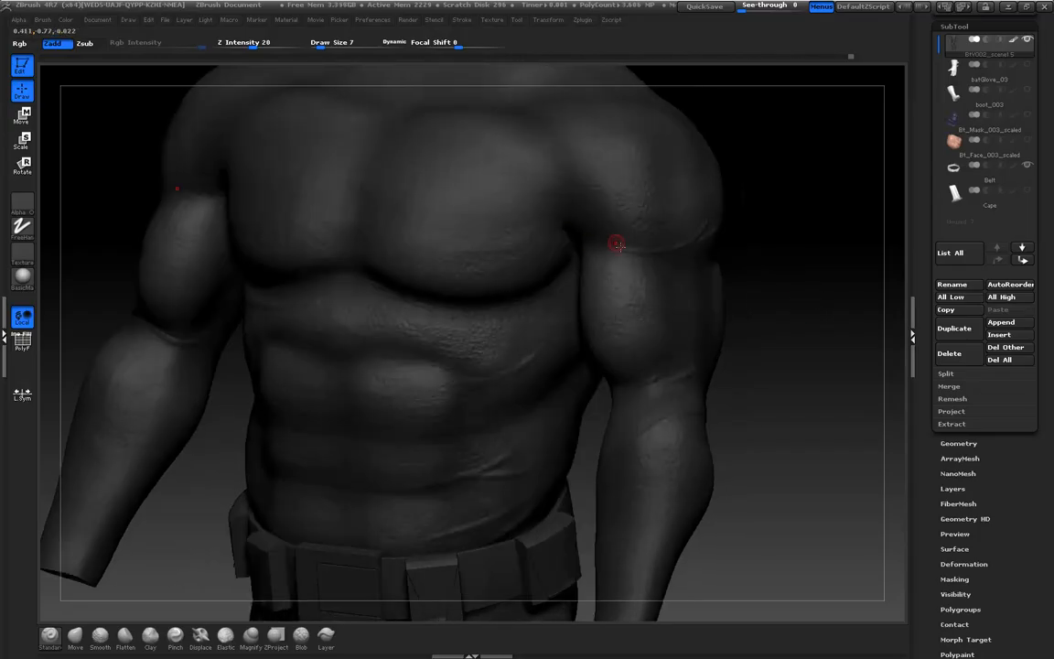
Build up more raised creases across the inner elbow between the biceps and forearm
{"action": "left_click_drag", "start_coordinate": [776, 315], "coordinate": [728, 366]}
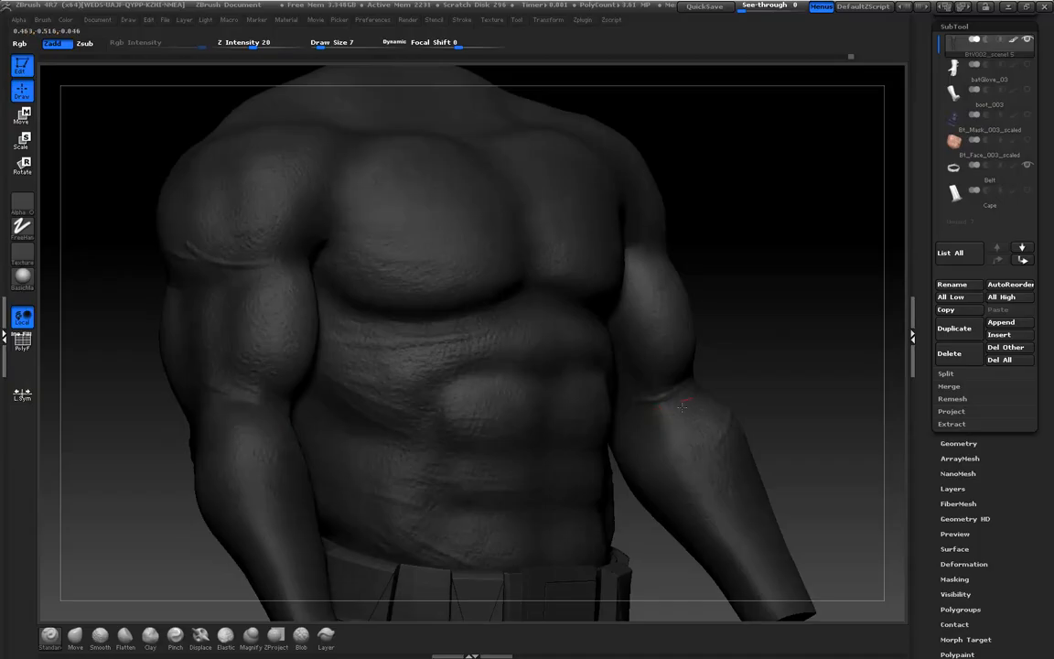
{"action": "left_click_drag", "start_coordinate": [800, 391], "coordinate": [697, 404]}
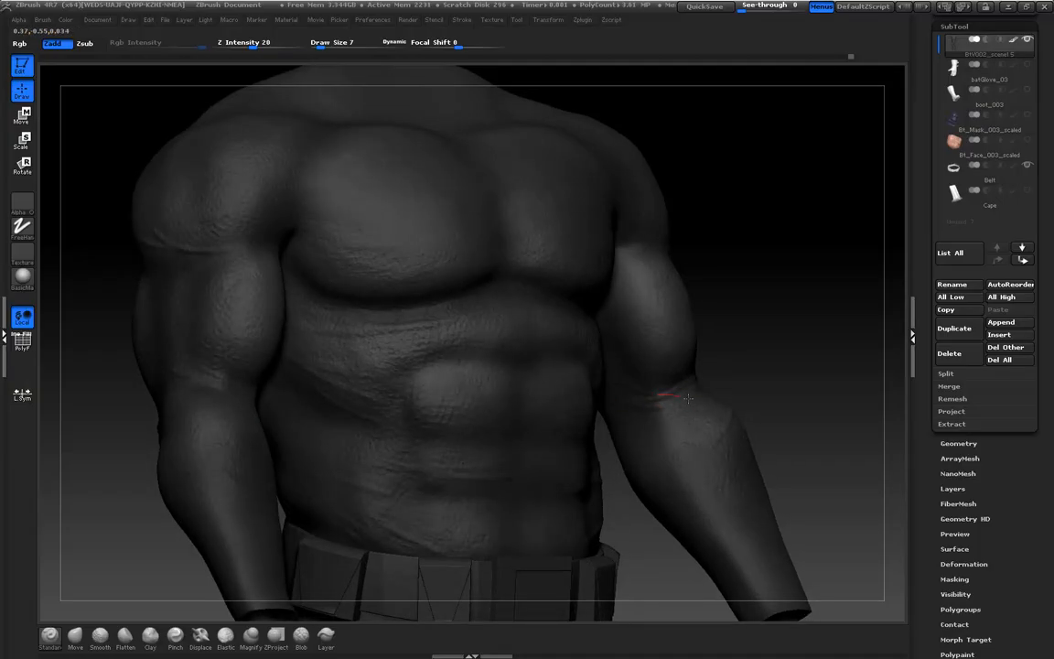
{"action": "left_click_drag", "start_coordinate": [821, 404], "coordinate": [748, 415]}
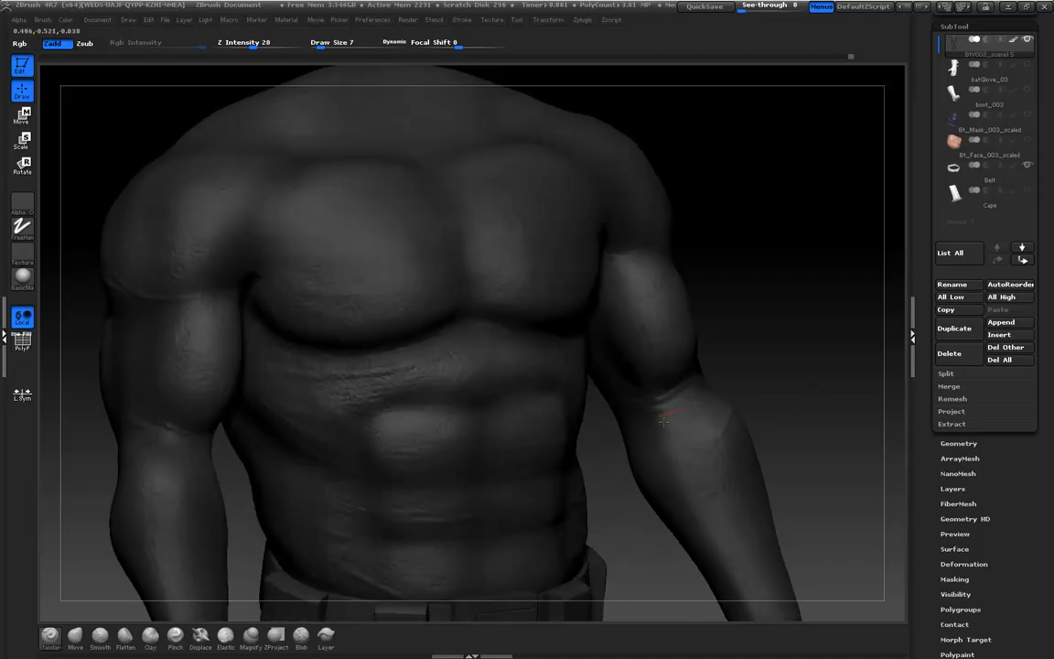
{"action": "left_click_drag", "start_coordinate": [820, 392], "coordinate": [522, 343]}
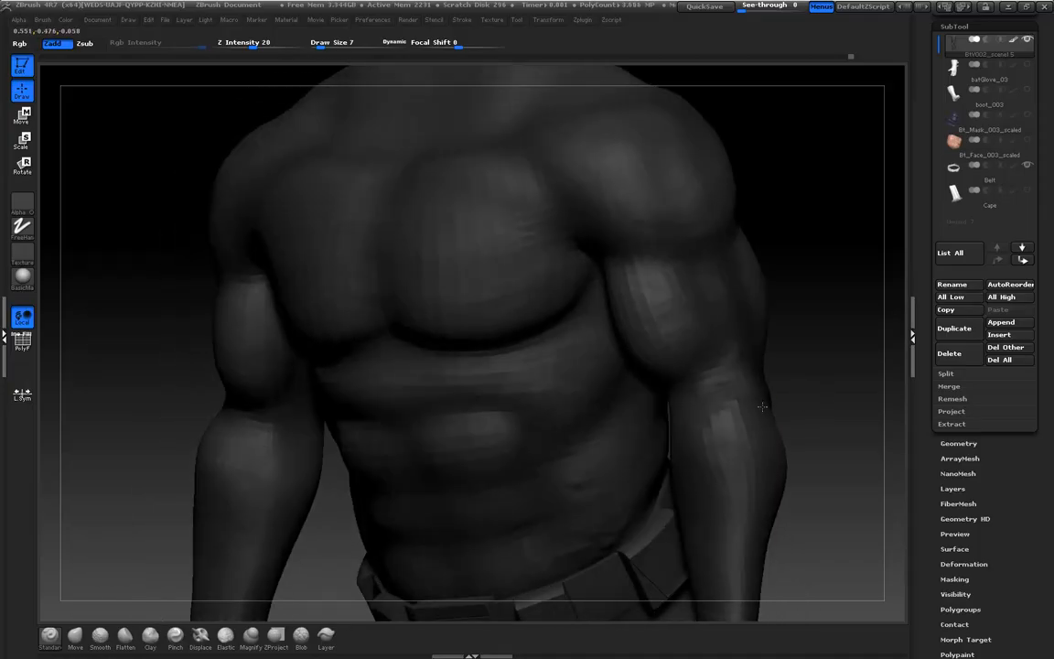
{"action": "left_click_drag", "start_coordinate": [682, 418], "coordinate": [702, 409]}
{"action": "left_click_drag", "start_coordinate": [755, 374], "coordinate": [844, 384]}
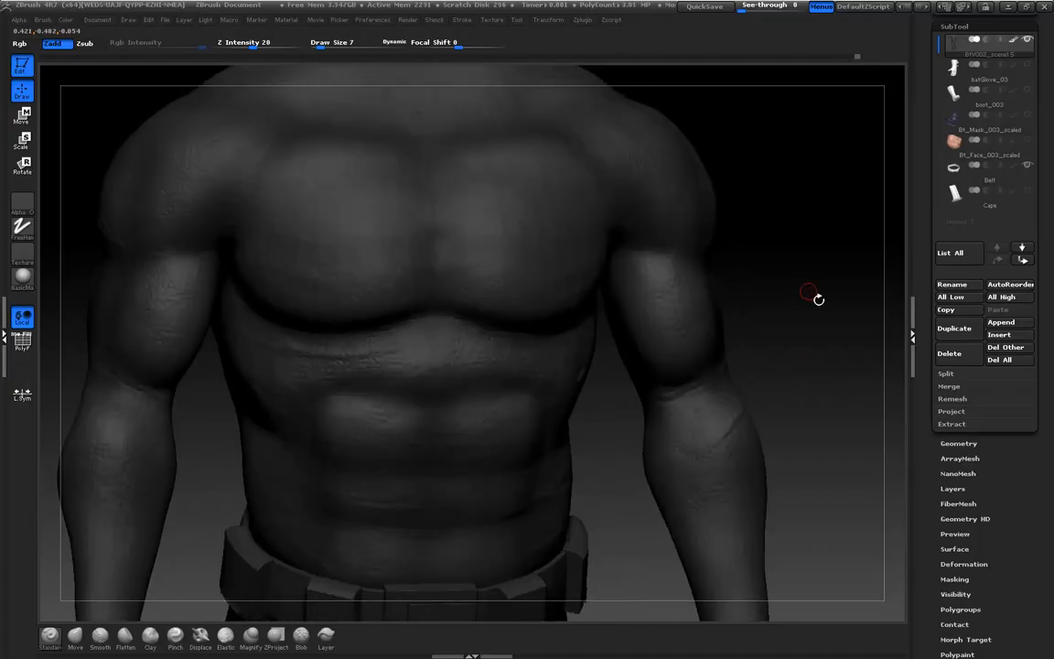
{"action": "left_click_drag", "start_coordinate": [836, 280], "coordinate": [412, 289]}
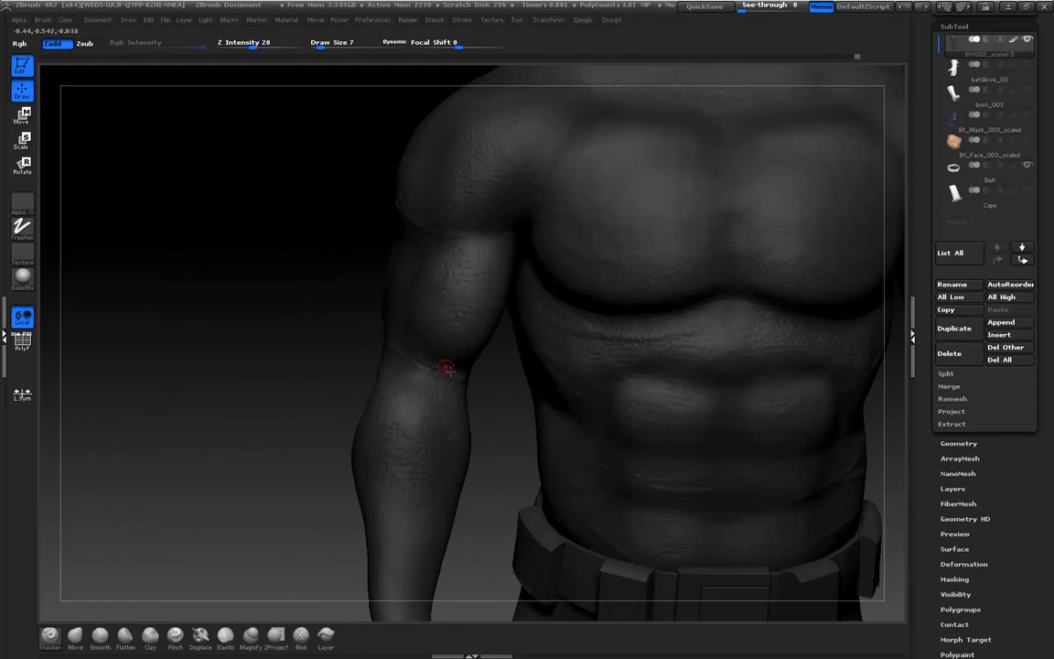
Add raised creases on the outer upper arm and strengthen the fold under the shoulder muscle
{"action": "left_click_drag", "start_coordinate": [250, 245], "coordinate": [353, 305]}
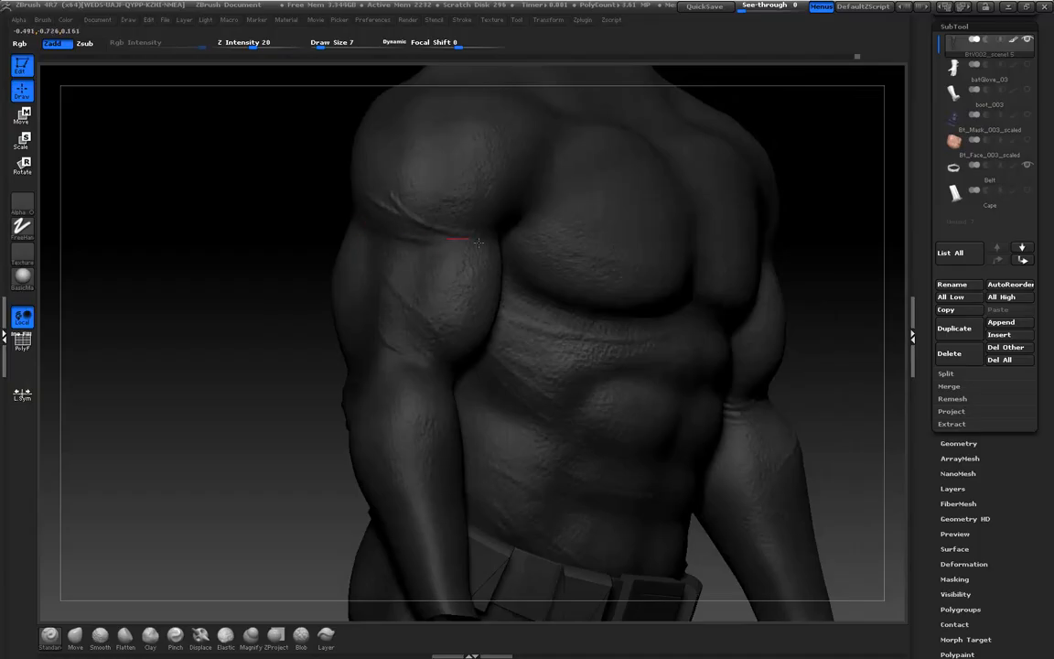
{"action": "left_click_drag", "start_coordinate": [239, 207], "coordinate": [264, 227]}
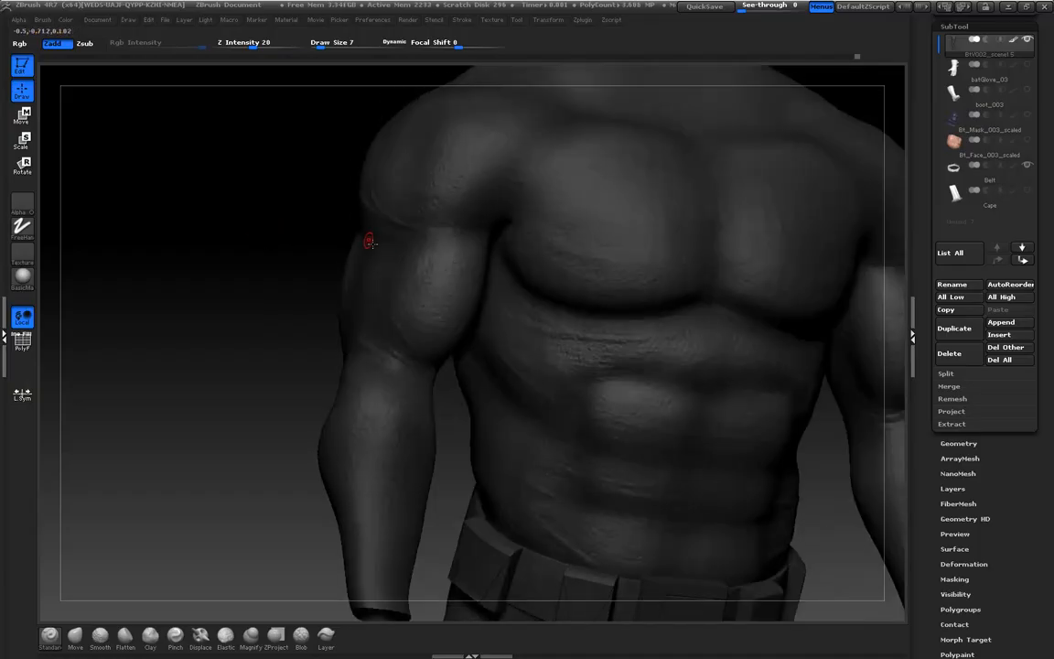
Sculpt raised creases at the front armpit, where the shoulder muscle meets the chest
{"action": "left_click_drag", "start_coordinate": [234, 207], "coordinate": [528, 315]}
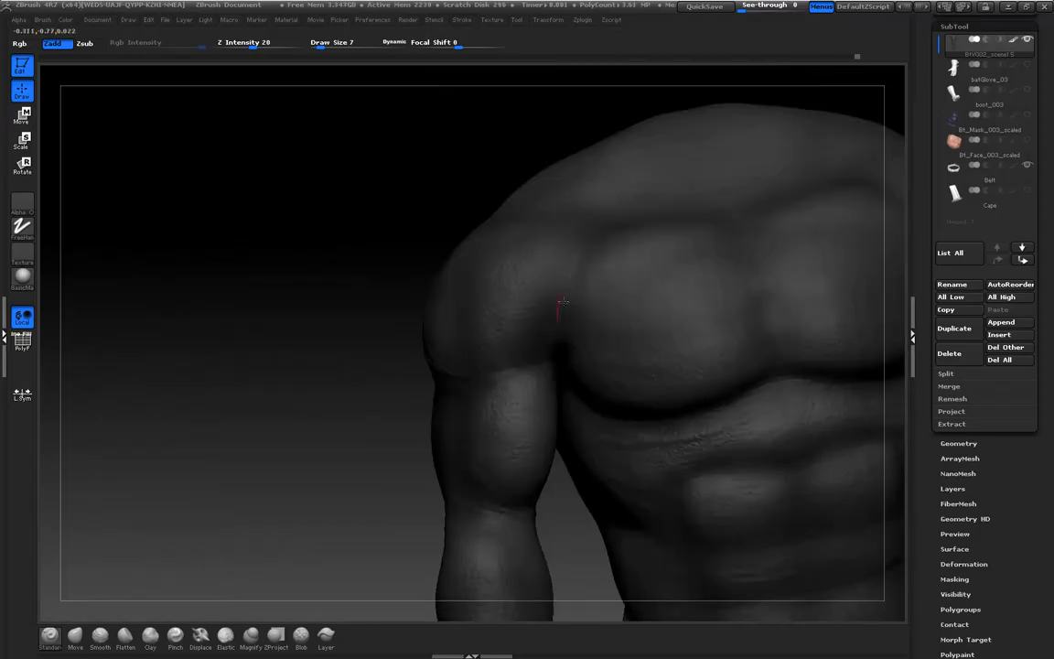
{"action": "left_click_drag", "start_coordinate": [305, 253], "coordinate": [426, 356]}
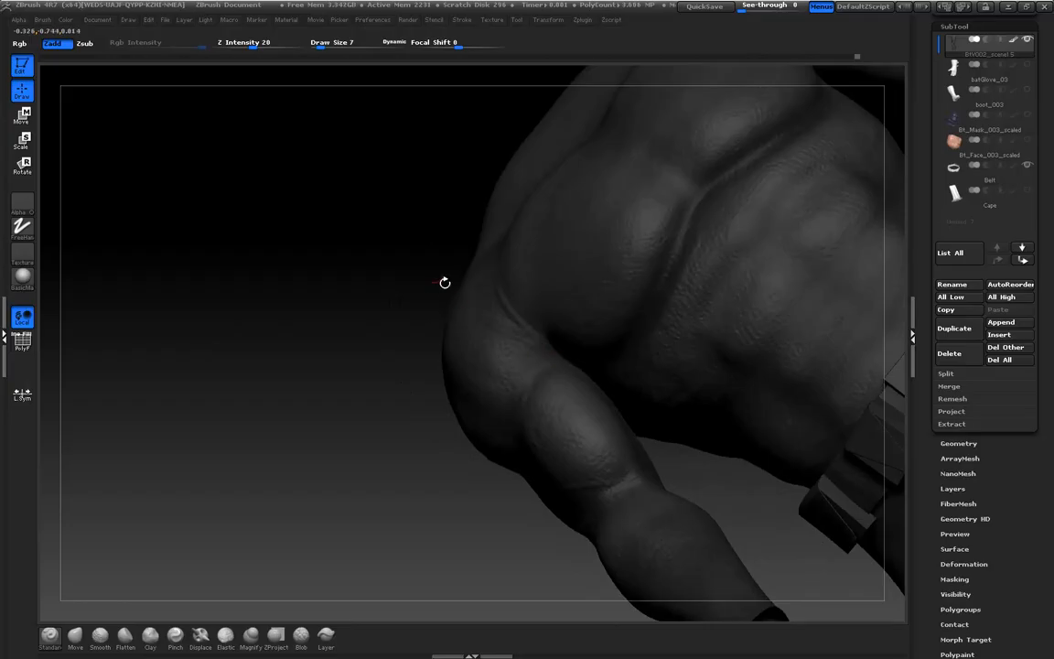
{"action": "left_click_drag", "start_coordinate": [302, 292], "coordinate": [373, 305]}
{"action": "left_click_drag", "start_coordinate": [281, 311], "coordinate": [283, 336], "text": "alt"}
{"action": "left_click_drag", "start_coordinate": [322, 294], "coordinate": [285, 378], "text": "alt"}
{"action": "left_click_drag", "start_coordinate": [249, 320], "coordinate": [478, 325], "text": "alt"}
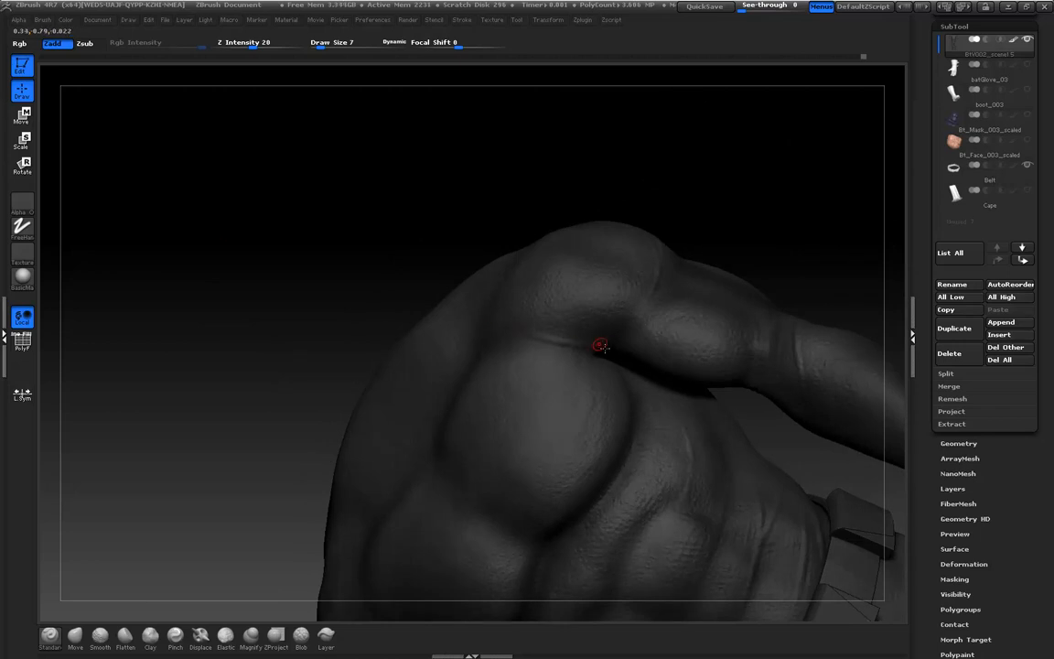
{"action": "left_click_drag", "start_coordinate": [372, 242], "coordinate": [574, 319]}
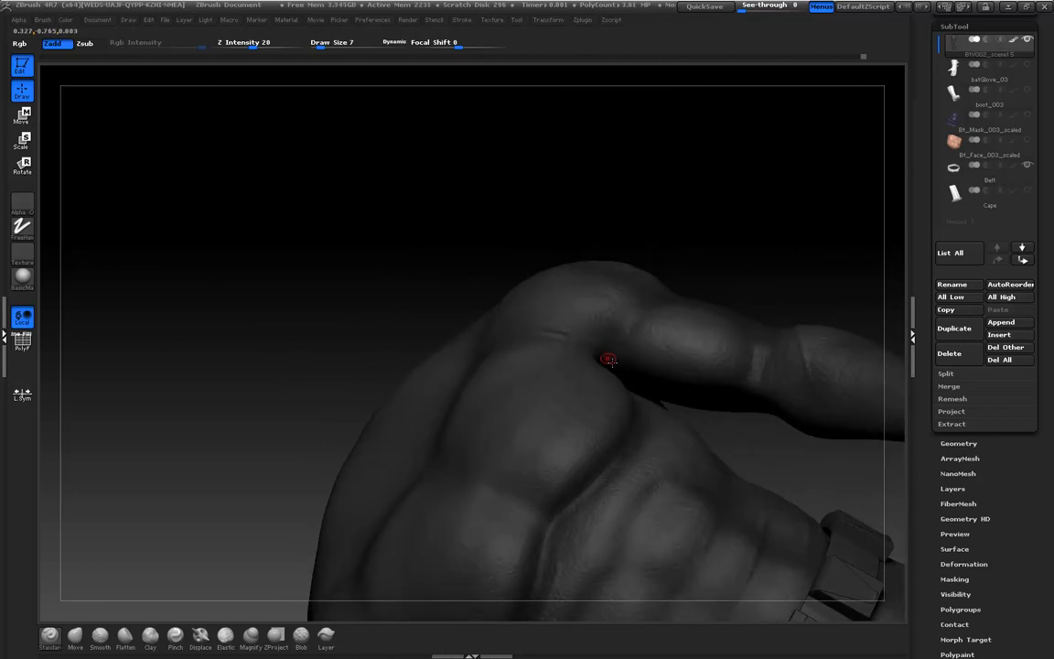
Add raised creases on the back of the shoulder and along the rear armpit fold
{"action": "left_click_drag", "start_coordinate": [360, 246], "coordinate": [300, 254]}
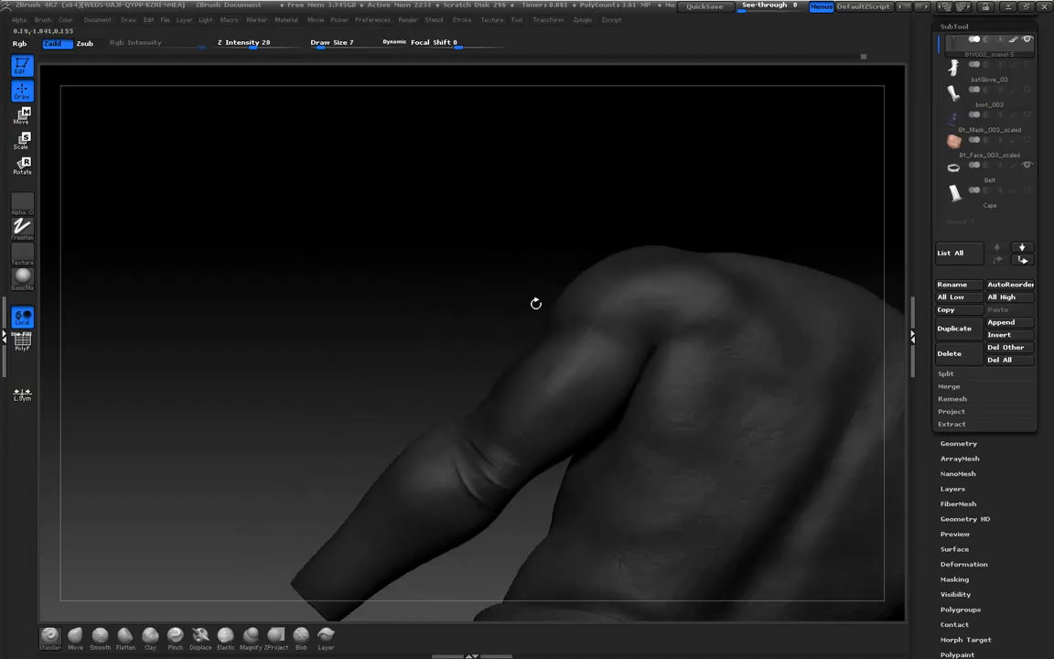
{"action": "left_click_drag", "start_coordinate": [446, 293], "coordinate": [595, 349]}
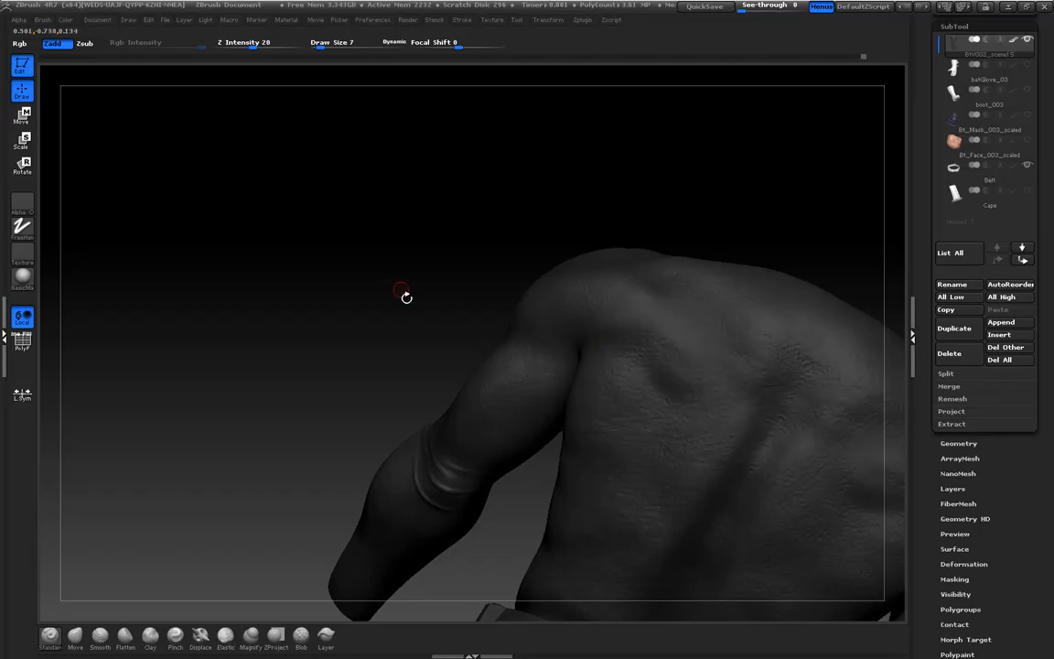
{"action": "left_click_drag", "start_coordinate": [407, 294], "coordinate": [425, 291]}
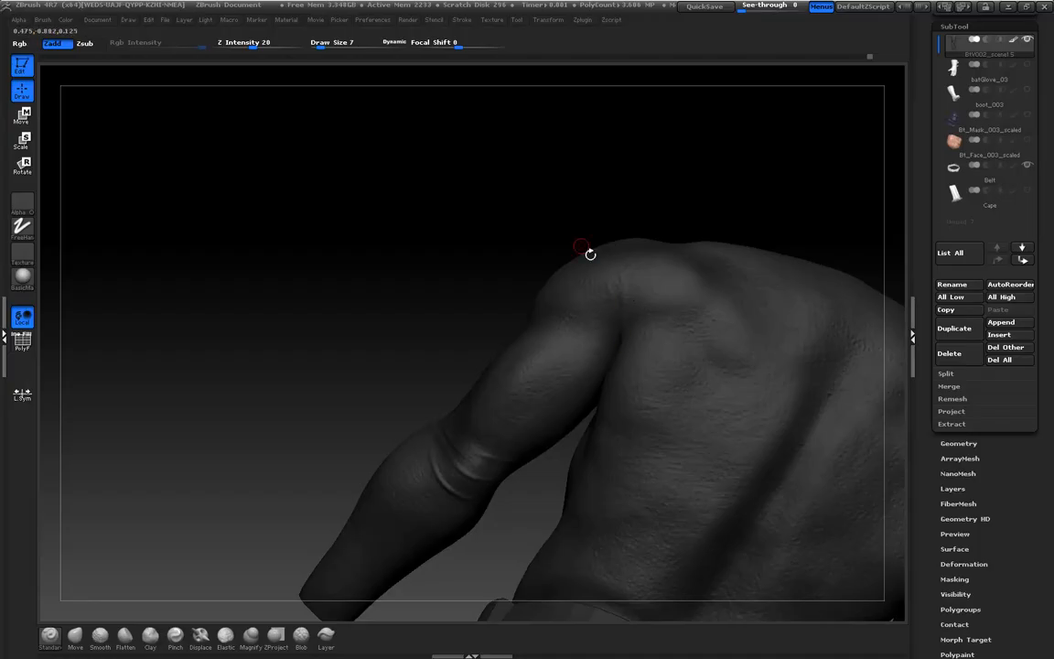
{"action": "left_click_drag", "start_coordinate": [397, 277], "coordinate": [157, 281]}
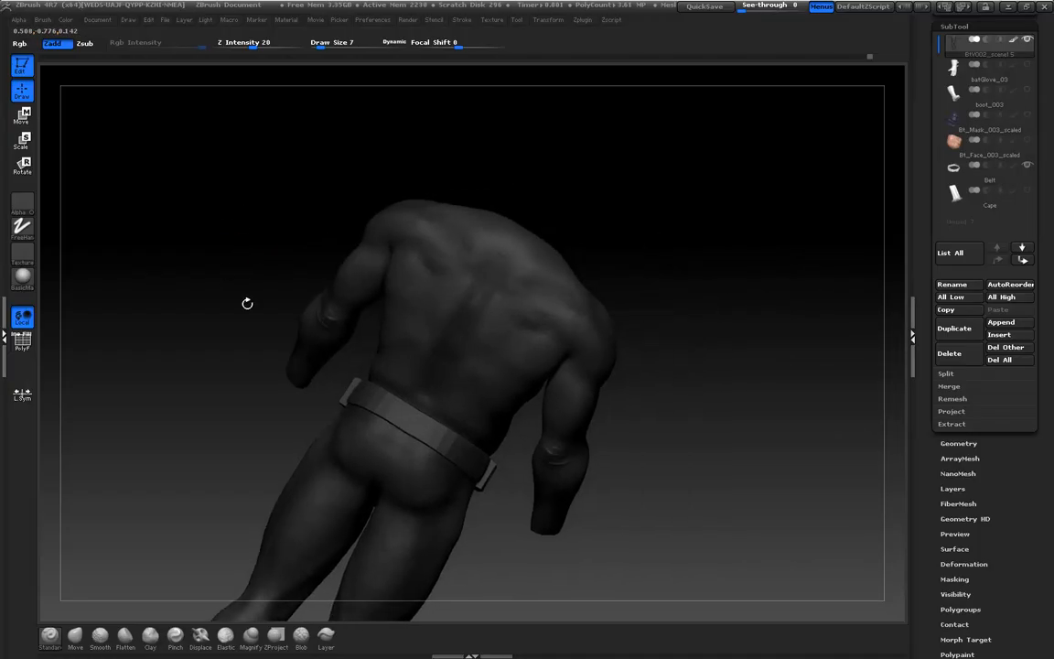
{"action": "left_click_drag", "start_coordinate": [779, 393], "coordinate": [628, 316]}
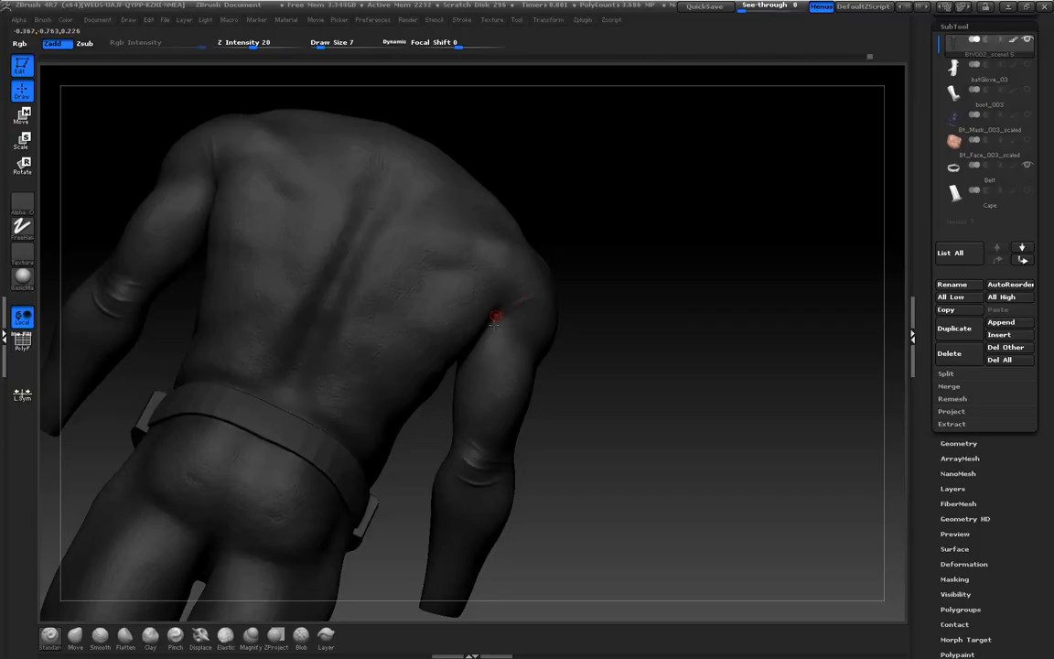
{"action": "left_click_drag", "start_coordinate": [735, 374], "coordinate": [395, 301]}
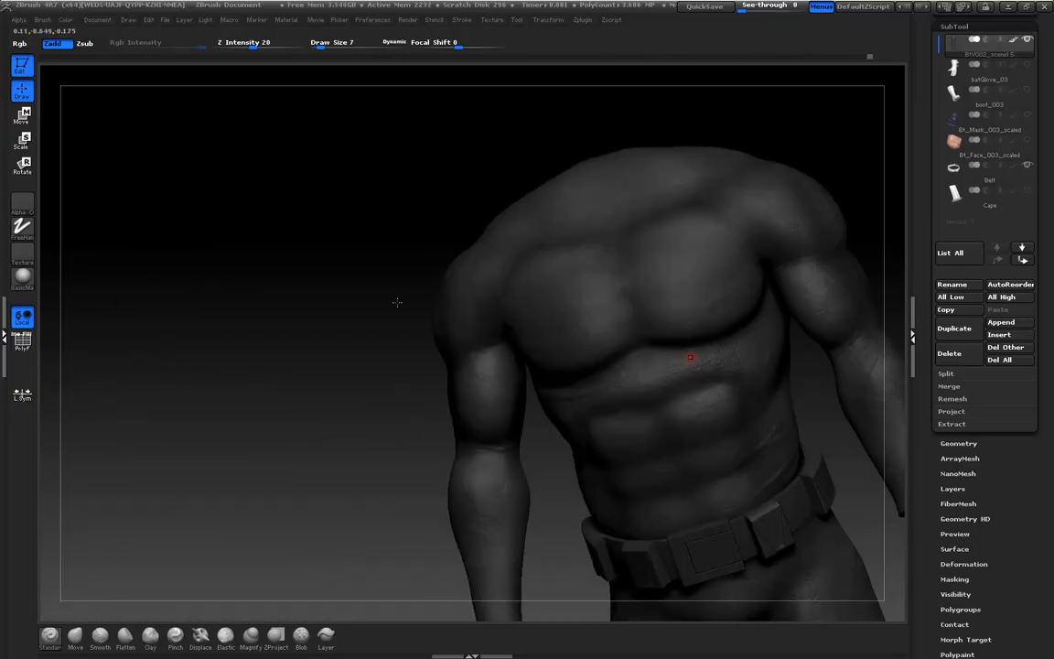
Set the Draw Size to 9 and sculpt raised creases around the backs and outer sides of the knees
{"action": "left_click_drag", "start_coordinate": [291, 359], "coordinate": [263, 343], "text": "alt"}
{"action": "left_click_drag", "start_coordinate": [283, 401], "coordinate": [272, 372]}
{"action": "mouse_move", "coordinate": [299, 396]}
{"action": "left_mouse_down"}
{"action": "mouse_move", "coordinate": [283, 373]}
{"action": "mouse_move", "coordinate": [312, 359]}
{"action": "mouse_move", "coordinate": [274, 332]}
{"action": "left_mouse_up"}
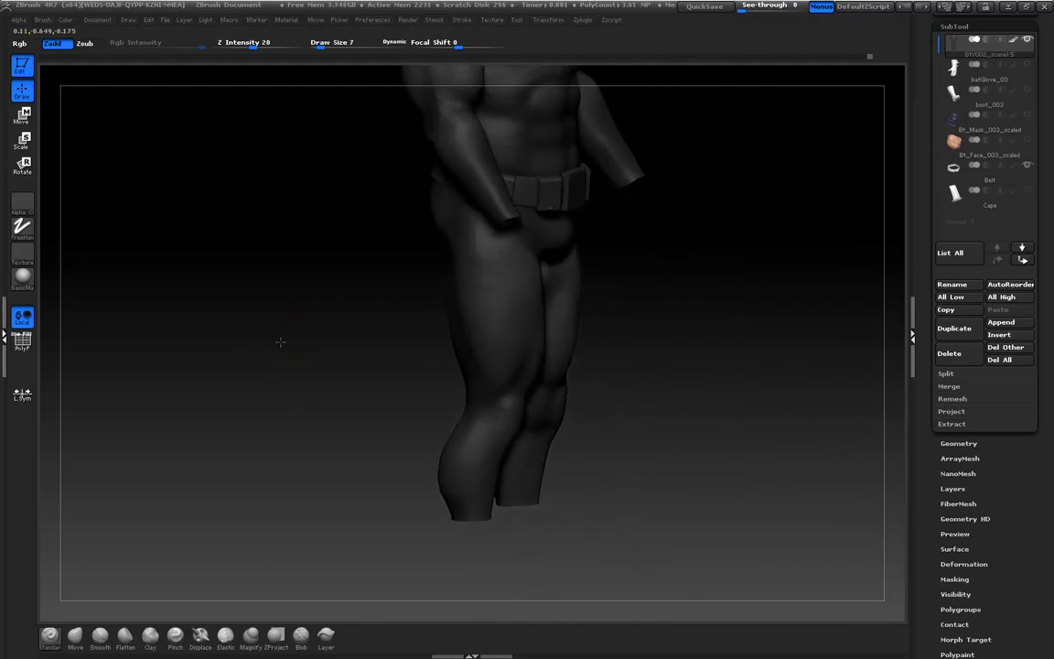
{"action": "mouse_move", "coordinate": [275, 388]}
{"action": "left_mouse_down"}
{"action": "mouse_move", "coordinate": [292, 400]}
{"action": "mouse_move", "coordinate": [294, 435]}
{"action": "mouse_move", "coordinate": [294, 425]}
{"action": "mouse_move", "coordinate": [331, 462]}
{"action": "mouse_move", "coordinate": [316, 468]}
{"action": "mouse_move", "coordinate": [318, 348]}
{"action": "mouse_move", "coordinate": [301, 428]}
{"action": "mouse_move", "coordinate": [319, 427]}
{"action": "mouse_move", "coordinate": [283, 453]}
{"action": "mouse_move", "coordinate": [758, 398]}
{"action": "mouse_move", "coordinate": [687, 370]}
{"action": "mouse_move", "coordinate": [766, 413]}
{"action": "mouse_move", "coordinate": [797, 316]}
{"action": "mouse_move", "coordinate": [782, 343]}
{"action": "left_mouse_up"}
{"action": "left_click_drag", "start_coordinate": [779, 423], "coordinate": [593, 371]}
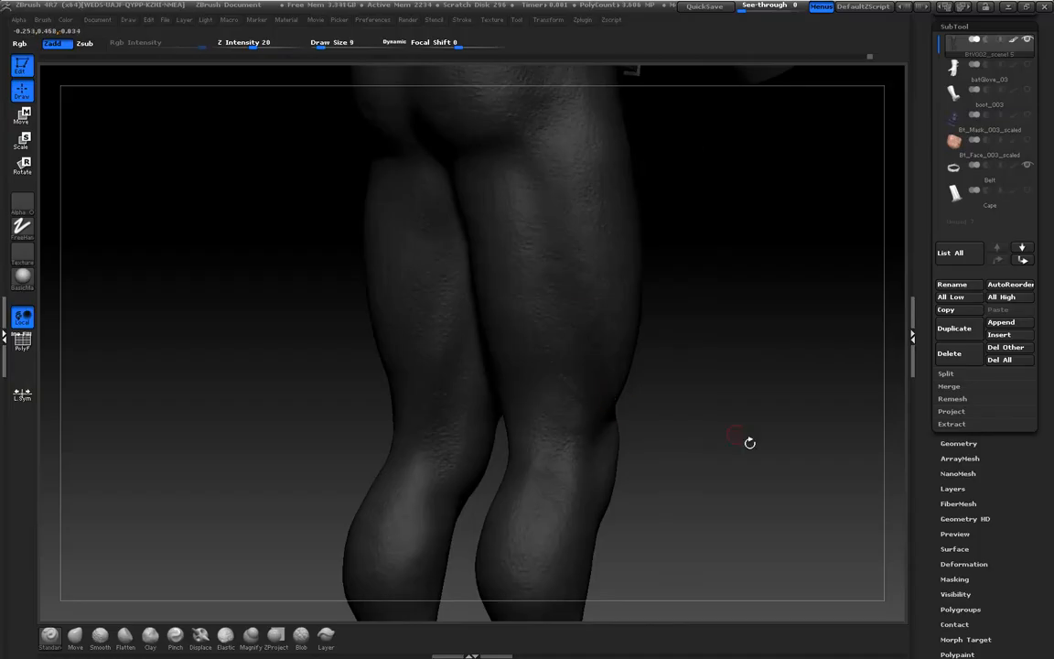
{"action": "left_click_drag", "start_coordinate": [702, 436], "coordinate": [736, 428]}
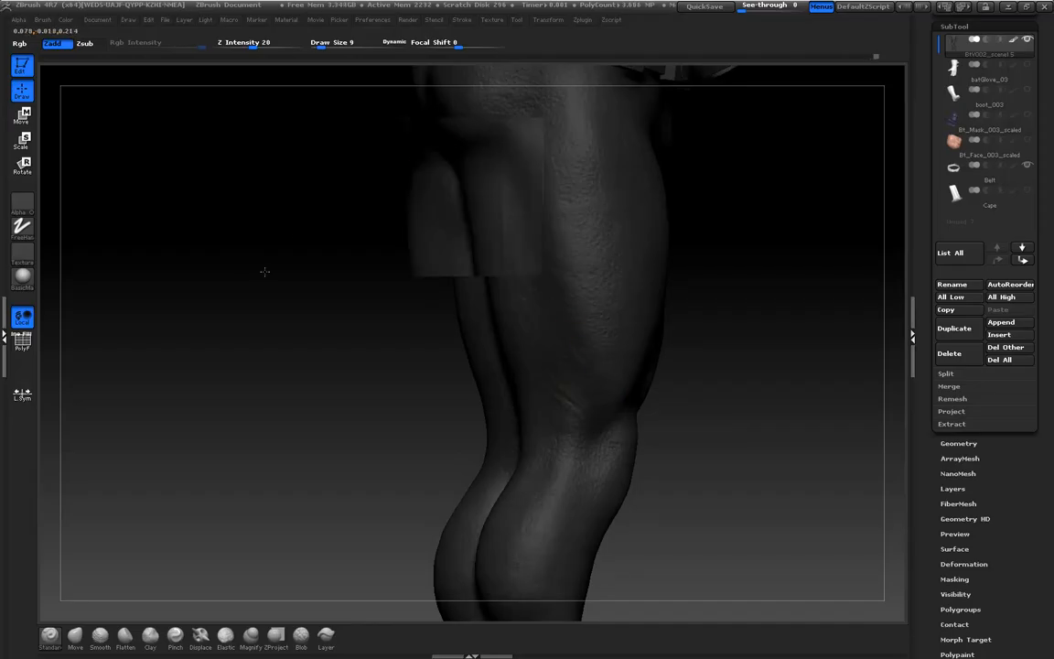
{"action": "left_click_drag", "start_coordinate": [258, 271], "coordinate": [283, 269]}
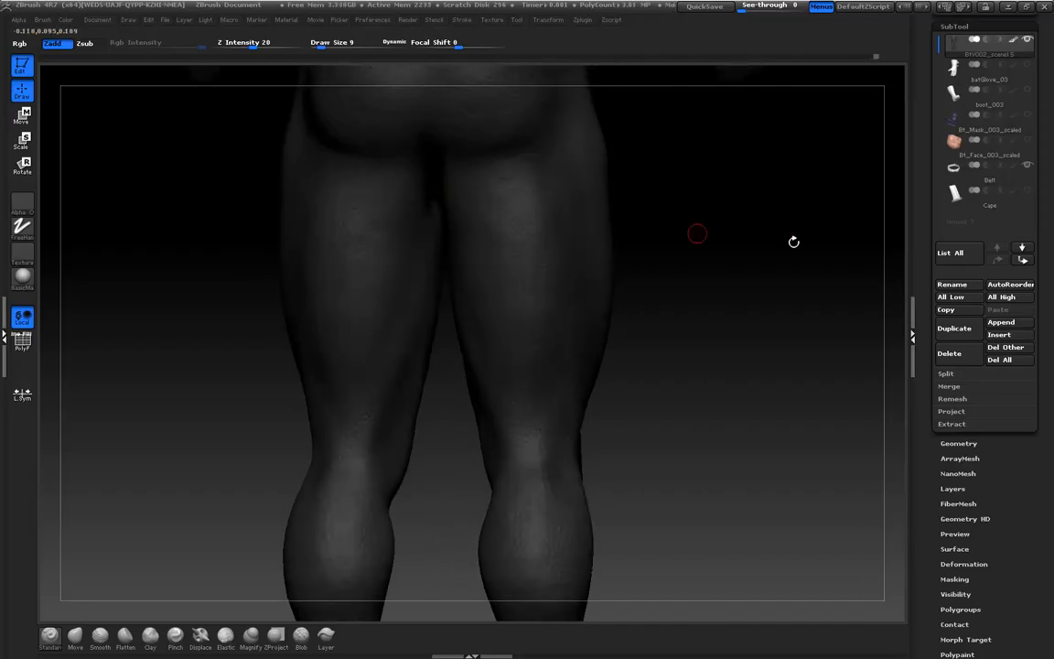
{"action": "left_click_drag", "start_coordinate": [781, 258], "coordinate": [313, 384]}
{"action": "left_click_drag", "start_coordinate": [345, 425], "coordinate": [309, 365]}
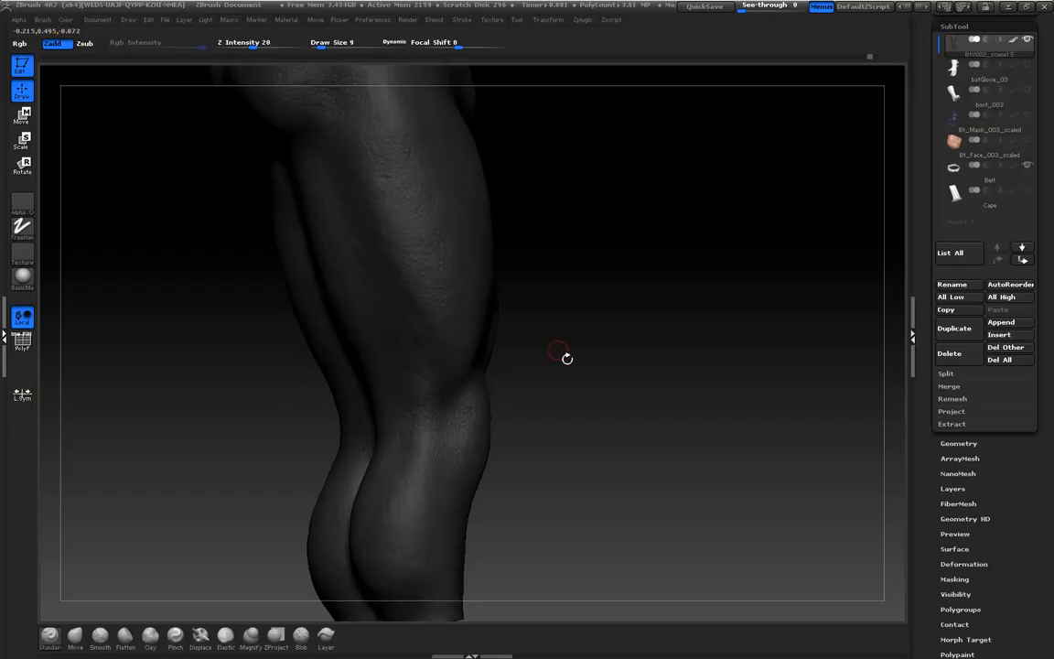
Set the Draw Size to 8 and add raised folds across the front of the thighs just above the kneecaps
{"action": "left_click_drag", "start_coordinate": [659, 416], "coordinate": [519, 332]}
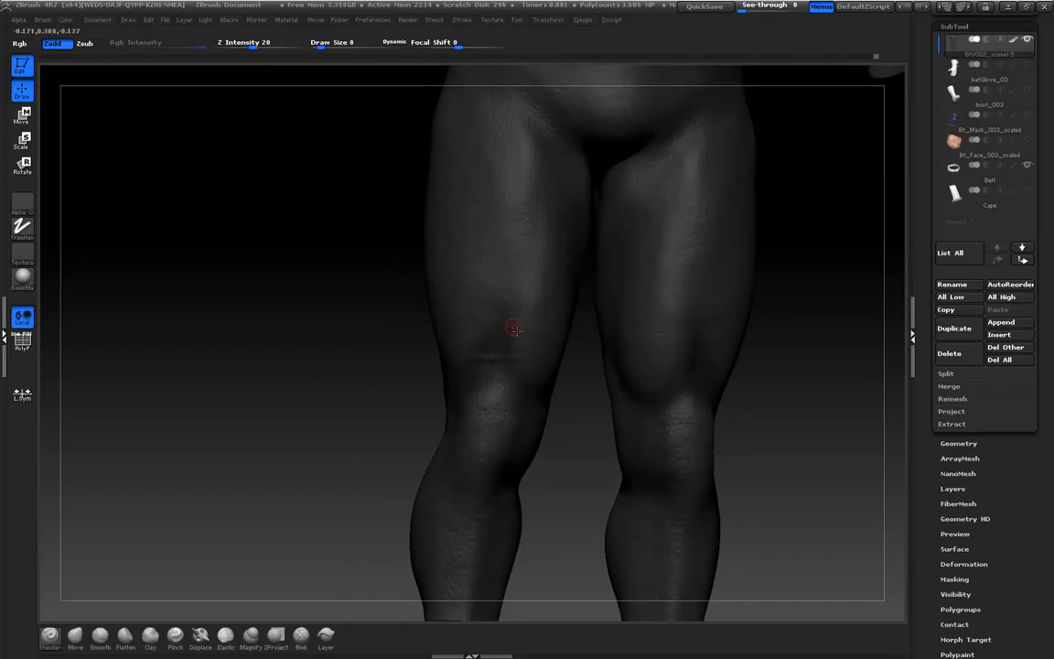
{"action": "left_click_drag", "start_coordinate": [313, 376], "coordinate": [478, 383]}
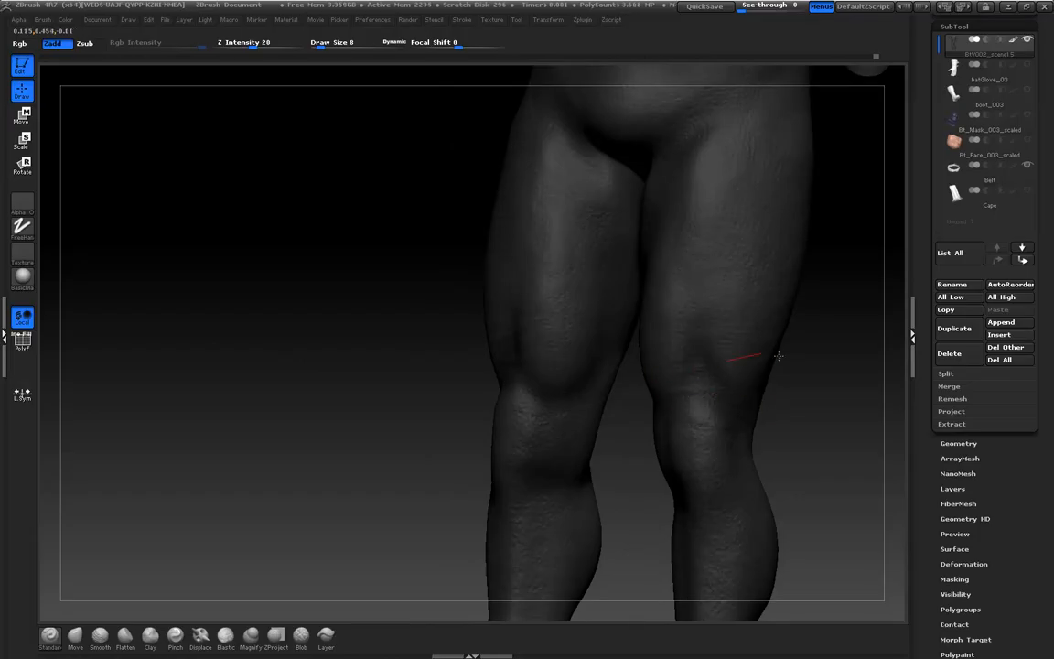
{"action": "left_click_drag", "start_coordinate": [328, 398], "coordinate": [298, 407]}
{"action": "left_click_drag", "start_coordinate": [242, 436], "coordinate": [473, 356]}
Sculpt raised folds along the groin lines where the thighs meet the pelvis
{"action": "left_click_drag", "start_coordinate": [229, 313], "coordinate": [326, 398], "text": "alt"}
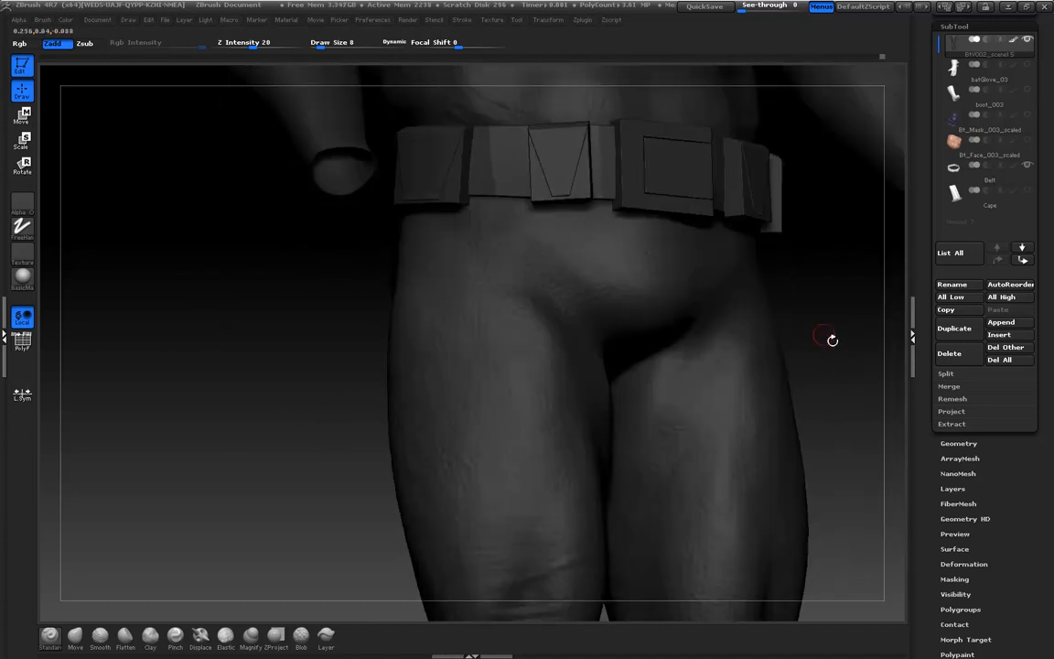
{"action": "left_click_drag", "start_coordinate": [831, 339], "coordinate": [681, 268]}
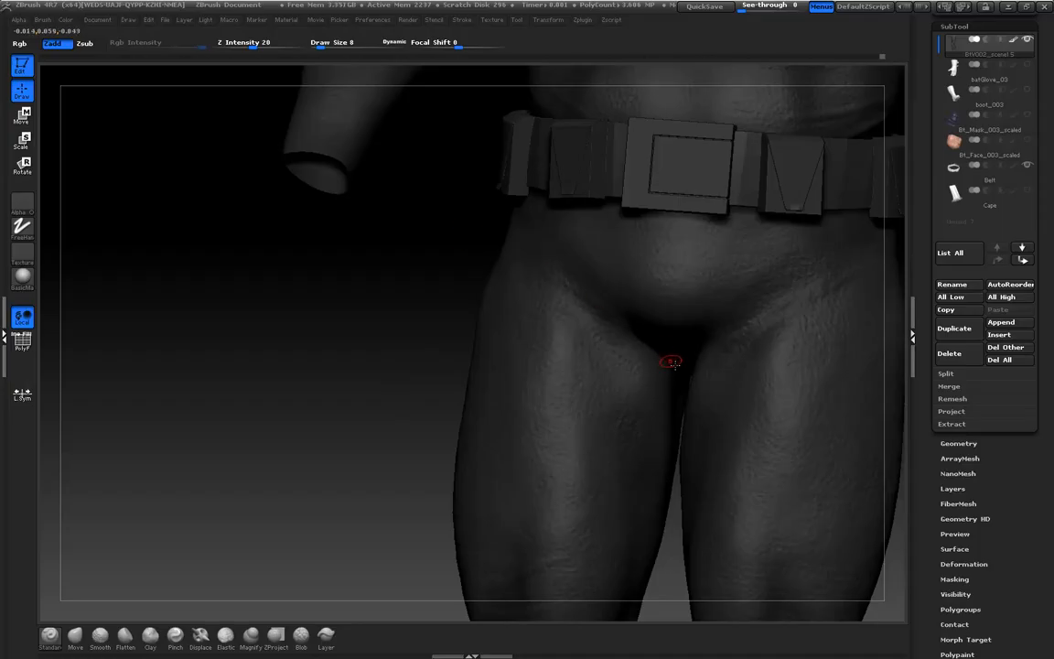
{"action": "left_click_drag", "start_coordinate": [371, 368], "coordinate": [350, 375]}
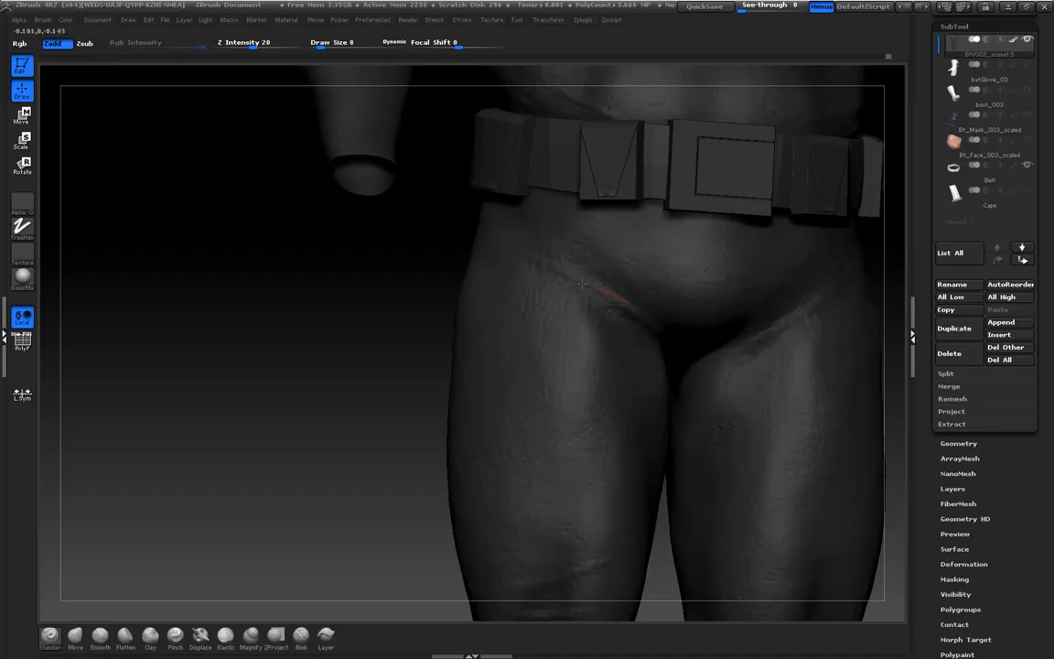
{"action": "left_click_drag", "start_coordinate": [532, 246], "coordinate": [486, 237]}
{"action": "mouse_move", "coordinate": [353, 364]}
{"action": "left_mouse_down", "text": "alt"}
{"action": "mouse_move", "coordinate": [259, 313]}
{"action": "mouse_move", "coordinate": [323, 374]}
{"action": "mouse_move", "coordinate": [218, 371]}
{"action": "mouse_move", "coordinate": [254, 391]}
{"action": "left_mouse_up", "text": "alt"}
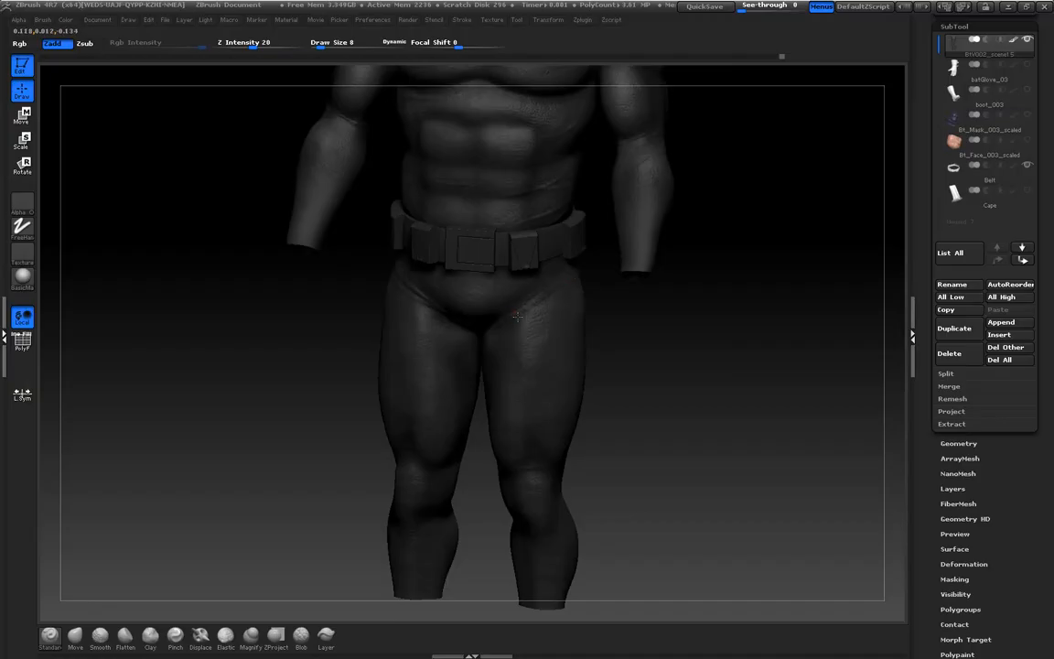
{"action": "left_click_drag", "start_coordinate": [601, 291], "coordinate": [662, 344], "text": "shift"}
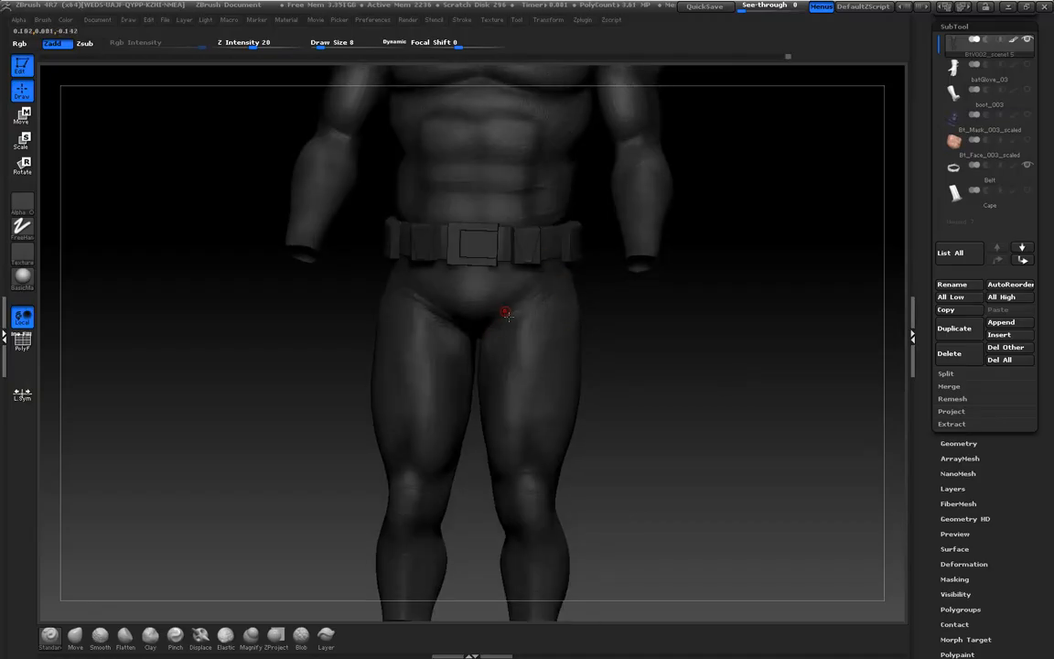
Add raised creases on the outer hips and the sides of the buttocks below the belt
{"action": "left_click_drag", "start_coordinate": [668, 322], "coordinate": [743, 383]}
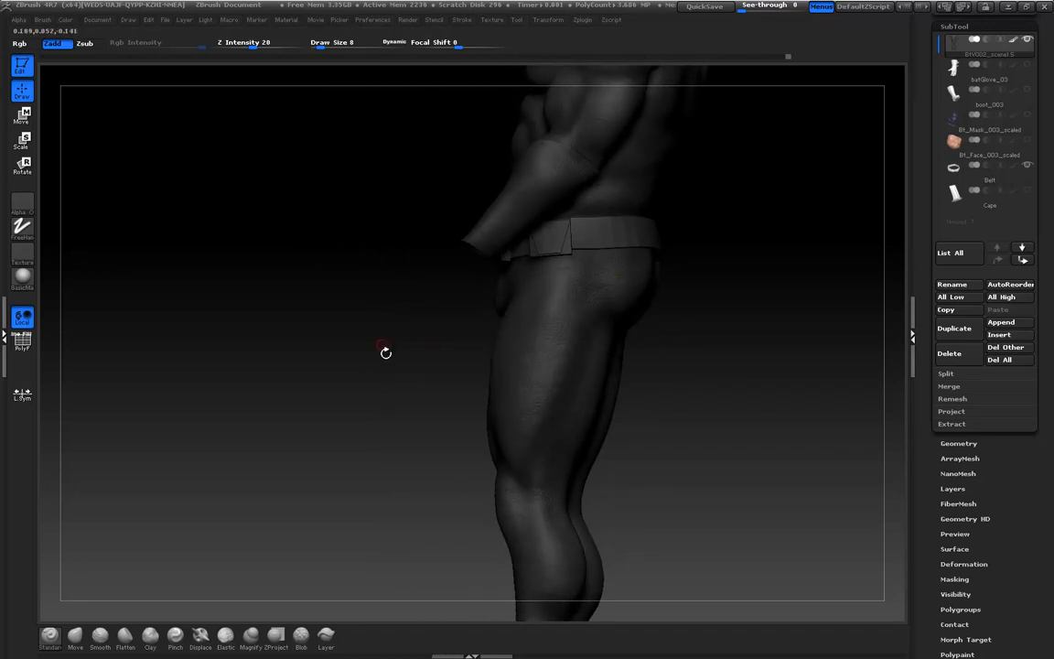
{"action": "left_click_drag", "start_coordinate": [430, 348], "coordinate": [387, 352], "text": "shift"}
{"action": "left_click_drag", "start_coordinate": [206, 321], "coordinate": [266, 350]}
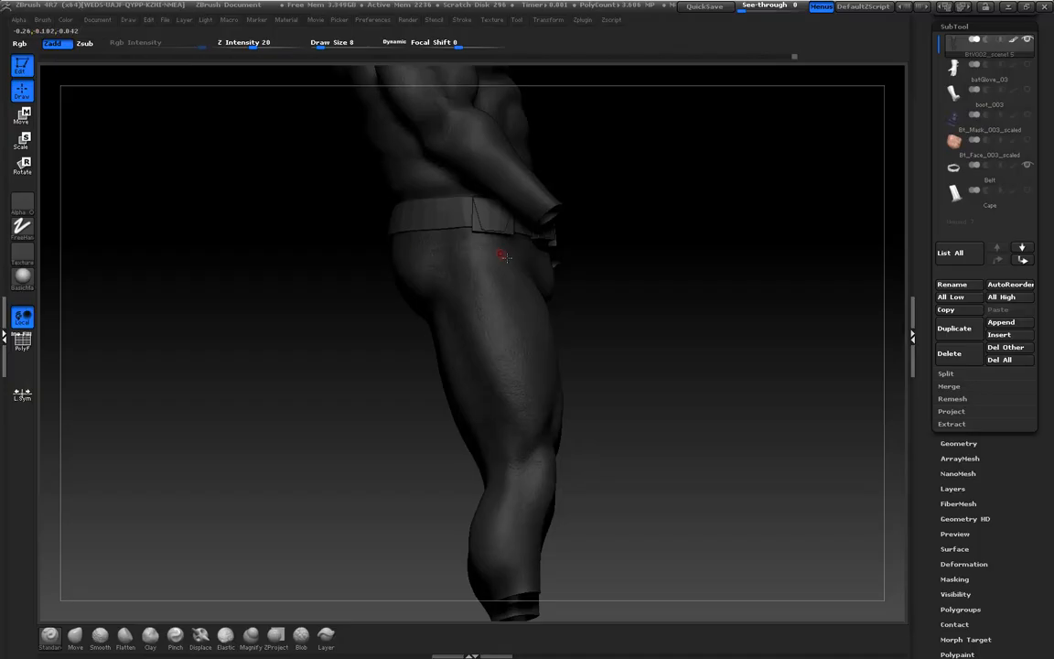
Strengthen the raised folds above both knees, working along the lower edge of the thigh muscles
{"action": "left_click_drag", "start_coordinate": [295, 314], "coordinate": [278, 360]}
{"action": "left_click_drag", "start_coordinate": [320, 405], "coordinate": [341, 386], "text": "alt"}
{"action": "left_click_drag", "start_coordinate": [267, 436], "coordinate": [436, 388]}
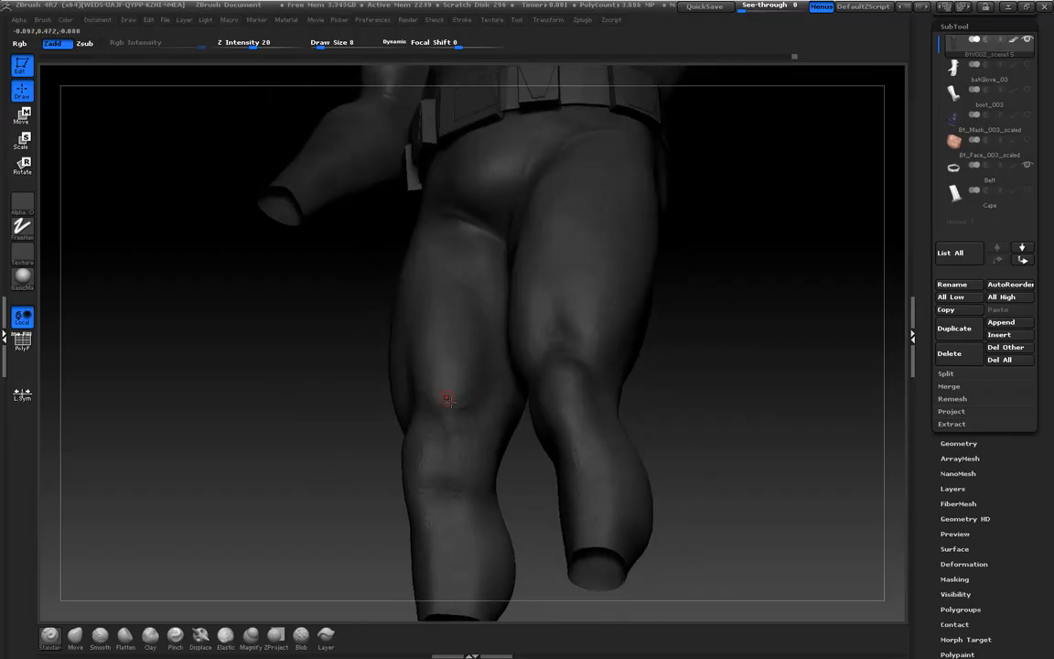
{"action": "left_click_drag", "start_coordinate": [318, 355], "coordinate": [363, 339]}
{"action": "left_click_drag", "start_coordinate": [277, 363], "coordinate": [387, 376]}
{"action": "left_click_drag", "start_coordinate": [712, 362], "coordinate": [675, 332]}
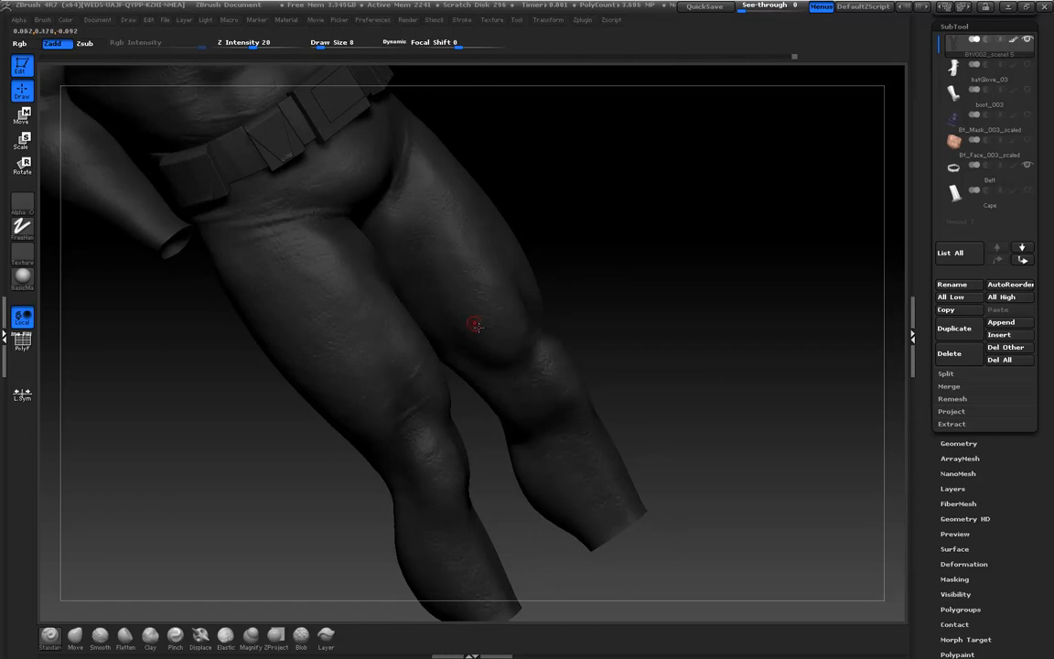
{"action": "left_click_drag", "start_coordinate": [624, 340], "coordinate": [705, 362]}
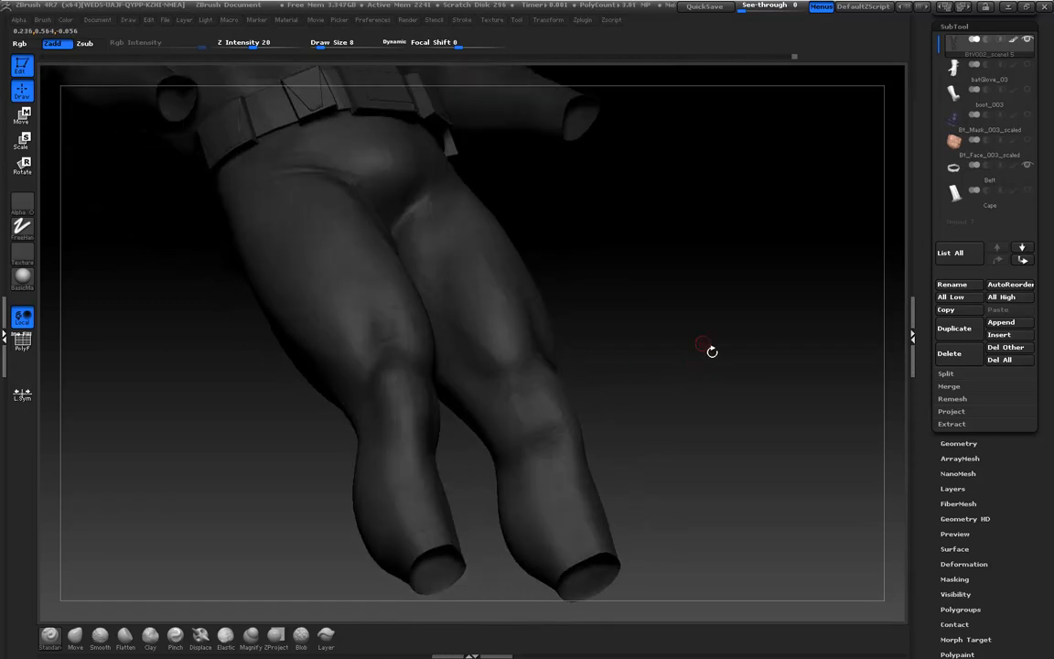
{"action": "key", "text": "ctrl"}
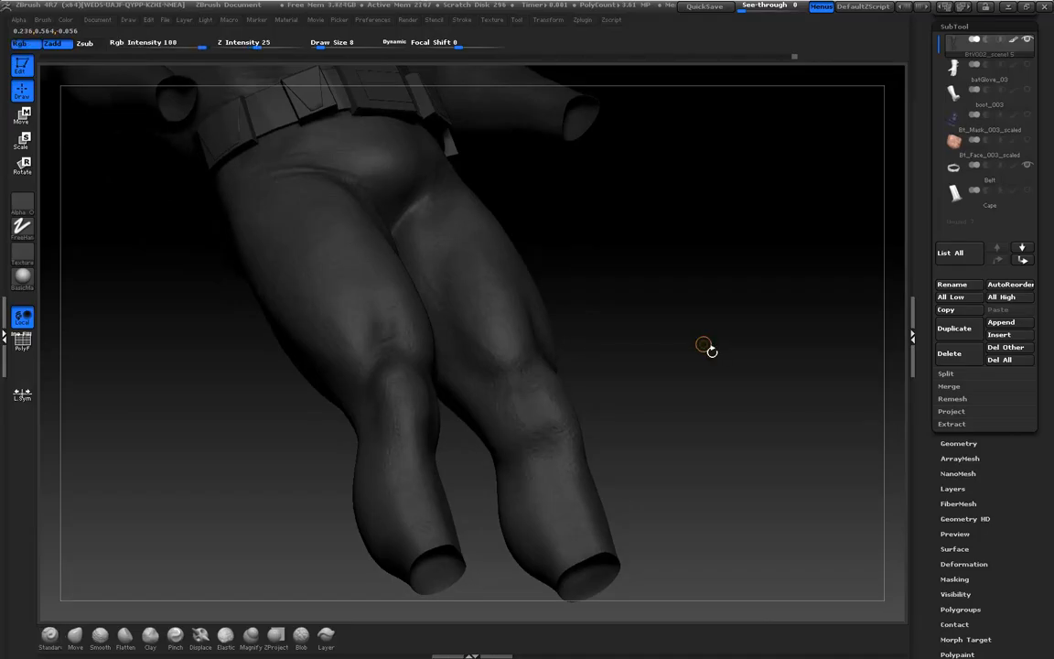
{"action": "left_click_drag", "start_coordinate": [695, 358], "coordinate": [547, 368]}
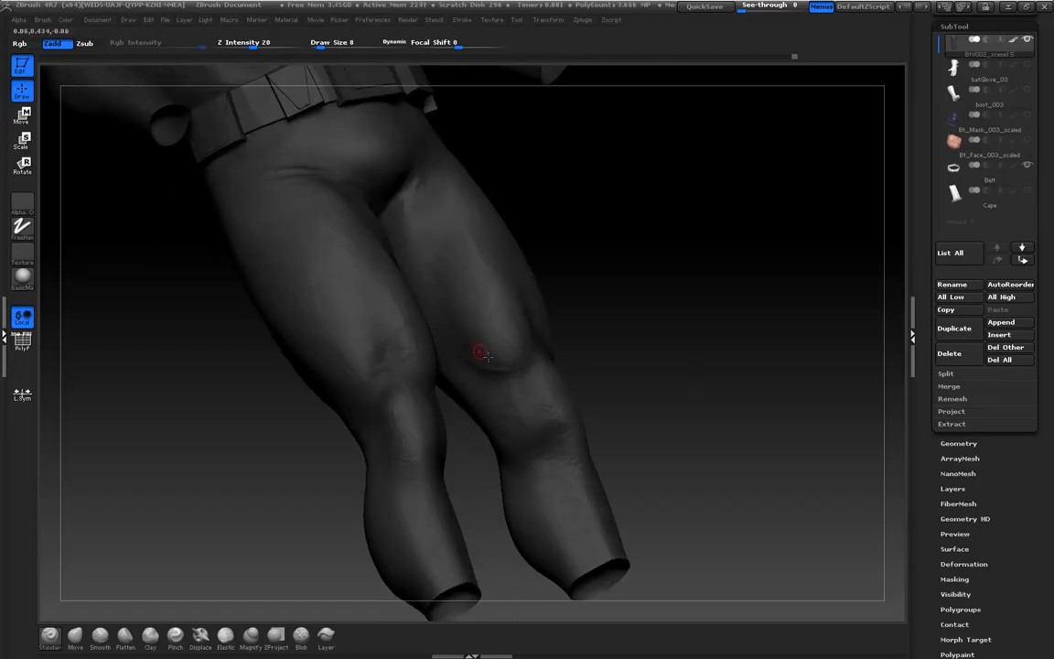
Sculpt raised creases just below the kneecaps, where the knees meet the shins
{"action": "mouse_move", "coordinate": [686, 385]}
{"action": "left_mouse_down"}
{"action": "mouse_move", "coordinate": [723, 400]}
{"action": "mouse_move", "coordinate": [767, 396]}
{"action": "mouse_move", "coordinate": [673, 348]}
{"action": "mouse_move", "coordinate": [713, 405]}
{"action": "mouse_move", "coordinate": [704, 412]}
{"action": "mouse_move", "coordinate": [729, 408]}
{"action": "mouse_move", "coordinate": [684, 378]}
{"action": "mouse_move", "coordinate": [743, 495]}
{"action": "mouse_move", "coordinate": [743, 392]}
{"action": "left_mouse_up"}
{"action": "key", "text": "d"}
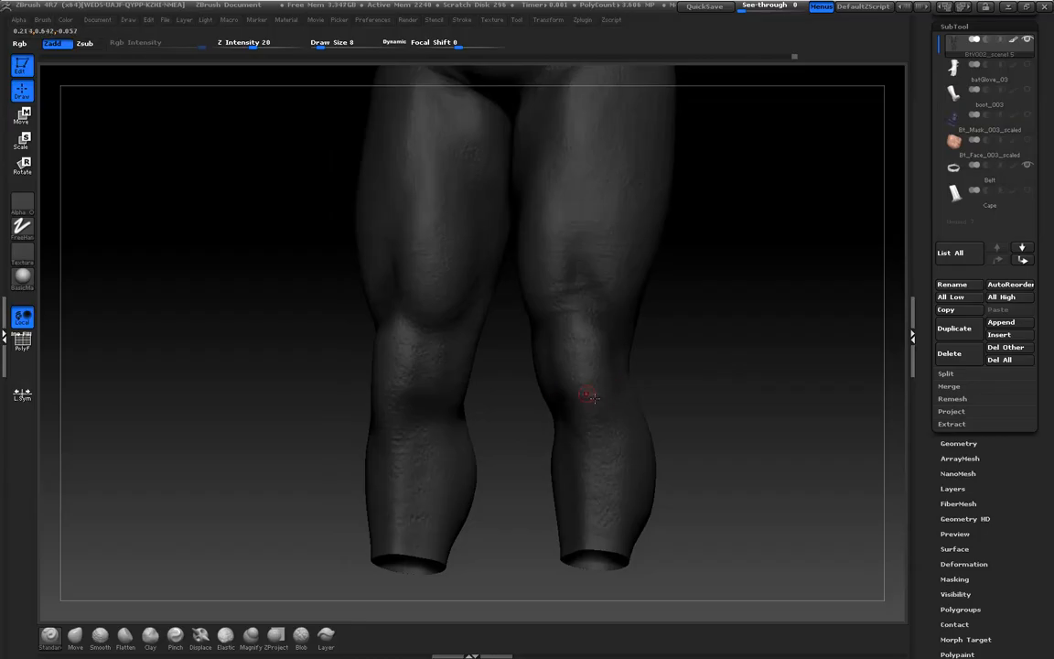
{"action": "mouse_move", "coordinate": [705, 391]}
{"action": "left_mouse_down"}
{"action": "mouse_move", "coordinate": [722, 393]}
{"action": "mouse_move", "coordinate": [701, 397]}
{"action": "left_mouse_up"}
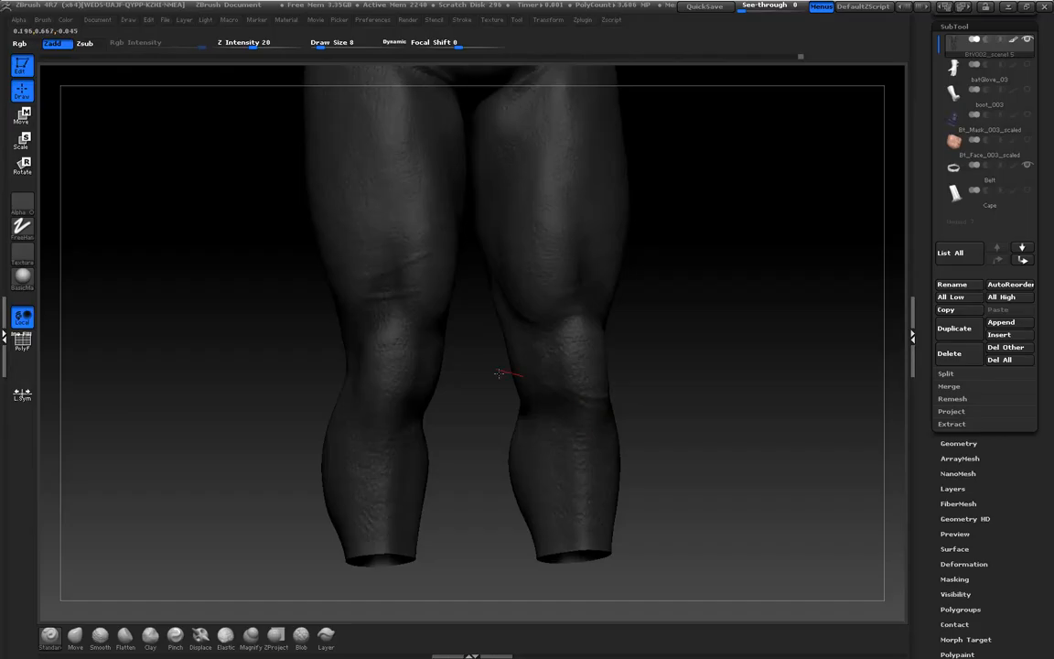
{"action": "key", "text": "shift+d"}
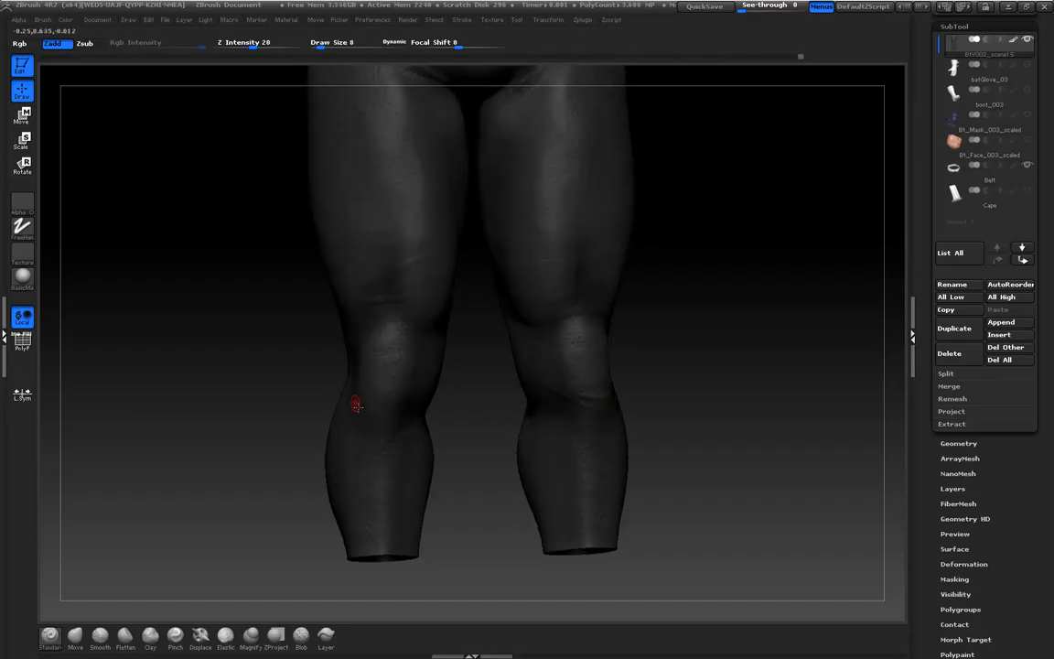
{"action": "left_click_drag", "start_coordinate": [417, 404], "coordinate": [420, 405]}
{"action": "mouse_move", "coordinate": [465, 454]}
{"action": "left_mouse_down"}
{"action": "mouse_move", "coordinate": [458, 428]}
{"action": "mouse_move", "coordinate": [395, 409]}
{"action": "left_mouse_up"}
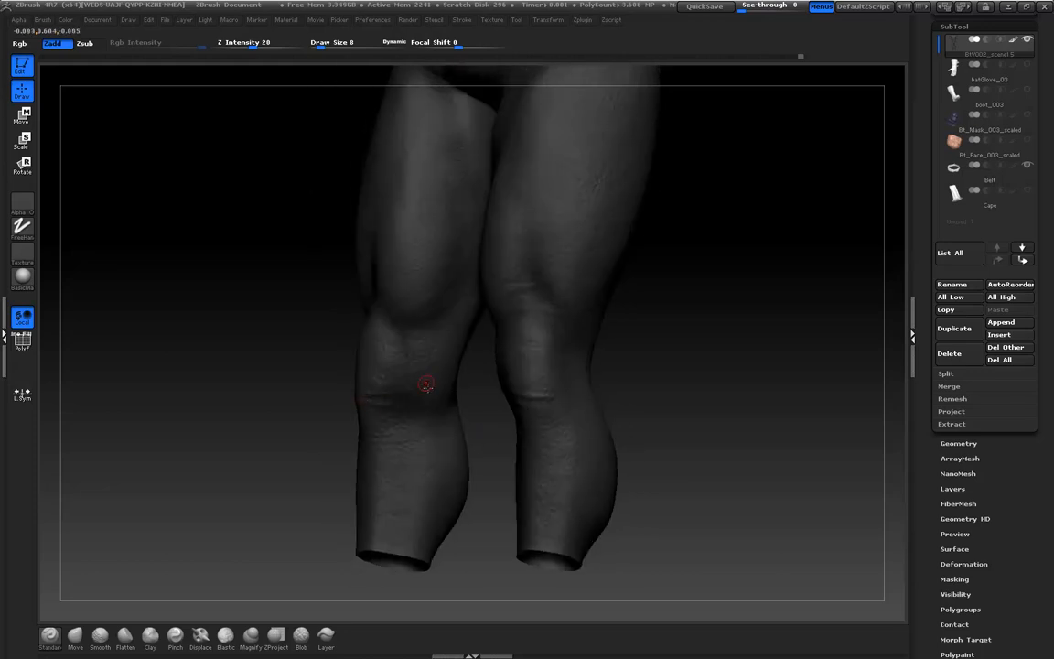
Reduce the Draw Size to 7 and extend the knee creases around the inner and outer sides of the knees
{"action": "left_click_drag", "start_coordinate": [396, 356], "coordinate": [464, 342]}
{"action": "left_click_drag", "start_coordinate": [556, 343], "coordinate": [553, 371]}
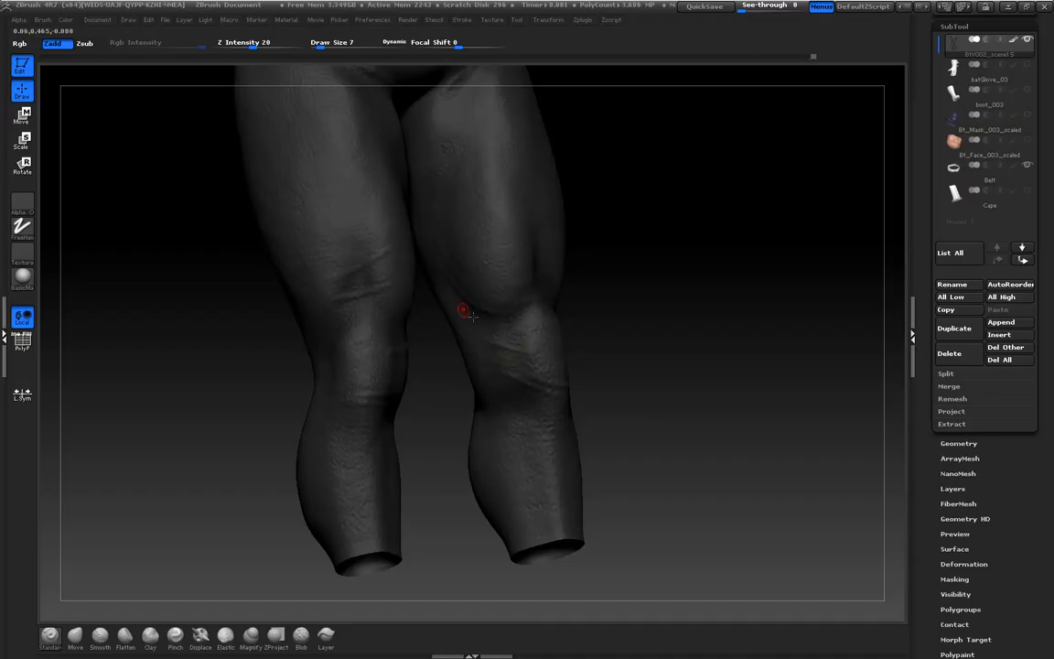
{"action": "left_click_drag", "start_coordinate": [513, 340], "coordinate": [545, 355]}
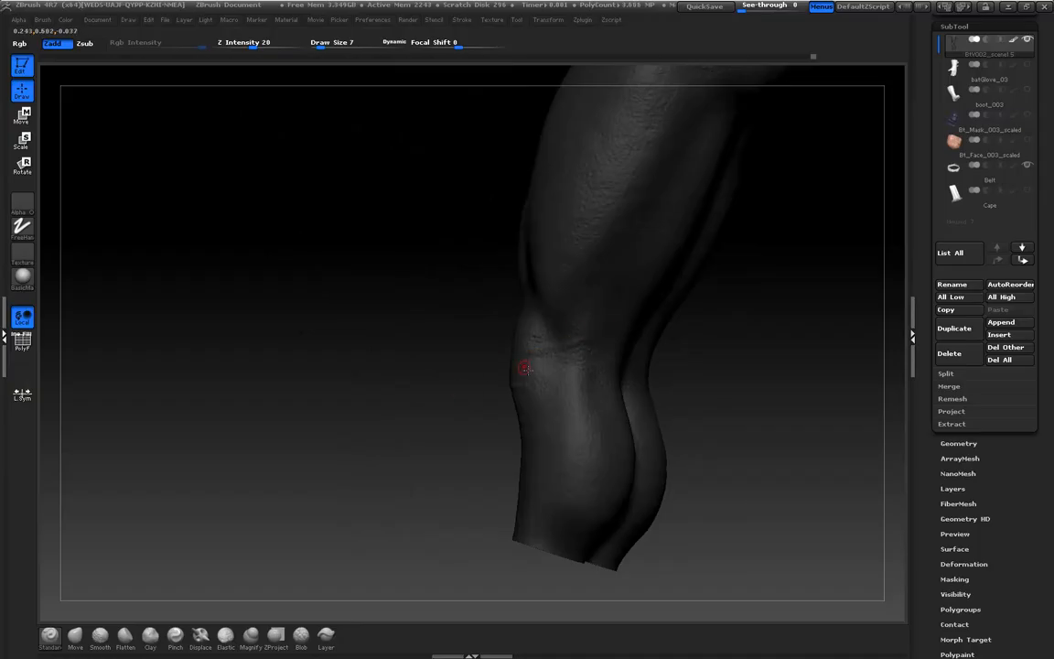
Set the Draw Size to 9 and build up raised creases on the lower abdomen just above the belt
{"action": "left_click_drag", "start_coordinate": [293, 320], "coordinate": [297, 393]}
{"action": "left_click_drag", "start_coordinate": [267, 355], "coordinate": [301, 406]}
{"action": "left_click_drag", "start_coordinate": [298, 365], "coordinate": [293, 421], "text": "alt"}
{"action": "left_click_drag", "start_coordinate": [301, 439], "coordinate": [290, 482]}
{"action": "left_click_drag", "start_coordinate": [257, 462], "coordinate": [295, 466]}
{"action": "left_click_drag", "start_coordinate": [262, 413], "coordinate": [291, 456], "text": "alt"}
{"action": "left_click_drag", "start_coordinate": [206, 370], "coordinate": [307, 526], "text": "alt"}
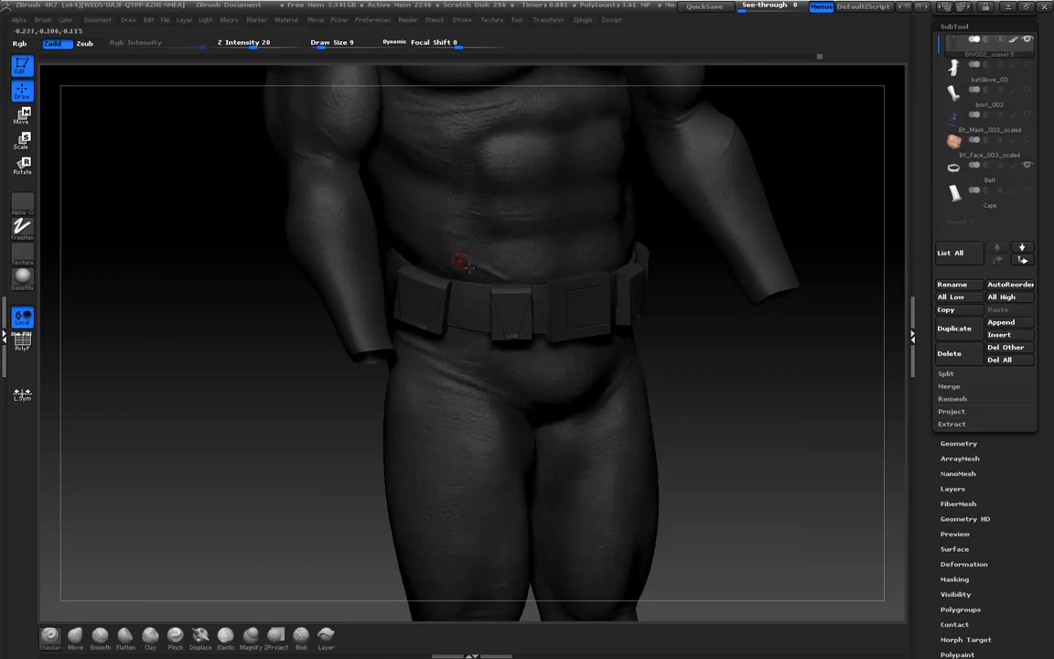
{"action": "left_click_drag", "start_coordinate": [764, 385], "coordinate": [596, 291], "text": "alt"}
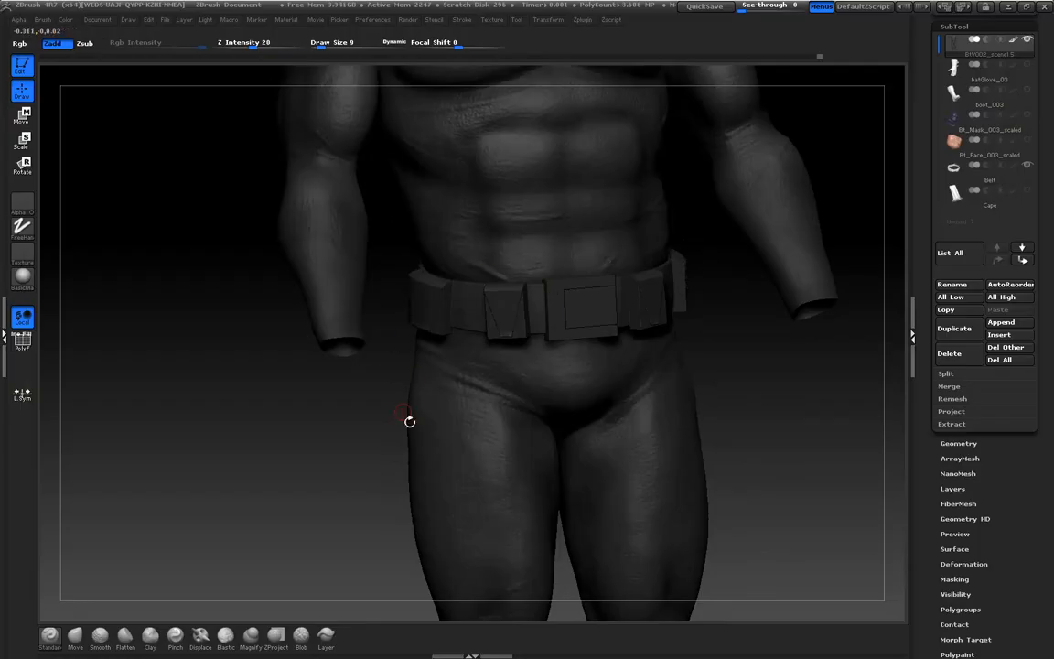
Sculpt diagonal fabric creases across the shoulder blades and the lower back above the belt
{"action": "left_click_drag", "start_coordinate": [414, 400], "coordinate": [473, 294]}
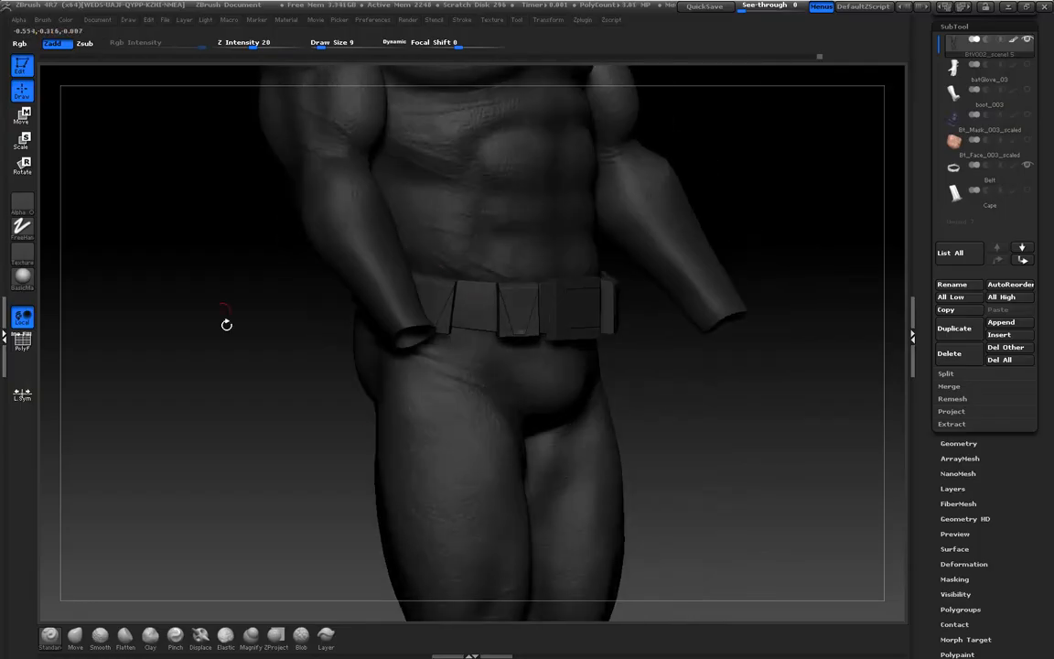
{"action": "left_click_drag", "start_coordinate": [282, 296], "coordinate": [231, 333]}
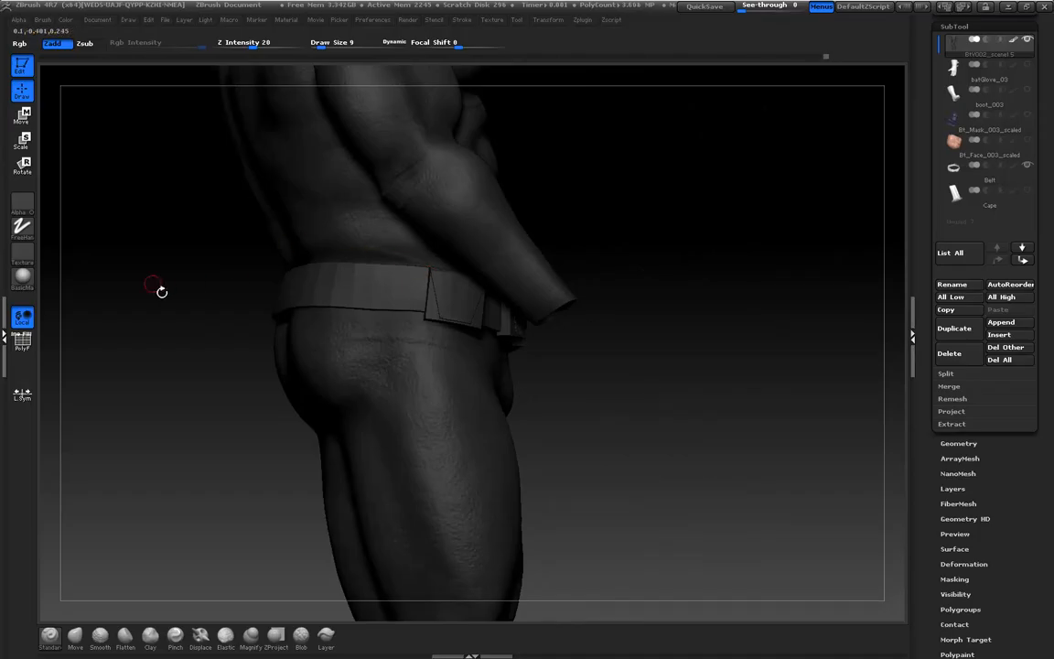
{"action": "left_click_drag", "start_coordinate": [165, 291], "coordinate": [343, 276]}
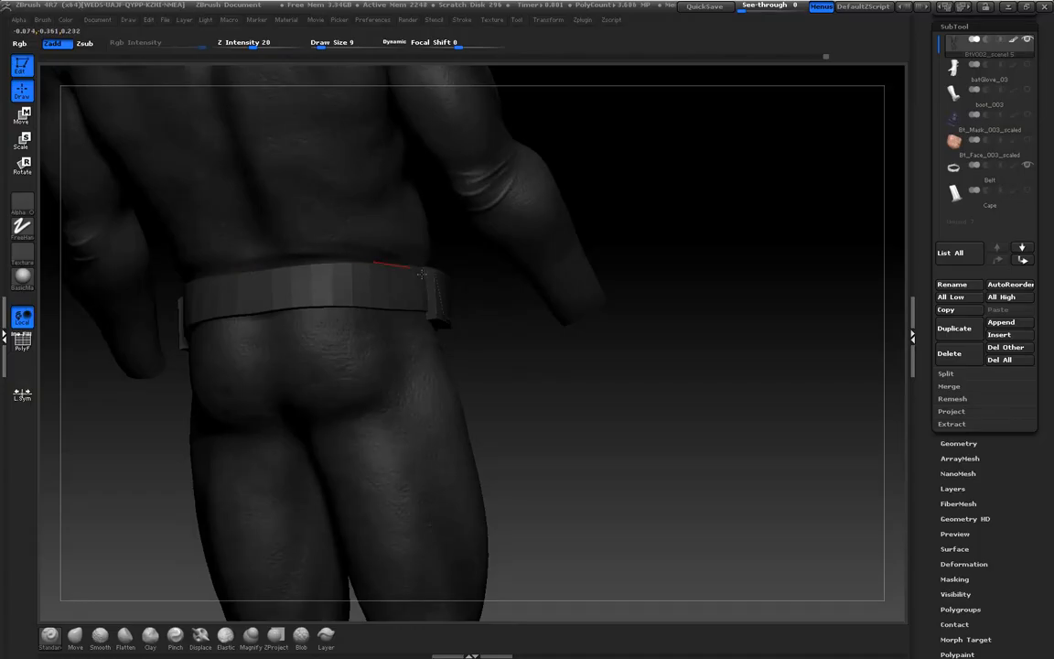
{"action": "mouse_move", "coordinate": [555, 381]}
{"action": "left_mouse_down"}
{"action": "mouse_move", "coordinate": [555, 419]}
{"action": "mouse_move", "coordinate": [597, 395]}
{"action": "mouse_move", "coordinate": [556, 388]}
{"action": "left_mouse_up"}
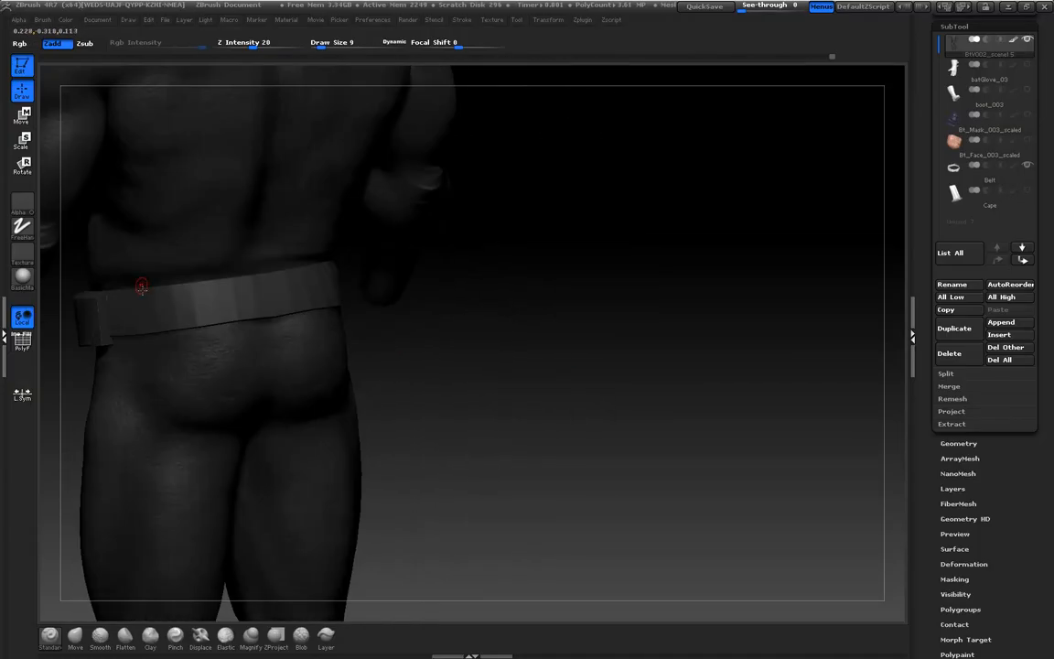
{"action": "left_click_drag", "start_coordinate": [553, 297], "coordinate": [842, 396]}
{"action": "mouse_move", "coordinate": [250, 258]}
{"action": "left_mouse_down"}
{"action": "mouse_move", "coordinate": [238, 251]}
{"action": "mouse_move", "coordinate": [301, 255]}
{"action": "mouse_move", "coordinate": [238, 243]}
{"action": "mouse_move", "coordinate": [256, 247]}
{"action": "left_mouse_up"}
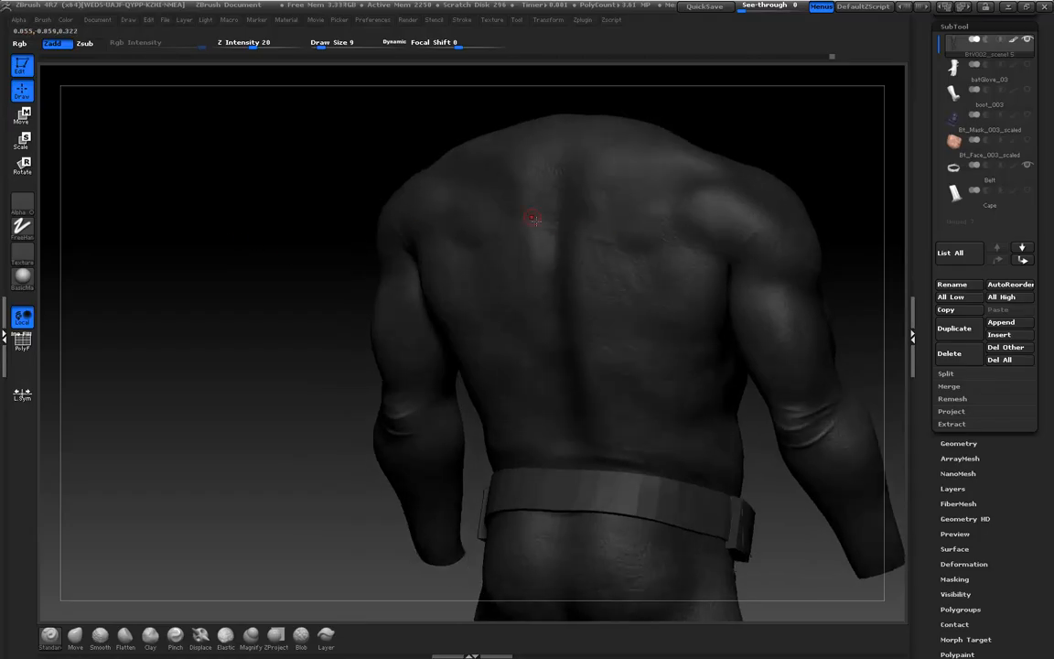
{"action": "left_click_drag", "start_coordinate": [275, 179], "coordinate": [410, 220]}
{"action": "left_click_drag", "start_coordinate": [225, 169], "coordinate": [469, 203]}
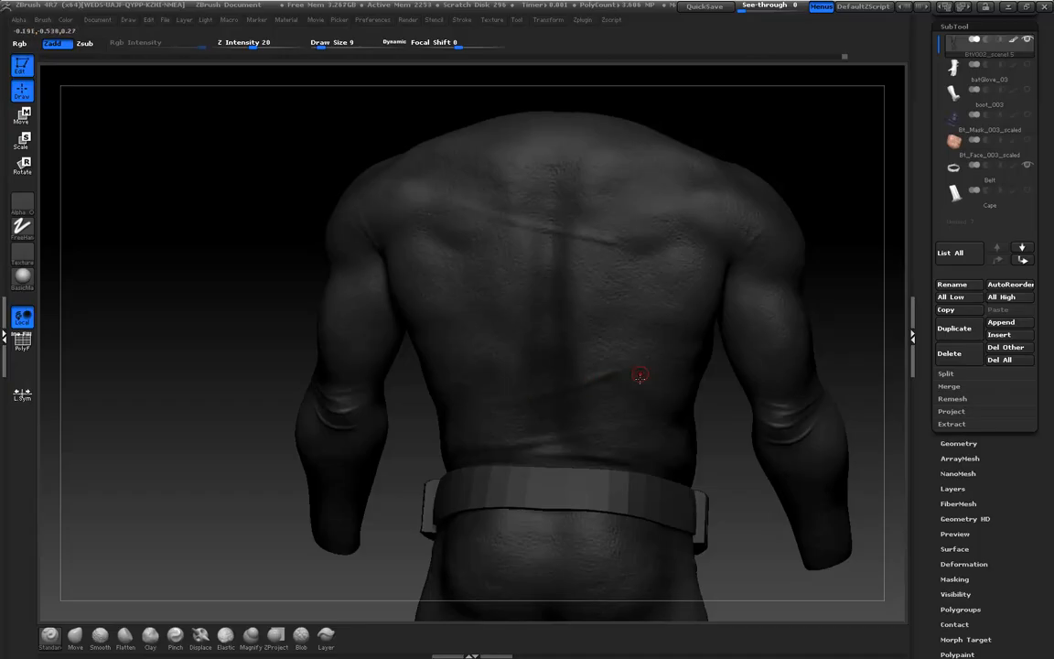
Choose the hard-edged round Alpha 12 for the brush, with the chest in front view
{"action": "left_click_drag", "start_coordinate": [217, 292], "coordinate": [156, 247]}
{"action": "left_click_drag", "start_coordinate": [286, 346], "coordinate": [232, 348], "text": "alt"}
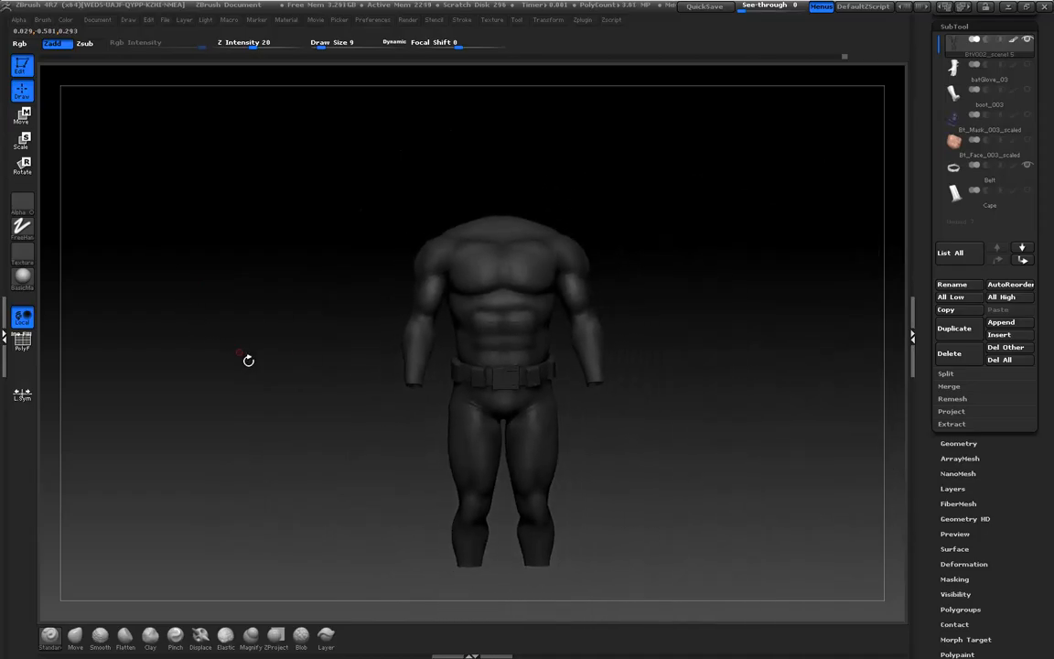
{"action": "left_click_drag", "start_coordinate": [272, 389], "coordinate": [287, 489]}
{"action": "left_click_drag", "start_coordinate": [745, 407], "coordinate": [772, 430], "text": "alt"}
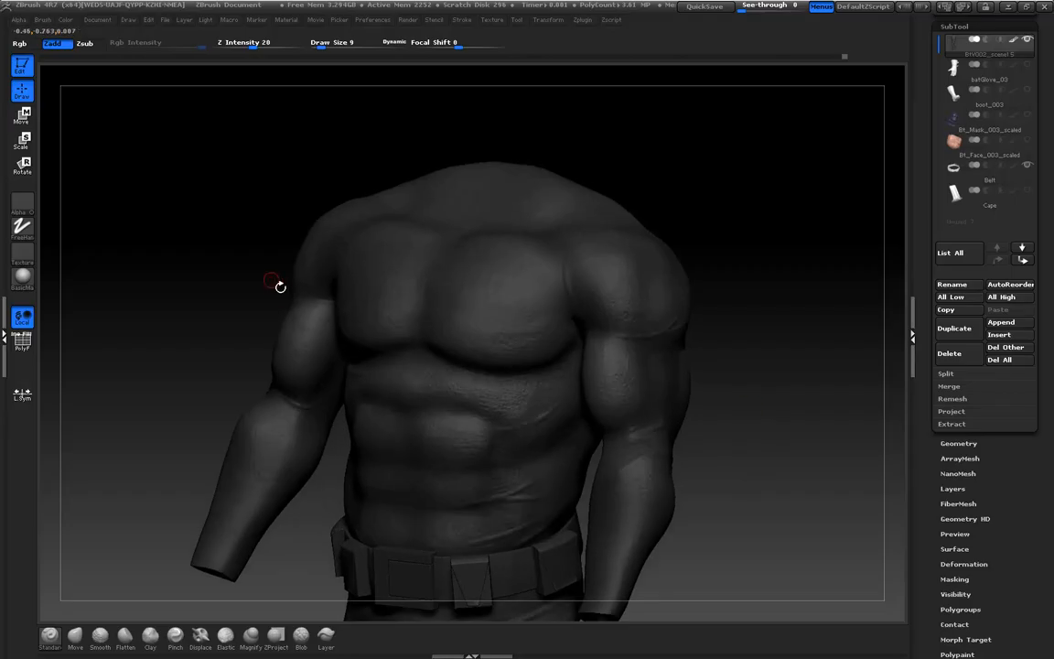
{"action": "mouse_move", "coordinate": [186, 222]}
{"action": "left_mouse_down"}
{"action": "mouse_move", "coordinate": [207, 226]}
{"action": "mouse_move", "coordinate": [172, 259]}
{"action": "mouse_move", "coordinate": [185, 238]}
{"action": "mouse_move", "coordinate": [177, 276]}
{"action": "mouse_move", "coordinate": [157, 233]}
{"action": "mouse_move", "coordinate": [183, 258]}
{"action": "left_mouse_up"}
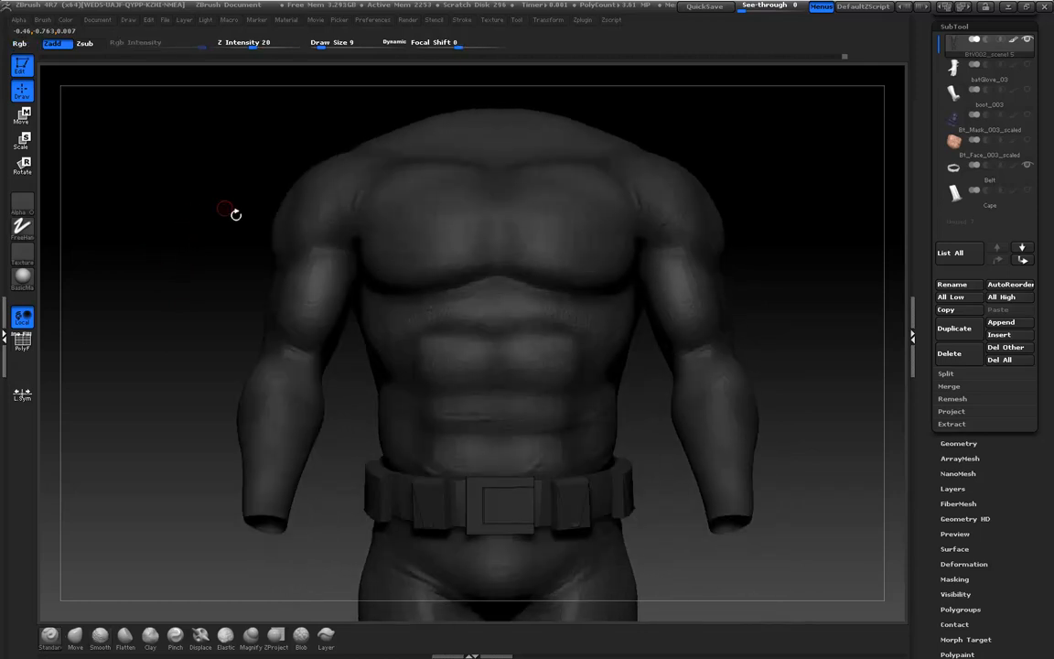
{"action": "left_click_drag", "start_coordinate": [813, 269], "coordinate": [785, 376], "text": "alt"}
{"action": "mouse_move", "coordinate": [807, 330]}
{"action": "left_mouse_down"}
{"action": "mouse_move", "coordinate": [810, 341]}
{"action": "mouse_move", "coordinate": [798, 318]}
{"action": "left_mouse_up"}
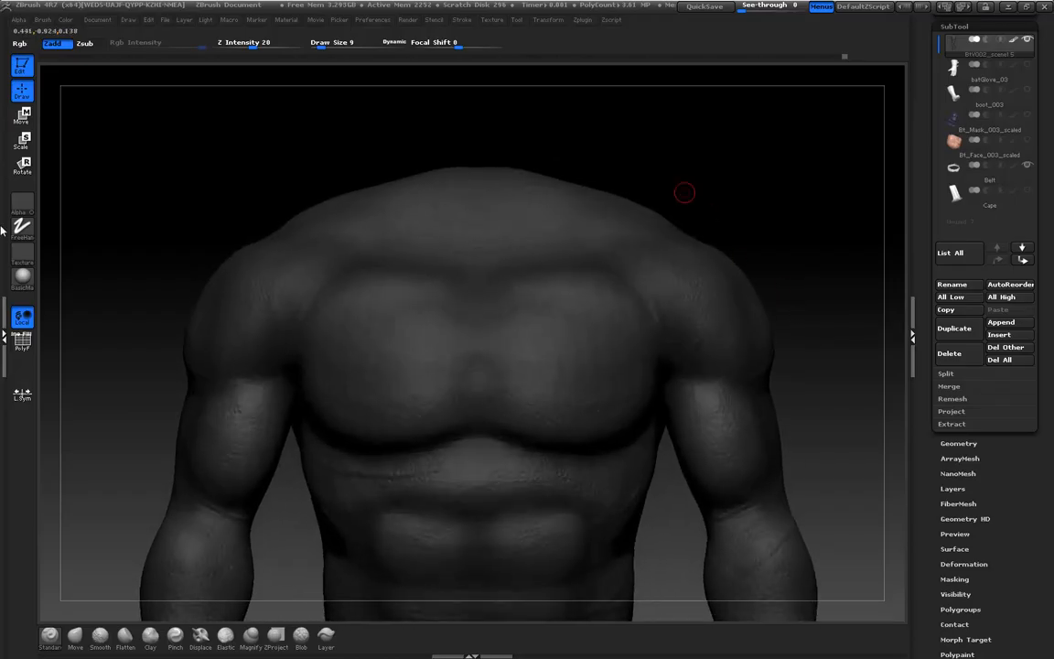
{"action": "left_click", "coordinate": [22, 203]}
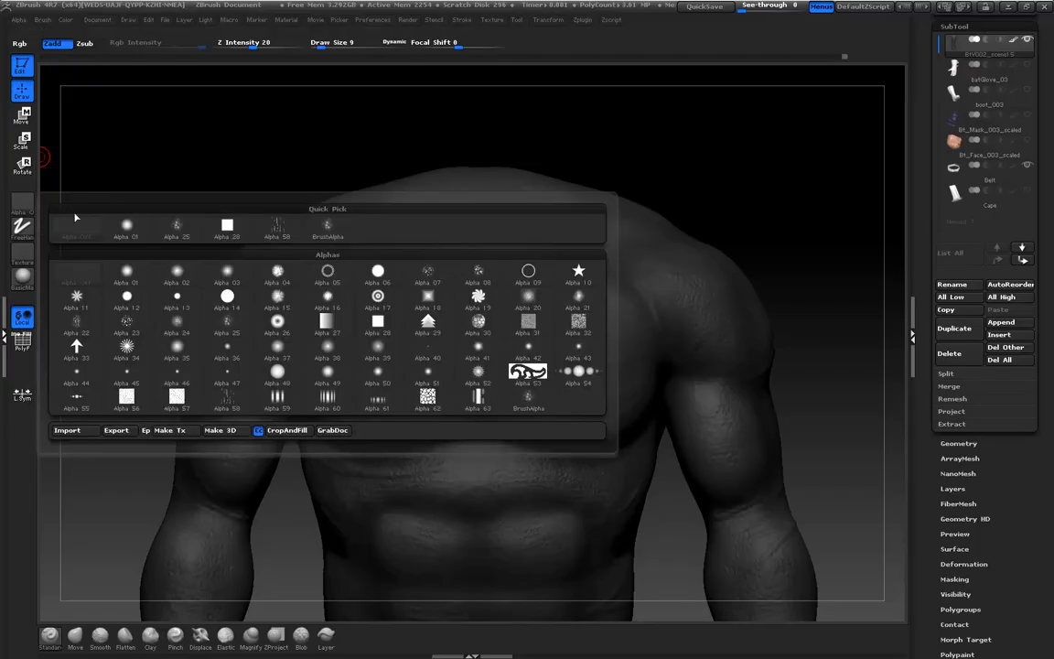
{"action": "left_click", "coordinate": [125, 273]}
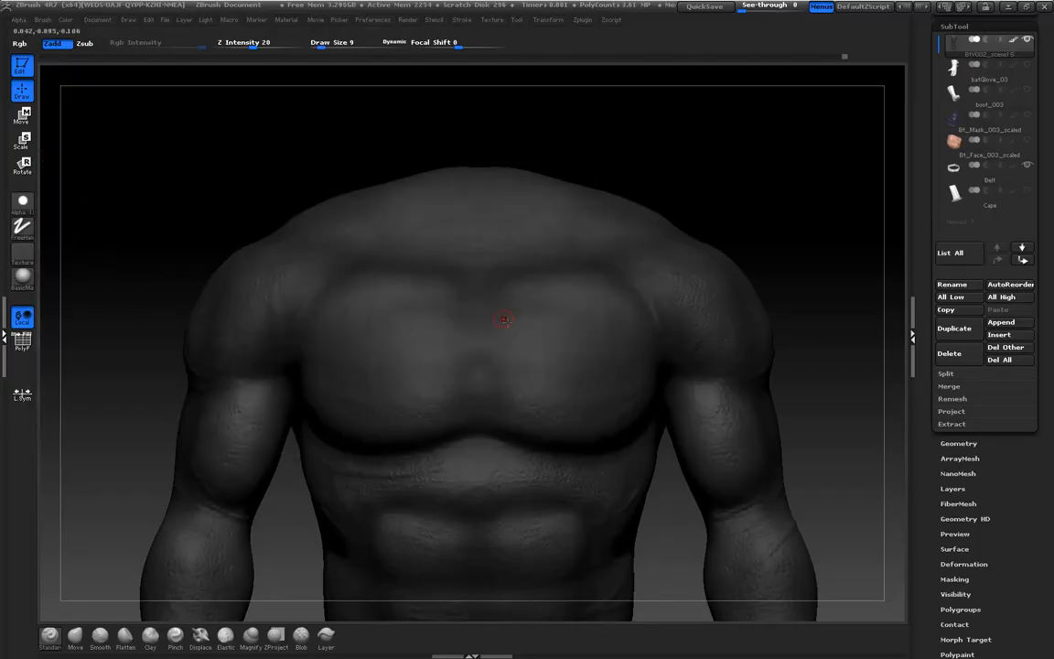
Try masking a bat-shaped emblem outline across the pectorals, with a flat top, sloping sides and a scalloped lower edge
{"action": "key", "text": "shift+d"}
{"action": "key", "text": "shift+d"}
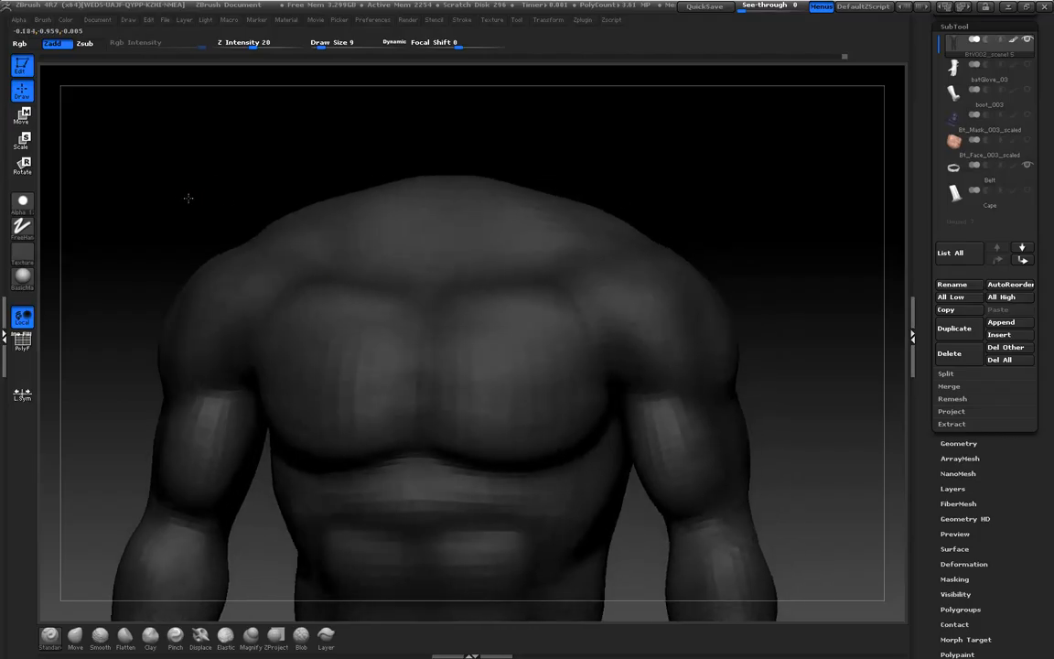
{"action": "key", "text": "d"}
{"action": "key", "text": "ctrl"}
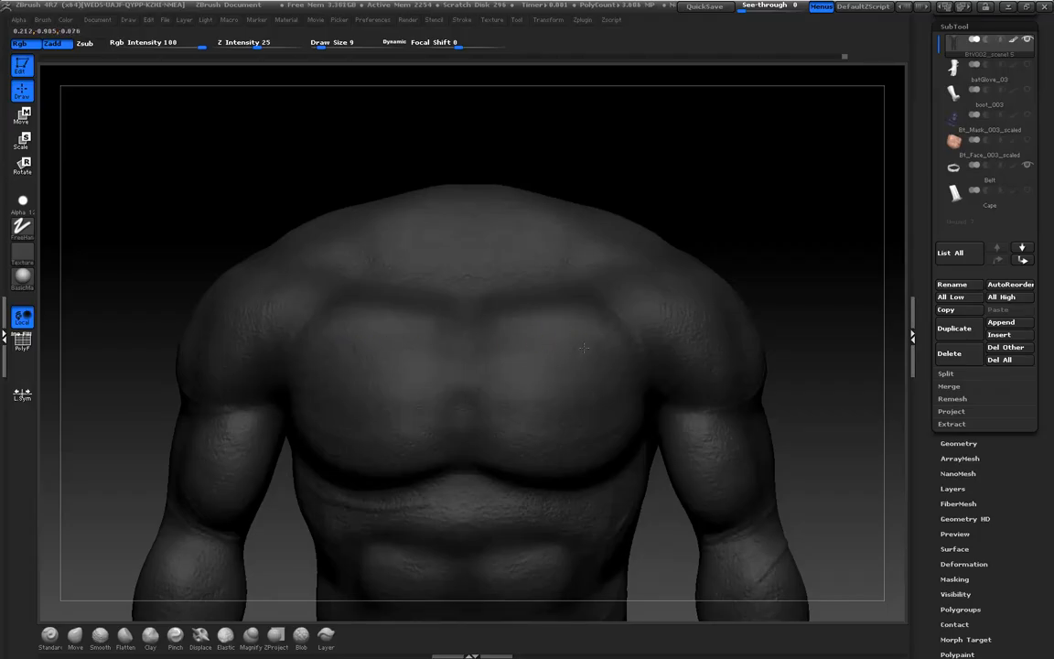
{"action": "left_click_drag", "start_coordinate": [575, 344], "coordinate": [406, 344], "text": "ctrl"}
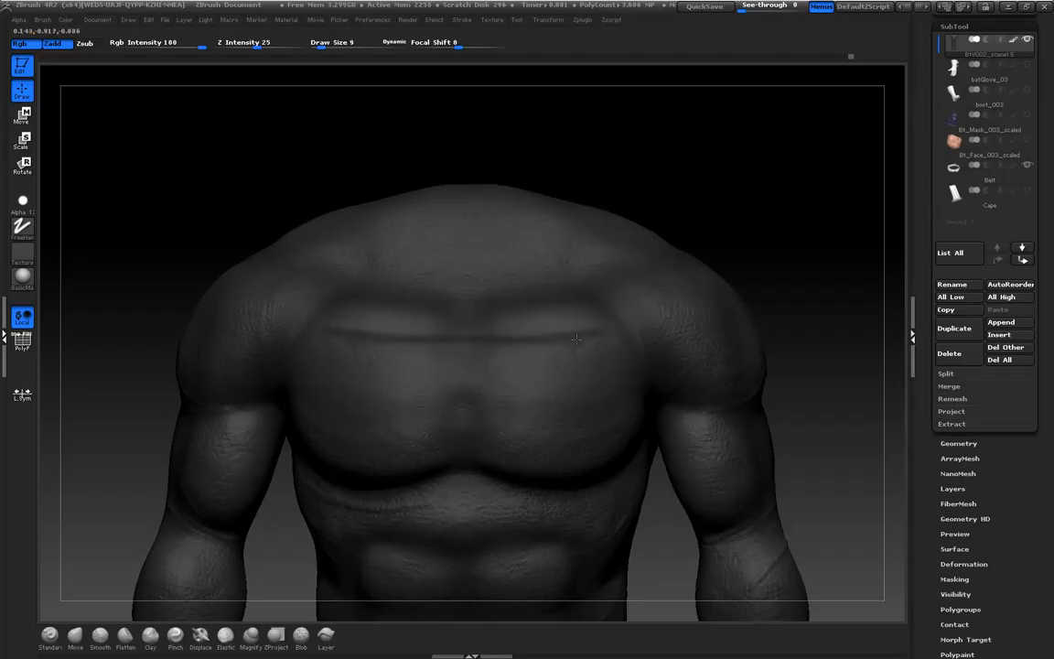
{"action": "left_click_drag", "start_coordinate": [831, 355], "coordinate": [807, 345], "text": "shift"}
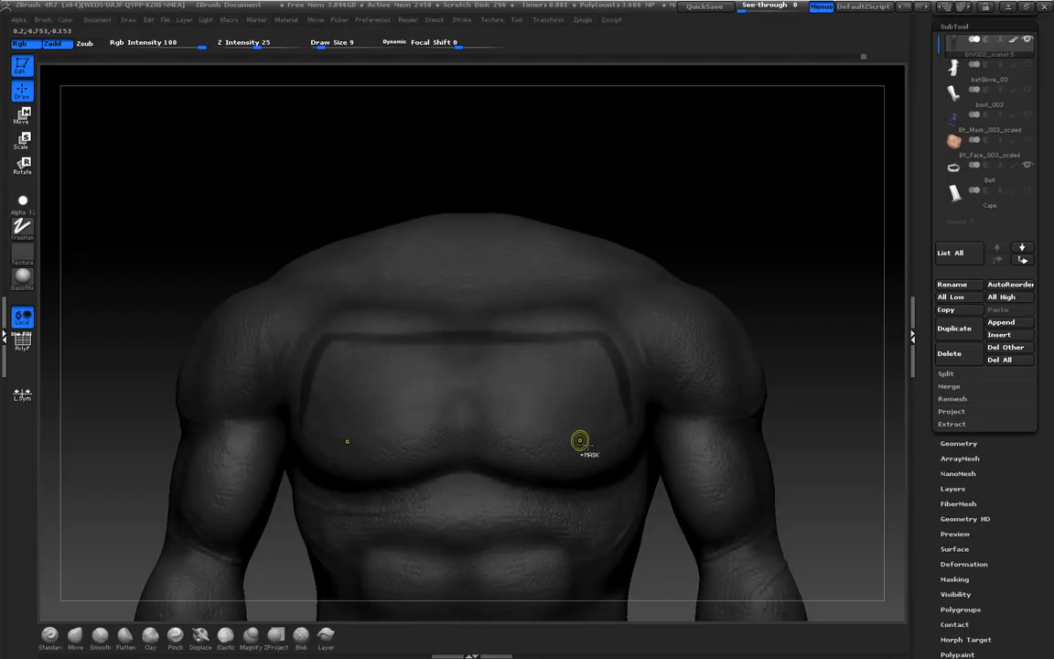
{"action": "mouse_move", "coordinate": [630, 425]}
{"action": "left_mouse_down"}
{"action": "mouse_move", "coordinate": [591, 417]}
{"action": "mouse_move", "coordinate": [480, 430]}
{"action": "mouse_move", "coordinate": [466, 439]}
{"action": "mouse_move", "coordinate": [474, 444]}
{"action": "mouse_move", "coordinate": [467, 435]}
{"action": "left_mouse_up"}
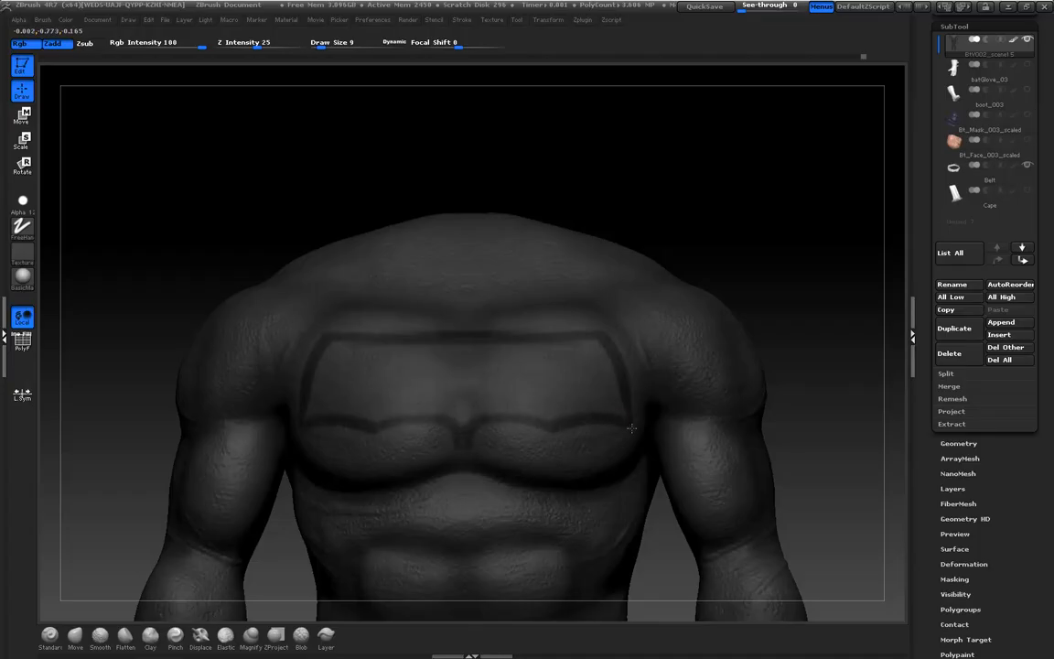
{"action": "left_click_drag", "start_coordinate": [155, 273], "coordinate": [166, 282]}
{"action": "mouse_move", "coordinate": [469, 453]}
{"action": "left_mouse_down", "text": "ctrl"}
{"action": "mouse_move", "coordinate": [460, 442]}
{"action": "mouse_move", "coordinate": [447, 452]}
{"action": "left_mouse_up", "text": "ctrl"}
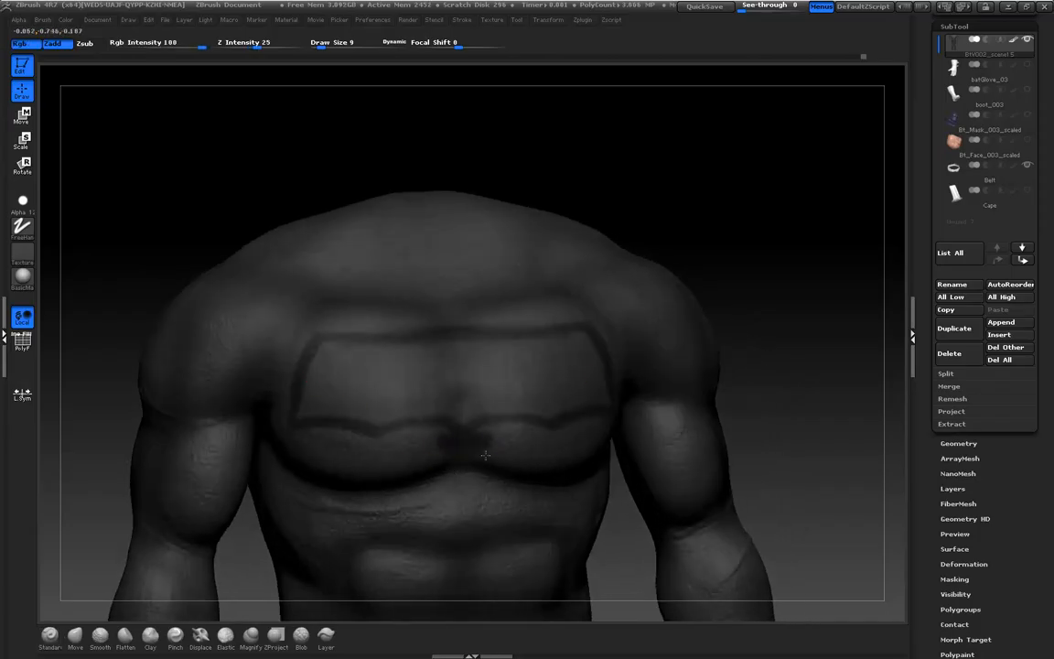
Undo the latest mask strokes on the lower edge and erase the rest of the emblem outline from the chest
{"action": "key", "text": "ctrl+z"}
{"action": "key", "text": "ctrl+z"}
{"action": "key", "text": "ctrl+z"}
{"action": "key", "text": "ctrl+z"}
{"action": "key", "text": "ctrl+z"}
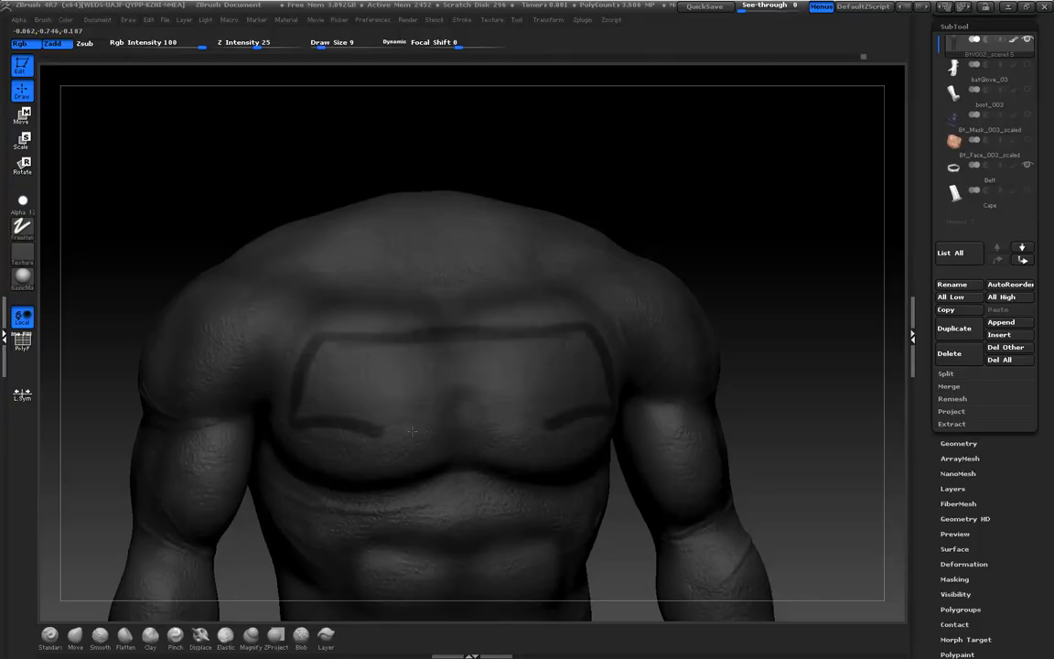
{"action": "left_click_drag", "start_coordinate": [382, 324], "coordinate": [532, 331], "text": "ctrl+alt"}
{"action": "left_click_drag", "start_coordinate": [385, 338], "coordinate": [381, 334], "text": "ctrl+alt"}
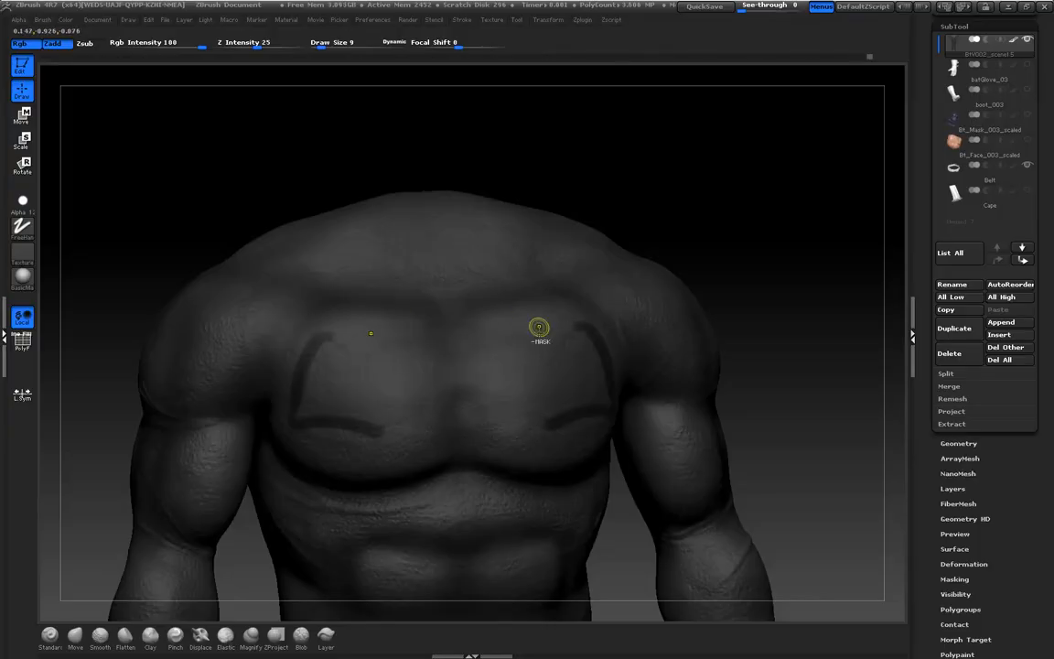
{"action": "key", "text": "]"}
{"action": "mouse_move", "coordinate": [326, 347]}
{"action": "left_mouse_down", "text": "ctrl+alt"}
{"action": "mouse_move", "coordinate": [303, 421]}
{"action": "mouse_move", "coordinate": [373, 429]}
{"action": "left_mouse_up", "text": "ctrl+alt"}
Reduce the draw size to 7 and mask a slightly dipped, symmetrical top edge for the emblem across the upper chest
{"action": "left_click_drag", "start_coordinate": [137, 253], "coordinate": [160, 203]}
{"action": "mouse_move", "coordinate": [527, 220]}
{"action": "left_mouse_down"}
{"action": "mouse_move", "coordinate": [478, 193]}
{"action": "mouse_move", "coordinate": [474, 207]}
{"action": "left_mouse_up"}
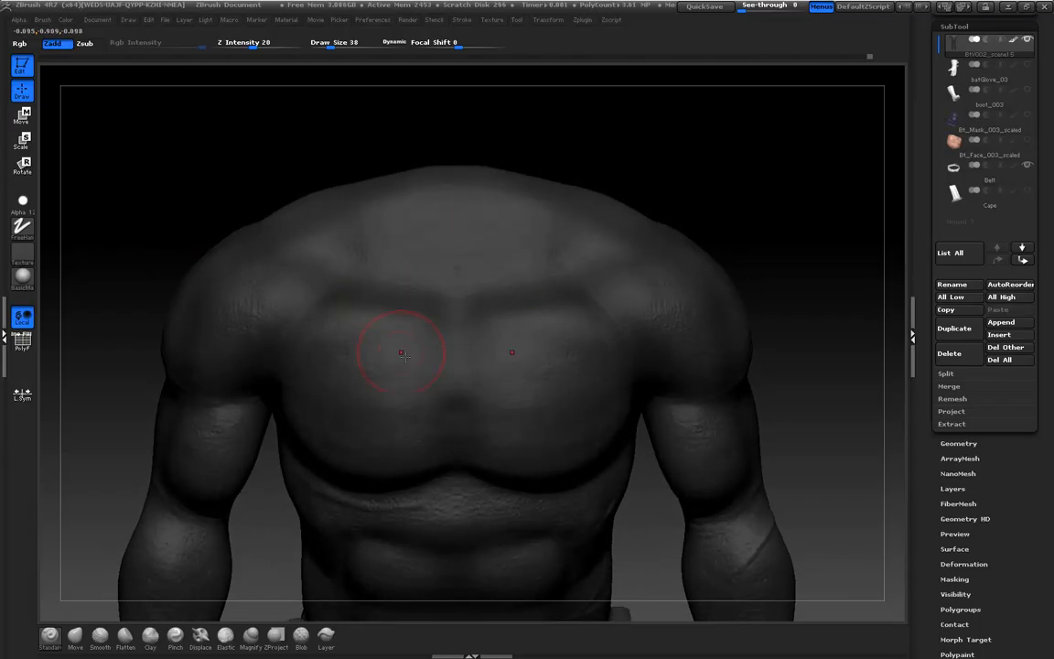
{"action": "key", "text": "bracketleft"}
{"action": "key", "text": "bracketleft"}
{"action": "key", "text": "bracketleft"}
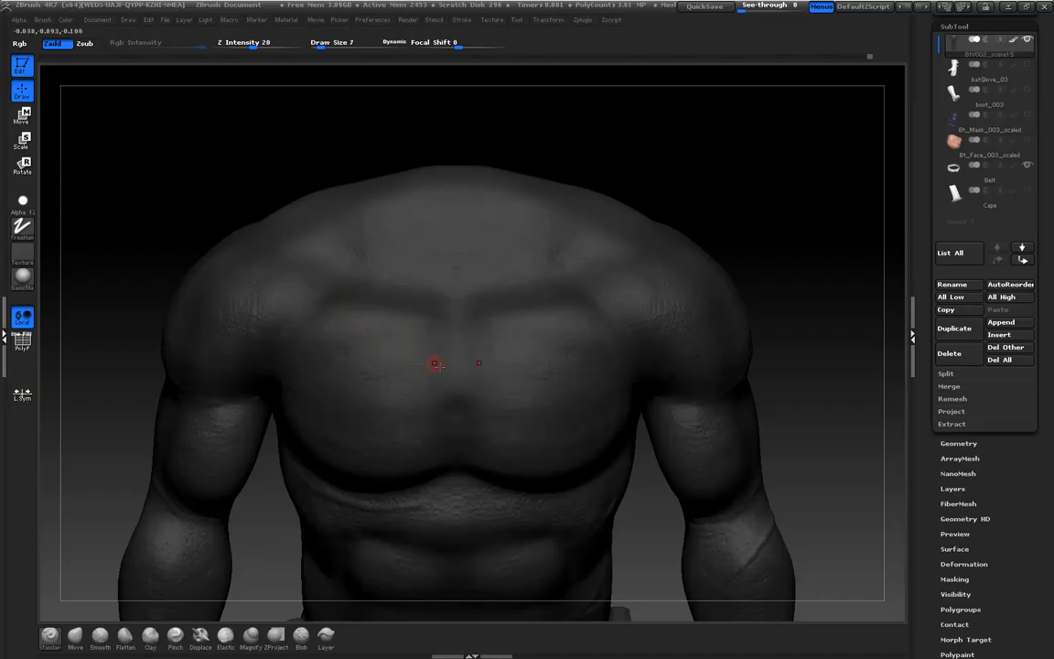
{"action": "key", "text": "ctrl"}
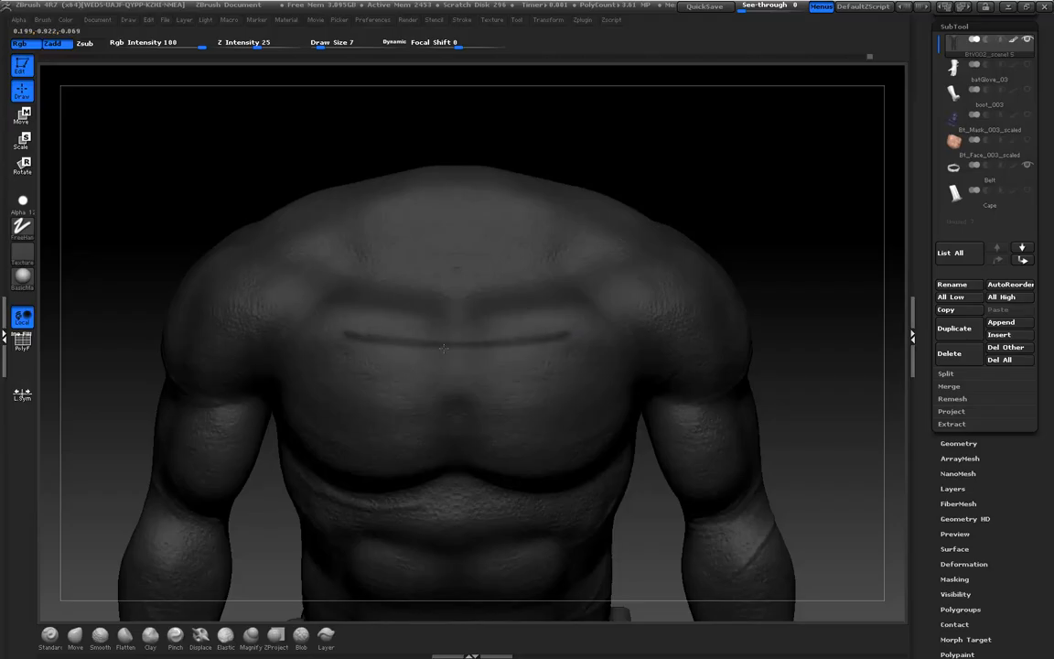
{"action": "left_click_drag", "start_coordinate": [783, 396], "coordinate": [807, 370]}
{"action": "key", "text": "ctrl"}
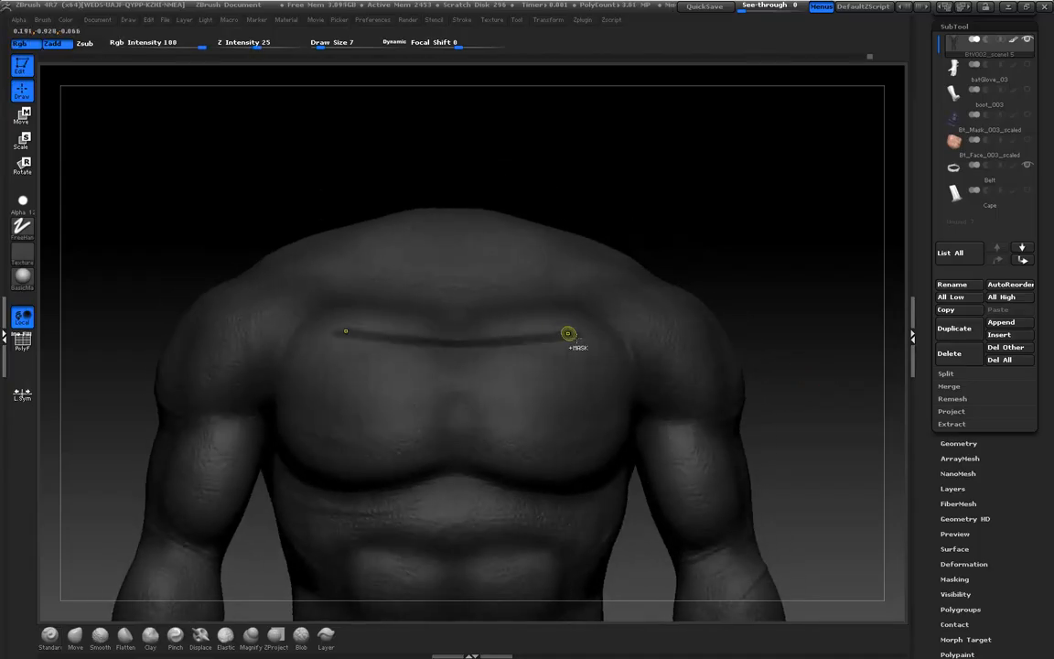
Mask the emblem's sloping sides and scalloped lower edge with a central point, and reinforce its outer corners
{"action": "left_click_drag", "start_coordinate": [586, 356], "coordinate": [594, 426]}
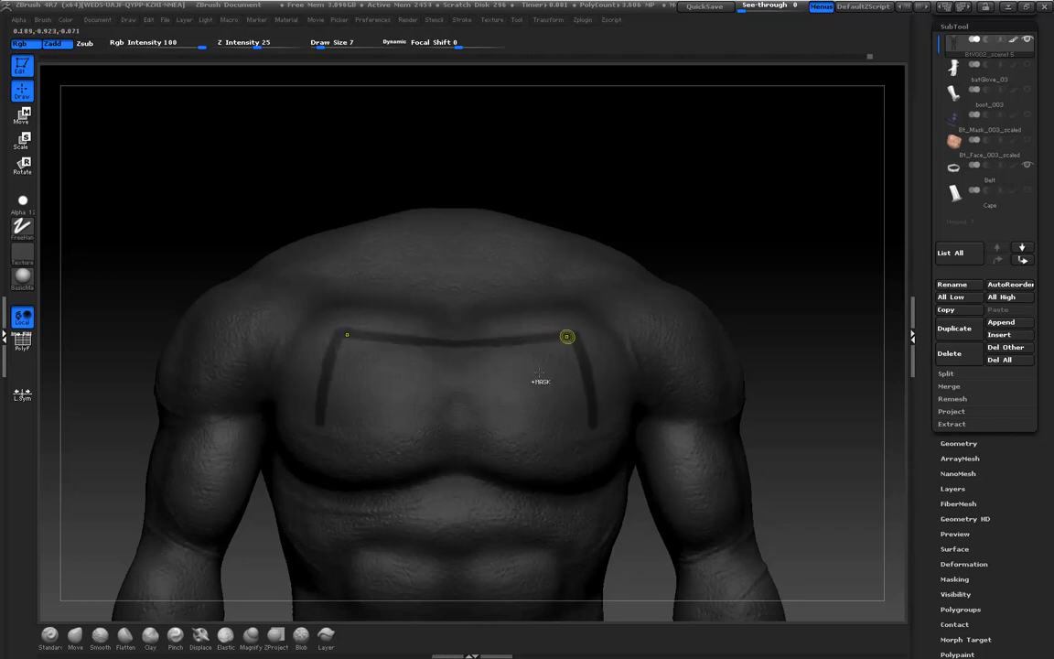
{"action": "left_click_drag", "start_coordinate": [596, 430], "coordinate": [510, 437]}
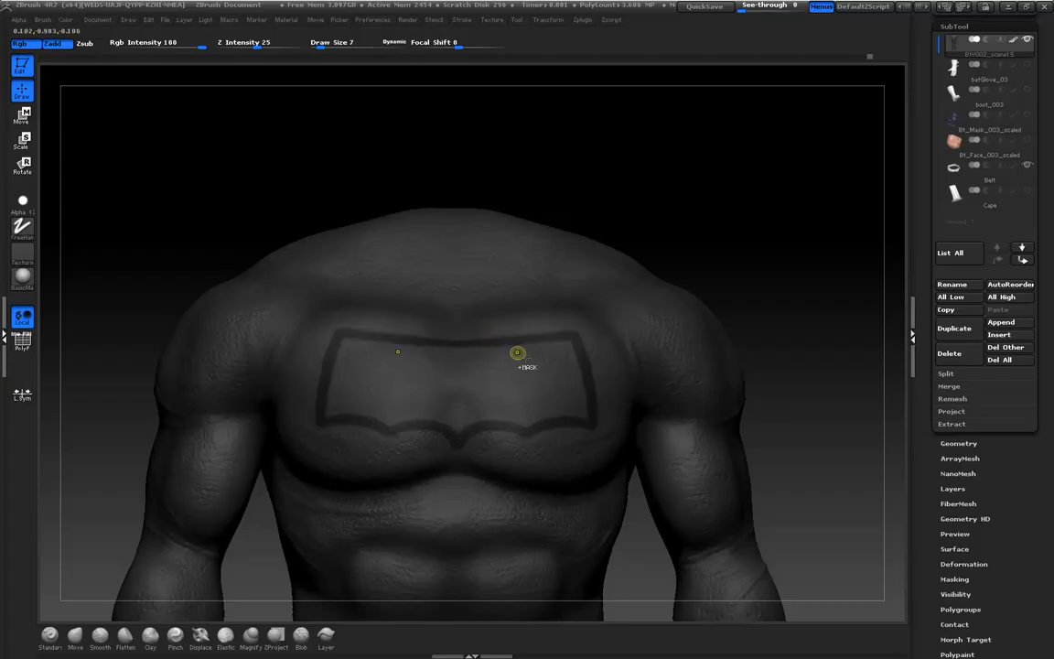
{"action": "left_click_drag", "start_coordinate": [854, 351], "coordinate": [808, 350]}
{"action": "left_click_drag", "start_coordinate": [587, 336], "coordinate": [591, 338], "text": "ctrl"}
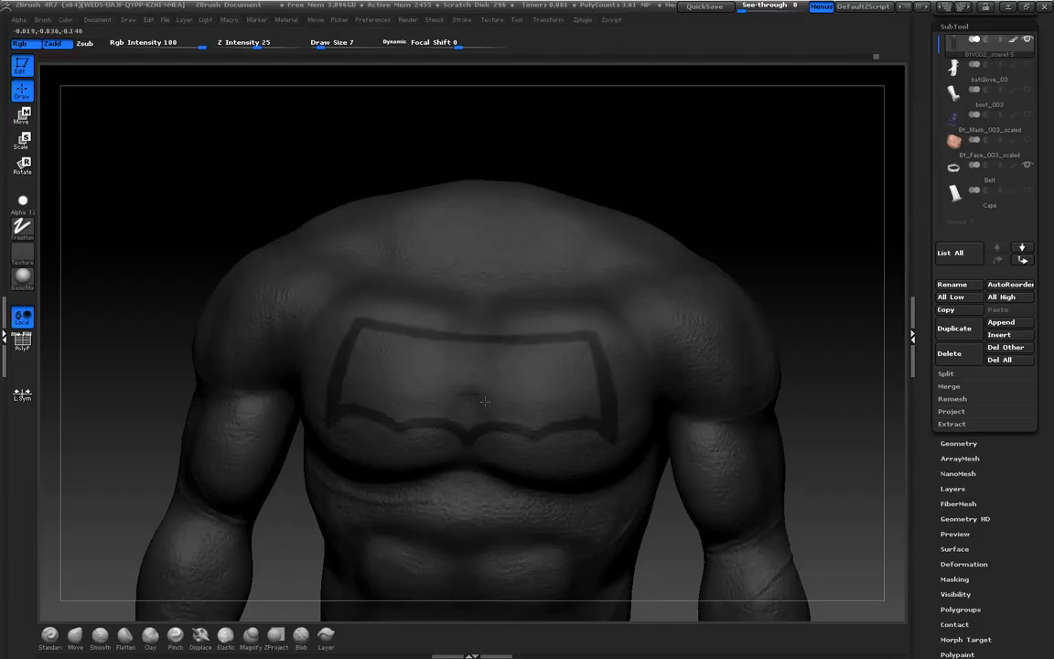
Fill the inside of the bat emblem outline with mask and add two small ears on its top edge
{"action": "left_click_drag", "start_coordinate": [521, 405], "coordinate": [353, 406]}
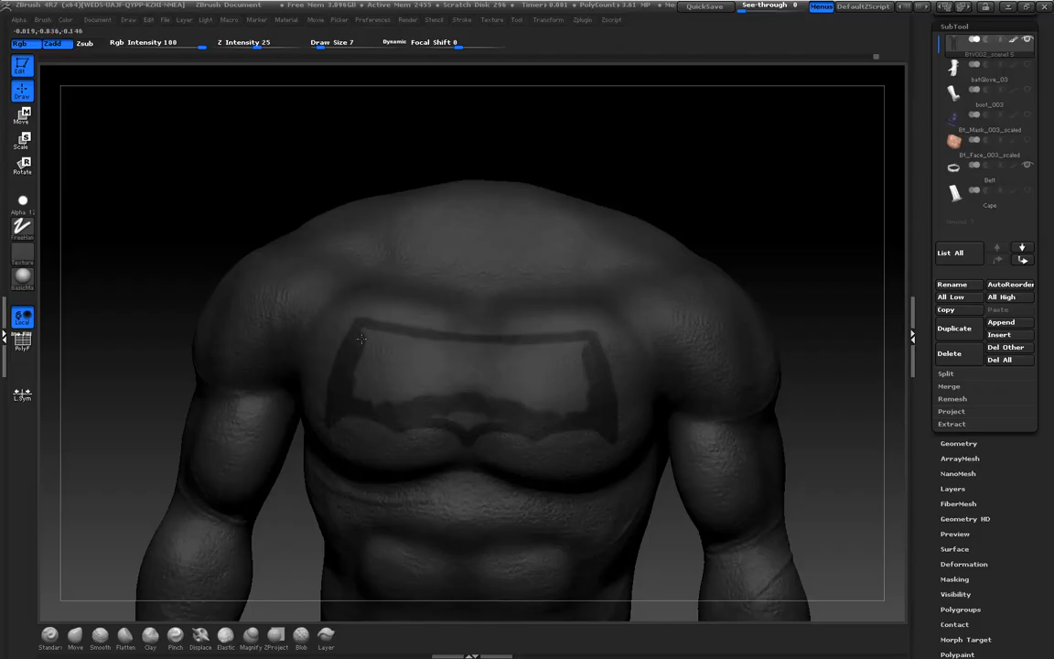
{"action": "left_click_drag", "start_coordinate": [383, 335], "coordinate": [527, 355]}
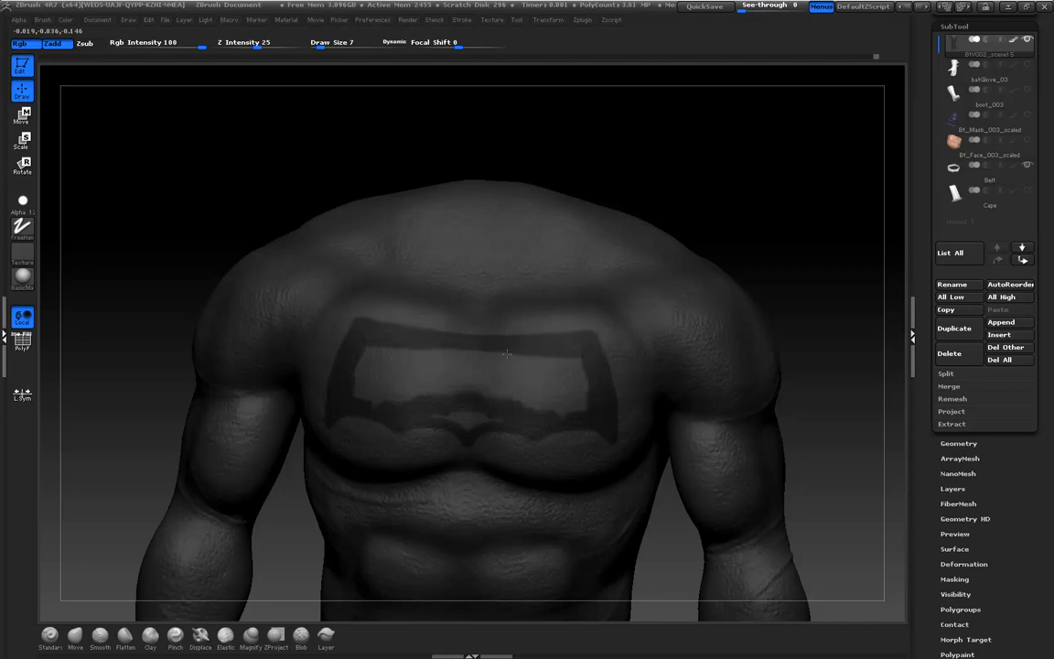
{"action": "mouse_move", "coordinate": [373, 347]}
{"action": "left_mouse_down"}
{"action": "mouse_move", "coordinate": [362, 406]}
{"action": "mouse_move", "coordinate": [502, 423]}
{"action": "left_mouse_up"}
{"action": "mouse_move", "coordinate": [392, 404]}
{"action": "left_mouse_down"}
{"action": "mouse_move", "coordinate": [498, 364]}
{"action": "mouse_move", "coordinate": [375, 347]}
{"action": "mouse_move", "coordinate": [485, 336]}
{"action": "mouse_move", "coordinate": [434, 364]}
{"action": "mouse_move", "coordinate": [375, 342]}
{"action": "left_mouse_up"}
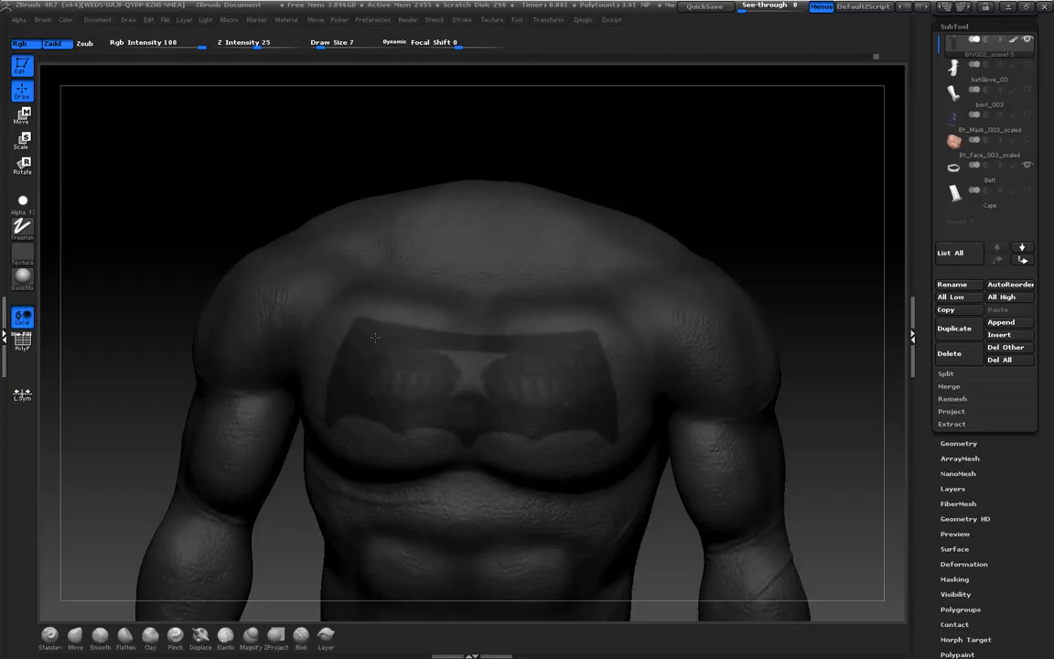
{"action": "mouse_move", "coordinate": [394, 388]}
{"action": "left_mouse_down"}
{"action": "mouse_move", "coordinate": [484, 397]}
{"action": "mouse_move", "coordinate": [493, 364]}
{"action": "left_mouse_up"}
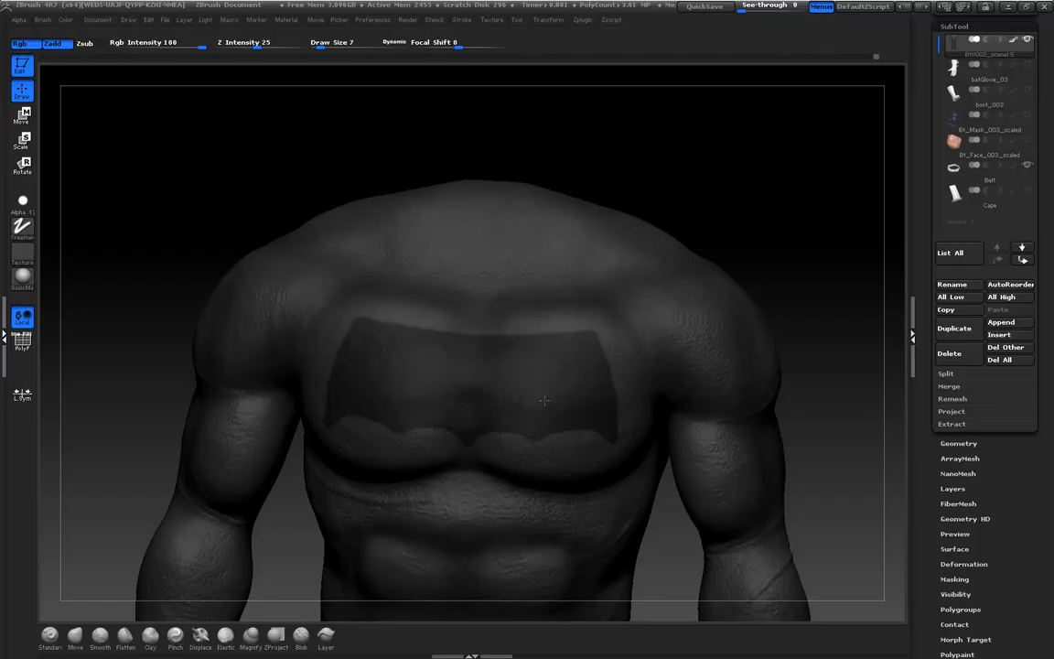
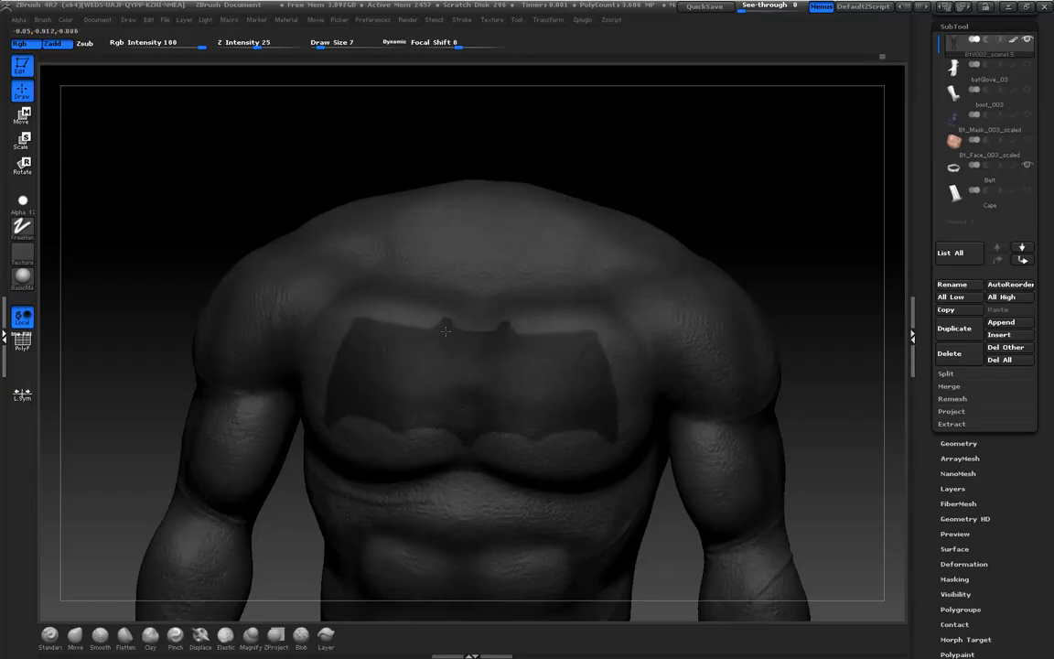
Invert the chest mask so that only the bat emblem shape stays unmasked
{"action": "left_click_drag", "start_coordinate": [166, 216], "coordinate": [205, 329], "text": "alt"}
{"action": "left_click_drag", "start_coordinate": [227, 384], "coordinate": [282, 426]}
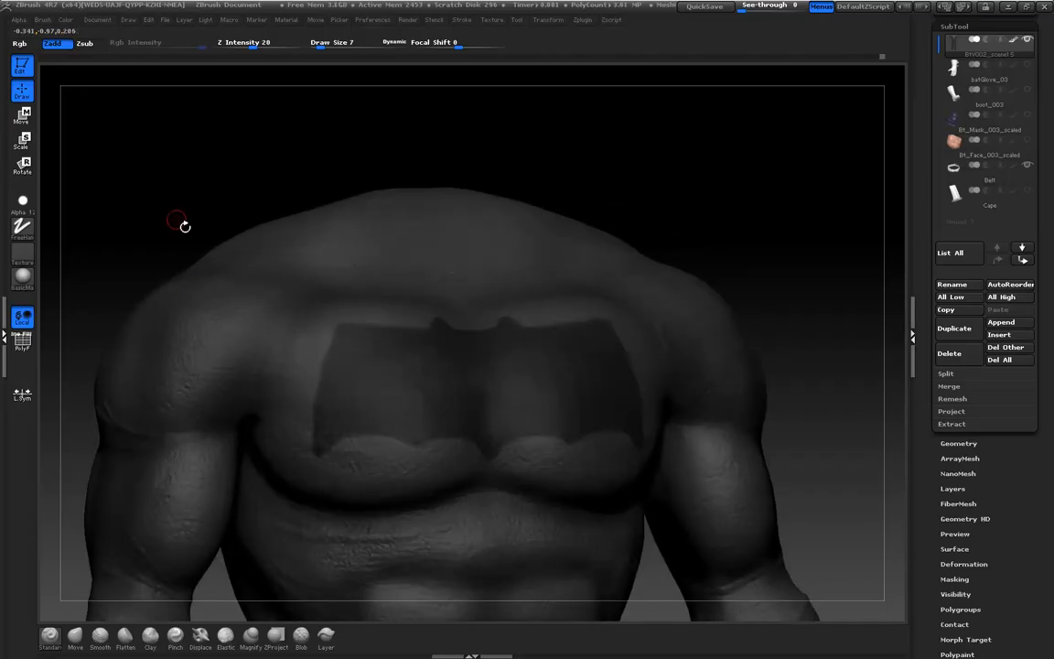
{"action": "left_click_drag", "start_coordinate": [191, 222], "coordinate": [232, 202], "text": "alt"}
{"action": "left_click_drag", "start_coordinate": [926, 556], "coordinate": [938, 504]}
{"action": "left_click", "coordinate": [953, 480]}
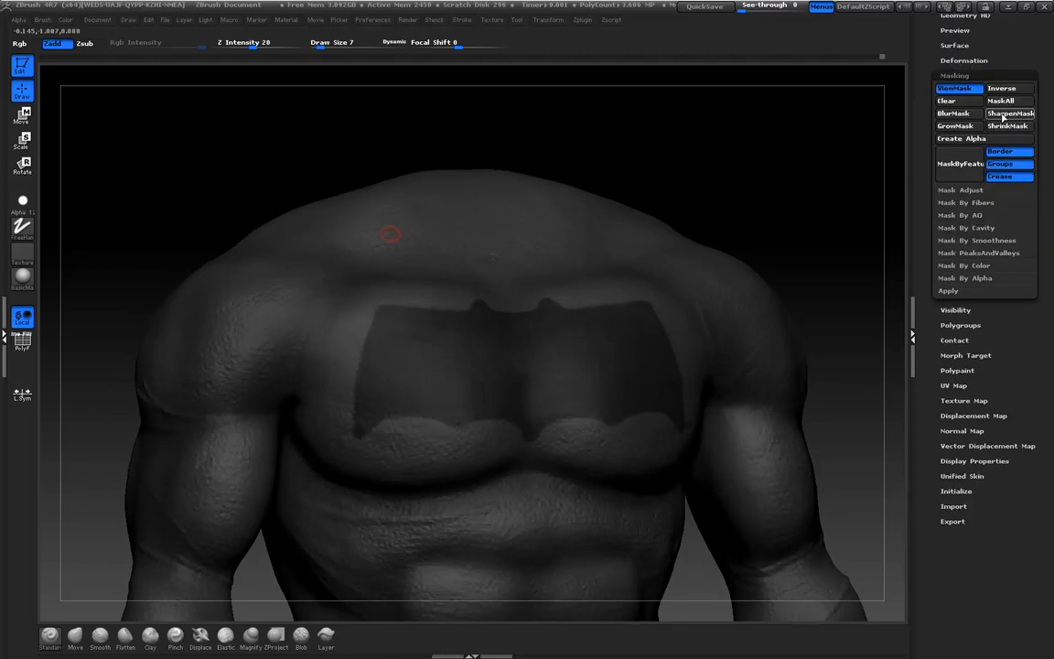
{"action": "left_click_drag", "start_coordinate": [724, 123], "coordinate": [729, 124]}
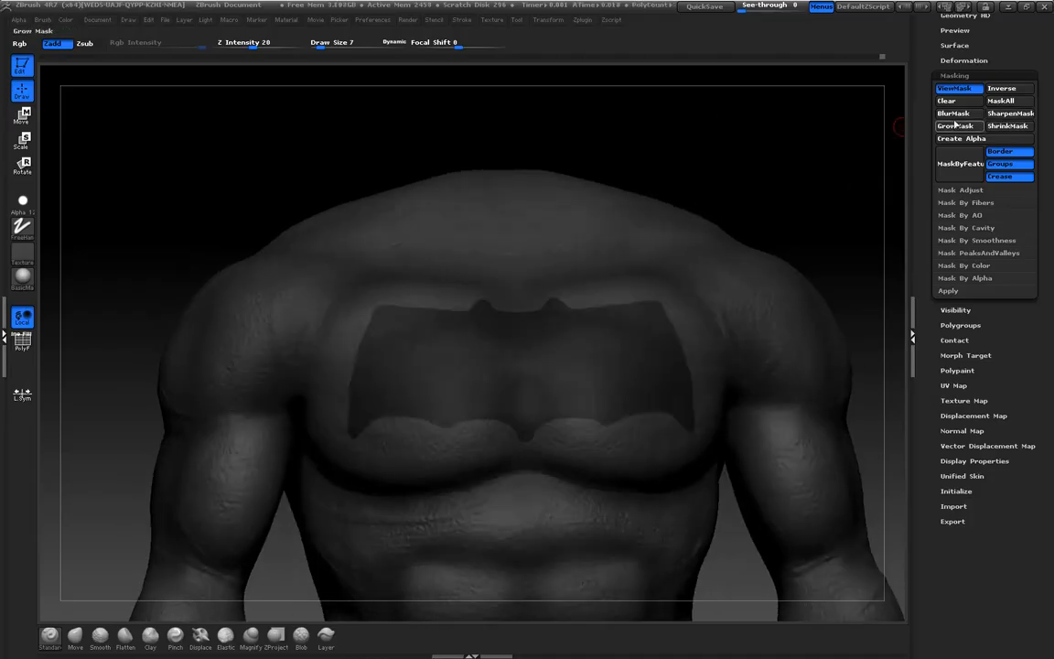
{"action": "left_click", "coordinate": [1001, 87]}
{"action": "left_click_drag", "start_coordinate": [165, 211], "coordinate": [203, 235]}
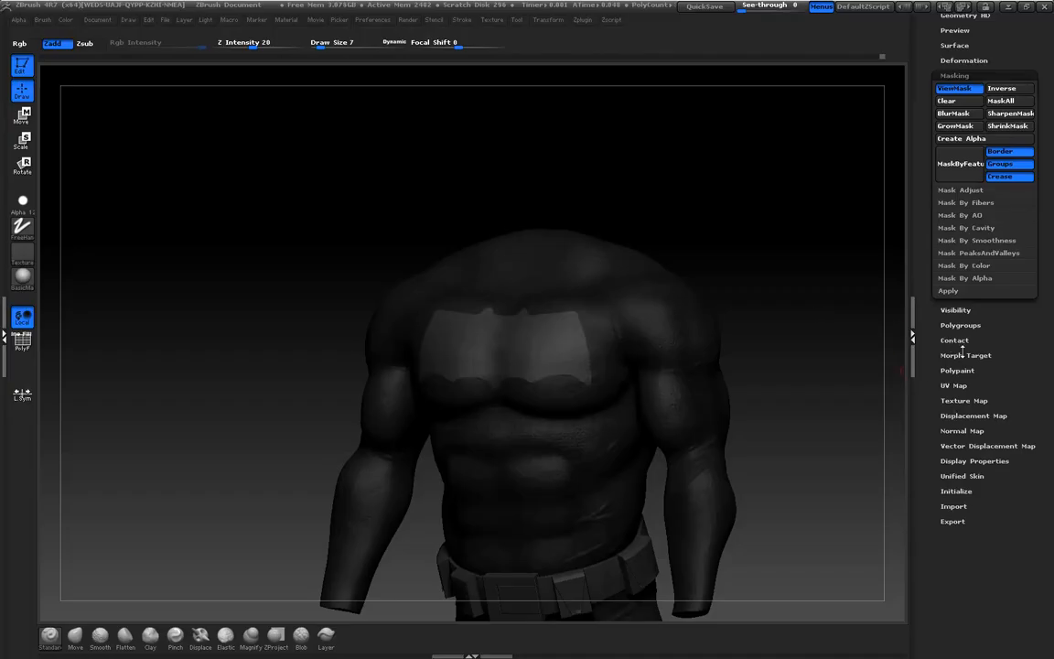
Try inflating the unmasked bat emblem slightly with the Inflate deformation and hide the mask display to check its edges
{"action": "scroll", "coordinate": [930, 347], "scroll_direction": "up", "scroll_amount": 6}
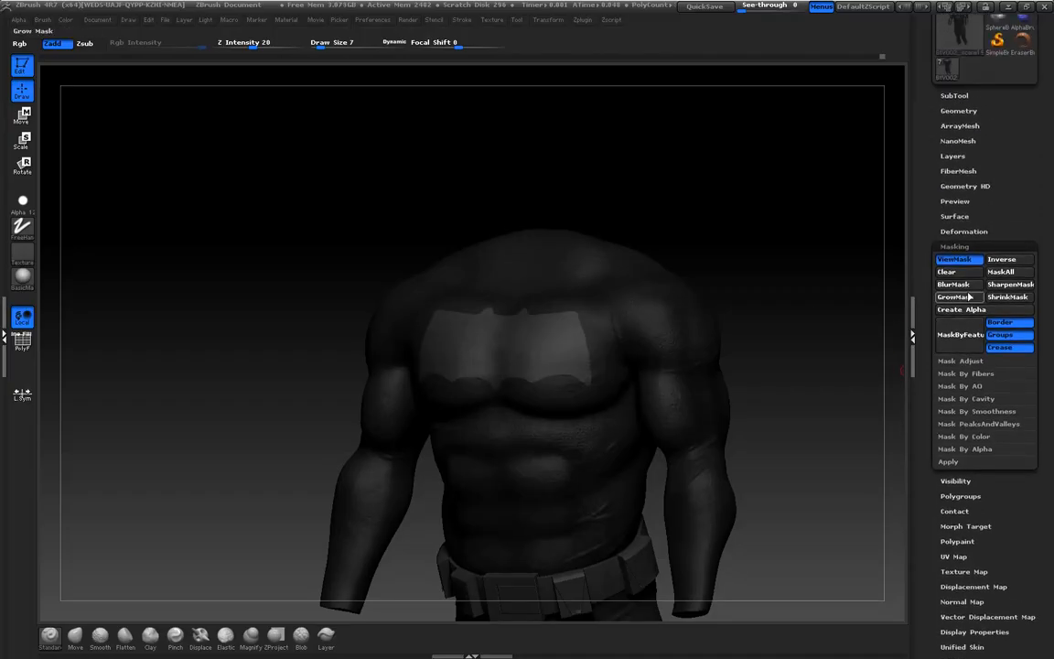
{"action": "left_click", "coordinate": [963, 231]}
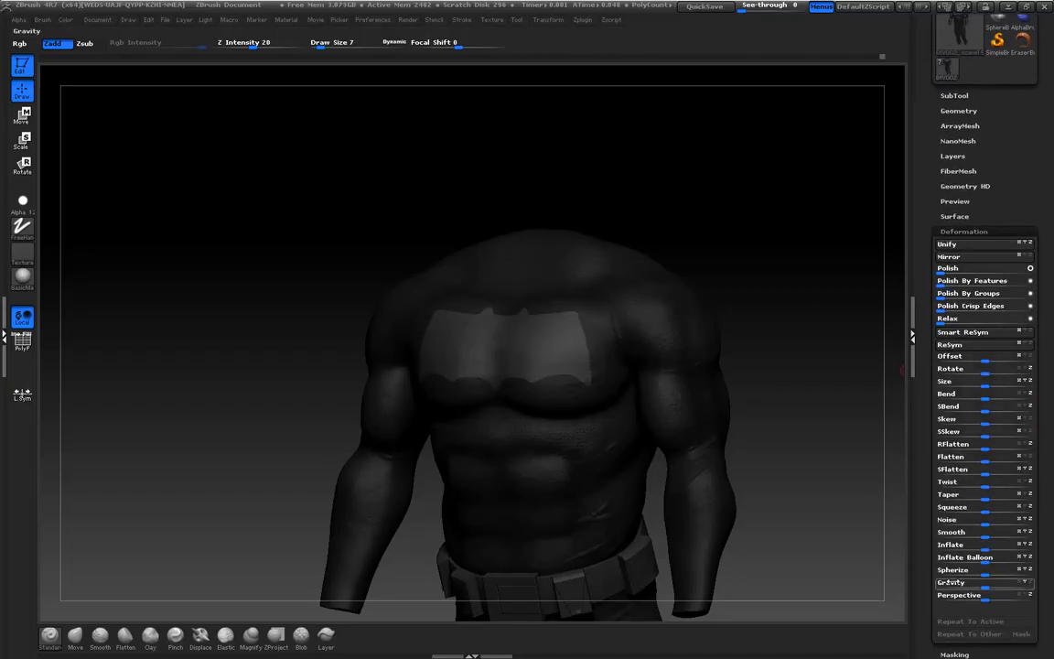
{"action": "left_click", "coordinate": [967, 550]}
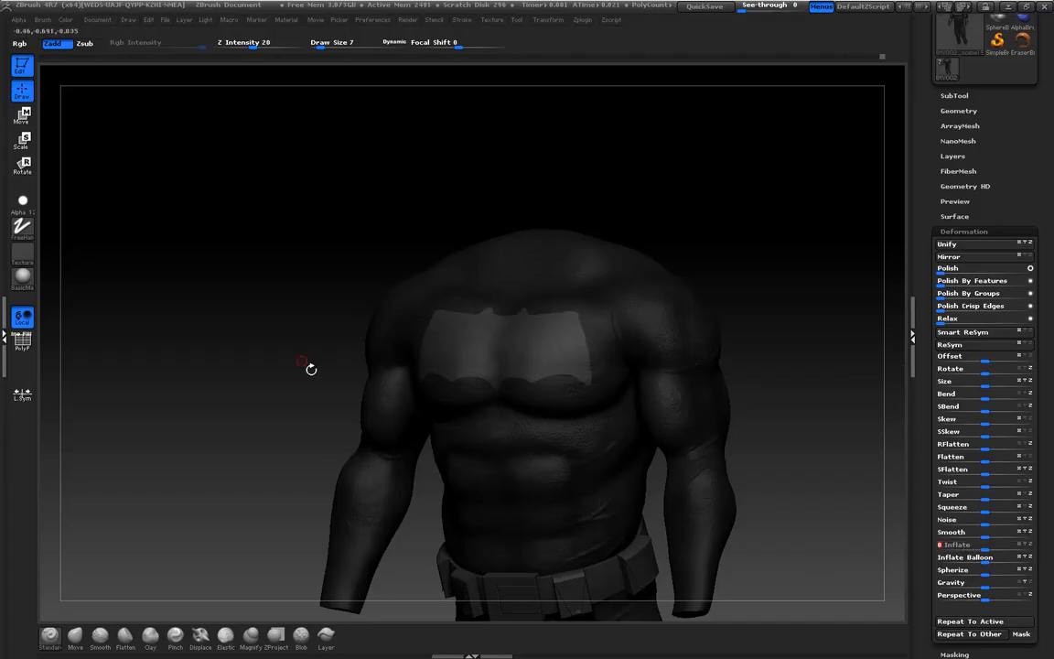
{"action": "left_click_drag", "start_coordinate": [272, 350], "coordinate": [268, 446], "text": "alt"}
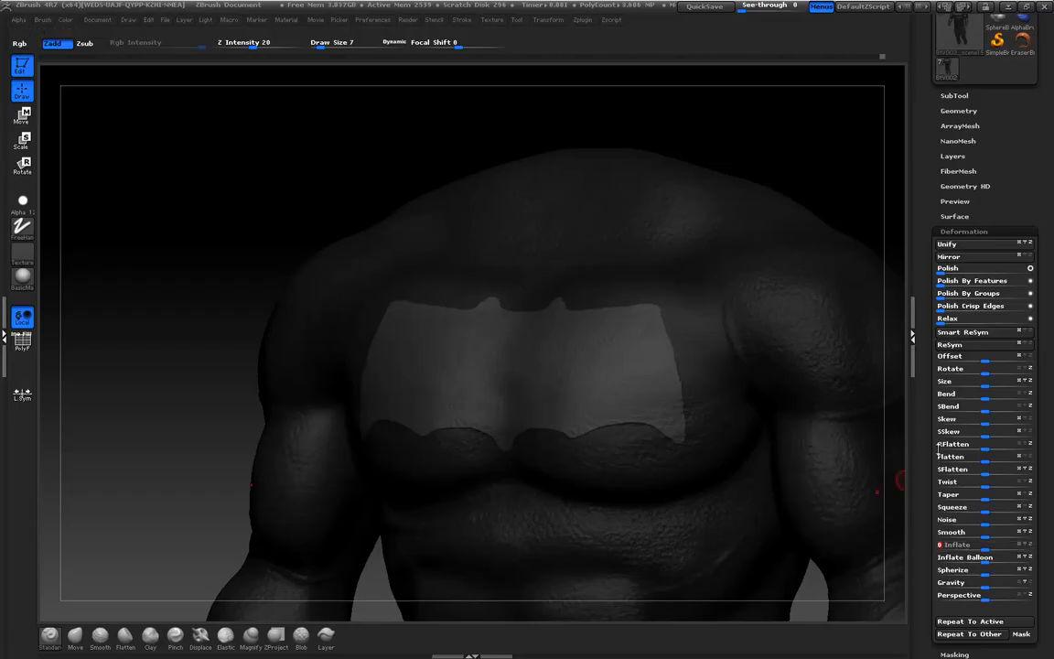
{"action": "scroll", "coordinate": [931, 396], "scroll_direction": "down", "scroll_amount": 5}
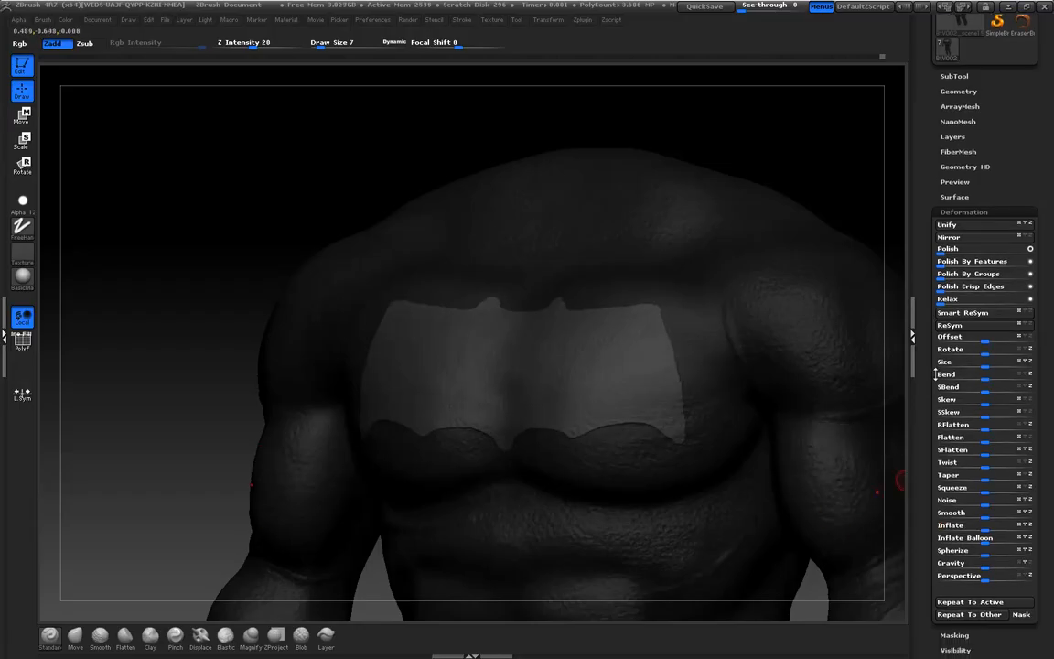
{"action": "left_click", "coordinate": [955, 240]}
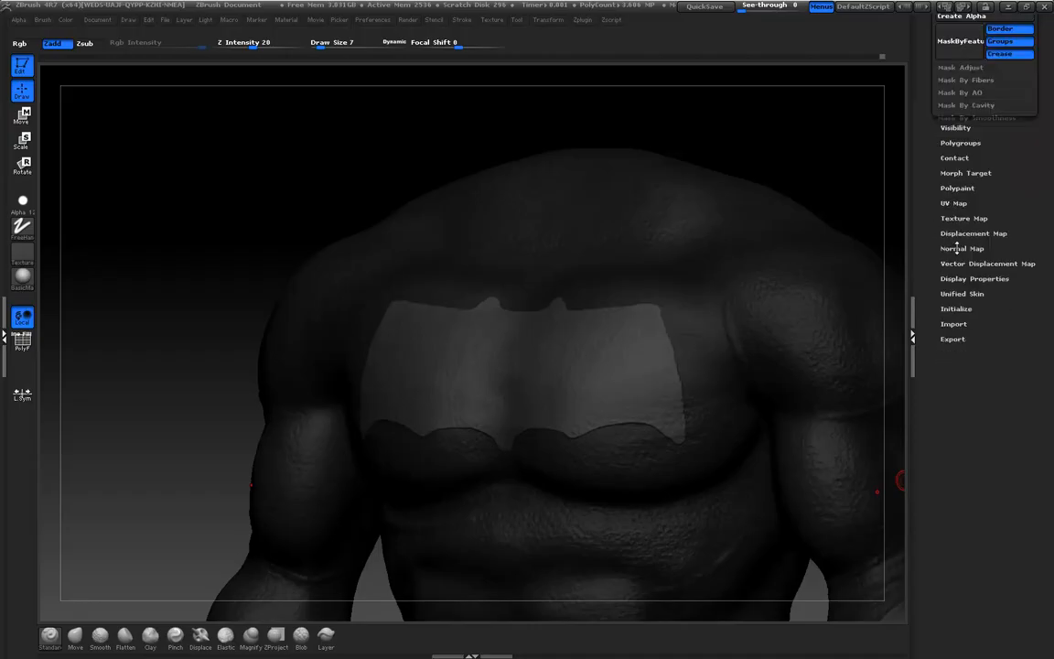
{"action": "left_click", "coordinate": [957, 34]}
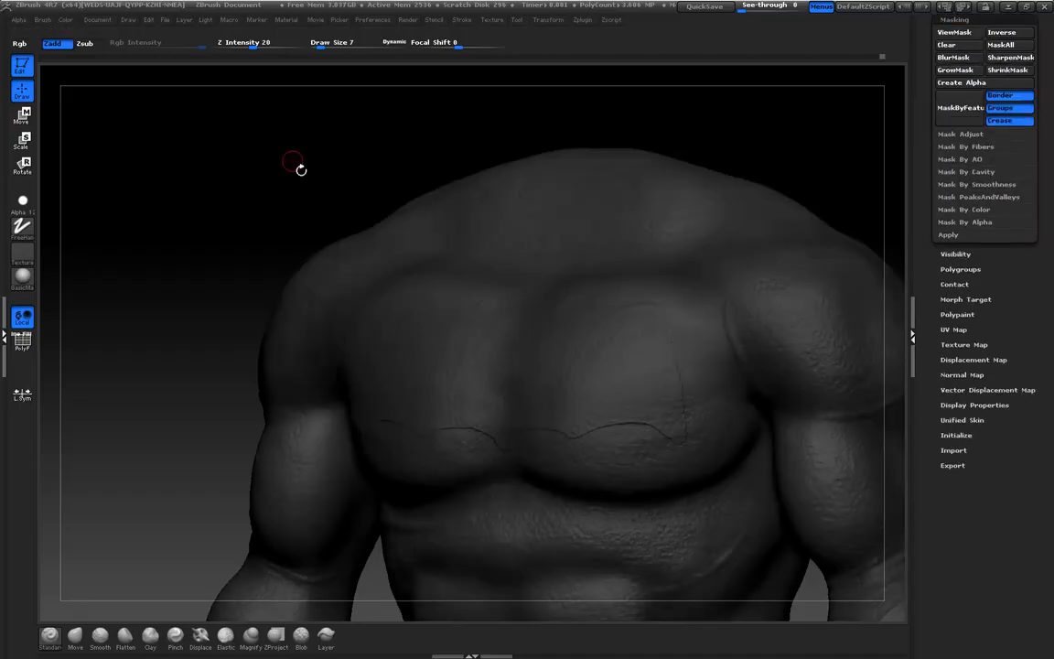
{"action": "left_click_drag", "start_coordinate": [268, 212], "coordinate": [252, 206]}
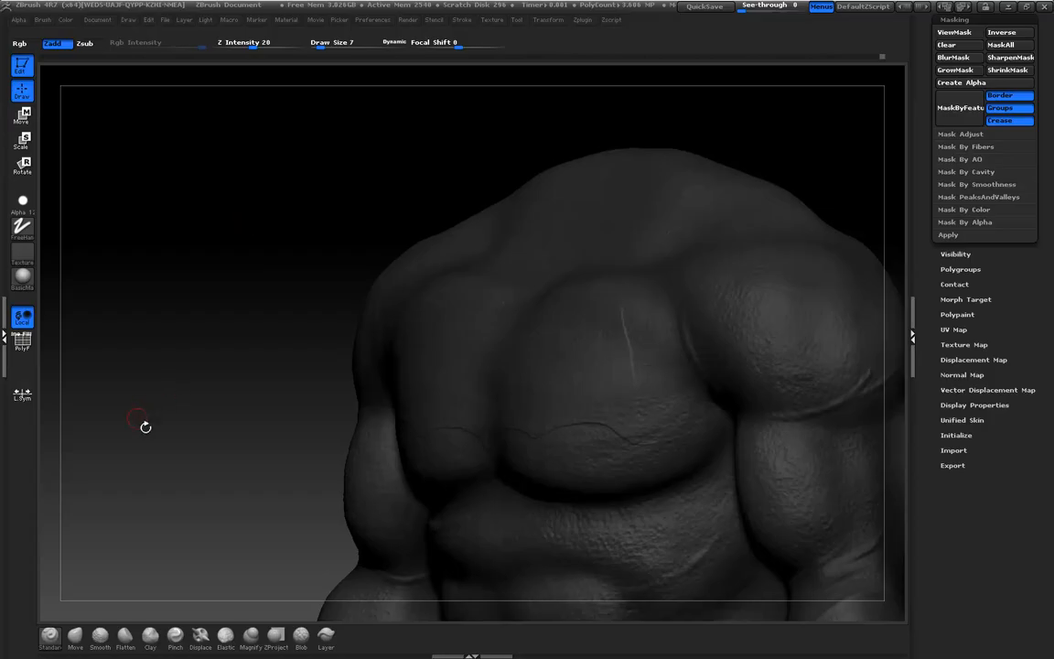
{"action": "left_click_drag", "start_coordinate": [184, 462], "coordinate": [200, 384], "text": "alt"}
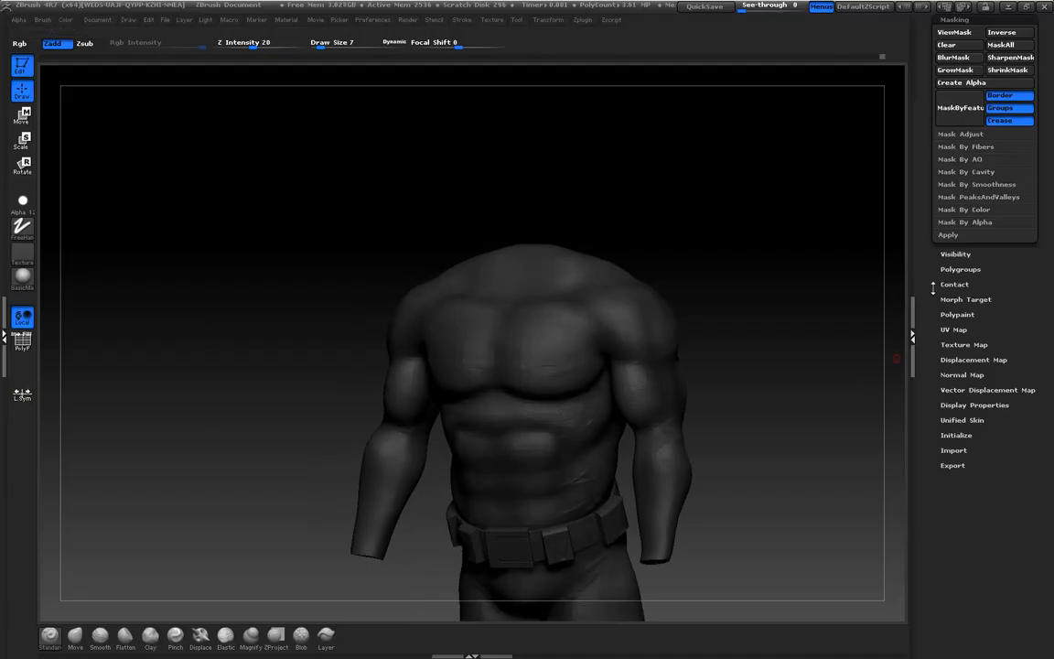
Apply the Inflate deformation to the emblem area a second time
{"action": "scroll", "coordinate": [933, 285], "scroll_direction": "up", "scroll_amount": 5}
{"action": "left_click", "coordinate": [956, 238]}
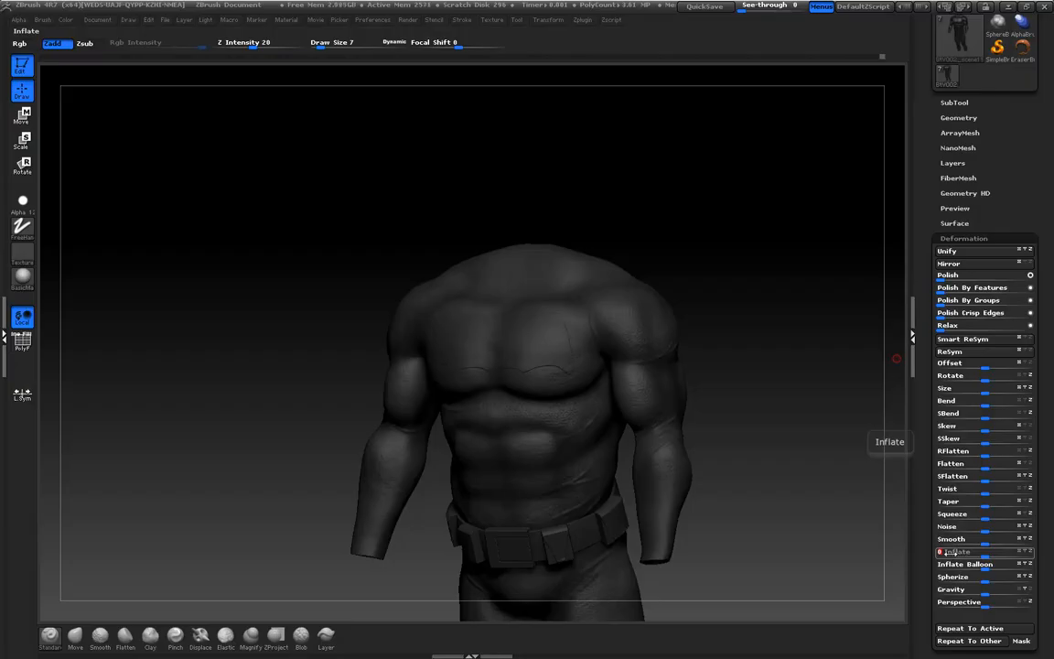
{"action": "left_click_drag", "start_coordinate": [277, 348], "coordinate": [249, 347]}
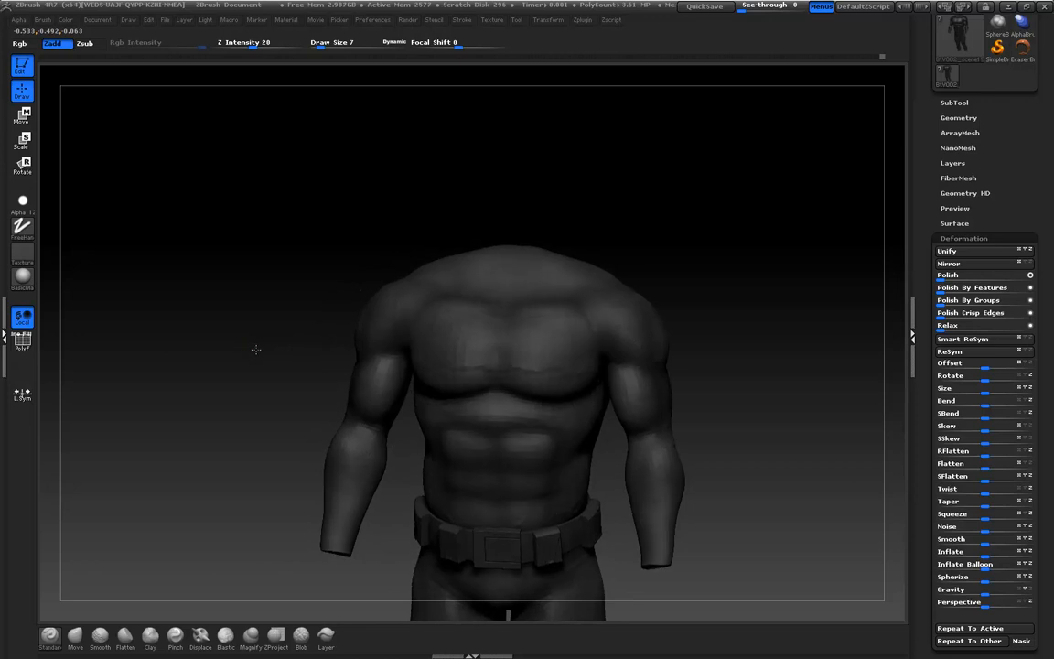
Limit the brush to Rgb only and fill the unmasked emblem with dark grey, RGB 35, 35, 35
{"action": "left_click", "coordinate": [19, 43]}
{"action": "left_click", "coordinate": [53, 44]}
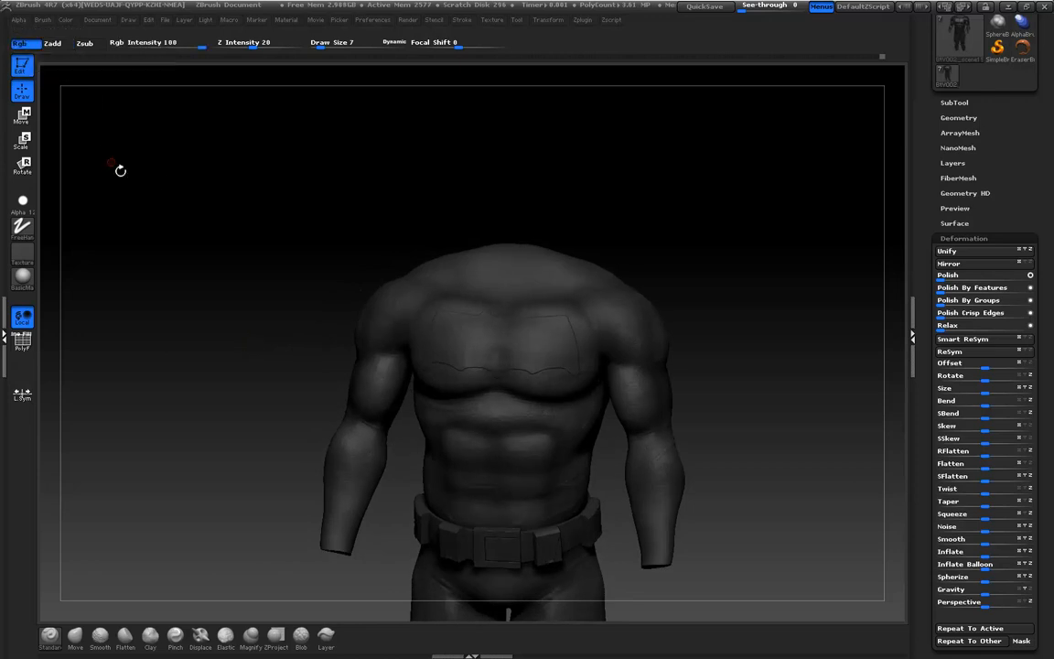
{"action": "mouse_move", "coordinate": [23, 201]}
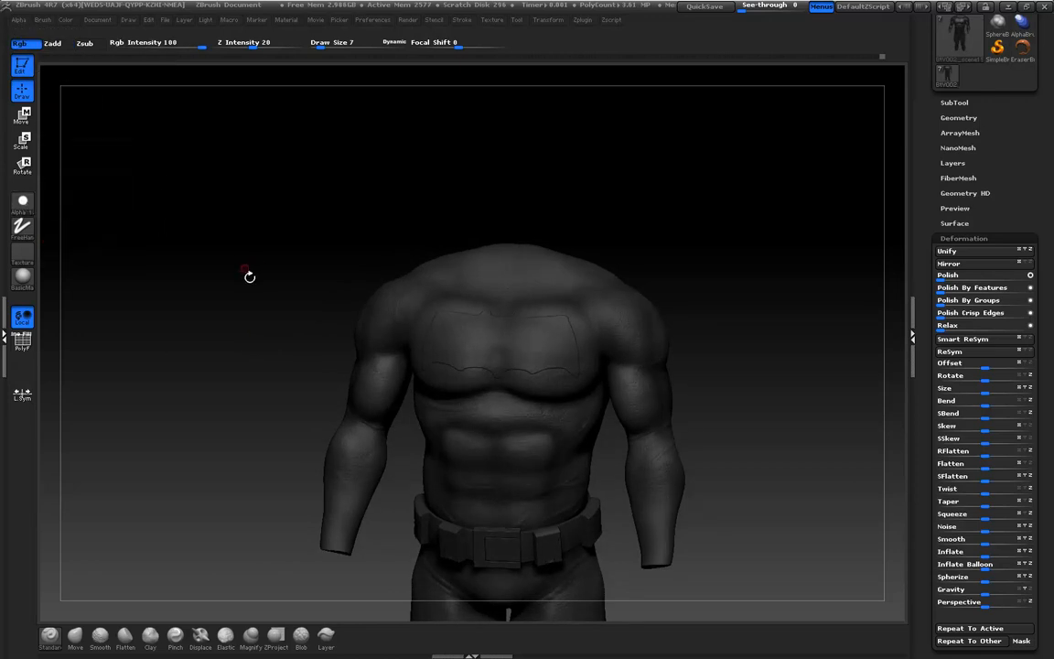
{"action": "left_click_drag", "start_coordinate": [222, 266], "coordinate": [197, 292], "text": "alt"}
{"action": "left_click_drag", "start_coordinate": [924, 155], "coordinate": [924, 309]}
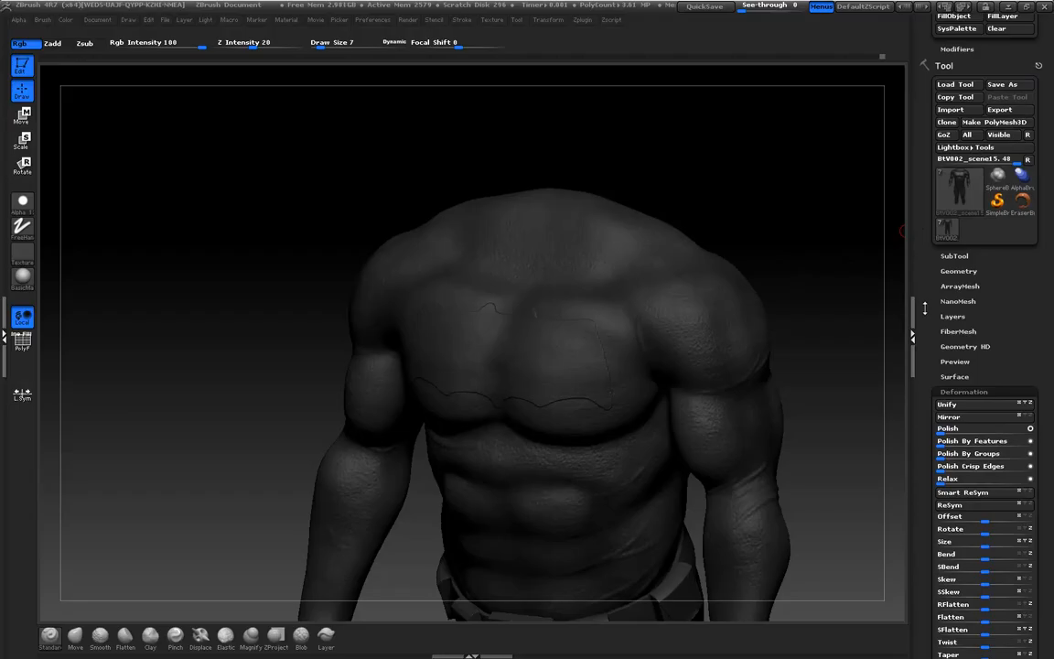
{"action": "left_click_drag", "start_coordinate": [922, 257], "coordinate": [923, 492]}
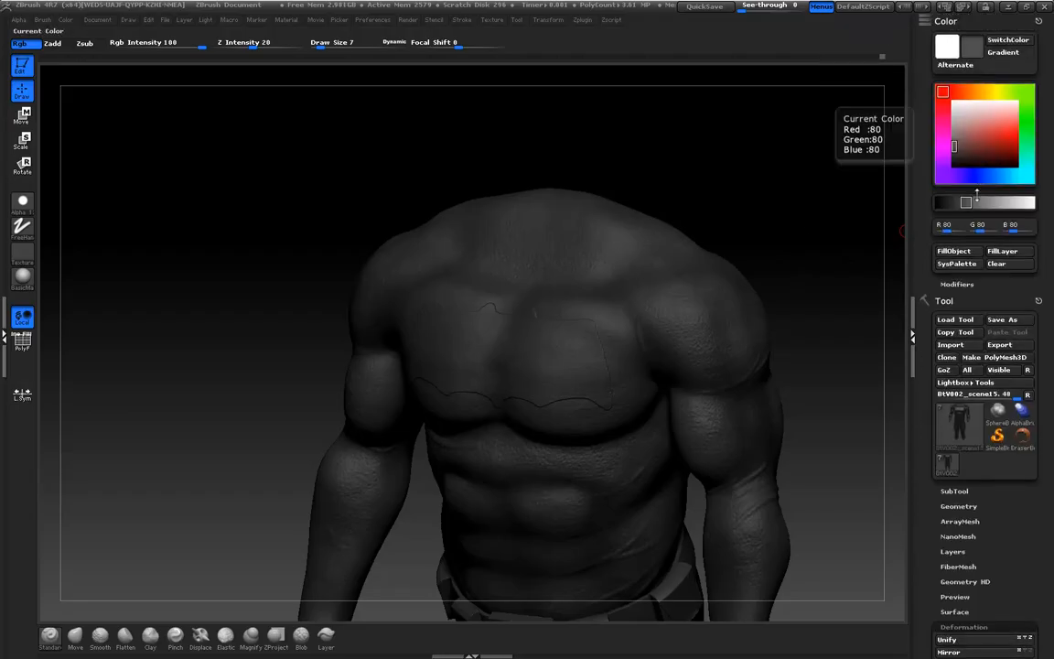
{"action": "left_click_drag", "start_coordinate": [968, 204], "coordinate": [957, 203]}
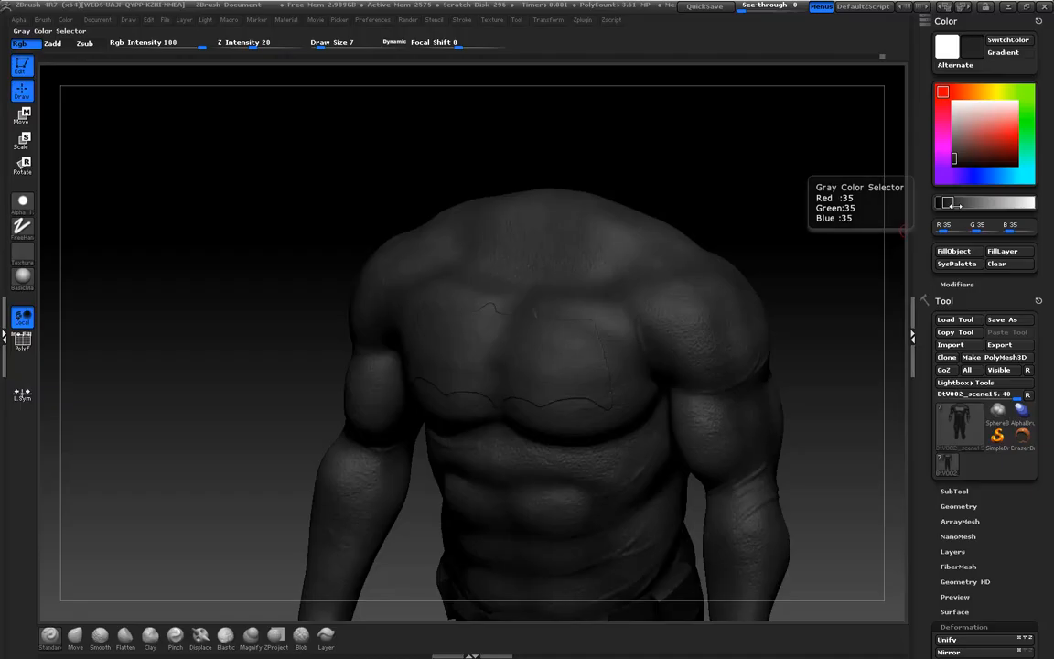
{"action": "left_click", "coordinate": [953, 251]}
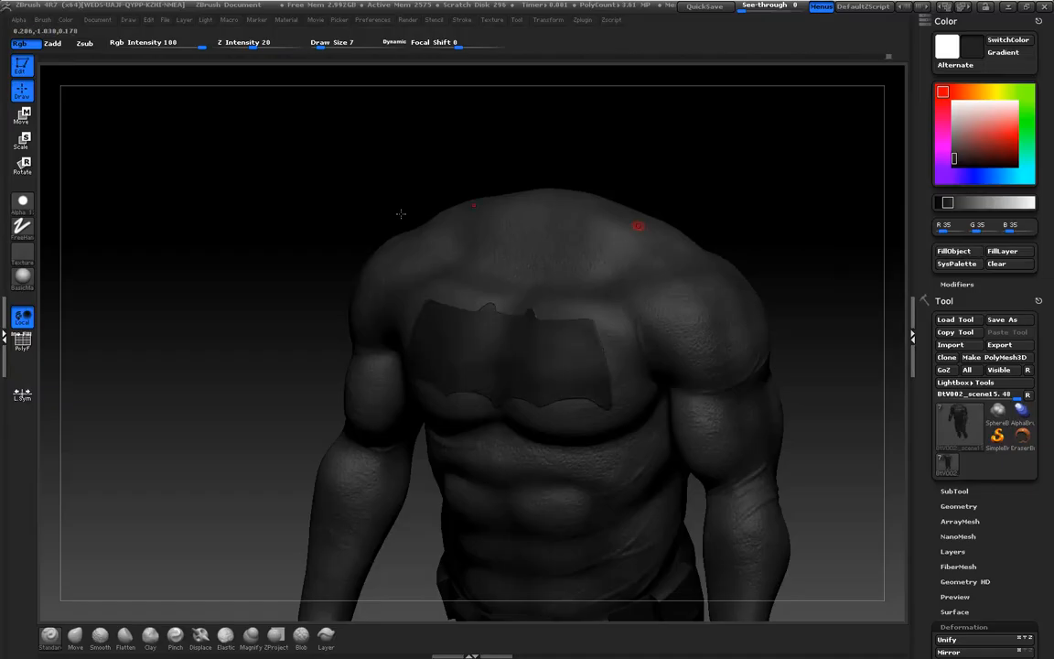
Examine the dark chest emblem on the whole body and up close, checking its outline and raised edges
{"action": "key", "text": "shift+d"}
{"action": "key", "text": "d"}
{"action": "left_click_drag", "start_coordinate": [202, 293], "coordinate": [241, 245], "text": "alt"}
{"action": "left_click_drag", "start_coordinate": [240, 346], "coordinate": [244, 350]}
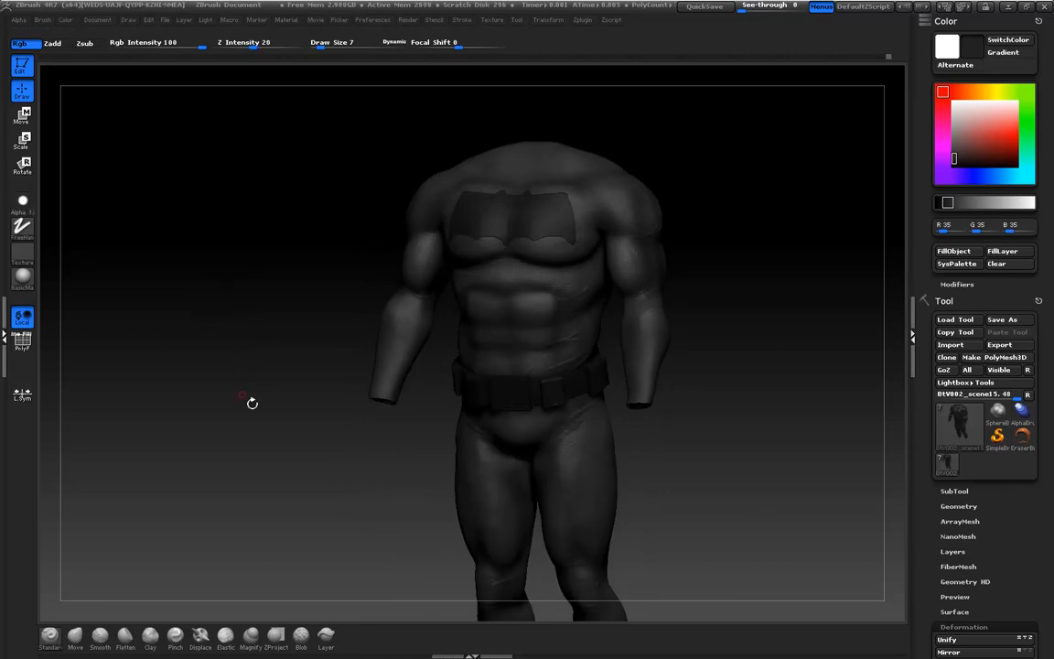
{"action": "left_click_drag", "start_coordinate": [269, 407], "coordinate": [262, 453]}
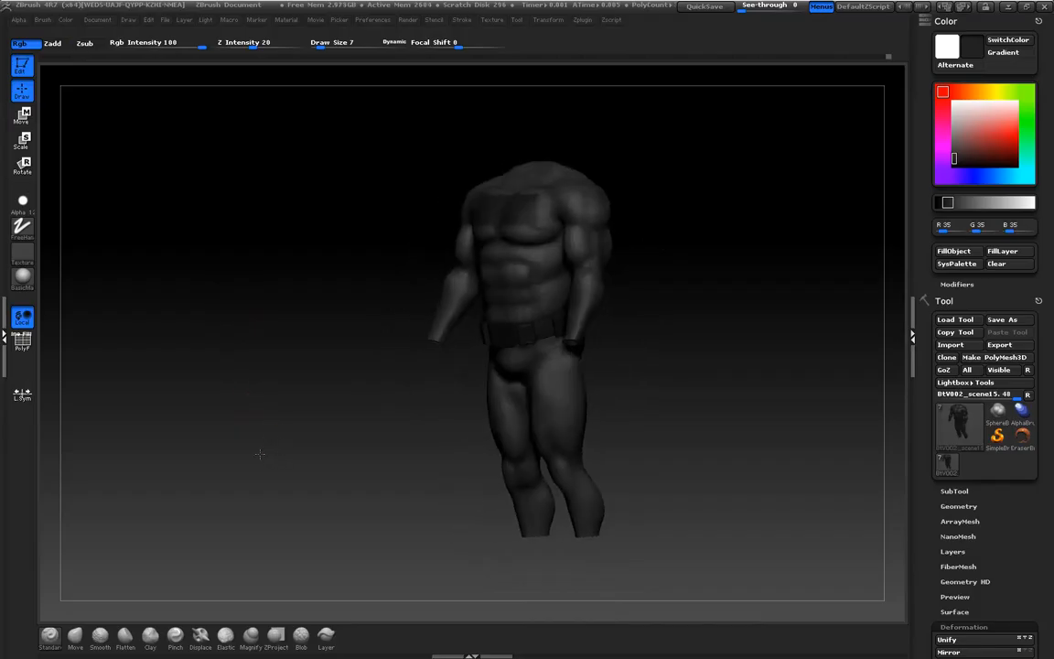
{"action": "left_click_drag", "start_coordinate": [249, 321], "coordinate": [316, 525], "text": "alt"}
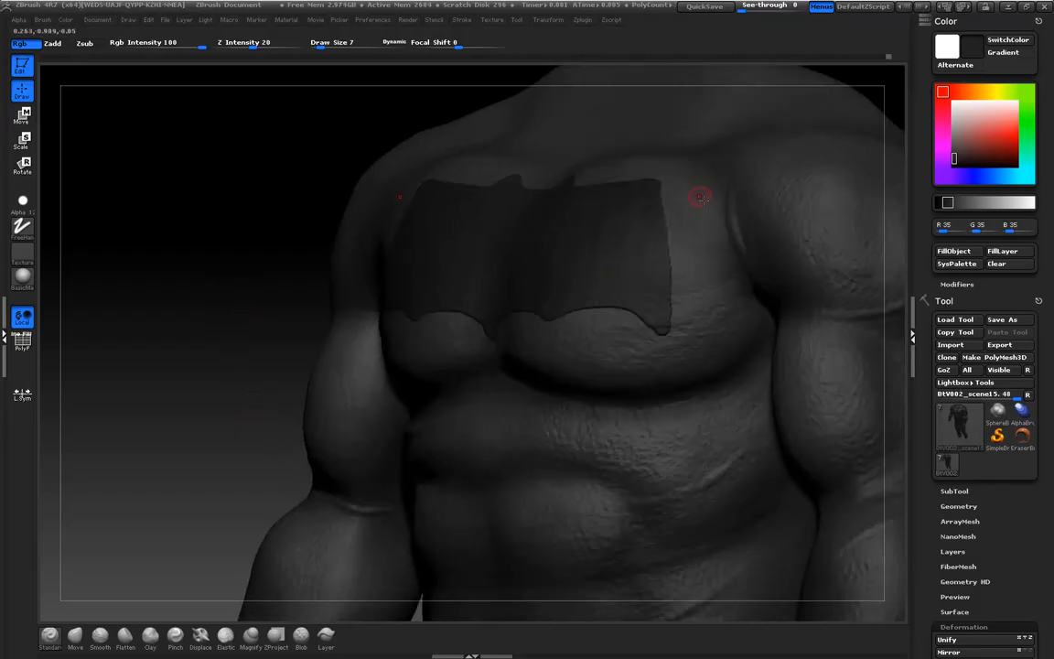
{"action": "left_click_drag", "start_coordinate": [189, 308], "coordinate": [149, 307], "text": "shift"}
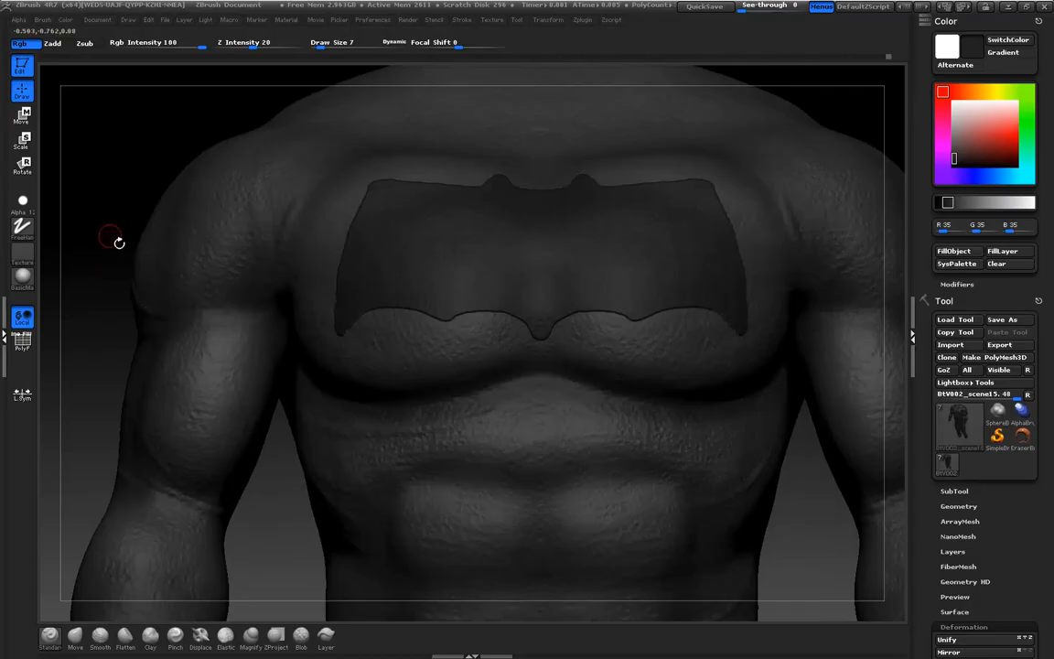
{"action": "left_click_drag", "start_coordinate": [115, 149], "coordinate": [129, 165]}
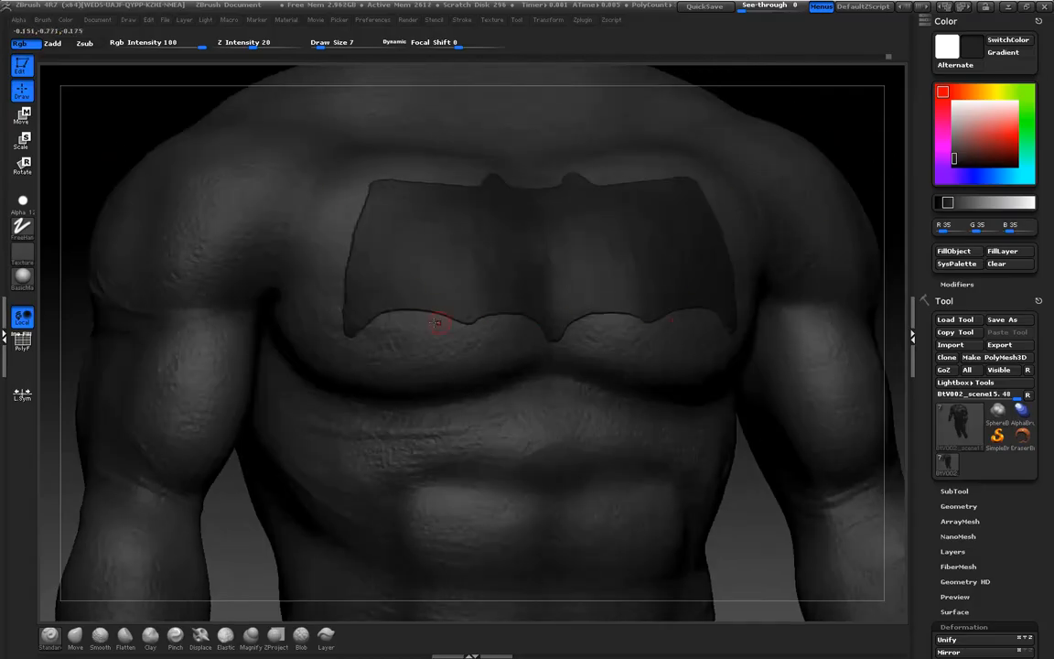
Undo the emblem's dark fill and inflation, and display the inverted mask again
{"action": "key", "text": "ctrl"}
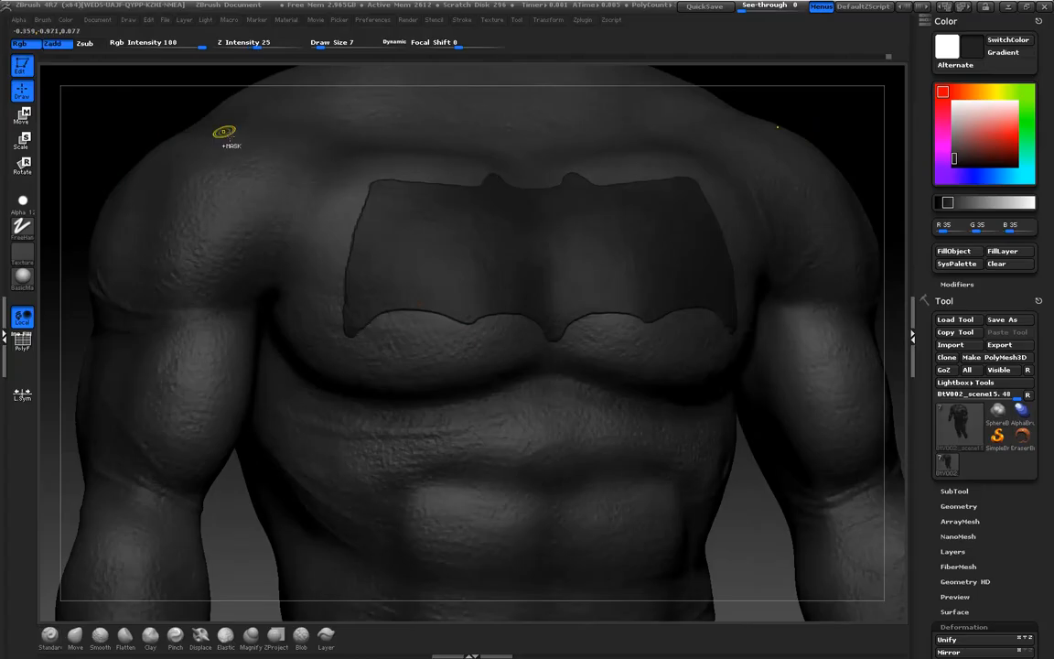
{"action": "key", "text": "ctrl+h"}
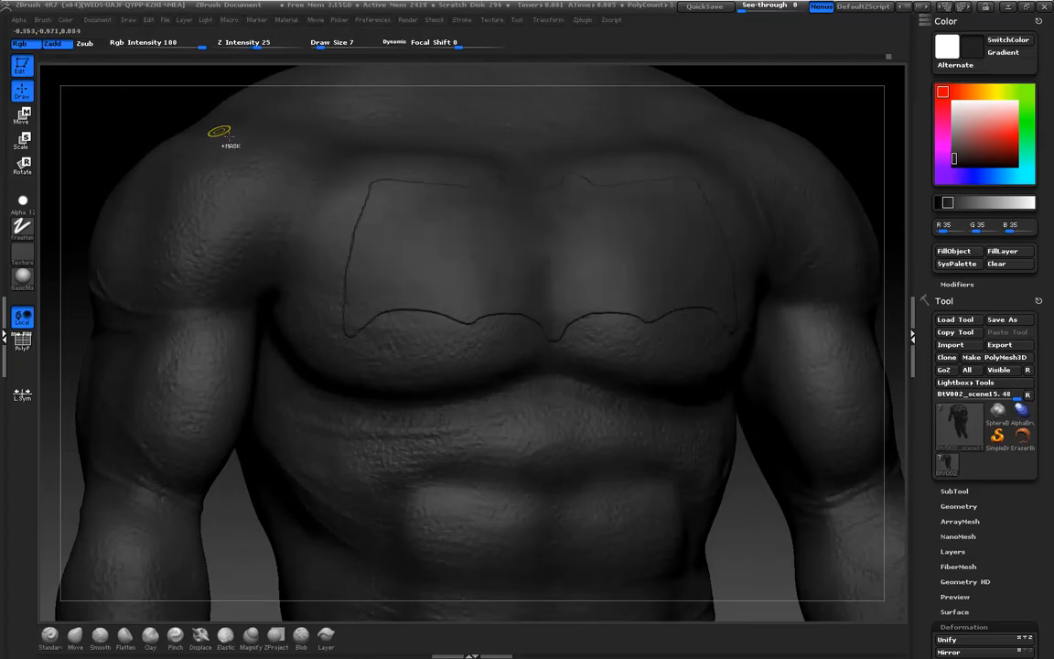
{"action": "key", "text": "ctrl+i"}
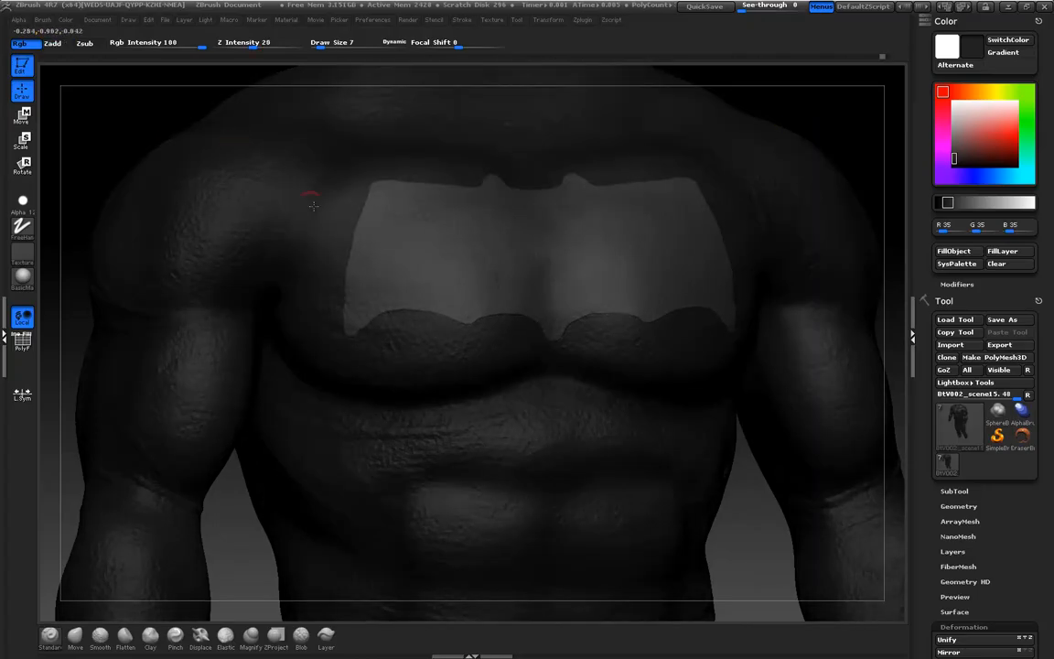
{"action": "left_click_drag", "start_coordinate": [90, 119], "coordinate": [150, 171], "text": "alt"}
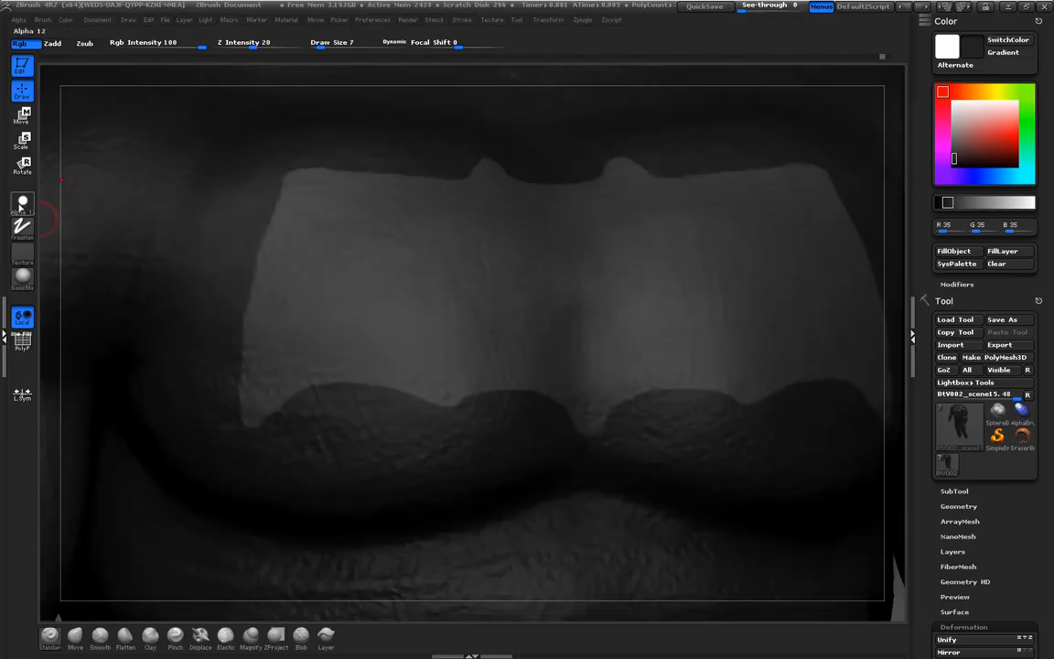
Choose Alpha 14, reduce the draw size to 4, and refine the mask into sharper points along the emblem's scalloped lower edge
{"action": "left_click", "coordinate": [23, 203]}
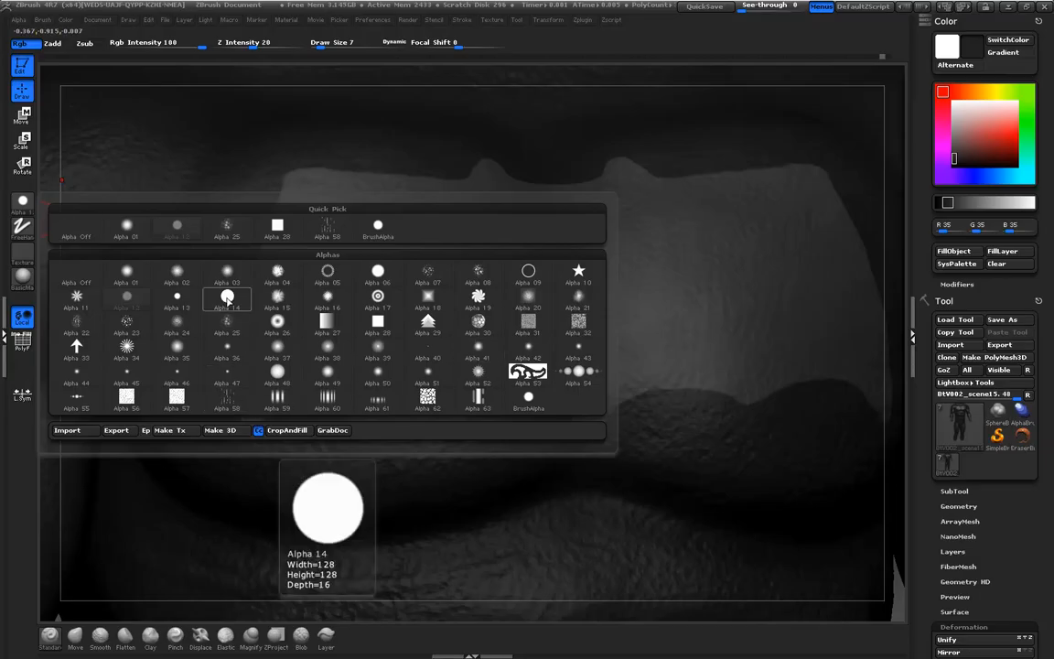
{"action": "left_click", "coordinate": [225, 302]}
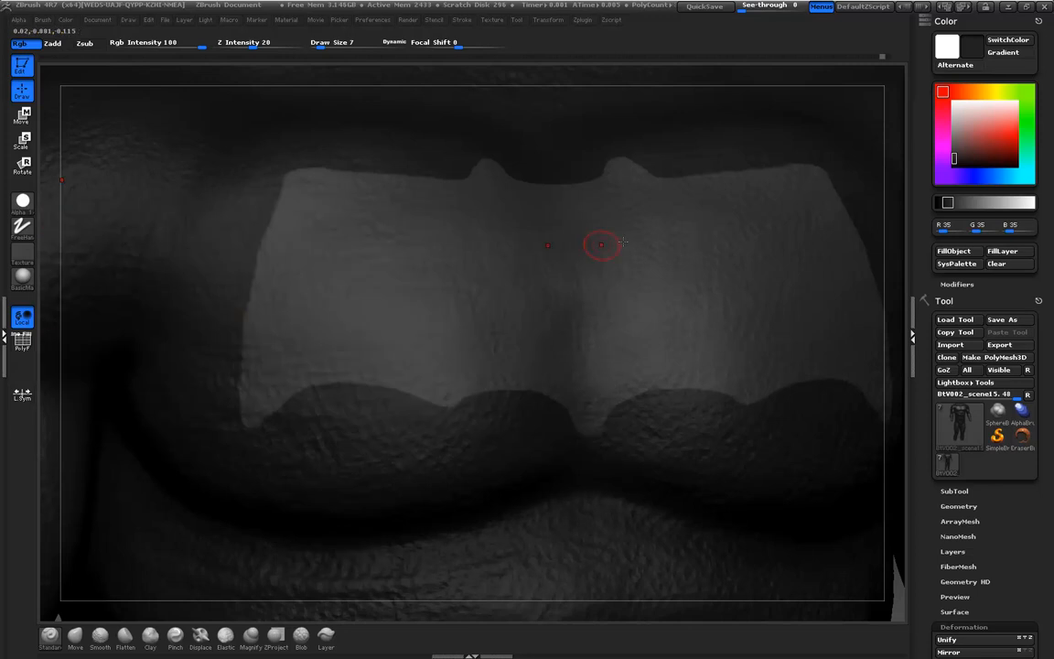
{"action": "key", "text": "bracketleft"}
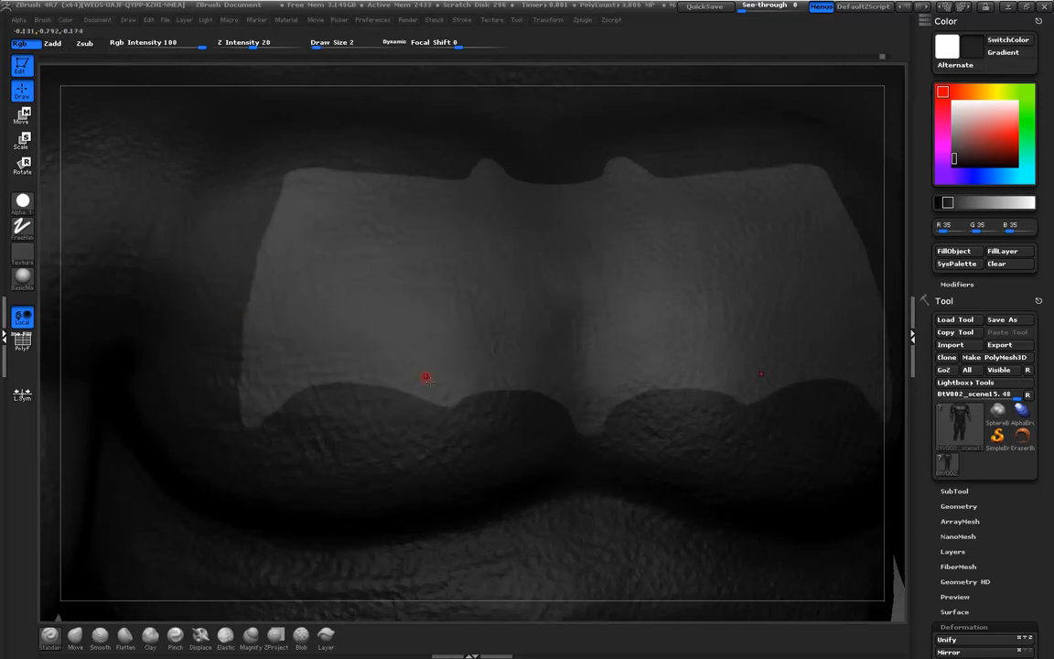
{"action": "key", "text": "ctrl"}
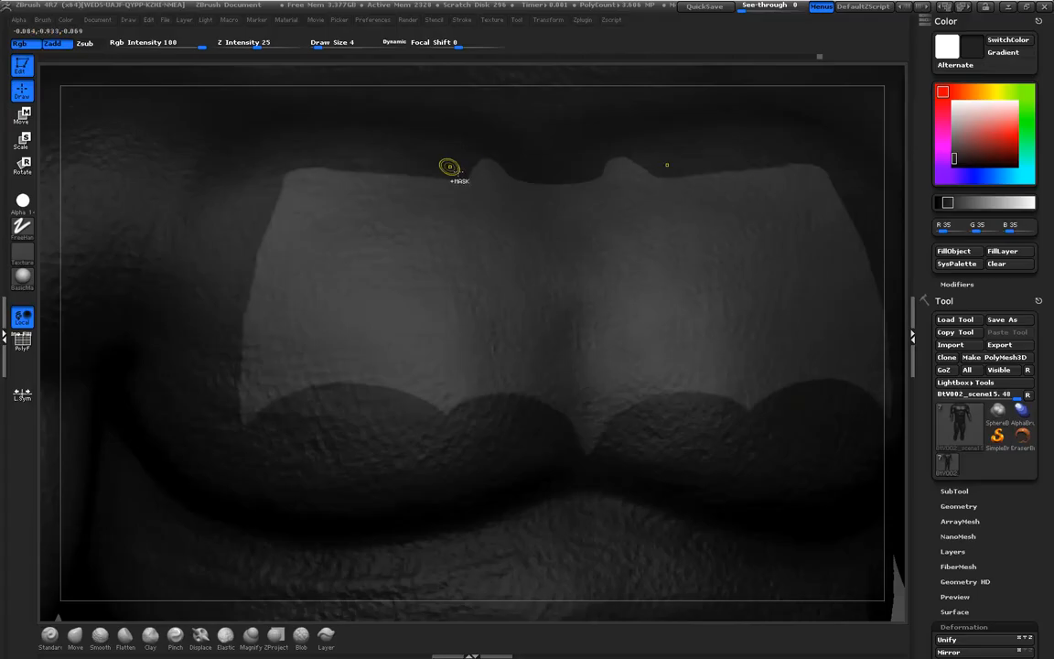
{"action": "left_click_drag", "start_coordinate": [903, 228], "coordinate": [906, 245]}
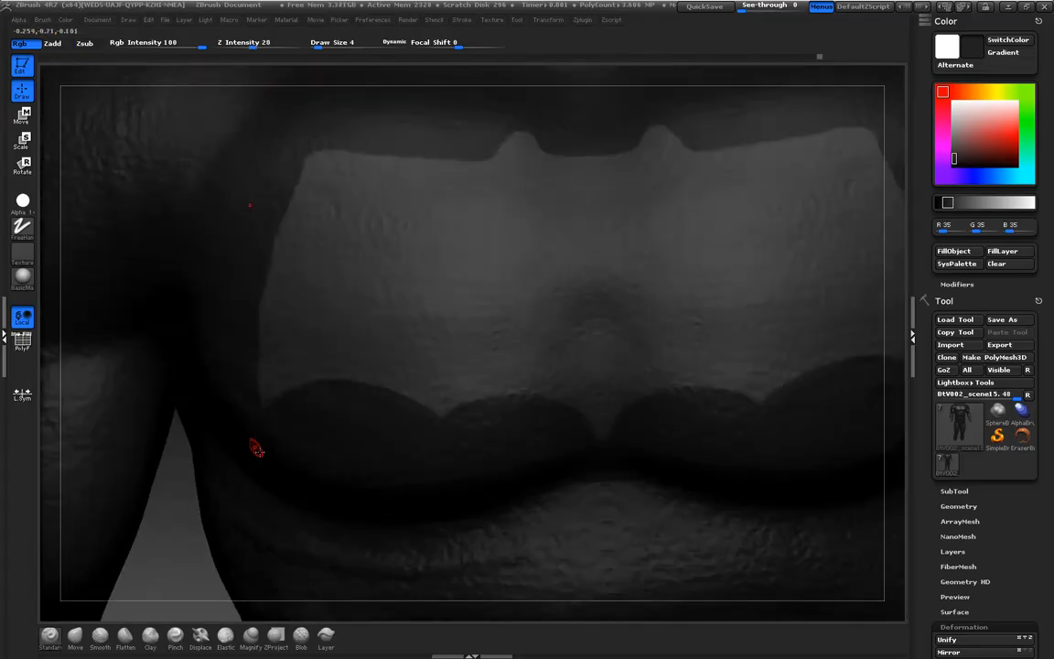
Refine the mask along the emblem's upper edge into pointed ears and sharper corners, and clean up its outer side edge
{"action": "left_click_drag", "start_coordinate": [183, 536], "coordinate": [110, 641]}
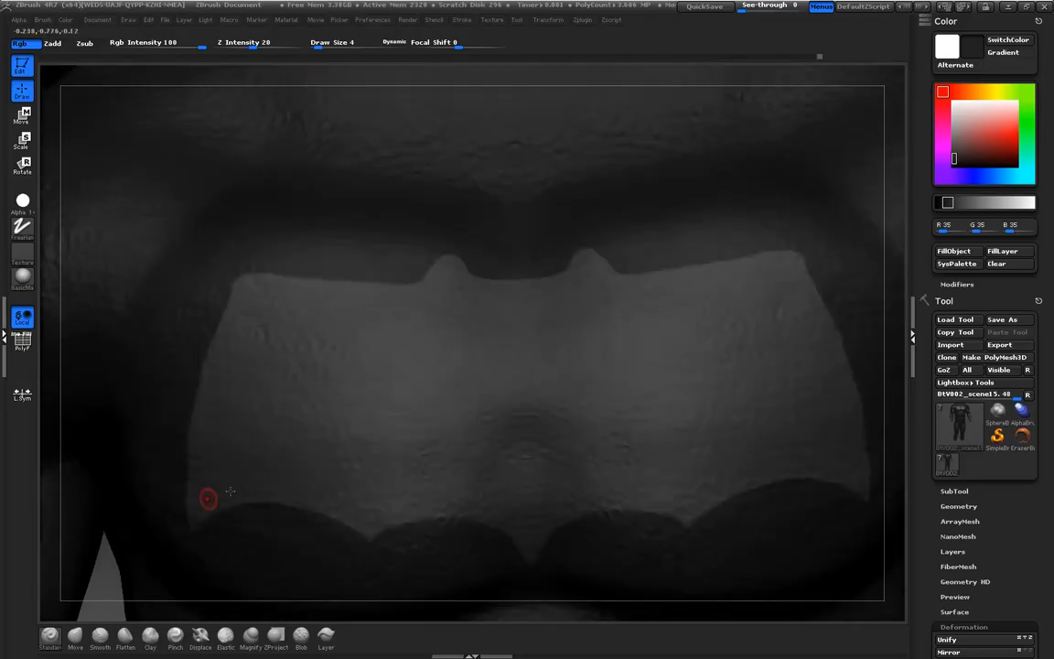
{"action": "left_click_drag", "start_coordinate": [430, 254], "coordinate": [419, 275], "text": "ctrl"}
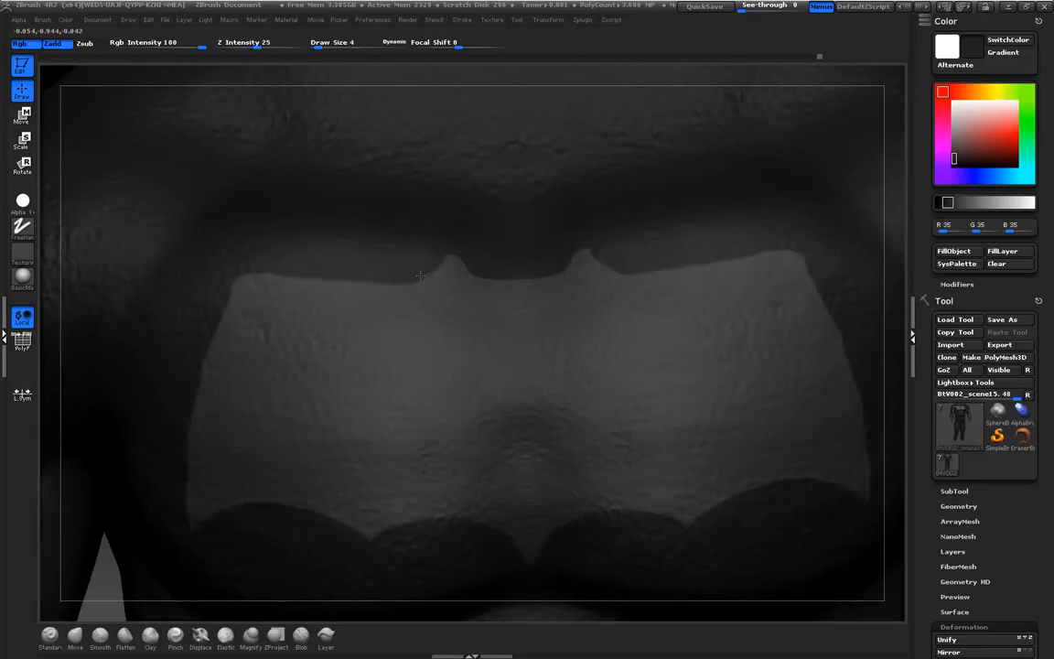
{"action": "left_click_drag", "start_coordinate": [422, 279], "coordinate": [460, 244], "text": "ctrl"}
{"action": "mouse_move", "coordinate": [405, 281]}
{"action": "left_mouse_down", "text": "ctrl"}
{"action": "mouse_move", "coordinate": [312, 286]}
{"action": "mouse_move", "coordinate": [232, 270]}
{"action": "left_mouse_up", "text": "ctrl"}
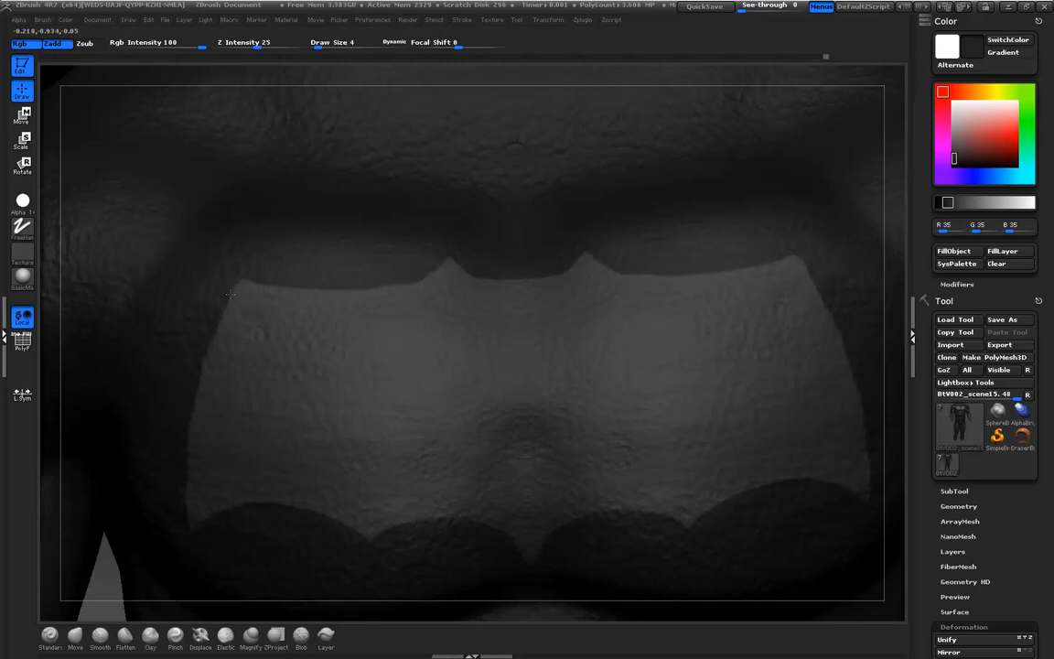
{"action": "left_click", "coordinate": [203, 334], "text": "ctrl"}
{"action": "left_click", "coordinate": [203, 358], "text": "ctrl"}
{"action": "left_click", "coordinate": [195, 379]}
{"action": "left_click", "coordinate": [186, 408]}
{"action": "left_click", "coordinate": [181, 461]}
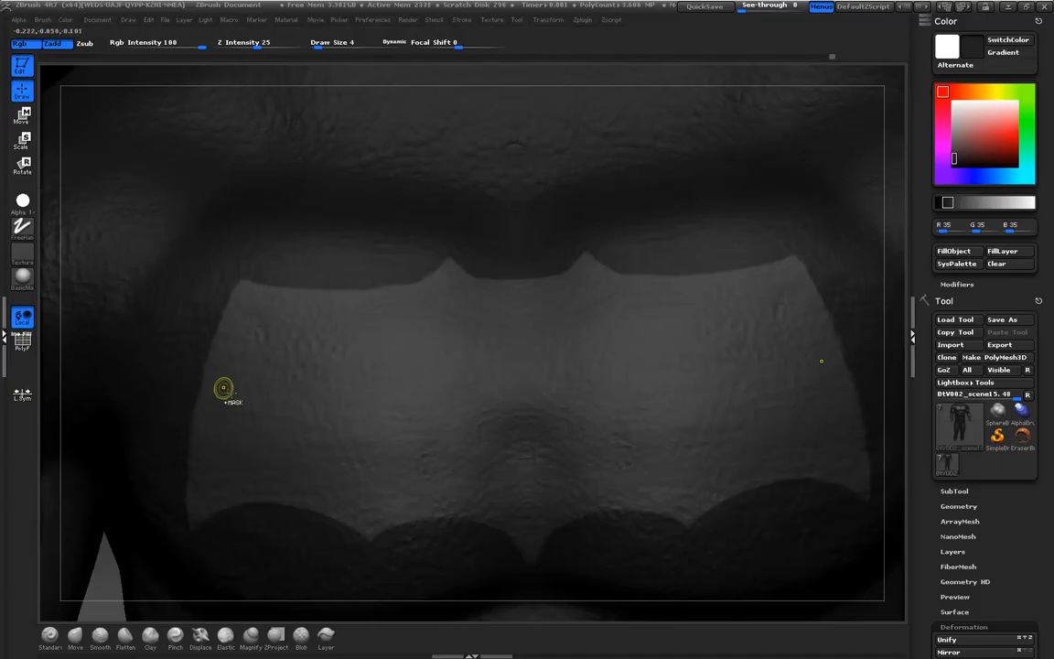
Raise the unmasked chest emblem from the suit with the Inflate deformation
{"action": "left_click_drag", "start_coordinate": [123, 596], "coordinate": [138, 439], "text": "alt"}
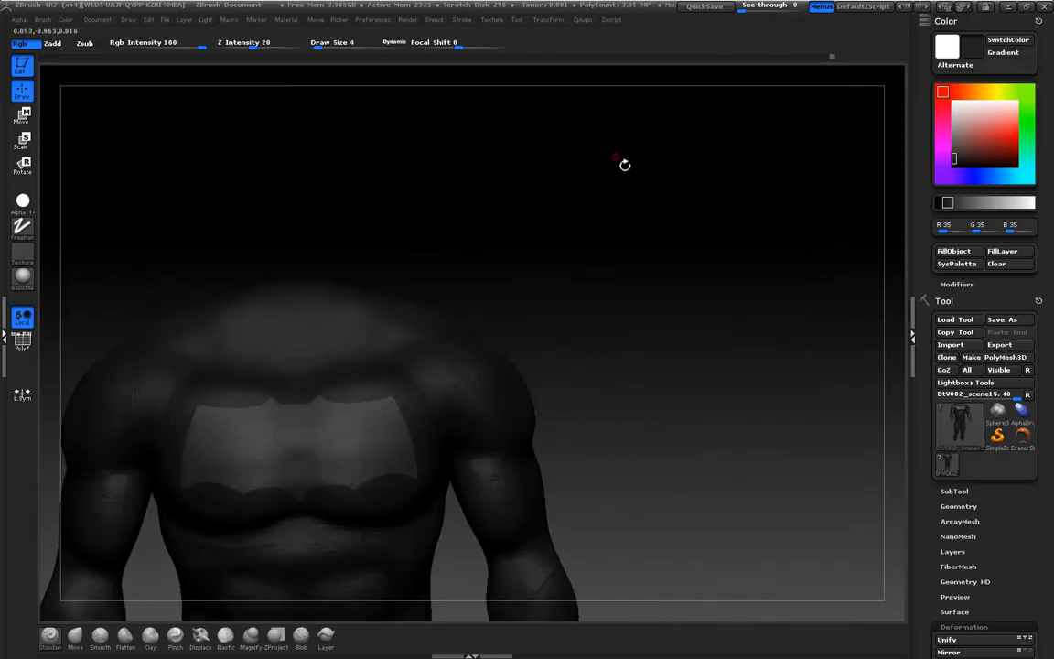
{"action": "left_click_drag", "start_coordinate": [621, 158], "coordinate": [819, 126], "text": "alt"}
{"action": "left_click_drag", "start_coordinate": [200, 276], "coordinate": [197, 311], "text": "shift"}
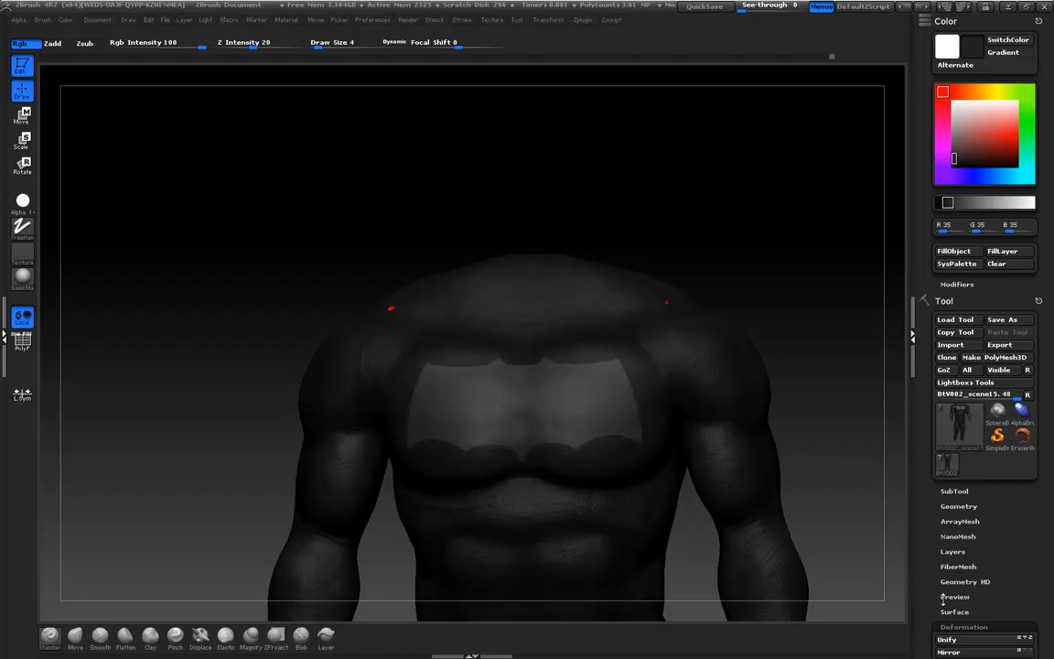
{"action": "left_click", "coordinate": [956, 627]}
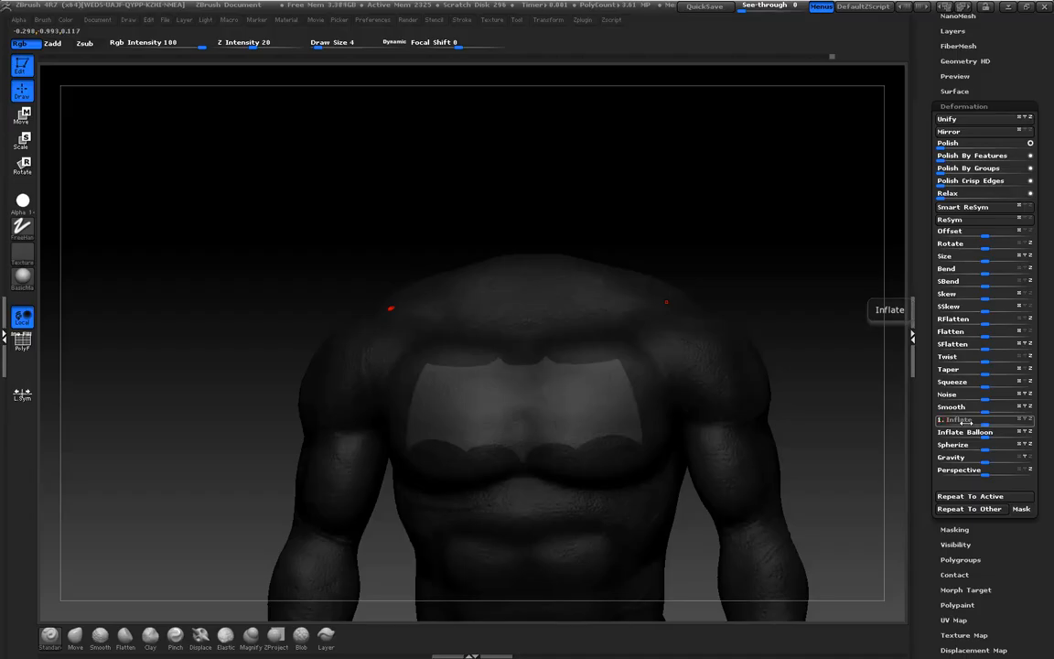
{"action": "key", "text": "Return"}
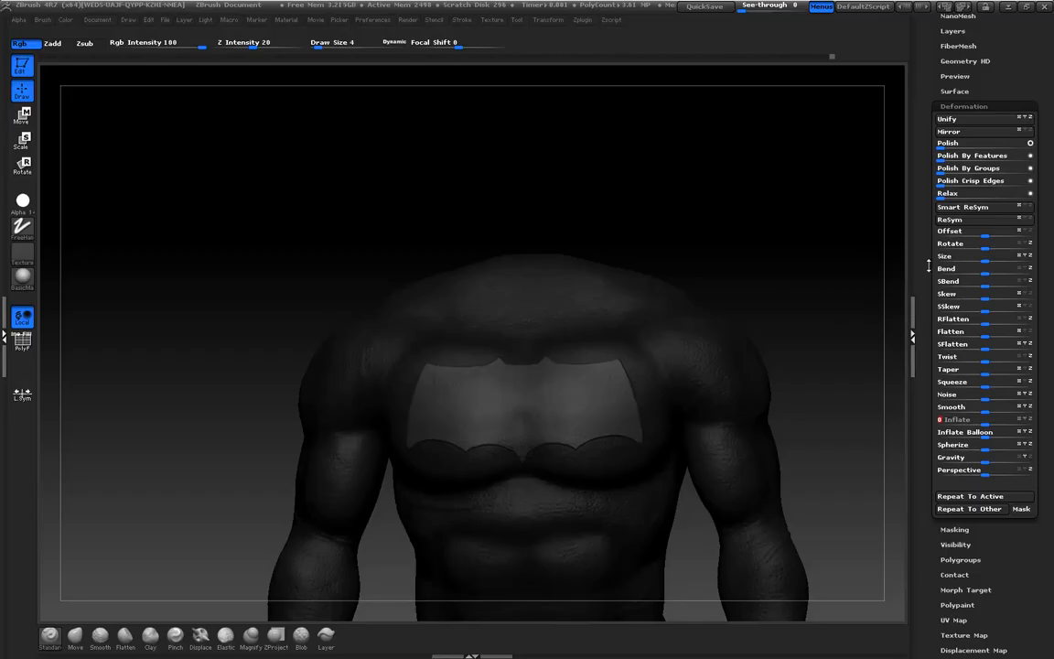
Turn off the mask display and inspect the inflated emblem's edges from several angles
{"action": "mouse_move", "coordinate": [927, 107]}
{"action": "left_mouse_down"}
{"action": "mouse_move", "coordinate": [926, 276]}
{"action": "mouse_move", "coordinate": [936, 105]}
{"action": "left_mouse_up"}
{"action": "left_click_drag", "start_coordinate": [928, 354], "coordinate": [940, 157]}
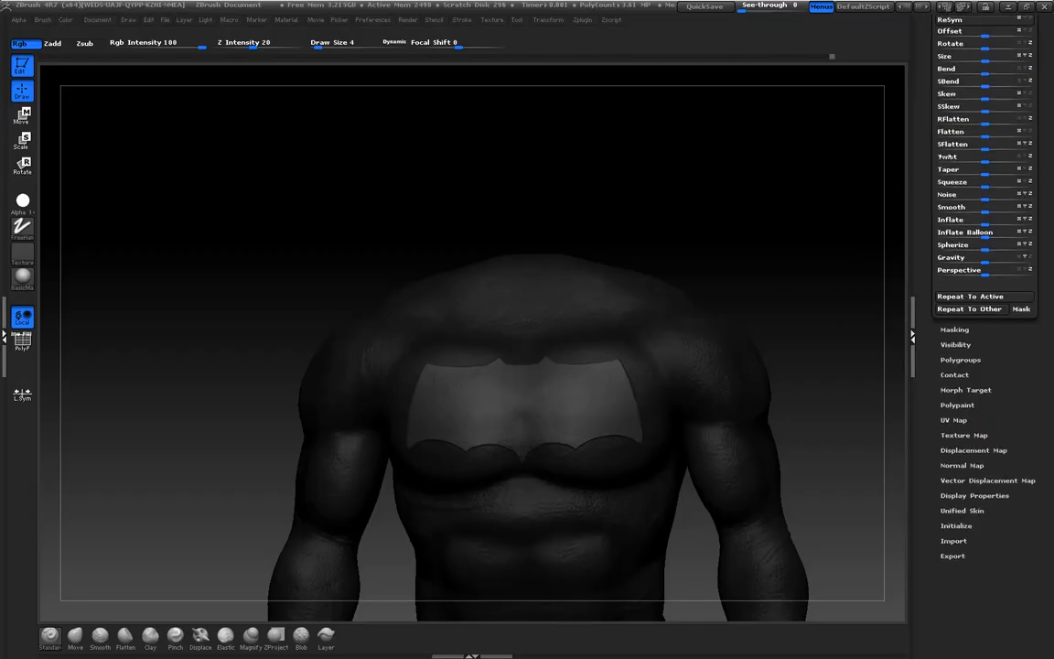
{"action": "left_click", "coordinate": [954, 330]}
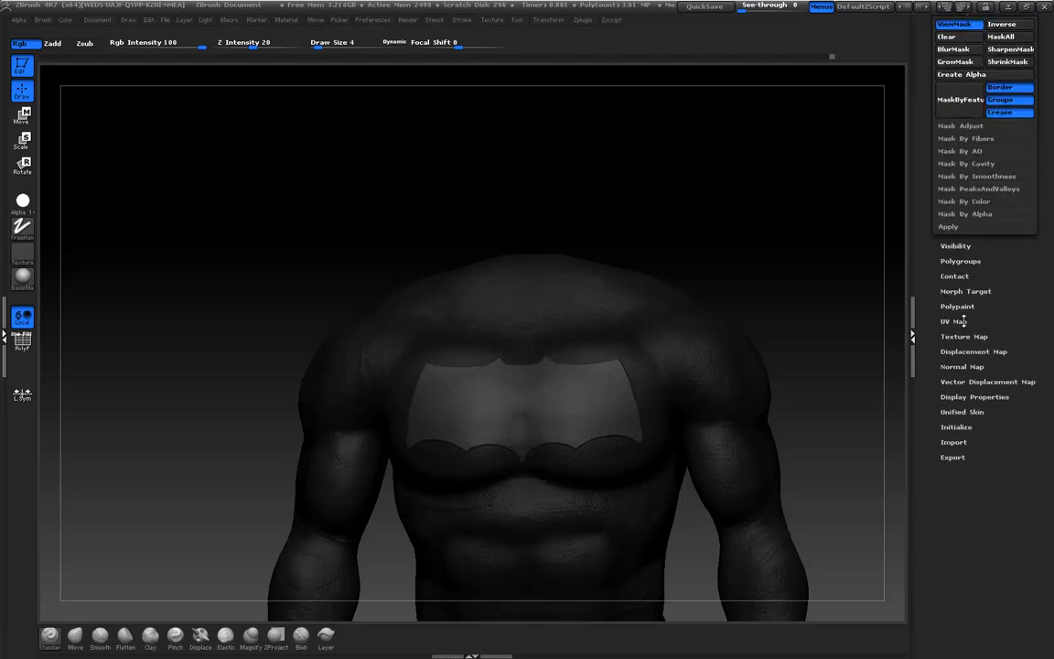
{"action": "left_click", "coordinate": [955, 24]}
{"action": "left_click_drag", "start_coordinate": [721, 141], "coordinate": [762, 148]}
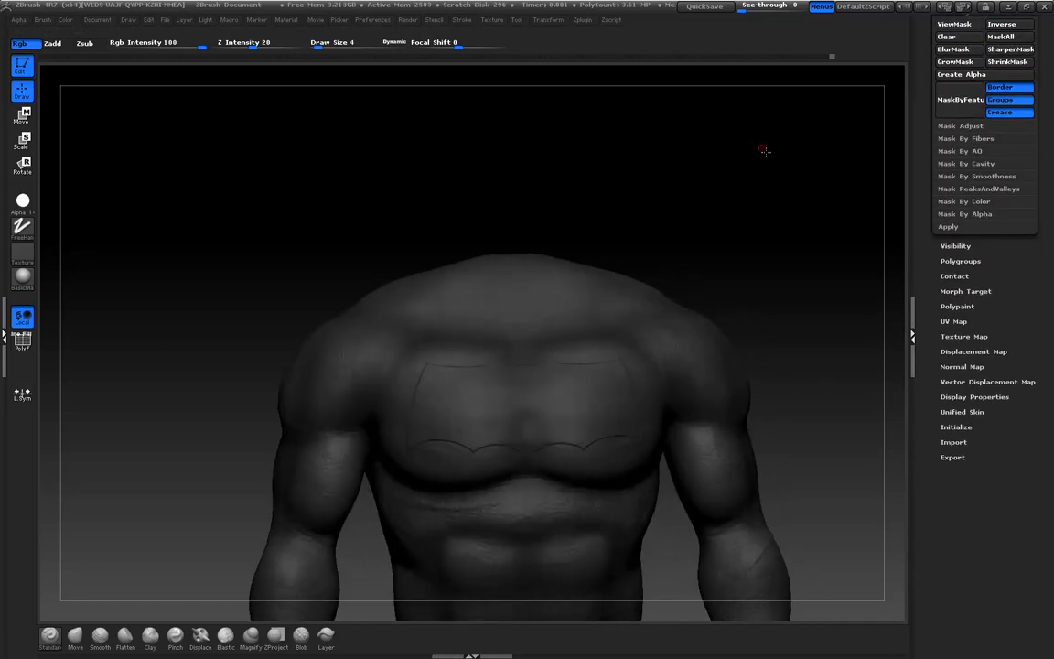
{"action": "left_click_drag", "start_coordinate": [779, 244], "coordinate": [228, 193], "text": "alt"}
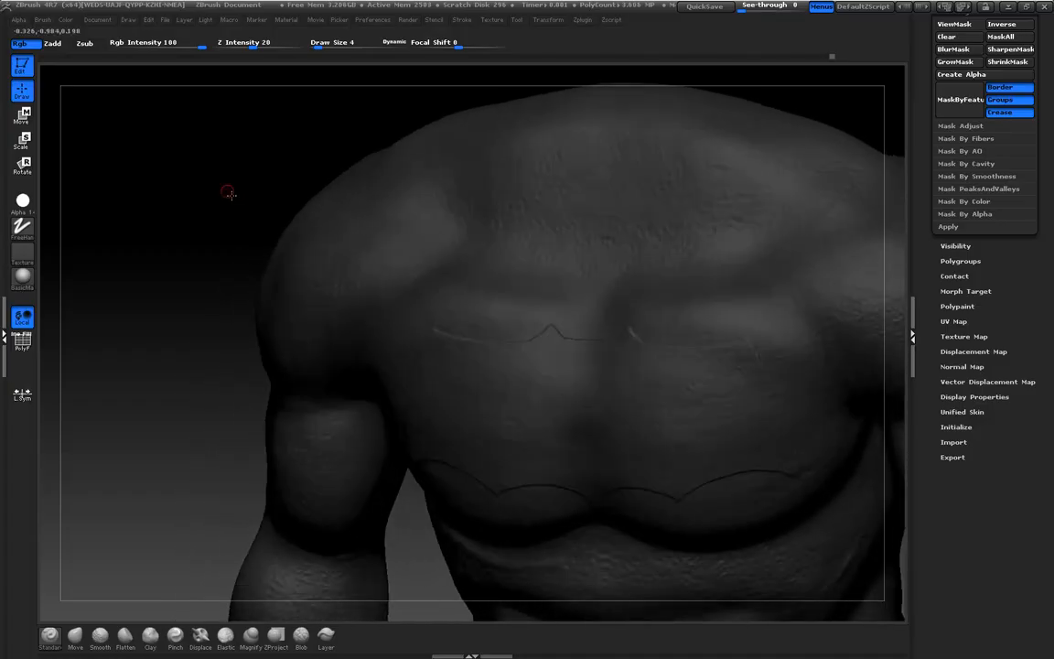
Redisplay the mask and try shrinking and growing it around the emblem, checking its border before undoing the changes
{"action": "left_click", "coordinate": [951, 25]}
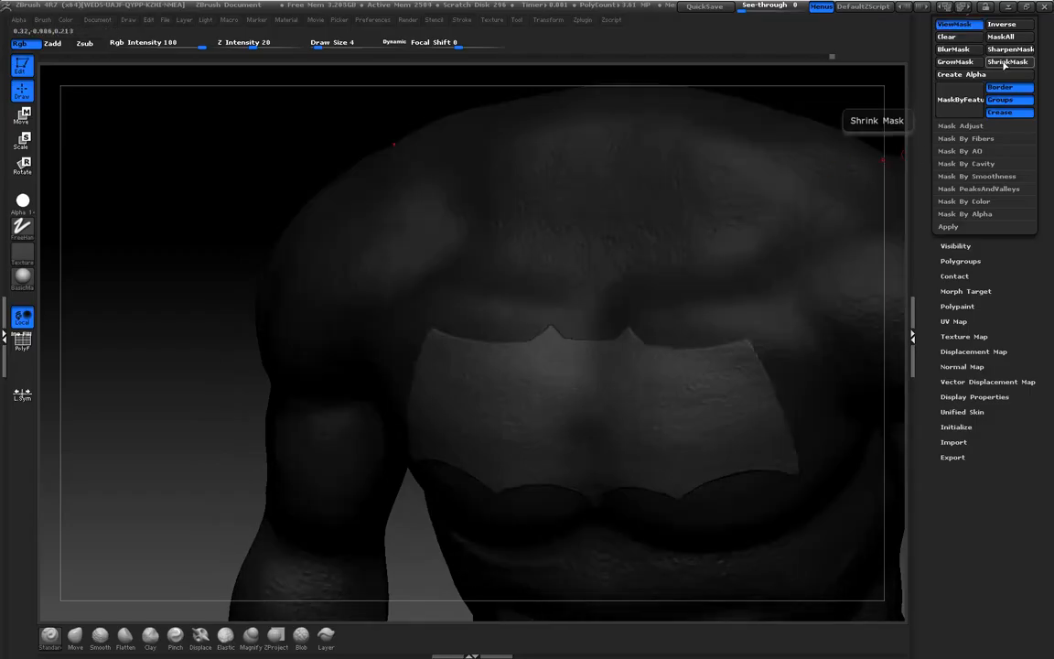
{"action": "left_click", "coordinate": [1006, 62]}
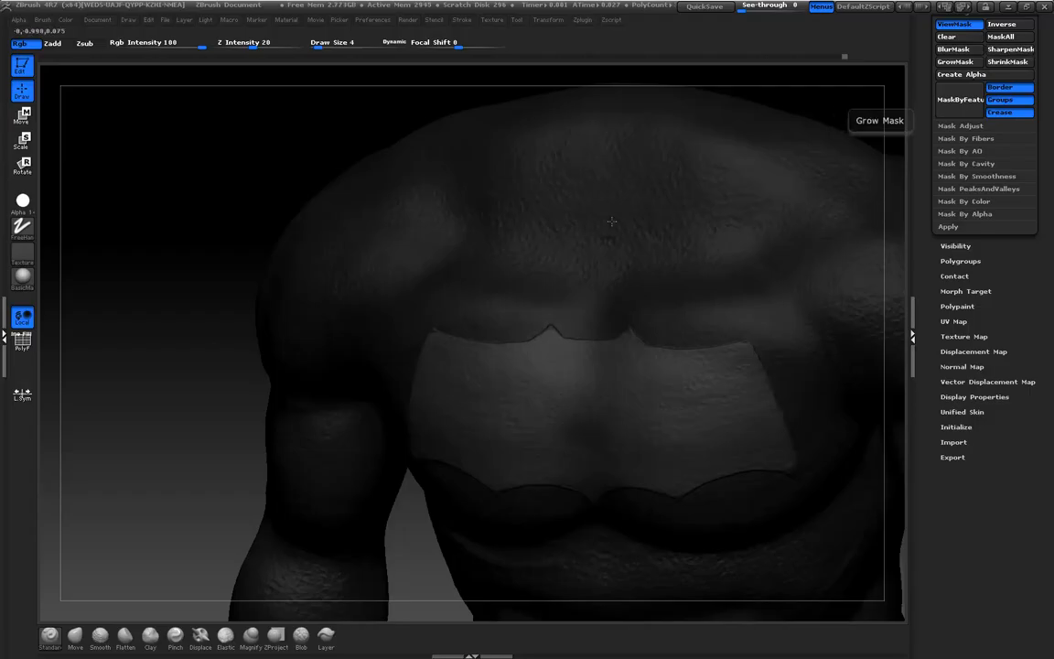
{"action": "left_click_drag", "start_coordinate": [177, 330], "coordinate": [181, 322]}
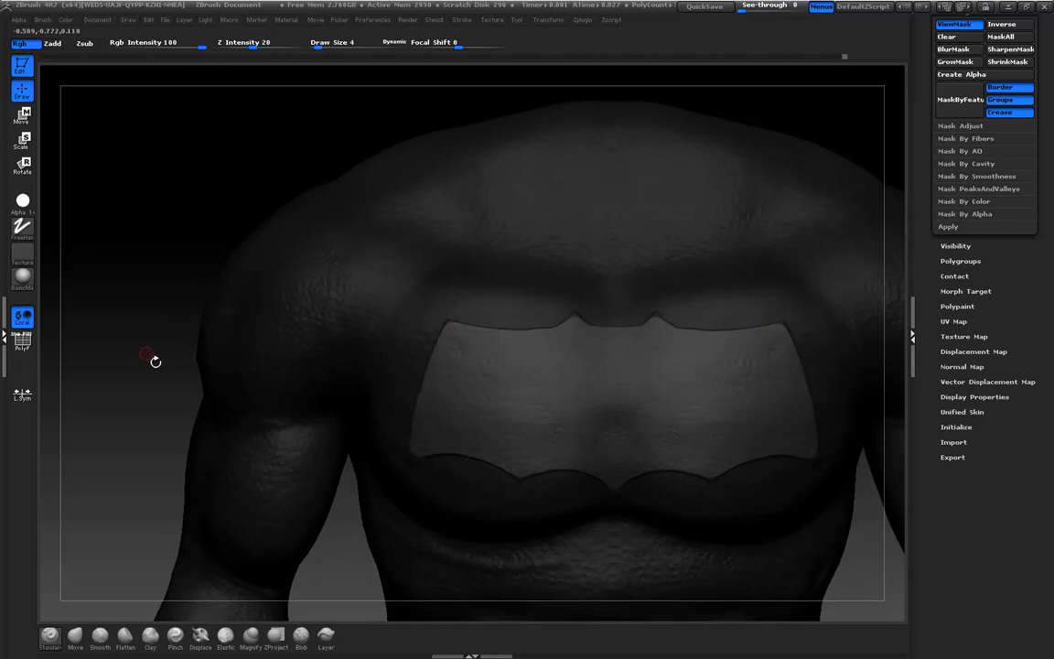
{"action": "key", "text": "ctrl"}
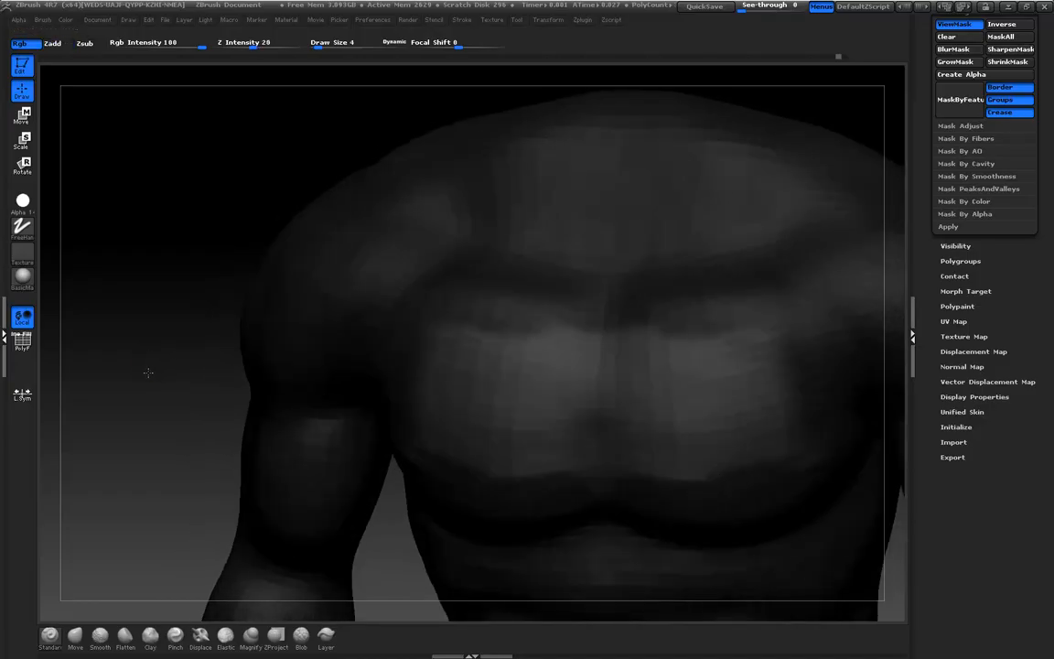
{"action": "key", "text": "ctrl"}
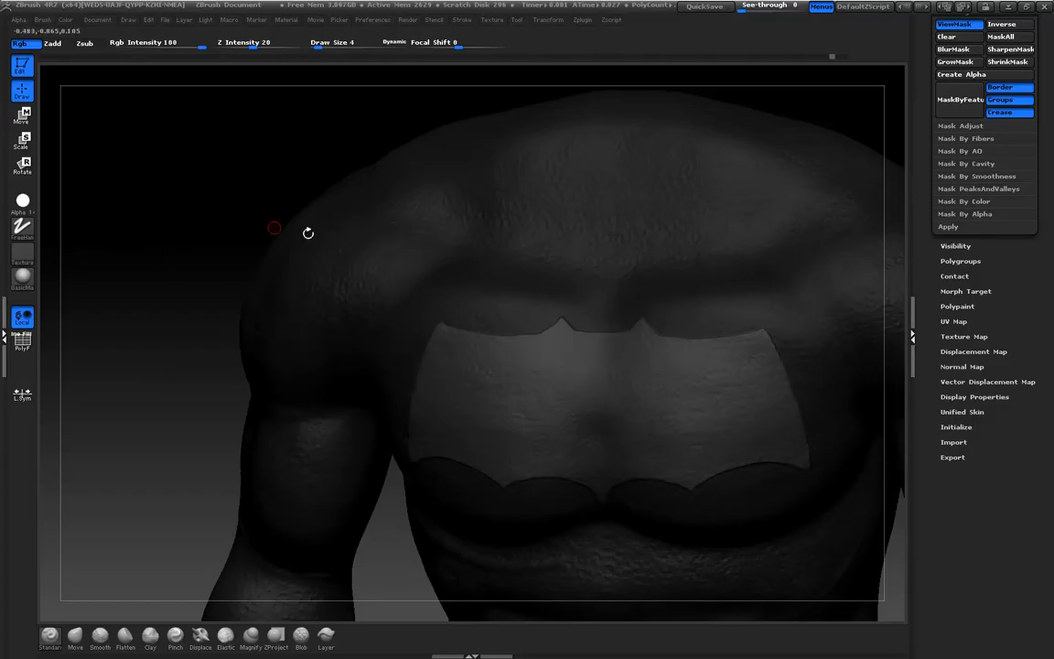
Fill the unmasked emblem with dark grey, RGB 27, 27, 27, hide the mask display, and view the whole body
{"action": "left_click_drag", "start_coordinate": [924, 222], "coordinate": [932, 376]}
{"action": "left_click", "coordinate": [944, 171]}
{"action": "left_click", "coordinate": [952, 219]}
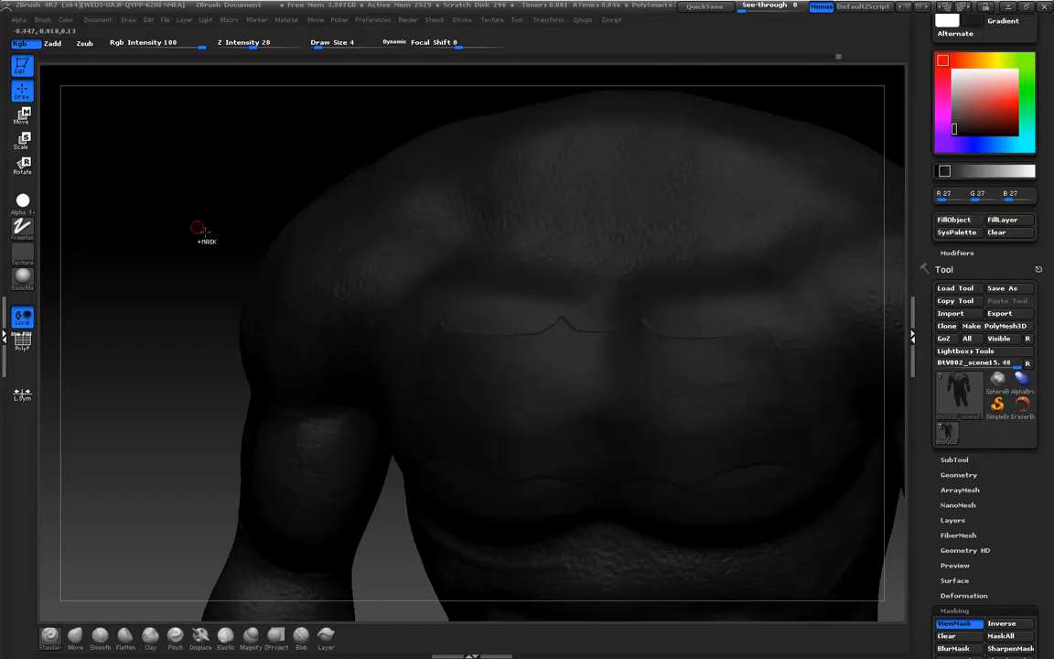
{"action": "key", "text": "ctrl+z"}
{"action": "left_click_drag", "start_coordinate": [153, 415], "coordinate": [242, 162], "text": "alt"}
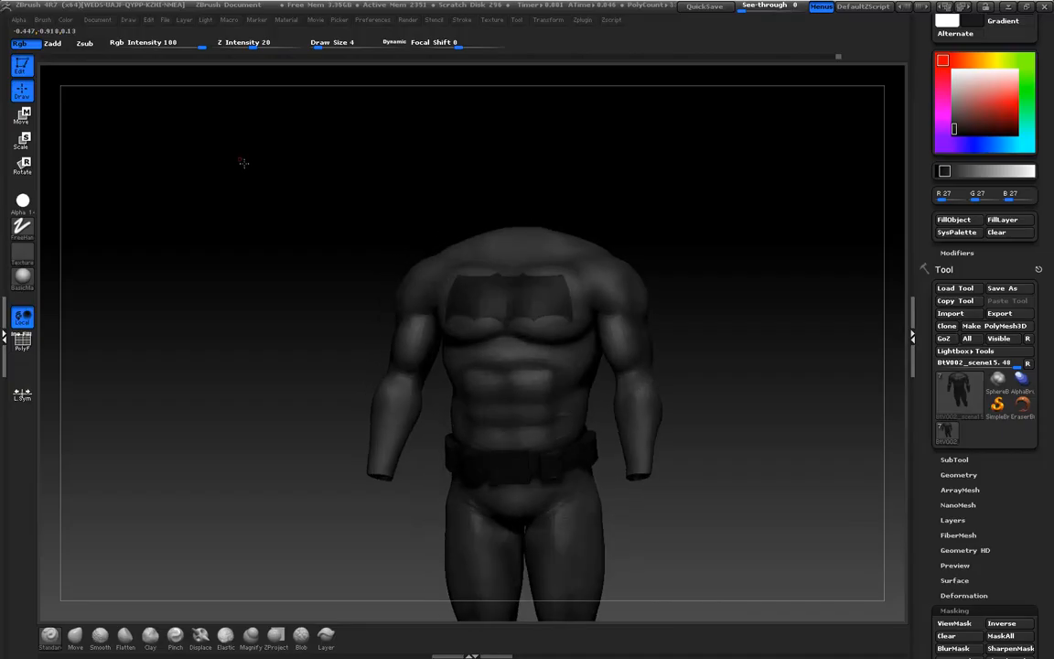
{"action": "left_click_drag", "start_coordinate": [786, 461], "coordinate": [754, 369], "text": "alt"}
{"action": "left_click_drag", "start_coordinate": [762, 438], "coordinate": [679, 292]}
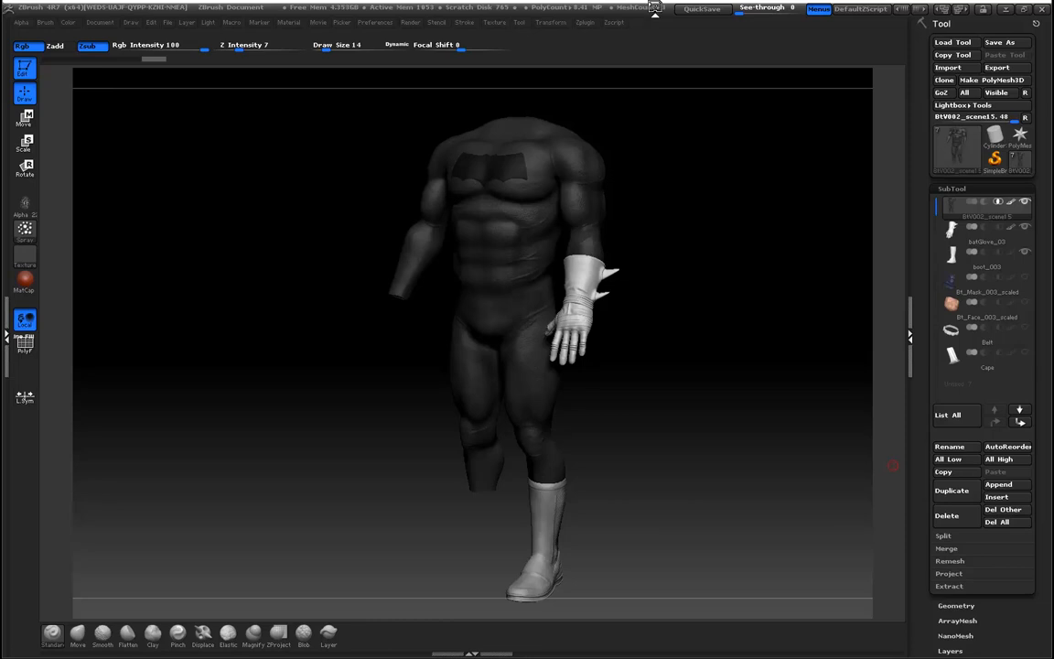
Dock the color palette beside the canvas, above the tool settings
{"action": "left_click_drag", "start_coordinate": [243, 430], "coordinate": [278, 416]}
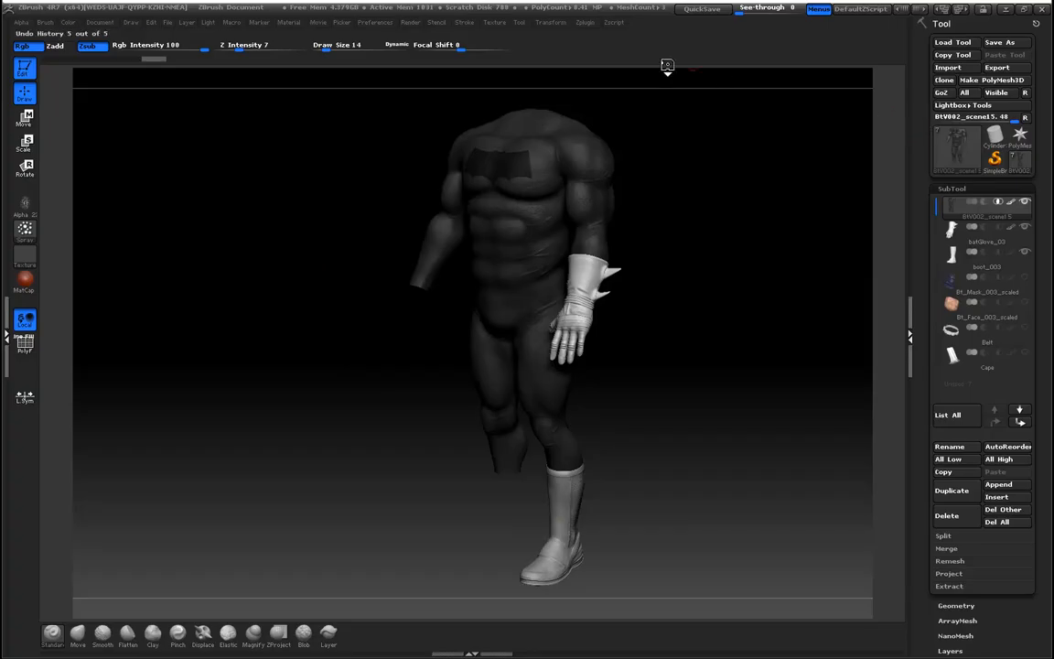
{"action": "left_click", "coordinate": [68, 24]}
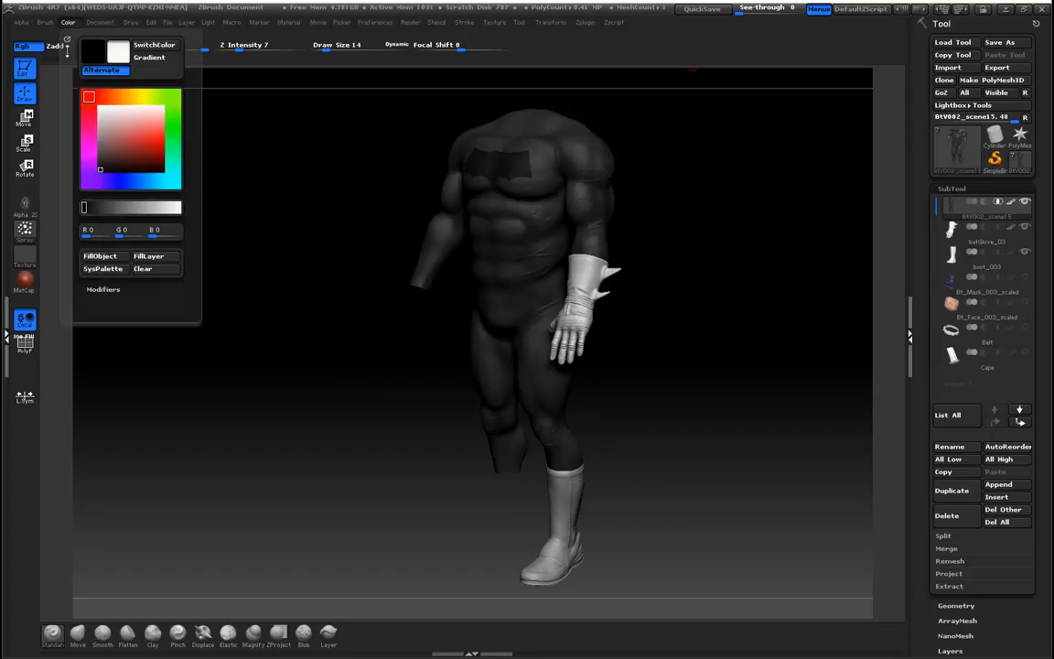
{"action": "left_click", "coordinate": [67, 42]}
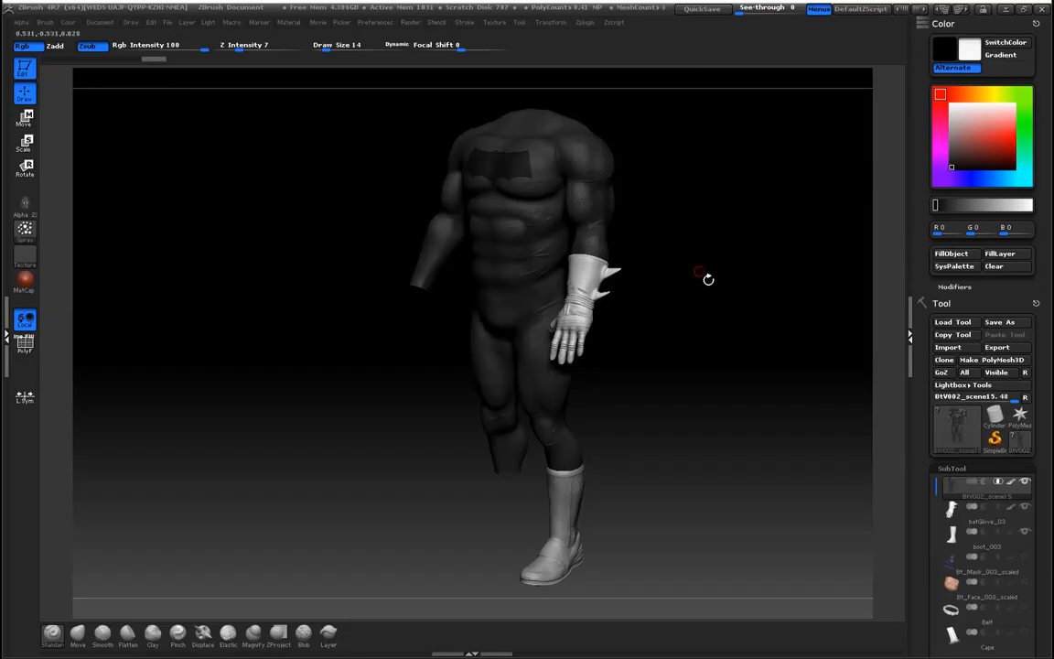
Sample the greys from the shoulders, chest emblem and abdomen to compare the suit's colors
{"action": "left_click_drag", "start_coordinate": [290, 287], "coordinate": [209, 443], "text": "alt"}
{"action": "left_click_drag", "start_coordinate": [255, 359], "coordinate": [293, 344], "text": "alt"}
{"action": "mouse_move", "coordinate": [235, 275]}
{"action": "left_mouse_down", "text": "alt"}
{"action": "mouse_move", "coordinate": [266, 334]}
{"action": "mouse_move", "coordinate": [250, 280]}
{"action": "mouse_move", "coordinate": [256, 329]}
{"action": "left_mouse_up", "text": "alt"}
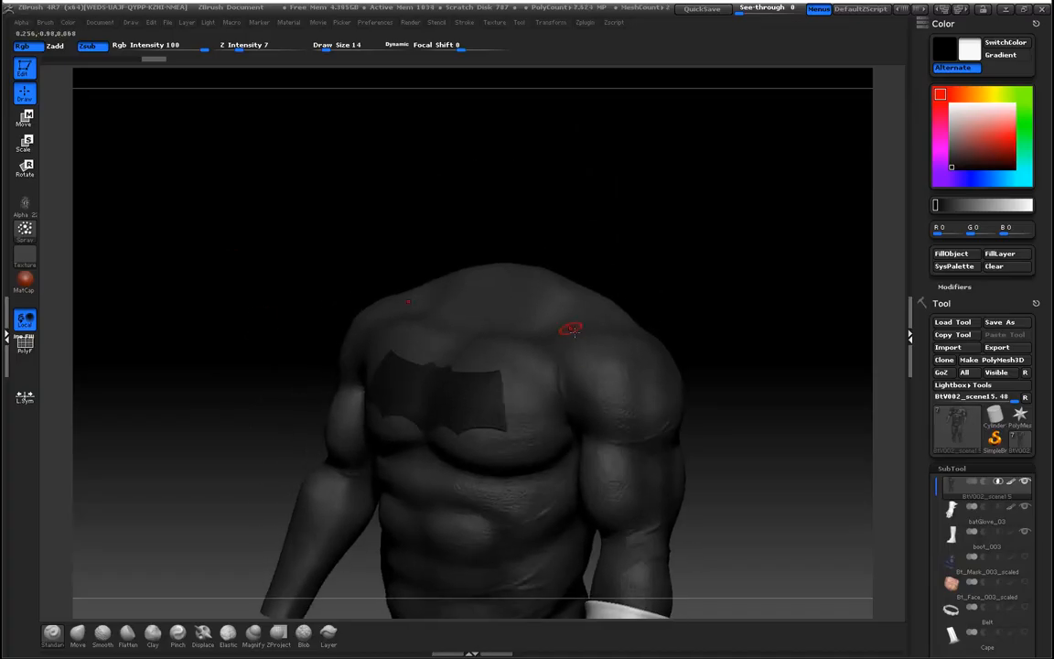
{"action": "key", "text": "c"}
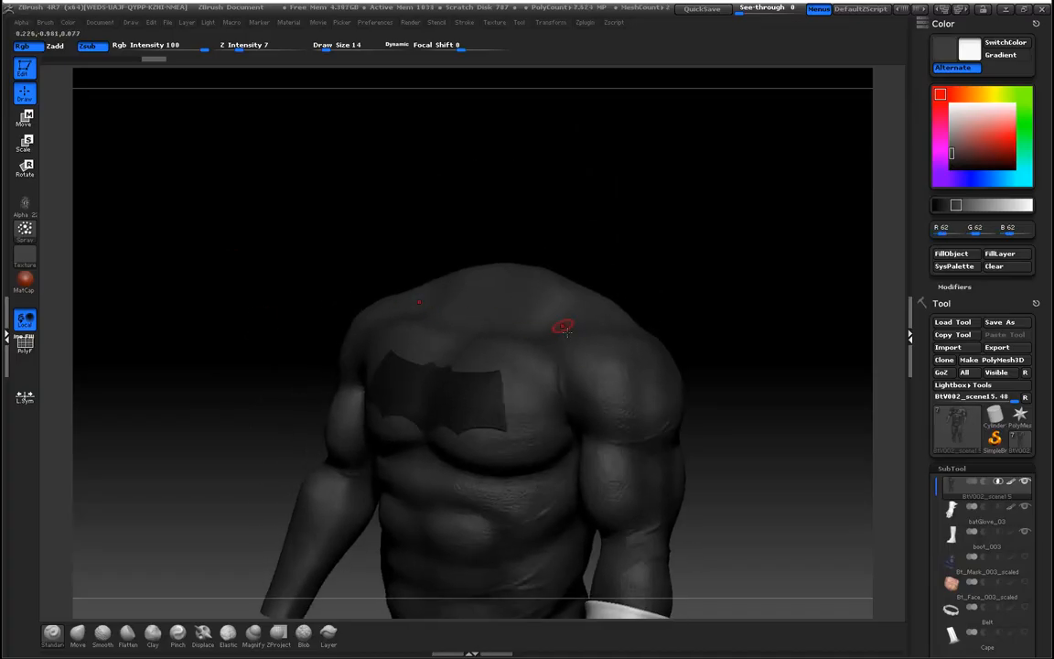
{"action": "key", "text": "c"}
{"action": "key", "text": "c"}
{"action": "key", "text": "c"}
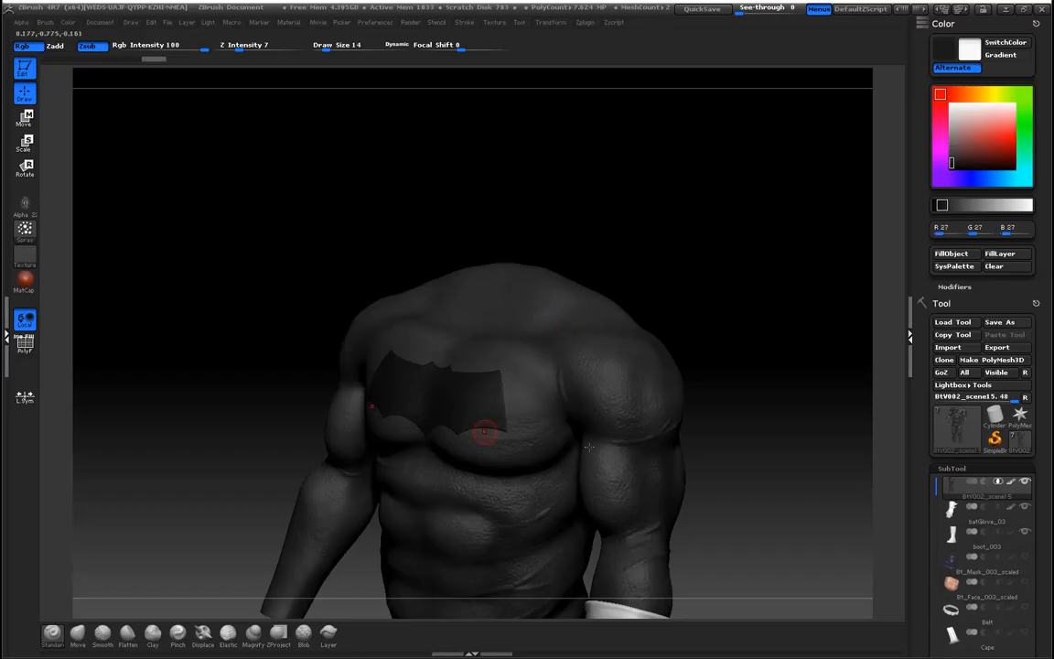
{"action": "key", "text": "c"}
{"action": "key", "text": "c"}
{"action": "key", "text": "c"}
{"action": "key", "text": "c"}
{"action": "key", "text": "c"}
{"action": "key", "text": "c"}
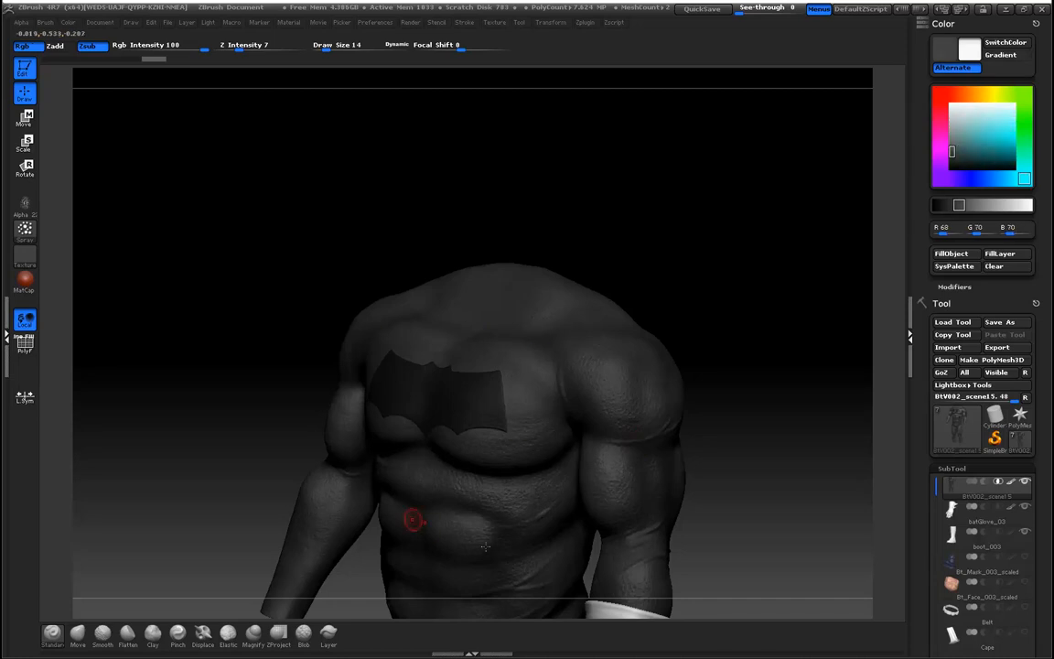
{"action": "key", "text": "c"}
{"action": "key", "text": "c"}
{"action": "key", "text": "c"}
{"action": "key", "text": "c"}
{"action": "key", "text": "c"}
{"action": "key", "text": "c"}
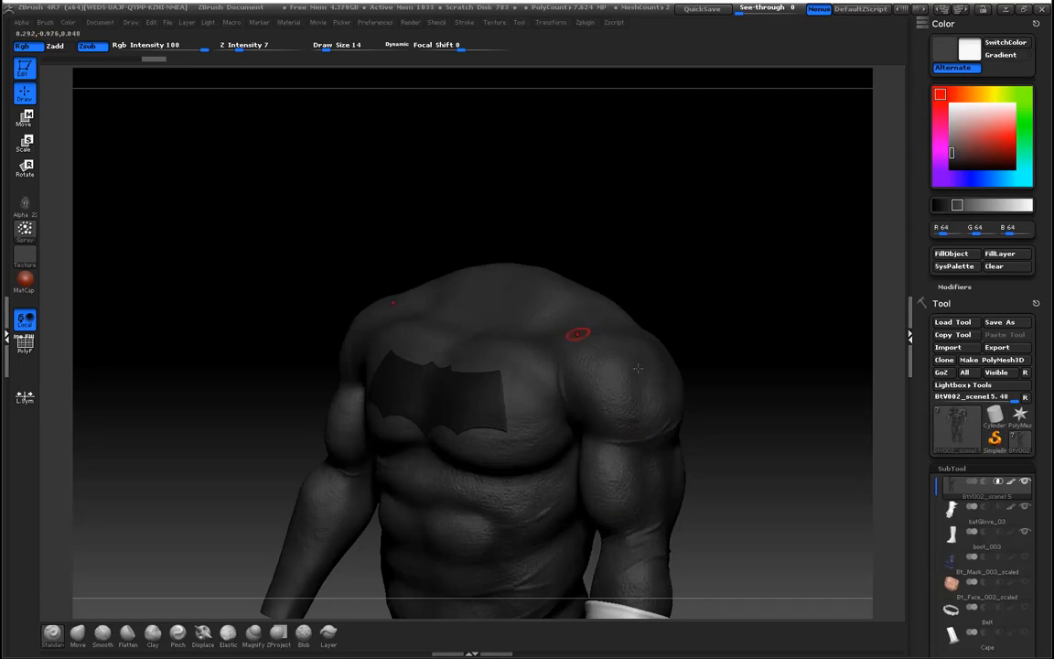
Show the Bt_Mask_003_scaled subtool and sample the cowl's dark blue, RGB 55, 59, 86, as the main color
{"action": "left_click_drag", "start_coordinate": [820, 513], "coordinate": [779, 420]}
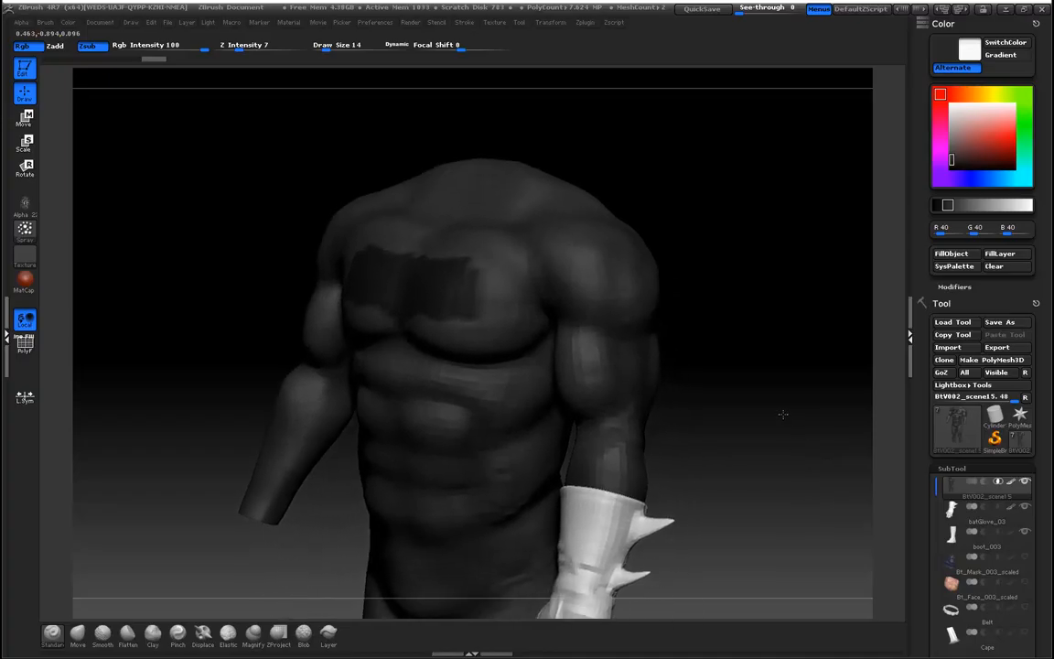
{"action": "left_click", "coordinate": [1025, 557]}
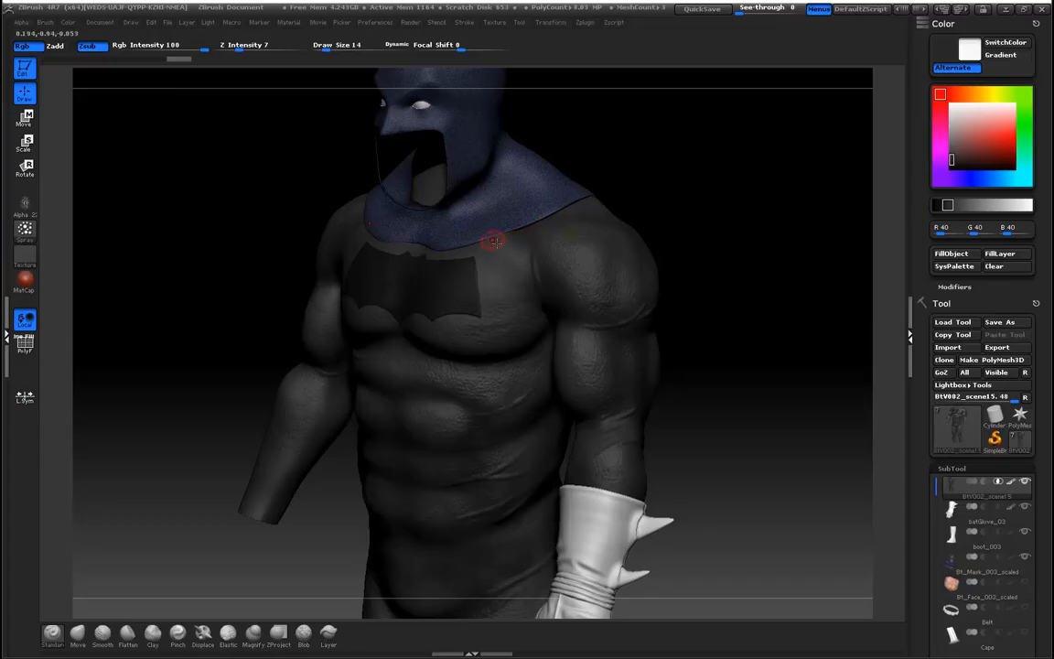
{"action": "key", "text": "c"}
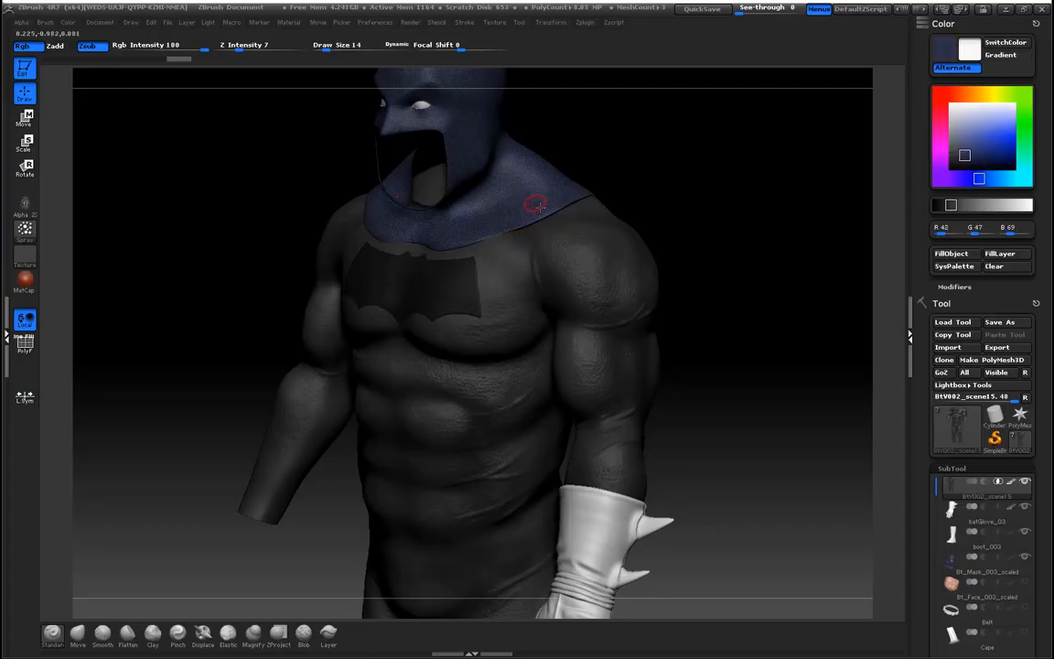
{"action": "key", "text": "c"}
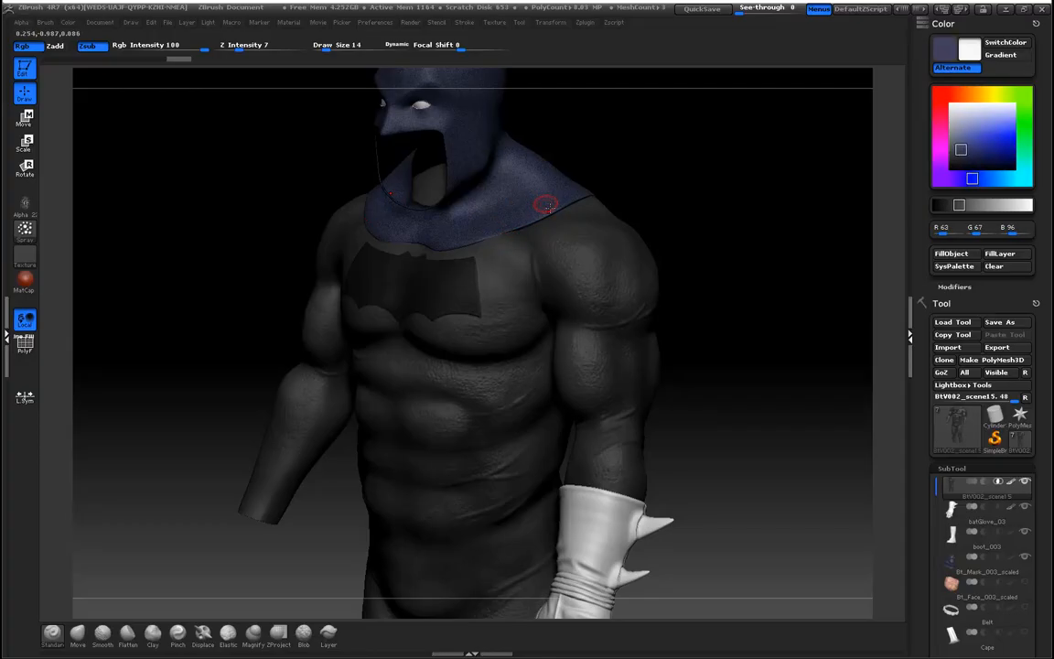
{"action": "key", "text": "c"}
{"action": "key", "text": "c"}
{"action": "key", "text": "c"}
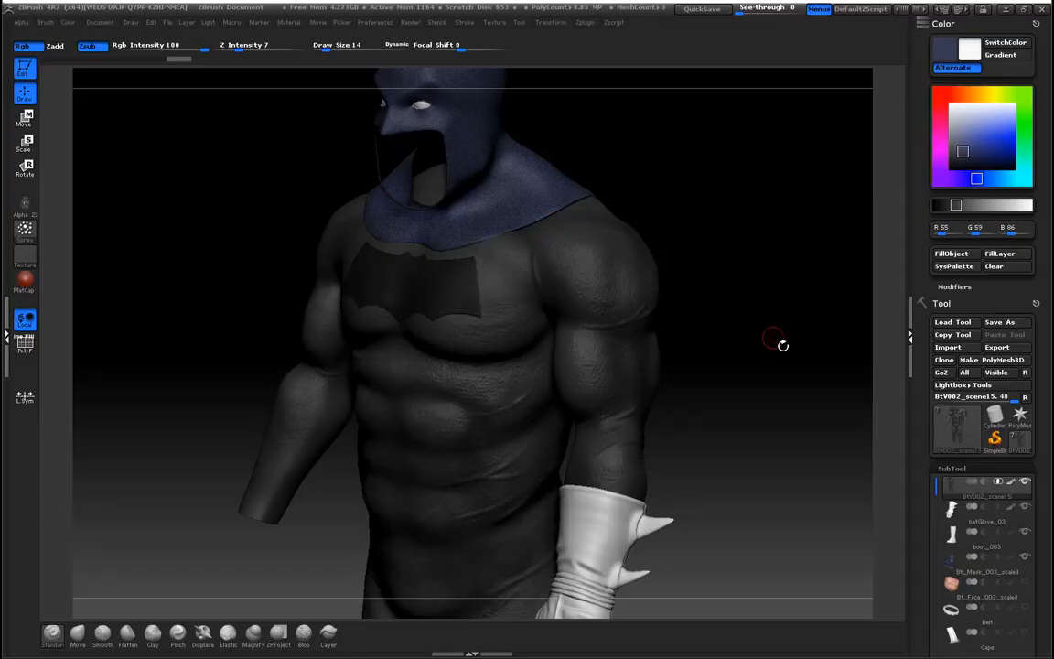
Bring the glove into view and make batGlove_03 the active subtool
{"action": "left_click_drag", "start_coordinate": [763, 414], "coordinate": [802, 235], "text": "alt"}
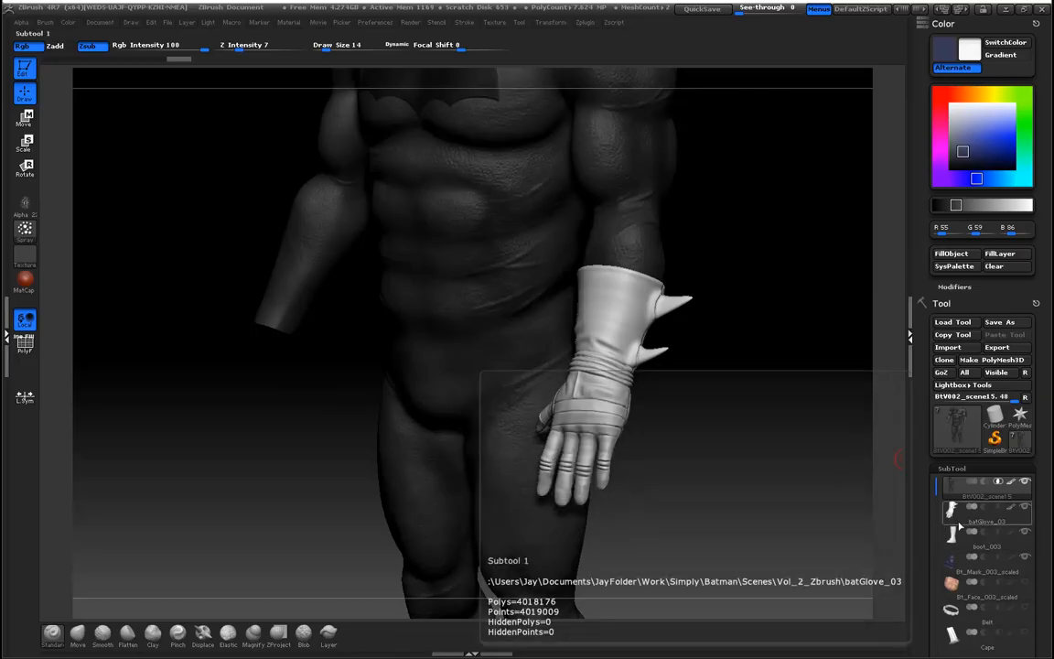
{"action": "left_click", "coordinate": [963, 526]}
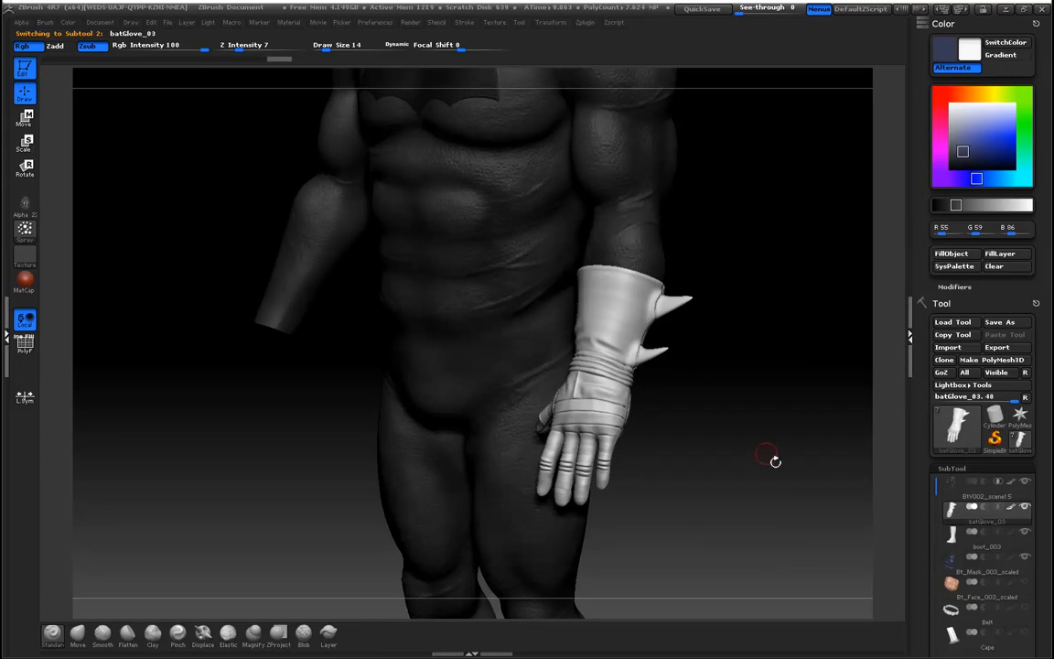
Swap the main and secondary colors and fill the batGlove_03 glove with the cowl's sampled dark blue
{"action": "left_click_drag", "start_coordinate": [771, 456], "coordinate": [769, 451]}
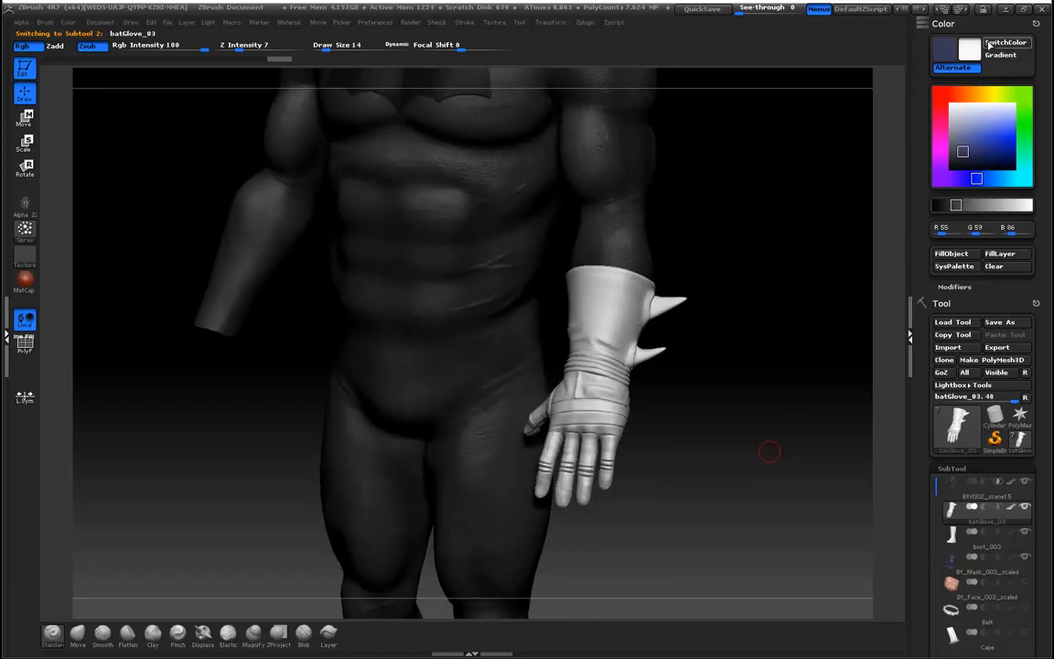
{"action": "left_click", "coordinate": [994, 43]}
{"action": "left_click_drag", "start_coordinate": [706, 344], "coordinate": [701, 340]}
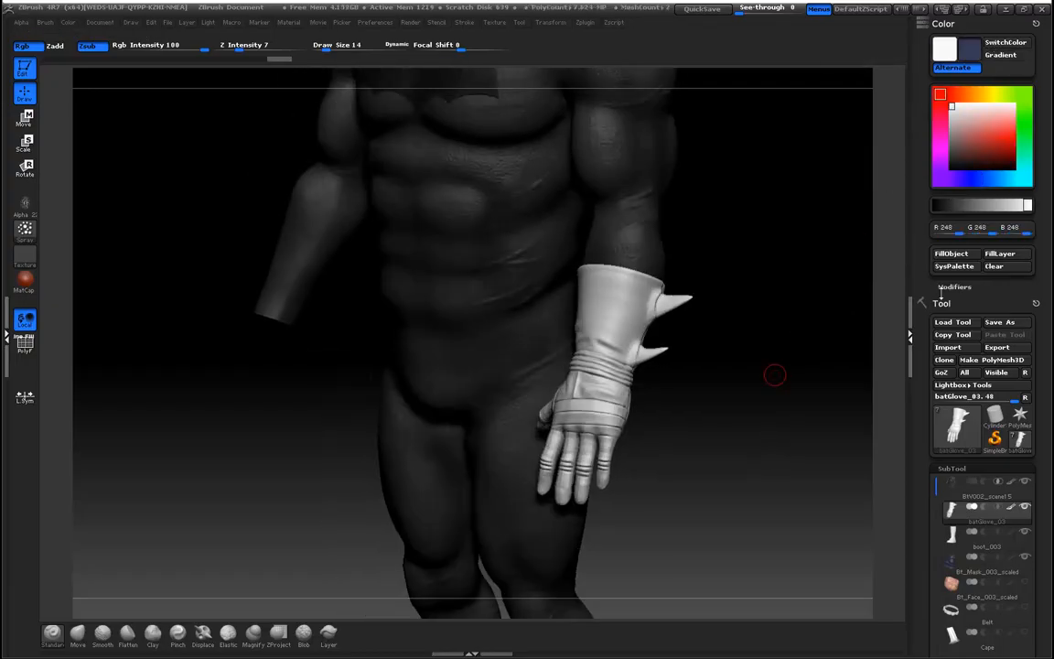
{"action": "left_click", "coordinate": [950, 253]}
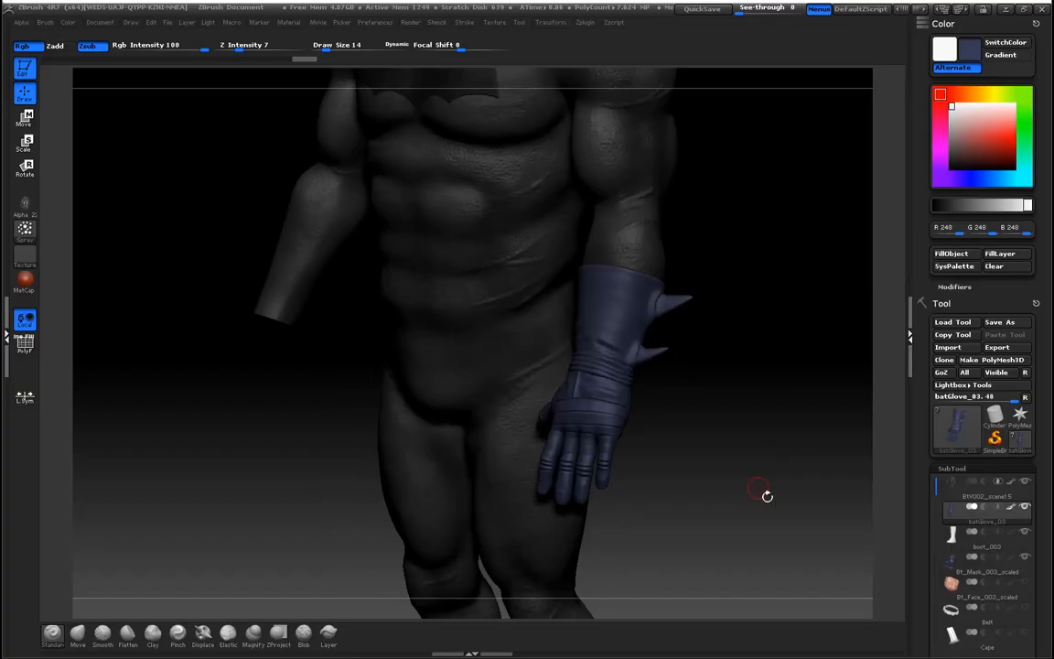
Compare the glove with the boot, frame the glove's cuff and turn off Rgb so the brush only sculpts
{"action": "left_click_drag", "start_coordinate": [743, 564], "coordinate": [736, 308], "text": "alt"}
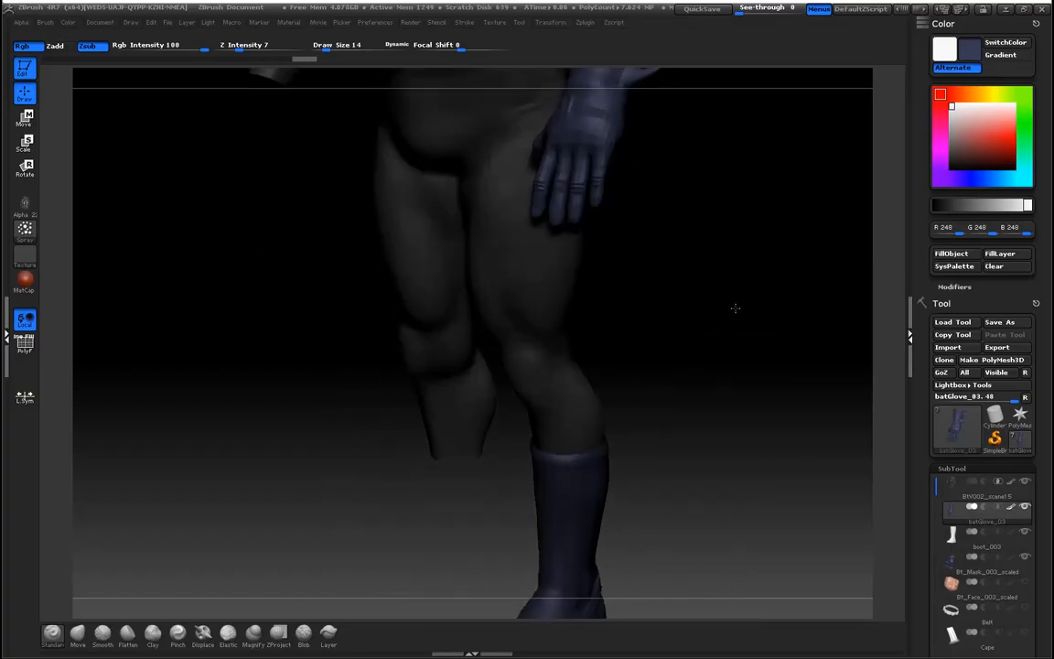
{"action": "left_click_drag", "start_coordinate": [743, 369], "coordinate": [739, 560], "text": "alt"}
{"action": "left_click_drag", "start_coordinate": [741, 400], "coordinate": [739, 519], "text": "alt"}
{"action": "left_click_drag", "start_coordinate": [735, 381], "coordinate": [757, 512], "text": "alt"}
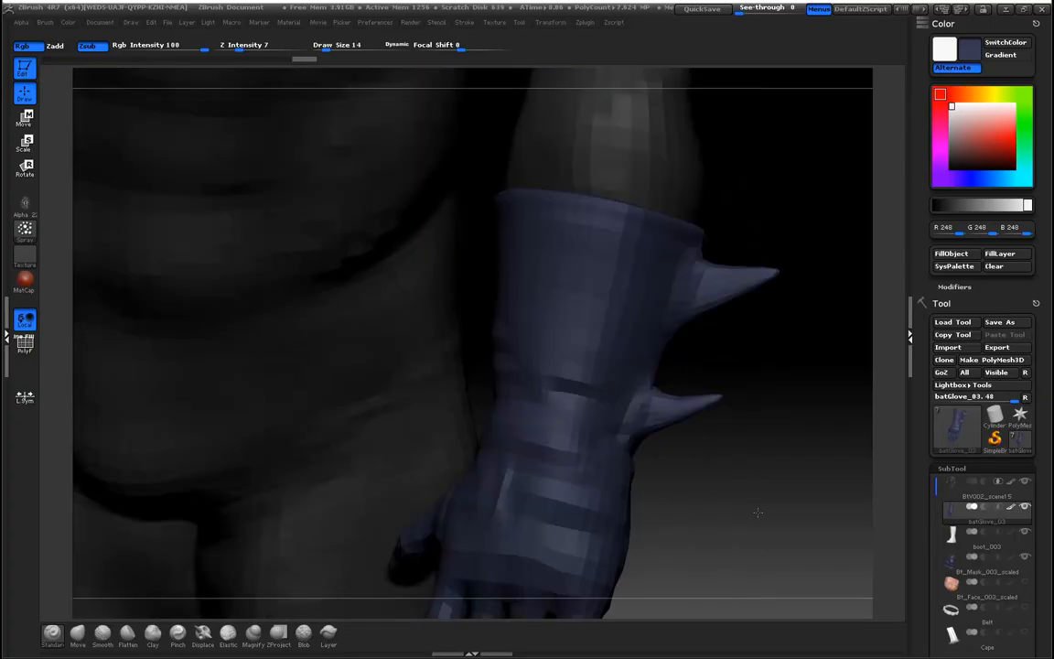
{"action": "left_click_drag", "start_coordinate": [757, 512], "coordinate": [754, 449], "text": "alt"}
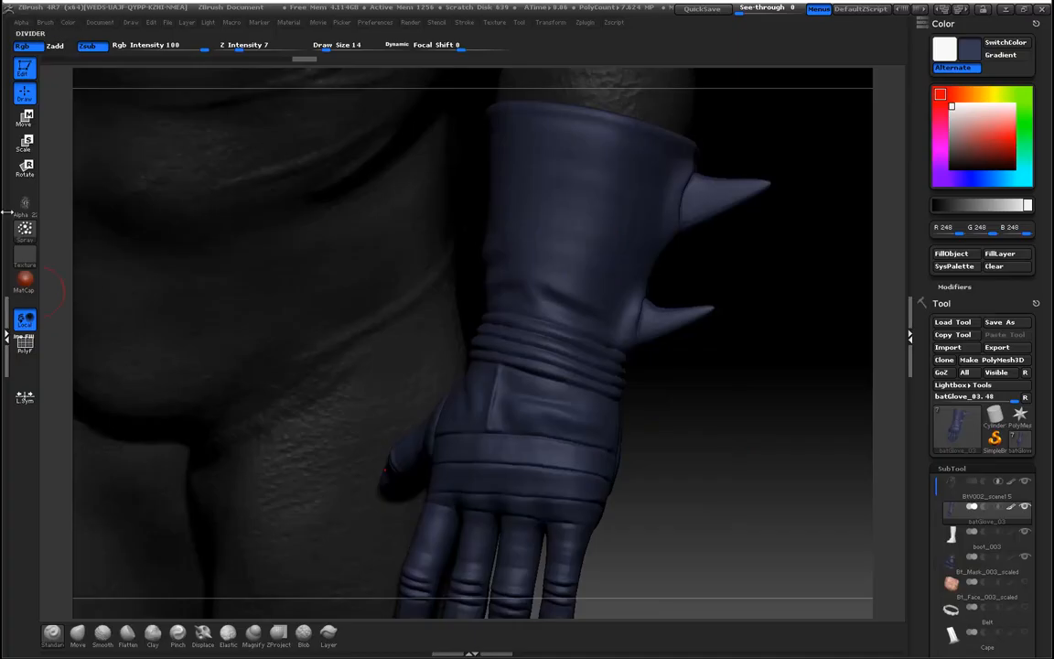
{"action": "mouse_move", "coordinate": [23, 207]}
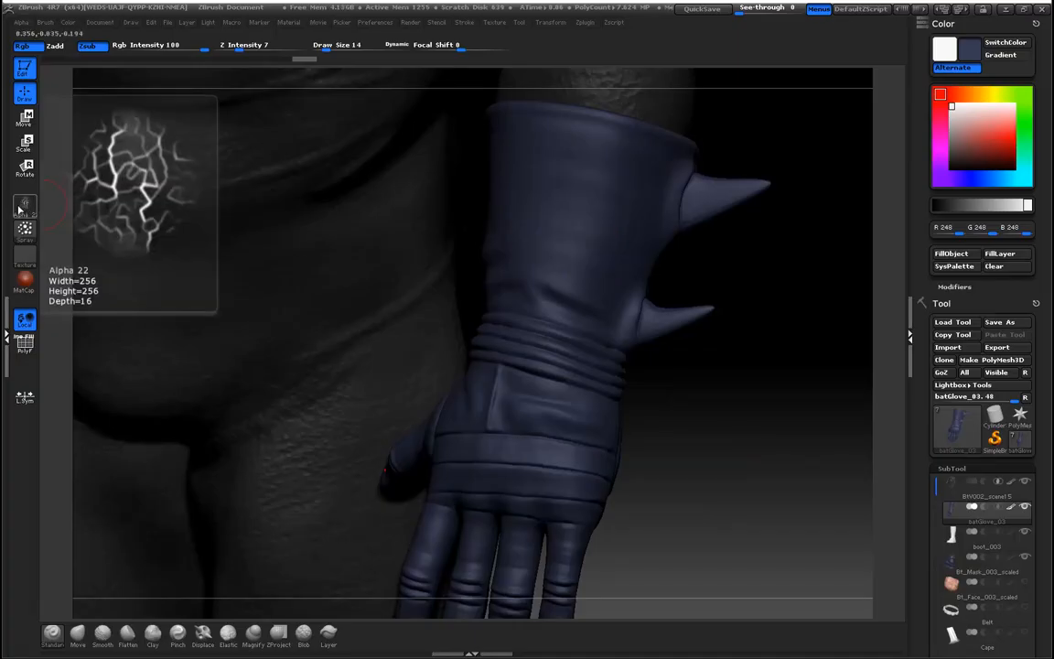
{"action": "mouse_move", "coordinate": [23, 234]}
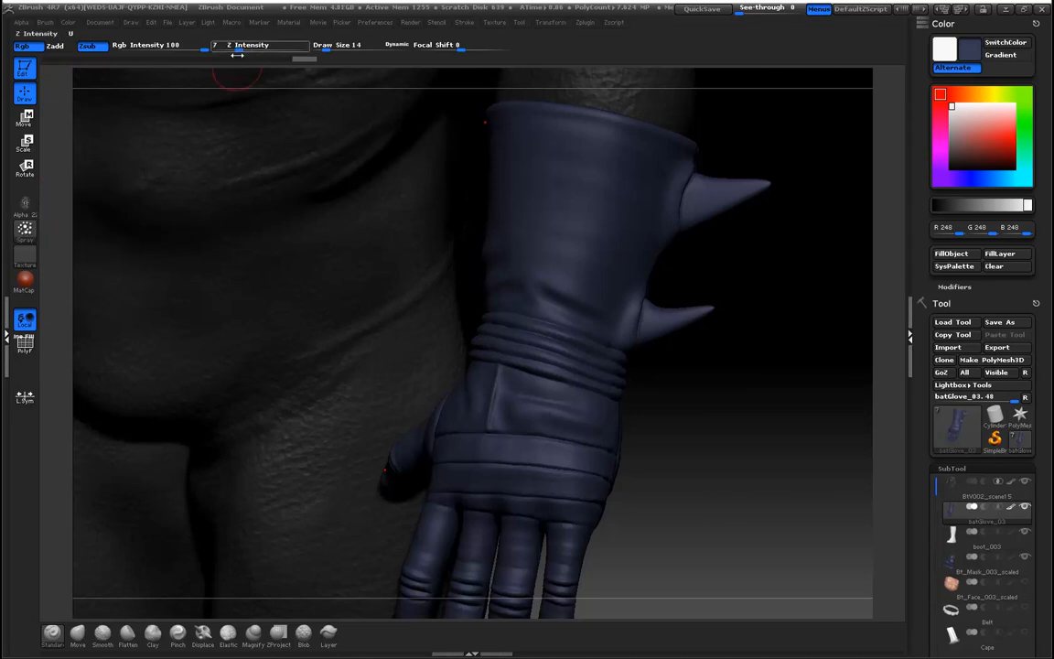
{"action": "left_click", "coordinate": [24, 46]}
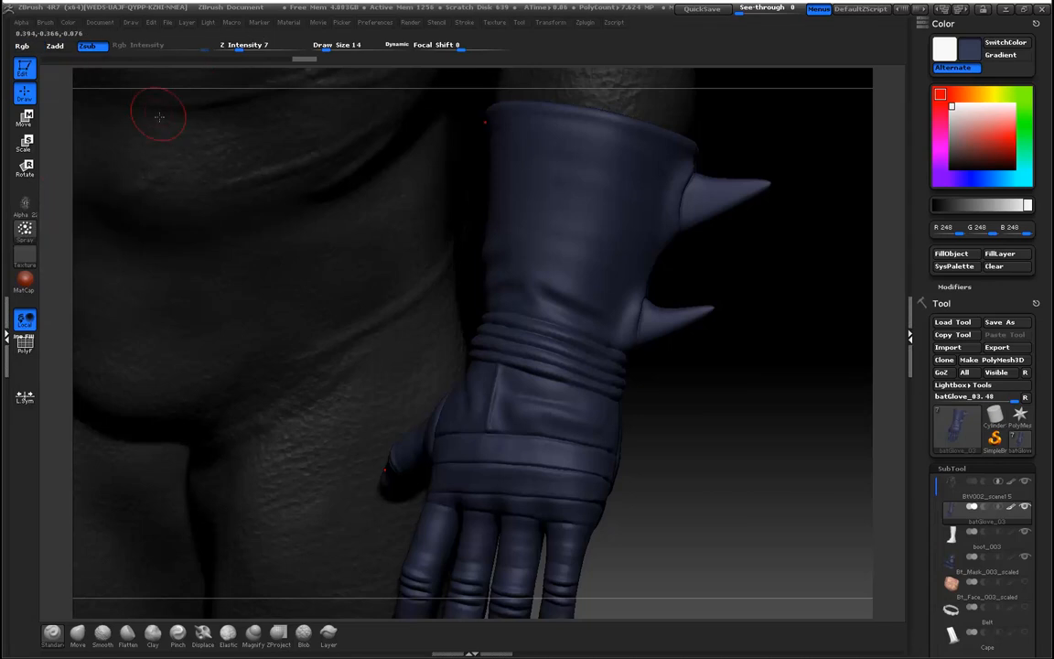
Set the sculpting brush's Z Intensity to 11
{"action": "left_click", "coordinate": [253, 47]}
{"action": "type", "text": "15"}
{"action": "key", "text": "Return"}
{"action": "left_click", "coordinate": [256, 50]}
{"action": "type", "text": "10"}
{"action": "key", "text": "Return"}
{"action": "left_click", "coordinate": [246, 50]}
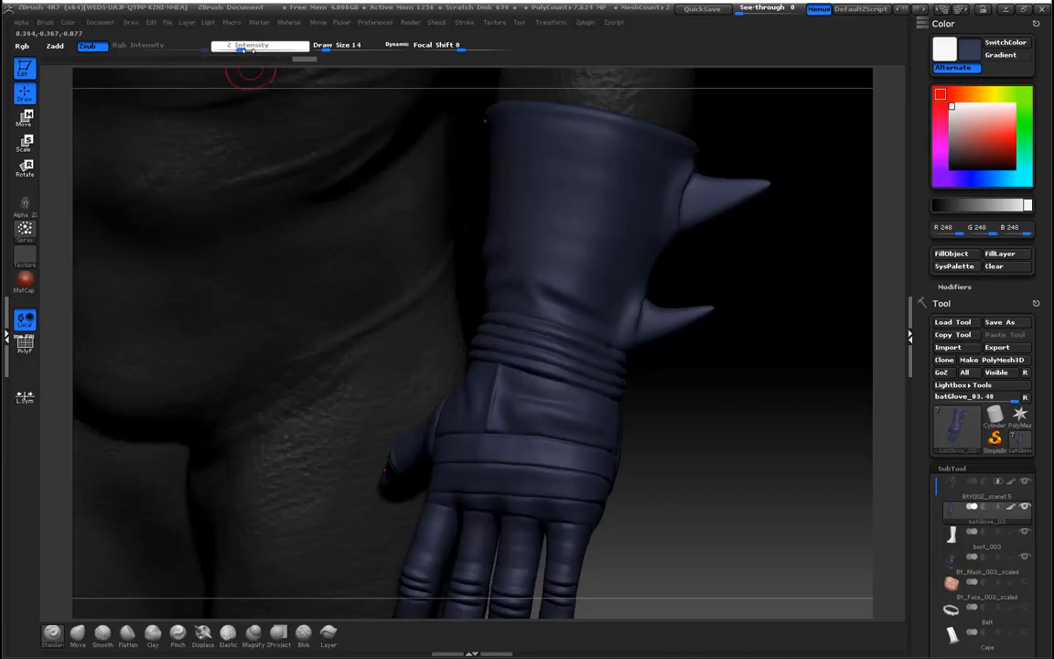
{"action": "left_click", "coordinate": [247, 49]}
{"action": "left_click", "coordinate": [248, 50]}
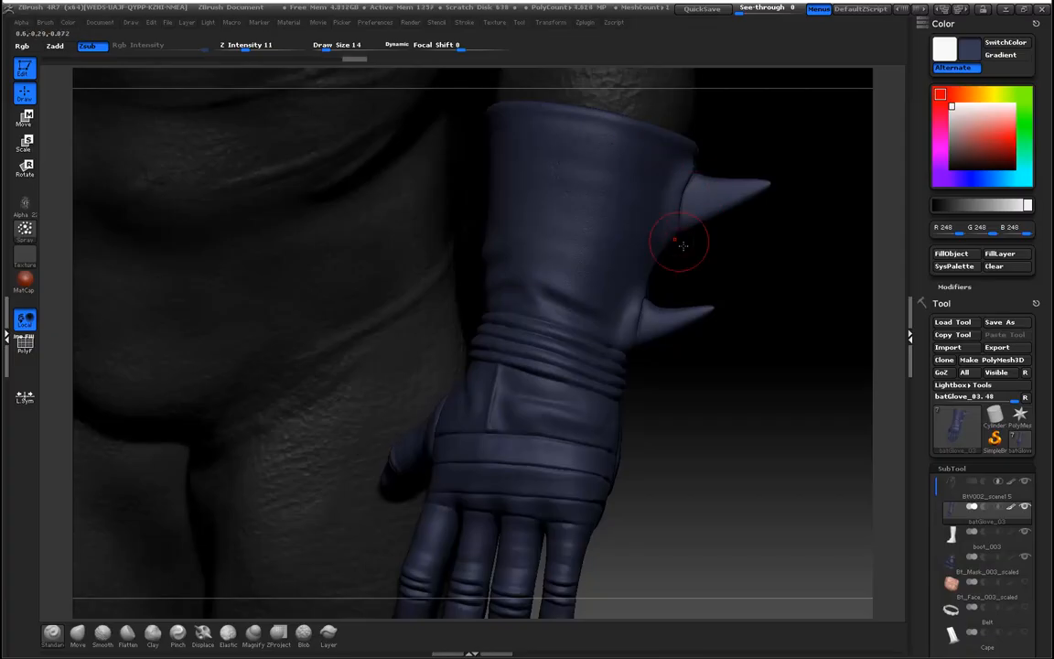
Carve fine Alpha 22 leather grain into the front of the glove's cuff and check its mesh with the polyframe display
{"action": "key", "text": "shift+d"}
{"action": "left_click_drag", "start_coordinate": [765, 436], "coordinate": [764, 498], "text": "alt"}
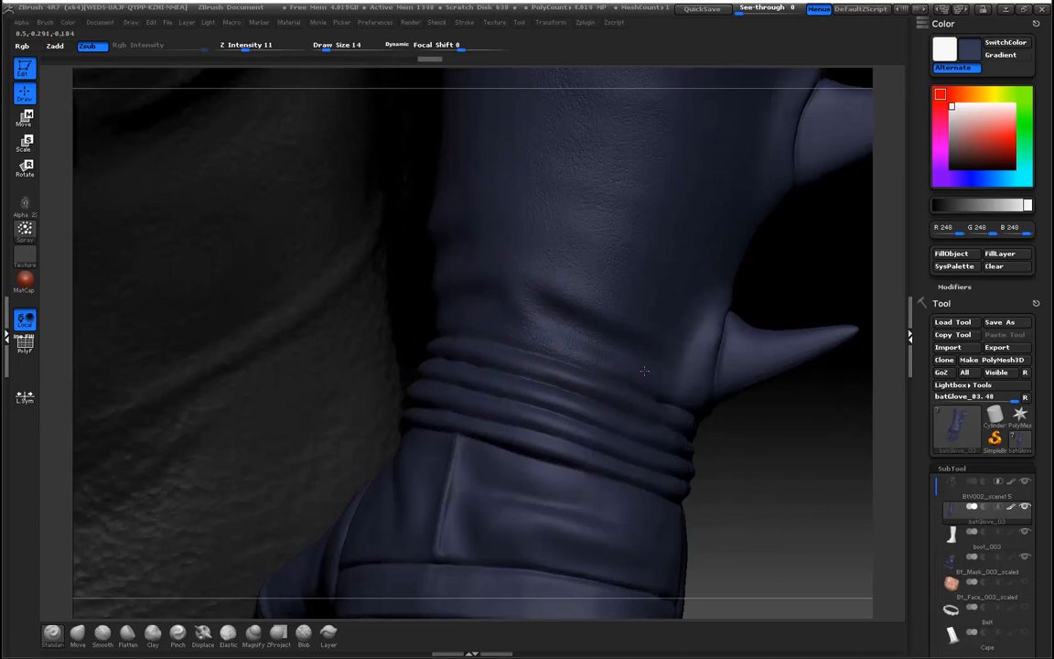
{"action": "left_click", "coordinate": [24, 345]}
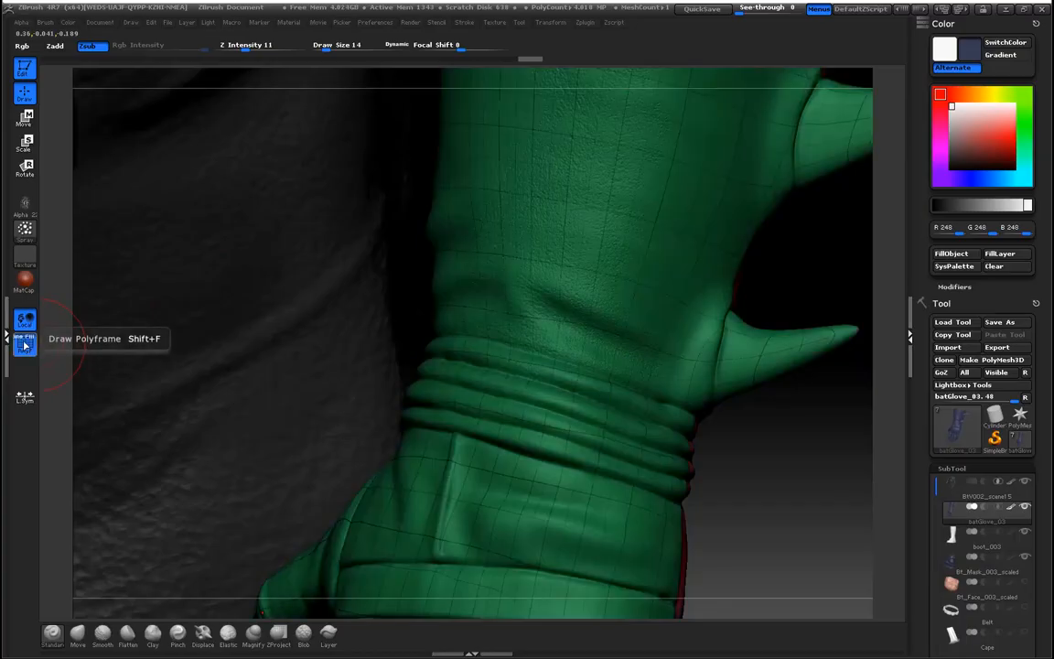
{"action": "left_click", "coordinate": [25, 345]}
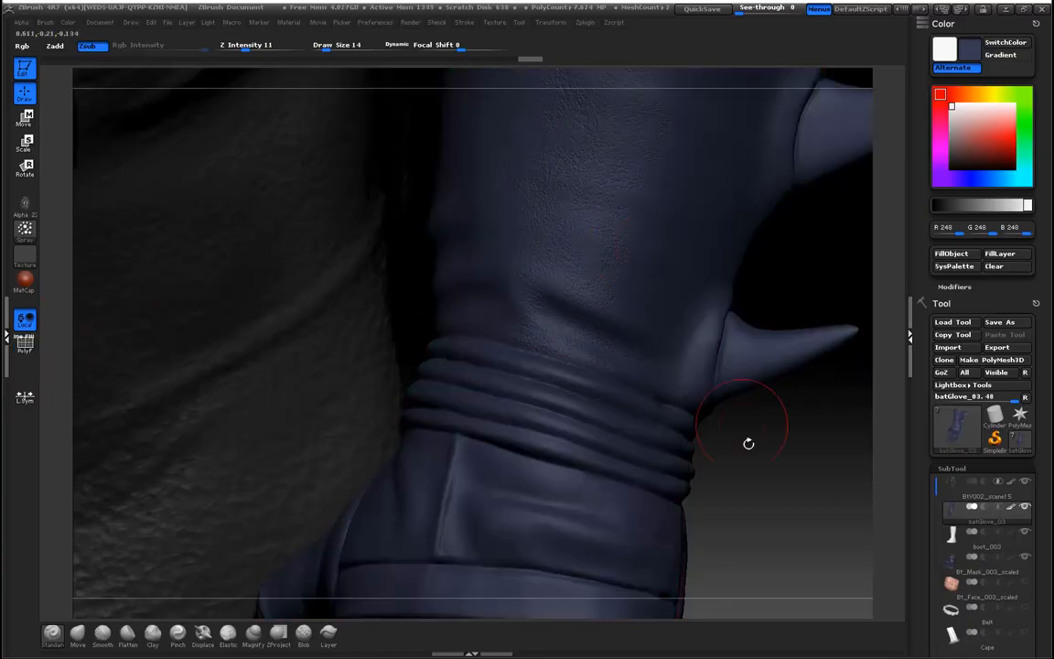
Extend the leather grain around the glove's cuff, between the spikes and the wrist folds
{"action": "left_click_drag", "start_coordinate": [776, 446], "coordinate": [696, 444]}
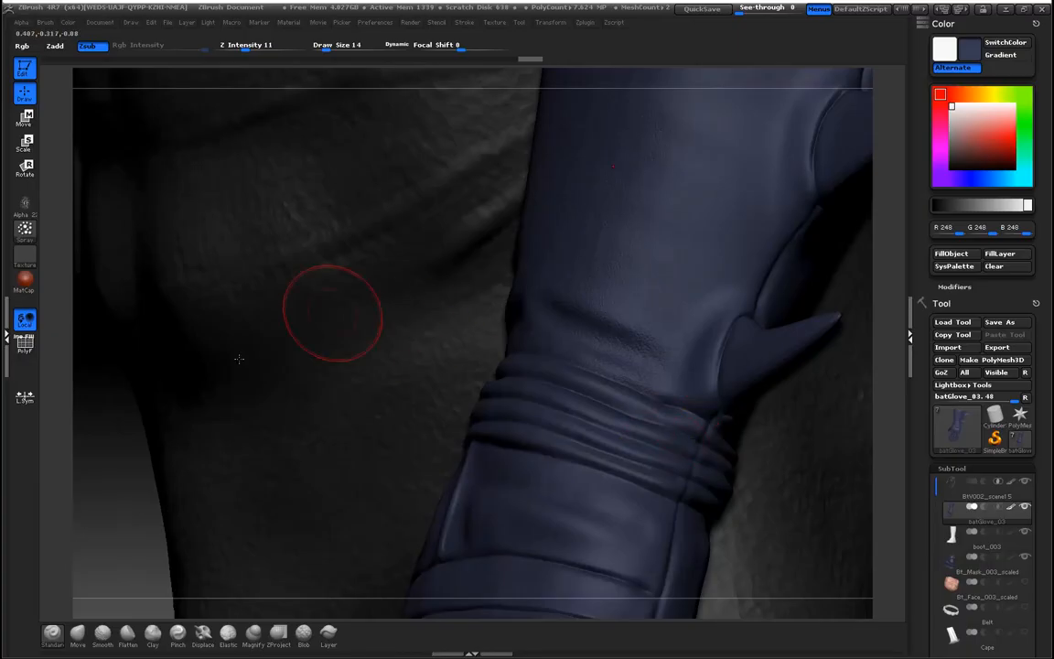
{"action": "mouse_move", "coordinate": [106, 457]}
{"action": "left_mouse_down"}
{"action": "mouse_move", "coordinate": [118, 461]}
{"action": "mouse_move", "coordinate": [116, 451]}
{"action": "left_mouse_up"}
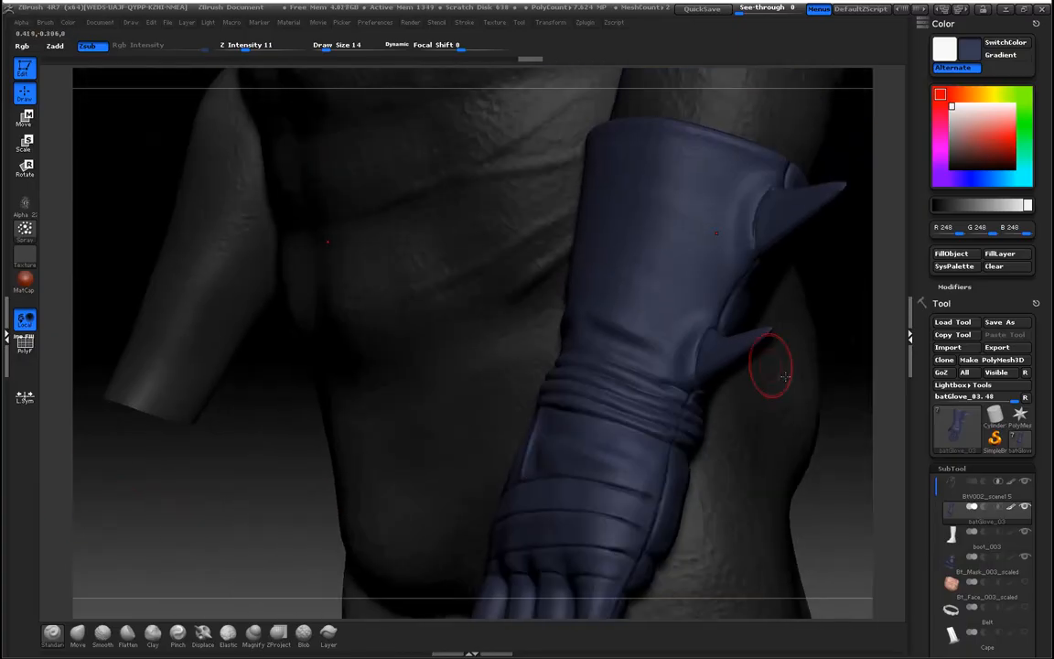
{"action": "left_click_drag", "start_coordinate": [856, 534], "coordinate": [826, 438]}
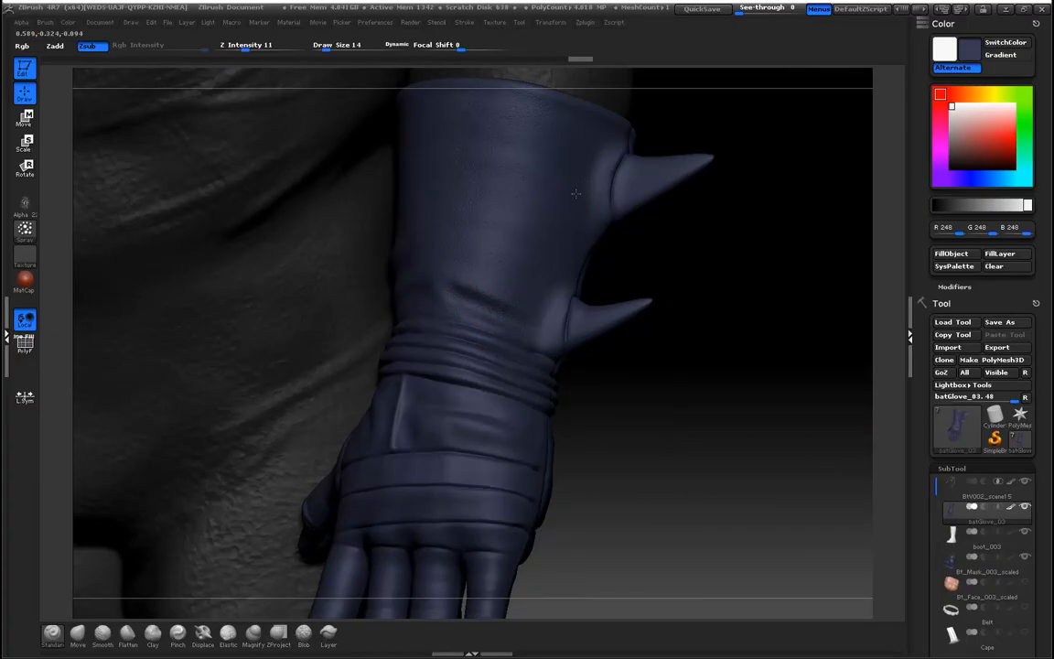
{"action": "left_click_drag", "start_coordinate": [539, 339], "coordinate": [550, 283]}
Hide the body subtool and carve leather grain across the wrist panel and the bands on the back of the hand
{"action": "left_click", "coordinate": [1024, 482]}
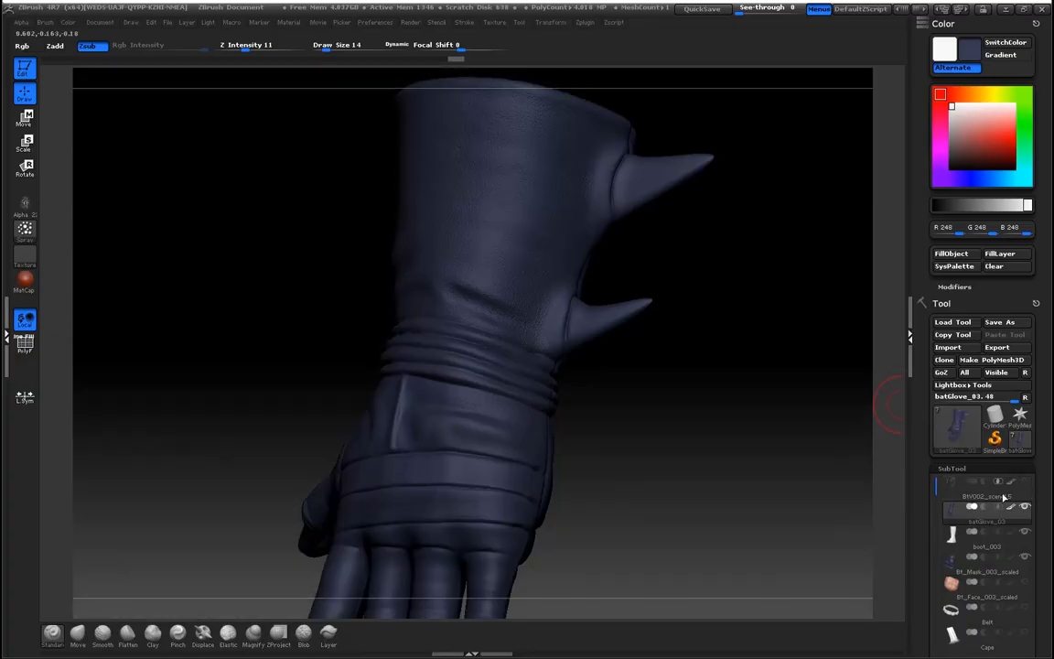
{"action": "left_click_drag", "start_coordinate": [760, 437], "coordinate": [285, 357]}
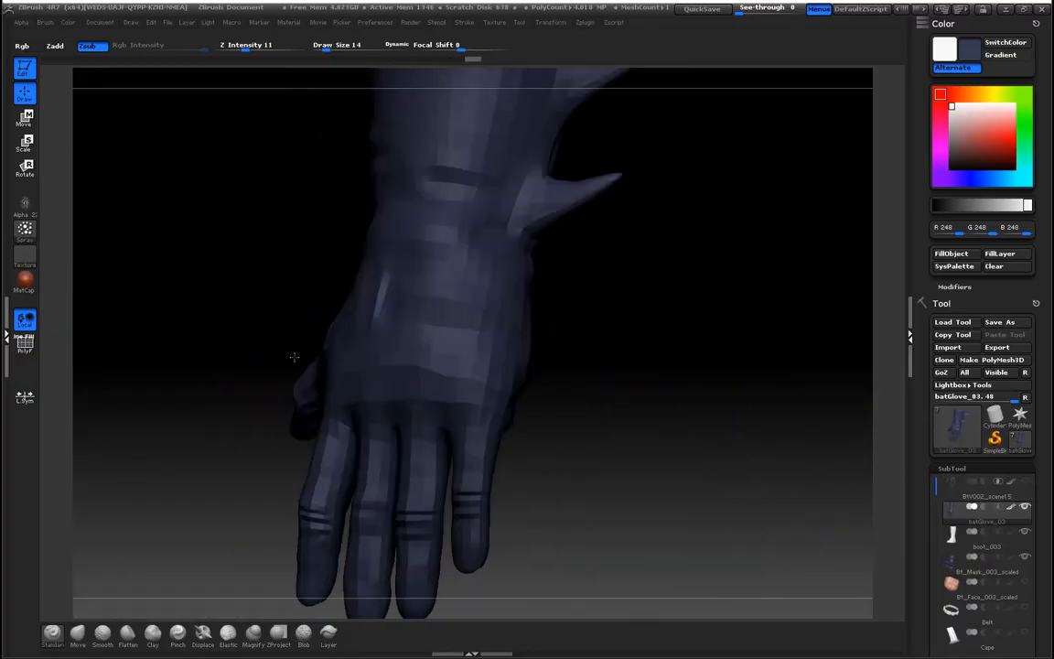
{"action": "left_click_drag", "start_coordinate": [706, 405], "coordinate": [729, 442], "text": "alt"}
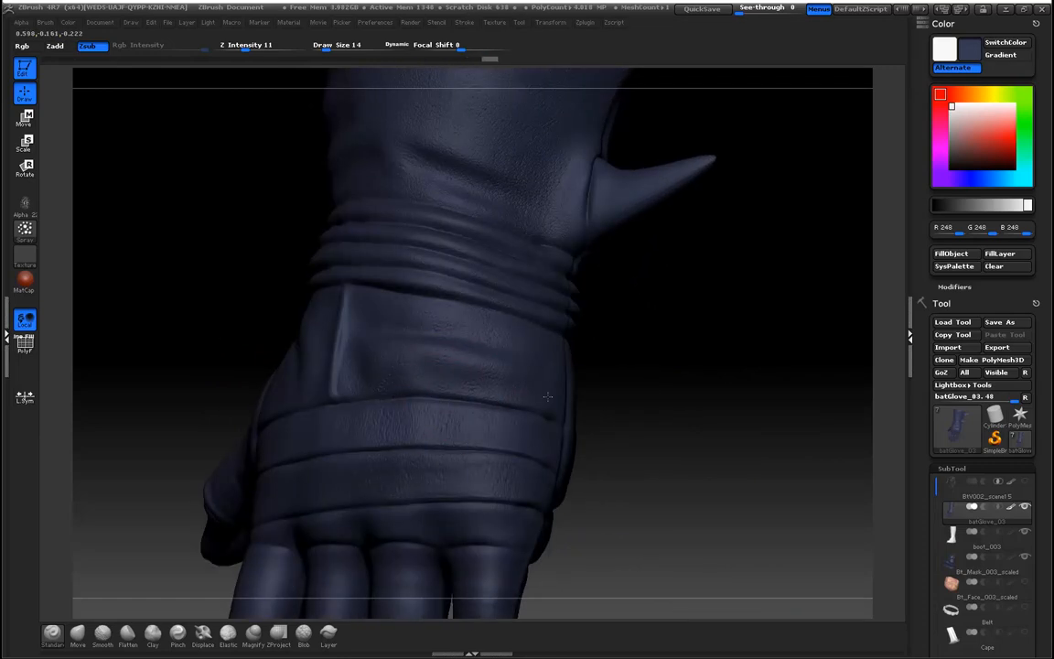
{"action": "mouse_move", "coordinate": [710, 481]}
{"action": "left_mouse_down", "text": "alt"}
{"action": "mouse_move", "coordinate": [781, 301]}
{"action": "mouse_move", "coordinate": [733, 365]}
{"action": "left_mouse_up", "text": "alt"}
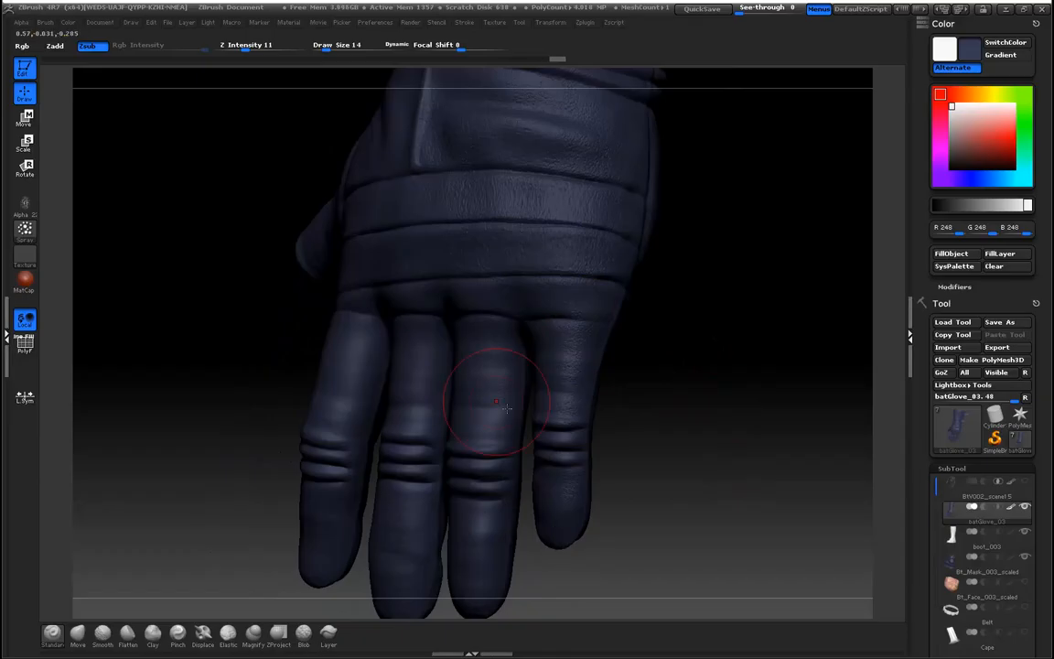
Carve leather grain along the backs of the four glove fingers, above and below the knuckle folds
{"action": "left_click_drag", "start_coordinate": [475, 501], "coordinate": [461, 544]}
{"action": "mouse_move", "coordinate": [738, 486]}
{"action": "left_mouse_down"}
{"action": "mouse_move", "coordinate": [749, 405]}
{"action": "mouse_move", "coordinate": [736, 442]}
{"action": "left_mouse_up"}
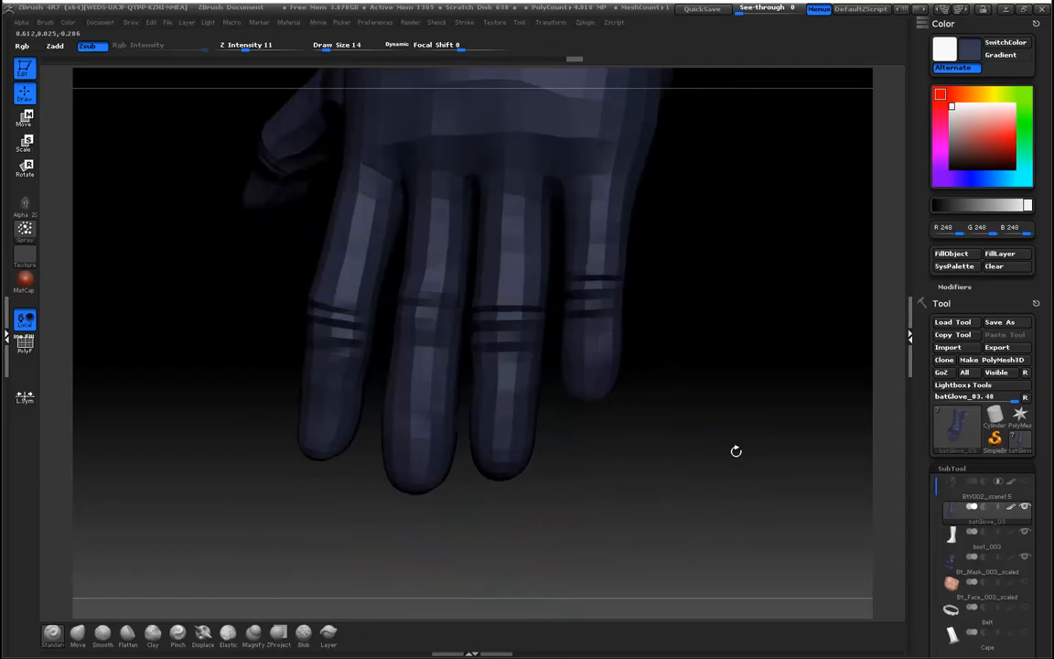
{"action": "left_click_drag", "start_coordinate": [494, 453], "coordinate": [487, 477]}
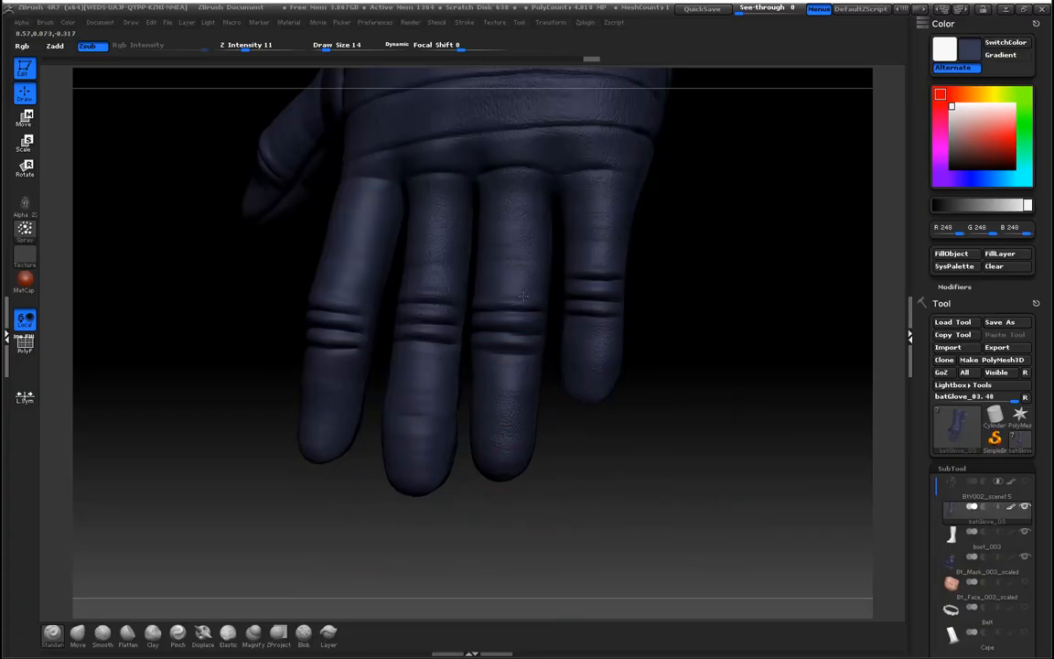
{"action": "mouse_move", "coordinate": [212, 322]}
{"action": "left_mouse_down"}
{"action": "mouse_move", "coordinate": [239, 285]}
{"action": "mouse_move", "coordinate": [297, 416]}
{"action": "left_mouse_up"}
{"action": "mouse_move", "coordinate": [366, 339]}
{"action": "left_mouse_down"}
{"action": "mouse_move", "coordinate": [407, 372]}
{"action": "mouse_move", "coordinate": [341, 388]}
{"action": "mouse_move", "coordinate": [427, 371]}
{"action": "left_mouse_up"}
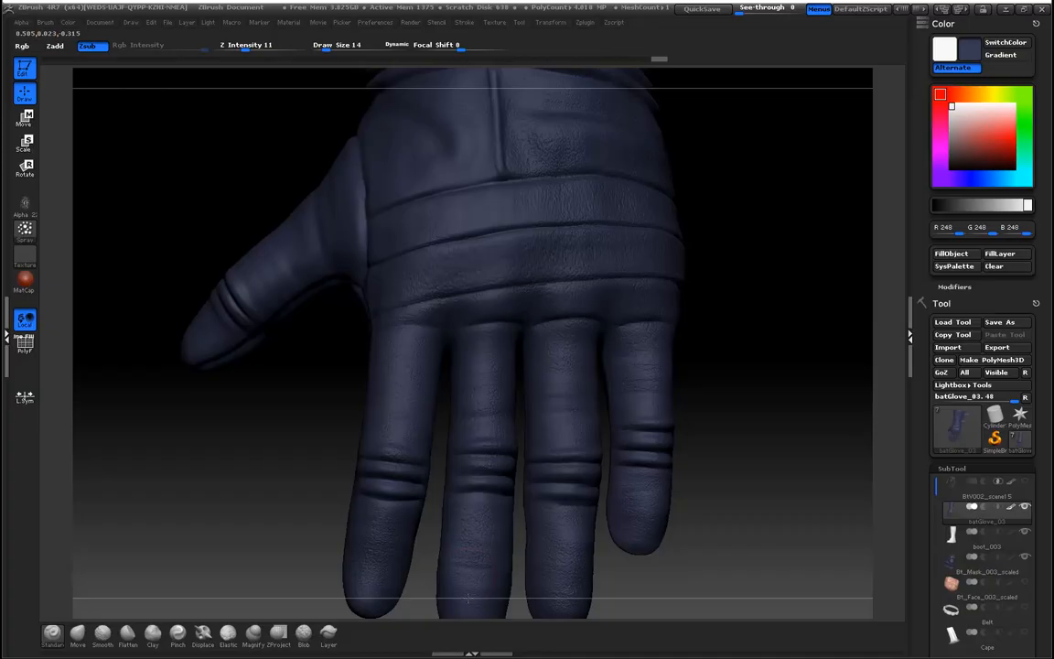
{"action": "left_click_drag", "start_coordinate": [796, 516], "coordinate": [512, 435]}
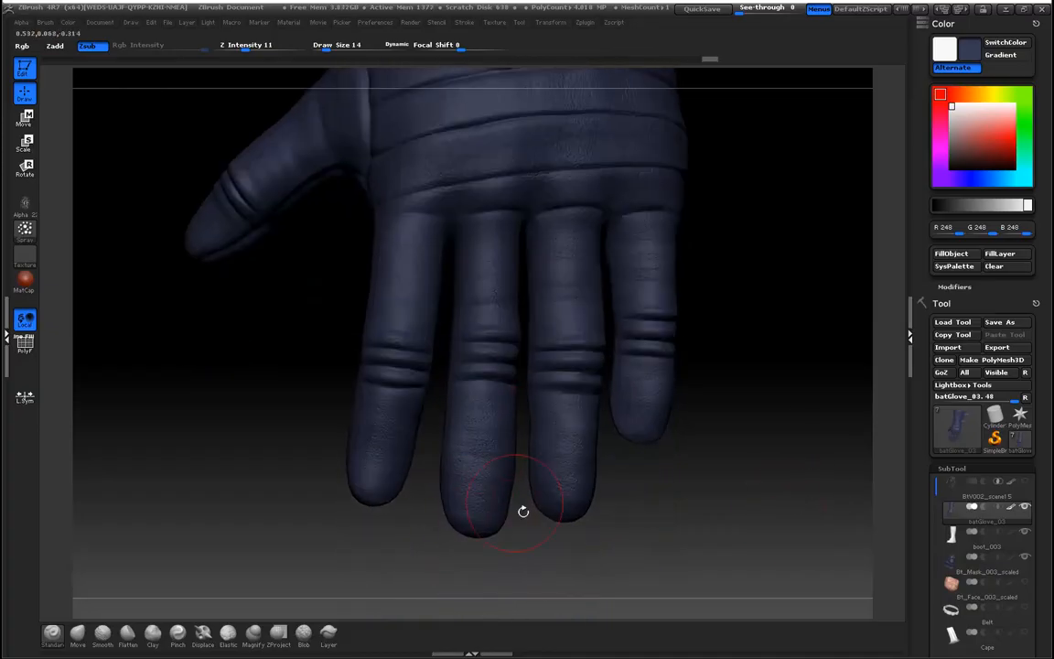
{"action": "mouse_move", "coordinate": [277, 362]}
{"action": "left_mouse_down"}
{"action": "mouse_move", "coordinate": [299, 482]}
{"action": "mouse_move", "coordinate": [397, 247]}
{"action": "left_mouse_up"}
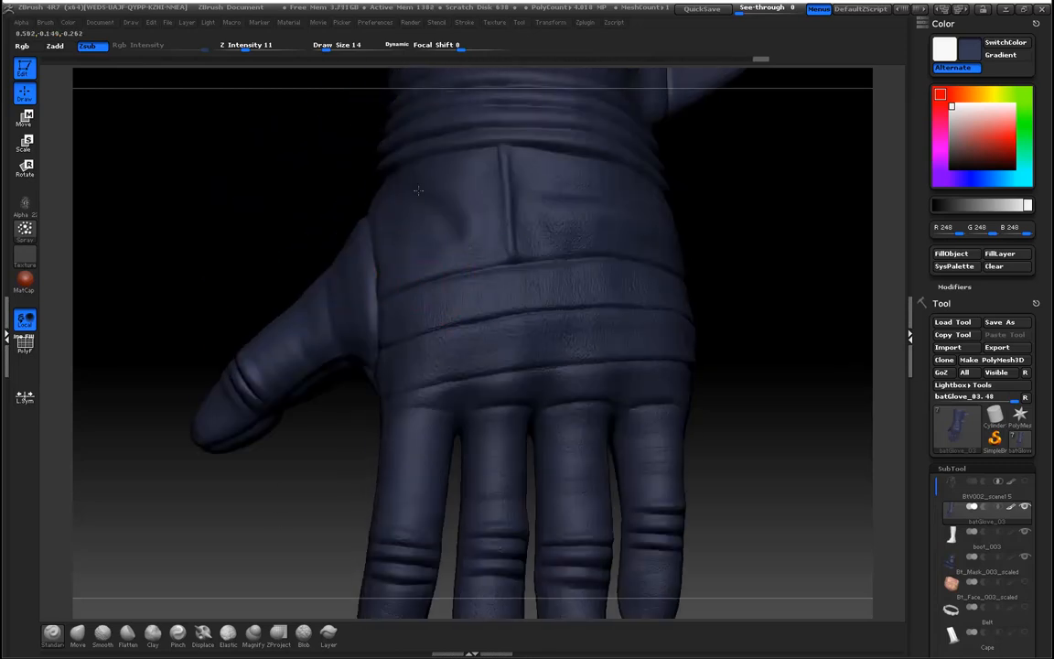
Carve leather grain over the thumb side of the glove and onto the upper palm and thumb base
{"action": "left_click_drag", "start_coordinate": [243, 201], "coordinate": [406, 213]}
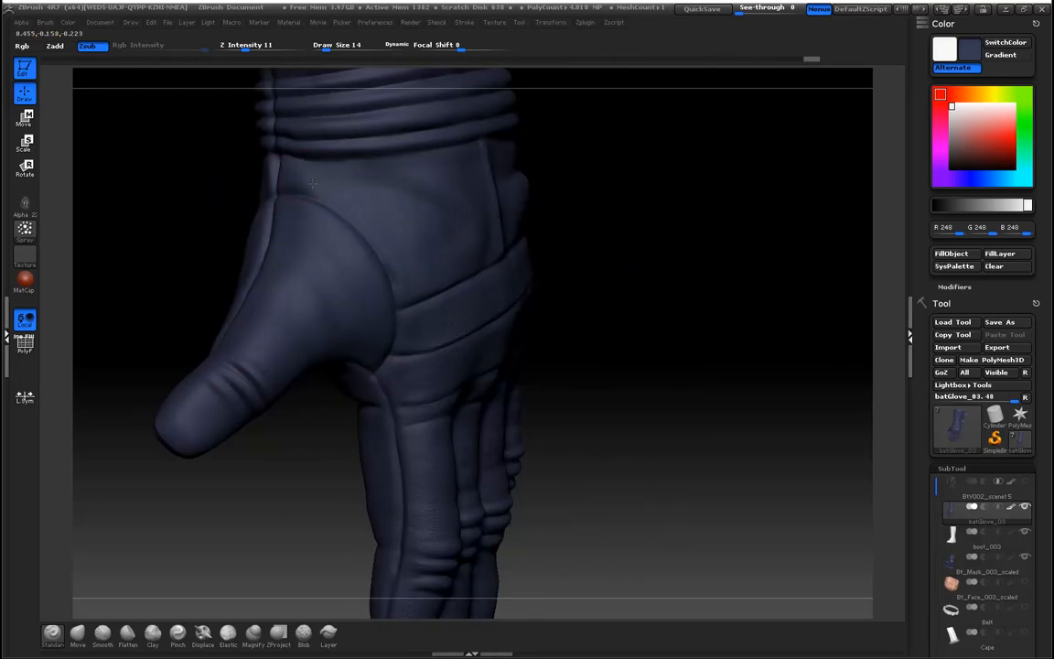
{"action": "left_click_drag", "start_coordinate": [203, 208], "coordinate": [366, 218], "text": "alt"}
{"action": "mouse_move", "coordinate": [396, 305]}
{"action": "left_mouse_down"}
{"action": "mouse_move", "coordinate": [423, 373]}
{"action": "mouse_move", "coordinate": [347, 373]}
{"action": "mouse_move", "coordinate": [302, 357]}
{"action": "left_mouse_up"}
{"action": "mouse_move", "coordinate": [241, 328]}
{"action": "left_mouse_down"}
{"action": "mouse_move", "coordinate": [440, 315]}
{"action": "mouse_move", "coordinate": [771, 355]}
{"action": "left_mouse_up"}
{"action": "left_click_drag", "start_coordinate": [679, 355], "coordinate": [692, 352]}
{"action": "mouse_move", "coordinate": [580, 441]}
{"action": "left_mouse_down"}
{"action": "mouse_move", "coordinate": [575, 398]}
{"action": "mouse_move", "coordinate": [547, 412]}
{"action": "mouse_move", "coordinate": [498, 324]}
{"action": "left_mouse_up"}
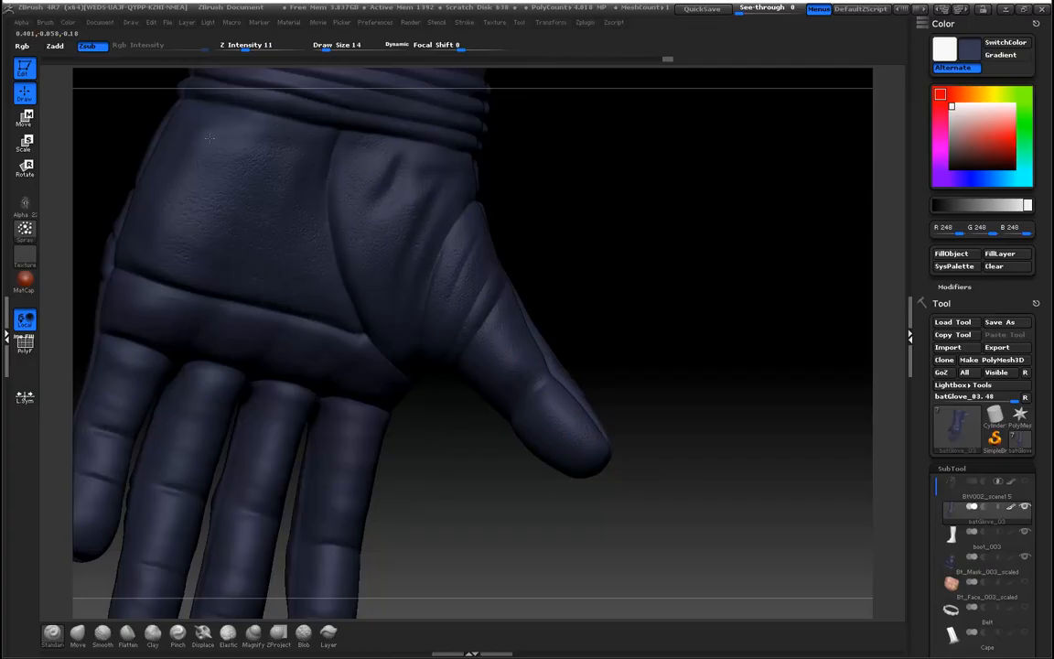
Extend the leather grain across the rest of the palm and the pad below the fingers
{"action": "mouse_move", "coordinate": [631, 212]}
{"action": "left_mouse_down"}
{"action": "mouse_move", "coordinate": [779, 265]}
{"action": "mouse_move", "coordinate": [275, 217]}
{"action": "mouse_move", "coordinate": [508, 238]}
{"action": "left_mouse_up"}
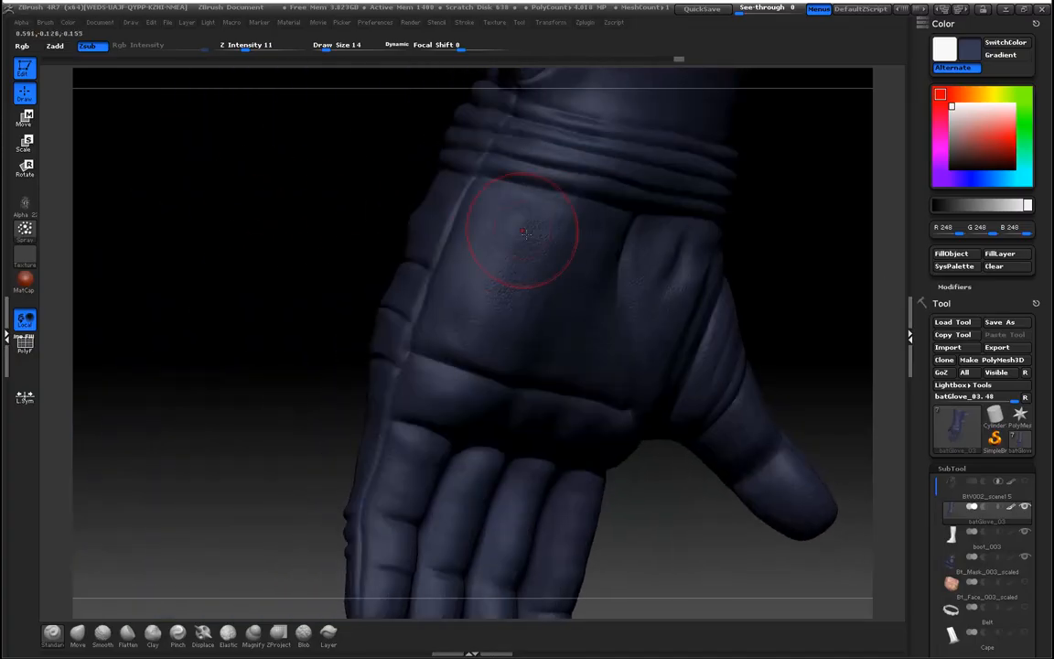
{"action": "mouse_move", "coordinate": [258, 304]}
{"action": "left_mouse_down"}
{"action": "mouse_move", "coordinate": [272, 234]}
{"action": "mouse_move", "coordinate": [242, 233]}
{"action": "mouse_move", "coordinate": [251, 228]}
{"action": "mouse_move", "coordinate": [527, 285]}
{"action": "left_mouse_up"}
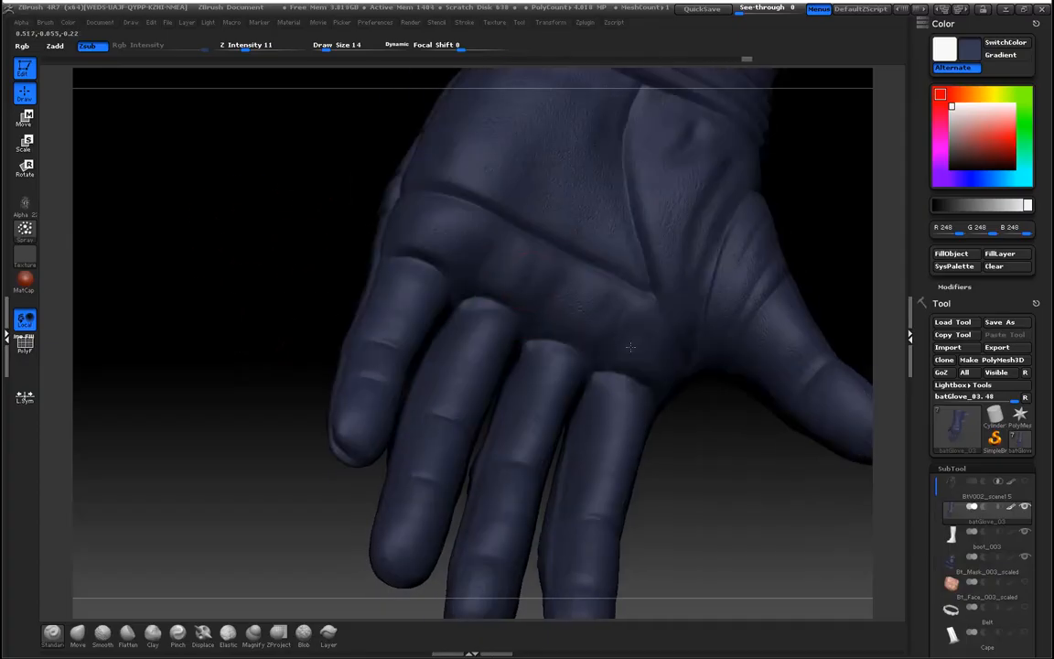
{"action": "left_click_drag", "start_coordinate": [254, 247], "coordinate": [376, 294]}
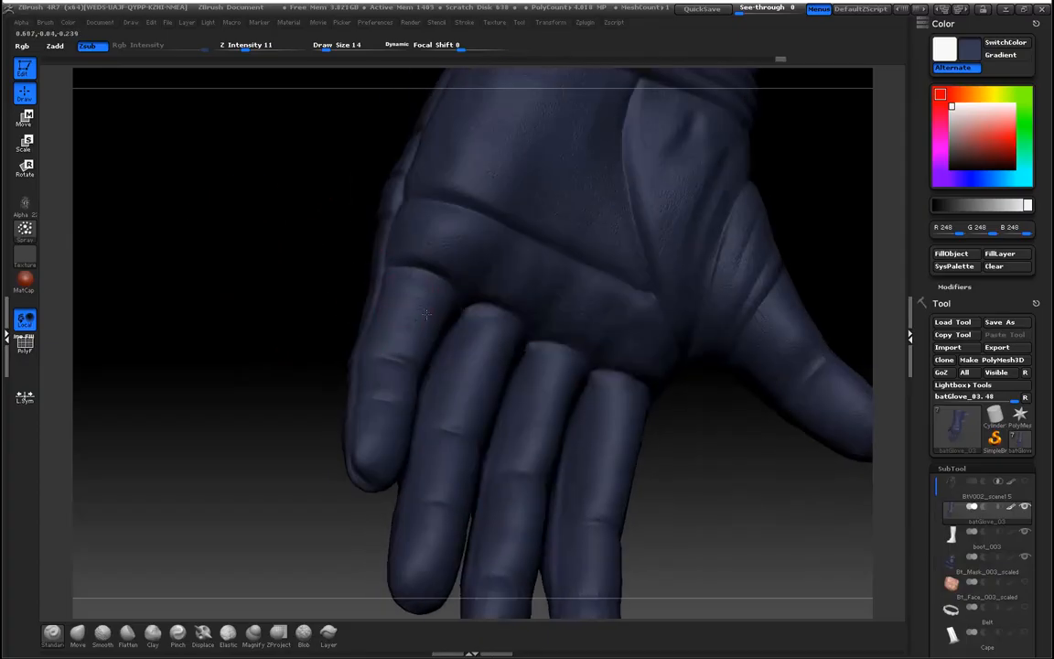
{"action": "left_click_drag", "start_coordinate": [271, 404], "coordinate": [376, 358]}
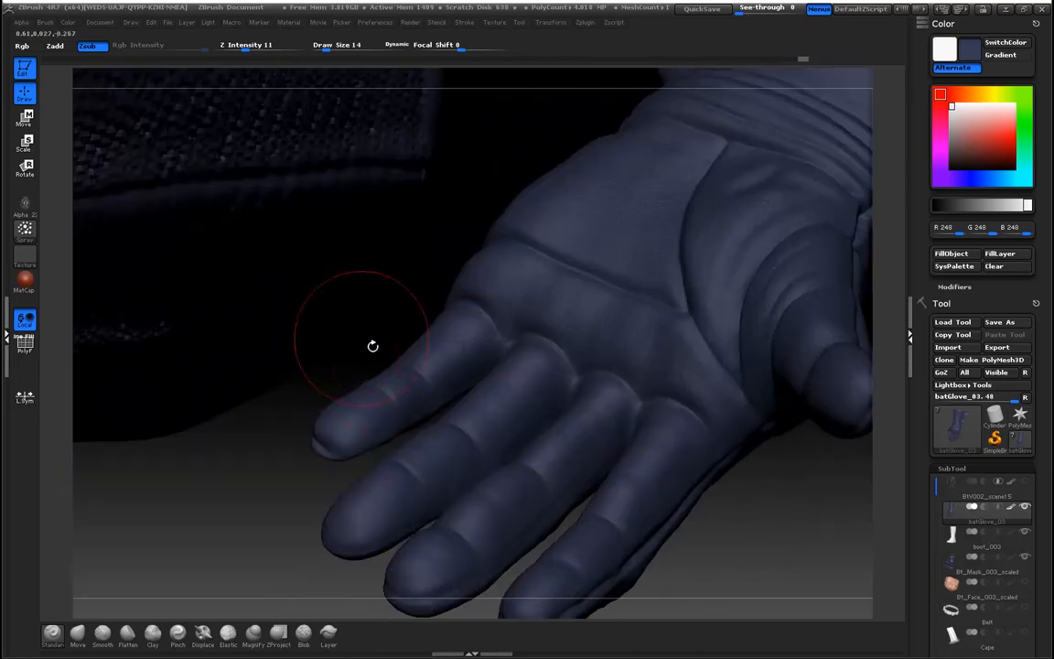
Carve leather grain along the palm sides and side surfaces of the four glove fingers
{"action": "left_click_drag", "start_coordinate": [244, 528], "coordinate": [237, 513]}
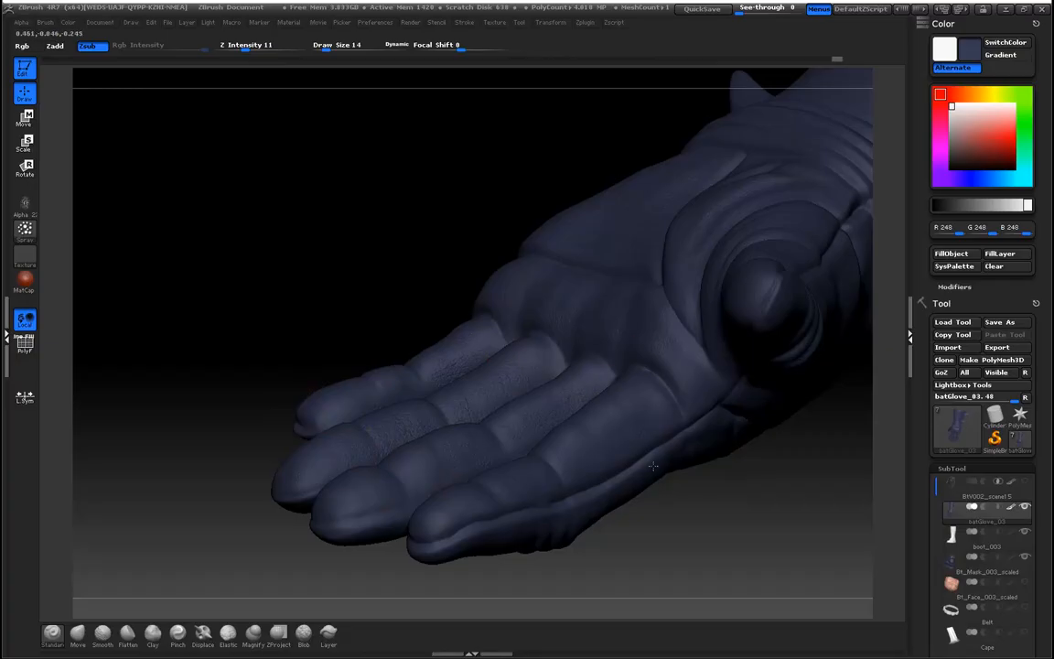
{"action": "left_click_drag", "start_coordinate": [266, 349], "coordinate": [260, 241]}
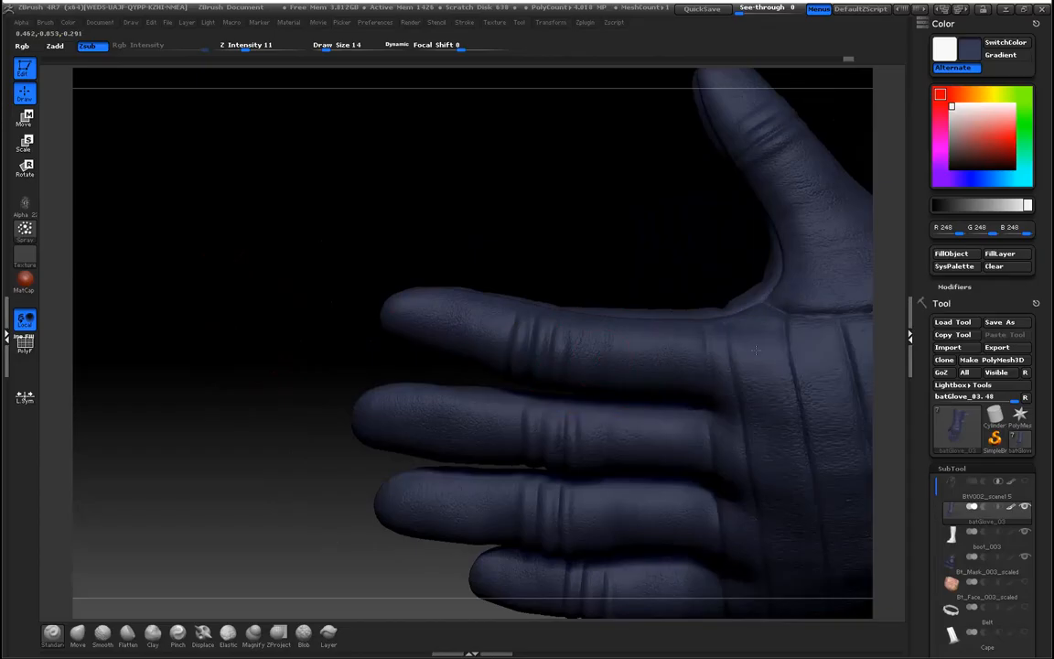
{"action": "left_click_drag", "start_coordinate": [277, 228], "coordinate": [302, 312]}
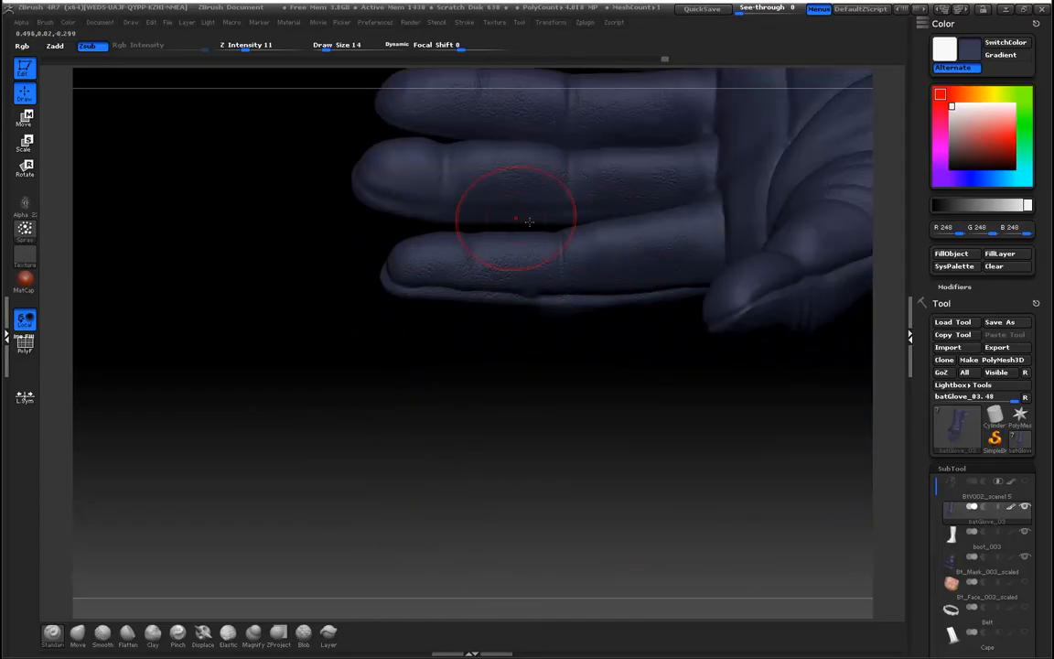
{"action": "left_click_drag", "start_coordinate": [228, 211], "coordinate": [234, 352]}
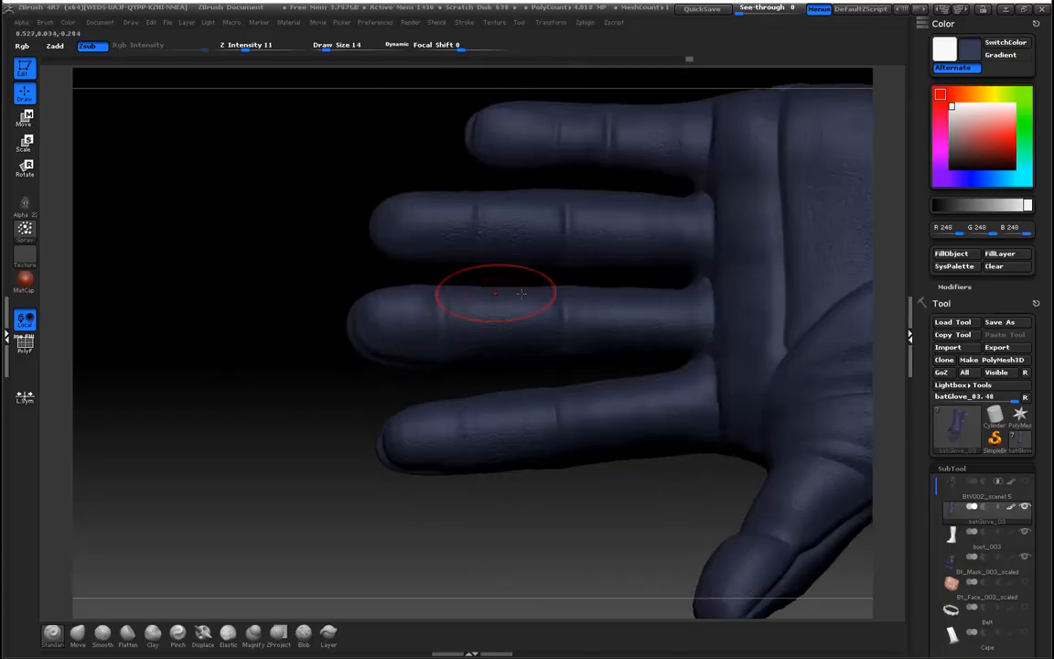
{"action": "left_click_drag", "start_coordinate": [301, 261], "coordinate": [348, 284]}
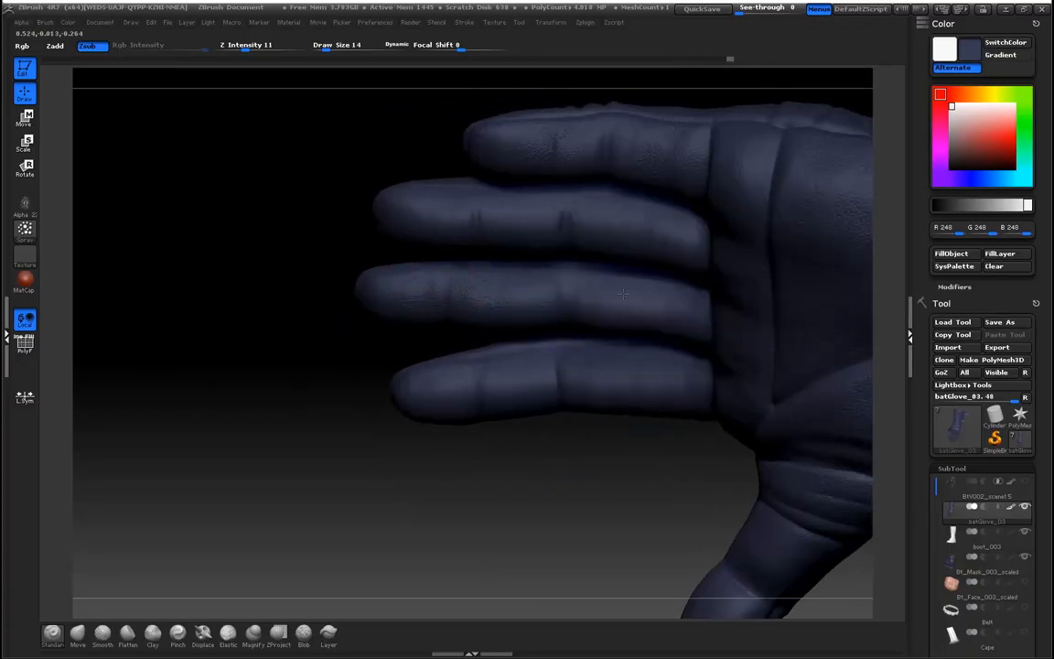
{"action": "left_click_drag", "start_coordinate": [249, 287], "coordinate": [271, 298]}
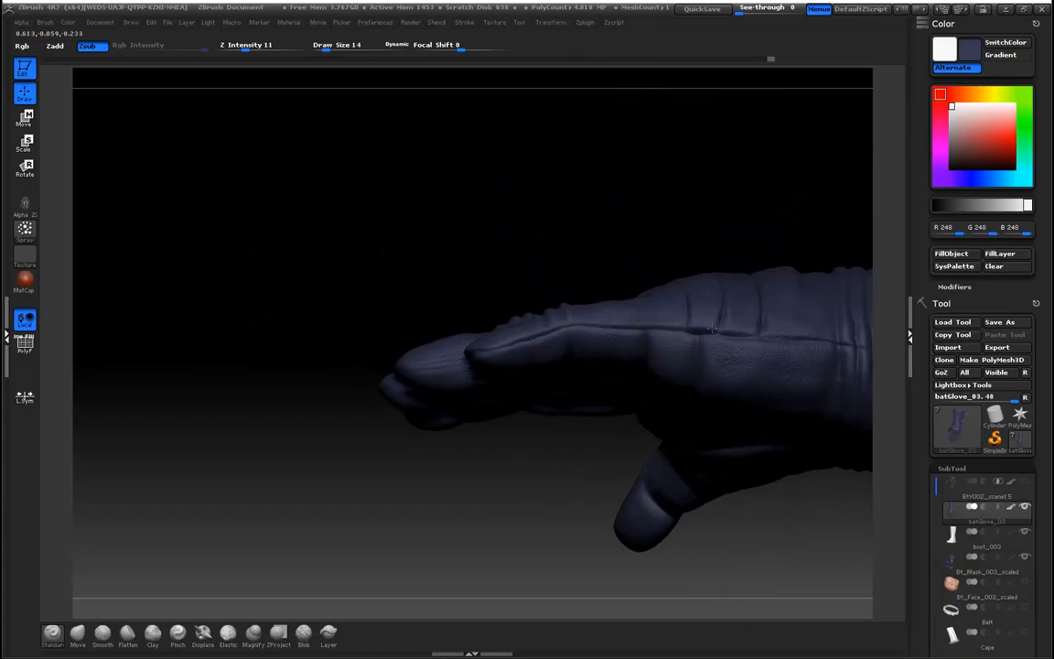
Carve leather grain over the outer edge of the hand, the wrist folds and the spiked side of the gauntlet cuff
{"action": "left_click_drag", "start_coordinate": [342, 237], "coordinate": [405, 364]}
{"action": "left_click_drag", "start_coordinate": [337, 477], "coordinate": [375, 396]}
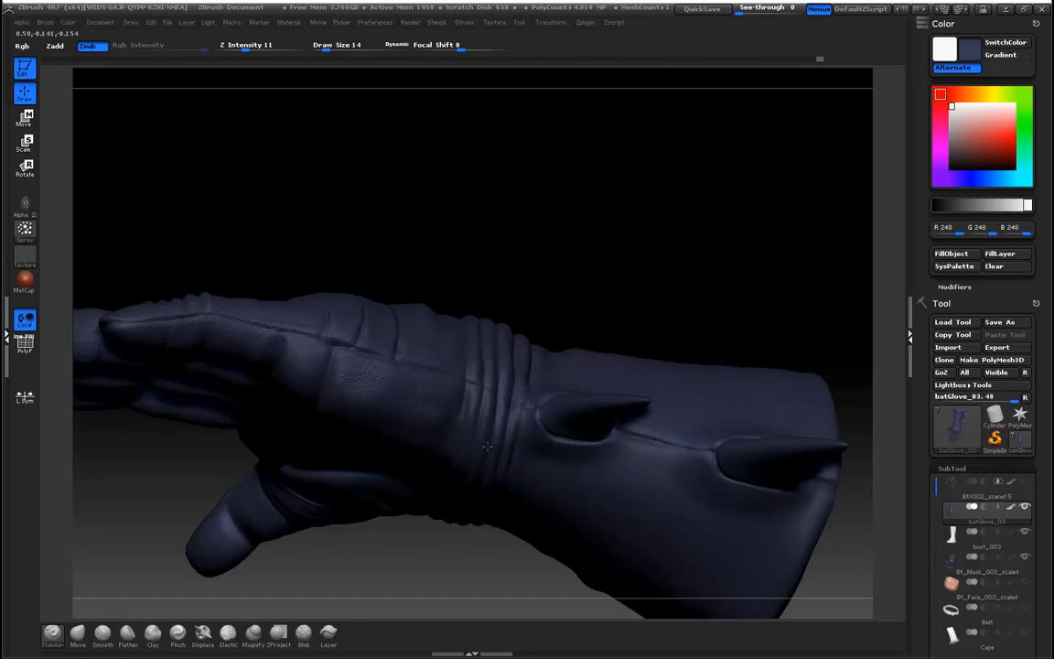
{"action": "left_click_drag", "start_coordinate": [440, 251], "coordinate": [506, 336]}
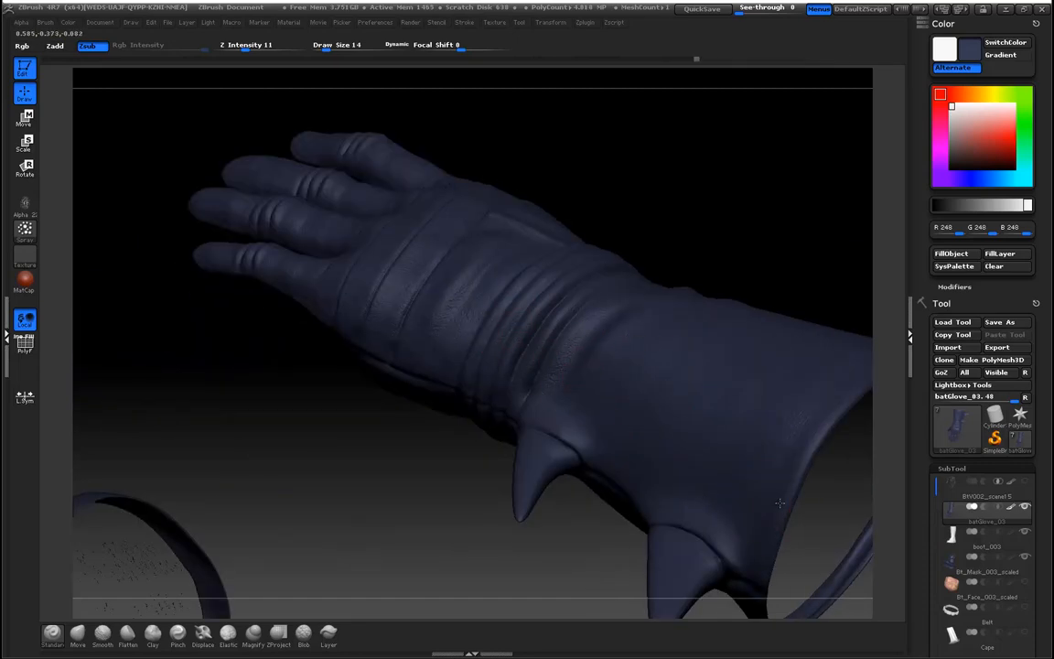
{"action": "left_click_drag", "start_coordinate": [316, 494], "coordinate": [402, 384]}
{"action": "left_click_drag", "start_coordinate": [328, 523], "coordinate": [476, 399]}
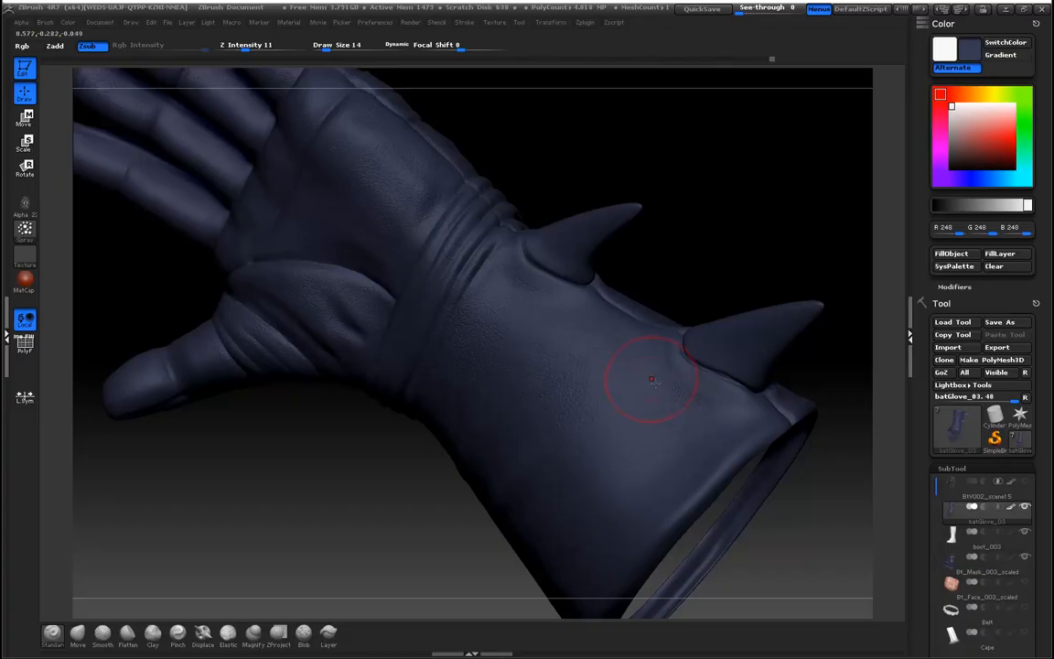
{"action": "left_click_drag", "start_coordinate": [448, 442], "coordinate": [418, 405]}
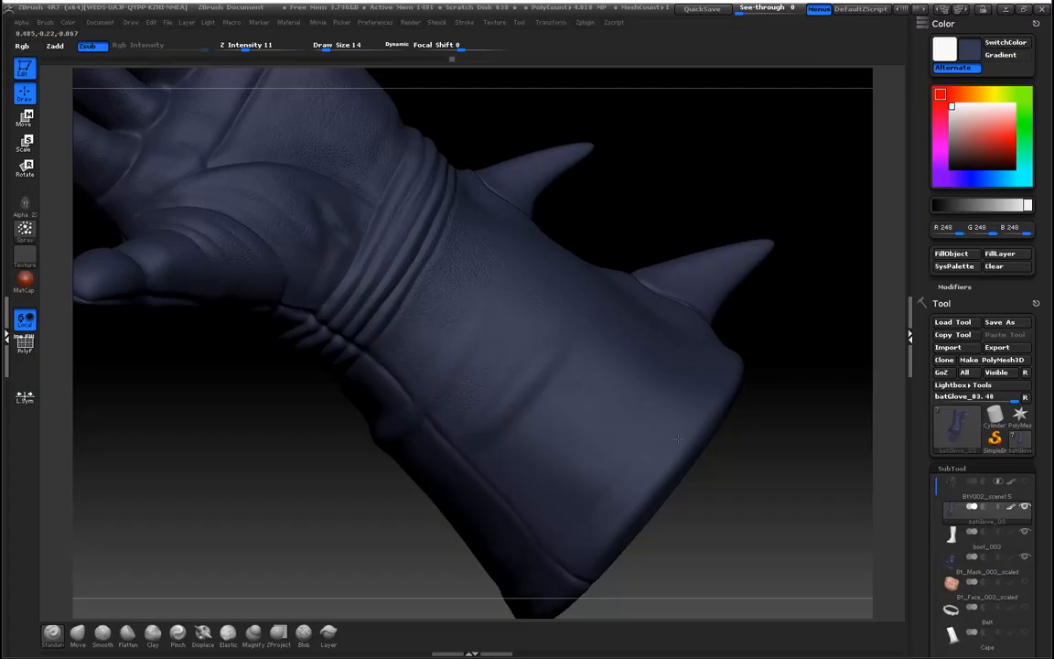
Carve leather grain around the thumb side and back of the gauntlet cuff, from the wrist folds down to the hem
{"action": "left_click_drag", "start_coordinate": [271, 464], "coordinate": [311, 425]}
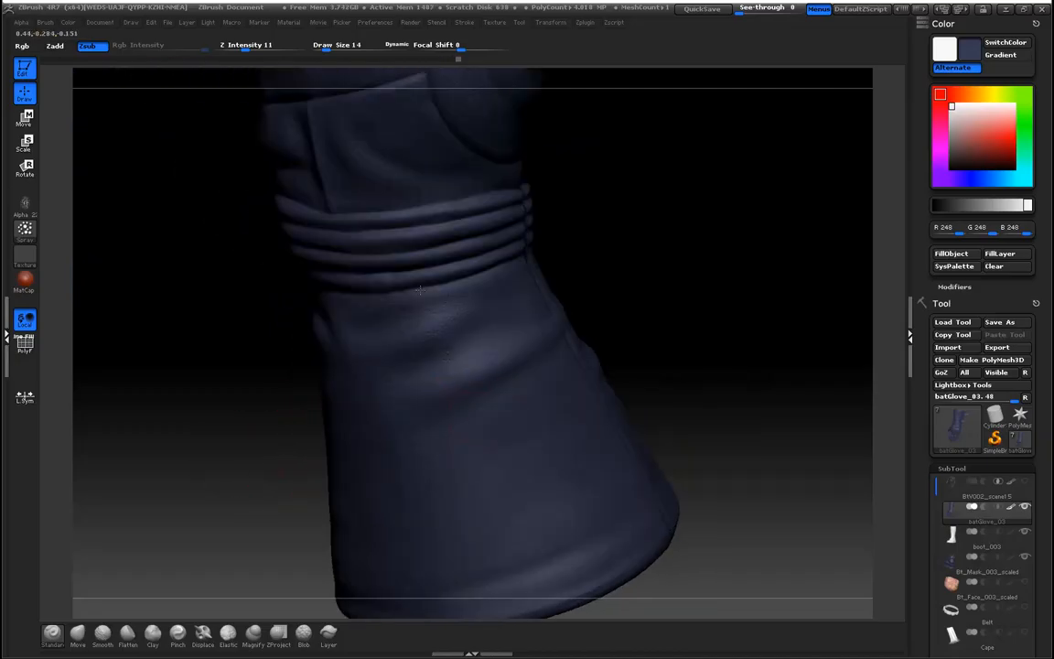
{"action": "left_click_drag", "start_coordinate": [193, 289], "coordinate": [325, 241]}
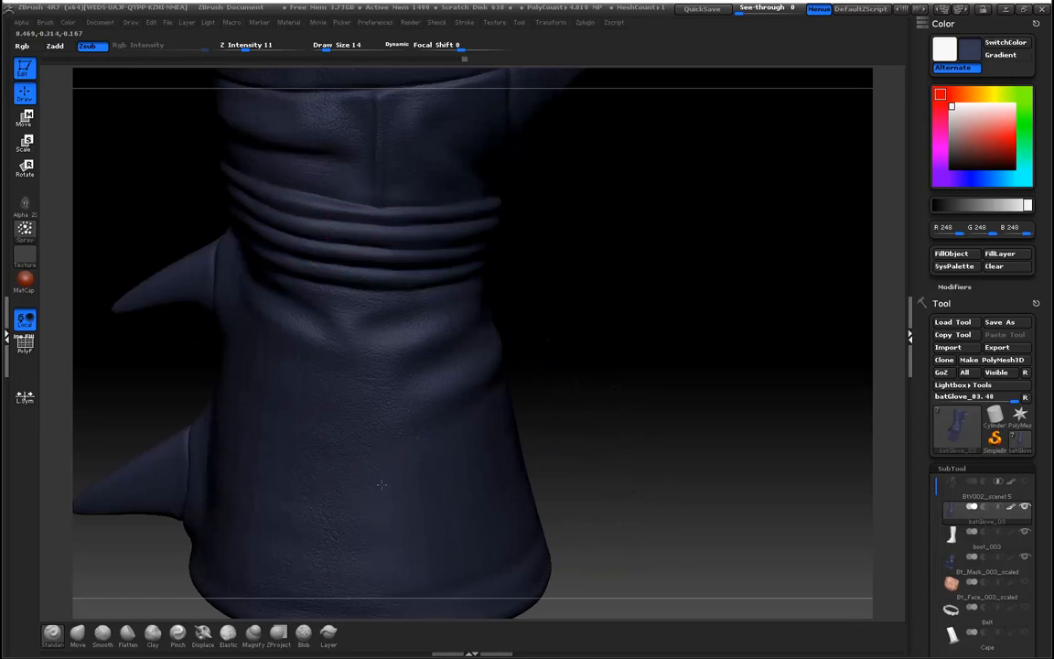
{"action": "left_click_drag", "start_coordinate": [643, 462], "coordinate": [453, 415]}
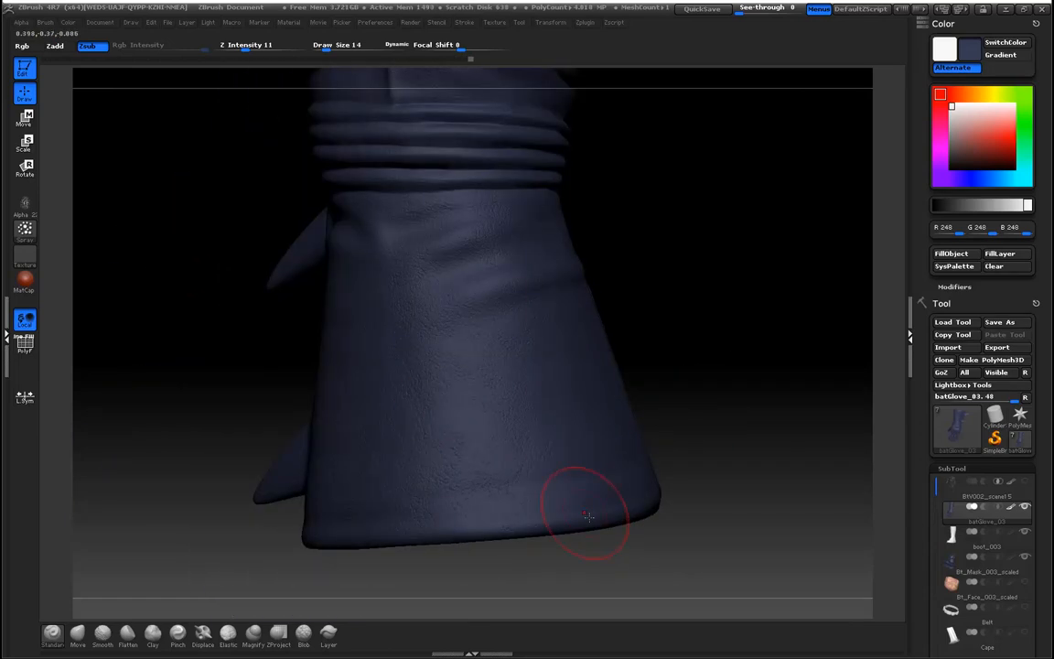
{"action": "left_click_drag", "start_coordinate": [798, 481], "coordinate": [602, 508]}
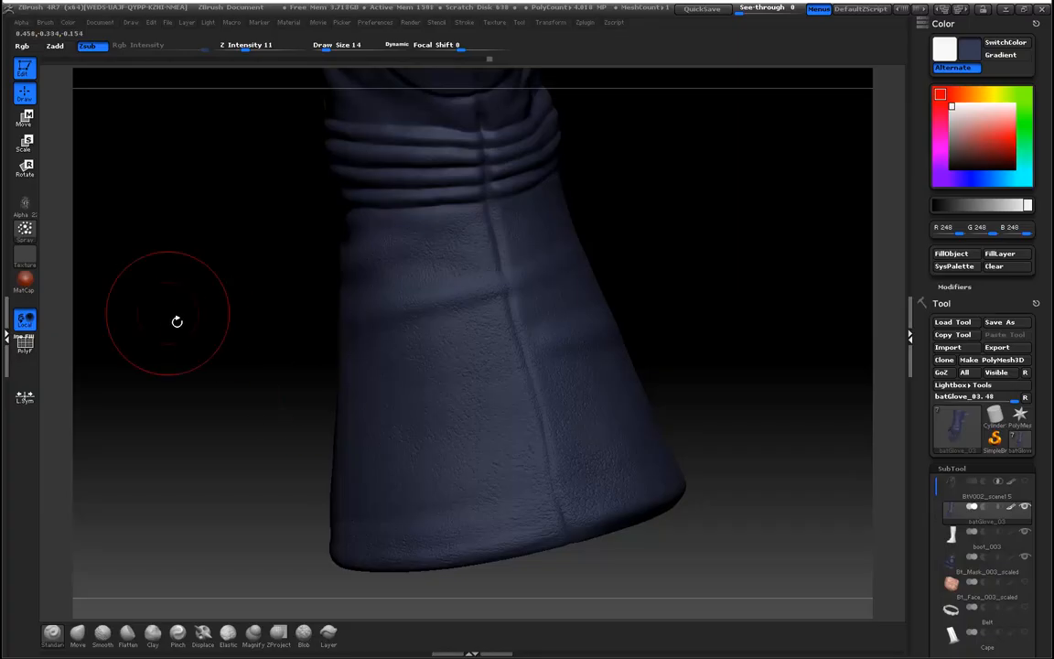
{"action": "left_click_drag", "start_coordinate": [193, 330], "coordinate": [207, 311]}
Fill in leather grain across the bands on the back of the hand and over the palm
{"action": "left_click_drag", "start_coordinate": [732, 341], "coordinate": [700, 419]}
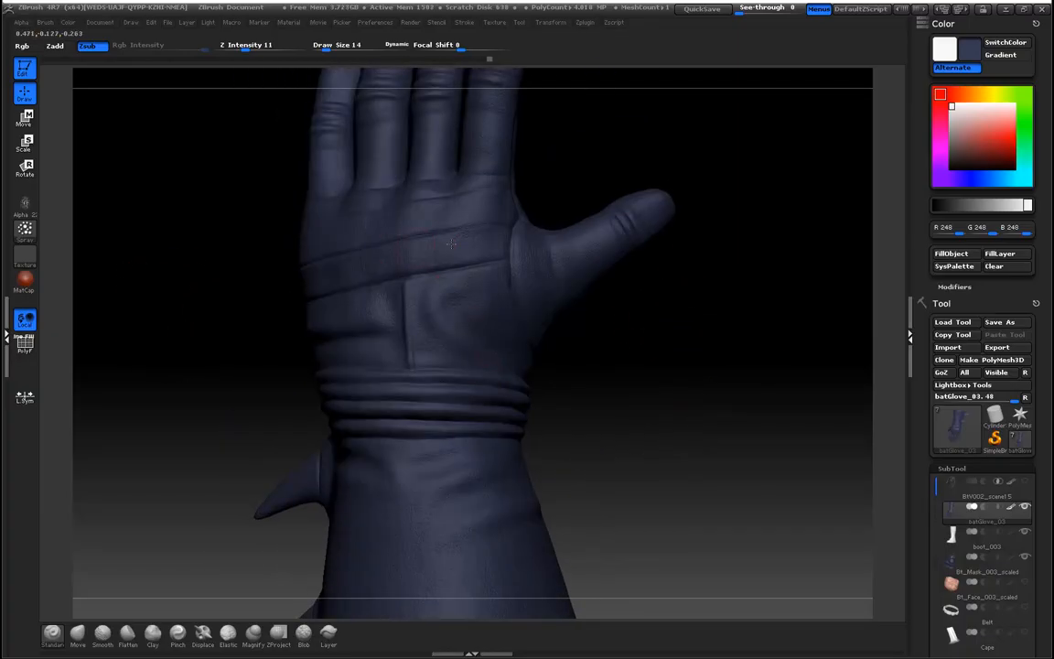
{"action": "left_click_drag", "start_coordinate": [209, 290], "coordinate": [333, 268]}
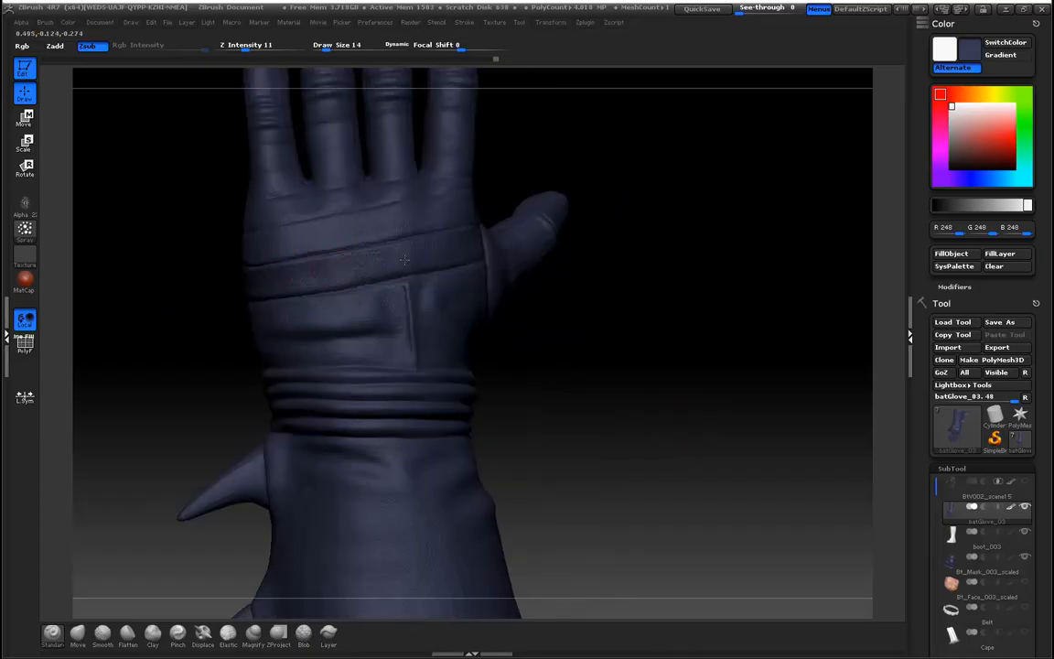
{"action": "left_click_drag", "start_coordinate": [162, 296], "coordinate": [224, 300]}
{"action": "left_click_drag", "start_coordinate": [622, 330], "coordinate": [679, 403], "text": "alt"}
{"action": "left_click_drag", "start_coordinate": [741, 413], "coordinate": [469, 317]}
{"action": "left_click_drag", "start_coordinate": [185, 435], "coordinate": [160, 347], "text": "alt"}
{"action": "left_click_drag", "start_coordinate": [635, 414], "coordinate": [713, 377]}
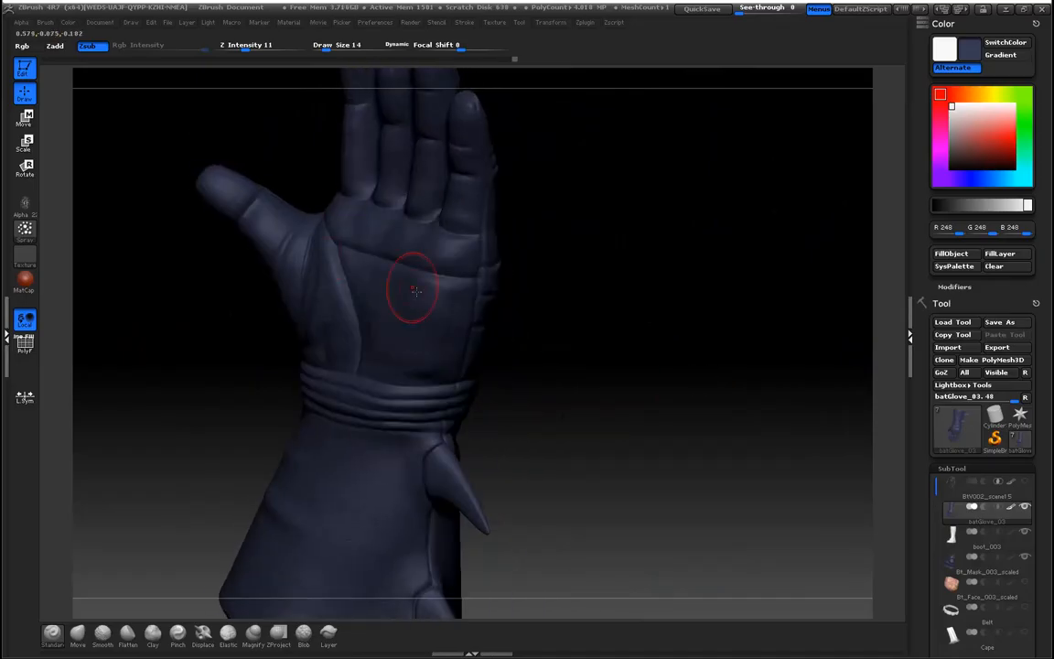
Reduce the brush to draw size 9 and carve leather grain around the spike bases and along the cuff's spiked seam
{"action": "left_click_drag", "start_coordinate": [245, 400], "coordinate": [518, 362]}
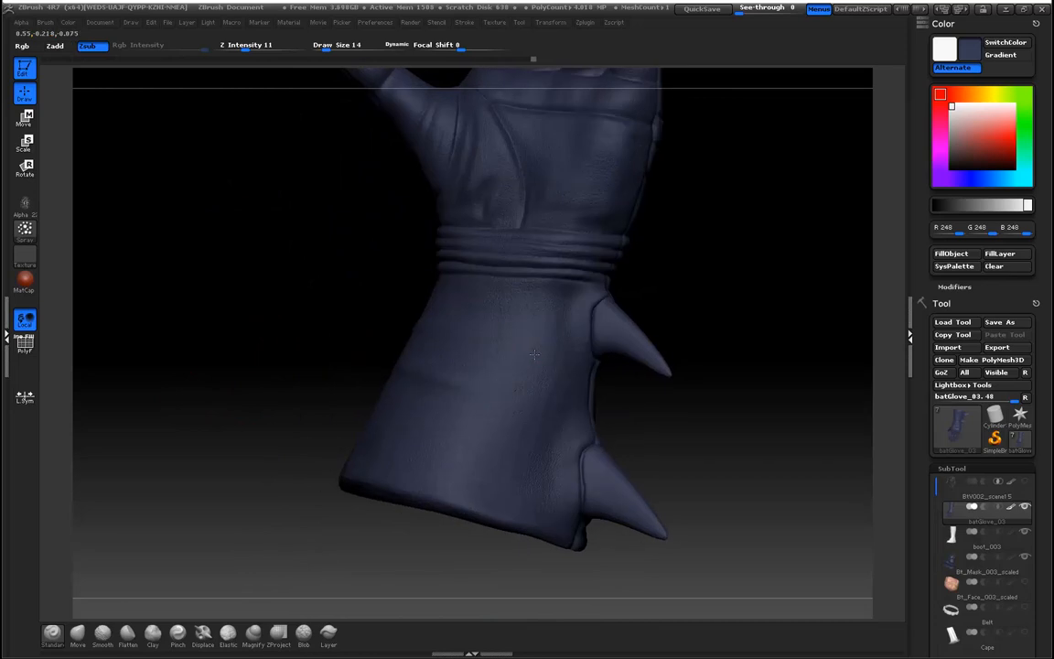
{"action": "left_click_drag", "start_coordinate": [720, 446], "coordinate": [751, 475]}
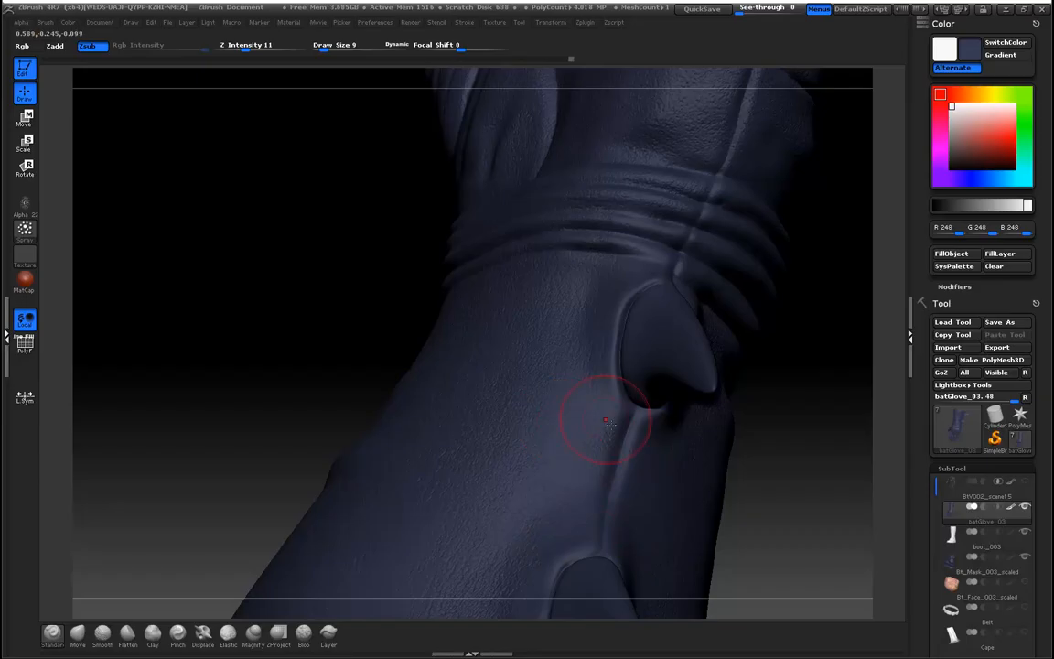
{"action": "left_click_drag", "start_coordinate": [411, 302], "coordinate": [332, 283]}
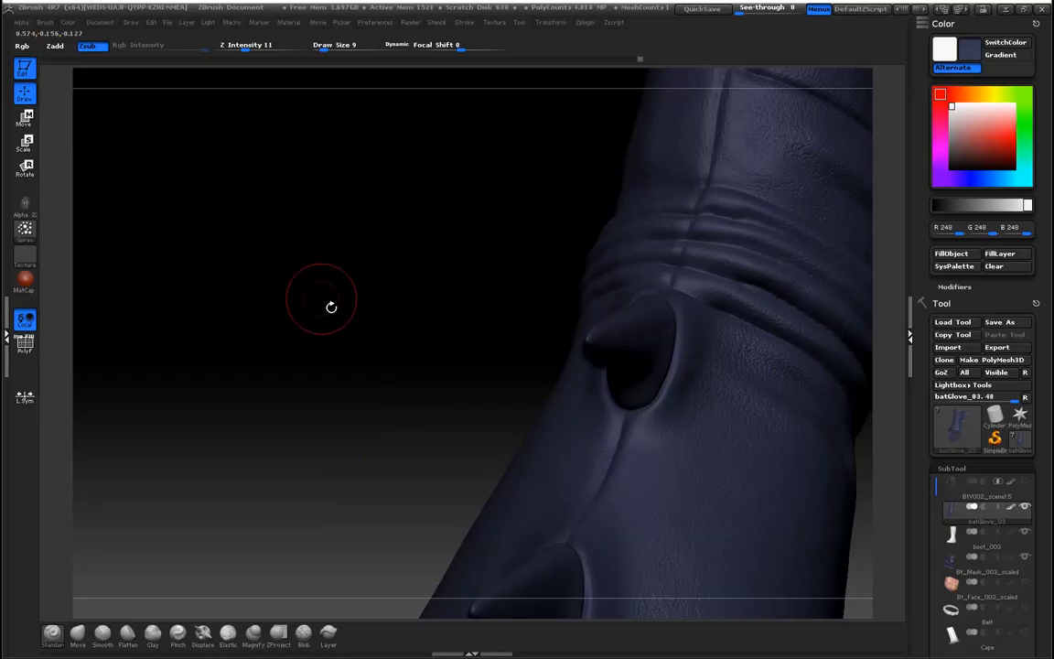
{"action": "mouse_move", "coordinate": [318, 346]}
{"action": "left_mouse_down"}
{"action": "mouse_move", "coordinate": [301, 169]}
{"action": "mouse_move", "coordinate": [315, 248]}
{"action": "mouse_move", "coordinate": [283, 263]}
{"action": "mouse_move", "coordinate": [293, 283]}
{"action": "left_mouse_up"}
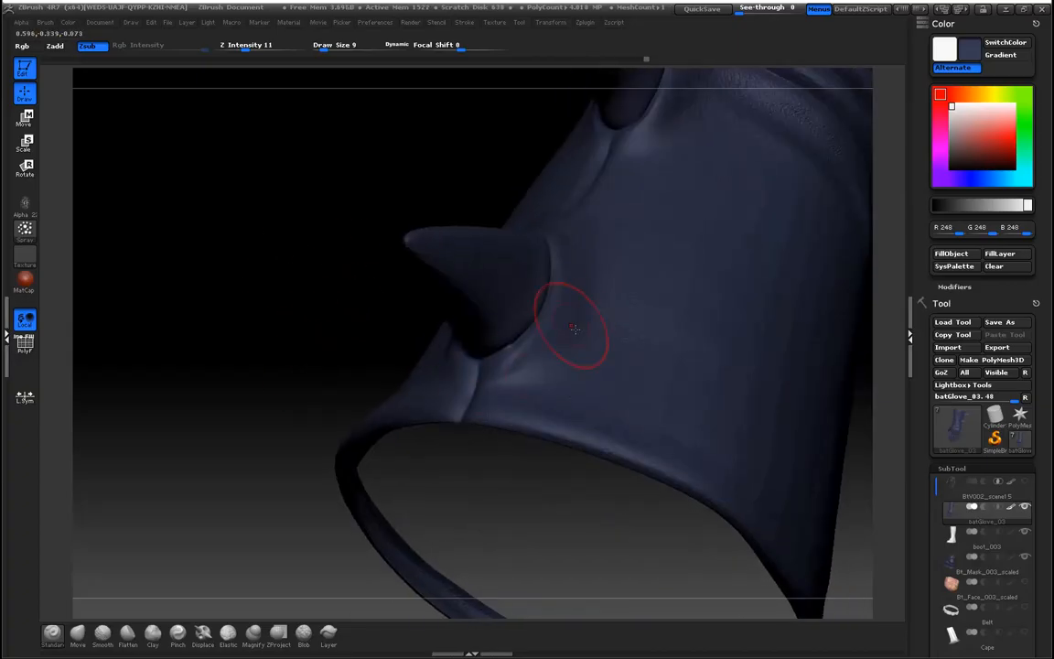
{"action": "left_click_drag", "start_coordinate": [428, 196], "coordinate": [438, 223]}
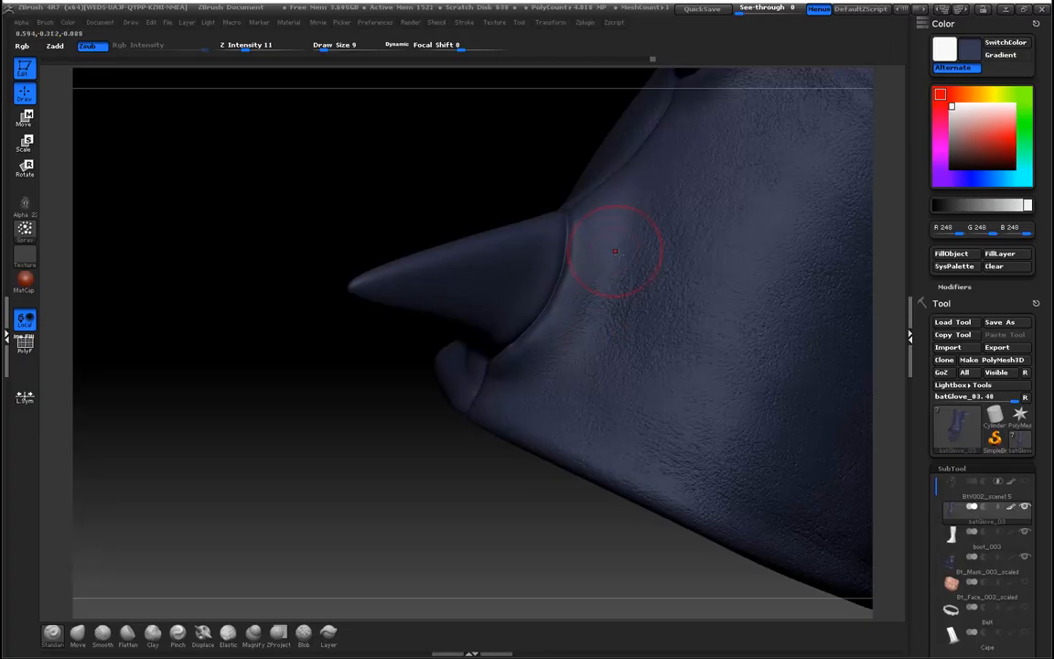
{"action": "left_click_drag", "start_coordinate": [376, 172], "coordinate": [329, 177]}
{"action": "left_click_drag", "start_coordinate": [826, 309], "coordinate": [475, 357]}
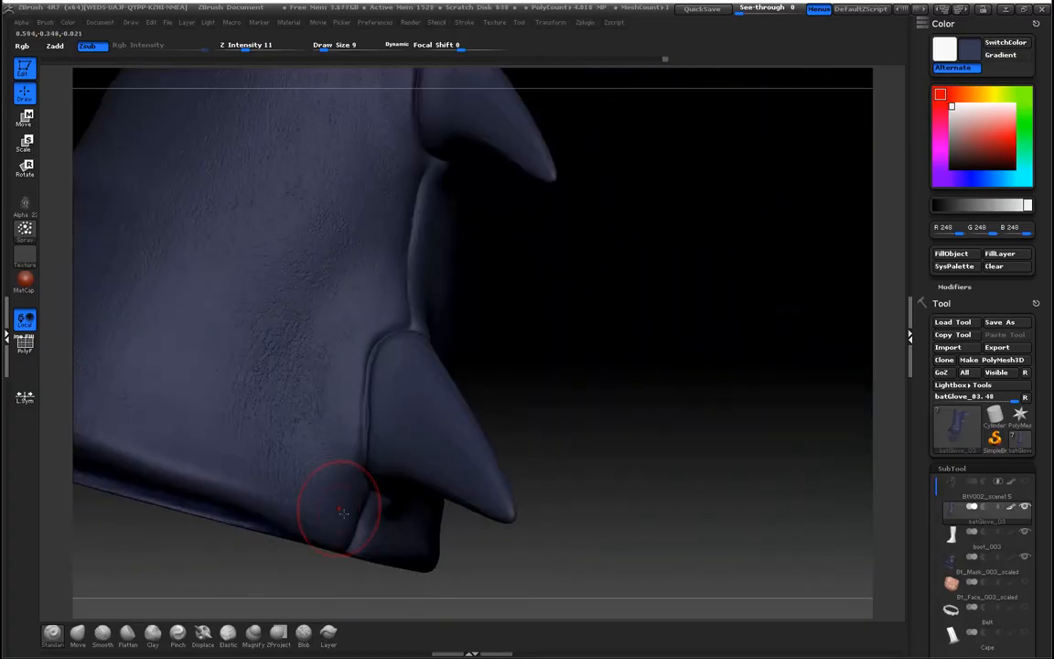
Touch up the fine leather grain on the palm, the finger bases and the outer side of the hand
{"action": "left_click_drag", "start_coordinate": [696, 394], "coordinate": [505, 310], "text": "alt"}
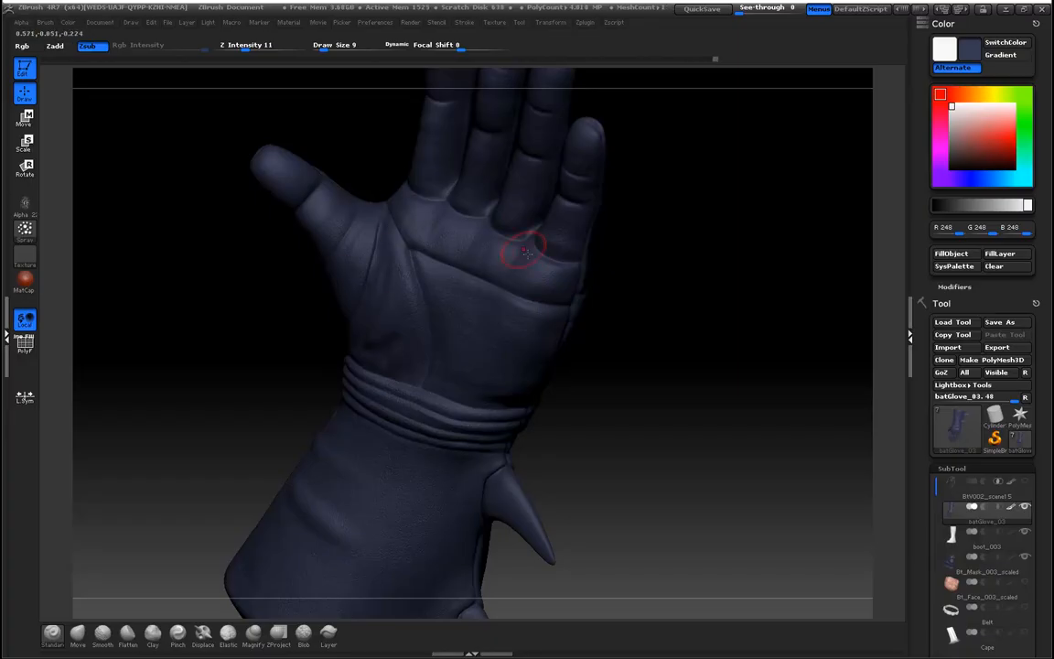
{"action": "left_click_drag", "start_coordinate": [341, 135], "coordinate": [713, 227]}
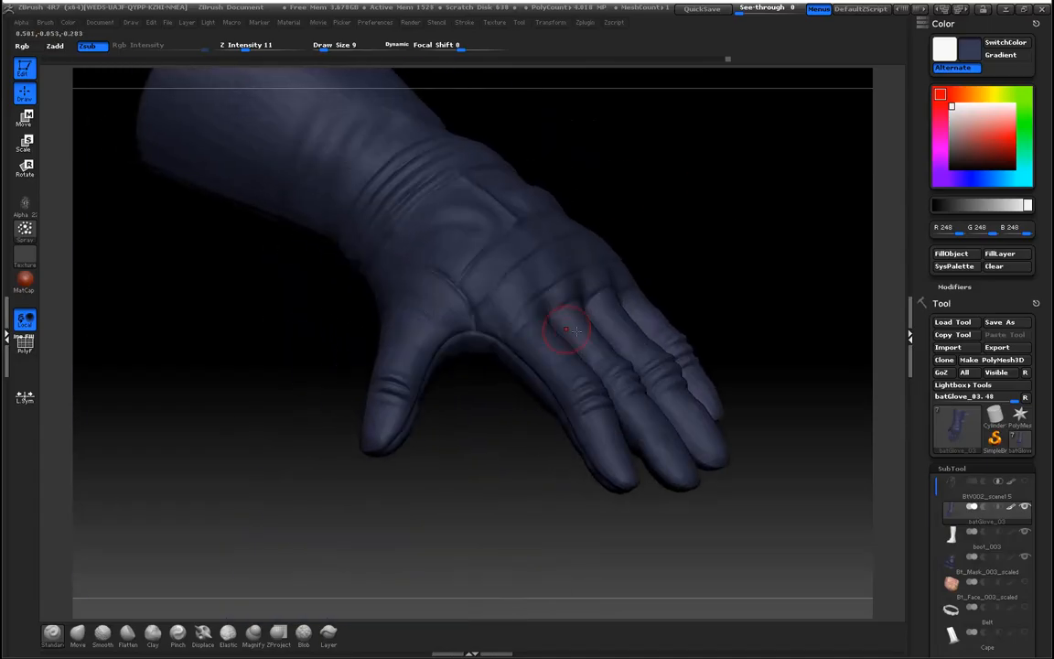
{"action": "left_click_drag", "start_coordinate": [483, 497], "coordinate": [730, 393], "text": "alt"}
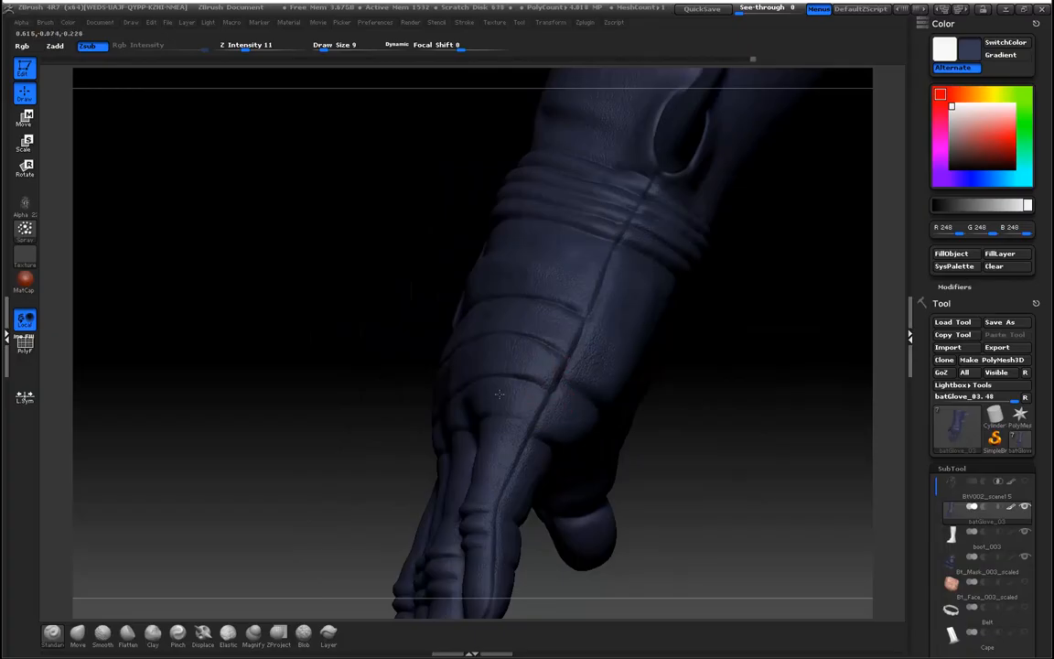
Enlarge the brush to draw size 22 and carve leather grain over the outer seam, the back-of-hand bands and the thumb
{"action": "key", "text": "]"}
{"action": "left_click_drag", "start_coordinate": [519, 407], "coordinate": [584, 323]}
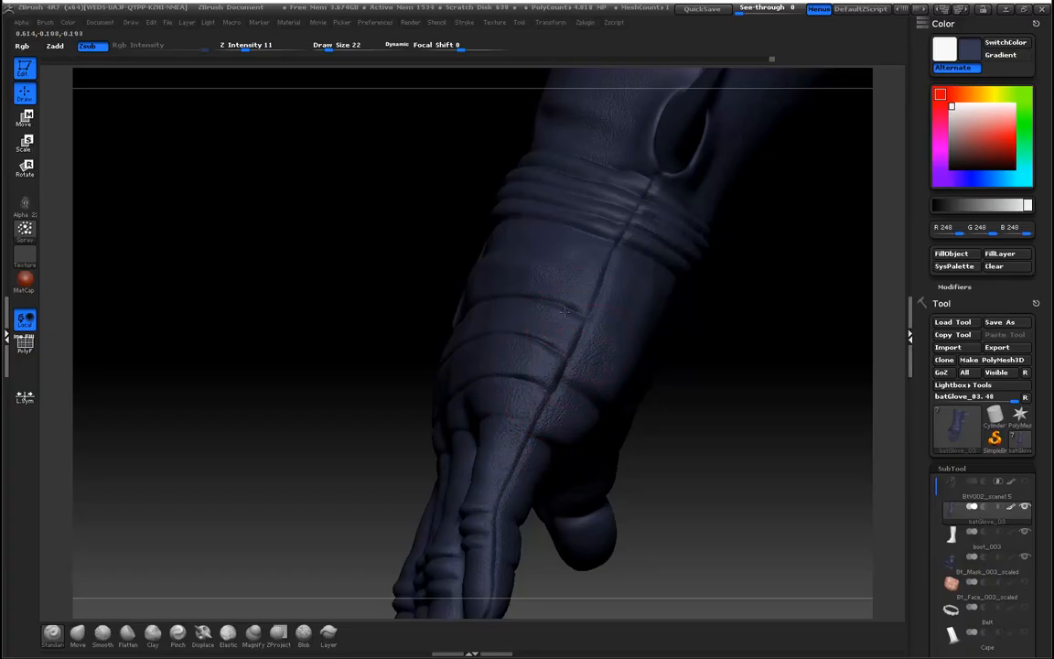
{"action": "left_click_drag", "start_coordinate": [400, 247], "coordinate": [466, 282]}
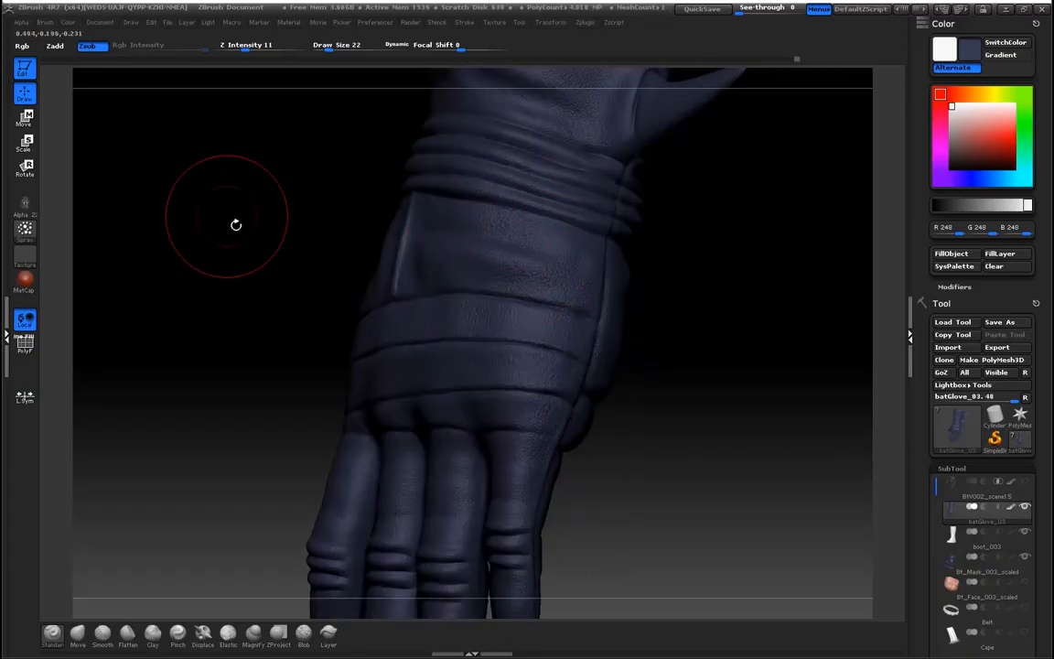
{"action": "mouse_move", "coordinate": [247, 228]}
{"action": "left_mouse_down"}
{"action": "mouse_move", "coordinate": [217, 181]}
{"action": "mouse_move", "coordinate": [252, 224]}
{"action": "mouse_move", "coordinate": [306, 247]}
{"action": "mouse_move", "coordinate": [434, 366]}
{"action": "left_mouse_up"}
{"action": "left_click_drag", "start_coordinate": [332, 403], "coordinate": [283, 271]}
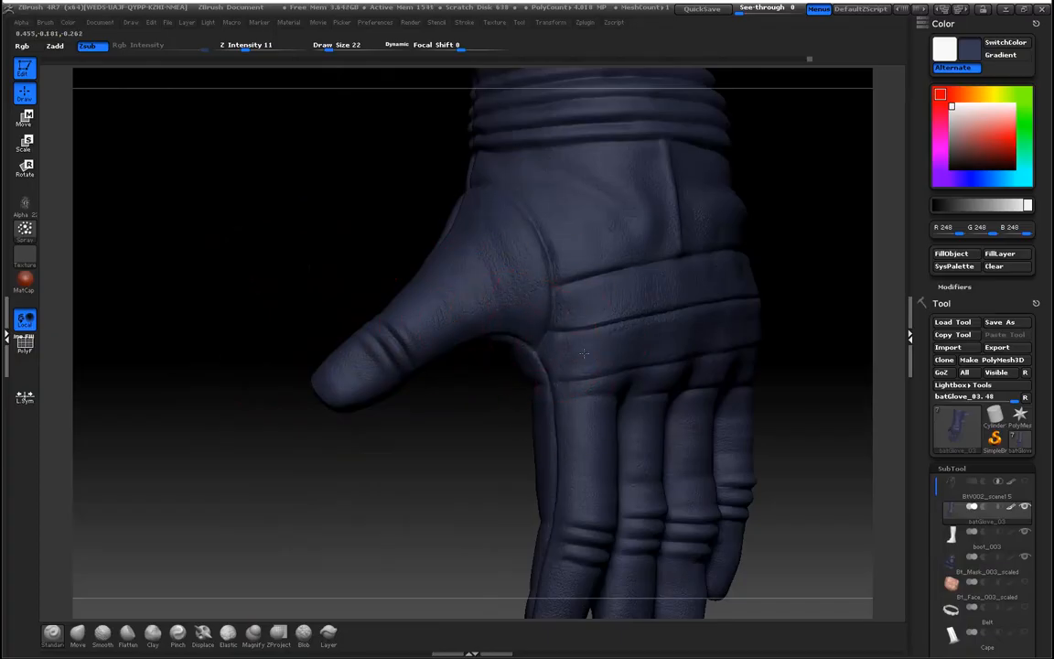
{"action": "mouse_move", "coordinate": [442, 501]}
{"action": "left_mouse_down"}
{"action": "mouse_move", "coordinate": [430, 370]}
{"action": "mouse_move", "coordinate": [561, 343]}
{"action": "left_mouse_up"}
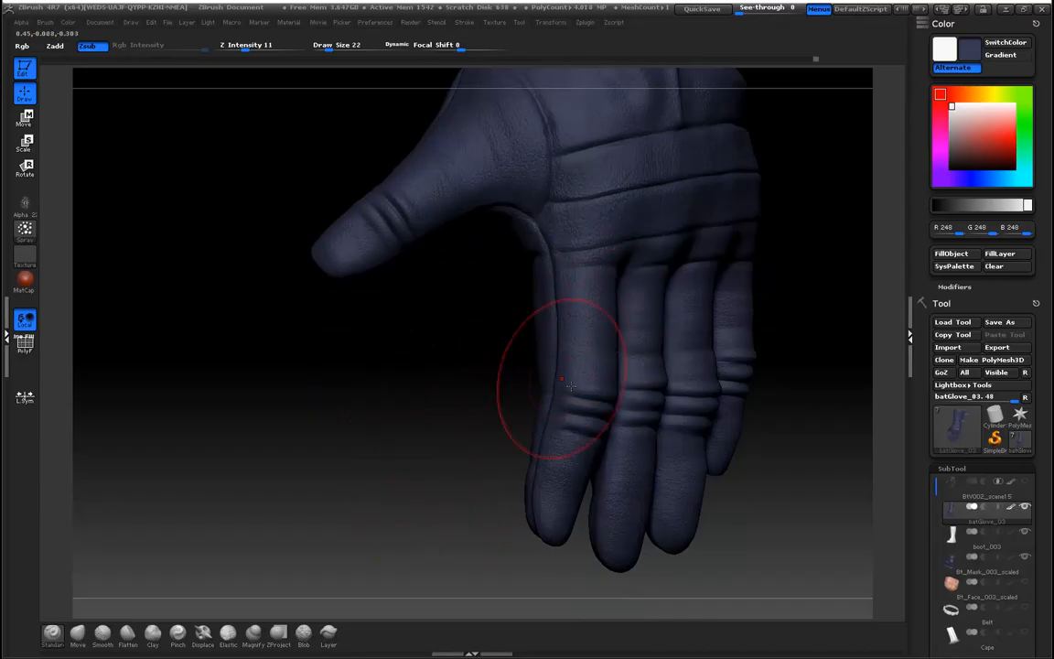
Carve broader leather grain along the index finger, the thumb base folds and the palm
{"action": "mouse_move", "coordinate": [445, 349]}
{"action": "left_mouse_down"}
{"action": "mouse_move", "coordinate": [426, 426]}
{"action": "mouse_move", "coordinate": [429, 400]}
{"action": "mouse_move", "coordinate": [284, 293]}
{"action": "mouse_move", "coordinate": [569, 291]}
{"action": "mouse_move", "coordinate": [540, 209]}
{"action": "mouse_move", "coordinate": [536, 219]}
{"action": "left_mouse_up"}
{"action": "left_click_drag", "start_coordinate": [542, 283], "coordinate": [581, 385]}
{"action": "left_click_drag", "start_coordinate": [603, 457], "coordinate": [751, 374]}
{"action": "mouse_move", "coordinate": [572, 403]}
{"action": "left_mouse_down"}
{"action": "mouse_move", "coordinate": [547, 393]}
{"action": "mouse_move", "coordinate": [534, 323]}
{"action": "left_mouse_up"}
{"action": "left_click_drag", "start_coordinate": [355, 331], "coordinate": [328, 311]}
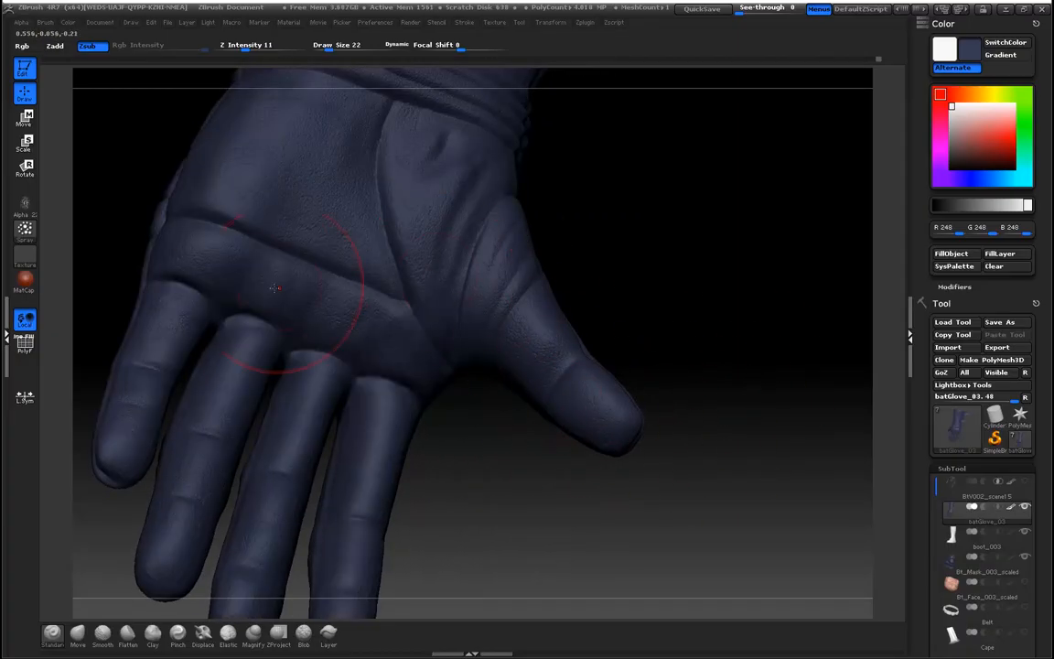
Carve broader leather grain down the palm sides of the four fingers, from their bases to the tips
{"action": "mouse_move", "coordinate": [445, 491]}
{"action": "left_mouse_down"}
{"action": "mouse_move", "coordinate": [593, 412]}
{"action": "mouse_move", "coordinate": [512, 384]}
{"action": "left_mouse_up"}
{"action": "left_click_drag", "start_coordinate": [487, 335], "coordinate": [462, 371]}
{"action": "mouse_move", "coordinate": [462, 426]}
{"action": "left_mouse_down"}
{"action": "mouse_move", "coordinate": [469, 469]}
{"action": "mouse_move", "coordinate": [457, 472]}
{"action": "left_mouse_up"}
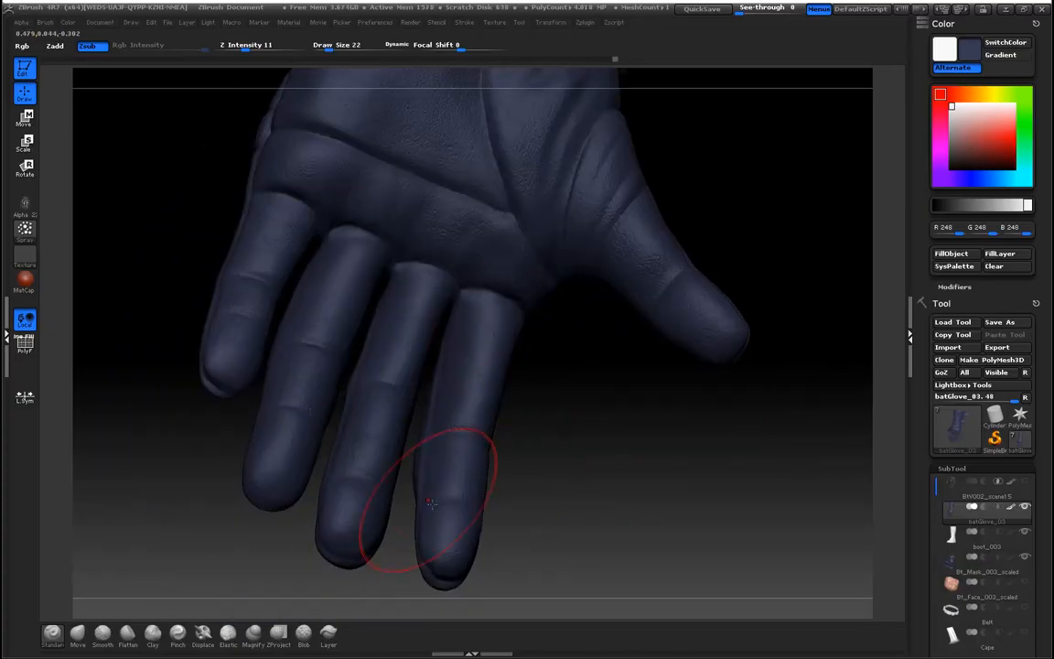
{"action": "left_click_drag", "start_coordinate": [502, 539], "coordinate": [530, 480]}
{"action": "left_click_drag", "start_coordinate": [424, 312], "coordinate": [428, 267]}
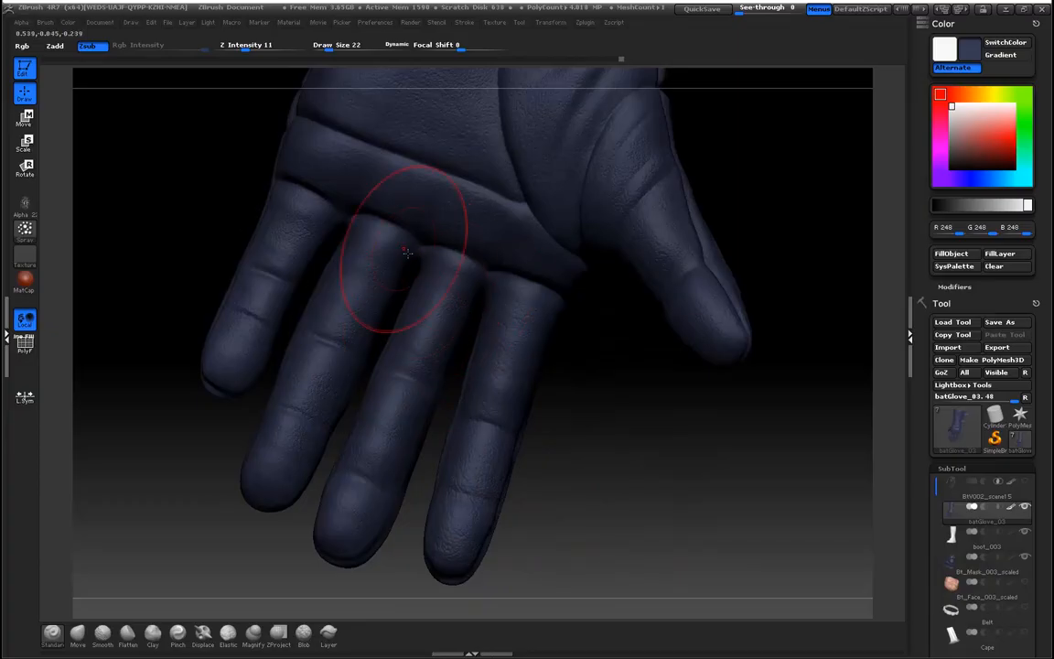
{"action": "left_click_drag", "start_coordinate": [434, 344], "coordinate": [426, 357]}
Carve broader leather grain over the back of the hand and the knuckle sides of the fingers
{"action": "mouse_move", "coordinate": [530, 471]}
{"action": "left_mouse_down"}
{"action": "mouse_move", "coordinate": [549, 494]}
{"action": "mouse_move", "coordinate": [577, 477]}
{"action": "mouse_move", "coordinate": [599, 485]}
{"action": "mouse_move", "coordinate": [586, 466]}
{"action": "mouse_move", "coordinate": [700, 395]}
{"action": "mouse_move", "coordinate": [696, 371]}
{"action": "mouse_move", "coordinate": [699, 466]}
{"action": "mouse_move", "coordinate": [718, 460]}
{"action": "mouse_move", "coordinate": [663, 404]}
{"action": "mouse_move", "coordinate": [687, 400]}
{"action": "mouse_move", "coordinate": [717, 424]}
{"action": "mouse_move", "coordinate": [721, 409]}
{"action": "mouse_move", "coordinate": [689, 419]}
{"action": "mouse_move", "coordinate": [700, 414]}
{"action": "left_mouse_up"}
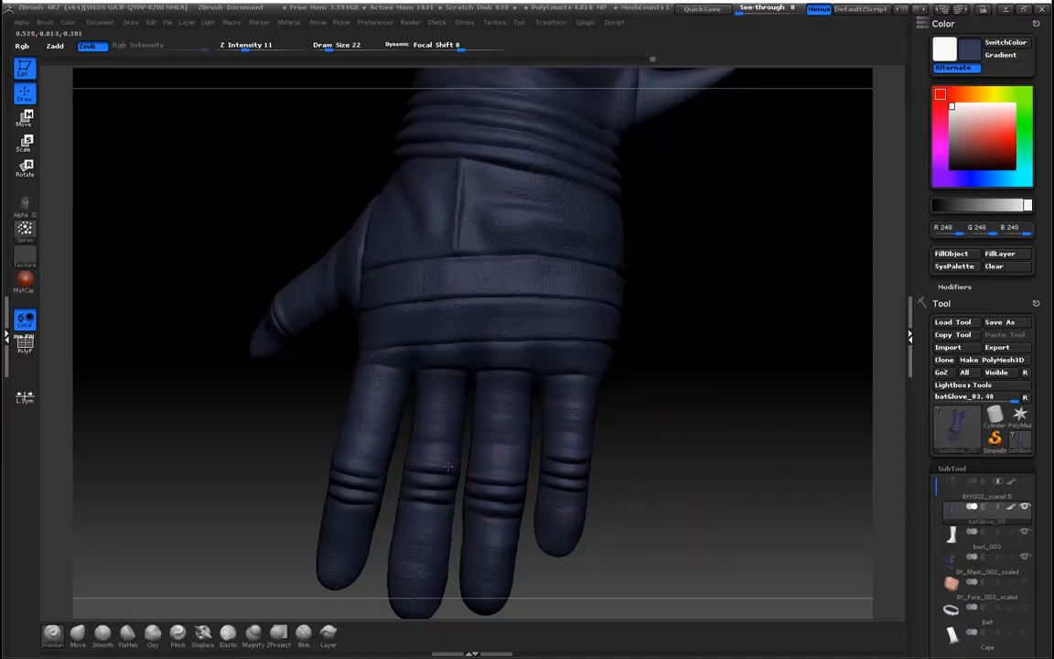
{"action": "left_click_drag", "start_coordinate": [713, 407], "coordinate": [627, 360]}
{"action": "left_click_drag", "start_coordinate": [638, 404], "coordinate": [353, 287]}
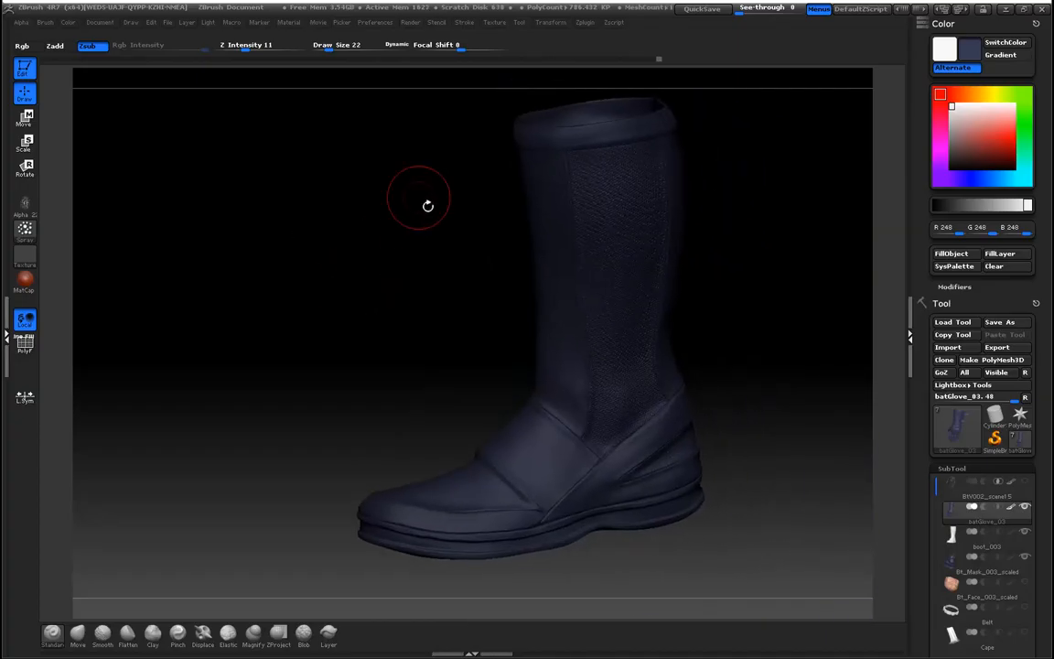
Make the boot_003 subtool active and hide the batGlove_03 subtool
{"action": "mouse_move", "coordinate": [999, 558]}
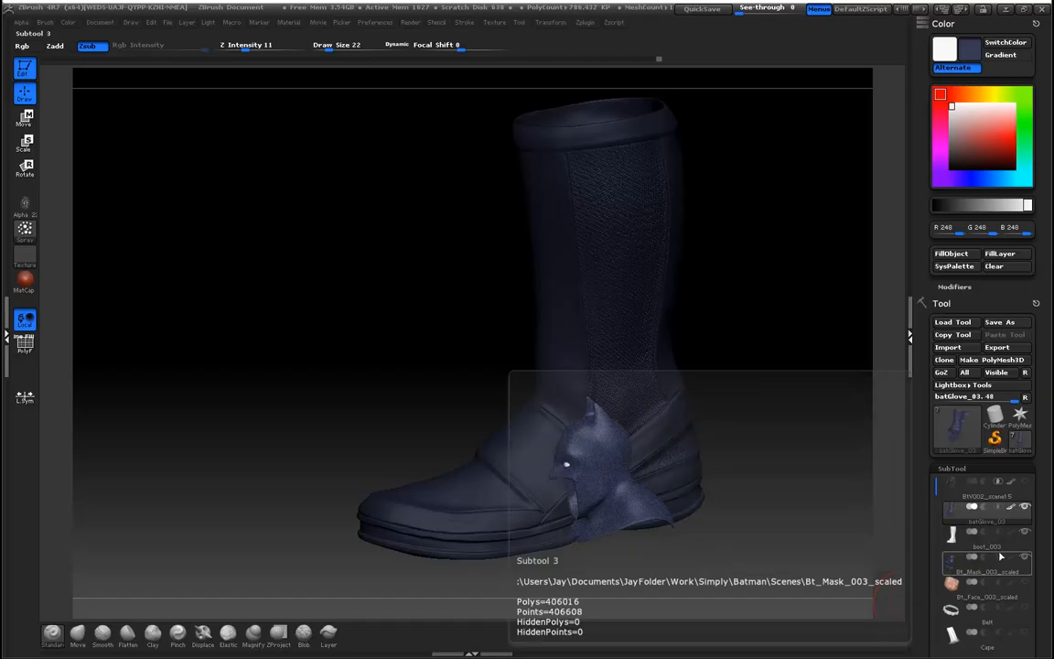
{"action": "left_click", "coordinate": [1023, 543]}
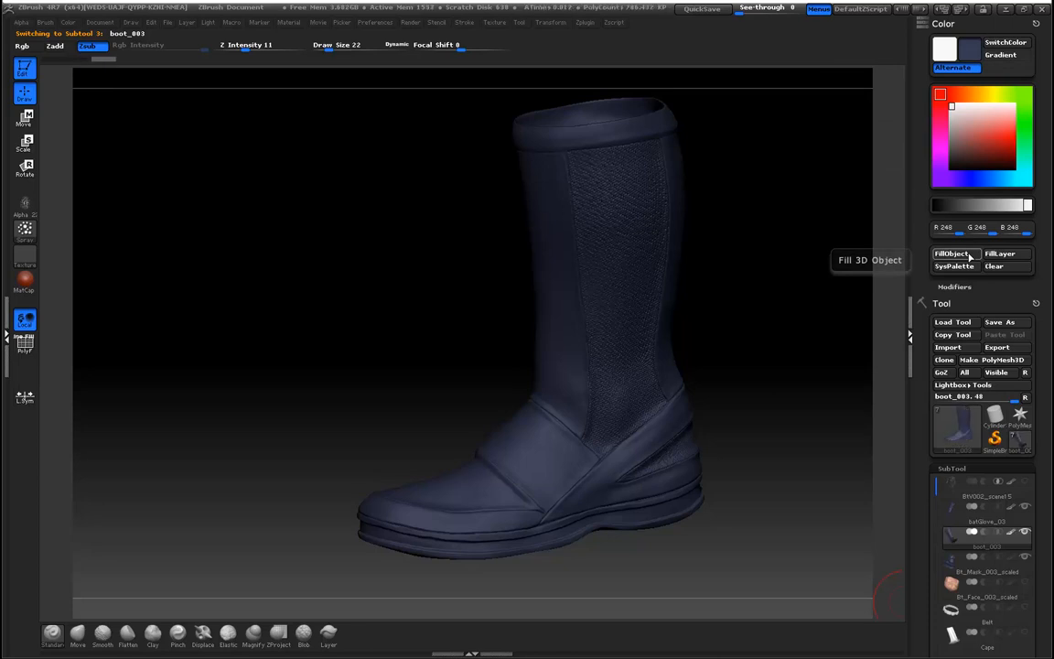
{"action": "left_click_drag", "start_coordinate": [353, 313], "coordinate": [353, 313]}
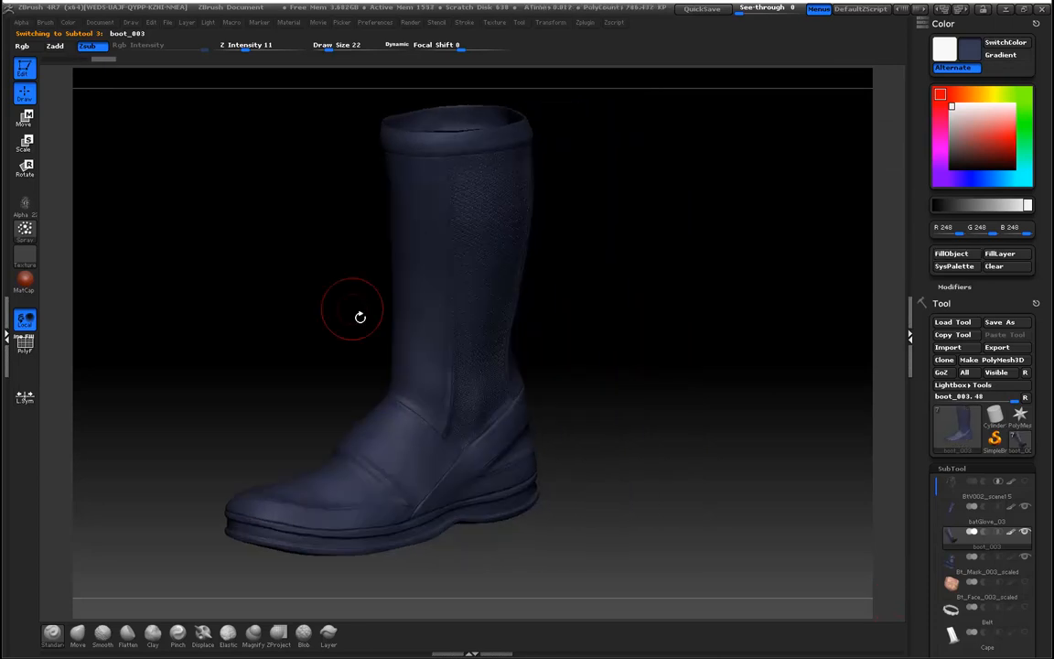
{"action": "left_click_drag", "start_coordinate": [272, 308], "coordinate": [427, 269], "text": "alt"}
{"action": "mouse_move", "coordinate": [309, 366]}
{"action": "left_mouse_down", "text": "shift"}
{"action": "mouse_move", "coordinate": [318, 374]}
{"action": "mouse_move", "coordinate": [320, 365]}
{"action": "left_mouse_up", "text": "shift"}
{"action": "left_click_drag", "start_coordinate": [435, 370], "coordinate": [874, 473], "text": "alt"}
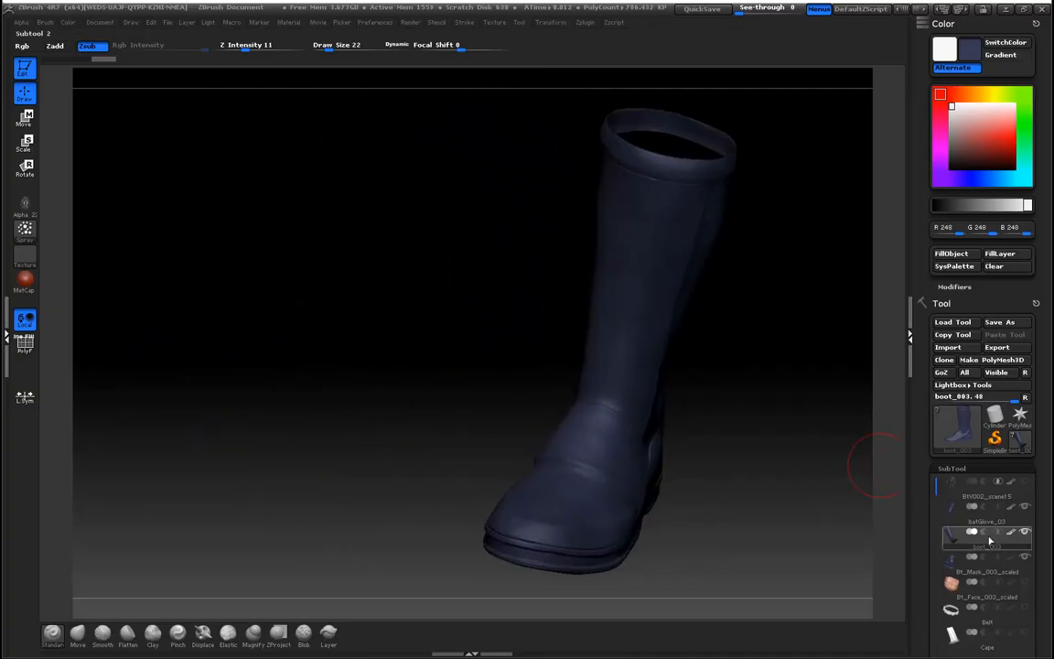
{"action": "left_click", "coordinate": [1024, 507]}
Reduce the brush to draw size 9 and carve fine leather grain over the boot's toe and instep band
{"action": "left_click_drag", "start_coordinate": [833, 422], "coordinate": [783, 416]}
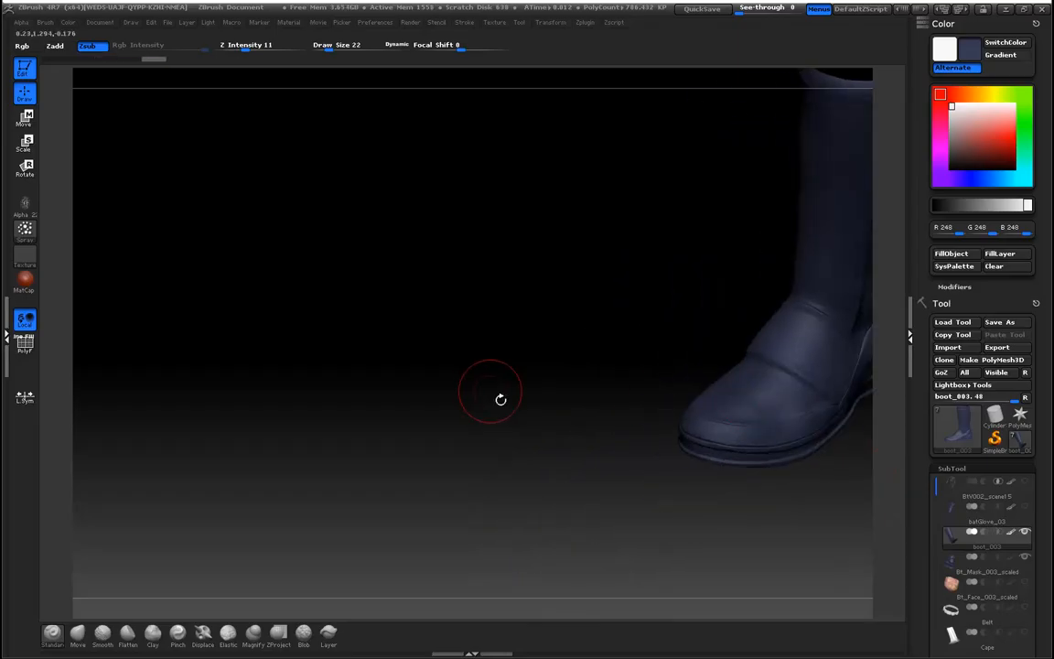
{"action": "left_click_drag", "start_coordinate": [567, 359], "coordinate": [306, 404], "text": "alt"}
{"action": "left_click_drag", "start_coordinate": [265, 355], "coordinate": [295, 462], "text": "alt"}
{"action": "left_click_drag", "start_coordinate": [736, 454], "coordinate": [727, 458]}
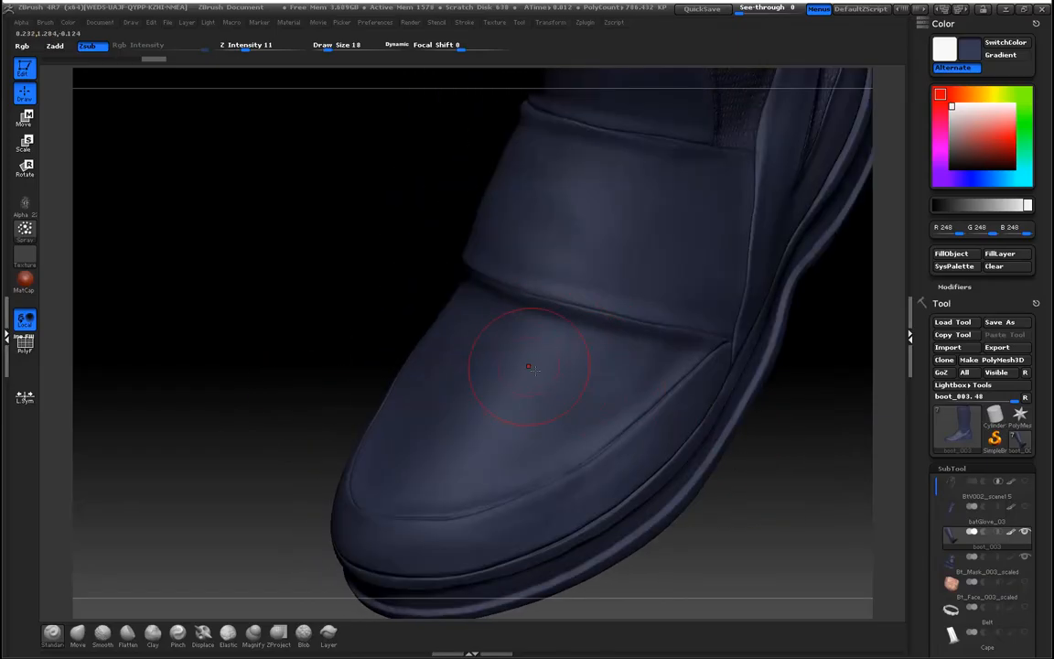
{"action": "key", "text": "bracketleft"}
{"action": "mouse_move", "coordinate": [712, 481]}
{"action": "left_mouse_down"}
{"action": "mouse_move", "coordinate": [695, 453]}
{"action": "mouse_move", "coordinate": [689, 465]}
{"action": "left_mouse_up"}
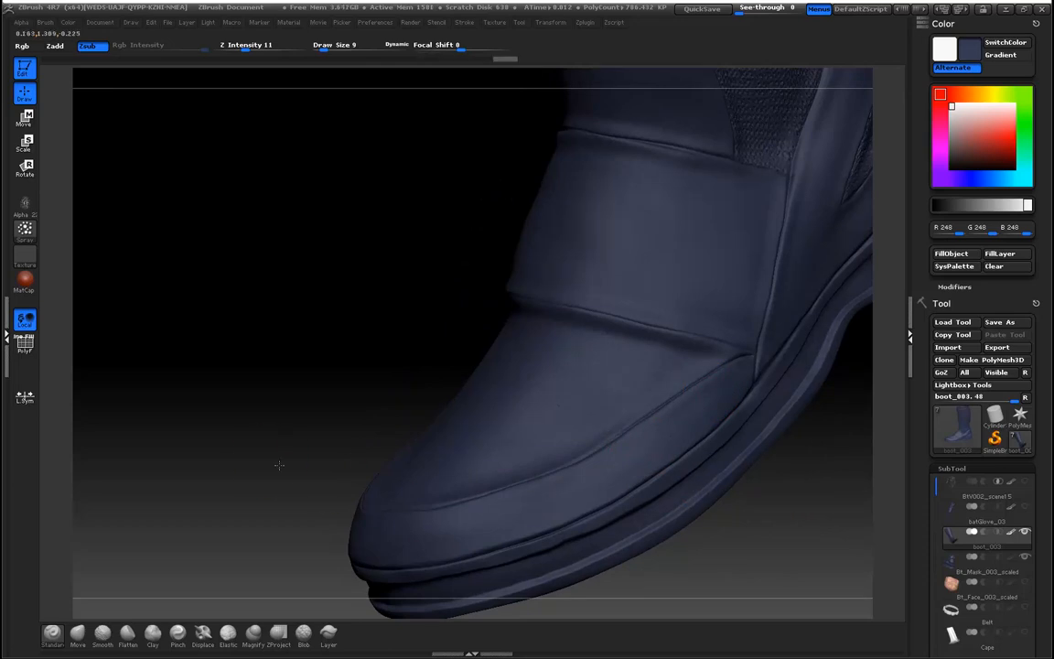
{"action": "left_click_drag", "start_coordinate": [277, 461], "coordinate": [422, 531]}
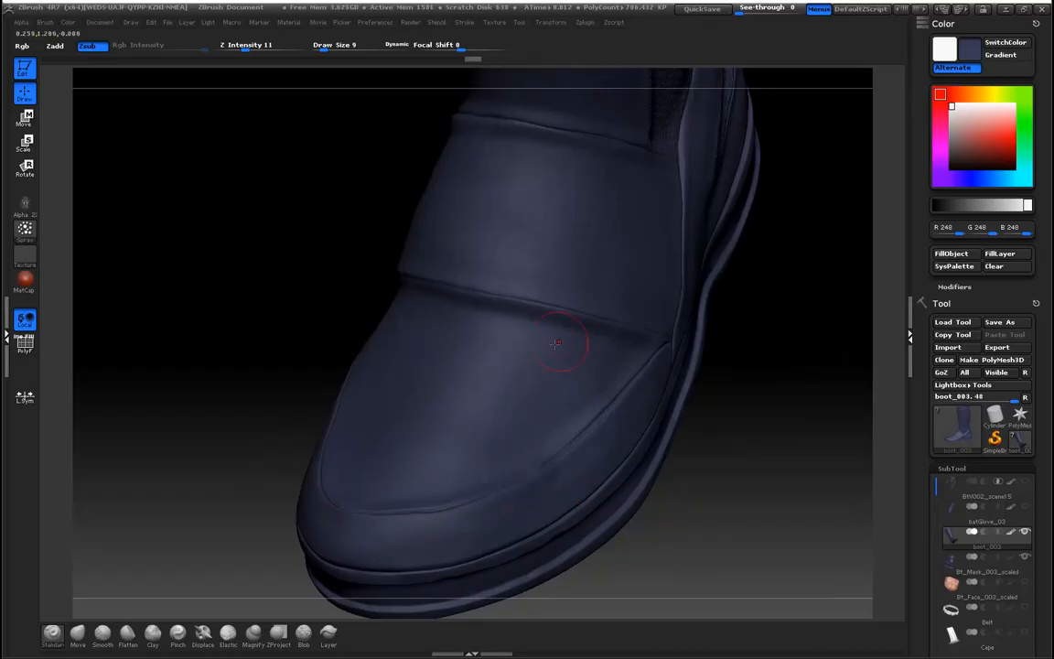
{"action": "mouse_move", "coordinate": [245, 384]}
{"action": "left_mouse_down"}
{"action": "mouse_move", "coordinate": [301, 285]}
{"action": "mouse_move", "coordinate": [217, 431]}
{"action": "mouse_move", "coordinate": [224, 449]}
{"action": "mouse_move", "coordinate": [282, 452]}
{"action": "left_mouse_up"}
Paint a mask over the boot's sole along the forefoot side and around the front of the toe
{"action": "key", "text": "shift"}
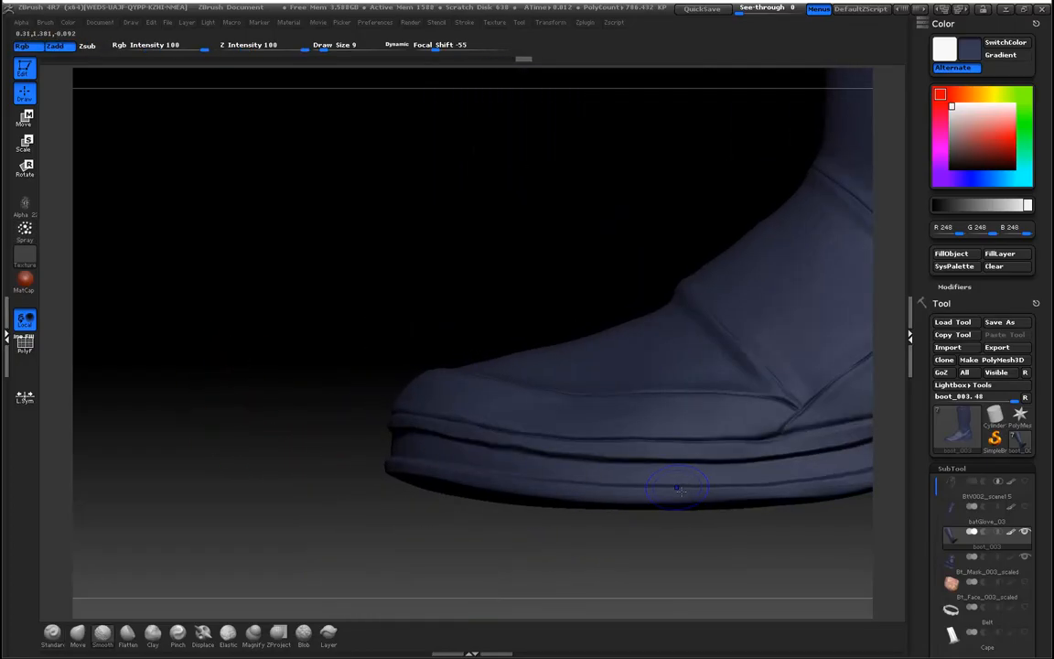
{"action": "mouse_move", "coordinate": [666, 485]}
{"action": "left_mouse_down", "text": "ctrl"}
{"action": "mouse_move", "coordinate": [514, 484]}
{"action": "mouse_move", "coordinate": [647, 484]}
{"action": "mouse_move", "coordinate": [485, 414]}
{"action": "mouse_move", "coordinate": [425, 414]}
{"action": "mouse_move", "coordinate": [414, 477]}
{"action": "mouse_move", "coordinate": [549, 481]}
{"action": "mouse_move", "coordinate": [741, 462]}
{"action": "mouse_move", "coordinate": [553, 465]}
{"action": "left_mouse_up", "text": "ctrl"}
{"action": "left_click_drag", "start_coordinate": [217, 423], "coordinate": [231, 423], "text": "shift"}
{"action": "left_click_drag", "start_coordinate": [531, 495], "coordinate": [397, 491], "text": "ctrl"}
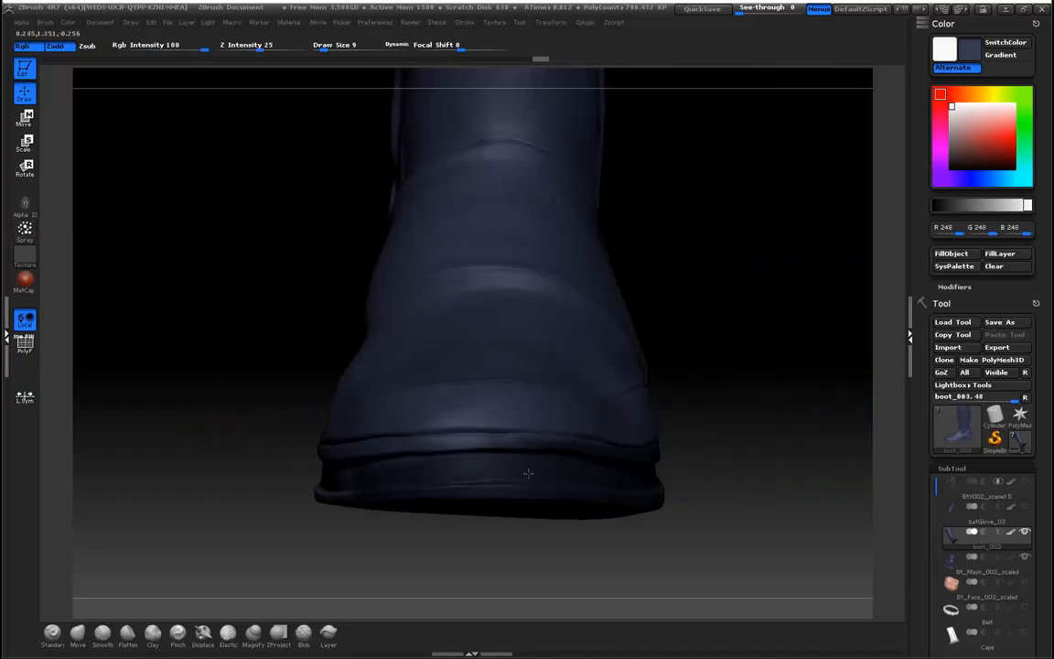
{"action": "left_click_drag", "start_coordinate": [494, 463], "coordinate": [348, 471], "text": "ctrl"}
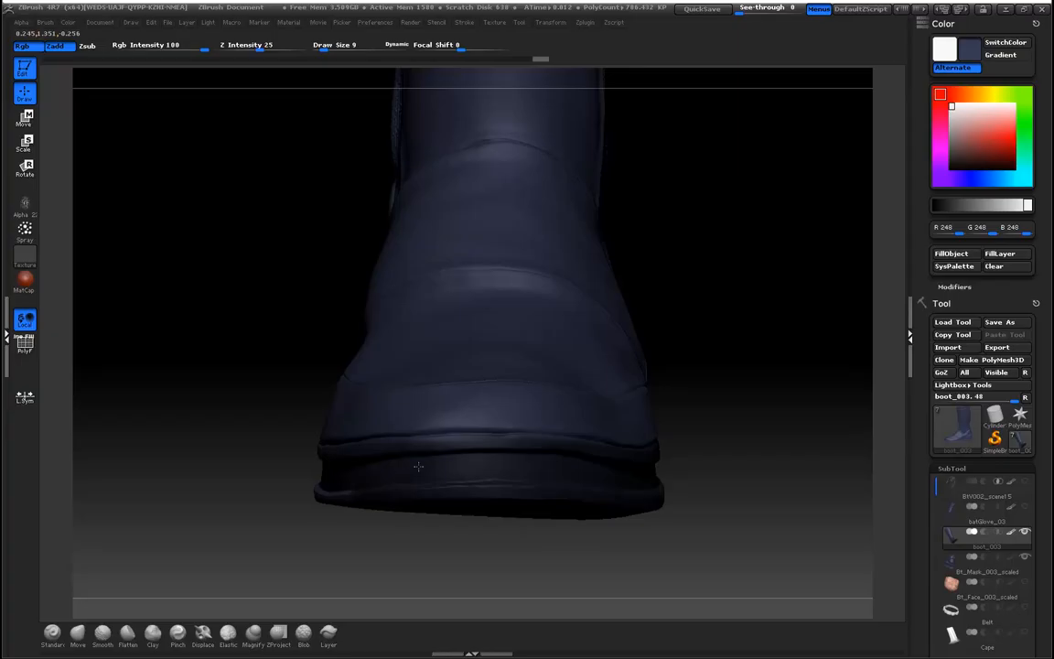
Mask the sole along the opposite side of the boot, from the toe through the arch to the heel
{"action": "mouse_move", "coordinate": [691, 483]}
{"action": "left_mouse_down"}
{"action": "mouse_move", "coordinate": [717, 515]}
{"action": "mouse_move", "coordinate": [692, 515]}
{"action": "mouse_move", "coordinate": [671, 529]}
{"action": "mouse_move", "coordinate": [896, 507]}
{"action": "left_mouse_up"}
{"action": "mouse_move", "coordinate": [593, 465]}
{"action": "left_mouse_down", "text": "shift"}
{"action": "mouse_move", "coordinate": [649, 477]}
{"action": "mouse_move", "coordinate": [560, 476]}
{"action": "left_mouse_up", "text": "shift"}
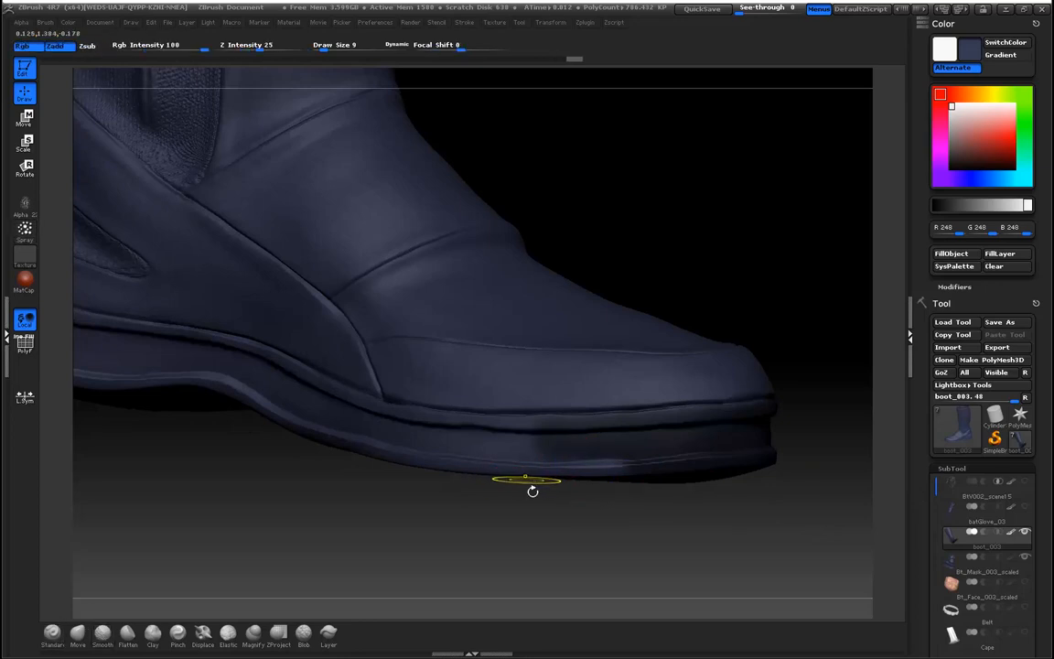
{"action": "left_click_drag", "start_coordinate": [557, 475], "coordinate": [445, 469], "text": "ctrl"}
{"action": "mouse_move", "coordinate": [566, 465]}
{"action": "left_mouse_down"}
{"action": "mouse_move", "coordinate": [422, 450]}
{"action": "mouse_move", "coordinate": [395, 434]}
{"action": "left_mouse_up"}
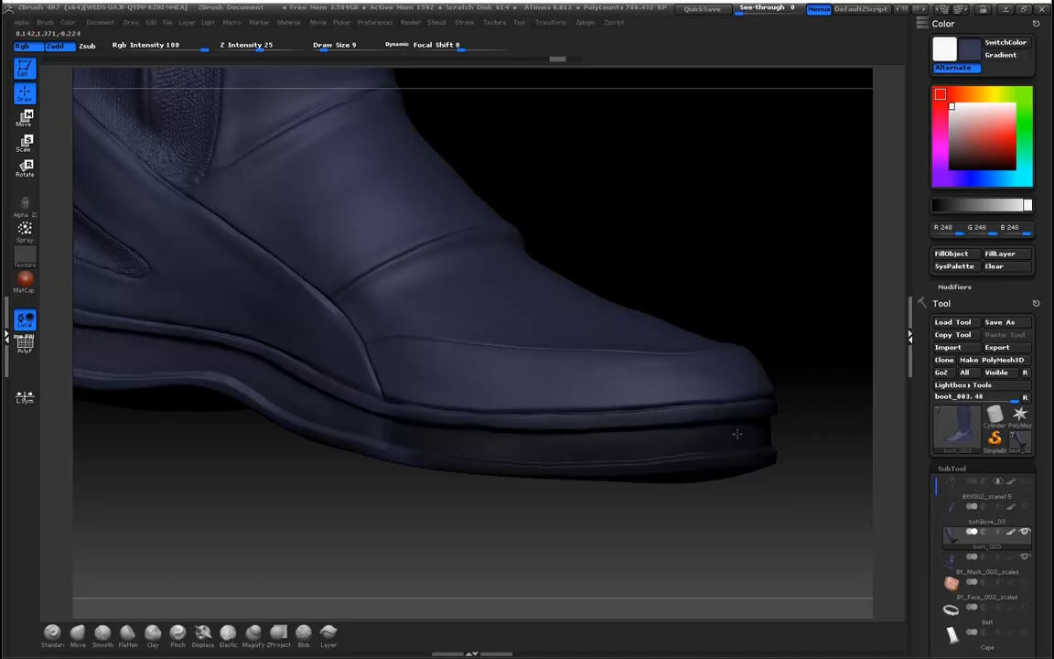
{"action": "mouse_move", "coordinate": [511, 469]}
{"action": "left_mouse_down"}
{"action": "mouse_move", "coordinate": [172, 347]}
{"action": "mouse_move", "coordinate": [223, 385]}
{"action": "left_mouse_up"}
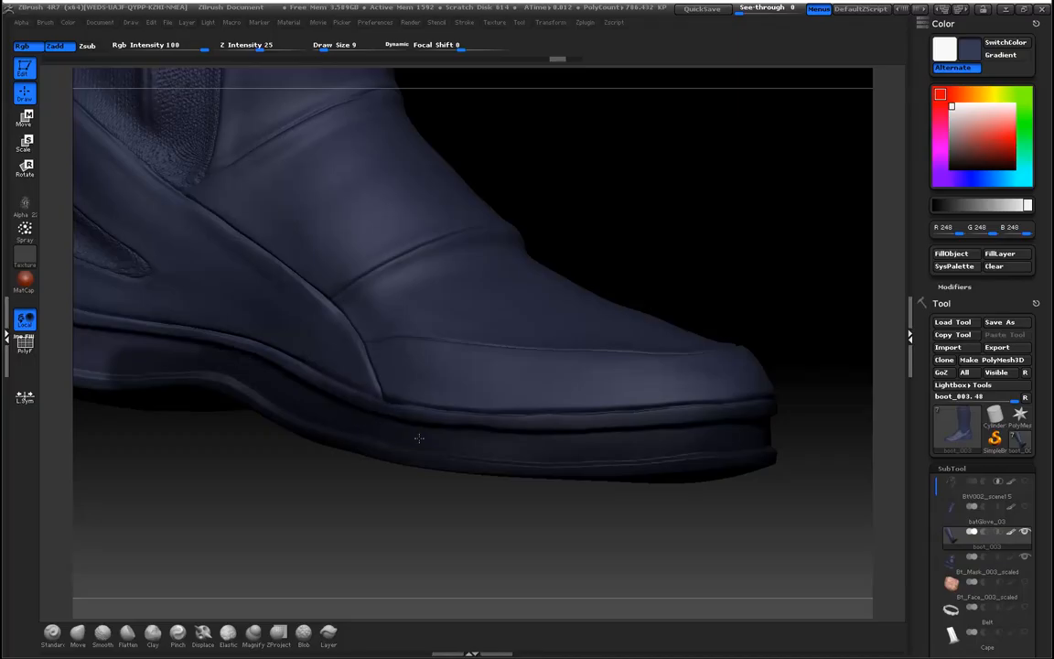
{"action": "mouse_move", "coordinate": [299, 493]}
{"action": "left_mouse_down"}
{"action": "mouse_move", "coordinate": [664, 576]}
{"action": "mouse_move", "coordinate": [548, 536]}
{"action": "mouse_move", "coordinate": [536, 508]}
{"action": "mouse_move", "coordinate": [454, 549]}
{"action": "mouse_move", "coordinate": [463, 535]}
{"action": "left_mouse_up"}
{"action": "mouse_move", "coordinate": [463, 383]}
{"action": "left_mouse_down"}
{"action": "mouse_move", "coordinate": [485, 384]}
{"action": "mouse_move", "coordinate": [334, 363]}
{"action": "mouse_move", "coordinate": [234, 318]}
{"action": "mouse_move", "coordinate": [408, 329]}
{"action": "mouse_move", "coordinate": [582, 385]}
{"action": "left_mouse_up"}
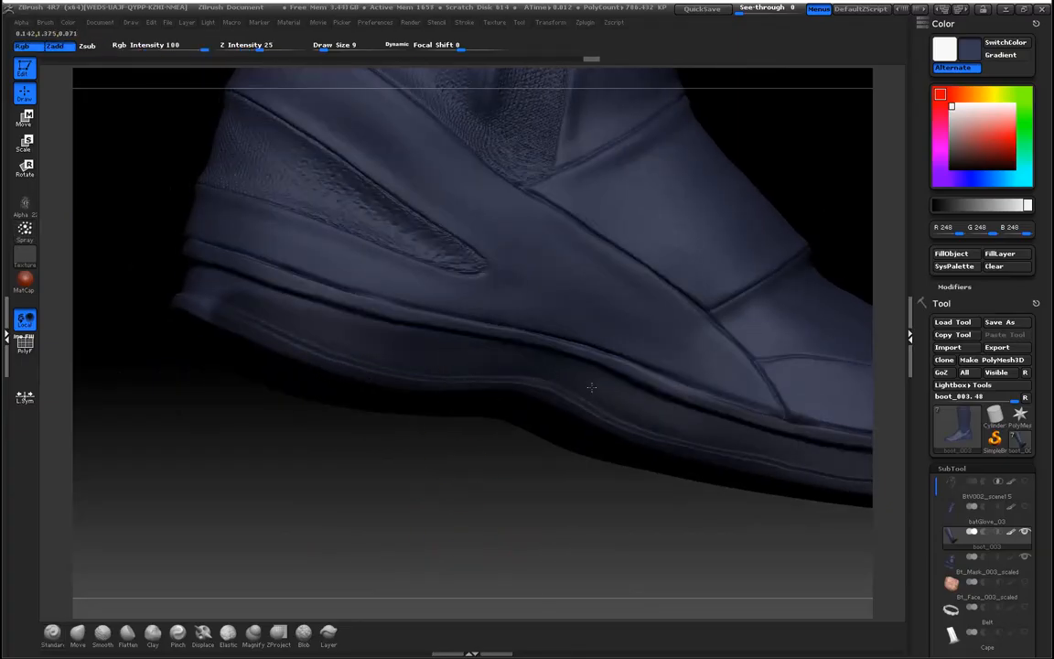
{"action": "mouse_move", "coordinate": [483, 357]}
{"action": "left_mouse_down"}
{"action": "mouse_move", "coordinate": [366, 293]}
{"action": "mouse_move", "coordinate": [279, 267]}
{"action": "mouse_move", "coordinate": [229, 254]}
{"action": "mouse_move", "coordinate": [224, 283]}
{"action": "mouse_move", "coordinate": [178, 271]}
{"action": "mouse_move", "coordinate": [238, 329]}
{"action": "left_mouse_up"}
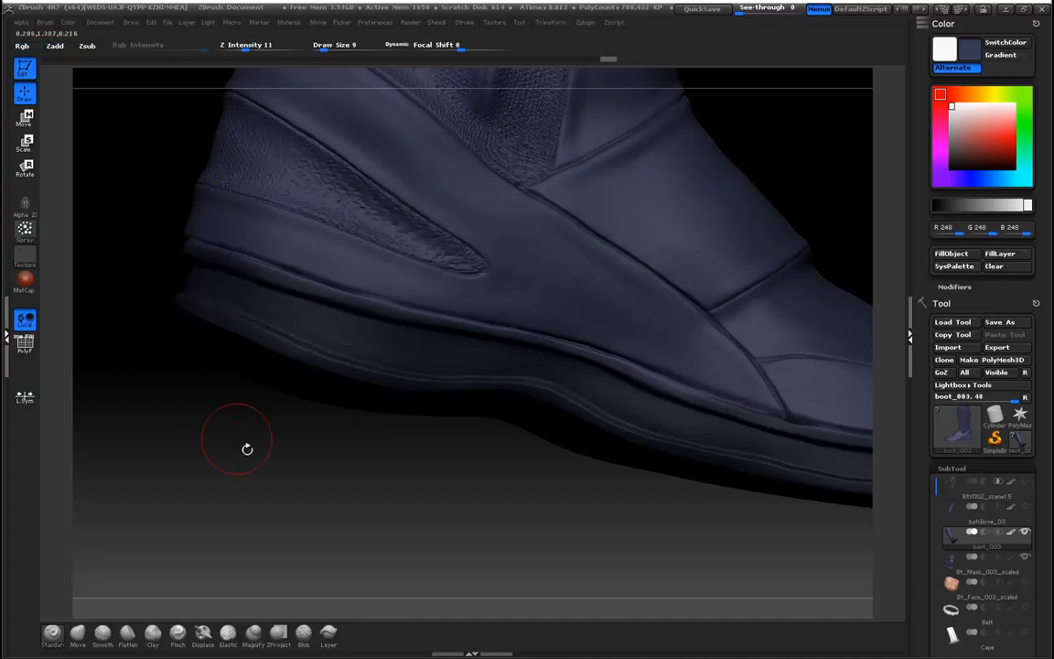
Mask the remaining sole at the arch and heel on the first side and around the back of the heel
{"action": "left_click_drag", "start_coordinate": [224, 412], "coordinate": [270, 464], "text": "shift"}
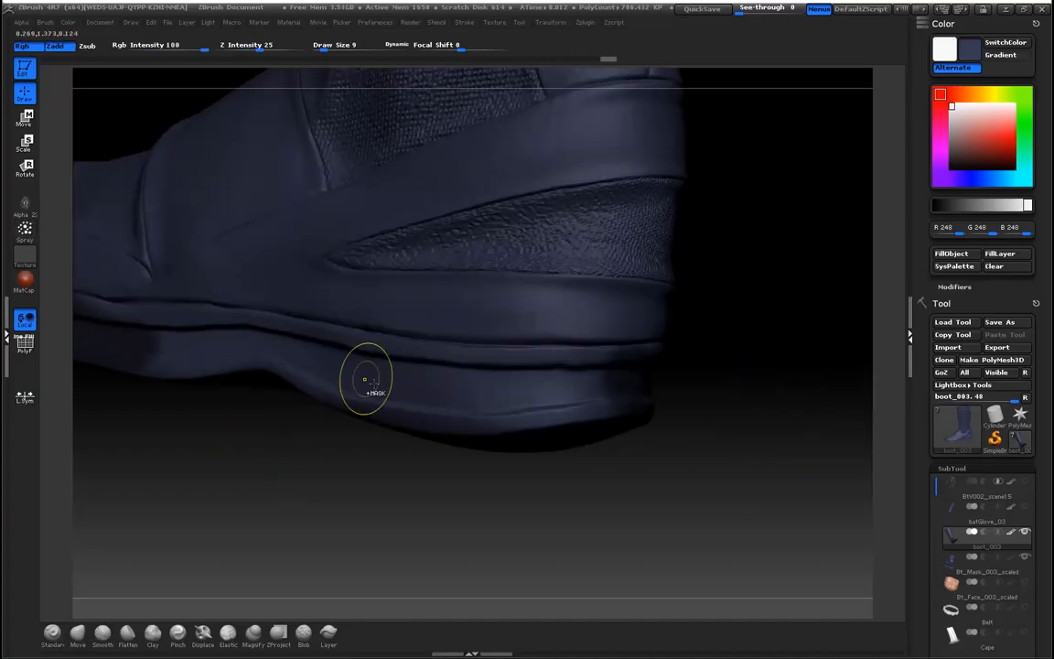
{"action": "mouse_move", "coordinate": [364, 376]}
{"action": "left_mouse_down"}
{"action": "mouse_move", "coordinate": [604, 414]}
{"action": "mouse_move", "coordinate": [400, 376]}
{"action": "mouse_move", "coordinate": [619, 385]}
{"action": "mouse_move", "coordinate": [255, 330]}
{"action": "mouse_move", "coordinate": [190, 359]}
{"action": "left_mouse_up"}
{"action": "mouse_move", "coordinate": [346, 372]}
{"action": "left_mouse_down"}
{"action": "mouse_move", "coordinate": [362, 368]}
{"action": "mouse_move", "coordinate": [151, 339]}
{"action": "left_mouse_up"}
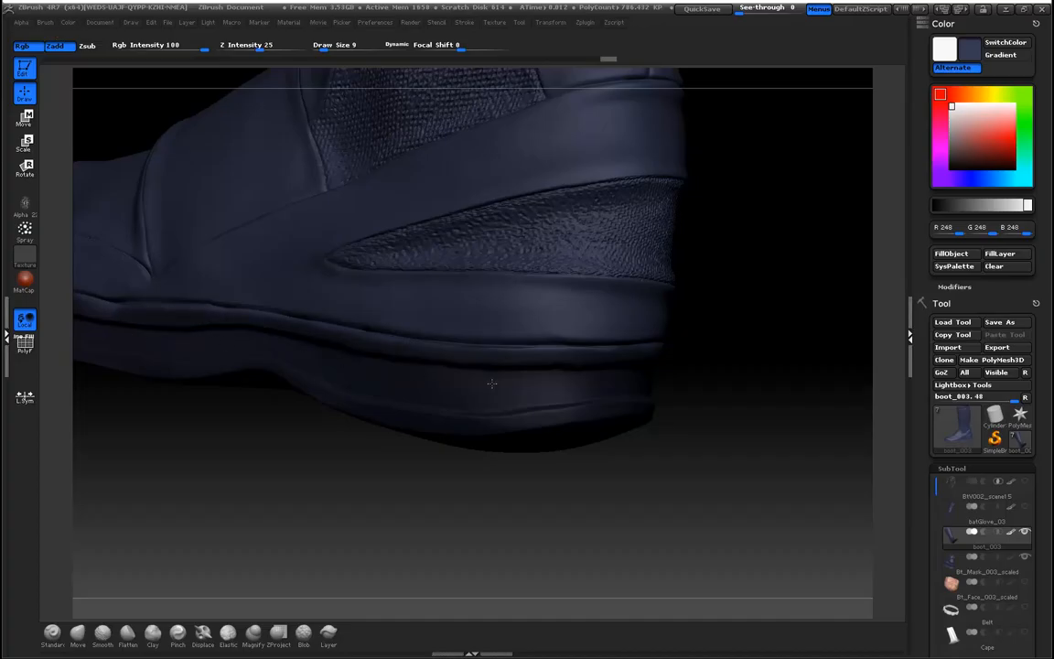
{"action": "left_click_drag", "start_coordinate": [706, 442], "coordinate": [581, 470]}
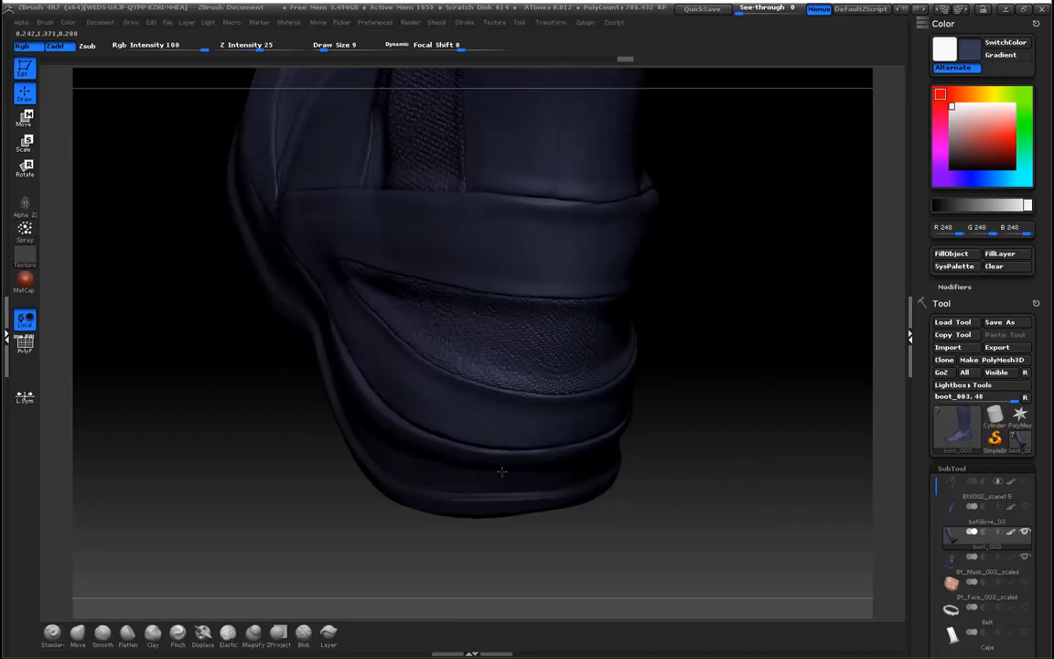
{"action": "left_click_drag", "start_coordinate": [584, 468], "coordinate": [577, 529]}
{"action": "key", "text": "ctrl"}
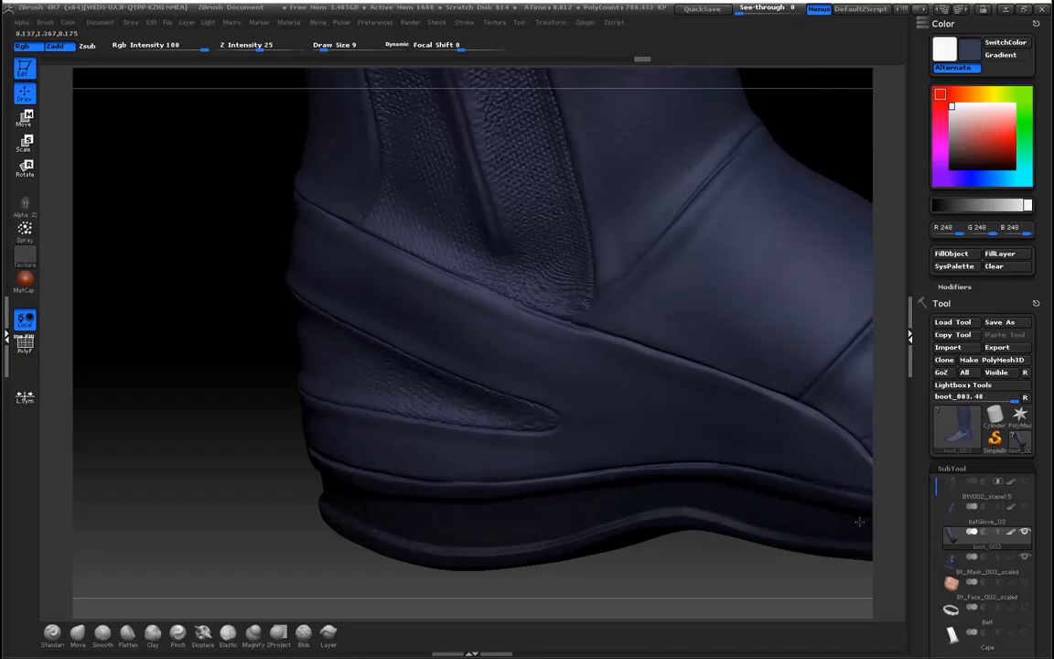
{"action": "key", "text": "shift+d"}
Strengthen the sole mask in the groove and along the lower rim around the front of the toe
{"action": "left_click_drag", "start_coordinate": [193, 441], "coordinate": [603, 540]}
{"action": "left_click_drag", "start_coordinate": [435, 530], "coordinate": [376, 526], "text": "alt"}
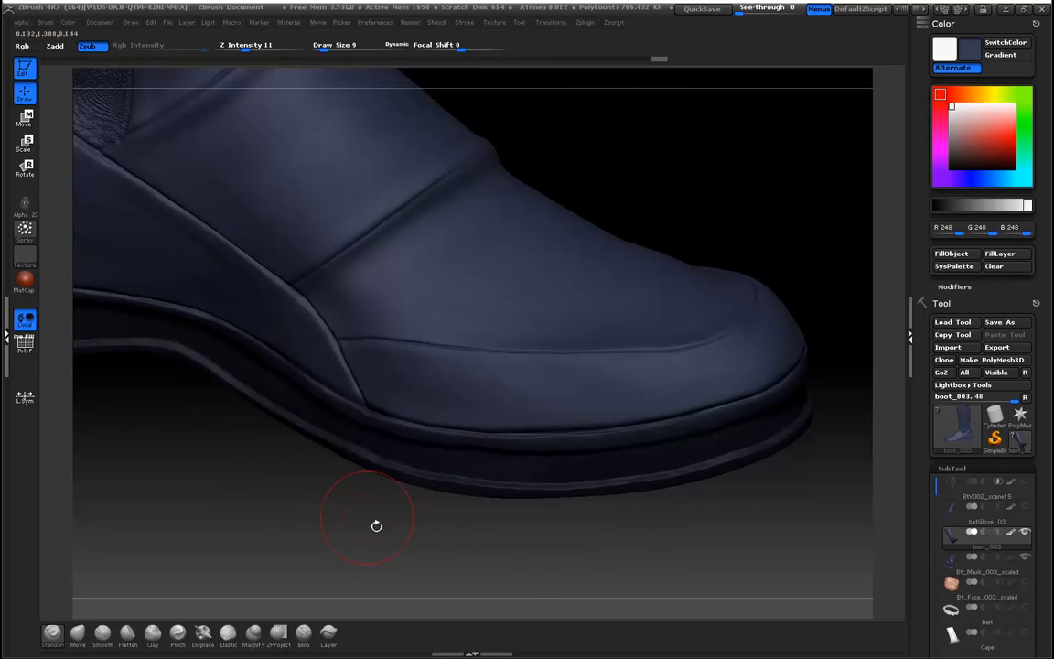
{"action": "key", "text": "ctrl"}
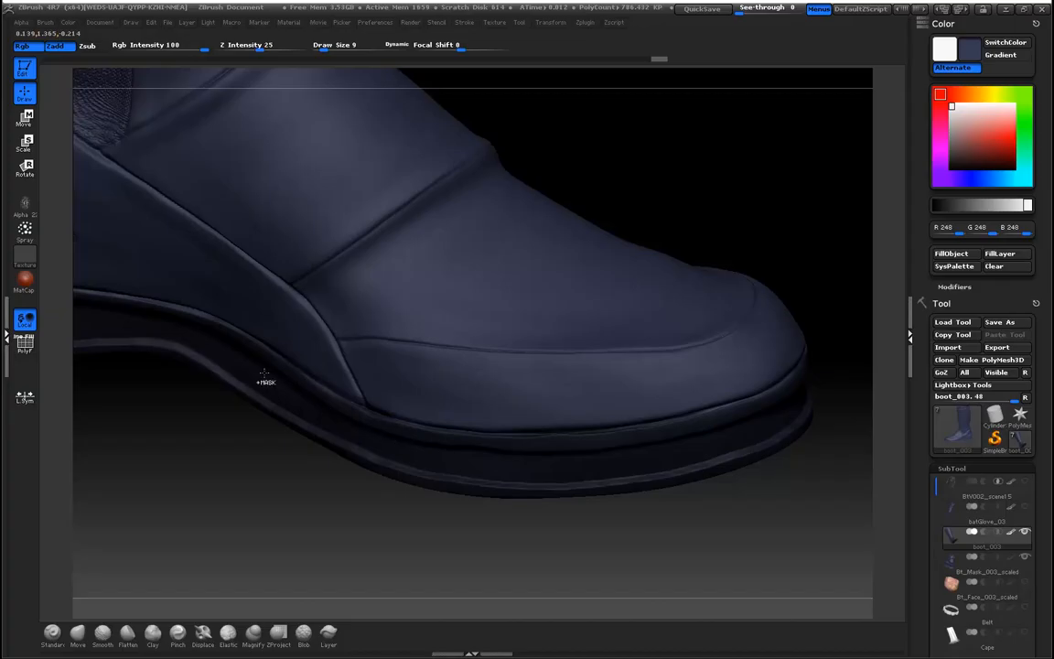
{"action": "mouse_move", "coordinate": [359, 481]}
{"action": "left_mouse_down"}
{"action": "mouse_move", "coordinate": [411, 561]}
{"action": "mouse_move", "coordinate": [348, 496]}
{"action": "mouse_move", "coordinate": [583, 507]}
{"action": "mouse_move", "coordinate": [599, 519]}
{"action": "mouse_move", "coordinate": [244, 457]}
{"action": "mouse_move", "coordinate": [235, 438]}
{"action": "mouse_move", "coordinate": [285, 442]}
{"action": "mouse_move", "coordinate": [255, 479]}
{"action": "mouse_move", "coordinate": [288, 485]}
{"action": "left_mouse_up"}
{"action": "left_click_drag", "start_coordinate": [578, 497], "coordinate": [505, 494], "text": "ctrl"}
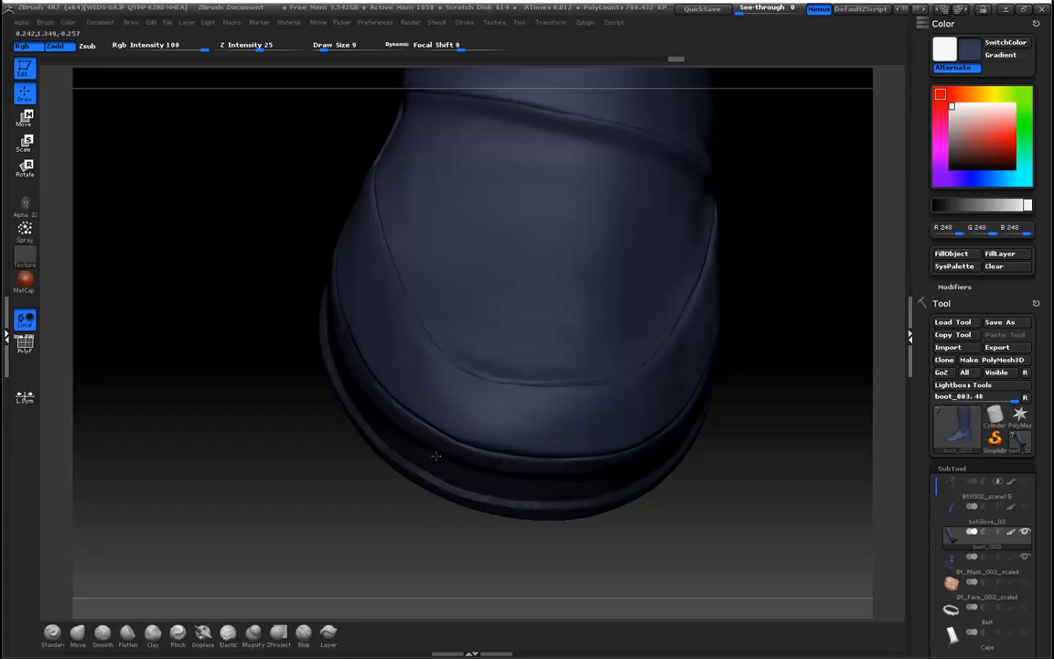
{"action": "left_click_drag", "start_coordinate": [364, 396], "coordinate": [381, 419], "text": "ctrl"}
{"action": "mouse_move", "coordinate": [313, 524]}
{"action": "left_mouse_down"}
{"action": "mouse_move", "coordinate": [294, 499]}
{"action": "mouse_move", "coordinate": [356, 532]}
{"action": "mouse_move", "coordinate": [210, 440]}
{"action": "mouse_move", "coordinate": [276, 471]}
{"action": "left_mouse_up"}
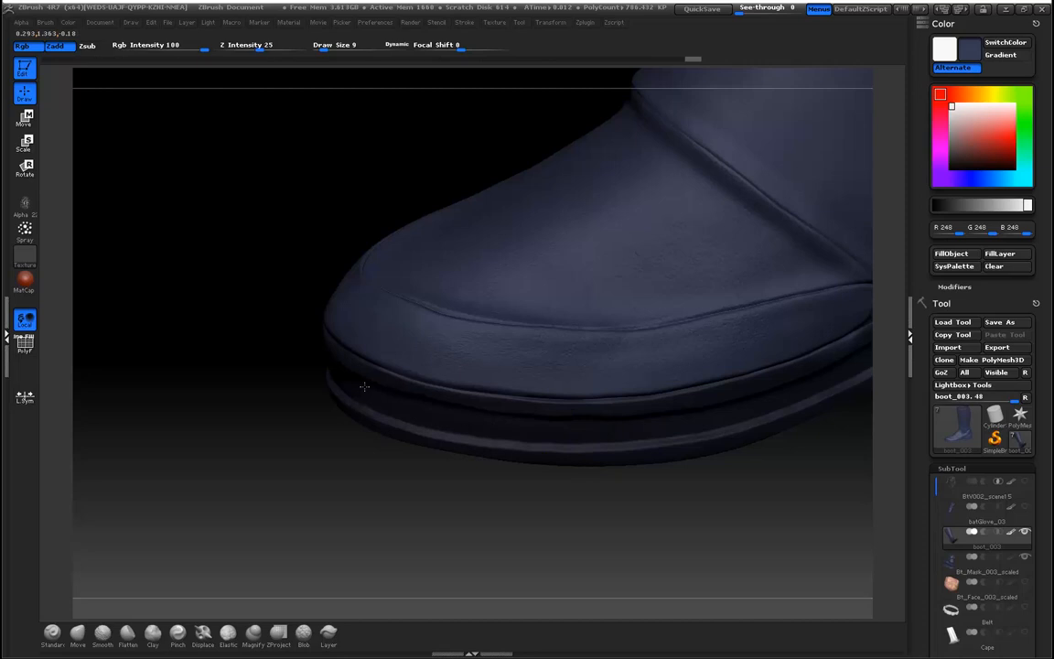
Strengthen the mask along the first side of the sole, from the forefoot through the arch to the heel
{"action": "left_click_drag", "start_coordinate": [576, 527], "coordinate": [455, 409]}
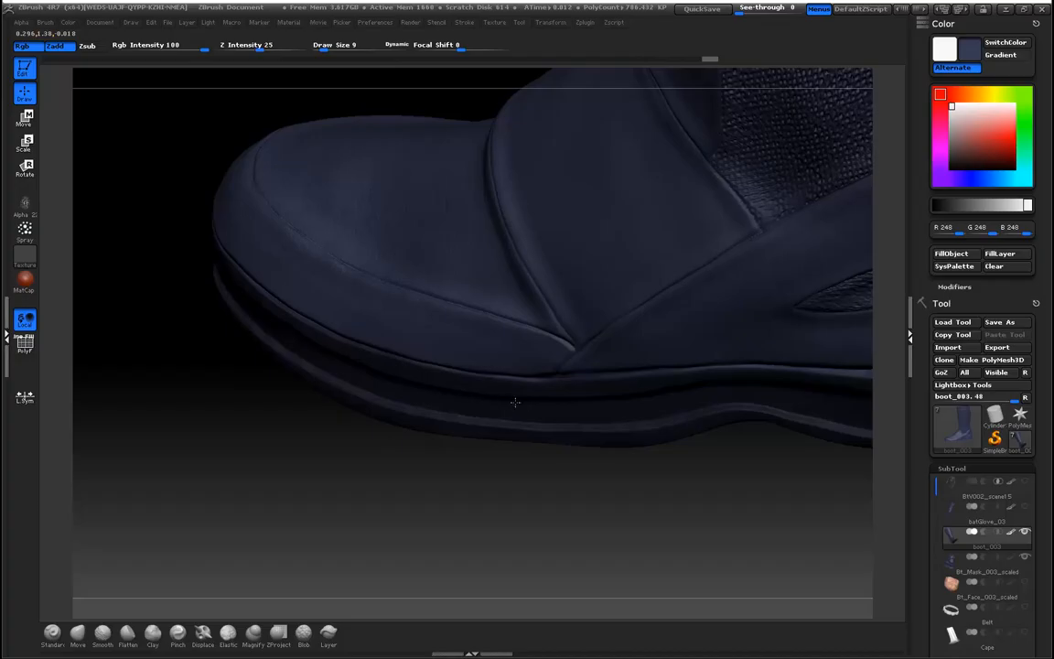
{"action": "left_click_drag", "start_coordinate": [595, 574], "coordinate": [653, 572]}
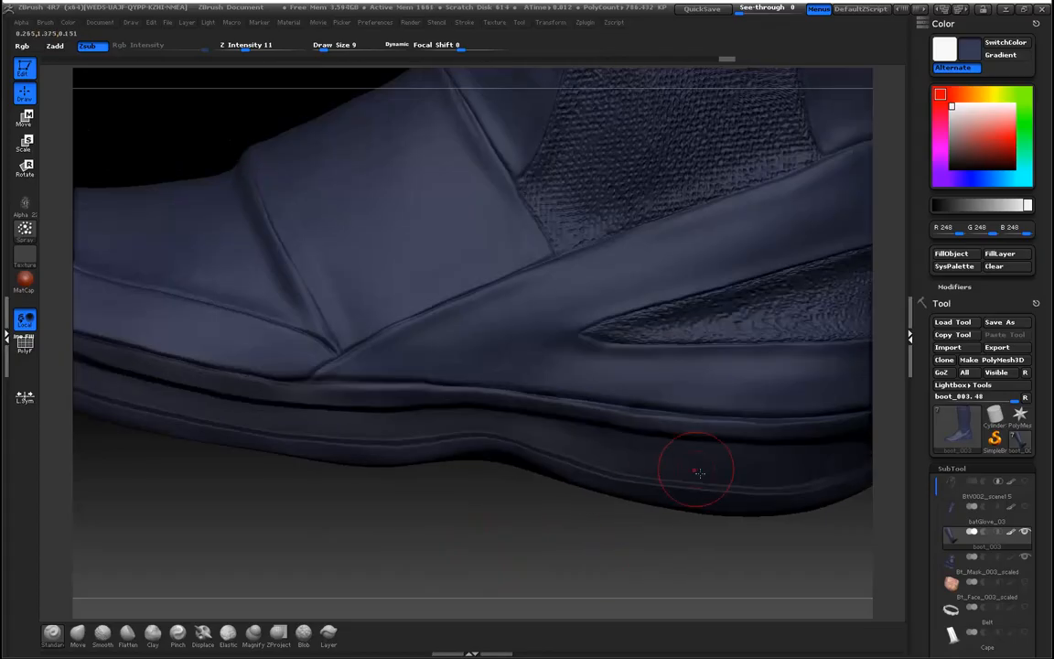
{"action": "key", "text": "shift"}
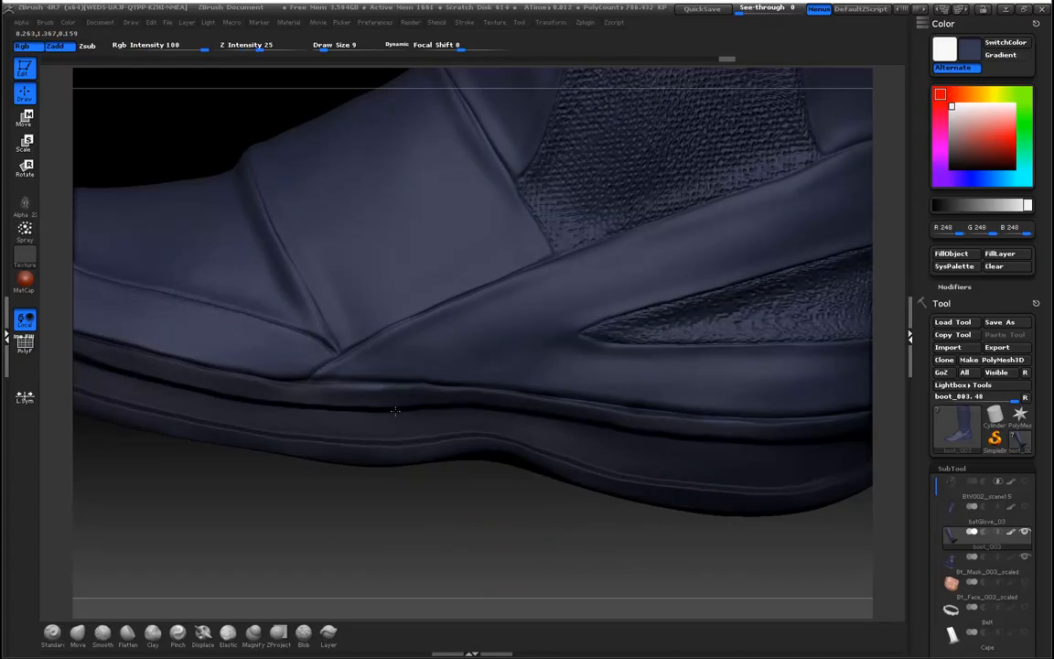
{"action": "left_click_drag", "start_coordinate": [347, 528], "coordinate": [395, 538]}
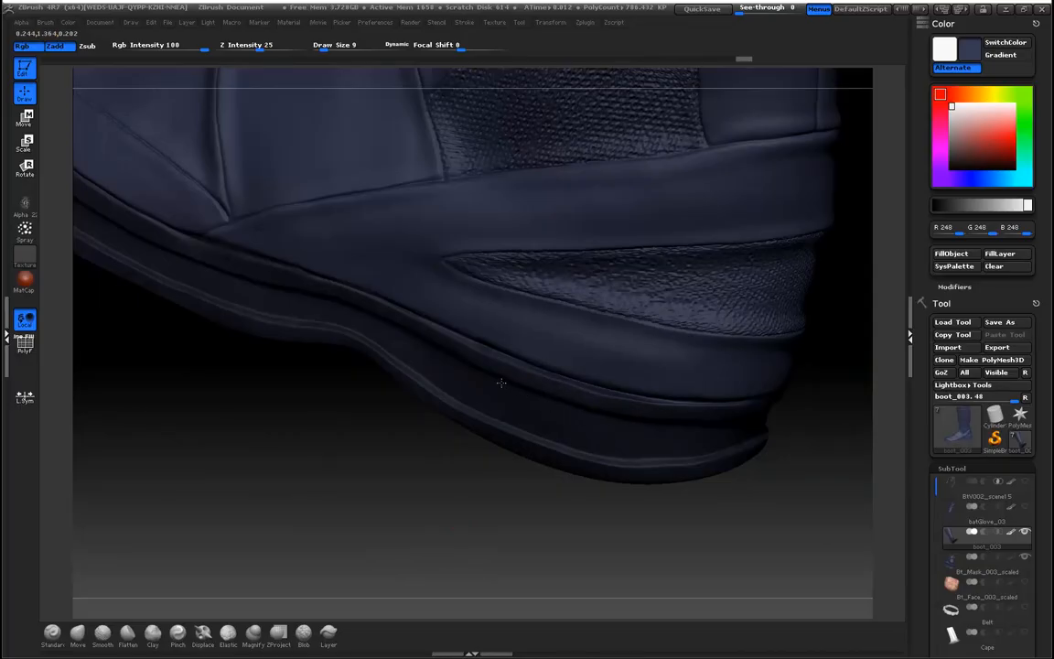
{"action": "left_click_drag", "start_coordinate": [571, 408], "coordinate": [701, 441], "text": "ctrl"}
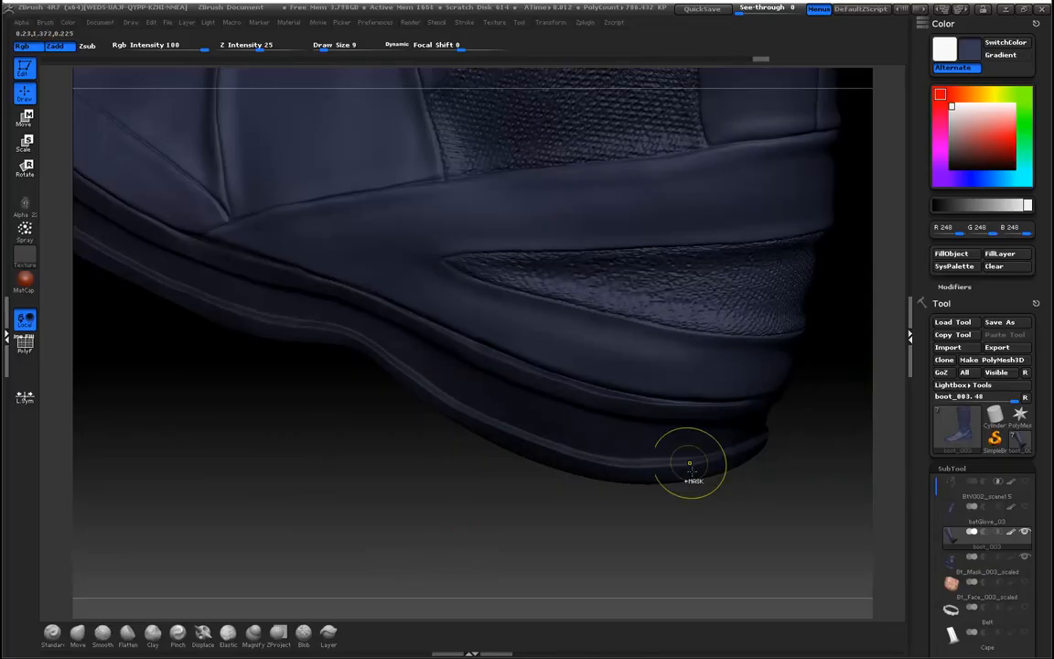
Fill in the sole mask around the back of the heel and along the opposite side through the arch
{"action": "mouse_move", "coordinate": [476, 540]}
{"action": "left_mouse_down"}
{"action": "mouse_move", "coordinate": [487, 548]}
{"action": "mouse_move", "coordinate": [489, 527]}
{"action": "left_mouse_up"}
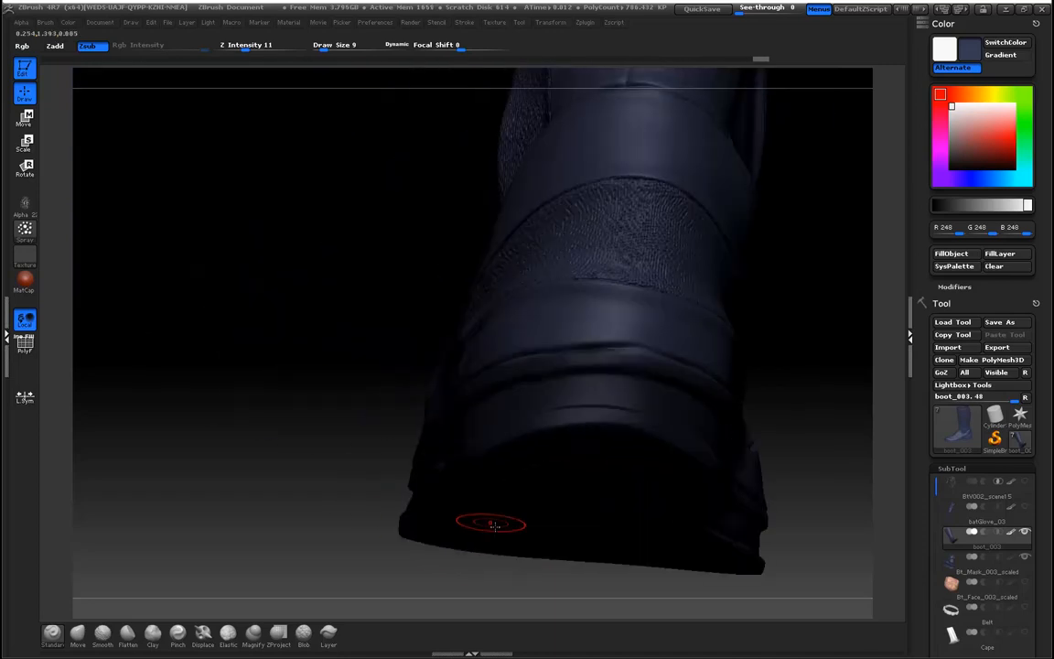
{"action": "mouse_move", "coordinate": [316, 447]}
{"action": "left_mouse_down"}
{"action": "mouse_move", "coordinate": [302, 455]}
{"action": "mouse_move", "coordinate": [322, 466]}
{"action": "left_mouse_up"}
{"action": "left_click_drag", "start_coordinate": [452, 503], "coordinate": [379, 515]}
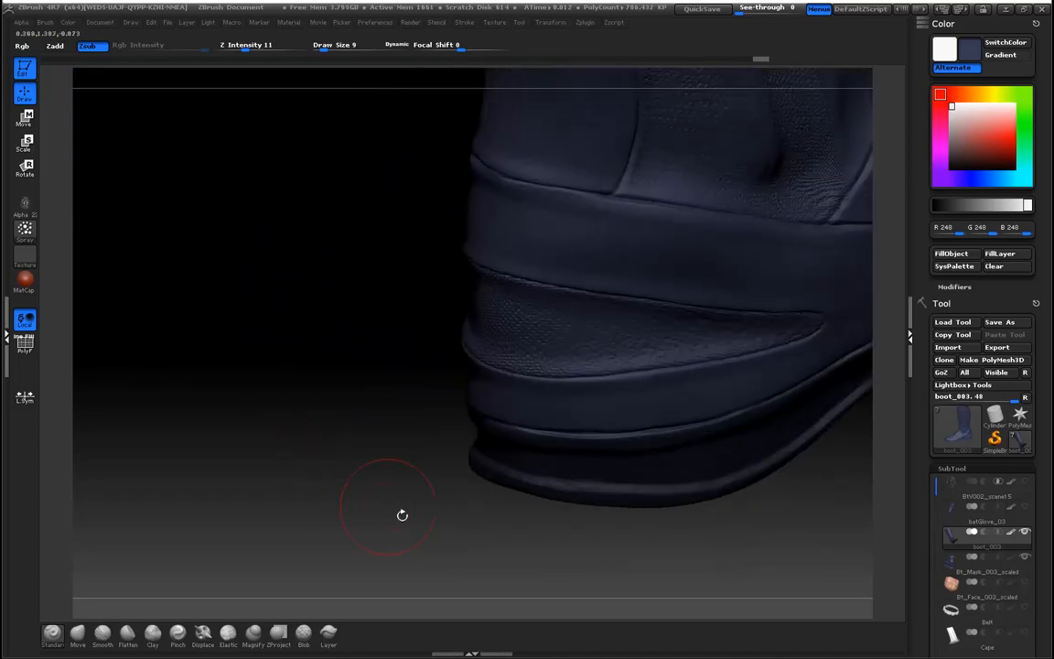
{"action": "left_click_drag", "start_coordinate": [692, 473], "coordinate": [641, 475], "text": "ctrl"}
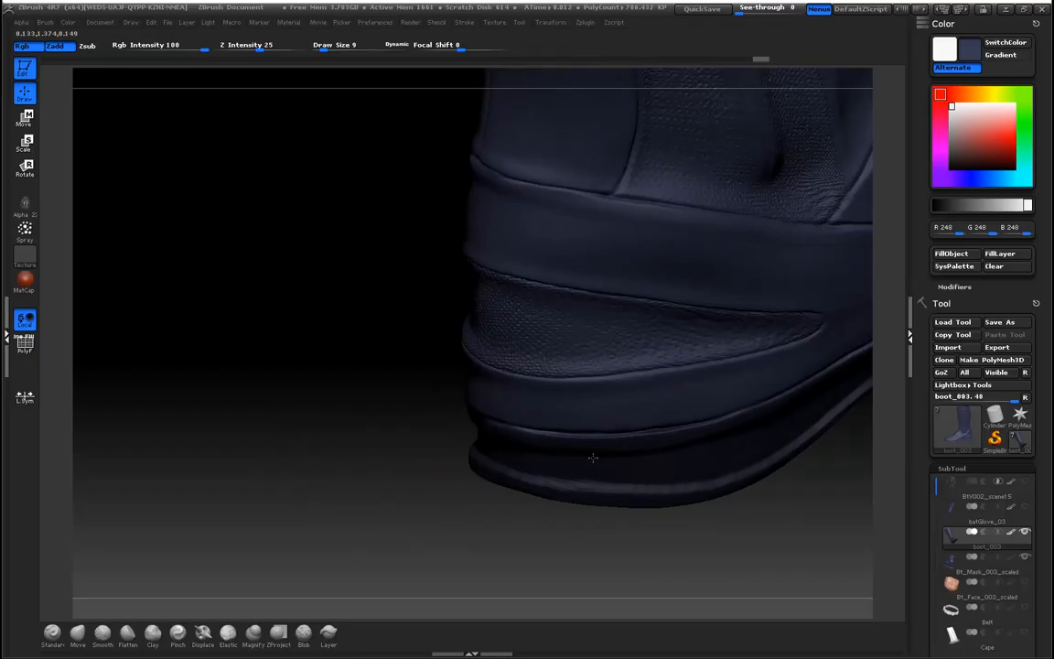
{"action": "left_click_drag", "start_coordinate": [732, 471], "coordinate": [354, 518]}
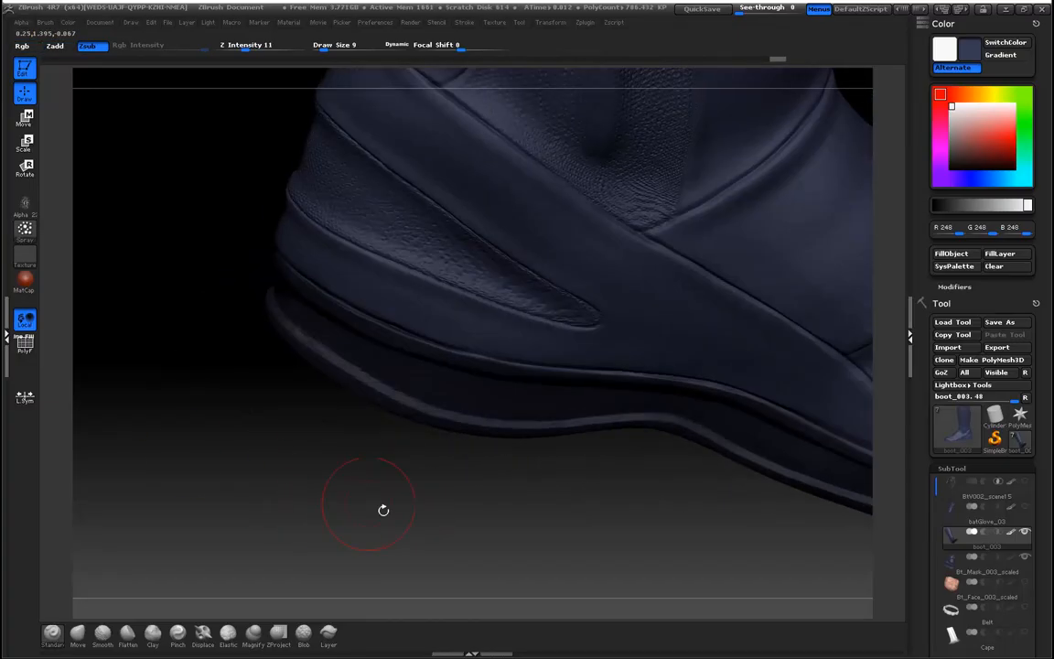
{"action": "key", "text": "ctrl"}
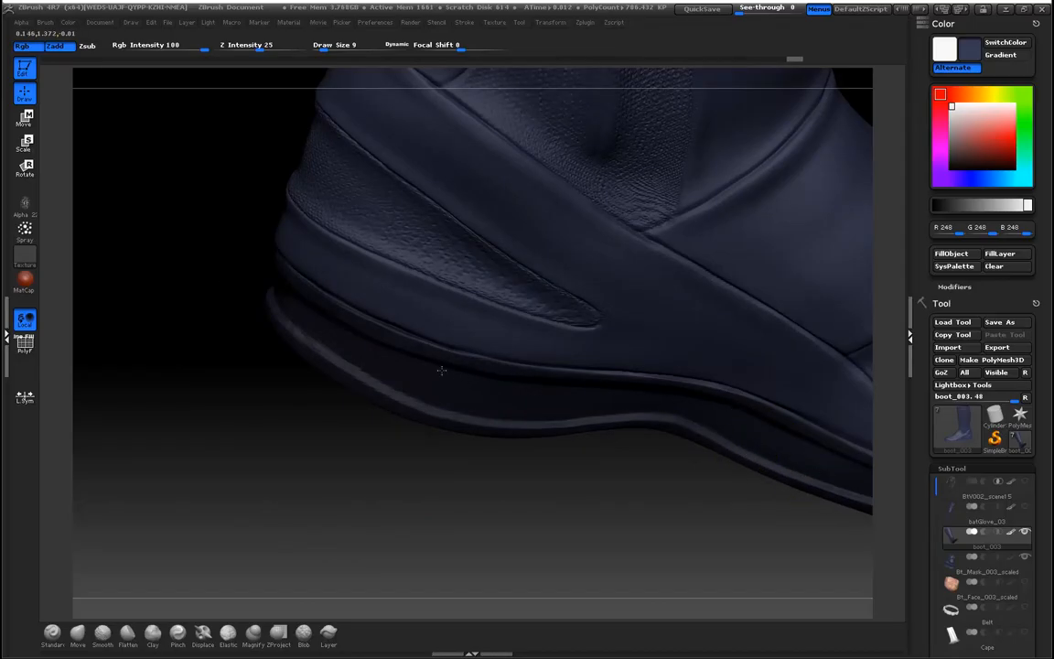
{"action": "mouse_move", "coordinate": [247, 452]}
{"action": "left_mouse_down"}
{"action": "mouse_move", "coordinate": [177, 419]}
{"action": "mouse_move", "coordinate": [265, 475]}
{"action": "mouse_move", "coordinate": [425, 508]}
{"action": "mouse_move", "coordinate": [437, 470]}
{"action": "mouse_move", "coordinate": [378, 508]}
{"action": "left_mouse_up"}
{"action": "left_click_drag", "start_coordinate": [407, 552], "coordinate": [412, 514]}
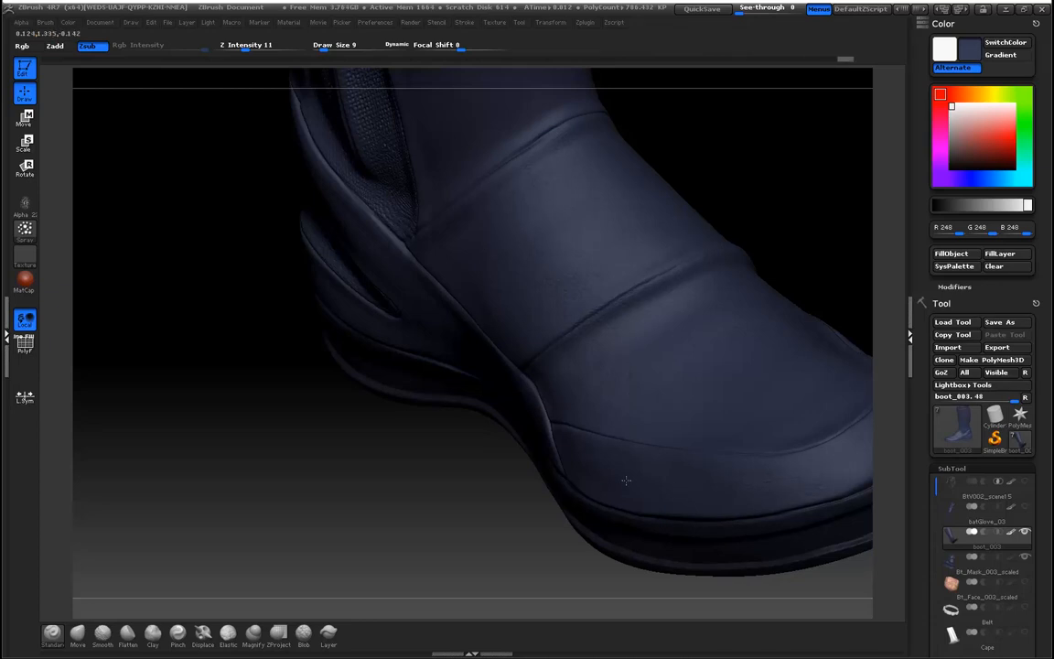
Carve fine leather grain over the toe cap, instep panel and side panel on the first side of the boot
{"action": "left_click_drag", "start_coordinate": [403, 503], "coordinate": [437, 460]}
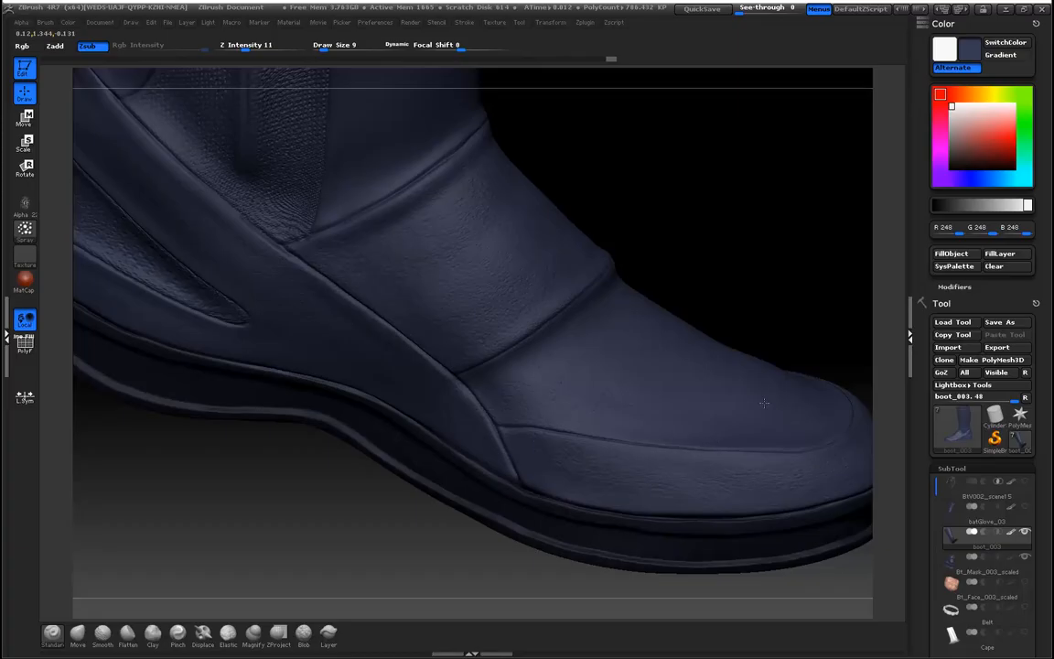
{"action": "mouse_move", "coordinate": [325, 501]}
{"action": "left_mouse_down"}
{"action": "mouse_move", "coordinate": [477, 553]}
{"action": "mouse_move", "coordinate": [498, 503]}
{"action": "mouse_move", "coordinate": [522, 534]}
{"action": "mouse_move", "coordinate": [457, 539]}
{"action": "left_mouse_up"}
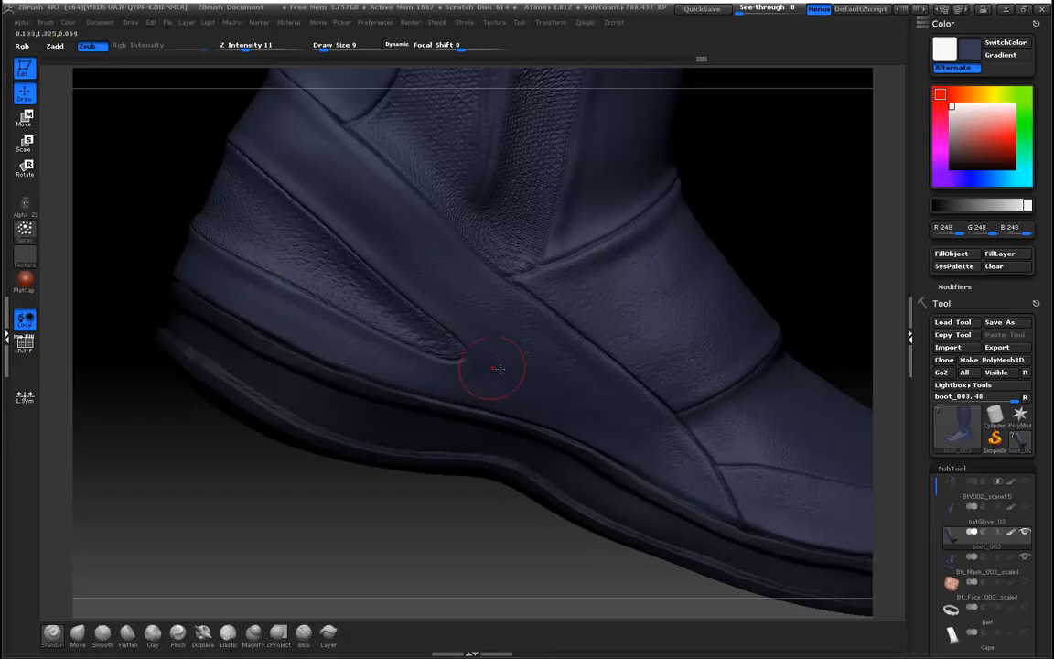
{"action": "mouse_move", "coordinate": [175, 124]}
{"action": "left_mouse_down", "text": "alt"}
{"action": "mouse_move", "coordinate": [271, 256]}
{"action": "mouse_move", "coordinate": [268, 233]}
{"action": "left_mouse_up", "text": "alt"}
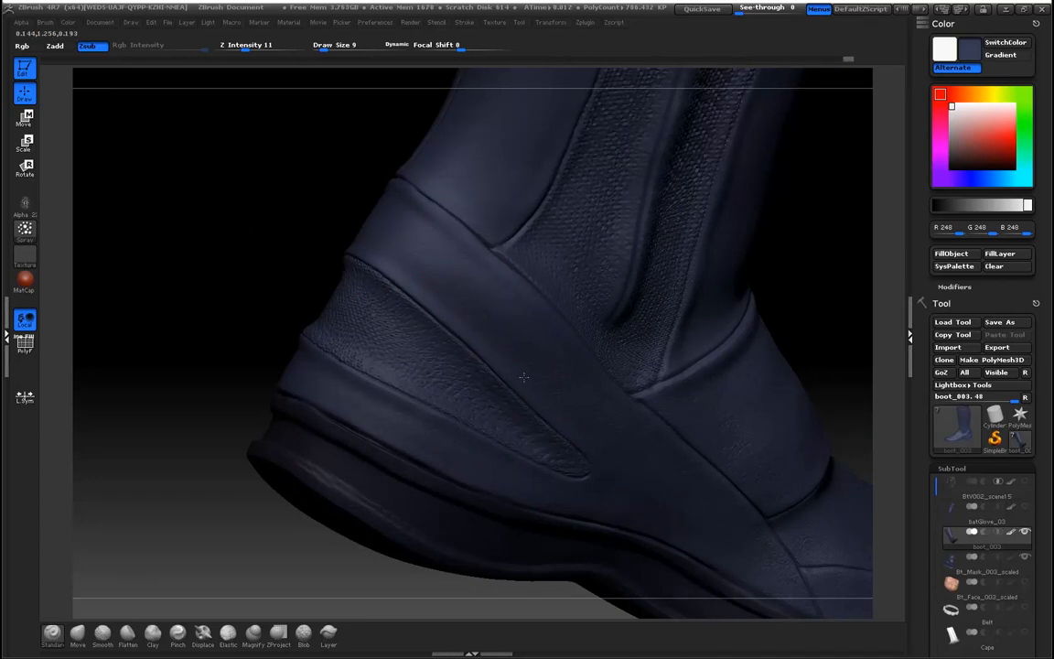
Carve leather grain along the strap that wraps from the arch around the back of the heel
{"action": "left_click_drag", "start_coordinate": [358, 239], "coordinate": [536, 337]}
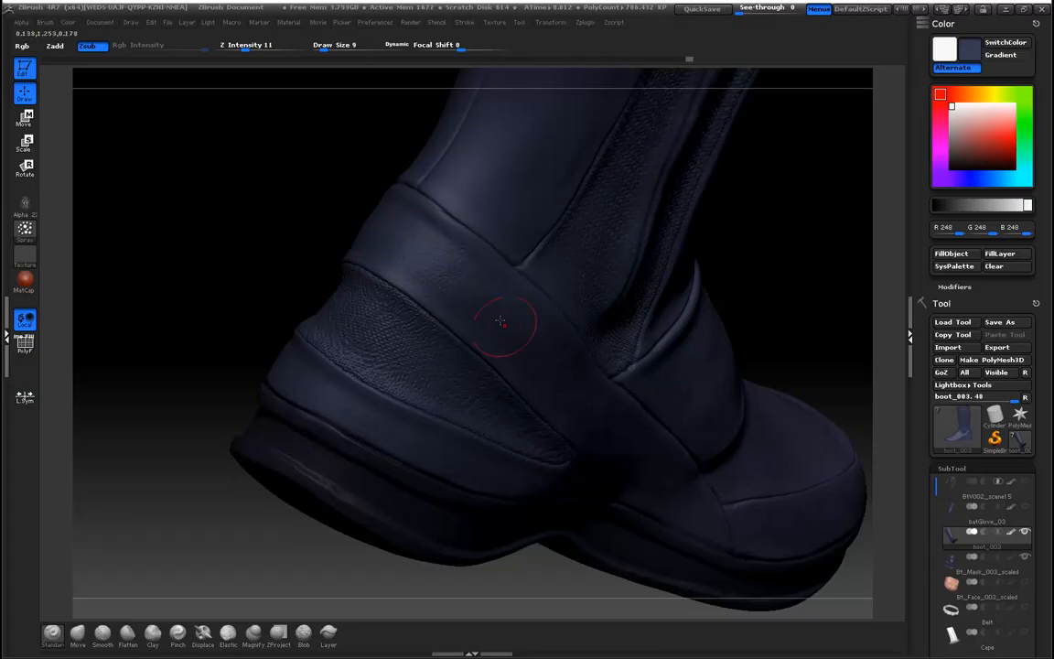
{"action": "left_click_drag", "start_coordinate": [246, 237], "coordinate": [406, 320]}
{"action": "mouse_move", "coordinate": [646, 324]}
{"action": "left_mouse_down"}
{"action": "mouse_move", "coordinate": [741, 332]}
{"action": "mouse_move", "coordinate": [675, 355]}
{"action": "left_mouse_up"}
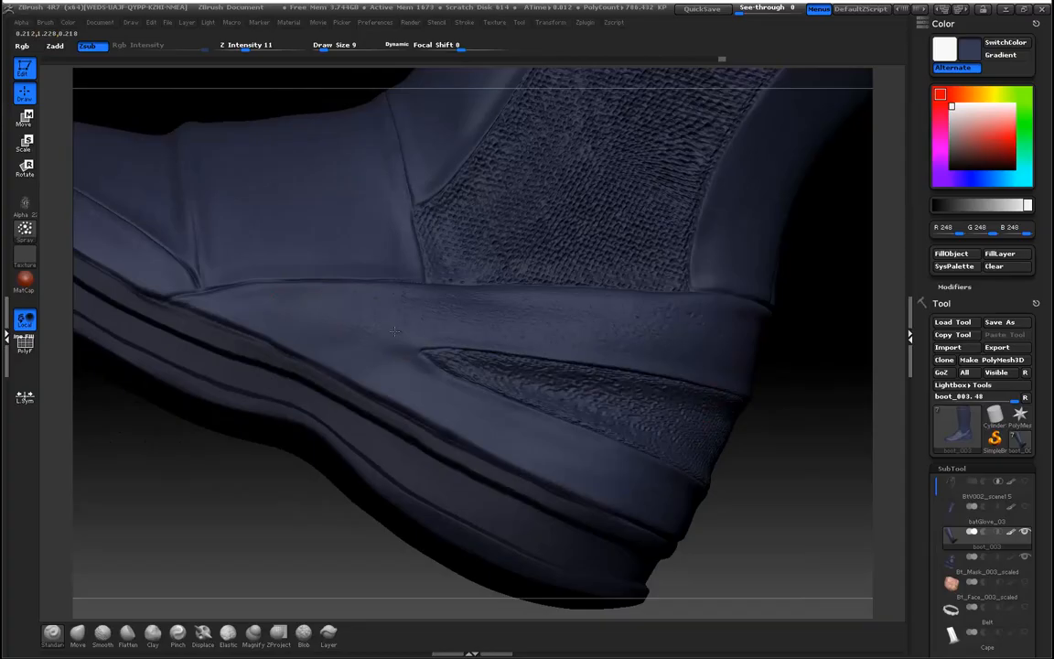
Carve leather grain over the strap, lower heel panel and vamp on the opposite side of the boot
{"action": "left_click_drag", "start_coordinate": [242, 475], "coordinate": [283, 489]}
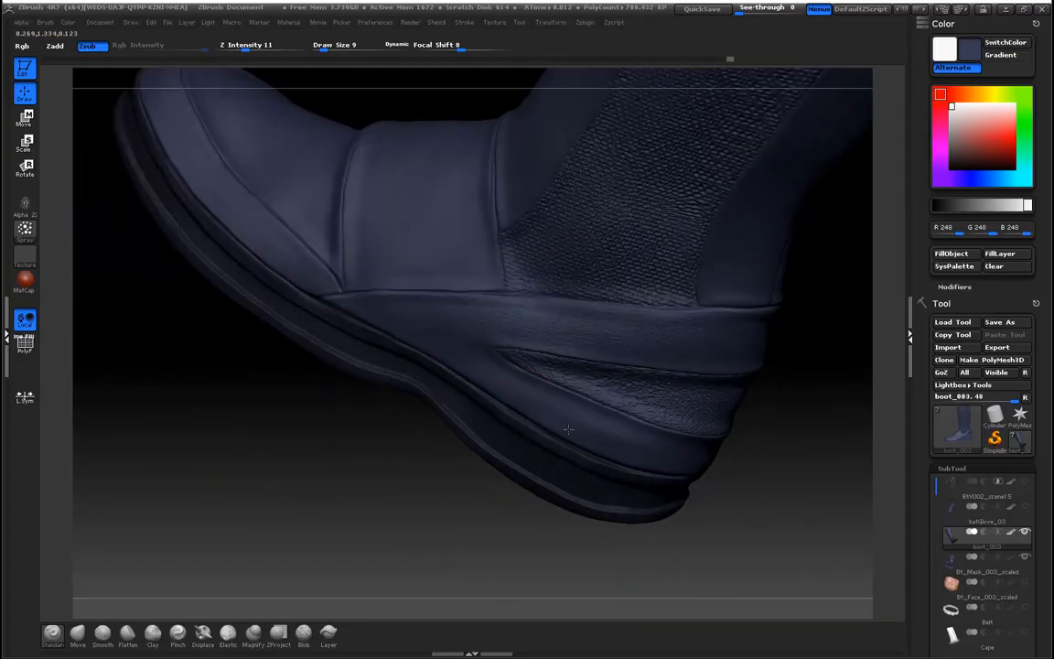
{"action": "left_click_drag", "start_coordinate": [647, 451], "coordinate": [612, 424]}
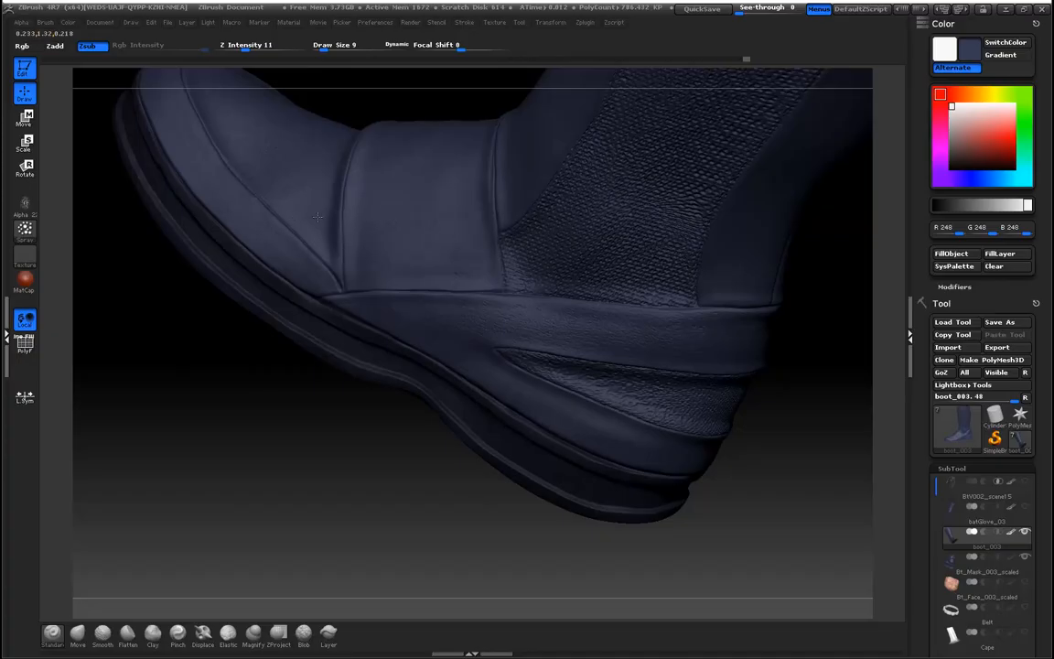
{"action": "left_click_drag", "start_coordinate": [318, 360], "coordinate": [275, 445]}
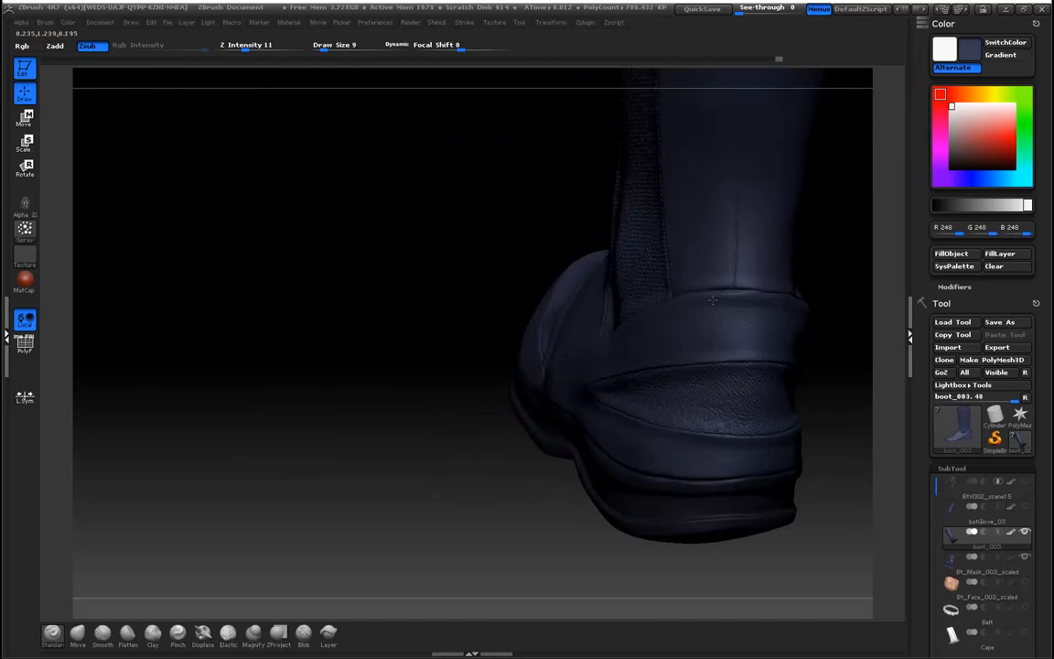
Carve leather grain across the instep panel and front toe section on the opposite side
{"action": "left_click_drag", "start_coordinate": [549, 261], "coordinate": [374, 251]}
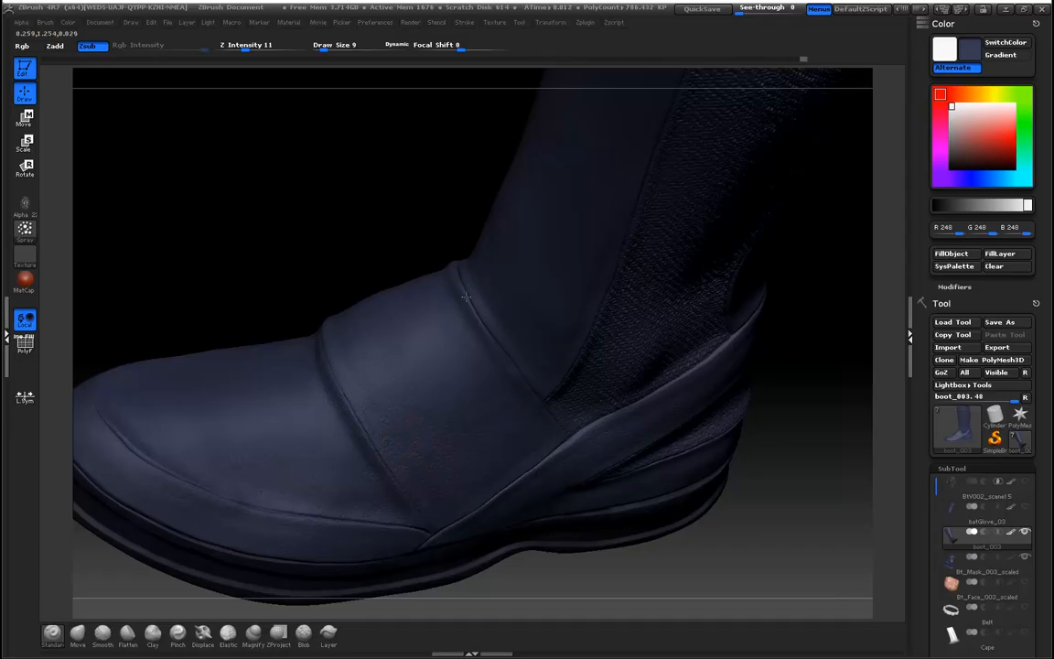
{"action": "left_click_drag", "start_coordinate": [318, 277], "coordinate": [461, 197]}
{"action": "mouse_move", "coordinate": [235, 307]}
{"action": "left_mouse_down"}
{"action": "mouse_move", "coordinate": [218, 275]}
{"action": "mouse_move", "coordinate": [264, 318]}
{"action": "left_mouse_up"}
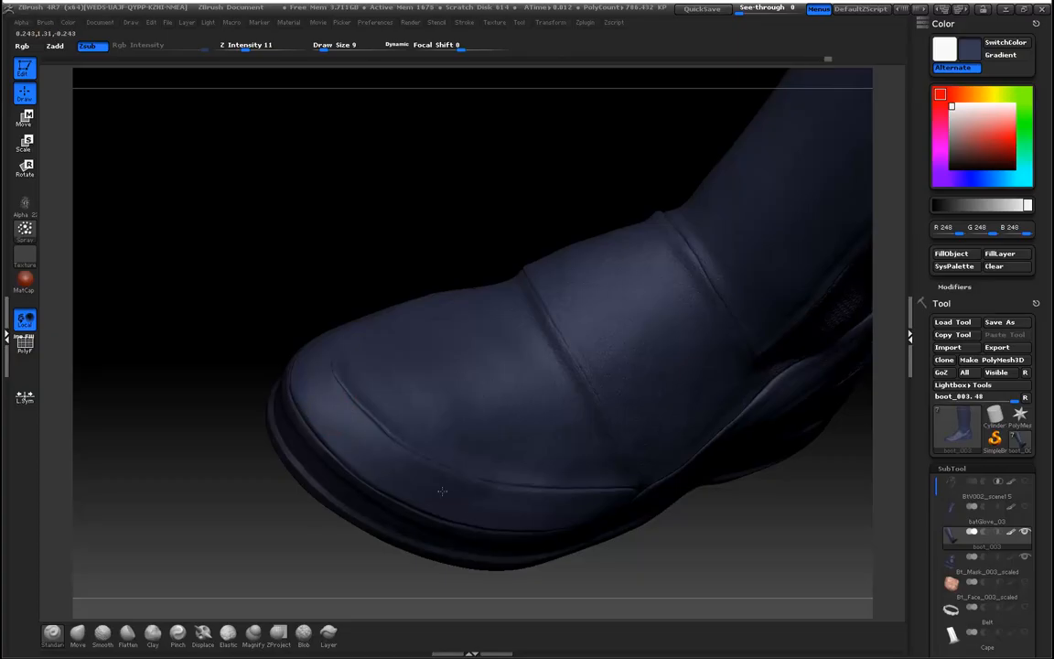
Carve leather grain over the ankle and the front of the shin, working up towards the boot's cuff
{"action": "left_click_drag", "start_coordinate": [357, 205], "coordinate": [277, 285]}
{"action": "left_click_drag", "start_coordinate": [601, 433], "coordinate": [506, 546], "text": "alt"}
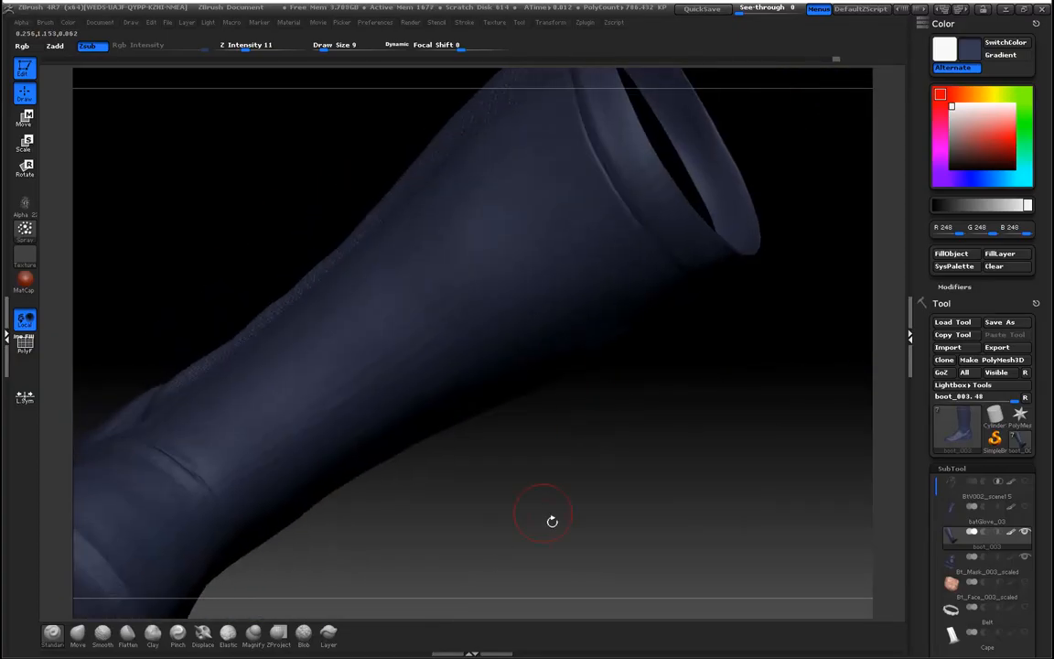
{"action": "left_click_drag", "start_coordinate": [588, 497], "coordinate": [678, 444], "text": "alt"}
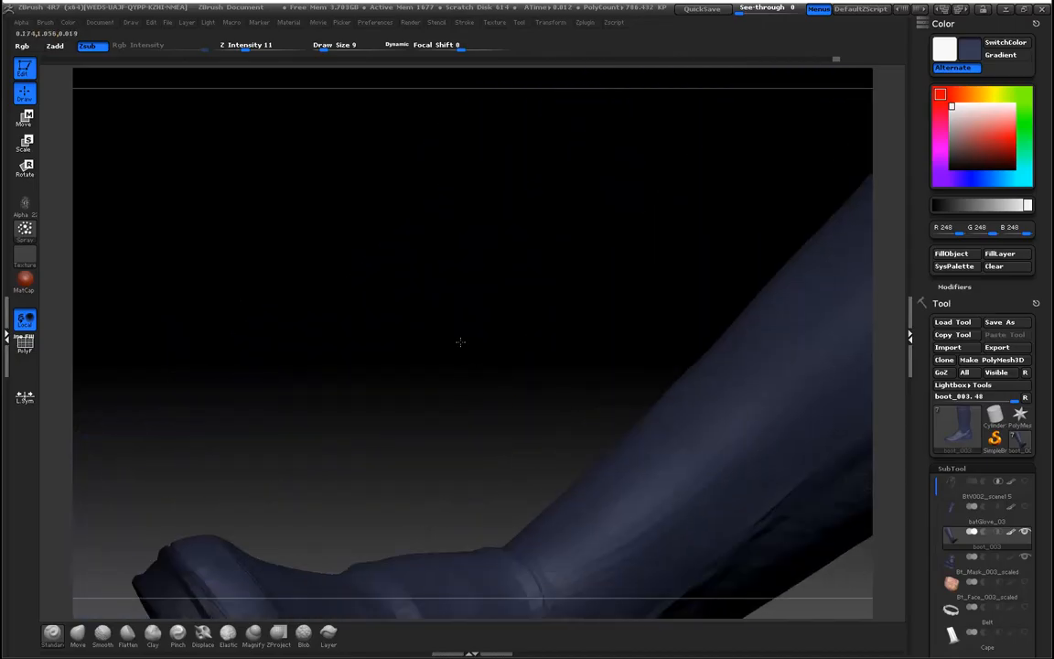
{"action": "left_click_drag", "start_coordinate": [475, 393], "coordinate": [392, 119], "text": "alt"}
{"action": "left_click_drag", "start_coordinate": [322, 178], "coordinate": [348, 204]}
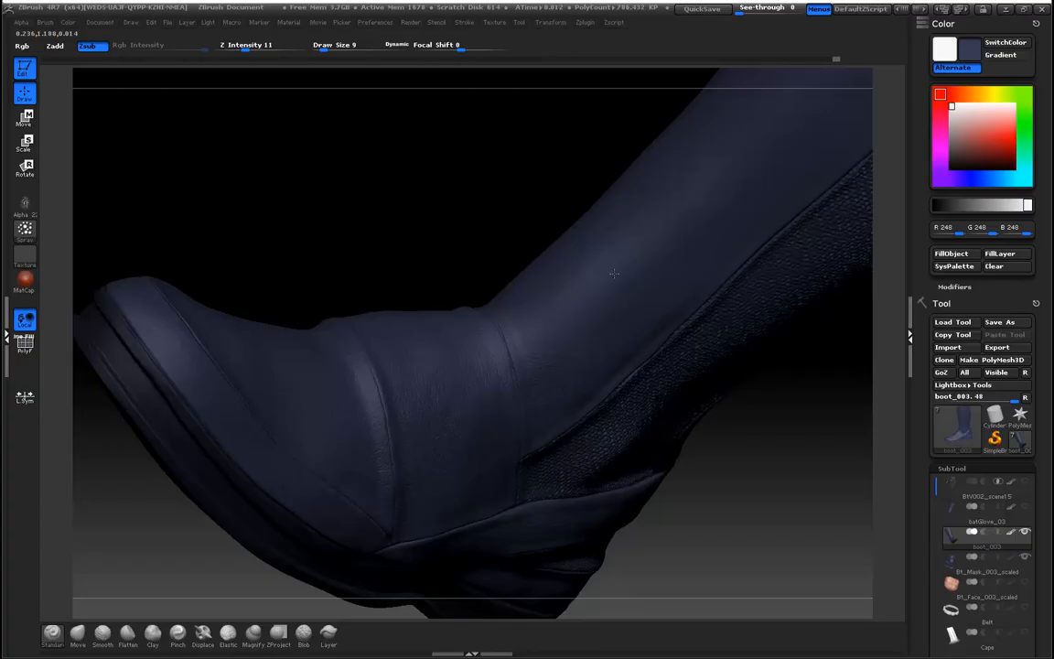
{"action": "mouse_move", "coordinate": [443, 194]}
{"action": "left_mouse_down"}
{"action": "mouse_move", "coordinate": [400, 181]}
{"action": "mouse_move", "coordinate": [274, 101]}
{"action": "left_mouse_up"}
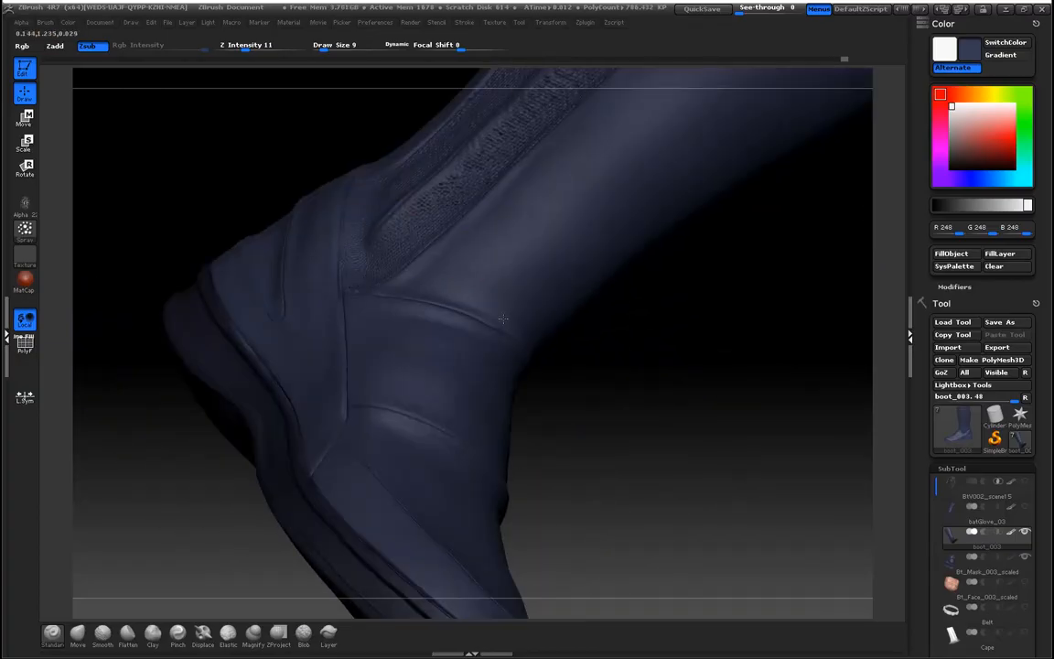
{"action": "left_click_drag", "start_coordinate": [602, 381], "coordinate": [659, 365]}
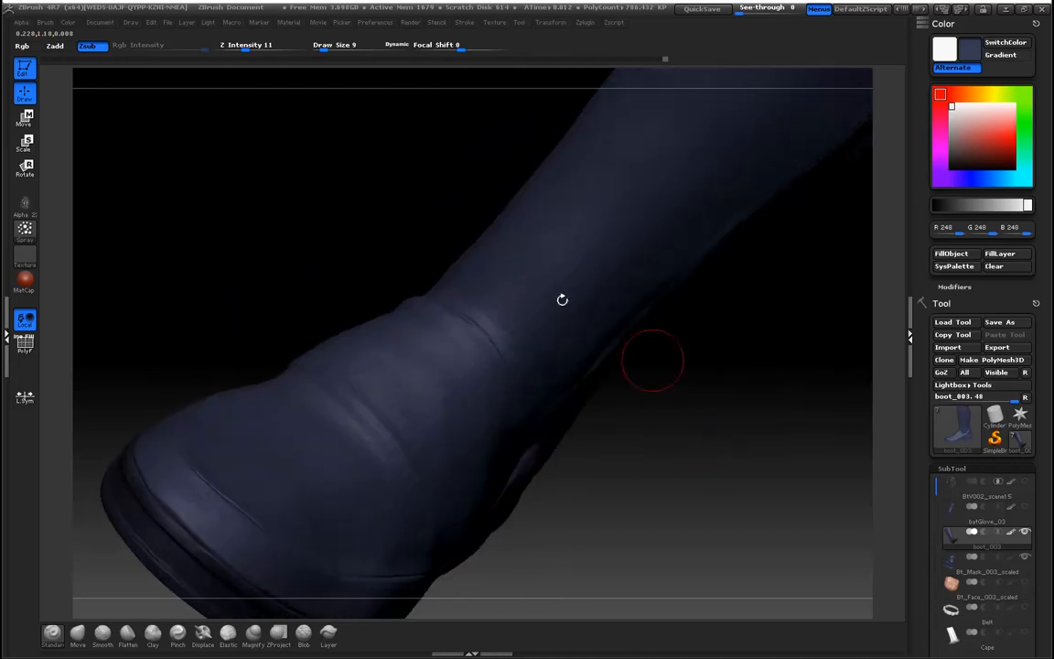
{"action": "left_click_drag", "start_coordinate": [325, 272], "coordinate": [286, 357]}
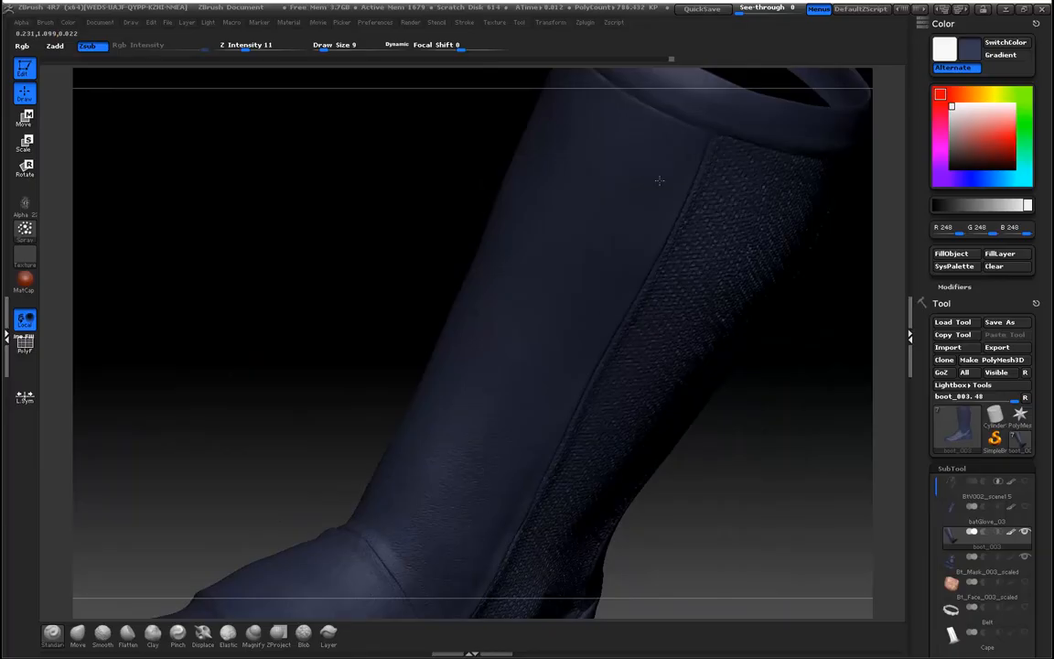
{"action": "left_click_drag", "start_coordinate": [315, 275], "coordinate": [478, 322]}
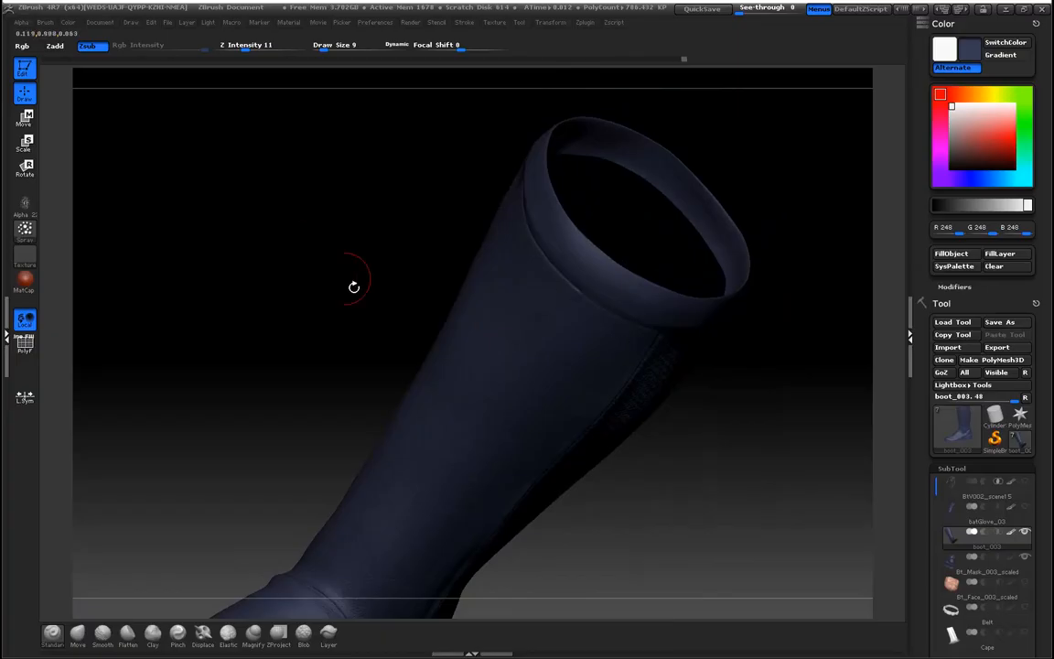
Try BasicMaterial2 on the boot, setting its diffuse to 73 and its ambient to 0
{"action": "left_click", "coordinate": [35, 288]}
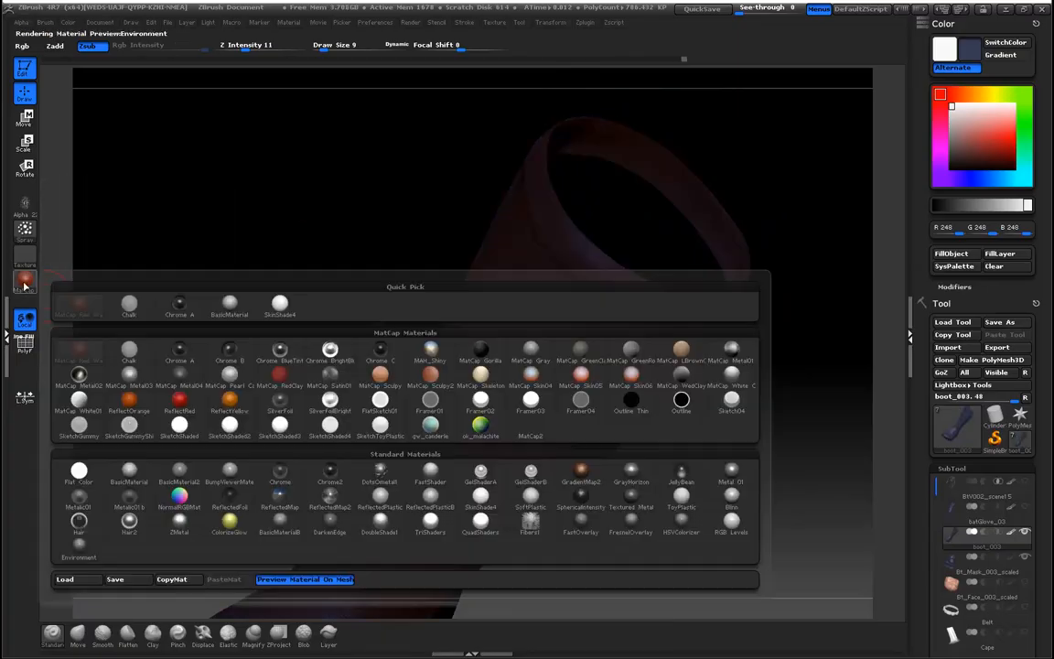
{"action": "left_click", "coordinate": [214, 441]}
{"action": "left_click_drag", "start_coordinate": [214, 441], "coordinate": [273, 131]}
{"action": "left_click", "coordinate": [287, 22]}
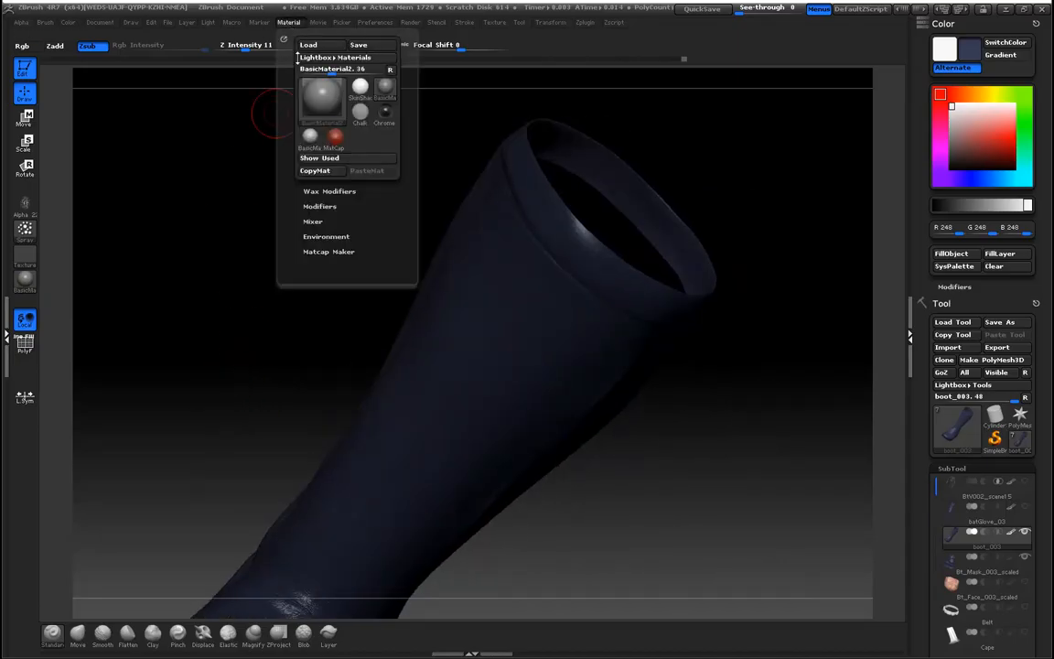
{"action": "left_click", "coordinate": [308, 206]}
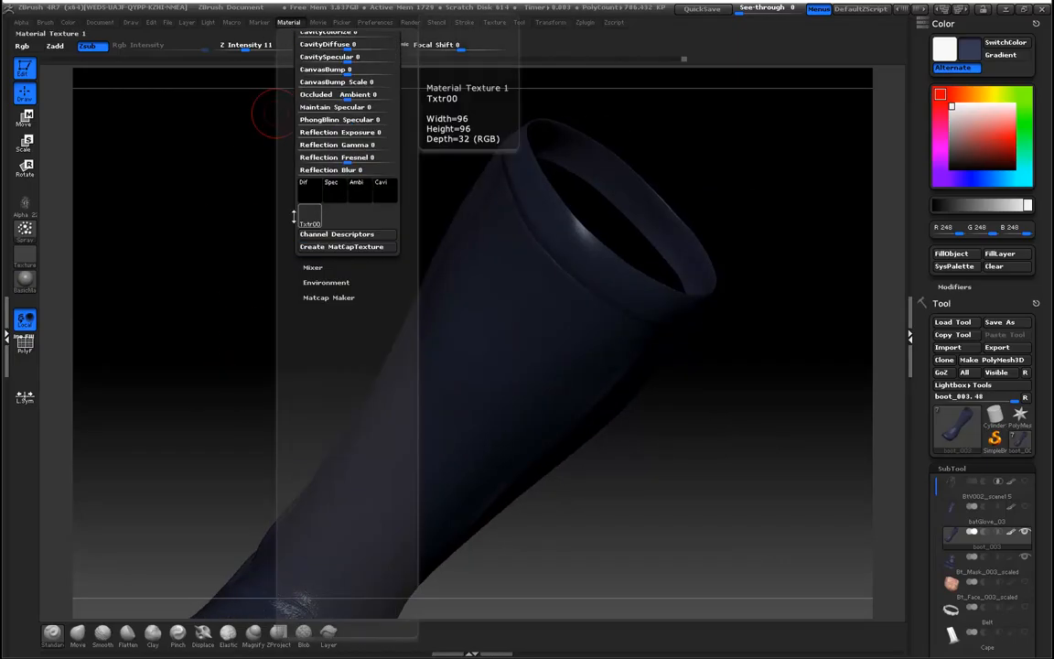
{"action": "left_click_drag", "start_coordinate": [289, 210], "coordinate": [278, 346]}
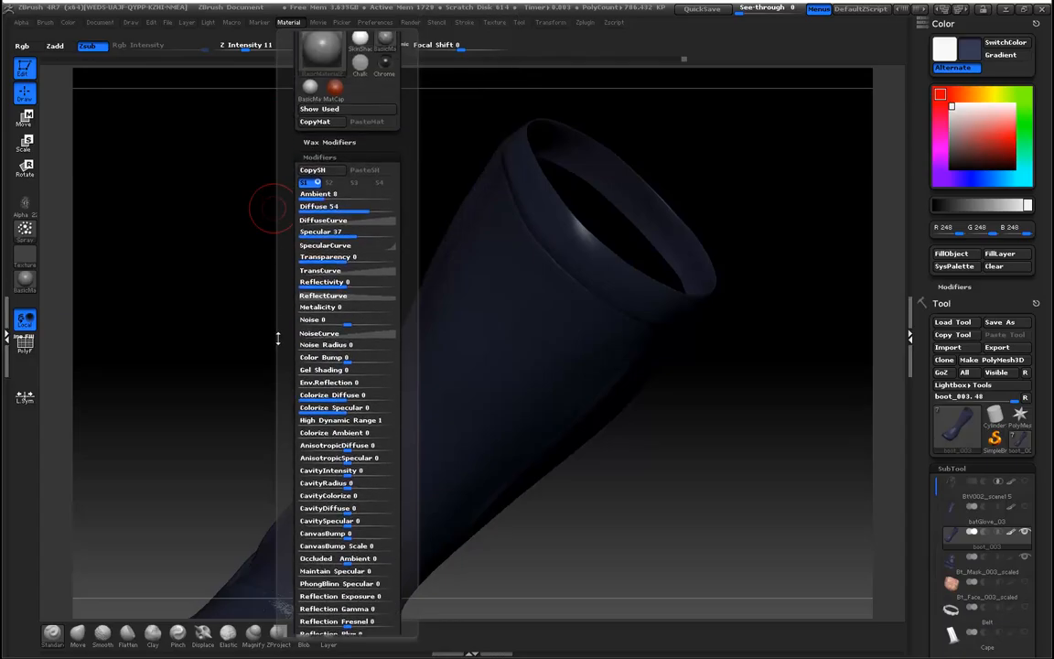
{"action": "left_click_drag", "start_coordinate": [327, 199], "coordinate": [389, 212]}
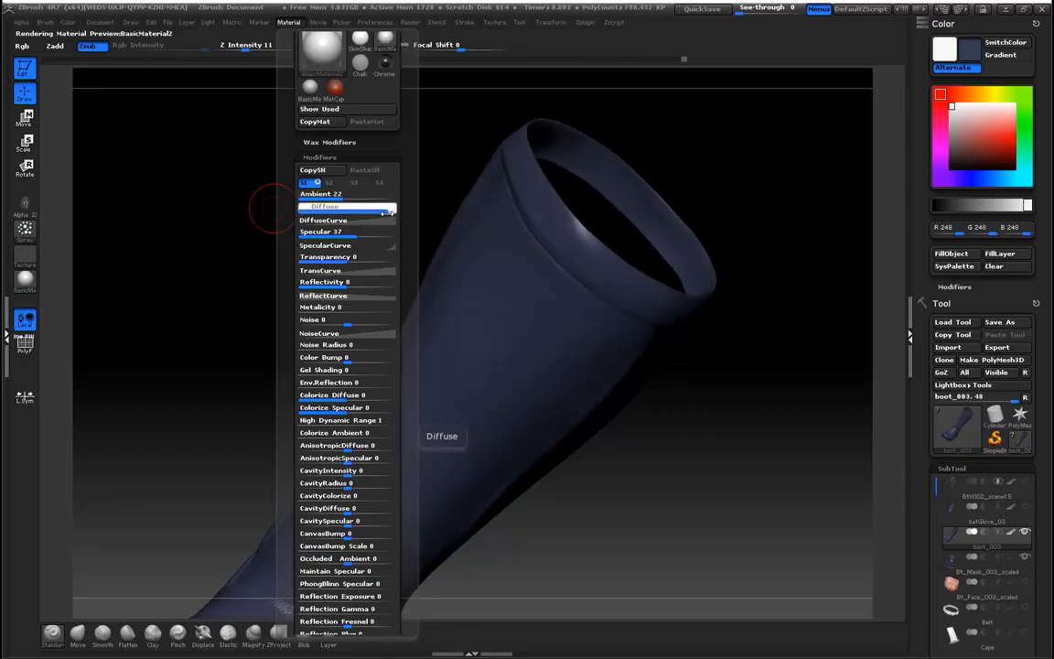
{"action": "left_click_drag", "start_coordinate": [347, 196], "coordinate": [259, 254]}
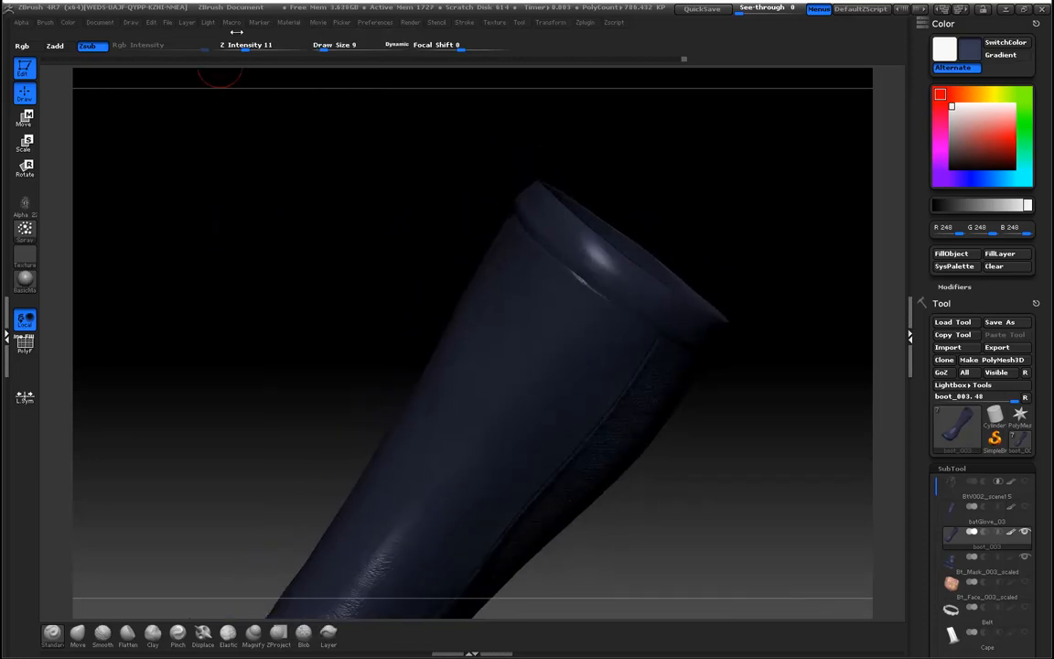
Raise the ambient of BasicMaterial2 and inspect the grain along the boot shaft from both sides
{"action": "left_click", "coordinate": [288, 22]}
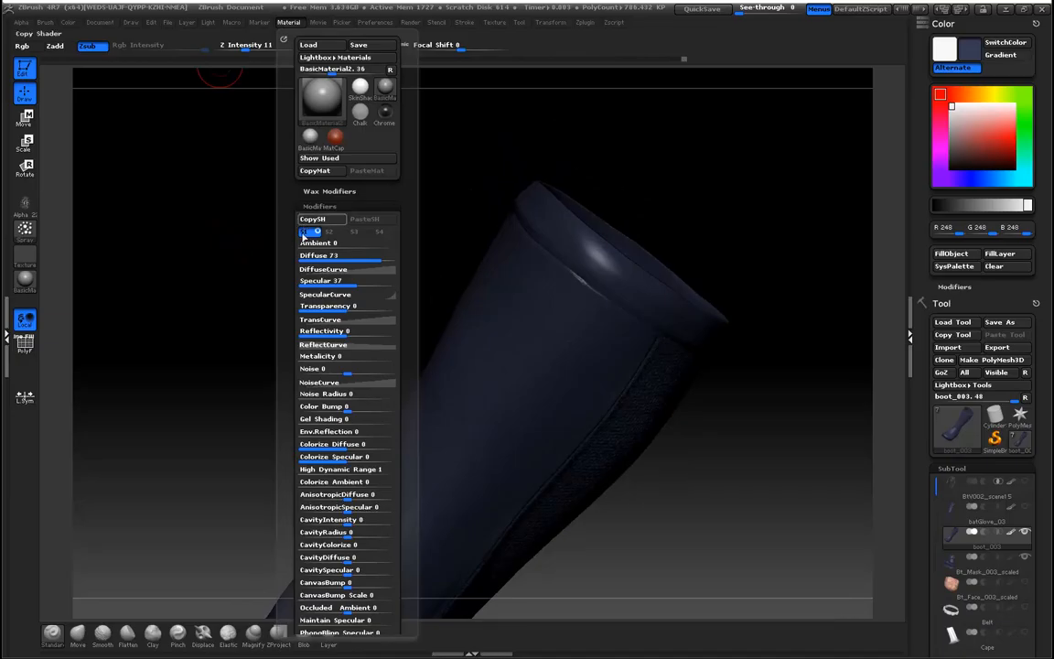
{"action": "left_click_drag", "start_coordinate": [331, 244], "coordinate": [339, 247]}
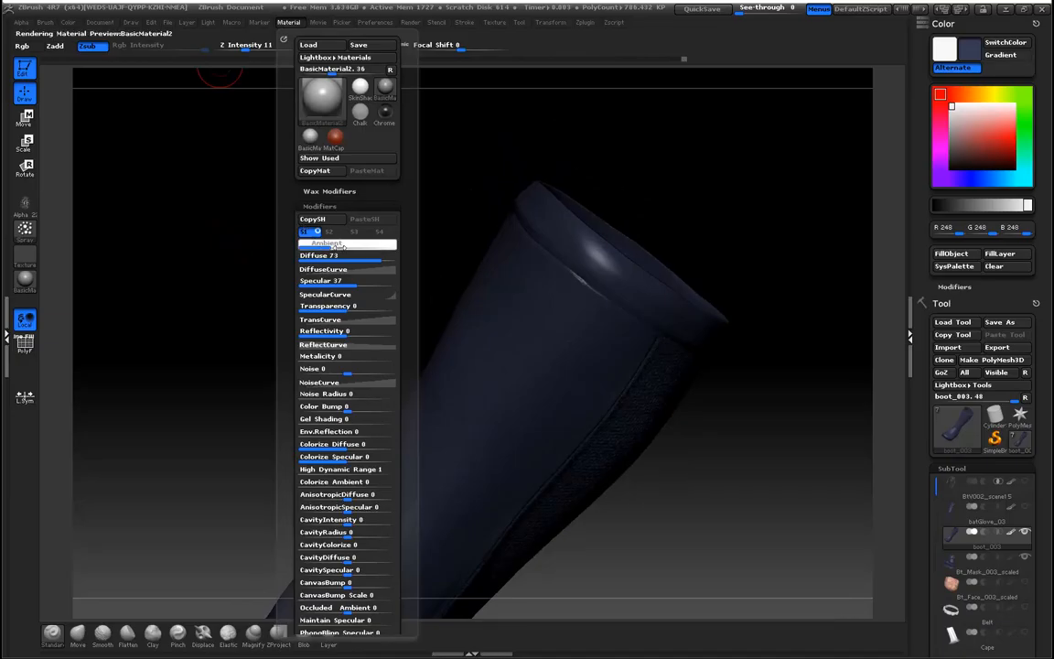
{"action": "left_click_drag", "start_coordinate": [285, 367], "coordinate": [357, 273]}
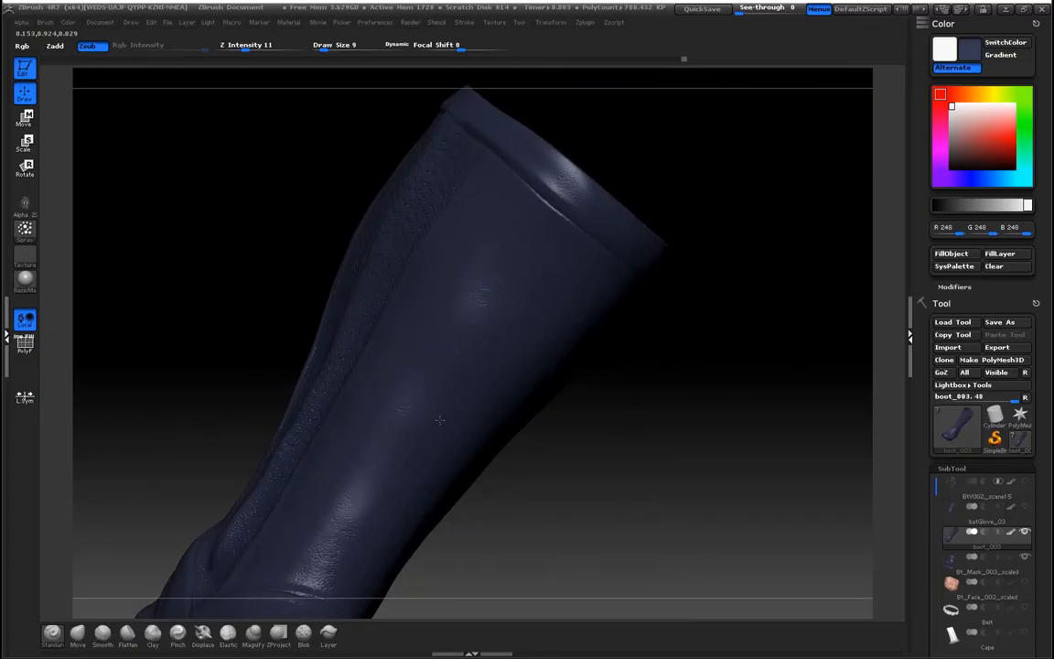
{"action": "left_click_drag", "start_coordinate": [472, 476], "coordinate": [283, 365]}
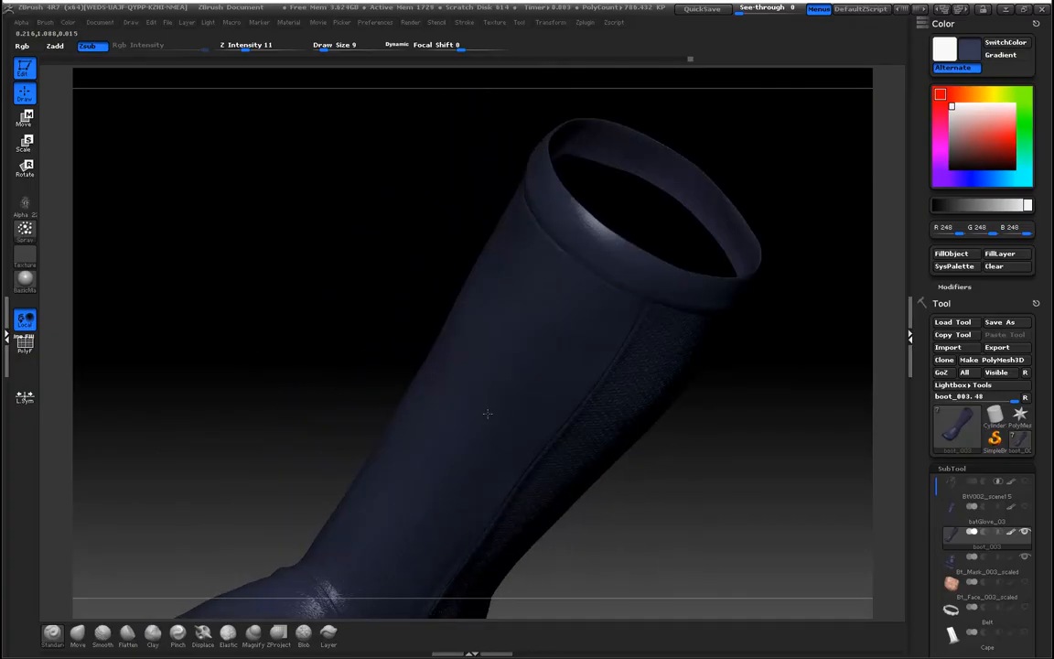
Switch the boot's material to BasicMaterial and raise its ambient to brighten the surface
{"action": "left_click", "coordinate": [24, 277]}
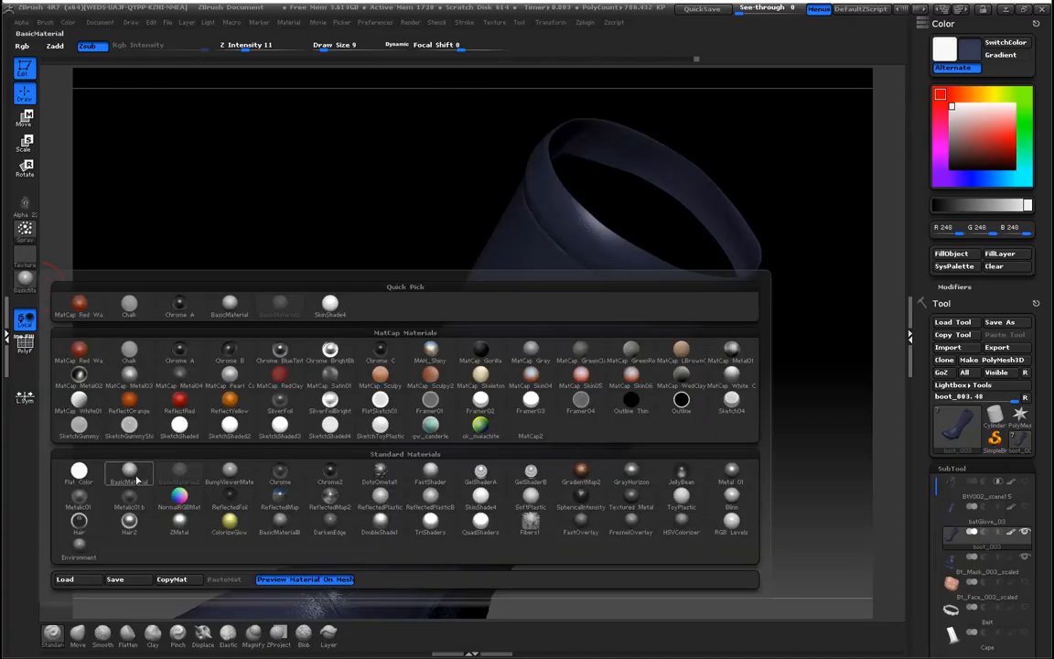
{"action": "left_click", "coordinate": [137, 474]}
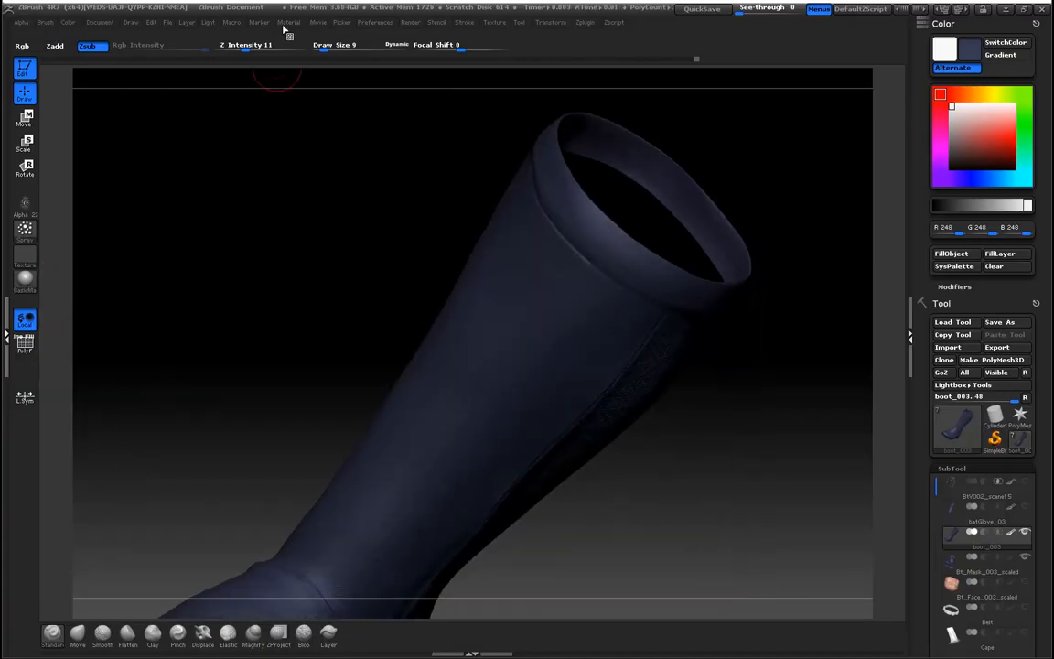
{"action": "left_click", "coordinate": [288, 22]}
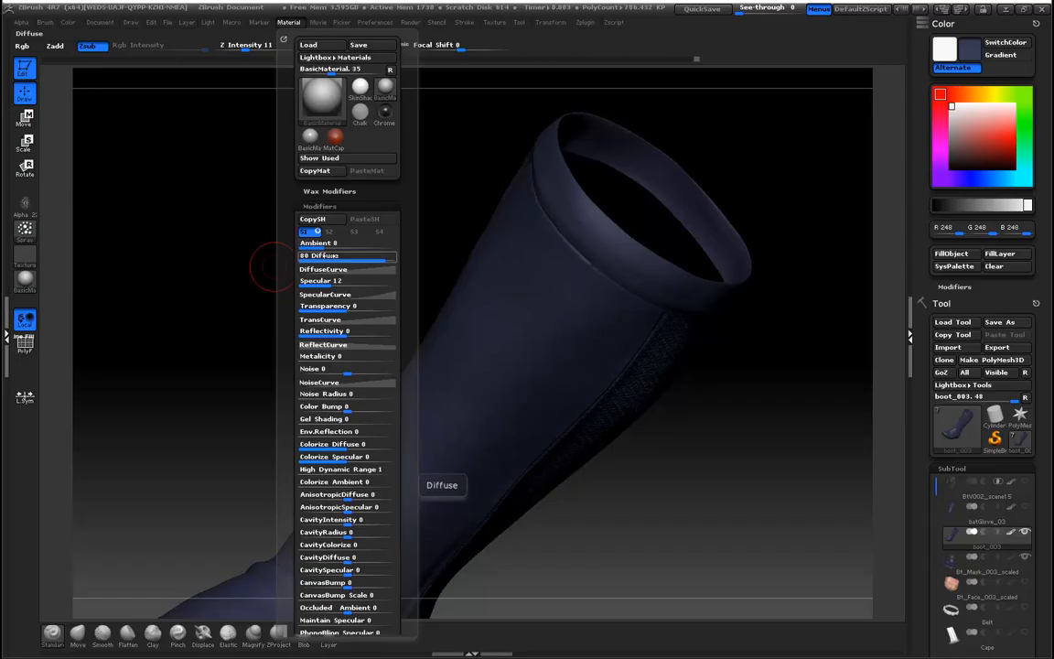
{"action": "left_click_drag", "start_coordinate": [330, 247], "coordinate": [353, 247]}
{"action": "left_click_drag", "start_coordinate": [276, 308], "coordinate": [343, 246]}
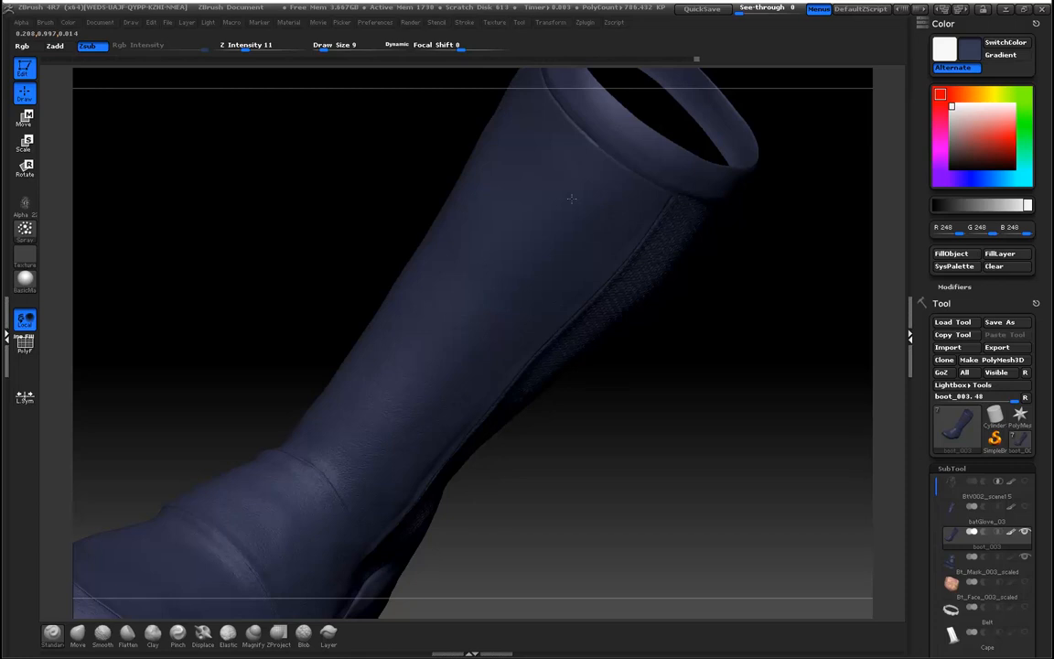
Carve leather grain around the boot's cuff and upper shaft, working down the back of the calf to the heel
{"action": "left_click_drag", "start_coordinate": [301, 263], "coordinate": [263, 257]}
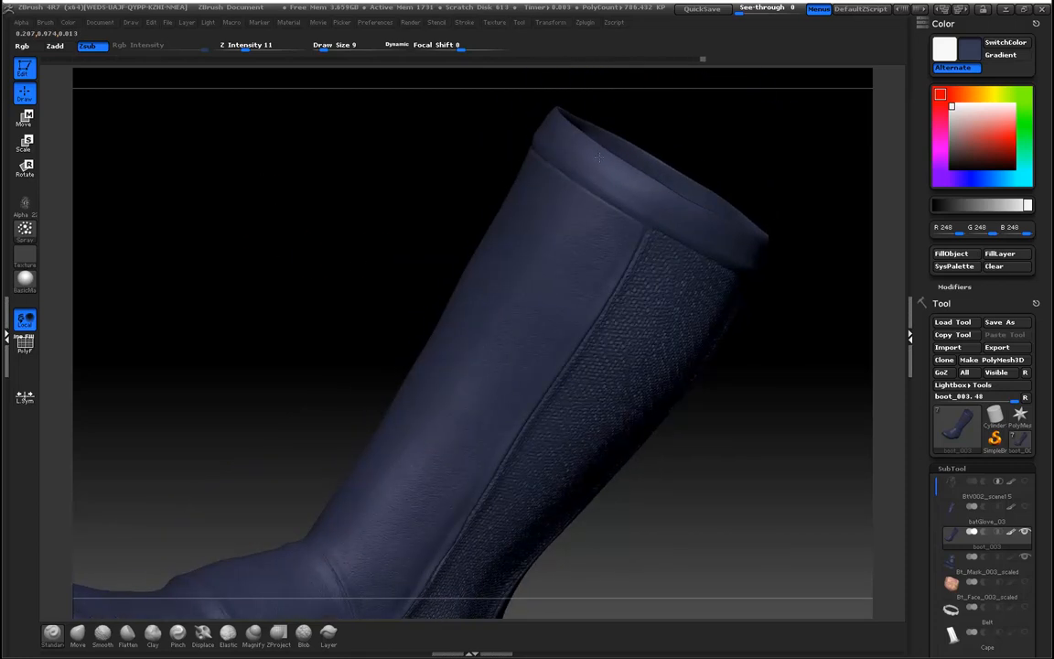
{"action": "left_click_drag", "start_coordinate": [796, 467], "coordinate": [758, 424]}
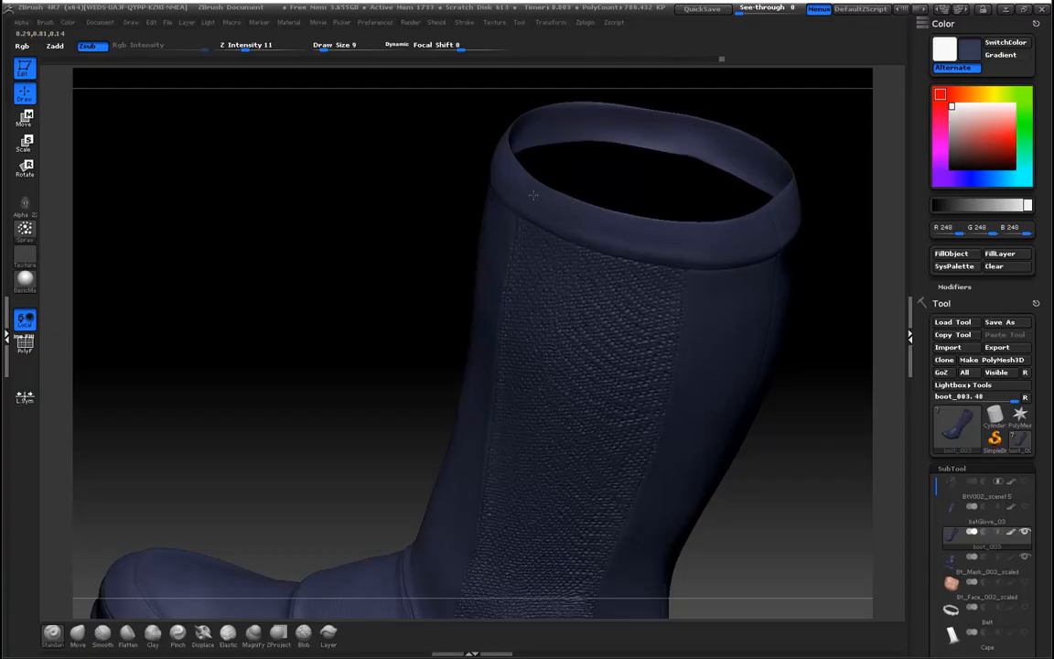
{"action": "left_click_drag", "start_coordinate": [279, 221], "coordinate": [353, 287]}
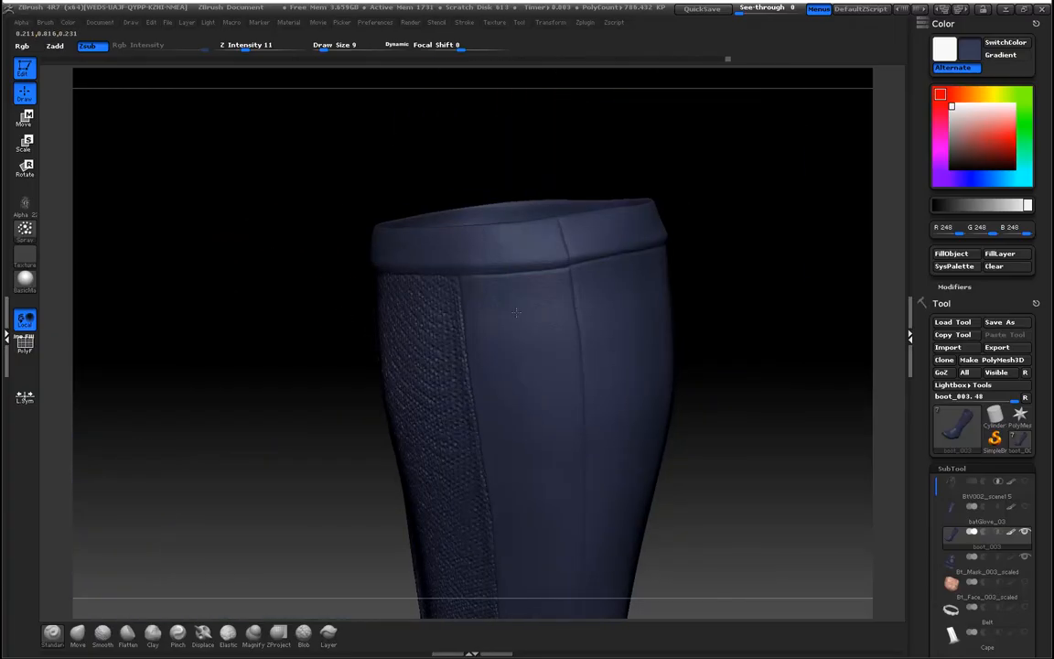
{"action": "left_click_drag", "start_coordinate": [670, 433], "coordinate": [762, 411]}
{"action": "left_click_drag", "start_coordinate": [370, 308], "coordinate": [528, 306]}
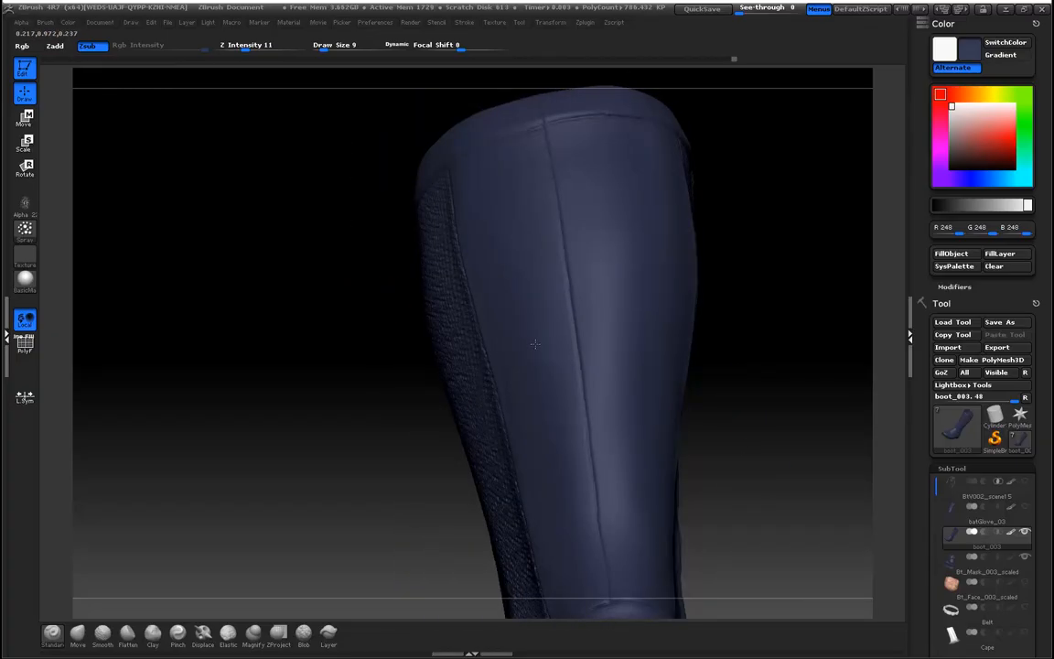
{"action": "left_click_drag", "start_coordinate": [302, 385], "coordinate": [254, 308], "text": "alt"}
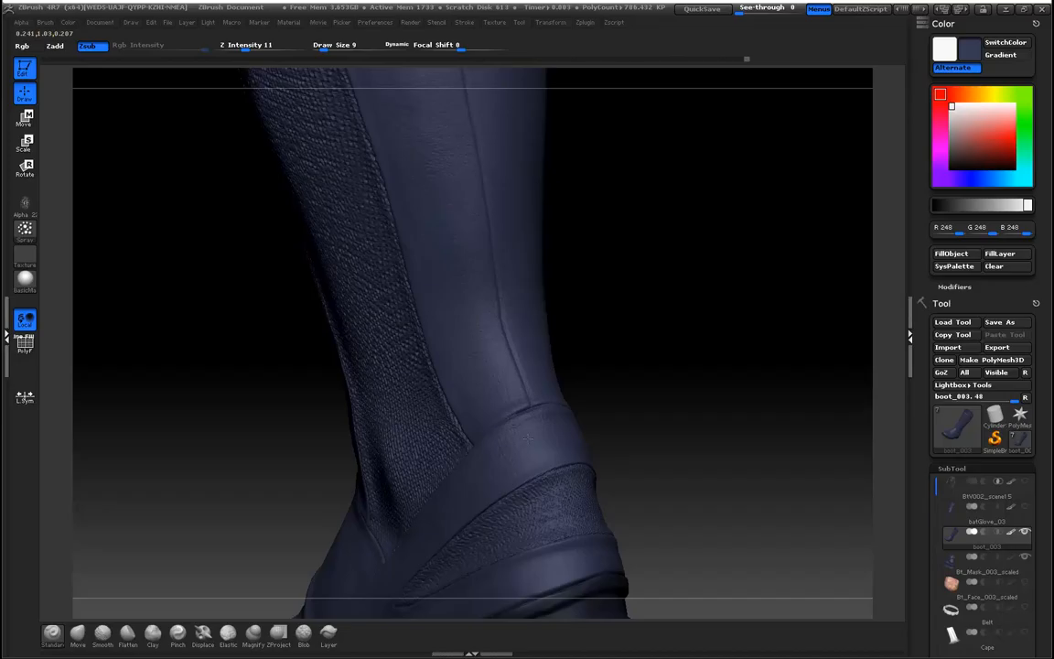
Carve leather grain over the opposite side of the calf, from the heel up to the cuff and across the back seam
{"action": "left_click_drag", "start_coordinate": [711, 383], "coordinate": [412, 366]}
{"action": "left_click_drag", "start_coordinate": [280, 301], "coordinate": [288, 403], "text": "alt"}
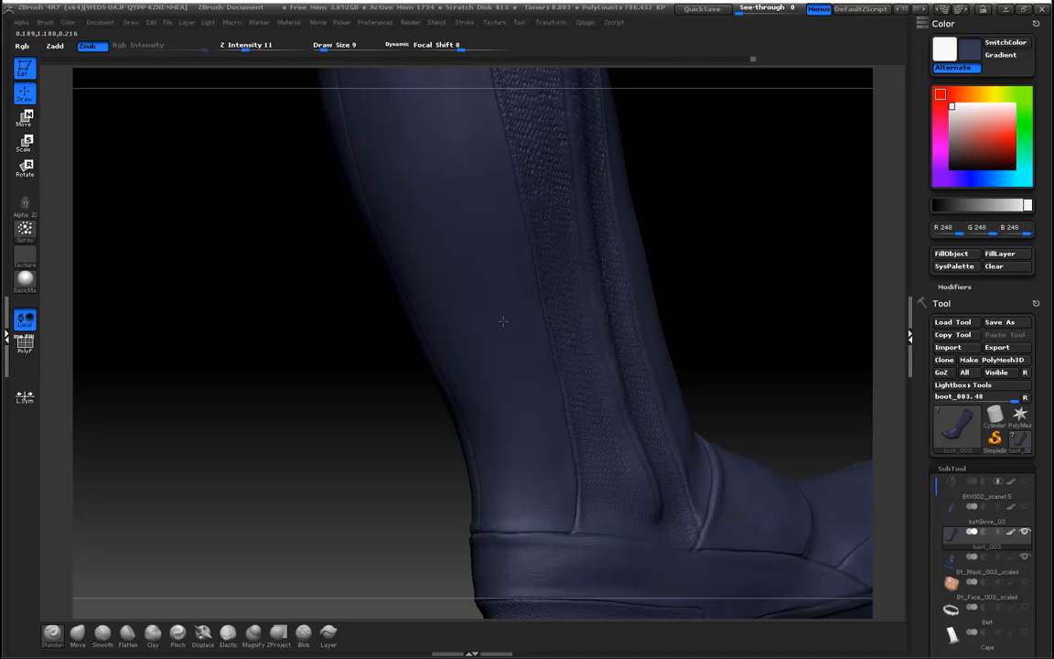
{"action": "left_click_drag", "start_coordinate": [284, 319], "coordinate": [487, 440]}
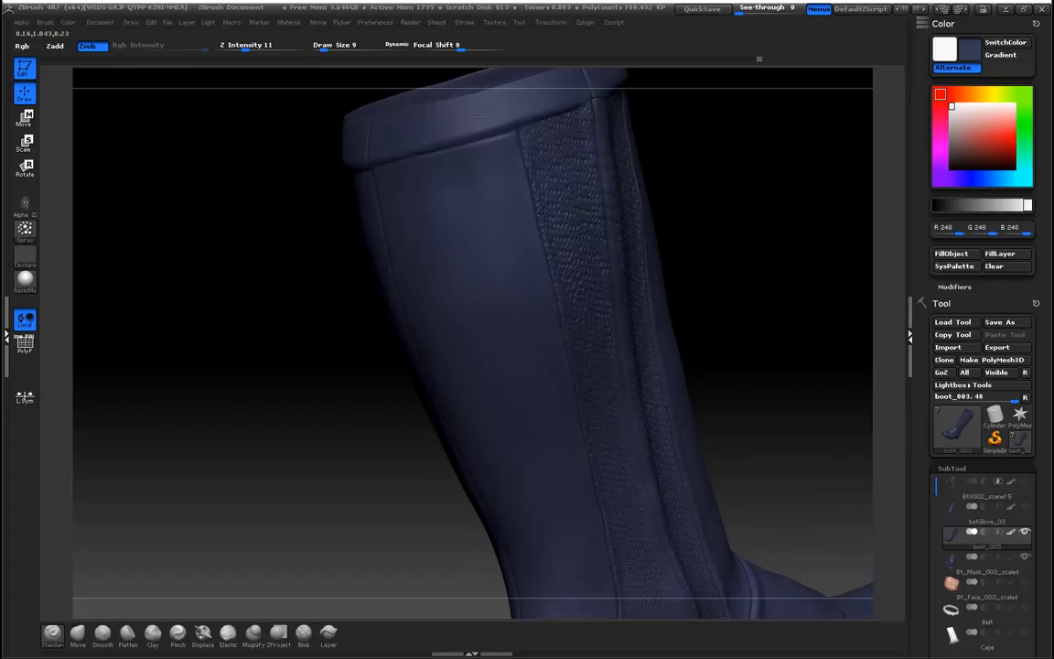
{"action": "left_click_drag", "start_coordinate": [284, 294], "coordinate": [436, 275]}
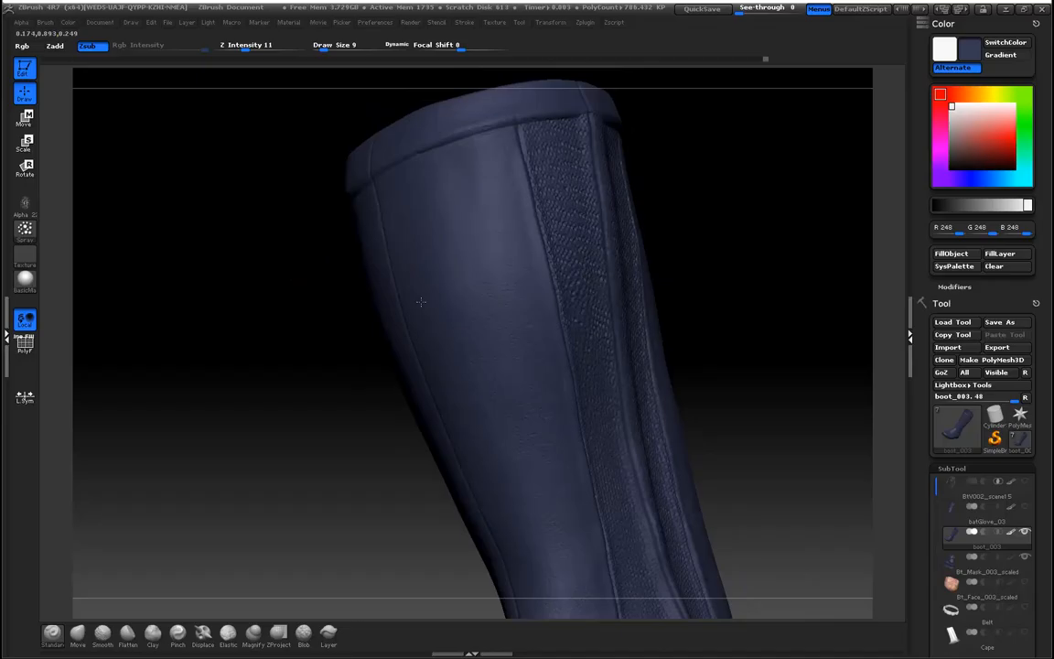
{"action": "left_click_drag", "start_coordinate": [312, 281], "coordinate": [427, 307]}
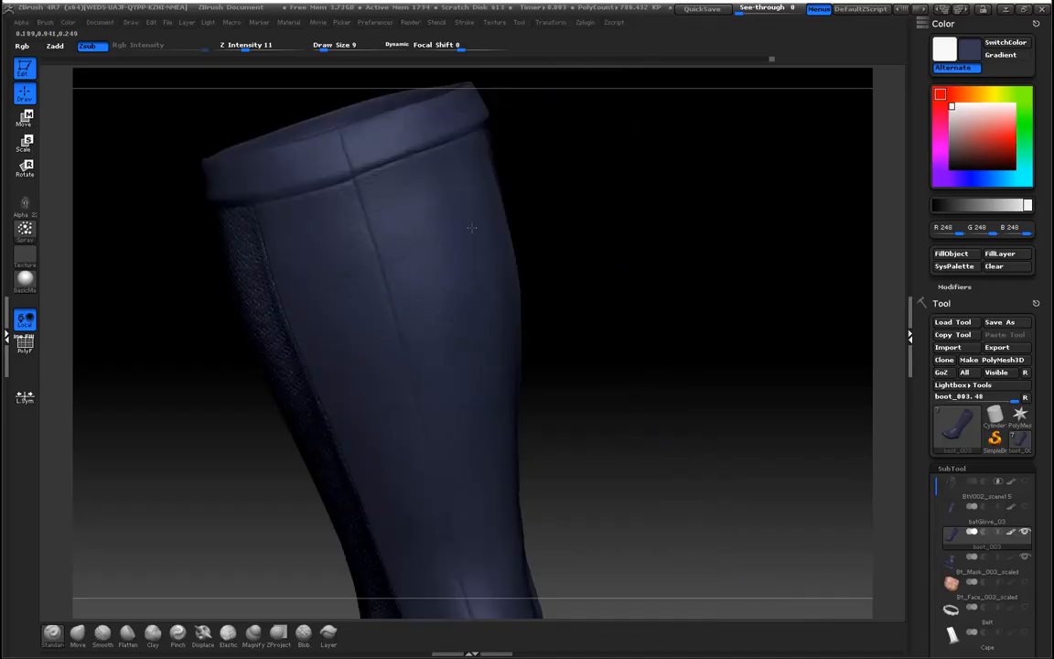
{"action": "left_click_drag", "start_coordinate": [585, 302], "coordinate": [696, 366]}
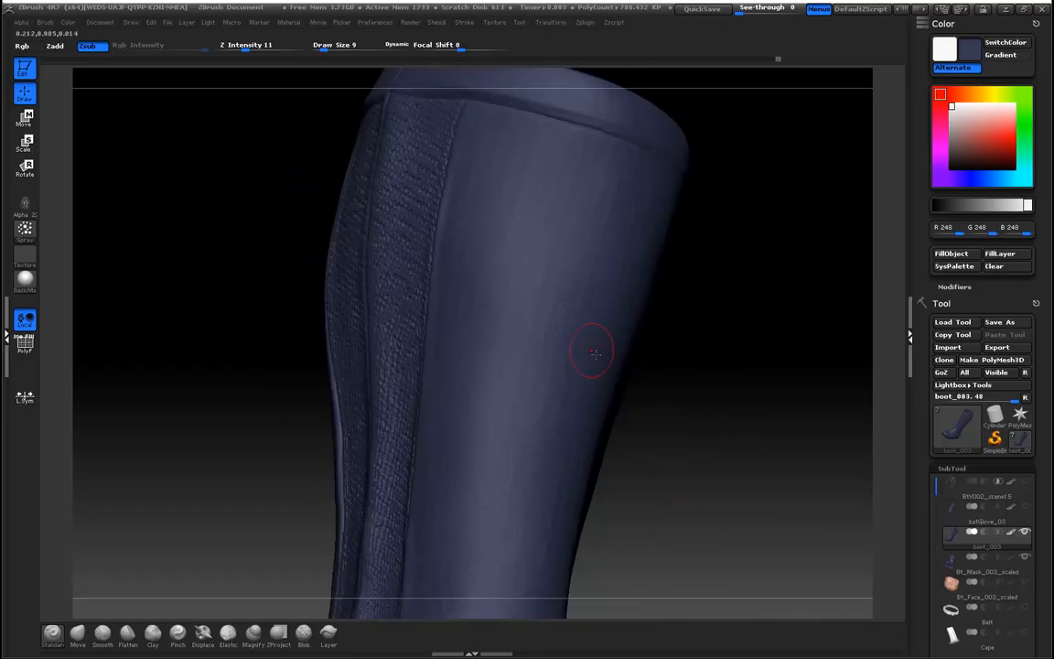
Carve leather grain down the shin beside the mesh panel, from below the cuff to the ankle
{"action": "left_click_drag", "start_coordinate": [220, 274], "coordinate": [468, 276]}
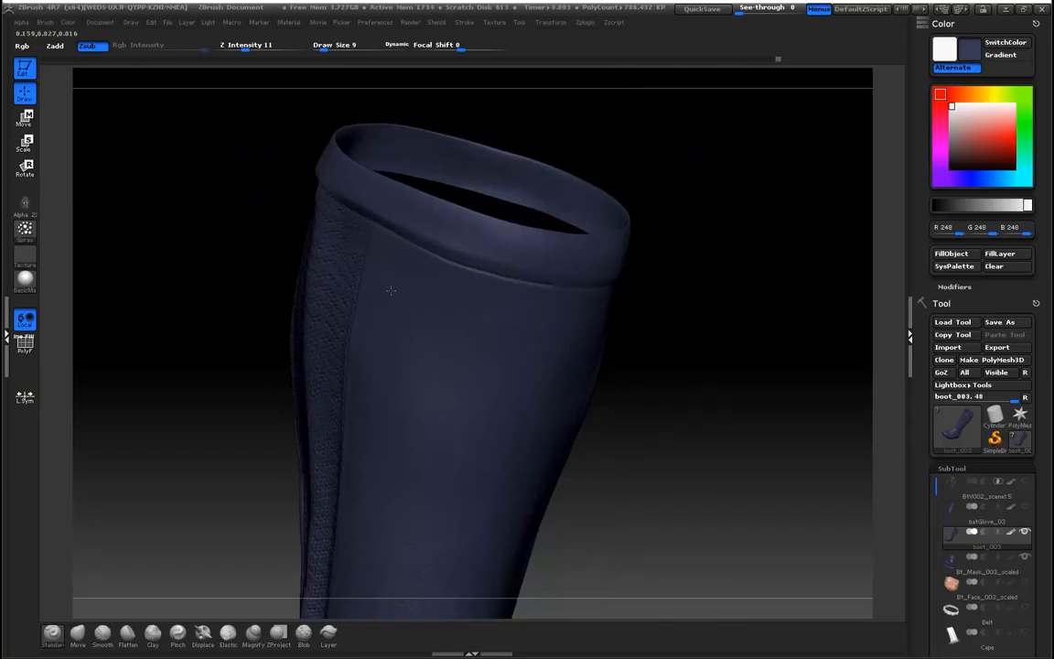
{"action": "left_click_drag", "start_coordinate": [641, 334], "coordinate": [801, 291]}
{"action": "left_click_drag", "start_coordinate": [781, 424], "coordinate": [491, 304]}
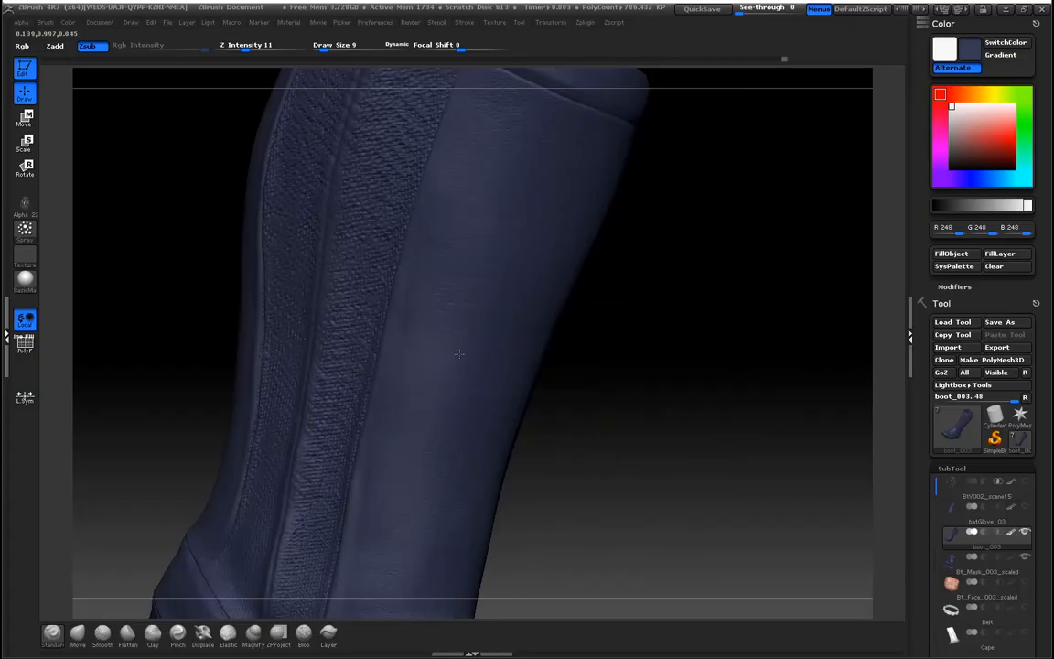
{"action": "left_click_drag", "start_coordinate": [647, 479], "coordinate": [754, 333], "text": "alt"}
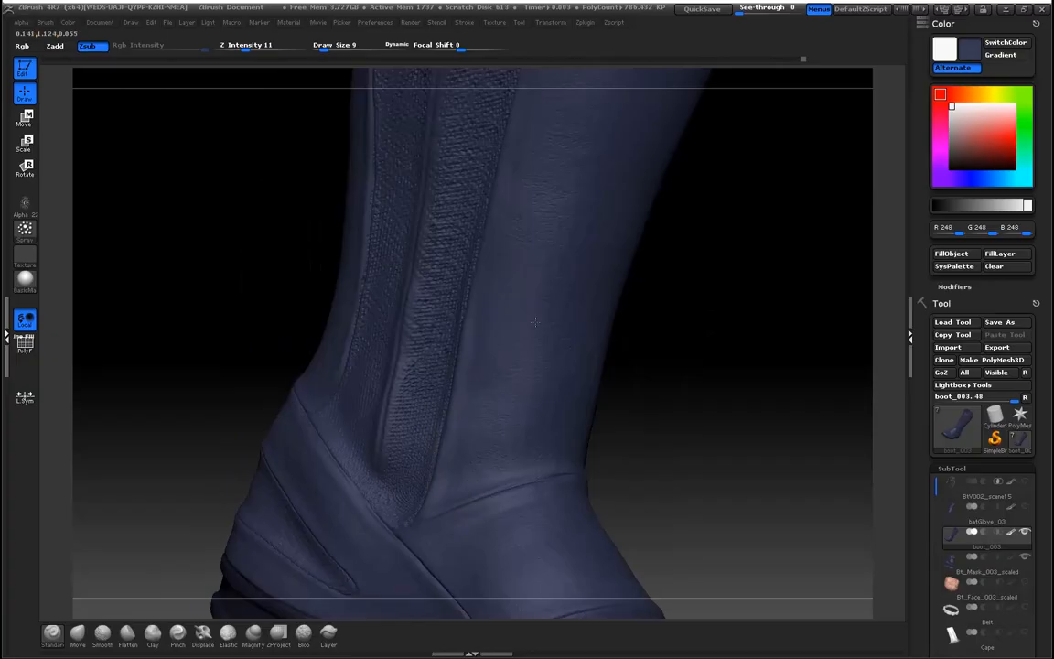
{"action": "mouse_move", "coordinate": [743, 371]}
{"action": "left_mouse_down"}
{"action": "mouse_move", "coordinate": [736, 195]}
{"action": "mouse_move", "coordinate": [755, 289]}
{"action": "left_mouse_up"}
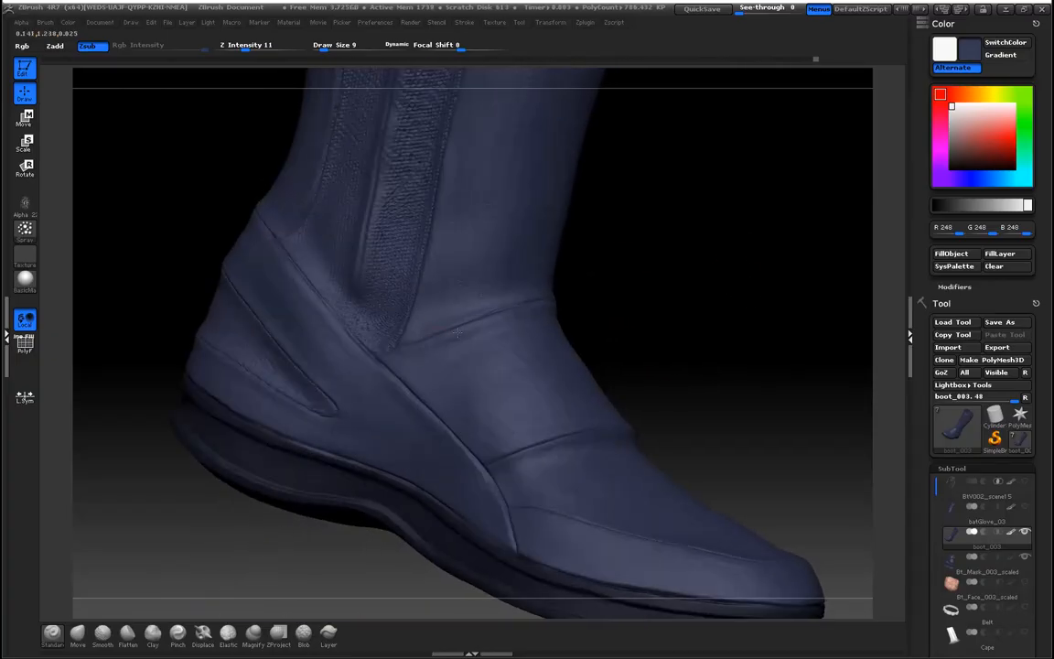
Try ambient values of 3, 0 and 40 on the boot's BasicMaterial
{"action": "left_click", "coordinate": [289, 22]}
{"action": "left_click_drag", "start_coordinate": [339, 248], "coordinate": [320, 248]}
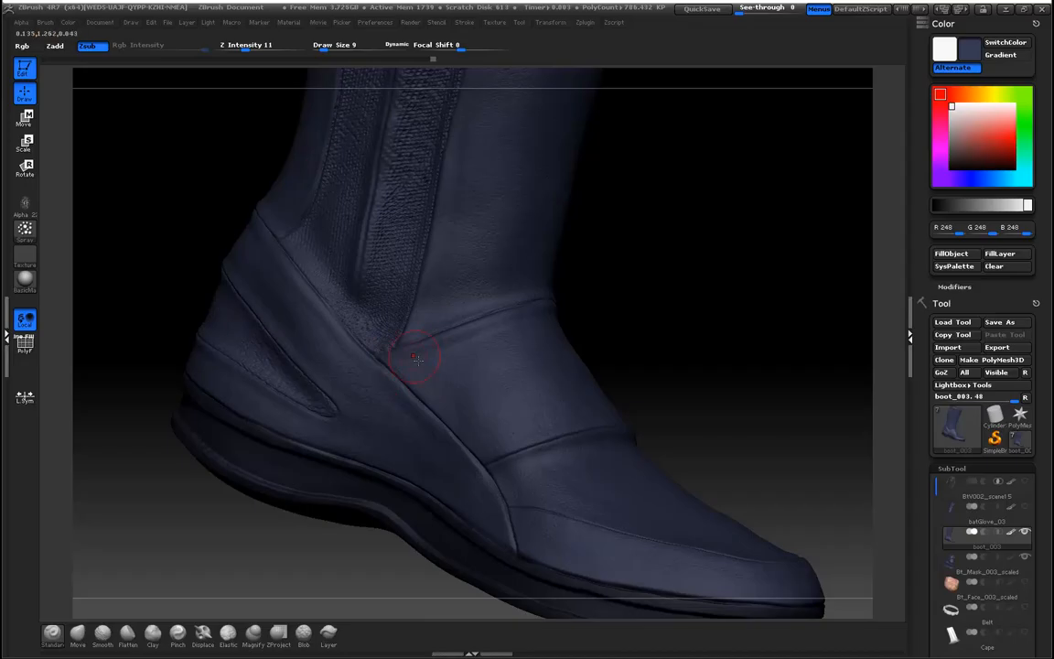
{"action": "left_click", "coordinate": [288, 22]}
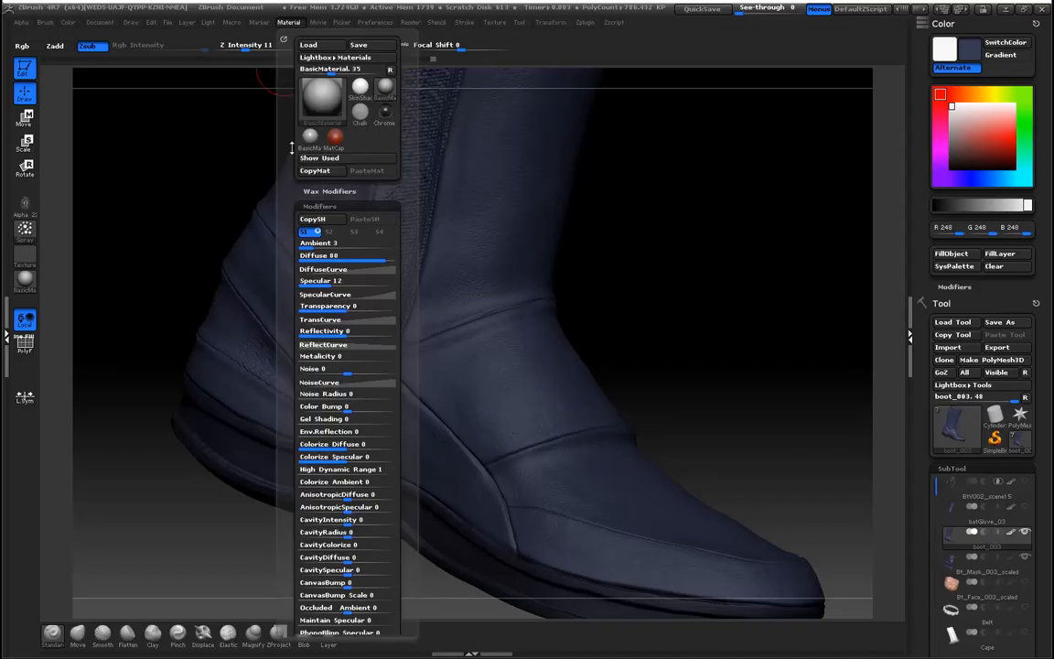
{"action": "left_click", "coordinate": [318, 248]}
{"action": "type", "text": "0"}
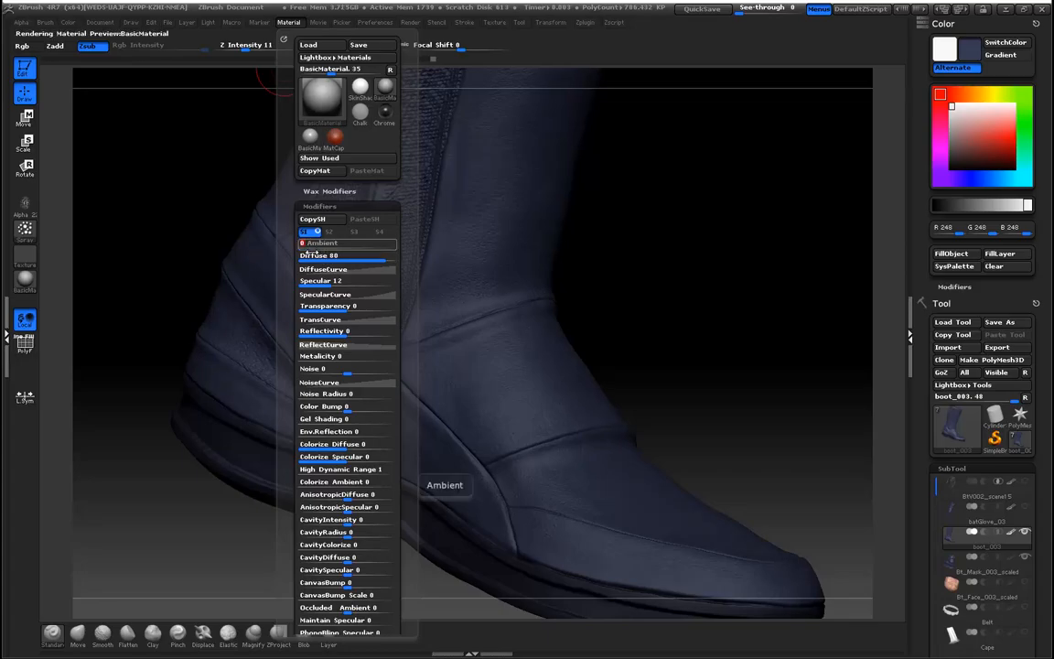
{"action": "type", "text": "40"}
{"action": "key", "text": "Return"}
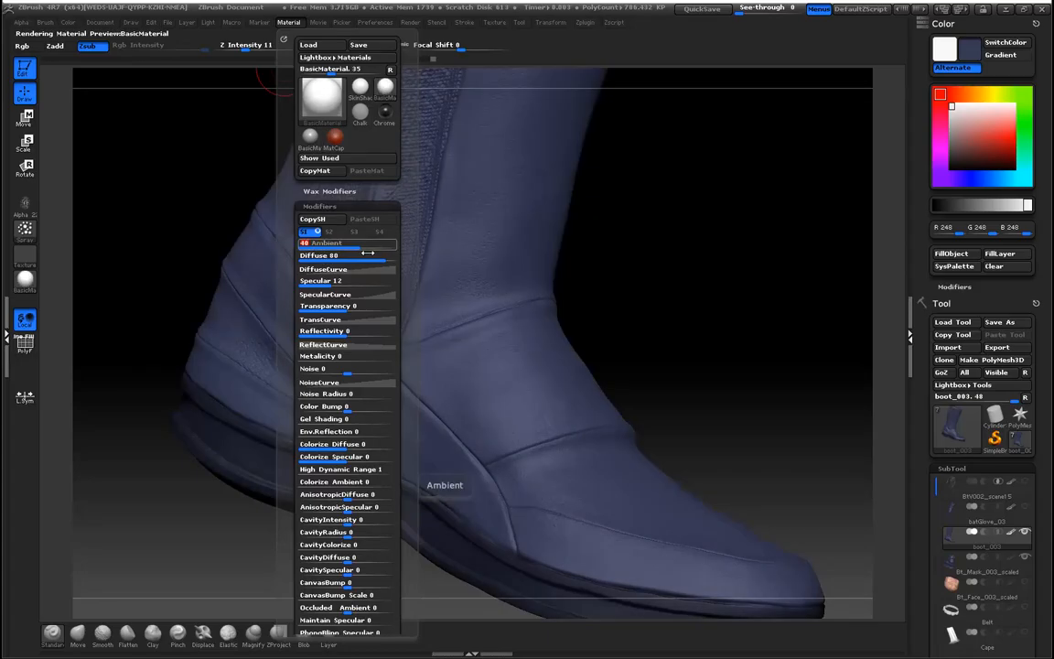
Set the ambient of BasicMaterial to 4
{"action": "left_click", "coordinate": [322, 244]}
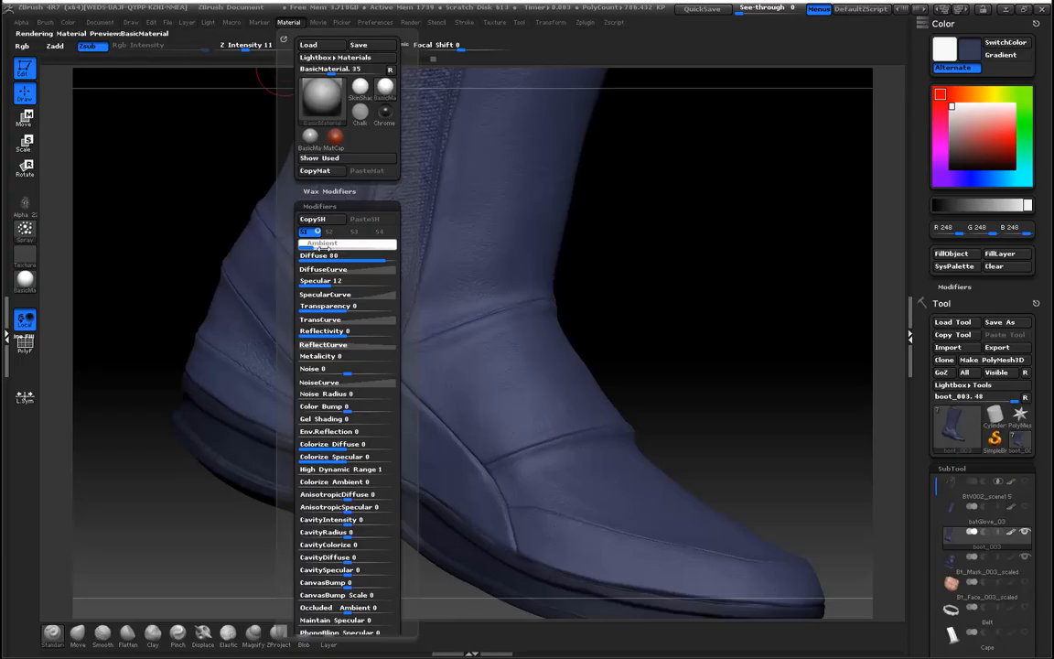
{"action": "type", "text": "4"}
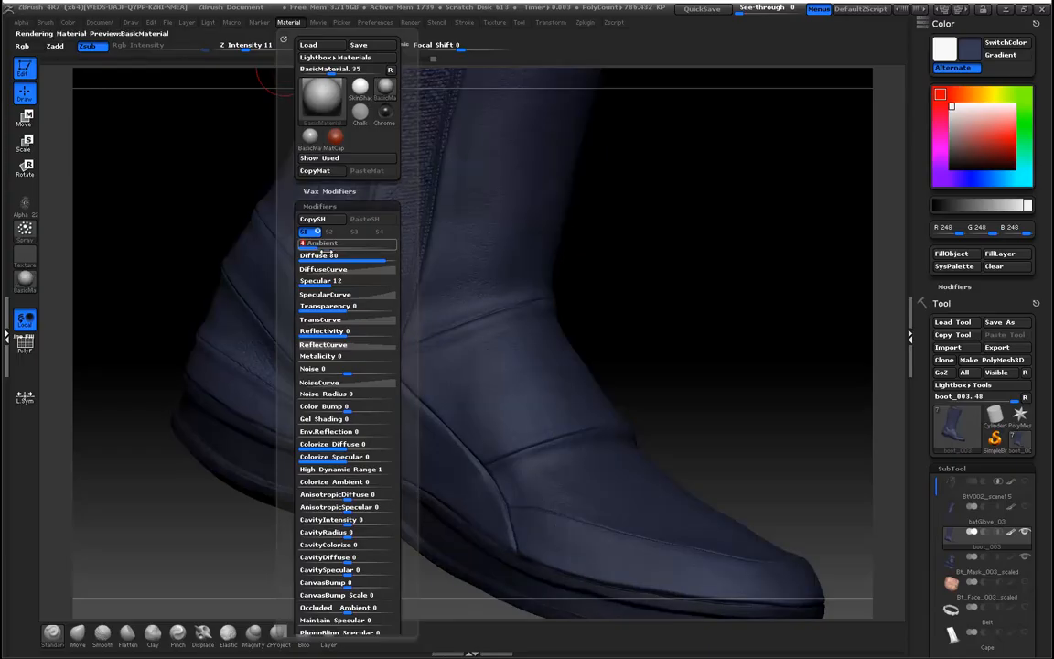
{"action": "key", "text": "BackSpace"}
{"action": "key", "text": "Return"}
{"action": "left_click", "coordinate": [328, 249]}
Check the shaft from the front and back, touching up the detail around the cuff and the rear mesh panels
{"action": "left_click_drag", "start_coordinate": [649, 325], "coordinate": [541, 307]}
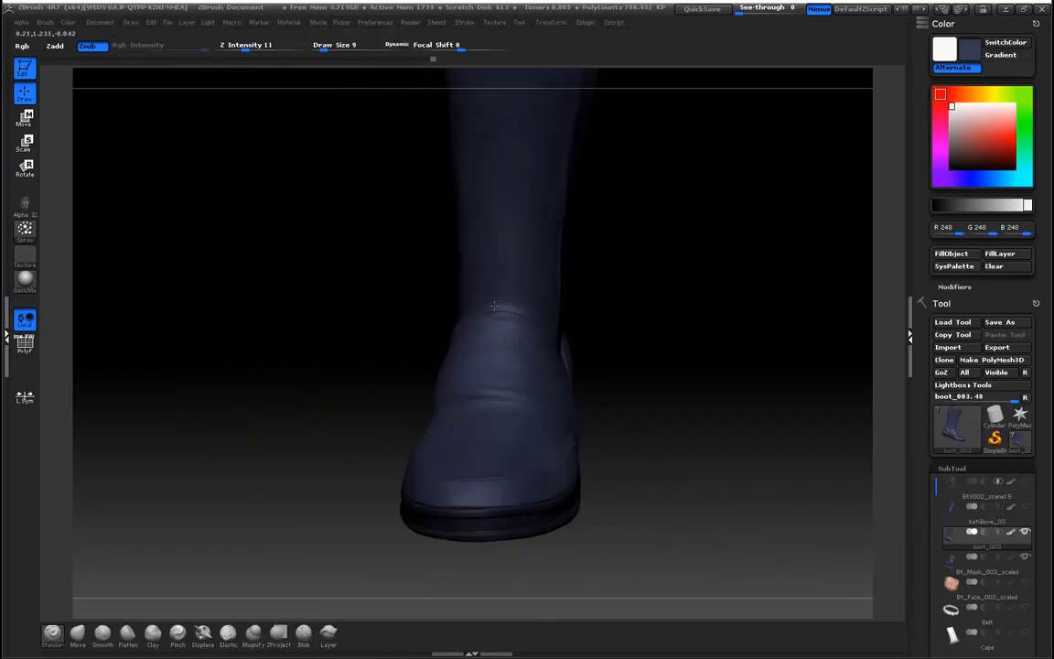
{"action": "left_click_drag", "start_coordinate": [299, 217], "coordinate": [265, 335]}
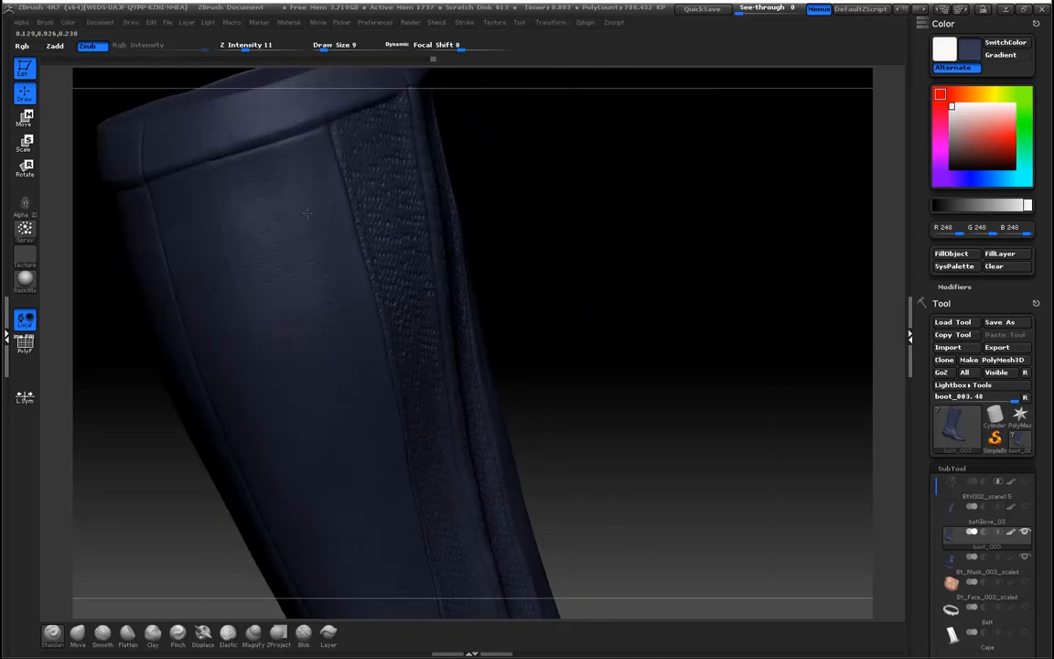
{"action": "left_click_drag", "start_coordinate": [551, 177], "coordinate": [741, 343]}
{"action": "left_click_drag", "start_coordinate": [683, 306], "coordinate": [641, 306]}
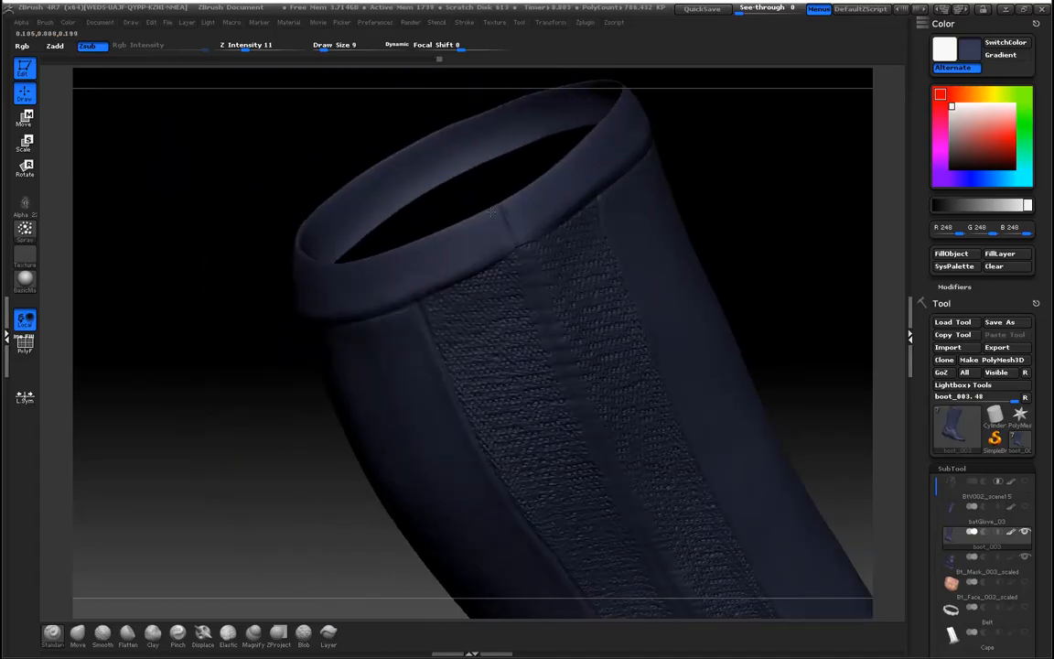
{"action": "left_click_drag", "start_coordinate": [783, 182], "coordinate": [568, 228]}
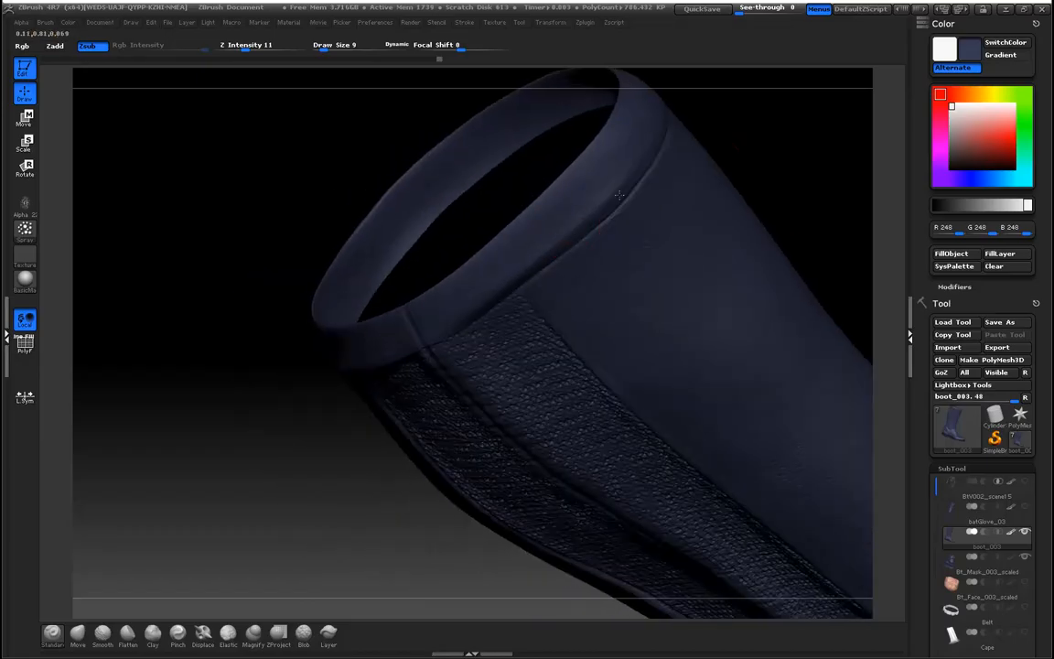
{"action": "left_click_drag", "start_coordinate": [242, 167], "coordinate": [795, 271]}
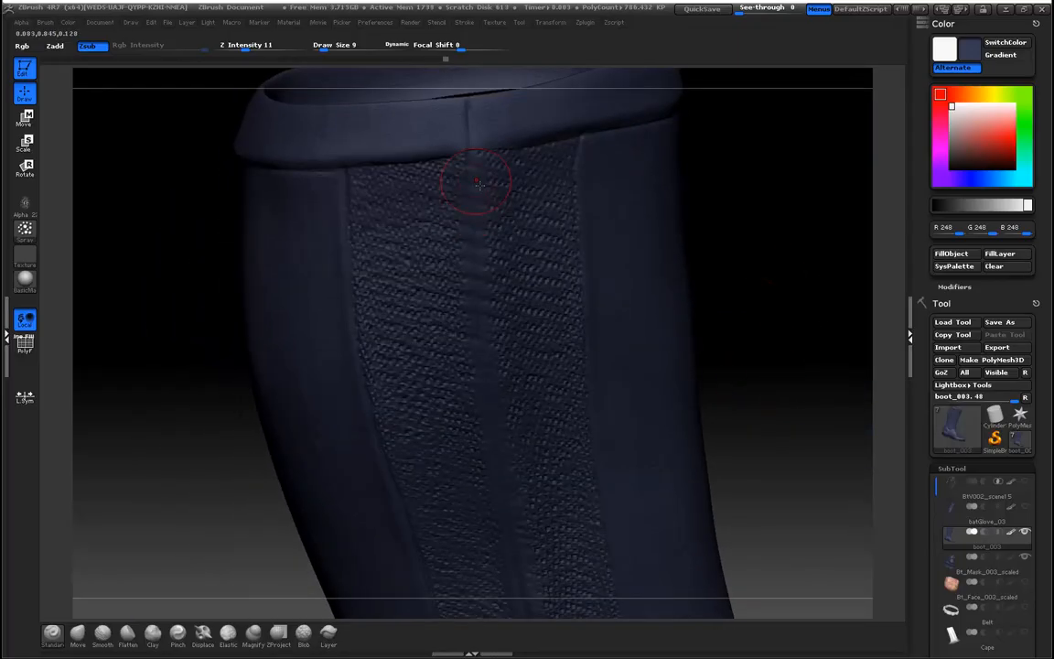
{"action": "left_click_drag", "start_coordinate": [798, 403], "coordinate": [767, 325], "text": "alt"}
Touch up the leather grain over the instep and toe from both sides of the foot
{"action": "left_click_drag", "start_coordinate": [260, 313], "coordinate": [203, 213]}
{"action": "left_click_drag", "start_coordinate": [549, 499], "coordinate": [681, 549]}
{"action": "left_click_drag", "start_coordinate": [779, 366], "coordinate": [584, 127]}
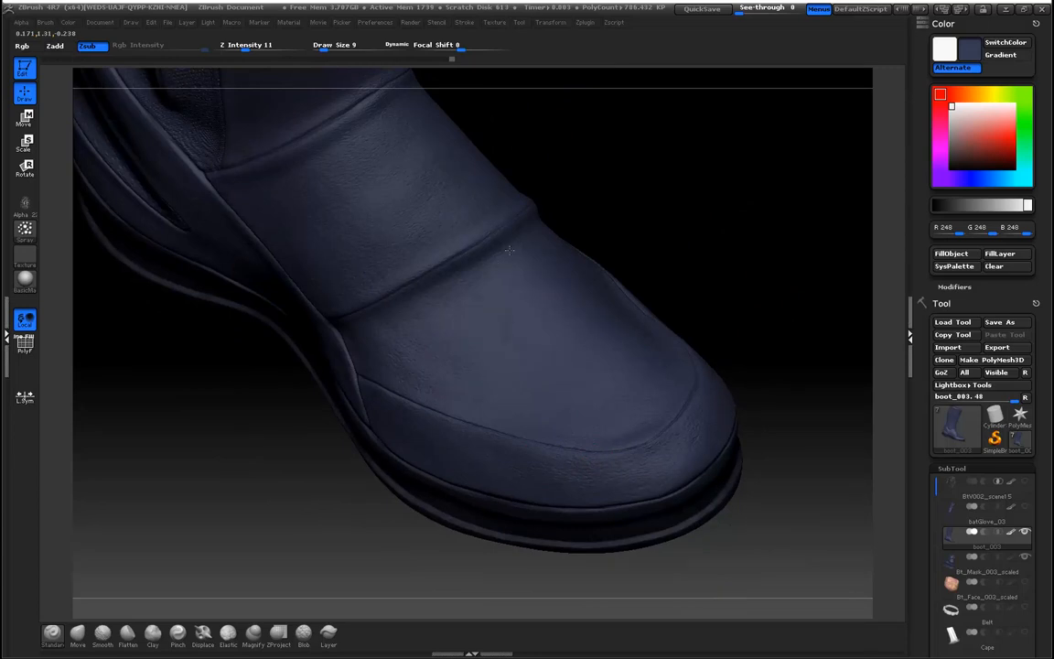
{"action": "left_click_drag", "start_coordinate": [186, 444], "coordinate": [242, 313], "text": "alt"}
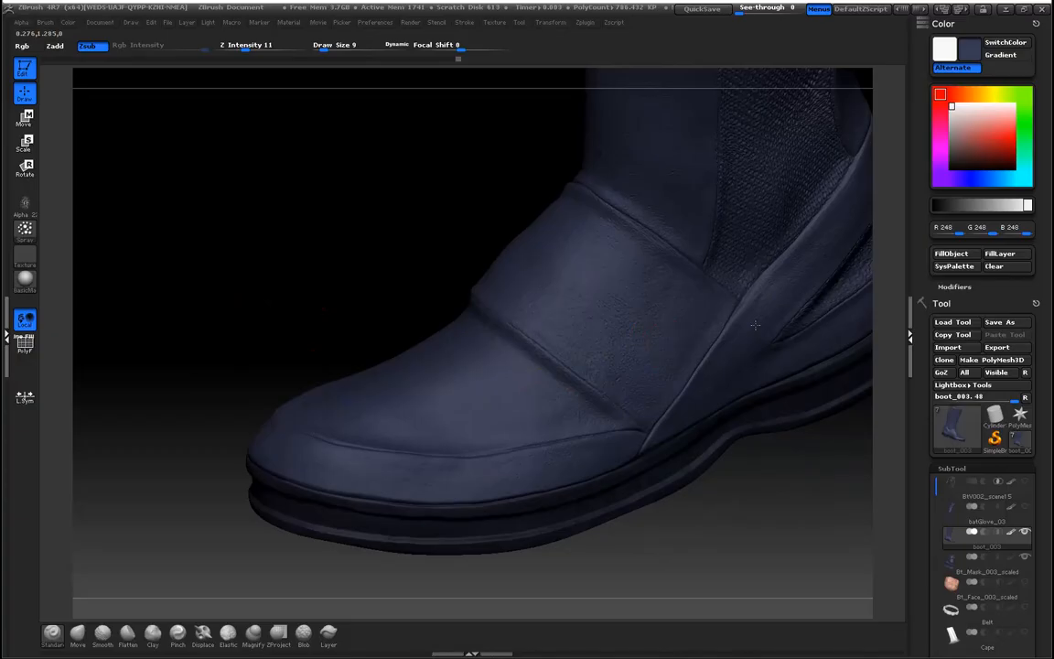
{"action": "left_click_drag", "start_coordinate": [311, 259], "coordinate": [302, 235]}
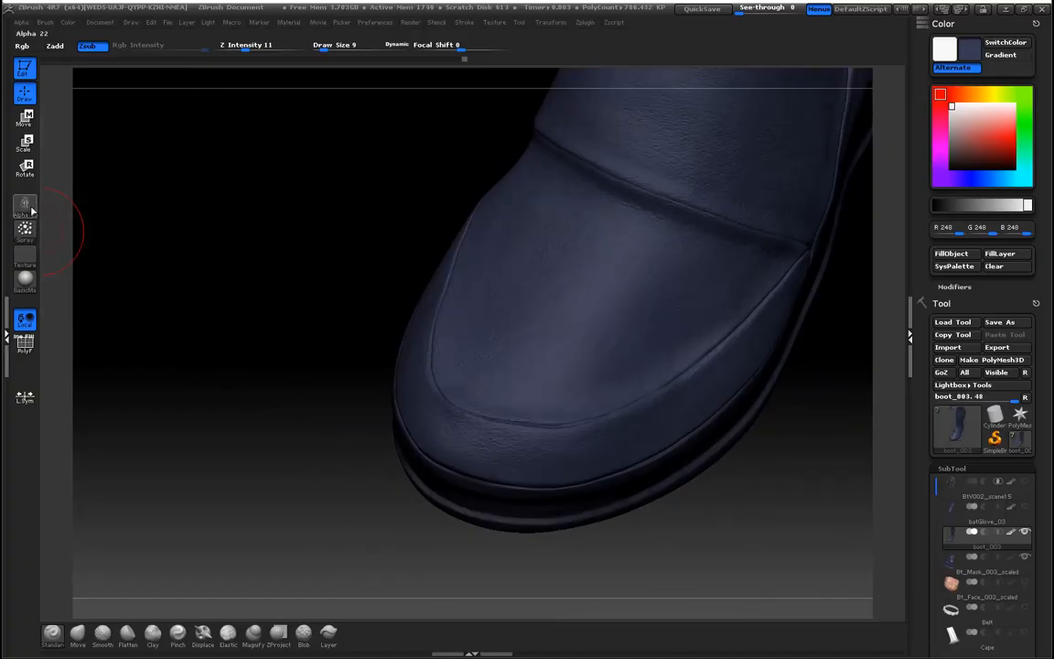
Switch the brush to Alpha 58 with the FreeHand stroke and carve fine creases into the front of the toe cap
{"action": "left_click", "coordinate": [25, 205]}
{"action": "mouse_move", "coordinate": [332, 234]}
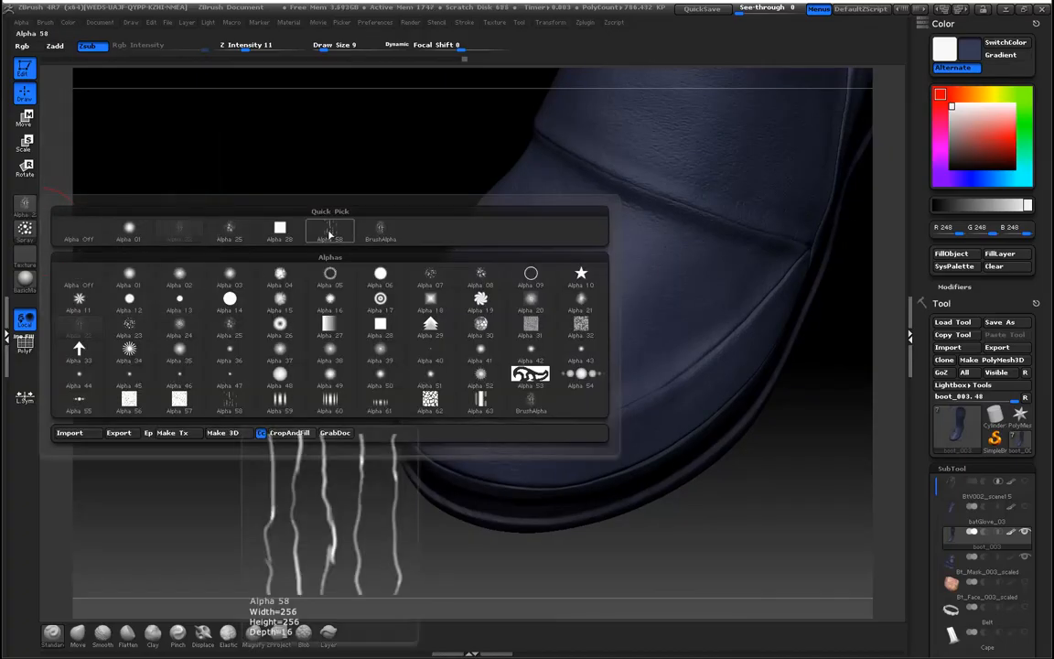
{"action": "left_click", "coordinate": [331, 233]}
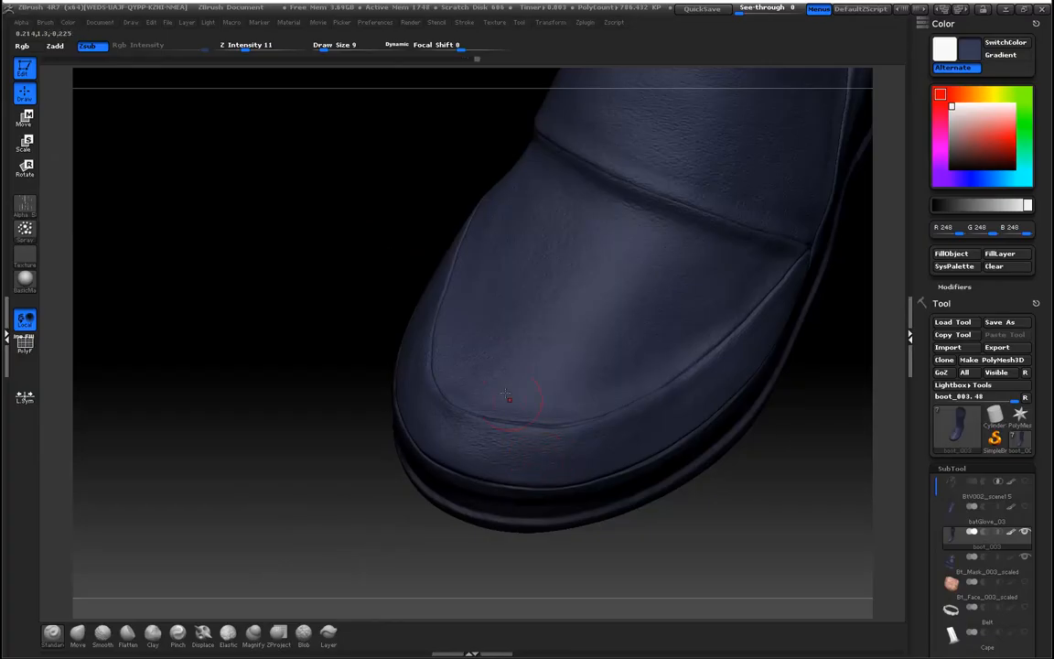
{"action": "left_click", "coordinate": [25, 226]}
{"action": "left_click", "coordinate": [181, 250]}
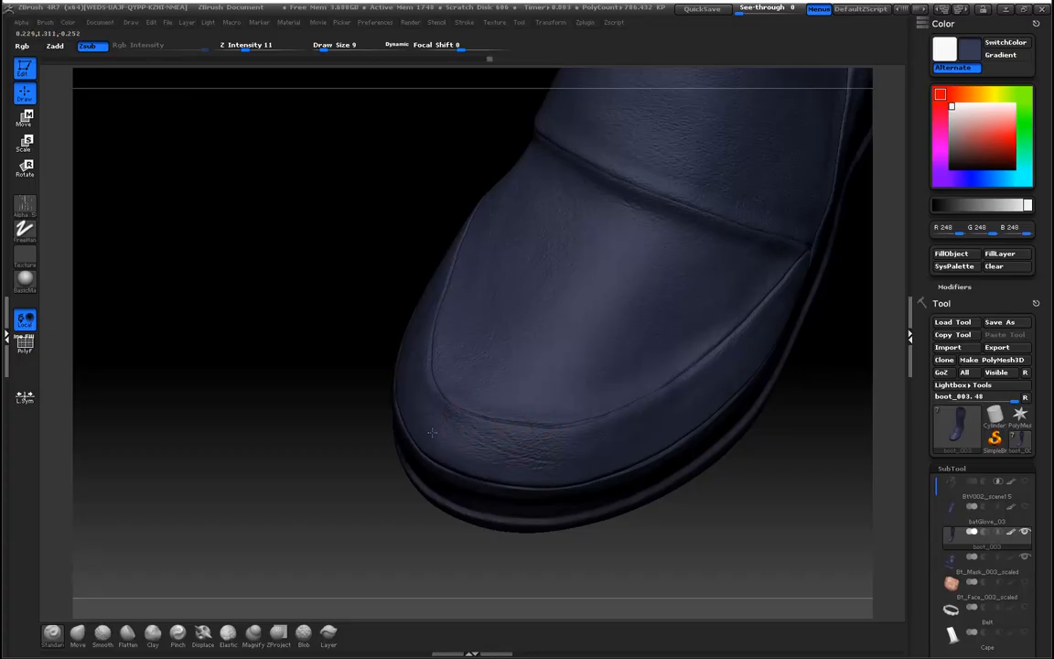
Carve fine creases along both sides of the toe cap, between its curved seam and the sole
{"action": "left_click_drag", "start_coordinate": [327, 375], "coordinate": [385, 412]}
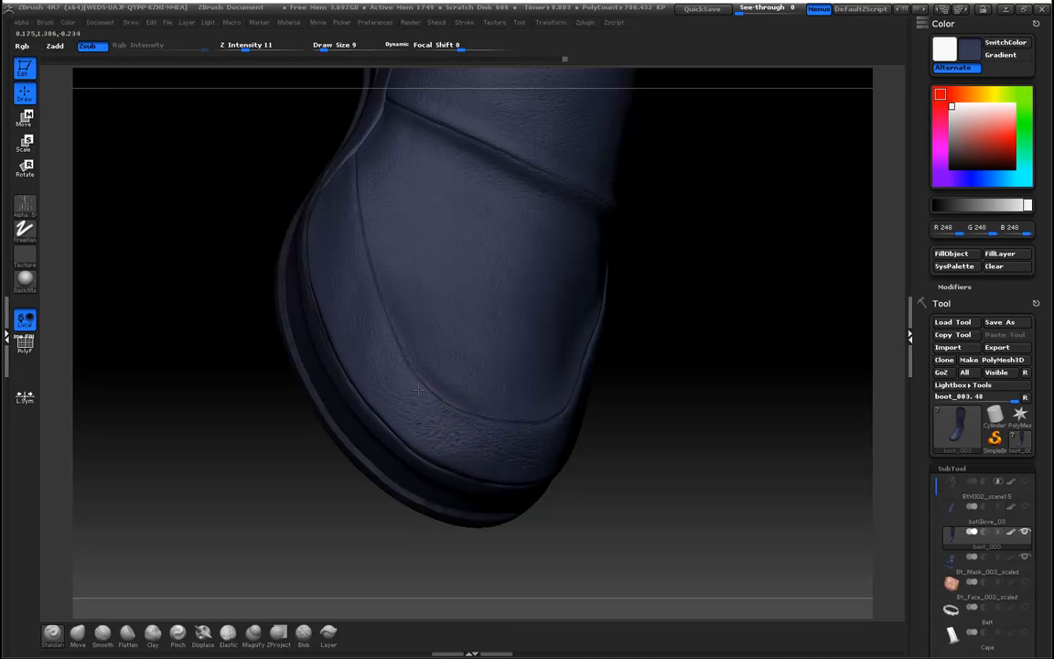
{"action": "mouse_move", "coordinate": [239, 388]}
{"action": "left_mouse_down"}
{"action": "mouse_move", "coordinate": [243, 430]}
{"action": "mouse_move", "coordinate": [233, 392]}
{"action": "left_mouse_up"}
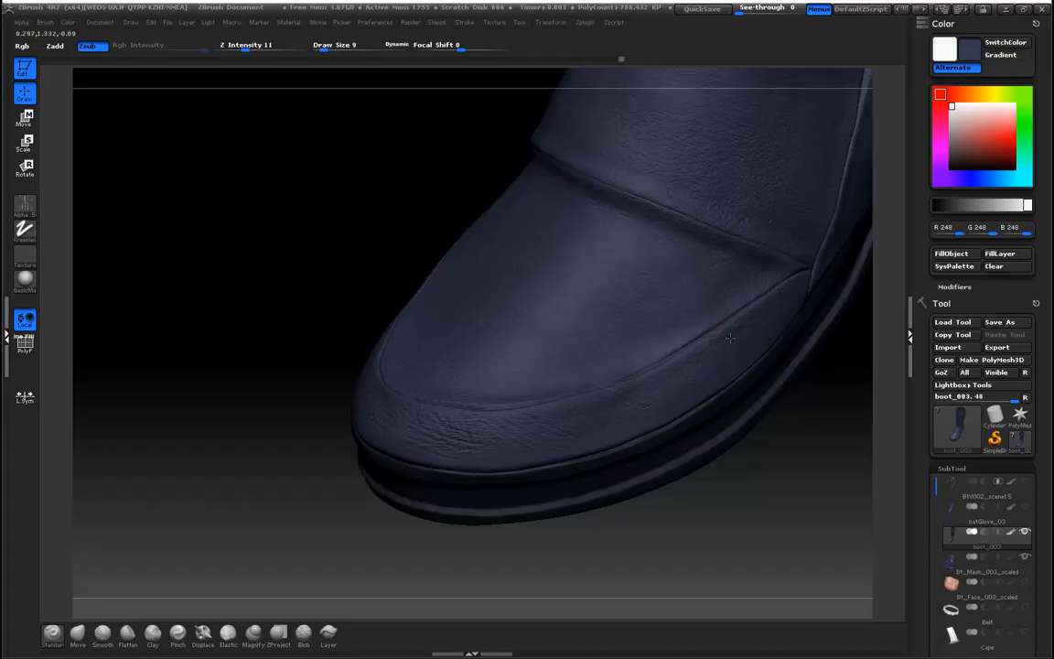
{"action": "left_click_drag", "start_coordinate": [734, 560], "coordinate": [723, 513]}
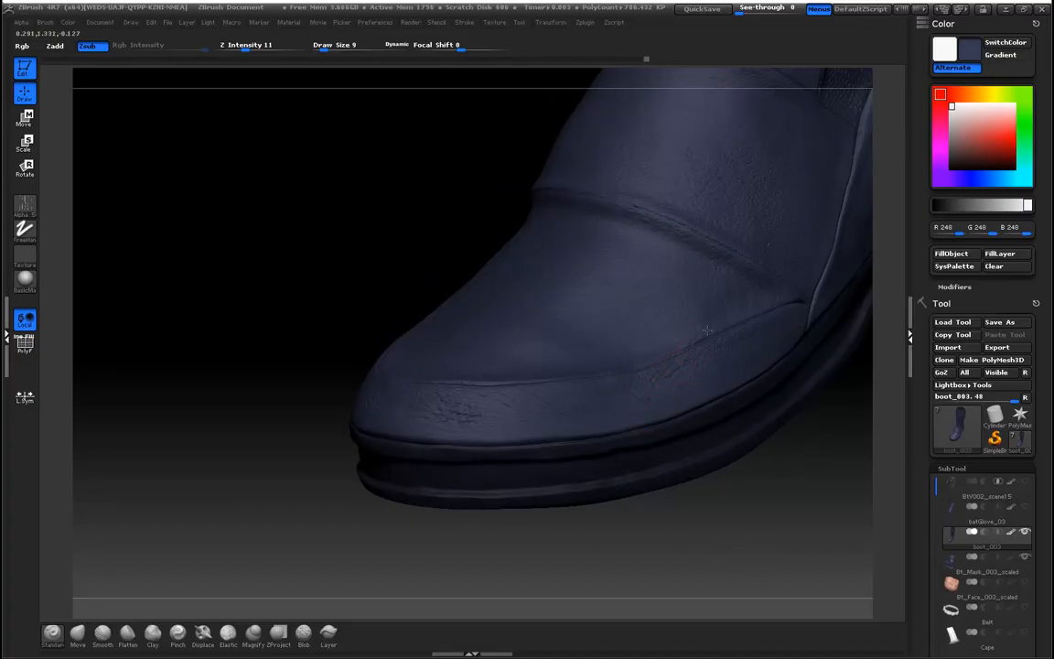
{"action": "left_click_drag", "start_coordinate": [284, 248], "coordinate": [334, 273]}
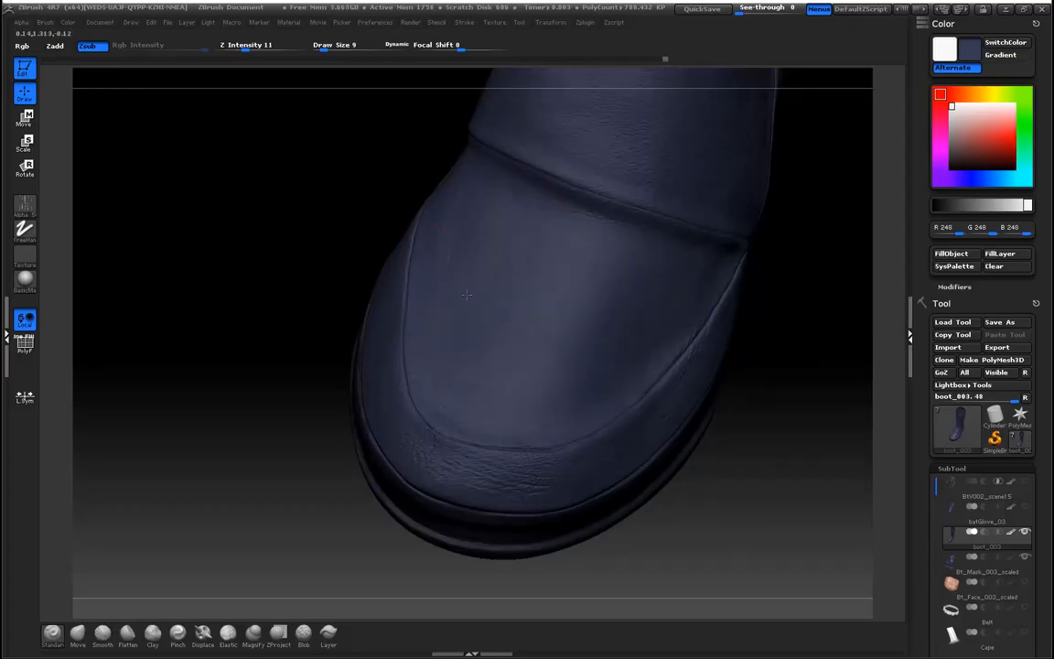
Raise Z Intensity to 21 and carve fine creases along the seam crossing the front of the foot
{"action": "left_click_drag", "start_coordinate": [242, 246], "coordinate": [259, 277]}
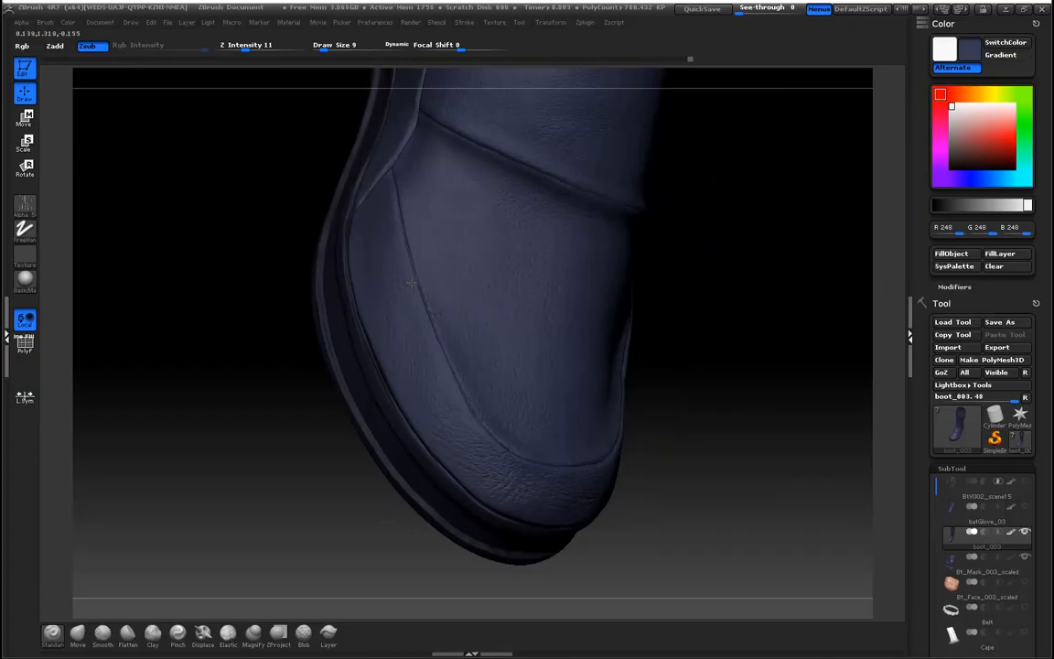
{"action": "left_click_drag", "start_coordinate": [750, 485], "coordinate": [623, 458]}
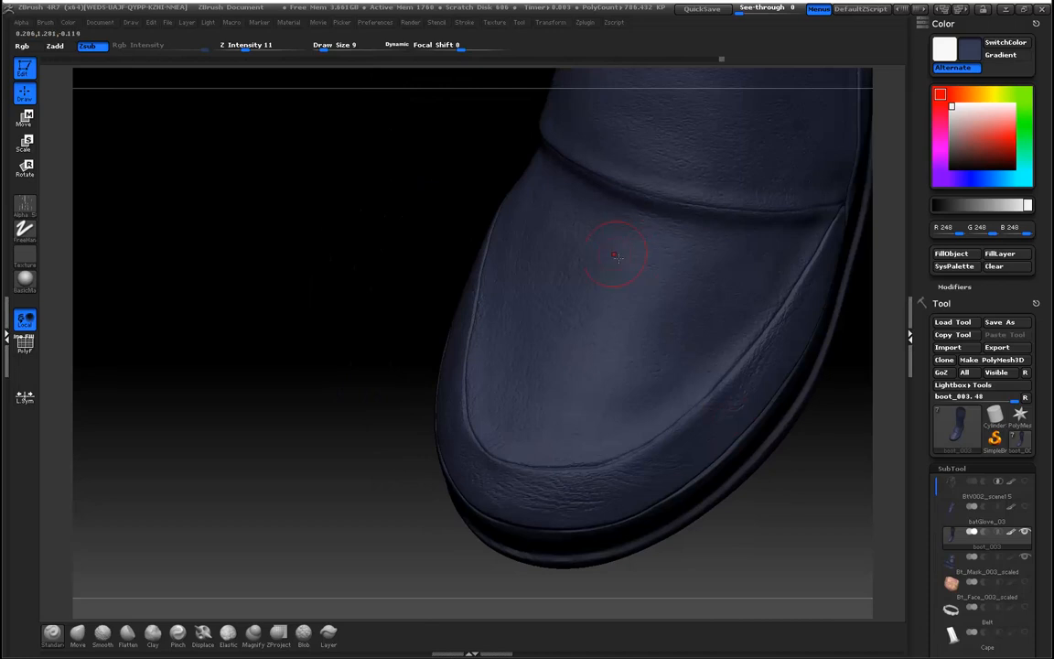
{"action": "left_click", "coordinate": [256, 50]}
{"action": "left_click_drag", "start_coordinate": [335, 215], "coordinate": [529, 353]}
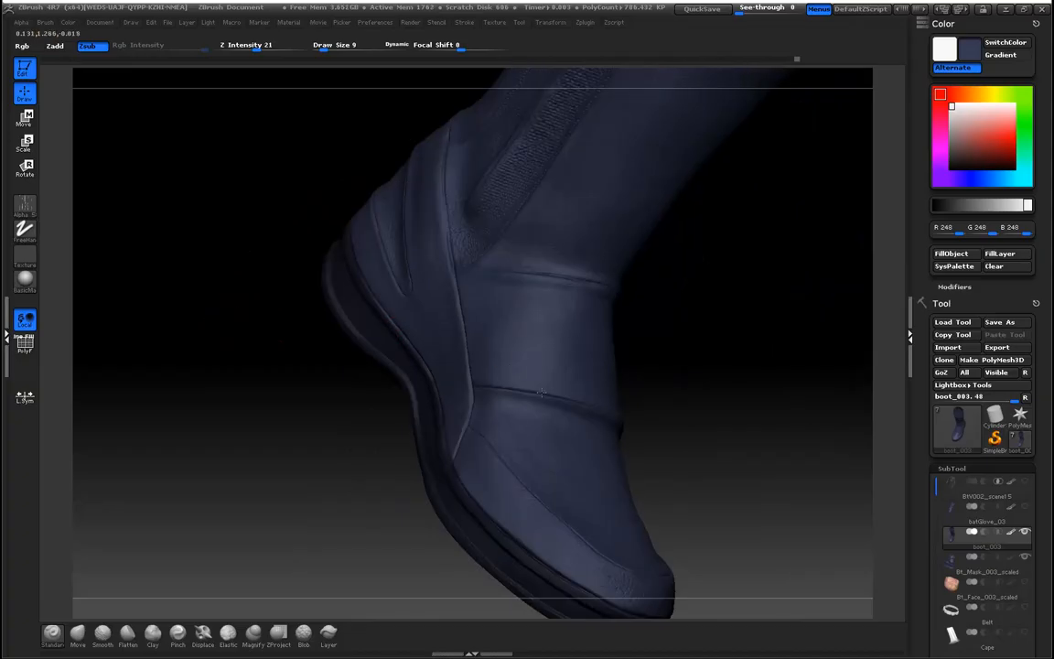
{"action": "left_click_drag", "start_coordinate": [685, 439], "coordinate": [690, 446]}
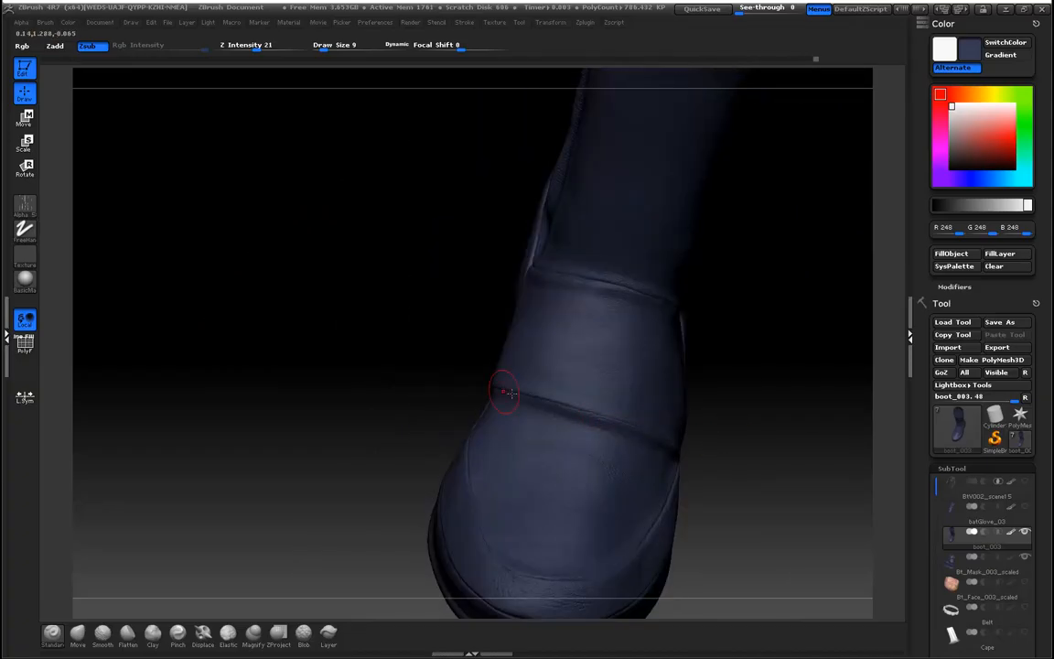
{"action": "left_click_drag", "start_coordinate": [496, 401], "coordinate": [506, 395]}
{"action": "left_click_drag", "start_coordinate": [376, 359], "coordinate": [388, 325]}
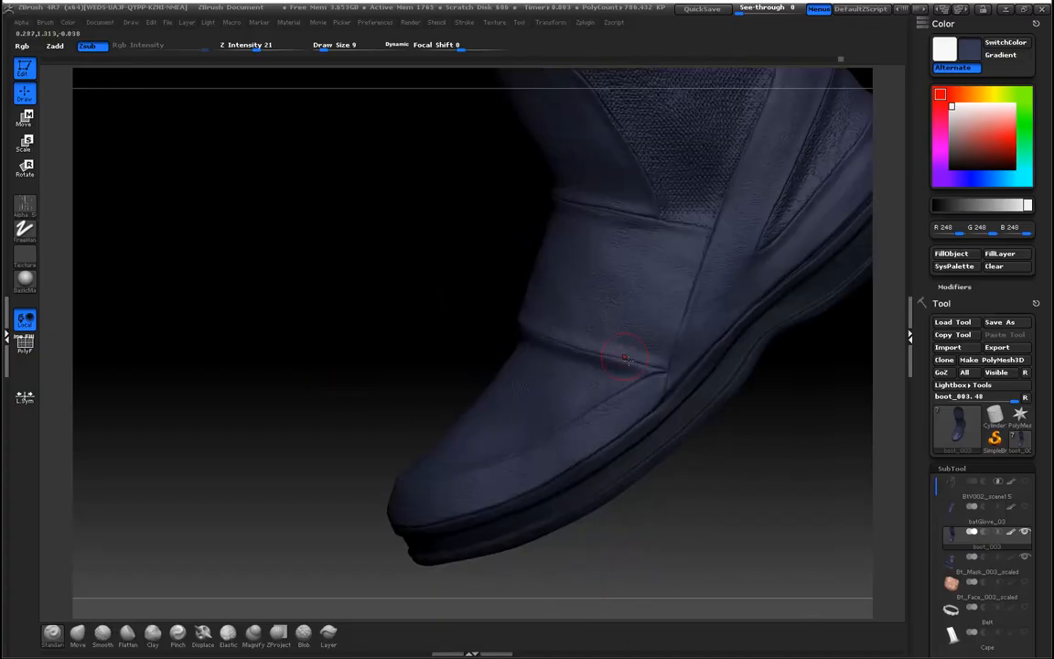
Carve creases along the toe cap's outer side seam, over the instep strap and above the ankle seam
{"action": "mouse_move", "coordinate": [661, 375]}
{"action": "left_mouse_down"}
{"action": "mouse_move", "coordinate": [605, 326]}
{"action": "mouse_move", "coordinate": [633, 375]}
{"action": "mouse_move", "coordinate": [633, 359]}
{"action": "mouse_move", "coordinate": [630, 393]}
{"action": "mouse_move", "coordinate": [577, 417]}
{"action": "left_mouse_up"}
{"action": "left_click_drag", "start_coordinate": [396, 313], "coordinate": [374, 322]}
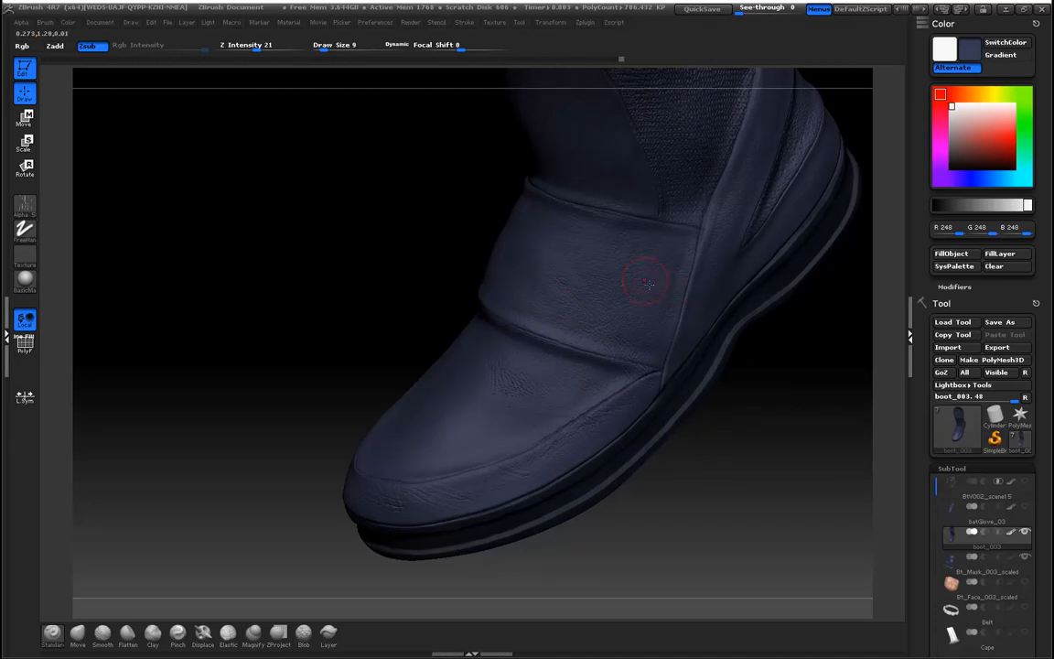
{"action": "left_click_drag", "start_coordinate": [647, 238], "coordinate": [623, 223]}
{"action": "mouse_move", "coordinate": [316, 187]}
{"action": "left_mouse_down"}
{"action": "mouse_move", "coordinate": [321, 388]}
{"action": "mouse_move", "coordinate": [521, 358]}
{"action": "left_mouse_up"}
{"action": "left_click_drag", "start_coordinate": [462, 324], "coordinate": [465, 332]}
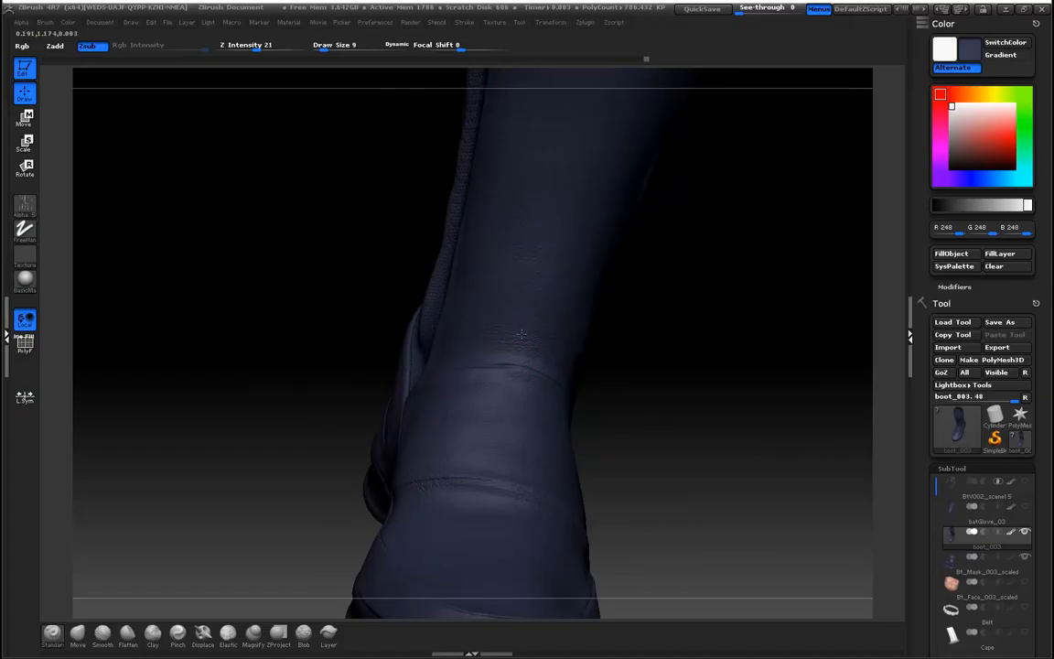
{"action": "left_click_drag", "start_coordinate": [632, 352], "coordinate": [706, 400]}
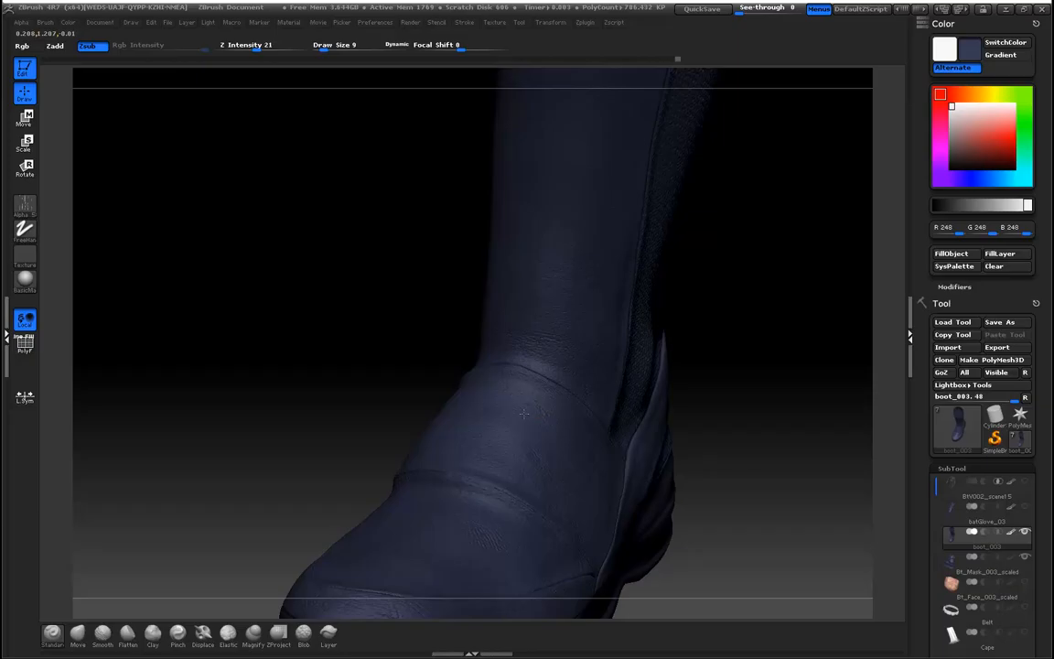
Carve creases into the diagonal strap and heel panel on the outer side of the boot
{"action": "left_click_drag", "start_coordinate": [355, 251], "coordinate": [329, 353], "text": "alt"}
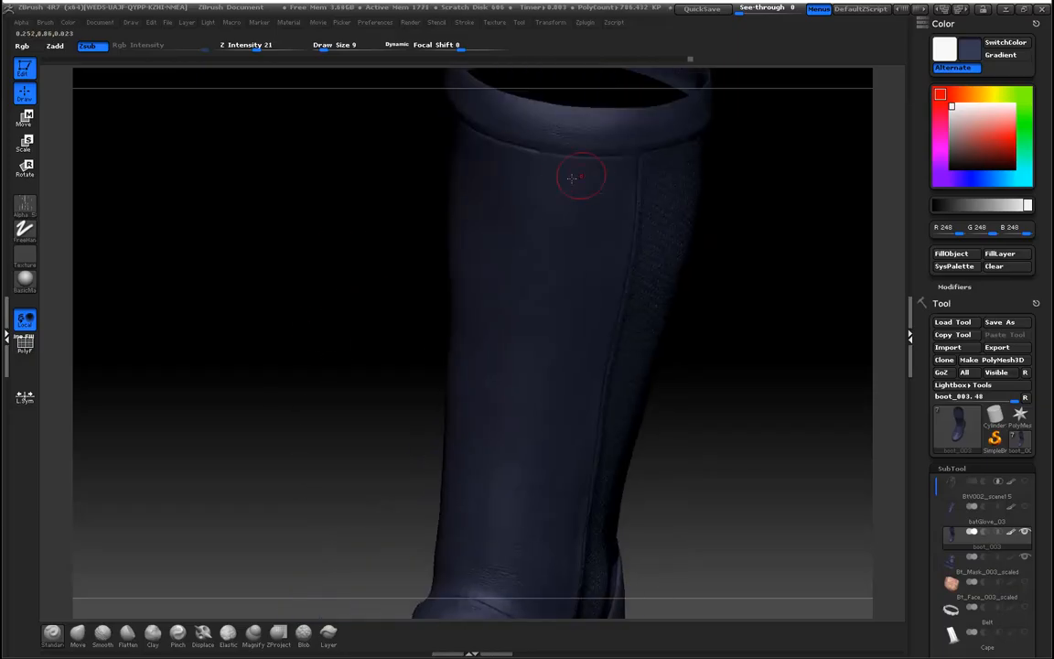
{"action": "left_click_drag", "start_coordinate": [322, 346], "coordinate": [294, 276], "text": "alt"}
{"action": "key", "text": "d"}
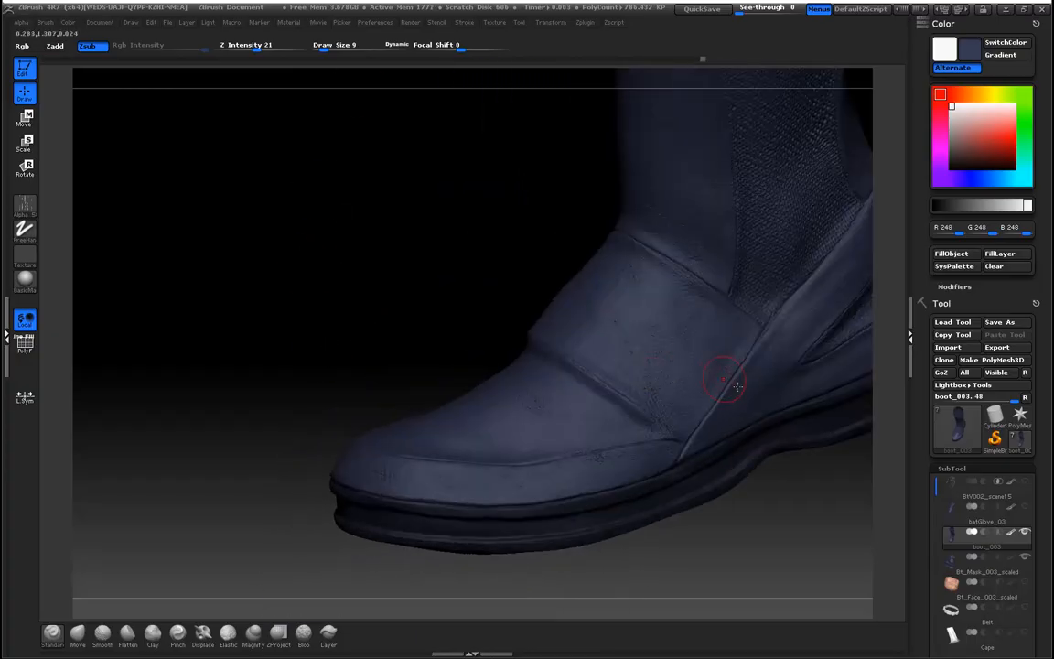
{"action": "left_click_drag", "start_coordinate": [506, 260], "coordinate": [241, 281], "text": "alt"}
{"action": "left_click_drag", "start_coordinate": [803, 535], "coordinate": [640, 370]}
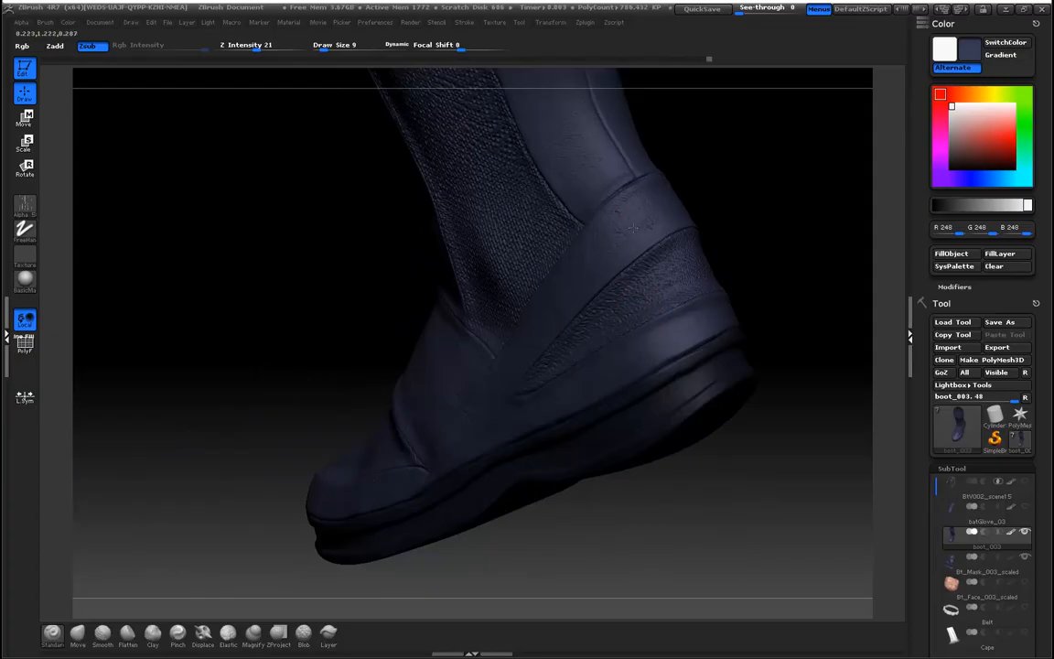
{"action": "left_click_drag", "start_coordinate": [704, 237], "coordinate": [758, 266], "text": "alt"}
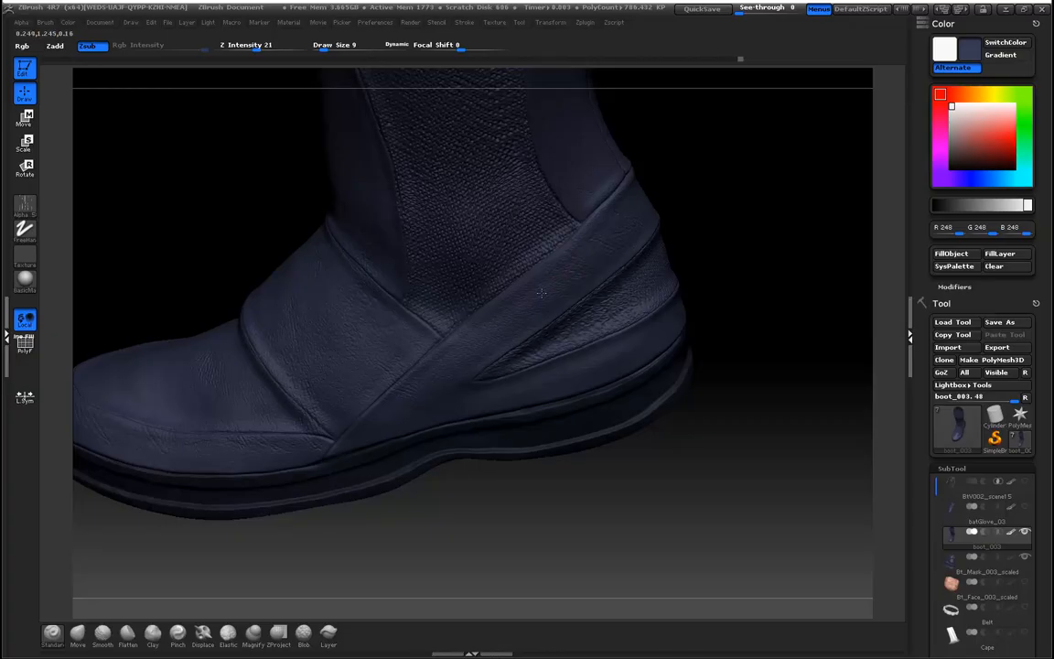
{"action": "left_click_drag", "start_coordinate": [706, 437], "coordinate": [559, 365]}
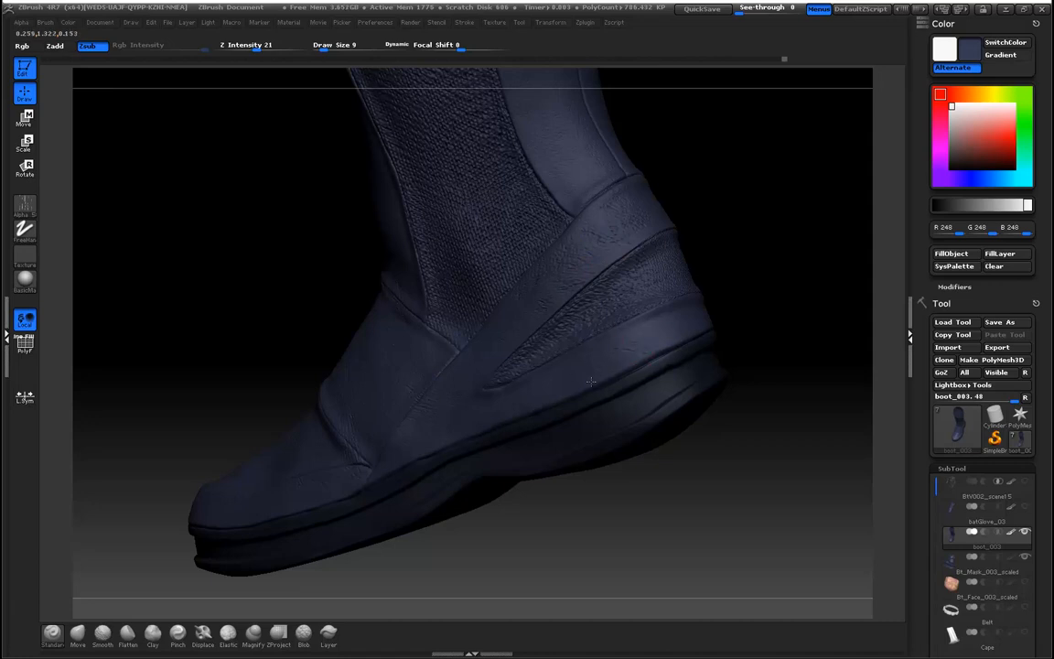
{"action": "left_click_drag", "start_coordinate": [778, 517], "coordinate": [604, 499]}
{"action": "left_click_drag", "start_coordinate": [462, 430], "coordinate": [311, 389]}
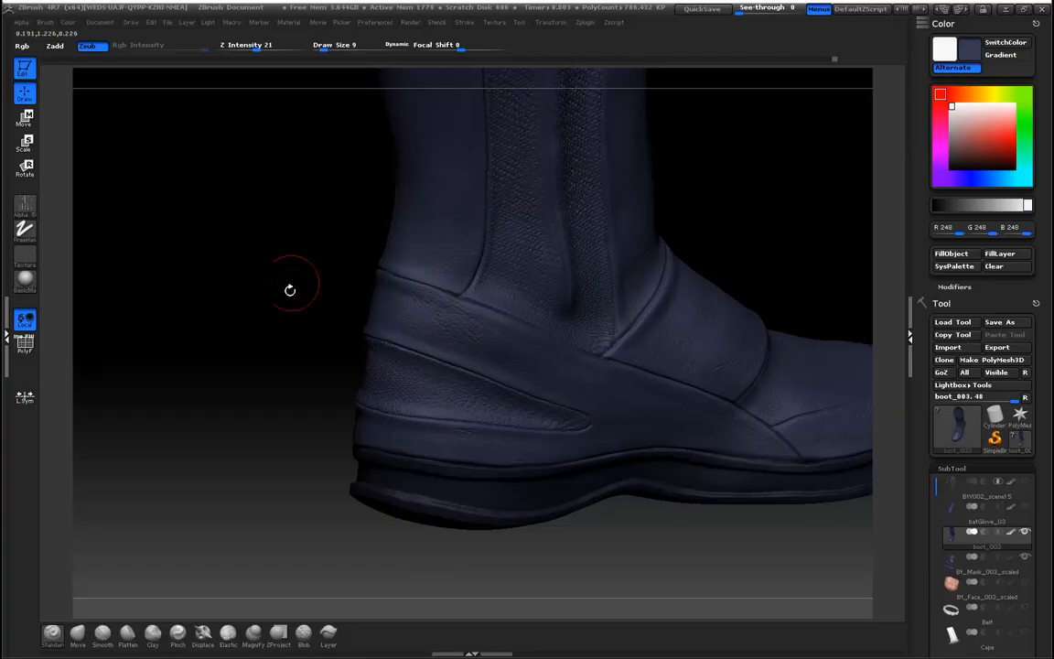
Set Draw Size to 14 and carve creases beside the rear vertical seam, from the cuff down the back of the shaft
{"action": "left_click_drag", "start_coordinate": [266, 251], "coordinate": [283, 471], "text": "alt"}
{"action": "left_click_drag", "start_coordinate": [242, 210], "coordinate": [419, 451], "text": "alt"}
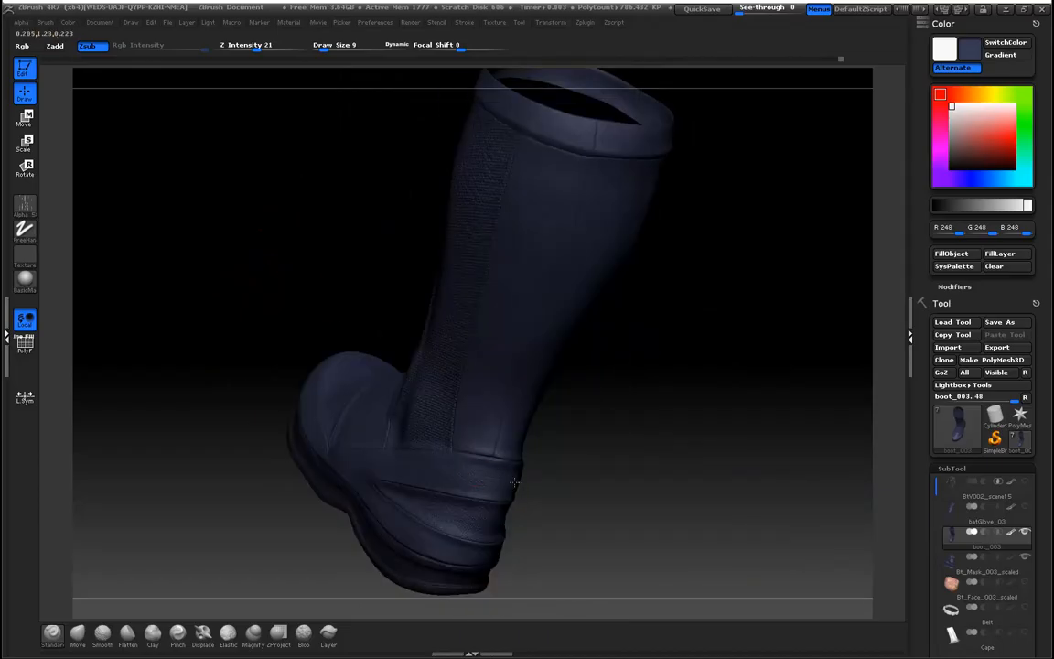
{"action": "left_click_drag", "start_coordinate": [538, 467], "coordinate": [494, 449]}
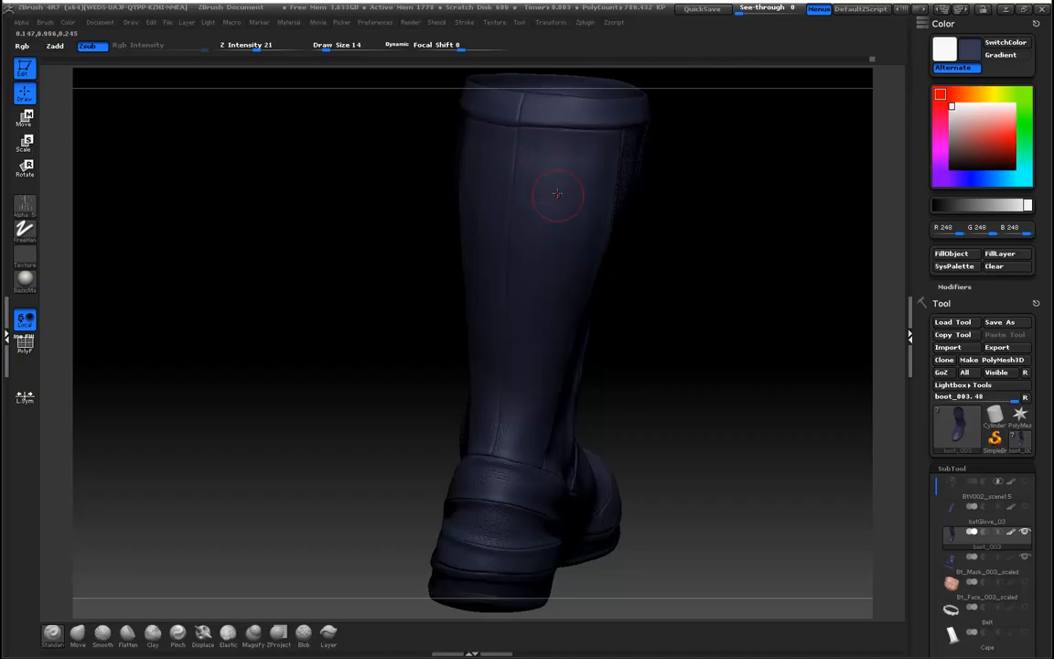
{"action": "left_click_drag", "start_coordinate": [320, 228], "coordinate": [311, 372]}
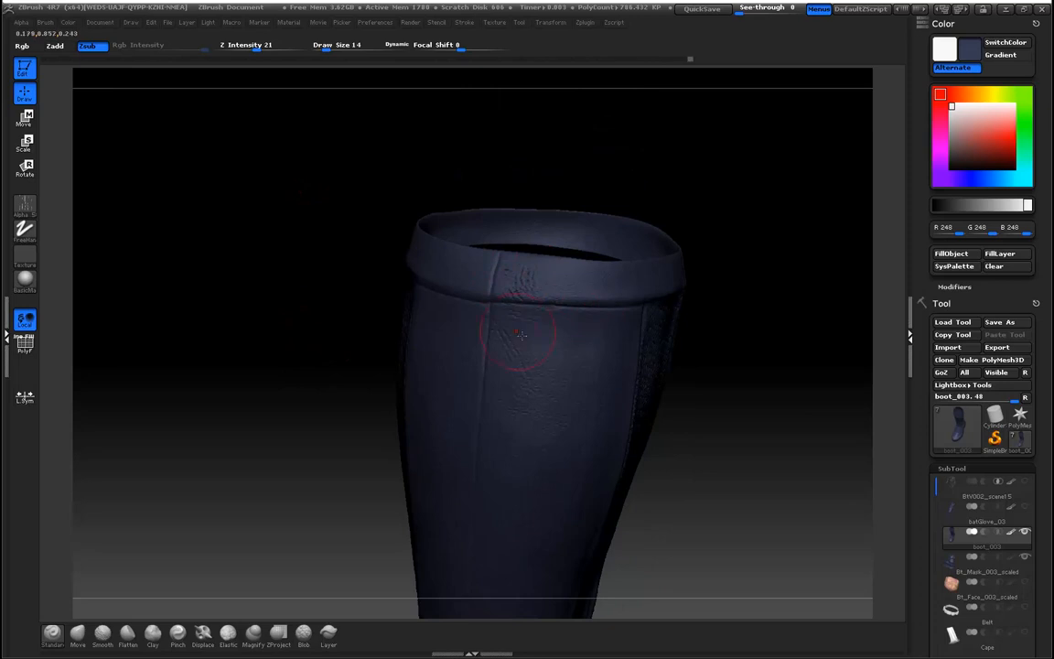
{"action": "left_click_drag", "start_coordinate": [496, 310], "coordinate": [453, 305]}
{"action": "mouse_move", "coordinate": [261, 301]}
{"action": "left_mouse_down"}
{"action": "mouse_move", "coordinate": [264, 334]}
{"action": "mouse_move", "coordinate": [360, 193]}
{"action": "left_mouse_up"}
{"action": "mouse_move", "coordinate": [520, 364]}
{"action": "left_mouse_down"}
{"action": "mouse_move", "coordinate": [510, 289]}
{"action": "mouse_move", "coordinate": [568, 334]}
{"action": "left_mouse_up"}
{"action": "left_click_drag", "start_coordinate": [664, 394], "coordinate": [743, 447]}
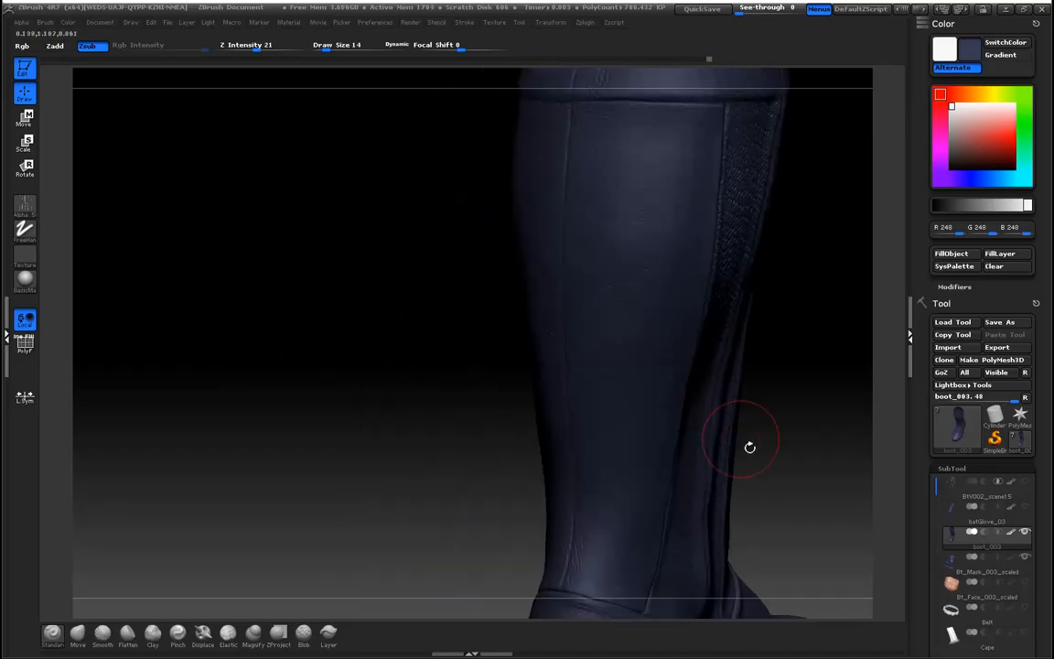
{"action": "left_click_drag", "start_coordinate": [595, 304], "coordinate": [605, 273]}
Carve creases around the top edge of the heel, at the base of the rear vertical seam
{"action": "mouse_move", "coordinate": [359, 336]}
{"action": "left_mouse_down"}
{"action": "mouse_move", "coordinate": [305, 292]}
{"action": "mouse_move", "coordinate": [279, 206]}
{"action": "left_mouse_up"}
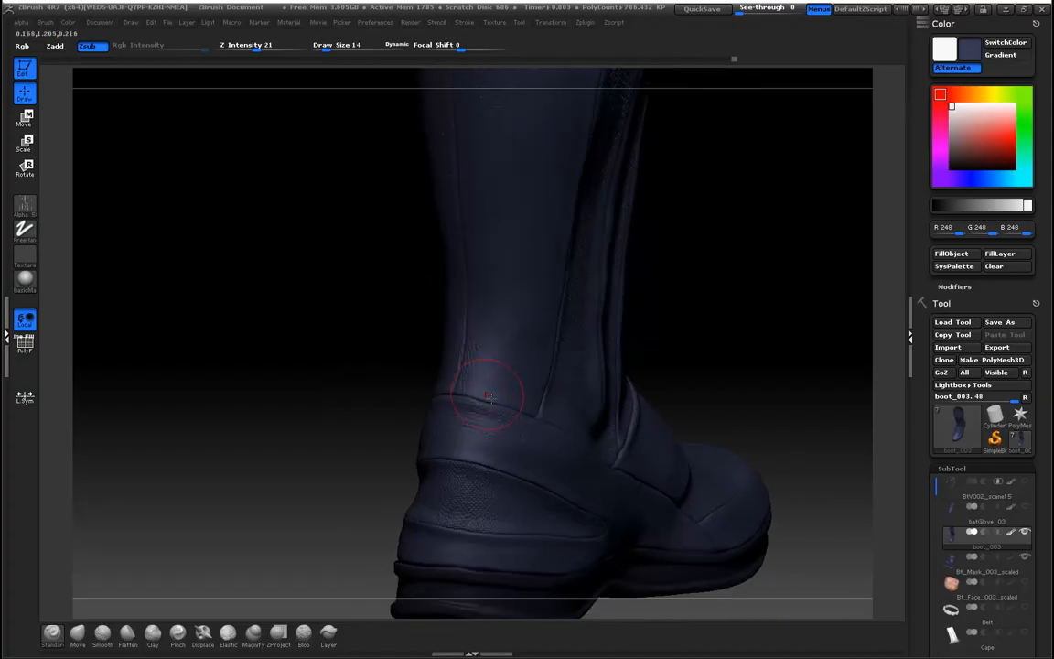
{"action": "left_click_drag", "start_coordinate": [485, 405], "coordinate": [451, 395]}
{"action": "left_click_drag", "start_coordinate": [309, 393], "coordinate": [577, 400]}
{"action": "left_click_drag", "start_coordinate": [266, 322], "coordinate": [405, 357]}
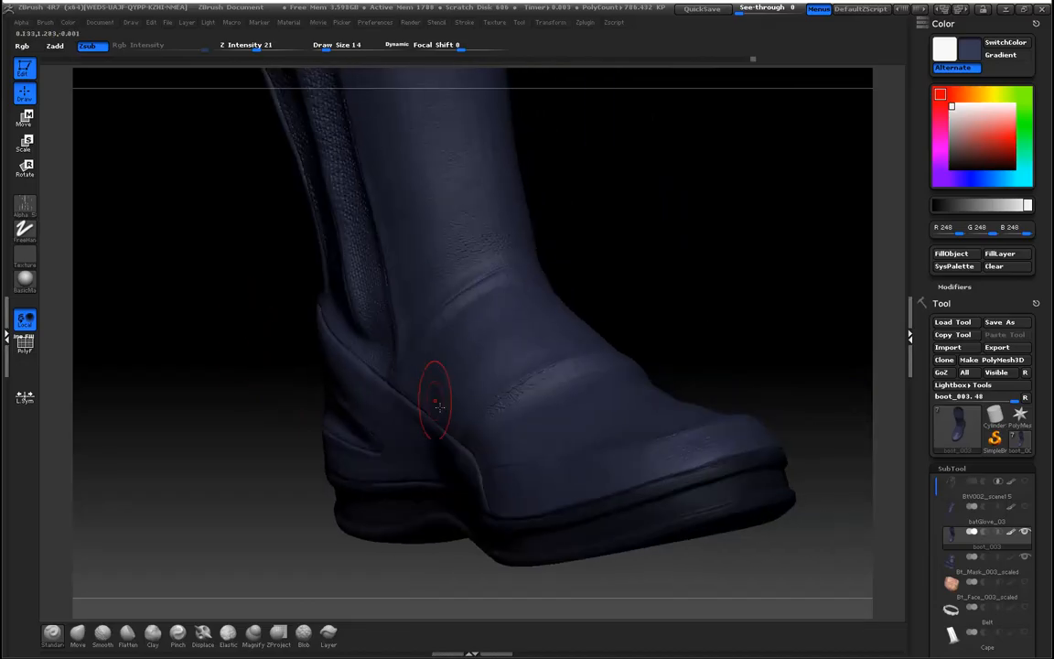
Carve creases along the diagonal strap seam and heel on the boot's inner side, and check the whole boot
{"action": "left_click_drag", "start_coordinate": [215, 300], "coordinate": [524, 392]}
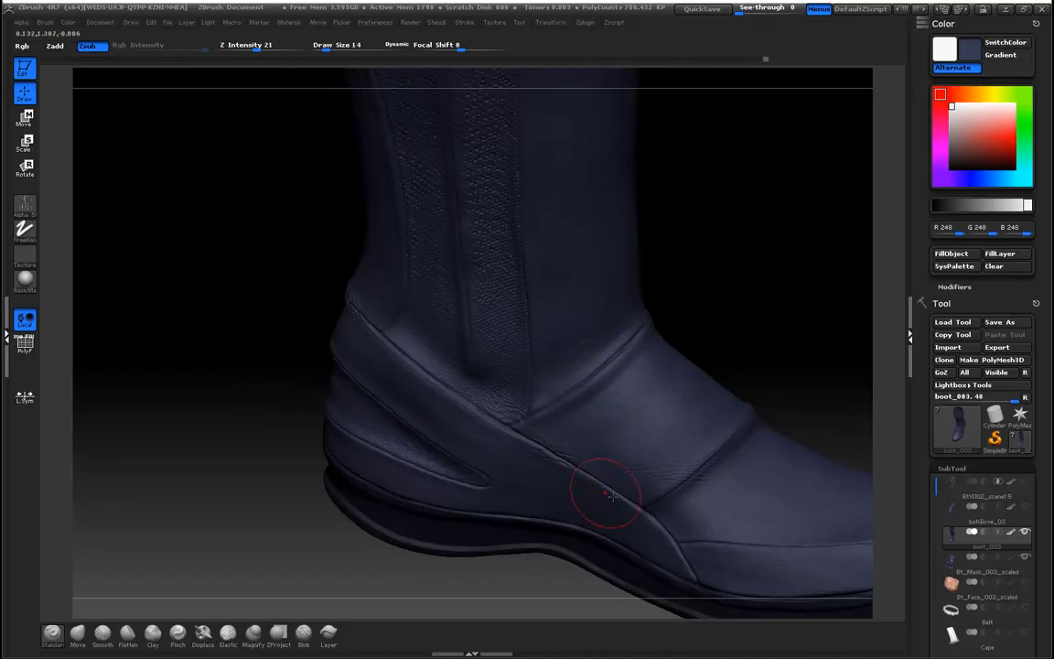
{"action": "left_click_drag", "start_coordinate": [794, 337], "coordinate": [732, 266], "text": "alt"}
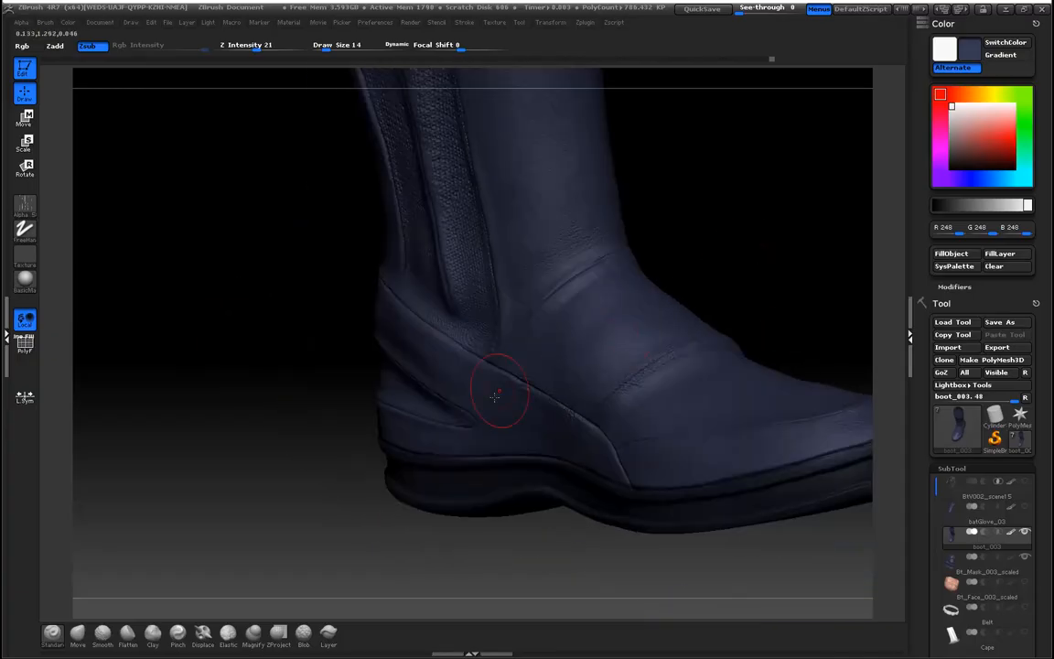
{"action": "left_click_drag", "start_coordinate": [261, 335], "coordinate": [513, 384]}
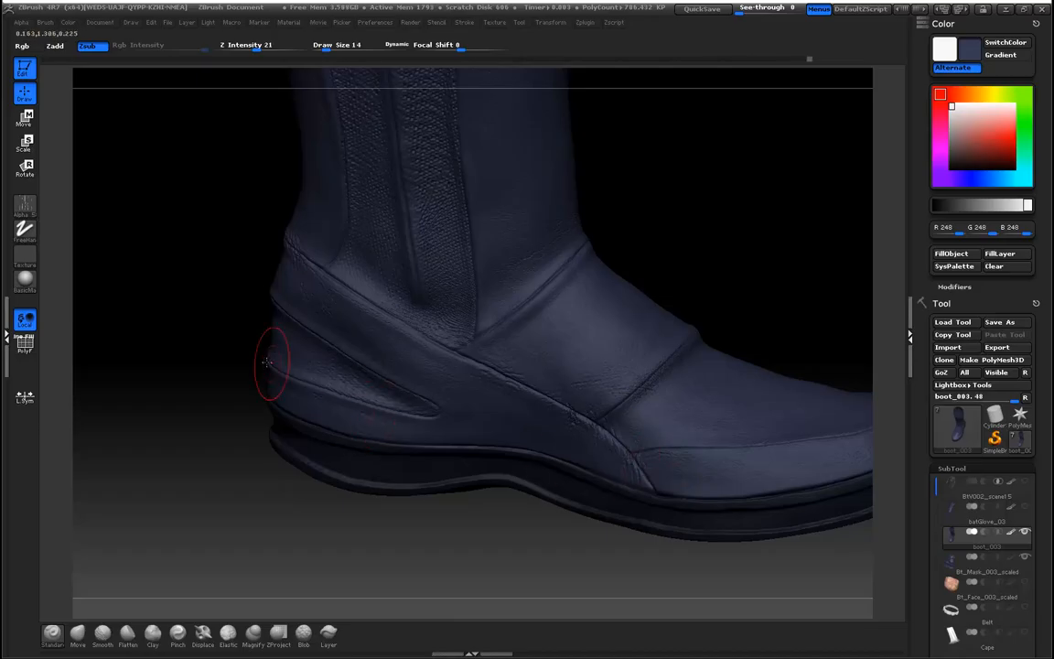
{"action": "left_click_drag", "start_coordinate": [193, 310], "coordinate": [129, 212], "text": "alt"}
{"action": "left_click_drag", "start_coordinate": [203, 275], "coordinate": [360, 332]}
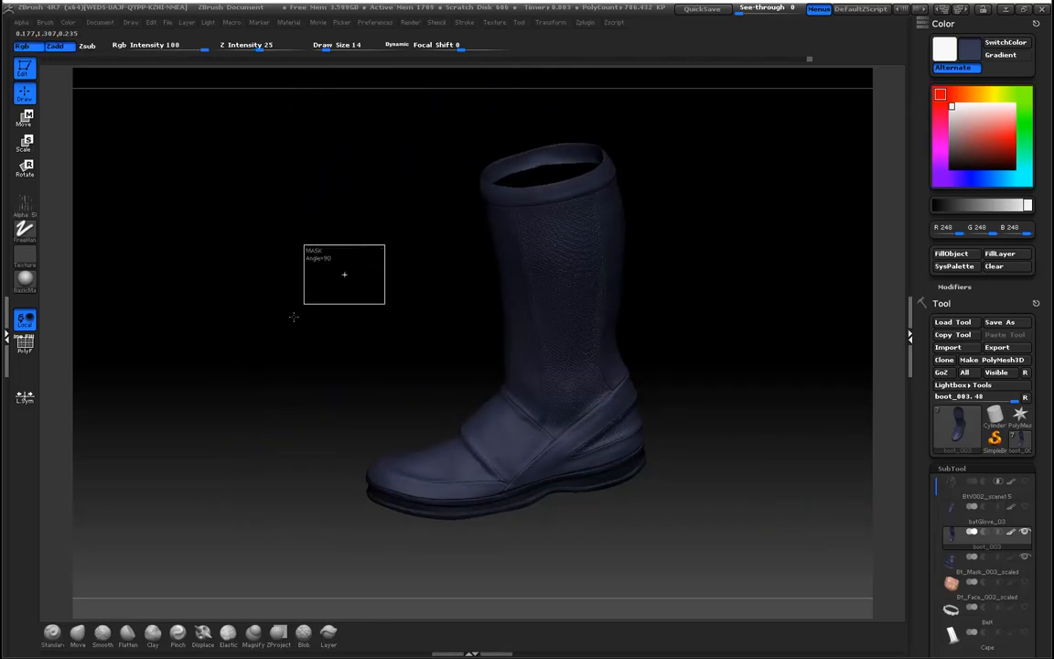
{"action": "left_click_drag", "start_coordinate": [357, 279], "coordinate": [269, 300], "text": "ctrl"}
{"action": "mouse_move", "coordinate": [348, 364]}
{"action": "left_mouse_down"}
{"action": "mouse_move", "coordinate": [369, 273]}
{"action": "mouse_move", "coordinate": [305, 309]}
{"action": "mouse_move", "coordinate": [326, 351]}
{"action": "mouse_move", "coordinate": [306, 341]}
{"action": "mouse_move", "coordinate": [334, 371]}
{"action": "mouse_move", "coordinate": [365, 370]}
{"action": "left_mouse_up"}
{"action": "left_click_drag", "start_coordinate": [408, 308], "coordinate": [777, 430]}
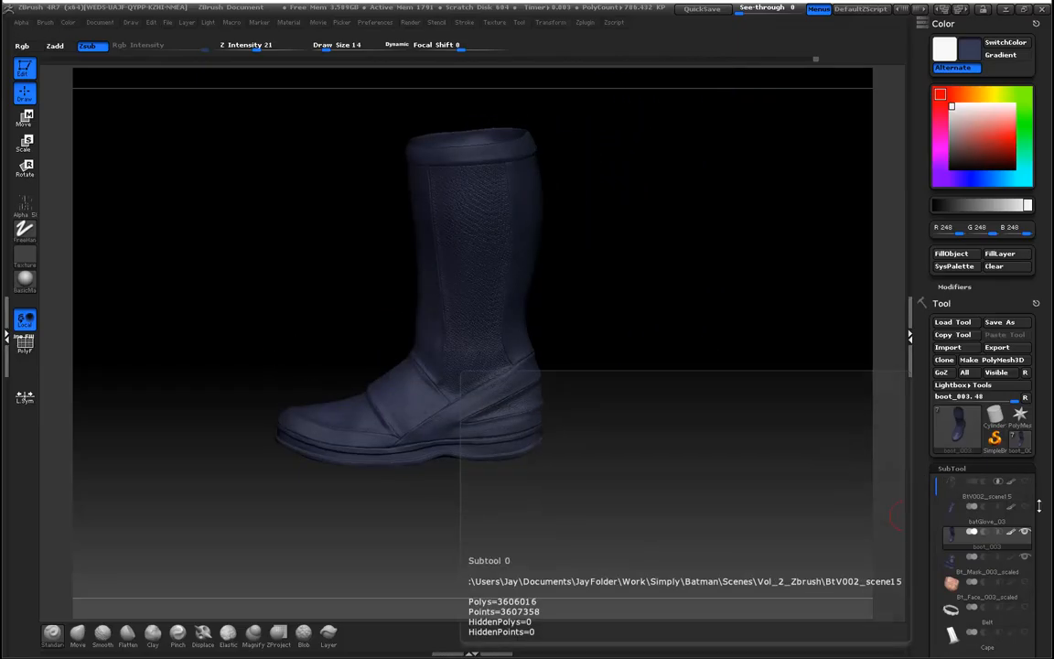
Select the batGlove_03 subtool and isolate it by hiding the other parts, including the cape and the BtV002_scene15 body
{"action": "mouse_move", "coordinate": [1026, 514]}
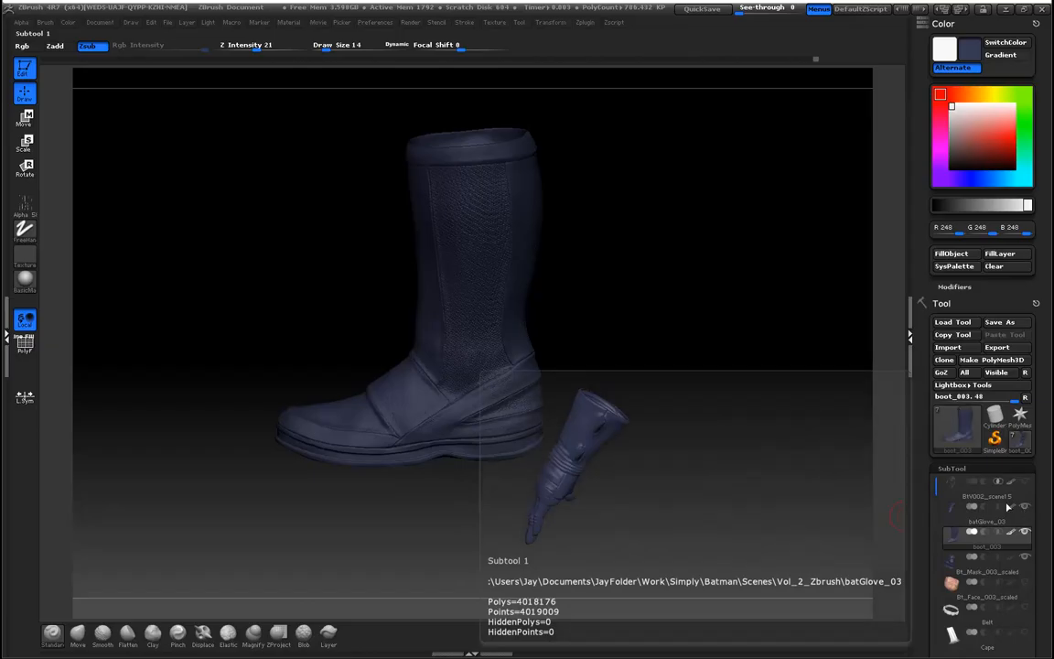
{"action": "mouse_move", "coordinate": [1021, 540]}
{"action": "left_click", "coordinate": [963, 521]}
{"action": "mouse_move", "coordinate": [1027, 525]}
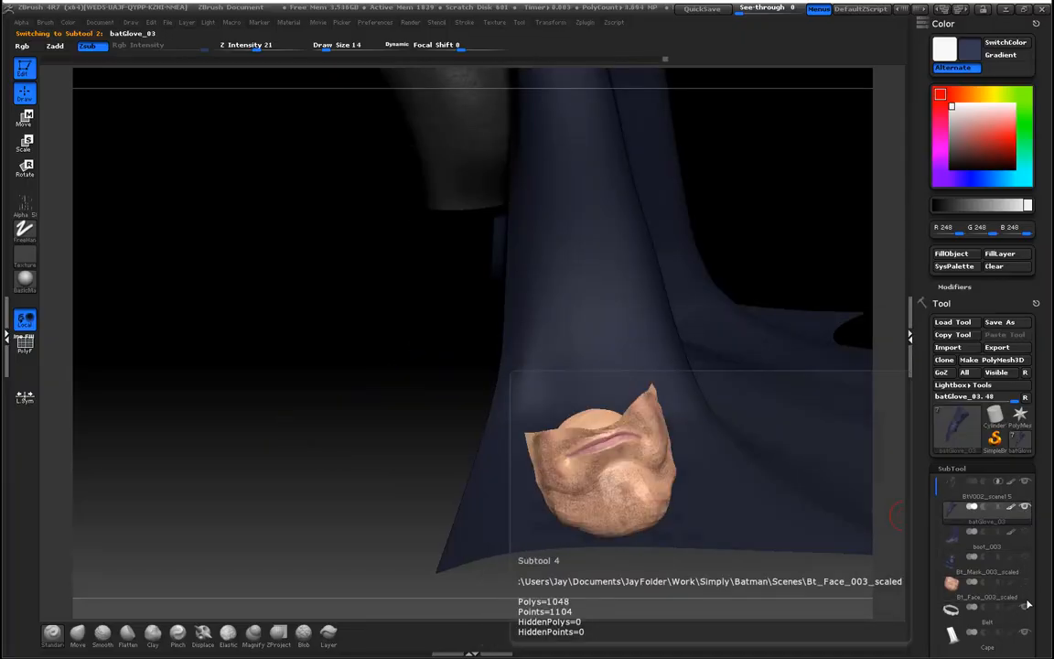
{"action": "left_click", "coordinate": [1025, 633]}
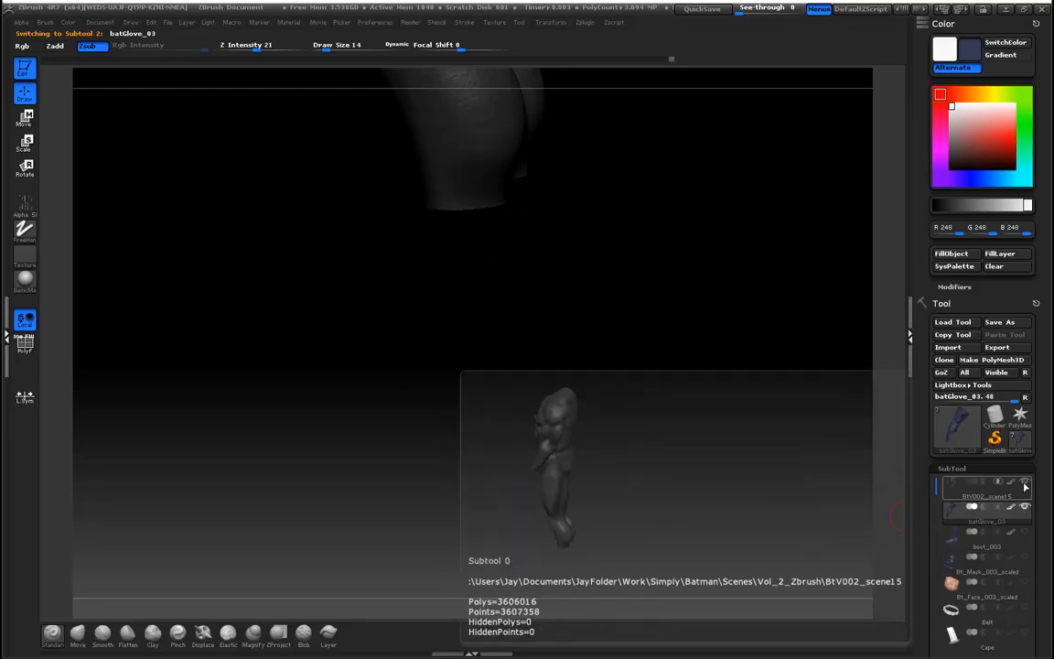
{"action": "left_click", "coordinate": [1025, 484]}
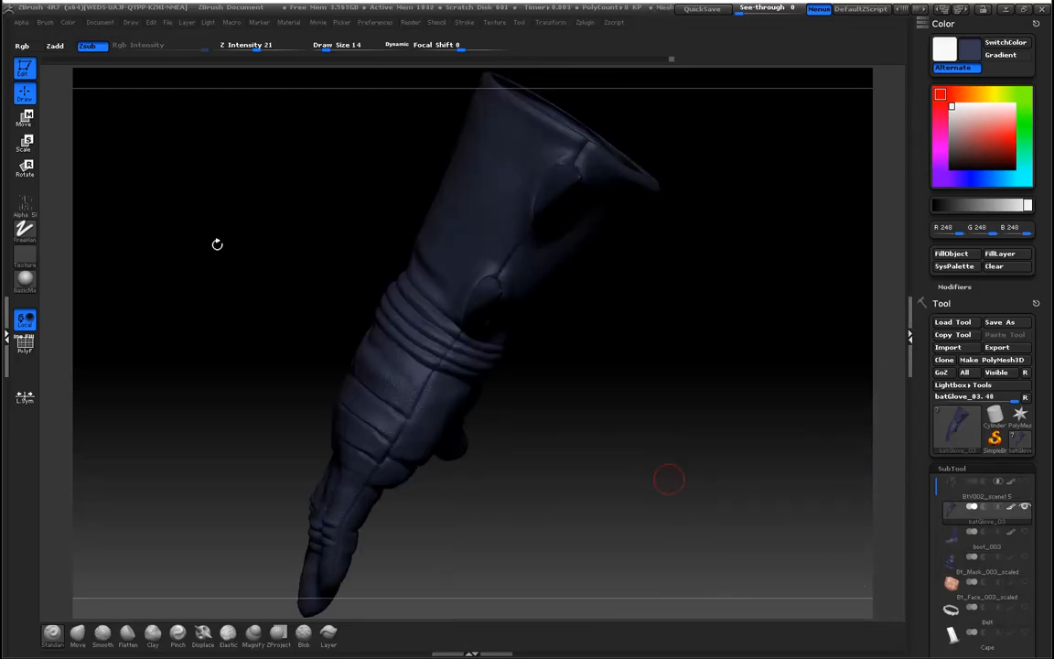
Carve creases into the glove's hand bands near the base of the index finger
{"action": "left_click_drag", "start_coordinate": [233, 298], "coordinate": [240, 295]}
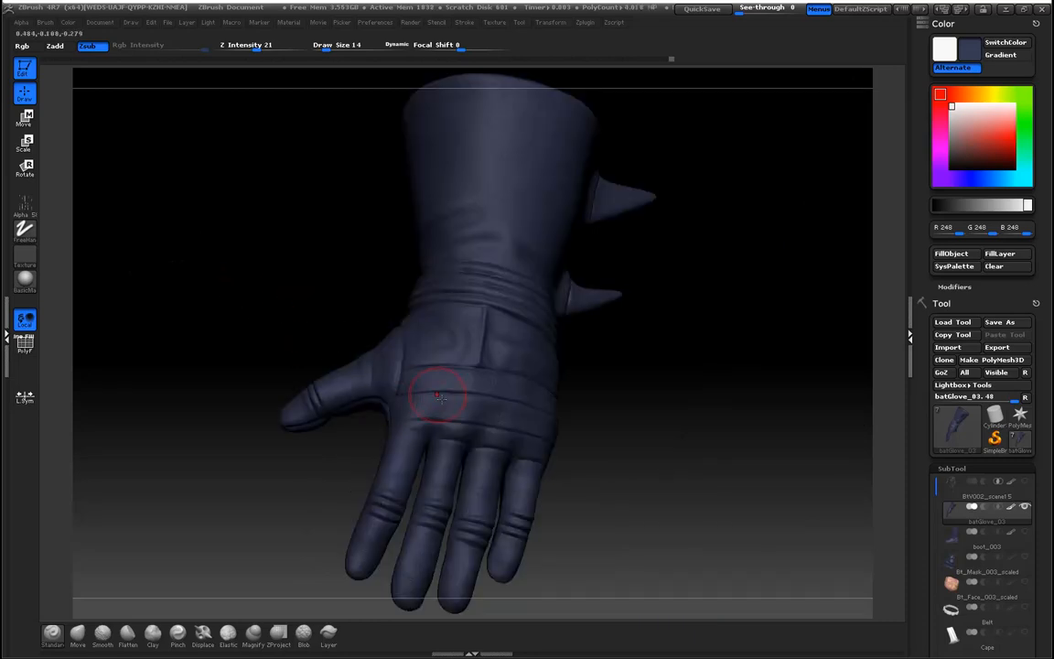
{"action": "mouse_move", "coordinate": [562, 410]}
{"action": "left_mouse_down"}
{"action": "mouse_move", "coordinate": [638, 459]}
{"action": "mouse_move", "coordinate": [675, 473]}
{"action": "mouse_move", "coordinate": [684, 464]}
{"action": "mouse_move", "coordinate": [709, 527]}
{"action": "left_mouse_up"}
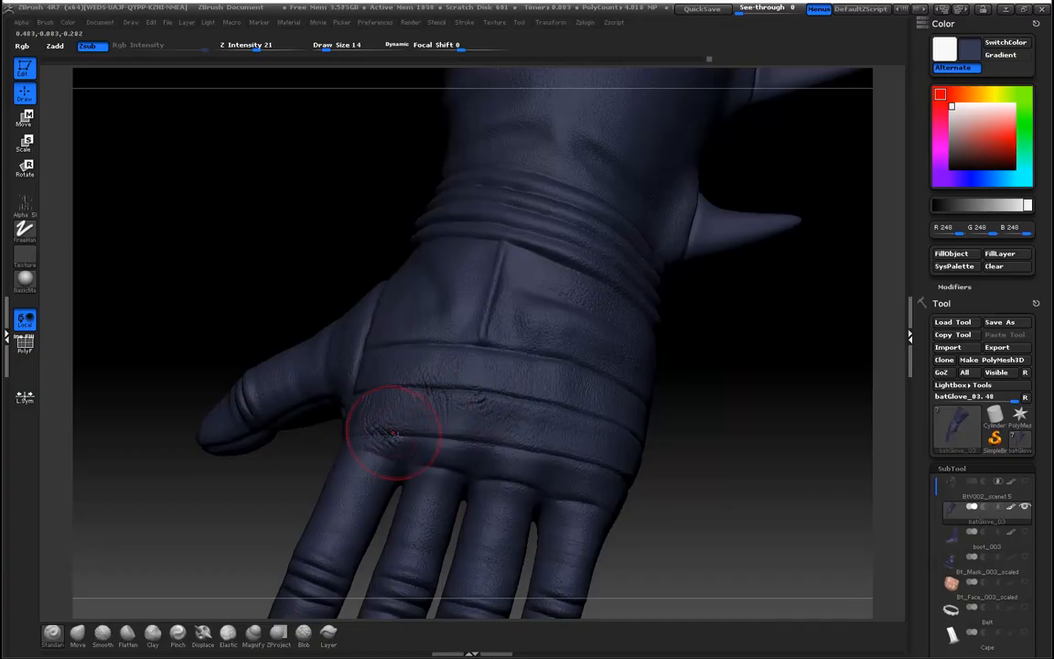
{"action": "mouse_move", "coordinate": [748, 499]}
{"action": "left_mouse_down"}
{"action": "mouse_move", "coordinate": [539, 456]}
{"action": "mouse_move", "coordinate": [554, 463]}
{"action": "left_mouse_up"}
Reduce Draw Size to 10 and carve finer creases along the seams of the bands above the glove's fingers
{"action": "key", "text": "bracketleft"}
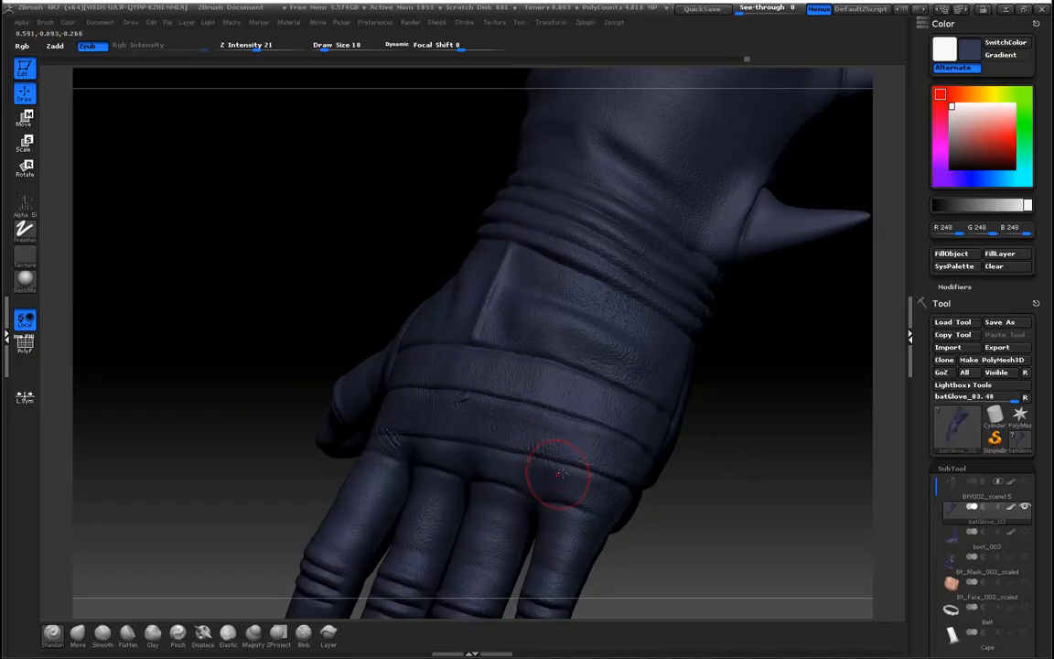
{"action": "left_click_drag", "start_coordinate": [571, 491], "coordinate": [600, 490]}
{"action": "left_click_drag", "start_coordinate": [675, 480], "coordinate": [751, 536]}
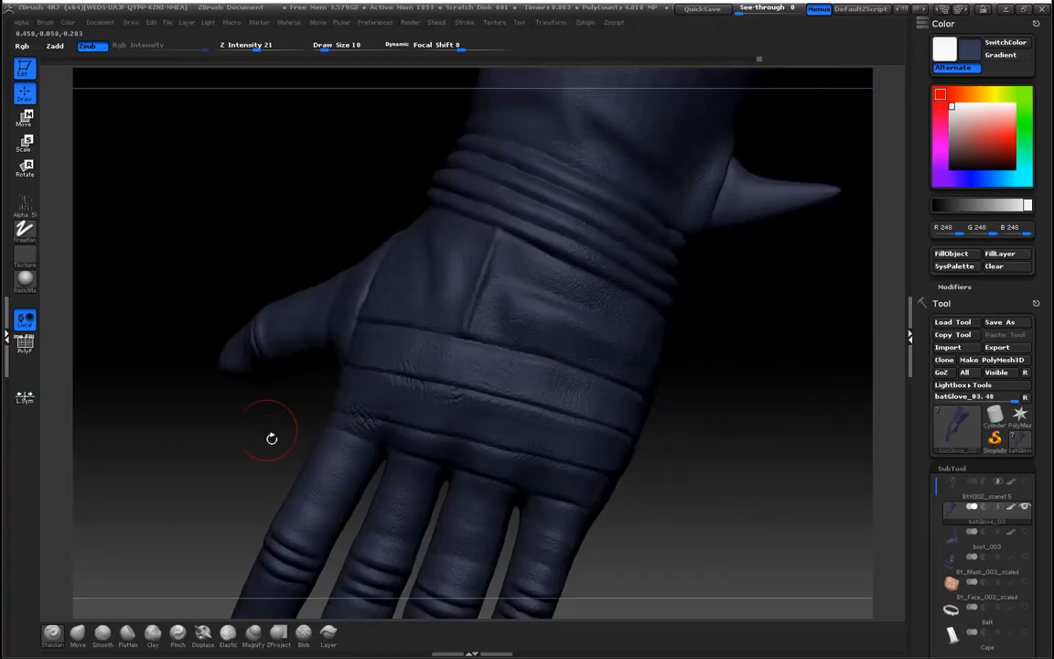
{"action": "left_click_drag", "start_coordinate": [376, 408], "coordinate": [428, 419]}
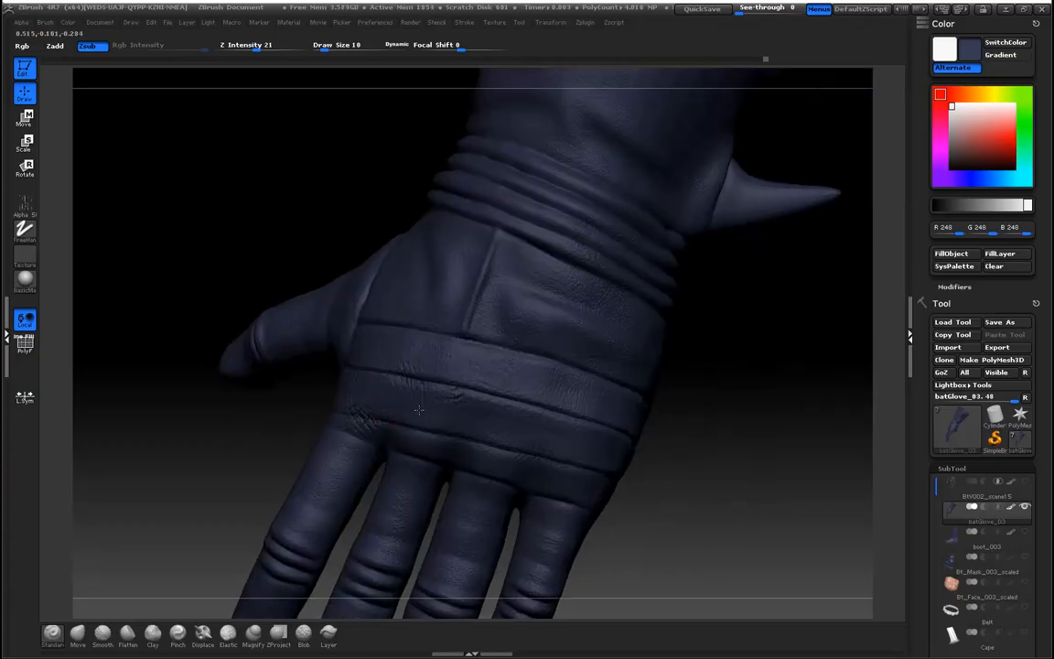
{"action": "left_click_drag", "start_coordinate": [369, 370], "coordinate": [425, 384]}
{"action": "left_click_drag", "start_coordinate": [600, 436], "coordinate": [582, 438]}
{"action": "mouse_move", "coordinate": [703, 509]}
{"action": "left_mouse_down"}
{"action": "mouse_move", "coordinate": [616, 414]}
{"action": "mouse_move", "coordinate": [577, 445]}
{"action": "mouse_move", "coordinate": [472, 443]}
{"action": "left_mouse_up"}
{"action": "mouse_move", "coordinate": [250, 410]}
{"action": "left_mouse_down"}
{"action": "mouse_move", "coordinate": [339, 448]}
{"action": "mouse_move", "coordinate": [284, 416]}
{"action": "left_mouse_up"}
{"action": "mouse_move", "coordinate": [395, 427]}
{"action": "left_mouse_down"}
{"action": "mouse_move", "coordinate": [384, 411]}
{"action": "mouse_move", "coordinate": [529, 453]}
{"action": "mouse_move", "coordinate": [452, 428]}
{"action": "mouse_move", "coordinate": [453, 412]}
{"action": "mouse_move", "coordinate": [448, 419]}
{"action": "left_mouse_up"}
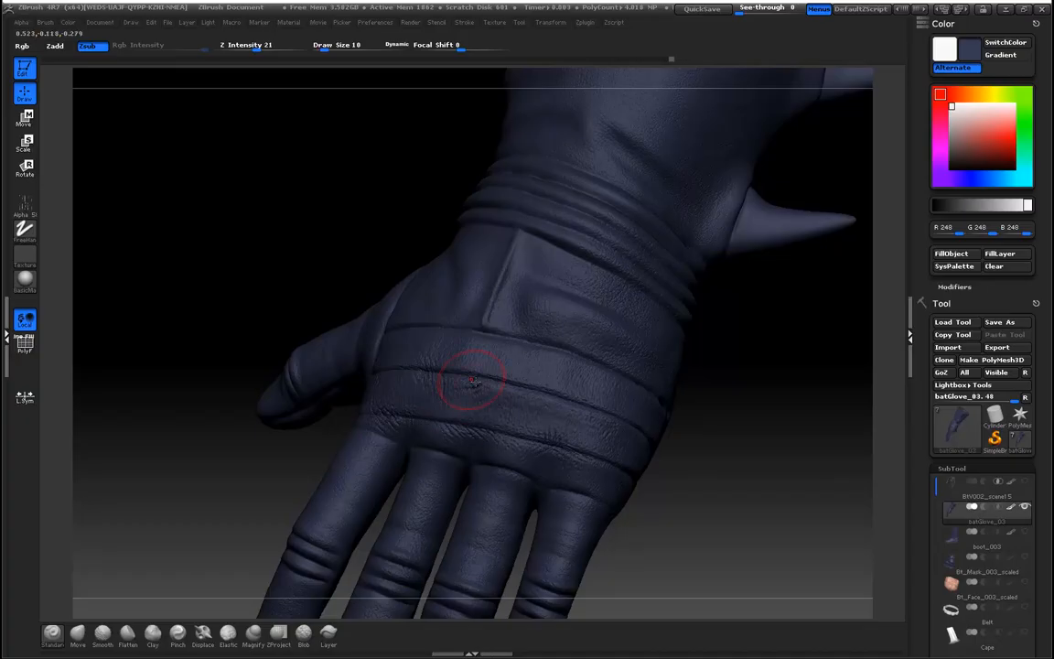
Carve fine creases along the seams of the bands across the back of the glove's hand
{"action": "mouse_move", "coordinate": [415, 366]}
{"action": "left_mouse_down"}
{"action": "mouse_move", "coordinate": [404, 358]}
{"action": "mouse_move", "coordinate": [421, 368]}
{"action": "left_mouse_up"}
{"action": "left_click_drag", "start_coordinate": [736, 532], "coordinate": [604, 419]}
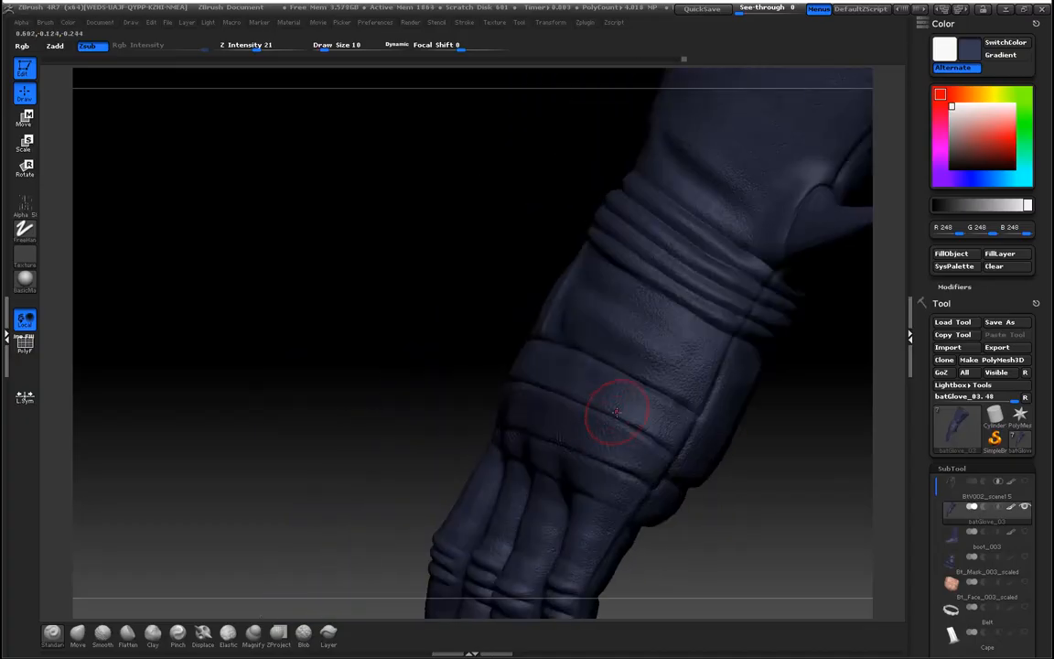
{"action": "left_click_drag", "start_coordinate": [286, 319], "coordinate": [336, 365]}
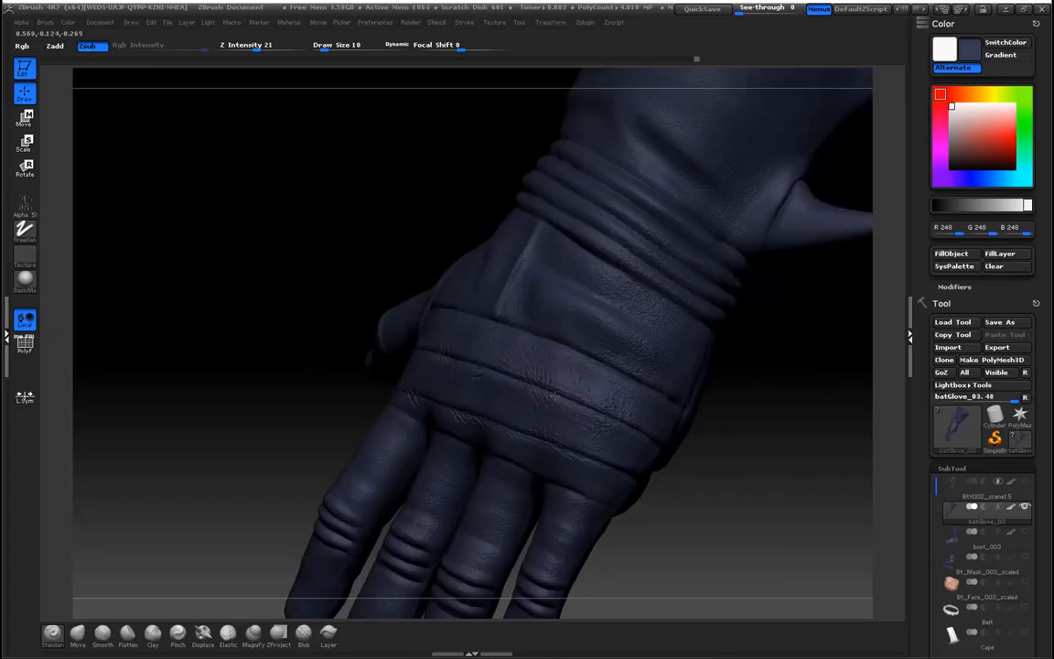
{"action": "left_click_drag", "start_coordinate": [675, 522], "coordinate": [640, 494]}
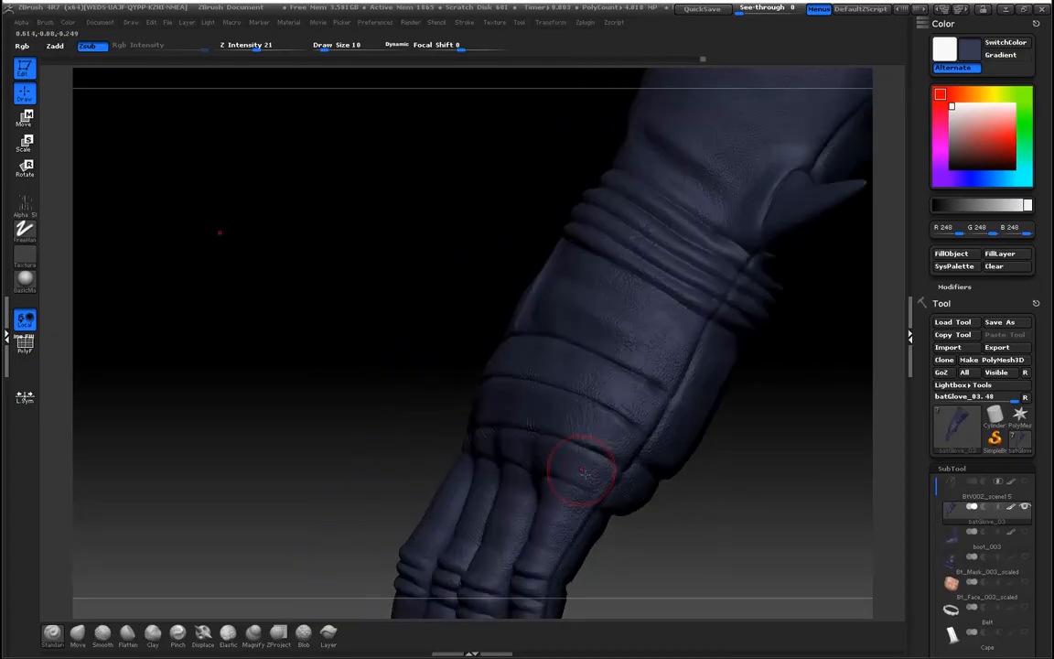
{"action": "mouse_move", "coordinate": [413, 413]}
{"action": "left_mouse_down"}
{"action": "mouse_move", "coordinate": [293, 402]}
{"action": "mouse_move", "coordinate": [294, 313]}
{"action": "mouse_move", "coordinate": [330, 353]}
{"action": "left_mouse_up"}
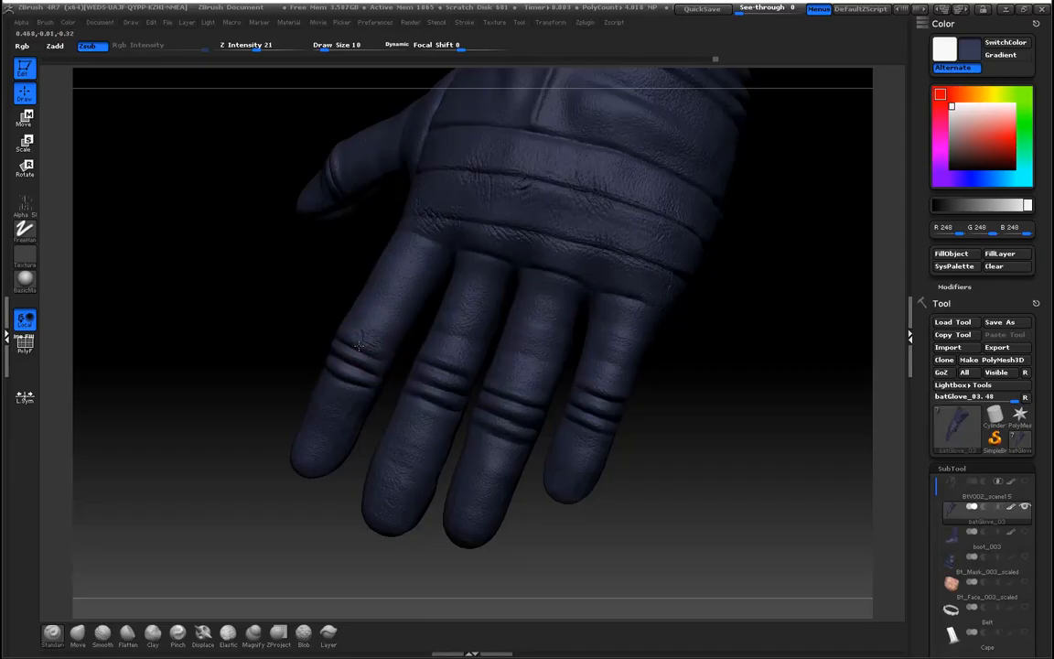
Carve creases along the backs of the glove's fingers and around the vertical seam on the back of the hand
{"action": "mouse_move", "coordinate": [201, 293]}
{"action": "left_mouse_down"}
{"action": "mouse_move", "coordinate": [230, 337]}
{"action": "mouse_move", "coordinate": [301, 392]}
{"action": "mouse_move", "coordinate": [449, 405]}
{"action": "left_mouse_up"}
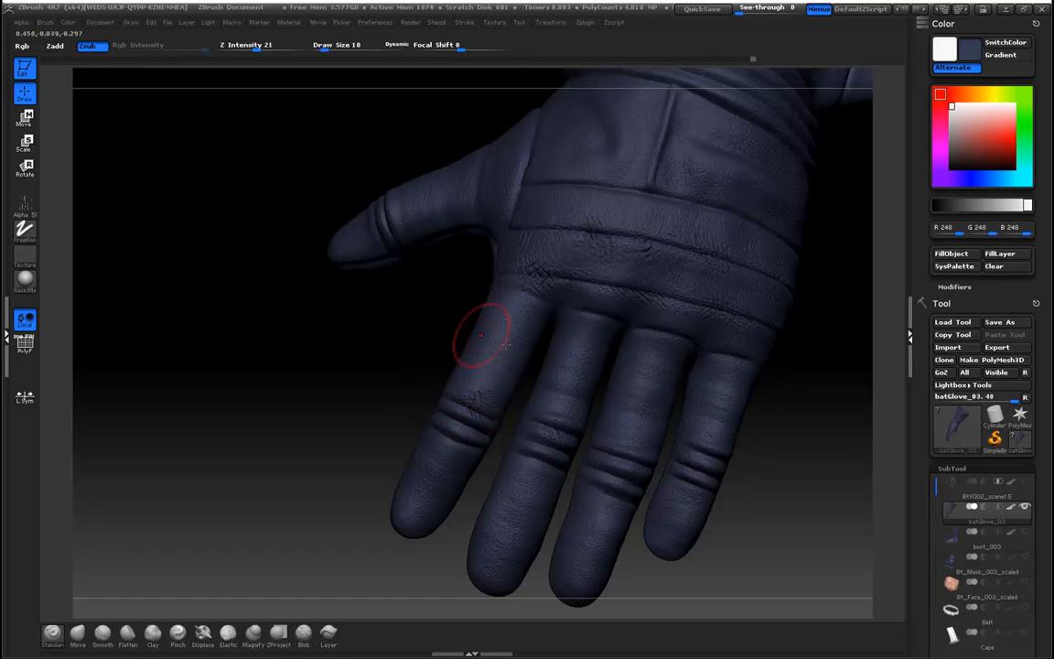
{"action": "left_click_drag", "start_coordinate": [388, 345], "coordinate": [487, 364]}
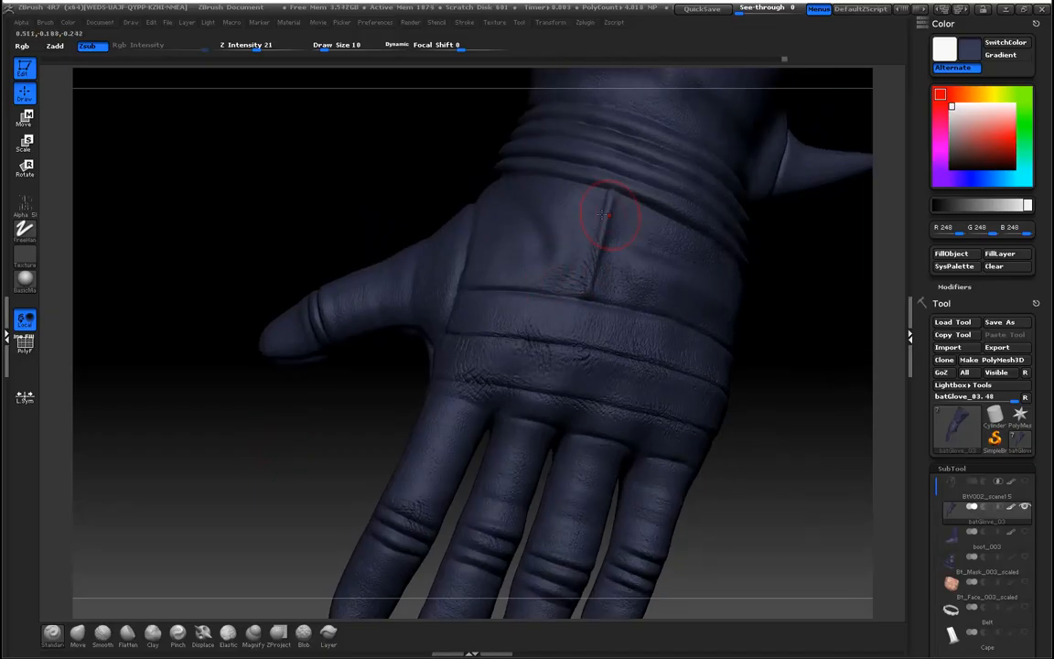
{"action": "mouse_move", "coordinate": [235, 470]}
{"action": "left_mouse_down"}
{"action": "mouse_move", "coordinate": [244, 404]}
{"action": "mouse_move", "coordinate": [412, 457]}
{"action": "left_mouse_up"}
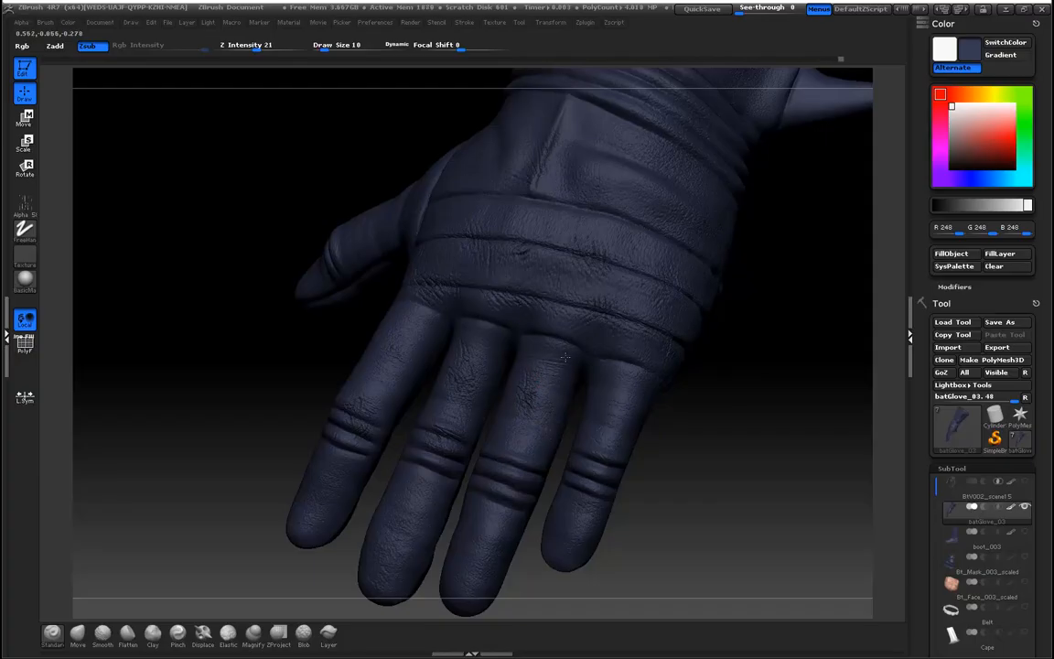
{"action": "mouse_move", "coordinate": [733, 480]}
{"action": "left_mouse_down"}
{"action": "mouse_move", "coordinate": [705, 487]}
{"action": "mouse_move", "coordinate": [706, 518]}
{"action": "mouse_move", "coordinate": [656, 478]}
{"action": "mouse_move", "coordinate": [459, 376]}
{"action": "left_mouse_up"}
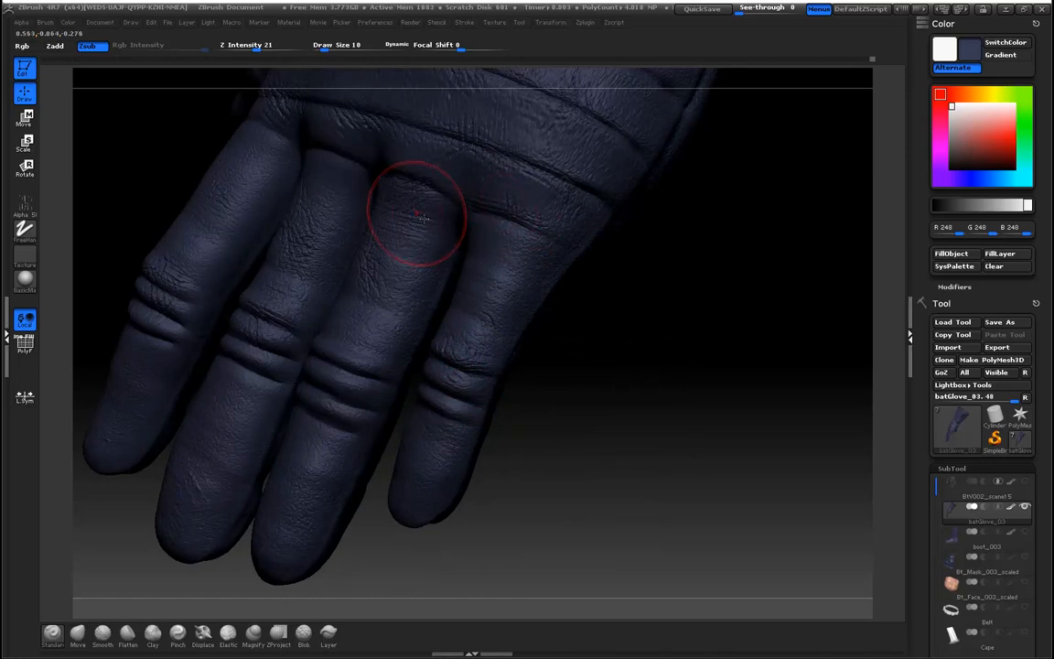
{"action": "left_click_drag", "start_coordinate": [641, 430], "coordinate": [489, 295]}
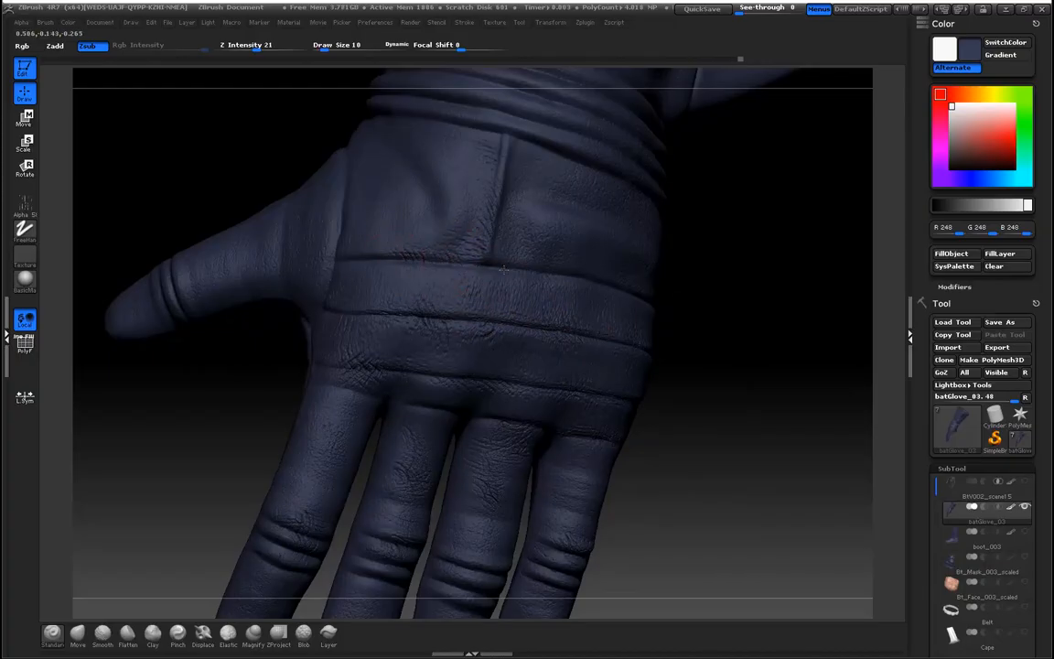
Carve creases around the base of the glove's thumb and along the palm seams and inner side of the thumb
{"action": "left_click_drag", "start_coordinate": [759, 405], "coordinate": [411, 362]}
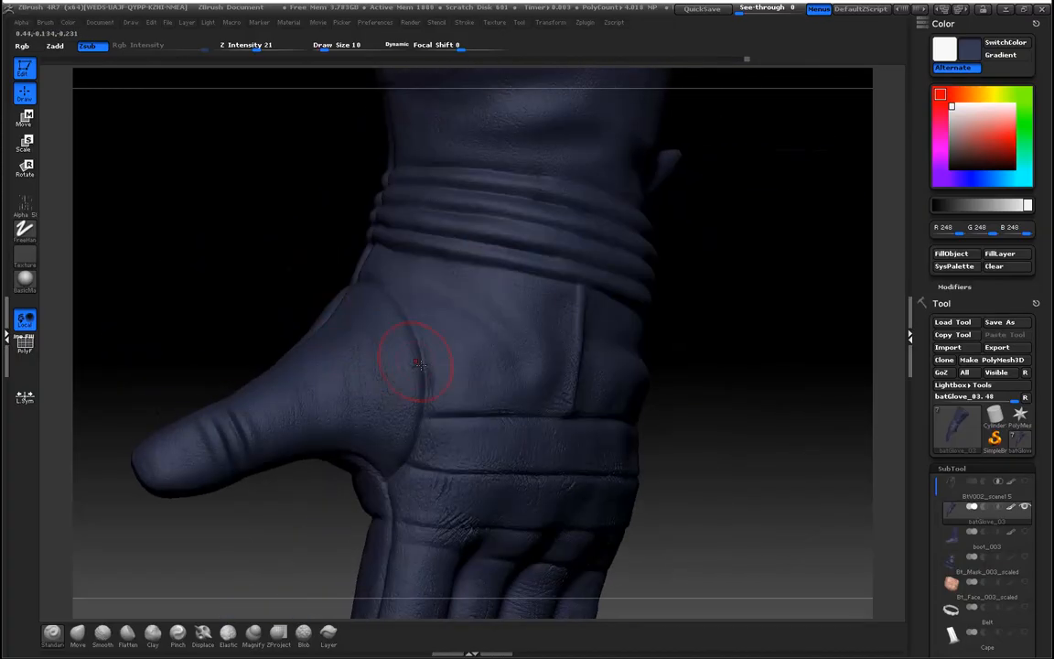
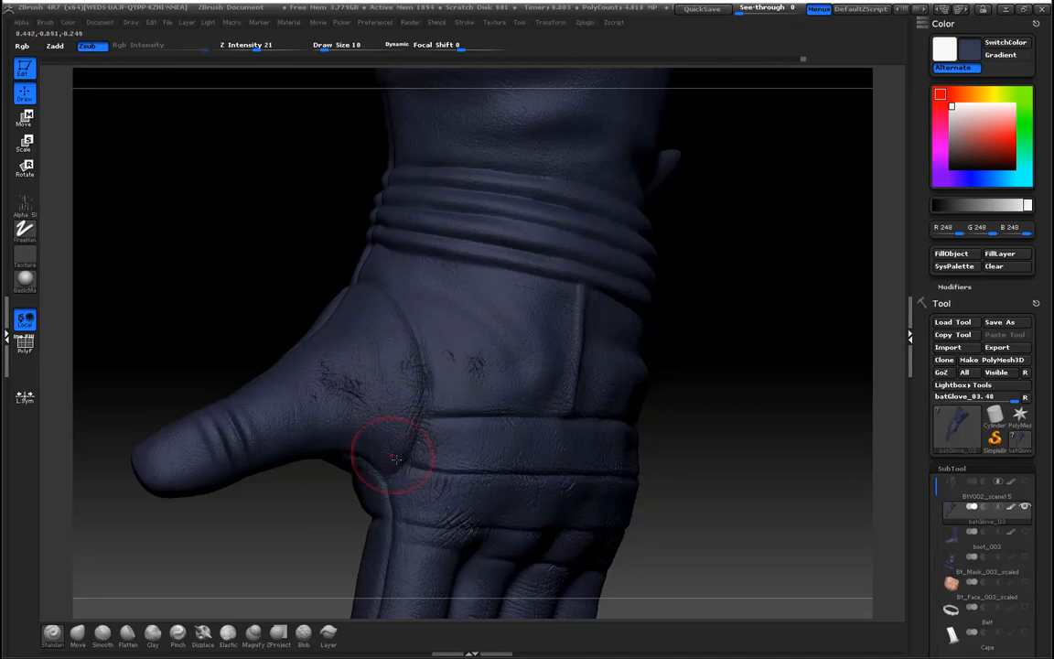
{"action": "left_click_drag", "start_coordinate": [247, 297], "coordinate": [381, 401]}
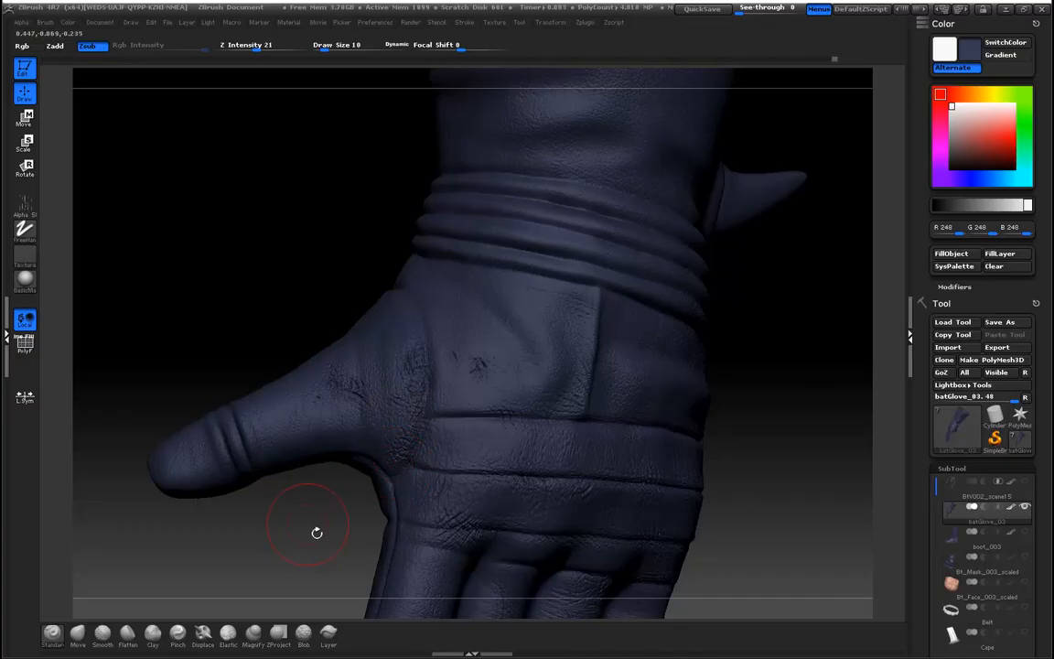
{"action": "left_click_drag", "start_coordinate": [318, 530], "coordinate": [257, 448]}
{"action": "left_click_drag", "start_coordinate": [184, 405], "coordinate": [635, 404]}
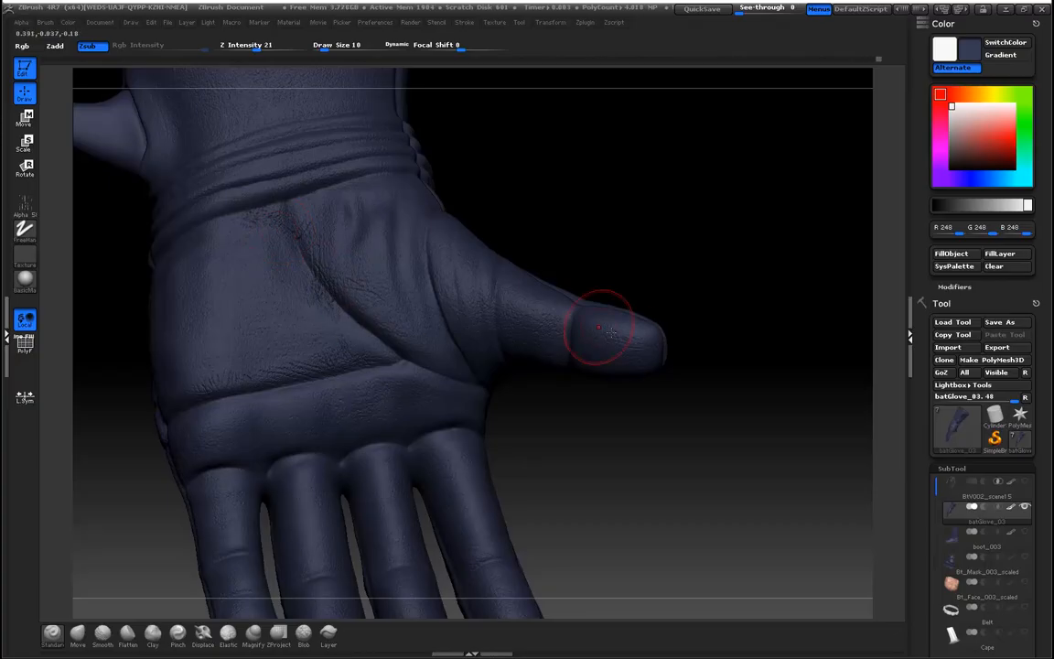
{"action": "mouse_move", "coordinate": [641, 370]}
{"action": "left_mouse_down"}
{"action": "mouse_move", "coordinate": [642, 439]}
{"action": "mouse_move", "coordinate": [622, 365]}
{"action": "left_mouse_up"}
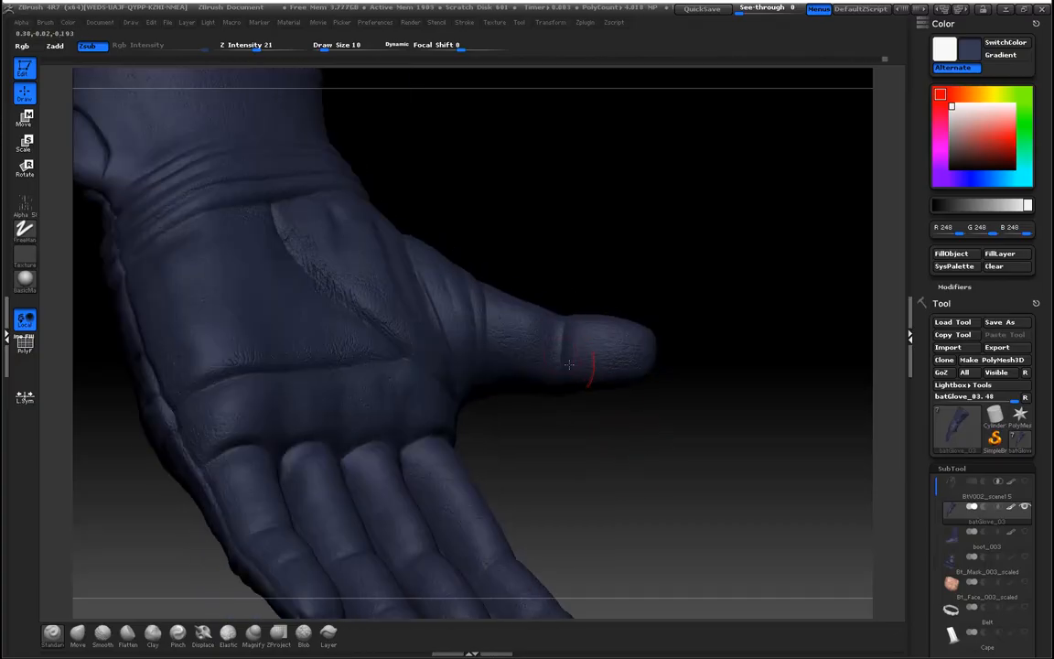
Switch the brush stroke to Spray and cover the glove's palm and inner thumb with fine leather grain
{"action": "left_click", "coordinate": [24, 229]}
{"action": "left_click", "coordinate": [279, 257]}
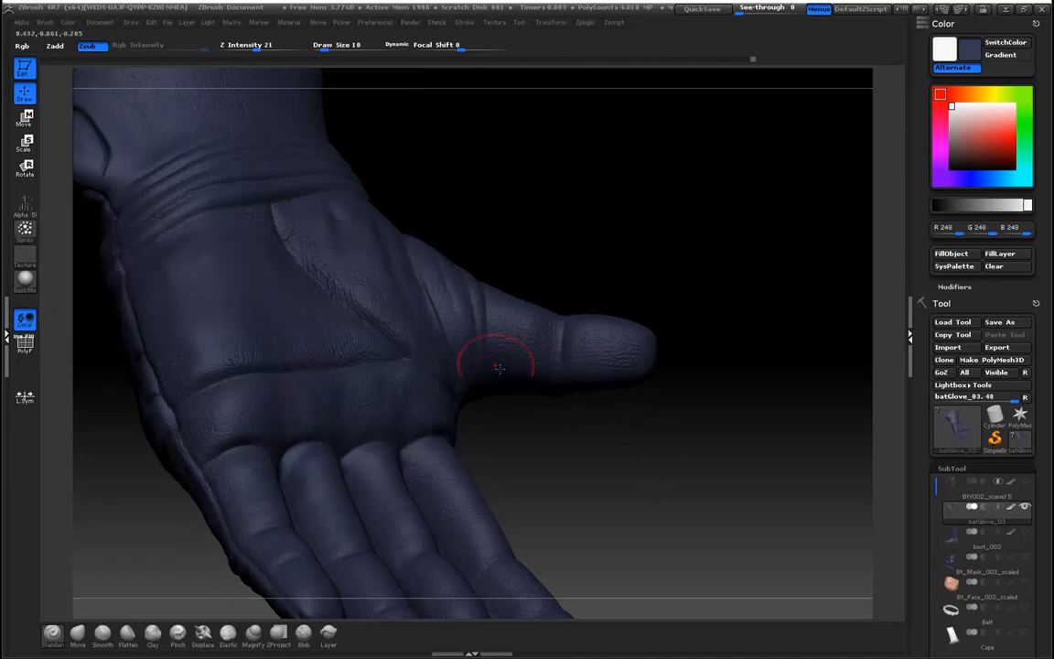
{"action": "left_click_drag", "start_coordinate": [579, 425], "coordinate": [635, 484]}
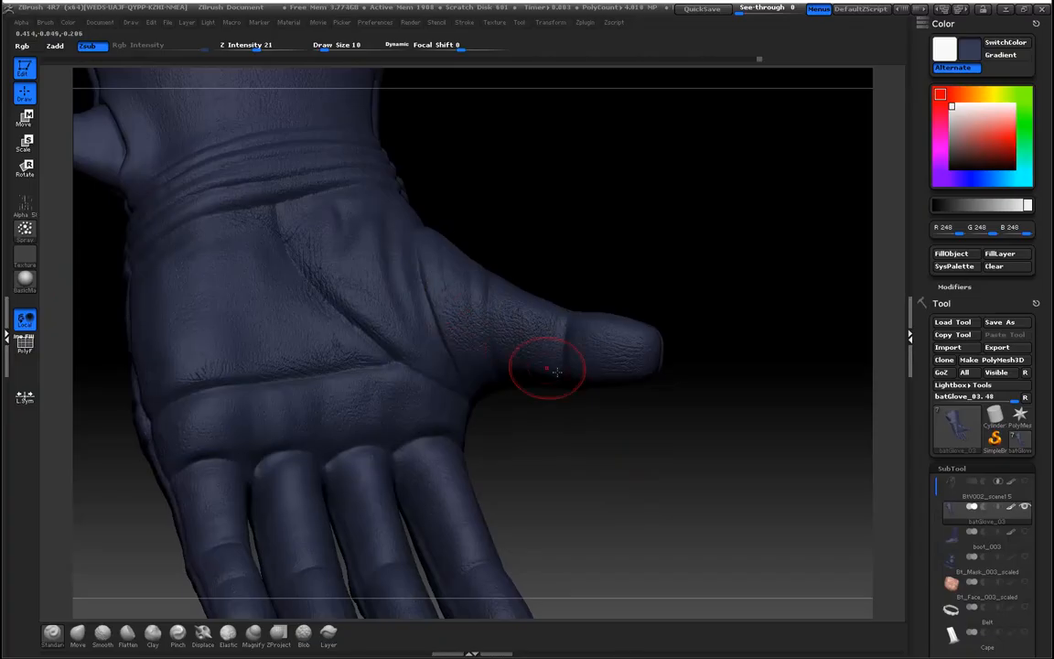
{"action": "left_click_drag", "start_coordinate": [531, 435], "coordinate": [569, 469]}
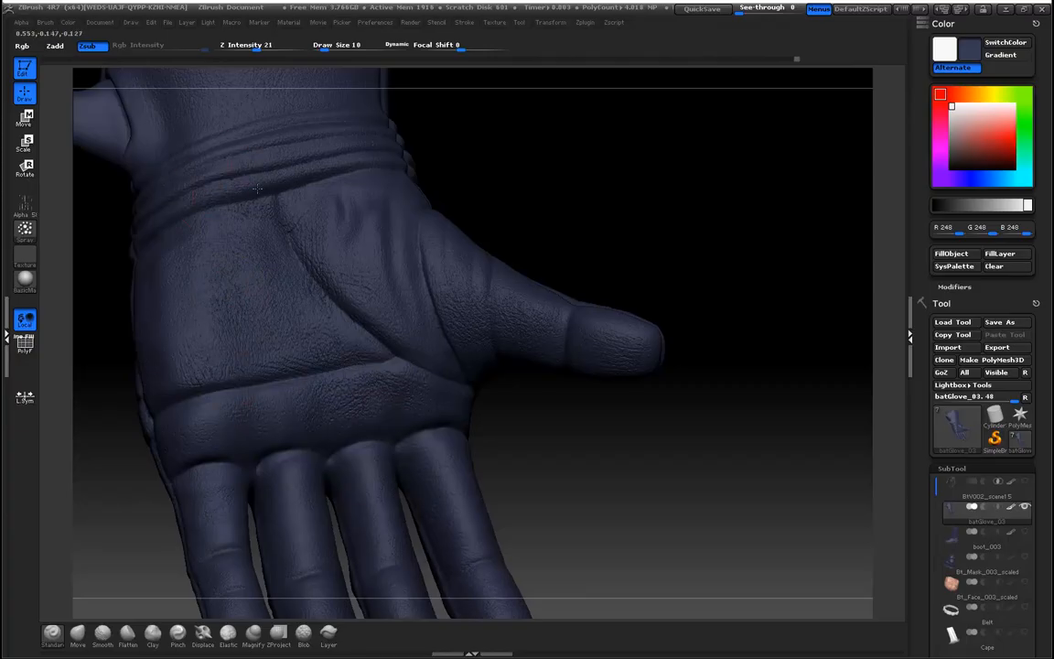
{"action": "left_click_drag", "start_coordinate": [569, 207], "coordinate": [424, 216]}
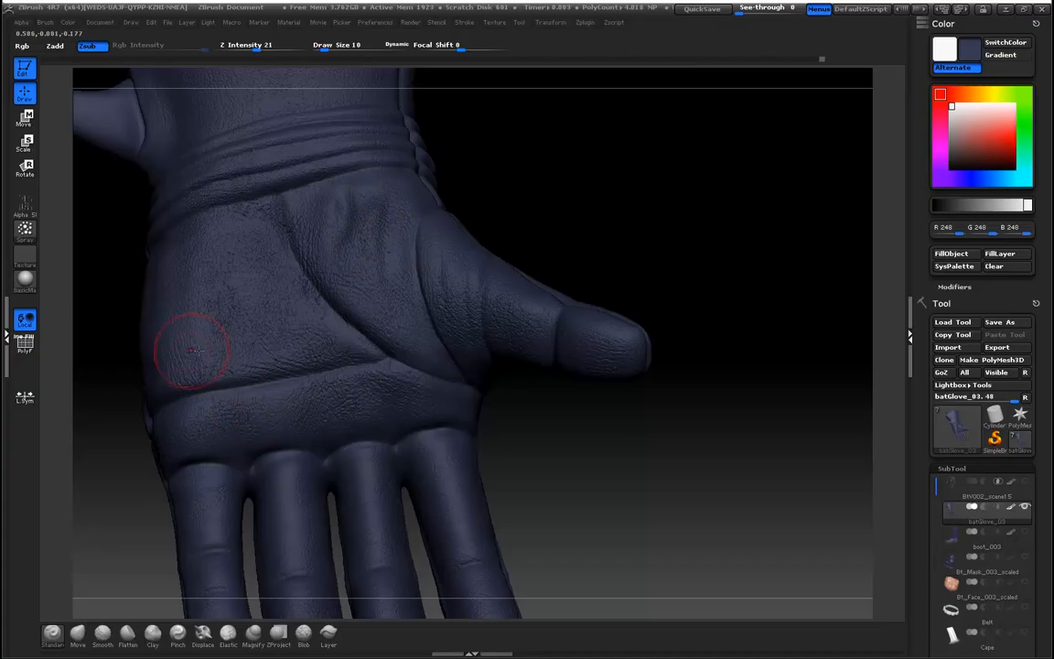
Spray leather grain over the palm side of the glove's fingers and onto the inner wrist above the folds
{"action": "mouse_move", "coordinate": [701, 447]}
{"action": "left_mouse_down"}
{"action": "mouse_move", "coordinate": [732, 378]}
{"action": "mouse_move", "coordinate": [528, 299]}
{"action": "left_mouse_up"}
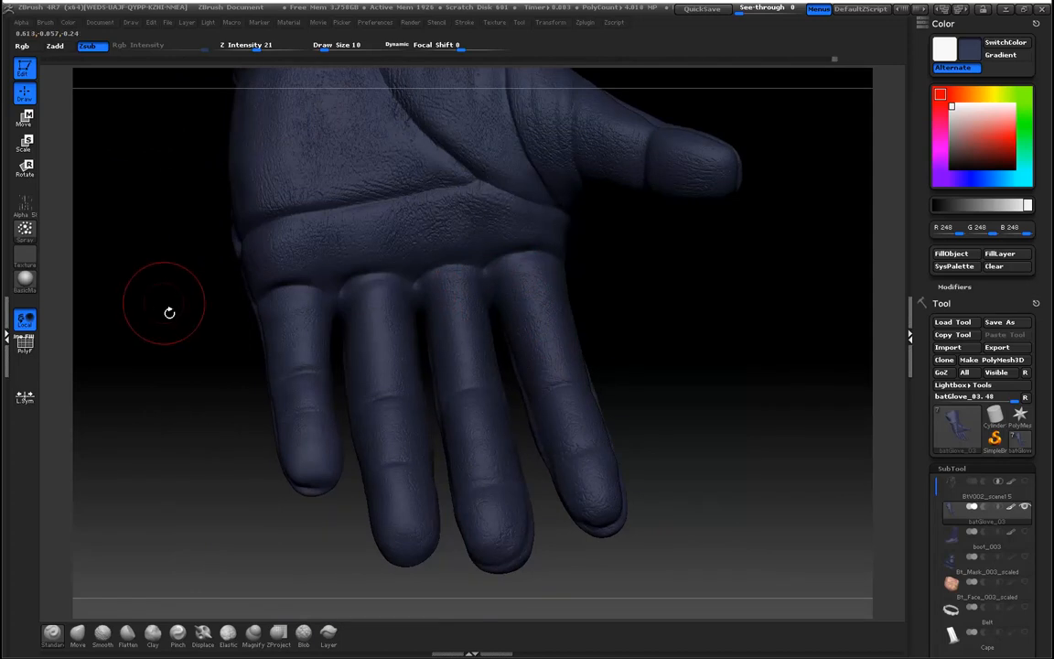
{"action": "left_click_drag", "start_coordinate": [173, 309], "coordinate": [263, 330]}
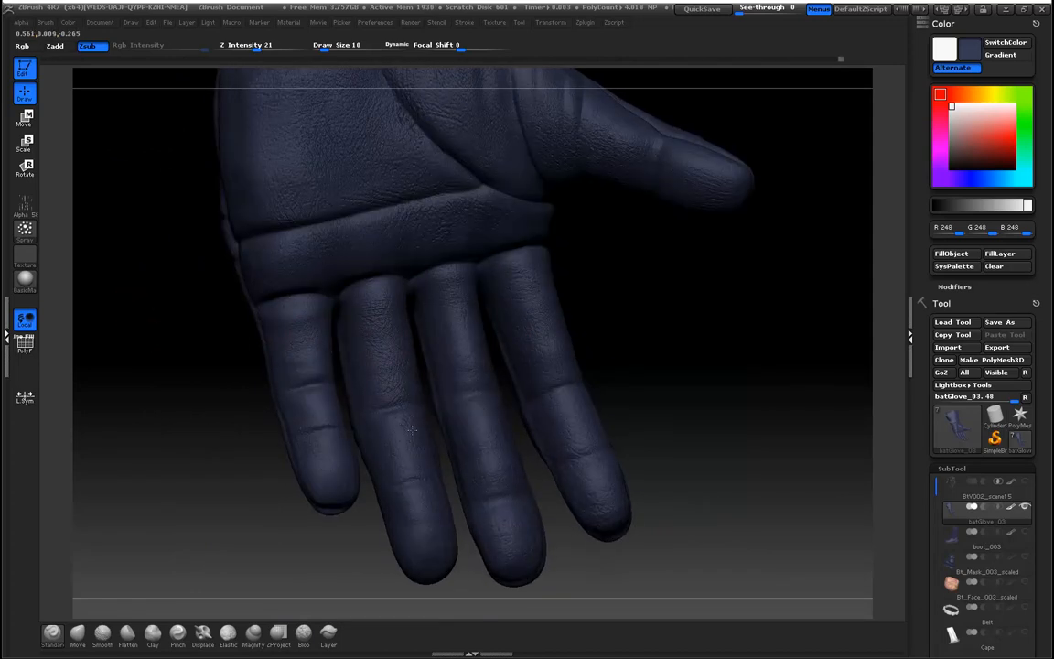
{"action": "mouse_move", "coordinate": [195, 443]}
{"action": "left_mouse_down"}
{"action": "mouse_move", "coordinate": [179, 473]}
{"action": "mouse_move", "coordinate": [202, 405]}
{"action": "mouse_move", "coordinate": [183, 394]}
{"action": "left_mouse_up"}
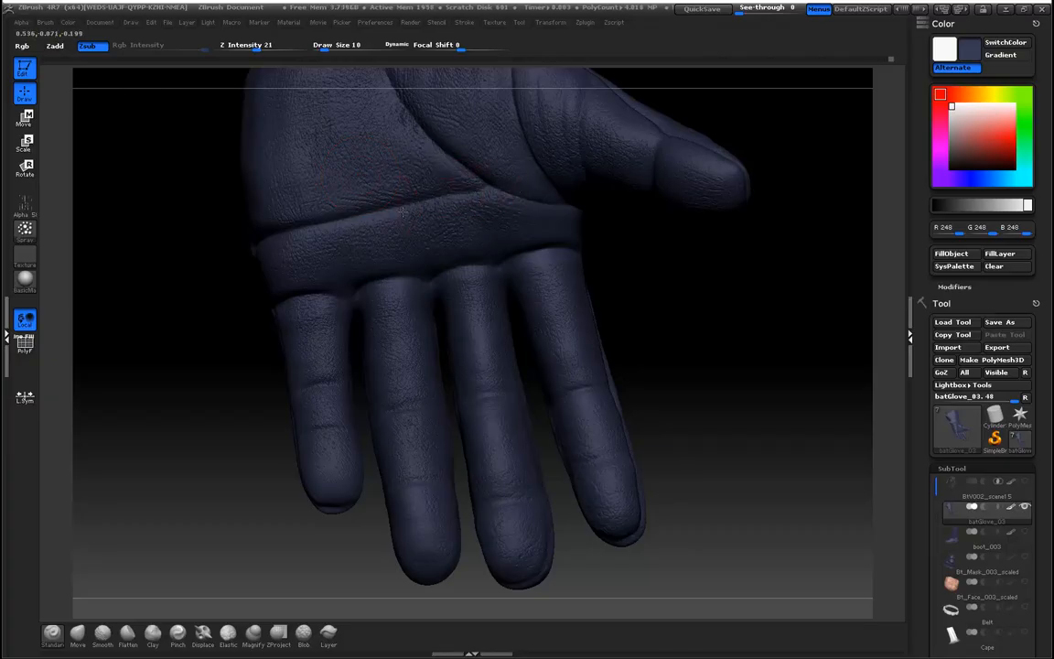
{"action": "left_click_drag", "start_coordinate": [196, 343], "coordinate": [103, 256], "text": "alt"}
{"action": "mouse_move", "coordinate": [165, 280]}
{"action": "left_mouse_down", "text": "alt"}
{"action": "mouse_move", "coordinate": [259, 469]}
{"action": "mouse_move", "coordinate": [267, 423]}
{"action": "mouse_move", "coordinate": [298, 428]}
{"action": "left_mouse_up", "text": "alt"}
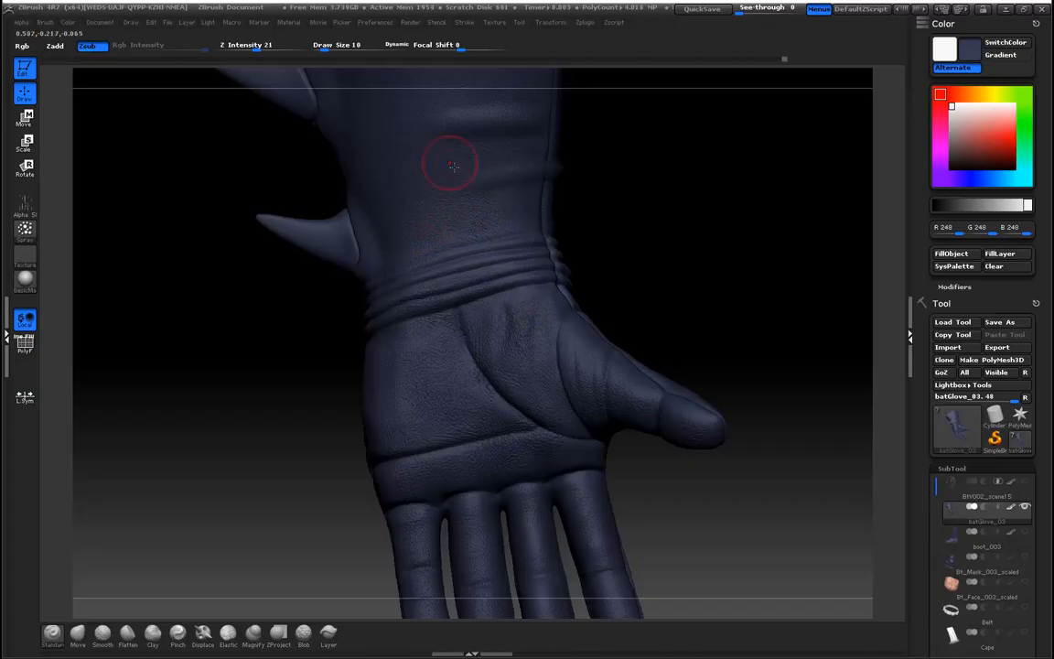
Spray leather grain over the bands and fingers on the back of the glove and around the thumb's base
{"action": "left_click_drag", "start_coordinate": [247, 329], "coordinate": [322, 263]}
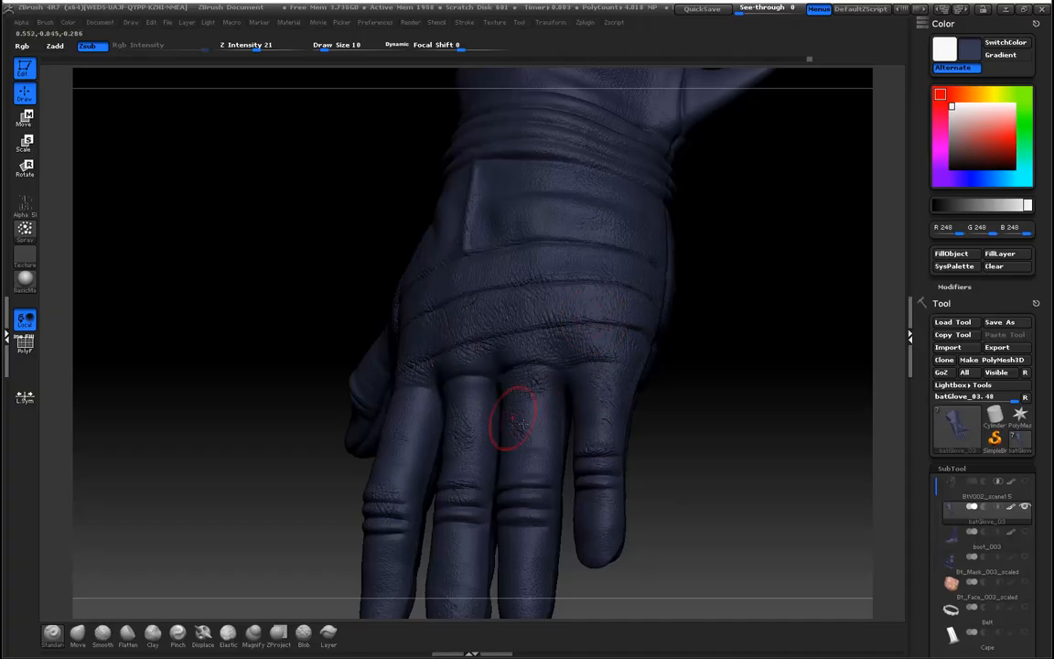
{"action": "left_click_drag", "start_coordinate": [228, 321], "coordinate": [481, 418]}
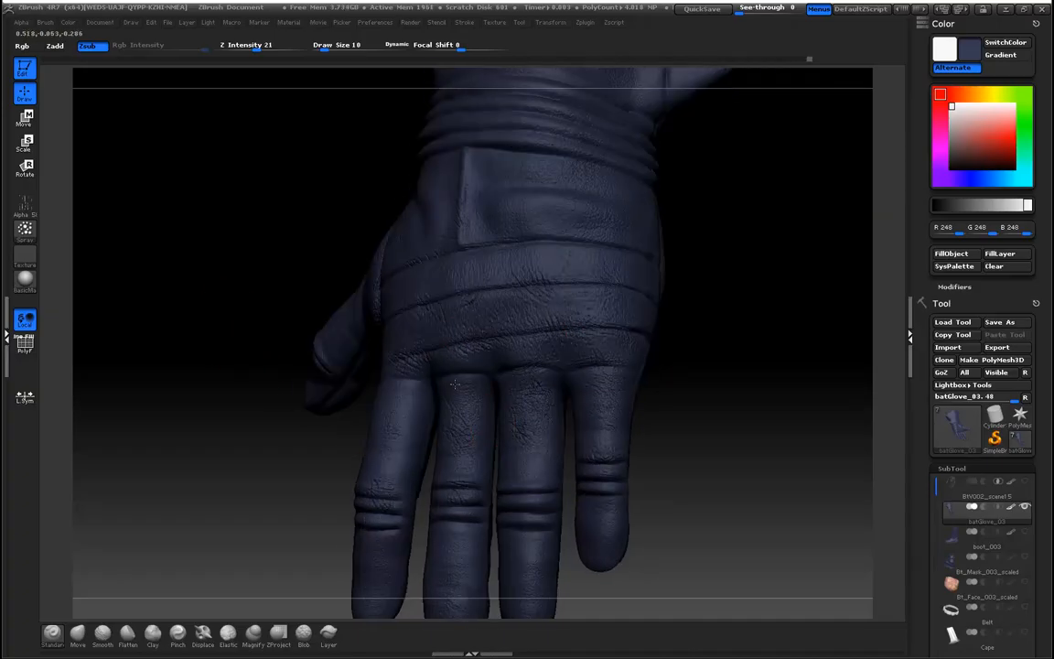
{"action": "left_click_drag", "start_coordinate": [191, 315], "coordinate": [267, 330]}
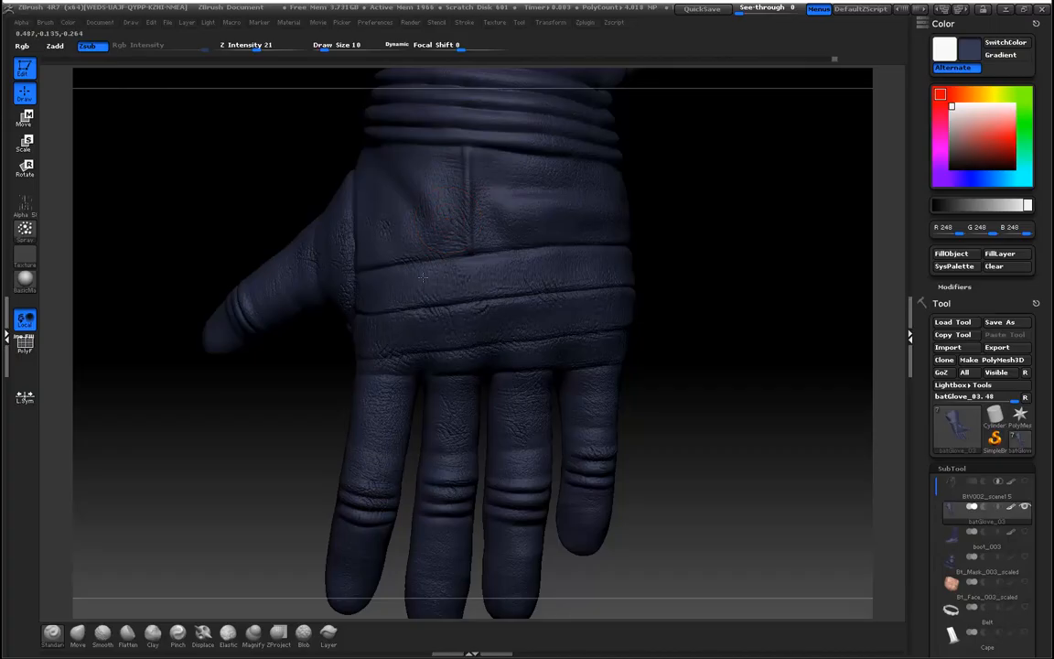
{"action": "left_click_drag", "start_coordinate": [219, 207], "coordinate": [308, 229]}
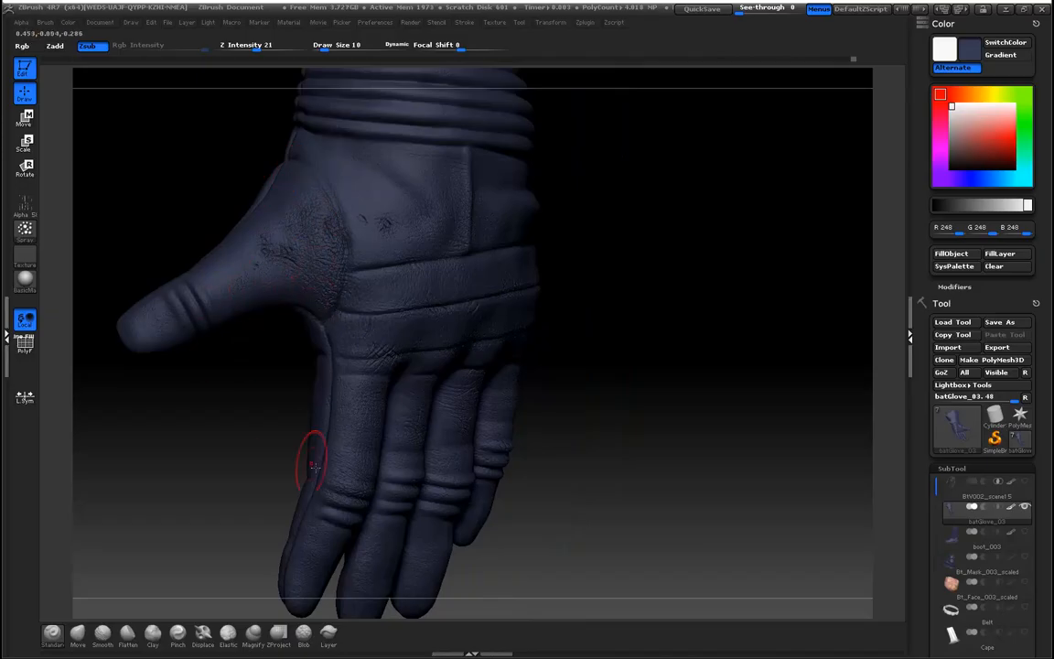
Spray leather grain onto the glove's forearm cuff, near its spikes, below the upper rim and along the side seam
{"action": "left_click_drag", "start_coordinate": [731, 450], "coordinate": [698, 454], "text": "alt"}
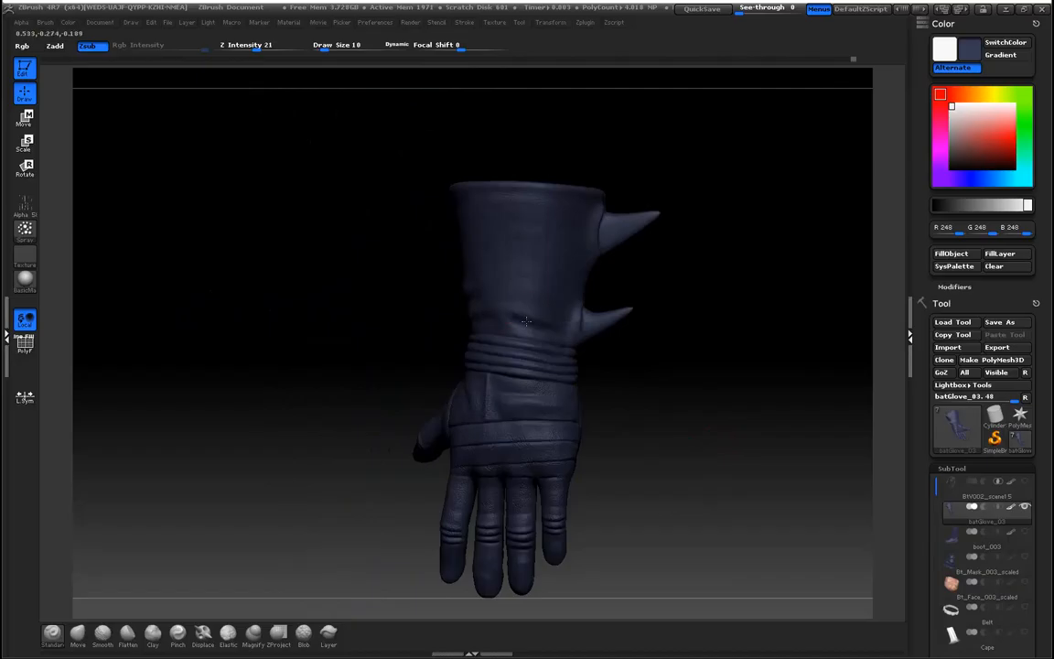
{"action": "left_click_drag", "start_coordinate": [259, 266], "coordinate": [402, 327]}
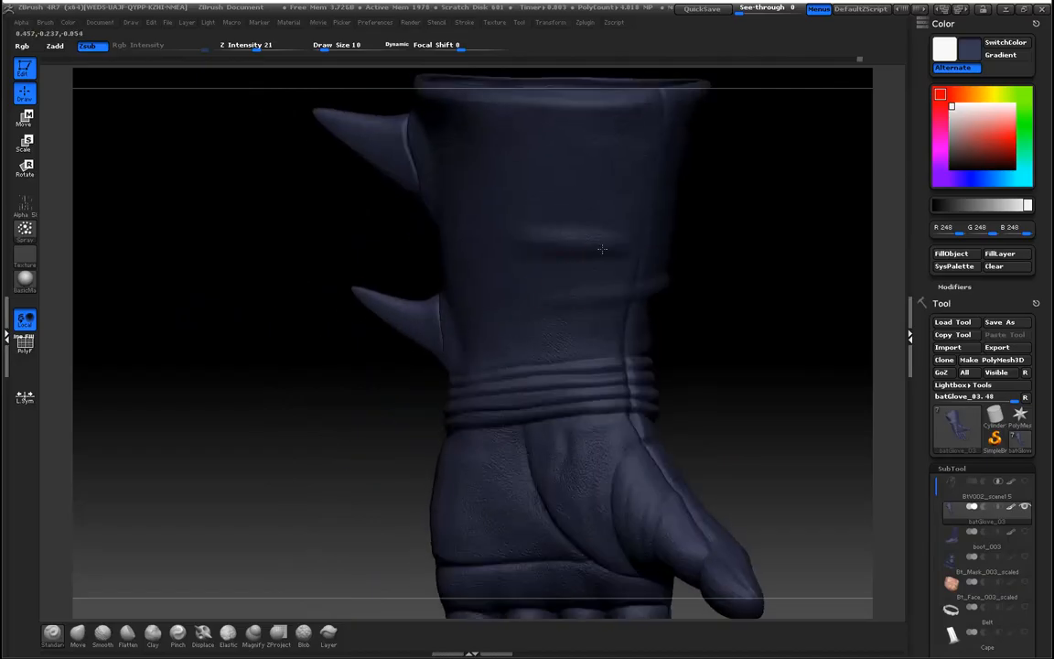
{"action": "left_click_drag", "start_coordinate": [388, 257], "coordinate": [411, 254]}
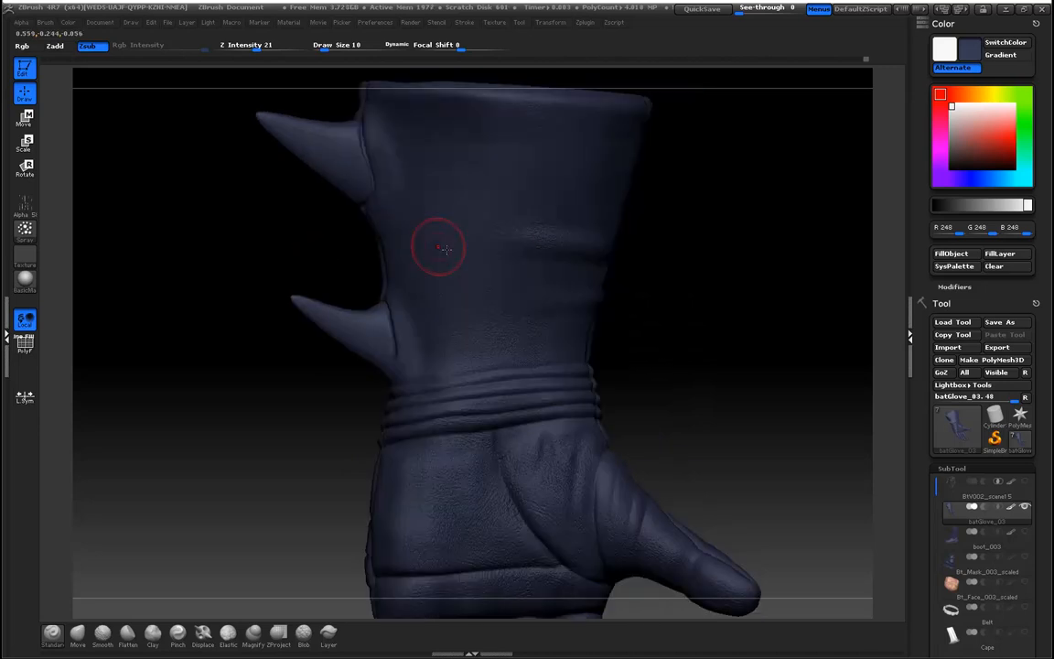
{"action": "left_click_drag", "start_coordinate": [190, 261], "coordinate": [162, 337]}
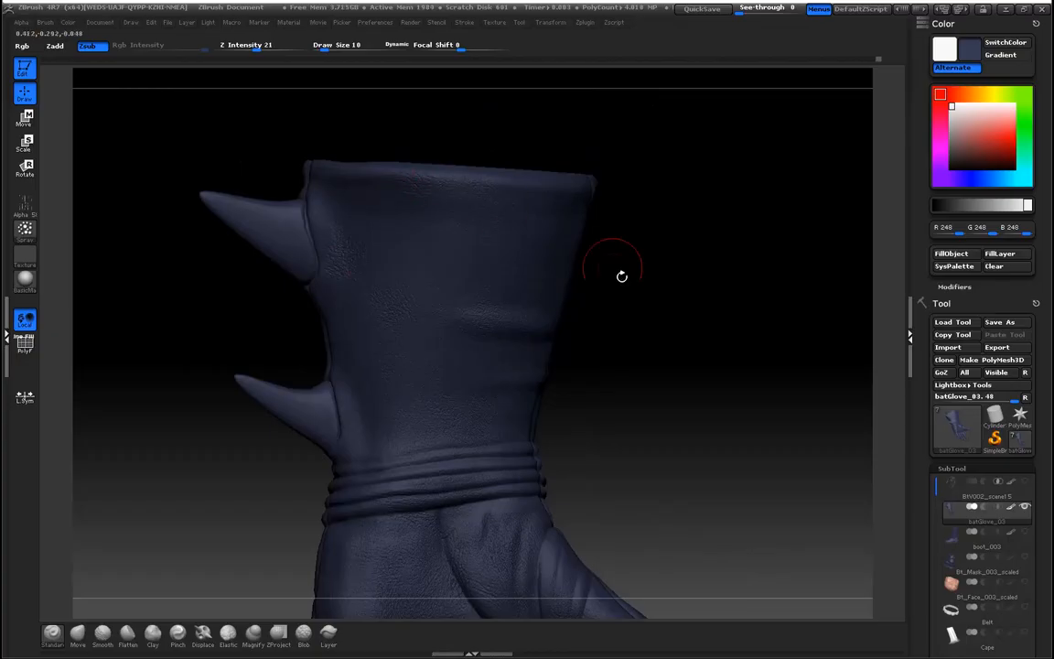
{"action": "left_click_drag", "start_coordinate": [673, 311], "coordinate": [421, 302]}
{"action": "left_click_drag", "start_coordinate": [276, 214], "coordinate": [208, 280], "text": "alt"}
{"action": "left_click_drag", "start_coordinate": [301, 268], "coordinate": [265, 321]}
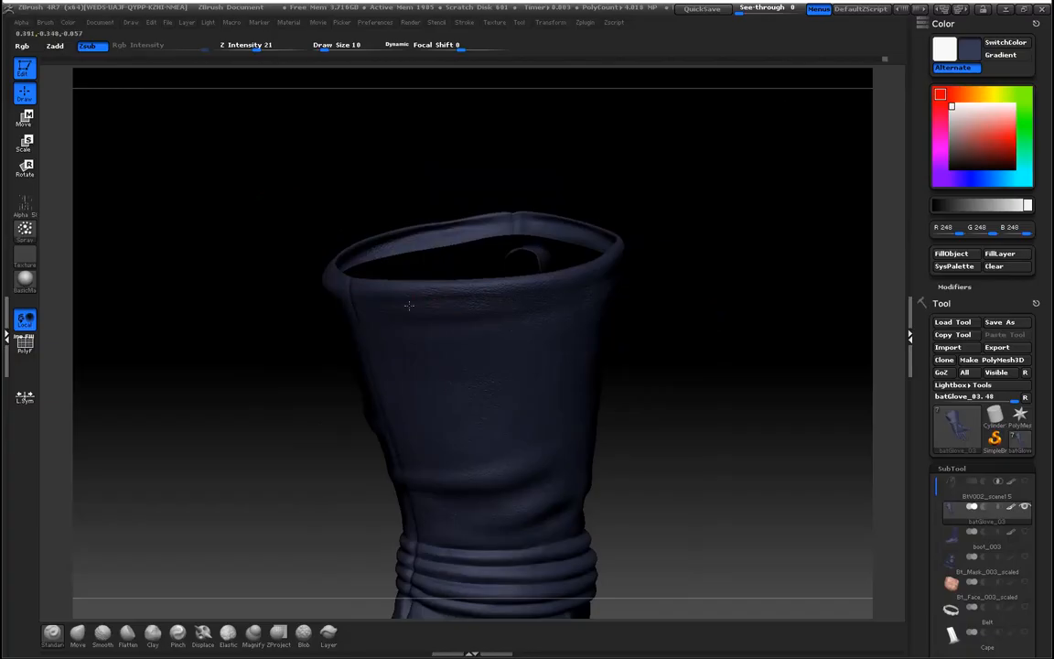
{"action": "left_click_drag", "start_coordinate": [218, 306], "coordinate": [357, 307]}
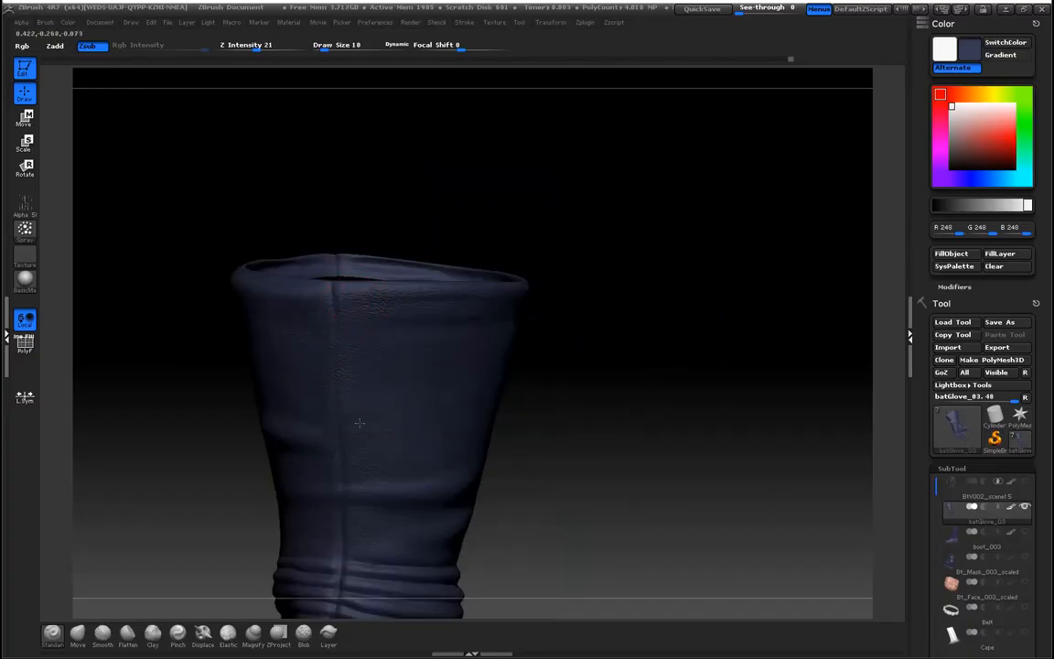
Set the secondary color to a dark blue-gray with R 37, G 39 and B 49
{"action": "left_click_drag", "start_coordinate": [668, 458], "coordinate": [601, 489]}
{"action": "mouse_move", "coordinate": [753, 497]}
{"action": "left_mouse_down", "text": "alt"}
{"action": "mouse_move", "coordinate": [677, 456]}
{"action": "mouse_move", "coordinate": [748, 388]}
{"action": "mouse_move", "coordinate": [717, 499]}
{"action": "mouse_move", "coordinate": [729, 468]}
{"action": "mouse_move", "coordinate": [709, 462]}
{"action": "mouse_move", "coordinate": [728, 383]}
{"action": "mouse_move", "coordinate": [734, 442]}
{"action": "mouse_move", "coordinate": [722, 395]}
{"action": "mouse_move", "coordinate": [710, 437]}
{"action": "left_mouse_up", "text": "alt"}
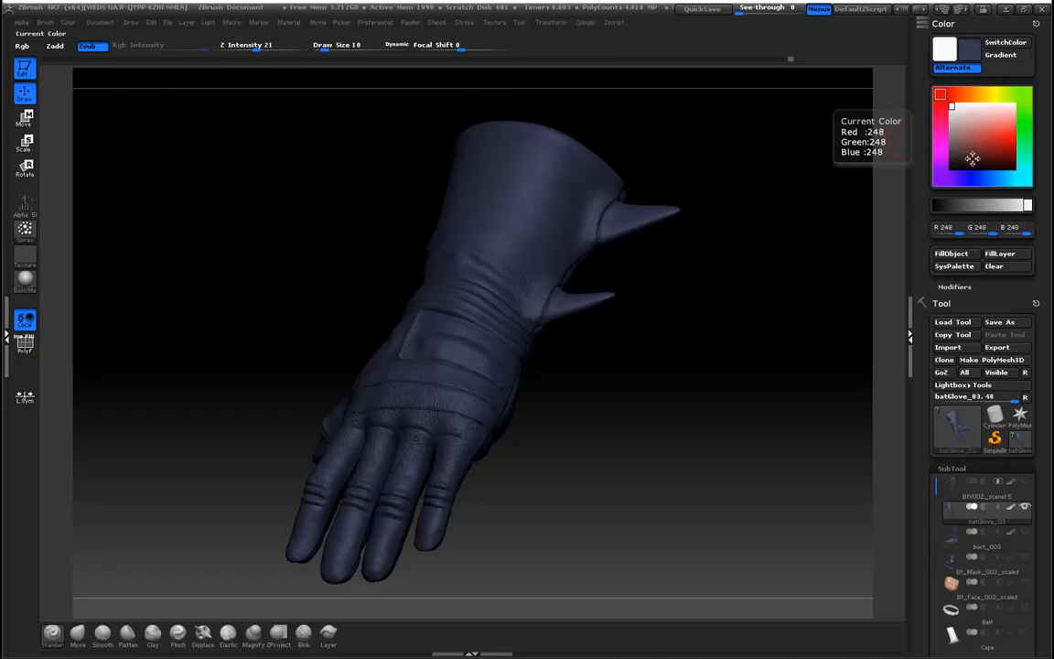
{"action": "left_click", "coordinate": [968, 54]}
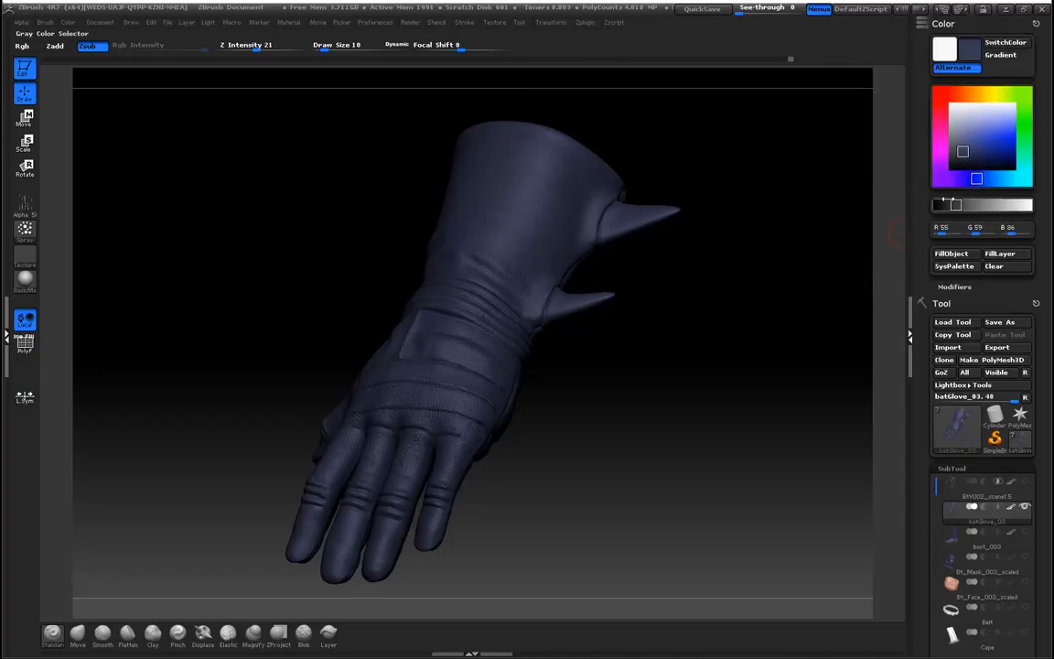
{"action": "left_click", "coordinate": [959, 158]}
{"action": "left_click_drag", "start_coordinate": [964, 165], "coordinate": [966, 167]}
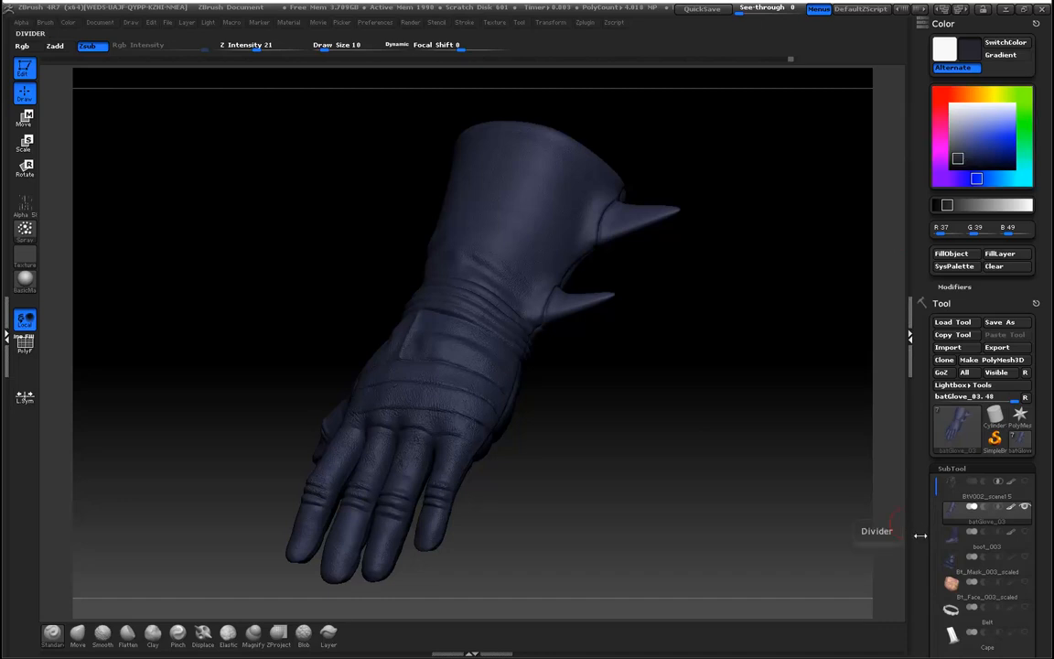
Mask the glove by cavity at intensity 100 and hide the mask overlay
{"action": "left_click_drag", "start_coordinate": [924, 543], "coordinate": [936, 393]}
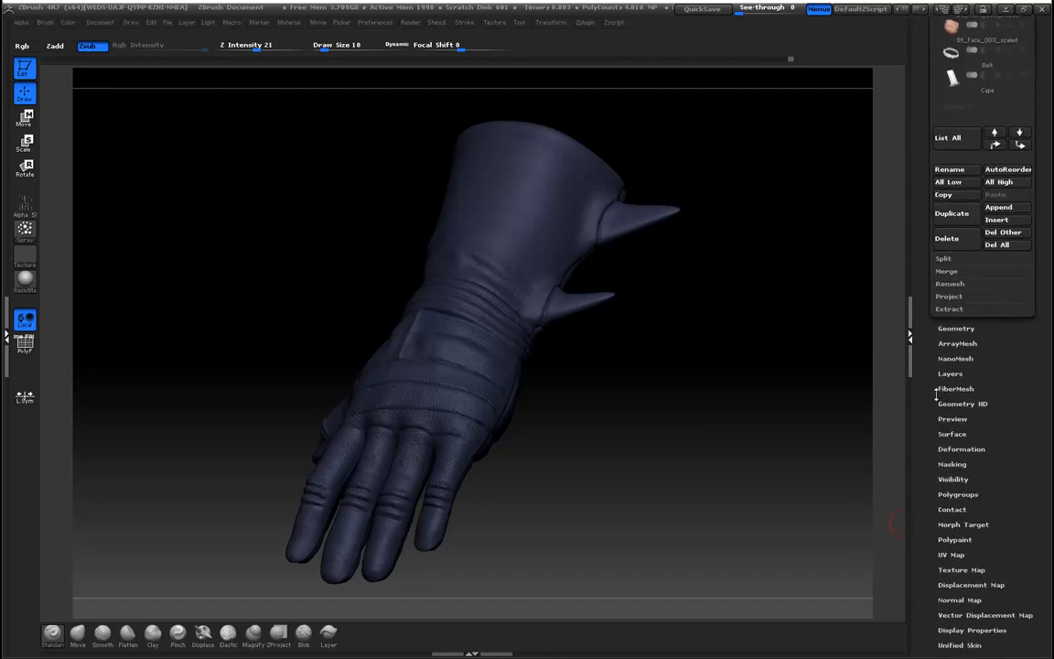
{"action": "left_click", "coordinate": [951, 446]}
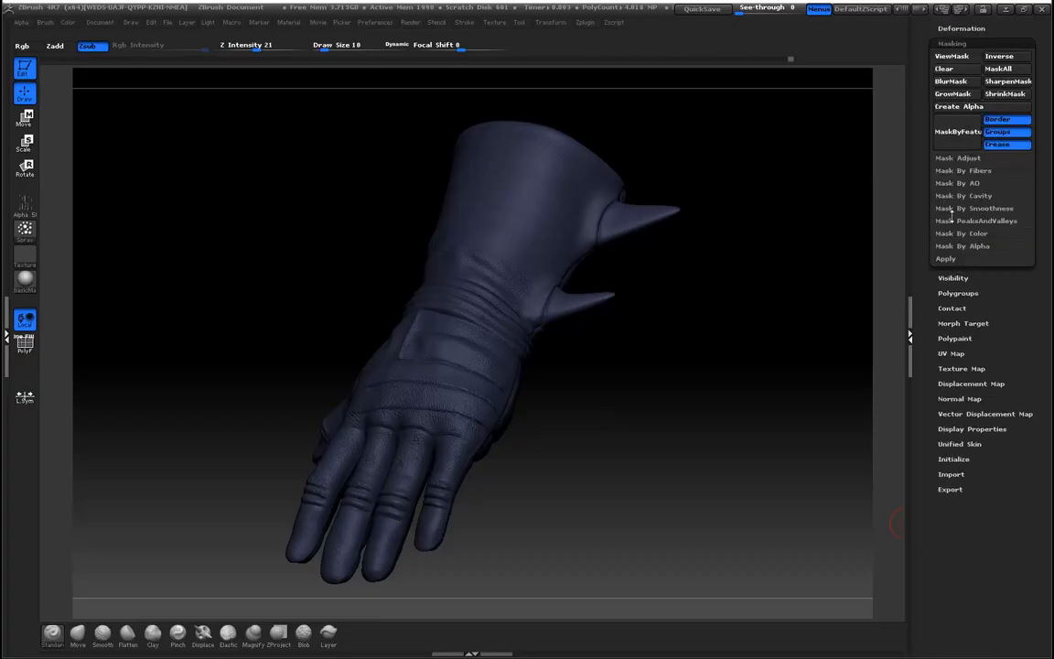
{"action": "left_click", "coordinate": [978, 197]}
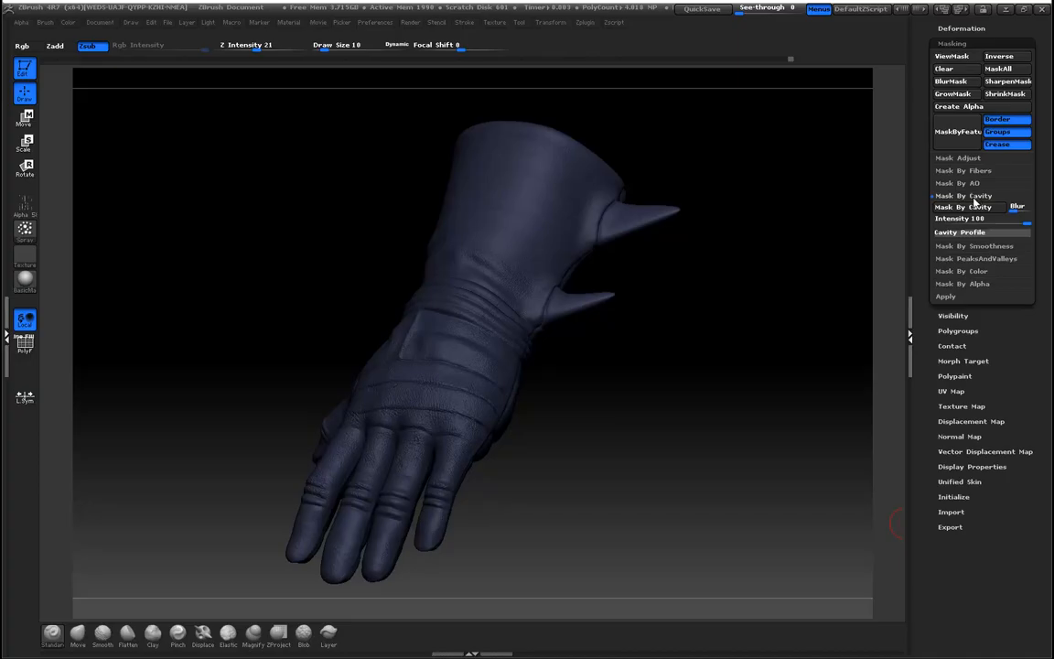
{"action": "left_click", "coordinate": [975, 209]}
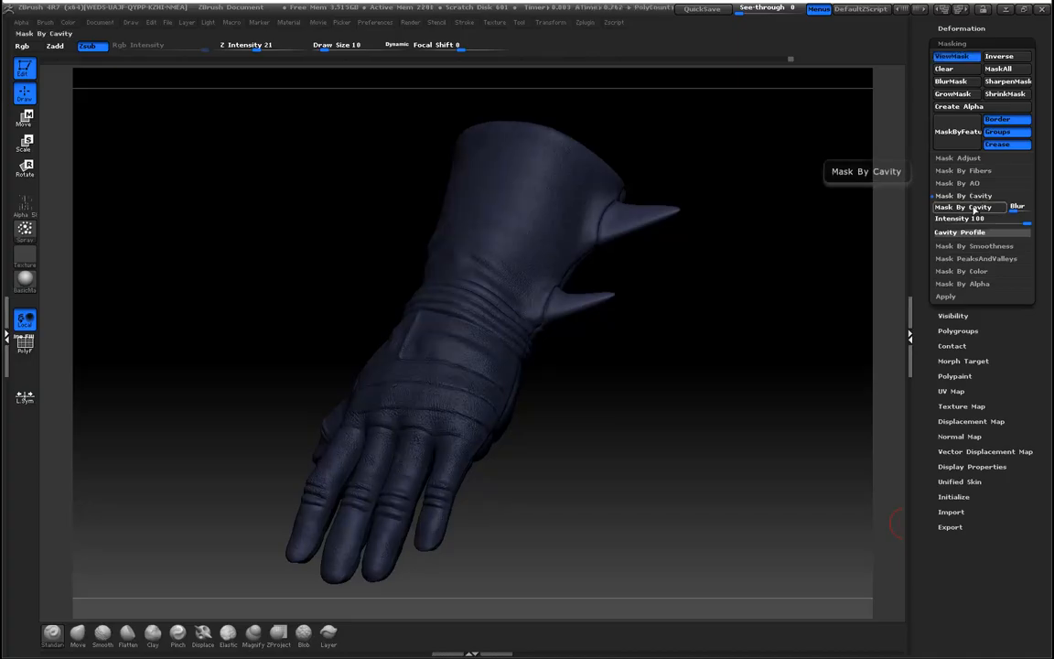
{"action": "mouse_move", "coordinate": [655, 369]}
{"action": "left_mouse_down"}
{"action": "mouse_move", "coordinate": [666, 432]}
{"action": "mouse_move", "coordinate": [698, 485]}
{"action": "mouse_move", "coordinate": [710, 454]}
{"action": "mouse_move", "coordinate": [712, 535]}
{"action": "mouse_move", "coordinate": [710, 442]}
{"action": "mouse_move", "coordinate": [725, 430]}
{"action": "left_mouse_up"}
{"action": "mouse_move", "coordinate": [696, 500]}
{"action": "left_mouse_down"}
{"action": "mouse_move", "coordinate": [708, 446]}
{"action": "mouse_move", "coordinate": [702, 466]}
{"action": "mouse_move", "coordinate": [762, 494]}
{"action": "mouse_move", "coordinate": [711, 447]}
{"action": "mouse_move", "coordinate": [716, 439]}
{"action": "mouse_move", "coordinate": [714, 546]}
{"action": "left_mouse_up"}
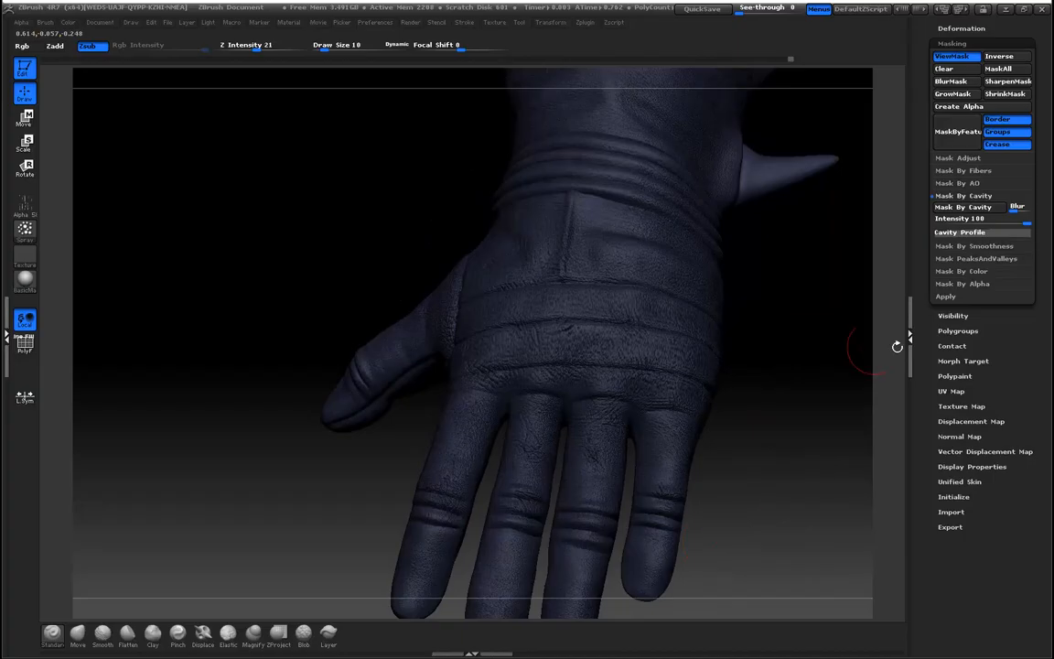
{"action": "left_click", "coordinate": [960, 57]}
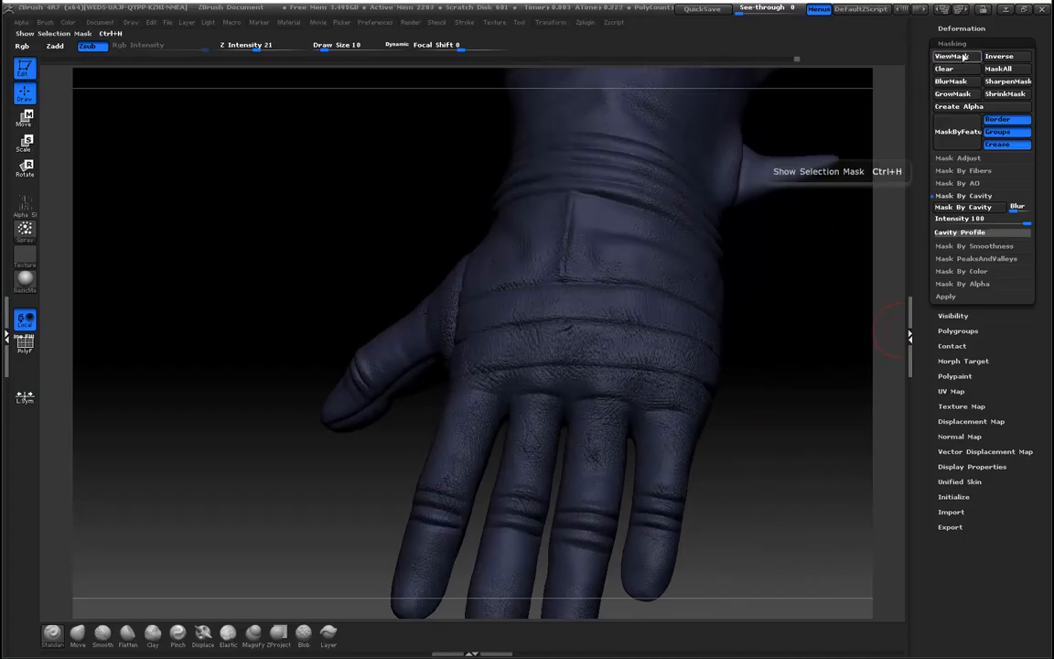
Turn off the Standard brush's alpha and switch its stroke type to Freehand
{"action": "left_click_drag", "start_coordinate": [922, 194], "coordinate": [909, 366]}
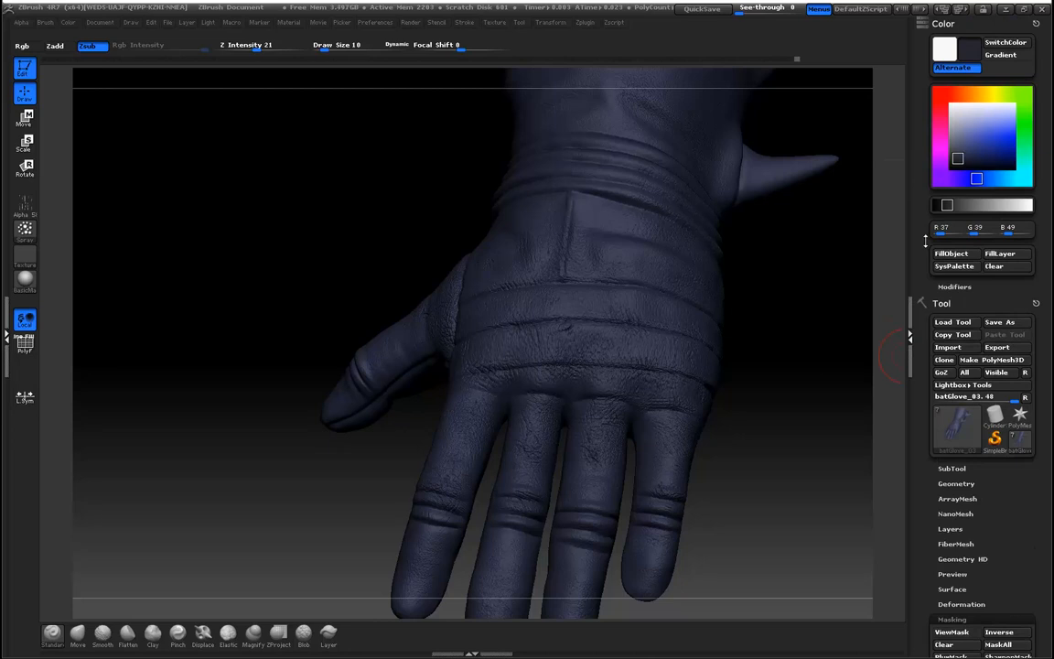
{"action": "left_click", "coordinate": [25, 208]}
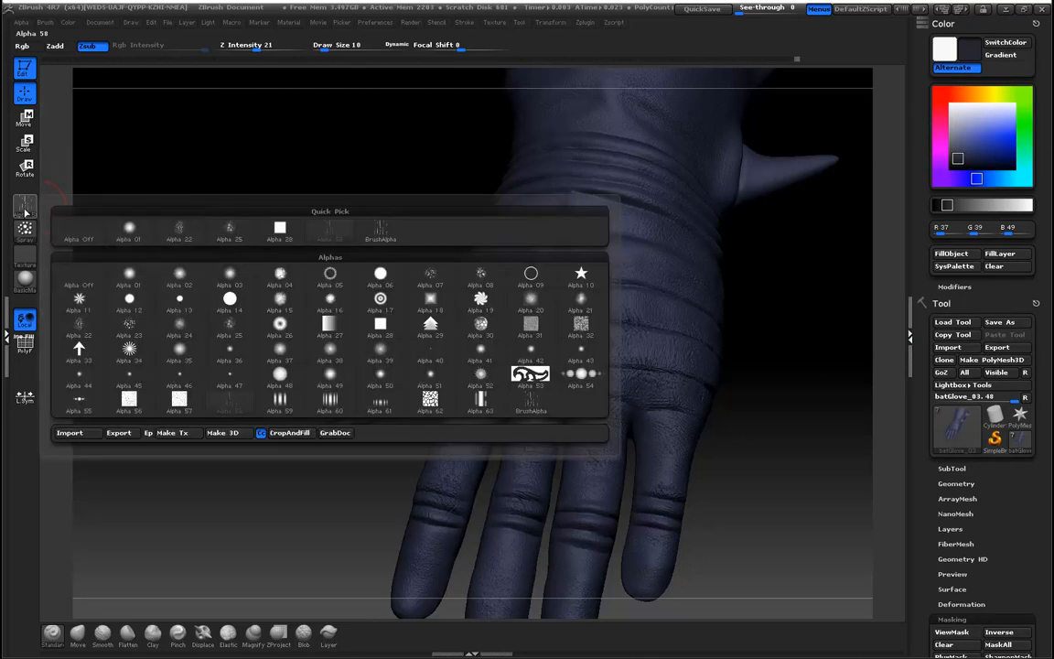
{"action": "left_click", "coordinate": [82, 231]}
{"action": "left_click", "coordinate": [27, 231]}
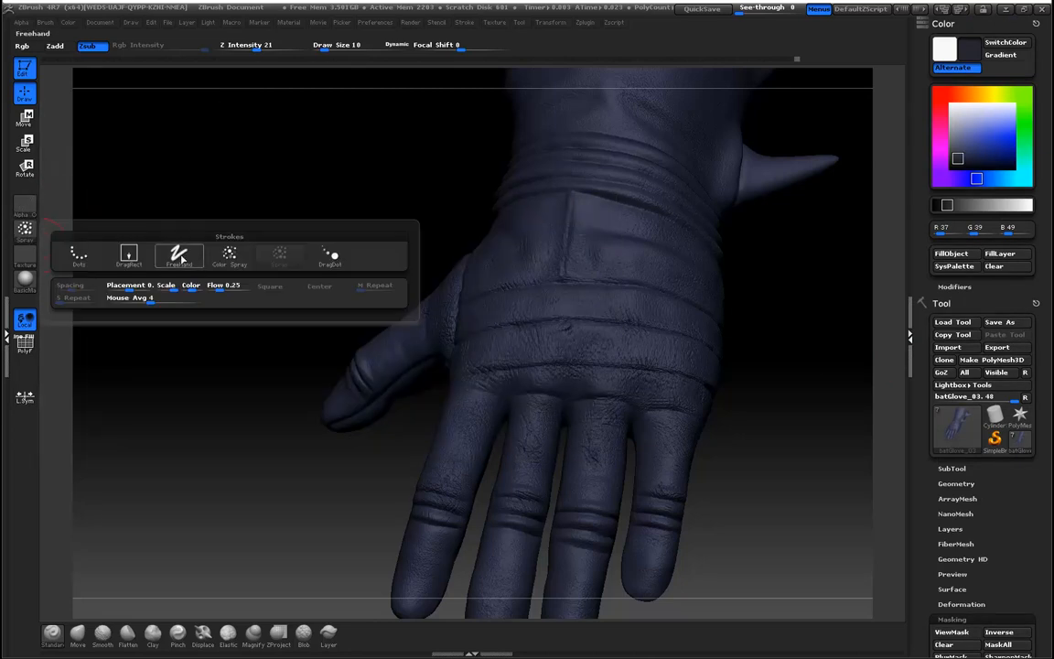
{"action": "left_click", "coordinate": [179, 257]}
Switch the brush to color only, without Zsub sculpting, and set Rgb Intensity to 13
{"action": "left_click", "coordinate": [22, 46]}
{"action": "left_click", "coordinate": [88, 47]}
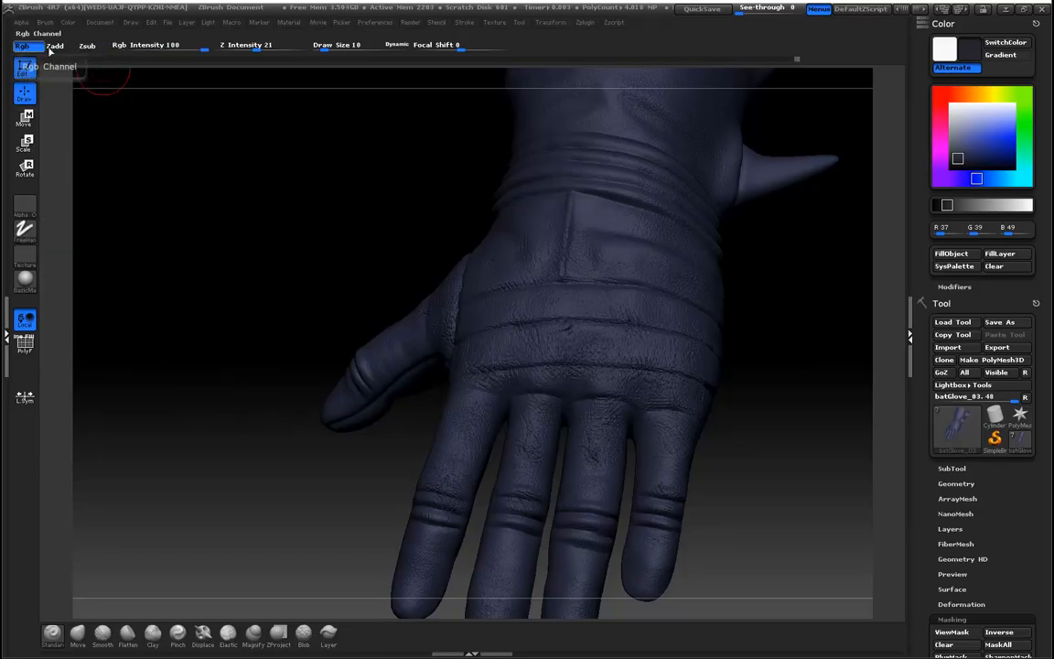
{"action": "left_click", "coordinate": [171, 48]}
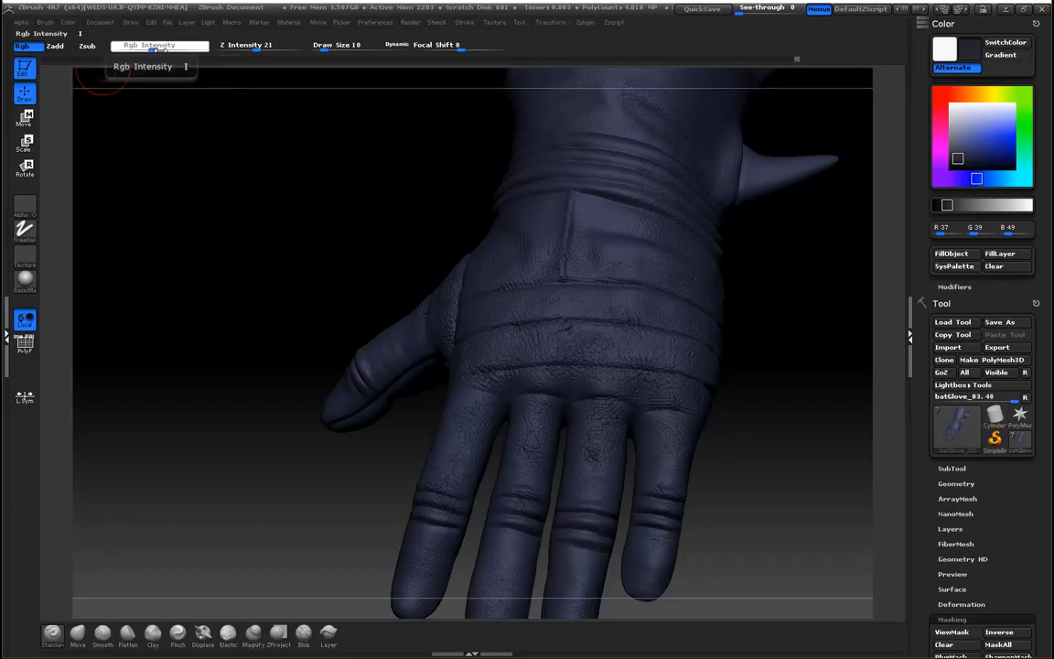
{"action": "type", "text": "13"}
{"action": "key", "text": "Return"}
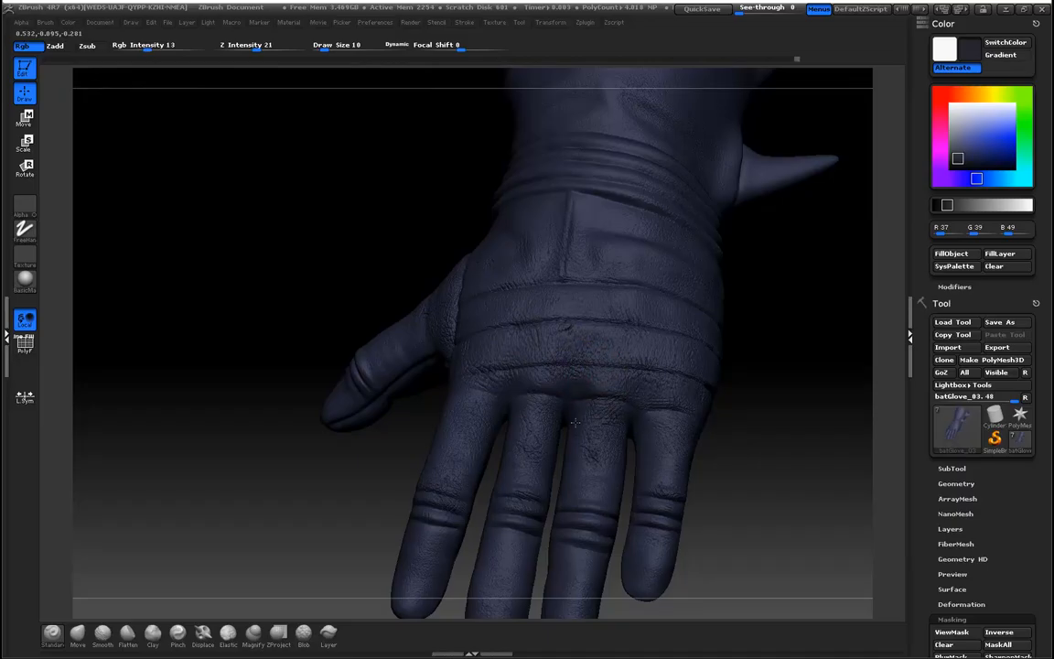
Invert the glove's cavity mask and hide the mask overlay
{"action": "left_click_drag", "start_coordinate": [284, 440], "coordinate": [288, 497]}
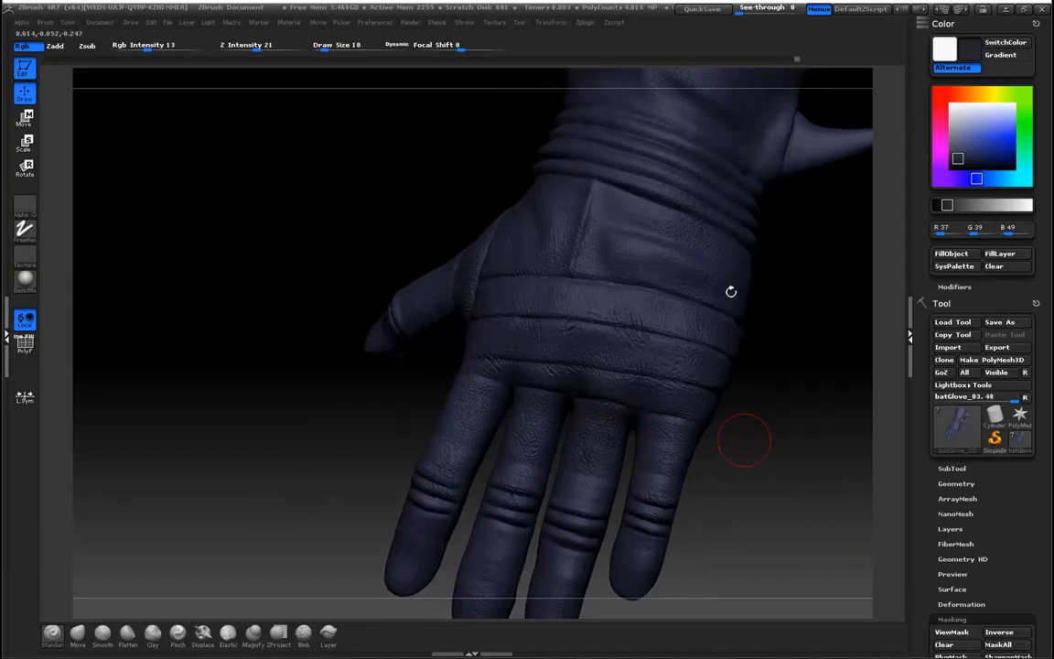
{"action": "key", "text": "ctrl"}
{"action": "left_click", "coordinate": [997, 633]}
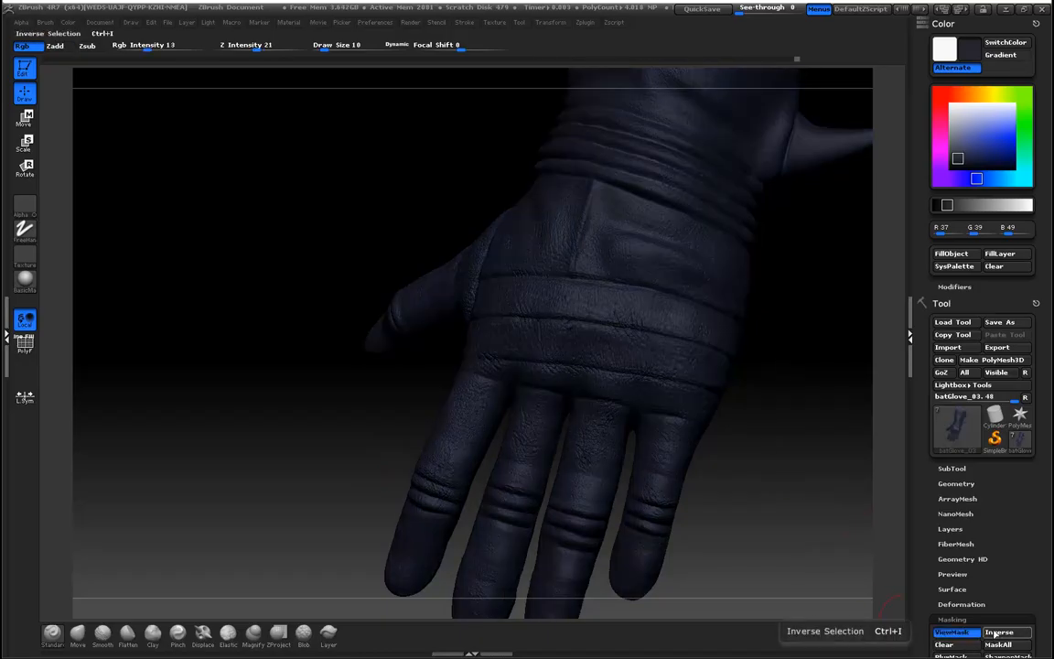
{"action": "left_click", "coordinate": [961, 634]}
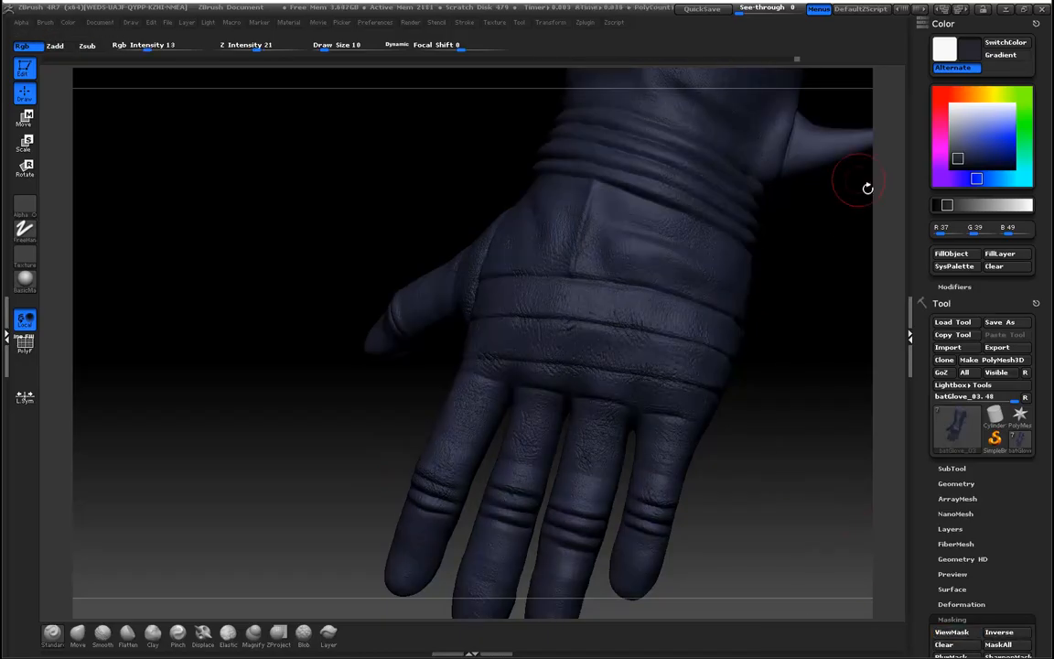
Set Rgb Intensity to 10 and fill the unmasked parts of the glove with the dark blue-gray
{"action": "left_click", "coordinate": [149, 45]}
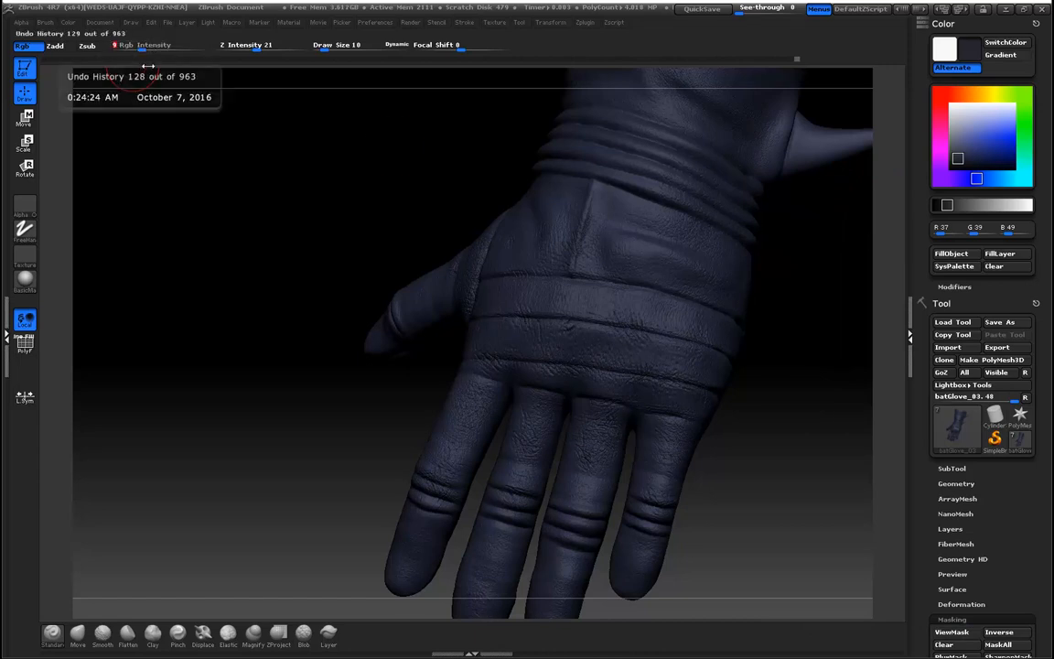
{"action": "type", "text": "10"}
{"action": "key", "text": "Return"}
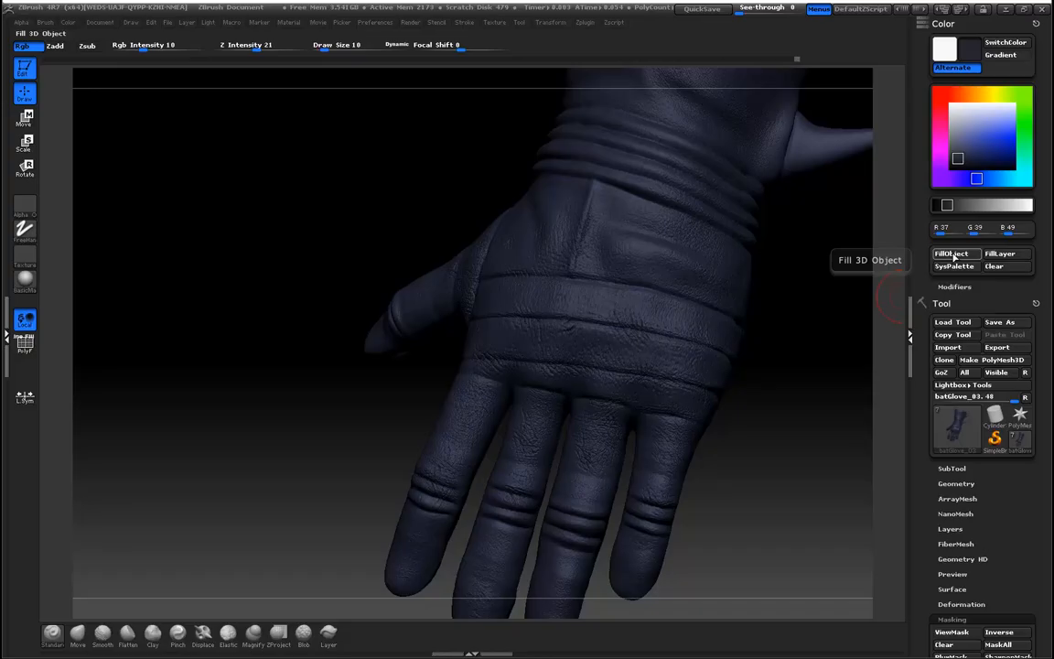
{"action": "mouse_move", "coordinate": [814, 458]}
{"action": "left_mouse_down"}
{"action": "mouse_move", "coordinate": [800, 440]}
{"action": "mouse_move", "coordinate": [823, 430]}
{"action": "mouse_move", "coordinate": [811, 440]}
{"action": "left_mouse_up"}
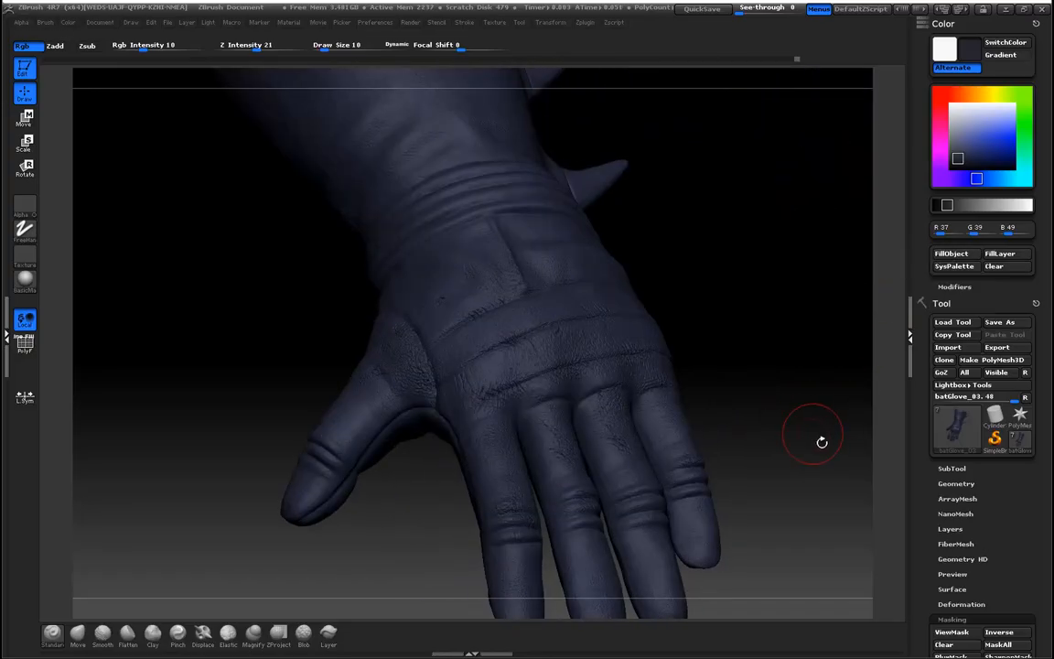
{"action": "left_click_drag", "start_coordinate": [796, 400], "coordinate": [814, 497], "text": "alt"}
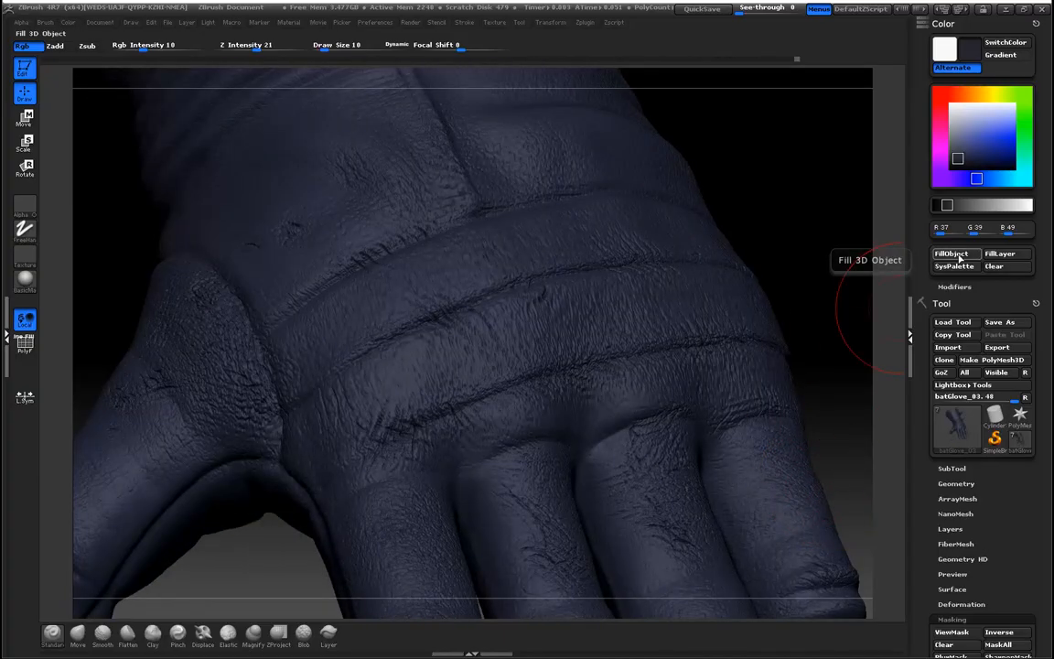
{"action": "left_click", "coordinate": [959, 259]}
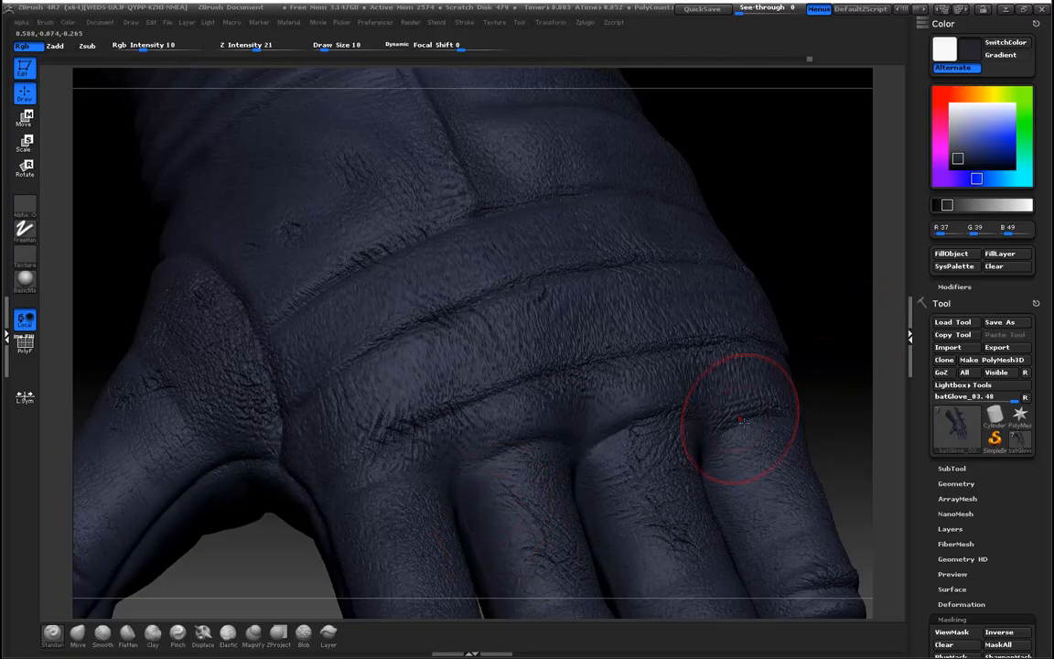
Fill the unmasked glove areas with a darker color of R 23, G 24 and B 30 at Rgb Intensity 18
{"action": "left_click", "coordinate": [151, 45]}
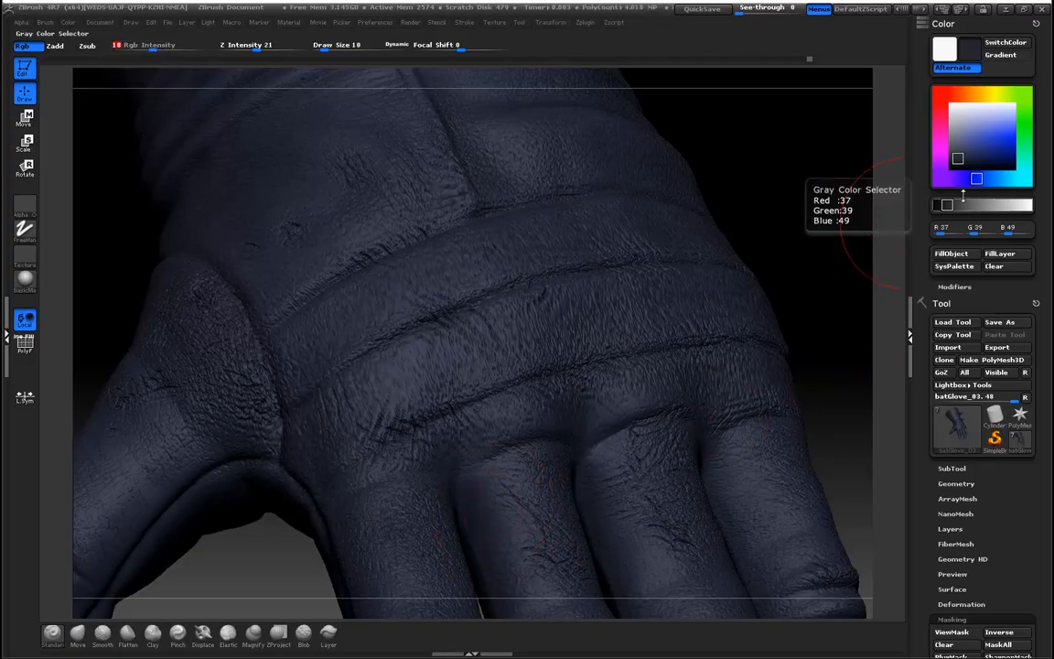
{"action": "left_click", "coordinate": [958, 164]}
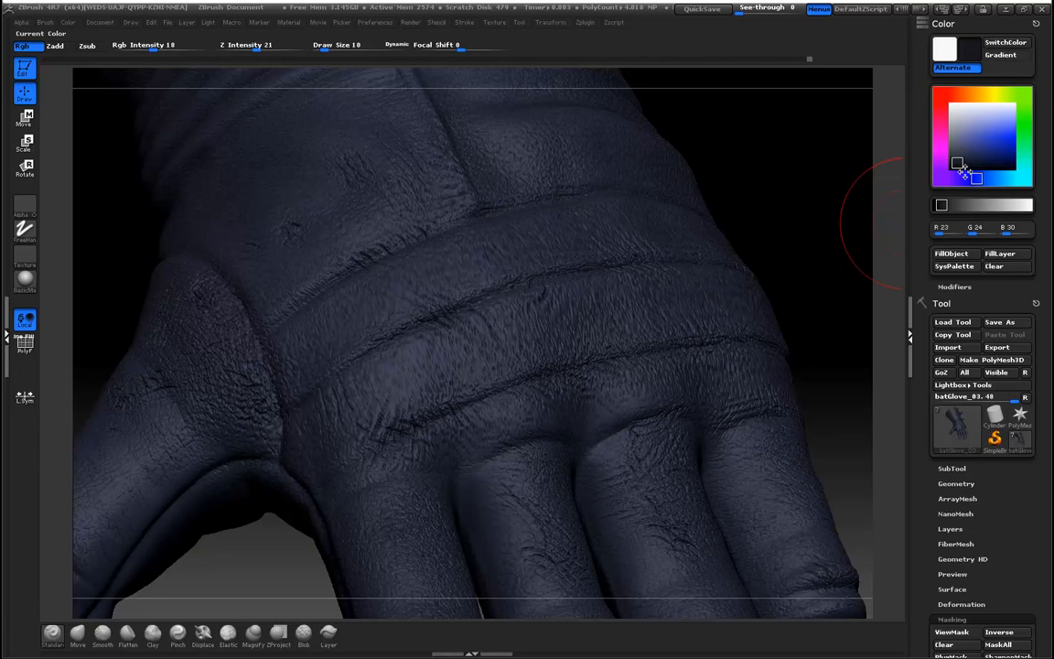
{"action": "left_click", "coordinate": [953, 255]}
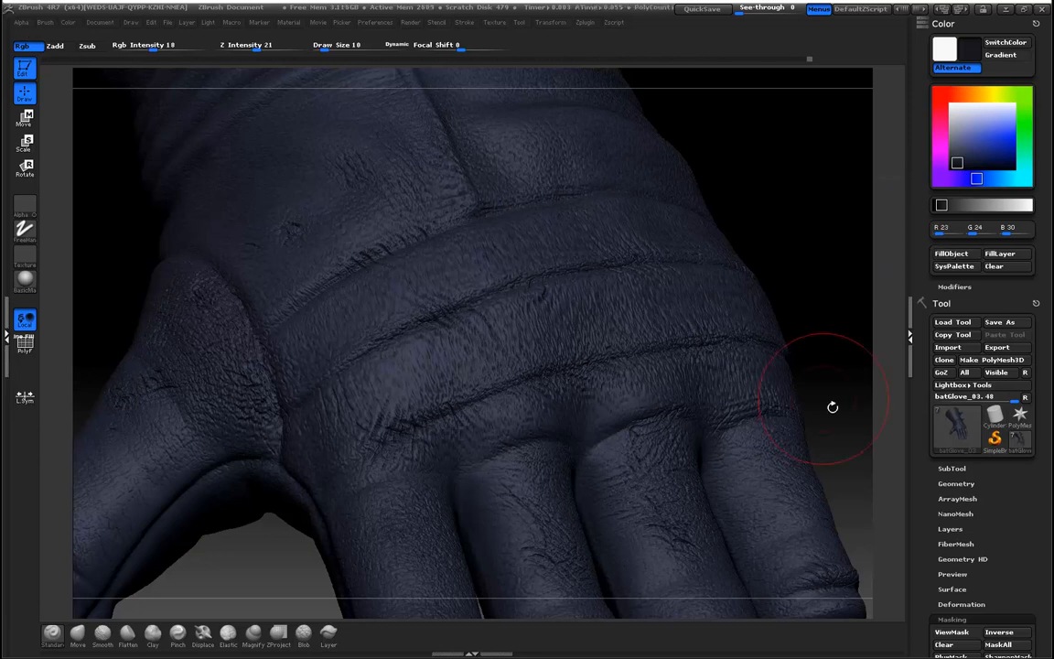
Invert the glove's mask with its overlay hidden and set the secondary color to a warm gray with R 157, G 156 and B 143
{"action": "left_click_drag", "start_coordinate": [842, 400], "coordinate": [717, 220], "text": "alt"}
{"action": "left_click_drag", "start_coordinate": [755, 411], "coordinate": [743, 555]}
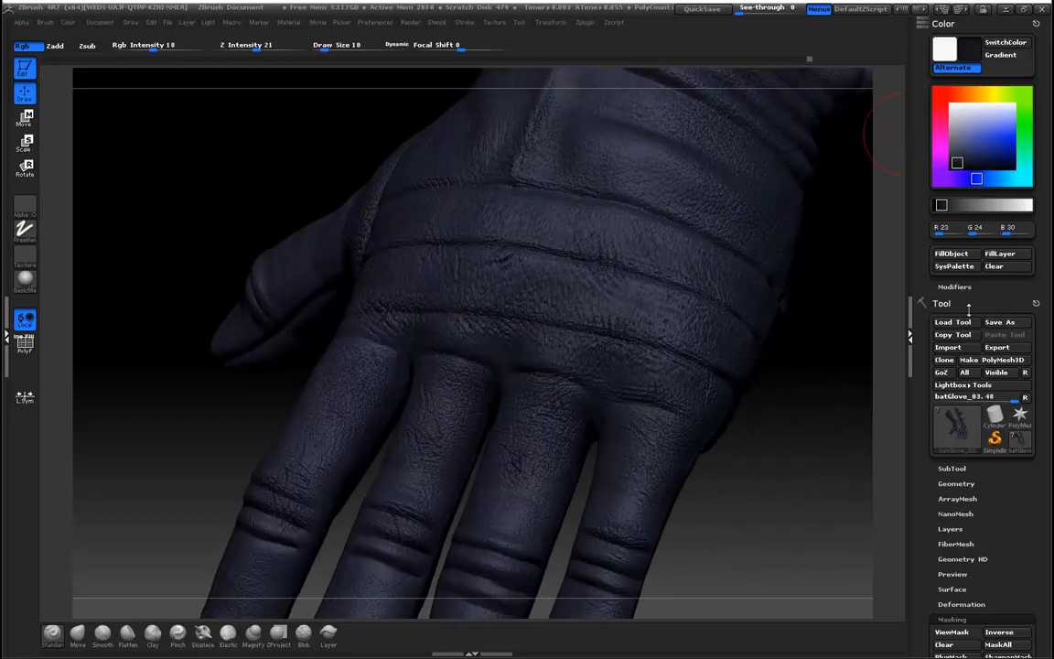
{"action": "left_click", "coordinate": [997, 633]}
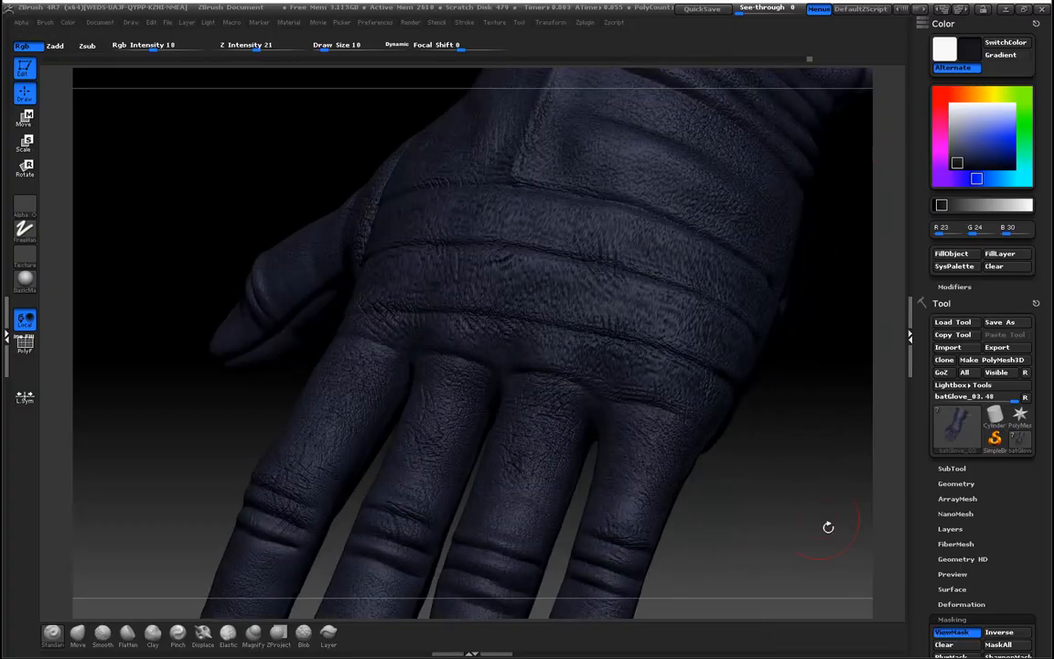
{"action": "left_click", "coordinate": [954, 633]}
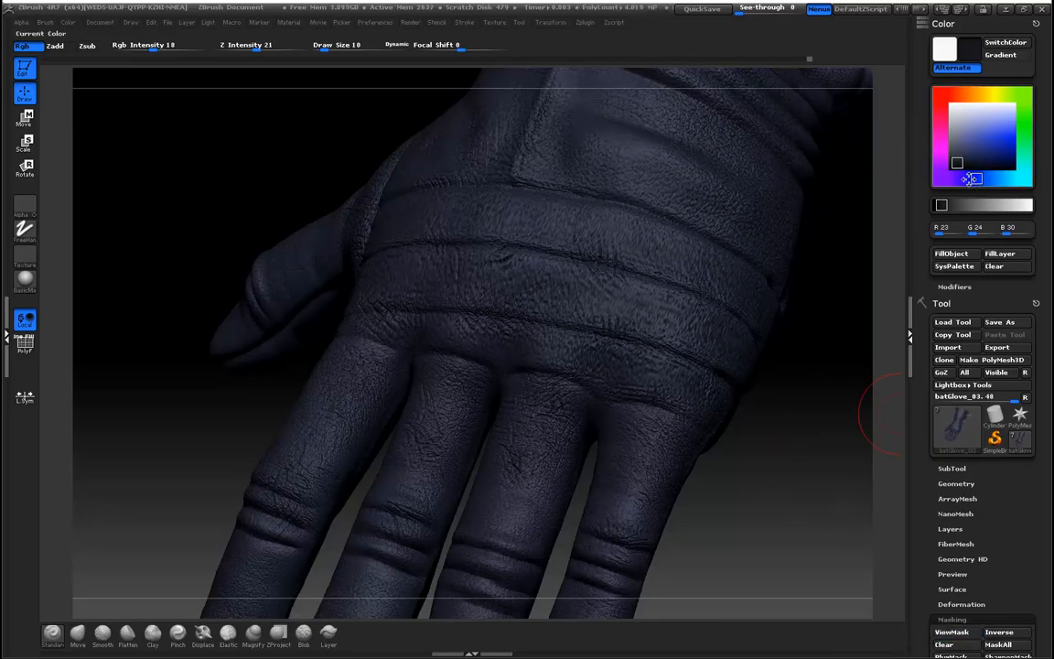
{"action": "left_click", "coordinate": [991, 97]}
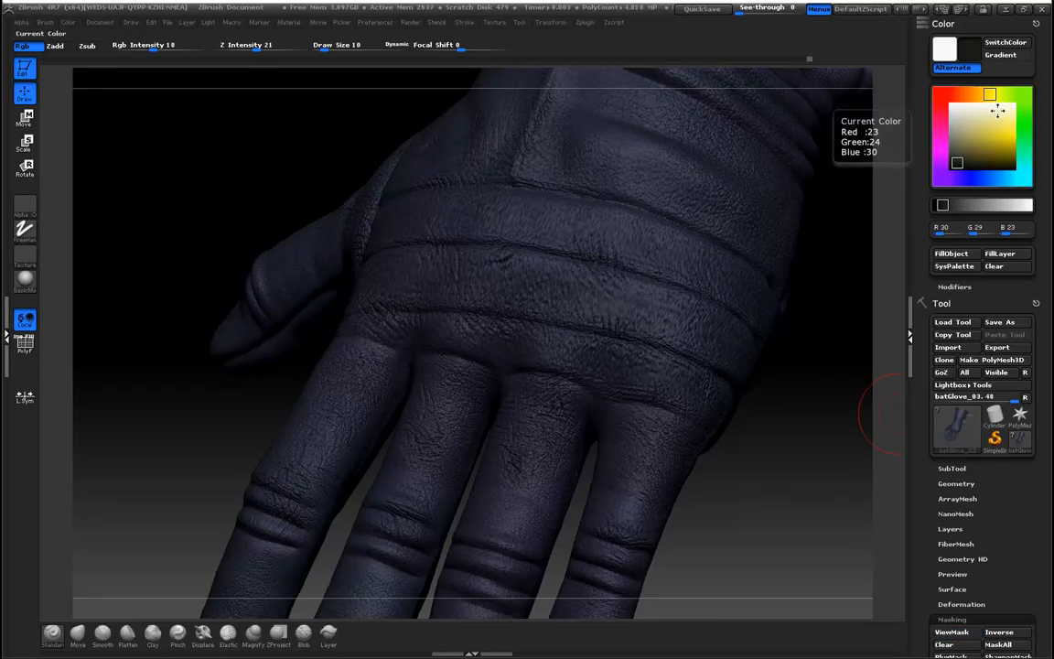
{"action": "left_click_drag", "start_coordinate": [985, 122], "coordinate": [960, 138]}
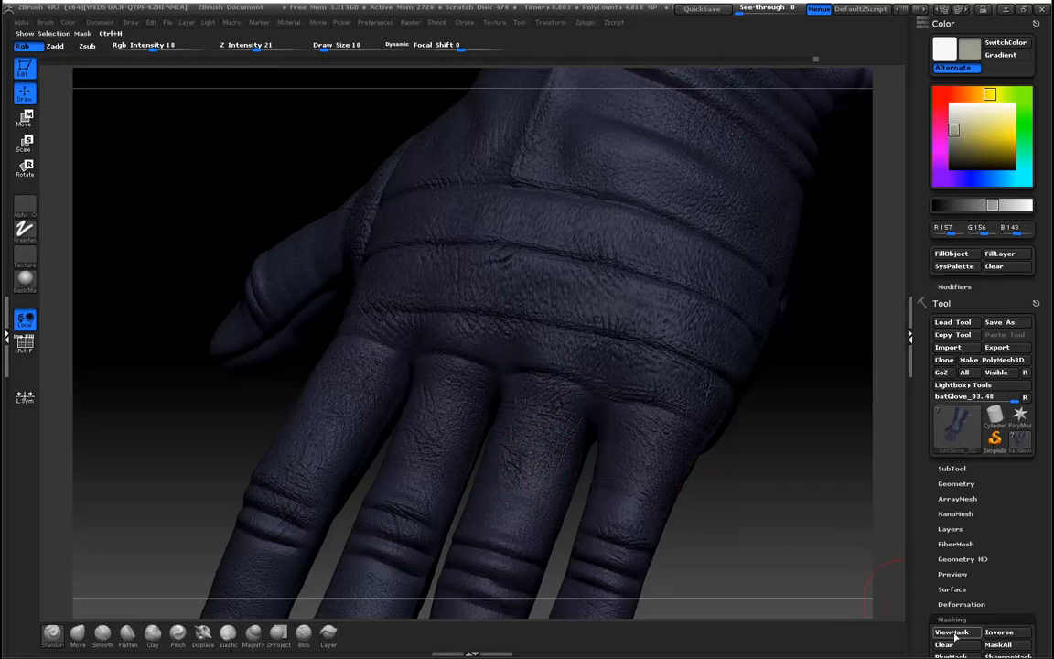
Invert the cavity mask, hide its display and paint light grey over the back of the hand and knuckles
{"action": "left_click", "coordinate": [1000, 631]}
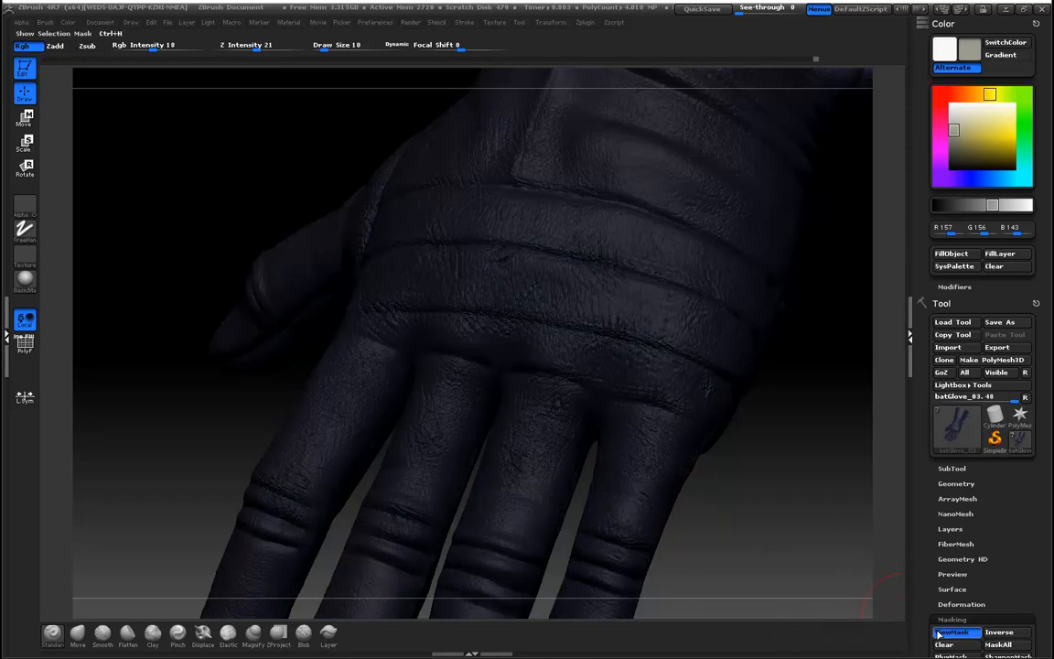
{"action": "left_click", "coordinate": [942, 632]}
{"action": "left_click_drag", "start_coordinate": [512, 446], "coordinate": [562, 439]}
{"action": "left_click_drag", "start_coordinate": [758, 529], "coordinate": [765, 501]}
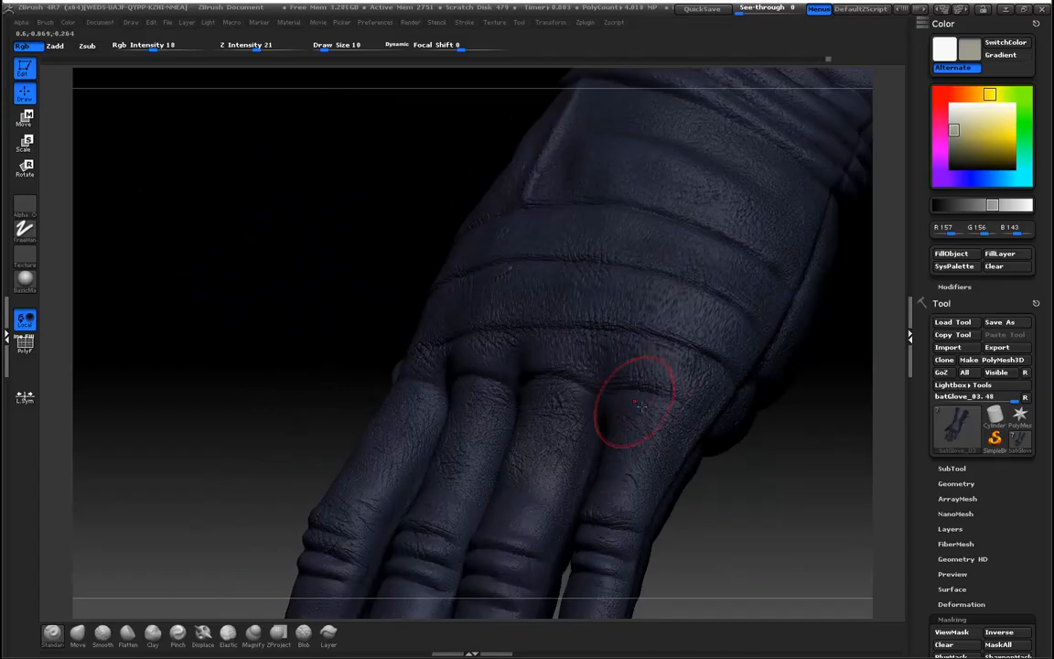
{"action": "mouse_move", "coordinate": [318, 371]}
{"action": "left_mouse_down"}
{"action": "mouse_move", "coordinate": [243, 380]}
{"action": "mouse_move", "coordinate": [297, 376]}
{"action": "left_mouse_up"}
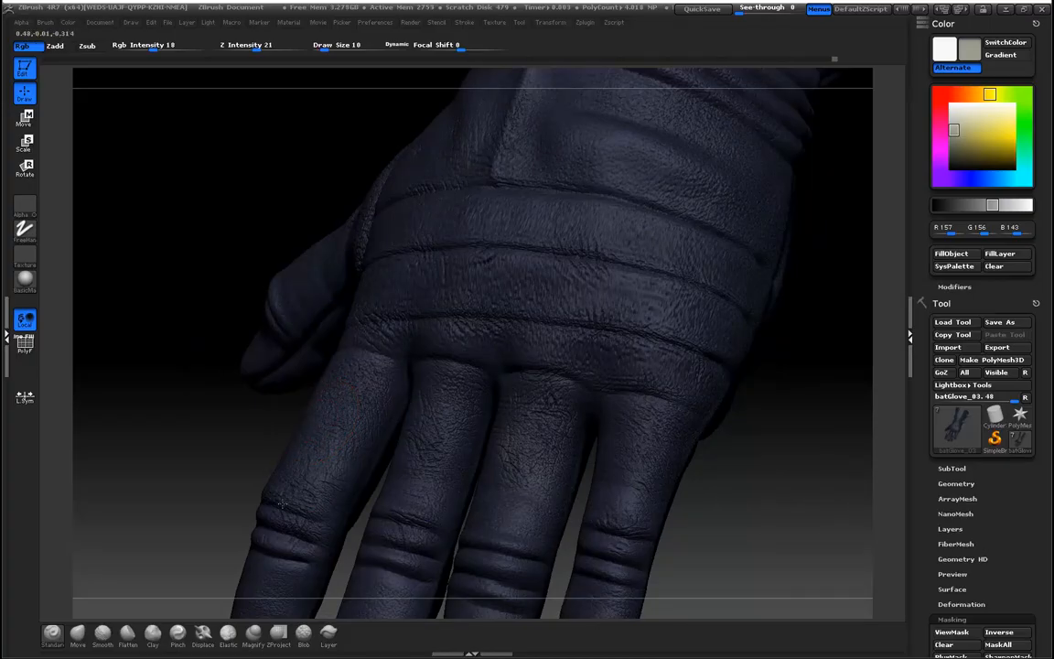
Paint light grey on the index finger's middle knuckle and undo the last change
{"action": "mouse_move", "coordinate": [213, 510]}
{"action": "left_mouse_down"}
{"action": "mouse_move", "coordinate": [209, 490]}
{"action": "mouse_move", "coordinate": [442, 407]}
{"action": "mouse_move", "coordinate": [358, 454]}
{"action": "mouse_move", "coordinate": [252, 442]}
{"action": "mouse_move", "coordinate": [320, 453]}
{"action": "left_mouse_up"}
{"action": "left_click_drag", "start_coordinate": [618, 457], "coordinate": [557, 414]}
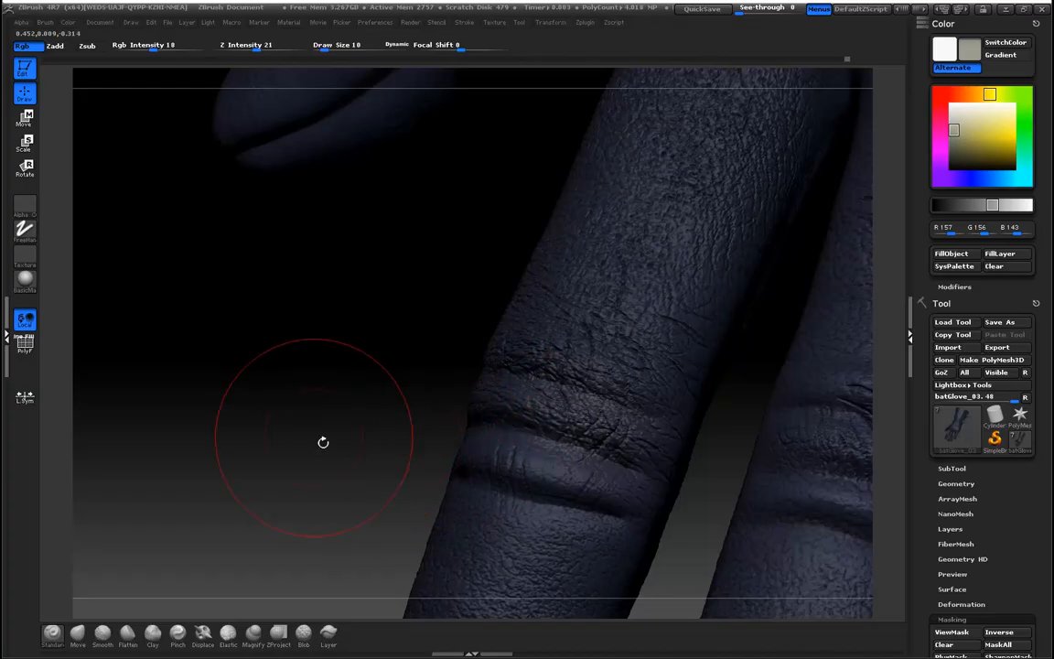
{"action": "key", "text": "ctrl"}
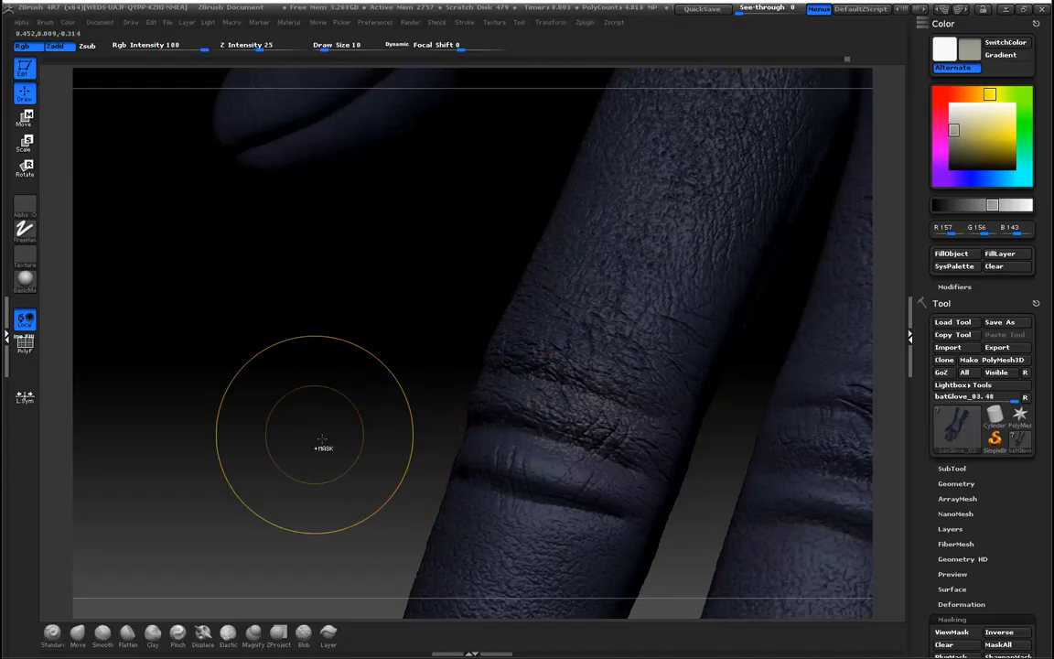
{"action": "key", "text": "ctrl+z"}
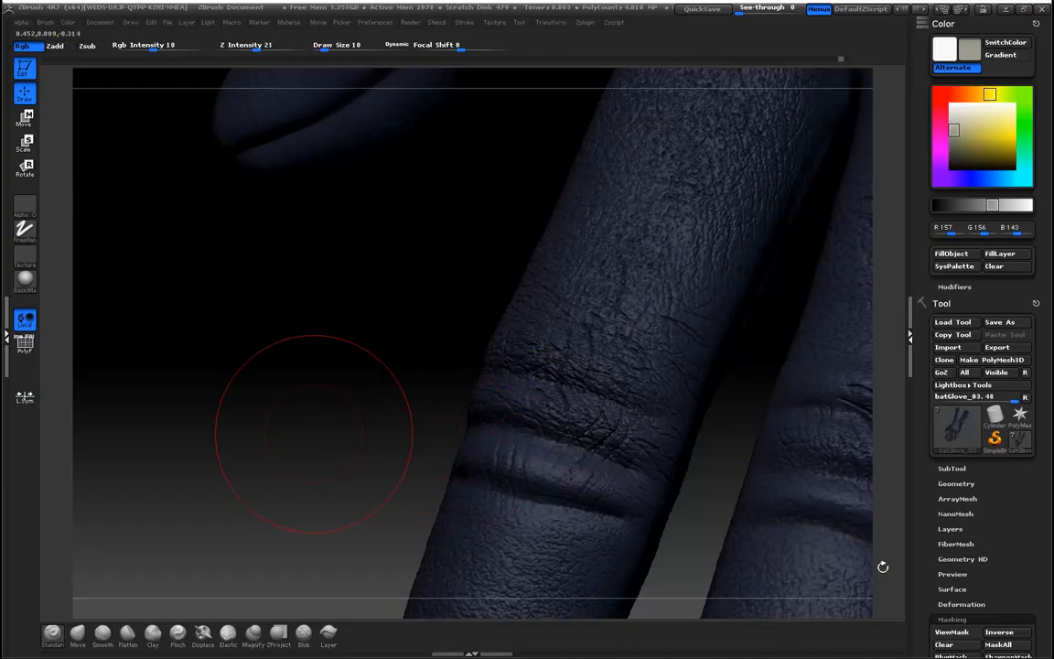
Brush more grey over the index finger's knuckle creases, then invert the mask and hide its display
{"action": "left_click_drag", "start_coordinate": [922, 604], "coordinate": [922, 453]}
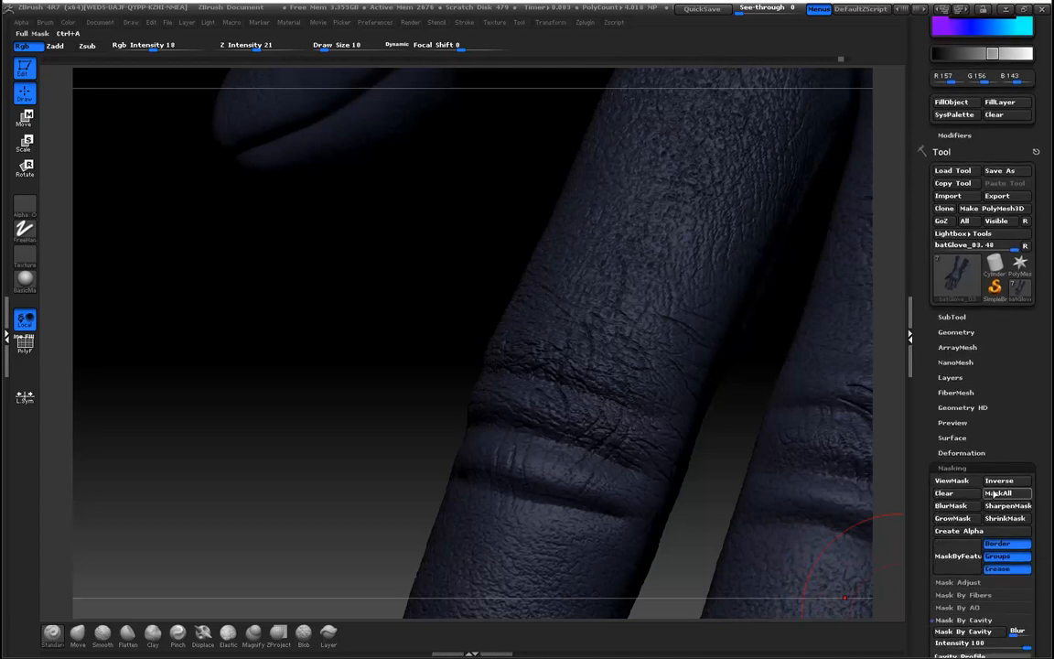
{"action": "left_click", "coordinate": [952, 482]}
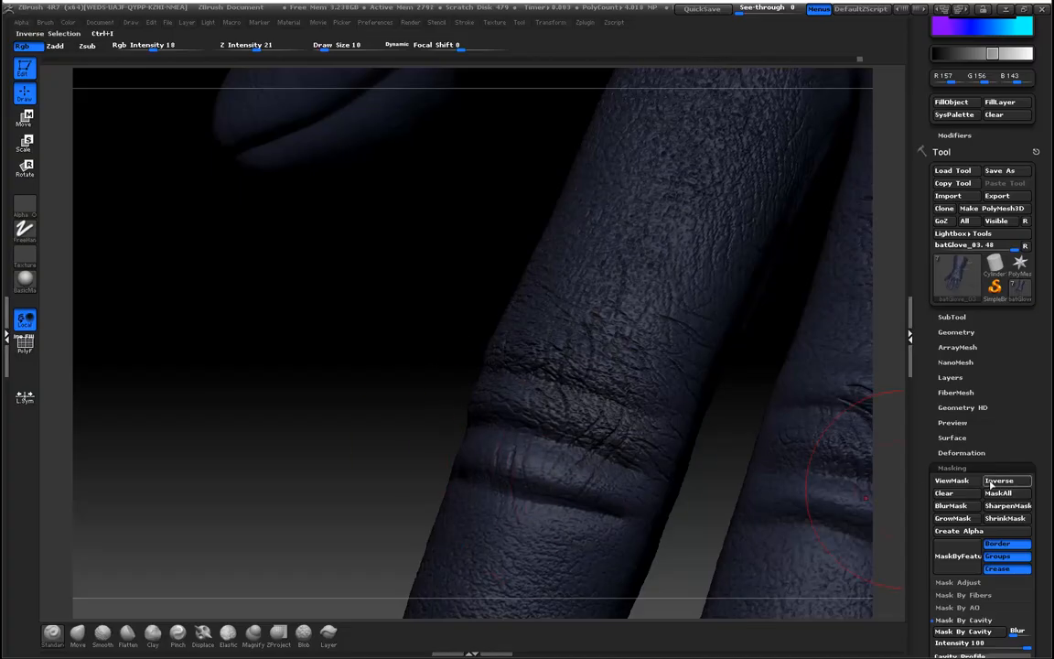
{"action": "key", "text": "ctrl+a"}
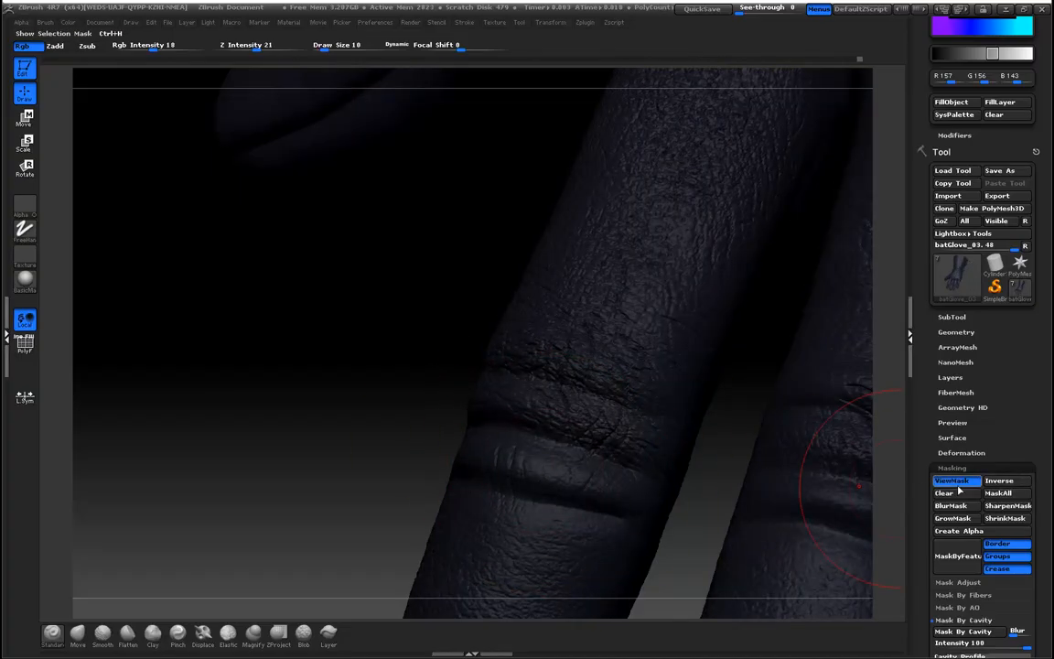
{"action": "left_click", "coordinate": [953, 482]}
Paint light grey across the leather bands on the back of the hand and along the outer fingers
{"action": "mouse_move", "coordinate": [358, 366]}
{"action": "left_mouse_down"}
{"action": "mouse_move", "coordinate": [342, 449]}
{"action": "mouse_move", "coordinate": [146, 220]}
{"action": "left_mouse_up"}
{"action": "left_click_drag", "start_coordinate": [362, 469], "coordinate": [498, 471], "text": "alt"}
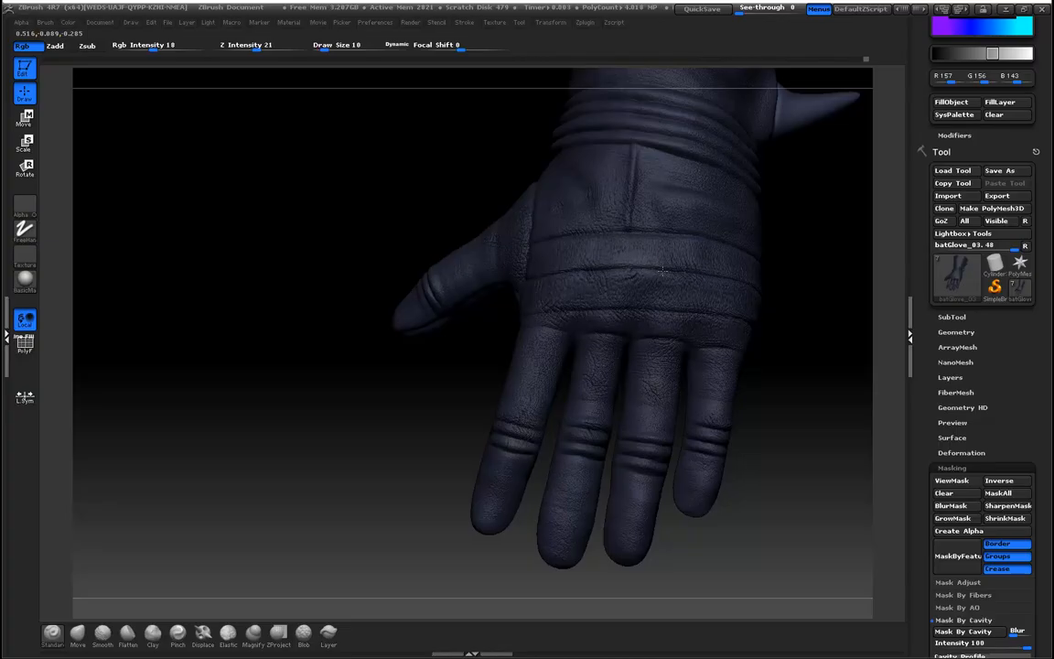
{"action": "left_click_drag", "start_coordinate": [373, 455], "coordinate": [353, 442]}
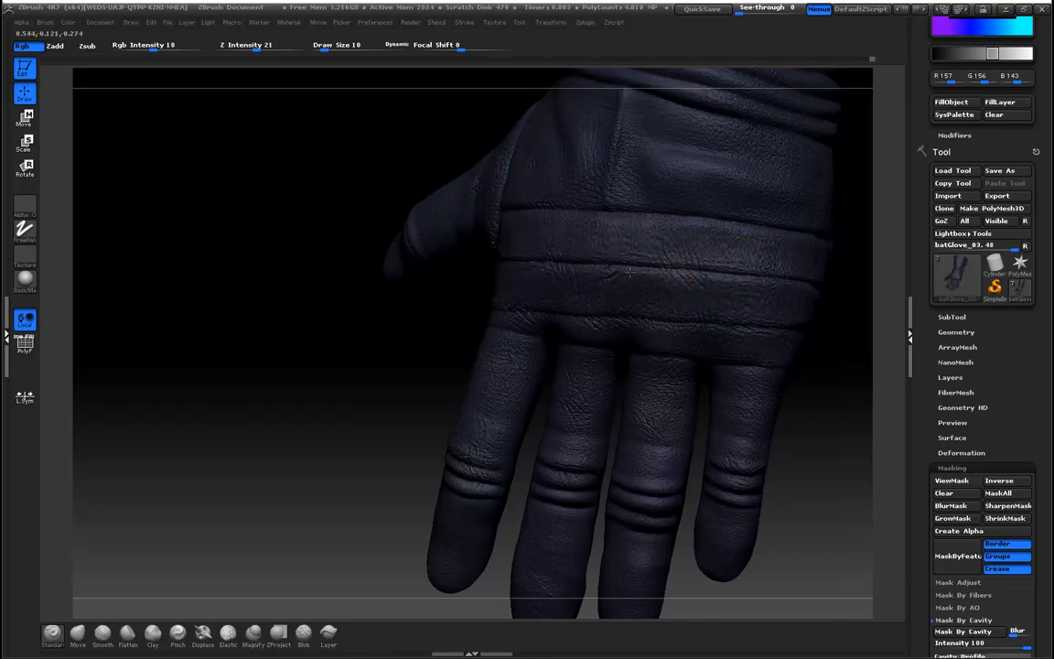
{"action": "mouse_move", "coordinate": [338, 322]}
{"action": "left_mouse_down"}
{"action": "mouse_move", "coordinate": [376, 358]}
{"action": "mouse_move", "coordinate": [634, 259]}
{"action": "mouse_move", "coordinate": [612, 245]}
{"action": "left_mouse_up"}
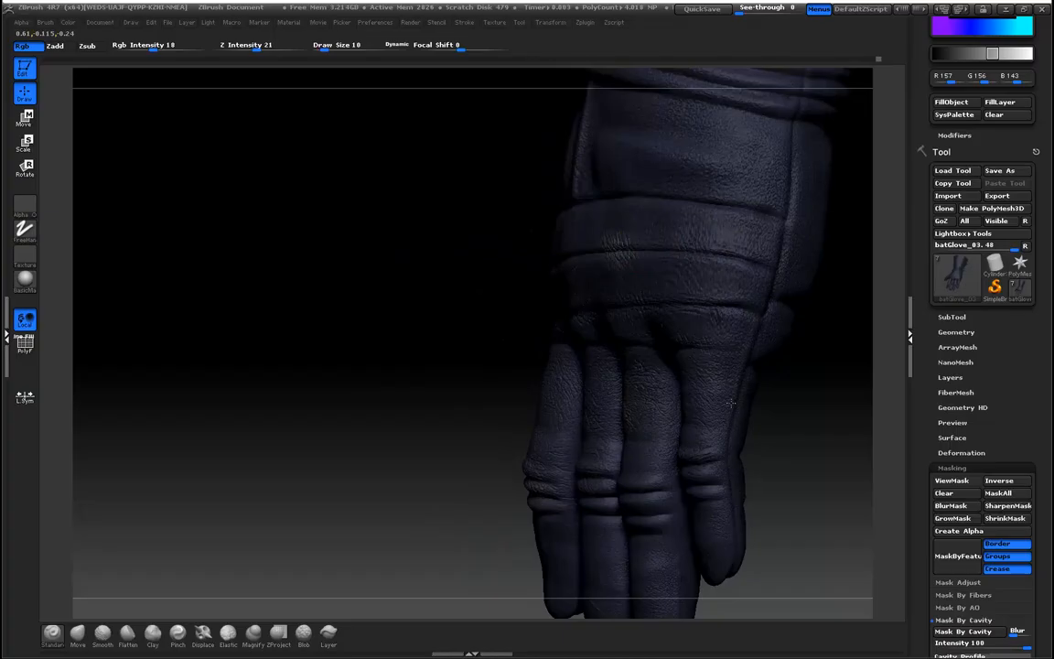
{"action": "mouse_move", "coordinate": [791, 549]}
{"action": "left_mouse_down"}
{"action": "mouse_move", "coordinate": [800, 529]}
{"action": "mouse_move", "coordinate": [785, 412]}
{"action": "left_mouse_up"}
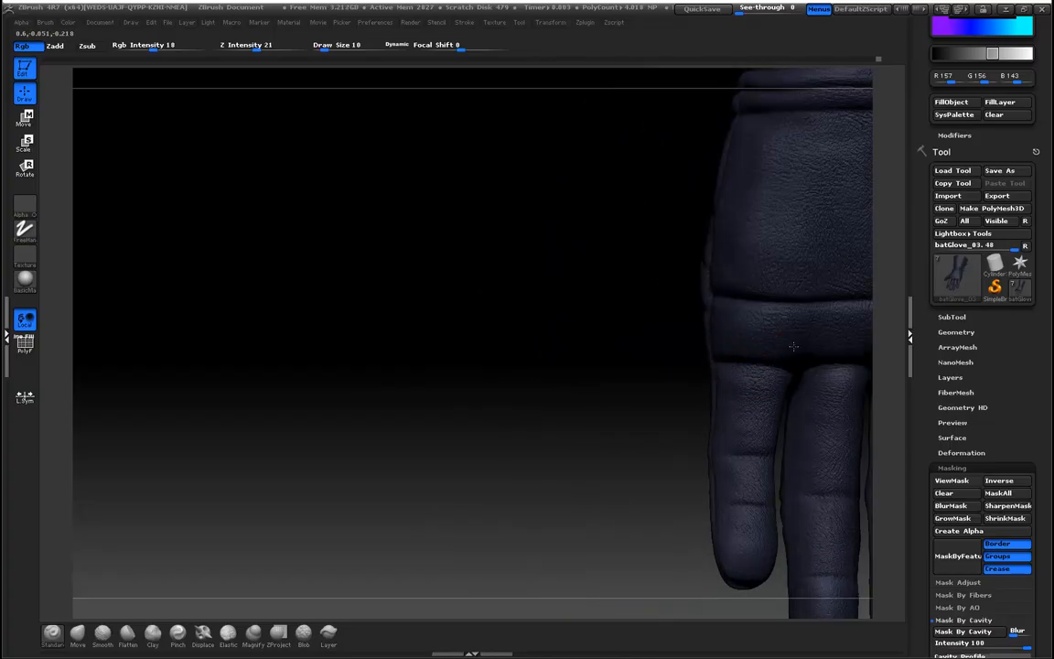
Paint light grey over the palm of the glove, including the crease below the fingers
{"action": "left_click_drag", "start_coordinate": [569, 349], "coordinate": [409, 322]}
{"action": "left_click_drag", "start_coordinate": [196, 274], "coordinate": [364, 301]}
{"action": "mouse_move", "coordinate": [581, 447]}
{"action": "left_mouse_down"}
{"action": "mouse_move", "coordinate": [648, 508]}
{"action": "mouse_move", "coordinate": [462, 379]}
{"action": "left_mouse_up"}
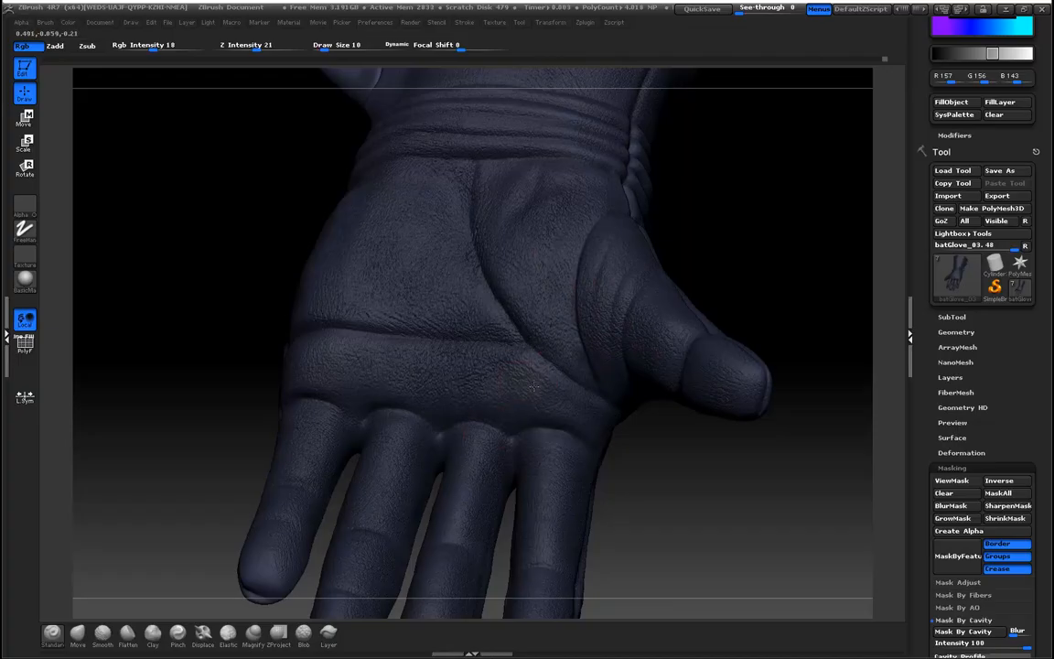
{"action": "left_click_drag", "start_coordinate": [207, 306], "coordinate": [377, 334]}
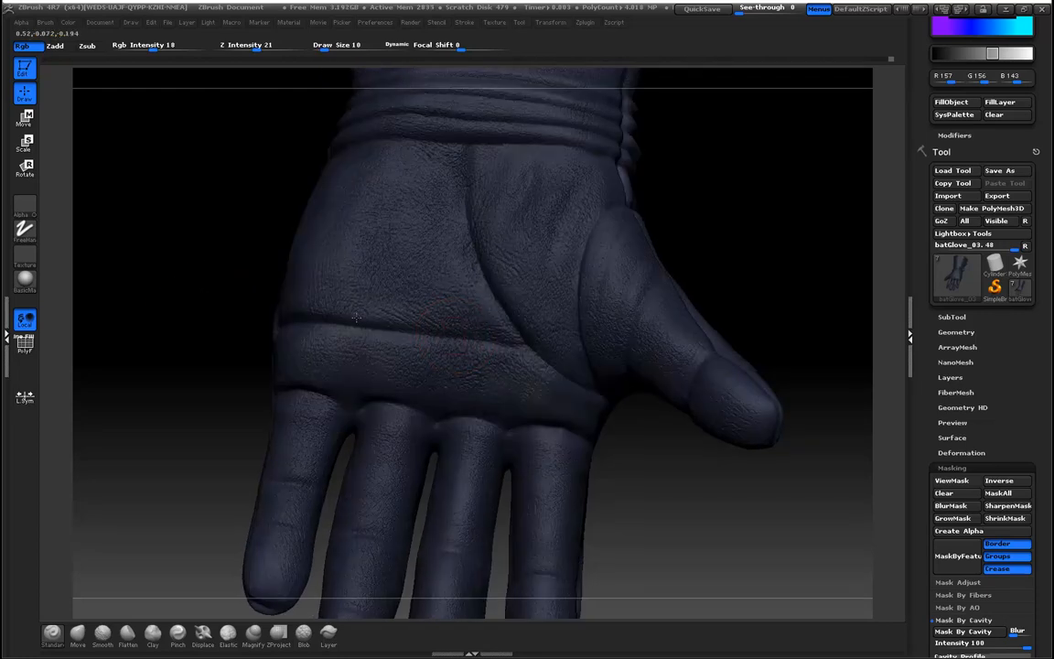
{"action": "mouse_move", "coordinate": [259, 313]}
{"action": "left_mouse_down"}
{"action": "mouse_move", "coordinate": [181, 293]}
{"action": "mouse_move", "coordinate": [581, 332]}
{"action": "mouse_move", "coordinate": [735, 420]}
{"action": "mouse_move", "coordinate": [730, 338]}
{"action": "mouse_move", "coordinate": [750, 399]}
{"action": "left_mouse_up"}
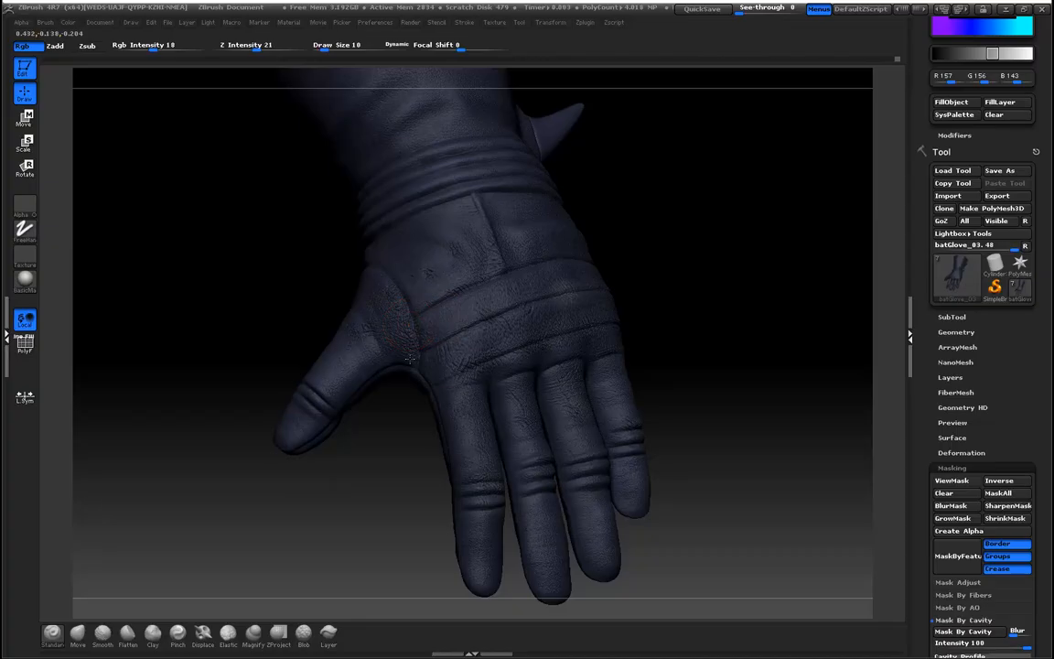
Paint light grey over the wrinkled leather at the thumb base and the adjoining side of the hand
{"action": "left_click_drag", "start_coordinate": [312, 286], "coordinate": [344, 322]}
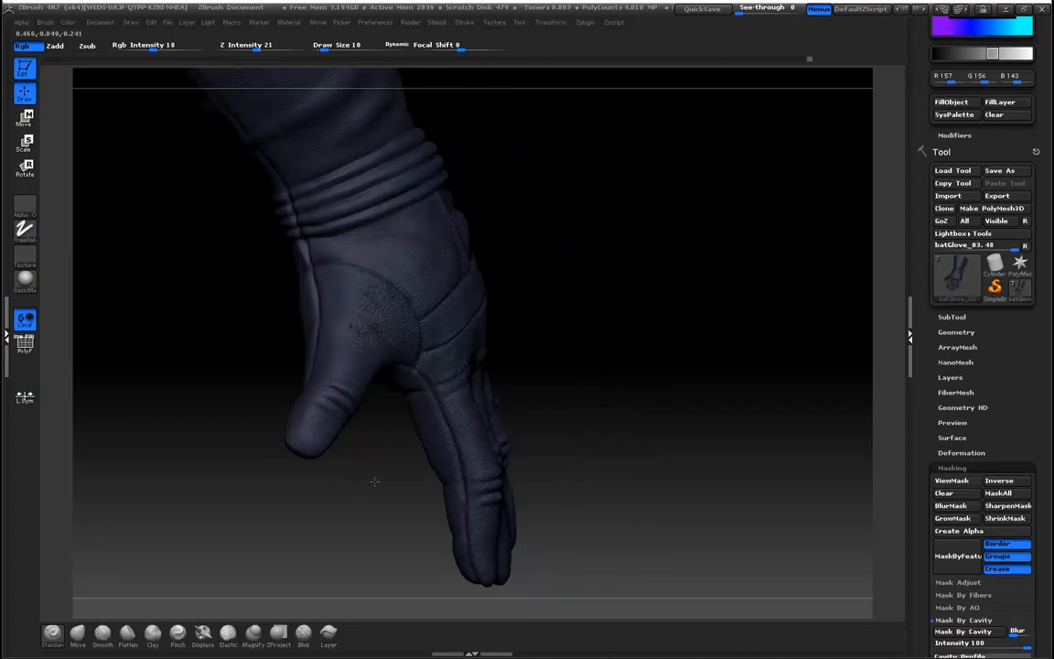
{"action": "left_click_drag", "start_coordinate": [379, 482], "coordinate": [440, 552], "text": "alt"}
{"action": "left_click_drag", "start_coordinate": [743, 420], "coordinate": [641, 434]}
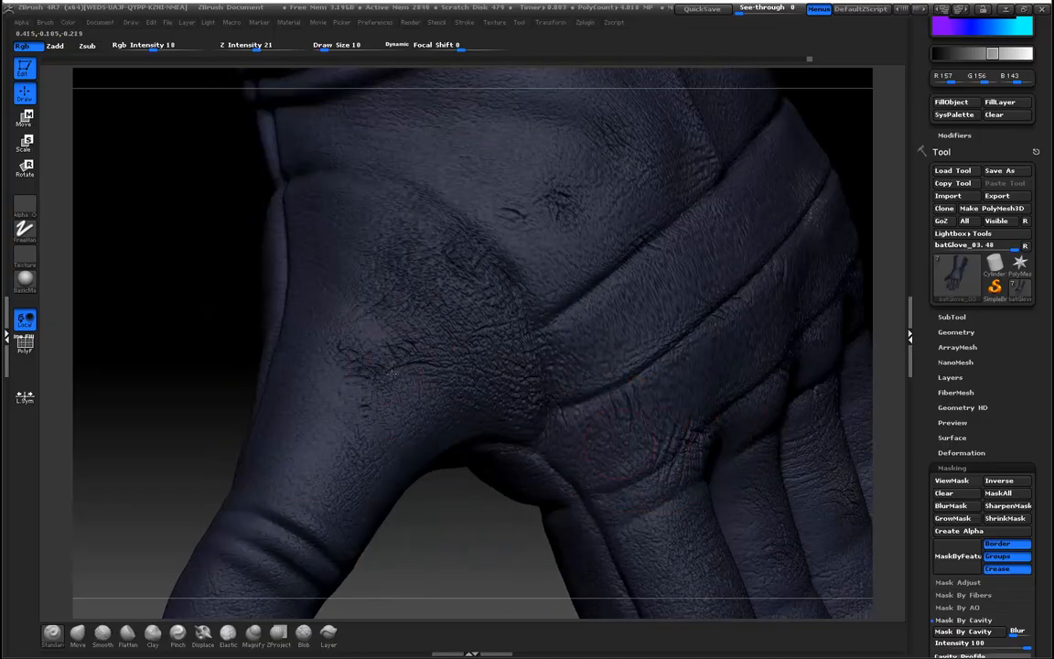
Invert the cavity mask over the whole glove and enlarge the brush to a draw size of 26
{"action": "left_click", "coordinate": [1003, 484]}
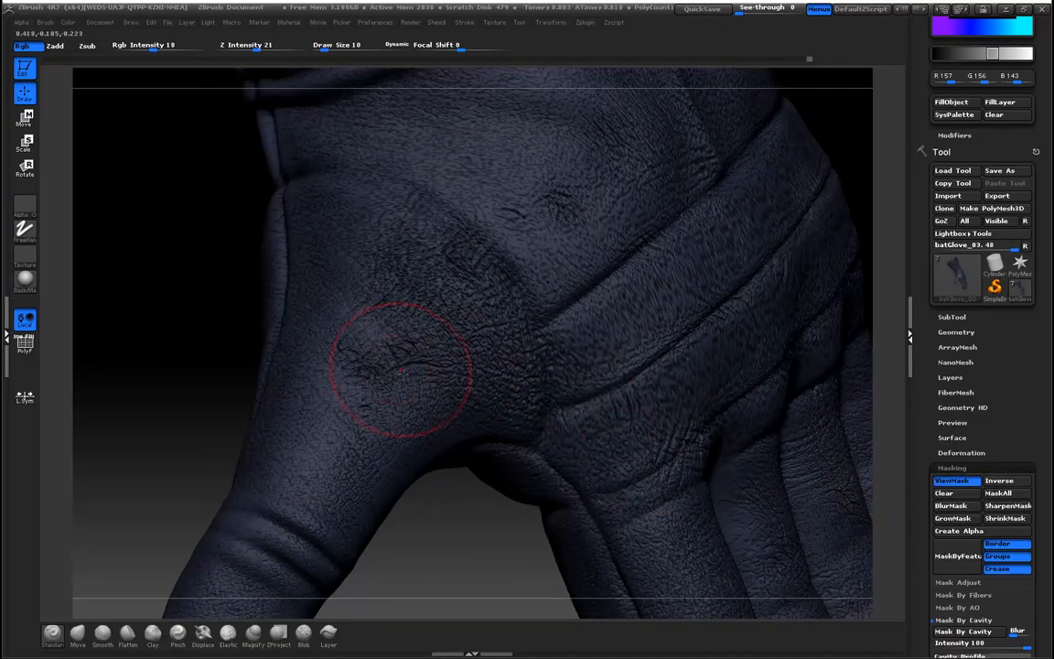
{"action": "left_click_drag", "start_coordinate": [213, 322], "coordinate": [137, 215], "text": "alt"}
{"action": "left_click_drag", "start_coordinate": [248, 334], "coordinate": [322, 245]}
{"action": "key", "text": "bracketright"}
{"action": "key", "text": "bracketright"}
{"action": "key", "text": "bracketright"}
{"action": "key", "text": "bracketright"}
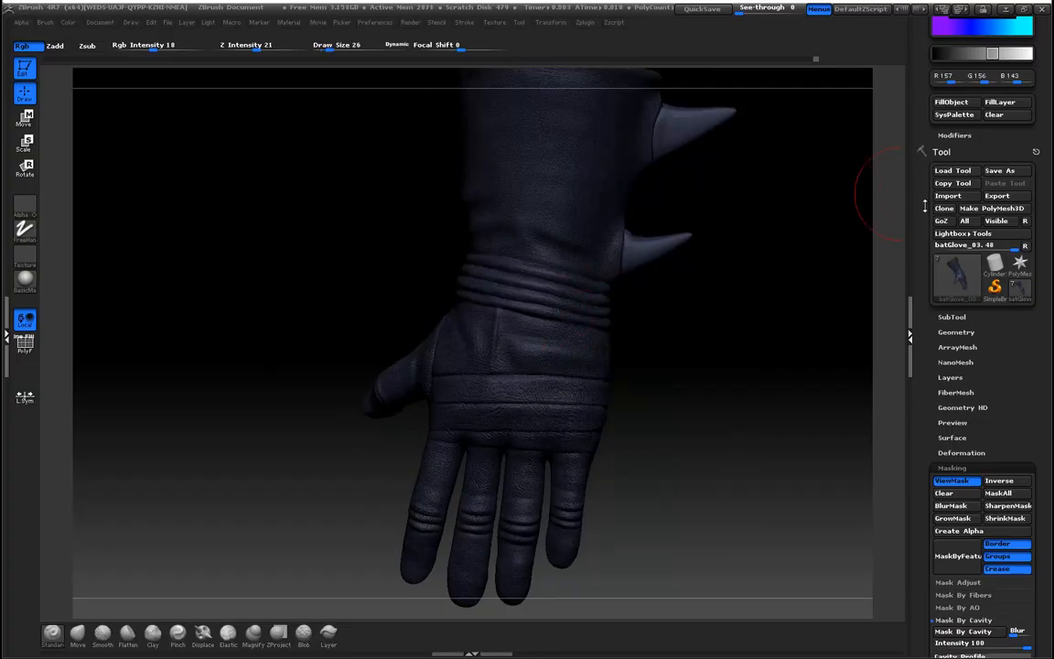
Sample the glove's blue and lighten the paint colour to R 114, G 121, B 182
{"action": "left_click_drag", "start_coordinate": [925, 205], "coordinate": [922, 356]}
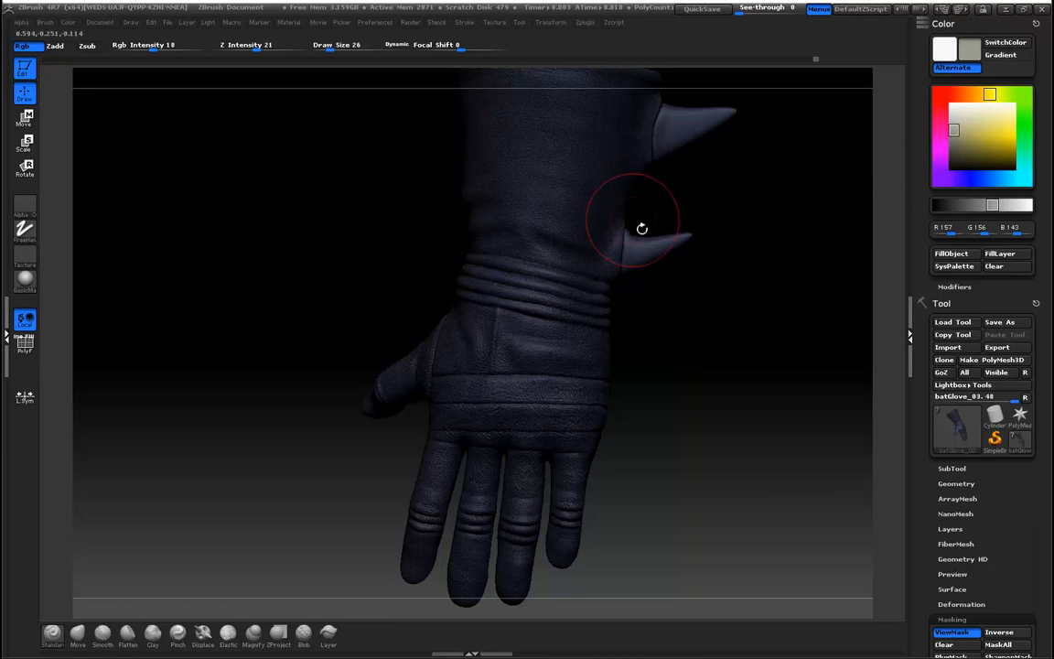
{"action": "key", "text": "c"}
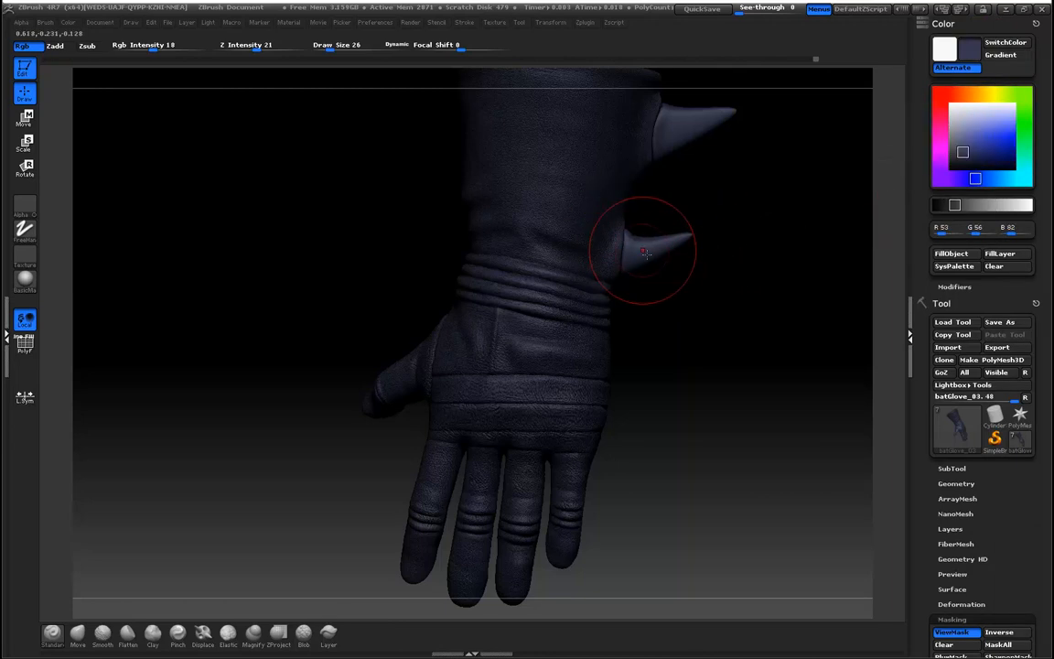
{"action": "left_click", "coordinate": [975, 135]}
{"action": "left_click", "coordinate": [970, 131]}
Hide the mask display and paint the light blue over the wrist folds and the back of the hand
{"action": "left_click_drag", "start_coordinate": [219, 237], "coordinate": [280, 341], "text": "alt"}
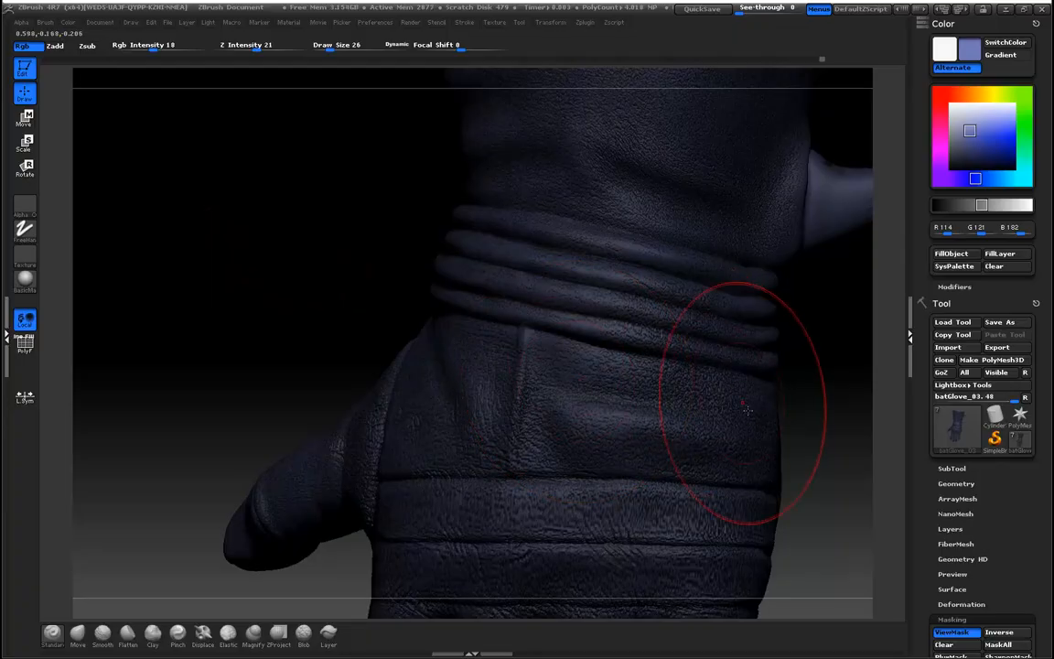
{"action": "left_click", "coordinate": [951, 632]}
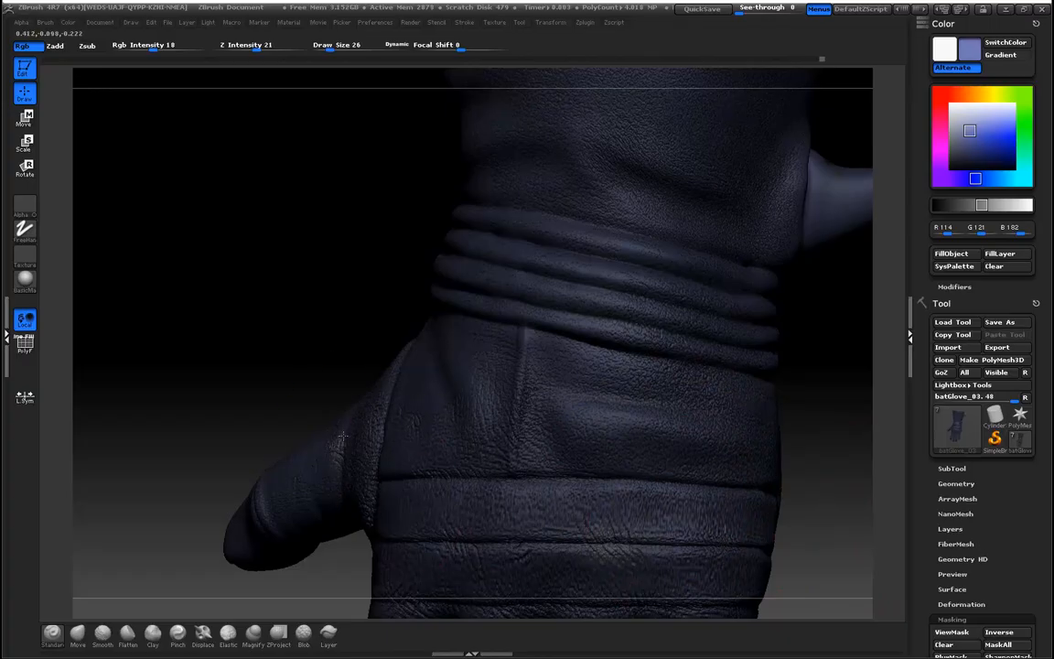
{"action": "left_click_drag", "start_coordinate": [276, 369], "coordinate": [189, 253], "text": "alt"}
{"action": "left_click_drag", "start_coordinate": [225, 321], "coordinate": [463, 357]}
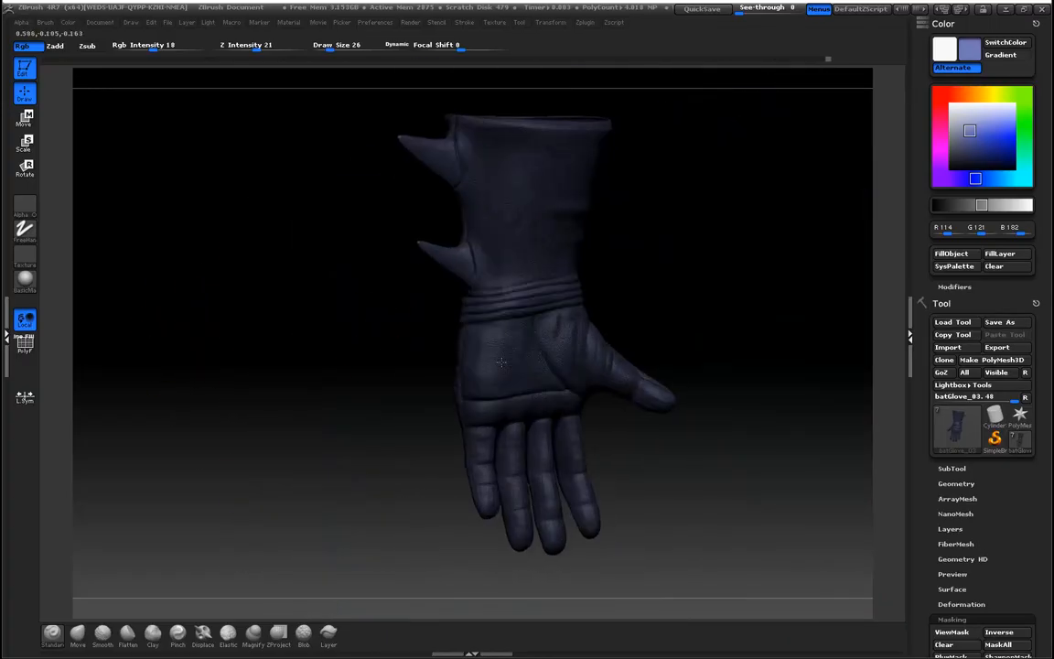
Paint the light blue over the palm, the inner wrist folds and the cuff around to the thumb side
{"action": "left_click_drag", "start_coordinate": [274, 320], "coordinate": [375, 435]}
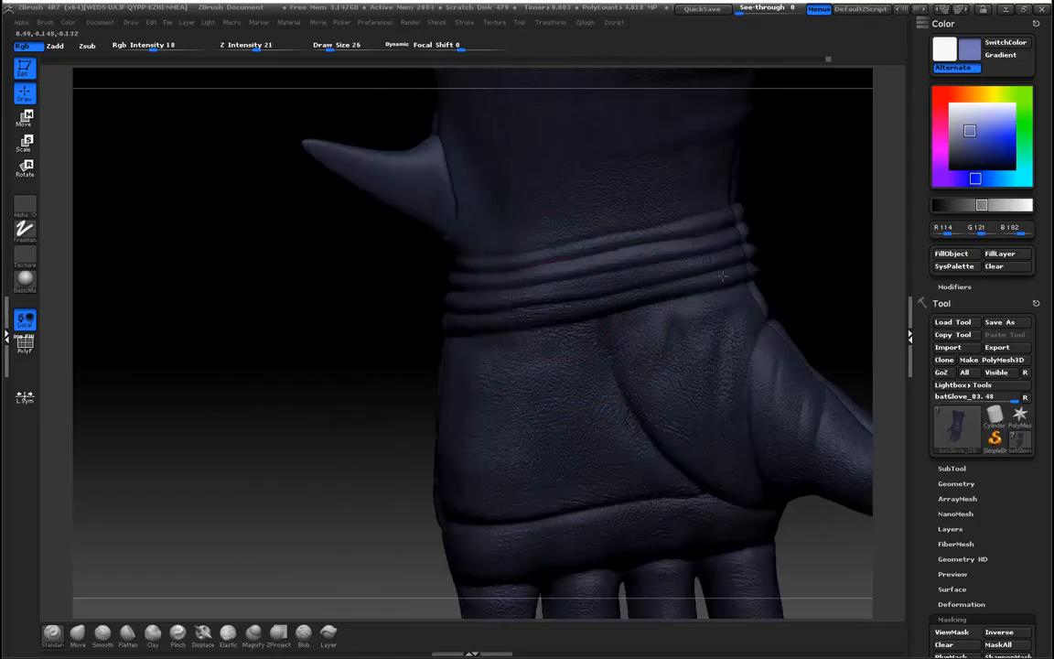
{"action": "left_click_drag", "start_coordinate": [451, 350], "coordinate": [412, 358]}
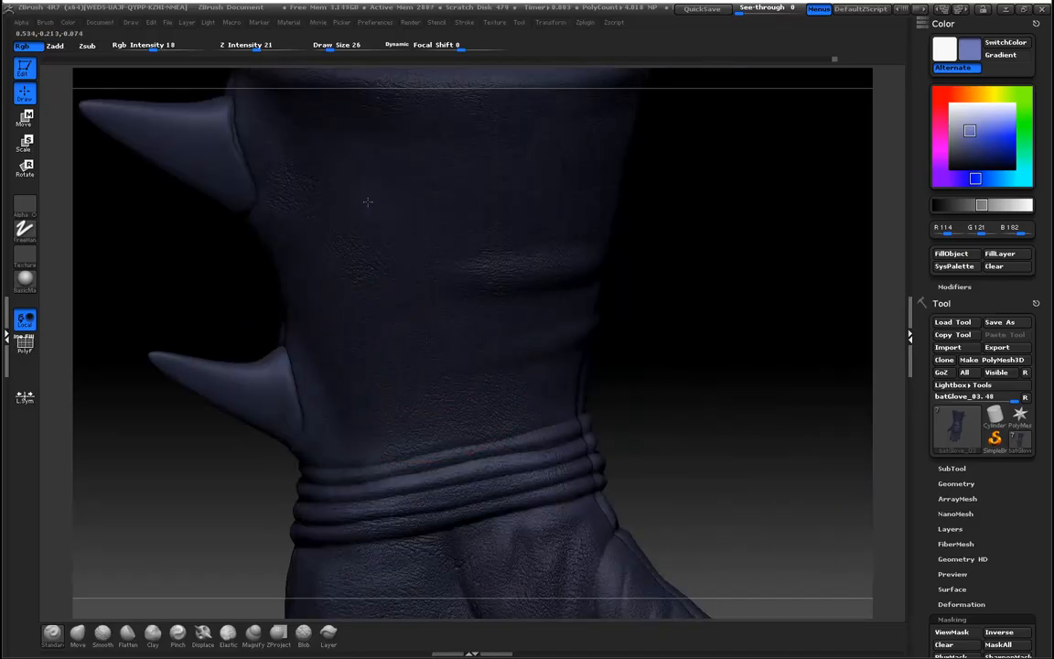
{"action": "left_click_drag", "start_coordinate": [784, 409], "coordinate": [668, 353], "text": "alt"}
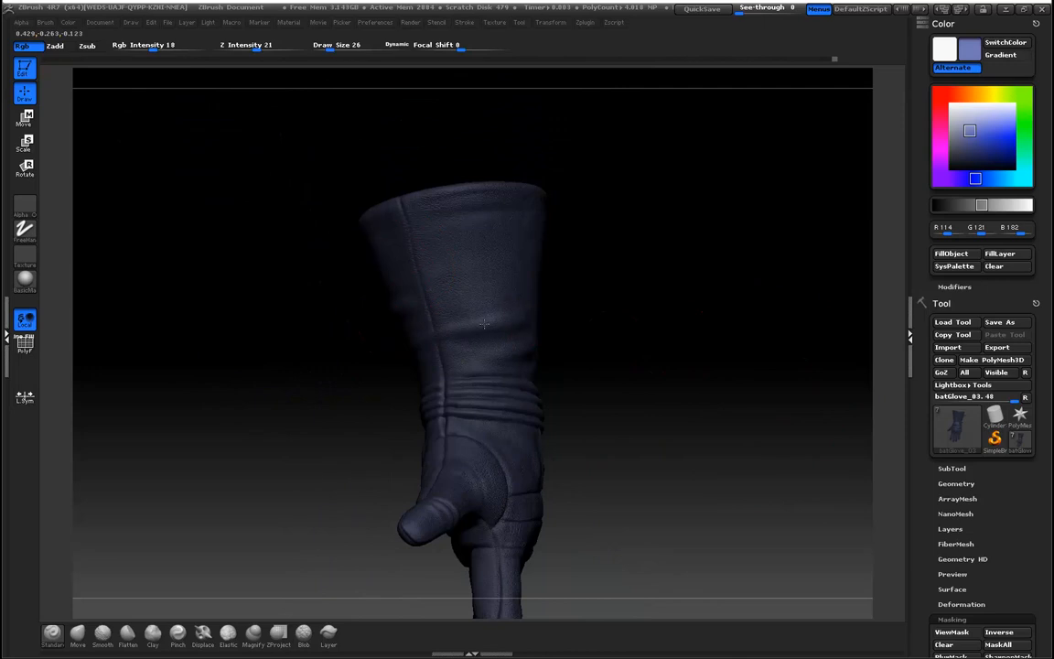
{"action": "left_click_drag", "start_coordinate": [304, 283], "coordinate": [546, 349]}
Set the paint colour to a dark grey of R 33, G 33, B 33
{"action": "left_click_drag", "start_coordinate": [964, 208], "coordinate": [947, 206]}
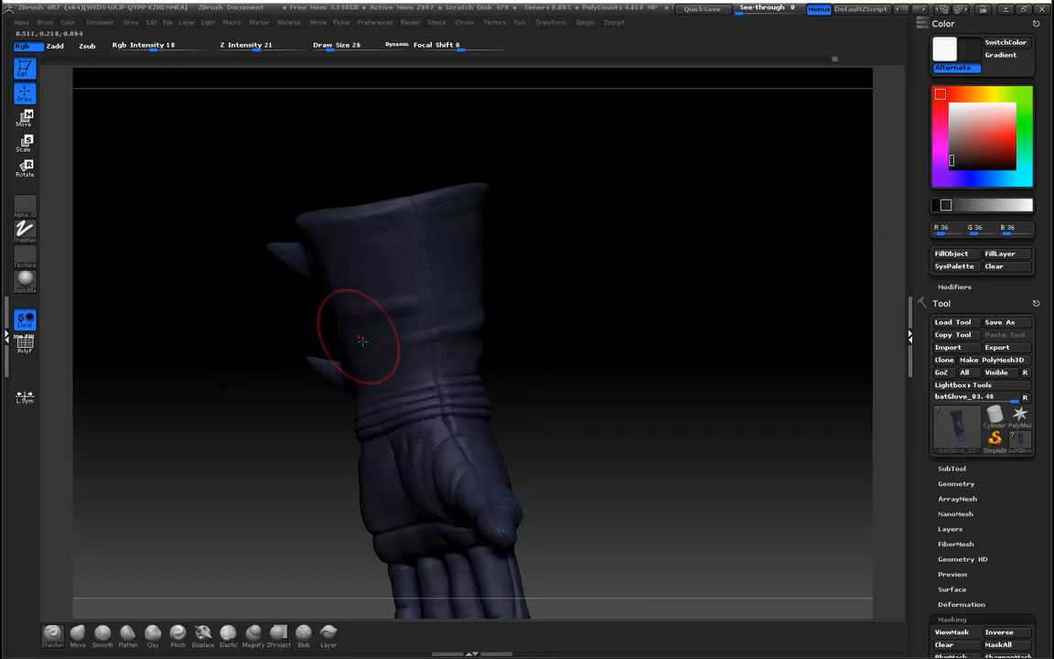
{"action": "key", "text": "c"}
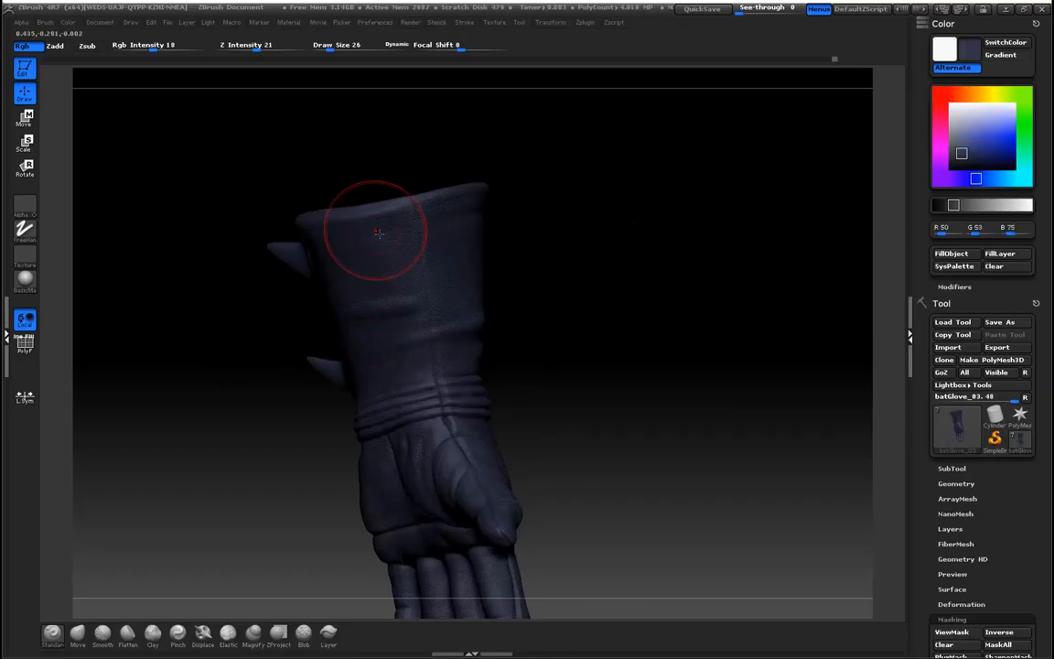
{"action": "left_click", "coordinate": [952, 206]}
{"action": "left_click_drag", "start_coordinate": [958, 208], "coordinate": [952, 209]}
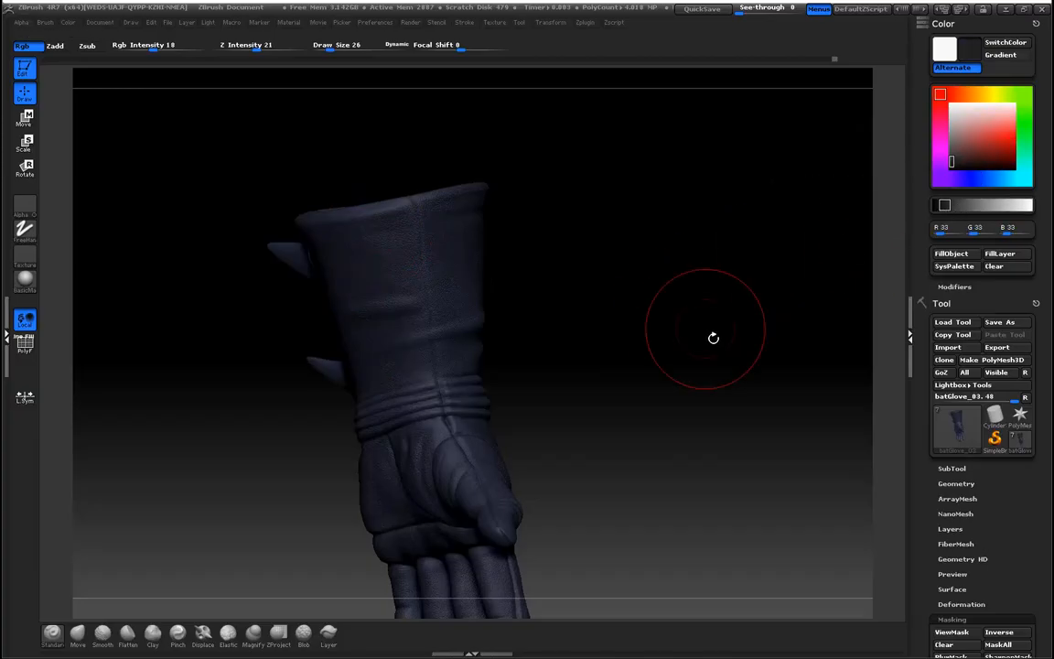
Reduce the brush draw size to 9 and paint the dark grey into the wrist folds and along the inner wrist seam
{"action": "left_click_drag", "start_coordinate": [696, 423], "coordinate": [738, 408]}
{"action": "left_click_drag", "start_coordinate": [259, 346], "coordinate": [278, 353]}
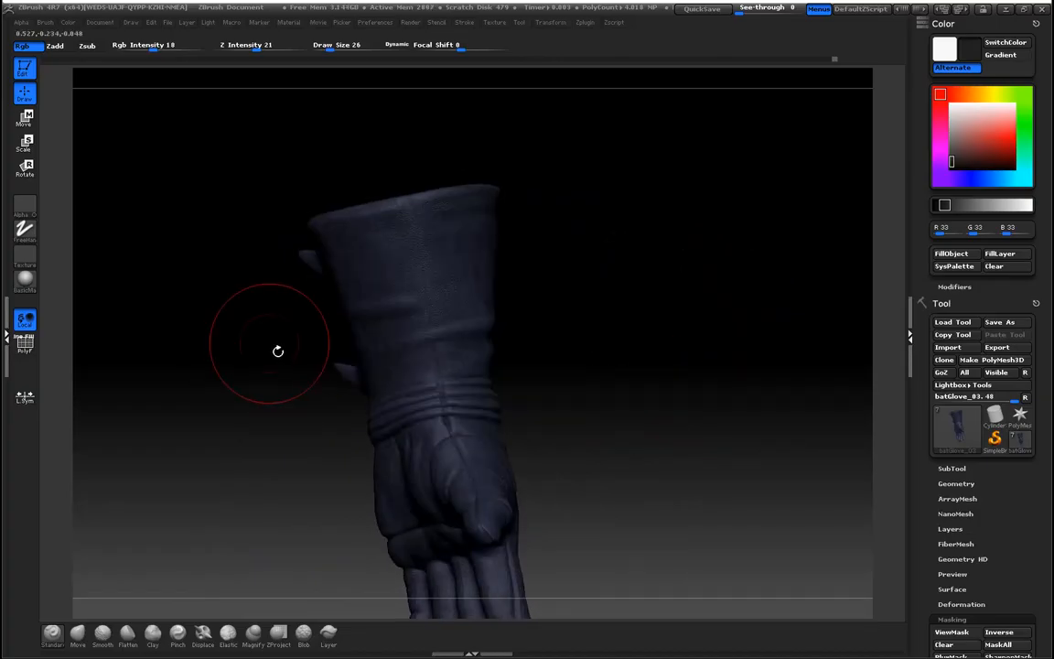
{"action": "left_click_drag", "start_coordinate": [199, 295], "coordinate": [215, 370], "text": "alt"}
{"action": "key", "text": "bracketleft"}
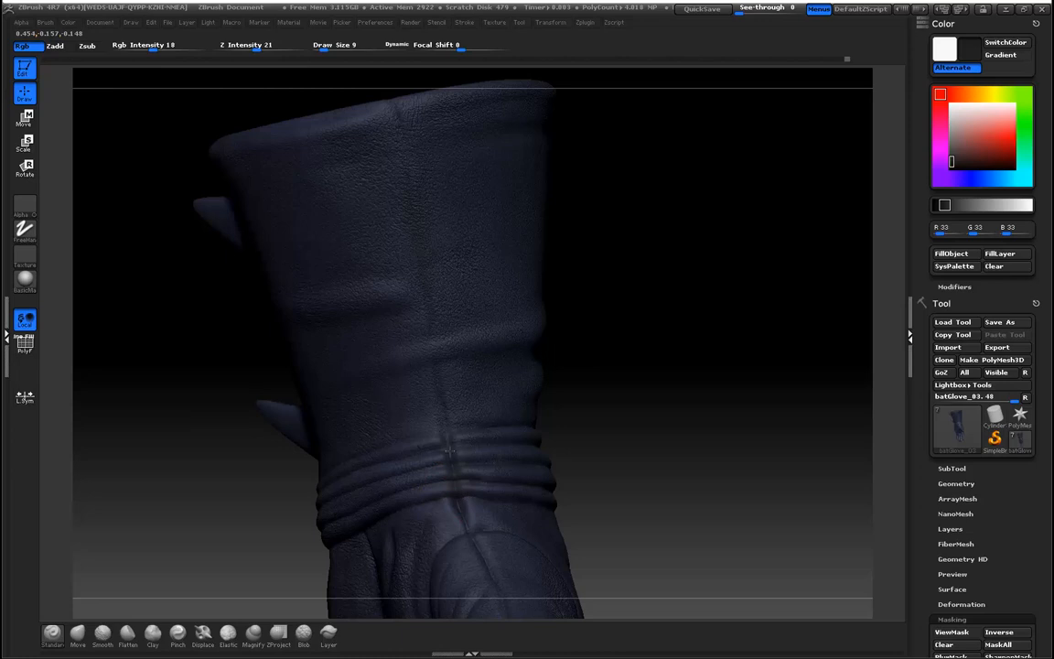
{"action": "left_click_drag", "start_coordinate": [591, 452], "coordinate": [541, 475]}
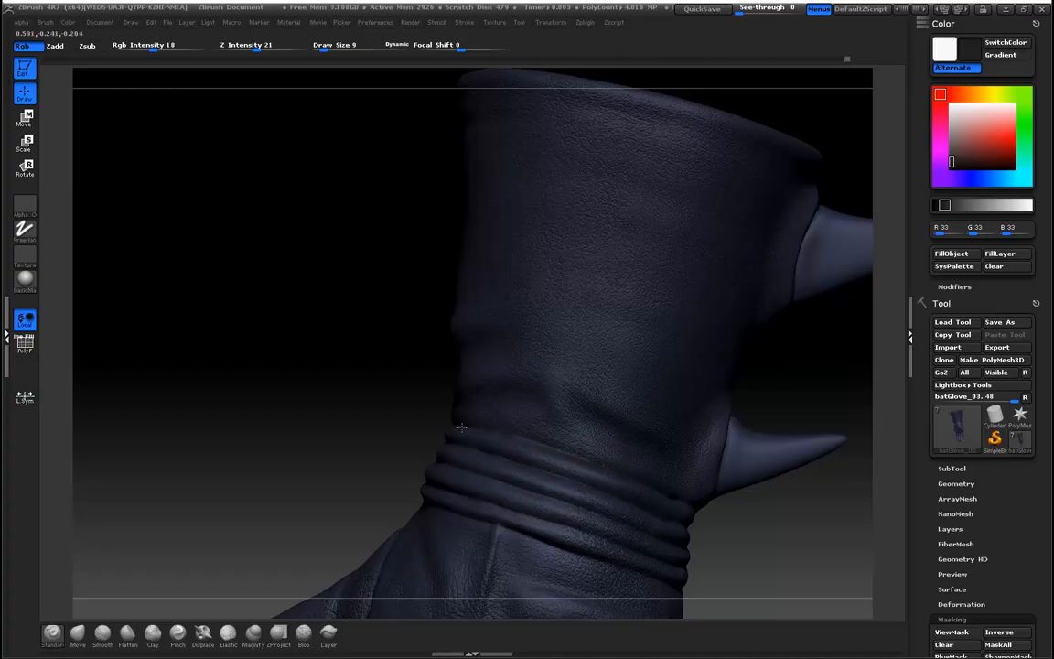
{"action": "mouse_move", "coordinate": [336, 407]}
{"action": "left_mouse_down"}
{"action": "mouse_move", "coordinate": [294, 382]}
{"action": "mouse_move", "coordinate": [226, 299]}
{"action": "mouse_move", "coordinate": [216, 264]}
{"action": "mouse_move", "coordinate": [308, 300]}
{"action": "mouse_move", "coordinate": [705, 252]}
{"action": "left_mouse_up"}
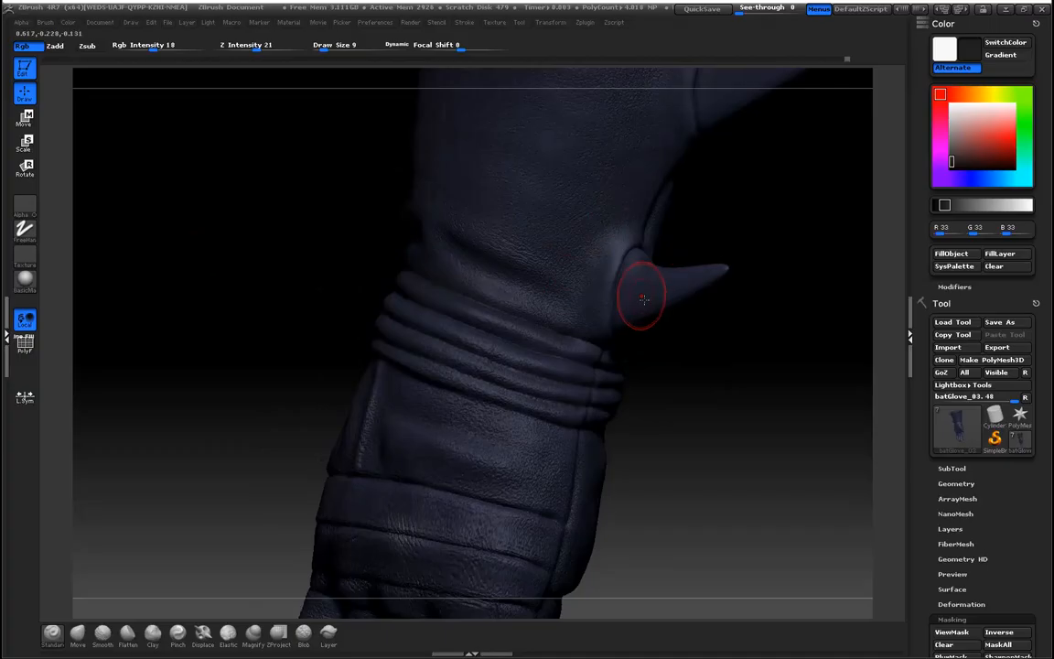
Sample the glove's blue and darken the paint colour to R 34, G 36, B 56
{"action": "key", "text": "c"}
{"action": "left_click_drag", "start_coordinate": [722, 354], "coordinate": [790, 393]}
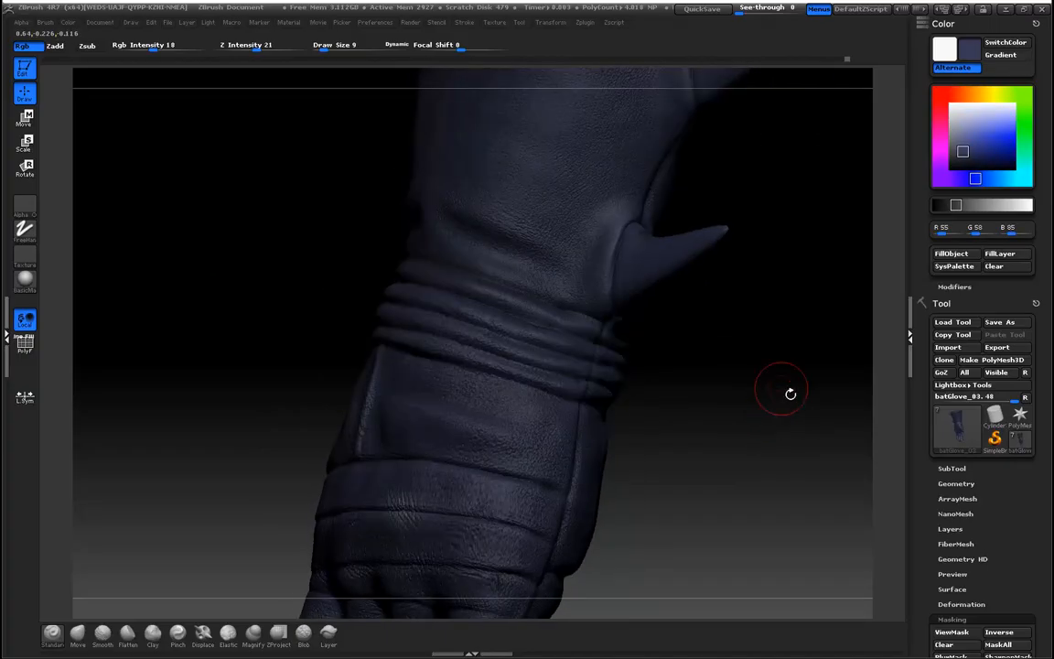
{"action": "left_click", "coordinate": [954, 206]}
{"action": "left_click_drag", "start_coordinate": [957, 207], "coordinate": [951, 206]}
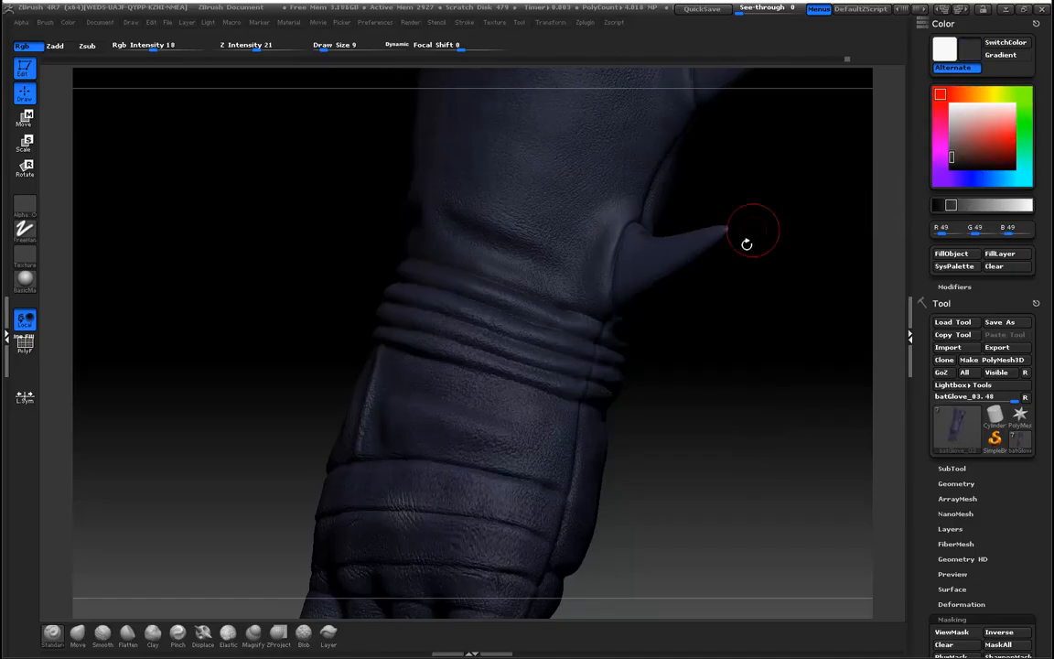
{"action": "key", "text": "c"}
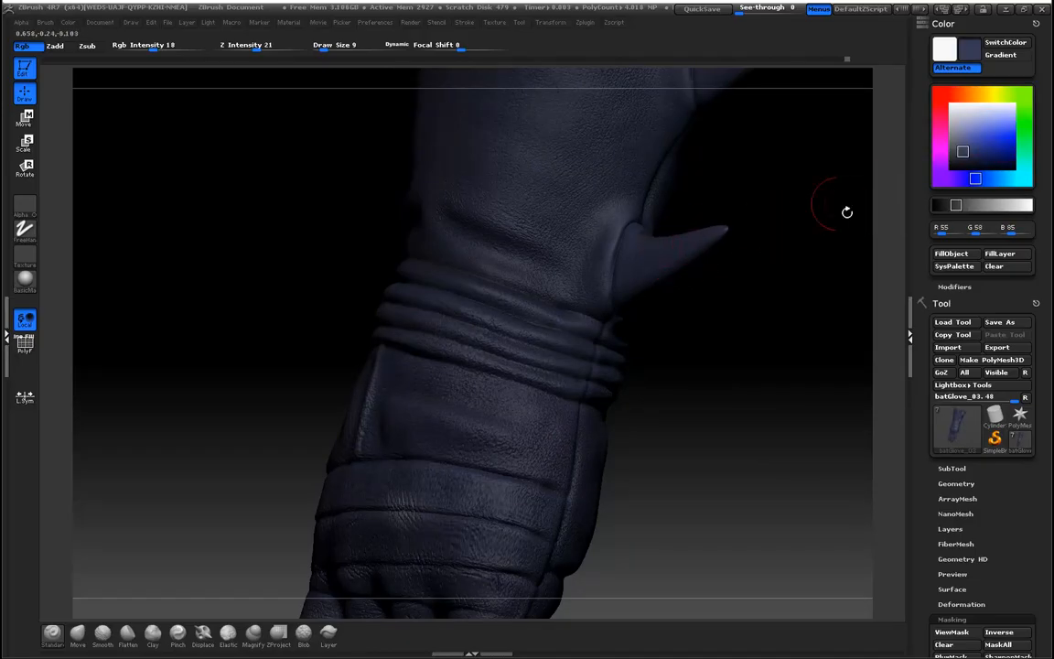
{"action": "left_click", "coordinate": [964, 158]}
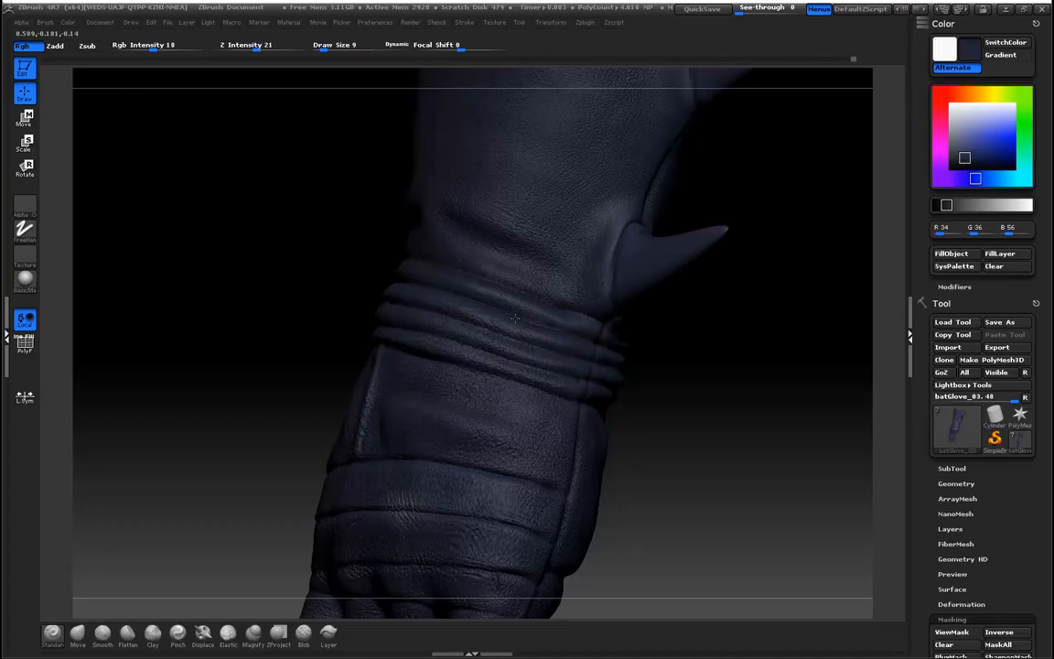
Paint the dark blue into the grooves of the wrist folds and over the back of the hand
{"action": "left_click_drag", "start_coordinate": [251, 313], "coordinate": [404, 348]}
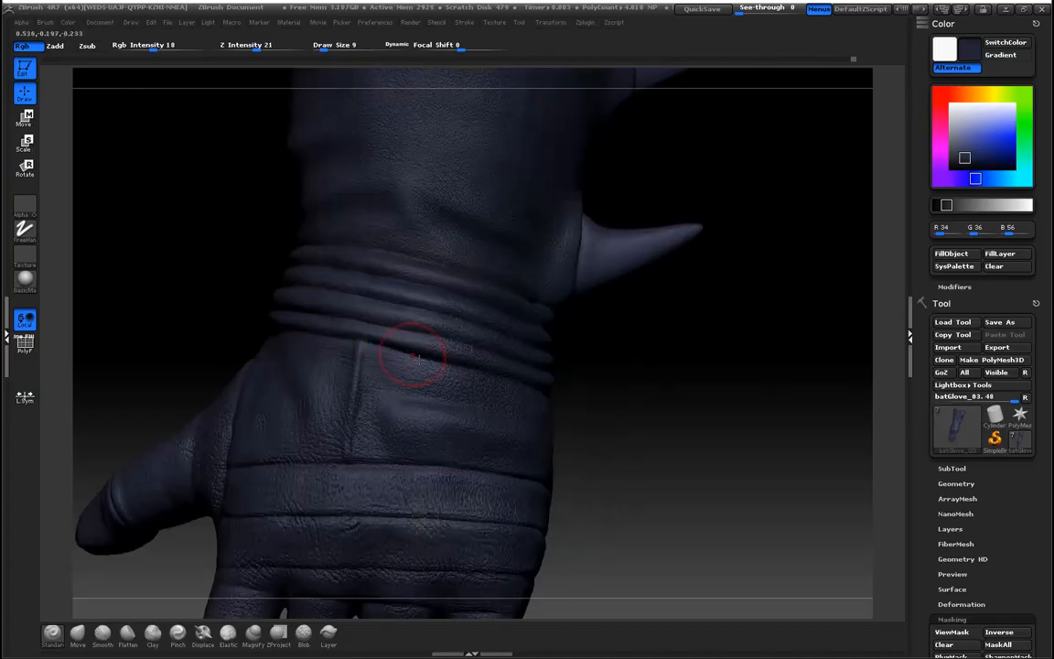
{"action": "left_click_drag", "start_coordinate": [272, 330], "coordinate": [482, 310]}
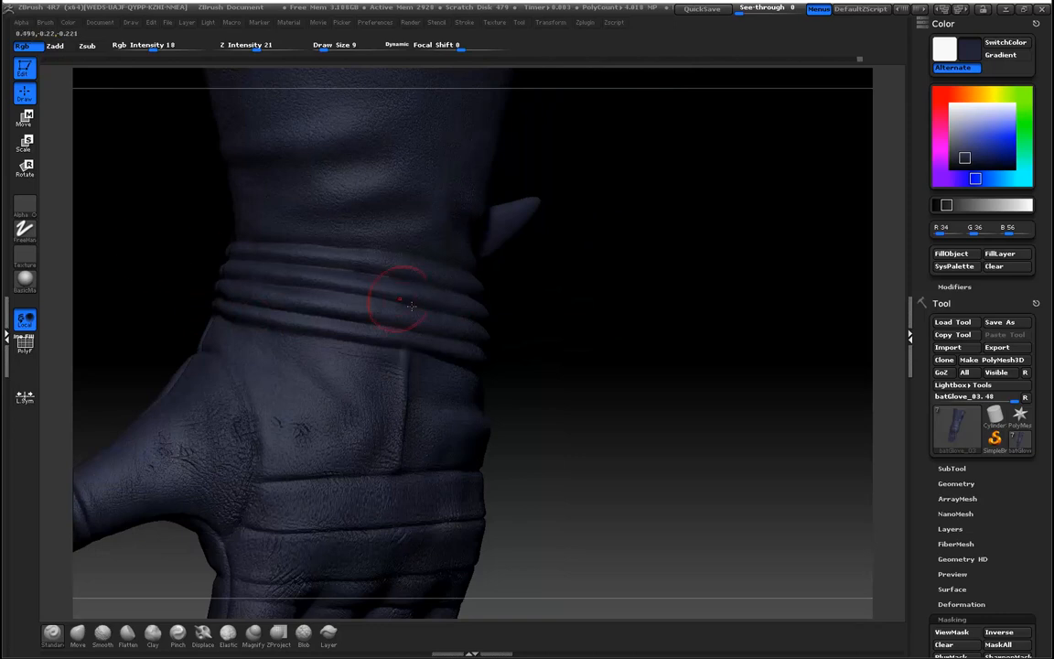
{"action": "mouse_move", "coordinate": [605, 425]}
{"action": "left_mouse_down"}
{"action": "mouse_move", "coordinate": [590, 419]}
{"action": "mouse_move", "coordinate": [695, 455]}
{"action": "mouse_move", "coordinate": [322, 330]}
{"action": "mouse_move", "coordinate": [296, 336]}
{"action": "mouse_move", "coordinate": [287, 376]}
{"action": "mouse_move", "coordinate": [334, 411]}
{"action": "left_mouse_up"}
{"action": "left_click_drag", "start_coordinate": [285, 358], "coordinate": [371, 462], "text": "alt"}
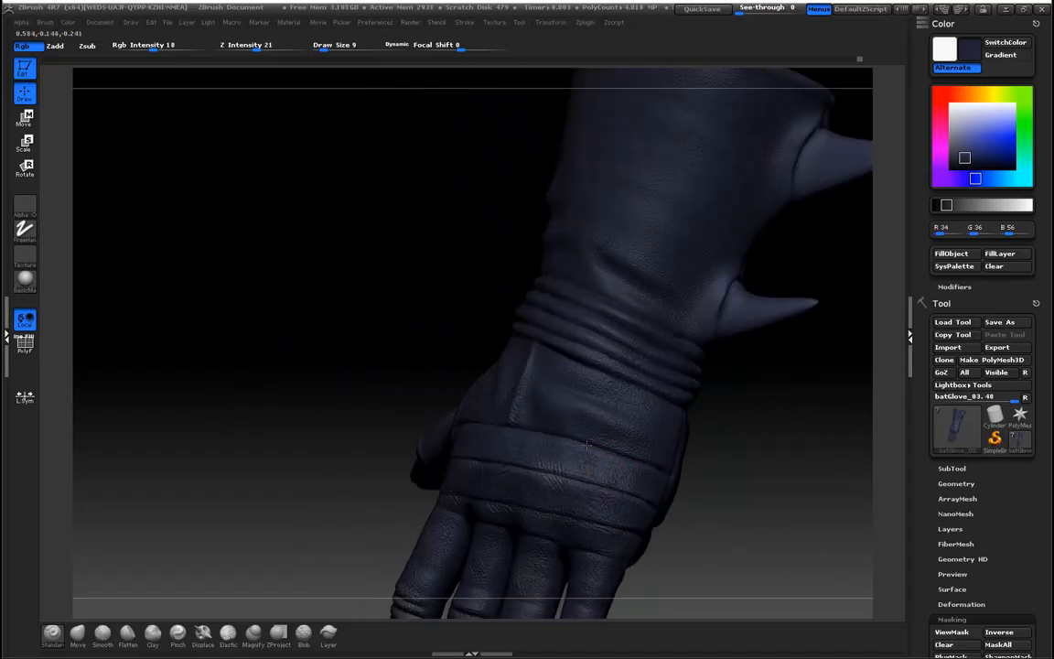
{"action": "left_click_drag", "start_coordinate": [371, 382], "coordinate": [400, 383]}
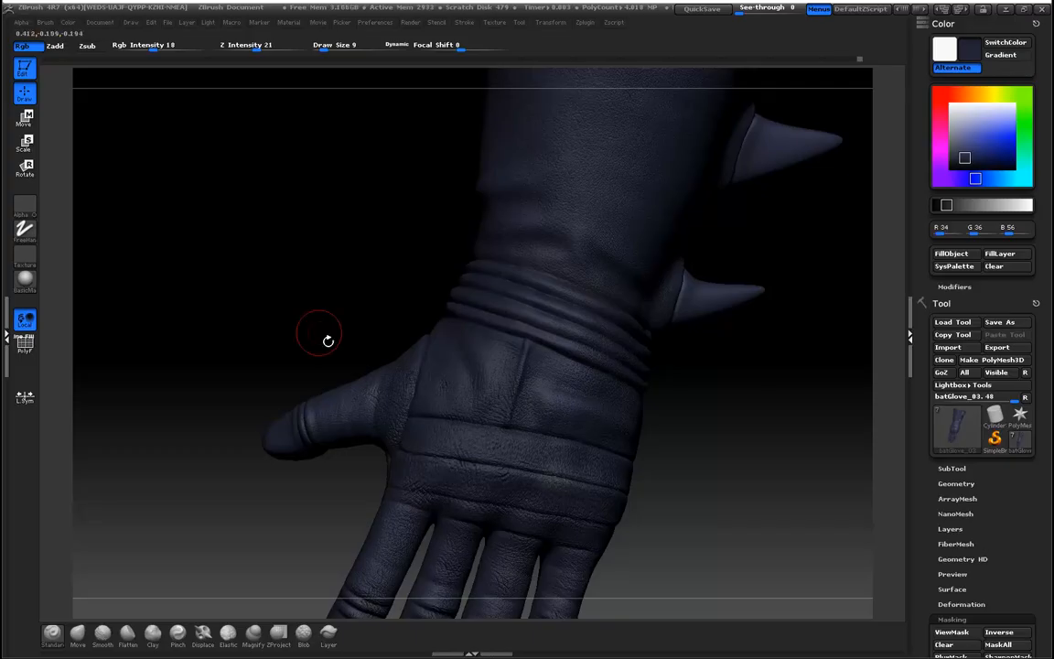
Paint the dark blue around the thumb-base seam and along the bands across the knuckles
{"action": "left_click_drag", "start_coordinate": [322, 376], "coordinate": [384, 375]}
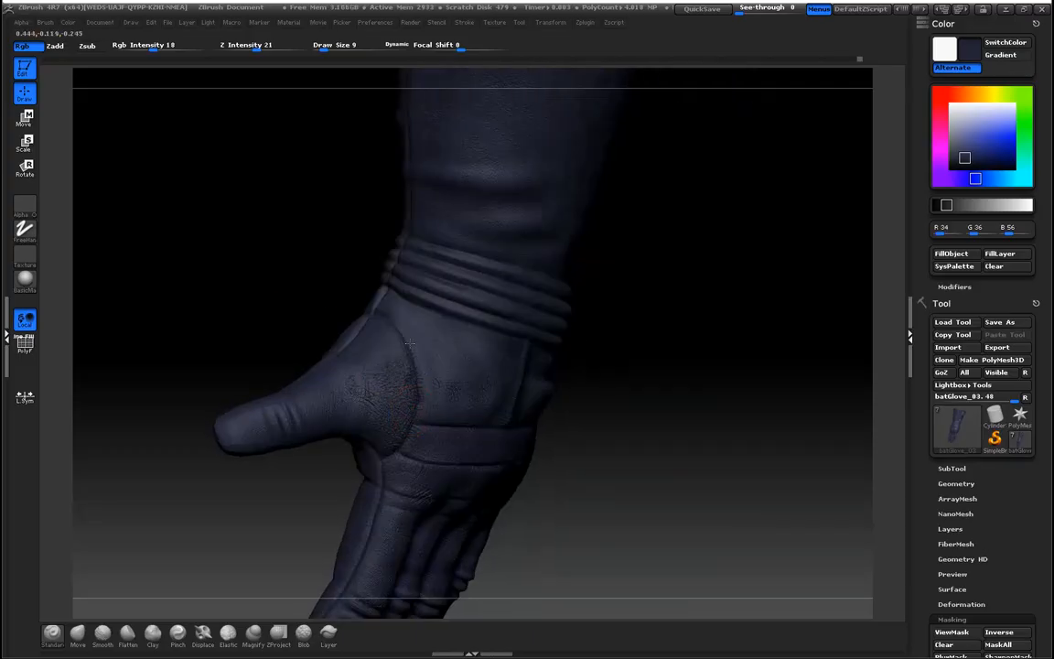
{"action": "mouse_move", "coordinate": [259, 313]}
{"action": "left_mouse_down"}
{"action": "mouse_move", "coordinate": [283, 285]}
{"action": "mouse_move", "coordinate": [310, 299]}
{"action": "left_mouse_up"}
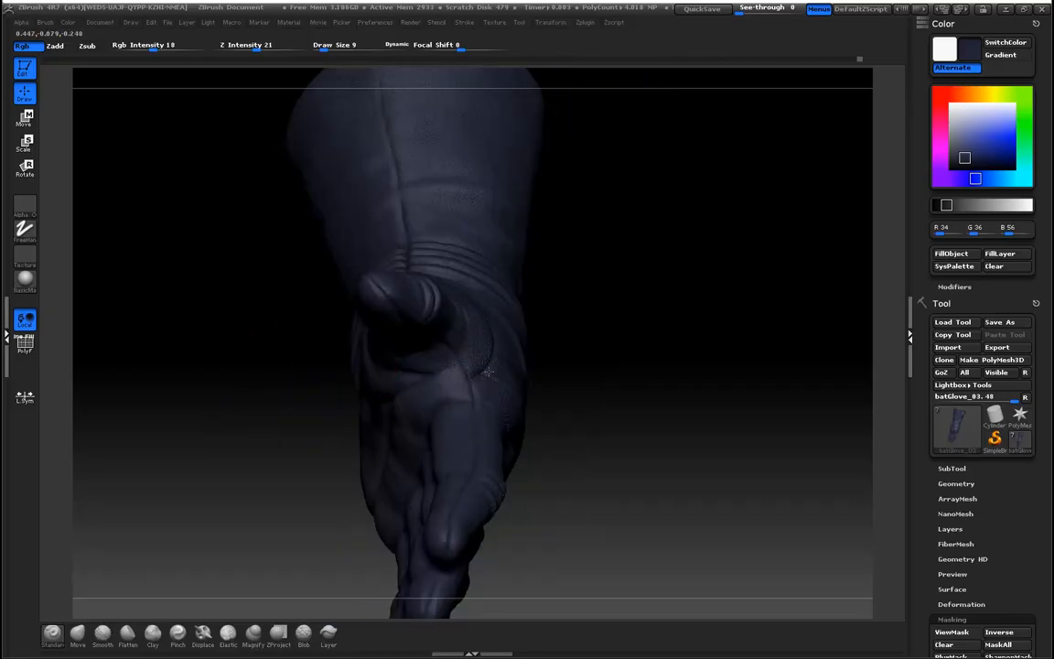
{"action": "mouse_move", "coordinate": [540, 394]}
{"action": "left_mouse_down"}
{"action": "mouse_move", "coordinate": [607, 447]}
{"action": "mouse_move", "coordinate": [641, 449]}
{"action": "left_mouse_up"}
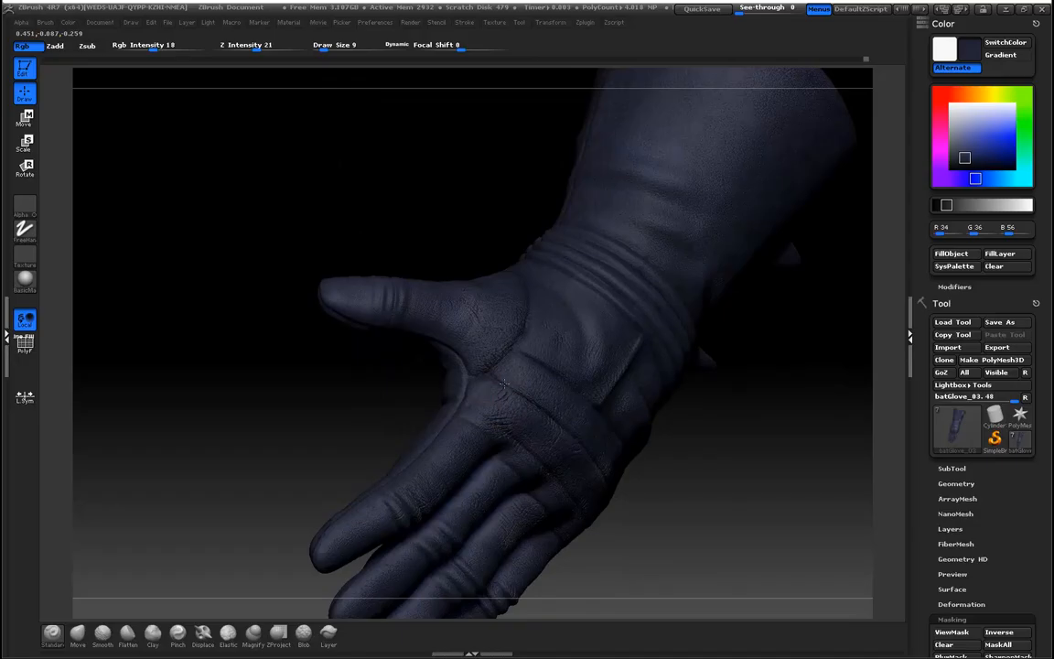
{"action": "left_click_drag", "start_coordinate": [733, 518], "coordinate": [611, 487]}
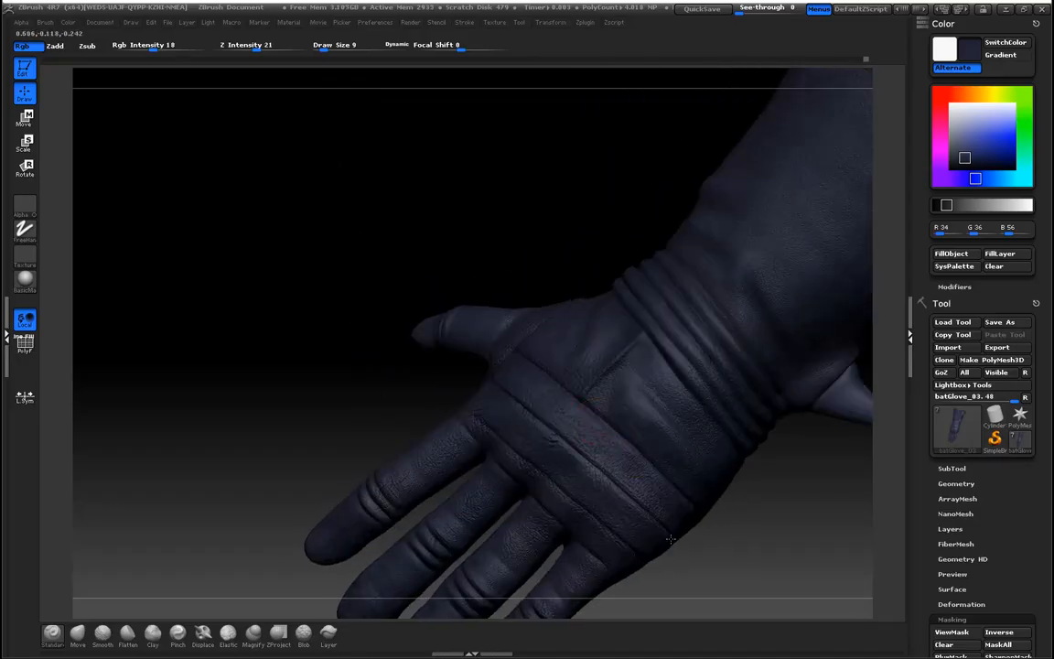
{"action": "mouse_move", "coordinate": [263, 376]}
{"action": "left_mouse_down"}
{"action": "mouse_move", "coordinate": [254, 336]}
{"action": "mouse_move", "coordinate": [433, 382]}
{"action": "left_mouse_up"}
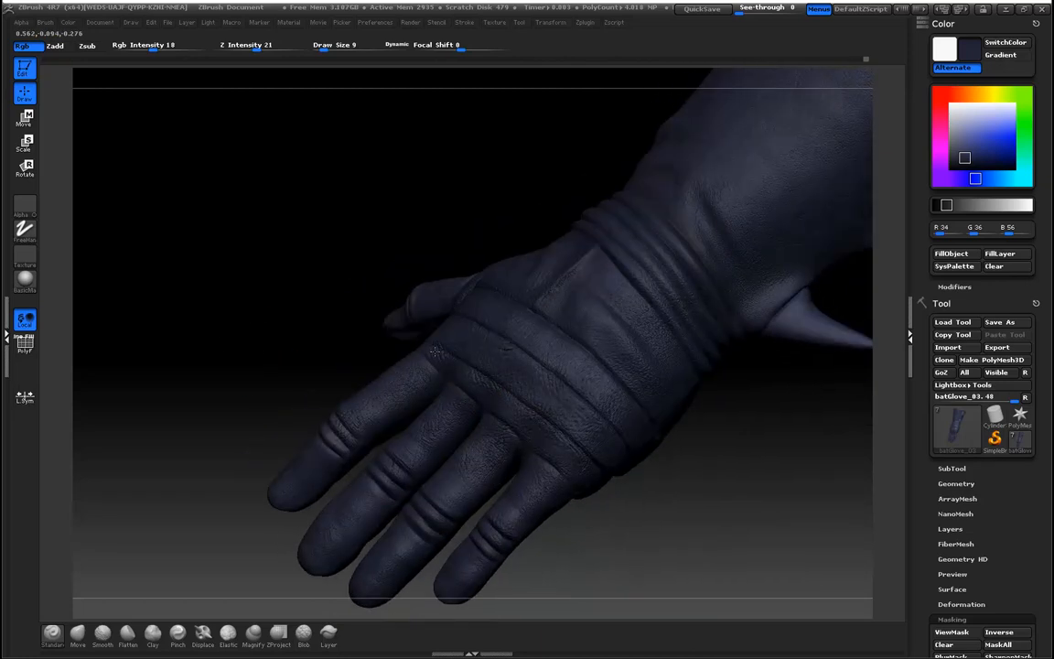
Paint the dark blue over the palm creases, the undersides of the fingers and the inner wrist folds
{"action": "mouse_move", "coordinate": [201, 353]}
{"action": "left_mouse_down"}
{"action": "mouse_move", "coordinate": [224, 371]}
{"action": "mouse_move", "coordinate": [250, 466]}
{"action": "mouse_move", "coordinate": [303, 459]}
{"action": "mouse_move", "coordinate": [495, 391]}
{"action": "left_mouse_up"}
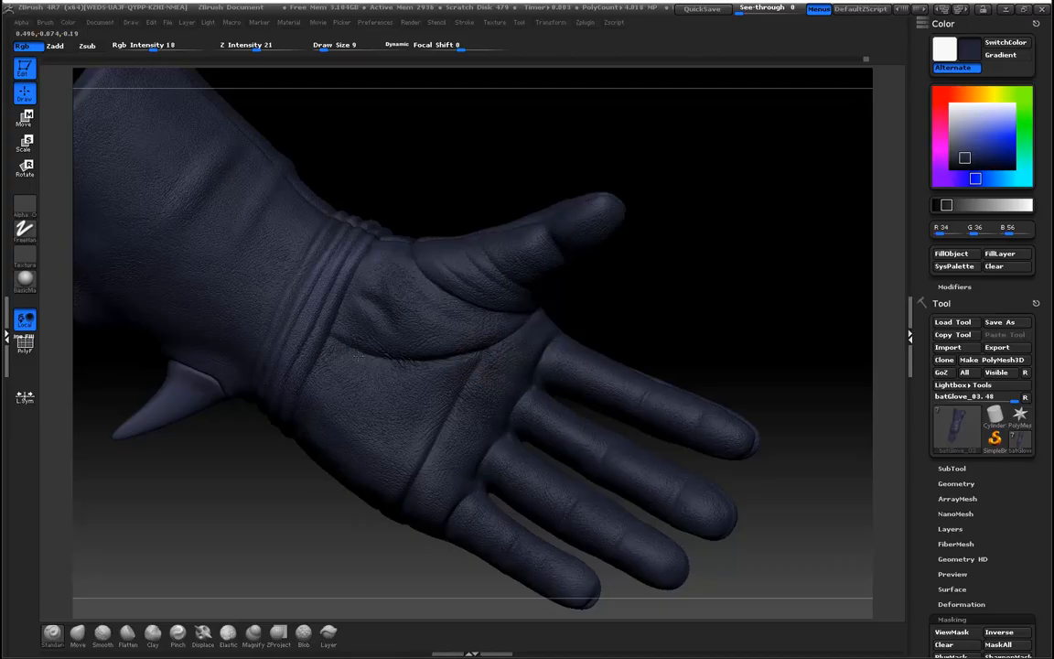
{"action": "left_click_drag", "start_coordinate": [677, 337], "coordinate": [677, 384]}
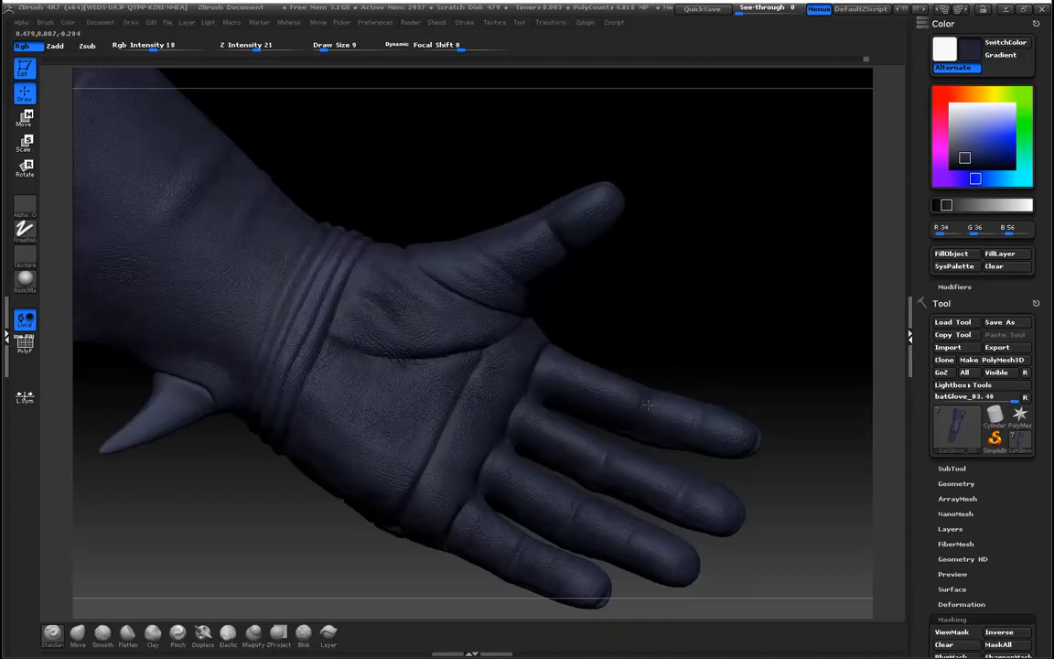
{"action": "left_click_drag", "start_coordinate": [712, 355], "coordinate": [407, 276]}
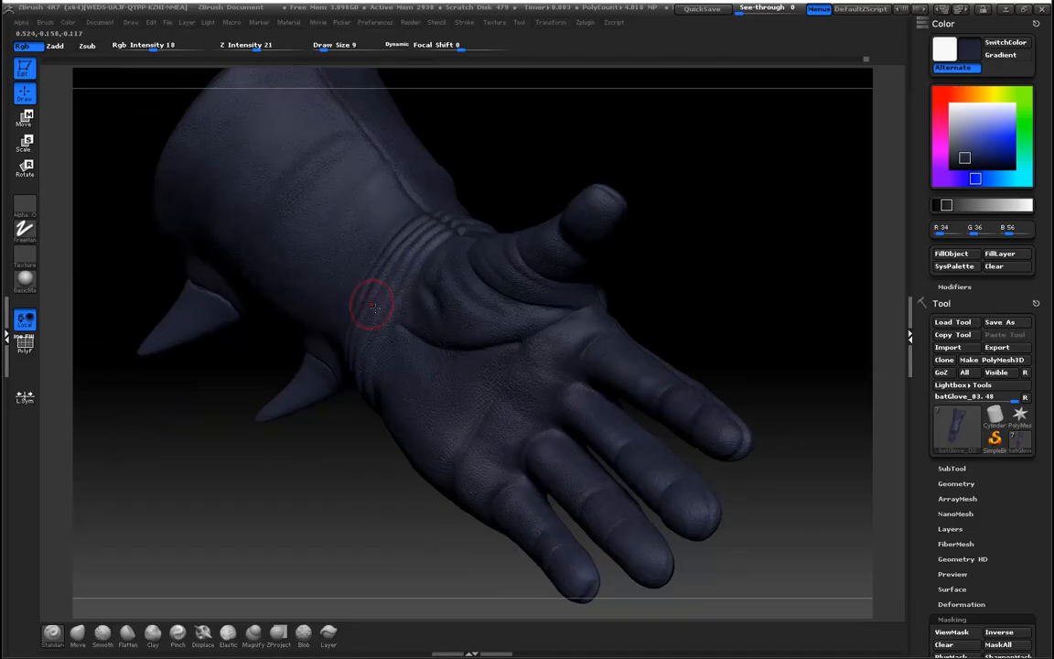
Add more dark blue along the band seams on the back of the hand
{"action": "left_click_drag", "start_coordinate": [325, 490], "coordinate": [705, 471]}
{"action": "left_click_drag", "start_coordinate": [461, 346], "coordinate": [137, 430], "text": "alt"}
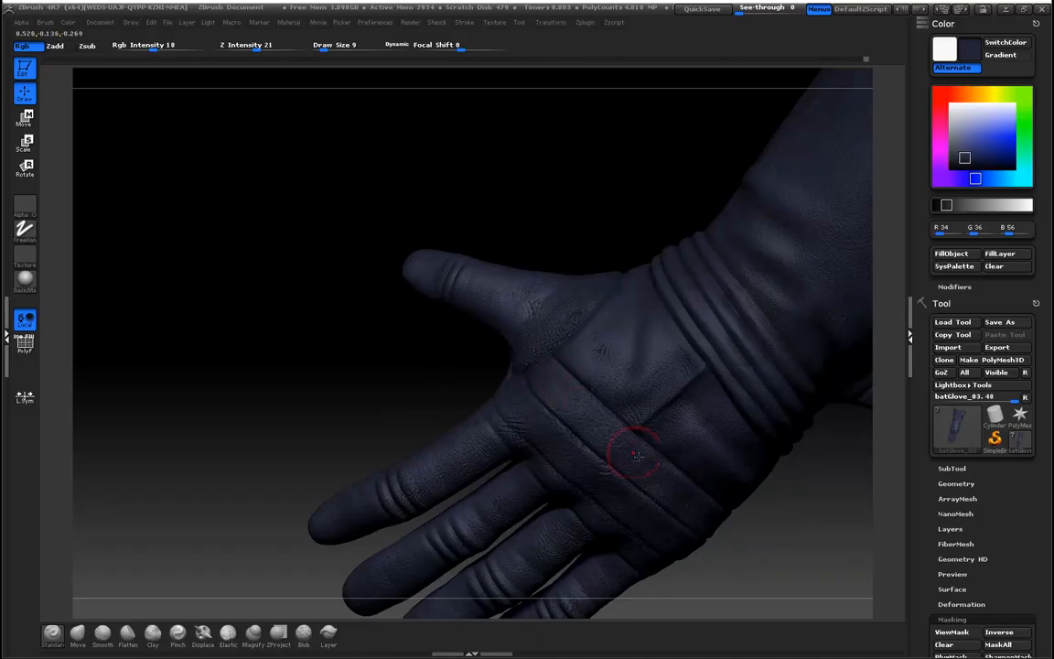
{"action": "mouse_move", "coordinate": [419, 400]}
{"action": "left_mouse_down"}
{"action": "mouse_move", "coordinate": [287, 383]}
{"action": "mouse_move", "coordinate": [593, 370]}
{"action": "mouse_move", "coordinate": [447, 428]}
{"action": "left_mouse_up"}
Deepen the finger undersides, the palm and the palm-side wrist folds with the dark blue
{"action": "left_click_drag", "start_coordinate": [271, 546], "coordinate": [329, 507]}
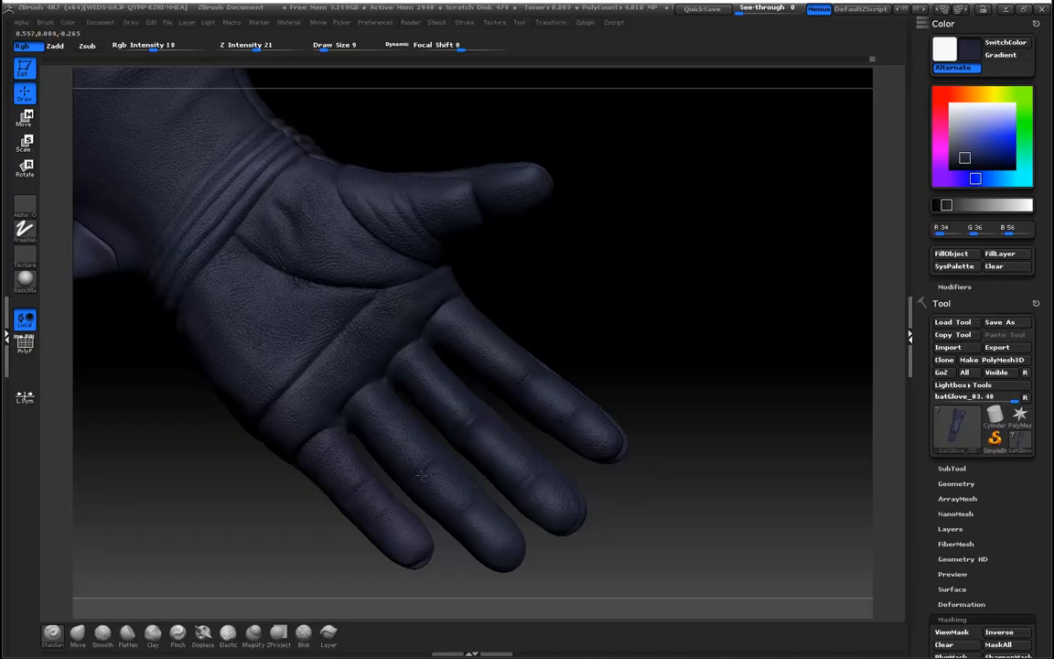
{"action": "left_click_drag", "start_coordinate": [611, 553], "coordinate": [600, 549]}
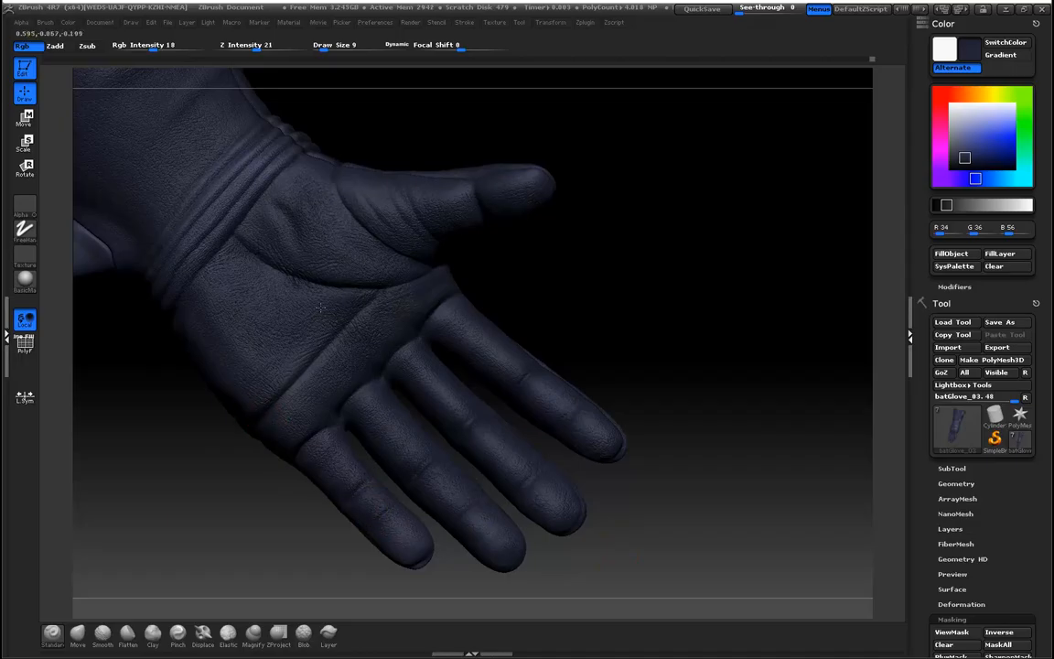
{"action": "left_click_drag", "start_coordinate": [238, 427], "coordinate": [373, 393]}
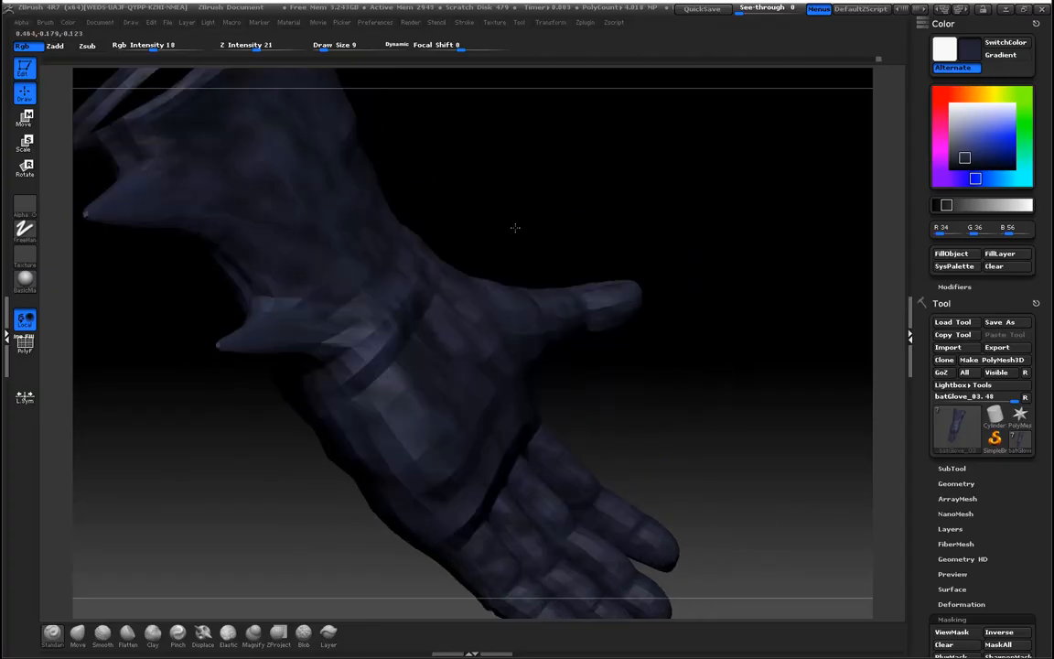
{"action": "left_click_drag", "start_coordinate": [518, 223], "coordinate": [439, 312]}
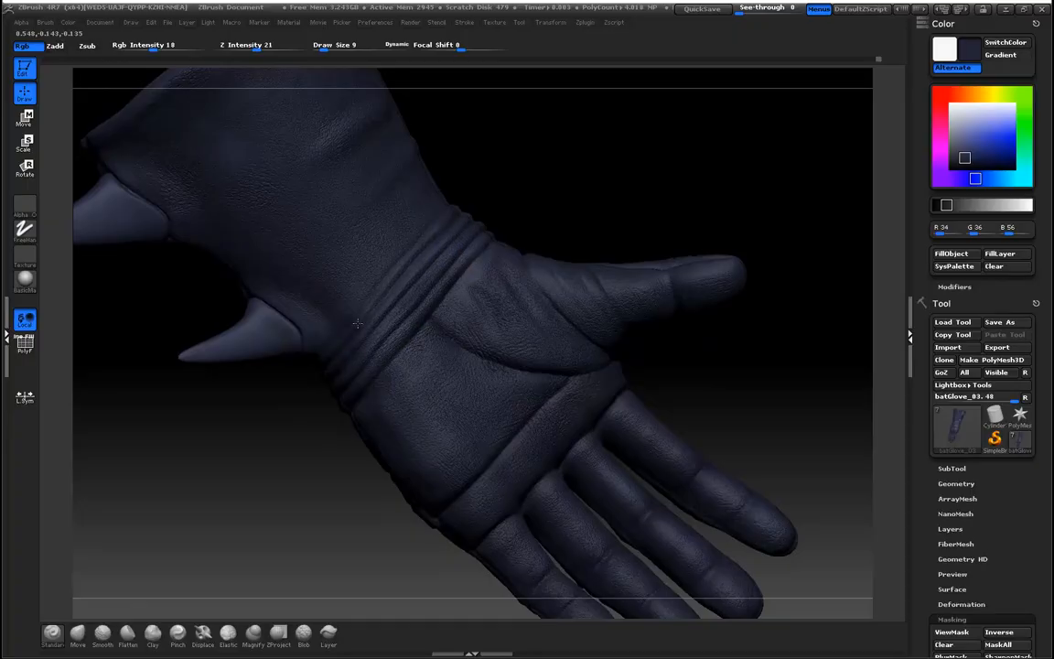
Paint the dark blue around the bases of the two spikes and along the side seam of the cuff
{"action": "left_click_drag", "start_coordinate": [293, 478], "coordinate": [253, 523]}
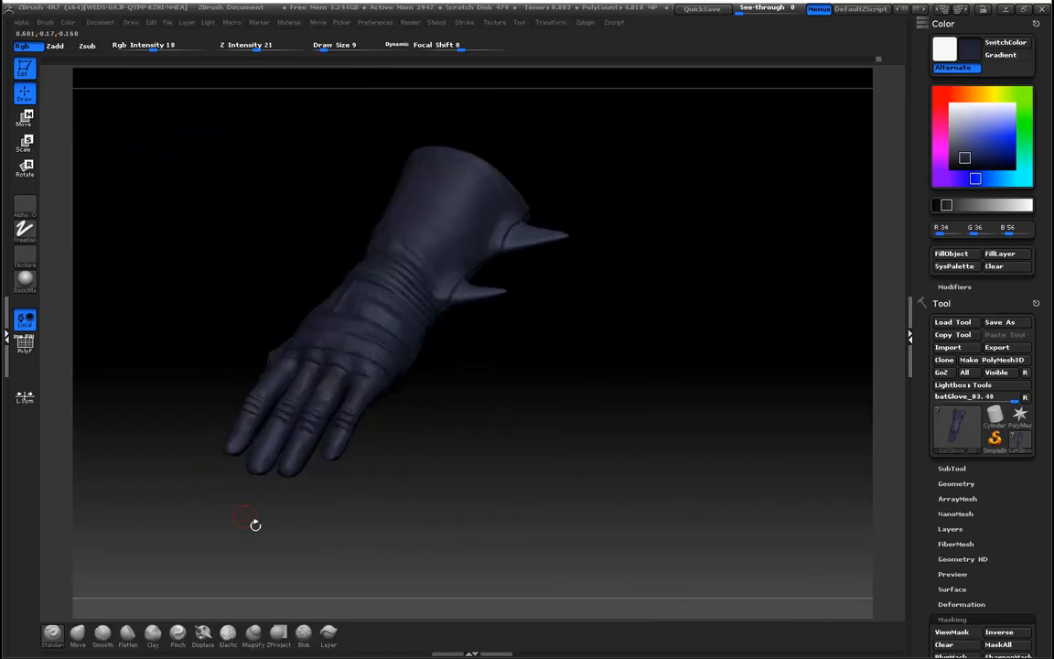
{"action": "left_click_drag", "start_coordinate": [375, 531], "coordinate": [746, 609]}
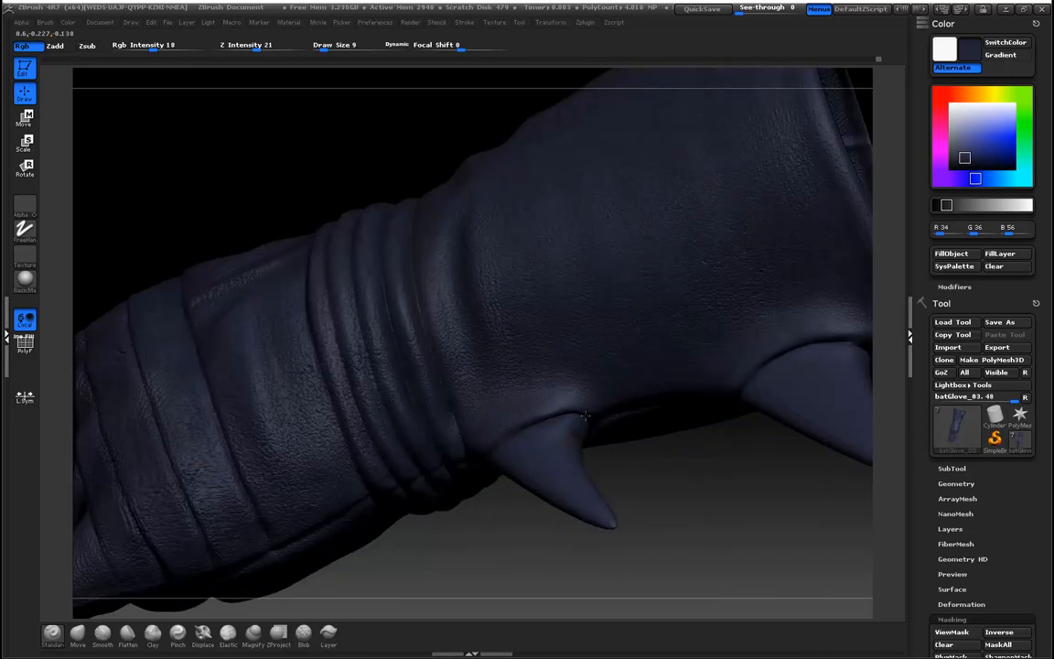
{"action": "left_click_drag", "start_coordinate": [412, 518], "coordinate": [494, 463]}
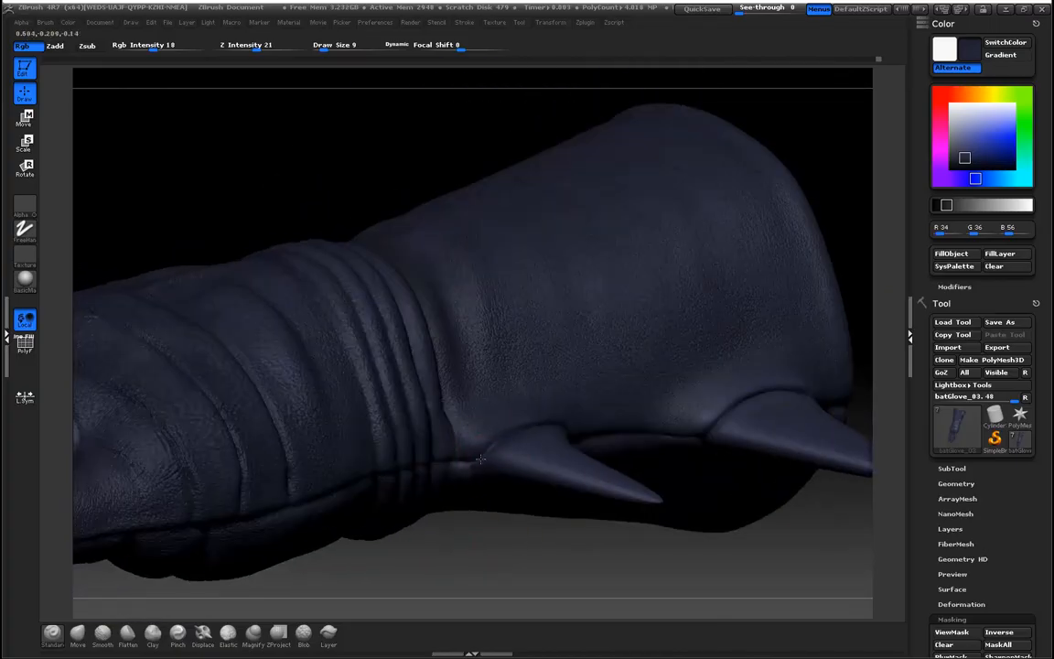
{"action": "left_click_drag", "start_coordinate": [499, 556], "coordinate": [478, 490]}
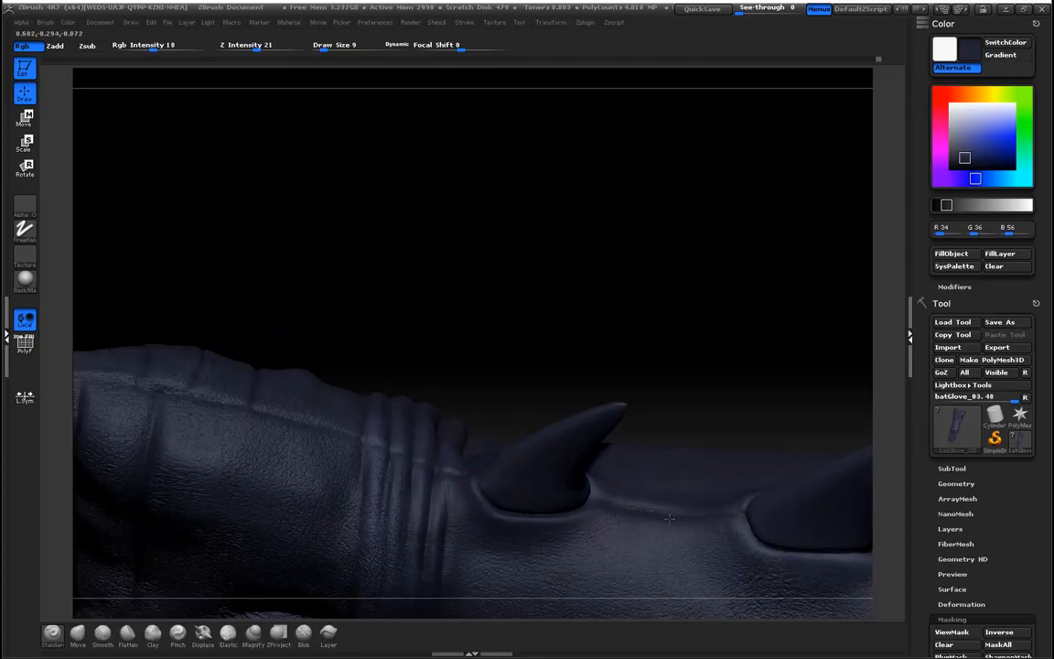
{"action": "left_click_drag", "start_coordinate": [609, 384], "coordinate": [486, 217]}
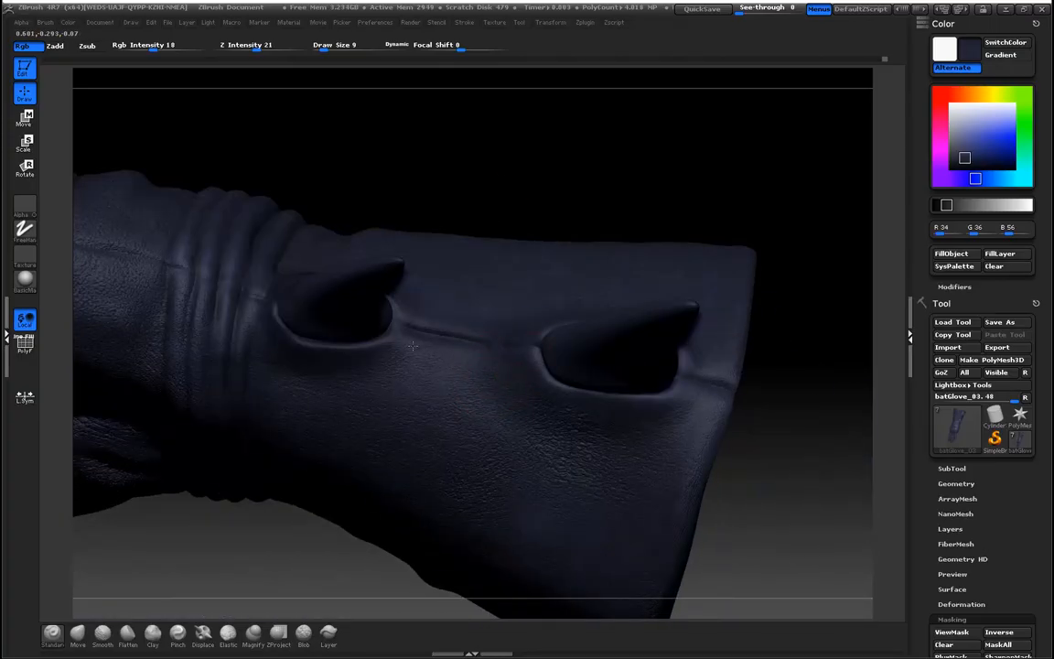
{"action": "left_click_drag", "start_coordinate": [802, 517], "coordinate": [690, 427]}
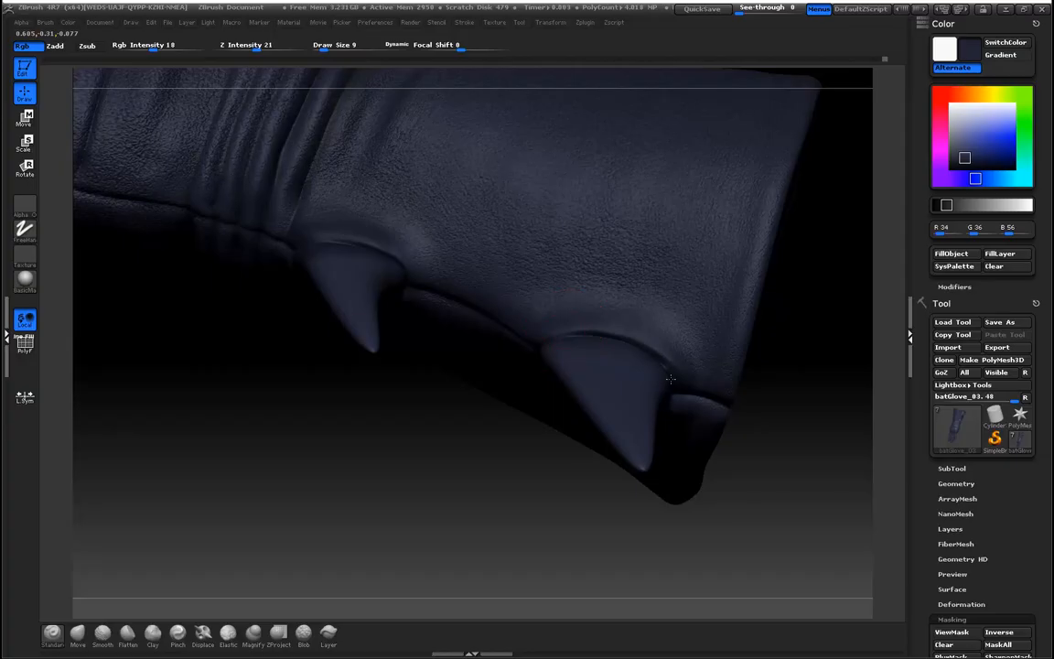
{"action": "mouse_move", "coordinate": [429, 426]}
{"action": "left_mouse_down"}
{"action": "mouse_move", "coordinate": [366, 466]}
{"action": "mouse_move", "coordinate": [305, 486]}
{"action": "mouse_move", "coordinate": [294, 458]}
{"action": "left_mouse_up"}
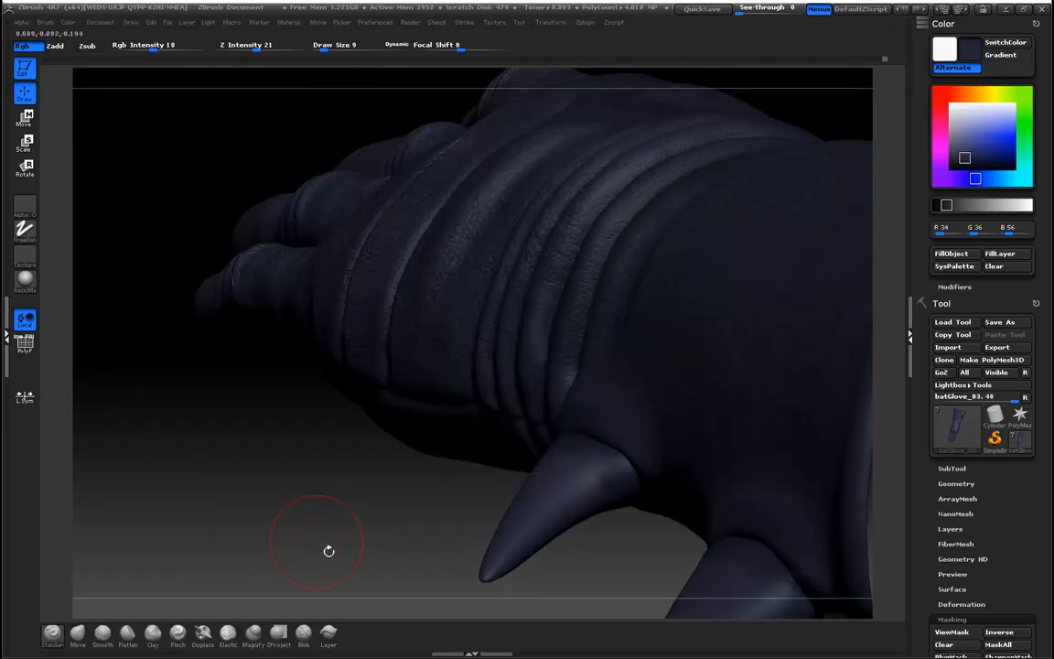
Sample the lighter blue of R 54, G 58, B 85 from the spikes as the paint colour
{"action": "key", "text": "c"}
{"action": "key", "text": "c"}
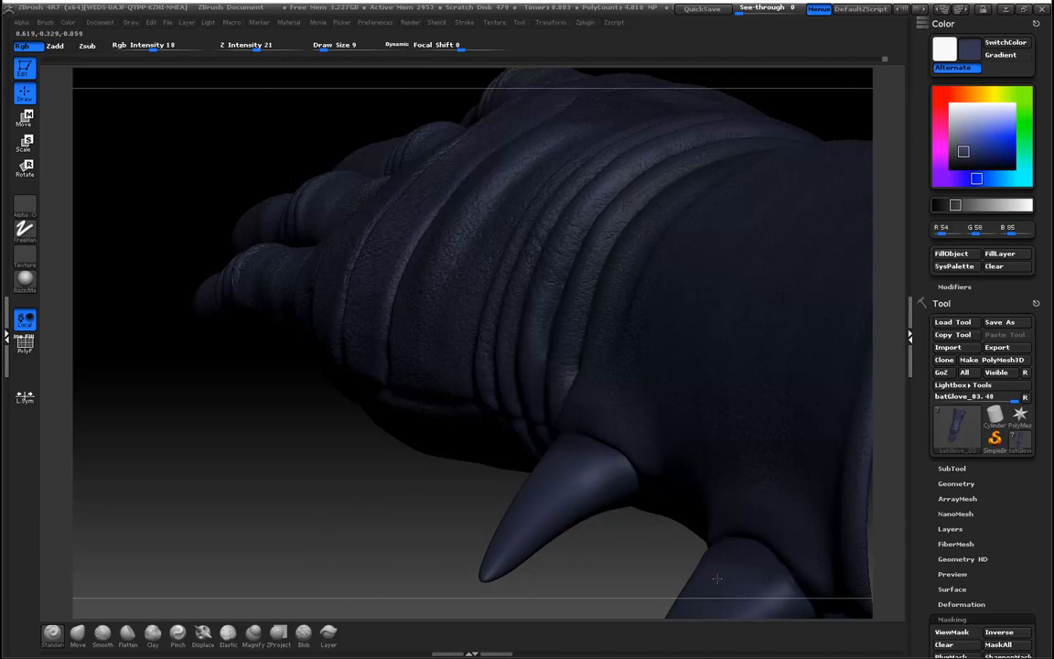
{"action": "left_click_drag", "start_coordinate": [346, 502], "coordinate": [327, 487]}
Make the boot_003 subtool visible and active, and hide the batGlove_03 subtool
{"action": "left_click_drag", "start_coordinate": [365, 421], "coordinate": [404, 308]}
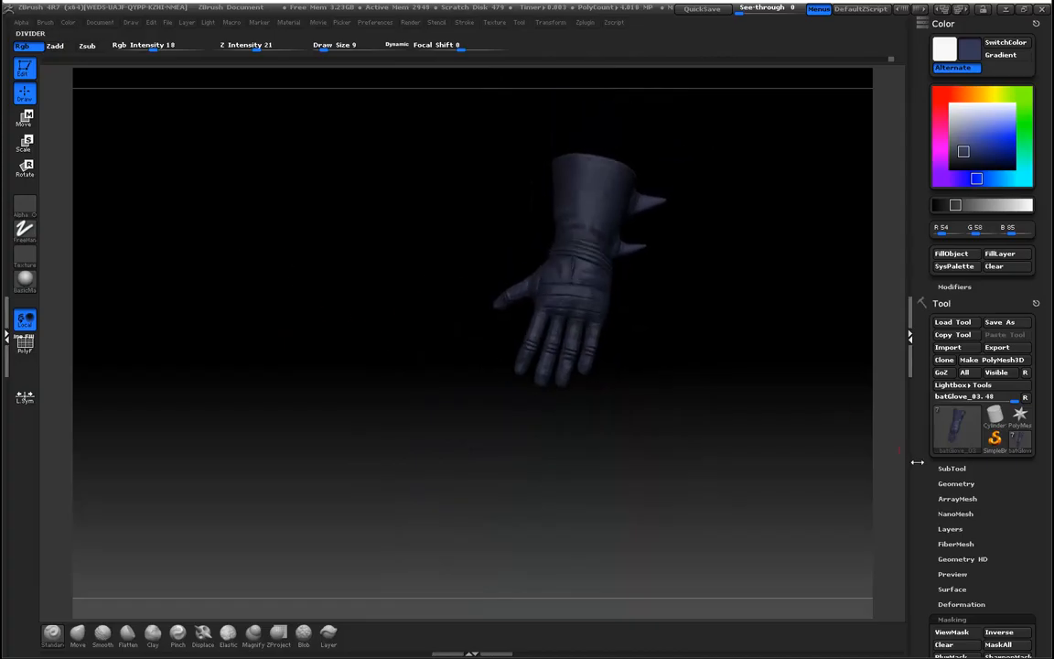
{"action": "scroll", "coordinate": [933, 471], "scroll_direction": "down", "scroll_amount": 2}
{"action": "left_click_drag", "start_coordinate": [939, 482], "coordinate": [926, 446]}
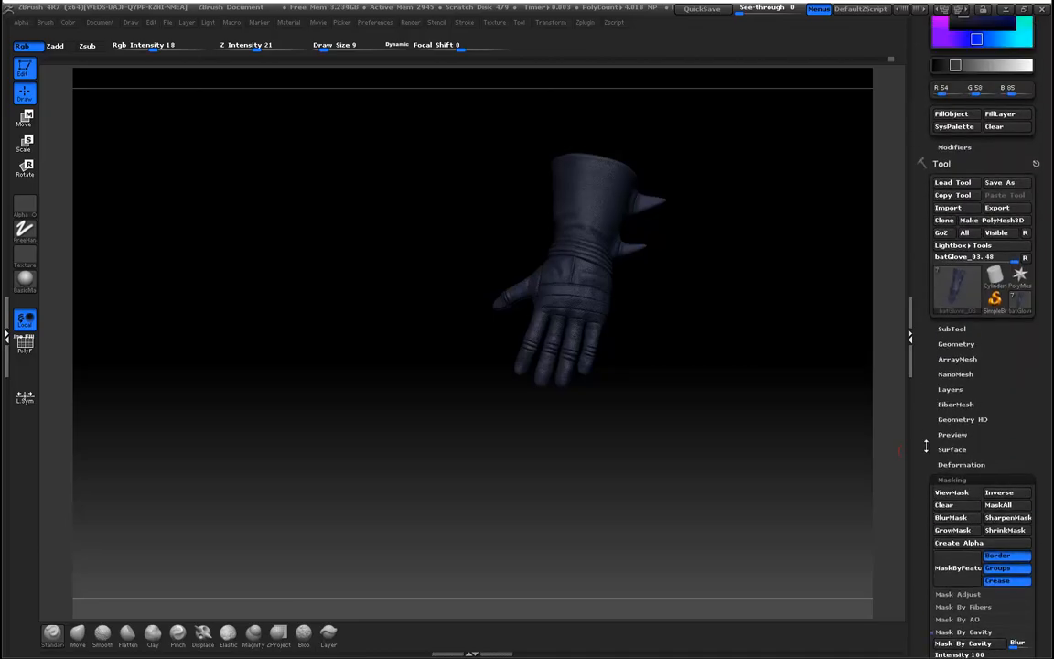
{"action": "left_click", "coordinate": [952, 329]}
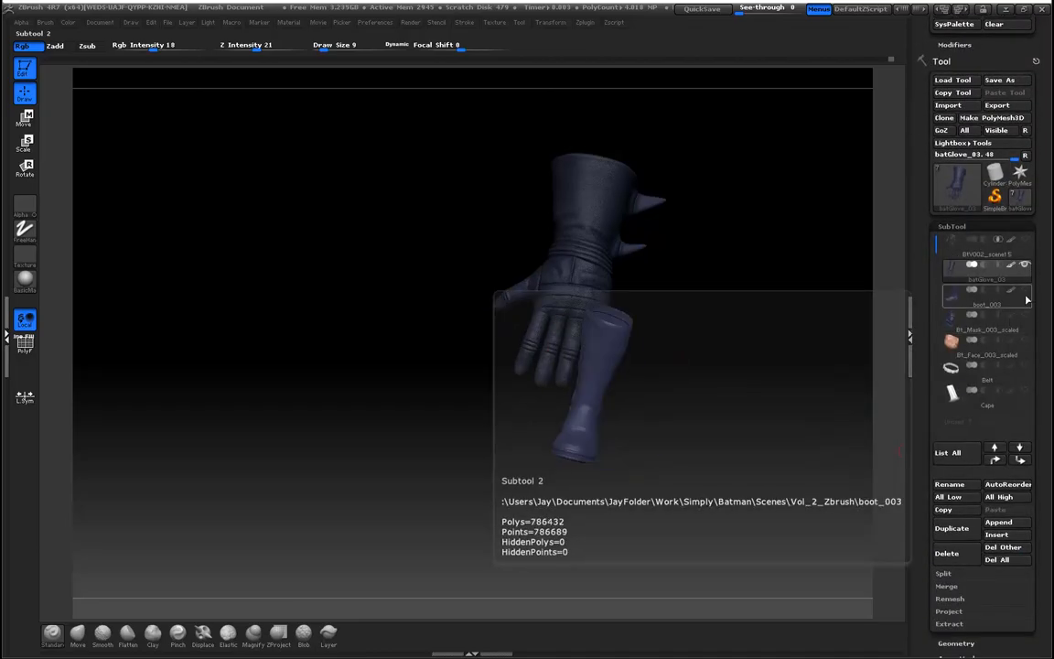
{"action": "left_click", "coordinate": [1024, 291]}
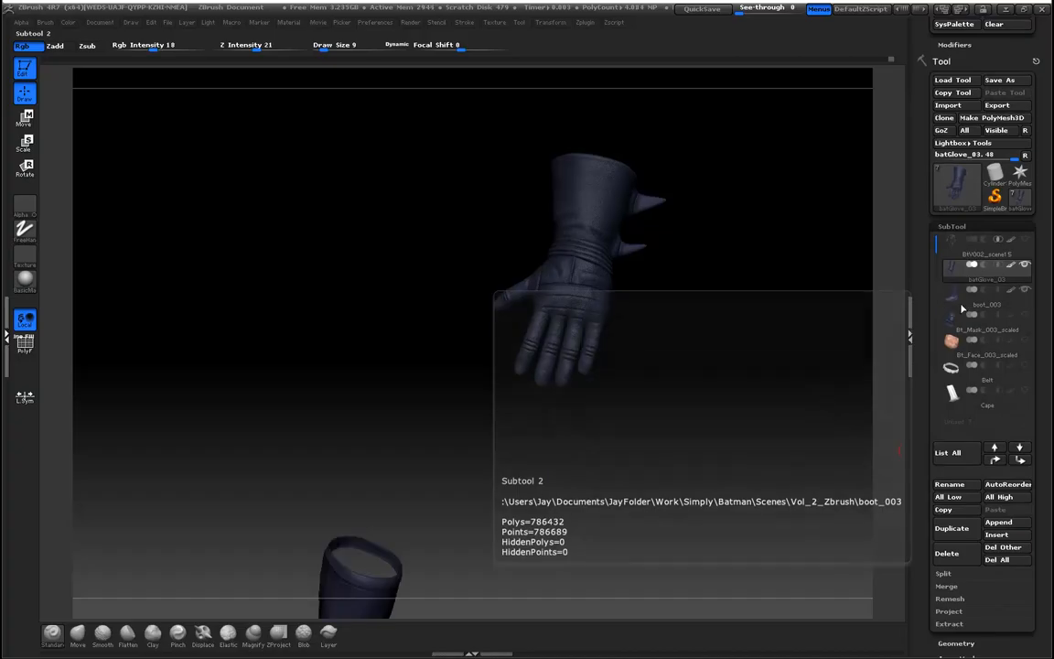
{"action": "left_click", "coordinate": [986, 302]}
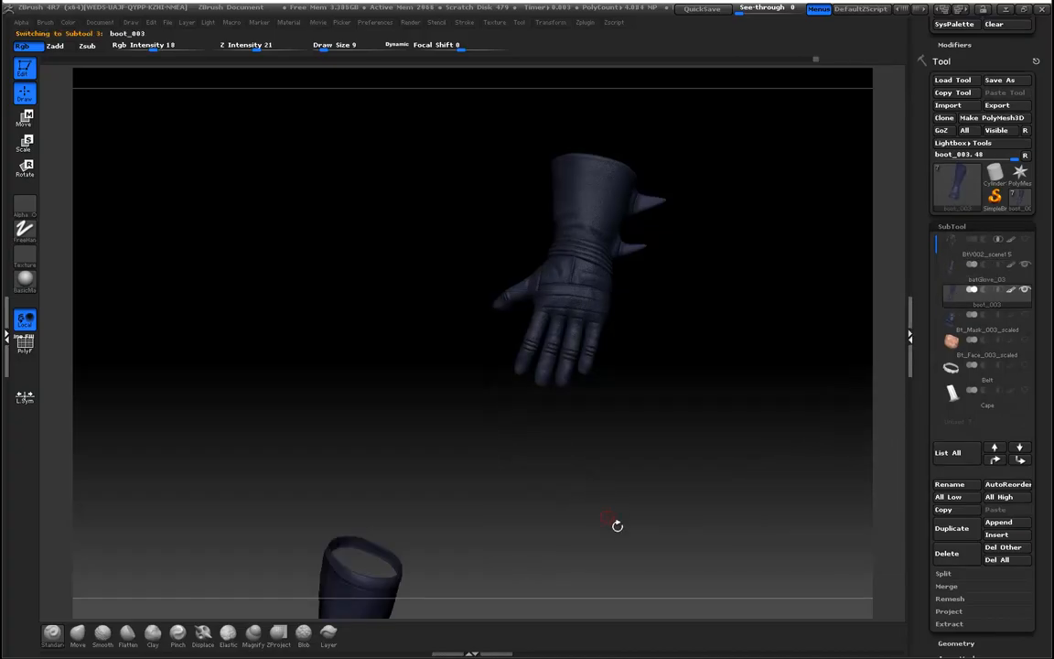
{"action": "left_click_drag", "start_coordinate": [527, 546], "coordinate": [765, 266]}
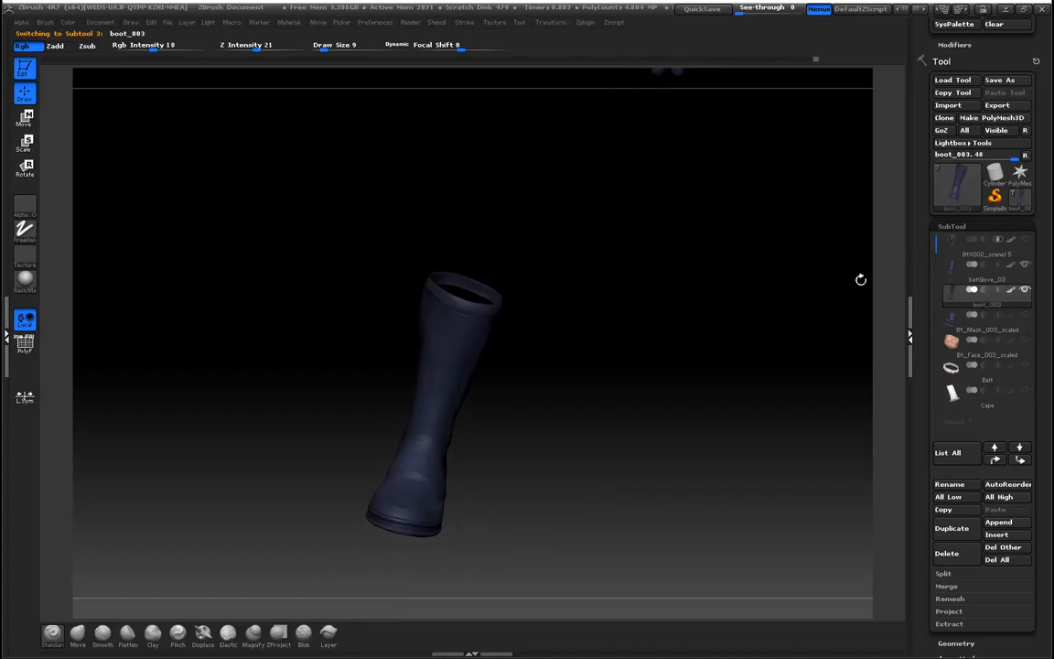
{"action": "left_click", "coordinate": [1025, 264]}
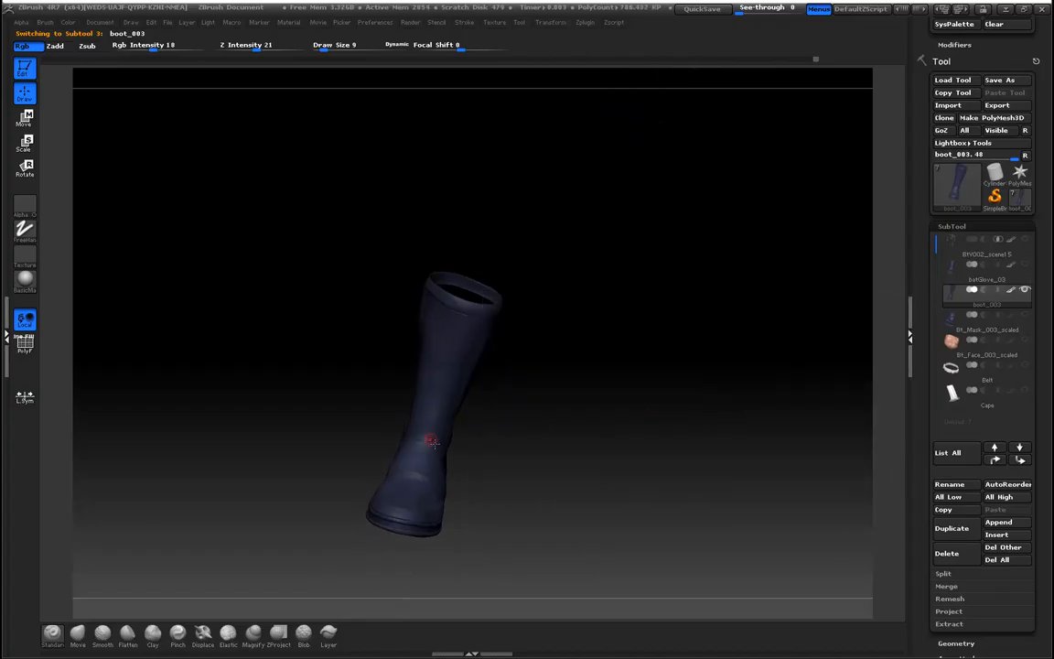
{"action": "key", "text": "f"}
{"action": "left_click_drag", "start_coordinate": [620, 427], "coordinate": [642, 419]}
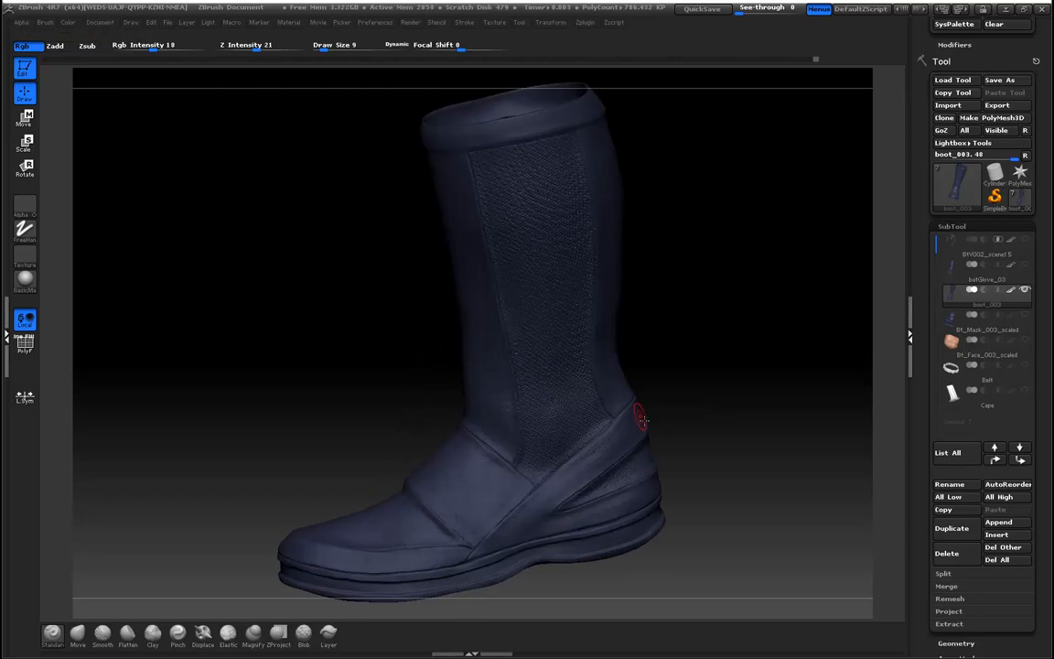
Mask the boot by cavity at intensity 100, invert the mask and turn off the mask display
{"action": "left_click_drag", "start_coordinate": [769, 413], "coordinate": [794, 338], "text": "alt"}
{"action": "left_click_drag", "start_coordinate": [925, 533], "coordinate": [934, 405]}
{"action": "left_click", "coordinate": [948, 343]}
{"action": "left_click_drag", "start_coordinate": [932, 357], "coordinate": [930, 388]}
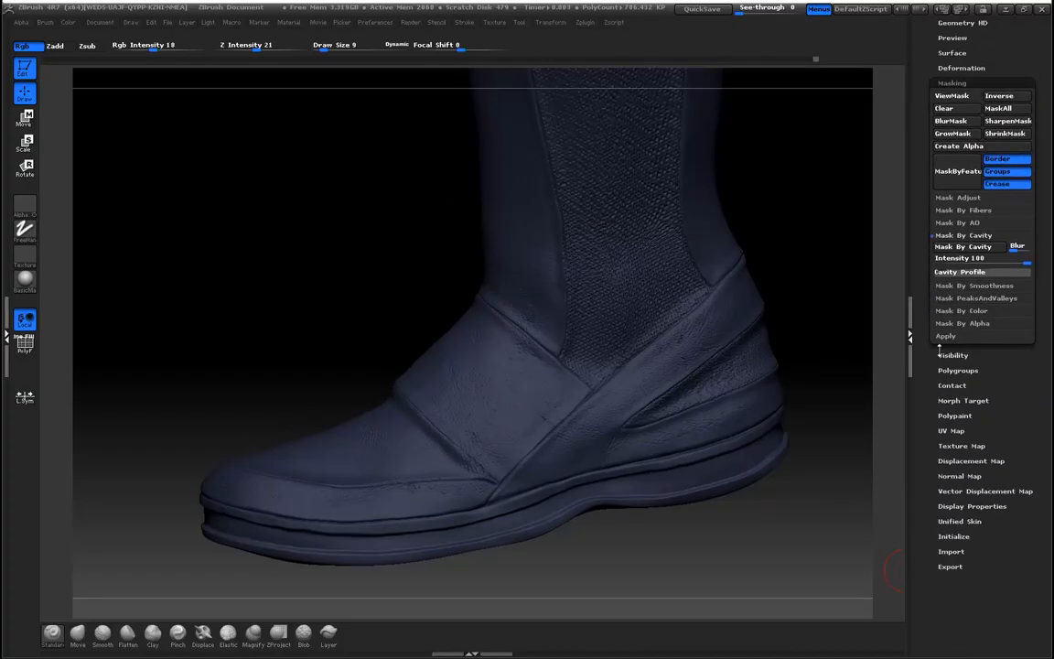
{"action": "left_click", "coordinate": [949, 247]}
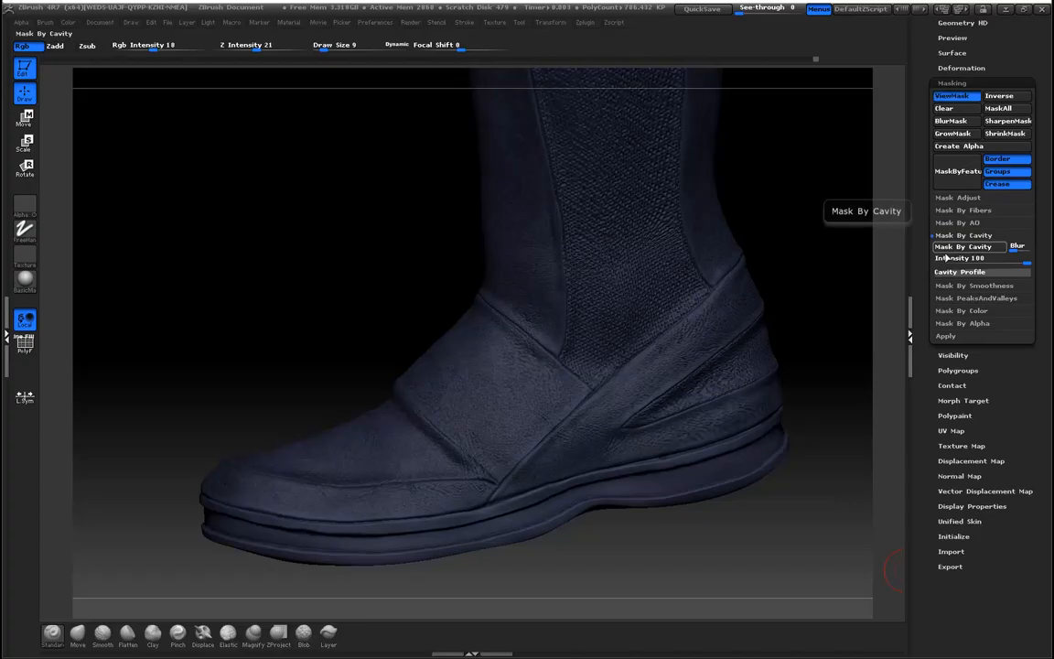
{"action": "left_click_drag", "start_coordinate": [247, 287], "coordinate": [258, 313]}
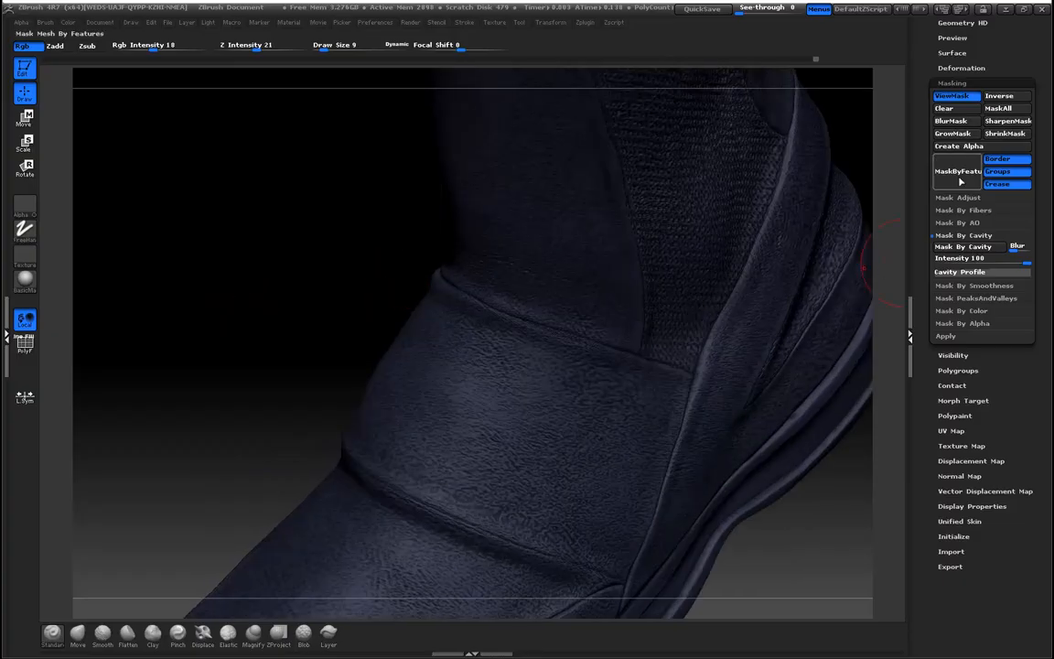
{"action": "left_click", "coordinate": [999, 95]}
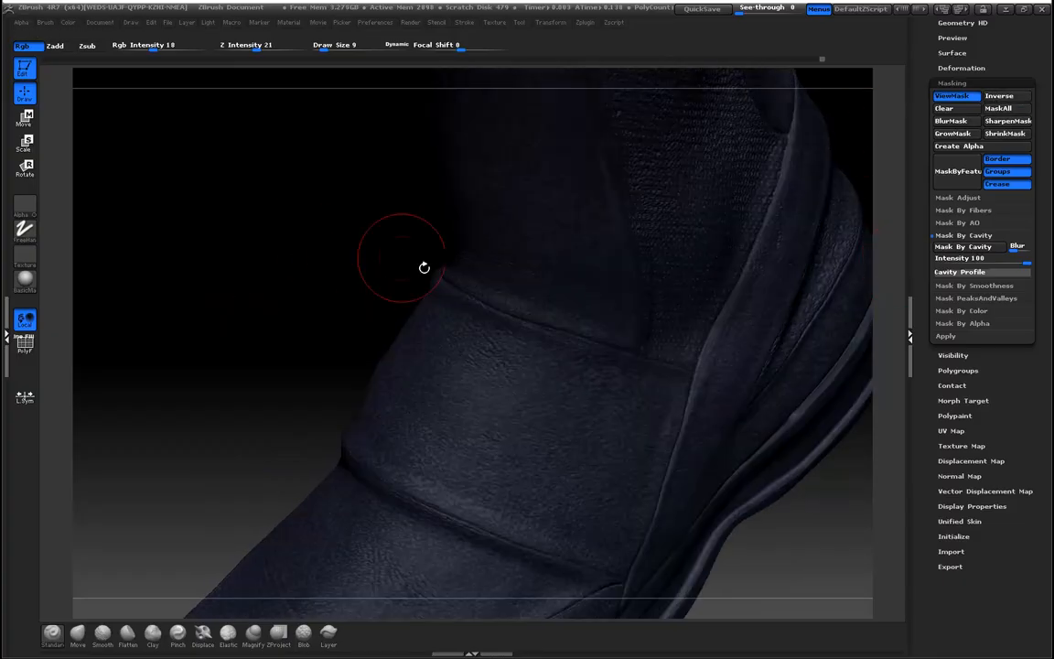
{"action": "left_click", "coordinate": [951, 96]}
Set the paint colour to dark blue R 30, G 33, B 51 and fill the boot with it twice through the mask
{"action": "left_click_drag", "start_coordinate": [920, 188], "coordinate": [927, 334]}
{"action": "left_click", "coordinate": [966, 155]}
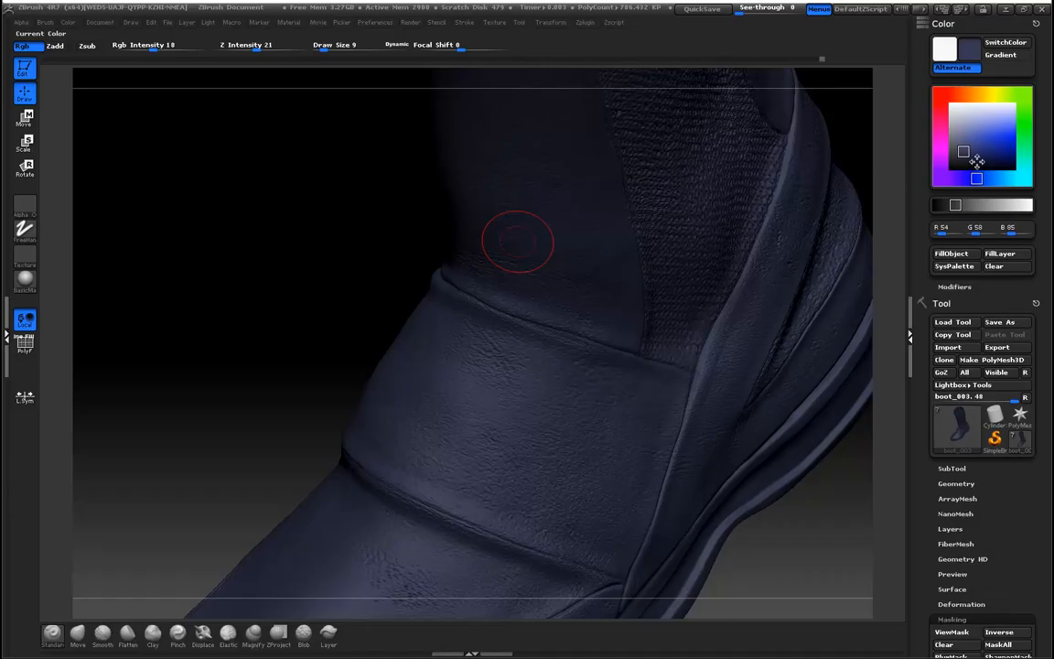
{"action": "left_click_drag", "start_coordinate": [971, 163], "coordinate": [818, 117]}
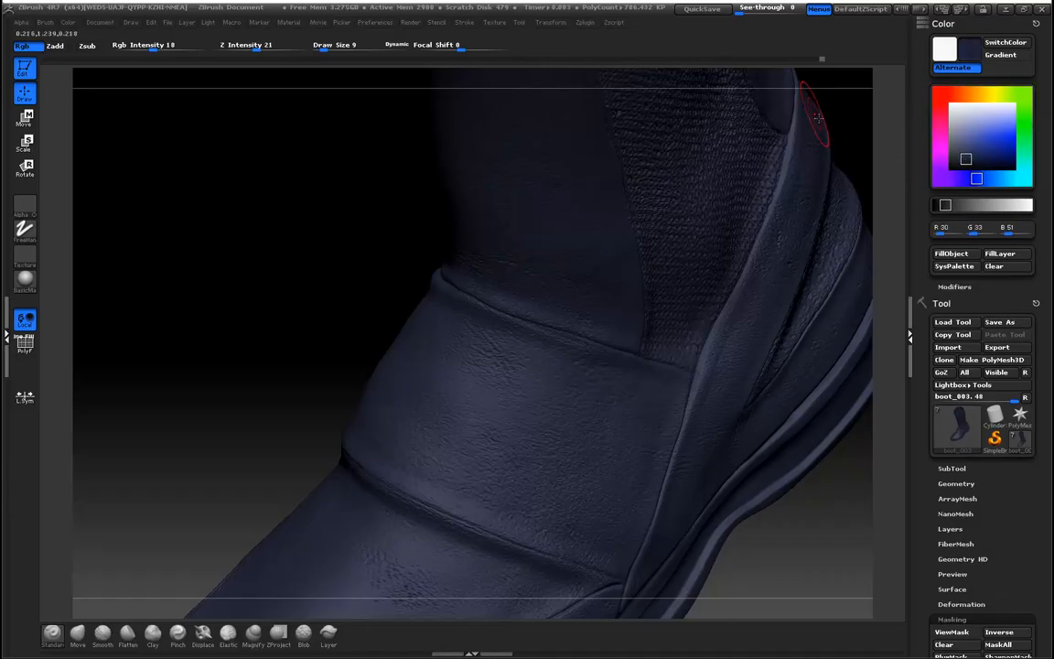
{"action": "left_click", "coordinate": [948, 256]}
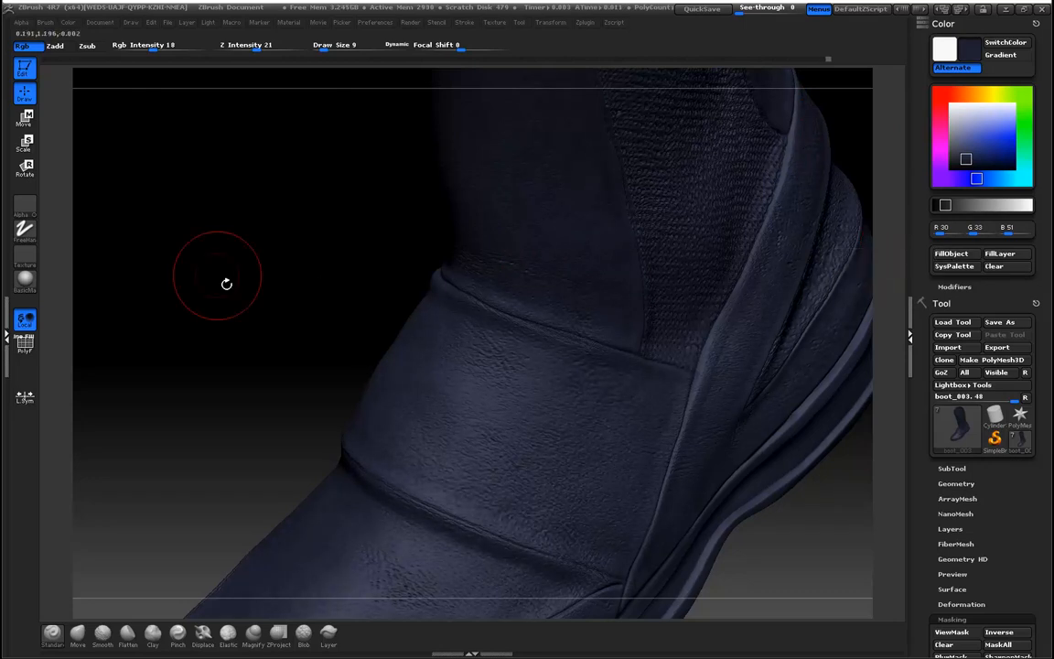
{"action": "left_click_drag", "start_coordinate": [238, 273], "coordinate": [228, 236], "text": "alt"}
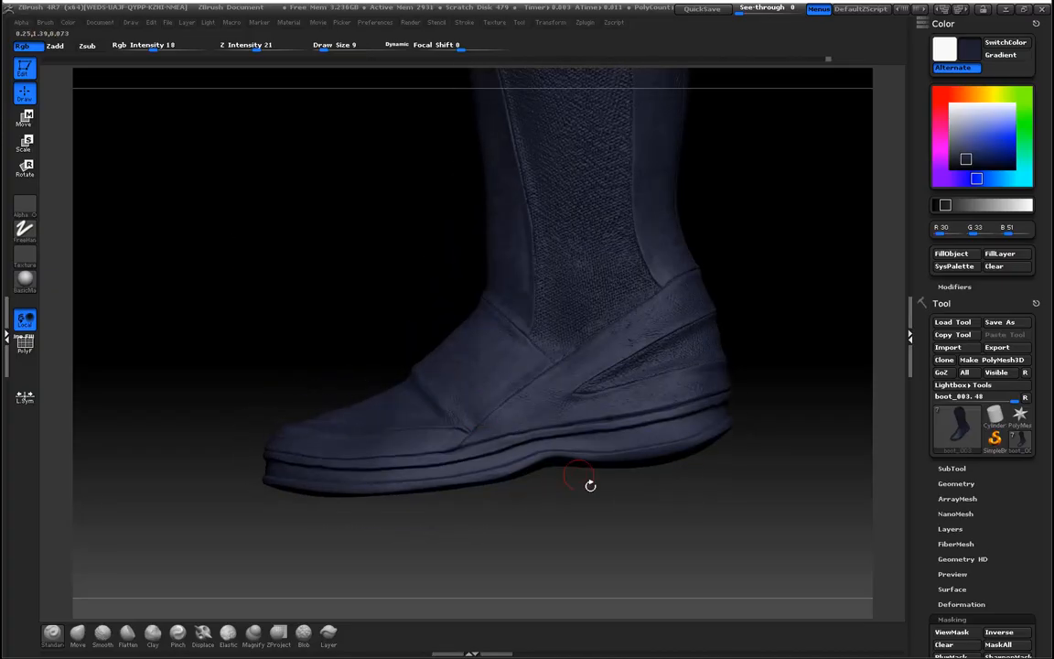
{"action": "left_click_drag", "start_coordinate": [640, 538], "coordinate": [611, 549]}
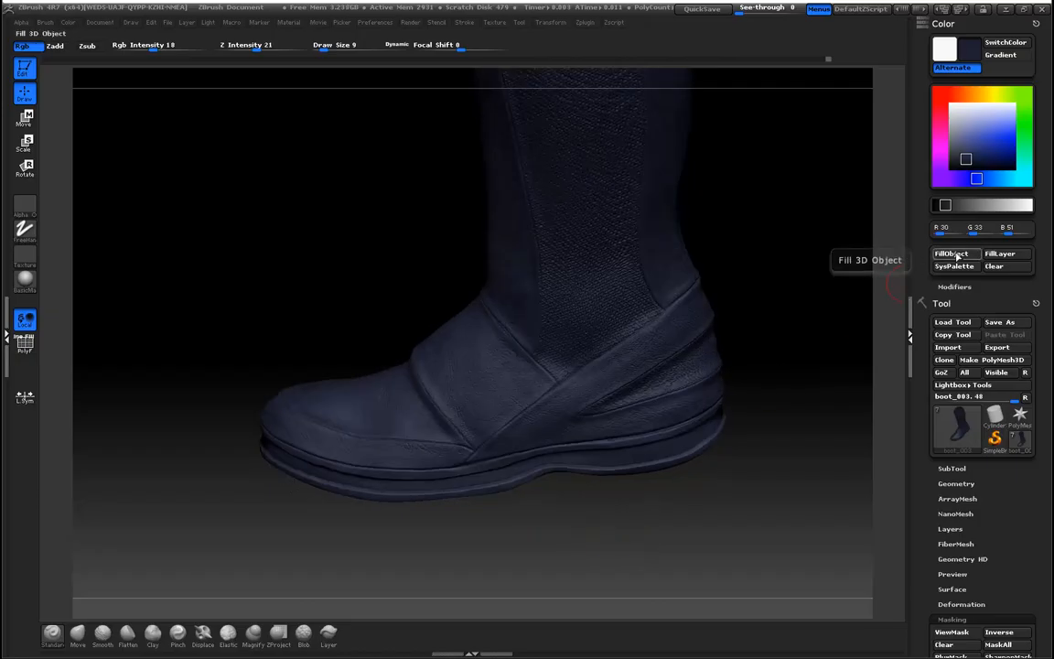
{"action": "left_click", "coordinate": [957, 256]}
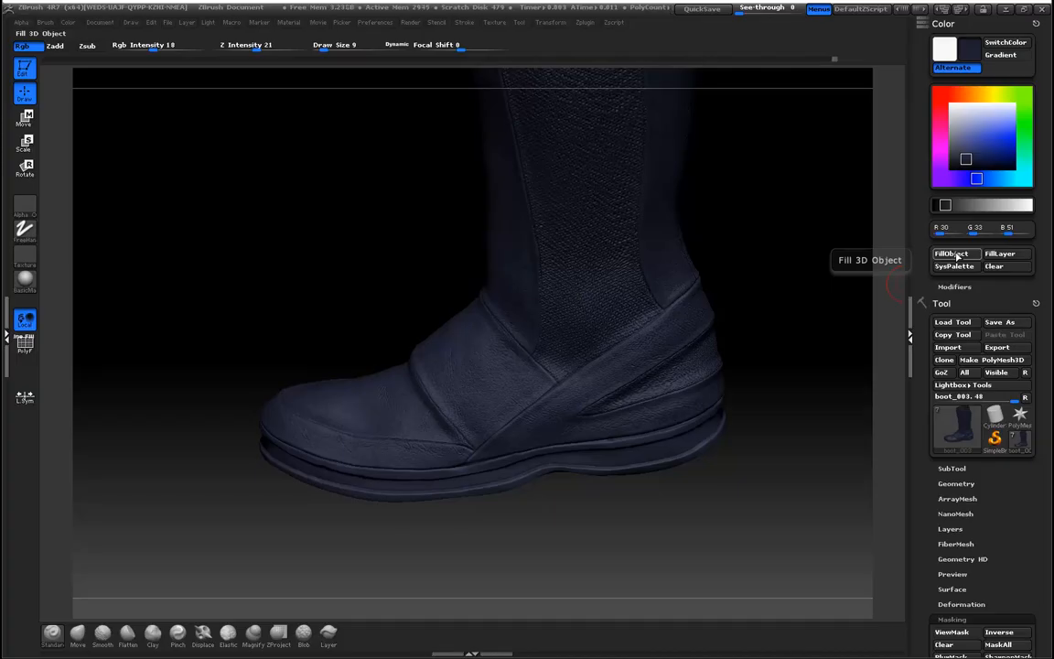
Paint the dark blue along the upper and lower seams of the strap across the boot's instep
{"action": "left_click_drag", "start_coordinate": [244, 322], "coordinate": [332, 345]}
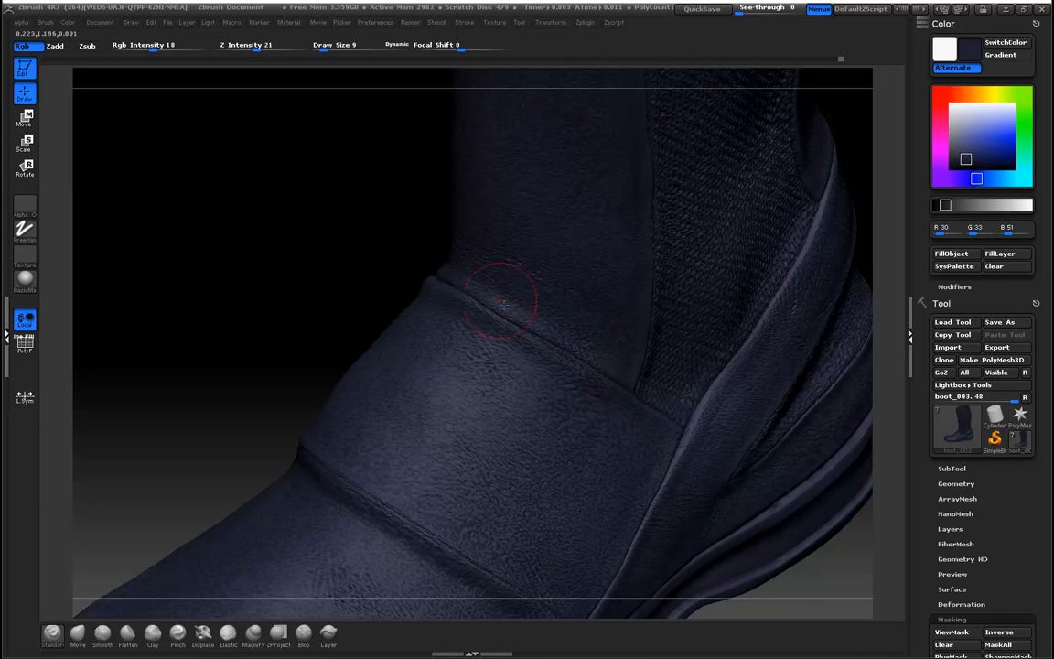
{"action": "left_click_drag", "start_coordinate": [271, 197], "coordinate": [212, 269], "text": "ctrl"}
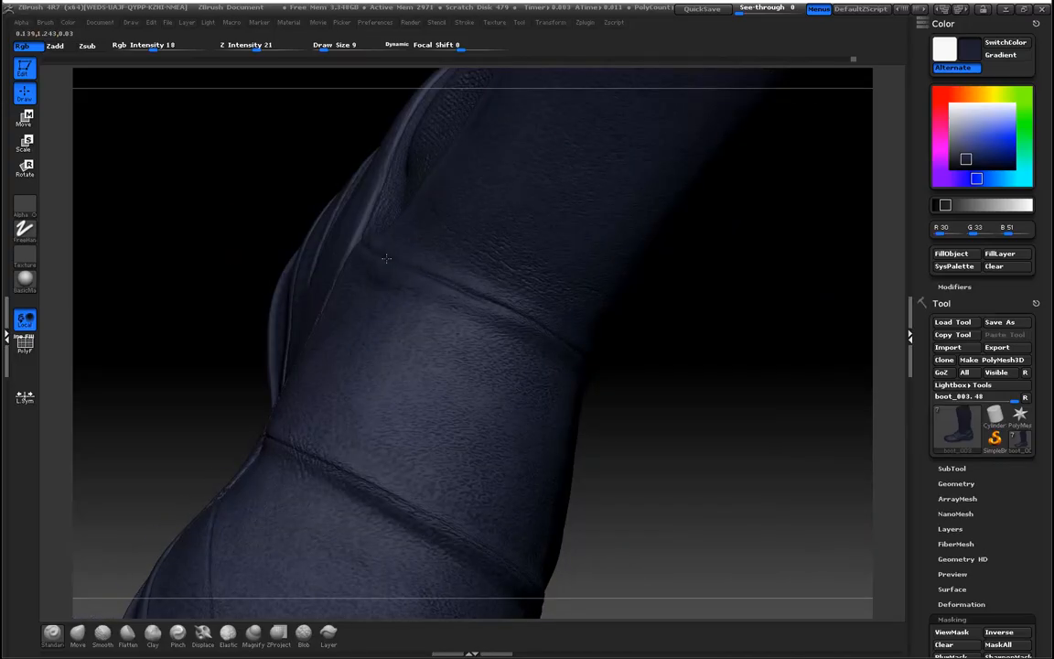
{"action": "left_click_drag", "start_coordinate": [605, 358], "coordinate": [741, 433]}
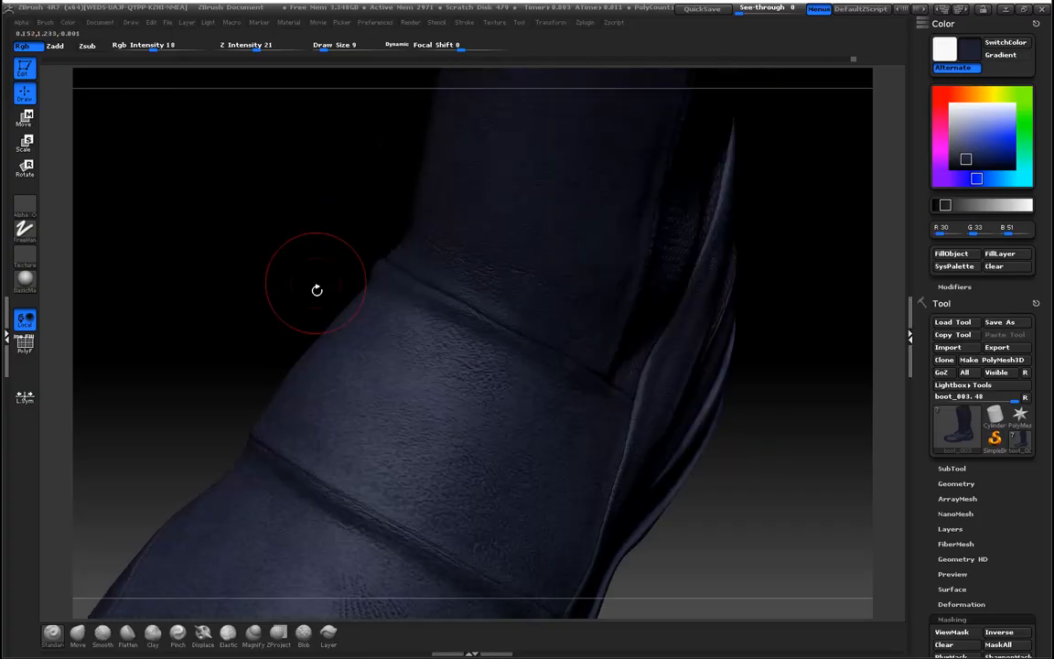
{"action": "left_click_drag", "start_coordinate": [210, 308], "coordinate": [273, 185], "text": "alt"}
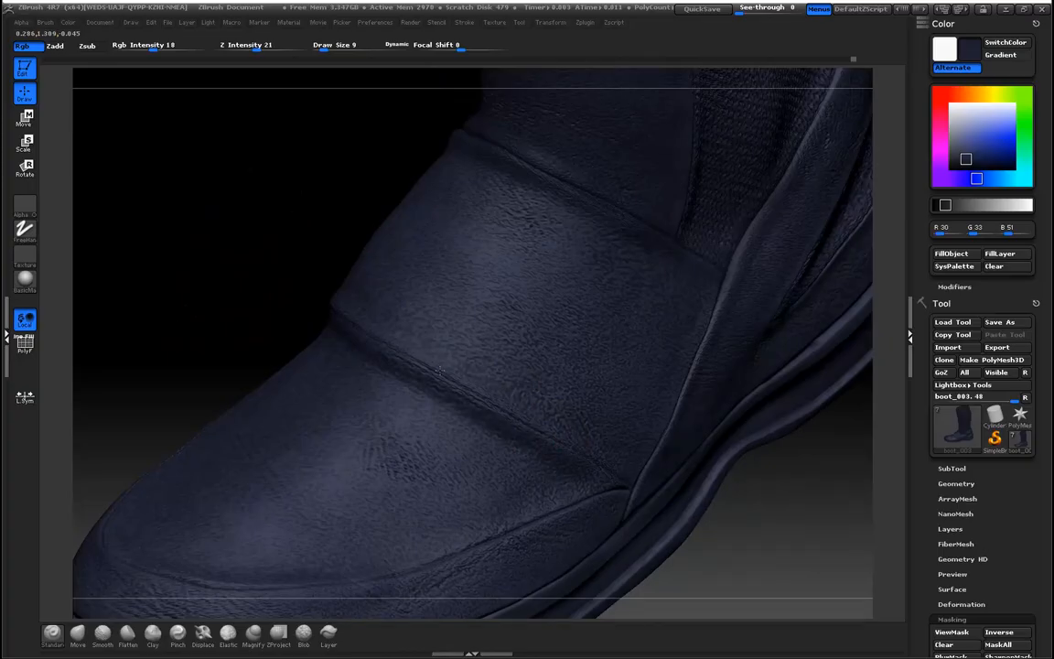
{"action": "left_click_drag", "start_coordinate": [238, 284], "coordinate": [197, 272]}
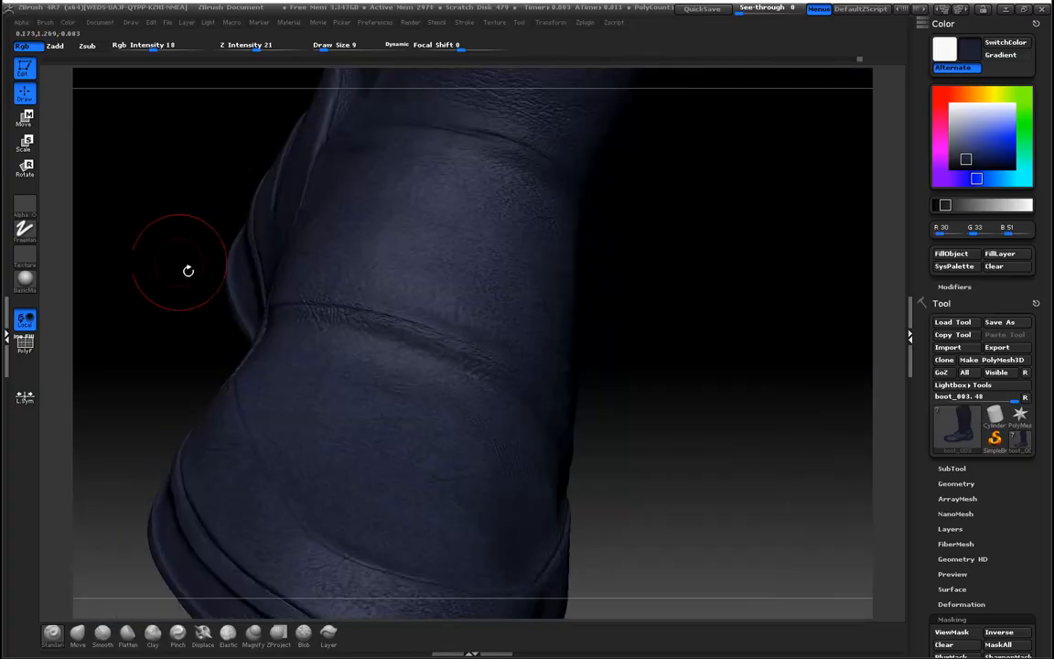
{"action": "left_click_drag", "start_coordinate": [718, 419], "coordinate": [693, 422]}
{"action": "left_click_drag", "start_coordinate": [189, 301], "coordinate": [348, 347]}
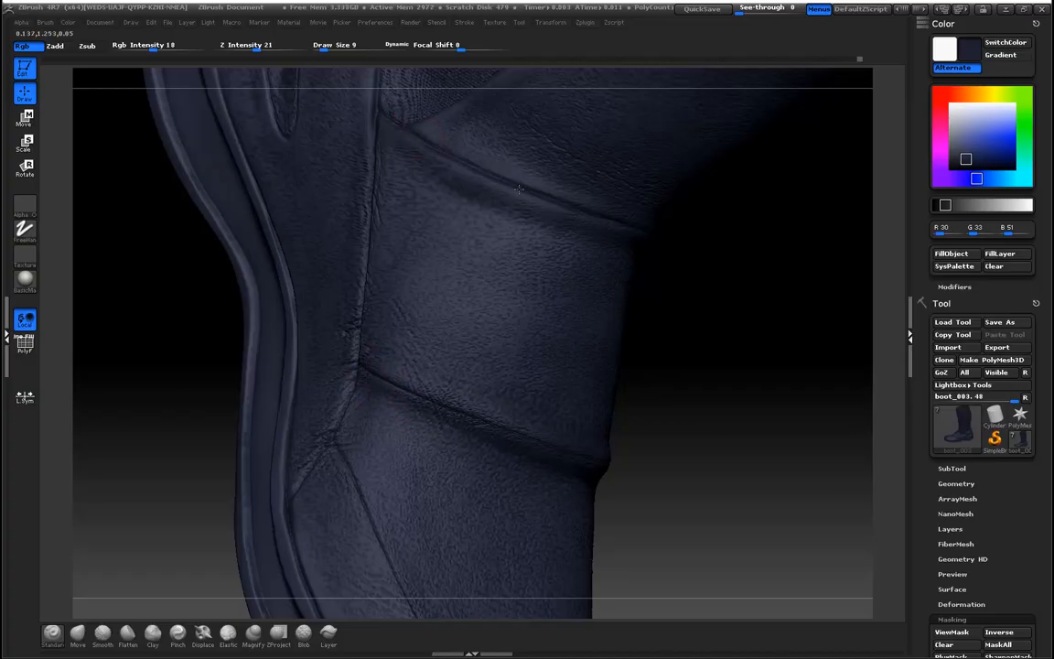
{"action": "left_click_drag", "start_coordinate": [759, 384], "coordinate": [665, 297], "text": "alt"}
Paint the dark blue along the seam around the toe cap, working on both sides of the foot
{"action": "left_click_drag", "start_coordinate": [606, 408], "coordinate": [706, 495]}
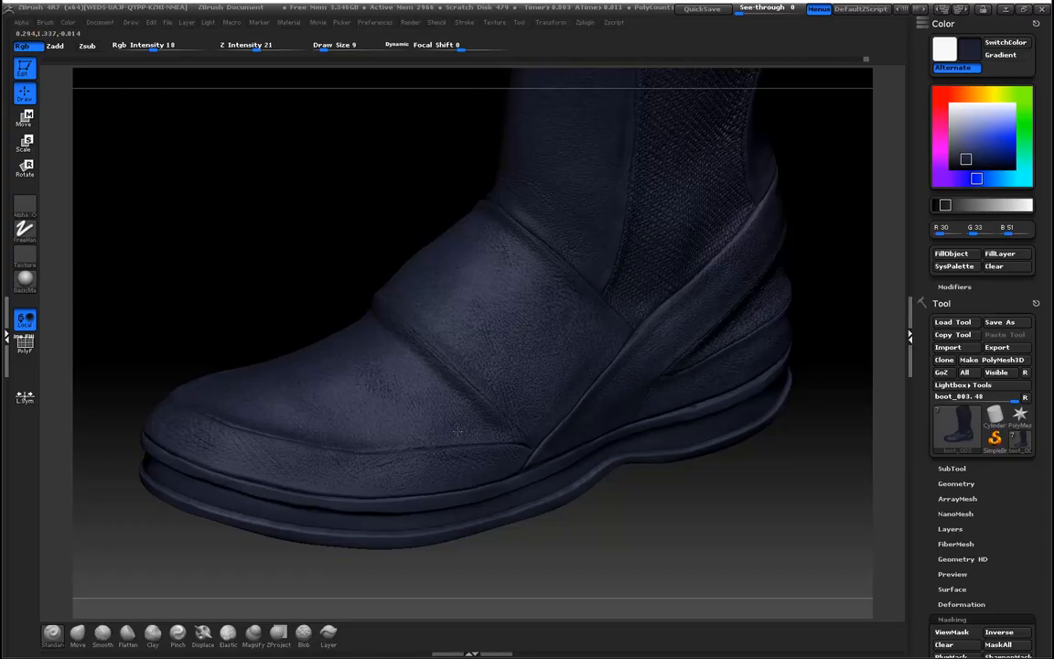
{"action": "left_click_drag", "start_coordinate": [299, 305], "coordinate": [325, 361]}
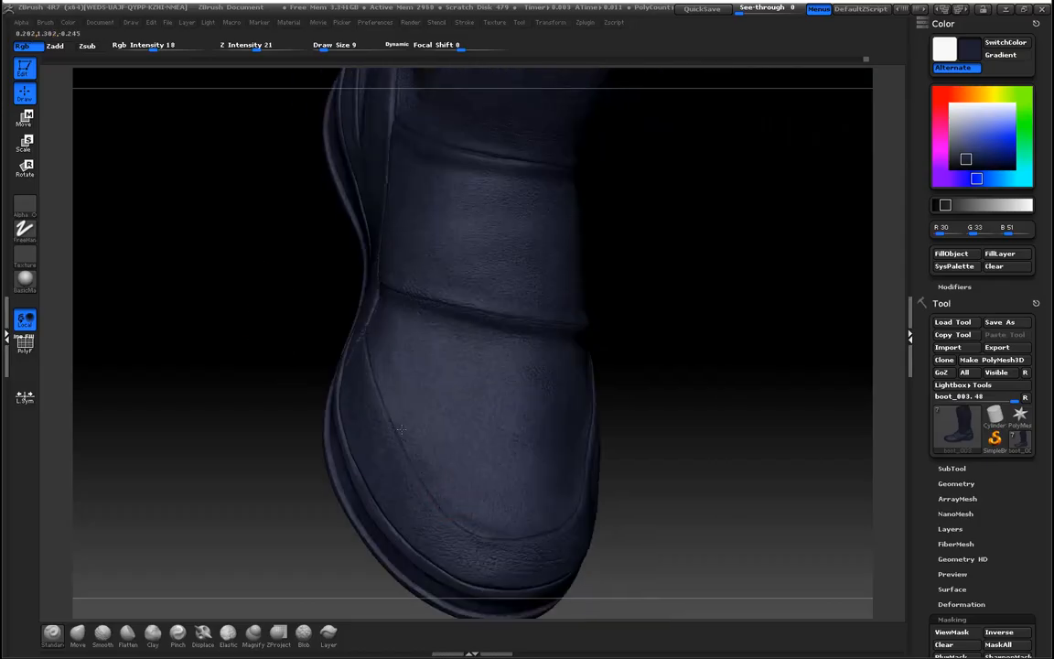
{"action": "left_click_drag", "start_coordinate": [343, 301], "coordinate": [662, 292]}
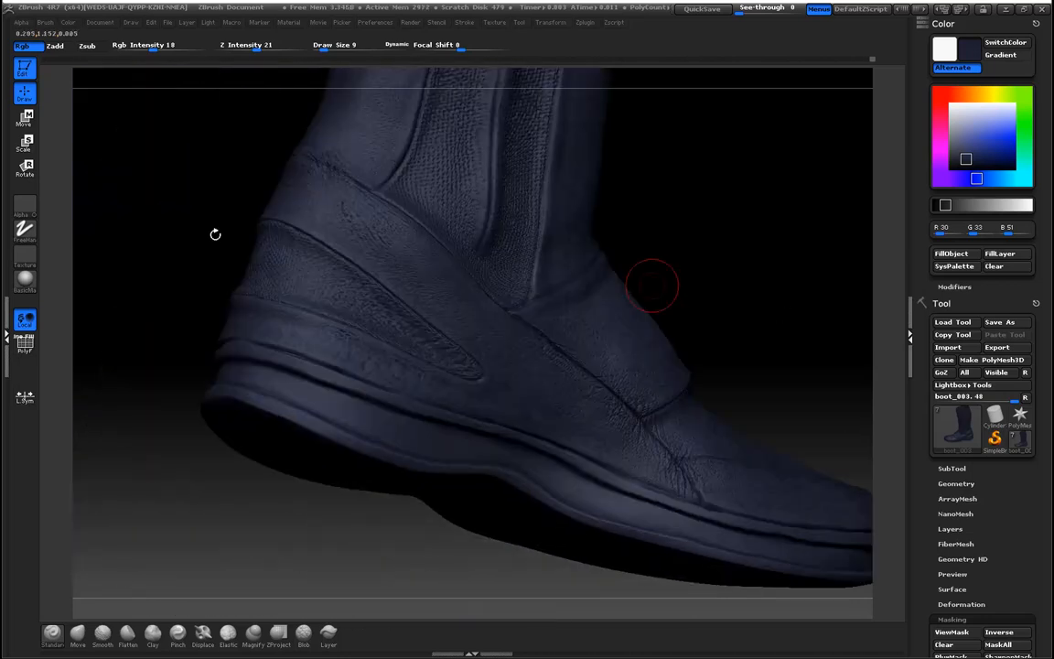
Paint the dark blue along the heel panel seams and up the rear shaft seam to the top cuff
{"action": "left_click_drag", "start_coordinate": [159, 225], "coordinate": [454, 324]}
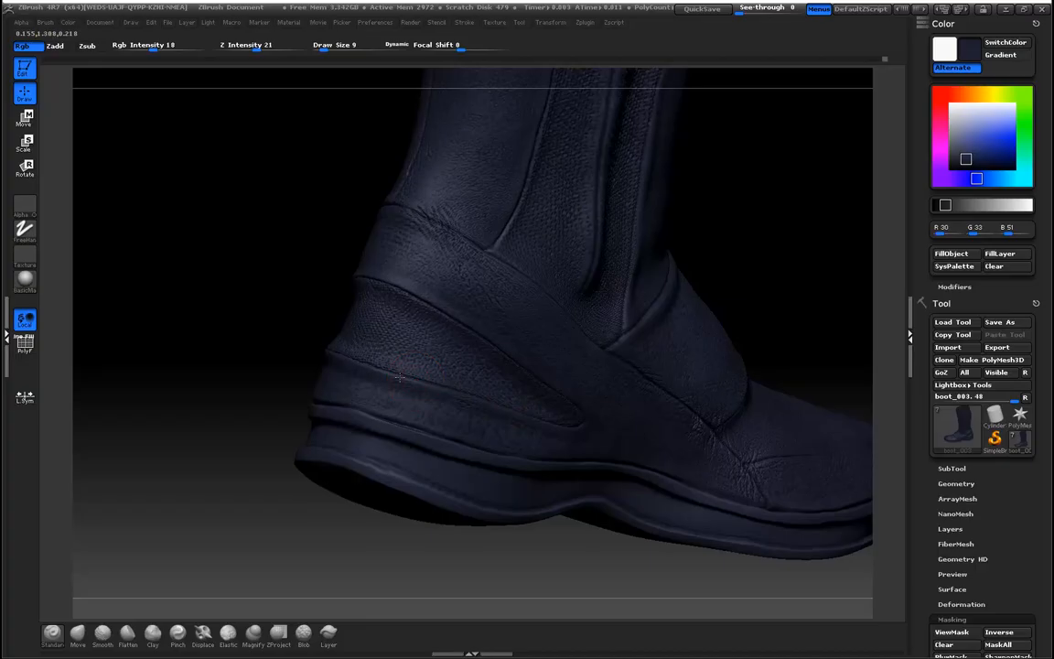
{"action": "left_click_drag", "start_coordinate": [266, 326], "coordinate": [512, 338]}
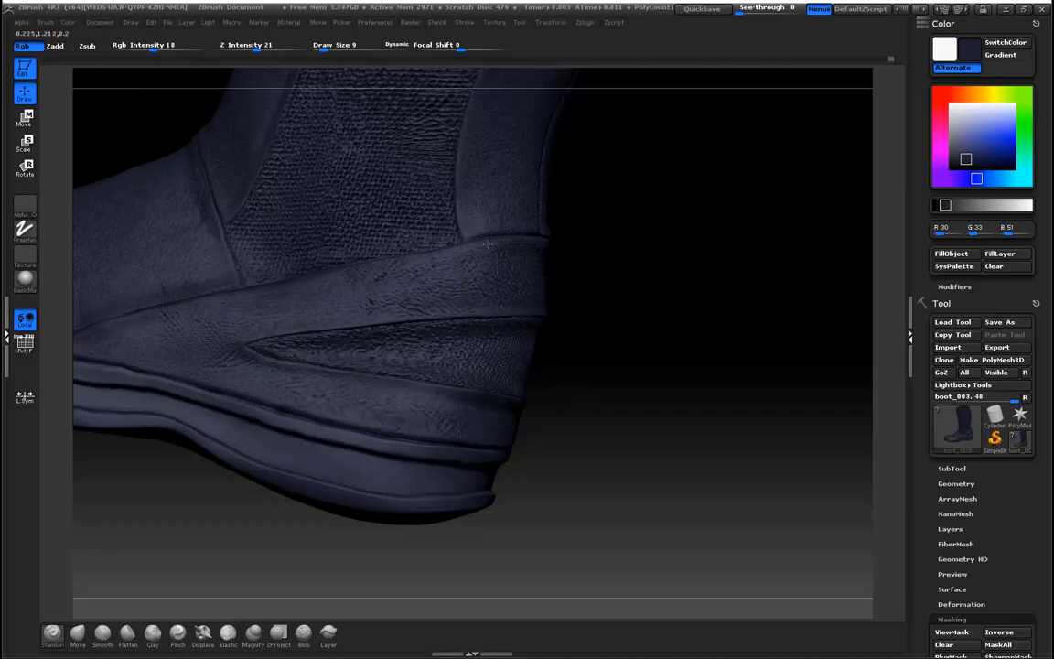
{"action": "left_click_drag", "start_coordinate": [690, 414], "coordinate": [598, 365], "text": "alt"}
{"action": "left_click_drag", "start_coordinate": [603, 302], "coordinate": [479, 469], "text": "alt"}
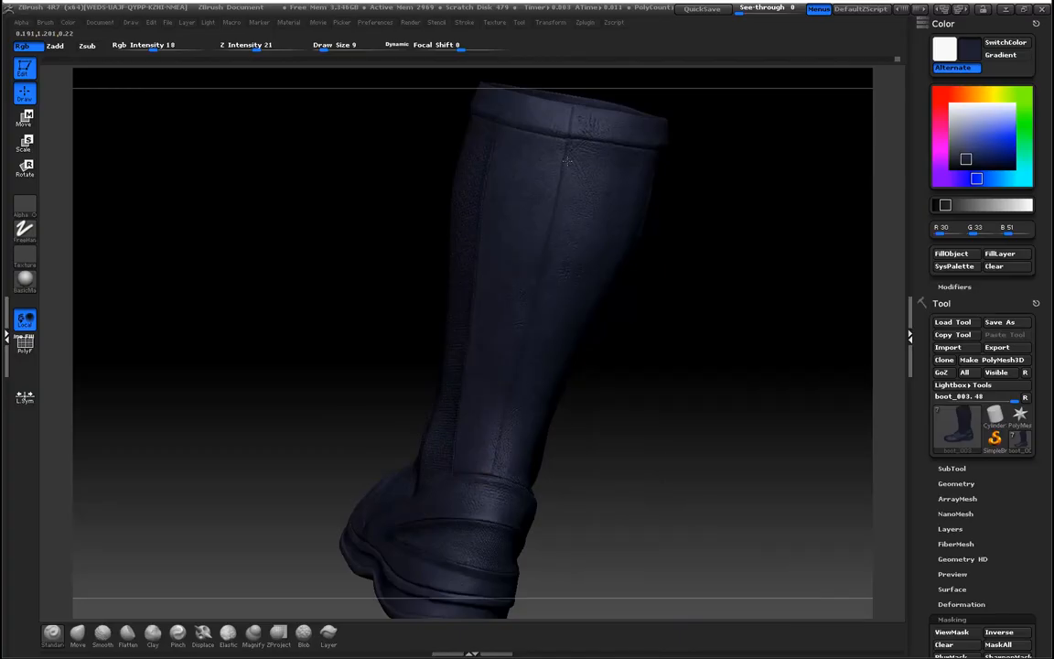
{"action": "mouse_move", "coordinate": [211, 262]}
{"action": "left_mouse_down"}
{"action": "mouse_move", "coordinate": [259, 299]}
{"action": "mouse_move", "coordinate": [171, 297]}
{"action": "mouse_move", "coordinate": [207, 346]}
{"action": "mouse_move", "coordinate": [384, 181]}
{"action": "mouse_move", "coordinate": [327, 263]}
{"action": "mouse_move", "coordinate": [272, 307]}
{"action": "mouse_move", "coordinate": [341, 212]}
{"action": "mouse_move", "coordinate": [283, 293]}
{"action": "mouse_move", "coordinate": [250, 257]}
{"action": "left_mouse_up"}
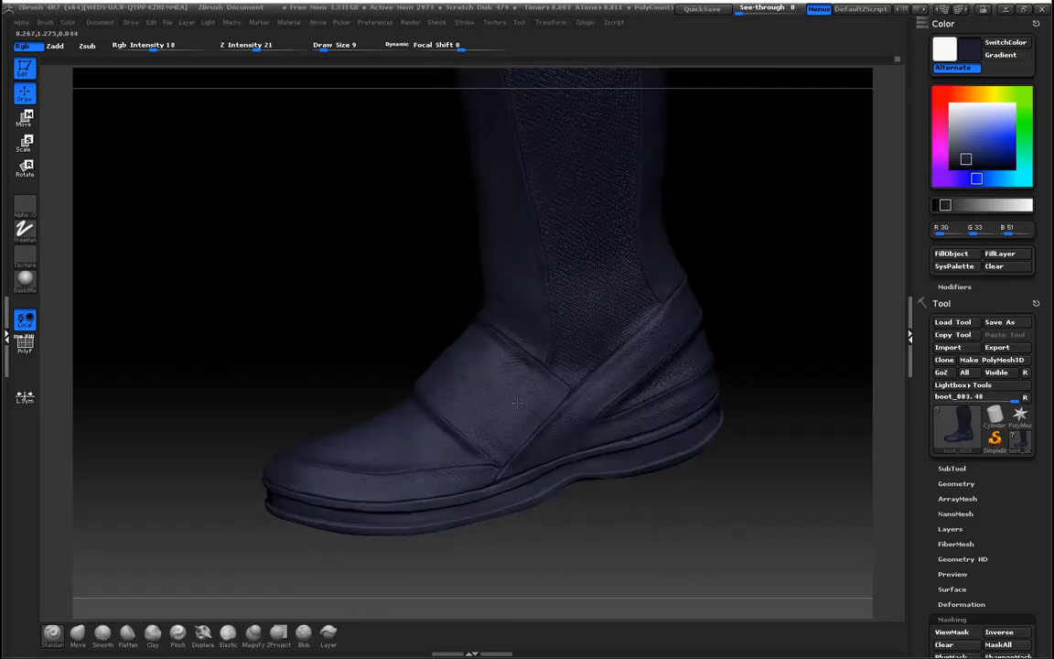
Paint the dark blue around the heel panel and across the back of the heel on both sides of the boot
{"action": "left_click_drag", "start_coordinate": [732, 530], "coordinate": [699, 356]}
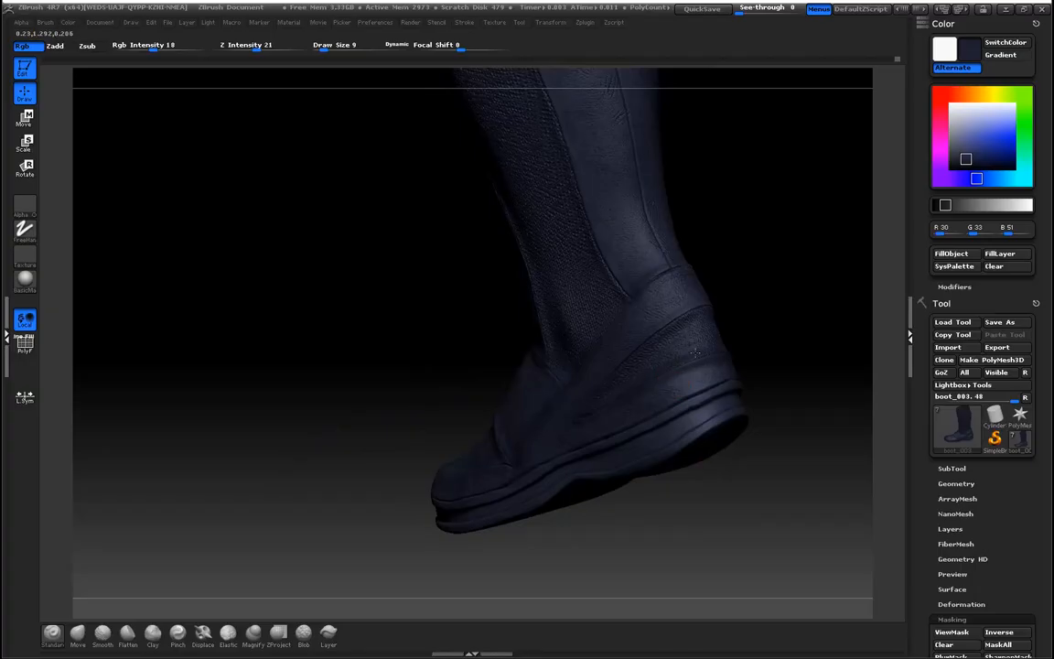
{"action": "left_click_drag", "start_coordinate": [814, 335], "coordinate": [723, 354]}
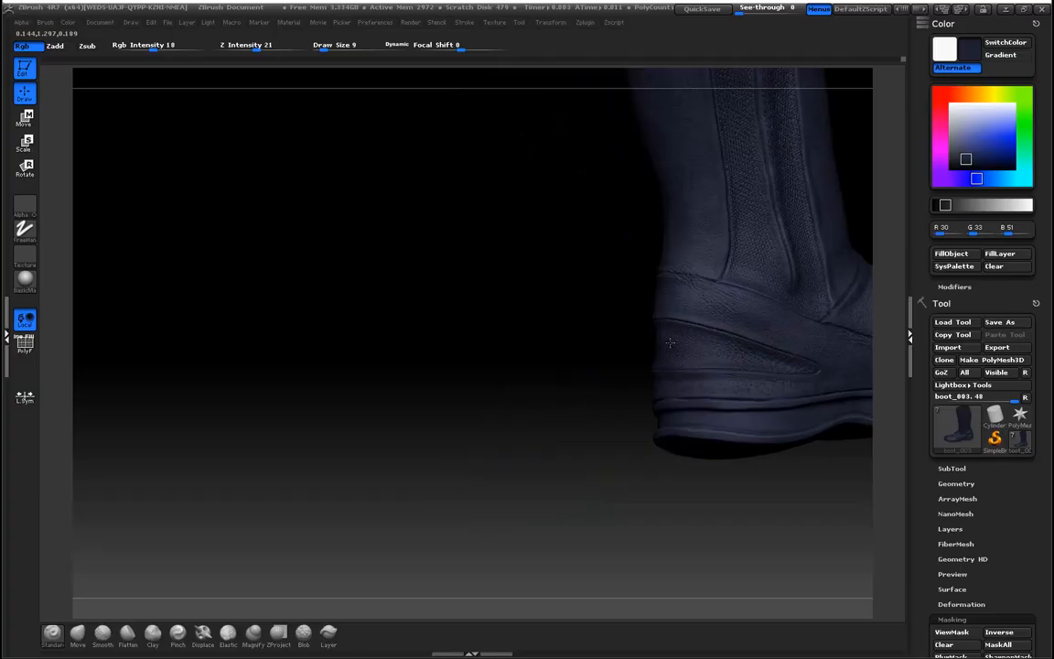
{"action": "mouse_move", "coordinate": [458, 308]}
{"action": "left_mouse_down", "text": "shift"}
{"action": "mouse_move", "coordinate": [489, 363]}
{"action": "mouse_move", "coordinate": [517, 332]}
{"action": "left_mouse_up", "text": "shift"}
Paint the dark blue along the edges of the textured panel on the outer side of the shaft, down to the strap
{"action": "mouse_move", "coordinate": [862, 290]}
{"action": "left_mouse_down", "text": "alt"}
{"action": "mouse_move", "coordinate": [750, 413]}
{"action": "mouse_move", "coordinate": [704, 594]}
{"action": "left_mouse_up", "text": "alt"}
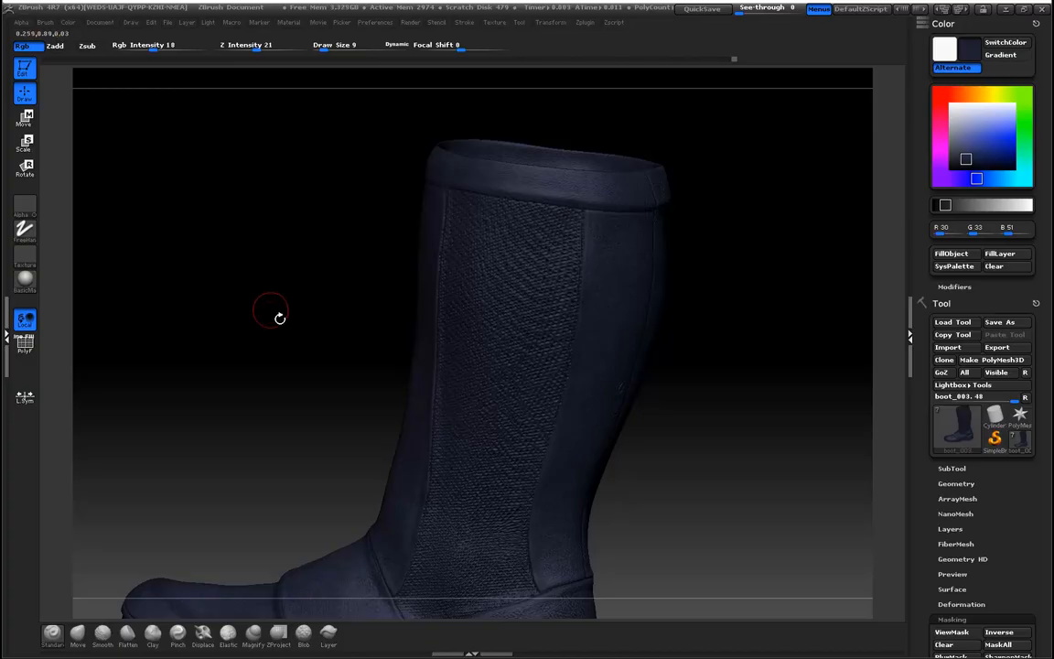
{"action": "left_click_drag", "start_coordinate": [276, 299], "coordinate": [338, 219], "text": "alt"}
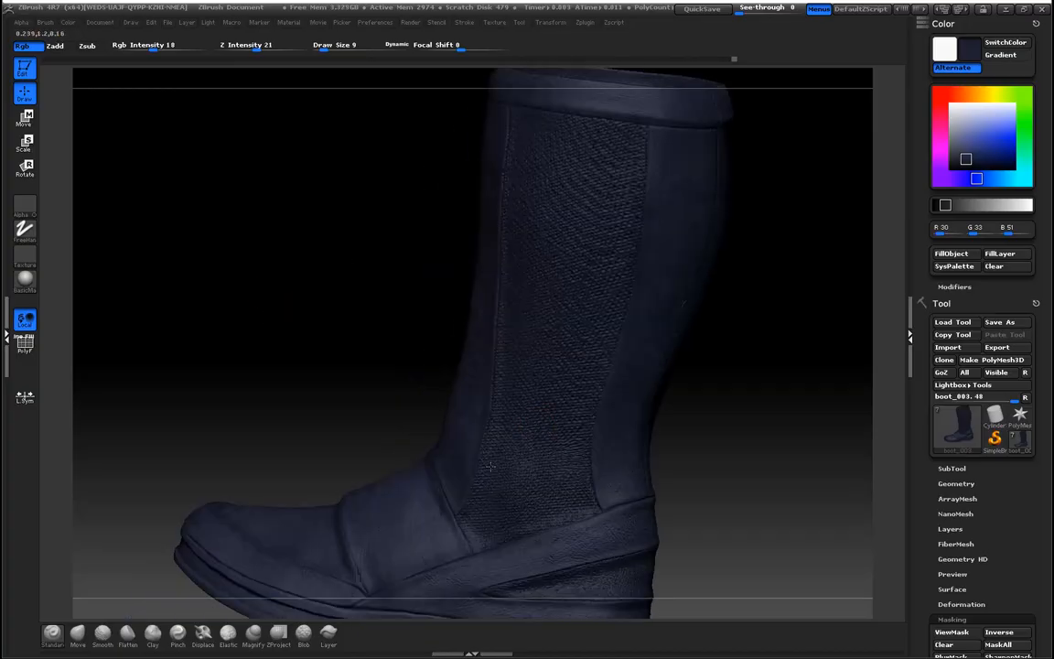
{"action": "left_click_drag", "start_coordinate": [353, 327], "coordinate": [543, 181]}
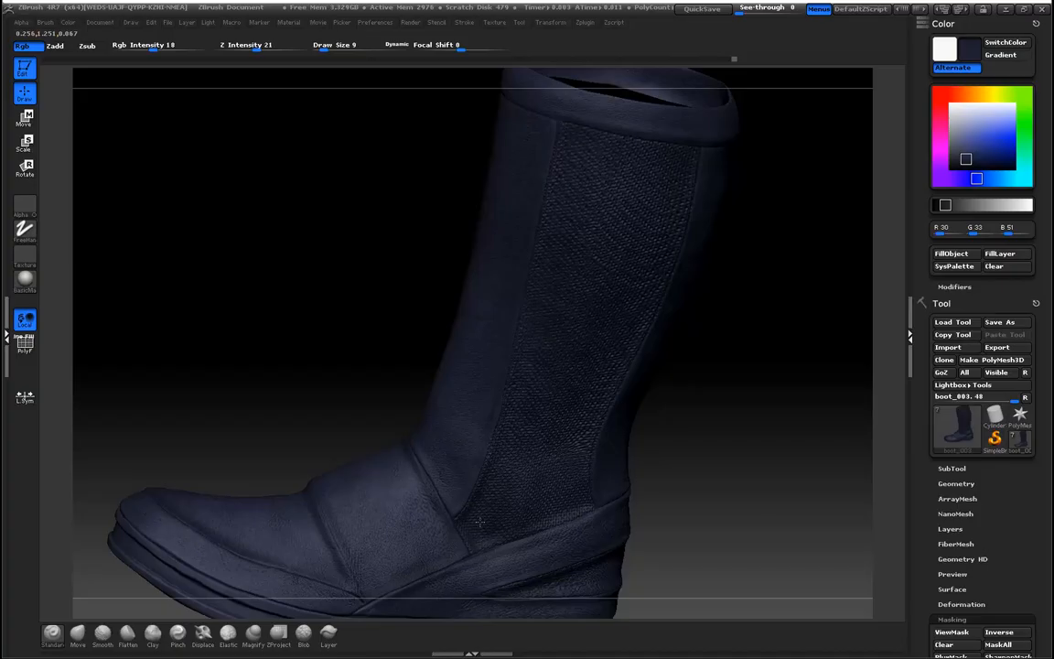
{"action": "left_click_drag", "start_coordinate": [804, 501], "coordinate": [520, 437]}
Paint the dark blue along the textured panels on the shaft's inner side and the heel seams, enlarging the brush slightly
{"action": "left_click_drag", "start_coordinate": [185, 228], "coordinate": [280, 342]}
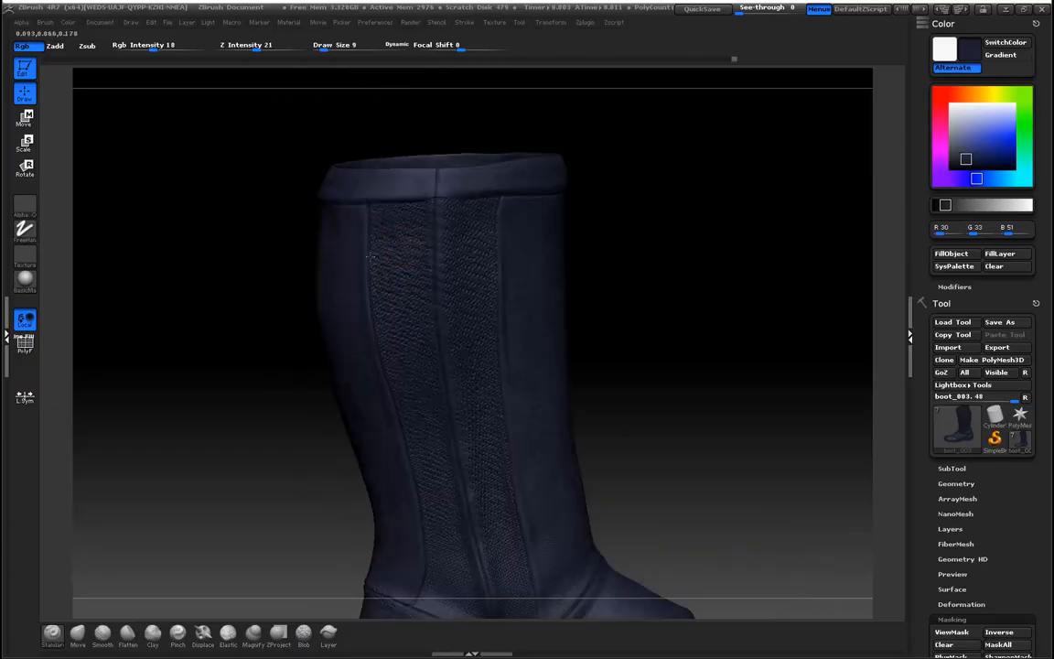
{"action": "mouse_move", "coordinate": [418, 246]}
{"action": "left_mouse_down"}
{"action": "mouse_move", "coordinate": [414, 365]}
{"action": "mouse_move", "coordinate": [447, 499]}
{"action": "left_mouse_up"}
{"action": "key", "text": "]"}
{"action": "left_click_drag", "start_coordinate": [452, 554], "coordinate": [460, 527]}
{"action": "left_click_drag", "start_coordinate": [232, 364], "coordinate": [247, 284], "text": "alt"}
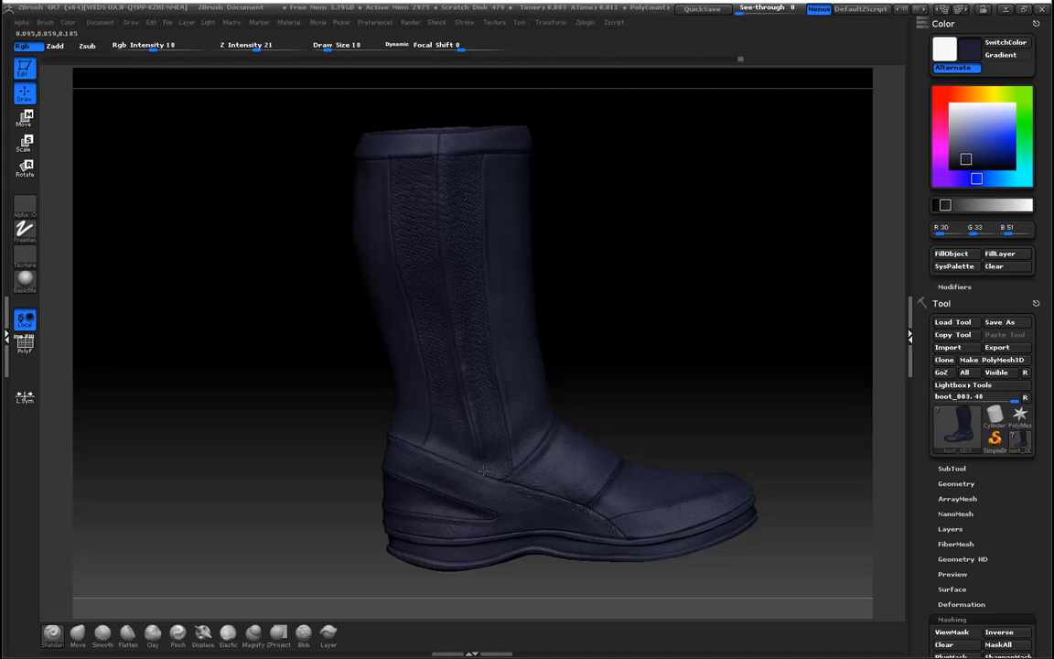
{"action": "mouse_move", "coordinate": [305, 371]}
{"action": "left_mouse_down"}
{"action": "mouse_move", "coordinate": [332, 313]}
{"action": "mouse_move", "coordinate": [325, 375]}
{"action": "left_mouse_up"}
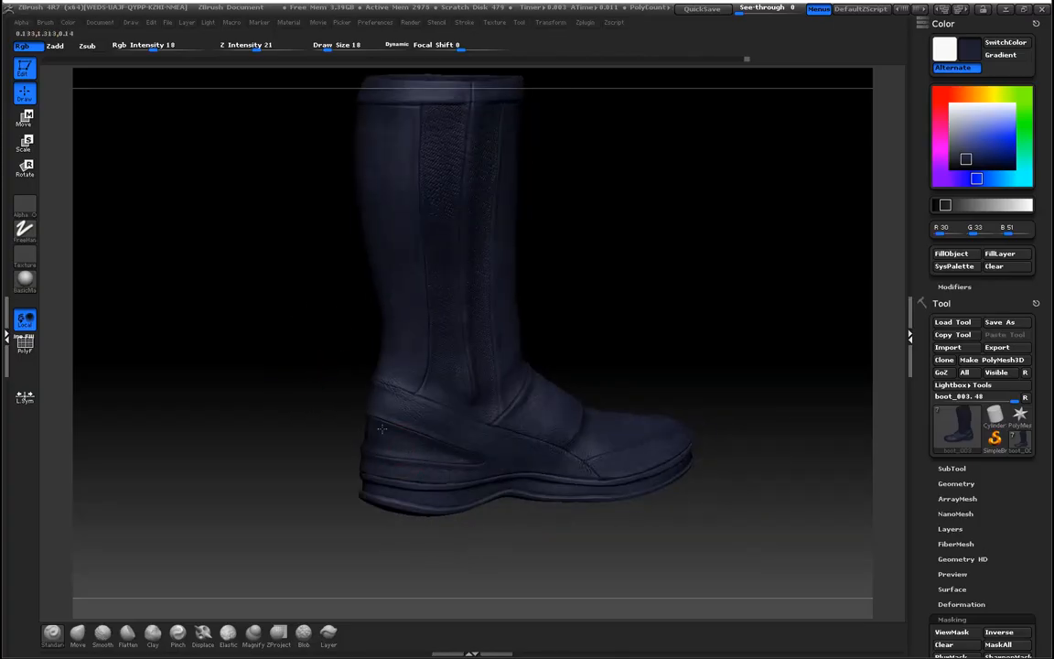
{"action": "left_click_drag", "start_coordinate": [384, 448], "coordinate": [827, 366]}
Set the paint colour to a darker blue R 19, G 21, B 34 and paint the sole's outer side from toe to heel
{"action": "left_click", "coordinate": [970, 166]}
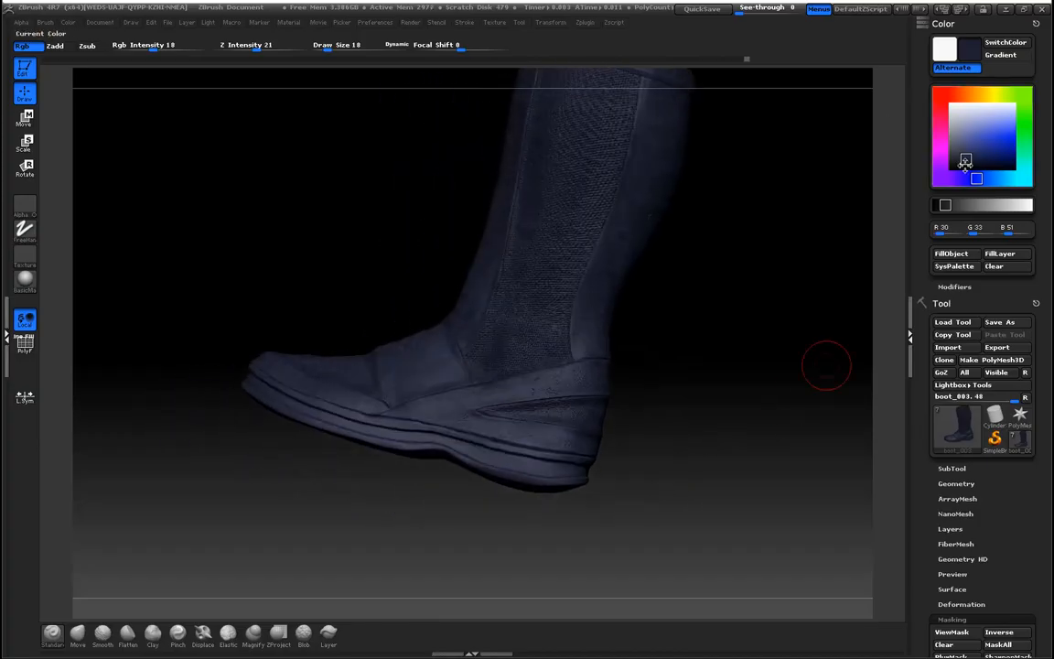
{"action": "left_click_drag", "start_coordinate": [970, 164], "coordinate": [974, 174]}
{"action": "left_click_drag", "start_coordinate": [811, 207], "coordinate": [567, 419]}
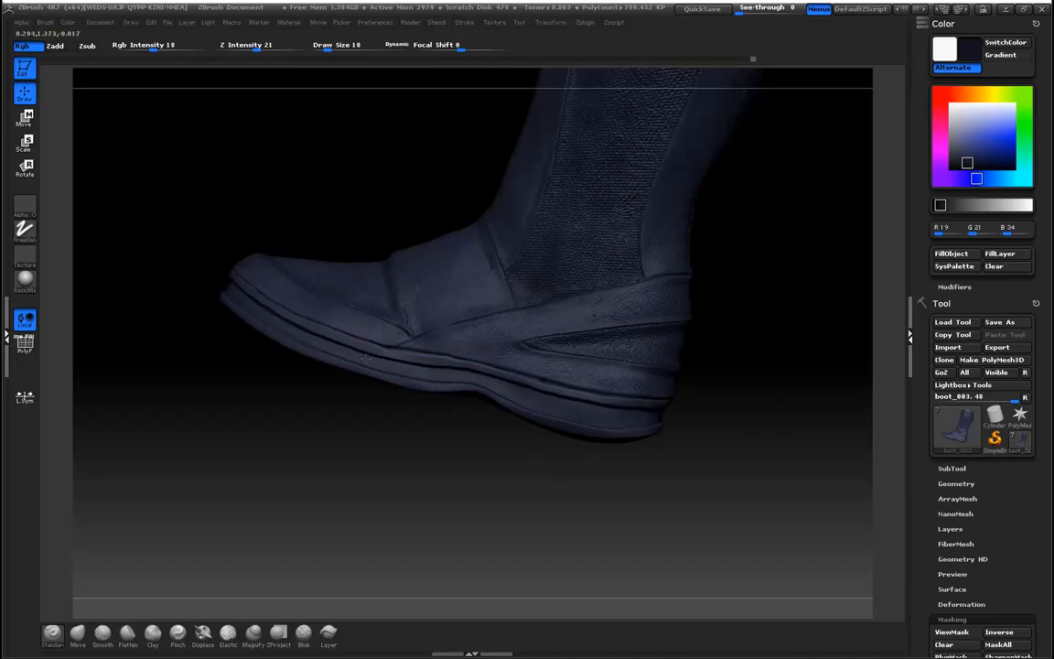
{"action": "mouse_move", "coordinate": [226, 288]}
{"action": "left_mouse_down"}
{"action": "mouse_move", "coordinate": [381, 377]}
{"action": "mouse_move", "coordinate": [365, 386]}
{"action": "mouse_move", "coordinate": [548, 437]}
{"action": "mouse_move", "coordinate": [559, 450]}
{"action": "left_mouse_up"}
{"action": "left_click_drag", "start_coordinate": [506, 406], "coordinate": [573, 440]}
{"action": "left_click_drag", "start_coordinate": [213, 246], "coordinate": [249, 194], "text": "alt"}
{"action": "left_click_drag", "start_coordinate": [216, 294], "coordinate": [205, 199]}
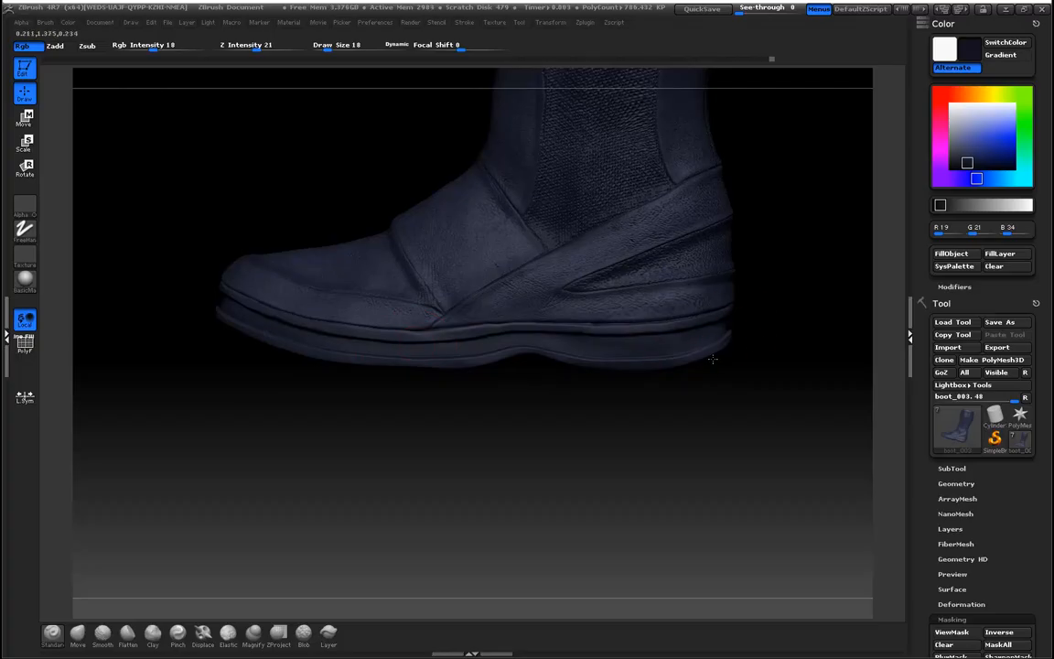
Paint the darker blue on the sole around the back of the heel and along the inner side
{"action": "left_click_drag", "start_coordinate": [495, 414], "coordinate": [639, 486]}
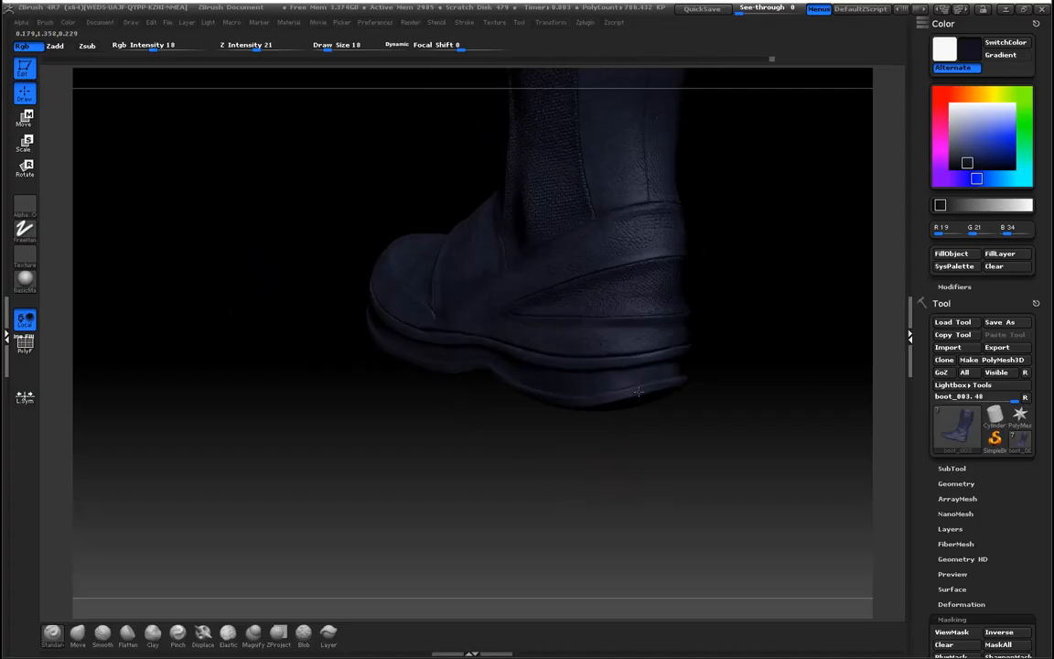
{"action": "left_click_drag", "start_coordinate": [806, 494], "coordinate": [721, 479]}
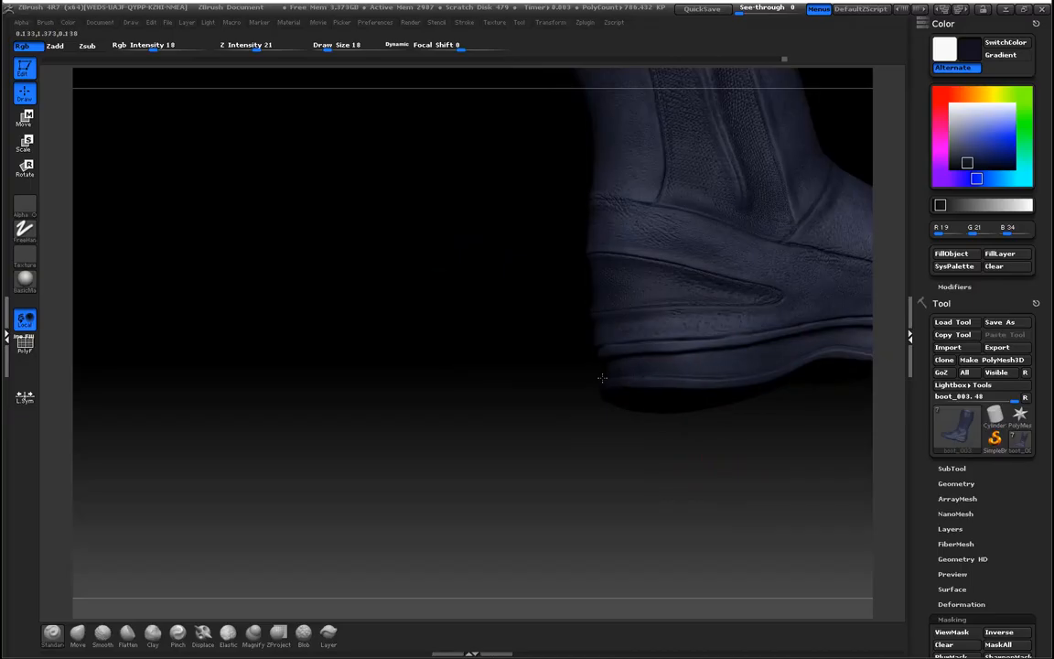
{"action": "left_click_drag", "start_coordinate": [581, 477], "coordinate": [585, 502]}
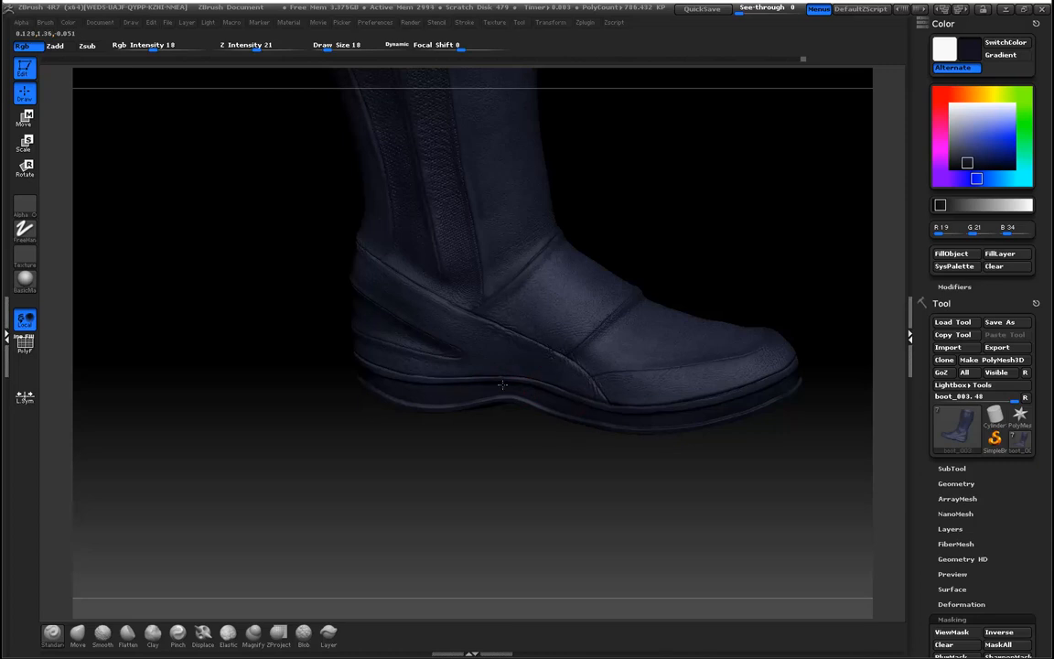
{"action": "left_click_drag", "start_coordinate": [531, 487], "coordinate": [477, 422]}
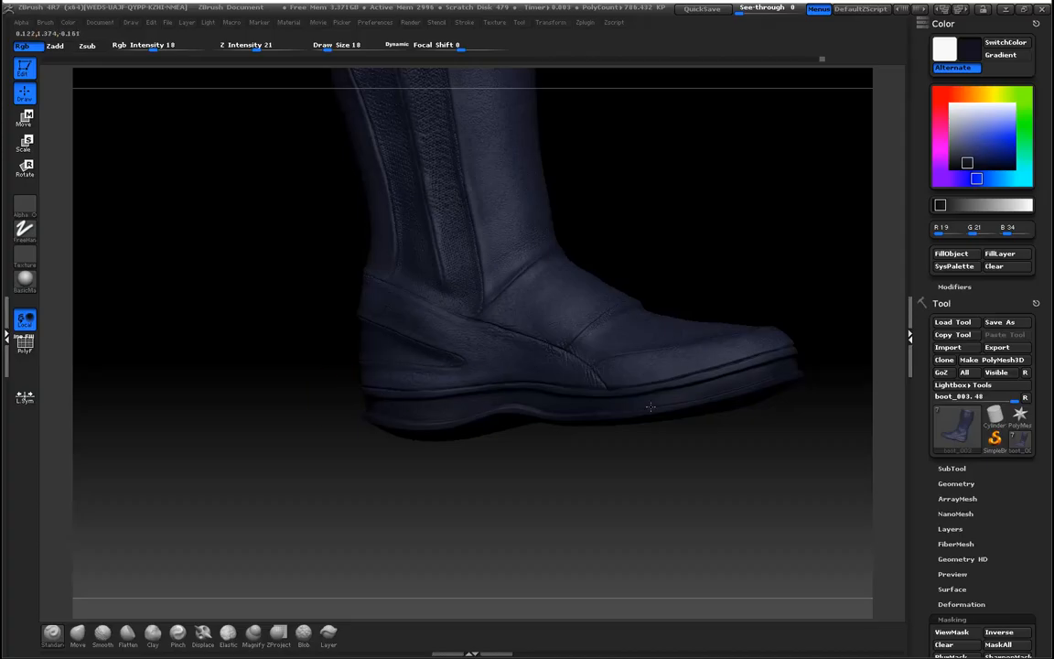
{"action": "left_click_drag", "start_coordinate": [316, 438], "coordinate": [353, 483]}
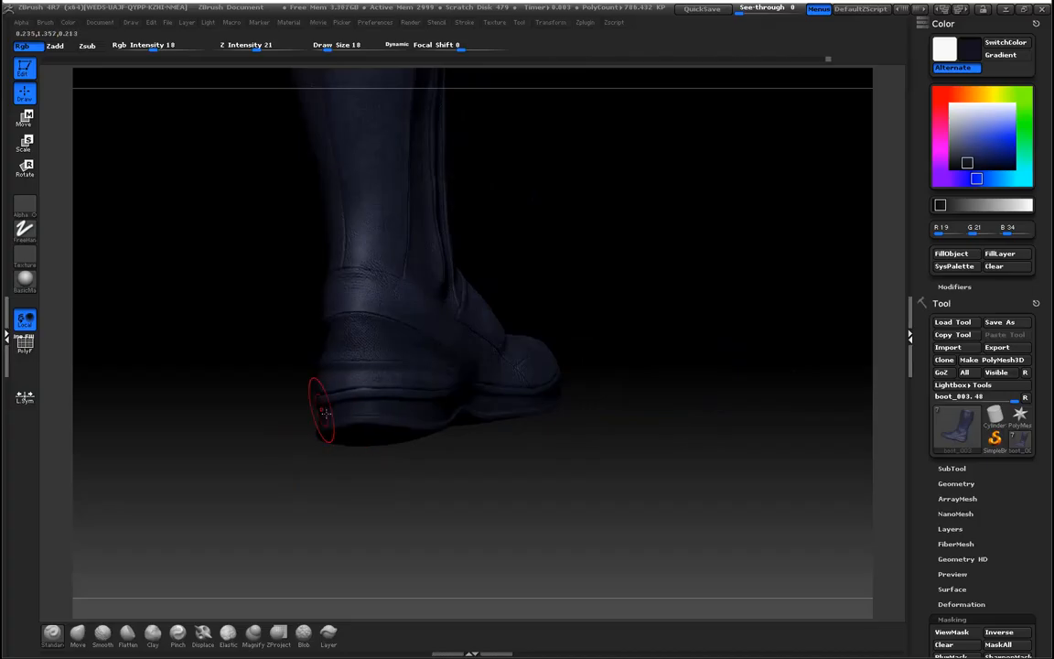
Darken the recessed band of the sole along the outer side and around the toe with the same blue
{"action": "left_click_drag", "start_coordinate": [259, 419], "coordinate": [636, 430]}
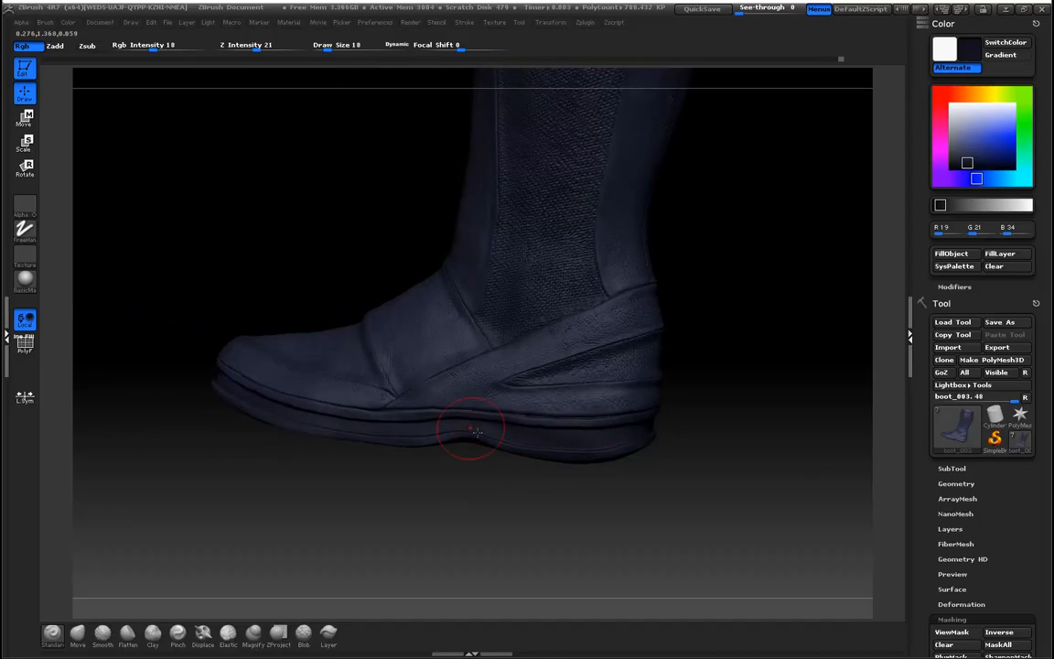
{"action": "left_click_drag", "start_coordinate": [207, 381], "coordinate": [375, 496]}
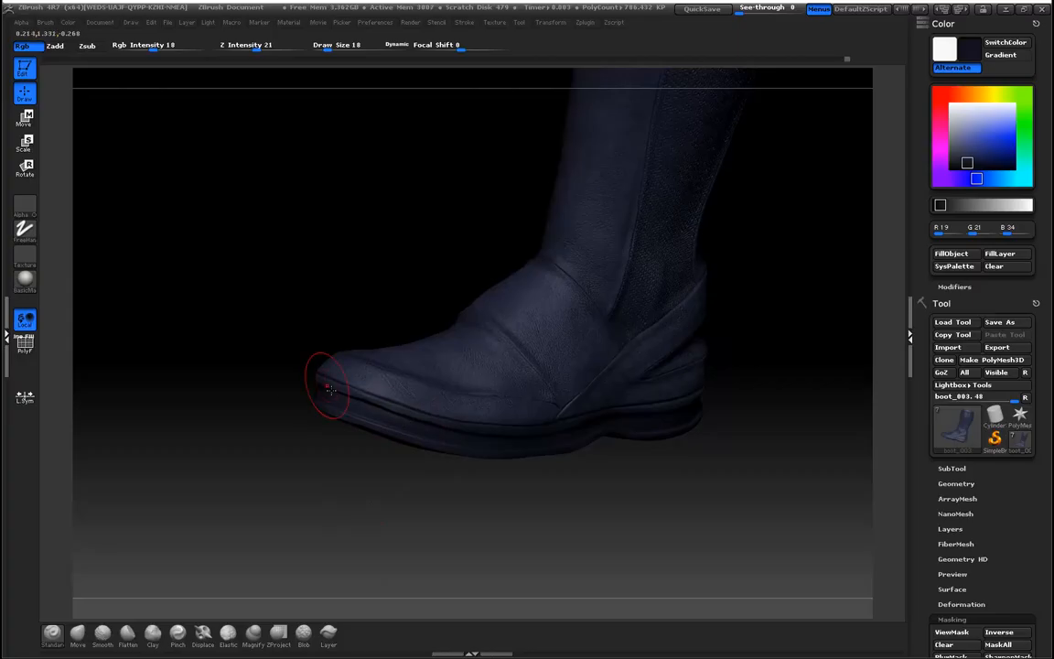
{"action": "left_click_drag", "start_coordinate": [516, 539], "coordinate": [412, 444]}
{"action": "left_click_drag", "start_coordinate": [489, 442], "coordinate": [426, 448]}
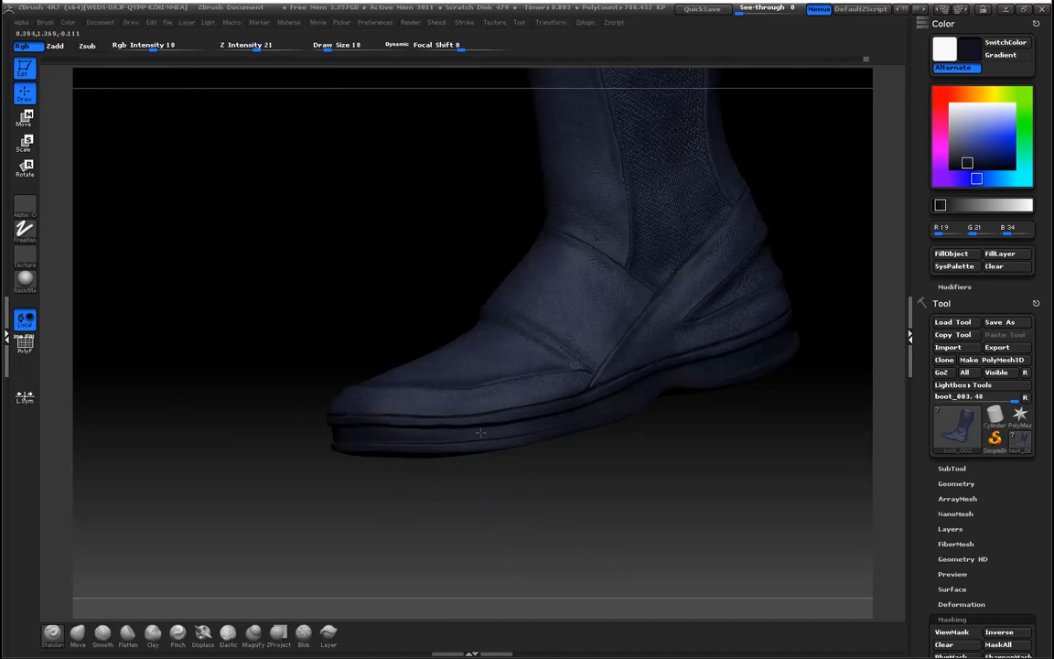
{"action": "mouse_move", "coordinate": [325, 462]}
{"action": "left_mouse_down"}
{"action": "mouse_move", "coordinate": [317, 489]}
{"action": "mouse_move", "coordinate": [464, 527]}
{"action": "left_mouse_up"}
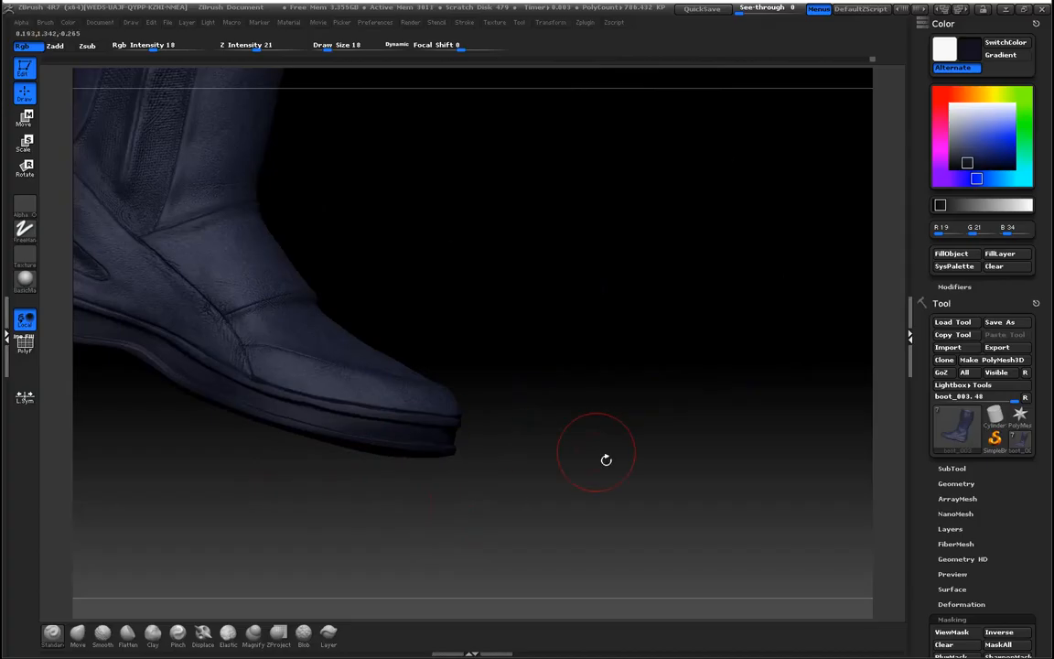
{"action": "left_click_drag", "start_coordinate": [605, 458], "coordinate": [796, 464], "text": "alt"}
{"action": "mouse_move", "coordinate": [551, 487]}
{"action": "left_mouse_down"}
{"action": "mouse_move", "coordinate": [497, 498]}
{"action": "mouse_move", "coordinate": [506, 512]}
{"action": "left_mouse_up"}
Set the paint colour to a warm grey R 76, G 75, B 63 and try it along the inner seam beside the toe cap
{"action": "mouse_move", "coordinate": [430, 478]}
{"action": "left_mouse_down", "text": "alt"}
{"action": "mouse_move", "coordinate": [438, 508]}
{"action": "mouse_move", "coordinate": [447, 494]}
{"action": "left_mouse_up", "text": "alt"}
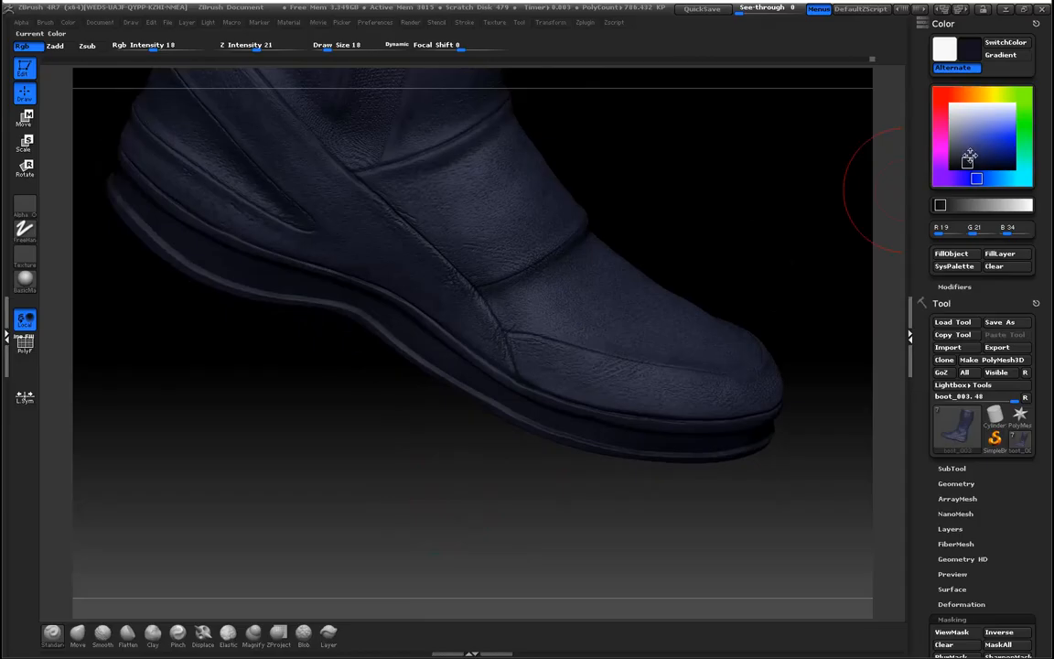
{"action": "left_click", "coordinate": [991, 95]}
{"action": "left_click_drag", "start_coordinate": [969, 164], "coordinate": [957, 148]}
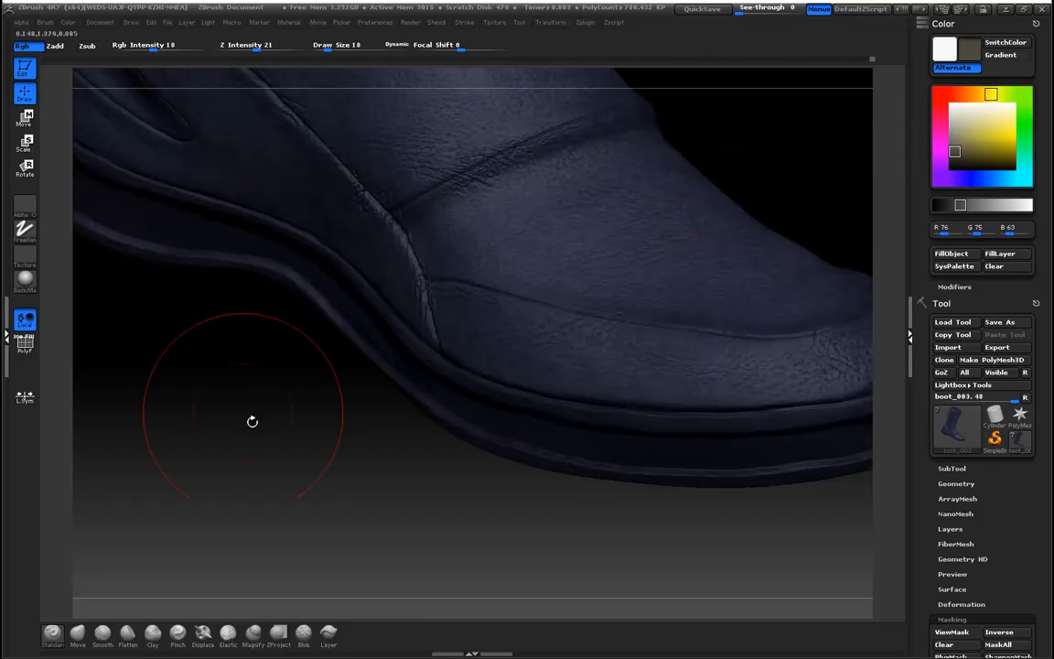
{"action": "left_click_drag", "start_coordinate": [252, 421], "coordinate": [347, 391]}
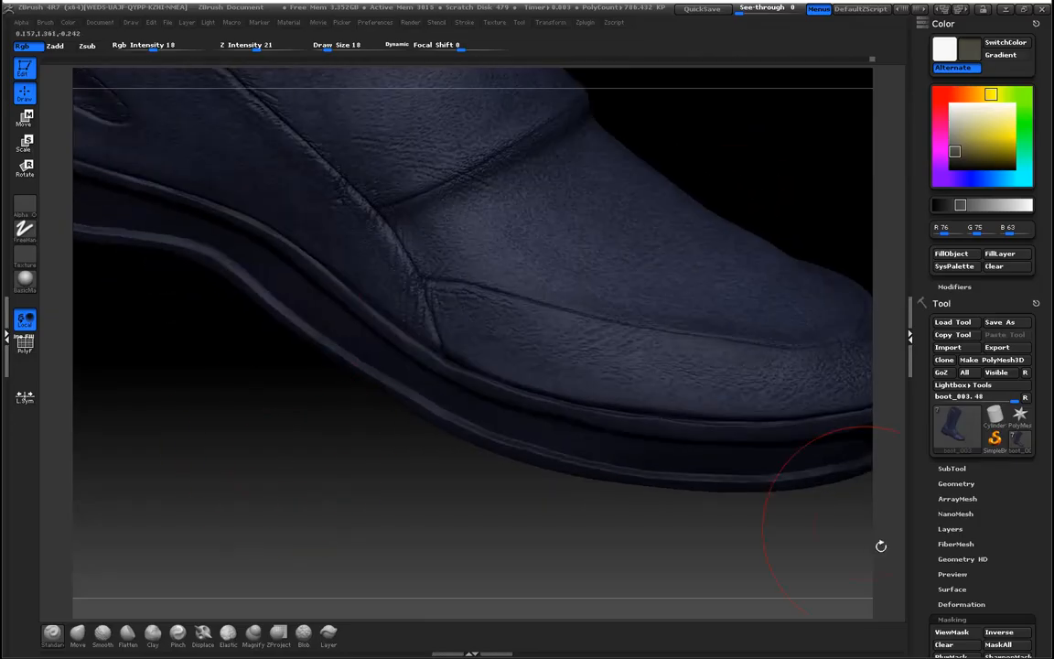
Mask the boot by cavity at intensity 100 and hide the mask display
{"action": "left_click_drag", "start_coordinate": [920, 601], "coordinate": [924, 233]}
{"action": "left_click", "coordinate": [963, 414]}
{"action": "left_click_drag", "start_coordinate": [391, 451], "coordinate": [425, 446]}
{"action": "left_click_drag", "start_coordinate": [336, 476], "coordinate": [370, 450]}
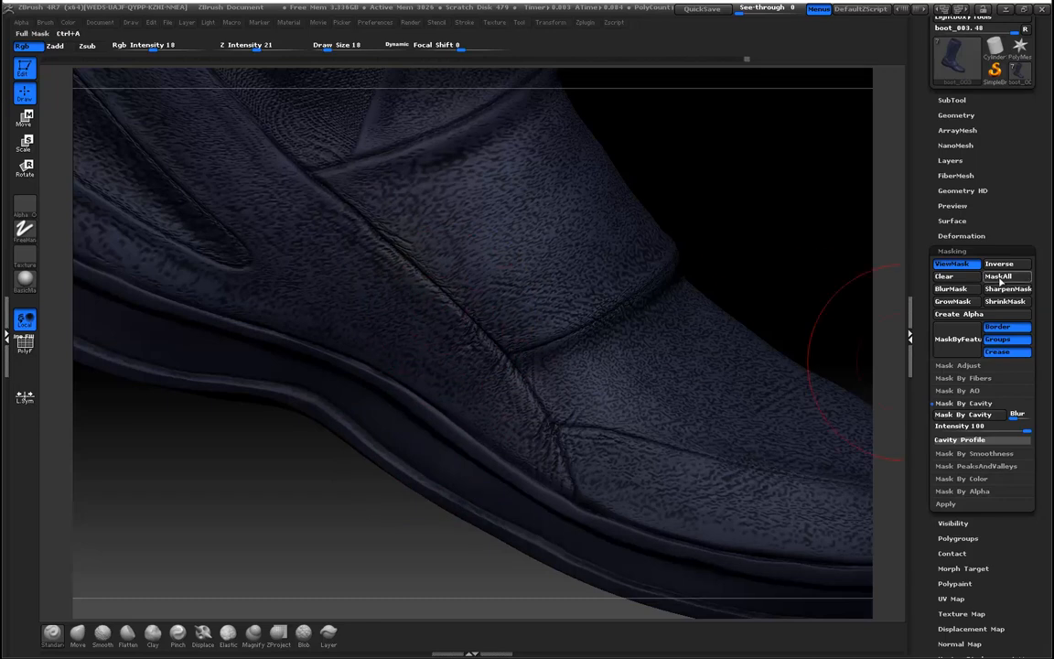
{"action": "key", "text": "ctrl+h"}
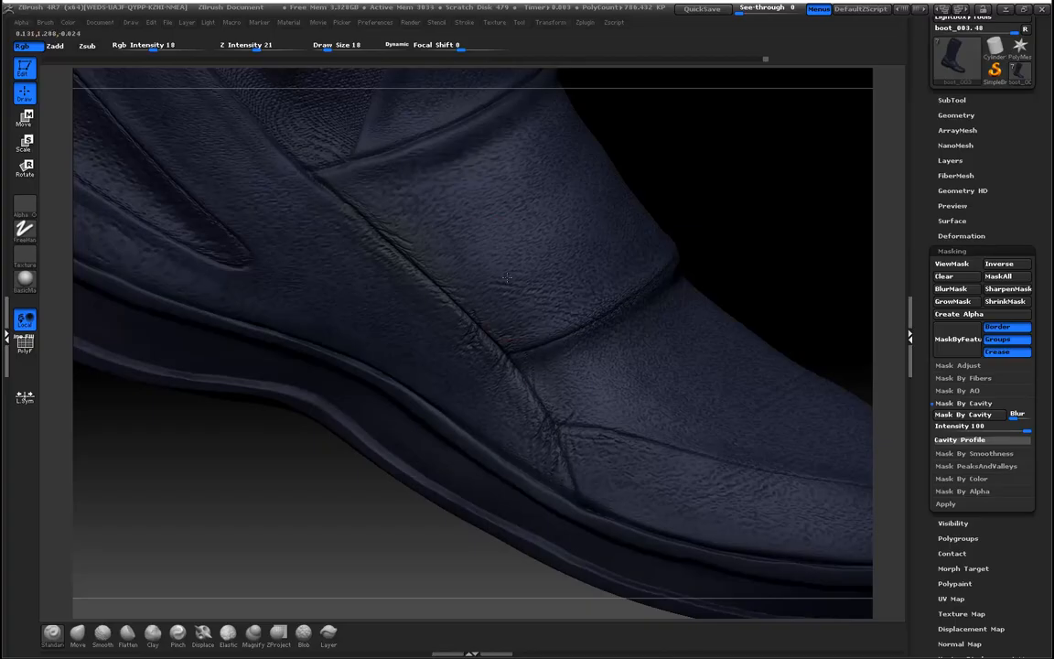
Paint through the cavity mask over the leather creases of the instep strap, the top of the foot and the toe cap
{"action": "left_click_drag", "start_coordinate": [285, 538], "coordinate": [547, 523], "text": "alt"}
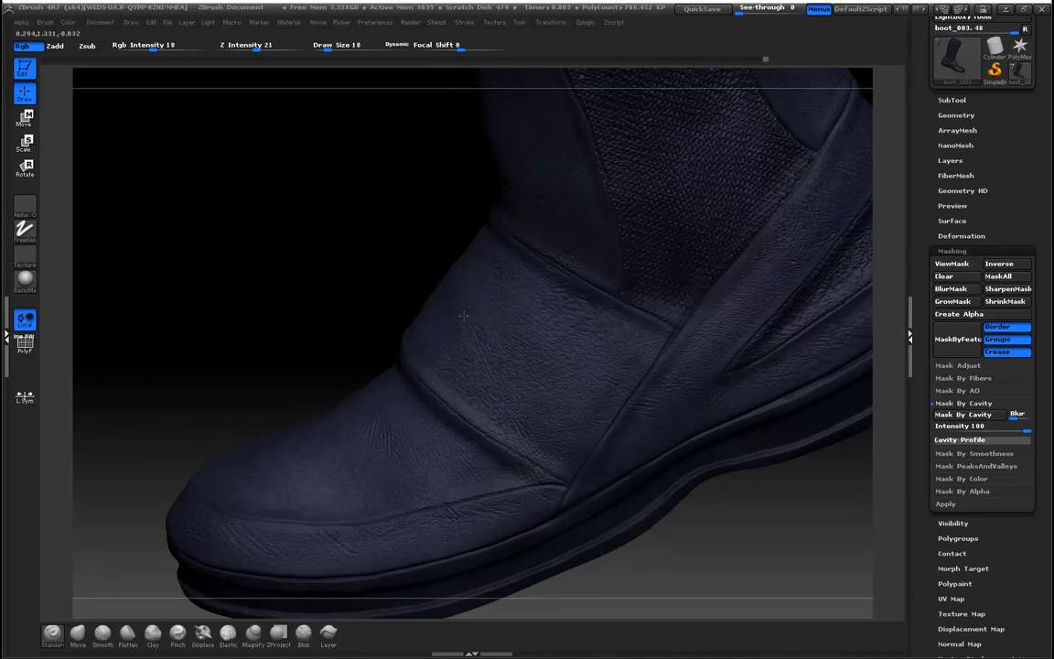
{"action": "left_click_drag", "start_coordinate": [226, 376], "coordinate": [476, 399]}
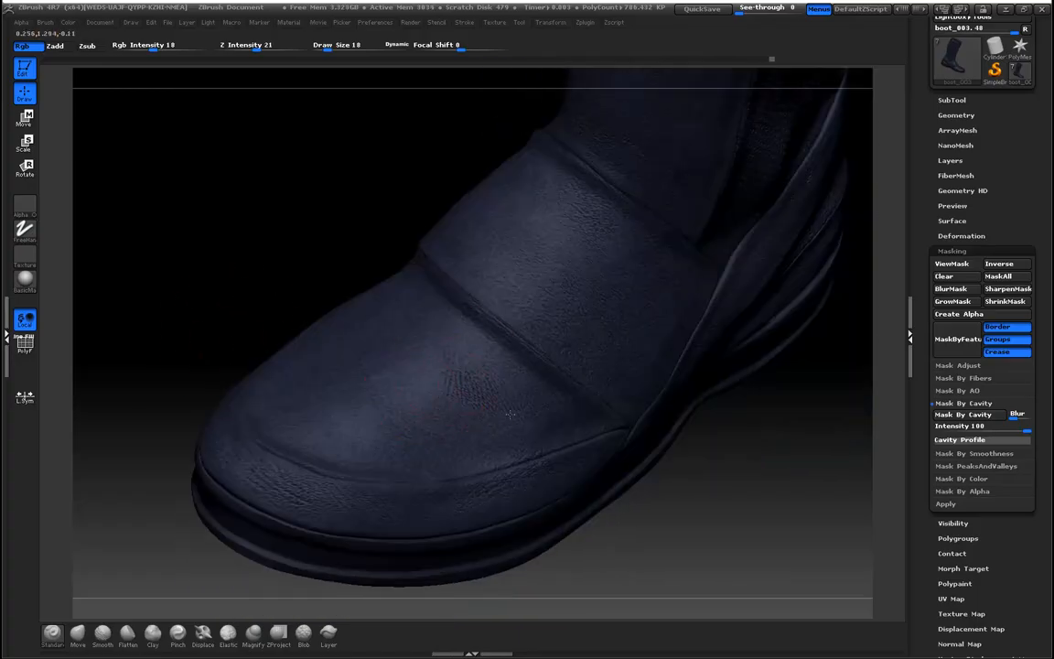
{"action": "left_click_drag", "start_coordinate": [169, 353], "coordinate": [295, 380]}
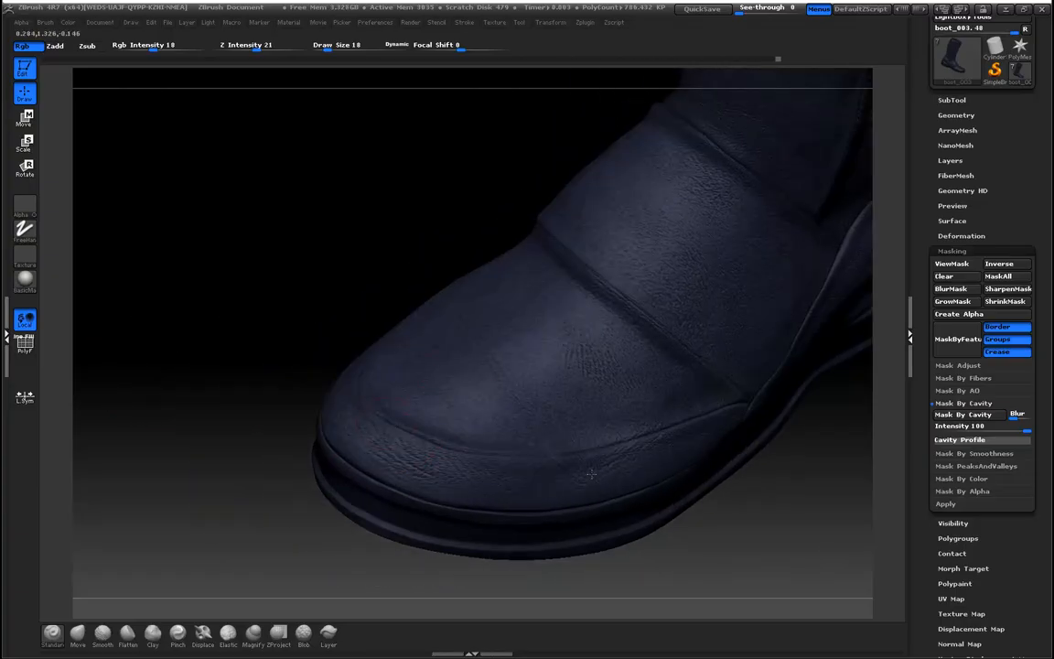
{"action": "left_click_drag", "start_coordinate": [348, 273], "coordinate": [734, 207]}
Paint through the cavity mask over the wrinkles of the ankle band and the heel at the back of the boot
{"action": "left_click_drag", "start_coordinate": [204, 372], "coordinate": [567, 425]}
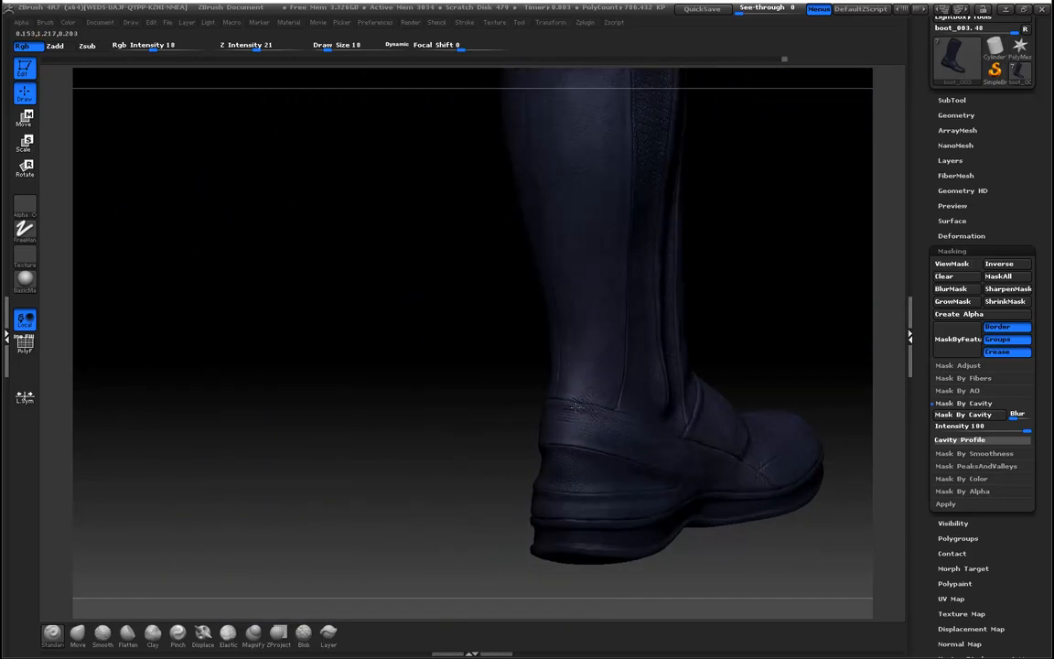
{"action": "left_click_drag", "start_coordinate": [366, 430], "coordinate": [423, 404], "text": "alt"}
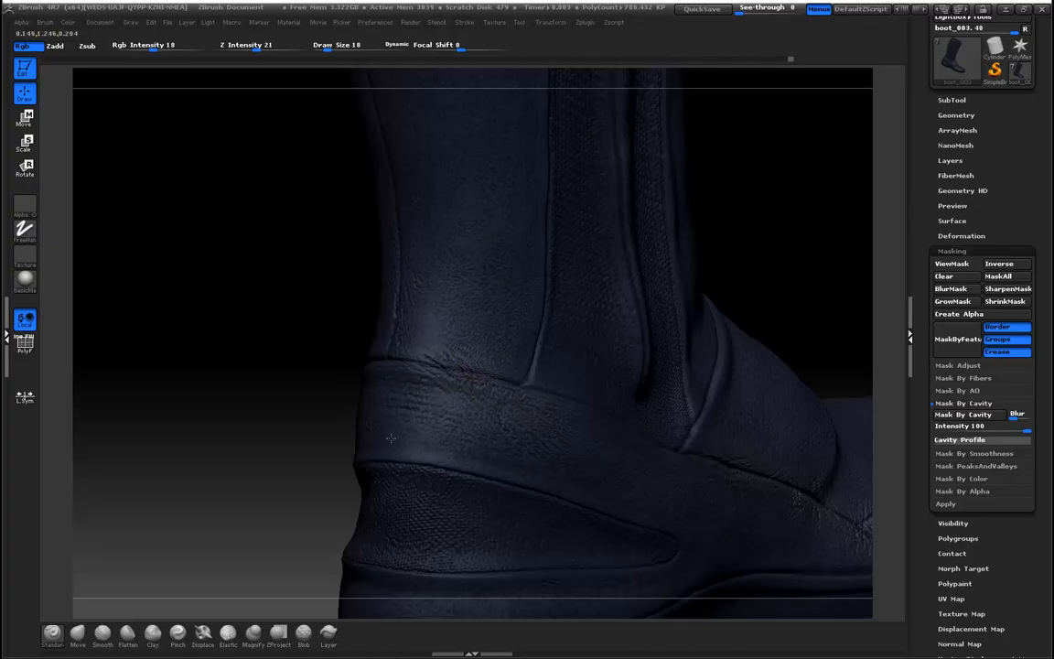
{"action": "left_click_drag", "start_coordinate": [254, 444], "coordinate": [360, 419]}
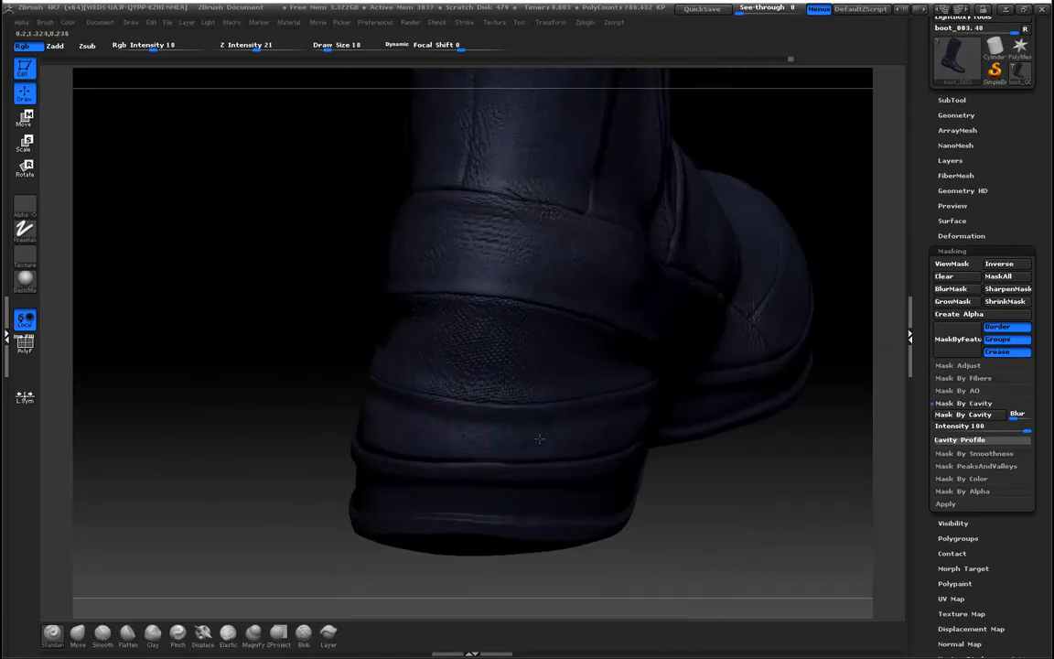
{"action": "left_click_drag", "start_coordinate": [240, 322], "coordinate": [506, 353]}
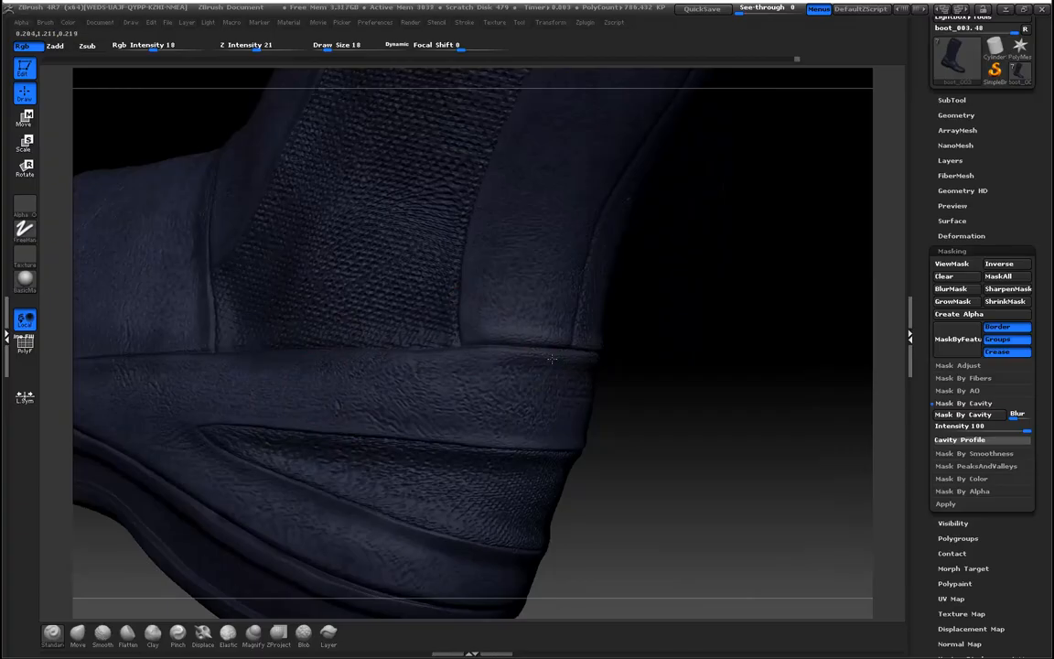
Paint through the cavity mask over the creases beside the rear shaft seam, from the top cuff down to the ankle
{"action": "left_click_drag", "start_coordinate": [648, 454], "coordinate": [337, 454], "text": "alt"}
{"action": "left_click_drag", "start_coordinate": [244, 329], "coordinate": [317, 617], "text": "alt"}
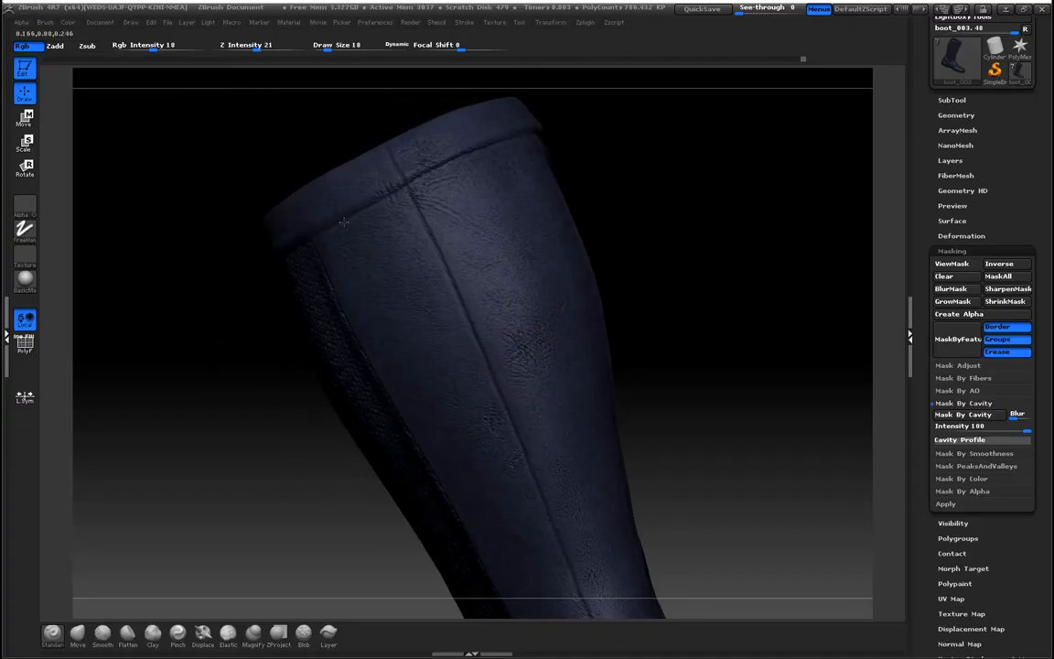
{"action": "left_click_drag", "start_coordinate": [232, 468], "coordinate": [420, 370]}
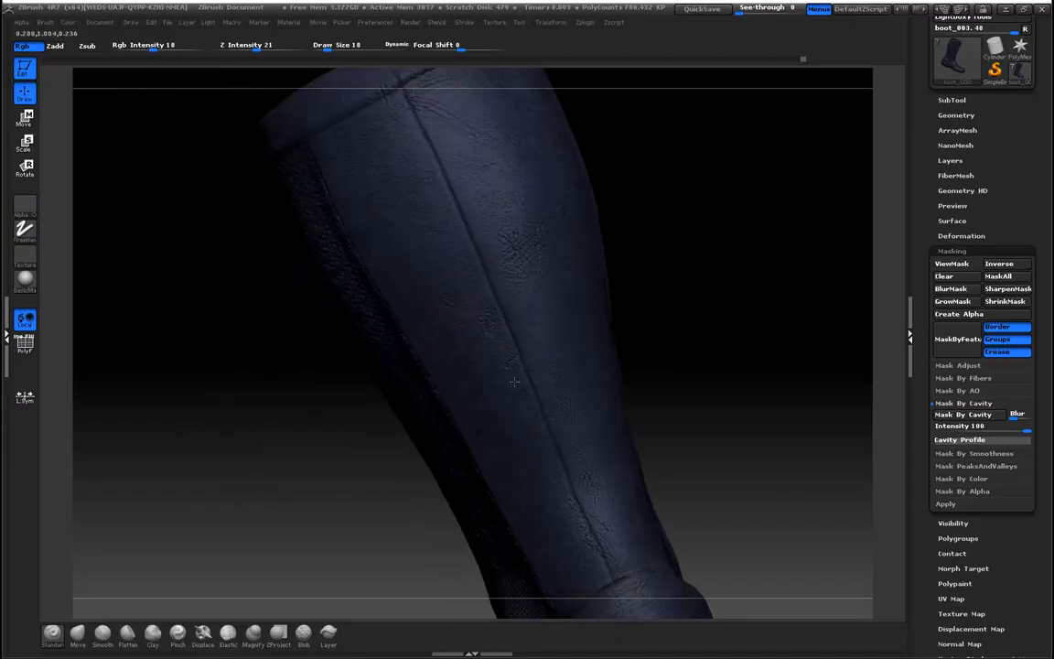
{"action": "left_click_drag", "start_coordinate": [254, 443], "coordinate": [236, 295], "text": "alt"}
{"action": "left_click_drag", "start_coordinate": [259, 381], "coordinate": [465, 430]}
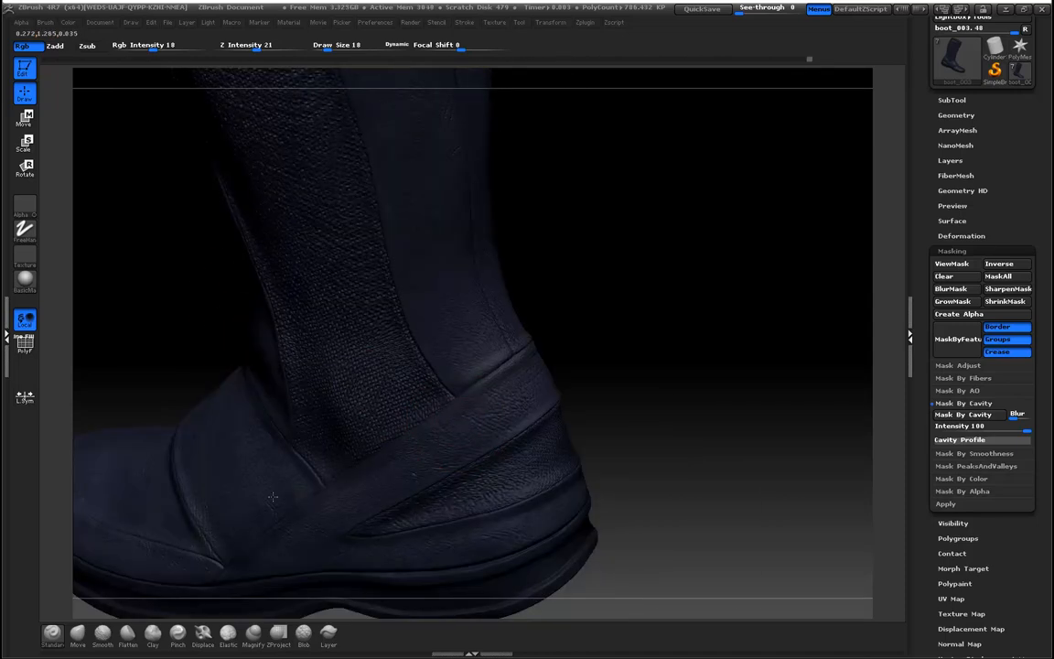
Set the ambient value of the BasicMaterial to 0 and check the whole boot with it
{"action": "left_click_drag", "start_coordinate": [690, 340], "coordinate": [825, 357]}
{"action": "left_click_drag", "start_coordinate": [743, 325], "coordinate": [807, 309]}
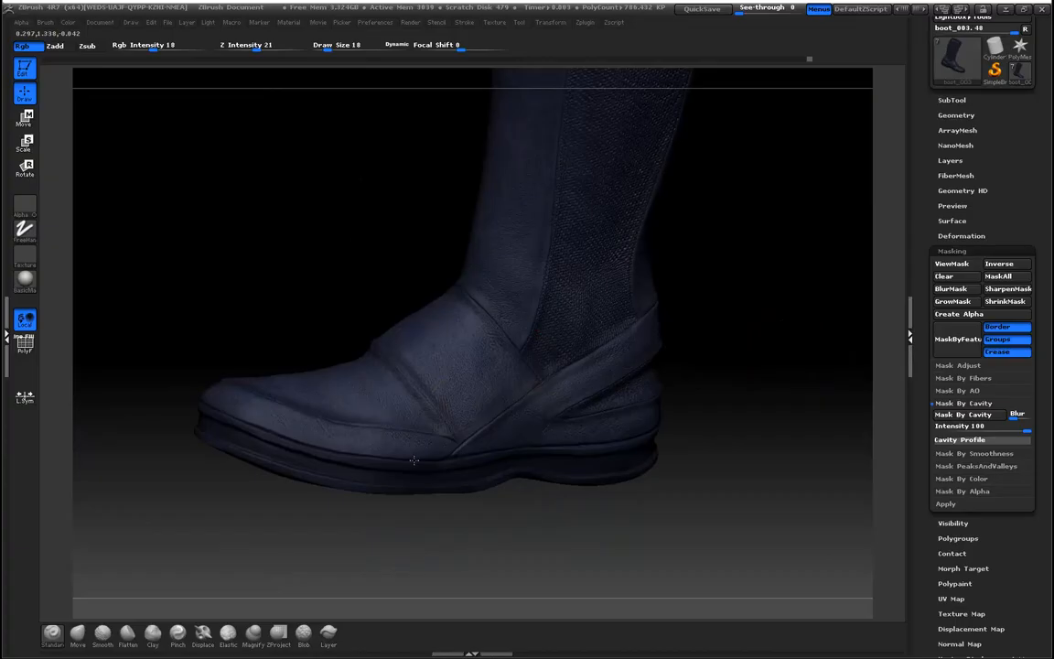
{"action": "left_click_drag", "start_coordinate": [549, 556], "coordinate": [446, 506], "text": "alt"}
{"action": "mouse_move", "coordinate": [561, 550]}
{"action": "left_mouse_down"}
{"action": "mouse_move", "coordinate": [548, 550]}
{"action": "mouse_move", "coordinate": [555, 539]}
{"action": "left_mouse_up"}
{"action": "left_click", "coordinate": [289, 23]}
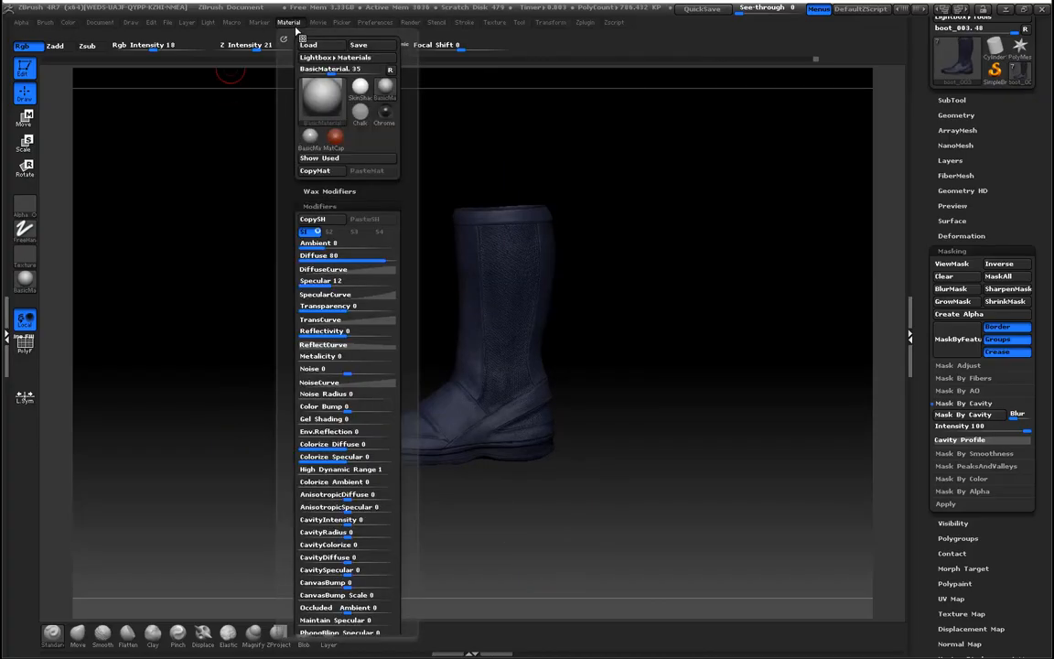
{"action": "left_click_drag", "start_coordinate": [326, 249], "coordinate": [303, 249]}
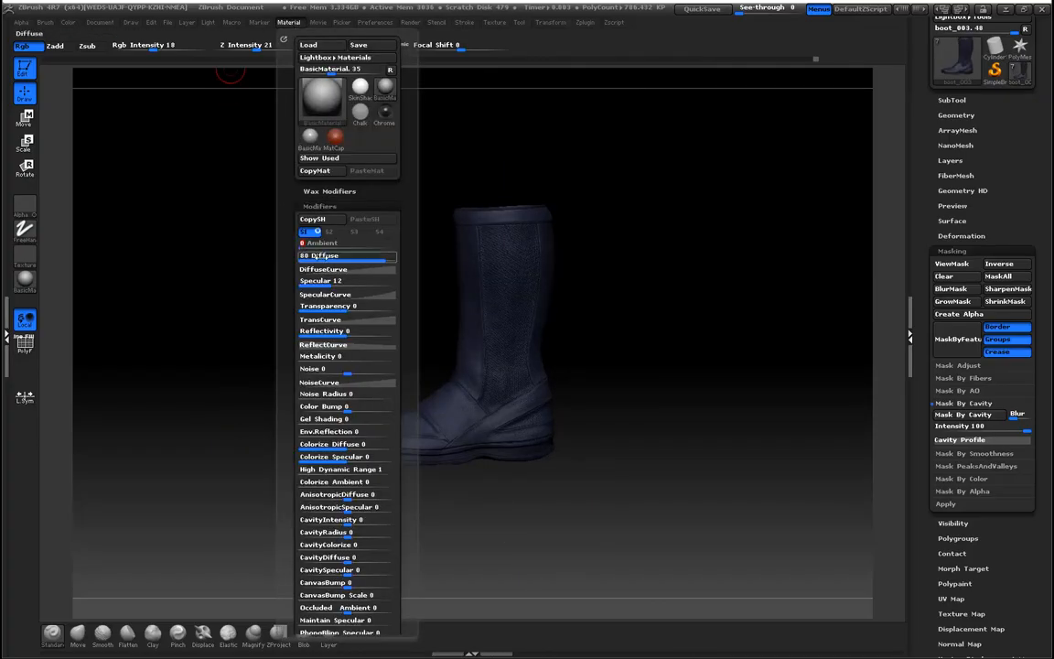
{"action": "left_click_drag", "start_coordinate": [200, 318], "coordinate": [252, 320]}
{"action": "mouse_move", "coordinate": [289, 353]}
{"action": "left_mouse_down"}
{"action": "mouse_move", "coordinate": [264, 330]}
{"action": "mouse_move", "coordinate": [299, 370]}
{"action": "left_mouse_up"}
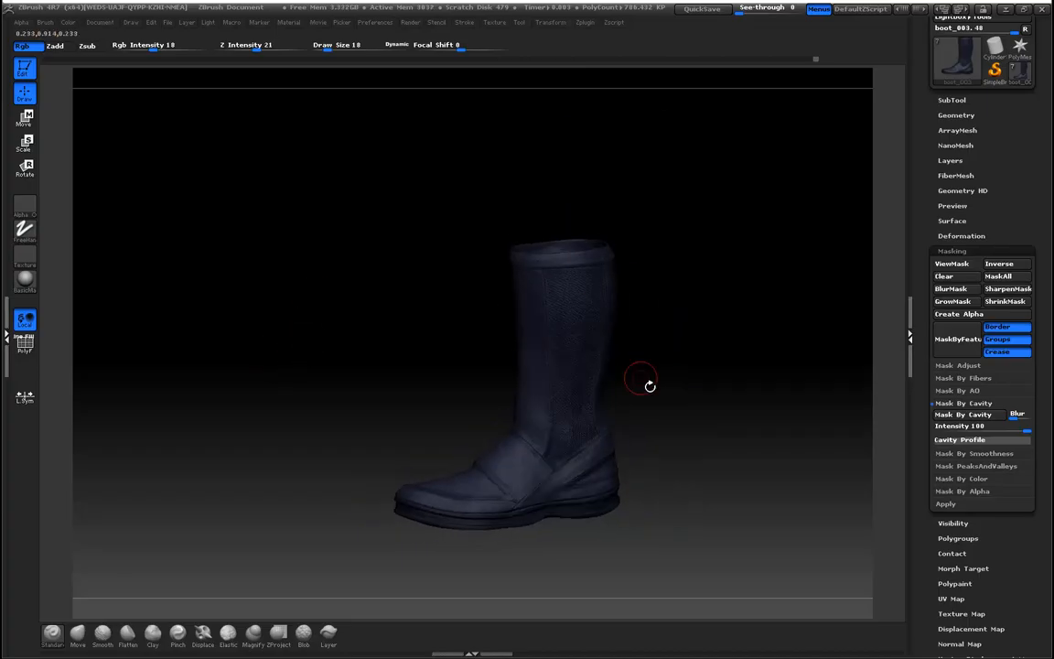
Show the body and glove subtools together with the boot and frame the whole figure
{"action": "left_click_drag", "start_coordinate": [923, 117], "coordinate": [923, 229]}
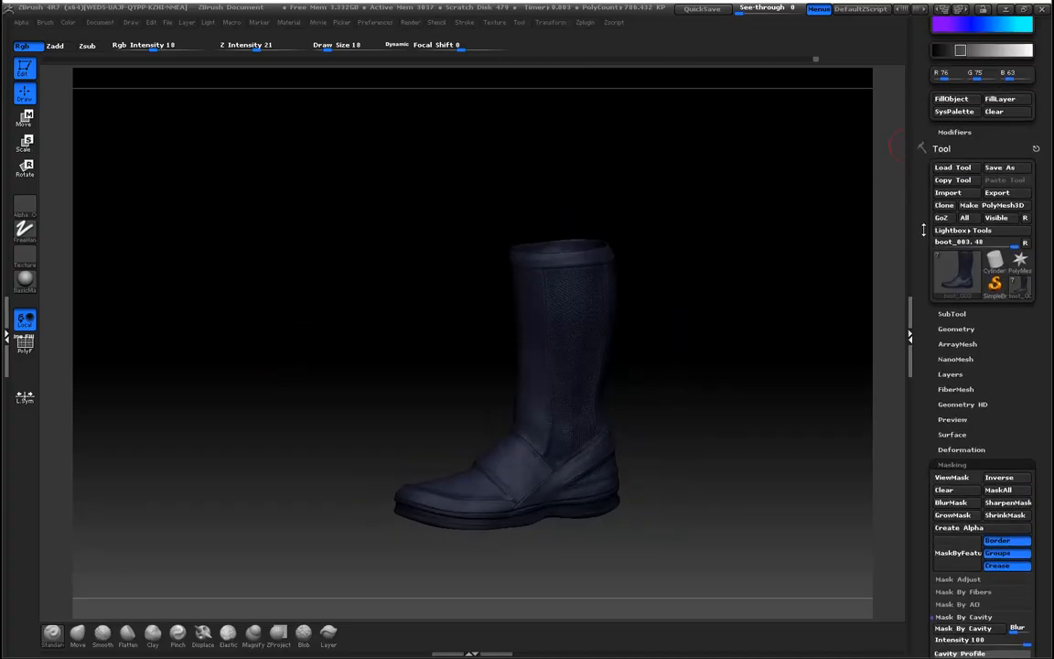
{"action": "left_click_drag", "start_coordinate": [748, 520], "coordinate": [722, 447]}
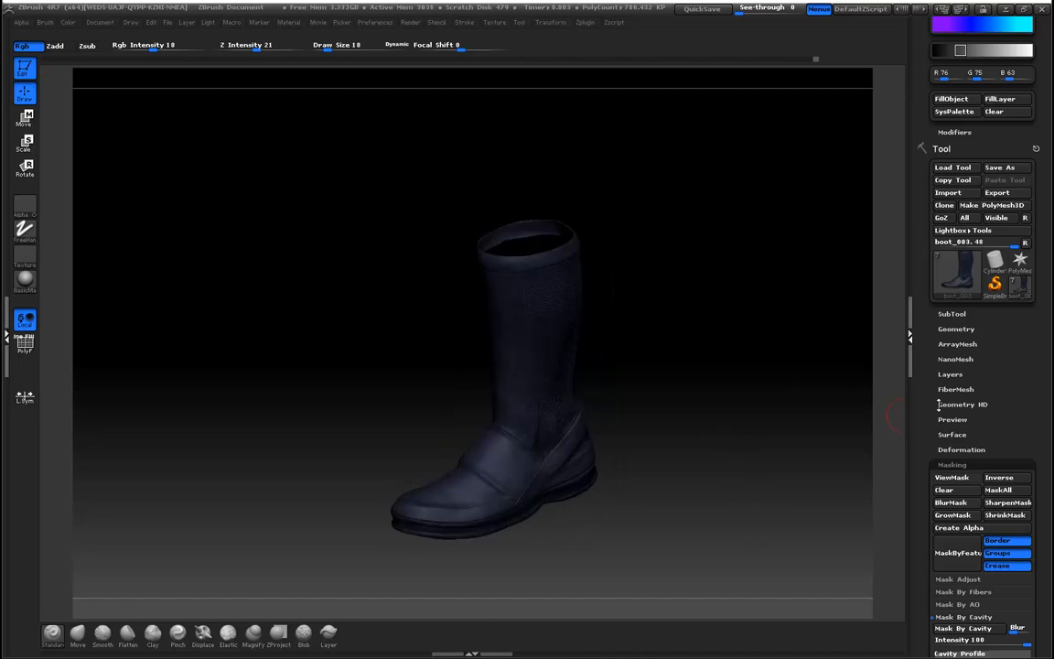
{"action": "left_click", "coordinate": [952, 314]}
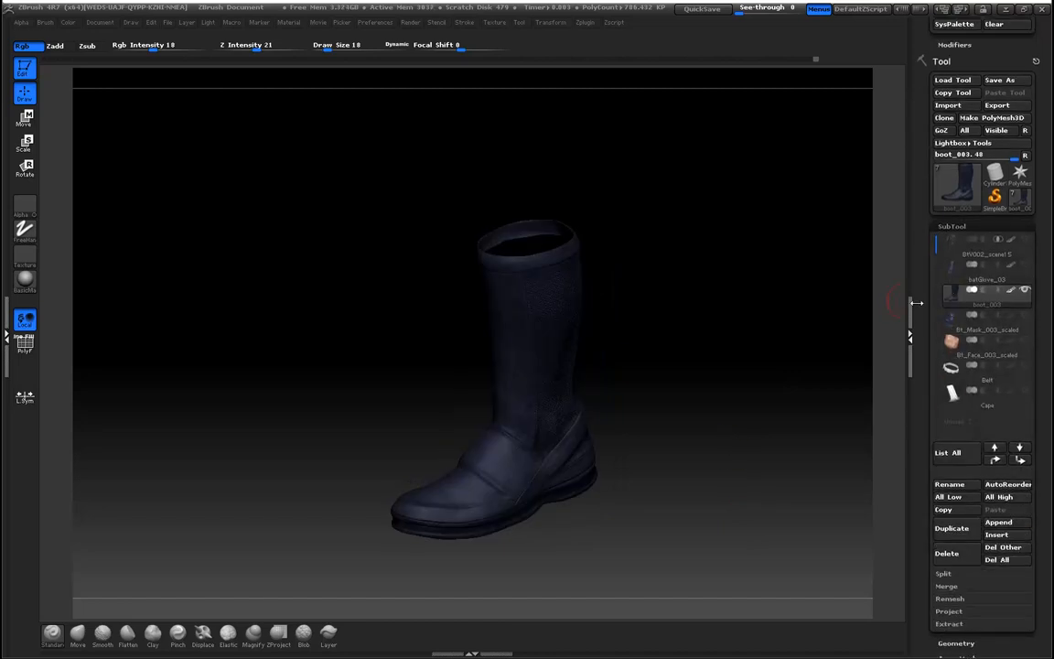
{"action": "mouse_move", "coordinate": [1026, 271]}
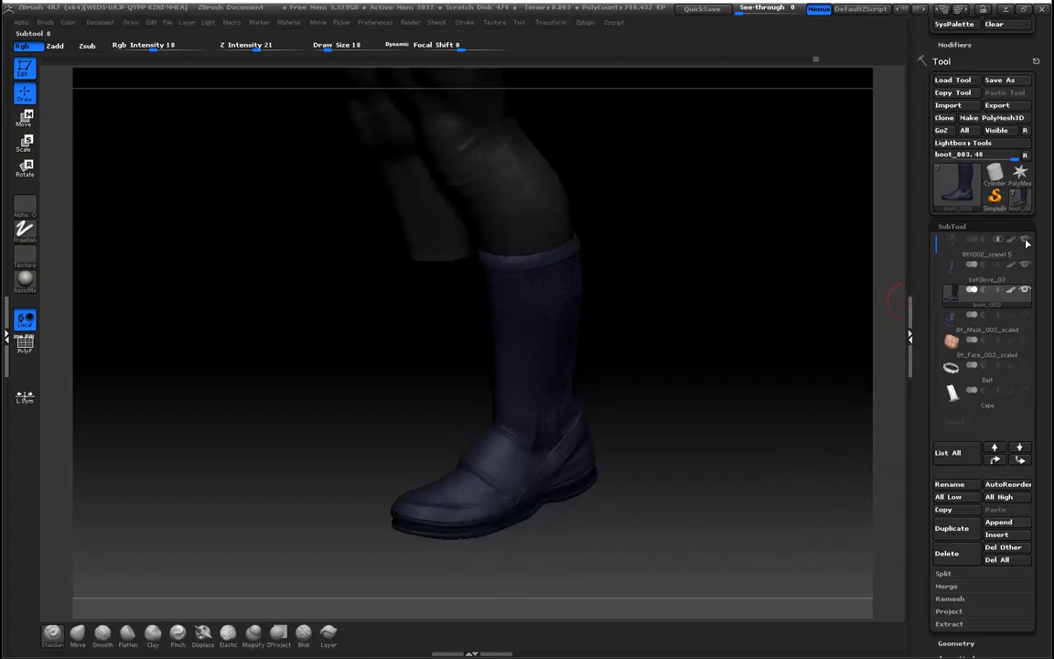
{"action": "key", "text": "f"}
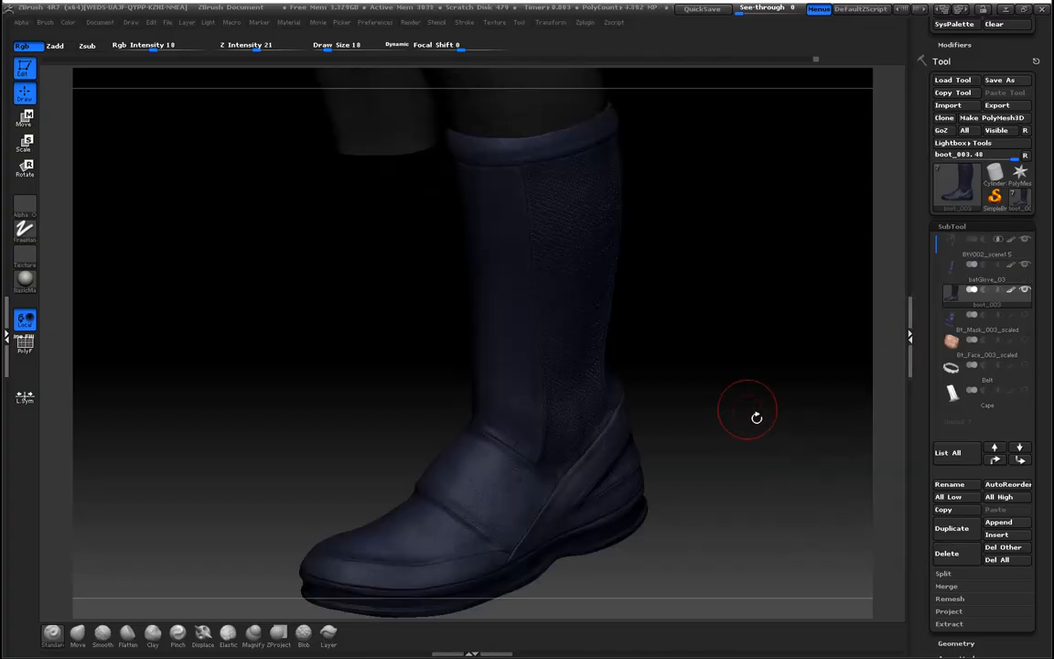
{"action": "left_click_drag", "start_coordinate": [765, 471], "coordinate": [630, 423], "text": "alt"}
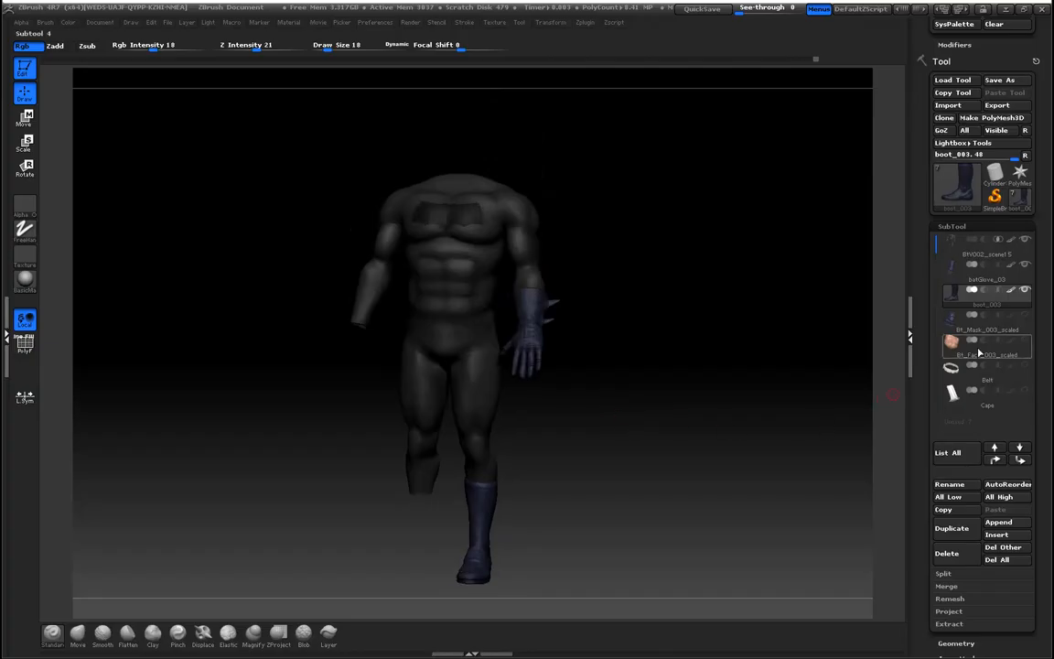
Make the mask, face and cape subtools visible on the figure
{"action": "left_click", "coordinate": [1025, 315]}
{"action": "left_click", "coordinate": [1025, 342]}
{"action": "left_click_drag", "start_coordinate": [790, 376], "coordinate": [686, 393]}
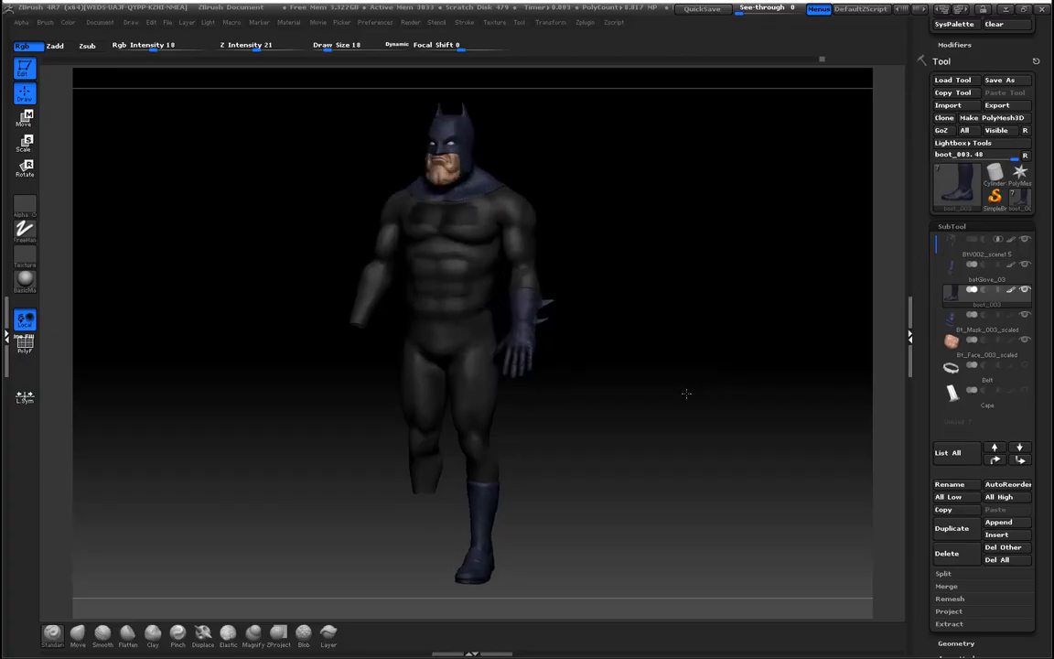
{"action": "mouse_move", "coordinate": [954, 399]}
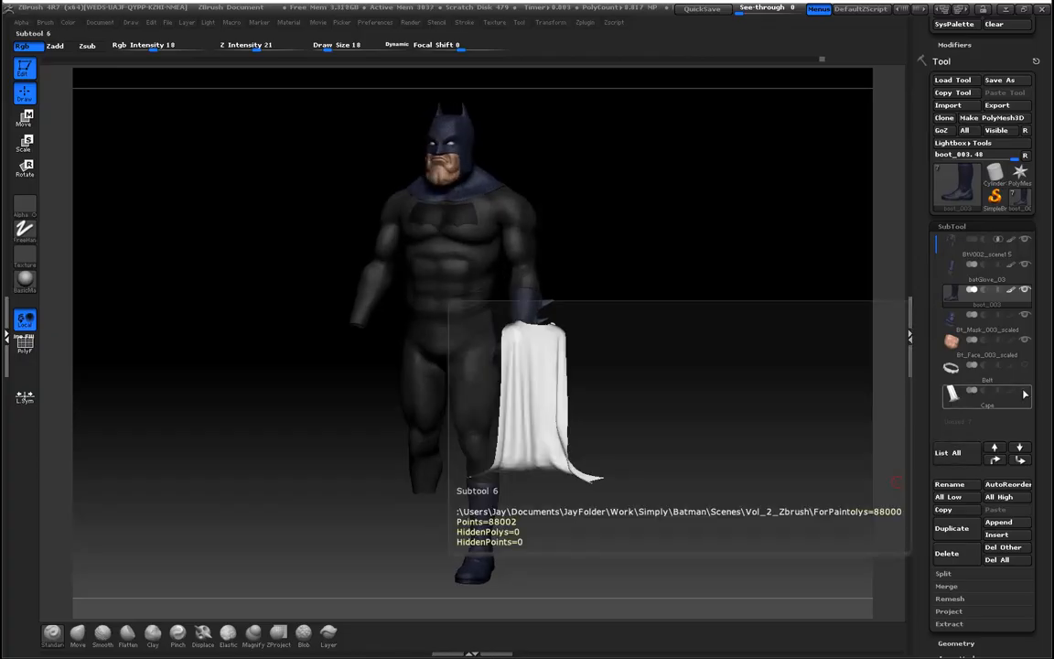
{"action": "left_click", "coordinate": [1024, 394]}
{"action": "left_click_drag", "start_coordinate": [730, 392], "coordinate": [677, 328]}
Fill the Cape subtool with the near-white colour (RGB 248, 248, 248) at an RGB intensity of 100
{"action": "left_click_drag", "start_coordinate": [921, 203], "coordinate": [925, 307]}
{"action": "left_click", "coordinate": [954, 409]}
{"action": "left_click_drag", "start_coordinate": [921, 278], "coordinate": [927, 400]}
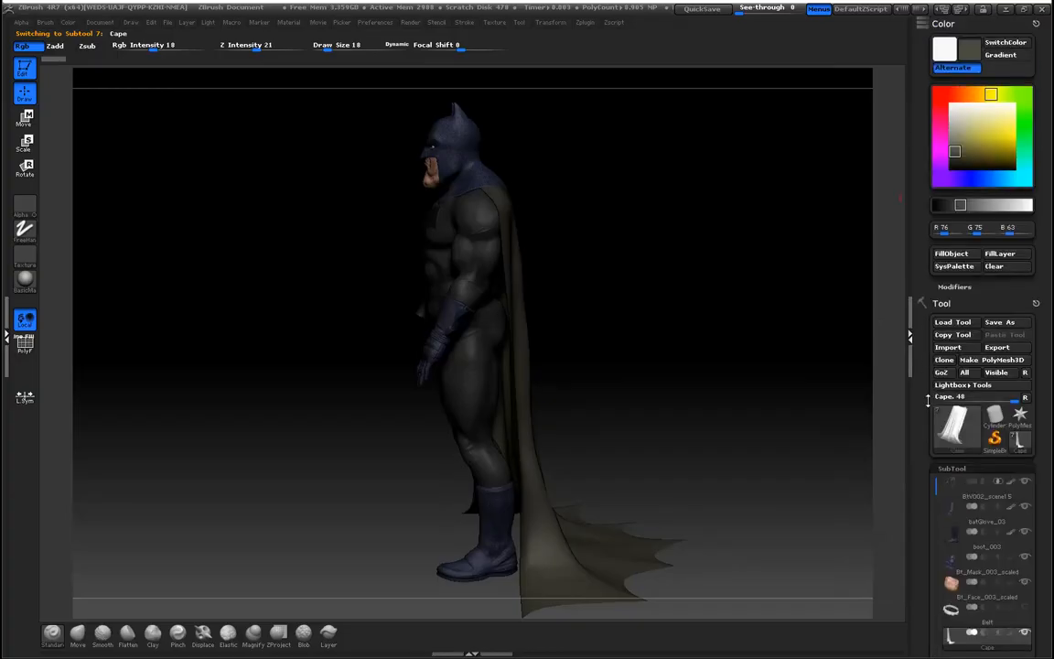
{"action": "left_click", "coordinate": [1007, 48]}
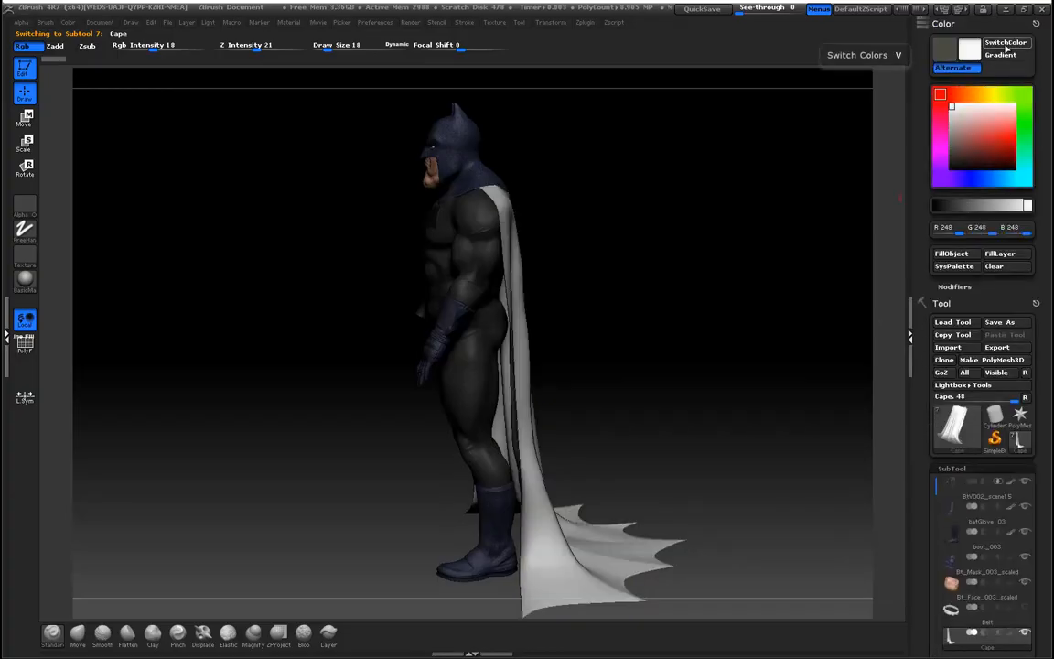
{"action": "left_click", "coordinate": [951, 255]}
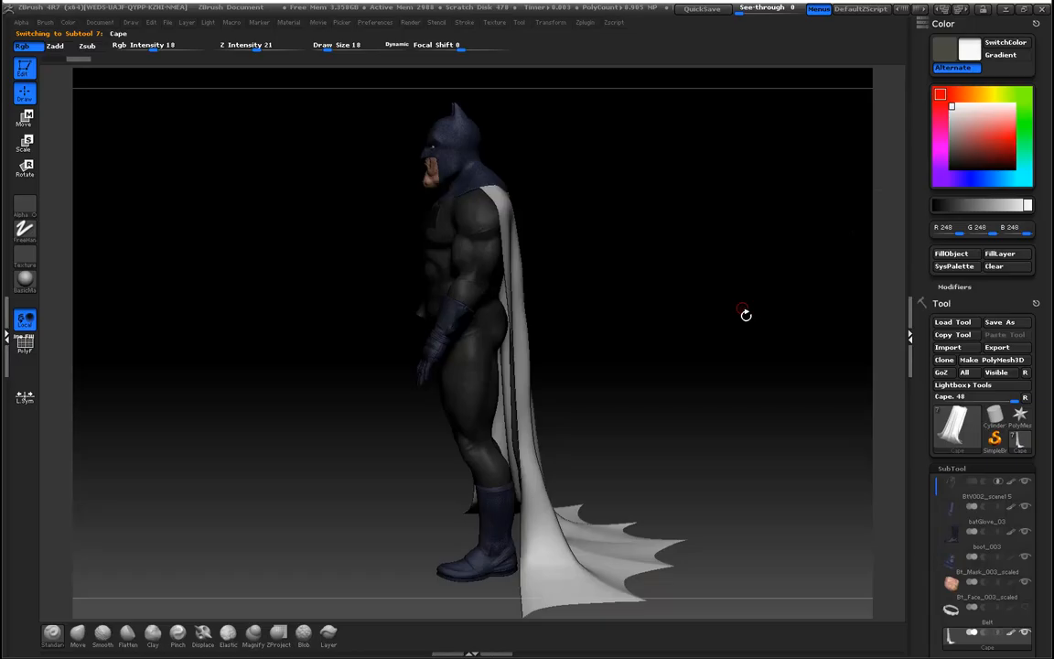
{"action": "left_click_drag", "start_coordinate": [161, 45], "coordinate": [216, 47]}
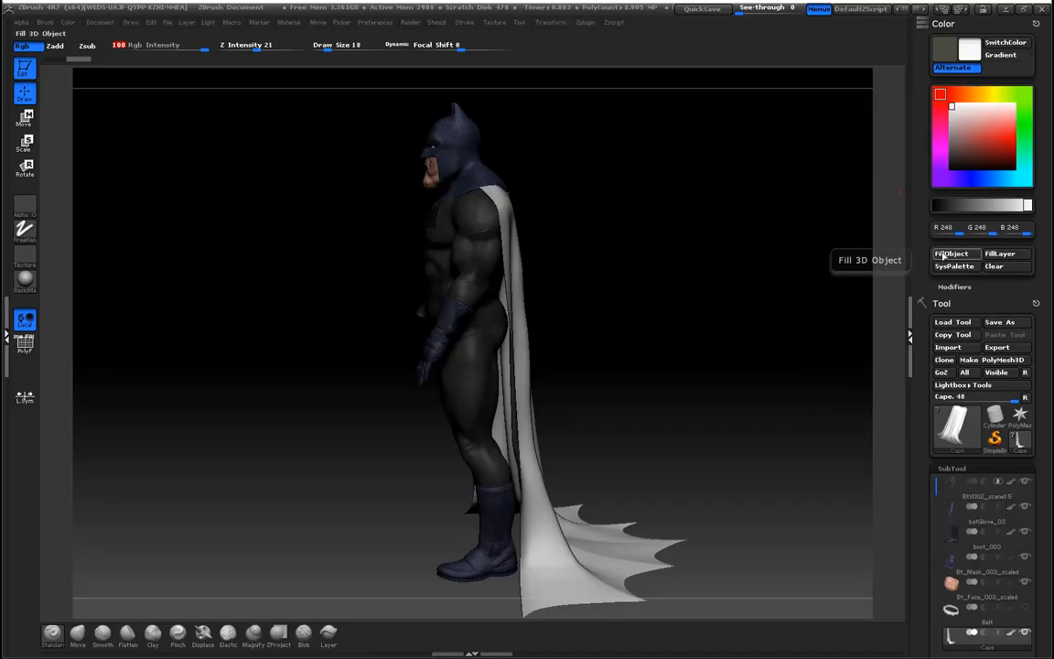
{"action": "left_click", "coordinate": [943, 256]}
{"action": "left_click_drag", "start_coordinate": [710, 323], "coordinate": [698, 283]}
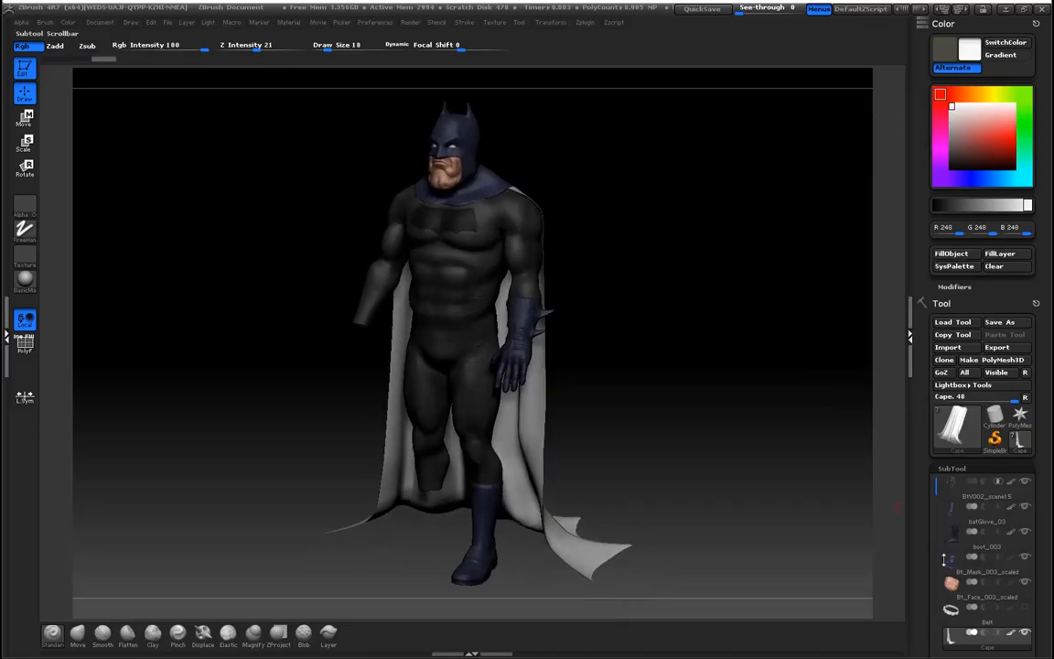
Show the Belt subtool and fill it with a dark golden yellow, RGB 138, 111, 24
{"action": "left_click", "coordinate": [1023, 609]}
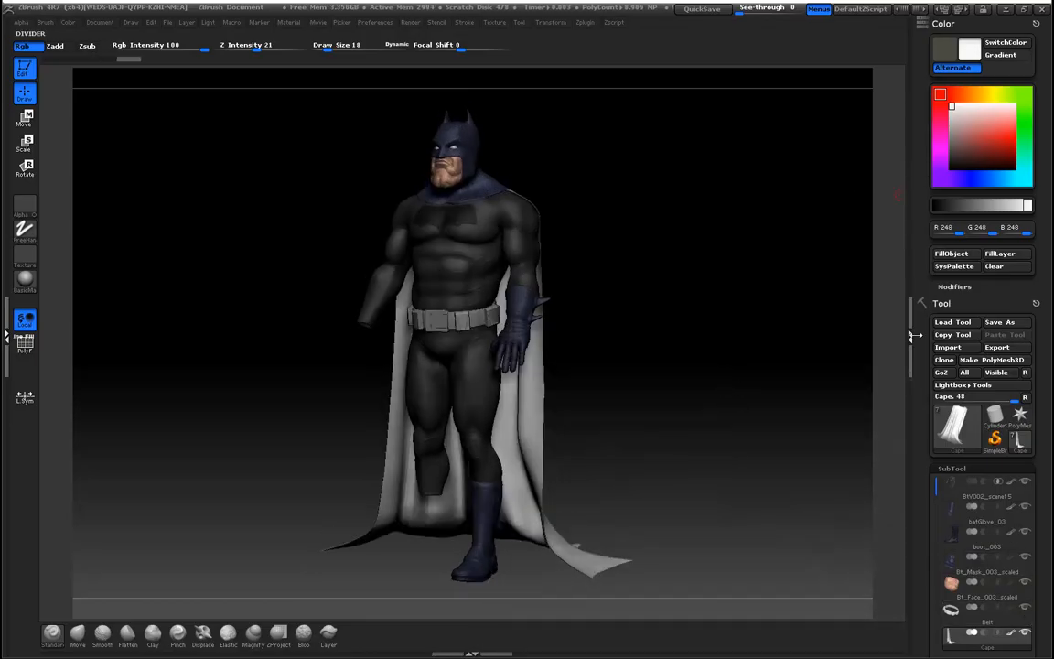
{"action": "left_click", "coordinate": [952, 613]}
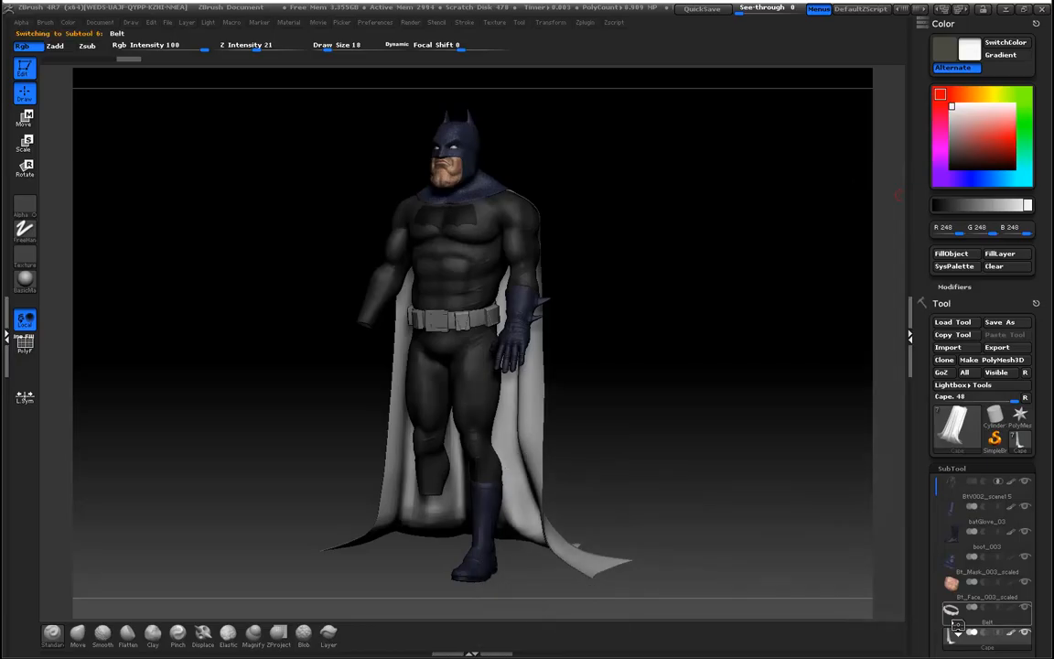
{"action": "left_click", "coordinate": [991, 95]}
{"action": "mouse_move", "coordinate": [1009, 135]}
{"action": "left_mouse_down"}
{"action": "mouse_move", "coordinate": [994, 140]}
{"action": "mouse_move", "coordinate": [991, 108]}
{"action": "mouse_move", "coordinate": [1003, 156]}
{"action": "left_mouse_up"}
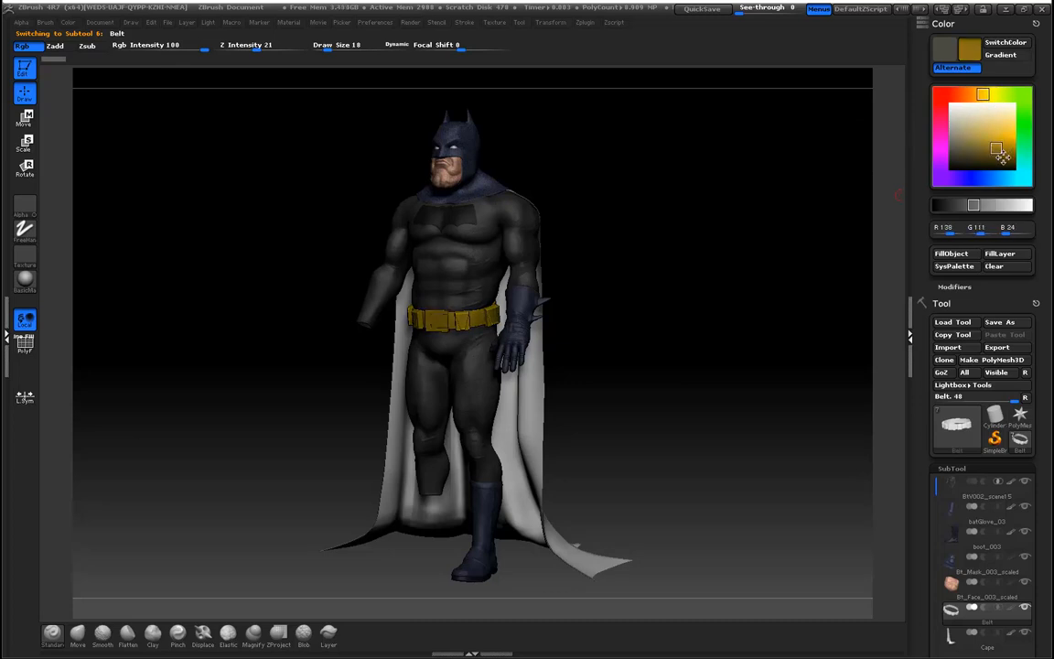
{"action": "left_click", "coordinate": [963, 257]}
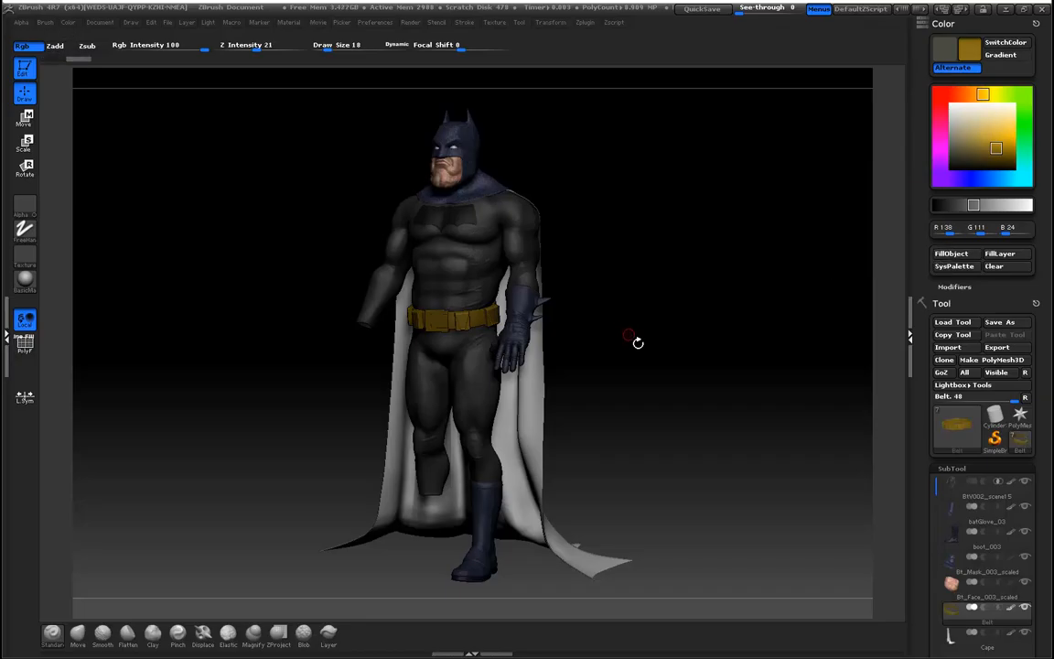
{"action": "mouse_move", "coordinate": [708, 343]}
{"action": "left_mouse_down"}
{"action": "mouse_move", "coordinate": [680, 346]}
{"action": "mouse_move", "coordinate": [702, 341]}
{"action": "left_mouse_up"}
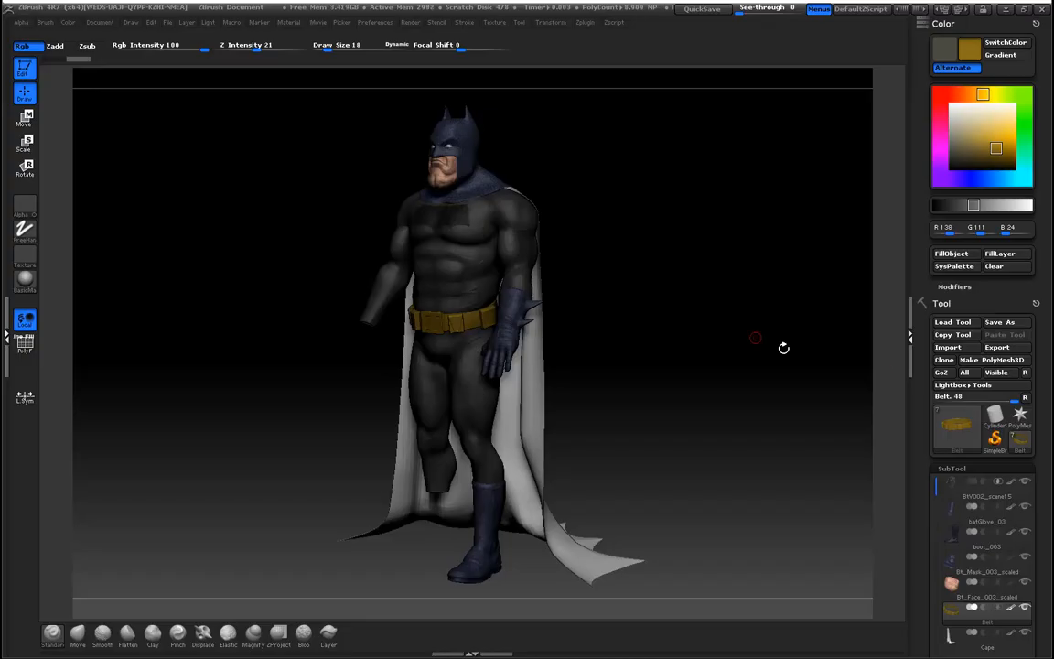
Fill the Cape subtool with a darkened version of the costume's blue, RGB 43, 47, 76
{"action": "left_click_drag", "start_coordinate": [923, 623], "coordinate": [929, 521]}
{"action": "left_click", "coordinate": [952, 447]}
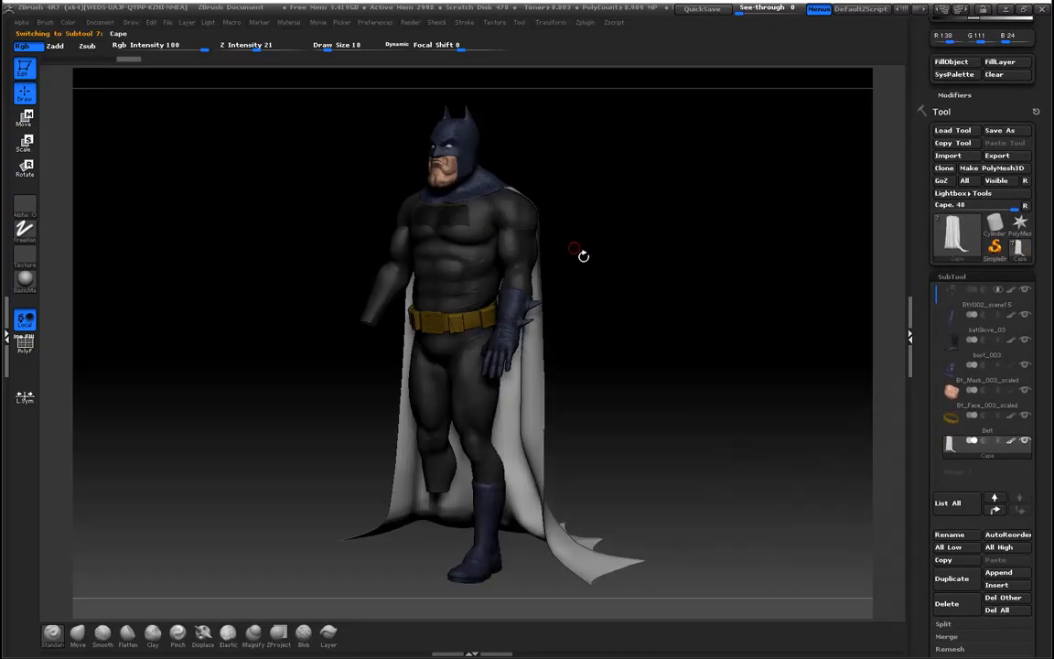
{"action": "key", "text": "c"}
{"action": "left_click_drag", "start_coordinate": [931, 121], "coordinate": [932, 313]}
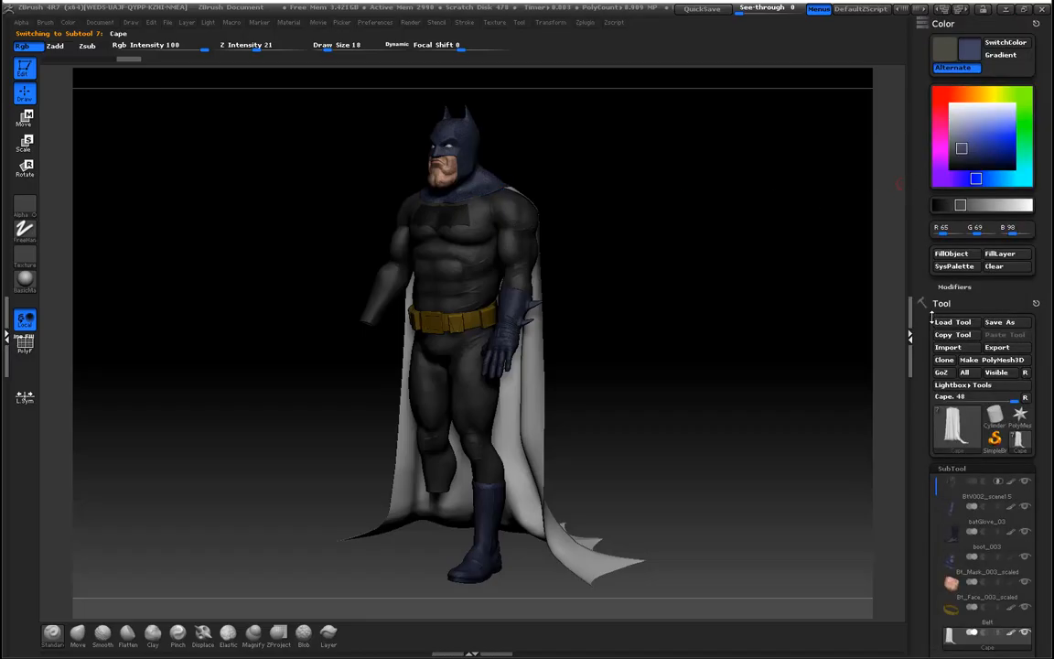
{"action": "left_click", "coordinate": [965, 153]}
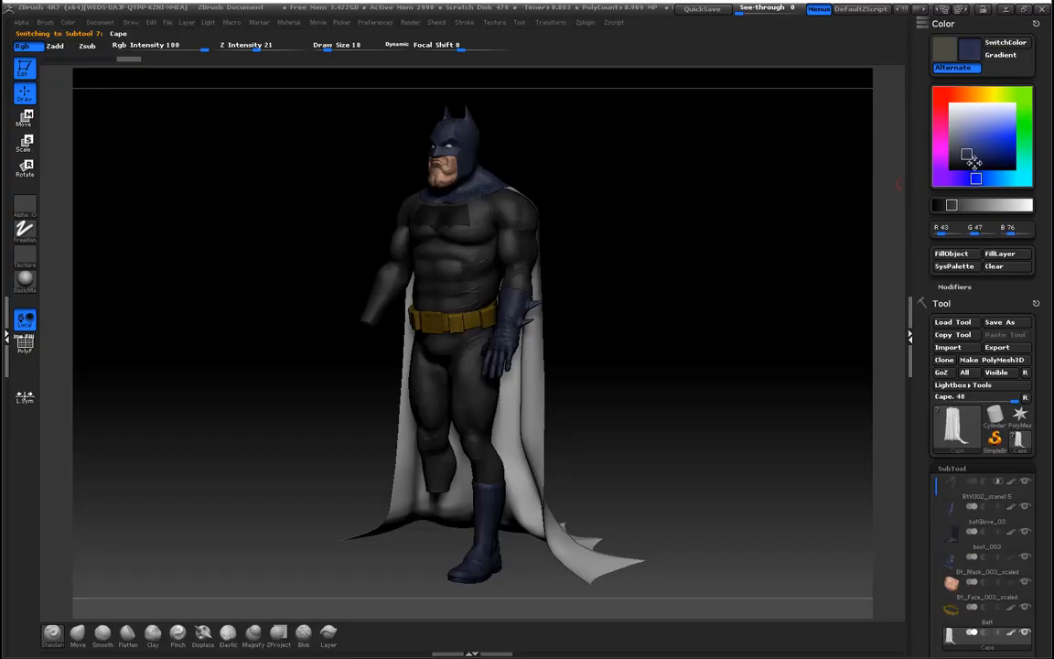
{"action": "left_click", "coordinate": [952, 255]}
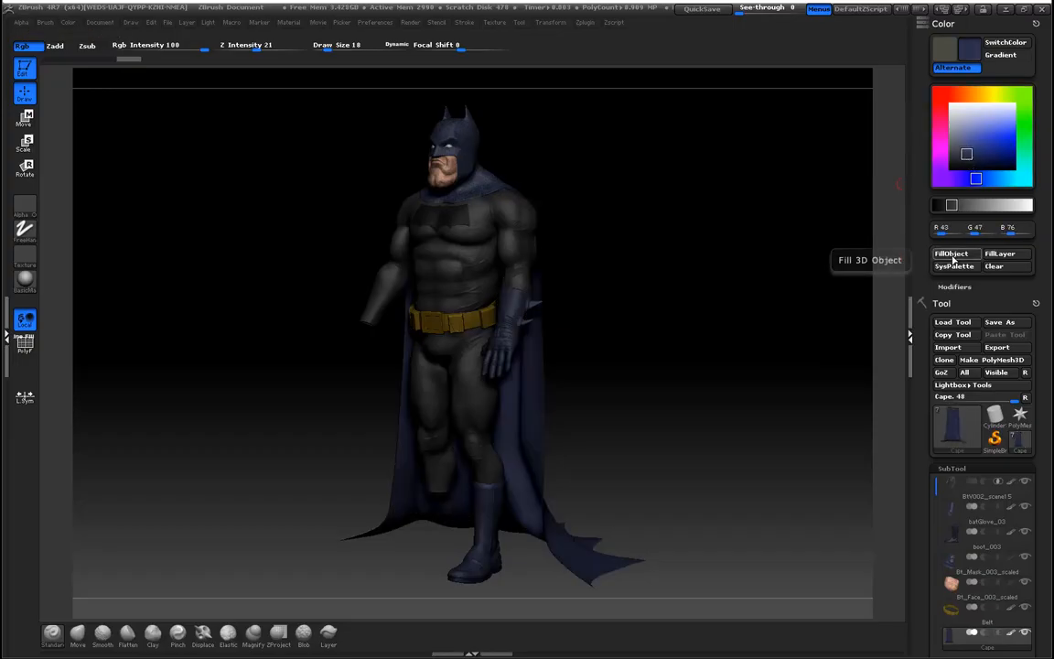
{"action": "mouse_move", "coordinate": [778, 268]}
{"action": "left_mouse_down"}
{"action": "mouse_move", "coordinate": [741, 384]}
{"action": "mouse_move", "coordinate": [701, 395]}
{"action": "mouse_move", "coordinate": [738, 392]}
{"action": "mouse_move", "coordinate": [677, 377]}
{"action": "left_mouse_up"}
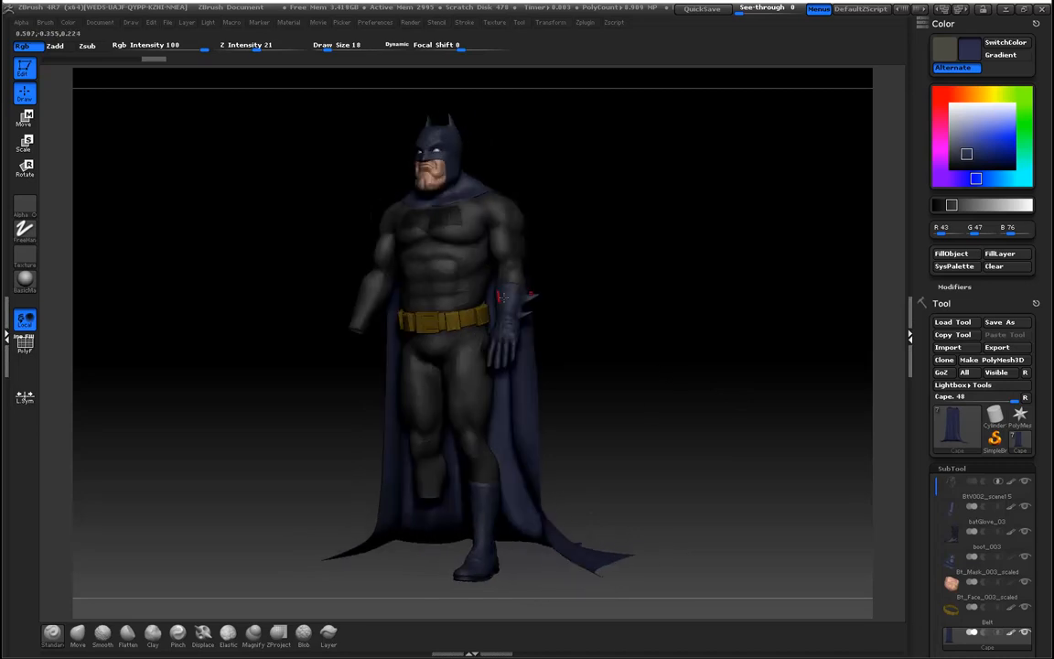
Examine the coloured figure from the front, the sides and behind, including the folds at the cape's shoulder
{"action": "left_click_drag", "start_coordinate": [685, 309], "coordinate": [732, 347]}
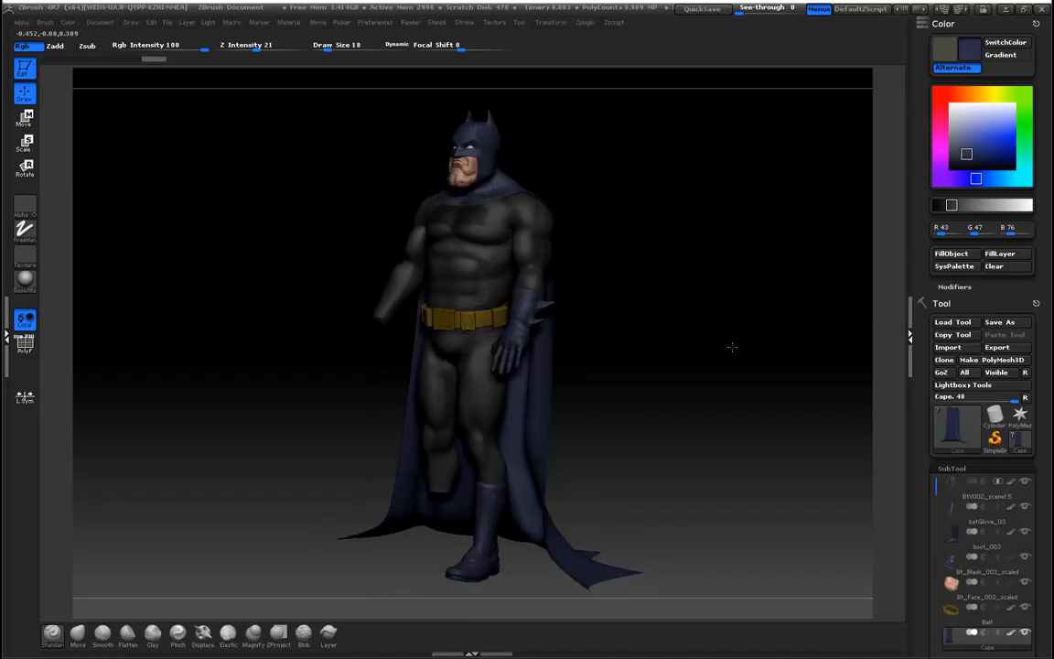
{"action": "left_click_drag", "start_coordinate": [703, 430], "coordinate": [712, 423]}
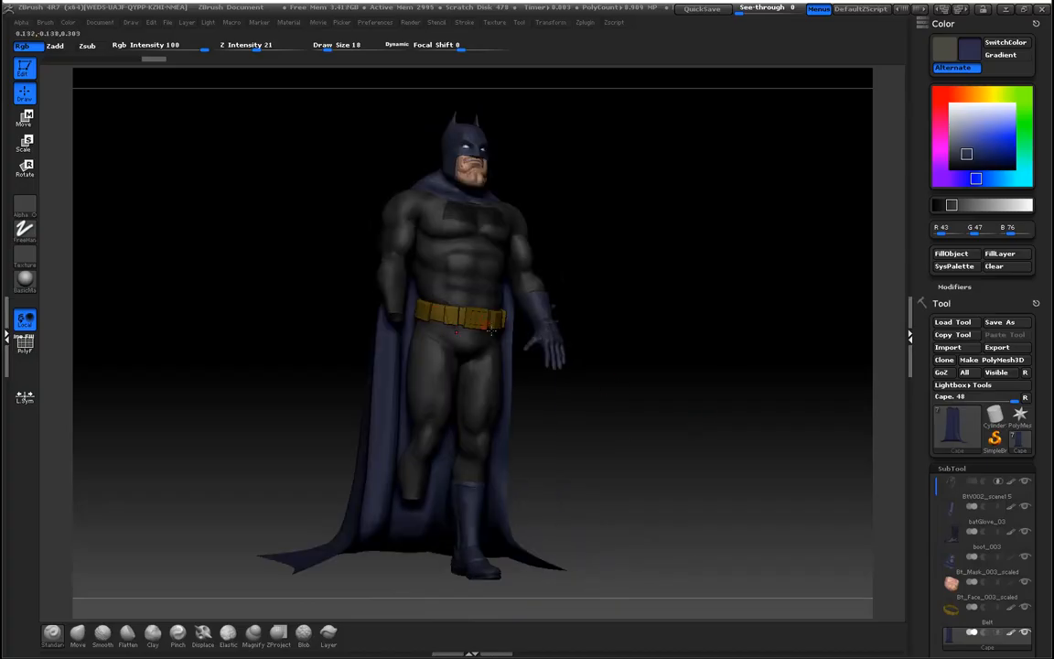
{"action": "left_click_drag", "start_coordinate": [601, 317], "coordinate": [682, 267]}
{"action": "left_click_drag", "start_coordinate": [691, 367], "coordinate": [704, 370]}
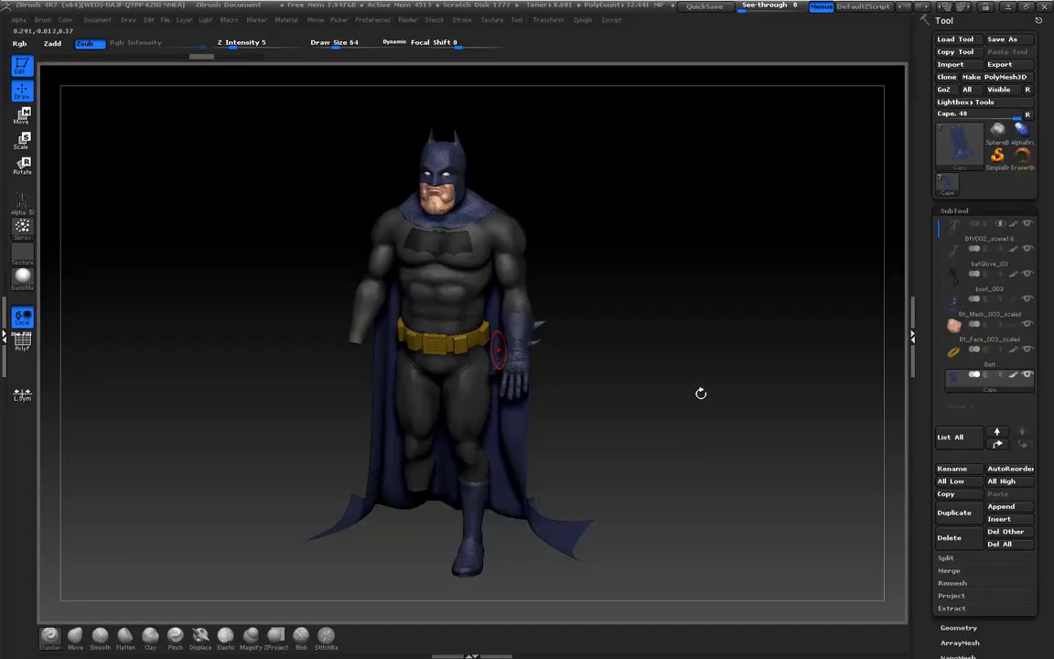
{"action": "left_click_drag", "start_coordinate": [700, 394], "coordinate": [534, 367]}
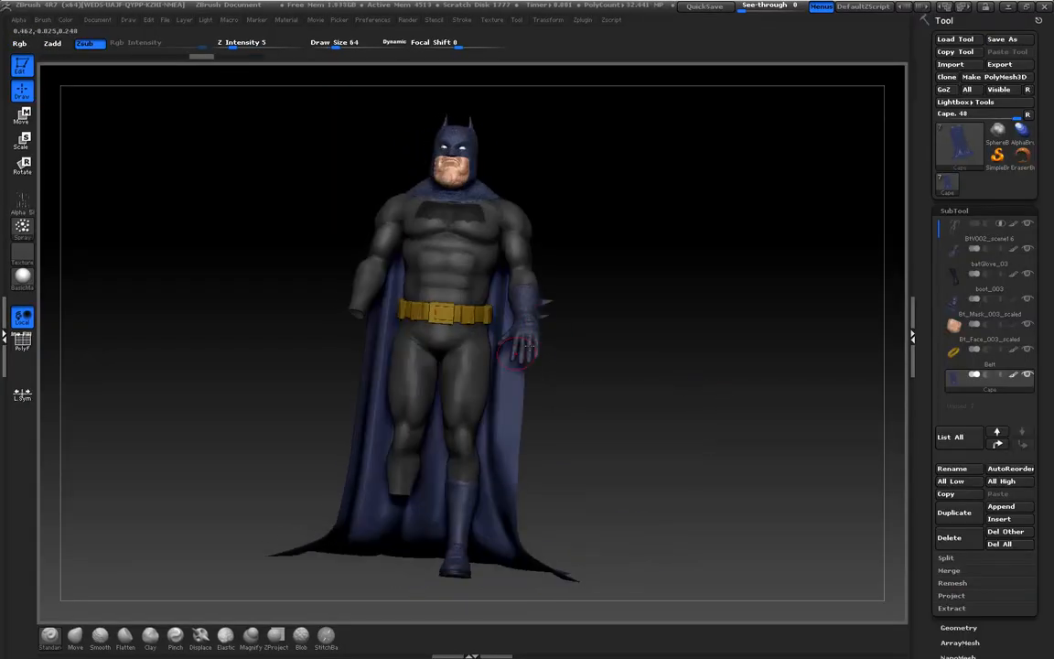
{"action": "left_click_drag", "start_coordinate": [691, 383], "coordinate": [655, 423]}
{"action": "left_click_drag", "start_coordinate": [723, 399], "coordinate": [512, 430]}
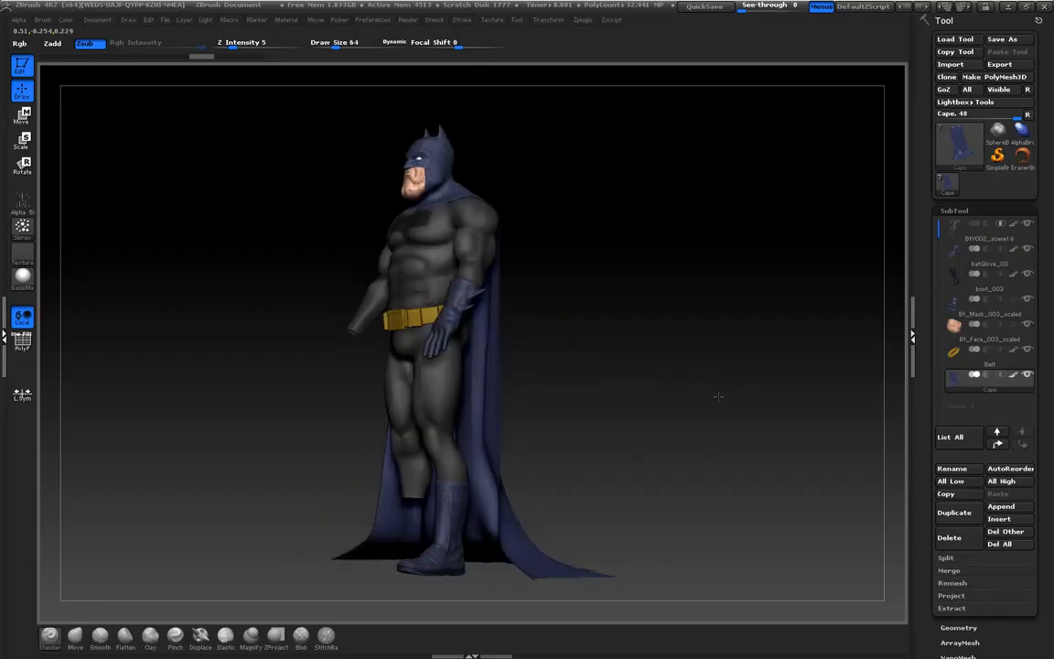
{"action": "left_click_drag", "start_coordinate": [259, 479], "coordinate": [432, 540]}
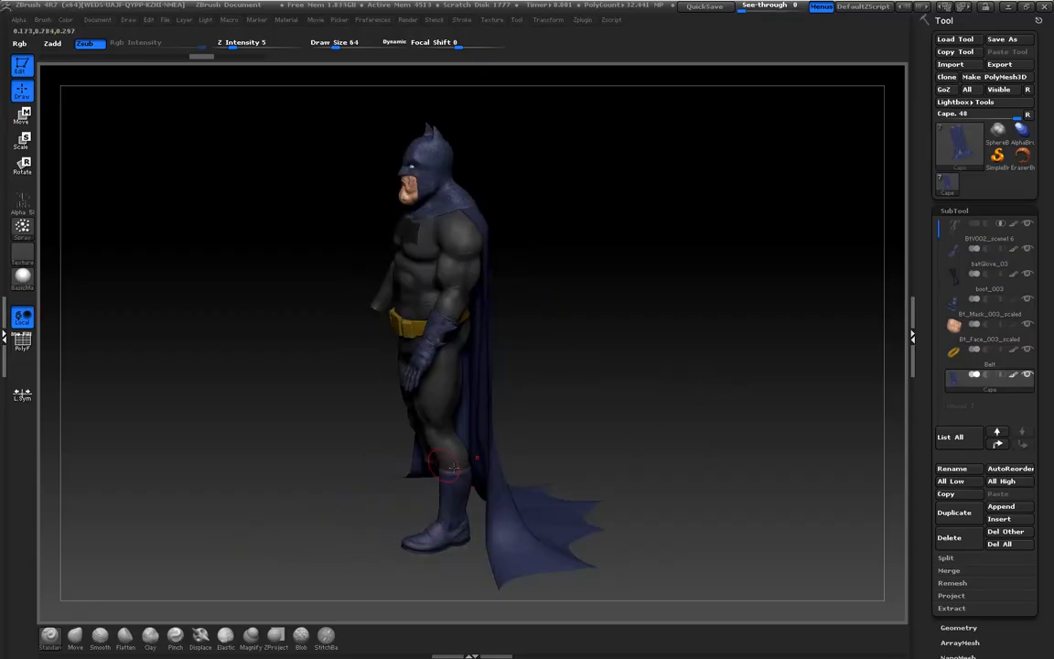
{"action": "left_click_drag", "start_coordinate": [222, 381], "coordinate": [469, 396]}
{"action": "left_click_drag", "start_coordinate": [328, 440], "coordinate": [284, 467]}
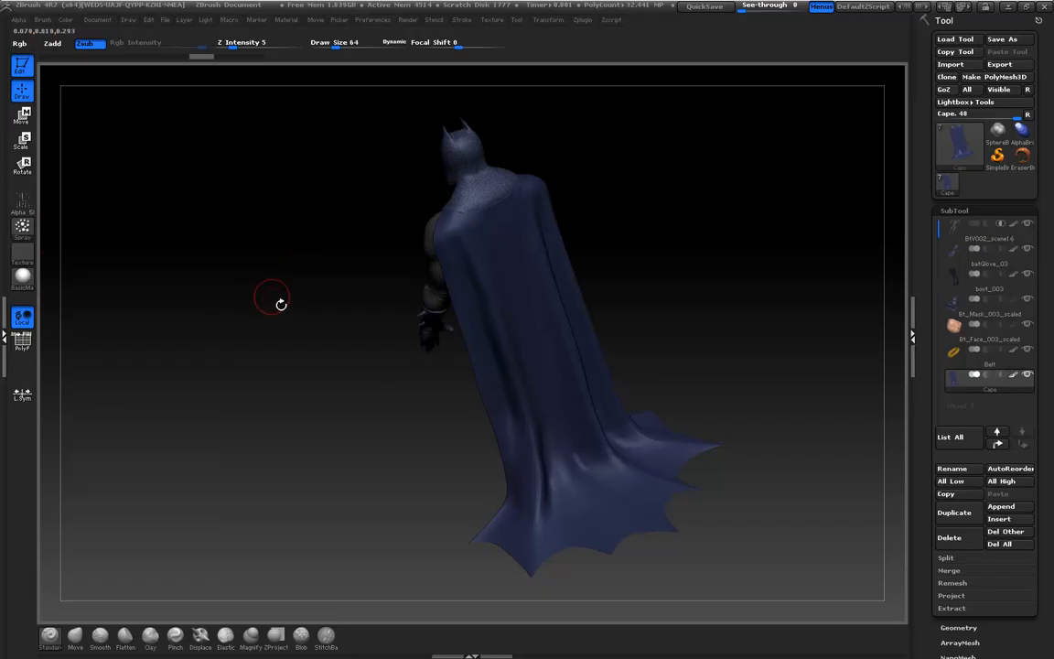
{"action": "left_click_drag", "start_coordinate": [263, 287], "coordinate": [326, 447]}
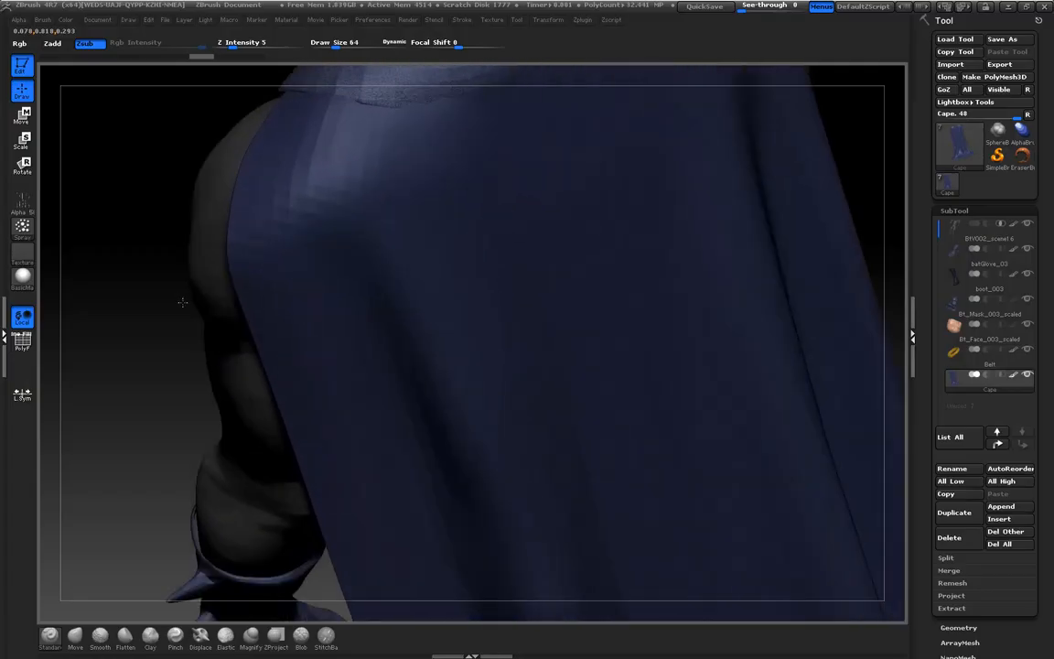
Engrave faint fabric grain into the cape's shoulder below the cowl using the Standard brush with Spray stroke, Zsub, Z Intensity 5 and Draw Size 64
{"action": "left_click_drag", "start_coordinate": [160, 203], "coordinate": [256, 315], "text": "alt"}
{"action": "left_click_drag", "start_coordinate": [238, 271], "coordinate": [395, 298], "text": "alt"}
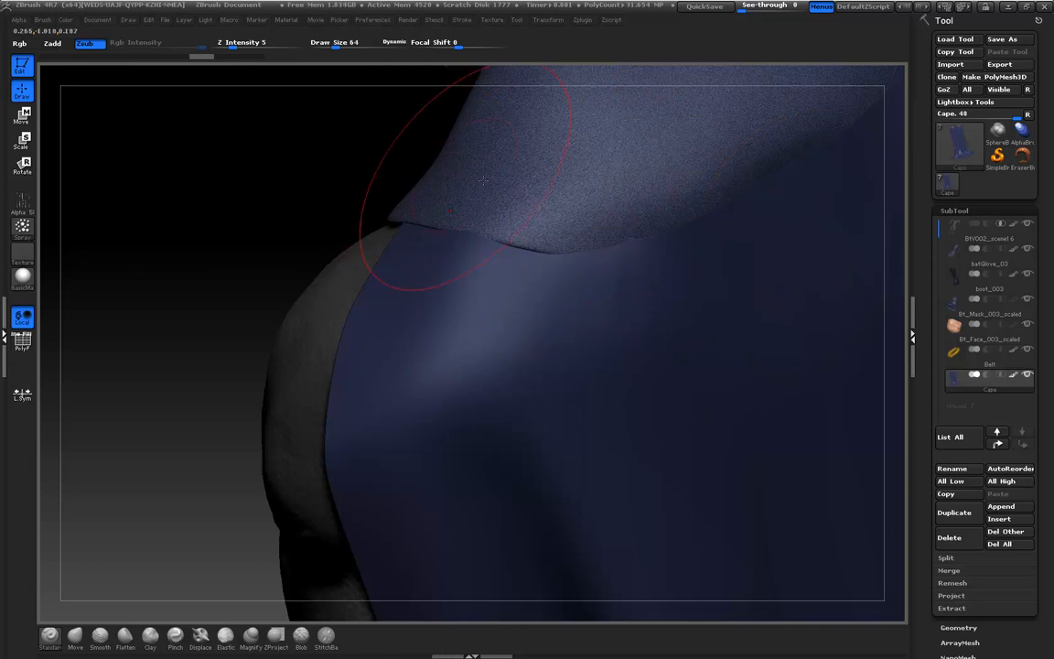
{"action": "left_click_drag", "start_coordinate": [211, 219], "coordinate": [217, 181]}
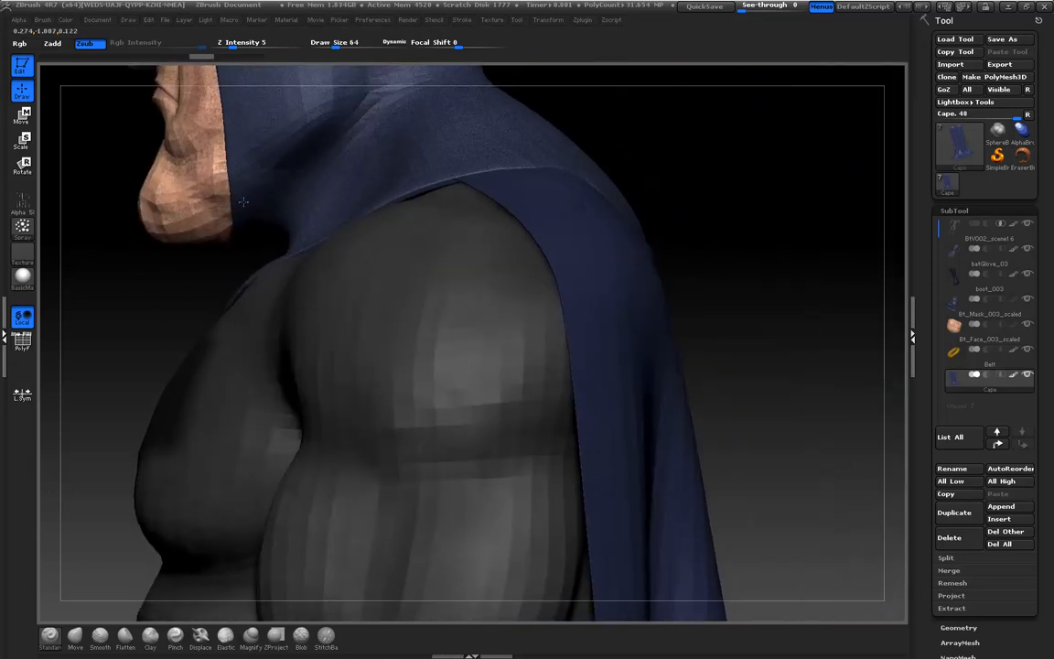
{"action": "left_click_drag", "start_coordinate": [790, 279], "coordinate": [650, 298], "text": "alt"}
{"action": "left_click_drag", "start_coordinate": [302, 346], "coordinate": [329, 341]}
{"action": "left_click_drag", "start_coordinate": [246, 323], "coordinate": [271, 394]}
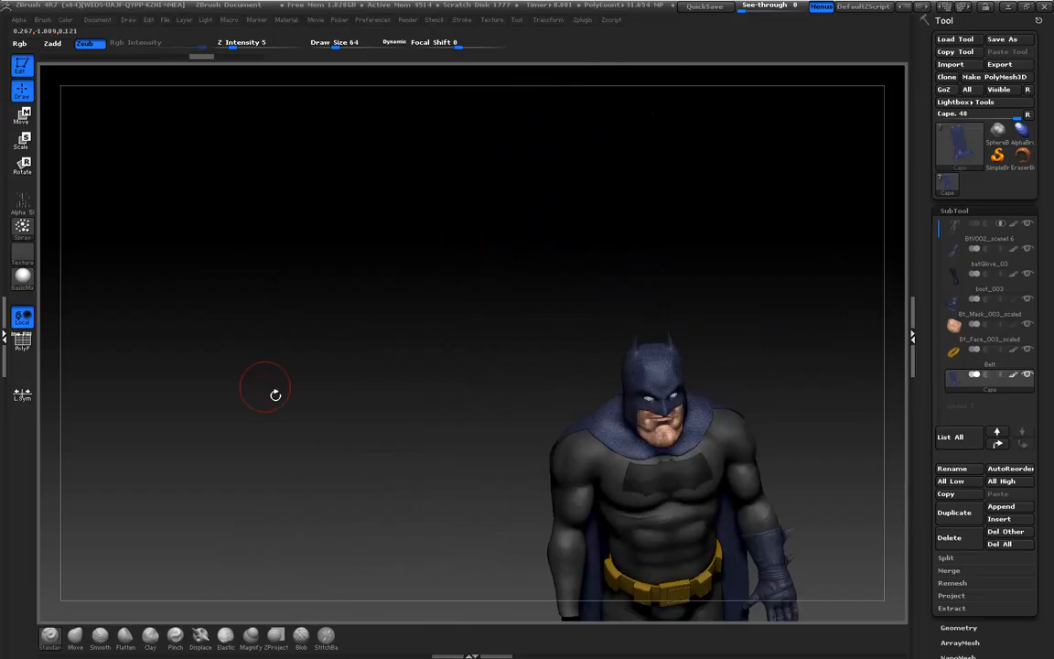
{"action": "left_click_drag", "start_coordinate": [351, 432], "coordinate": [242, 341]}
{"action": "mouse_move", "coordinate": [265, 383]}
{"action": "left_mouse_down"}
{"action": "mouse_move", "coordinate": [162, 320]}
{"action": "mouse_move", "coordinate": [167, 327]}
{"action": "mouse_move", "coordinate": [207, 301]}
{"action": "left_mouse_up"}
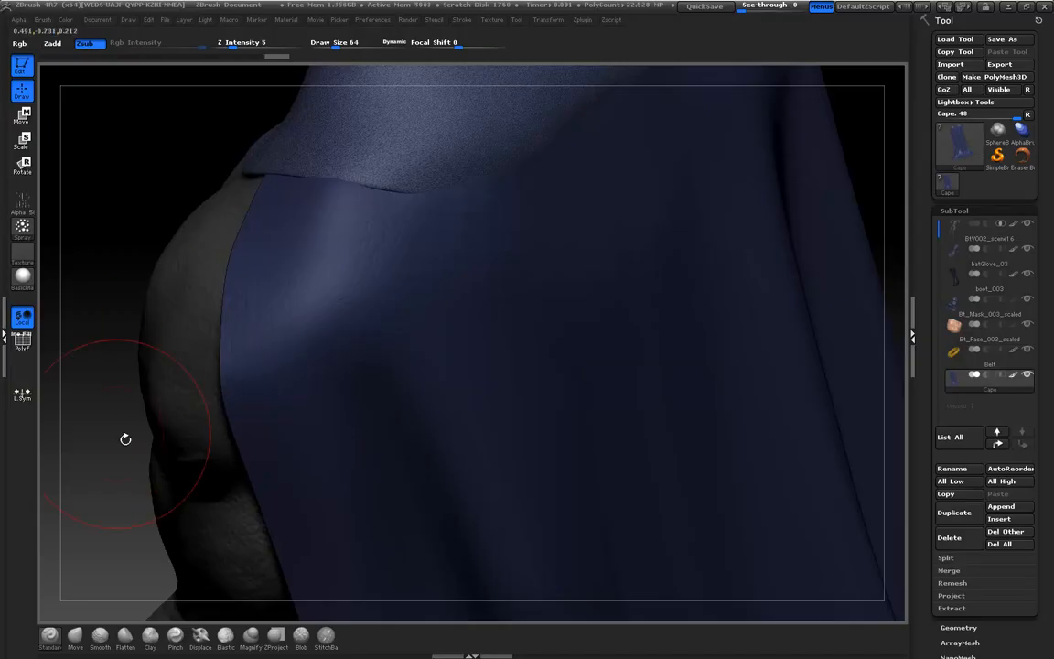
Extend the sprayed fabric grain across the cape's upper back on the gloved-arm side
{"action": "left_click_drag", "start_coordinate": [118, 420], "coordinate": [239, 419]}
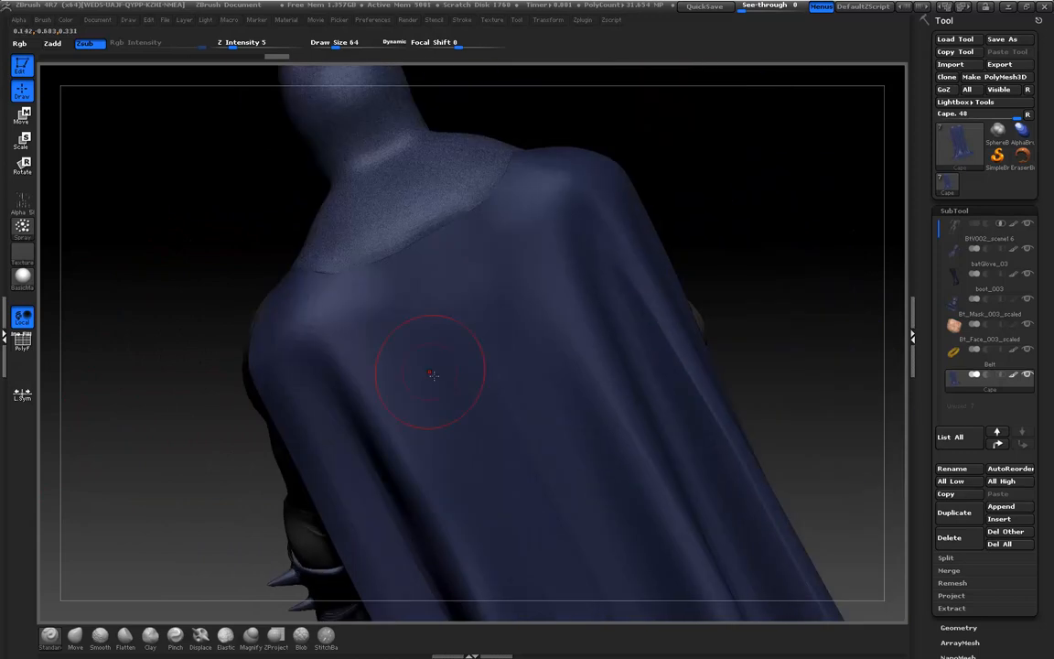
{"action": "left_click_drag", "start_coordinate": [195, 294], "coordinate": [223, 322], "text": "alt"}
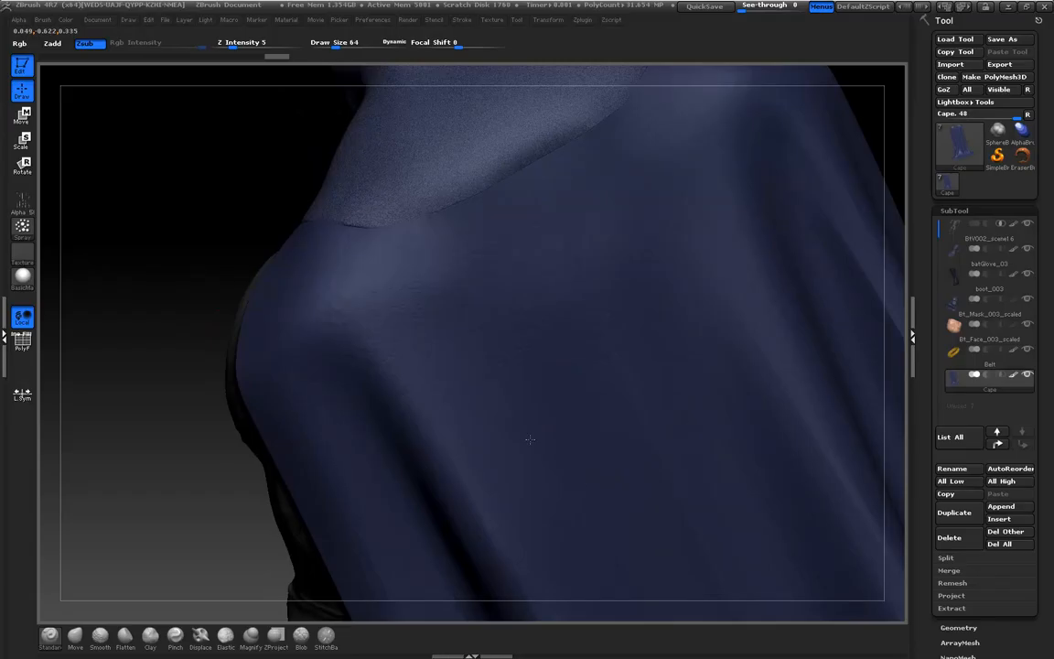
{"action": "left_click_drag", "start_coordinate": [176, 402], "coordinate": [561, 354]}
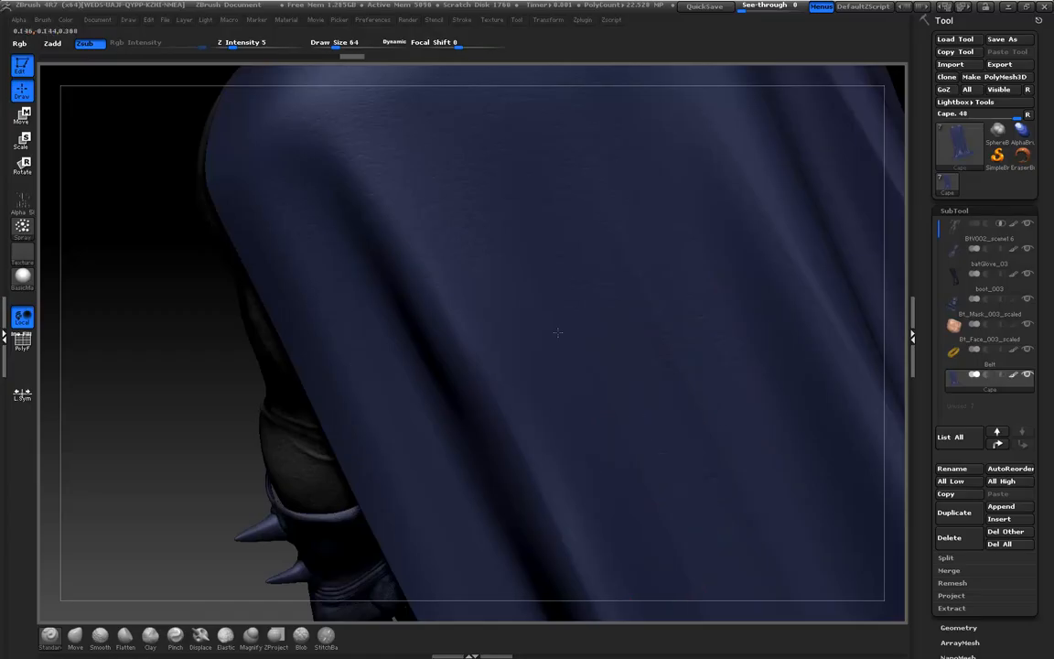
Continue the fabric grain down the cape's middle section and along its edge beside the gloved arm
{"action": "left_click_drag", "start_coordinate": [226, 427], "coordinate": [147, 190], "text": "alt"}
{"action": "left_click_drag", "start_coordinate": [514, 315], "coordinate": [547, 410]}
{"action": "left_click_drag", "start_coordinate": [256, 339], "coordinate": [266, 463], "text": "alt"}
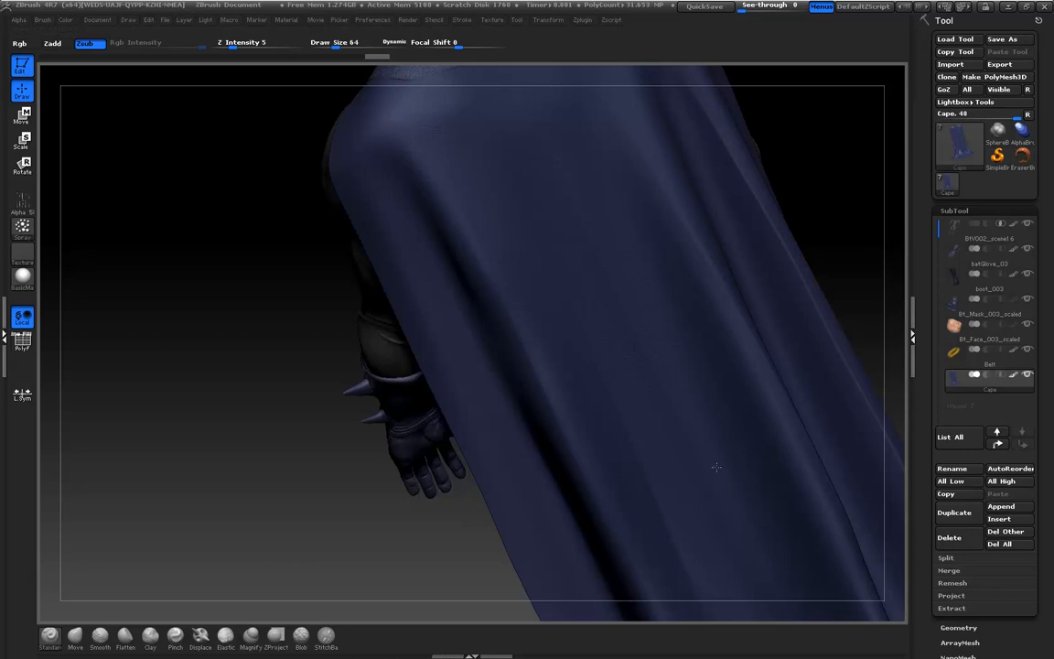
{"action": "left_click_drag", "start_coordinate": [353, 555], "coordinate": [257, 474]}
{"action": "left_click_drag", "start_coordinate": [787, 215], "coordinate": [843, 252], "text": "alt"}
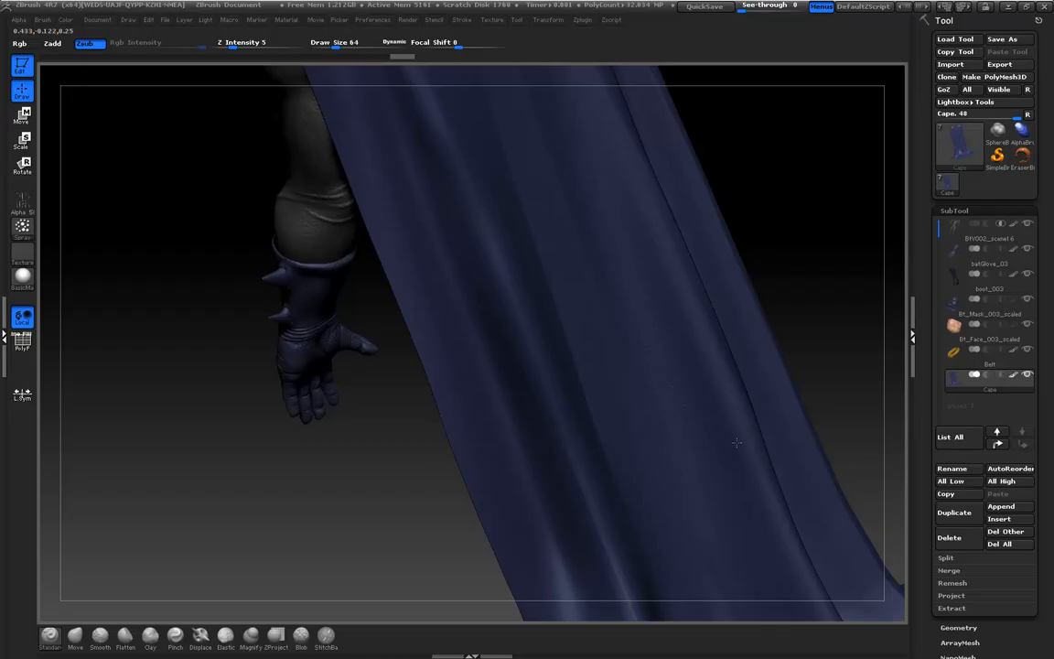
{"action": "left_click_drag", "start_coordinate": [463, 463], "coordinate": [691, 430]}
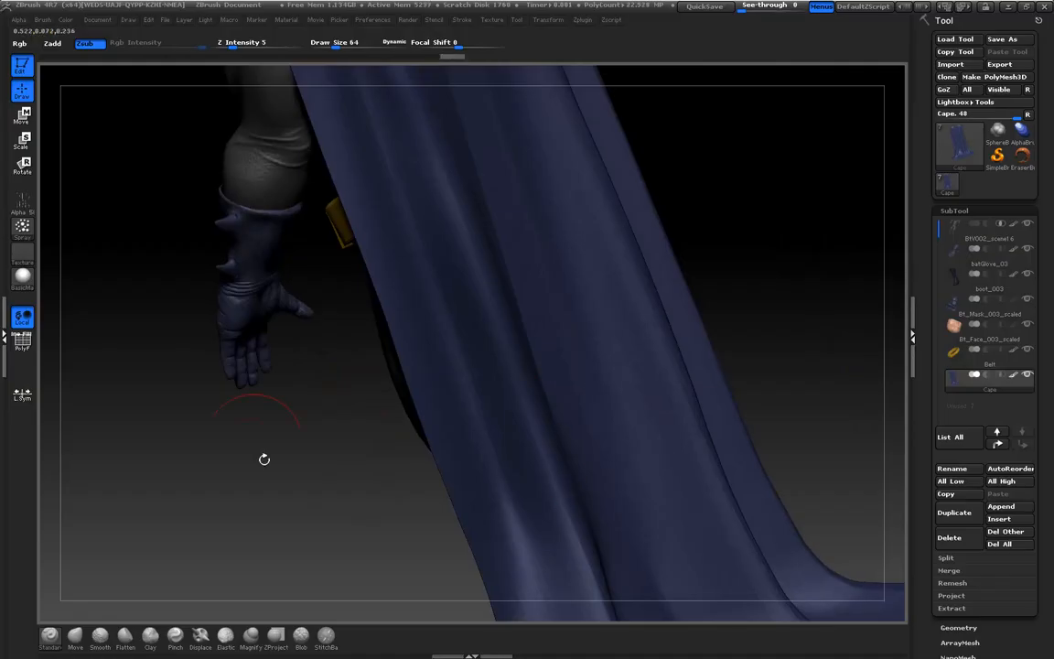
Check the figure's lower body from the front, and spray fabric grain over the cape's lower folds on the gloved-arm side
{"action": "left_click_drag", "start_coordinate": [302, 538], "coordinate": [596, 318]}
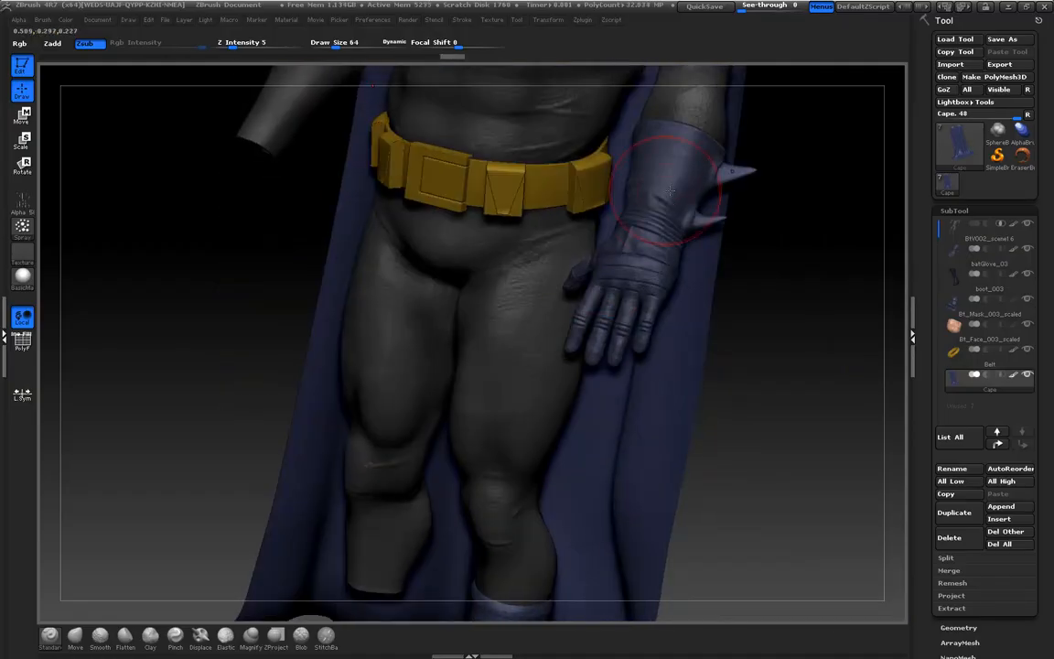
{"action": "mouse_move", "coordinate": [714, 427]}
{"action": "left_mouse_down", "text": "alt"}
{"action": "mouse_move", "coordinate": [749, 480]}
{"action": "mouse_move", "coordinate": [765, 403]}
{"action": "left_mouse_up", "text": "alt"}
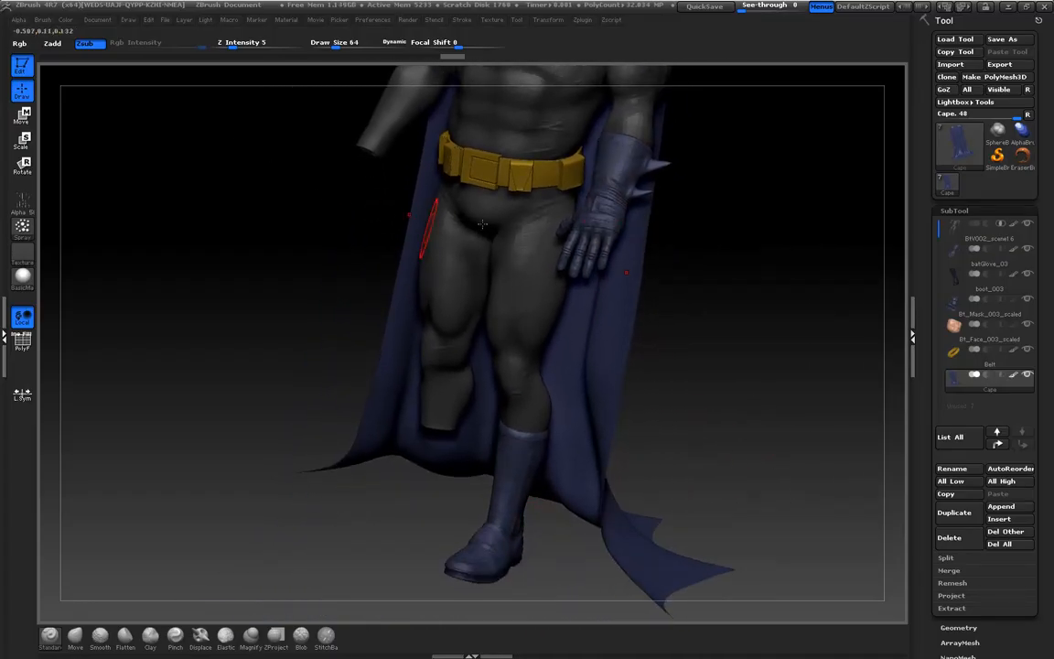
{"action": "left_click_drag", "start_coordinate": [788, 419], "coordinate": [785, 296]}
{"action": "left_click_drag", "start_coordinate": [777, 231], "coordinate": [614, 301]}
{"action": "mouse_move", "coordinate": [266, 454]}
{"action": "left_mouse_down"}
{"action": "mouse_move", "coordinate": [255, 450]}
{"action": "mouse_move", "coordinate": [274, 447]}
{"action": "left_mouse_up"}
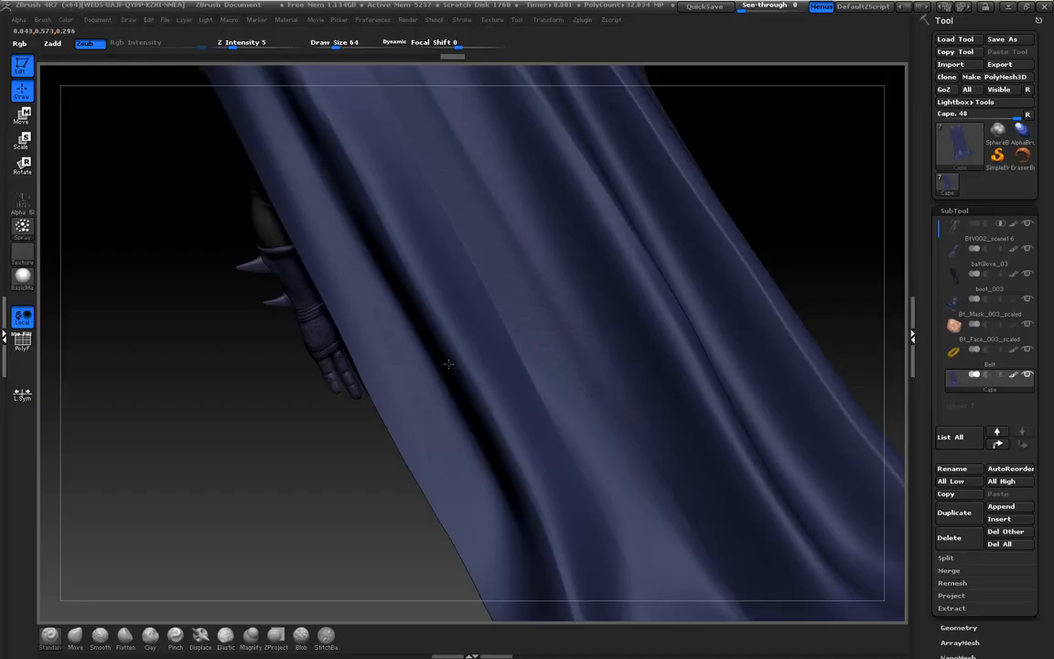
{"action": "left_click_drag", "start_coordinate": [271, 536], "coordinate": [200, 391]}
{"action": "left_click_drag", "start_coordinate": [223, 452], "coordinate": [317, 464]}
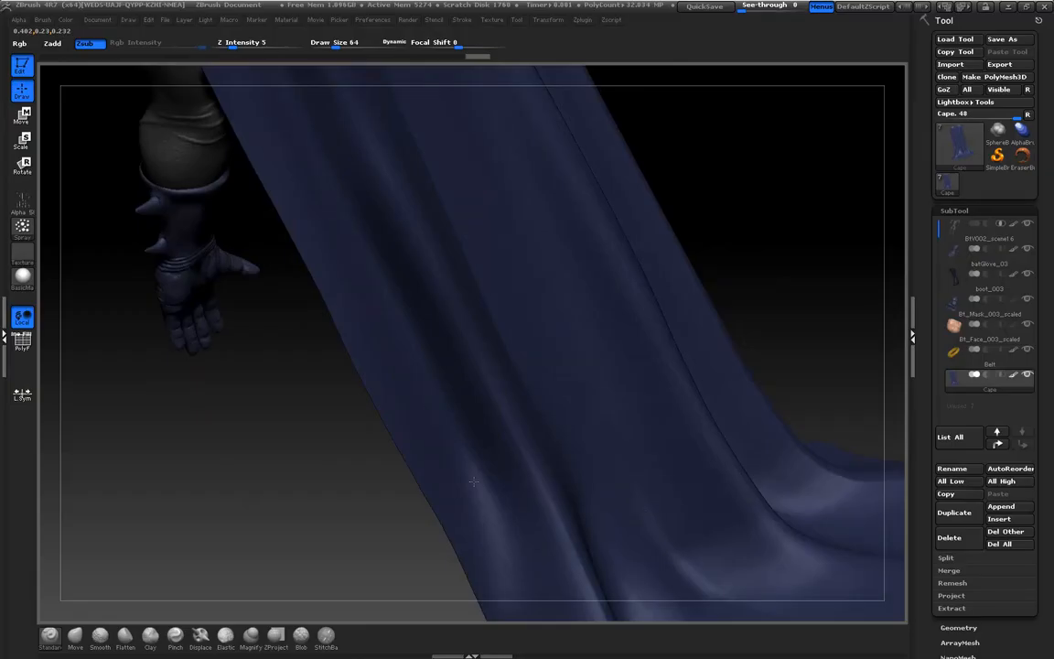
{"action": "left_click_drag", "start_coordinate": [306, 506], "coordinate": [266, 385]}
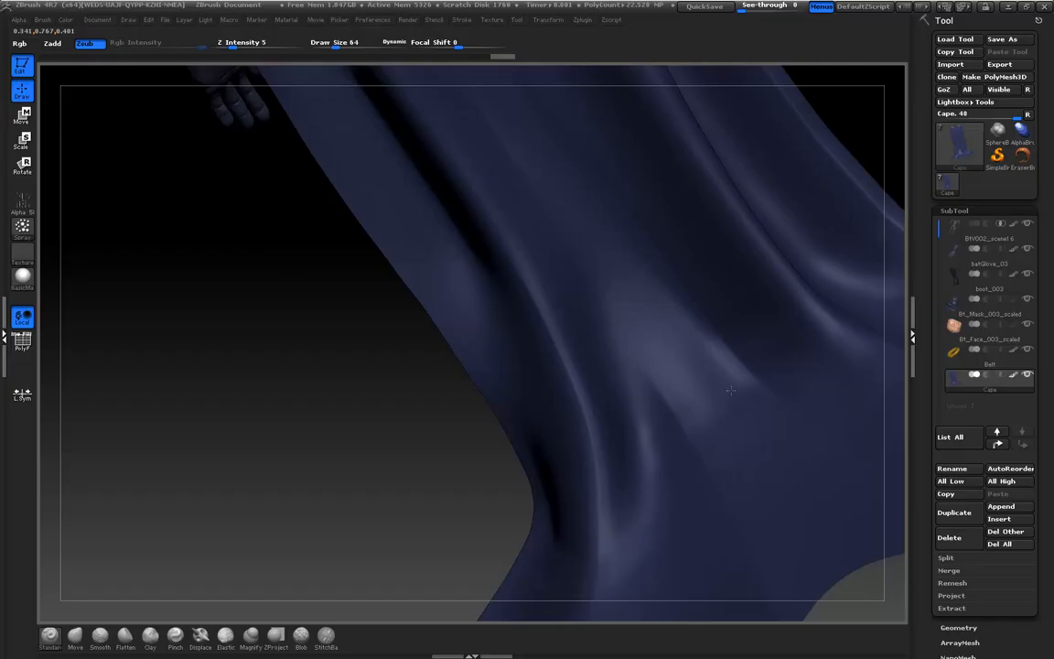
Spray fabric grain over the cape's flared hem and the folds running into it, checking the surface at a different subdivision level
{"action": "left_click_drag", "start_coordinate": [329, 473], "coordinate": [429, 436]}
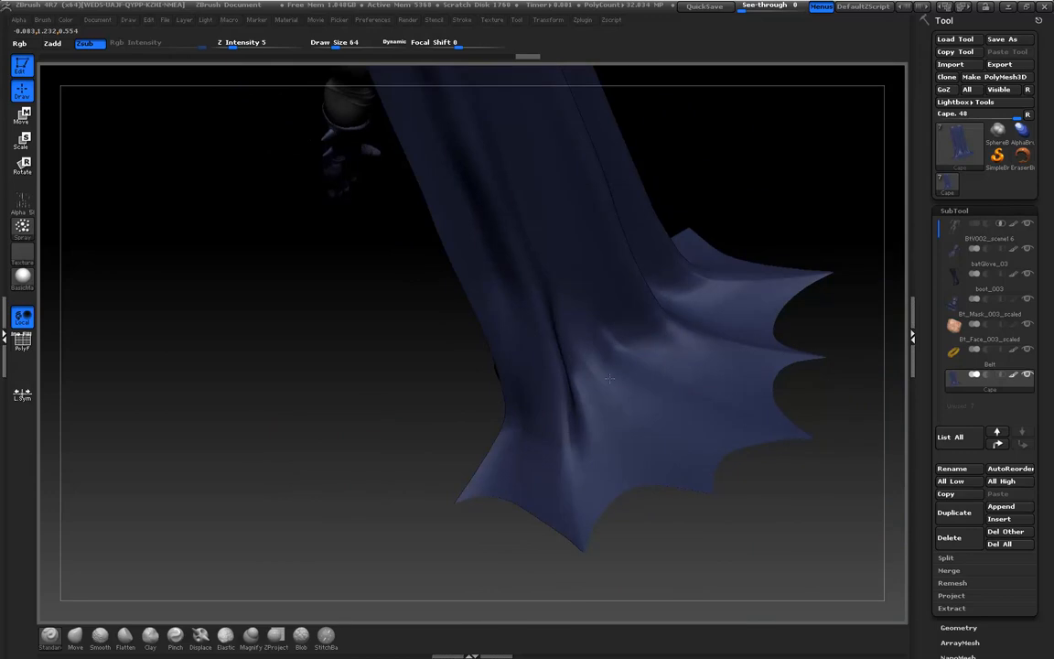
{"action": "mouse_move", "coordinate": [453, 444]}
{"action": "left_mouse_down"}
{"action": "mouse_move", "coordinate": [344, 539]}
{"action": "mouse_move", "coordinate": [256, 409]}
{"action": "mouse_move", "coordinate": [259, 430]}
{"action": "mouse_move", "coordinate": [299, 470]}
{"action": "mouse_move", "coordinate": [308, 448]}
{"action": "left_mouse_up"}
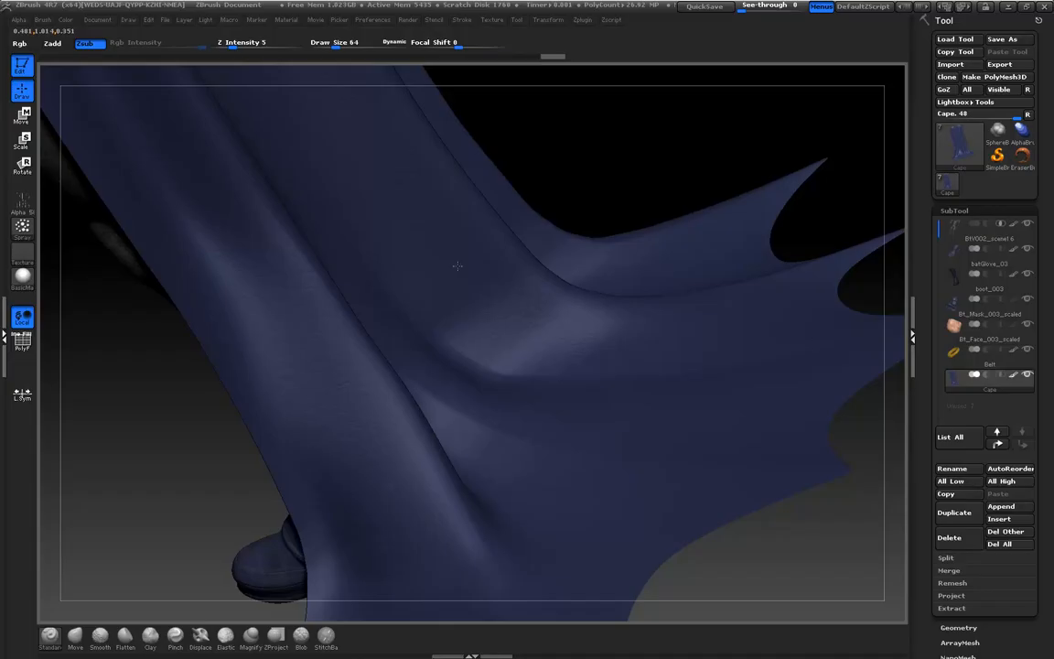
{"action": "key", "text": "shift+d"}
{"action": "left_click_drag", "start_coordinate": [190, 453], "coordinate": [346, 454]}
{"action": "key", "text": "d"}
{"action": "left_click_drag", "start_coordinate": [701, 470], "coordinate": [390, 387]}
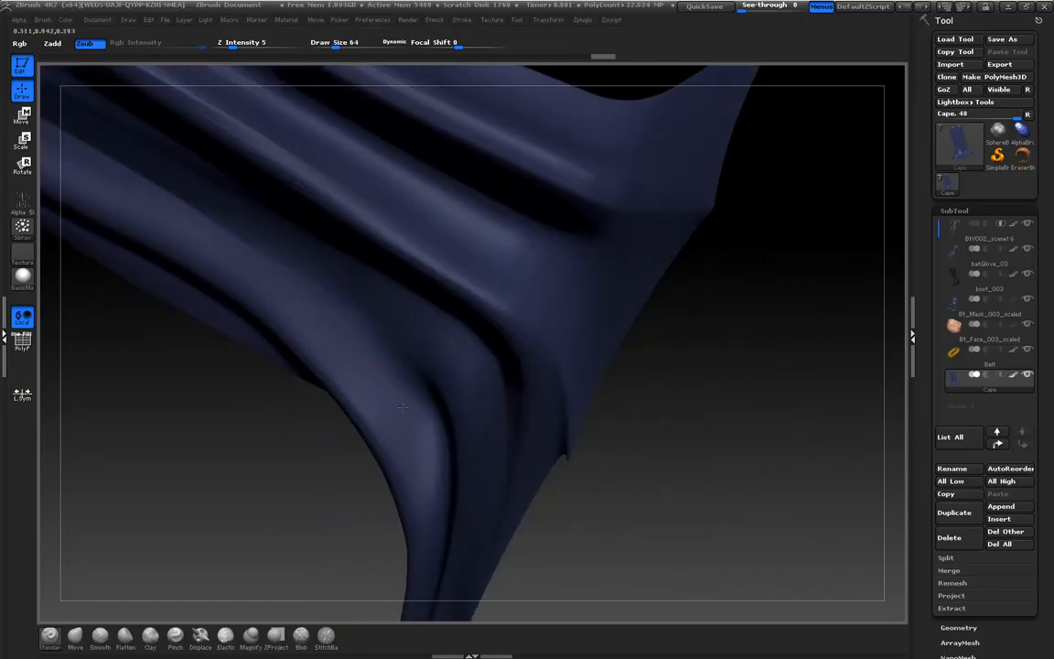
Add fabric grain to the cape's upper back and shoulder folds on the gloveless-arm side
{"action": "left_click_drag", "start_coordinate": [274, 476], "coordinate": [454, 168]}
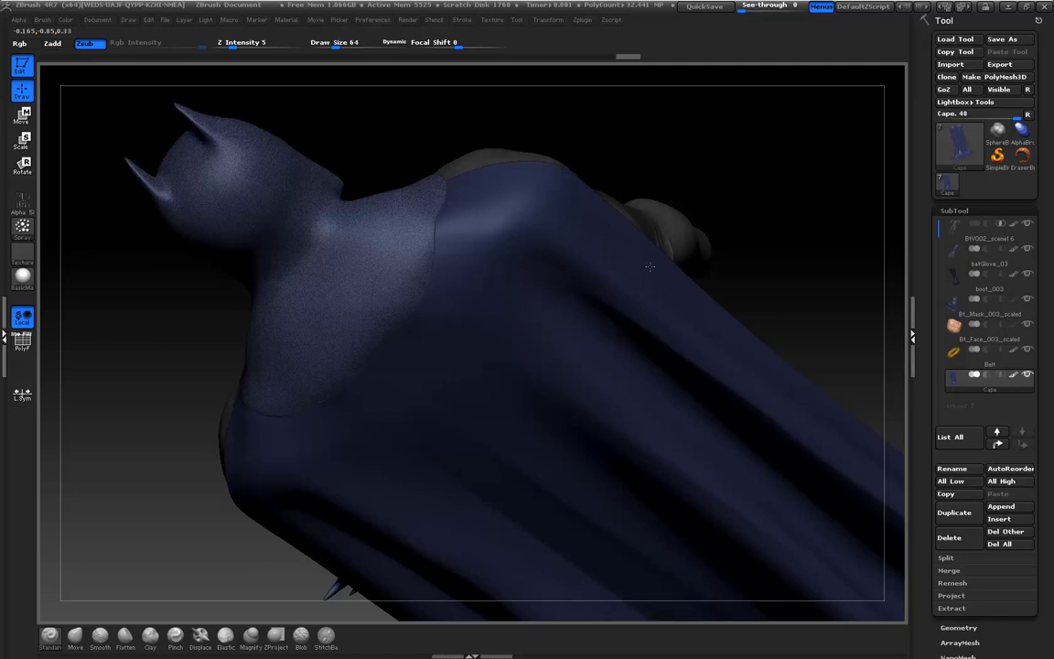
{"action": "left_click_drag", "start_coordinate": [710, 260], "coordinate": [576, 239]}
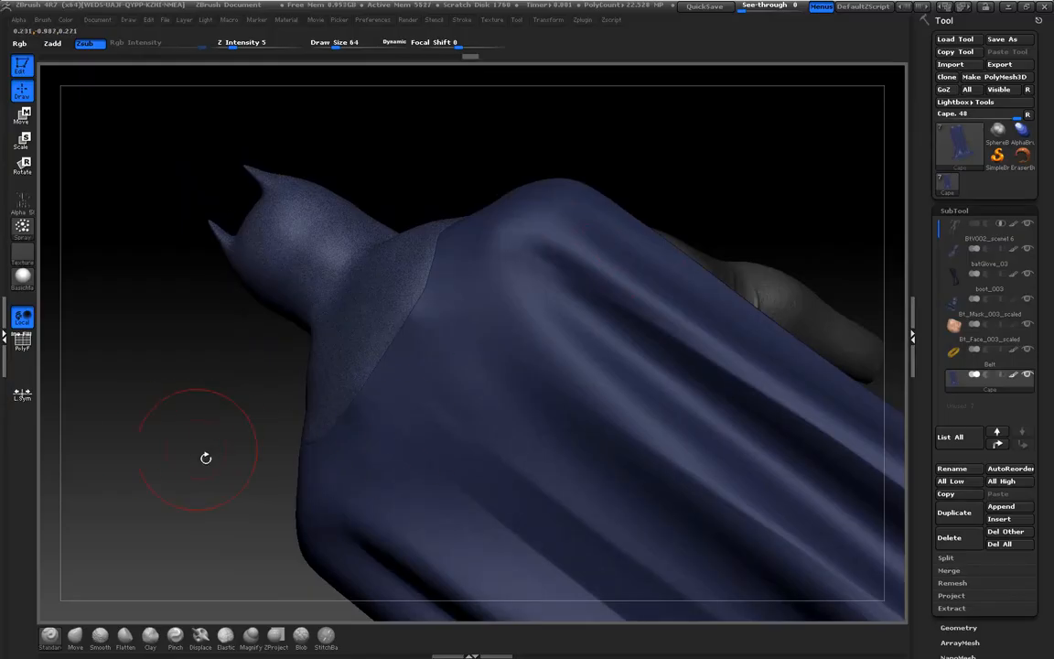
{"action": "left_click_drag", "start_coordinate": [219, 461], "coordinate": [72, 303]}
{"action": "left_click_drag", "start_coordinate": [435, 273], "coordinate": [542, 302]}
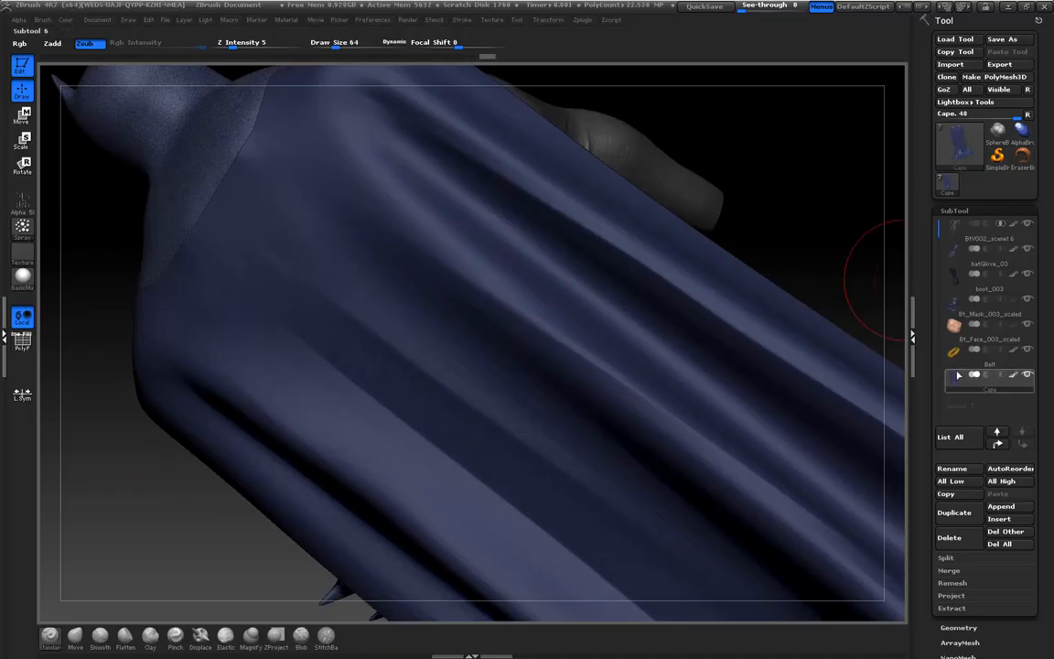
{"action": "mouse_move", "coordinate": [958, 380]}
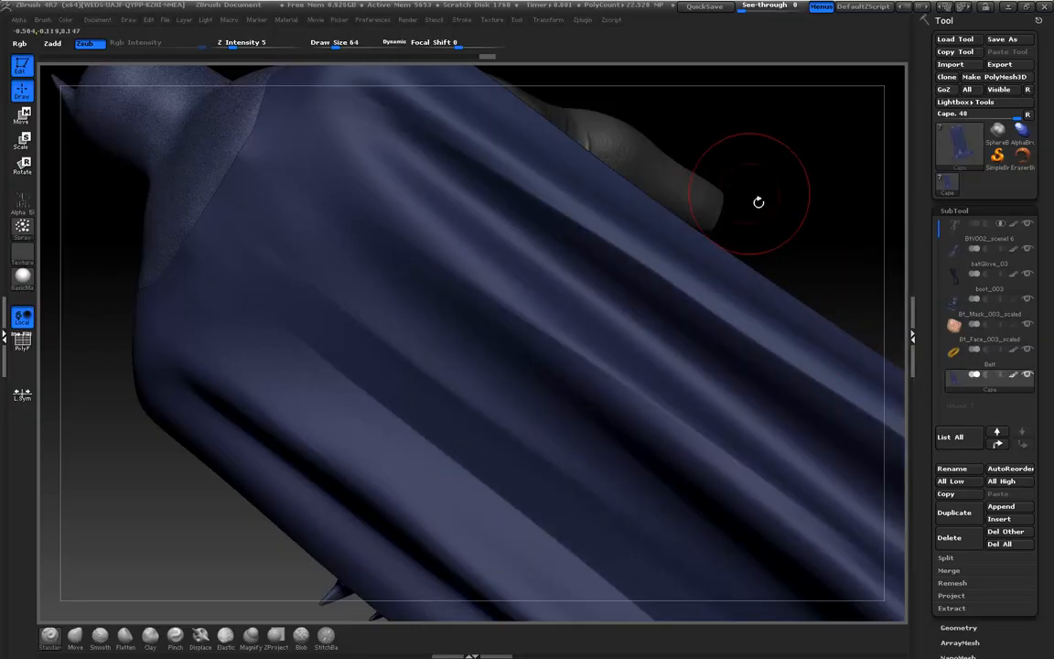
Spray fabric grain along the long folds on the cape's gloveless-arm side, down to the pointed hem
{"action": "left_click_drag", "start_coordinate": [795, 195], "coordinate": [492, 224]}
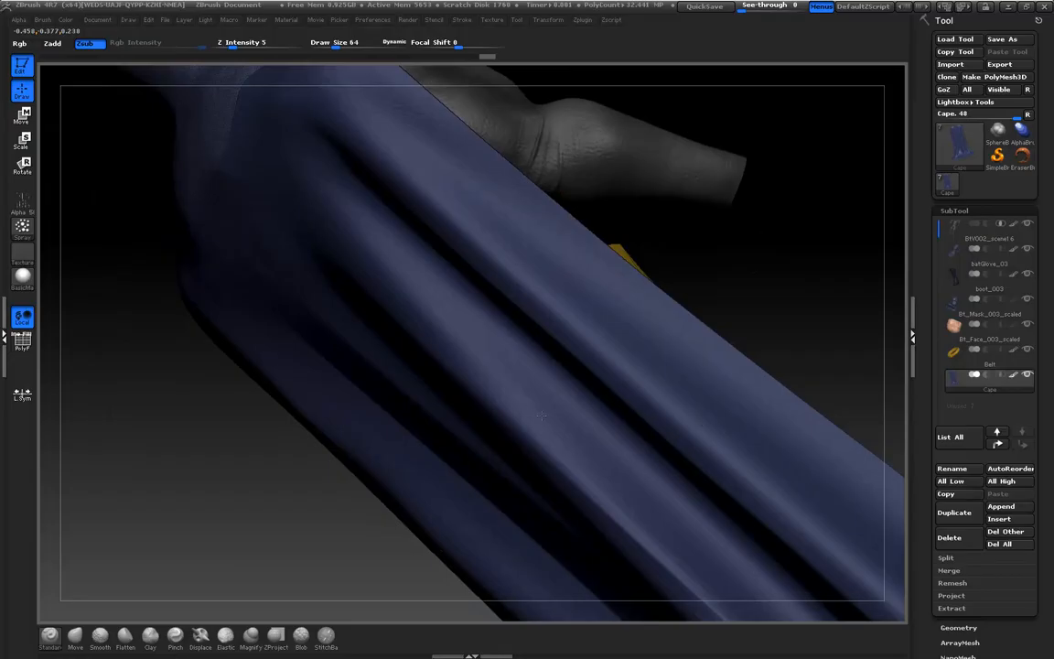
{"action": "right_click_drag", "start_coordinate": [595, 397], "coordinate": [403, 264], "text": "alt"}
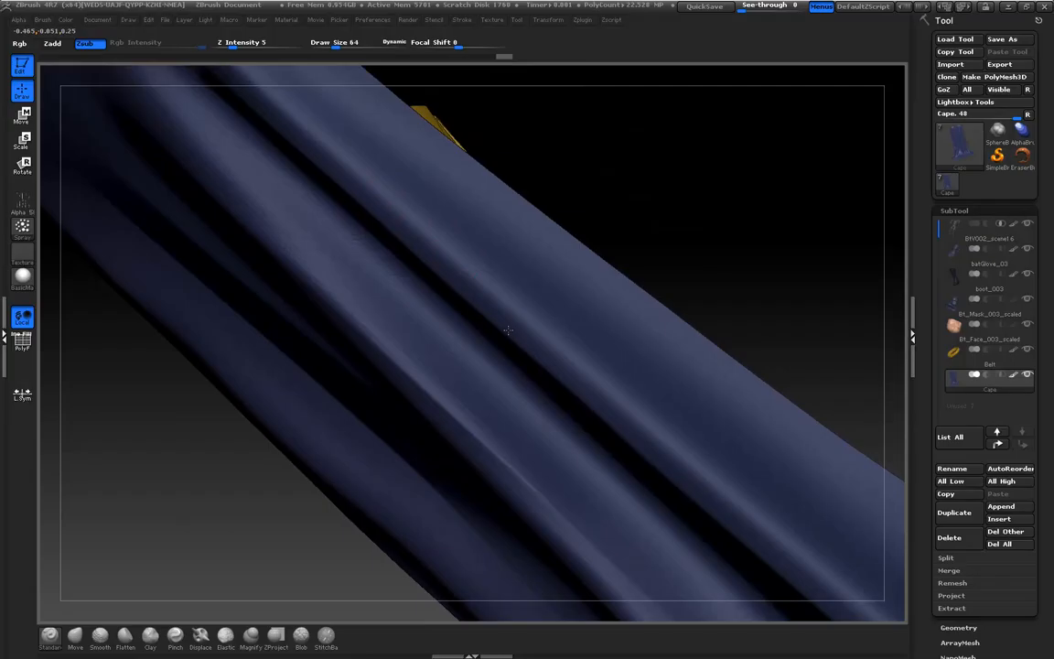
{"action": "right_click_drag", "start_coordinate": [397, 425], "coordinate": [345, 471]}
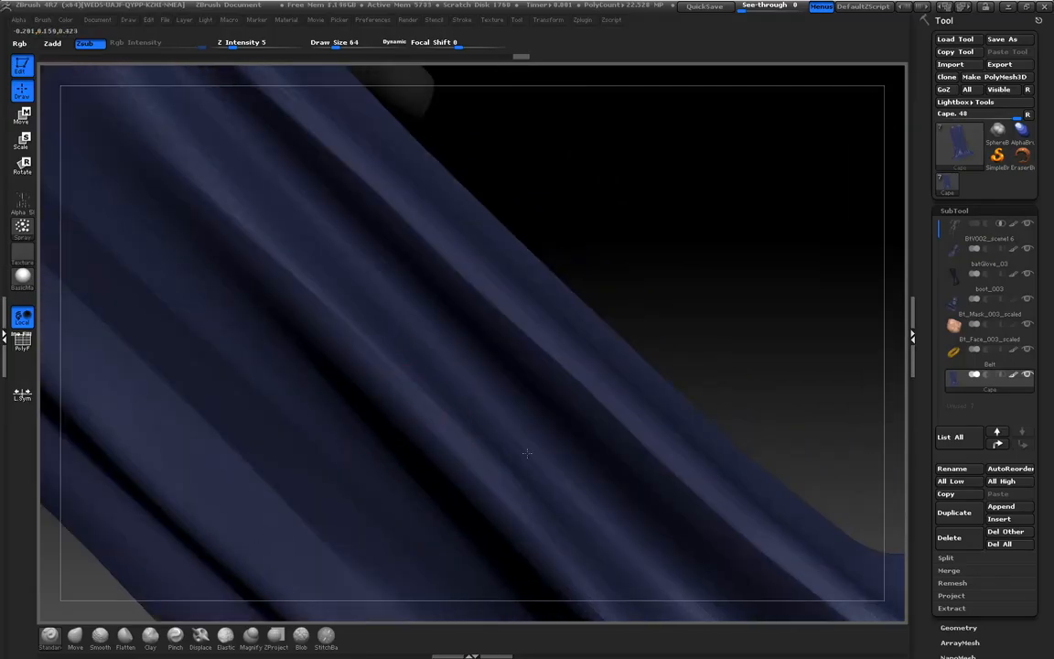
{"action": "right_click_drag", "start_coordinate": [717, 259], "coordinate": [536, 285]}
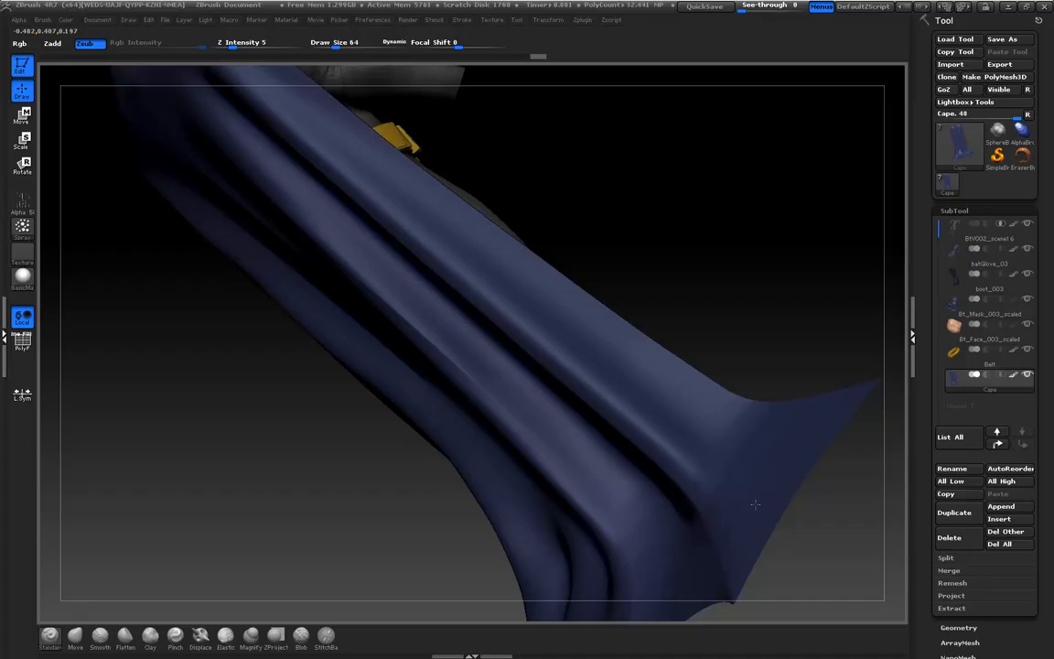
{"action": "left_click_drag", "start_coordinate": [322, 523], "coordinate": [337, 465]}
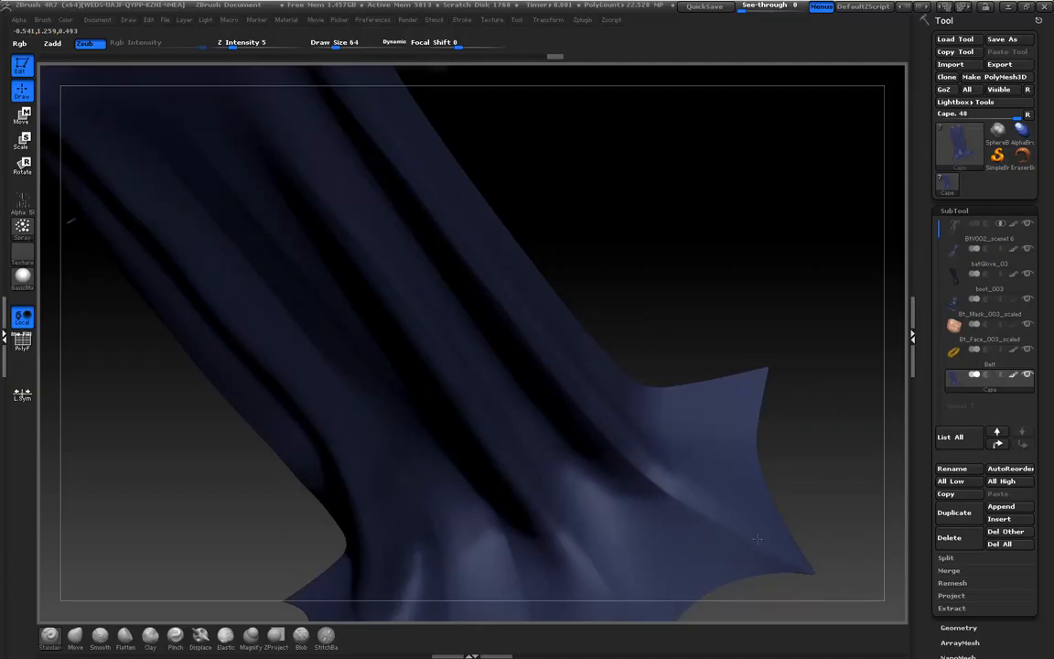
{"action": "left_click_drag", "start_coordinate": [226, 544], "coordinate": [602, 506]}
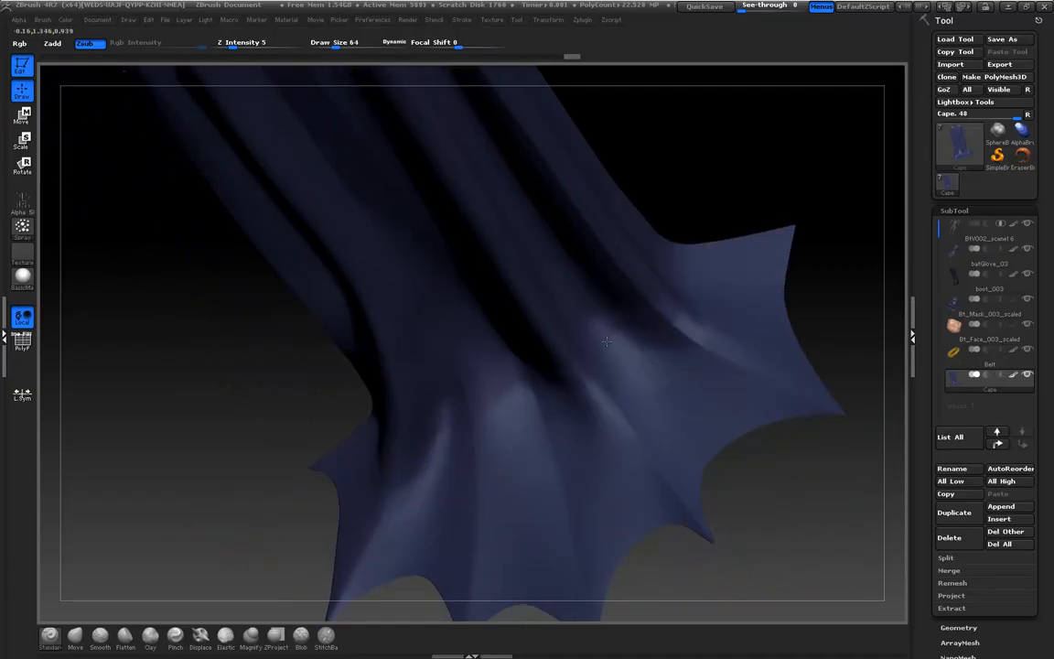
Reduce the Draw Size to 32 and spray finer grain on the gloveless-arm shoulder of the cape beside the cowl
{"action": "left_click_drag", "start_coordinate": [720, 141], "coordinate": [793, 316]}
{"action": "left_click_drag", "start_coordinate": [873, 503], "coordinate": [640, 262], "text": "alt"}
{"action": "left_click_drag", "start_coordinate": [840, 334], "coordinate": [749, 430], "text": "alt"}
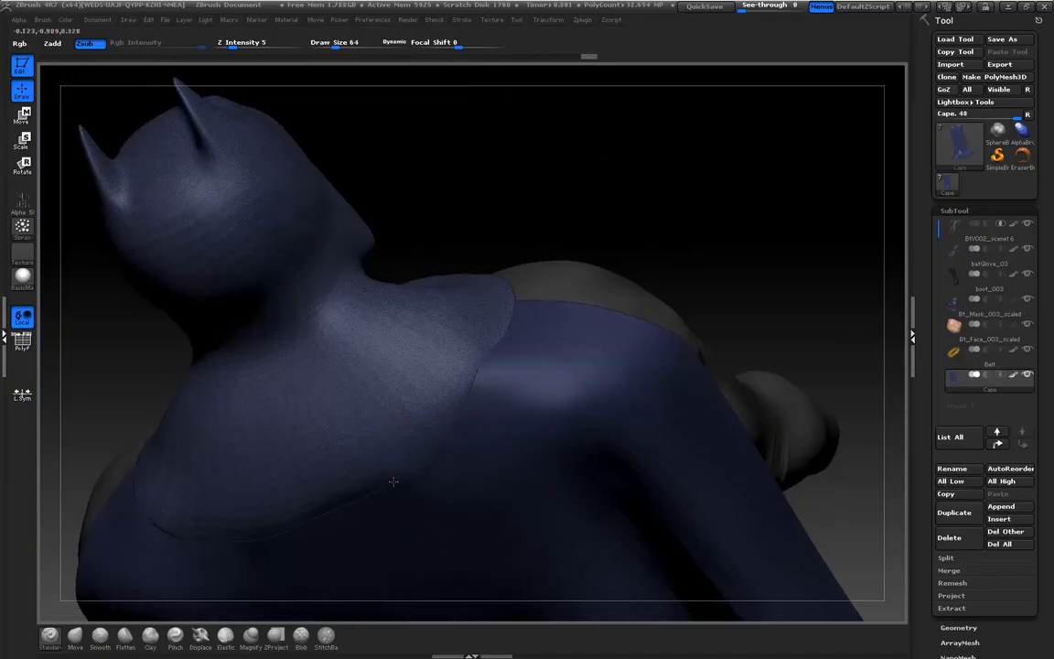
{"action": "left_click_drag", "start_coordinate": [538, 354], "coordinate": [559, 357]}
{"action": "key", "text": "["}
{"action": "key", "text": "["}
{"action": "key", "text": "["}
{"action": "left_click_drag", "start_coordinate": [544, 391], "coordinate": [538, 381]}
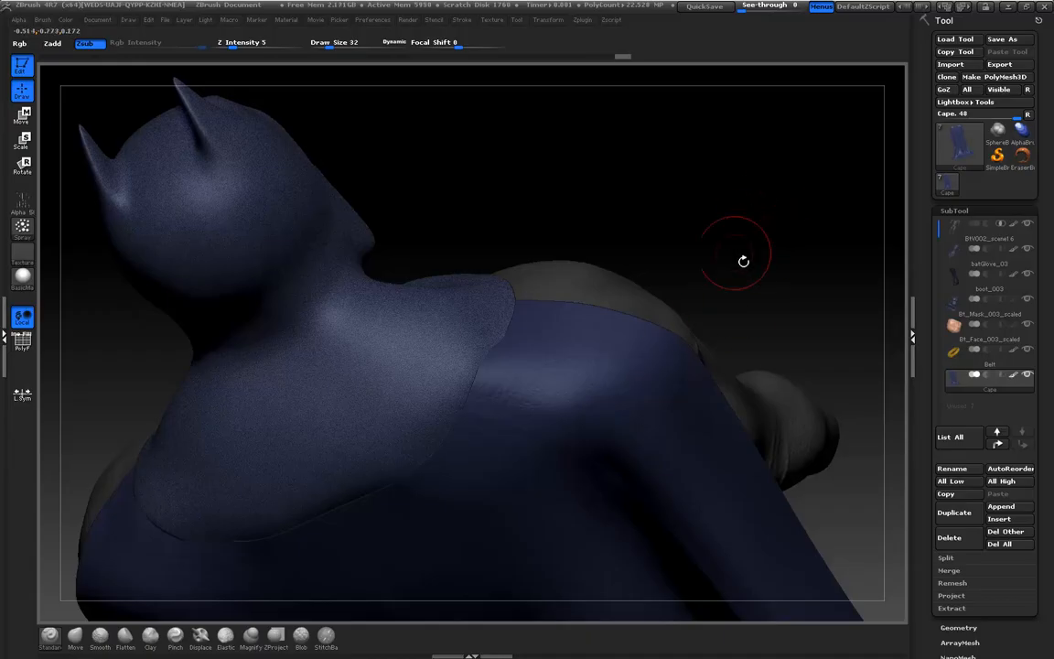
Set the Draw Size to 40 and spray another layer of fabric grain down the centre of the cape's back
{"action": "left_click_drag", "start_coordinate": [725, 236], "coordinate": [795, 358]}
{"action": "left_click_drag", "start_coordinate": [746, 305], "coordinate": [518, 341]}
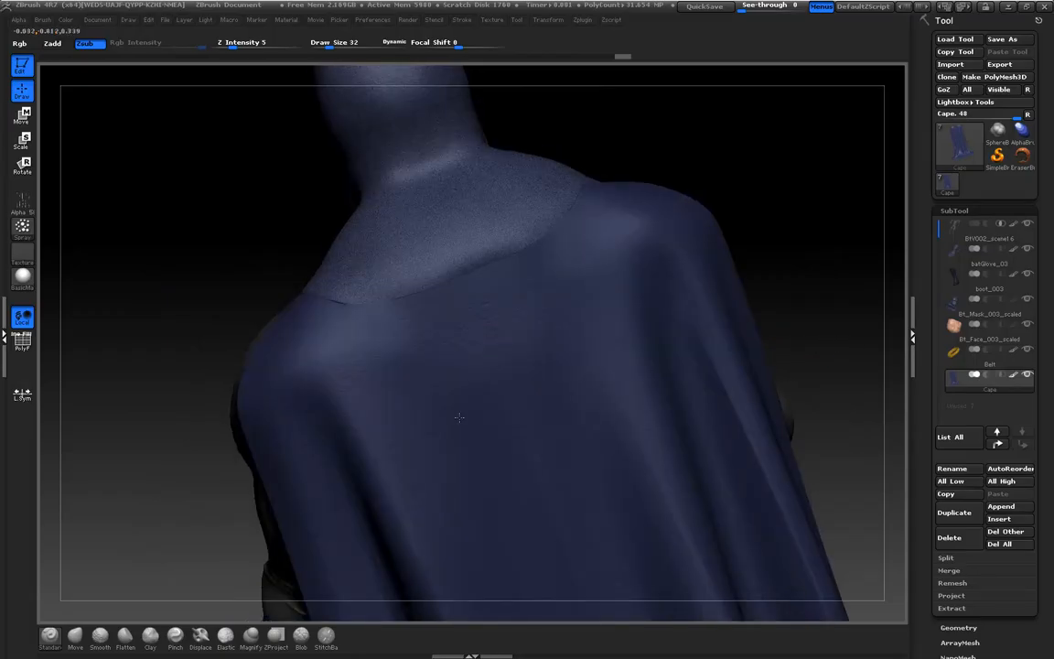
{"action": "key", "text": "bracketright"}
{"action": "left_click_drag", "start_coordinate": [193, 541], "coordinate": [448, 292]}
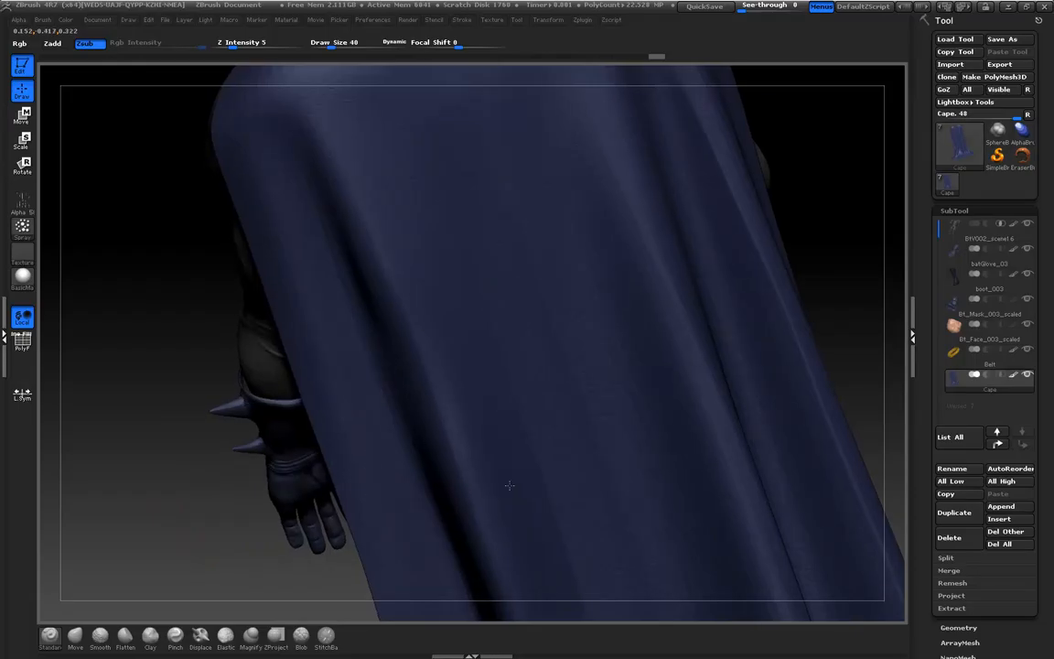
Work the finer fabric grain along the ridges of the cape's long folds towards the hem
{"action": "left_click_drag", "start_coordinate": [812, 276], "coordinate": [751, 361]}
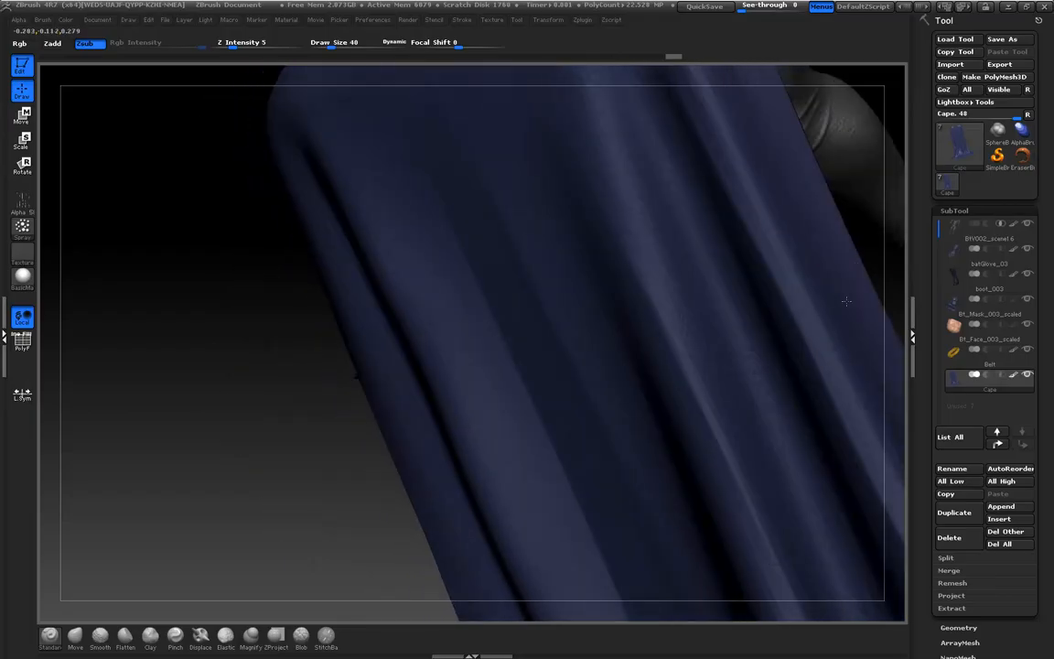
{"action": "left_click_drag", "start_coordinate": [261, 470], "coordinate": [156, 297]}
{"action": "right_click_drag", "start_coordinate": [546, 367], "coordinate": [539, 353]}
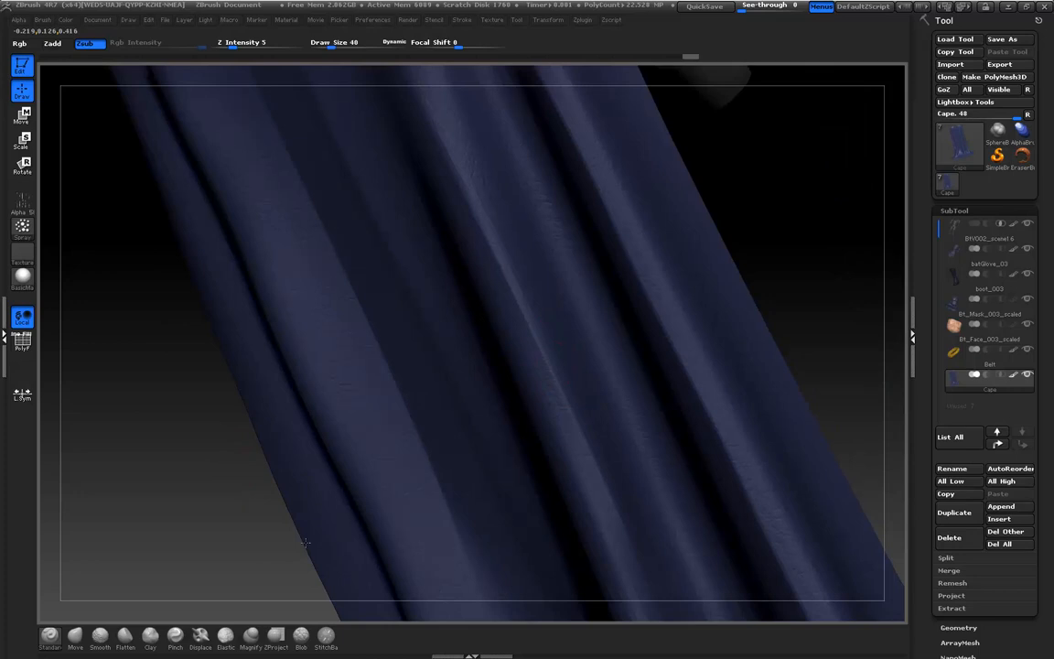
{"action": "left_click_drag", "start_coordinate": [205, 529], "coordinate": [144, 367], "text": "alt"}
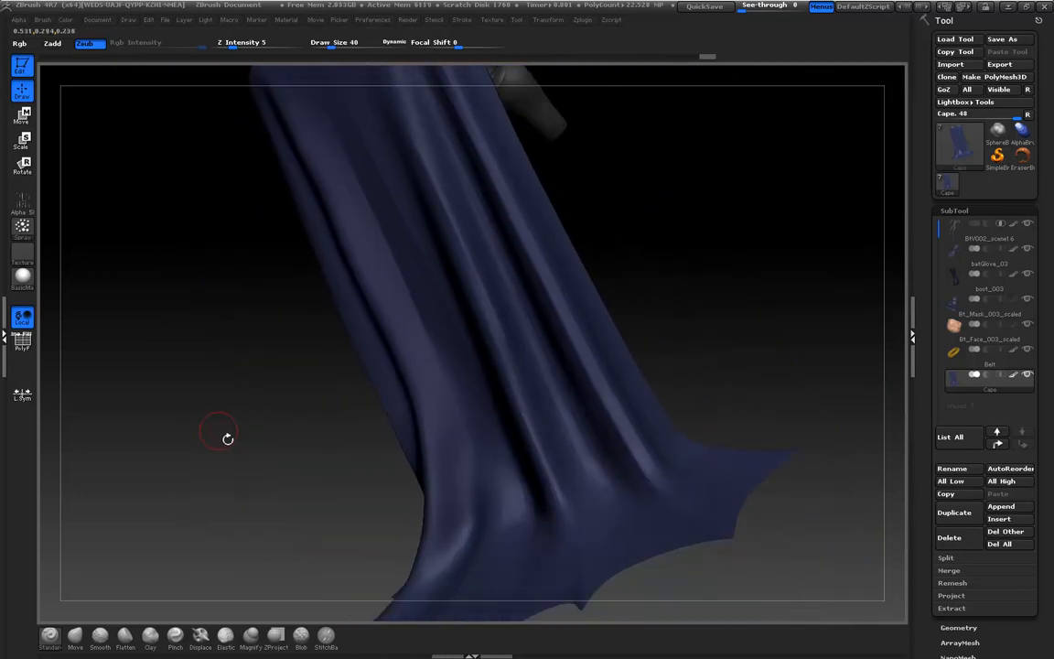
Spray subtle fabric grain over the lower folds of the cape and down across its flared, pointed hem
{"action": "left_click_drag", "start_coordinate": [226, 436], "coordinate": [239, 430]}
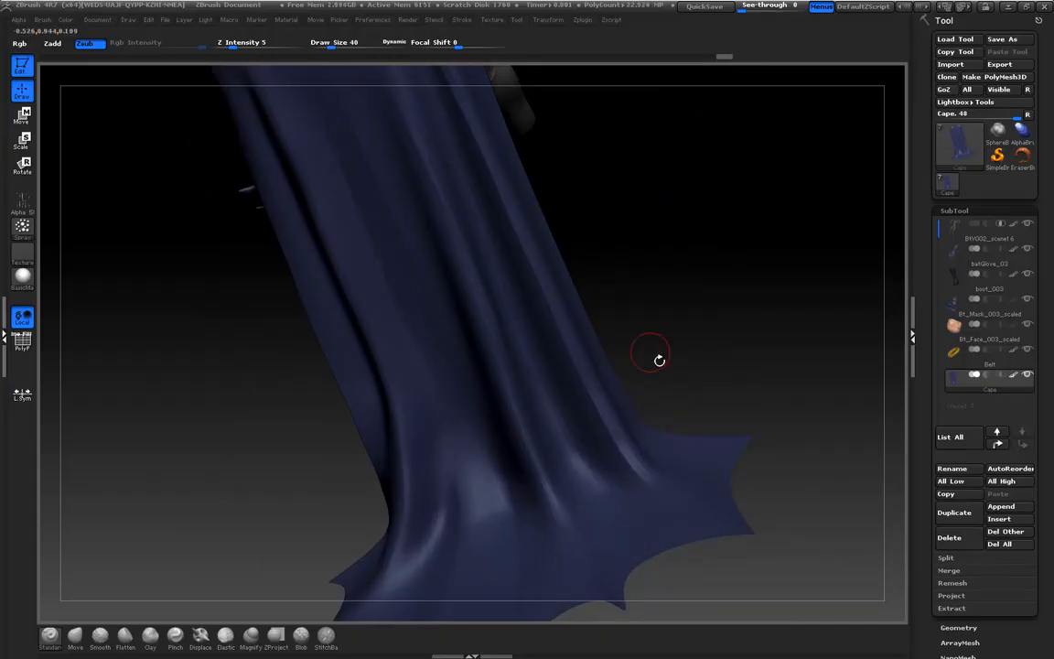
{"action": "left_click_drag", "start_coordinate": [740, 264], "coordinate": [762, 328], "text": "alt"}
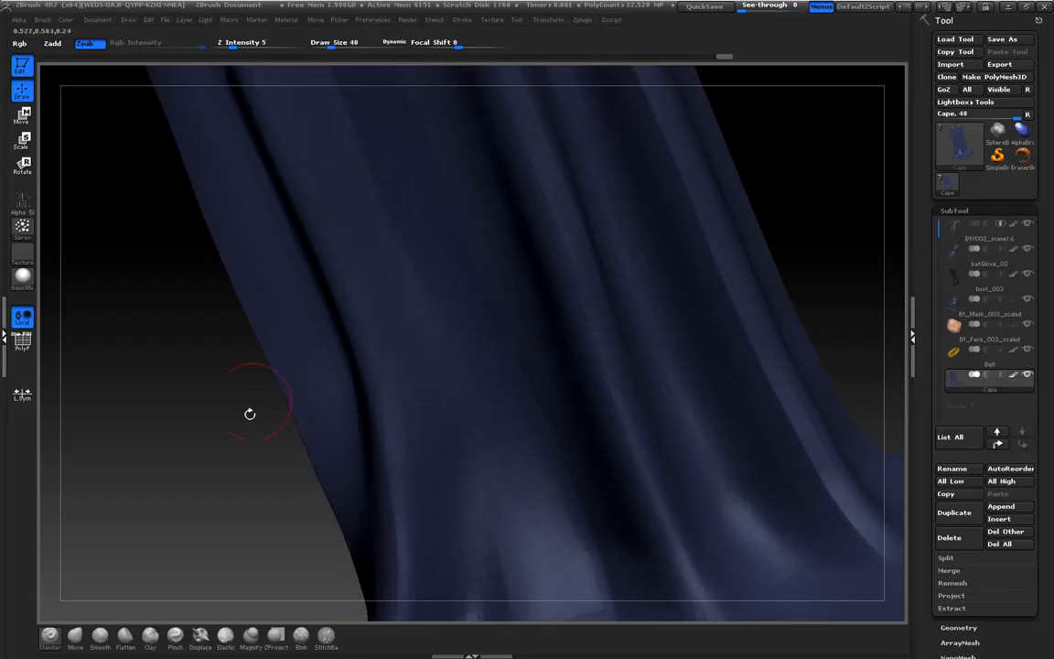
{"action": "left_click_drag", "start_coordinate": [203, 439], "coordinate": [218, 400]}
{"action": "mouse_move", "coordinate": [176, 441]}
{"action": "left_mouse_down"}
{"action": "mouse_move", "coordinate": [376, 392]}
{"action": "mouse_move", "coordinate": [447, 388]}
{"action": "left_mouse_up"}
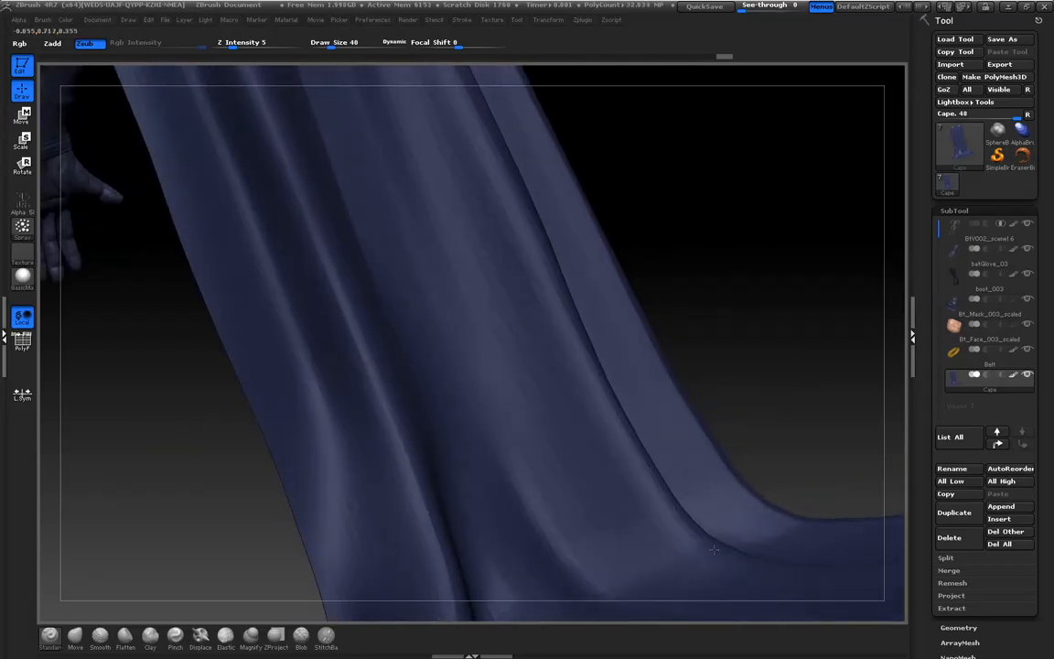
{"action": "left_click_drag", "start_coordinate": [791, 313], "coordinate": [637, 475]}
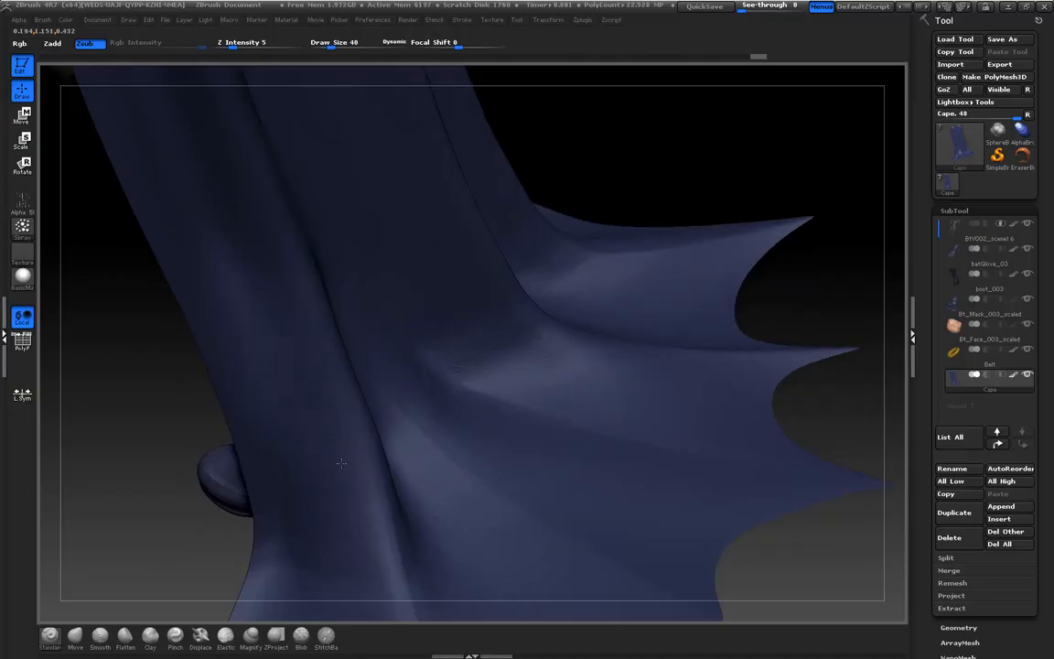
{"action": "left_click_drag", "start_coordinate": [125, 400], "coordinate": [365, 415]}
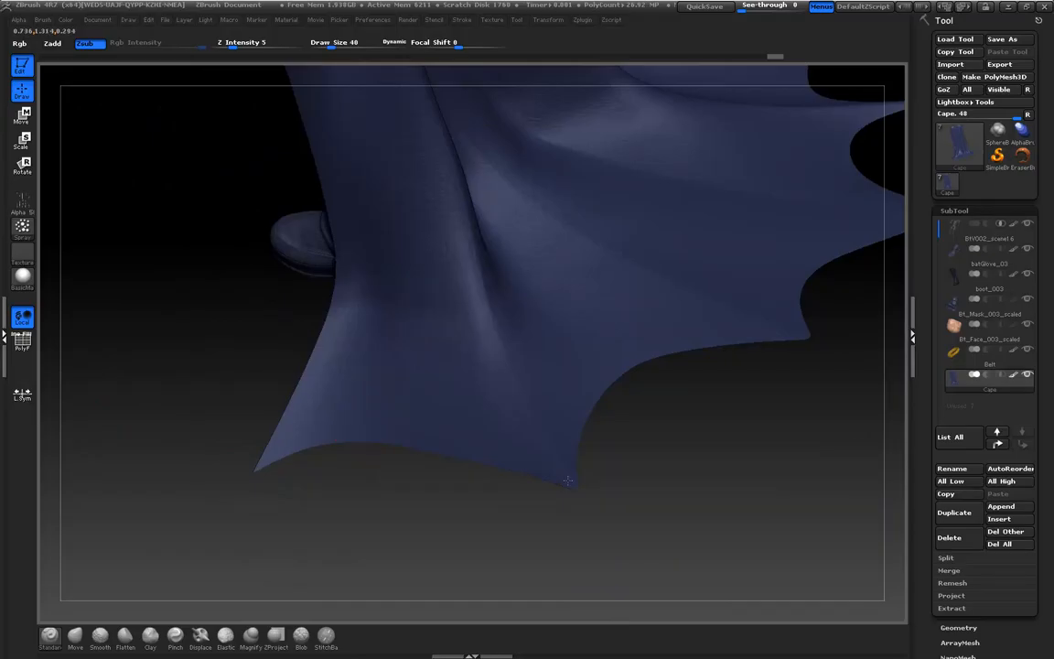
{"action": "left_click_drag", "start_coordinate": [170, 317], "coordinate": [276, 448]}
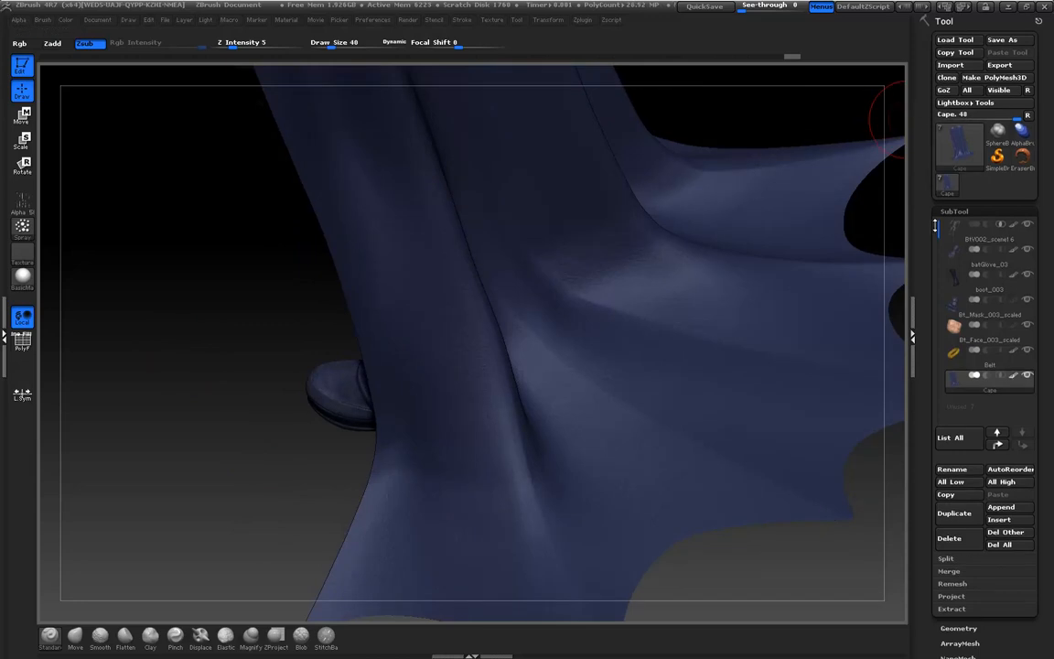
Dock the Color palette beside the Tool palette so both stay open
{"action": "left_click_drag", "start_coordinate": [927, 225], "coordinate": [936, 273]}
{"action": "left_click", "coordinate": [66, 20]}
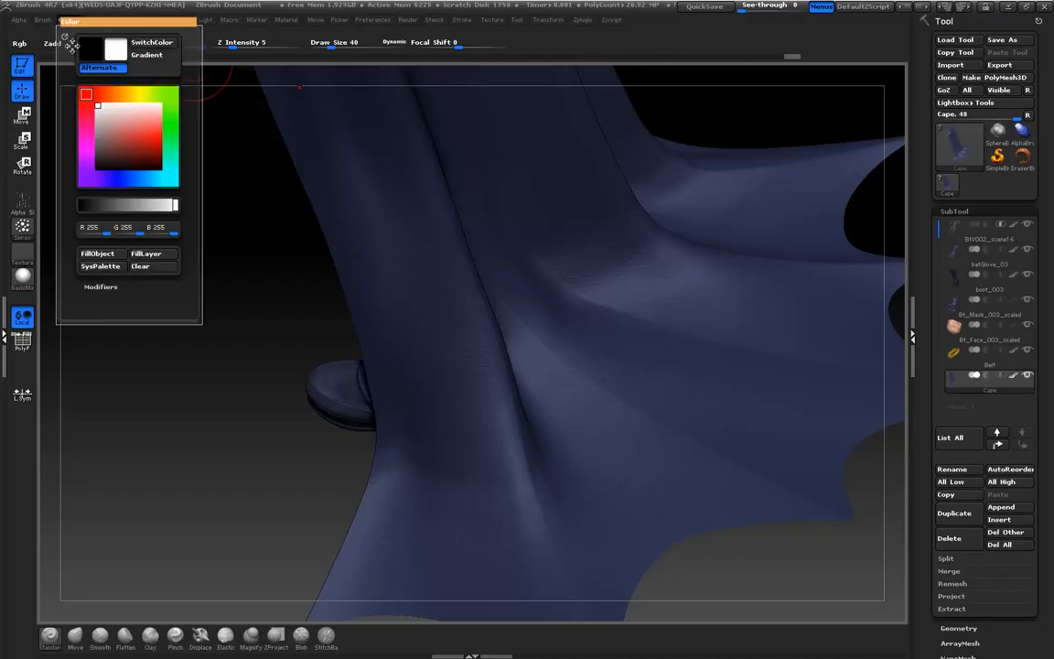
{"action": "left_click", "coordinate": [66, 40]}
Mask the cape by cavity, check the masked grain up close, and hide the mask display
{"action": "left_click_drag", "start_coordinate": [230, 252], "coordinate": [266, 416]}
{"action": "left_click_drag", "start_coordinate": [927, 506], "coordinate": [947, 341]}
{"action": "left_click", "coordinate": [954, 437]}
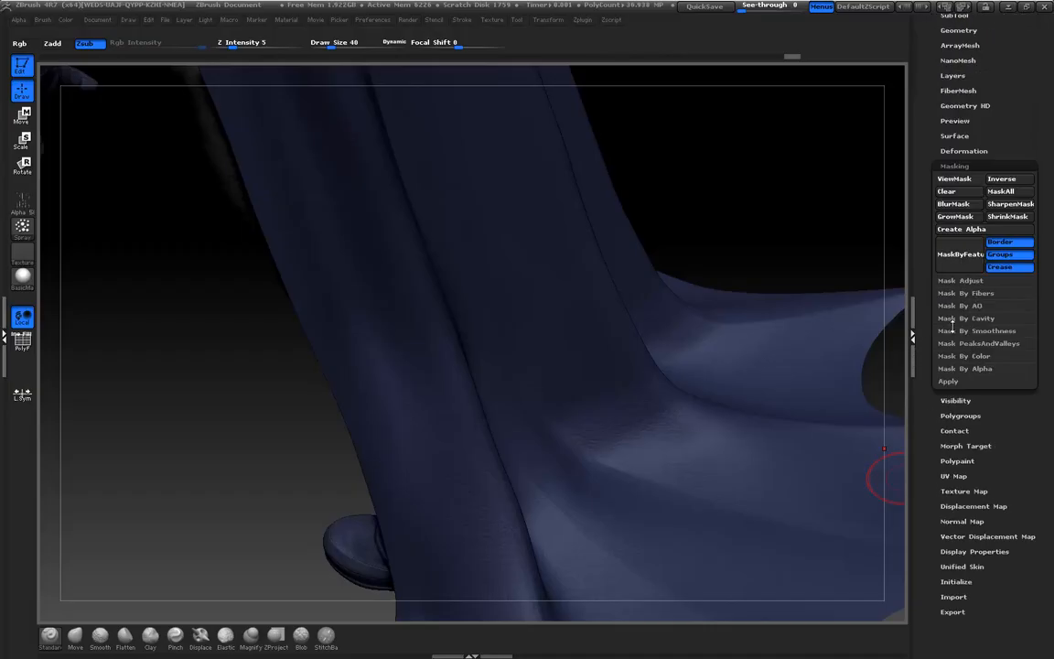
{"action": "left_click", "coordinate": [956, 319]}
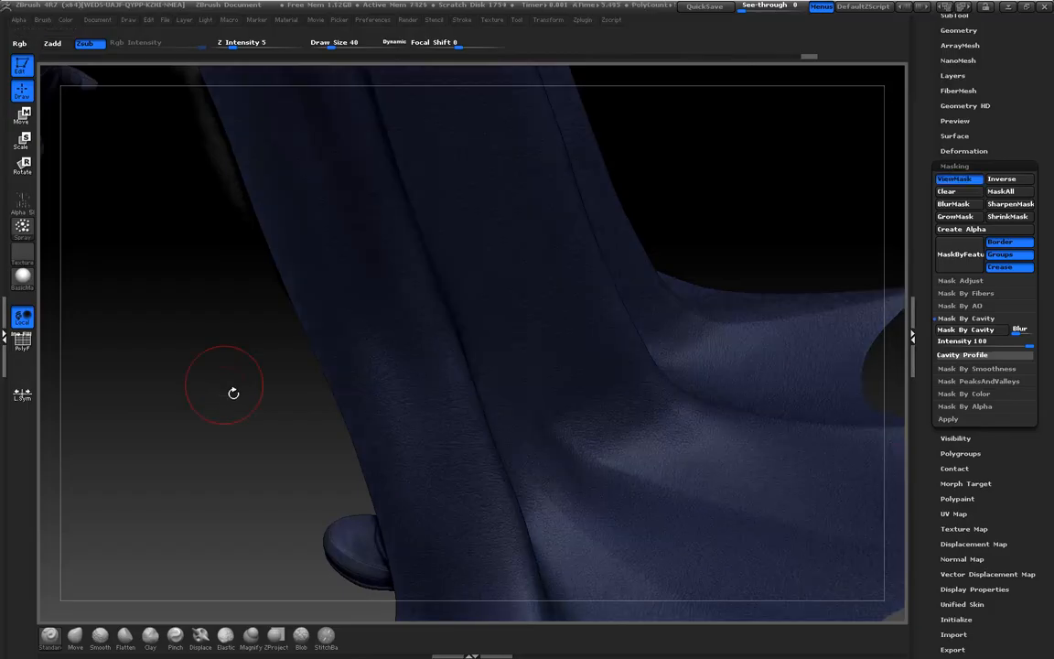
{"action": "mouse_move", "coordinate": [229, 400]}
{"action": "left_mouse_down", "text": "alt"}
{"action": "mouse_move", "coordinate": [216, 404]}
{"action": "mouse_move", "coordinate": [258, 446]}
{"action": "mouse_move", "coordinate": [235, 388]}
{"action": "left_mouse_up", "text": "alt"}
{"action": "left_click_drag", "start_coordinate": [192, 292], "coordinate": [175, 393], "text": "alt"}
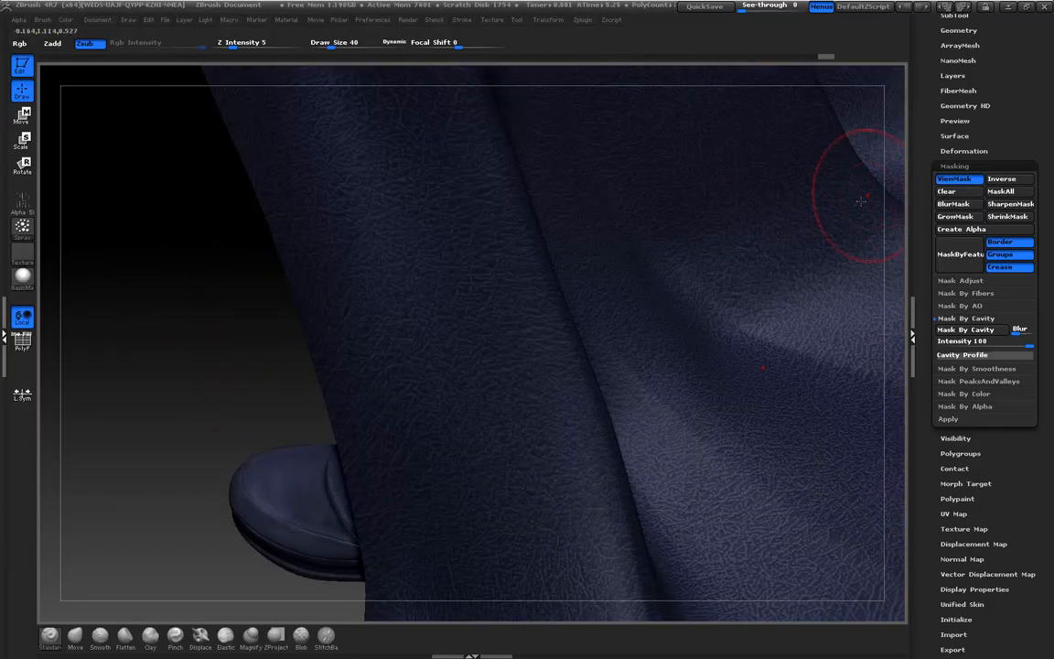
{"action": "left_click_drag", "start_coordinate": [159, 360], "coordinate": [177, 387], "text": "alt"}
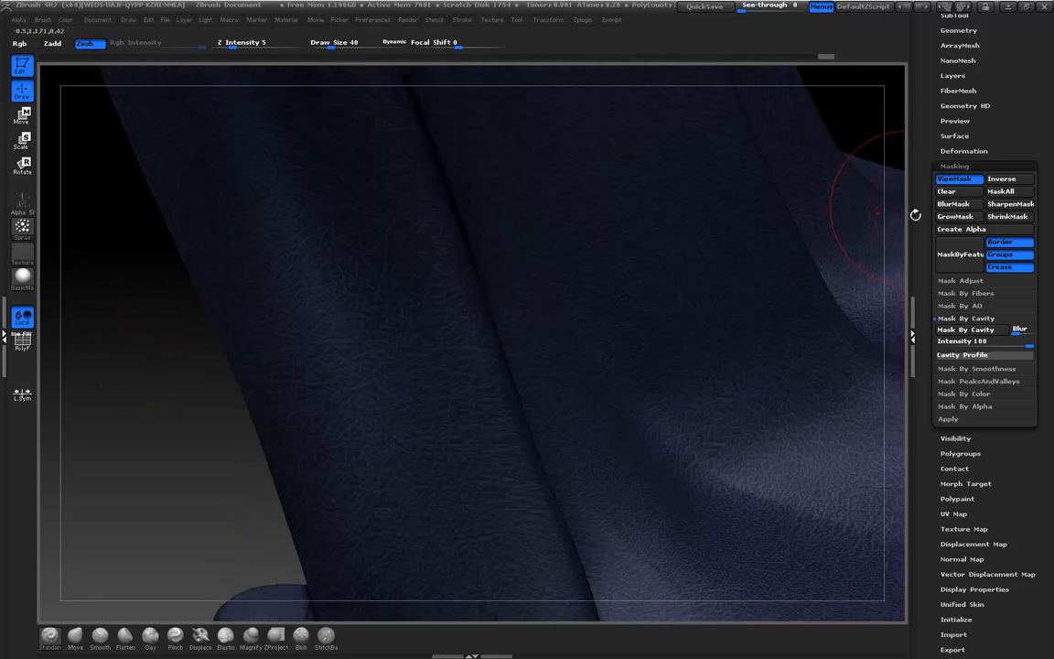
{"action": "key", "text": "ctrl+h"}
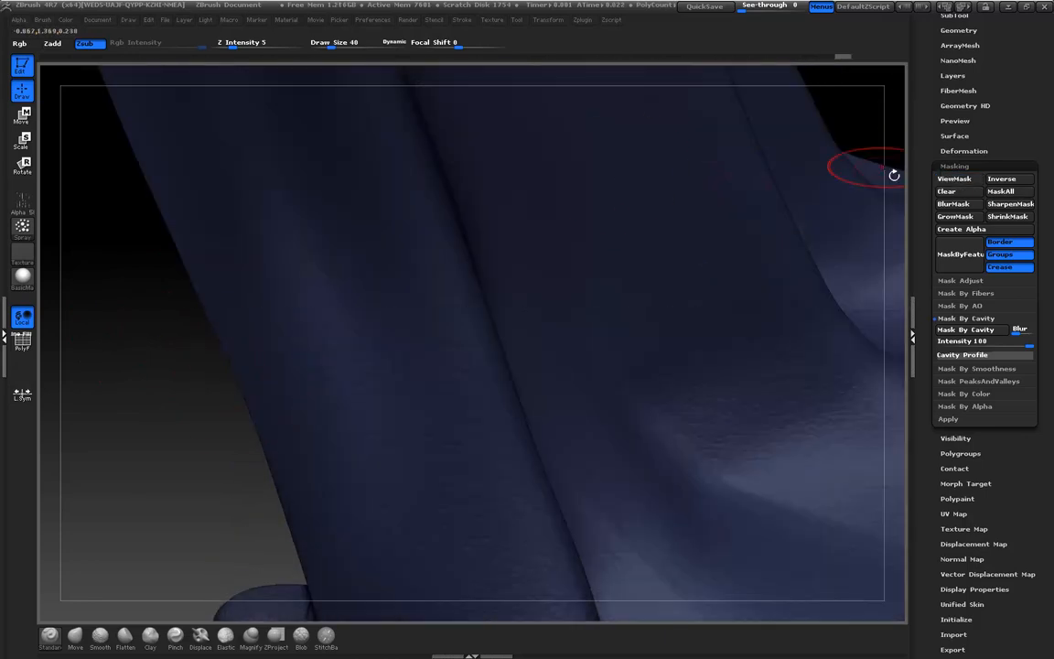
Sample the cape's blue and darken the paint colour to R 23, G 27, B 53
{"action": "left_click_drag", "start_coordinate": [928, 176], "coordinate": [931, 346]}
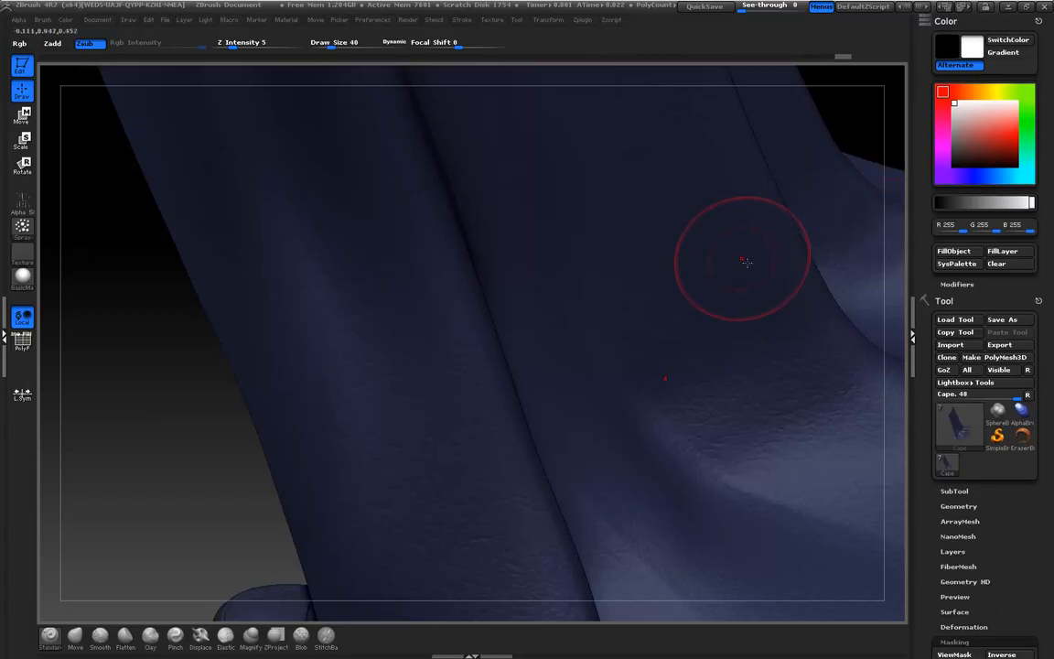
{"action": "key", "text": "c"}
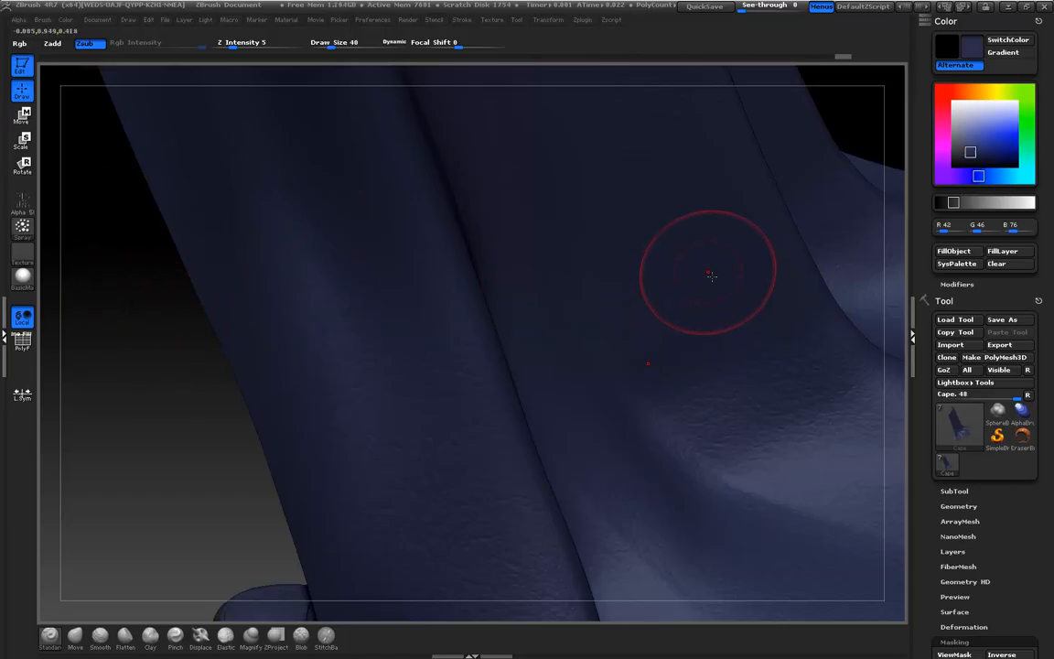
{"action": "left_click", "coordinate": [977, 158]}
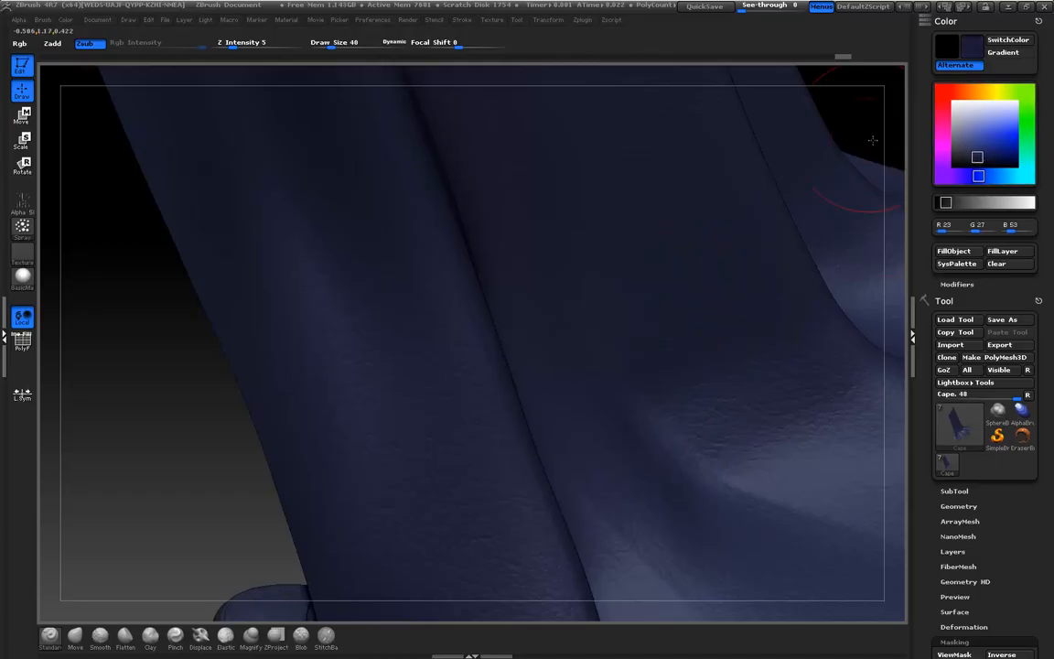
Set the brush to Rgb only with an Rgb Intensity of 18 and fill the masked cape with the dark blue
{"action": "left_click", "coordinate": [20, 44]}
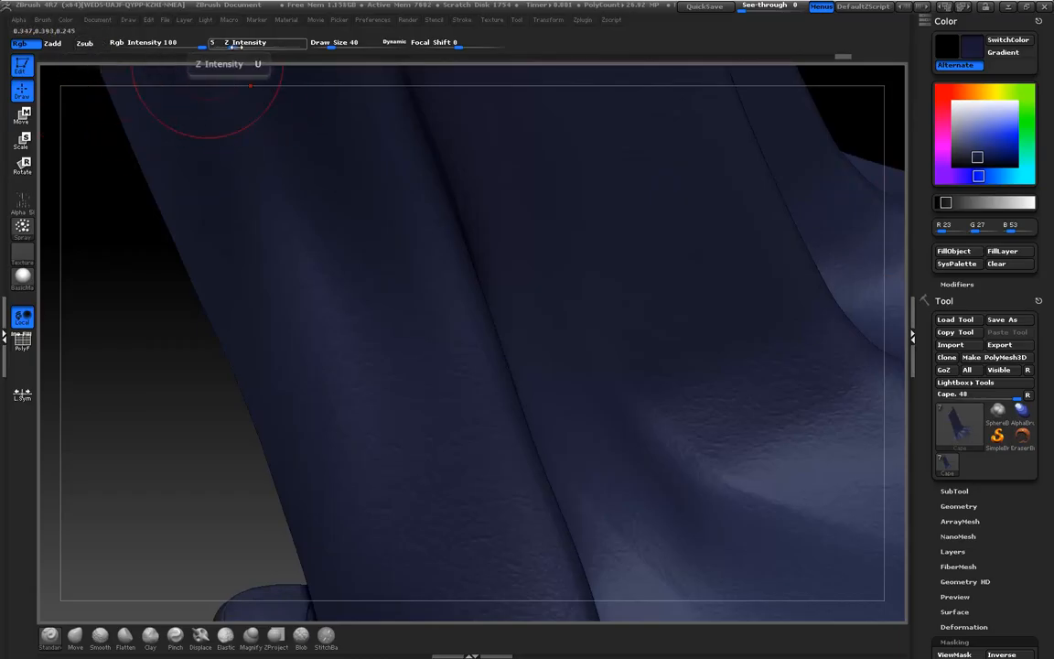
{"action": "left_click", "coordinate": [192, 45]}
{"action": "type", "text": "12"}
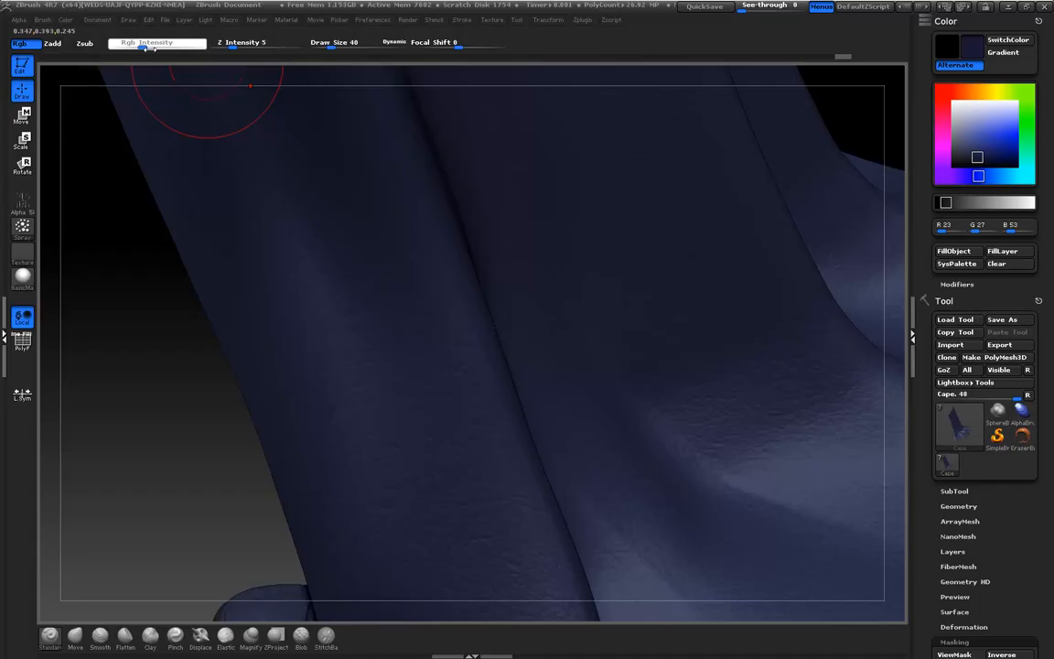
{"action": "key", "text": "Return"}
{"action": "left_click", "coordinate": [157, 48]}
{"action": "type", "text": "18"}
{"action": "key", "text": "Return"}
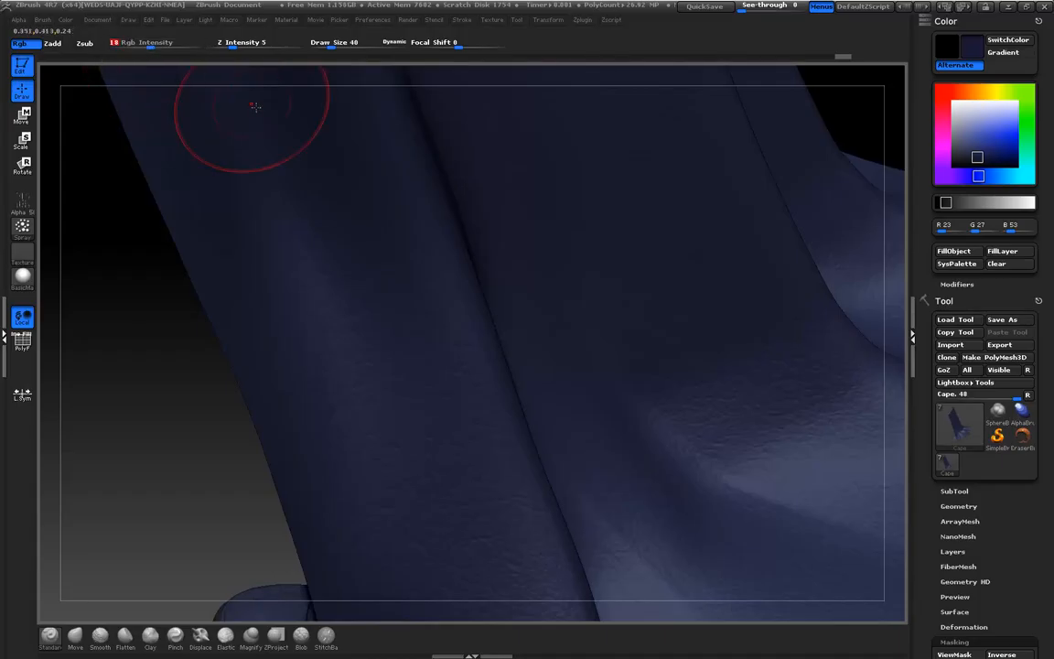
{"action": "left_click", "coordinate": [954, 253]}
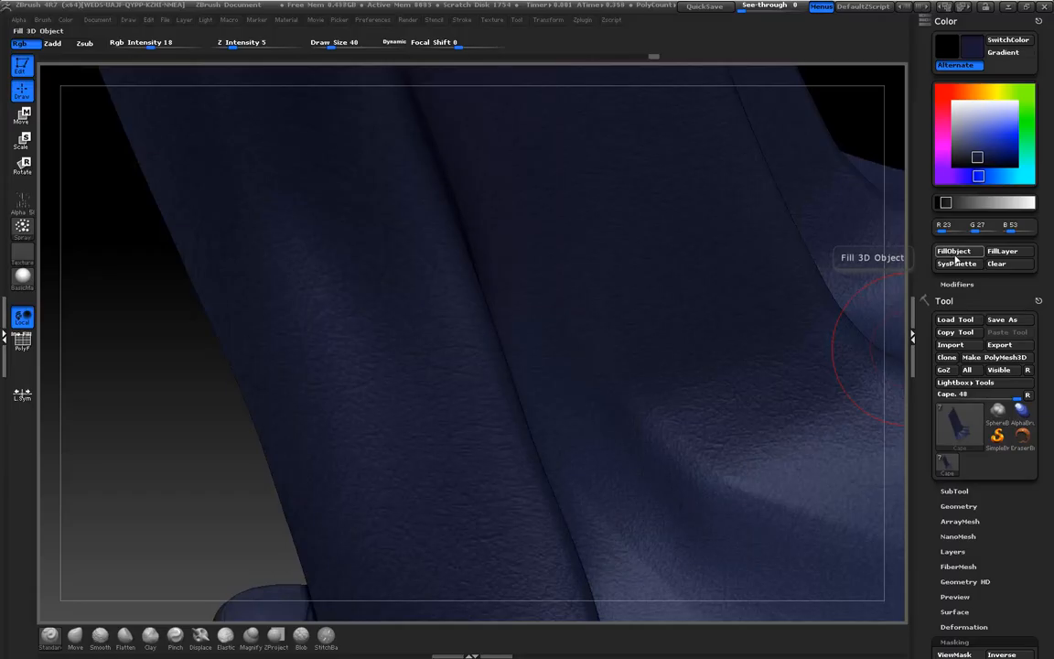
Check the tinted cape down to its hem and choose a muted brown paint colour of R 54, G 51, B 46
{"action": "left_click_drag", "start_coordinate": [213, 470], "coordinate": [383, 383]}
{"action": "mouse_move", "coordinate": [553, 335]}
{"action": "left_mouse_down"}
{"action": "mouse_move", "coordinate": [605, 320]}
{"action": "mouse_move", "coordinate": [618, 343]}
{"action": "mouse_move", "coordinate": [640, 347]}
{"action": "mouse_move", "coordinate": [767, 210]}
{"action": "mouse_move", "coordinate": [195, 464]}
{"action": "mouse_move", "coordinate": [252, 491]}
{"action": "mouse_move", "coordinate": [228, 474]}
{"action": "mouse_move", "coordinate": [230, 454]}
{"action": "mouse_move", "coordinate": [265, 500]}
{"action": "mouse_move", "coordinate": [527, 519]}
{"action": "left_mouse_up"}
{"action": "left_click_drag", "start_coordinate": [586, 464], "coordinate": [752, 322], "text": "alt"}
{"action": "left_click_drag", "start_coordinate": [729, 540], "coordinate": [518, 569]}
{"action": "left_click_drag", "start_coordinate": [777, 564], "coordinate": [535, 467]}
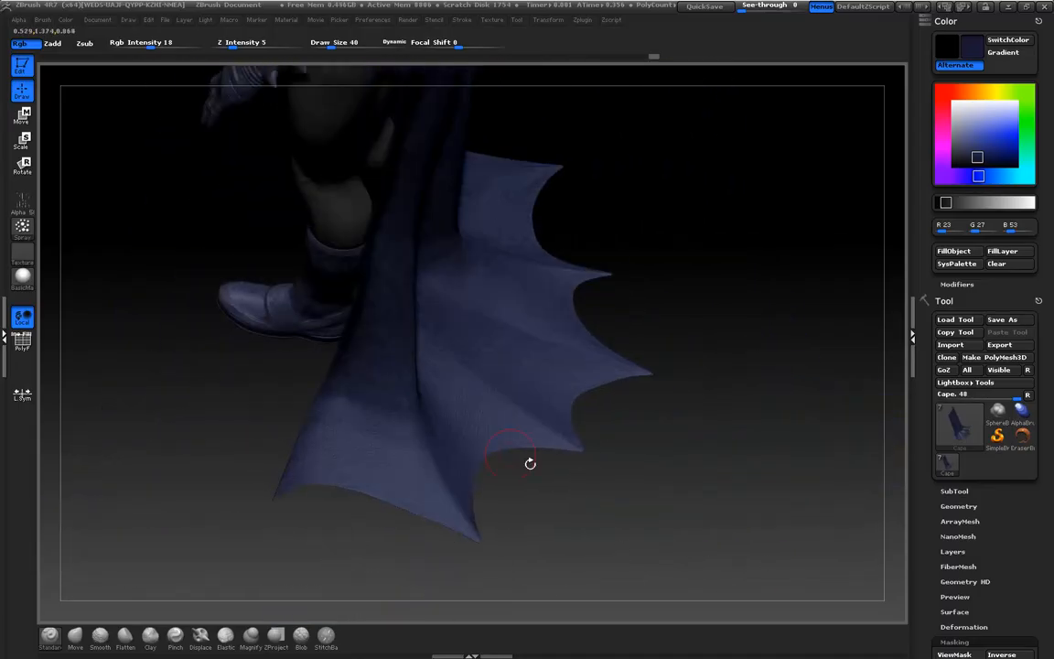
{"action": "left_click_drag", "start_coordinate": [699, 497], "coordinate": [735, 529], "text": "alt"}
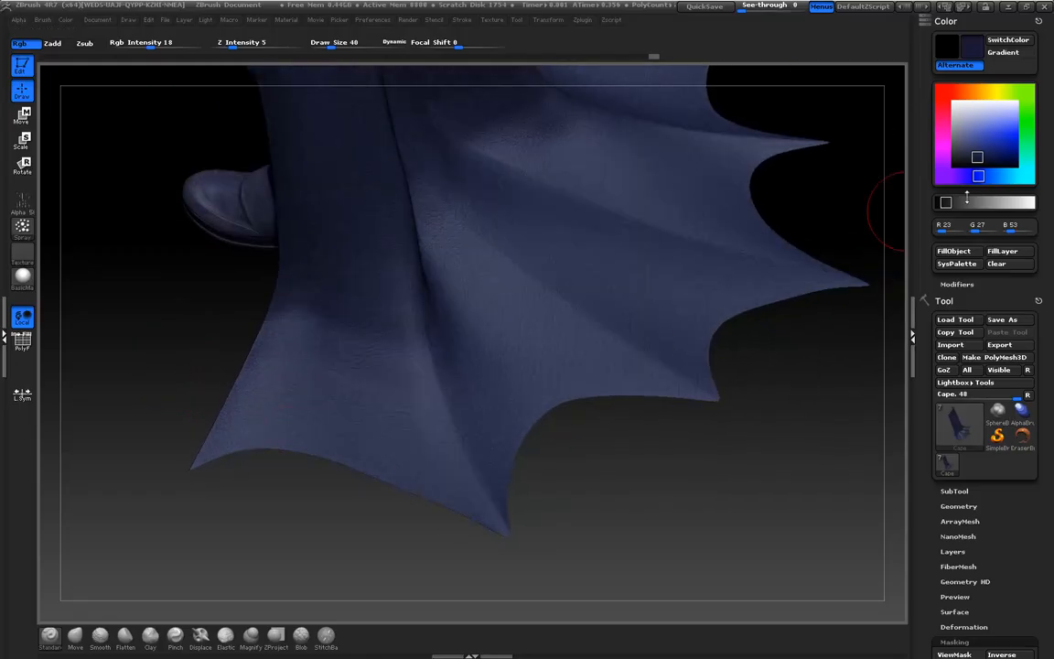
{"action": "left_click", "coordinate": [982, 93]}
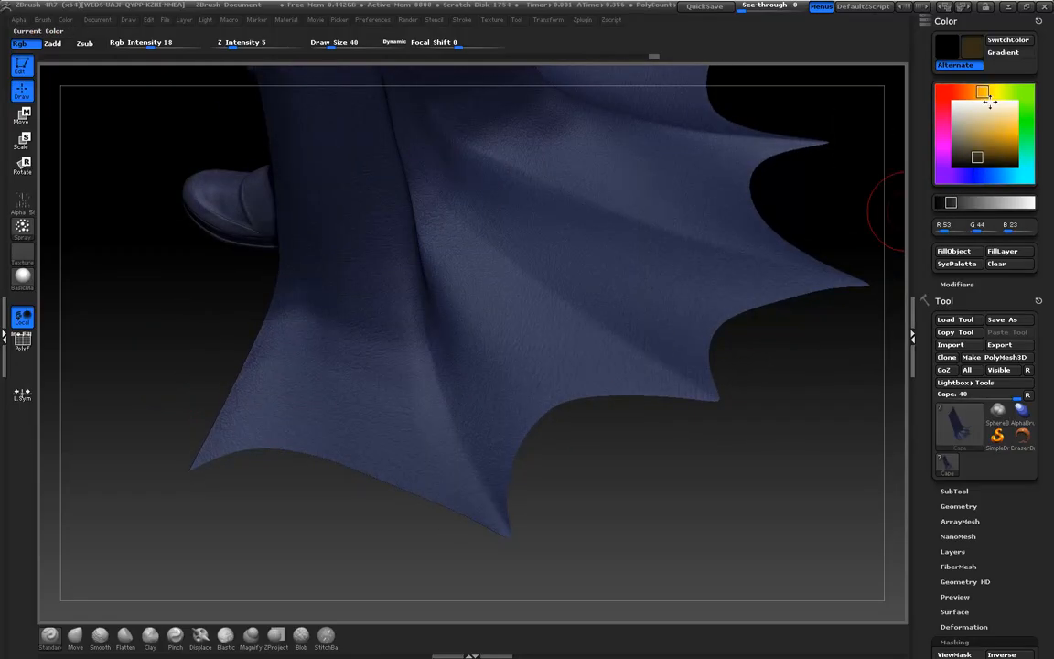
{"action": "left_click_drag", "start_coordinate": [974, 161], "coordinate": [956, 155]}
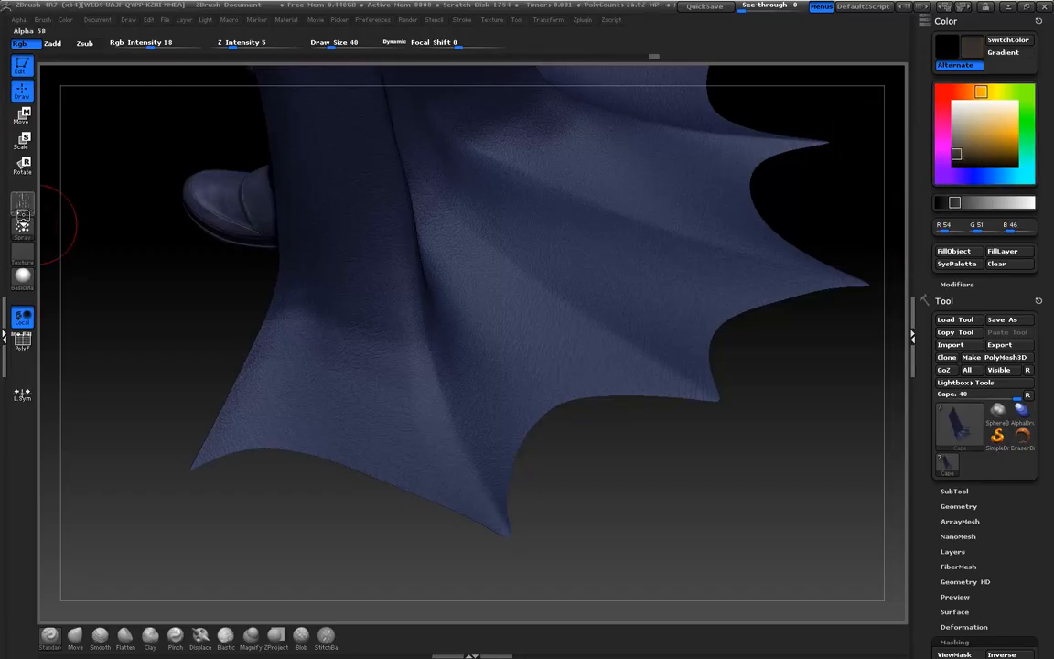
Replace the streaked brush alpha with a soft round one for painting the cape's hem corner
{"action": "mouse_move", "coordinate": [20, 209]}
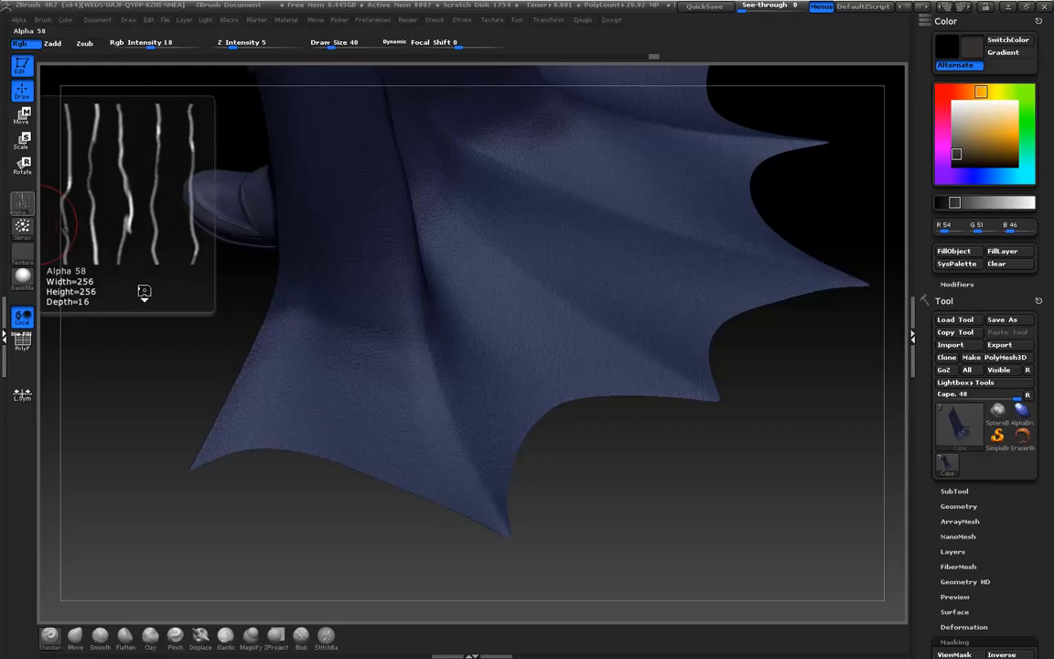
{"action": "left_click", "coordinate": [22, 203]}
{"action": "left_click", "coordinate": [22, 203]}
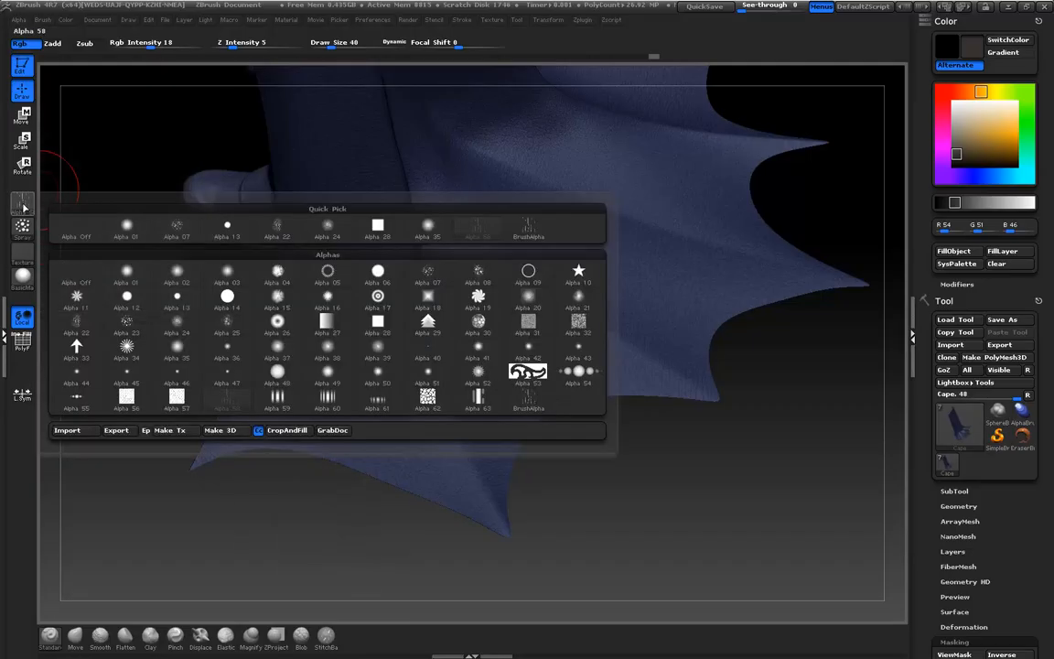
{"action": "mouse_move", "coordinate": [126, 271]}
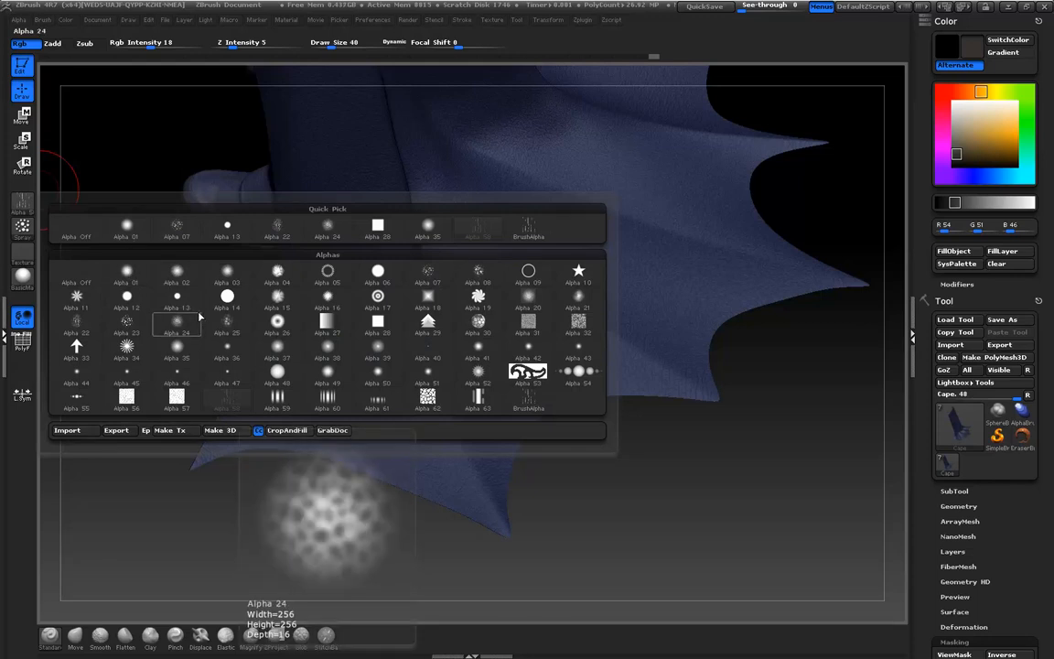
{"action": "left_click", "coordinate": [275, 357]}
{"action": "mouse_move", "coordinate": [572, 530]}
{"action": "left_mouse_down"}
{"action": "mouse_move", "coordinate": [657, 430]}
{"action": "mouse_move", "coordinate": [608, 417]}
{"action": "left_mouse_up"}
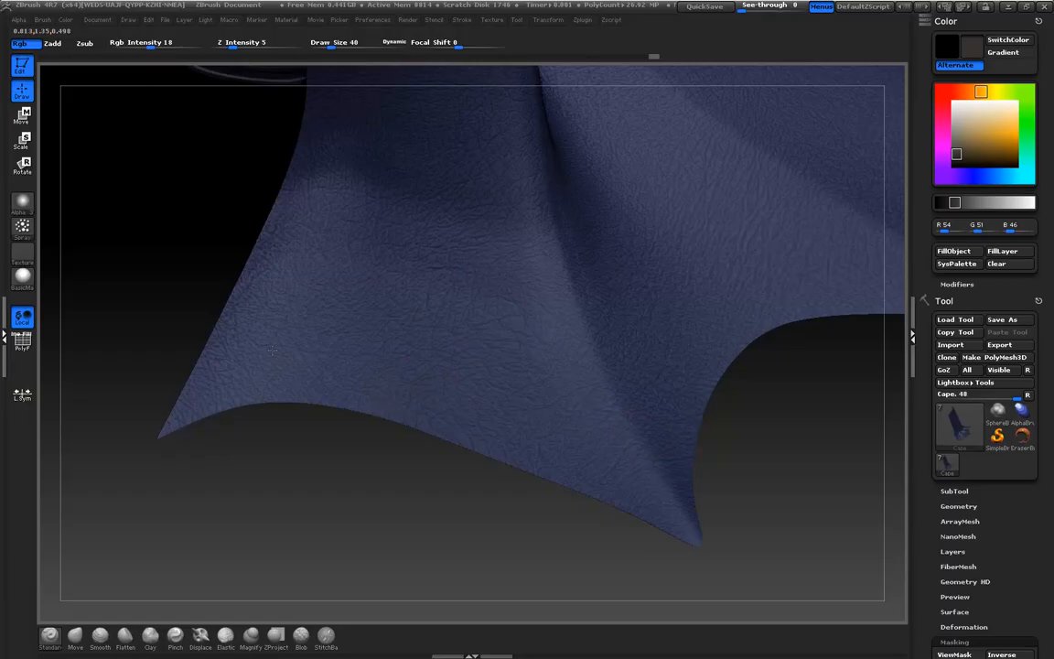
Darken the brown to R 31, G 26, B 17 and set the Rgb Intensity to 29 for spraying the hem
{"action": "left_click_drag", "start_coordinate": [958, 171], "coordinate": [972, 163]}
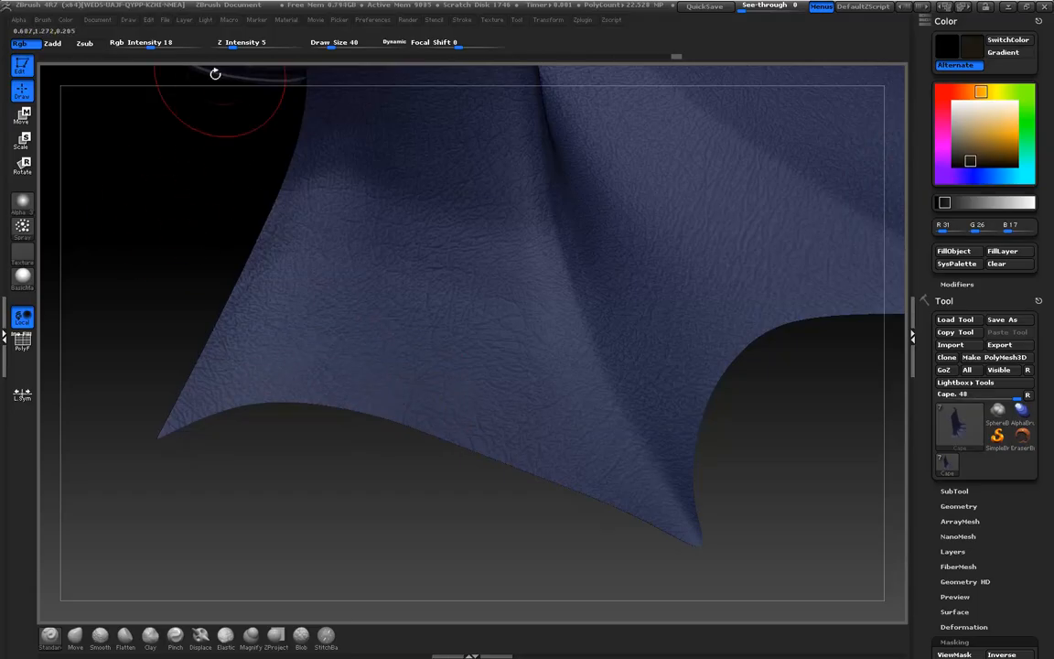
{"action": "left_click", "coordinate": [159, 43]}
{"action": "type", "text": "29"}
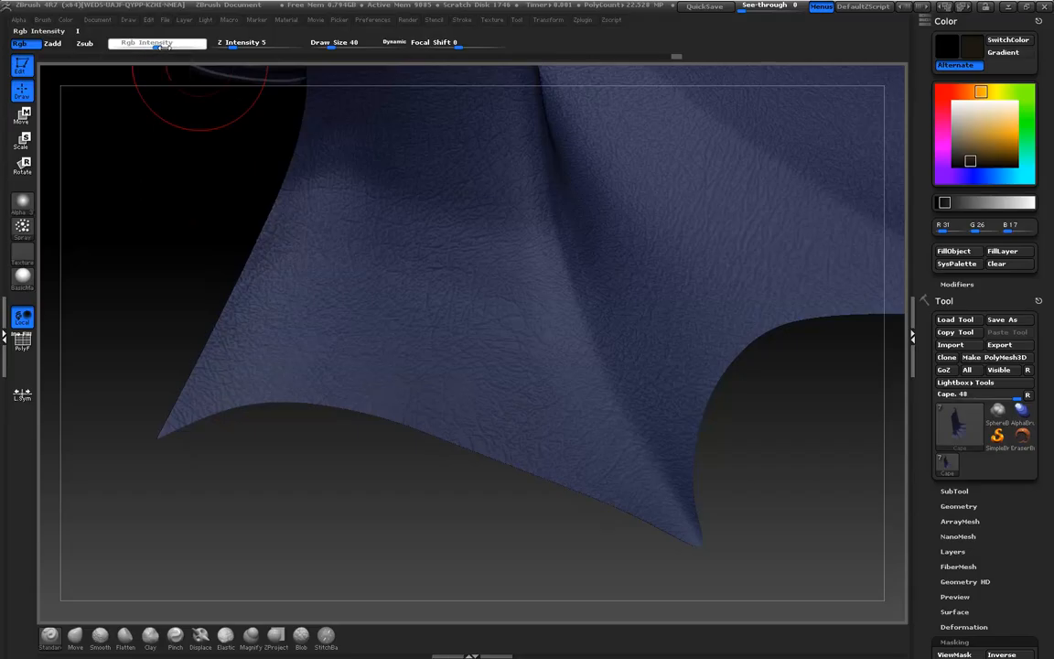
{"action": "key", "text": "Return"}
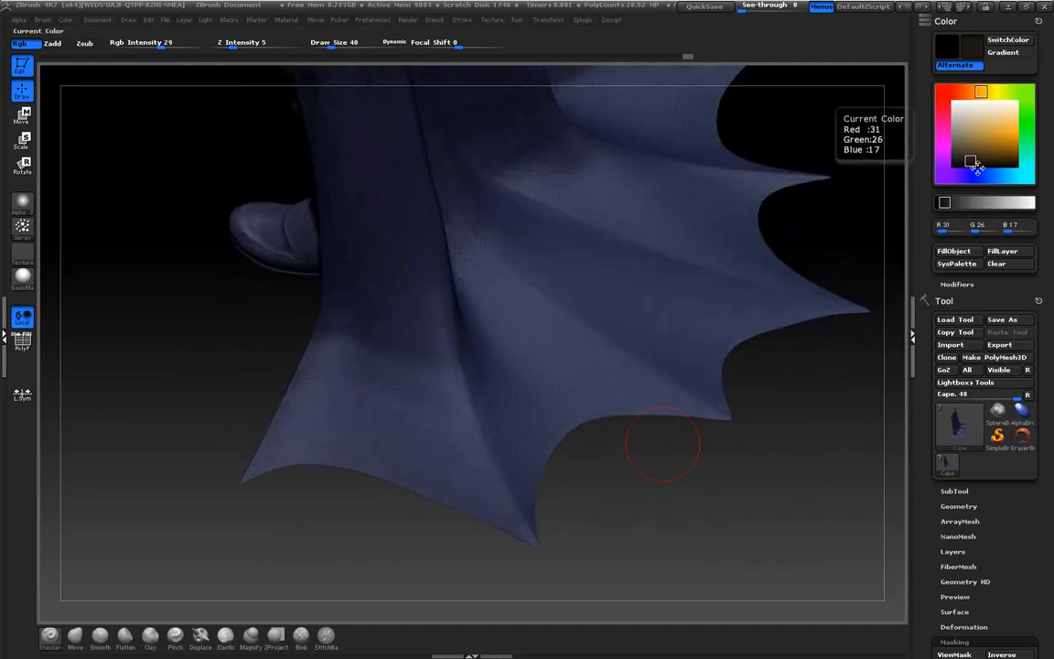
Darken the brown slightly to R 27, G 23, B 15 and spray it along the cape's pointed hem
{"action": "left_click", "coordinate": [974, 166]}
{"action": "left_click_drag", "start_coordinate": [979, 171], "coordinate": [973, 166]}
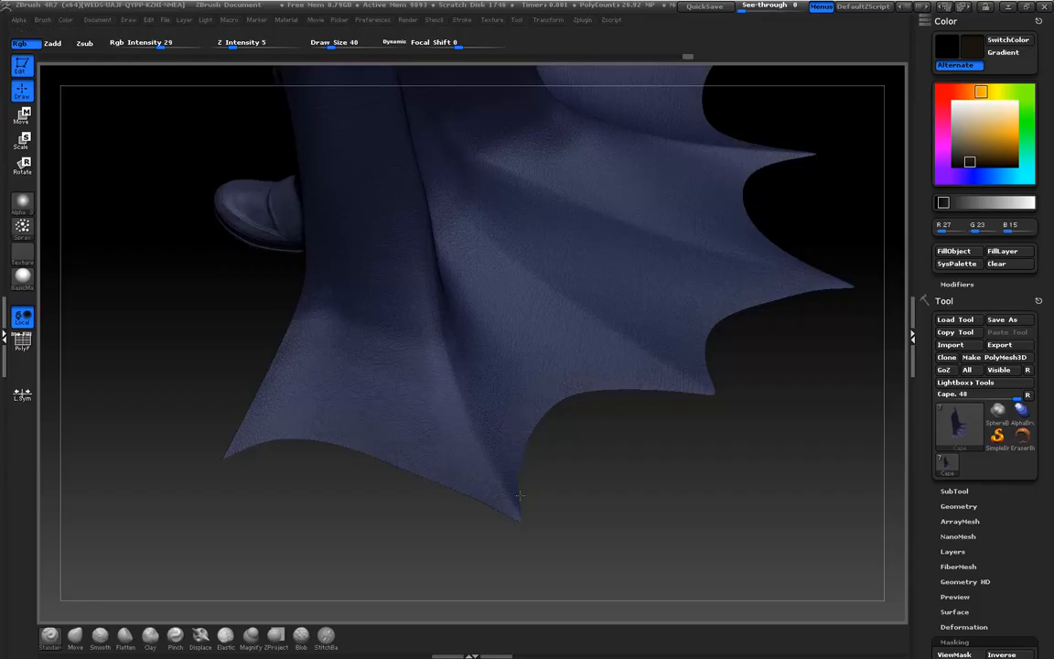
{"action": "left_click_drag", "start_coordinate": [568, 414], "coordinate": [639, 536]}
{"action": "left_click_drag", "start_coordinate": [546, 550], "coordinate": [646, 402]}
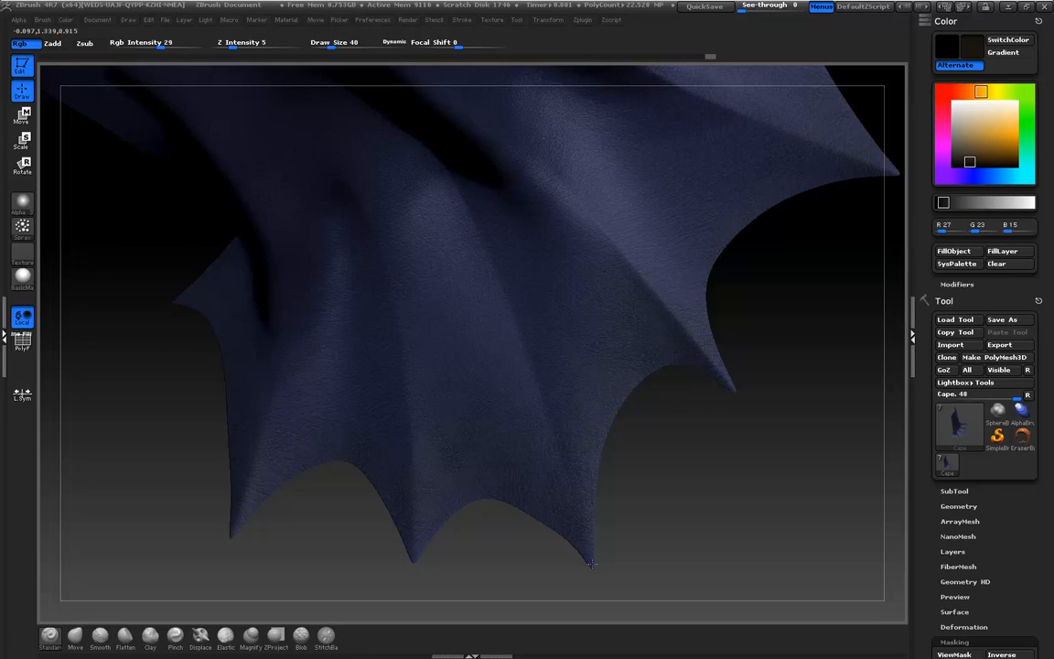
Switch the stroke to FreeHand and paint dark brown dirt along the scalloped edge of the cape's hem
{"action": "left_click", "coordinate": [23, 227]}
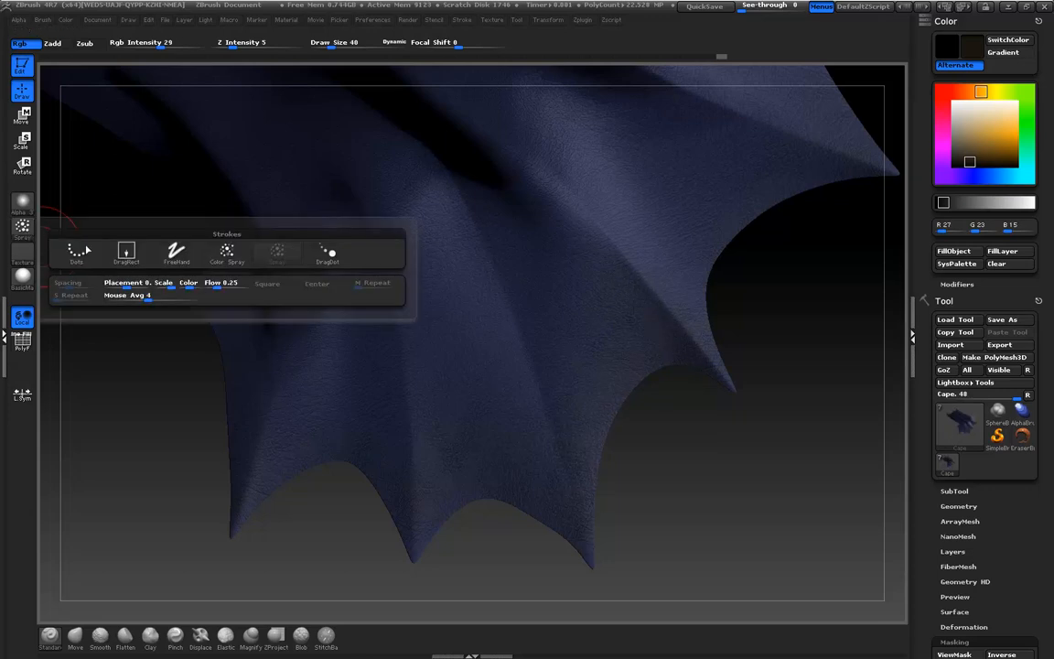
{"action": "left_click", "coordinate": [175, 250]}
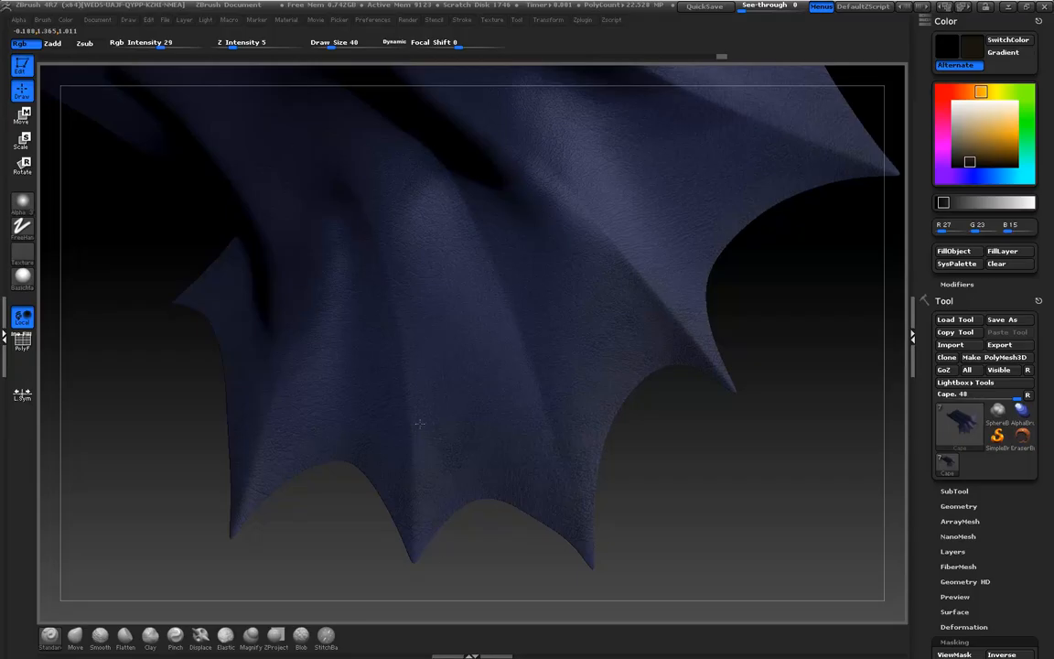
{"action": "left_click_drag", "start_coordinate": [165, 419], "coordinate": [201, 492]}
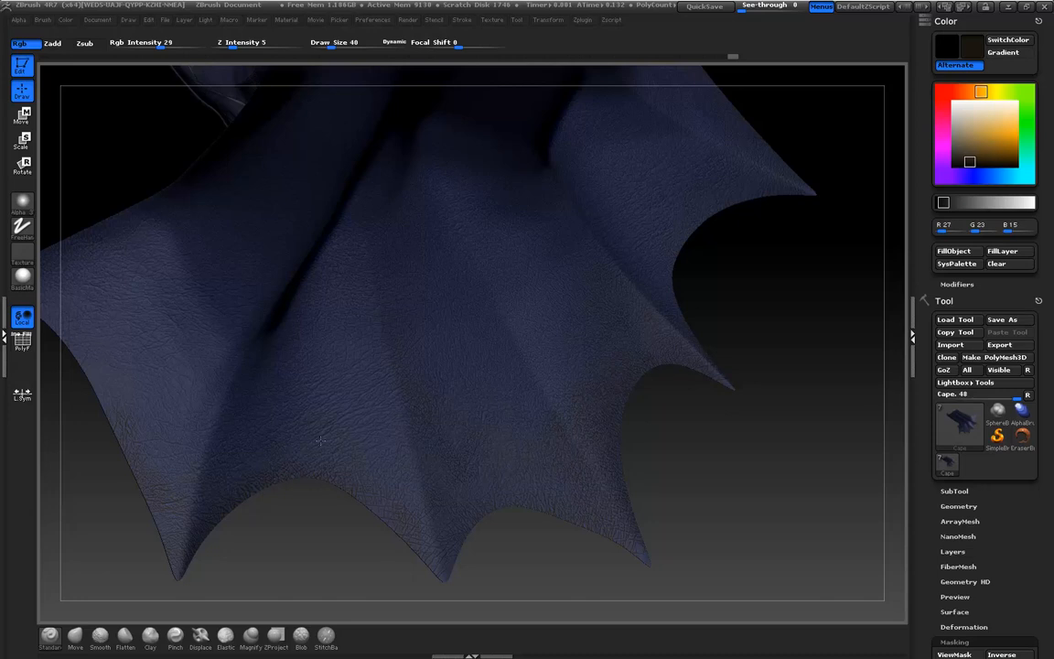
Paint dark brown dirt along the remaining scallops and points across the back of the cape's hem
{"action": "left_click_drag", "start_coordinate": [324, 577], "coordinate": [549, 480]}
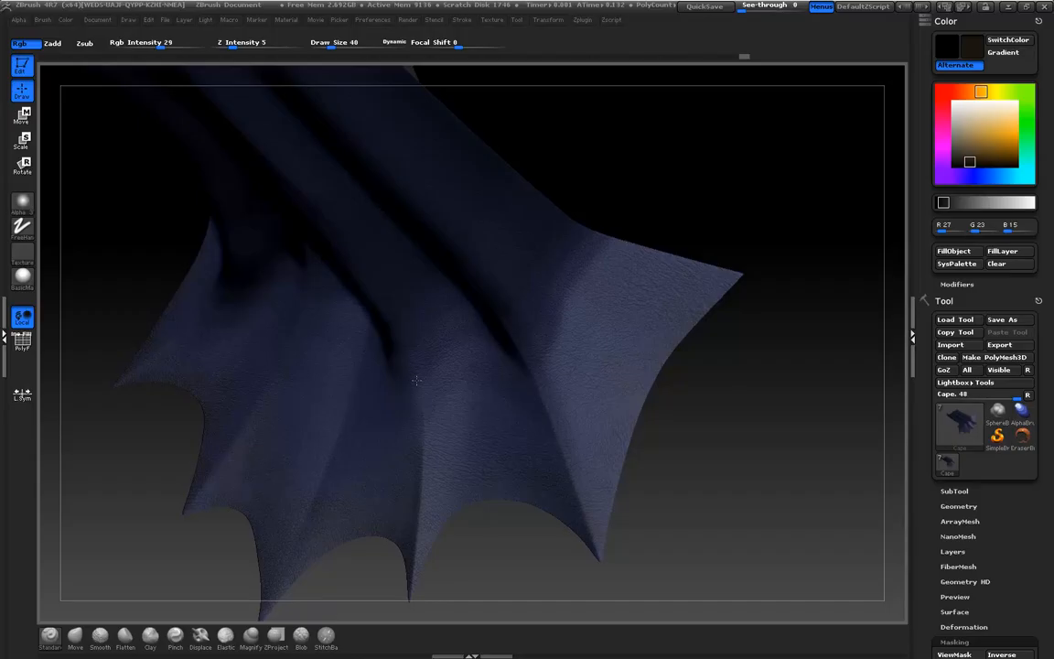
{"action": "left_click_drag", "start_coordinate": [736, 340], "coordinate": [825, 399]}
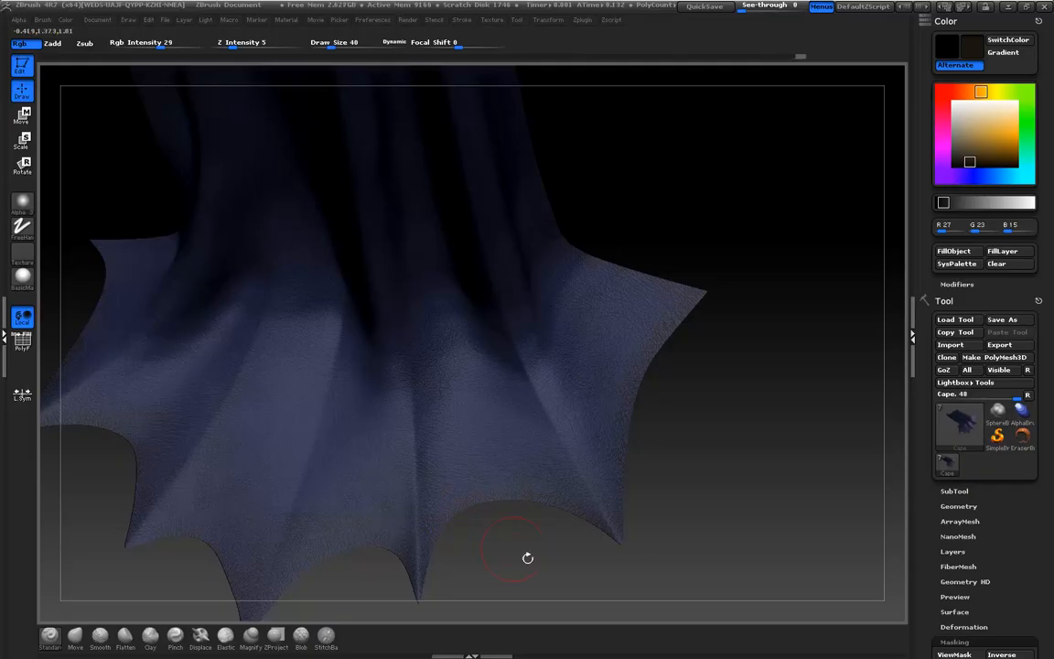
{"action": "left_click_drag", "start_coordinate": [548, 595], "coordinate": [341, 539]}
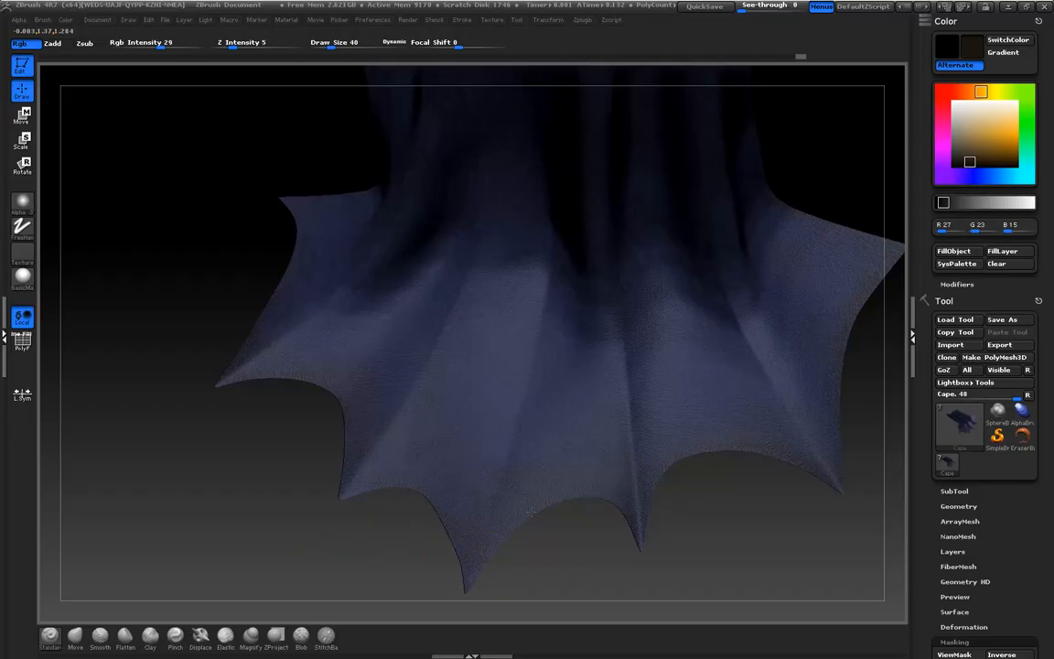
{"action": "left_click_drag", "start_coordinate": [511, 540], "coordinate": [744, 207]}
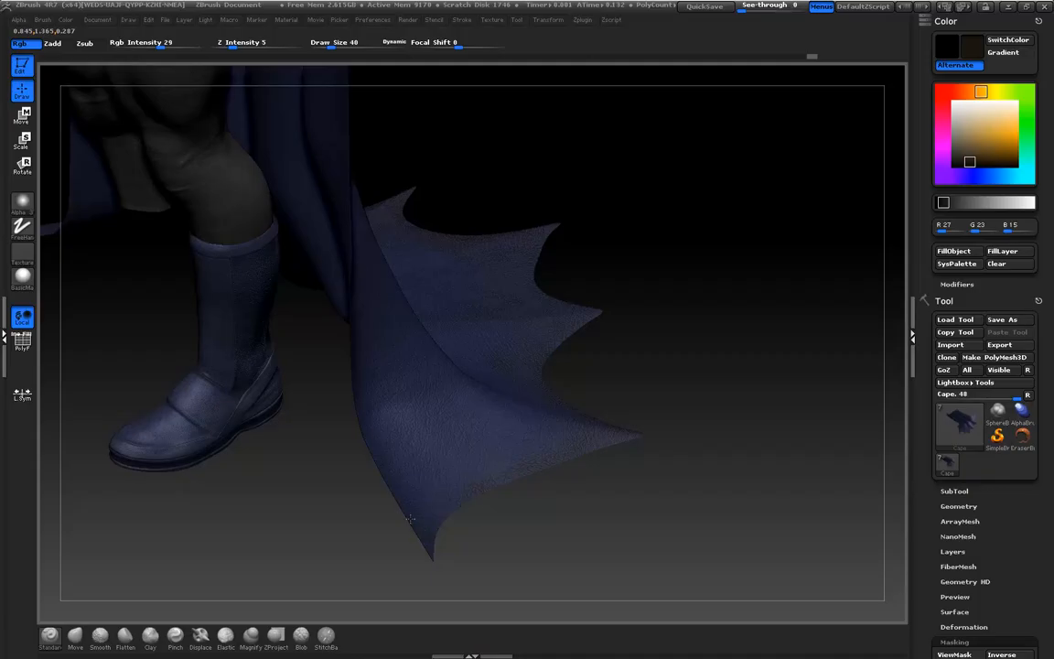
Paint dark brown dirt on the cape's front corner beside the boot and around the pointed corners at its side
{"action": "left_click_drag", "start_coordinate": [327, 445], "coordinate": [240, 448]}
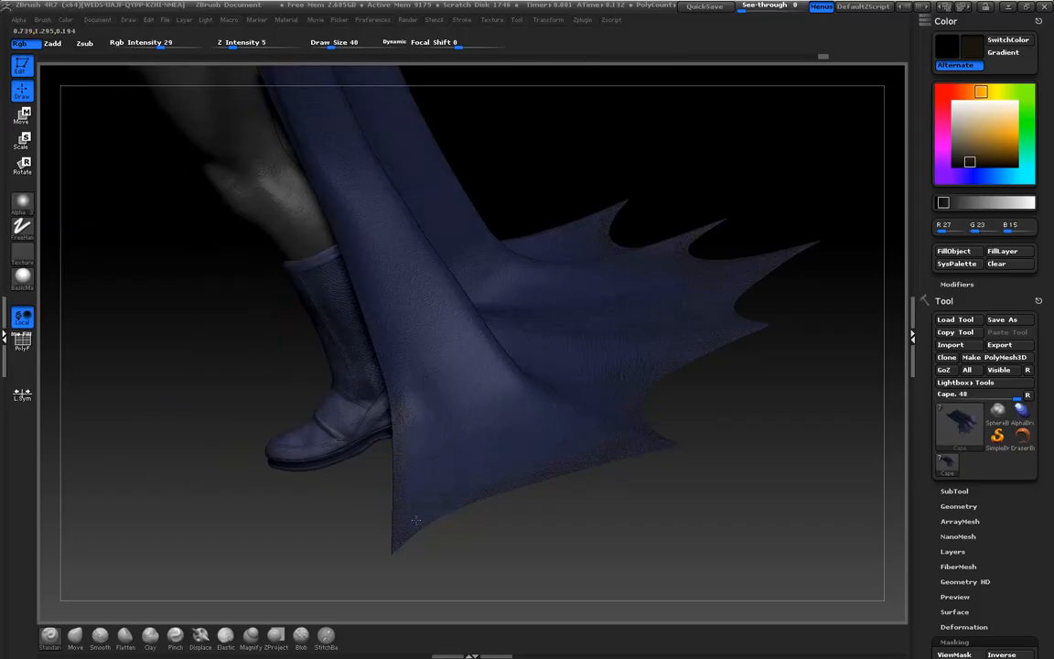
{"action": "left_click_drag", "start_coordinate": [417, 496], "coordinate": [424, 396]}
{"action": "left_click_drag", "start_coordinate": [750, 456], "coordinate": [758, 464]}
{"action": "left_click_drag", "start_coordinate": [581, 299], "coordinate": [570, 337]}
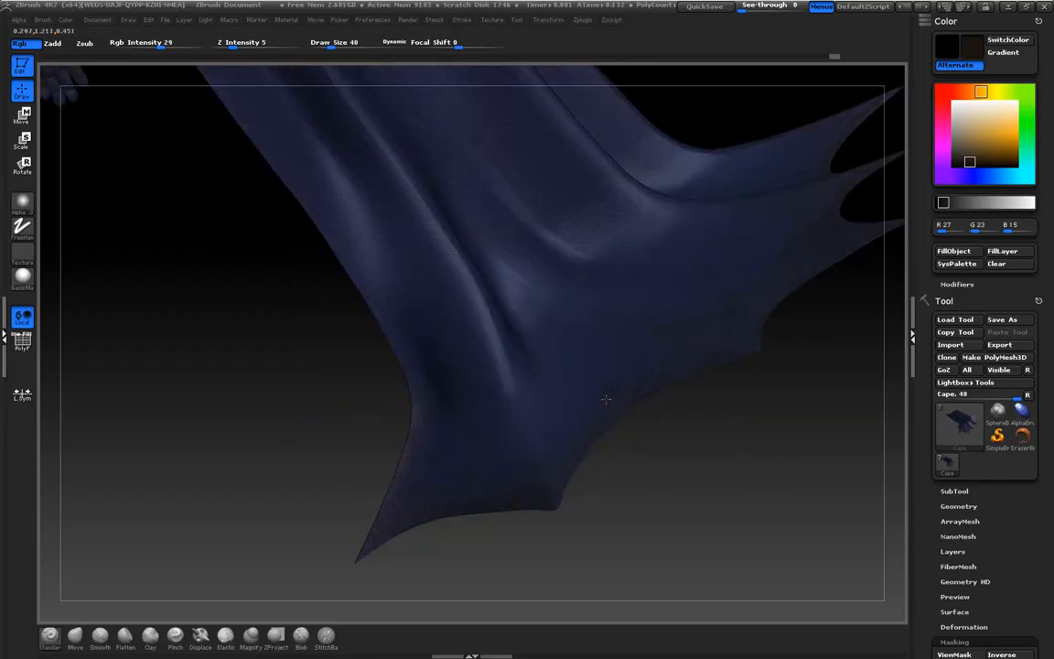
Lighten the brown to R 128, G 108, B 68, dust the cape's hem with it and turn the brush alpha off
{"action": "left_click_drag", "start_coordinate": [972, 161], "coordinate": [972, 141]}
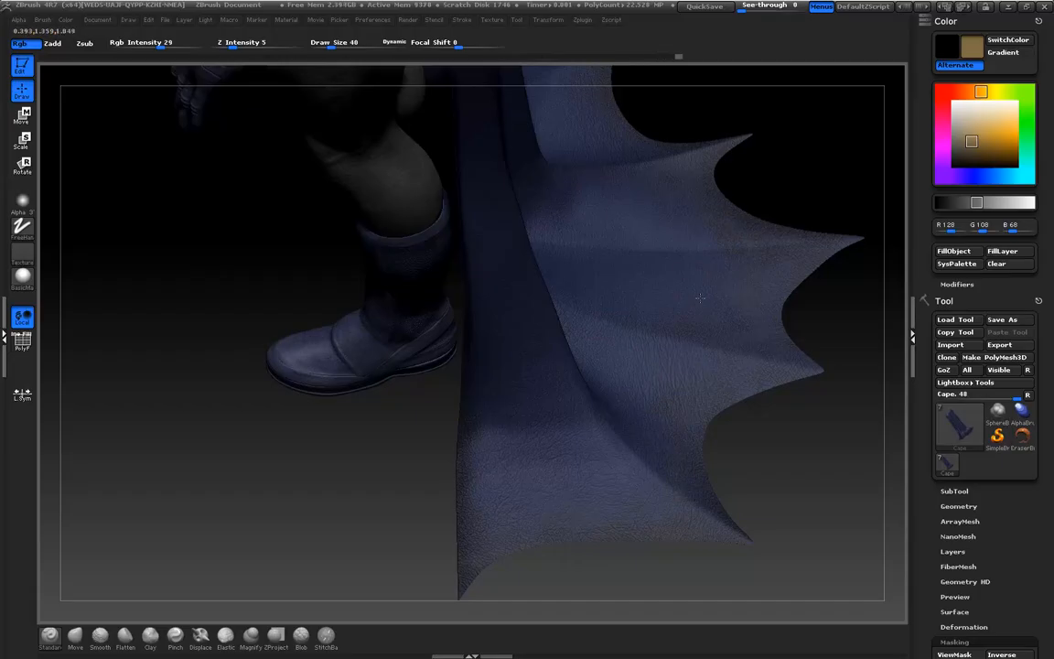
{"action": "mouse_move", "coordinate": [852, 217]}
{"action": "left_mouse_down"}
{"action": "mouse_move", "coordinate": [835, 200]}
{"action": "mouse_move", "coordinate": [729, 287]}
{"action": "mouse_move", "coordinate": [678, 305]}
{"action": "left_mouse_up"}
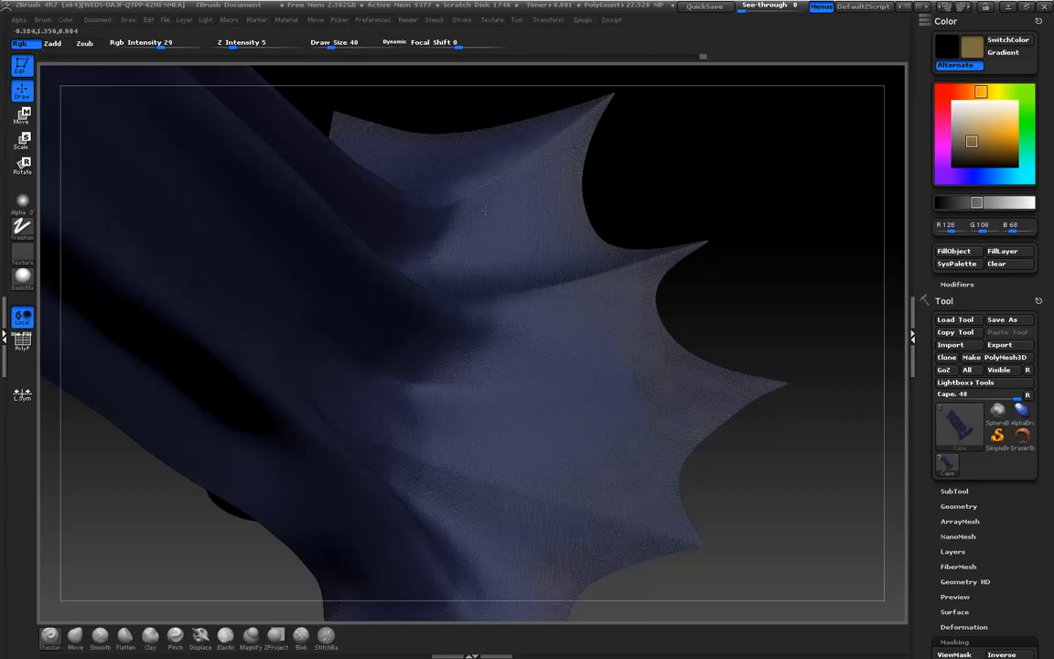
{"action": "left_click", "coordinate": [23, 200]}
{"action": "left_click", "coordinate": [77, 228]}
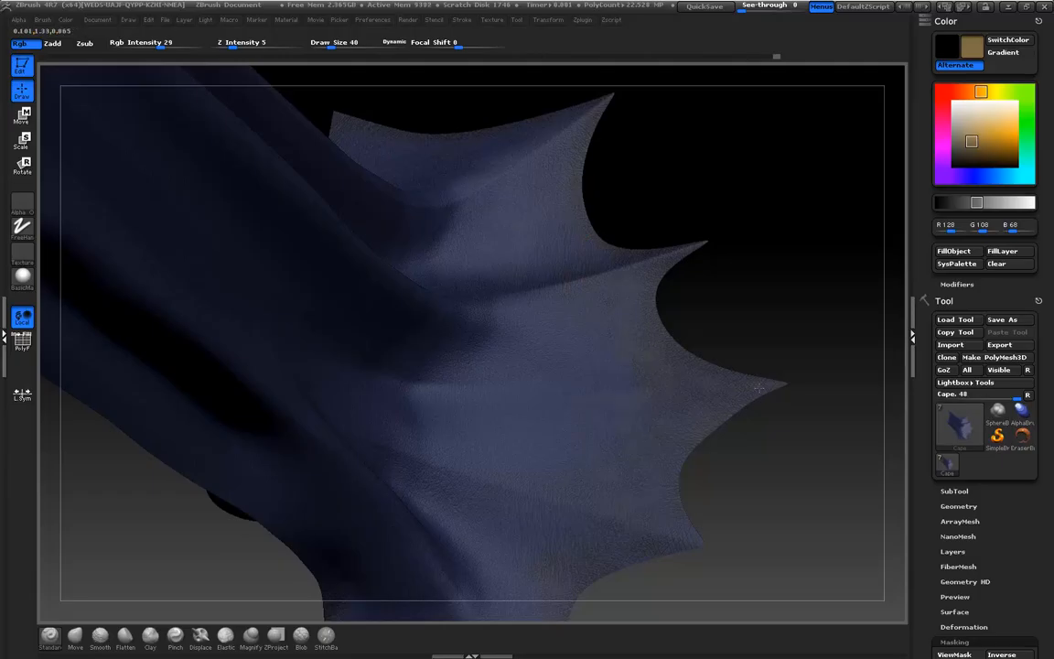
Make the Belt the active subtool and bring the figure's waist into close view
{"action": "left_click_drag", "start_coordinate": [800, 315], "coordinate": [788, 381], "text": "alt"}
{"action": "left_click_drag", "start_coordinate": [932, 530], "coordinate": [915, 419]}
{"action": "mouse_move", "coordinate": [927, 478]}
{"action": "left_mouse_down"}
{"action": "mouse_move", "coordinate": [1035, 374]}
{"action": "mouse_move", "coordinate": [919, 460]}
{"action": "mouse_move", "coordinate": [920, 485]}
{"action": "left_mouse_up"}
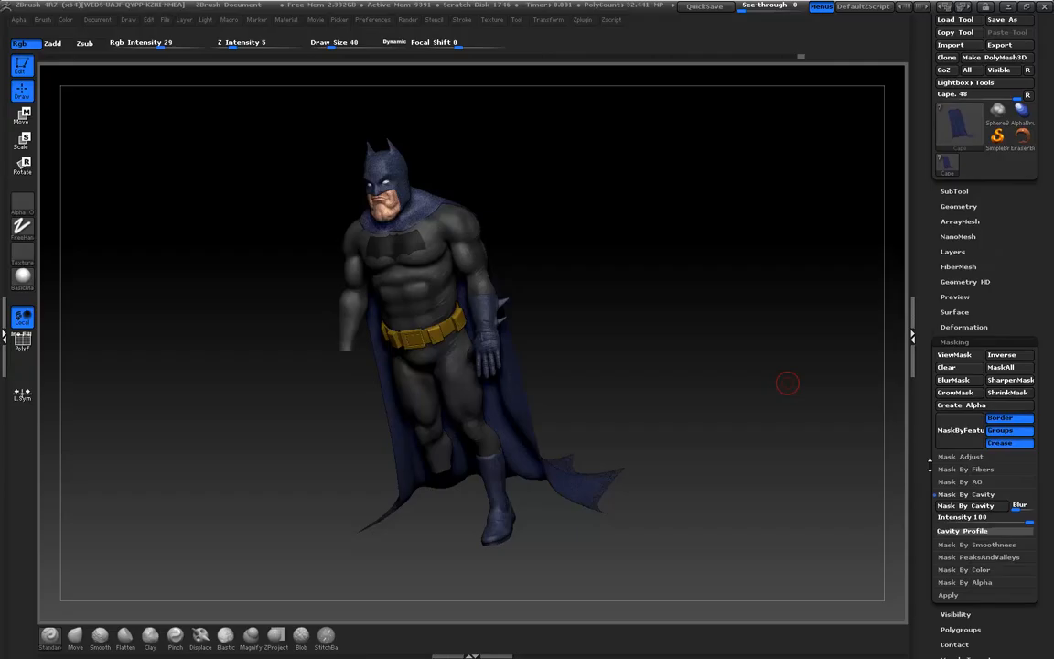
{"action": "left_click", "coordinate": [953, 191]}
{"action": "left_click", "coordinate": [961, 334]}
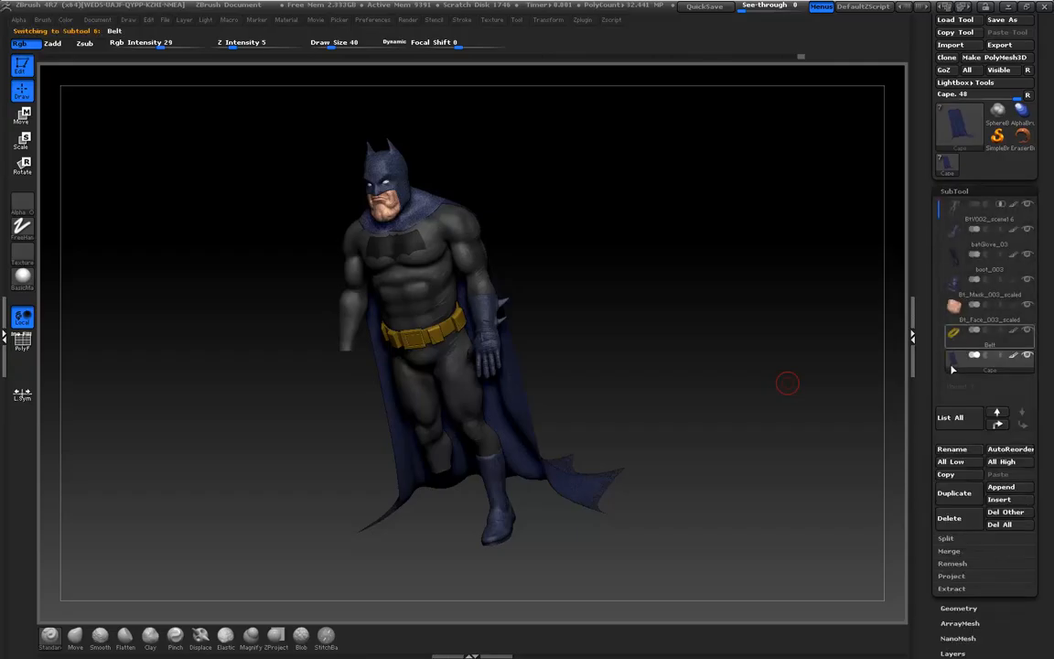
{"action": "left_click_drag", "start_coordinate": [696, 240], "coordinate": [750, 338], "text": "alt"}
{"action": "left_click_drag", "start_coordinate": [749, 214], "coordinate": [807, 500], "text": "alt"}
{"action": "left_click_drag", "start_coordinate": [750, 302], "coordinate": [799, 275]}
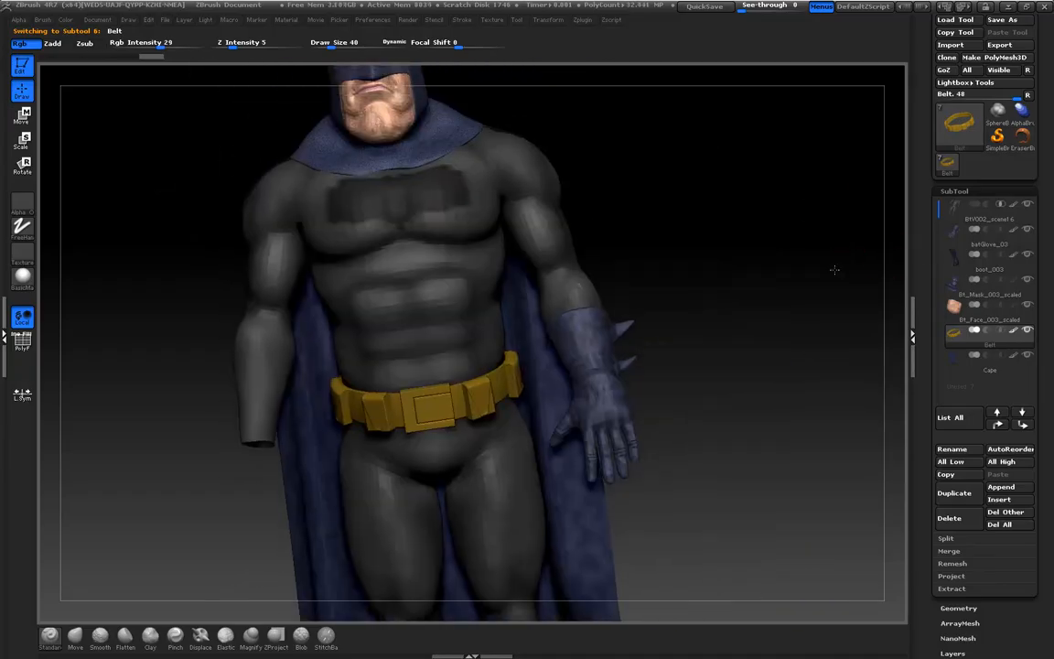
{"action": "left_click_drag", "start_coordinate": [923, 255], "coordinate": [922, 554]}
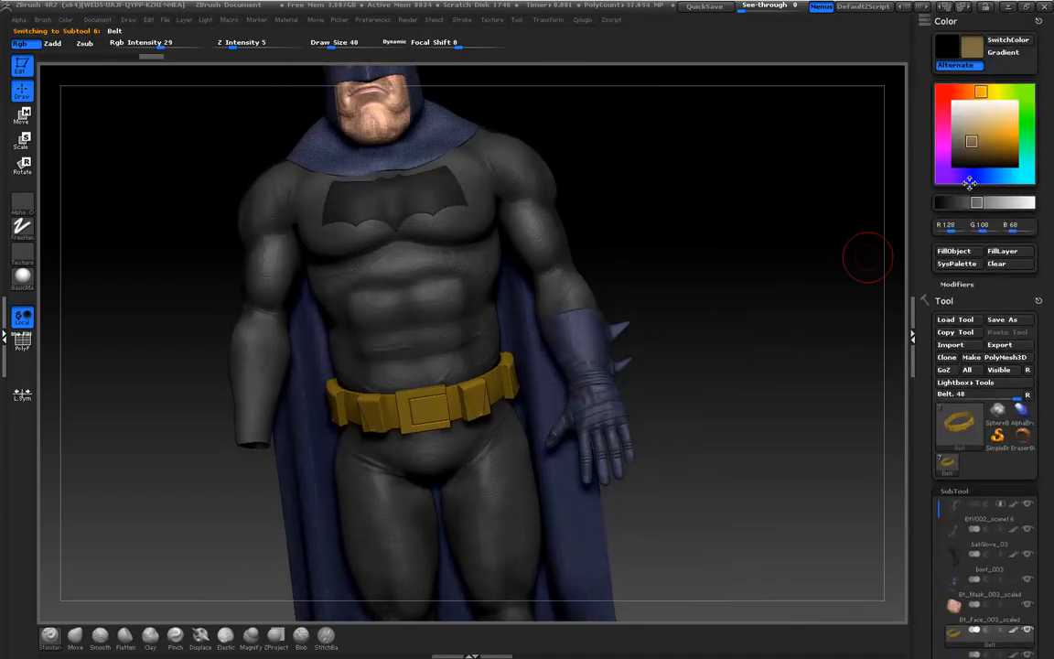
{"action": "left_click_drag", "start_coordinate": [730, 253], "coordinate": [771, 291], "text": "alt"}
{"action": "left_click_drag", "start_coordinate": [854, 165], "coordinate": [815, 426], "text": "alt"}
{"action": "left_click_drag", "start_coordinate": [816, 249], "coordinate": [830, 268], "text": "alt"}
{"action": "left_click_drag", "start_coordinate": [933, 533], "coordinate": [920, 244]}
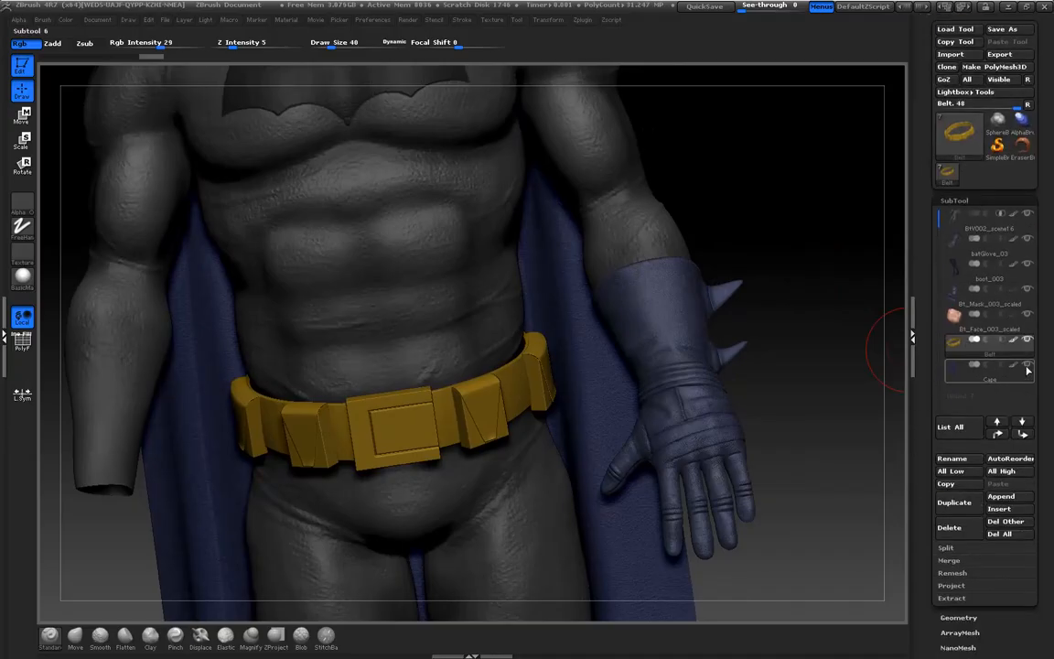
Hide all other subtools so that only the belt is shown, and frame it in the viewport
{"action": "left_click", "coordinate": [1029, 318]}
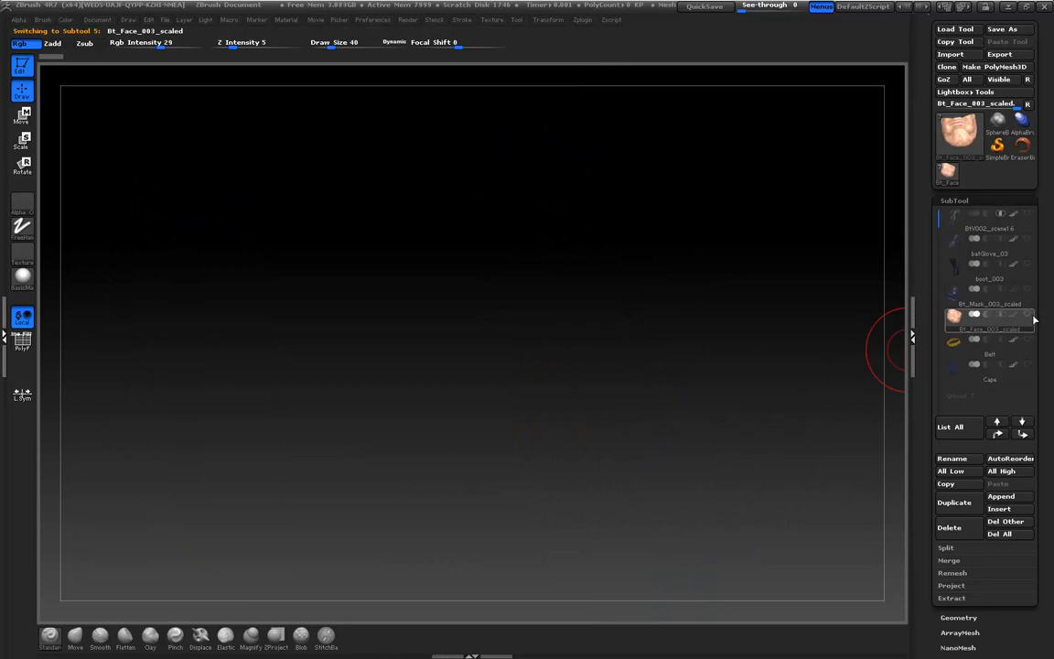
{"action": "left_click", "coordinate": [1032, 340]}
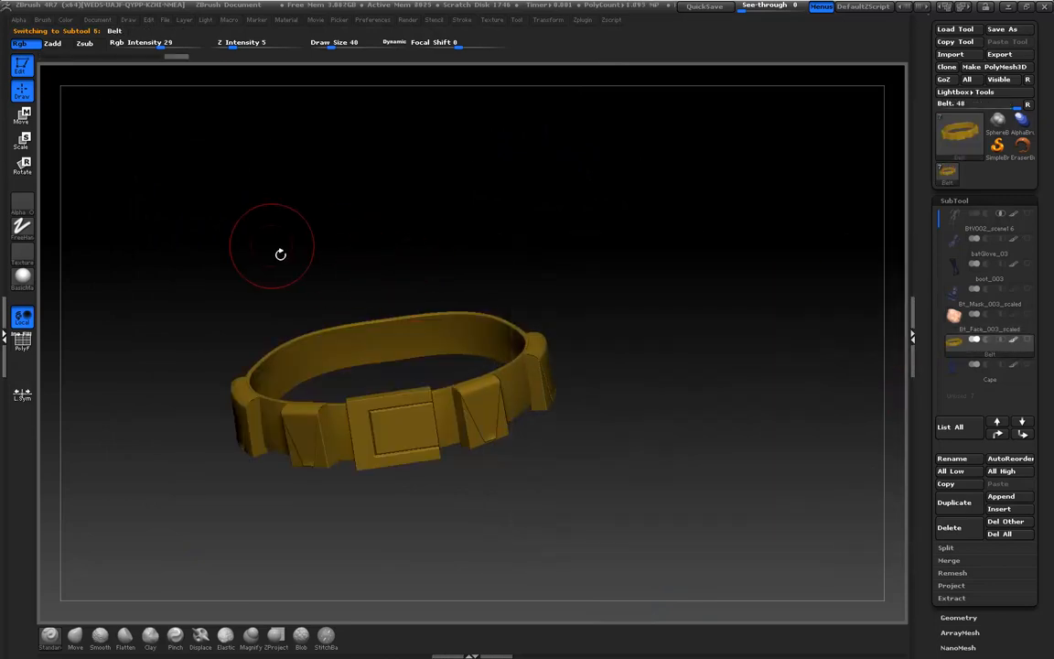
{"action": "mouse_move", "coordinate": [1029, 348]}
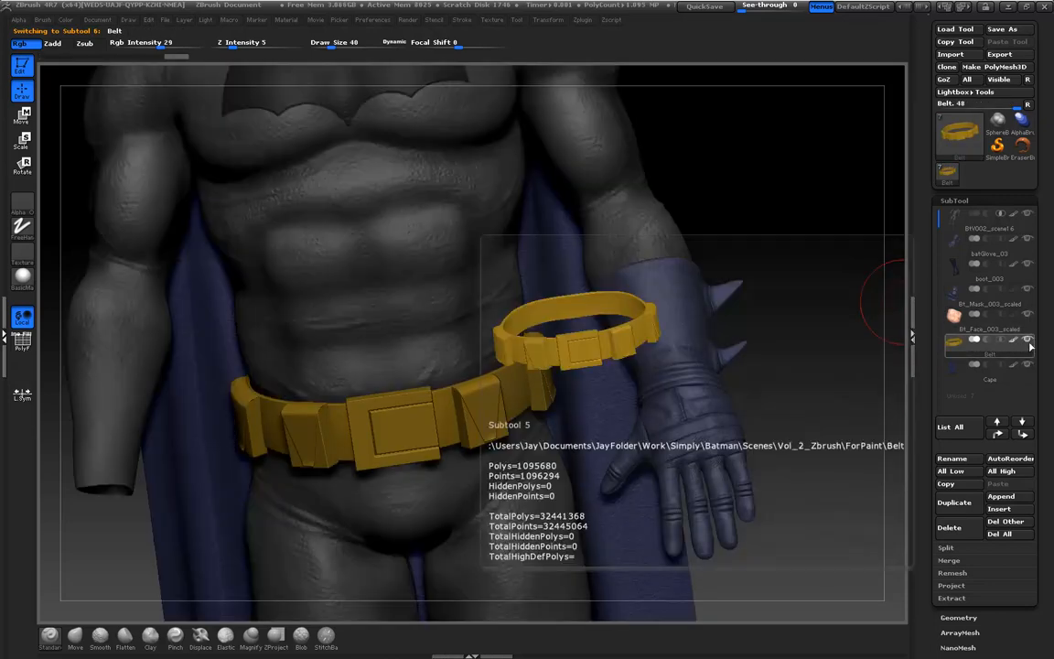
{"action": "mouse_move", "coordinate": [1027, 318]}
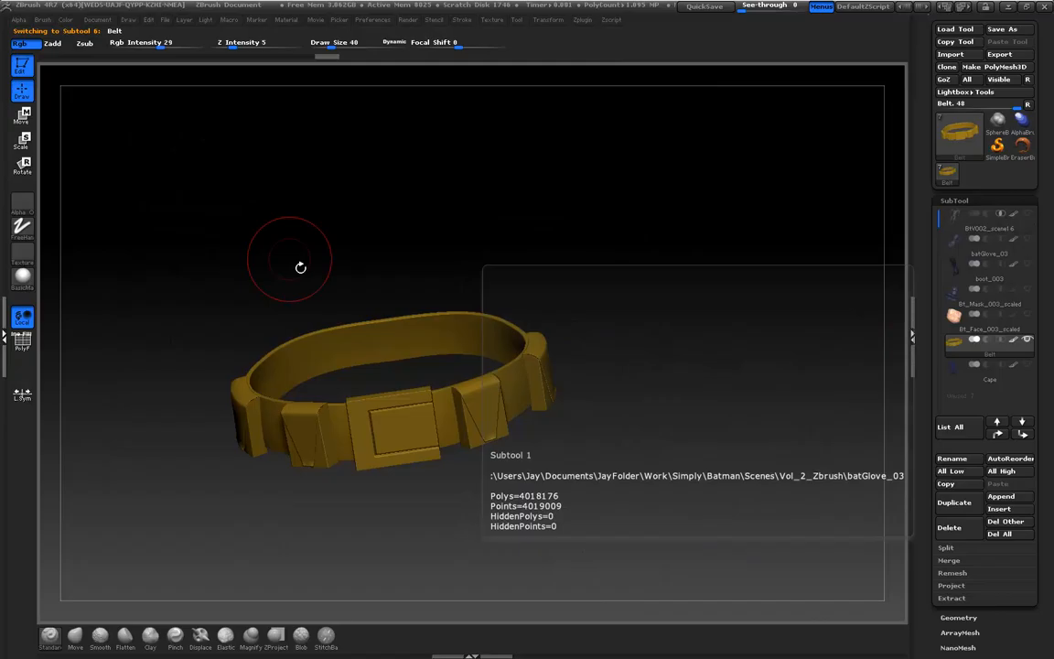
{"action": "left_click_drag", "start_coordinate": [253, 254], "coordinate": [362, 288]}
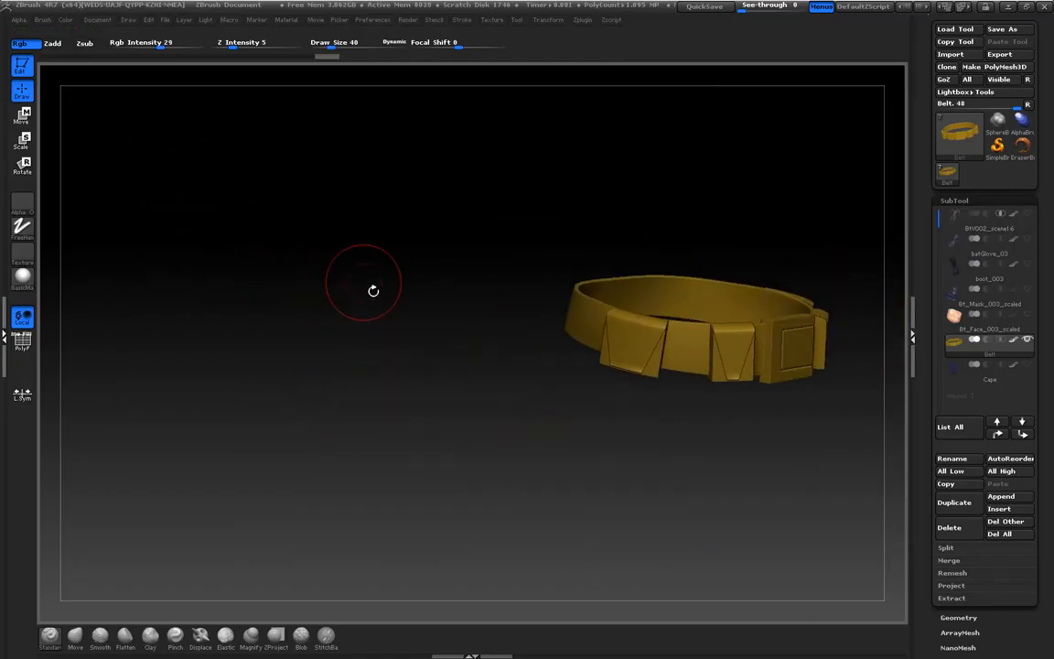
{"action": "key", "text": "f"}
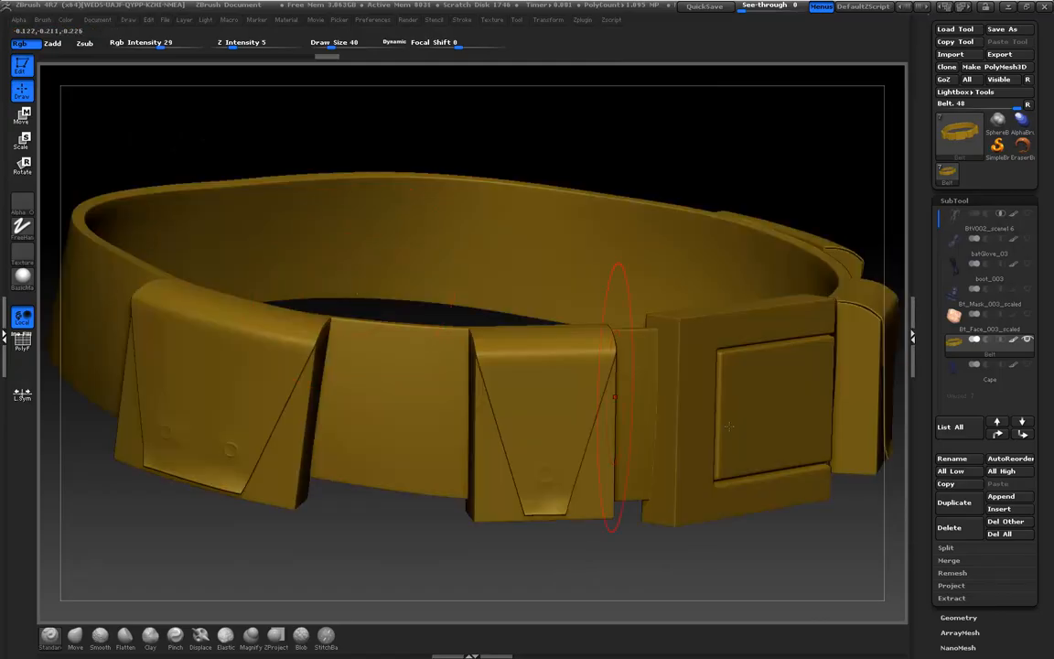
{"action": "left_click", "coordinate": [760, 565], "text": "ctrl+shift"}
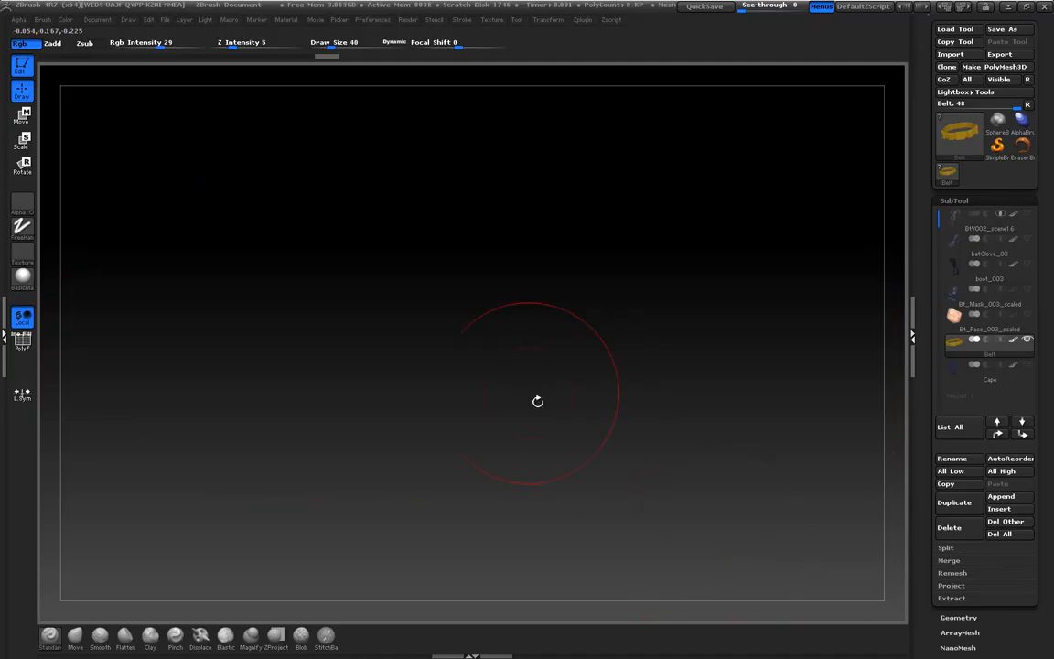
{"action": "left_click", "coordinate": [454, 374], "text": "ctrl+shift"}
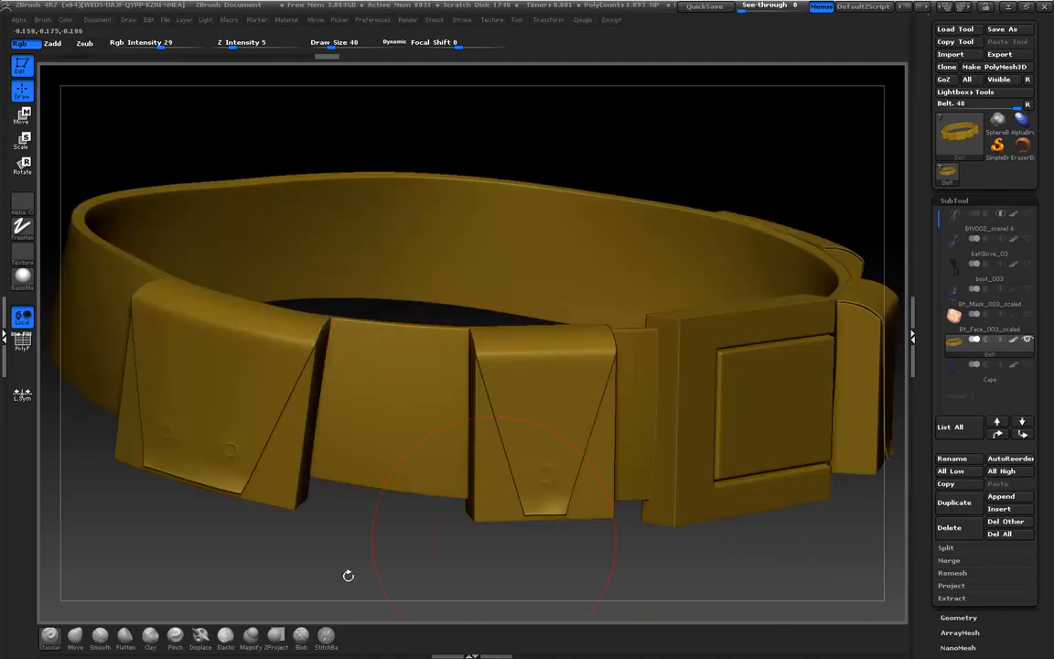
{"action": "left_click", "coordinate": [397, 444]}
{"action": "mouse_move", "coordinate": [379, 559]}
{"action": "left_mouse_down"}
{"action": "mouse_move", "coordinate": [342, 564]}
{"action": "mouse_move", "coordinate": [586, 554]}
{"action": "mouse_move", "coordinate": [392, 568]}
{"action": "mouse_move", "coordinate": [843, 218]}
{"action": "mouse_move", "coordinate": [769, 206]}
{"action": "left_mouse_up"}
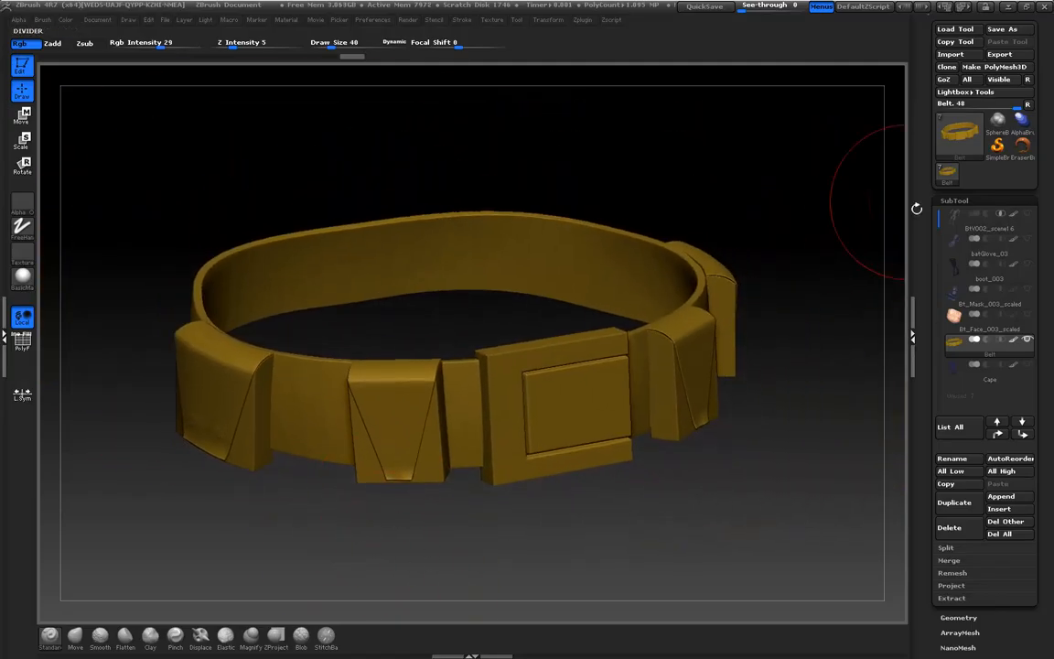
Set the paint colour to a dark brown of R 66, G 52, B 25 and reduce the Draw Size to 9
{"action": "scroll", "coordinate": [937, 319], "scroll_direction": "up", "scroll_amount": 5}
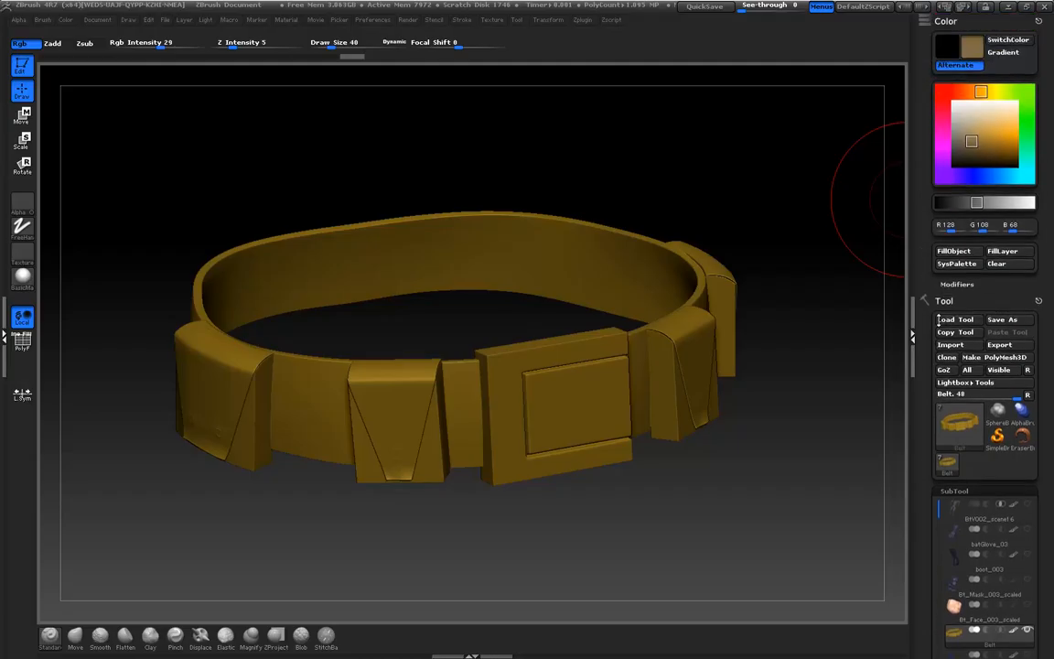
{"action": "left_click_drag", "start_coordinate": [973, 145], "coordinate": [981, 158]}
{"action": "left_click_drag", "start_coordinate": [743, 531], "coordinate": [682, 565]}
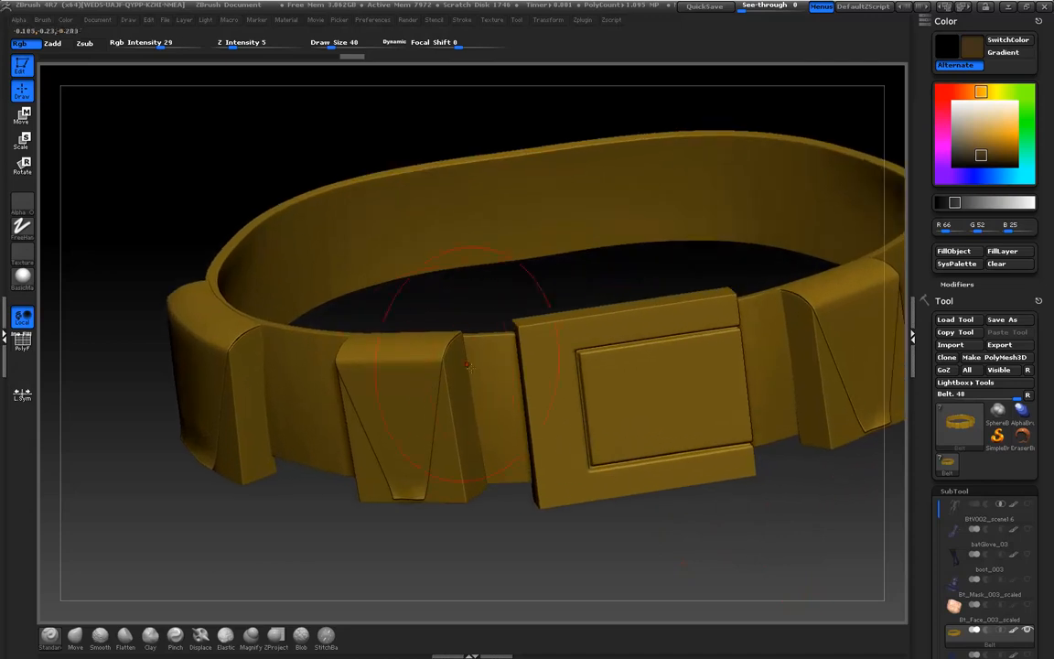
{"action": "key", "text": "bracketleft"}
{"action": "key", "text": "bracketleft"}
{"action": "key", "text": "bracketleft"}
{"action": "key", "text": "bracketleft"}
{"action": "key", "text": "bracketleft"}
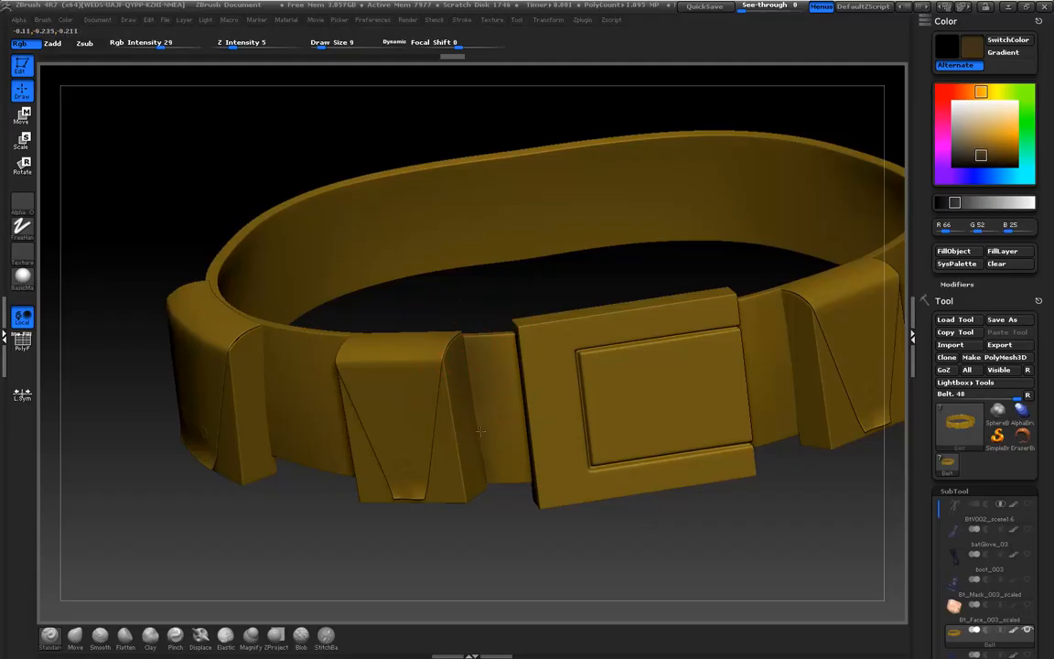
Paint soft brown shading into the strap section between the front pouch and the belt buckle
{"action": "mouse_move", "coordinate": [489, 500]}
{"action": "left_mouse_down"}
{"action": "mouse_move", "coordinate": [412, 553]}
{"action": "mouse_move", "coordinate": [341, 566]}
{"action": "mouse_move", "coordinate": [447, 576]}
{"action": "mouse_move", "coordinate": [515, 502]}
{"action": "left_mouse_up"}
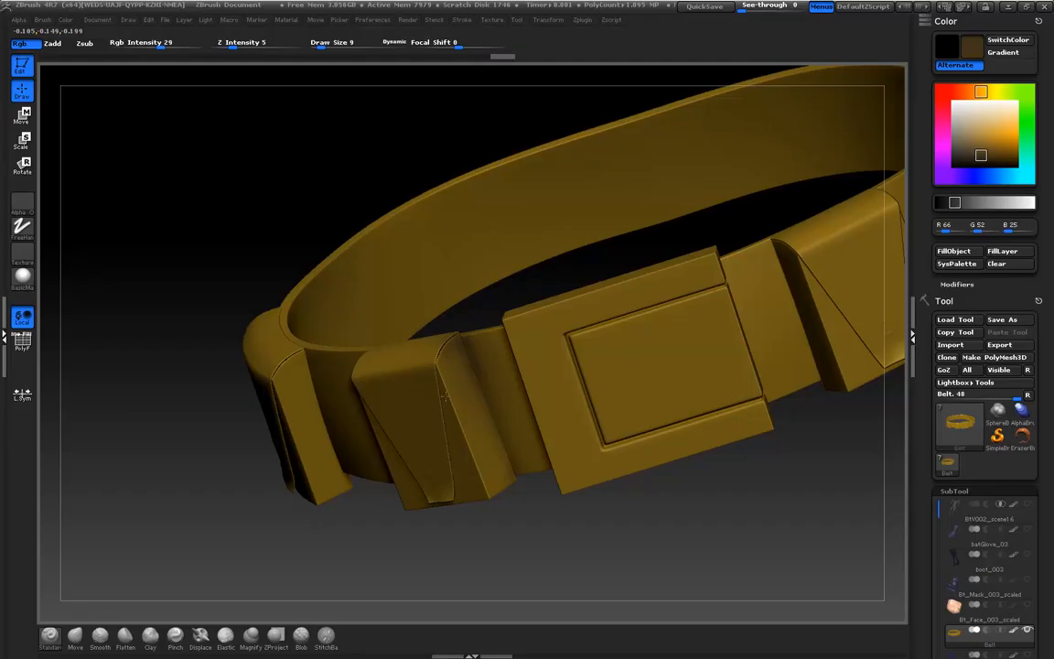
{"action": "left_click_drag", "start_coordinate": [513, 549], "coordinate": [531, 485]}
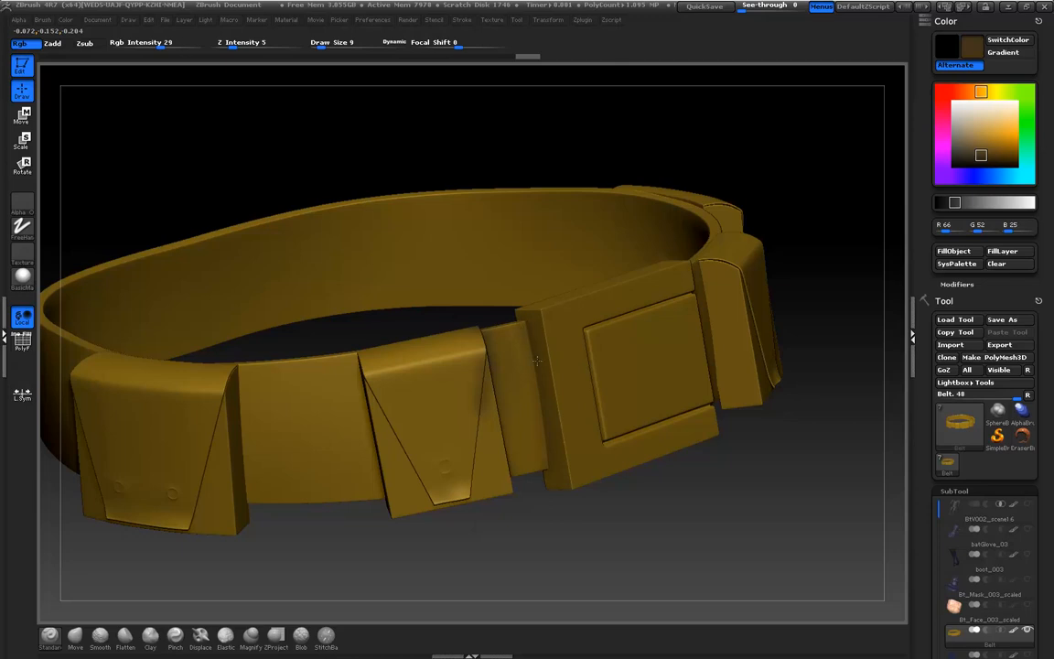
{"action": "left_click_drag", "start_coordinate": [565, 529], "coordinate": [541, 500]}
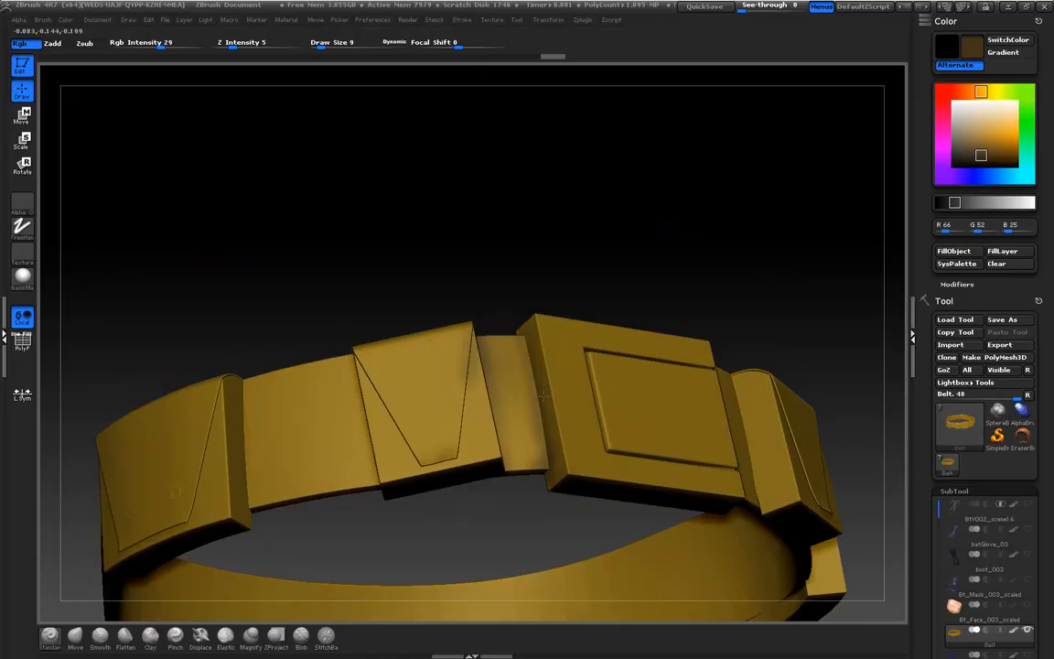
{"action": "left_click_drag", "start_coordinate": [487, 265], "coordinate": [468, 283]}
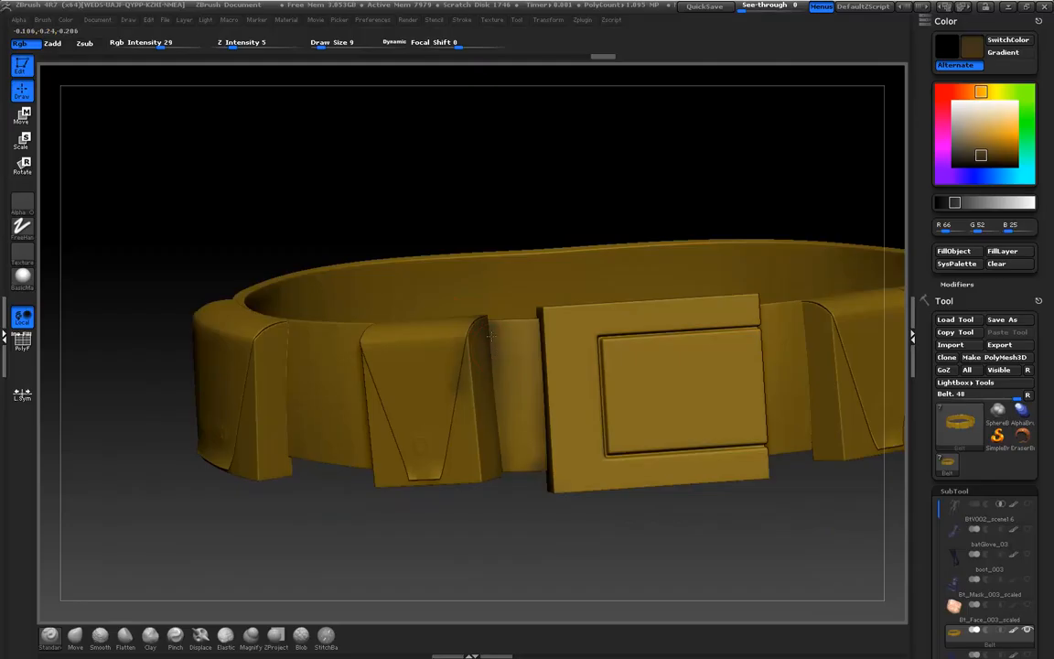
{"action": "left_click_drag", "start_coordinate": [500, 405], "coordinate": [507, 453]}
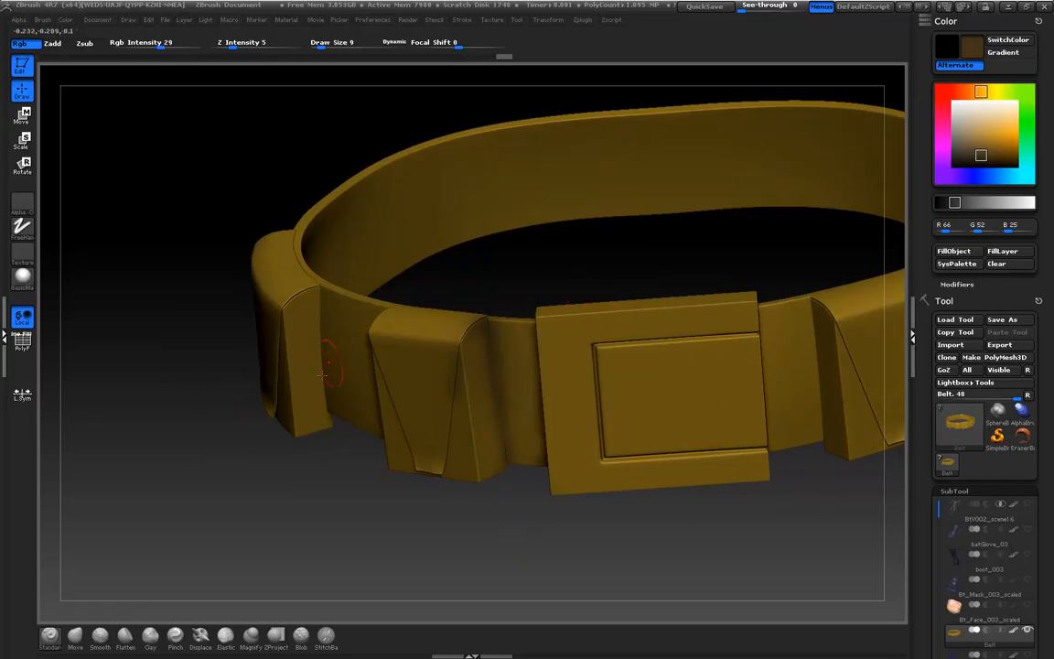
Paint brown shading along the front pouch's flap edges, sides and lower tip
{"action": "left_click_drag", "start_coordinate": [304, 513], "coordinate": [297, 462]}
{"action": "left_click_drag", "start_coordinate": [360, 486], "coordinate": [504, 356]}
{"action": "left_click_drag", "start_coordinate": [398, 570], "coordinate": [441, 583]}
{"action": "left_click_drag", "start_coordinate": [506, 576], "coordinate": [430, 473]}
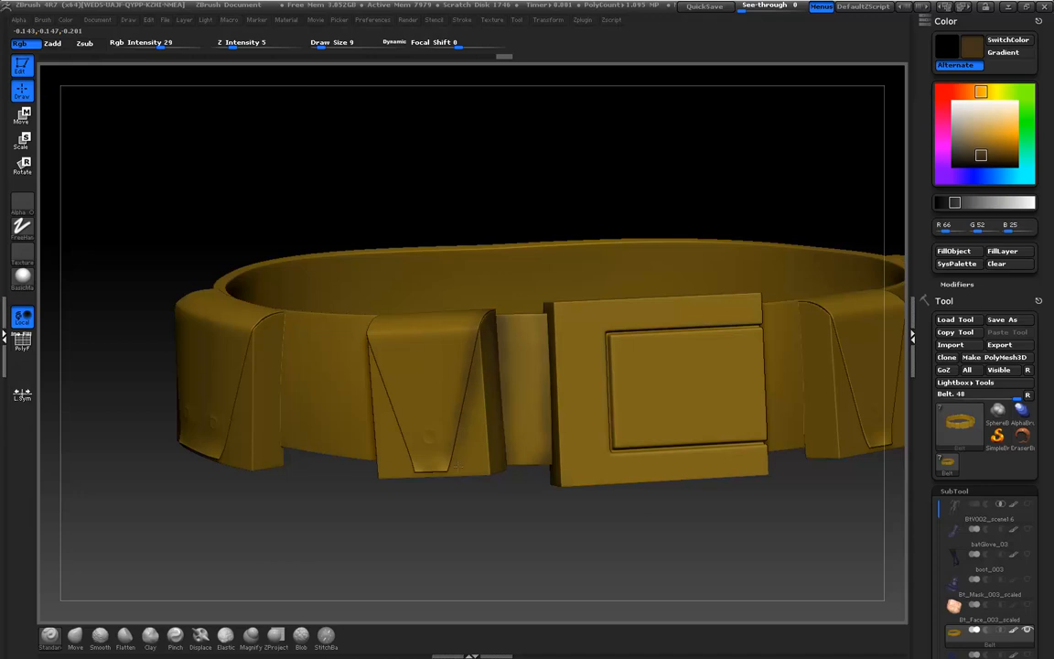
{"action": "mouse_move", "coordinate": [455, 474]}
{"action": "left_mouse_down"}
{"action": "mouse_move", "coordinate": [425, 461]}
{"action": "mouse_move", "coordinate": [454, 525]}
{"action": "mouse_move", "coordinate": [444, 479]}
{"action": "left_mouse_up"}
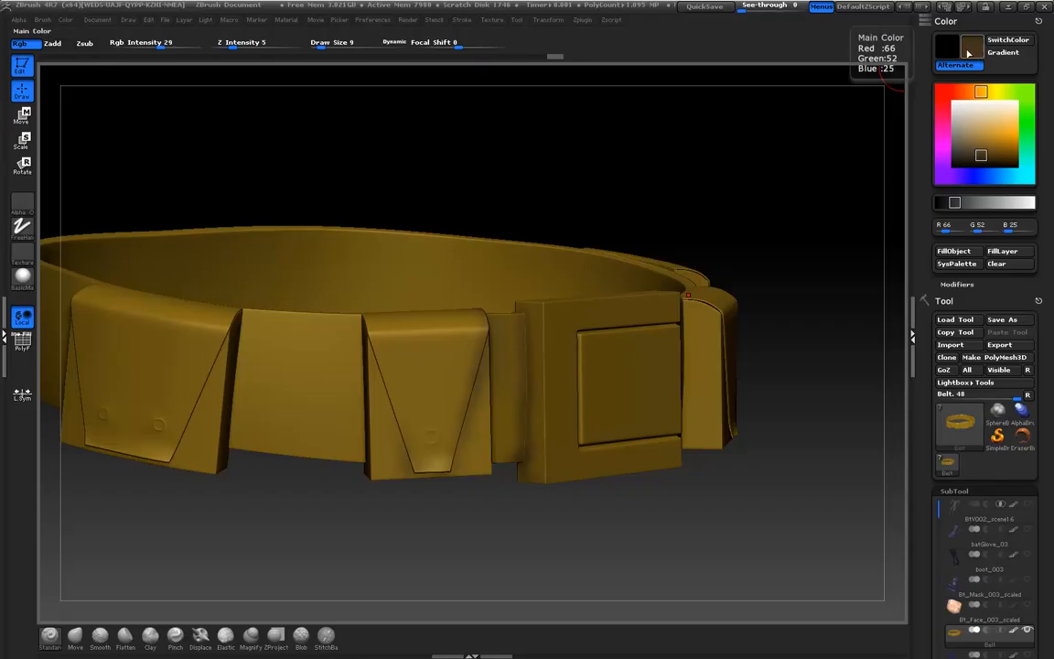
Set the paint colour to R 66, G 51, B 20 and shade the strap section between the front pouch and the side pouch
{"action": "mouse_move", "coordinate": [984, 159]}
{"action": "left_mouse_down"}
{"action": "mouse_move", "coordinate": [991, 178]}
{"action": "mouse_move", "coordinate": [979, 156]}
{"action": "left_mouse_up"}
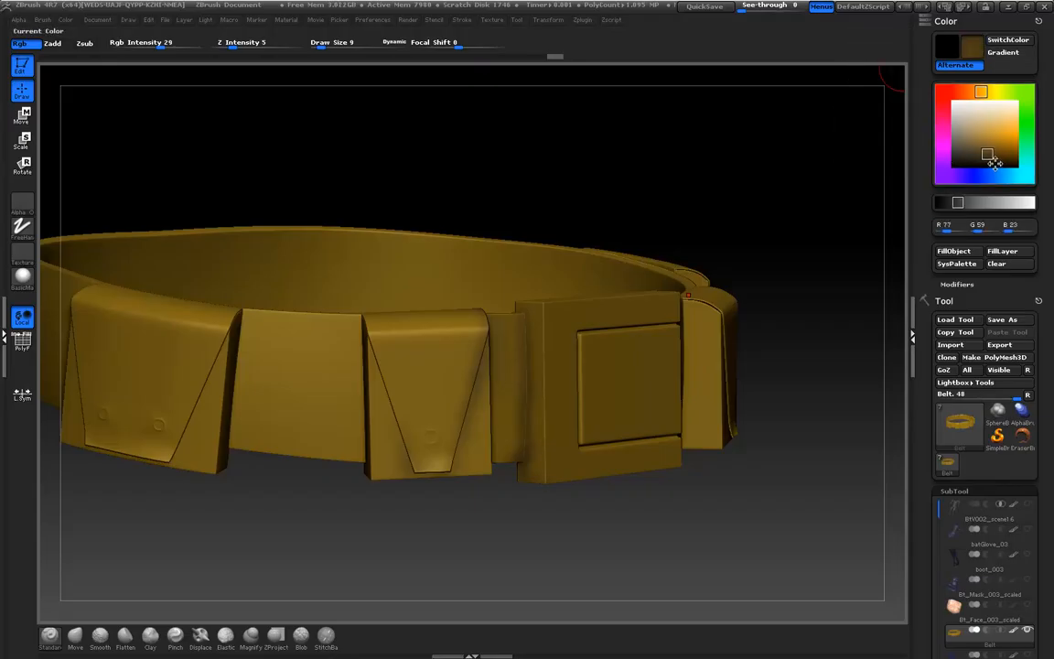
{"action": "left_click_drag", "start_coordinate": [452, 572], "coordinate": [452, 522]}
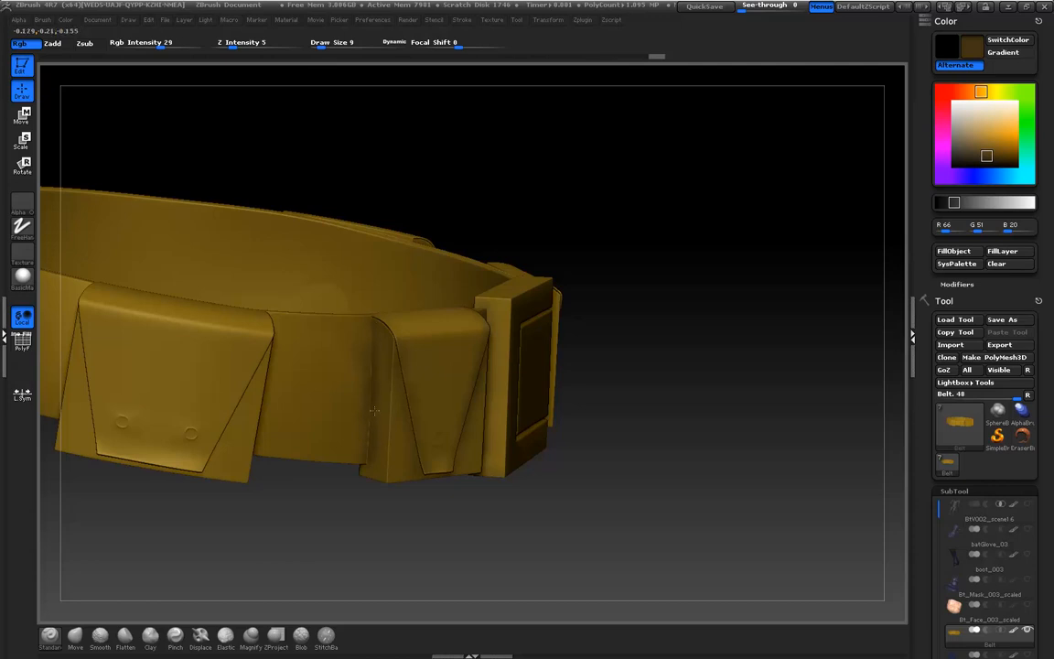
{"action": "left_click_drag", "start_coordinate": [311, 464], "coordinate": [351, 339]}
{"action": "left_click_drag", "start_coordinate": [335, 231], "coordinate": [234, 334]}
{"action": "left_click_drag", "start_coordinate": [265, 557], "coordinate": [306, 461]}
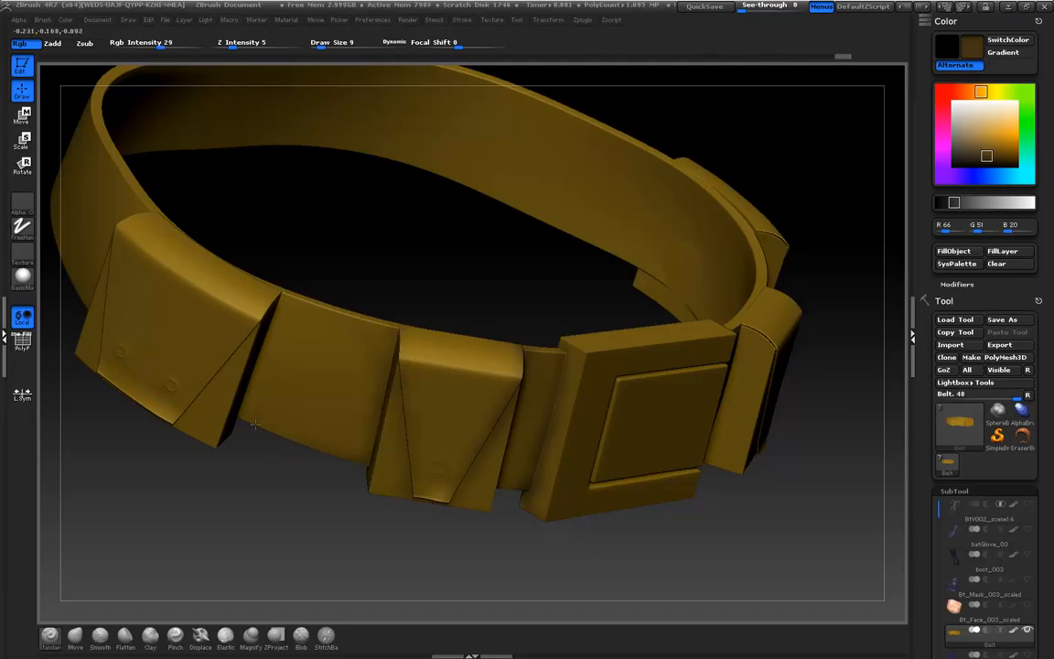
Paint brown shading on the side pouch's wall facing the buckle and along its seam with the strap
{"action": "mouse_move", "coordinate": [339, 481]}
{"action": "left_mouse_down"}
{"action": "mouse_move", "coordinate": [313, 496]}
{"action": "mouse_move", "coordinate": [294, 530]}
{"action": "mouse_move", "coordinate": [233, 542]}
{"action": "left_mouse_up"}
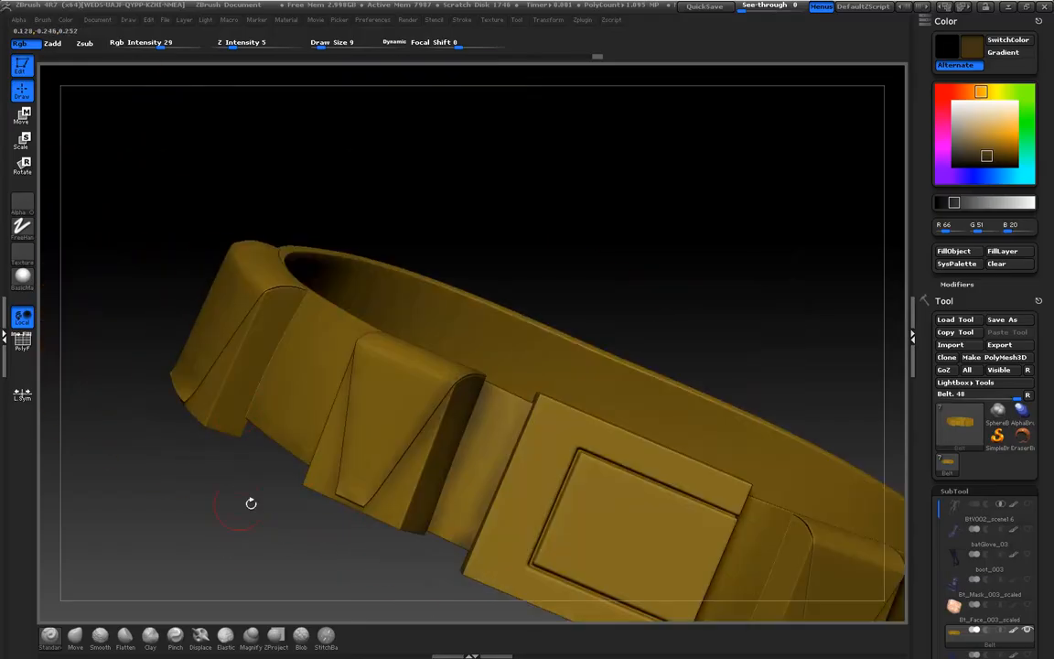
{"action": "left_click_drag", "start_coordinate": [255, 415], "coordinate": [275, 364]}
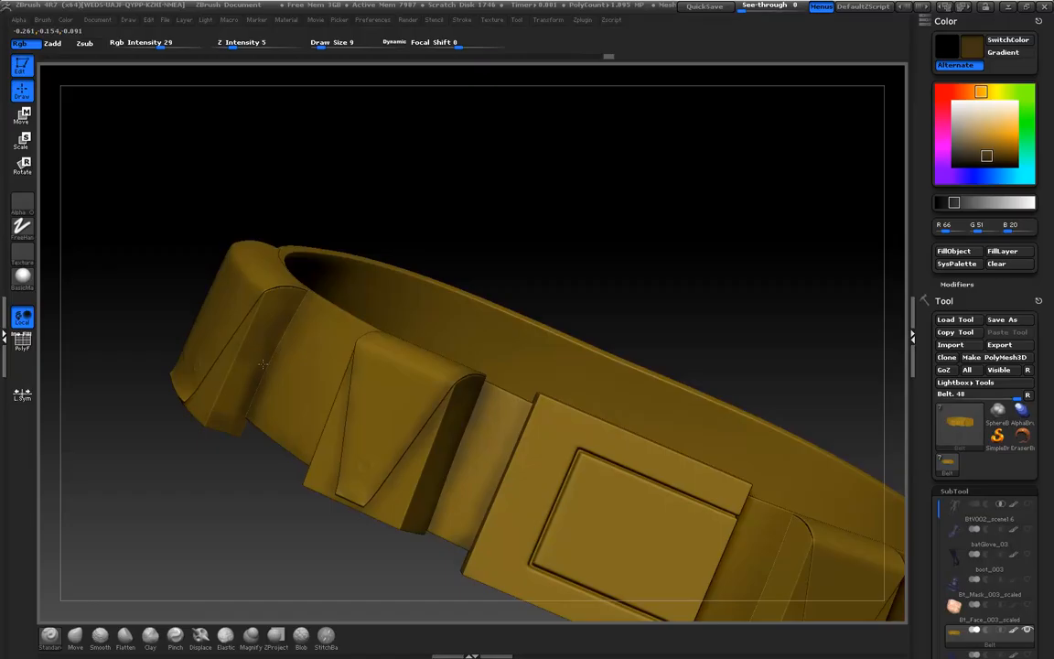
{"action": "left_click_drag", "start_coordinate": [236, 396], "coordinate": [273, 514]}
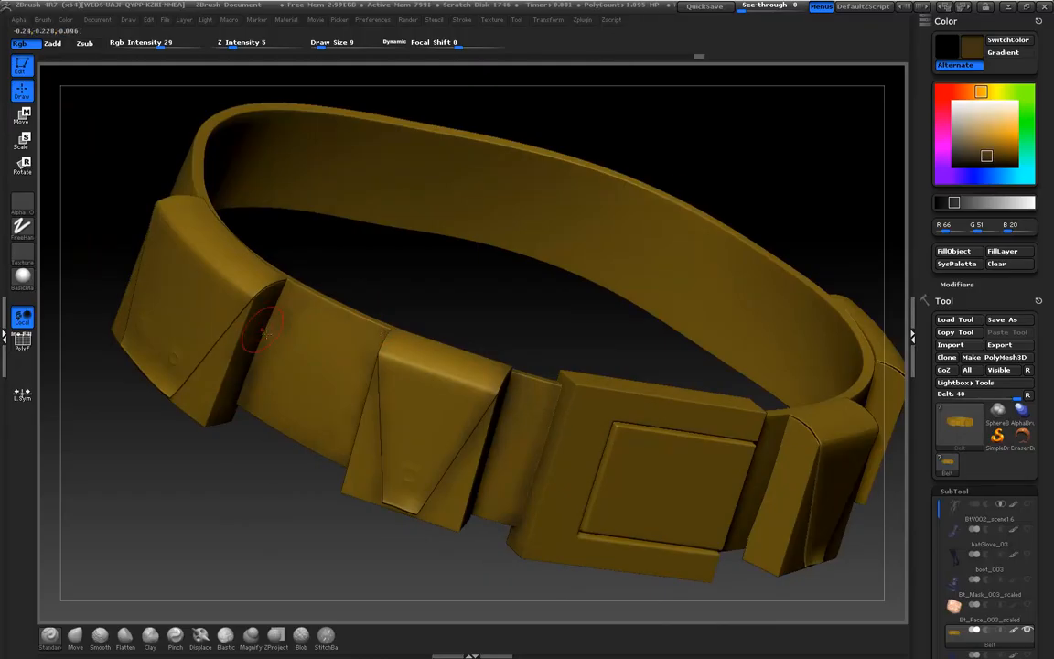
{"action": "left_click_drag", "start_coordinate": [276, 513], "coordinate": [335, 455]}
{"action": "left_click_drag", "start_coordinate": [228, 494], "coordinate": [366, 471]}
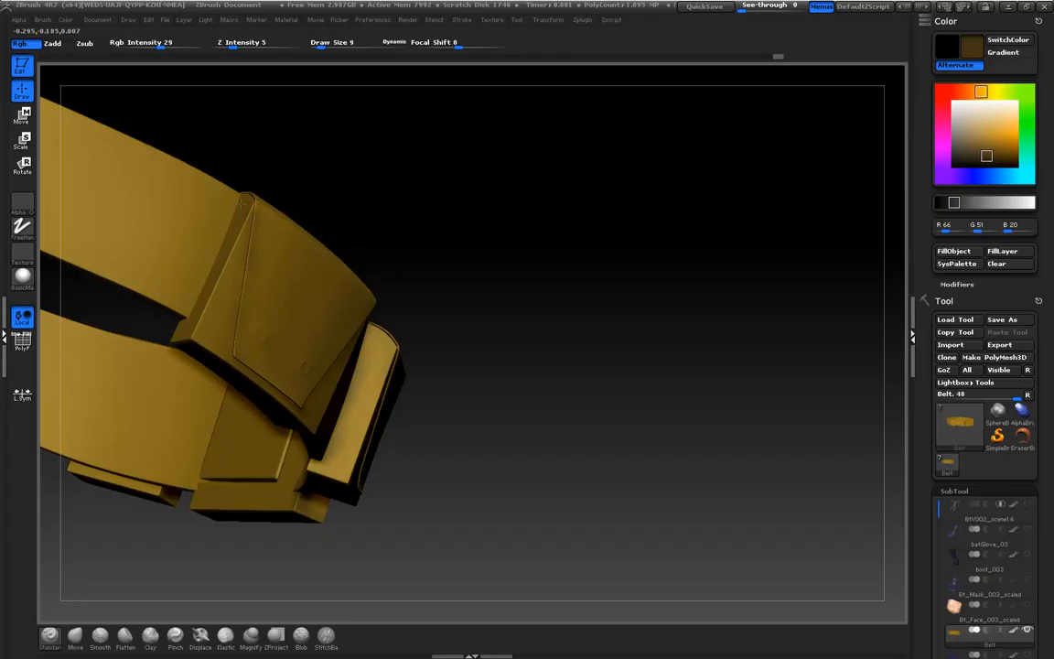
Paint brown shading on the side pouch's rear wall and into the seam where it meets the back strap
{"action": "left_click_drag", "start_coordinate": [478, 252], "coordinate": [456, 266]}
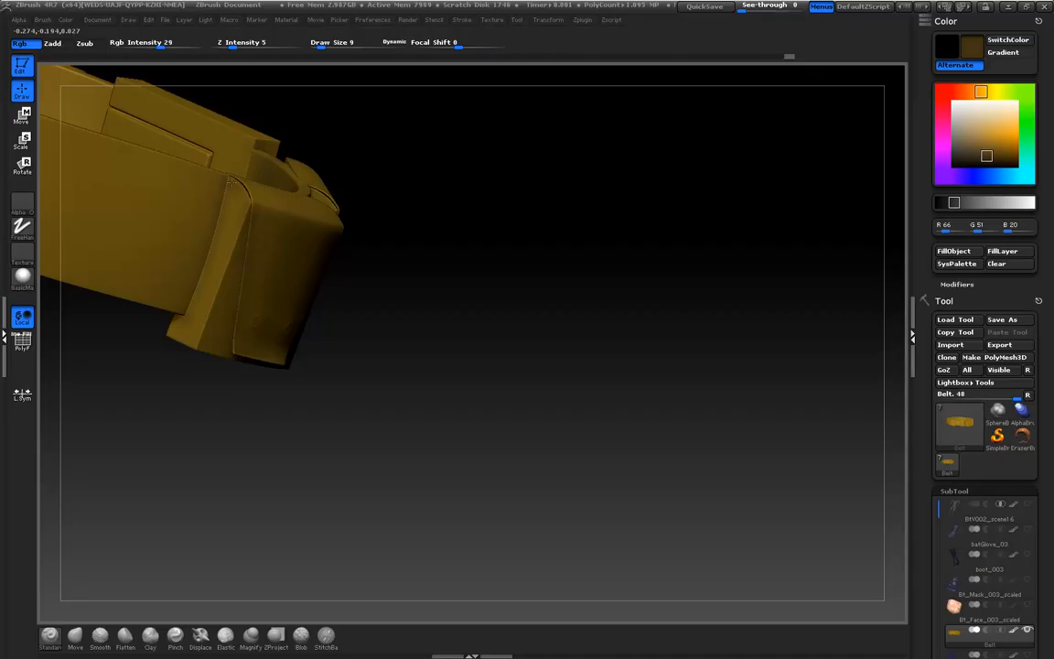
{"action": "left_click_drag", "start_coordinate": [227, 281], "coordinate": [217, 416]}
{"action": "left_click_drag", "start_coordinate": [199, 419], "coordinate": [200, 371]}
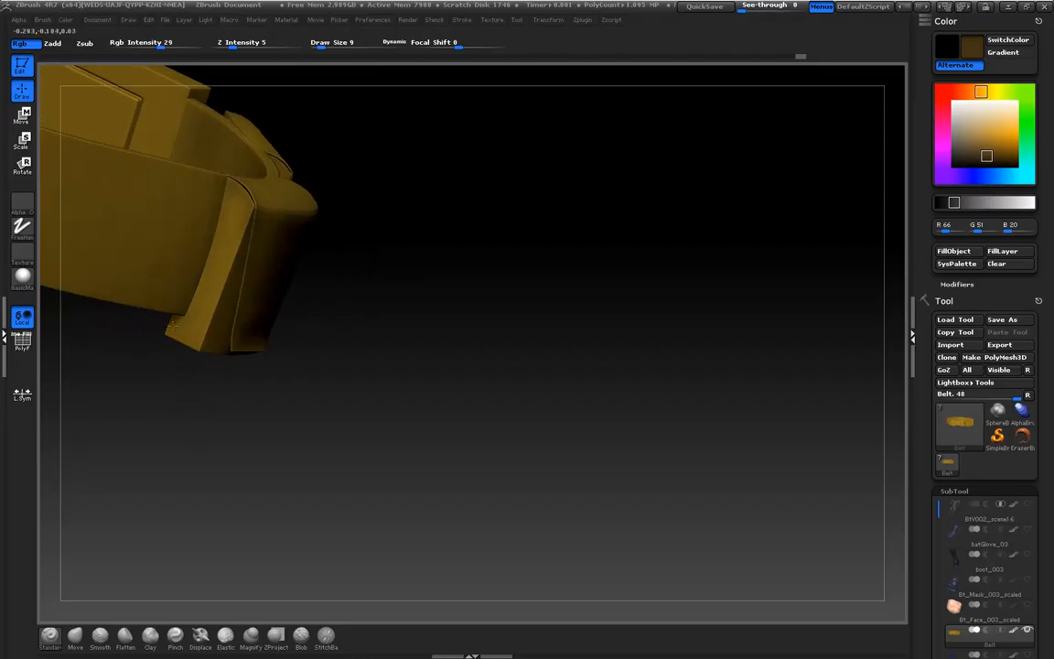
{"action": "left_click_drag", "start_coordinate": [186, 367], "coordinate": [221, 397]}
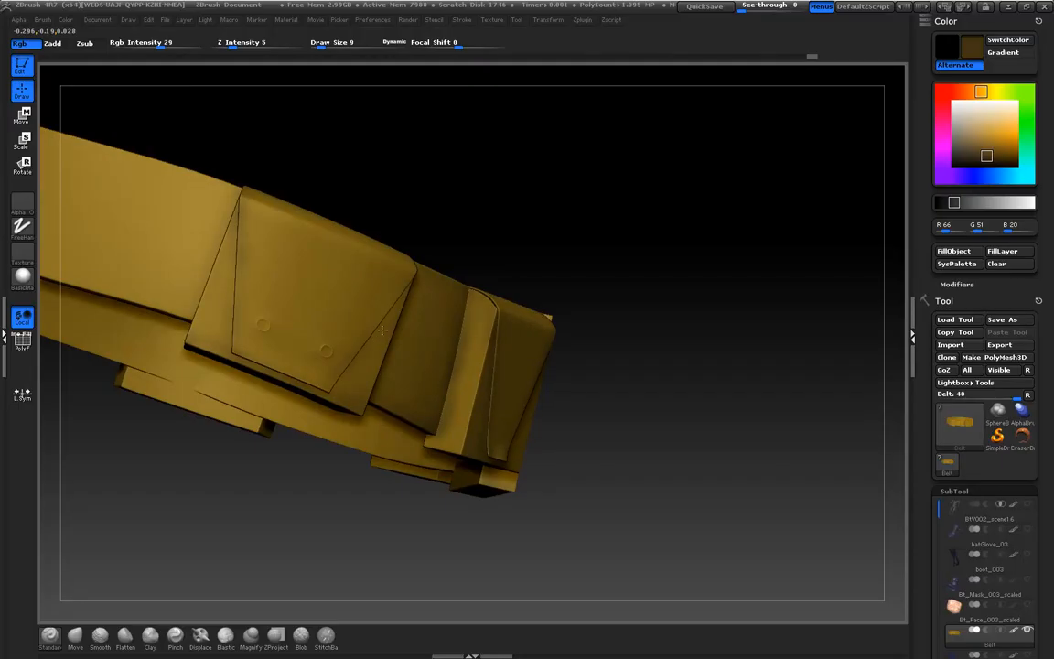
Paint brown shading along the side pouch's flap edges and the exposed side panel down to its lower corner
{"action": "left_click_drag", "start_coordinate": [497, 206], "coordinate": [365, 221]}
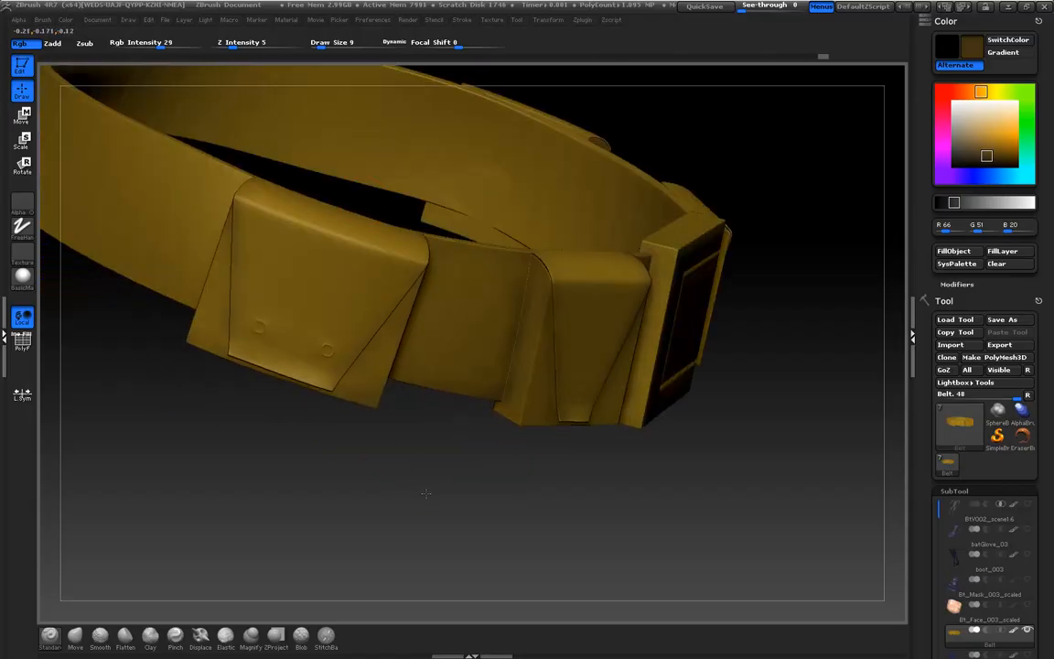
{"action": "left_click_drag", "start_coordinate": [403, 342], "coordinate": [386, 240]}
{"action": "left_click_drag", "start_coordinate": [555, 522], "coordinate": [520, 454]}
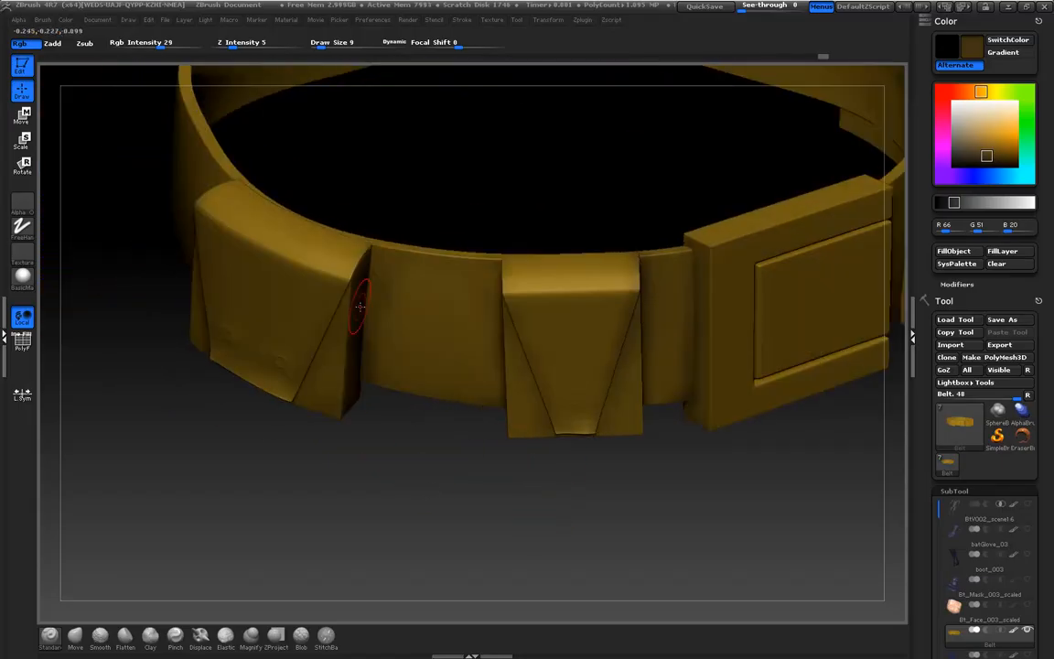
{"action": "left_click_drag", "start_coordinate": [407, 183], "coordinate": [447, 189]}
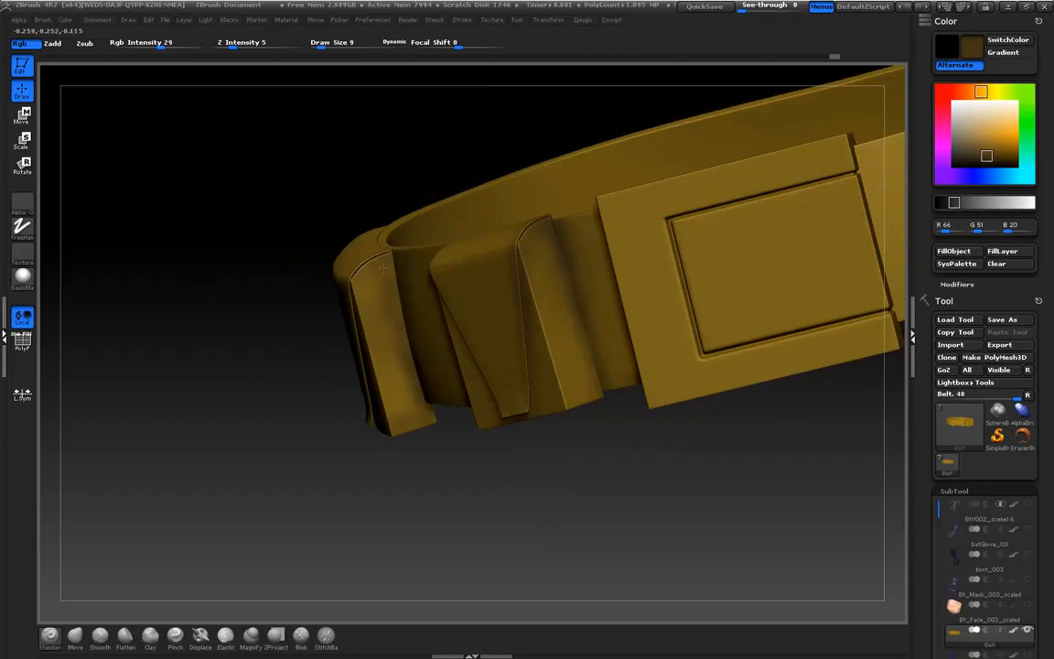
{"action": "left_click_drag", "start_coordinate": [198, 308], "coordinate": [218, 348]}
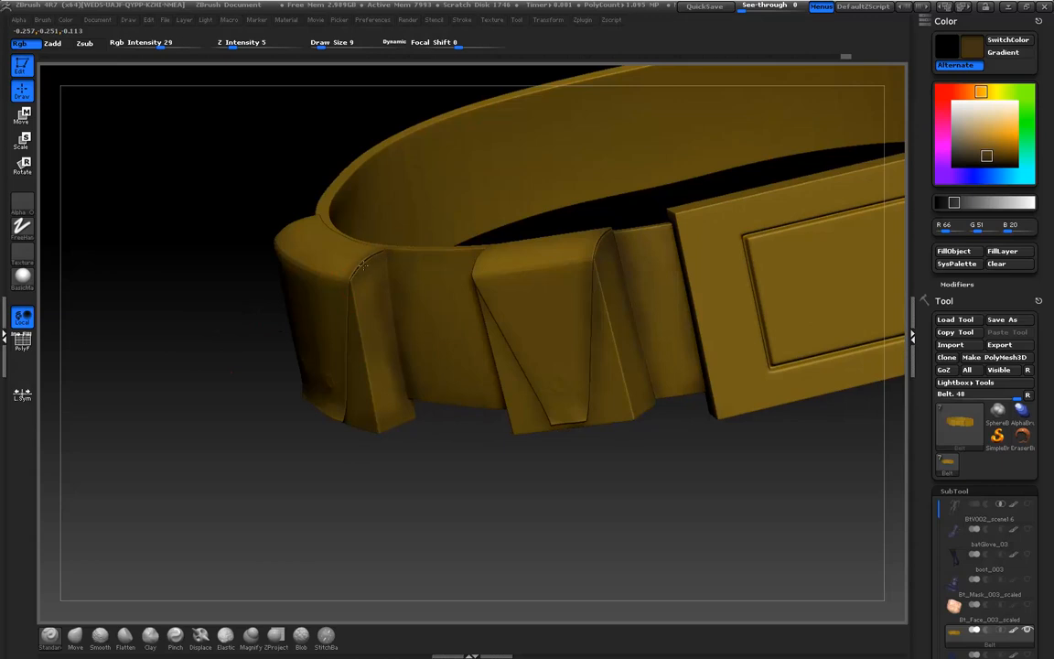
{"action": "left_click_drag", "start_coordinate": [339, 281], "coordinate": [325, 256]}
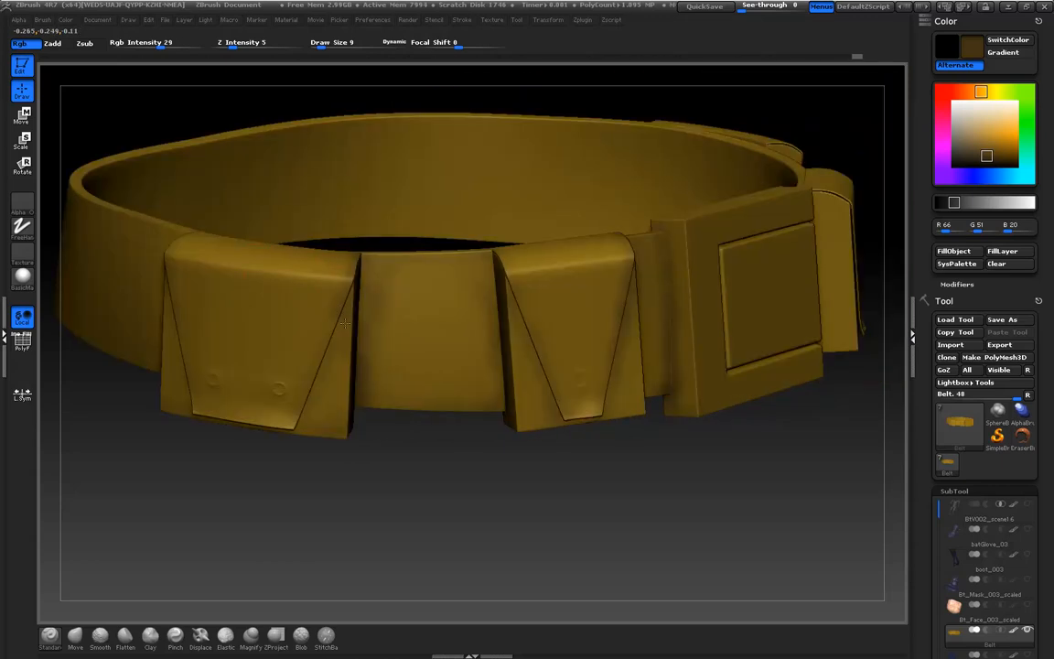
{"action": "left_click_drag", "start_coordinate": [435, 482], "coordinate": [348, 461]}
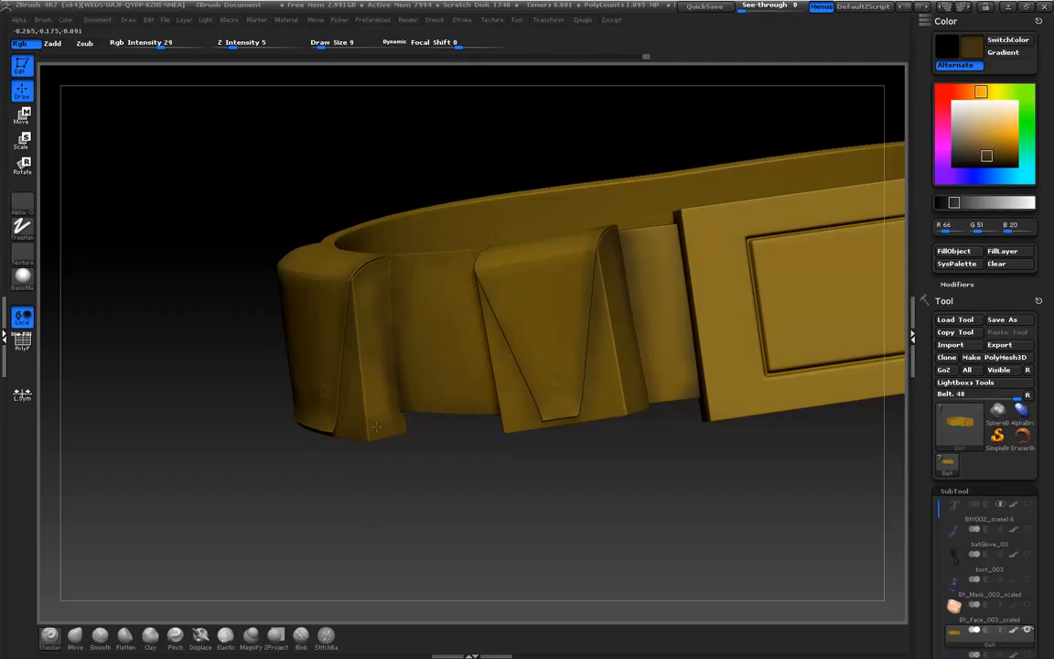
{"action": "mouse_move", "coordinate": [391, 458]}
{"action": "left_mouse_down"}
{"action": "mouse_move", "coordinate": [400, 499]}
{"action": "mouse_move", "coordinate": [449, 527]}
{"action": "mouse_move", "coordinate": [405, 470]}
{"action": "left_mouse_up"}
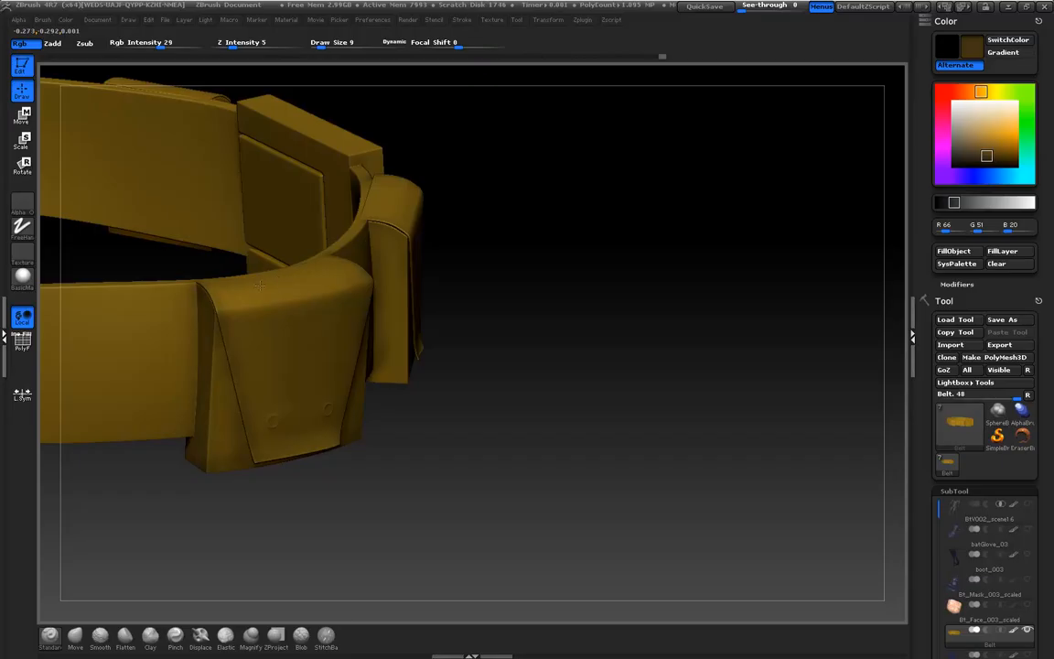
Add brown shading around the side pouch's top and studs, and to the front pouch's lower corners and top fold
{"action": "left_click_drag", "start_coordinate": [459, 325], "coordinate": [465, 412]}
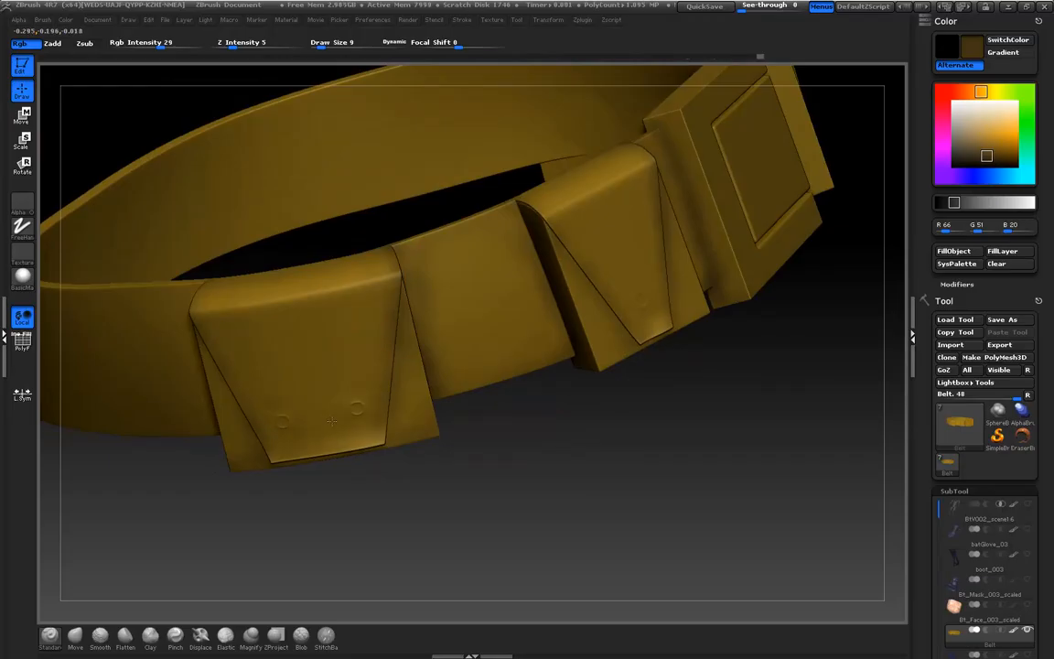
{"action": "left_click_drag", "start_coordinate": [535, 478], "coordinate": [562, 333]}
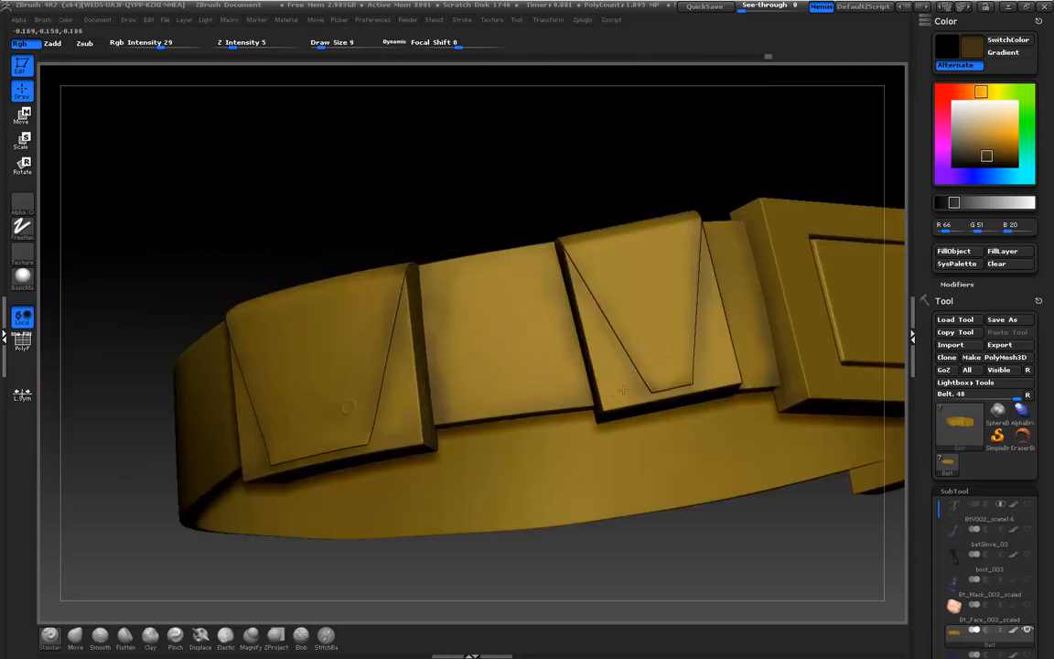
{"action": "left_click_drag", "start_coordinate": [695, 183], "coordinate": [694, 530]}
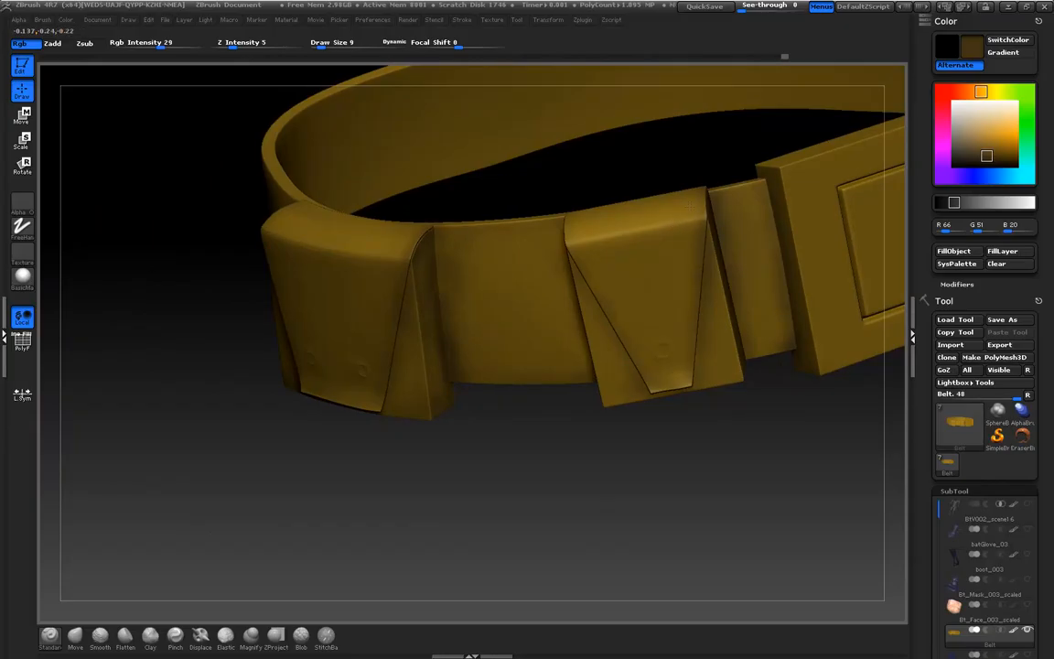
{"action": "left_click_drag", "start_coordinate": [672, 202], "coordinate": [461, 475]}
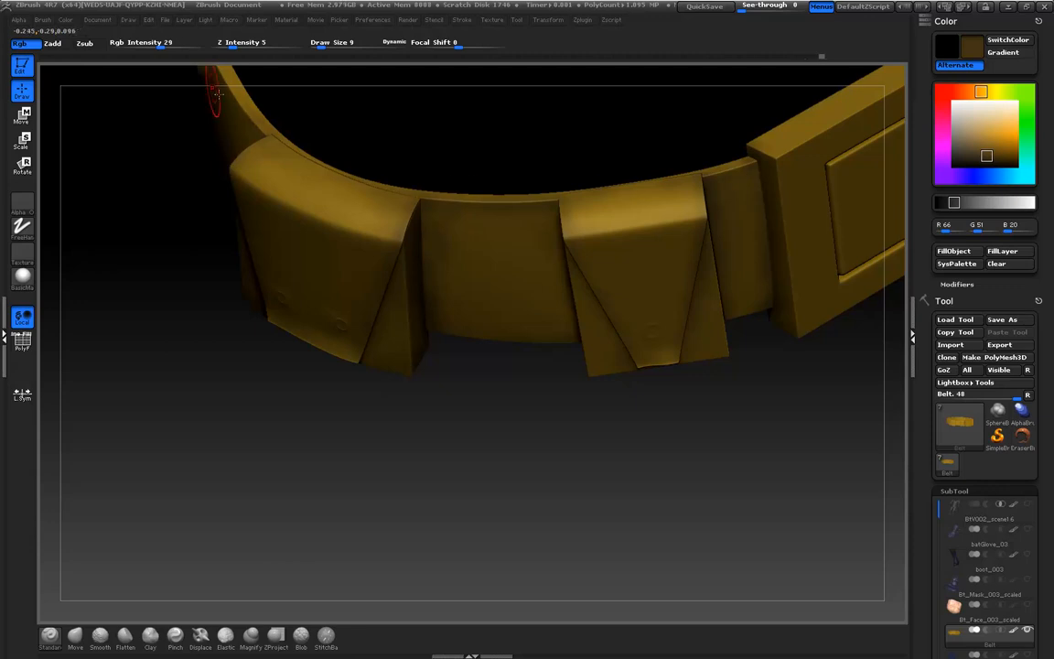
Increase the Draw Size to 22 and shade the strap section between the buckle and the front pouch on the belt's opposite side
{"action": "left_click_drag", "start_coordinate": [517, 509], "coordinate": [498, 429], "text": "alt"}
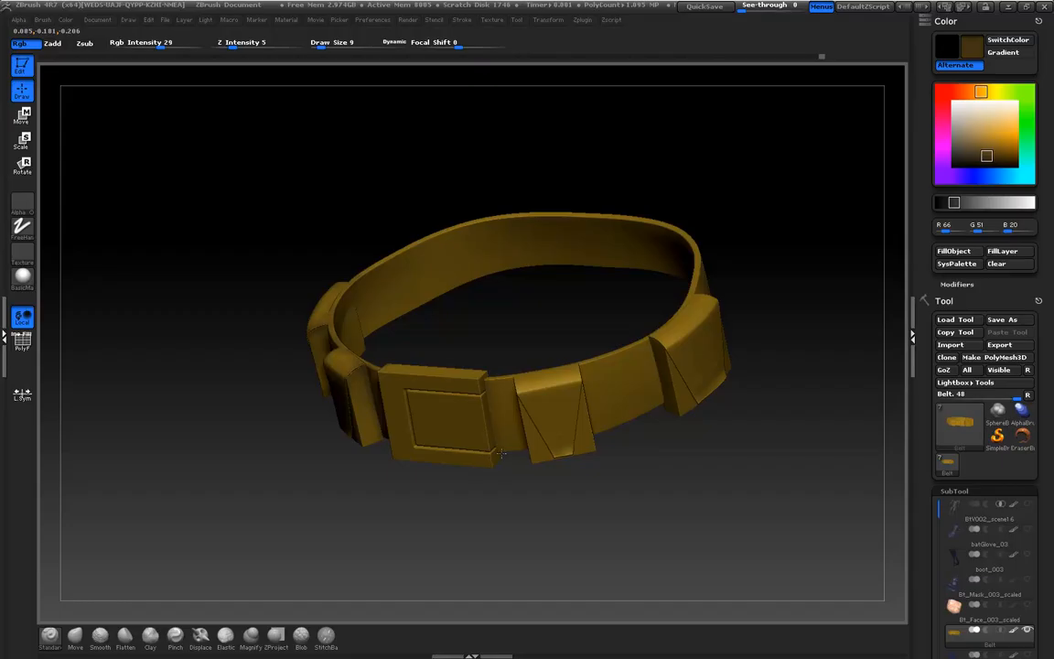
{"action": "left_click_drag", "start_coordinate": [509, 452], "coordinate": [519, 448]}
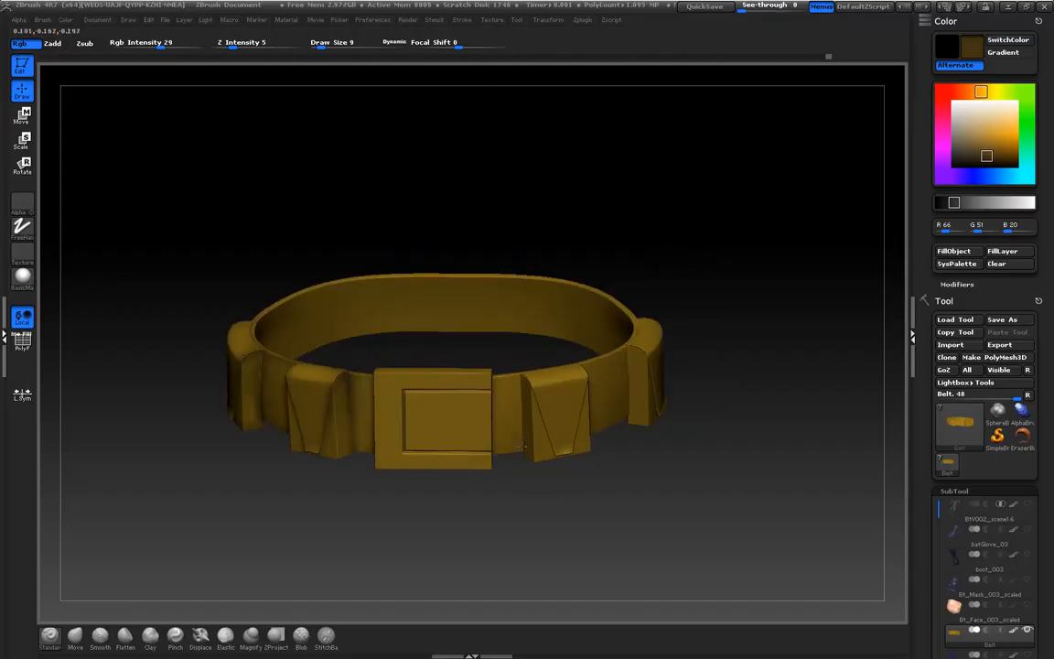
{"action": "key", "text": "bracketright"}
{"action": "key", "text": "bracketright"}
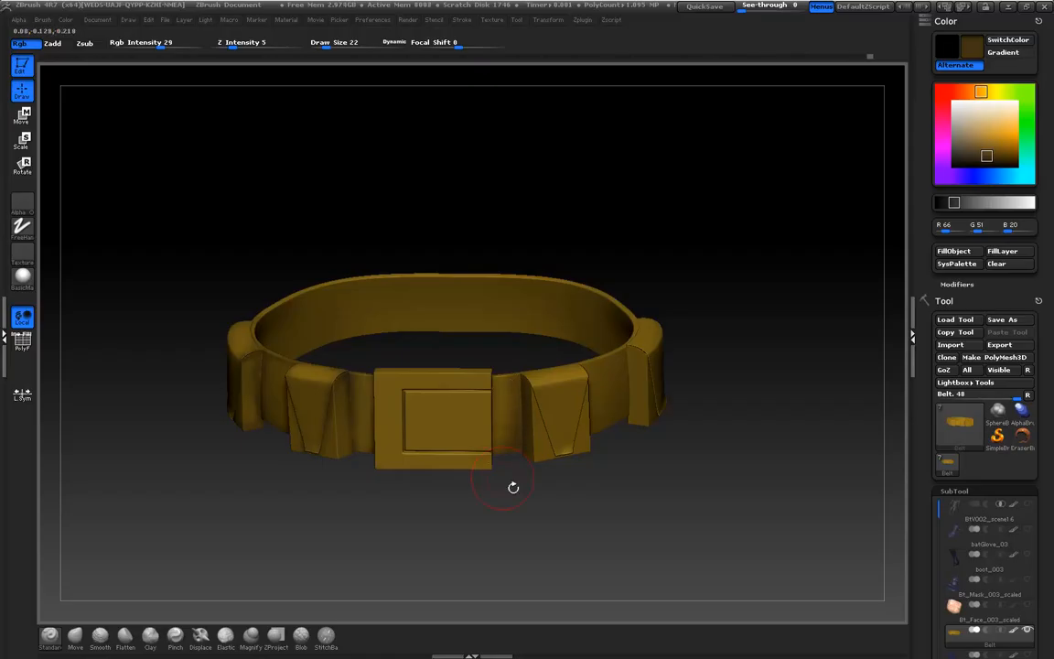
{"action": "left_click_drag", "start_coordinate": [495, 494], "coordinate": [513, 489]}
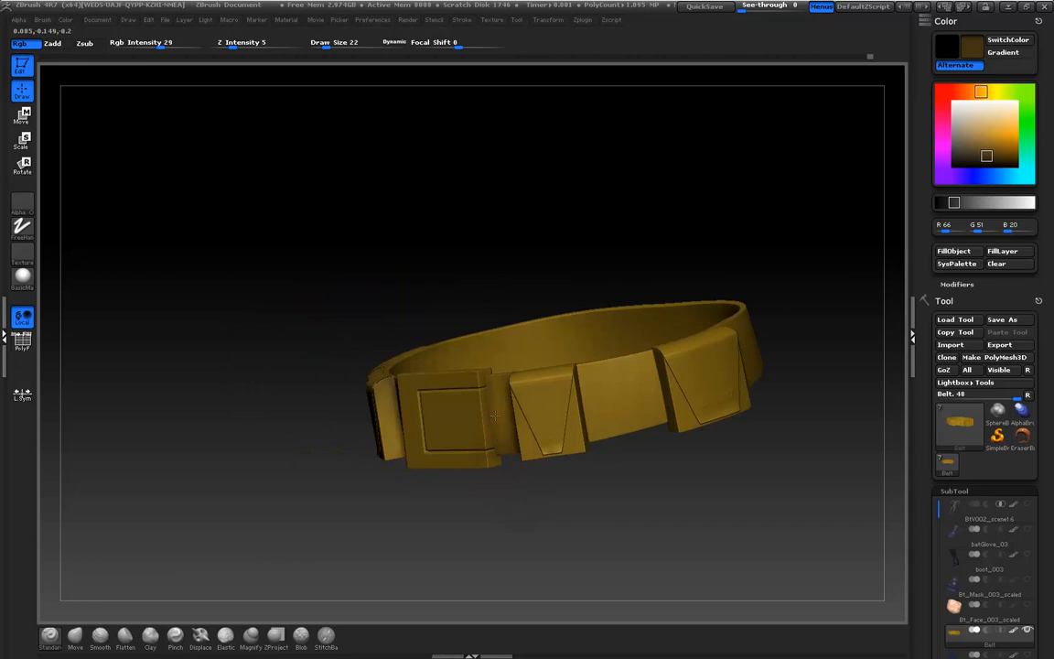
{"action": "left_click_drag", "start_coordinate": [371, 344], "coordinate": [598, 513]}
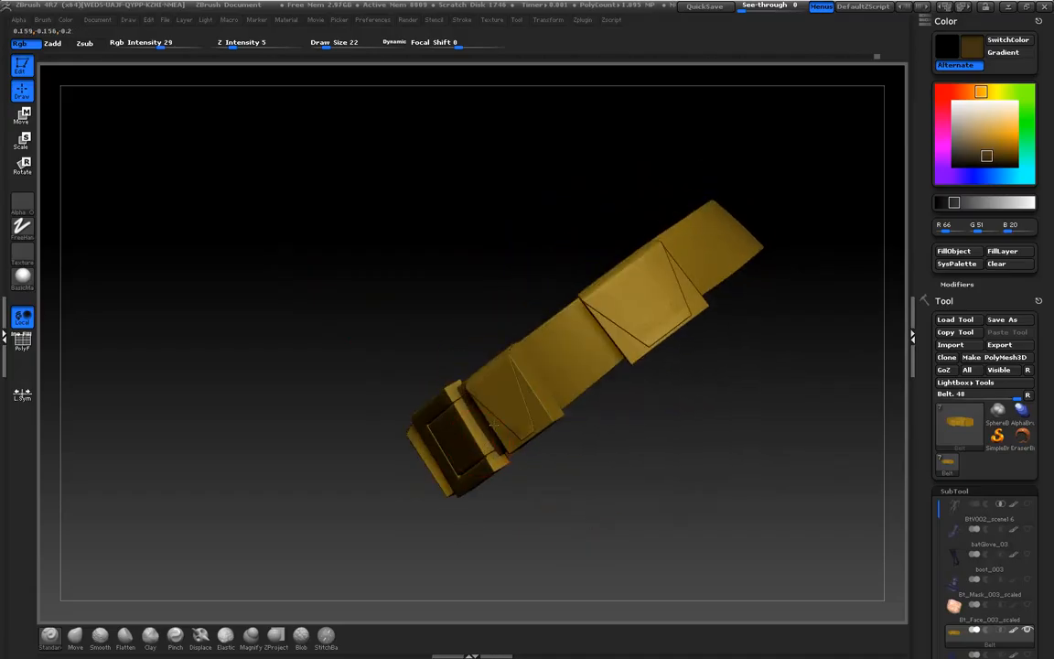
{"action": "left_click_drag", "start_coordinate": [617, 485], "coordinate": [504, 442]}
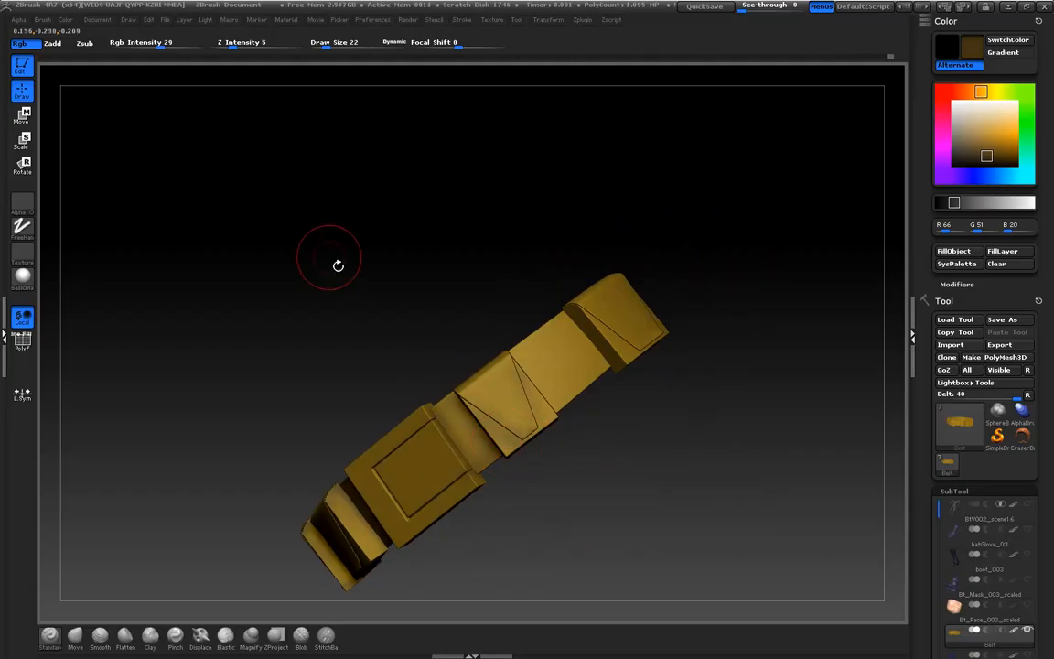
Paint brown shading on the opposite front pouch's sides and flap, and on the strap section leading to the next pouch
{"action": "left_click_drag", "start_coordinate": [314, 262], "coordinate": [425, 329], "text": "alt"}
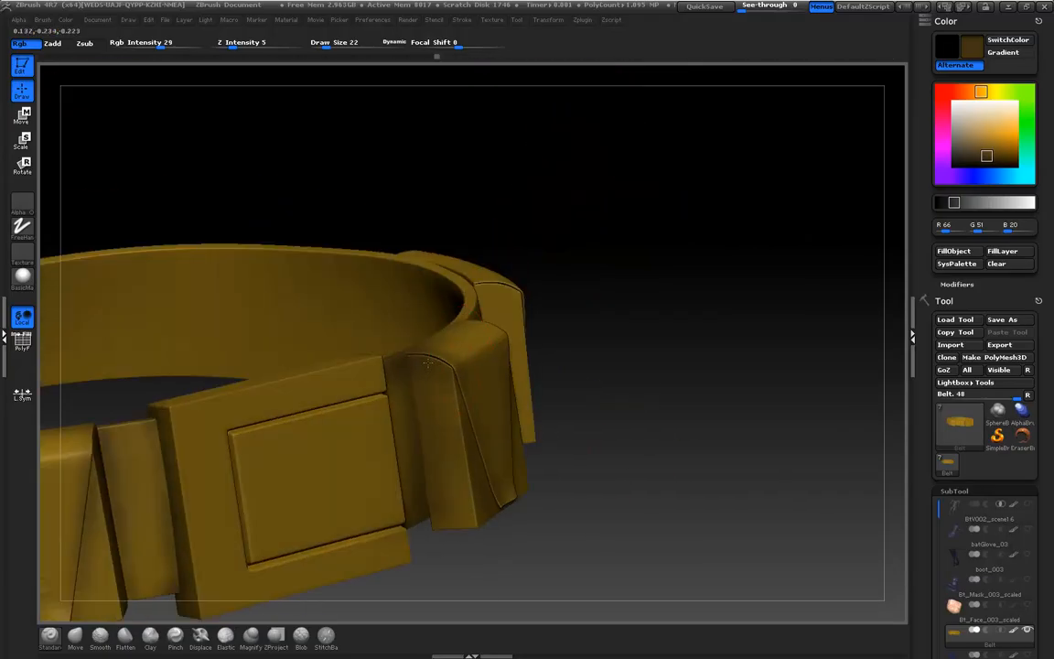
{"action": "left_click_drag", "start_coordinate": [543, 486], "coordinate": [348, 466]}
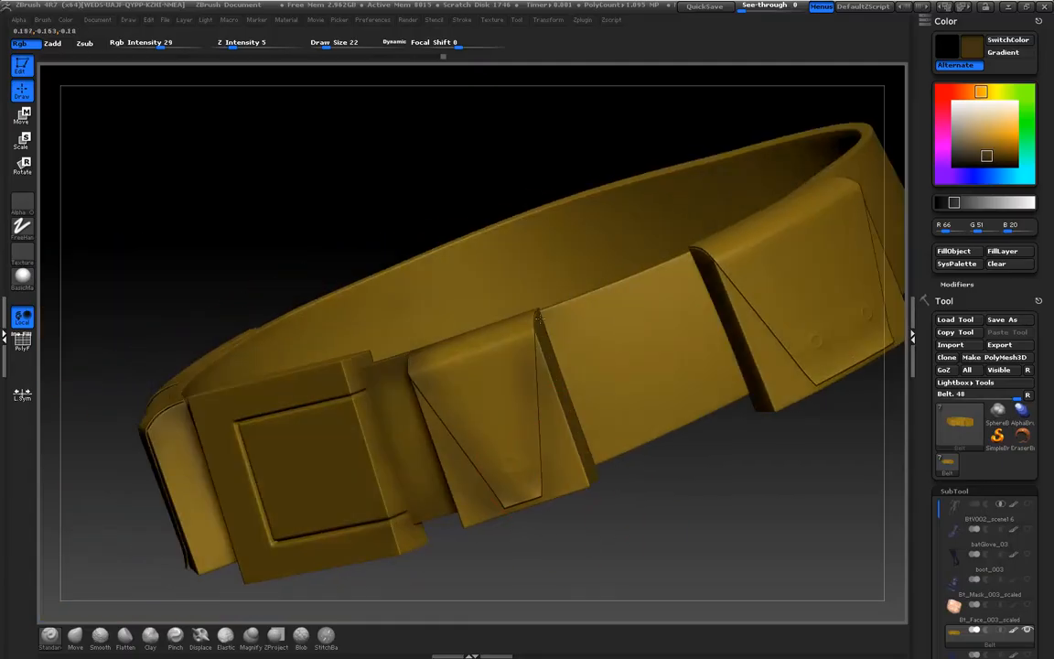
{"action": "left_click_drag", "start_coordinate": [320, 202], "coordinate": [473, 337]}
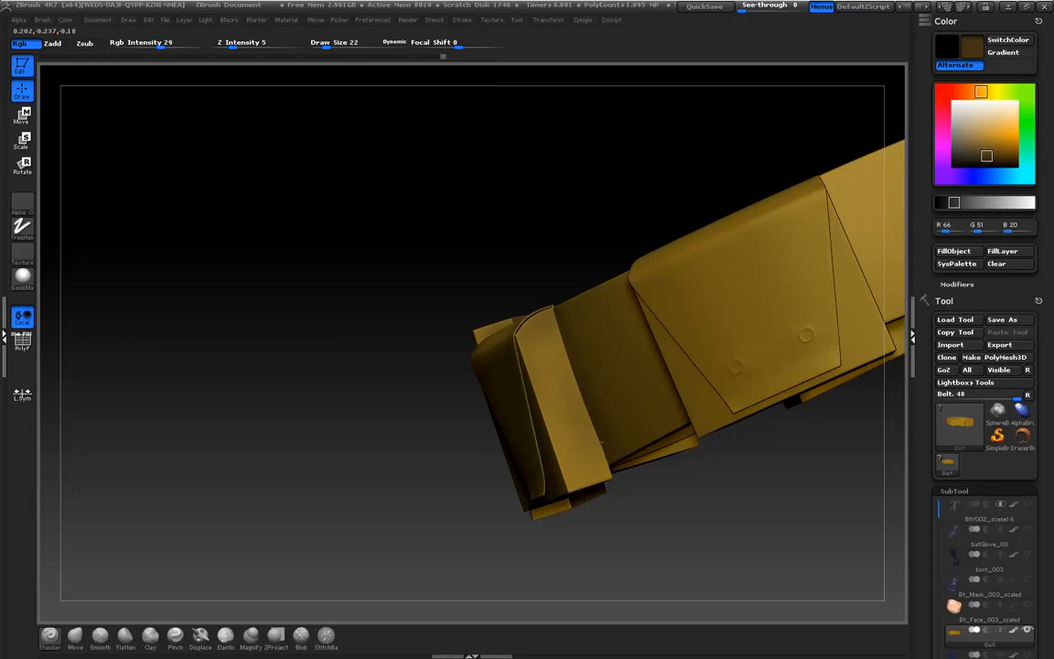
{"action": "left_click_drag", "start_coordinate": [423, 230], "coordinate": [732, 462]}
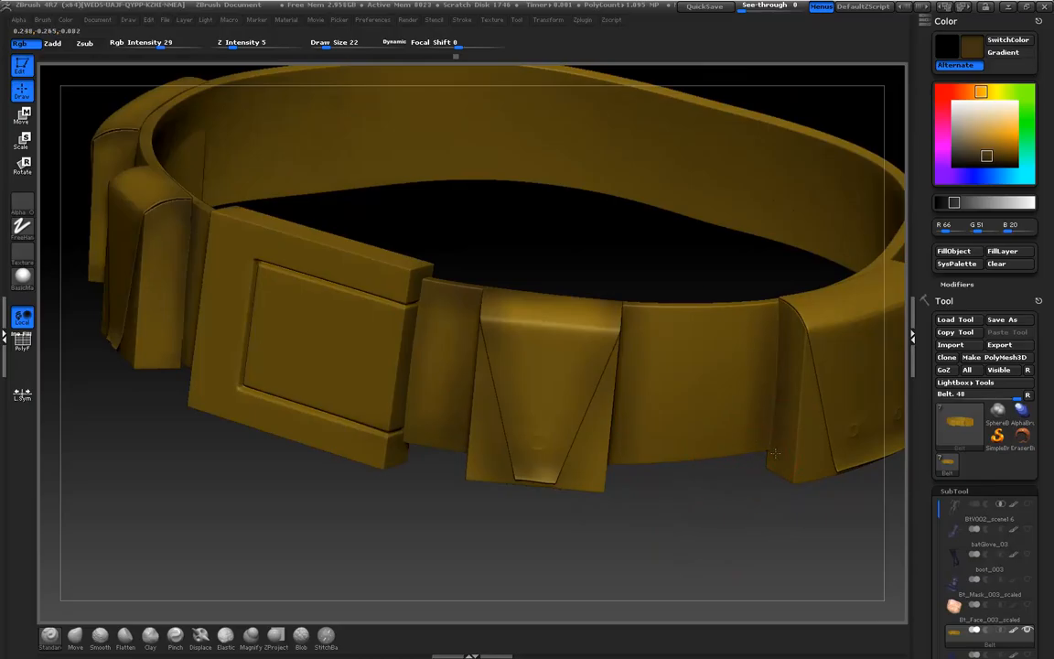
{"action": "left_click_drag", "start_coordinate": [672, 540], "coordinate": [555, 474]}
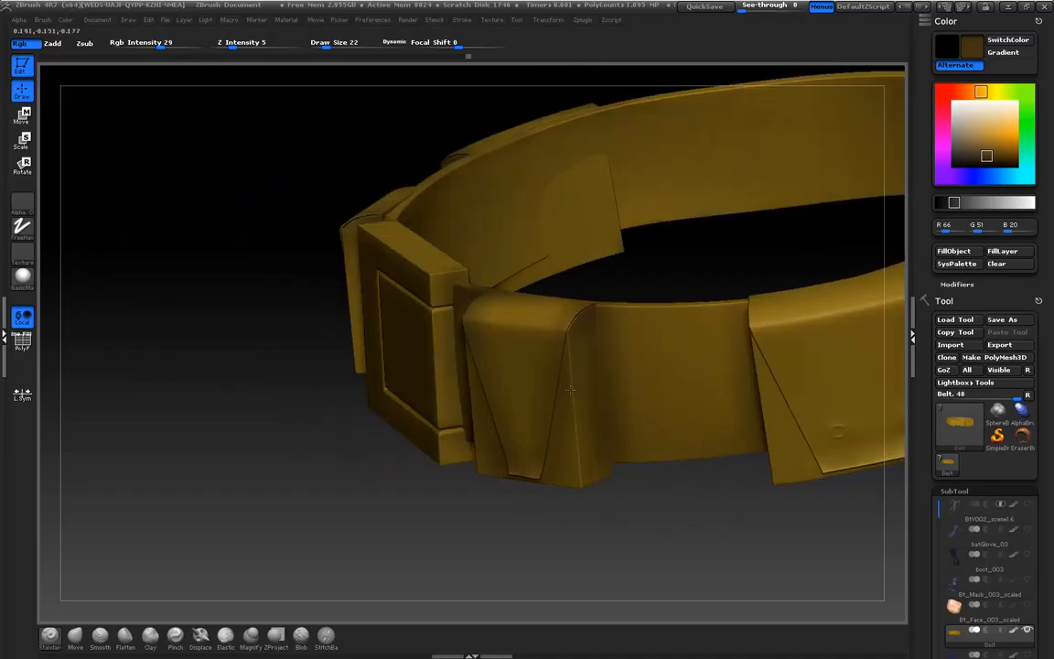
Paint brown shading on the buckle's upper edge and along the belt's top rim, past the side pouches and around the back
{"action": "left_click_drag", "start_coordinate": [631, 280], "coordinate": [565, 294]}
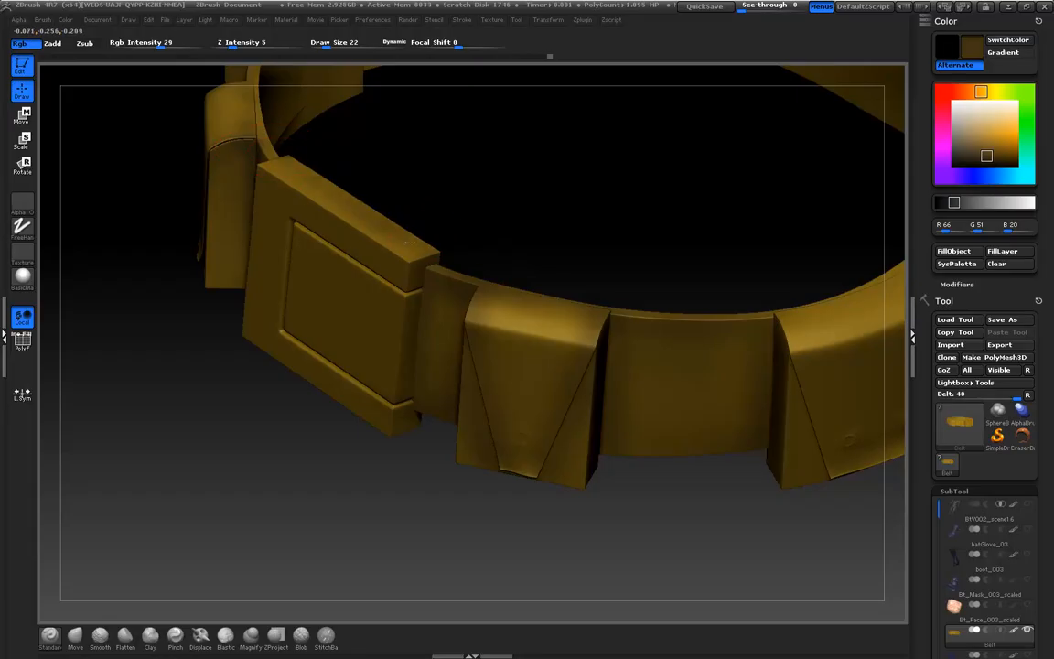
{"action": "left_click_drag", "start_coordinate": [600, 211], "coordinate": [611, 398]}
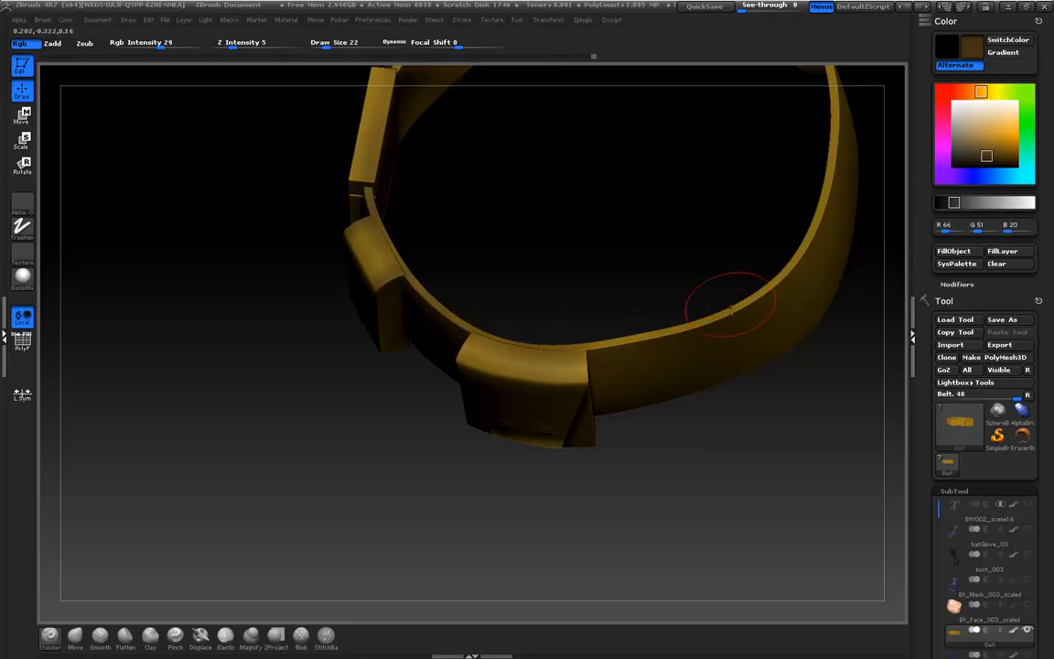
{"action": "left_click_drag", "start_coordinate": [735, 513], "coordinate": [491, 486]}
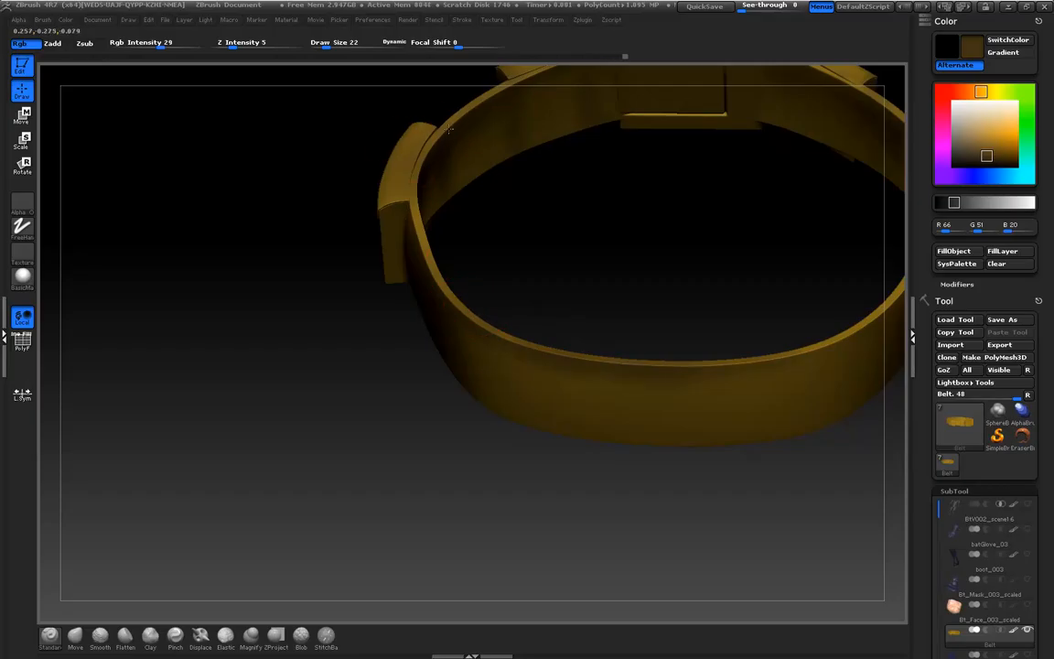
{"action": "left_click_drag", "start_coordinate": [305, 322], "coordinate": [153, 456]}
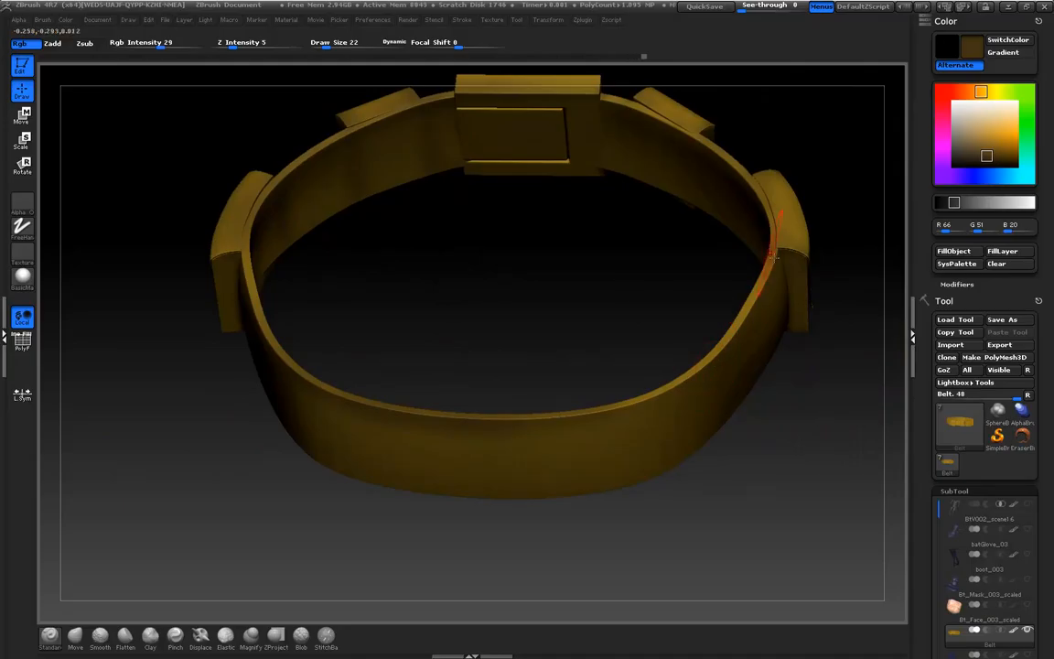
{"action": "left_click_drag", "start_coordinate": [545, 282], "coordinate": [685, 303]}
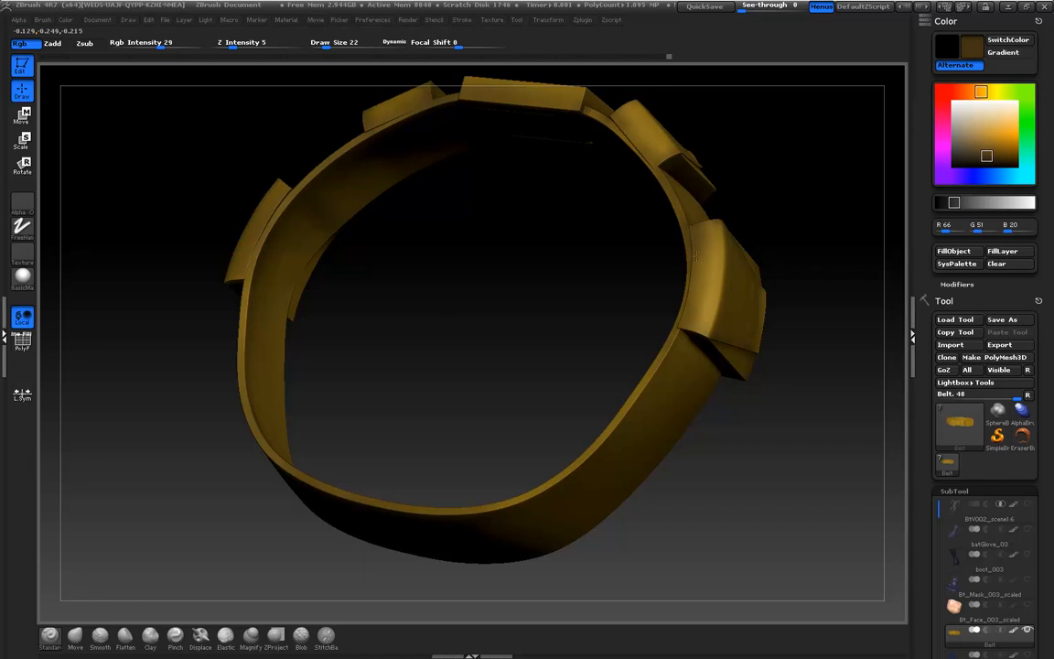
{"action": "left_click_drag", "start_coordinate": [765, 471], "coordinate": [712, 294]}
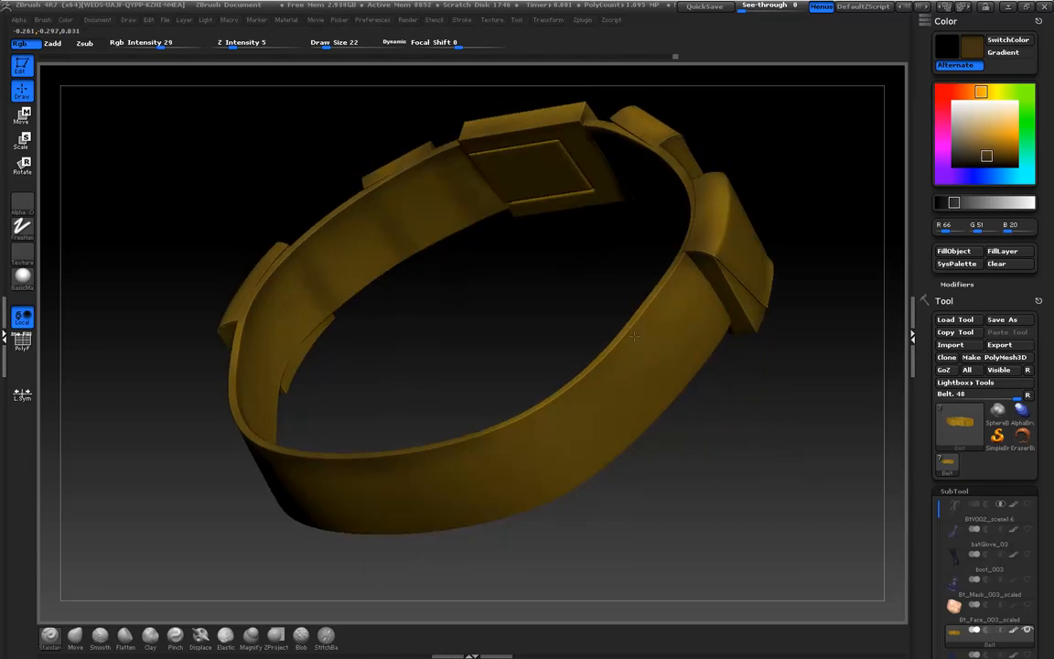
{"action": "left_click", "coordinate": [479, 439]}
{"action": "left_click_drag", "start_coordinate": [479, 381], "coordinate": [480, 406]}
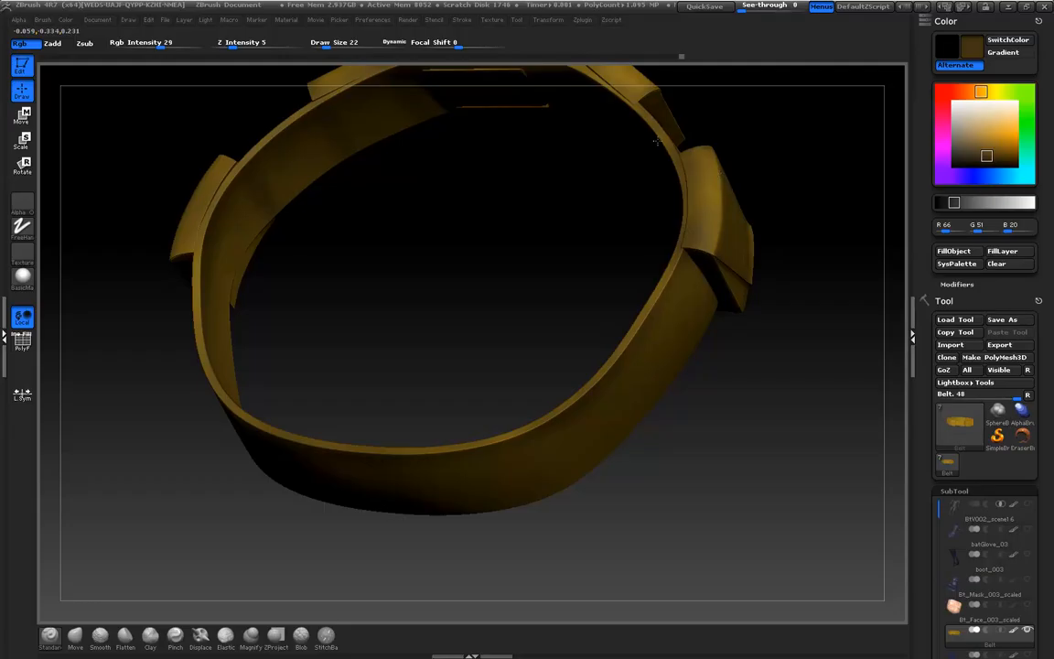
Shade the strap edge where it meets the side pouch and darken that pouch's flap and side faces with brown
{"action": "left_click_drag", "start_coordinate": [483, 233], "coordinate": [545, 268]}
{"action": "left_click_drag", "start_coordinate": [299, 292], "coordinate": [545, 318]}
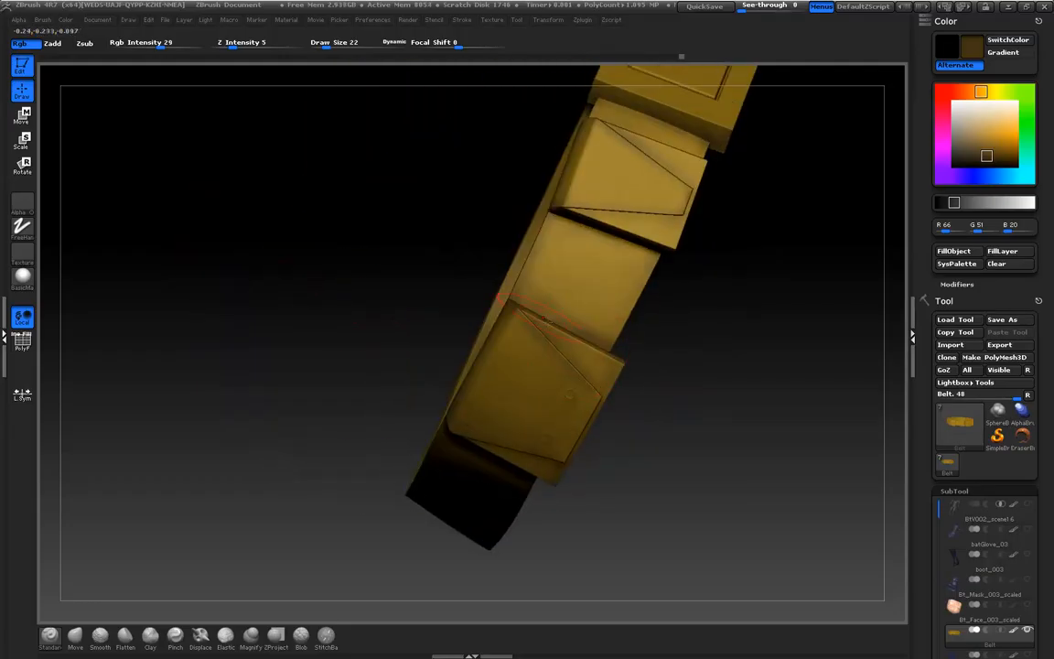
{"action": "left_click", "coordinate": [559, 354]}
{"action": "left_click", "coordinate": [594, 412]}
{"action": "left_click_drag", "start_coordinate": [604, 447], "coordinate": [341, 362]}
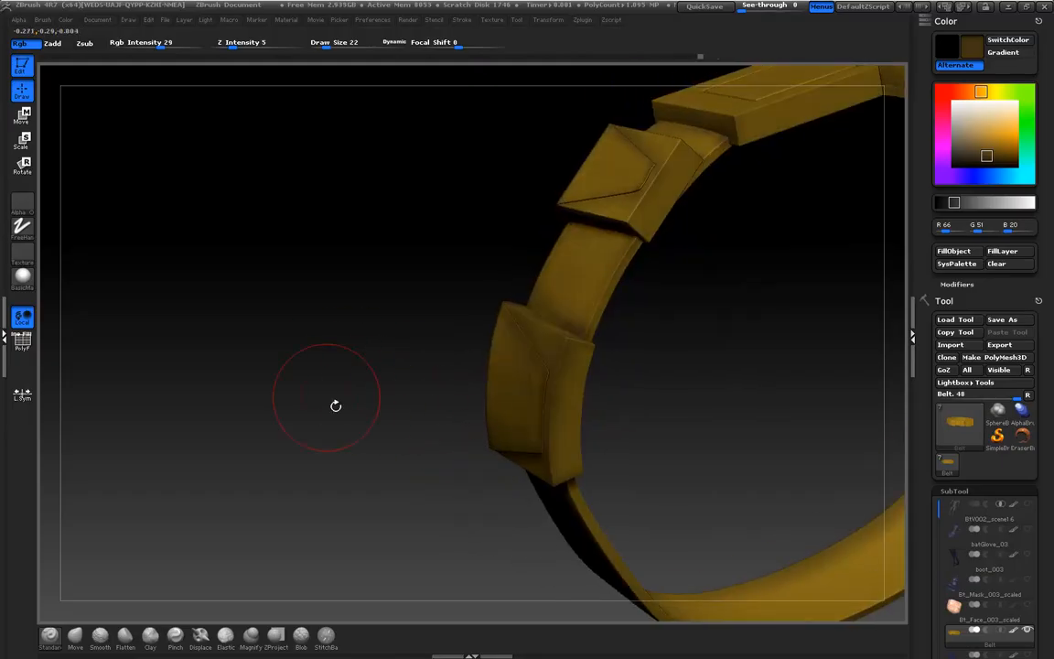
{"action": "left_click_drag", "start_coordinate": [367, 409], "coordinate": [513, 442]}
{"action": "left_click", "coordinate": [529, 421]}
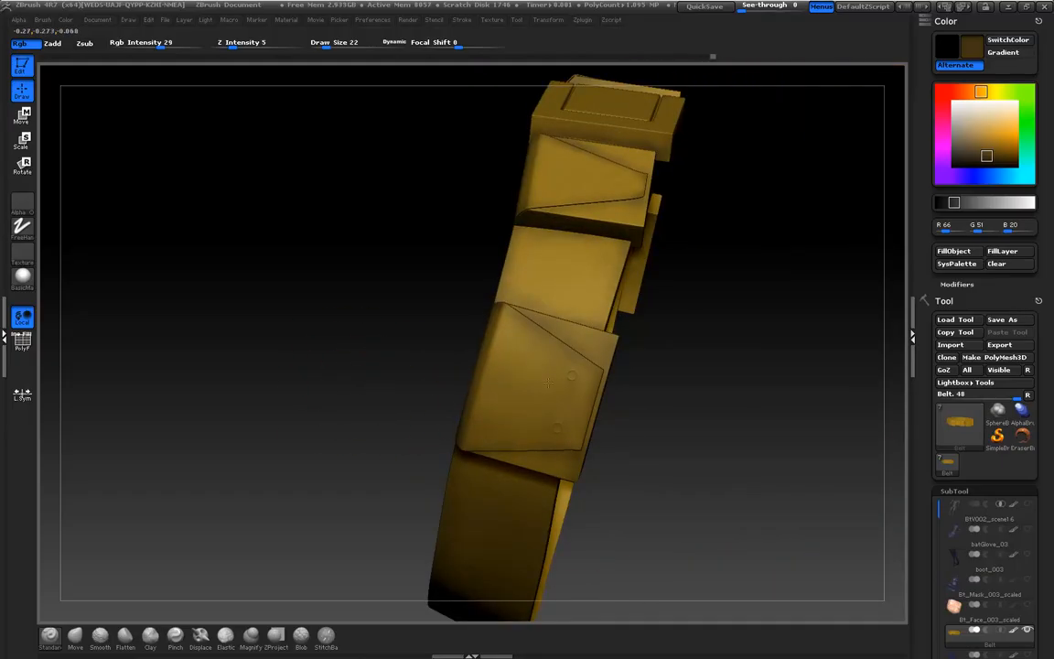
Add brown shading to the side pouch's front edges and along the neighbouring front pouch's top fold
{"action": "left_click", "coordinate": [487, 351]}
{"action": "left_click_drag", "start_coordinate": [256, 302], "coordinate": [395, 330]}
{"action": "left_click", "coordinate": [514, 363]}
{"action": "mouse_move", "coordinate": [729, 298]}
{"action": "left_mouse_down", "text": "alt"}
{"action": "mouse_move", "coordinate": [767, 404]}
{"action": "mouse_move", "coordinate": [767, 448]}
{"action": "left_mouse_up", "text": "alt"}
{"action": "left_click_drag", "start_coordinate": [517, 300], "coordinate": [538, 360]}
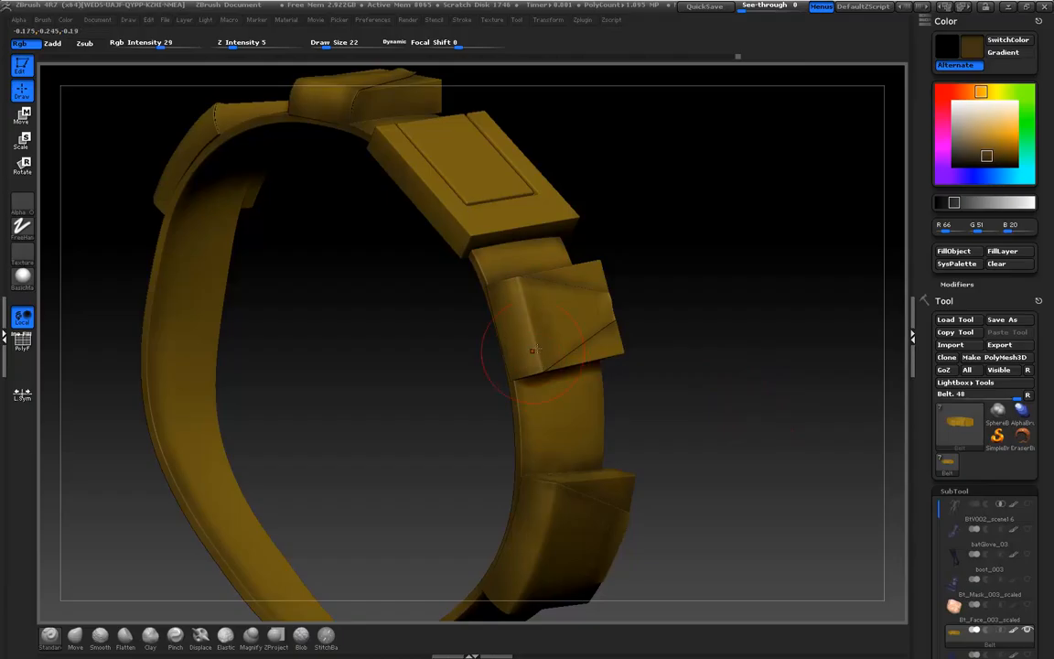
{"action": "left_click_drag", "start_coordinate": [579, 271], "coordinate": [622, 347]}
Paint brown shading around the flap edges and lower border of the side pouch on the belt's opposite side
{"action": "left_click_drag", "start_coordinate": [387, 311], "coordinate": [513, 440]}
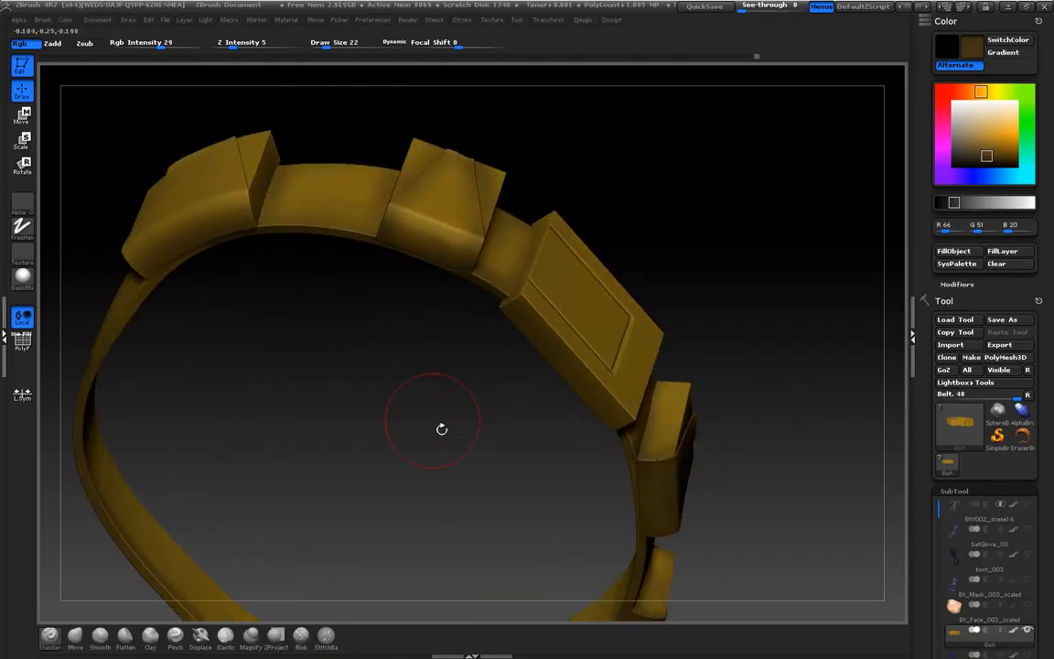
{"action": "mouse_move", "coordinate": [430, 196]}
{"action": "left_mouse_down"}
{"action": "mouse_move", "coordinate": [446, 189]}
{"action": "mouse_move", "coordinate": [423, 228]}
{"action": "mouse_move", "coordinate": [400, 221]}
{"action": "left_mouse_up"}
{"action": "left_click_drag", "start_coordinate": [388, 305], "coordinate": [523, 405]}
{"action": "left_click", "coordinate": [444, 235]}
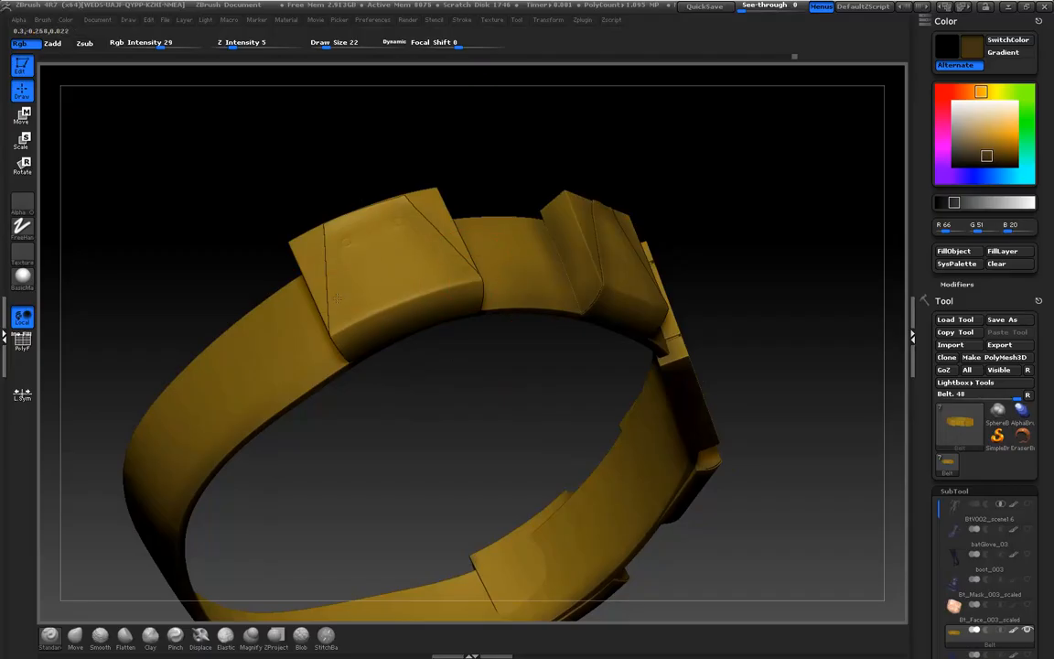
{"action": "mouse_move", "coordinate": [223, 205]}
{"action": "left_mouse_down"}
{"action": "mouse_move", "coordinate": [331, 217]}
{"action": "mouse_move", "coordinate": [416, 194]}
{"action": "left_mouse_up"}
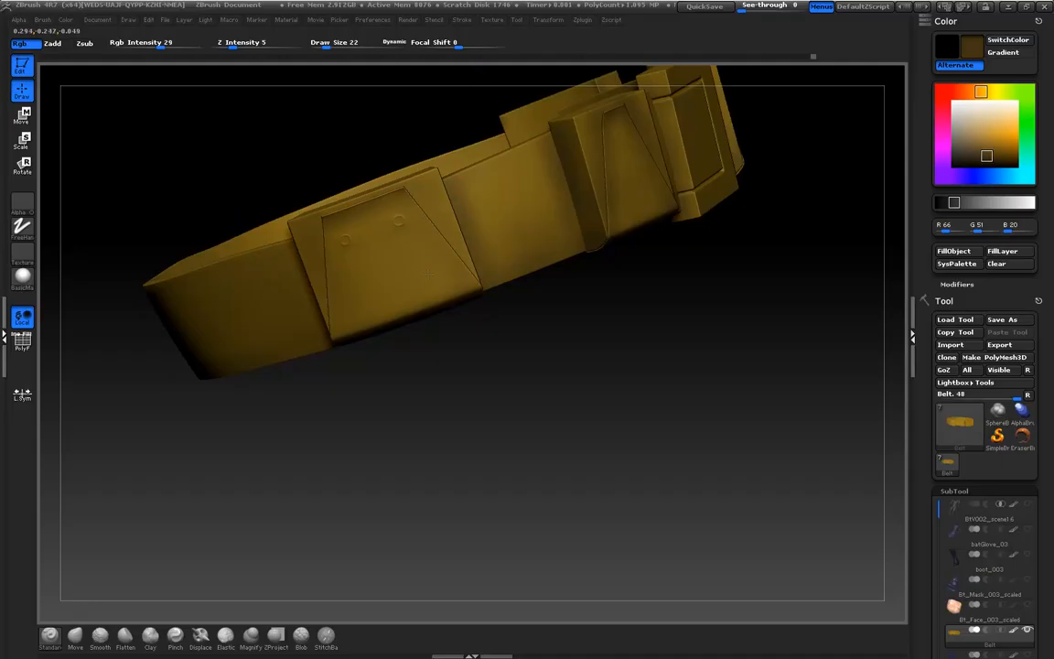
{"action": "left_click_drag", "start_coordinate": [369, 334], "coordinate": [321, 287]}
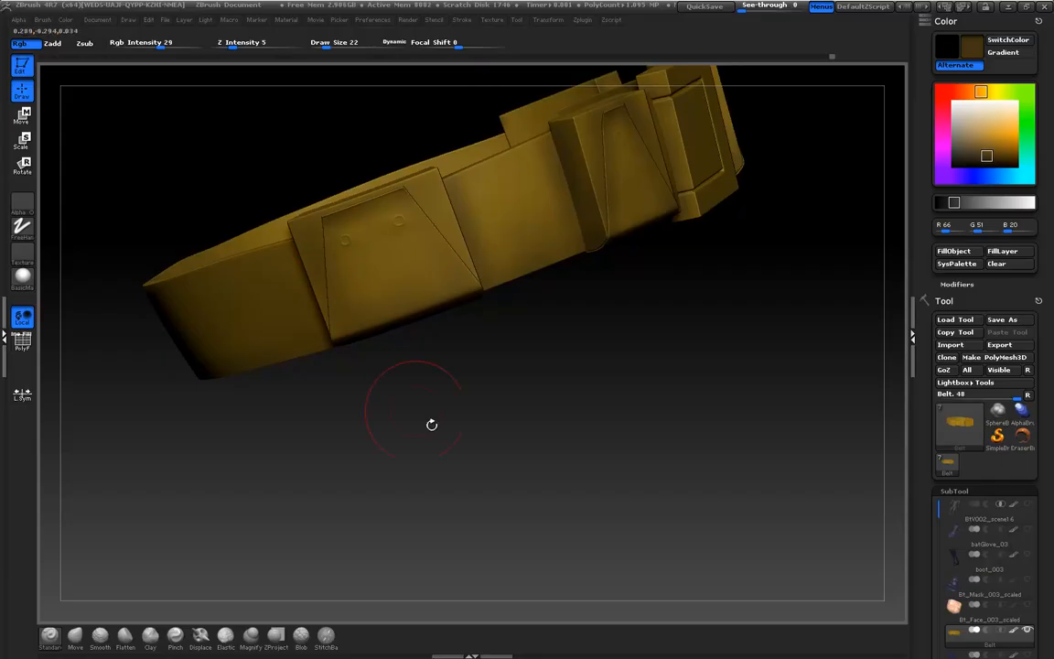
Darken the opposite side pouch's flap tip and the exposed side panel facing the front pouch
{"action": "left_click_drag", "start_coordinate": [358, 365], "coordinate": [458, 365]}
{"action": "left_click_drag", "start_coordinate": [232, 245], "coordinate": [188, 215]}
{"action": "left_click_drag", "start_coordinate": [127, 275], "coordinate": [302, 355]}
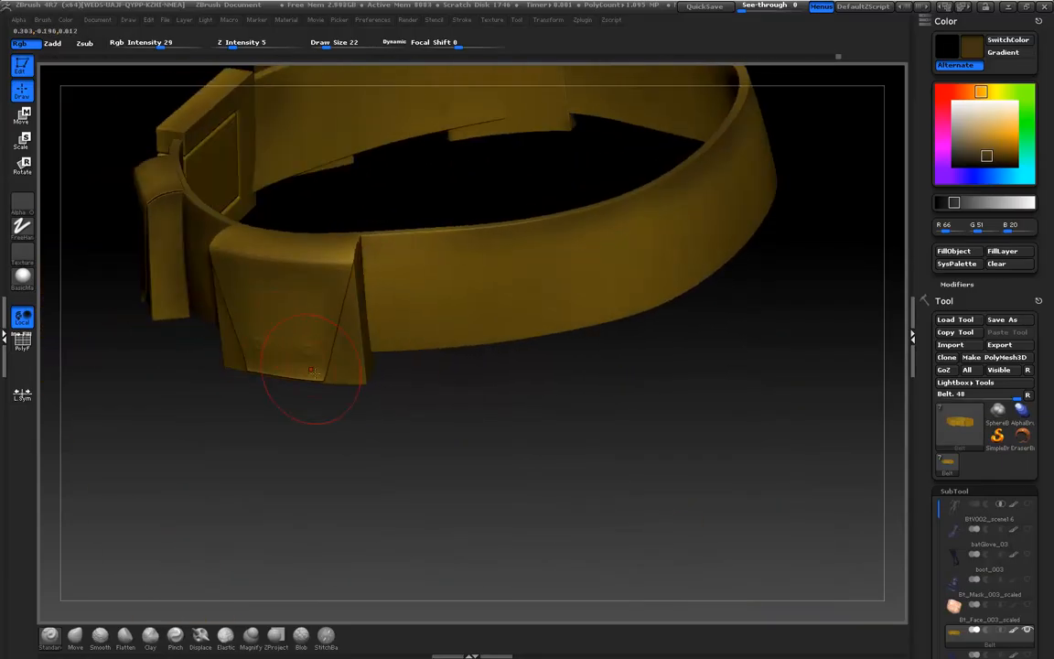
{"action": "left_click_drag", "start_coordinate": [195, 324], "coordinate": [352, 410]}
{"action": "left_click_drag", "start_coordinate": [259, 375], "coordinate": [271, 368]}
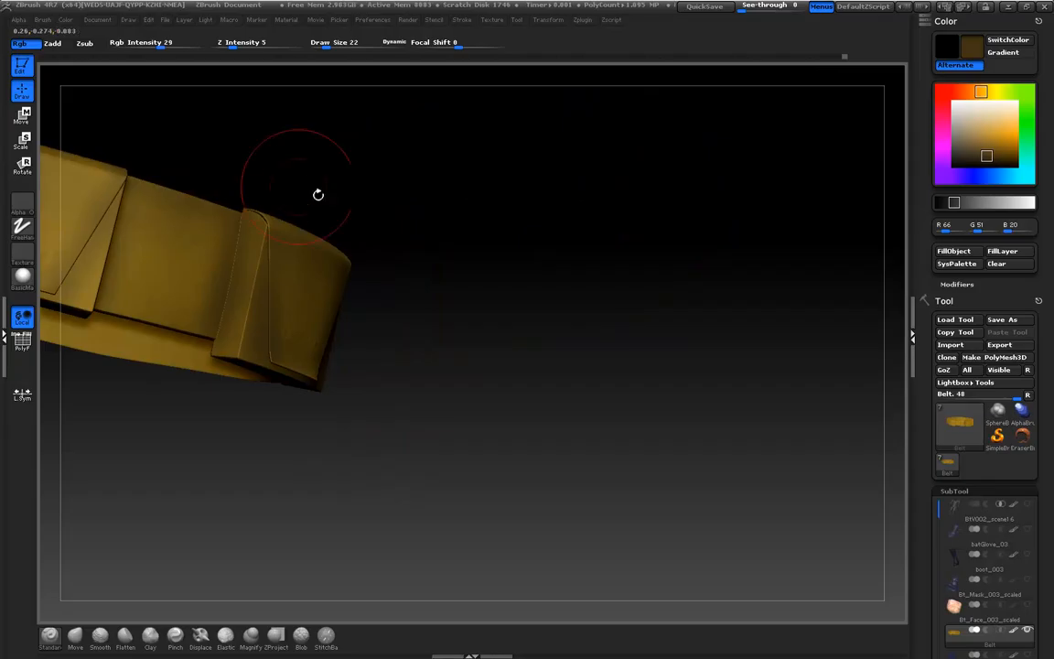
{"action": "left_click_drag", "start_coordinate": [269, 203], "coordinate": [273, 214]}
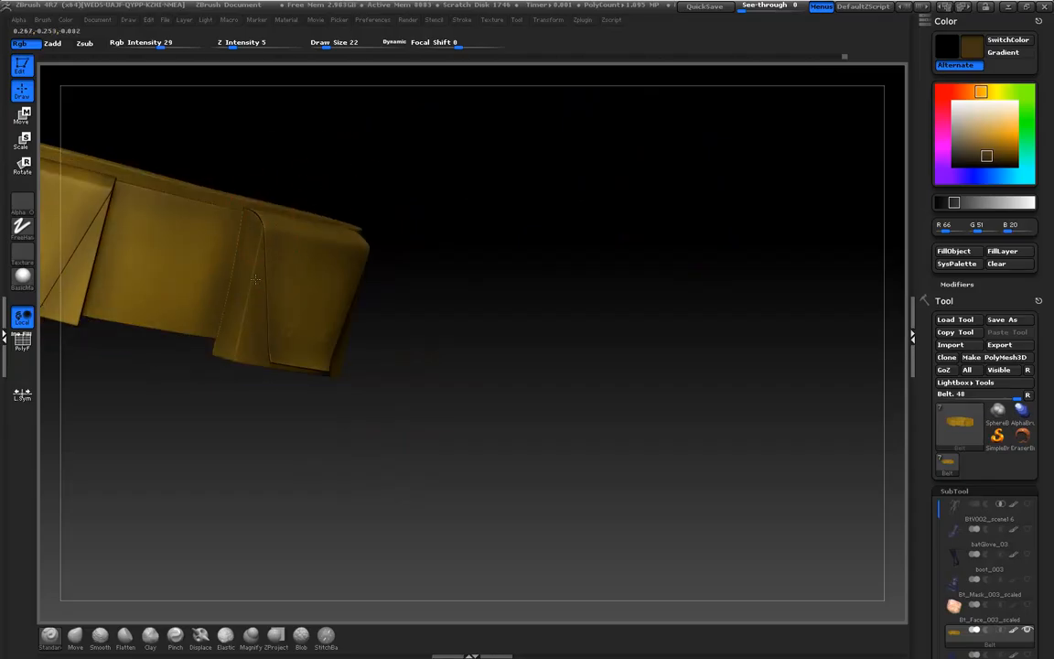
Shade the opposite side pouch's underside and the strap directly behind that pouch with brown
{"action": "left_click_drag", "start_coordinate": [284, 440], "coordinate": [296, 391]}
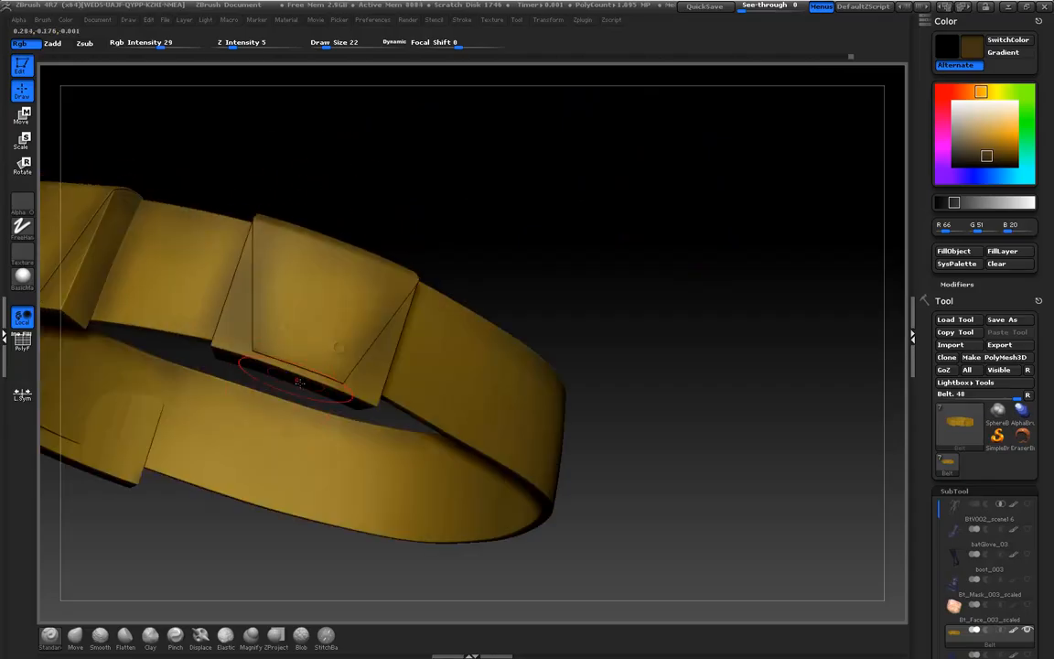
{"action": "left_click_drag", "start_coordinate": [394, 201], "coordinate": [412, 341]}
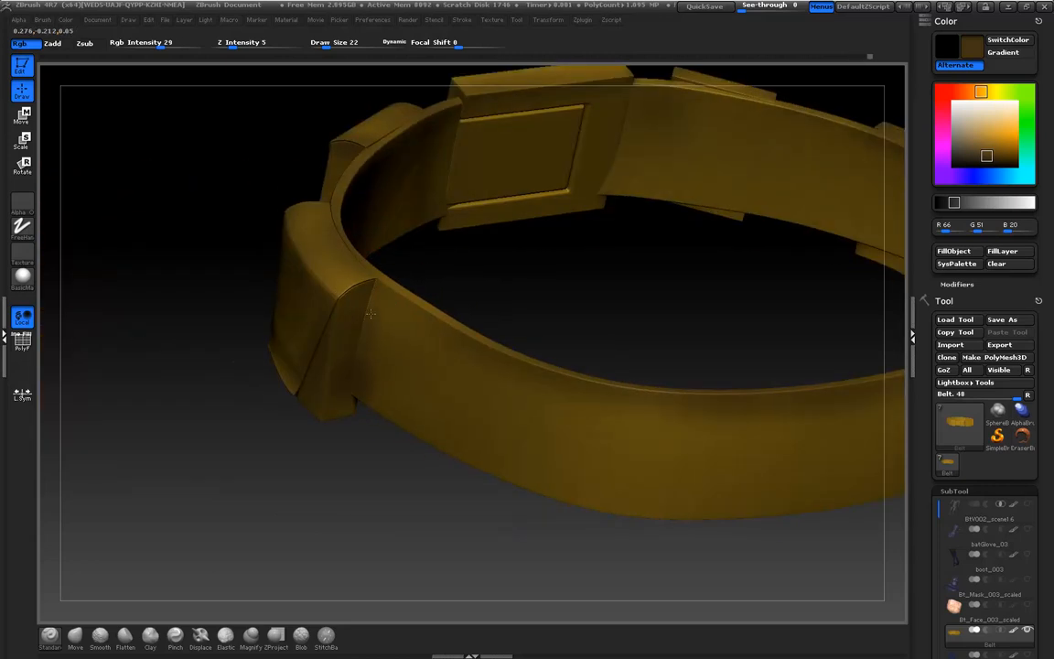
{"action": "key", "text": "ctrl"}
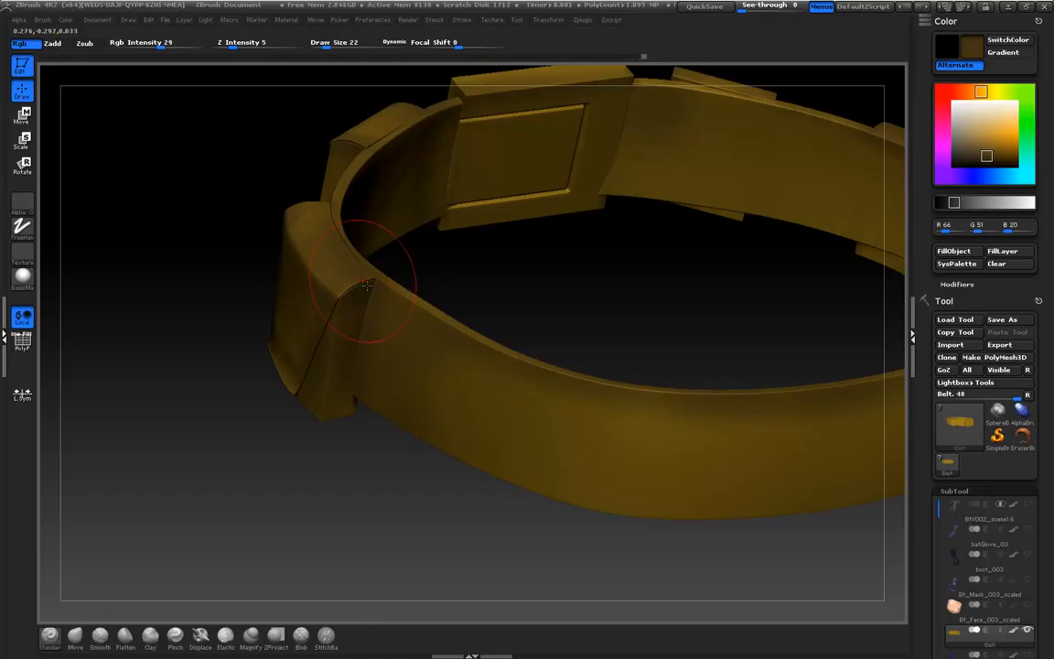
Paint brown shading on the first side's front pouch, its side panel, and the strap section between it and the buckle
{"action": "left_click_drag", "start_coordinate": [186, 326], "coordinate": [456, 386], "text": "alt"}
{"action": "left_click_drag", "start_coordinate": [366, 375], "coordinate": [370, 449]}
{"action": "left_click_drag", "start_coordinate": [428, 466], "coordinate": [405, 522]}
{"action": "mouse_move", "coordinate": [331, 482]}
{"action": "left_mouse_down"}
{"action": "mouse_move", "coordinate": [393, 449]}
{"action": "mouse_move", "coordinate": [334, 475]}
{"action": "left_mouse_up"}
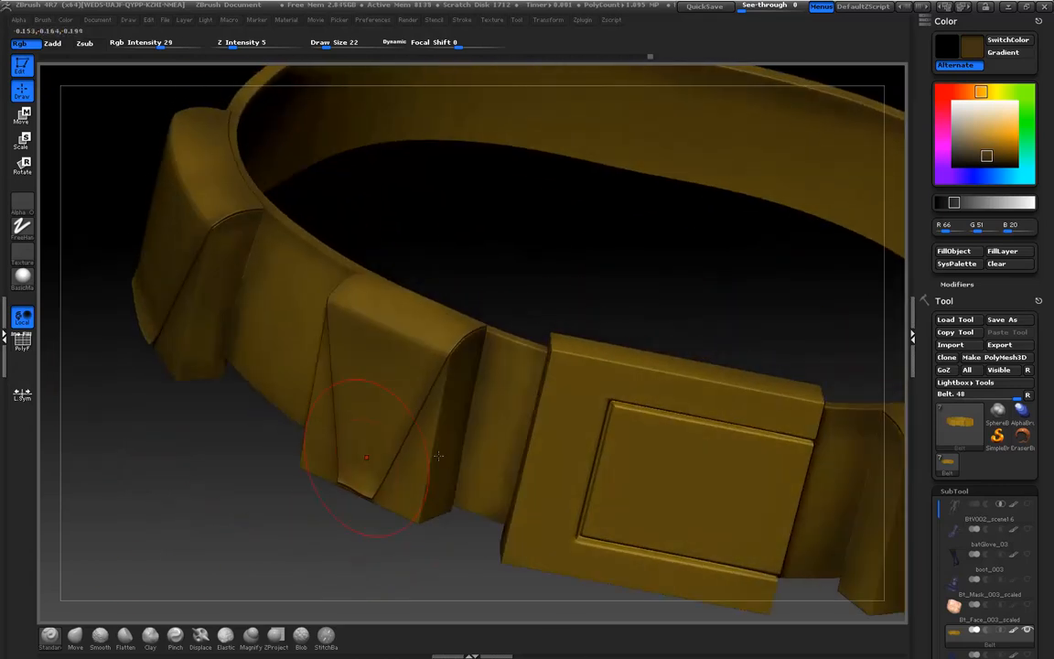
{"action": "mouse_move", "coordinate": [532, 260]}
{"action": "left_mouse_down", "text": "alt"}
{"action": "mouse_move", "coordinate": [485, 183]}
{"action": "mouse_move", "coordinate": [484, 154]}
{"action": "left_mouse_up", "text": "alt"}
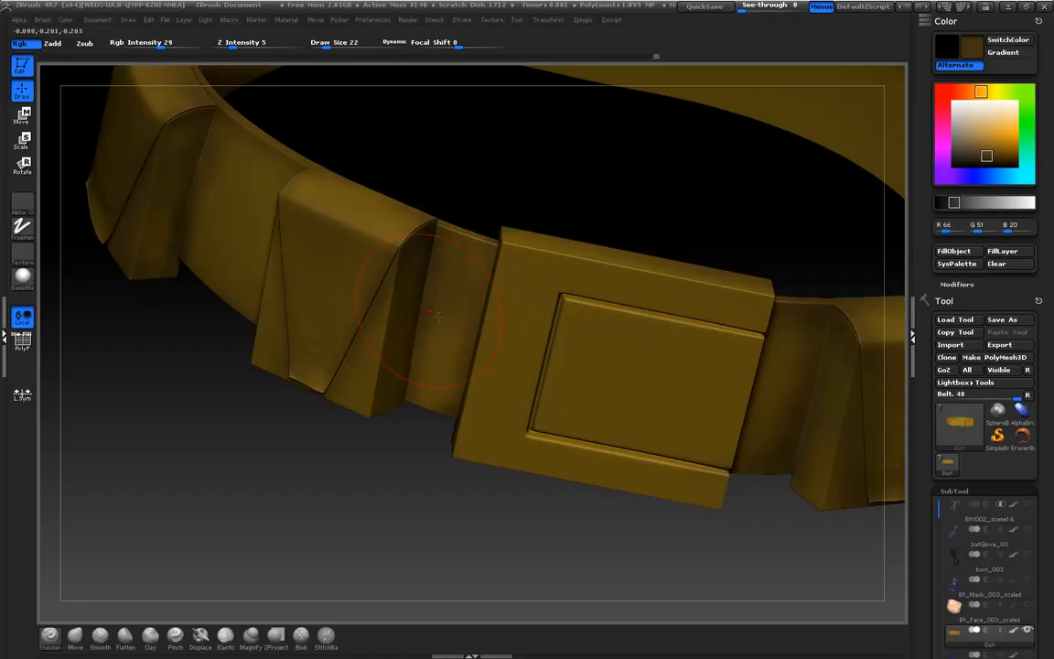
{"action": "left_click_drag", "start_coordinate": [350, 482], "coordinate": [322, 165]}
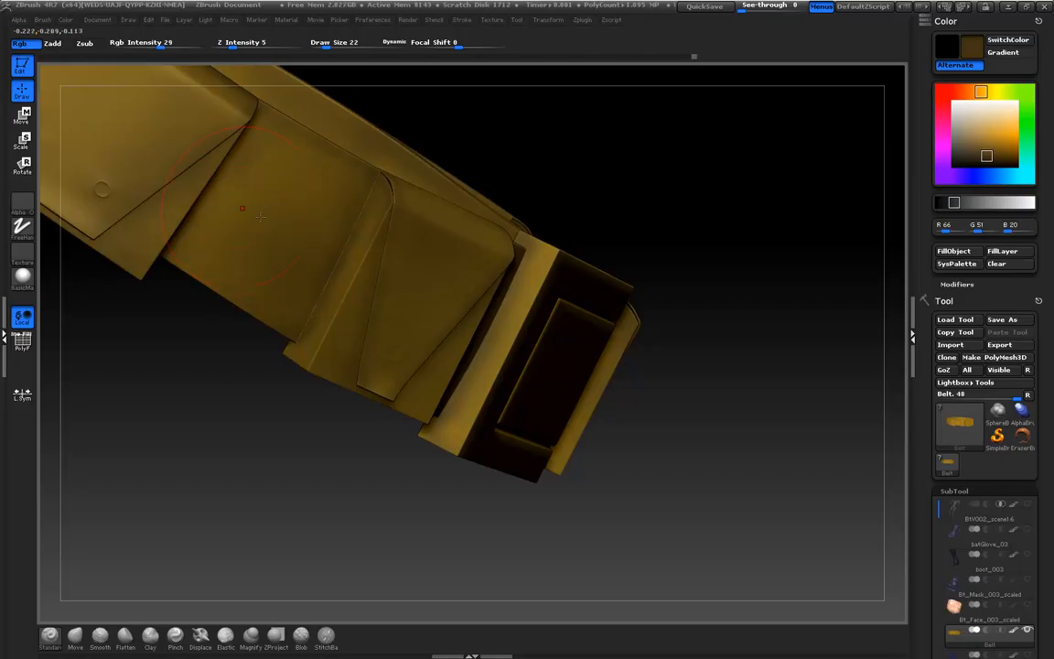
Shade the strap between the pouches and behind the first side pouch with brown, and save the work
{"action": "left_click_drag", "start_coordinate": [274, 444], "coordinate": [587, 593], "text": "alt"}
{"action": "left_click_drag", "start_coordinate": [214, 420], "coordinate": [240, 398], "text": "alt"}
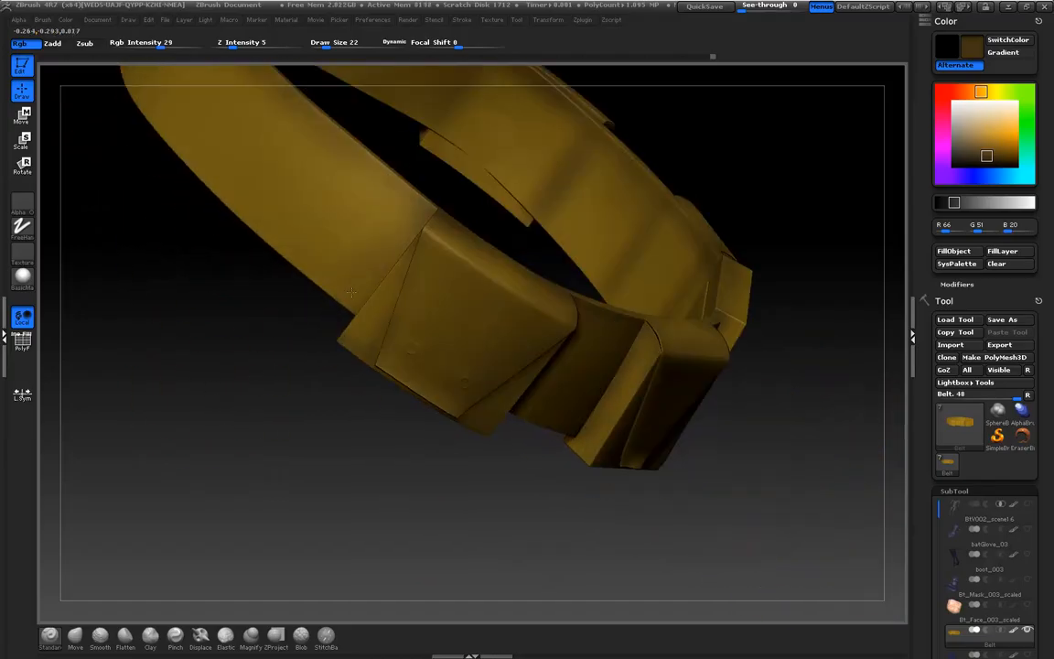
{"action": "mouse_move", "coordinate": [169, 271]}
{"action": "left_mouse_down"}
{"action": "mouse_move", "coordinate": [360, 430]}
{"action": "mouse_move", "coordinate": [394, 423]}
{"action": "left_mouse_up"}
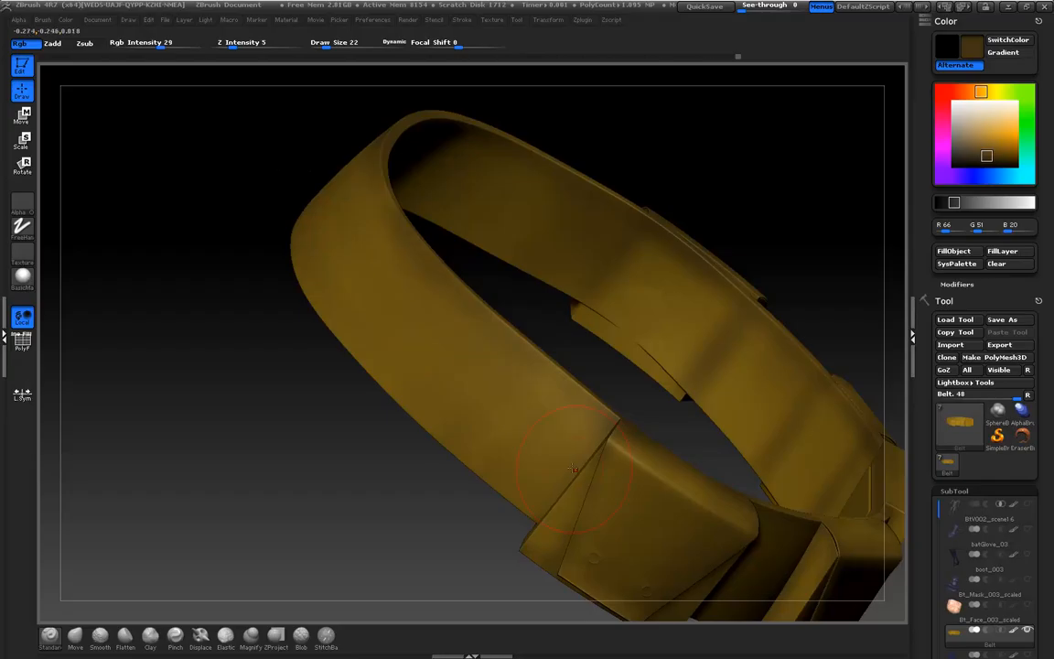
{"action": "left_click_drag", "start_coordinate": [322, 412], "coordinate": [545, 350], "text": "alt"}
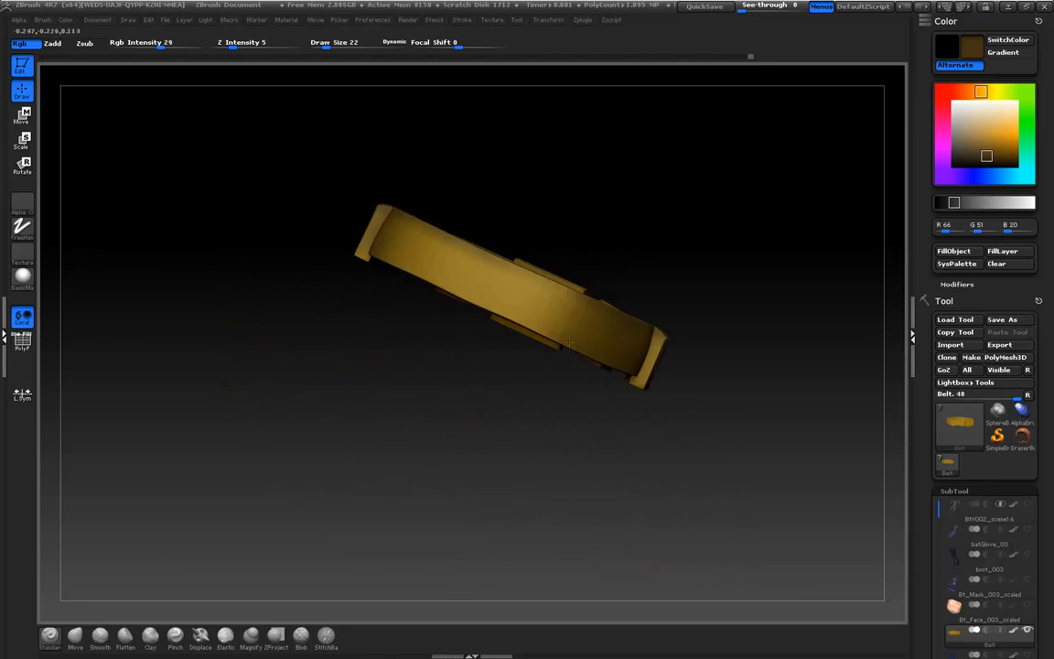
{"action": "left_click_drag", "start_coordinate": [400, 376], "coordinate": [599, 349]}
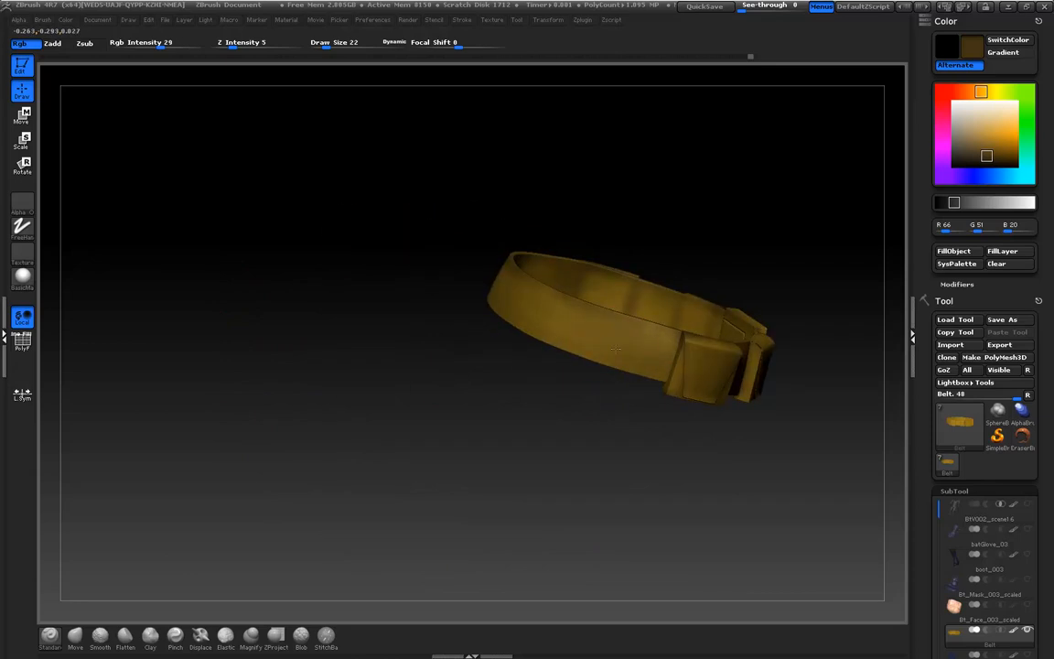
{"action": "key", "text": "ctrl+s"}
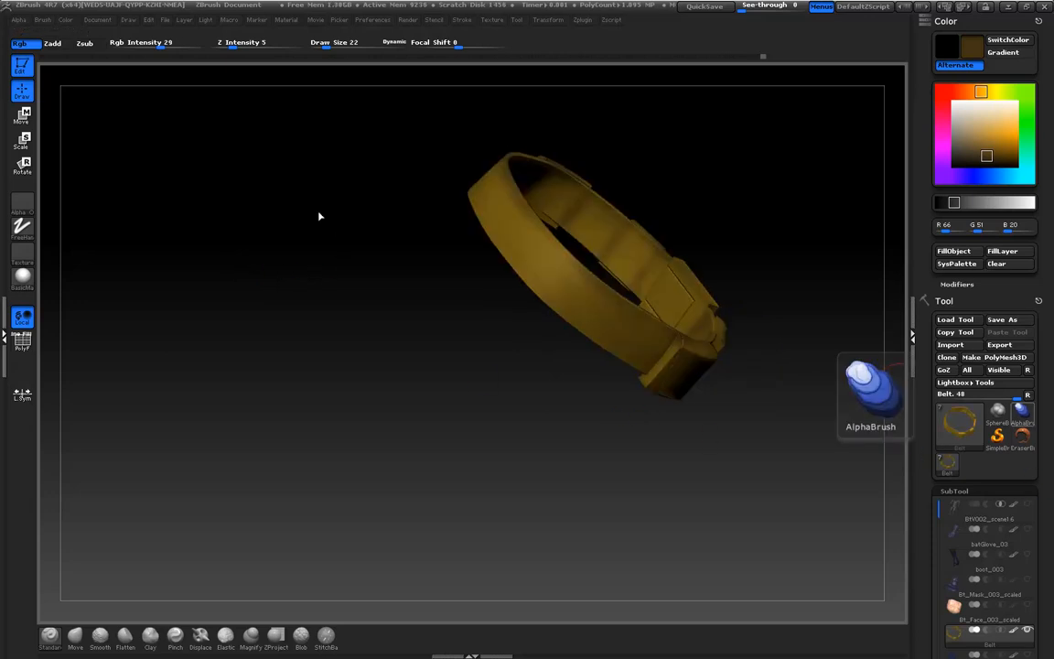
Darken the belt's plain back strap and the strap areas beside both side pouches with more brown shading
{"action": "left_click_drag", "start_coordinate": [329, 313], "coordinate": [312, 416]}
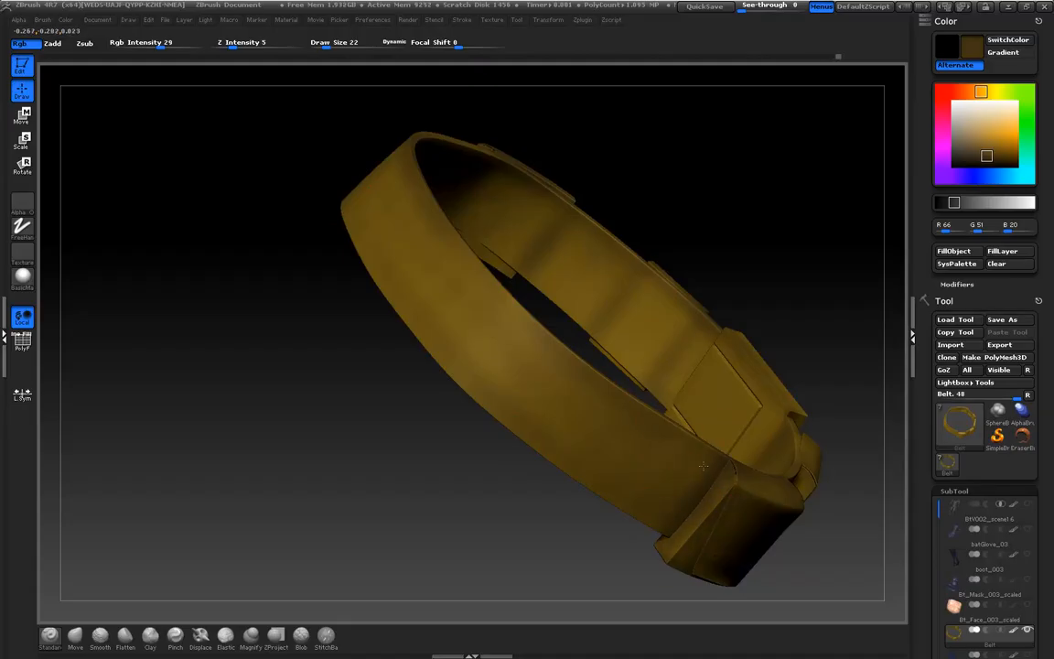
{"action": "left_click_drag", "start_coordinate": [337, 407], "coordinate": [277, 459]}
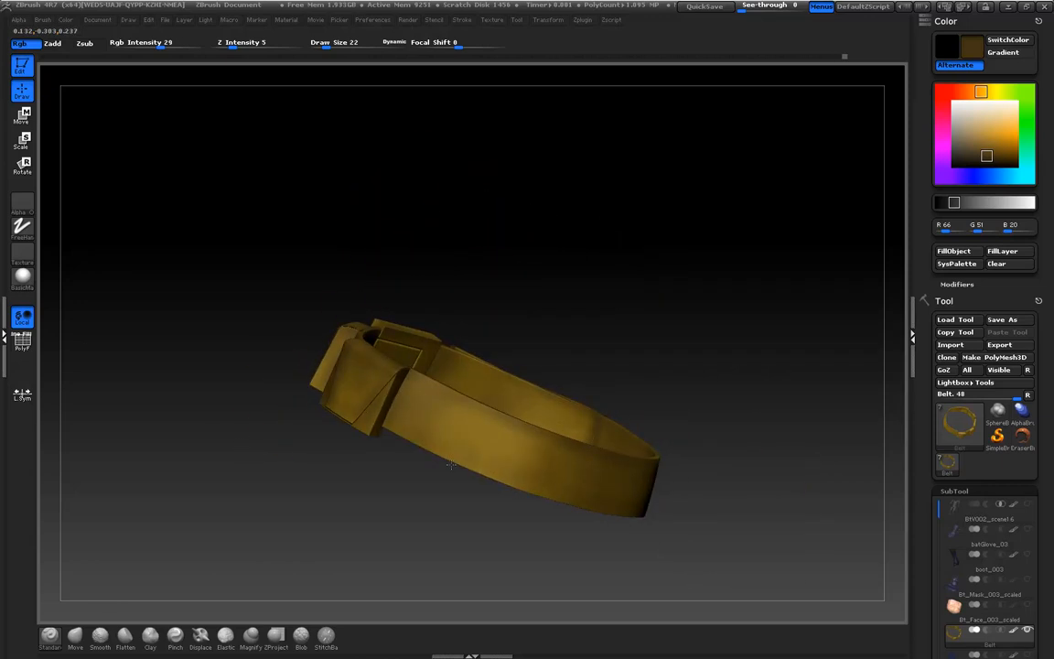
{"action": "left_click_drag", "start_coordinate": [398, 461], "coordinate": [344, 457]}
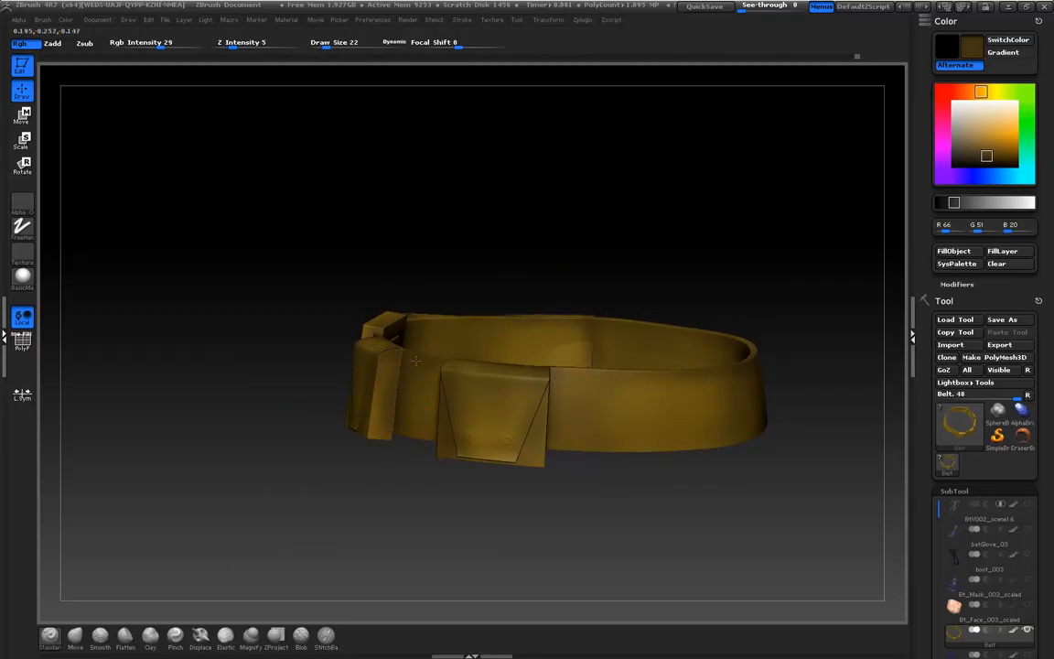
{"action": "left_click_drag", "start_coordinate": [376, 473], "coordinate": [384, 549]}
Shade the groove around the belt buckle's recessed panel and its side ends with dark brown, using a draw size of 8
{"action": "left_click_drag", "start_coordinate": [306, 201], "coordinate": [649, 297]}
{"action": "left_click_drag", "start_coordinate": [338, 252], "coordinate": [242, 306]}
{"action": "left_click_drag", "start_coordinate": [261, 381], "coordinate": [213, 359]}
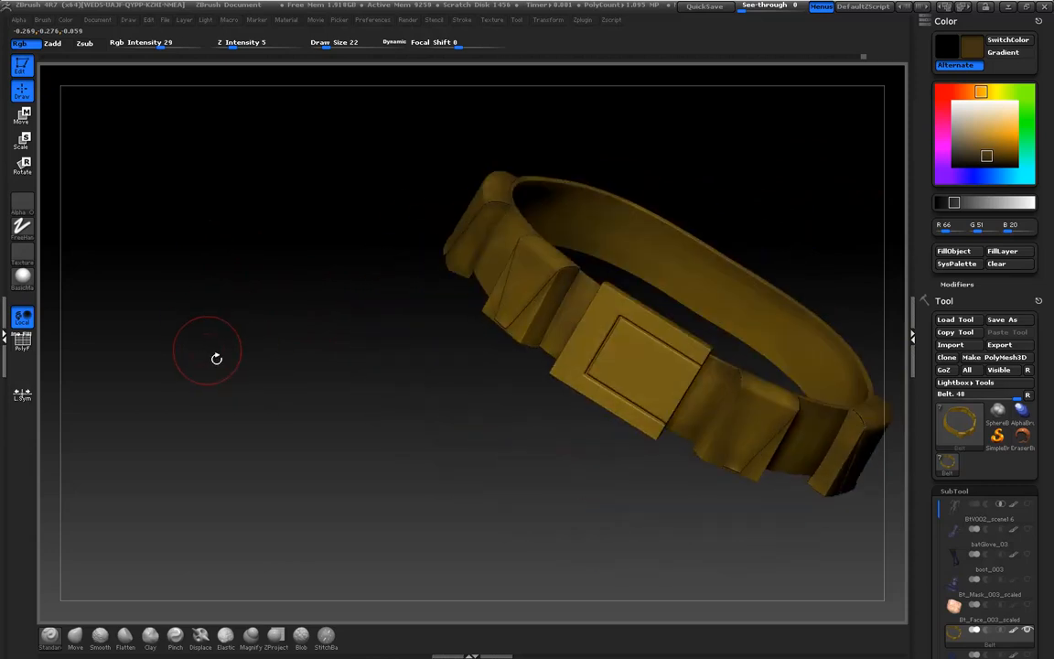
{"action": "left_click_drag", "start_coordinate": [257, 303], "coordinate": [322, 438]}
{"action": "left_click_drag", "start_coordinate": [211, 362], "coordinate": [222, 417], "text": "alt"}
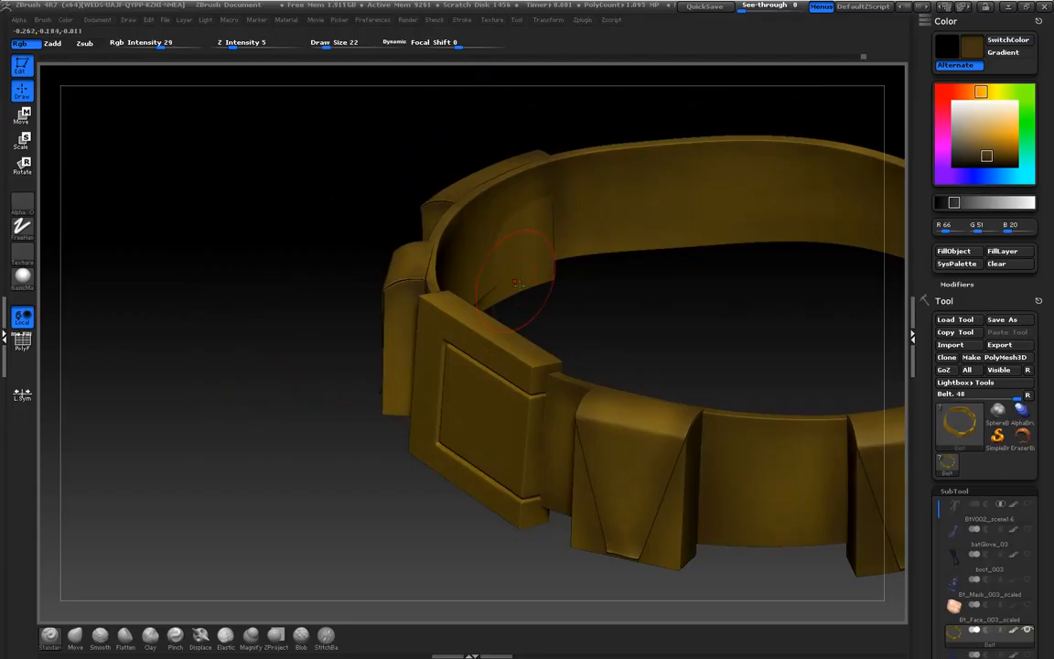
{"action": "mouse_move", "coordinate": [242, 404]}
{"action": "left_mouse_down"}
{"action": "mouse_move", "coordinate": [256, 437]}
{"action": "mouse_move", "coordinate": [217, 485]}
{"action": "mouse_move", "coordinate": [268, 371]}
{"action": "mouse_move", "coordinate": [244, 404]}
{"action": "mouse_move", "coordinate": [266, 403]}
{"action": "mouse_move", "coordinate": [294, 458]}
{"action": "left_mouse_up"}
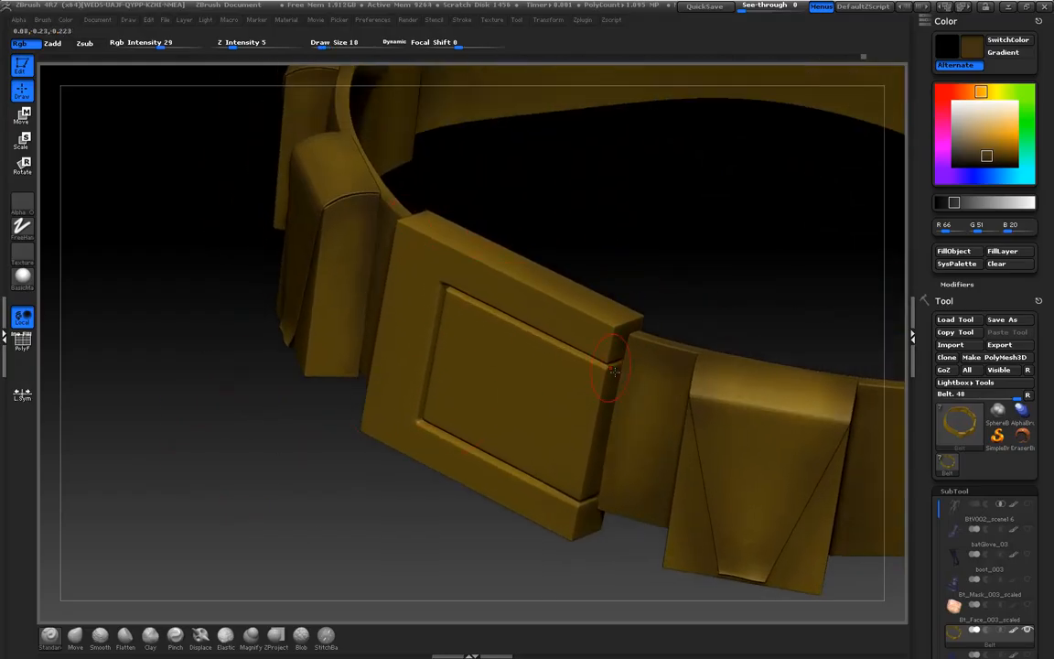
{"action": "left_click_drag", "start_coordinate": [683, 271], "coordinate": [642, 311]}
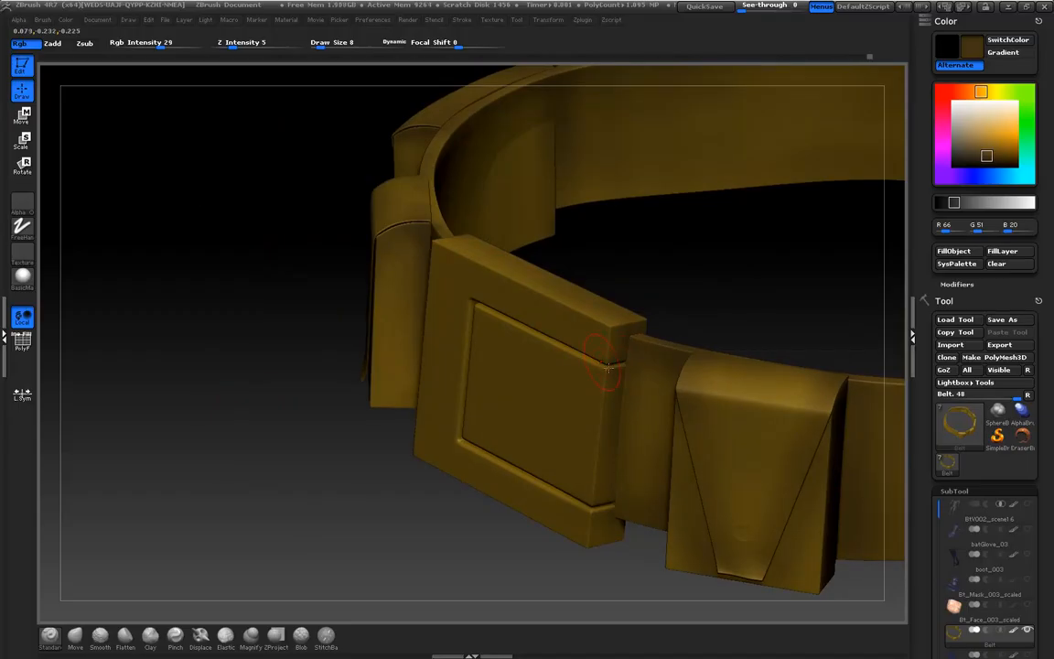
{"action": "left_click_drag", "start_coordinate": [224, 331], "coordinate": [247, 358]}
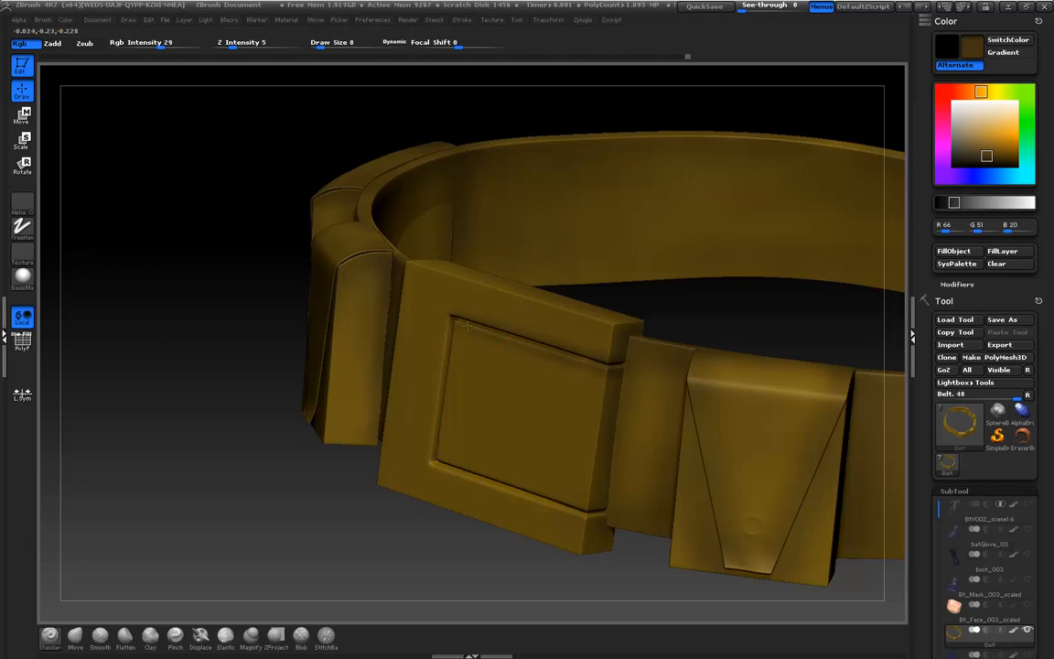
{"action": "left_click_drag", "start_coordinate": [189, 322], "coordinate": [401, 376]}
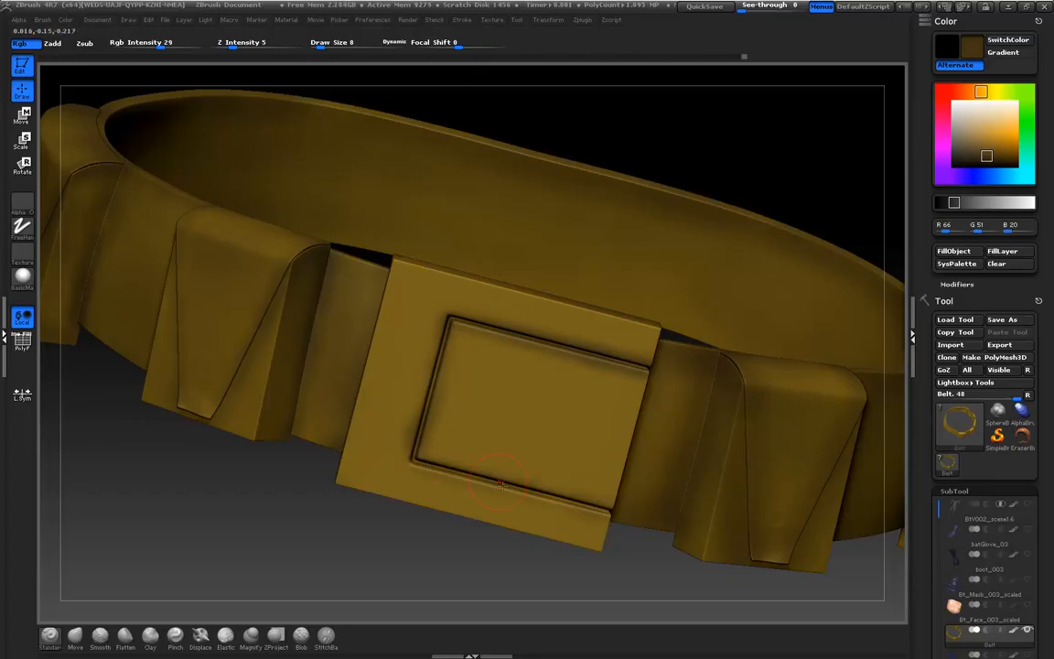
{"action": "left_click_drag", "start_coordinate": [218, 538], "coordinate": [284, 492], "text": "alt"}
Pick a light tan colour (R 186, G 162, B 114) and set the Standard brush to Zsub without Rgb, using Alpha 58
{"action": "key", "text": "c"}
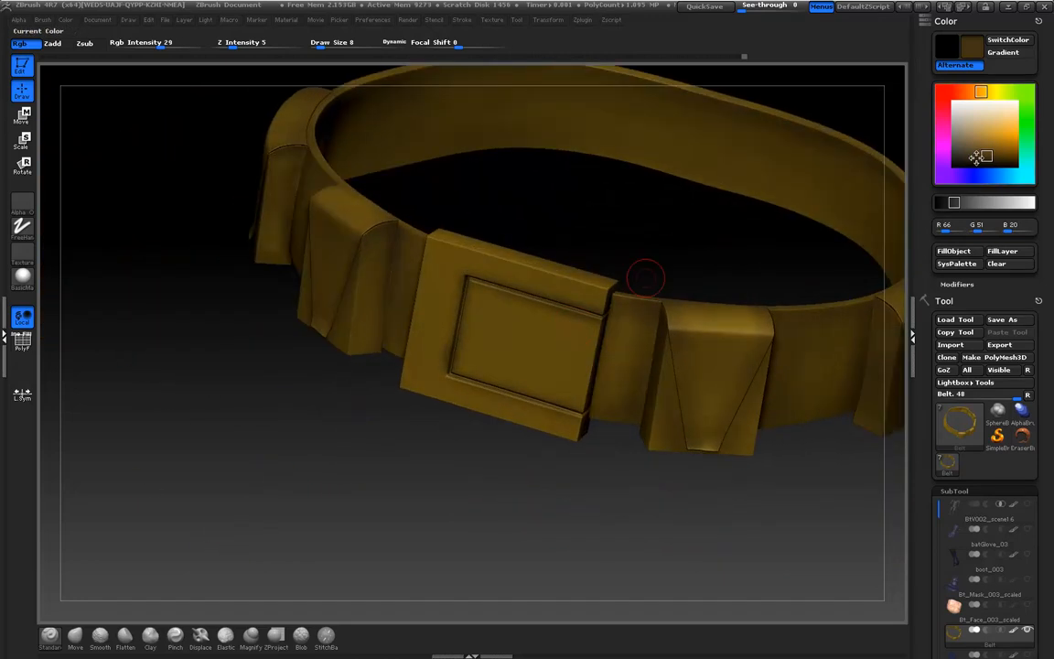
{"action": "key", "text": "c"}
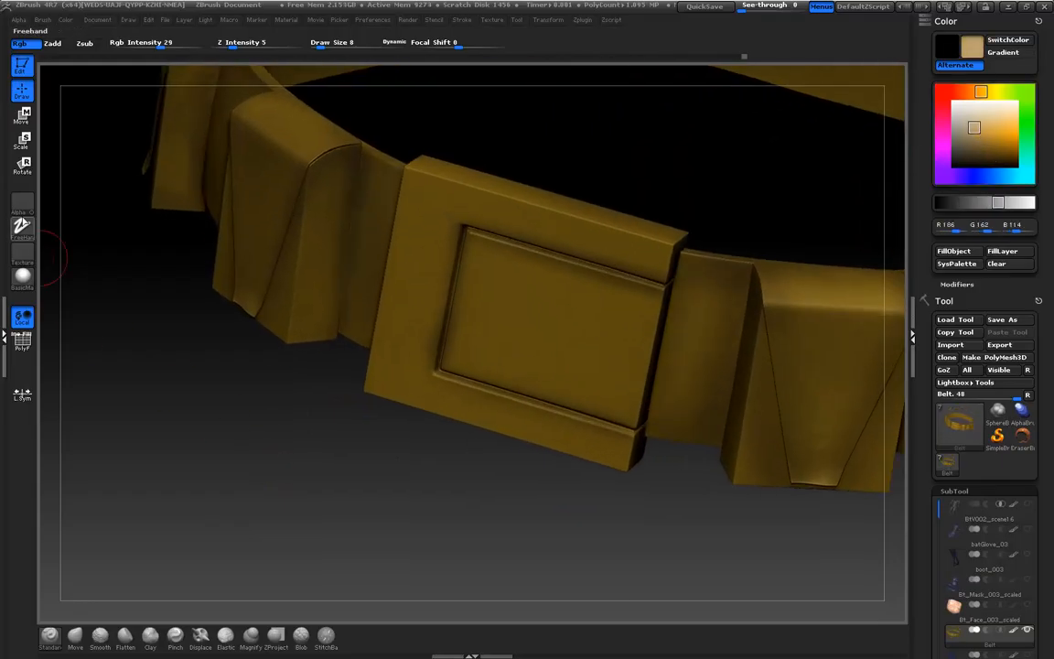
{"action": "left_click", "coordinate": [22, 203]}
{"action": "left_click_drag", "start_coordinate": [178, 462], "coordinate": [216, 537], "text": "alt"}
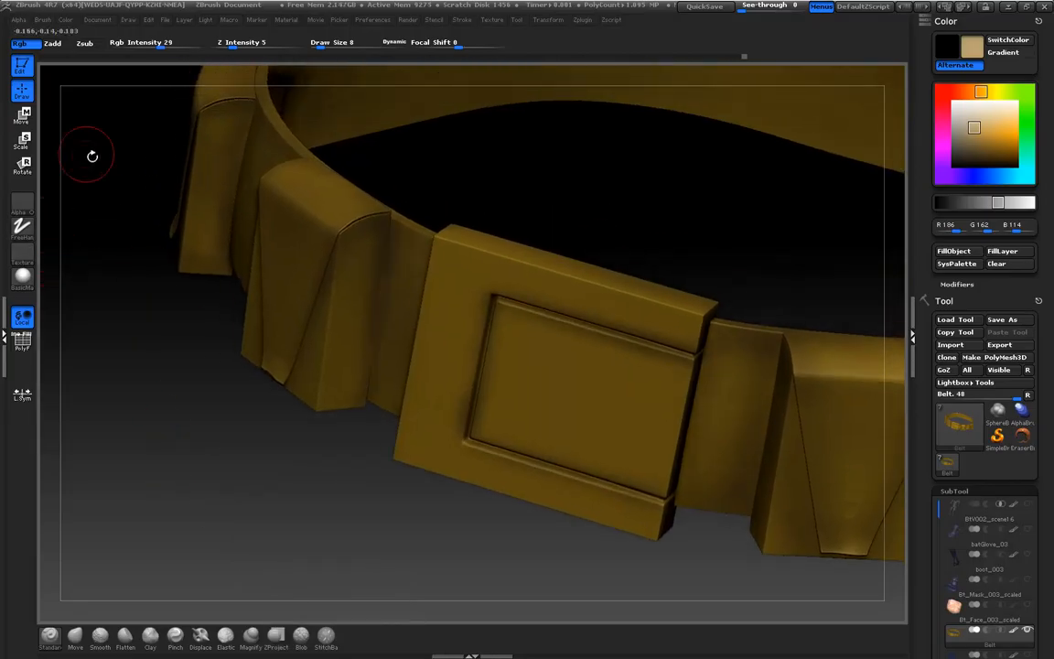
{"action": "left_click", "coordinate": [23, 46]}
{"action": "left_click", "coordinate": [84, 43]}
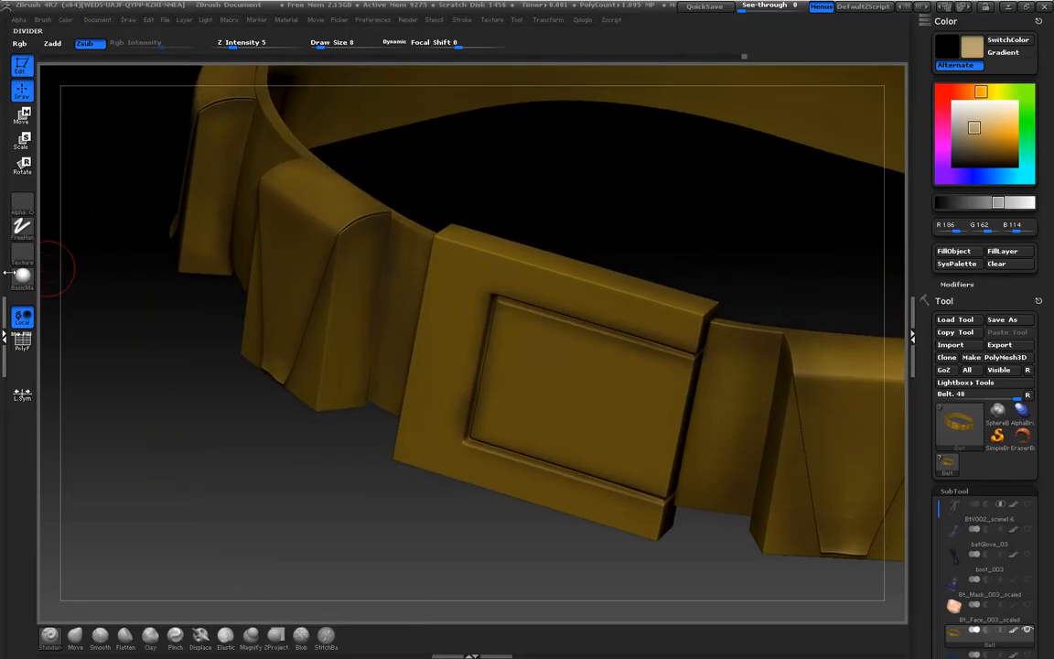
{"action": "left_click", "coordinate": [23, 205]}
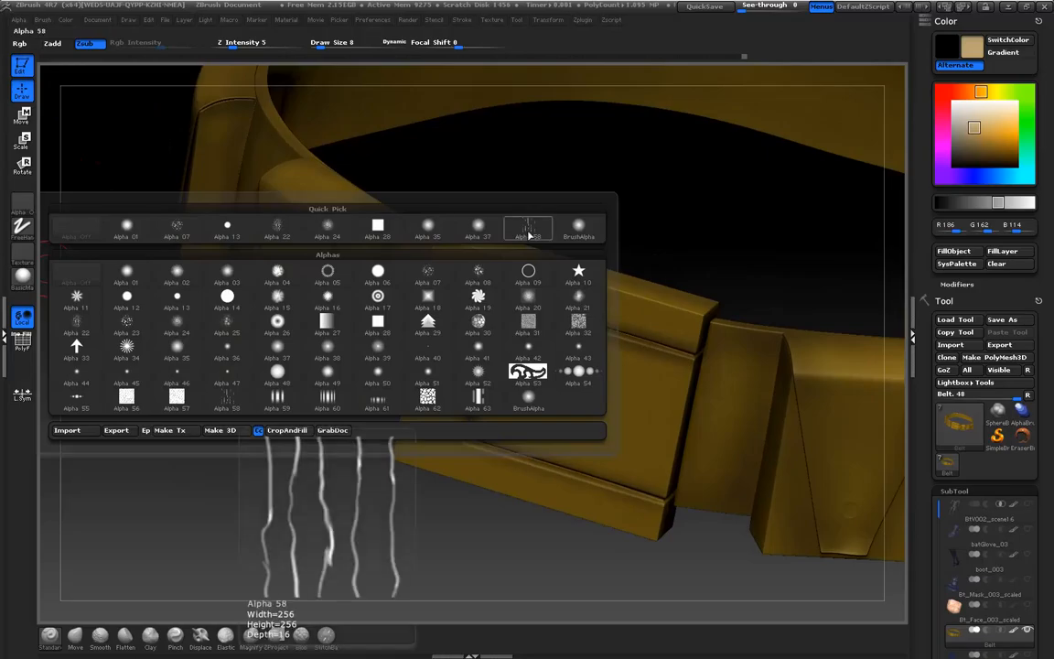
Try carving fine scratches into the buckle's upper frame and edge with Zsub, and subdivide the belt mesh once
{"action": "left_click_drag", "start_coordinate": [346, 519], "coordinate": [618, 268]}
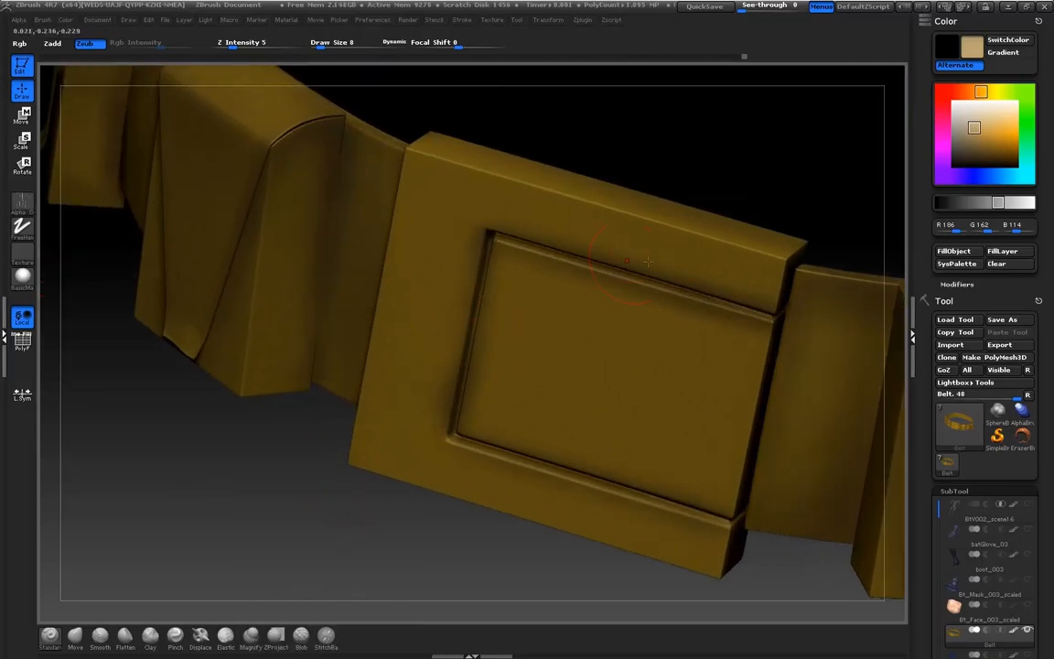
{"action": "left_click_drag", "start_coordinate": [757, 163], "coordinate": [678, 207]}
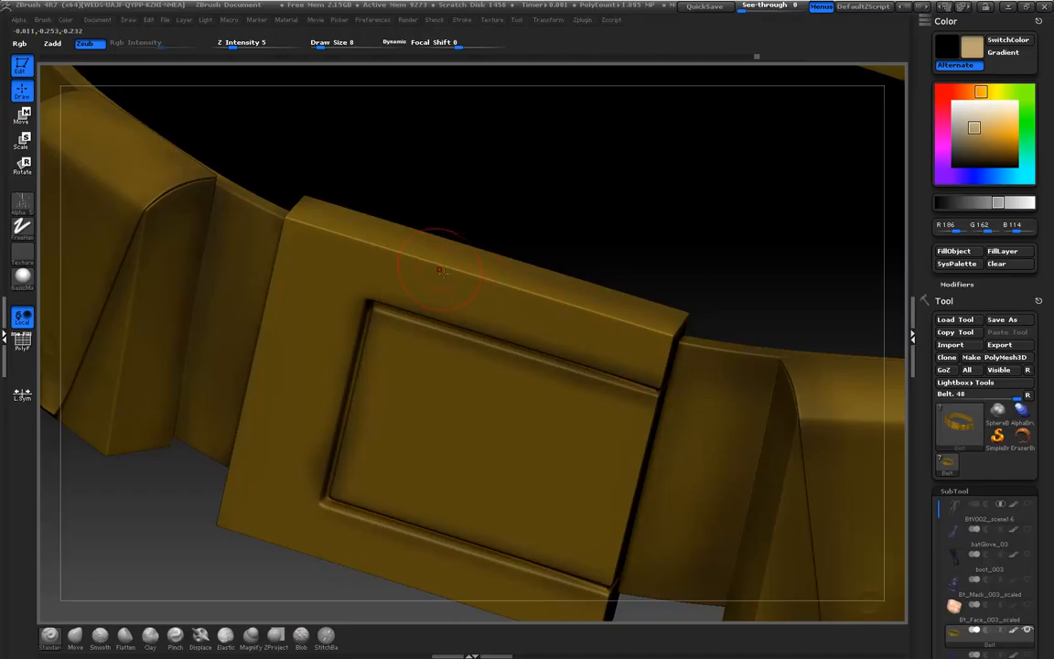
{"action": "left_click_drag", "start_coordinate": [445, 219], "coordinate": [572, 148]}
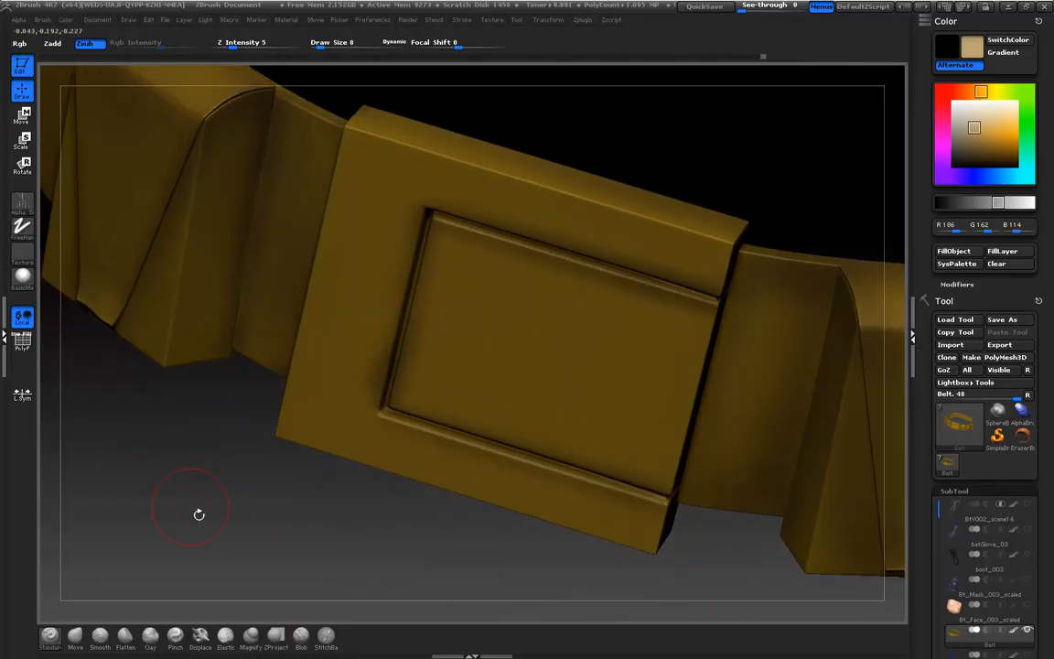
{"action": "left_click_drag", "start_coordinate": [203, 515], "coordinate": [266, 470]}
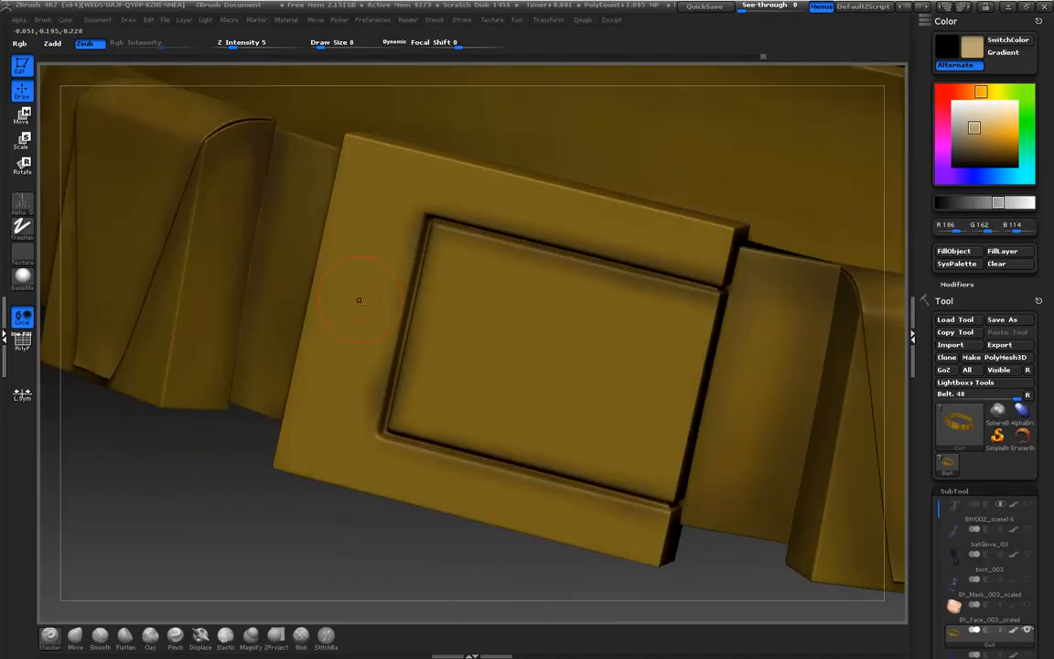
{"action": "key", "text": "ctrl"}
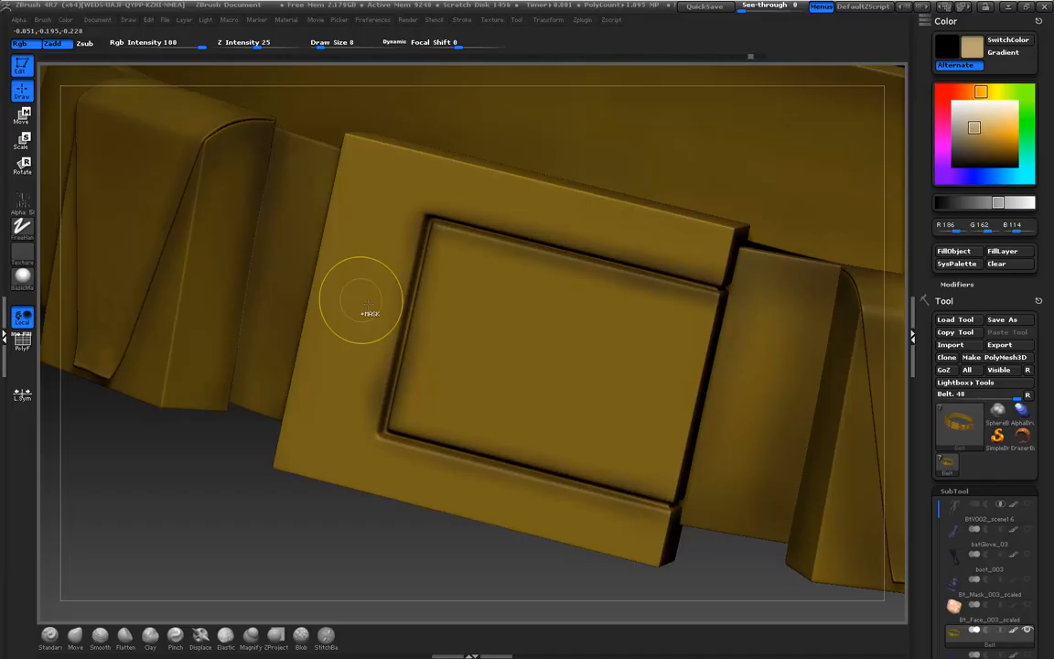
{"action": "key", "text": "ctrl+d"}
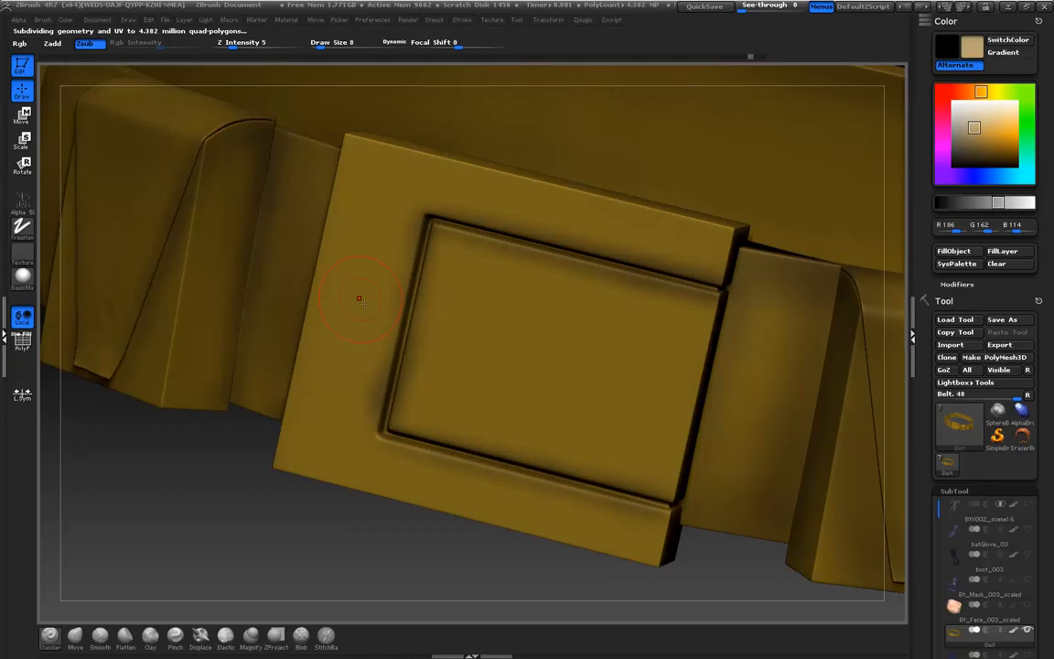
Carve small scratches into the buckle's upper edge and the side of its frame, and subdivide the belt mesh again
{"action": "left_click_drag", "start_coordinate": [210, 514], "coordinate": [218, 467]}
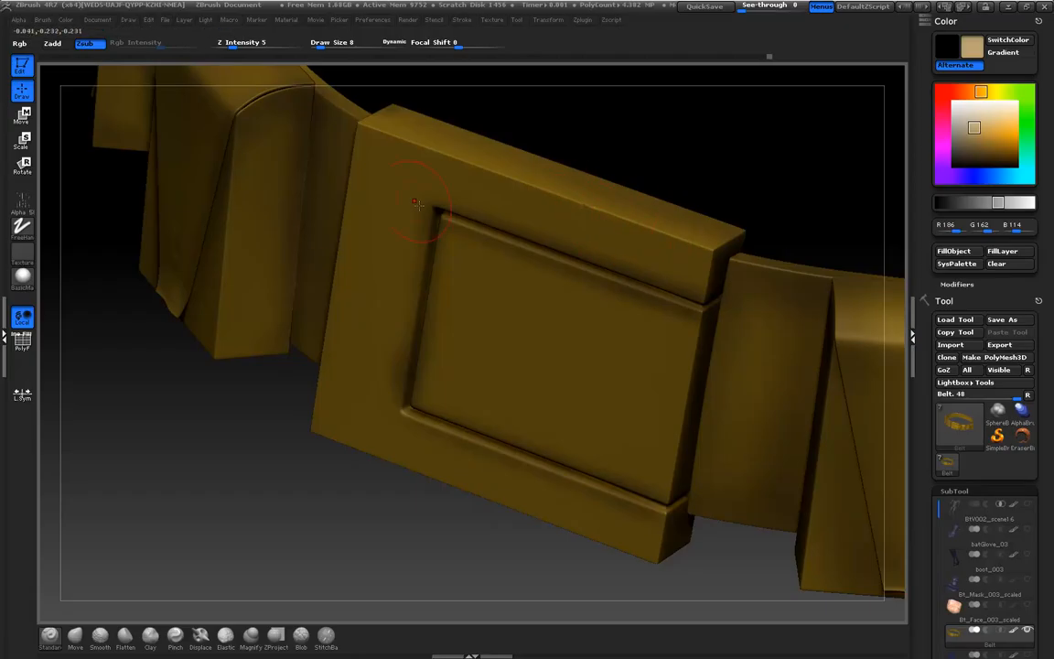
{"action": "left_click_drag", "start_coordinate": [217, 458], "coordinate": [549, 193]}
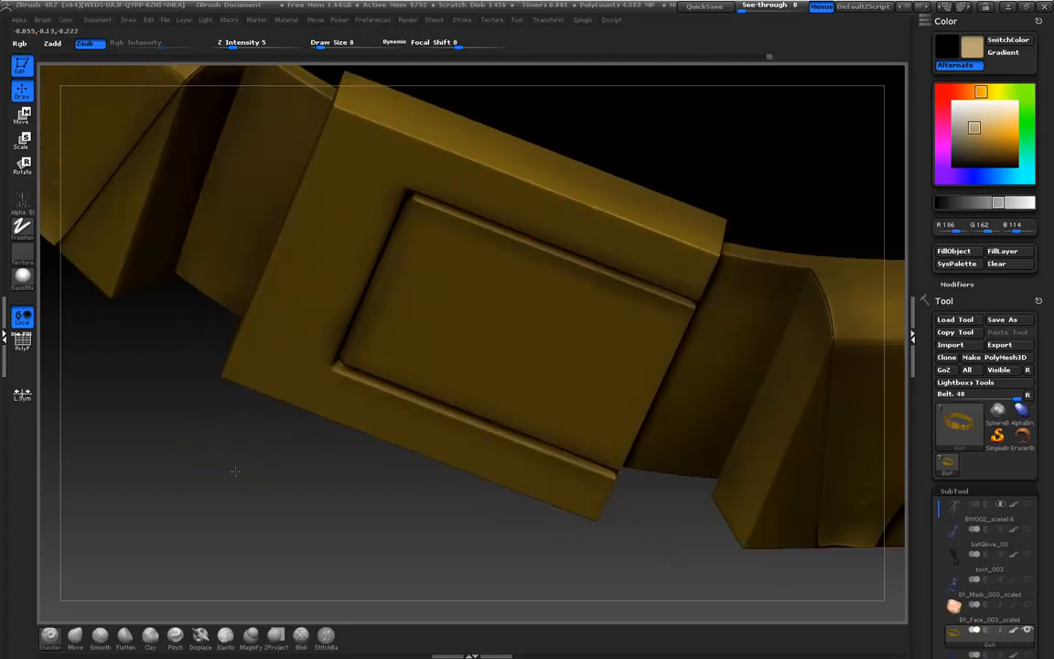
{"action": "left_click_drag", "start_coordinate": [238, 478], "coordinate": [480, 316]}
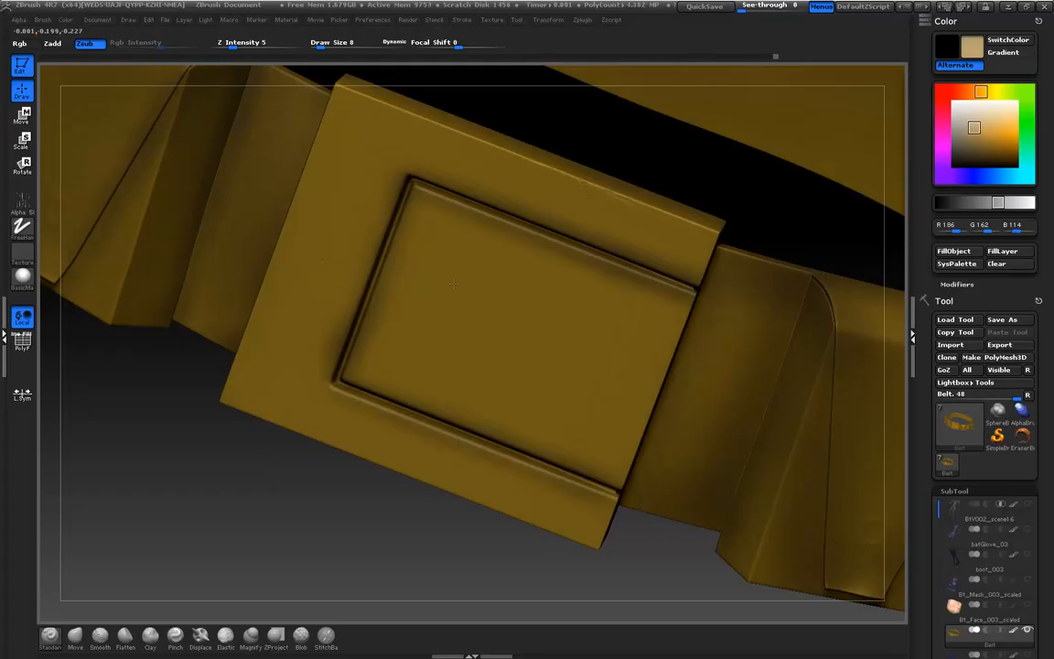
{"action": "key", "text": "ctrl+d"}
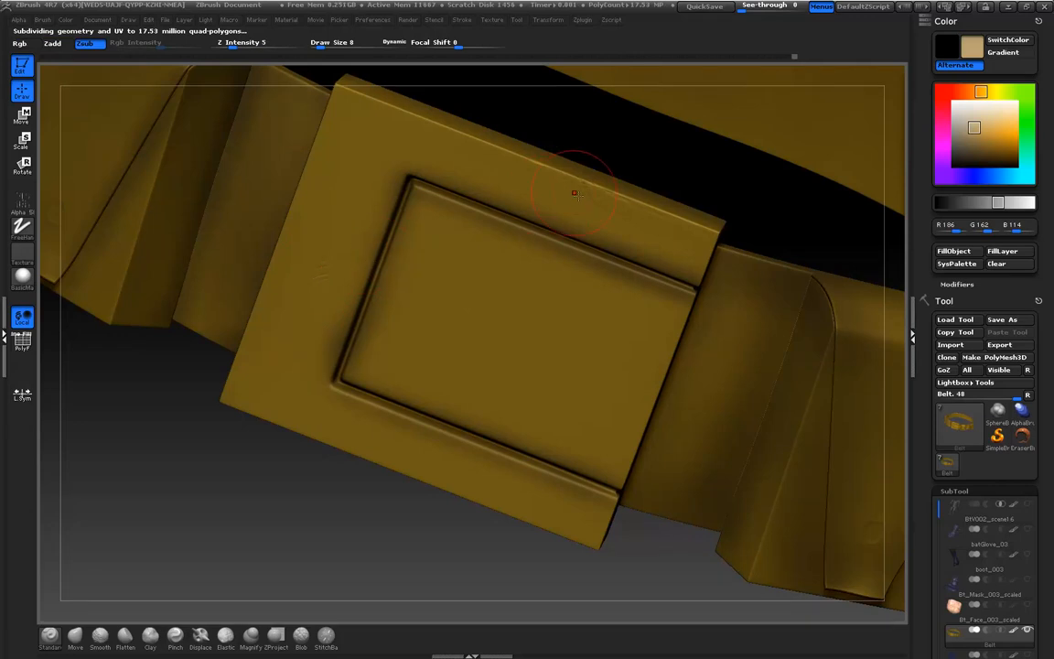
Carve scratches into the buckle's upper edge, side frame, open panel edge and lower corner with the subtracting brush
{"action": "left_click_drag", "start_coordinate": [607, 167], "coordinate": [580, 184]}
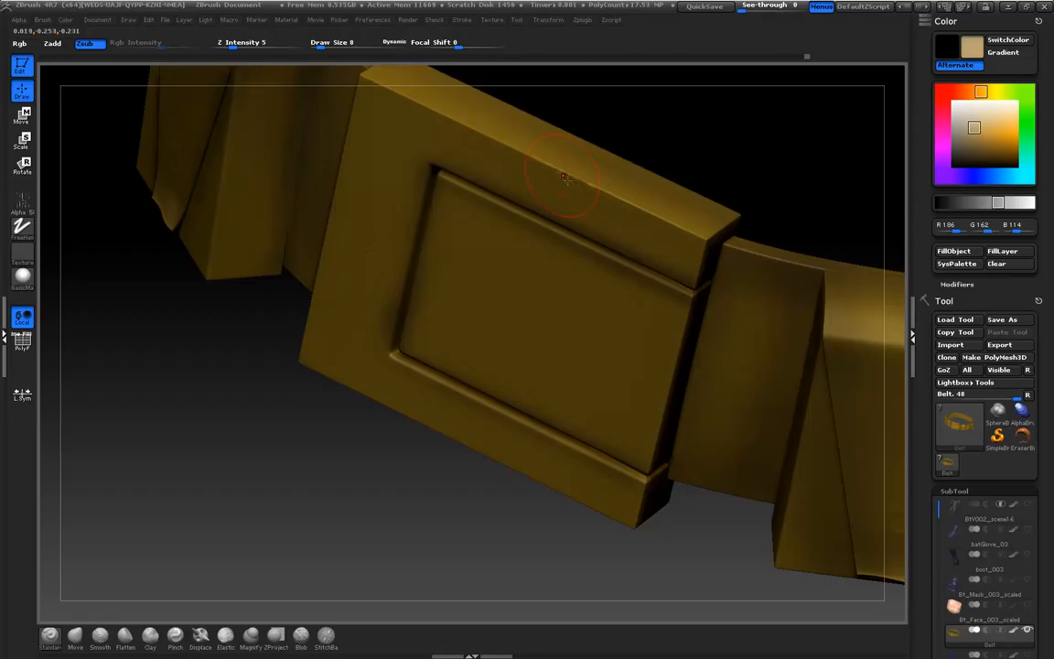
{"action": "left_click_drag", "start_coordinate": [161, 438], "coordinate": [361, 327]}
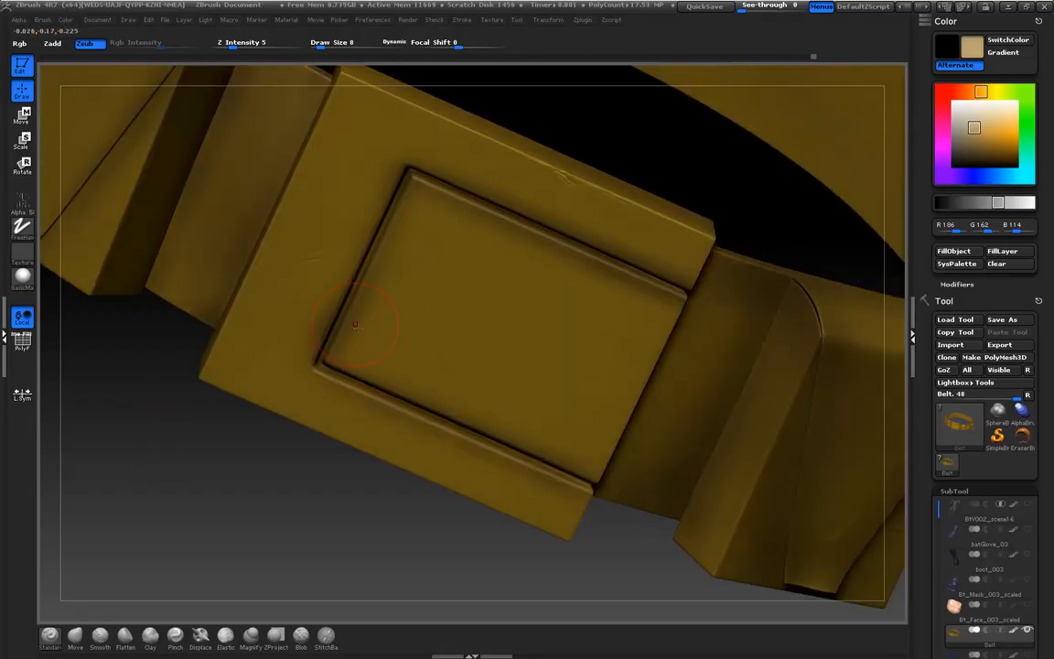
{"action": "left_click_drag", "start_coordinate": [242, 497], "coordinate": [655, 367]}
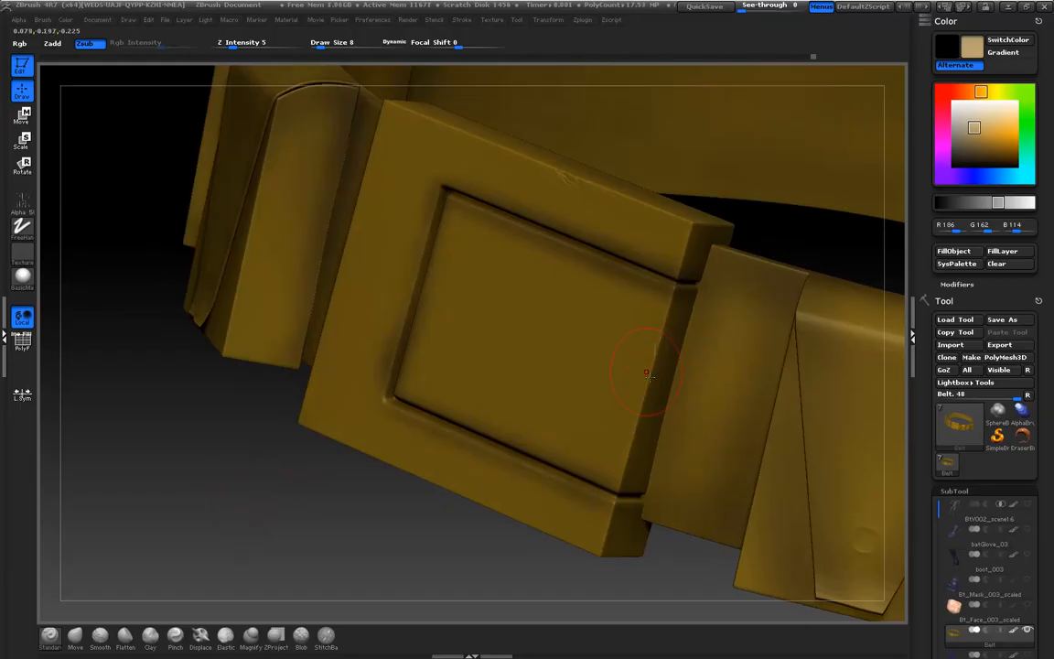
{"action": "left_click_drag", "start_coordinate": [204, 449], "coordinate": [286, 472]}
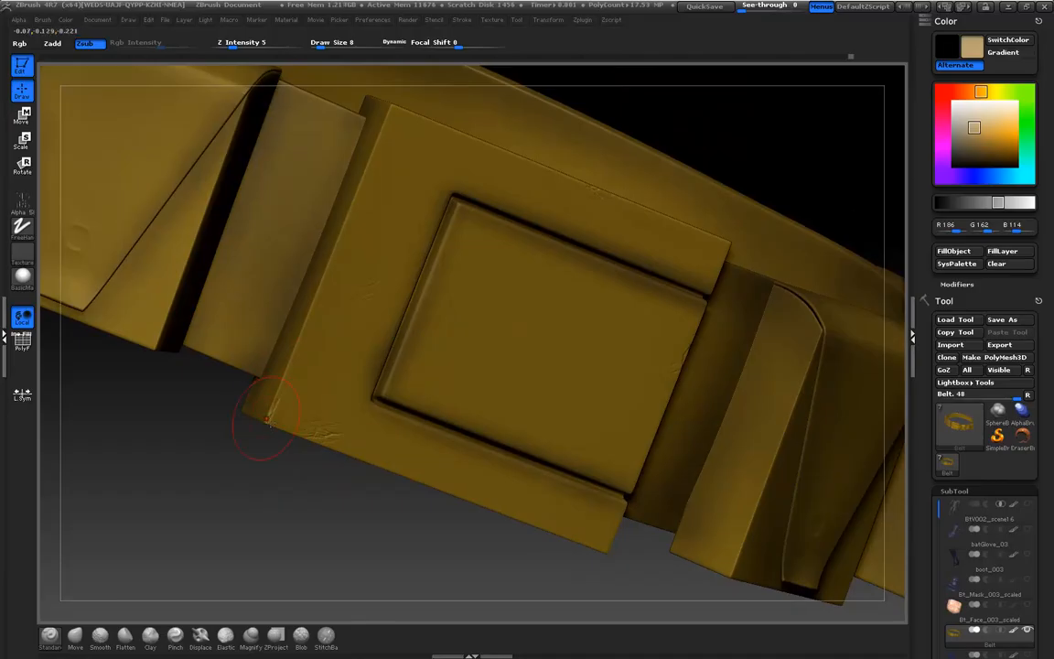
{"action": "mouse_move", "coordinate": [262, 441]}
{"action": "left_mouse_down"}
{"action": "mouse_move", "coordinate": [274, 430]}
{"action": "mouse_move", "coordinate": [265, 419]}
{"action": "left_mouse_up"}
Carve a cluster of fine scratches into the buckle's upper corner, opposite the open end of the recessed panel
{"action": "mouse_move", "coordinate": [642, 223]}
{"action": "left_mouse_down"}
{"action": "mouse_move", "coordinate": [689, 205]}
{"action": "mouse_move", "coordinate": [632, 207]}
{"action": "left_mouse_up"}
{"action": "left_click_drag", "start_coordinate": [240, 468], "coordinate": [200, 358]}
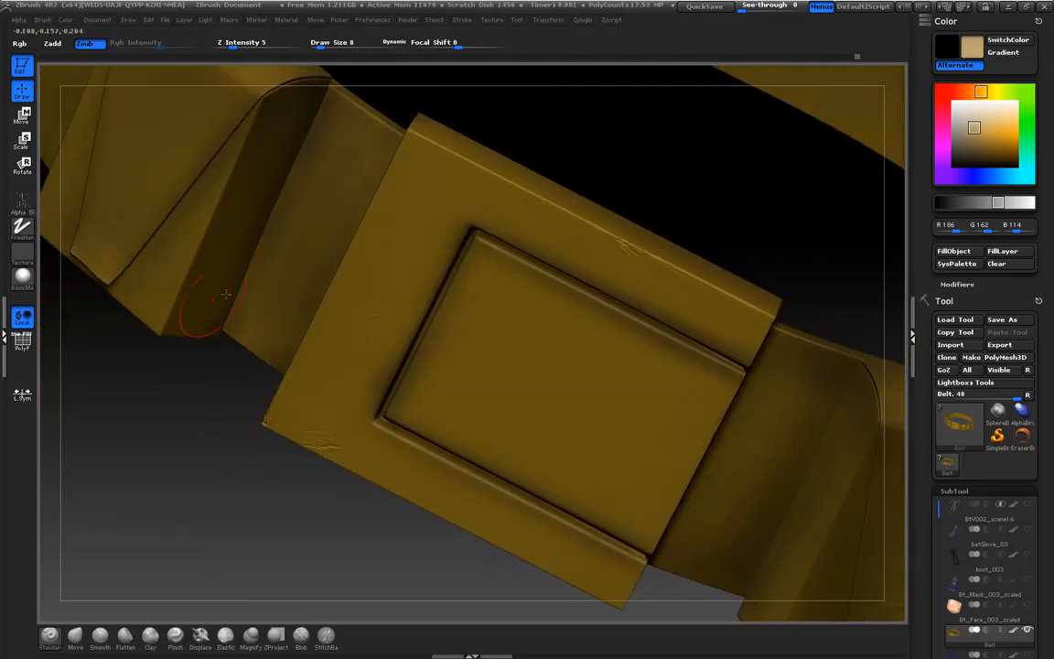
{"action": "left_click_drag", "start_coordinate": [595, 136], "coordinate": [560, 157]}
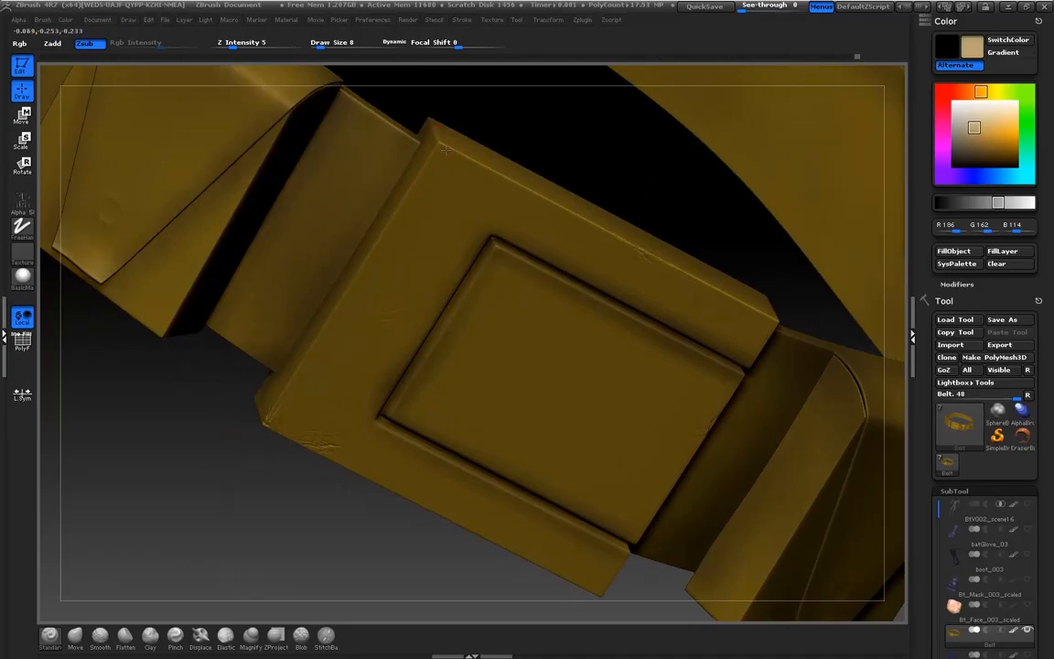
{"action": "left_click_drag", "start_coordinate": [523, 151], "coordinate": [641, 239]}
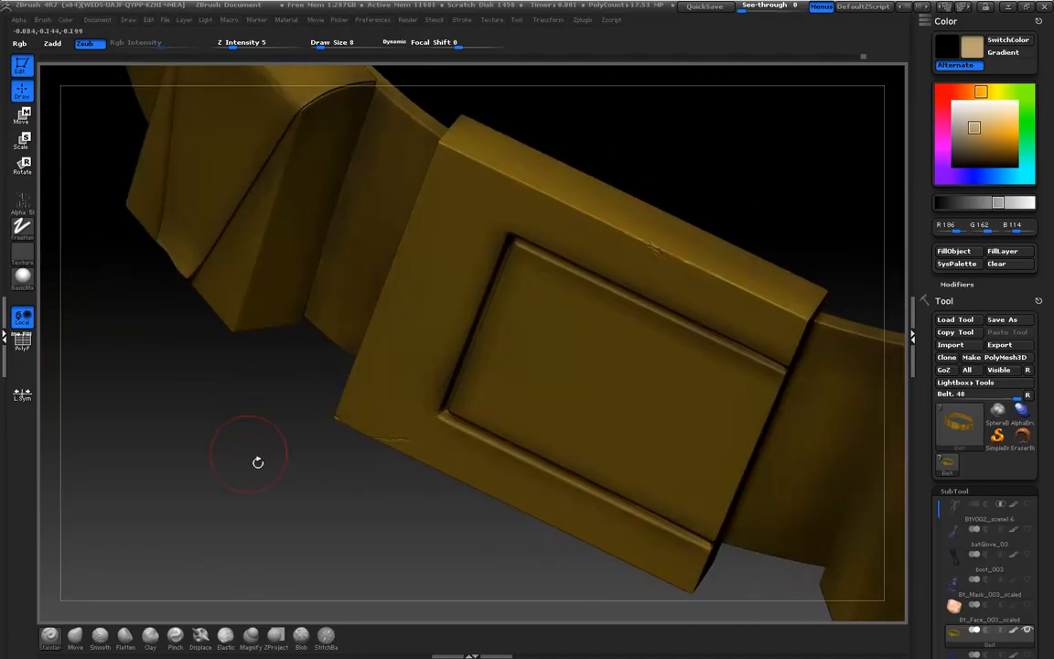
{"action": "left_click_drag", "start_coordinate": [252, 456], "coordinate": [229, 240]}
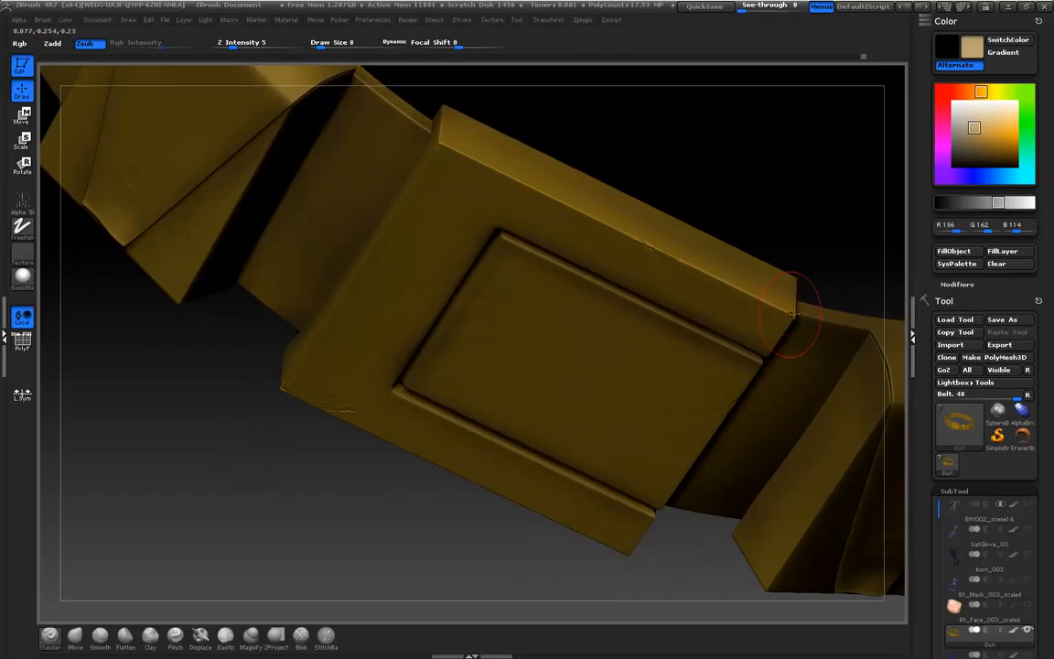
{"action": "left_click_drag", "start_coordinate": [586, 144], "coordinate": [709, 161]}
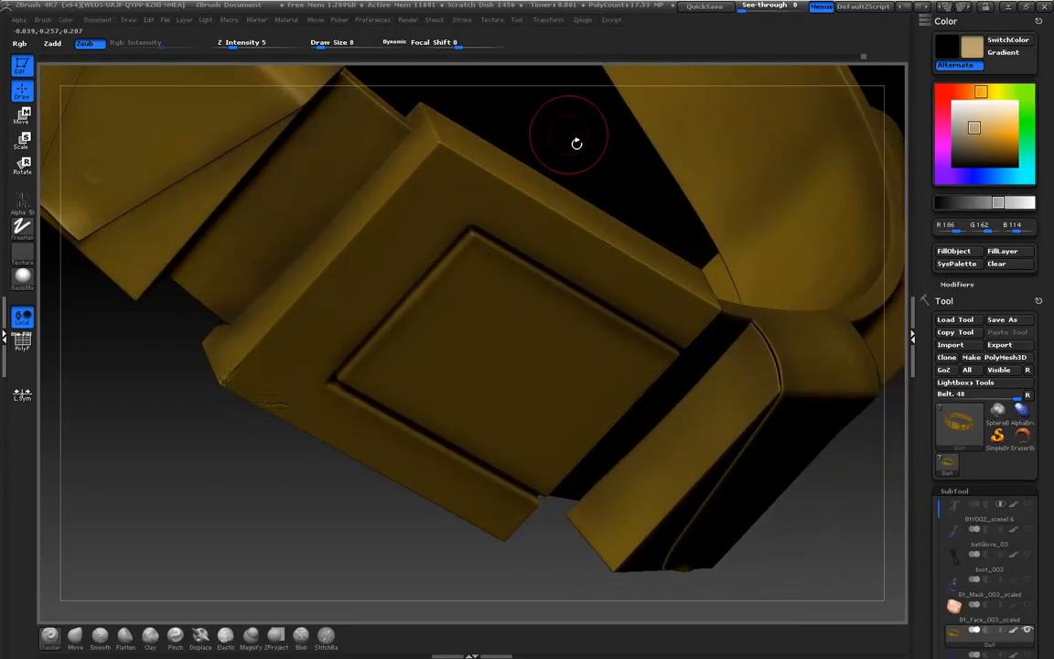
{"action": "left_click_drag", "start_coordinate": [577, 148], "coordinate": [488, 203]}
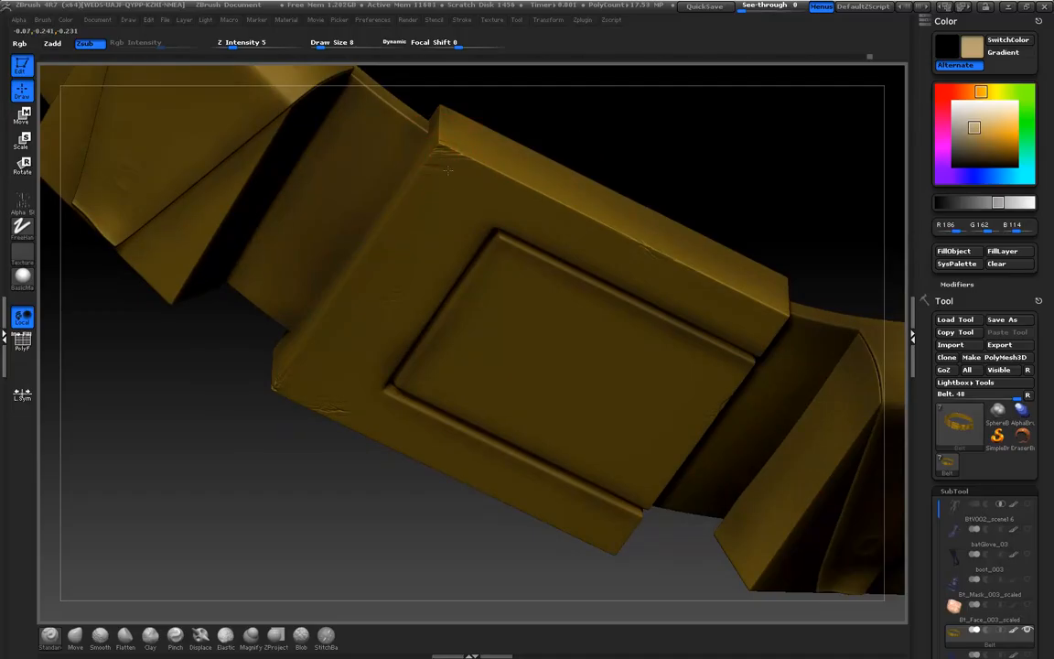
Wear down the buckle's long upper edge and extend the scratches from its upper corner along the adjoining side edge
{"action": "left_click_drag", "start_coordinate": [551, 146], "coordinate": [523, 162]}
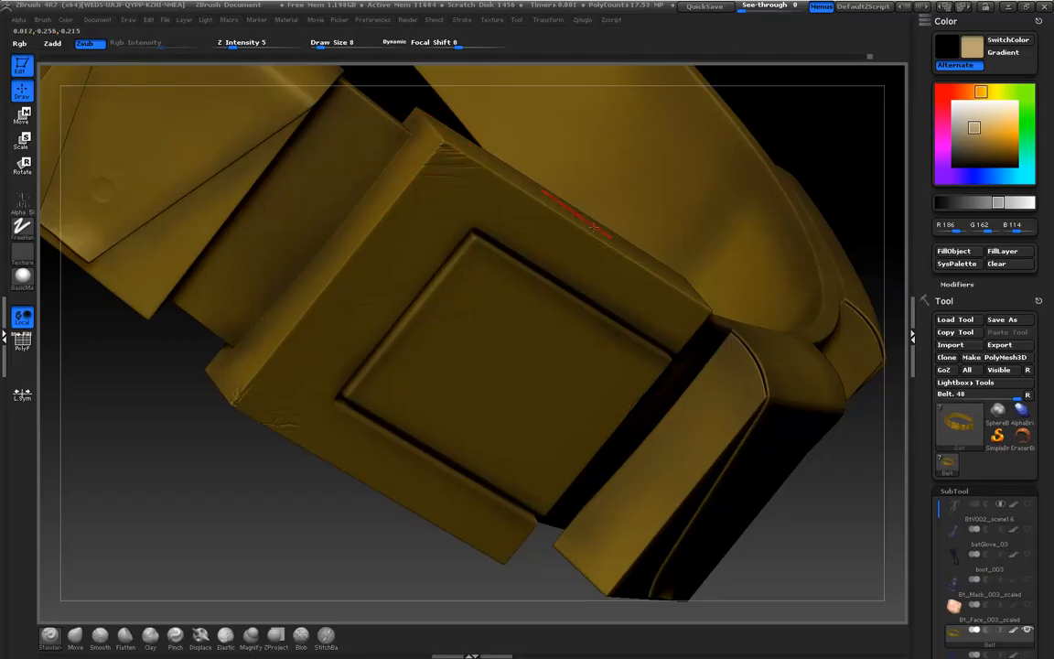
{"action": "left_click_drag", "start_coordinate": [848, 177], "coordinate": [748, 177]}
{"action": "left_click_drag", "start_coordinate": [628, 157], "coordinate": [612, 152]}
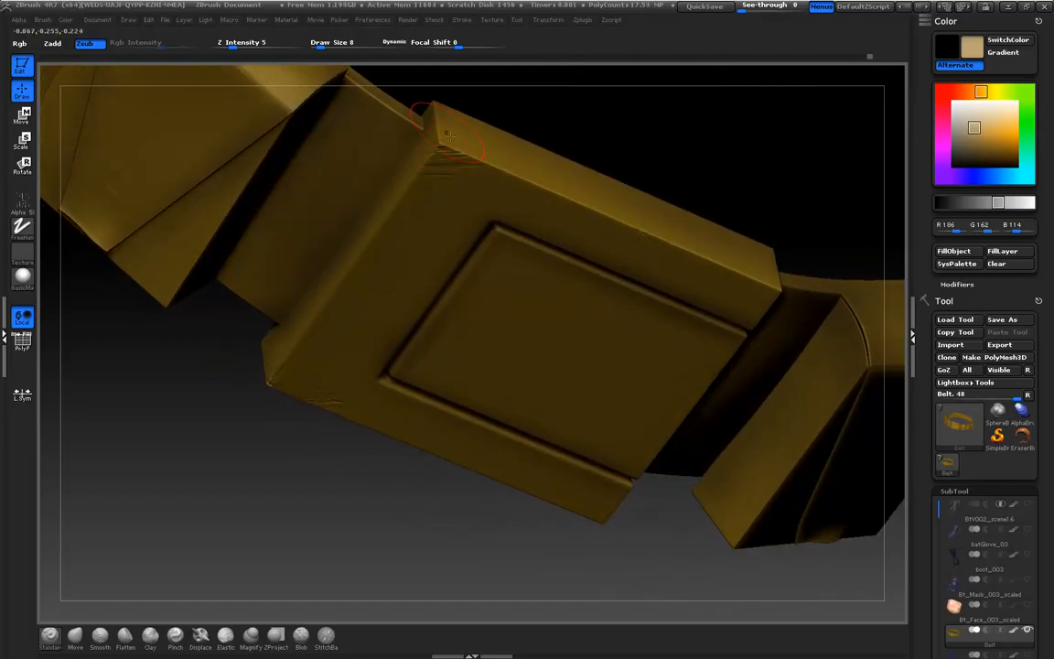
{"action": "left_click_drag", "start_coordinate": [567, 132], "coordinate": [631, 136]}
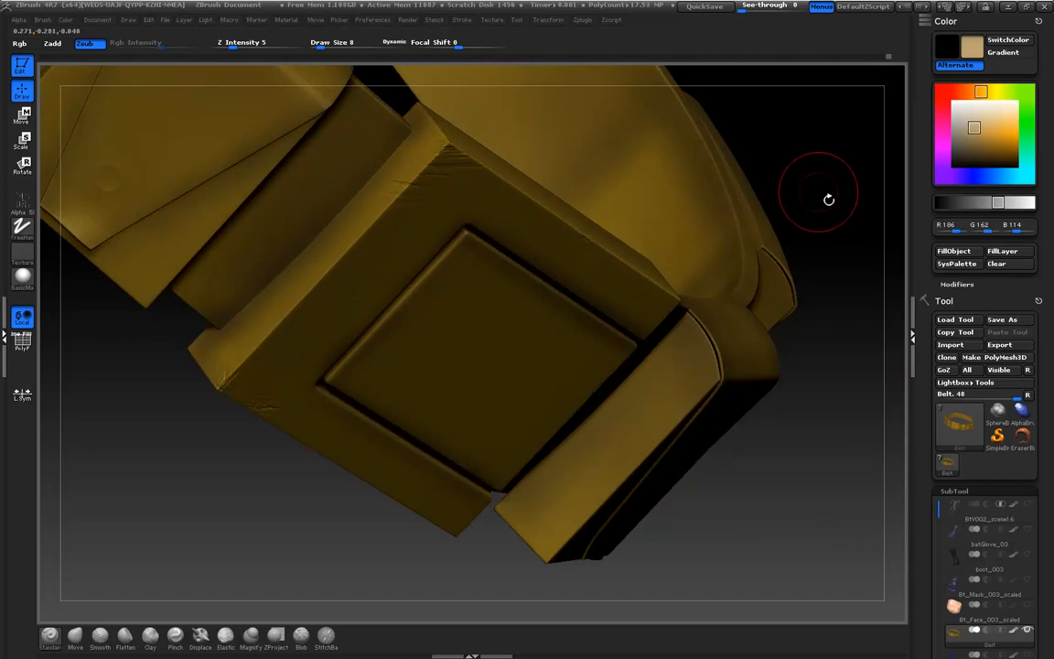
{"action": "left_click_drag", "start_coordinate": [811, 201], "coordinate": [494, 160]}
{"action": "left_click_drag", "start_coordinate": [238, 474], "coordinate": [366, 449]}
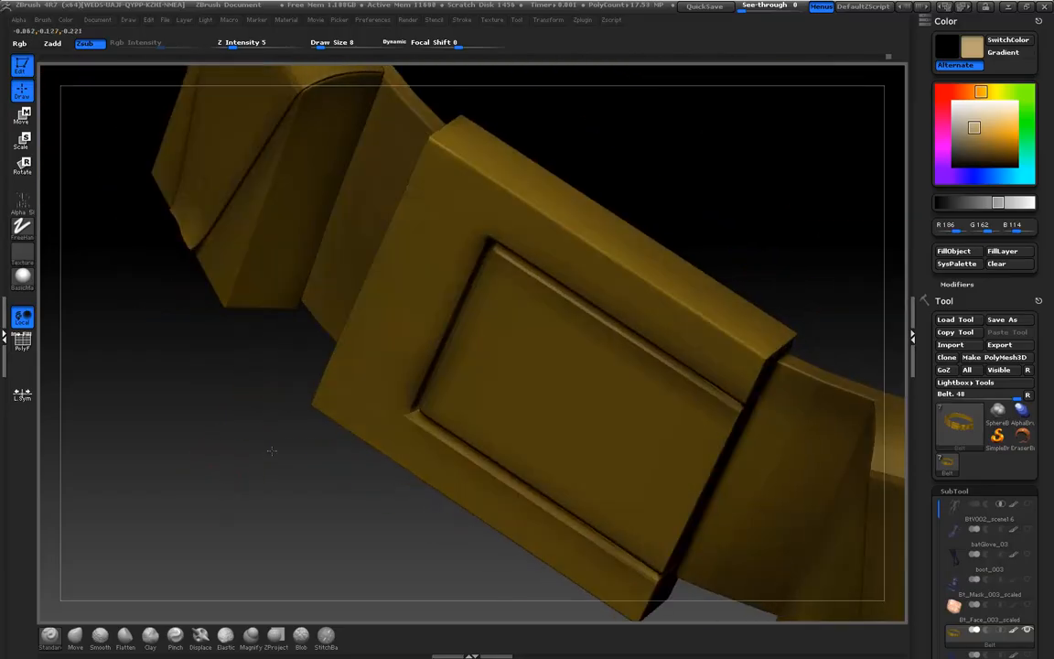
{"action": "mouse_move", "coordinate": [252, 442]}
{"action": "left_mouse_down"}
{"action": "mouse_move", "coordinate": [270, 402]}
{"action": "mouse_move", "coordinate": [293, 430]}
{"action": "mouse_move", "coordinate": [307, 403]}
{"action": "mouse_move", "coordinate": [277, 521]}
{"action": "mouse_move", "coordinate": [288, 504]}
{"action": "left_mouse_up"}
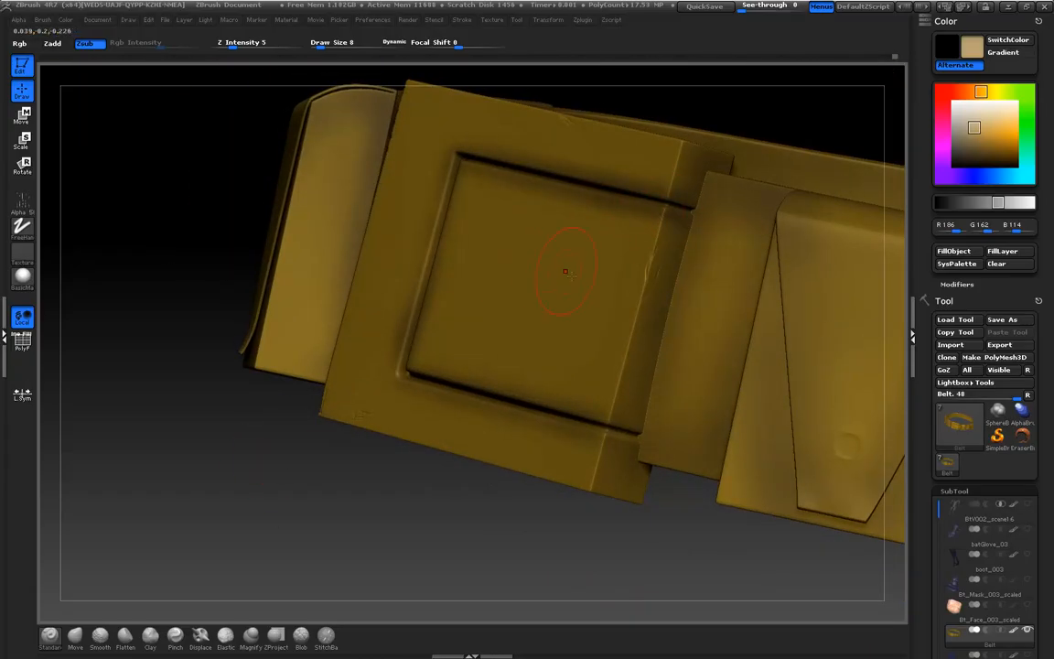
Set the subtractive Standard brush to the Spray stroke with Alpha 07 for pitting the belt buckle
{"action": "left_click_drag", "start_coordinate": [249, 458], "coordinate": [535, 289]}
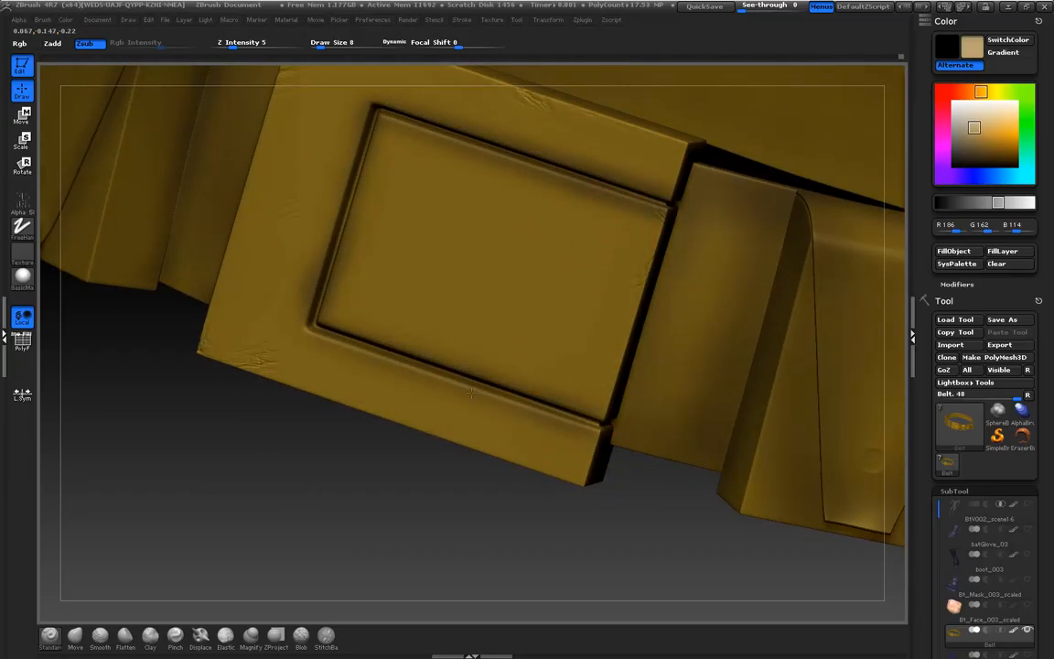
{"action": "left_click", "coordinate": [22, 227]}
{"action": "left_click", "coordinate": [277, 253]}
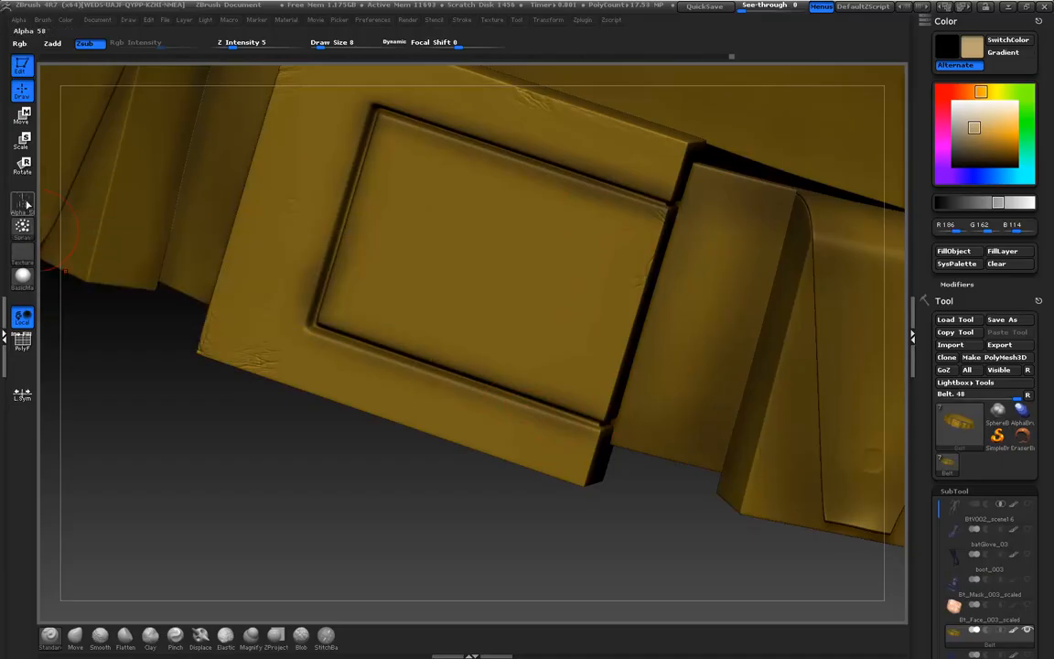
{"action": "left_click", "coordinate": [22, 206]}
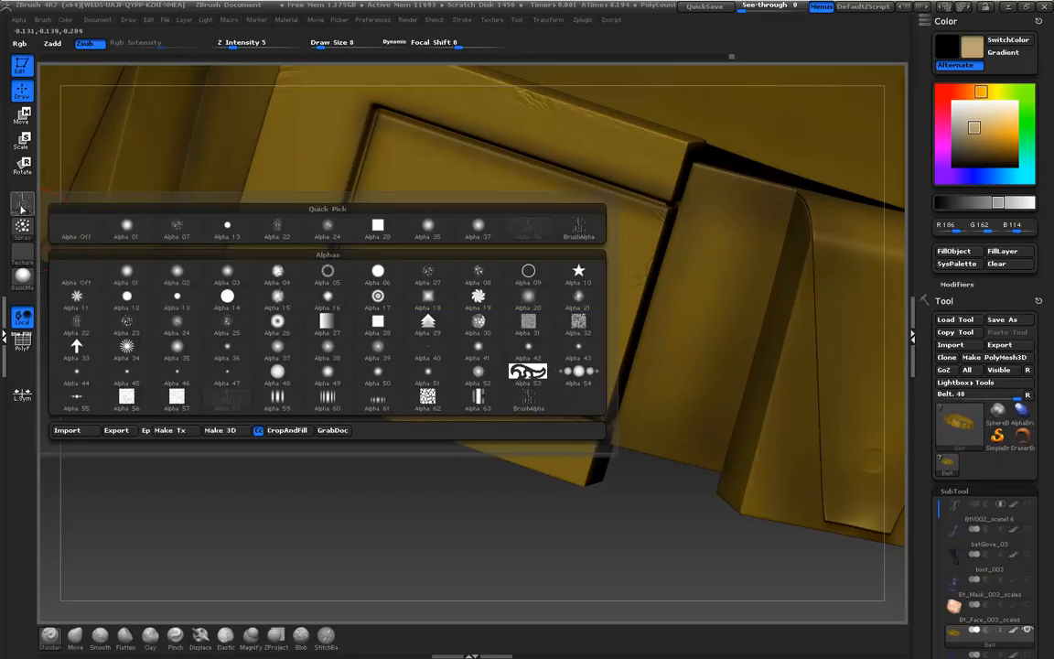
{"action": "left_click", "coordinate": [174, 225]}
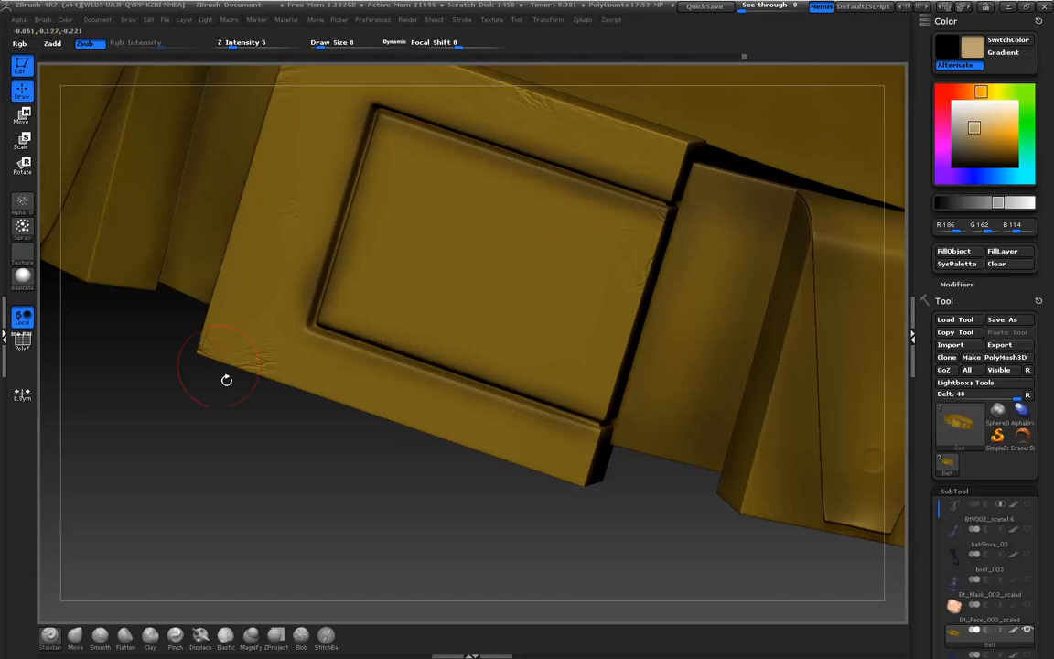
Spray faint pitting around the buckle frame's corners, edges and inset panel, reducing the draw size from 8 to 5
{"action": "left_click_drag", "start_coordinate": [211, 482], "coordinate": [416, 263]}
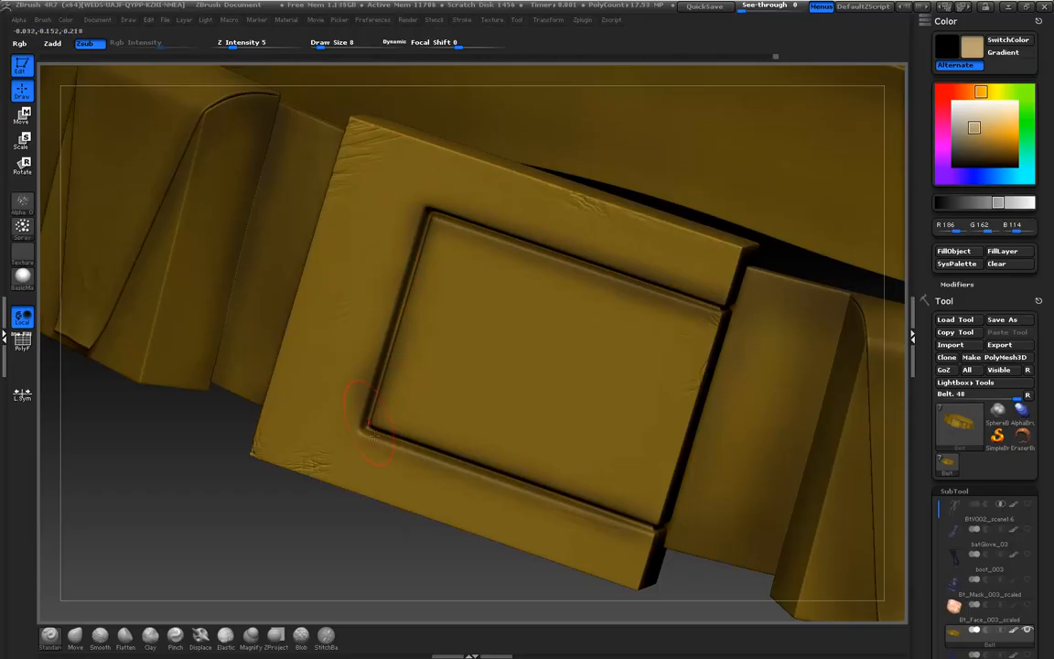
{"action": "left_click_drag", "start_coordinate": [431, 531], "coordinate": [565, 323]}
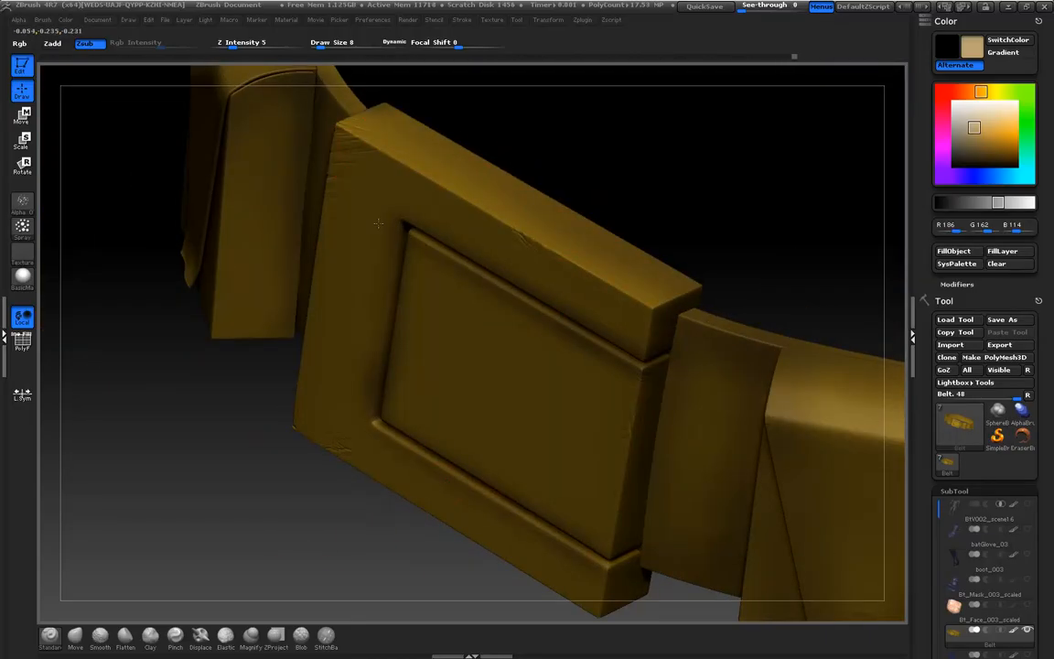
{"action": "mouse_move", "coordinate": [214, 421]}
{"action": "left_mouse_down"}
{"action": "mouse_move", "coordinate": [269, 295]}
{"action": "mouse_move", "coordinate": [357, 202]}
{"action": "left_mouse_up"}
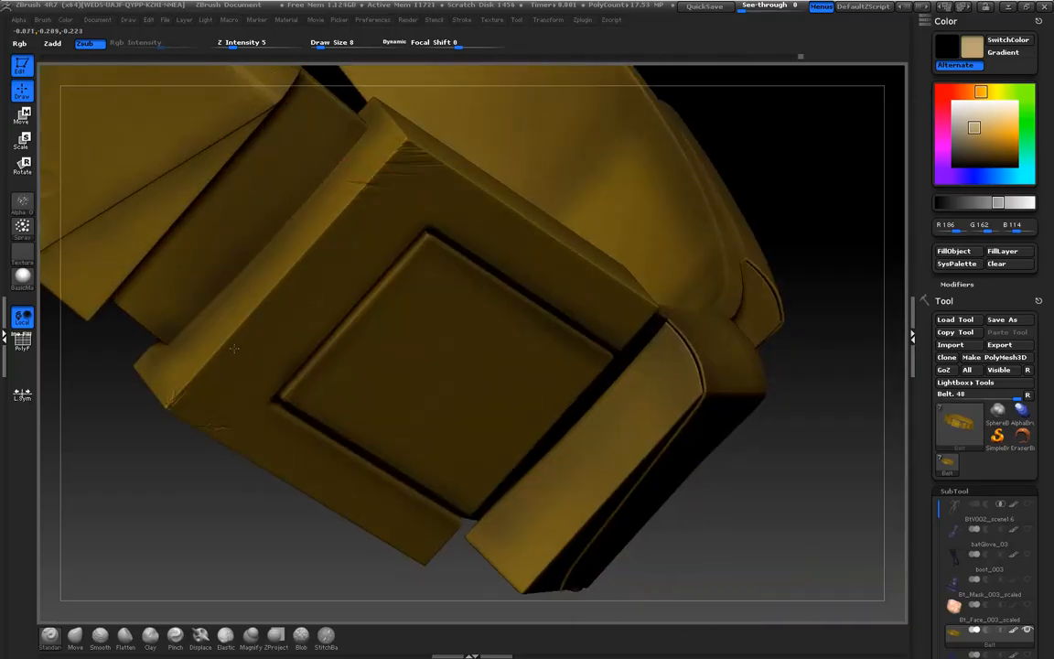
{"action": "left_click_drag", "start_coordinate": [165, 462], "coordinate": [212, 407]}
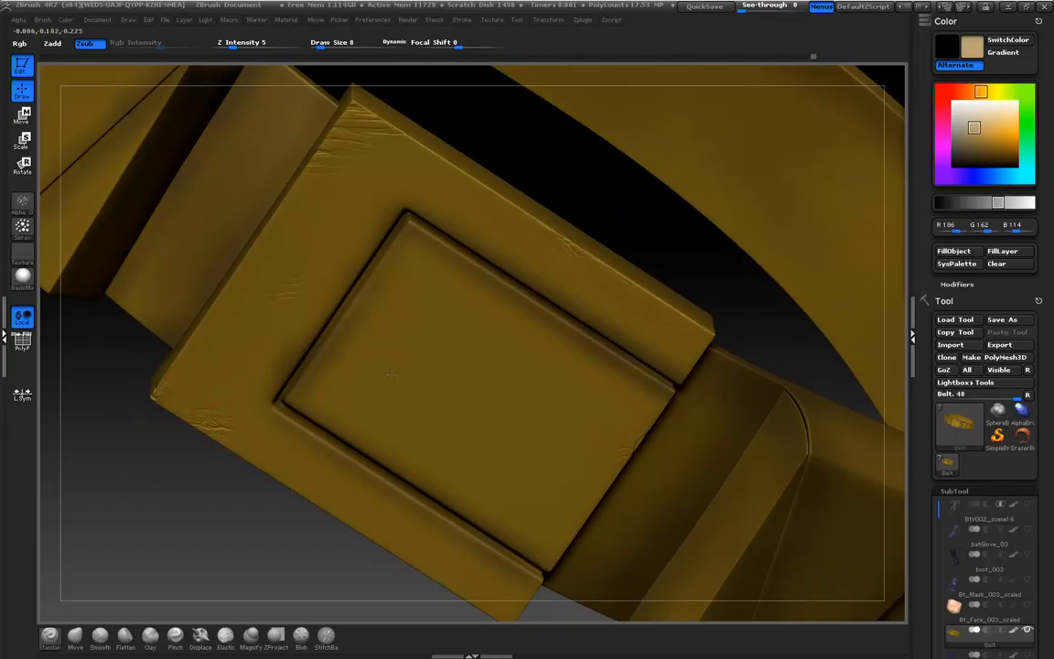
{"action": "left_click_drag", "start_coordinate": [240, 487], "coordinate": [500, 441]}
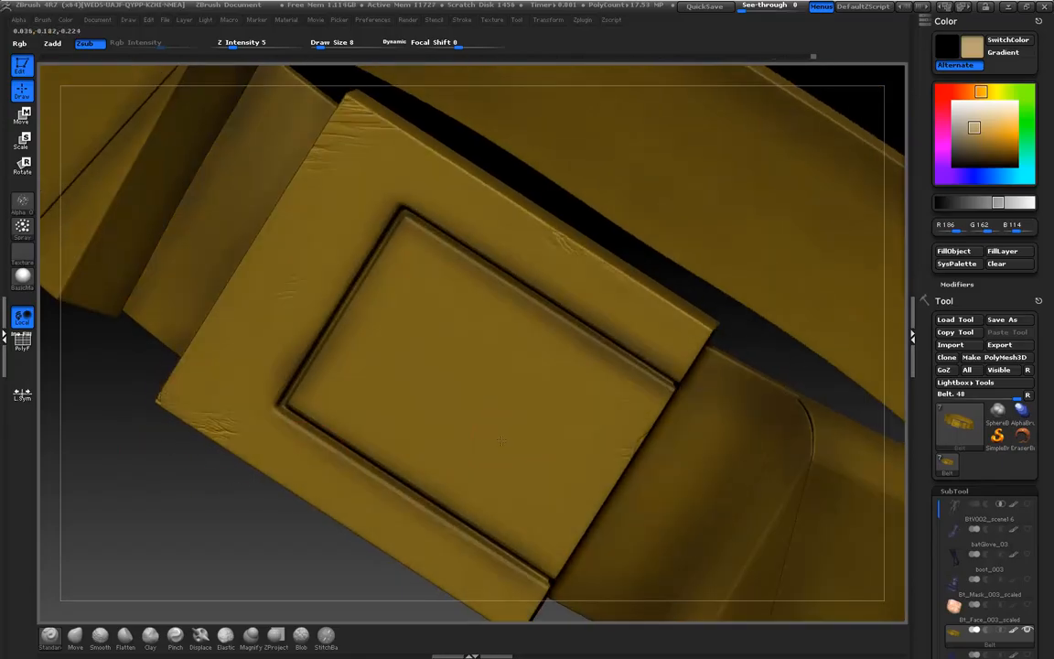
{"action": "key", "text": "ctrl"}
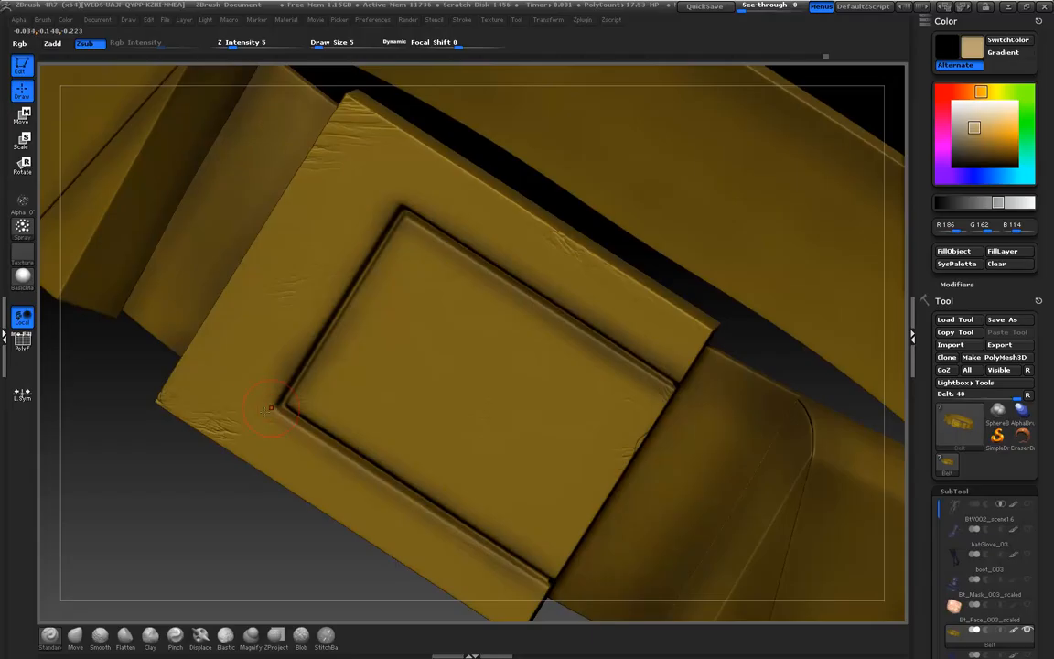
{"action": "left_click_drag", "start_coordinate": [250, 499], "coordinate": [365, 479]}
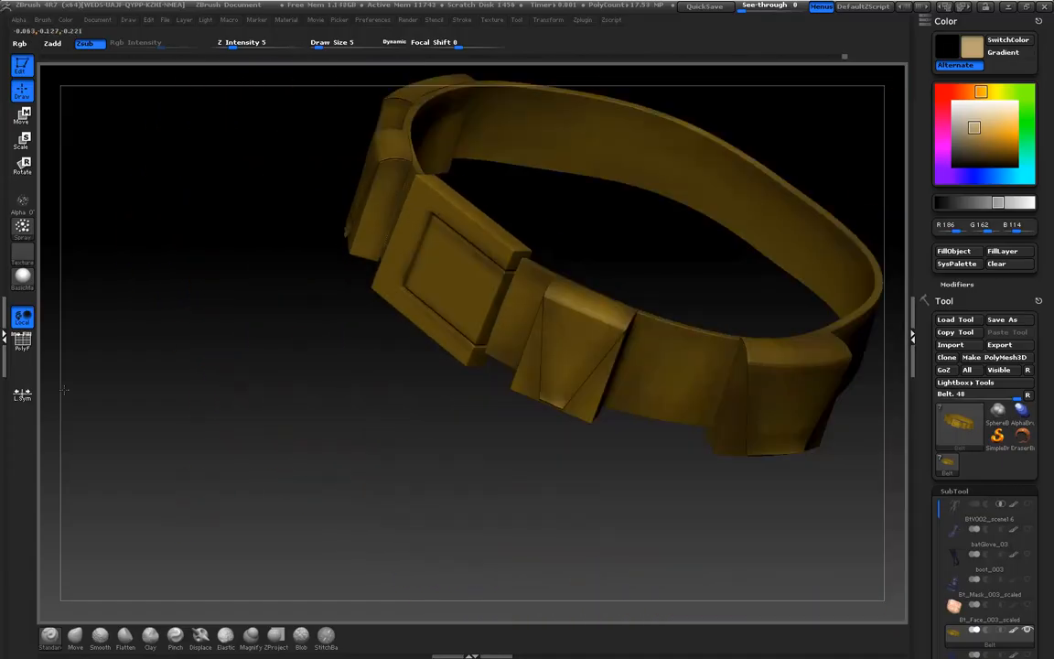
Switch the Spray brush alpha to Alpha 22 for texturing the pouches beside the buckle
{"action": "left_click_drag", "start_coordinate": [64, 391], "coordinate": [382, 515]}
{"action": "left_click_drag", "start_coordinate": [461, 491], "coordinate": [526, 562], "text": "alt"}
{"action": "left_click_drag", "start_coordinate": [237, 390], "coordinate": [320, 394]}
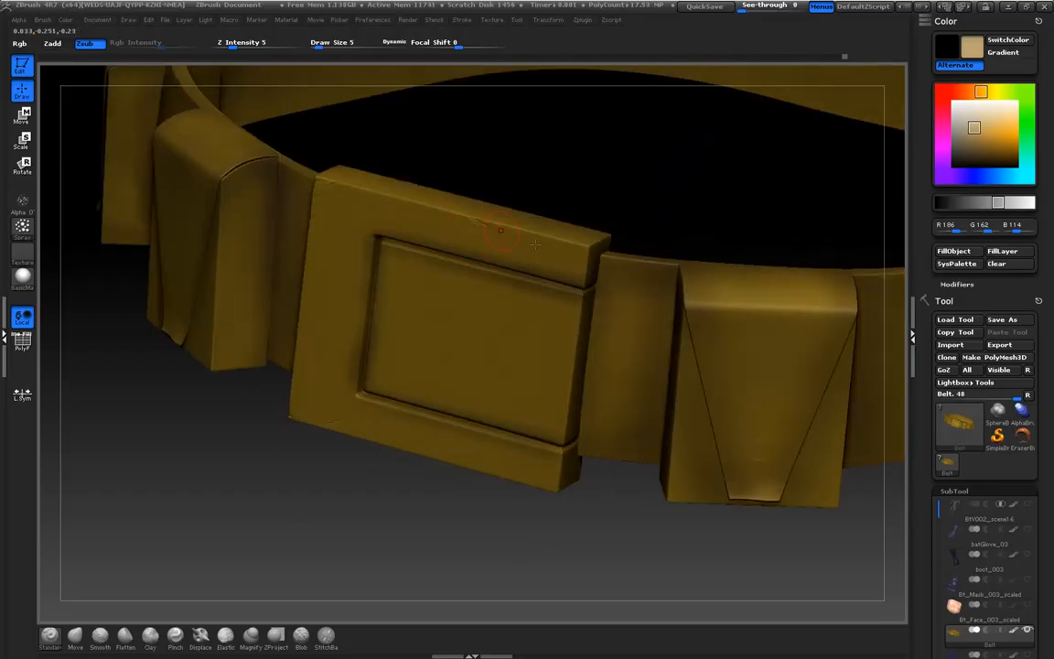
{"action": "left_click_drag", "start_coordinate": [419, 521], "coordinate": [583, 334]}
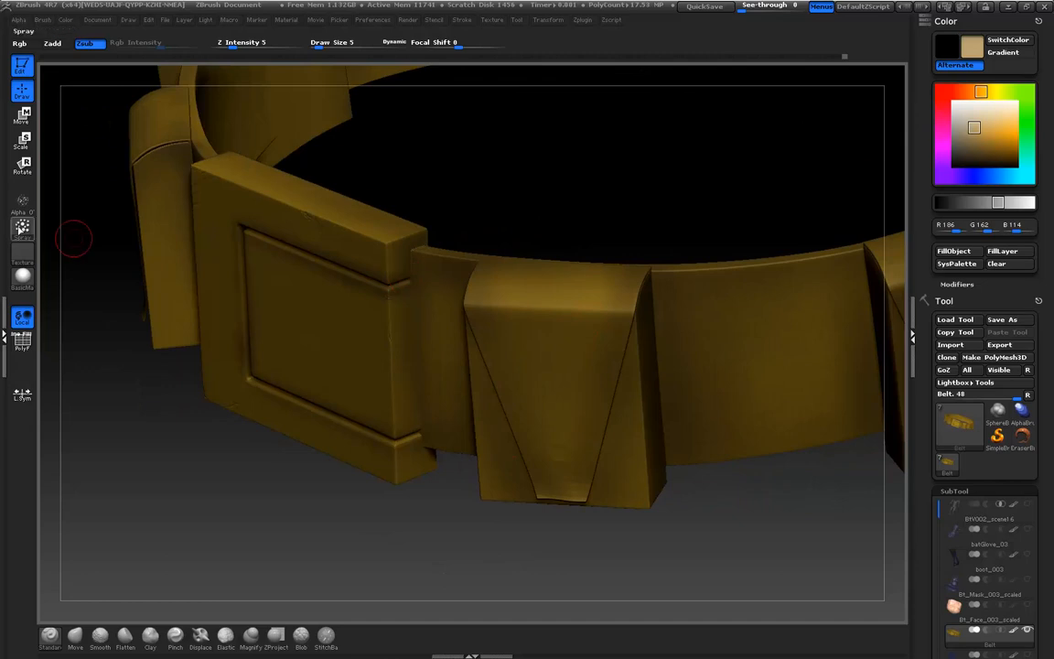
{"action": "left_click", "coordinate": [22, 228]}
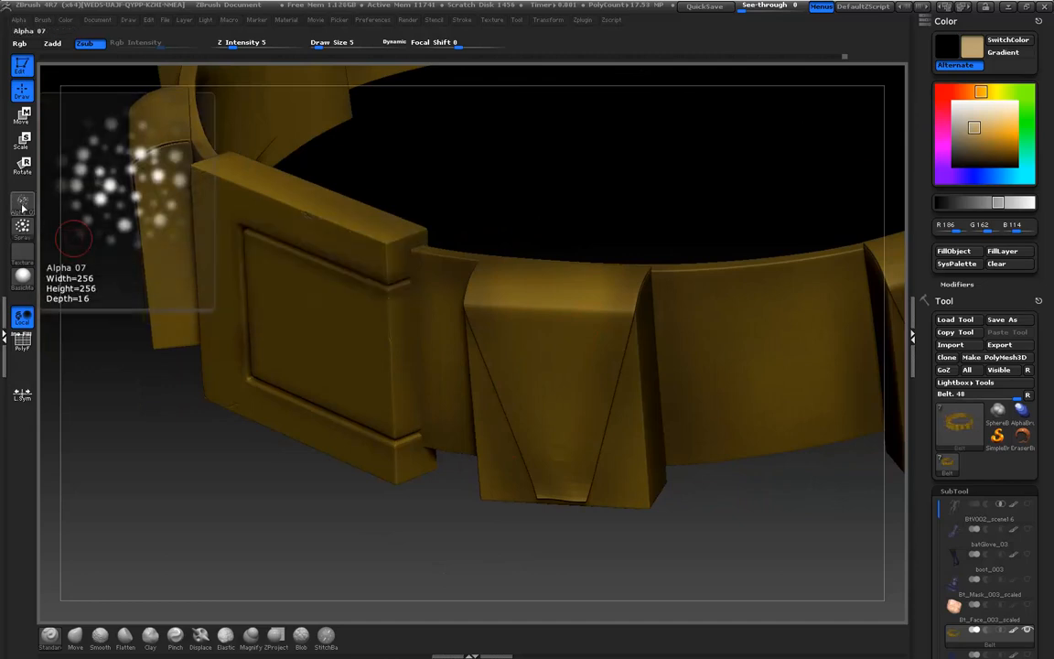
{"action": "left_click", "coordinate": [22, 203]}
{"action": "left_click", "coordinate": [276, 232]}
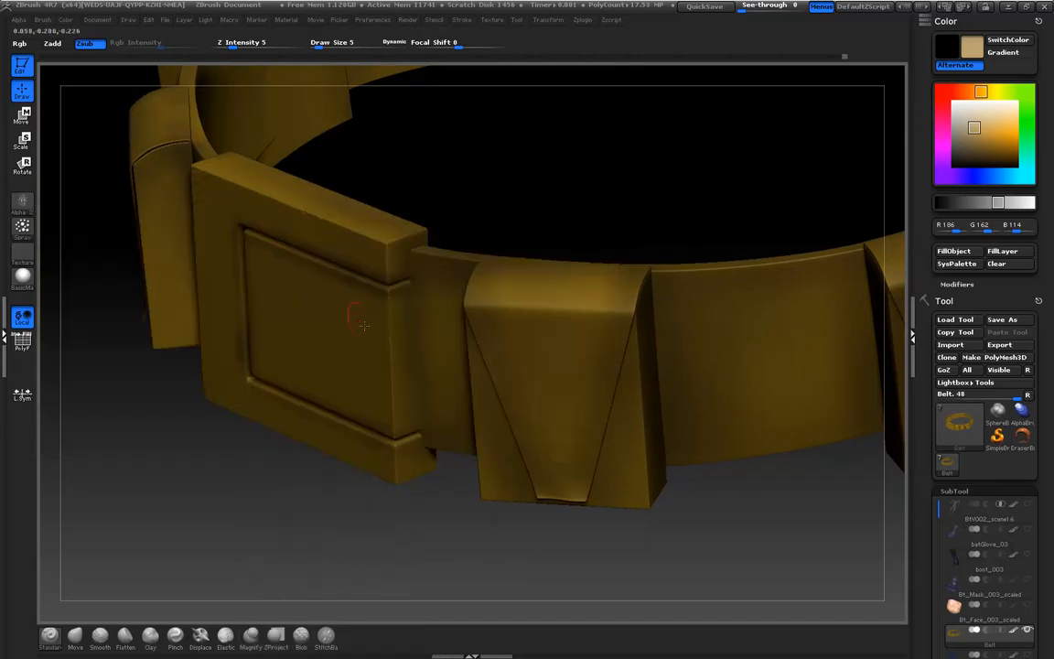
Spray subtle wear over the flap, front and side edges of the pouch right of the buckle at draw size 18
{"action": "right_click_drag", "start_coordinate": [608, 216], "coordinate": [671, 364], "text": "ctrl"}
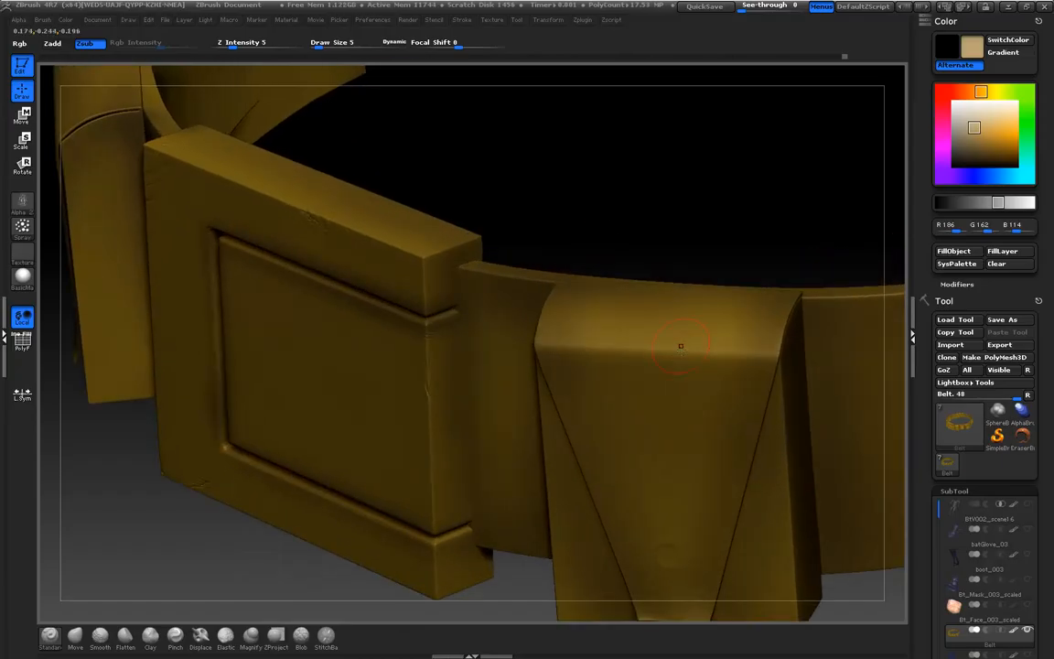
{"action": "key", "text": "bracketright"}
{"action": "mouse_move", "coordinate": [260, 562]}
{"action": "left_mouse_down"}
{"action": "mouse_move", "coordinate": [439, 512]}
{"action": "mouse_move", "coordinate": [537, 458]}
{"action": "left_mouse_up"}
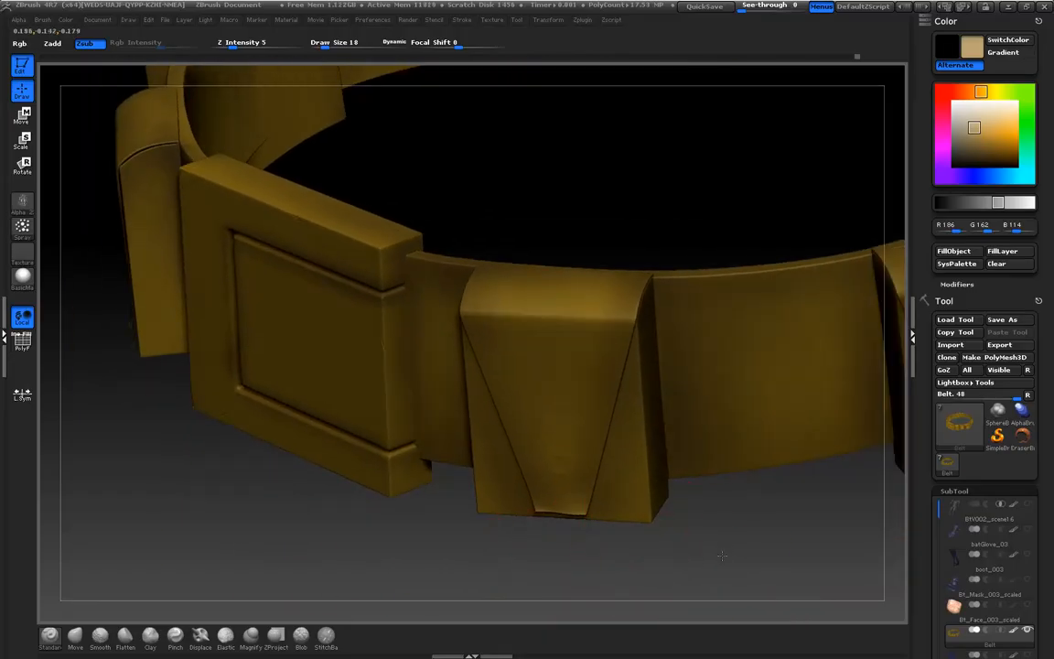
{"action": "left_click_drag", "start_coordinate": [727, 558], "coordinate": [630, 441]}
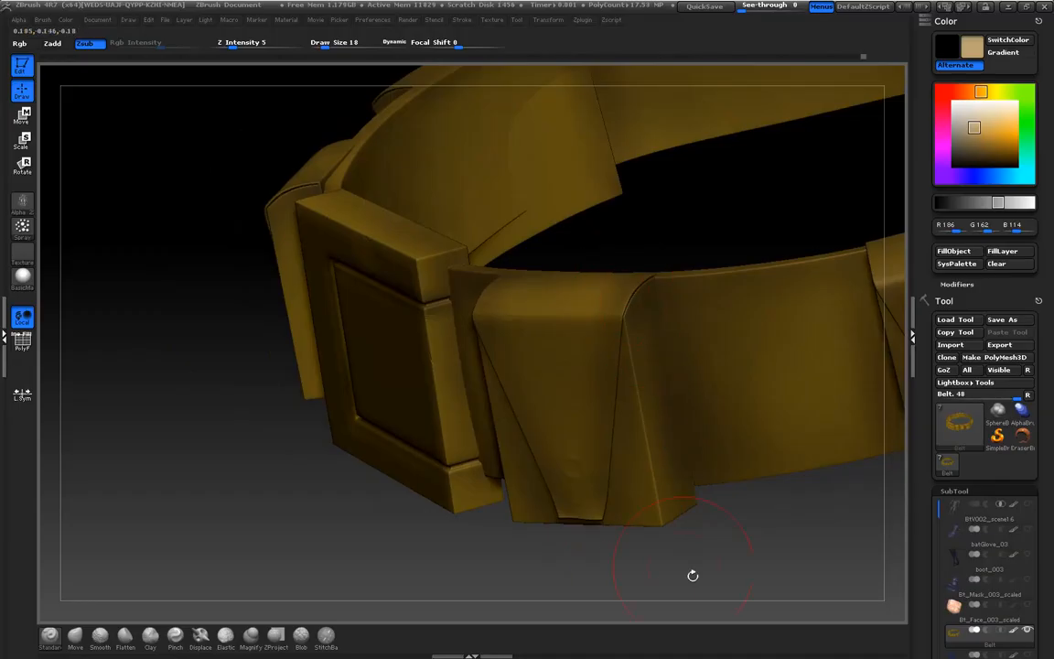
{"action": "left_click_drag", "start_coordinate": [652, 569], "coordinate": [573, 528]}
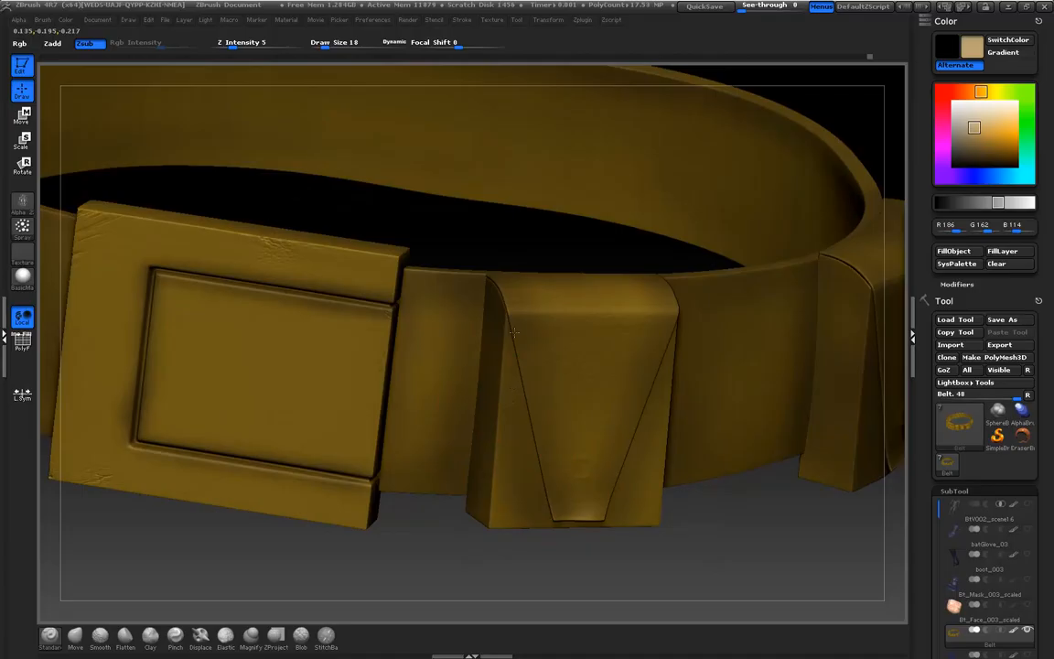
{"action": "mouse_move", "coordinate": [556, 415]}
{"action": "left_mouse_down"}
{"action": "mouse_move", "coordinate": [580, 449]}
{"action": "mouse_move", "coordinate": [610, 429]}
{"action": "left_mouse_up"}
{"action": "left_click_drag", "start_coordinate": [732, 540], "coordinate": [645, 491]}
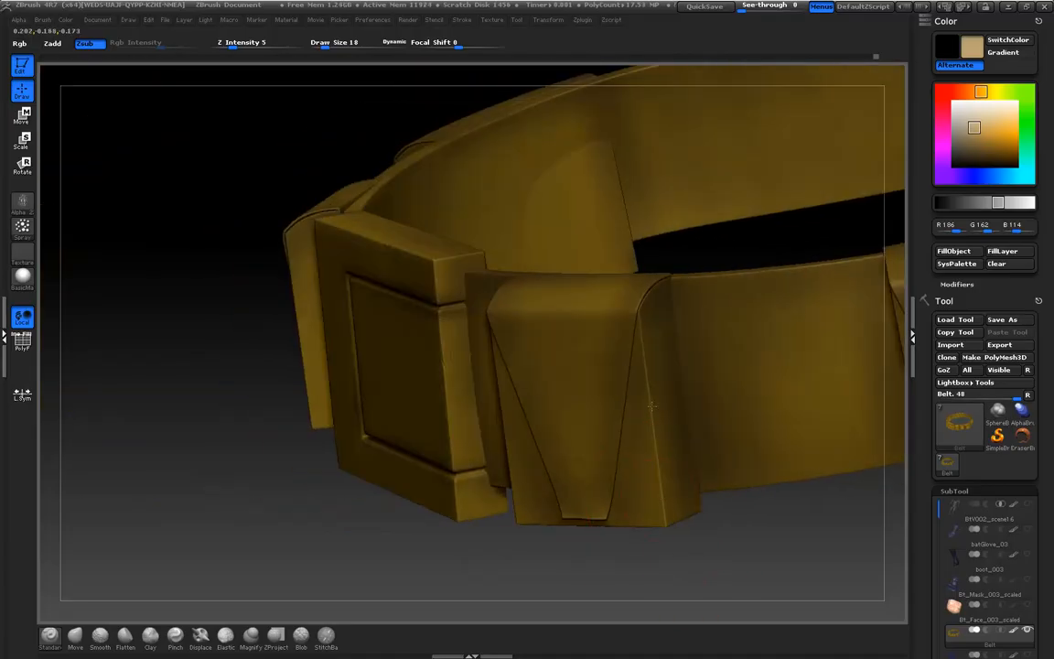
{"action": "left_click_drag", "start_coordinate": [219, 481], "coordinate": [320, 499]}
{"action": "left_click_drag", "start_coordinate": [445, 435], "coordinate": [226, 315]}
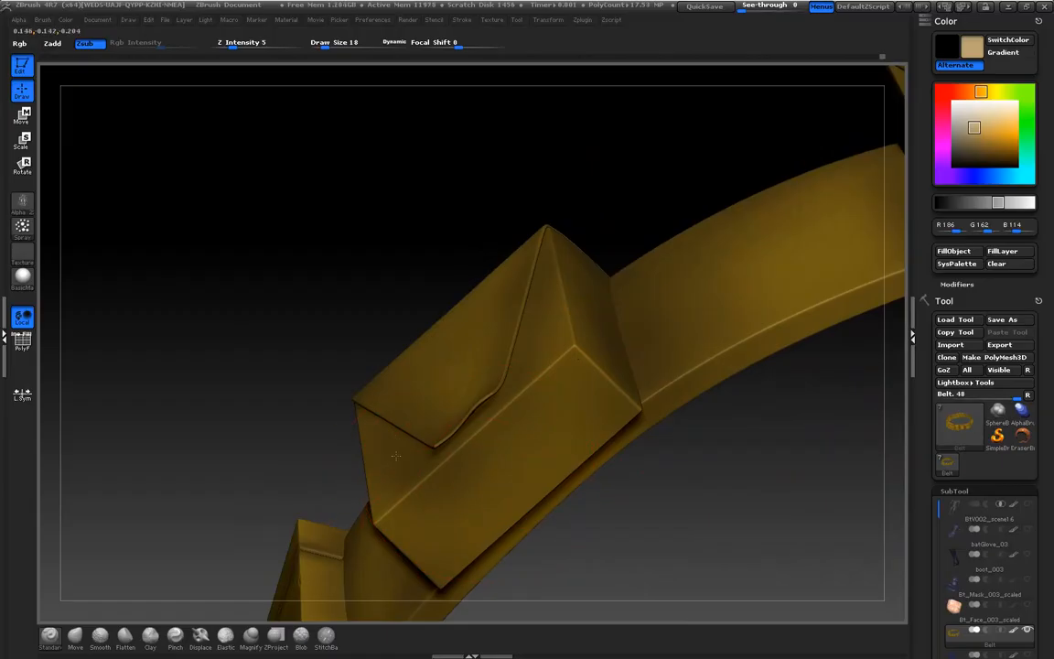
Spray subtle wear across the flap and front of the pouch left of the buckle at draw size 18
{"action": "left_click_drag", "start_coordinate": [436, 266], "coordinate": [631, 494]}
{"action": "left_click_drag", "start_coordinate": [904, 402], "coordinate": [833, 485]}
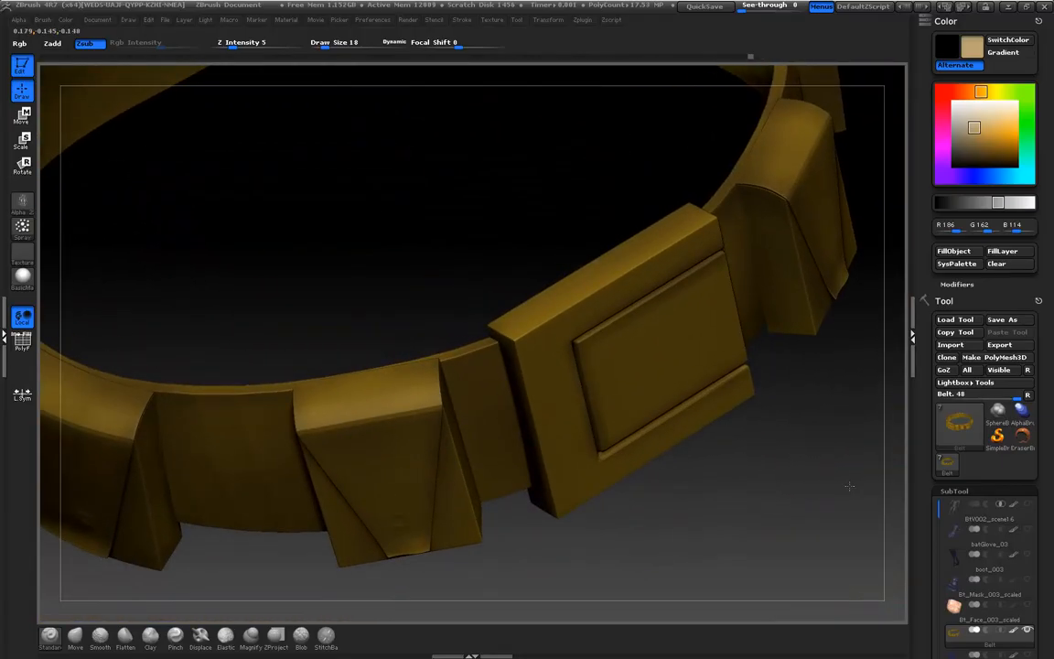
{"action": "mouse_move", "coordinate": [770, 539]}
{"action": "left_mouse_down"}
{"action": "mouse_move", "coordinate": [824, 473]}
{"action": "mouse_move", "coordinate": [541, 418]}
{"action": "left_mouse_up"}
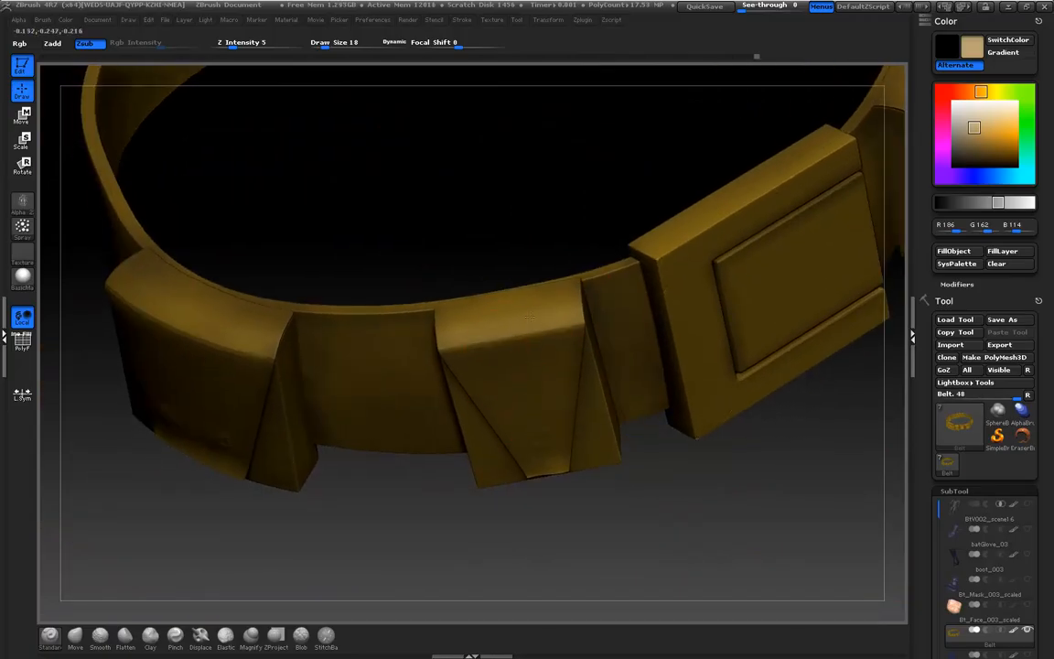
{"action": "left_click_drag", "start_coordinate": [659, 531], "coordinate": [527, 265]}
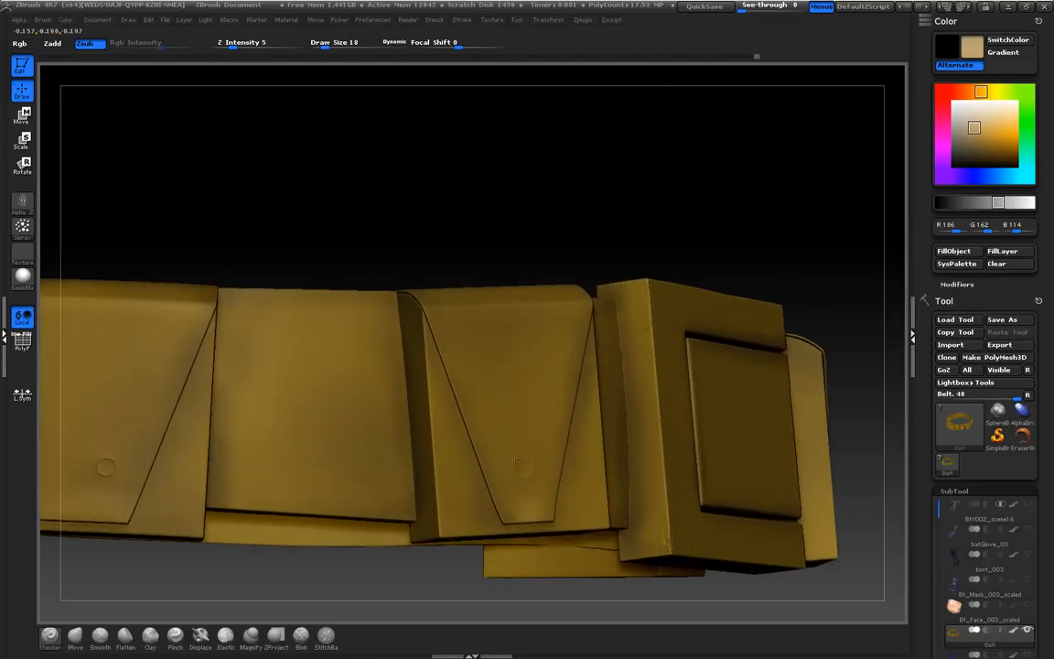
{"action": "left_click_drag", "start_coordinate": [461, 229], "coordinate": [430, 183]}
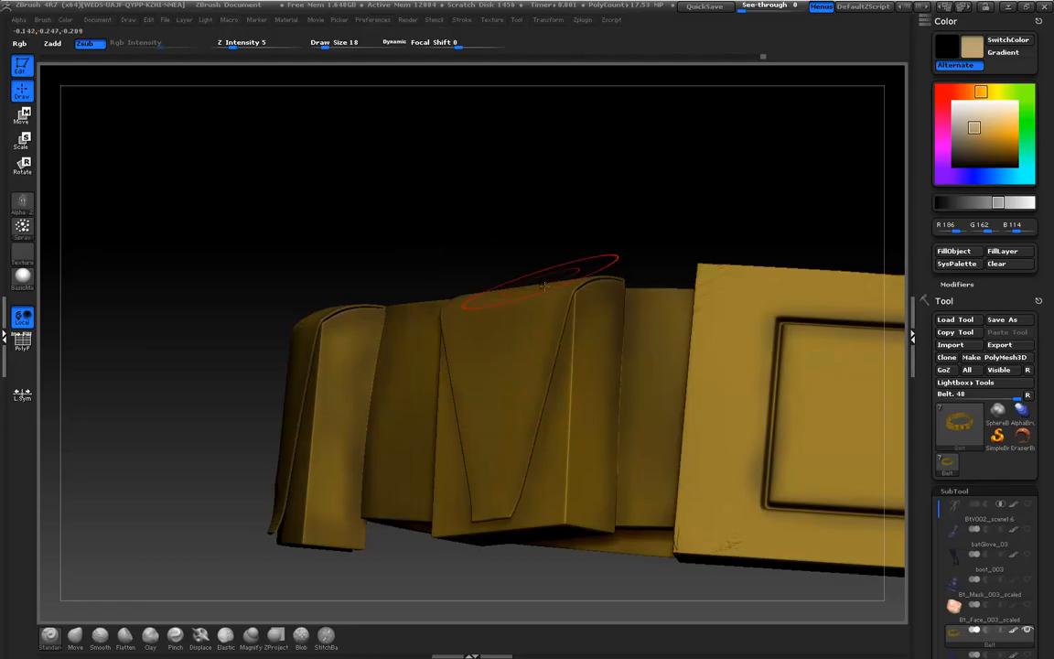
Reduce the draw size to 8 and spray fine wear along the left pouch's side and underside edges
{"action": "key", "text": "bracketleft"}
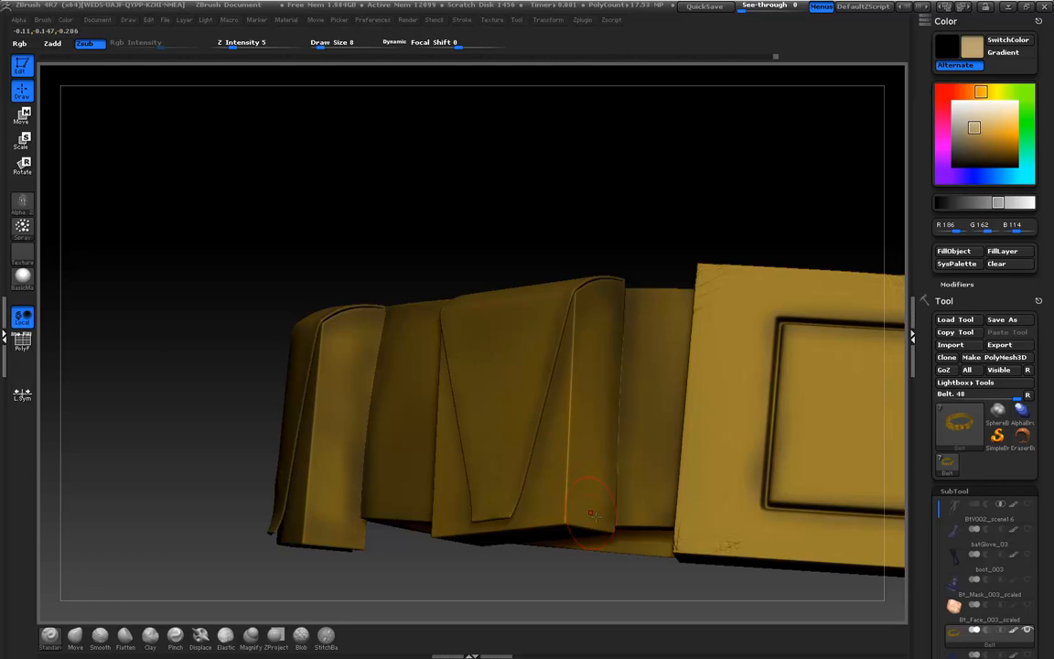
{"action": "mouse_move", "coordinate": [352, 201]}
{"action": "left_mouse_down"}
{"action": "mouse_move", "coordinate": [393, 214]}
{"action": "mouse_move", "coordinate": [360, 254]}
{"action": "mouse_move", "coordinate": [394, 287]}
{"action": "mouse_move", "coordinate": [337, 205]}
{"action": "left_mouse_up"}
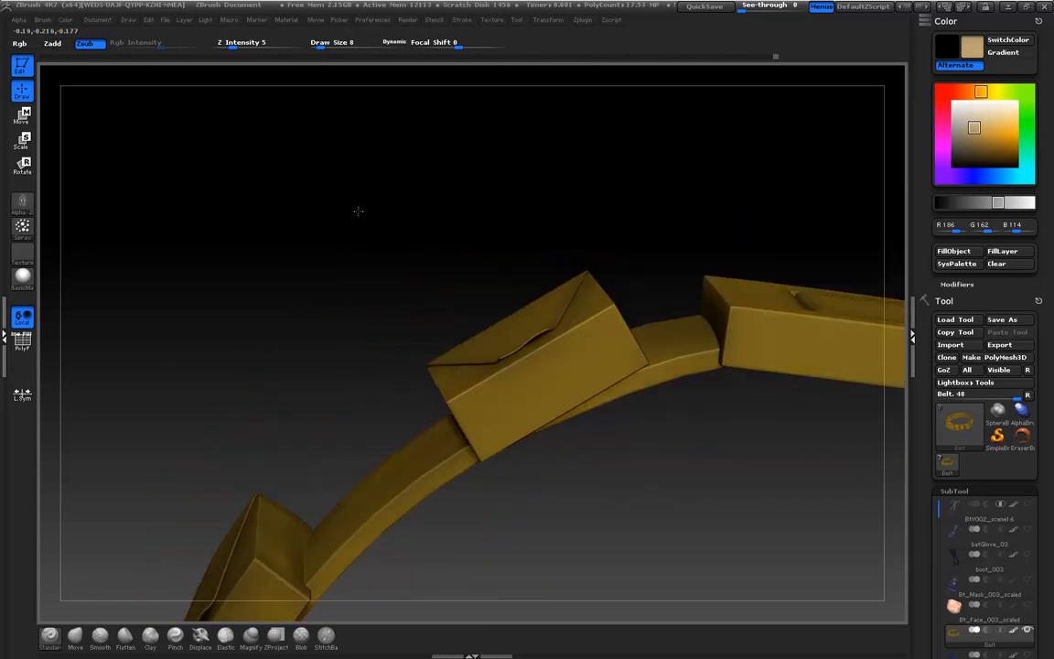
{"action": "left_click_drag", "start_coordinate": [299, 345], "coordinate": [322, 301]}
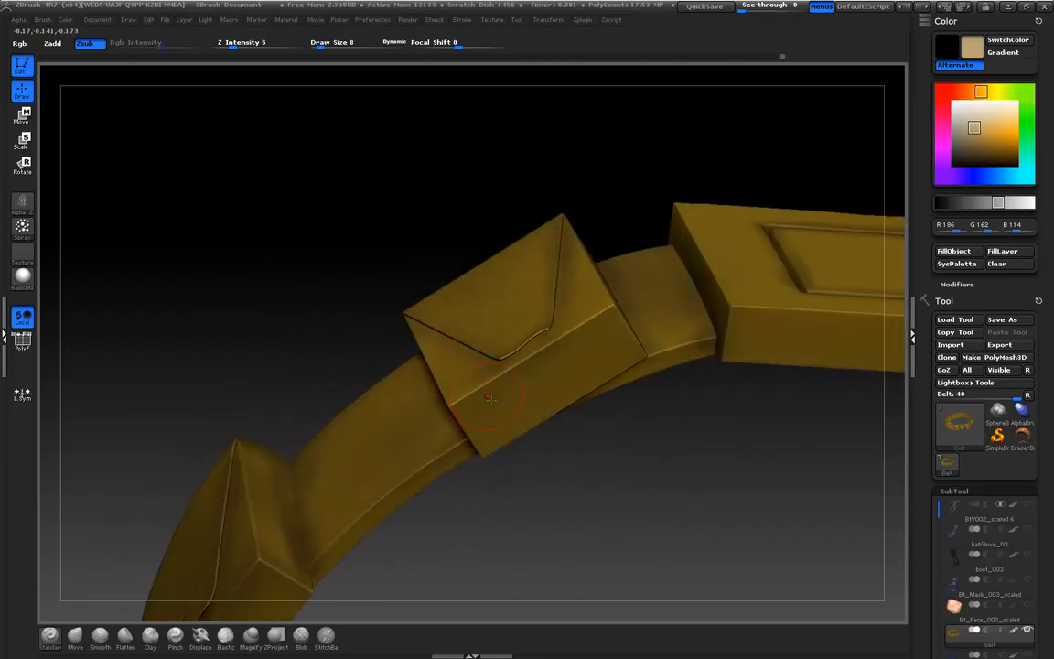
{"action": "left_click_drag", "start_coordinate": [664, 472], "coordinate": [640, 411]}
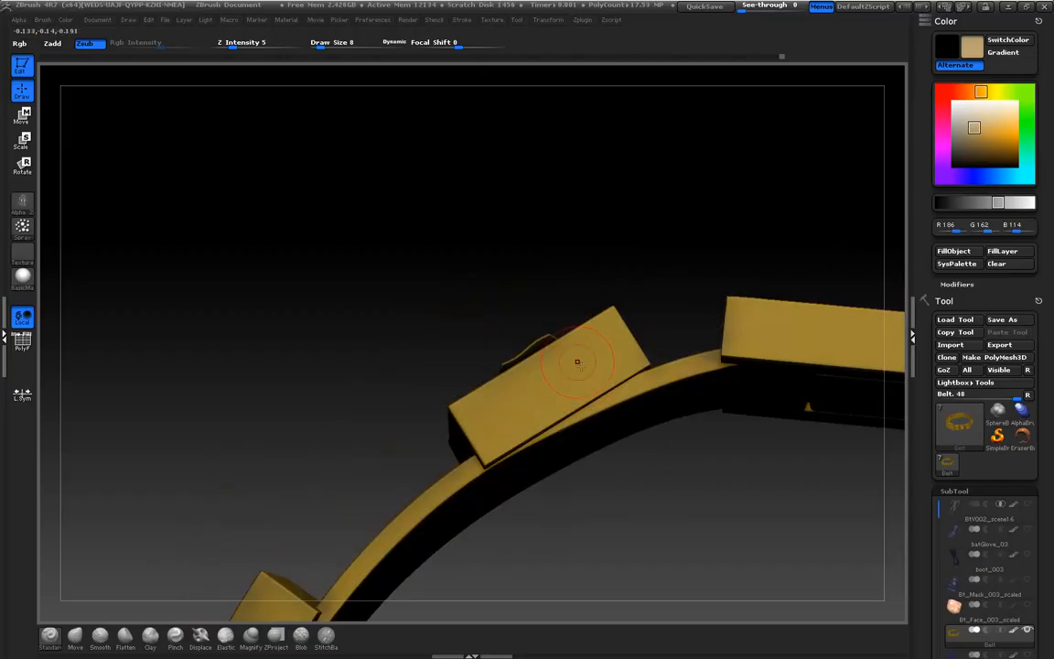
{"action": "left_click_drag", "start_coordinate": [366, 265], "coordinate": [348, 339]}
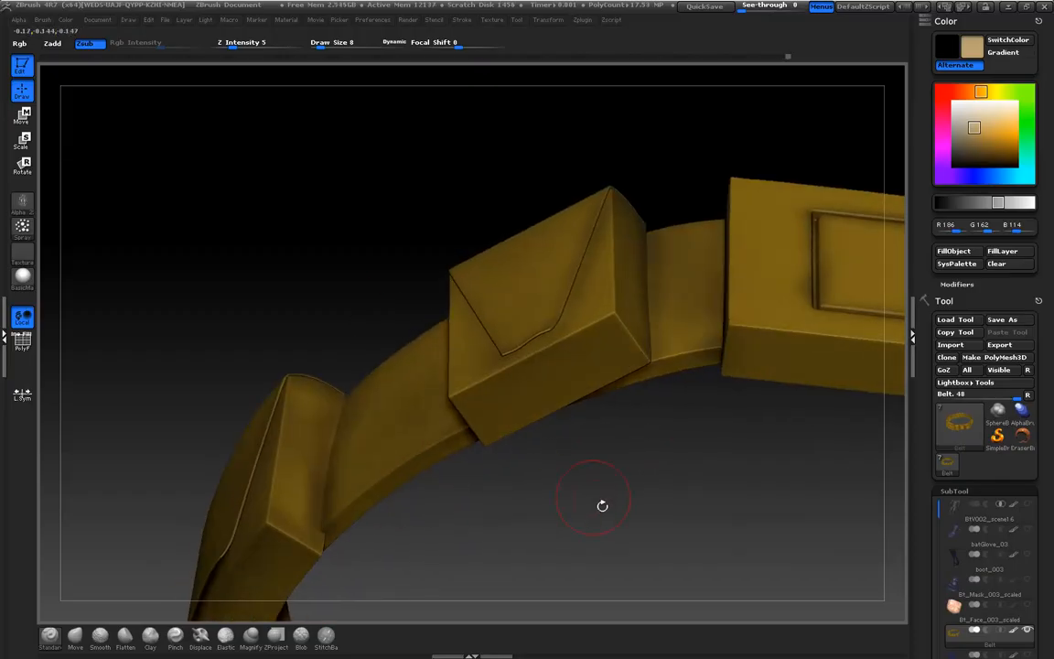
Spray fine wear on the left pouch's folded top and outer side, continuing toward the neighbouring wide pouch
{"action": "left_click_drag", "start_coordinate": [602, 503], "coordinate": [465, 381]}
{"action": "left_click_drag", "start_coordinate": [274, 247], "coordinate": [474, 332]}
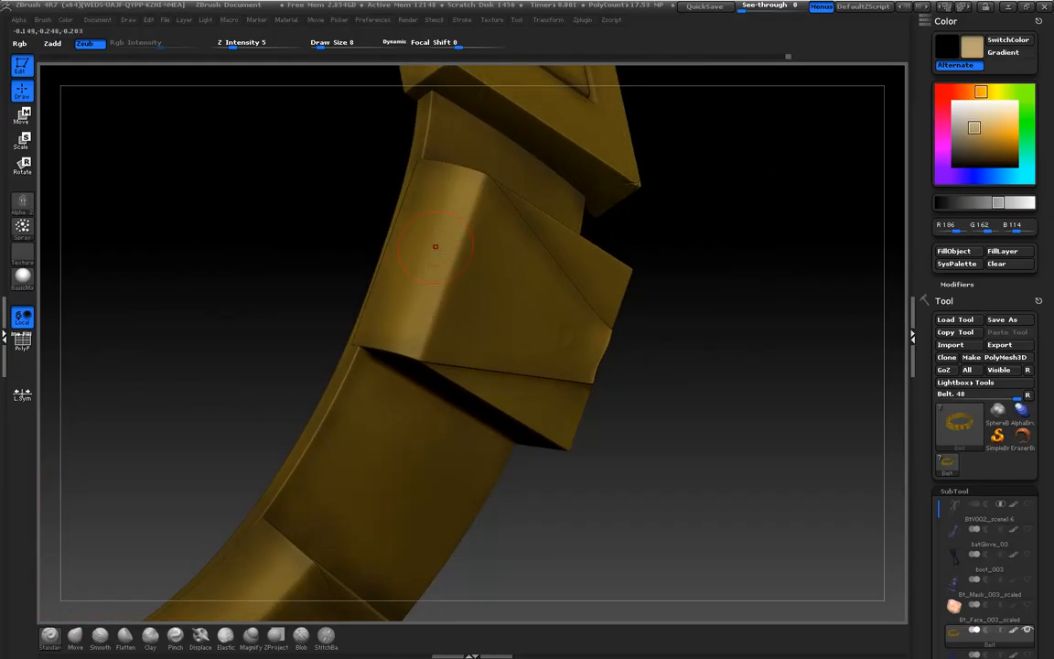
{"action": "left_click_drag", "start_coordinate": [692, 409], "coordinate": [517, 378]}
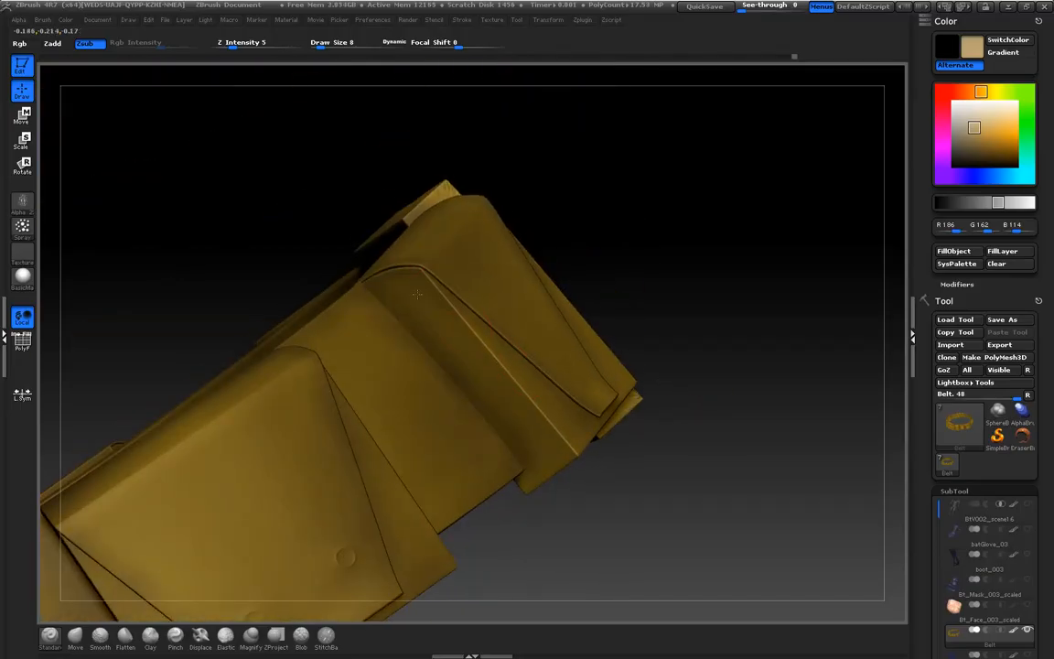
{"action": "left_click_drag", "start_coordinate": [596, 497], "coordinate": [700, 342]}
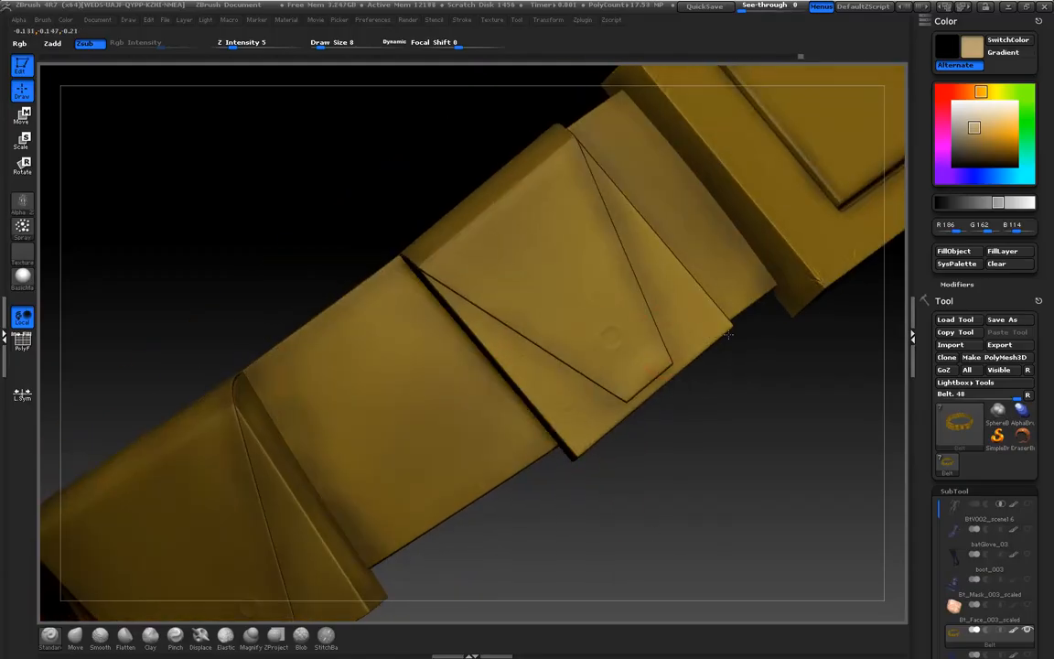
{"action": "left_click_drag", "start_coordinate": [370, 202], "coordinate": [391, 202]}
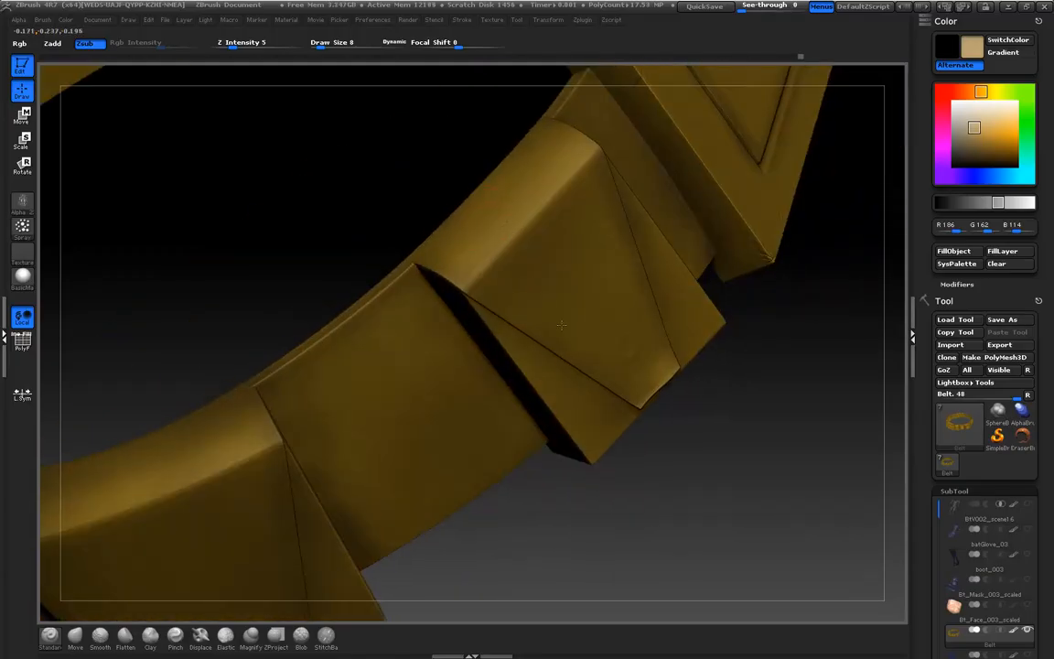
{"action": "left_click_drag", "start_coordinate": [696, 534], "coordinate": [436, 326]}
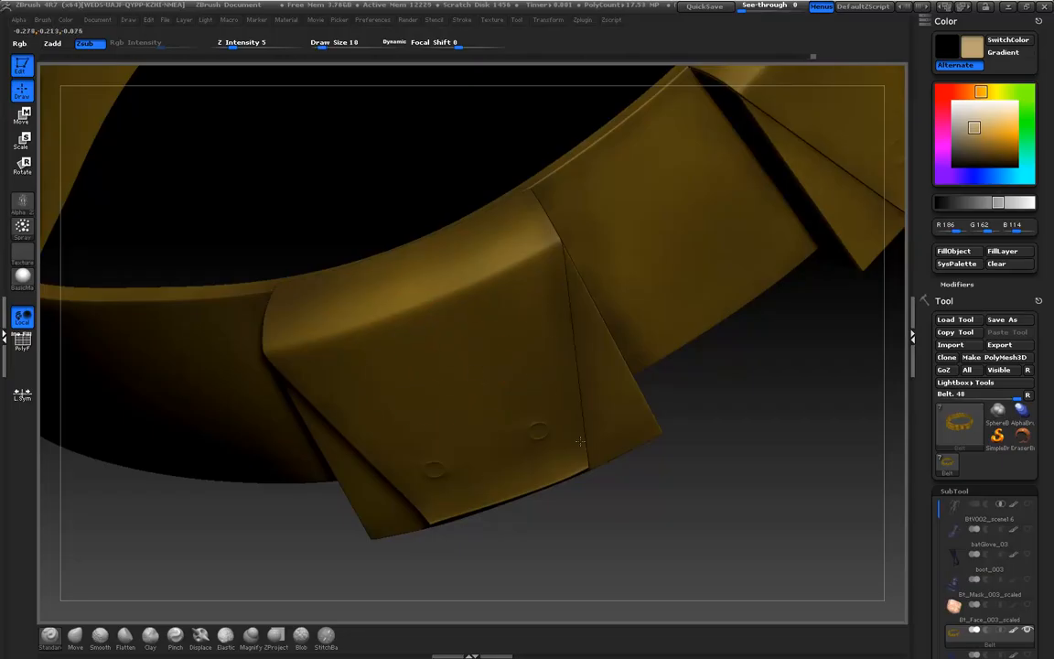
Spray subtle wear across the front flap and side faces of the wide pouch farther left of the buckle
{"action": "left_click_drag", "start_coordinate": [621, 522], "coordinate": [413, 400]}
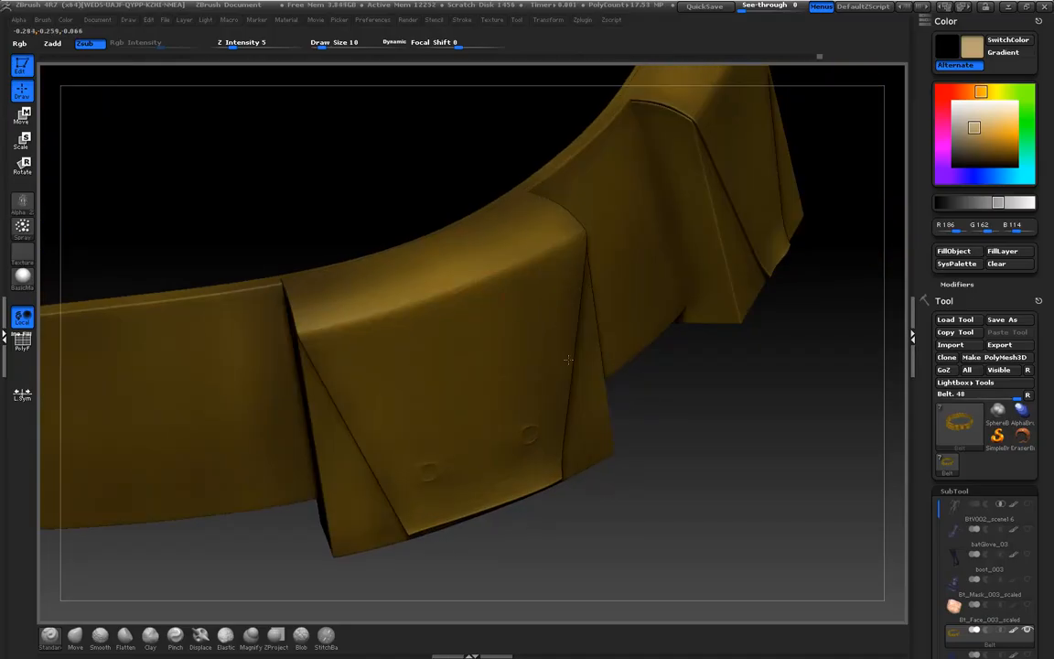
{"action": "left_click_drag", "start_coordinate": [478, 481], "coordinate": [430, 523]}
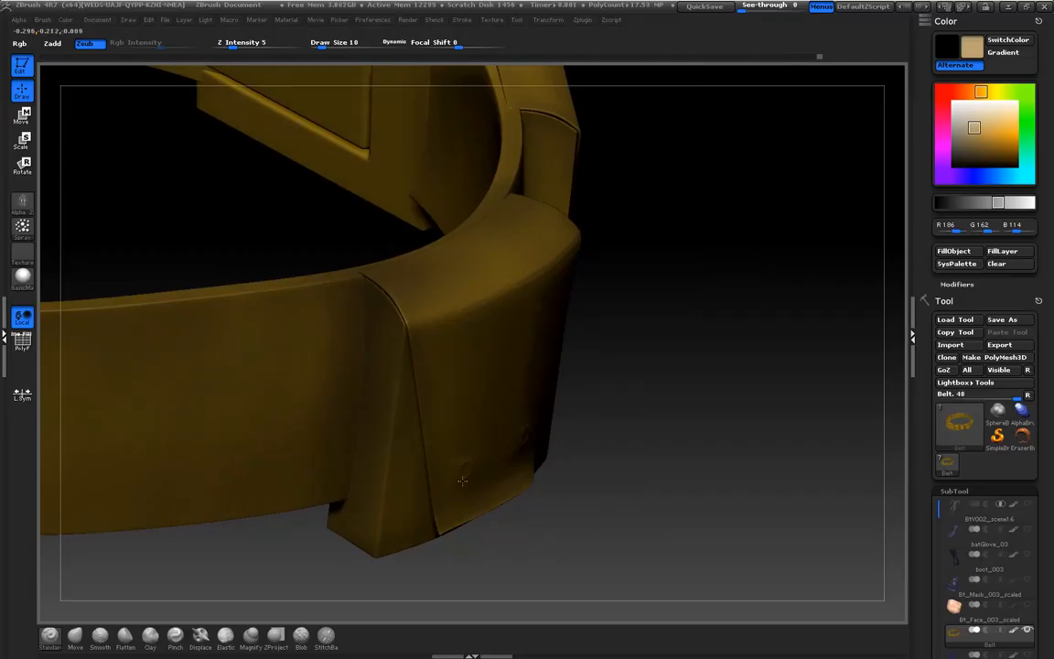
{"action": "left_click_drag", "start_coordinate": [651, 543], "coordinate": [701, 358]}
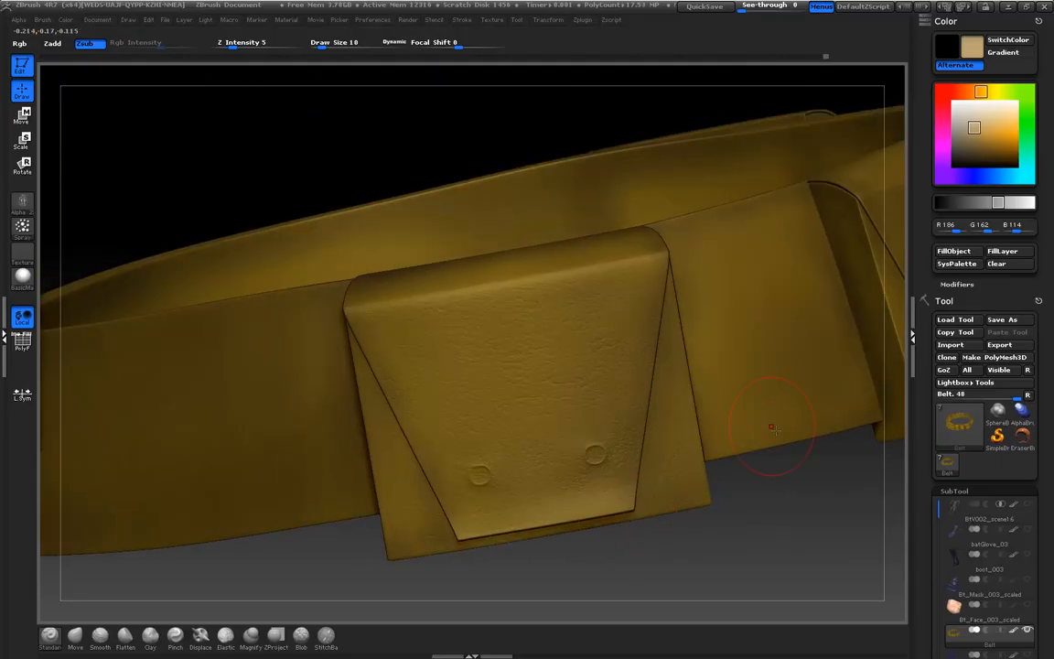
{"action": "left_click_drag", "start_coordinate": [779, 546], "coordinate": [719, 542], "text": "alt"}
Spray fine wear along the same wide pouch's underside, lower edges and side corners
{"action": "left_click_drag", "start_coordinate": [614, 497], "coordinate": [571, 371]}
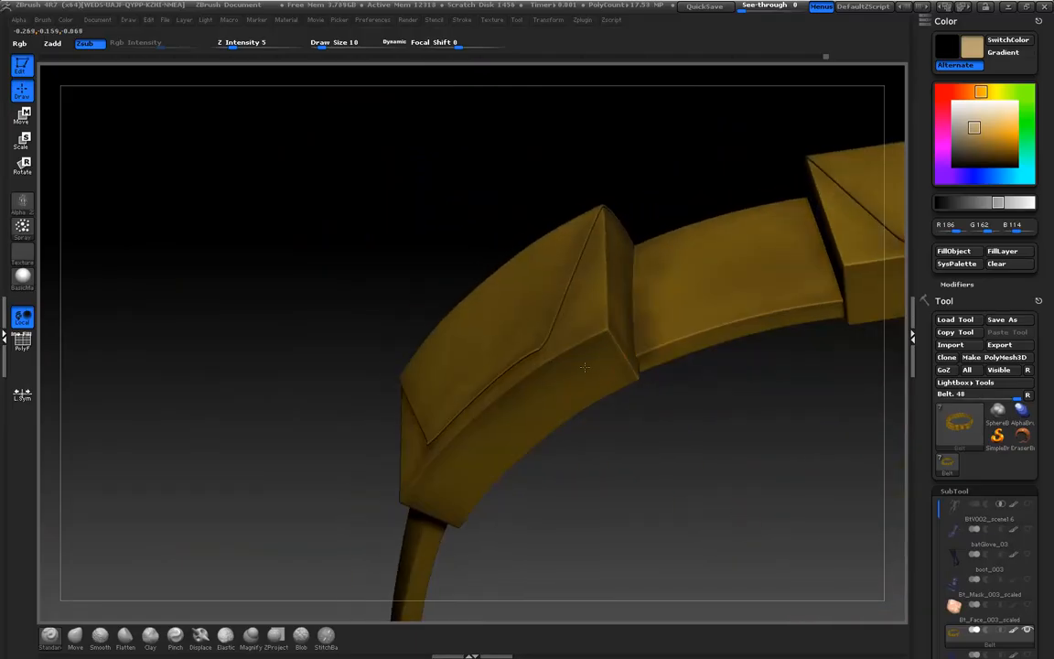
{"action": "left_click_drag", "start_coordinate": [310, 442], "coordinate": [593, 359]}
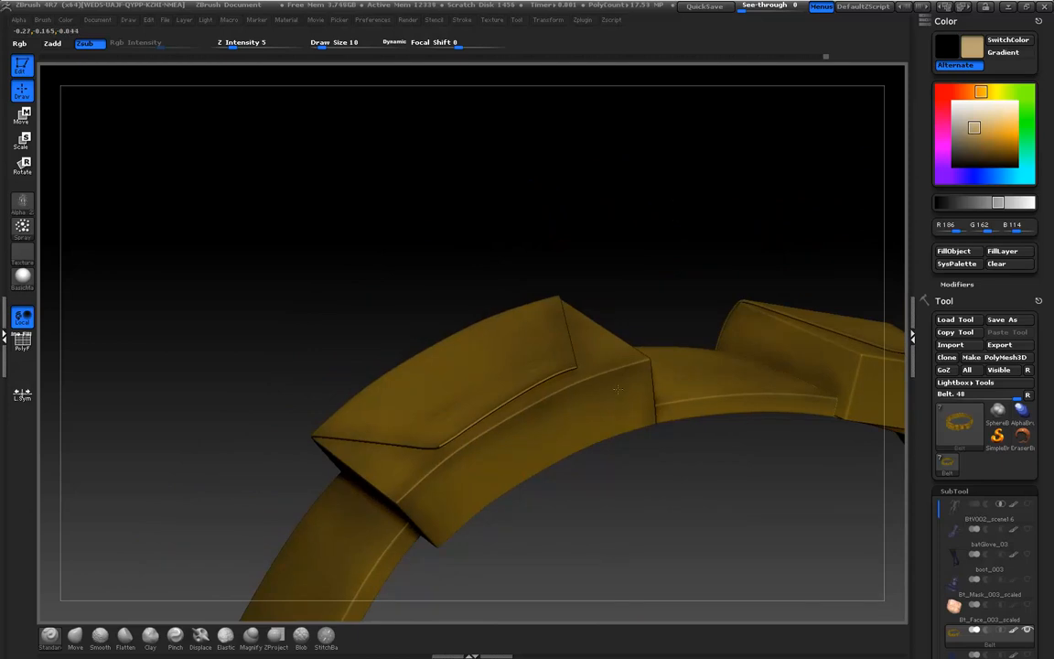
{"action": "left_click_drag", "start_coordinate": [244, 414], "coordinate": [223, 430]}
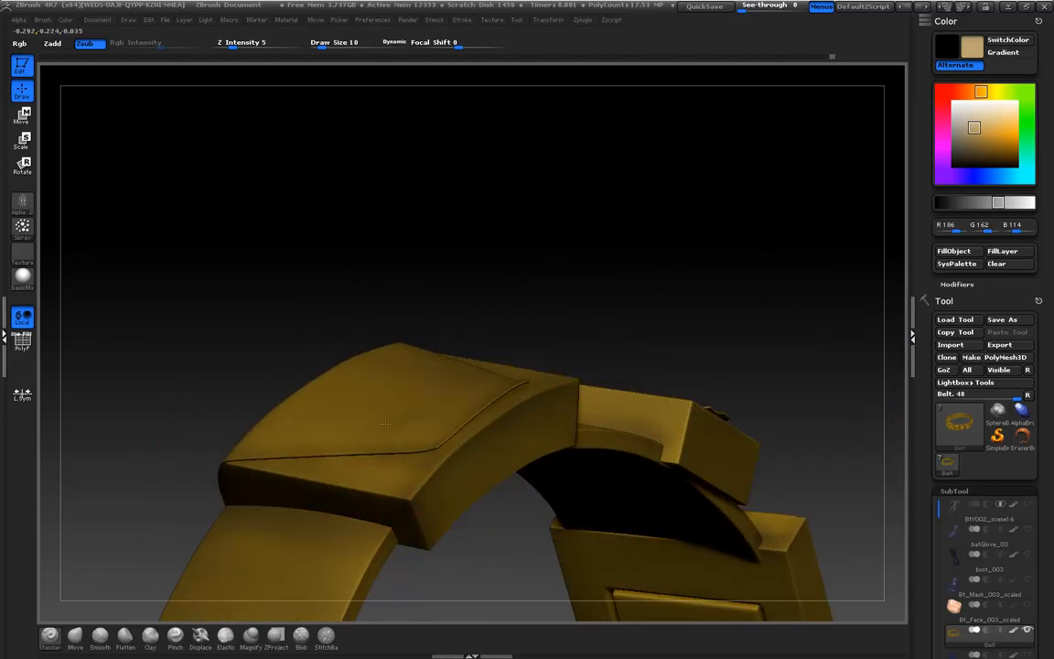
{"action": "left_click_drag", "start_coordinate": [266, 341], "coordinate": [289, 386]}
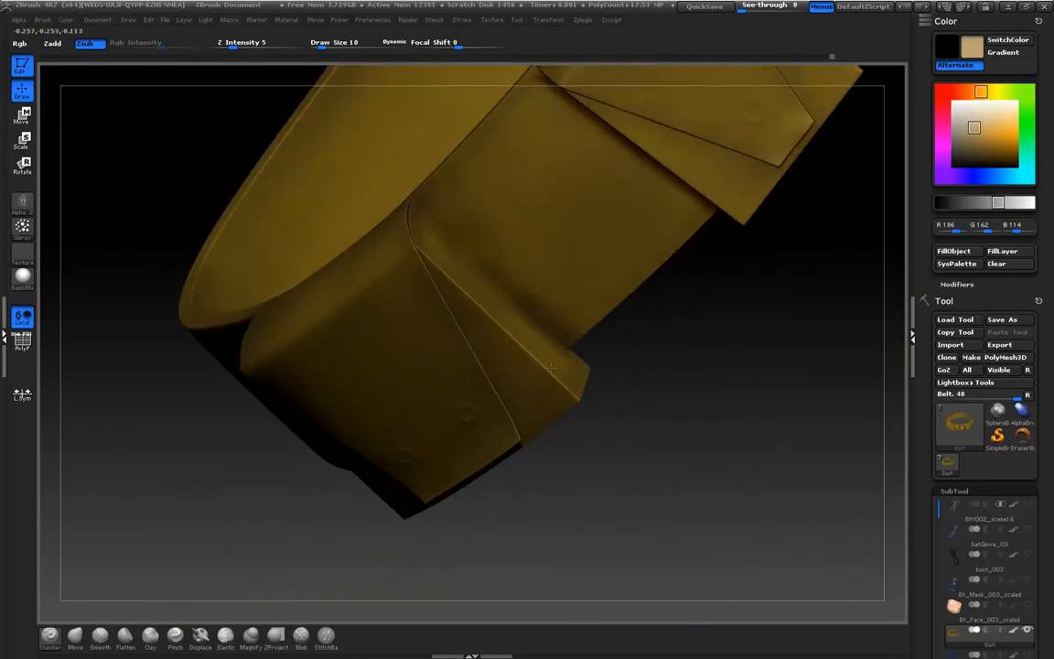
{"action": "left_click_drag", "start_coordinate": [649, 429], "coordinate": [750, 437]}
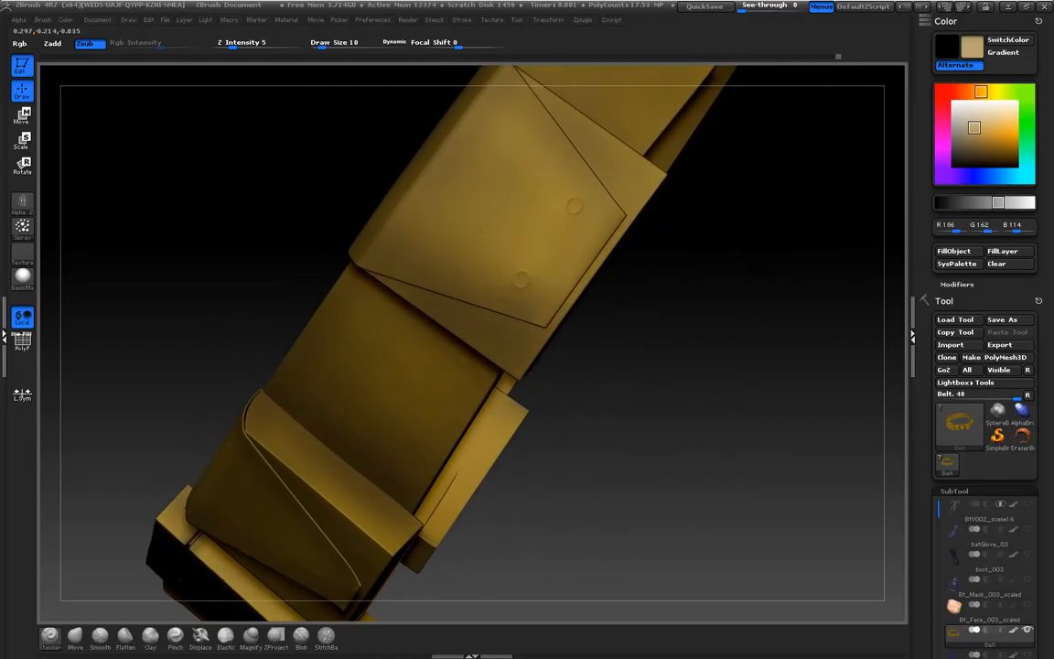
Spray subtle wear over the flap and folded top of the matching wide pouch on the belt's opposite side
{"action": "left_click_drag", "start_coordinate": [337, 183], "coordinate": [423, 171]}
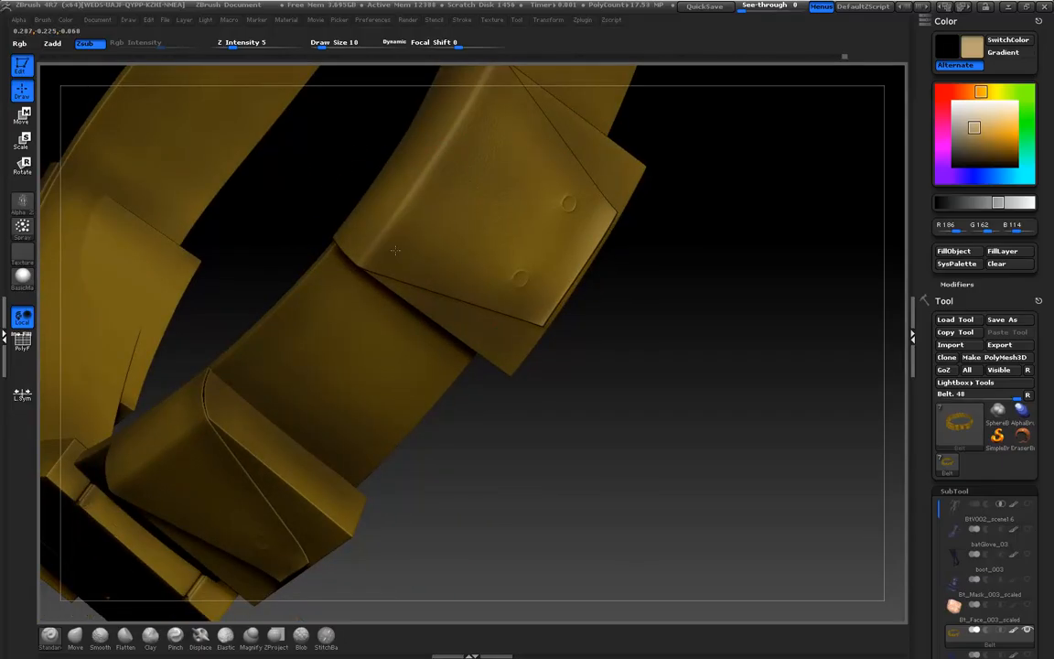
{"action": "mouse_move", "coordinate": [456, 274]}
{"action": "left_mouse_down"}
{"action": "mouse_move", "coordinate": [666, 383]}
{"action": "mouse_move", "coordinate": [571, 338]}
{"action": "mouse_move", "coordinate": [581, 242]}
{"action": "mouse_move", "coordinate": [462, 335]}
{"action": "mouse_move", "coordinate": [567, 269]}
{"action": "left_mouse_up"}
{"action": "mouse_move", "coordinate": [203, 236]}
{"action": "left_mouse_down"}
{"action": "mouse_move", "coordinate": [181, 209]}
{"action": "mouse_move", "coordinate": [123, 250]}
{"action": "left_mouse_up"}
{"action": "left_click_drag", "start_coordinate": [147, 194], "coordinate": [430, 291]}
Spray fine wear along the opposite wide pouch's underside, side faces and outer top edge
{"action": "left_click_drag", "start_coordinate": [561, 303], "coordinate": [404, 317]}
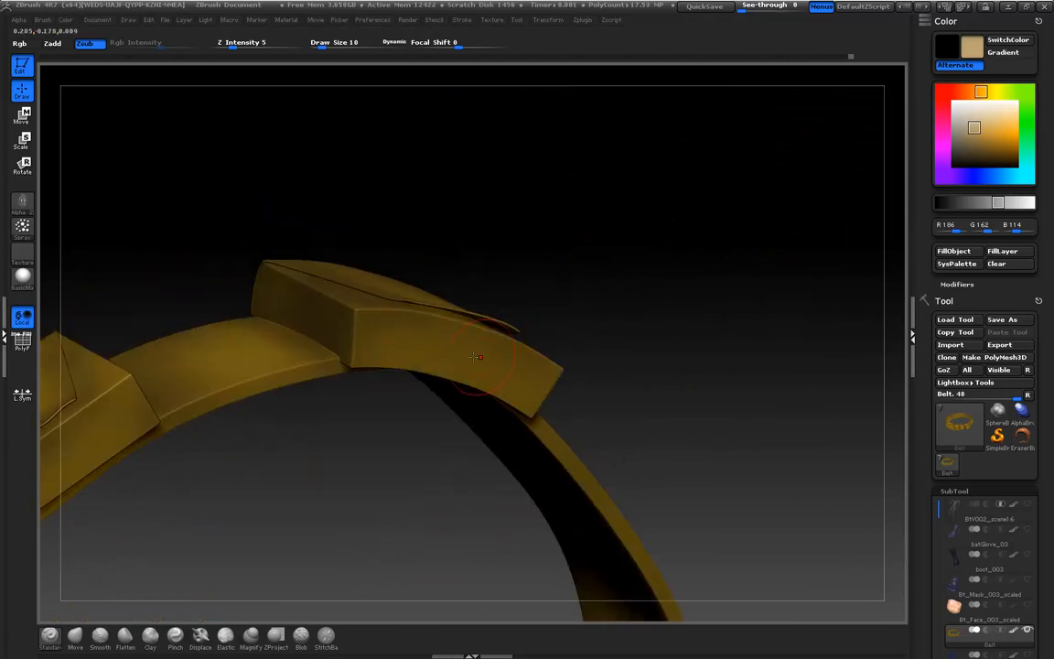
{"action": "left_click_drag", "start_coordinate": [228, 233], "coordinate": [372, 265]}
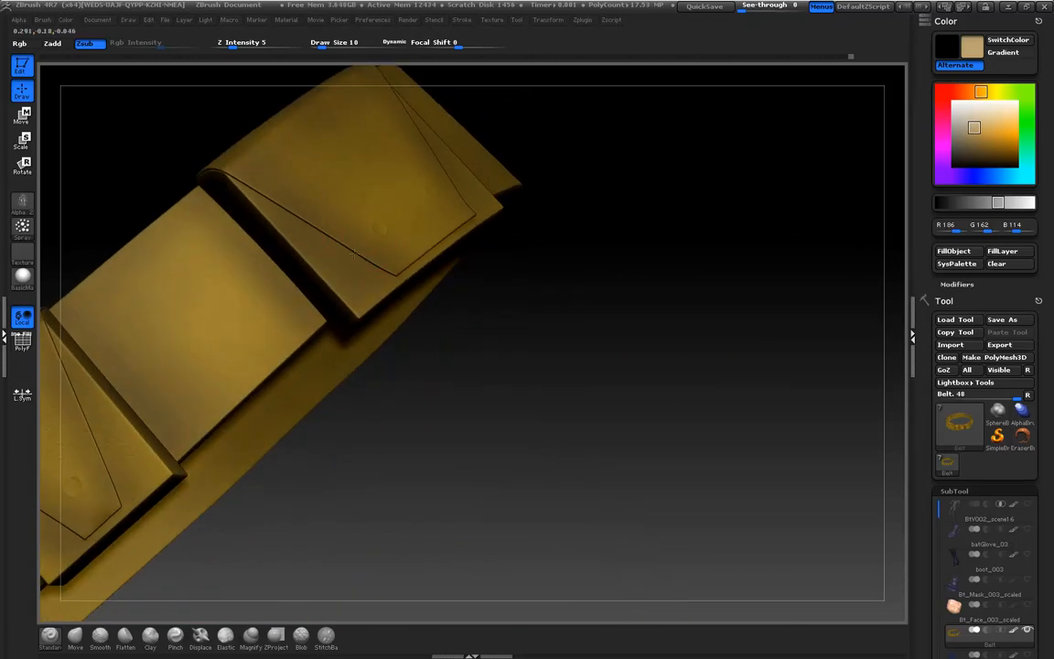
{"action": "left_click_drag", "start_coordinate": [158, 124], "coordinate": [371, 300]}
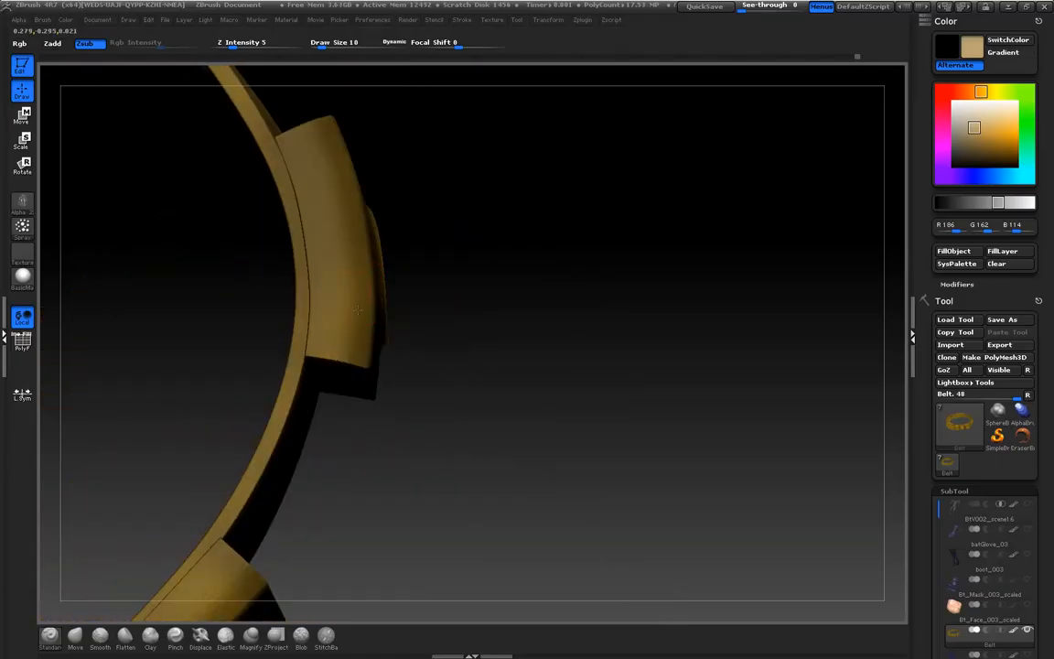
{"action": "left_click_drag", "start_coordinate": [418, 359], "coordinate": [309, 267]}
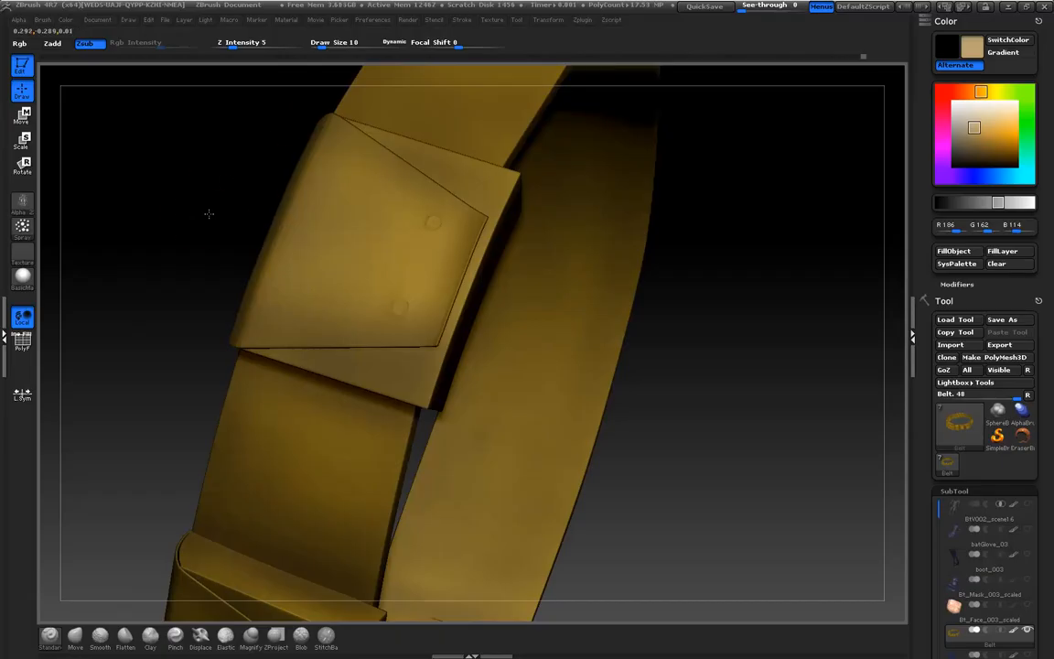
{"action": "left_click_drag", "start_coordinate": [215, 217], "coordinate": [379, 344]}
{"action": "left_click_drag", "start_coordinate": [475, 326], "coordinate": [673, 281]}
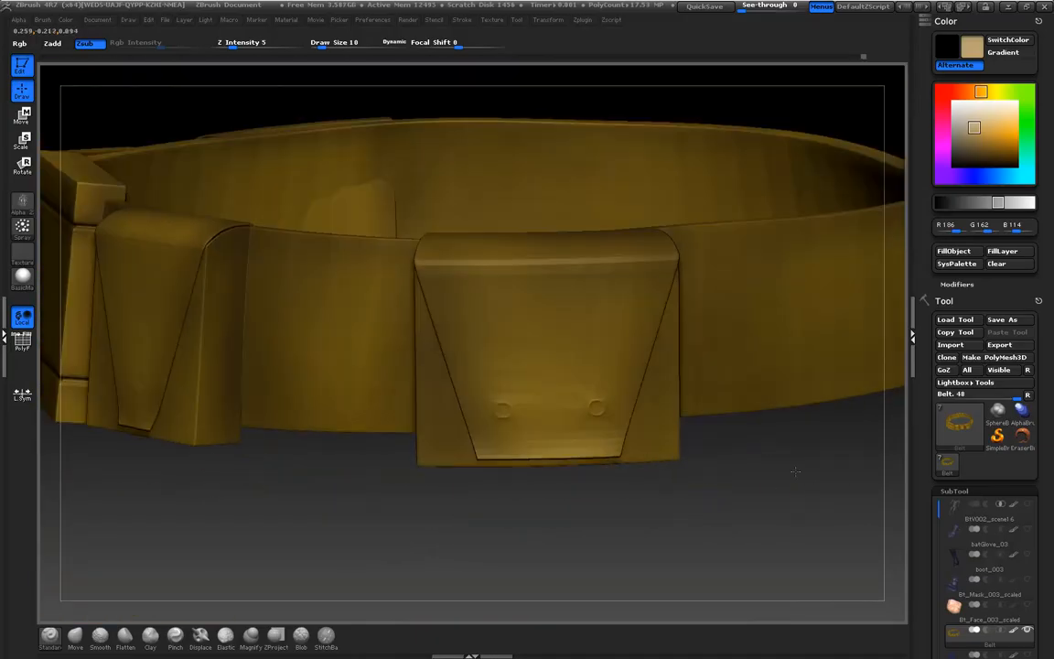
Switch to the Move brush at draw size 30 and bend the wide pouch's straight folded top into a soft, uneven sag
{"action": "left_click", "coordinate": [76, 635]}
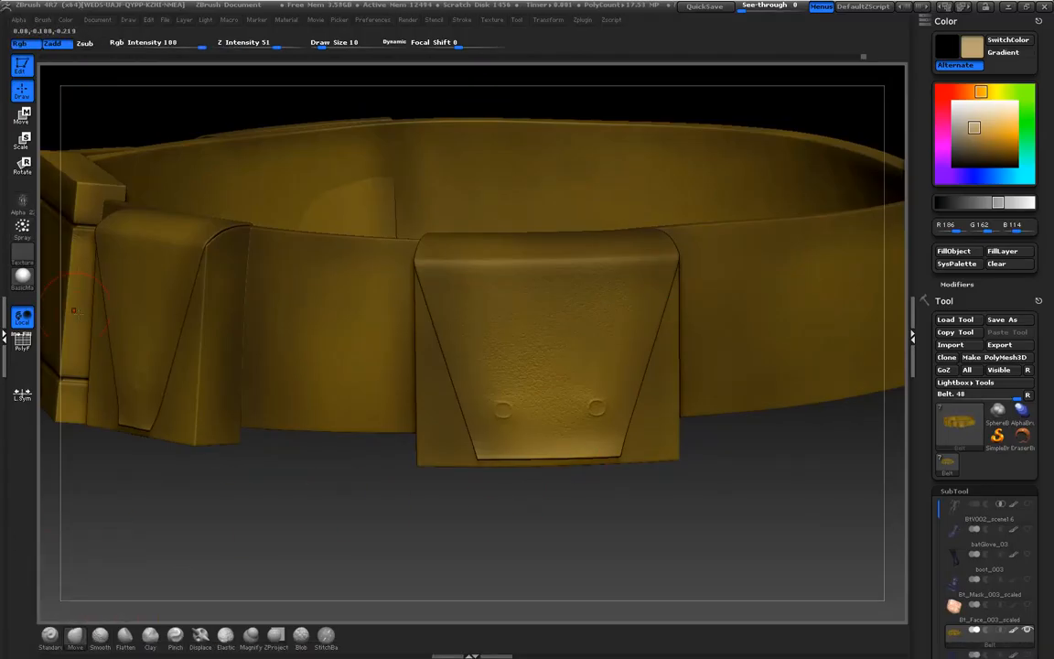
{"action": "left_click", "coordinate": [49, 636]}
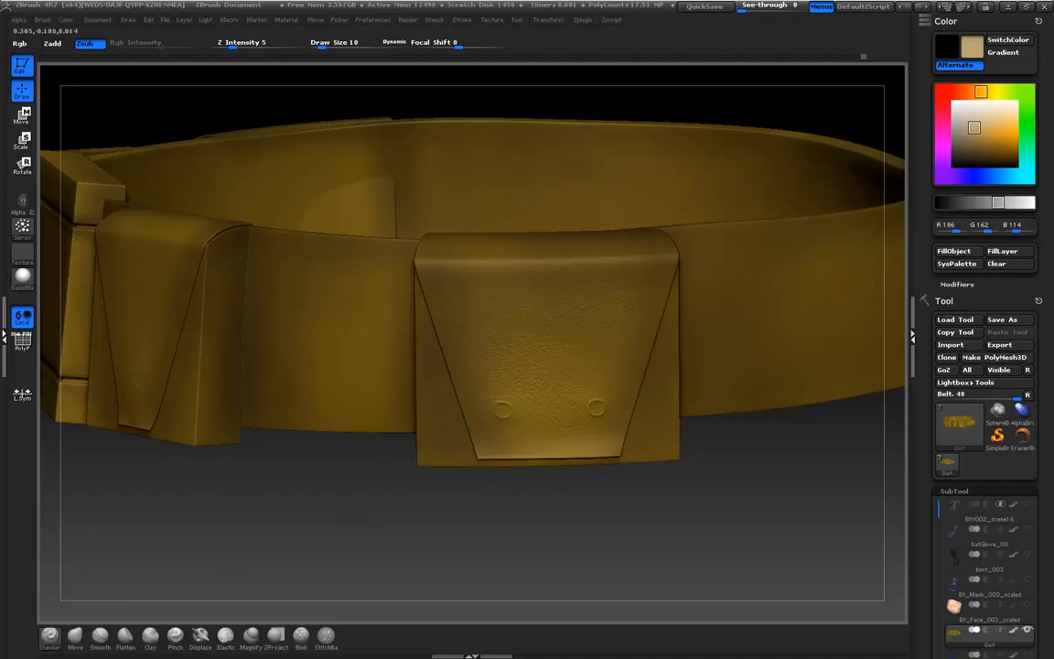
{"action": "left_click", "coordinate": [75, 634]}
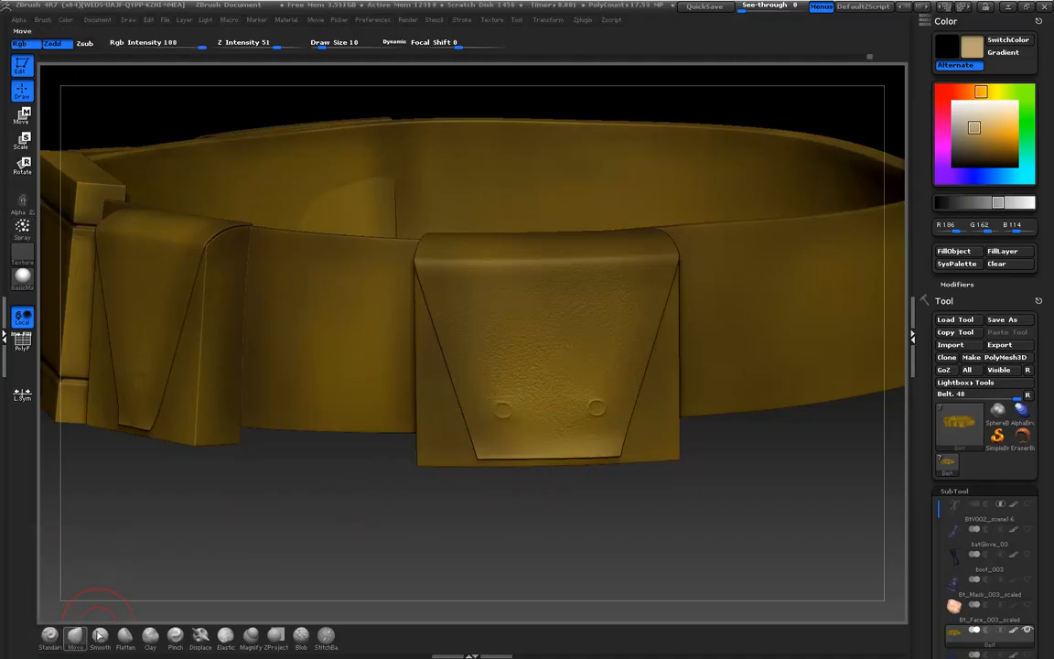
{"action": "left_click_drag", "start_coordinate": [757, 541], "coordinate": [709, 433]}
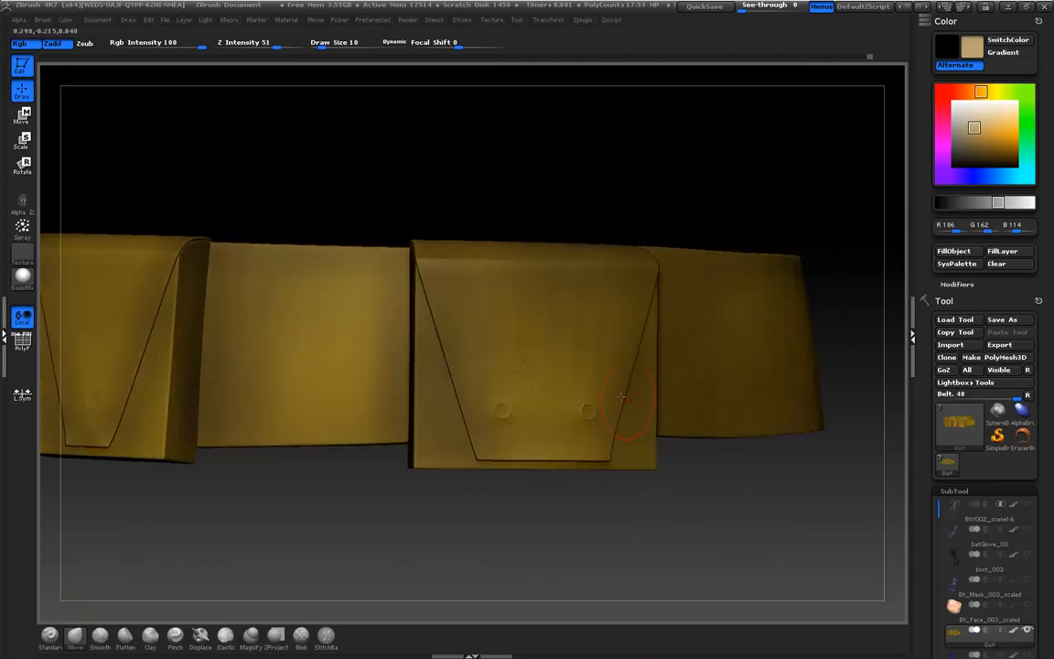
{"action": "left_click_drag", "start_coordinate": [662, 464], "coordinate": [695, 539]}
{"action": "key", "text": "bracketright"}
{"action": "key", "text": "bracketright"}
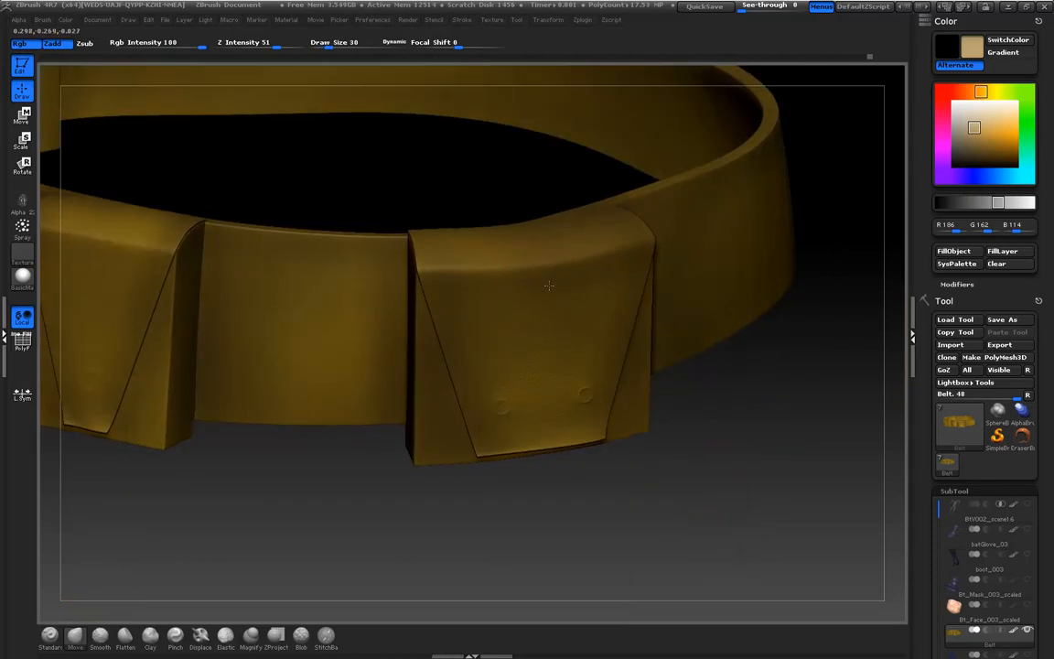
{"action": "left_click_drag", "start_coordinate": [677, 457], "coordinate": [737, 464]}
{"action": "left_click_drag", "start_coordinate": [678, 416], "coordinate": [402, 409]}
{"action": "left_click_drag", "start_coordinate": [334, 408], "coordinate": [390, 405]}
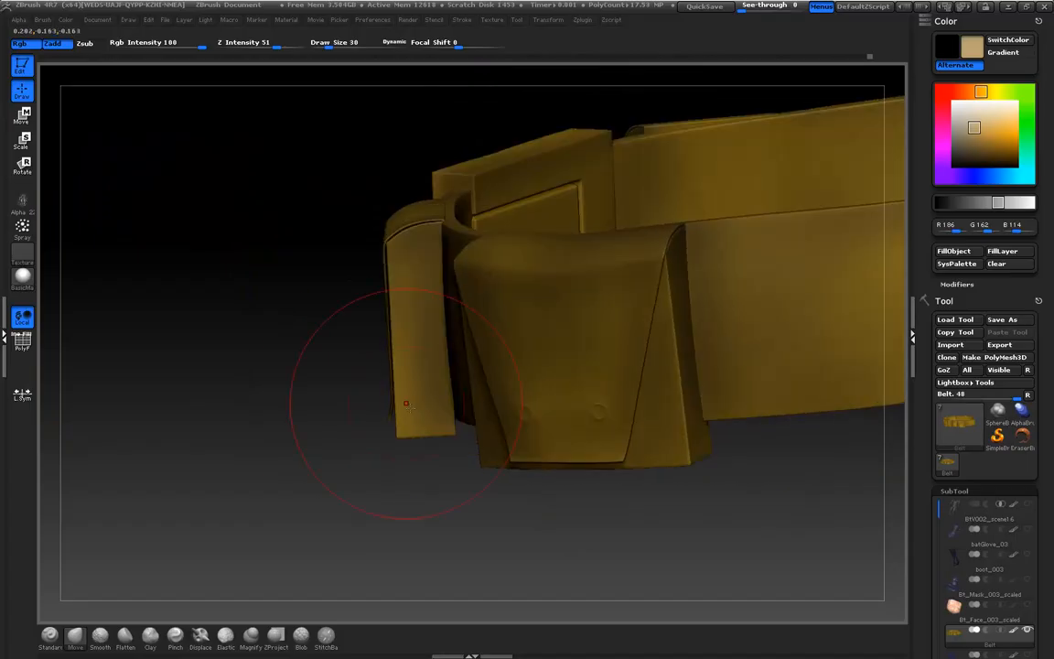
Use the Move brush at draw sizes between 9 and 18 to make the wide pouch's side edges and lower corners slightly irregular
{"action": "key", "text": "bracketleft"}
{"action": "key", "text": "bracketleft"}
{"action": "key", "text": "bracketleft"}
{"action": "key", "text": "bracketleft"}
{"action": "left_click_drag", "start_coordinate": [667, 527], "coordinate": [662, 402]}
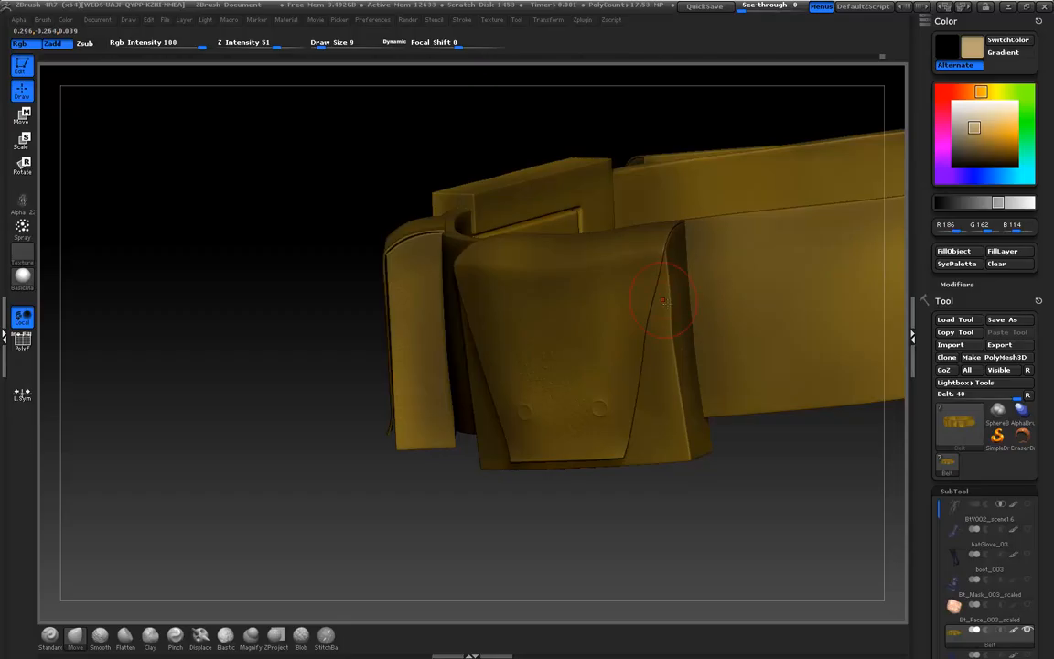
{"action": "left_click_drag", "start_coordinate": [710, 452], "coordinate": [616, 501]}
{"action": "left_click_drag", "start_coordinate": [523, 527], "coordinate": [564, 556]}
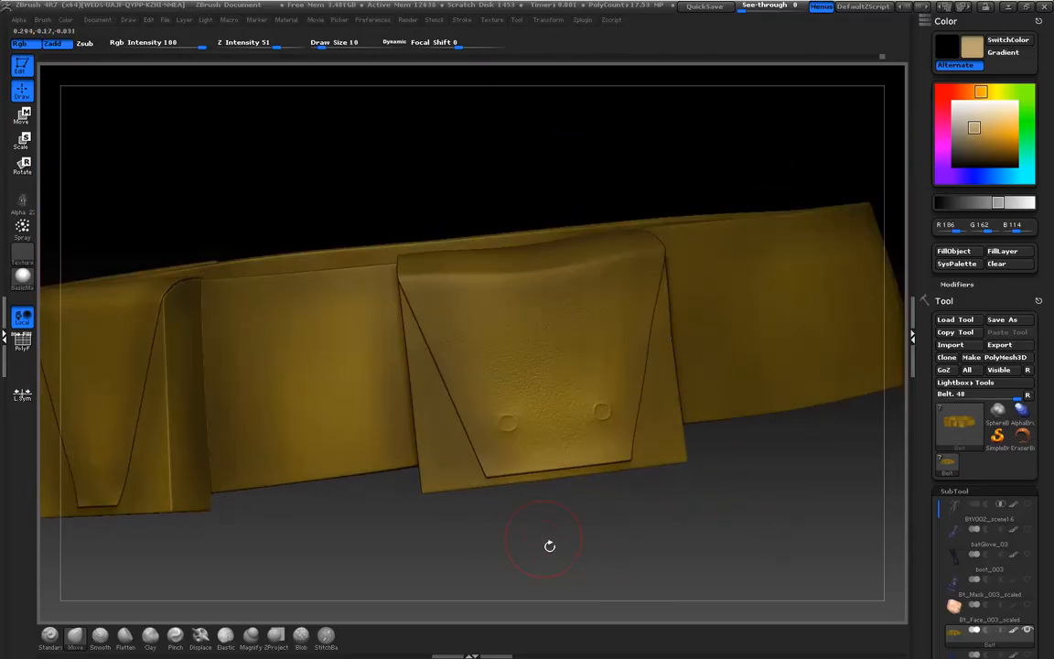
{"action": "left_click_drag", "start_coordinate": [496, 538], "coordinate": [464, 515]}
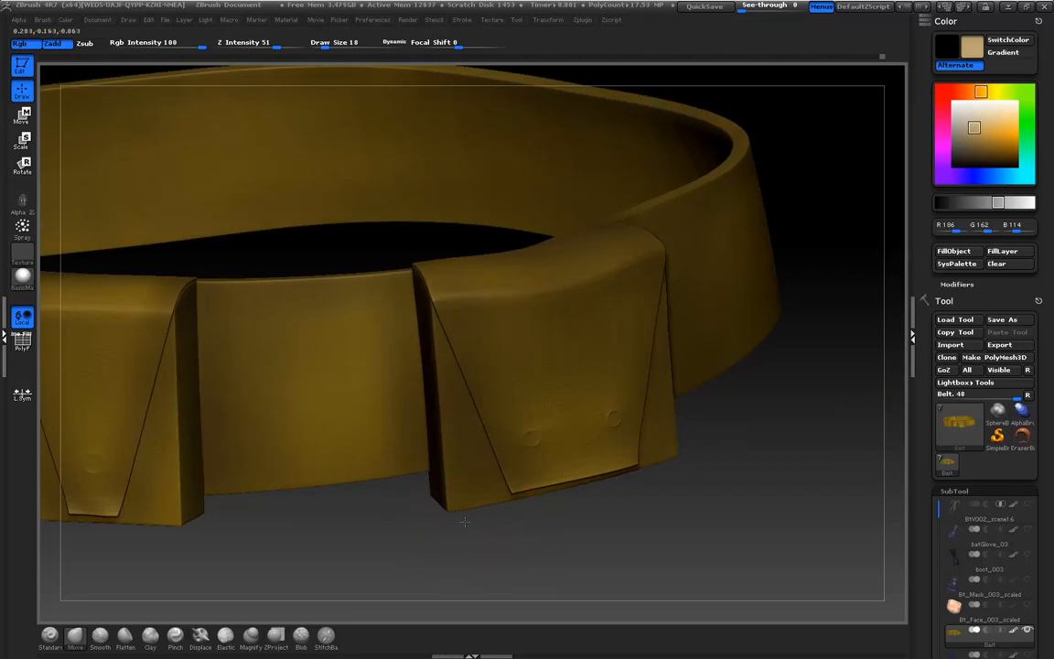
{"action": "left_click_drag", "start_coordinate": [451, 442], "coordinate": [456, 434]}
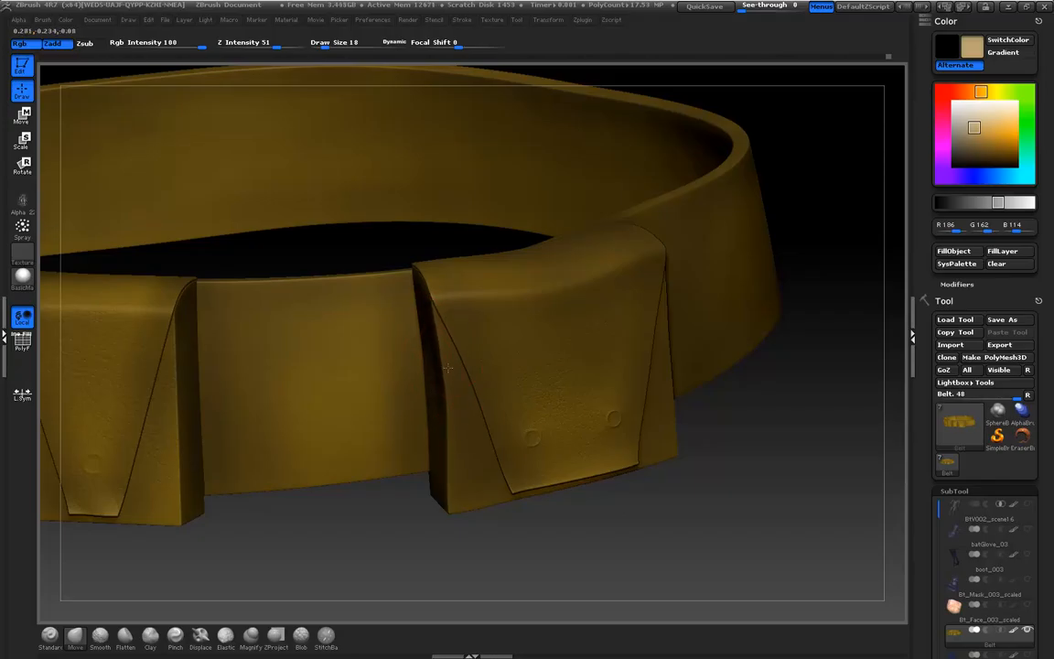
Push the folded top and flap edges of the narrow pouch right of the buckle out of straight with Move at draw size 18
{"action": "mouse_move", "coordinate": [800, 568]}
{"action": "left_mouse_down", "text": "alt"}
{"action": "mouse_move", "coordinate": [649, 527]}
{"action": "mouse_move", "coordinate": [574, 466]}
{"action": "mouse_move", "coordinate": [542, 500]}
{"action": "mouse_move", "coordinate": [454, 543]}
{"action": "mouse_move", "coordinate": [588, 541]}
{"action": "mouse_move", "coordinate": [539, 552]}
{"action": "mouse_move", "coordinate": [494, 459]}
{"action": "left_mouse_up", "text": "alt"}
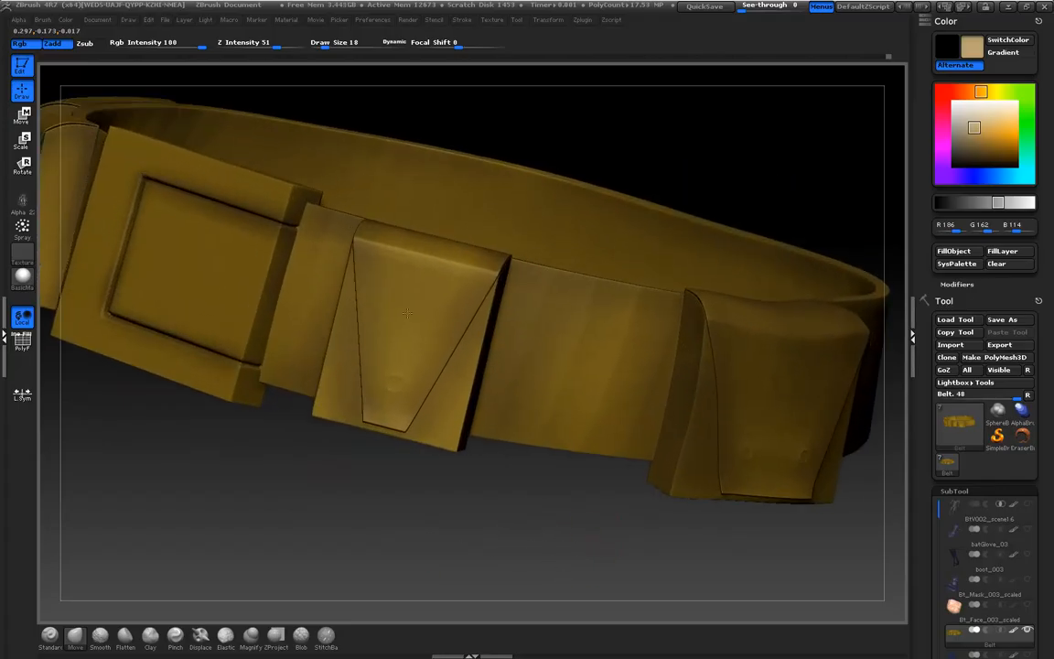
{"action": "mouse_move", "coordinate": [417, 246]}
{"action": "left_mouse_down"}
{"action": "mouse_move", "coordinate": [430, 245]}
{"action": "mouse_move", "coordinate": [400, 235]}
{"action": "mouse_move", "coordinate": [464, 254]}
{"action": "left_mouse_up"}
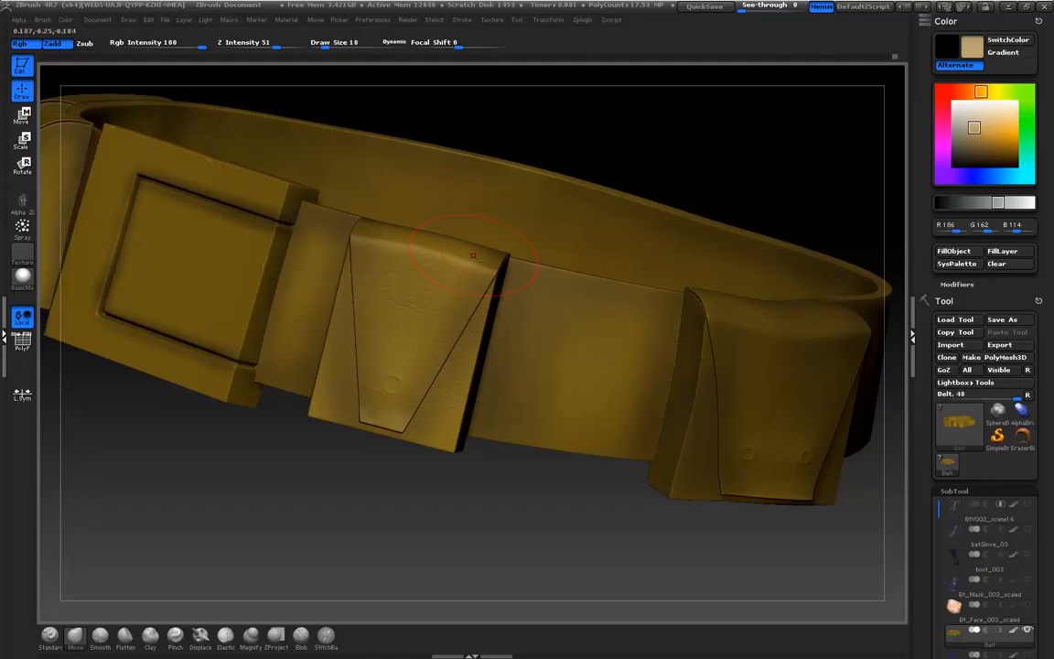
{"action": "mouse_move", "coordinate": [482, 464]}
{"action": "left_mouse_down"}
{"action": "mouse_move", "coordinate": [513, 512]}
{"action": "mouse_move", "coordinate": [388, 501]}
{"action": "left_mouse_up"}
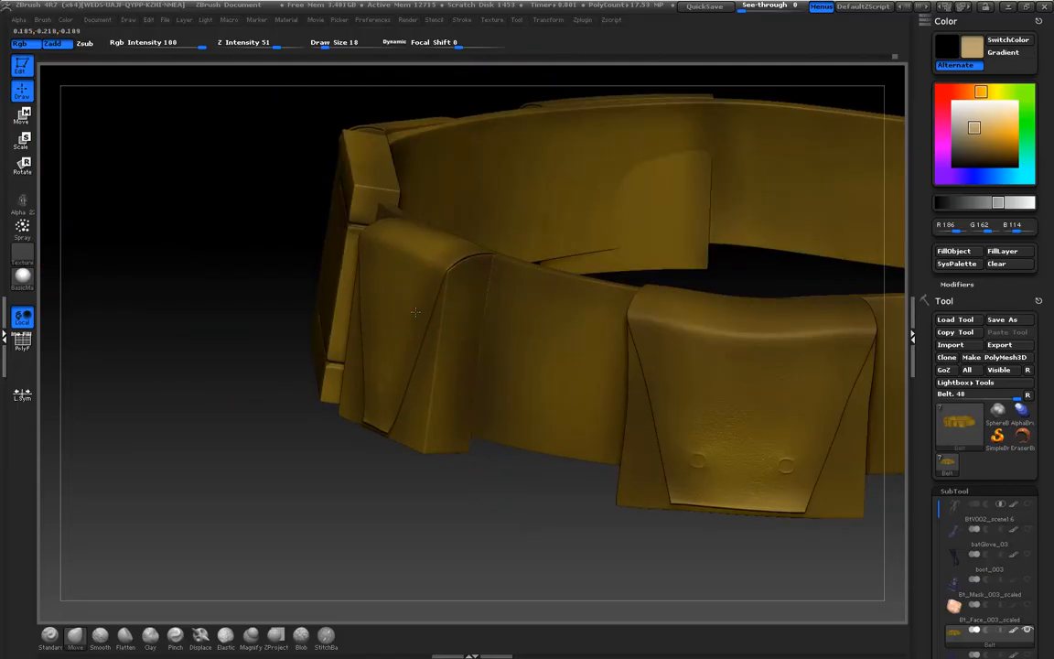
{"action": "left_click_drag", "start_coordinate": [416, 311], "coordinate": [390, 313]}
{"action": "mouse_move", "coordinate": [324, 443]}
{"action": "left_mouse_down"}
{"action": "mouse_move", "coordinate": [393, 421]}
{"action": "mouse_move", "coordinate": [447, 369]}
{"action": "left_mouse_up"}
{"action": "mouse_move", "coordinate": [361, 439]}
{"action": "left_mouse_down"}
{"action": "mouse_move", "coordinate": [400, 517]}
{"action": "mouse_move", "coordinate": [428, 512]}
{"action": "left_mouse_up"}
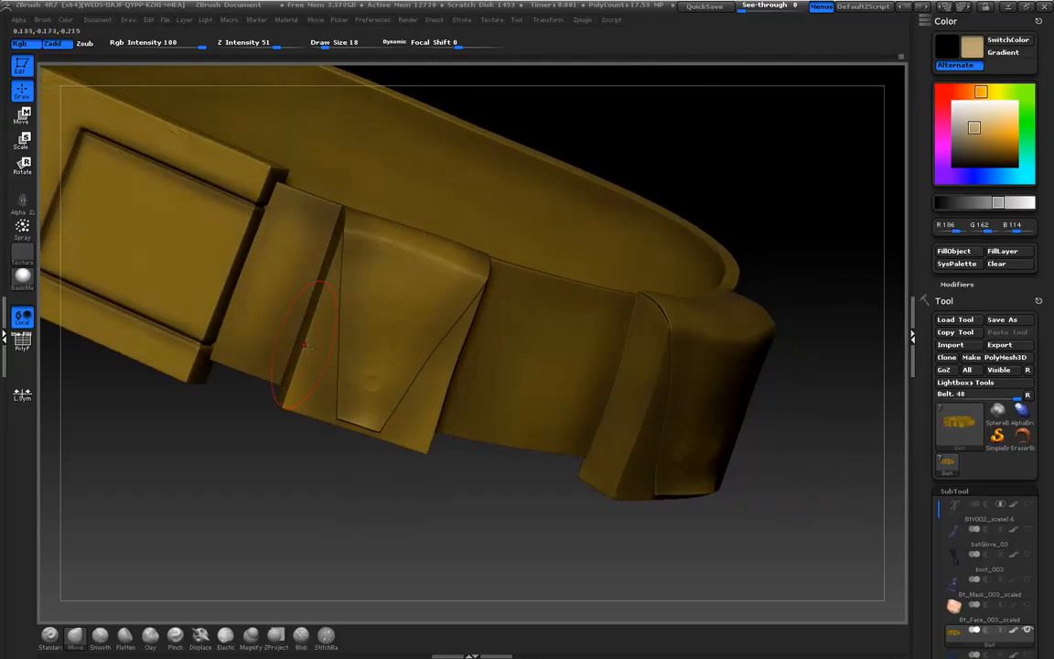
Bend the narrow pouch's buckle-facing side and check its underside contour with Move at draw size 18
{"action": "left_click_drag", "start_coordinate": [329, 308], "coordinate": [334, 294]}
{"action": "left_click_drag", "start_coordinate": [360, 522], "coordinate": [357, 519]}
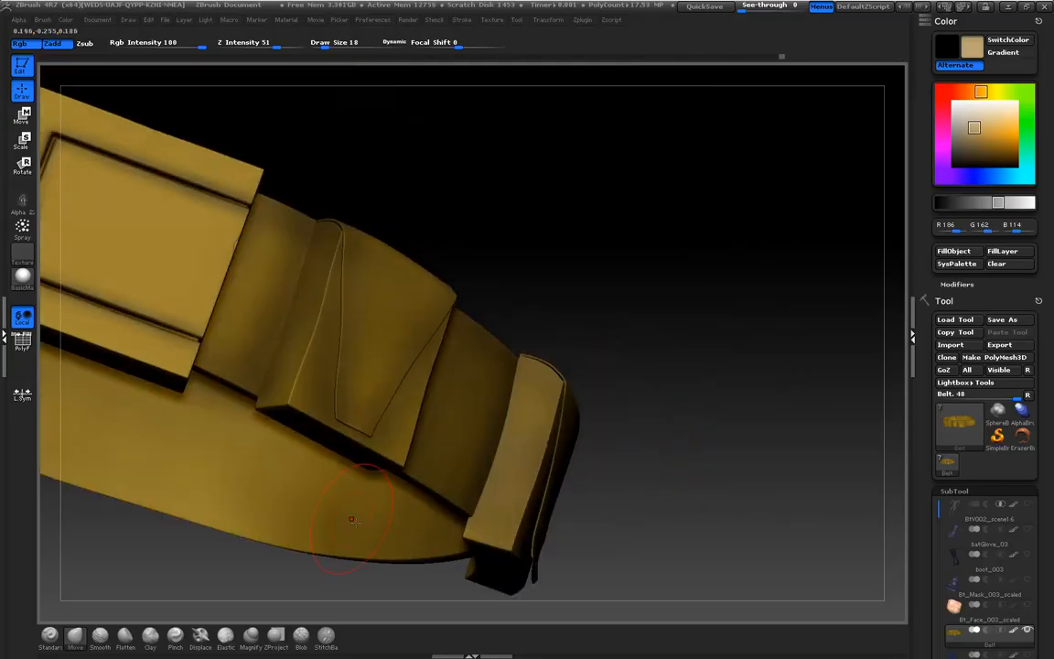
{"action": "key", "text": "ctrl"}
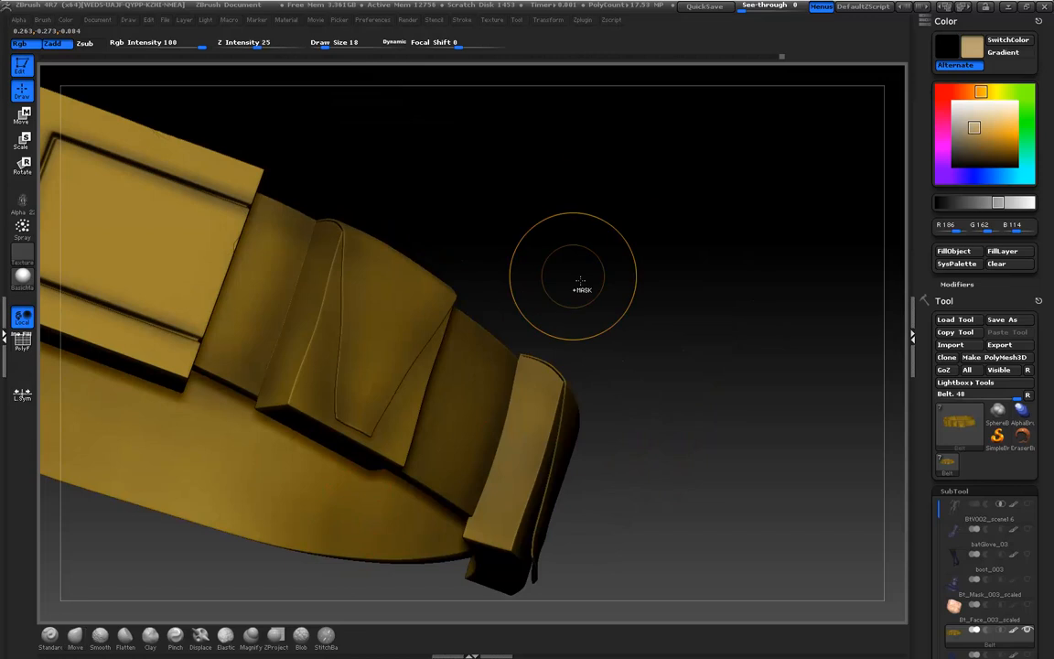
{"action": "left_click_drag", "start_coordinate": [578, 268], "coordinate": [412, 483]}
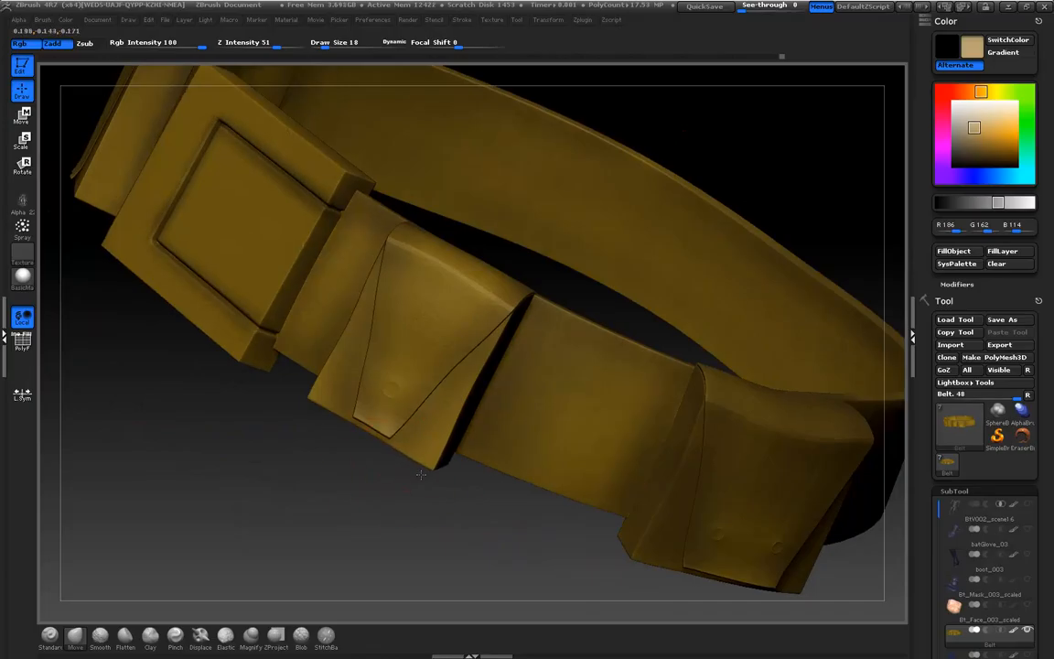
Curve the side contours and folded top edge of the narrow pouch right of the buckle with Move at draw size 18
{"action": "mouse_move", "coordinate": [330, 480]}
{"action": "left_mouse_down"}
{"action": "mouse_move", "coordinate": [211, 371]}
{"action": "mouse_move", "coordinate": [321, 276]}
{"action": "mouse_move", "coordinate": [216, 284]}
{"action": "mouse_move", "coordinate": [355, 248]}
{"action": "left_mouse_up"}
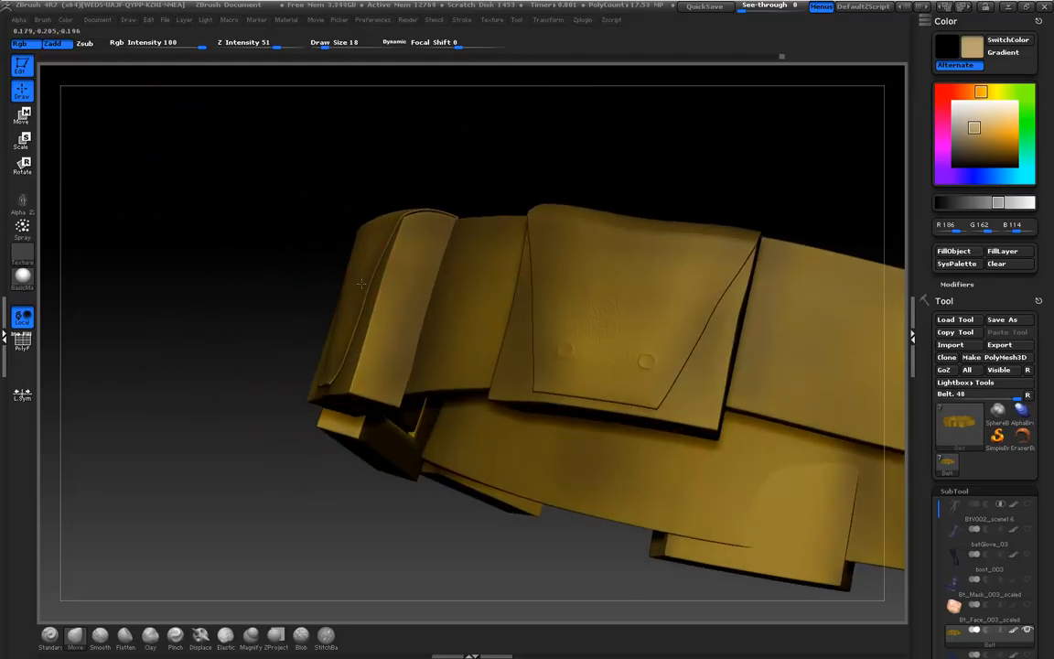
{"action": "left_click_drag", "start_coordinate": [244, 288], "coordinate": [321, 275]}
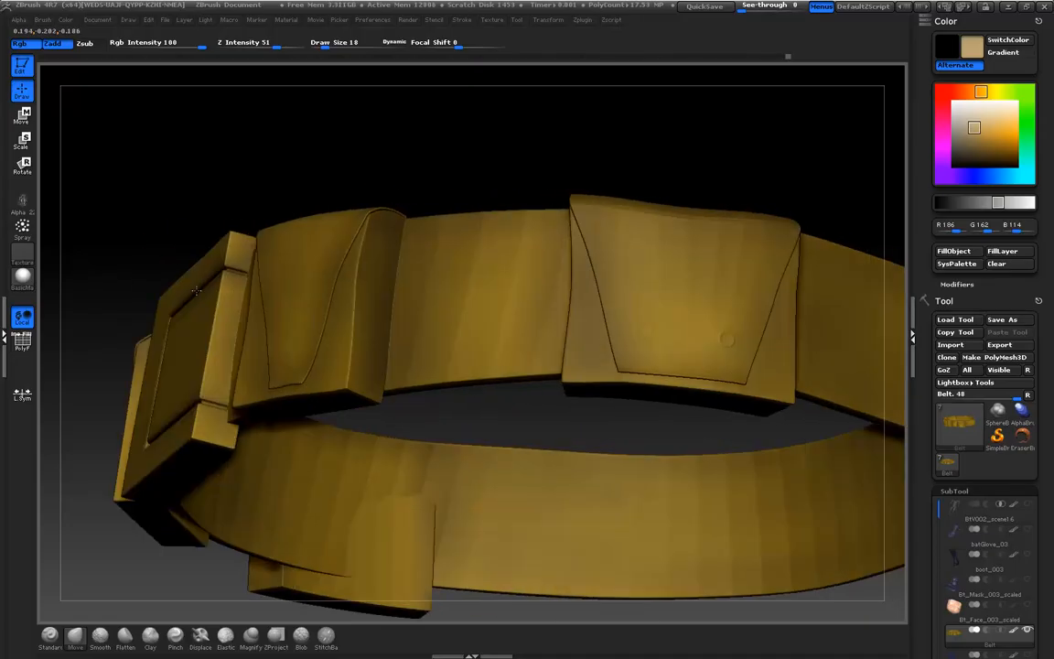
{"action": "right_click_drag", "start_coordinate": [197, 291], "coordinate": [309, 285]}
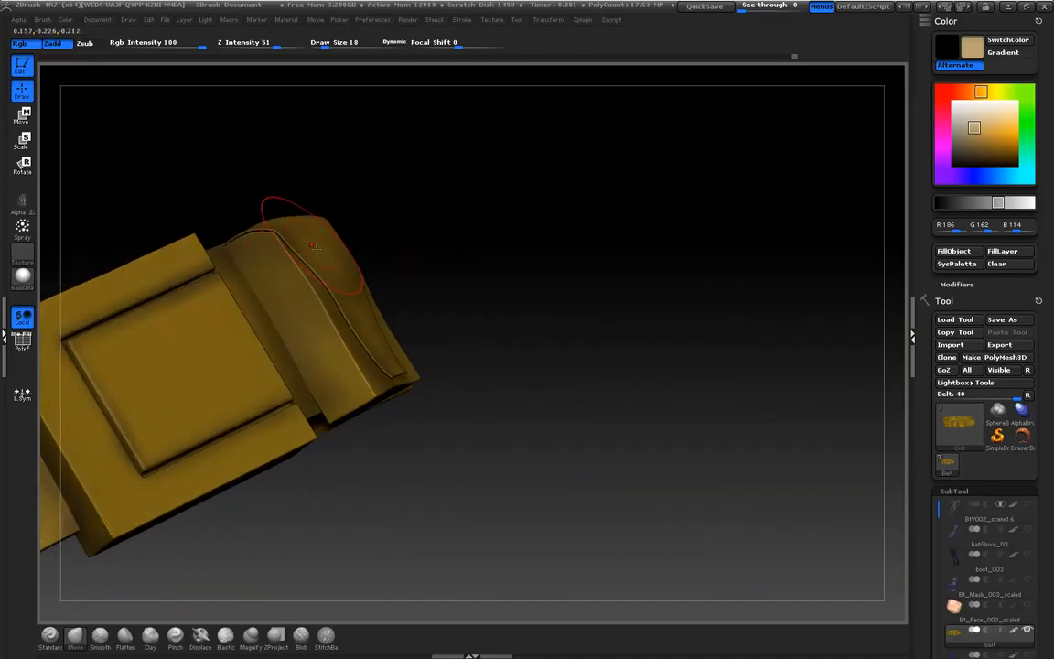
{"action": "right_click_drag", "start_coordinate": [315, 249], "coordinate": [385, 259]}
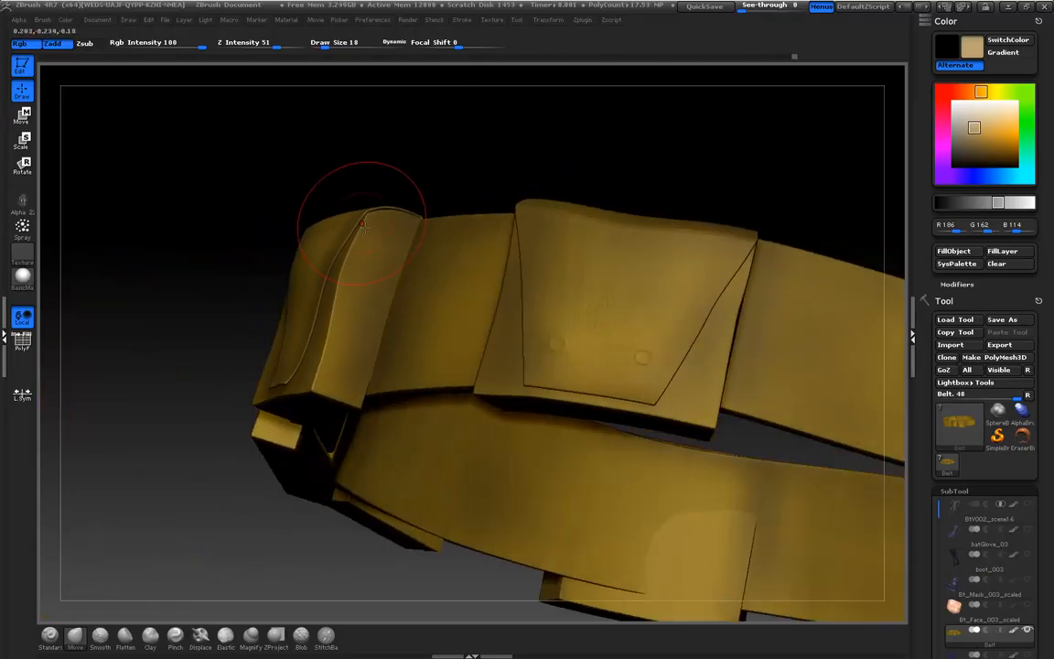
Bend the folded top, flap edges and lower rim of the wide pouch left of the buckle with Move at draw size 18
{"action": "left_click_drag", "start_coordinate": [183, 301], "coordinate": [452, 319]}
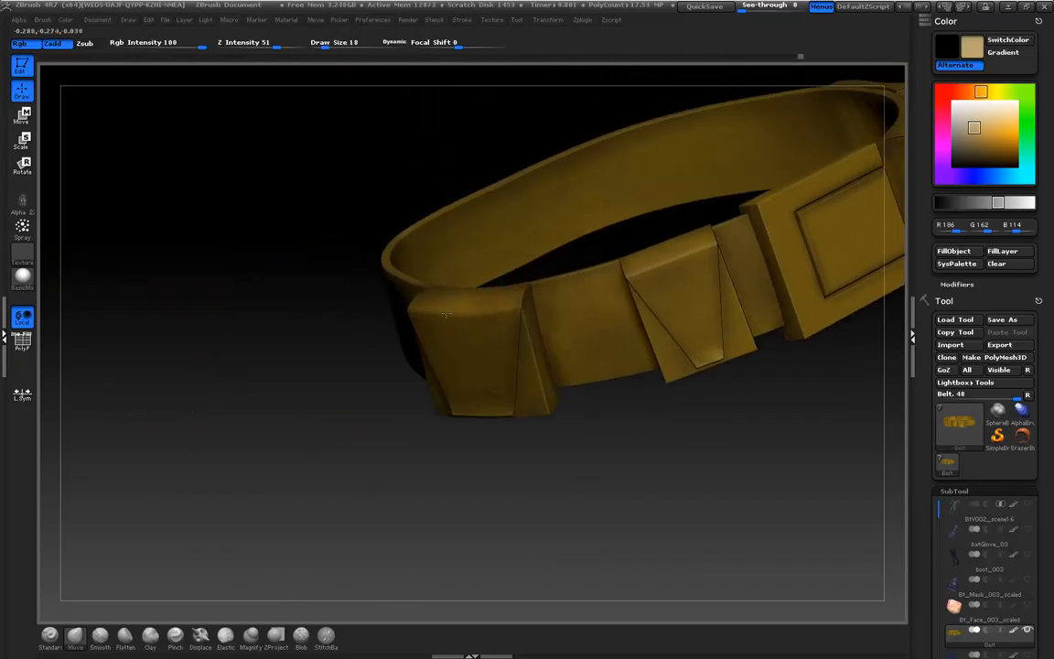
{"action": "left_click_drag", "start_coordinate": [270, 359], "coordinate": [600, 366], "text": "alt"}
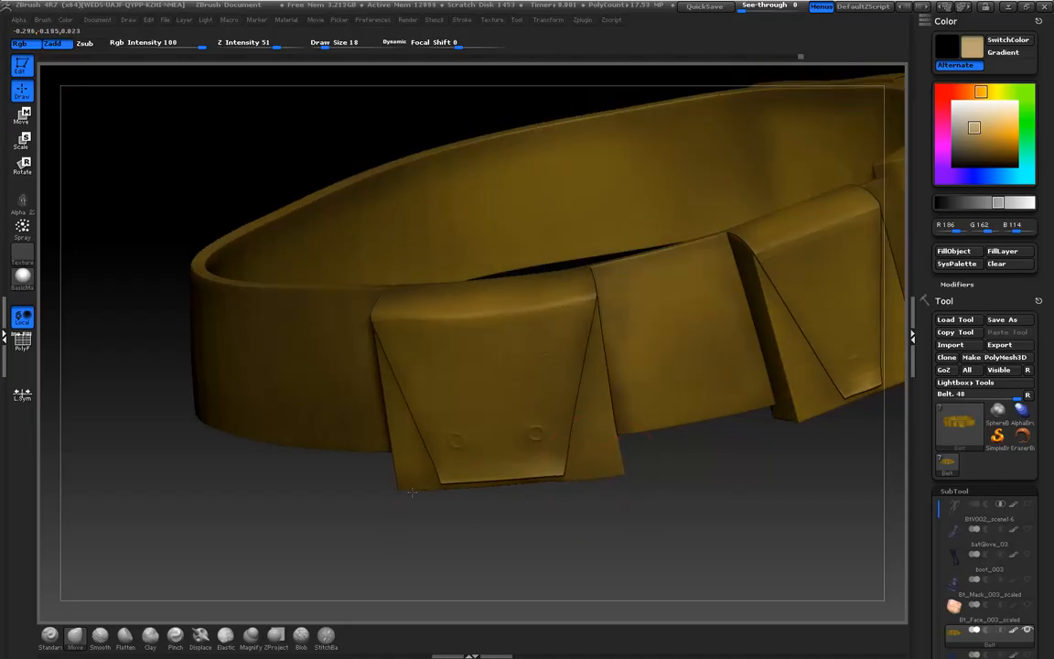
{"action": "left_click_drag", "start_coordinate": [408, 503], "coordinate": [511, 508]}
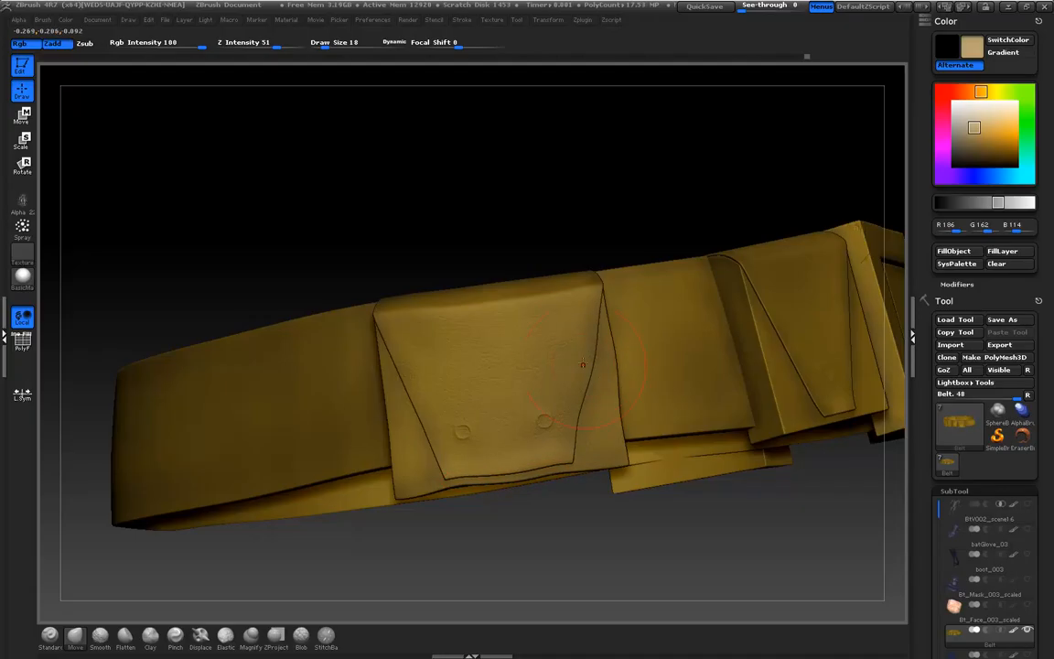
{"action": "left_click_drag", "start_coordinate": [304, 207], "coordinate": [366, 271]}
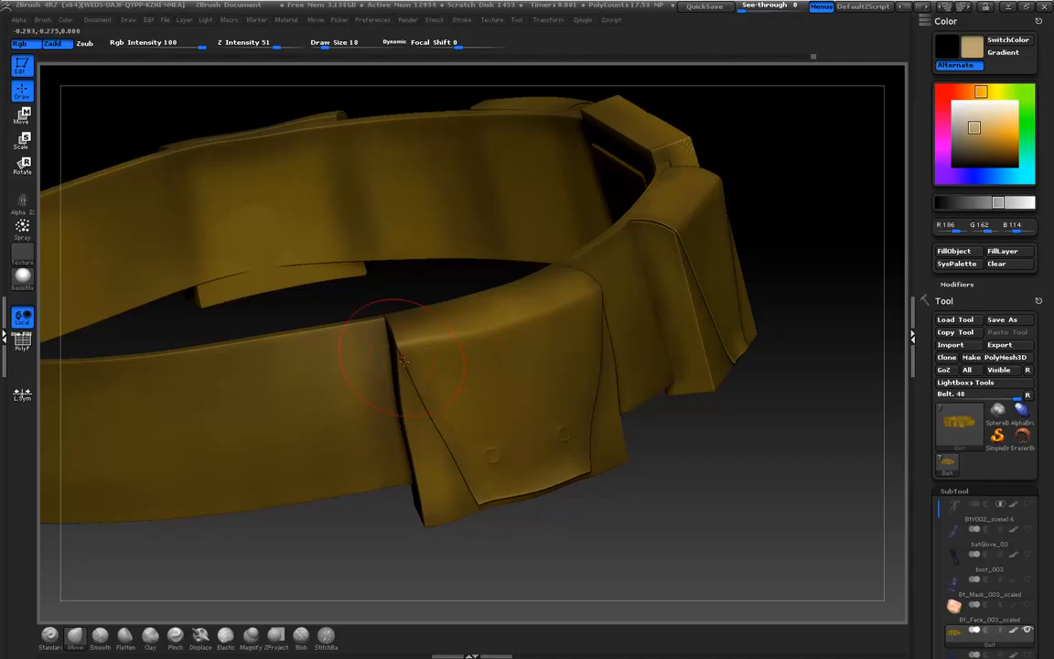
{"action": "left_click_drag", "start_coordinate": [685, 540], "coordinate": [615, 512]}
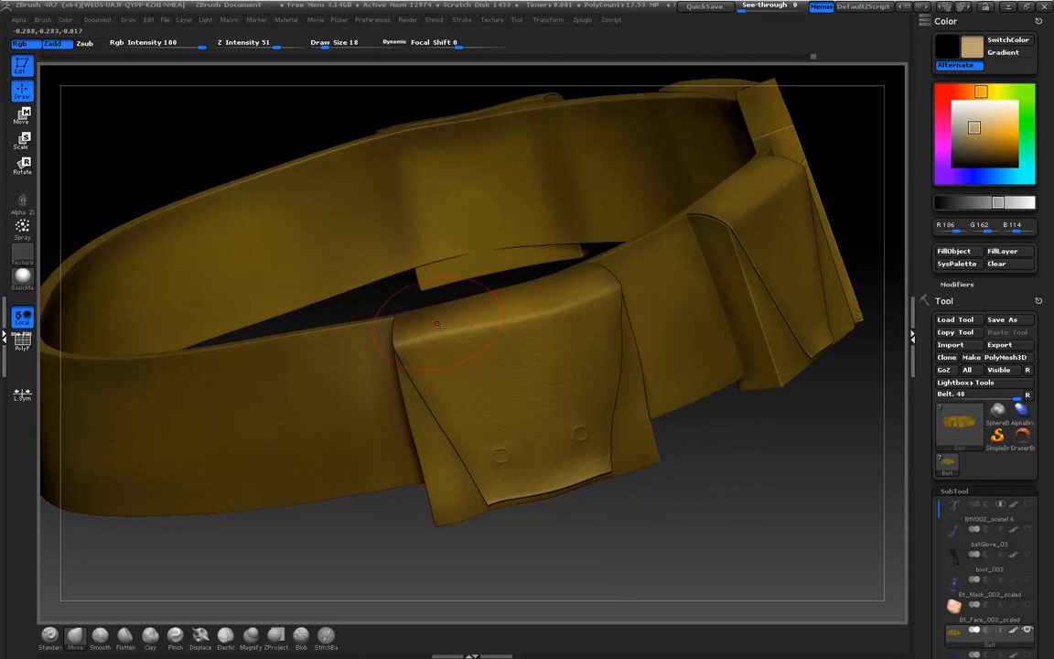
{"action": "left_click_drag", "start_coordinate": [412, 308], "coordinate": [397, 299]}
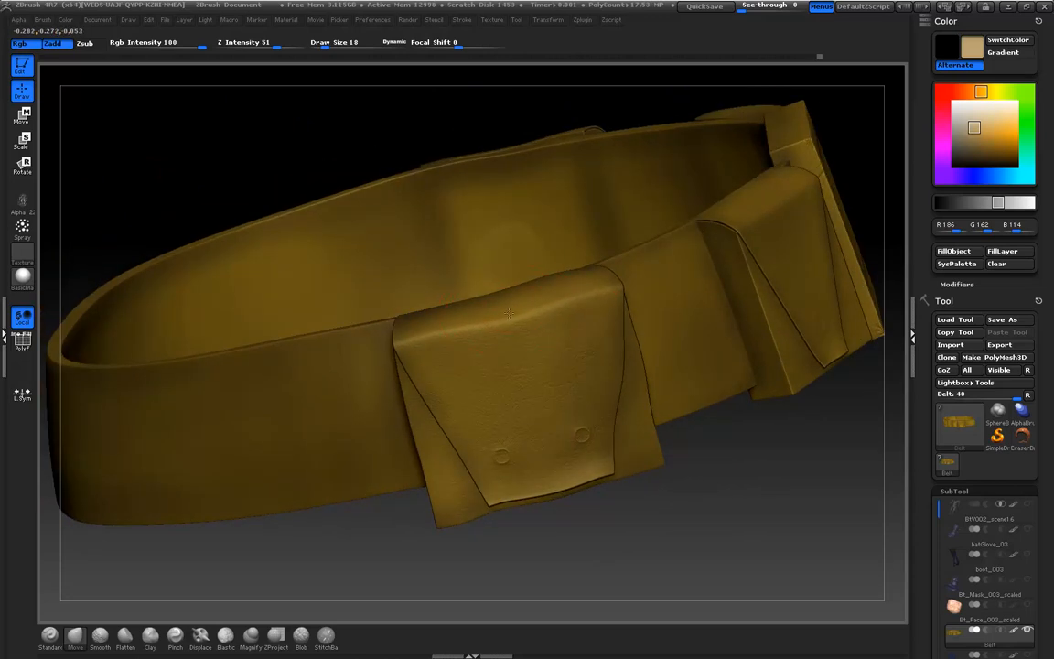
{"action": "left_click_drag", "start_coordinate": [786, 474], "coordinate": [728, 464]}
Push the folded top and flap edges of the narrow pouch left of the buckle into an uneven shape with Move at draw size 18
{"action": "mouse_move", "coordinate": [667, 201]}
{"action": "left_mouse_down"}
{"action": "mouse_move", "coordinate": [663, 193]}
{"action": "mouse_move", "coordinate": [584, 232]}
{"action": "left_mouse_up"}
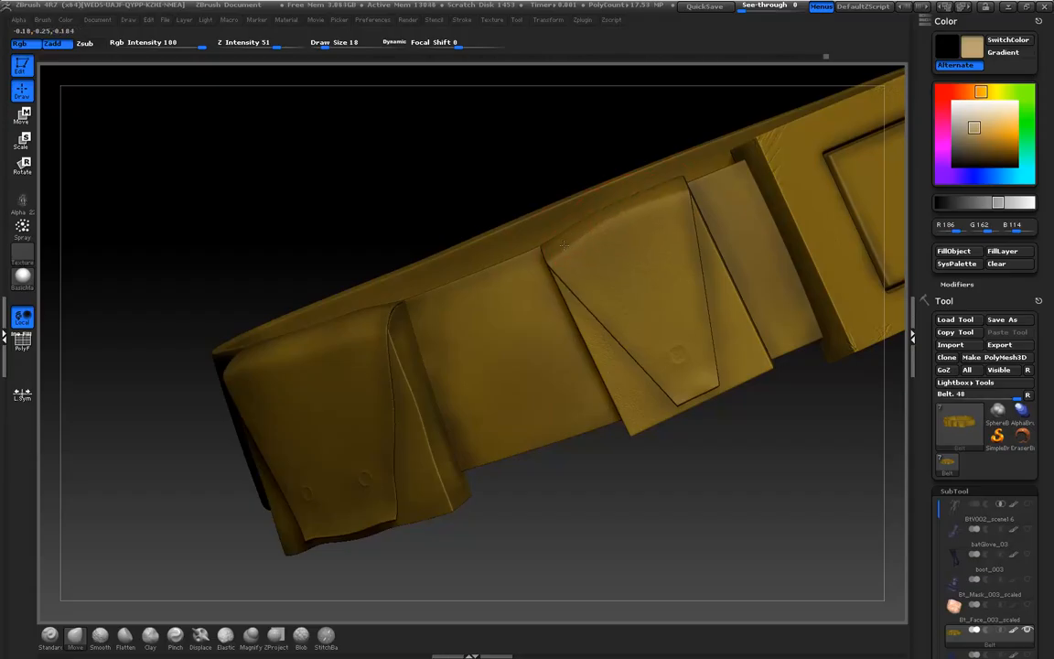
{"action": "left_click_drag", "start_coordinate": [800, 494], "coordinate": [712, 364]}
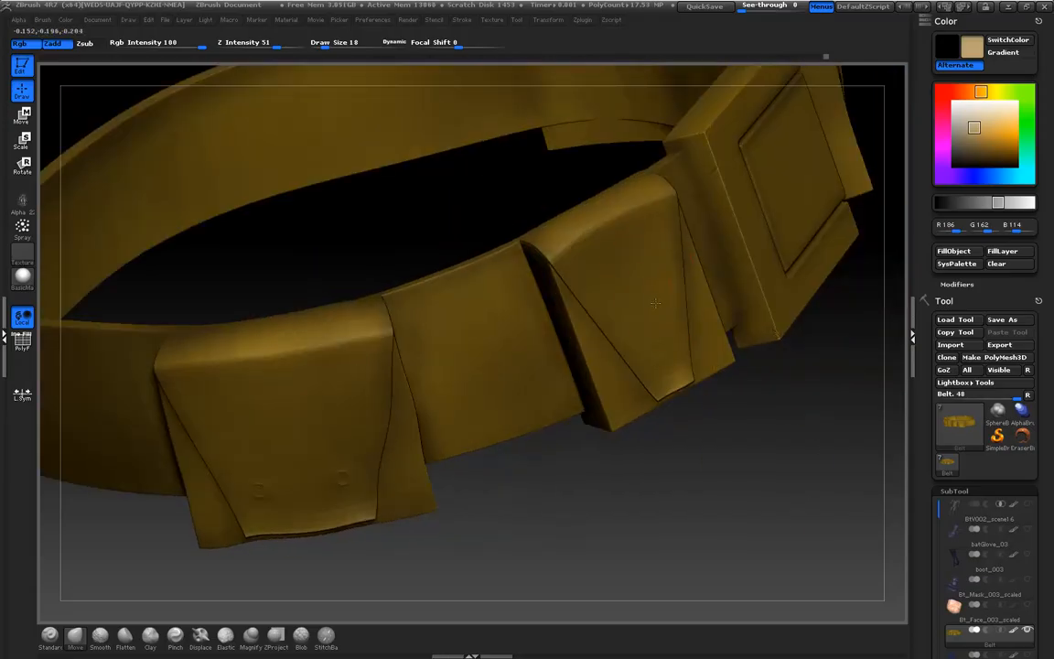
{"action": "left_click_drag", "start_coordinate": [814, 469], "coordinate": [645, 265]}
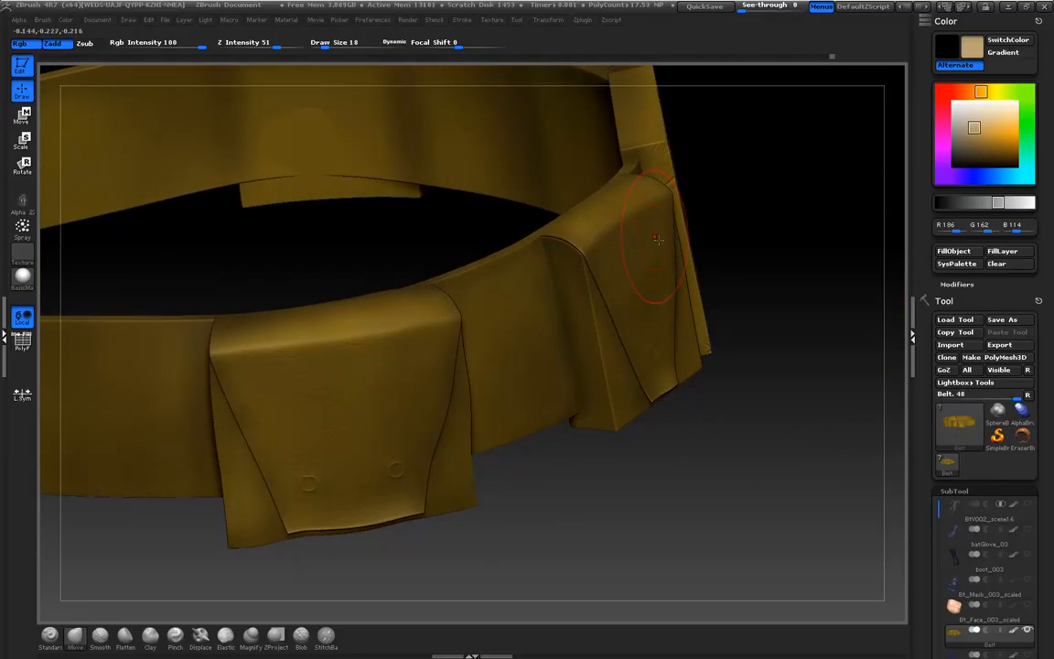
{"action": "left_click_drag", "start_coordinate": [677, 282], "coordinate": [667, 291]}
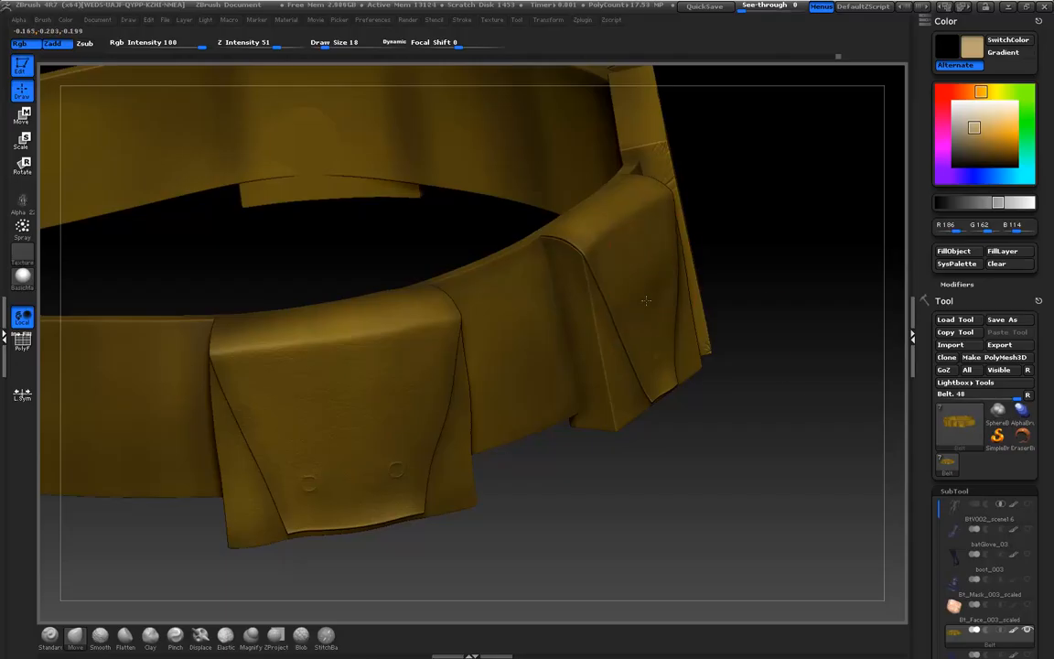
{"action": "left_click_drag", "start_coordinate": [746, 388], "coordinate": [807, 433]}
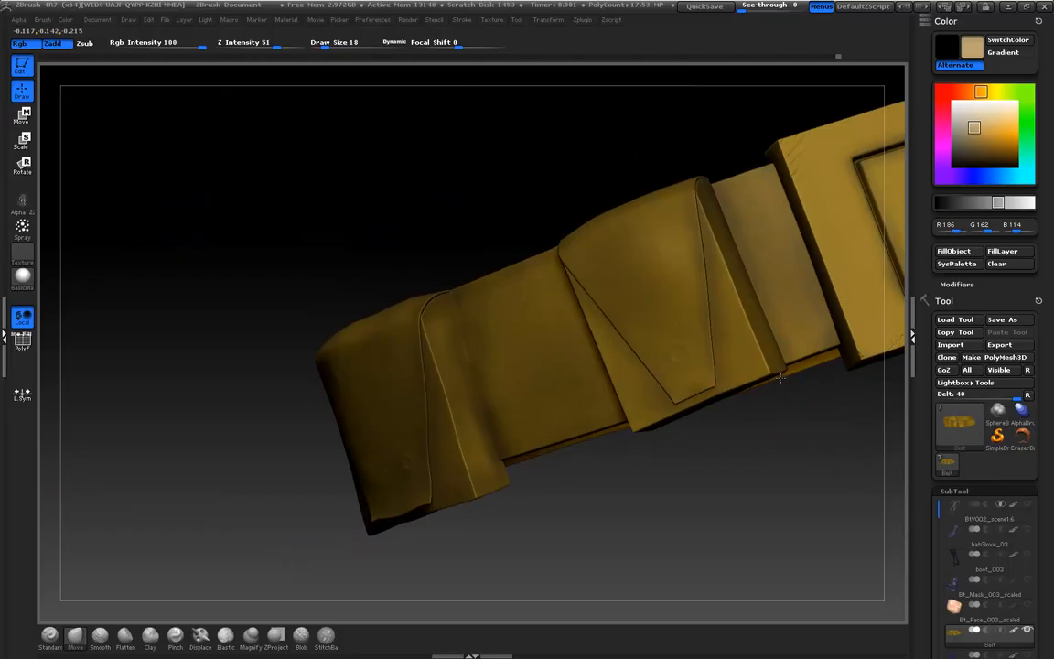
{"action": "left_click_drag", "start_coordinate": [731, 467], "coordinate": [678, 524]}
Show all the other subtools again and check the reshaped belt on the full Batman figure
{"action": "left_click_drag", "start_coordinate": [927, 572], "coordinate": [923, 490]}
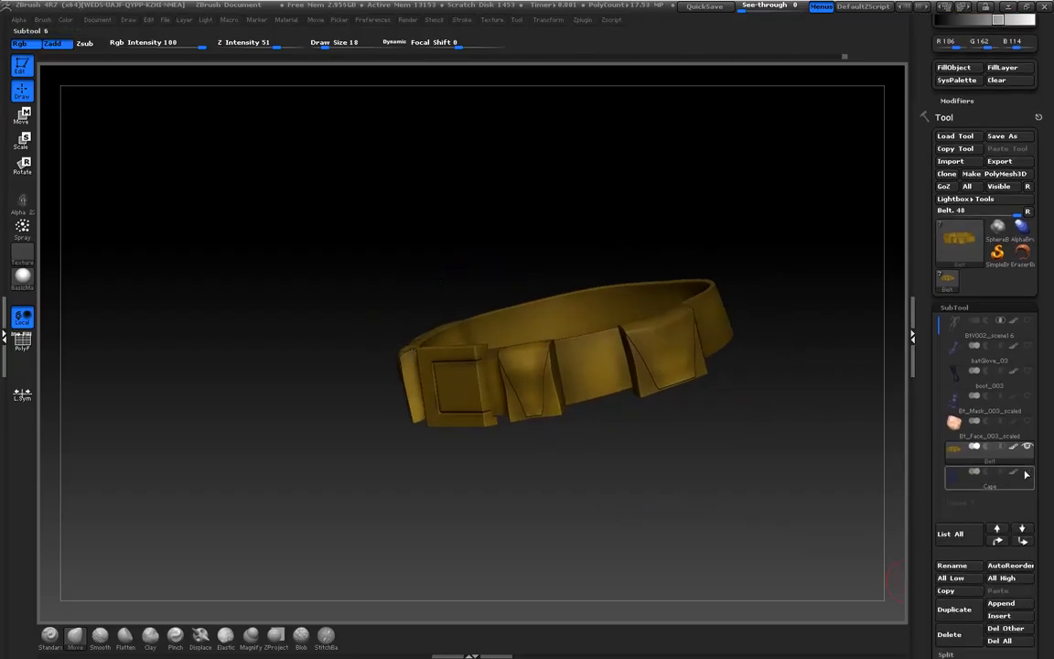
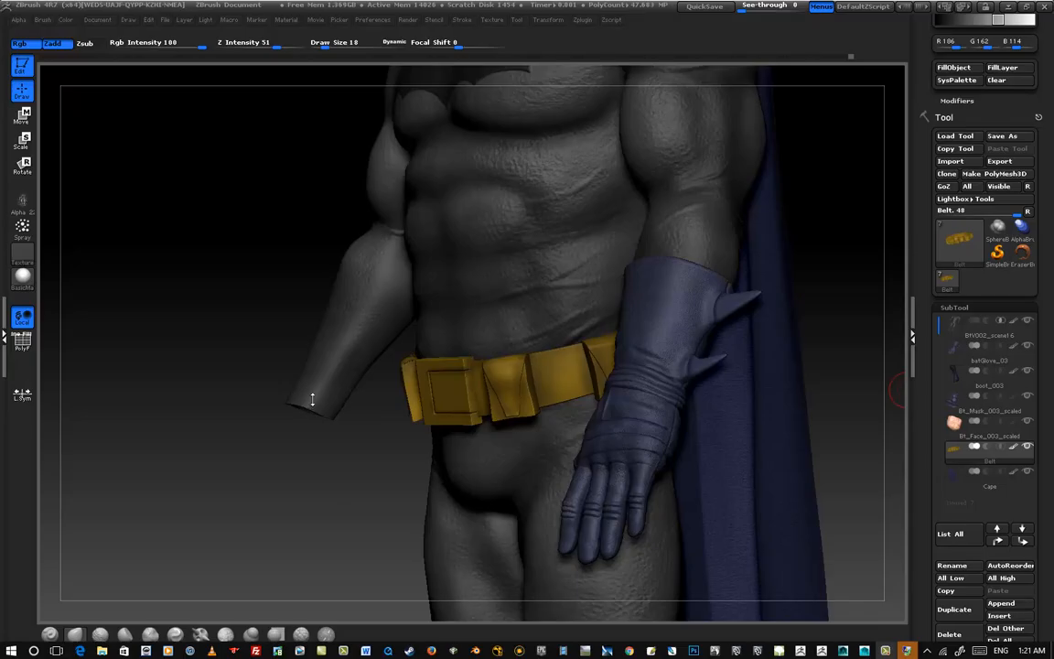
{"action": "left_click_drag", "start_coordinate": [283, 513], "coordinate": [221, 375]}
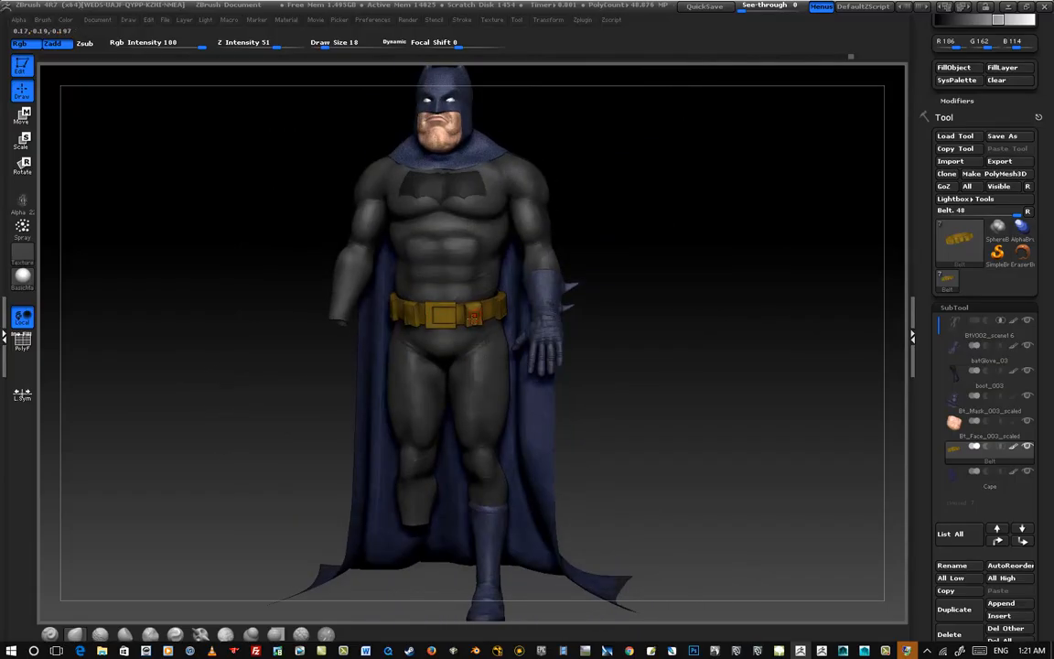
{"action": "left_click_drag", "start_coordinate": [266, 447], "coordinate": [478, 495]}
{"action": "left_click_drag", "start_coordinate": [575, 465], "coordinate": [623, 349]}
{"action": "left_click_drag", "start_coordinate": [238, 252], "coordinate": [238, 353]}
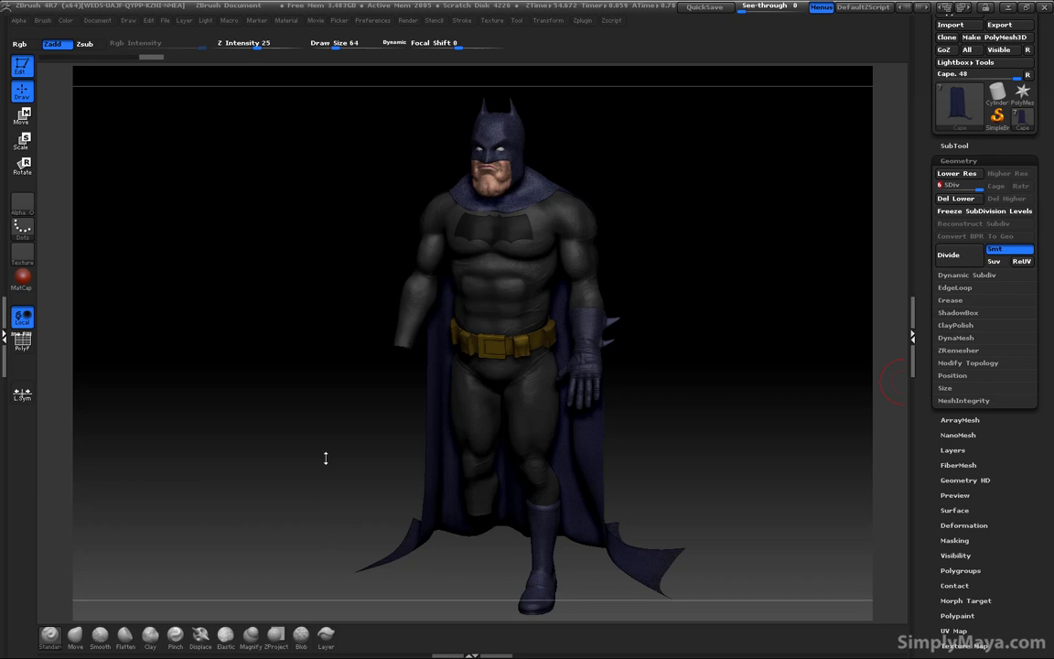
Examine the complete Batman figure's overall look from front, three-quarter and side views
{"action": "left_click_drag", "start_coordinate": [330, 459], "coordinate": [299, 372]}
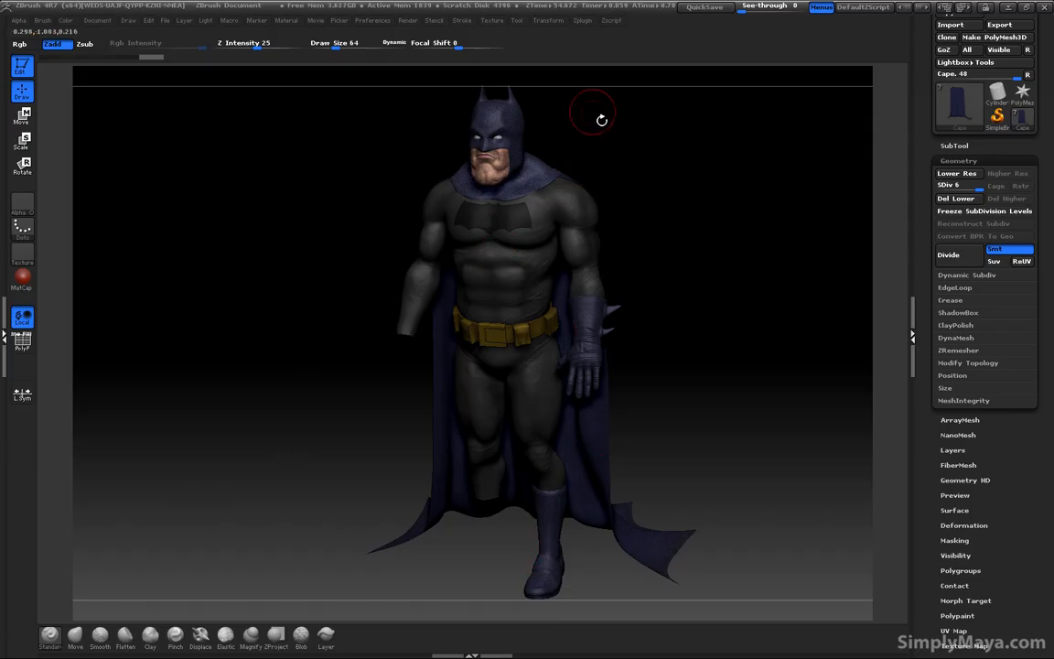
{"action": "left_click_drag", "start_coordinate": [276, 223], "coordinate": [263, 160]}
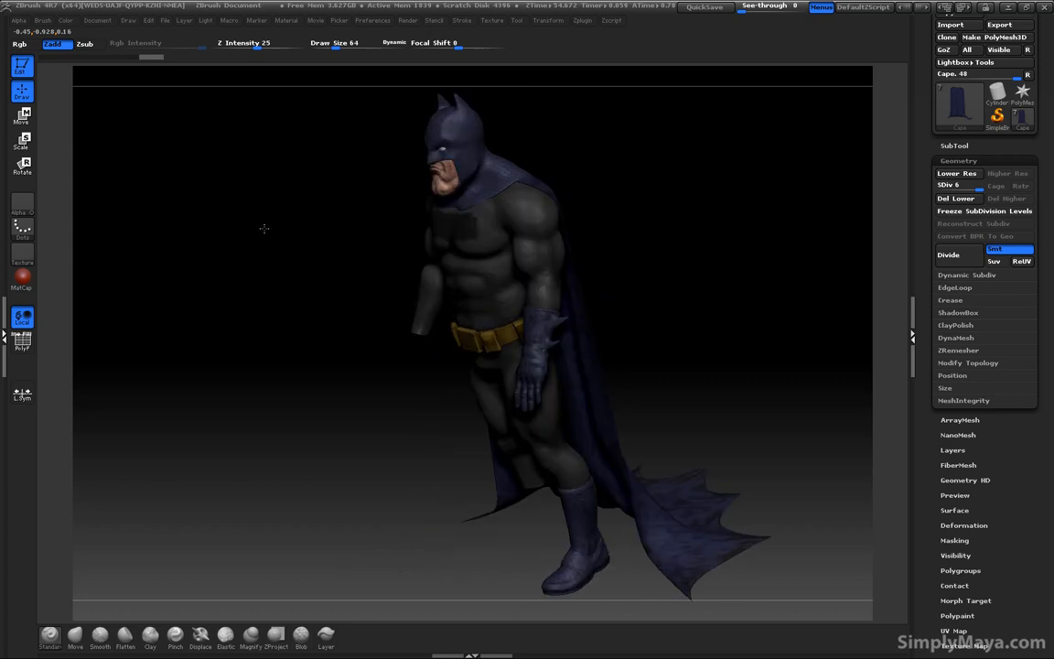
{"action": "left_click_drag", "start_coordinate": [376, 135], "coordinate": [353, 165]}
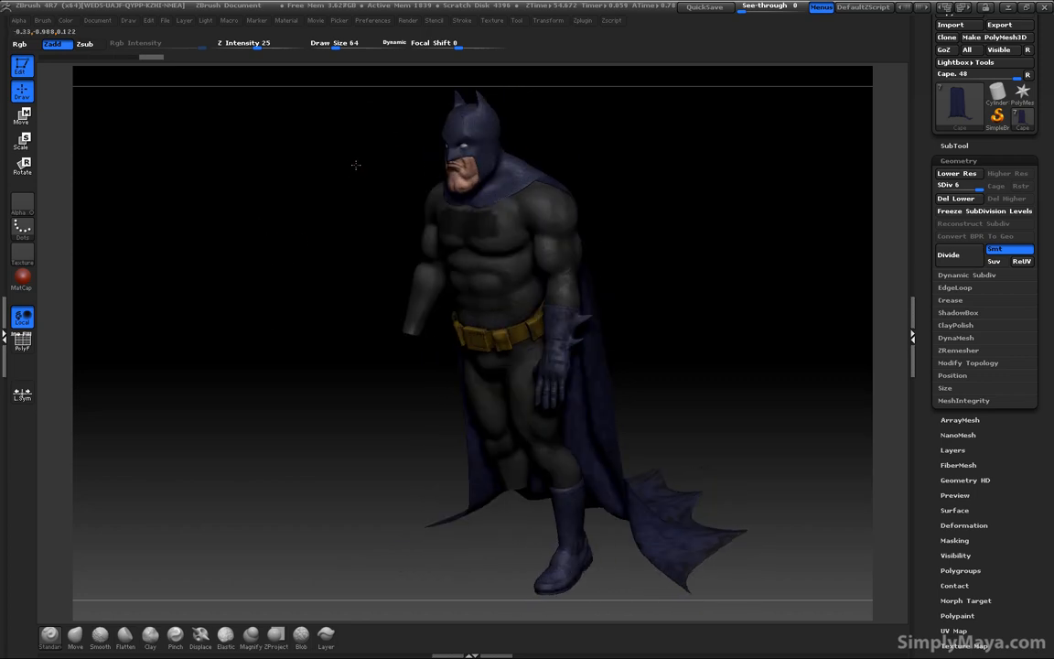
{"action": "left_click_drag", "start_coordinate": [216, 258], "coordinate": [235, 235]}
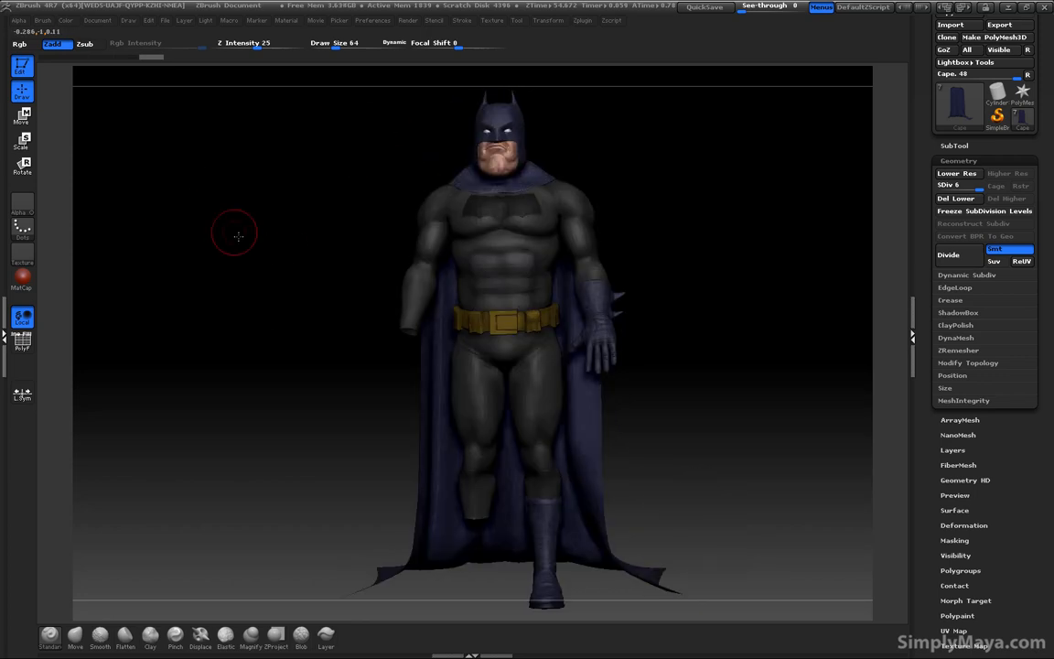
{"action": "left_click_drag", "start_coordinate": [268, 292], "coordinate": [273, 294]}
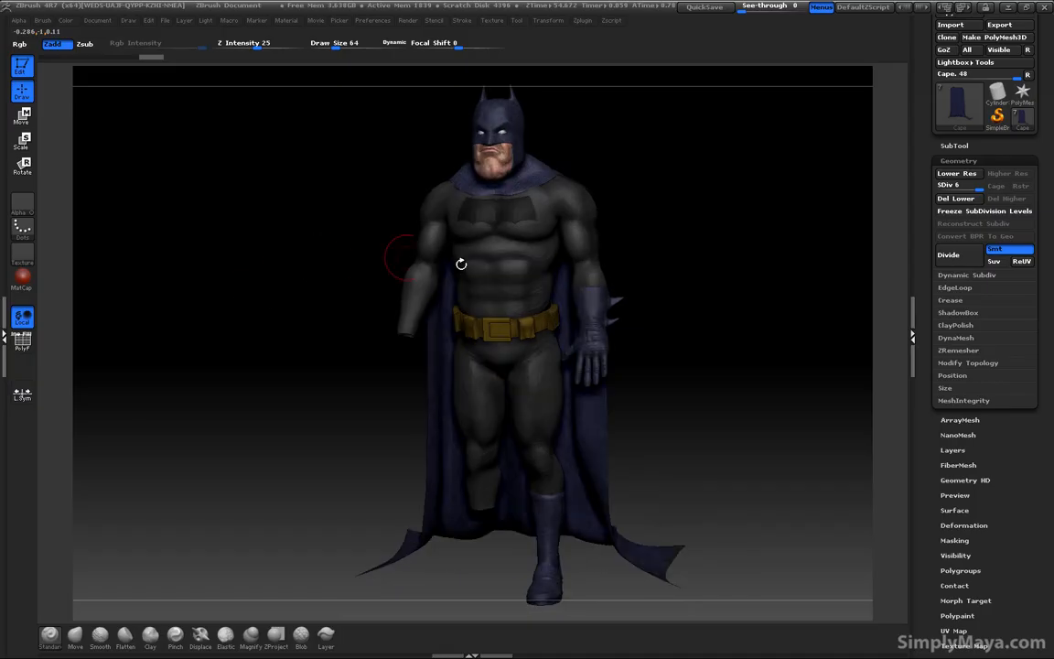
{"action": "left_click_drag", "start_coordinate": [736, 200], "coordinate": [729, 225]}
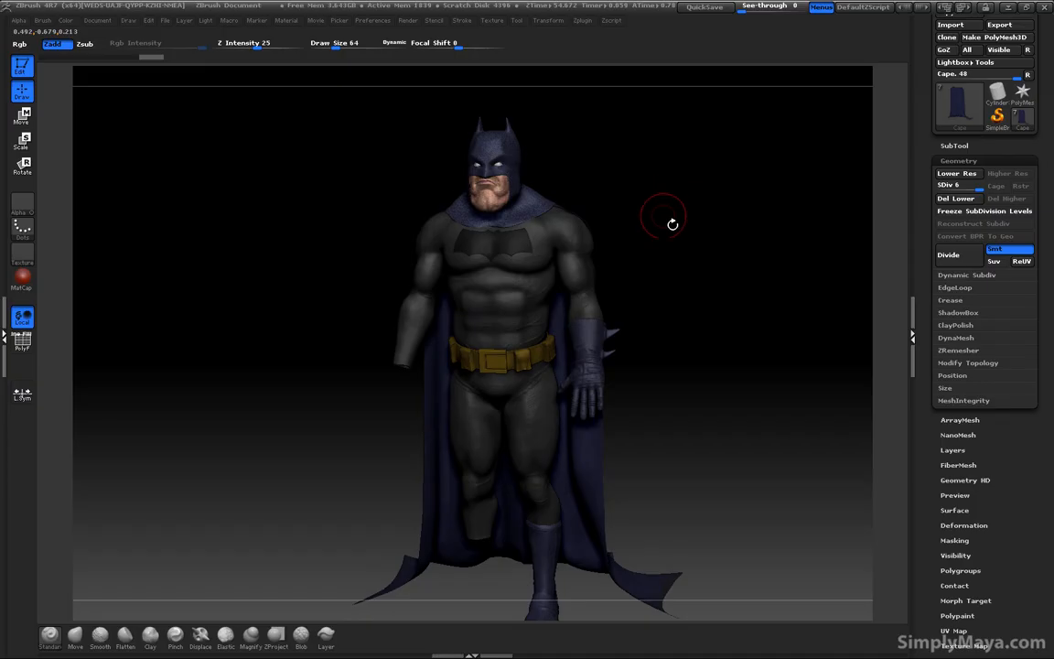
{"action": "left_click_drag", "start_coordinate": [689, 395], "coordinate": [708, 354]}
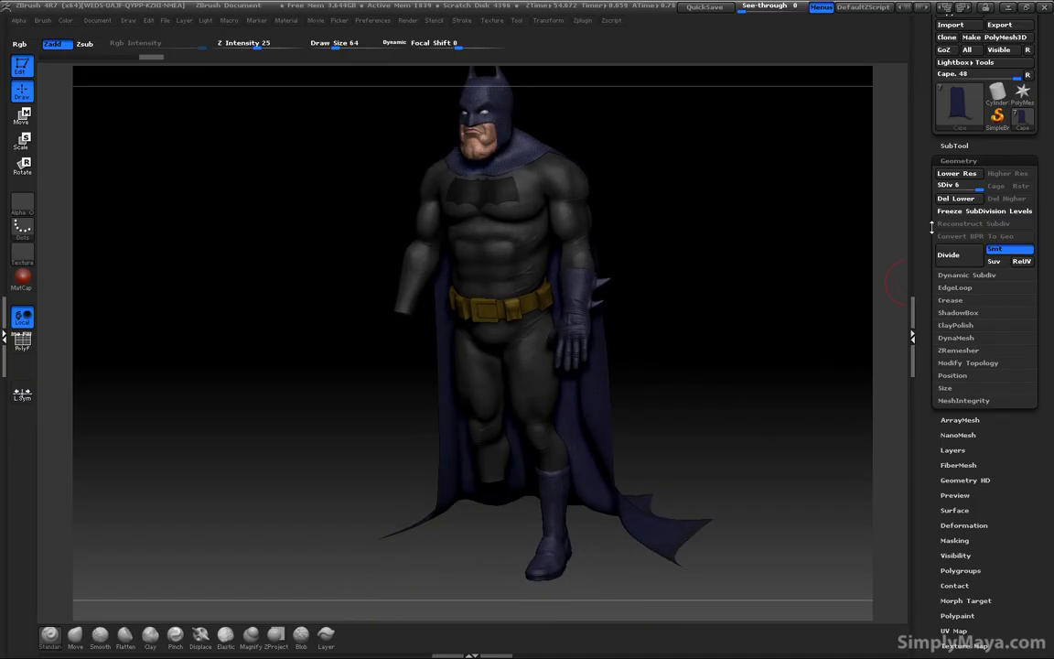
Make the BtV002_scene17 body the active subtool and lower its subdivision level to 3
{"action": "left_click", "coordinate": [953, 146]}
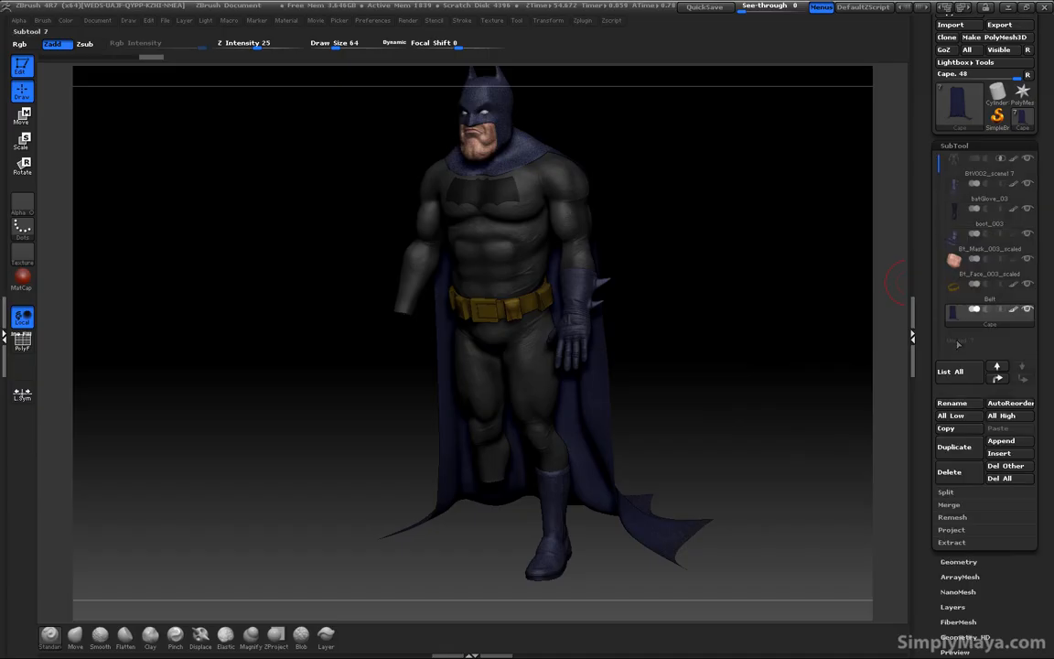
{"action": "mouse_move", "coordinate": [956, 199]}
{"action": "left_click", "coordinate": [971, 168]}
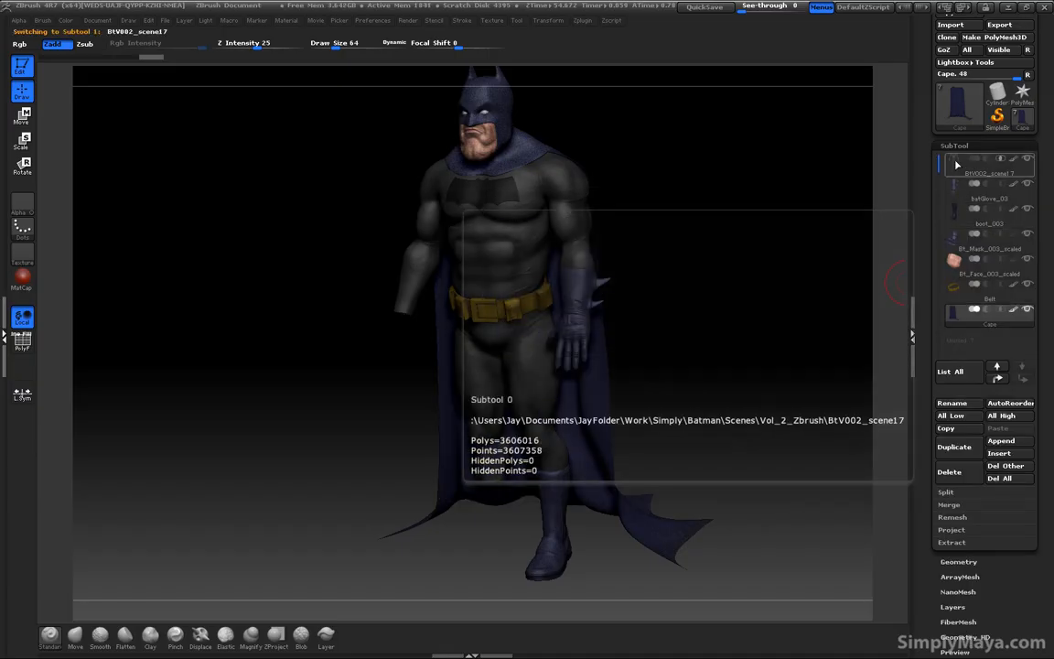
{"action": "left_click_drag", "start_coordinate": [782, 302], "coordinate": [776, 294]}
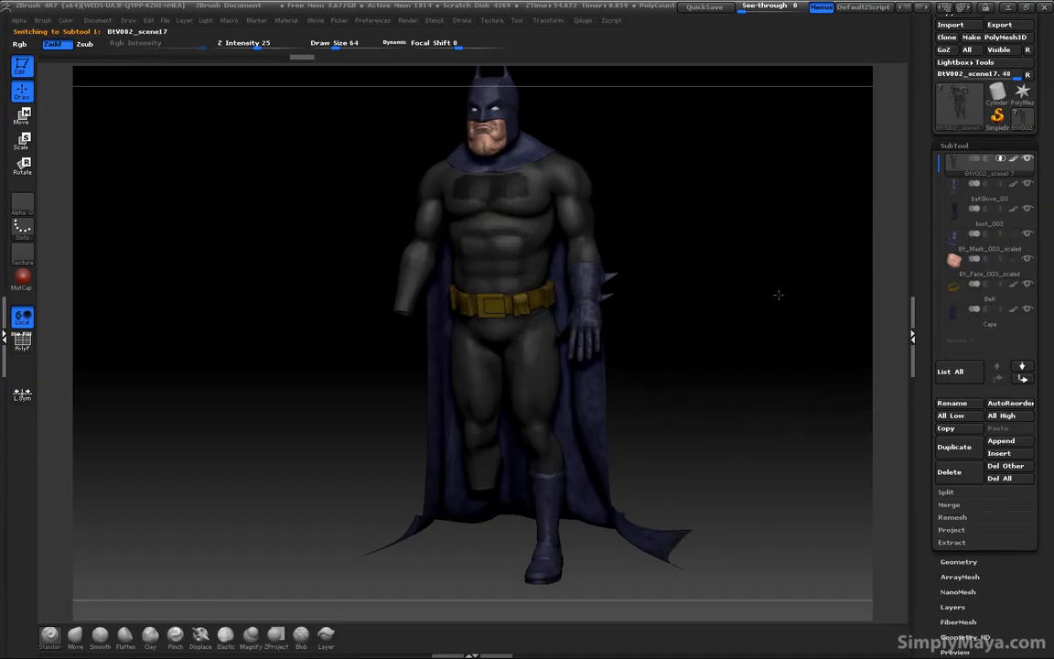
{"action": "left_click", "coordinate": [961, 563]}
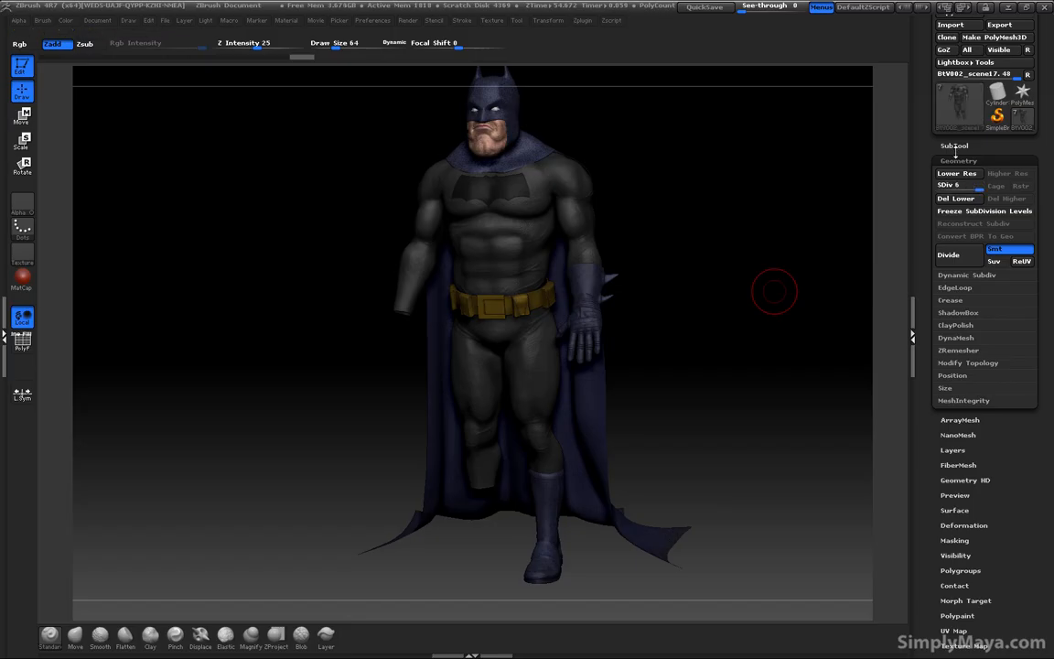
{"action": "left_click", "coordinate": [955, 146]}
{"action": "mouse_move", "coordinate": [956, 170]}
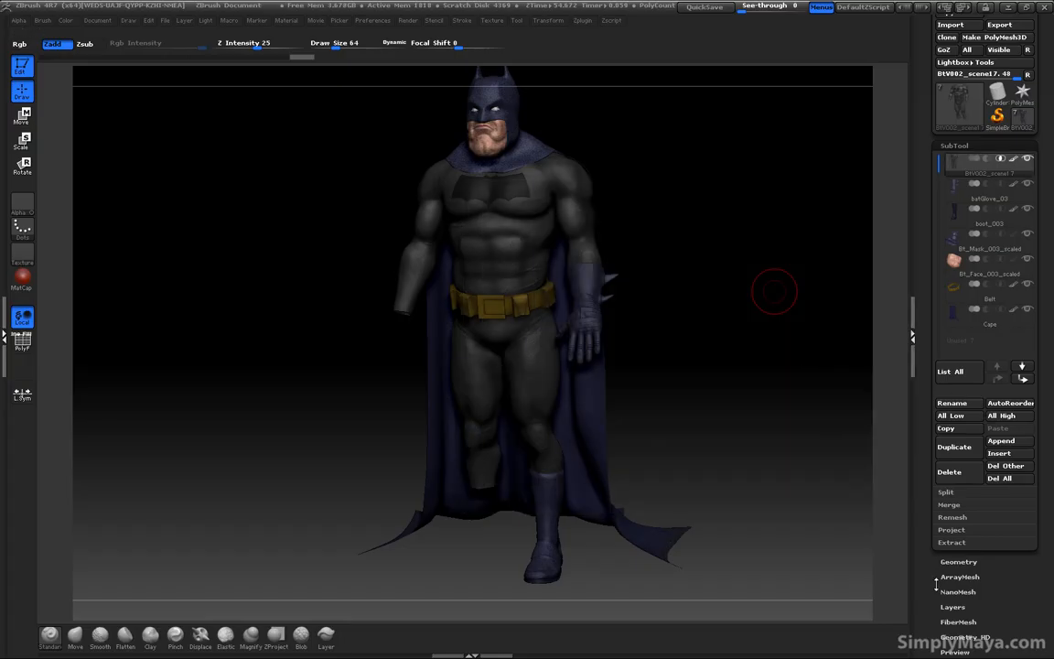
{"action": "left_click", "coordinate": [954, 565]}
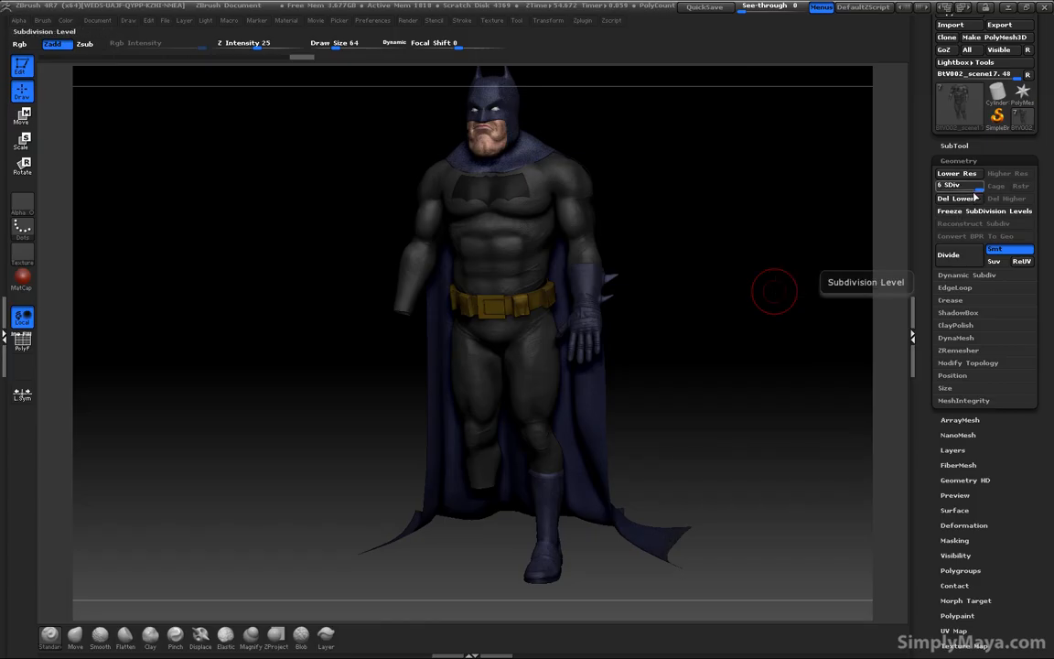
{"action": "left_click", "coordinate": [957, 186]}
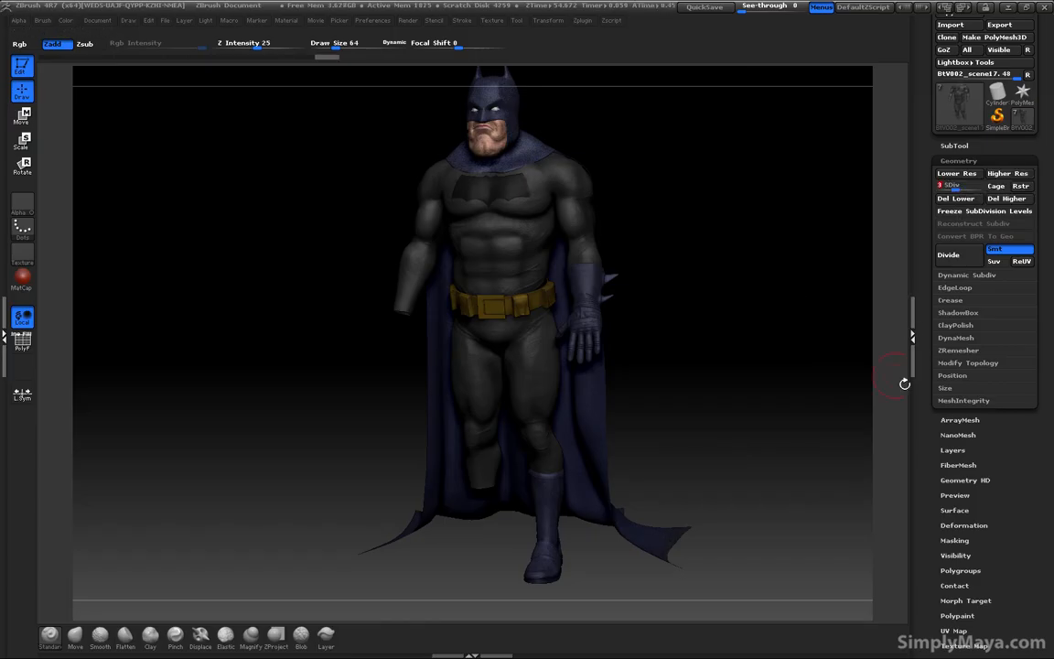
{"action": "mouse_move", "coordinate": [952, 110]}
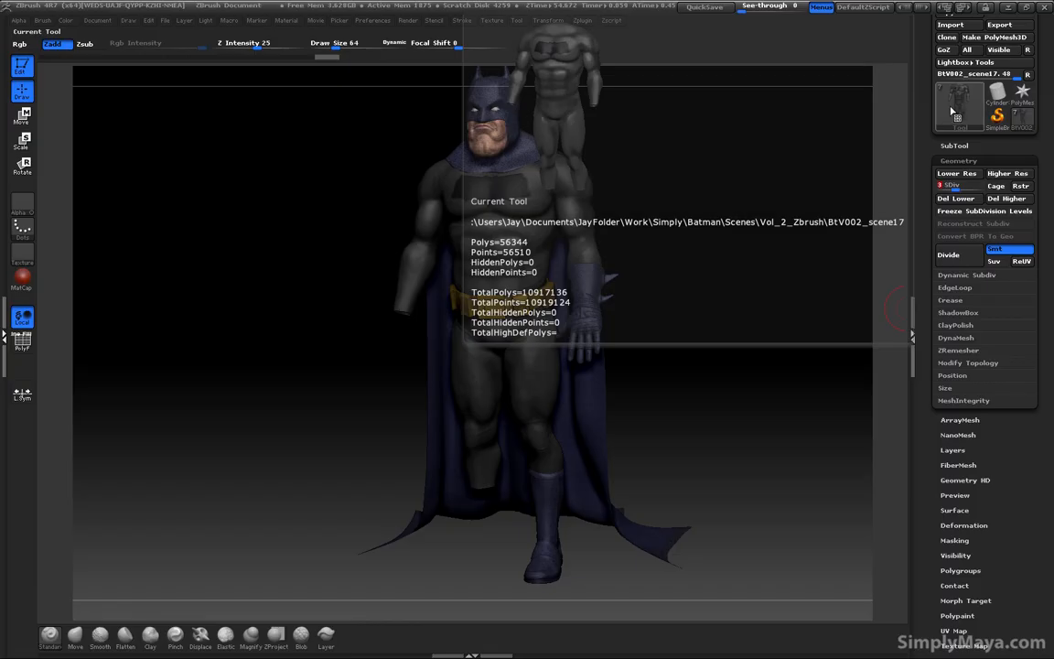
{"action": "left_click_drag", "start_coordinate": [750, 299], "coordinate": [803, 491], "text": "alt"}
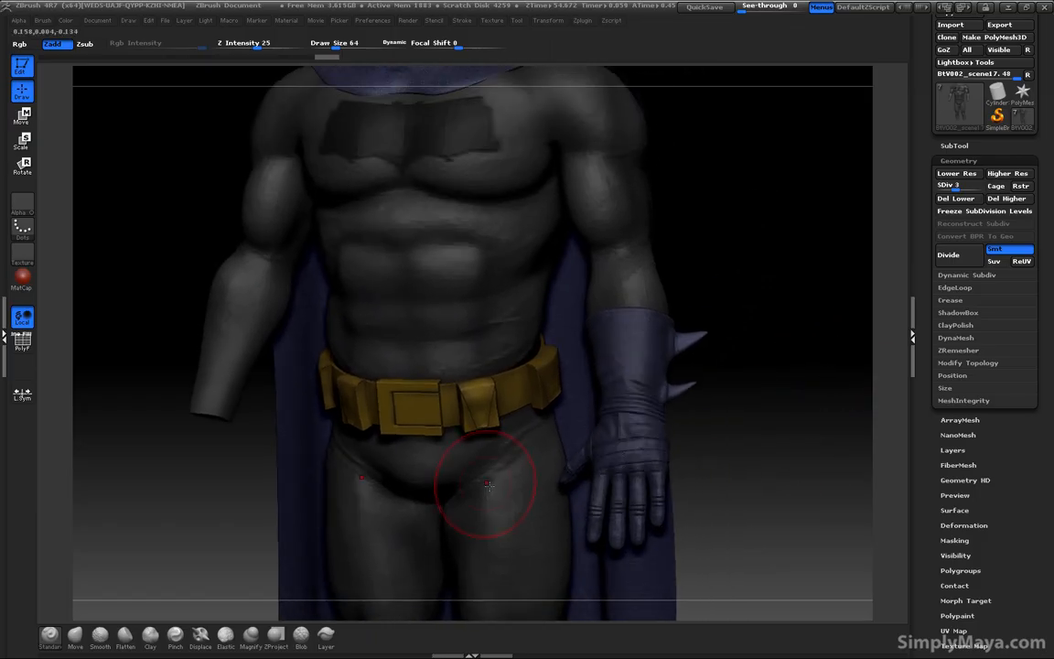
Lower the body to subdivision level 1 and examine the coarser shape from three-quarter and side views
{"action": "left_click_drag", "start_coordinate": [725, 193], "coordinate": [712, 195]}
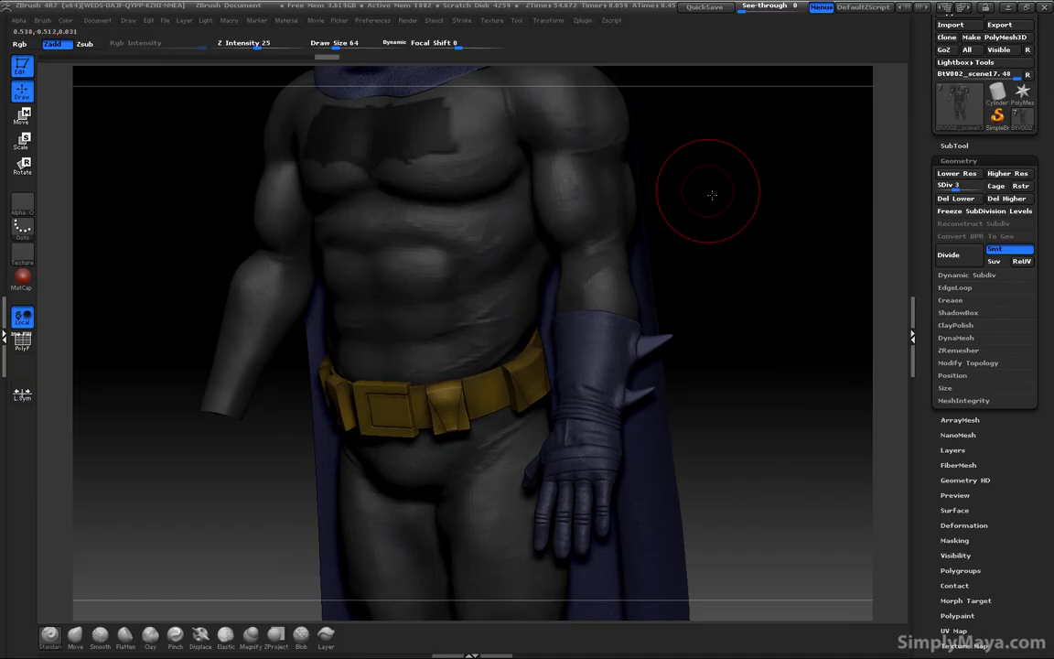
{"action": "left_click_drag", "start_coordinate": [712, 195], "coordinate": [710, 202]}
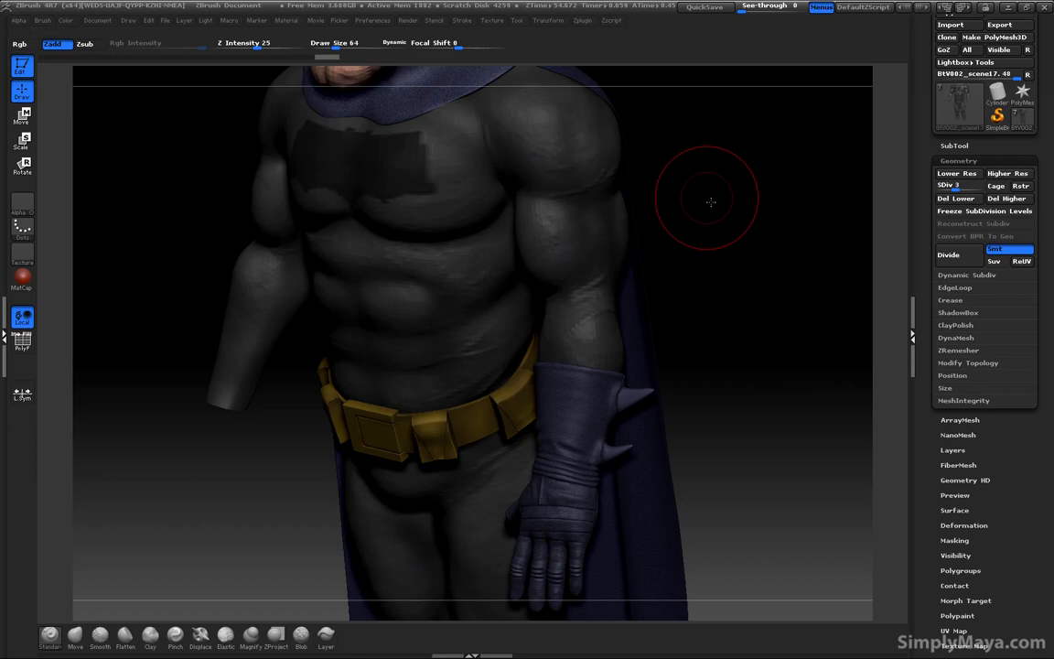
{"action": "left_click_drag", "start_coordinate": [958, 187], "coordinate": [940, 190]}
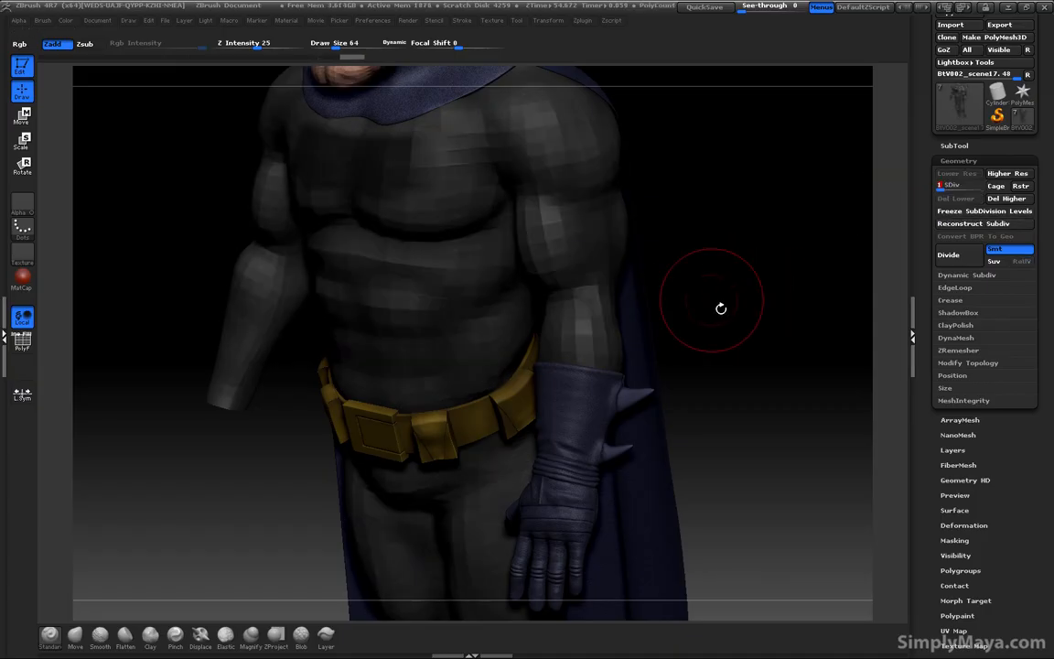
{"action": "left_click_drag", "start_coordinate": [743, 283], "coordinate": [745, 272]}
{"action": "left_click_drag", "start_coordinate": [699, 145], "coordinate": [715, 195]}
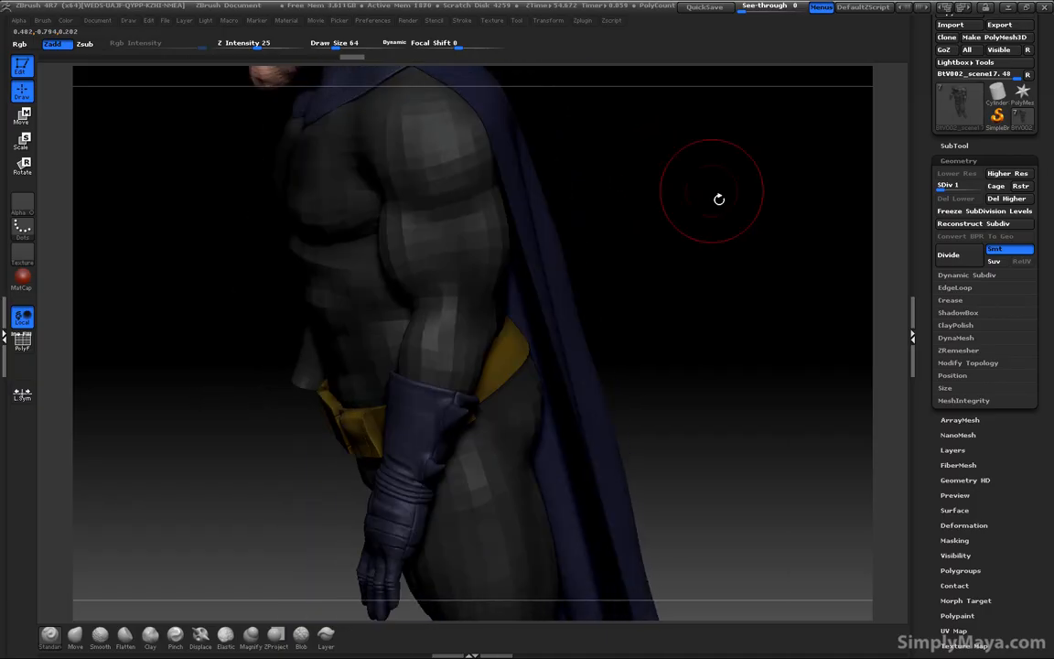
{"action": "left_click_drag", "start_coordinate": [200, 301], "coordinate": [348, 320]}
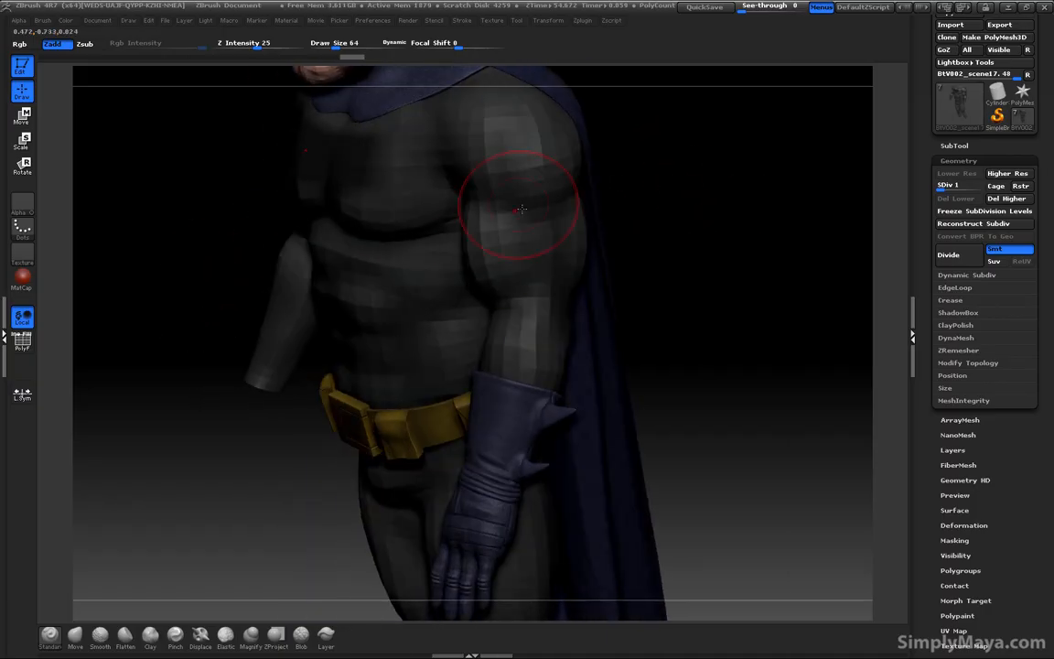
{"action": "mouse_move", "coordinate": [697, 219]}
{"action": "left_mouse_down"}
{"action": "mouse_move", "coordinate": [714, 208]}
{"action": "mouse_move", "coordinate": [715, 219]}
{"action": "left_mouse_up"}
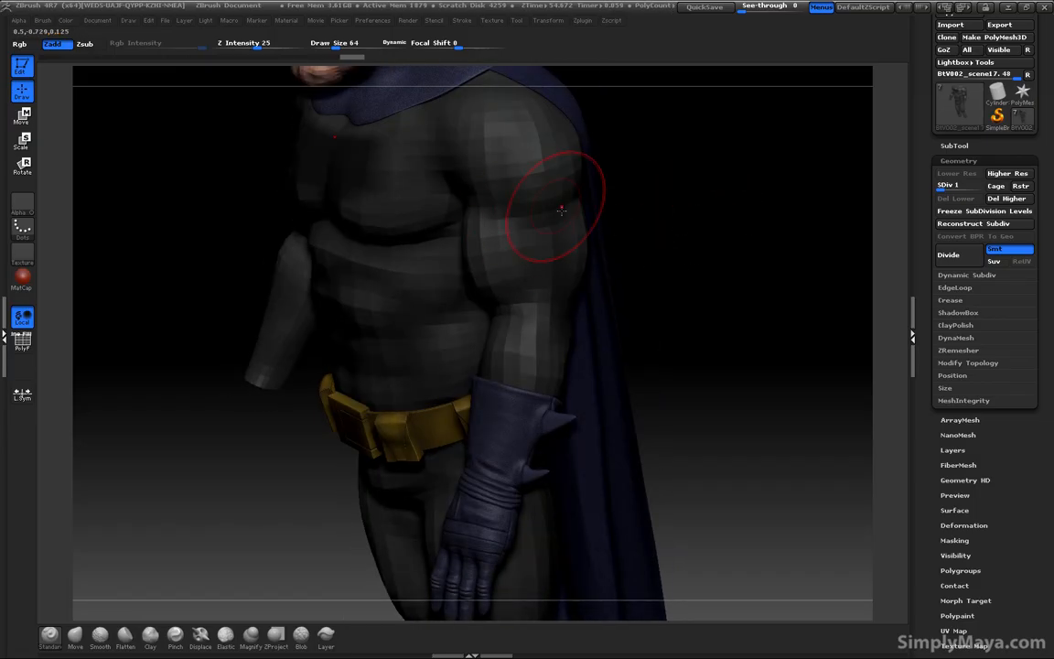
Raise the body to subdivision level 2 and examine the torso and arms from the front
{"action": "left_click", "coordinate": [952, 191]}
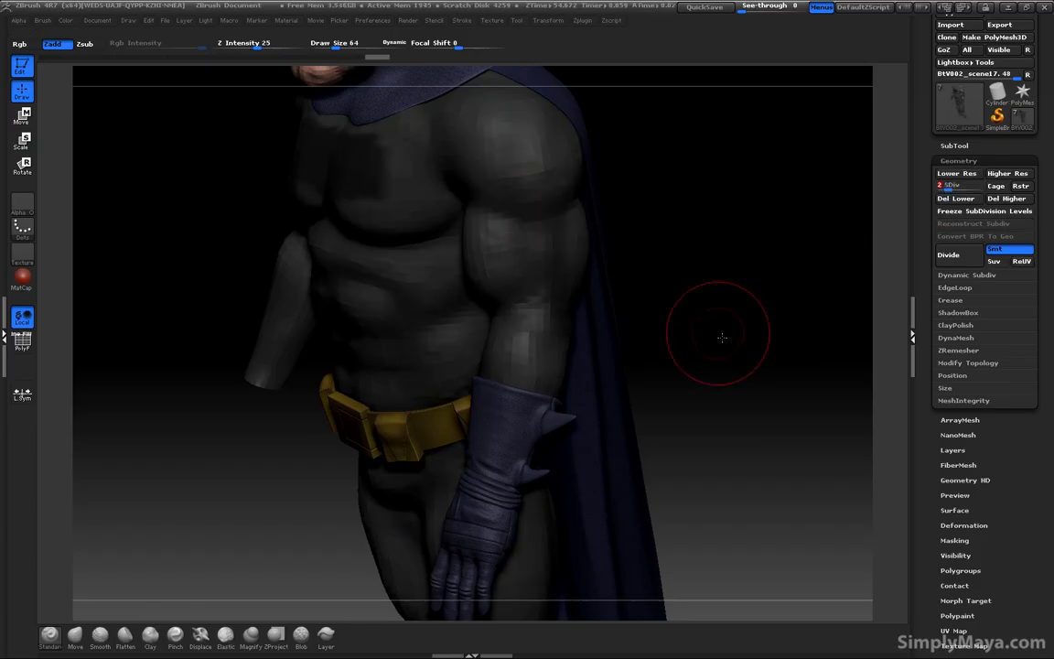
{"action": "left_click_drag", "start_coordinate": [726, 341], "coordinate": [710, 393]}
{"action": "left_click_drag", "start_coordinate": [640, 284], "coordinate": [768, 307]}
{"action": "left_click_drag", "start_coordinate": [791, 217], "coordinate": [789, 223]}
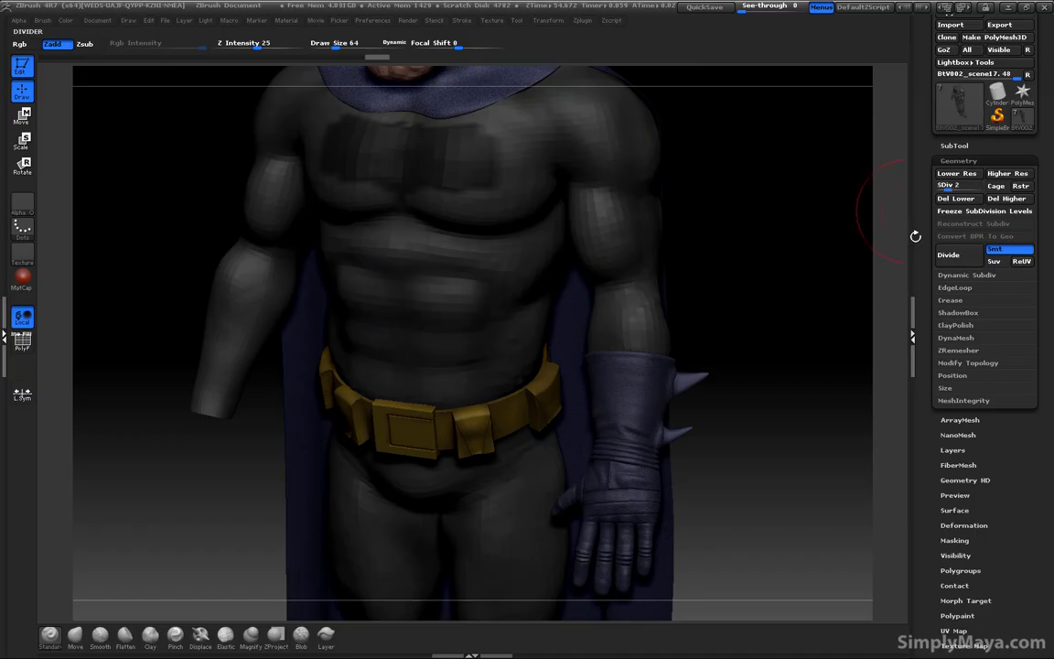
Raise the body to subdivision level 3 and examine the full figure, chest emblem and torso detail from several angles
{"action": "mouse_move", "coordinate": [958, 117]}
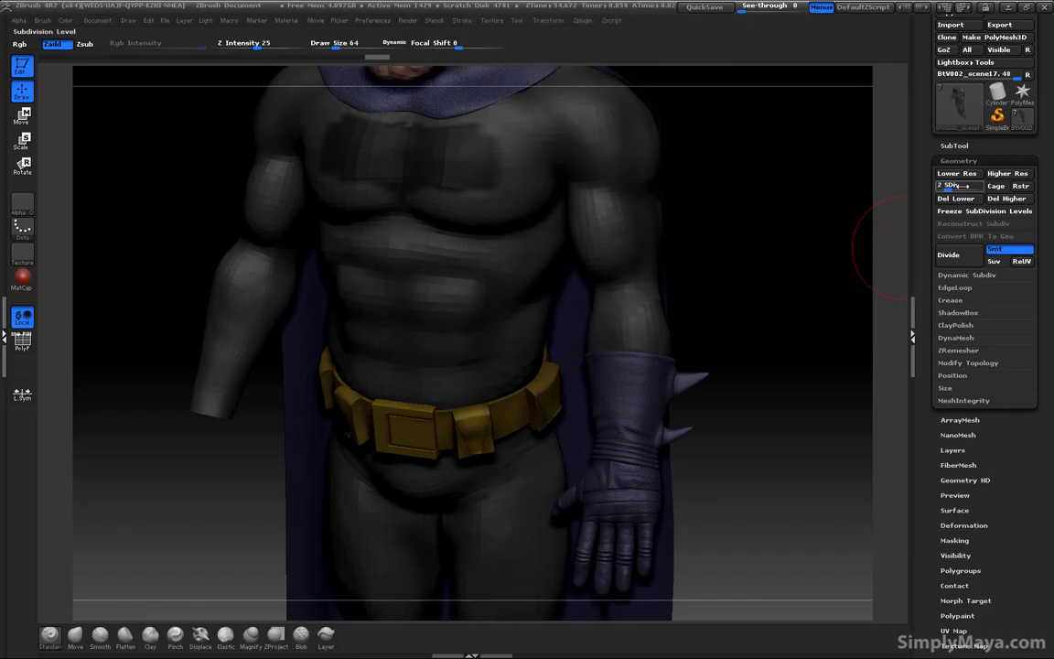
{"action": "left_click_drag", "start_coordinate": [870, 301], "coordinate": [735, 338]}
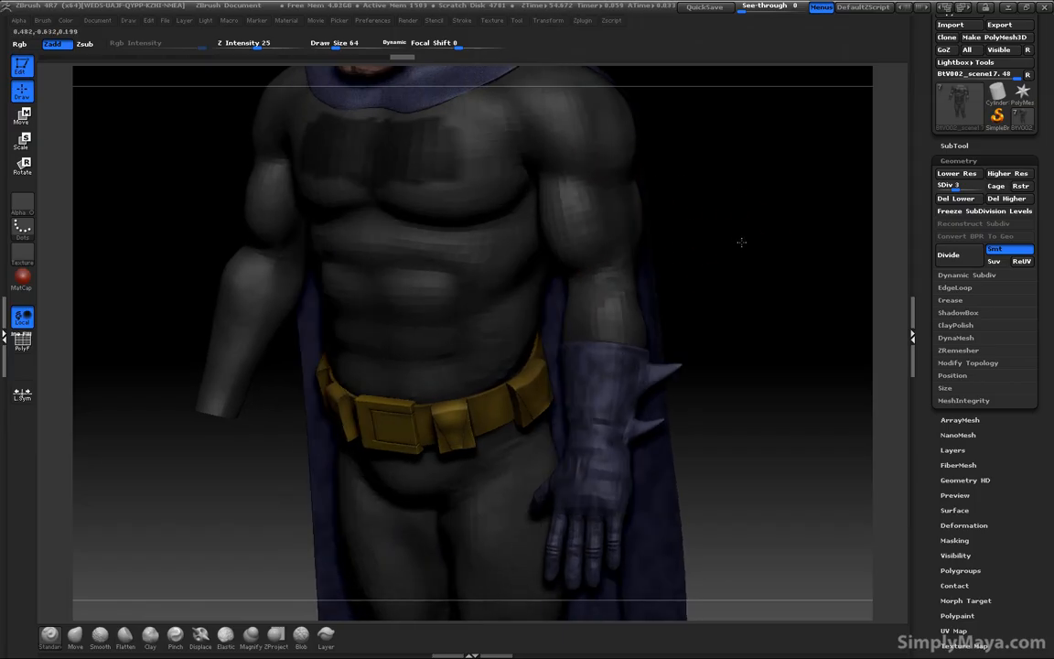
{"action": "left_click_drag", "start_coordinate": [783, 405], "coordinate": [648, 316]}
{"action": "left_click_drag", "start_coordinate": [715, 342], "coordinate": [768, 403]}
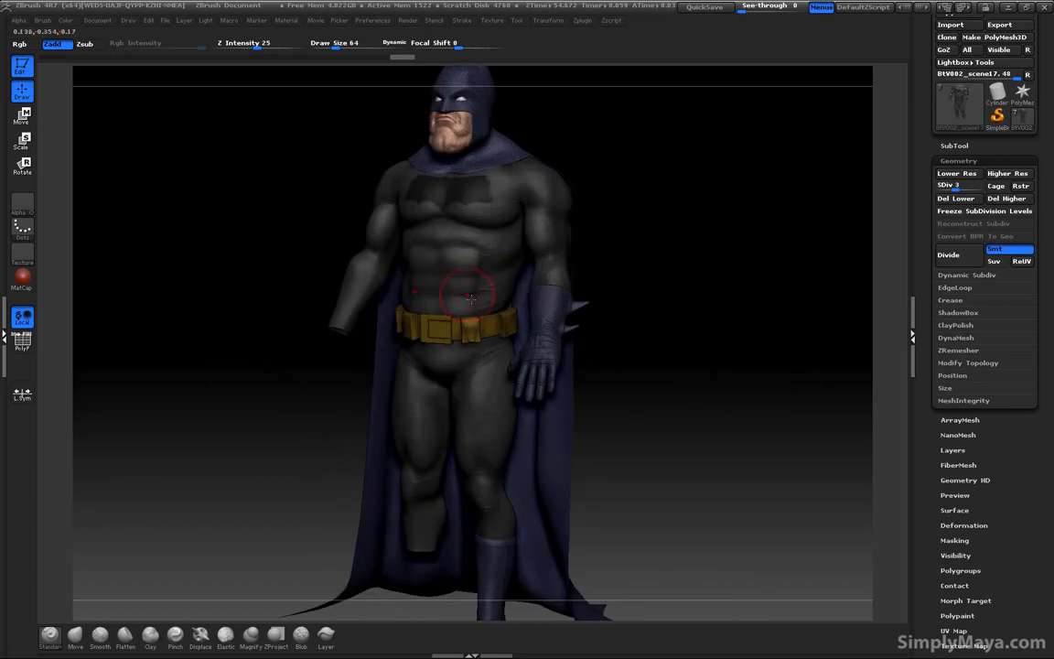
{"action": "mouse_move", "coordinate": [687, 271]}
{"action": "left_mouse_down", "text": "alt"}
{"action": "mouse_move", "coordinate": [743, 395]}
{"action": "mouse_move", "coordinate": [741, 252]}
{"action": "mouse_move", "coordinate": [741, 353]}
{"action": "mouse_move", "coordinate": [755, 301]}
{"action": "mouse_move", "coordinate": [761, 309]}
{"action": "mouse_move", "coordinate": [752, 304]}
{"action": "left_mouse_up", "text": "alt"}
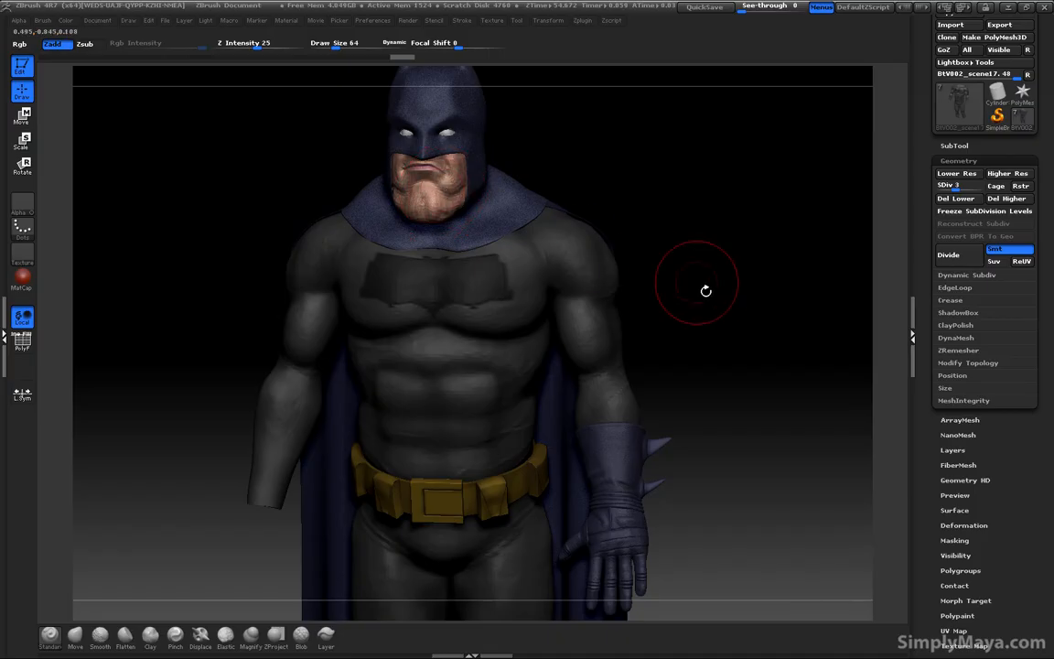
{"action": "left_click_drag", "start_coordinate": [716, 287], "coordinate": [704, 286]}
{"action": "mouse_move", "coordinate": [699, 393]}
{"action": "left_mouse_down"}
{"action": "mouse_move", "coordinate": [717, 392]}
{"action": "mouse_move", "coordinate": [728, 313]}
{"action": "mouse_move", "coordinate": [740, 310]}
{"action": "mouse_move", "coordinate": [737, 280]}
{"action": "mouse_move", "coordinate": [724, 287]}
{"action": "mouse_move", "coordinate": [733, 292]}
{"action": "left_mouse_up"}
{"action": "key", "text": "shift"}
{"action": "mouse_move", "coordinate": [767, 428]}
{"action": "left_mouse_down", "text": "alt"}
{"action": "mouse_move", "coordinate": [757, 349]}
{"action": "mouse_move", "coordinate": [769, 334]}
{"action": "left_mouse_up", "text": "alt"}
{"action": "left_click_drag", "start_coordinate": [767, 456], "coordinate": [755, 389]}
Compare the body at subdivision level 2, set its level back to 3 and check its polygon count
{"action": "key", "text": "shift+d"}
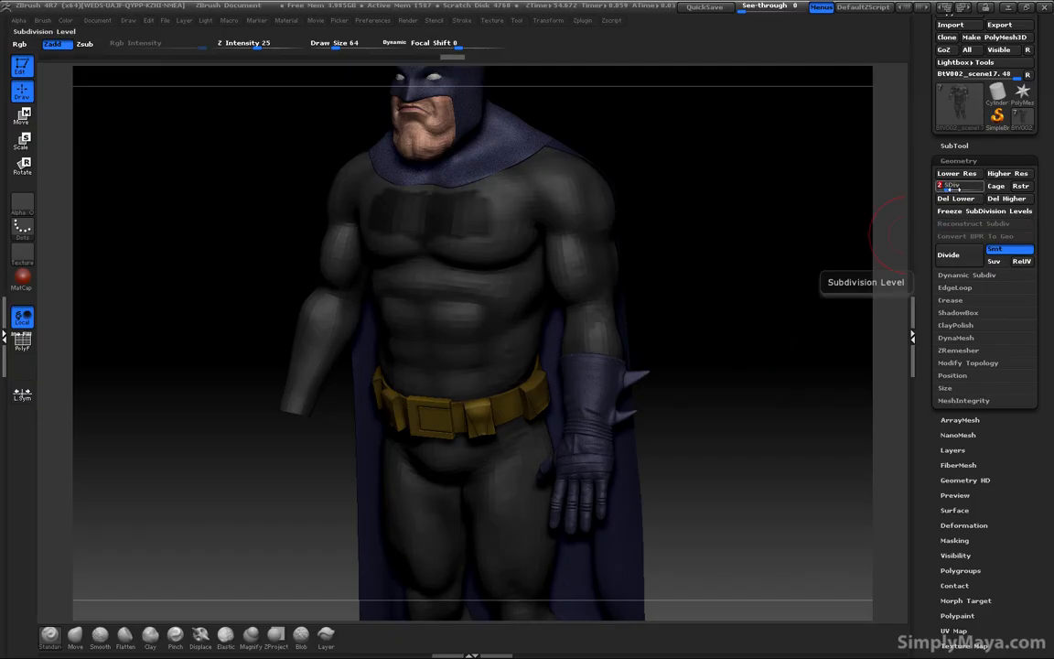
{"action": "left_click", "coordinate": [956, 190]}
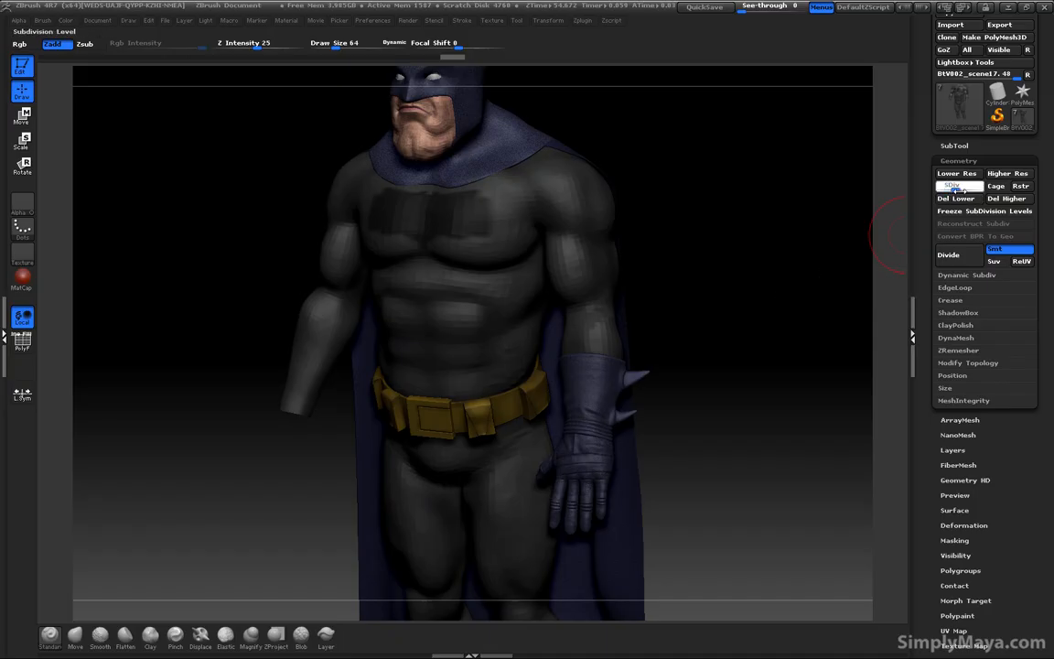
{"action": "type", "text": "3"}
{"action": "key", "text": "Return"}
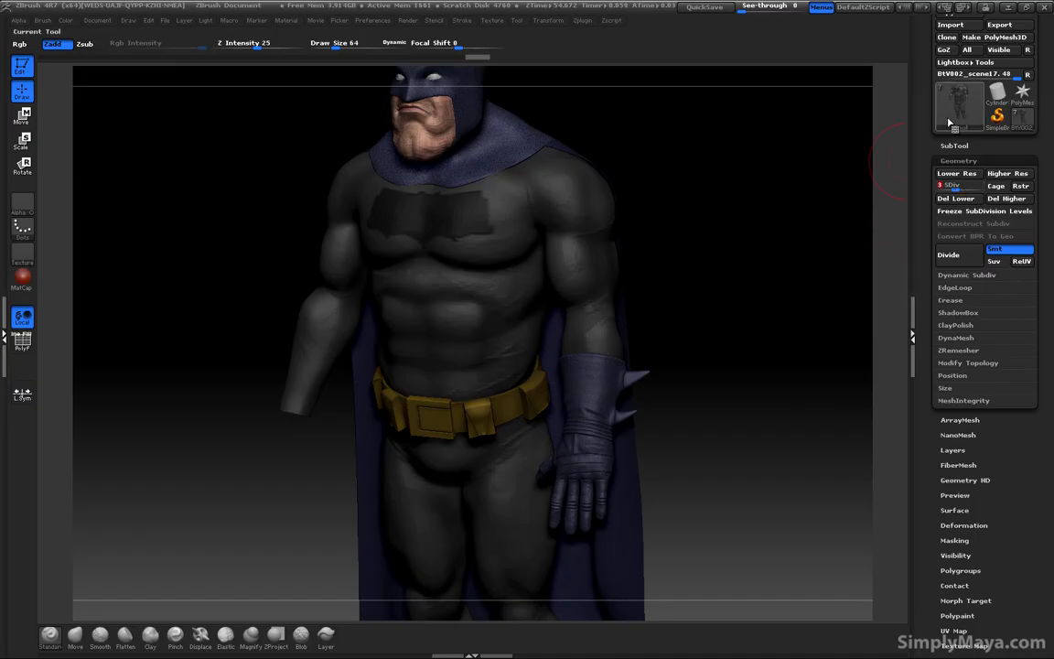
{"action": "mouse_move", "coordinate": [953, 103]}
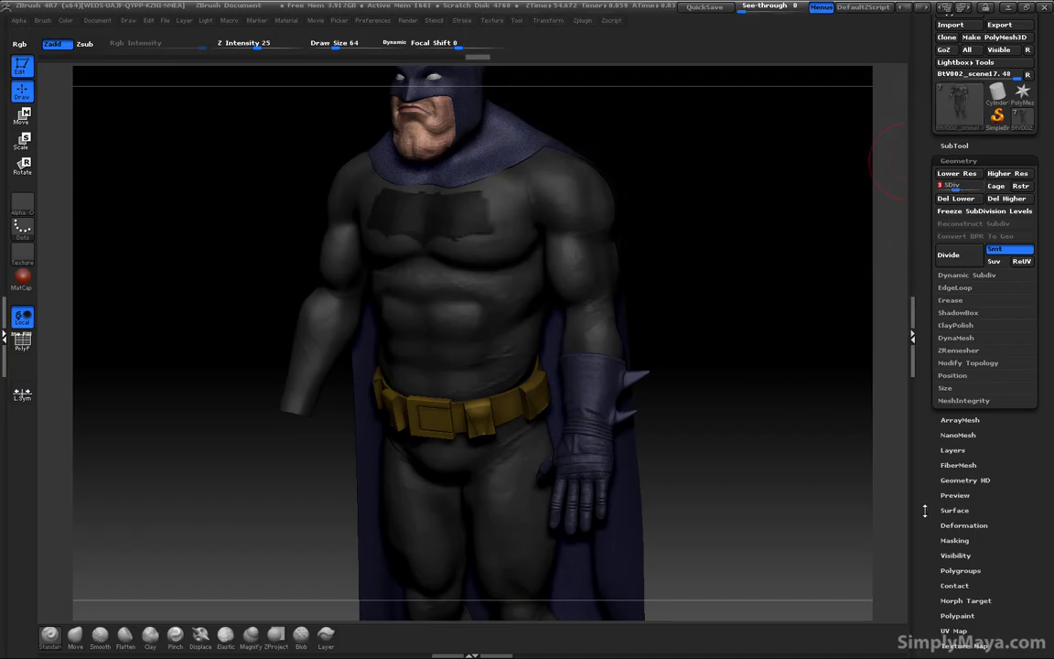
Open the body's export settings and check the quad, texture, merge and group options
{"action": "scroll", "coordinate": [943, 408], "scroll_direction": "down", "scroll_amount": 5}
{"action": "left_click_drag", "start_coordinate": [942, 408], "coordinate": [942, 406]}
{"action": "left_click", "coordinate": [953, 497]}
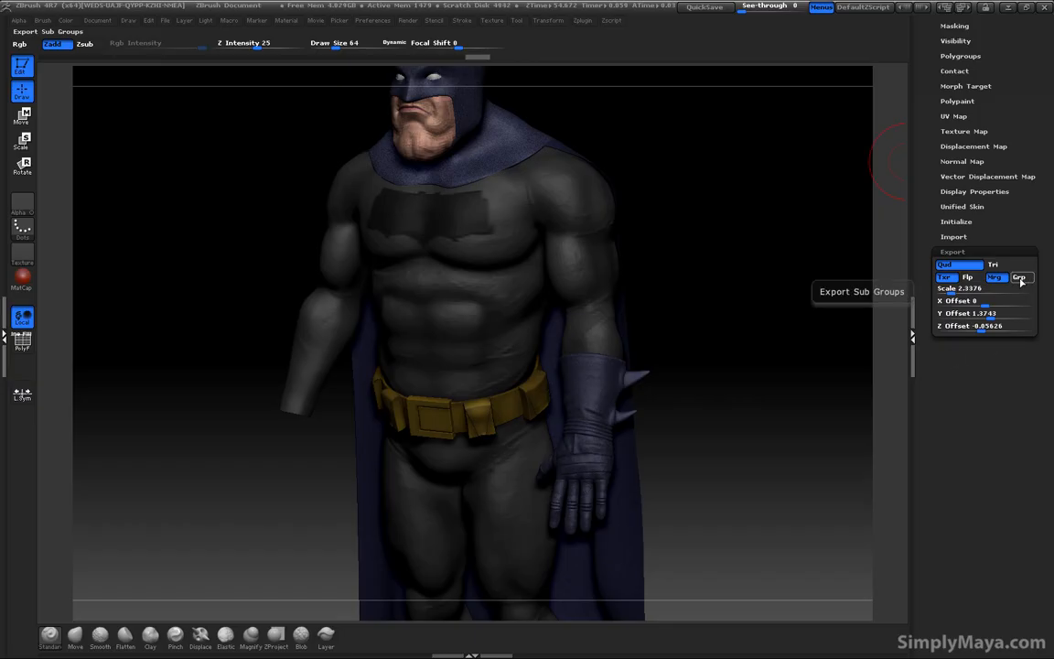
Export the body mesh in OBJ format as Bt_Body into the Batman_FinalMesh_Export folder
{"action": "left_click_drag", "start_coordinate": [927, 227], "coordinate": [929, 427]}
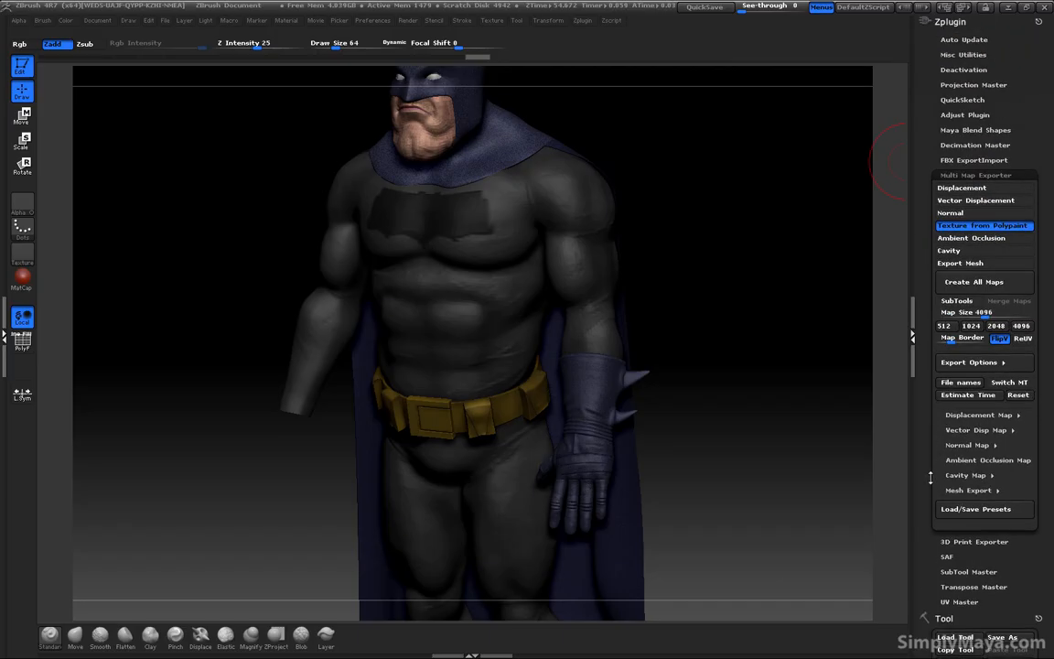
{"action": "left_click_drag", "start_coordinate": [930, 472], "coordinate": [934, 346]}
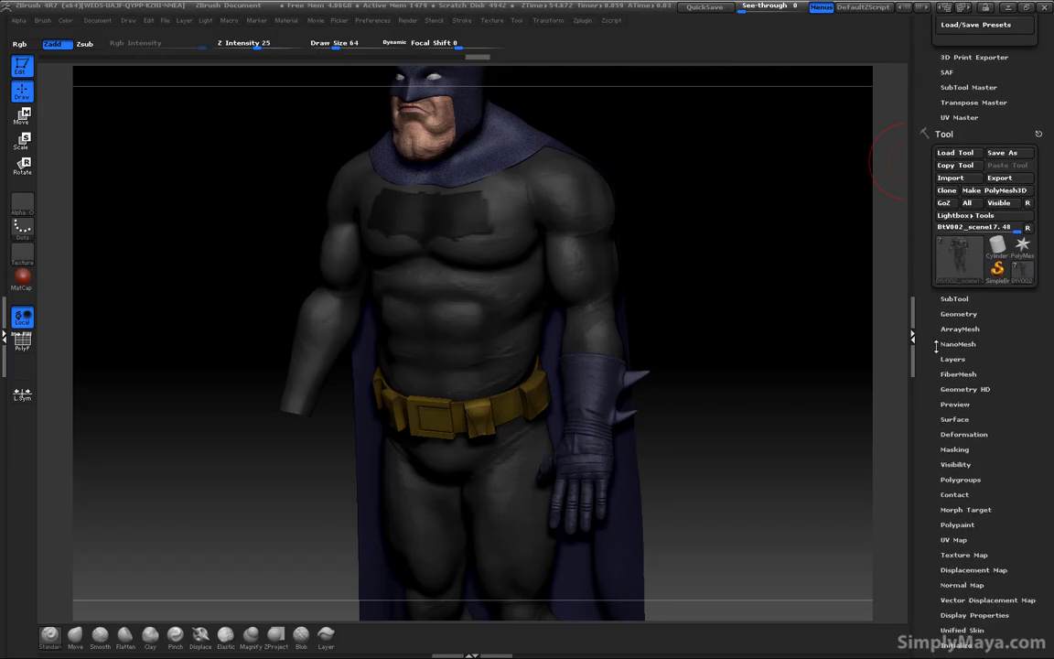
{"action": "left_click", "coordinate": [1002, 178]}
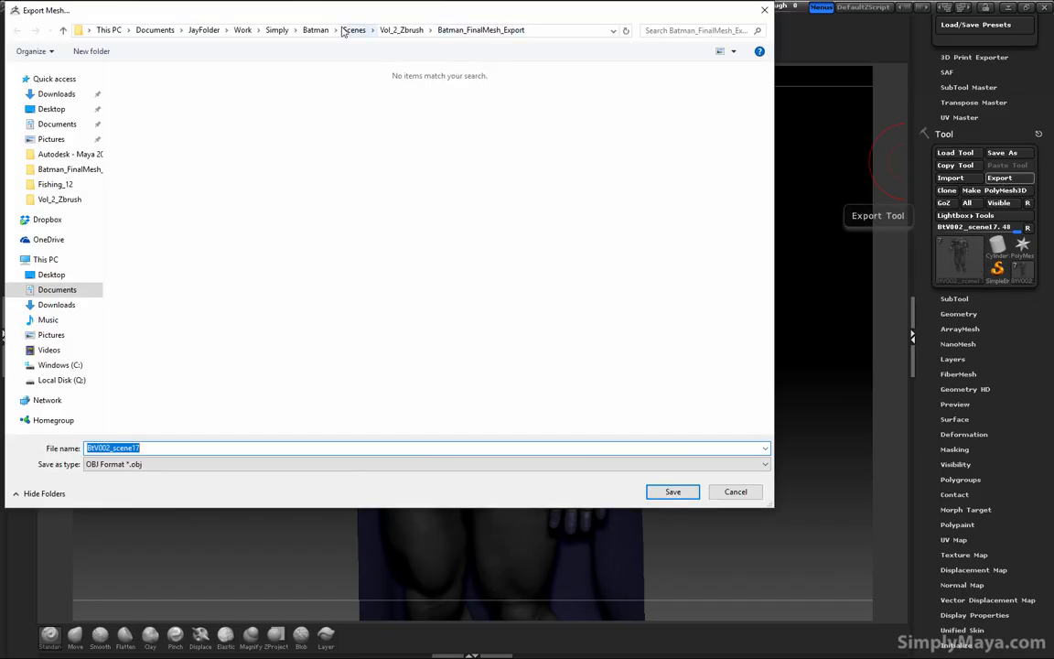
{"action": "left_click_drag", "start_coordinate": [165, 451], "coordinate": [102, 464]}
{"action": "type", "text": "t_Body"}
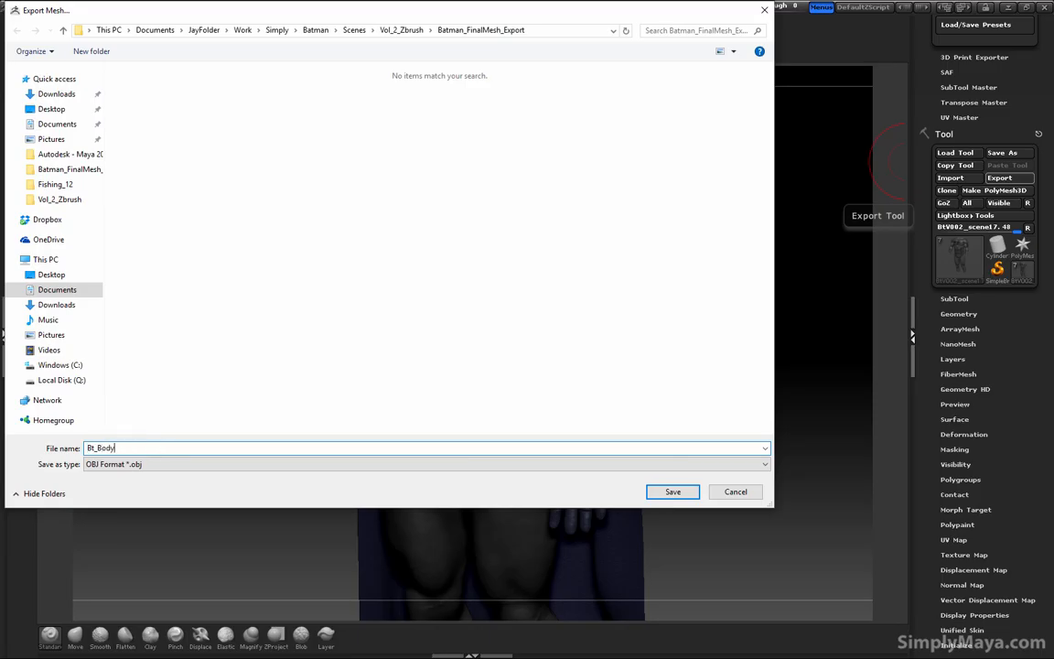
{"action": "key", "text": "Return"}
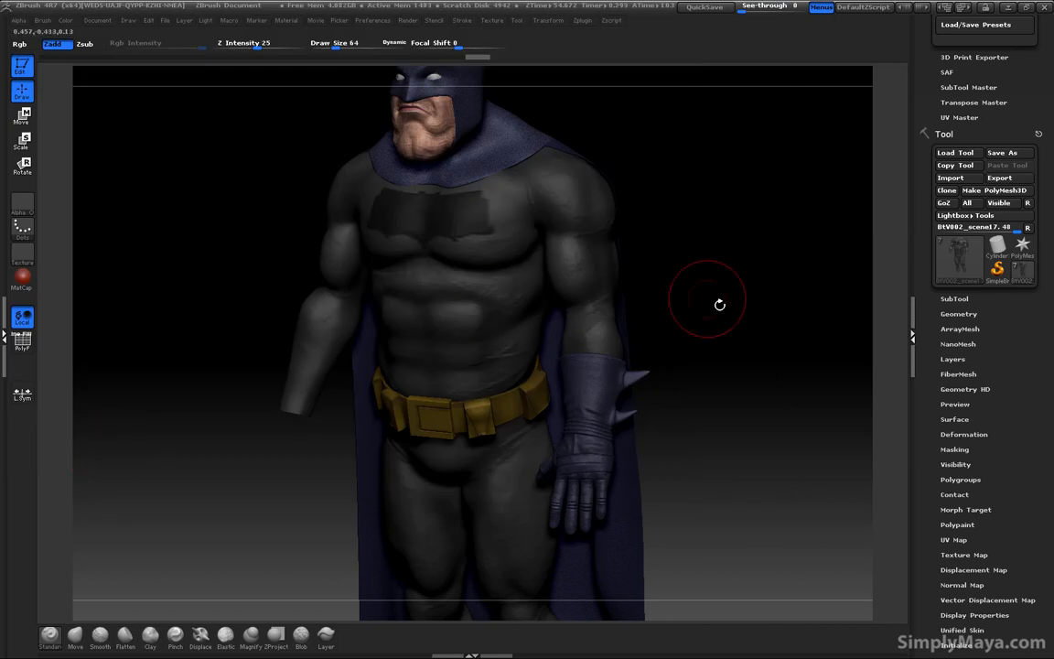
Make the batGlove_03 subtool active and open its export settings to check them
{"action": "left_click_drag", "start_coordinate": [735, 297], "coordinate": [814, 486]}
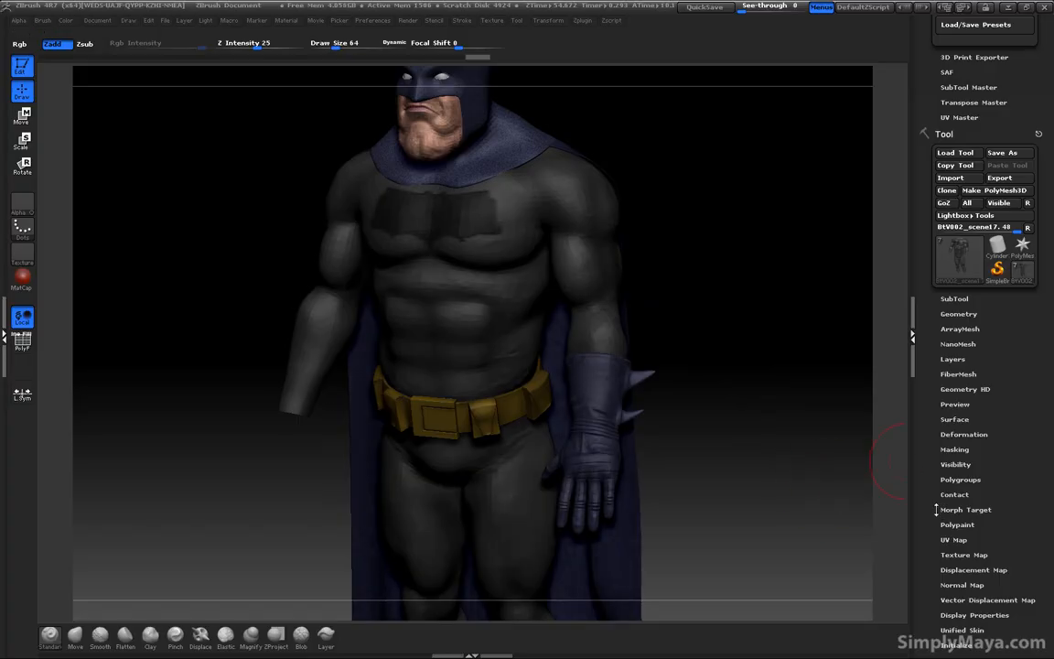
{"action": "left_click", "coordinate": [956, 307]}
{"action": "left_click", "coordinate": [956, 279]}
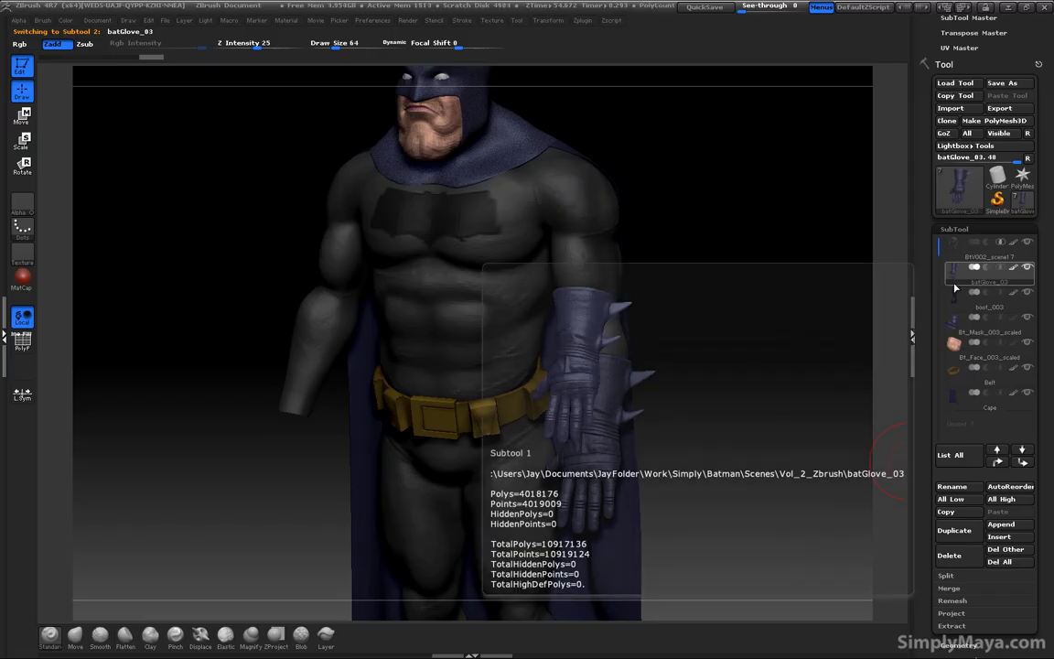
{"action": "left_click_drag", "start_coordinate": [927, 569], "coordinate": [929, 420]}
{"action": "left_click", "coordinate": [955, 436]}
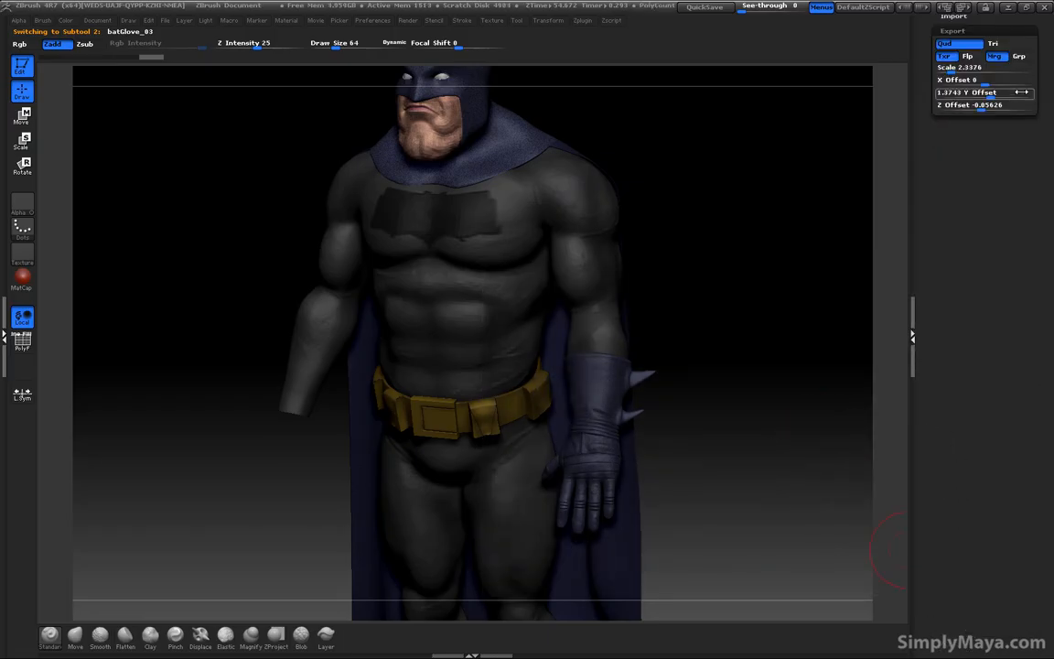
Check the glove's polygon count and detail up close, and lower its subdivision level to 3
{"action": "left_click_drag", "start_coordinate": [964, 283], "coordinate": [965, 501]}
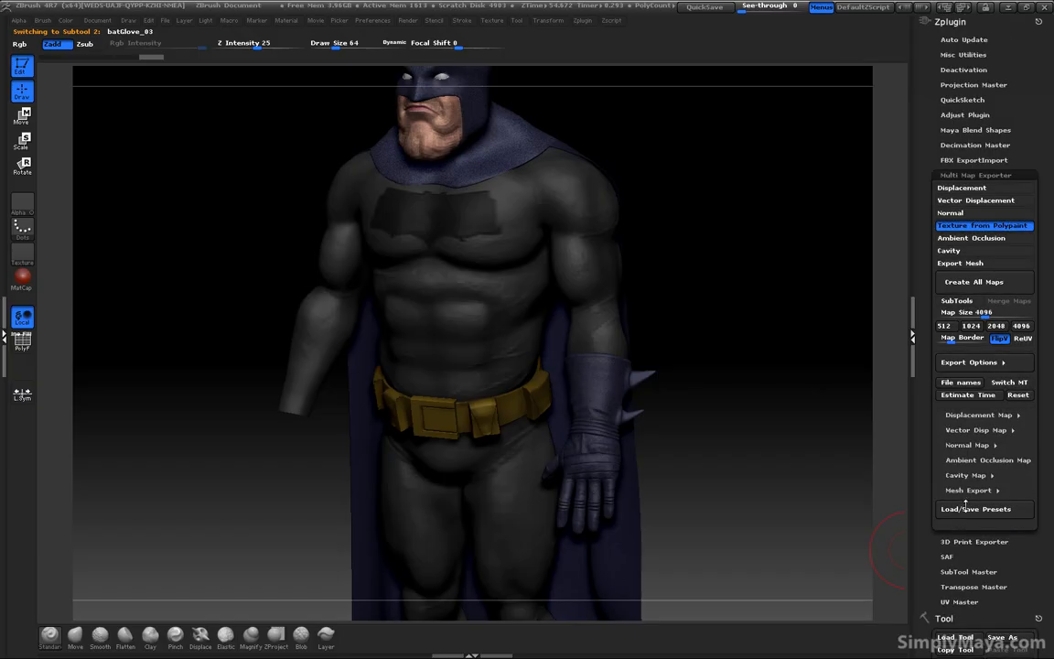
{"action": "left_click_drag", "start_coordinate": [928, 465], "coordinate": [930, 348]}
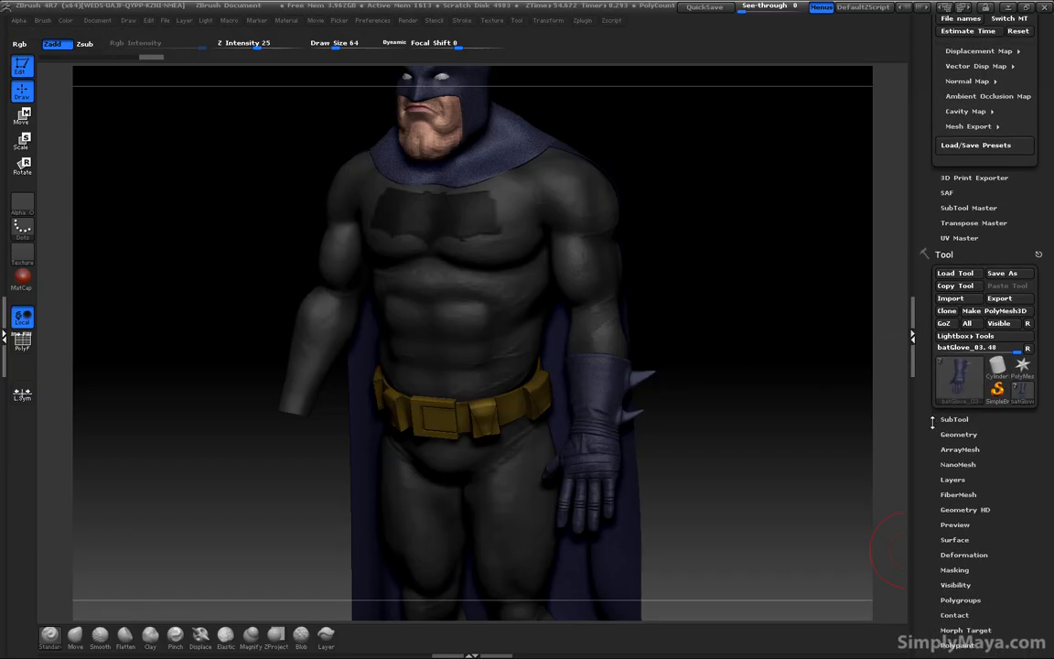
{"action": "left_click", "coordinate": [957, 435]}
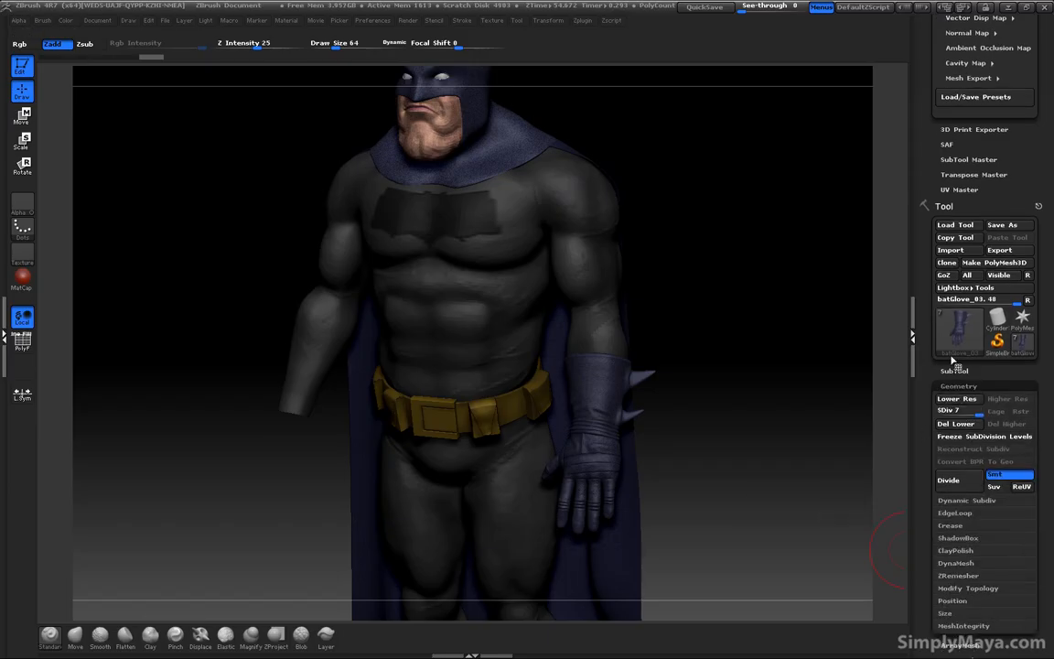
{"action": "mouse_move", "coordinate": [961, 348]}
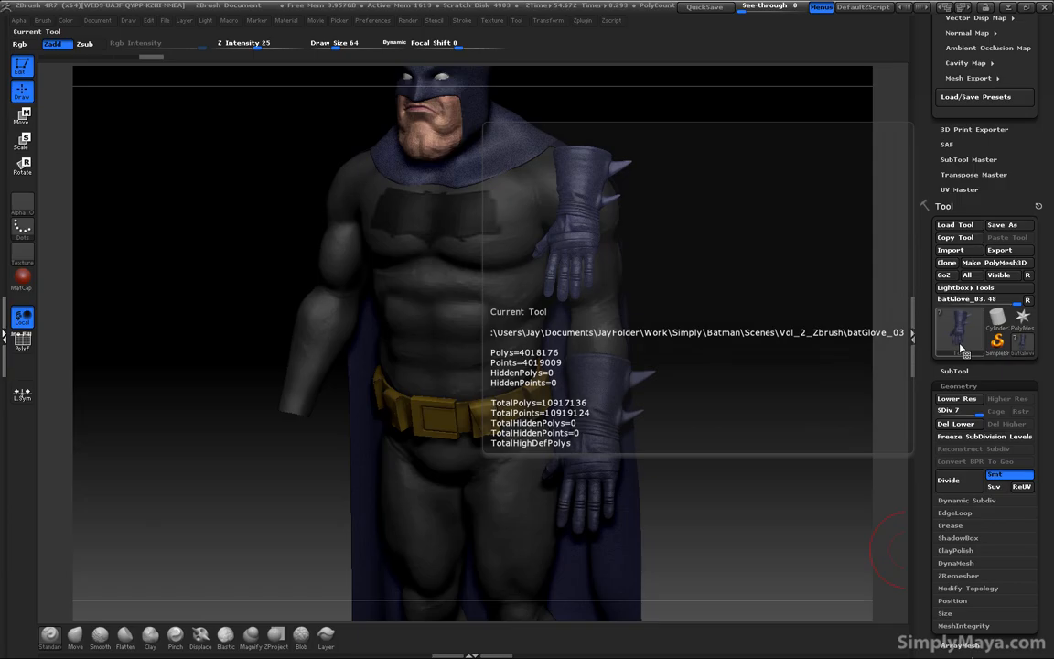
{"action": "left_click_drag", "start_coordinate": [733, 495], "coordinate": [665, 346], "text": "alt"}
{"action": "left_click_drag", "start_coordinate": [787, 320], "coordinate": [791, 341], "text": "alt"}
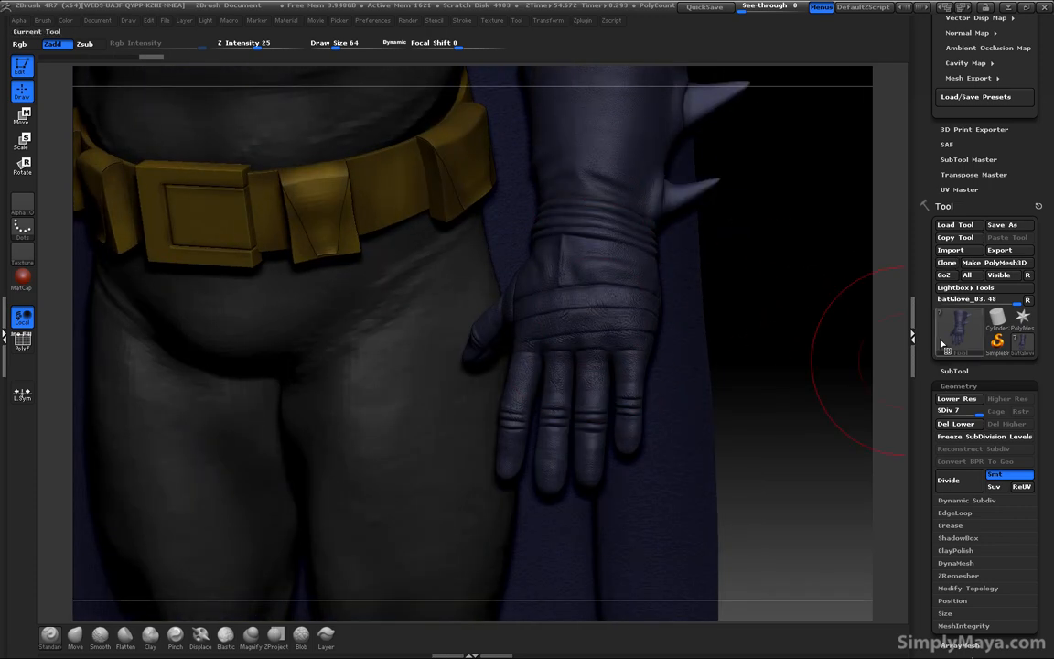
{"action": "left_click_drag", "start_coordinate": [971, 413], "coordinate": [823, 448]}
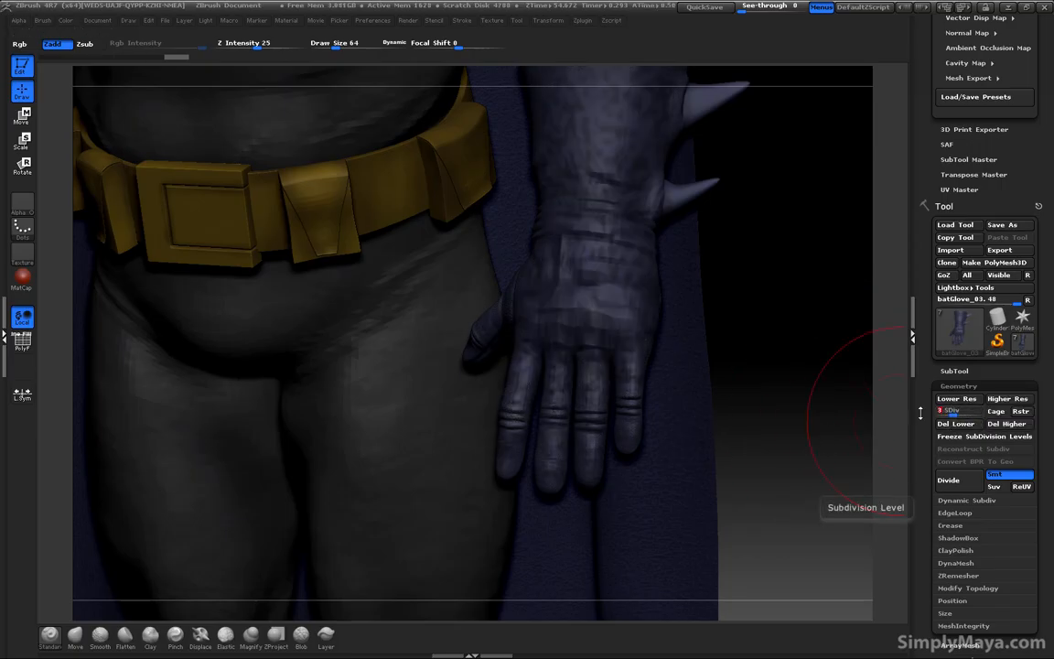
Check the lowered glove's mesh preview and its look beside the rest of the figure
{"action": "mouse_move", "coordinate": [953, 327]}
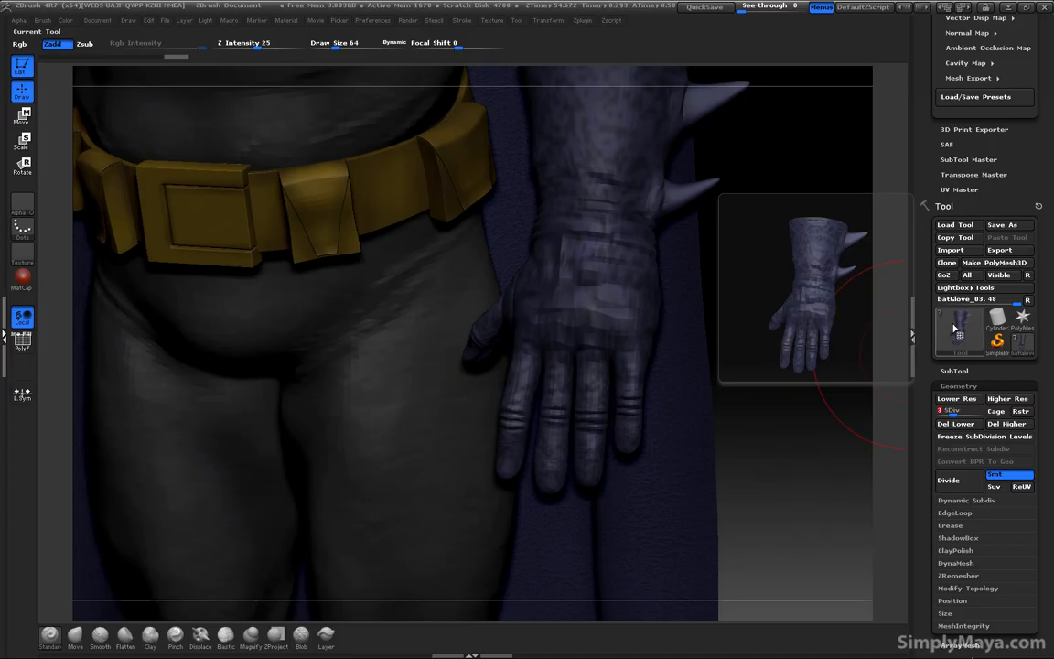
{"action": "left_click", "coordinate": [955, 370]}
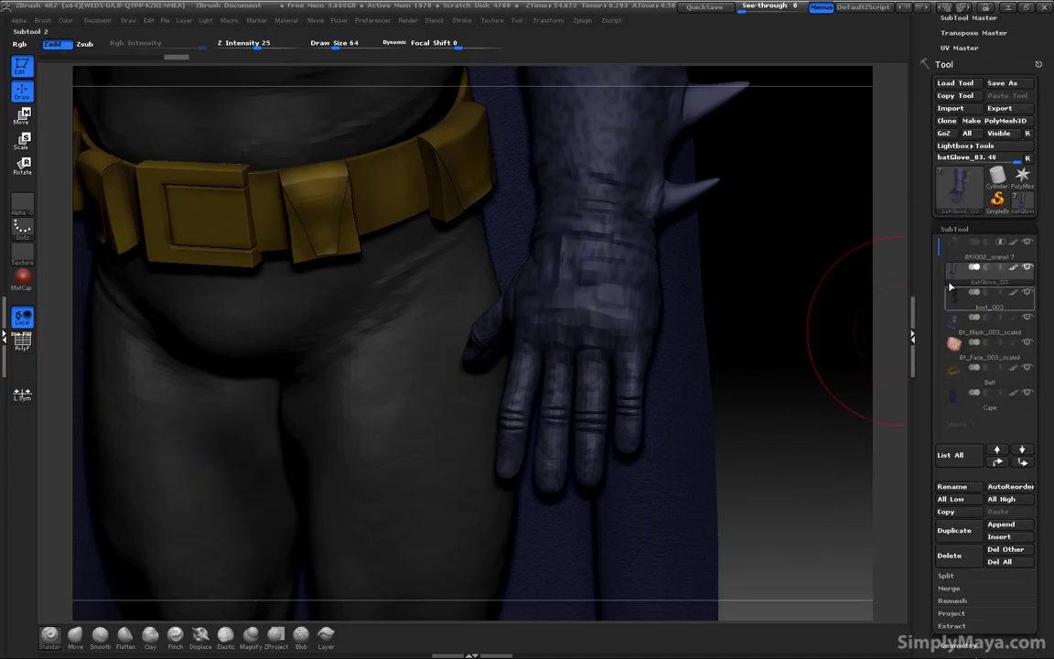
{"action": "mouse_move", "coordinate": [950, 279]}
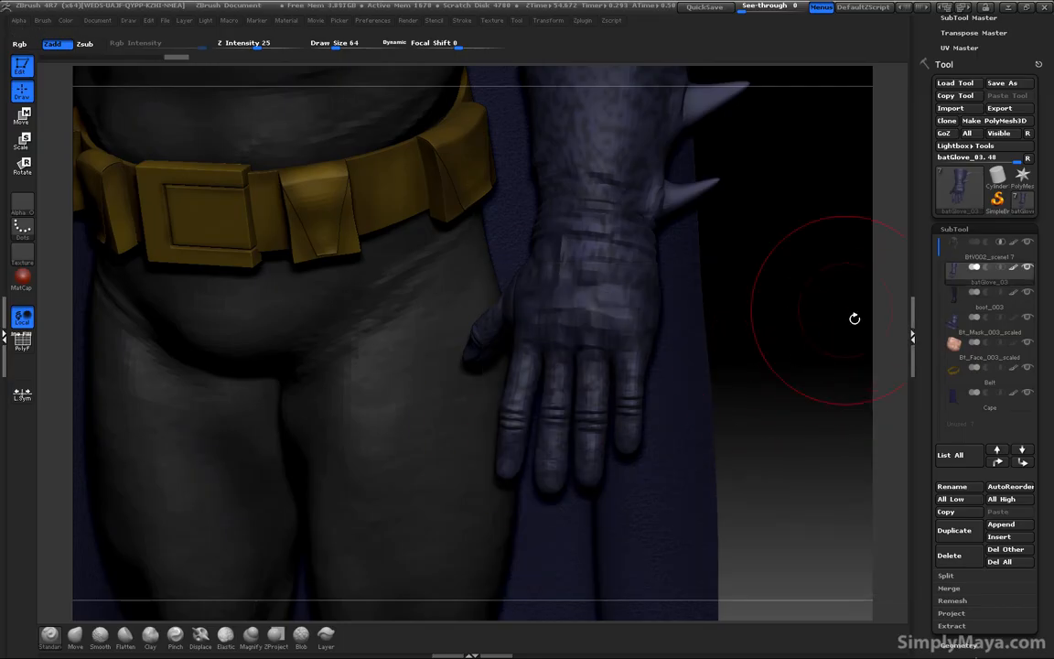
{"action": "left_click_drag", "start_coordinate": [802, 426], "coordinate": [794, 302], "text": "alt"}
{"action": "left_click_drag", "start_coordinate": [711, 342], "coordinate": [776, 401], "text": "alt"}
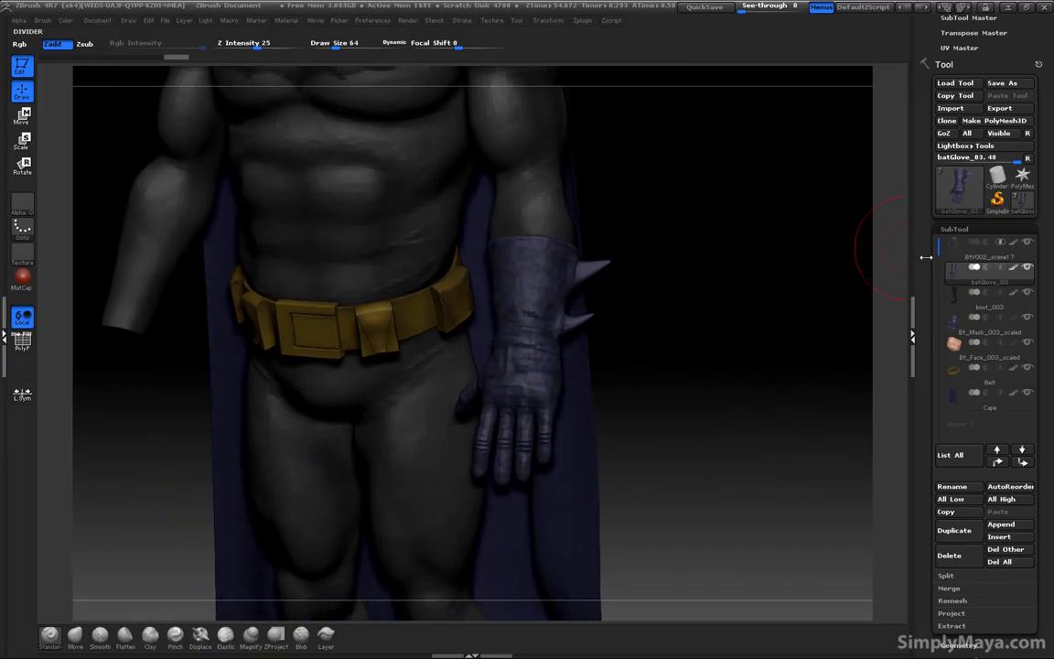
Export the glove mesh in OBJ format as Bt_Glove_Lt into the Batman_FinalMesh_Export folder
{"action": "mouse_move", "coordinate": [958, 257]}
{"action": "left_click_drag", "start_coordinate": [911, 600], "coordinate": [957, 638]}
{"action": "left_click", "coordinate": [952, 573]}
{"action": "left_click_drag", "start_coordinate": [927, 444], "coordinate": [927, 138]}
{"action": "left_click", "coordinate": [1000, 344]}
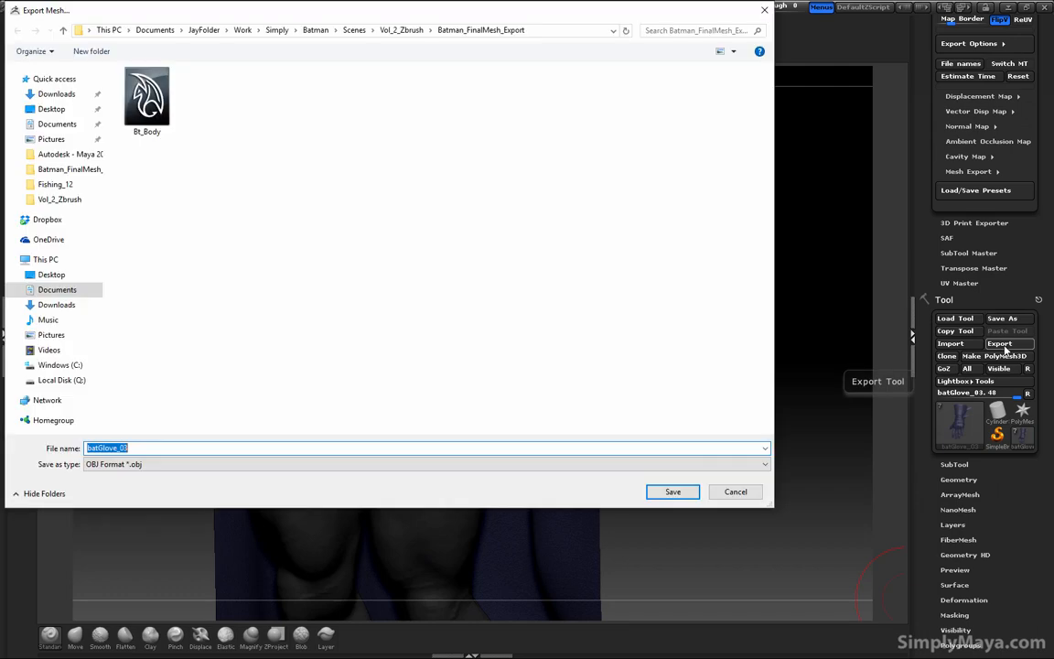
{"action": "left_click", "coordinate": [146, 97]}
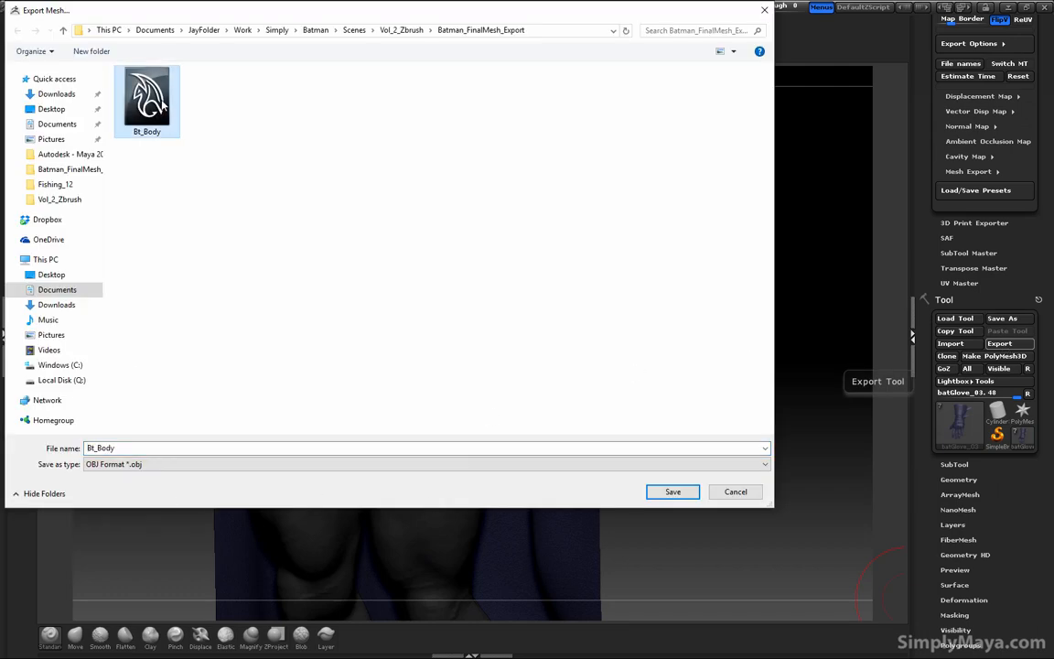
{"action": "double_click", "coordinate": [125, 448]}
{"action": "left_click_drag", "start_coordinate": [127, 448], "coordinate": [99, 458]}
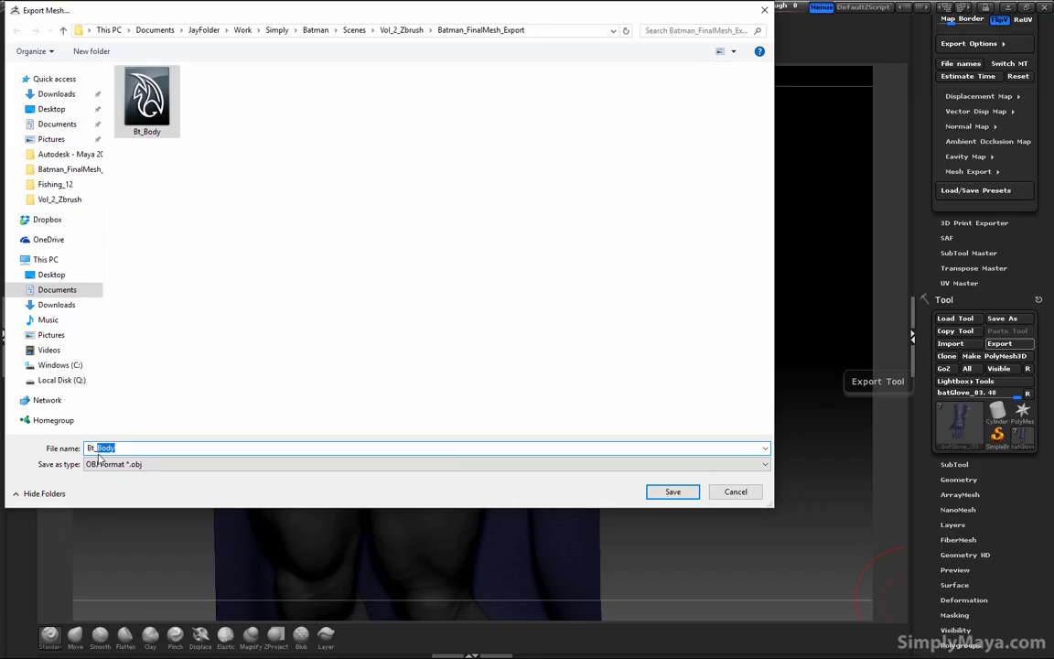
{"action": "type", "text": "Glove_Lt"}
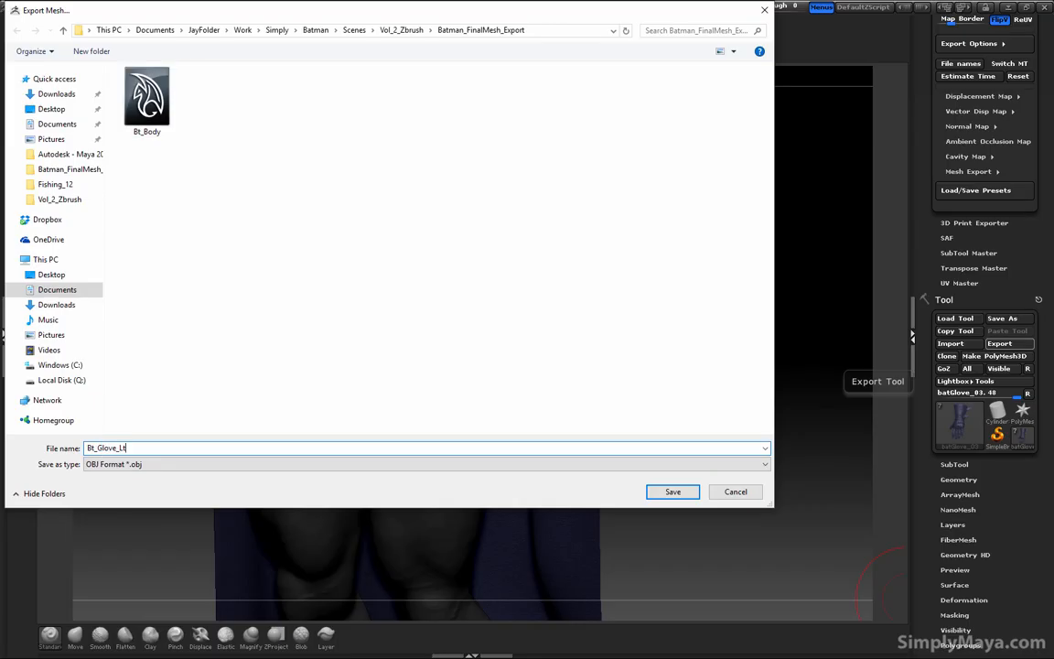
{"action": "key", "text": "Return"}
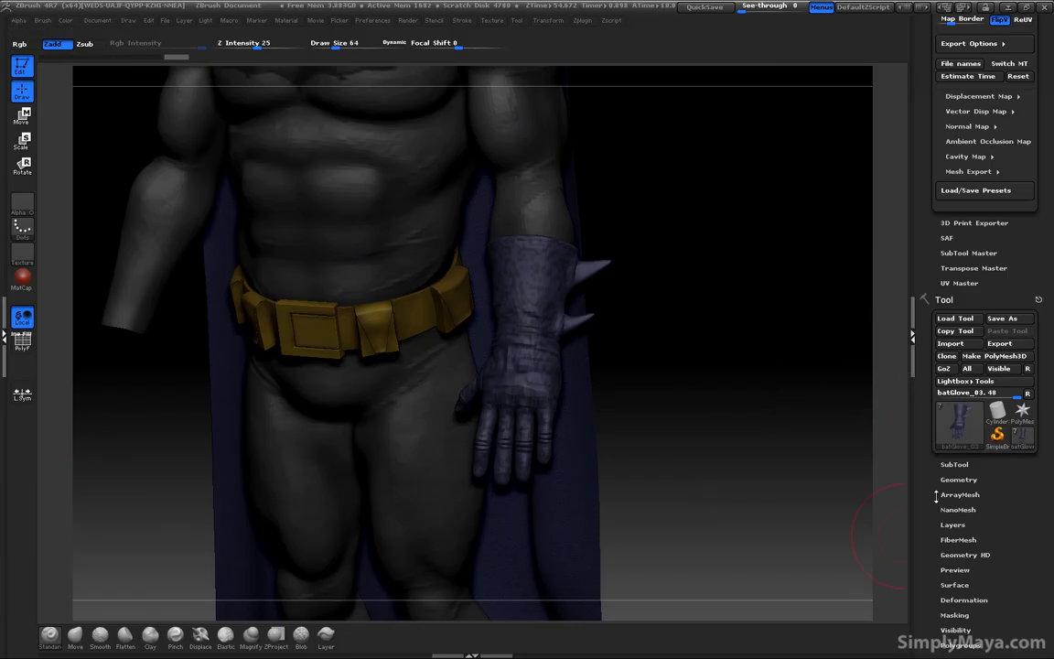
Make the boot_003 subtool active and inspect the boot's surface detail up close
{"action": "left_click", "coordinate": [952, 465]}
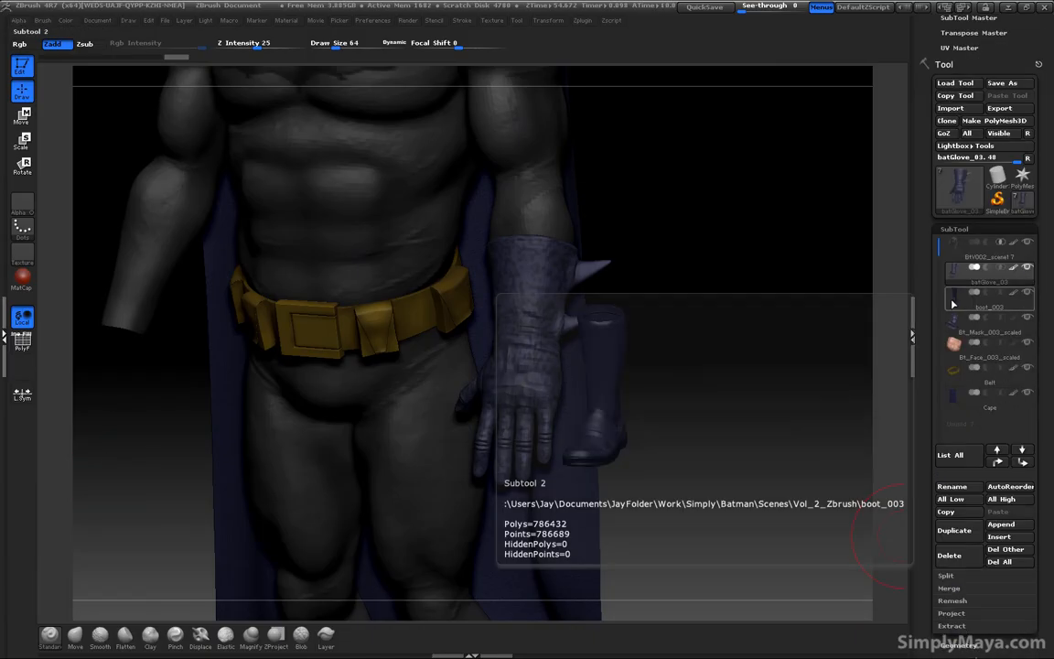
{"action": "left_click", "coordinate": [953, 303]}
{"action": "left_click_drag", "start_coordinate": [718, 433], "coordinate": [734, 129], "text": "alt"}
{"action": "left_click_drag", "start_coordinate": [626, 542], "coordinate": [349, 219]}
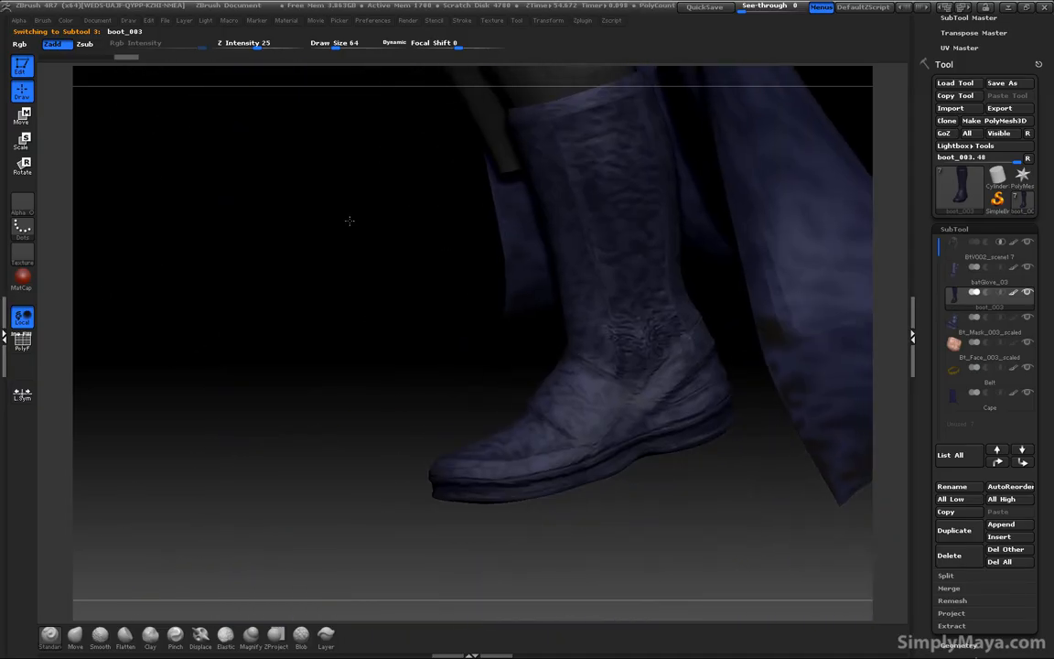
{"action": "left_click_drag", "start_coordinate": [375, 392], "coordinate": [362, 291]}
{"action": "left_click_drag", "start_coordinate": [364, 337], "coordinate": [353, 283], "text": "alt"}
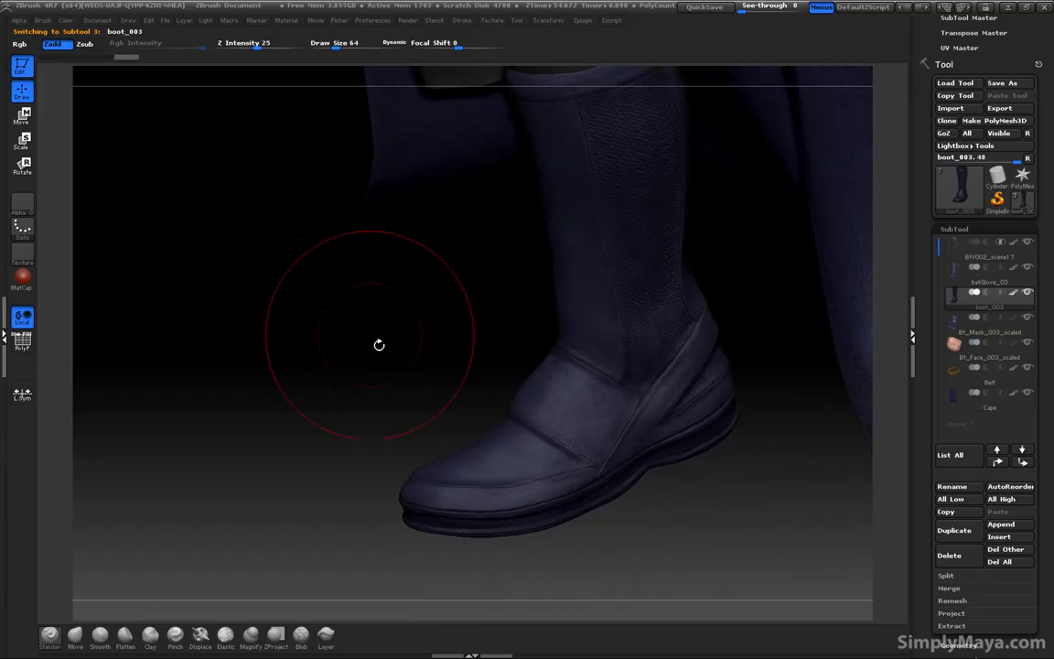
Lower the boot's subdivision level to 4 and check how the sole and ankle detail hold up
{"action": "left_click", "coordinate": [956, 643]}
{"action": "mouse_move", "coordinate": [965, 209]}
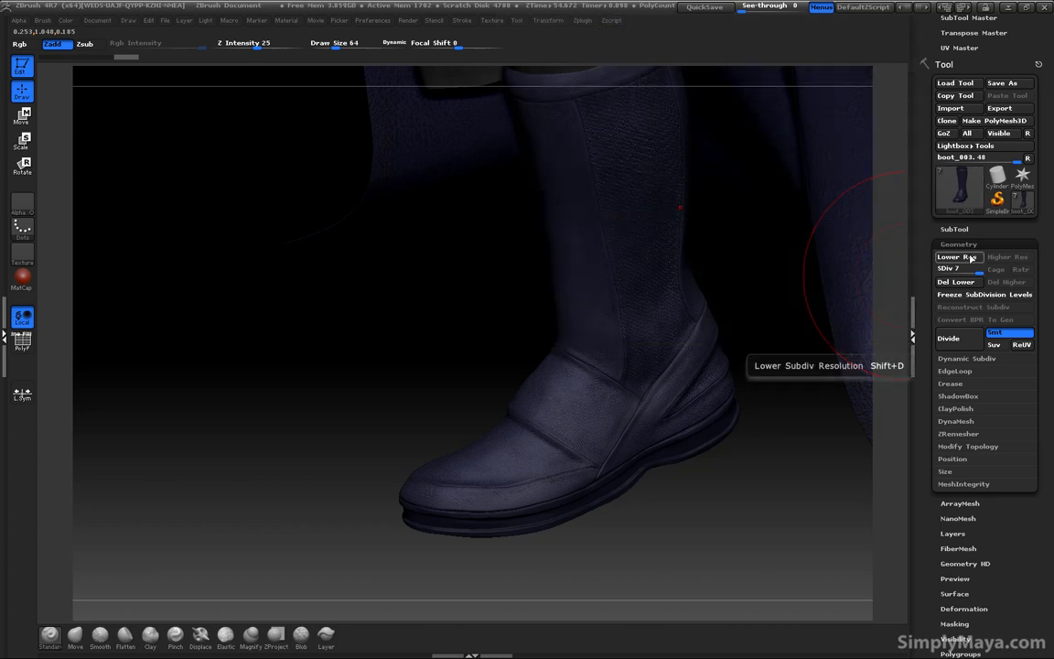
{"action": "left_click_drag", "start_coordinate": [981, 272], "coordinate": [958, 272]}
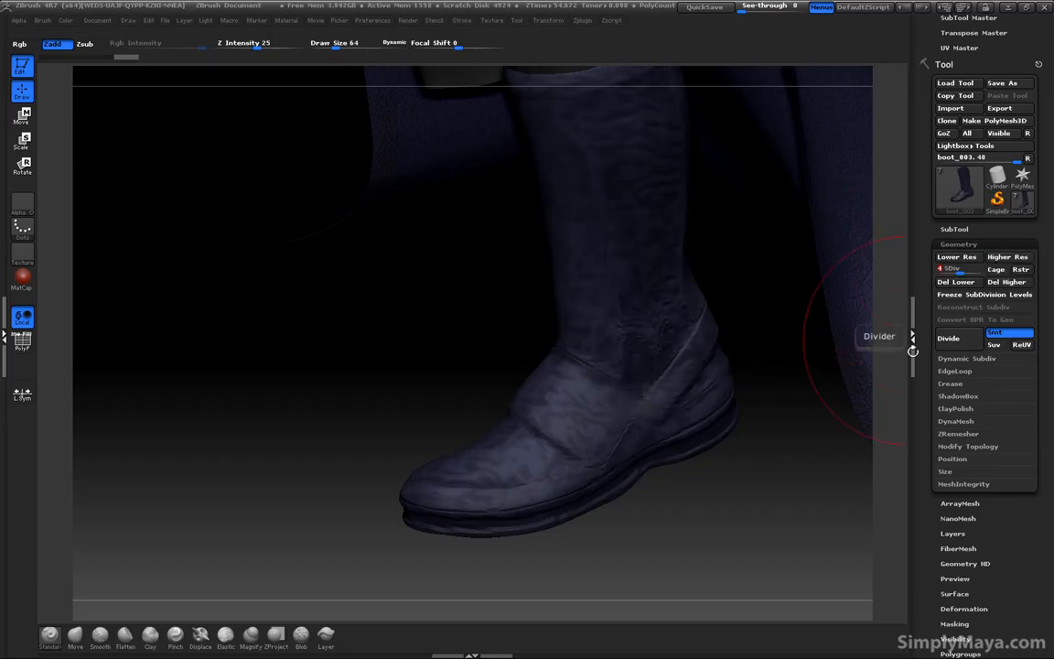
{"action": "left_click_drag", "start_coordinate": [686, 466], "coordinate": [763, 555]}
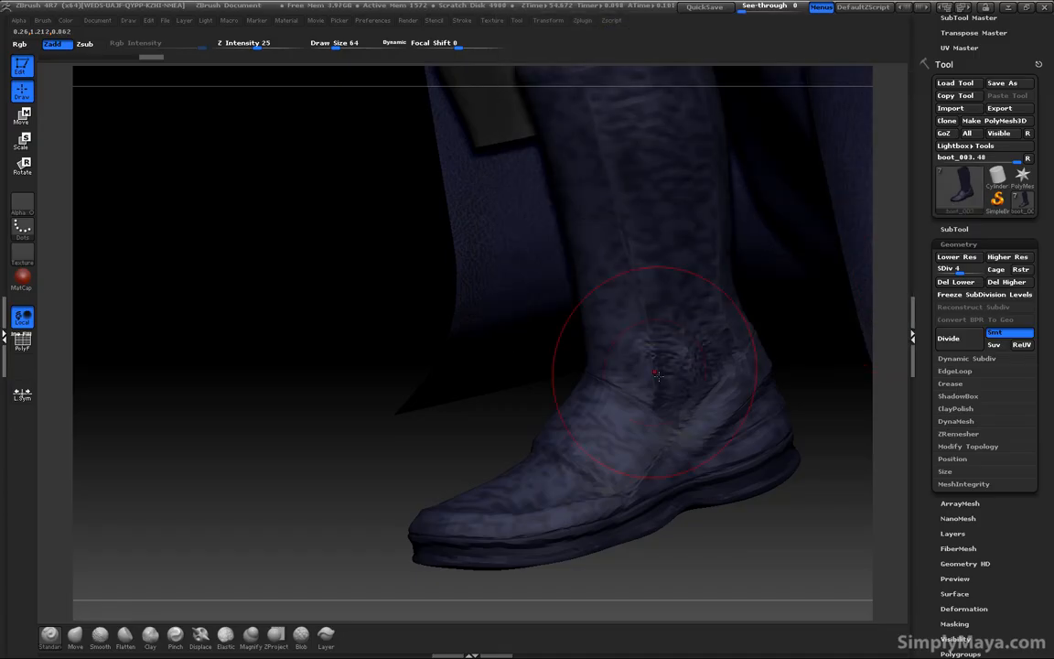
{"action": "mouse_move", "coordinate": [760, 555]}
{"action": "left_mouse_down"}
{"action": "mouse_move", "coordinate": [695, 546]}
{"action": "mouse_move", "coordinate": [756, 553]}
{"action": "left_mouse_up"}
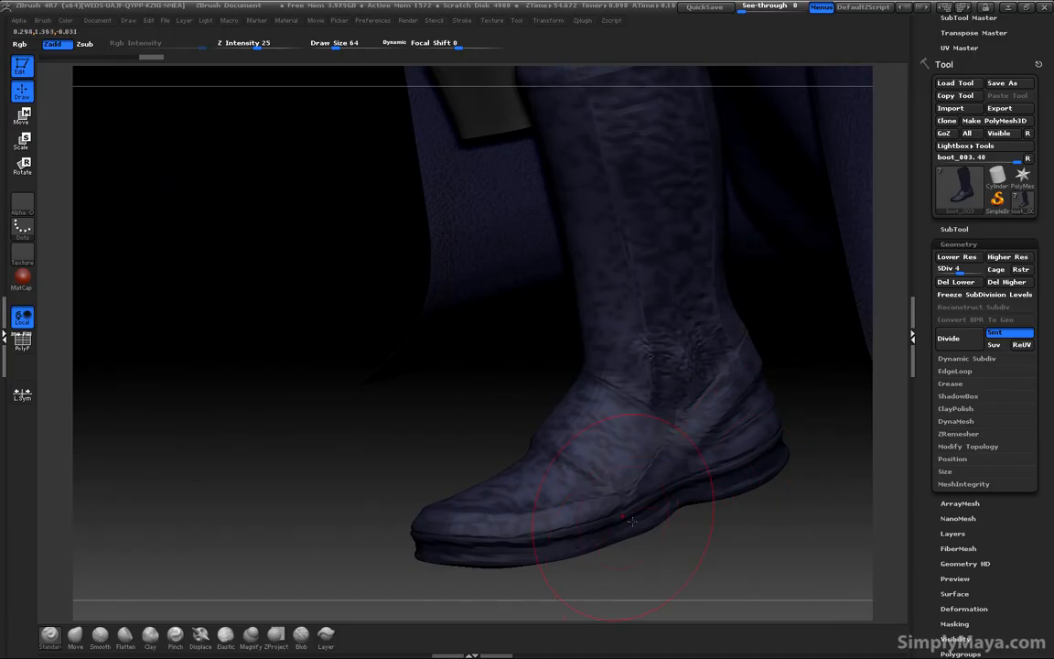
{"action": "mouse_move", "coordinate": [764, 560]}
{"action": "left_mouse_down"}
{"action": "mouse_move", "coordinate": [680, 395]}
{"action": "mouse_move", "coordinate": [664, 523]}
{"action": "mouse_move", "coordinate": [659, 506]}
{"action": "mouse_move", "coordinate": [804, 413]}
{"action": "left_mouse_up"}
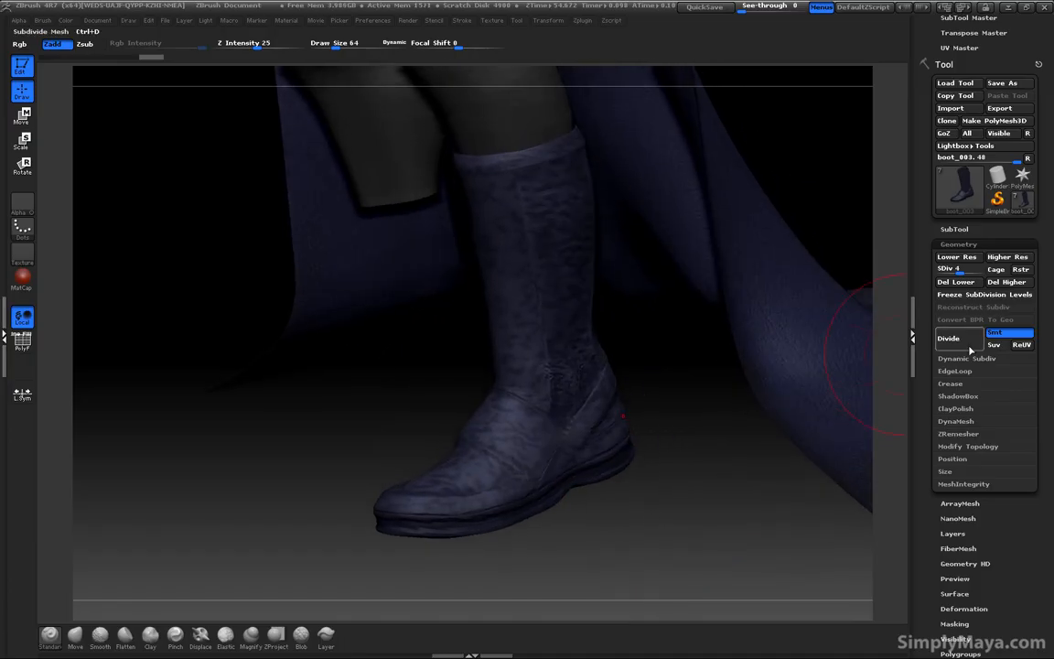
Check the boot's export settings and export its mesh in OBJ format as Bt_Boot_Lt into the Batman_FinalMesh_Export folder
{"action": "scroll", "coordinate": [934, 348], "scroll_direction": "down", "scroll_amount": 5}
{"action": "left_click", "coordinate": [952, 576]}
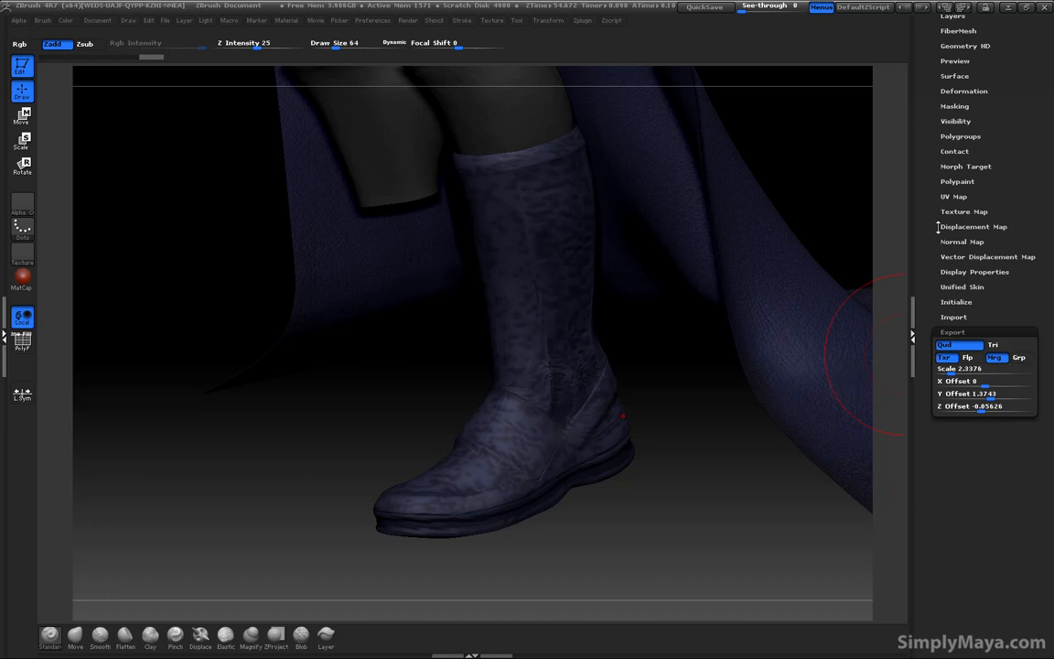
{"action": "left_click_drag", "start_coordinate": [938, 231], "coordinate": [940, 459]}
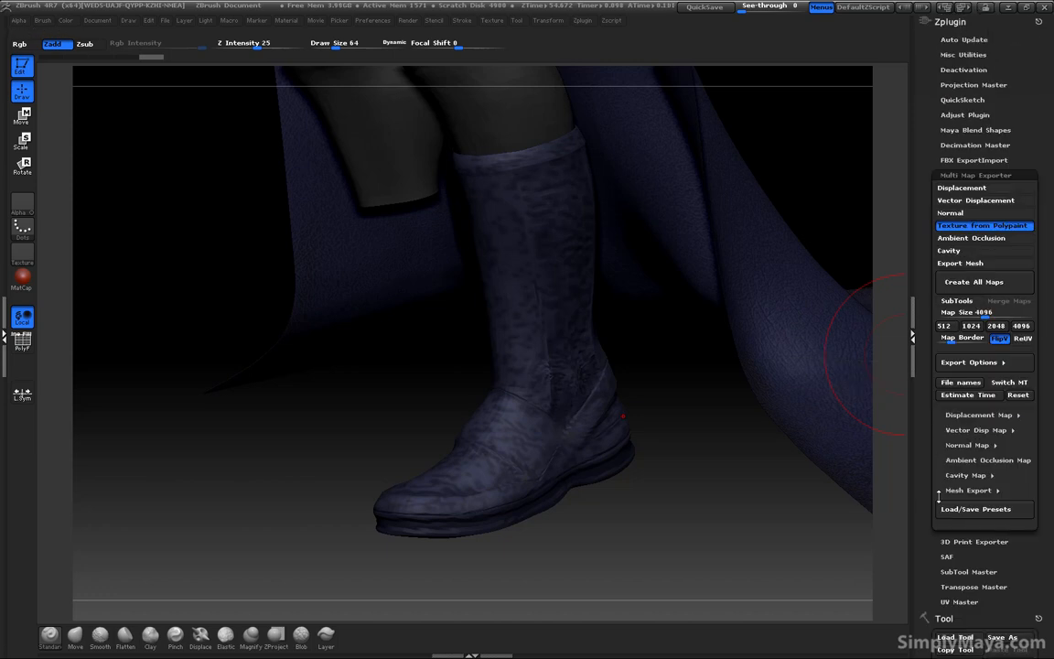
{"action": "scroll", "coordinate": [944, 491], "scroll_direction": "down", "scroll_amount": 6}
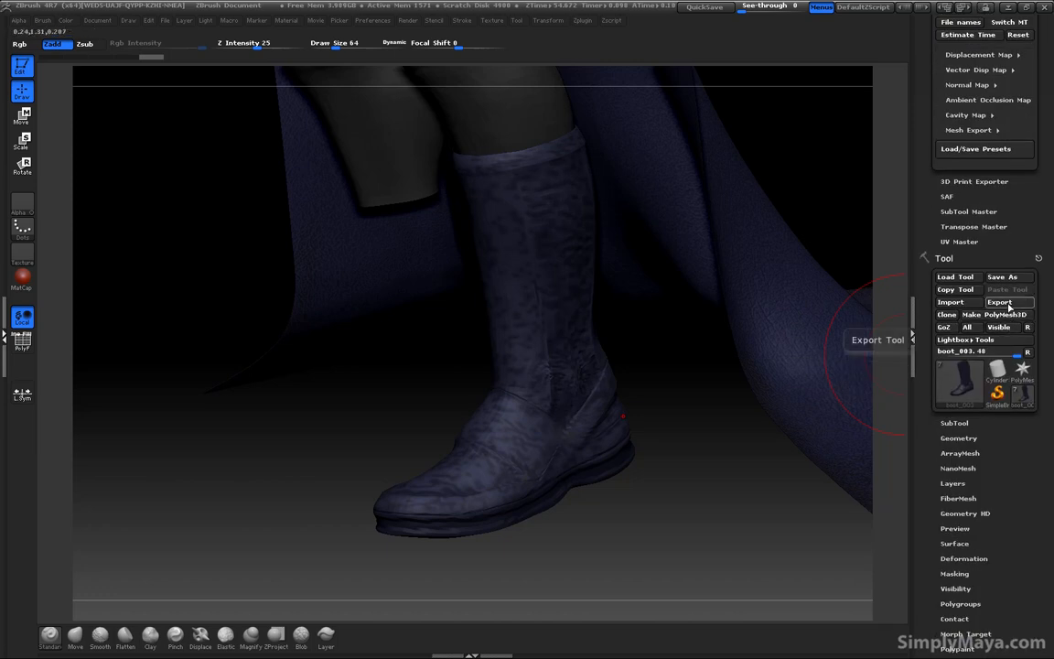
{"action": "left_click", "coordinate": [1001, 302]}
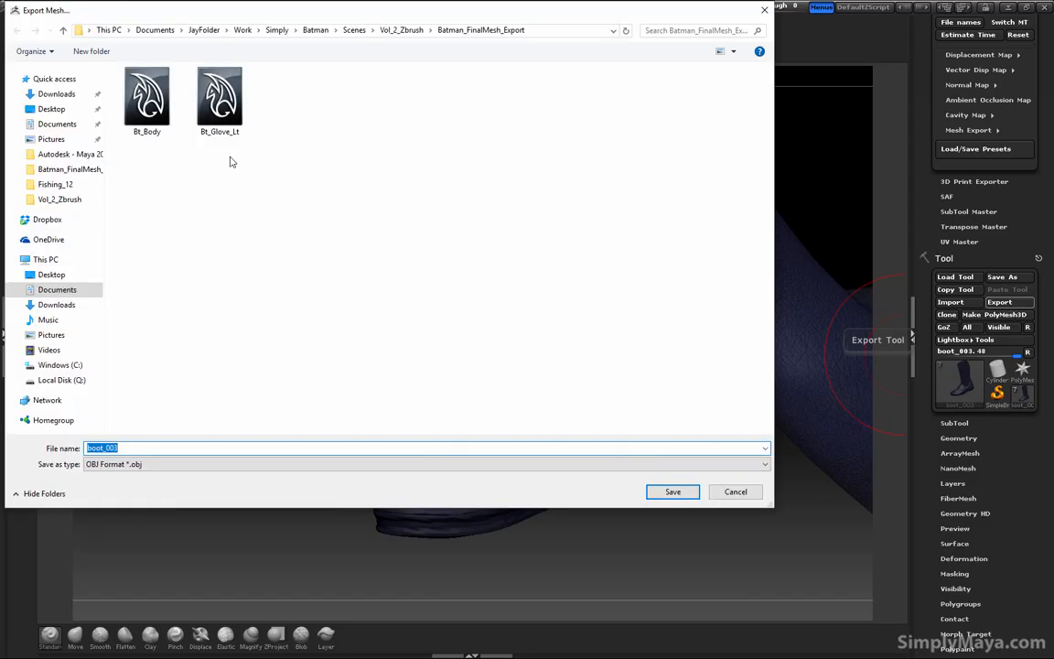
{"action": "left_click", "coordinate": [217, 105]}
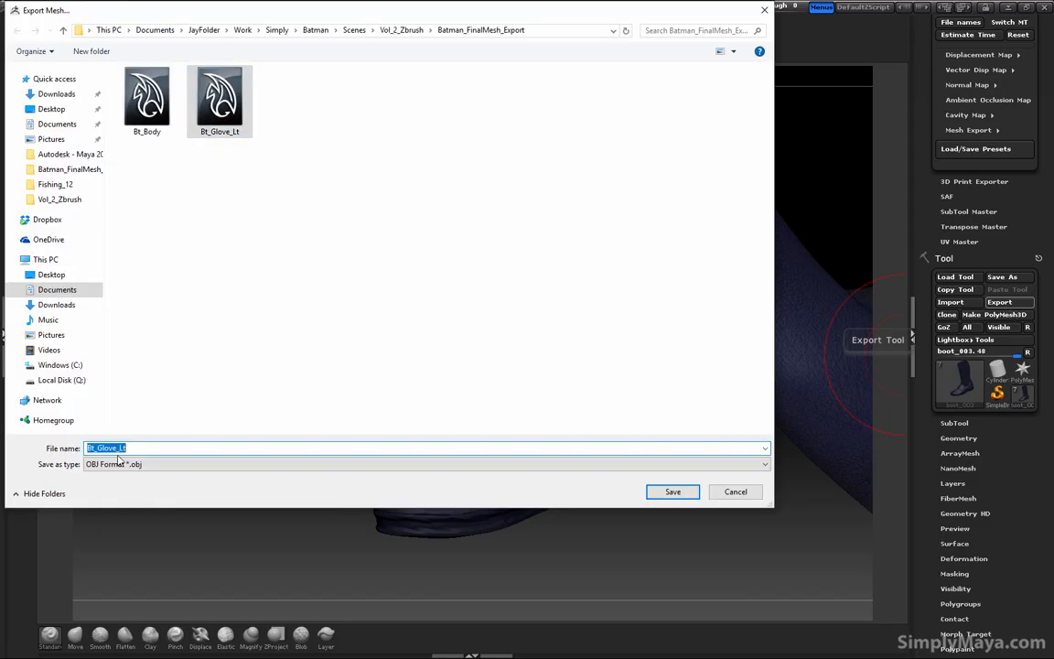
{"action": "left_click_drag", "start_coordinate": [117, 449], "coordinate": [98, 449]}
{"action": "type", "text": "Boot"}
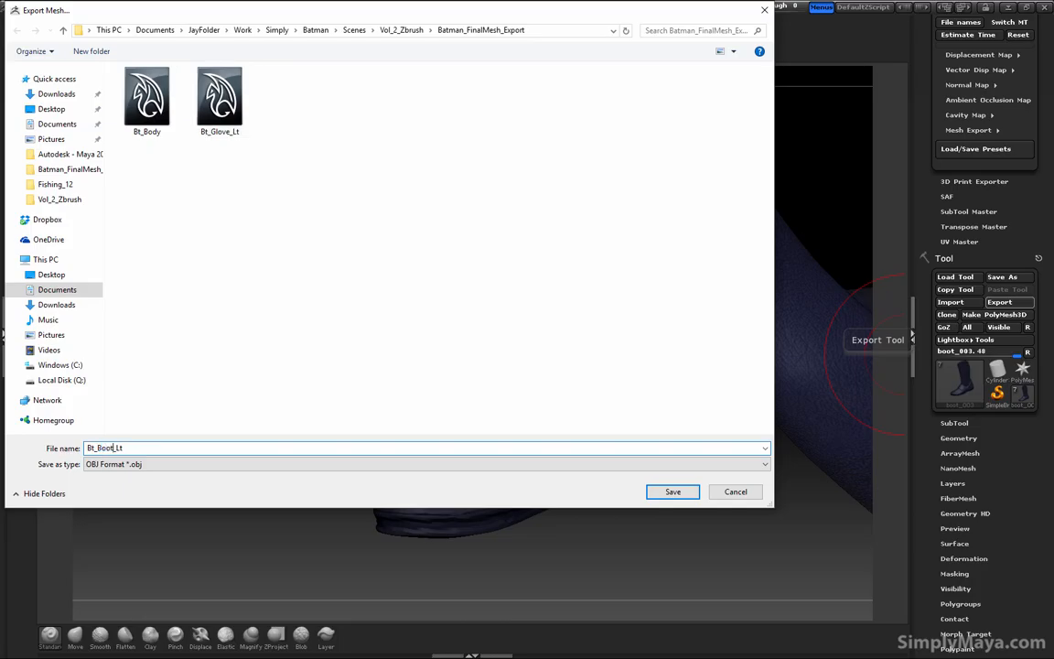
{"action": "key", "text": "Return"}
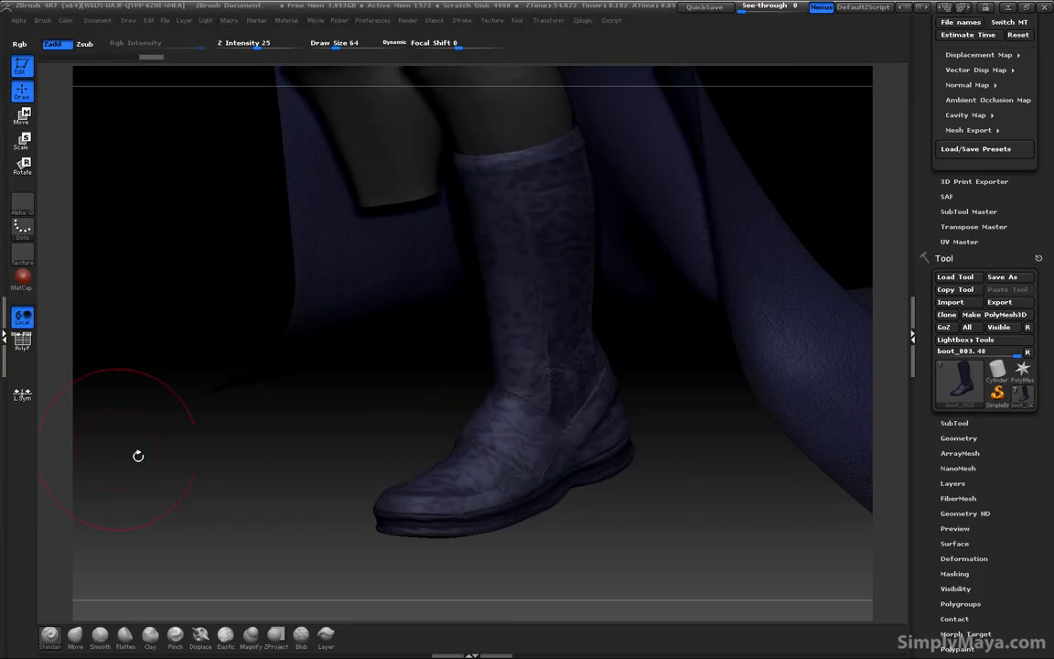
Look through the remaining subtools' mesh previews and make the Belt subtool active
{"action": "left_click_drag", "start_coordinate": [682, 474], "coordinate": [911, 352]}
{"action": "left_click", "coordinate": [956, 426]}
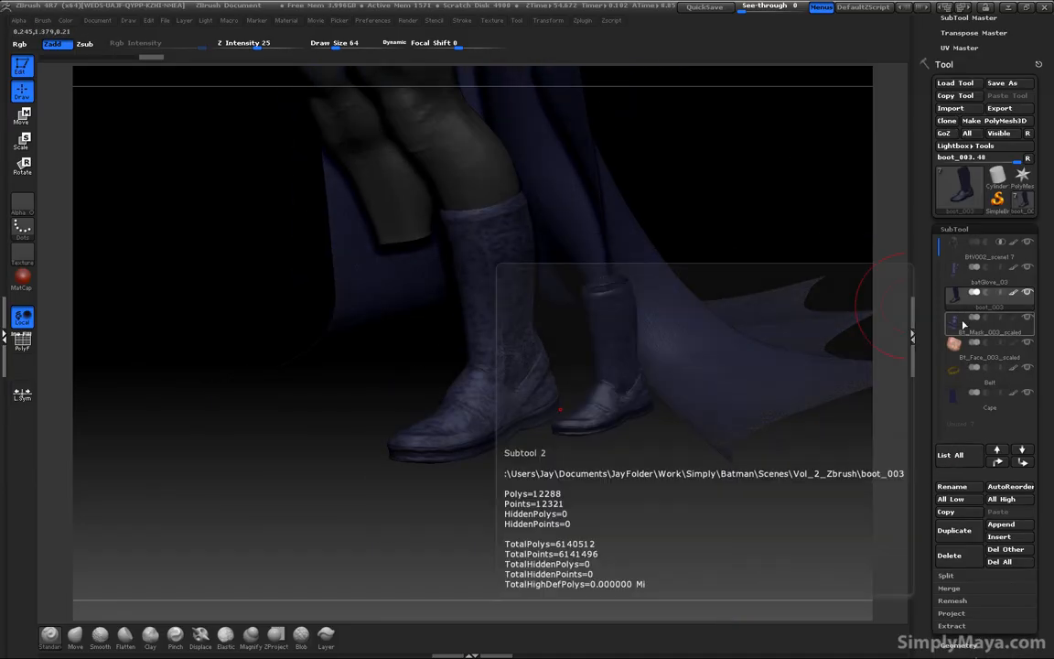
{"action": "mouse_move", "coordinate": [957, 337]}
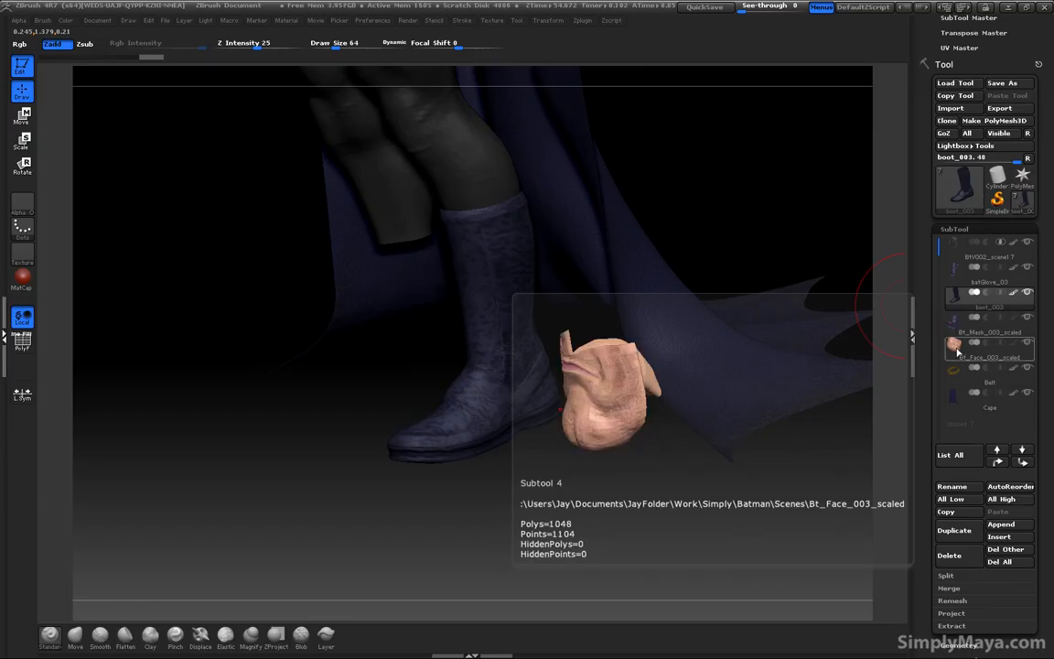
{"action": "left_click", "coordinate": [958, 369]}
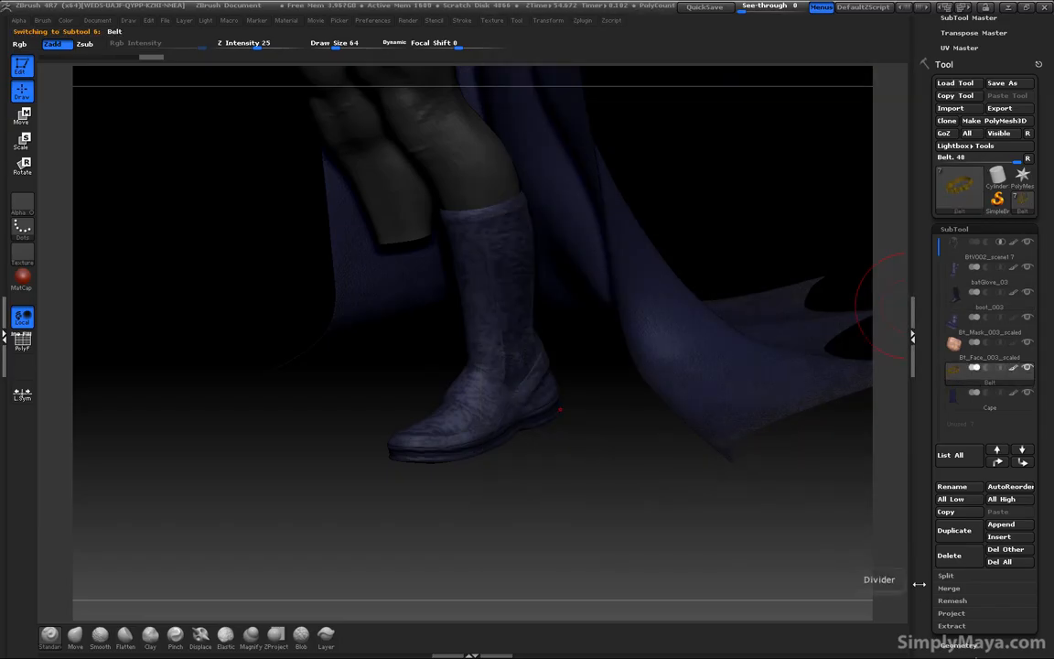
Compare the belt's polygon counts at different subdivision levels and set its subdivision level to 2
{"action": "scroll", "coordinate": [935, 542], "scroll_direction": "down", "scroll_amount": 3}
{"action": "left_click", "coordinate": [952, 569]}
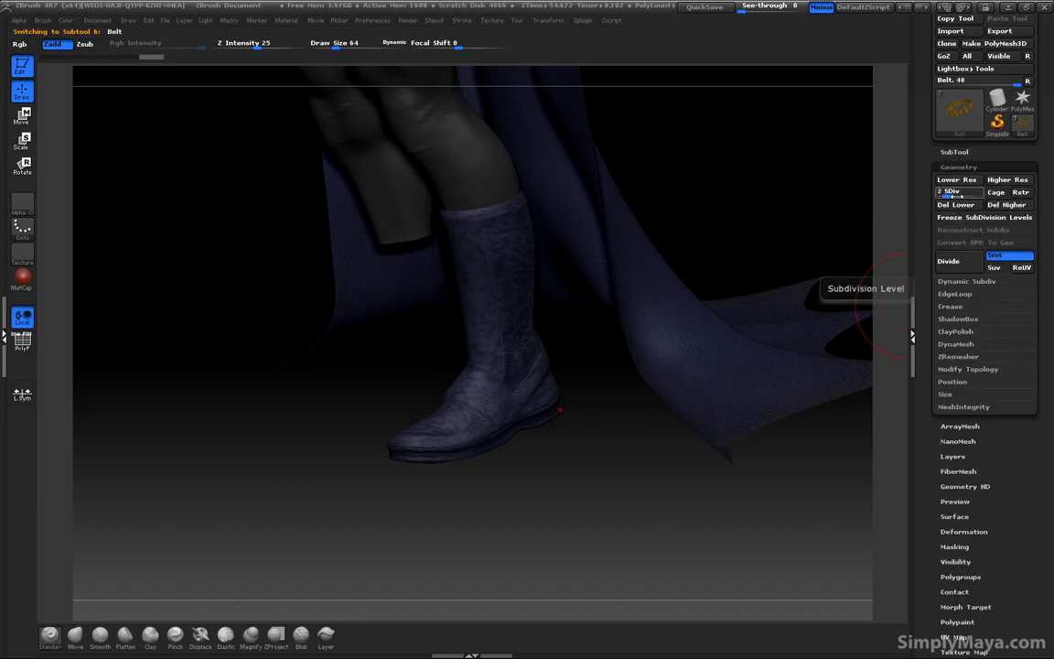
{"action": "left_click", "coordinate": [944, 204]}
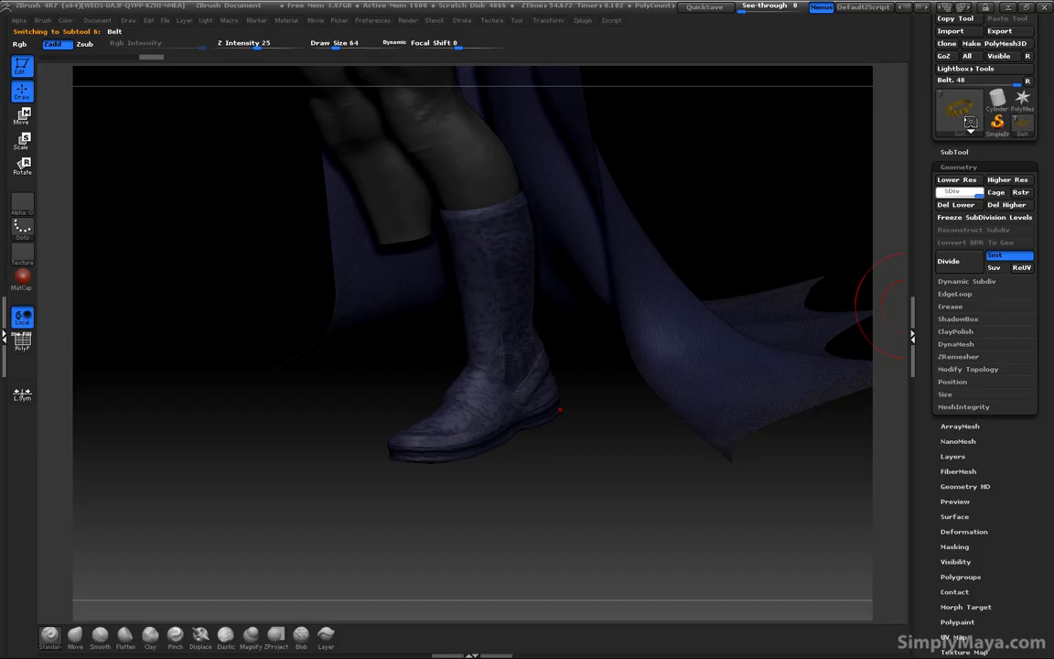
{"action": "mouse_move", "coordinate": [970, 117]}
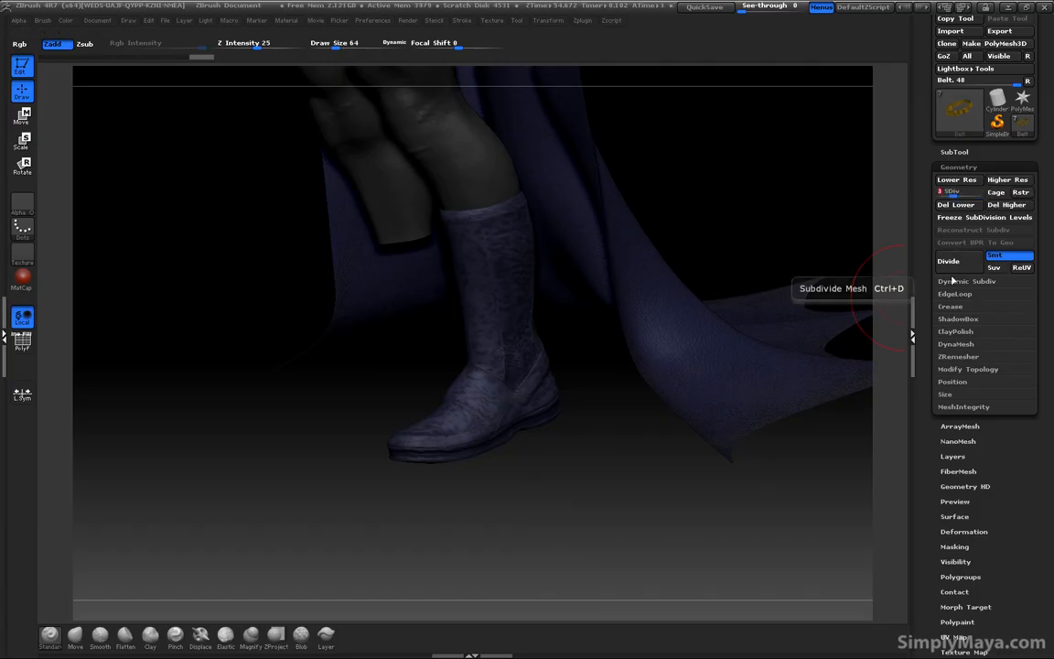
{"action": "mouse_move", "coordinate": [958, 126]}
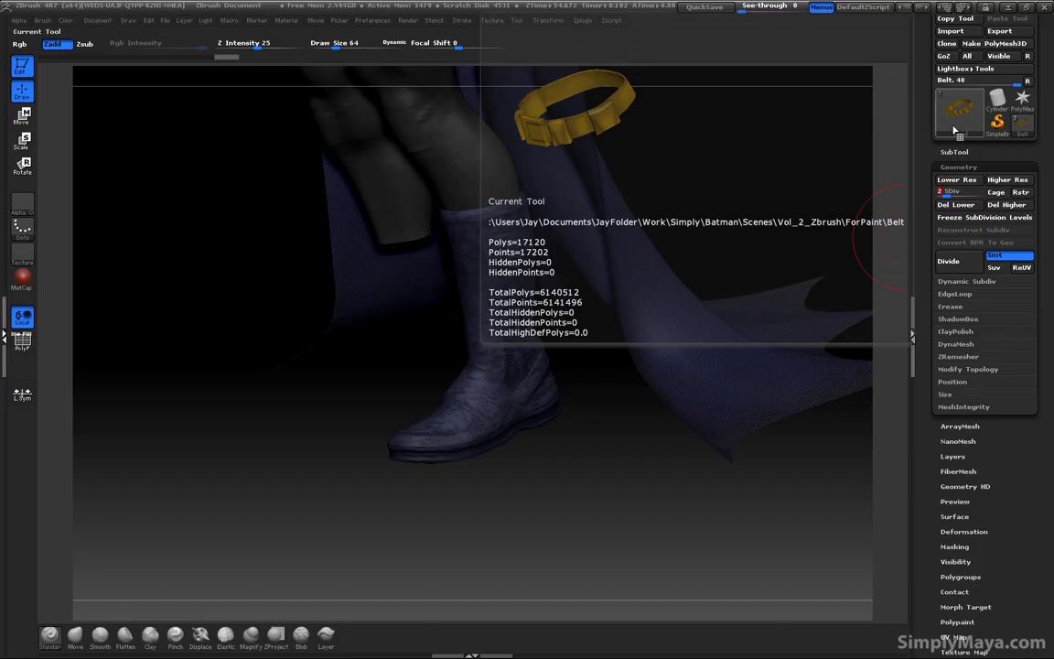
Check the lowered belt on the full figure from the front and the side
{"action": "left_click_drag", "start_coordinate": [202, 306], "coordinate": [353, 450], "text": "alt"}
{"action": "left_click_drag", "start_coordinate": [271, 415], "coordinate": [238, 259], "text": "alt"}
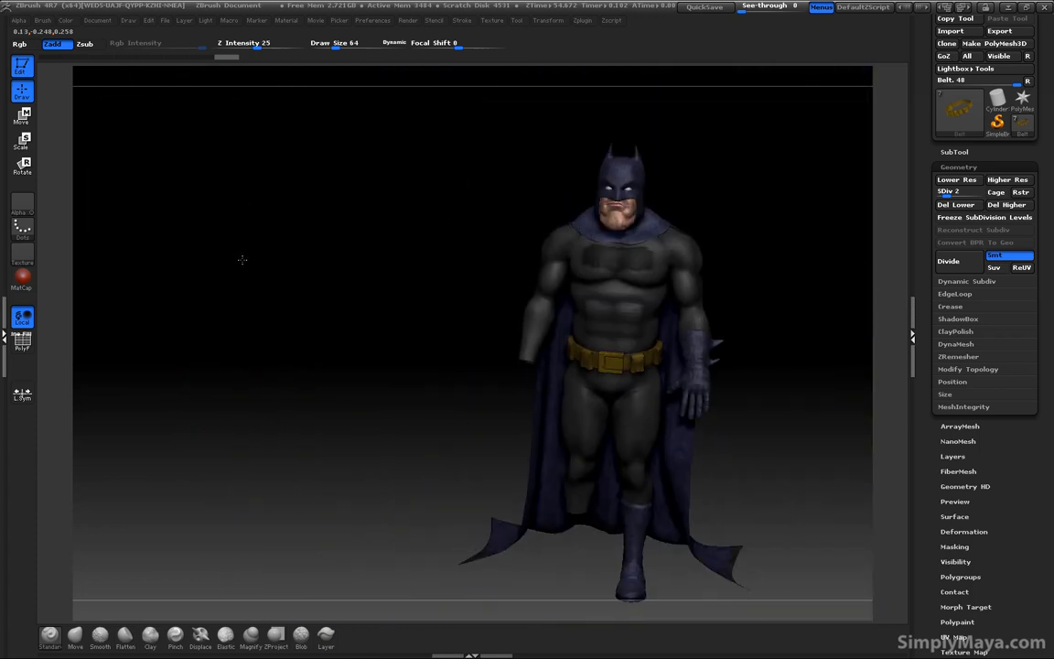
{"action": "left_click_drag", "start_coordinate": [294, 306], "coordinate": [323, 353]}
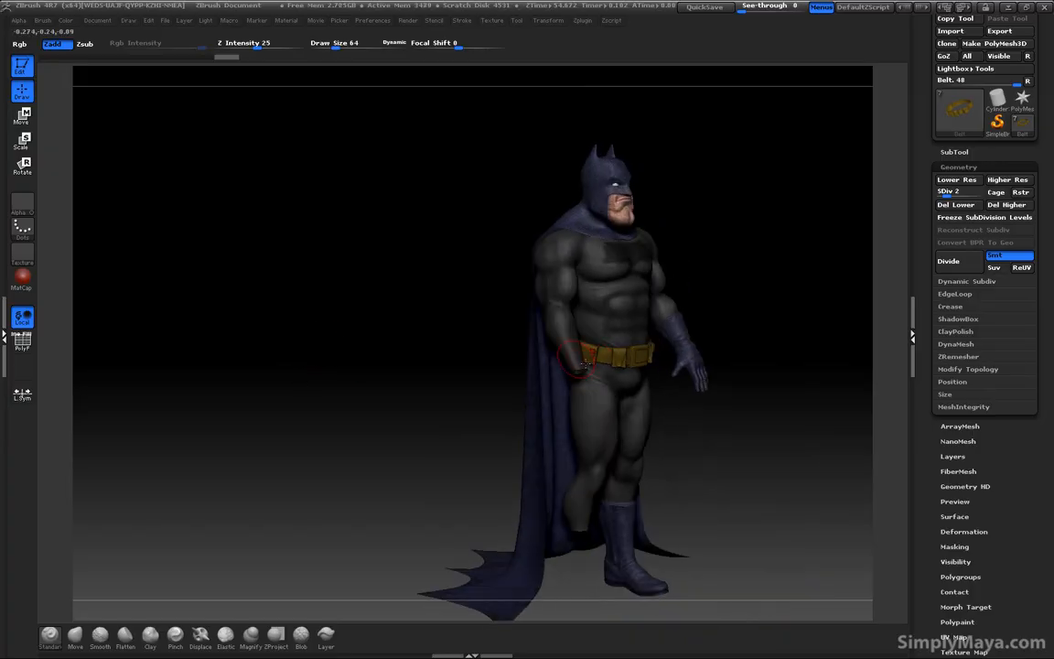
{"action": "left_click_drag", "start_coordinate": [348, 396], "coordinate": [251, 393]}
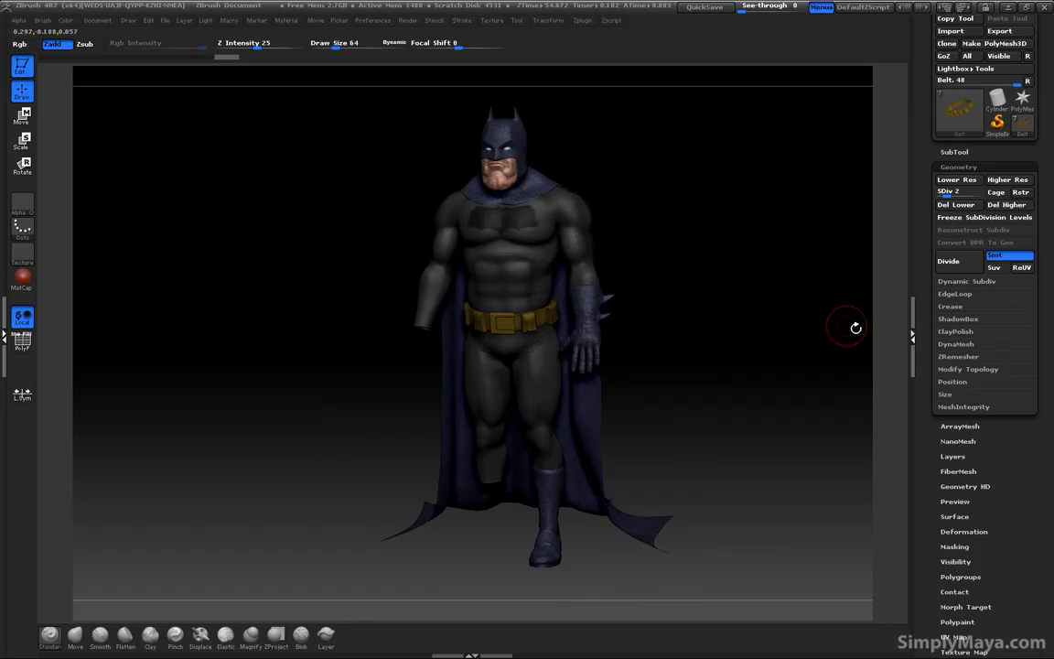
Check the belt's export settings and export its mesh in OBJ format as Bt_Belt into the Batman_FinalMesh_Export folder
{"action": "scroll", "coordinate": [942, 476], "scroll_direction": "down", "scroll_amount": 5}
{"action": "left_click", "coordinate": [952, 489]}
{"action": "left_click_drag", "start_coordinate": [934, 284], "coordinate": [970, 638]}
{"action": "scroll", "coordinate": [944, 425], "scroll_direction": "down", "scroll_amount": 5}
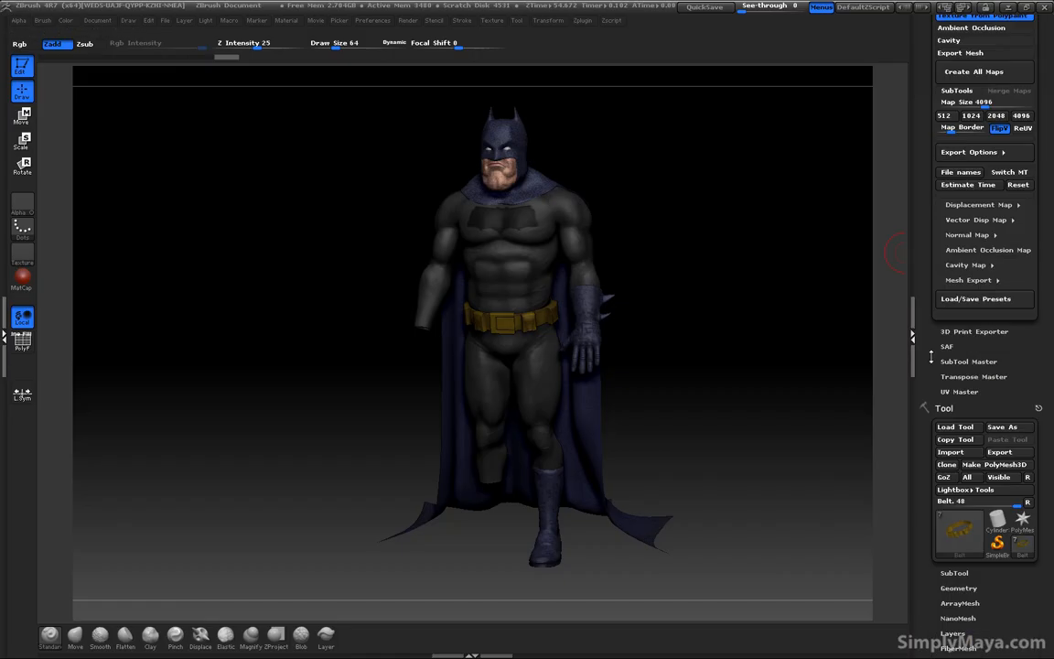
{"action": "left_click", "coordinate": [1000, 321]}
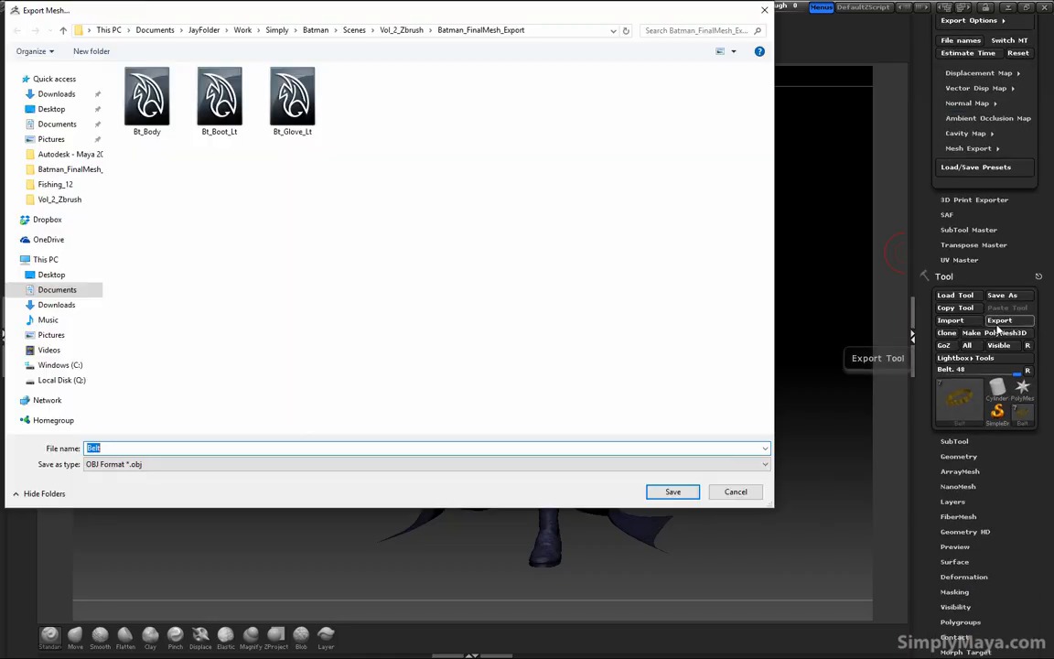
{"action": "left_click", "coordinate": [280, 86]}
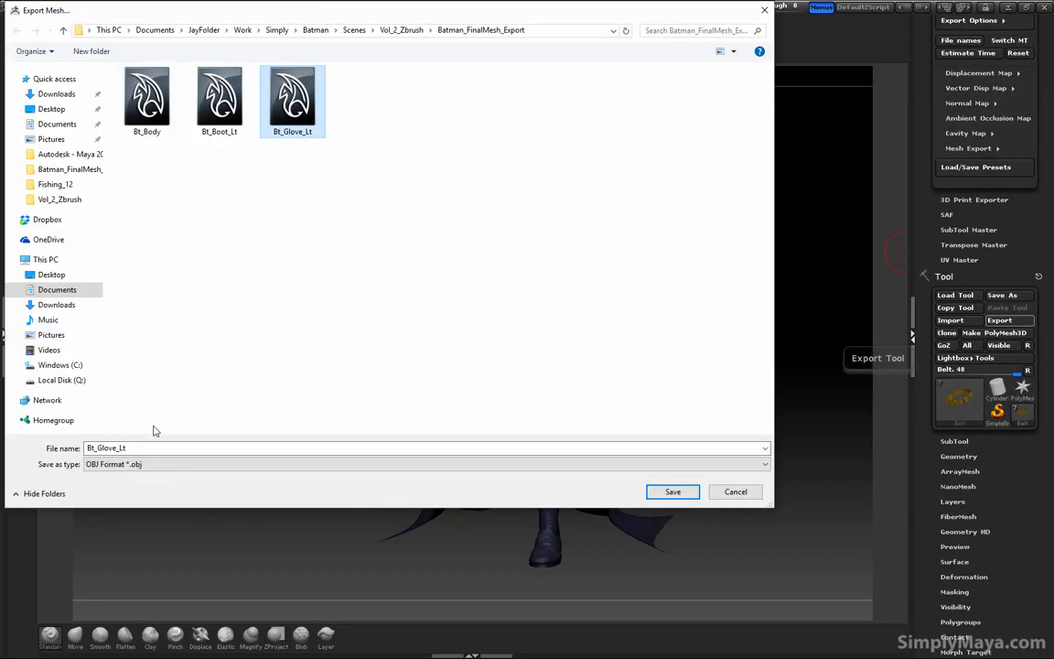
{"action": "mouse_move", "coordinate": [127, 447]}
{"action": "left_mouse_down"}
{"action": "mouse_move", "coordinate": [87, 448]}
{"action": "mouse_move", "coordinate": [108, 448]}
{"action": "left_mouse_up"}
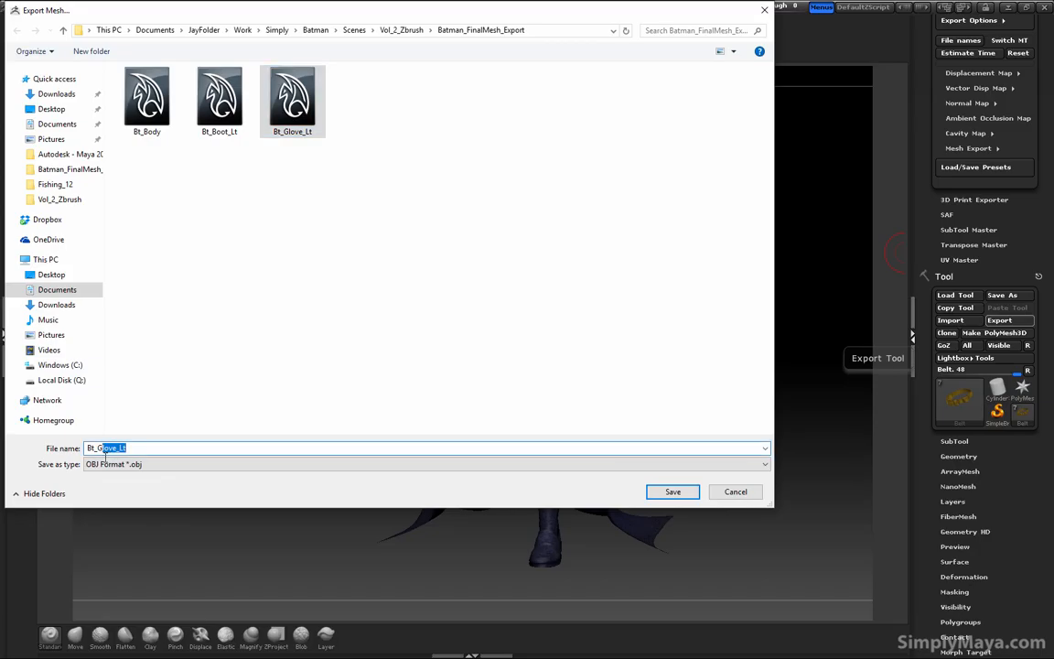
{"action": "type", "text": "Belt"}
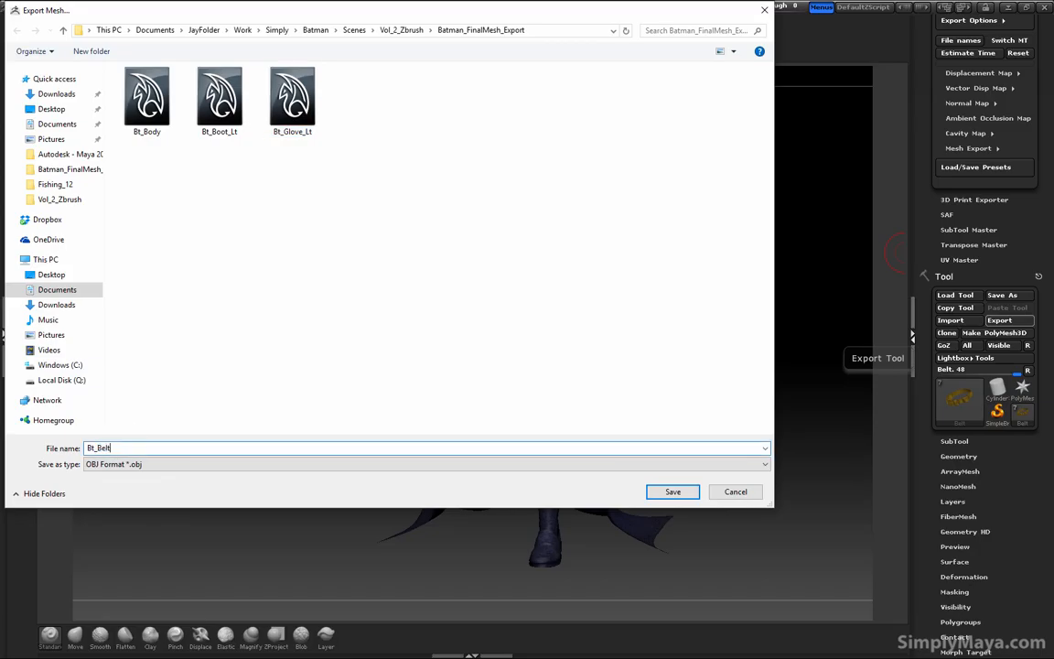
{"action": "key", "text": "Return"}
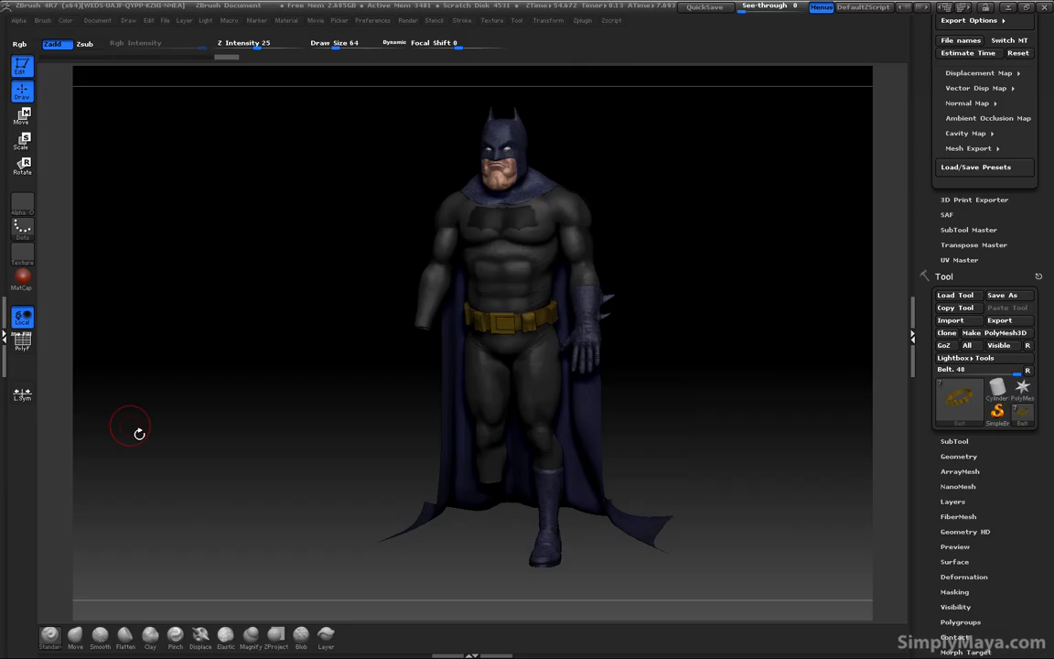
Make the Cape subtool active and set its subdivision level to 1
{"action": "left_click", "coordinate": [955, 441]}
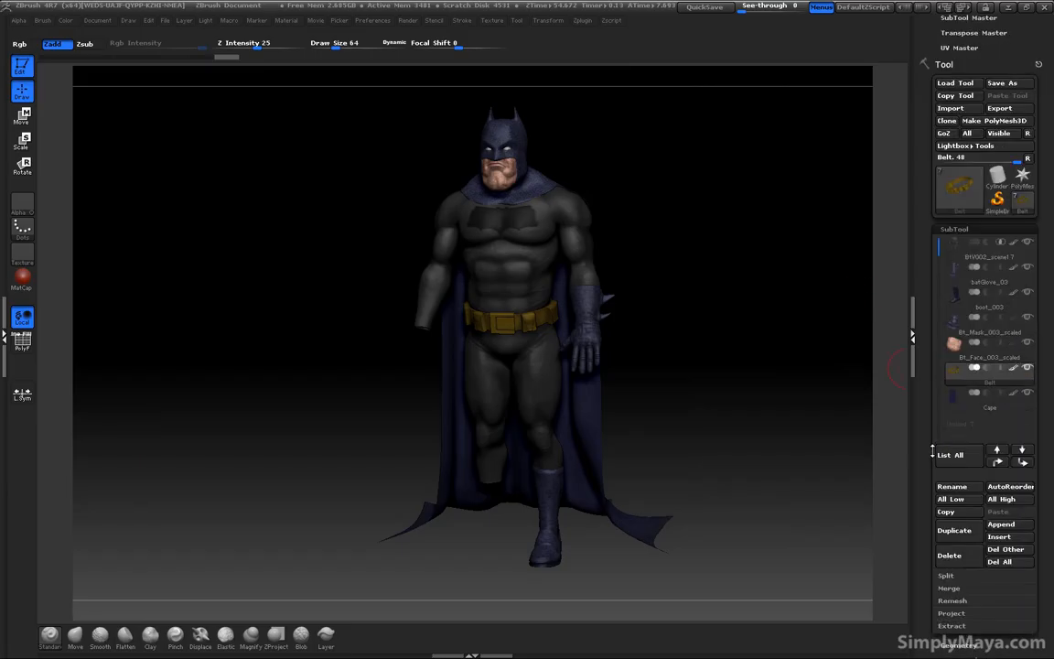
{"action": "left_click", "coordinate": [963, 406]}
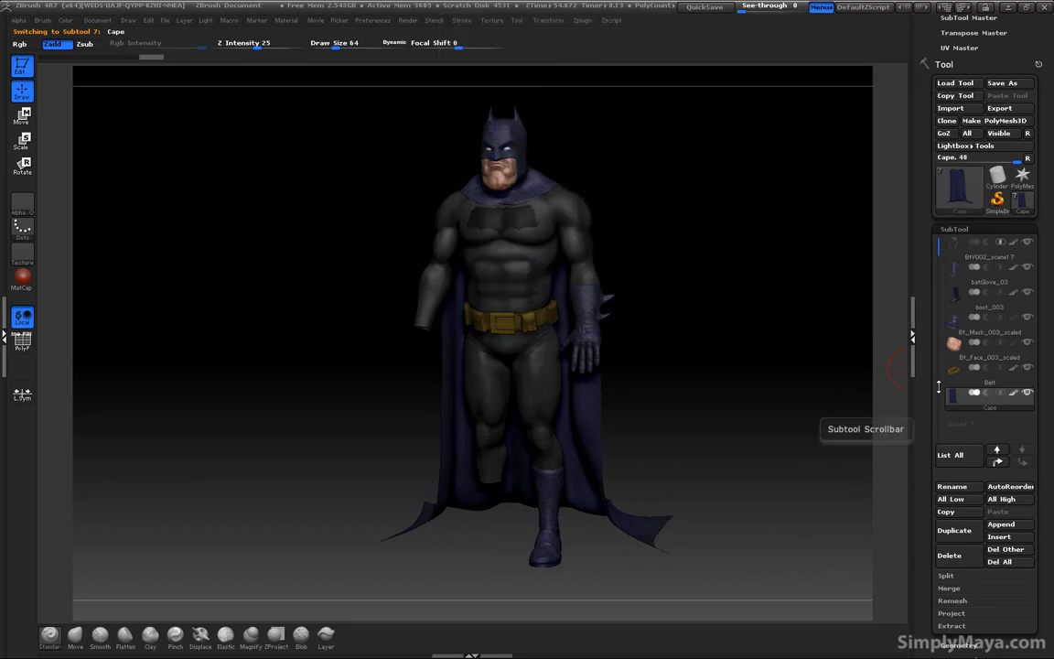
{"action": "left_click_drag", "start_coordinate": [930, 317], "coordinate": [931, 480]}
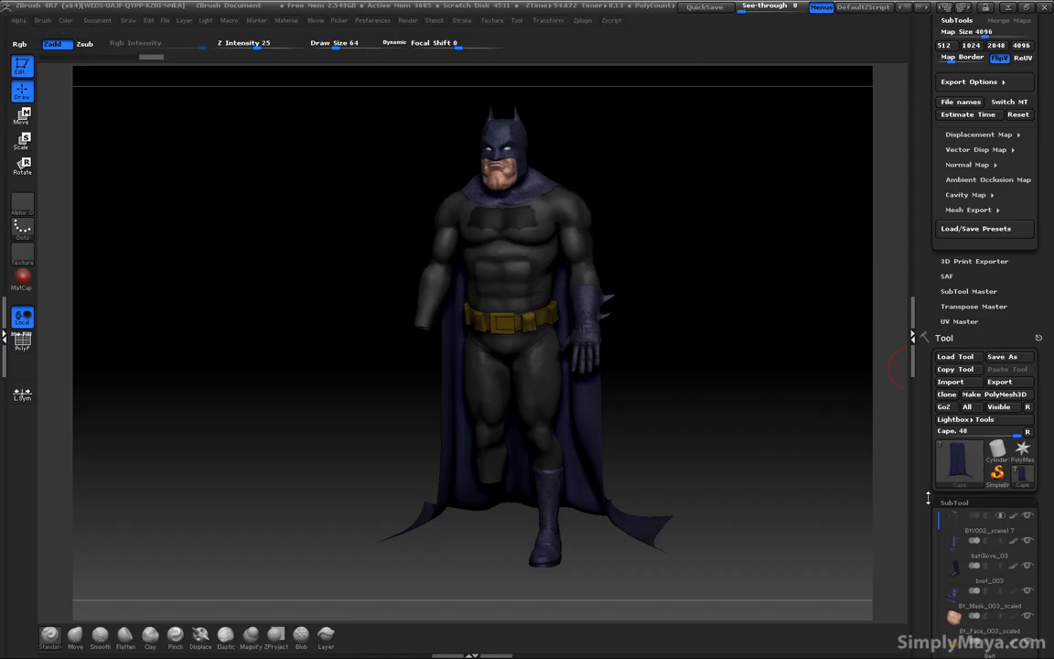
{"action": "left_click_drag", "start_coordinate": [927, 499], "coordinate": [941, 364]}
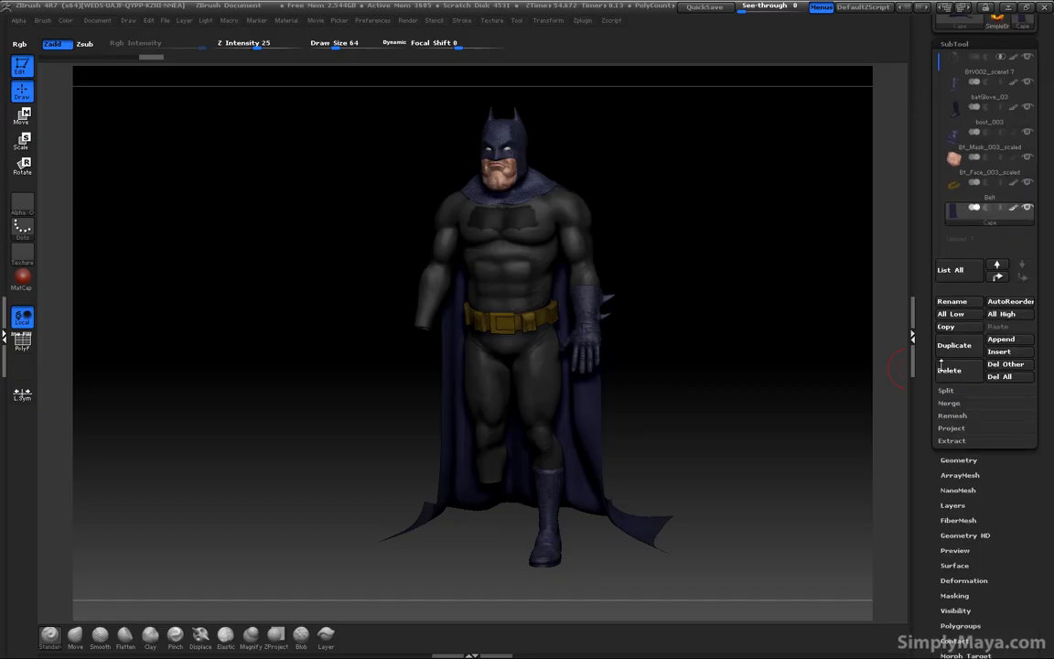
{"action": "left_click", "coordinate": [972, 465]}
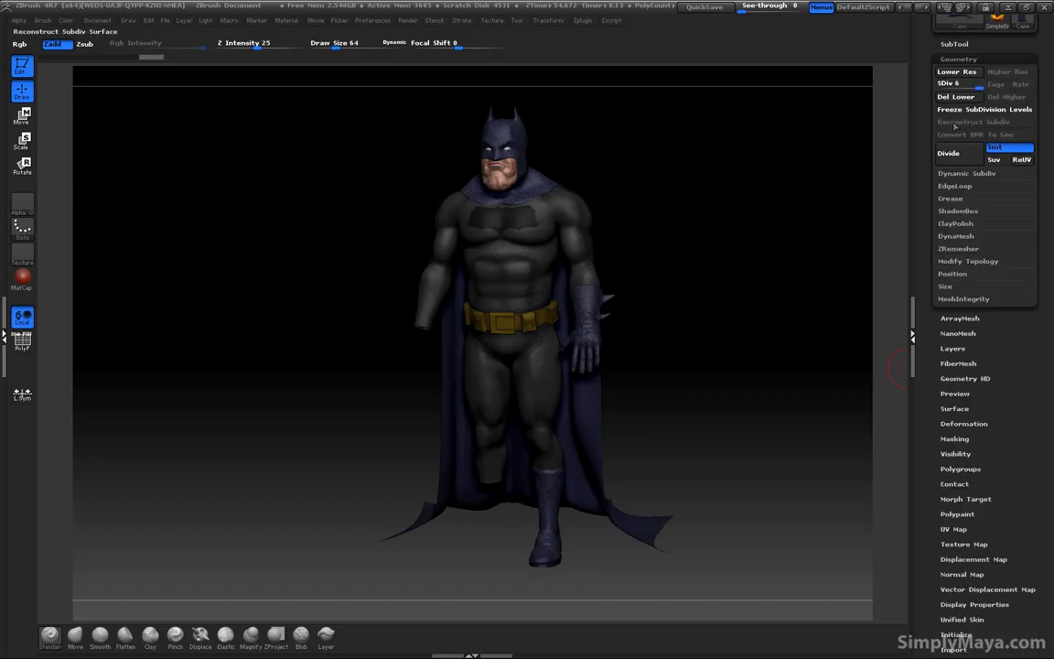
{"action": "left_click_drag", "start_coordinate": [980, 88], "coordinate": [954, 87]}
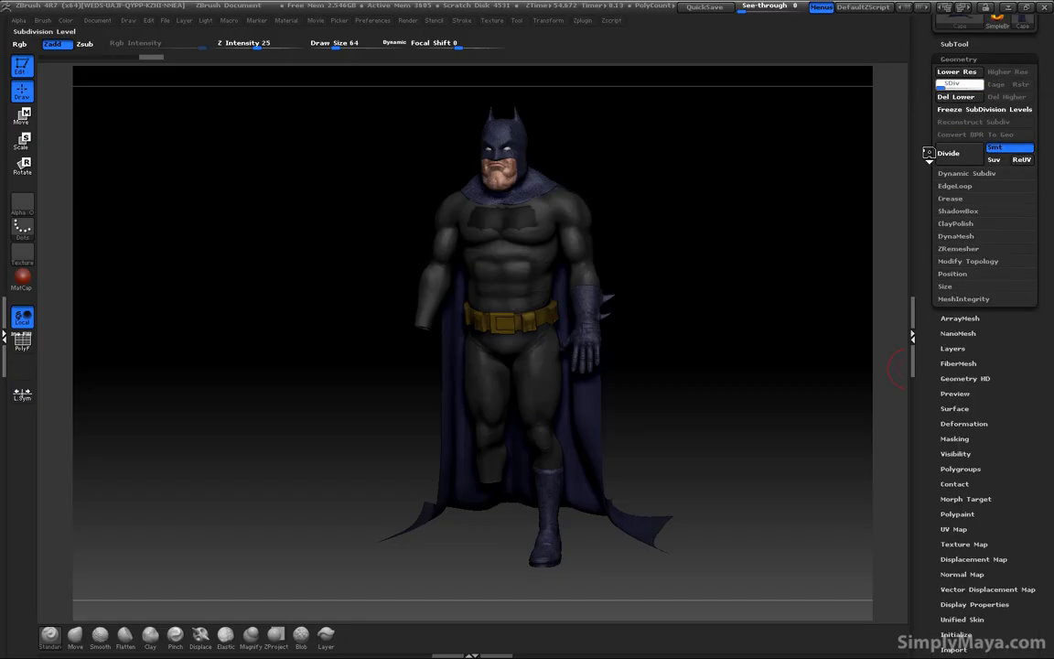
Examine the lowered cape's hem, folds and overall shape from several angles, with and without the PolyFrame wireframe
{"action": "left_click_drag", "start_coordinate": [929, 153], "coordinate": [834, 139]}
{"action": "mouse_move", "coordinate": [776, 294]}
{"action": "left_mouse_down"}
{"action": "mouse_move", "coordinate": [753, 299]}
{"action": "mouse_move", "coordinate": [762, 303]}
{"action": "mouse_move", "coordinate": [779, 278]}
{"action": "mouse_move", "coordinate": [736, 301]}
{"action": "mouse_move", "coordinate": [691, 241]}
{"action": "mouse_move", "coordinate": [732, 308]}
{"action": "mouse_move", "coordinate": [635, 283]}
{"action": "left_mouse_up"}
{"action": "left_click", "coordinate": [22, 345]}
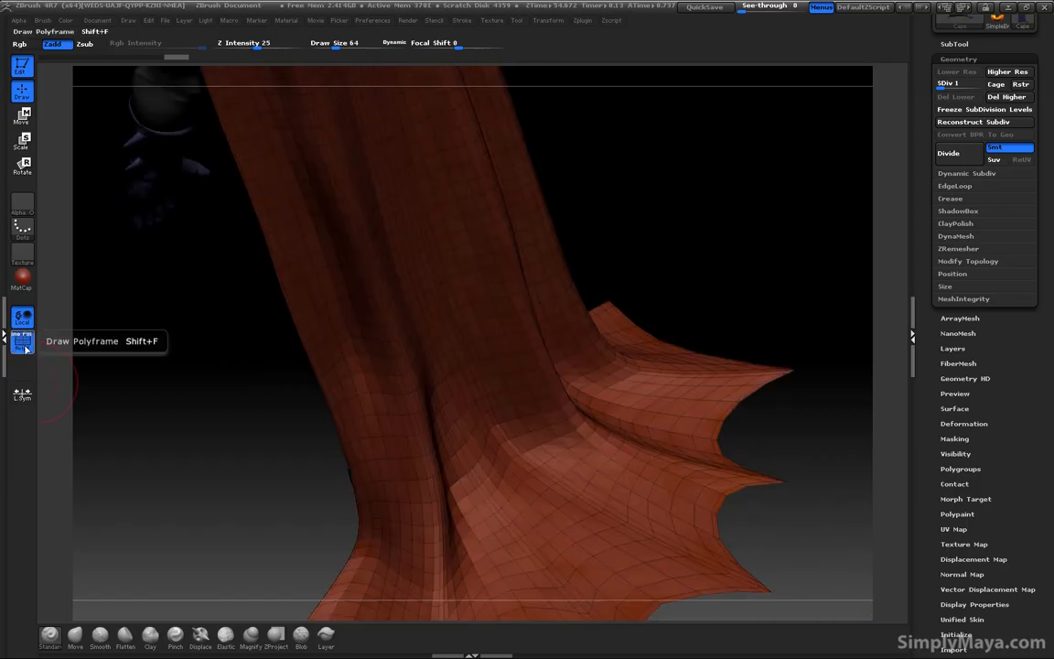
{"action": "mouse_move", "coordinate": [169, 381]}
{"action": "left_mouse_down"}
{"action": "mouse_move", "coordinate": [217, 347]}
{"action": "mouse_move", "coordinate": [219, 372]}
{"action": "left_mouse_up"}
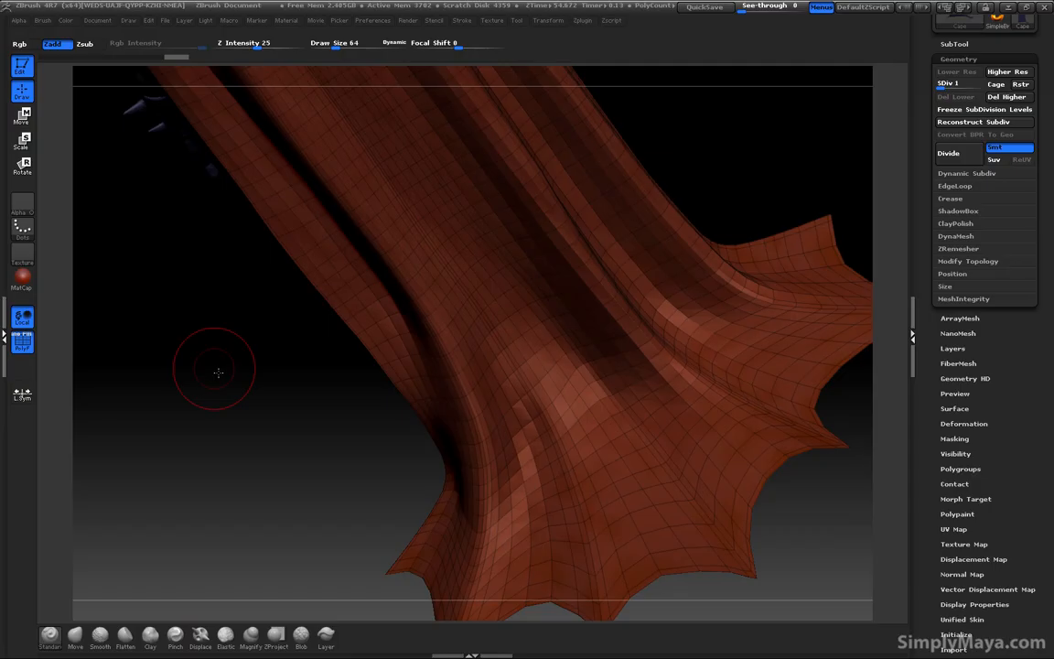
{"action": "left_click_drag", "start_coordinate": [209, 382], "coordinate": [240, 488]}
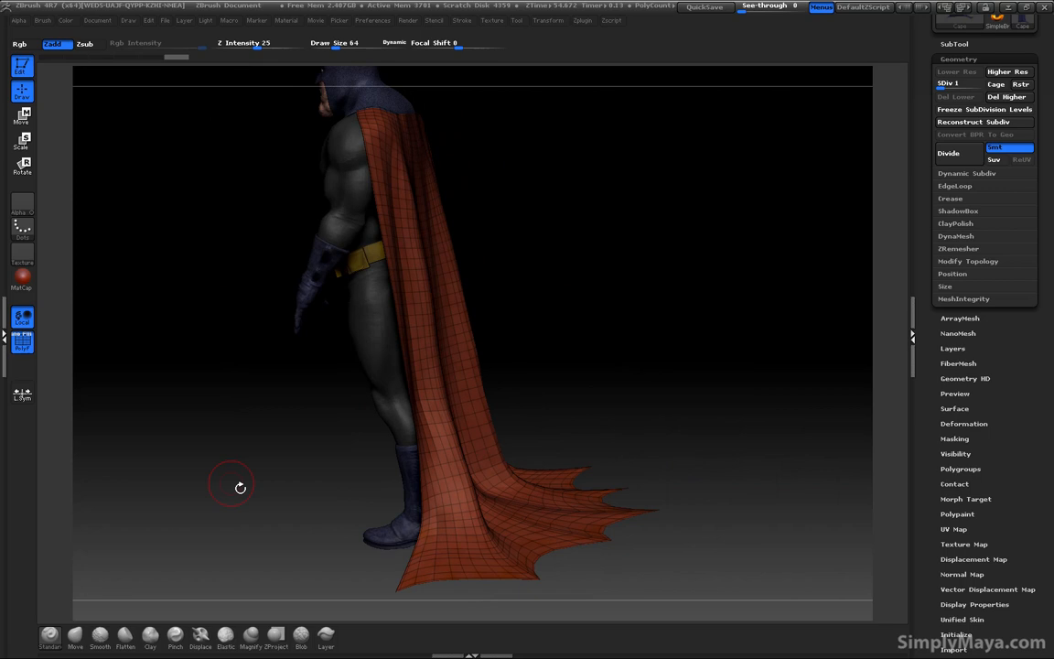
{"action": "left_click_drag", "start_coordinate": [254, 440], "coordinate": [243, 420]}
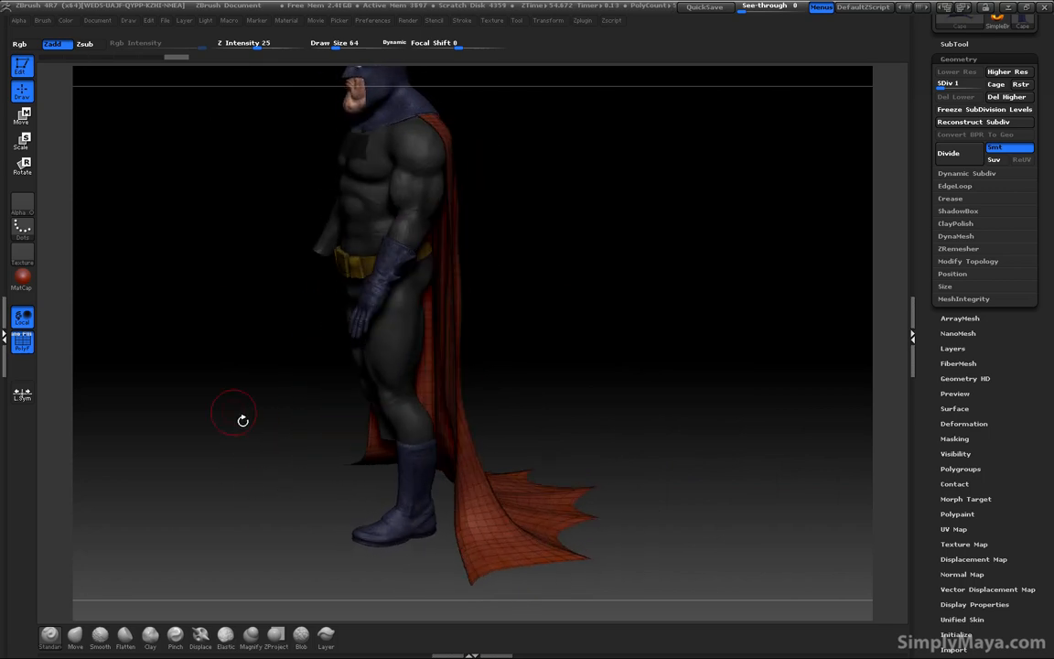
{"action": "left_click", "coordinate": [22, 342]}
{"action": "left_click_drag", "start_coordinate": [636, 327], "coordinate": [622, 332]}
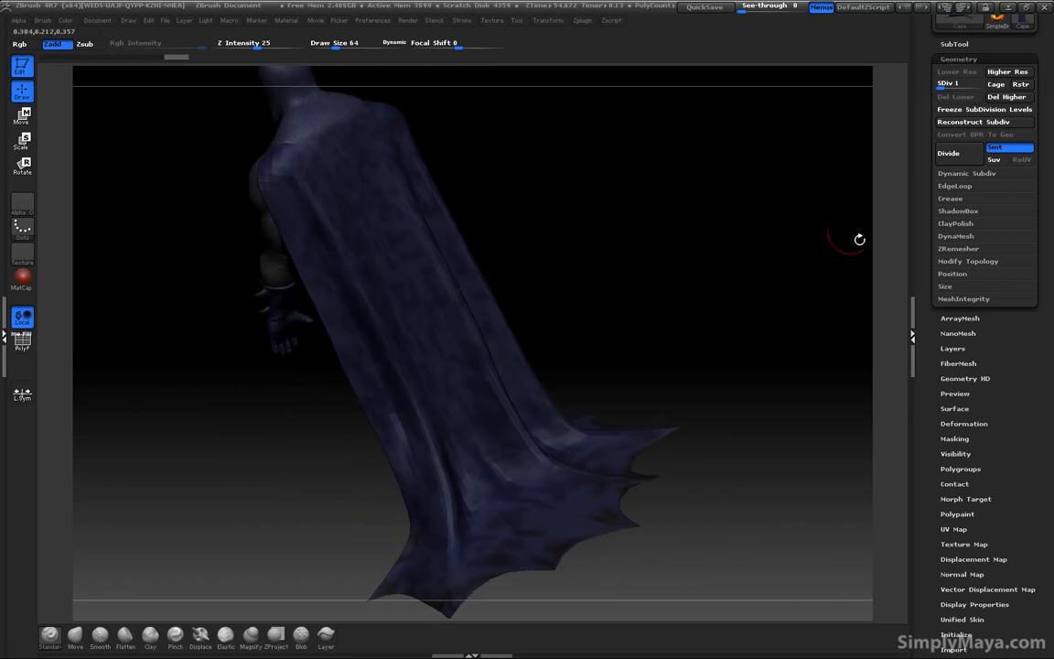
Check the cape's export settings and export its mesh in OBJ format as Bt_Cape into the Batman_FinalMesh_Export folder
{"action": "left_click_drag", "start_coordinate": [928, 511], "coordinate": [929, 322]}
{"action": "left_click", "coordinate": [961, 403]}
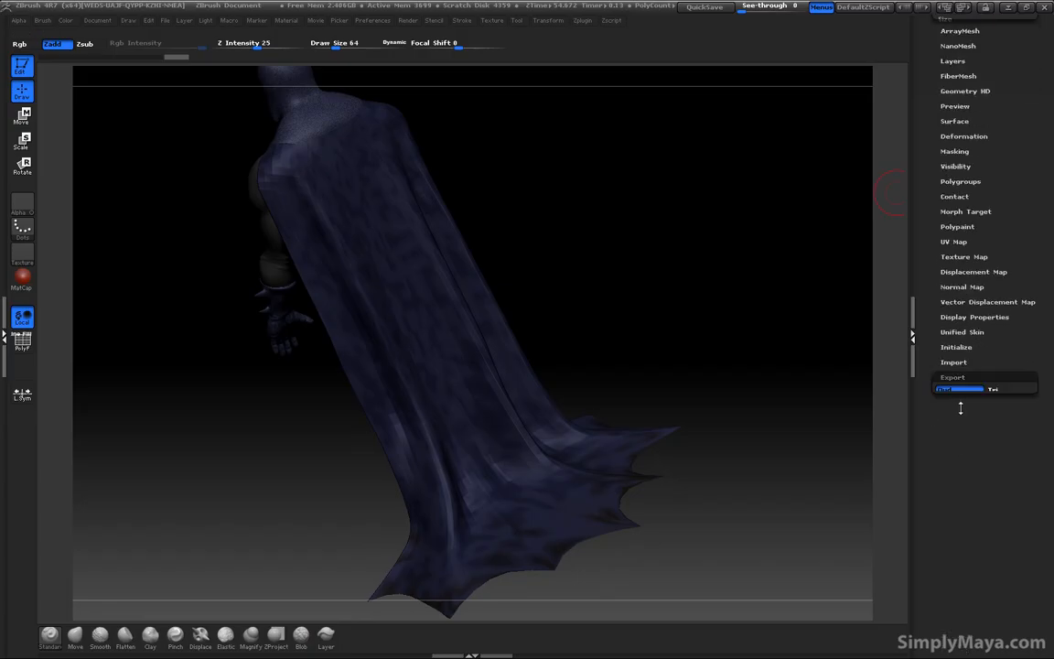
{"action": "left_click_drag", "start_coordinate": [978, 348], "coordinate": [975, 597]}
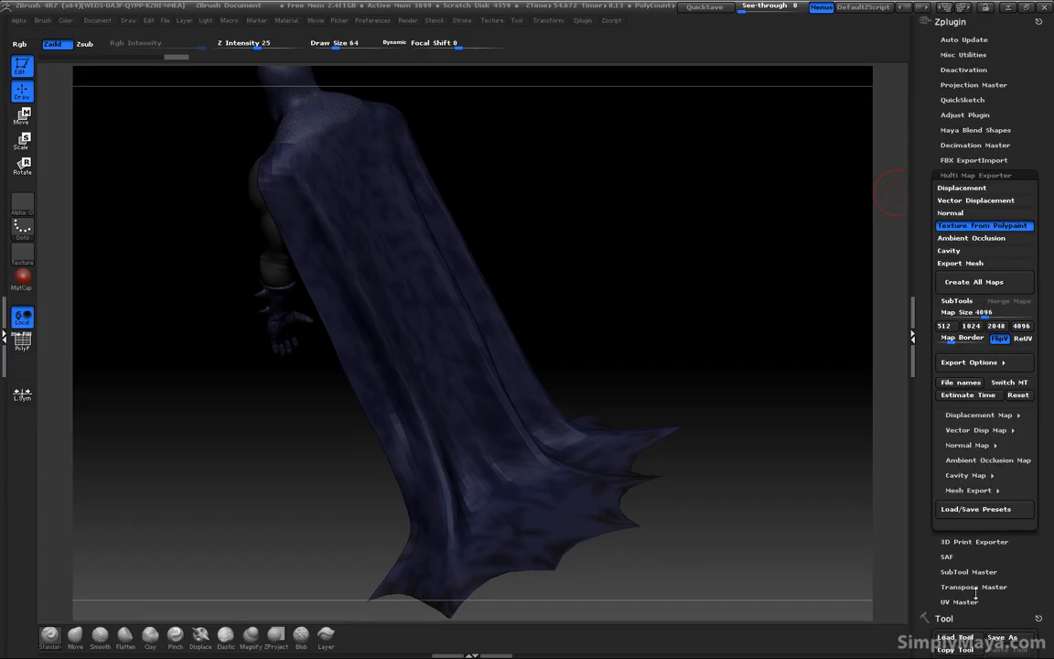
{"action": "left_click_drag", "start_coordinate": [921, 527], "coordinate": [924, 300]}
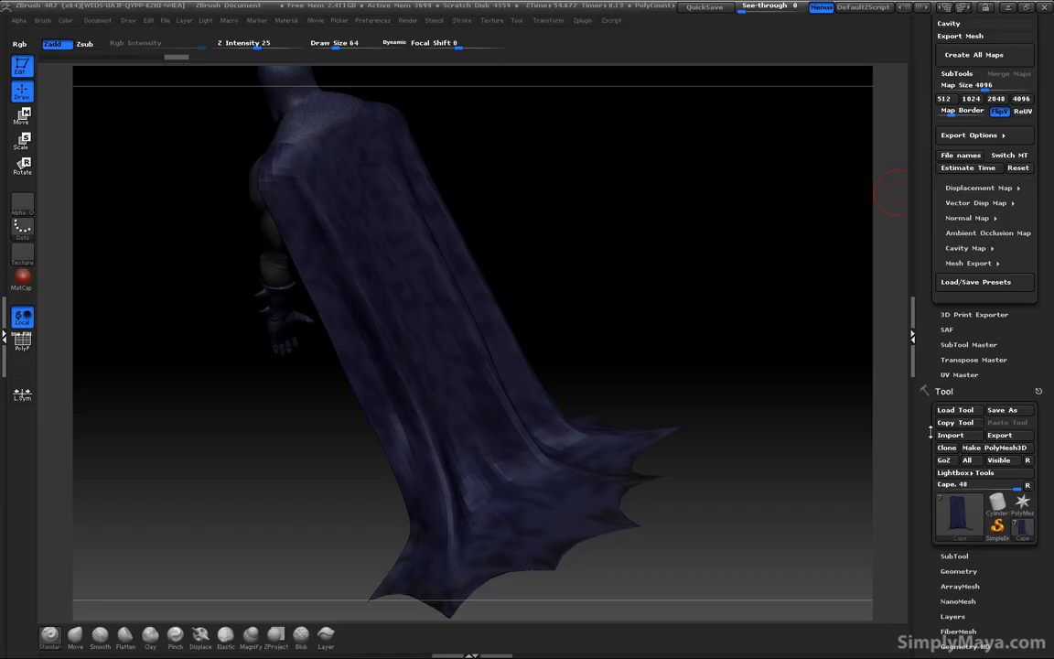
{"action": "left_click", "coordinate": [1004, 435]}
{"action": "left_click", "coordinate": [381, 105]}
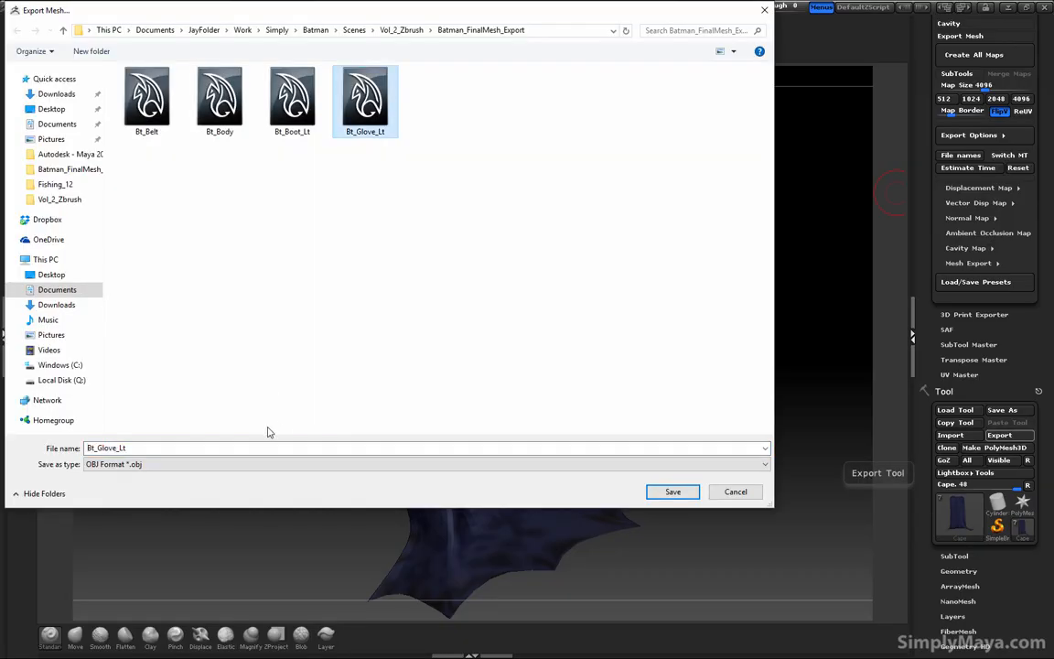
{"action": "left_click", "coordinate": [132, 453]}
{"action": "left_click_drag", "start_coordinate": [128, 449], "coordinate": [98, 450]}
{"action": "type", "text": "Cape"}
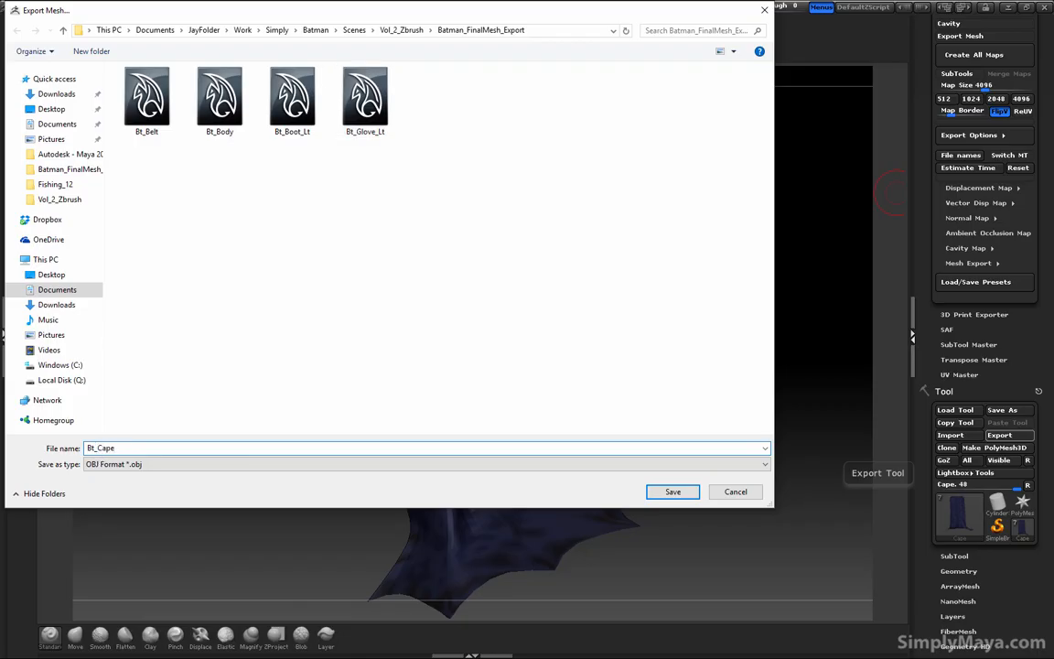
{"action": "key", "text": "Return"}
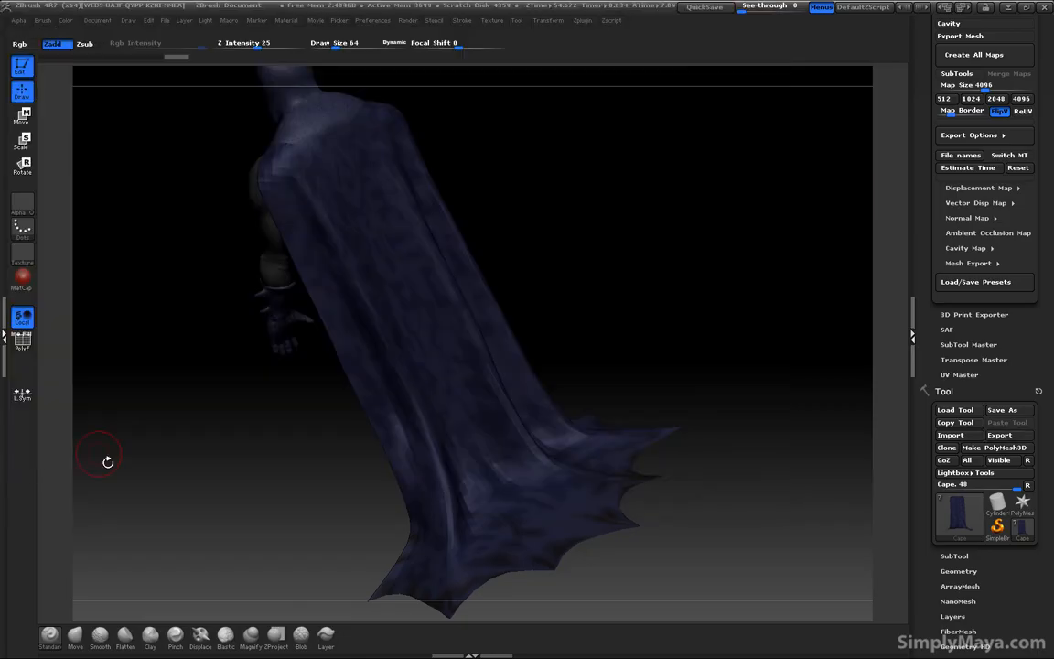
Bring the full figure back into view and raise the Cape subtool's subdivision level to 6
{"action": "left_click_drag", "start_coordinate": [243, 491], "coordinate": [256, 454]}
{"action": "left_click_drag", "start_coordinate": [169, 325], "coordinate": [282, 385], "text": "alt"}
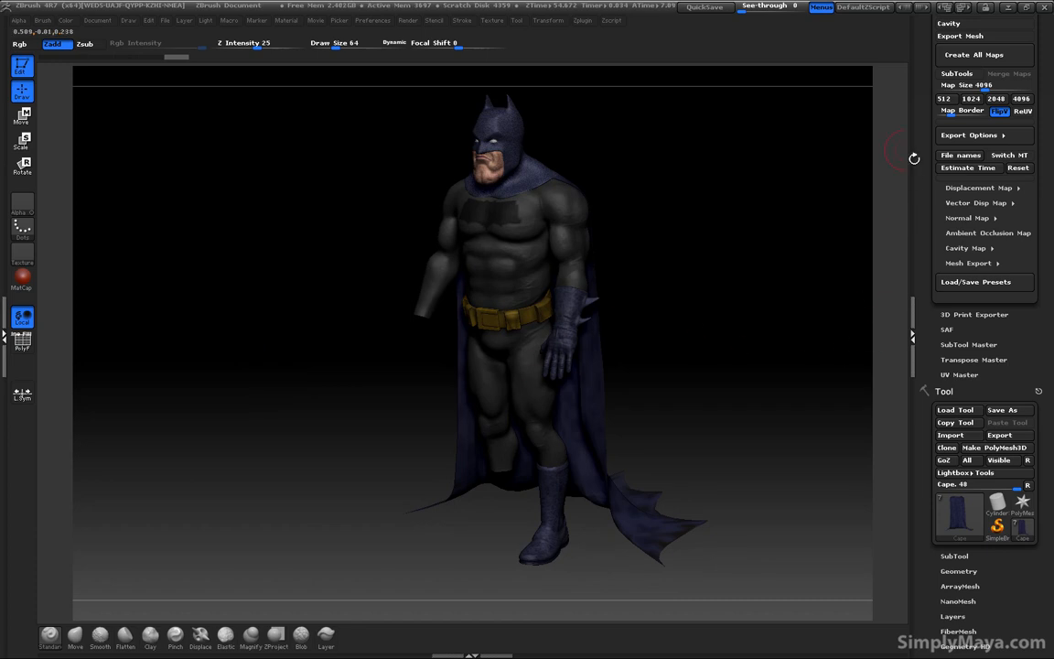
{"action": "mouse_move", "coordinate": [739, 383]}
{"action": "left_mouse_down"}
{"action": "mouse_move", "coordinate": [749, 374]}
{"action": "mouse_move", "coordinate": [666, 274]}
{"action": "mouse_move", "coordinate": [639, 311]}
{"action": "left_mouse_up"}
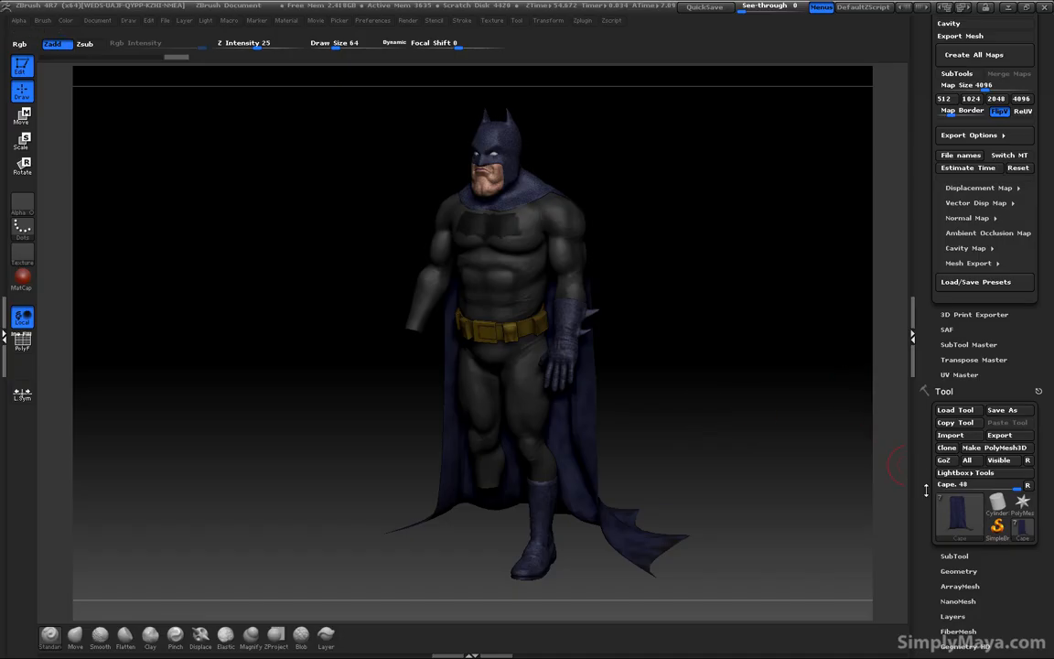
{"action": "scroll", "coordinate": [941, 409], "scroll_direction": "down", "scroll_amount": 5}
{"action": "scroll", "coordinate": [940, 409], "scroll_direction": "up", "scroll_amount": 1}
{"action": "scroll", "coordinate": [941, 393], "scroll_direction": "down", "scroll_amount": 4}
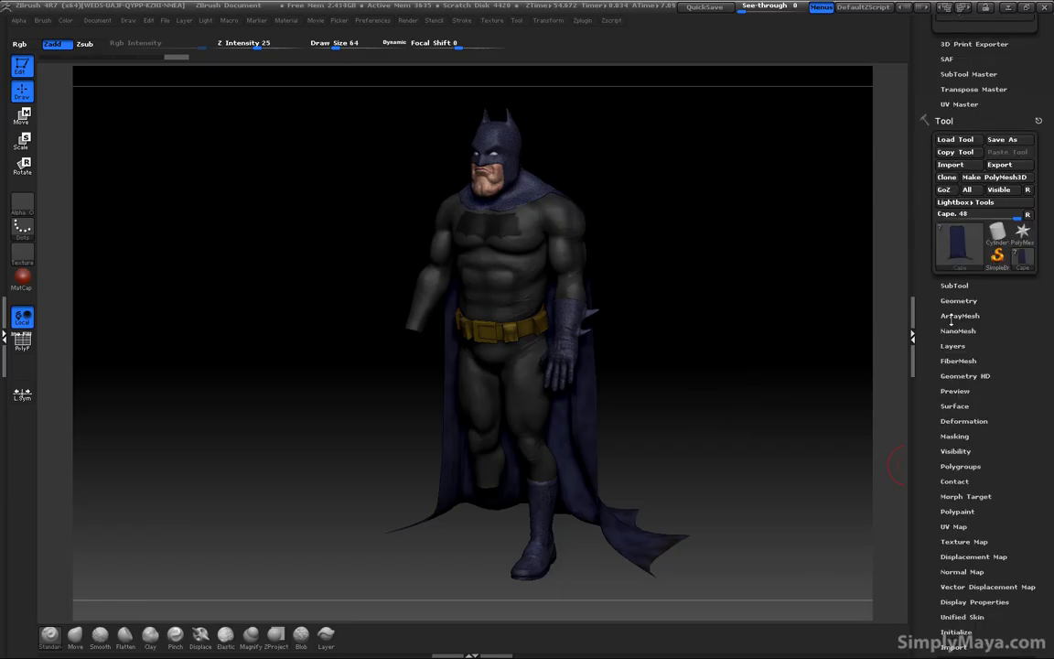
{"action": "left_click", "coordinate": [954, 286]}
{"action": "scroll", "coordinate": [956, 302], "scroll_direction": "down", "scroll_amount": 2}
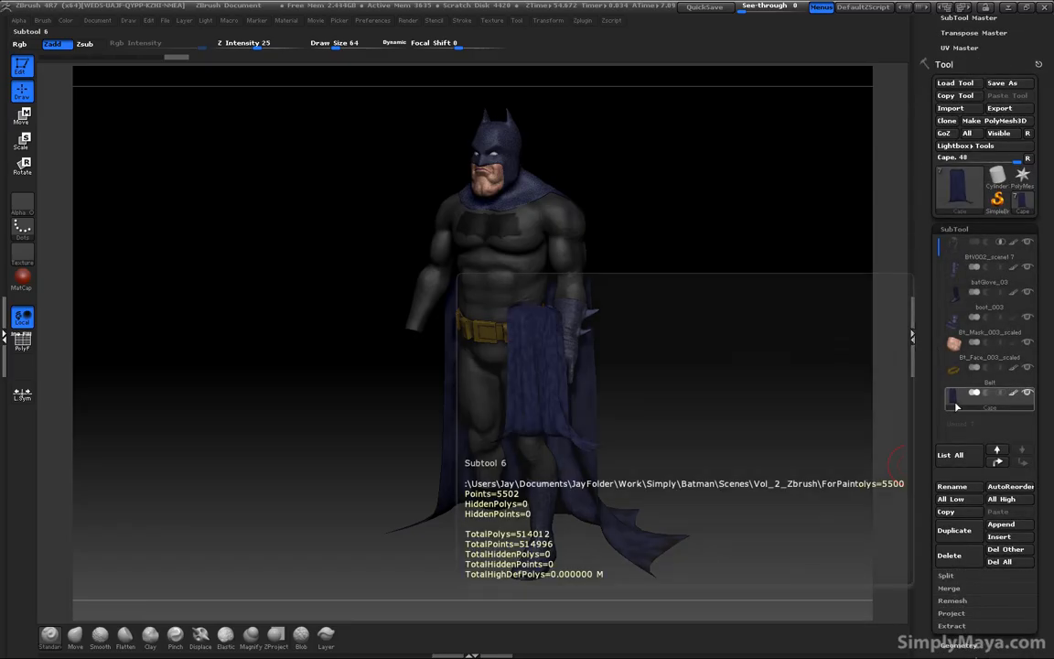
{"action": "left_click_drag", "start_coordinate": [928, 449], "coordinate": [930, 362]}
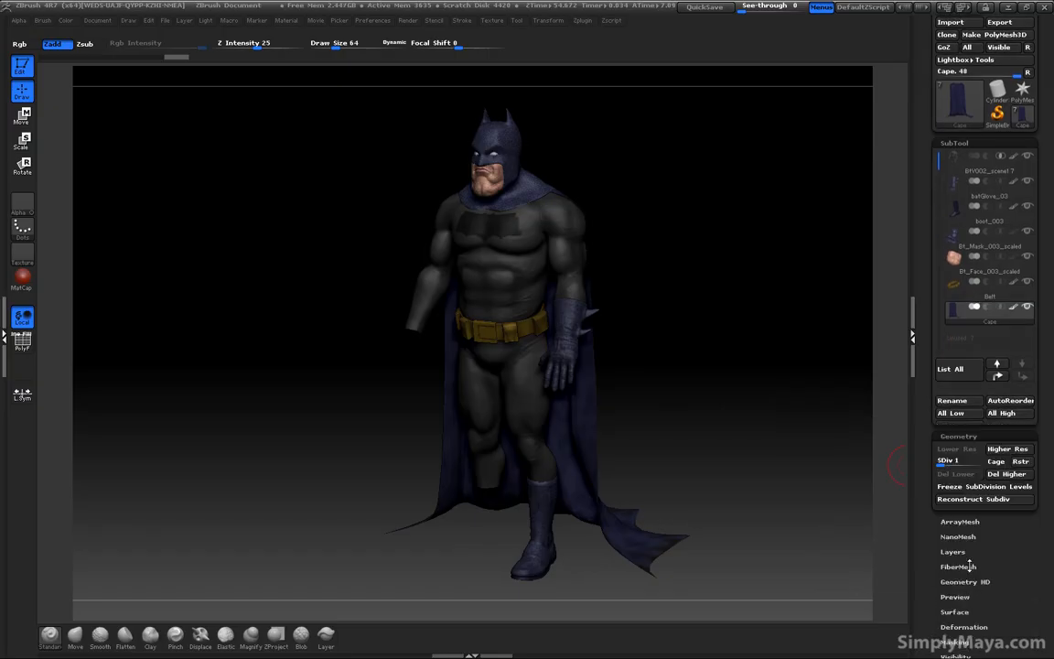
{"action": "left_click", "coordinate": [964, 564]}
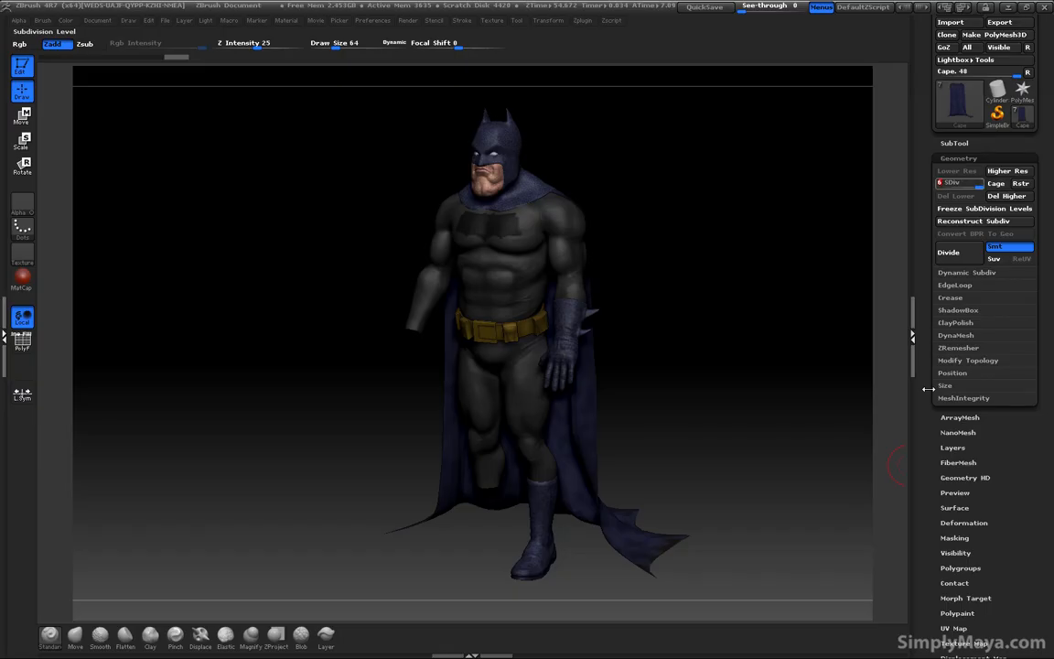
Make the Belt subtool active and raise its subdivision level to 7
{"action": "left_click_drag", "start_coordinate": [931, 309], "coordinate": [931, 366]}
{"action": "left_click", "coordinate": [955, 244]}
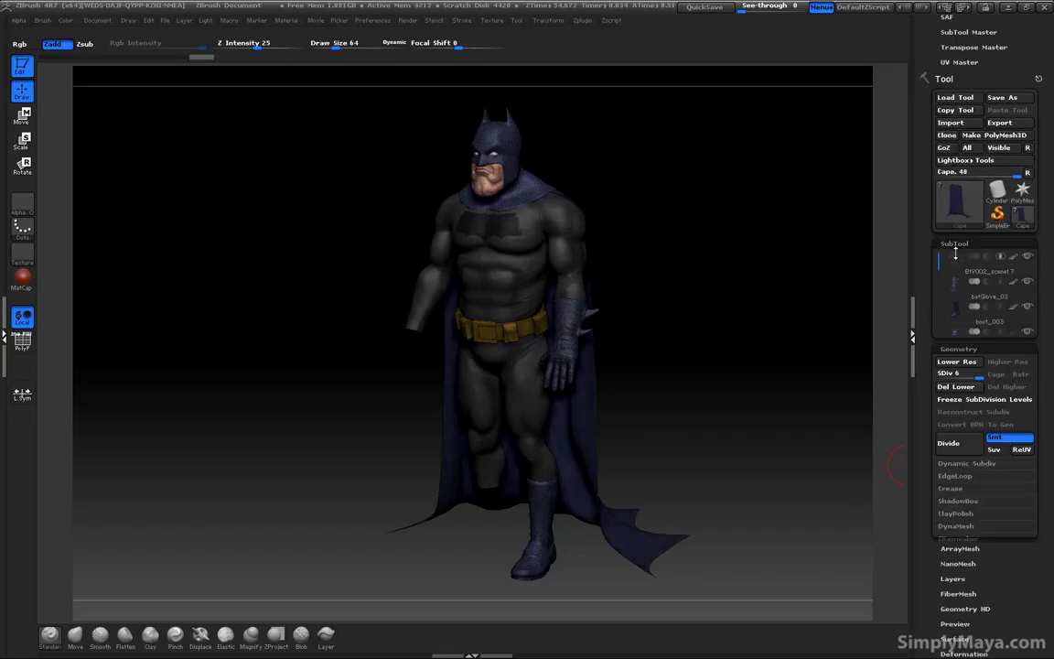
{"action": "left_click", "coordinate": [957, 395]}
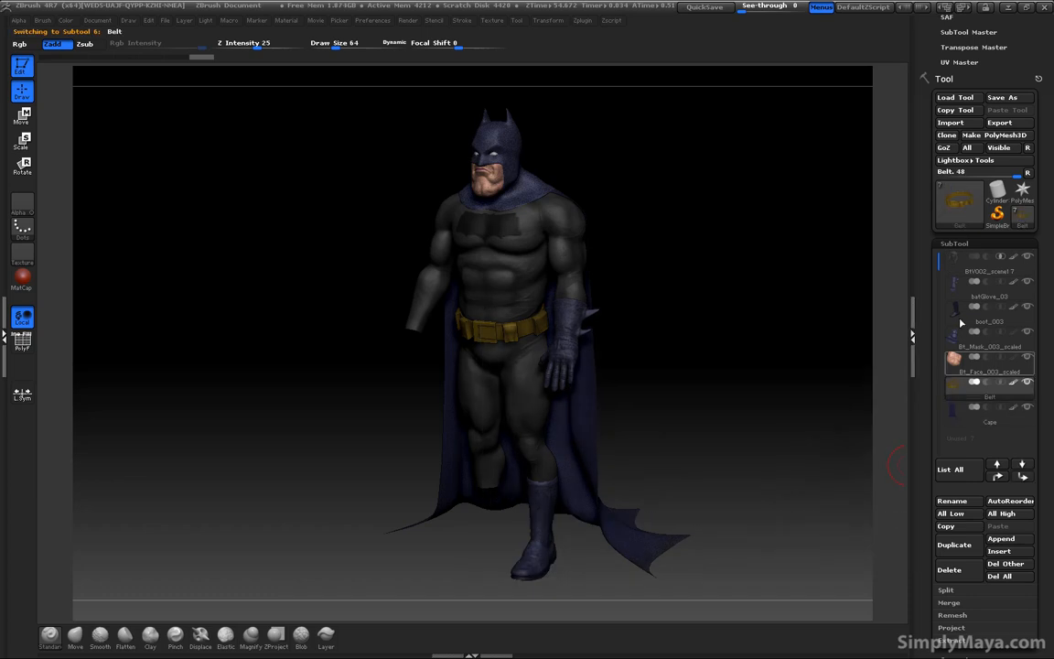
{"action": "left_click_drag", "start_coordinate": [928, 619], "coordinate": [928, 506]}
{"action": "left_click", "coordinate": [964, 547]}
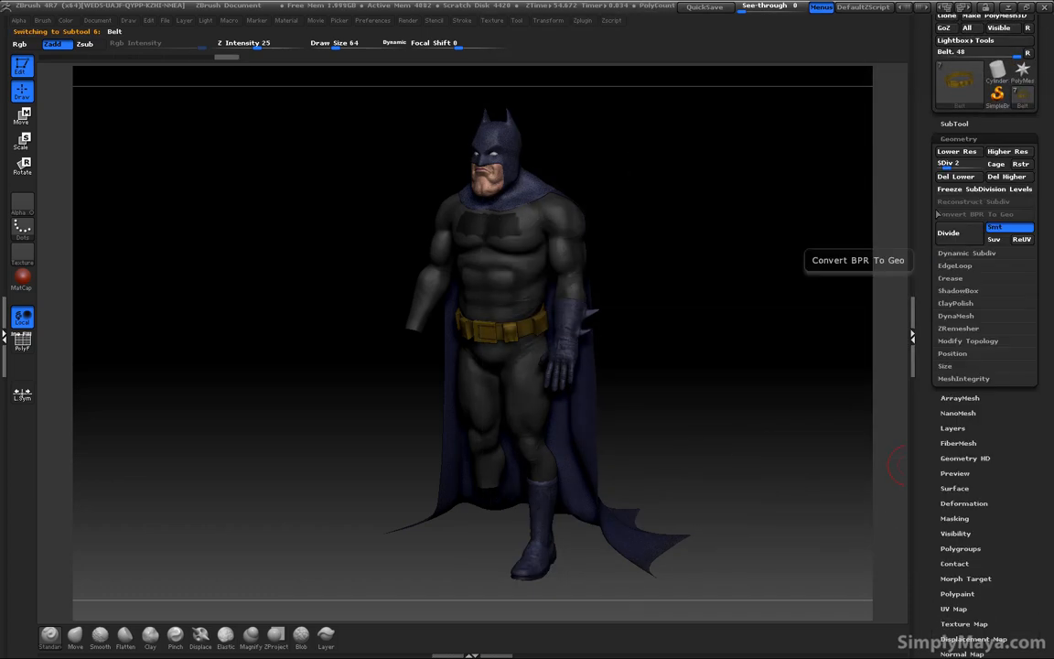
{"action": "left_click_drag", "start_coordinate": [950, 167], "coordinate": [984, 168]}
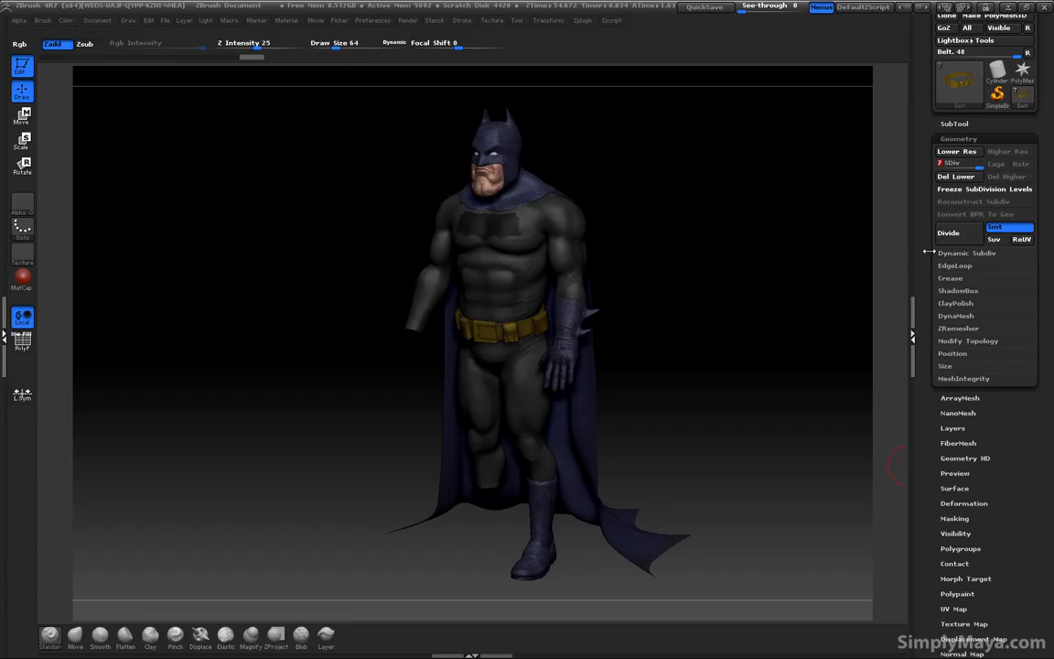
{"action": "left_click_drag", "start_coordinate": [928, 257], "coordinate": [927, 338]}
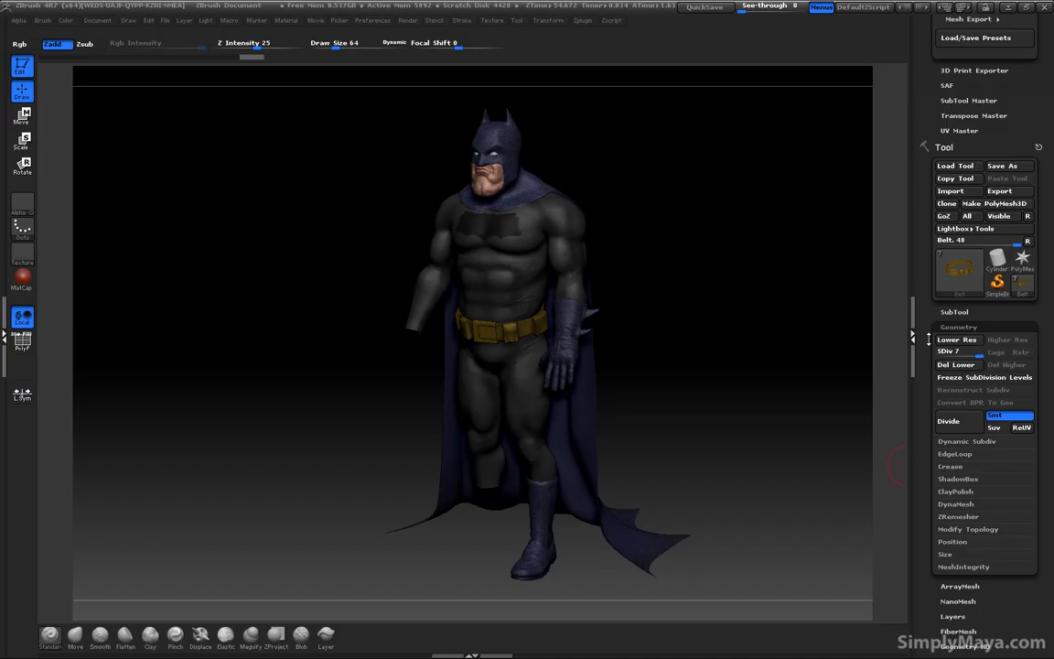
{"action": "left_click_drag", "start_coordinate": [928, 337], "coordinate": [928, 289]}
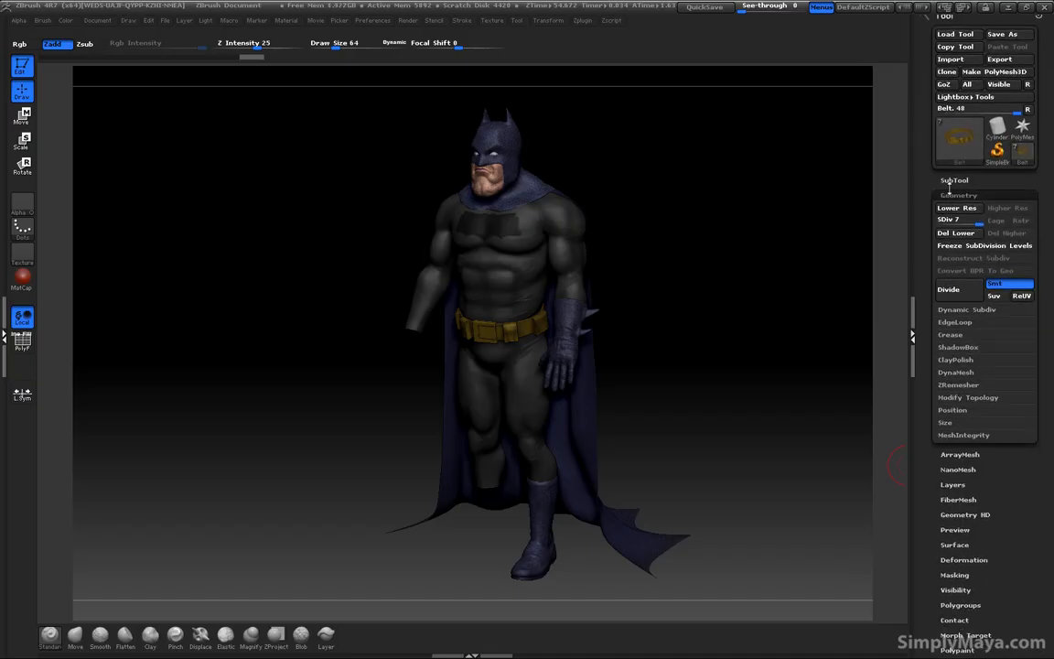
Make the BtV002_scene17 body subtool active and raise its subdivision level to 6
{"action": "left_click", "coordinate": [955, 180]}
{"action": "mouse_move", "coordinate": [955, 212]}
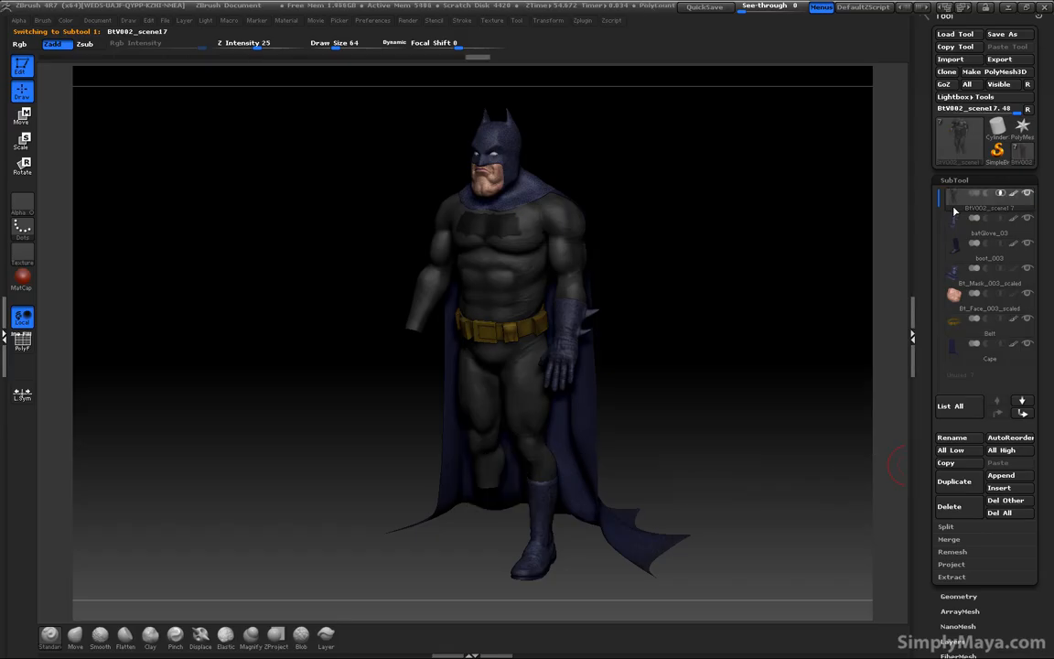
{"action": "left_click", "coordinate": [953, 188]}
{"action": "mouse_move", "coordinate": [954, 151]}
{"action": "left_click", "coordinate": [959, 596]}
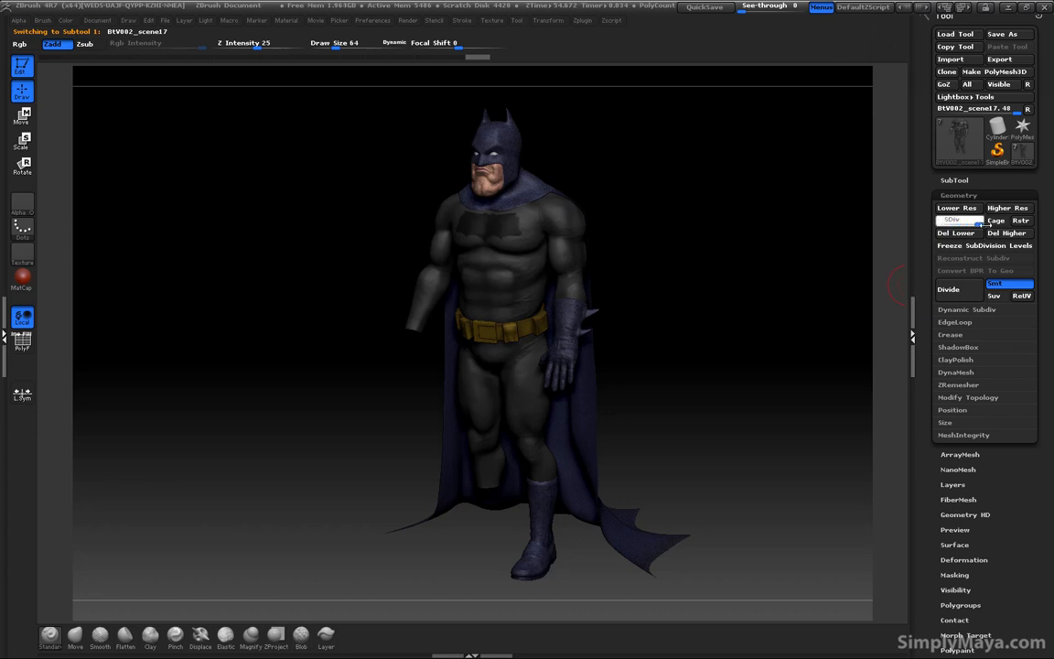
{"action": "key", "text": "d"}
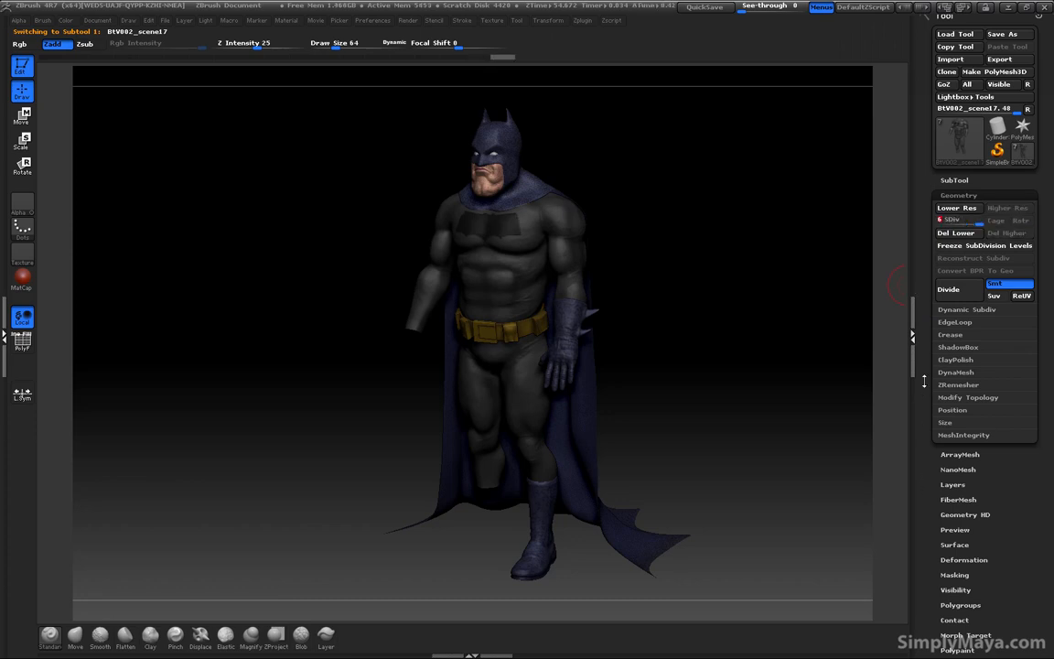
Dock the Zplugin palette beside the canvas and bring the Multi Map Exporter's map settings into view
{"action": "left_click_drag", "start_coordinate": [924, 253], "coordinate": [921, 413]}
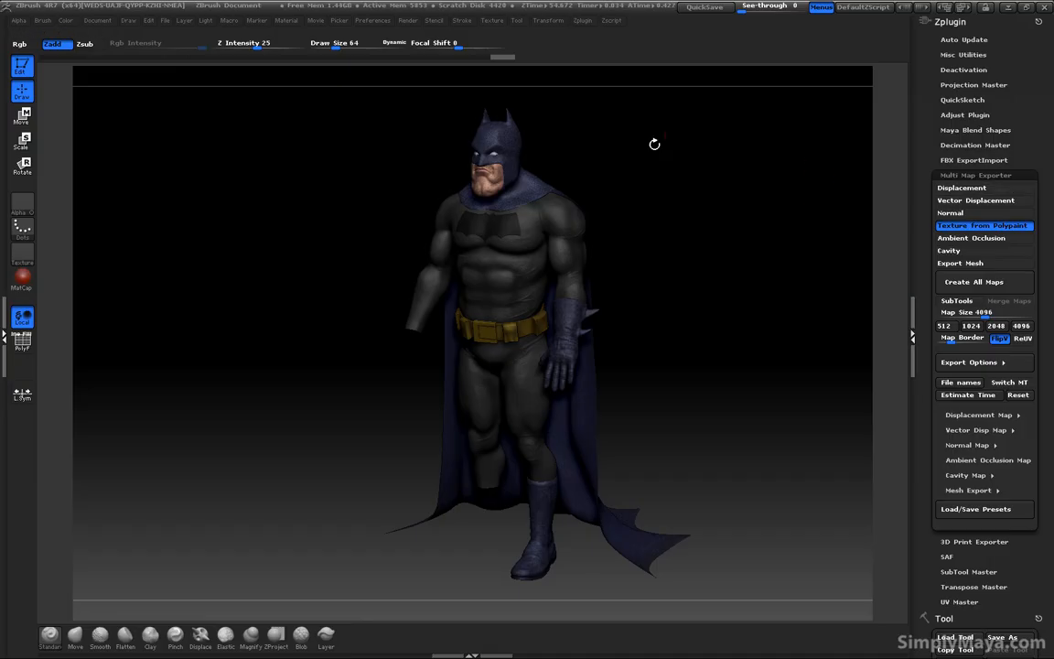
{"action": "left_click", "coordinate": [581, 21]}
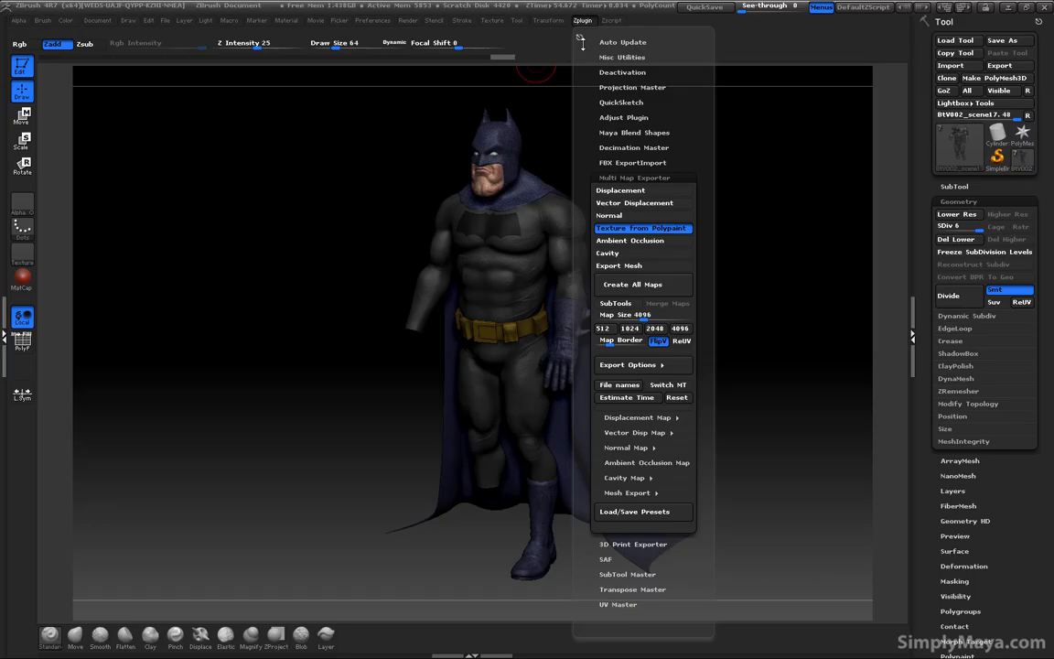
{"action": "left_click", "coordinate": [580, 41]}
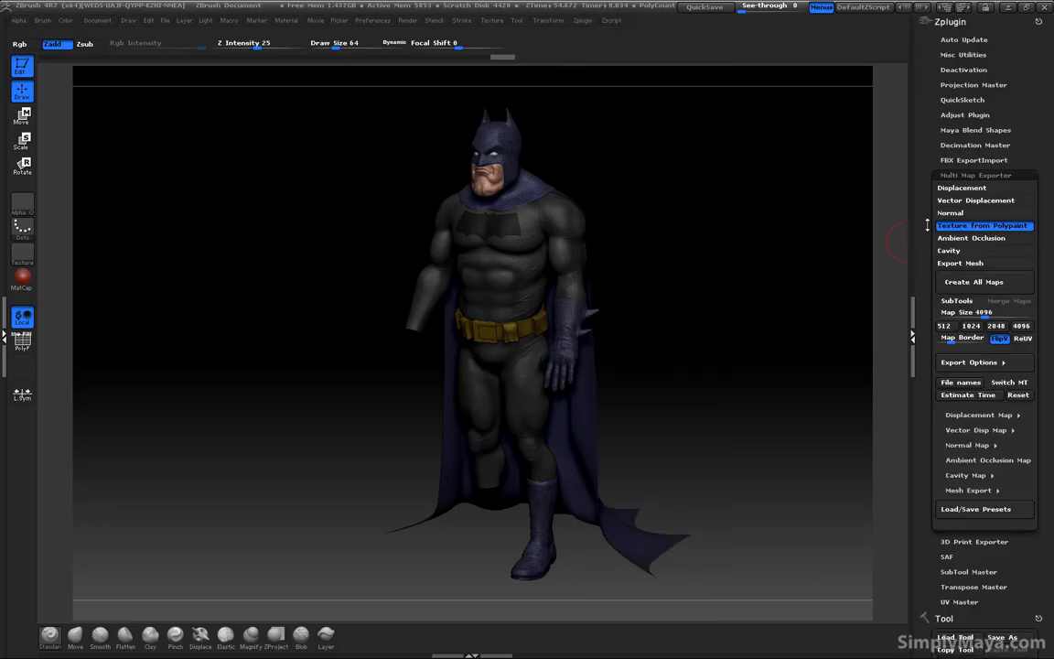
{"action": "left_click_drag", "start_coordinate": [932, 210], "coordinate": [931, 182]}
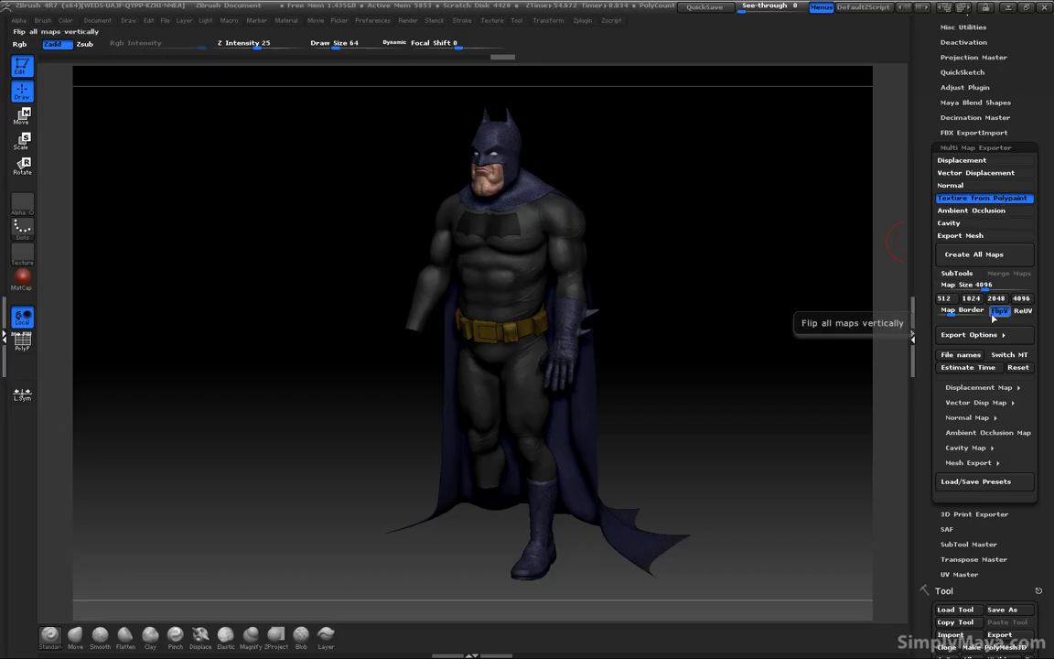
{"action": "left_click", "coordinate": [967, 284]}
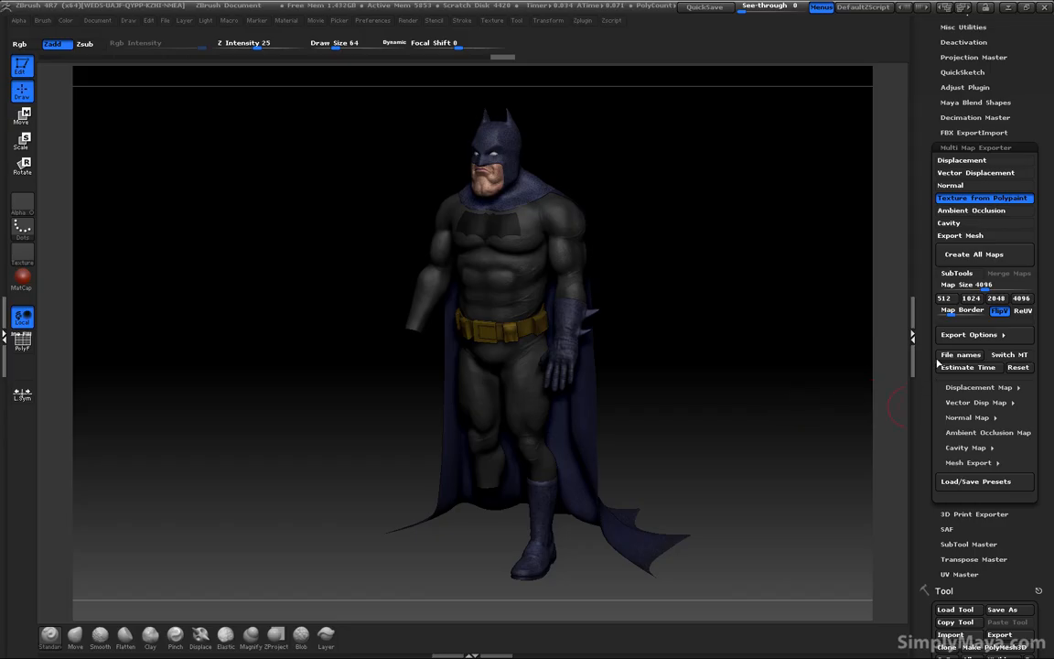
Set the texture map suffix to -Color in the map exporter's file name options
{"action": "left_click", "coordinate": [956, 356]}
{"action": "left_click", "coordinate": [558, 134]}
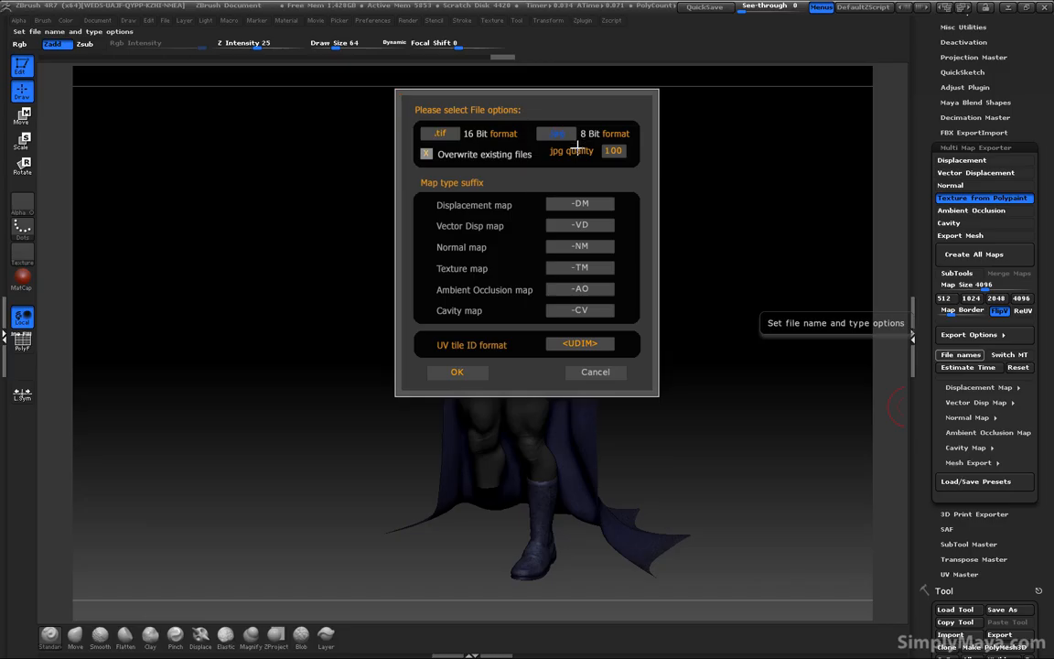
{"action": "left_click", "coordinate": [591, 270]}
{"action": "type", "text": "-TM"}
{"action": "key", "text": "Return"}
{"action": "left_click", "coordinate": [599, 276]}
{"action": "key", "text": "Return"}
{"action": "key", "text": "Return"}
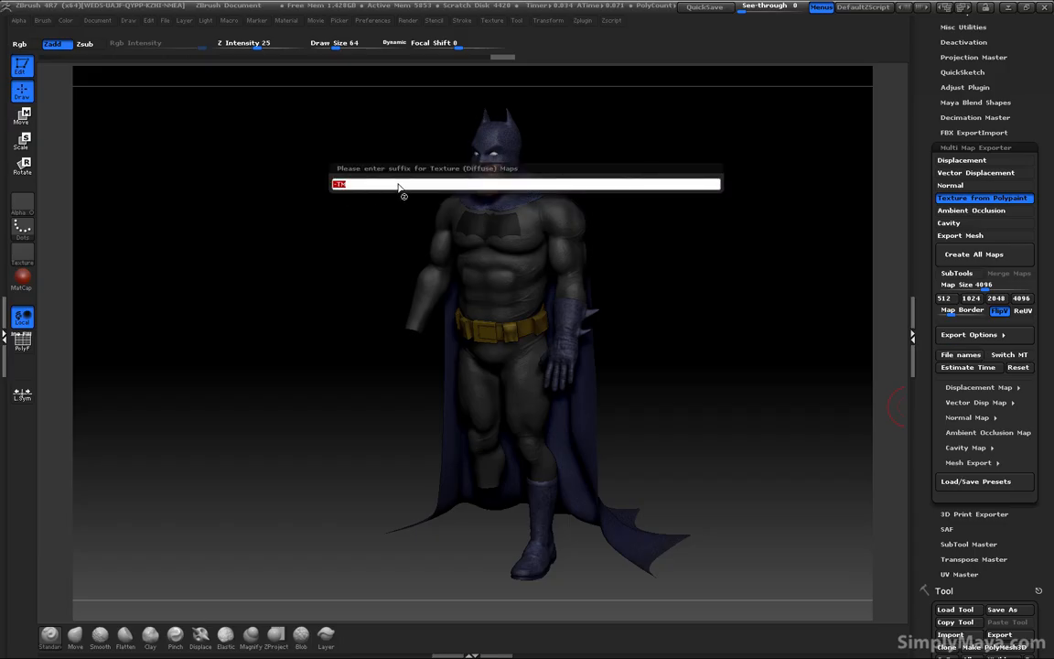
{"action": "type", "text": "-Color"}
{"action": "key", "text": "Return"}
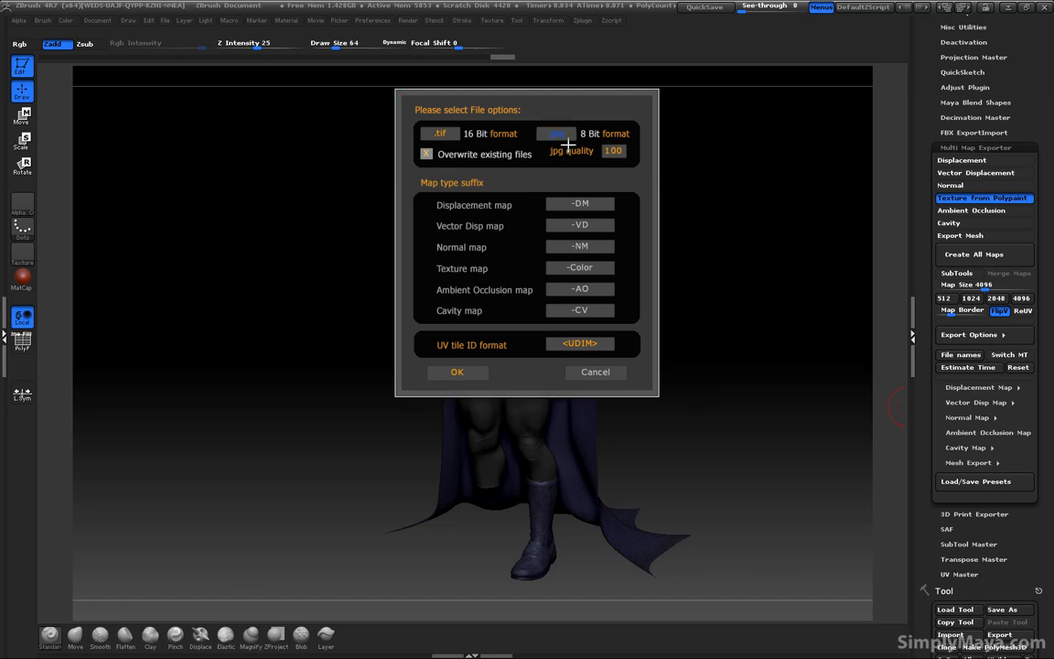
Set the 8-bit map format to .tif and accept the file options with the <UDIM> tile ID format
{"action": "left_click", "coordinate": [568, 140]}
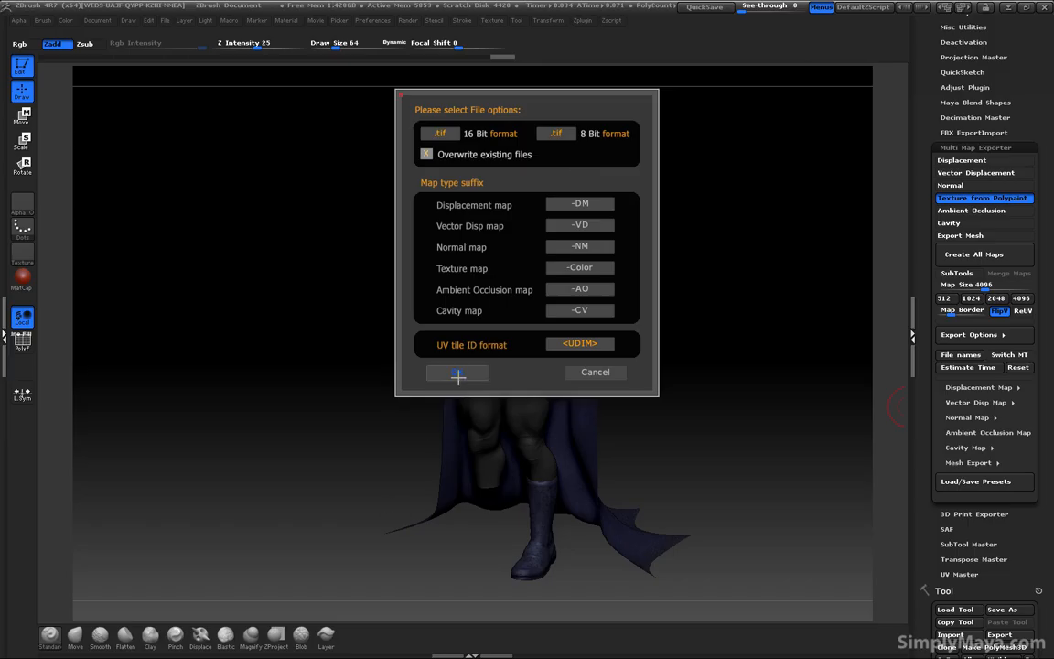
{"action": "left_click", "coordinate": [580, 345]}
{"action": "left_click", "coordinate": [444, 369]}
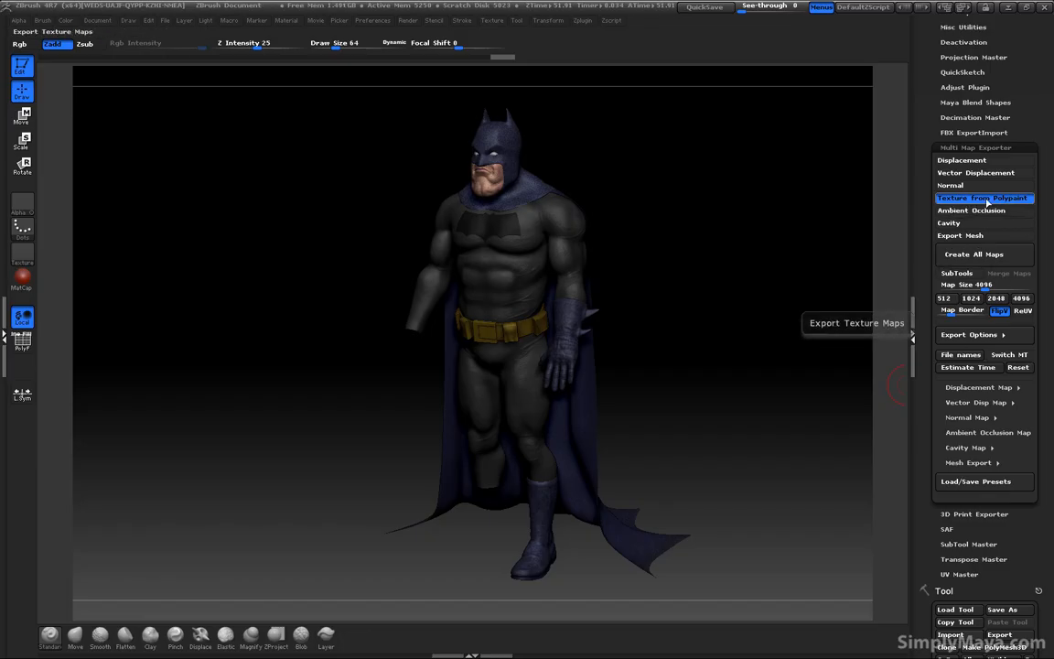
Export the body's polypaint texture map in TIF format as Body_Color_001 into the Texture_Dis folder, and view the exported image
{"action": "left_click", "coordinate": [994, 256]}
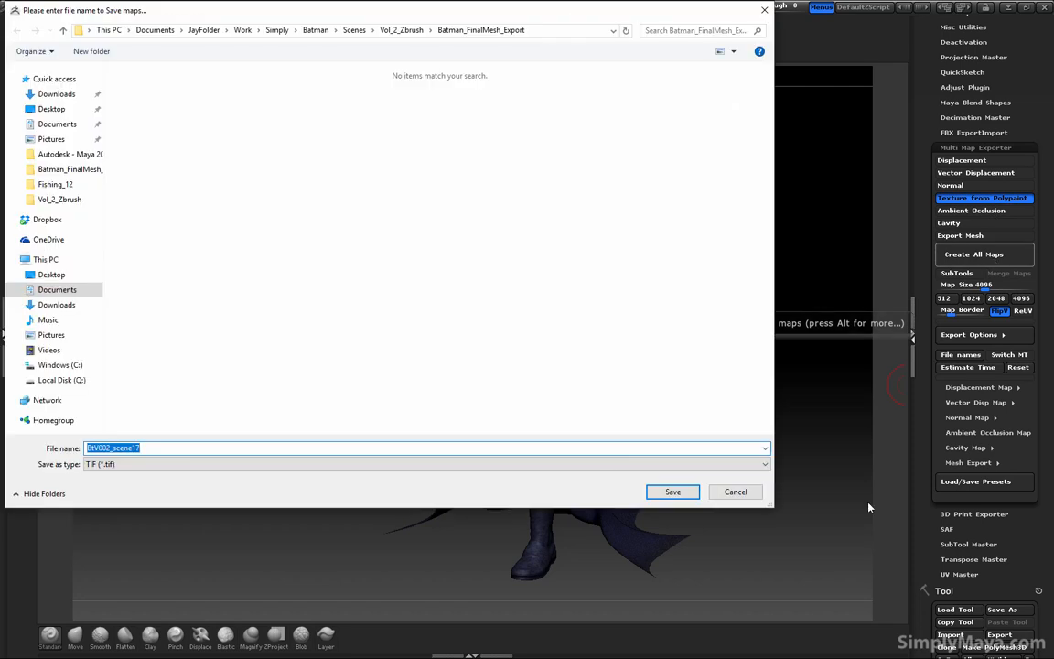
{"action": "left_click", "coordinate": [399, 33]}
{"action": "double_click", "coordinate": [282, 106]}
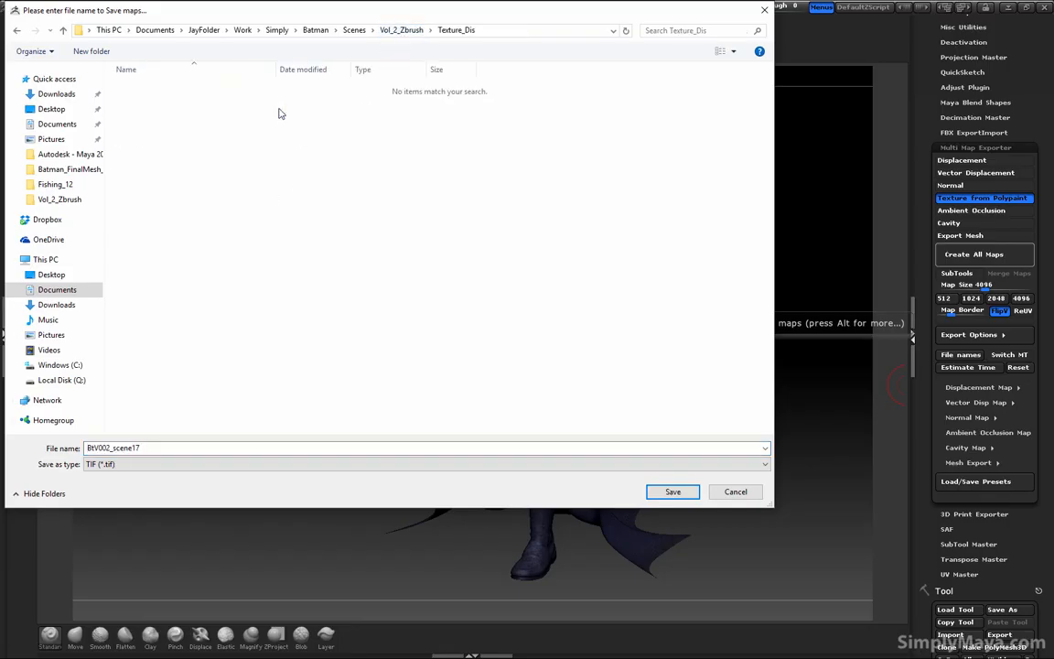
{"action": "double_click", "coordinate": [138, 448]}
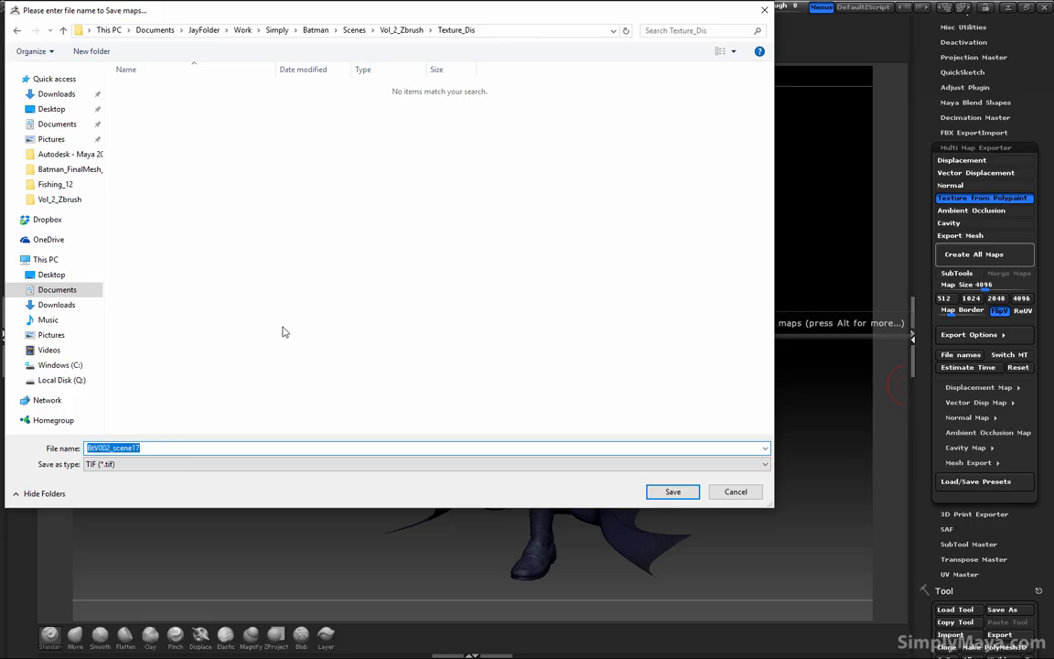
{"action": "type", "text": "Body_Color_001"}
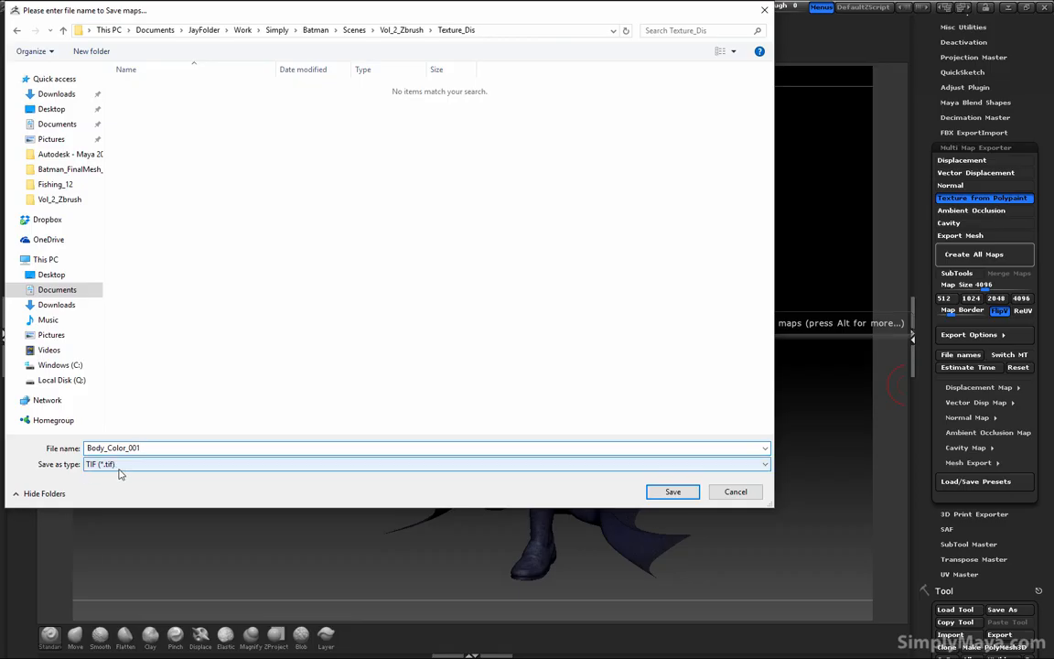
{"action": "left_click", "coordinate": [662, 492]}
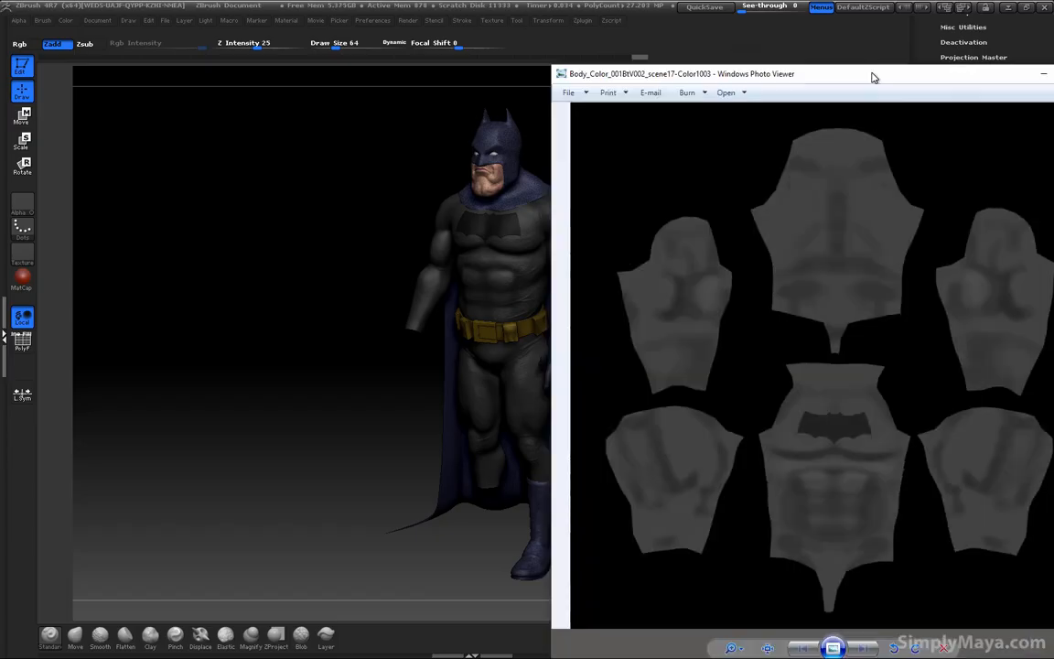
{"action": "left_click_drag", "start_coordinate": [875, 77], "coordinate": [631, 72]}
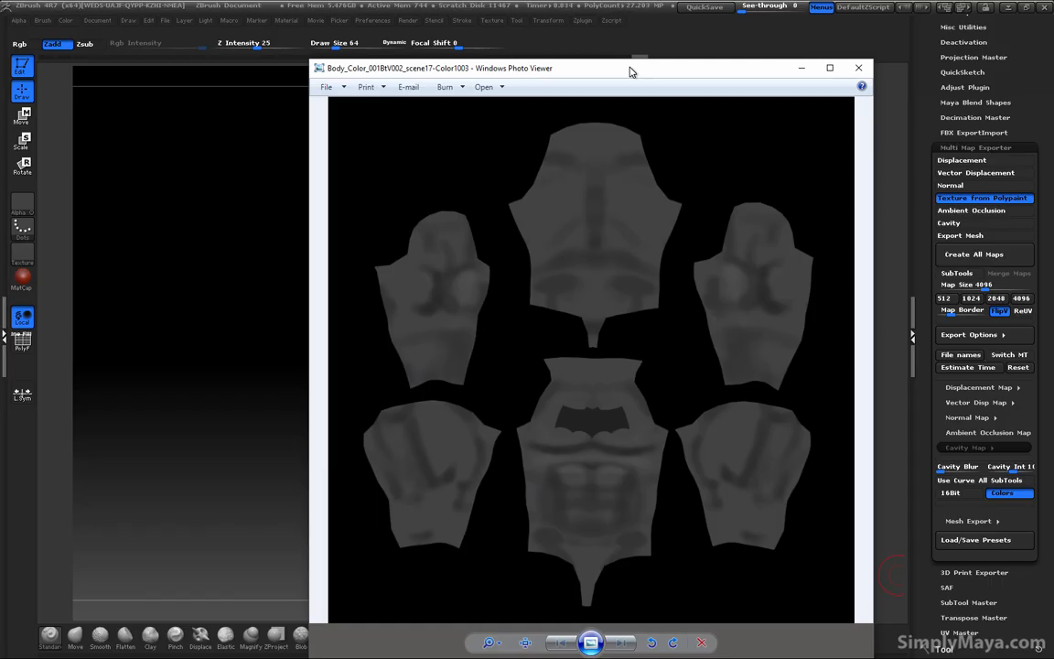
{"action": "left_click_drag", "start_coordinate": [630, 72], "coordinate": [1053, 78]}
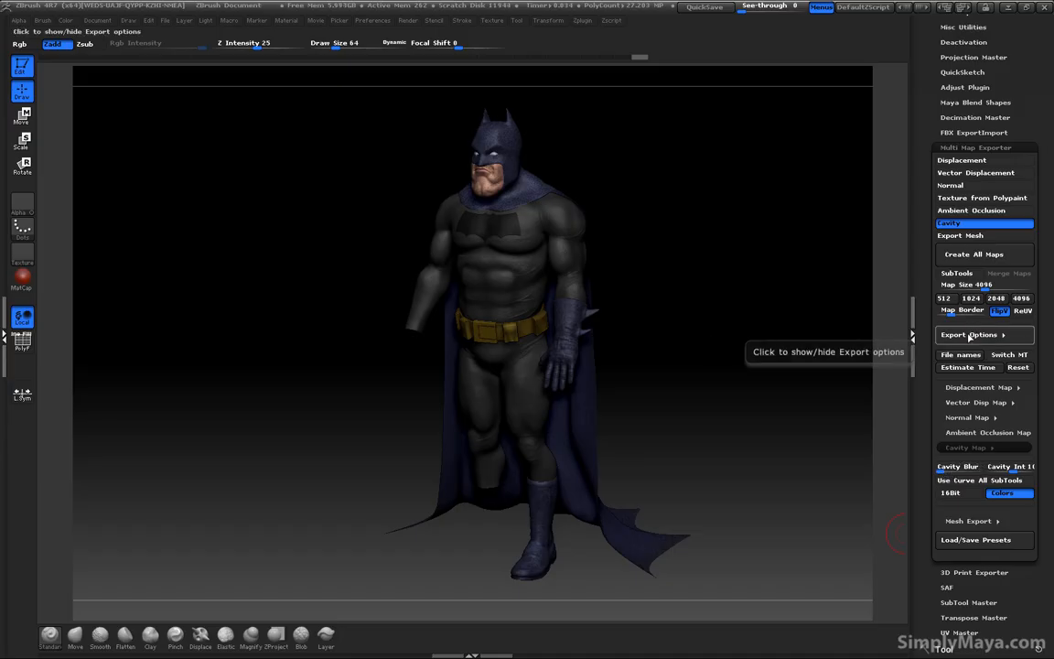
Export the body's cavity map in TIF format as Body_Cavity_001 into the Texture_Dis folder
{"action": "left_click", "coordinate": [971, 256]}
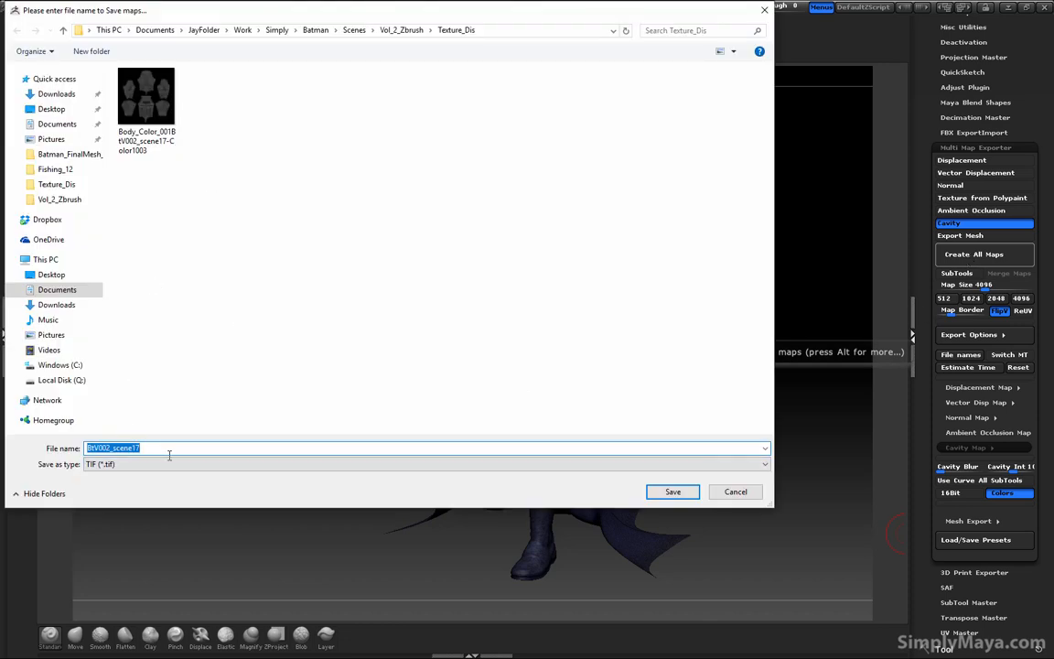
{"action": "left_click", "coordinate": [131, 131]}
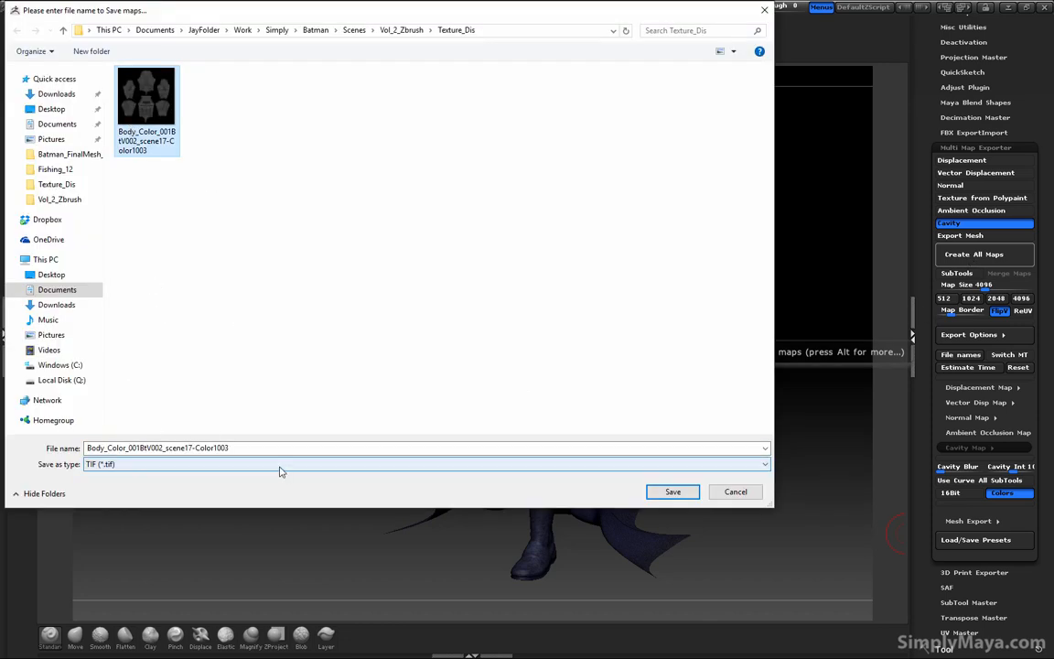
{"action": "double_click", "coordinate": [256, 449]}
{"action": "left_click_drag", "start_coordinate": [286, 448], "coordinate": [112, 461]}
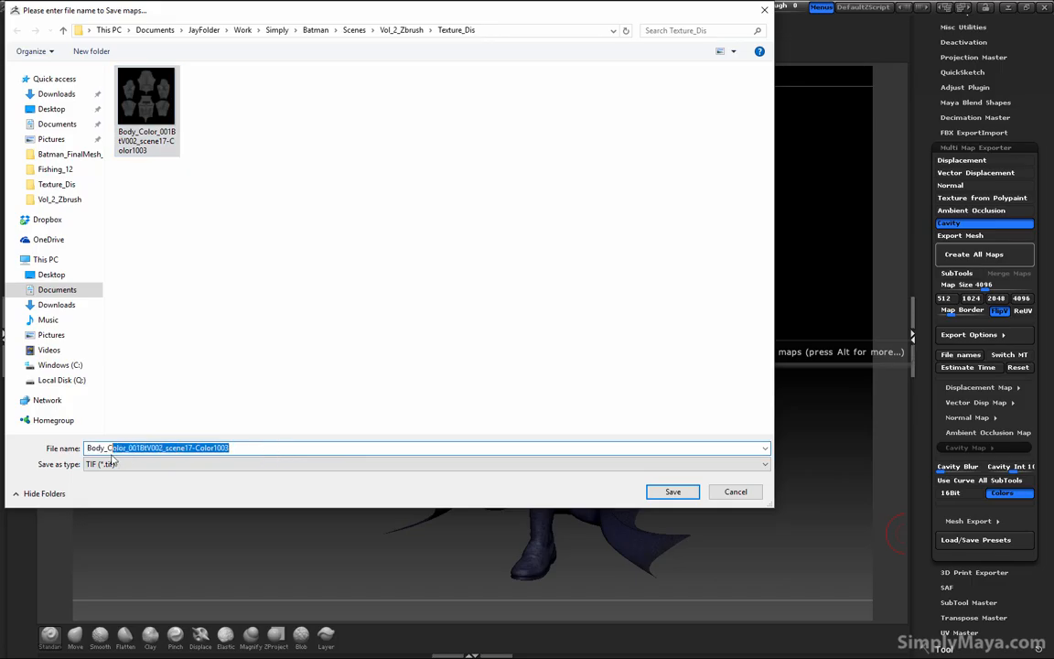
{"action": "type", "text": "avity"}
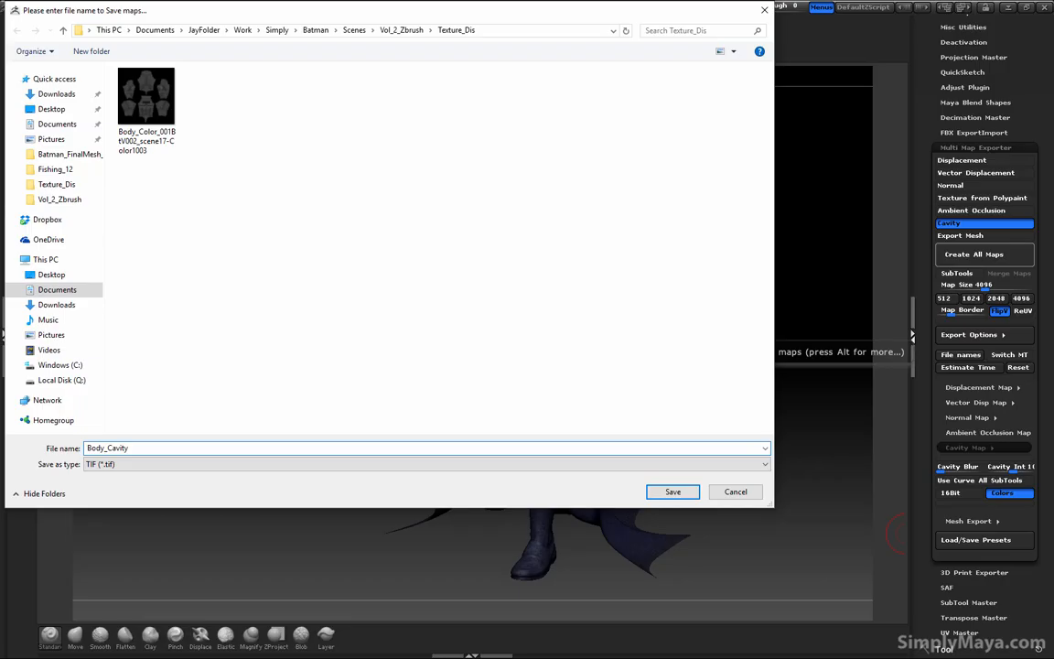
{"action": "type", "text": "_001"}
{"action": "key", "text": "Return"}
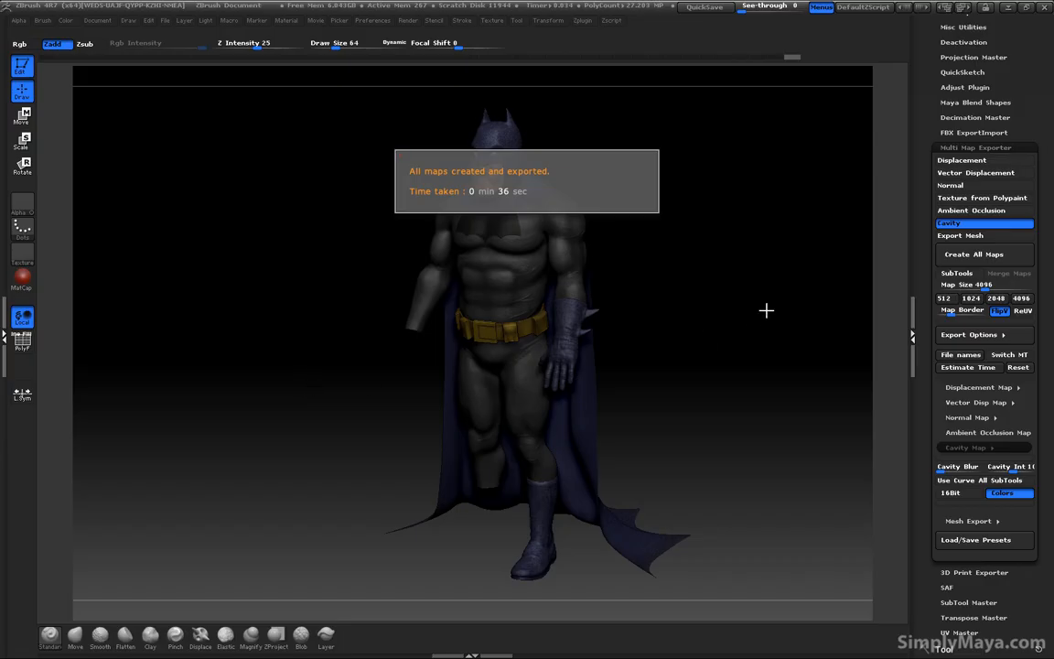
Switch the map export from Cavity to Displacement and enable 3 Channels in the displacement map options
{"action": "left_click", "coordinate": [957, 225]}
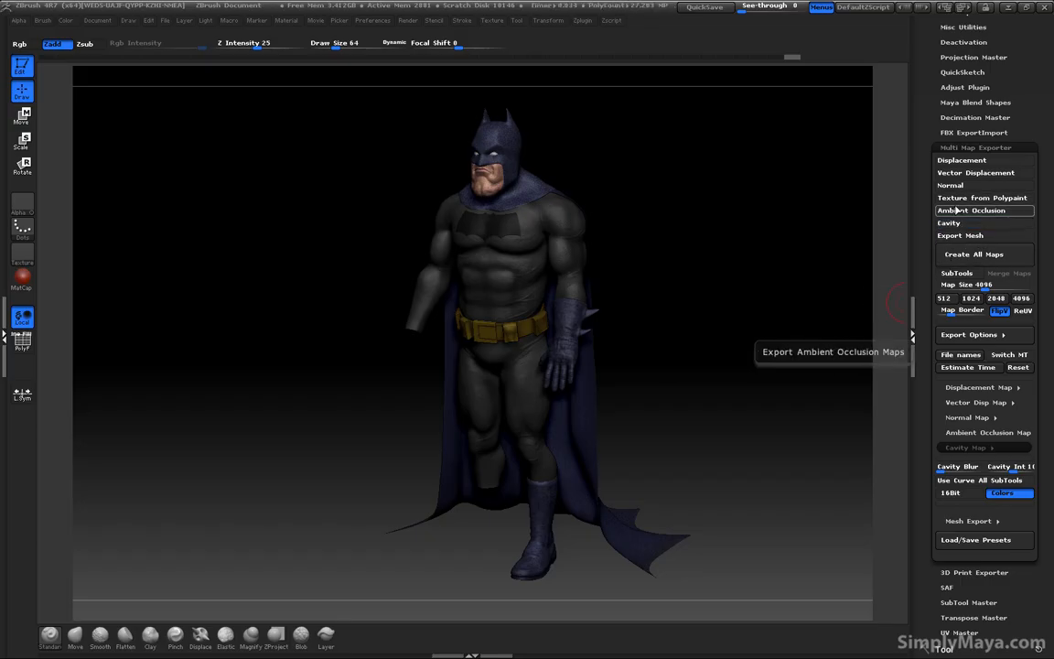
{"action": "left_click", "coordinate": [956, 160]}
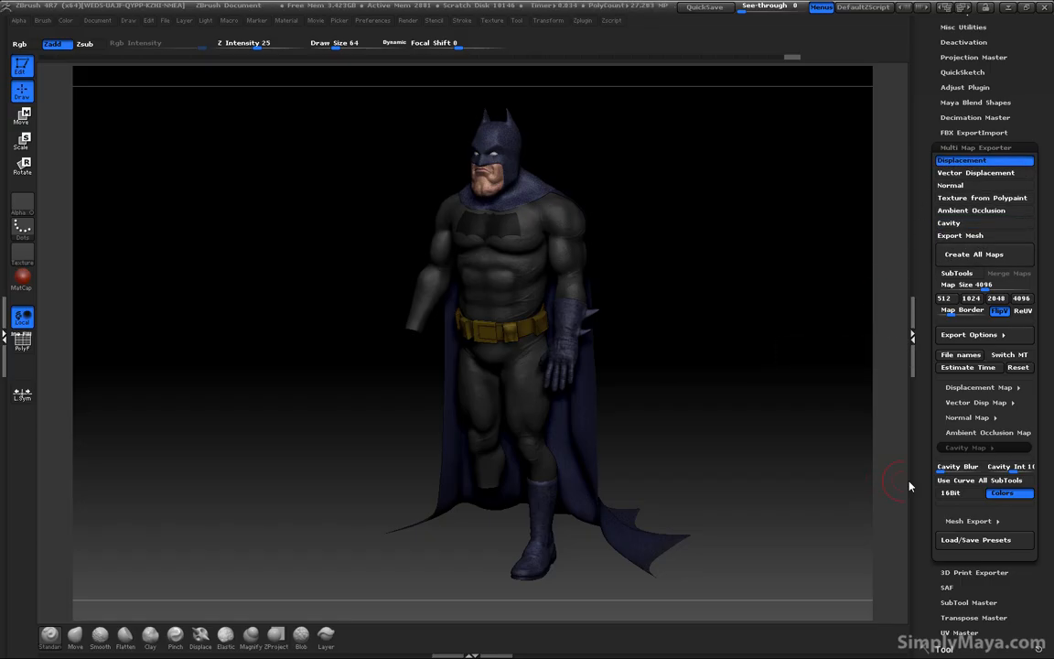
{"action": "left_click", "coordinate": [983, 388]}
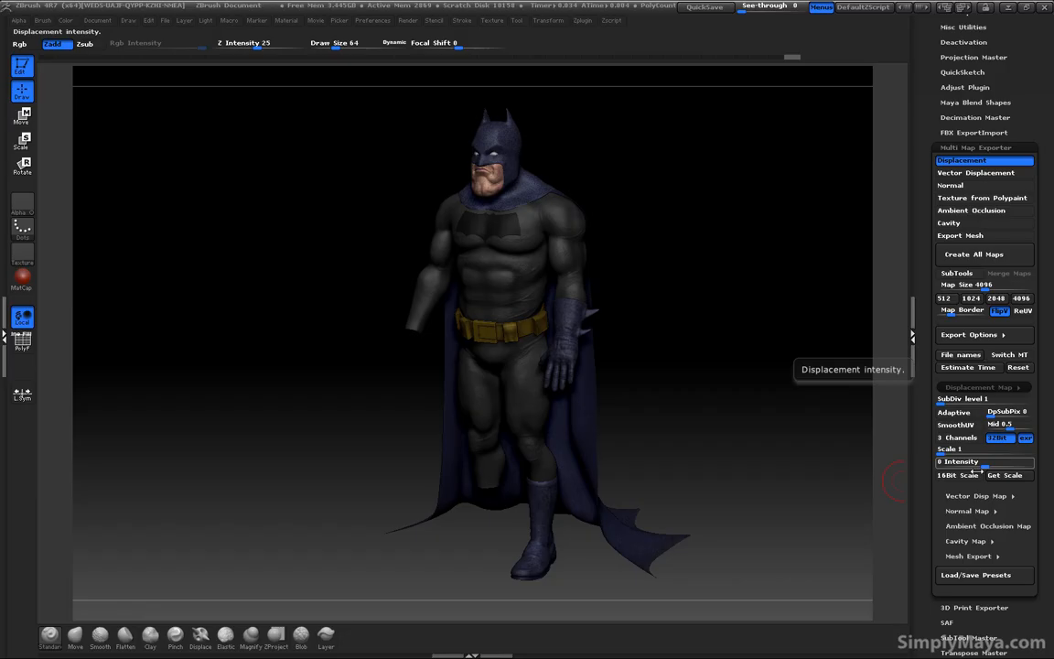
{"action": "left_click", "coordinate": [956, 437]}
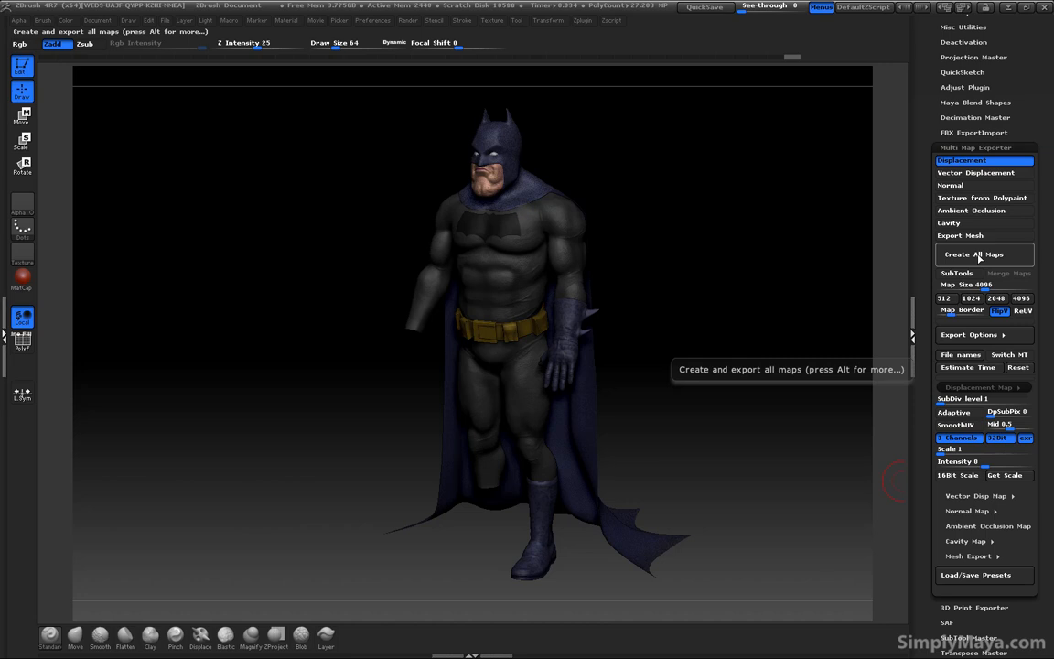
Export the body's displacement map in EXR format as Bt_Body_Dis_001 into the Texture_Dis folder
{"action": "left_click", "coordinate": [978, 258]}
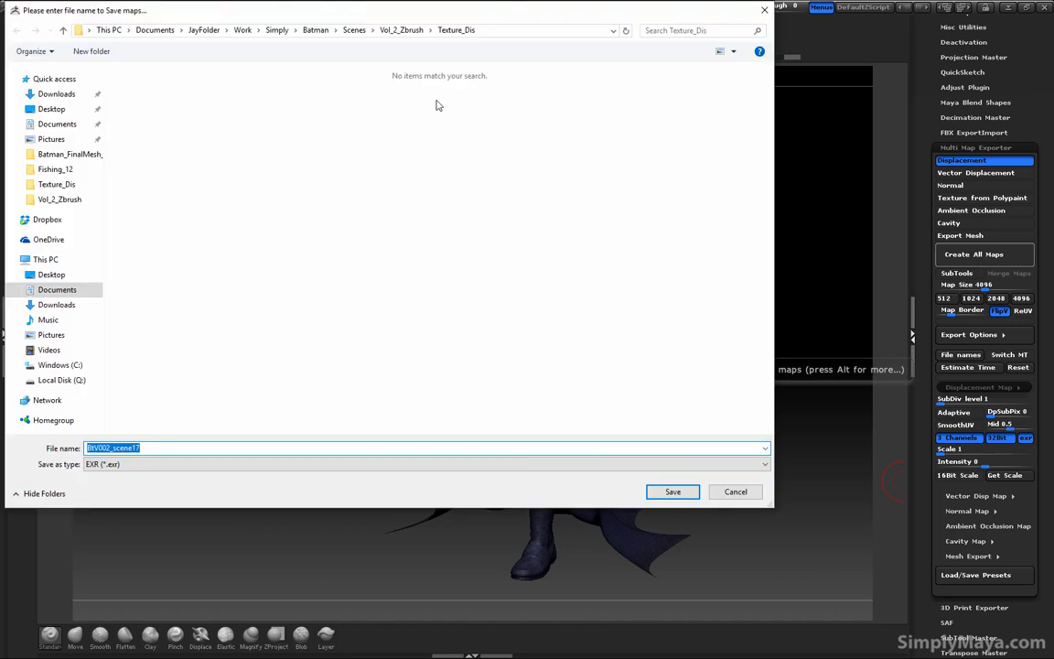
{"action": "left_click_drag", "start_coordinate": [169, 454], "coordinate": [85, 455]}
{"action": "type", "text": "B"}
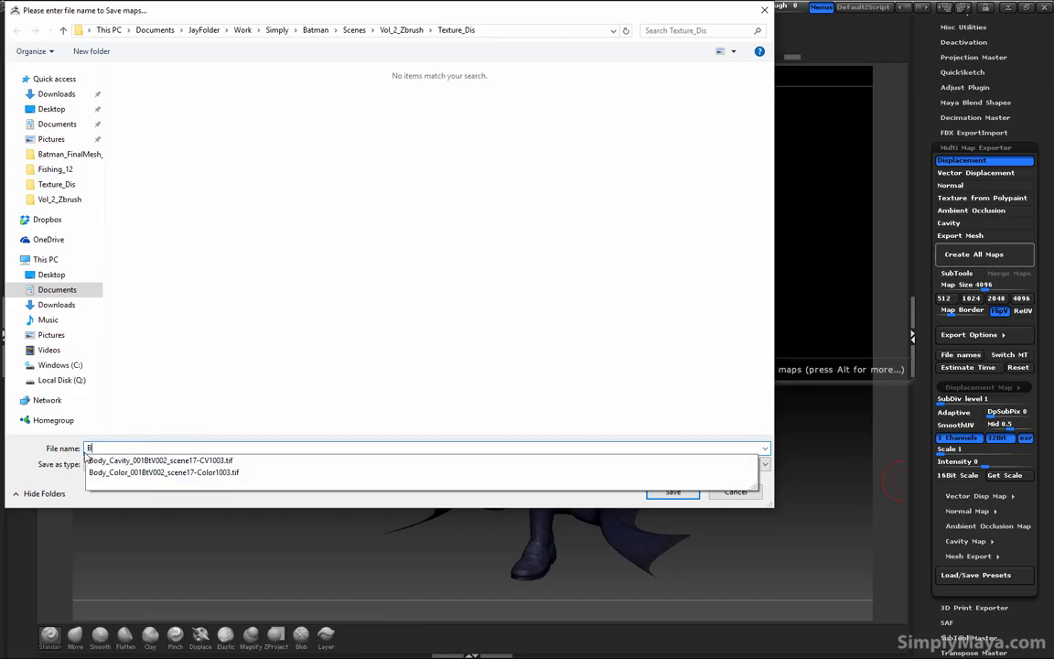
{"action": "type", "text": "t"}
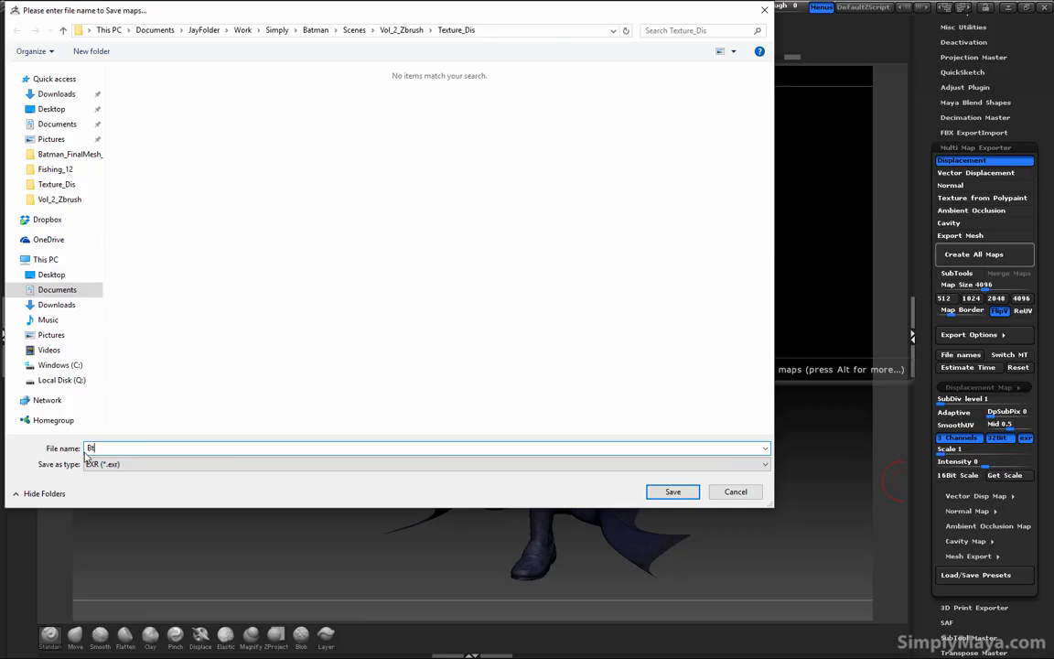
{"action": "type", "text": "_Body_Dis_001"}
{"action": "key", "text": "Return"}
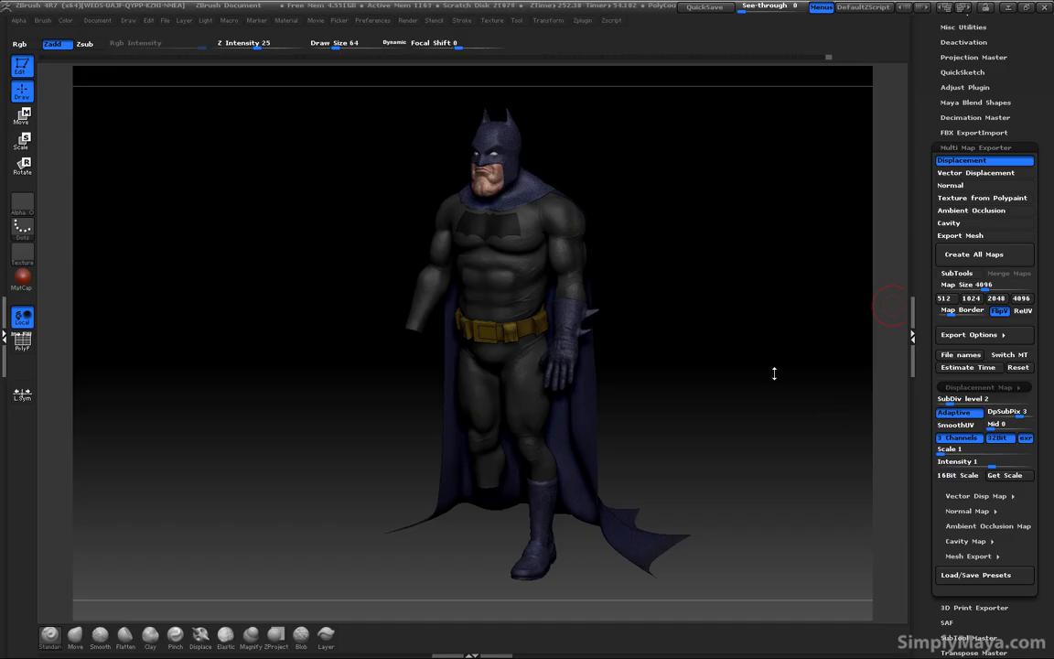
Switch to Photoshop to examine the body's displacement map, and switch to the Batman scene in Maya
{"action": "key", "text": "alt+Tab"}
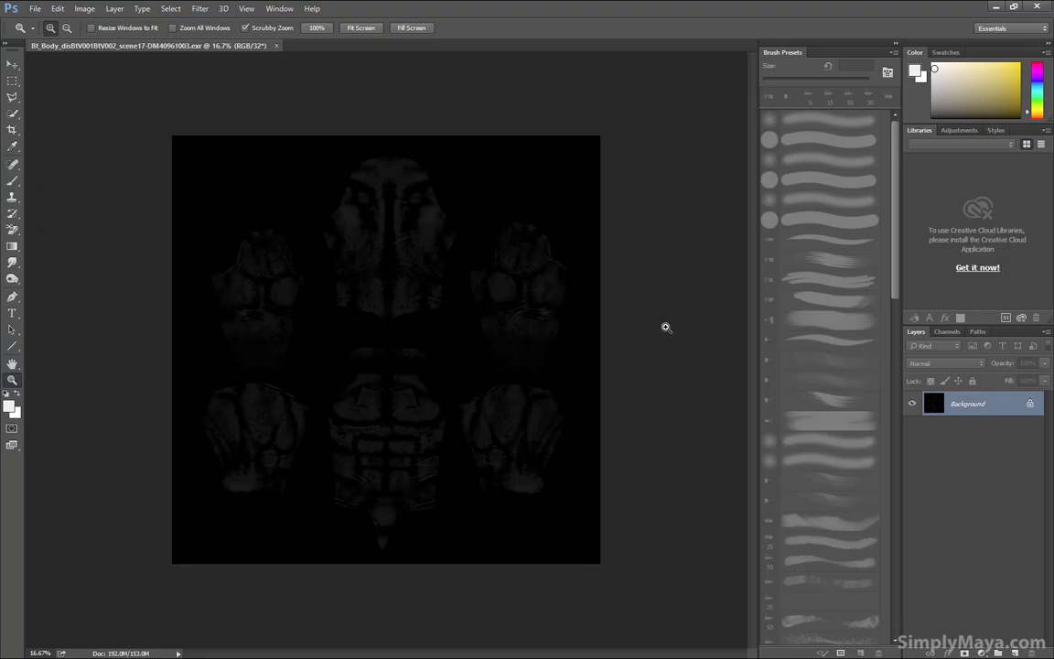
{"action": "key", "text": "alt+Tab"}
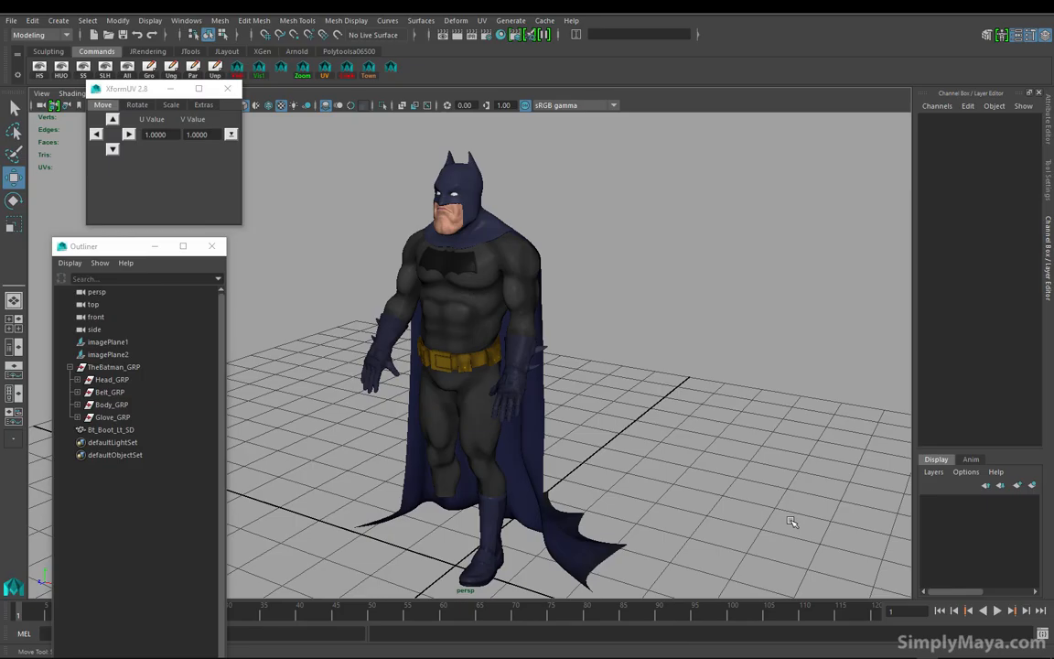
Select the body, cape, belt, glove and boot meshes together, leaving out the head, and show their UVs in the UV Editor
{"action": "middle_click_drag", "start_coordinate": [557, 465], "coordinate": [562, 407], "text": "alt"}
{"action": "right_click_drag", "start_coordinate": [567, 411], "coordinate": [706, 442], "text": "alt"}
{"action": "left_click_drag", "start_coordinate": [412, 414], "coordinate": [622, 412], "text": "alt"}
{"action": "right_click_drag", "start_coordinate": [622, 412], "coordinate": [463, 409], "text": "alt"}
{"action": "left_click_drag", "start_coordinate": [629, 439], "coordinate": [532, 453], "text": "alt"}
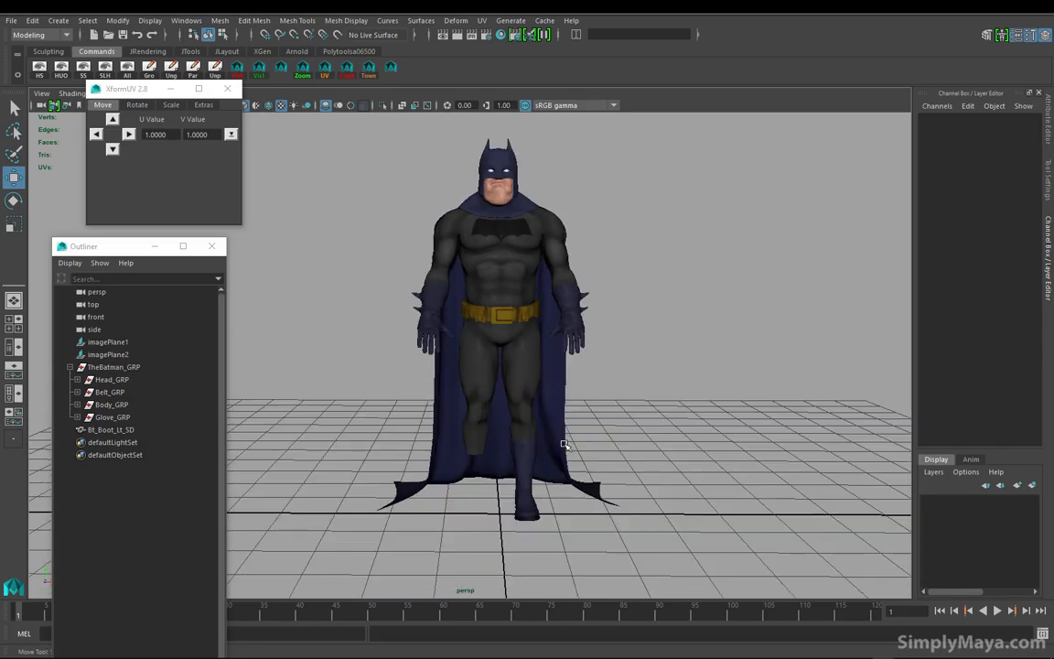
{"action": "left_click_drag", "start_coordinate": [330, 248], "coordinate": [665, 559]}
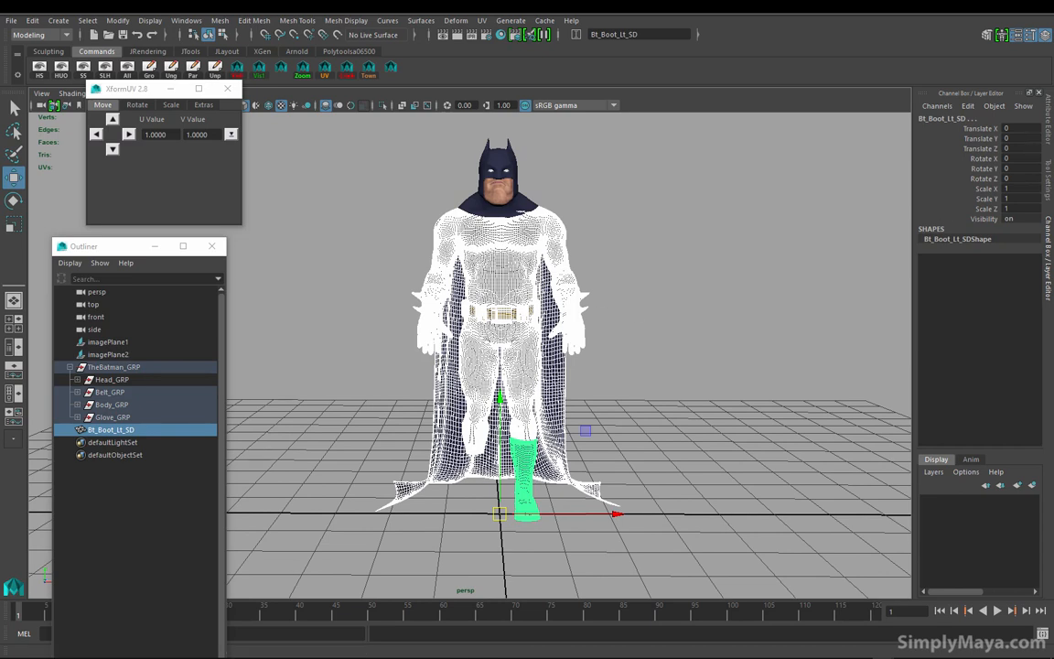
{"action": "left_click_drag", "start_coordinate": [1053, 93], "coordinate": [644, 75]}
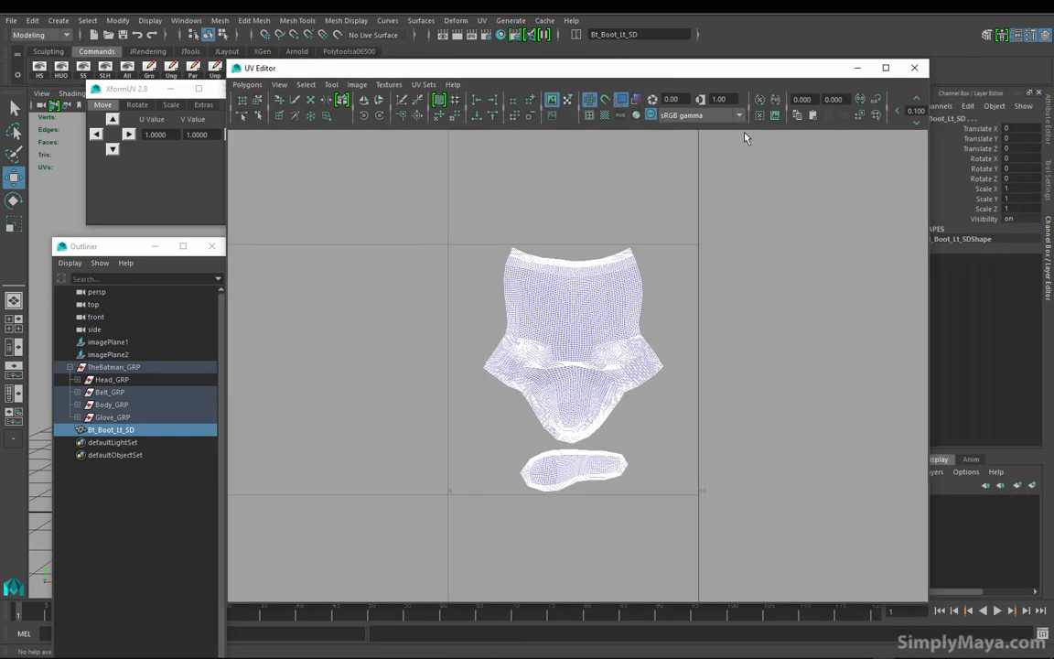
Examine how the UV shells of the body, cape, belt, gloves and boot are laid out across the tiles, and close the UV Editor
{"action": "right_click_drag", "start_coordinate": [751, 283], "coordinate": [449, 292], "text": "alt"}
{"action": "middle_click_drag", "start_coordinate": [427, 288], "coordinate": [560, 270], "text": "alt"}
{"action": "right_click_drag", "start_coordinate": [405, 292], "coordinate": [722, 306], "text": "alt"}
{"action": "middle_click_drag", "start_coordinate": [436, 237], "coordinate": [577, 253], "text": "alt"}
{"action": "right_click_drag", "start_coordinate": [577, 261], "coordinate": [786, 266], "text": "alt"}
{"action": "right_click_drag", "start_coordinate": [284, 340], "coordinate": [550, 327], "text": "alt"}
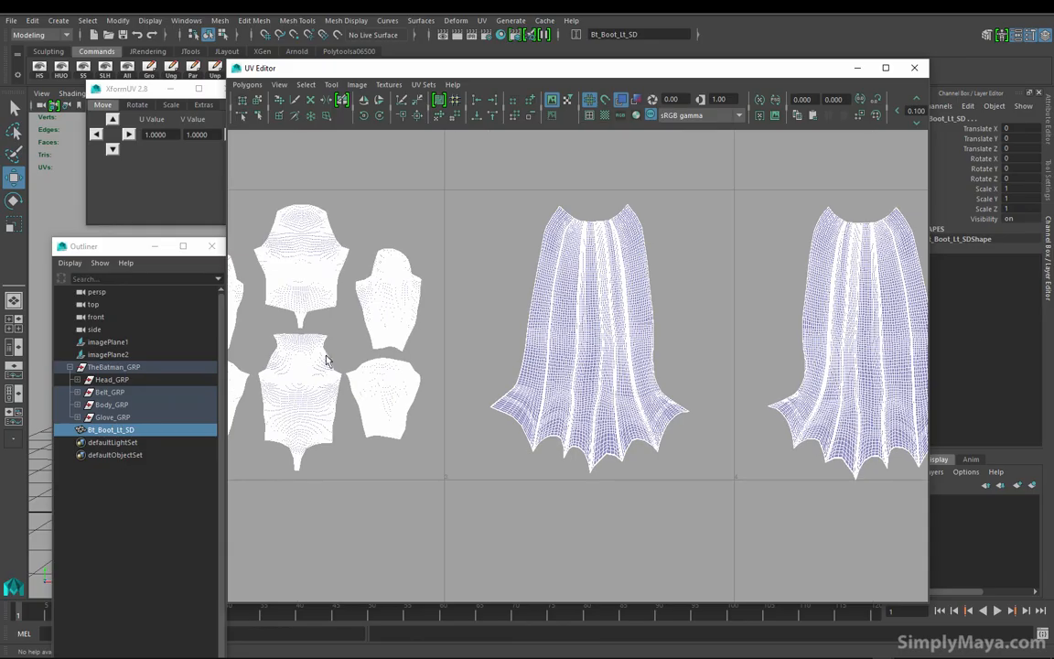
{"action": "middle_click_drag", "start_coordinate": [661, 311], "coordinate": [401, 251], "text": "alt"}
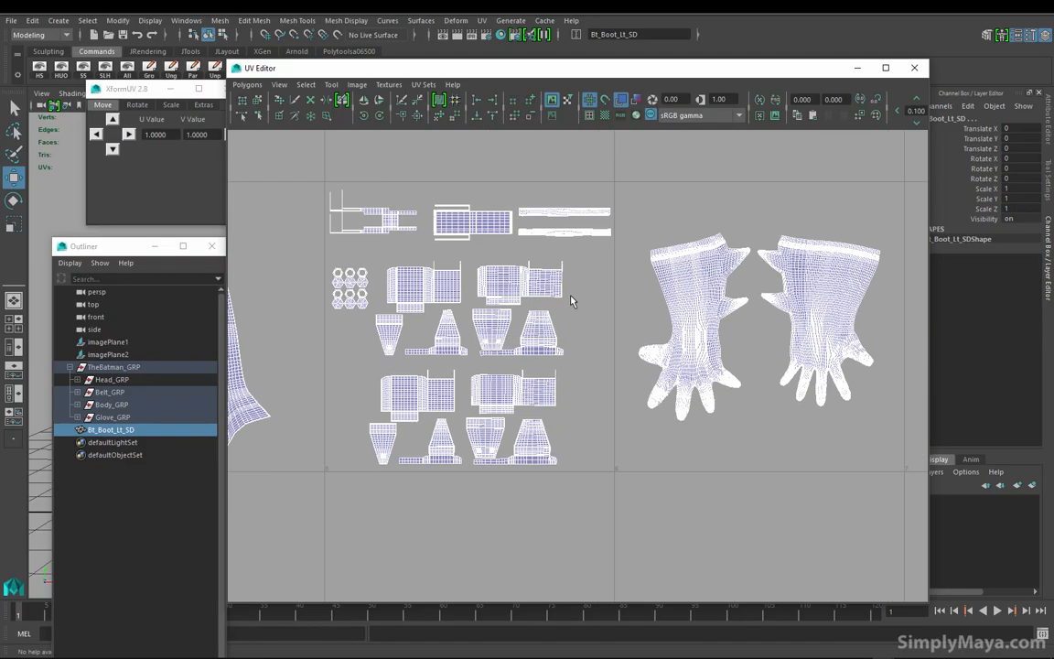
{"action": "middle_click_drag", "start_coordinate": [691, 337], "coordinate": [593, 313], "text": "alt"}
{"action": "middle_click_drag", "start_coordinate": [915, 307], "coordinate": [367, 405], "text": "alt"}
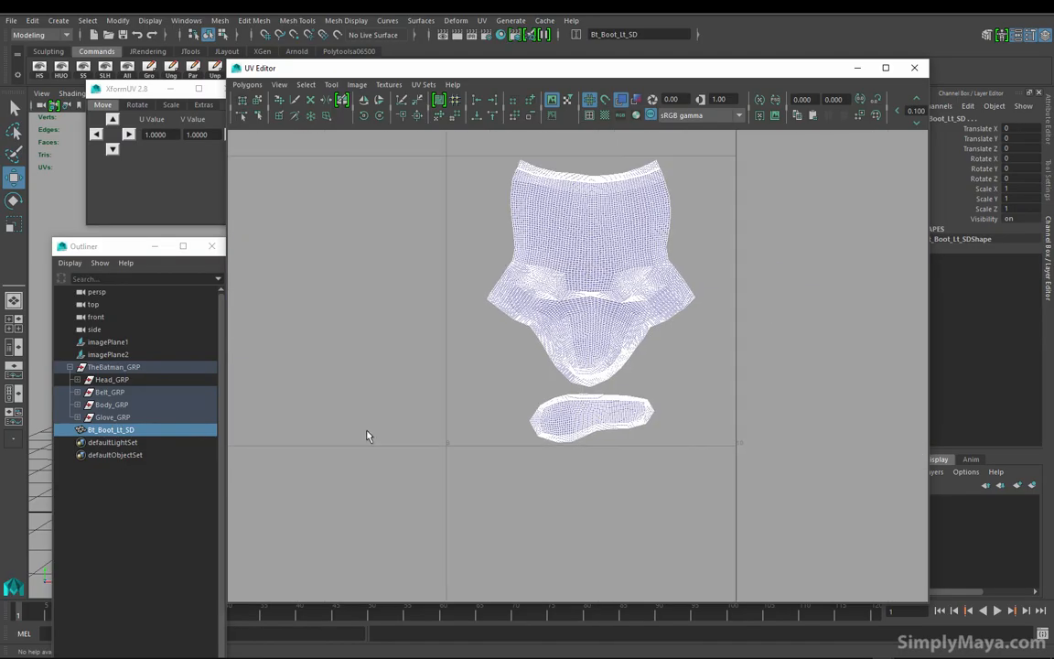
{"action": "left_click", "coordinate": [913, 68]}
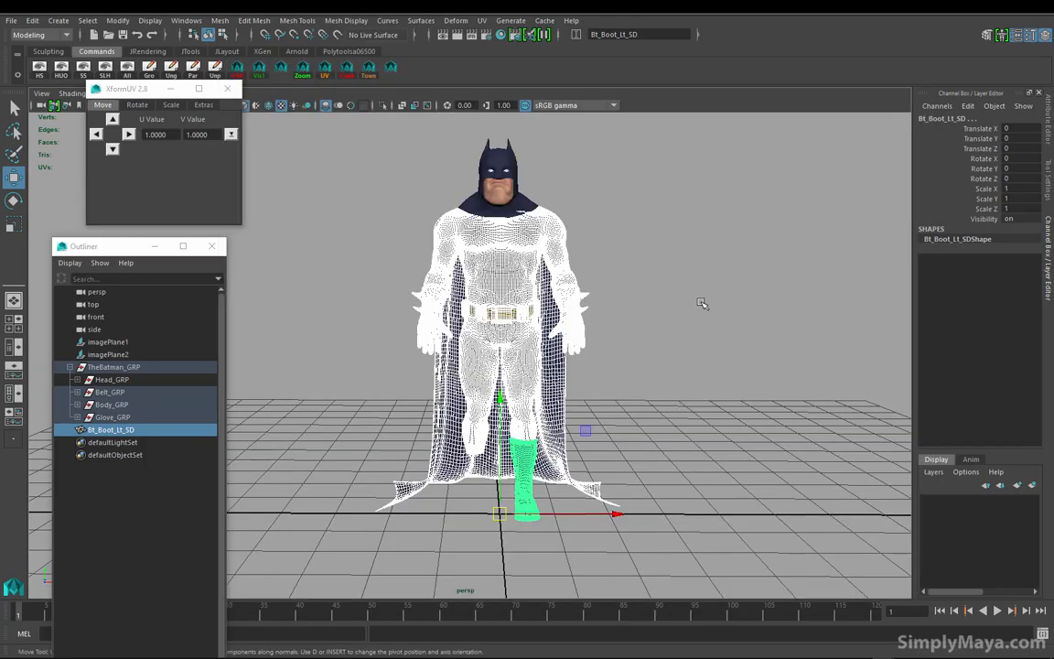
Deselect the meshes and examine the figure's torso, arms, belt and head from several angles
{"action": "left_click_drag", "start_coordinate": [694, 351], "coordinate": [599, 358], "text": "alt"}
{"action": "left_click", "coordinate": [570, 336]}
{"action": "left_click_drag", "start_coordinate": [491, 363], "coordinate": [606, 357], "text": "alt"}
{"action": "scroll", "coordinate": [527, 338], "scroll_direction": "up", "scroll_amount": 5}
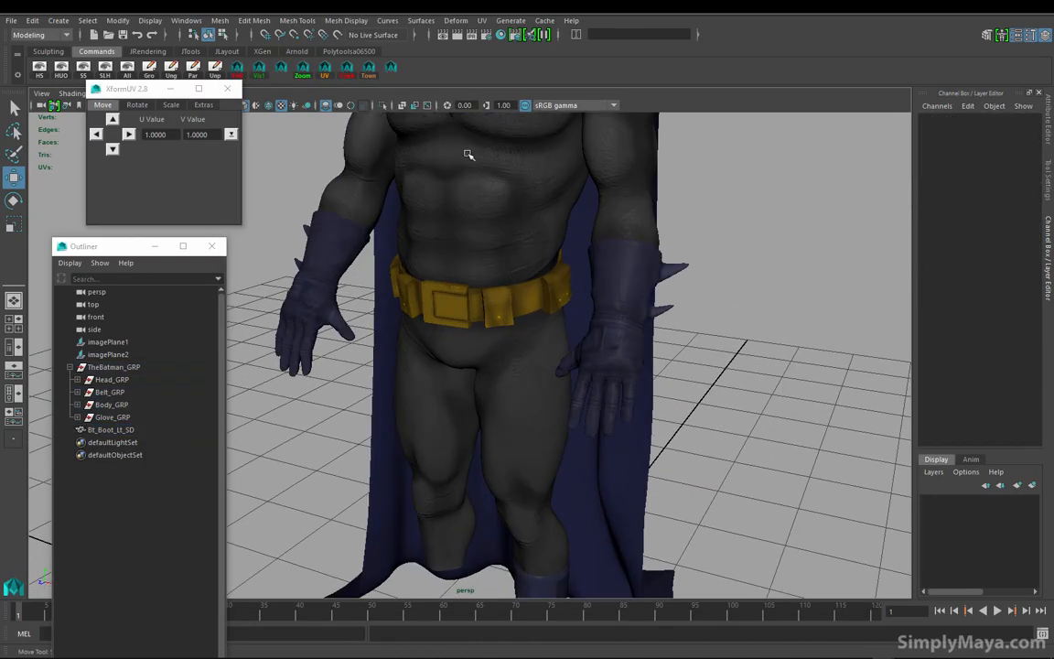
{"action": "left_click_drag", "start_coordinate": [430, 233], "coordinate": [607, 260], "text": "alt"}
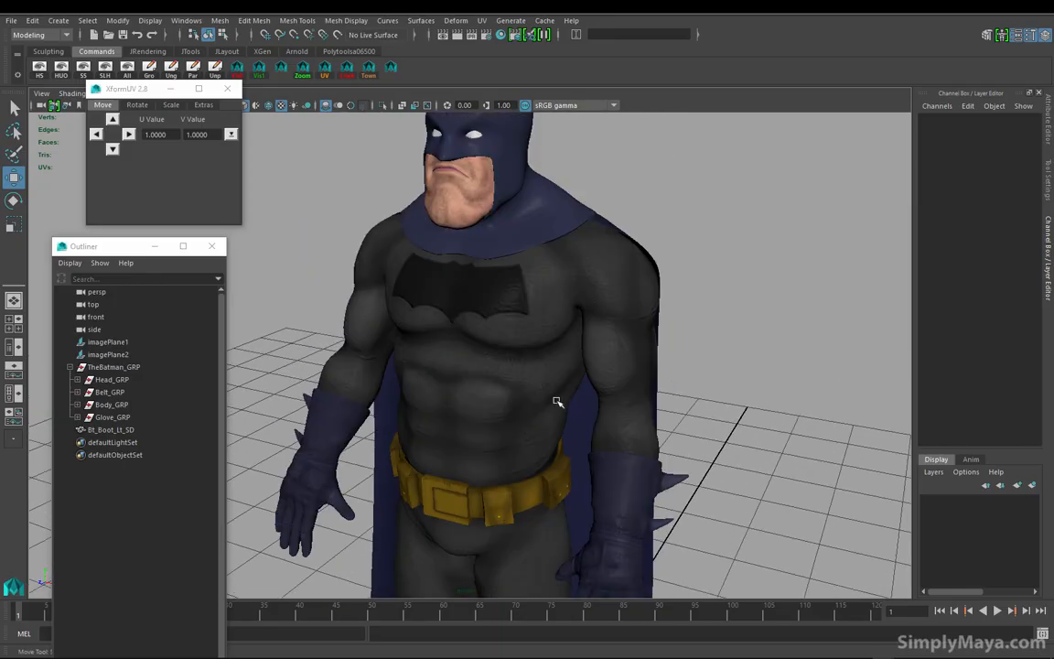
{"action": "left_click_drag", "start_coordinate": [501, 379], "coordinate": [641, 371], "text": "alt"}
{"action": "right_click_drag", "start_coordinate": [536, 342], "coordinate": [745, 384], "text": "alt"}
{"action": "left_click_drag", "start_coordinate": [517, 366], "coordinate": [532, 360], "text": "alt"}
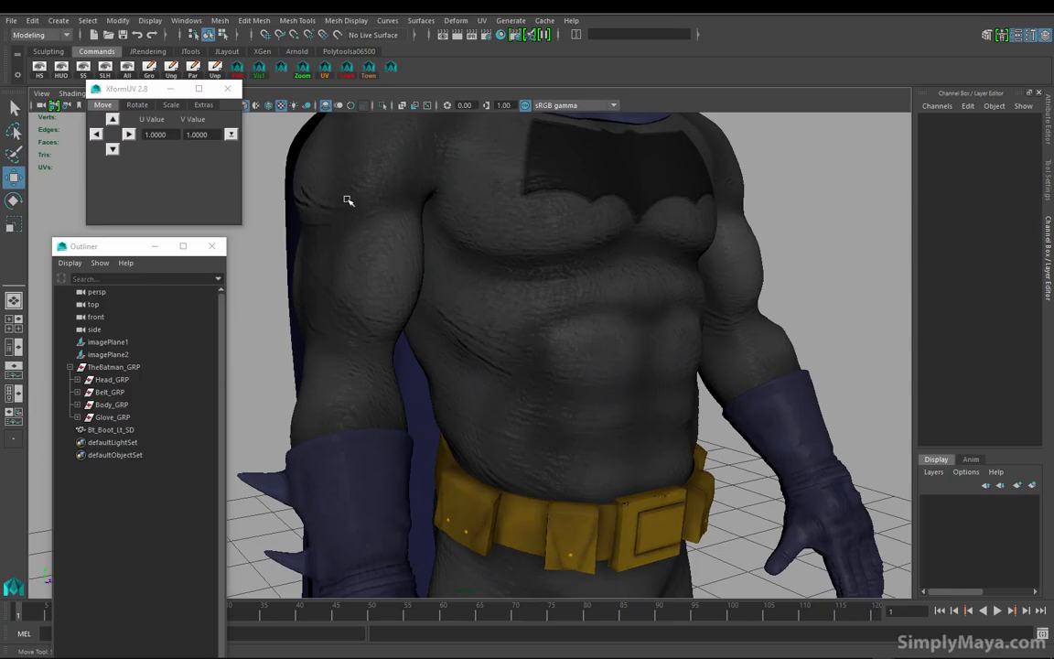
{"action": "right_click_drag", "start_coordinate": [644, 286], "coordinate": [534, 339], "text": "alt"}
{"action": "middle_click_drag", "start_coordinate": [603, 320], "coordinate": [605, 215], "text": "alt"}
{"action": "left_click_drag", "start_coordinate": [594, 334], "coordinate": [525, 334], "text": "alt"}
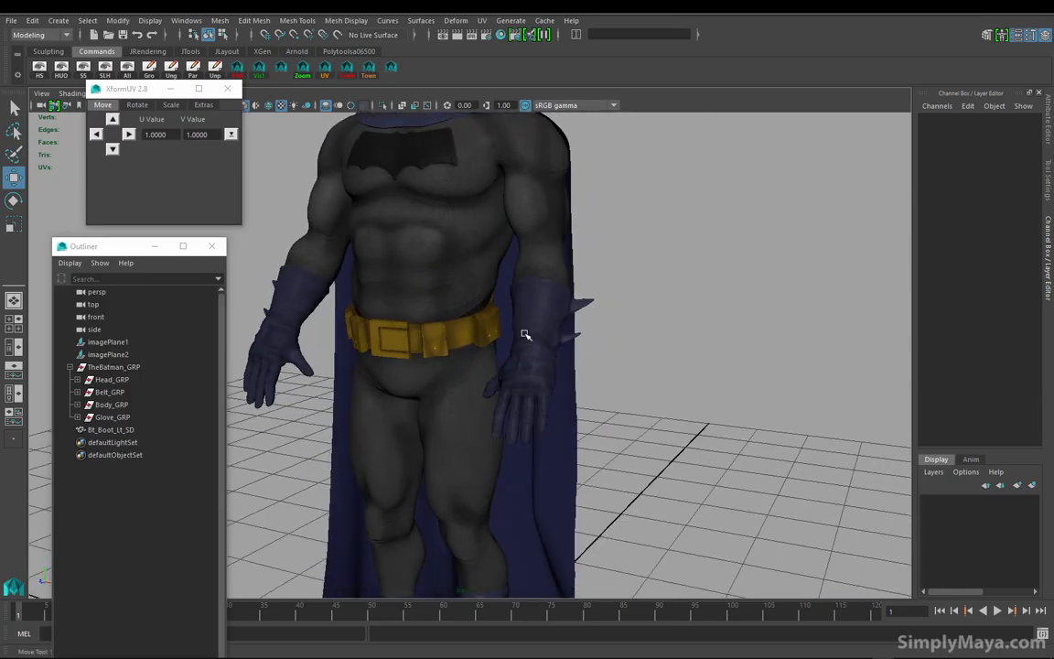
{"action": "left_click_drag", "start_coordinate": [475, 252], "coordinate": [492, 350], "text": "alt"}
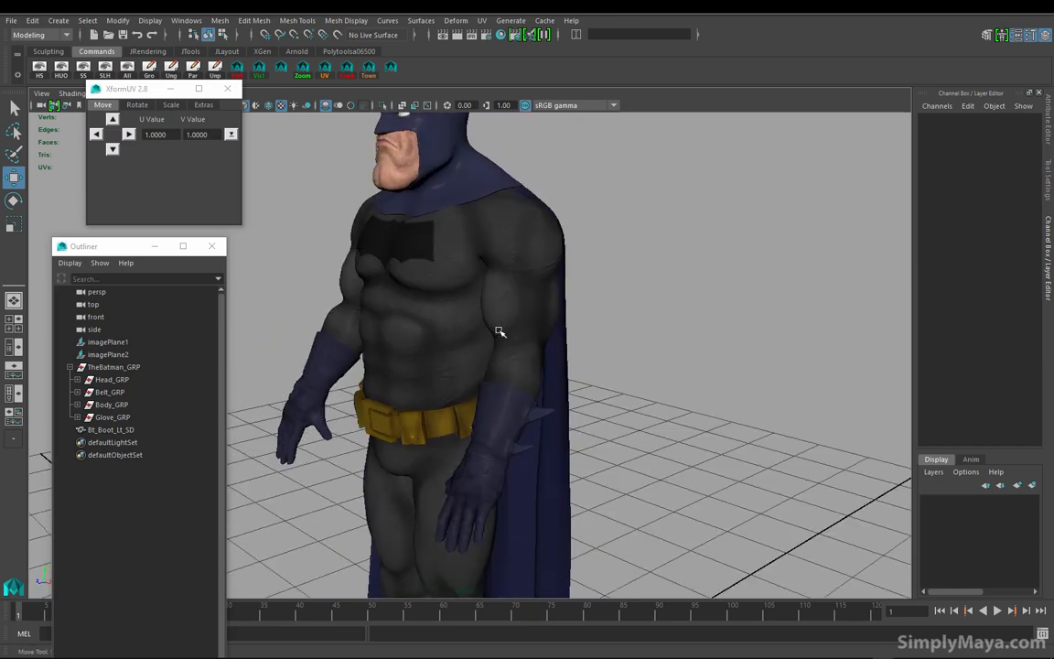
{"action": "left_click_drag", "start_coordinate": [534, 318], "coordinate": [544, 357], "text": "alt"}
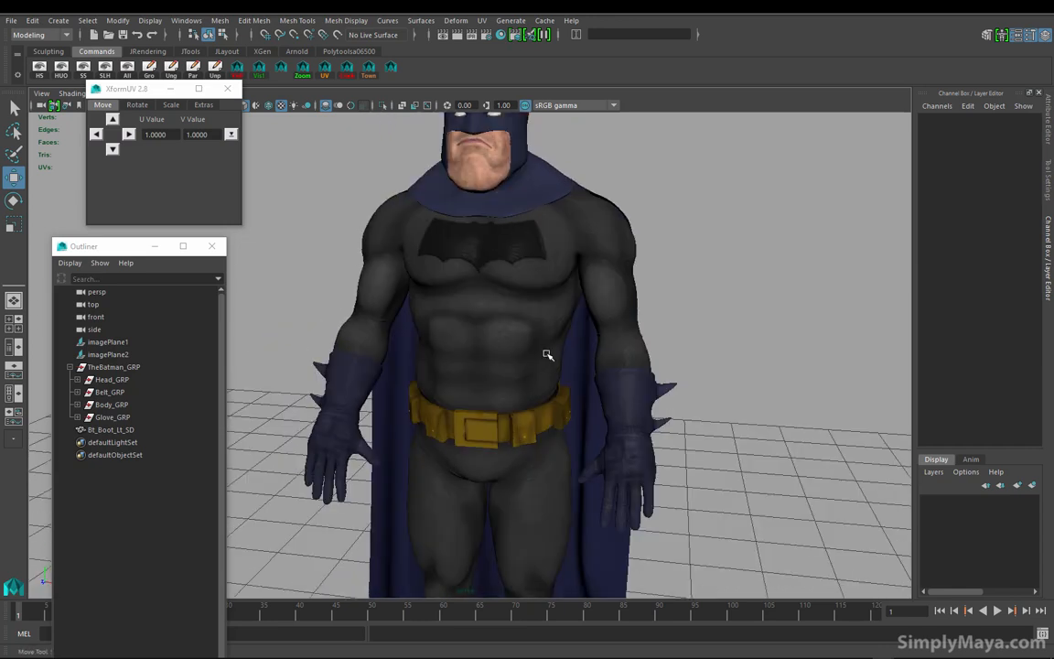
{"action": "right_click_drag", "start_coordinate": [555, 325], "coordinate": [468, 330], "text": "alt"}
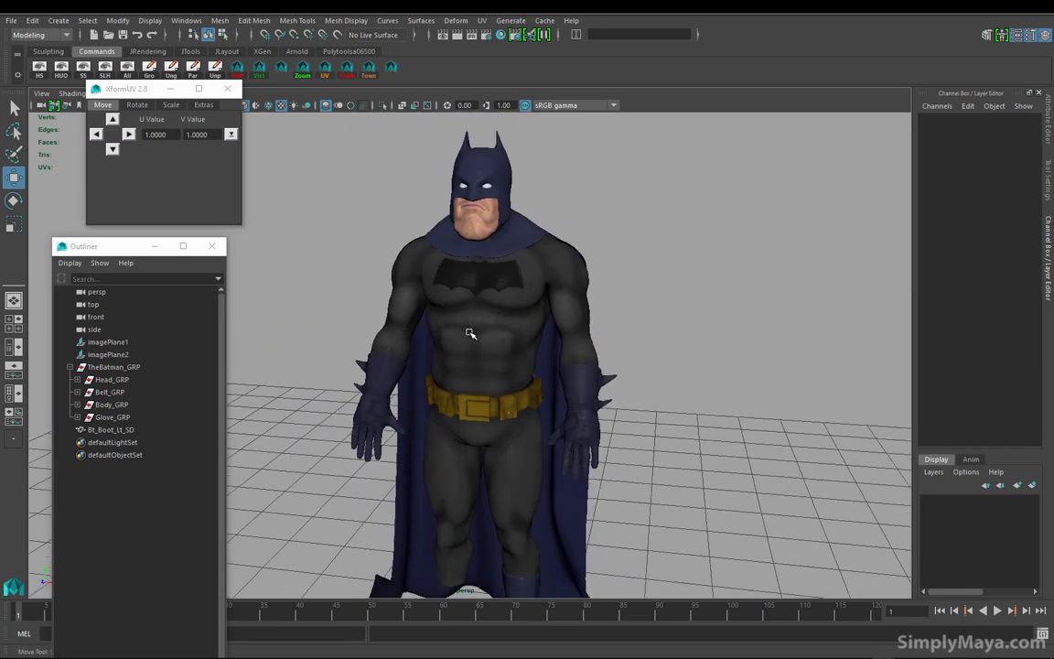
Examine the full figure from the side and front, including the legs, cape and left boot
{"action": "middle_click_drag", "start_coordinate": [506, 391], "coordinate": [495, 332], "text": "alt"}
{"action": "left_click_drag", "start_coordinate": [447, 397], "coordinate": [533, 442], "text": "alt"}
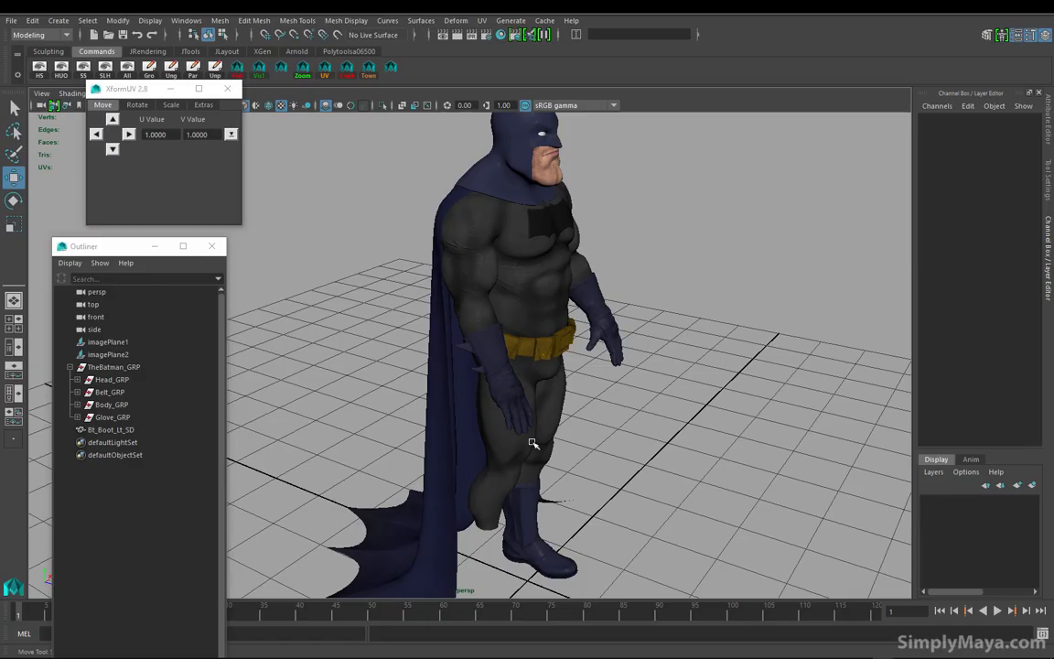
{"action": "left_click_drag", "start_coordinate": [554, 449], "coordinate": [492, 340], "text": "alt"}
{"action": "middle_click_drag", "start_coordinate": [492, 339], "coordinate": [487, 454], "text": "alt"}
{"action": "right_click_drag", "start_coordinate": [487, 453], "coordinate": [556, 469], "text": "alt"}
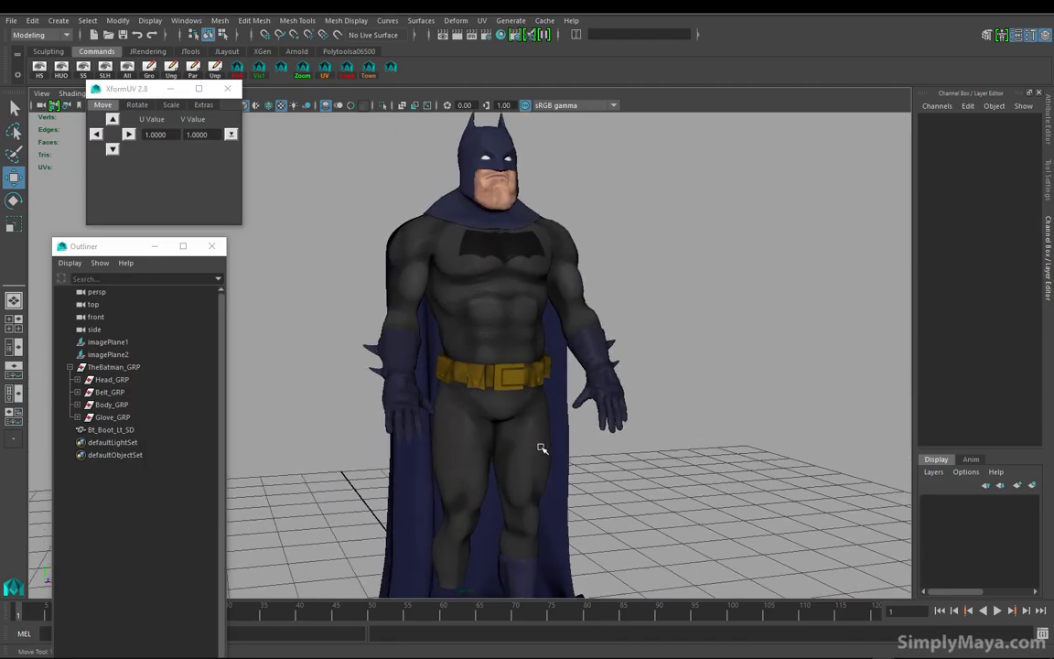
{"action": "left_click_drag", "start_coordinate": [556, 469], "coordinate": [484, 436], "text": "alt"}
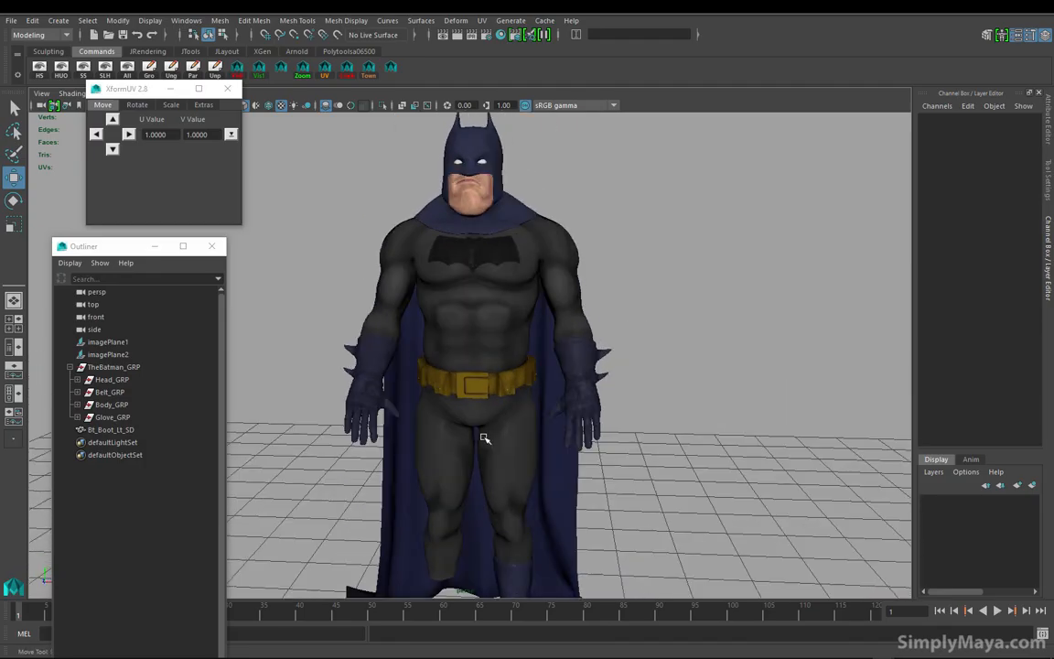
{"action": "mouse_move", "coordinate": [512, 474]}
{"action": "left_mouse_down", "text": "alt"}
{"action": "mouse_move", "coordinate": [551, 464]}
{"action": "mouse_move", "coordinate": [506, 475]}
{"action": "left_mouse_up", "text": "alt"}
{"action": "right_click_drag", "start_coordinate": [506, 474], "coordinate": [499, 315], "text": "alt"}
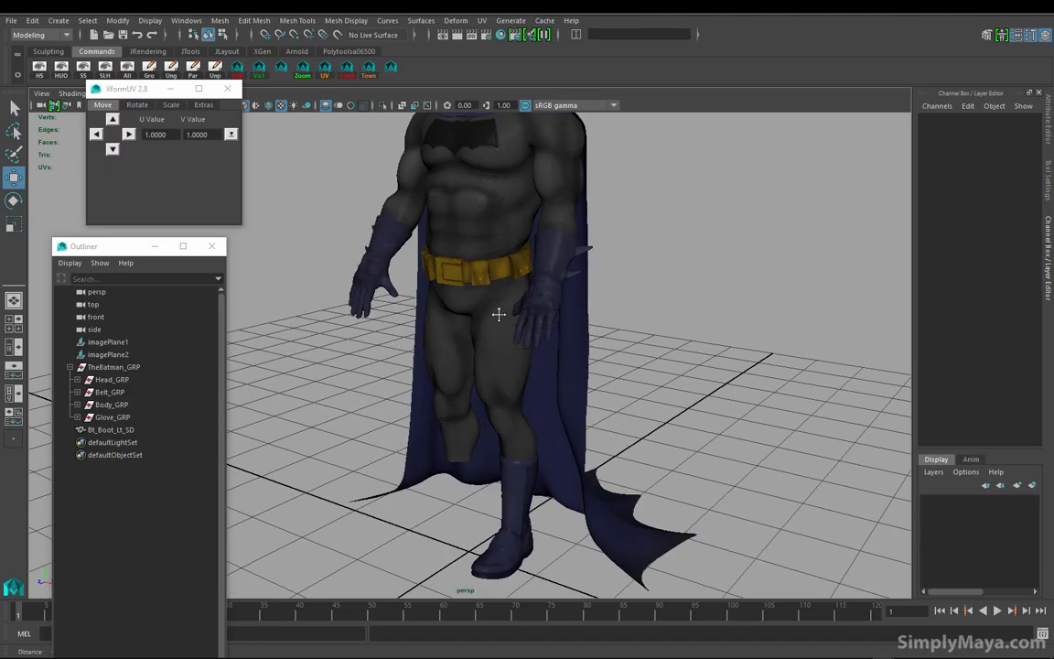
{"action": "middle_click_drag", "start_coordinate": [498, 314], "coordinate": [501, 316], "text": "alt"}
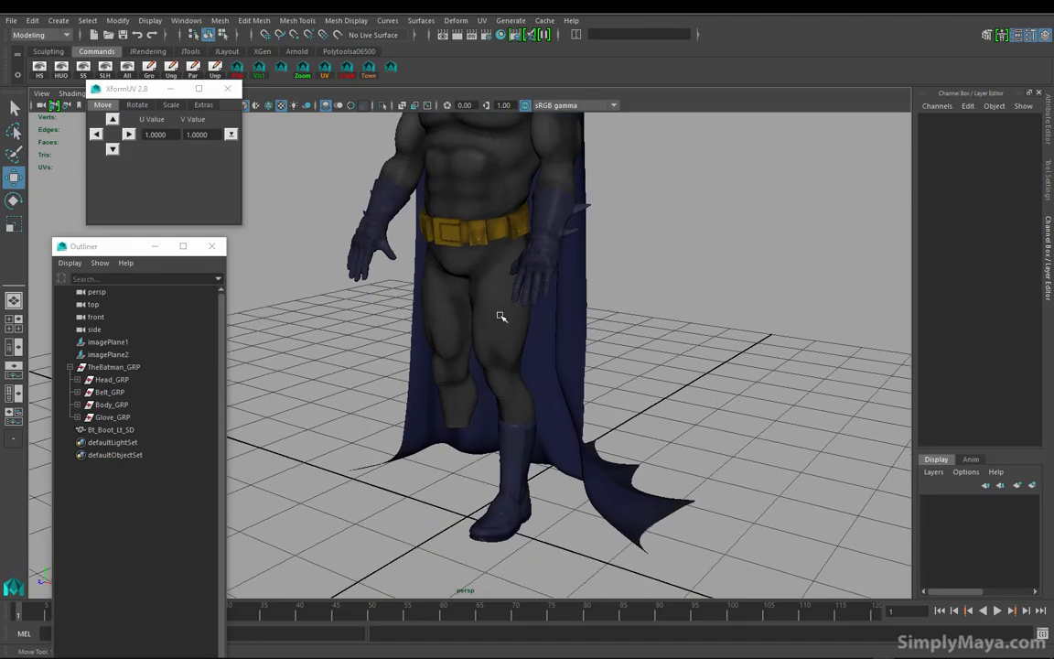
{"action": "right_click_drag", "start_coordinate": [567, 322], "coordinate": [473, 301], "text": "alt"}
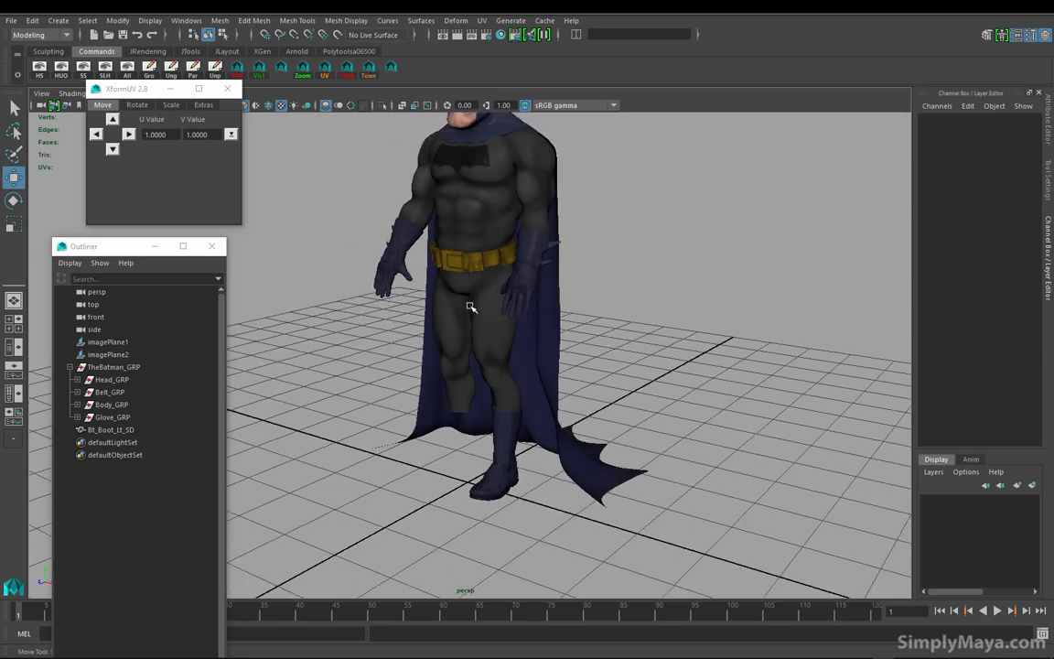
{"action": "middle_click_drag", "start_coordinate": [473, 301], "coordinate": [473, 346], "text": "alt"}
{"action": "left_click_drag", "start_coordinate": [473, 345], "coordinate": [491, 415], "text": "alt"}
{"action": "middle_click_drag", "start_coordinate": [492, 415], "coordinate": [491, 388], "text": "alt"}
{"action": "right_click_drag", "start_coordinate": [491, 388], "coordinate": [548, 431], "text": "alt"}
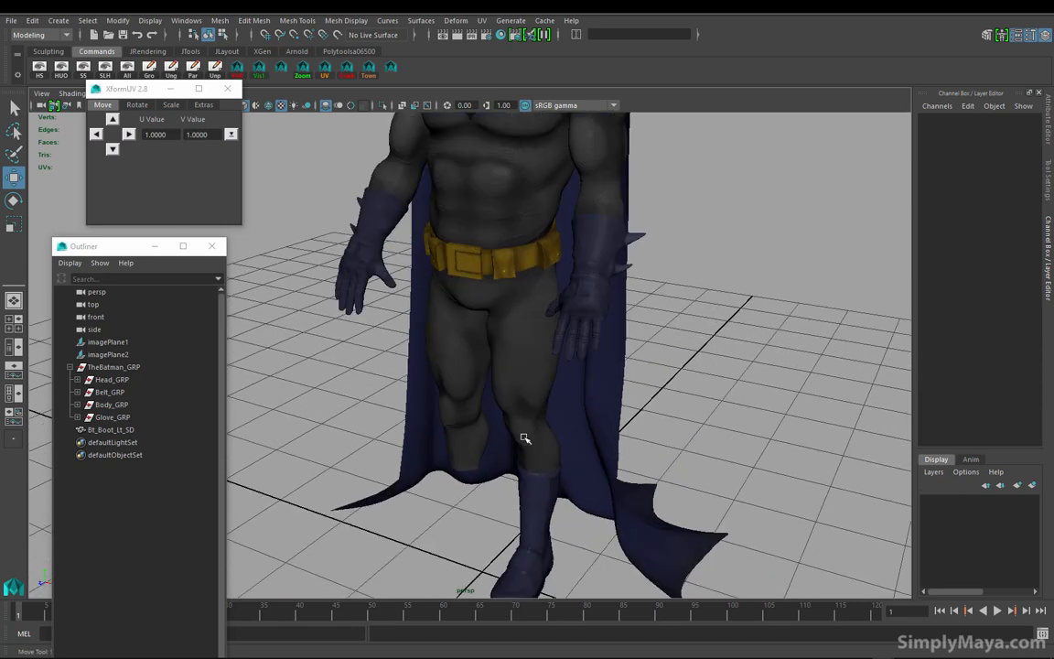
{"action": "middle_click_drag", "start_coordinate": [549, 431], "coordinate": [517, 370], "text": "alt"}
{"action": "left_click_drag", "start_coordinate": [476, 408], "coordinate": [502, 371], "text": "alt"}
{"action": "middle_click_drag", "start_coordinate": [498, 325], "coordinate": [523, 396], "text": "alt"}
{"action": "right_click_drag", "start_coordinate": [523, 395], "coordinate": [421, 374], "text": "alt"}
{"action": "left_click_drag", "start_coordinate": [421, 375], "coordinate": [455, 396], "text": "alt"}
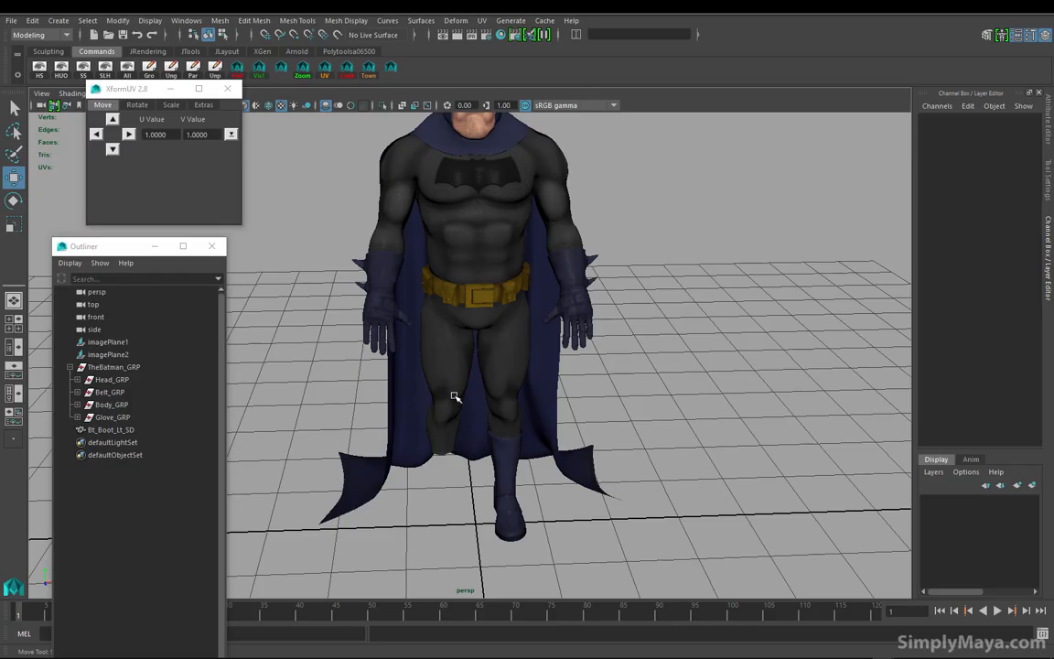
Duplicate the left boot and mirror the copy onto the right leg with a Scale X of -1
{"action": "left_click", "coordinate": [581, 299]}
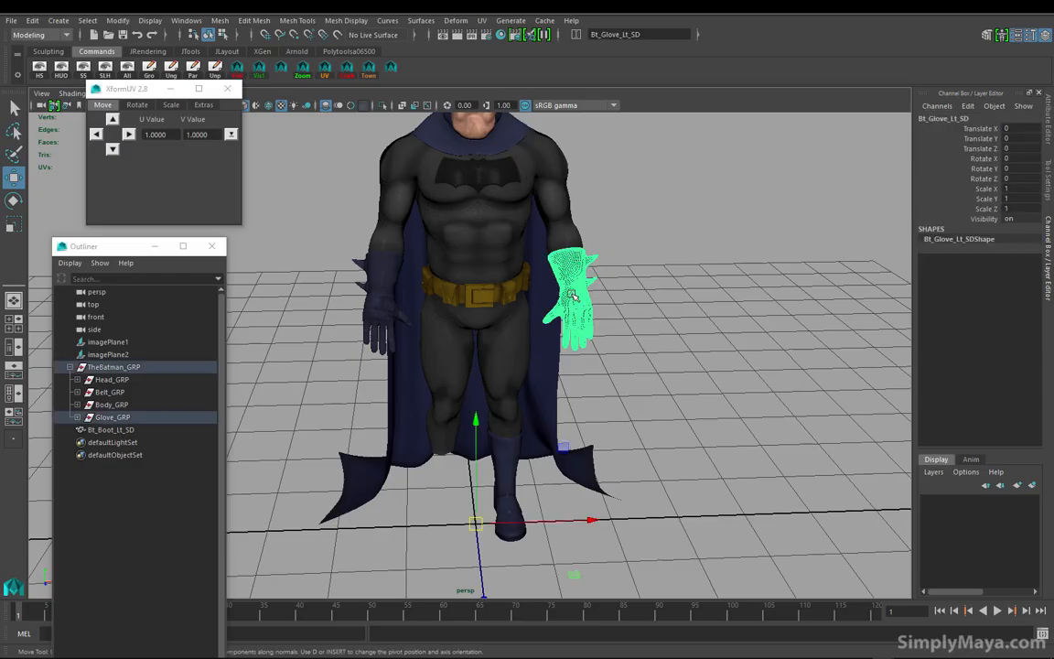
{"action": "left_click", "coordinate": [395, 348]}
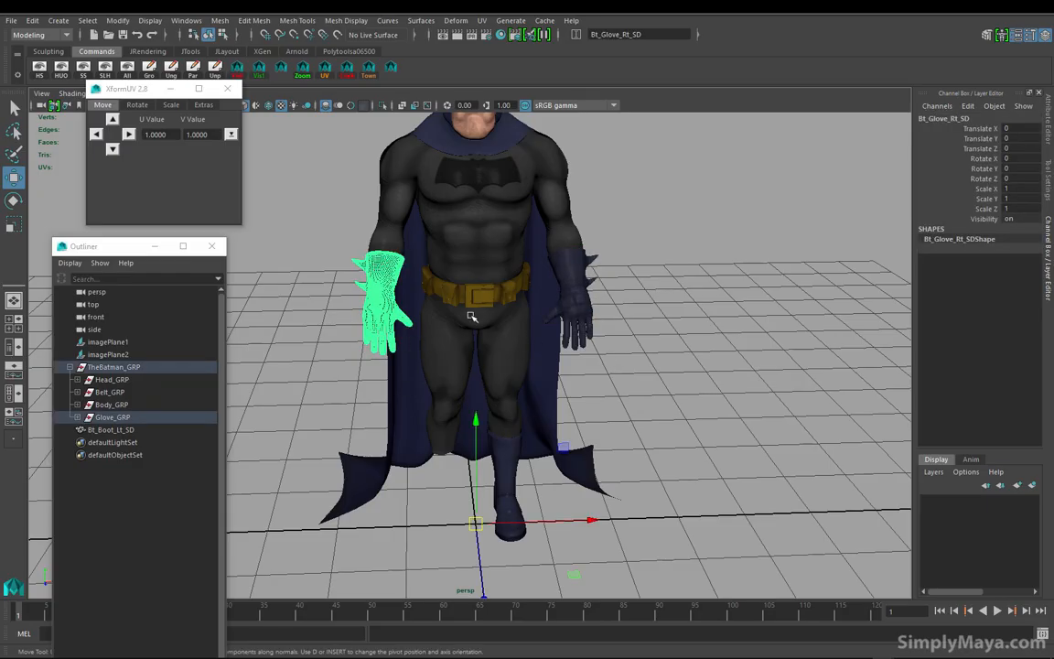
{"action": "left_click", "coordinate": [505, 477]}
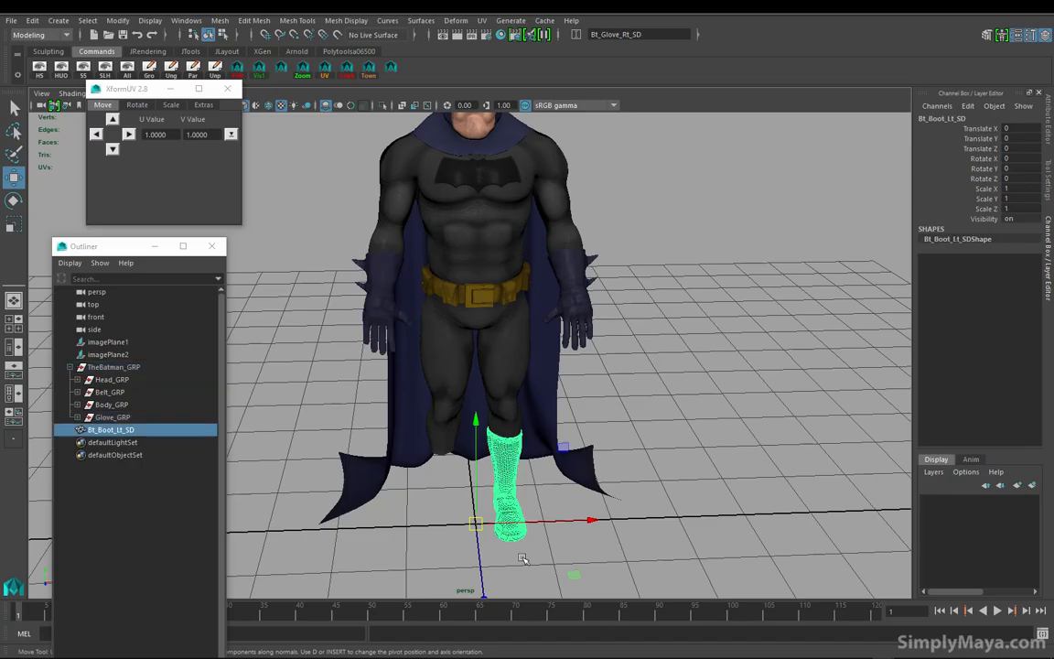
{"action": "right_click_drag", "start_coordinate": [439, 414], "coordinate": [499, 398], "text": "alt"}
{"action": "middle_click_drag", "start_coordinate": [500, 398], "coordinate": [517, 359], "text": "alt"}
{"action": "right_click_drag", "start_coordinate": [568, 389], "coordinate": [732, 403], "text": "alt"}
{"action": "left_click_drag", "start_coordinate": [585, 458], "coordinate": [544, 462], "text": "alt"}
{"action": "right_click_drag", "start_coordinate": [577, 463], "coordinate": [655, 465], "text": "alt"}
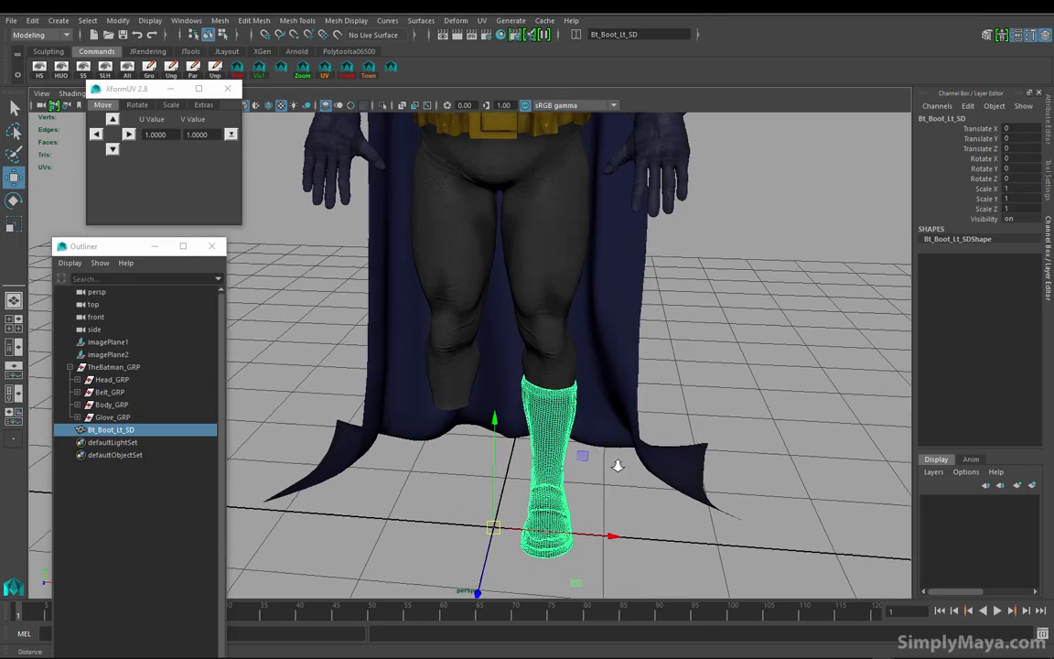
{"action": "left_click_drag", "start_coordinate": [606, 468], "coordinate": [622, 466], "text": "alt"}
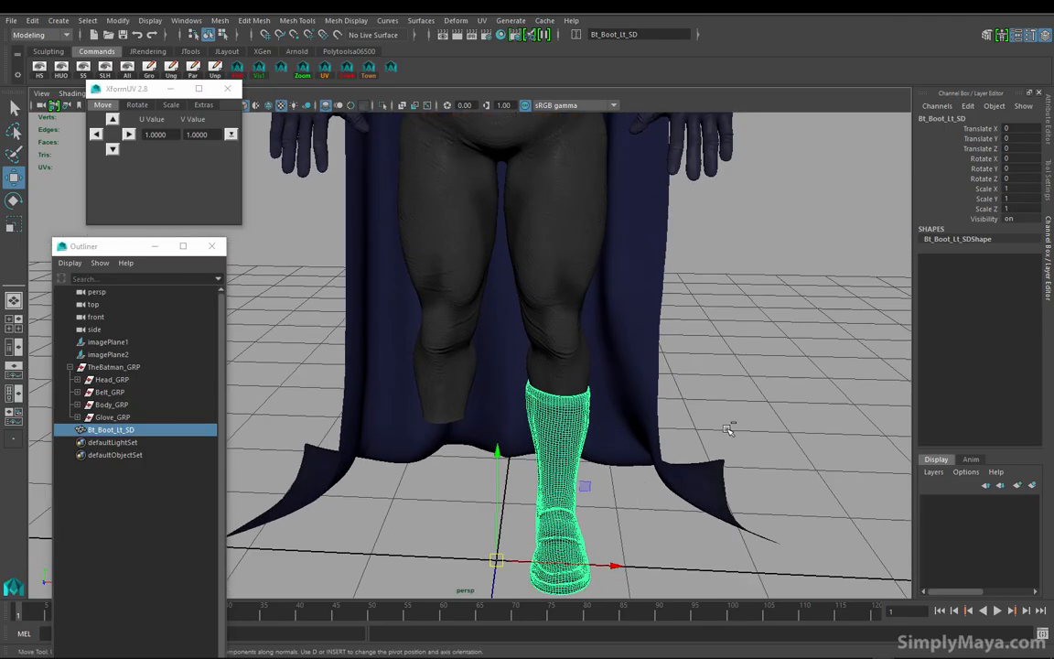
{"action": "key", "text": "ctrl+d"}
{"action": "double_click", "coordinate": [1022, 189]}
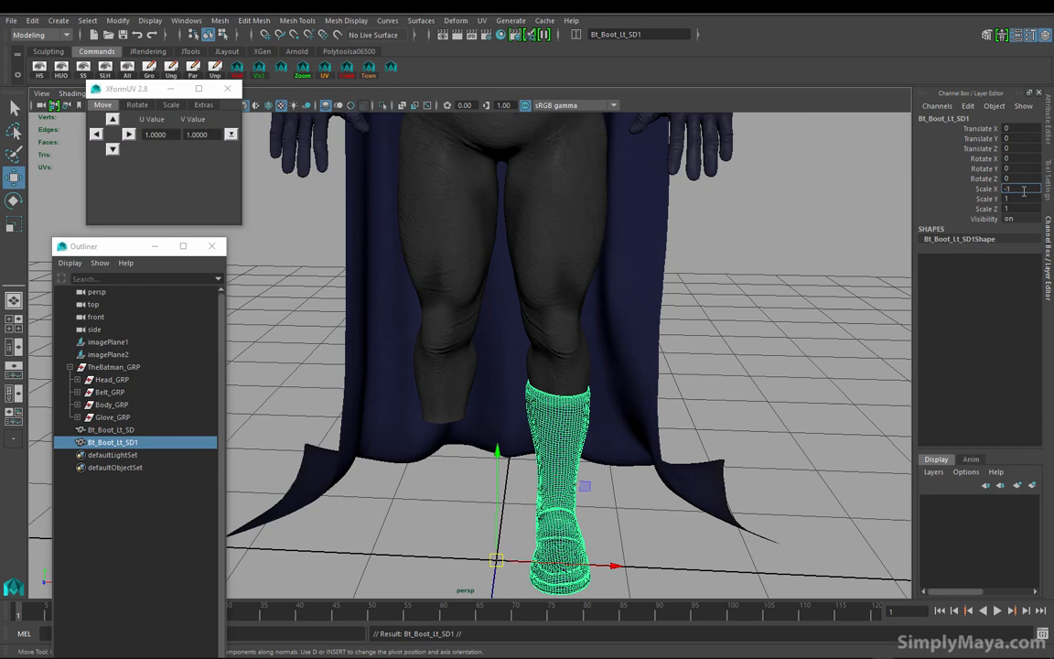
{"action": "type", "text": "-1"}
{"action": "key", "text": "Return"}
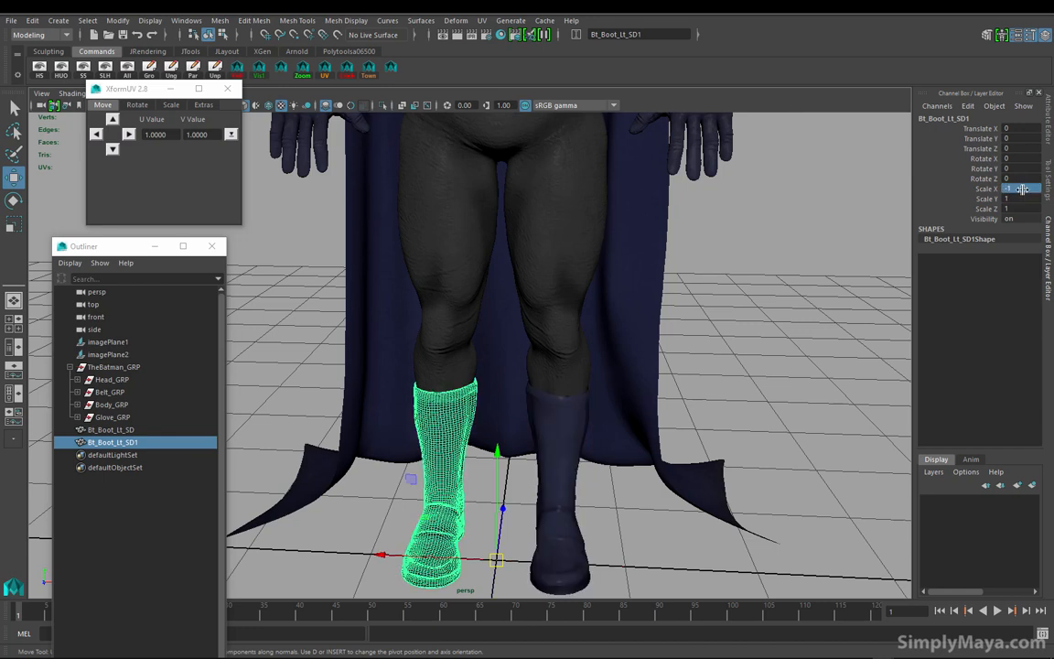
Open the UV Editor for the mirrored boot and move its window off the viewport
{"action": "left_click_drag", "start_coordinate": [455, 448], "coordinate": [483, 455], "text": "alt"}
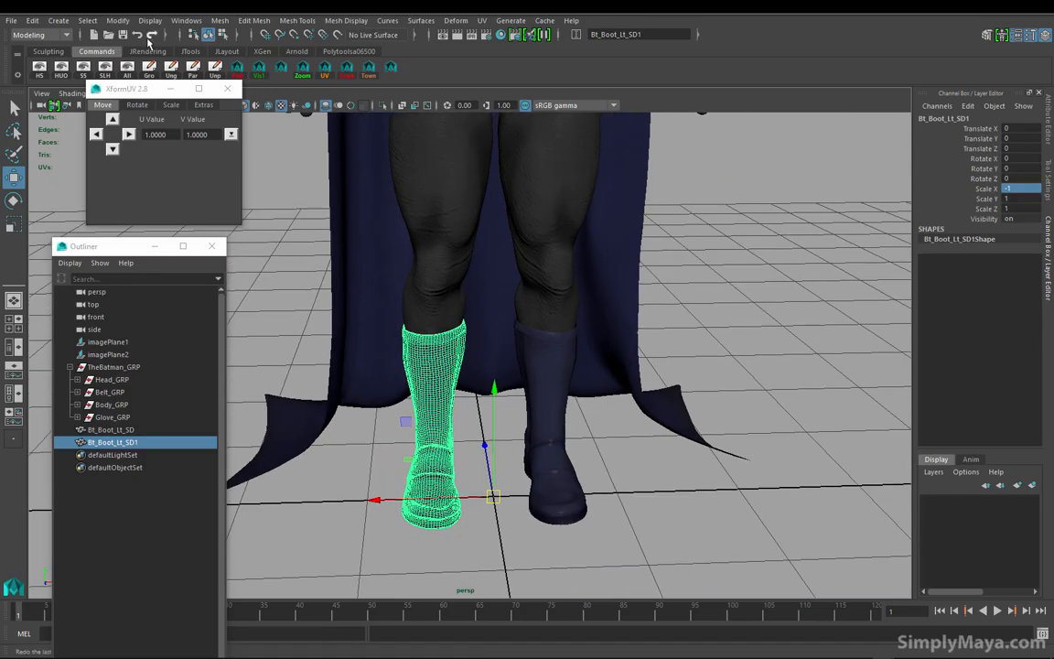
{"action": "left_click", "coordinate": [178, 22]}
{"action": "left_click", "coordinate": [191, 203]}
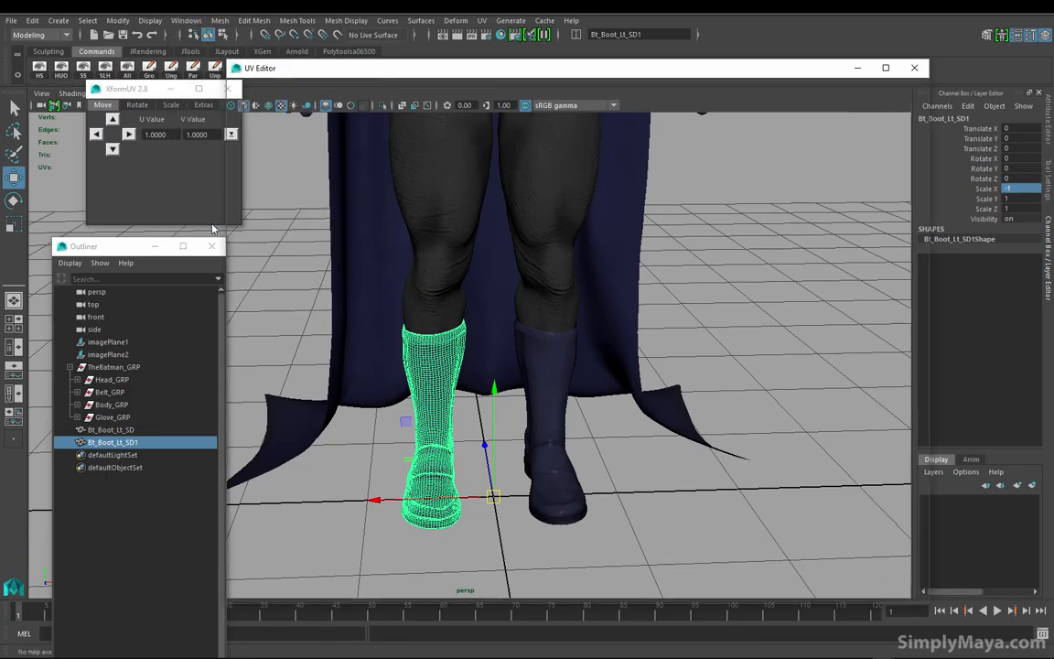
{"action": "left_click_drag", "start_coordinate": [259, 67], "coordinate": [1044, 88]}
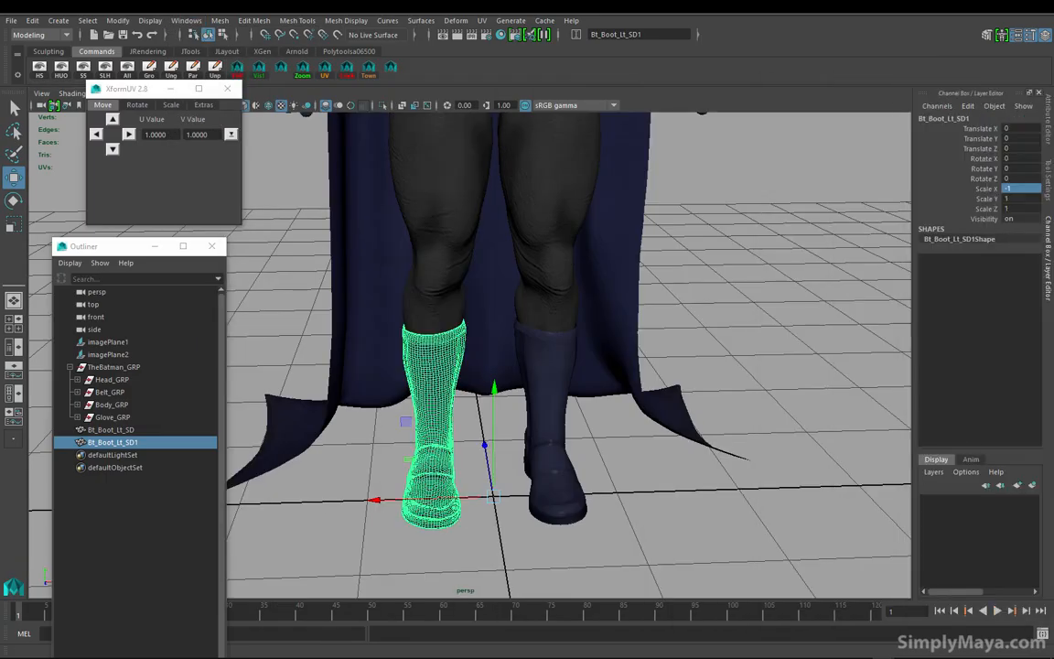
Close the Outliner, move the XformUV window aside to clear the view of the boots, and show the JTools shelf
{"action": "left_click_drag", "start_coordinate": [515, 271], "coordinate": [464, 327], "text": "alt"}
{"action": "right_click_drag", "start_coordinate": [464, 325], "coordinate": [701, 343], "text": "alt"}
{"action": "left_click_drag", "start_coordinate": [701, 343], "coordinate": [609, 337], "text": "alt"}
{"action": "middle_click_drag", "start_coordinate": [609, 337], "coordinate": [563, 279], "text": "alt"}
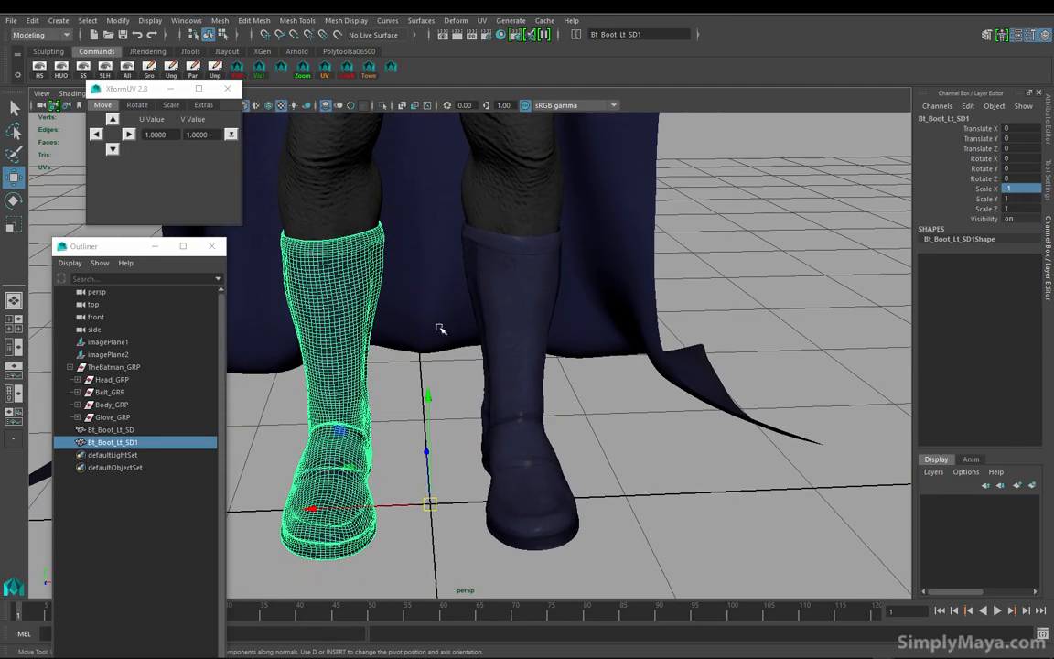
{"action": "left_click", "coordinate": [212, 247]}
{"action": "left_click_drag", "start_coordinate": [137, 92], "coordinate": [84, 130]}
{"action": "left_click_drag", "start_coordinate": [456, 341], "coordinate": [348, 424], "text": "alt"}
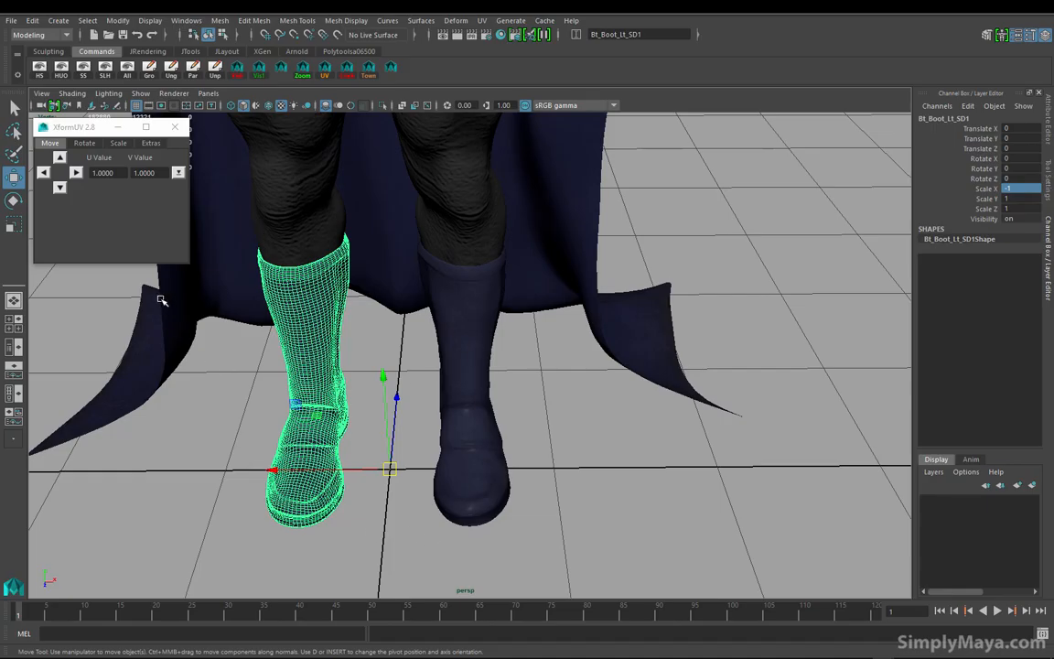
{"action": "left_click", "coordinate": [189, 51]}
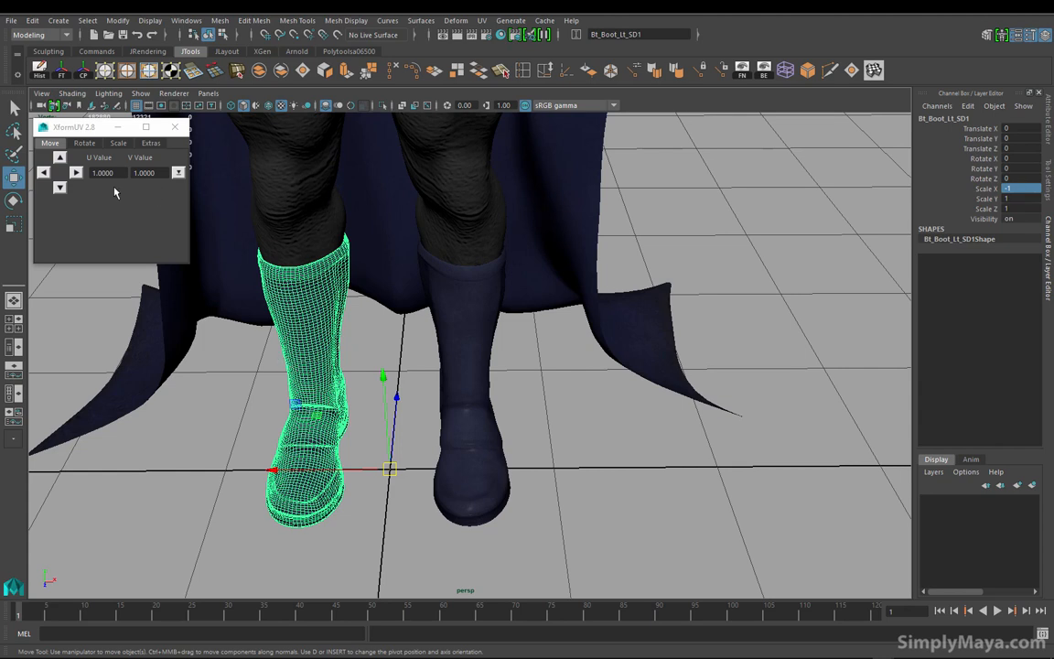
Freeze the transformations of the mirrored right boot, then clear the selection
{"action": "left_click", "coordinate": [61, 70]}
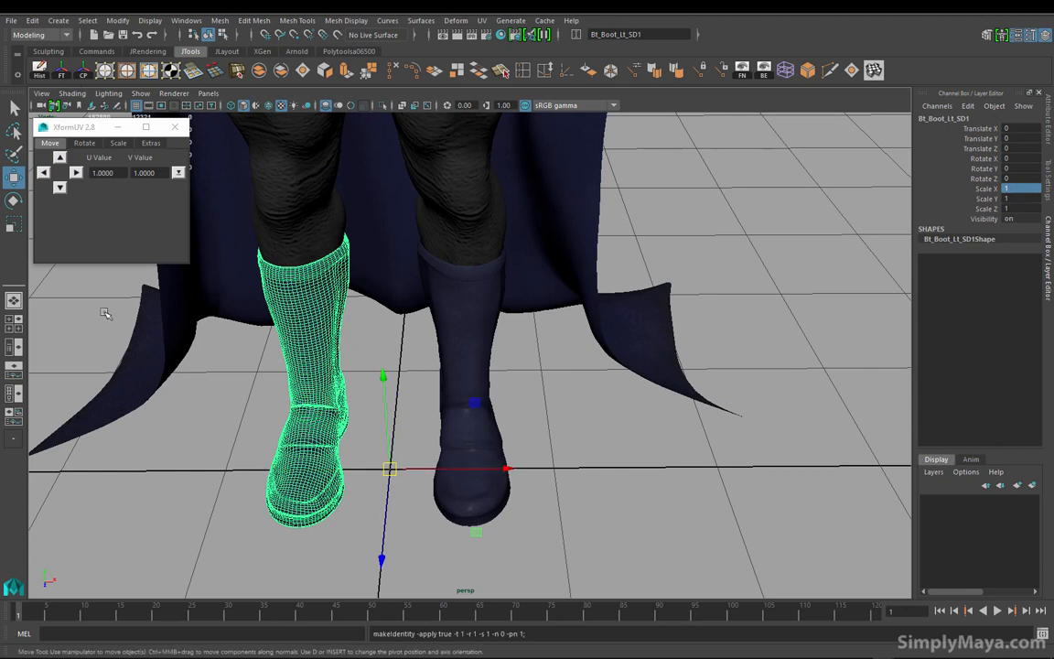
{"action": "left_click", "coordinate": [119, 22]}
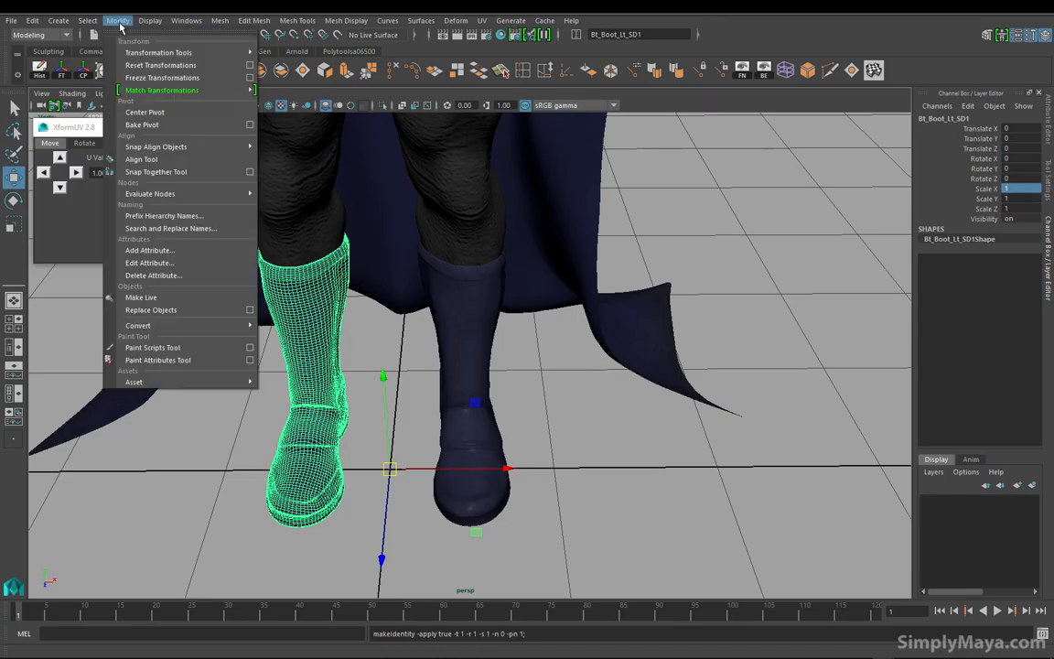
{"action": "left_click", "coordinate": [770, 101]}
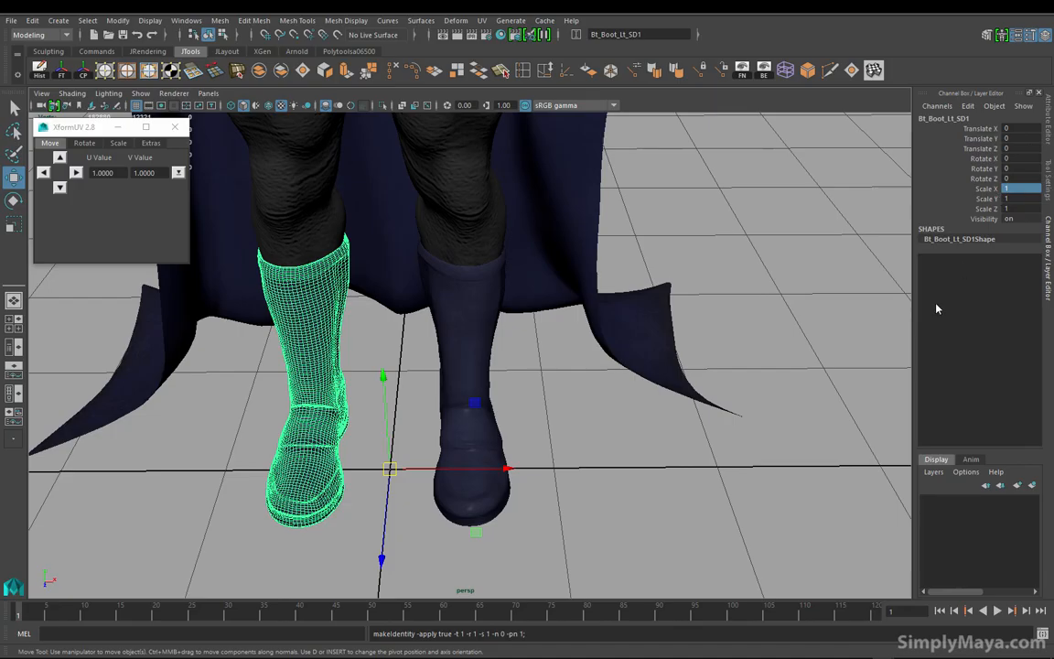
{"action": "left_click_drag", "start_coordinate": [388, 418], "coordinate": [485, 342], "text": "alt"}
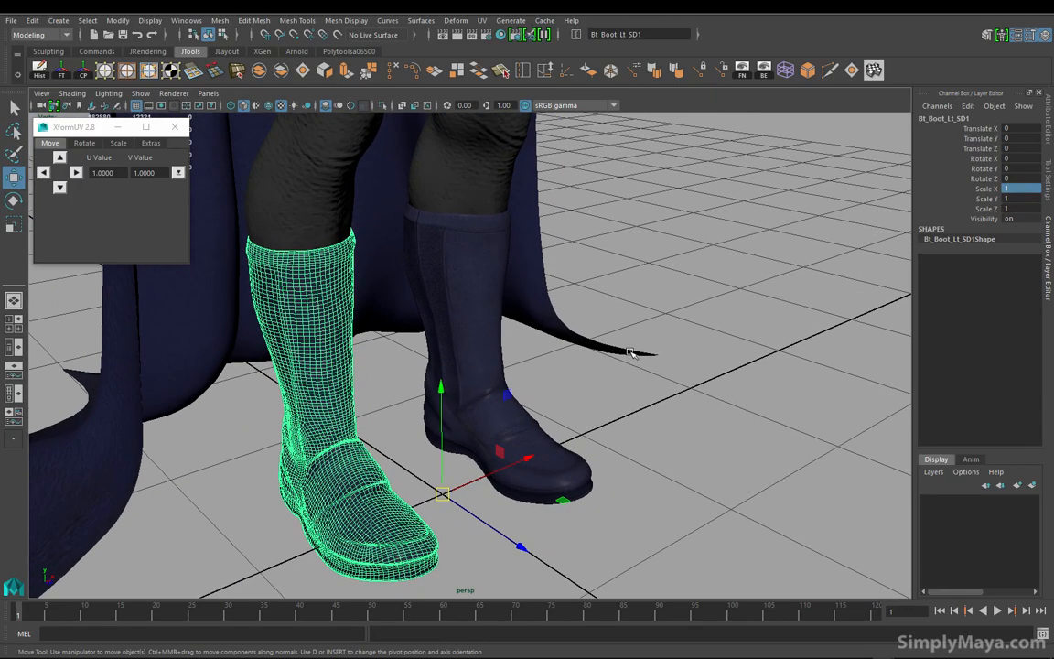
{"action": "left_click", "coordinate": [568, 319]}
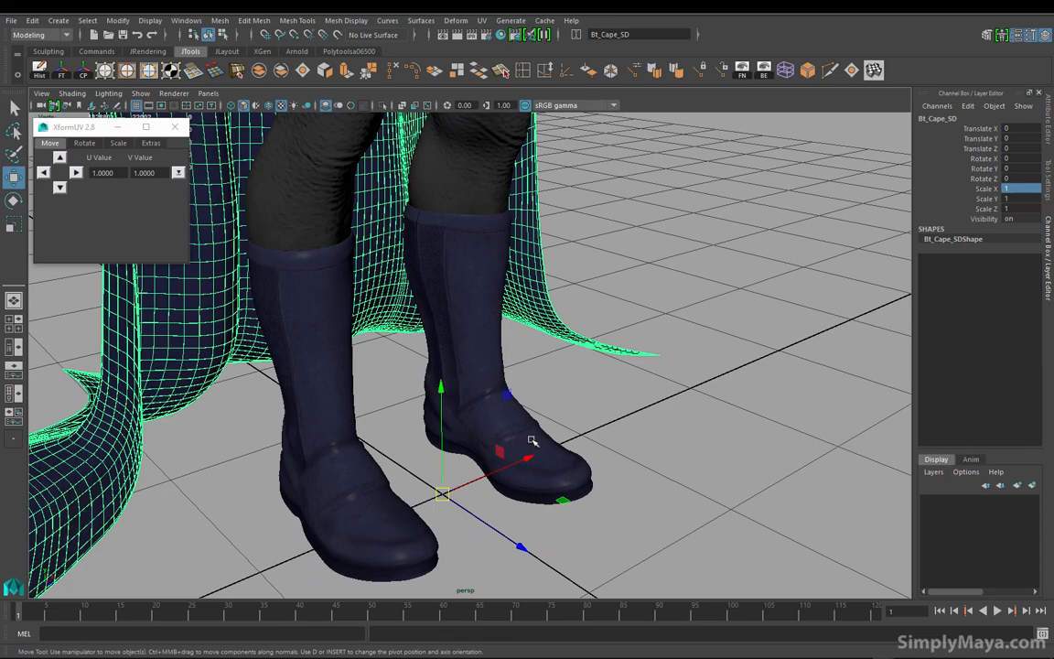
{"action": "left_click_drag", "start_coordinate": [539, 387], "coordinate": [487, 389], "text": "alt"}
{"action": "middle_click_drag", "start_coordinate": [523, 391], "coordinate": [481, 399], "text": "alt"}
{"action": "left_click", "coordinate": [623, 435]}
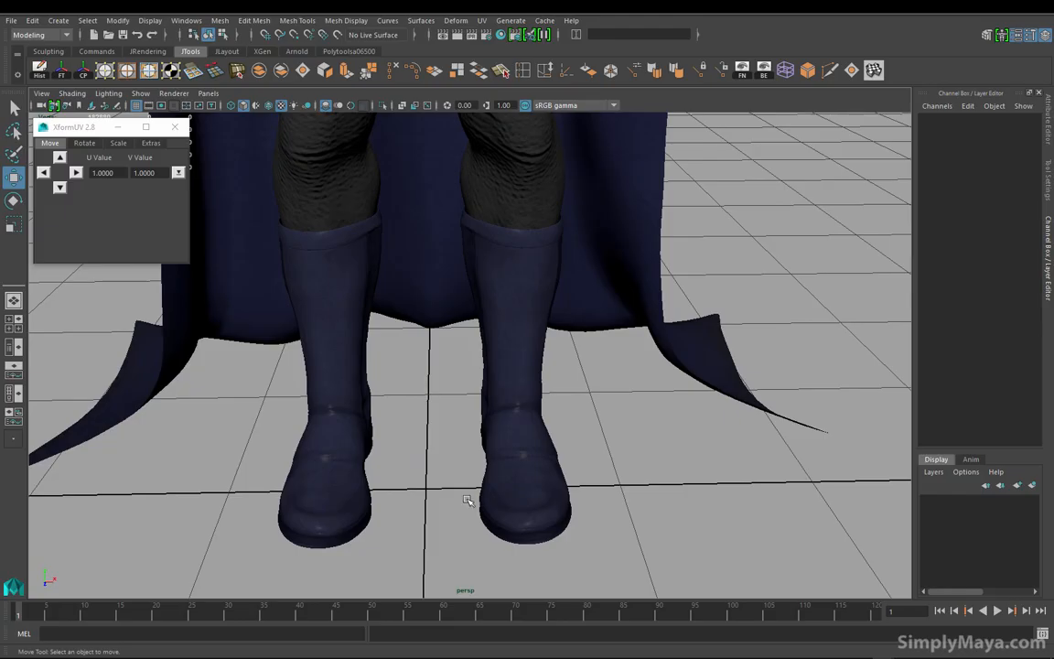
Inspect the original left boot's UV shells in the UV Editor and place the editor window beside the boots
{"action": "left_click", "coordinate": [502, 461]}
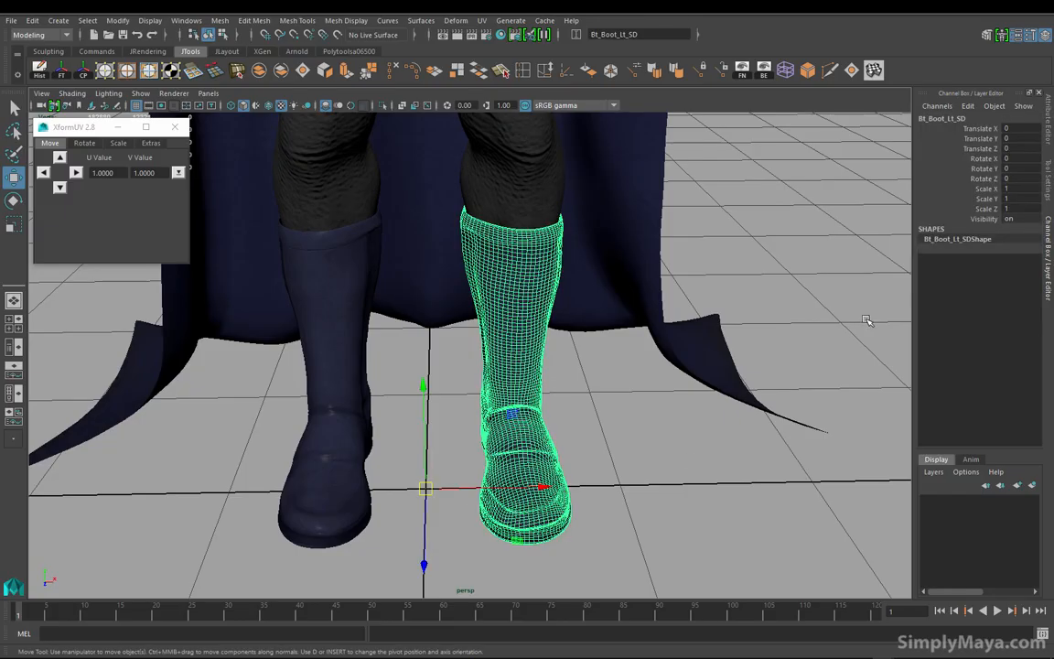
{"action": "left_click_drag", "start_coordinate": [1053, 42], "coordinate": [545, 91]}
{"action": "right_click_drag", "start_coordinate": [647, 236], "coordinate": [882, 273], "text": "alt"}
{"action": "middle_click_drag", "start_coordinate": [599, 259], "coordinate": [607, 439], "text": "alt"}
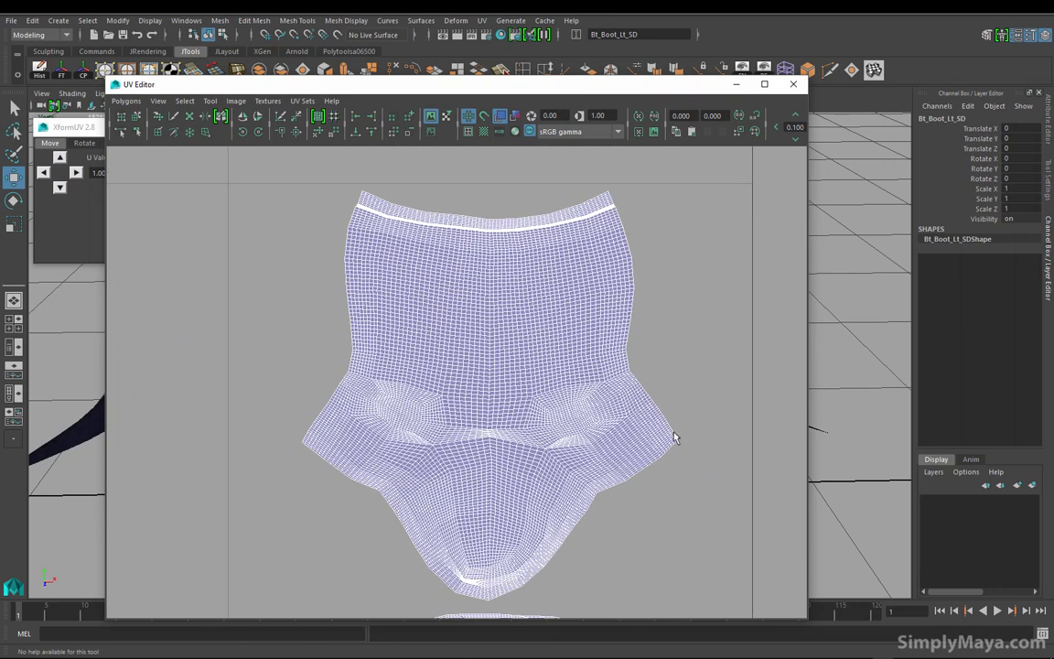
{"action": "scroll", "coordinate": [421, 384], "scroll_direction": "down", "scroll_amount": 5}
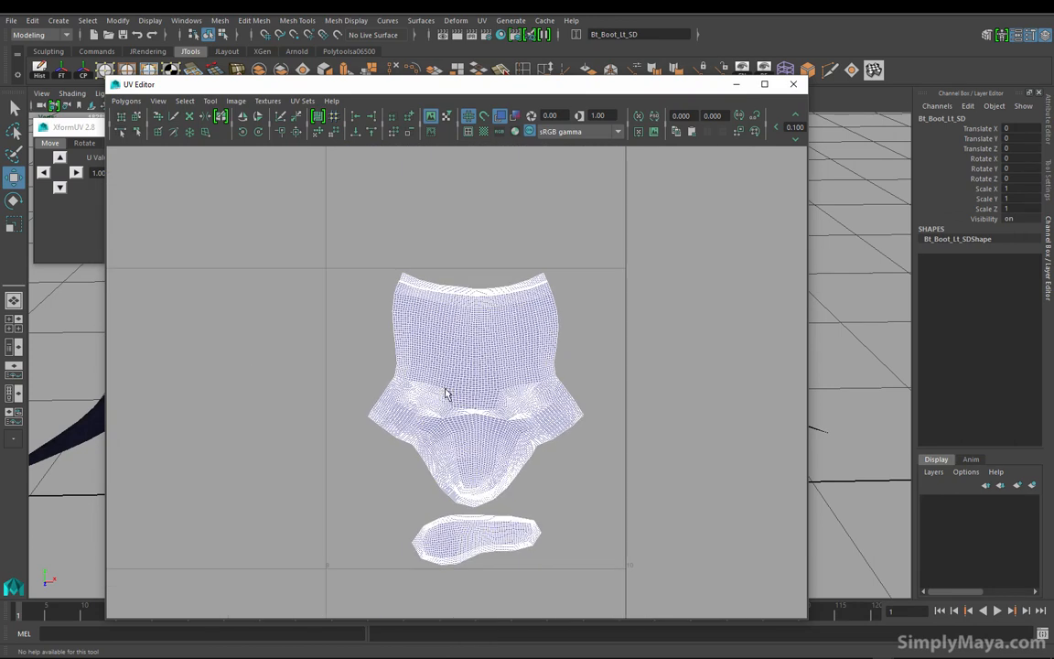
{"action": "left_click_drag", "start_coordinate": [432, 89], "coordinate": [776, 40]}
Flip all UVs of the mirrored right boot horizontally using XformUV's Mirror U
{"action": "left_click_drag", "start_coordinate": [392, 254], "coordinate": [254, 325], "text": "alt"}
{"action": "left_click", "coordinate": [236, 468]}
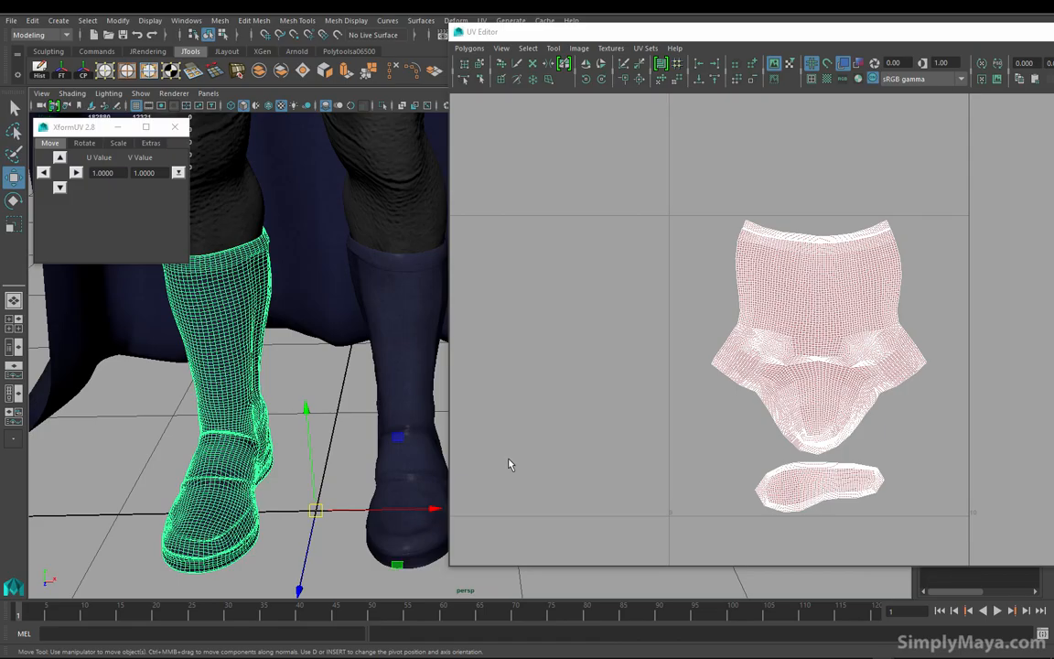
{"action": "right_click_drag", "start_coordinate": [706, 357], "coordinate": [622, 348], "text": "alt"}
{"action": "right_click_drag", "start_coordinate": [738, 332], "coordinate": [795, 332]}
{"action": "mouse_move", "coordinate": [661, 176]}
{"action": "left_mouse_down"}
{"action": "mouse_move", "coordinate": [885, 515]}
{"action": "mouse_move", "coordinate": [988, 534]}
{"action": "left_mouse_up"}
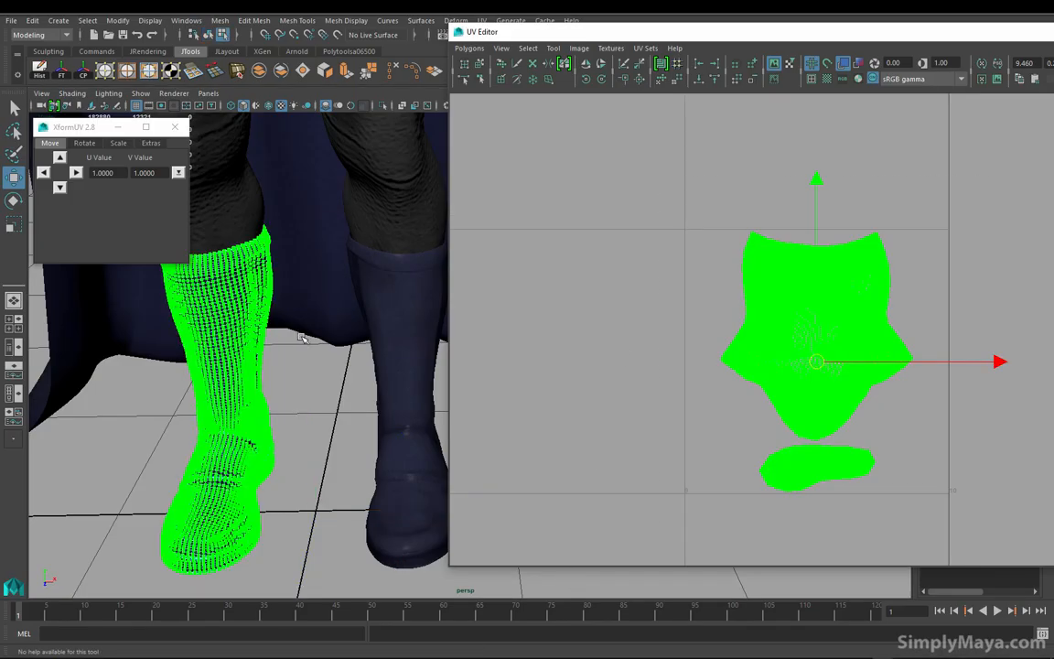
{"action": "mouse_move", "coordinate": [54, 127]}
{"action": "left_mouse_down"}
{"action": "mouse_move", "coordinate": [111, 231]}
{"action": "mouse_move", "coordinate": [118, 163]}
{"action": "mouse_move", "coordinate": [58, 140]}
{"action": "left_mouse_up"}
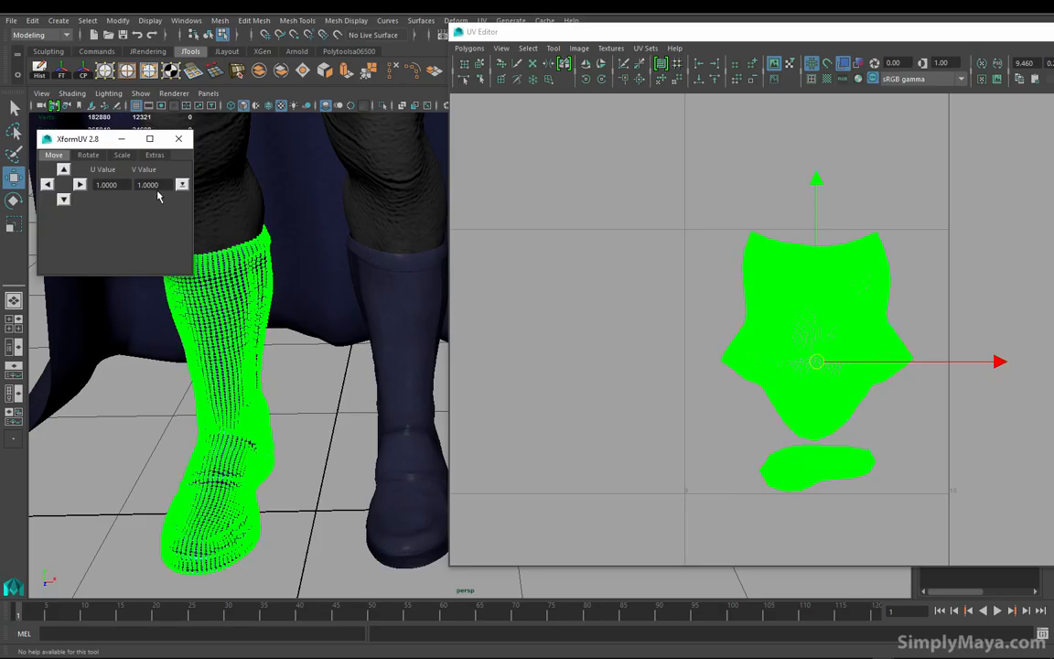
{"action": "left_click", "coordinate": [154, 156]}
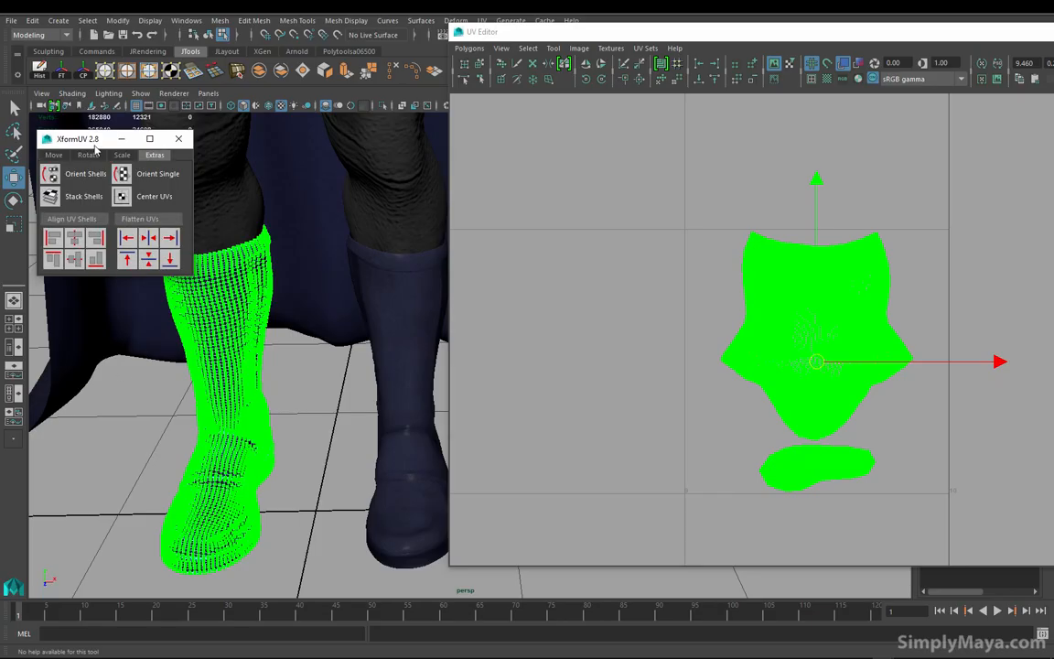
{"action": "left_click", "coordinate": [120, 155]}
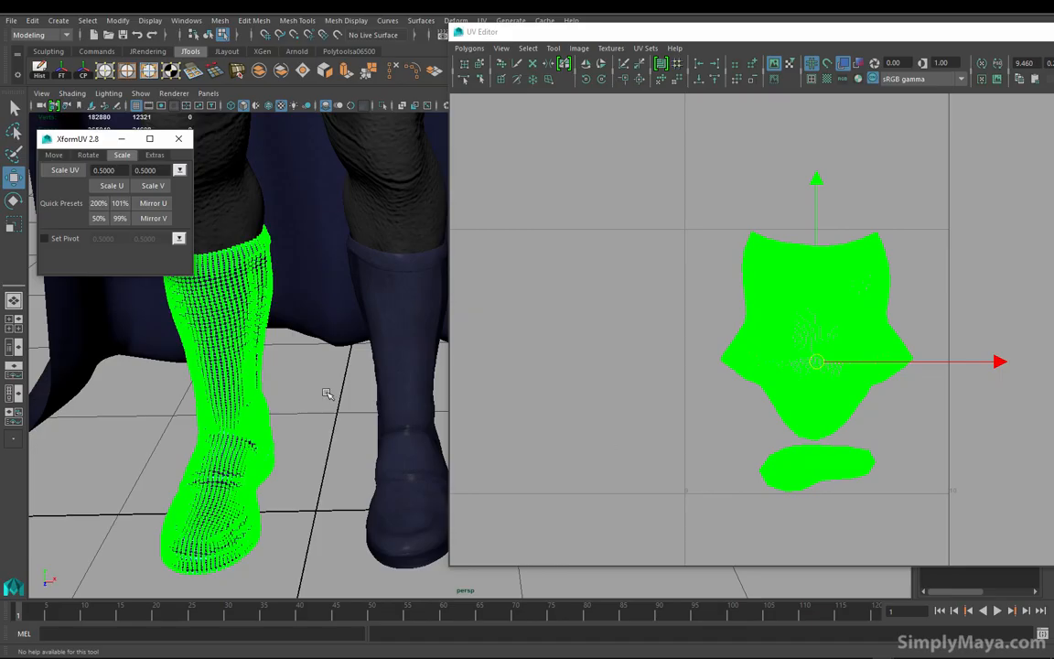
{"action": "left_click", "coordinate": [146, 204]}
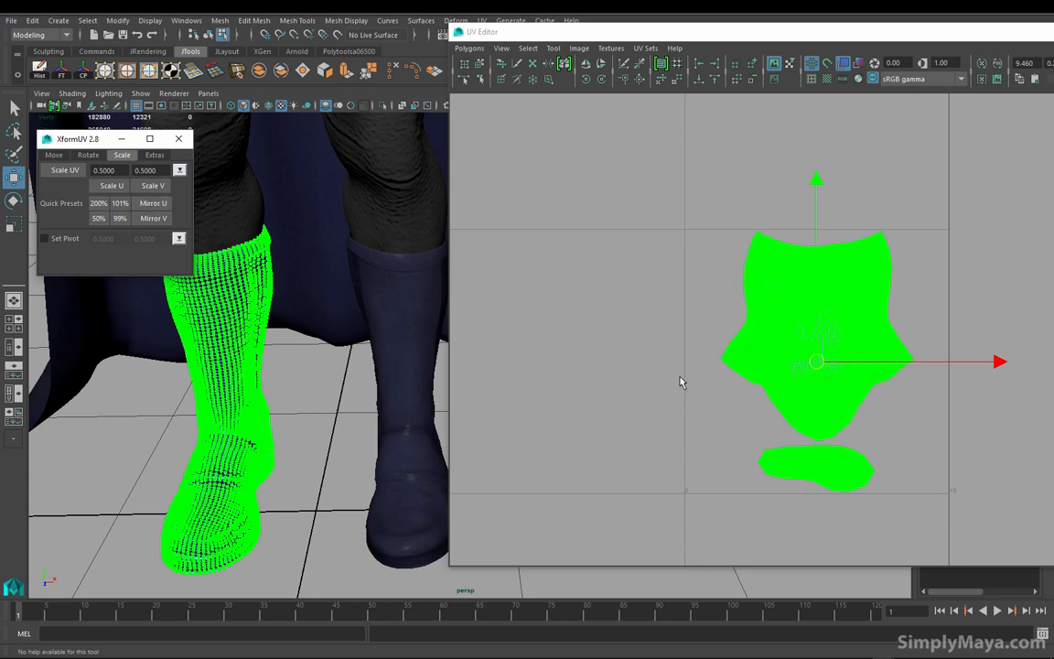
{"action": "left_click", "coordinate": [593, 384]}
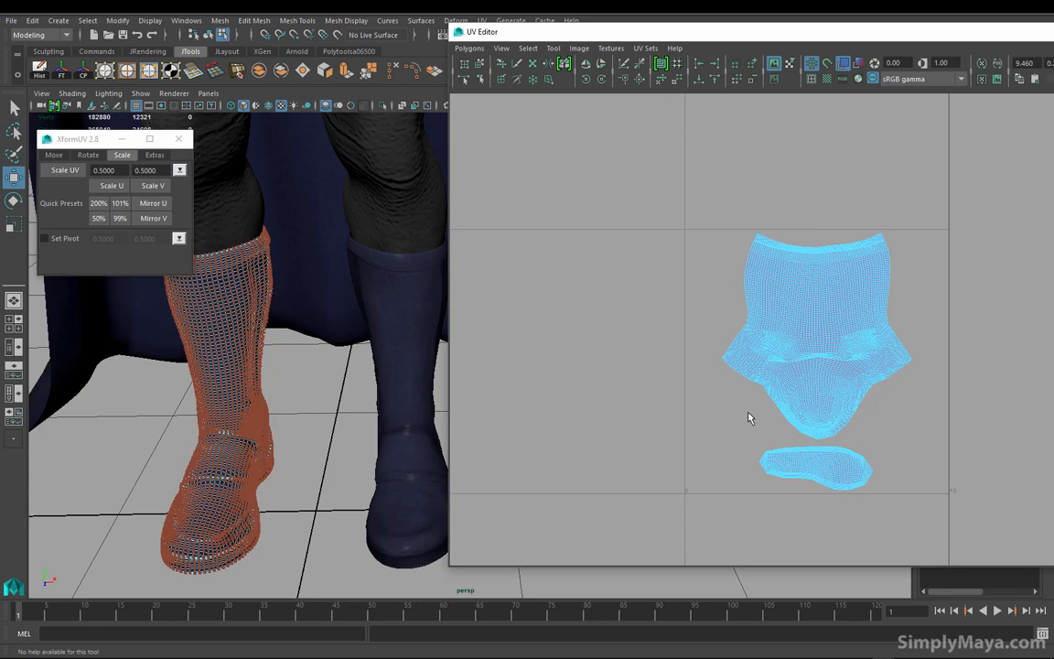
{"action": "scroll", "coordinate": [681, 377], "scroll_direction": "up", "scroll_amount": 5}
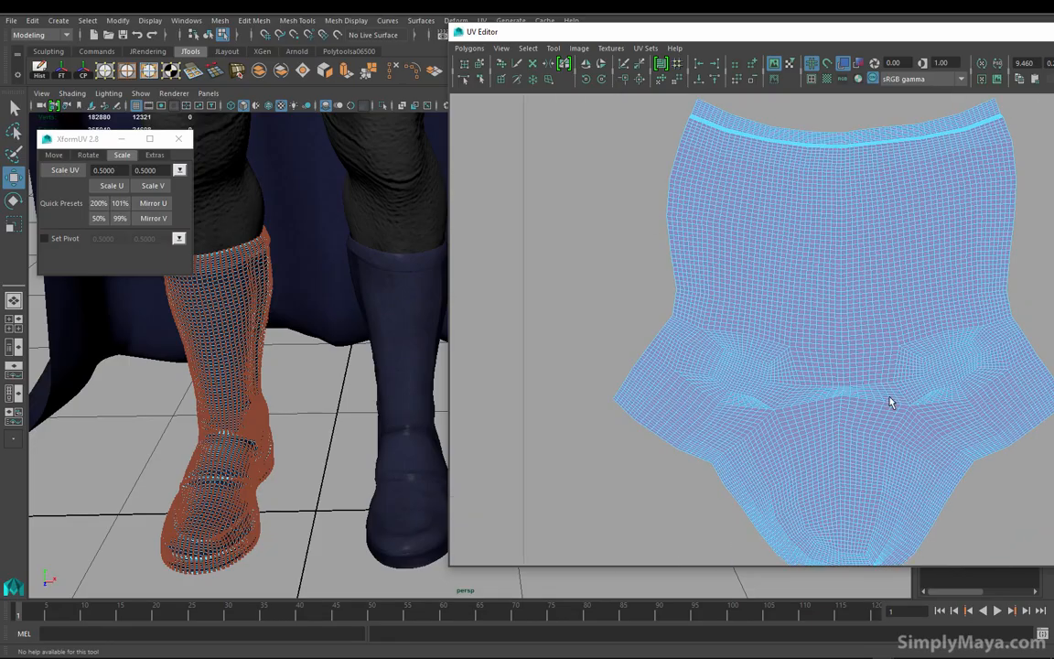
{"action": "scroll", "coordinate": [699, 350], "scroll_direction": "down", "scroll_amount": 5}
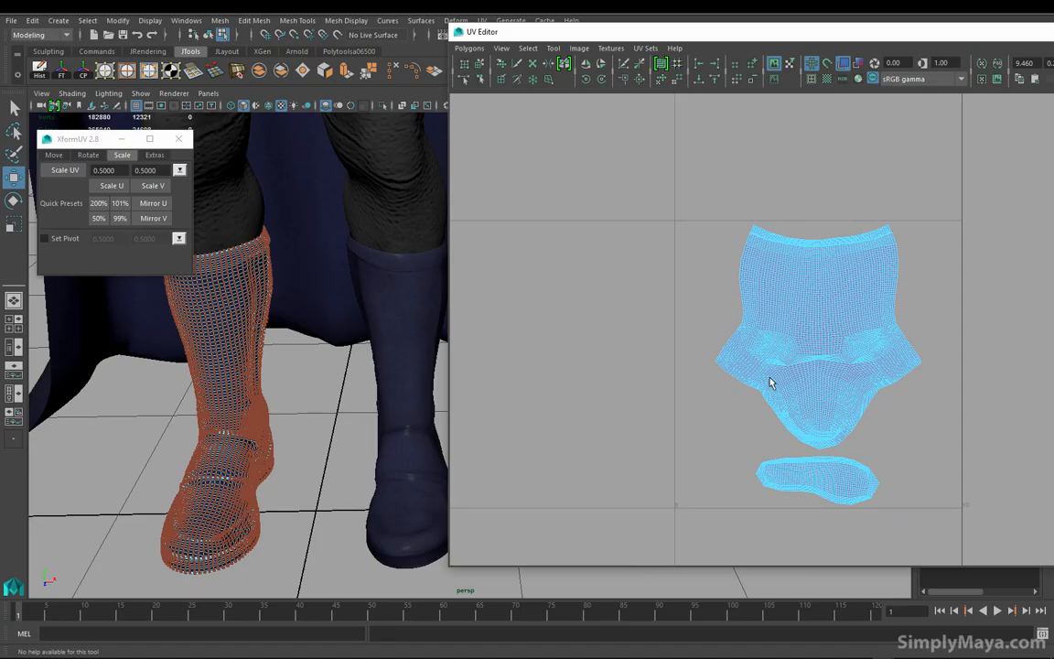
Shift all of the right boot's UVs by -1 in U into the neighbouring tile and return to object selection
{"action": "scroll", "coordinate": [755, 396], "scroll_direction": "down", "scroll_amount": 3}
{"action": "left_click_drag", "start_coordinate": [652, 244], "coordinate": [970, 495]}
{"action": "key", "text": "w"}
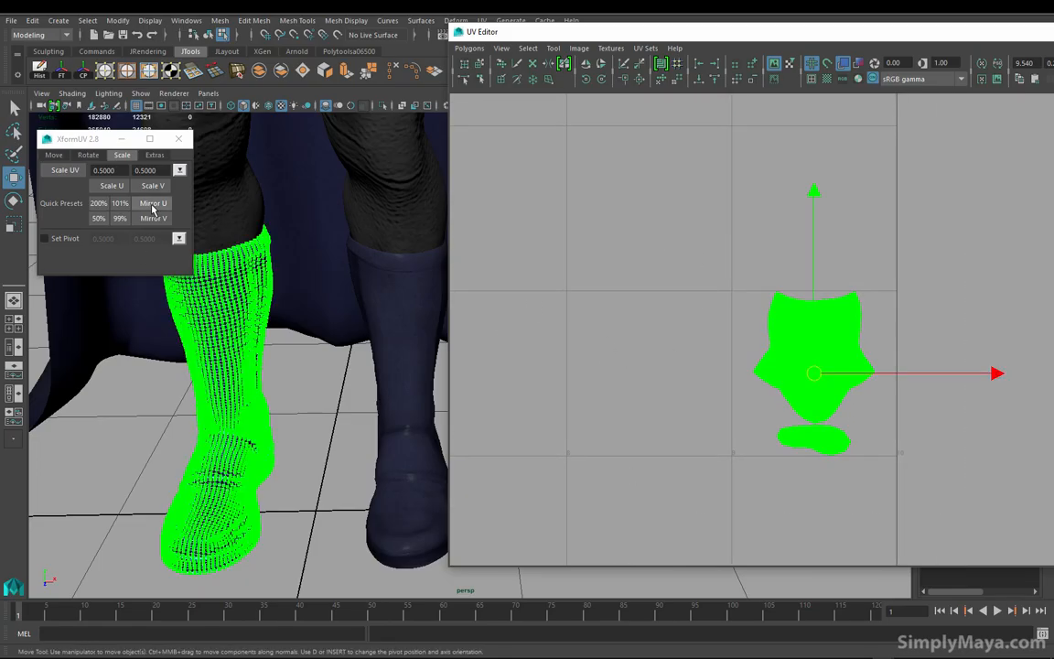
{"action": "left_click", "coordinate": [52, 156]}
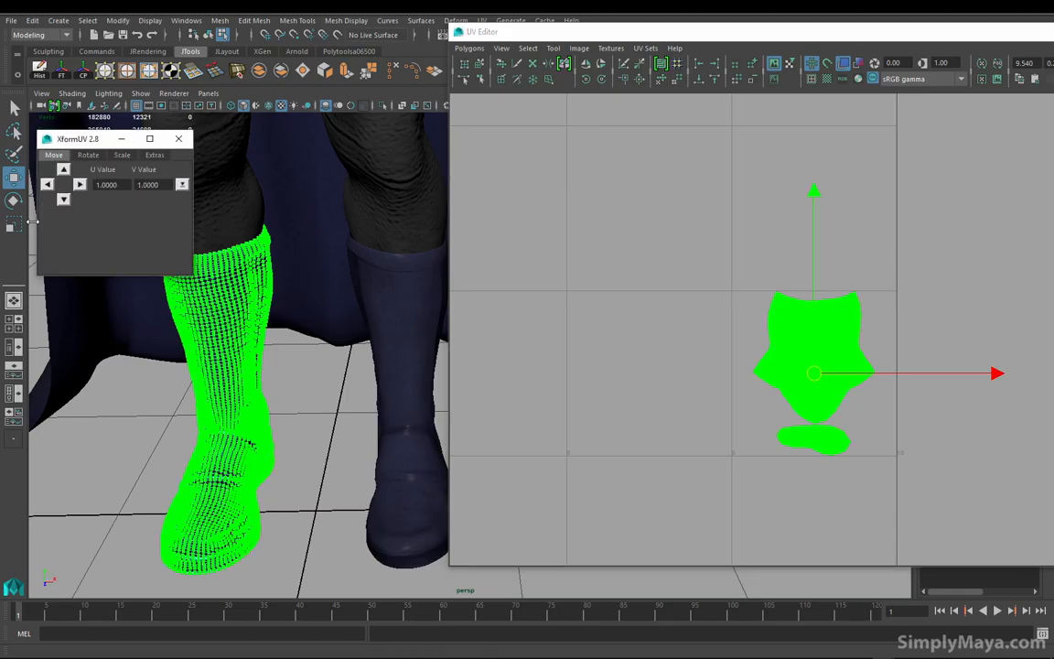
{"action": "left_click", "coordinate": [46, 185]}
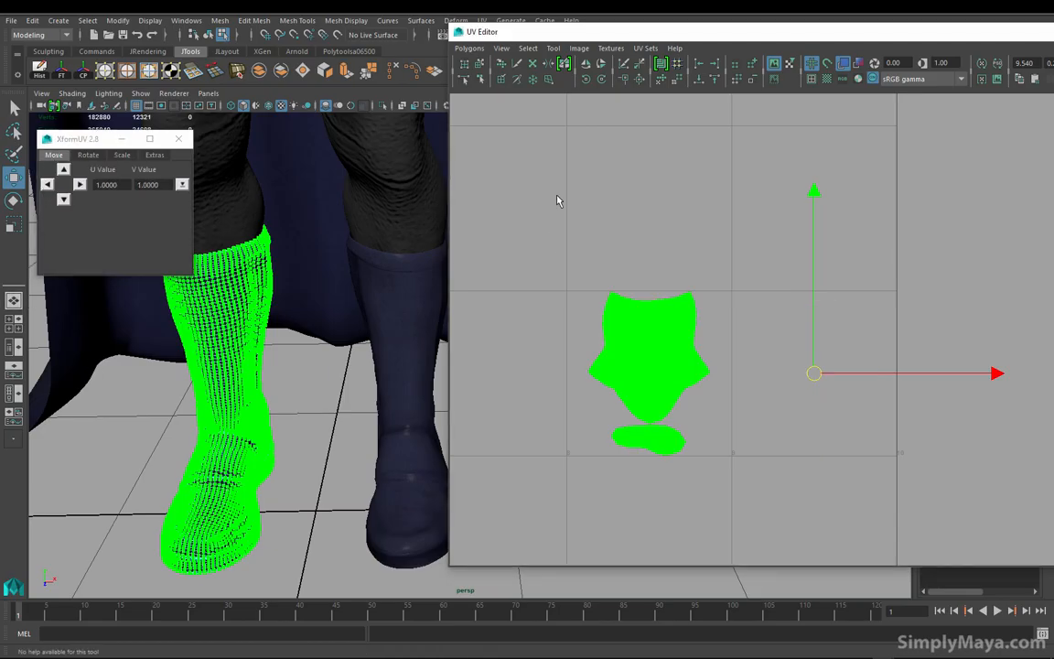
{"action": "left_click", "coordinate": [528, 300]}
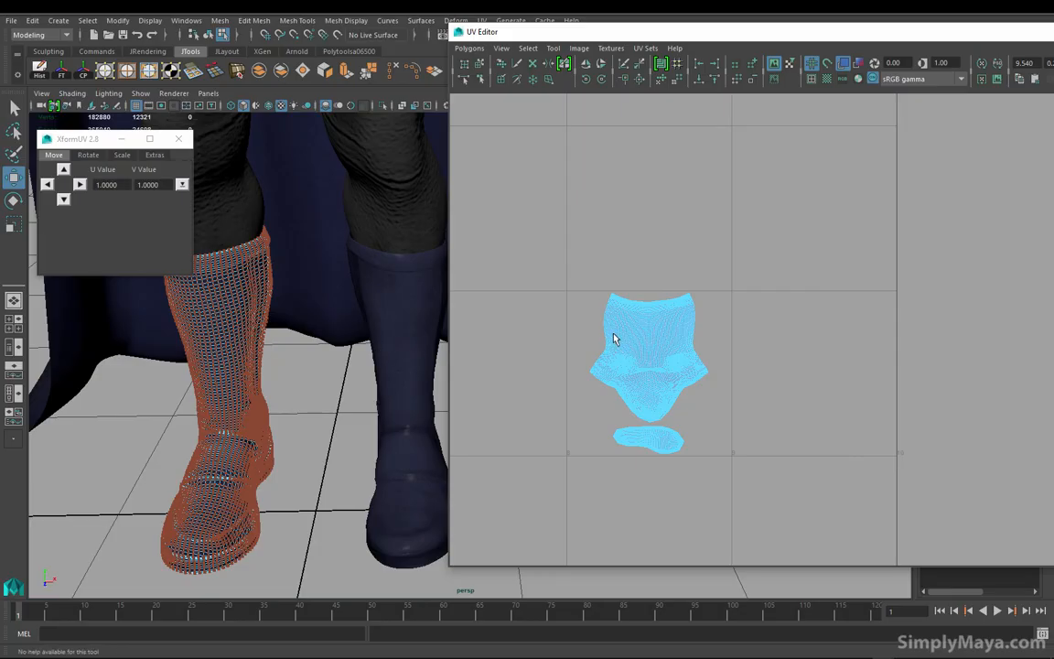
{"action": "key", "text": "F8"}
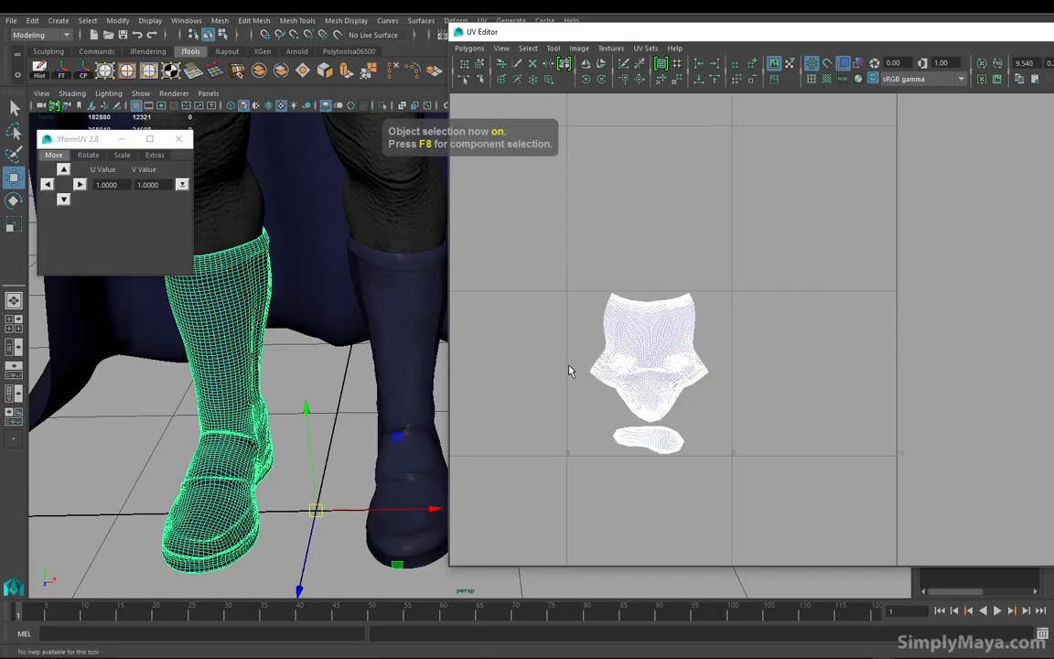
Select both boots to compare their UV layouts, then move the UV Editor off the viewport
{"action": "right_click_drag", "start_coordinate": [572, 367], "coordinate": [840, 367], "text": "alt"}
{"action": "middle_click_drag", "start_coordinate": [611, 366], "coordinate": [737, 326], "text": "alt"}
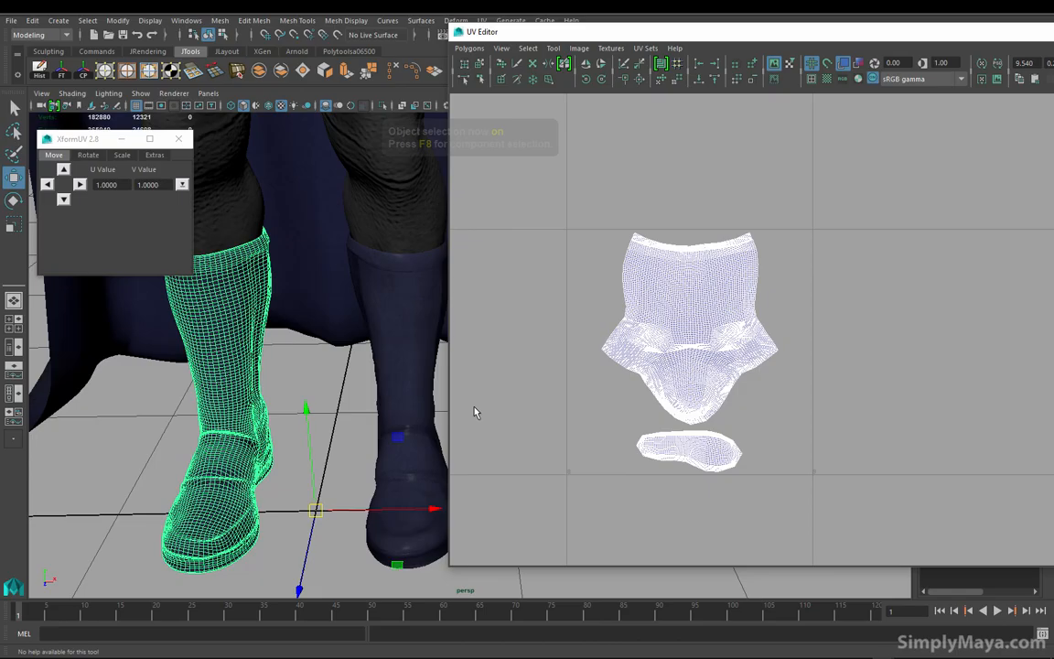
{"action": "left_click", "coordinate": [421, 408], "text": "shift"}
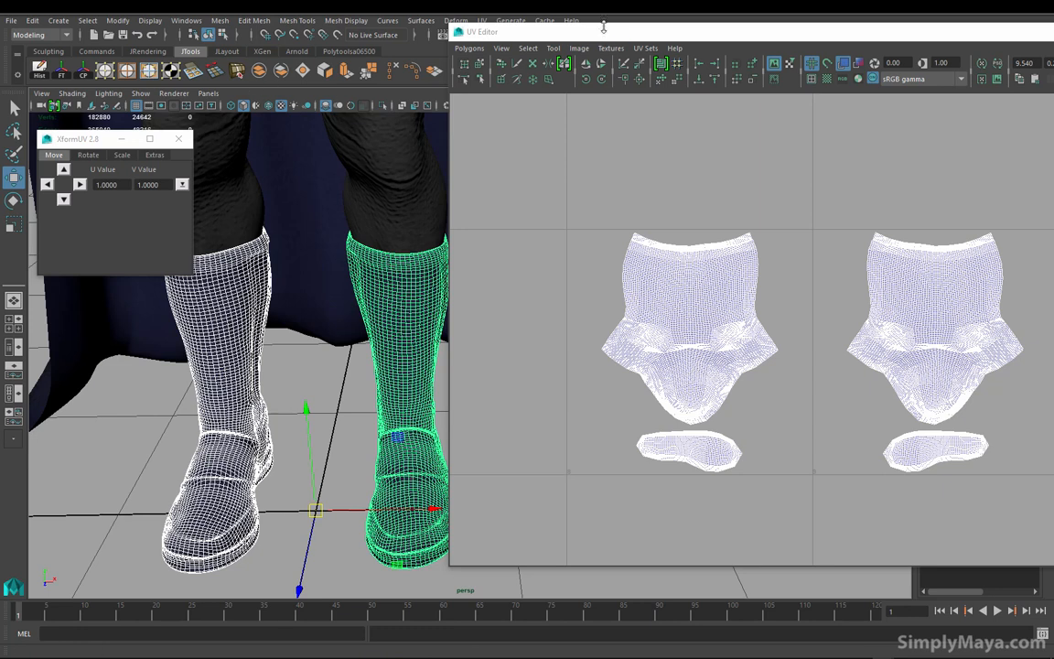
{"action": "left_click_drag", "start_coordinate": [567, 33], "coordinate": [1053, 74]}
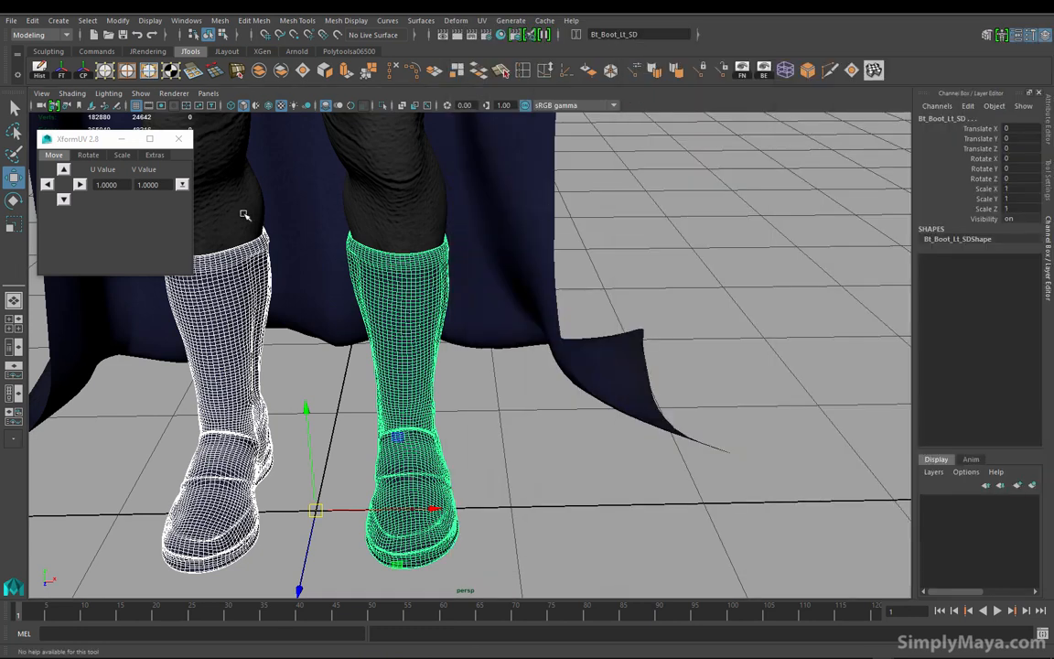
Hide everything except the two selected boots, clear the selection and frame the boots in the view
{"action": "left_click", "coordinate": [92, 52]}
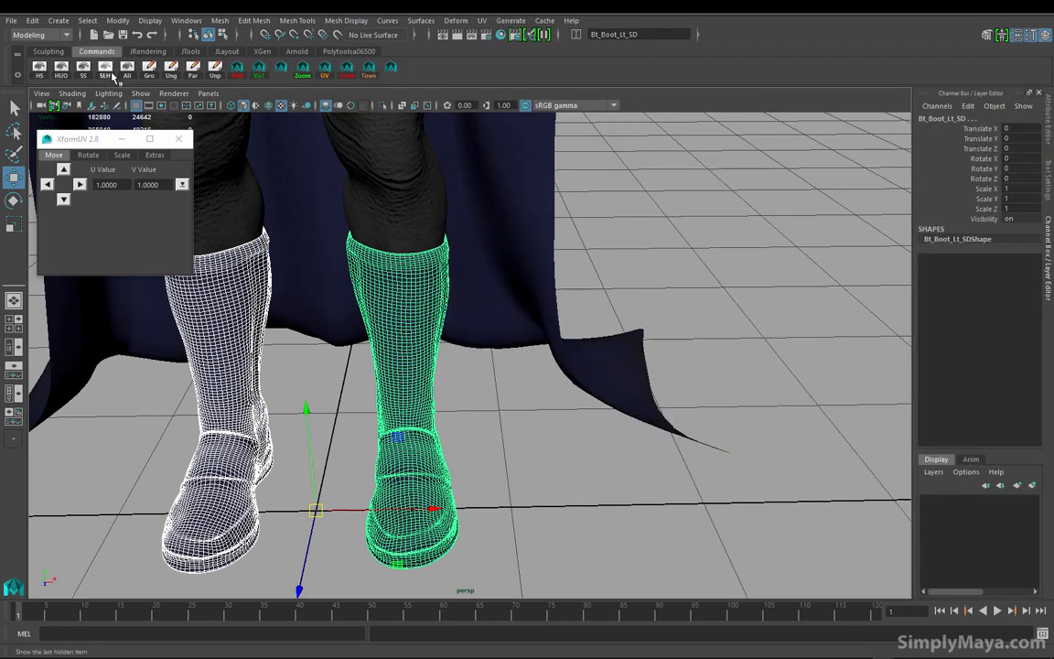
{"action": "left_click", "coordinate": [61, 70]}
{"action": "left_click", "coordinate": [316, 364]}
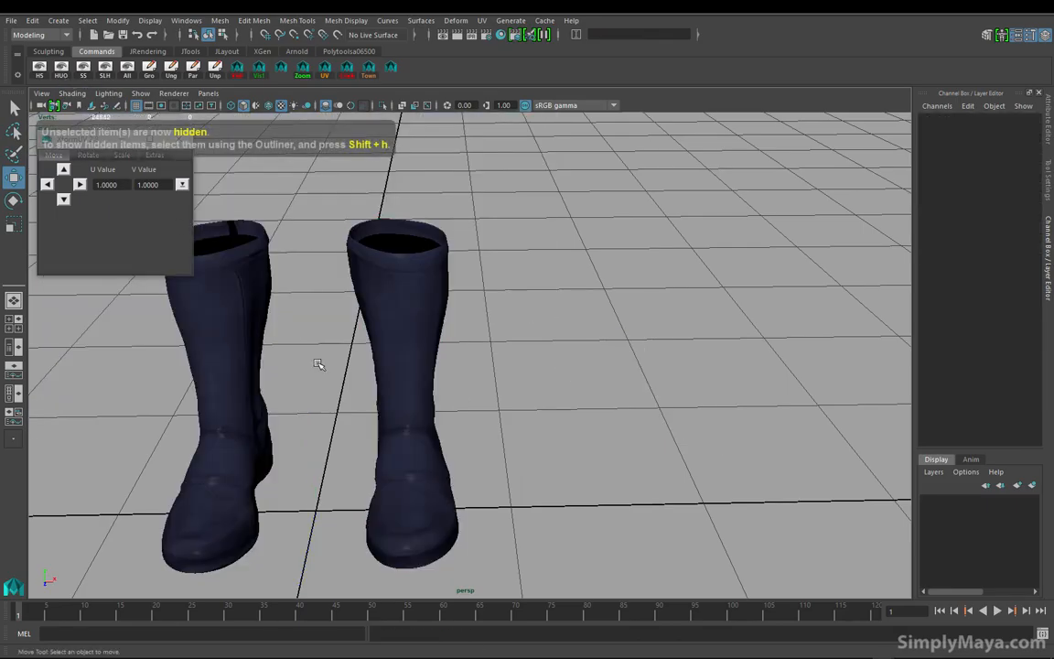
{"action": "key", "text": "f"}
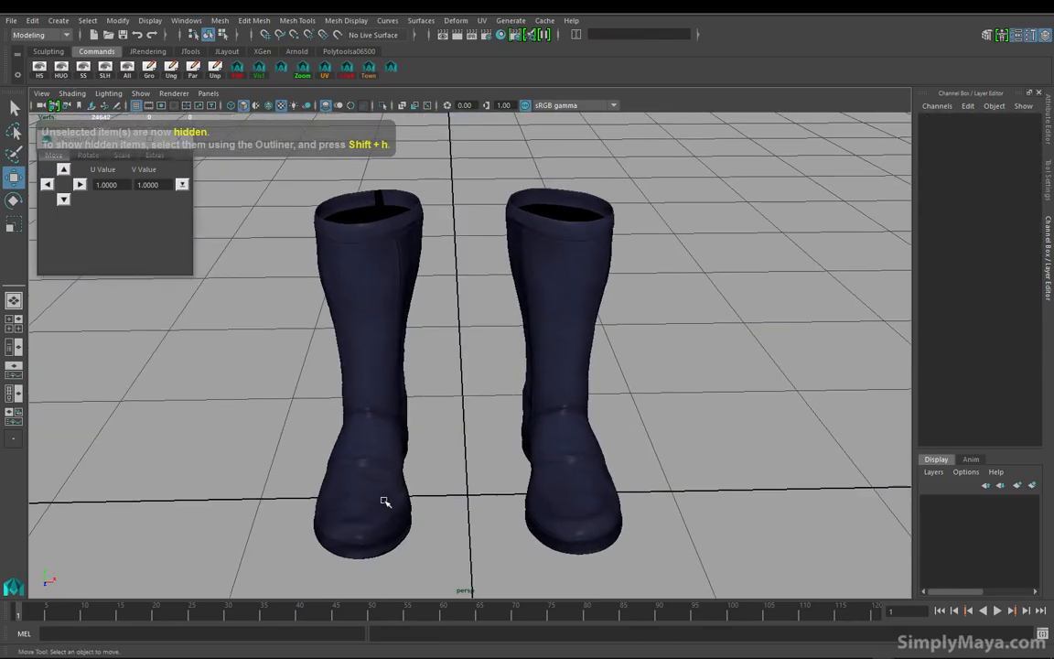
Examine both boots from the front, back and side, including the rear seam of each shaft
{"action": "left_click_drag", "start_coordinate": [283, 469], "coordinate": [531, 430], "text": "alt"}
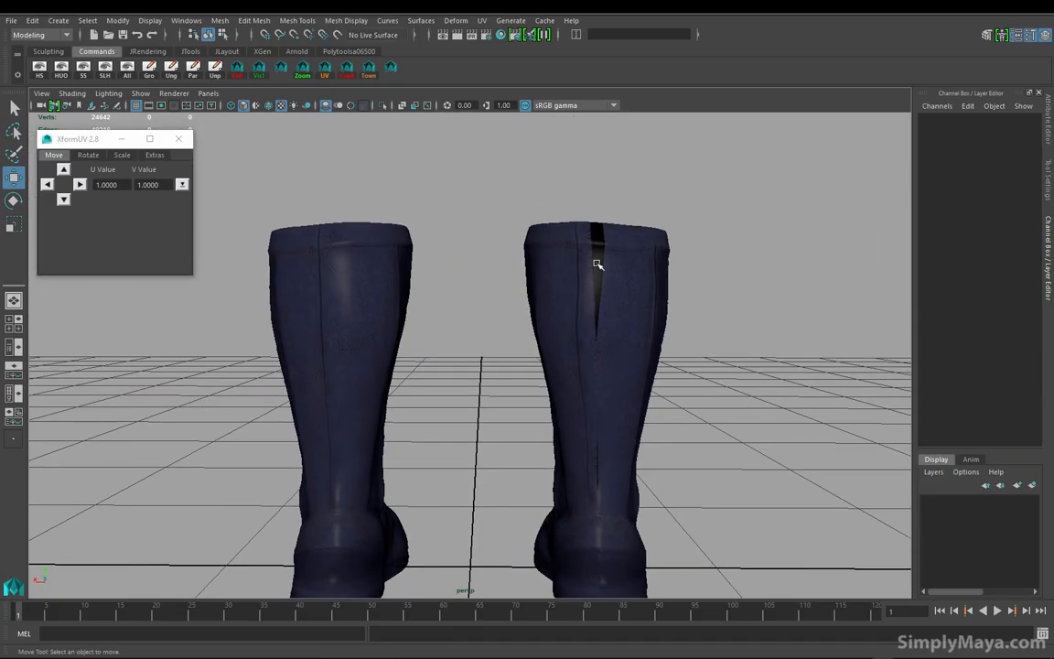
{"action": "left_click_drag", "start_coordinate": [609, 242], "coordinate": [341, 265], "text": "alt"}
{"action": "left_click_drag", "start_coordinate": [484, 249], "coordinate": [577, 223], "text": "alt"}
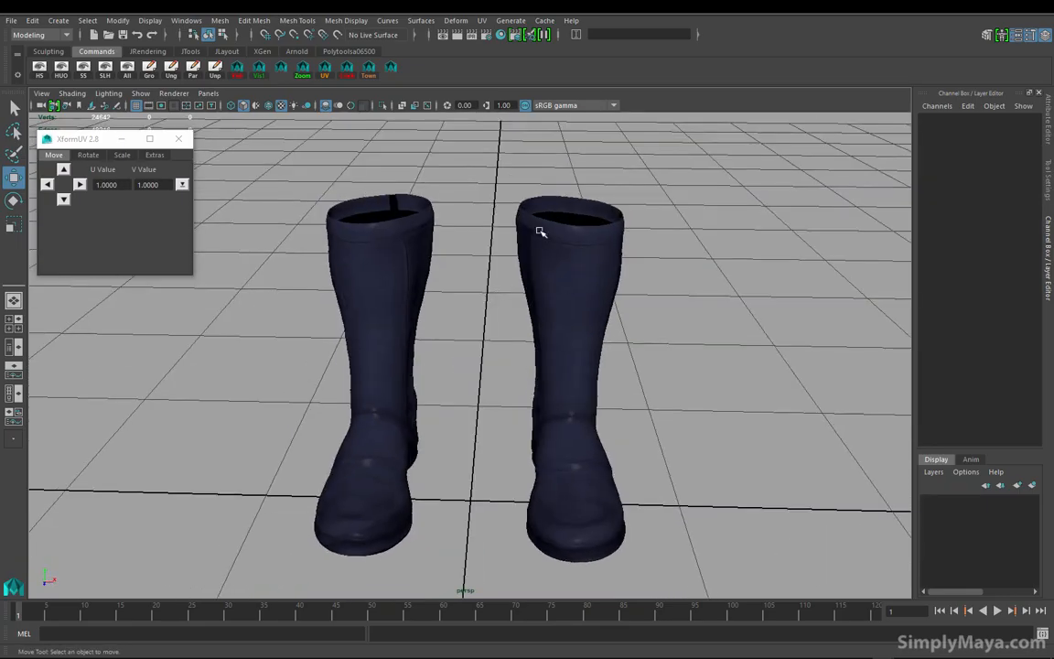
{"action": "left_click_drag", "start_coordinate": [553, 392], "coordinate": [670, 352], "text": "alt"}
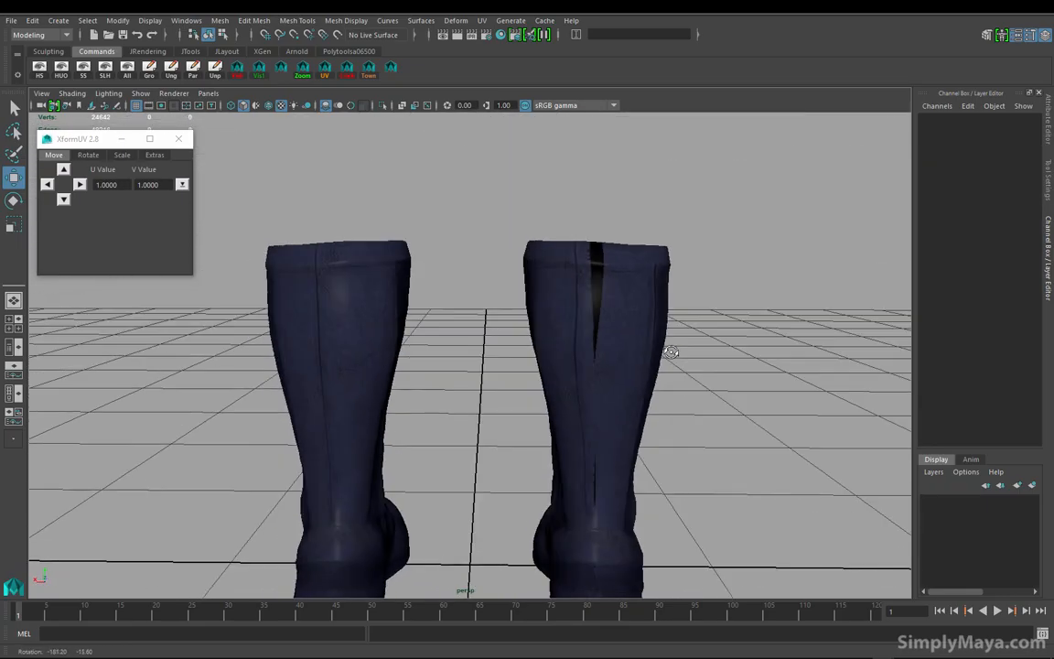
{"action": "left_click_drag", "start_coordinate": [365, 358], "coordinate": [558, 416], "text": "alt"}
{"action": "right_click_drag", "start_coordinate": [462, 419], "coordinate": [501, 421], "text": "alt"}
{"action": "middle_click_drag", "start_coordinate": [446, 408], "coordinate": [436, 377], "text": "alt"}
{"action": "right_click_drag", "start_coordinate": [457, 412], "coordinate": [521, 417], "text": "alt"}
{"action": "left_click_drag", "start_coordinate": [519, 417], "coordinate": [458, 404], "text": "alt"}
{"action": "middle_click_drag", "start_coordinate": [459, 404], "coordinate": [489, 405], "text": "alt"}
{"action": "right_click_drag", "start_coordinate": [426, 418], "coordinate": [449, 419], "text": "alt"}
{"action": "left_click_drag", "start_coordinate": [450, 419], "coordinate": [415, 388], "text": "alt"}
Assign a new Blinn material to the mirrored right boot
{"action": "left_click", "coordinate": [416, 366]}
{"action": "right_click", "coordinate": [413, 367]}
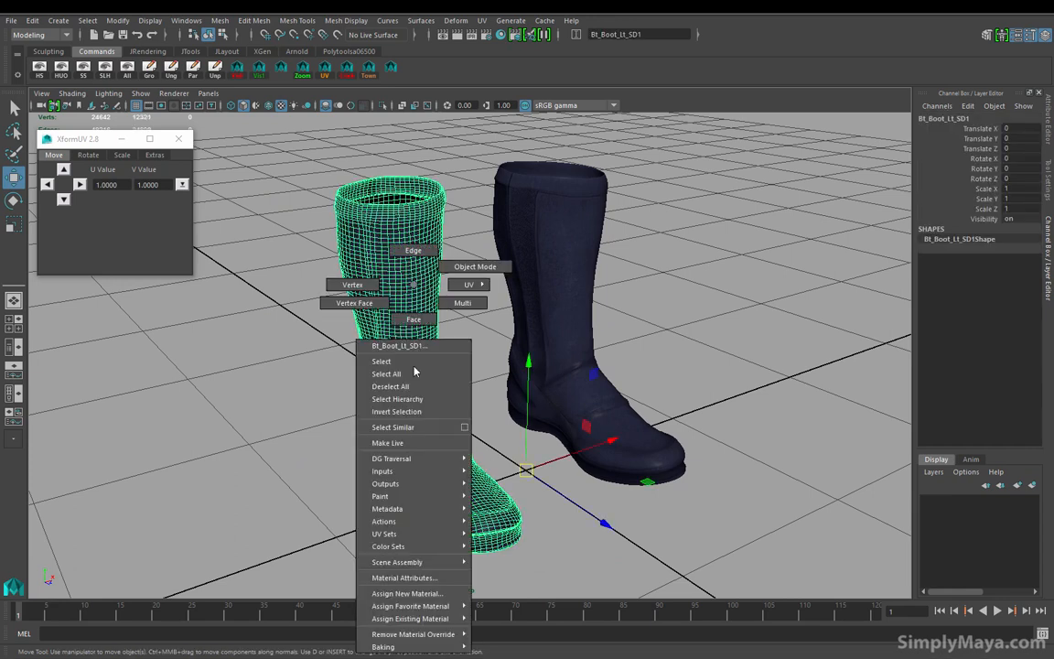
{"action": "left_click", "coordinate": [407, 593]}
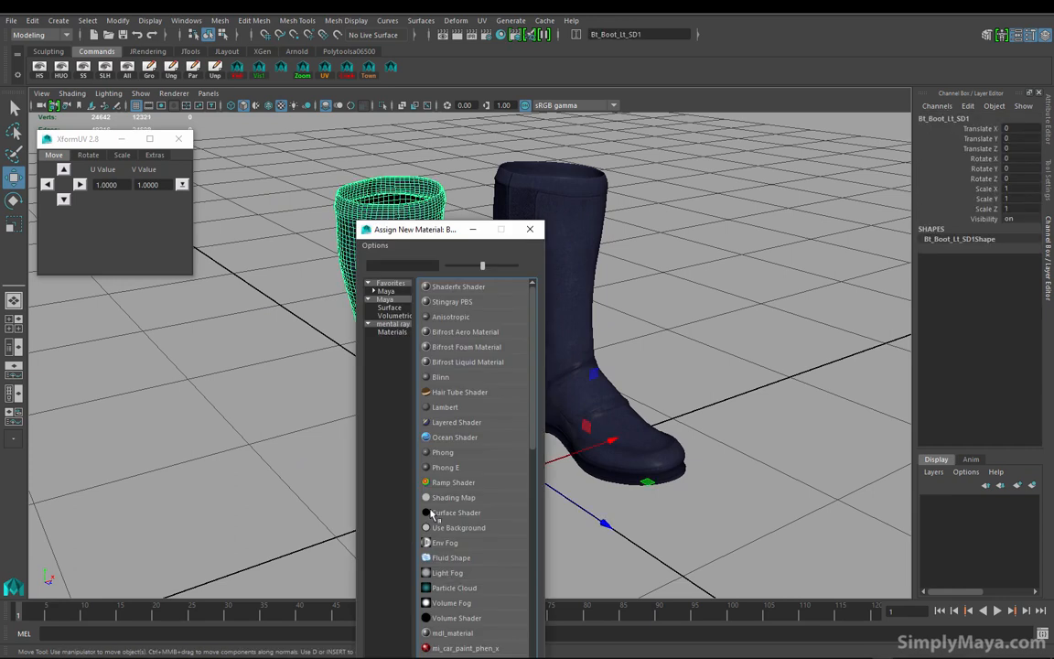
{"action": "left_click", "coordinate": [431, 376]}
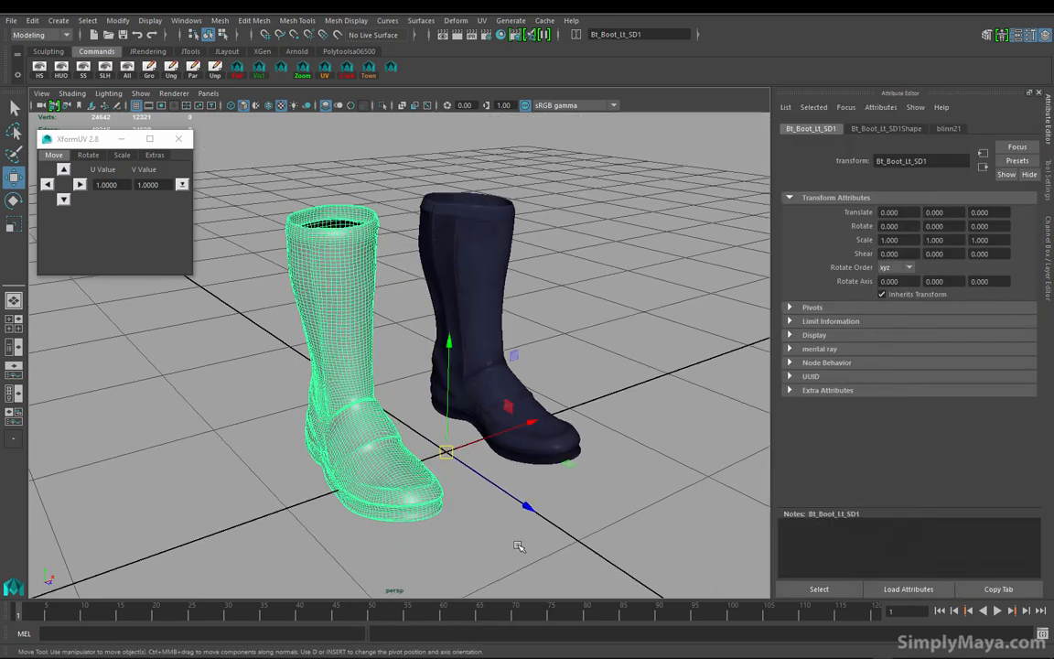
Set the mirrored boot's Blinn to eccentricity 0.163, specular roll off 0.220, reflectivity 0 and a darker specular color, then deselect the boot
{"action": "left_click", "coordinate": [948, 128]}
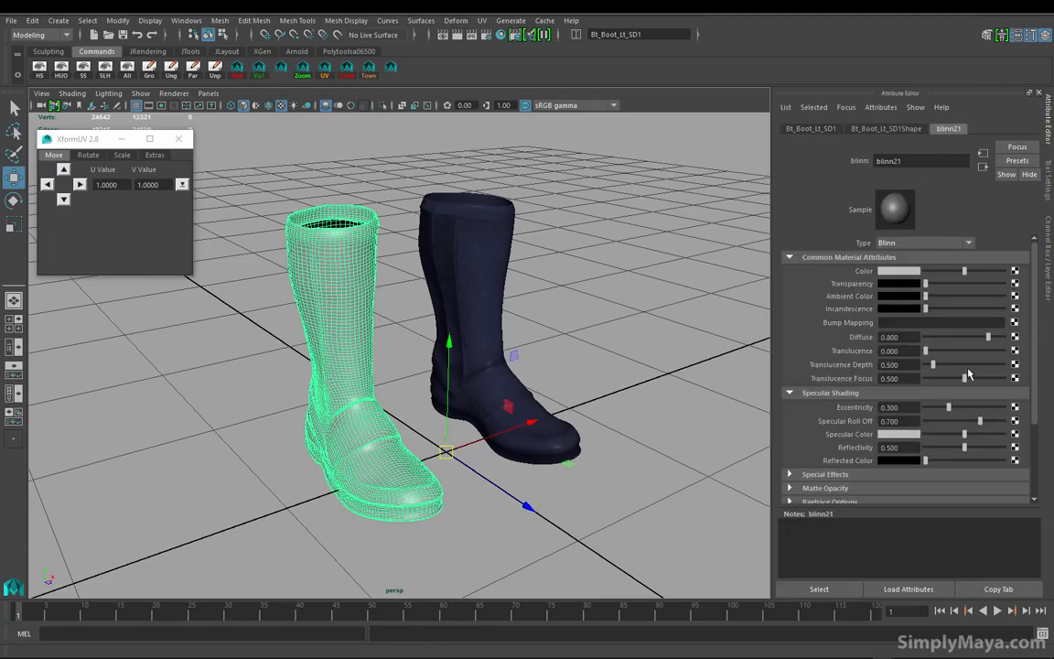
{"action": "left_click_drag", "start_coordinate": [954, 452], "coordinate": [924, 447]}
{"action": "left_click", "coordinate": [935, 435]}
{"action": "left_click", "coordinate": [943, 421]}
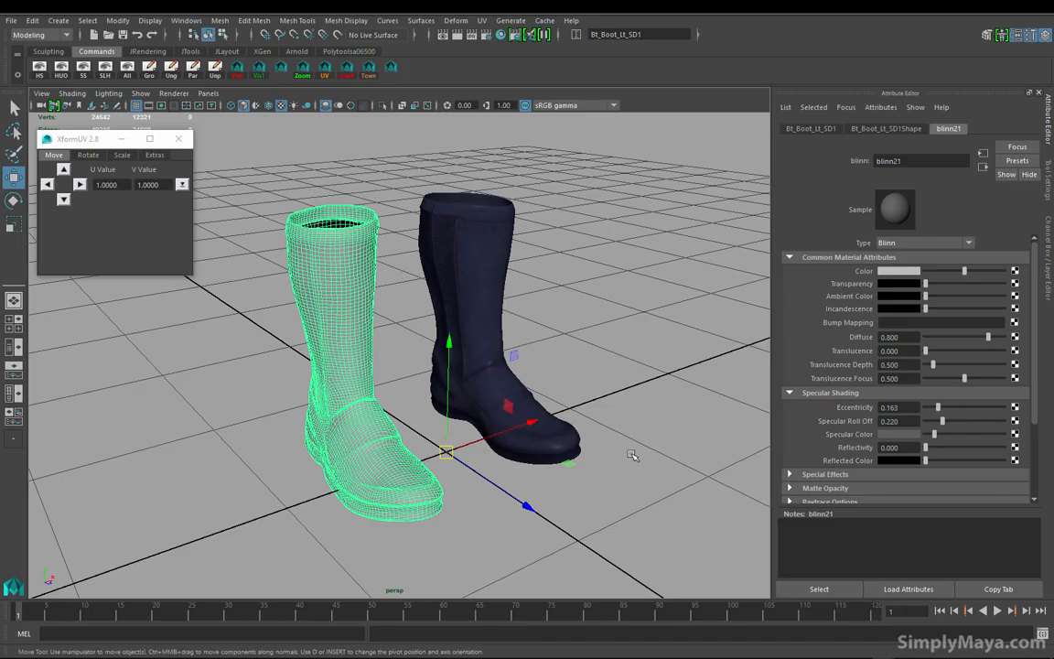
{"action": "left_click", "coordinate": [611, 326]}
{"action": "left_click_drag", "start_coordinate": [612, 327], "coordinate": [496, 334], "text": "alt"}
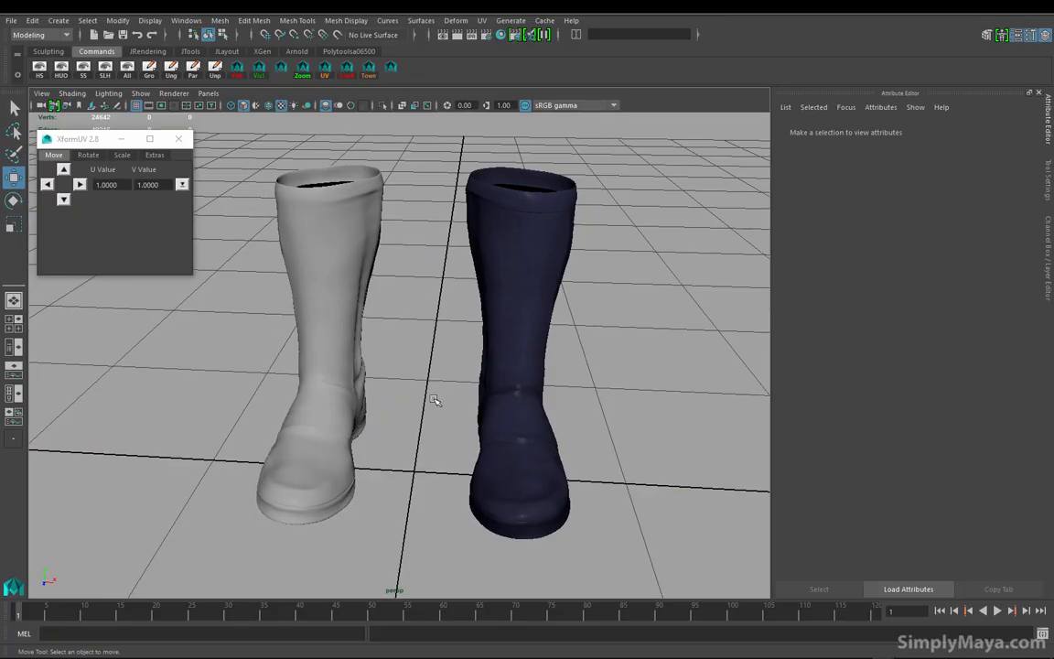
Switch to Photoshop and paste the whole Bt_Boot_Lt_Cav1010.tif image as a new layer over the left boot's color map
{"action": "key", "text": "alt+Tab"}
{"action": "key", "text": "alt+Tab"}
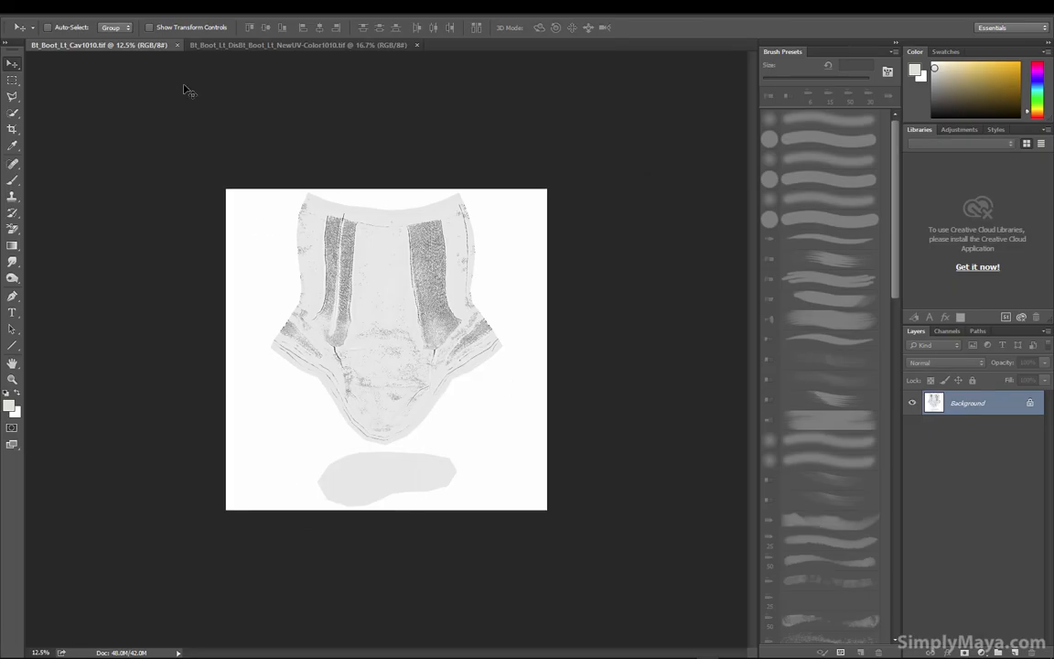
{"action": "left_click", "coordinate": [205, 43]}
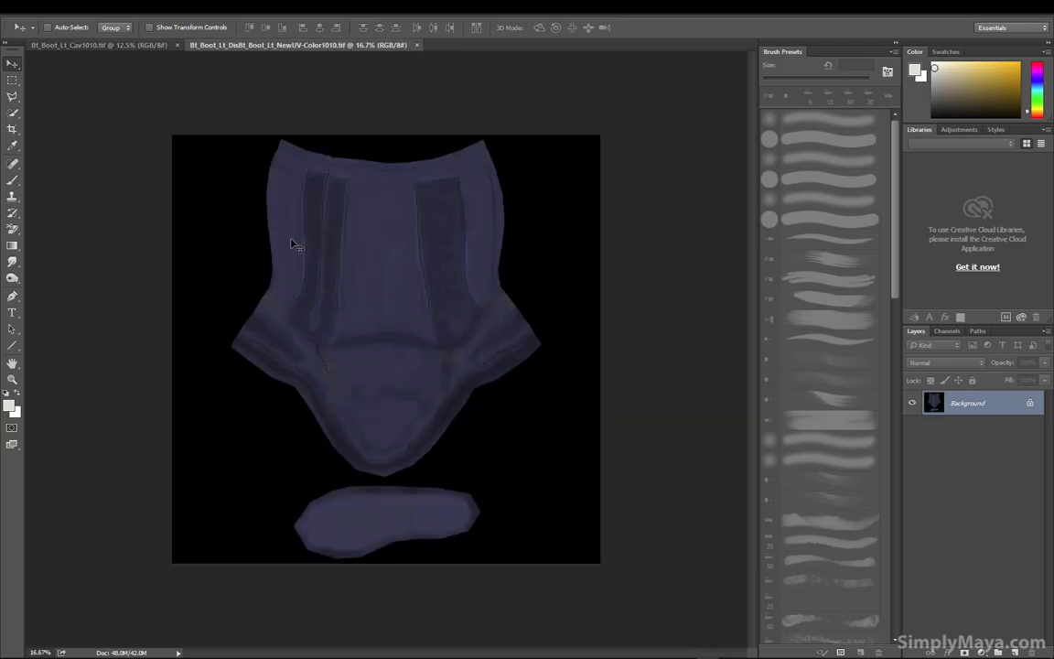
{"action": "left_click", "coordinate": [101, 45]}
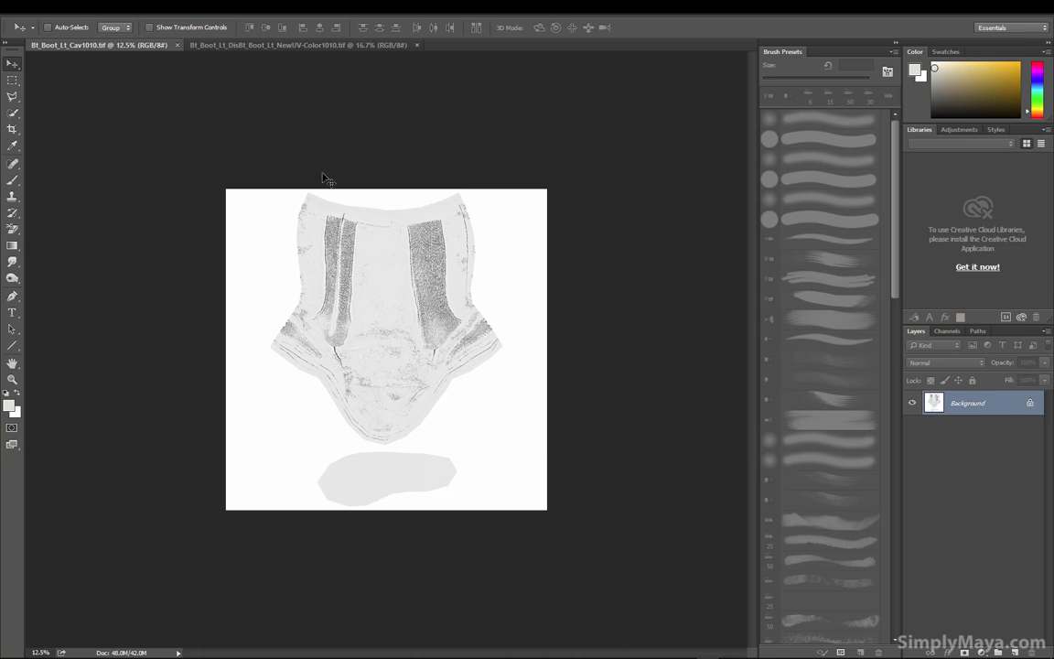
{"action": "key", "text": "ctrl+a"}
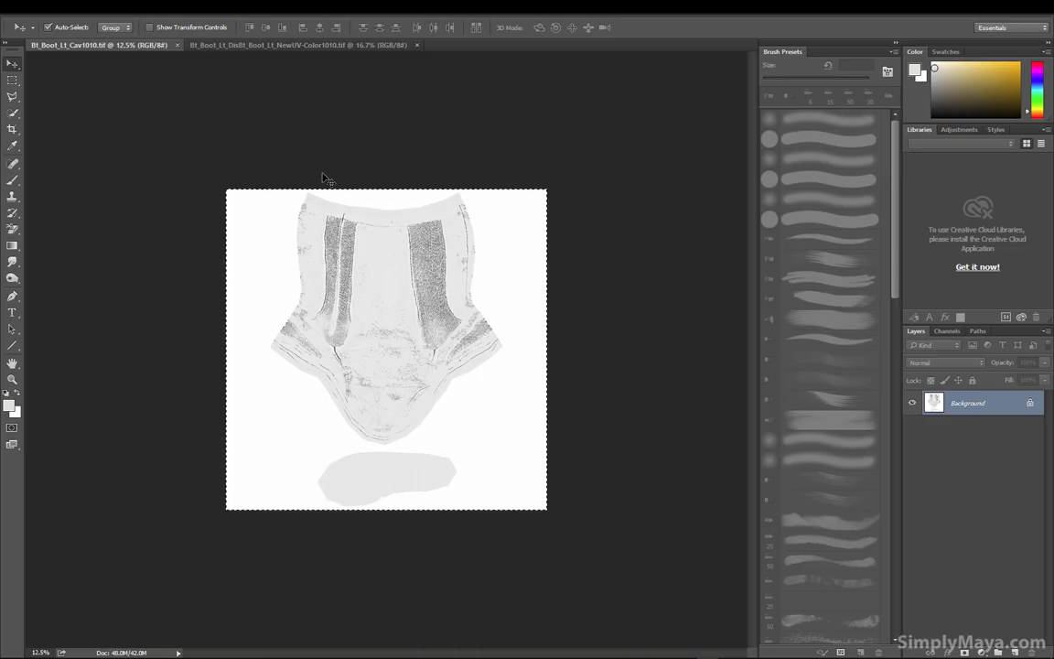
{"action": "left_click", "coordinate": [308, 44]}
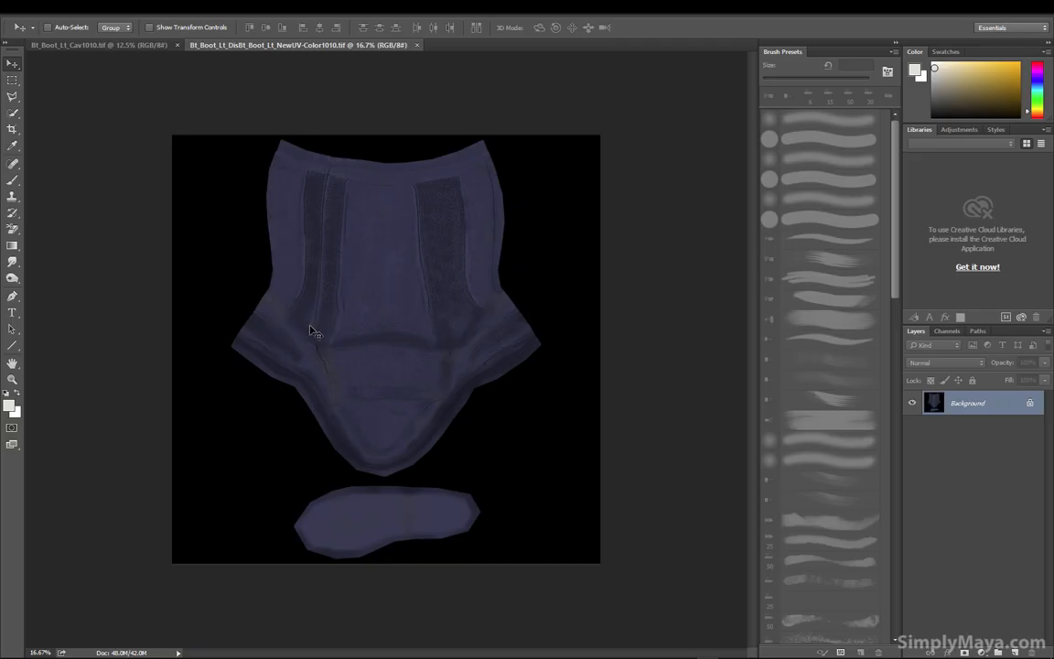
{"action": "key", "text": "ctrl+v"}
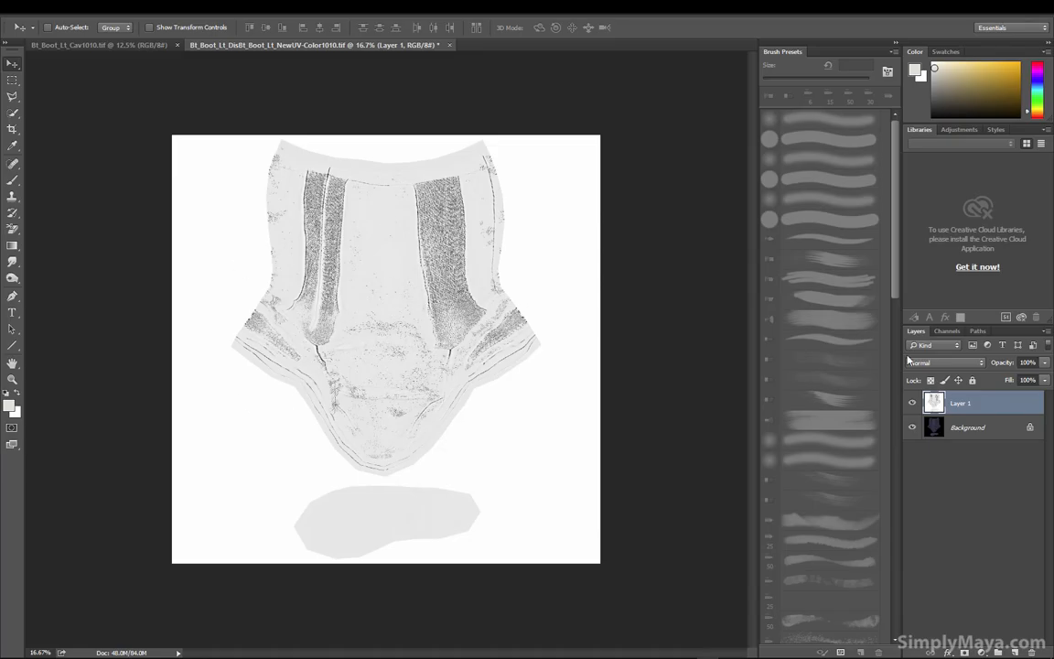
Try the Darken blend mode on the pasted cavity layer while varying its opacity
{"action": "left_click", "coordinate": [930, 363]}
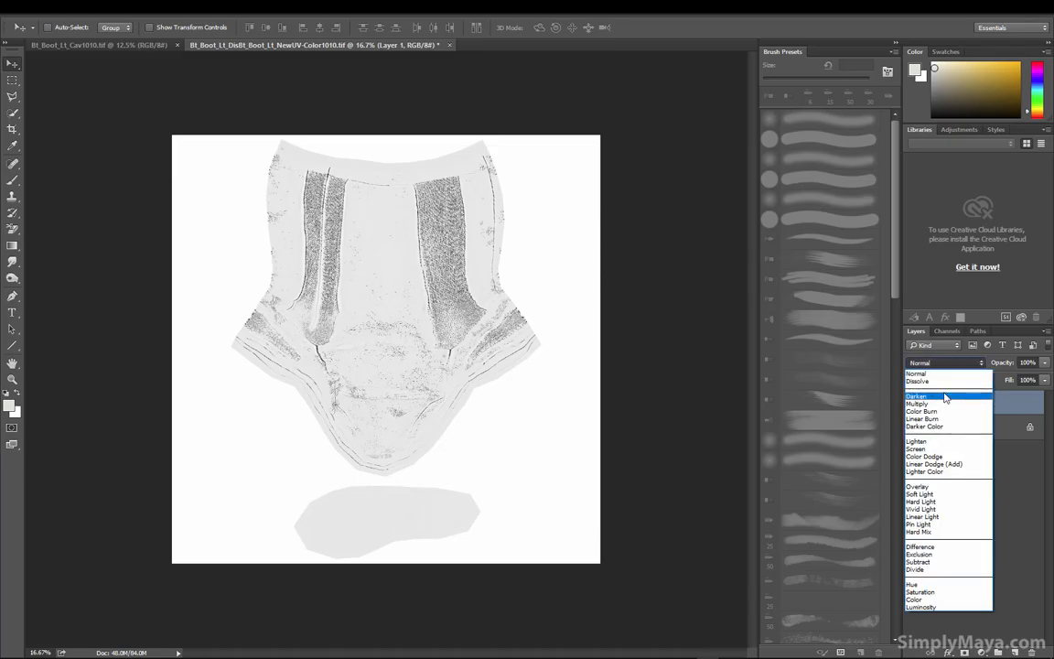
{"action": "left_click", "coordinate": [946, 396]}
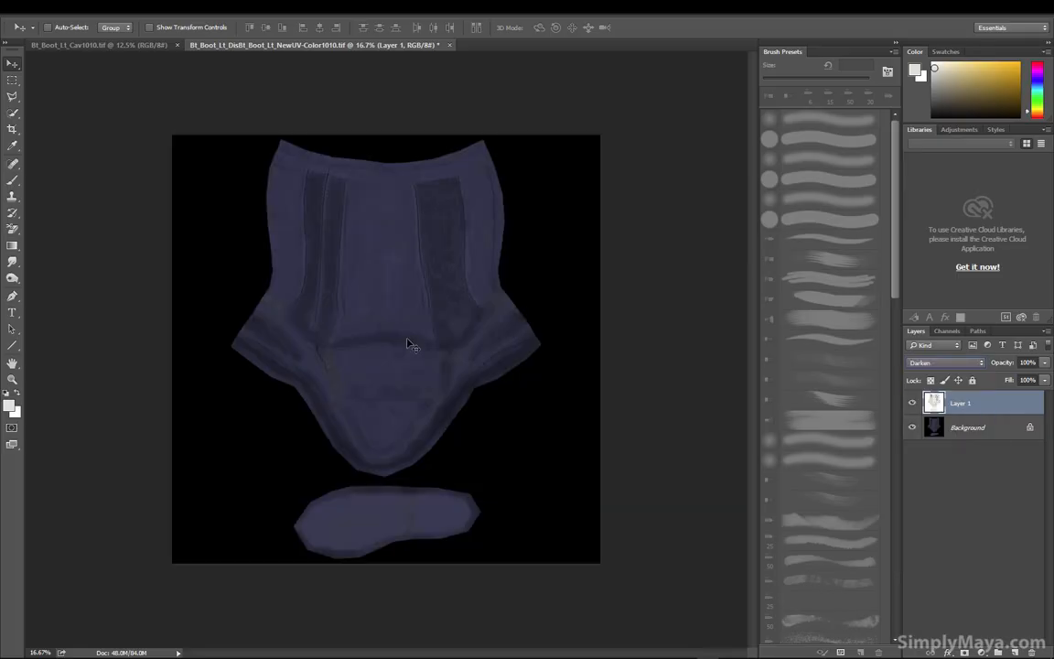
{"action": "left_click", "coordinate": [1044, 364]}
{"action": "left_click_drag", "start_coordinate": [1040, 384], "coordinate": [965, 384]}
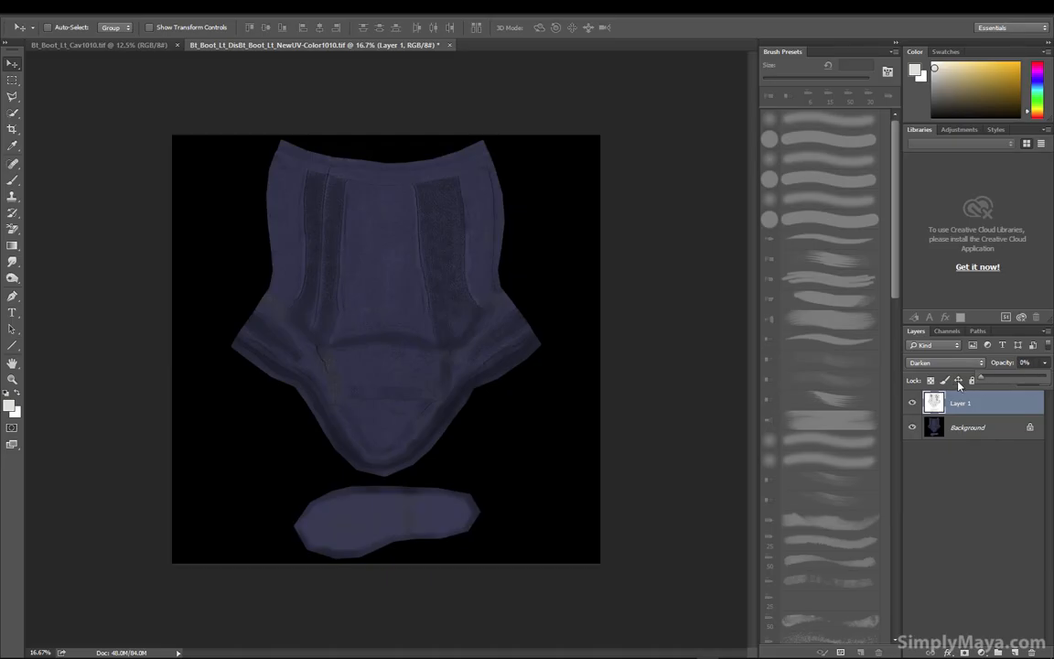
Blend the cavity layer with Multiply at 14% opacity and merge it into the background
{"action": "left_click", "coordinate": [944, 362]}
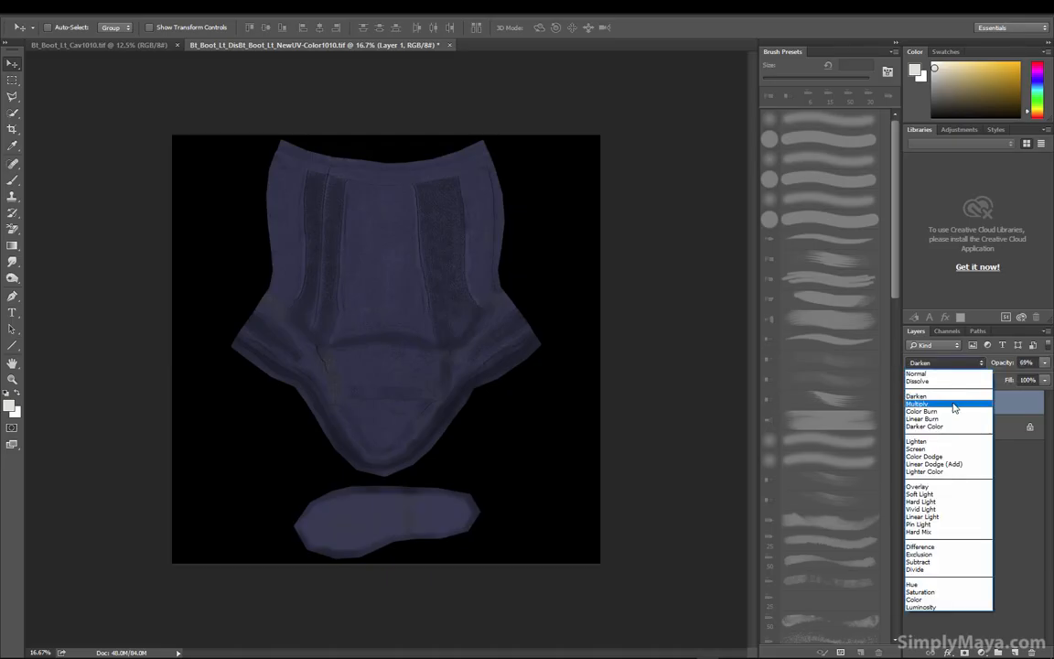
{"action": "left_click", "coordinate": [954, 401]}
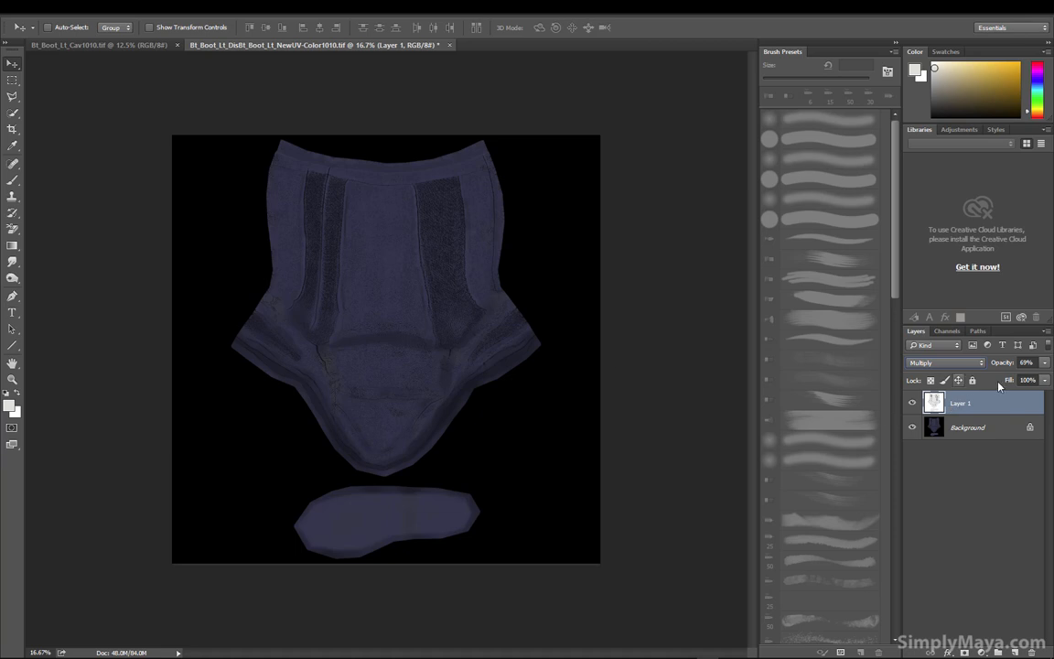
{"action": "left_click", "coordinate": [1044, 363]}
{"action": "mouse_move", "coordinate": [989, 380]}
{"action": "left_mouse_down"}
{"action": "mouse_move", "coordinate": [1032, 381]}
{"action": "mouse_move", "coordinate": [994, 390]}
{"action": "left_mouse_up"}
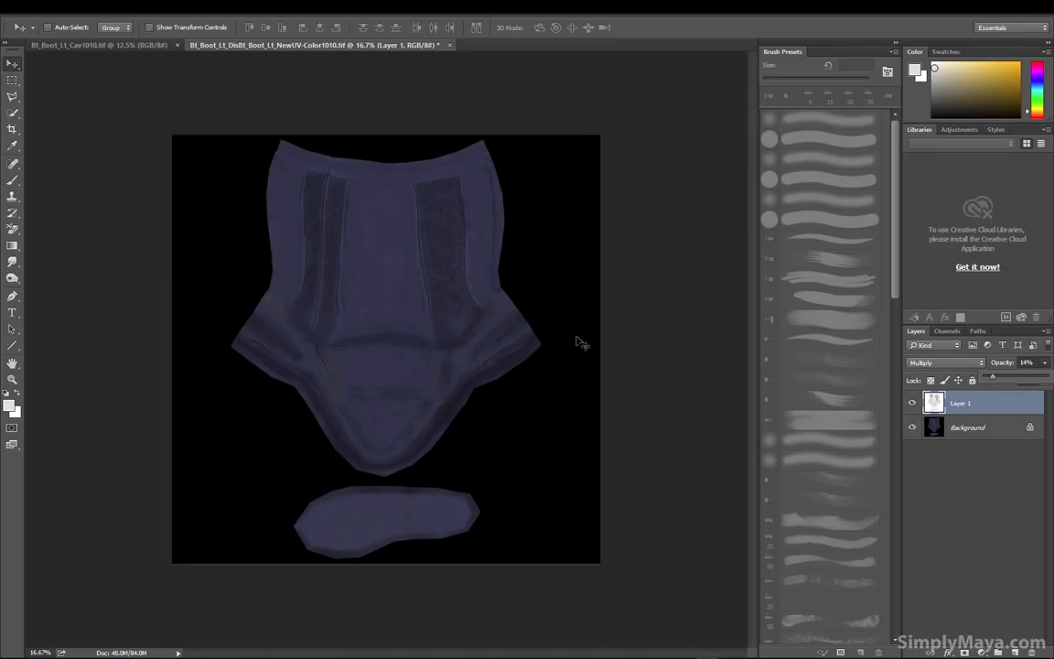
{"action": "key", "text": "ctrl+e"}
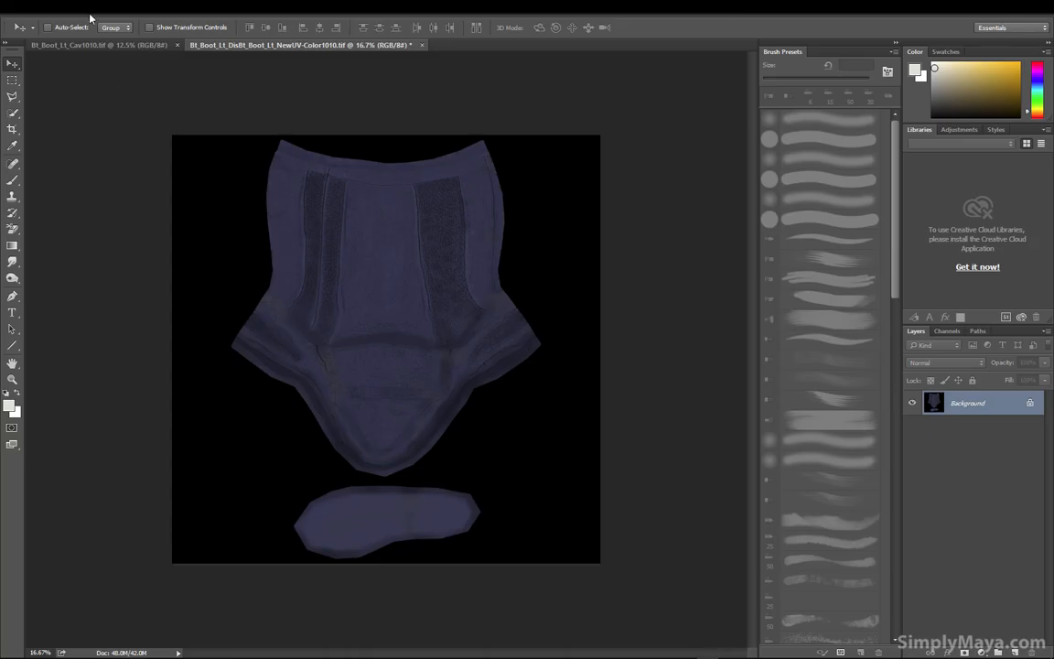
Flip the merged boot color map's canvas horizontally
{"action": "left_click", "coordinate": [117, 15]}
{"action": "mouse_move", "coordinate": [82, 7]}
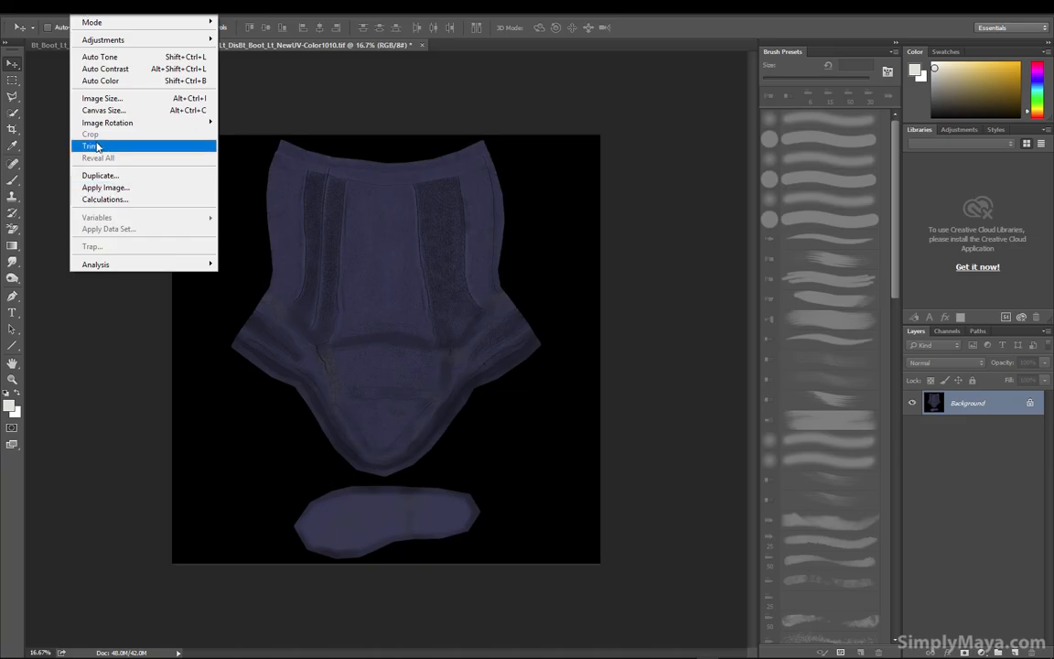
{"action": "mouse_move", "coordinate": [91, 123]}
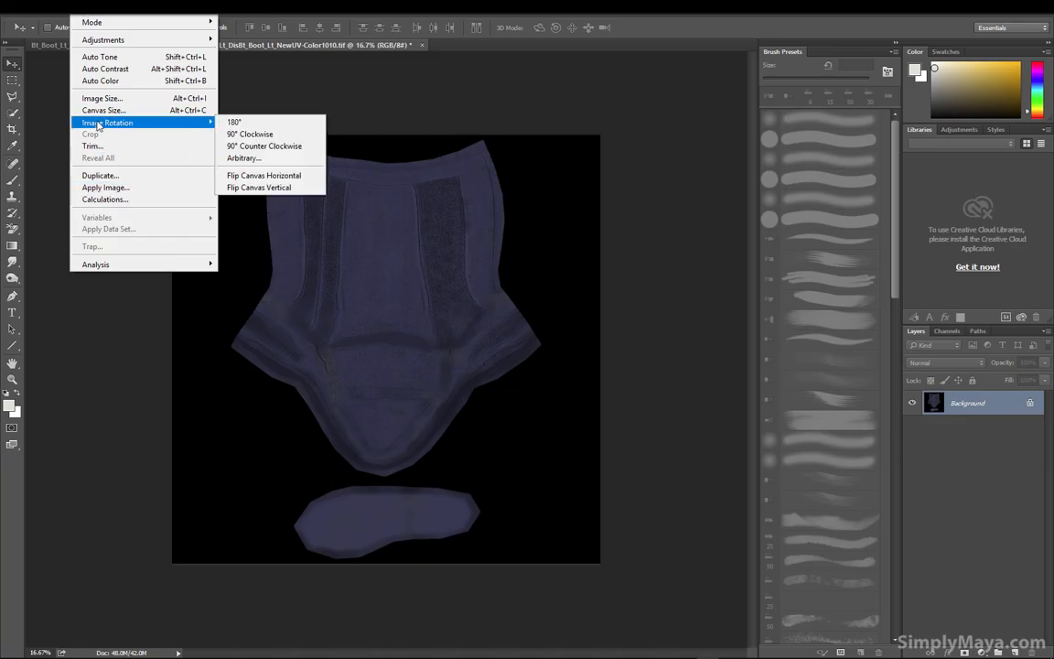
{"action": "left_click", "coordinate": [266, 178]}
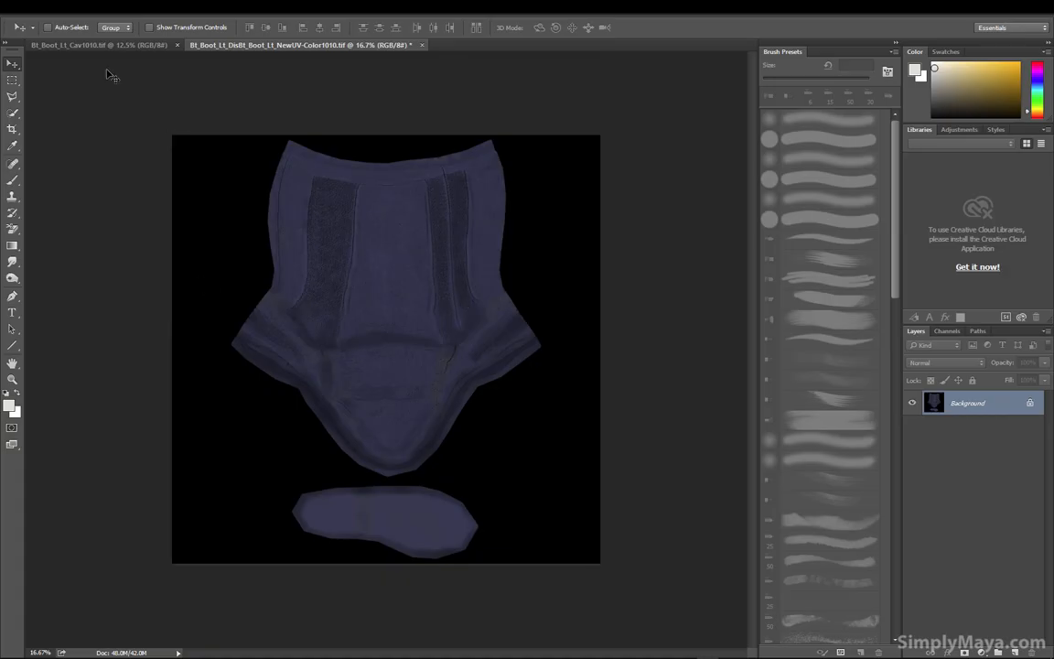
Save the flipped map as an uncompressed TIFF over Bt_Boot_Rt_DisBt_Boot_Rt_NewUV-Color1009 in the Texture_Dis folder
{"action": "left_click", "coordinate": [37, 13]}
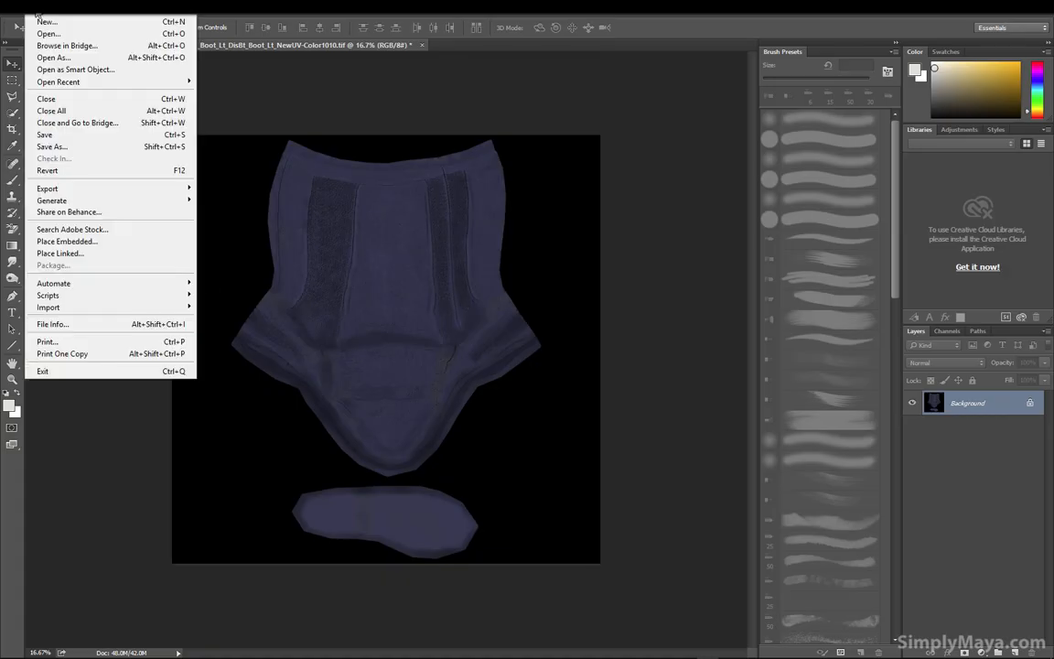
{"action": "left_click", "coordinate": [72, 147]}
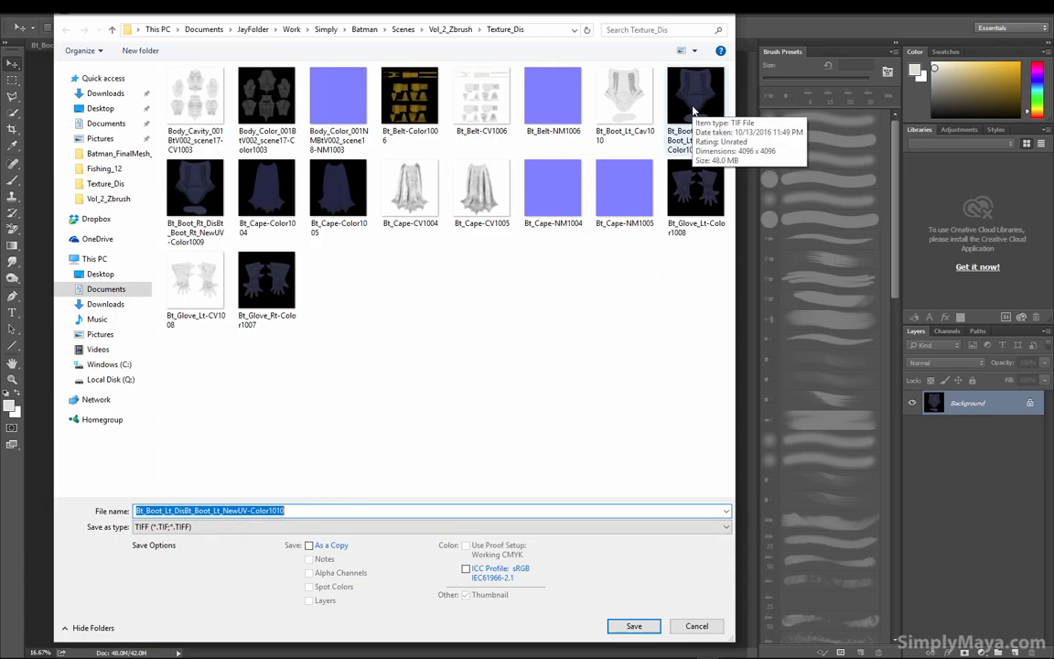
{"action": "left_click", "coordinate": [187, 183]}
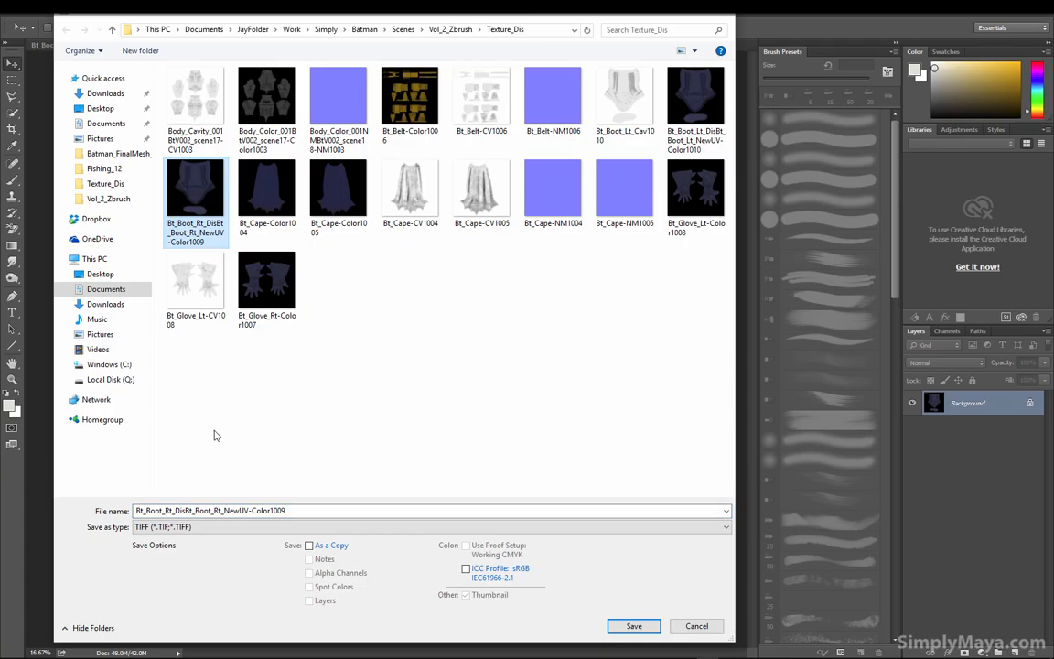
{"action": "left_click", "coordinate": [636, 627]}
{"action": "left_click", "coordinate": [572, 335]}
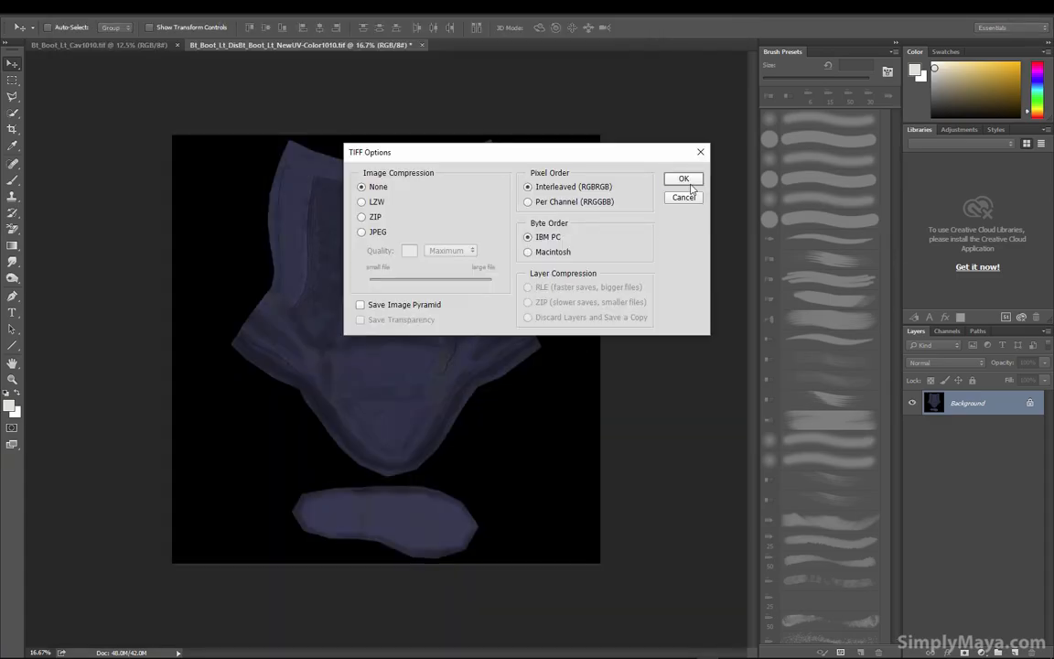
{"action": "left_click", "coordinate": [688, 183]}
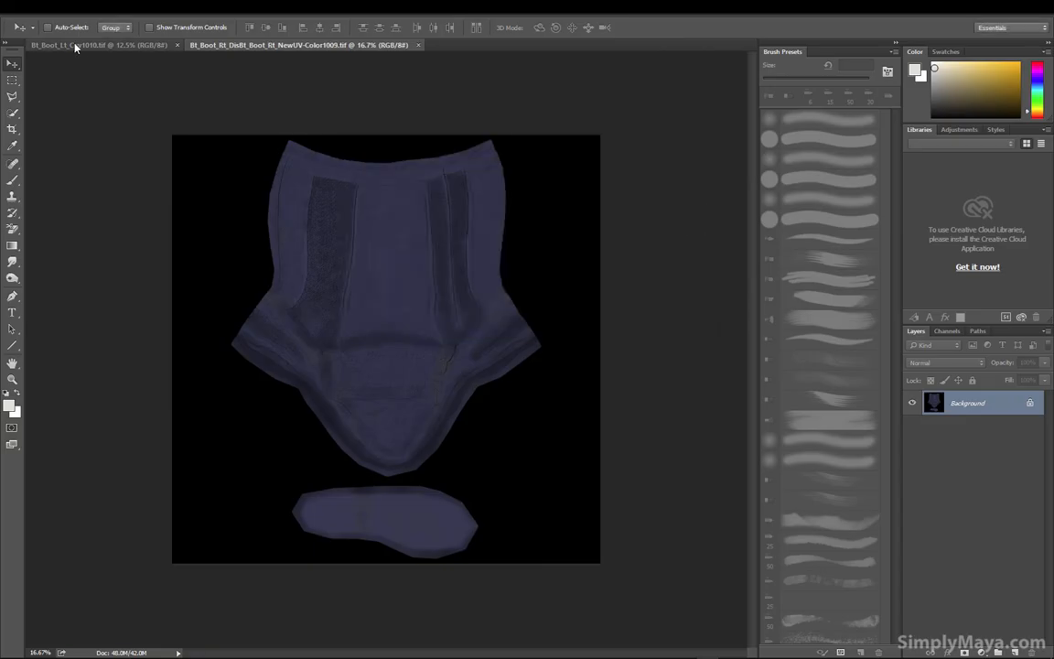
Check the Bt_Boot_Lt_Dis1010 and Bt_Boot_Rt_Dis1010 EXR files in the Texture_Dis folder without opening either one
{"action": "left_click", "coordinate": [36, 7]}
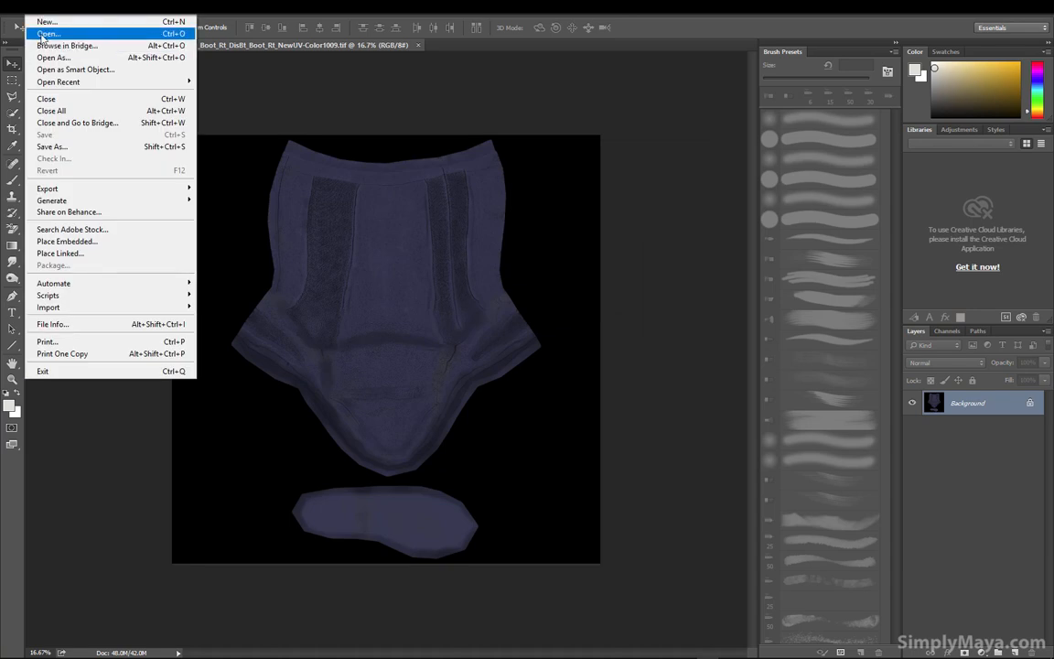
{"action": "left_click", "coordinate": [39, 30]}
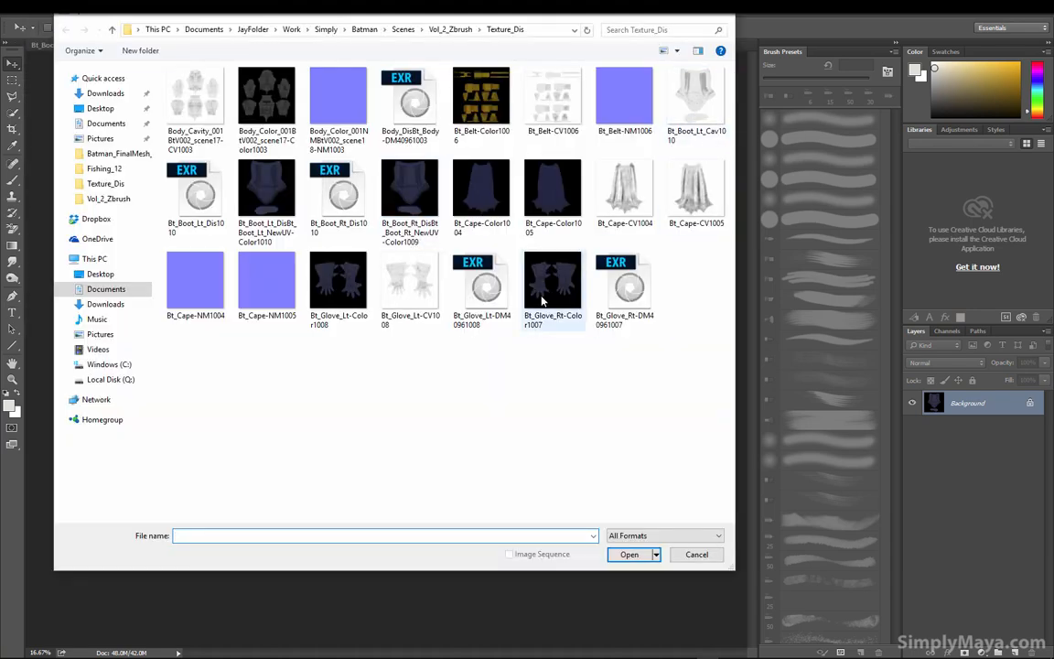
{"action": "left_click", "coordinate": [187, 205]}
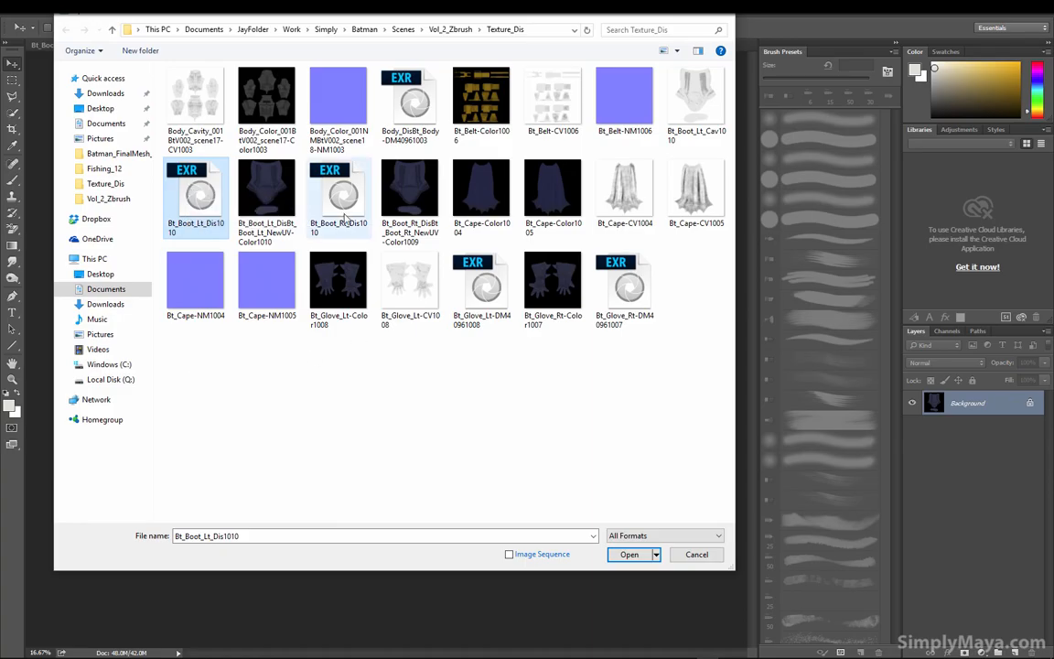
{"action": "left_click", "coordinate": [313, 200]}
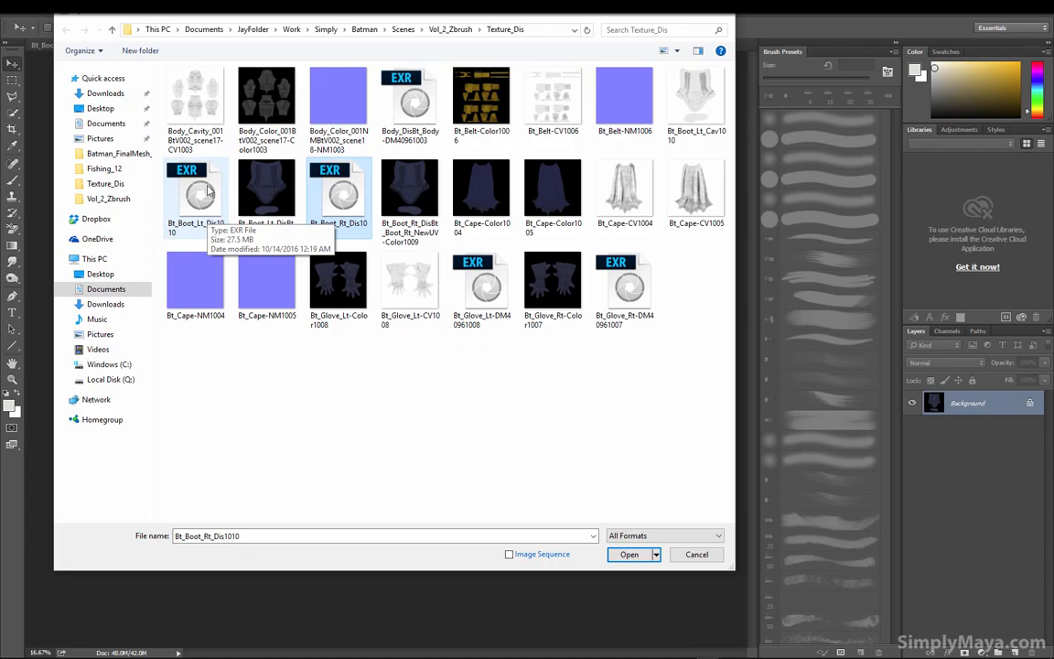
{"action": "left_click", "coordinate": [209, 190]}
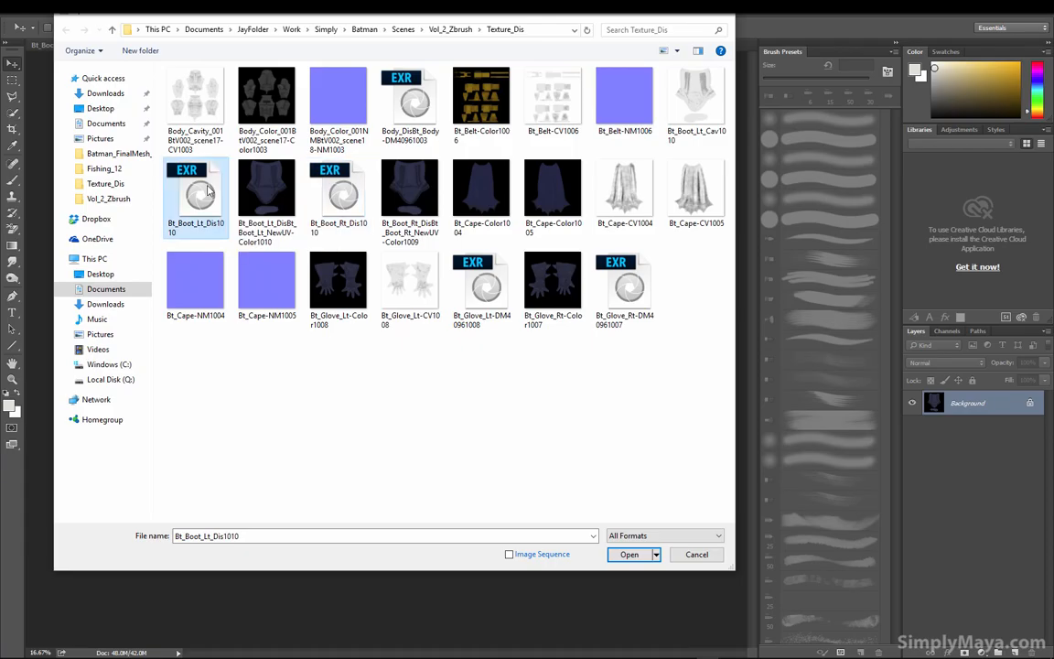
{"action": "left_click", "coordinate": [311, 180]}
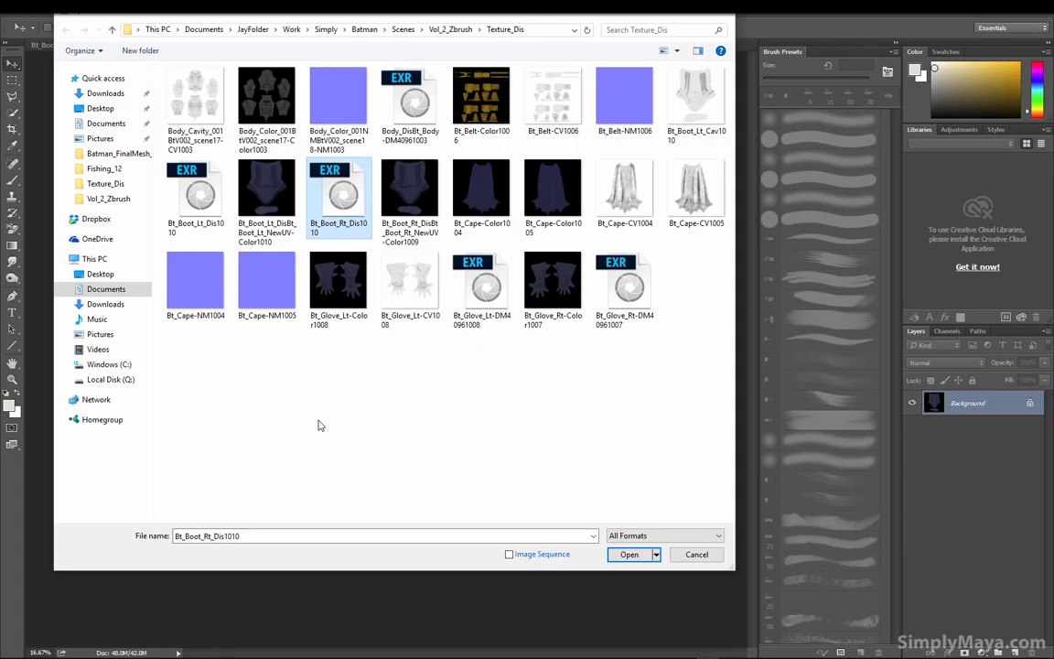
{"action": "left_click", "coordinate": [696, 555]}
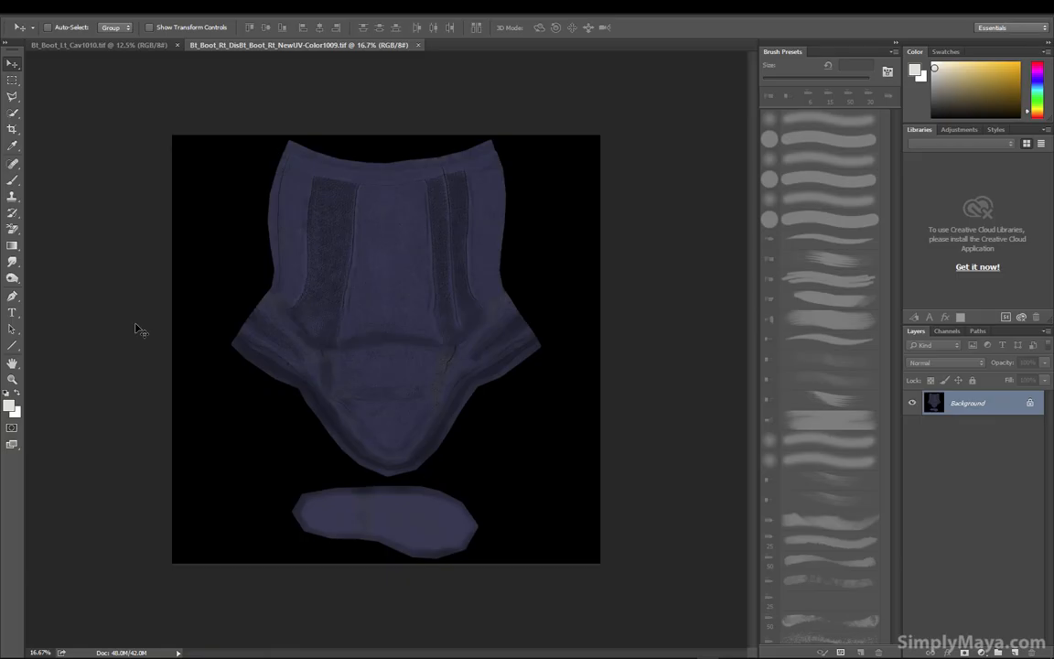
Switch to Maya and load Bt_Boot_Rt_DisBt_Boot_Rt_NewUV-Color1009.tif as the file texture for the untextured boot's material color
{"action": "key", "text": "alt+Tab"}
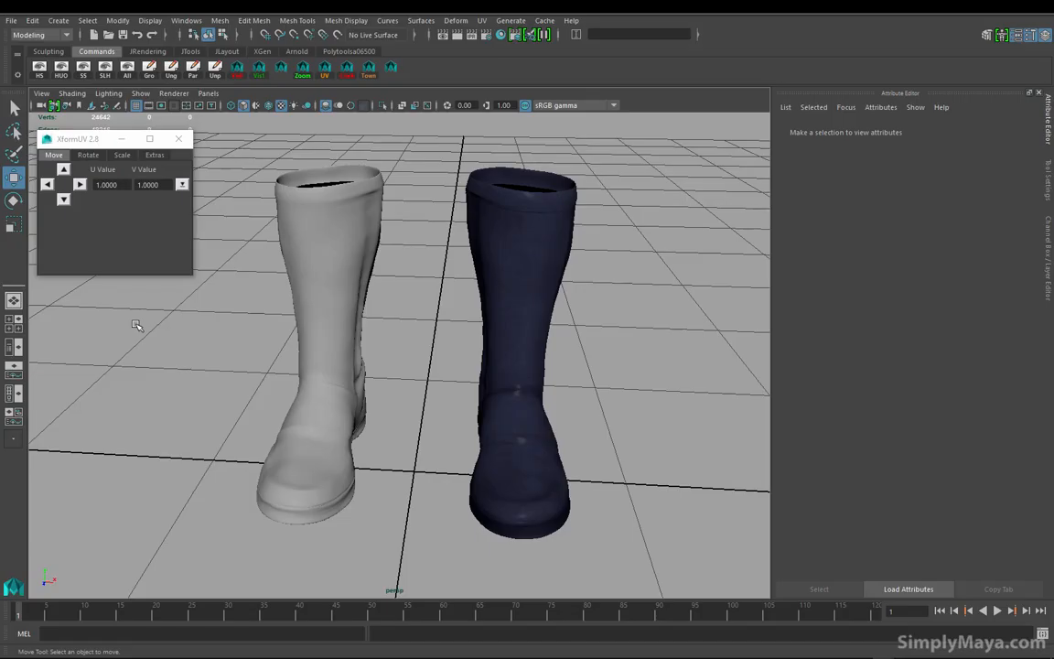
{"action": "left_click", "coordinate": [284, 238]}
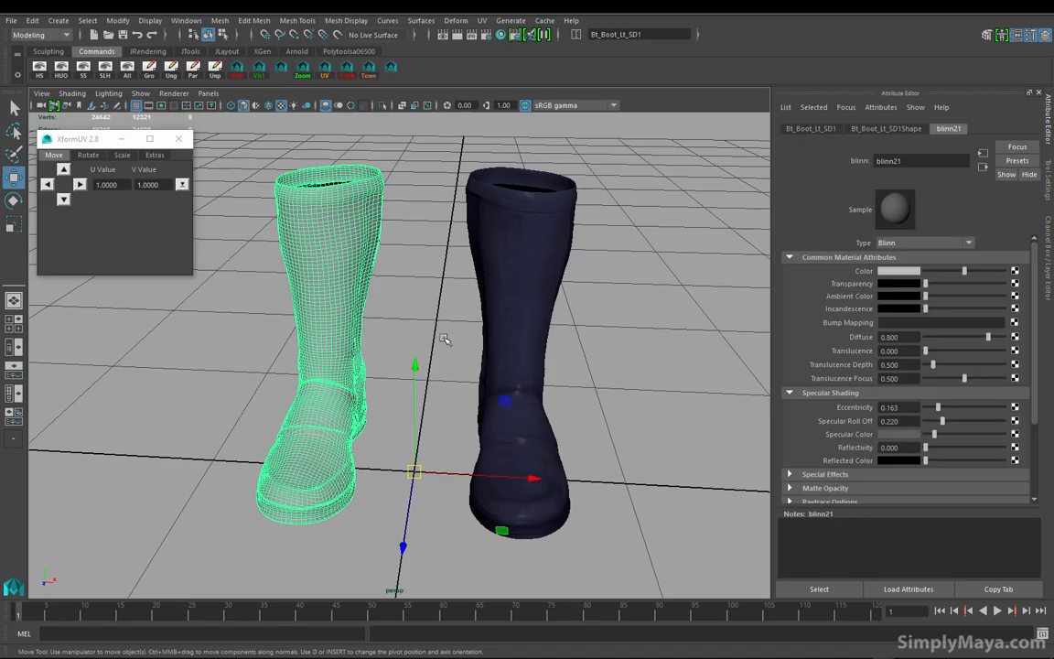
{"action": "left_click", "coordinate": [1015, 272]}
{"action": "left_click", "coordinate": [495, 332]}
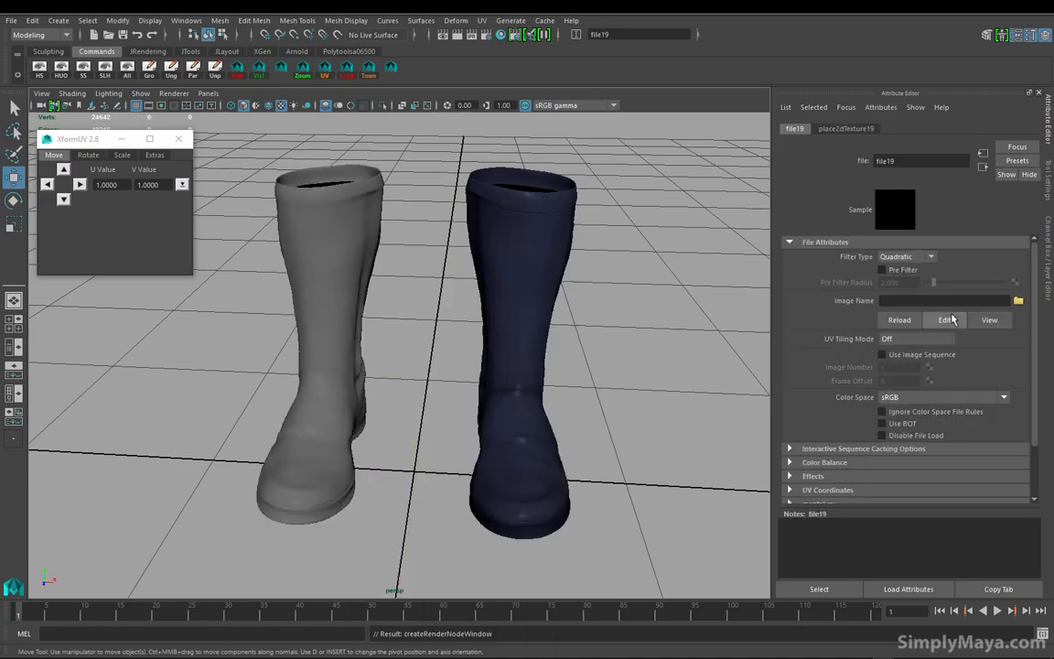
{"action": "left_click", "coordinate": [1018, 301]}
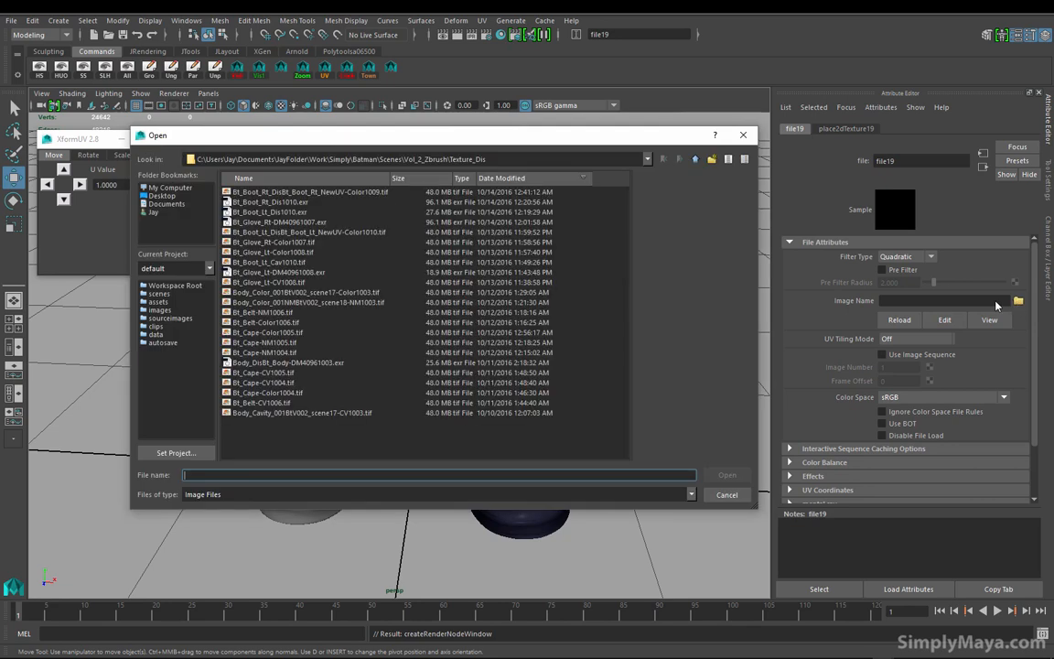
{"action": "left_click", "coordinate": [328, 192]}
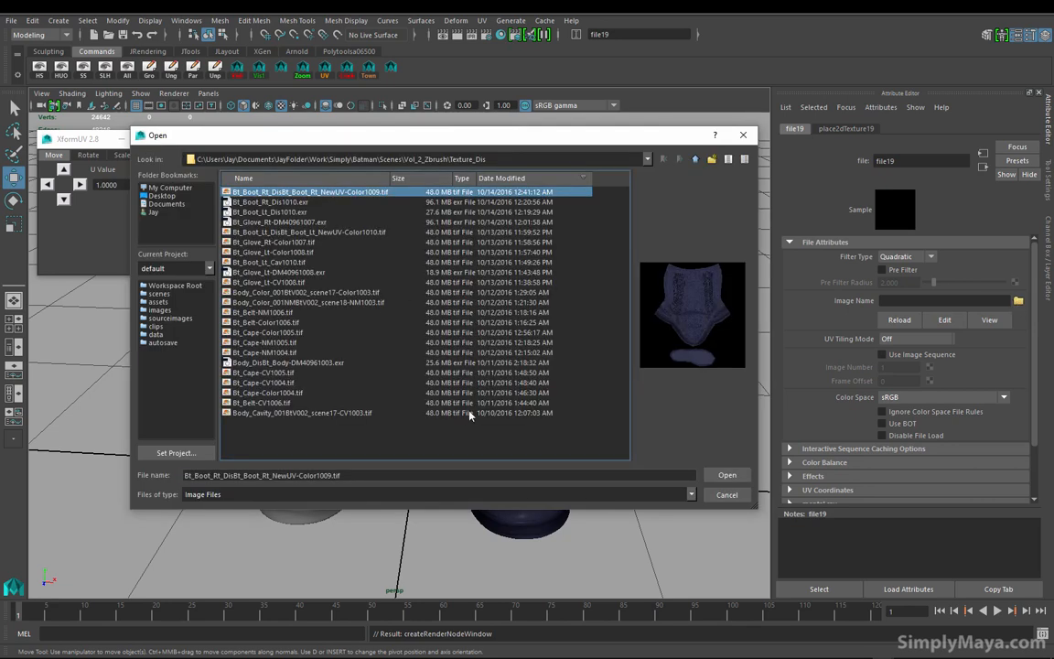
{"action": "left_click", "coordinate": [727, 475]}
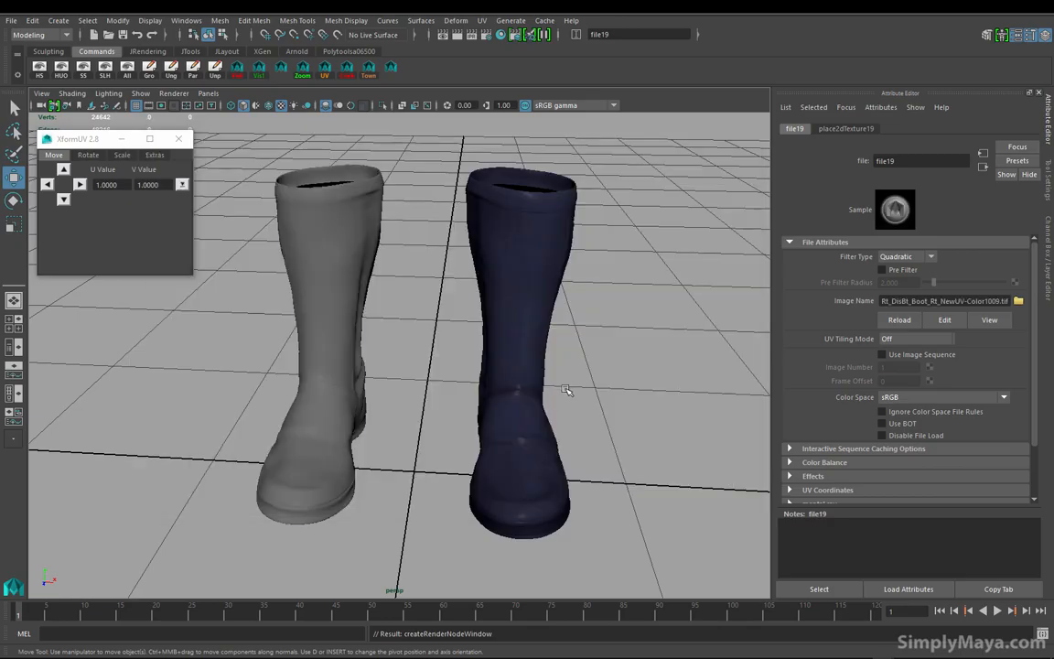
{"action": "left_click_drag", "start_coordinate": [353, 370], "coordinate": [494, 317], "text": "alt"}
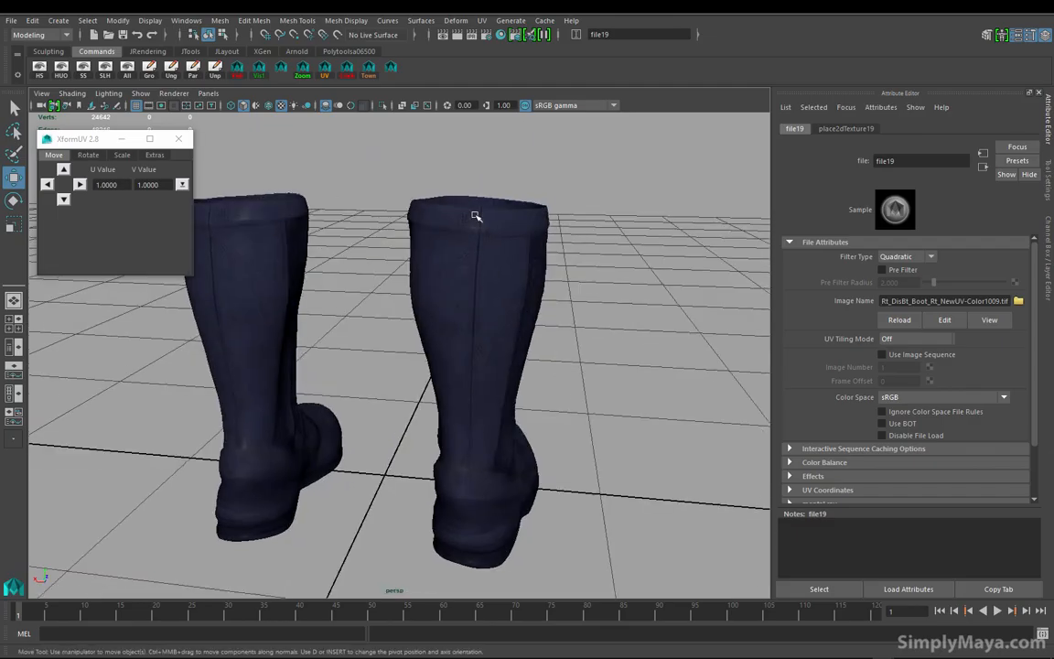
{"action": "left_click_drag", "start_coordinate": [479, 460], "coordinate": [376, 407], "text": "alt"}
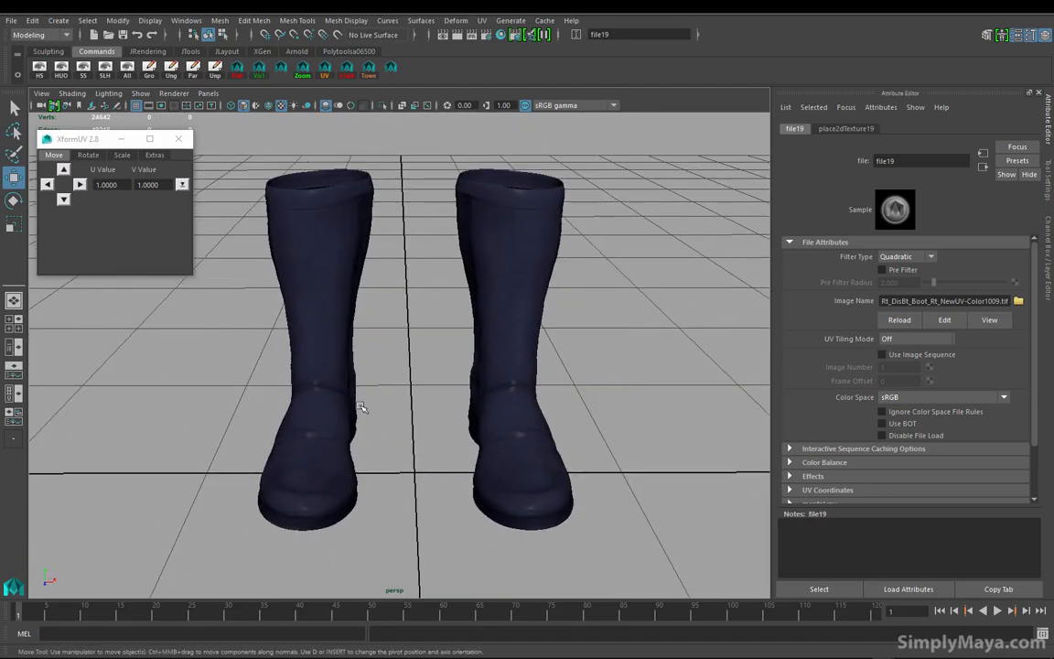
Open the newly textured boot's shading group and unhide all objects in the scene
{"action": "left_click", "coordinate": [337, 399]}
{"action": "left_click", "coordinate": [983, 168]}
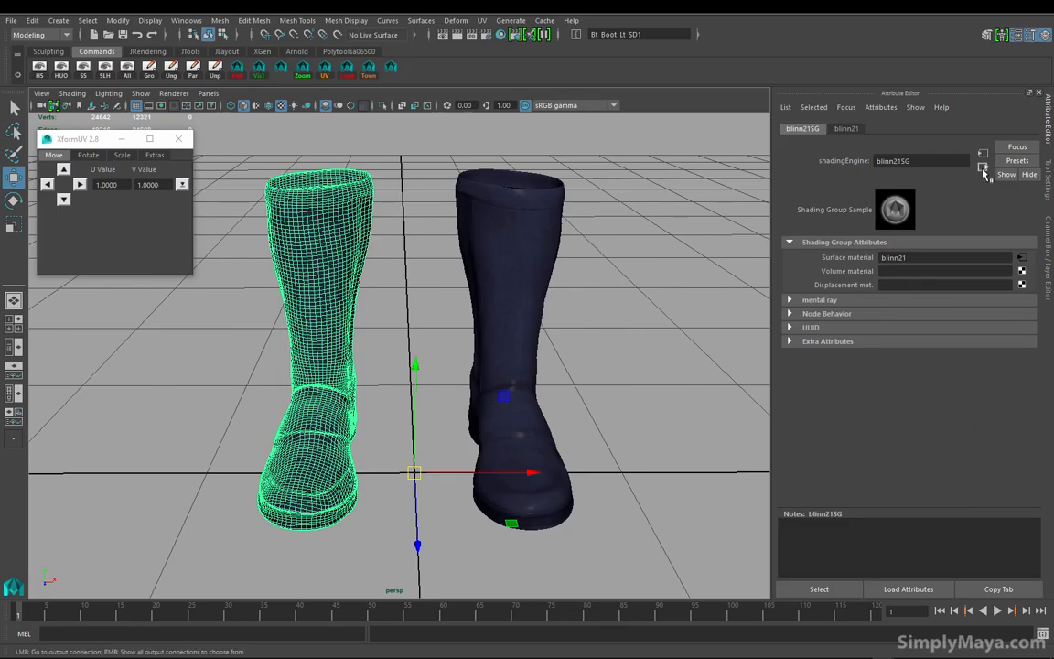
{"action": "left_click", "coordinate": [127, 71]}
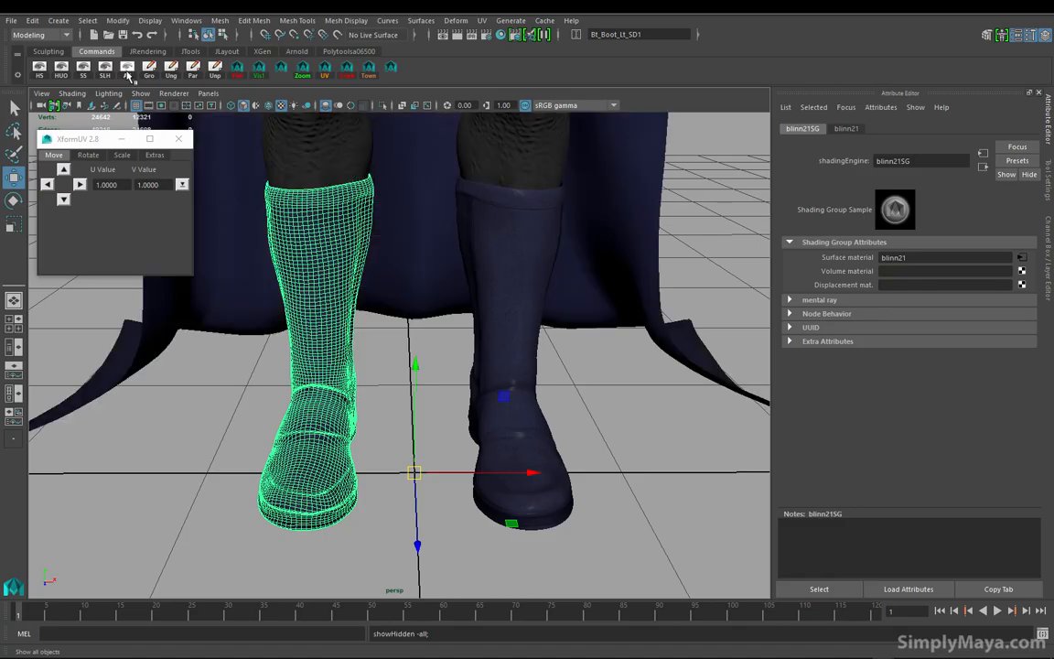
{"action": "scroll", "coordinate": [186, 241], "scroll_direction": "down", "scroll_amount": 5}
{"action": "left_click", "coordinate": [550, 249]}
{"action": "middle_click_drag", "start_coordinate": [433, 216], "coordinate": [433, 380], "text": "alt"}
{"action": "left_click_drag", "start_coordinate": [539, 353], "coordinate": [430, 311], "text": "alt"}
{"action": "right_click_drag", "start_coordinate": [393, 302], "coordinate": [371, 302], "text": "alt"}
{"action": "middle_click_drag", "start_coordinate": [370, 302], "coordinate": [366, 362], "text": "alt"}
{"action": "left_click_drag", "start_coordinate": [341, 351], "coordinate": [336, 315], "text": "alt"}
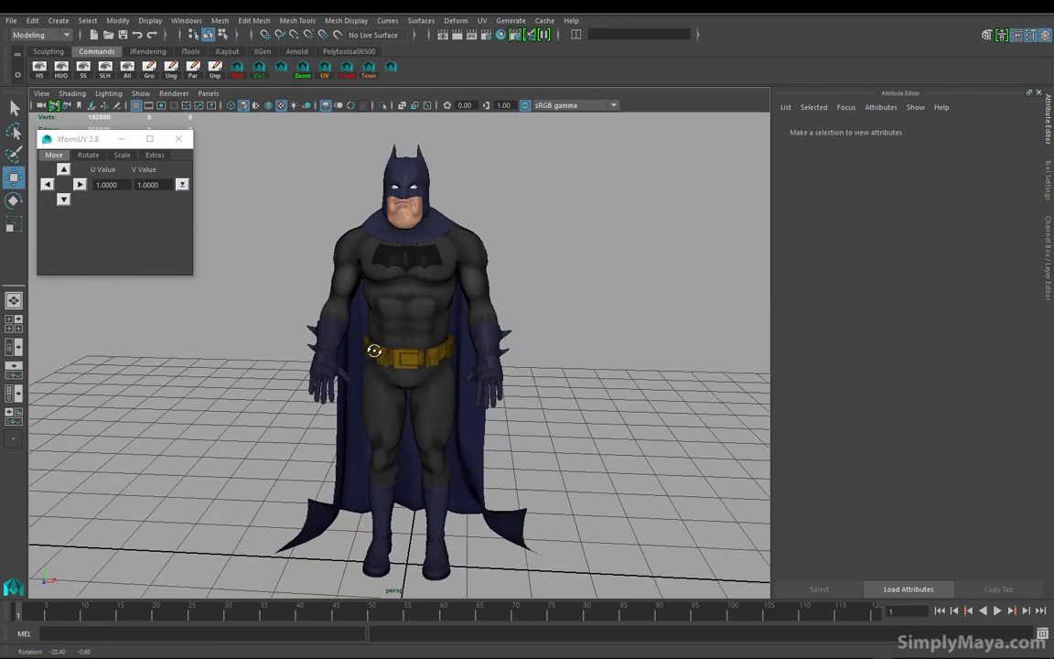
Check the mirrored right boot's UV layout in the UV Editor
{"action": "left_click", "coordinate": [382, 523]}
{"action": "left_click", "coordinate": [325, 72]}
{"action": "left_click_drag", "start_coordinate": [951, 68], "coordinate": [590, 52]}
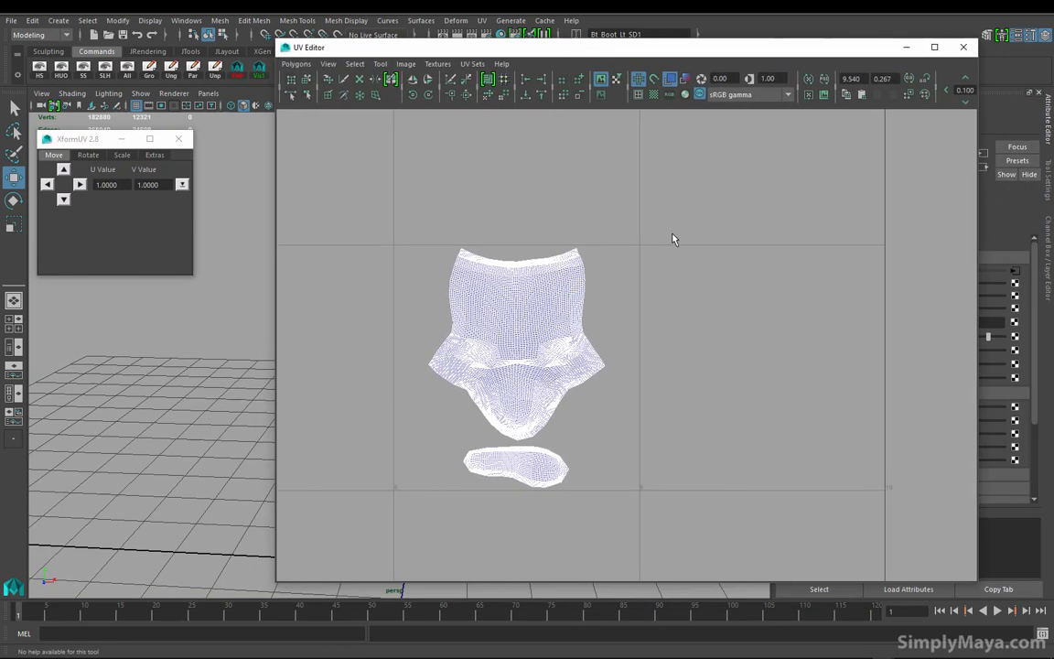
{"action": "scroll", "coordinate": [531, 289], "scroll_direction": "down", "scroll_amount": 10}
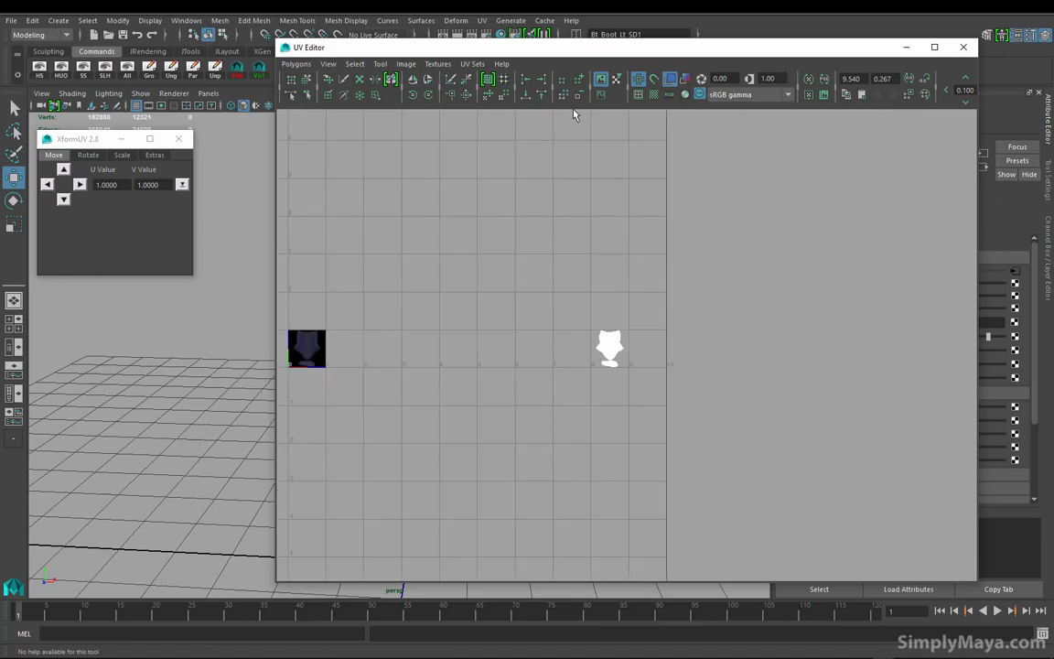
{"action": "left_click_drag", "start_coordinate": [565, 52], "coordinate": [1053, 64]}
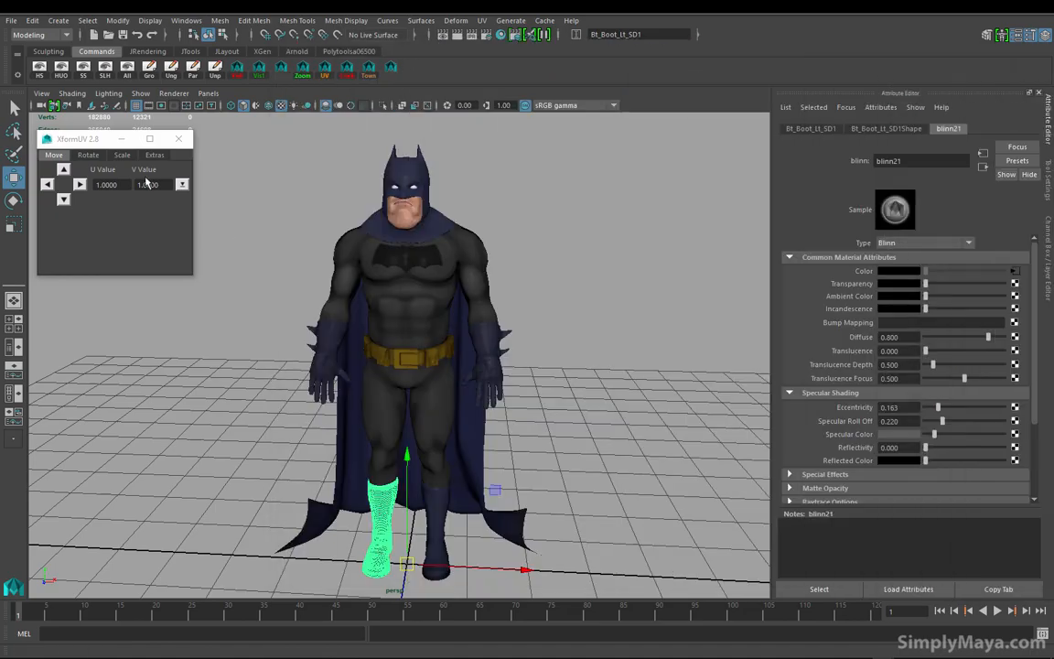
Select every part of the figure, including the mask and face, and display their UVs together in the UV Editor
{"action": "left_click_drag", "start_coordinate": [247, 255], "coordinate": [593, 589]}
{"action": "left_click_drag", "start_coordinate": [364, 162], "coordinate": [434, 188]}
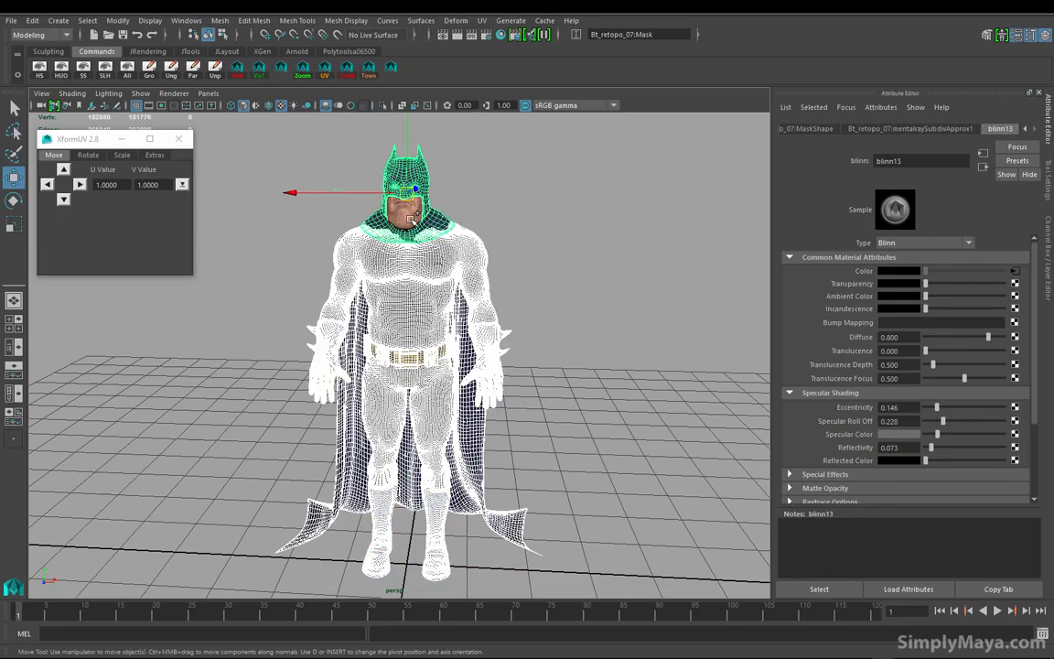
{"action": "left_click", "coordinate": [409, 216], "text": "shift"}
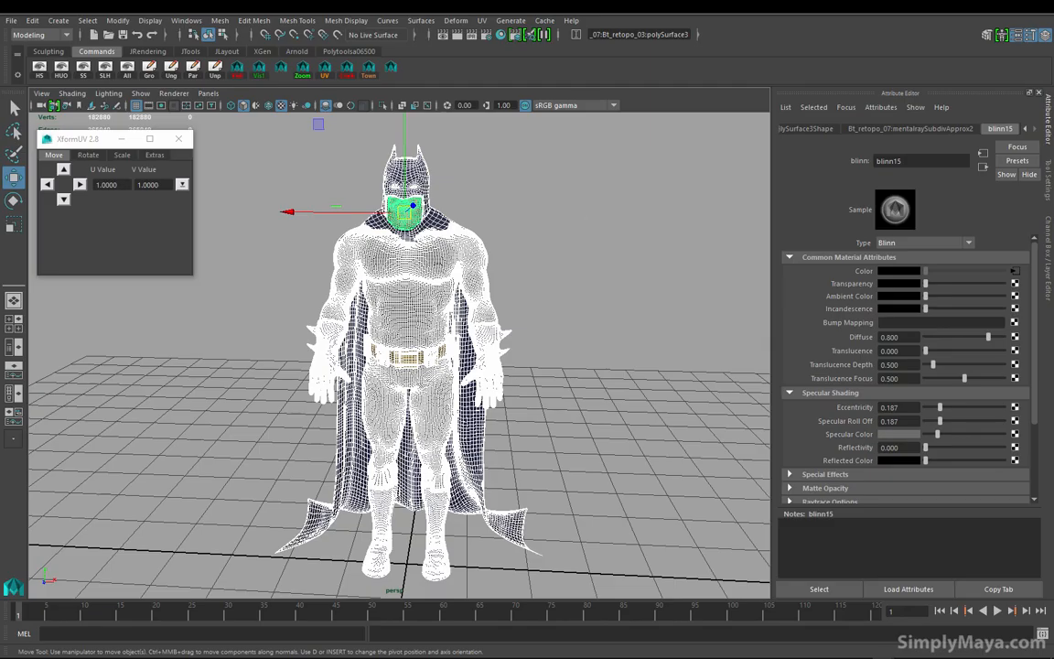
{"action": "left_click_drag", "start_coordinate": [1053, 42], "coordinate": [652, 35]}
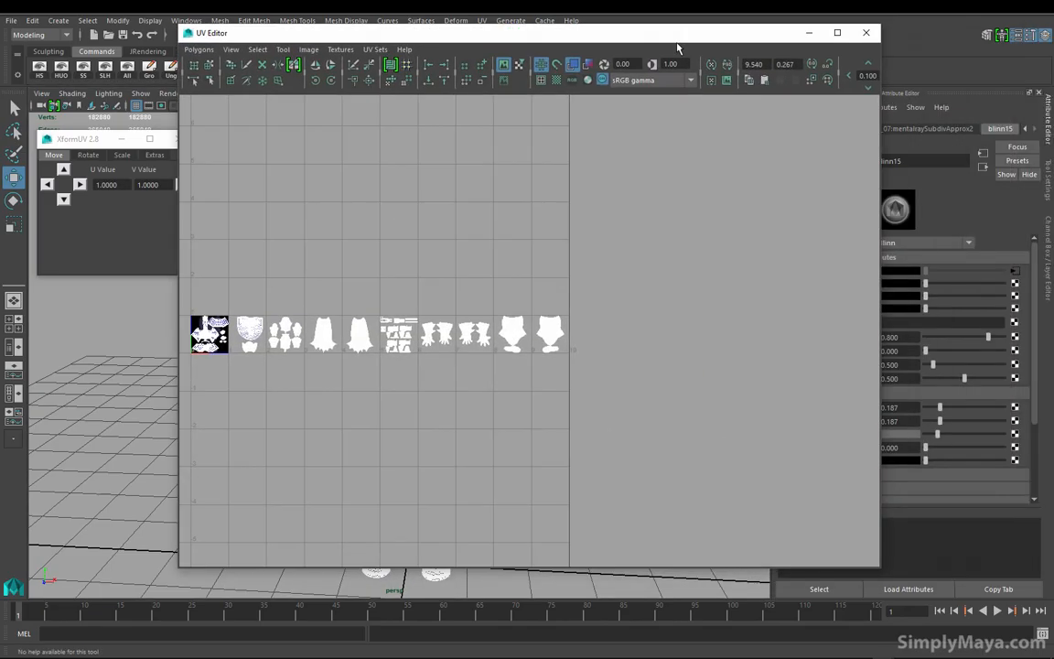
Examine the row of UV tiles from the mask and face through to both boots
{"action": "right_click_drag", "start_coordinate": [423, 331], "coordinate": [701, 360], "text": "alt"}
{"action": "middle_click_drag", "start_coordinate": [365, 374], "coordinate": [671, 349], "text": "alt"}
{"action": "right_click_drag", "start_coordinate": [670, 348], "coordinate": [860, 366], "text": "alt"}
{"action": "middle_click_drag", "start_coordinate": [329, 403], "coordinate": [709, 414], "text": "alt"}
{"action": "right_click_drag", "start_coordinate": [443, 406], "coordinate": [896, 418], "text": "alt"}
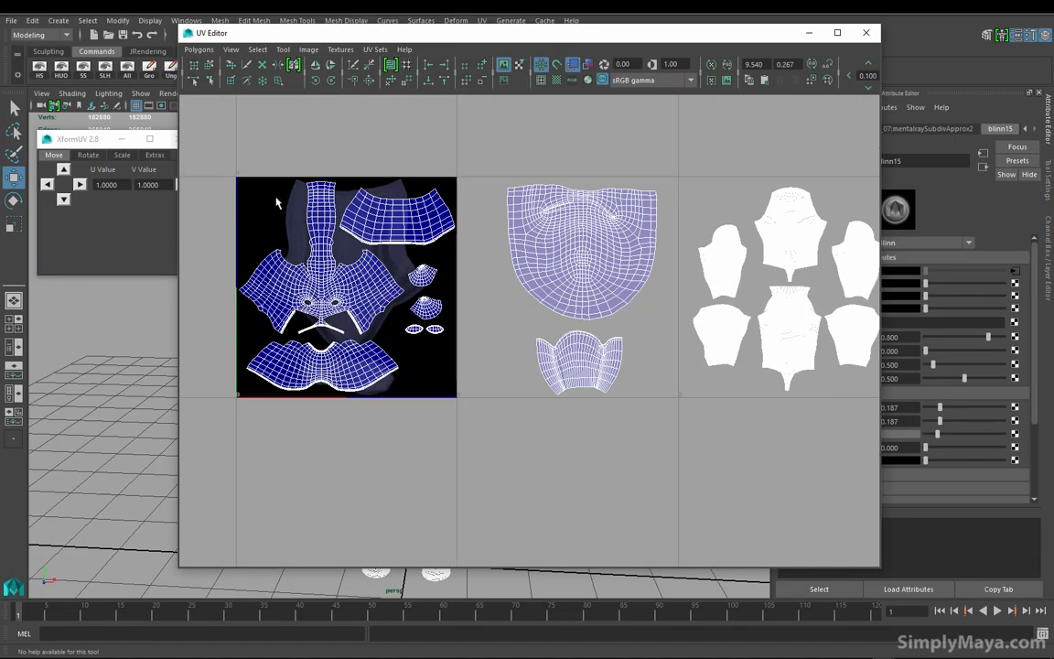
{"action": "right_click_drag", "start_coordinate": [630, 308], "coordinate": [425, 336], "text": "alt"}
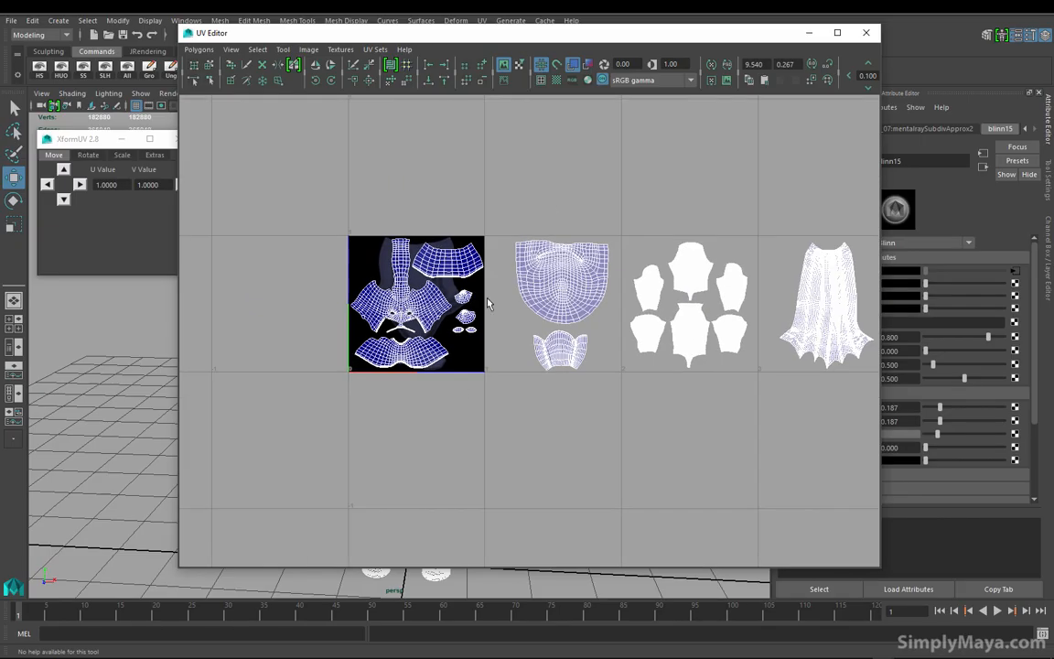
{"action": "right_click_drag", "start_coordinate": [596, 199], "coordinate": [197, 146], "text": "alt"}
{"action": "middle_click_drag", "start_coordinate": [716, 186], "coordinate": [384, 202], "text": "alt"}
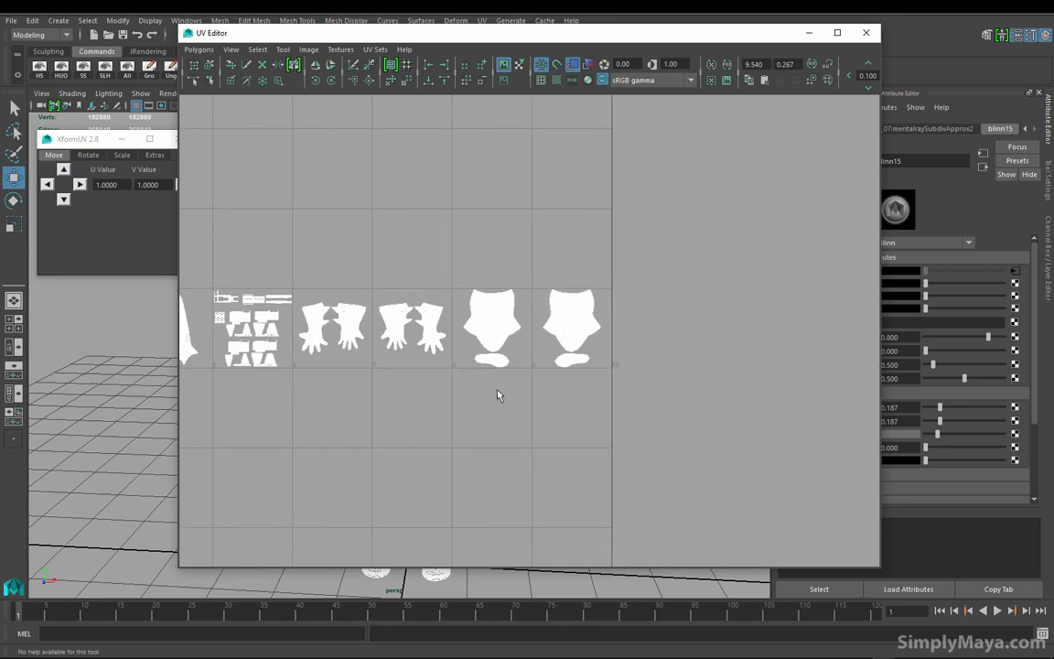
{"action": "middle_click_drag", "start_coordinate": [383, 373], "coordinate": [536, 362], "text": "alt"}
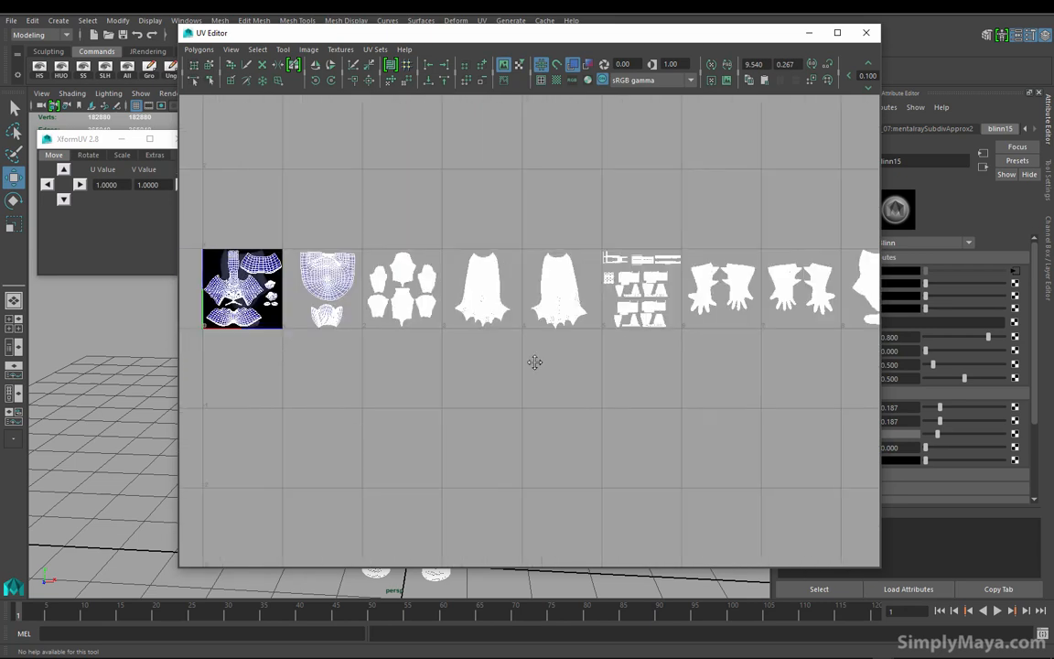
{"action": "right_click_drag", "start_coordinate": [535, 367], "coordinate": [352, 354], "text": "alt"}
{"action": "left_click_drag", "start_coordinate": [398, 37], "coordinate": [1053, 46]}
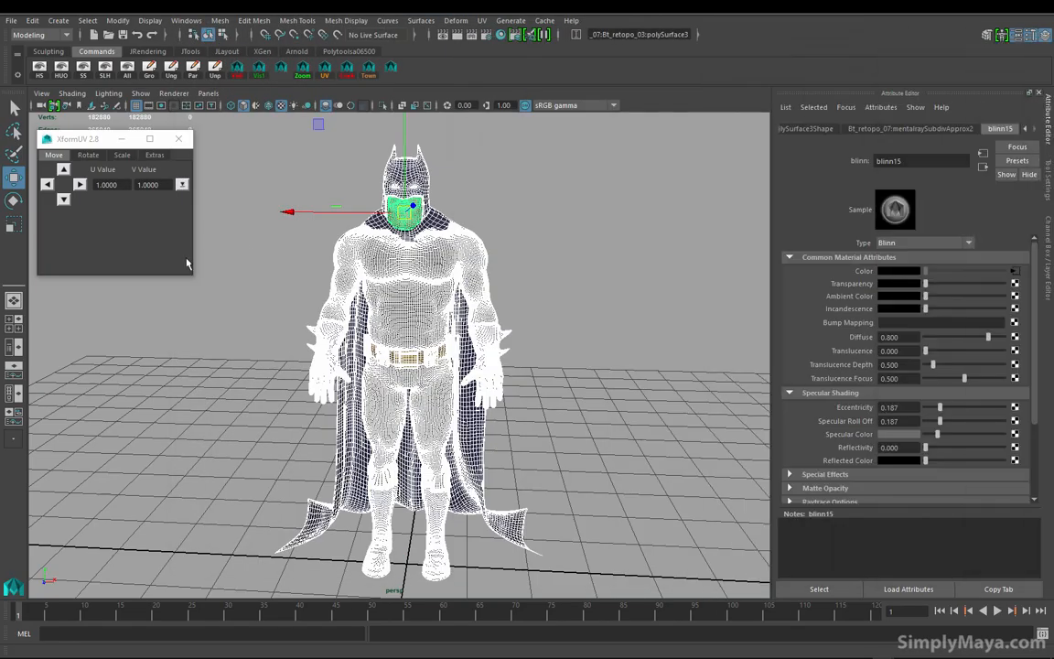
Examine the textured Batman figure from several angles with nothing selected
{"action": "left_click", "coordinate": [551, 205]}
{"action": "left_click_drag", "start_coordinate": [560, 293], "coordinate": [473, 396], "text": "alt"}
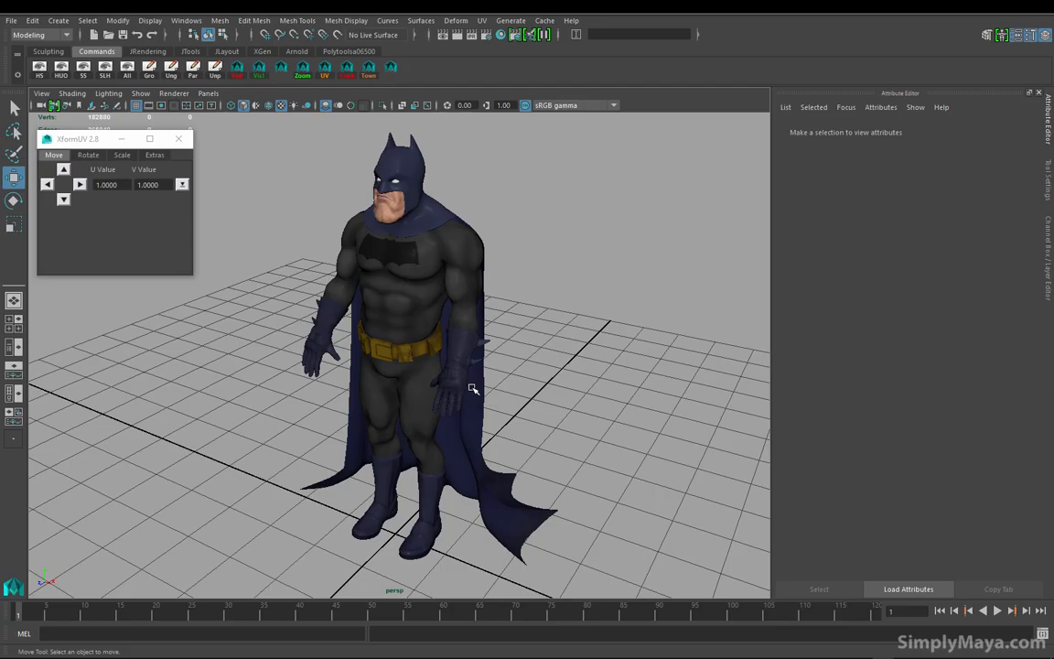
{"action": "left_click_drag", "start_coordinate": [478, 387], "coordinate": [307, 398], "text": "alt"}
{"action": "left_click", "coordinate": [390, 388]}
{"action": "scroll", "coordinate": [617, 407], "scroll_direction": "up", "scroll_amount": 6}
{"action": "left_click", "coordinate": [580, 317]}
{"action": "middle_click_drag", "start_coordinate": [344, 358], "coordinate": [494, 476], "text": "alt"}
{"action": "right_click_drag", "start_coordinate": [448, 345], "coordinate": [283, 322], "text": "alt"}
{"action": "left_click_drag", "start_coordinate": [384, 332], "coordinate": [558, 333], "text": "alt"}
{"action": "middle_click_drag", "start_coordinate": [416, 332], "coordinate": [371, 414], "text": "alt"}
{"action": "right_click_drag", "start_coordinate": [407, 416], "coordinate": [513, 423], "text": "alt"}
{"action": "left_click_drag", "start_coordinate": [513, 424], "coordinate": [330, 381], "text": "alt"}
{"action": "middle_click_drag", "start_coordinate": [329, 381], "coordinate": [425, 273], "text": "alt"}
{"action": "right_click_drag", "start_coordinate": [430, 339], "coordinate": [391, 419], "text": "alt"}
{"action": "left_click_drag", "start_coordinate": [391, 419], "coordinate": [411, 419], "text": "alt"}
{"action": "right_click_drag", "start_coordinate": [412, 420], "coordinate": [304, 428], "text": "alt"}
{"action": "left_click_drag", "start_coordinate": [304, 427], "coordinate": [431, 318], "text": "alt"}
Inspect the body and left glove meshes up close along with their material attributes
{"action": "left_click", "coordinate": [431, 317]}
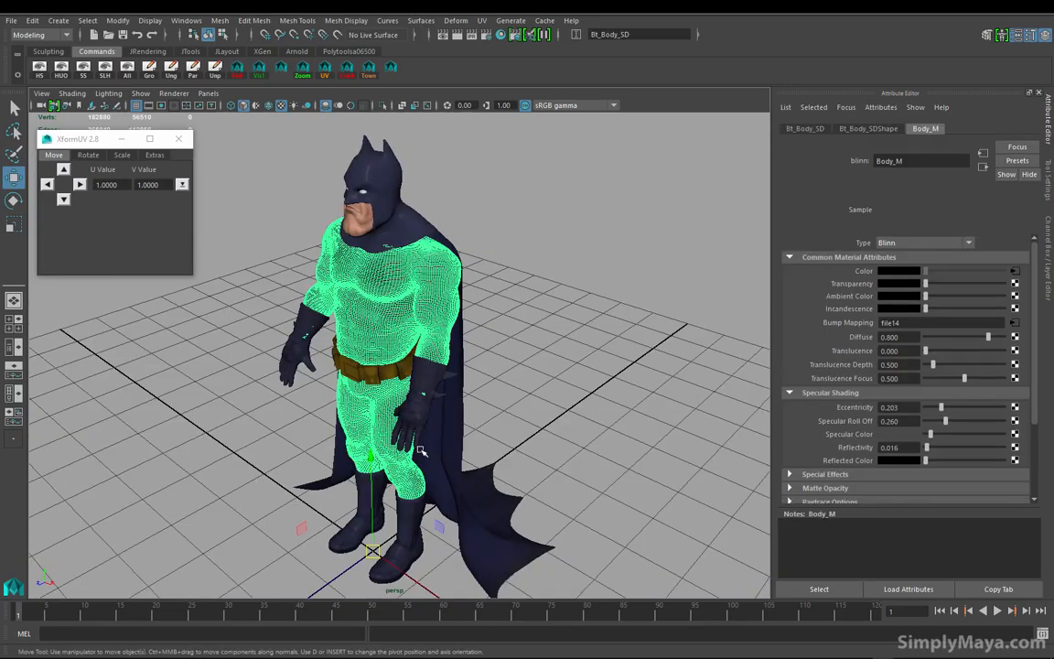
{"action": "right_click_drag", "start_coordinate": [530, 431], "coordinate": [477, 445], "text": "alt"}
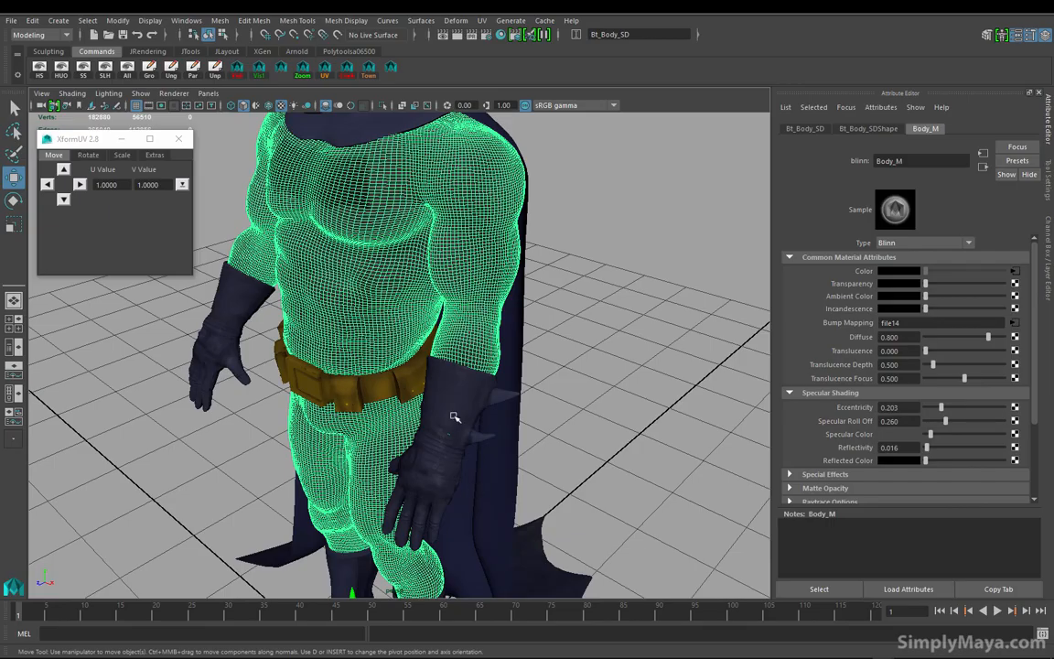
{"action": "left_click", "coordinate": [453, 419]}
{"action": "middle_click_drag", "start_coordinate": [627, 525], "coordinate": [635, 343], "text": "alt"}
{"action": "right_click_drag", "start_coordinate": [635, 343], "coordinate": [690, 355], "text": "alt"}
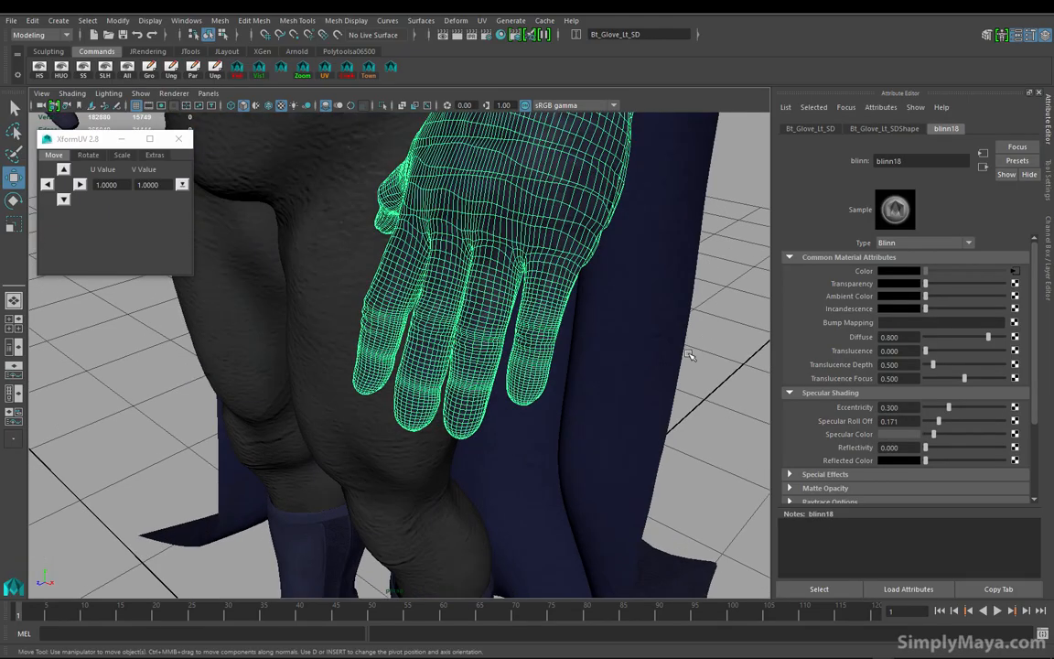
{"action": "left_click", "coordinate": [728, 353]}
{"action": "middle_click_drag", "start_coordinate": [525, 344], "coordinate": [499, 499], "text": "alt"}
{"action": "right_click_drag", "start_coordinate": [563, 359], "coordinate": [360, 436], "text": "alt"}
{"action": "mouse_move", "coordinate": [359, 435]}
{"action": "left_mouse_down", "text": "alt"}
{"action": "mouse_move", "coordinate": [413, 315]}
{"action": "mouse_move", "coordinate": [372, 442]}
{"action": "mouse_move", "coordinate": [358, 448]}
{"action": "left_mouse_up", "text": "alt"}
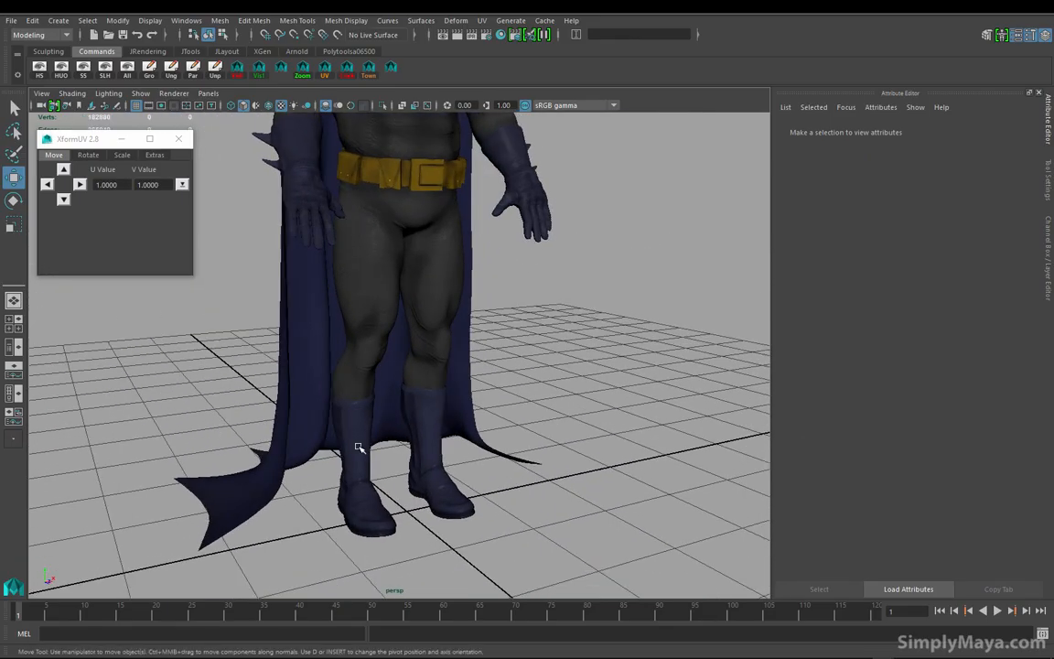
Check the mirrored right boot's material and review the complete textured figure from a three-quarter view
{"action": "left_click", "coordinate": [359, 448]}
{"action": "left_click_drag", "start_coordinate": [609, 272], "coordinate": [464, 376], "text": "alt"}
{"action": "middle_click_drag", "start_coordinate": [515, 252], "coordinate": [515, 370], "text": "alt"}
{"action": "right_click_drag", "start_coordinate": [515, 370], "coordinate": [418, 364], "text": "alt"}
{"action": "left_click_drag", "start_coordinate": [418, 365], "coordinate": [460, 377], "text": "alt"}
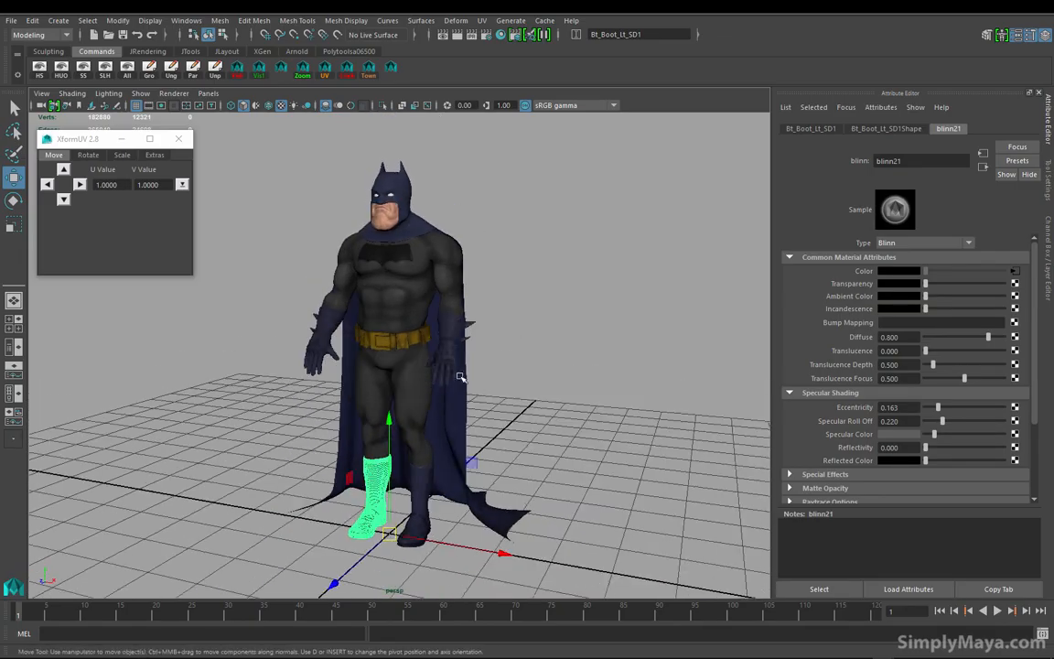
{"action": "left_click", "coordinate": [526, 332]}
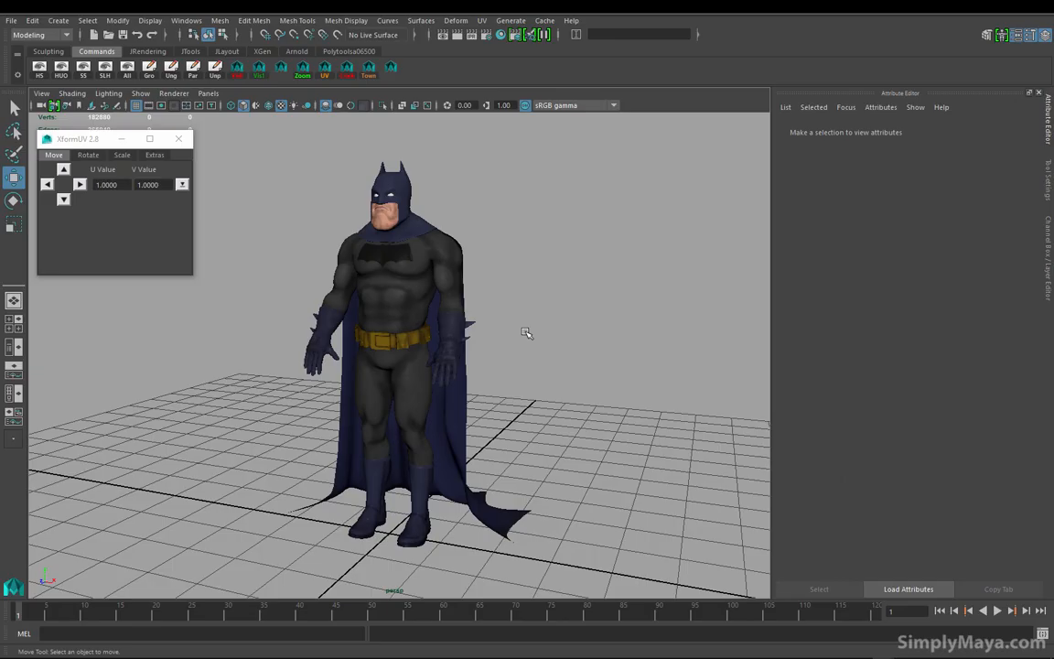
{"action": "left_click_drag", "start_coordinate": [465, 372], "coordinate": [449, 407], "text": "alt"}
{"action": "middle_click_drag", "start_coordinate": [450, 407], "coordinate": [446, 381], "text": "alt"}
{"action": "left_click_drag", "start_coordinate": [386, 419], "coordinate": [376, 407], "text": "alt"}
{"action": "right_click_drag", "start_coordinate": [376, 407], "coordinate": [385, 410], "text": "alt"}
{"action": "left_click_drag", "start_coordinate": [386, 410], "coordinate": [359, 347], "text": "alt"}
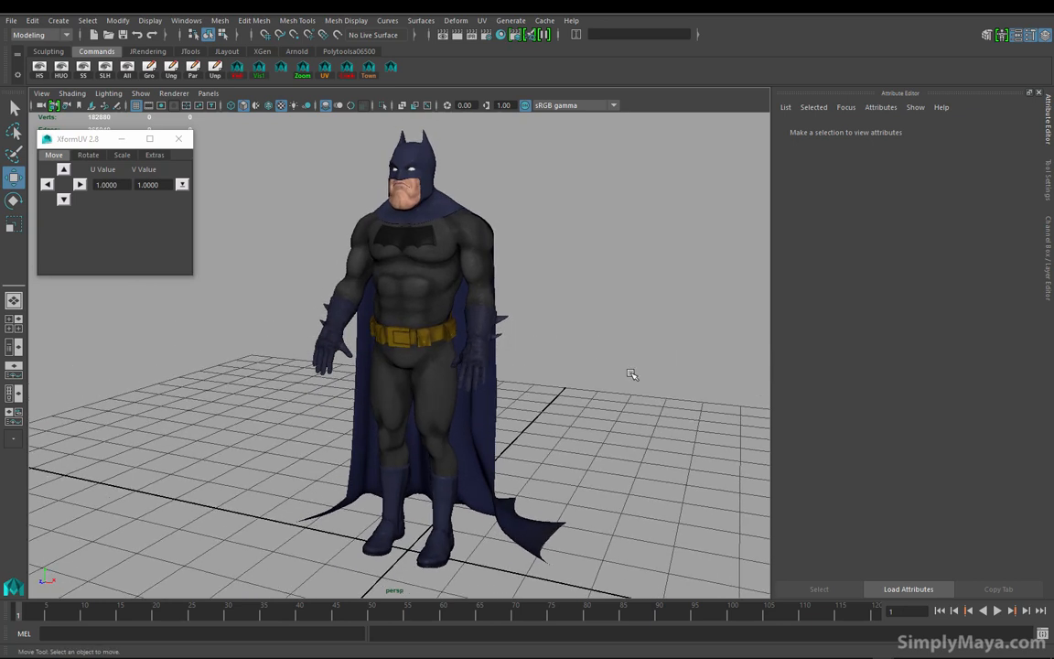
{"action": "mouse_move", "coordinate": [588, 356]}
{"action": "right_mouse_down", "text": "alt"}
{"action": "mouse_move", "coordinate": [602, 360]}
{"action": "mouse_move", "coordinate": [585, 367]}
{"action": "right_mouse_up", "text": "alt"}
{"action": "middle_click_drag", "start_coordinate": [558, 404], "coordinate": [556, 402], "text": "alt"}
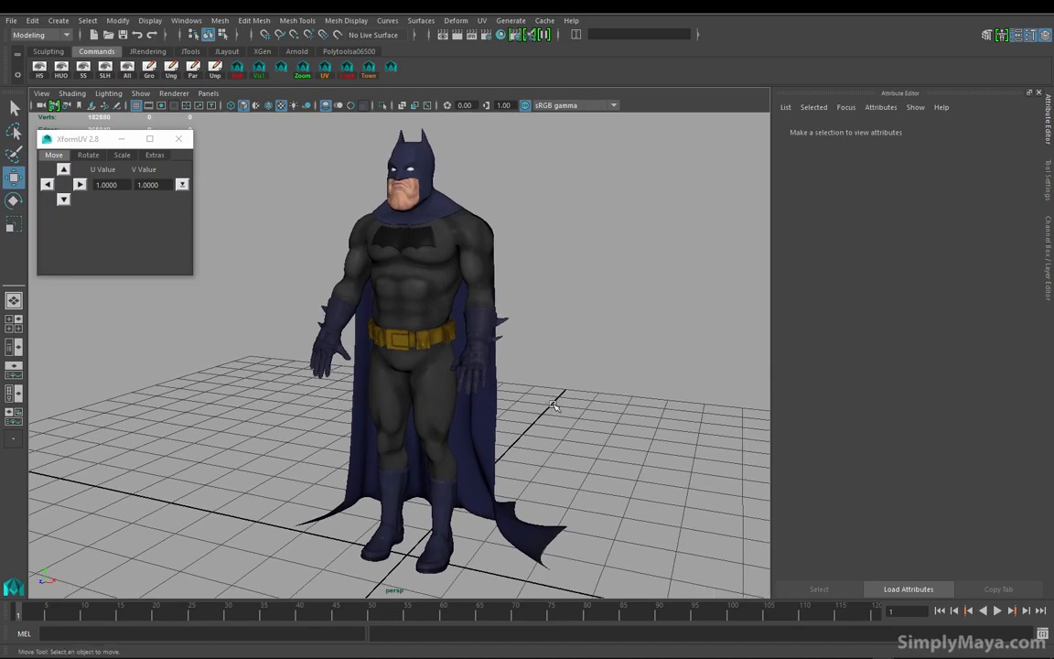